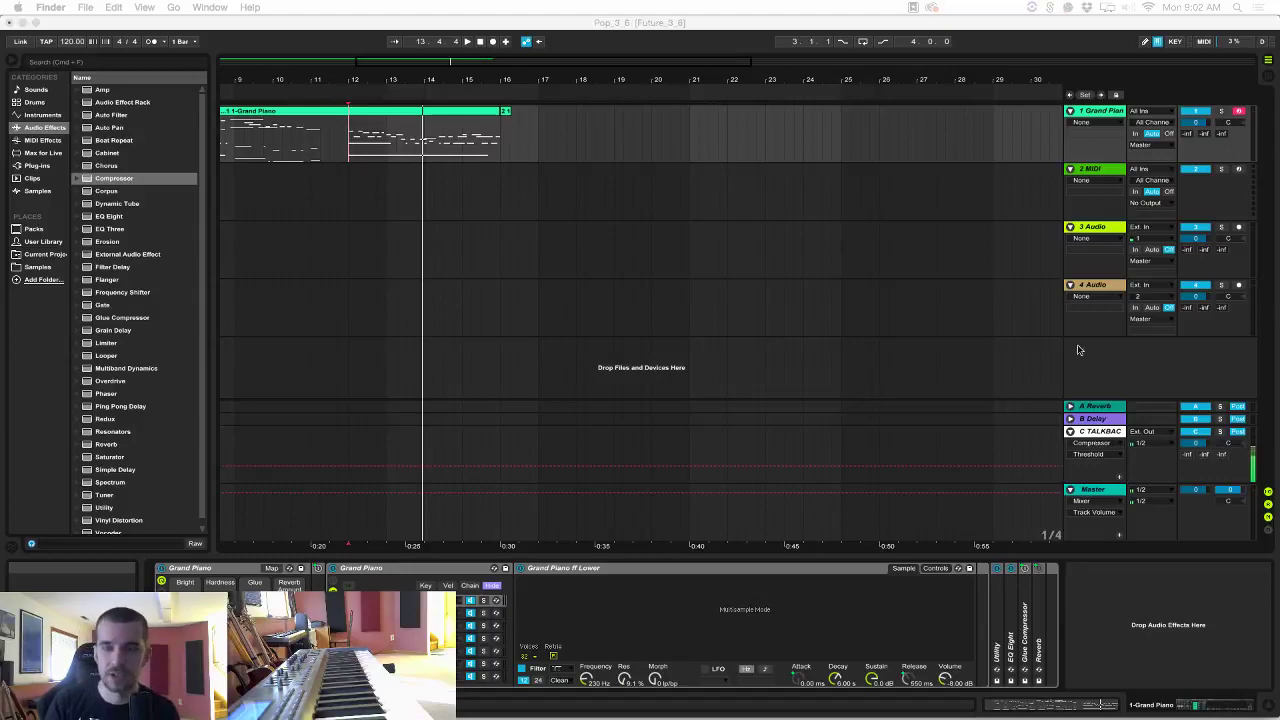
left_click(630, 33)
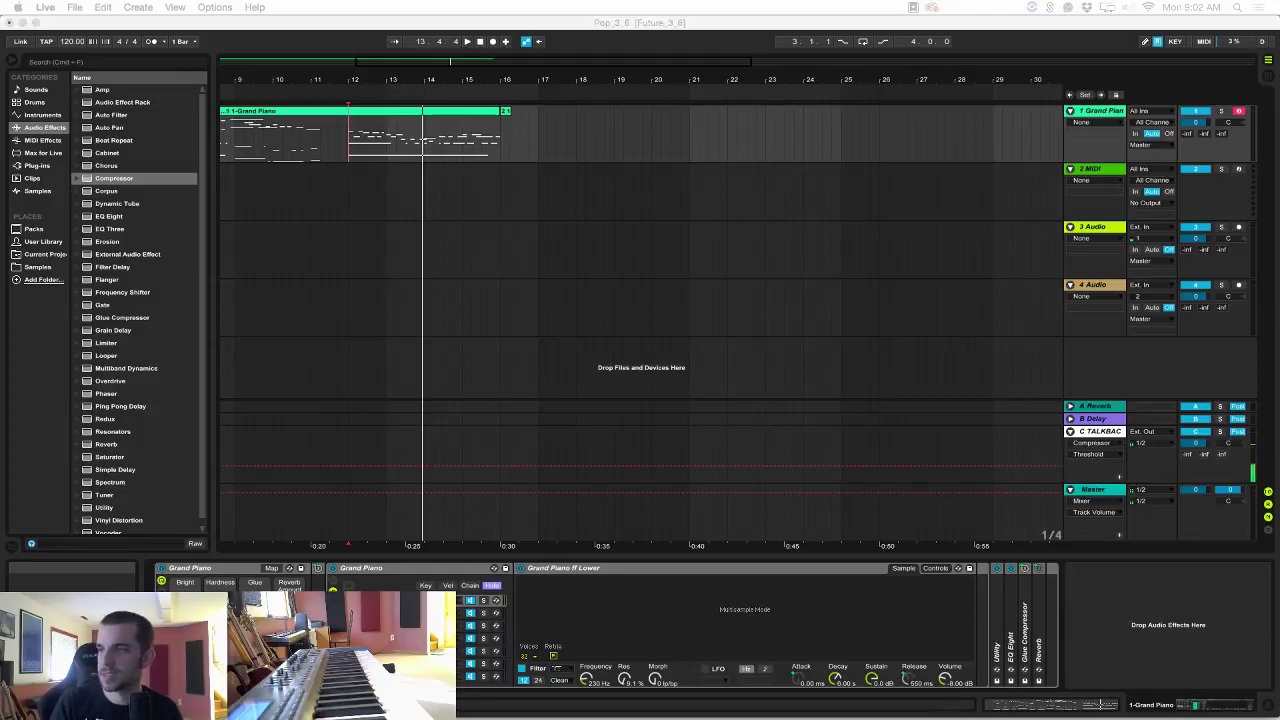
mouse_move(785, 8)
left_mouse_down()
mouse_move(727, 27)
mouse_move(771, 90)
mouse_move(778, 2)
left_mouse_up()
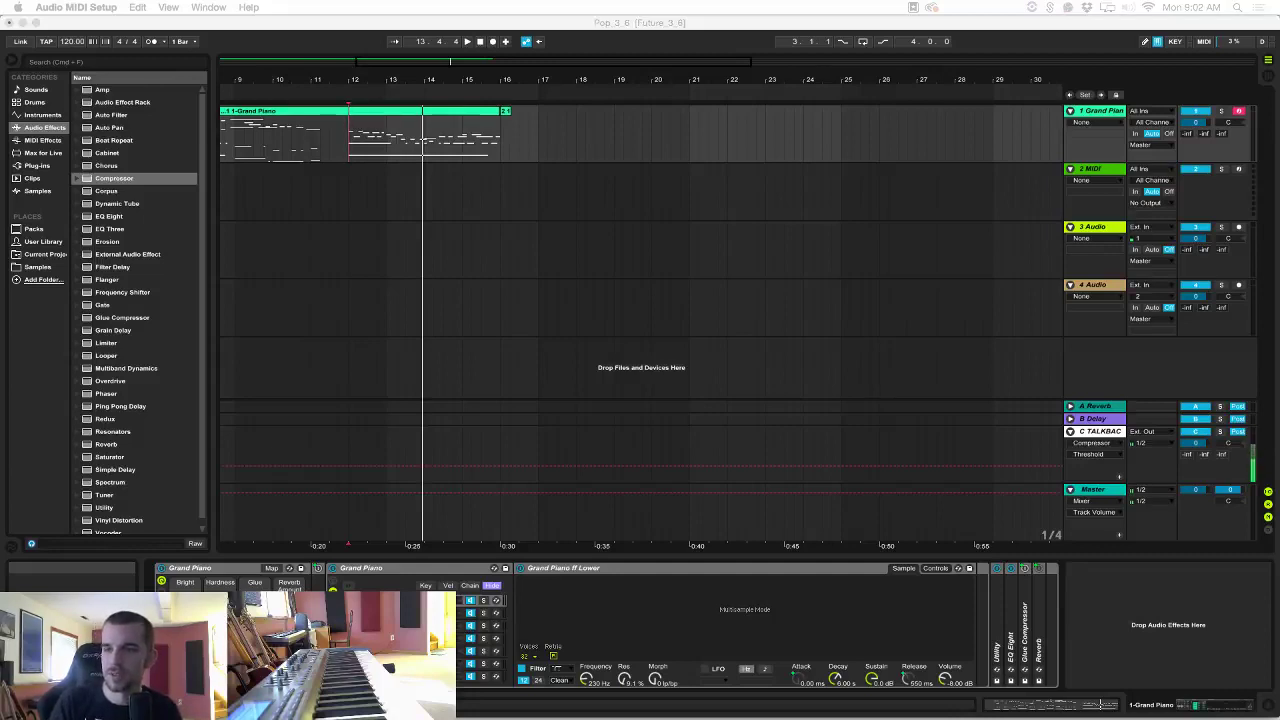
left_click(685, 64)
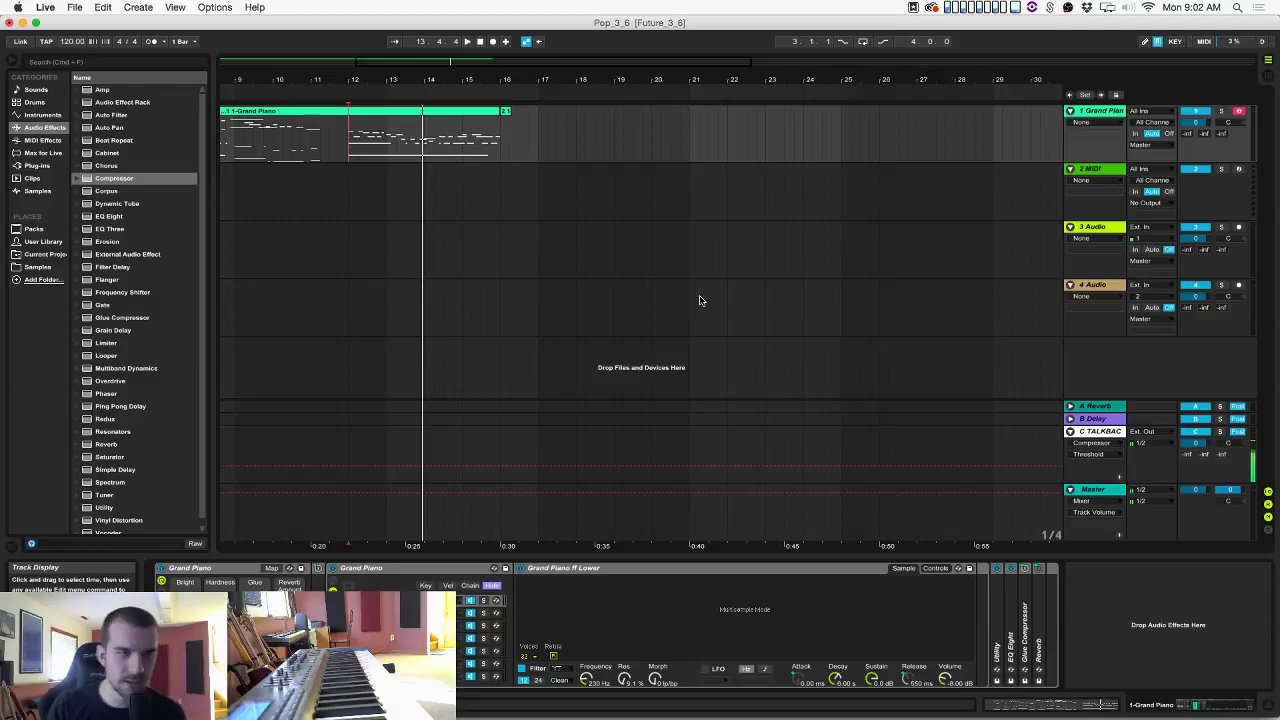
left_click(699, 296)
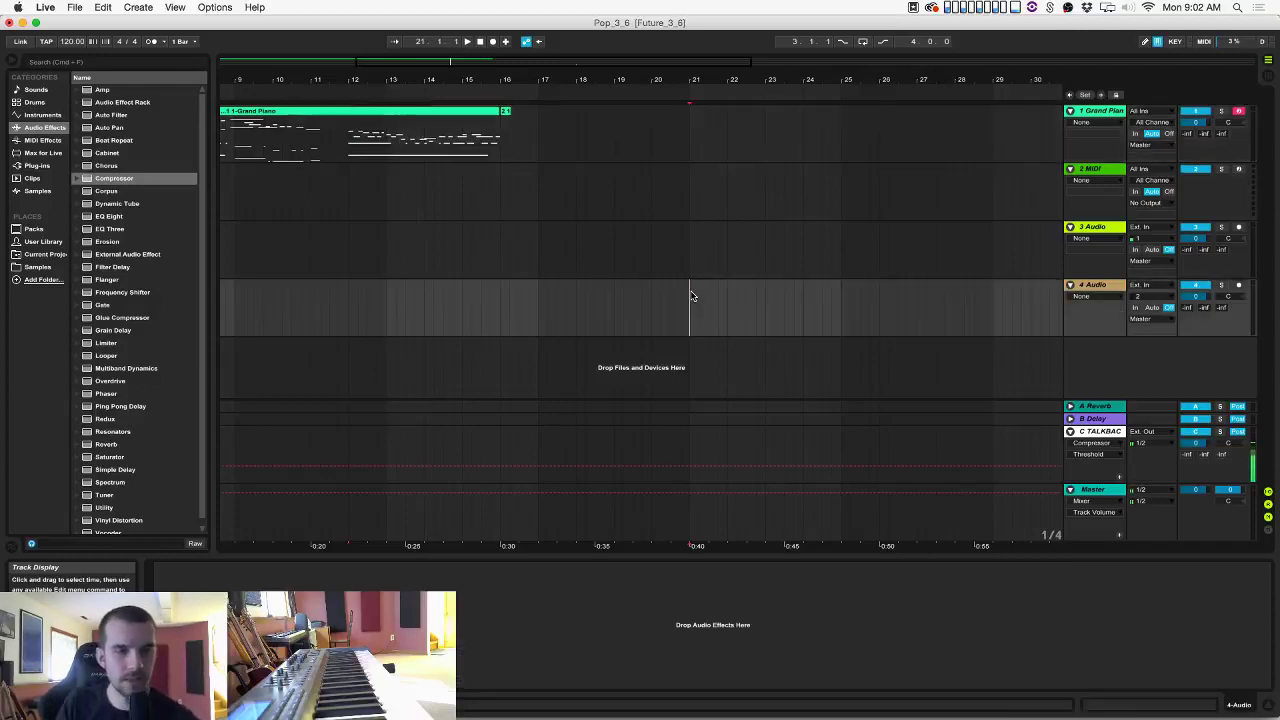
left_click(548, 128)
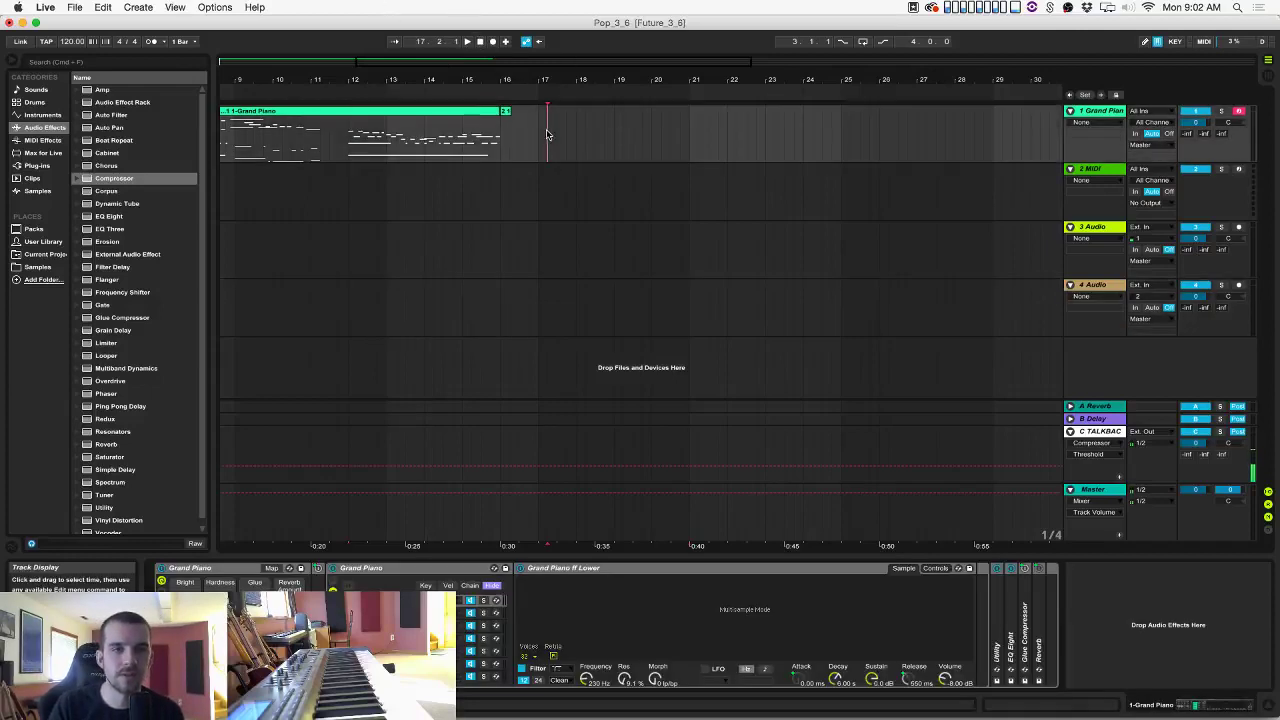
Play the Grand Piano clip from just before bar 2.
scroll(452, 166, "left", 6)
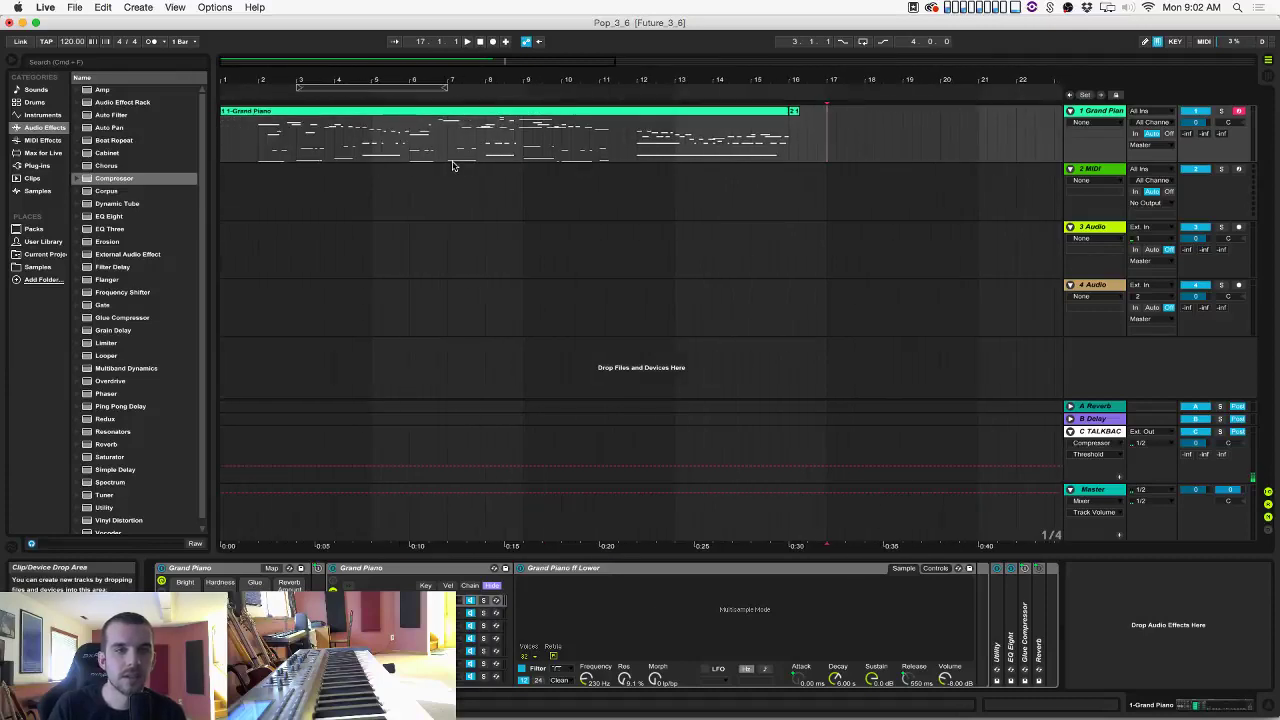
left_click(251, 147)
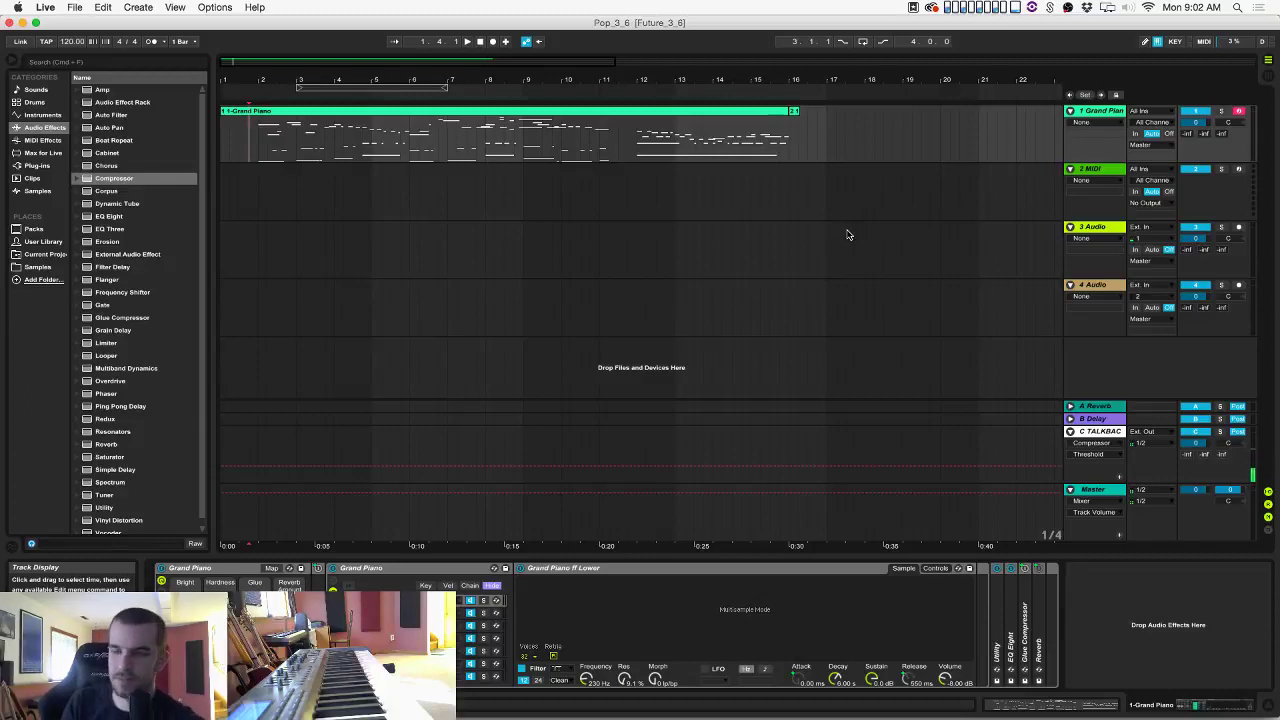
left_click(259, 148)
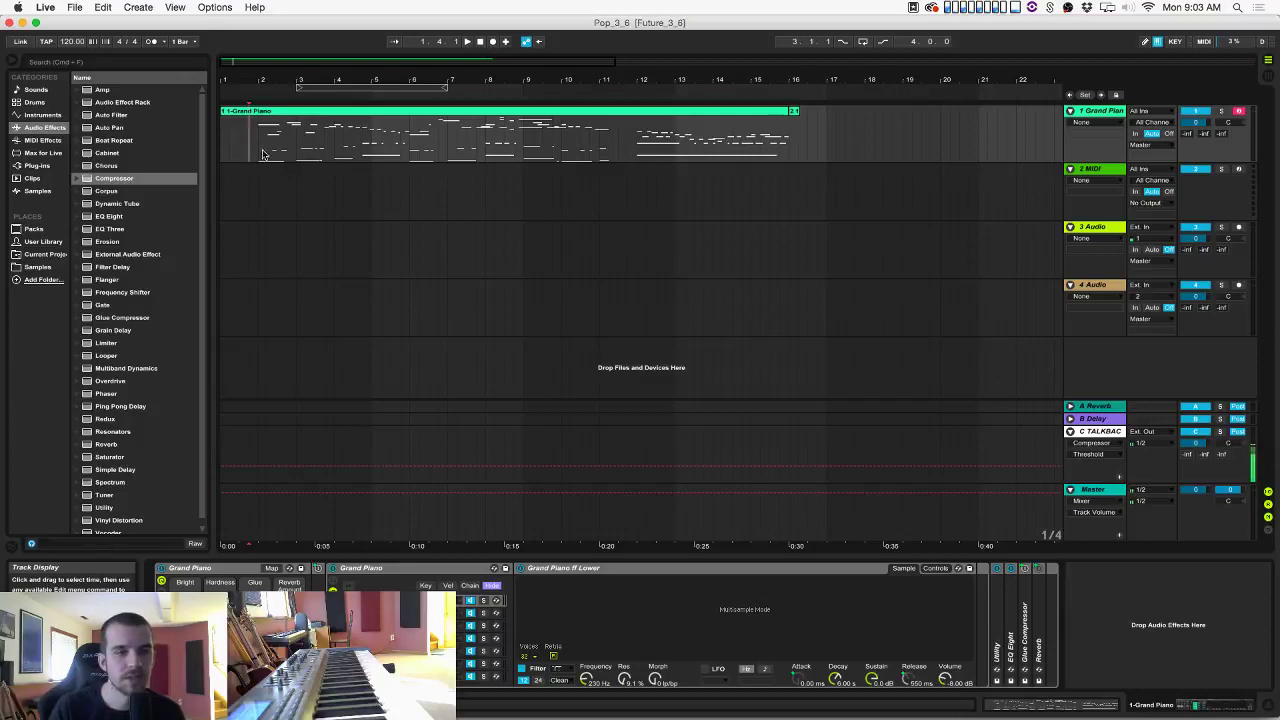
key("space")
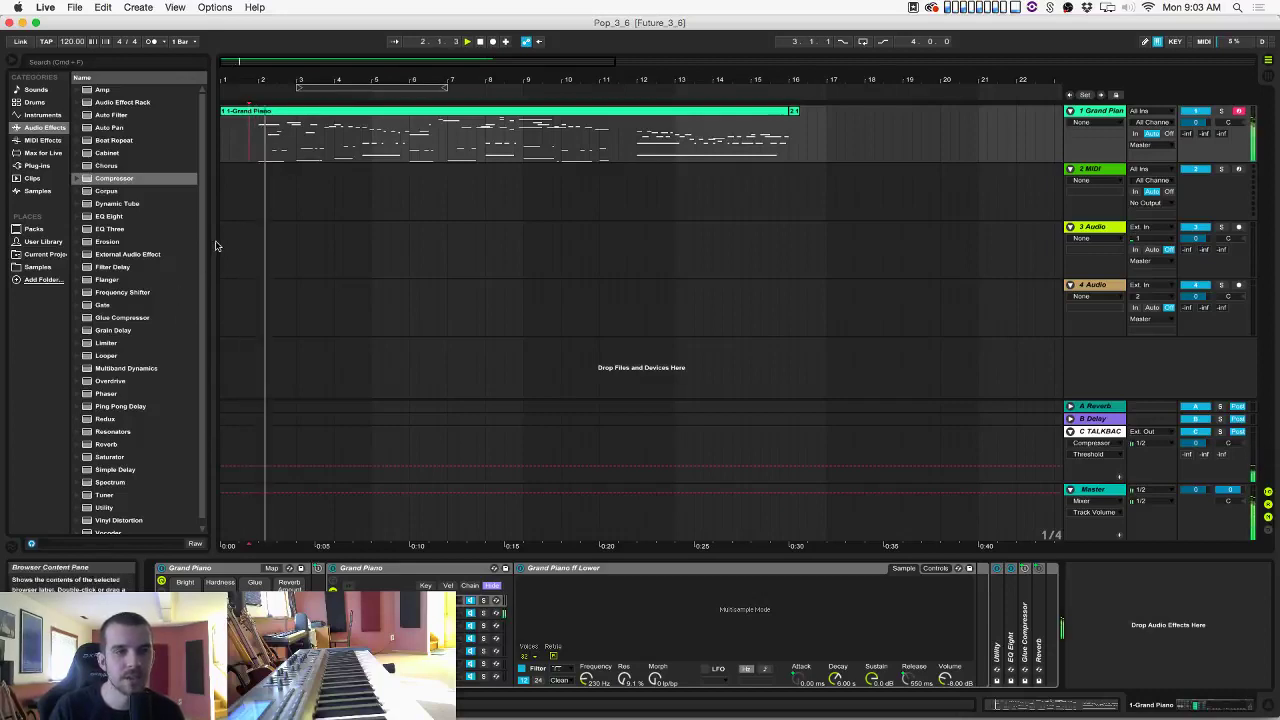
Open the Grand Piano clip's notes in an enlarged note editor and examine them through bar 15.
left_click(626, 110)
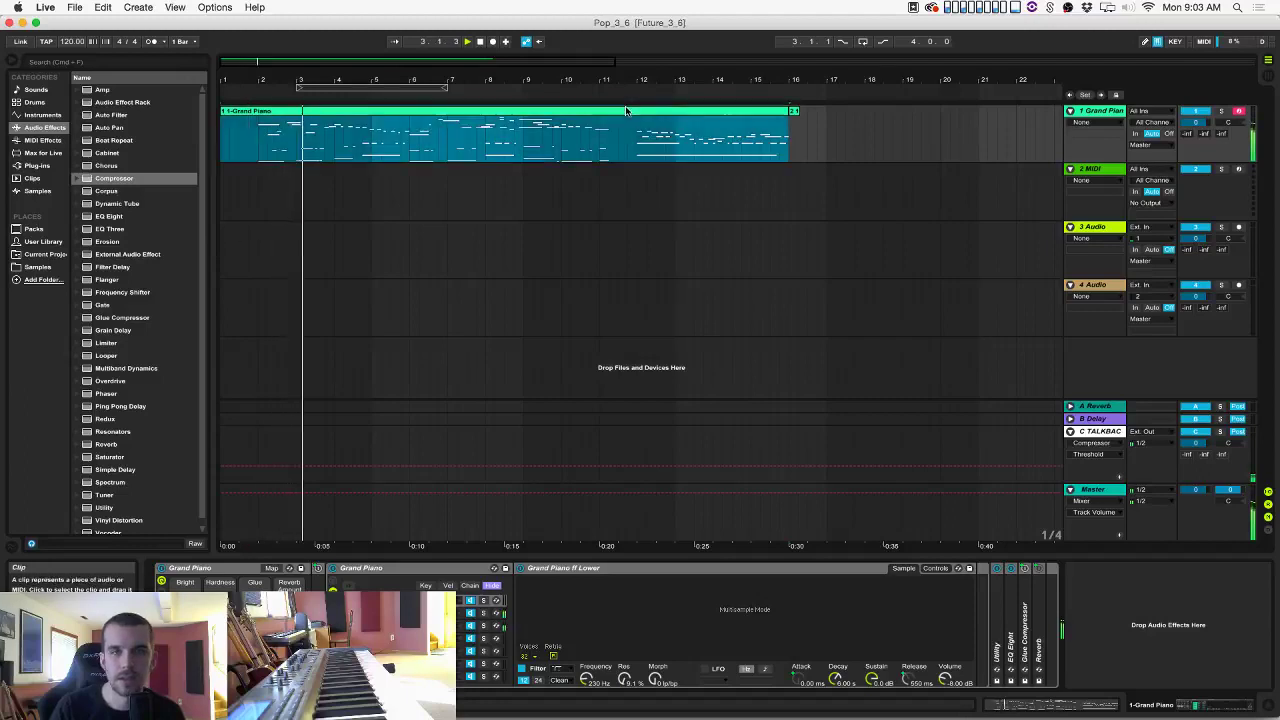
double_click(626, 110)
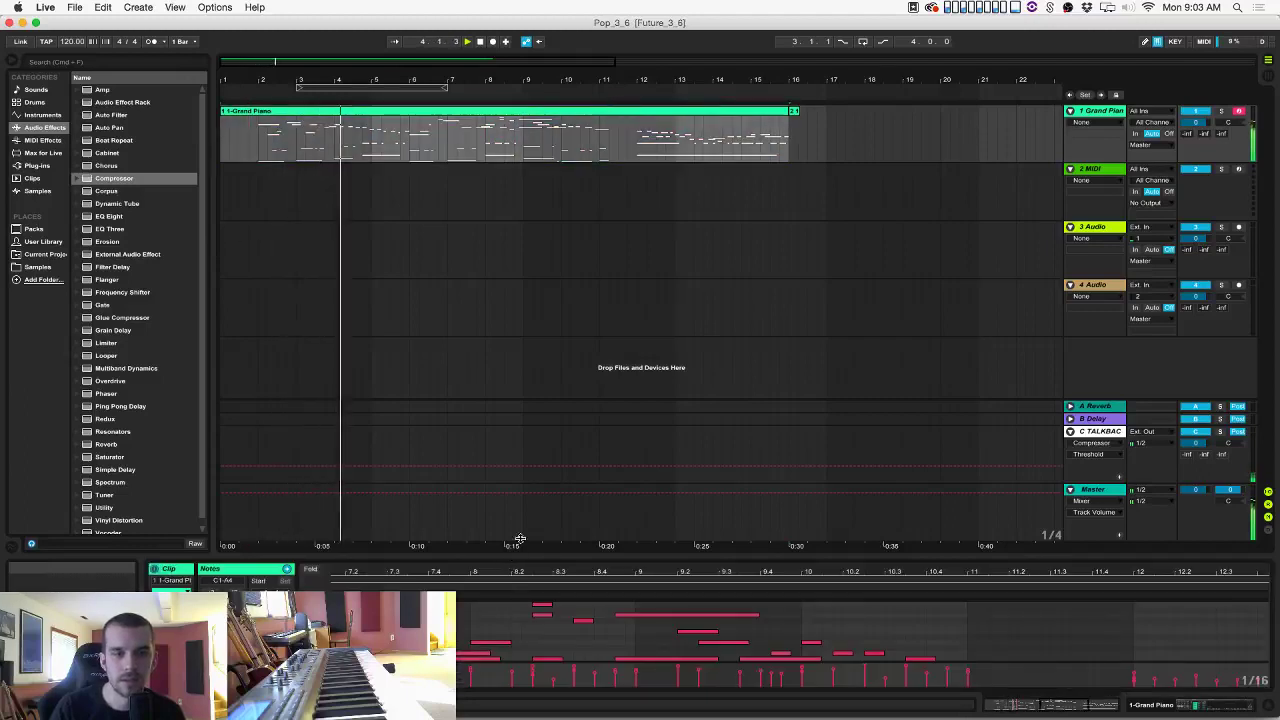
left_click_drag(520, 540, 523, 366)
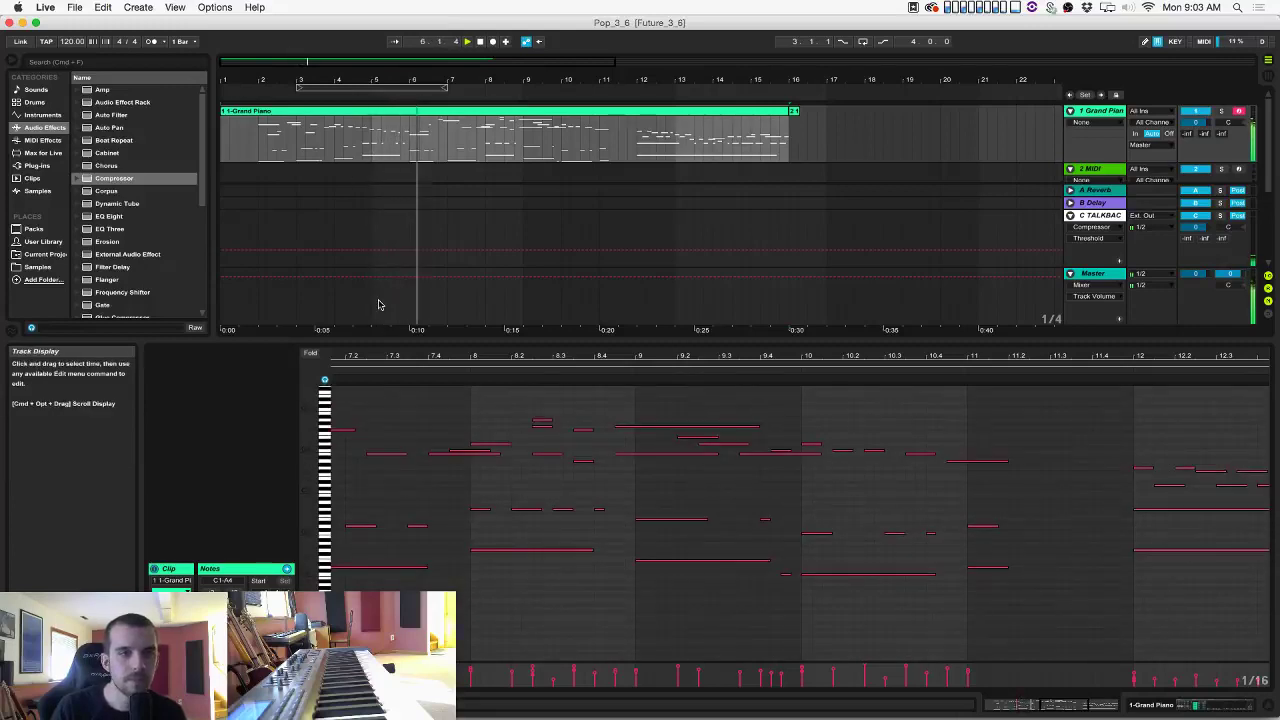
scroll(600, 465, "right", 5)
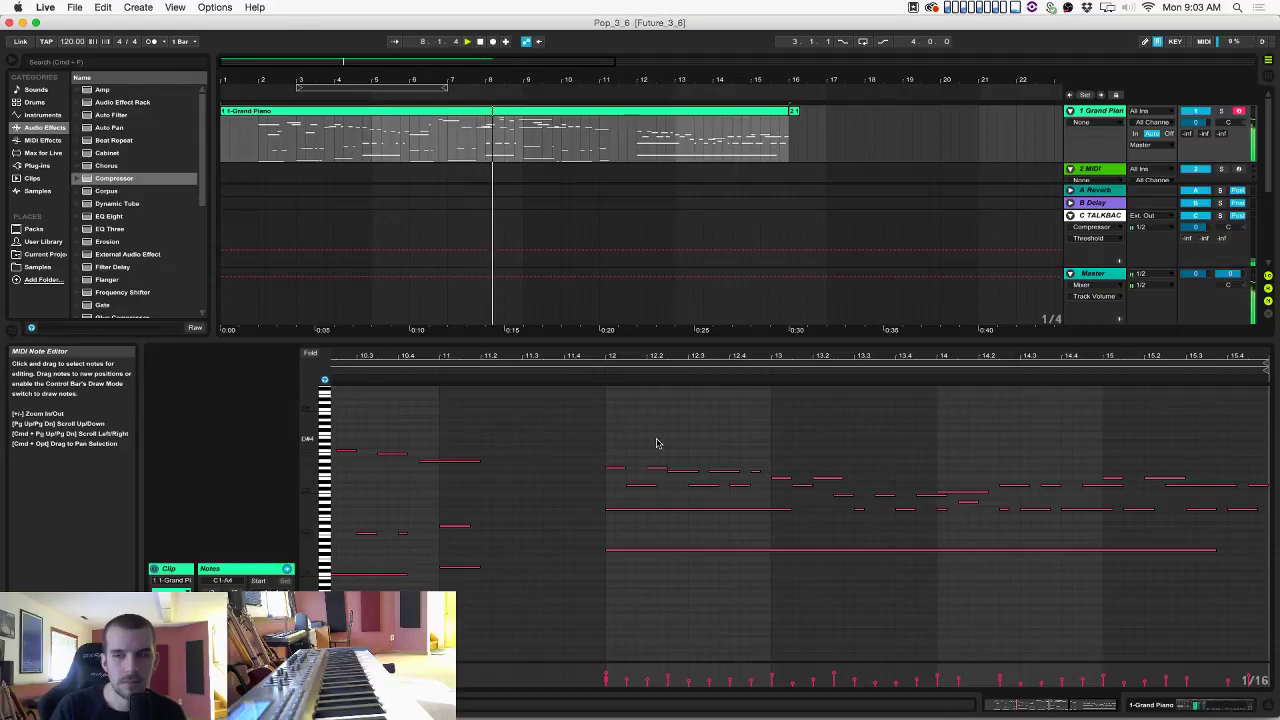
Add a Compressor to the Grand Piano track with a 2.51:1 ratio and a threshold of about -24 dB, and stop playback.
left_click(134, 178)
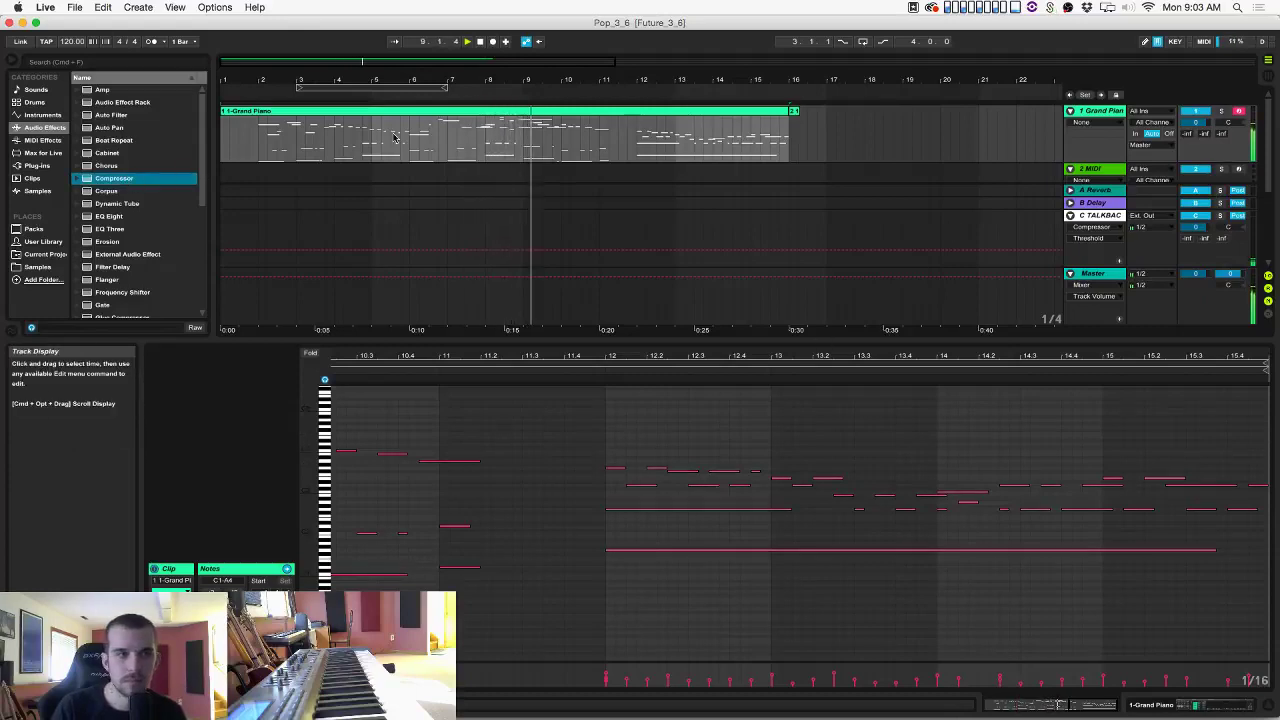
left_click_drag(133, 180, 336, 157)
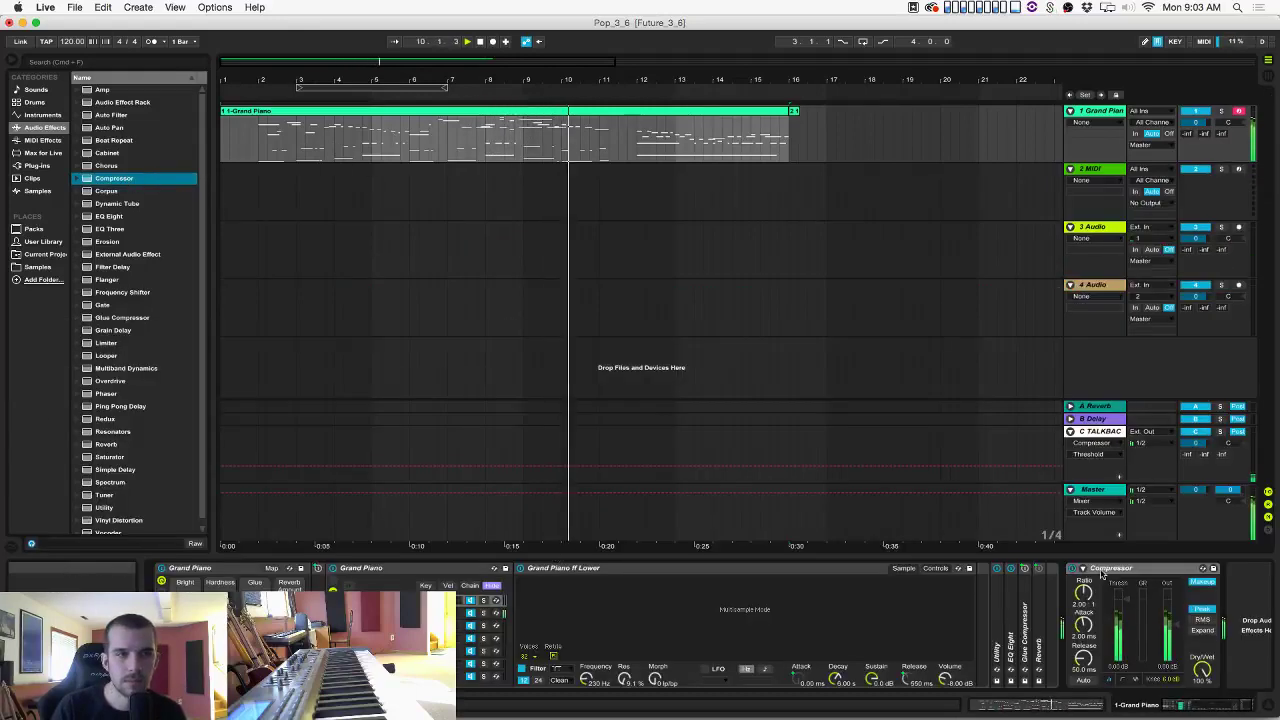
left_click(1165, 620)
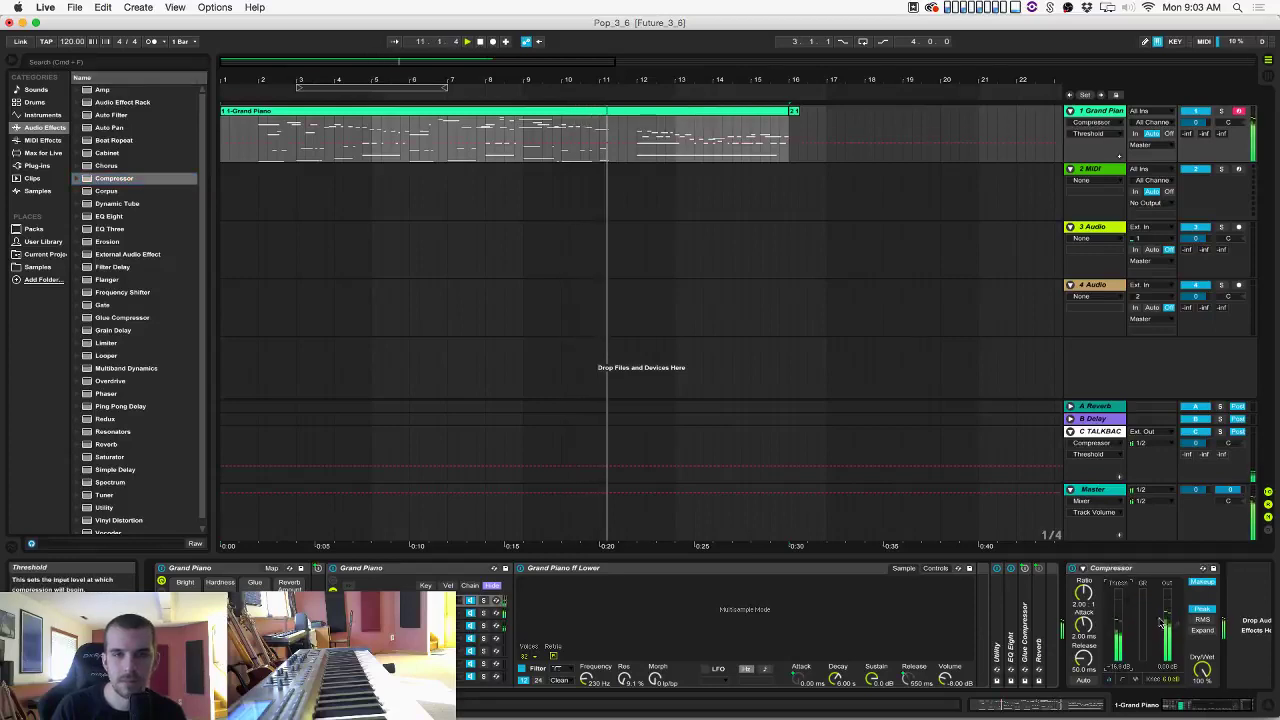
left_click(1084, 596)
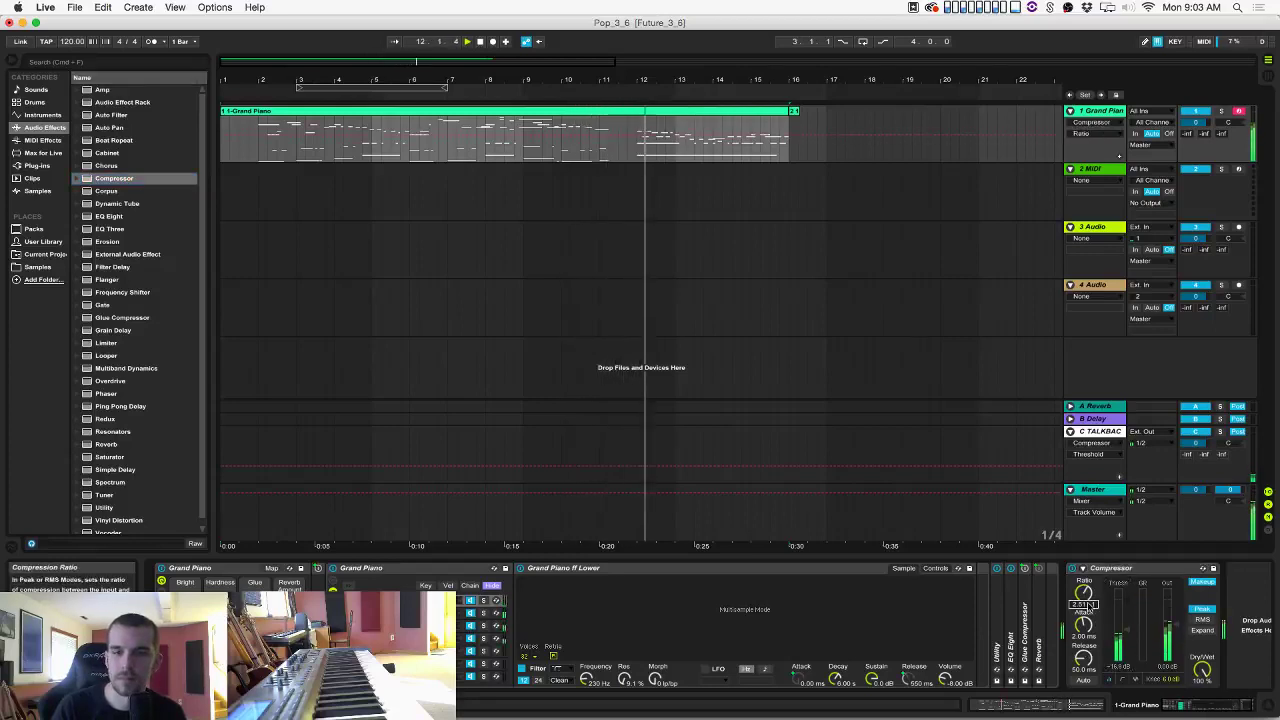
left_click(1115, 590)
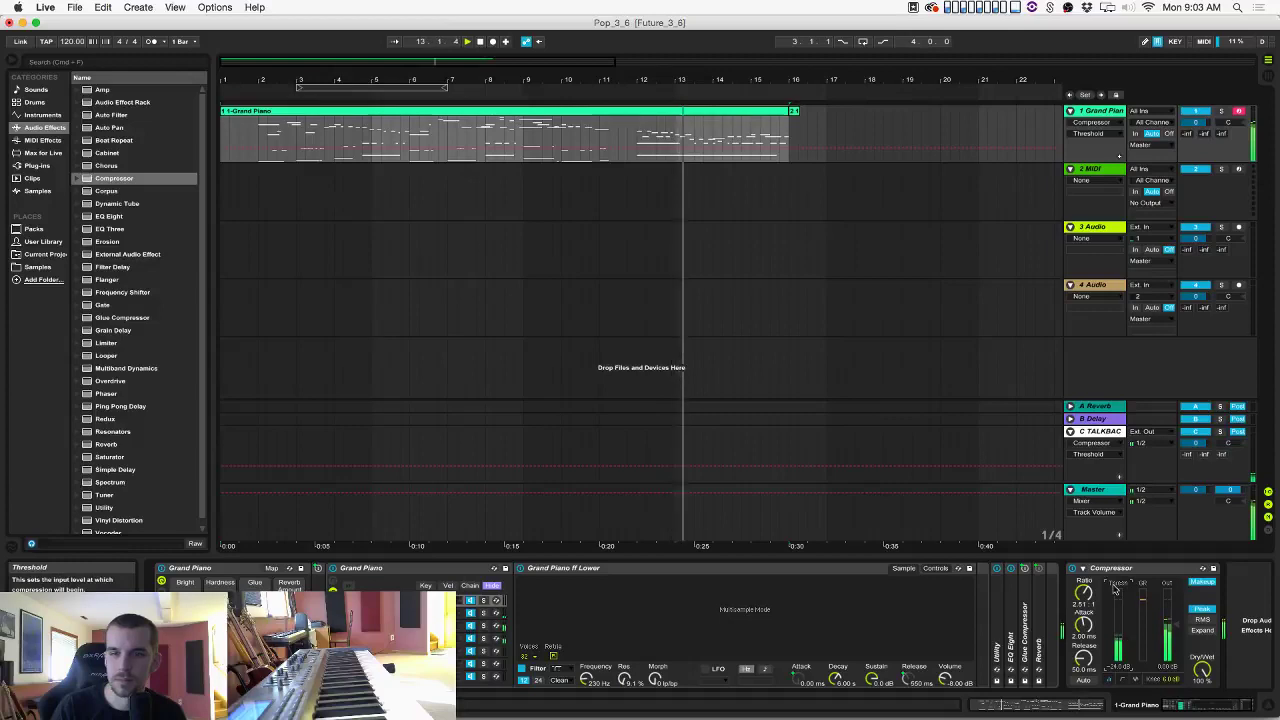
left_click(720, 212)
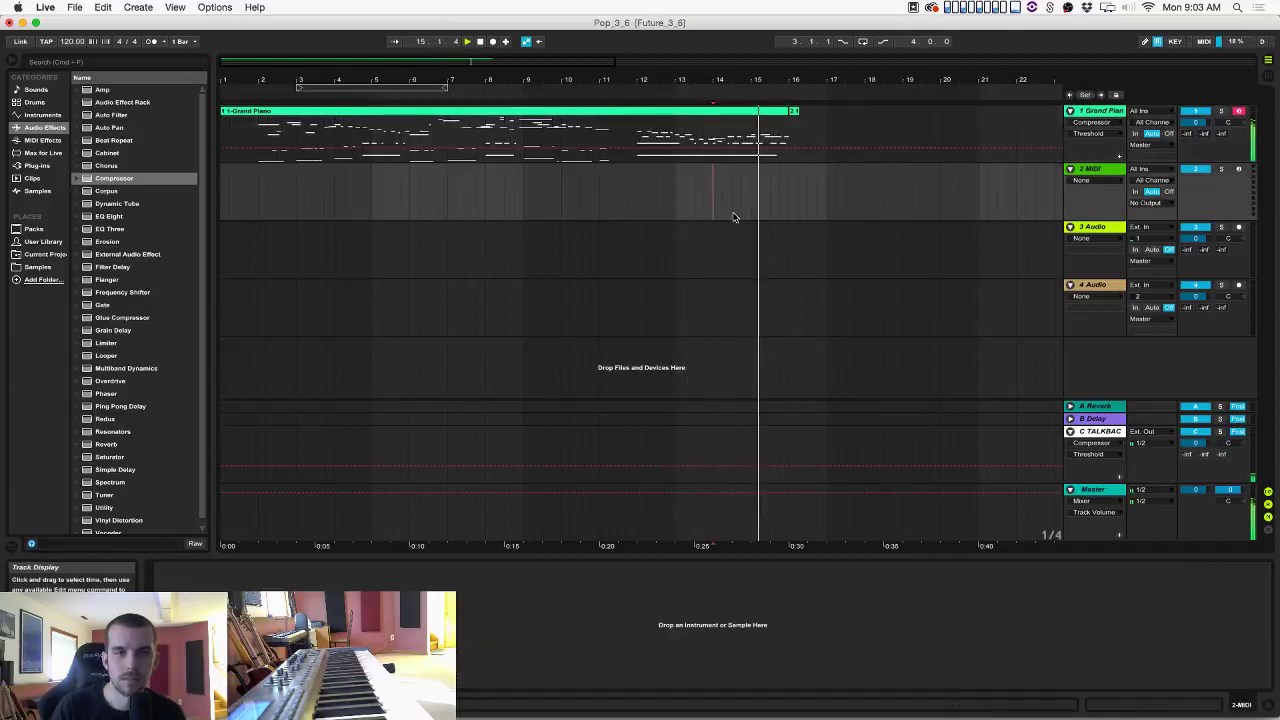
key("space")
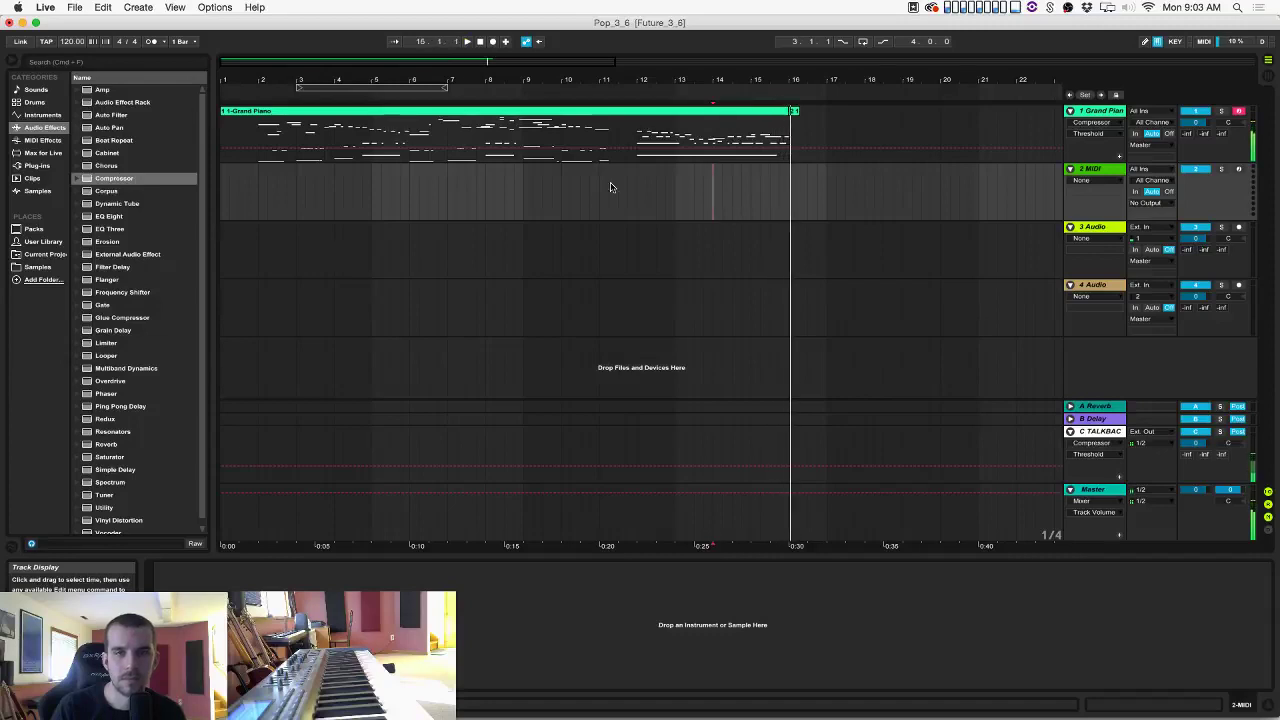
Move the long Grand Piano clip so it starts at bar 25.
left_click_drag(428, 84, 901, 116)
left_click(643, 188)
Delete the two empty audio tracks, 3 Audio and 4 Audio.
left_click(1094, 227)
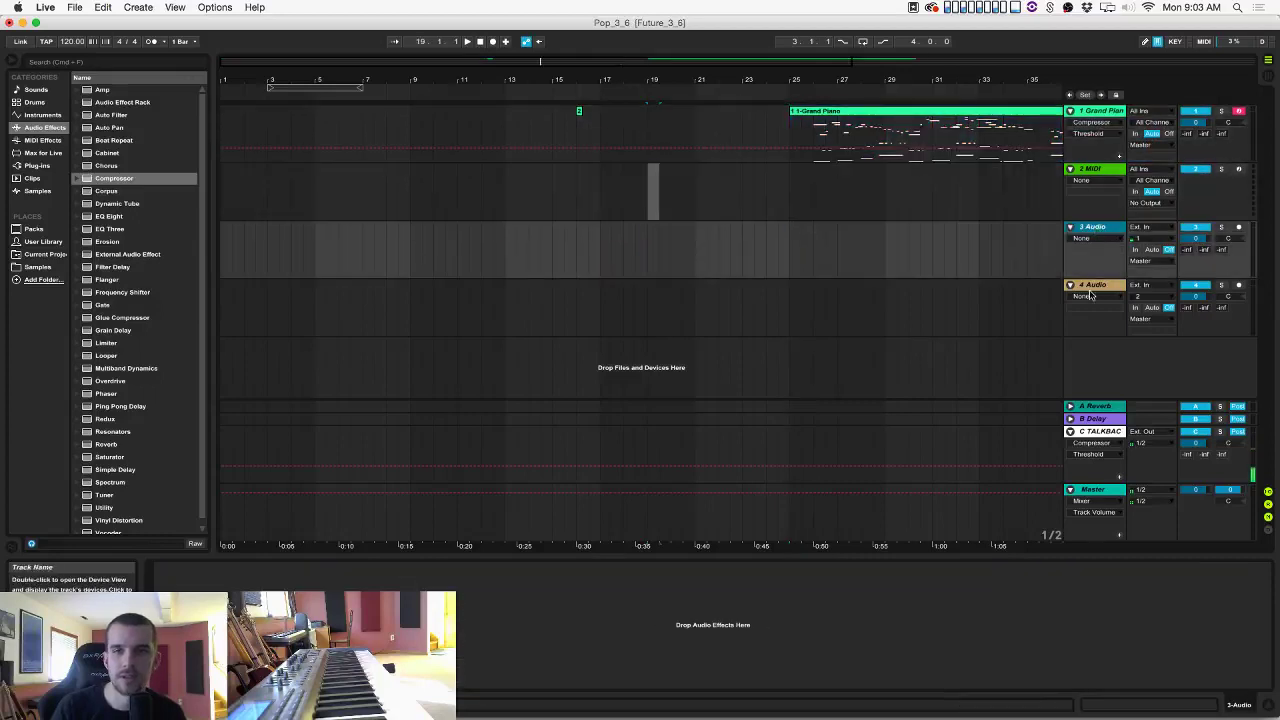
left_click(1089, 290, "shift")
key("Delete")
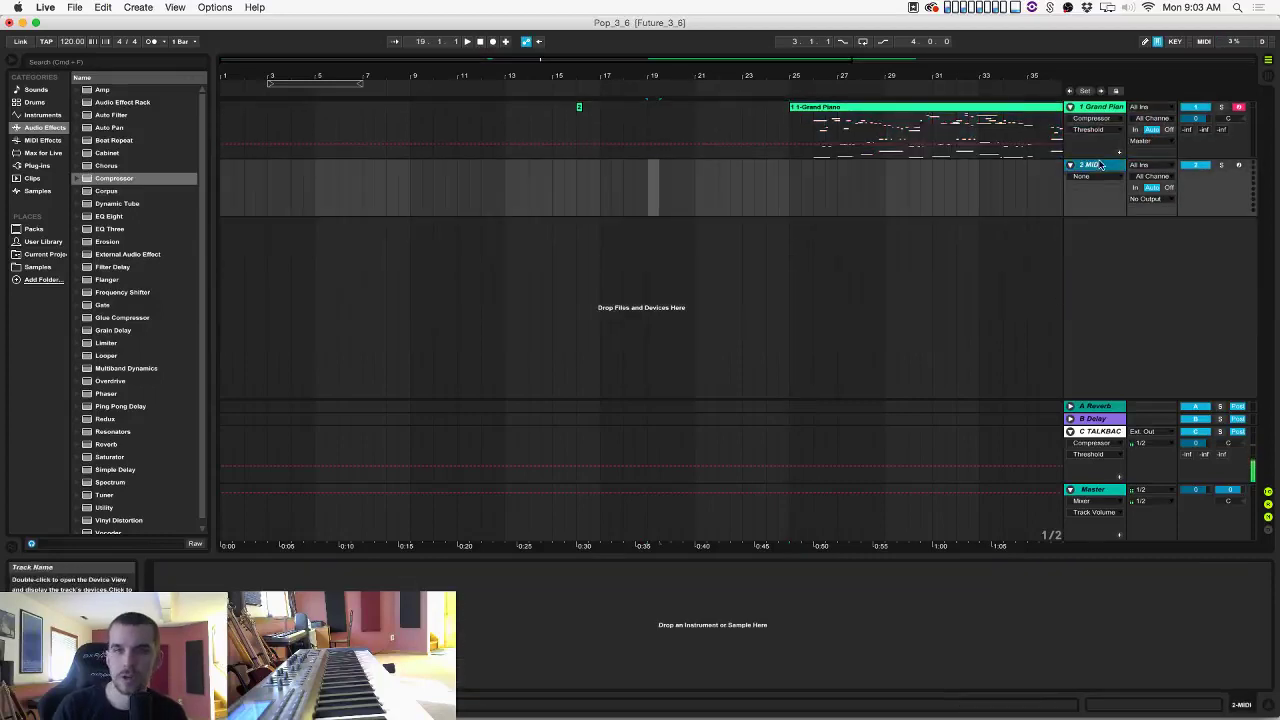
Rename the empty MIDI track as SuperSaw.
key("super+r")
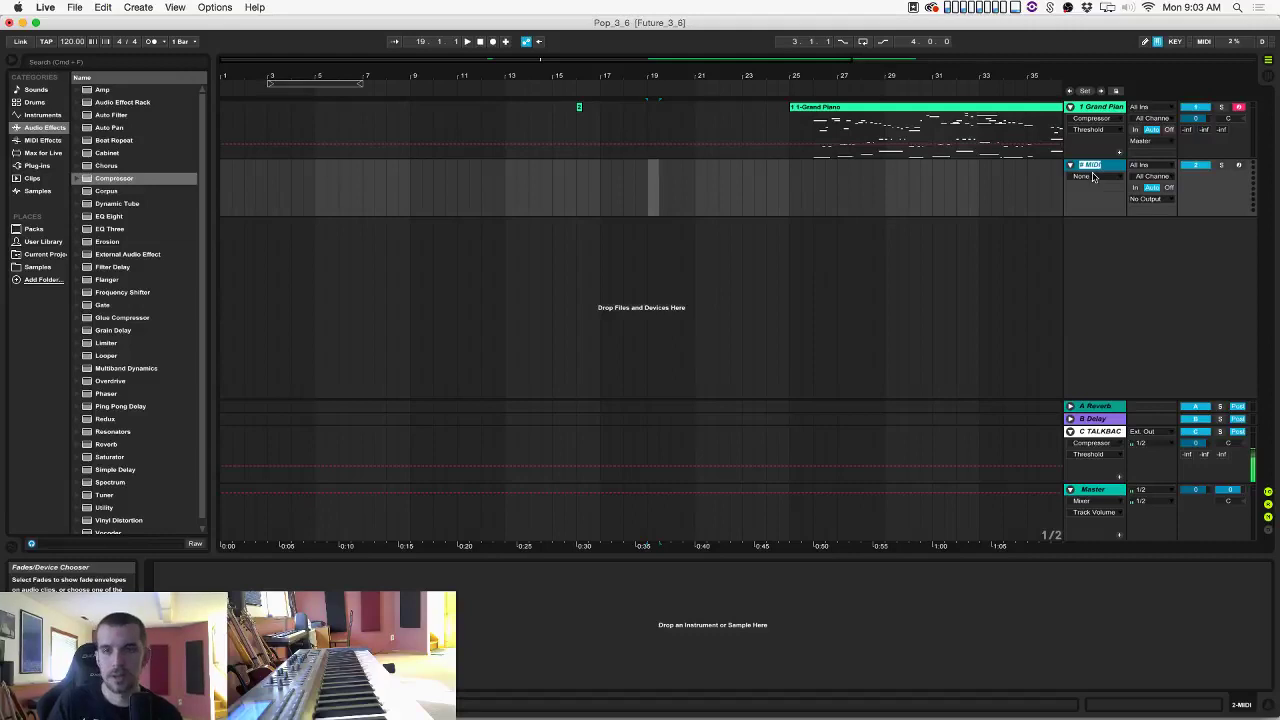
type("S")
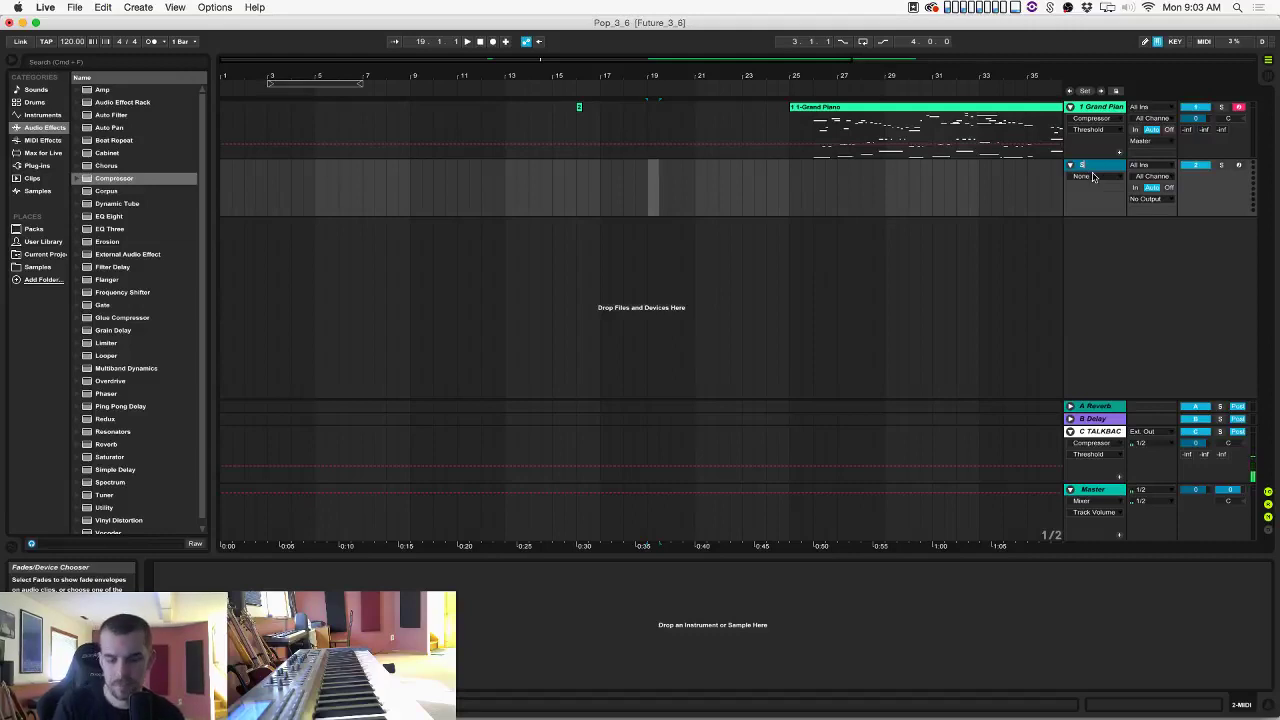
type("uperSaww")
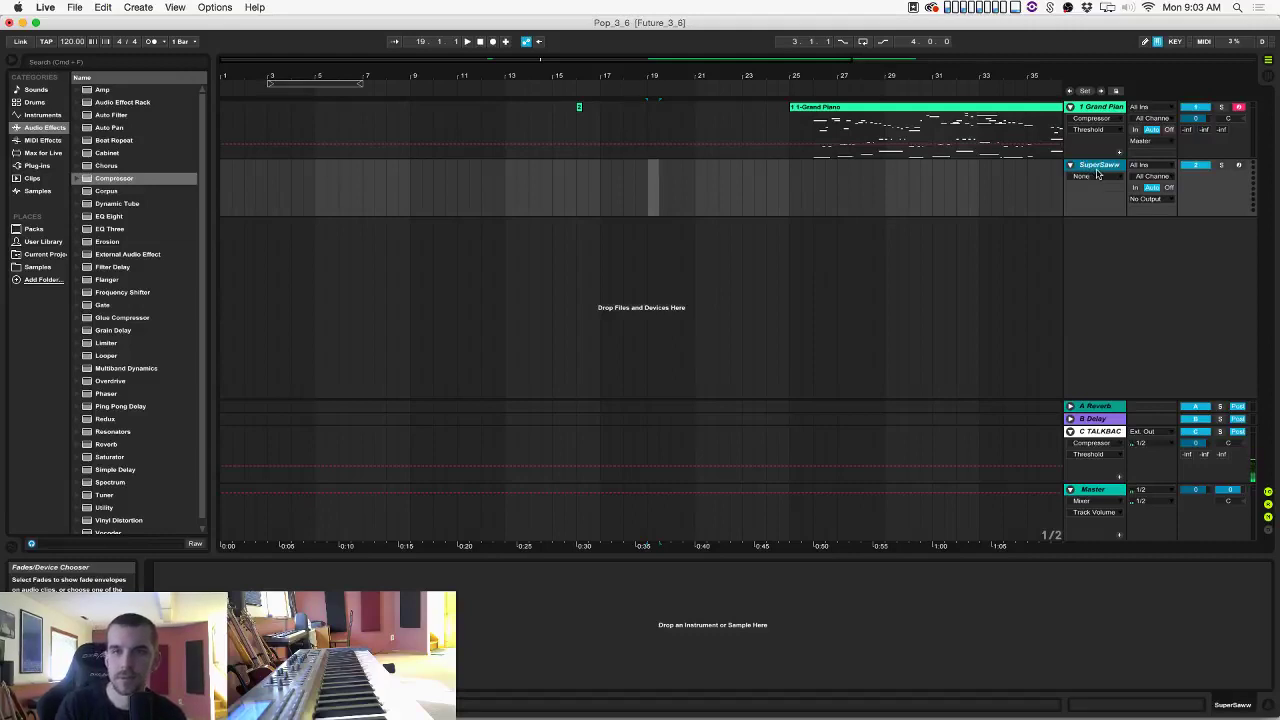
key("Return")
key("super+r")
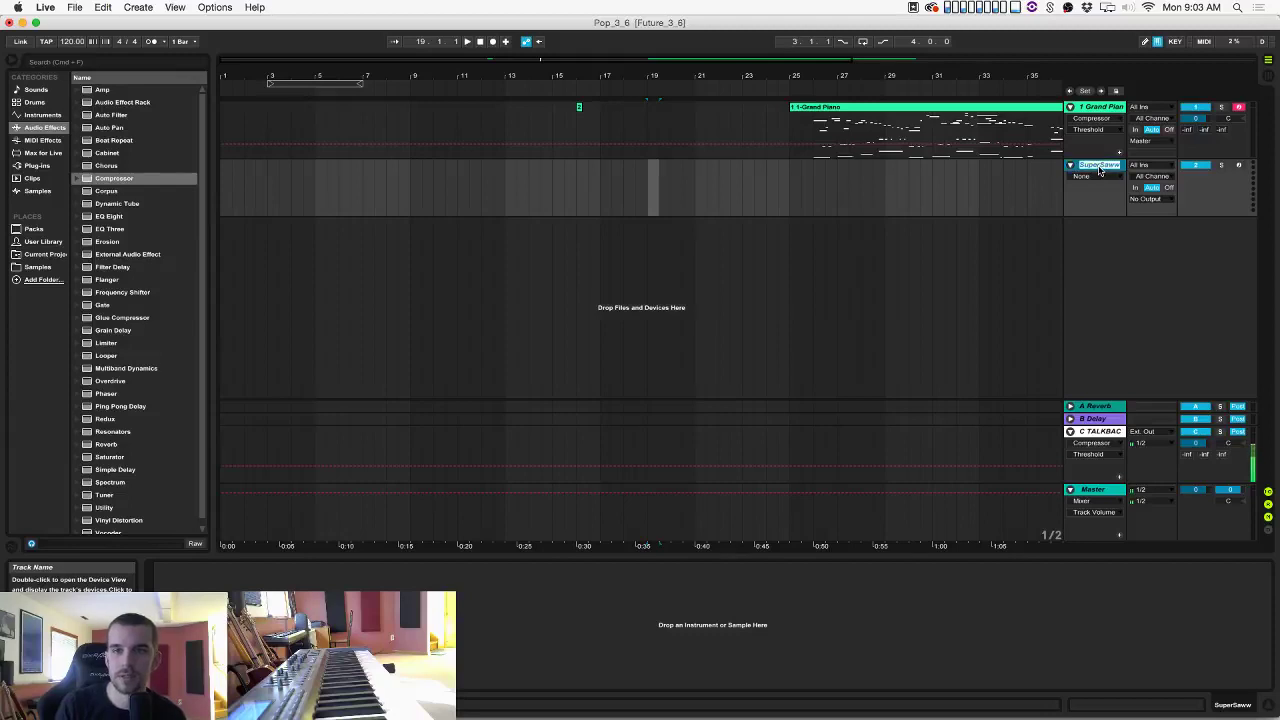
key("Right")
key("BackSpace")
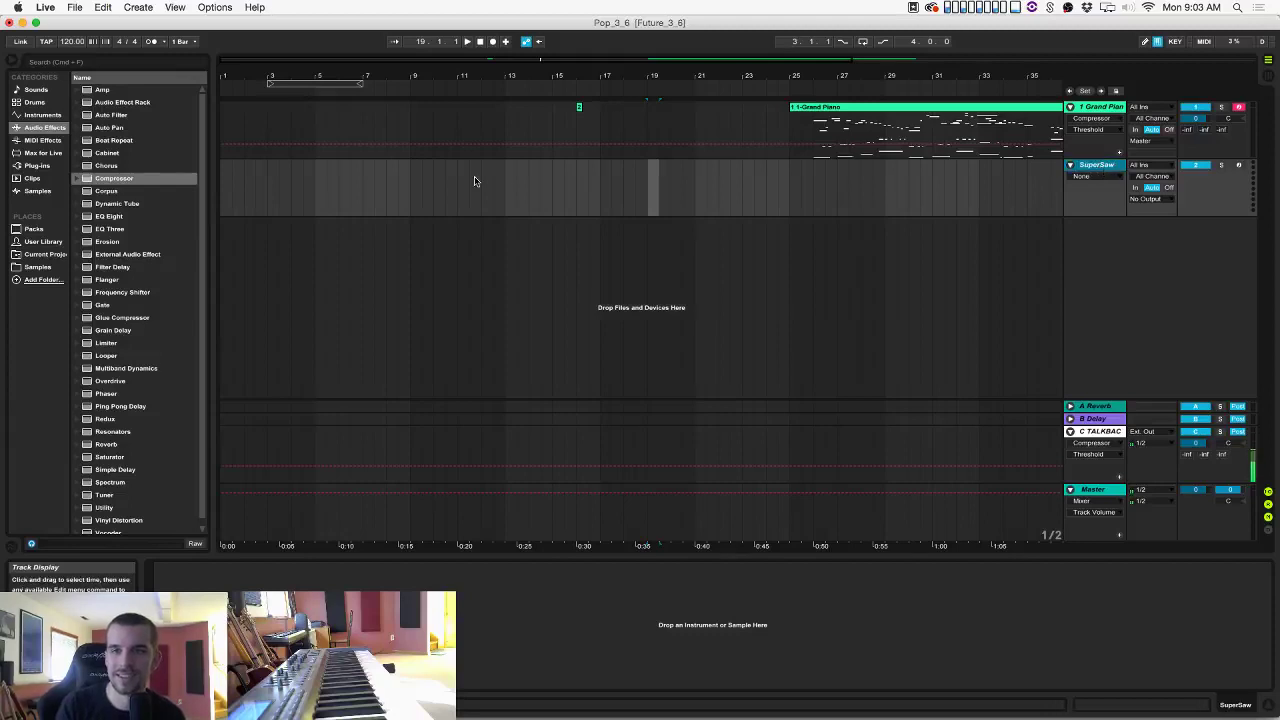
Find the Serum VST plug-in and load it onto the SuperSaw track.
left_click(37, 166)
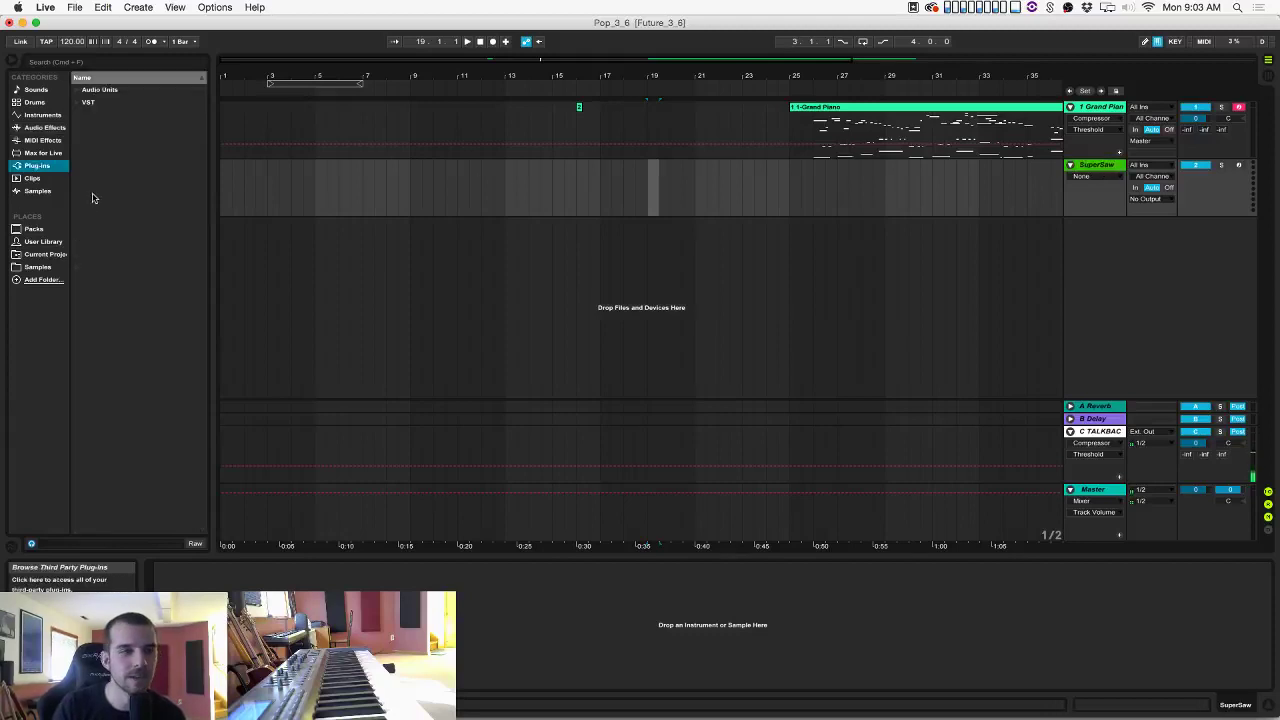
left_click(98, 63)
type("serum")
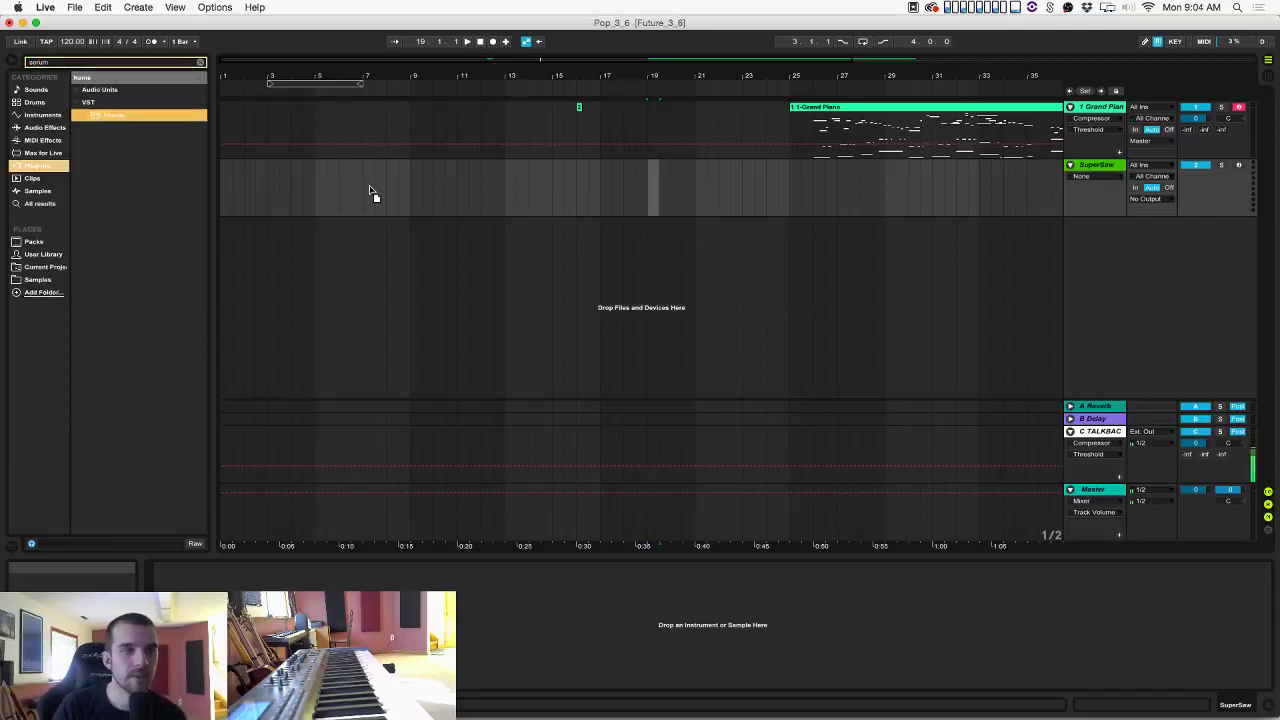
key("Return")
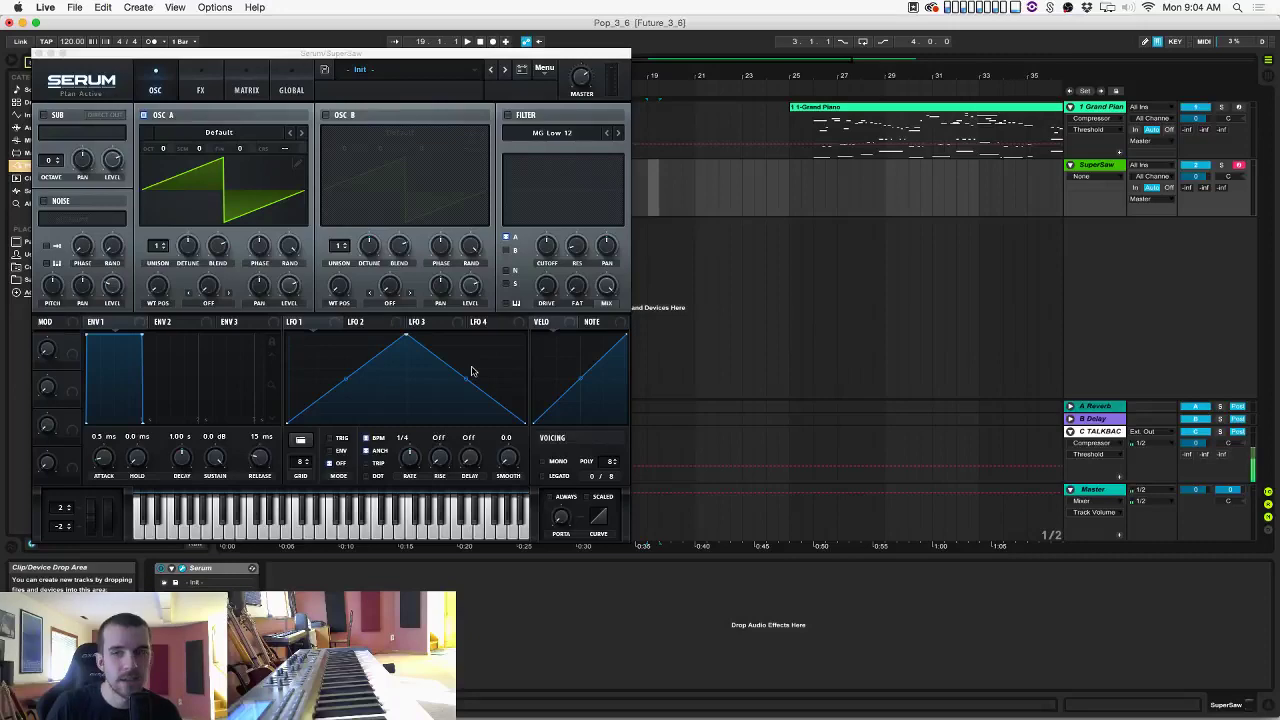
Set Serum's oscillator A to 12 unison voices with a detune of about 0.09.
left_click_drag(198, 53, 545, 108)
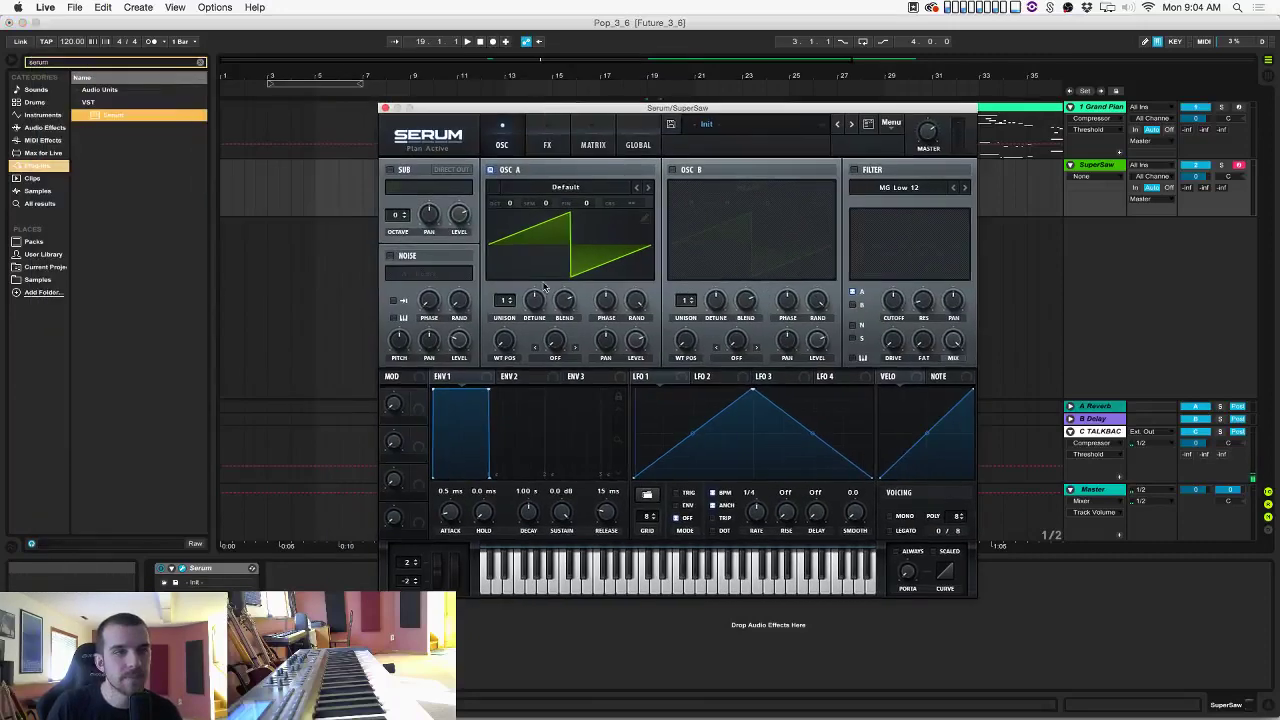
left_click_drag(502, 301, 505, 172)
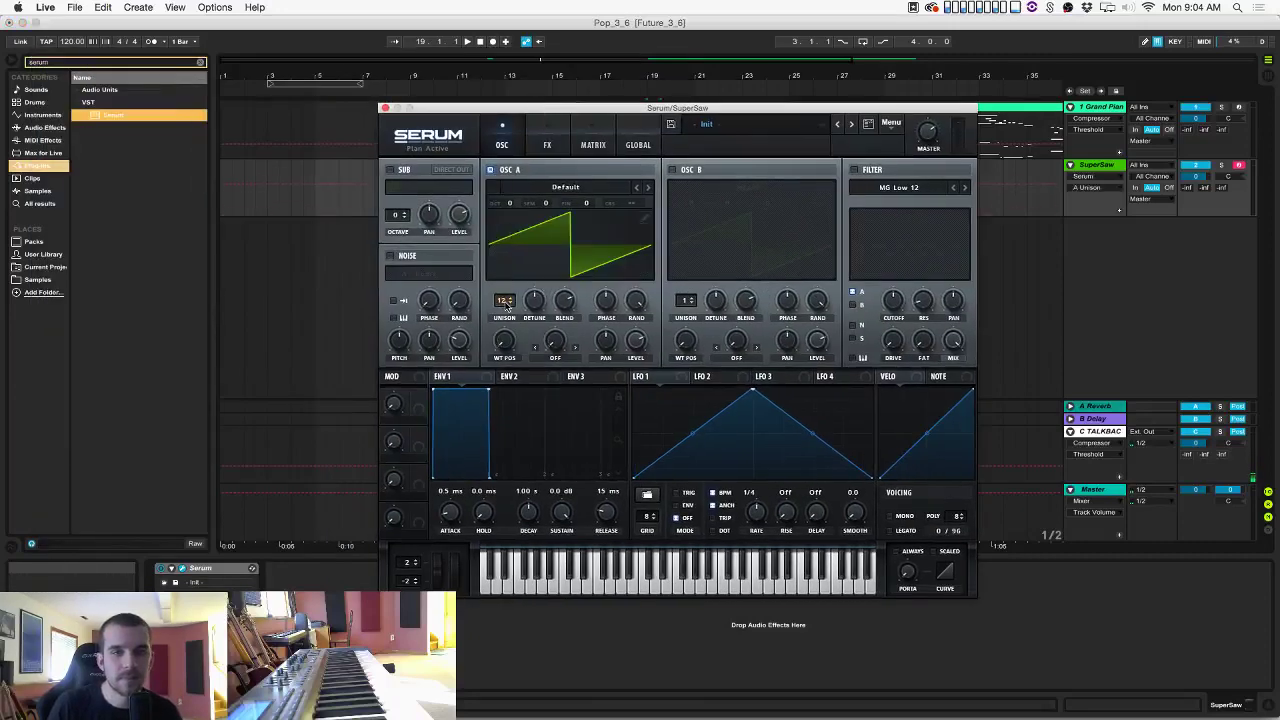
left_click_drag(557, 301, 556, 285)
left_click_drag(465, 113, 591, 143)
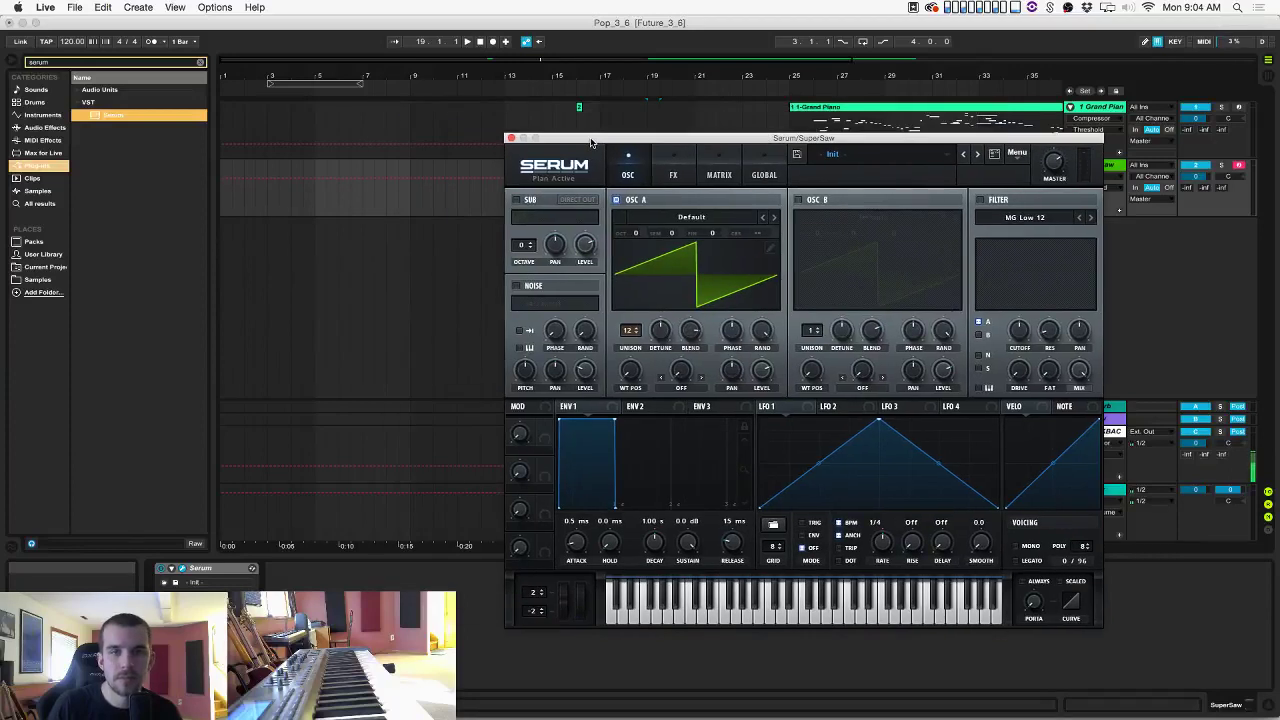
left_click_drag(661, 336, 664, 372)
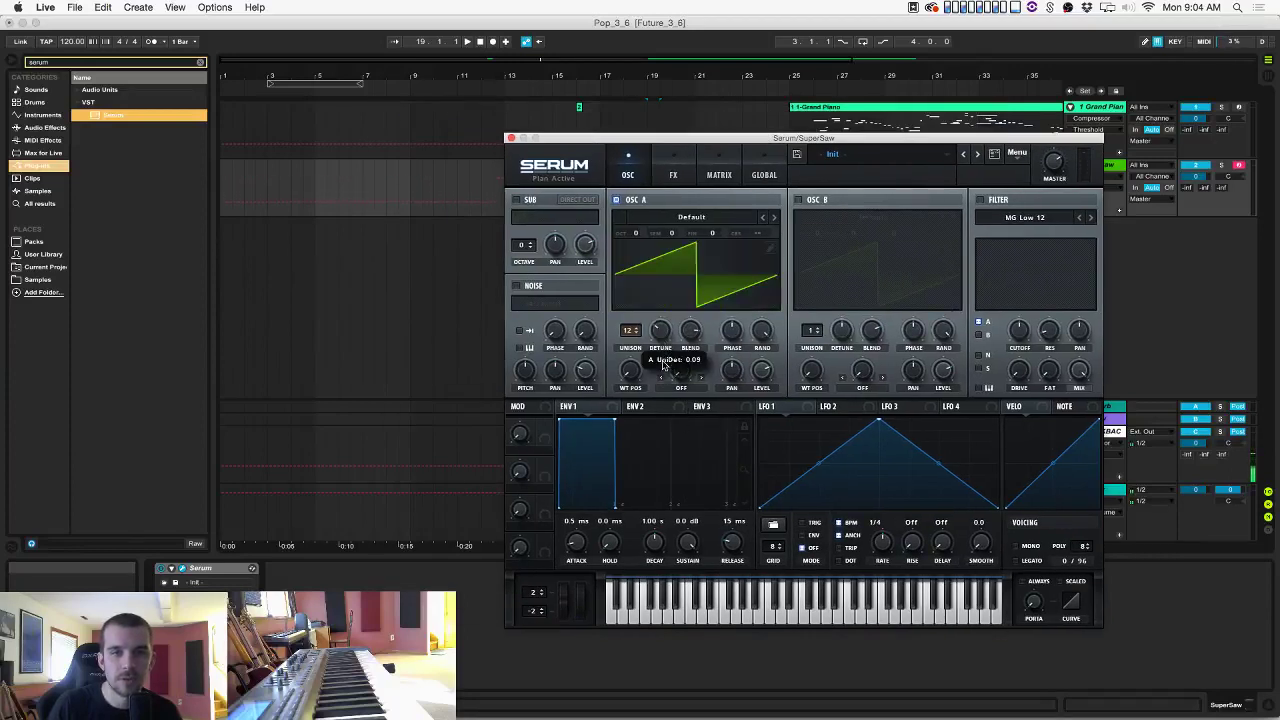
left_click(1279, 308)
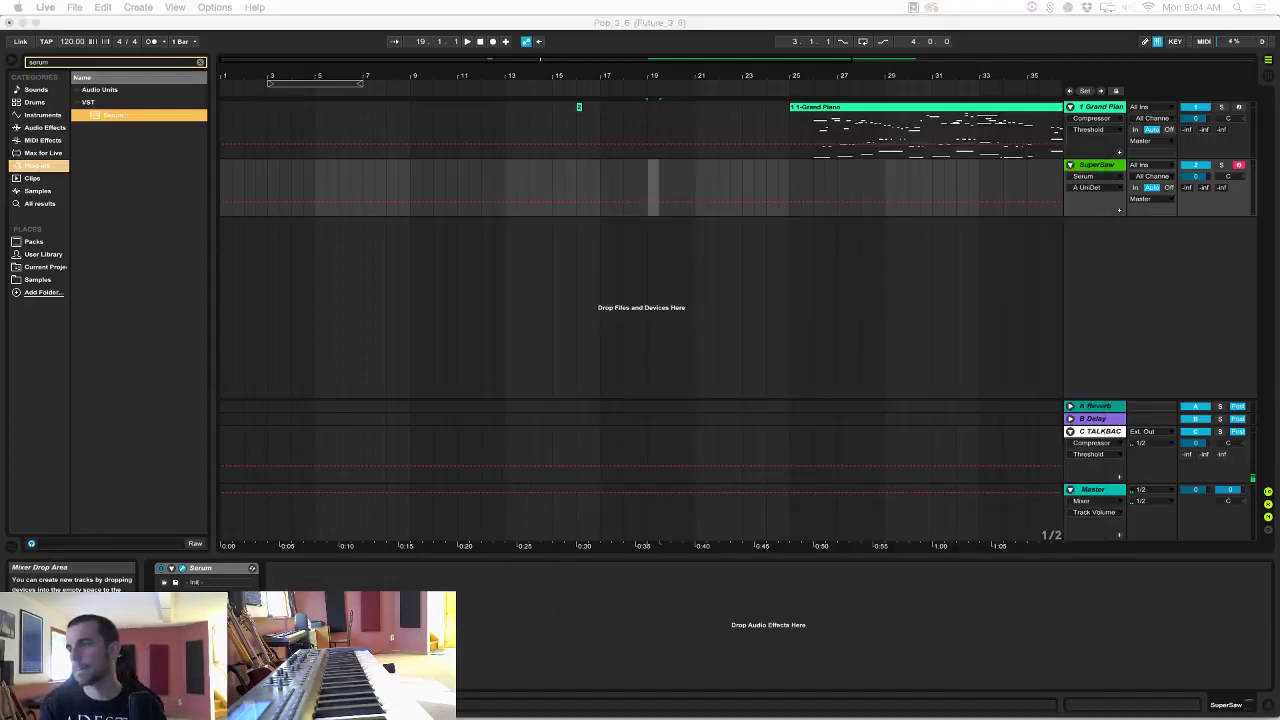
Close the Serum window and record a chord progression on the SuperSaw track from bar 3 with the metronome on.
left_click(997, 329)
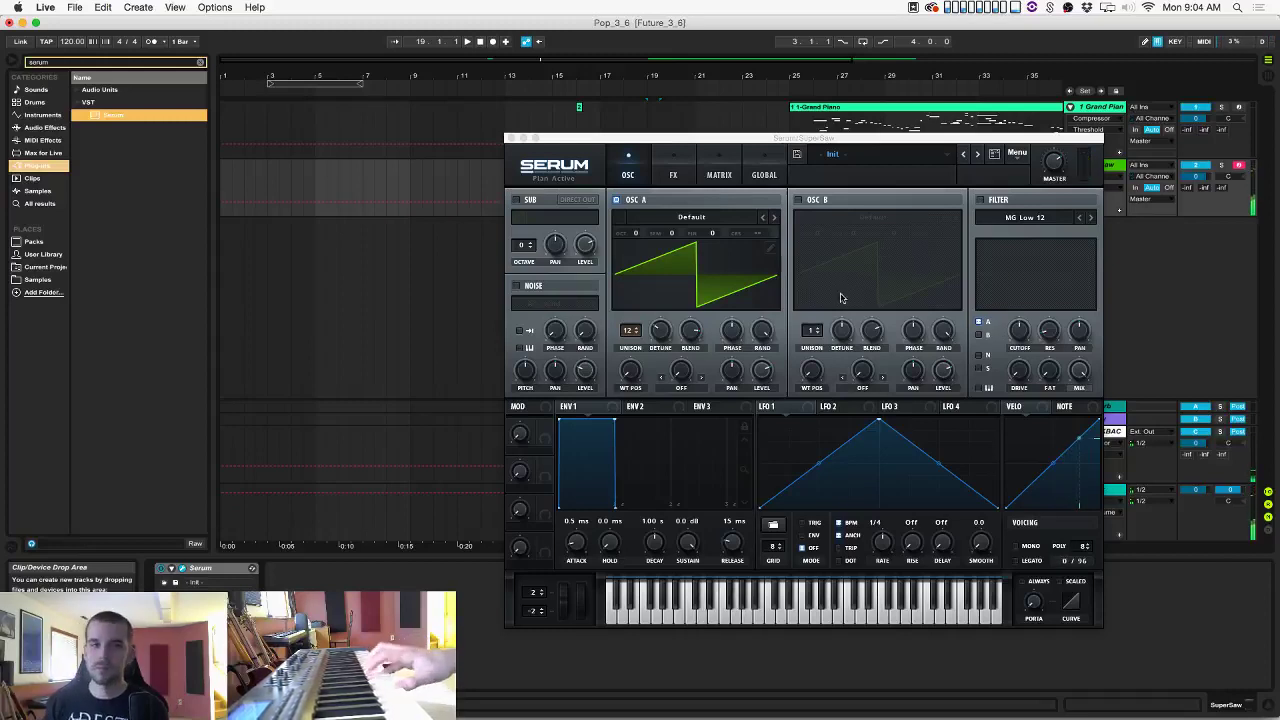
left_click(509, 139)
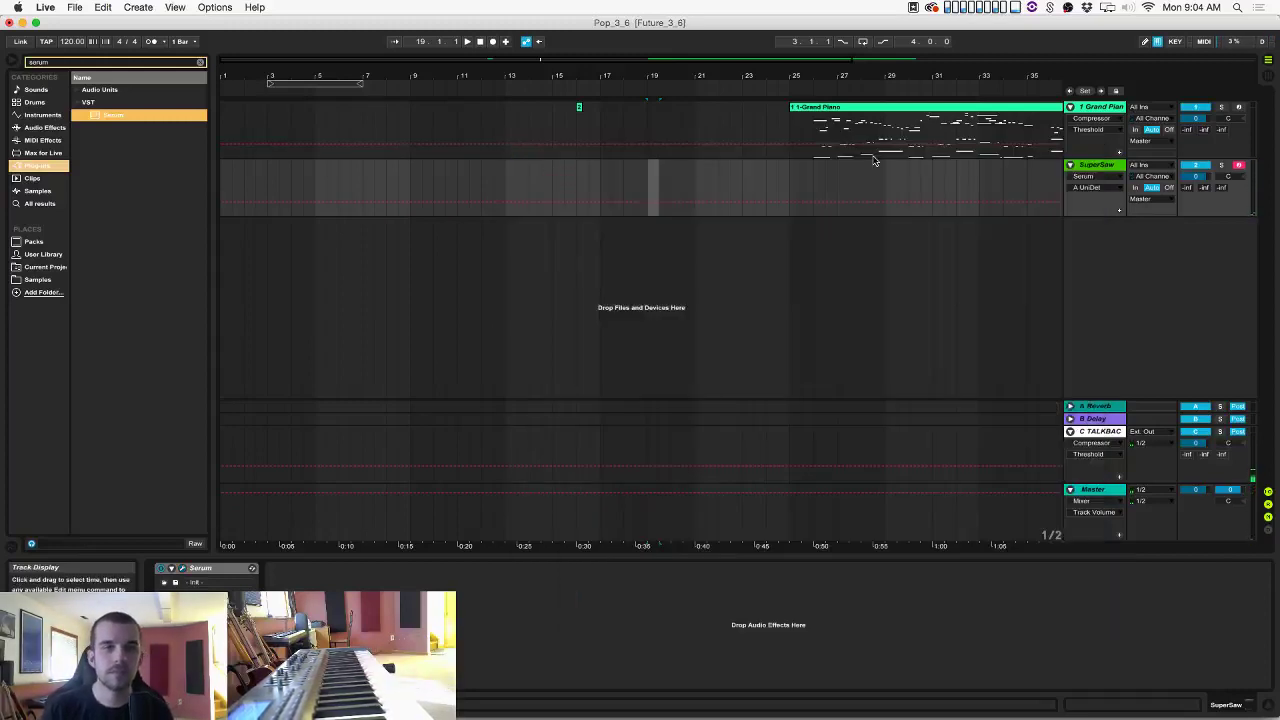
left_click(480, 42)
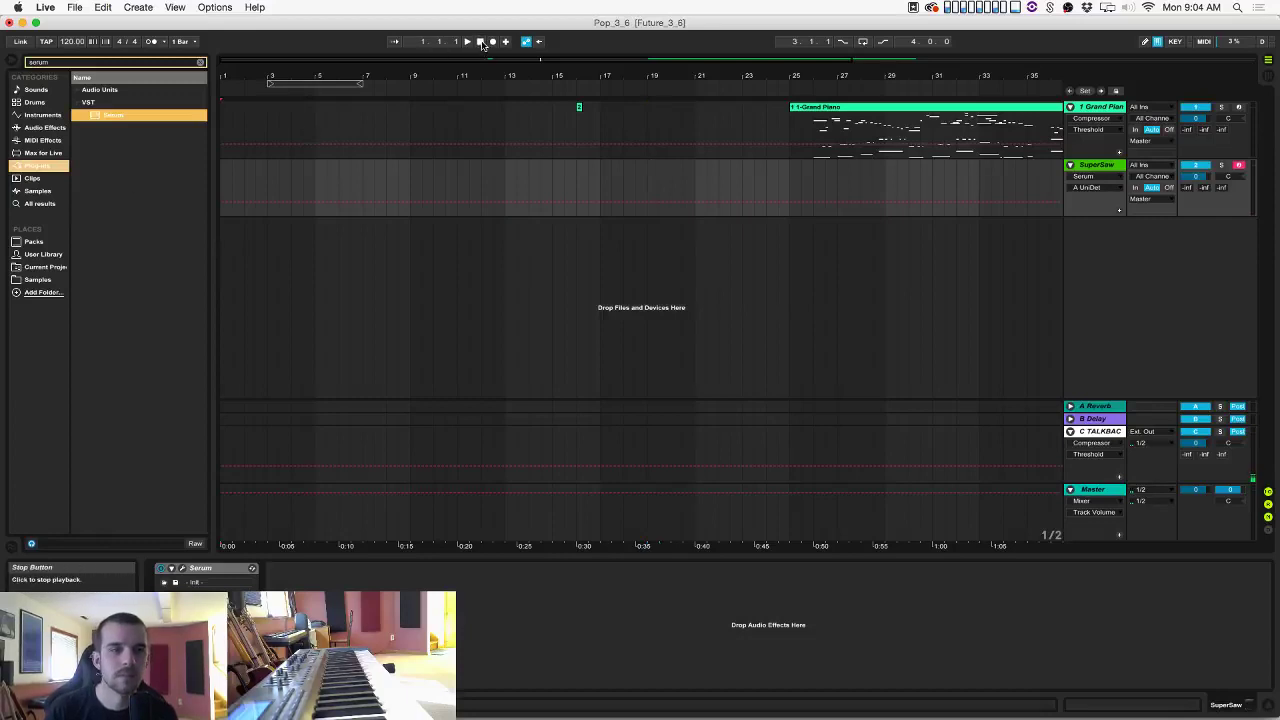
left_click(268, 182)
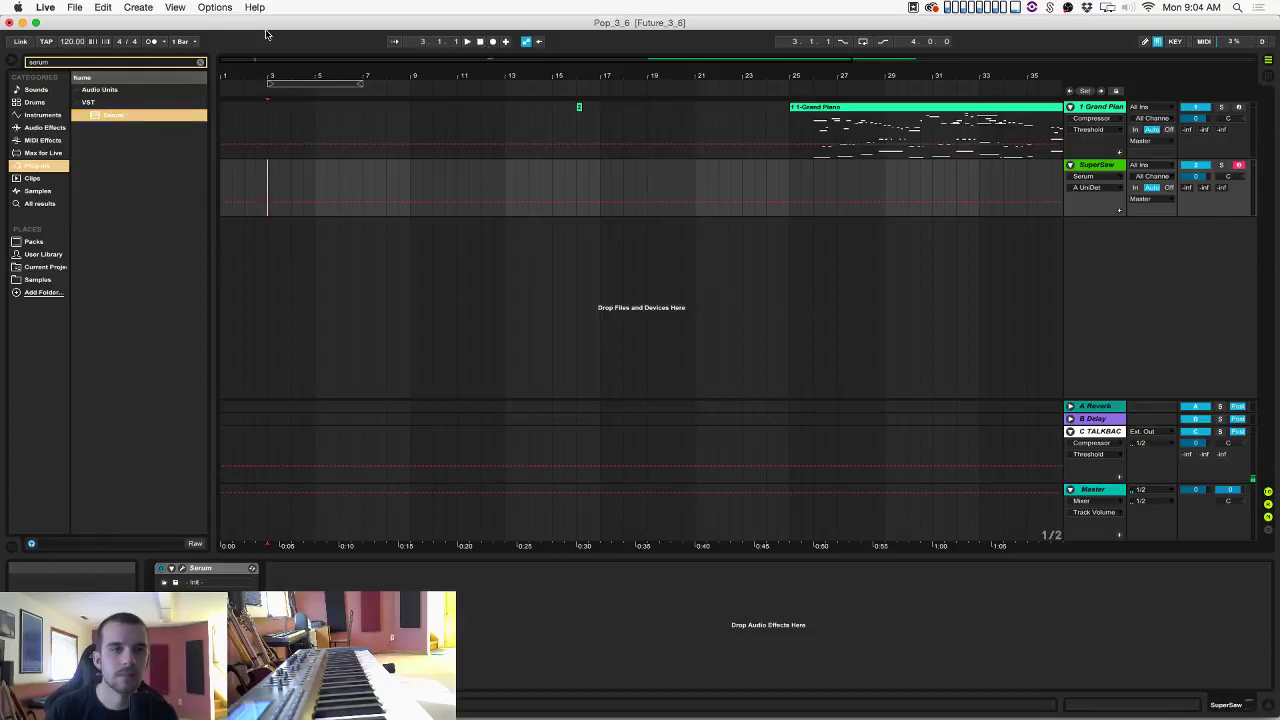
left_click(151, 41)
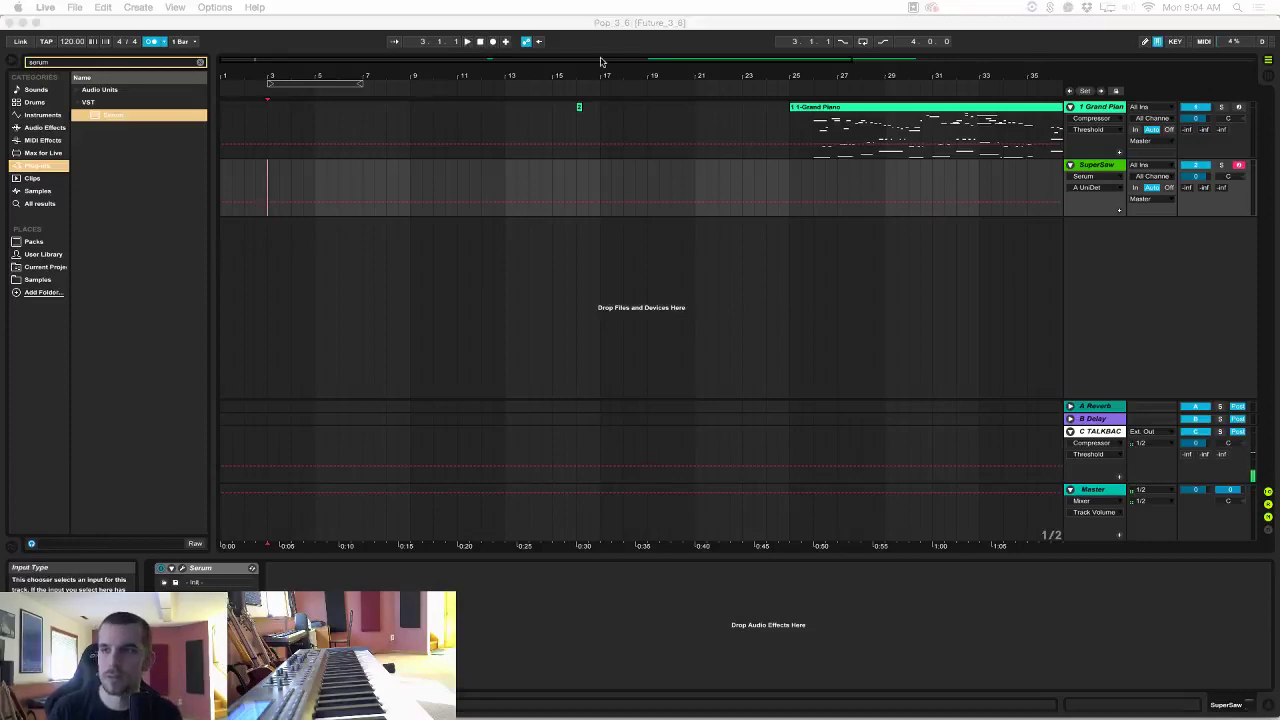
key("F9")
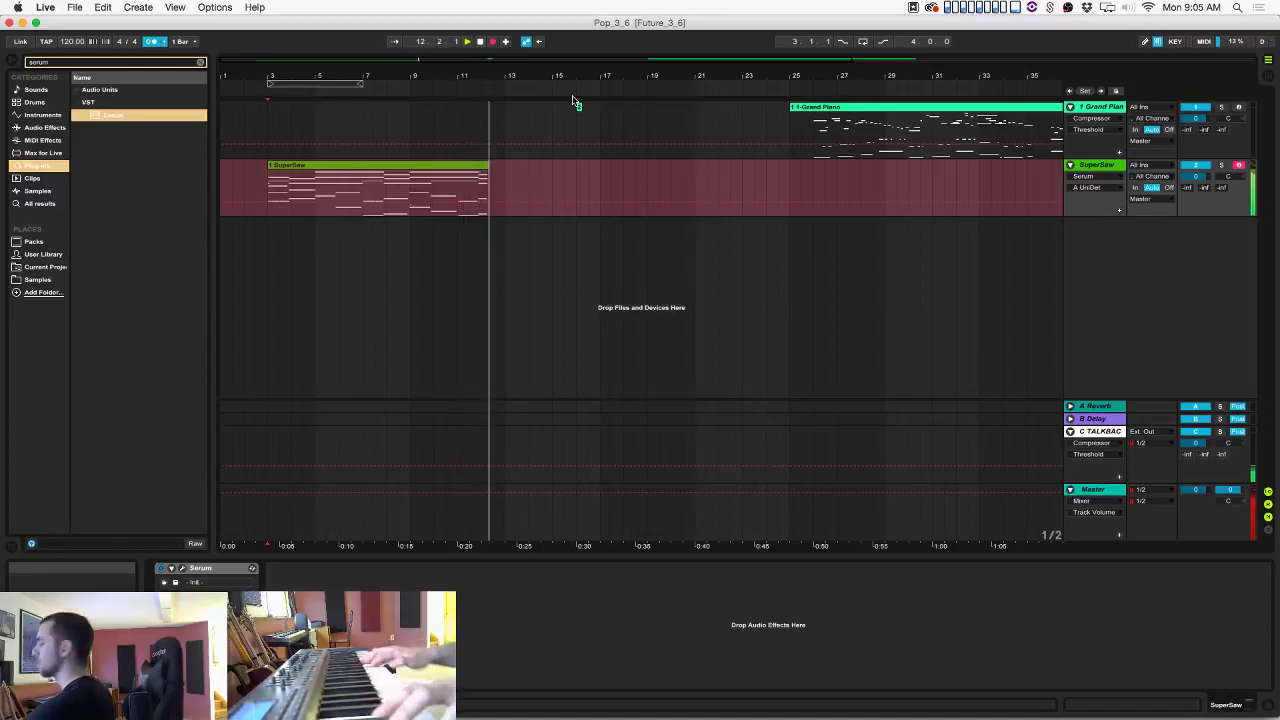
key("space")
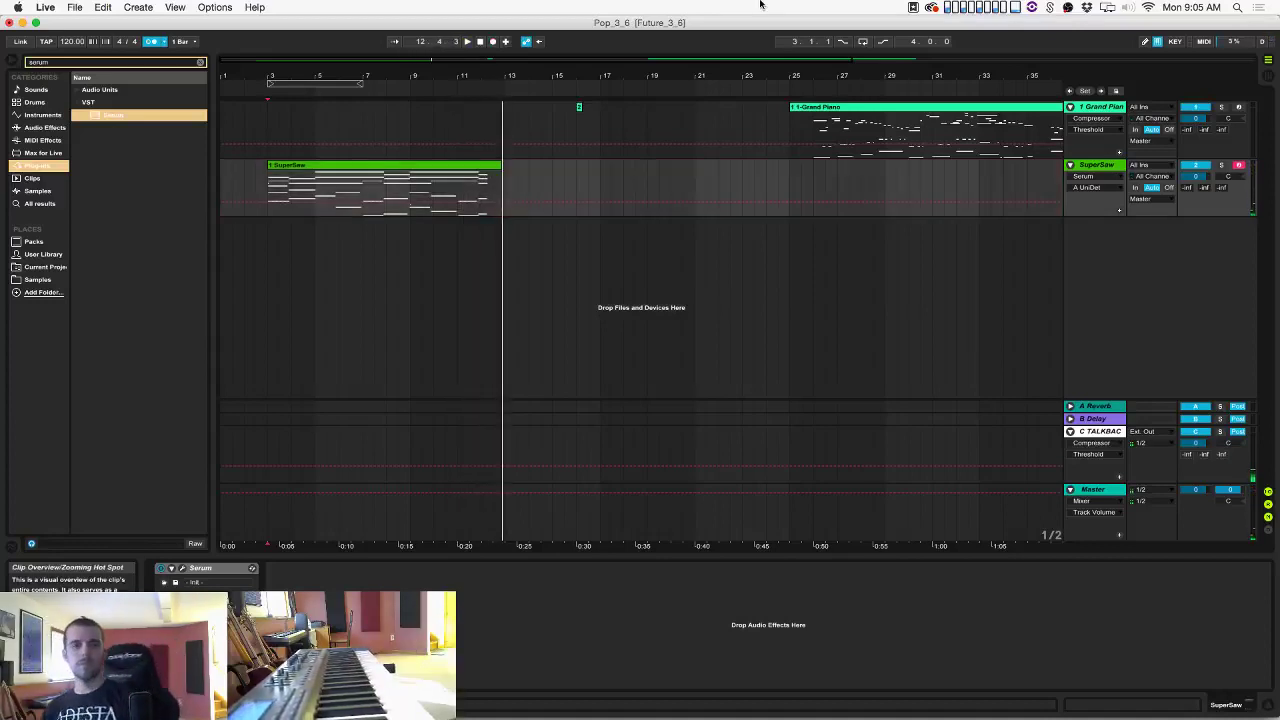
Open the recorded SuperSaw clip, set its fixed grid to 1/8 and quantize all of its notes.
double_click(412, 174)
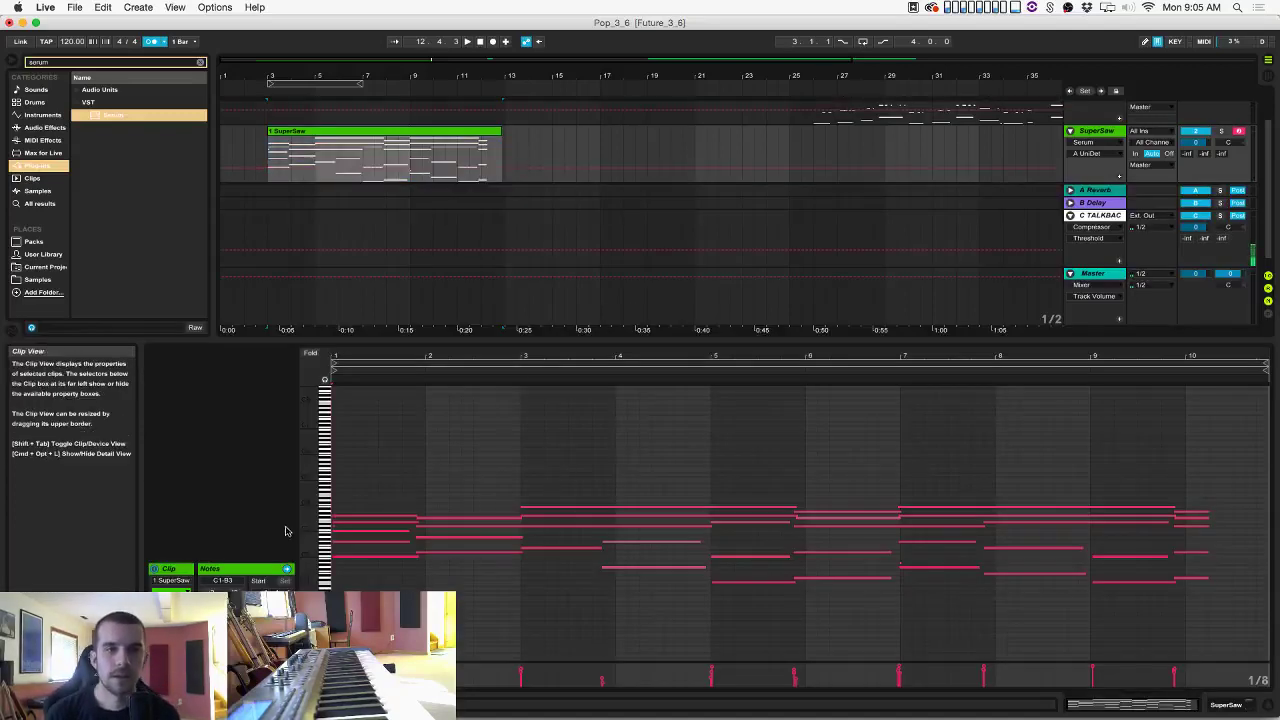
left_click_drag(322, 534, 350, 509)
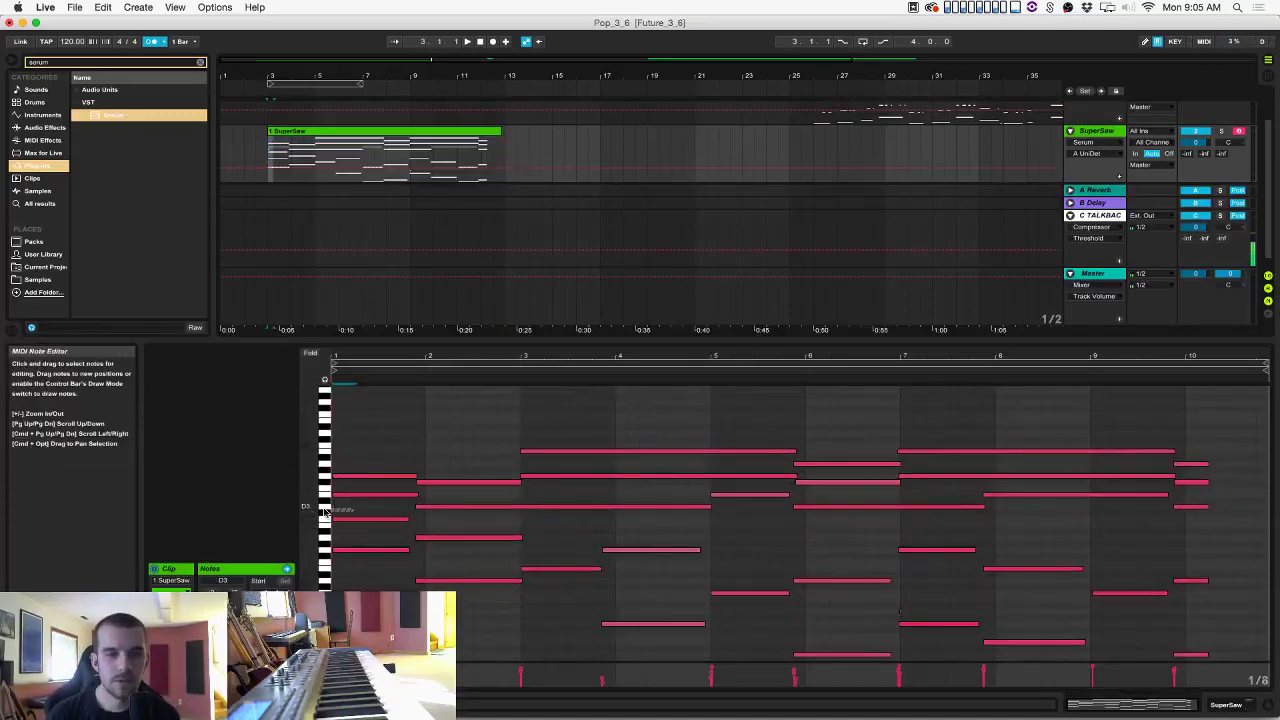
right_click(439, 421)
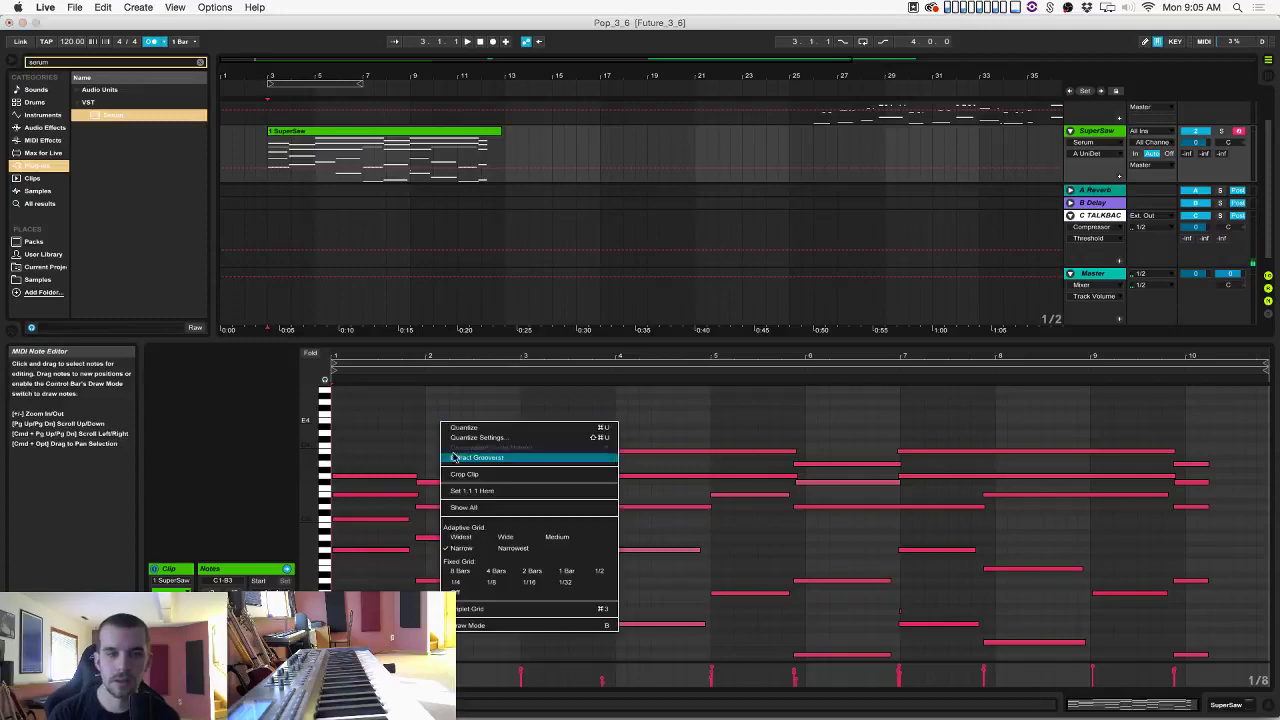
left_click(493, 580)
key("super+a")
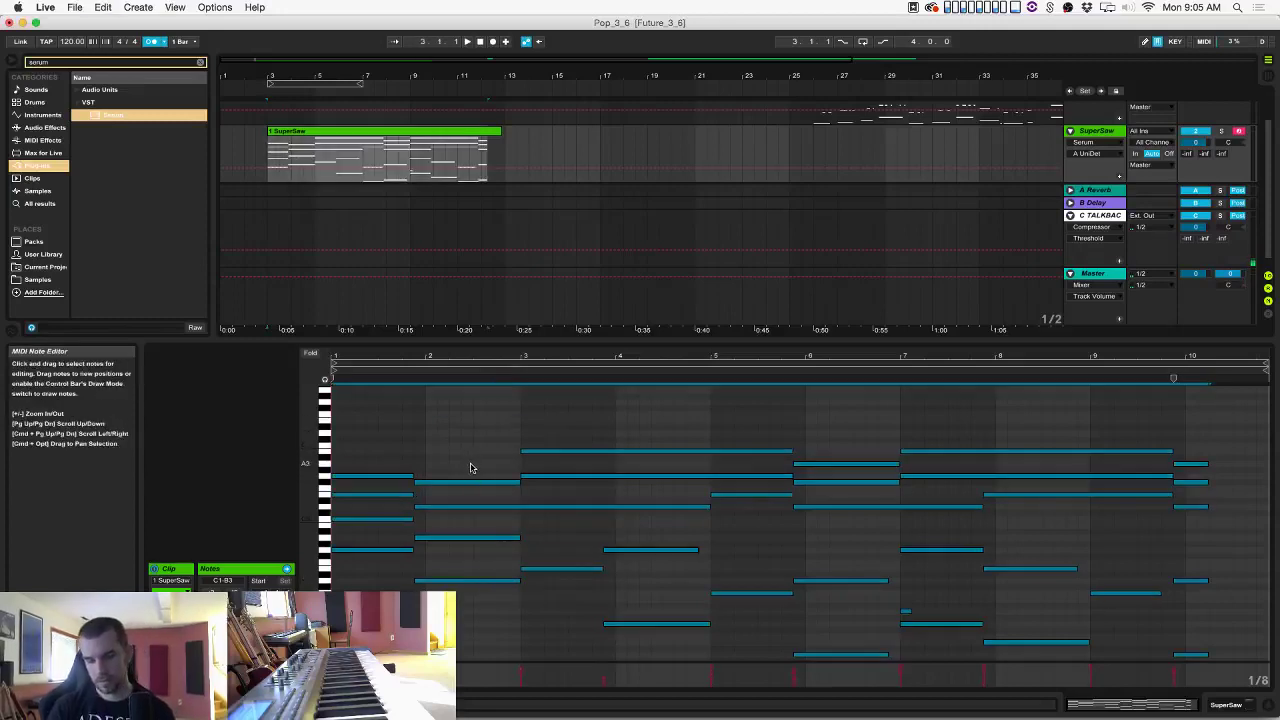
Look at the Record Quantization options without changing the setting.
left_click(103, 7)
mouse_move(160, 353)
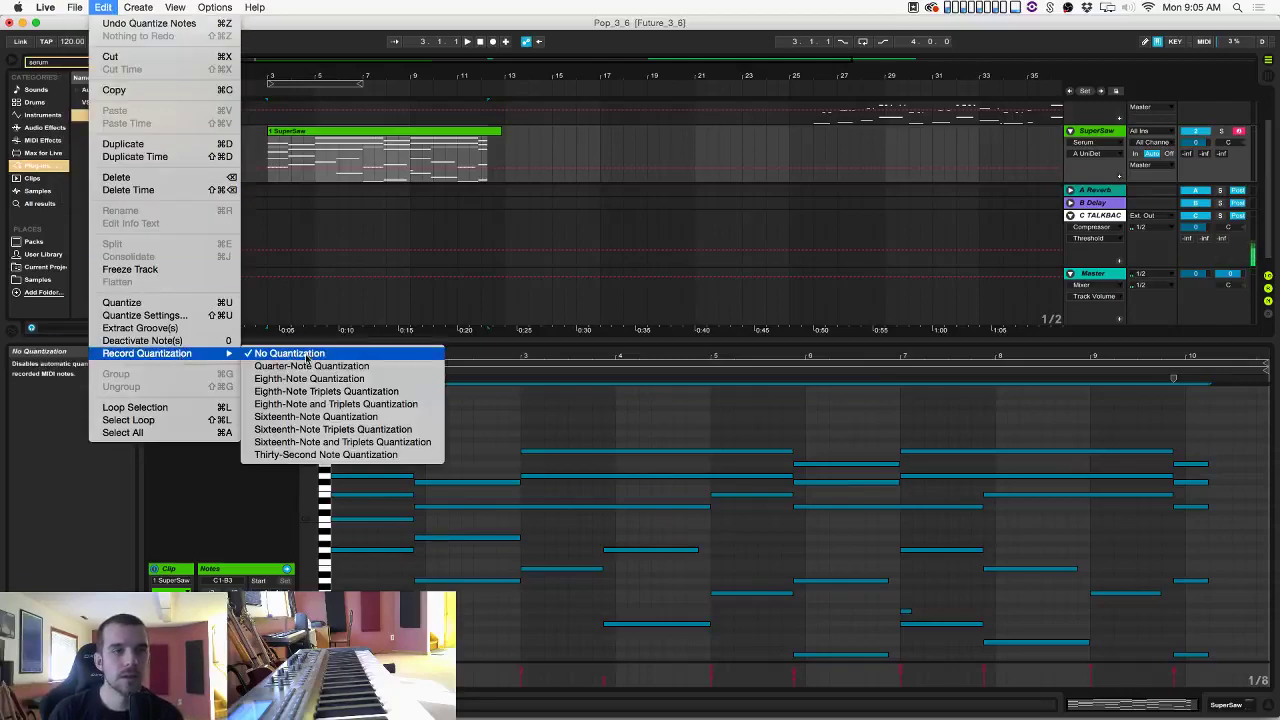
left_click(262, 141)
Play back the quantized SuperSaw clip from bar 3 and shrink the note editor to enlarge the arrangement.
left_click(255, 152)
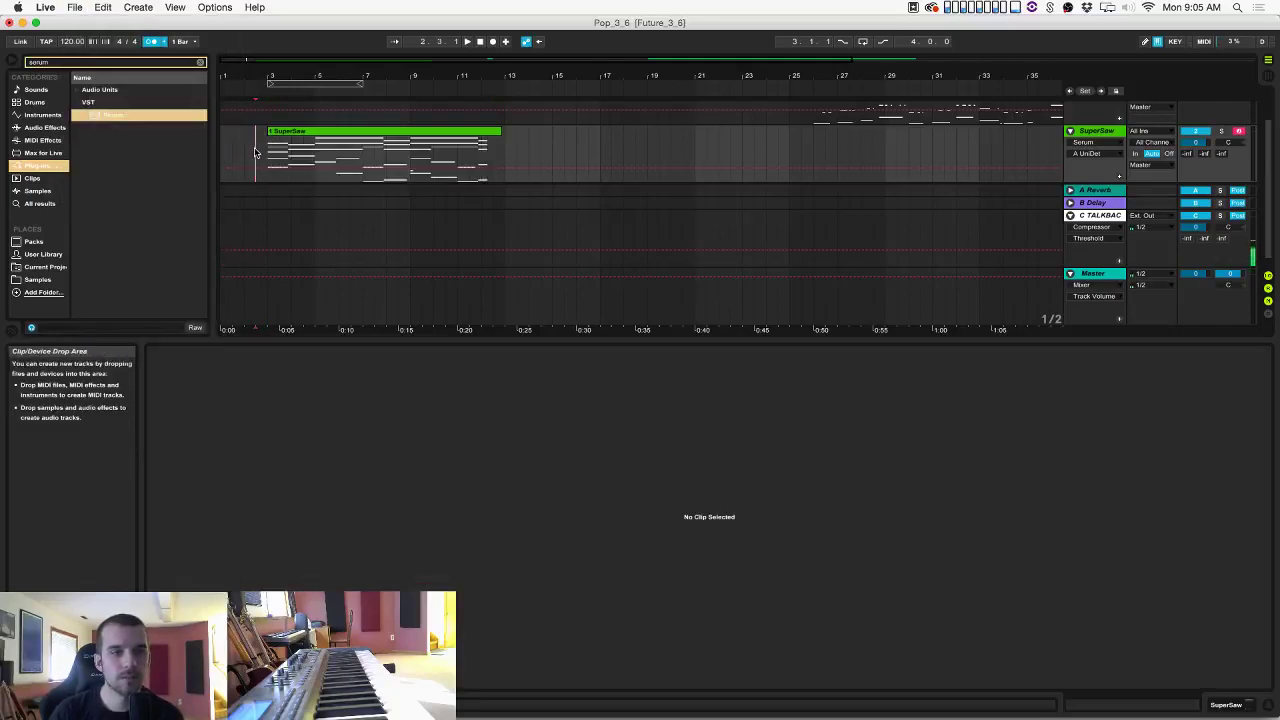
left_click(277, 138)
key("space")
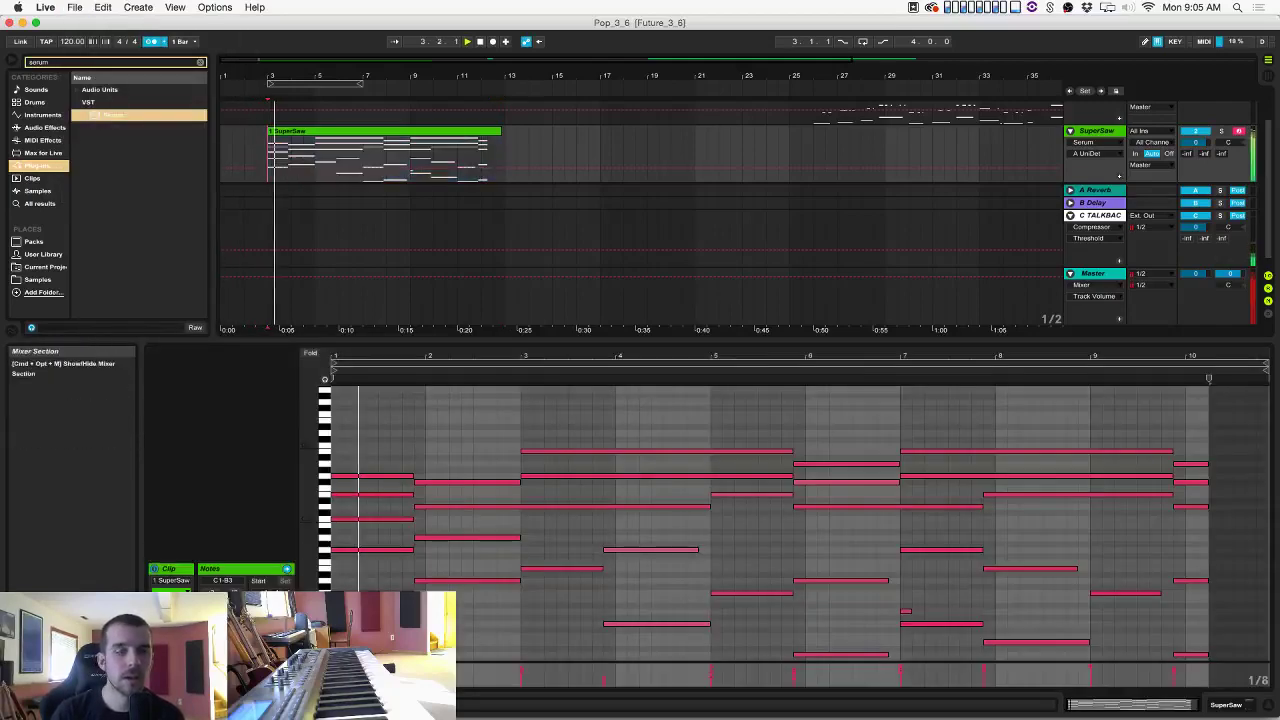
left_click_drag(1122, 339, 1123, 481)
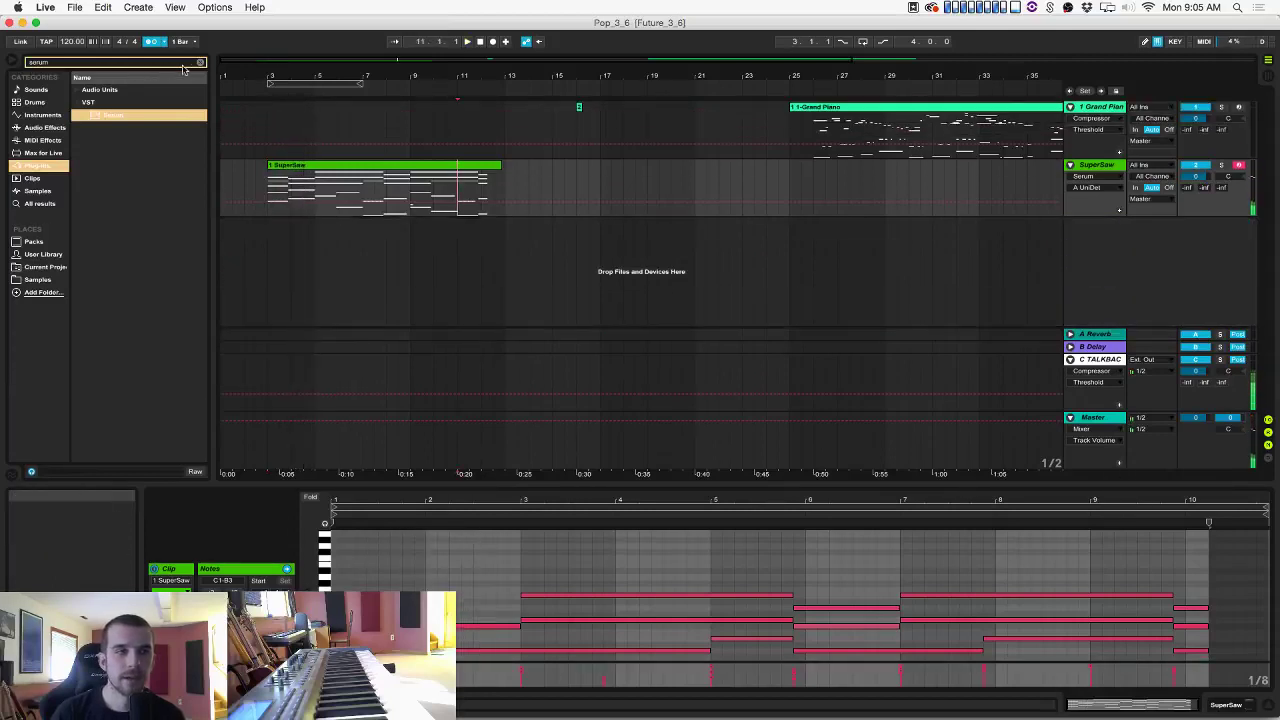
Clear the browser search and browse the Kick folder under Drums in the Samples folder.
left_click(200, 63)
left_click(32, 129)
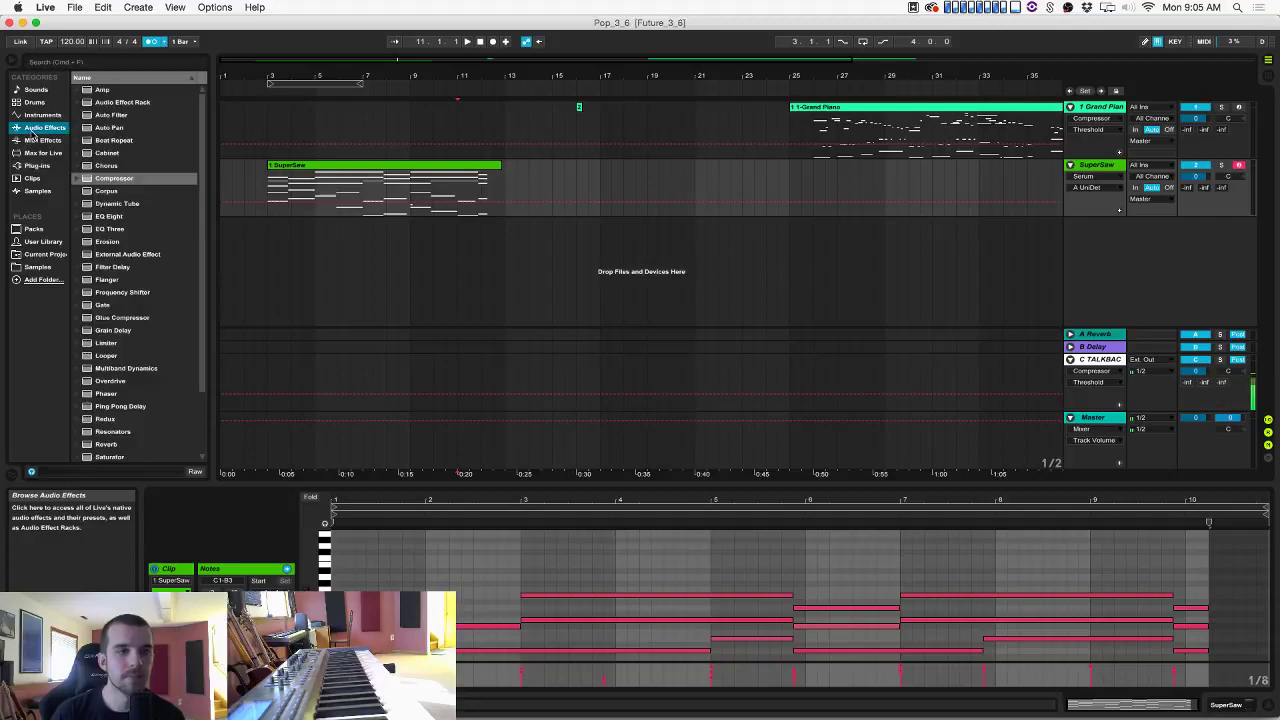
left_click(34, 165)
left_click(37, 267)
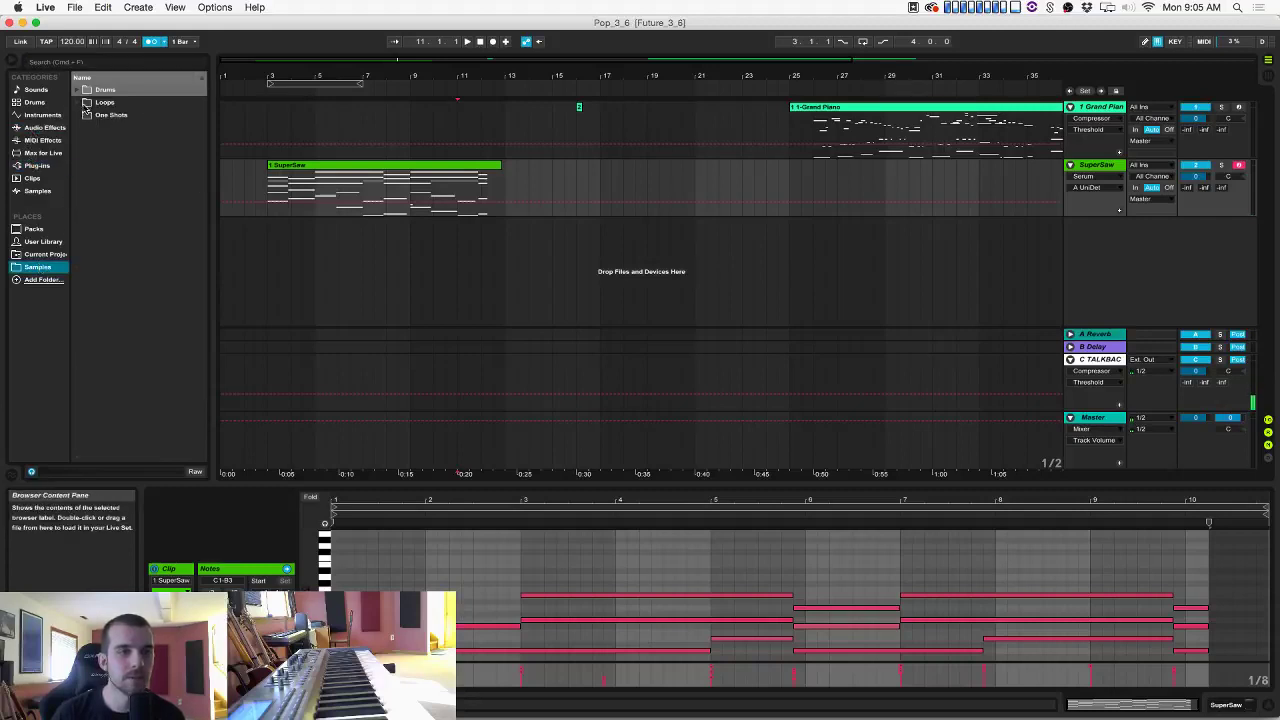
left_click(77, 90)
left_click(87, 166)
scroll(81, 175, "down", 3)
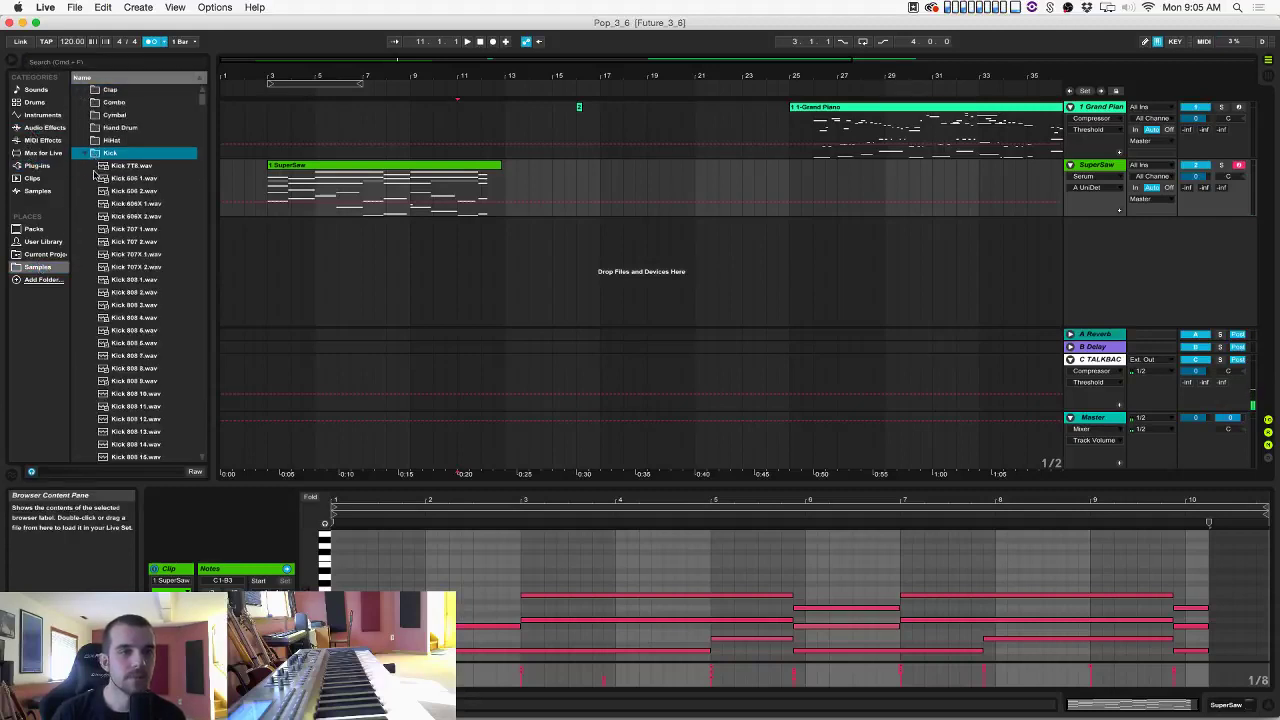
scroll(172, 308, "down", 5)
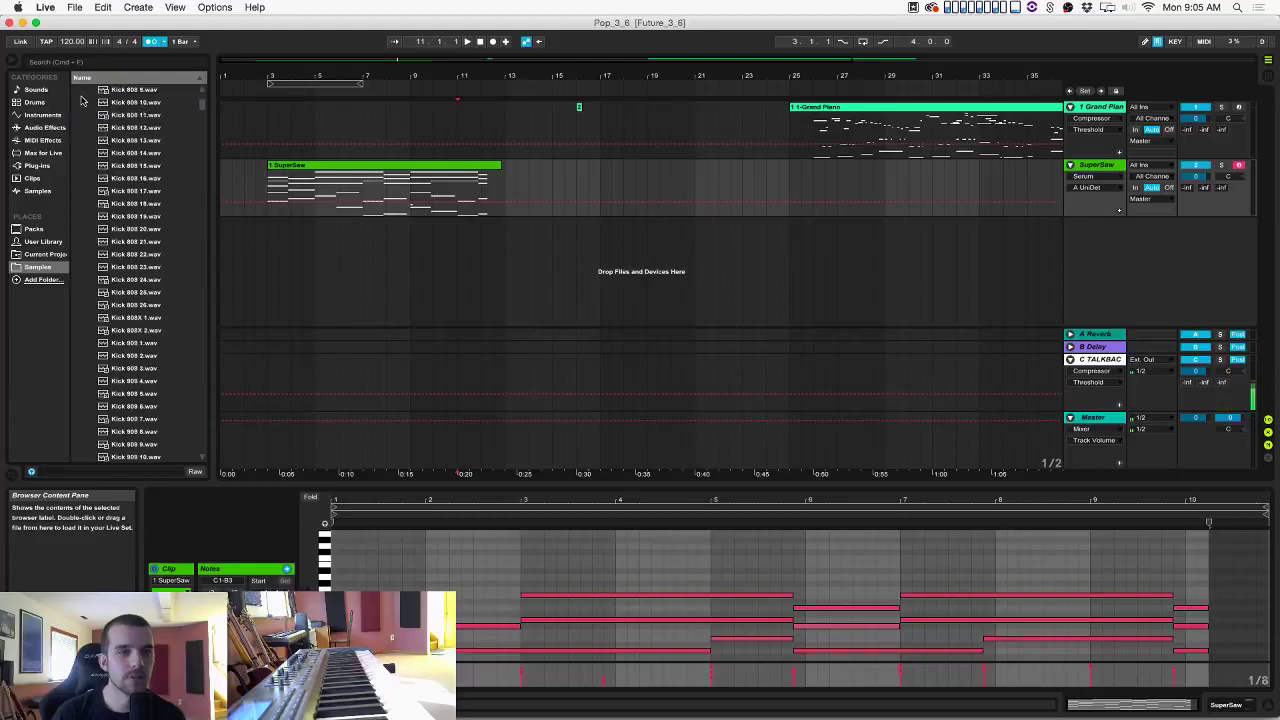
Search the samples for "arena" and audition the first few Kick Arena samples.
left_click(100, 63)
type("arena")
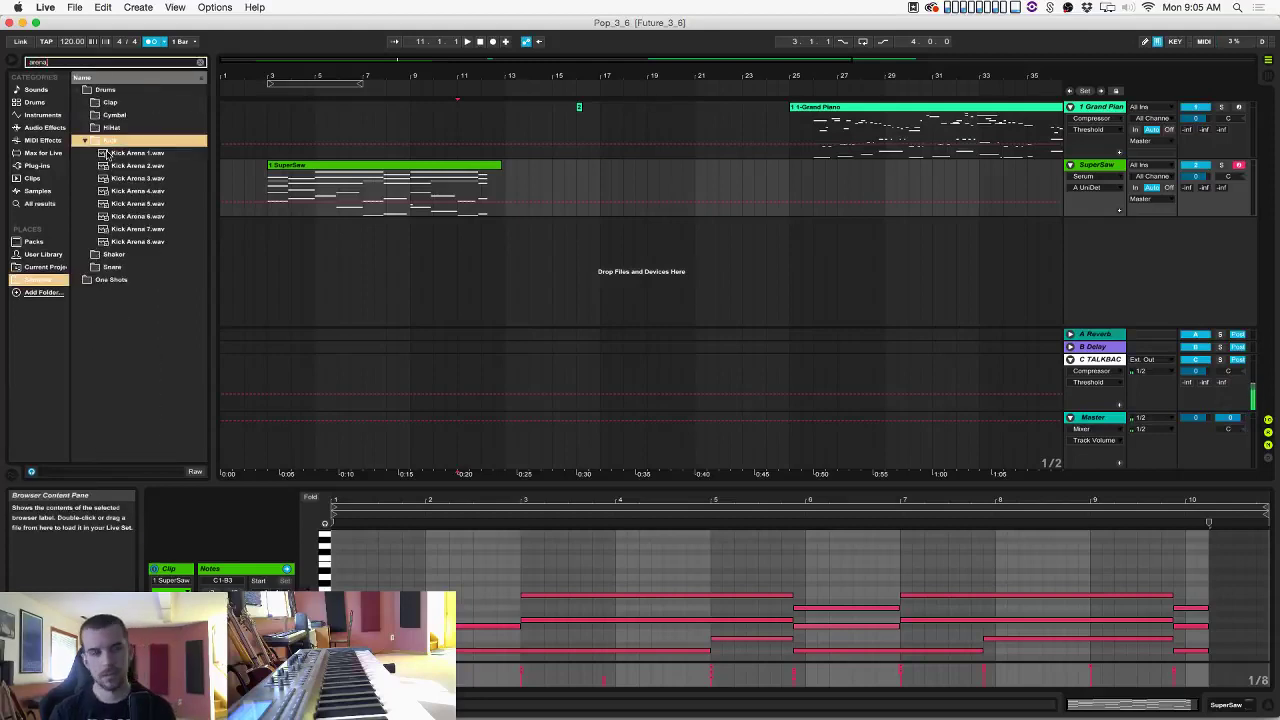
key("Down")
key("Down")
key("Down")
key("Down")
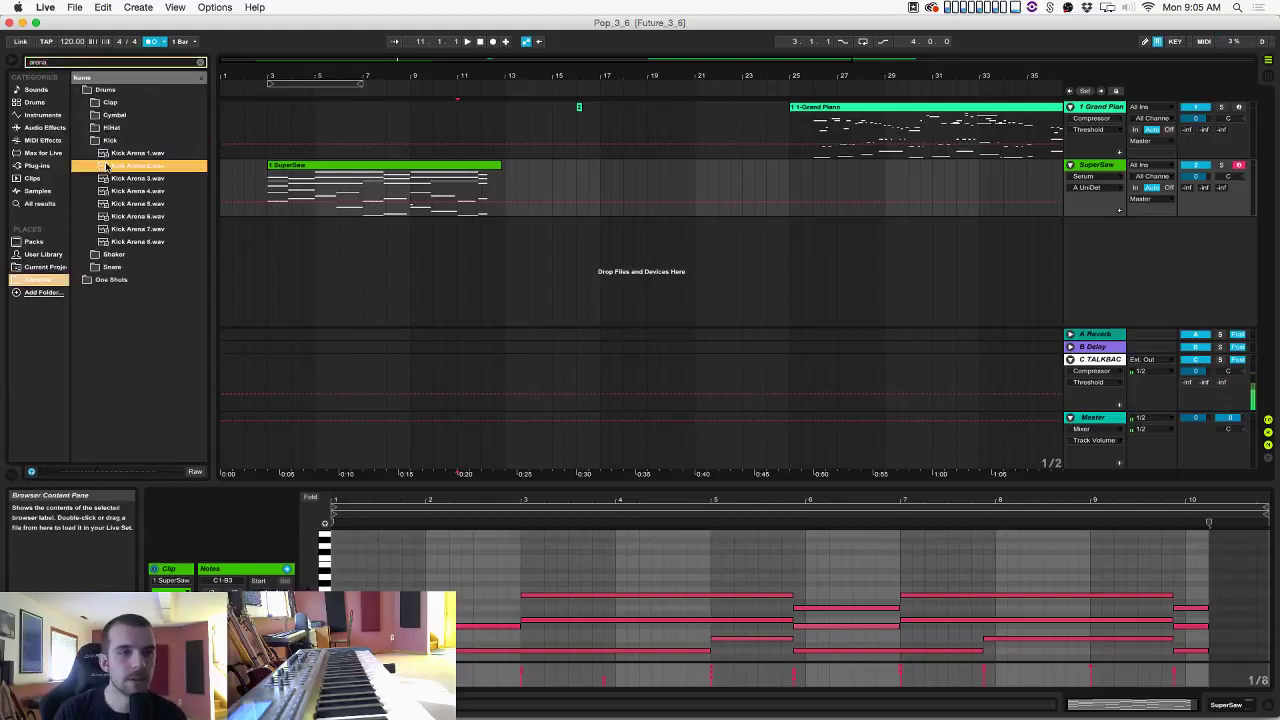
key("Up")
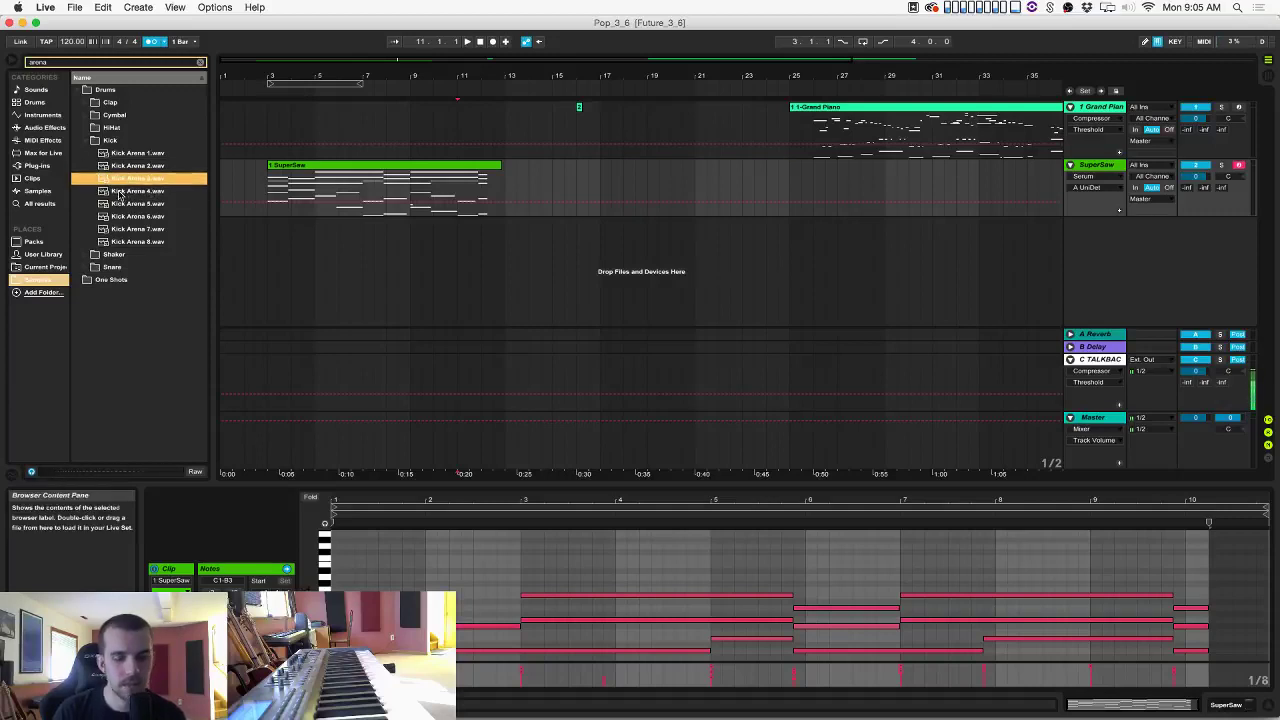
right_click(31, 283)
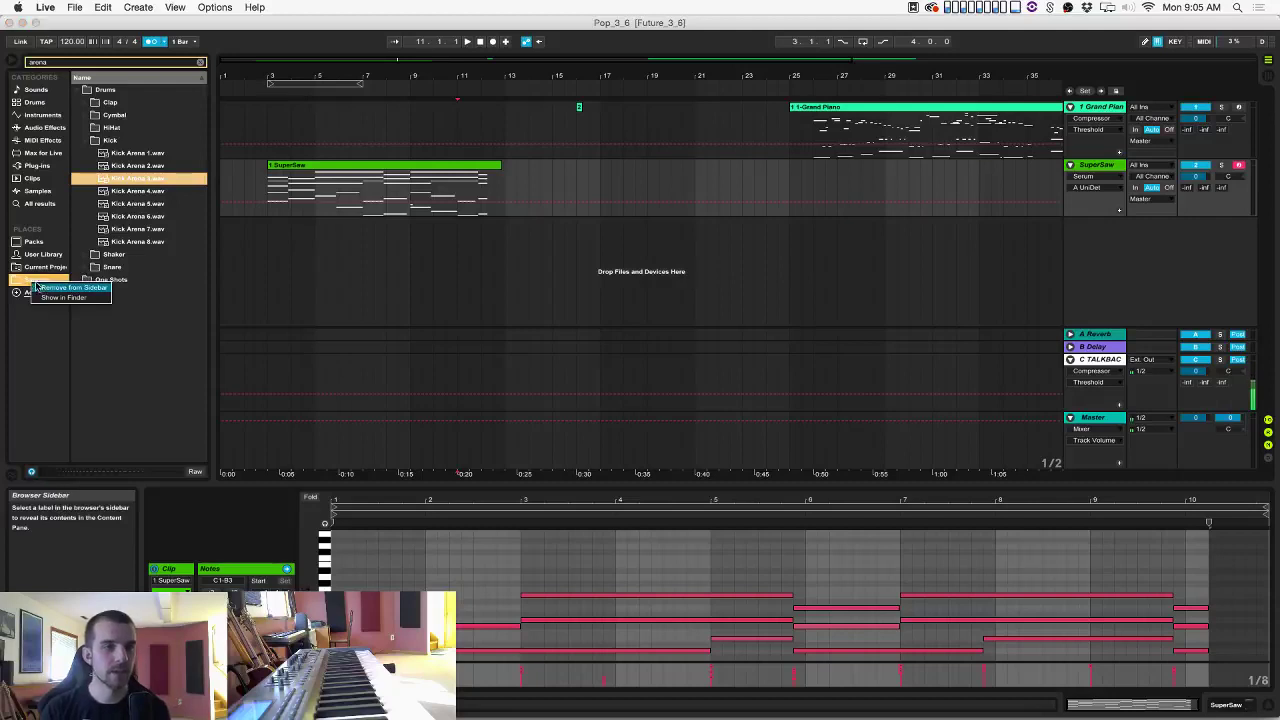
left_click(28, 282)
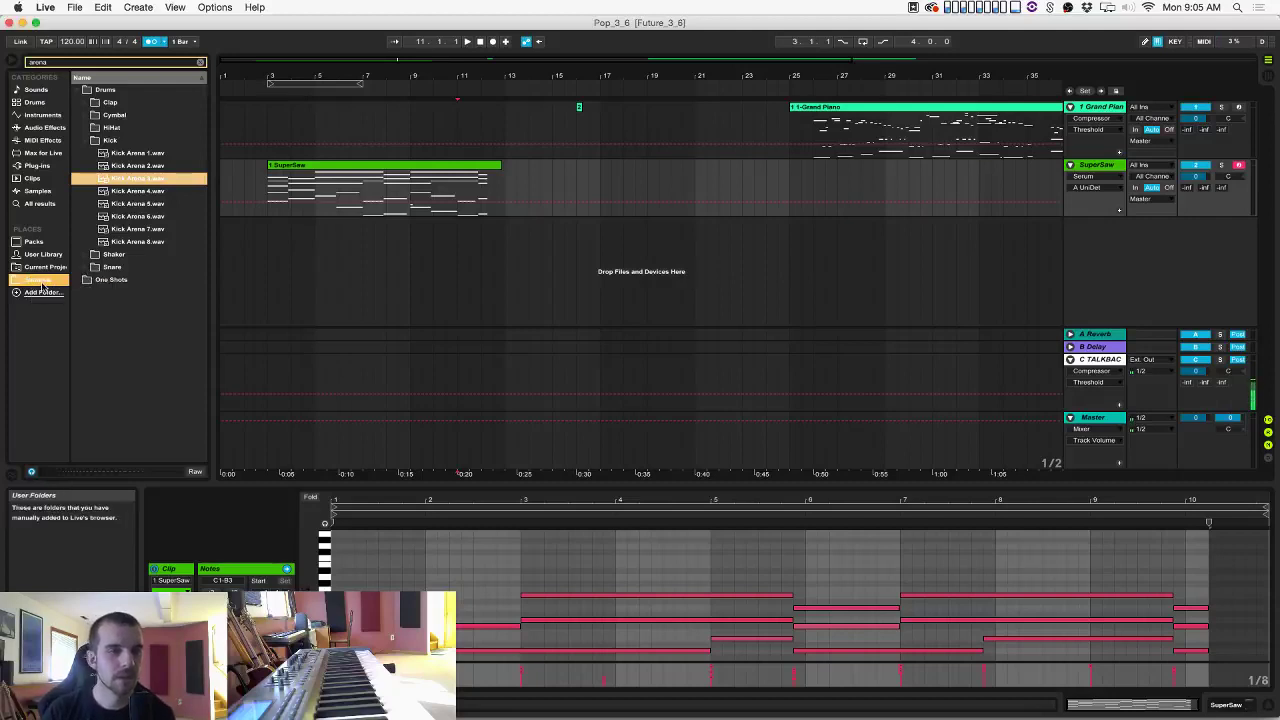
left_click(36, 283)
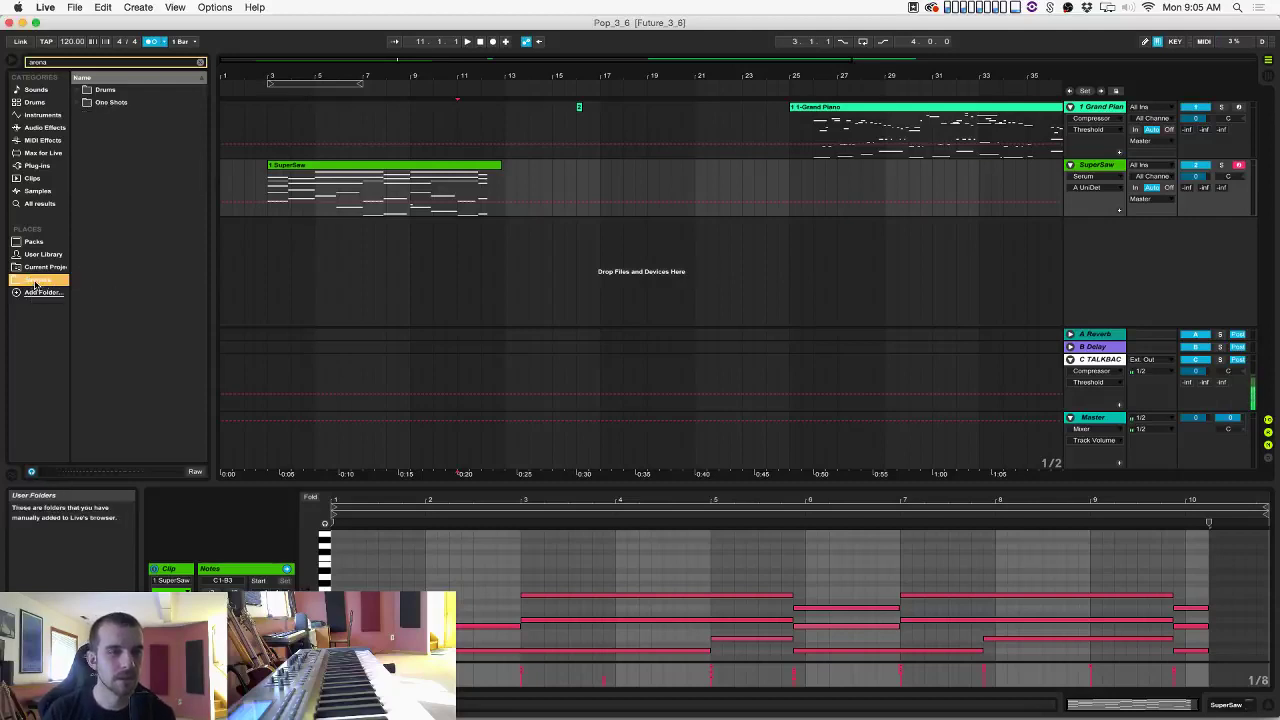
Audition Kick Arena 2 to 4 and place Kick Arena 3.wav on a new audio track at bar 3.
left_click(97, 90)
left_click(112, 141)
left_click(143, 165)
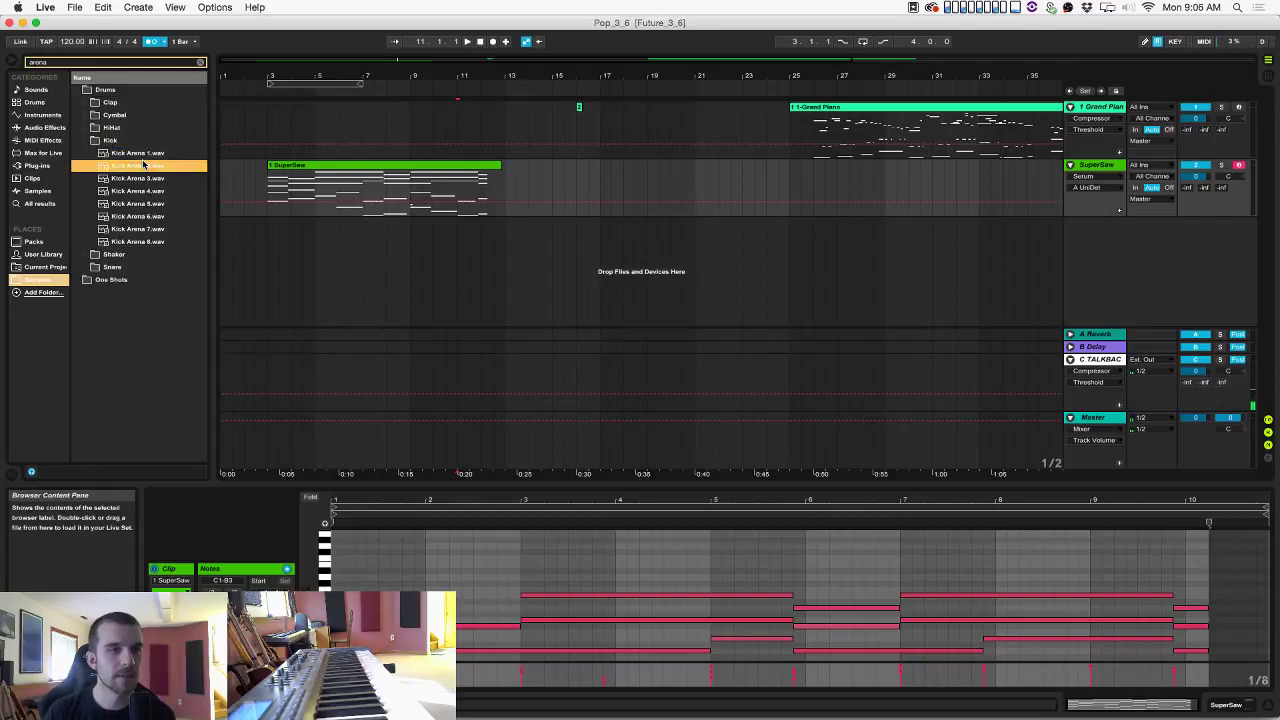
left_click(144, 176)
left_click(149, 191)
left_click(146, 181)
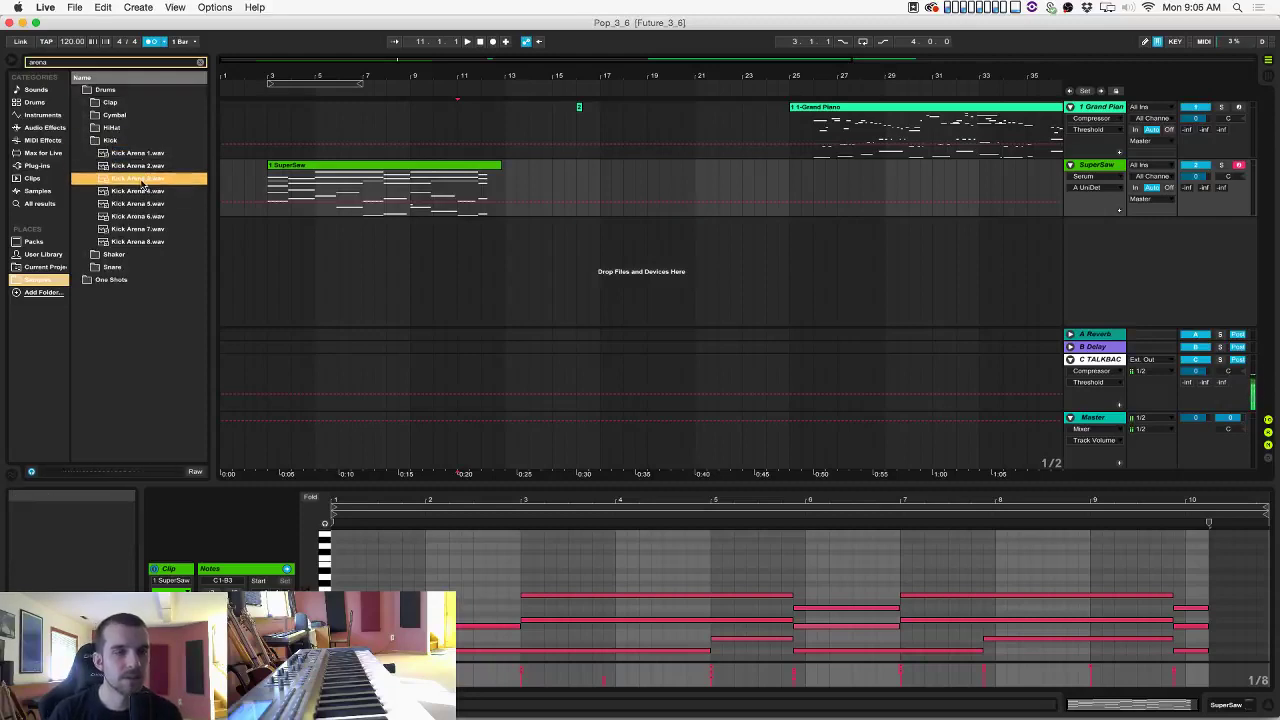
left_click_drag(136, 183, 270, 230)
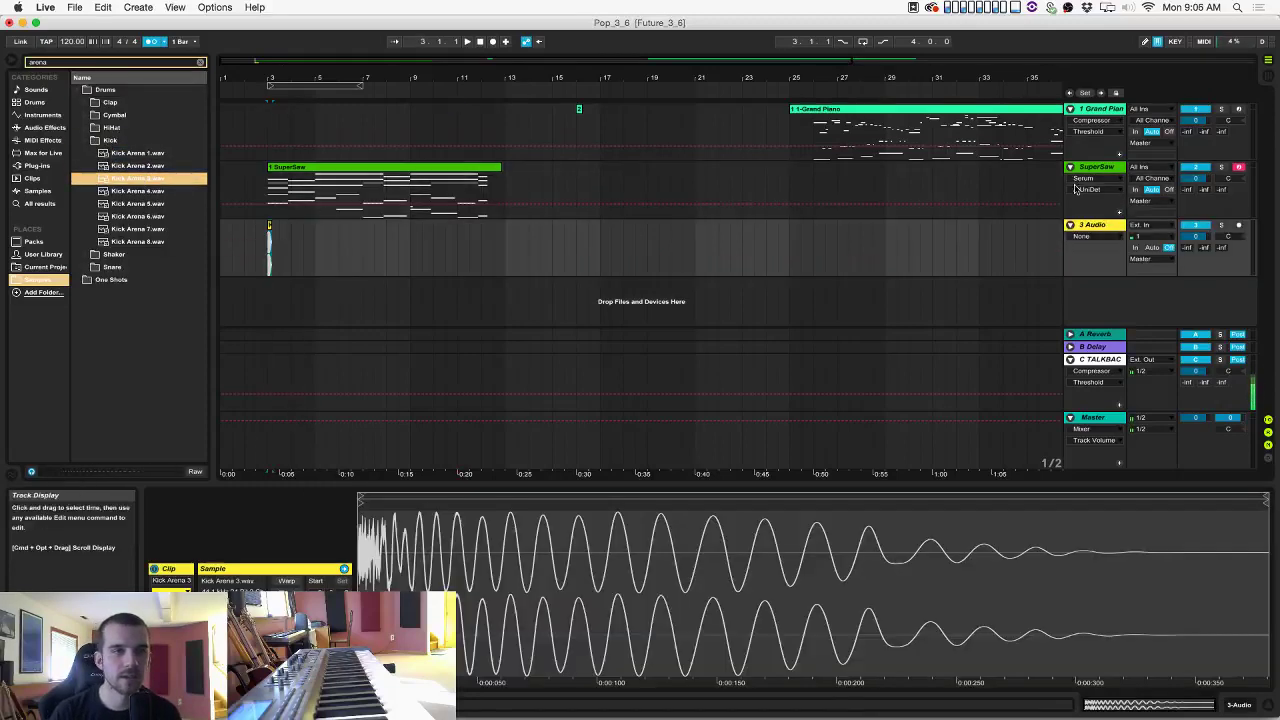
Group the new kick audio track, naming the group DRUMS and the track inside it Kick.
right_click(1089, 229)
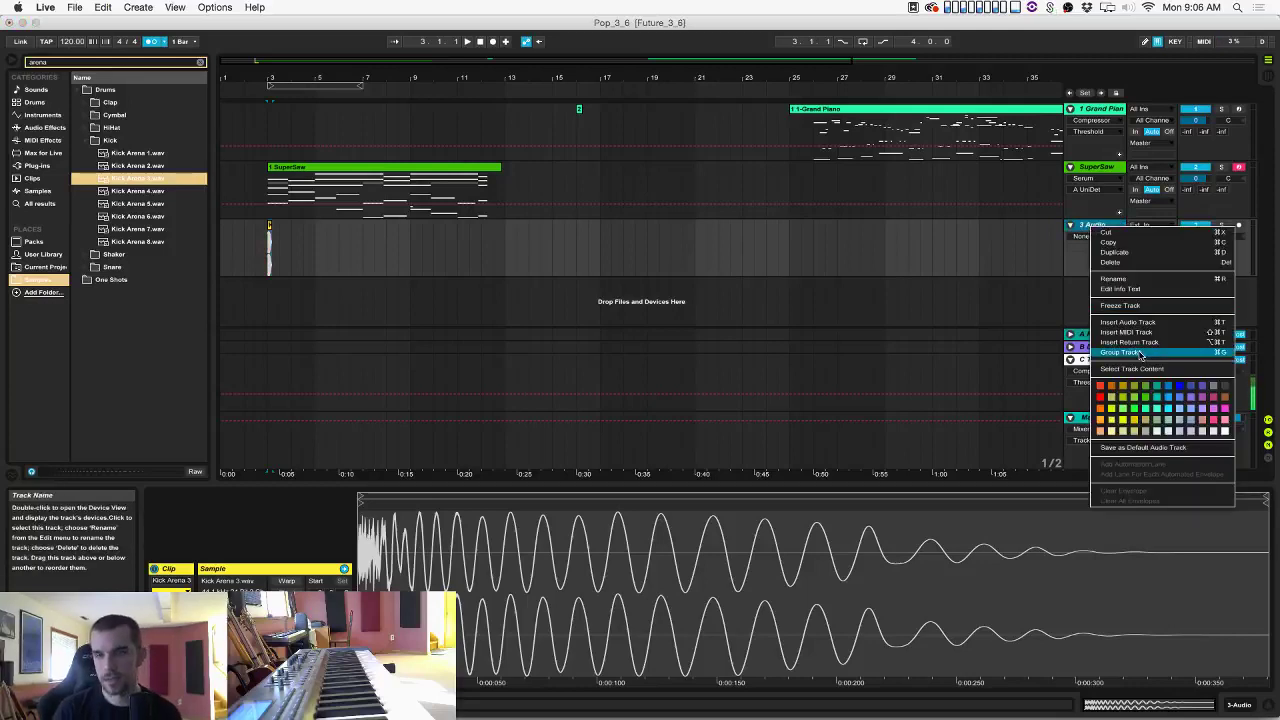
left_click(1120, 352)
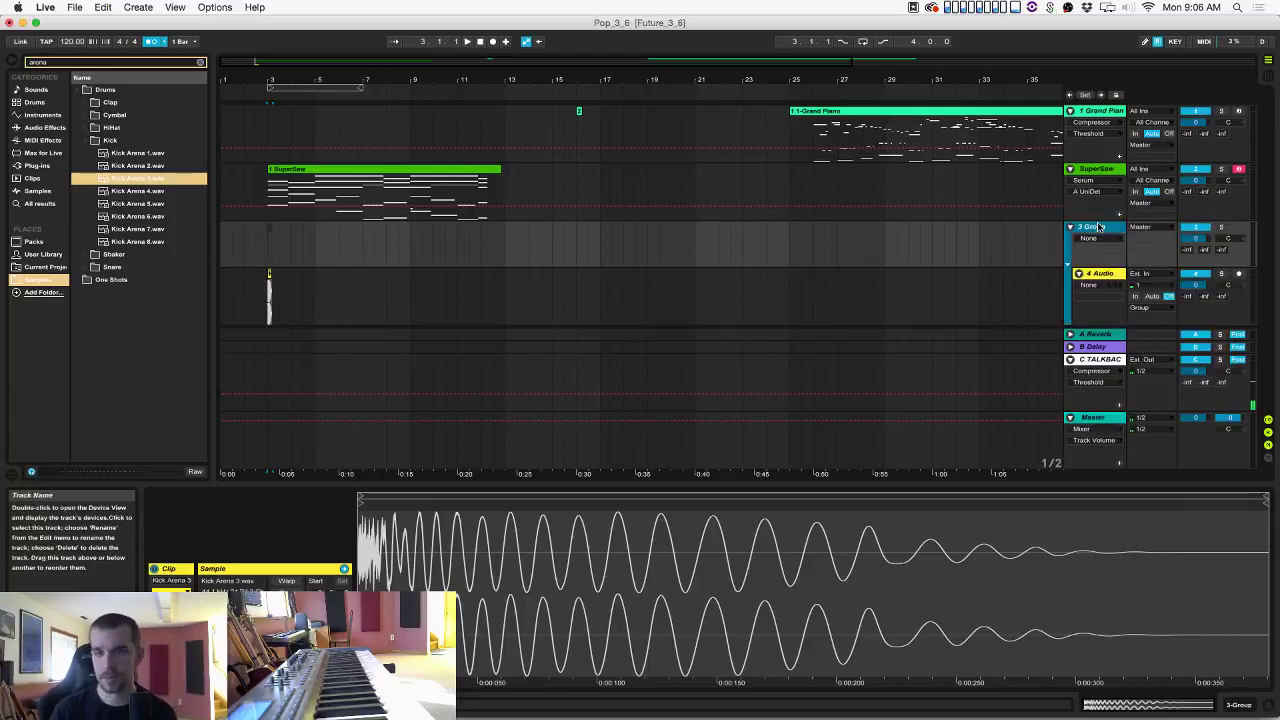
key("Return")
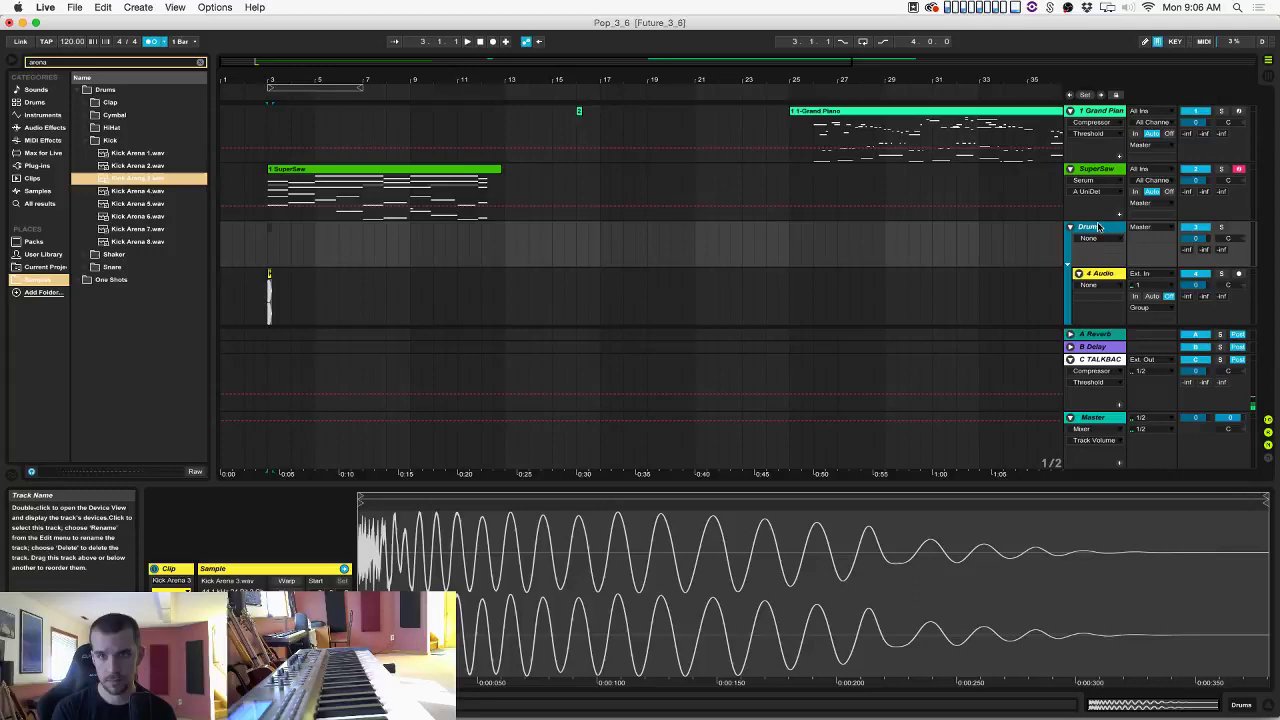
left_click(1098, 277)
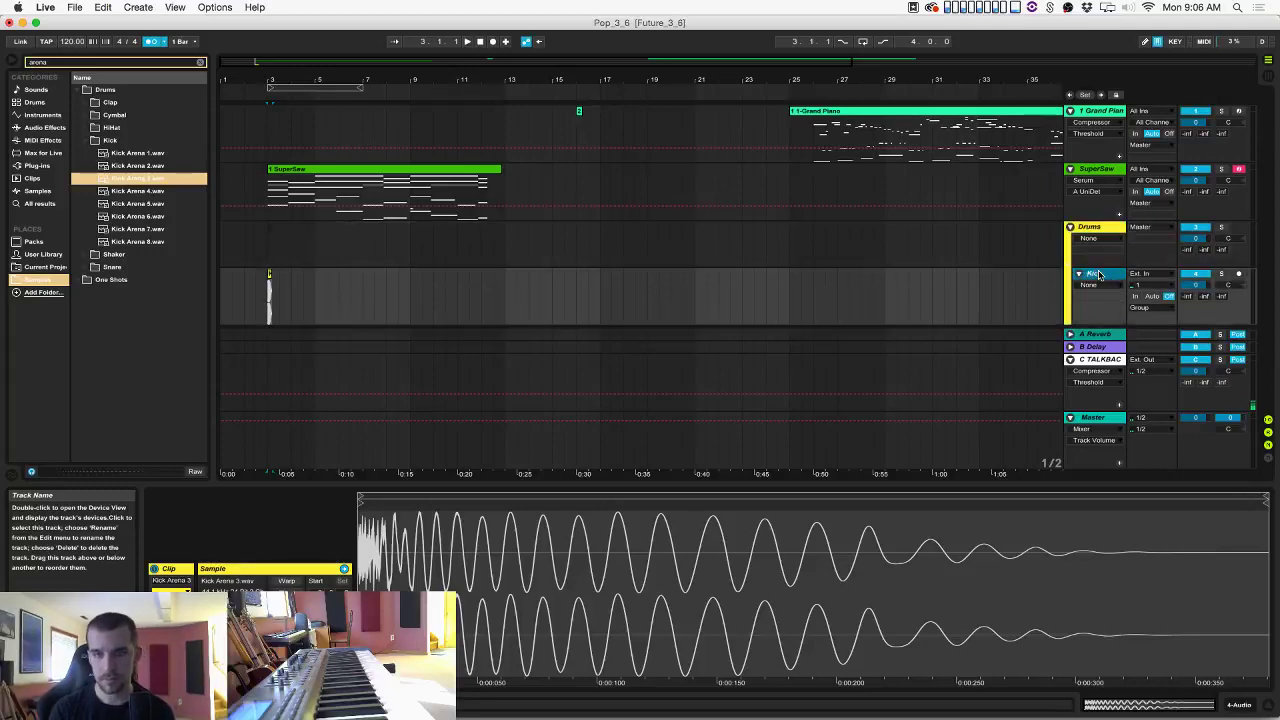
left_click(1098, 230)
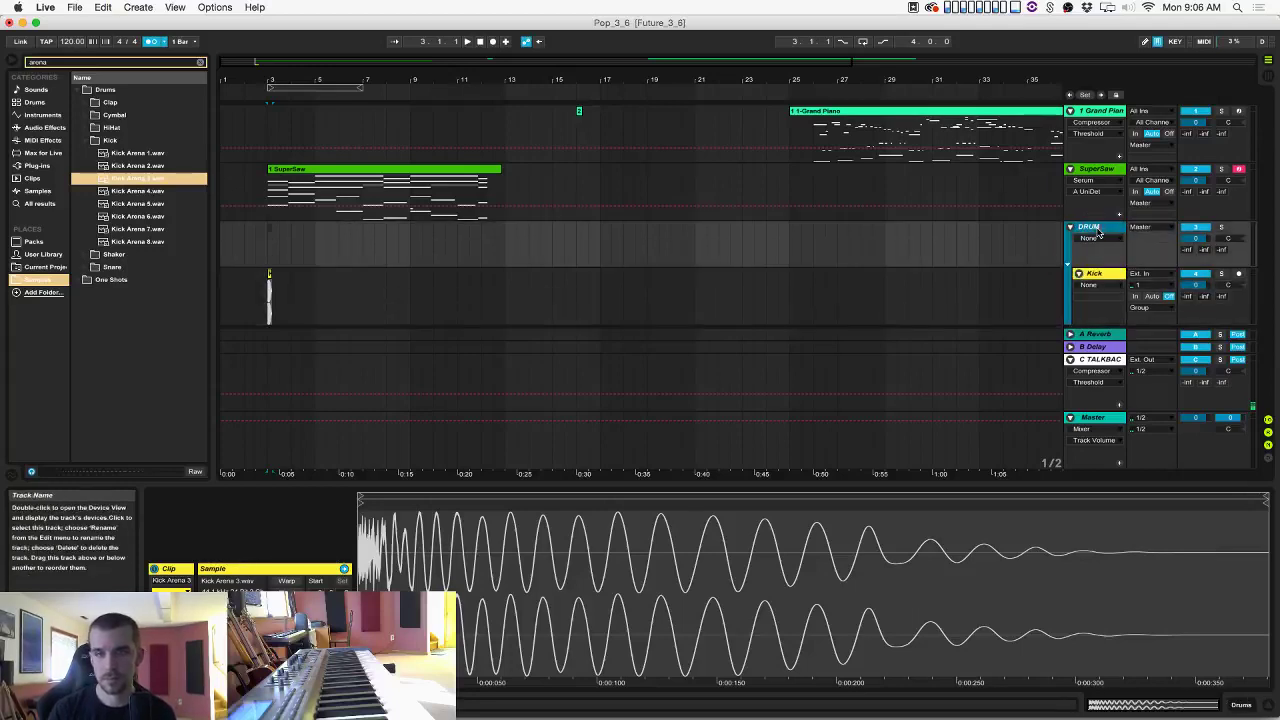
Recolor the DRUMS group track purple and save the set.
right_click(1099, 232)
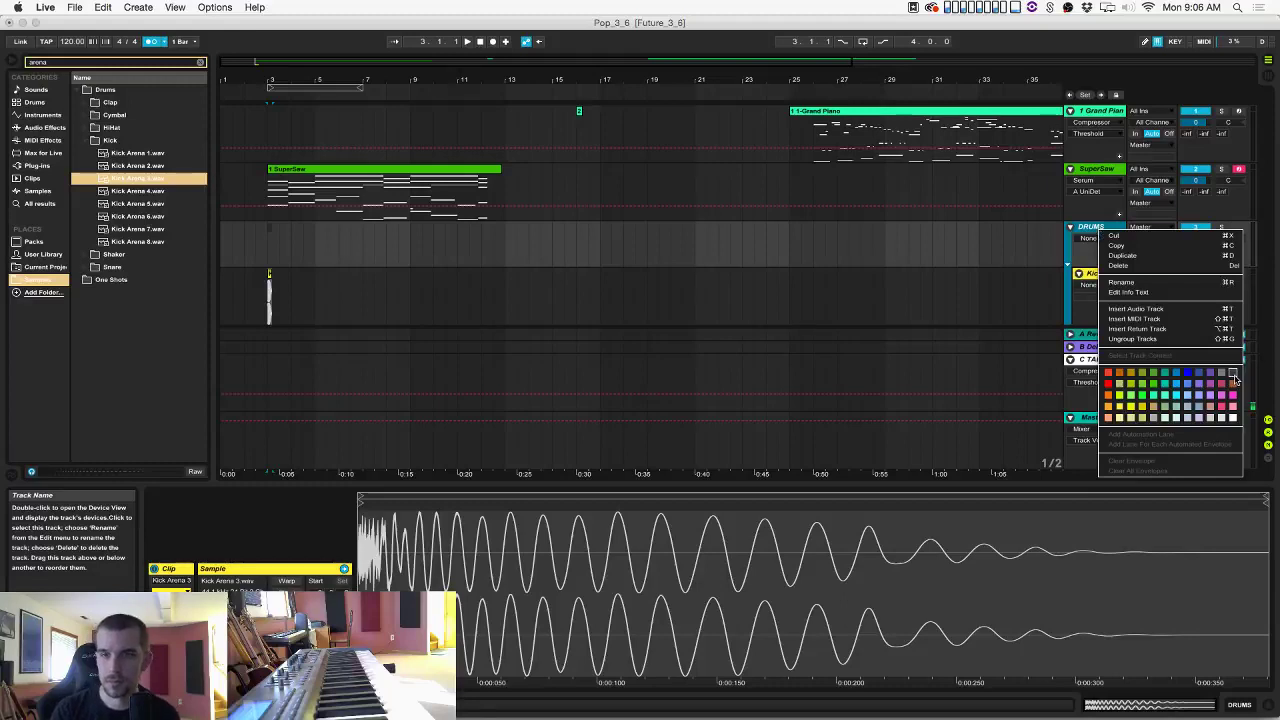
left_click(1234, 378)
right_click(1096, 228)
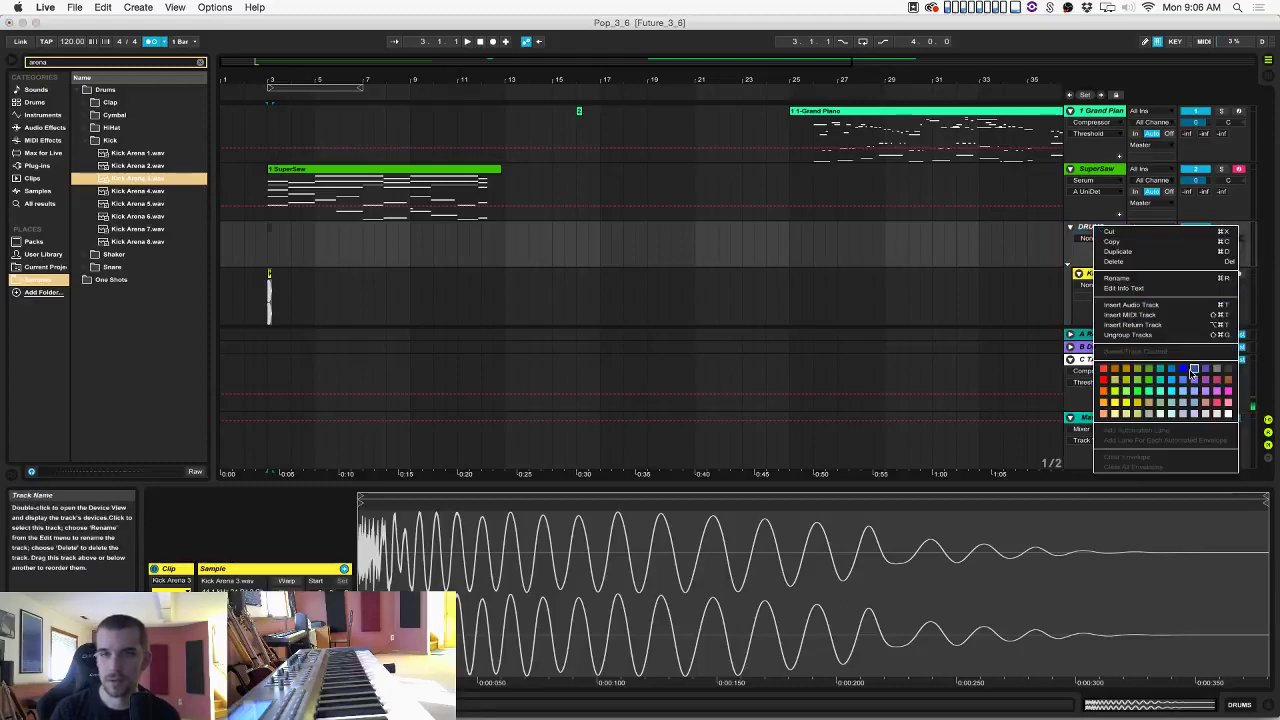
left_click(1206, 370)
left_click(1096, 274)
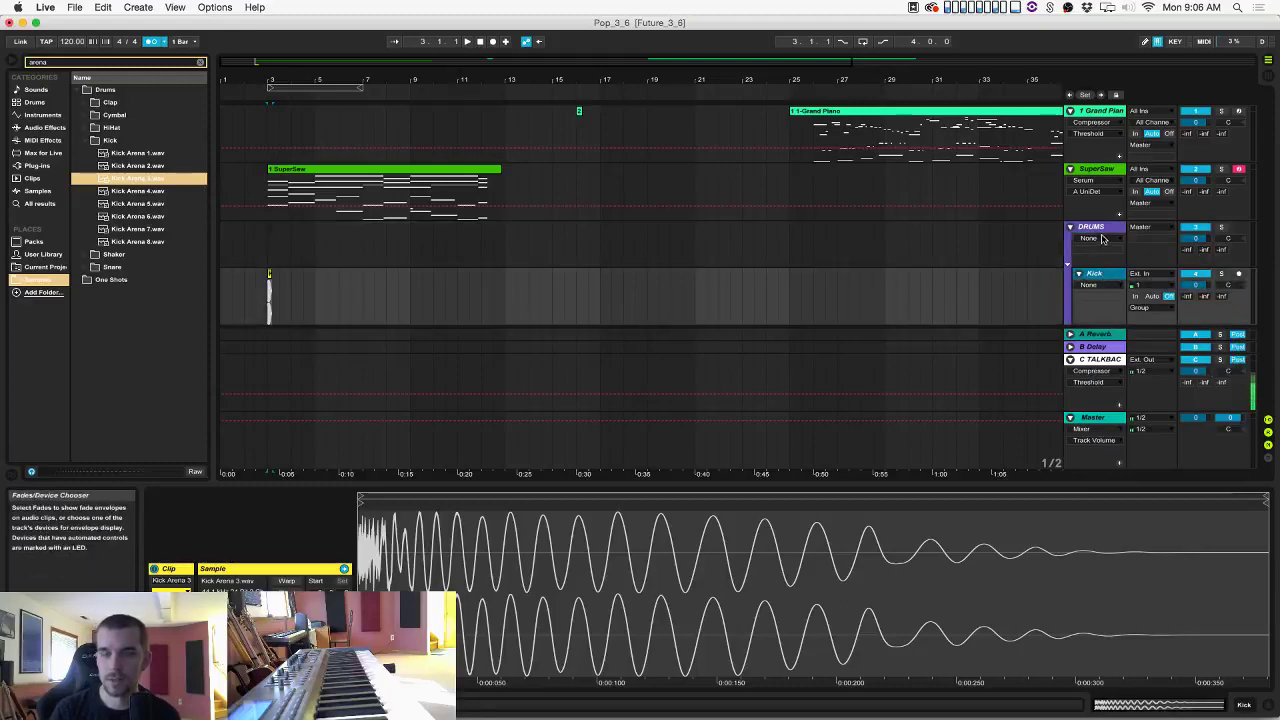
key("super+s")
Duplicate the kick clip in one-beat repeats so that every beat of bar 3 has a kick.
left_click(825, 297)
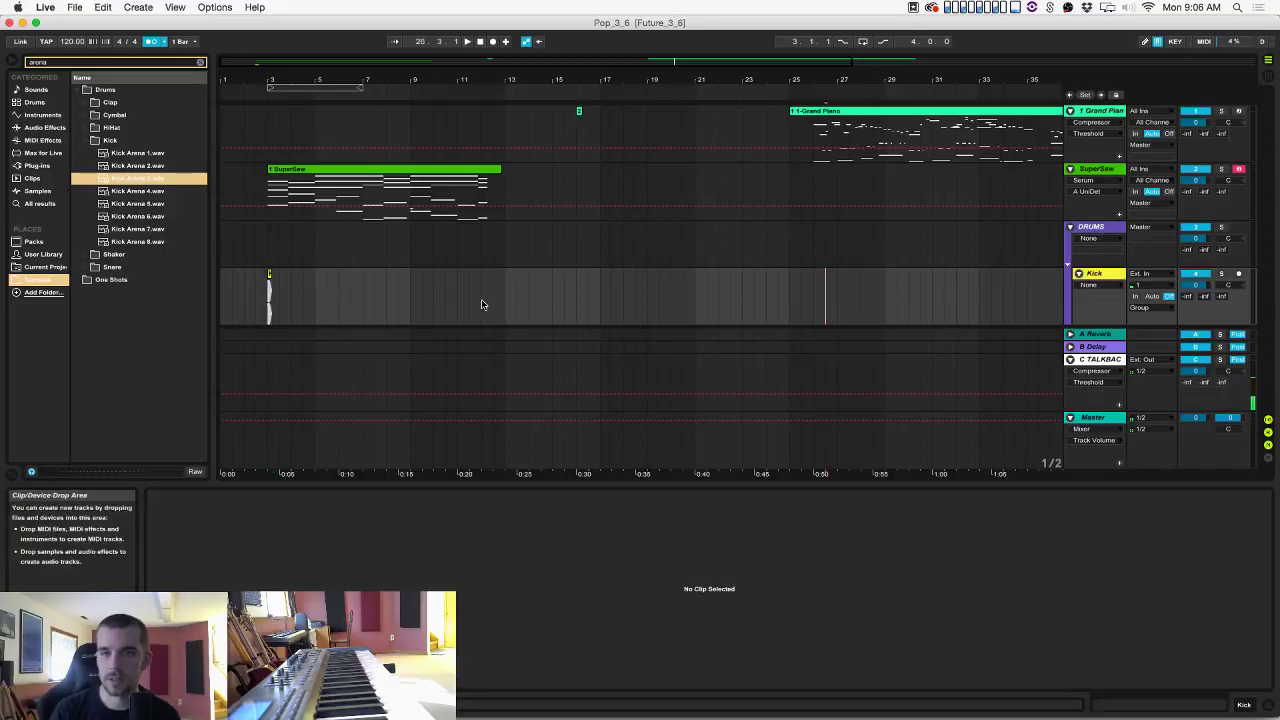
left_click(268, 300)
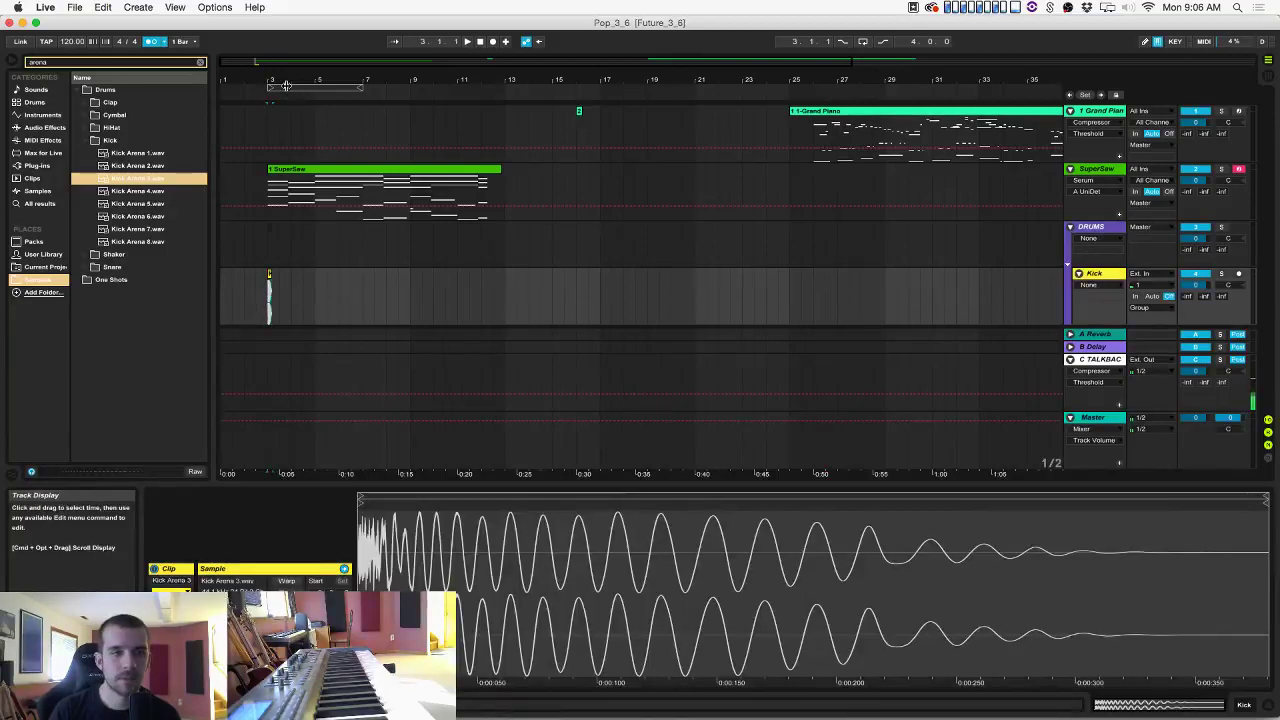
left_click_drag(285, 86, 298, 310)
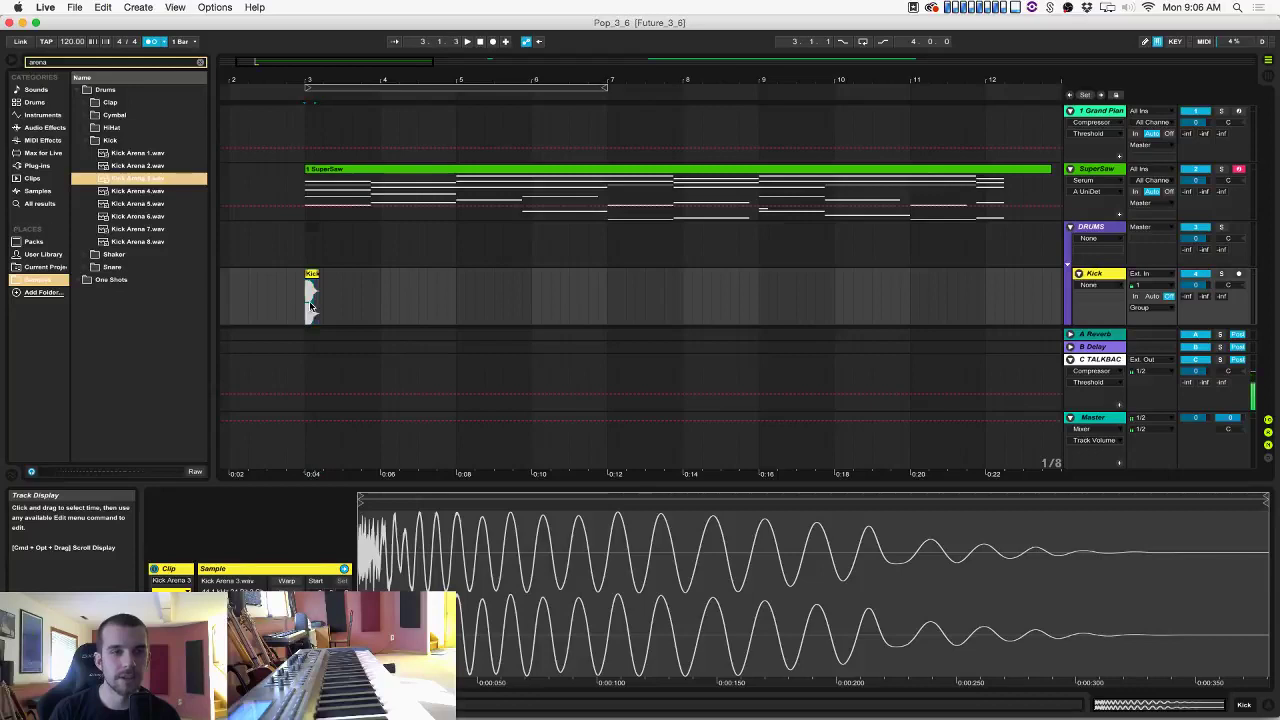
left_click_drag(314, 80, 348, 176)
left_click_drag(399, 300, 377, 309)
left_click(350, 310)
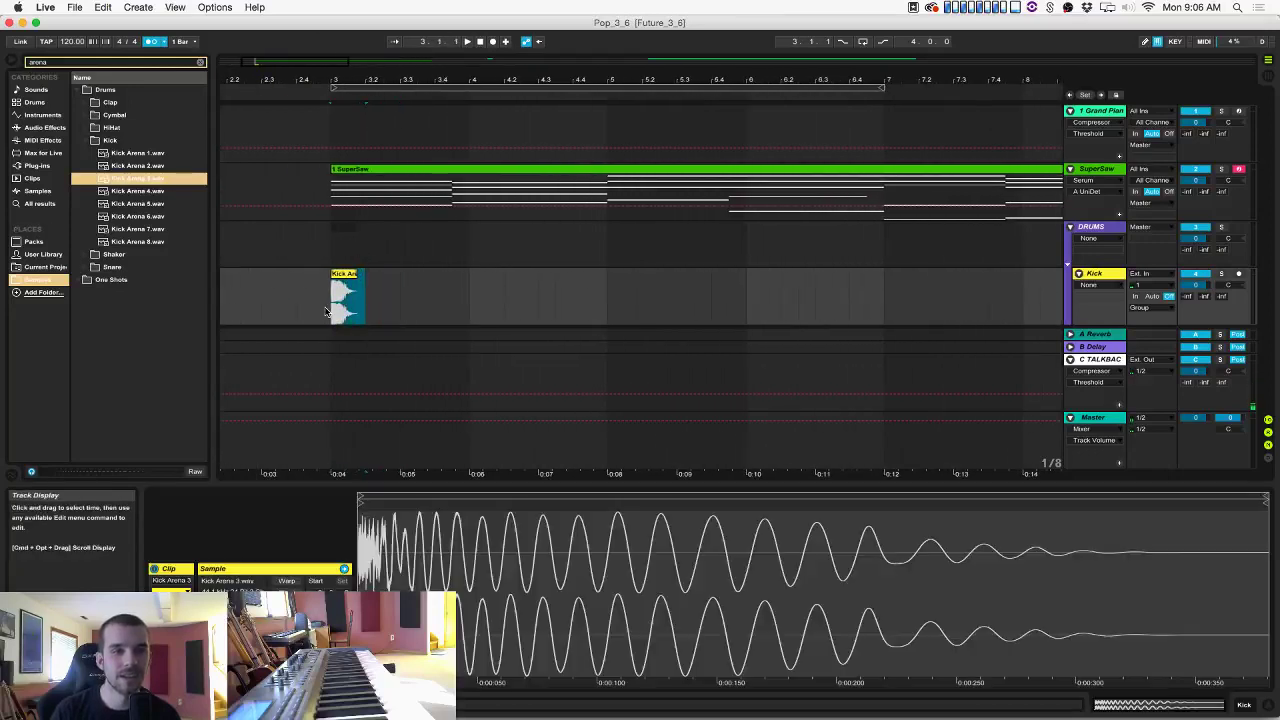
key("super+d")
key("super+d")
key("super+d")
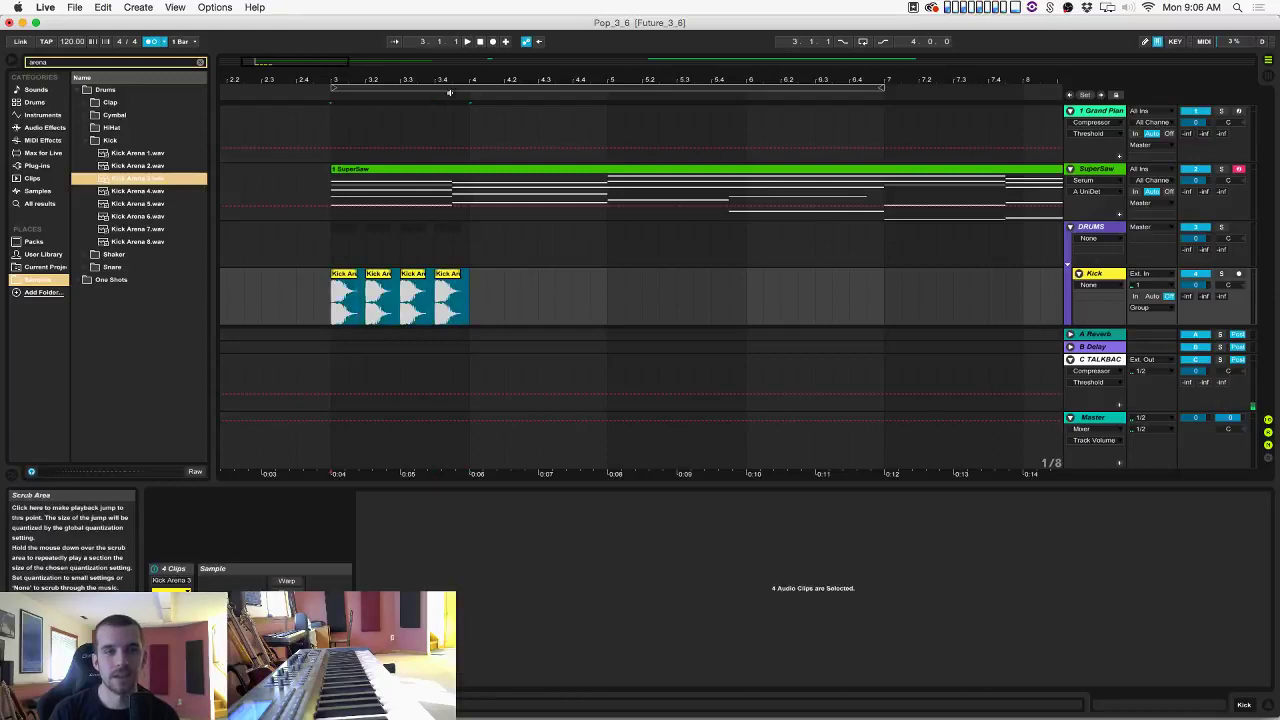
Repeat the four-kick bar on the Kick track through the end of bar 11.
left_click_drag(447, 80, 311, 22)
key("super+d")
key("super+d")
key("super+d")
key("super+d")
key("super+d")
key("super+d")
key("super+d")
key("super+d")
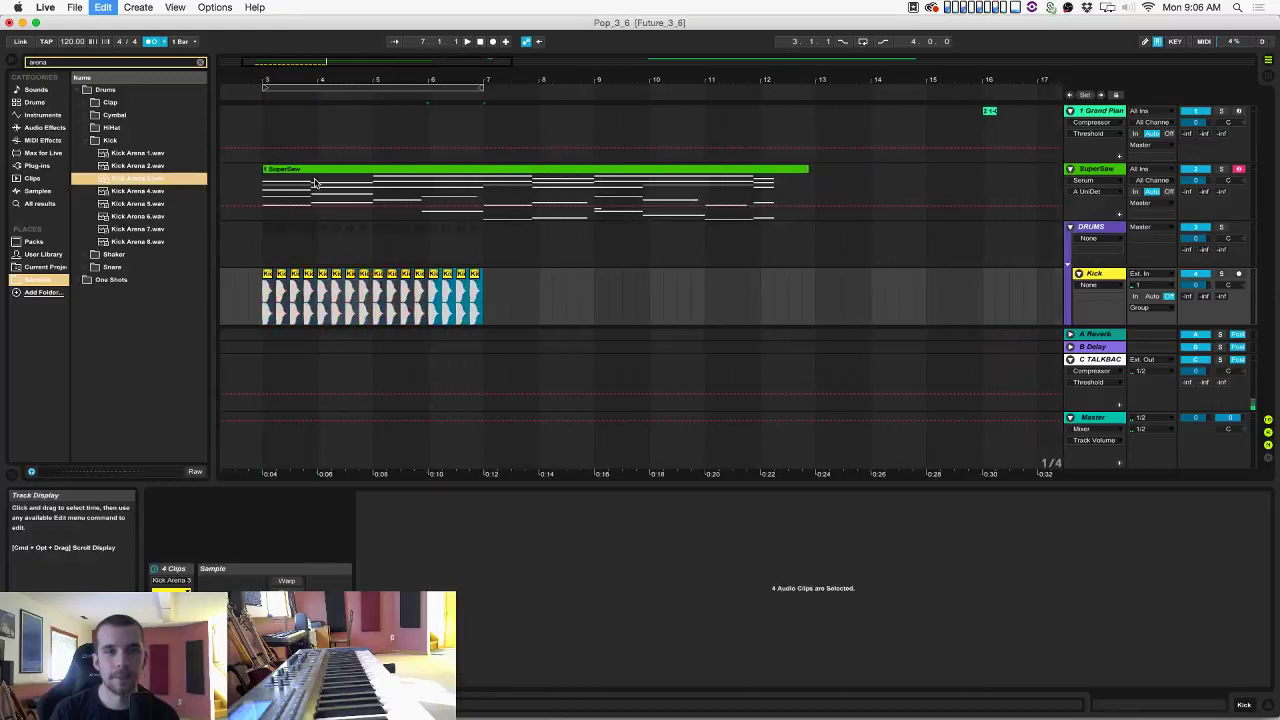
left_click(401, 288)
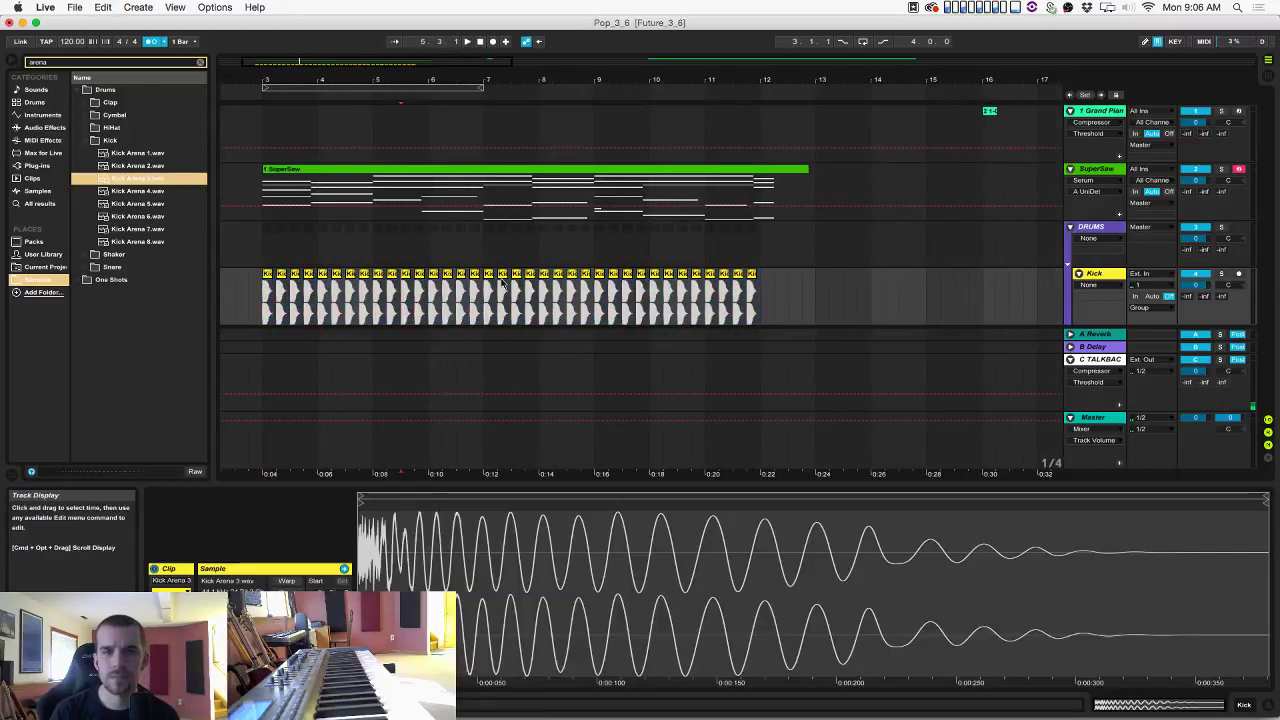
Play the soloed Kick track from bar 3 and set the song tempo to 123 BPM.
left_click(1080, 206)
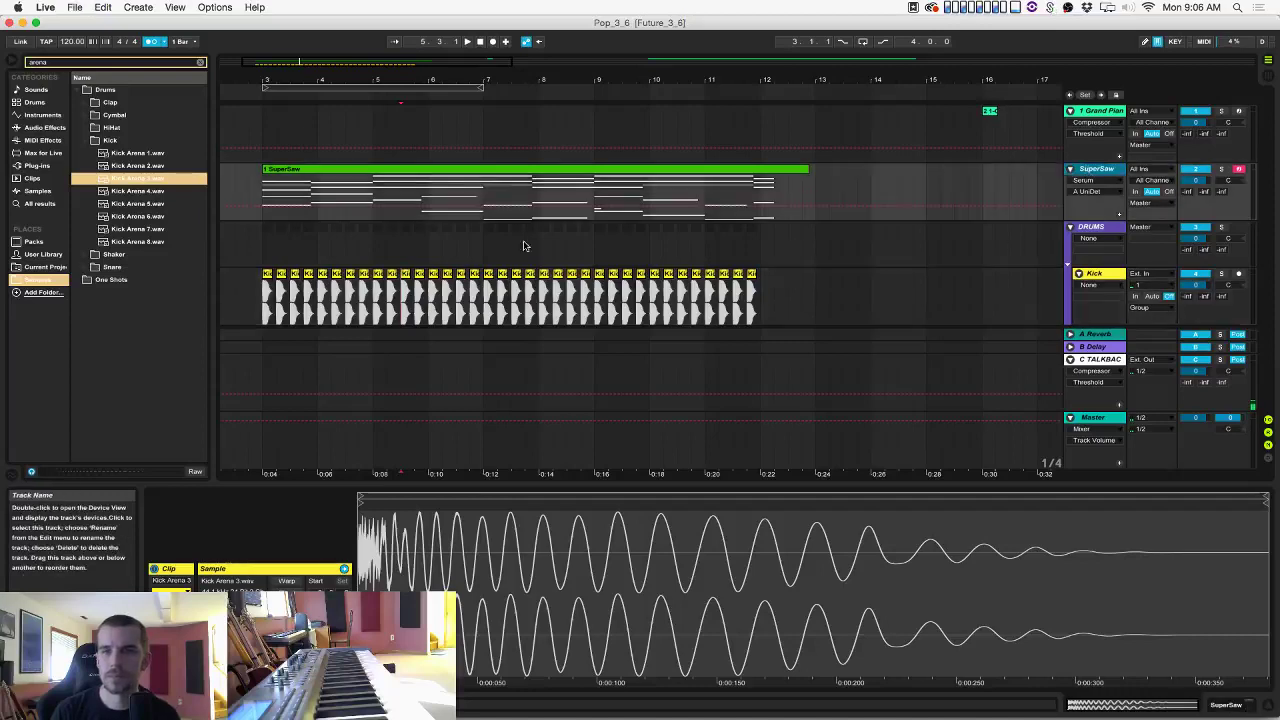
left_click(263, 296)
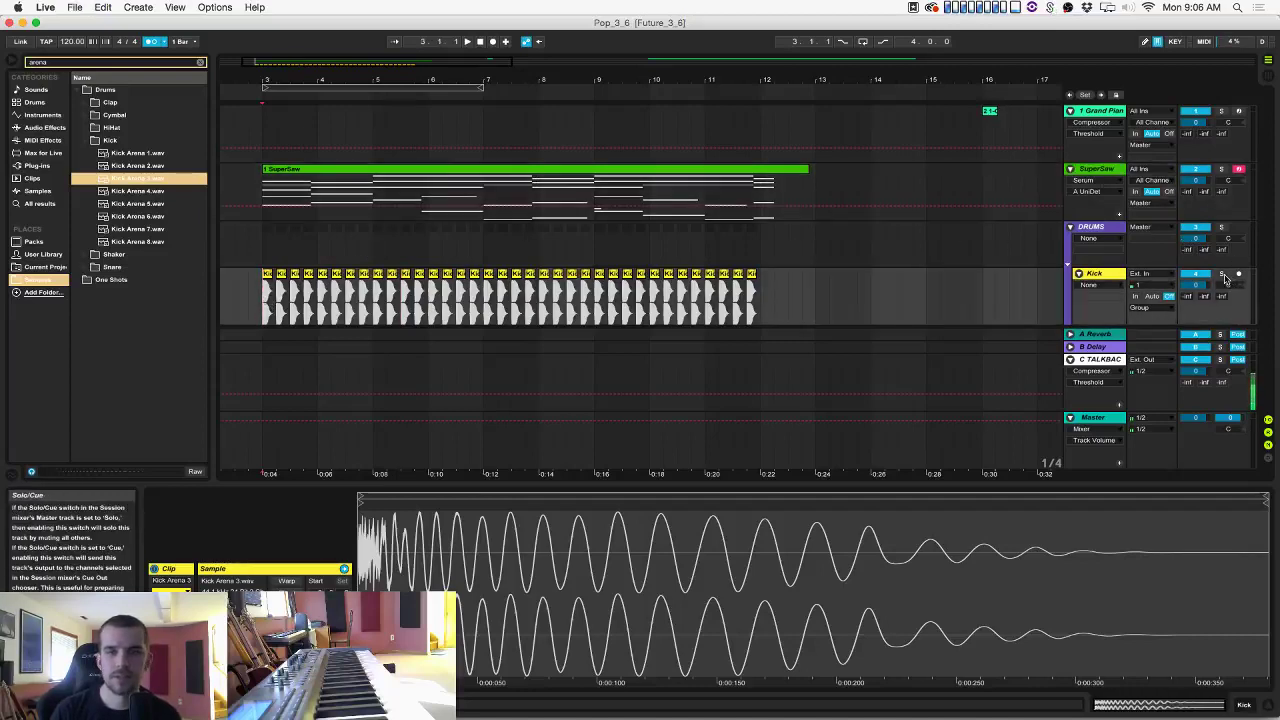
key("space")
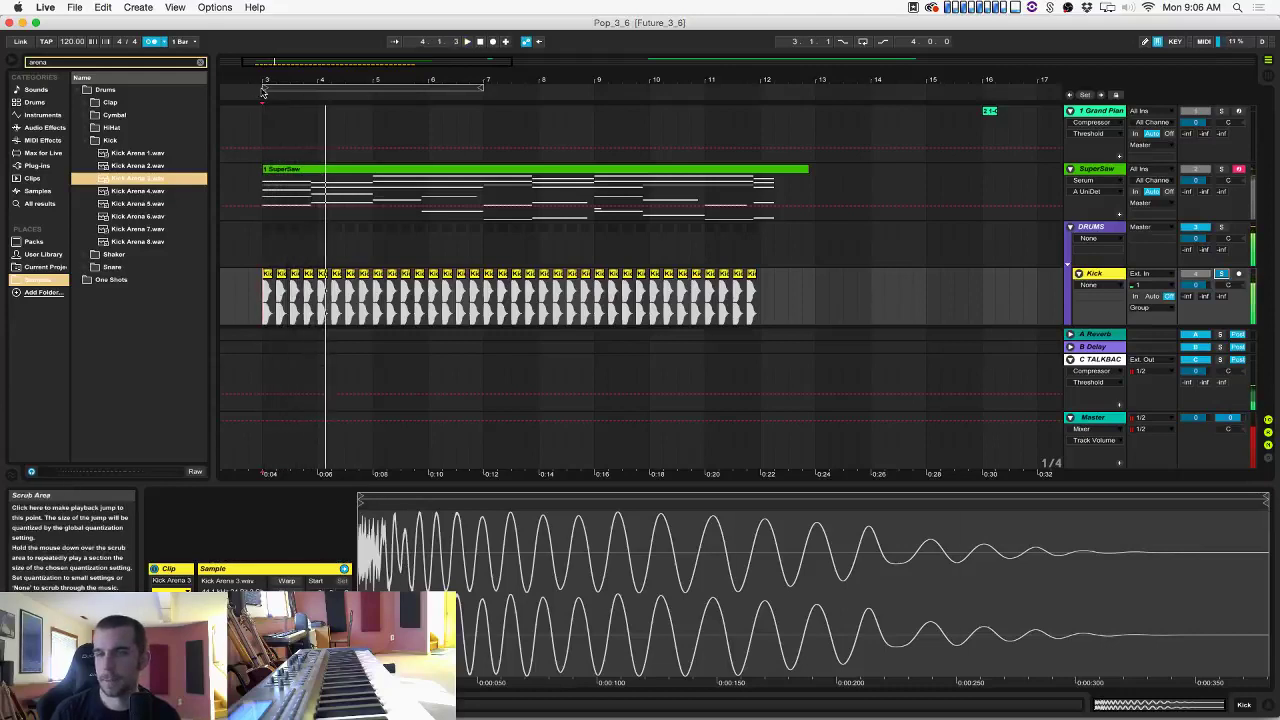
left_click_drag(72, 41, 72, 39)
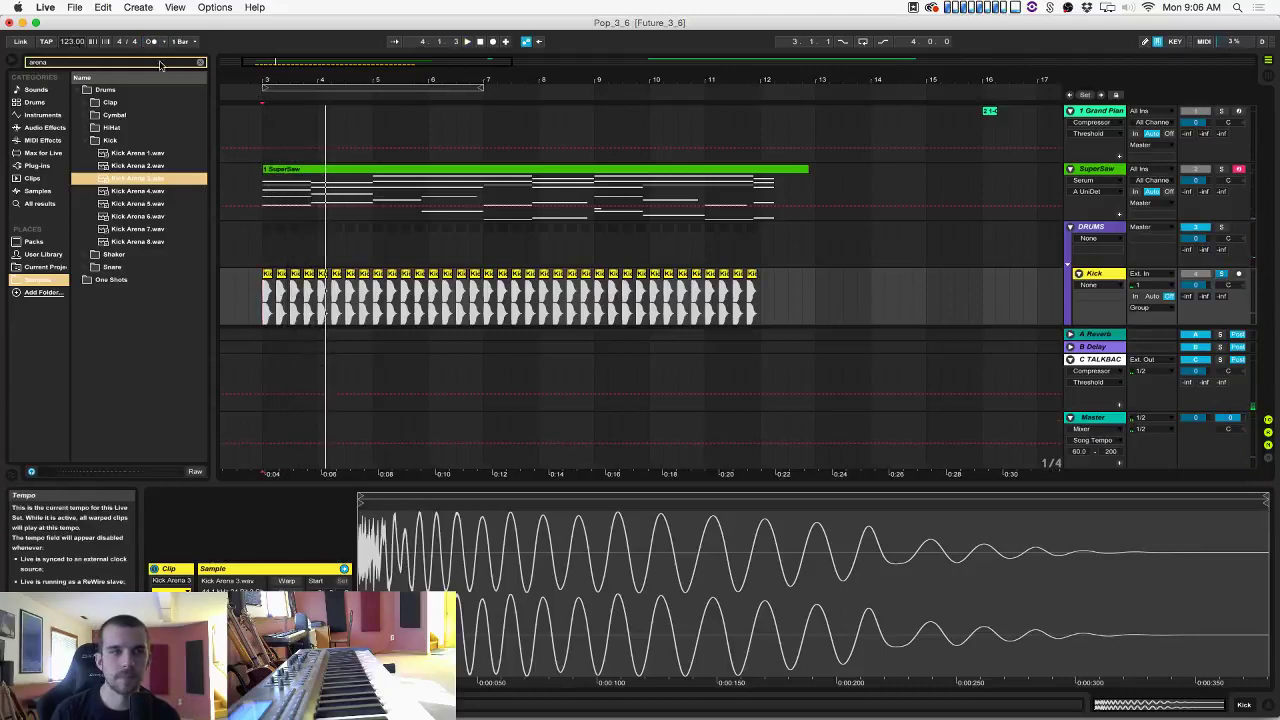
Solo the SuperSaw track and add a Compressor after Serum with its Sidechain enabled.
left_click(1222, 169)
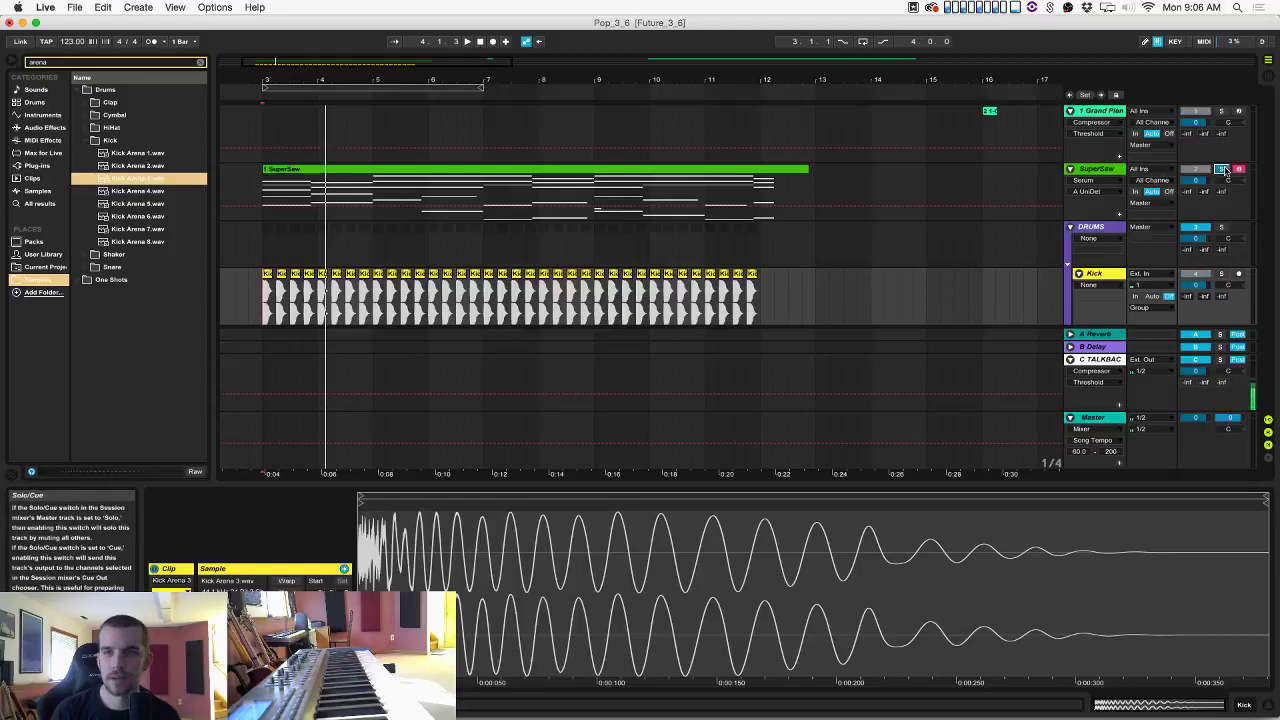
left_click(32, 128)
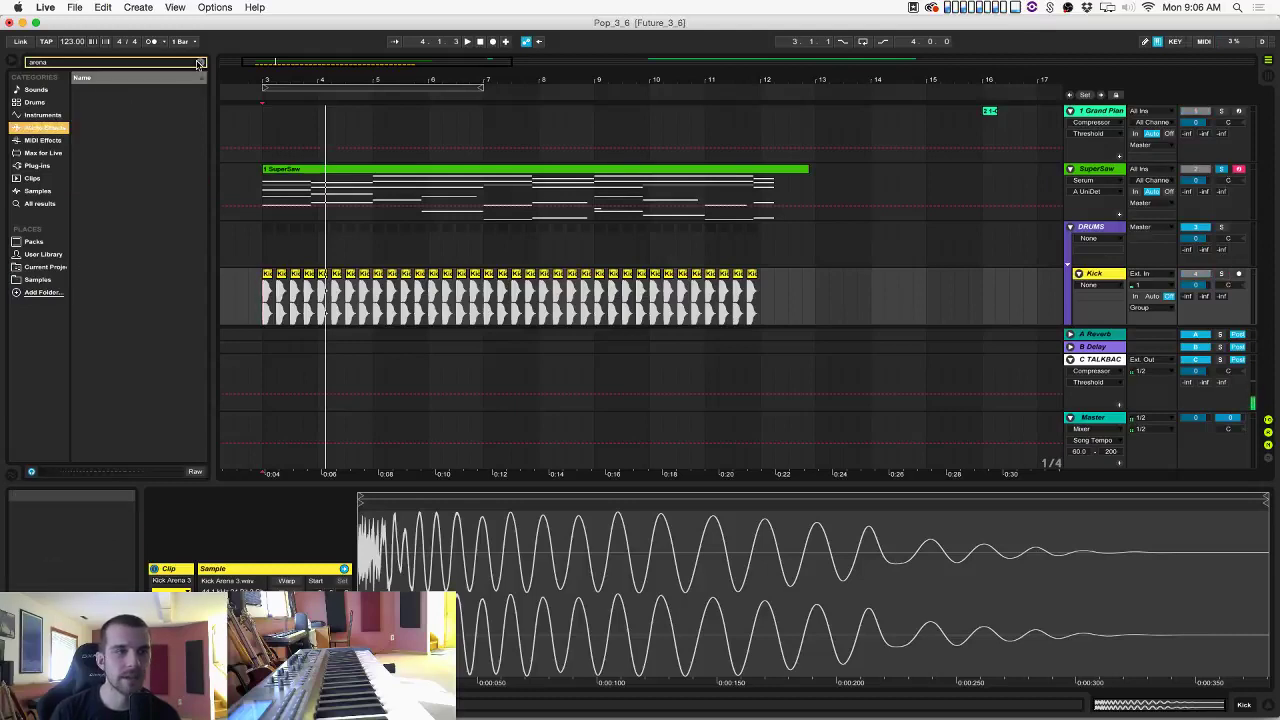
left_click(200, 63)
left_click_drag(114, 178, 372, 186)
left_click_drag(318, 612, 318, 634)
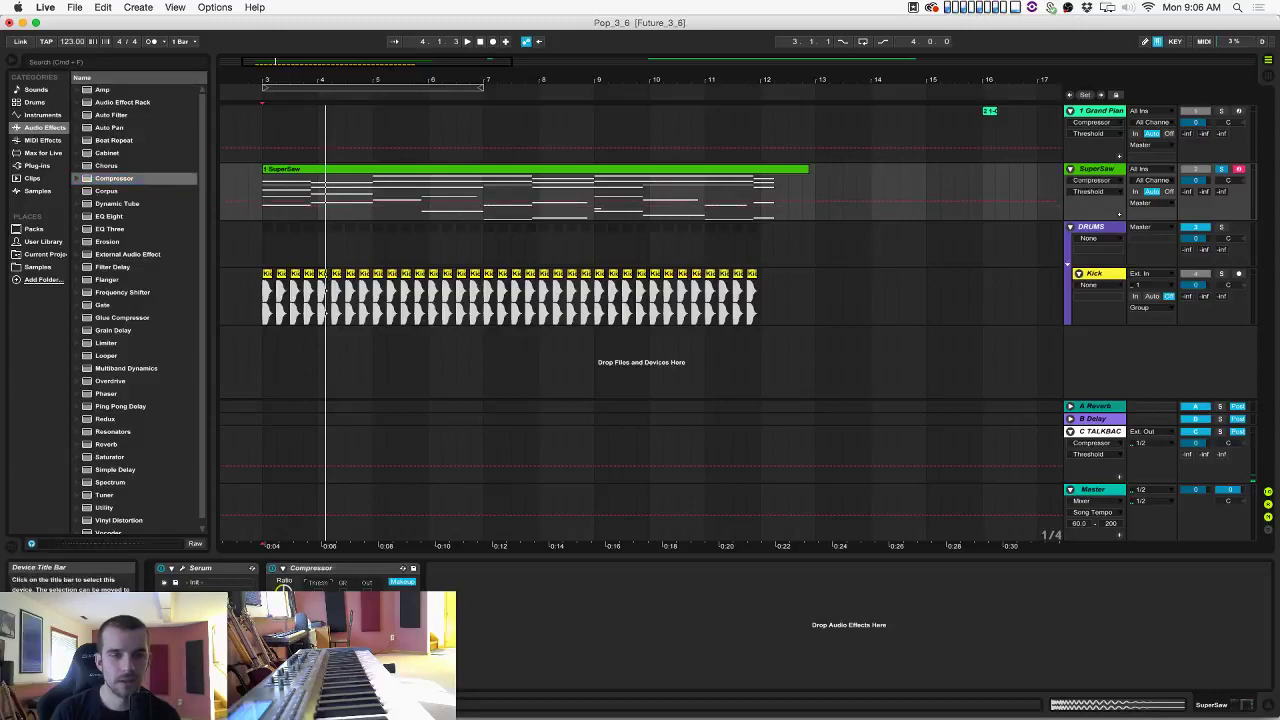
left_click(284, 570)
left_click(303, 583)
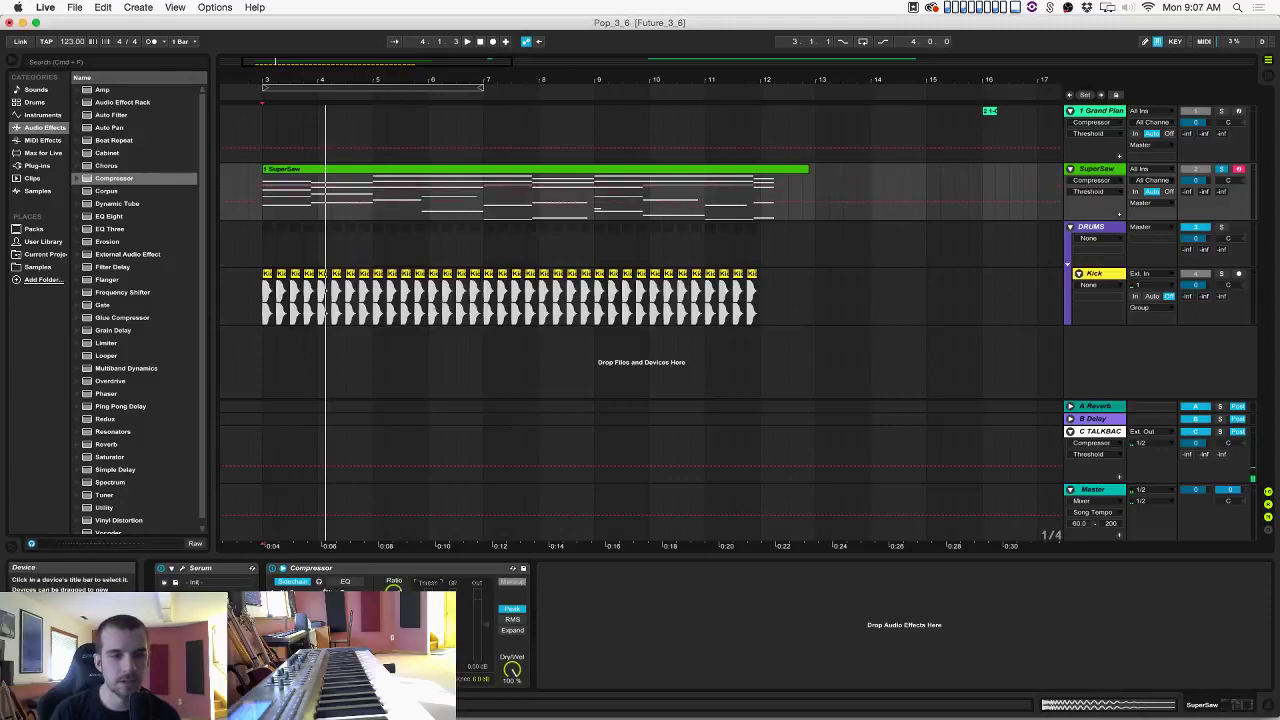
Adjust the SuperSaw compressor's threshold, attack and release during playback, and replay from bar 3 with the track unsoloed.
key("space")
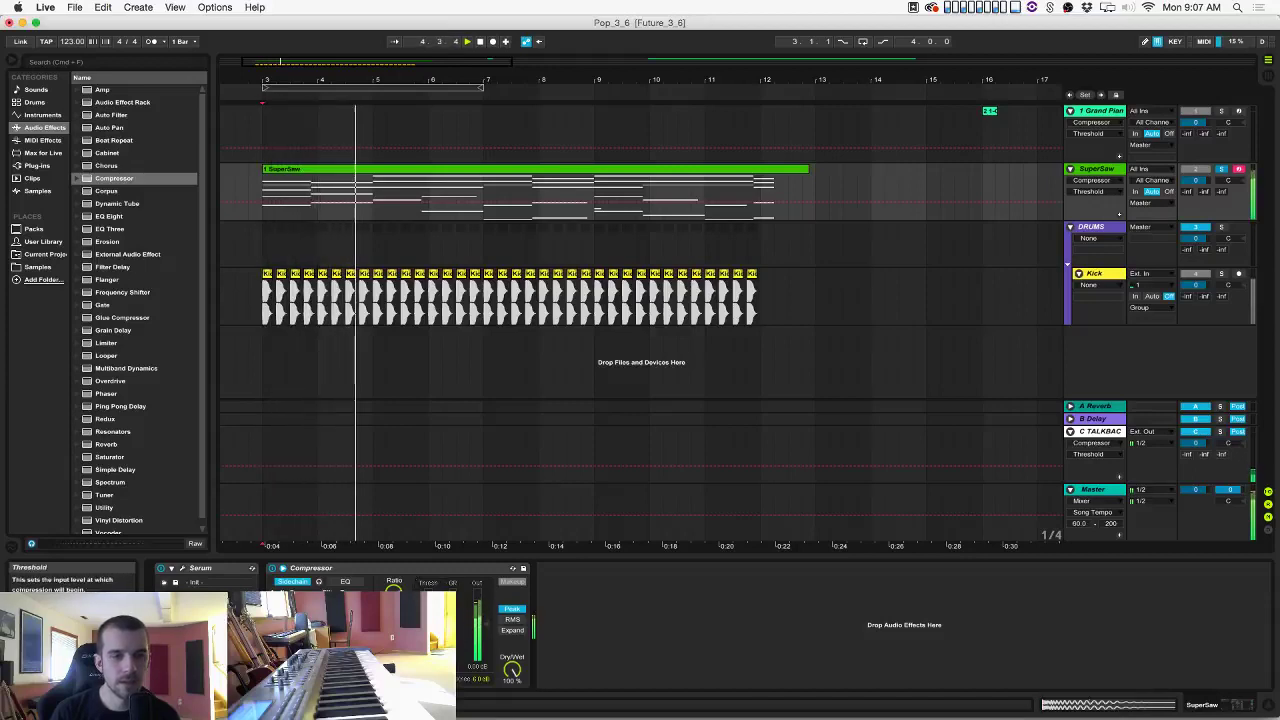
left_click(394, 592)
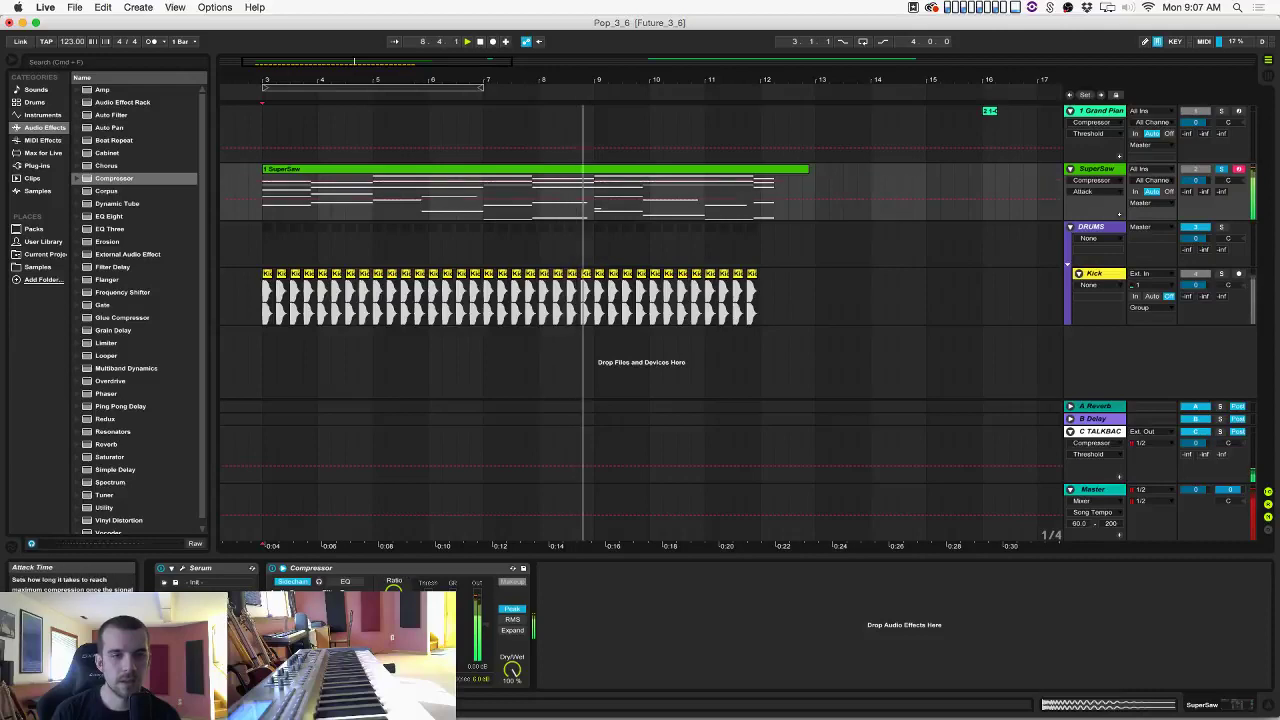
left_click(394, 627)
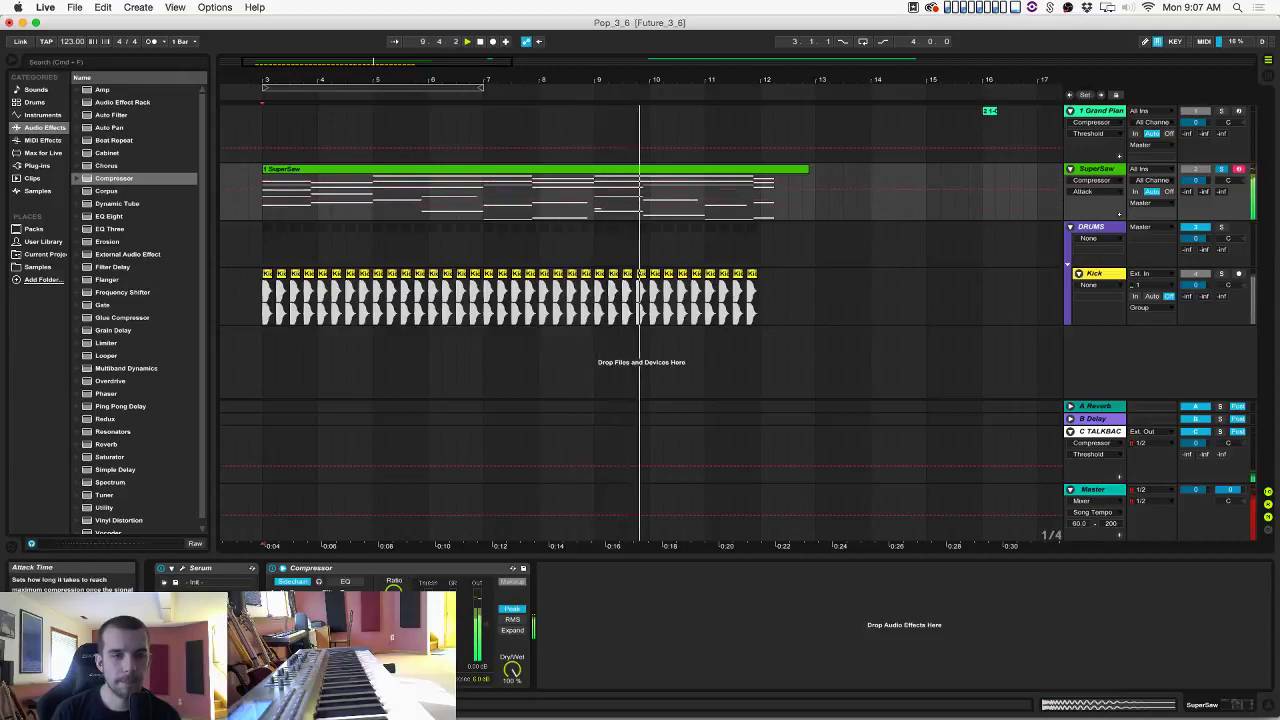
left_click(394, 660)
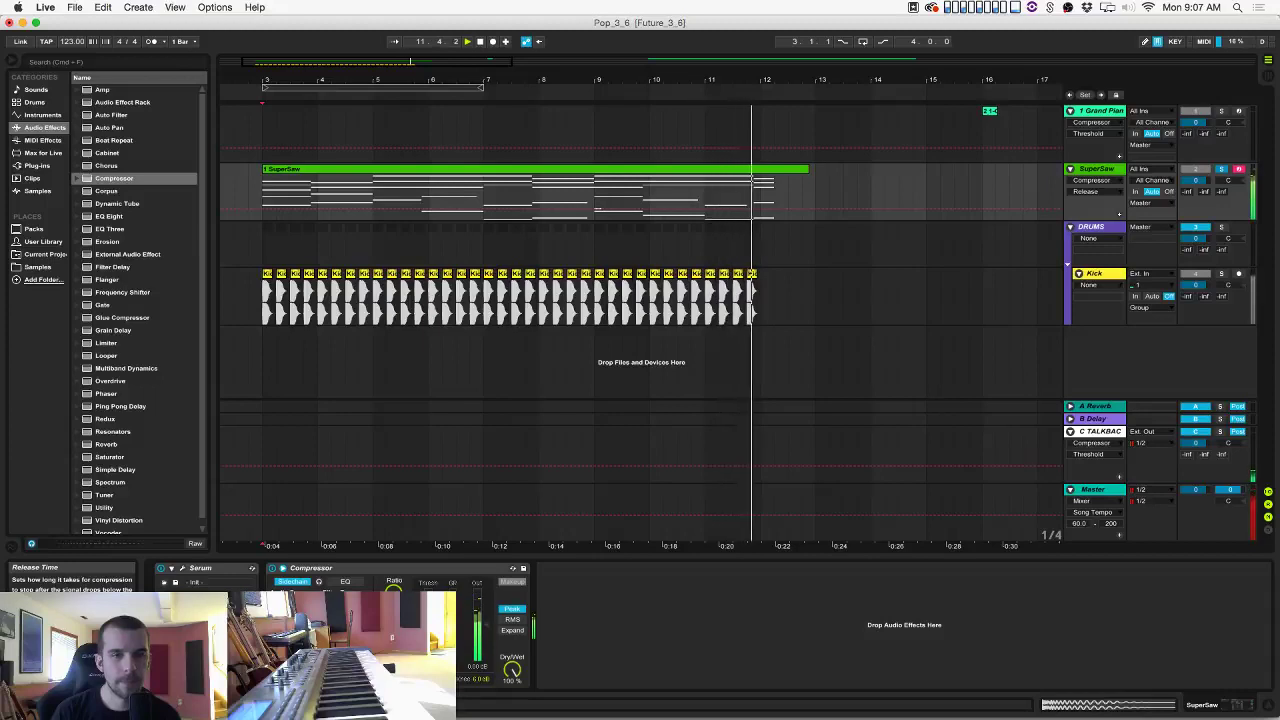
left_click(1221, 170)
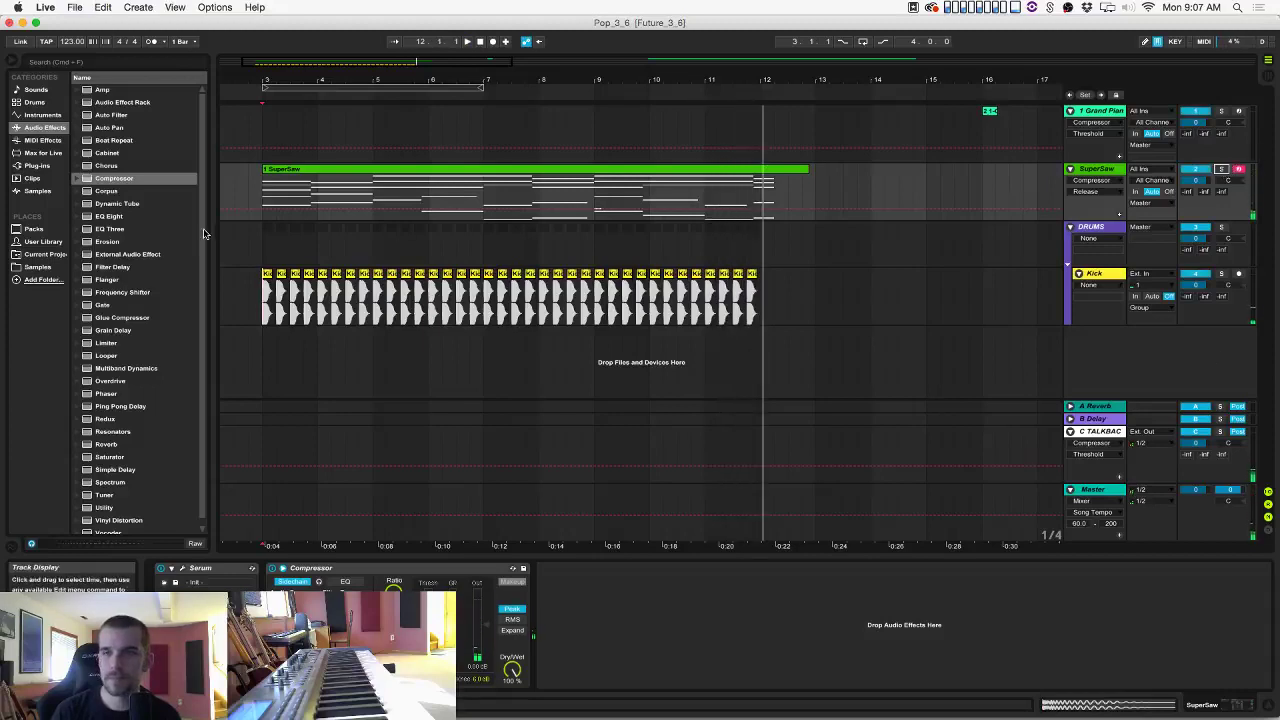
key("space")
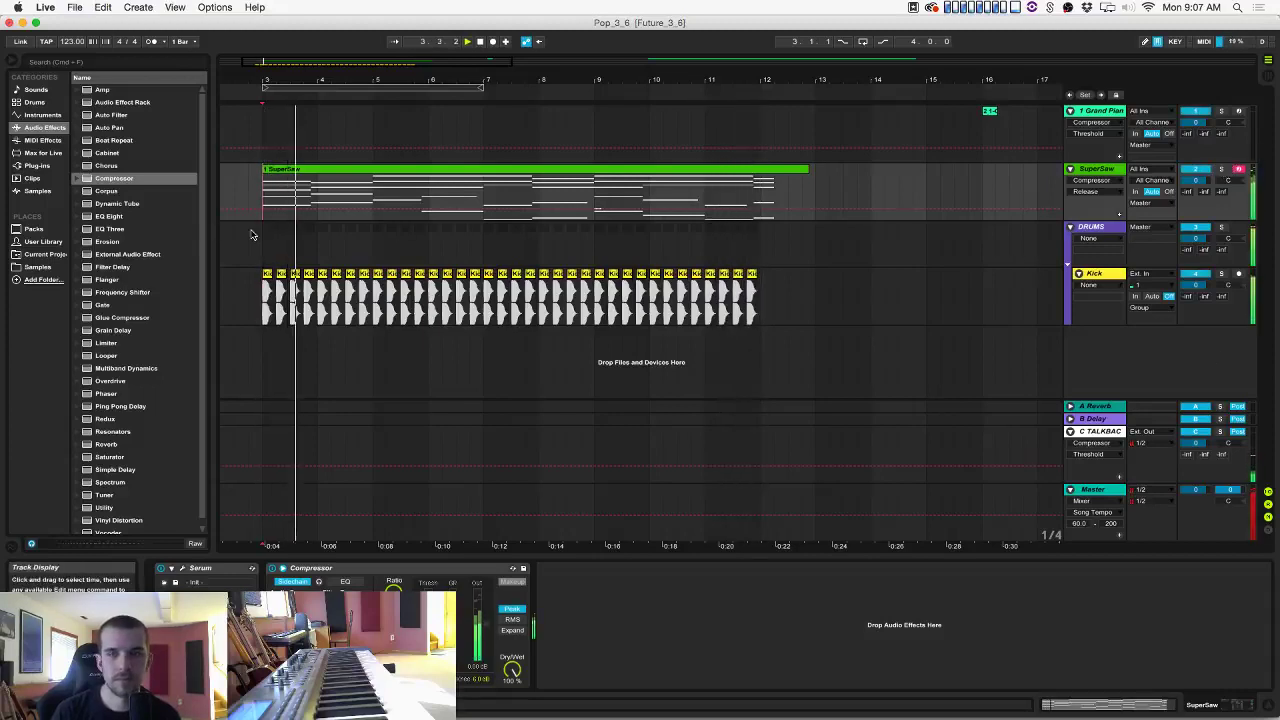
Insert a new MIDI track below SuperSaw and load the Serum plug-in on it.
left_click(47, 130)
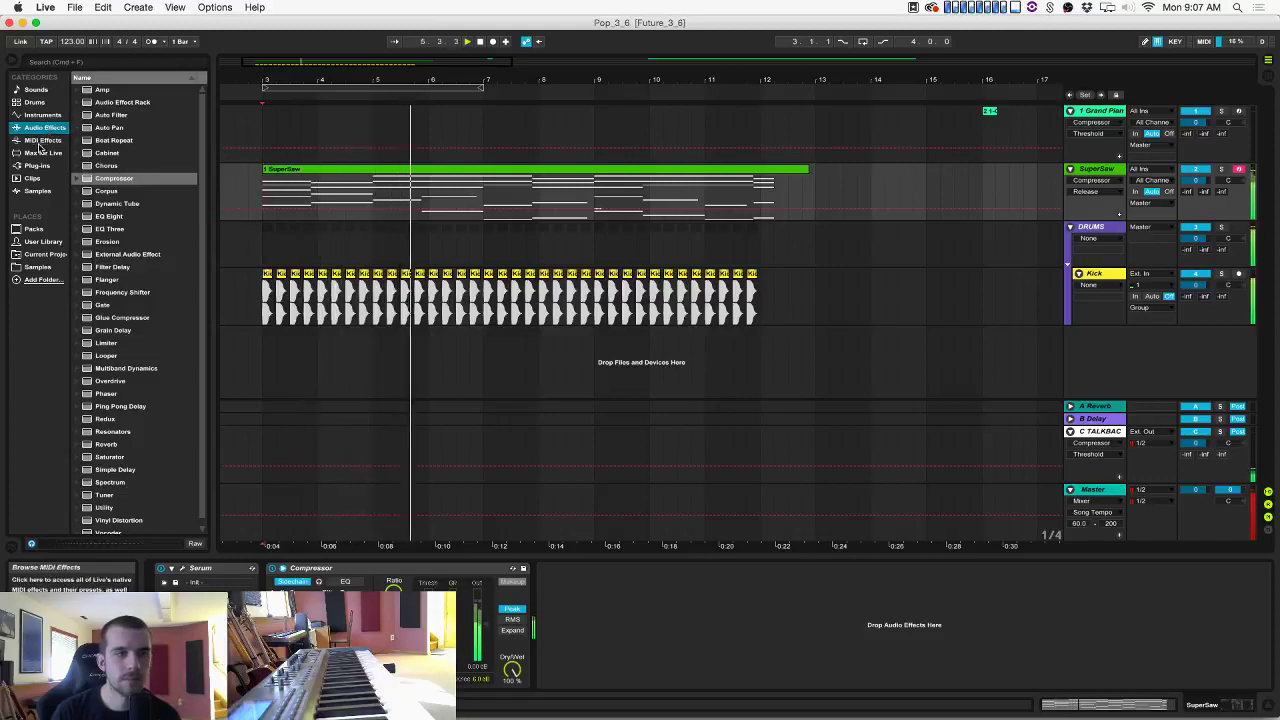
left_click(40, 152)
left_click(44, 127)
left_click(36, 116)
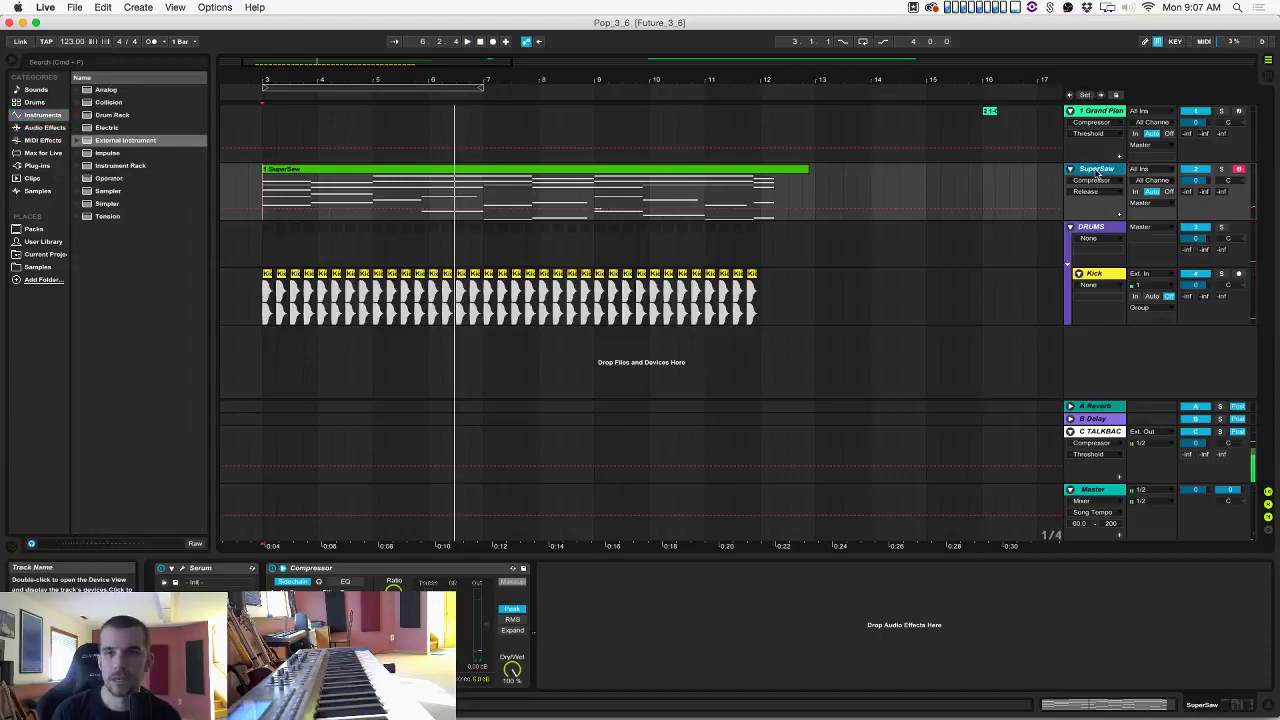
key("super+shift+t")
left_click(36, 165)
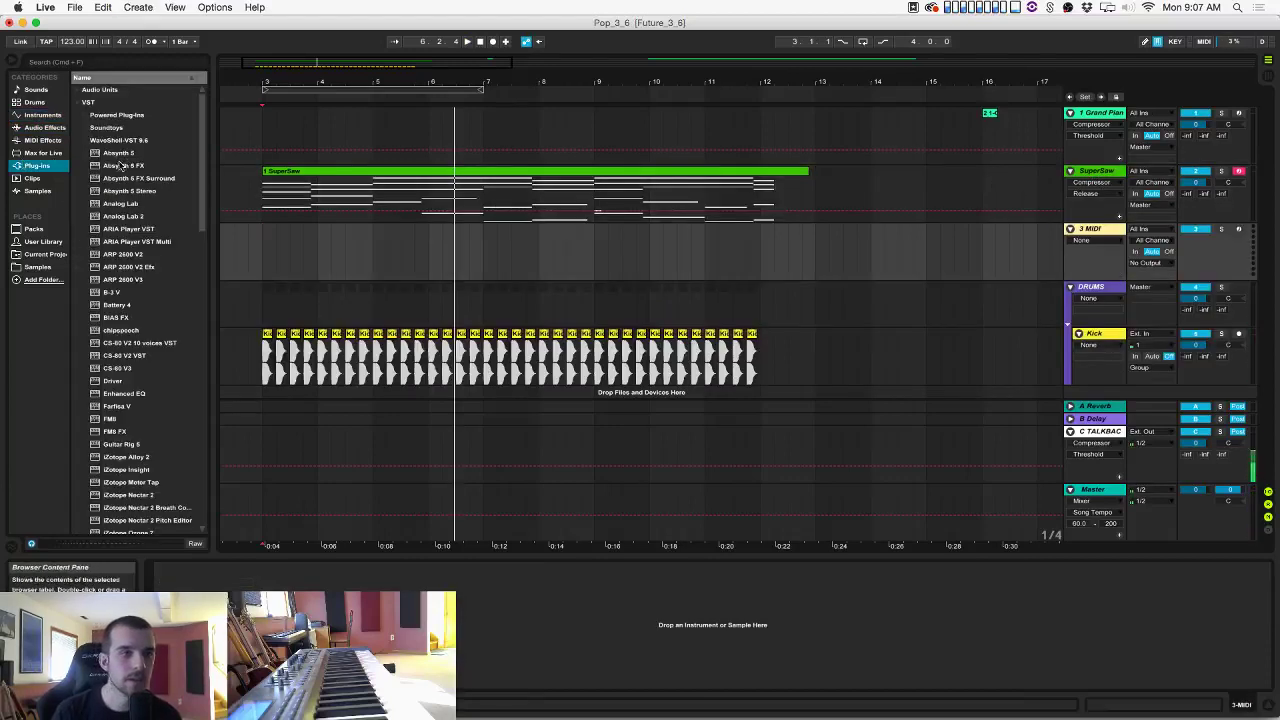
scroll(134, 226, "down", 10)
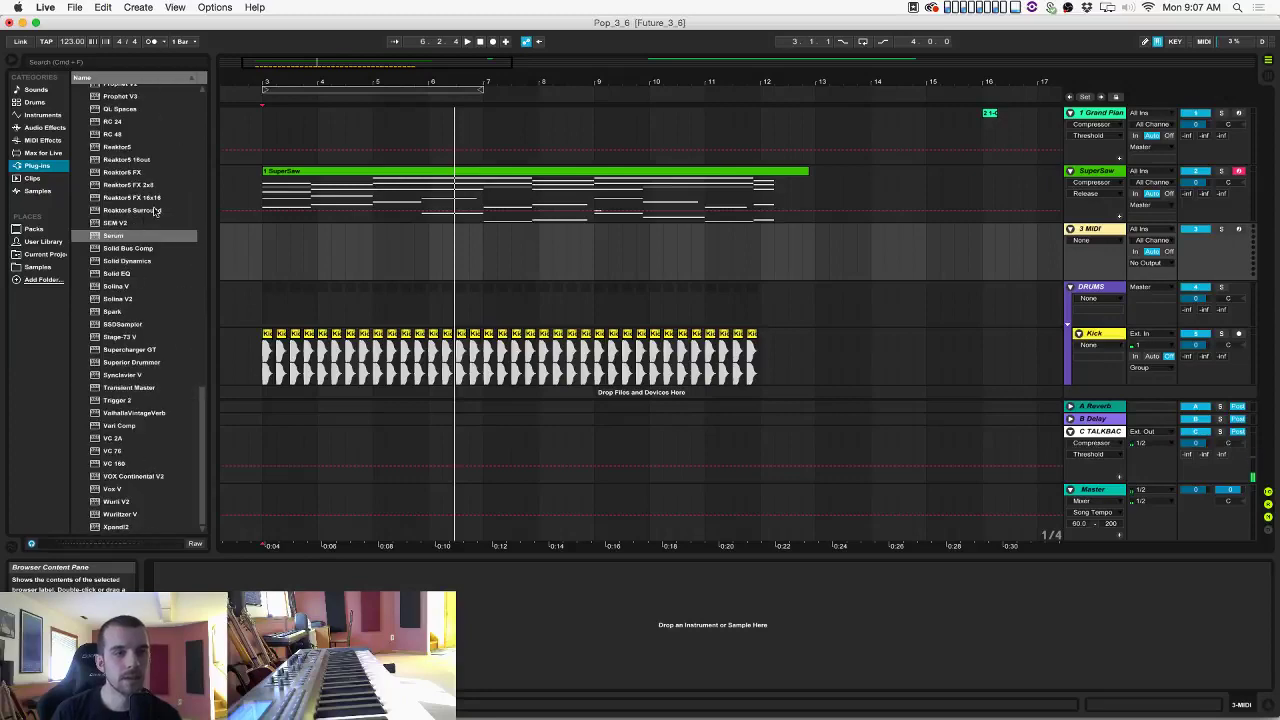
left_click(129, 240)
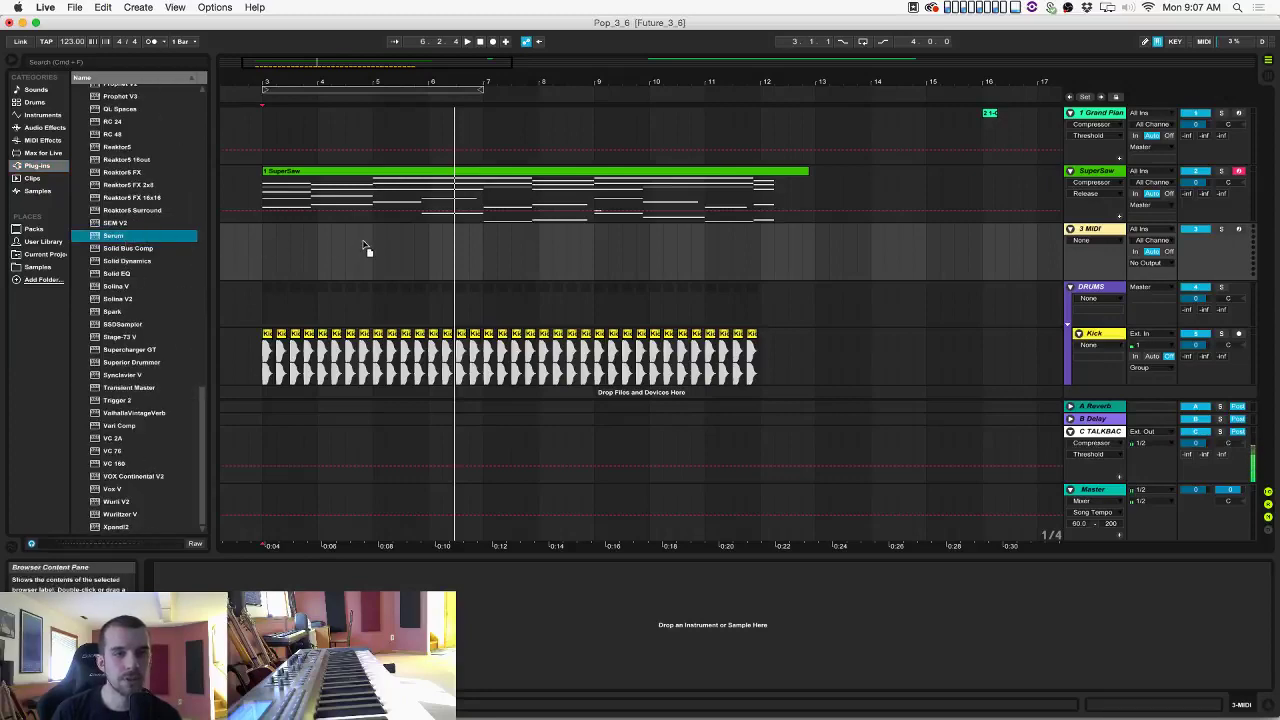
left_click_drag(363, 241, 364, 242)
left_click_drag(616, 151, 499, 112)
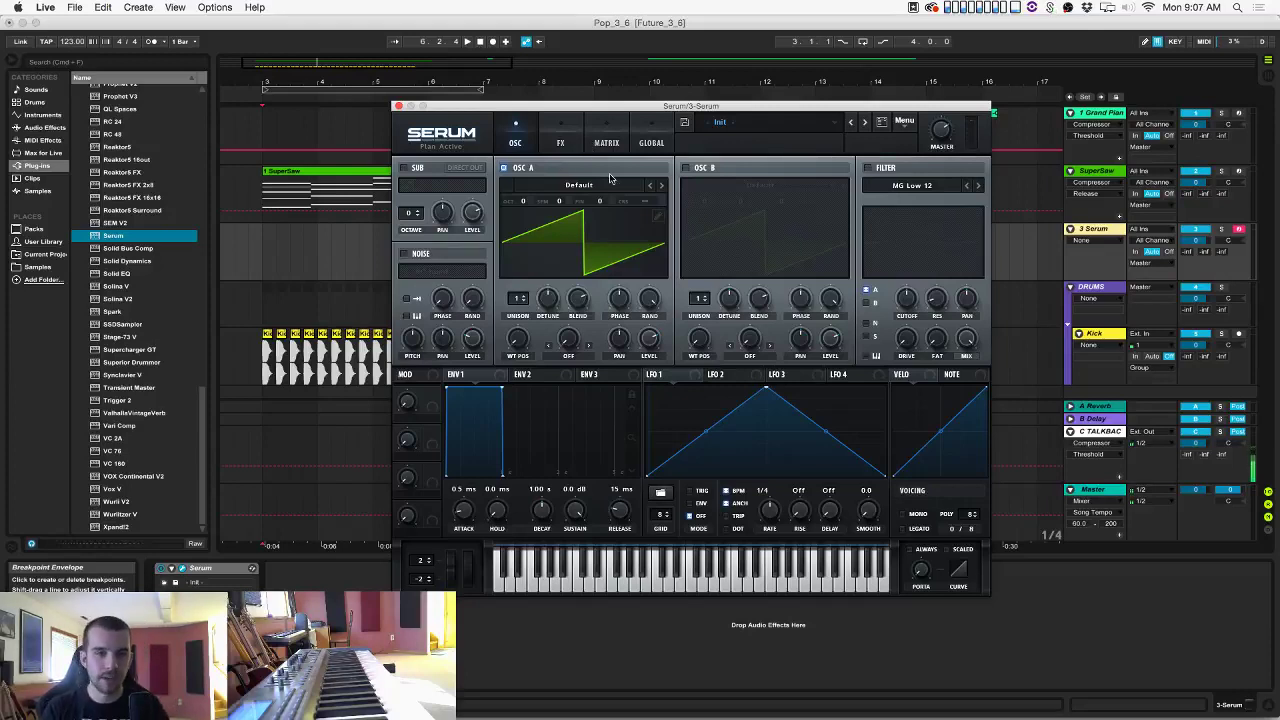
Load the Spectral wavetable Monster 1 [SL] into oscillator A and set its wavetable position to 62.
left_click(544, 190)
mouse_move(574, 226)
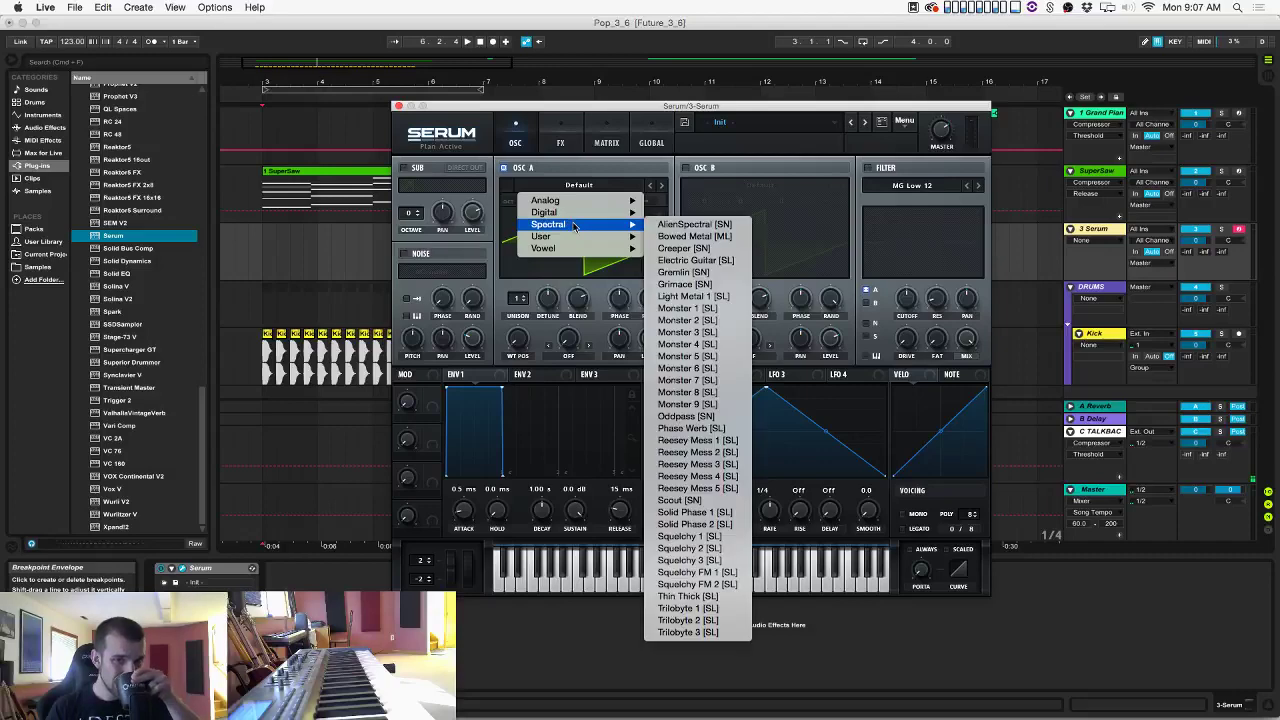
left_click(718, 308)
left_click_drag(522, 341, 521, 298)
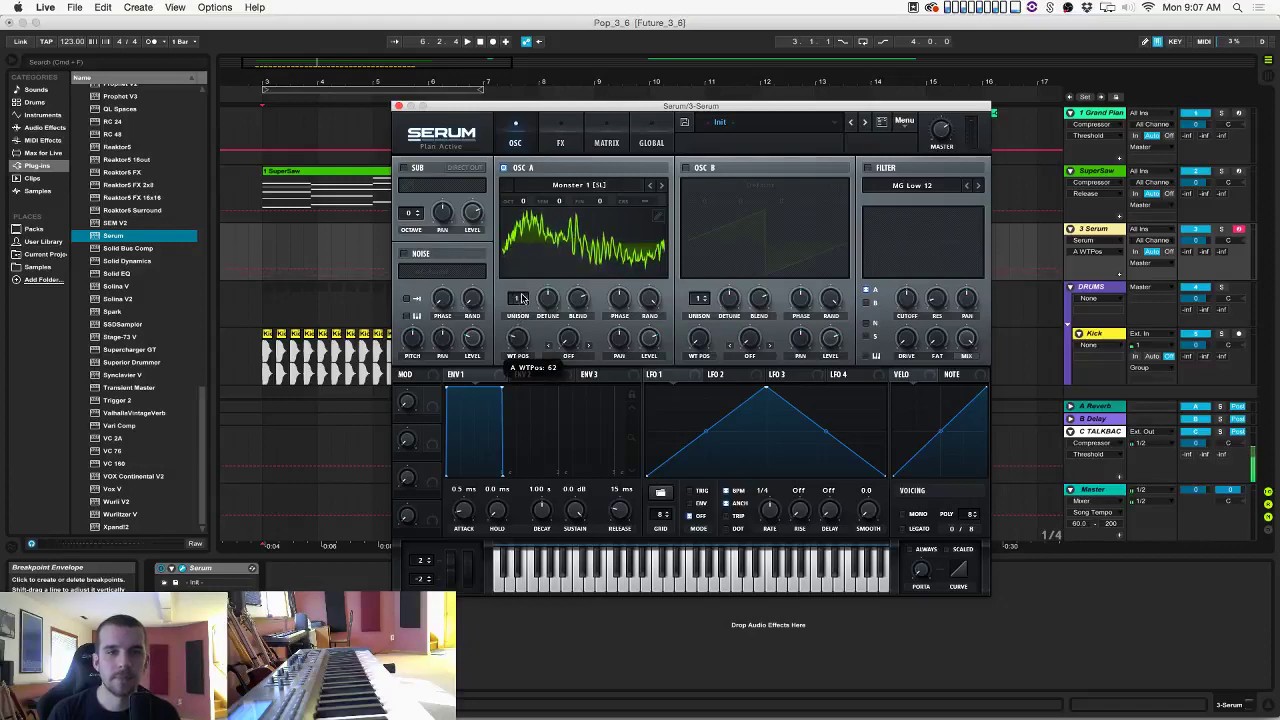
left_click(599, 190)
mouse_move(594, 232)
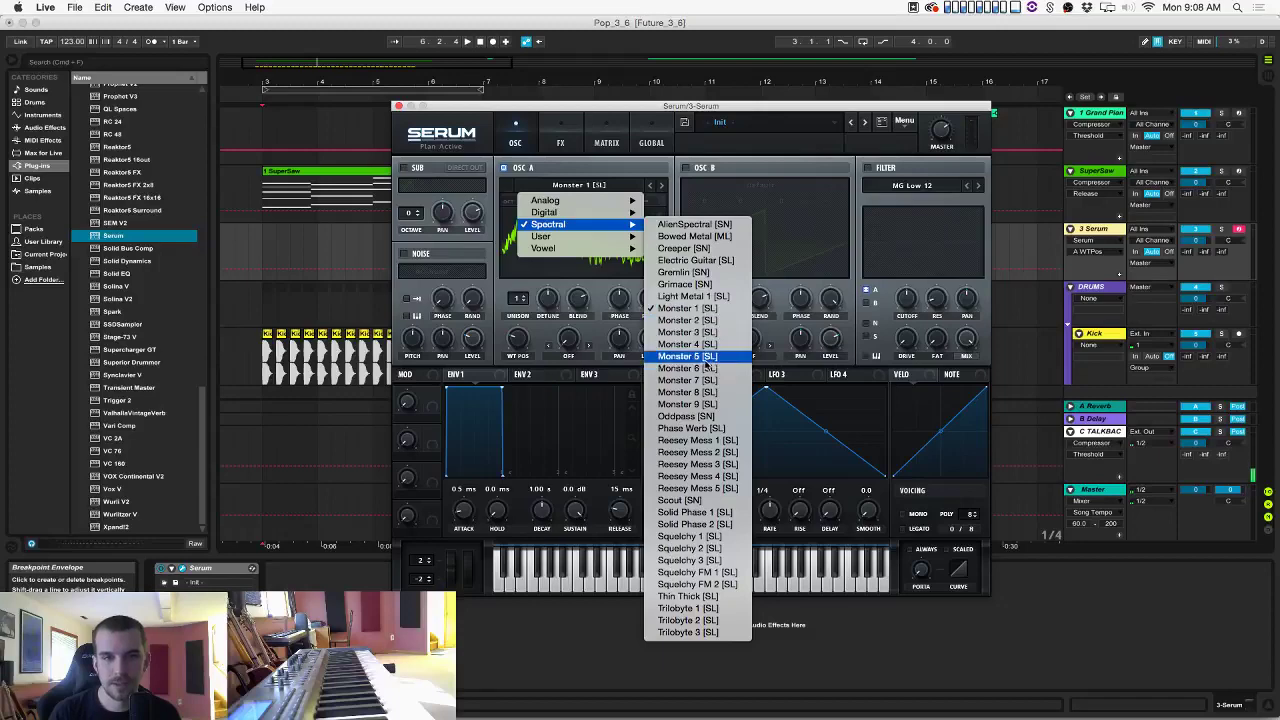
left_click(817, 291)
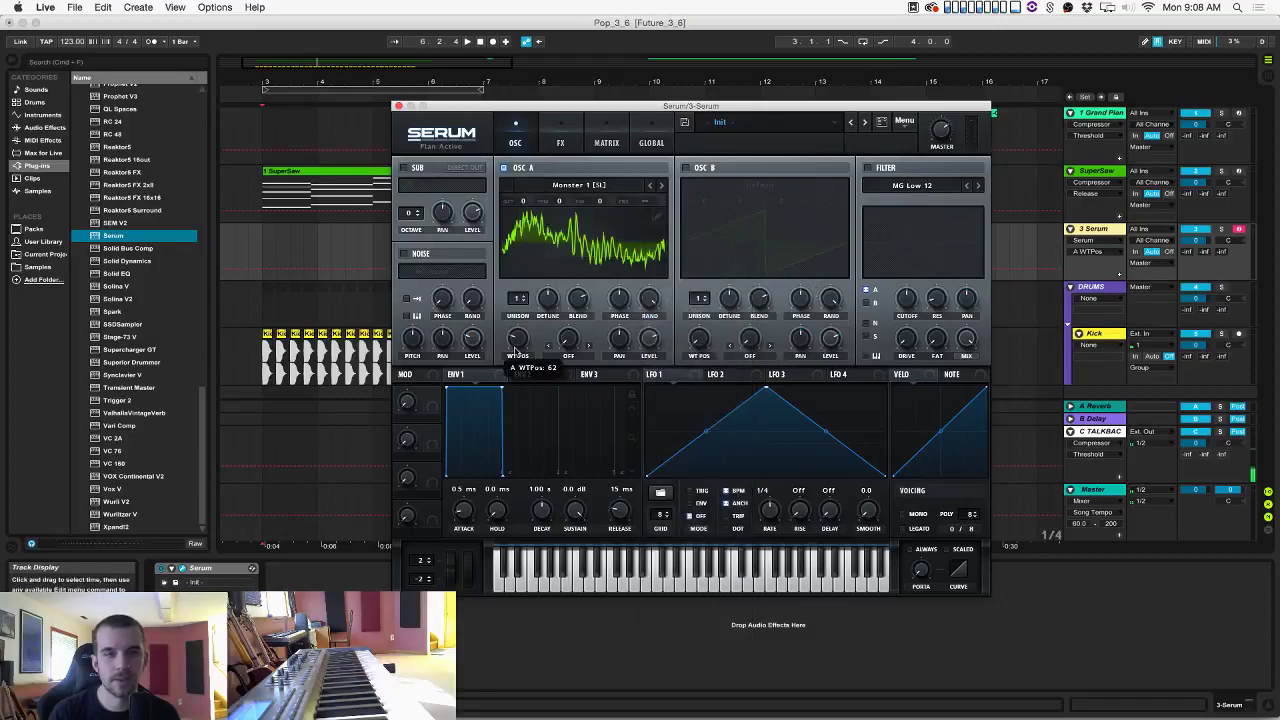
left_click_drag(465, 105, 583, 92)
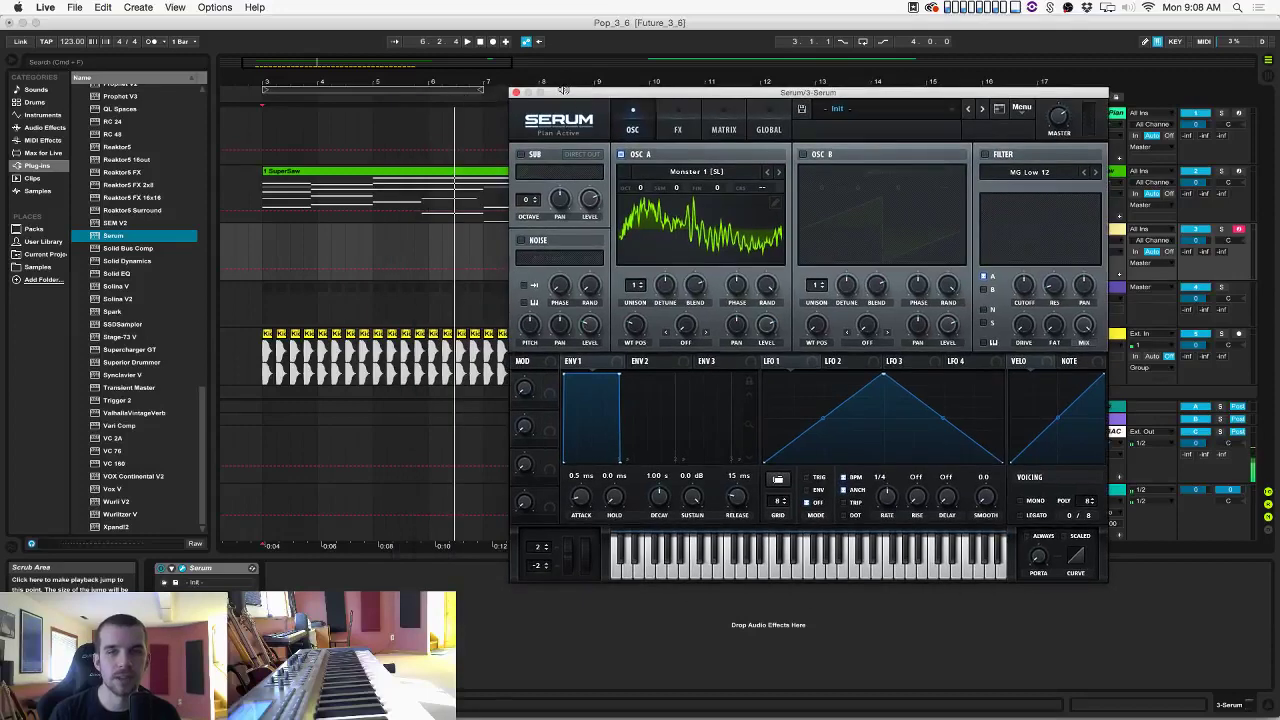
Set oscillator A's unison to 9 in the new Serum, adjust its detune and blend, and close the plug-in window.
left_click(255, 246)
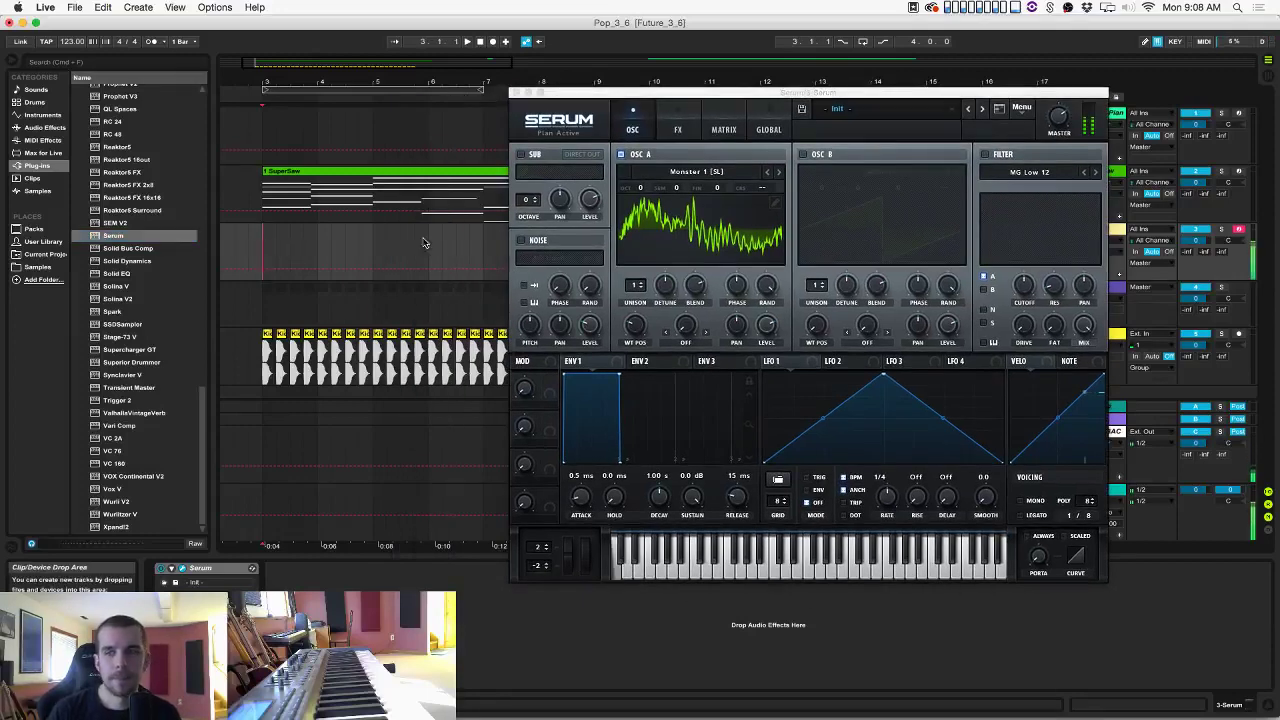
left_click_drag(636, 287, 643, 222)
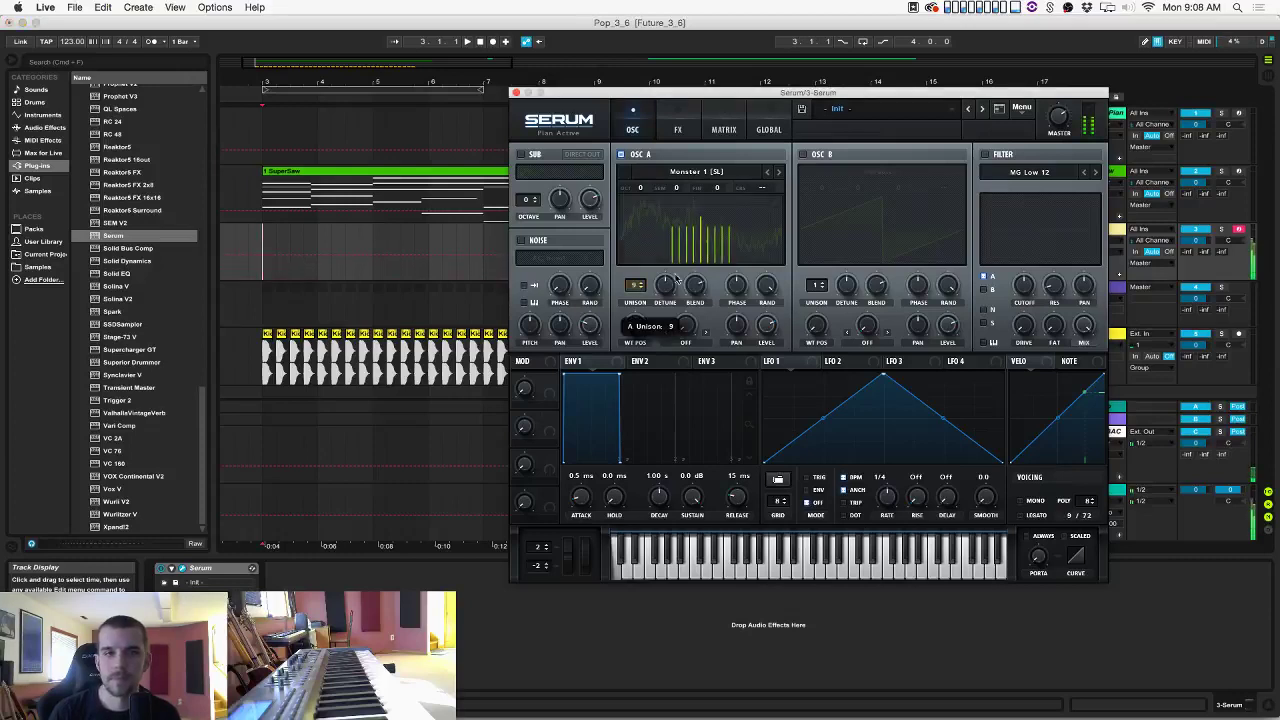
left_click_drag(676, 280, 697, 303)
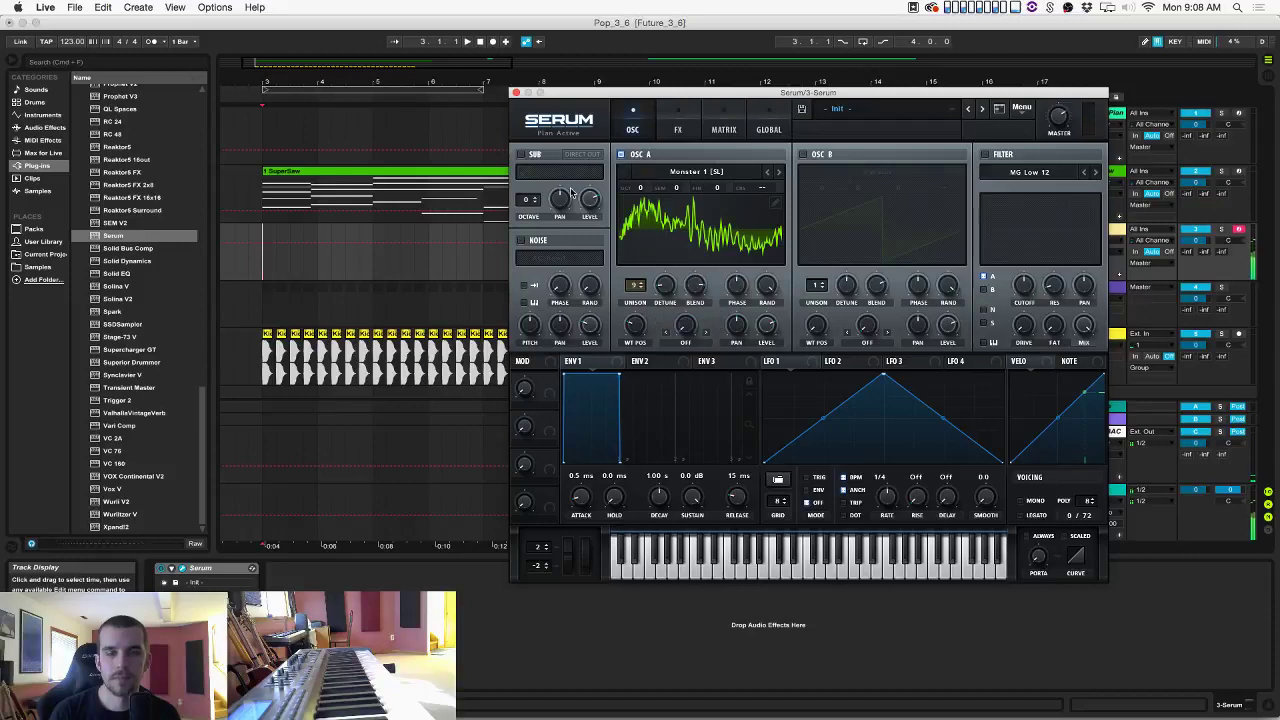
left_click(513, 92)
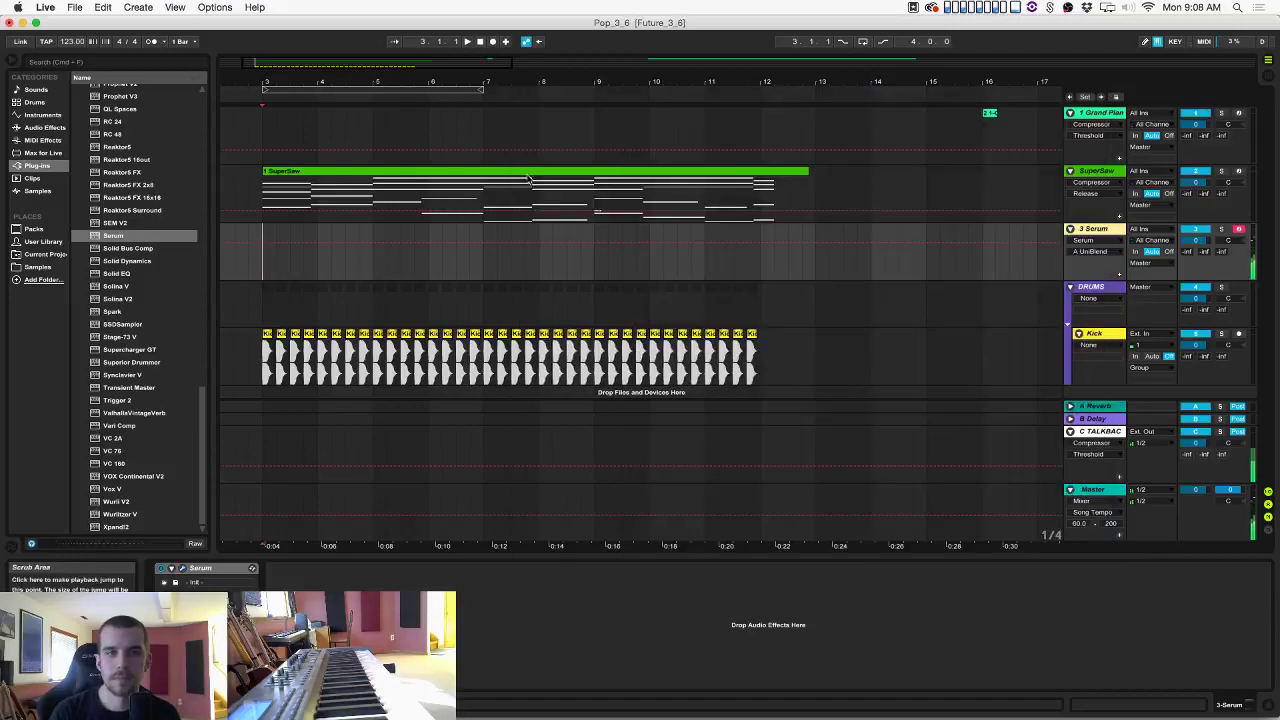
Copy the SuperSaw track's sidechained Compressor onto the 3 Serum track and record a bass line there from bar 3.
left_click(1108, 178)
left_click(321, 568)
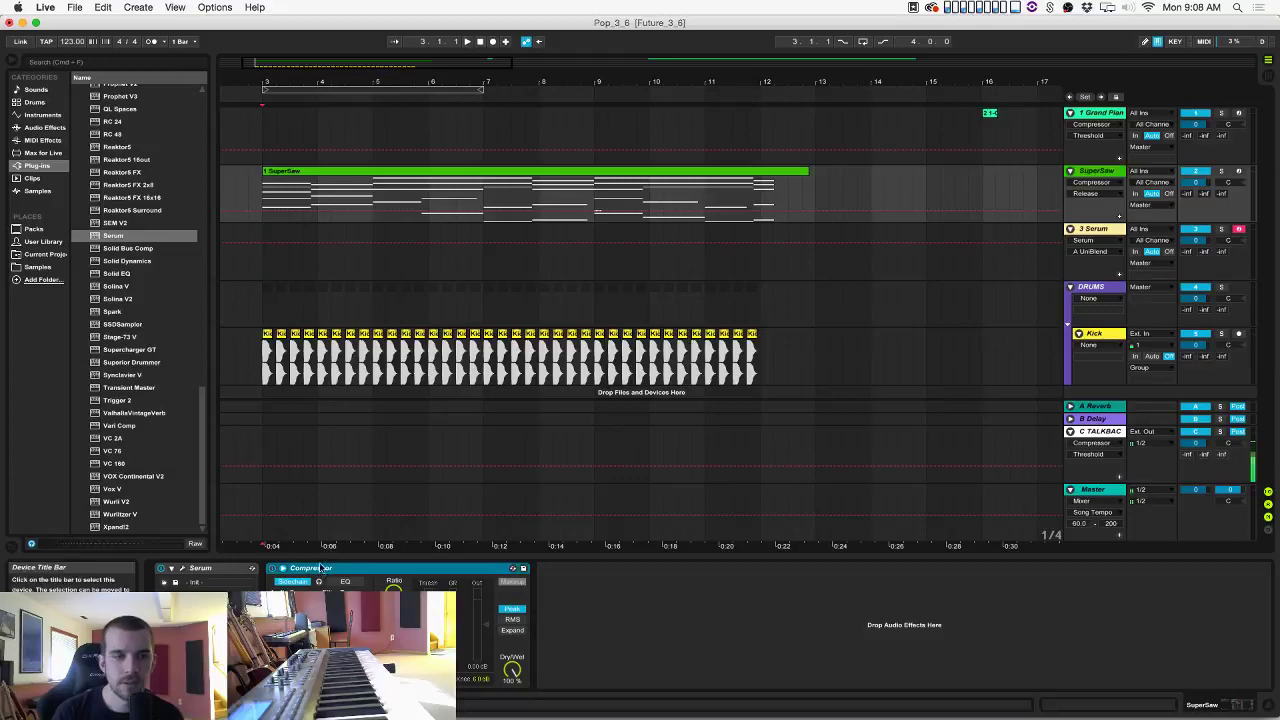
left_click(260, 272)
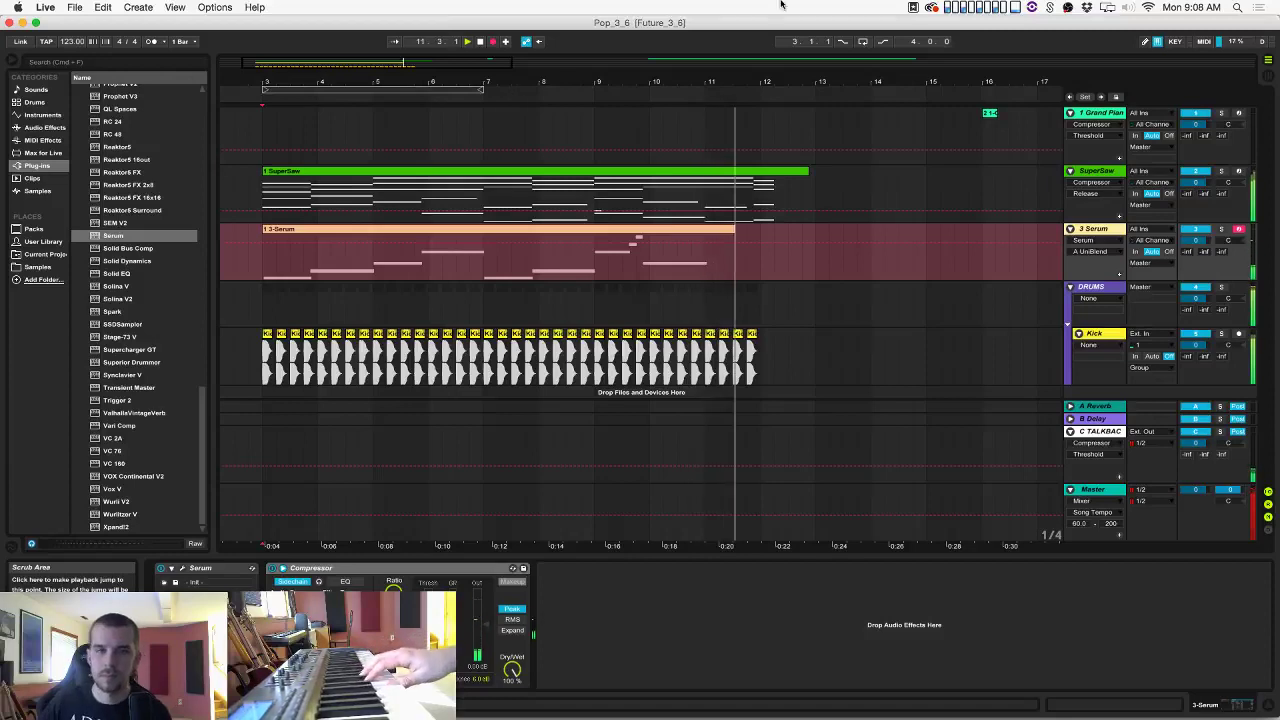
Resume recording the bass line on the 3 Serum track from bar 11 and turn recording off at its end.
key("space")
left_click(698, 262)
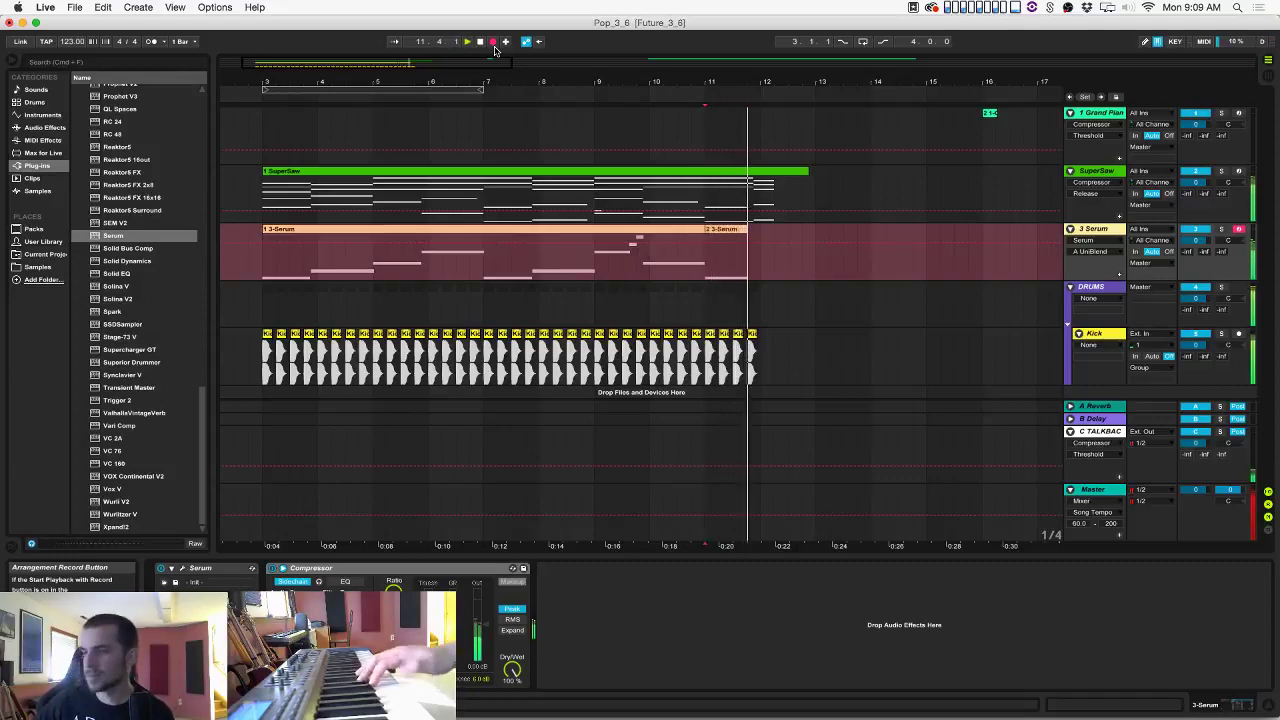
left_click(493, 44)
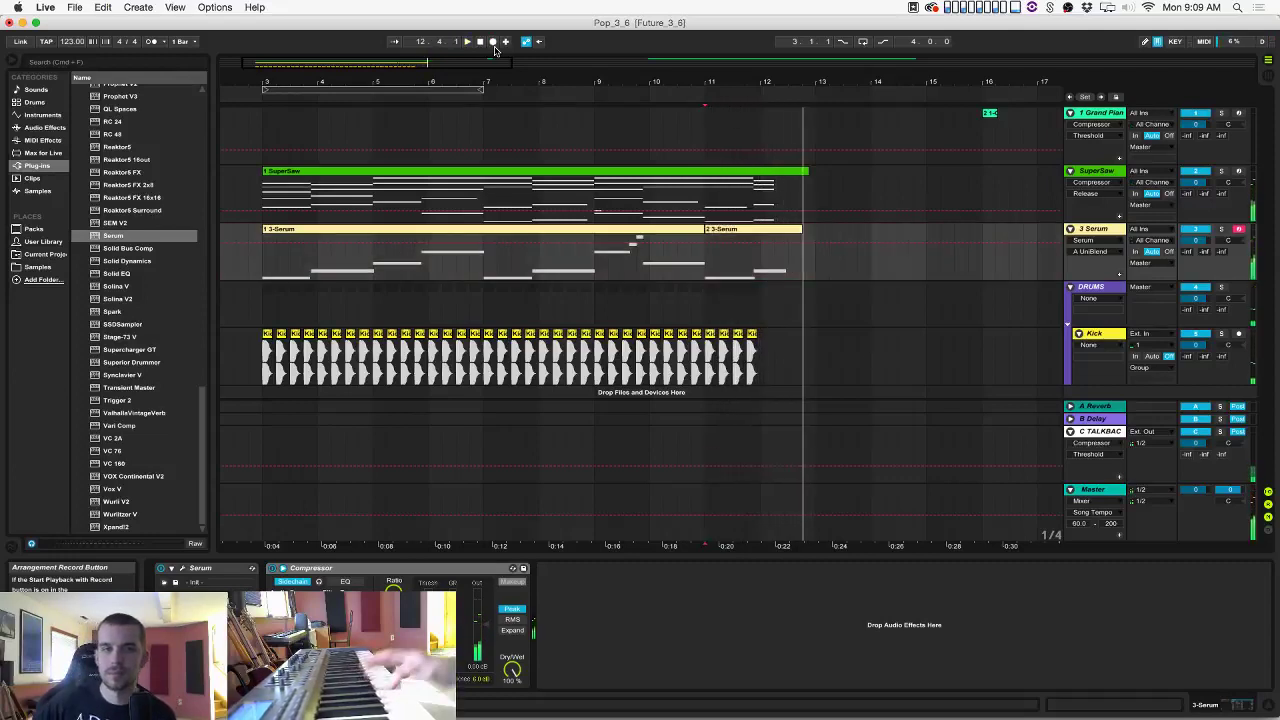
Consolidate the two recorded 3-Serum clips into one and quantize all of its notes.
left_click(708, 232)
left_click(668, 233, "shift")
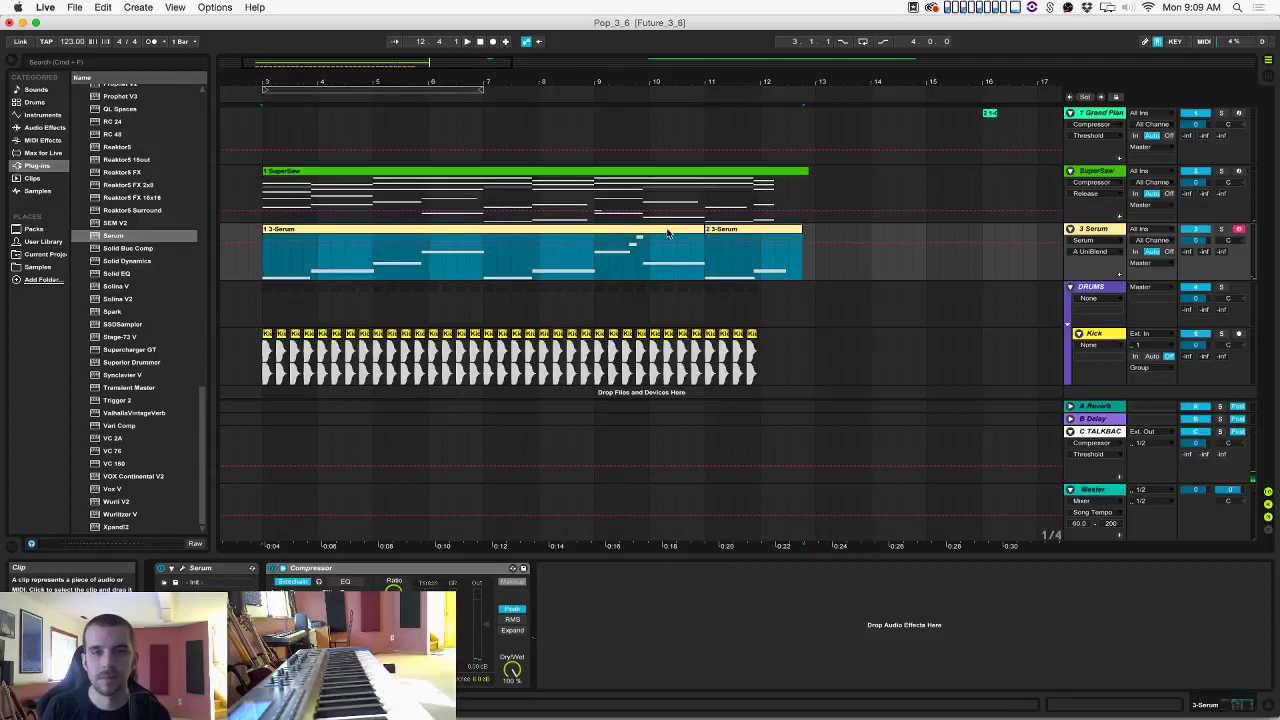
double_click(668, 233)
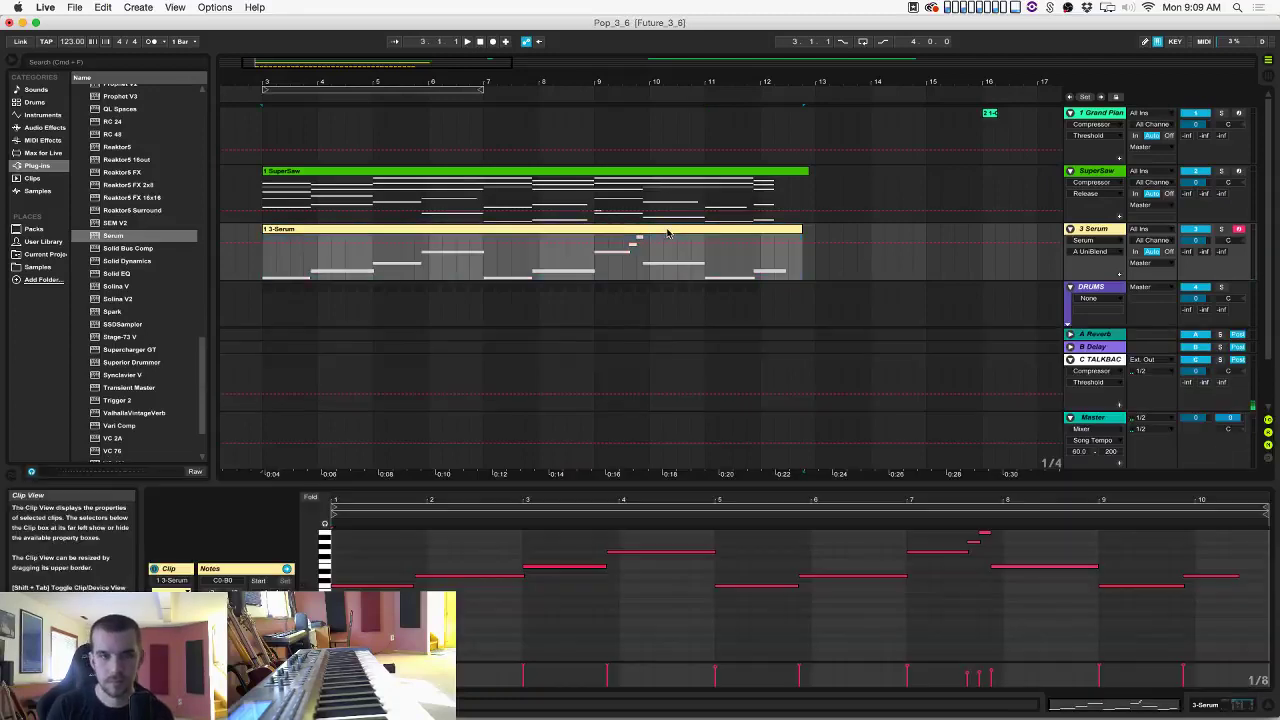
key("super+a")
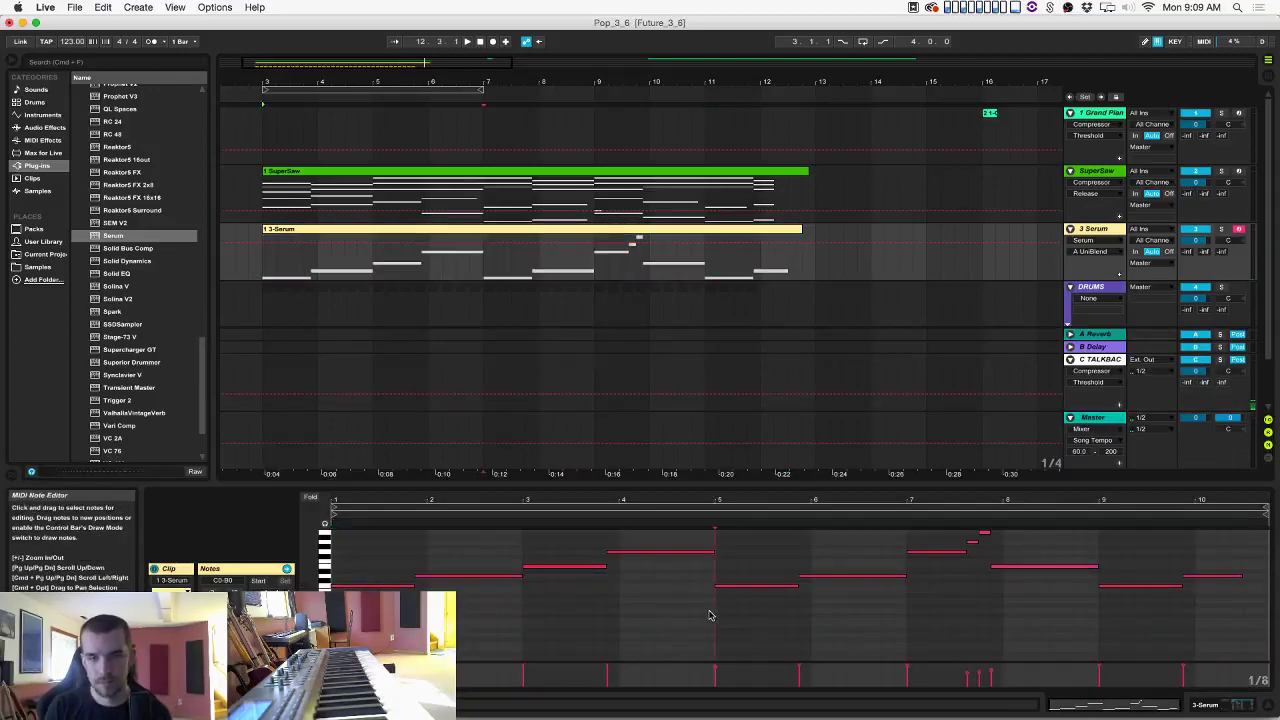
Play from bar 3 with the 3 Serum track soloed and transpose all notes of its clip up one octave.
key("space")
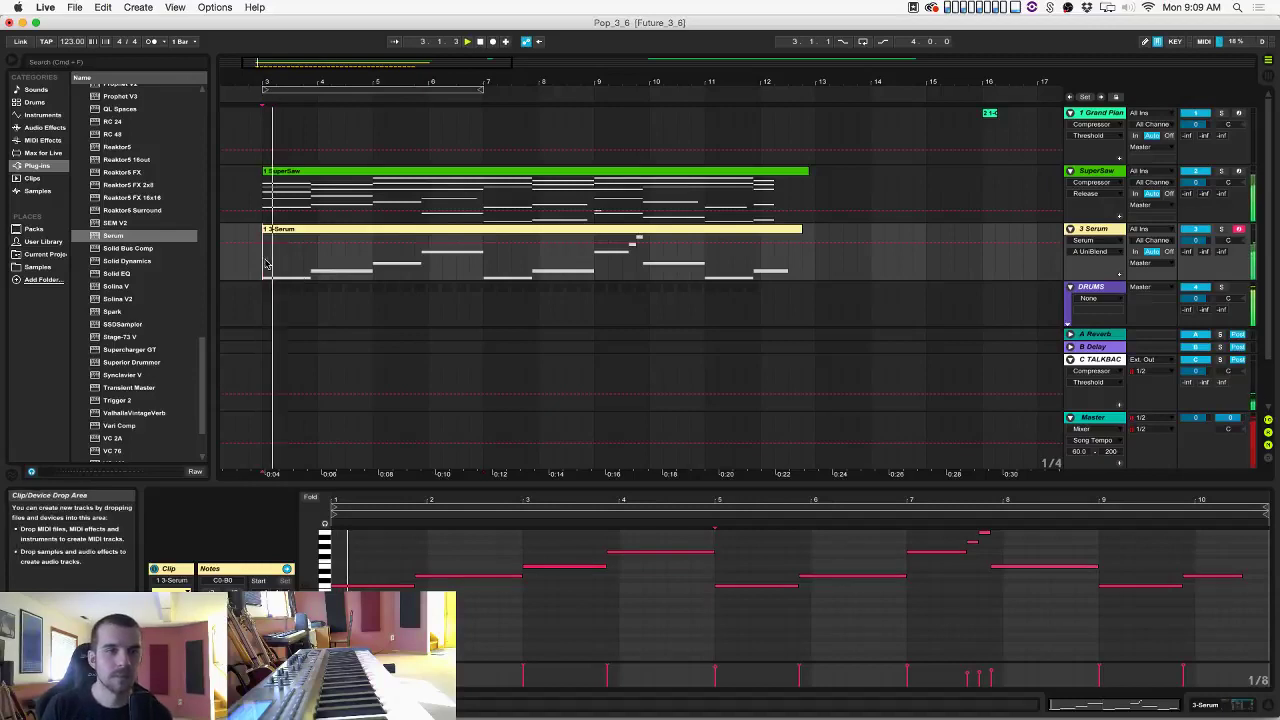
left_click(1220, 229)
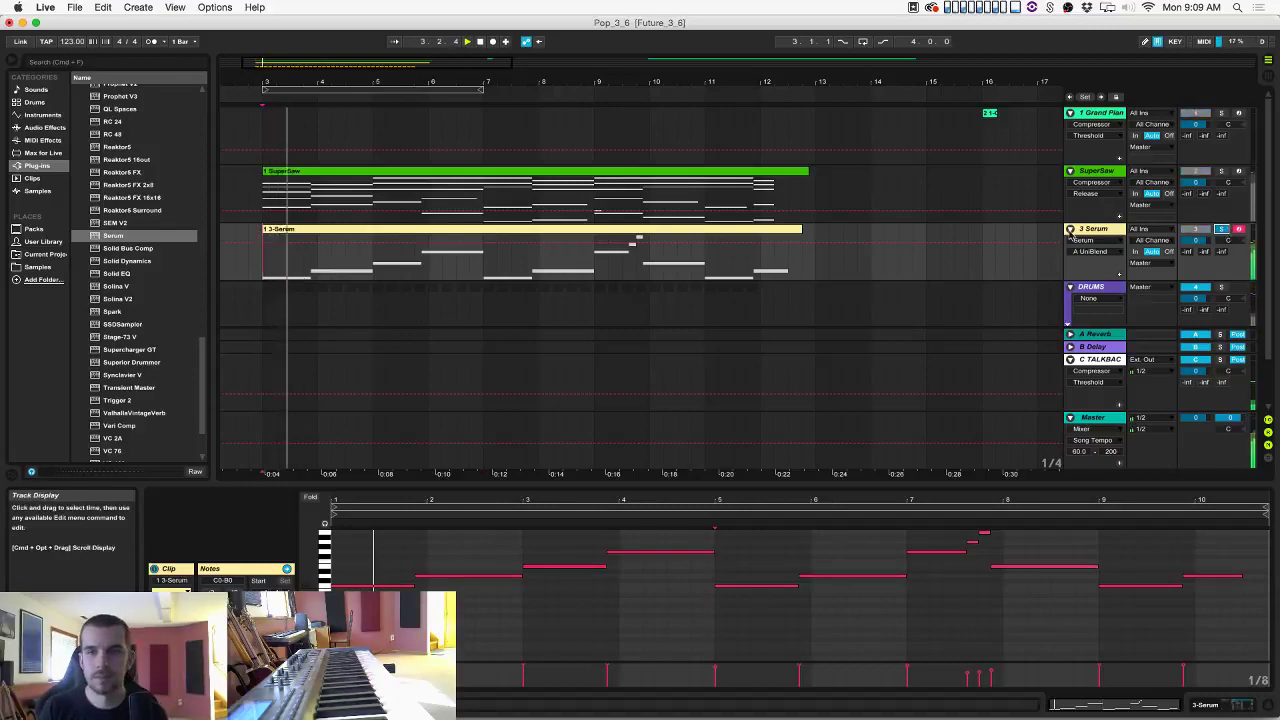
left_click(1107, 231)
left_click_drag(313, 568, 355, 576)
key("super+a")
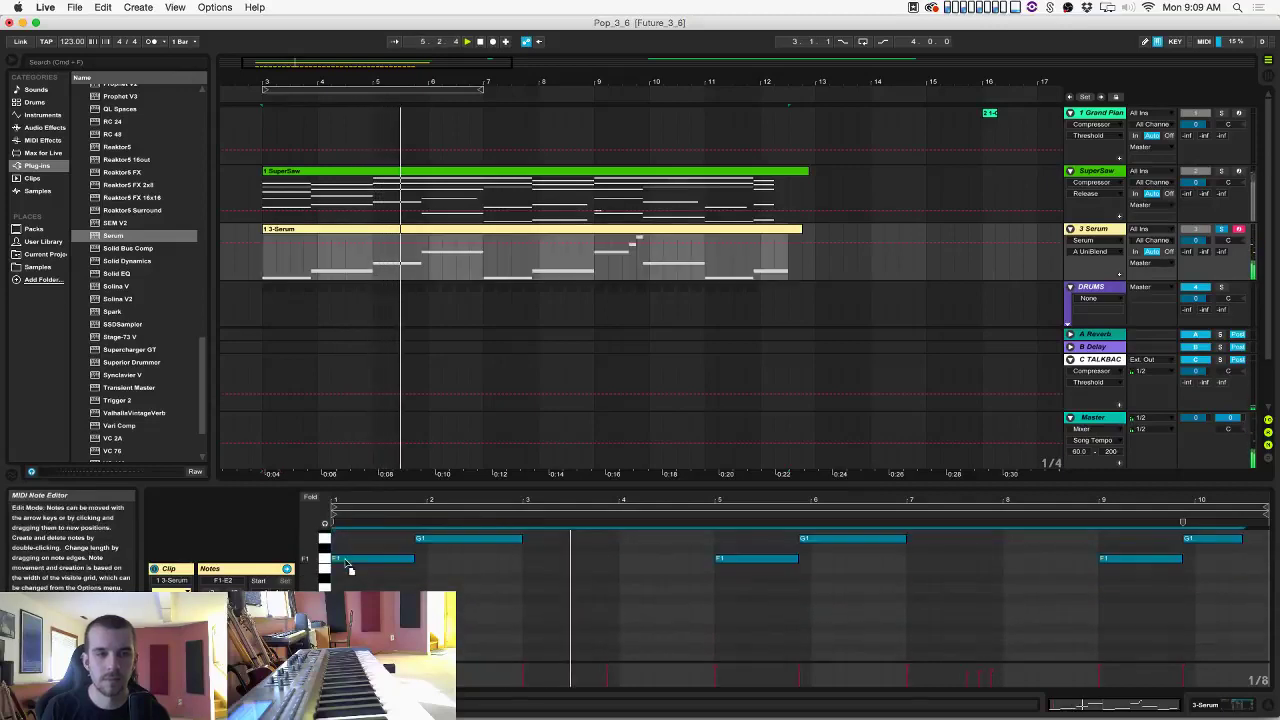
key("Up")
left_click(355, 576)
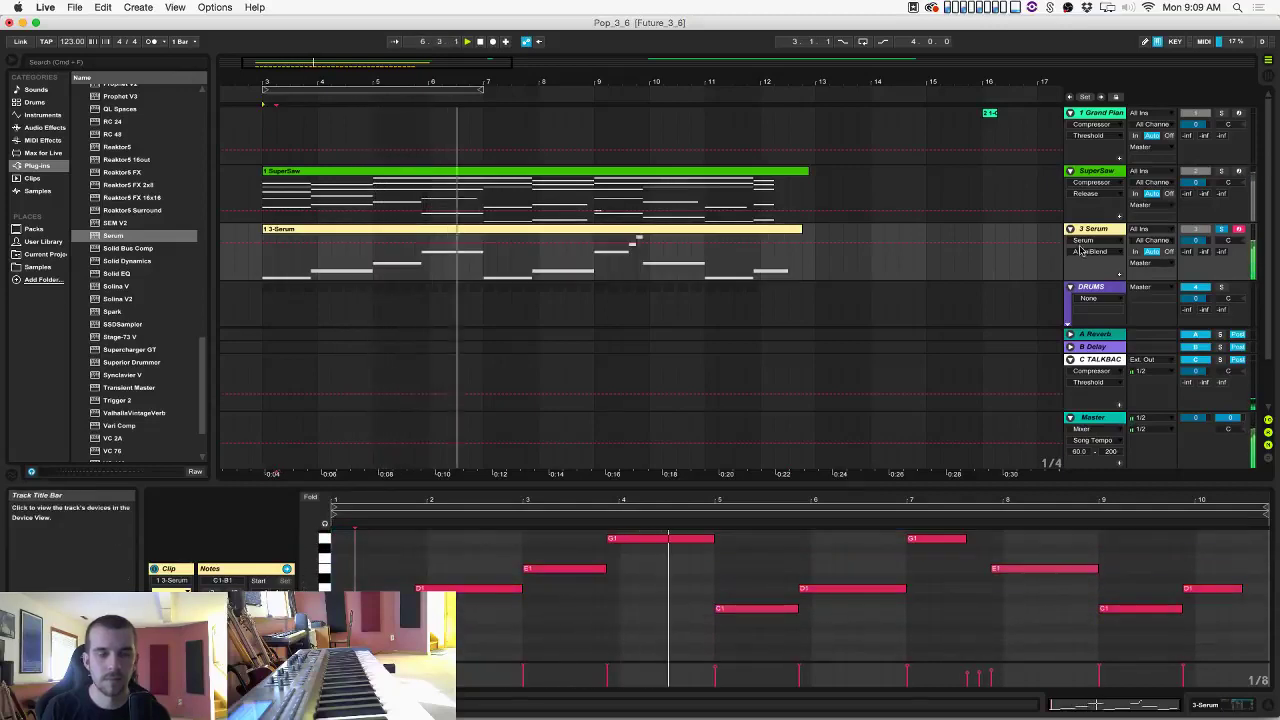
Reopen Serum on the 3 Serum track, enable oscillator B with a unison of 8, and adjust its detune.
double_click(1103, 229)
left_click(184, 569)
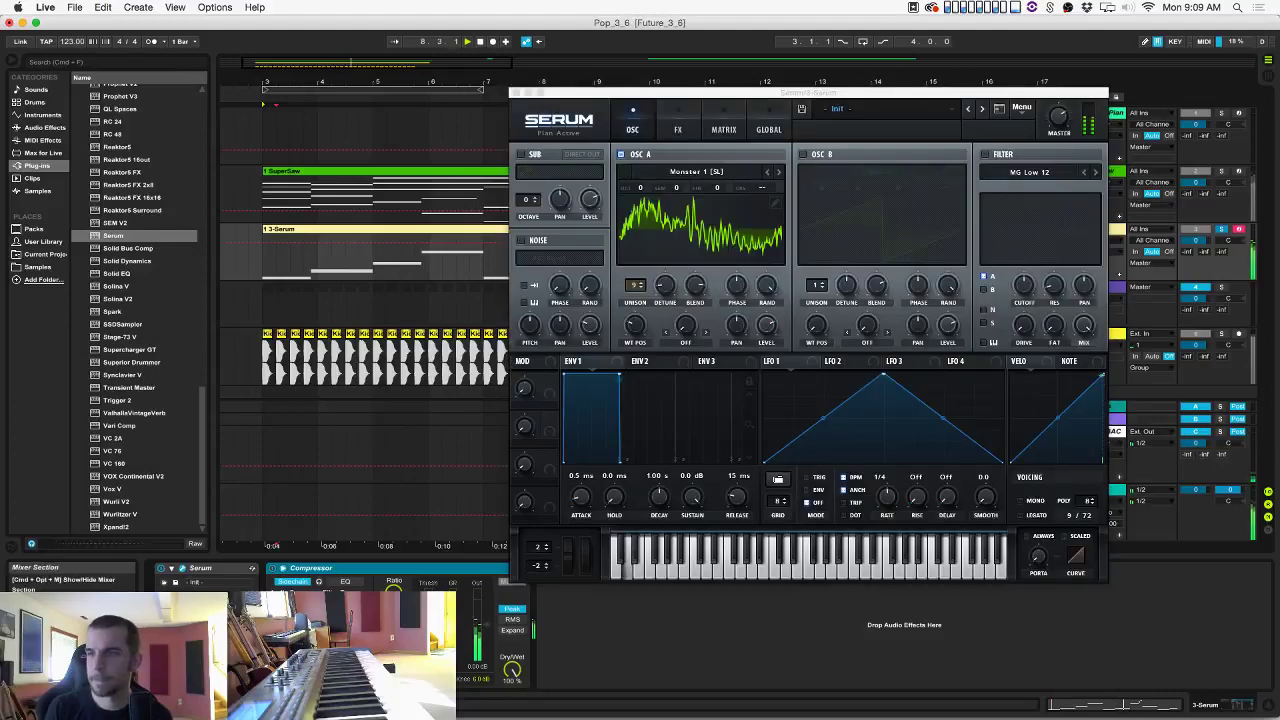
key("super+Tab")
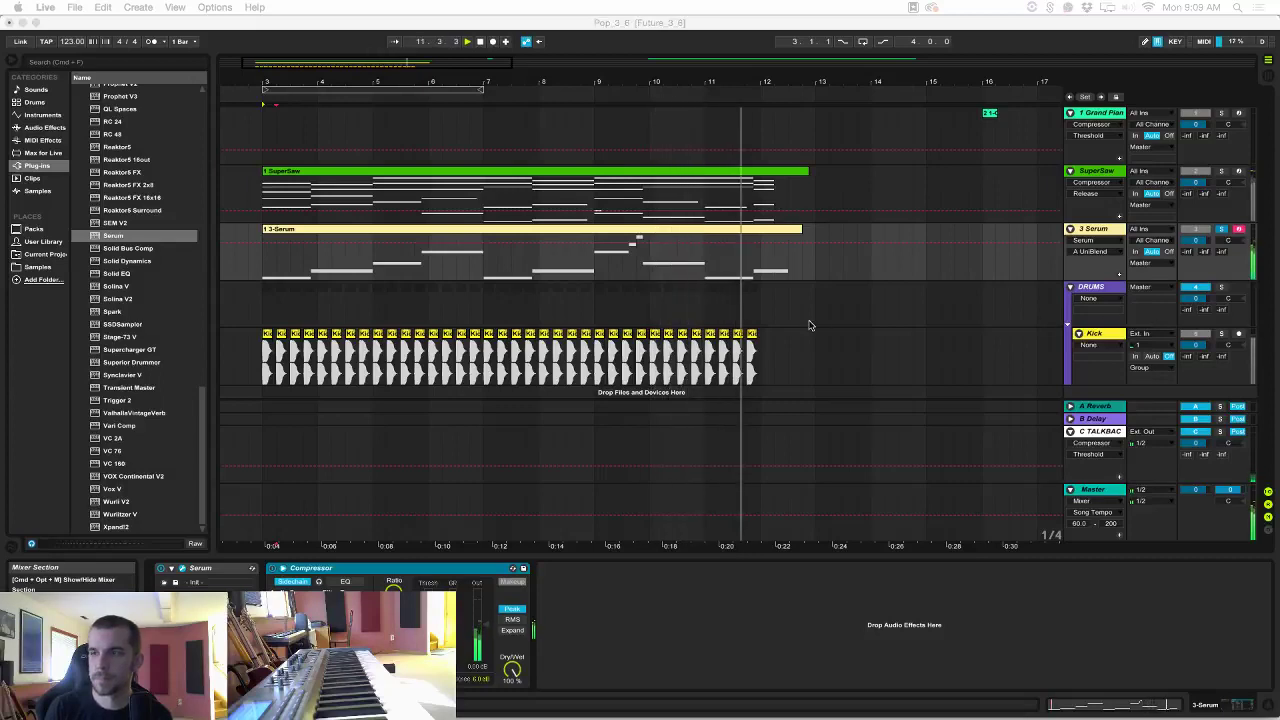
key("super+Tab")
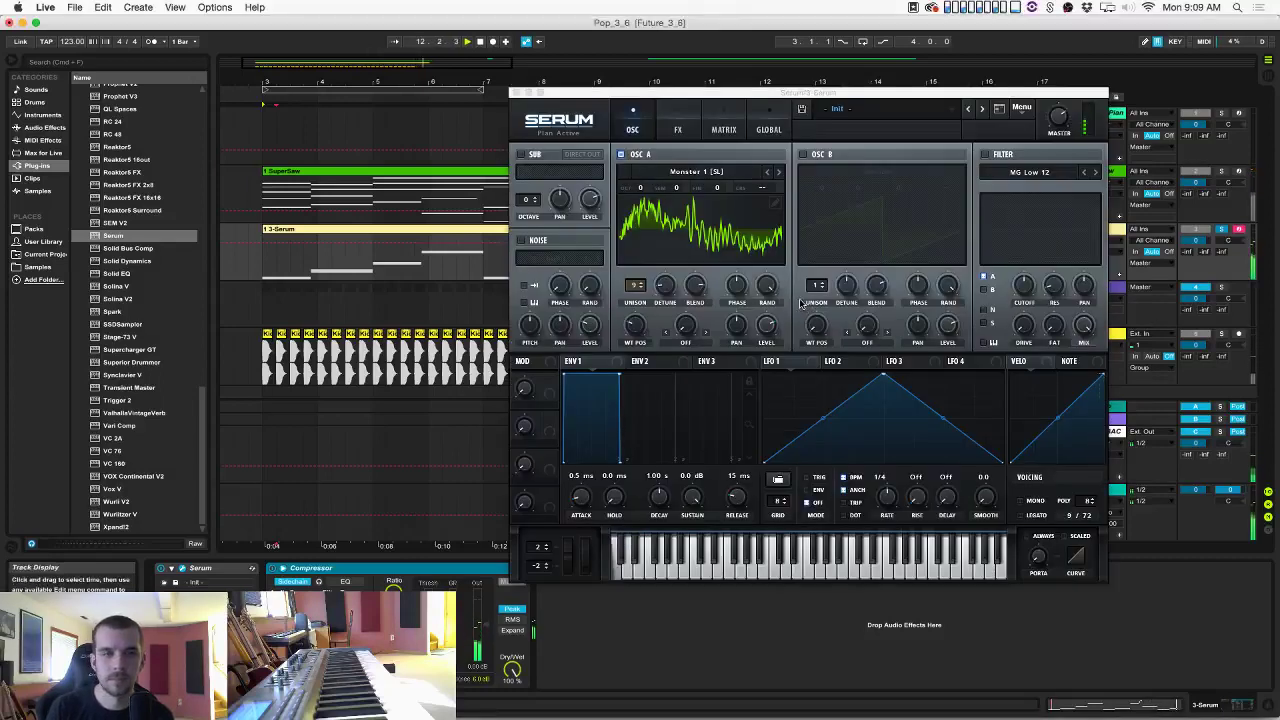
left_click_drag(679, 93, 609, 129)
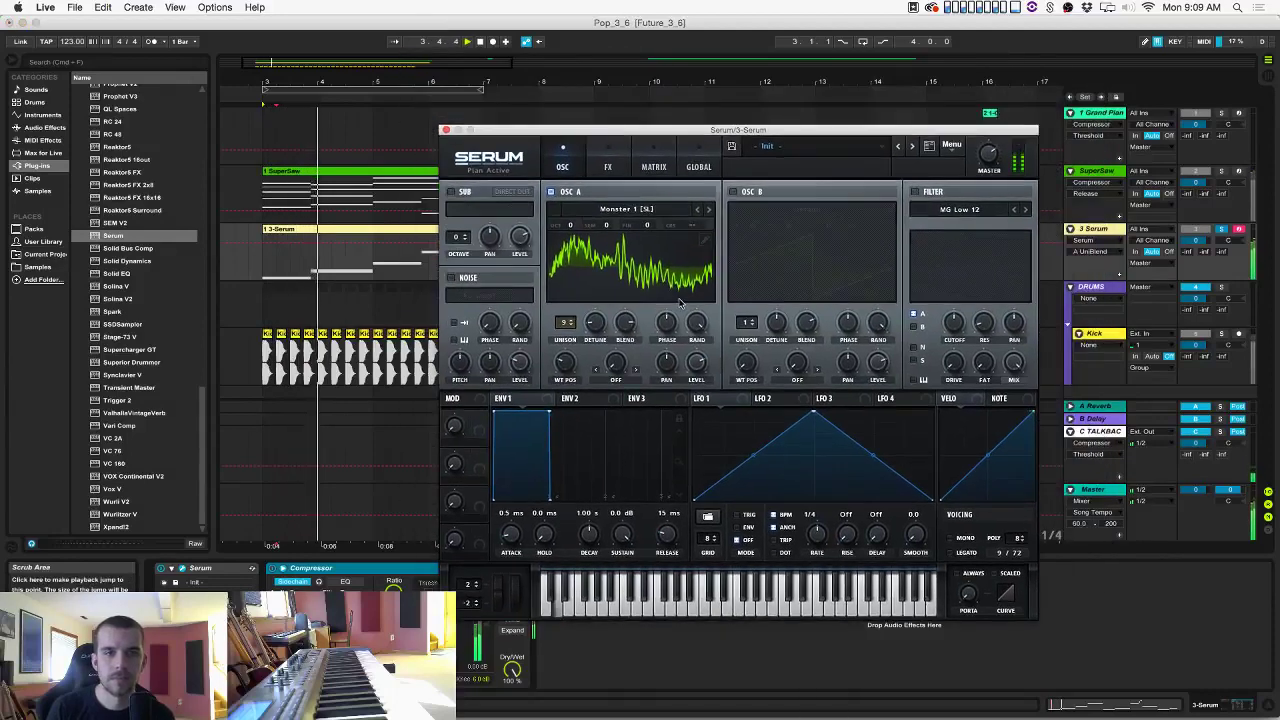
left_click(733, 191)
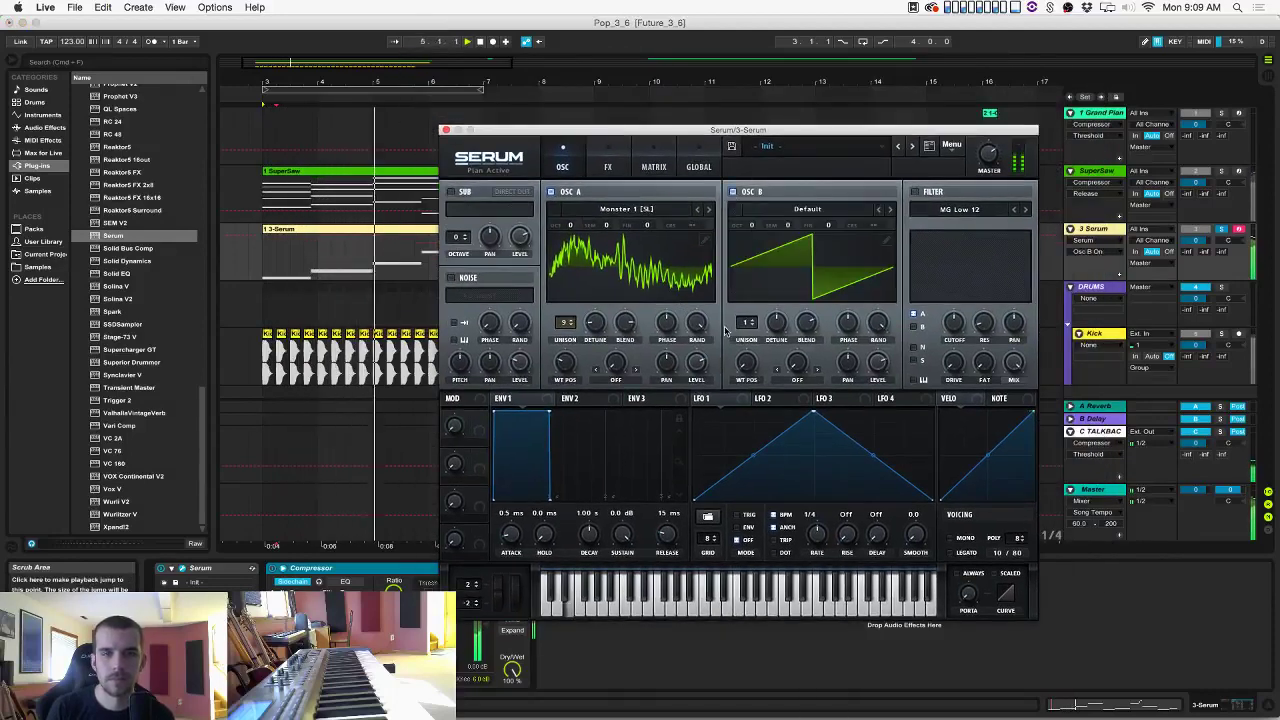
left_click_drag(746, 323, 749, 251)
left_click_drag(777, 323, 780, 354)
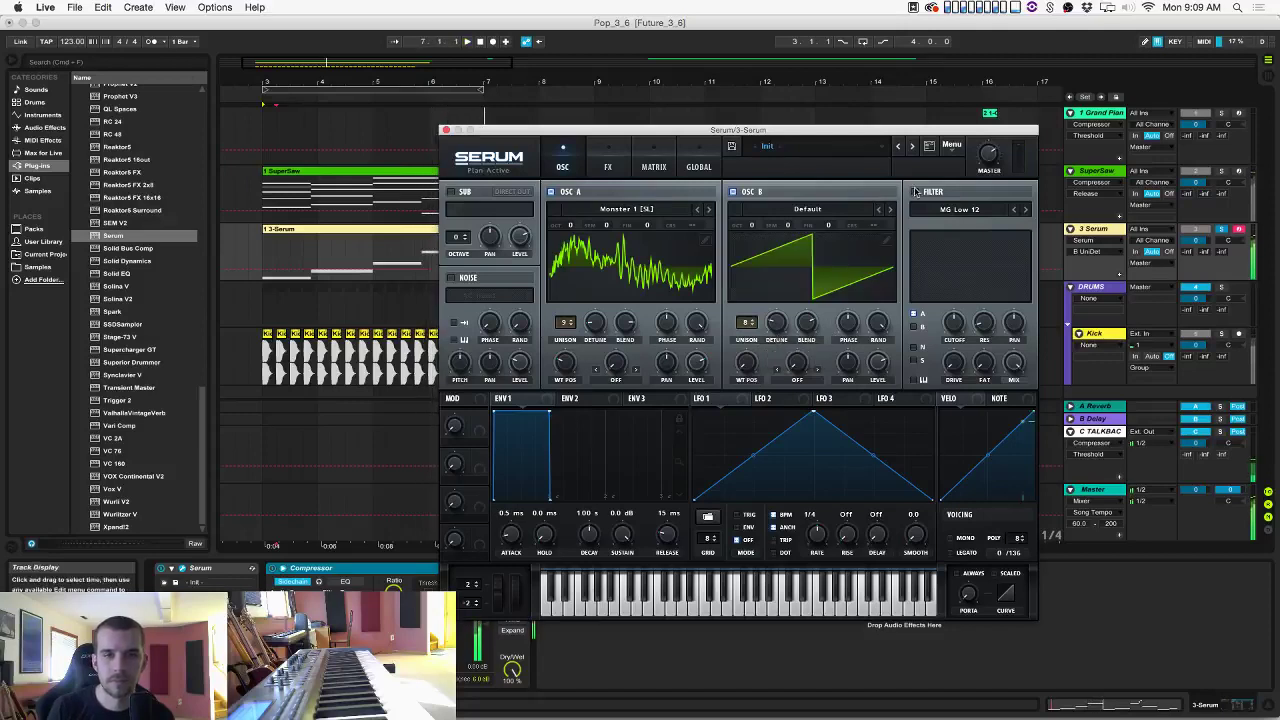
Enable Serum's Distortion effect, raise its drive to about 88%, and close the plug-in window.
left_click(607, 166)
left_click(455, 214)
left_click_drag(879, 203, 876, 105)
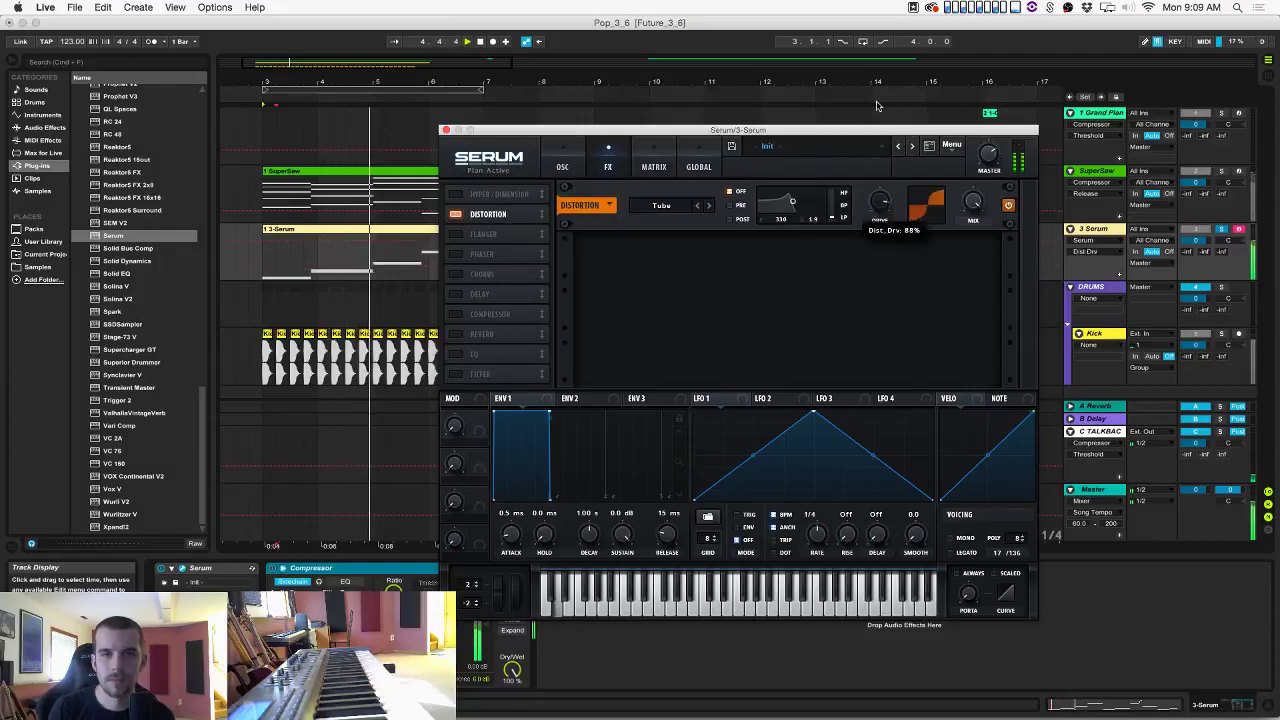
left_click(562, 166)
left_click(446, 130)
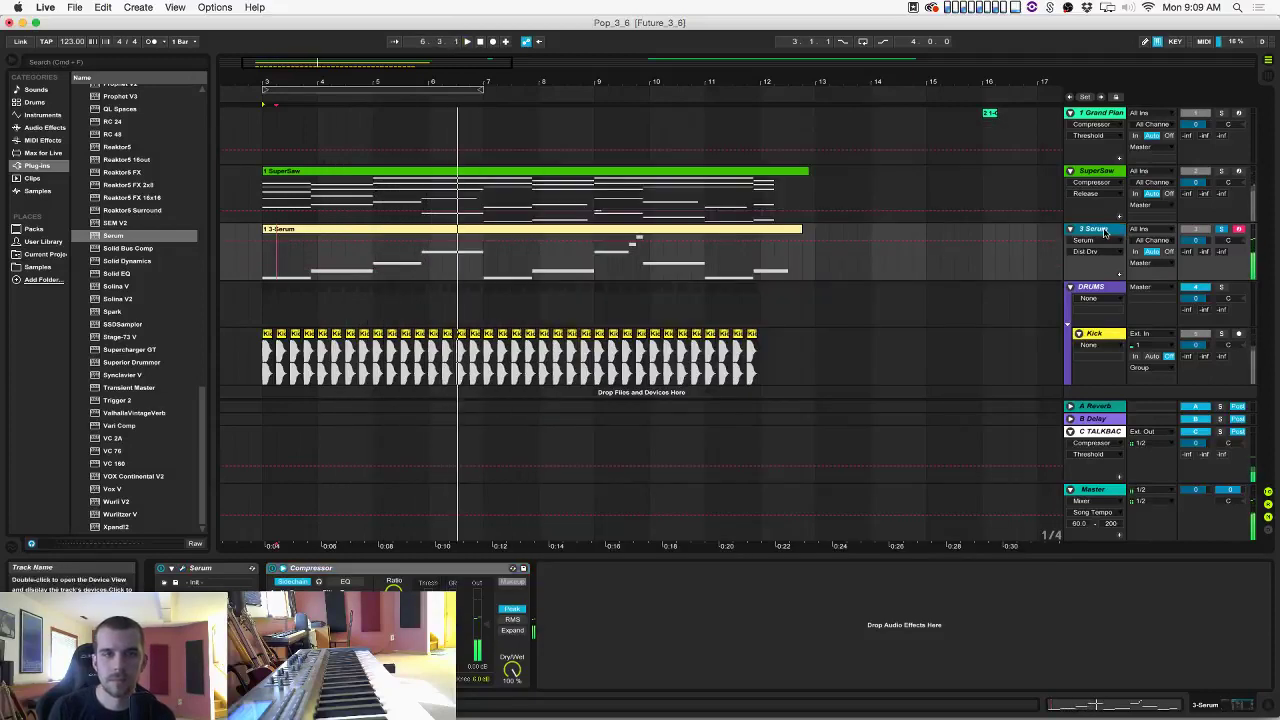
Insert a MIDI track below 3 Serum and set its MIDI input to come from 3-Serum.
key("super+shift+t")
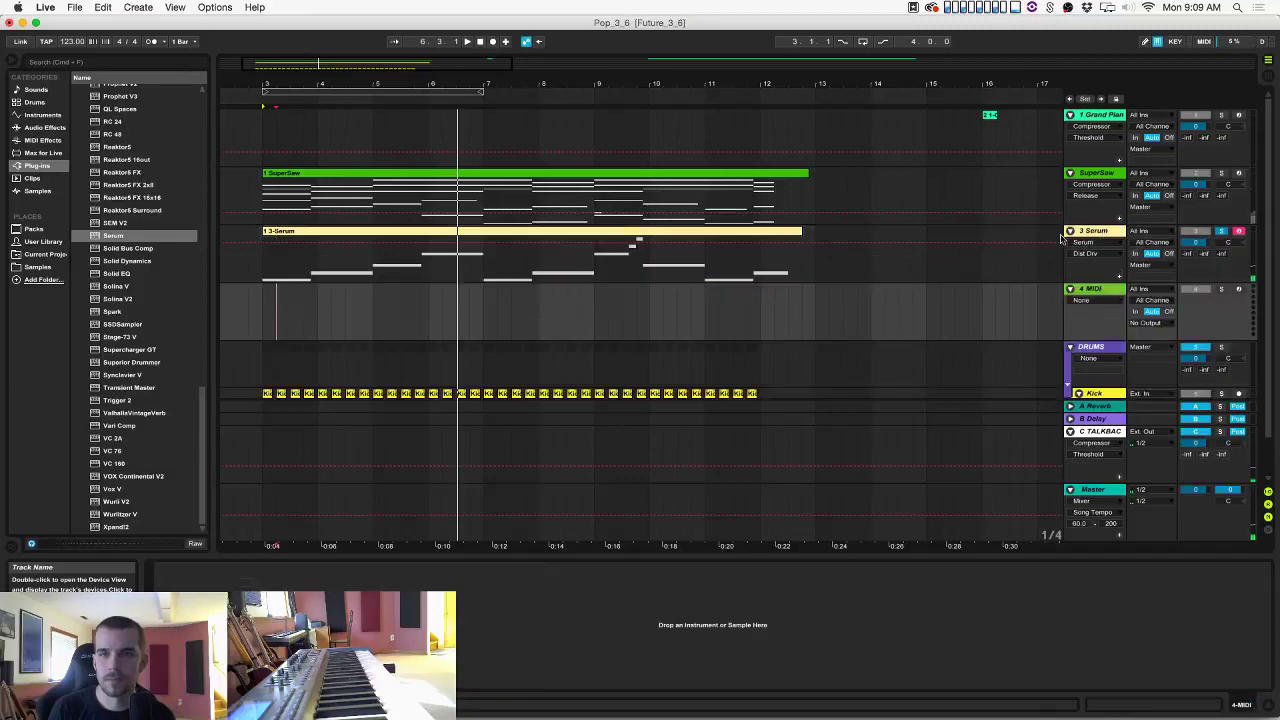
left_click(1152, 289)
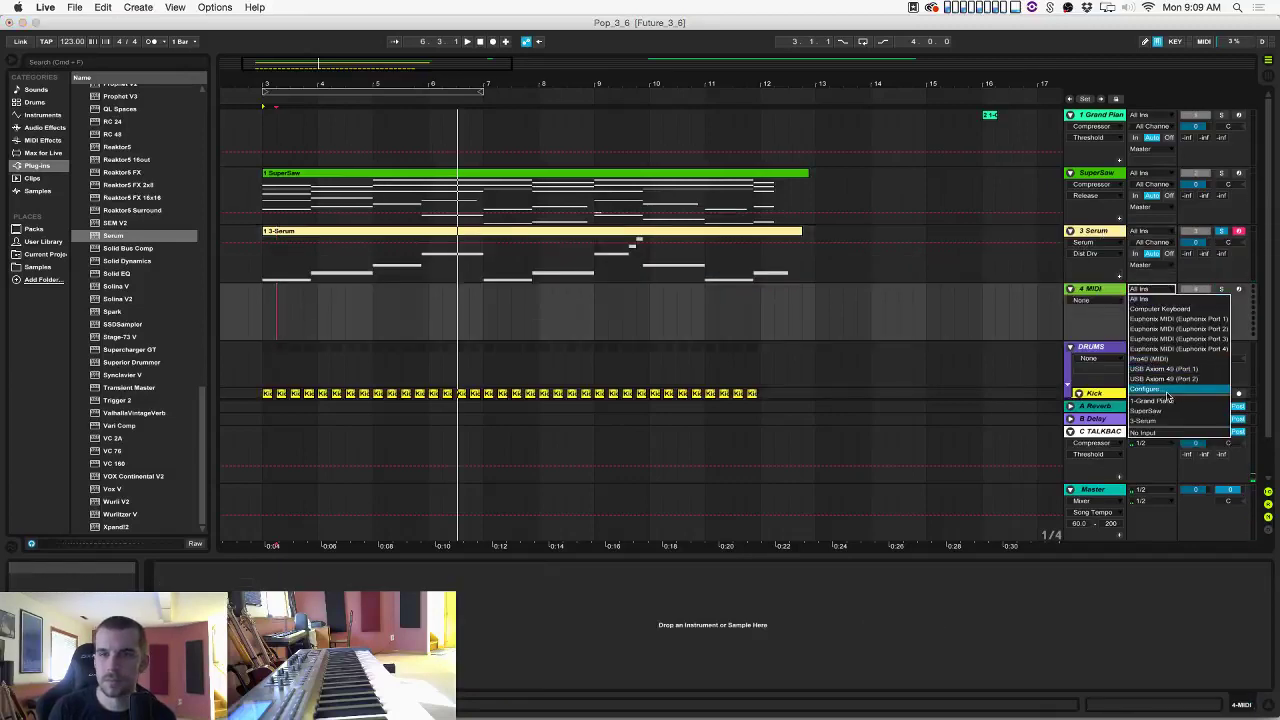
left_click(1153, 410)
left_click(1150, 289)
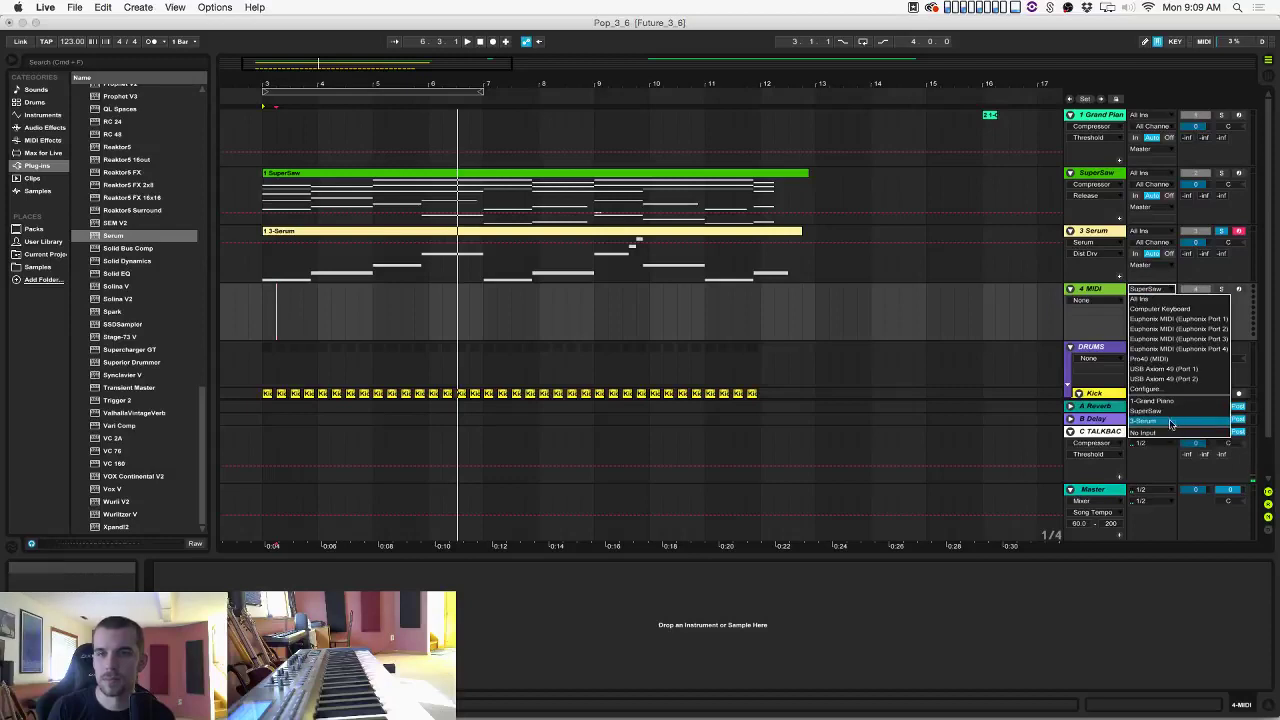
left_click(1145, 420)
Rename the Serum bass track Bass_GRIT and the new MIDI track Bass_SUB.
left_click(1095, 231)
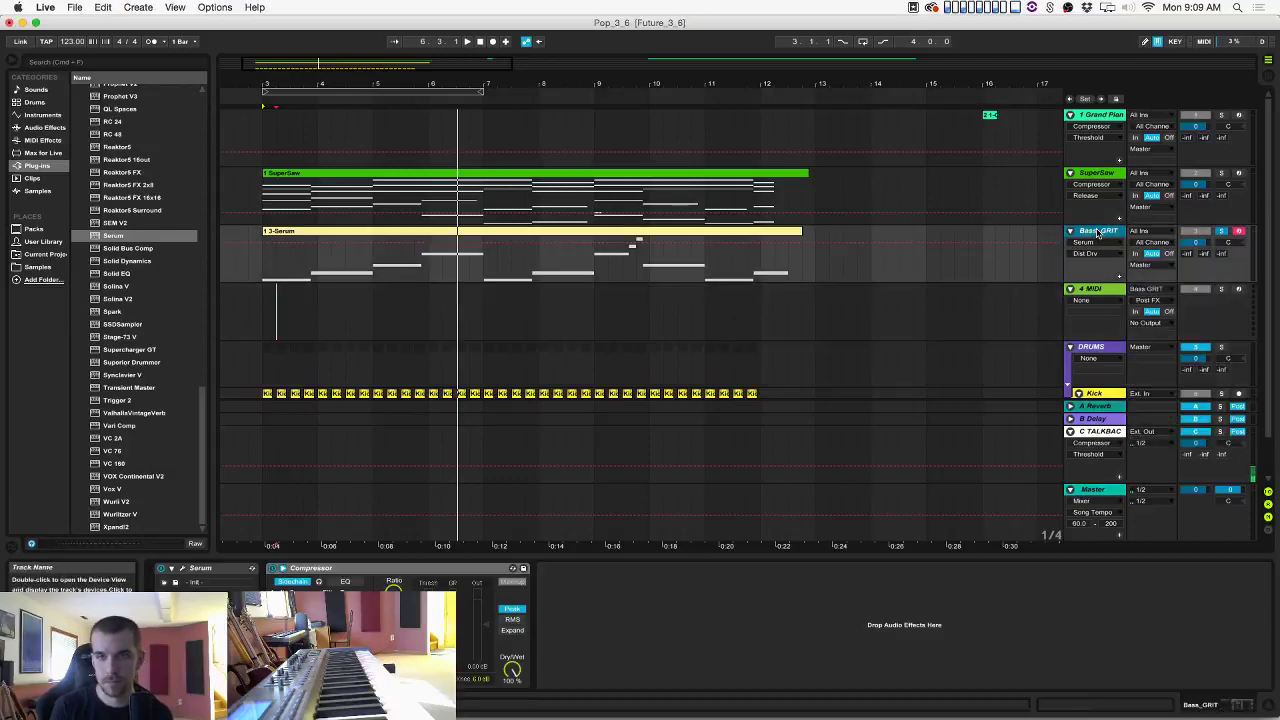
left_click(1092, 290)
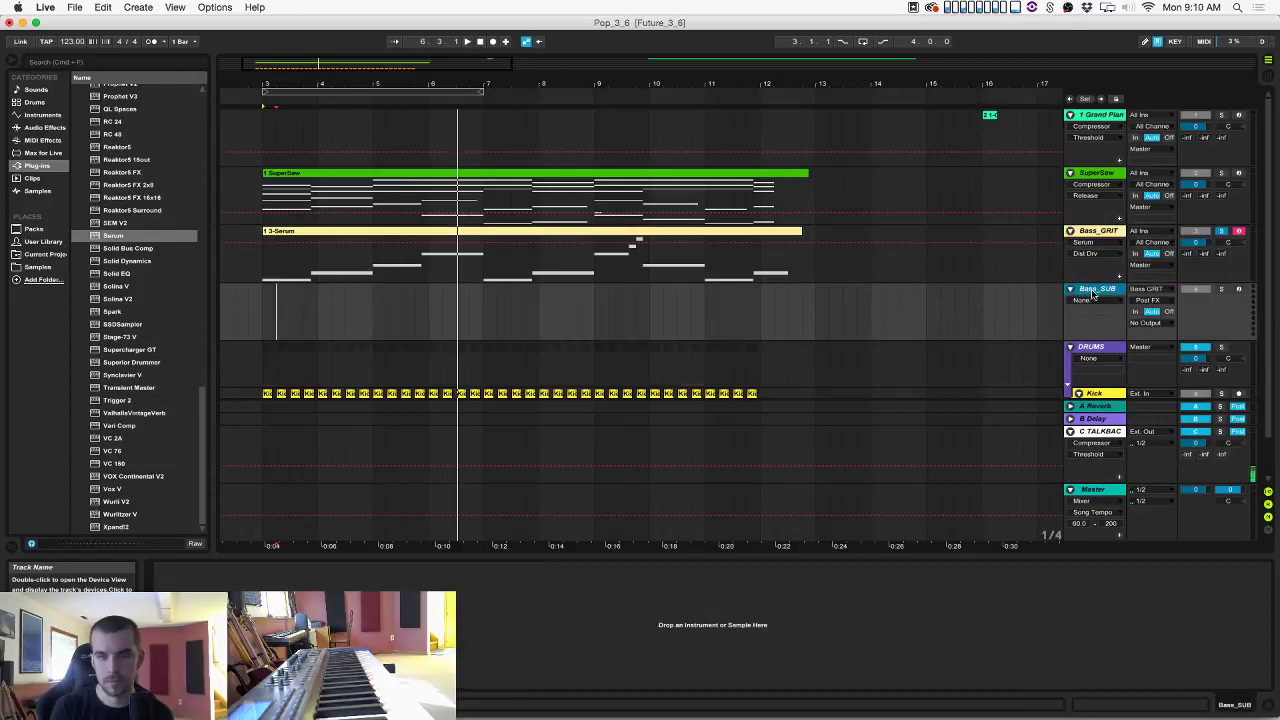
key("Return")
Solo the Bass_SUB track and load the Operator instrument on it.
key("space")
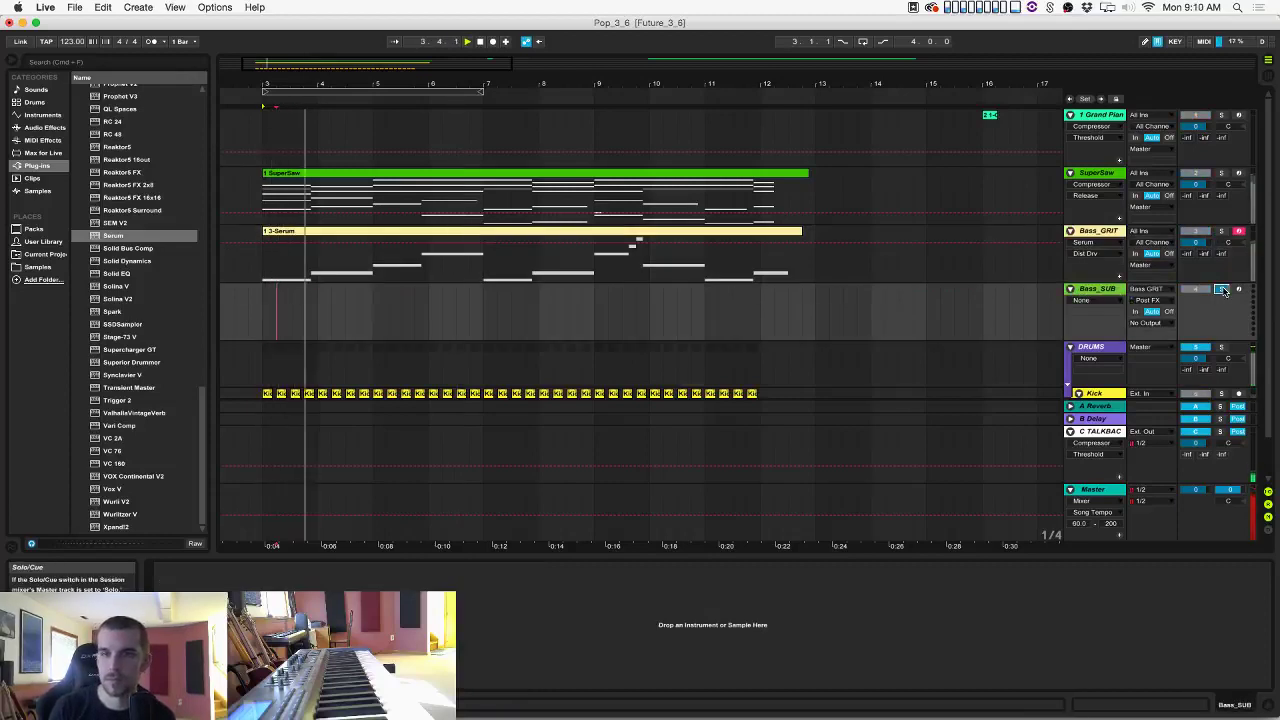
left_click(1221, 289)
scroll(145, 272, "up", 5)
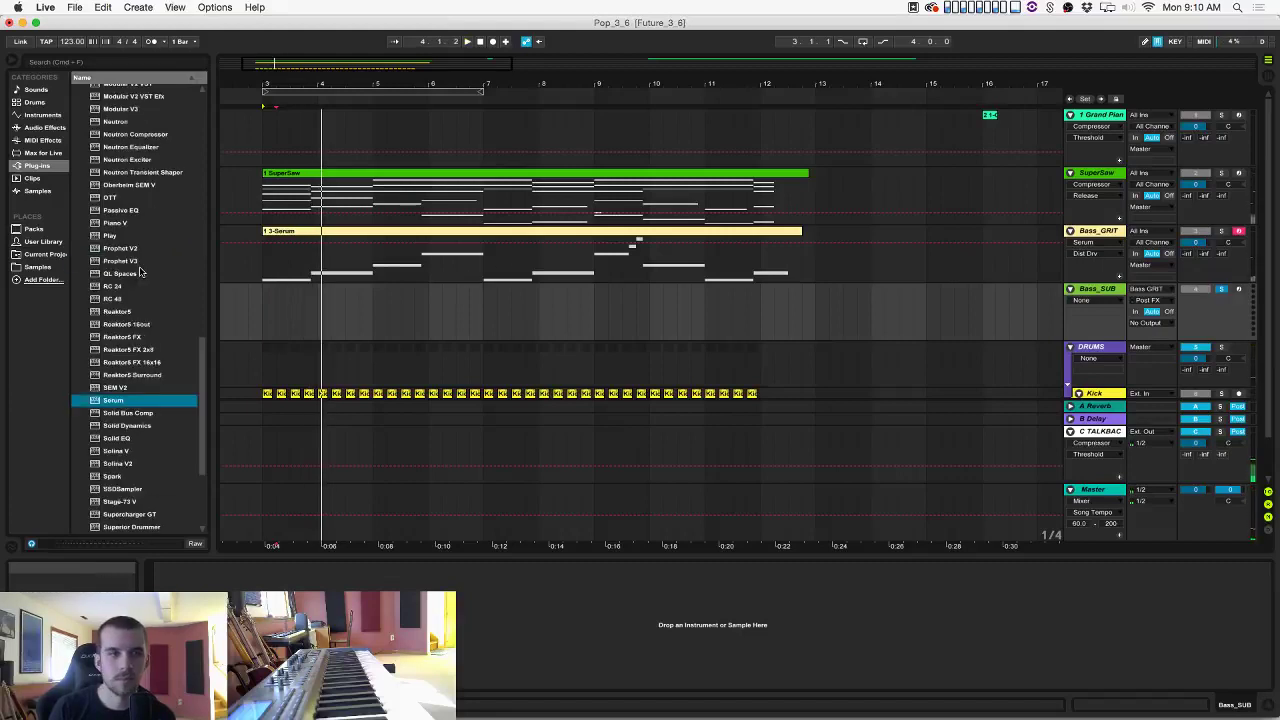
left_click(28, 115)
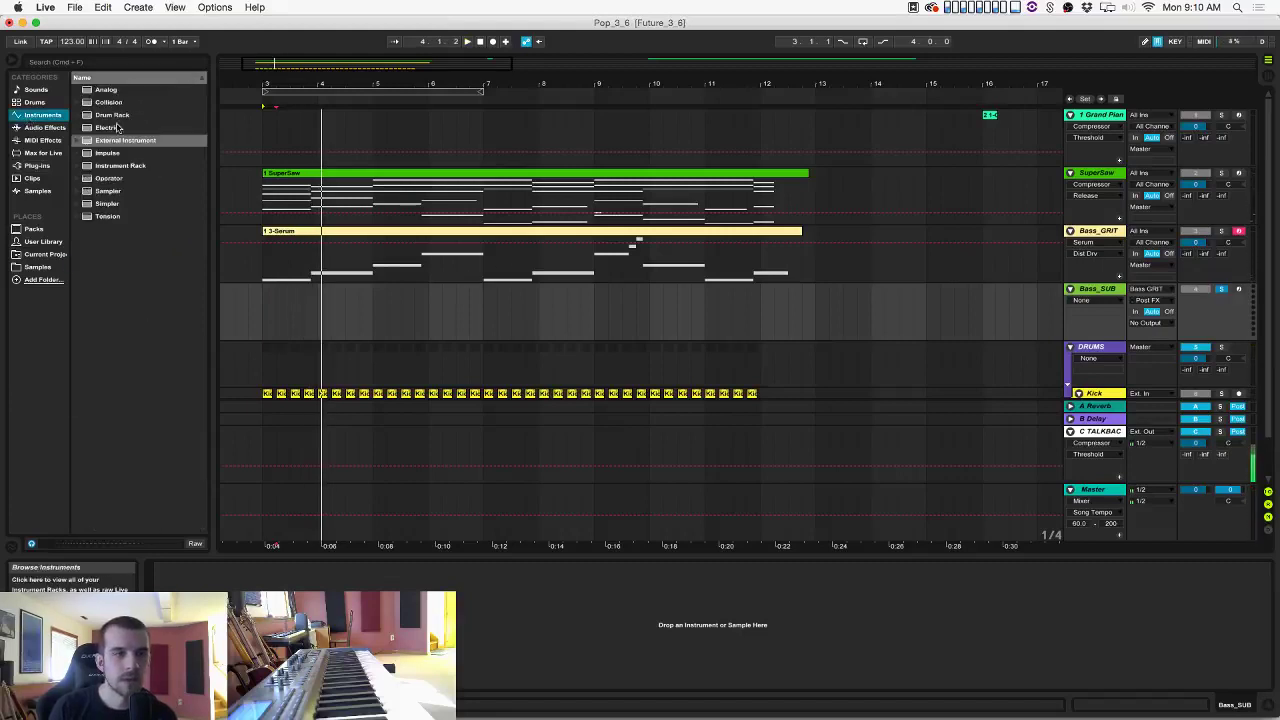
left_click(103, 178)
left_click_drag(303, 296, 302, 298)
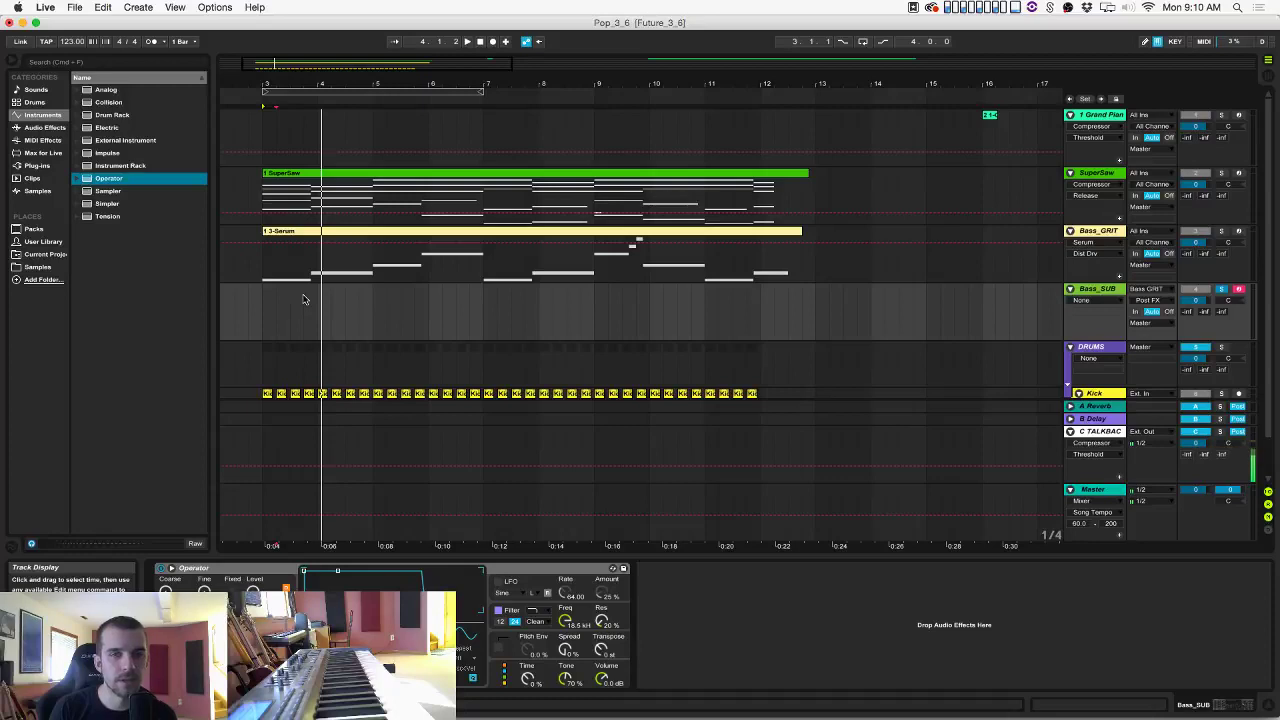
Play Bass_SUB from bar 3, raise Operator's oscillator B level, and select the algorithm with all oscillators in parallel.
left_click(261, 319)
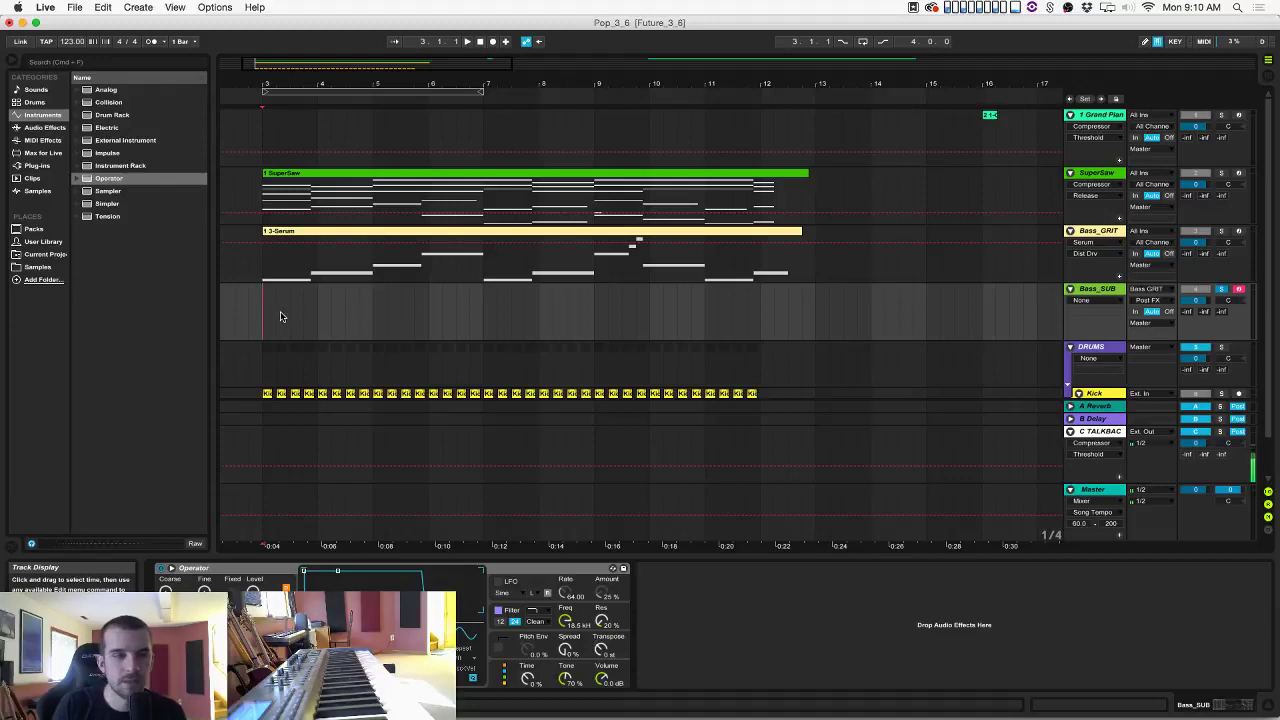
key("space")
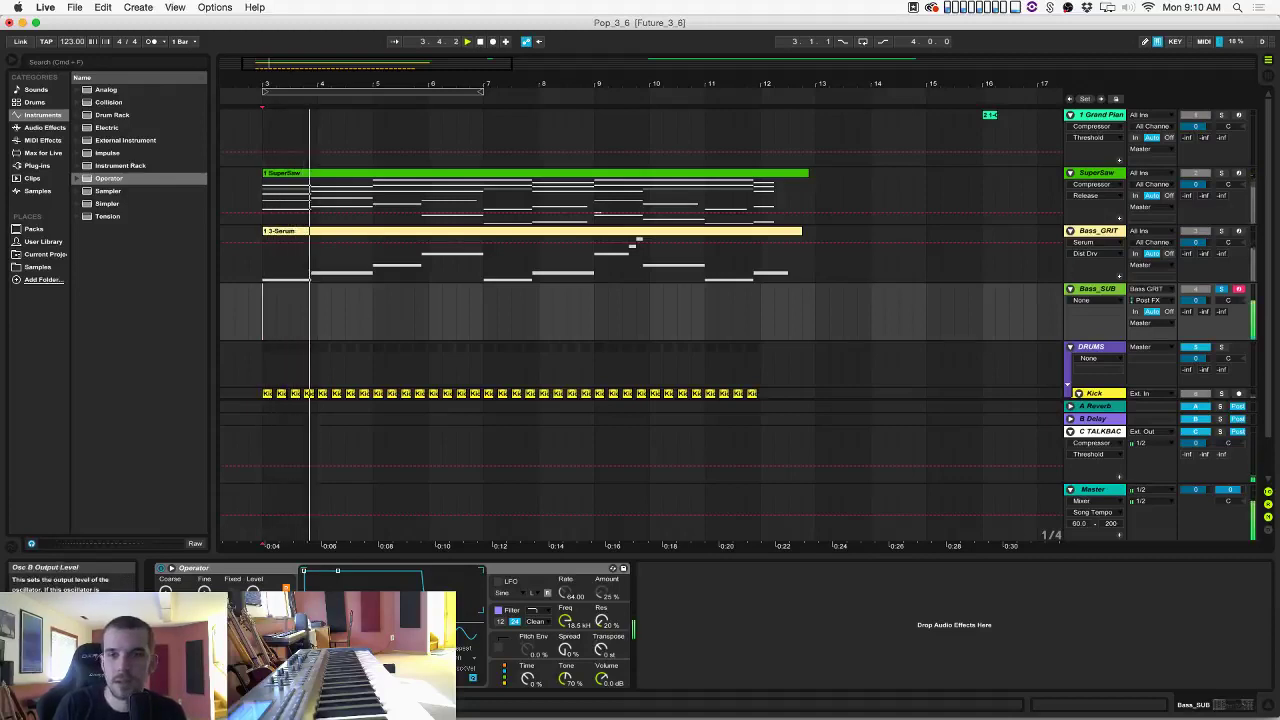
left_click_drag(253, 650, 253, 615)
left_click(507, 668)
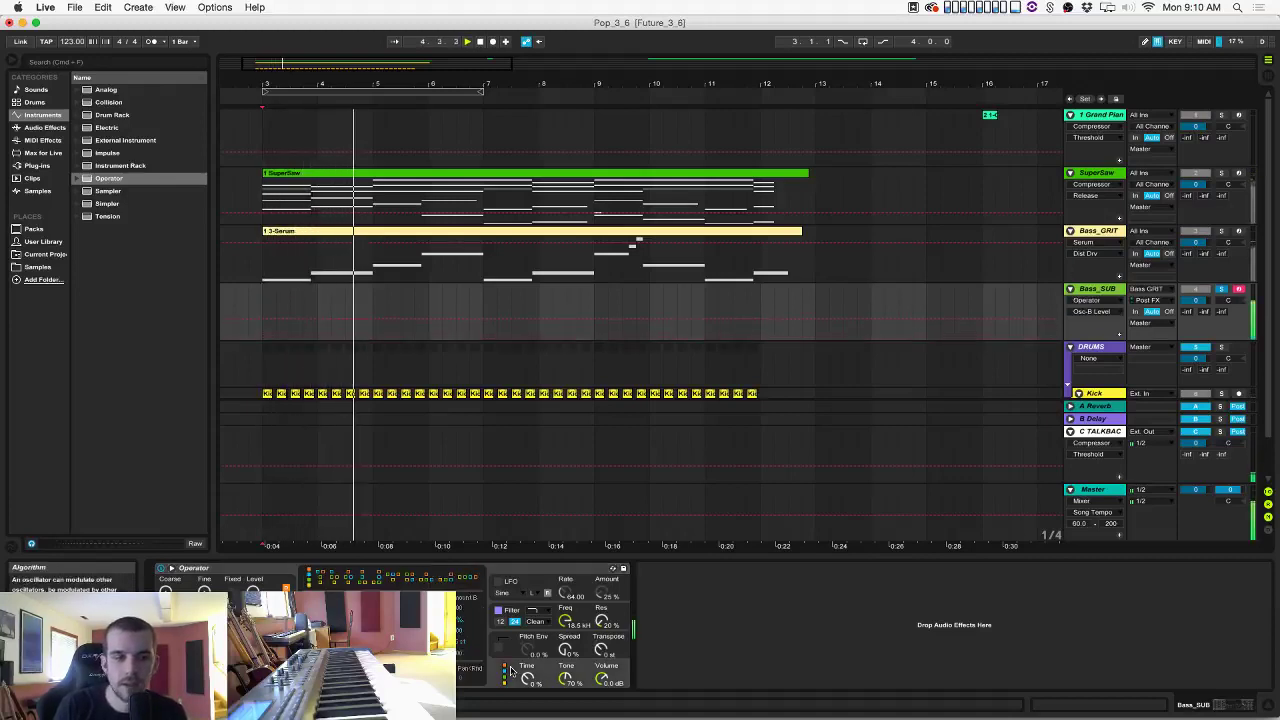
left_click(467, 577)
Adjust oscillator B's coarse frequency and lower oscillator A's level in Operator while the sub bass plays.
left_click(228, 650)
left_click_drag(171, 649, 171, 640)
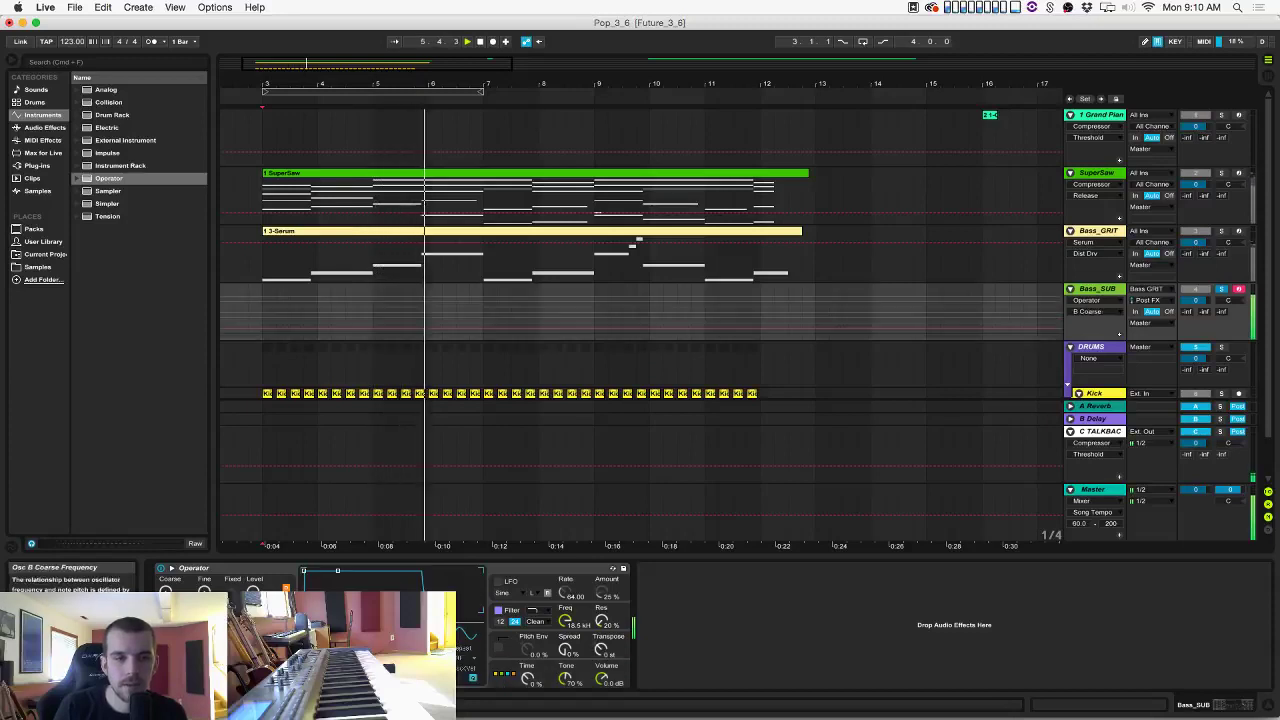
left_click_drag(253, 650, 253, 665)
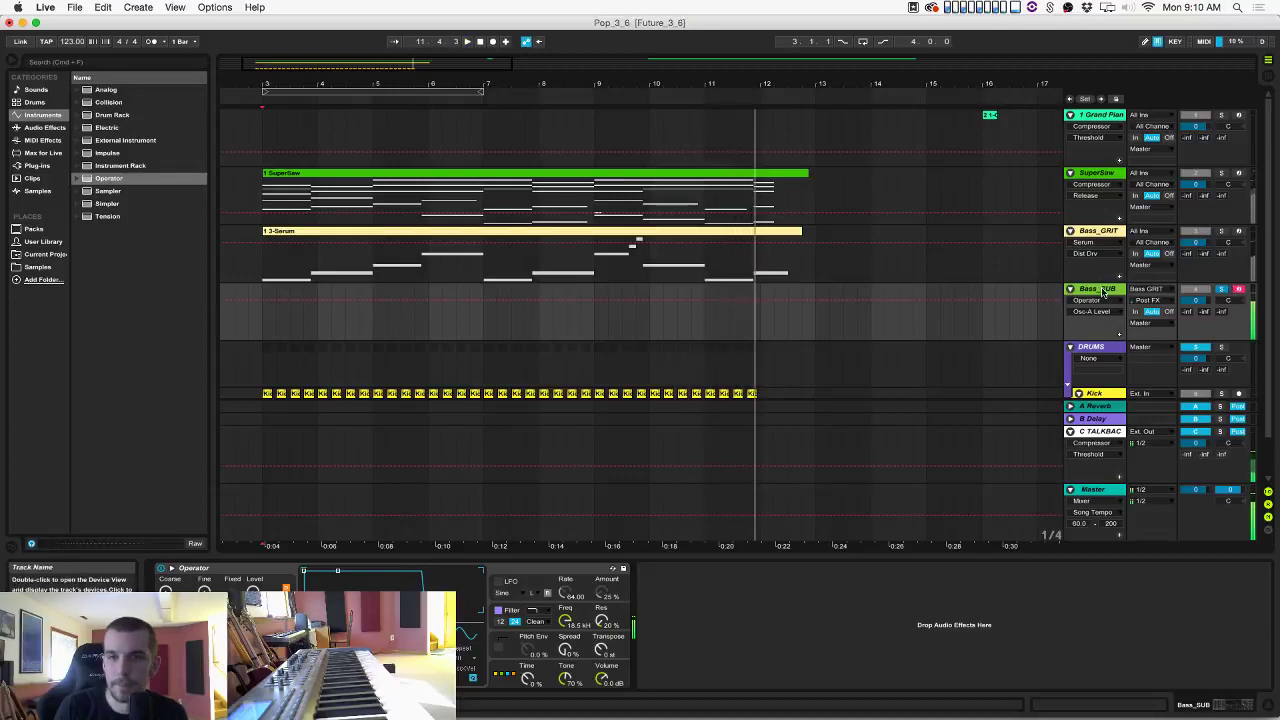
Group the Bass_GRIT and Bass_SUB tracks, name the group BASS, and colour it light yellow.
right_click(1103, 235)
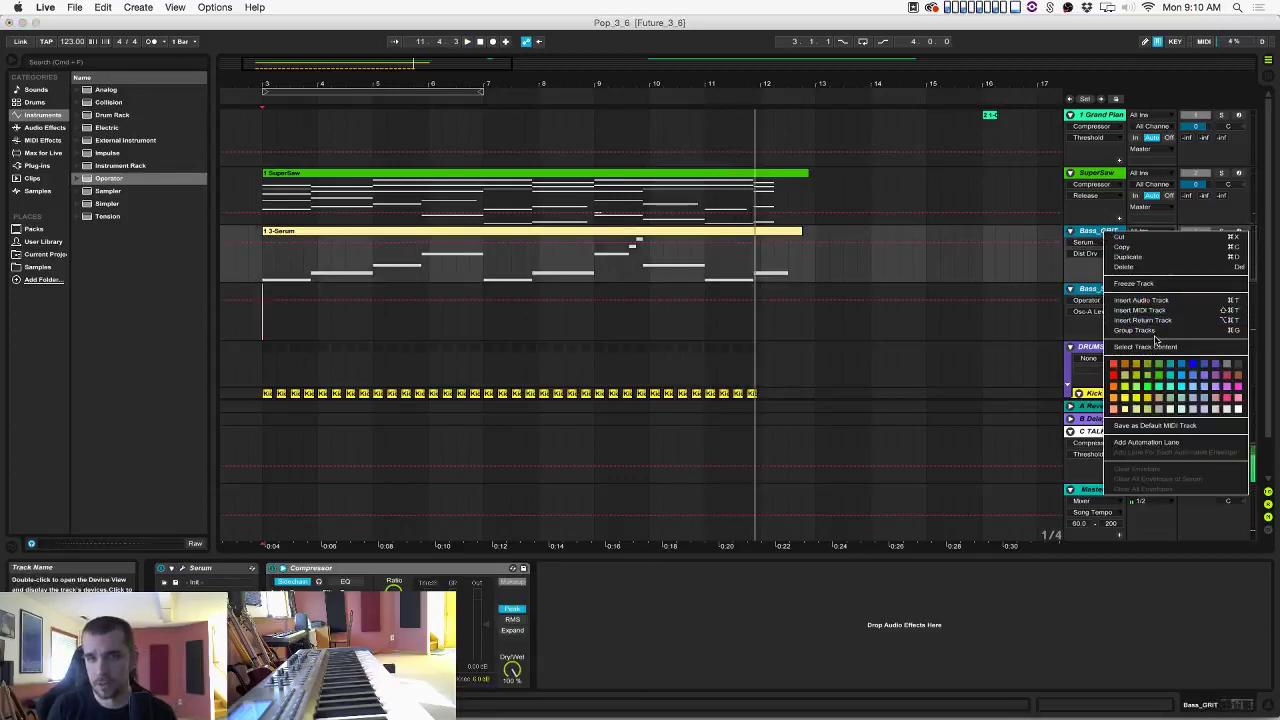
left_click(1152, 332)
left_click(1107, 235)
key("super+r")
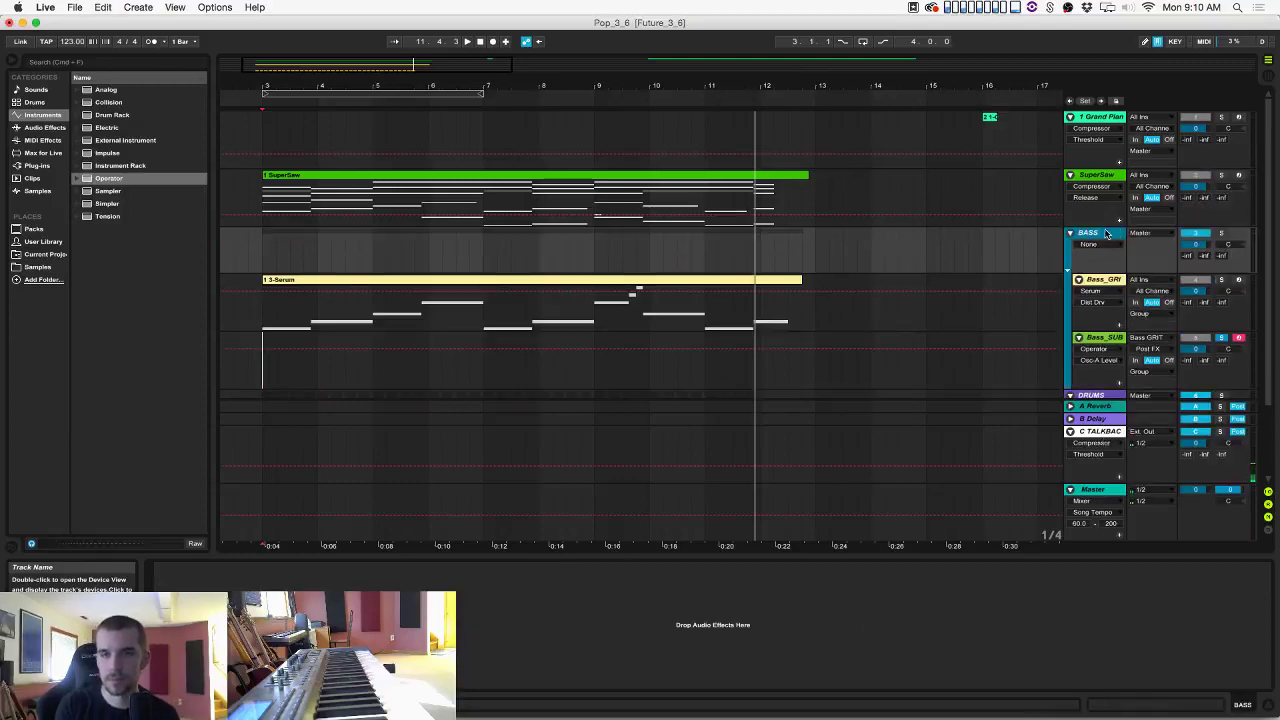
key("super+z")
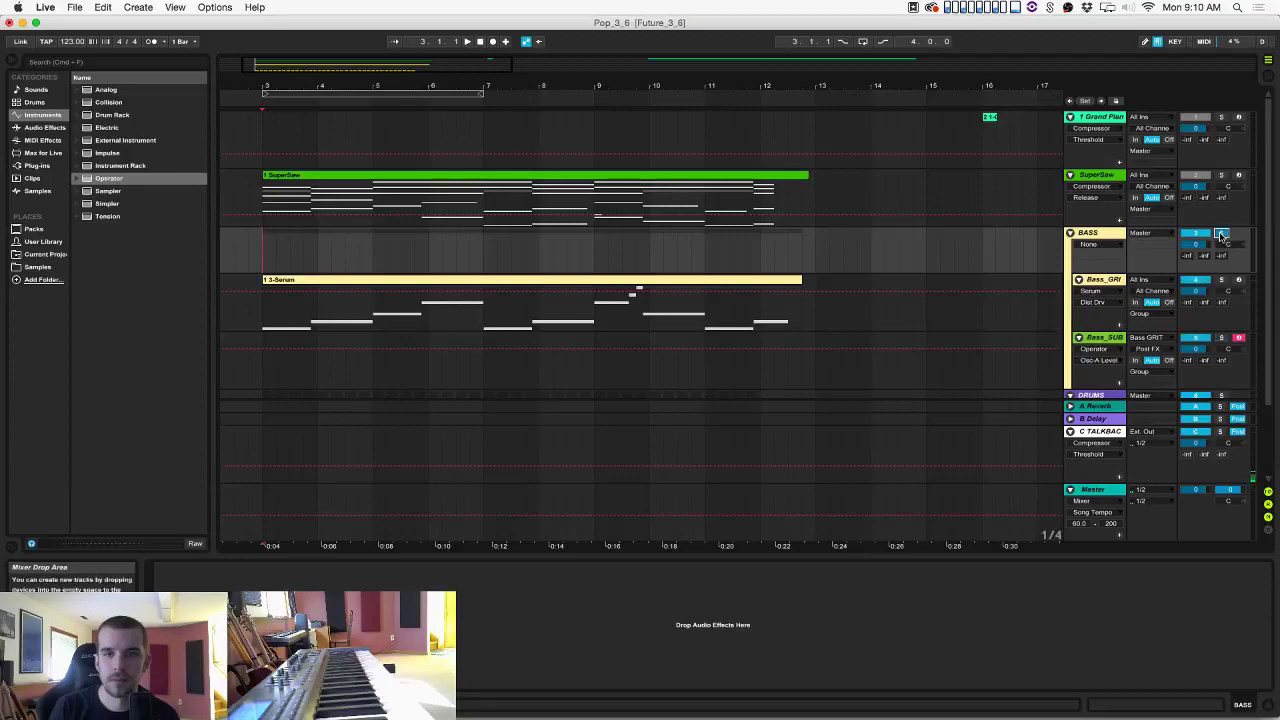
Solo the BASS group, play it from bar 3, and lower the group's track volume.
key("space")
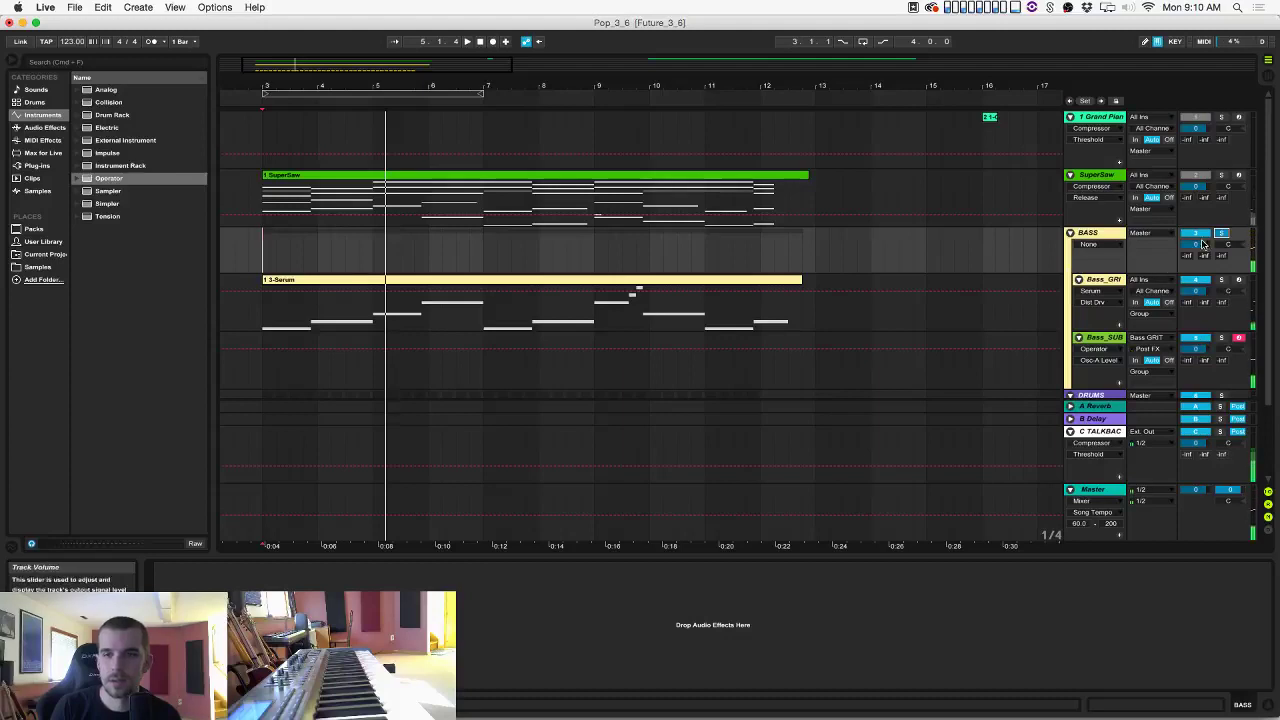
key("space")
key("space")
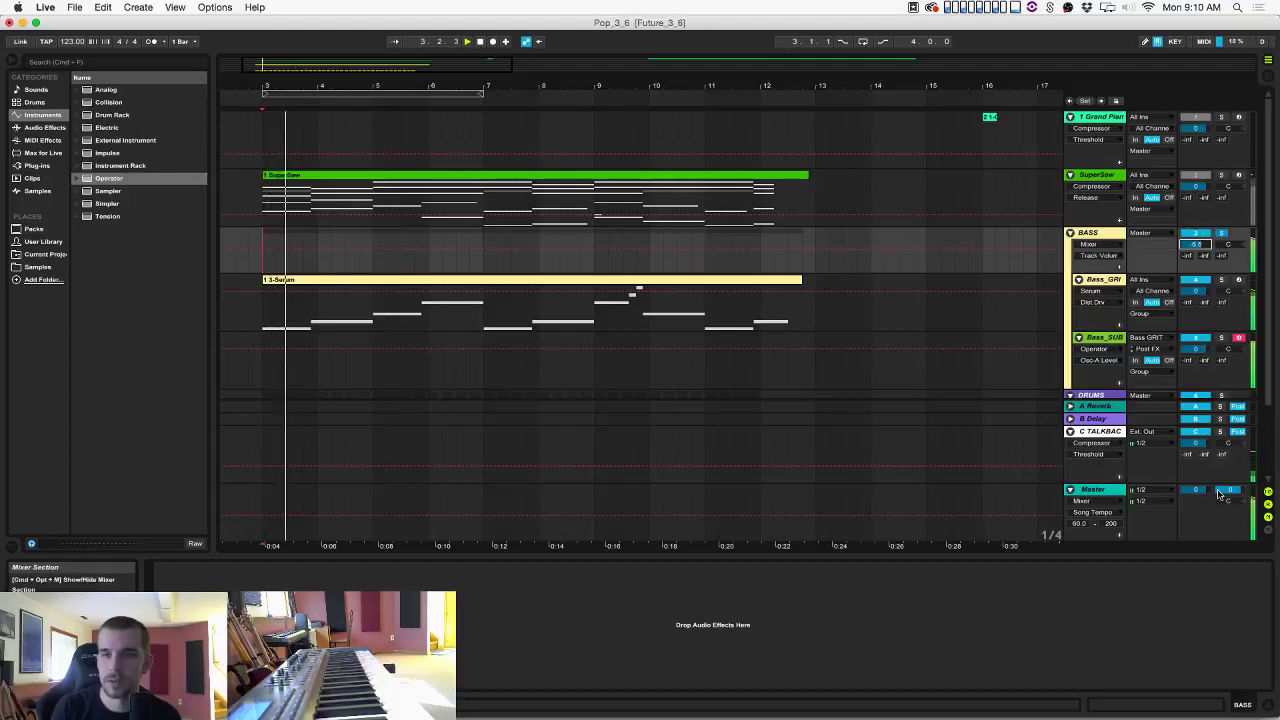
Load the Utility audio effect on the Master track.
left_click(1105, 489)
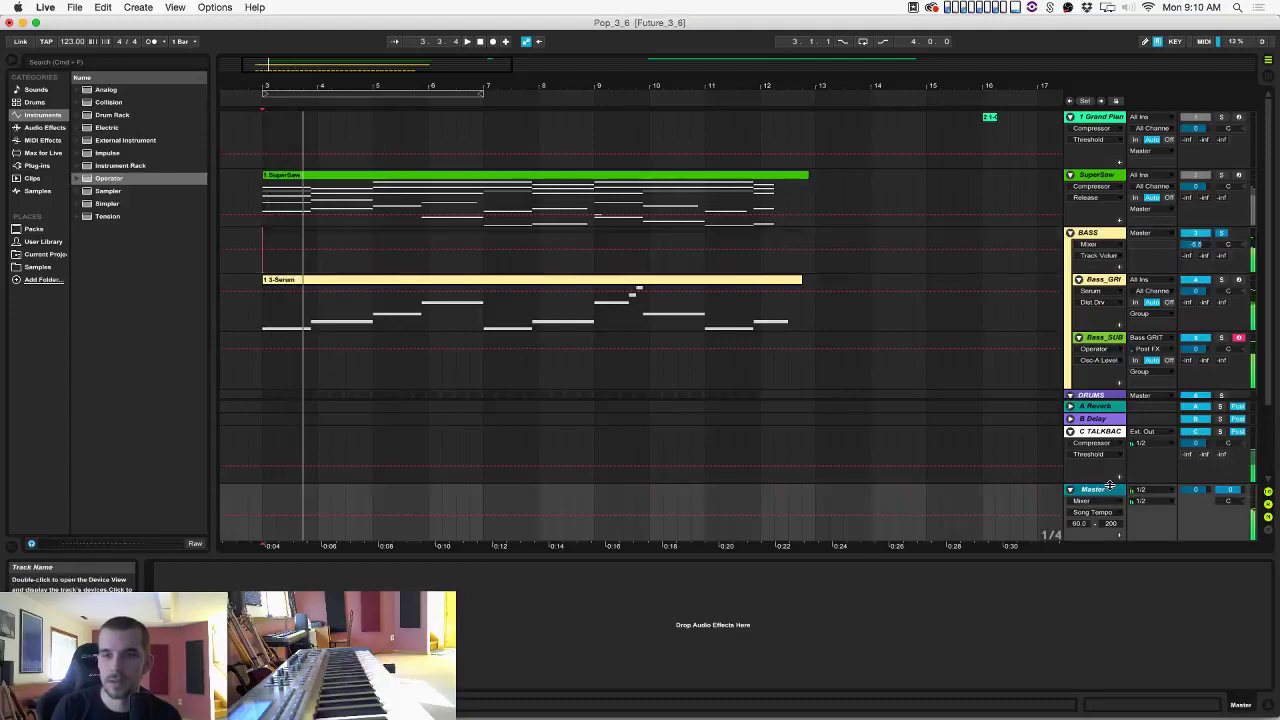
left_click(40, 166)
left_click(17, 144)
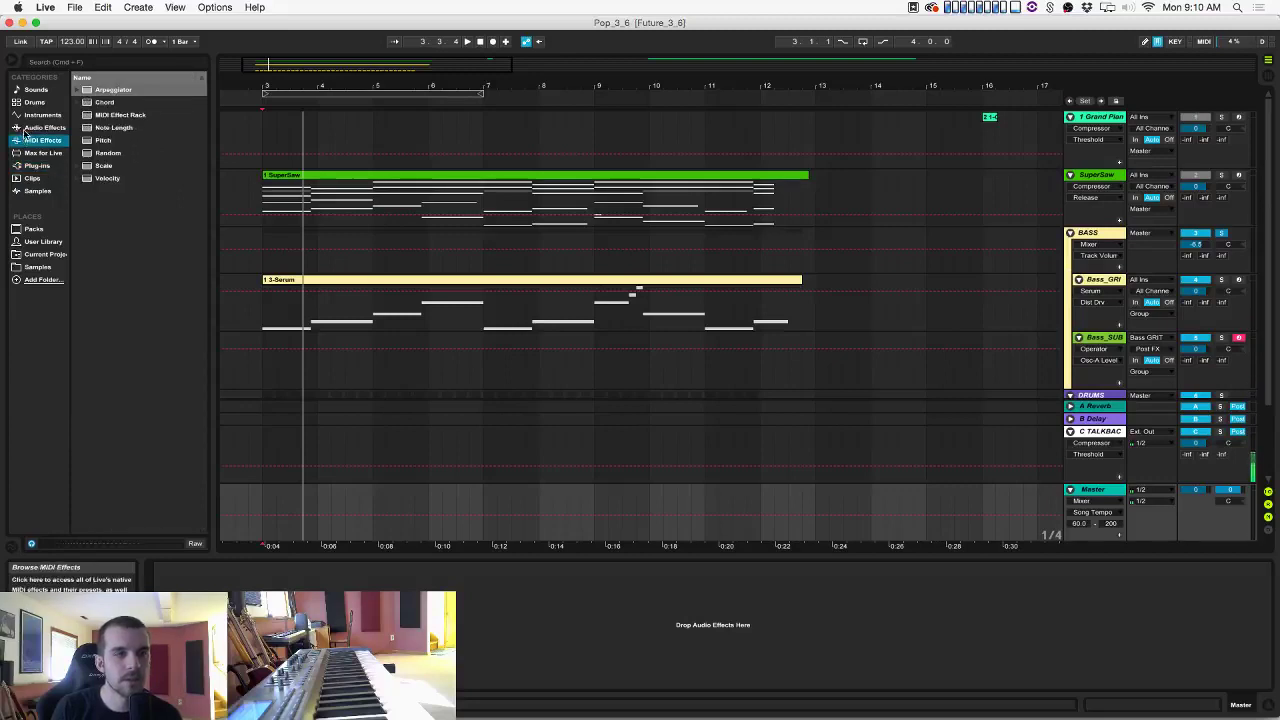
left_click(30, 127)
left_click(103, 508)
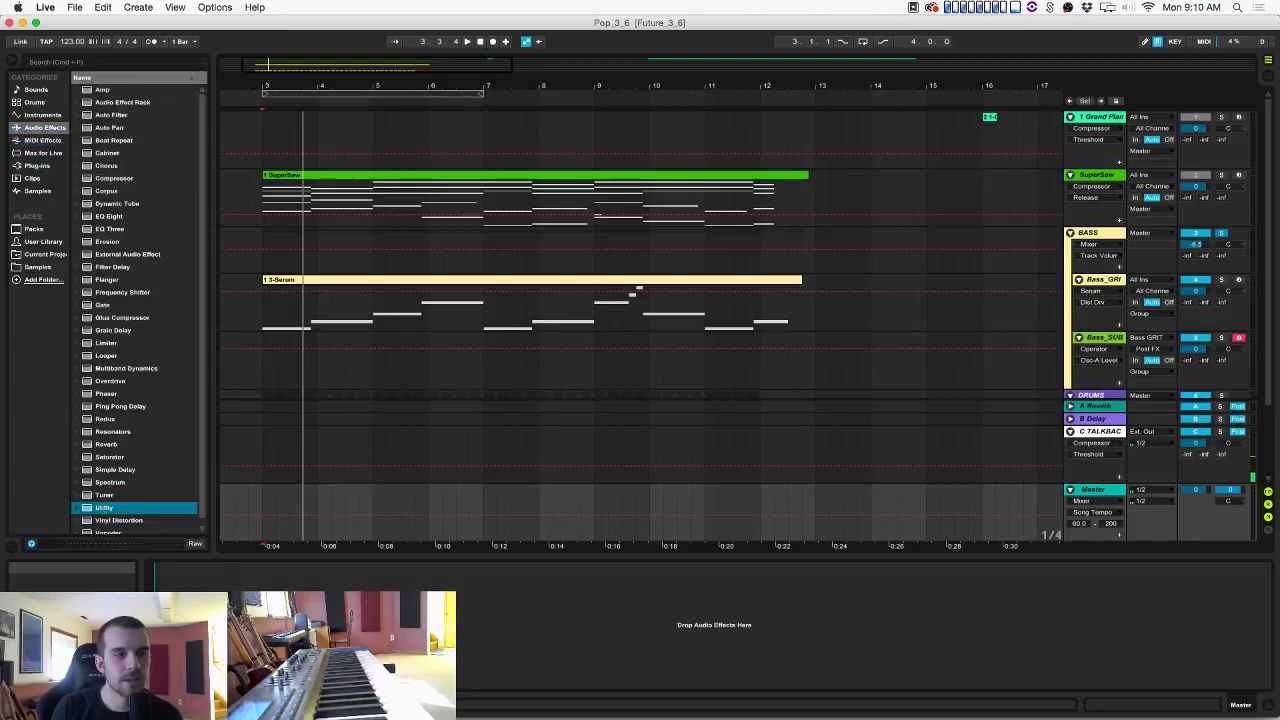
key("Return")
Audition the BASS group and set its track volume to -3.6 dB.
key("space")
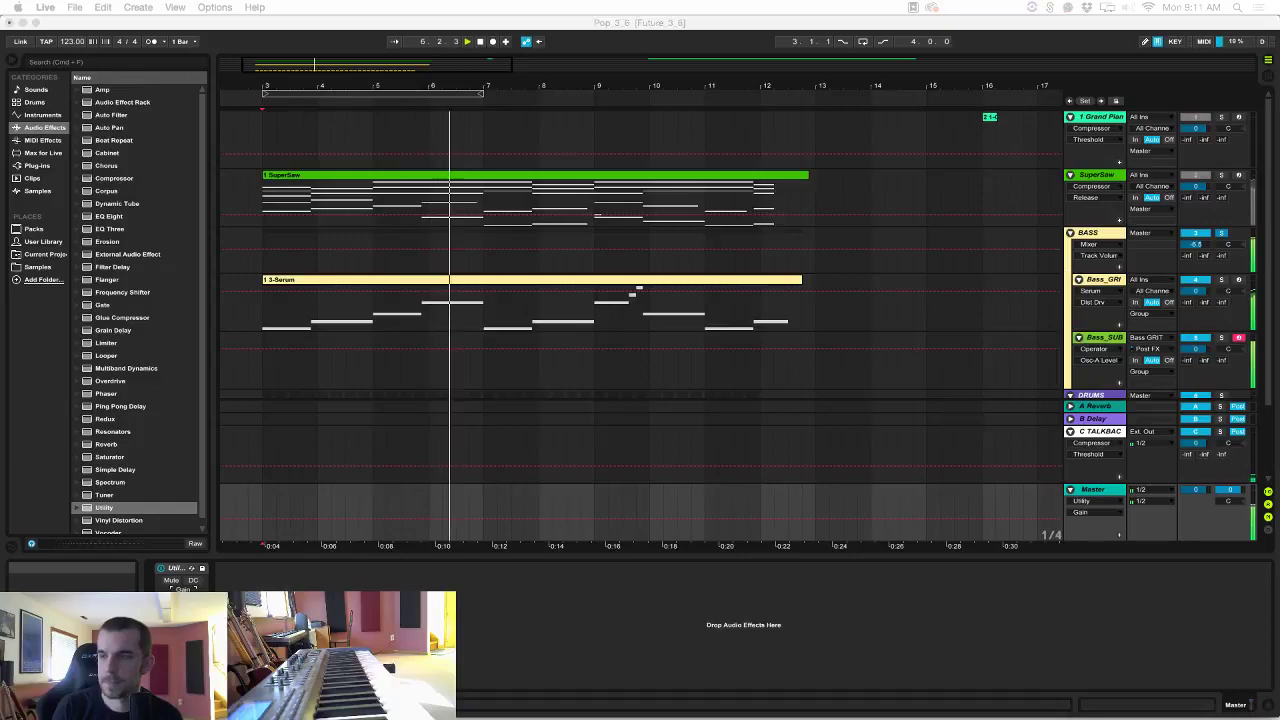
scroll(1100, 255, "down", 3)
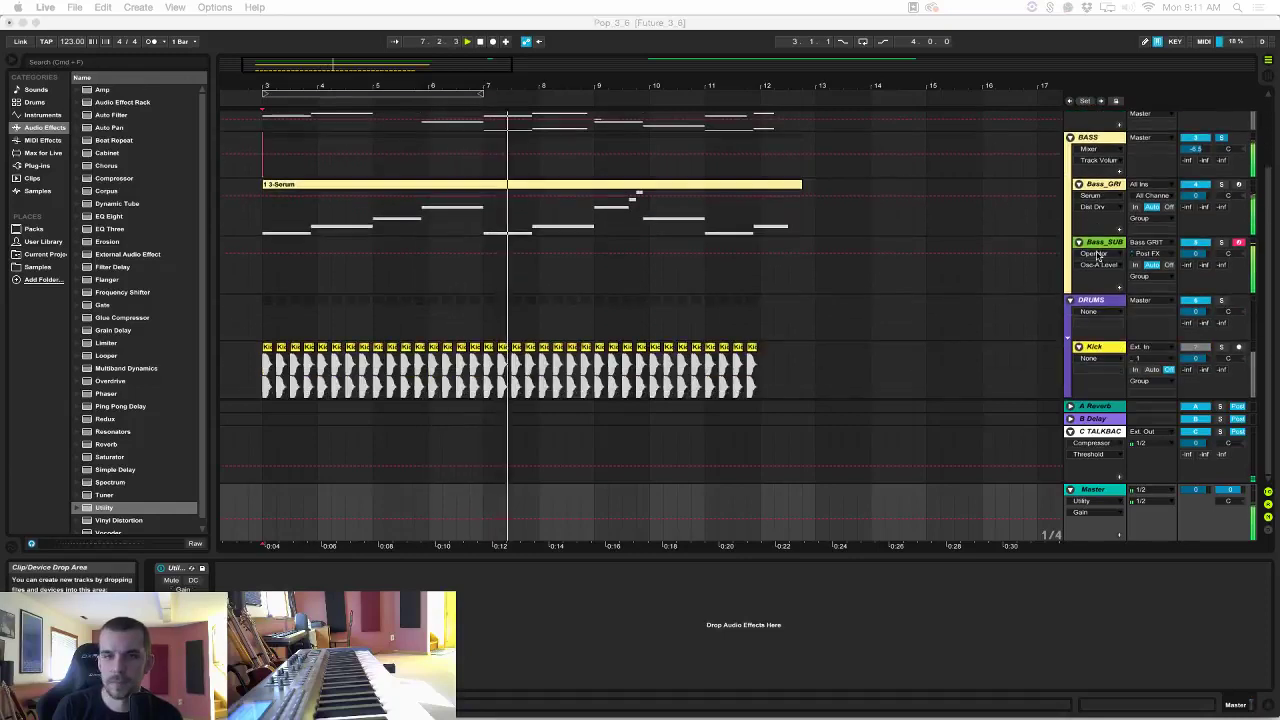
left_click_drag(1196, 148, 1190, 126)
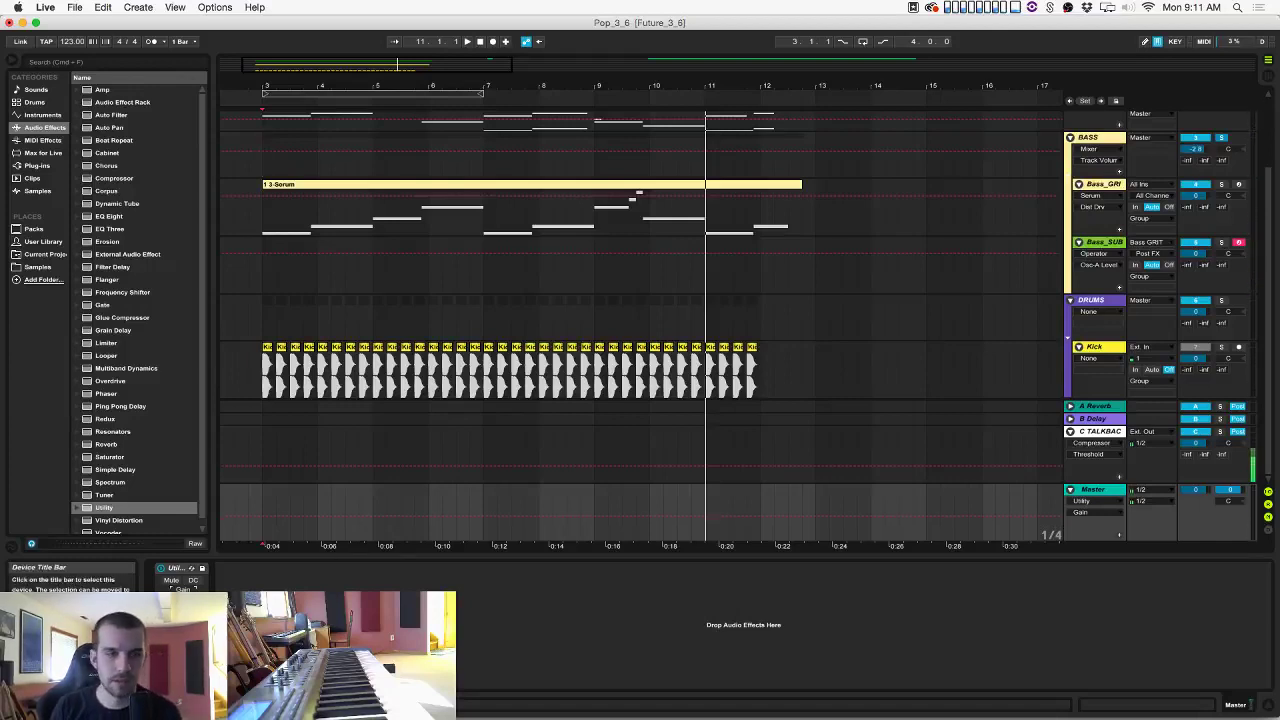
key("space")
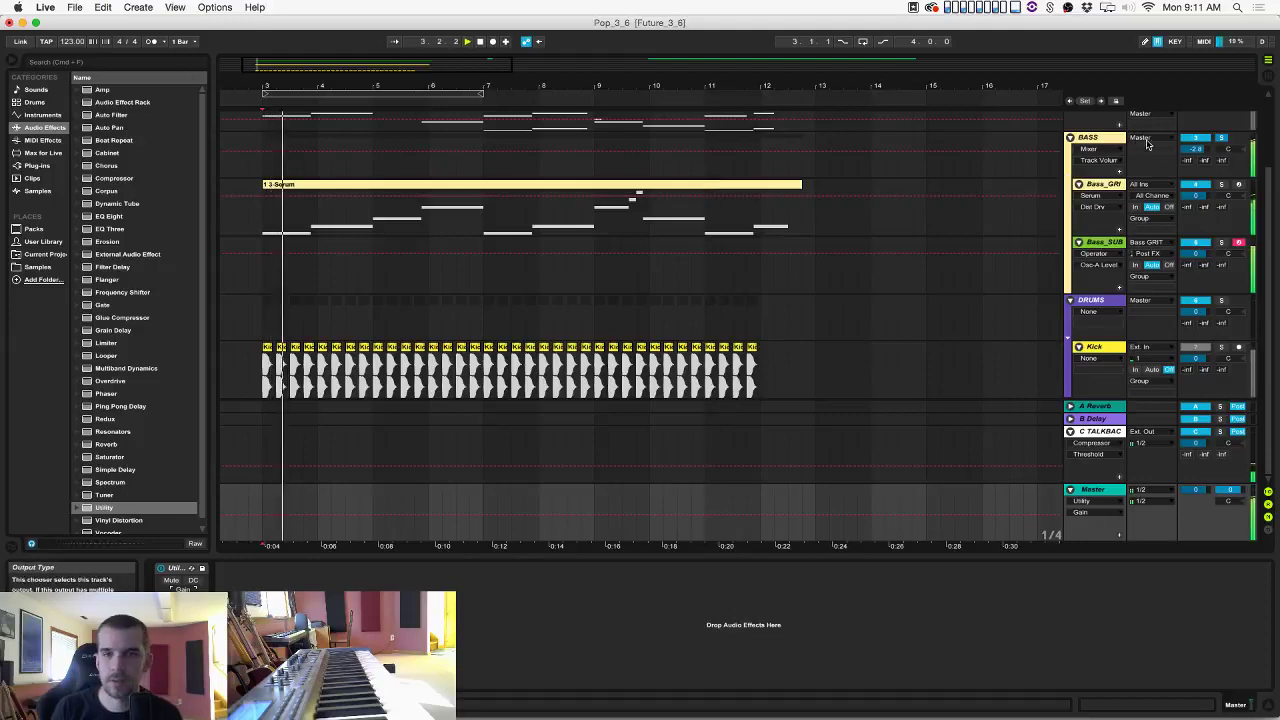
key("space")
key("space")
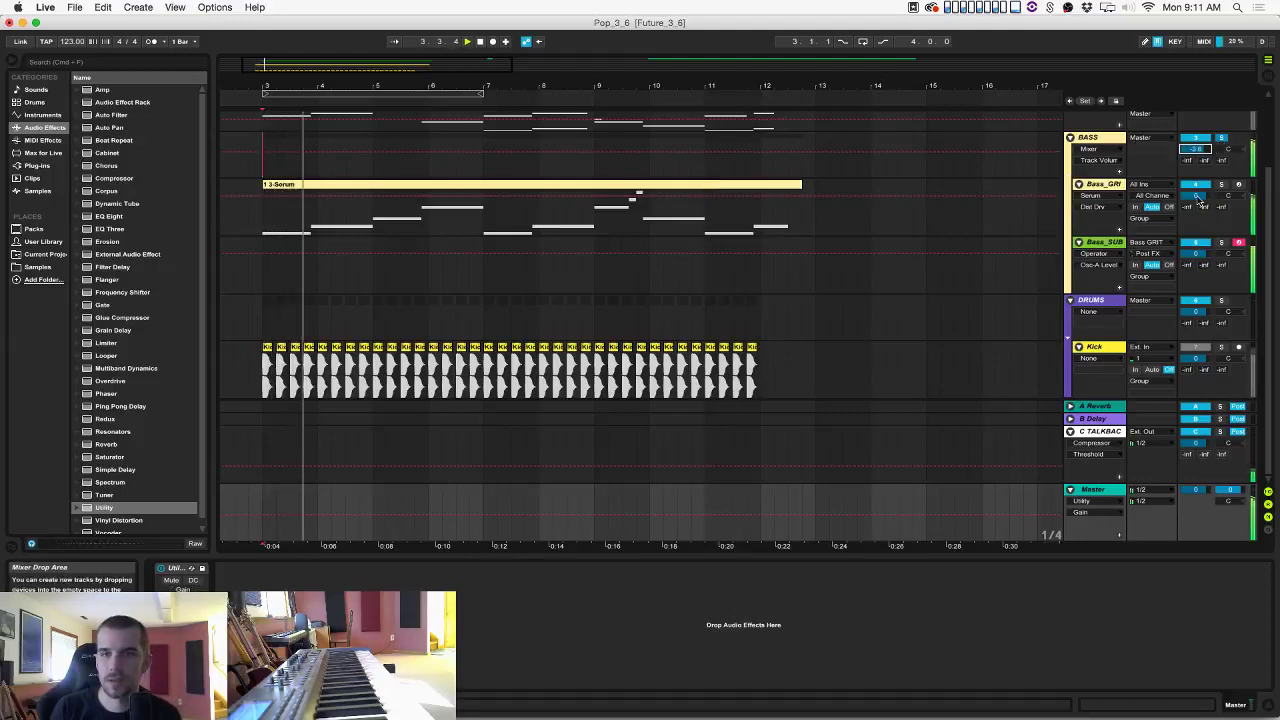
key("space")
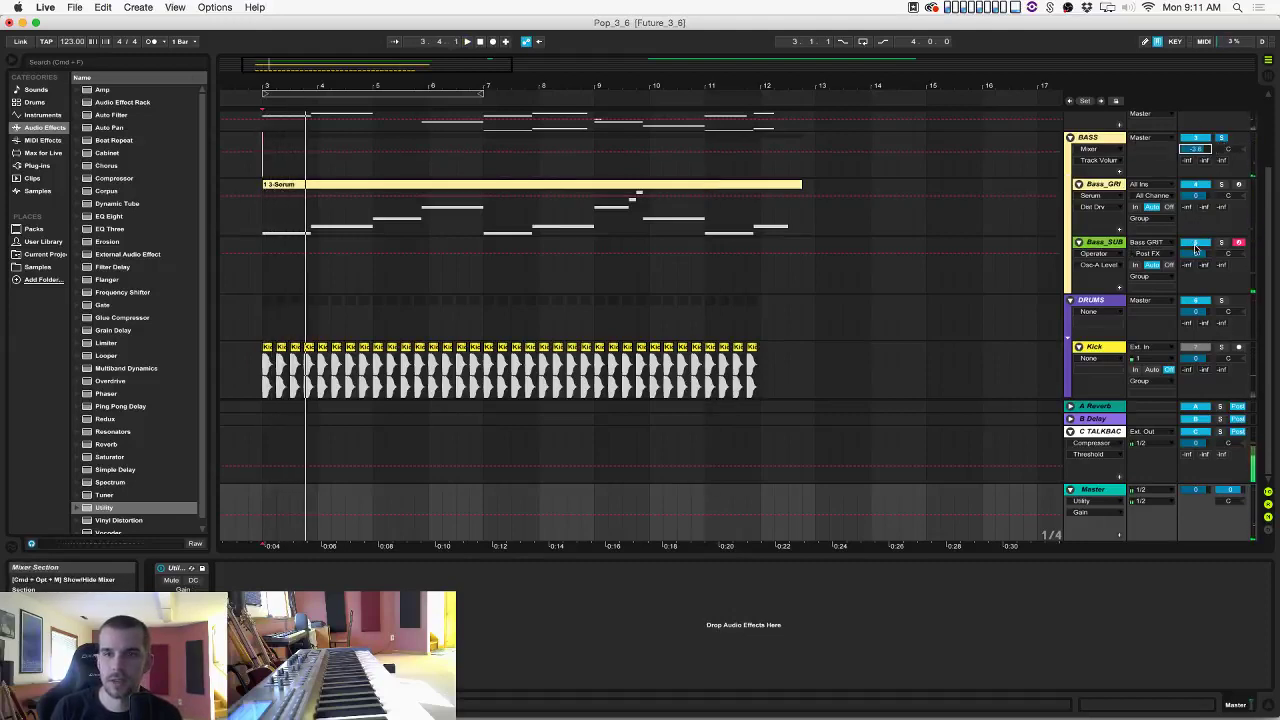
Mute Bass_SUB, audition Bass_GRIT alone, and open its Serum plug-in window.
key("space")
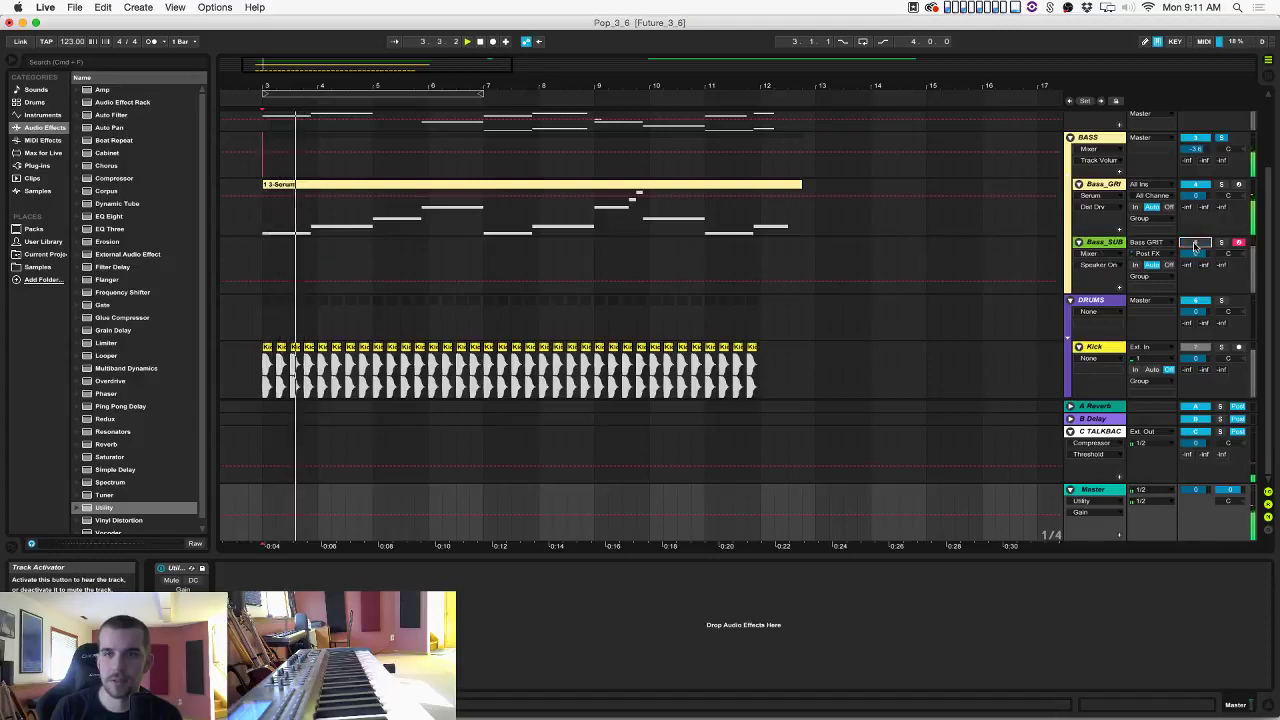
key("space")
left_click(1113, 186)
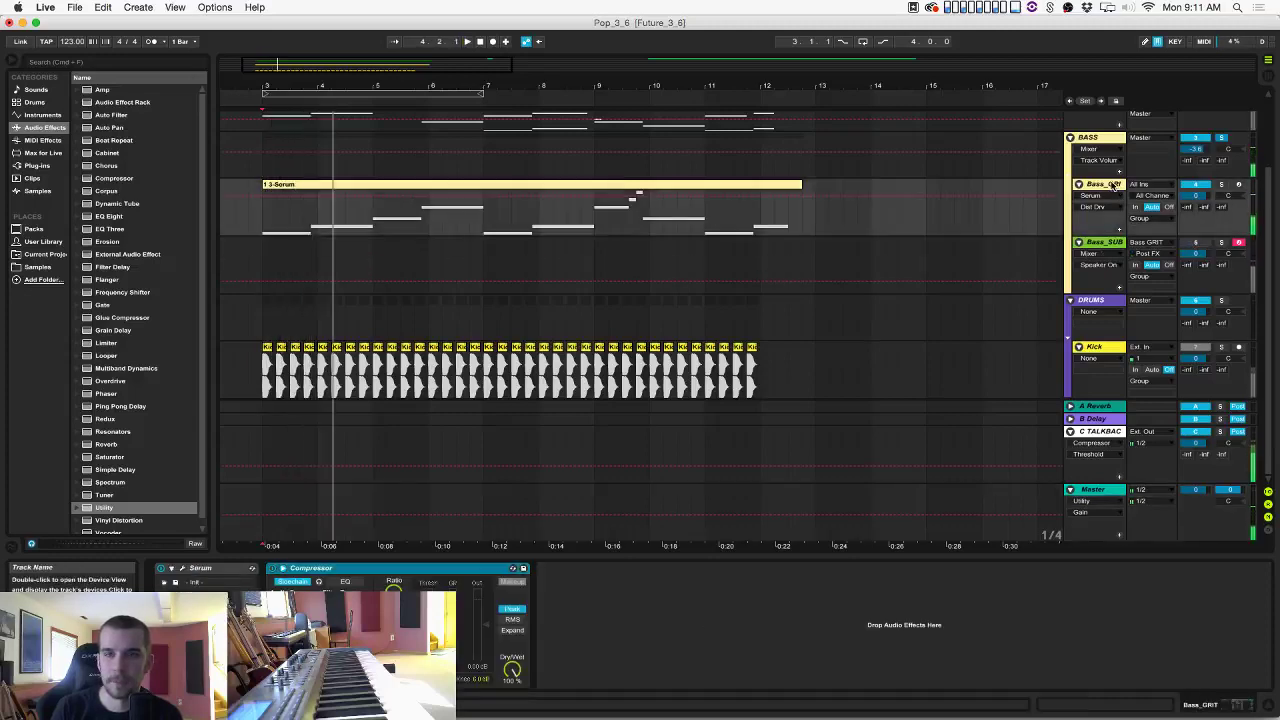
left_click(179, 569)
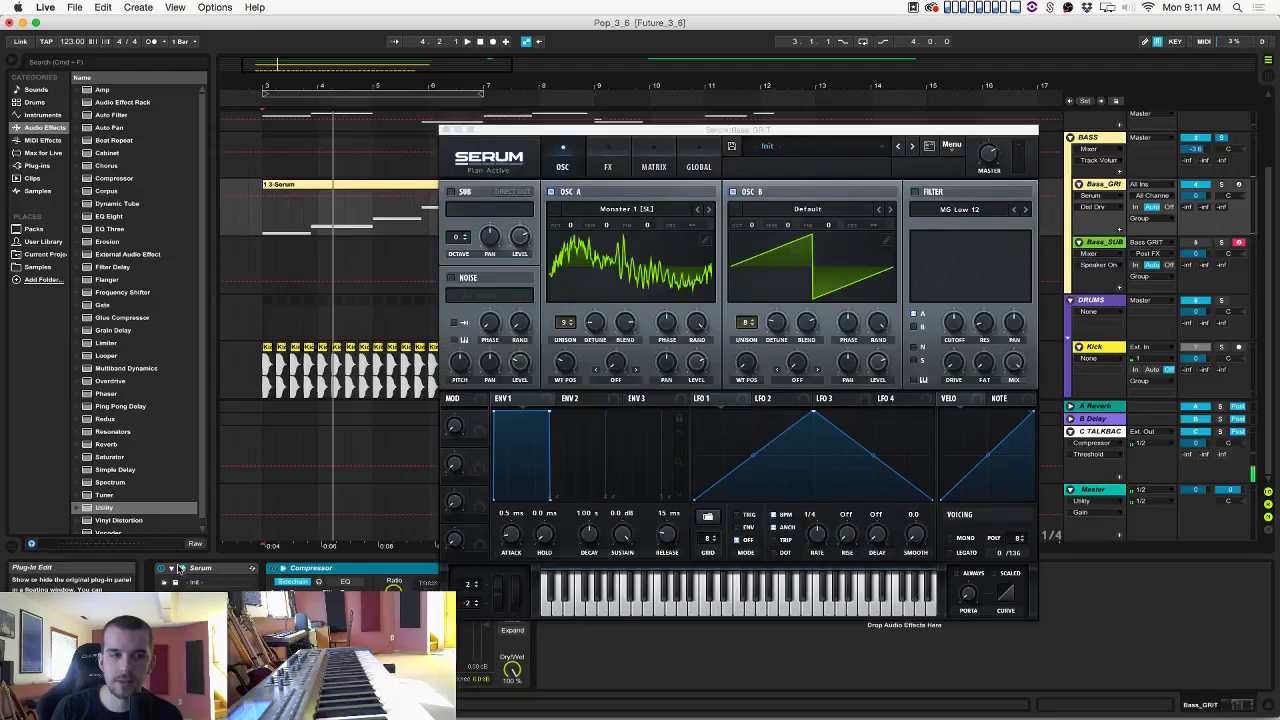
Try the EQ in Serum's effects rack, switch it off again, and enable the Filter effect instead.
left_click(606, 167)
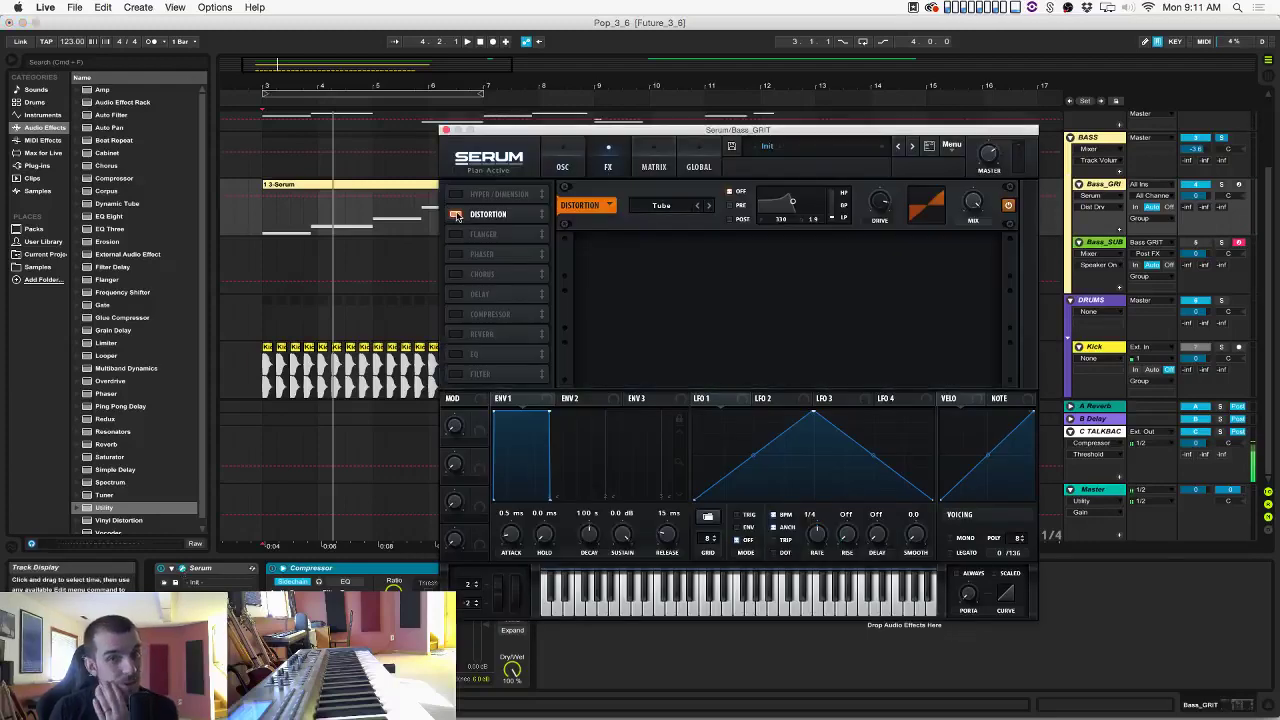
left_click(456, 354)
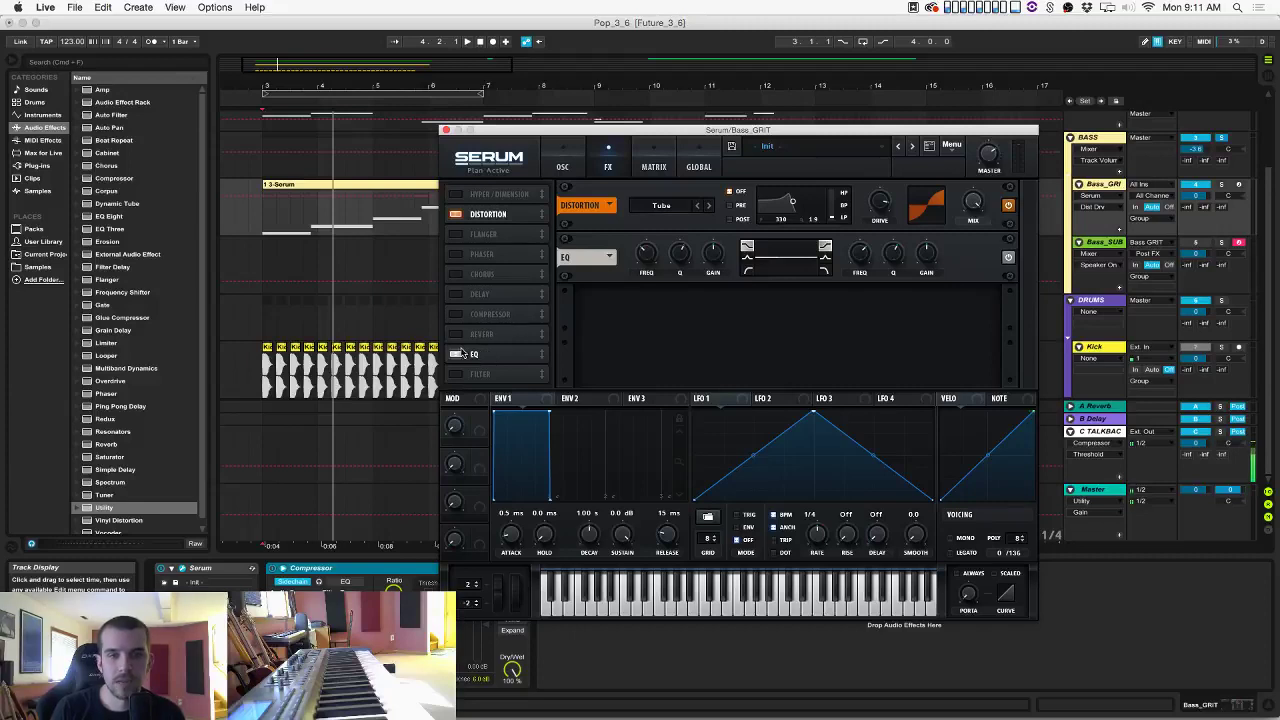
left_click(456, 354)
left_click(457, 374)
Set the type of Serum's Filter effect to the normal High 6 high-pass.
left_click(672, 259)
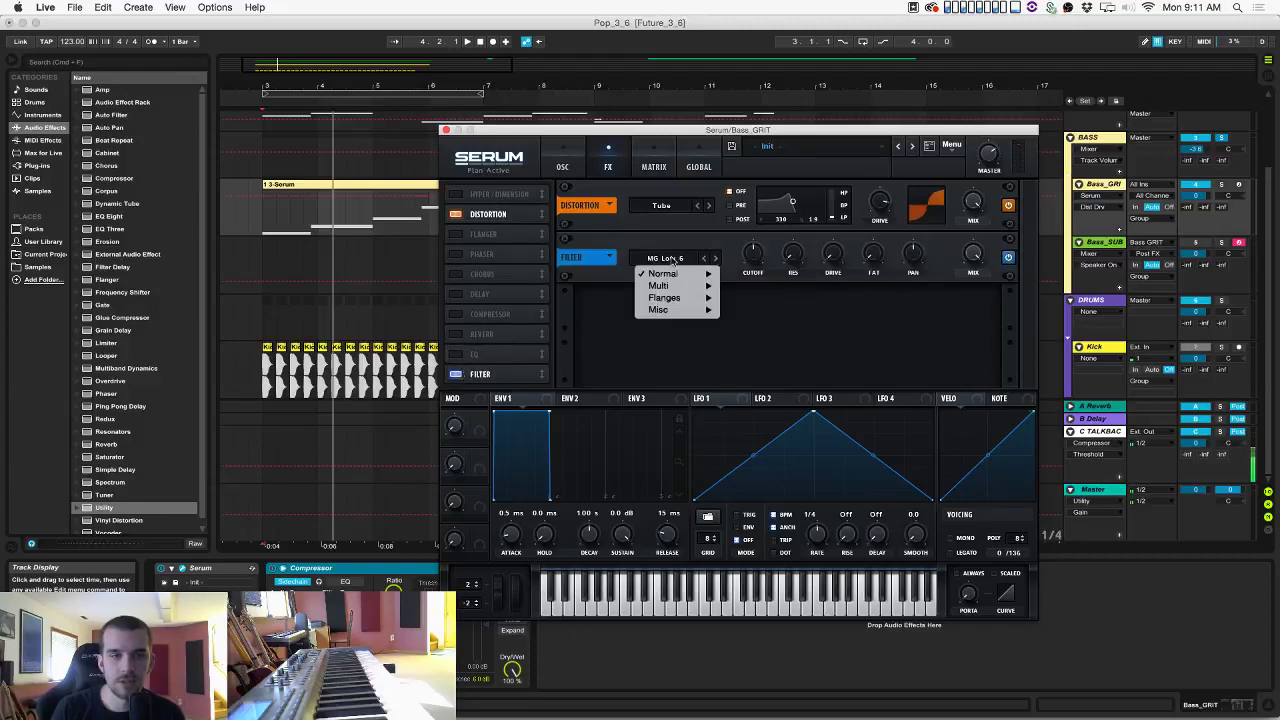
left_click(675, 260)
left_click(675, 261)
mouse_move(676, 272)
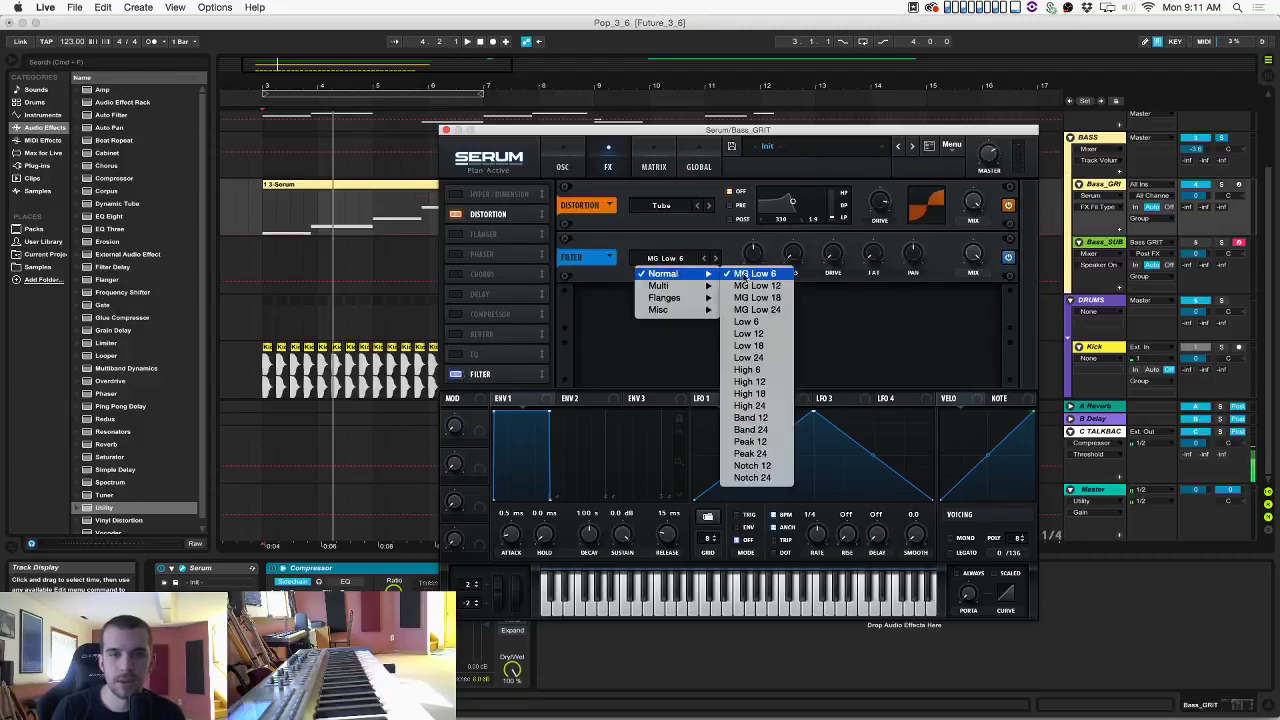
left_click(767, 382)
left_click(670, 258)
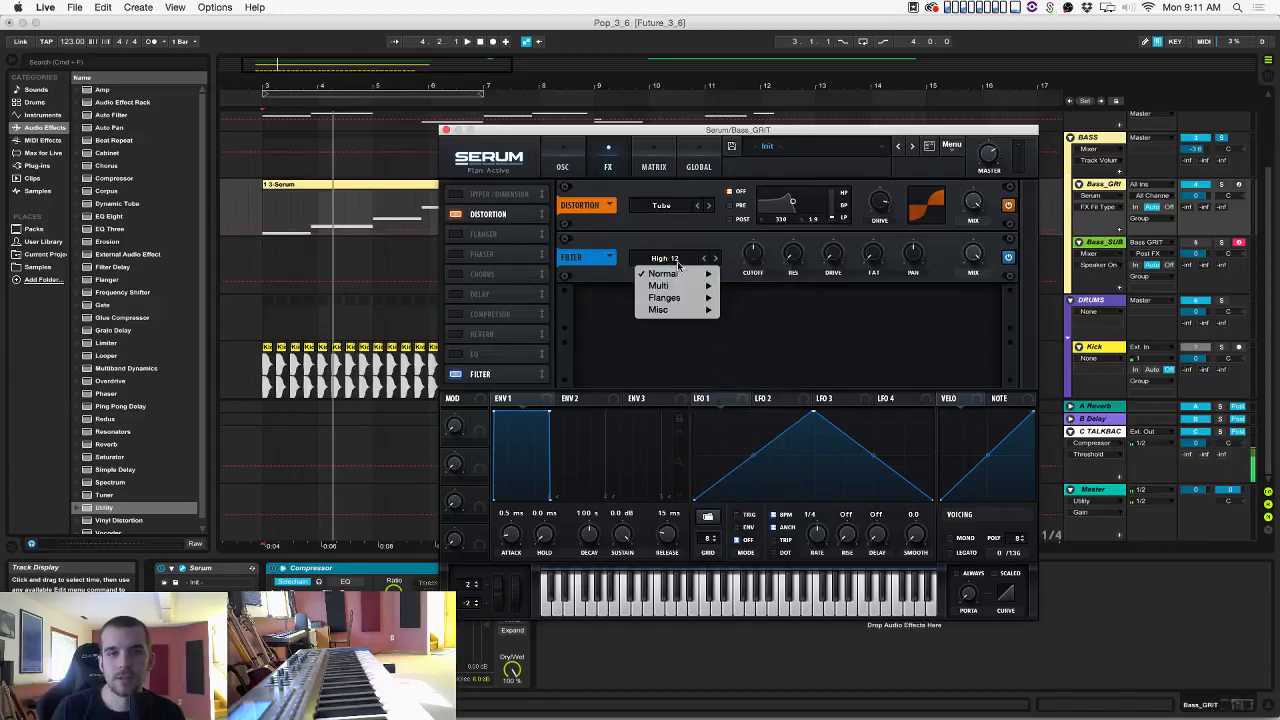
mouse_move(676, 273)
left_click(759, 370)
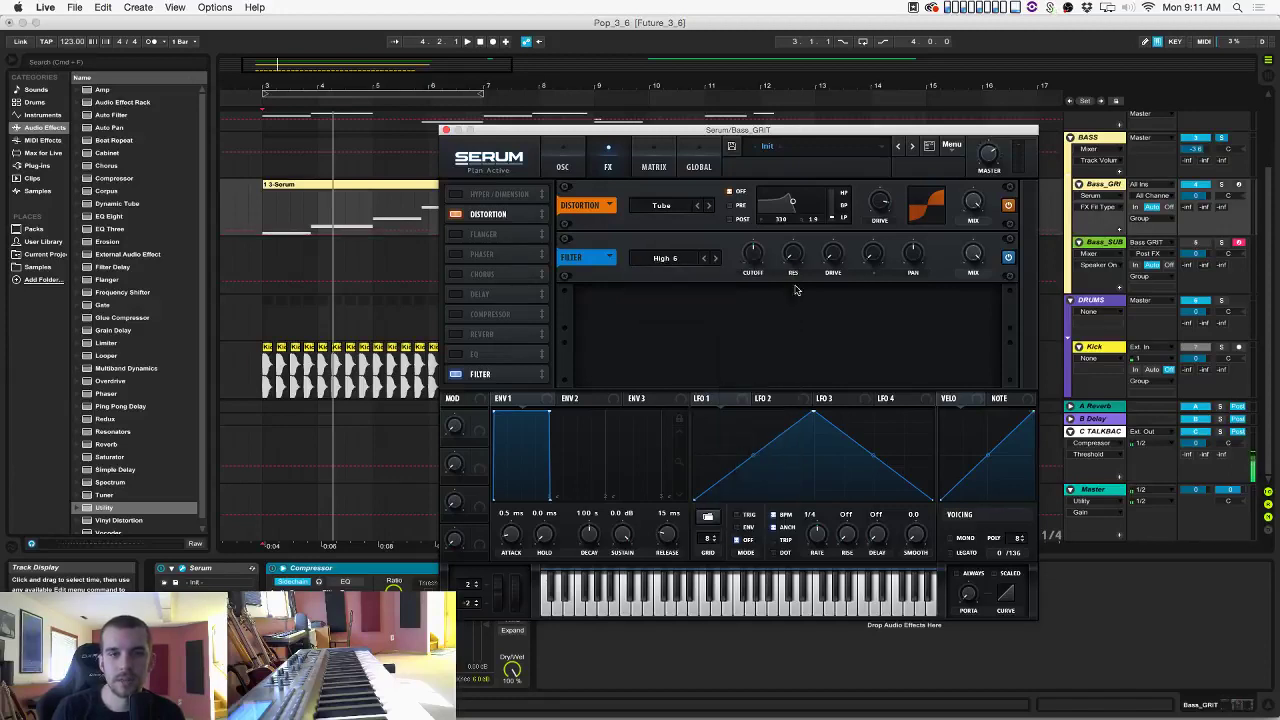
Adjust the High 6 filter's cutoff frequency while Bass_GRIT plays.
mouse_move(758, 268)
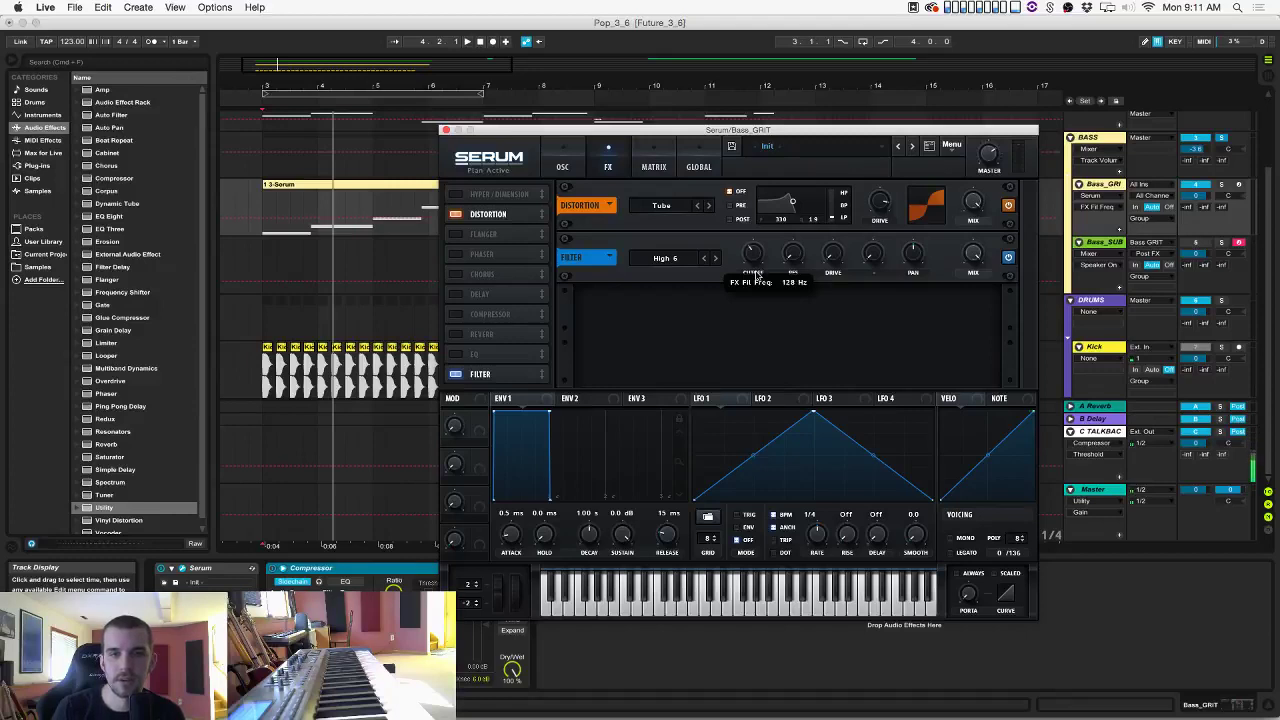
key("space")
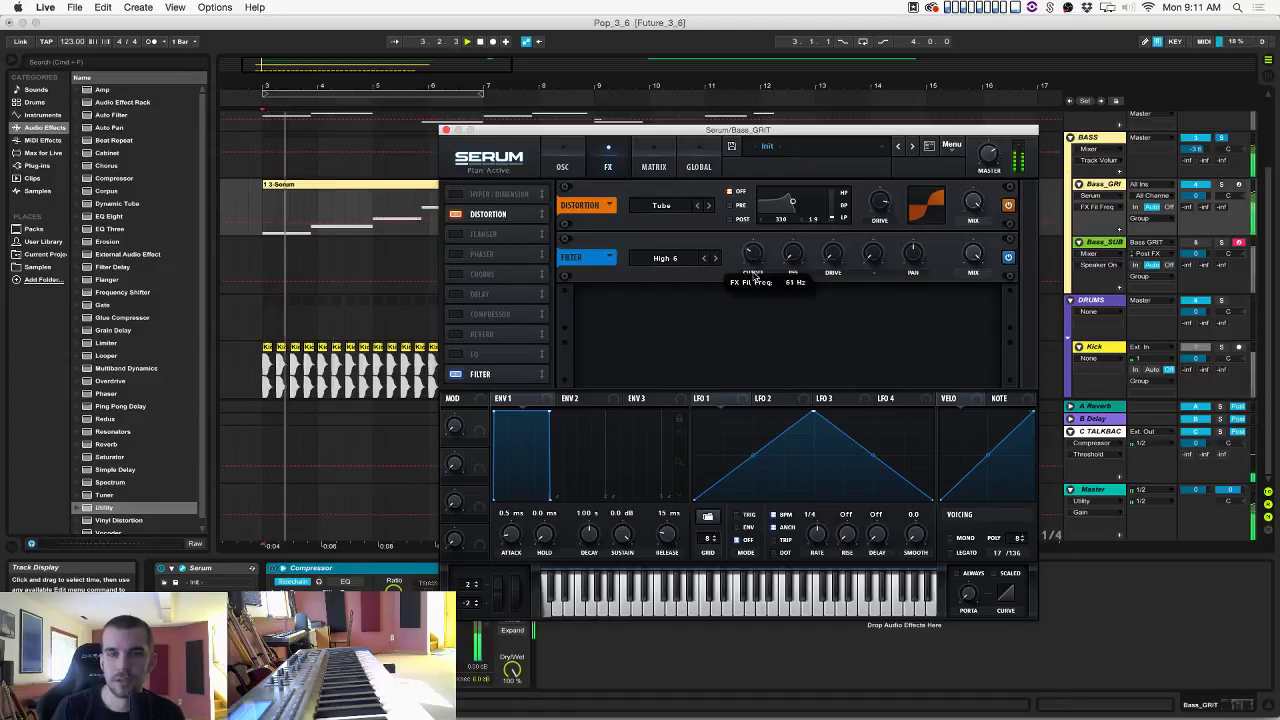
mouse_move(753, 256)
left_mouse_down()
mouse_move(747, 210)
mouse_move(737, 244)
left_mouse_up()
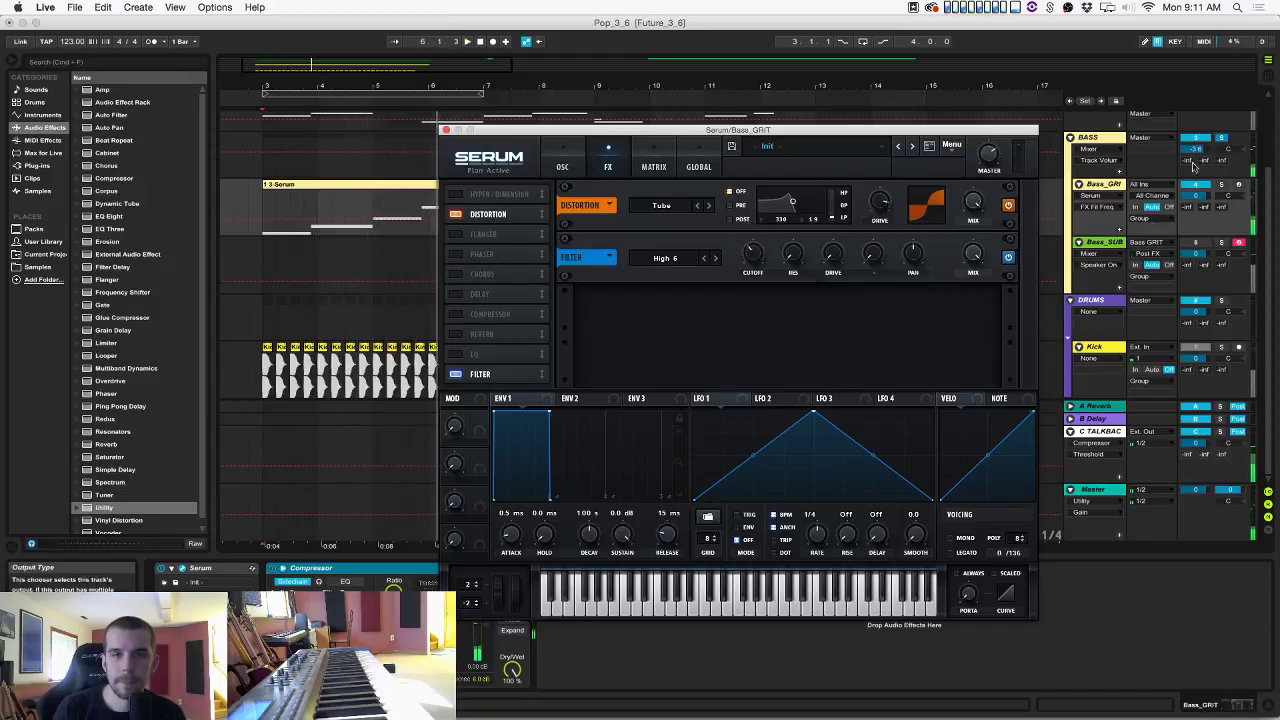
Unmute Bass_SUB, lower its track volume to -2.2 dB during playback, and close the Serum window.
left_click(1196, 243)
key("space")
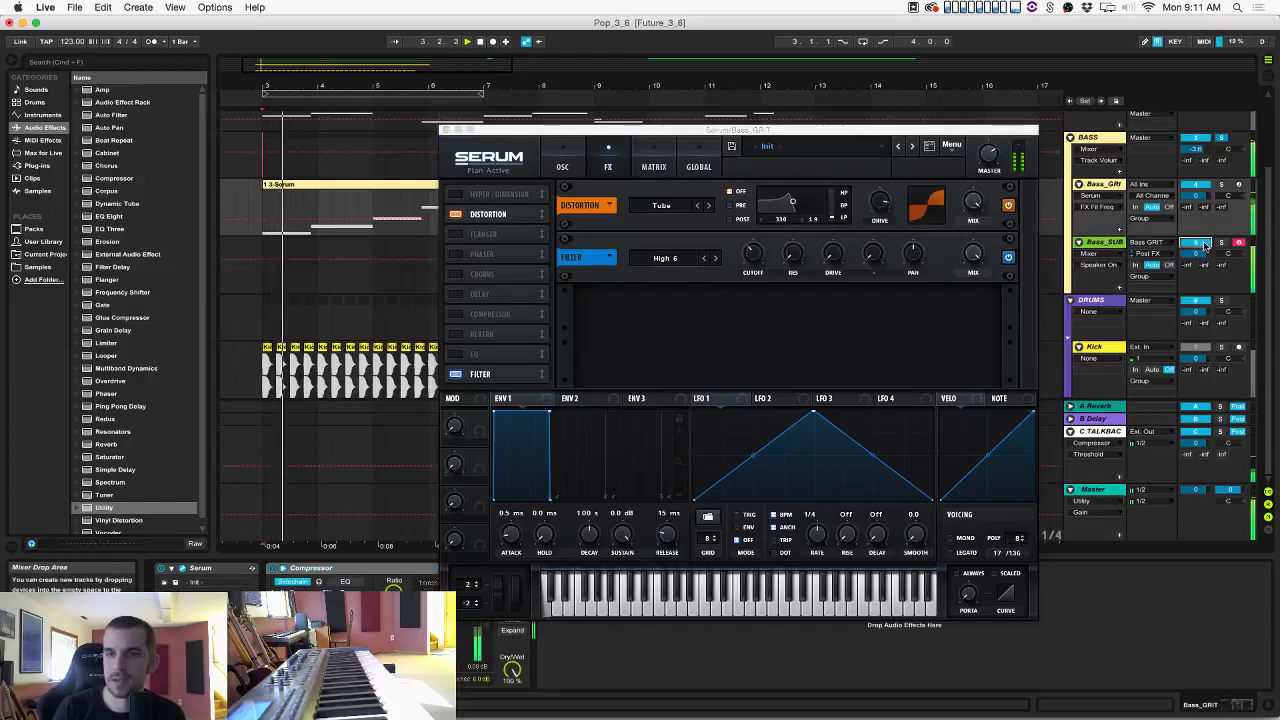
left_click_drag(1196, 254, 1196, 264)
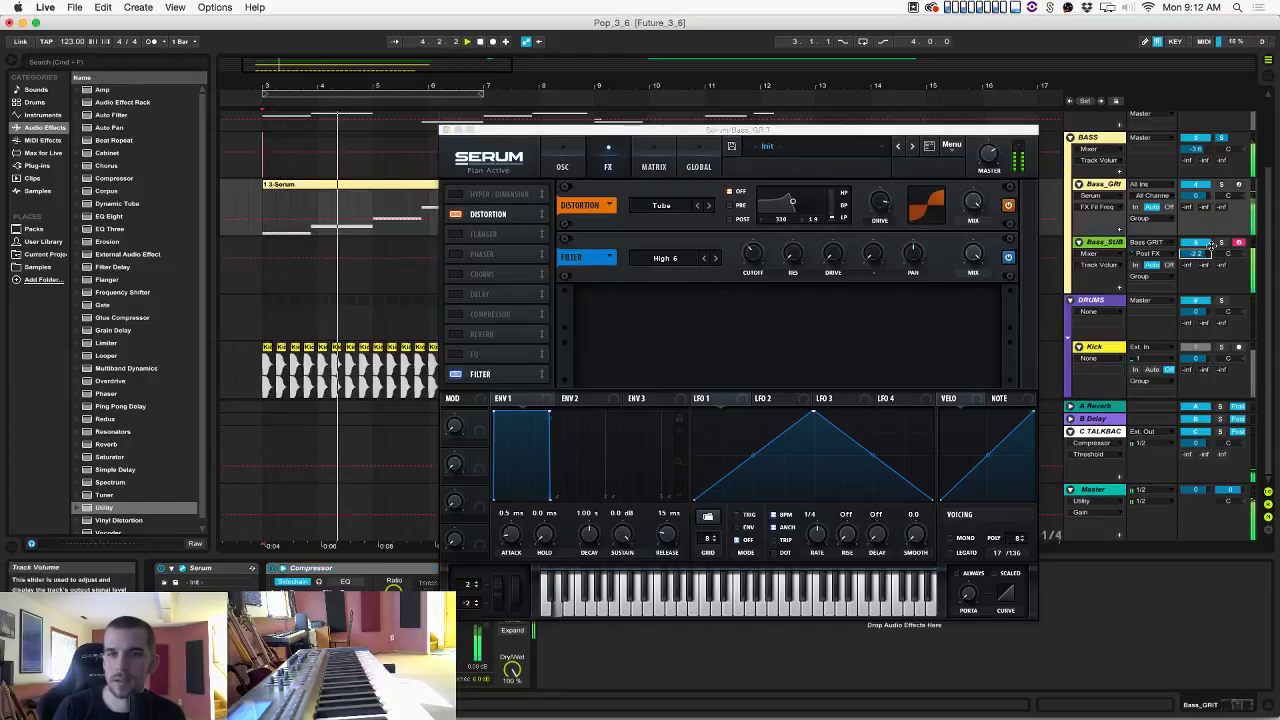
left_click(446, 130)
Solo the SuperSaw track.
scroll(467, 140, "up", 3)
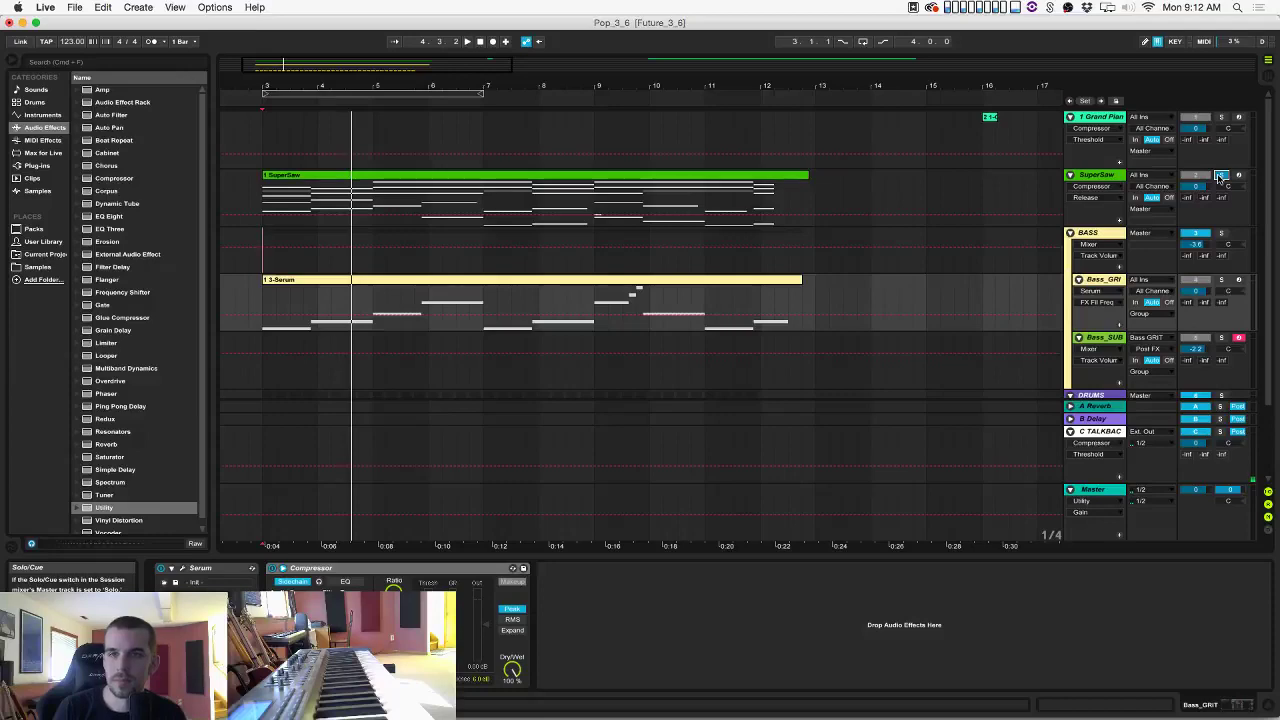
left_click(166, 582)
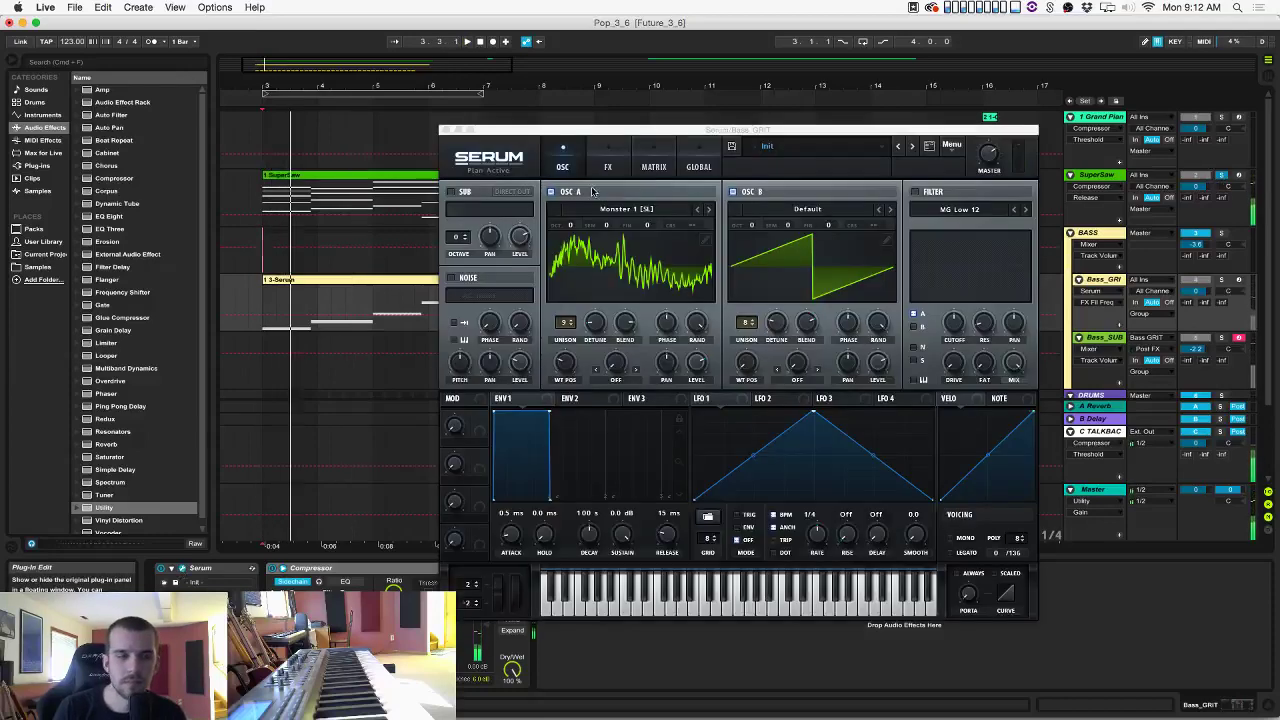
left_click(607, 166)
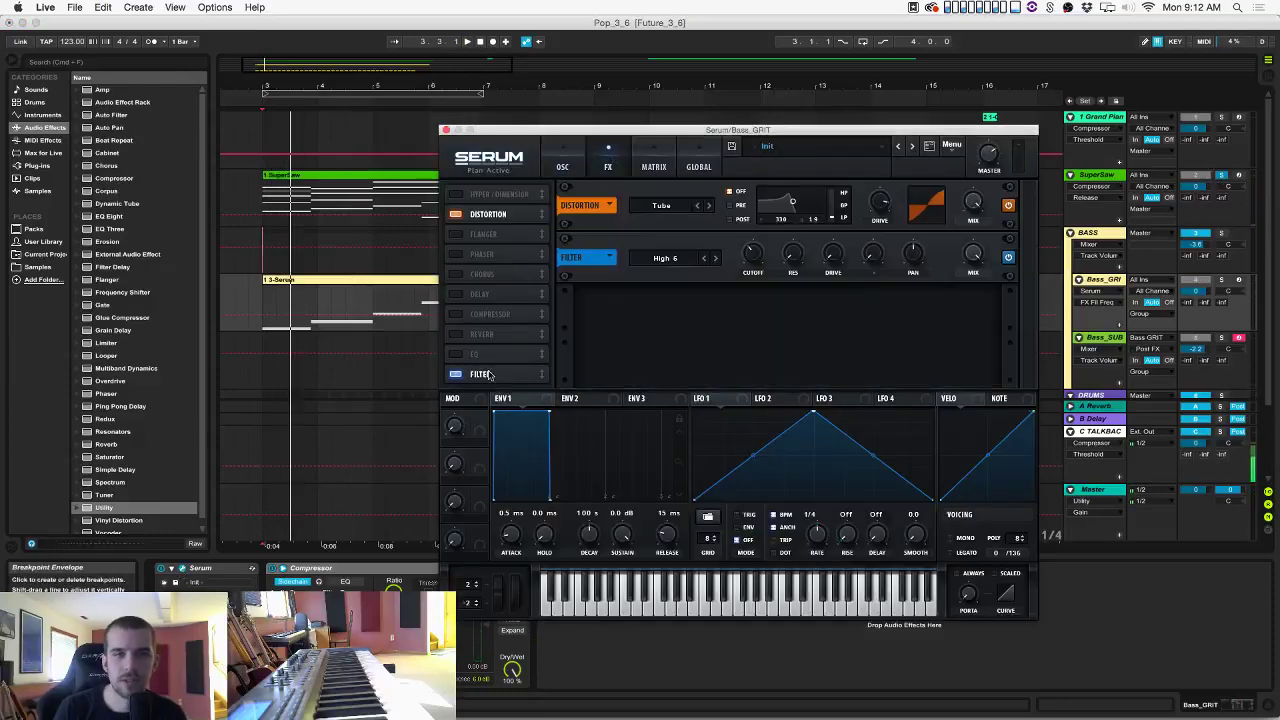
left_click(182, 570)
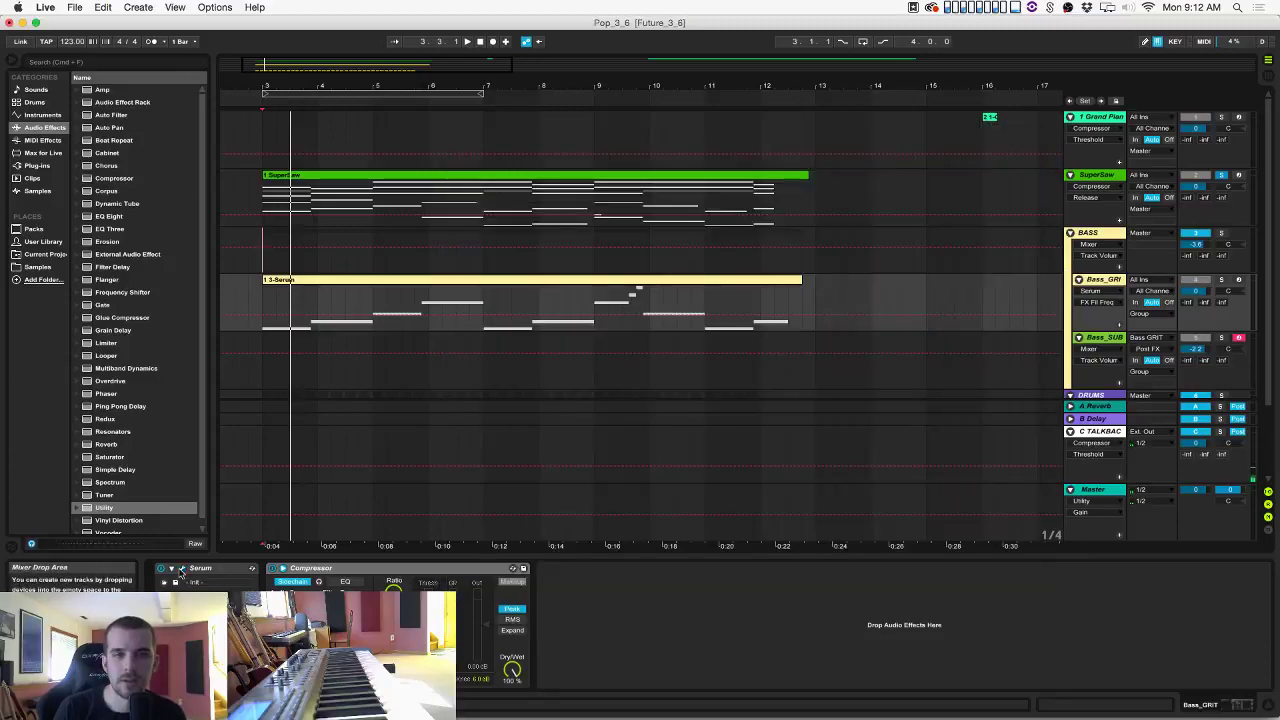
left_click(183, 571)
left_click(608, 166)
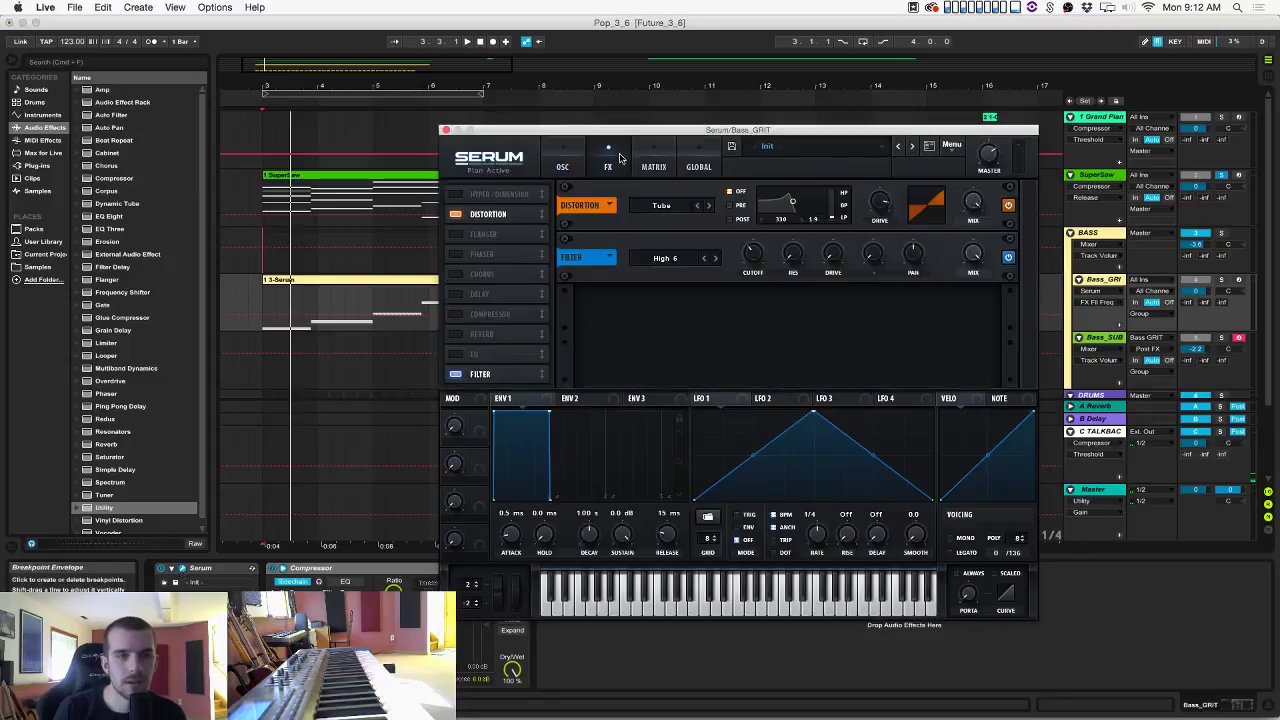
mouse_move(576, 133)
left_mouse_down()
mouse_move(644, 326)
mouse_move(578, 142)
left_mouse_up()
left_click(182, 570)
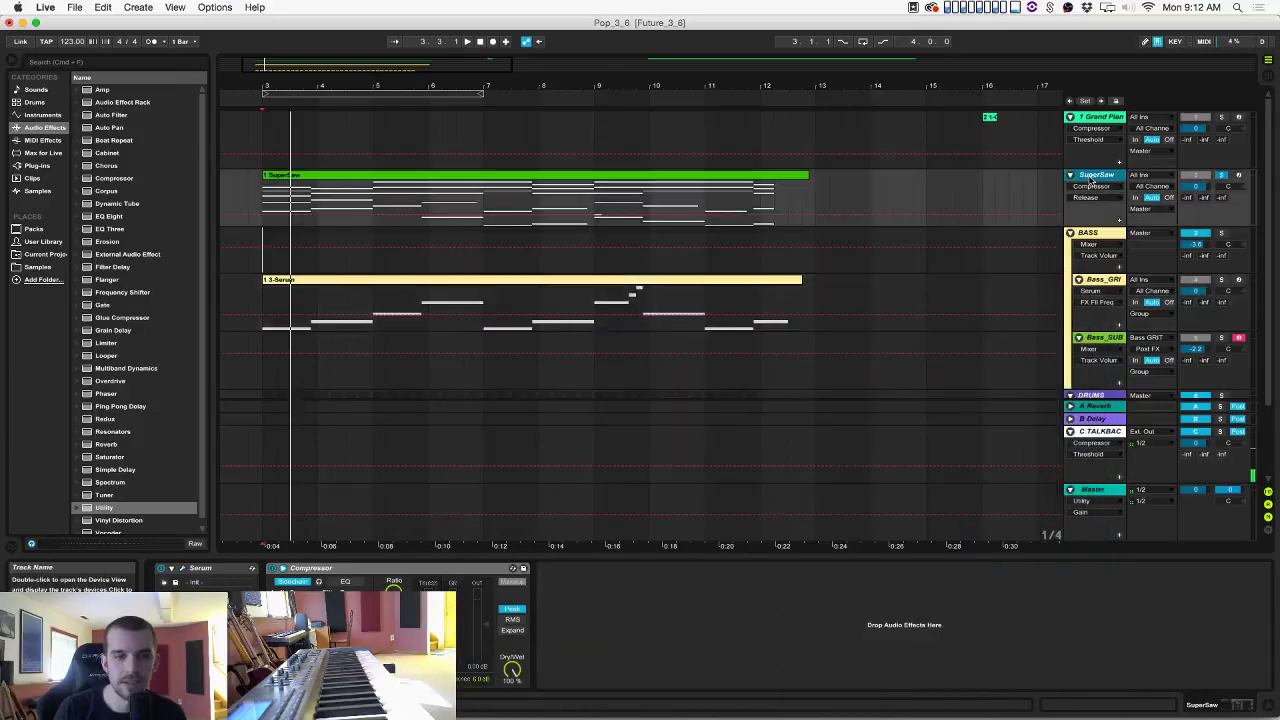
Enable the Filter effect in the SuperSaw track's Serum and set its type to the normal High 6 high-pass.
left_click(182, 570)
left_click(673, 172)
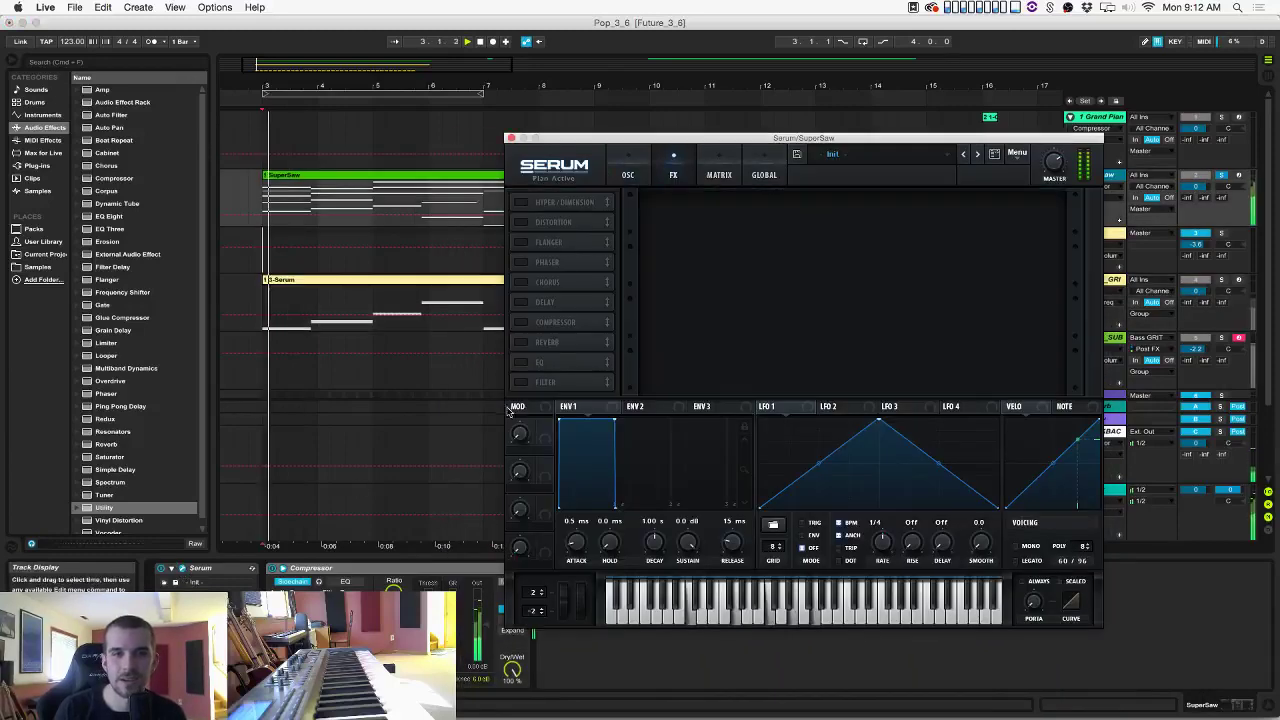
left_click(520, 383)
left_click(728, 214)
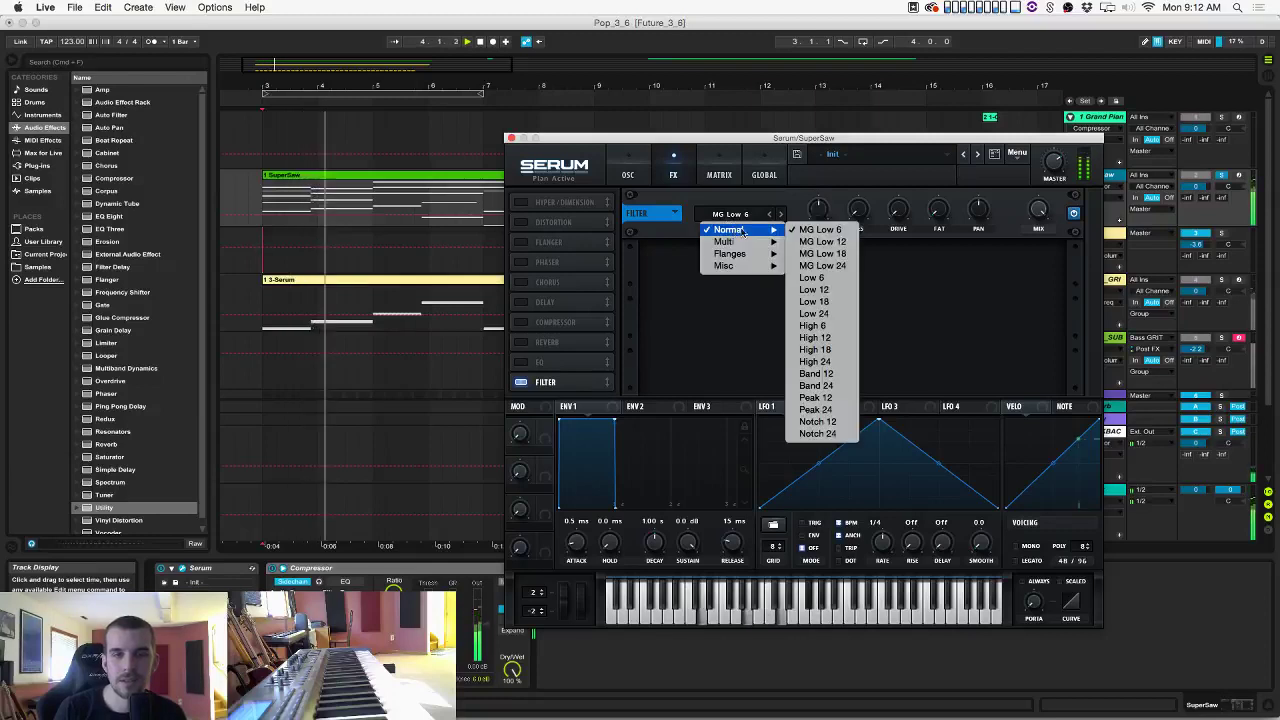
left_click(815, 325)
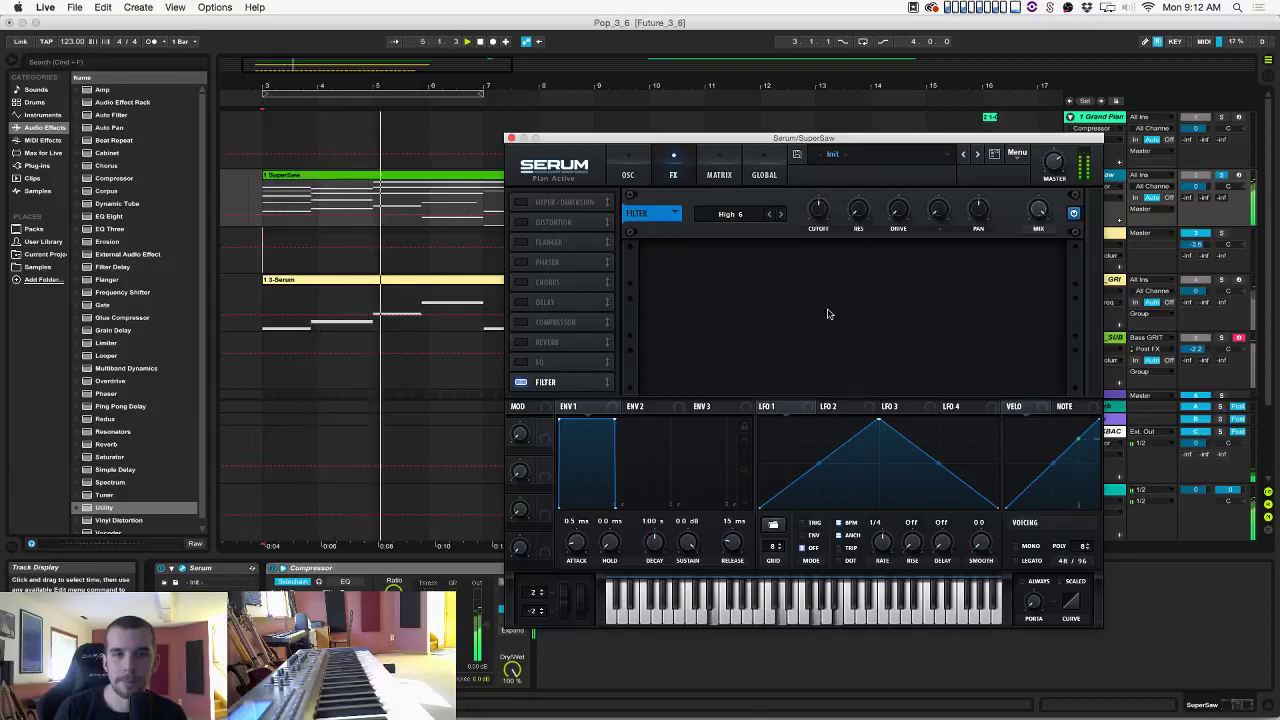
Set the cutoff of SuperSaw's High 6 filter to 180 Hz while listening to the soloed track.
mouse_move(818, 212)
left_mouse_down()
mouse_move(816, 249)
mouse_move(813, 219)
left_mouse_up()
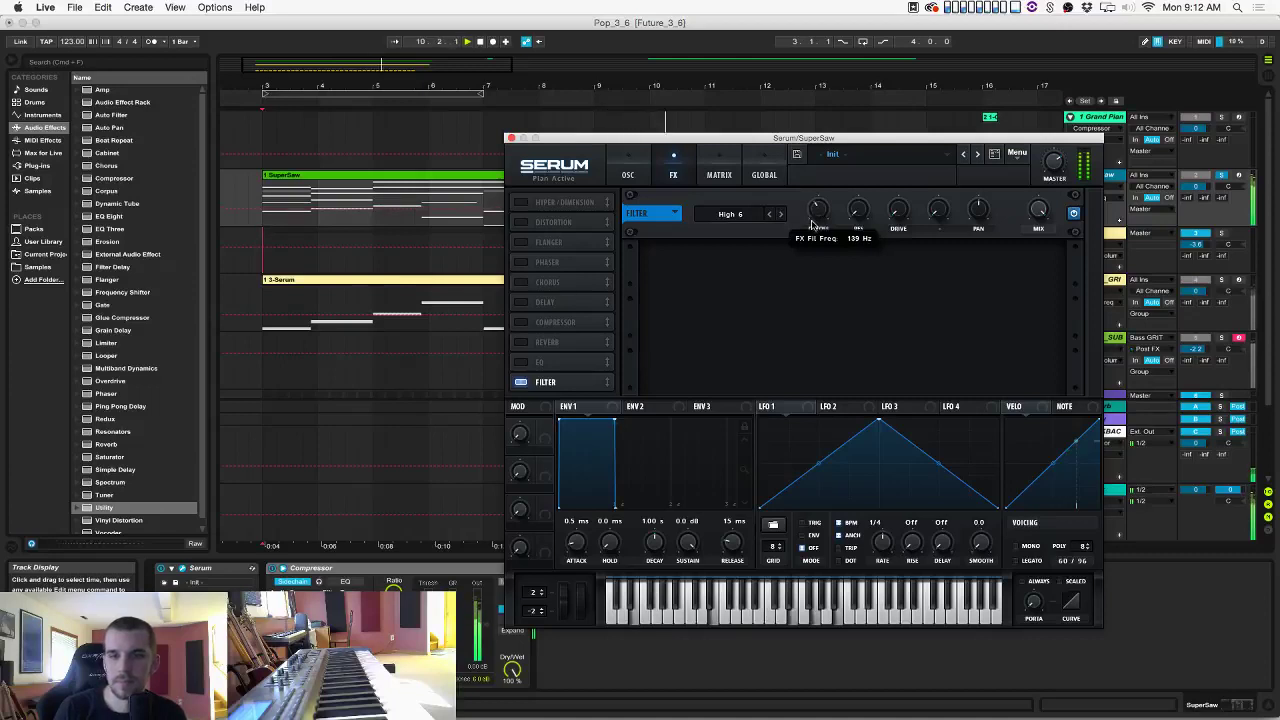
left_click_drag(812, 224, 817, 219)
key("space")
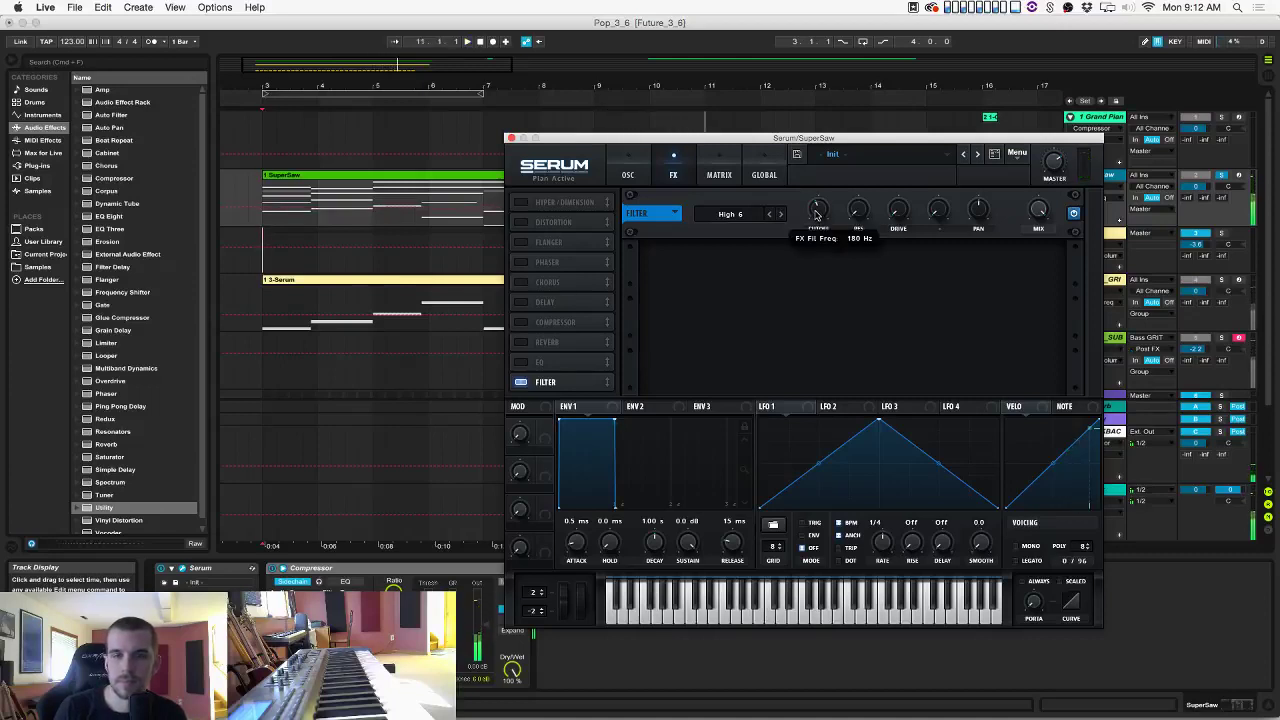
key("space")
Enable OSC B in SuperSaw's Serum at octave +1 with 9 unison voices and a detune of about 0.15.
left_click(642, 177)
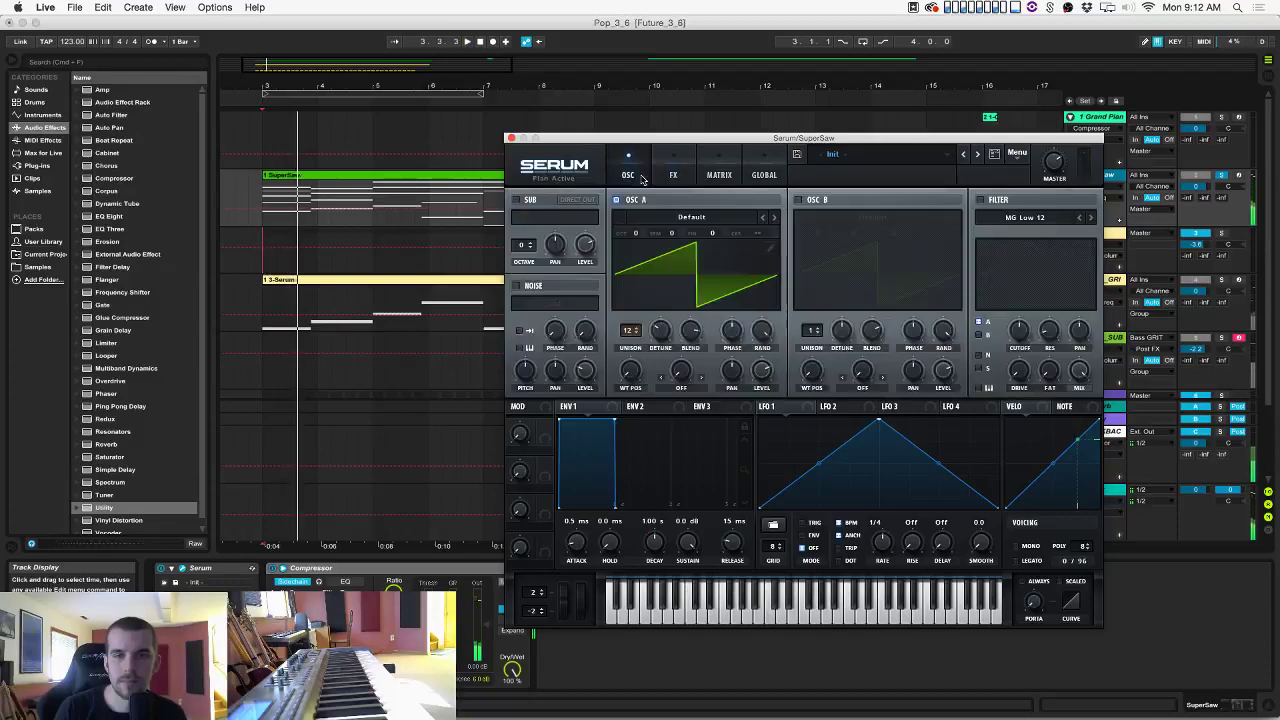
left_click(798, 200)
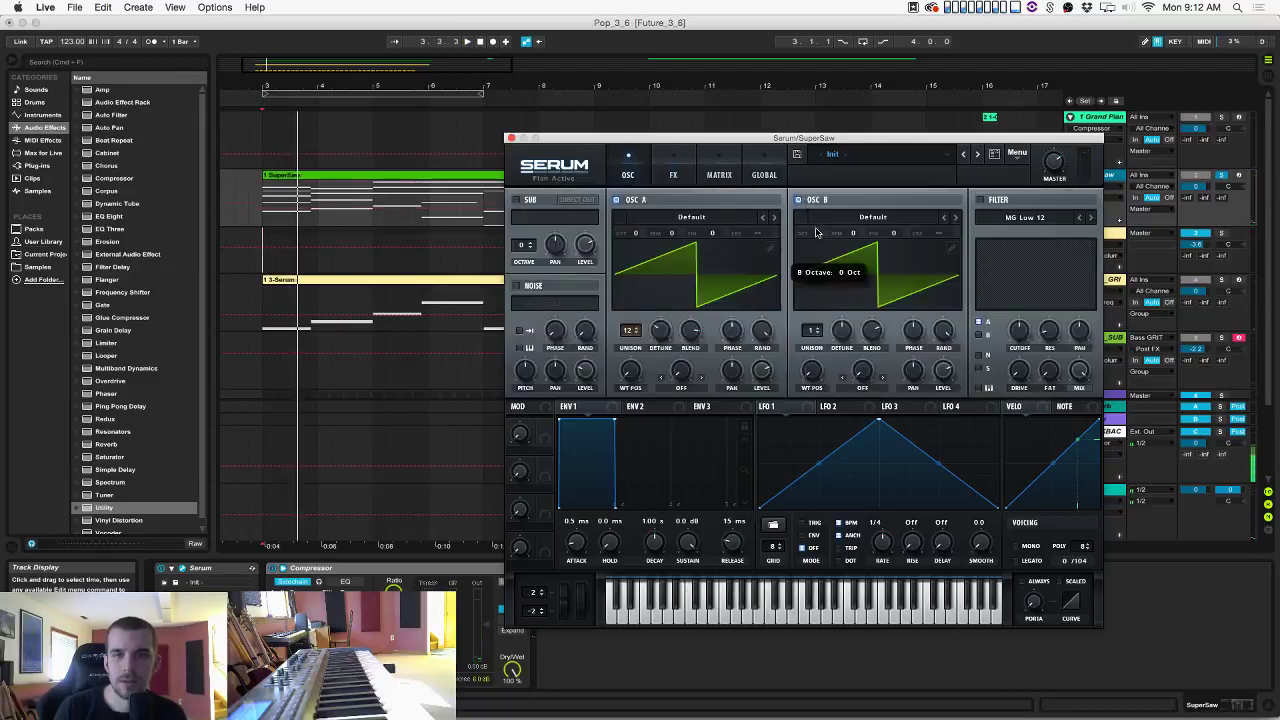
left_click_drag(808, 333, 810, 248)
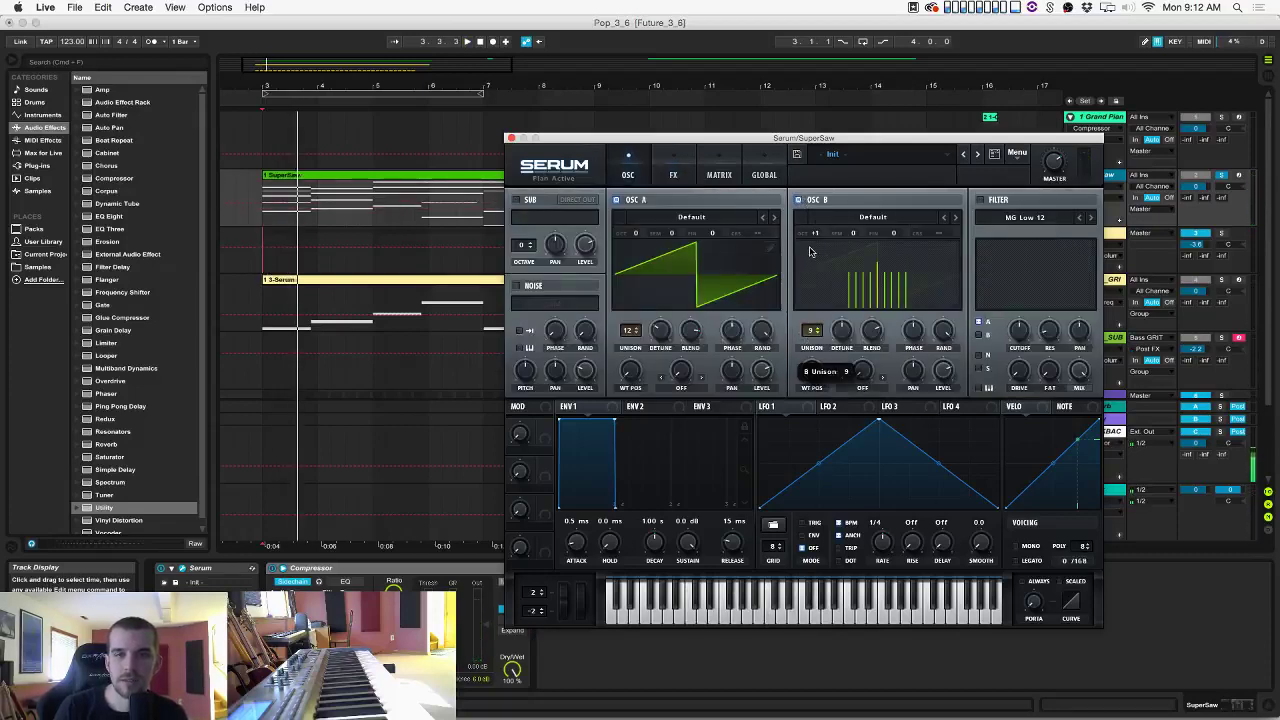
key("space")
left_click_drag(840, 332, 838, 339)
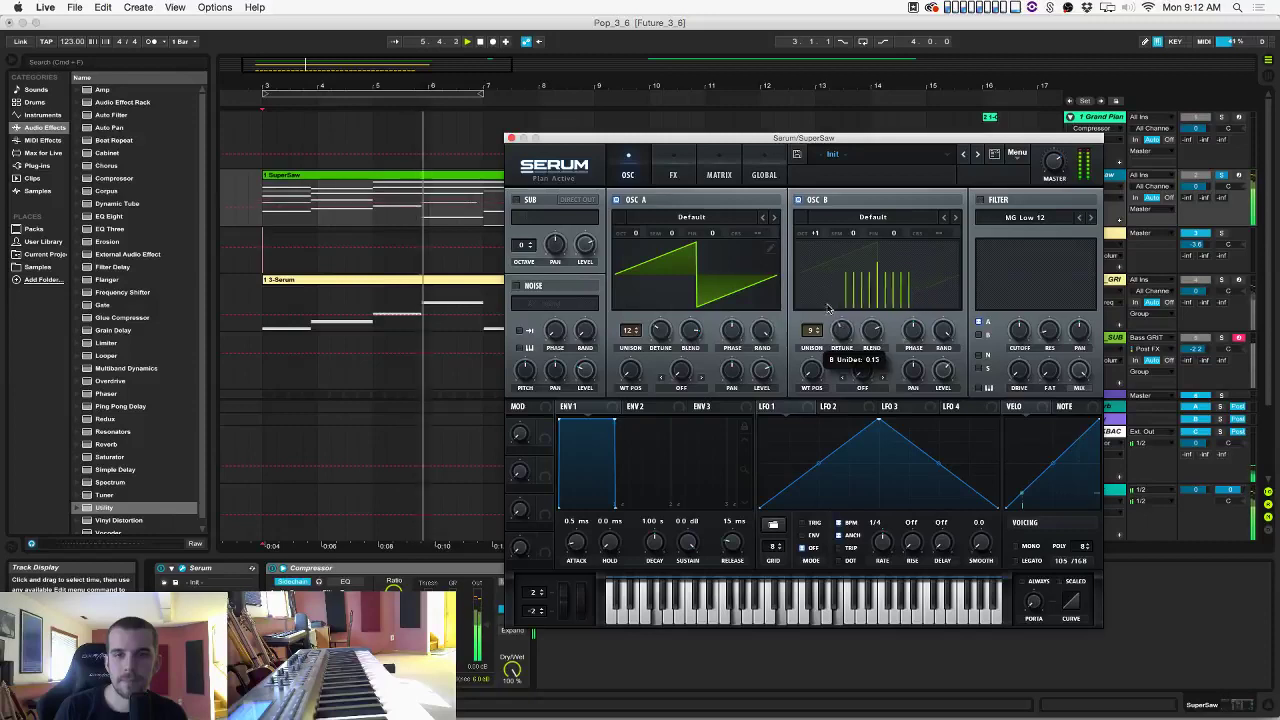
Assign LFO 1 to OSC B's detune and reshape it into a curved rising ramp at a 1/2 rate.
left_click_drag(790, 405, 842, 336)
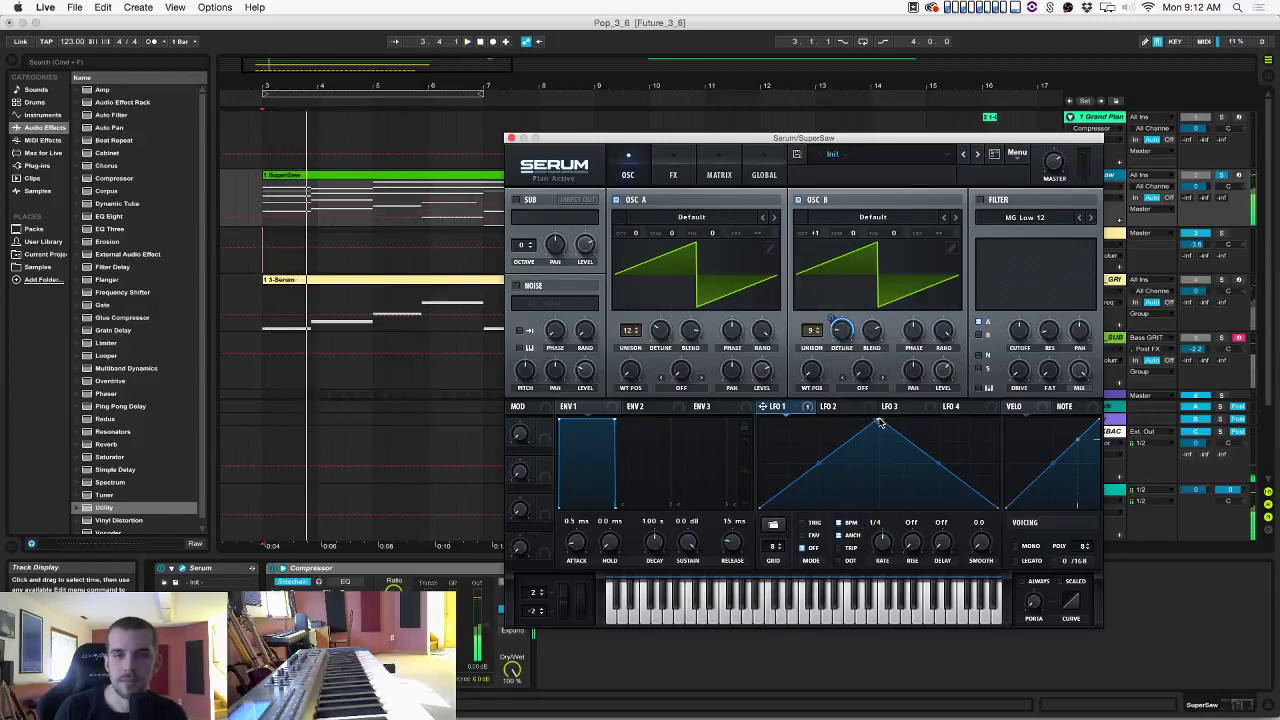
left_click_drag(878, 420, 997, 420)
left_click_drag(883, 539, 884, 547)
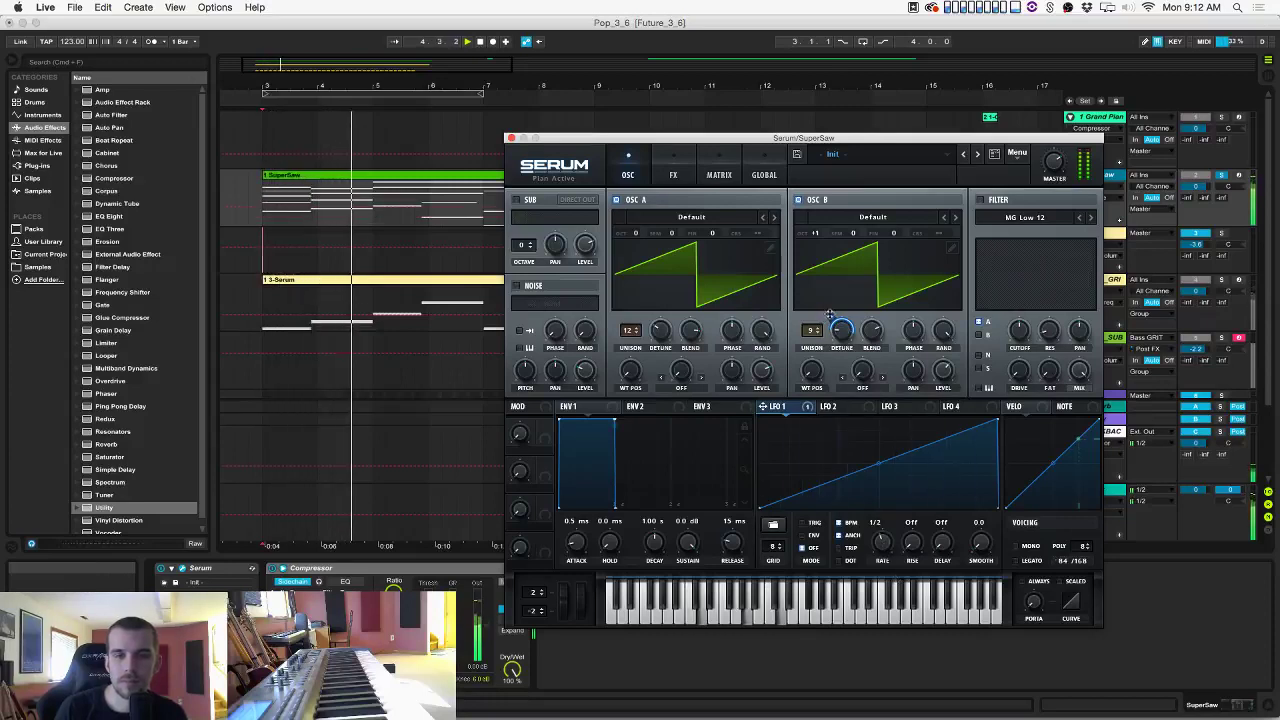
mouse_move(836, 336)
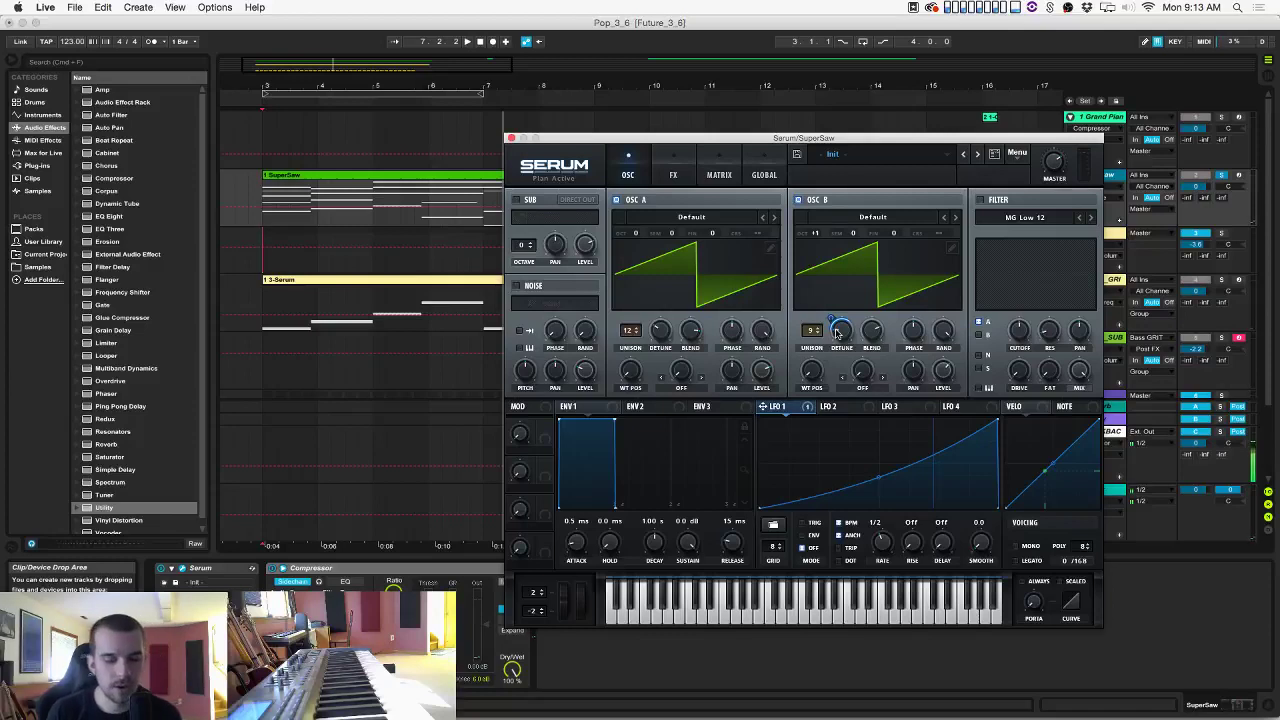
Audition OSC B alone with OSC A switched off, and turn OSC A back on.
left_click(616, 199)
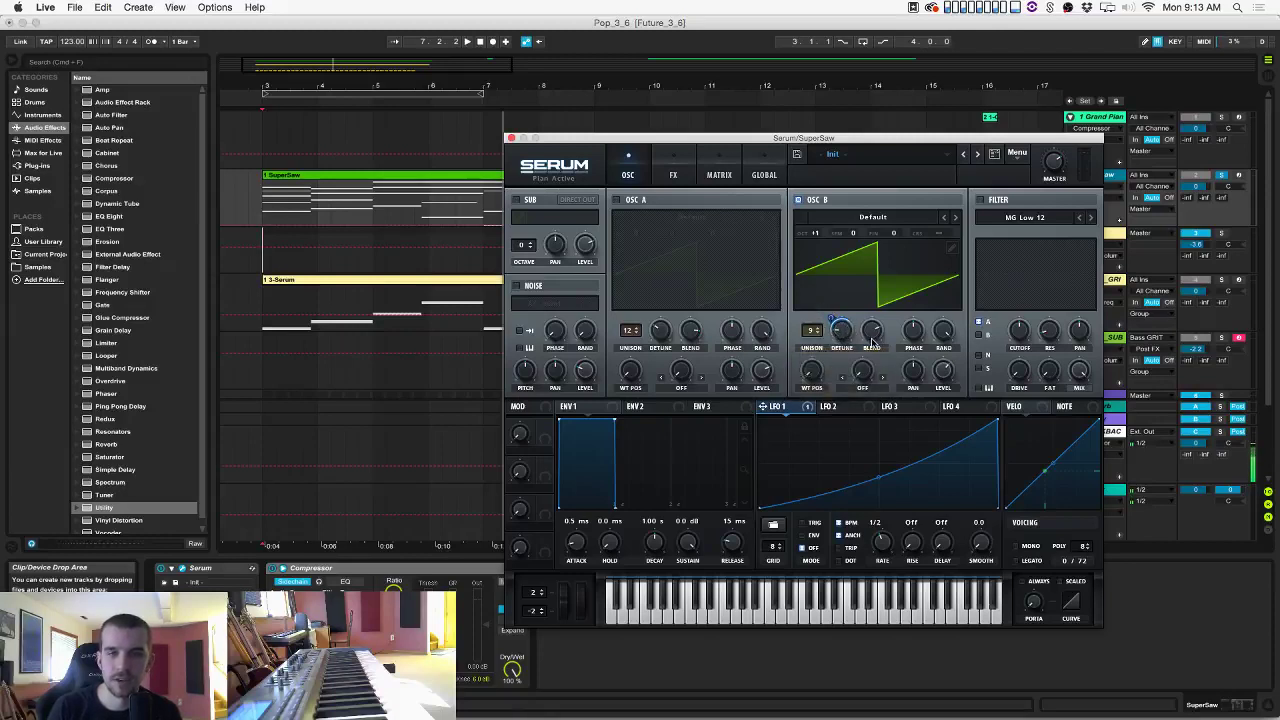
key("space")
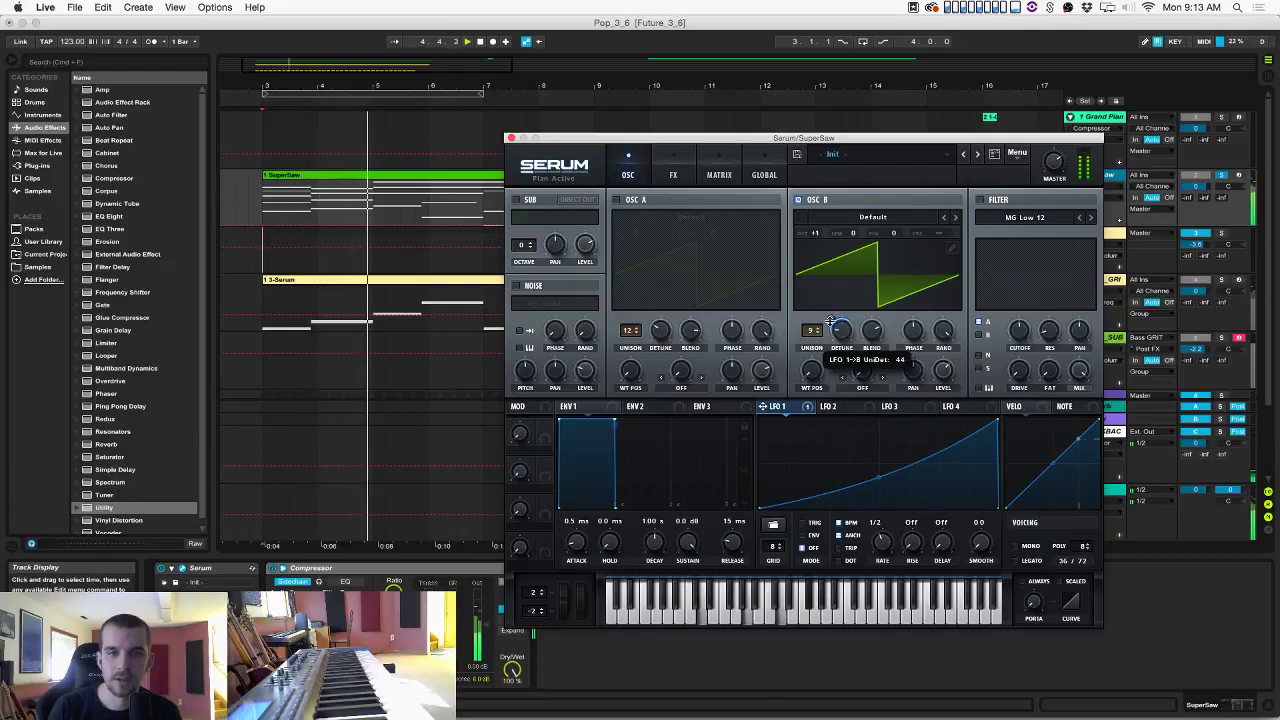
left_click(616, 200)
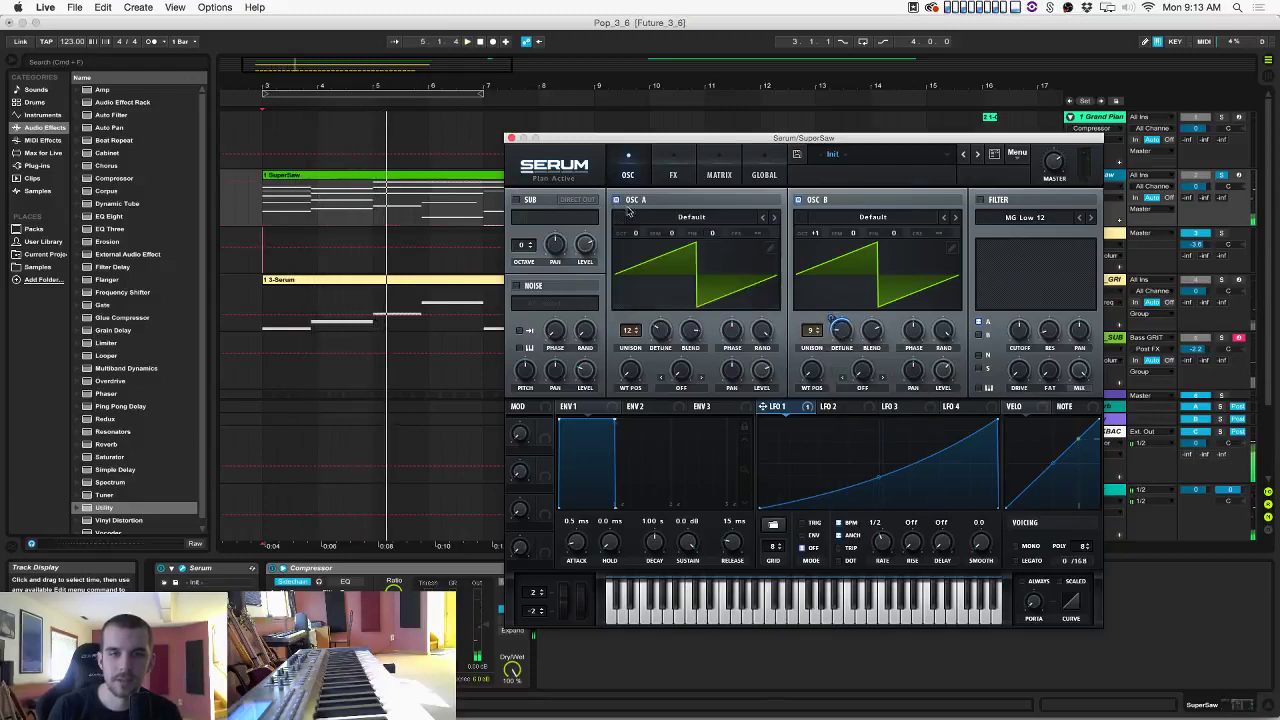
Play the soloed SuperSaw with both oscillators, close its Serum window and save the set.
key("space")
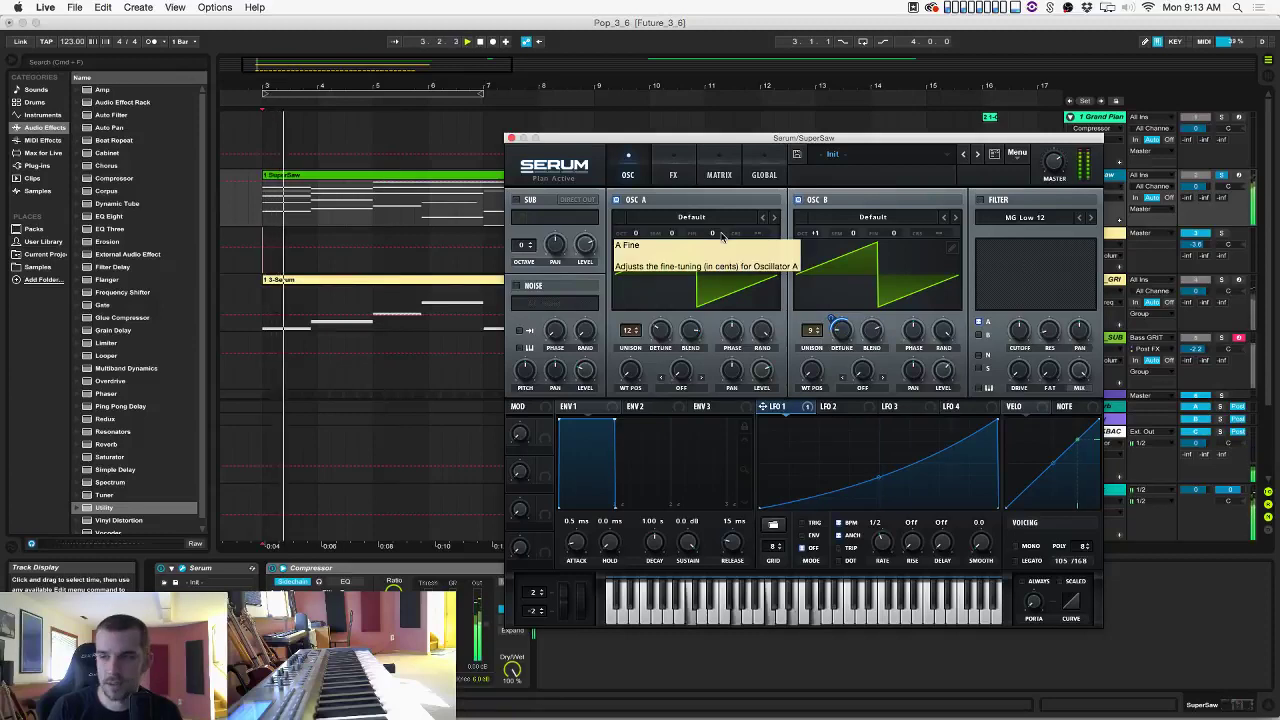
left_click(673, 174)
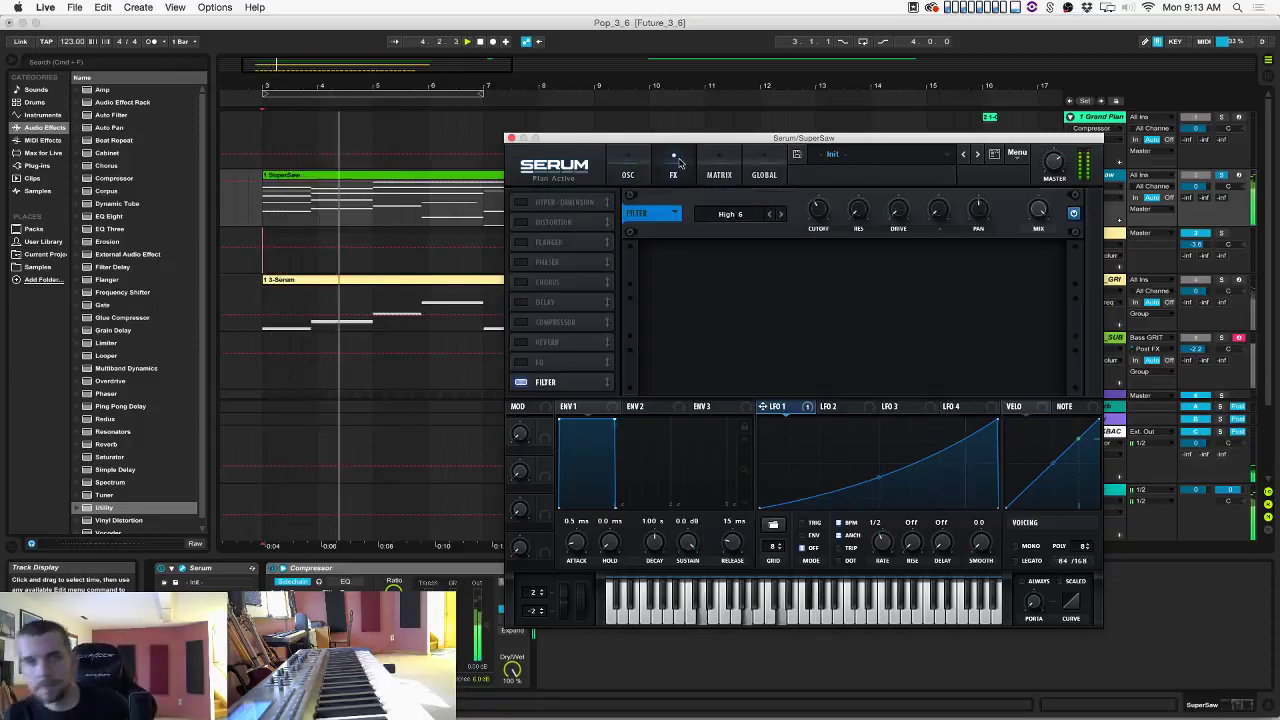
left_click(511, 138)
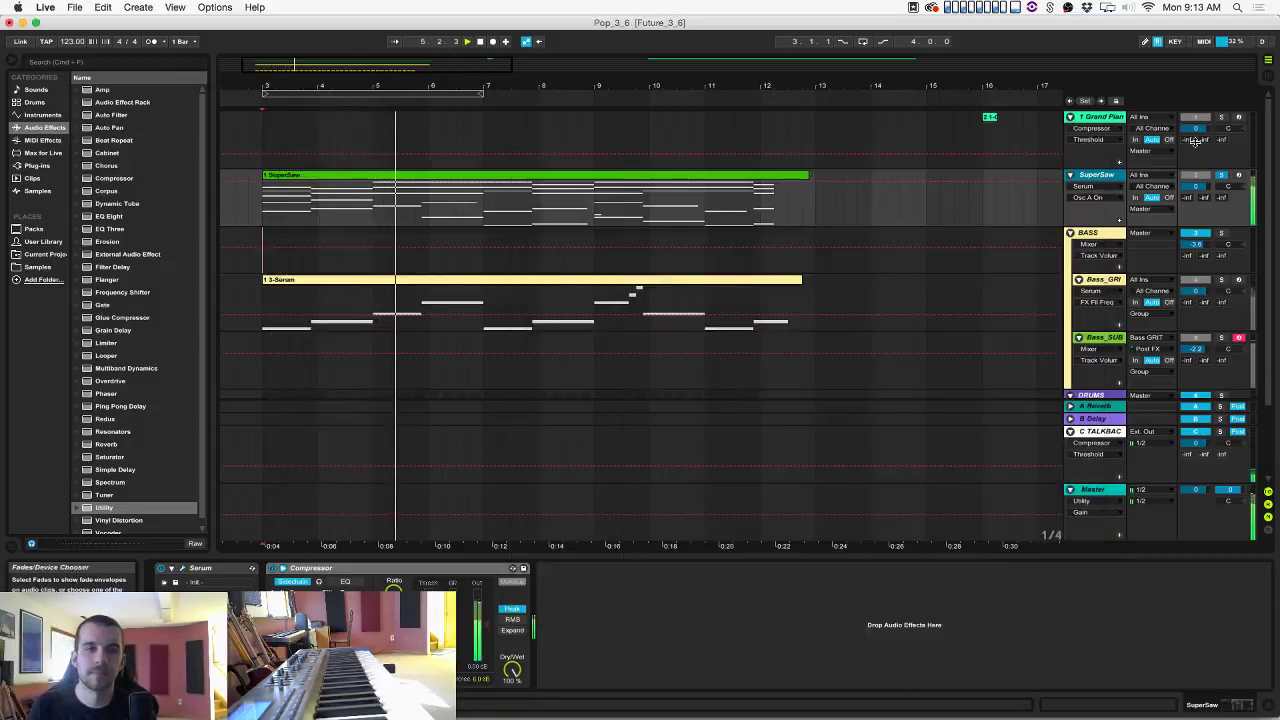
key("super+s")
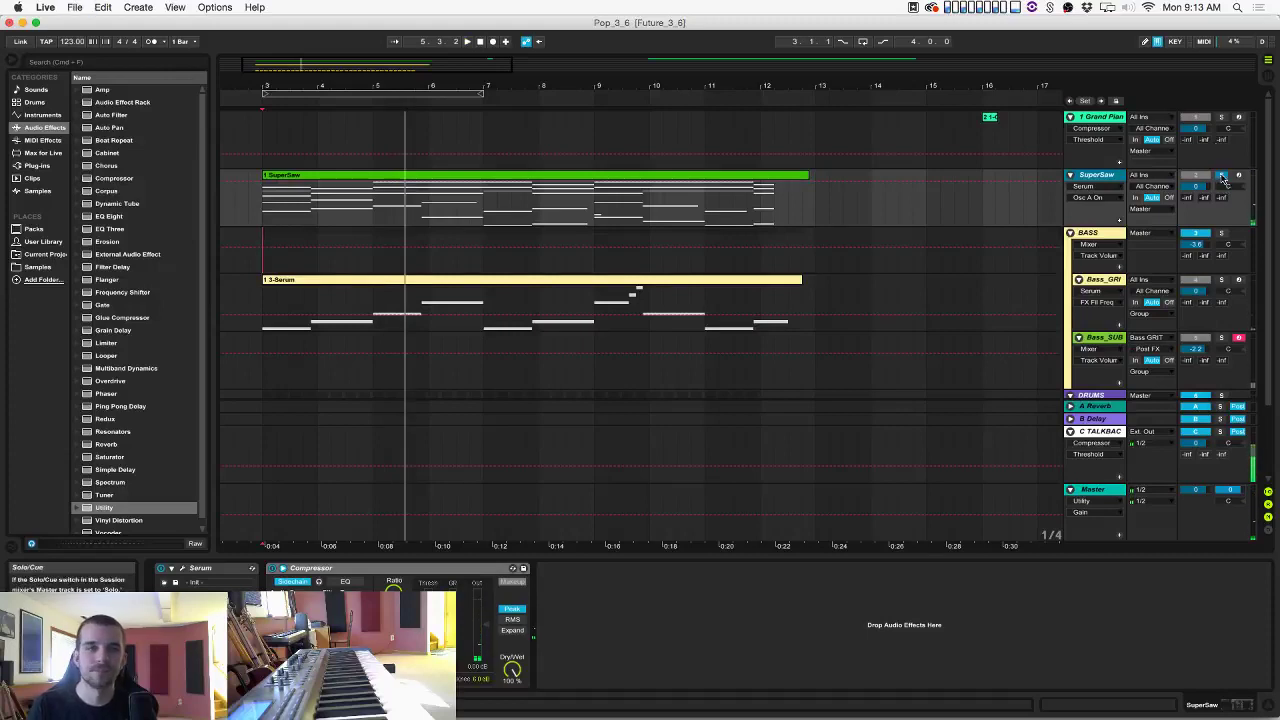
Unsolo the SuperSaw track and play back the full mix.
left_click(1222, 177)
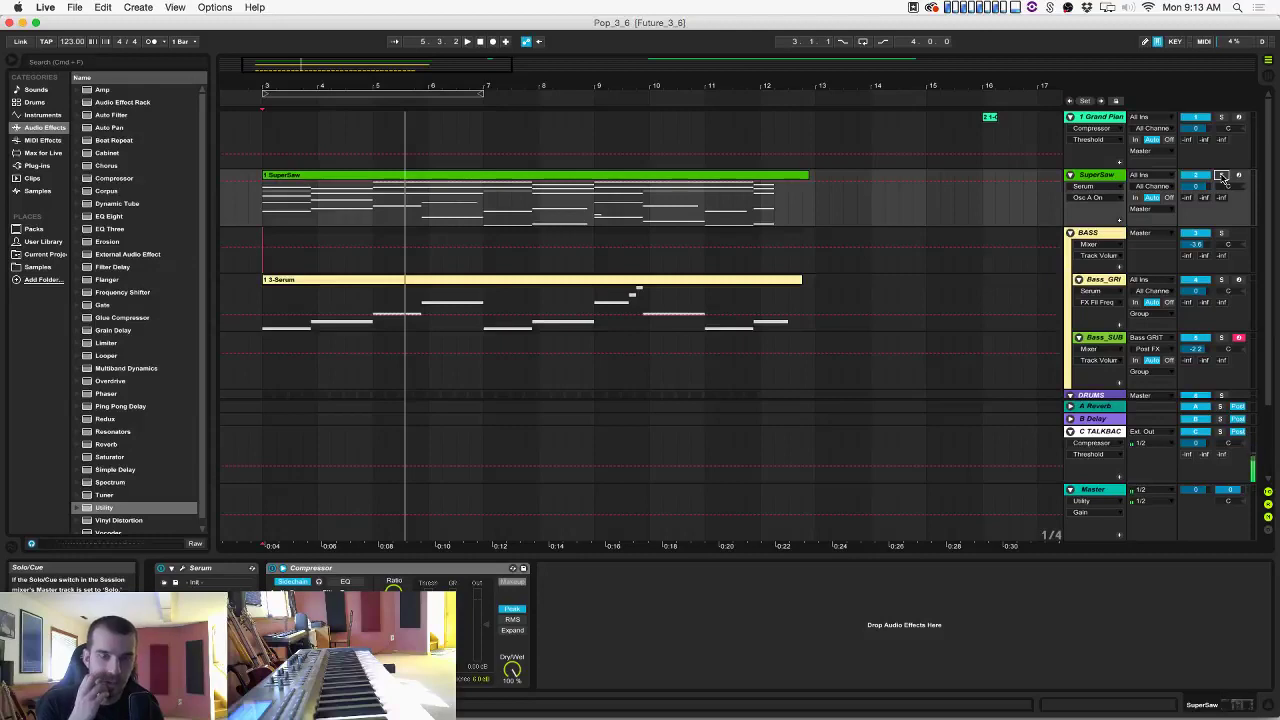
key("space")
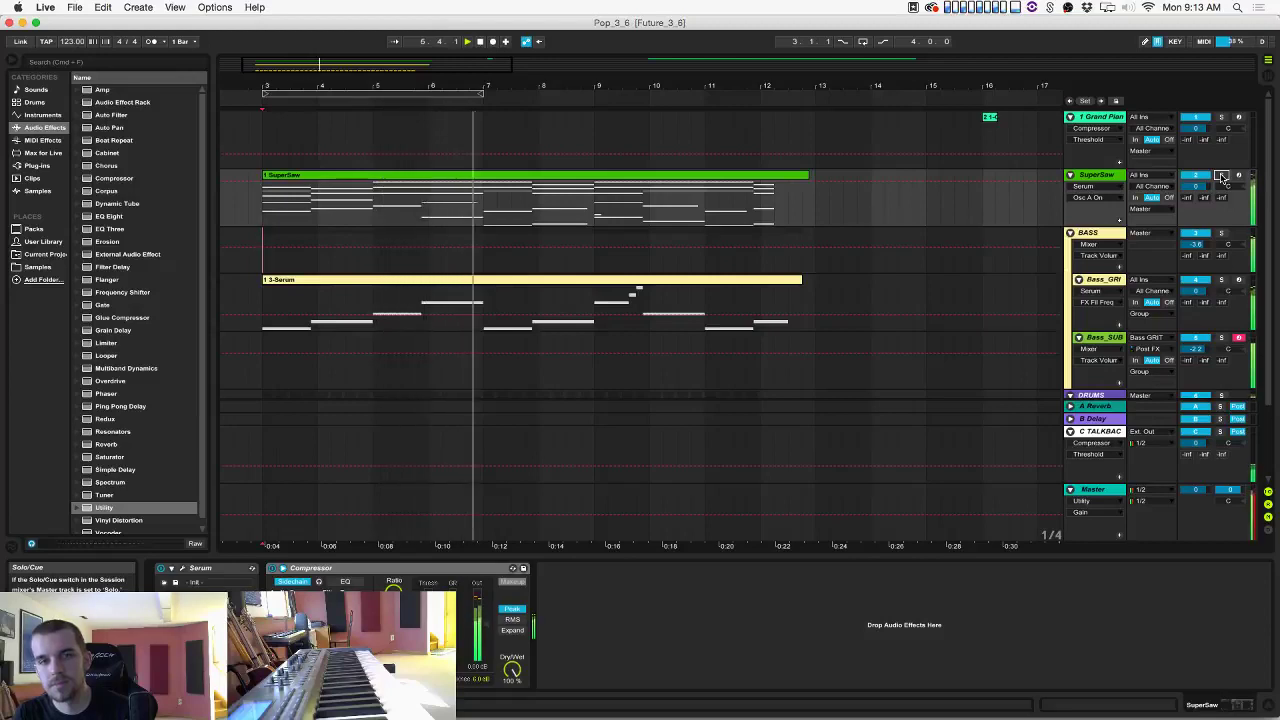
key("space")
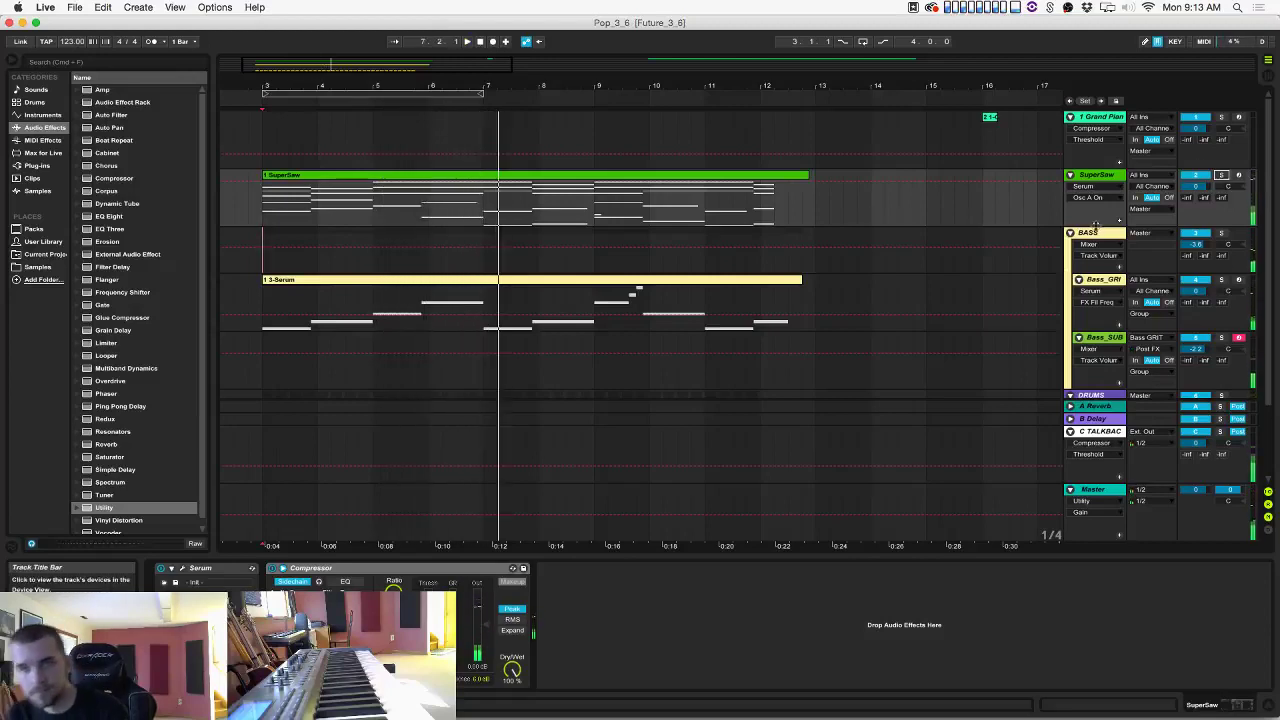
Fold the piano, SuperSaw, BASS and DRUMS tracks and return the playback start to bar 3.
left_click(1071, 233, "alt")
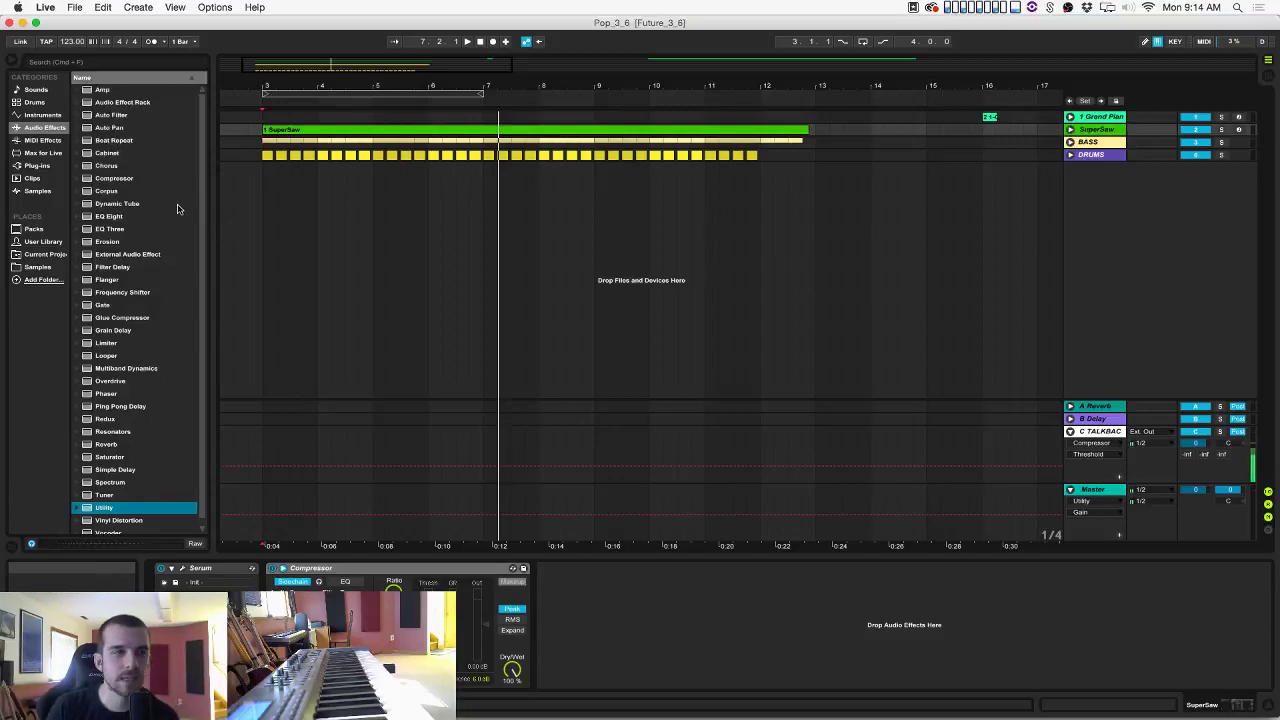
left_click(497, 272)
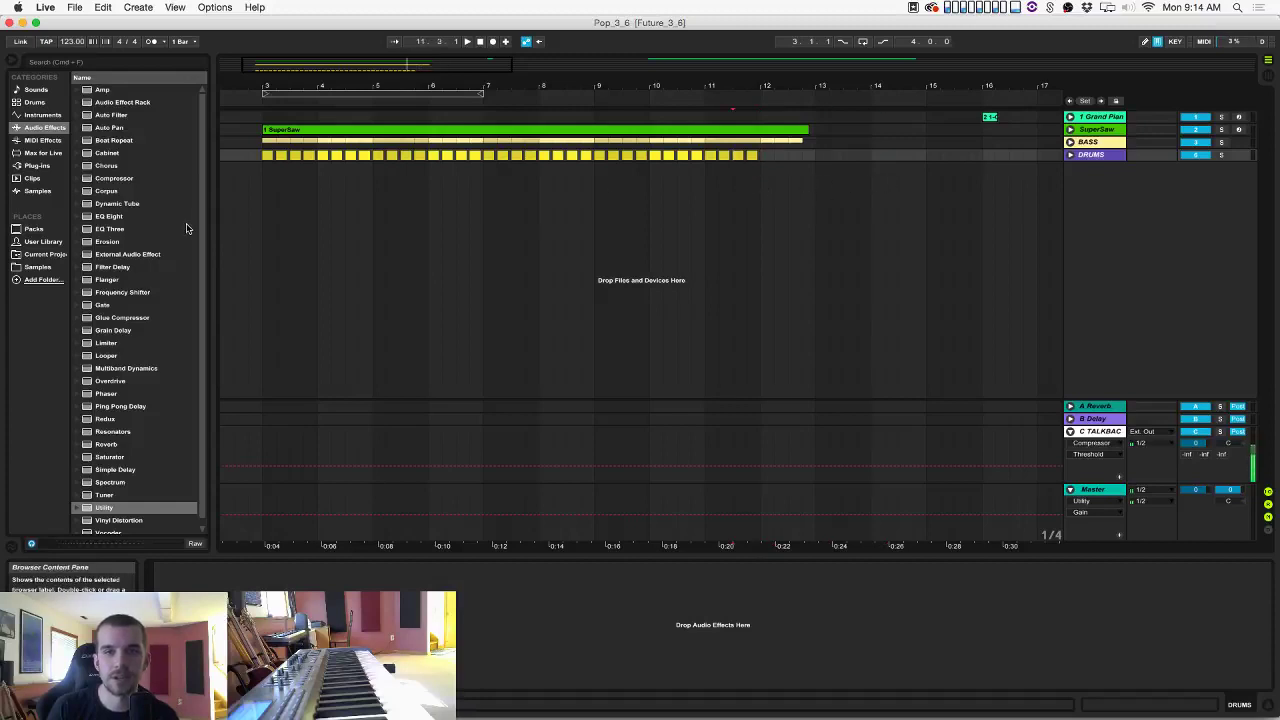
scroll(268, 205, "left", 3)
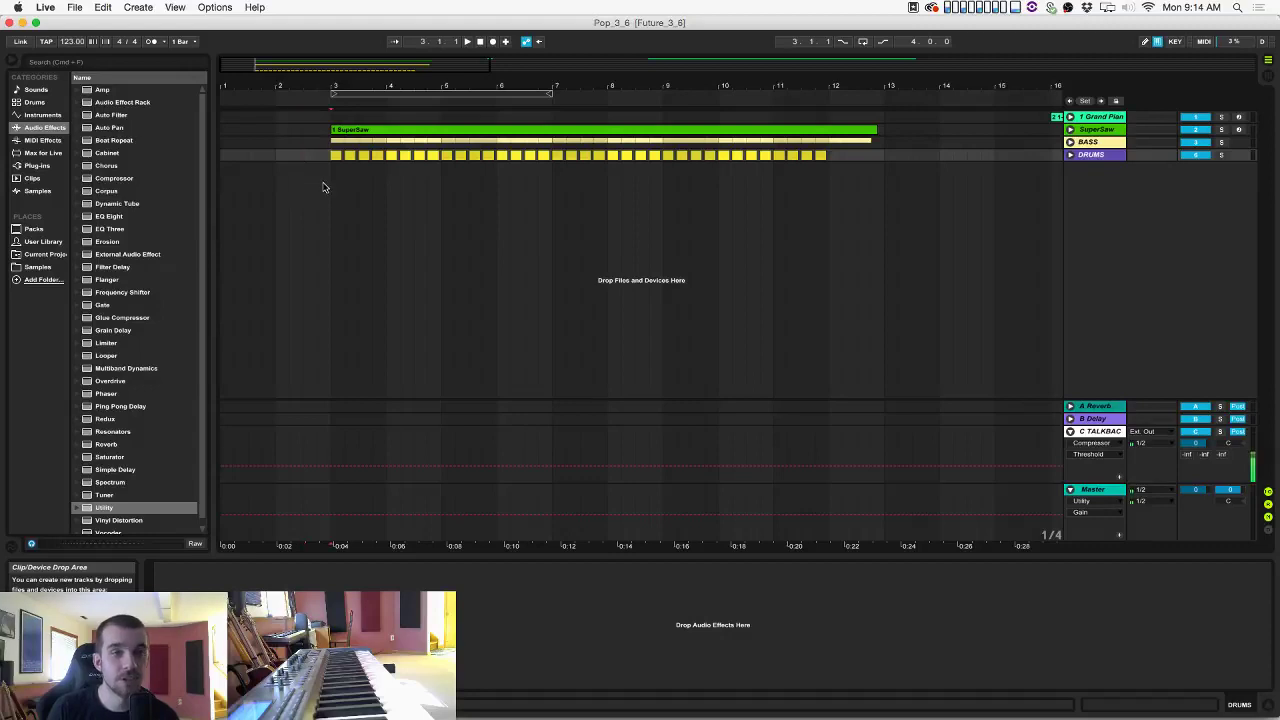
scroll(128, 208, "down", 1)
scroll(128, 208, "up", 1)
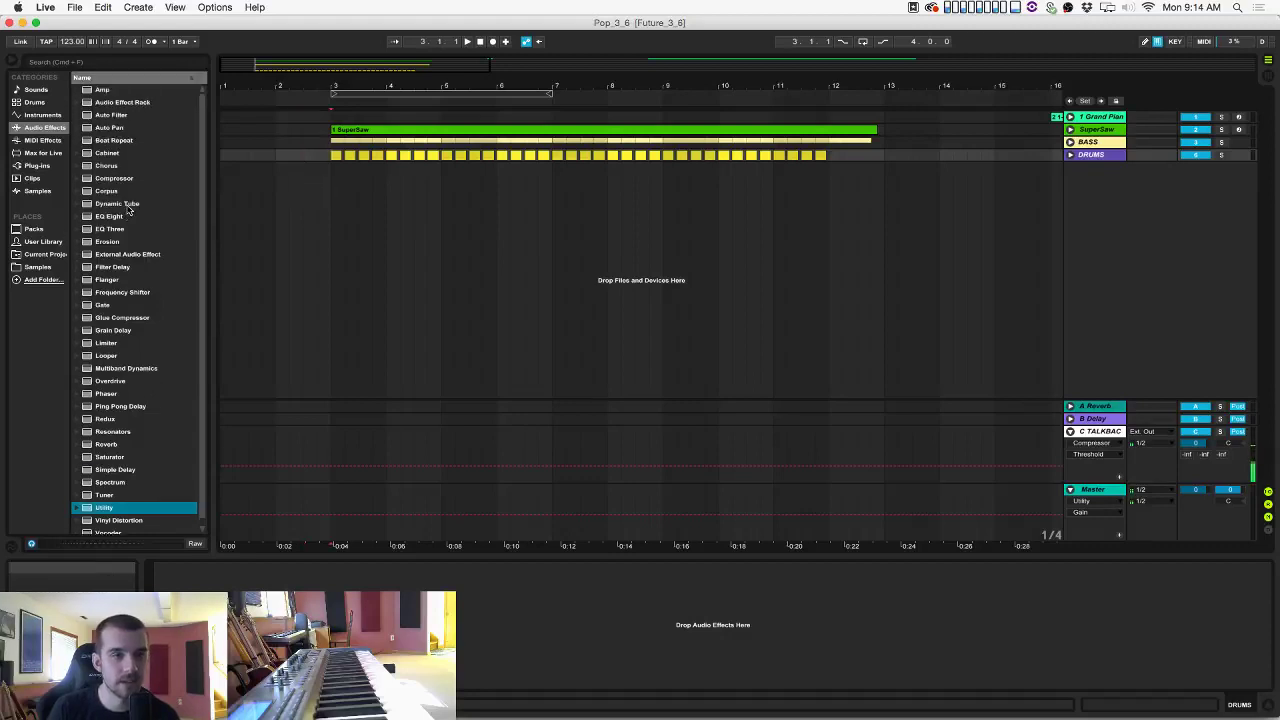
Open the Noise folder under One Shots in the Samples place.
left_click(50, 165)
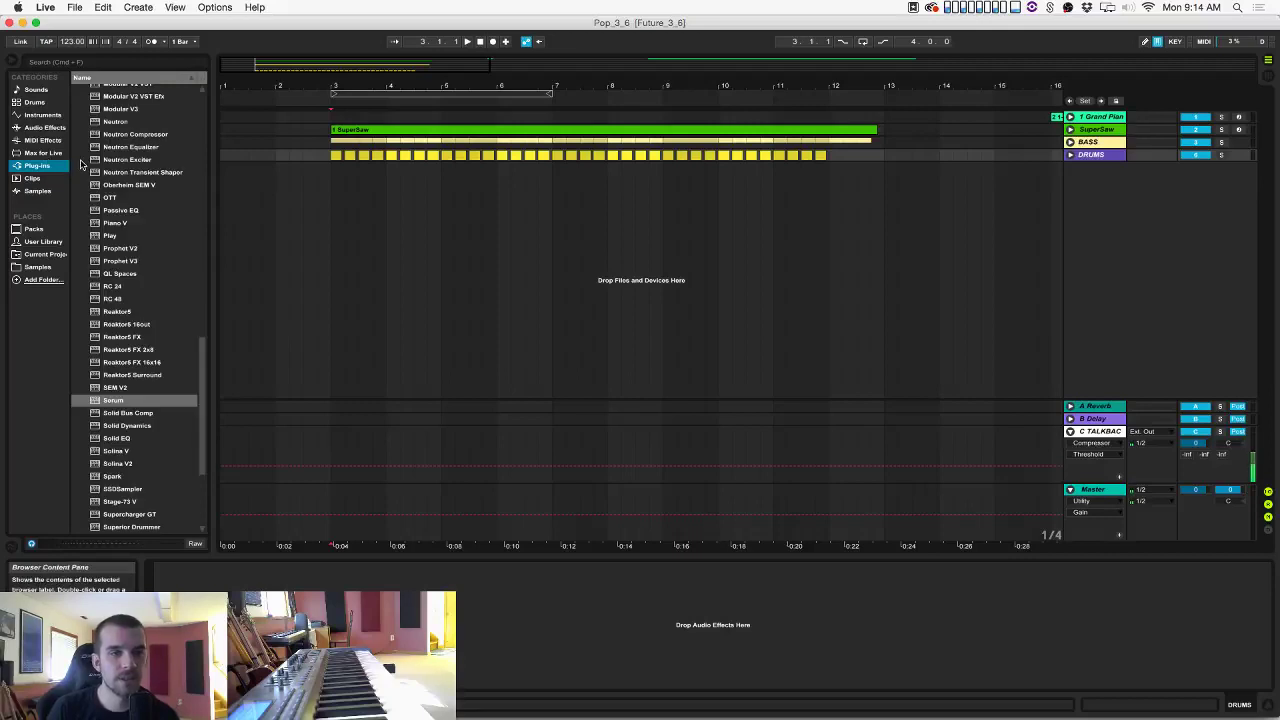
left_click(50, 127)
left_click(49, 117)
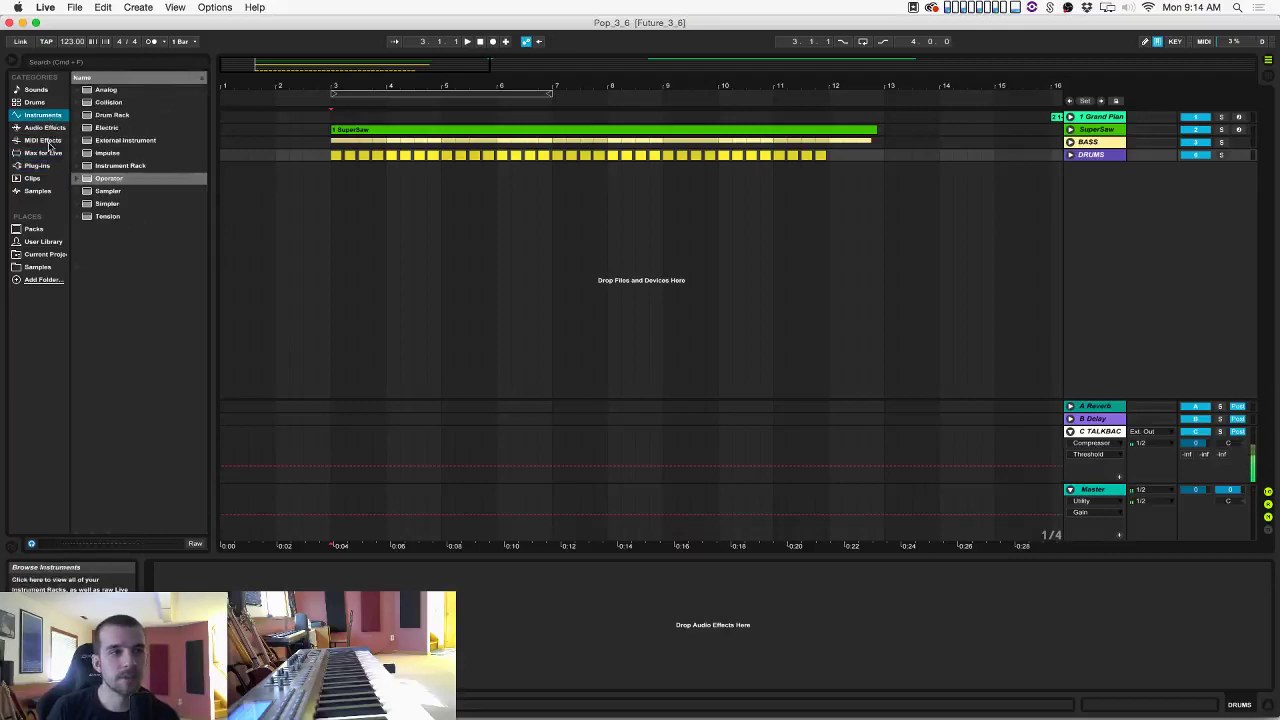
left_click(49, 165)
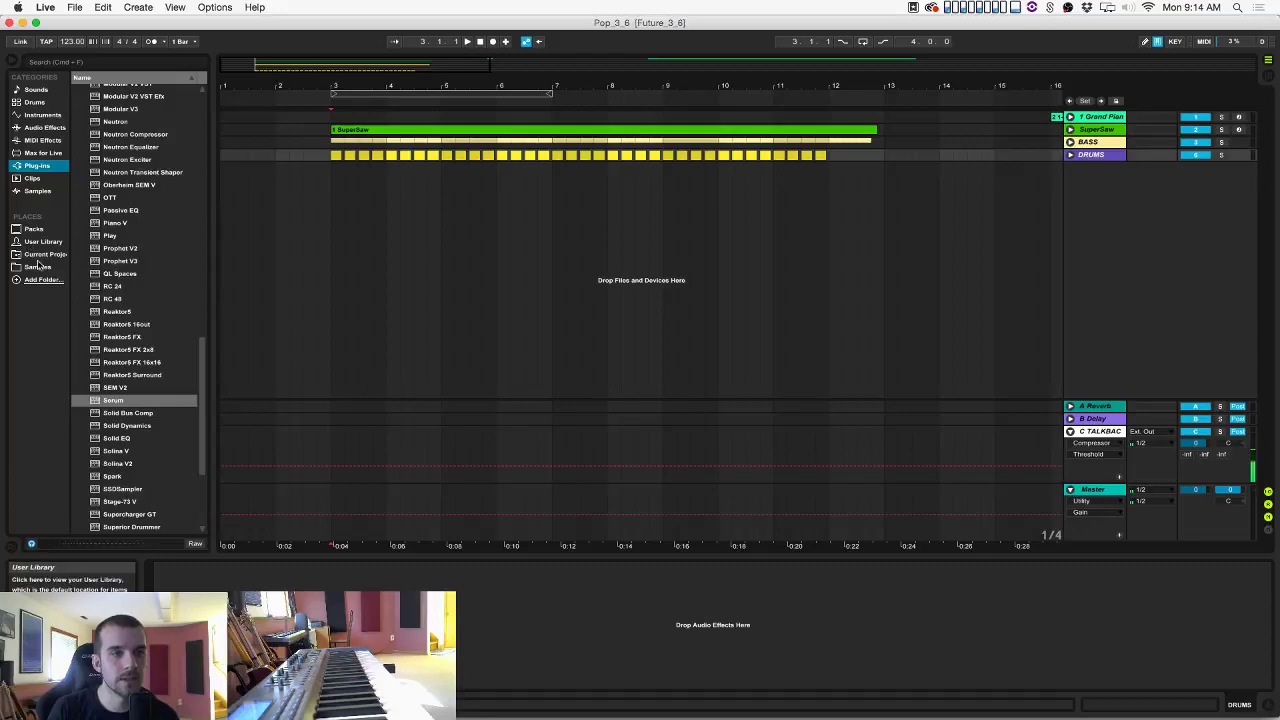
left_click(37, 267)
left_click(107, 167)
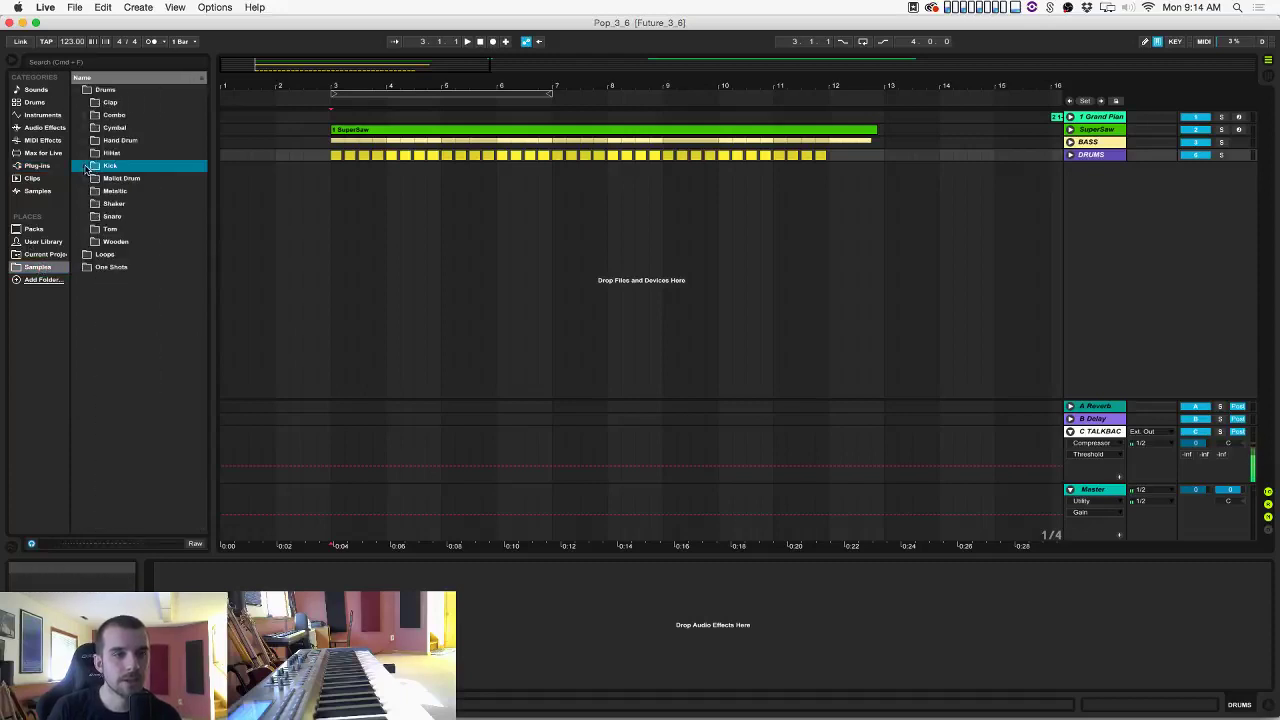
left_click(76, 90)
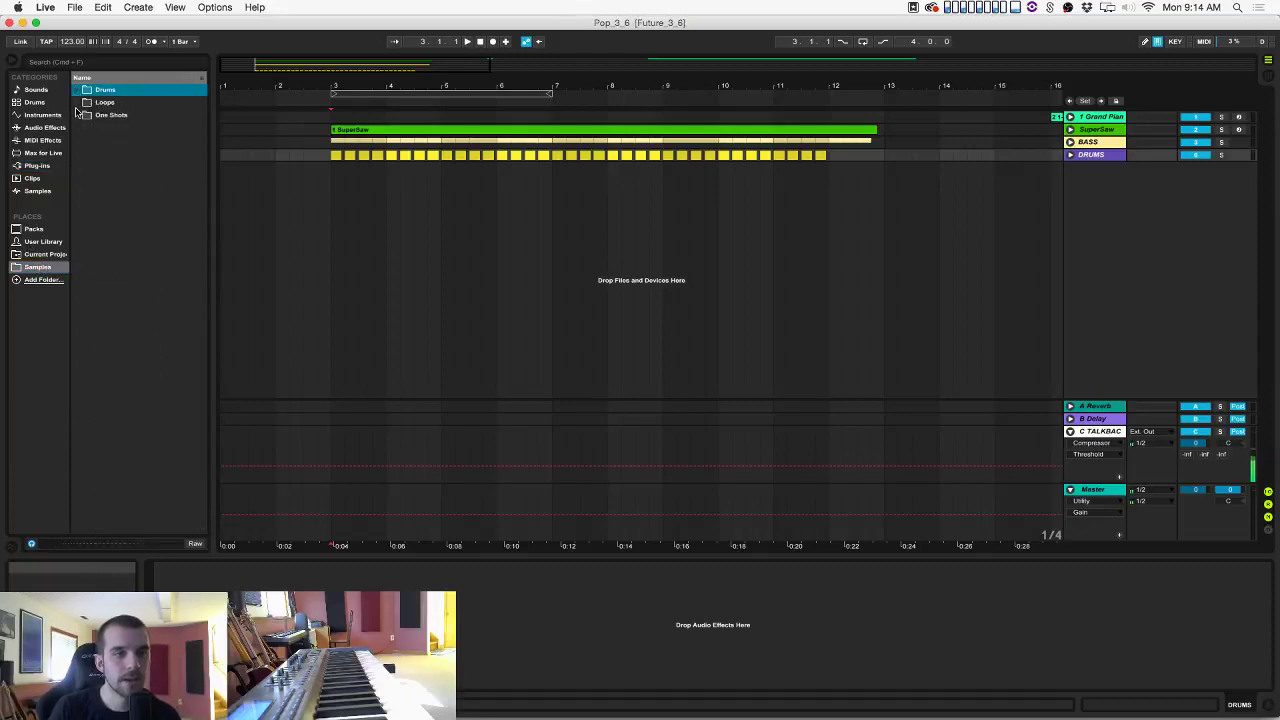
left_click(78, 115)
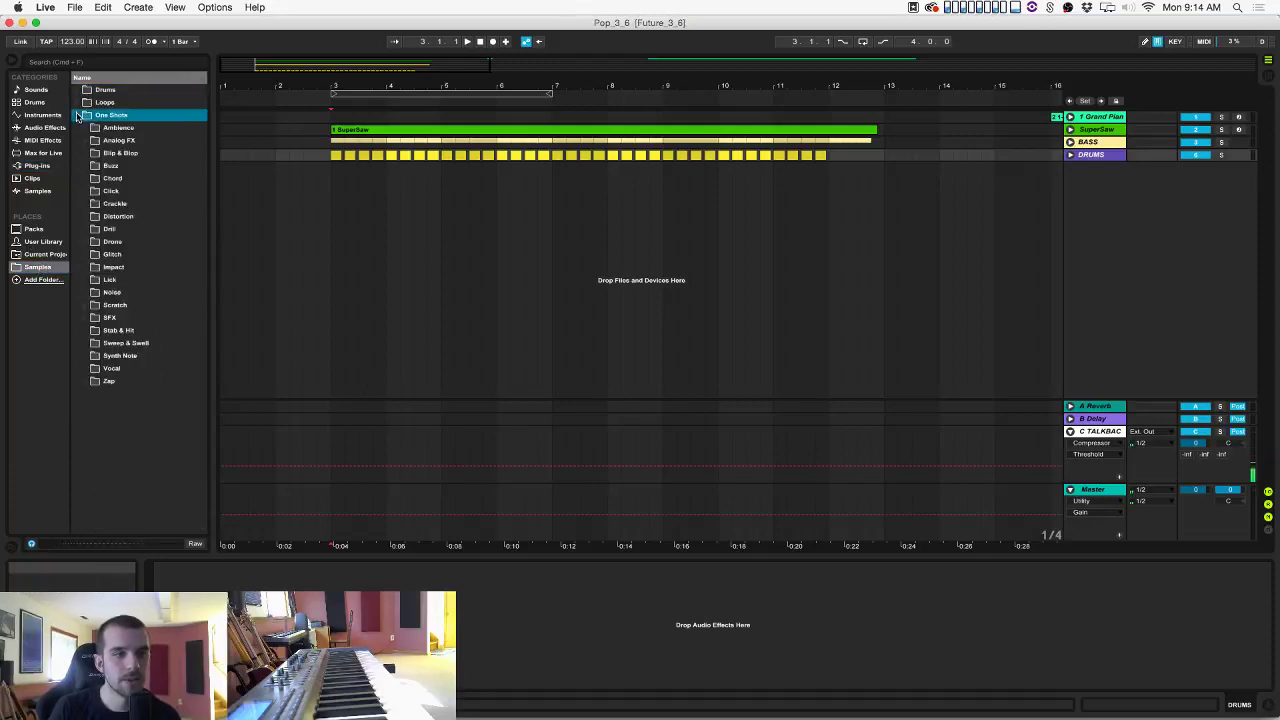
left_click(86, 293)
Audition the Amp, Fan, Hum, Machine and Noise Alkaloid 1 samples.
left_click(123, 307)
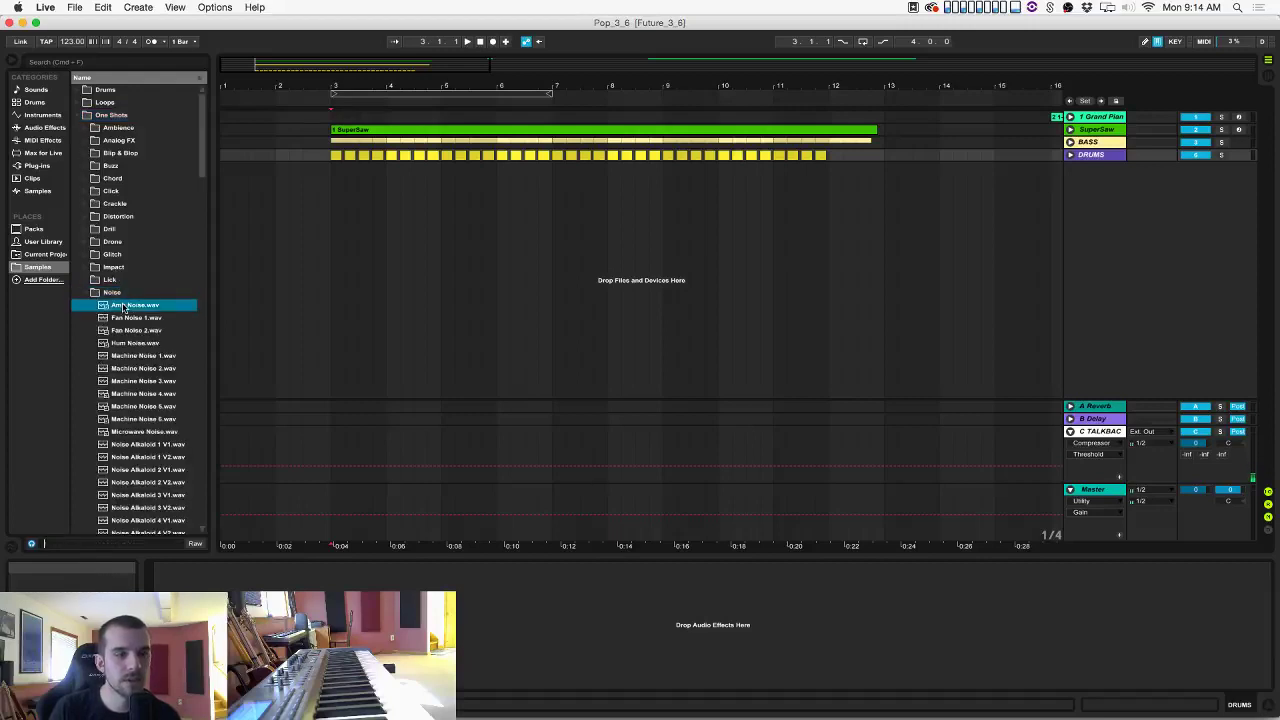
left_click(132, 319)
left_click(152, 345)
left_click(157, 358)
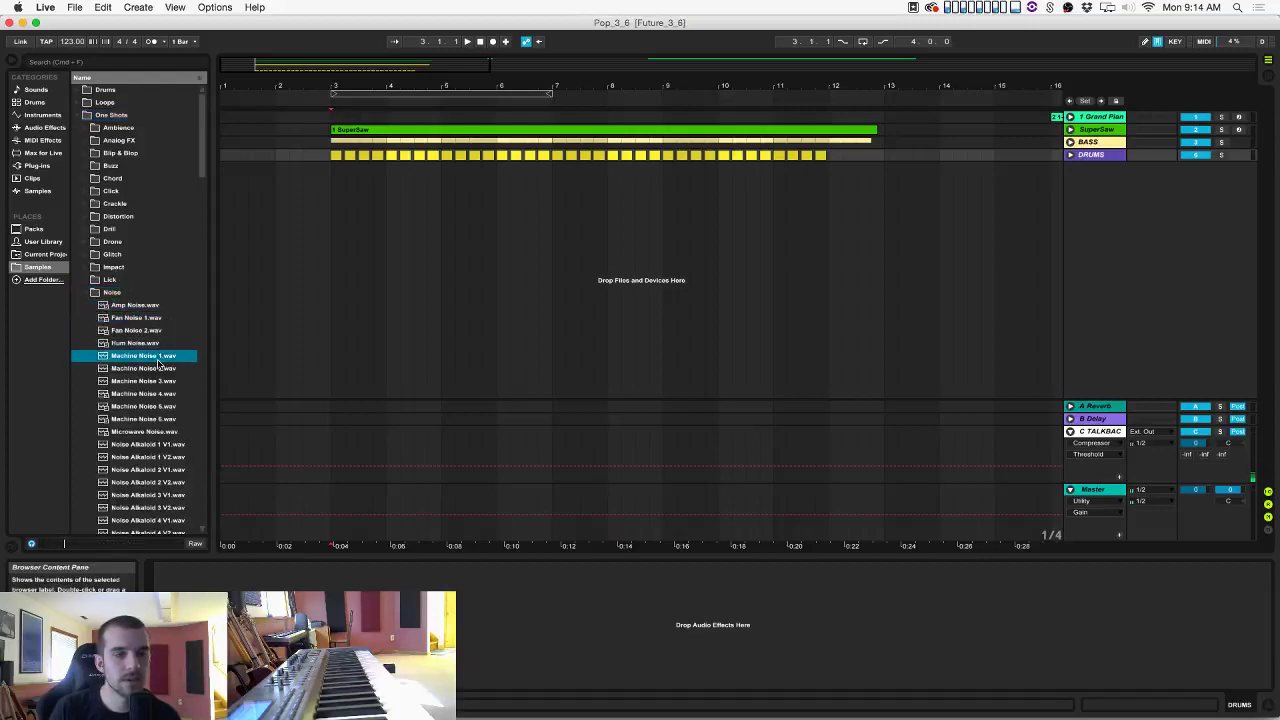
left_click(159, 369)
left_click(161, 382)
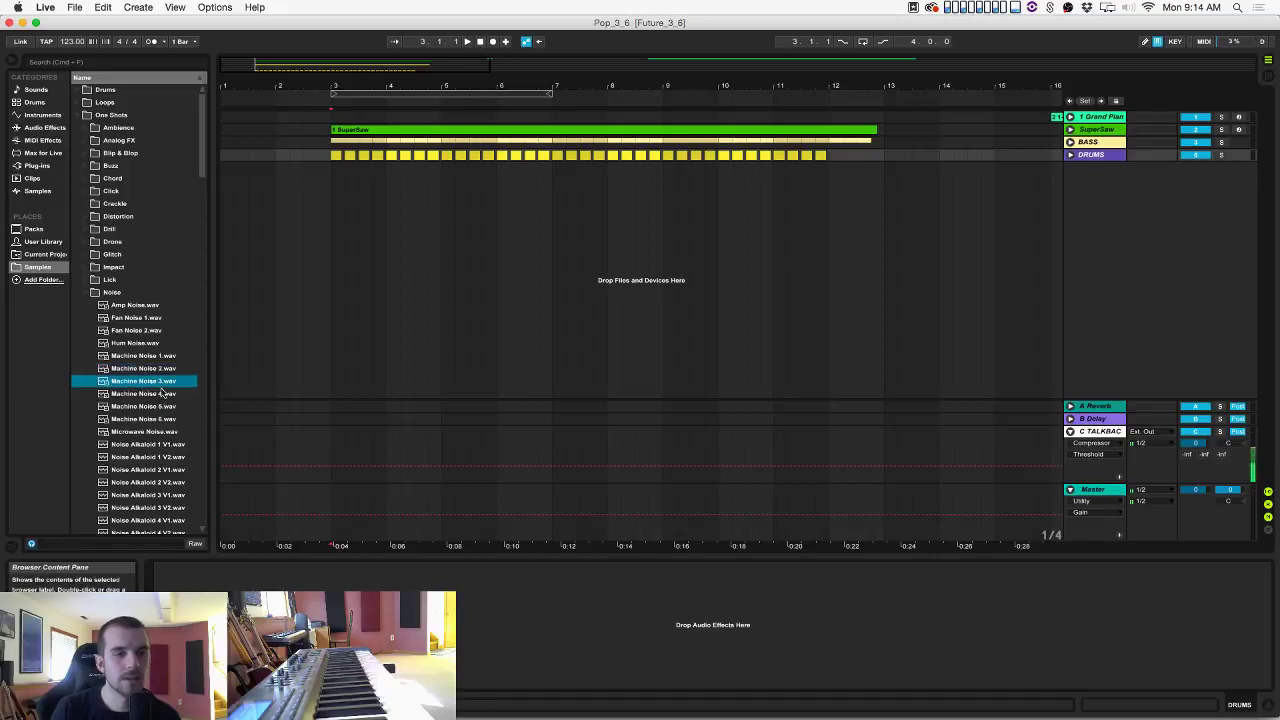
scroll(163, 394, "down", 5)
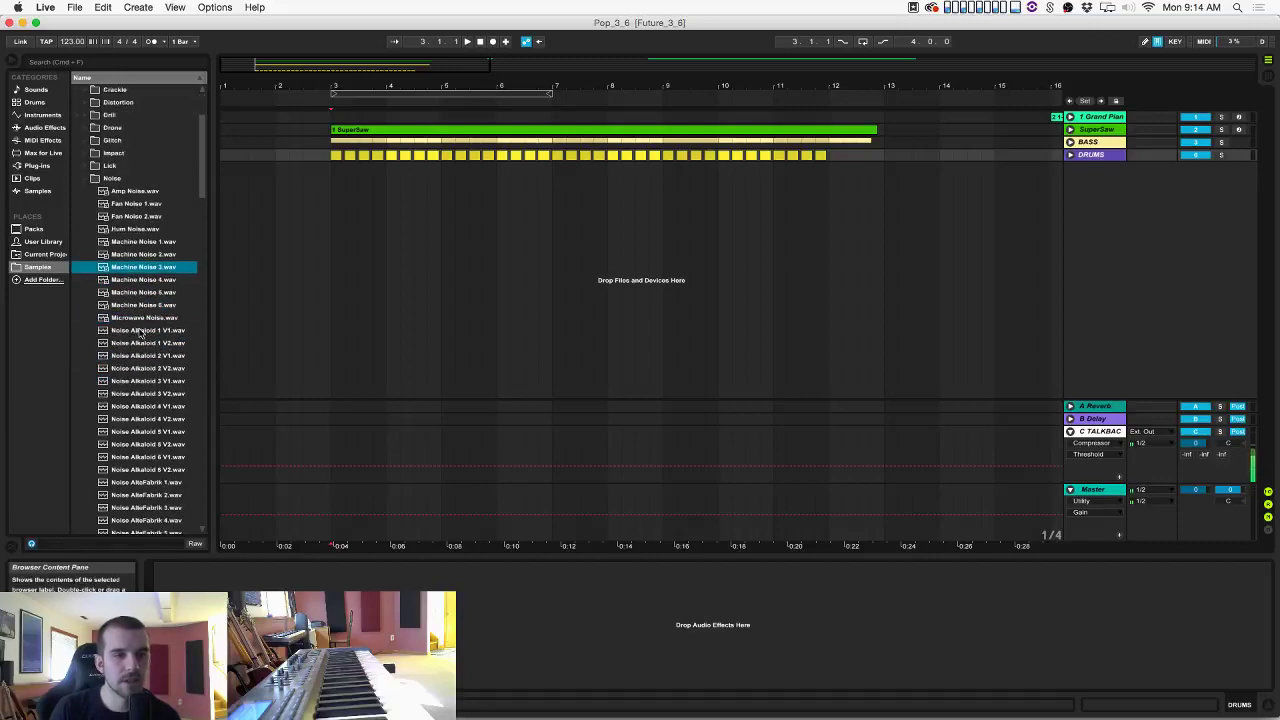
left_click(140, 331)
left_click(146, 344)
Audition several Noise Apparat and Noise Arcocen samples in the Noise folder.
scroll(146, 345, "down", 10)
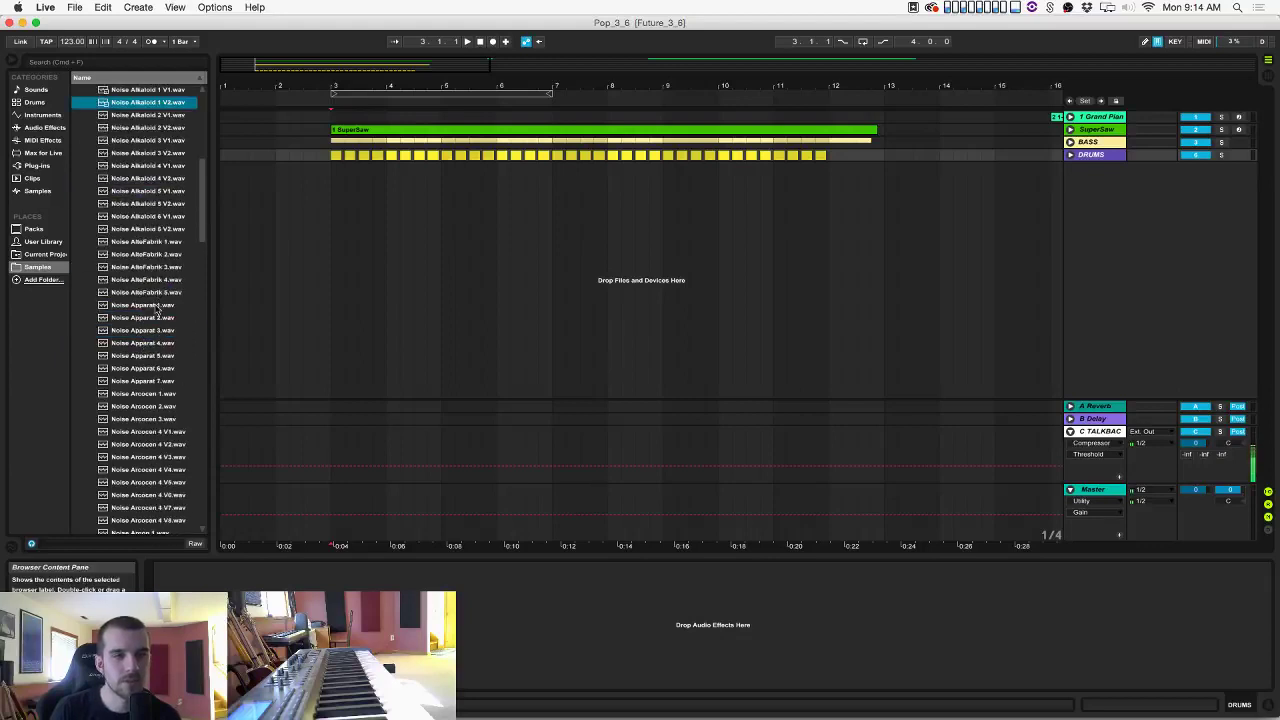
left_click(157, 305)
left_click(159, 330)
left_click(163, 344)
left_click(169, 418)
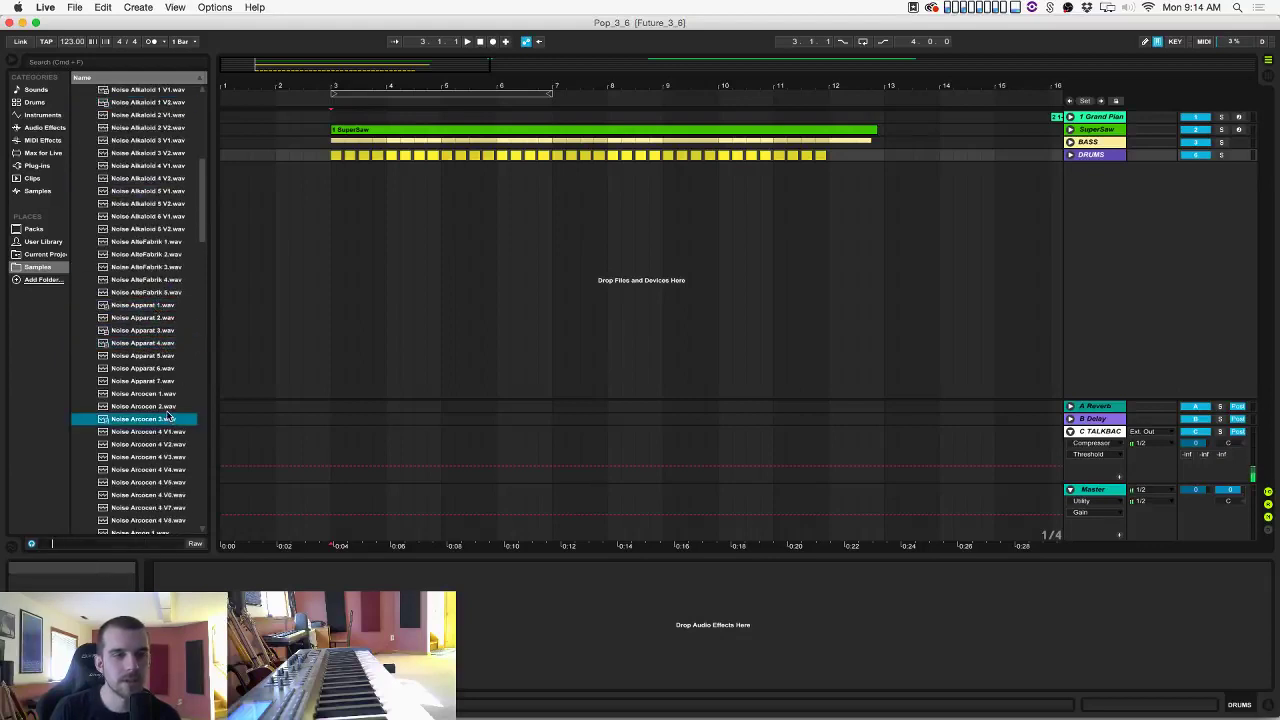
left_click(174, 433)
left_click(173, 457)
left_click(163, 420)
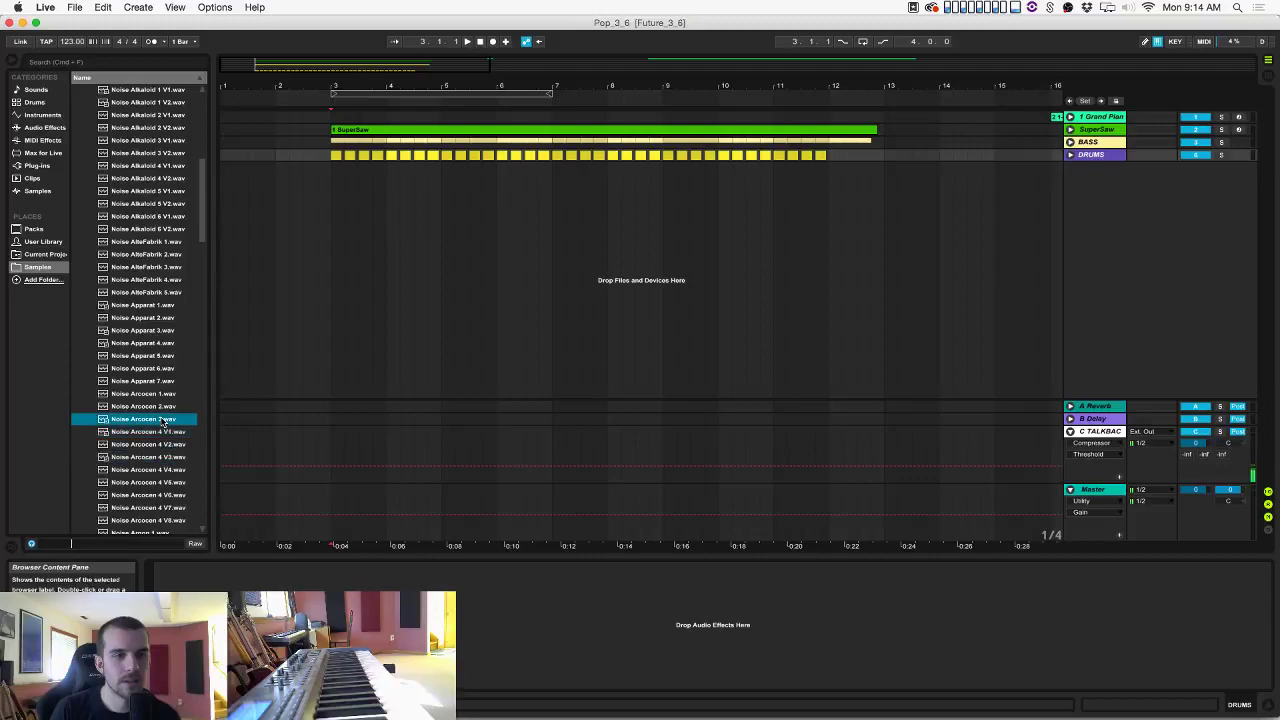
left_click(175, 470)
left_click(178, 507)
Audition several Noise CD and Noise ClikDub samples.
scroll(178, 505, "down", 11)
left_click(166, 368)
left_click(159, 355)
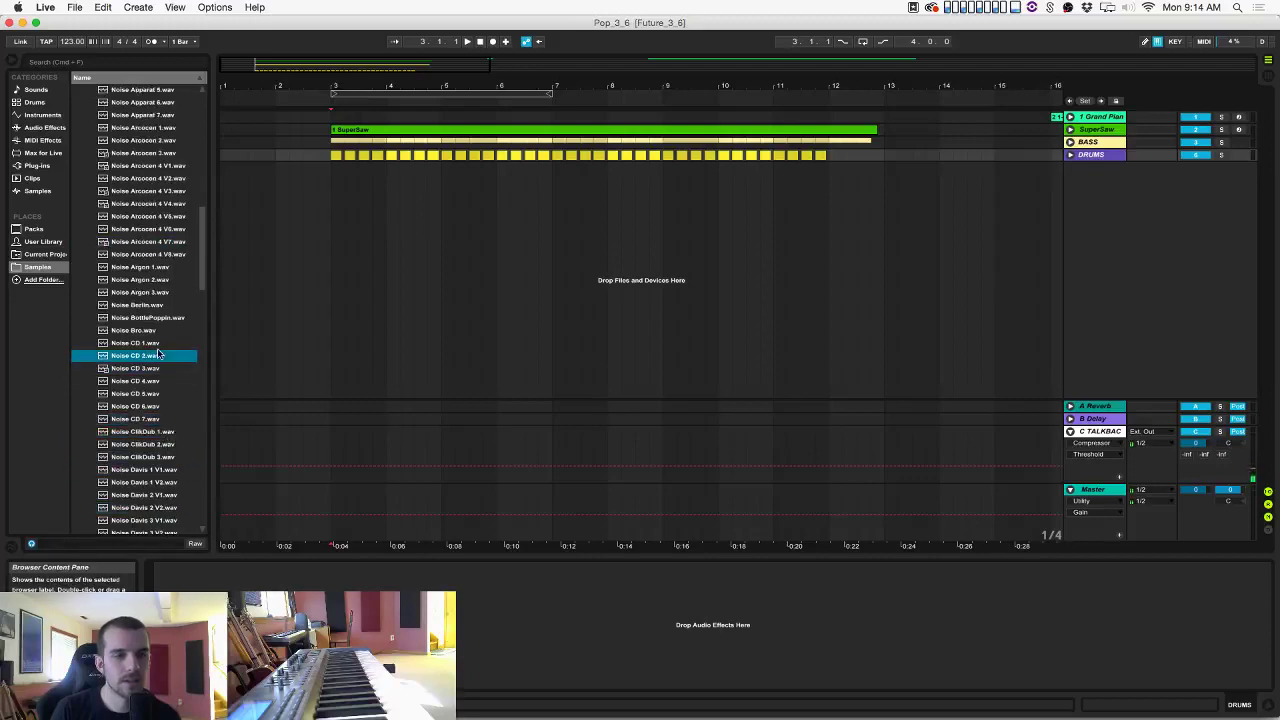
left_click(162, 407)
left_click(166, 433)
left_click(169, 459)
Audition several Noise Davis samples, from Davis 1 V2 to Davis 6 V2.
scroll(164, 432, "down", 3)
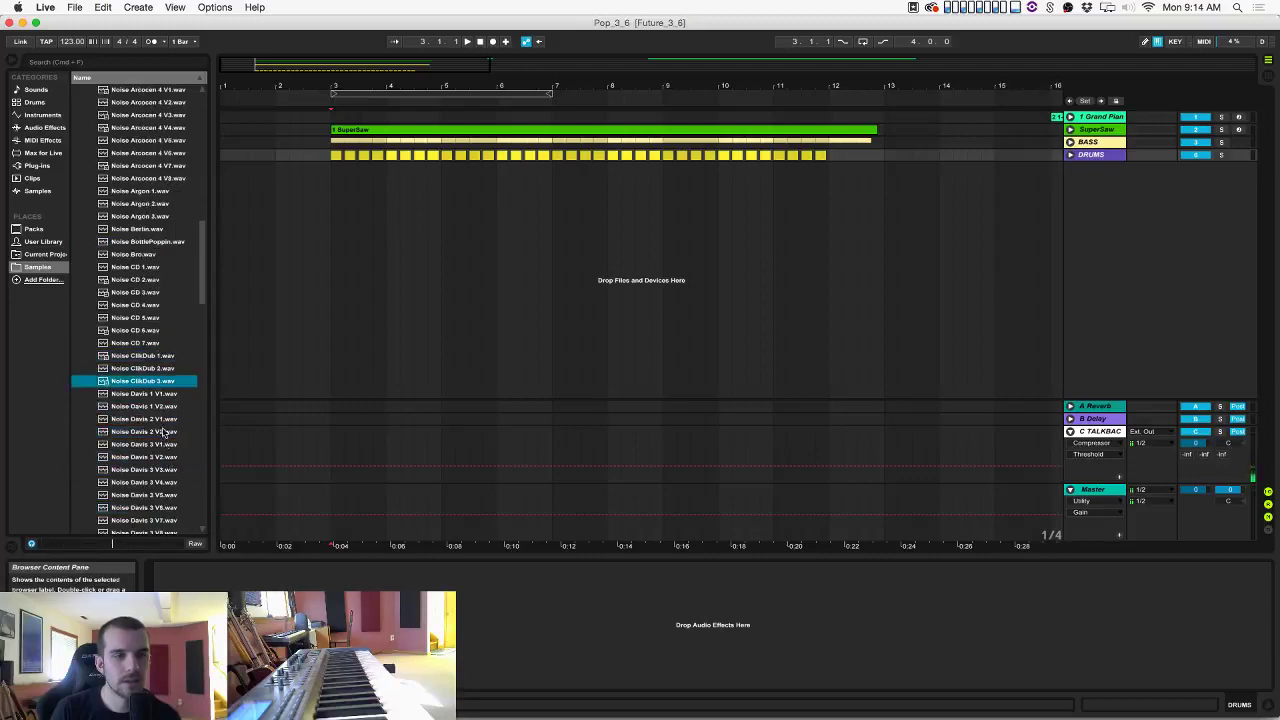
left_click(164, 406)
left_click(165, 419)
left_click(166, 431)
left_click(167, 444)
scroll(168, 444, "down", 9)
left_click(170, 406)
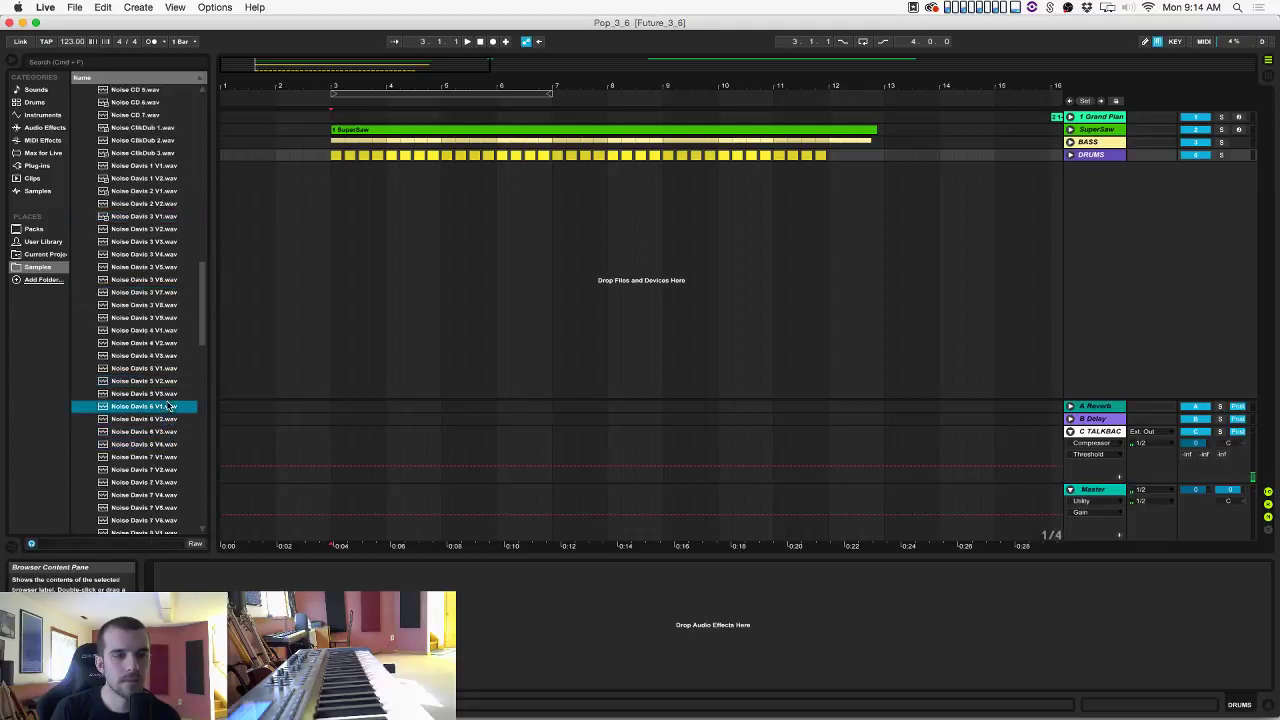
left_click(172, 419)
Audition the Noise Noise, Noise Myocardium V2 and Noise Off samples.
scroll(172, 419, "down", 15)
left_click(172, 419)
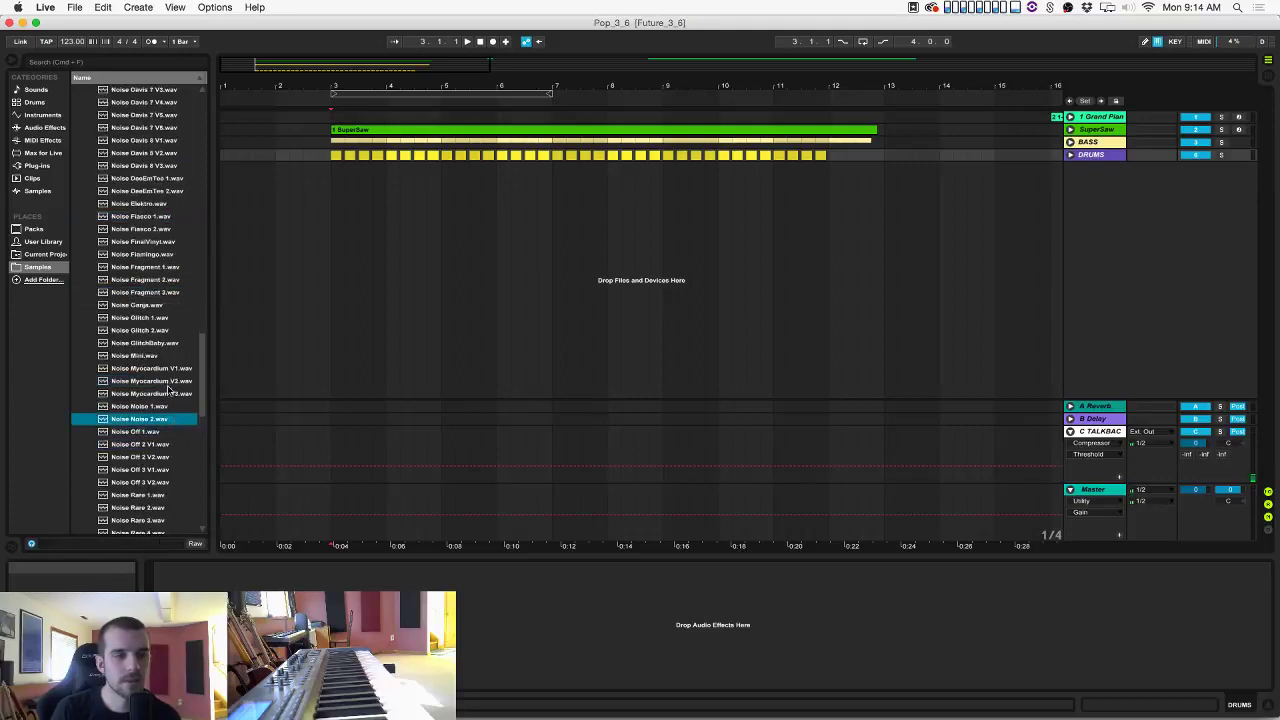
left_click(170, 382)
left_click(169, 407)
left_click(167, 431)
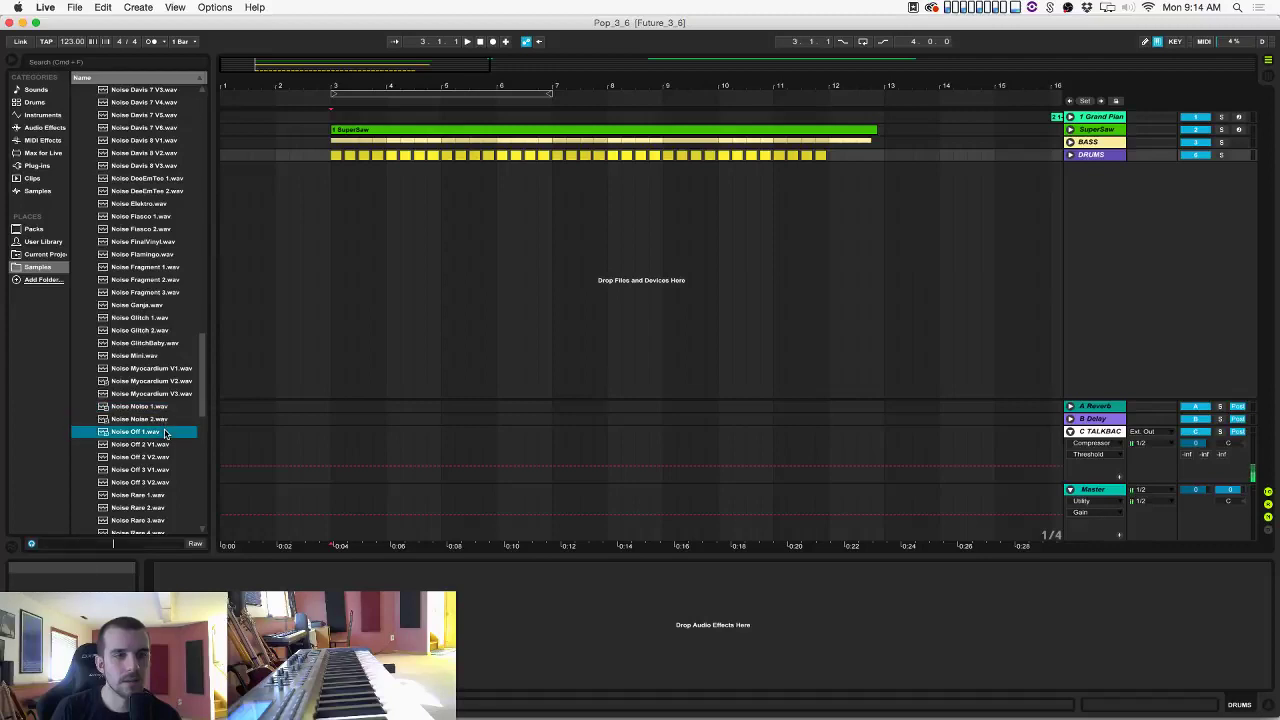
left_click(168, 446)
left_click(174, 471)
Audition Noise Rare 6, Noise Rare 1 and another sample further down the Noise folder.
scroll(176, 440, "down", 4)
left_click(178, 408)
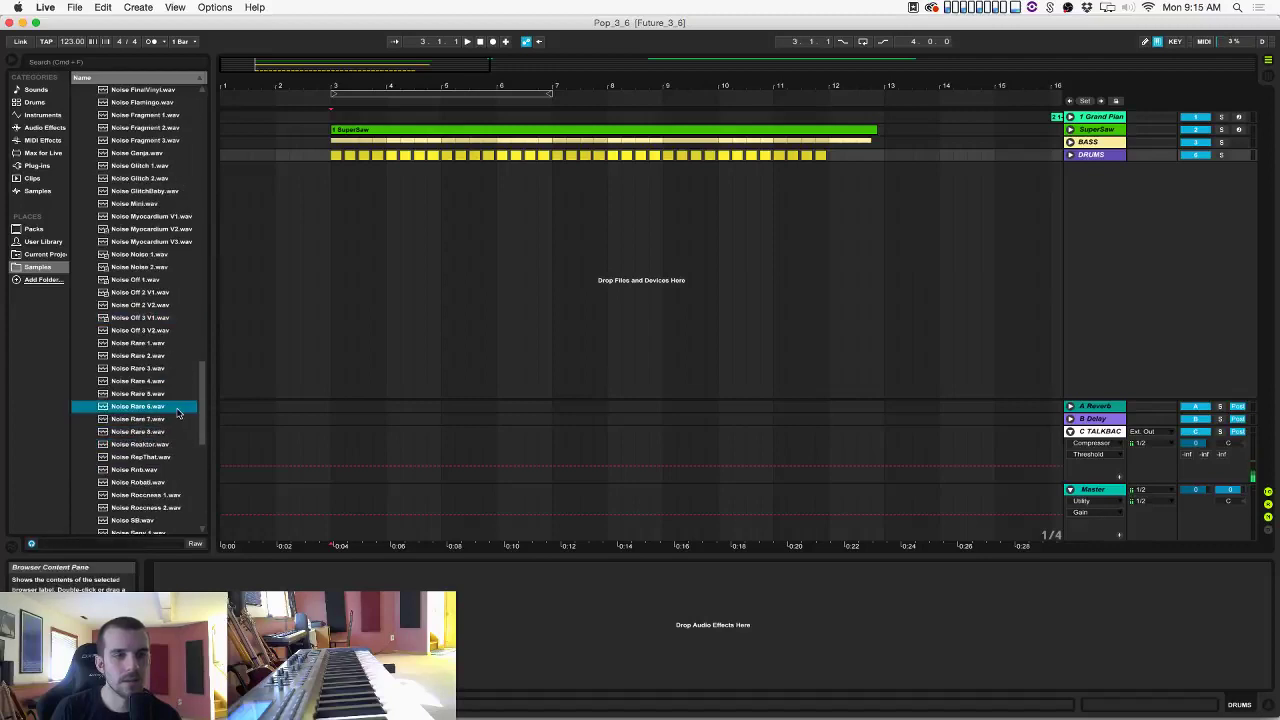
left_click(166, 345)
scroll(166, 350, "down", 2)
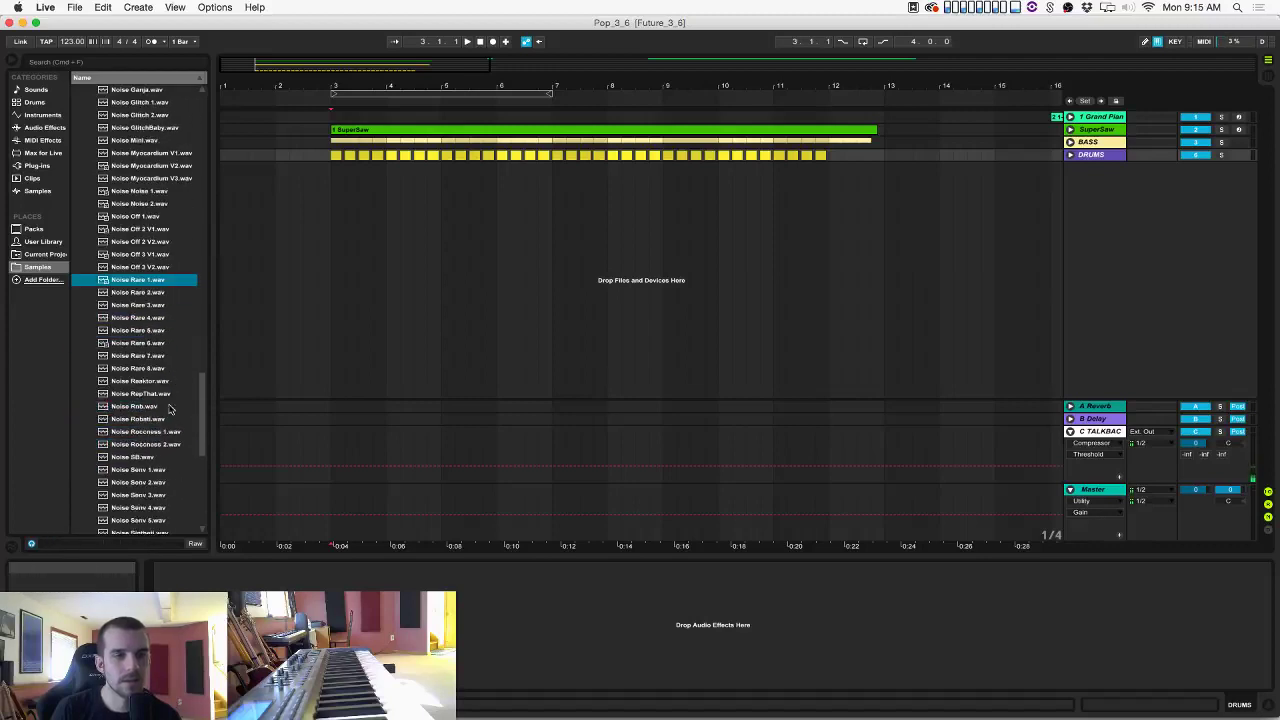
left_click(170, 431)
Audition the Noise Senv samples 4 to 1, Noise SW 2 and Noise Toksin 3 and 2.
scroll(170, 428, "down", 6)
left_click(175, 292)
left_click(176, 268)
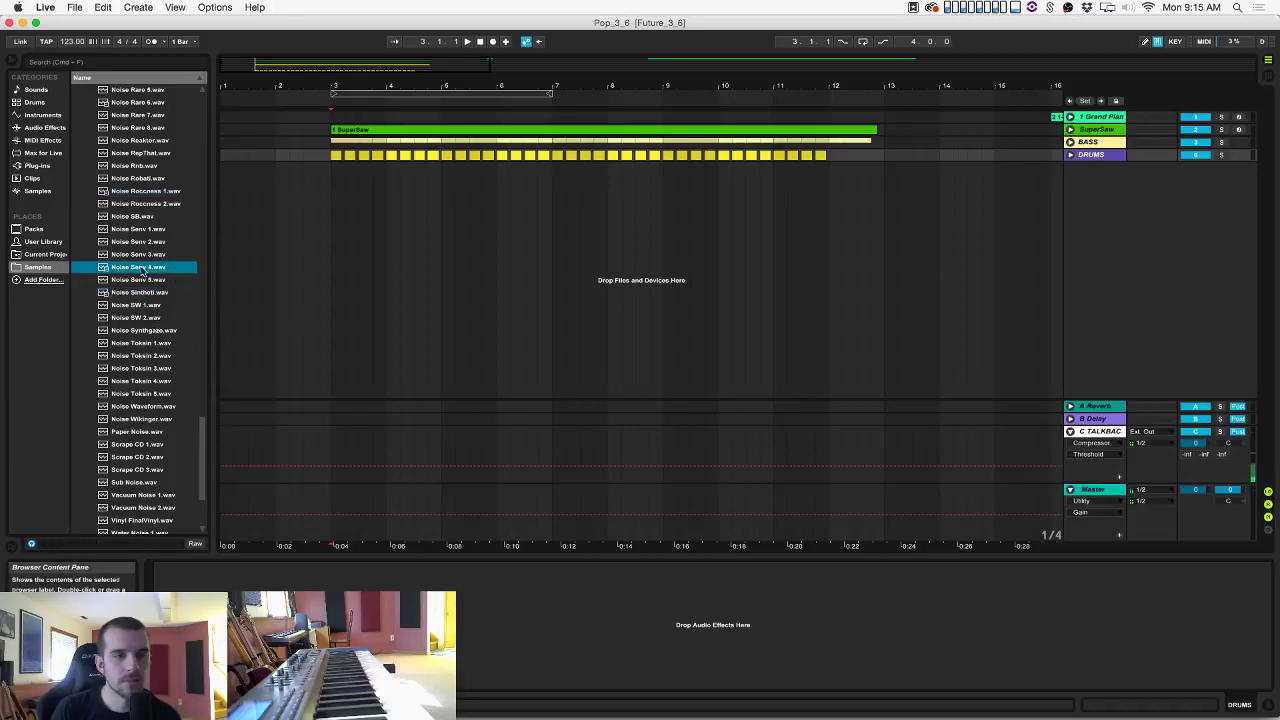
left_click(145, 254)
left_click(148, 241)
left_click(150, 229)
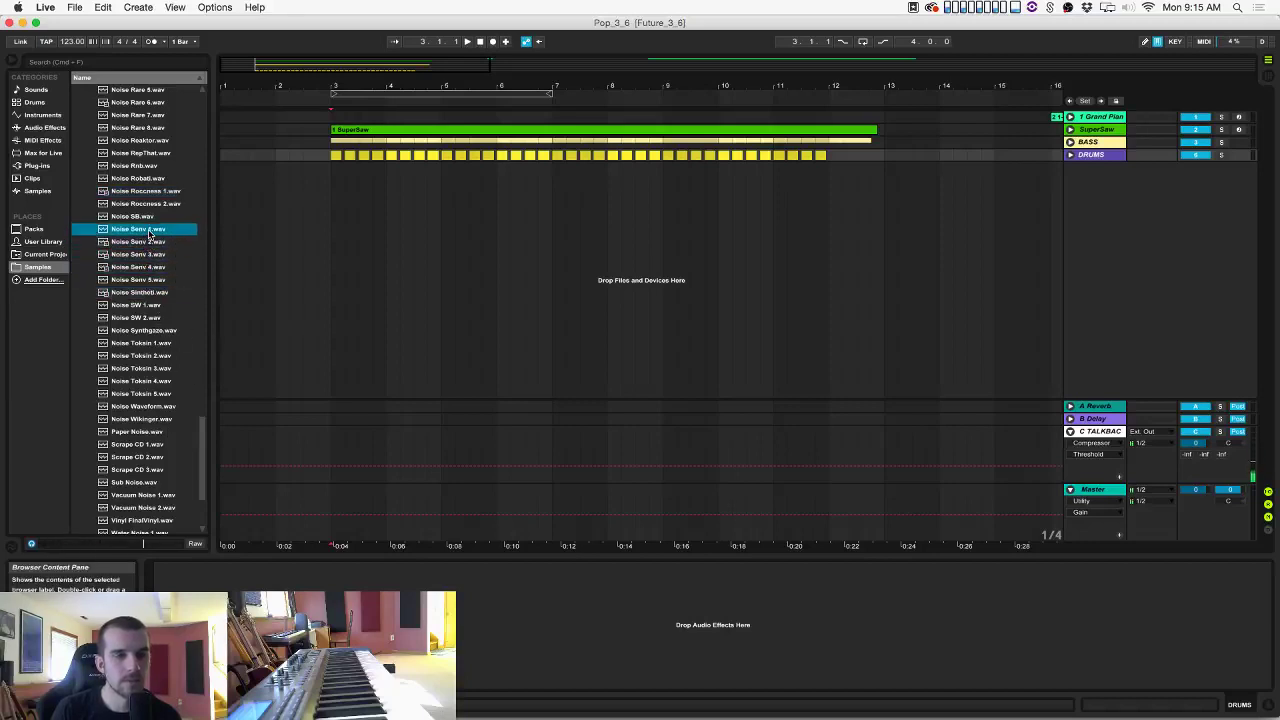
left_click(150, 317)
left_click(152, 368)
left_click(152, 355)
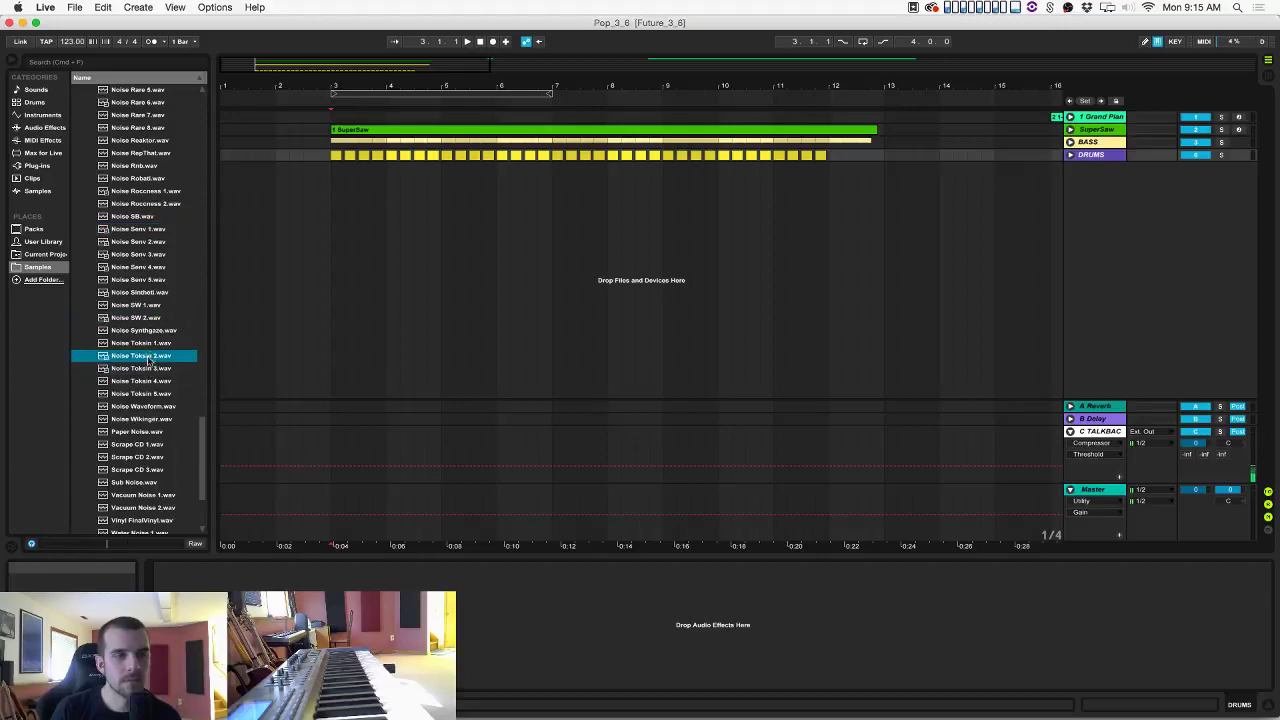
Audition the Paper Noise, Scrape CD 3, Noise Wikinger and Noise Waveform samples.
left_click(155, 431)
left_click(157, 469)
left_click(155, 431)
left_click(155, 419)
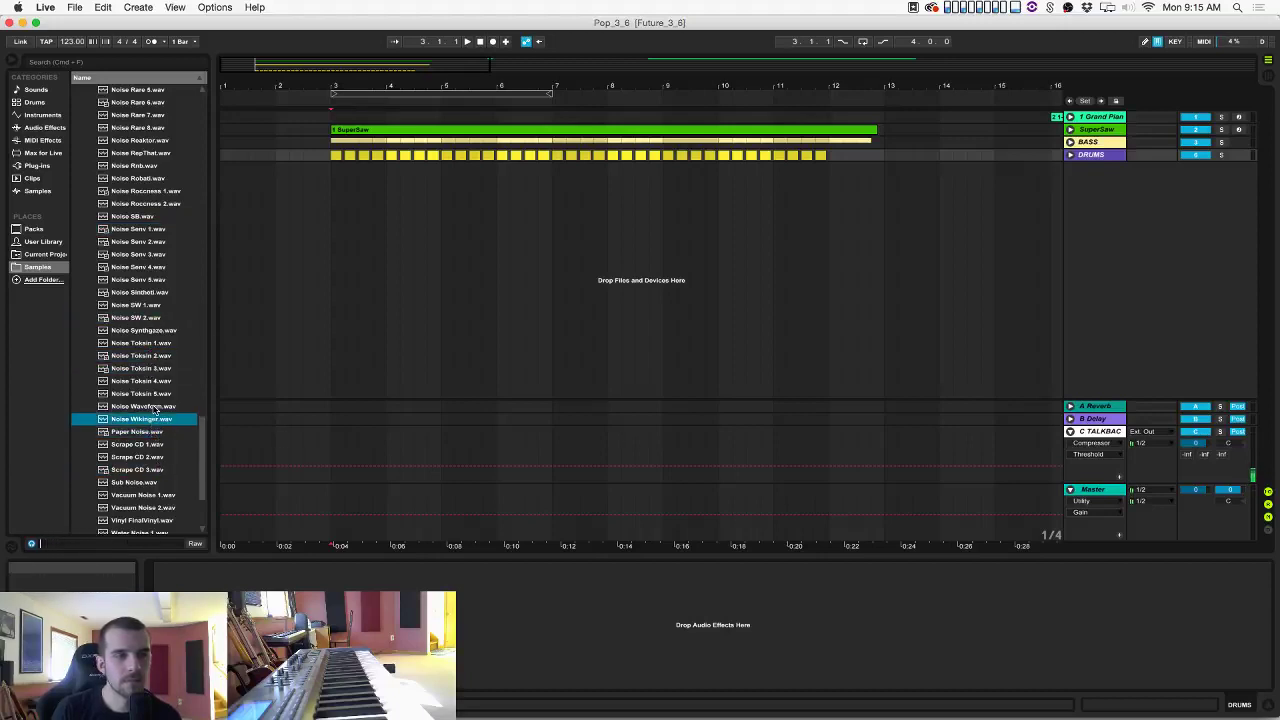
left_click(155, 407)
left_click(155, 419)
Audition the Vacuum, Vinyl, Water and Wind noise samples and select Water Noise 3.wav.
scroll(170, 420, "down", 2)
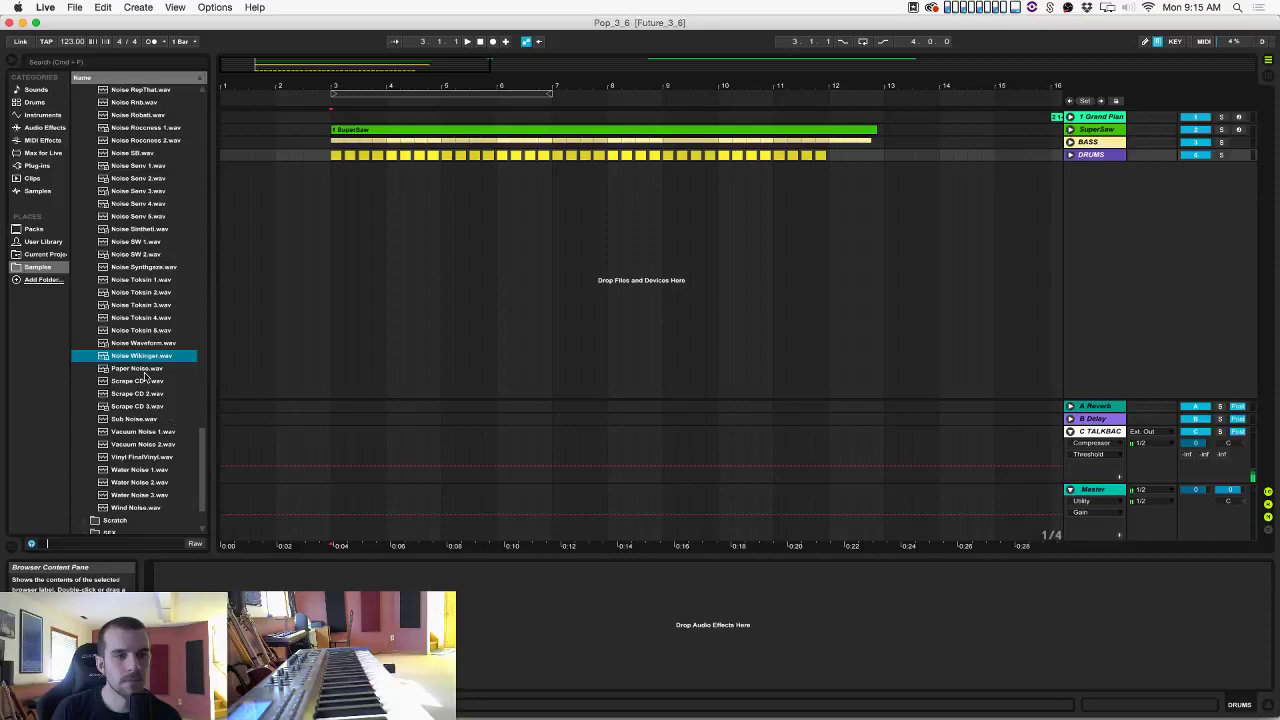
left_click(149, 431)
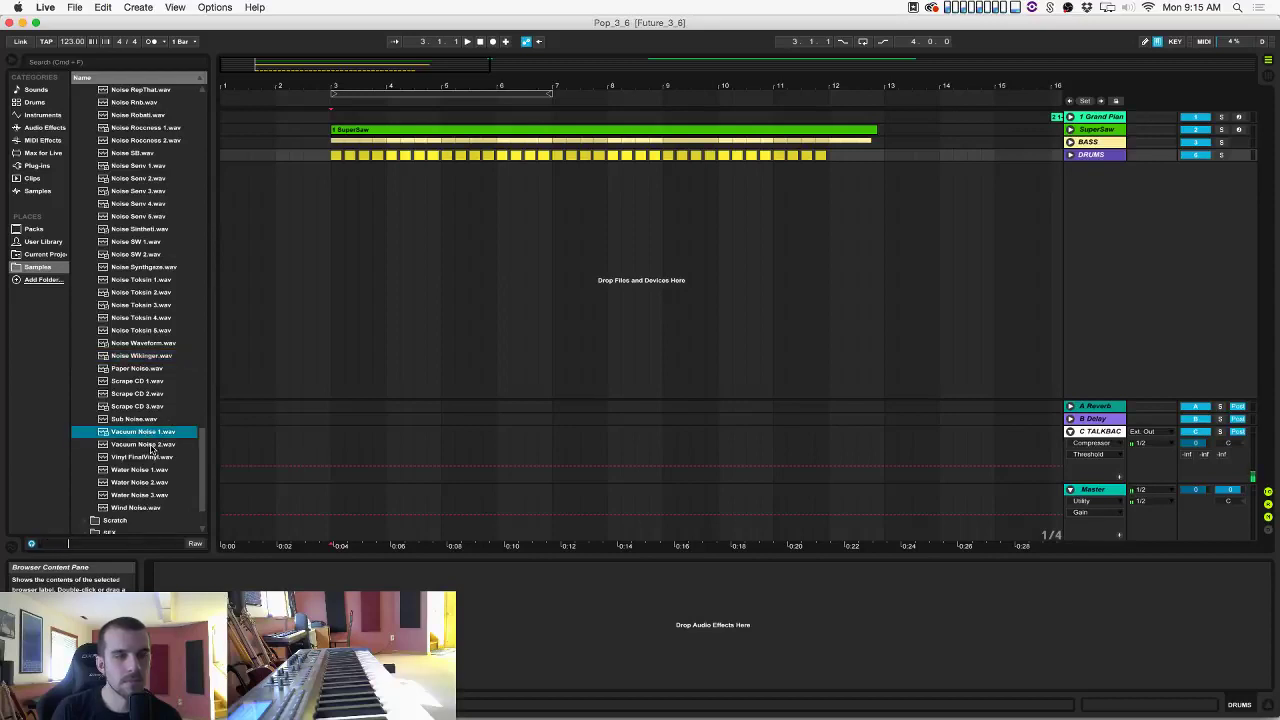
left_click(152, 446)
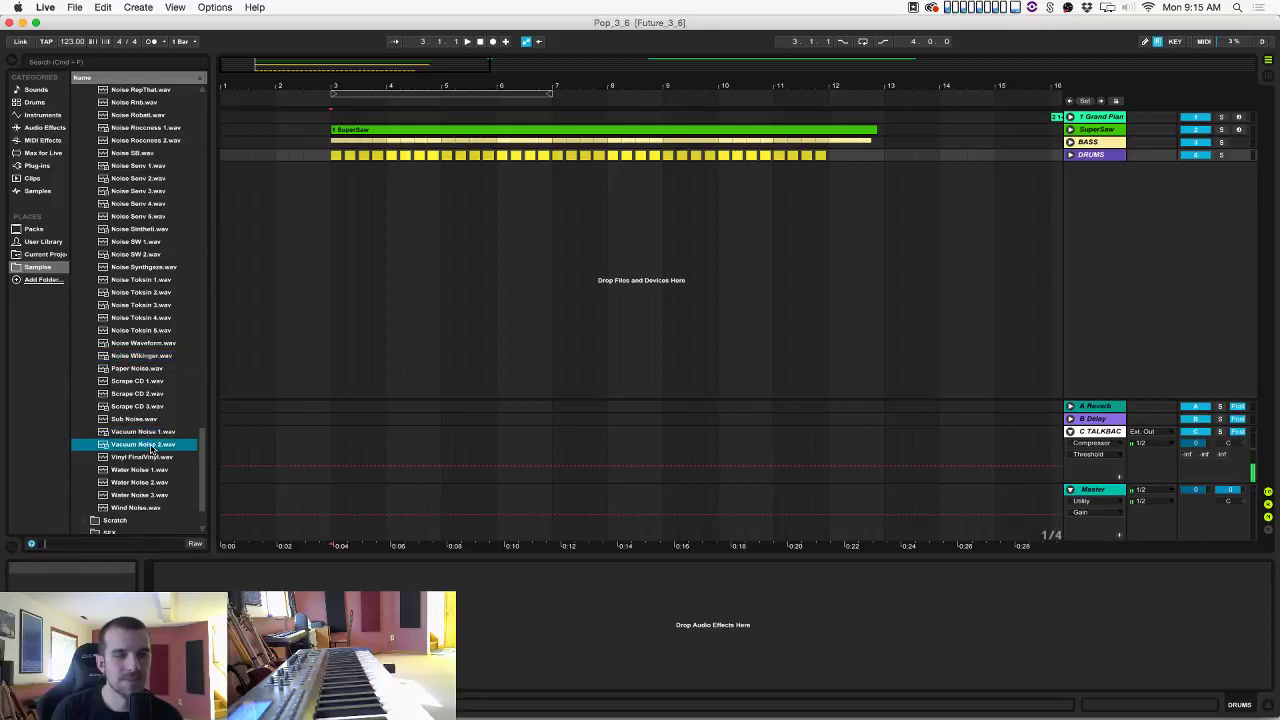
left_click(150, 457)
left_click(155, 482)
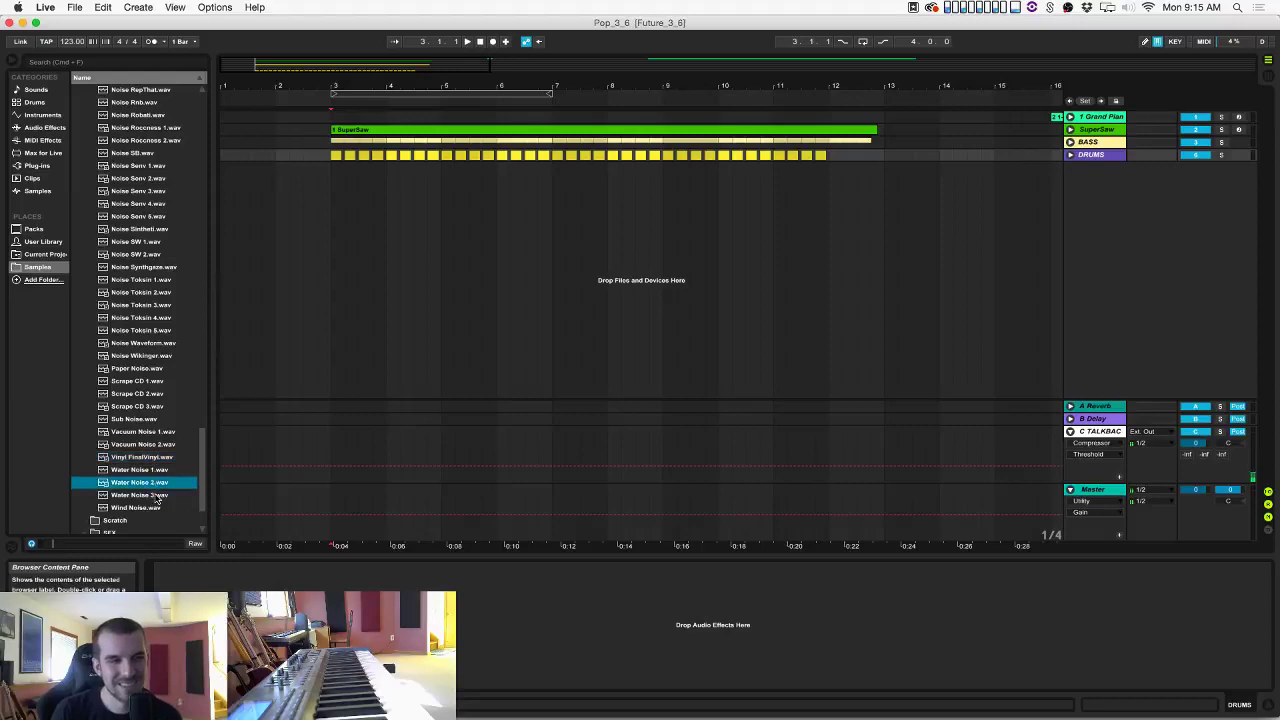
left_click(156, 496)
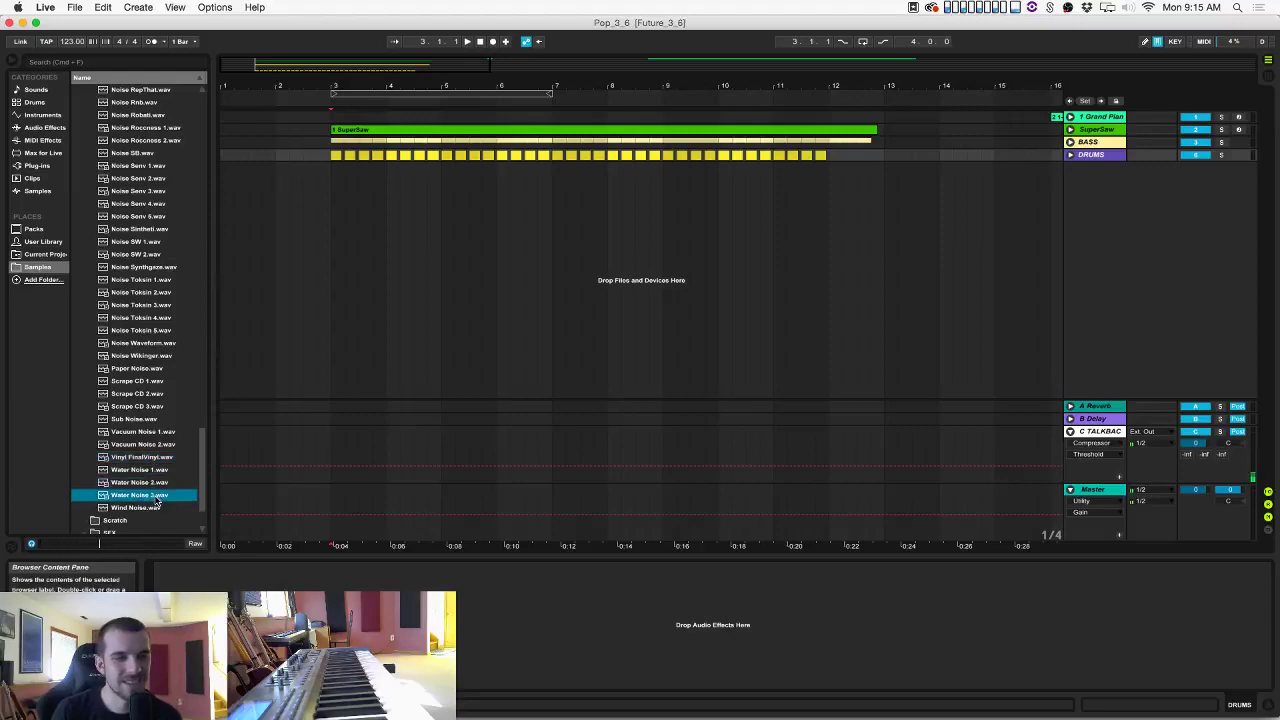
left_click(127, 506)
left_click(130, 498)
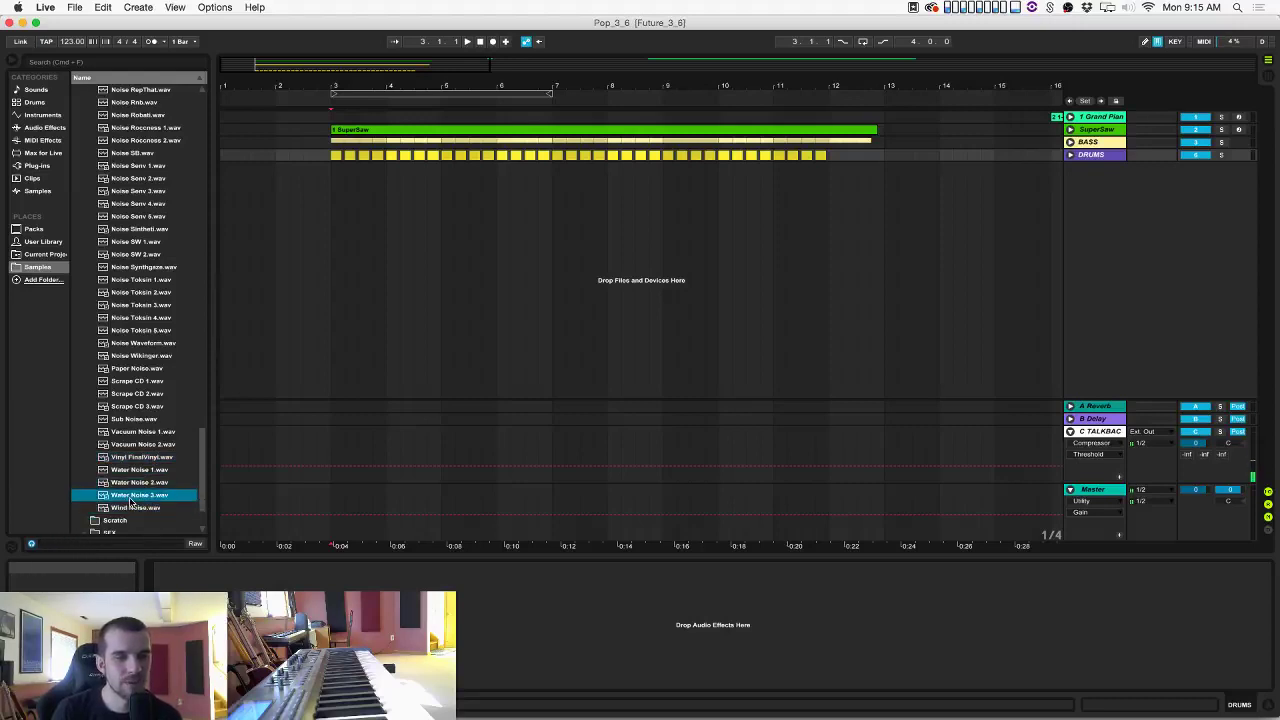
Place Water Noise 3 at bar 3 on a new audio track and load EQ Eight on that track.
left_click_drag(128, 500, 334, 194)
left_click(40, 140)
left_click(43, 129)
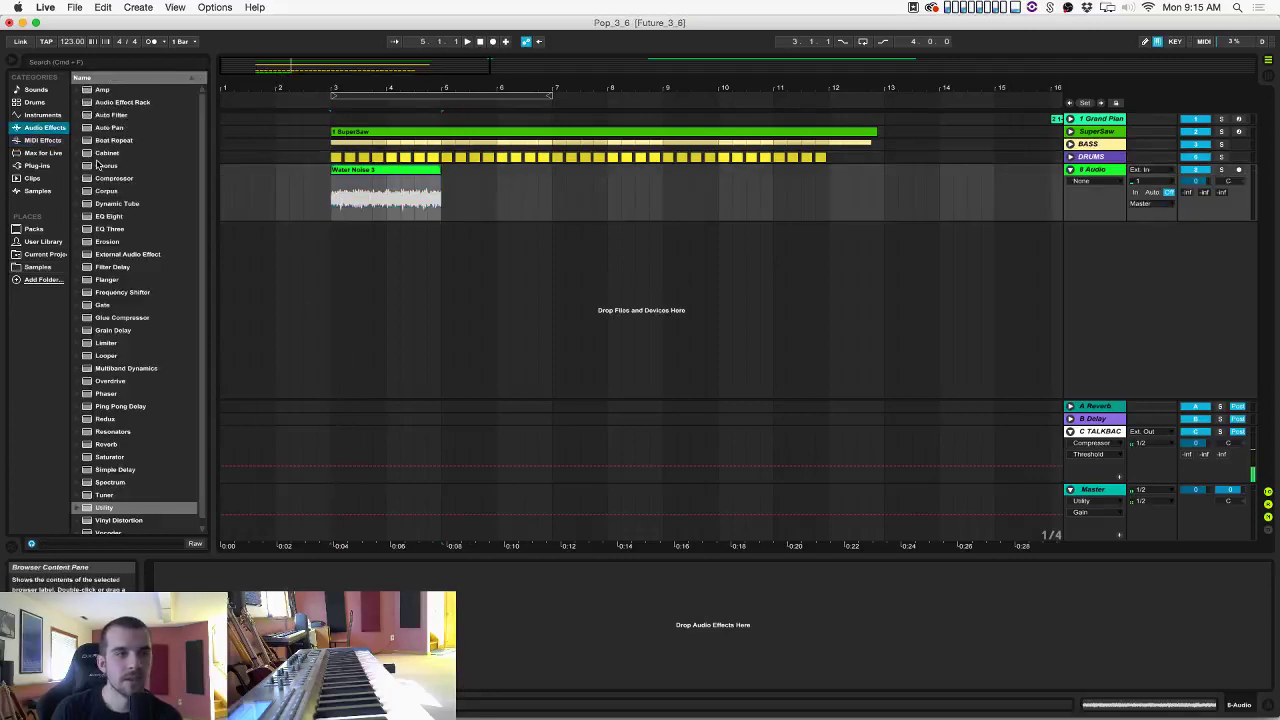
double_click(99, 216)
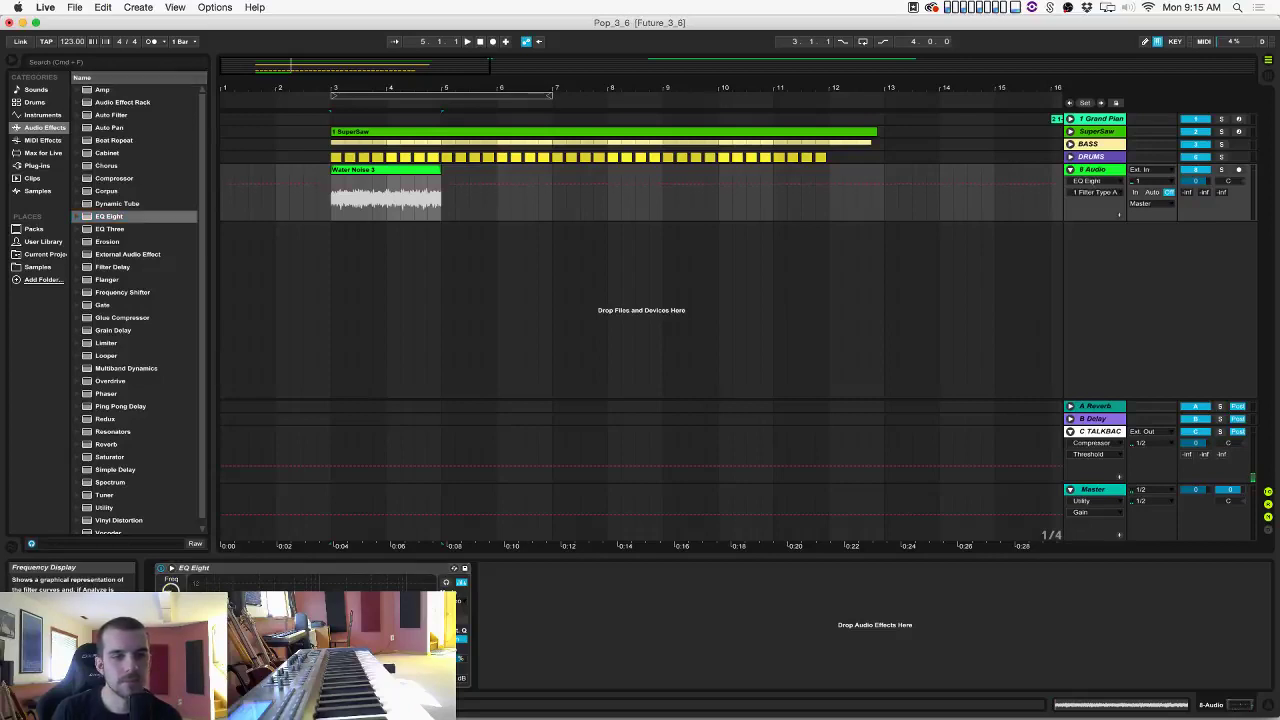
Play the new audio track soloed and open the Water Noise 3 clip's sample view.
key("space")
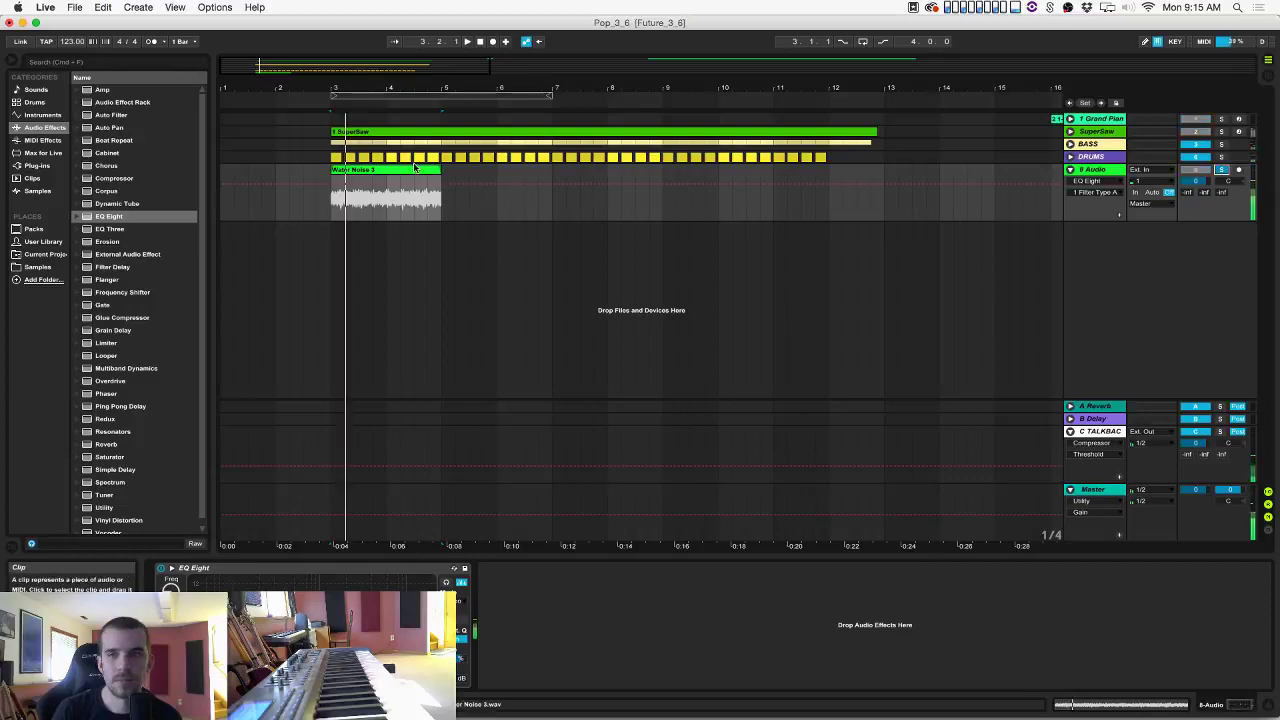
left_click(415, 168)
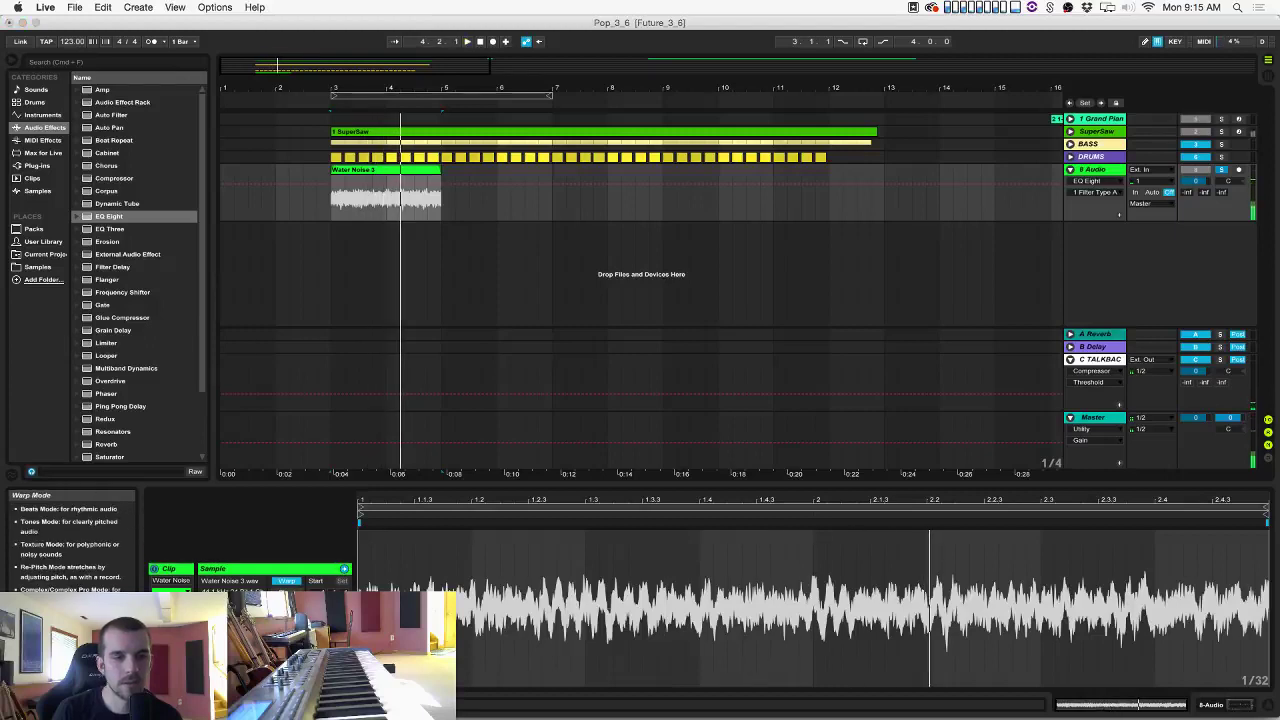
key("space")
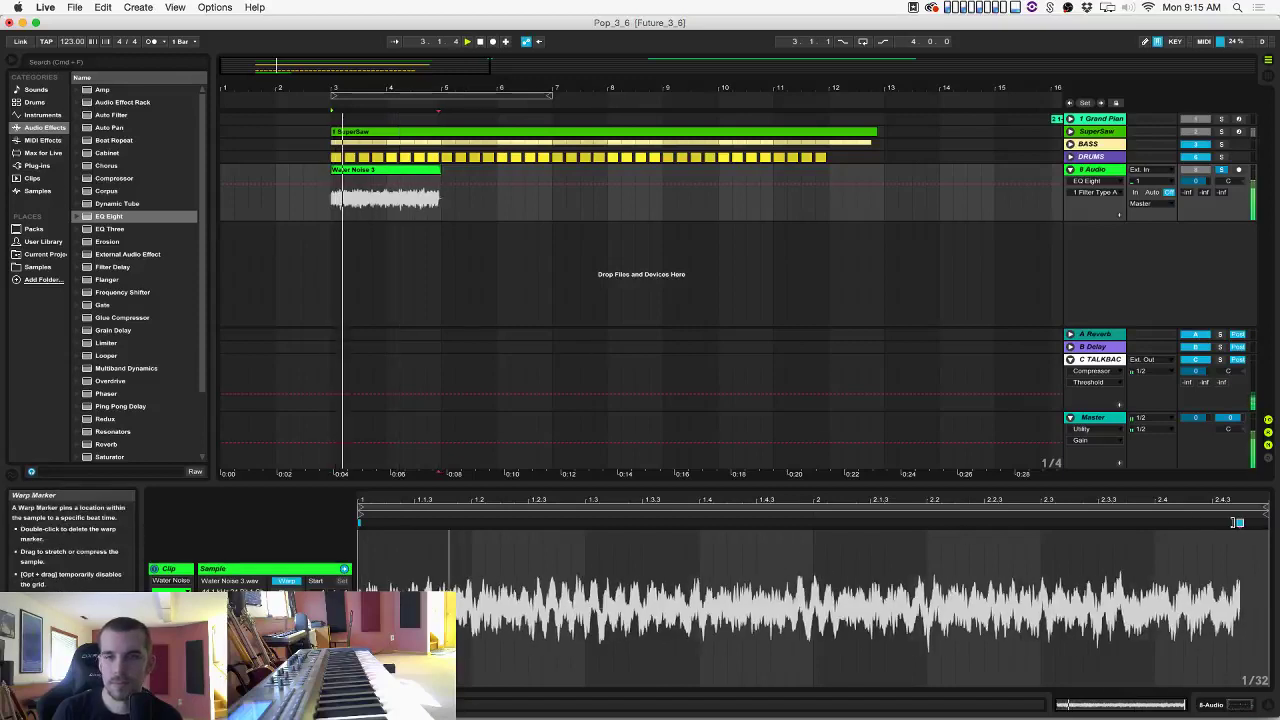
Warp the Water Noise 3 sample so it ends at bar 2 of the clip, and audition it with the track's EQ Eight.
mouse_move(1267, 522)
left_mouse_down()
mouse_move(1014, 522)
mouse_move(975, 535)
mouse_move(813, 524)
left_mouse_up()
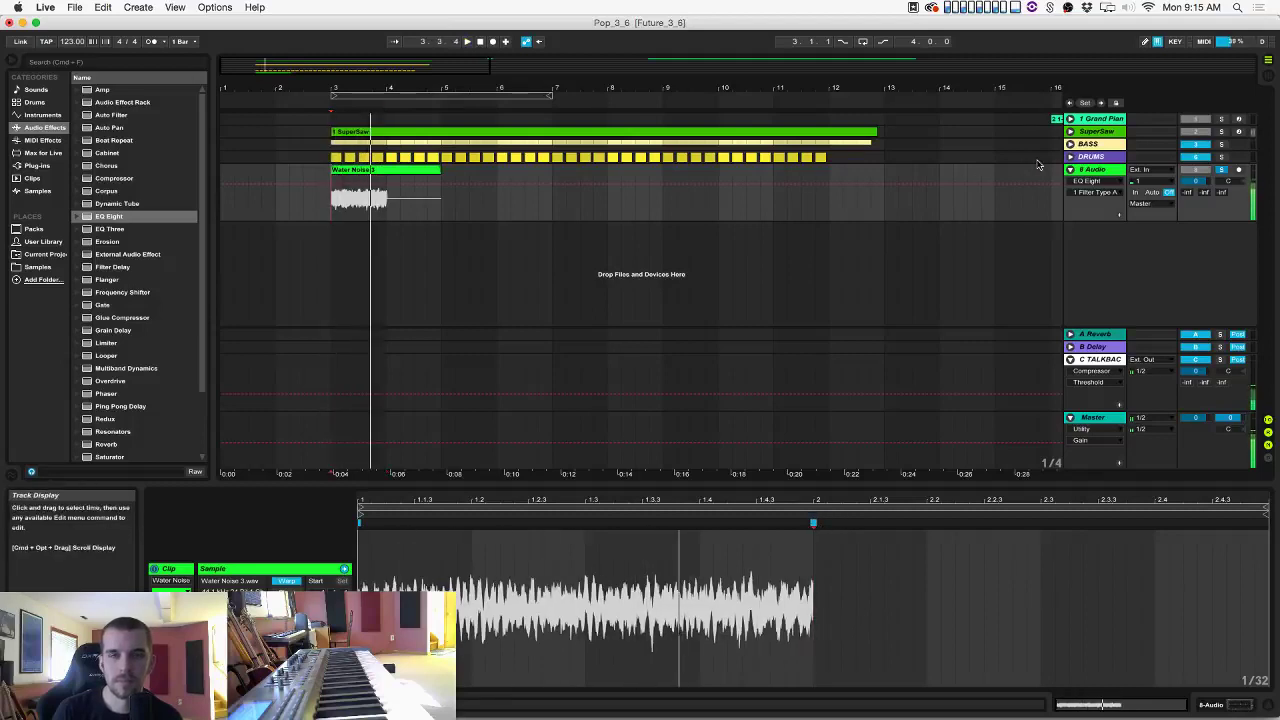
left_click(1095, 170)
key("space")
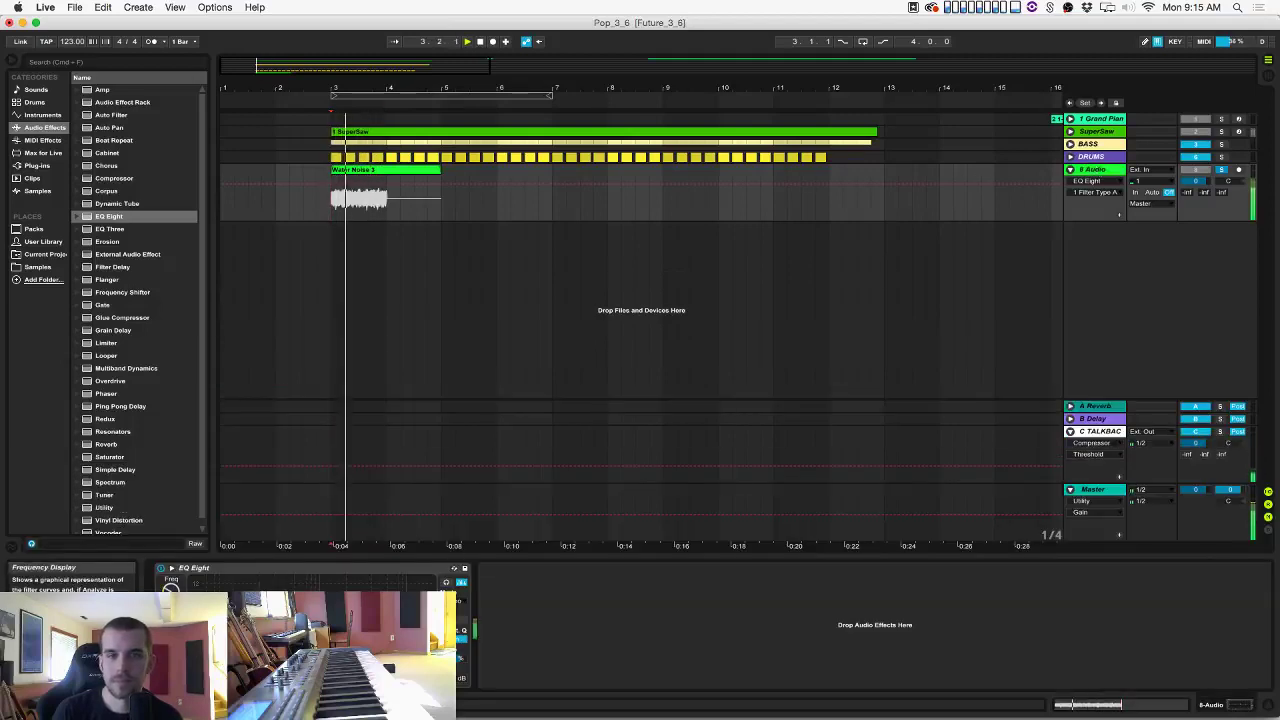
key("space")
Remove the trial Compressor from the Water Noise track, and freeze and flatten the track.
left_click_drag(113, 178, 565, 582)
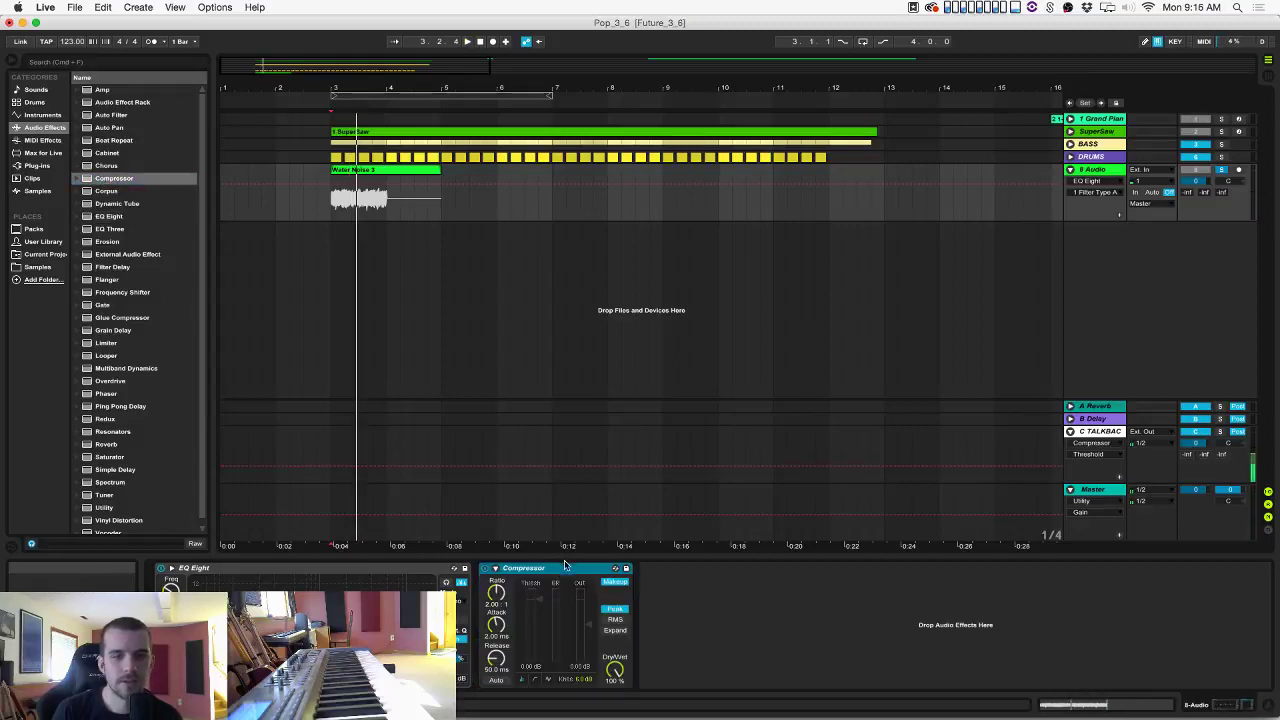
key("Delete")
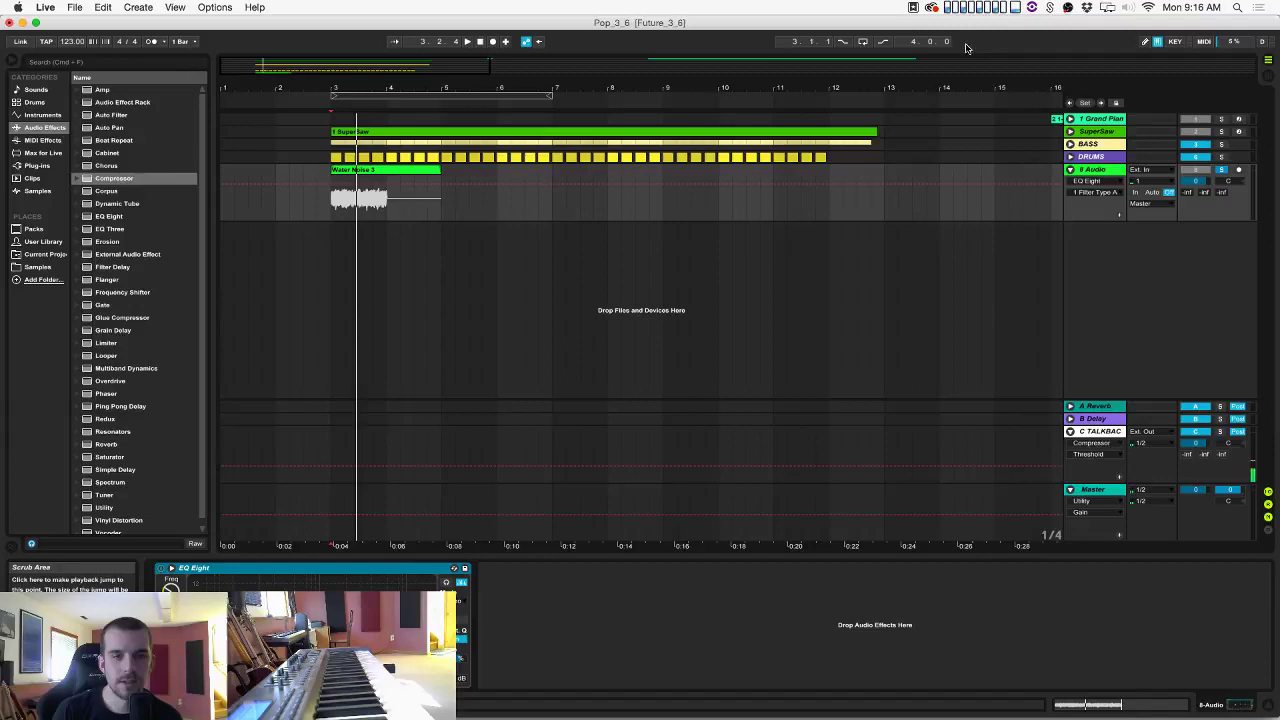
right_click(1097, 170)
left_click(1125, 250)
right_click(1094, 173)
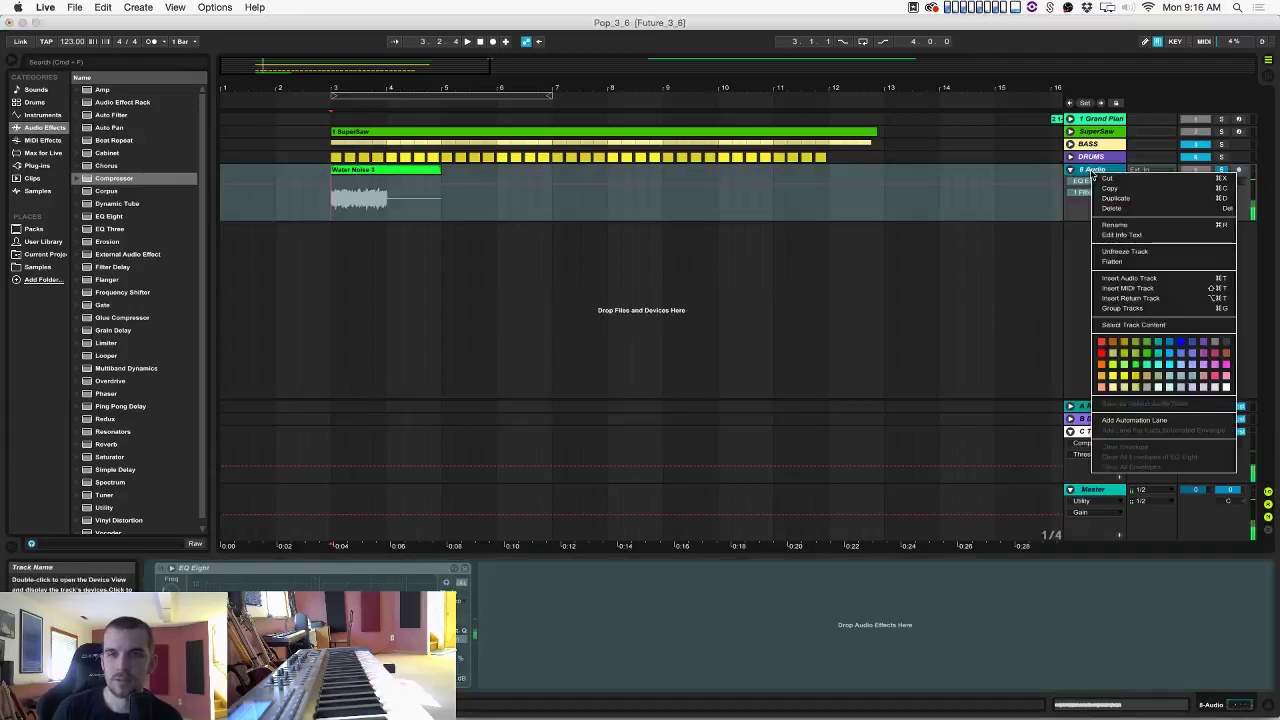
left_click(1125, 261)
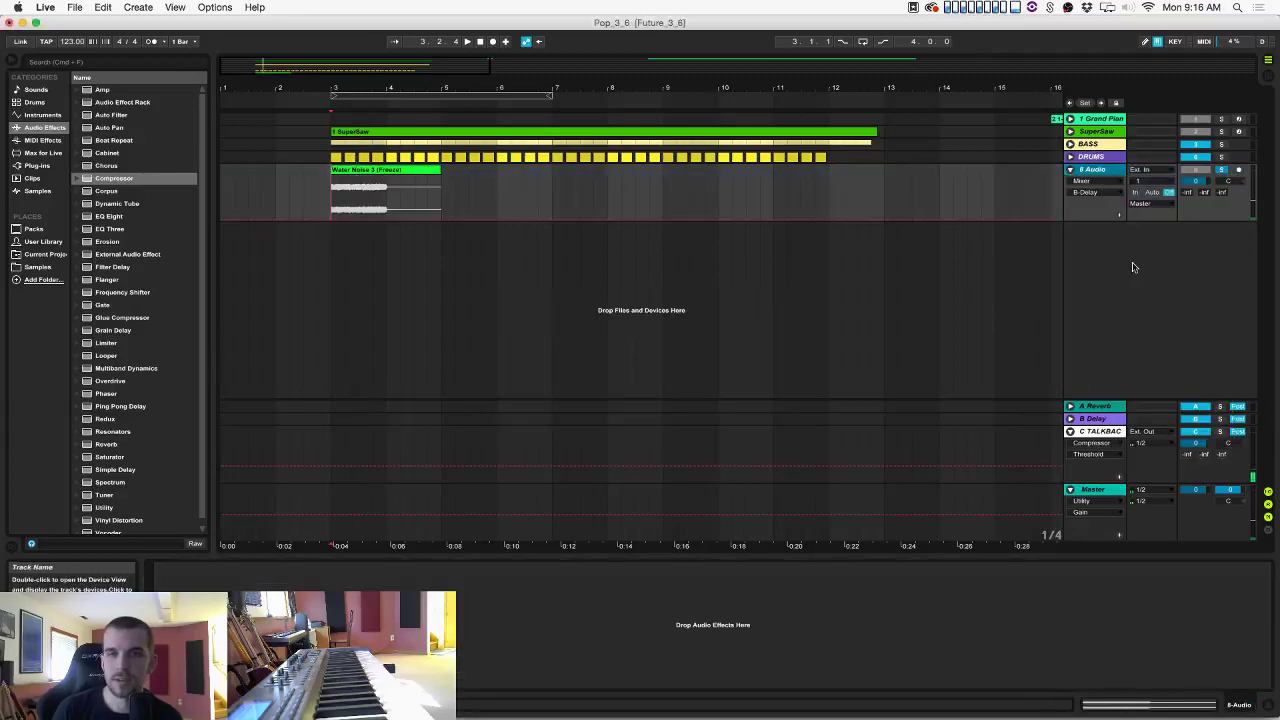
Copy the sidechained Compressor from the SuperSaw track onto the flattened Water Noise track.
left_click(80, 181)
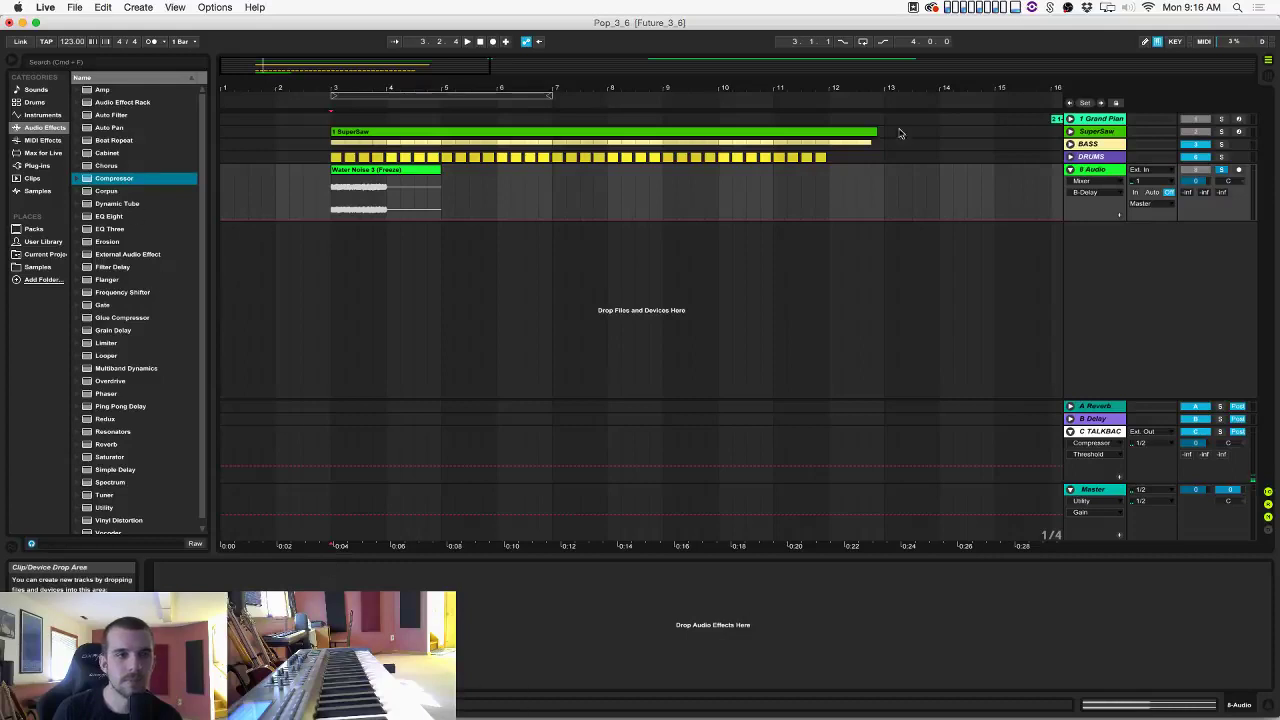
left_click(1090, 133)
left_click(431, 566)
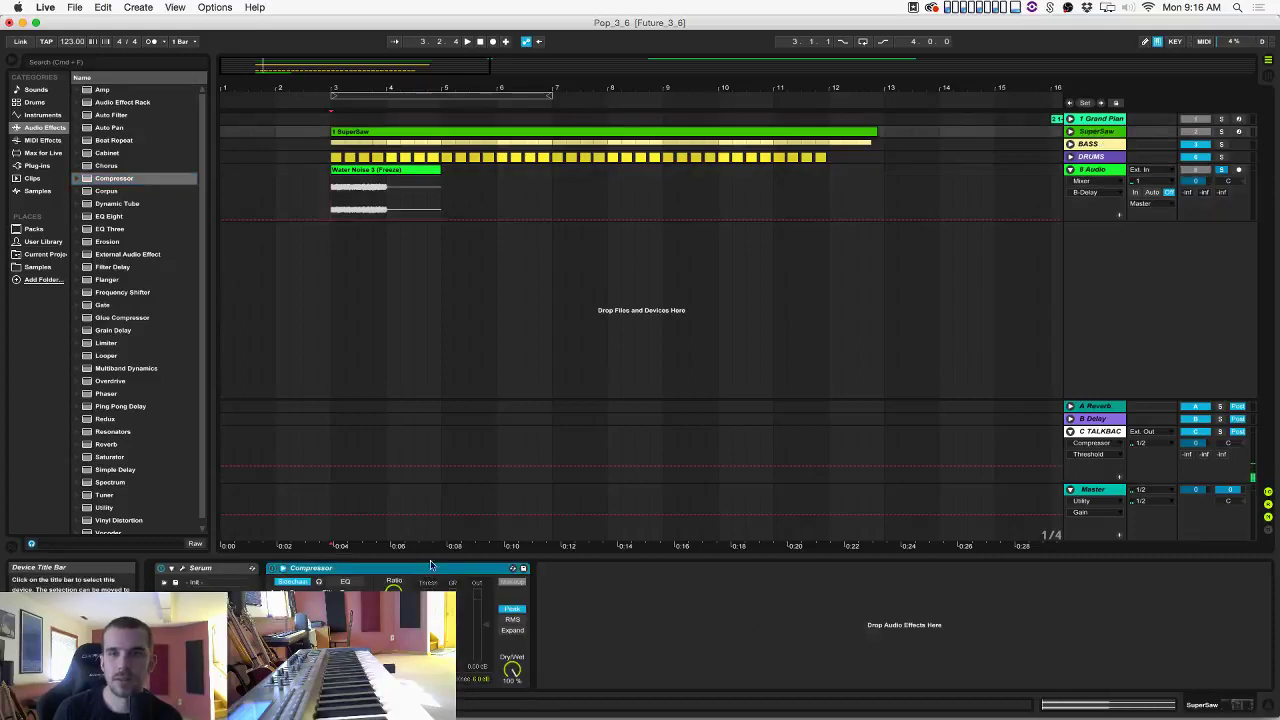
left_click(486, 218)
left_click(548, 579)
key("super+v")
key("space")
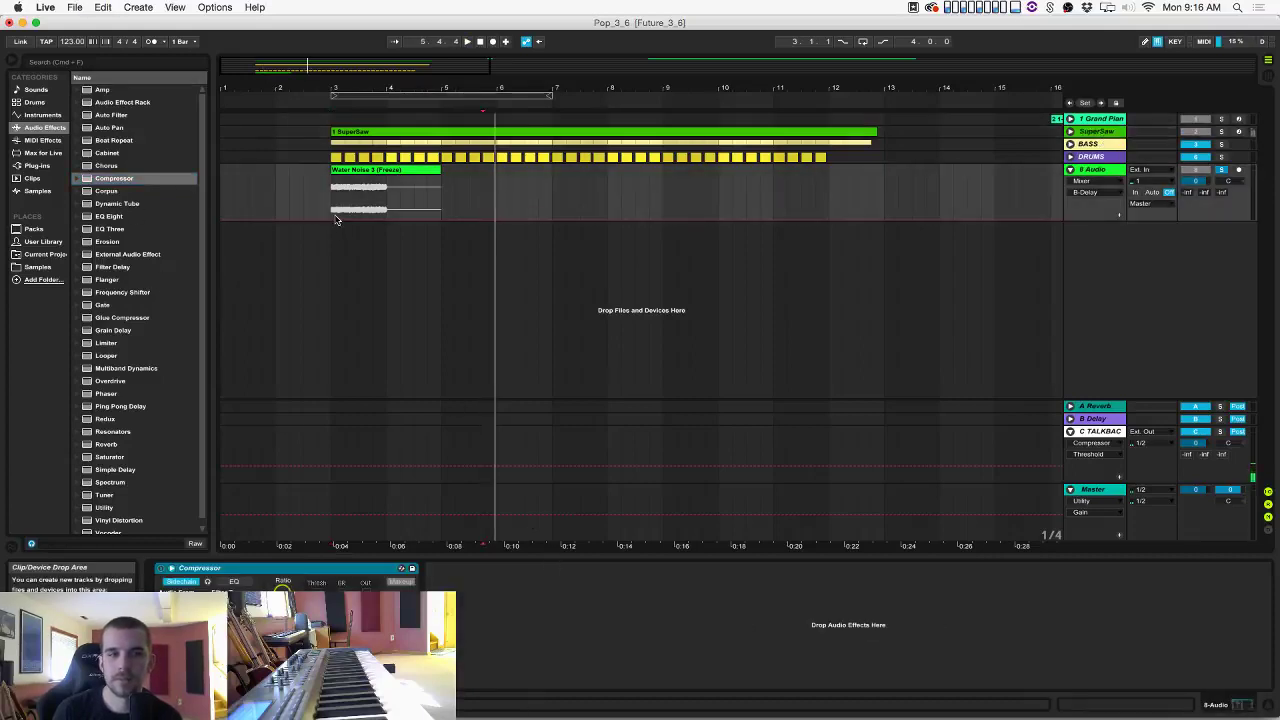
Play the soloed noise track from bar 3 and select the pasted Compressor's Threshold control.
left_click(336, 218)
key("space")
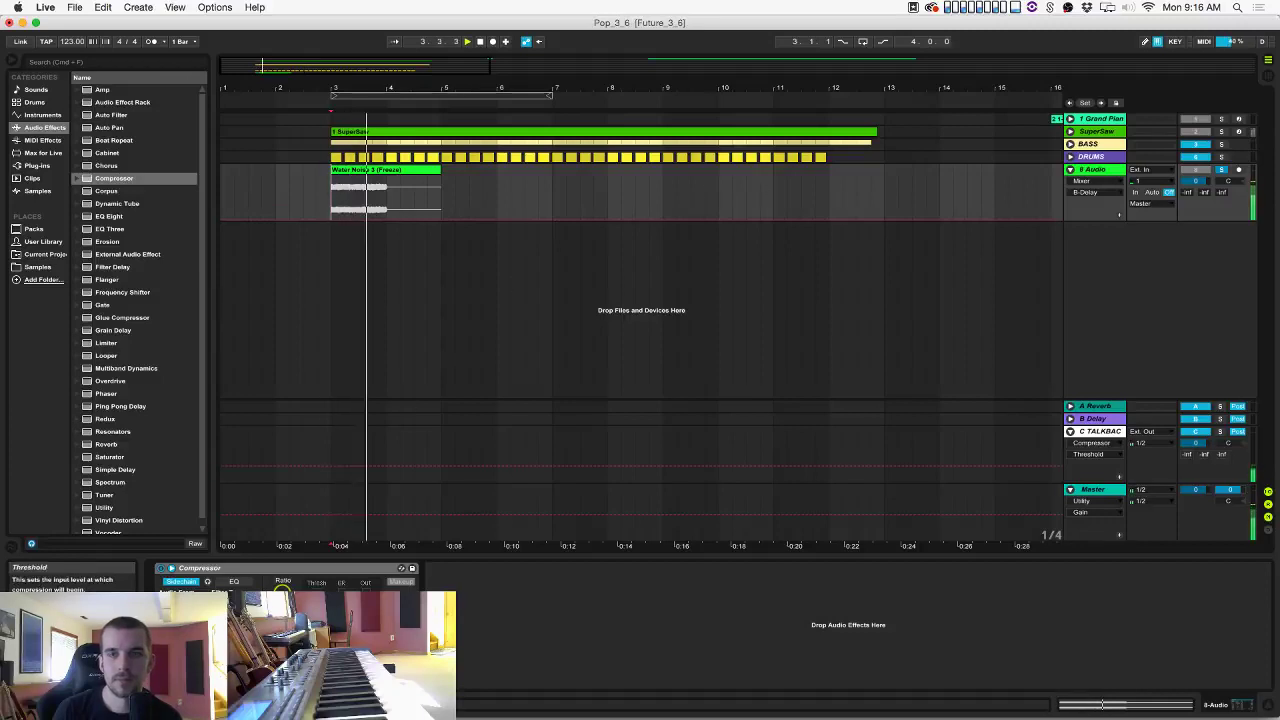
left_click(317, 625)
key("space")
Find LittleMicroShift among the Soundtoys plug-ins and load it after the Compressor on the noise track.
scroll(146, 383, "down", 1)
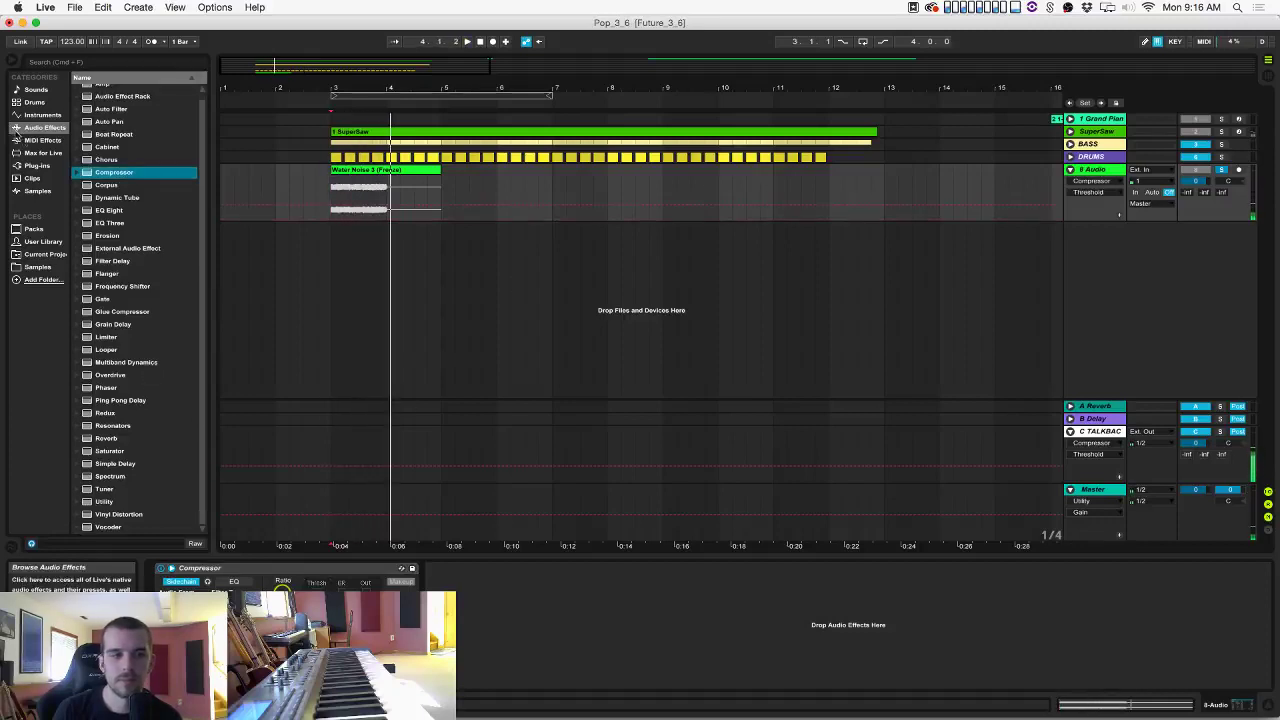
left_click(30, 140)
left_click(30, 127)
left_click(32, 165)
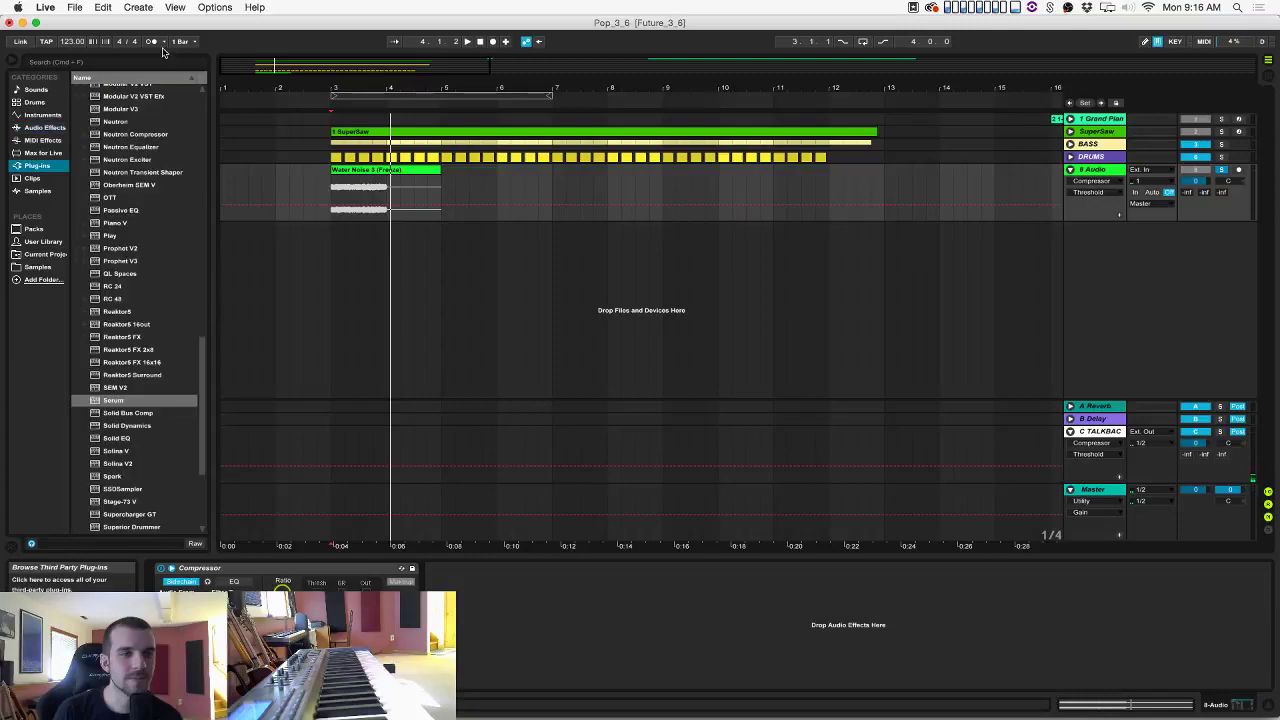
left_click(110, 62)
scroll(155, 310, "up", 10)
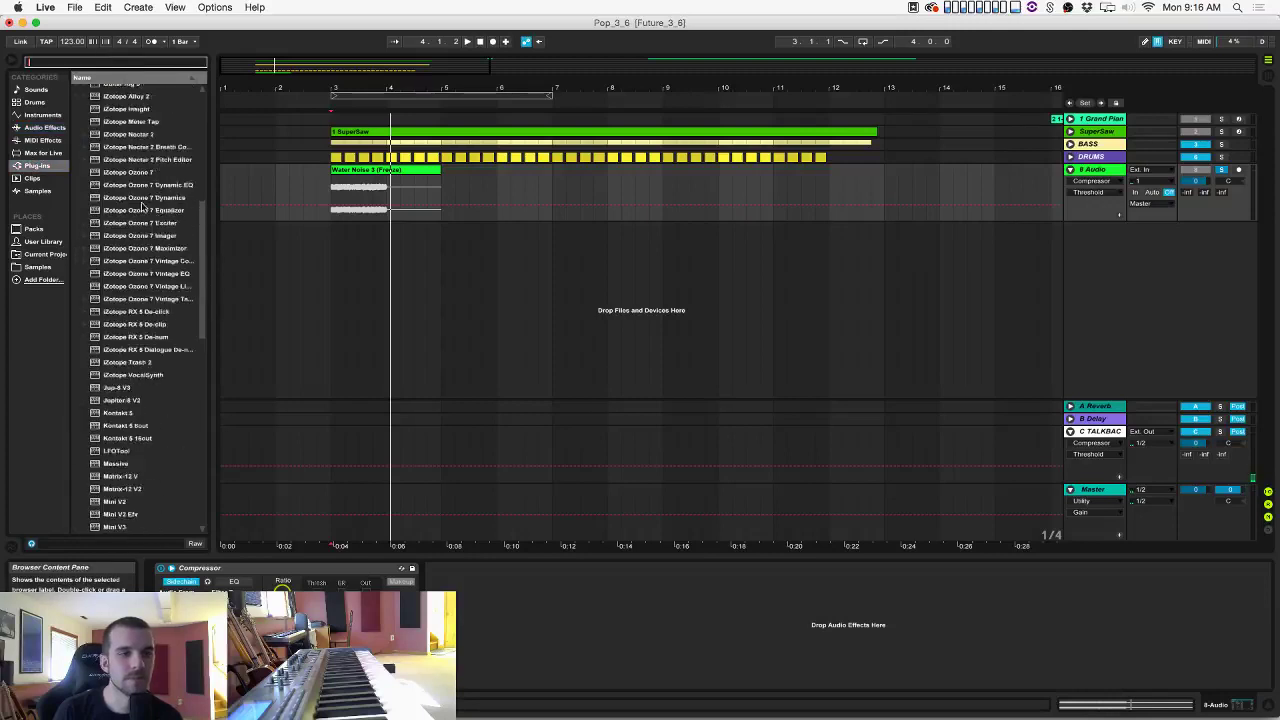
scroll(143, 207, "up", 10)
left_click(106, 128)
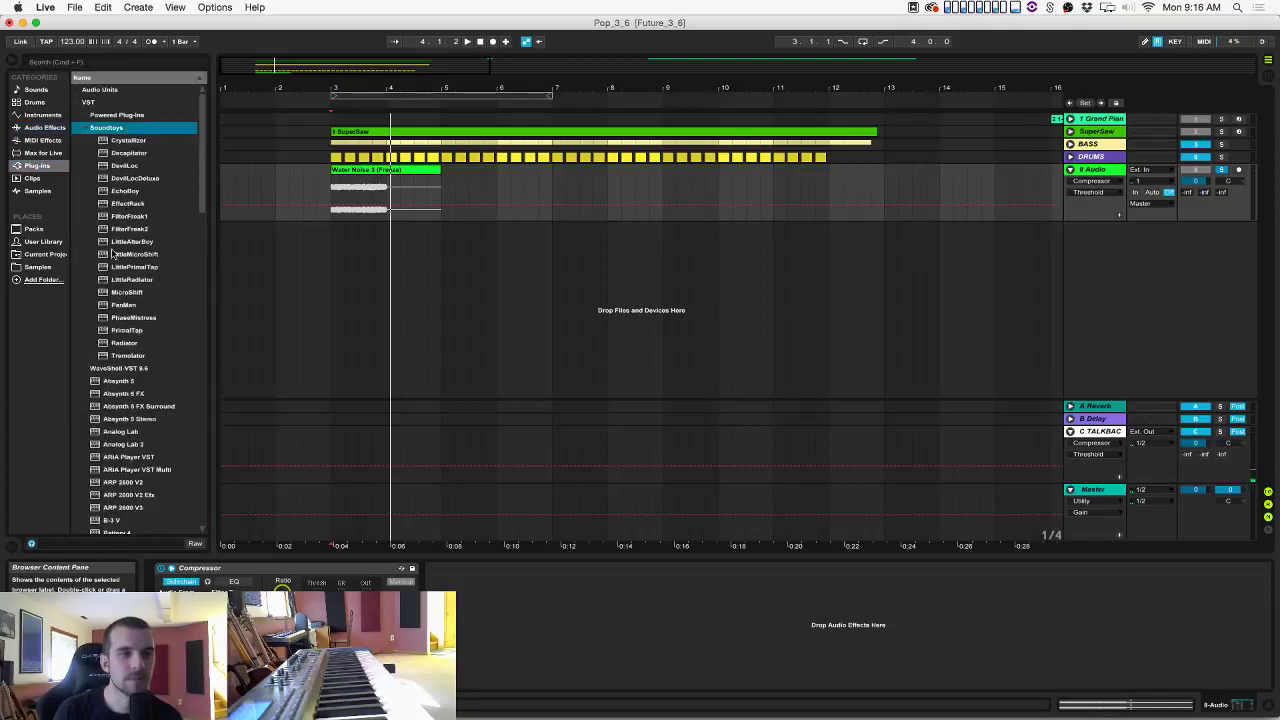
left_click(113, 255)
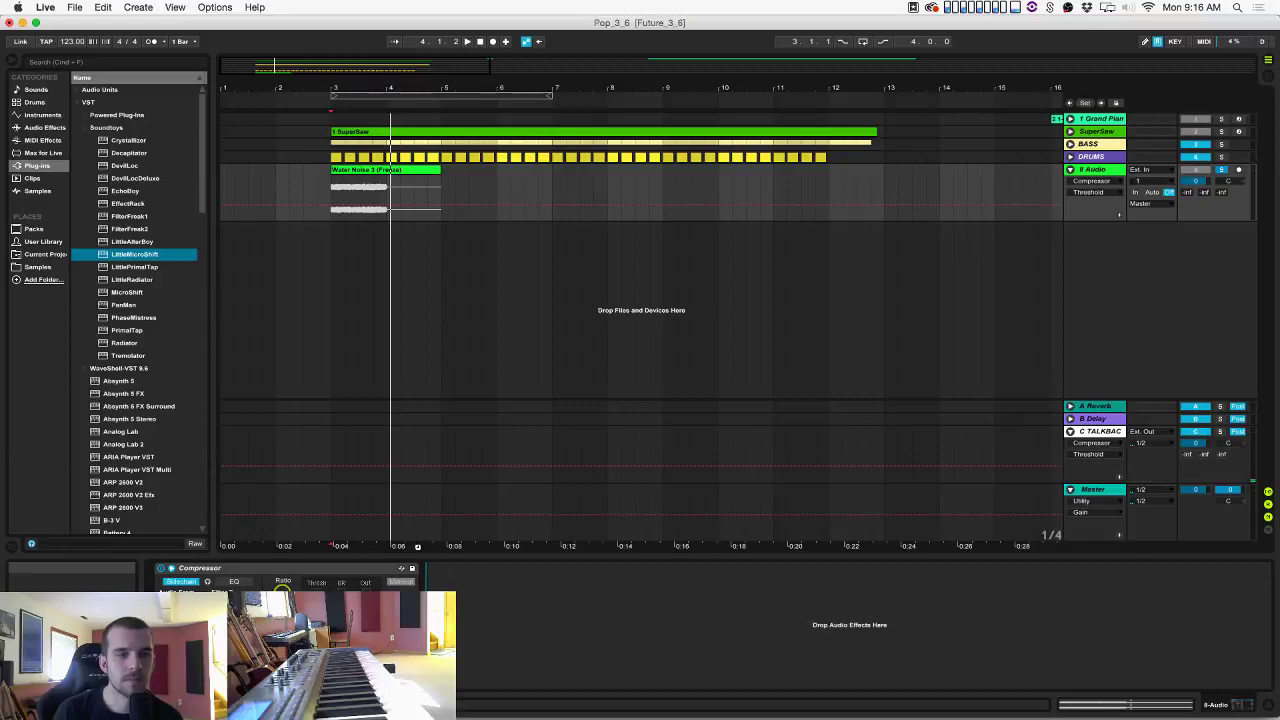
Turn LittleMicroShift's mix up toward wet while playing from bar 3, and save the set.
key("space")
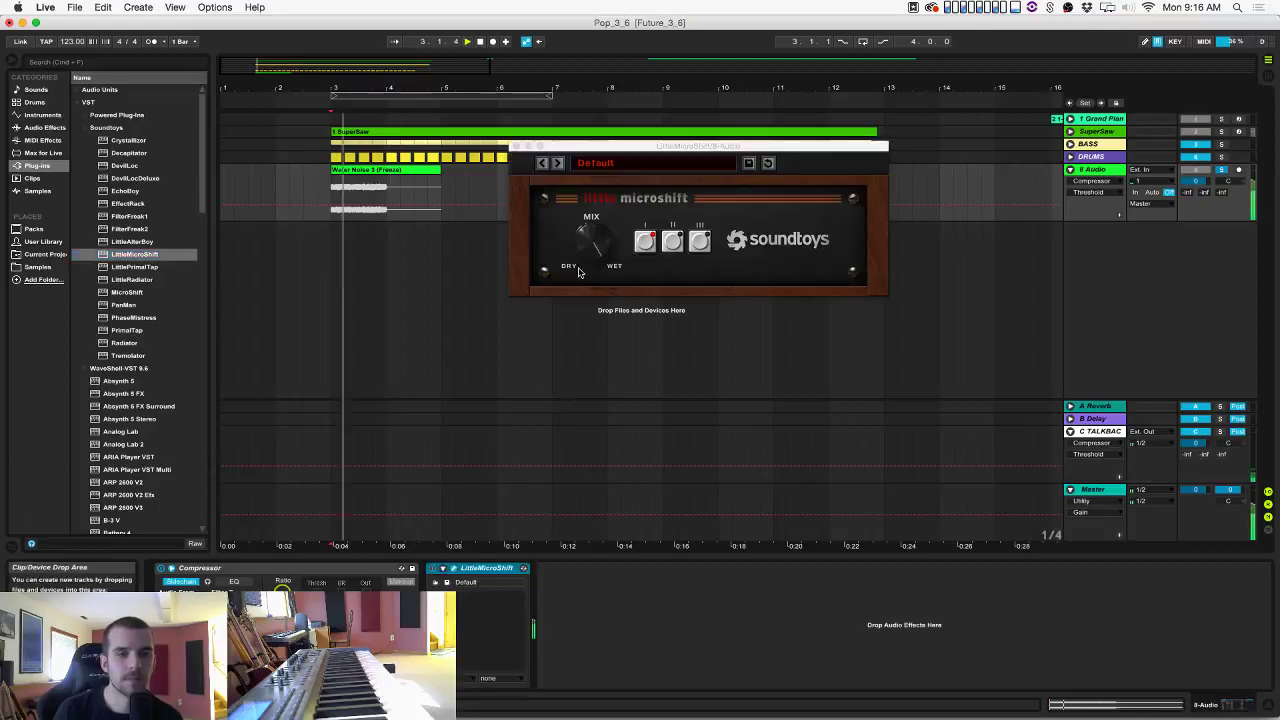
mouse_move(590, 246)
left_mouse_down()
mouse_move(592, 278)
mouse_move(591, 257)
left_mouse_up()
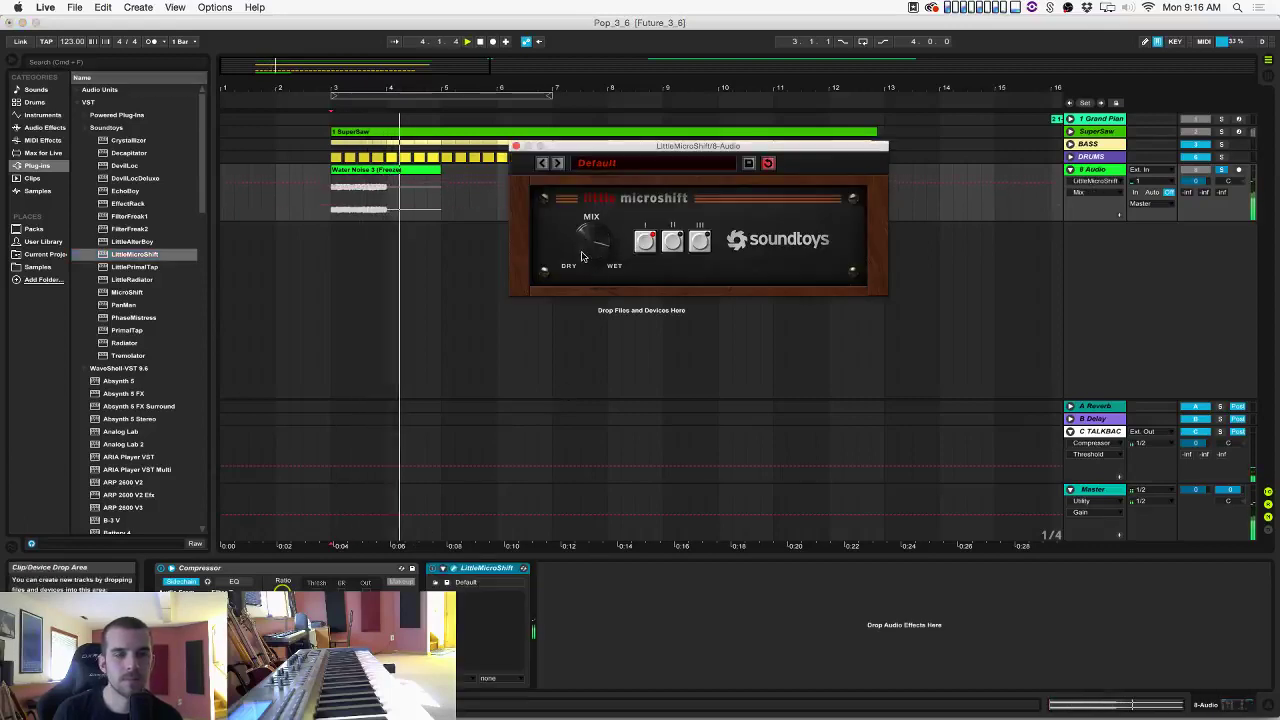
left_click(515, 146)
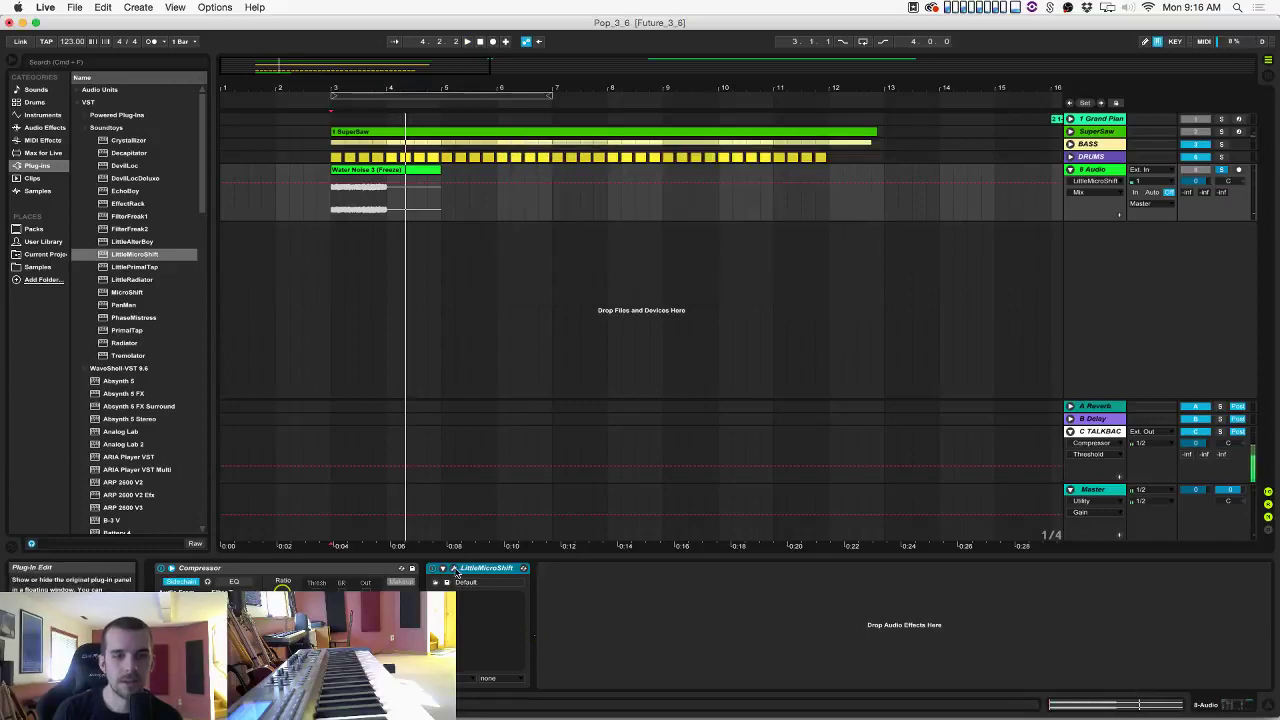
left_click(454, 569)
key("super+s")
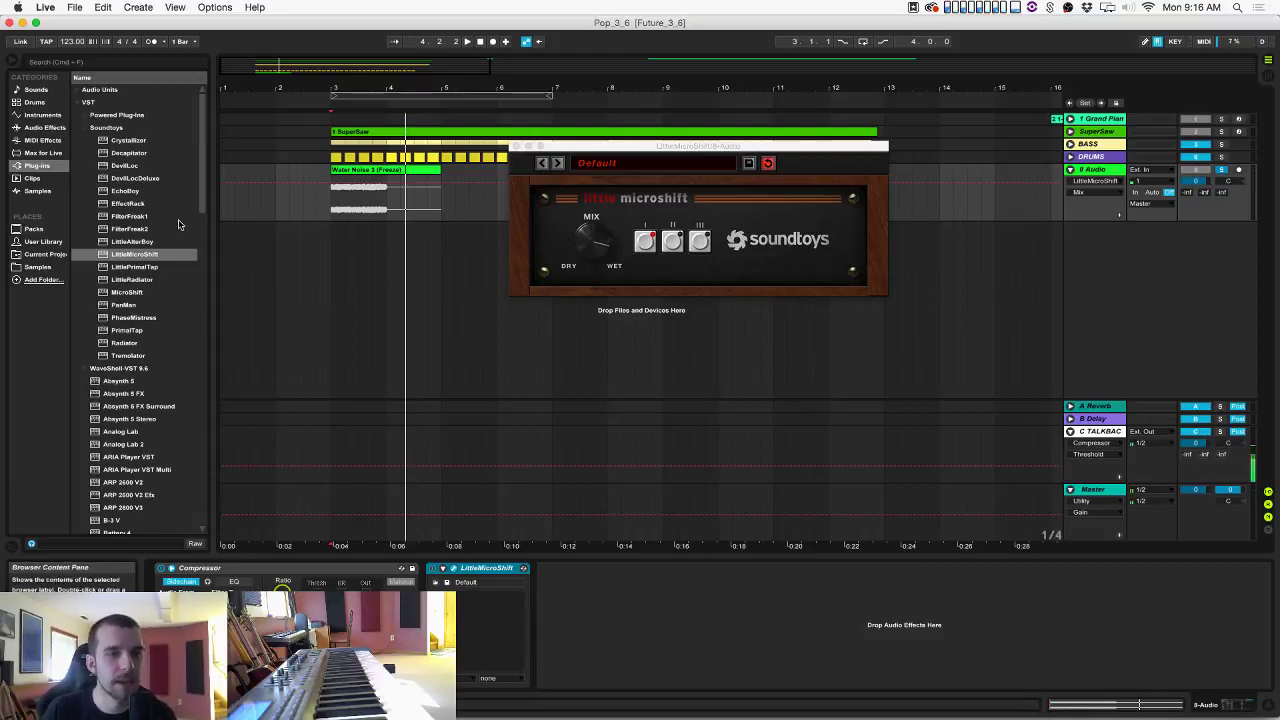
left_click_drag(203, 176, 188, 501)
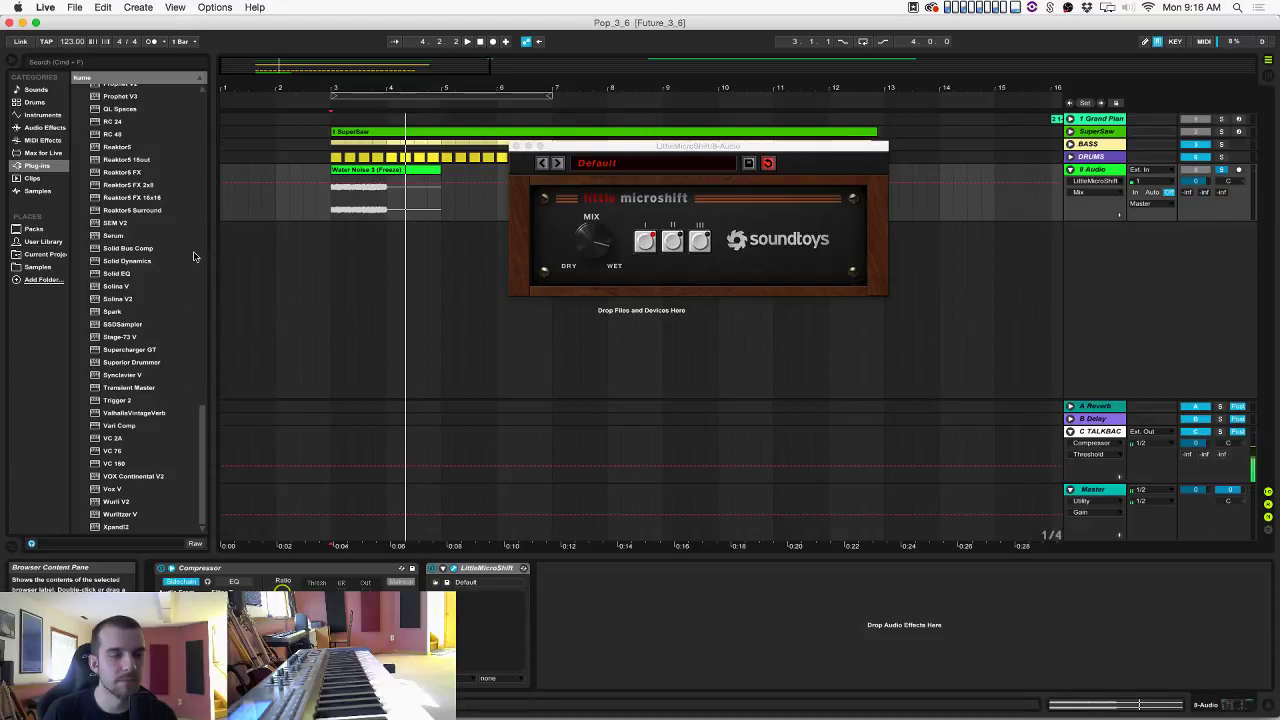
left_click(146, 238)
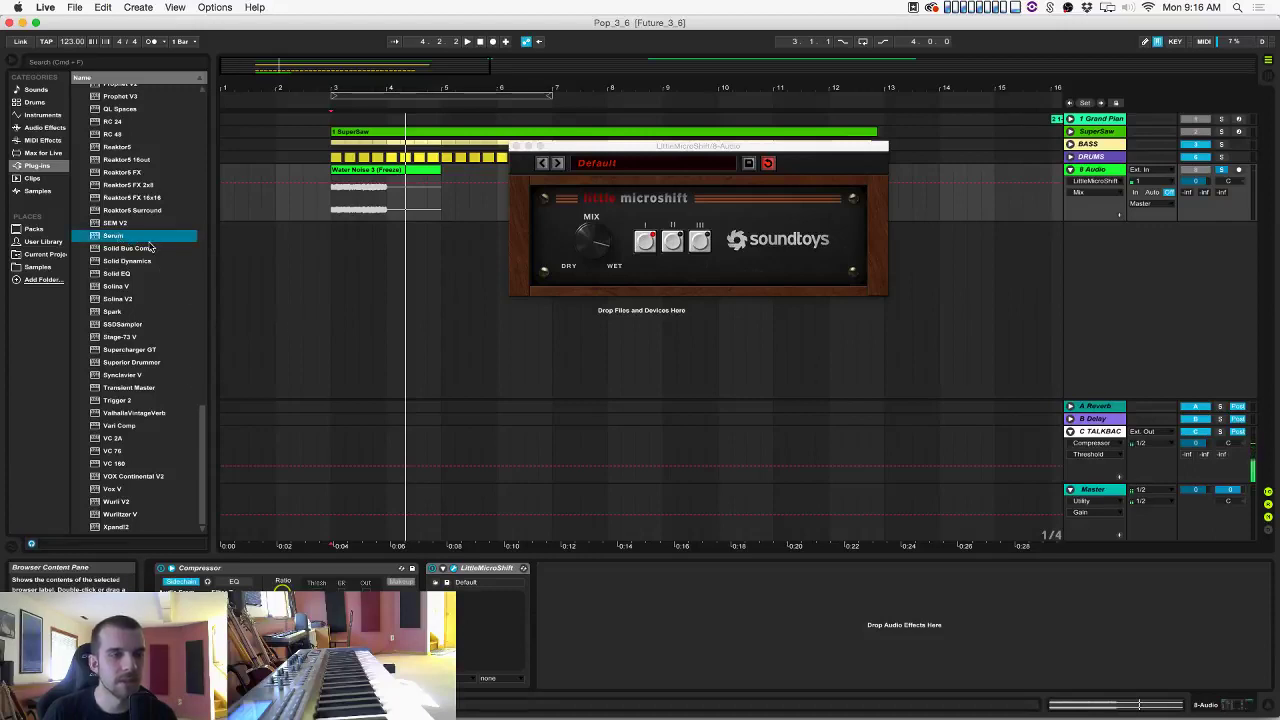
scroll(148, 247, "up", 5)
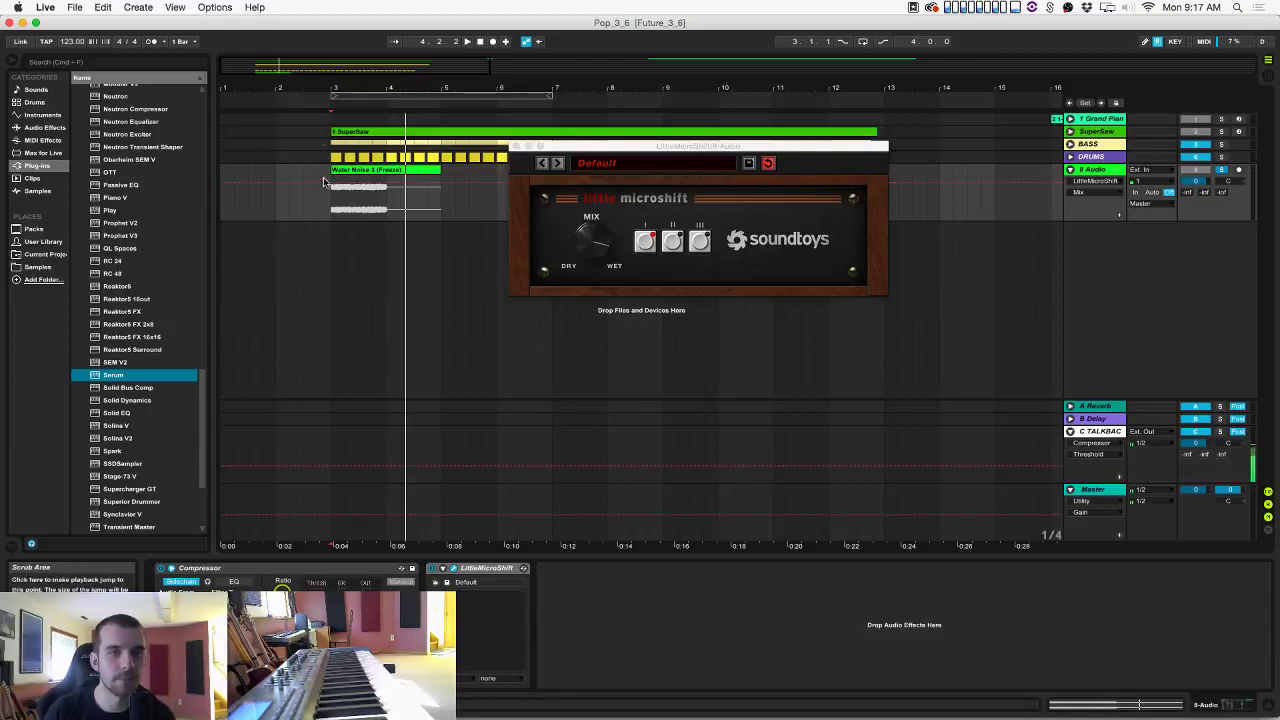
Close the LittleMicroShift window and split the Water Noise clip at bar 4, keeping bar 3 selected.
left_click_drag(331, 206, 388, 206)
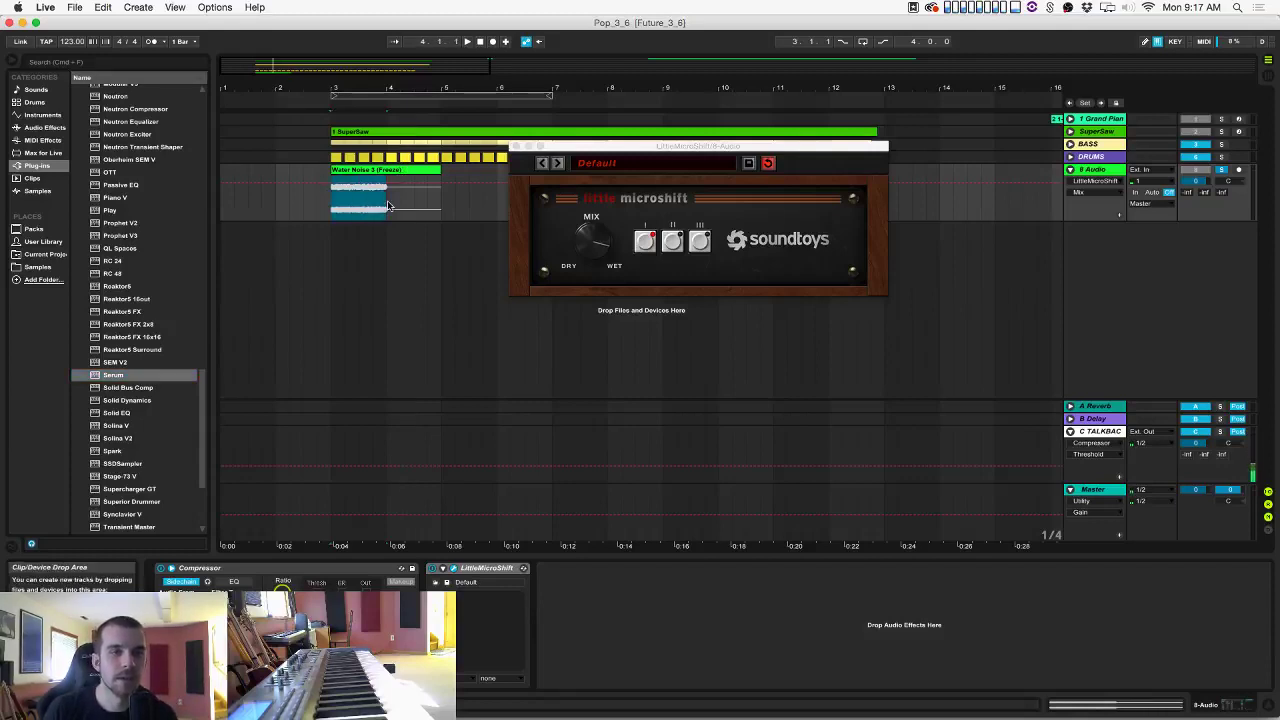
left_click(515, 147)
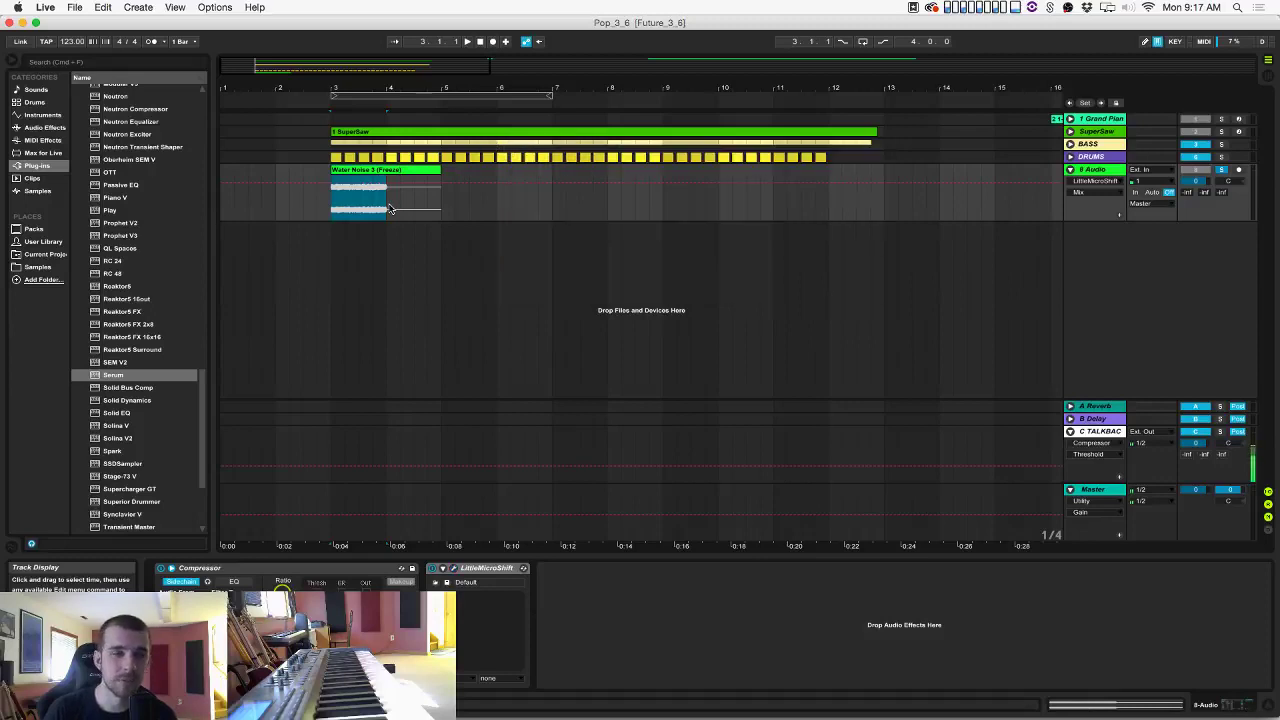
left_click_drag(330, 206, 381, 203)
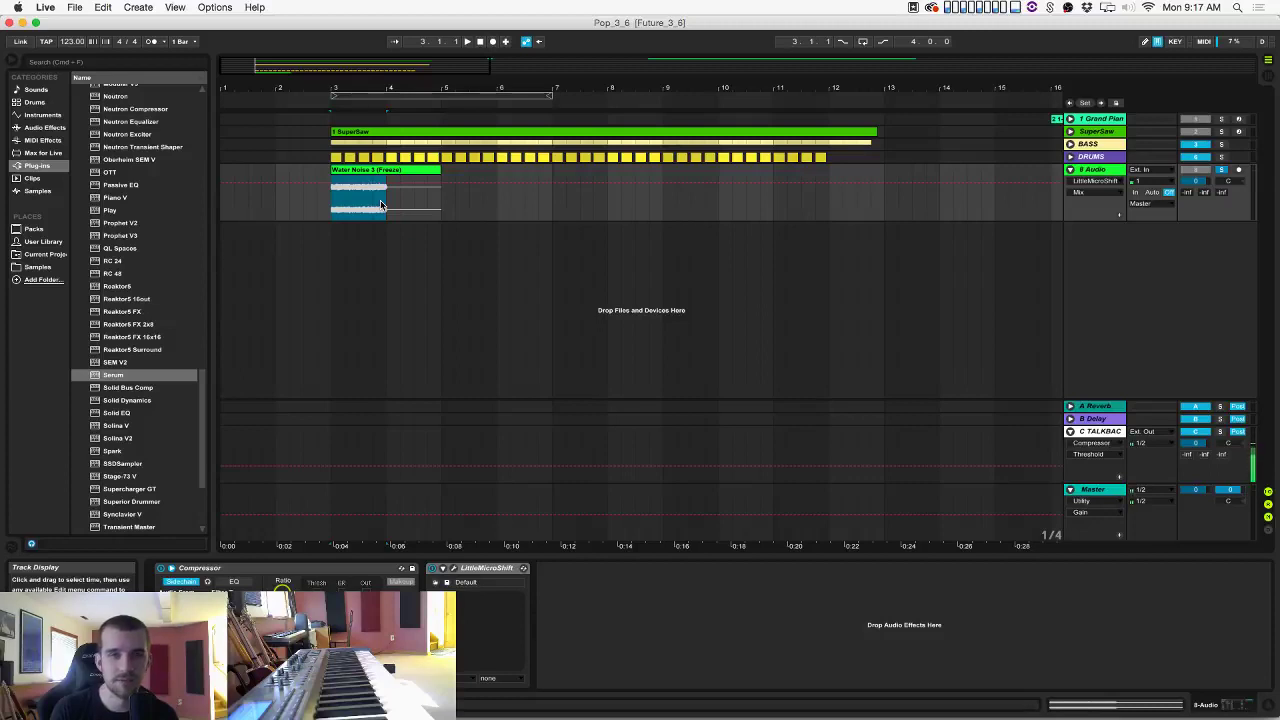
key("super+e")
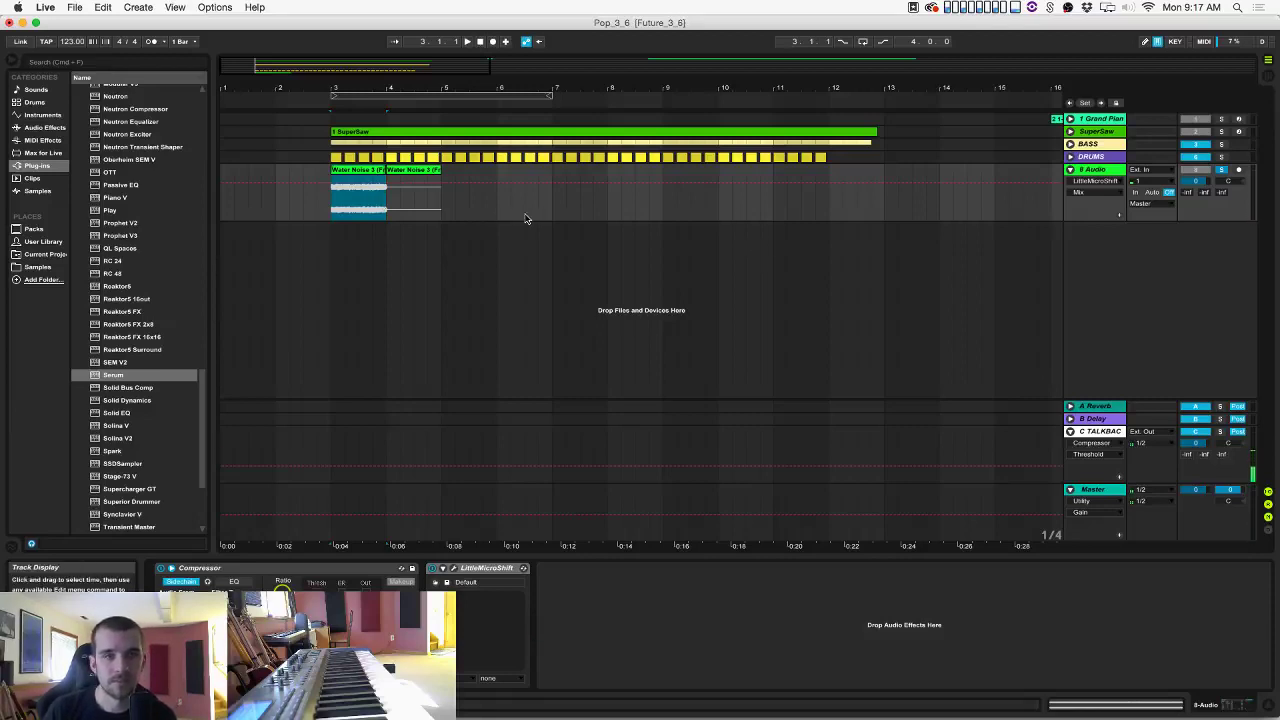
left_click(515, 288)
left_click(345, 170)
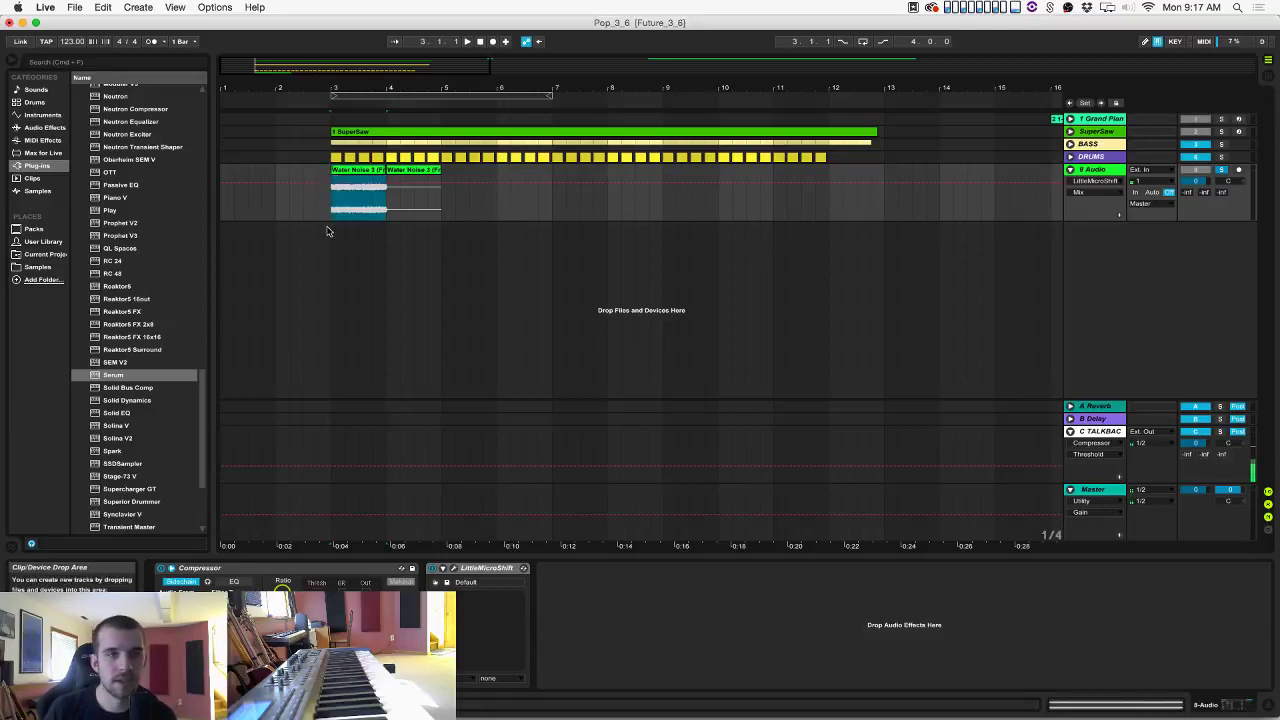
Duplicate the one-bar Water Noise clip eight times so the noise runs from bar 3 to bar 12.
key("super+d")
key("super+d")
key("super+d")
key("super+d")
key("super+d")
key("super+d")
key("super+d")
key("super+d")
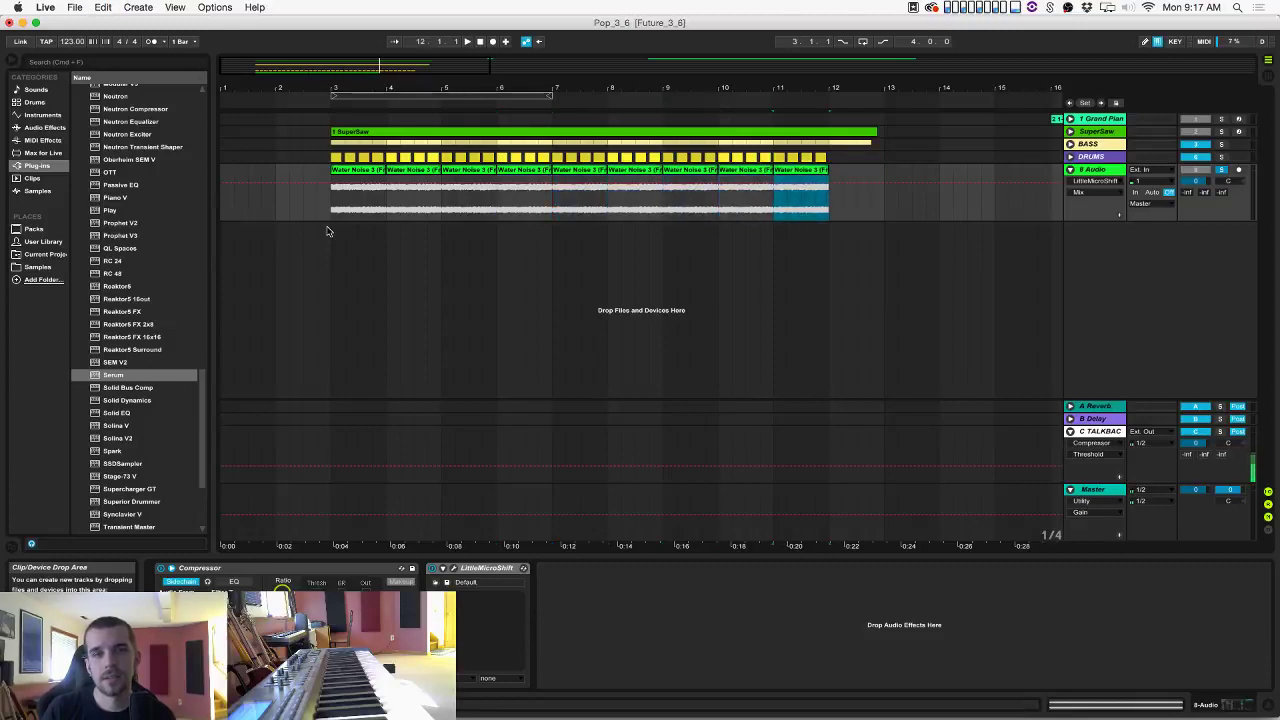
Unsolo the noise track, play it with the full mix from bar 3, and lower its volume to -3.3.
left_click(332, 208)
key("space")
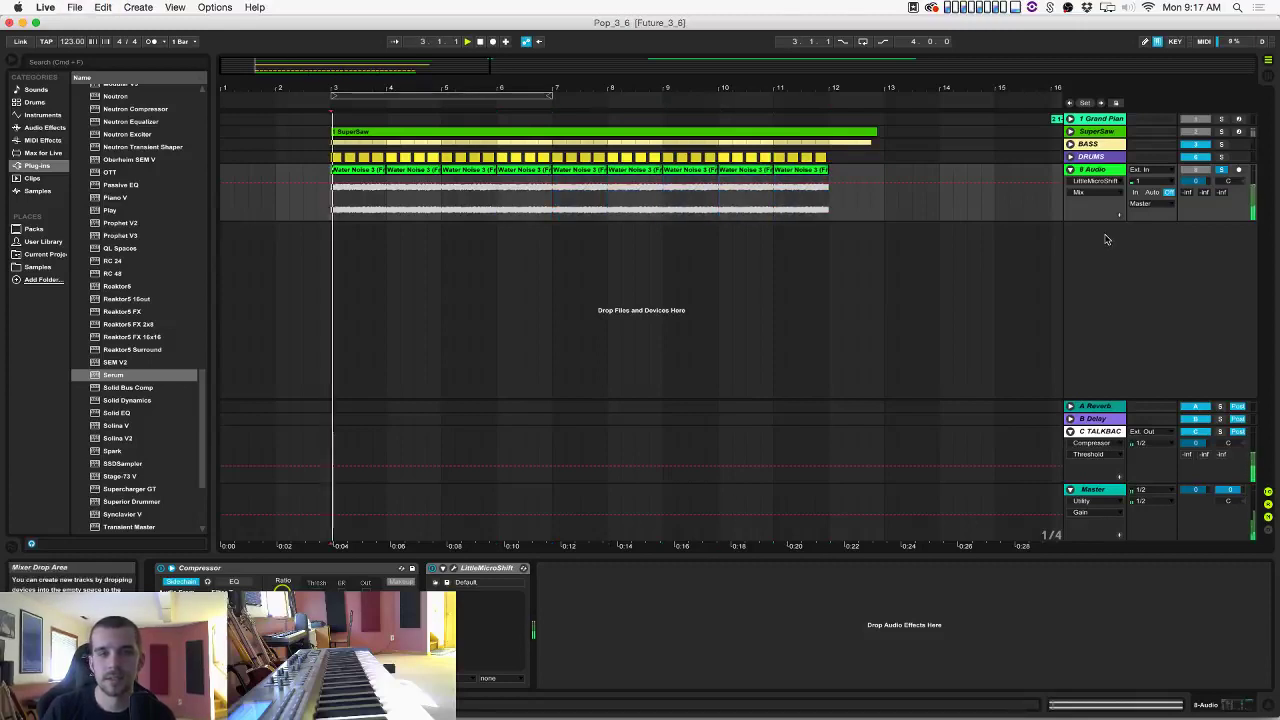
left_click_drag(1225, 176, 1225, 200)
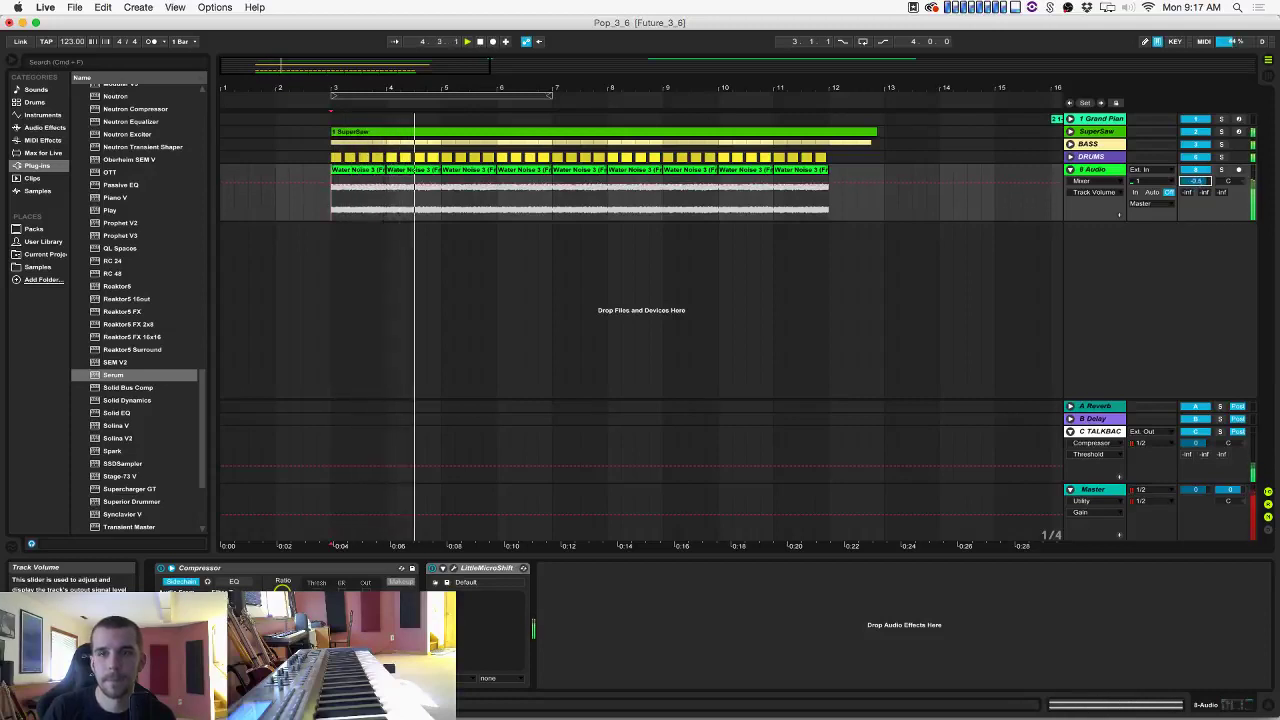
left_click(1195, 170)
key("space")
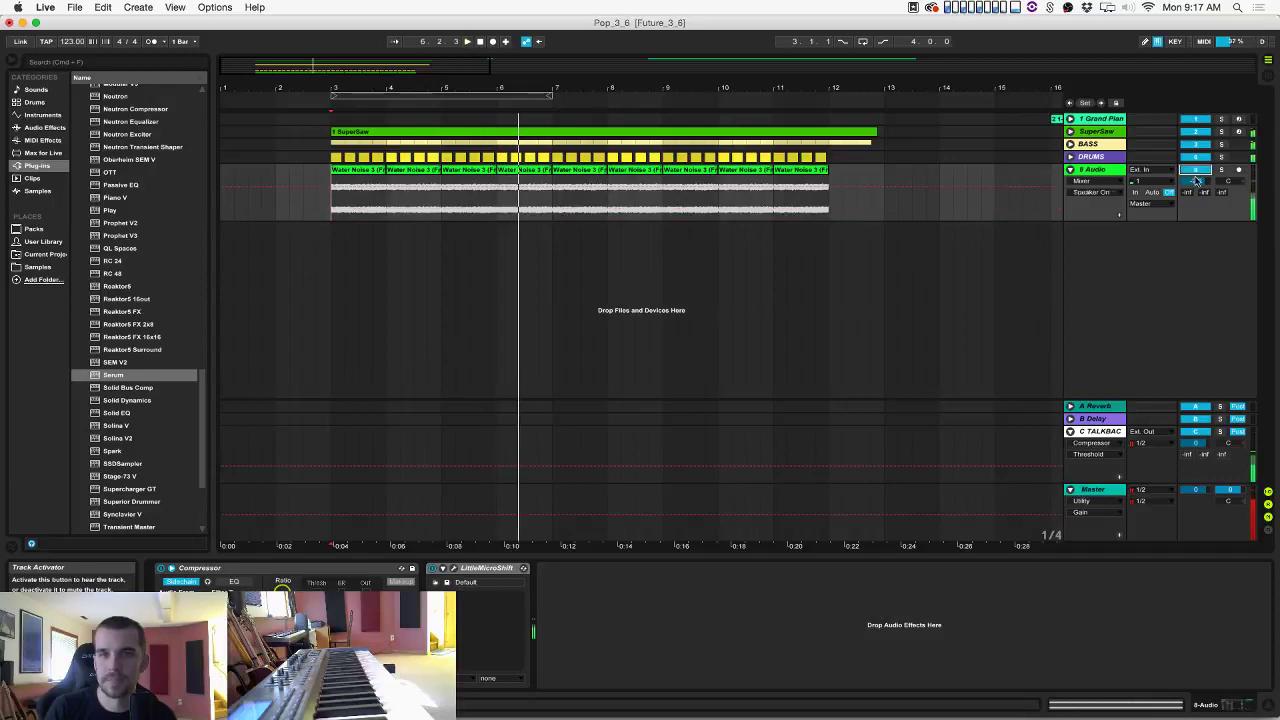
left_click_drag(1196, 180, 1196, 186)
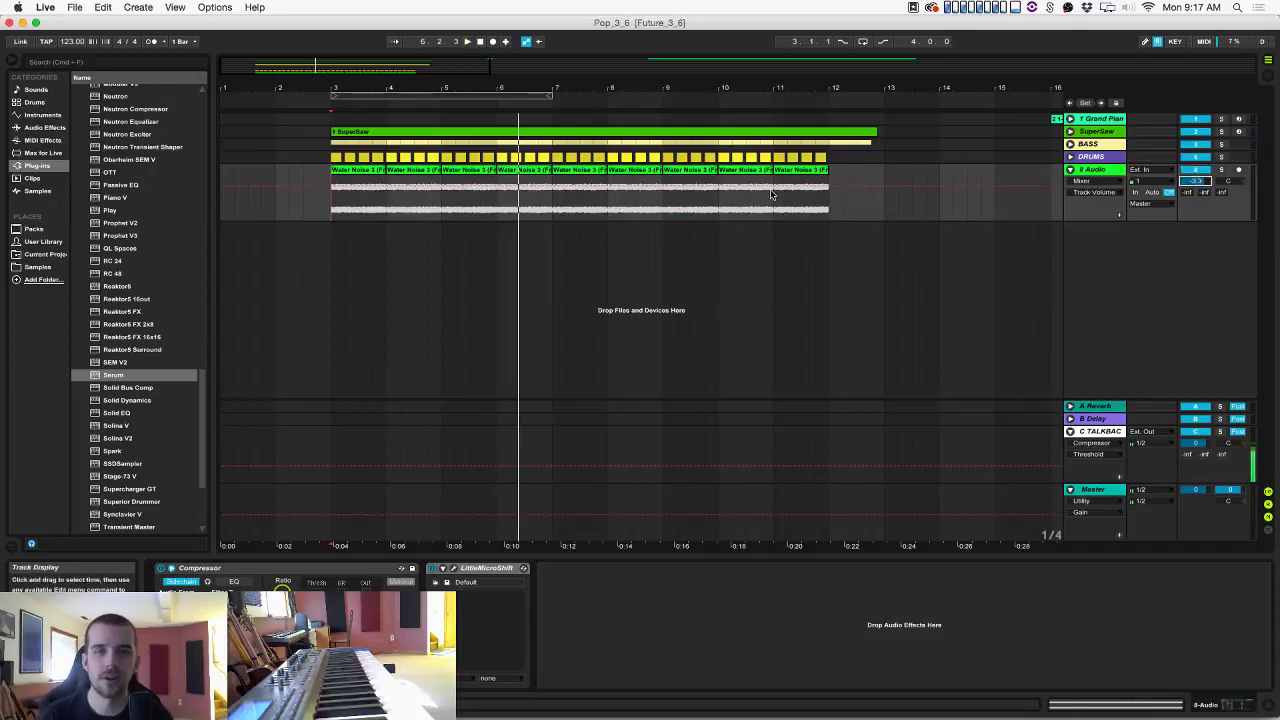
Unfold the Grand Piano track and set the insertion point at bar 26 in its long clip.
scroll(903, 190, "right", 5)
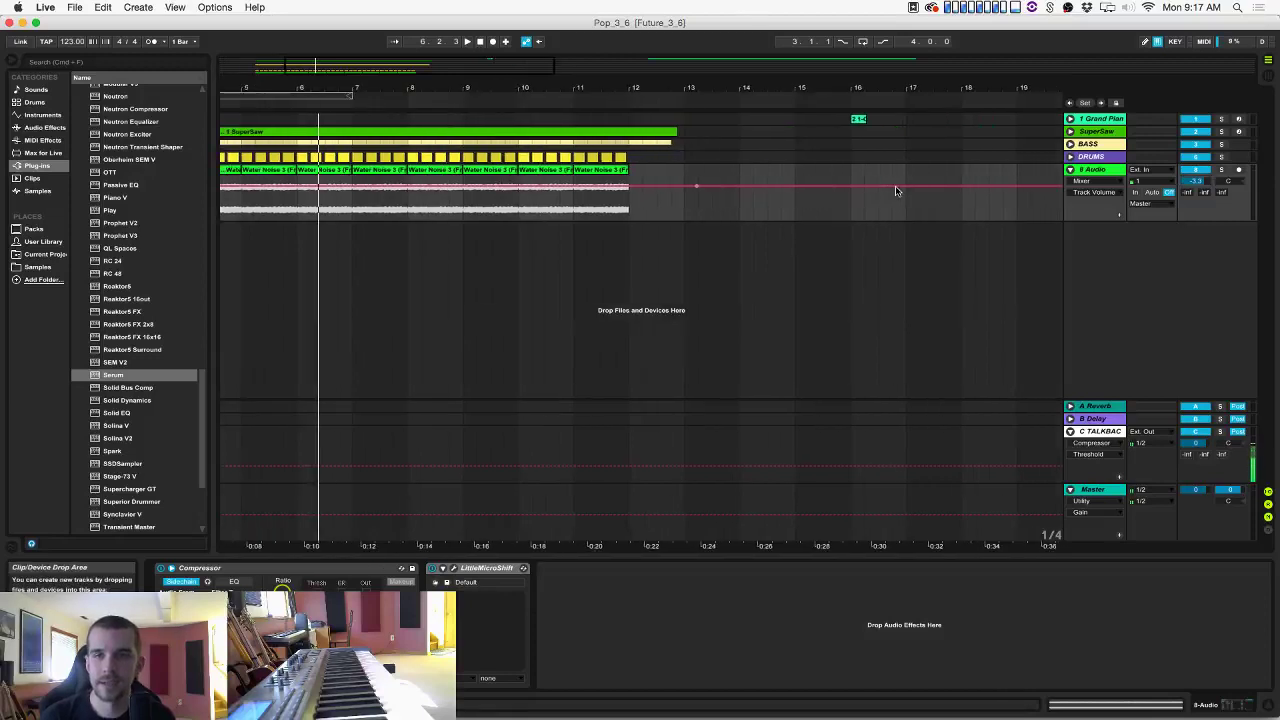
scroll(903, 185, "right", 10)
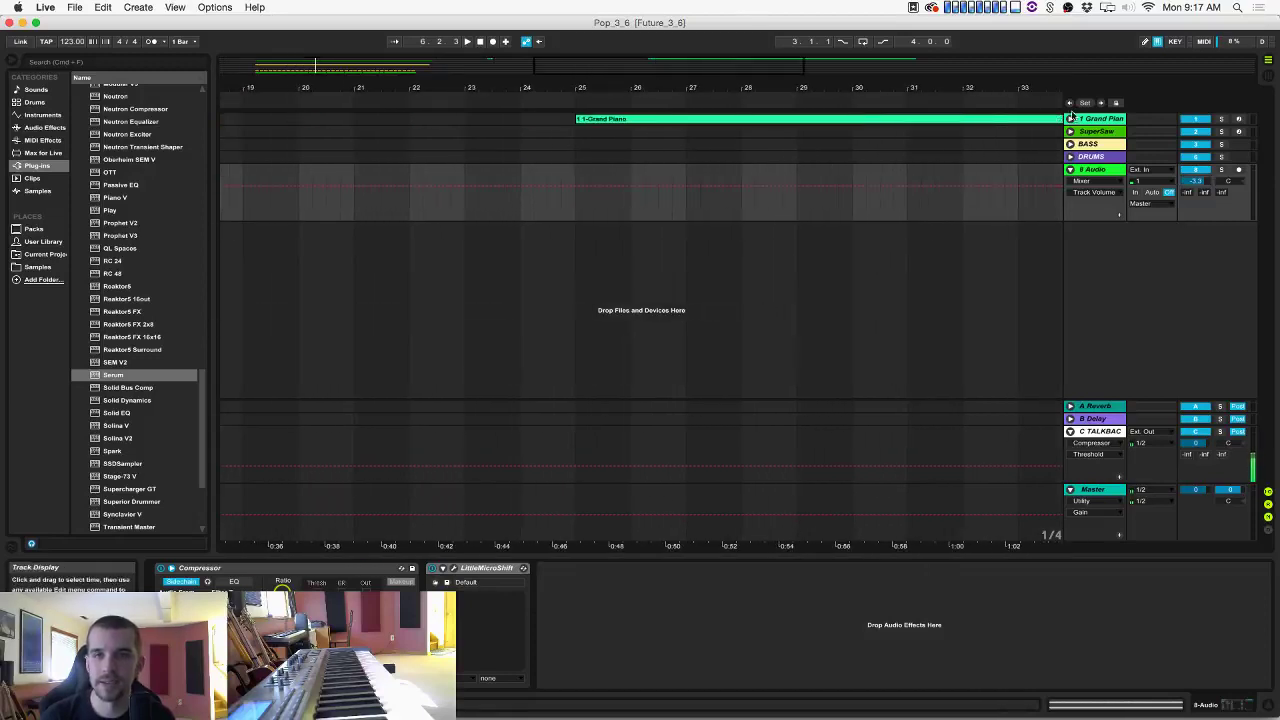
left_click(1070, 119)
left_click(628, 146)
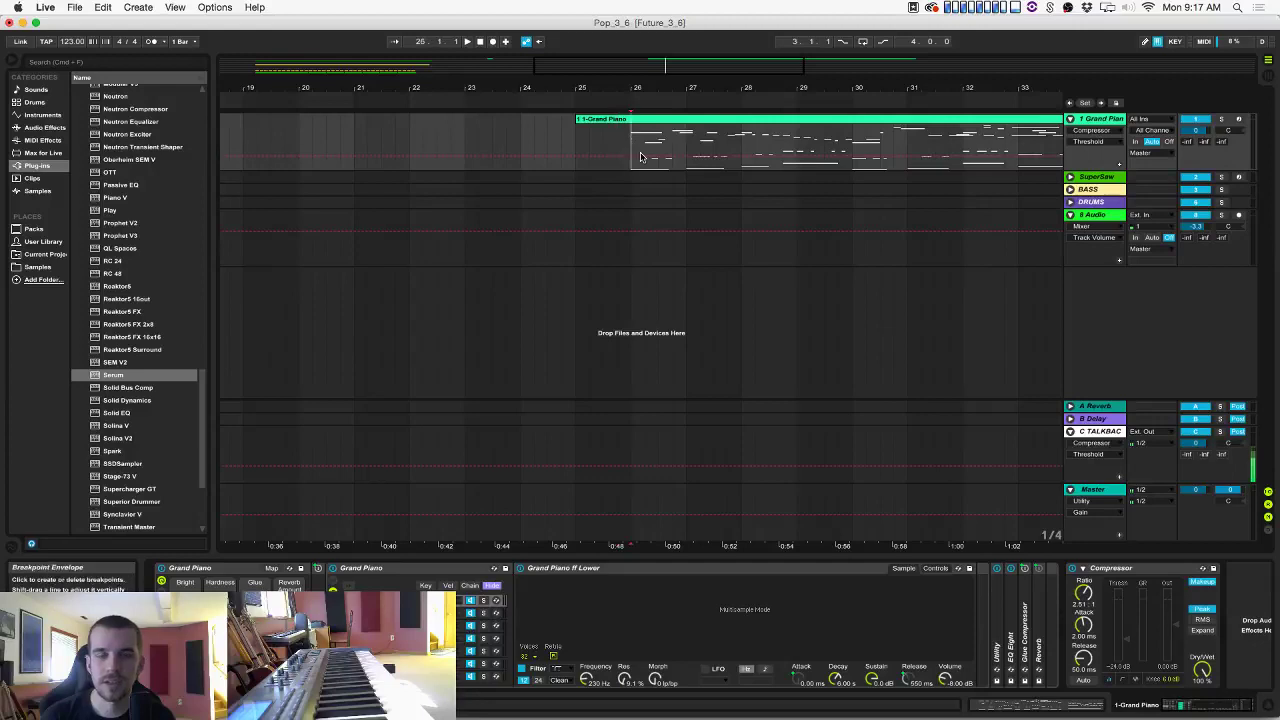
Play back the Grand Piano clip from bar 26 and stop it.
key("space")
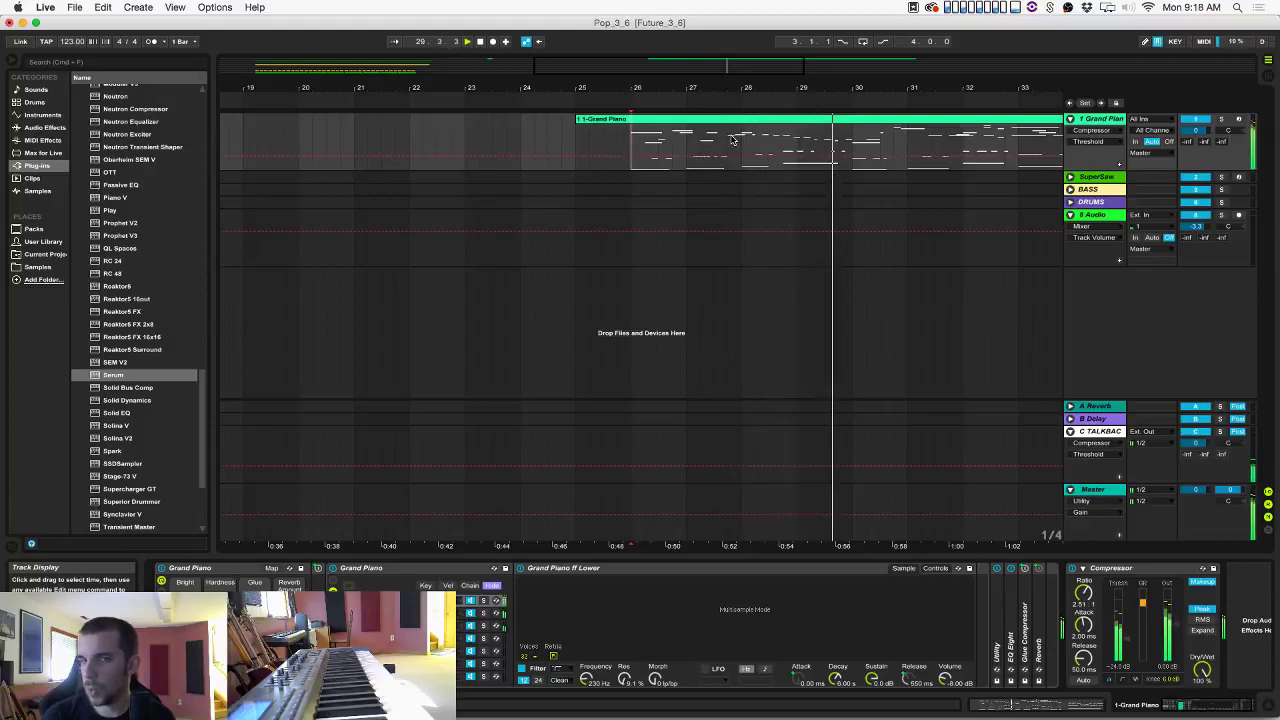
key("space")
Insert a MIDI track below the SuperSaw track and name it ChorusLEAD.
scroll(514, 164, "left", 10)
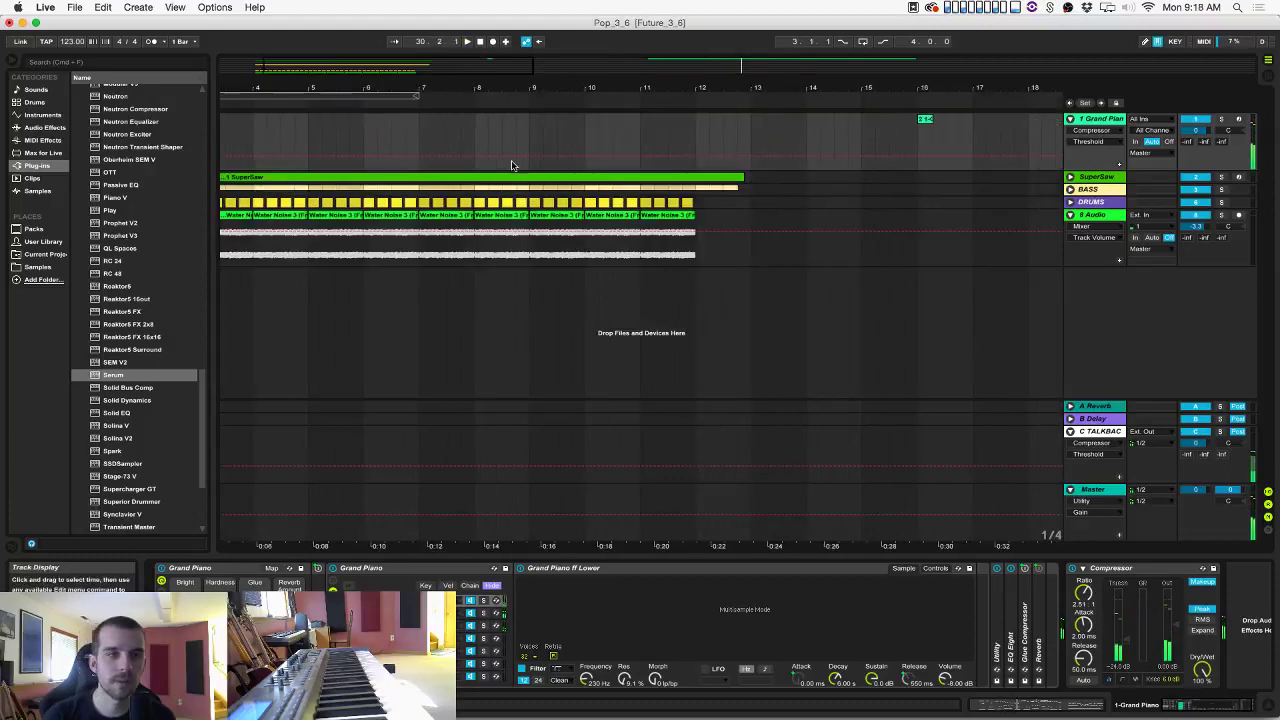
left_click(1104, 177)
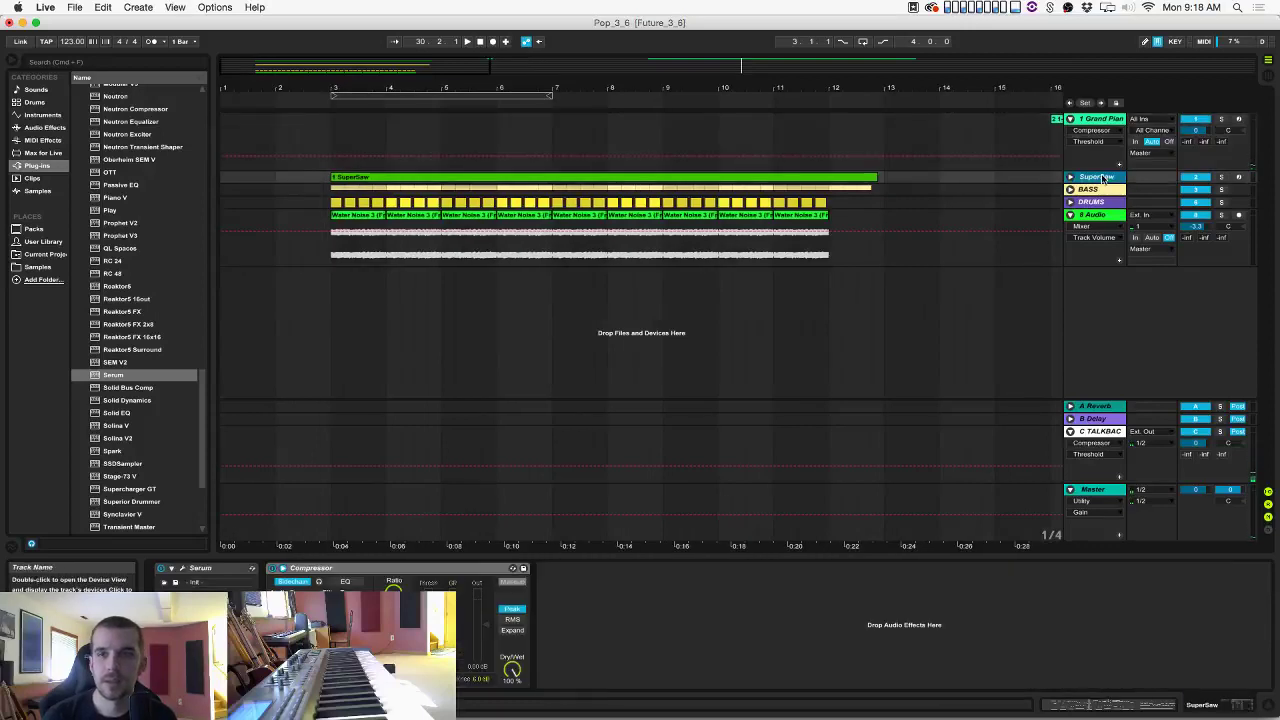
key("super+shift+t")
key("super+r")
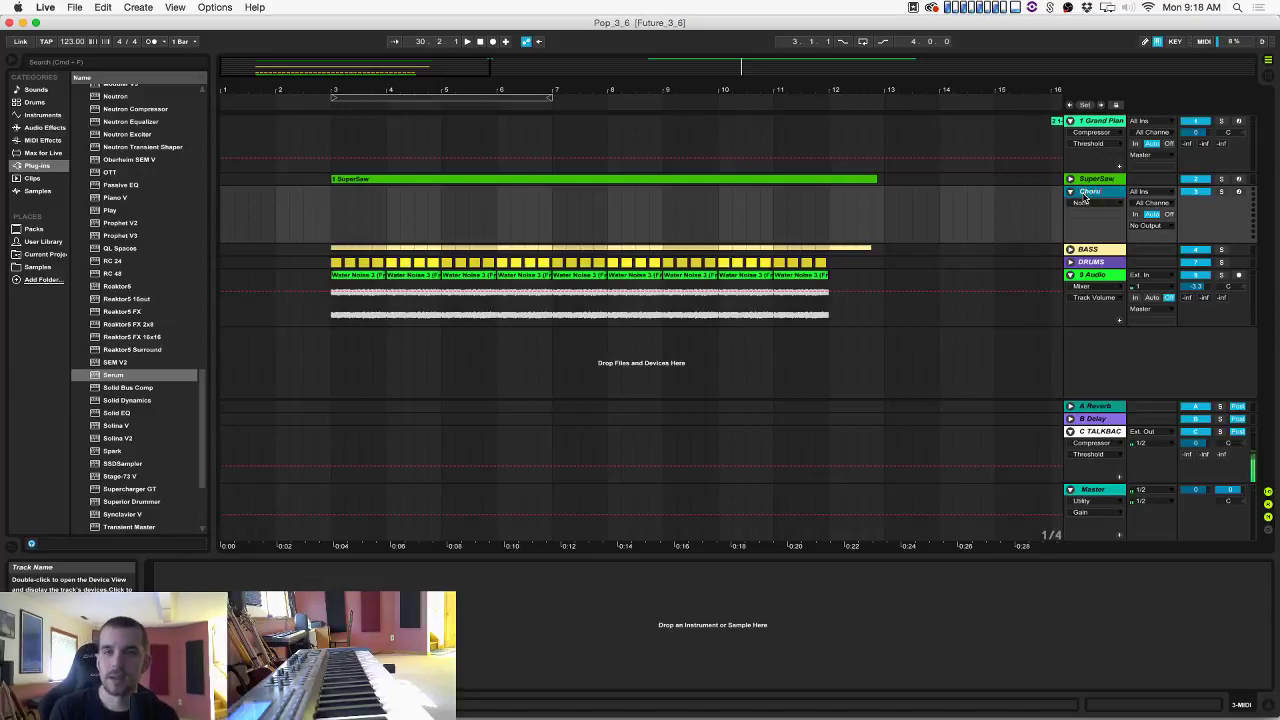
key("super+r")
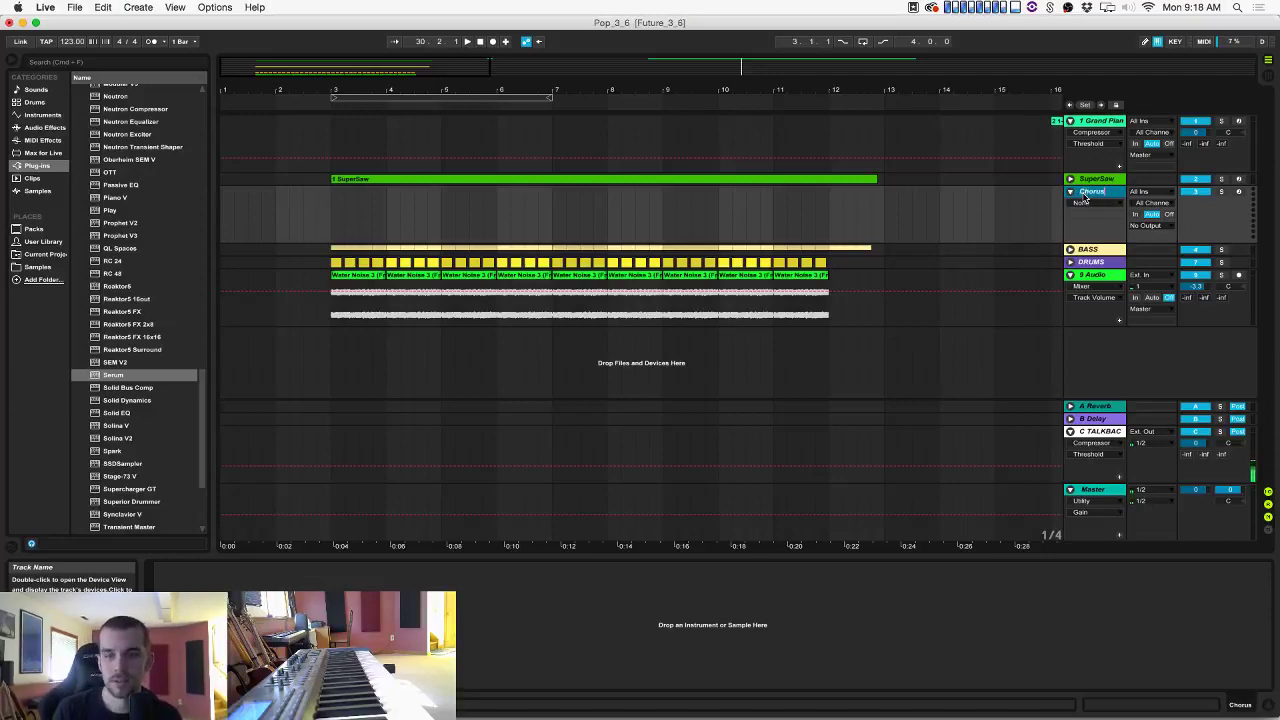
key("Return")
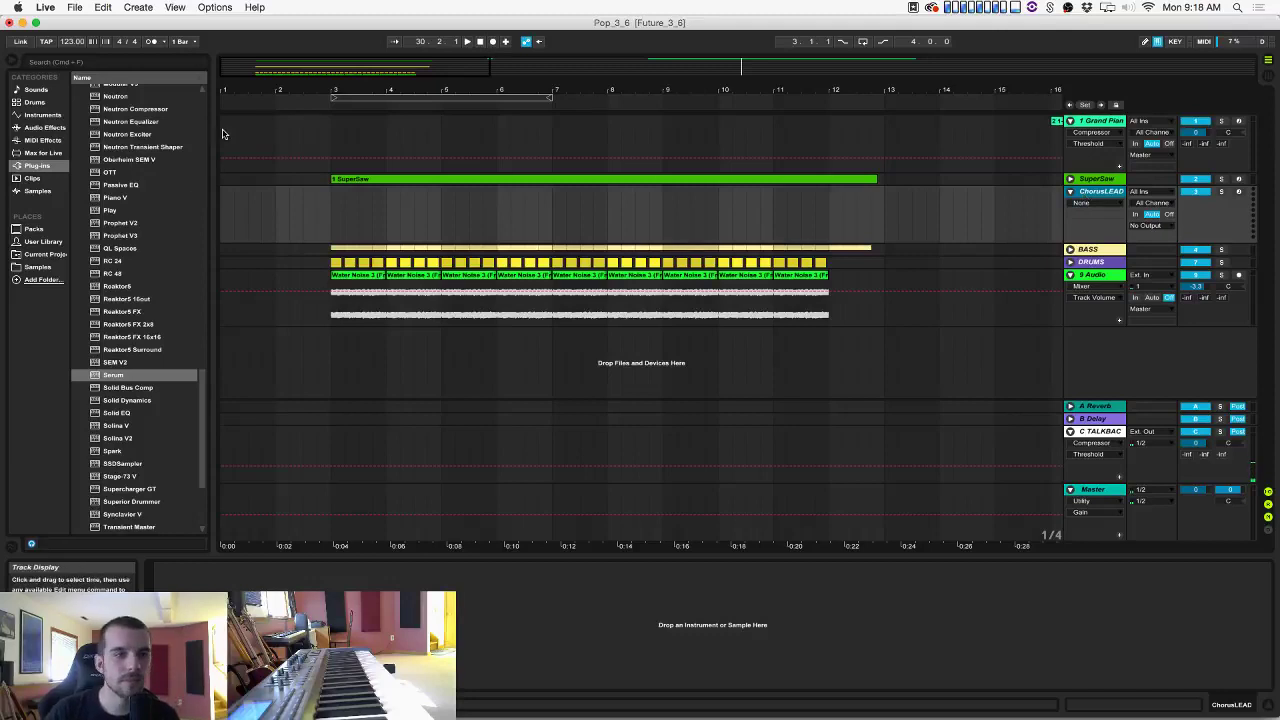
Find Serum among the VST plug-ins and load it onto the ChorusLEAD track.
scroll(107, 240, "down", 4)
left_click(107, 240)
scroll(120, 240, "up", 15)
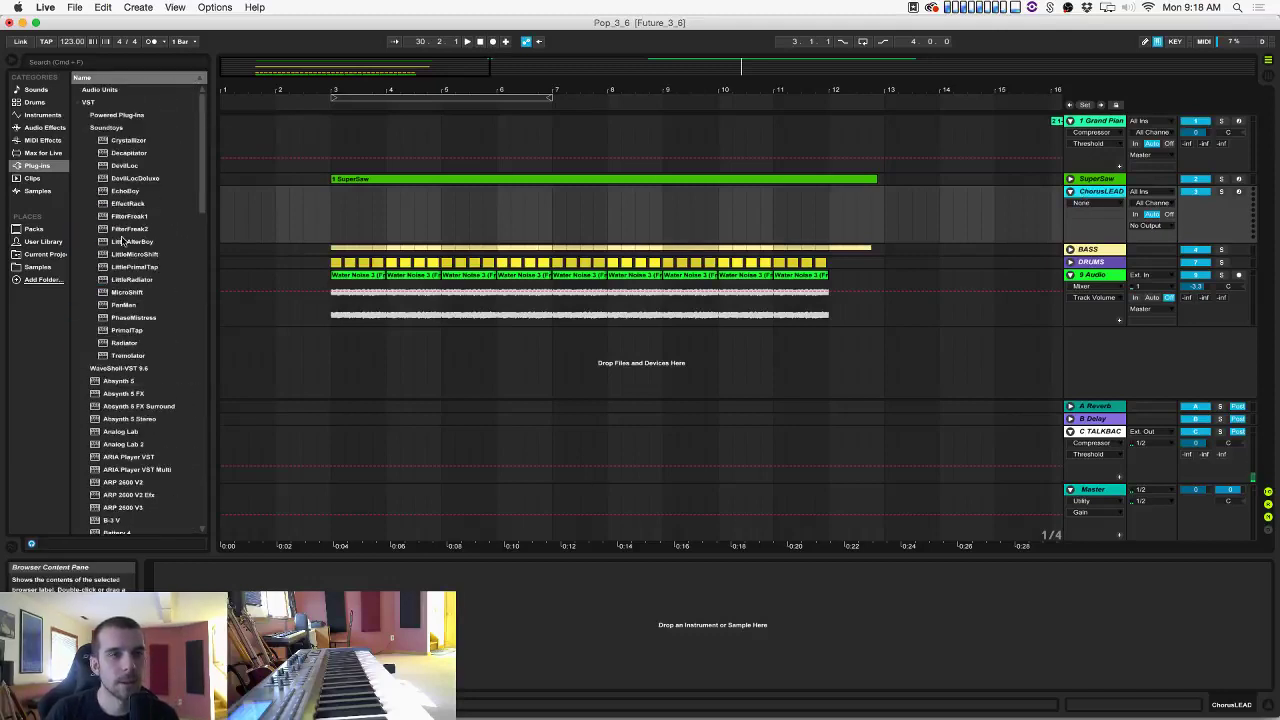
left_click(570, 178)
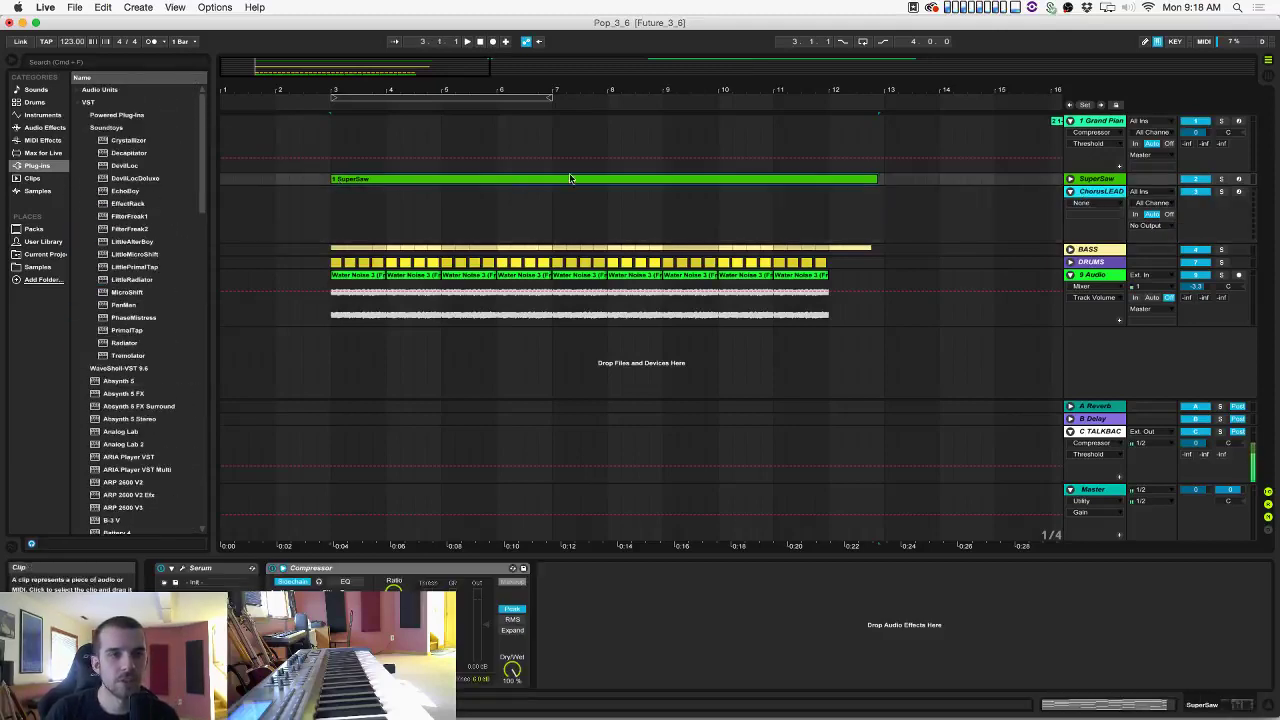
left_click(327, 203)
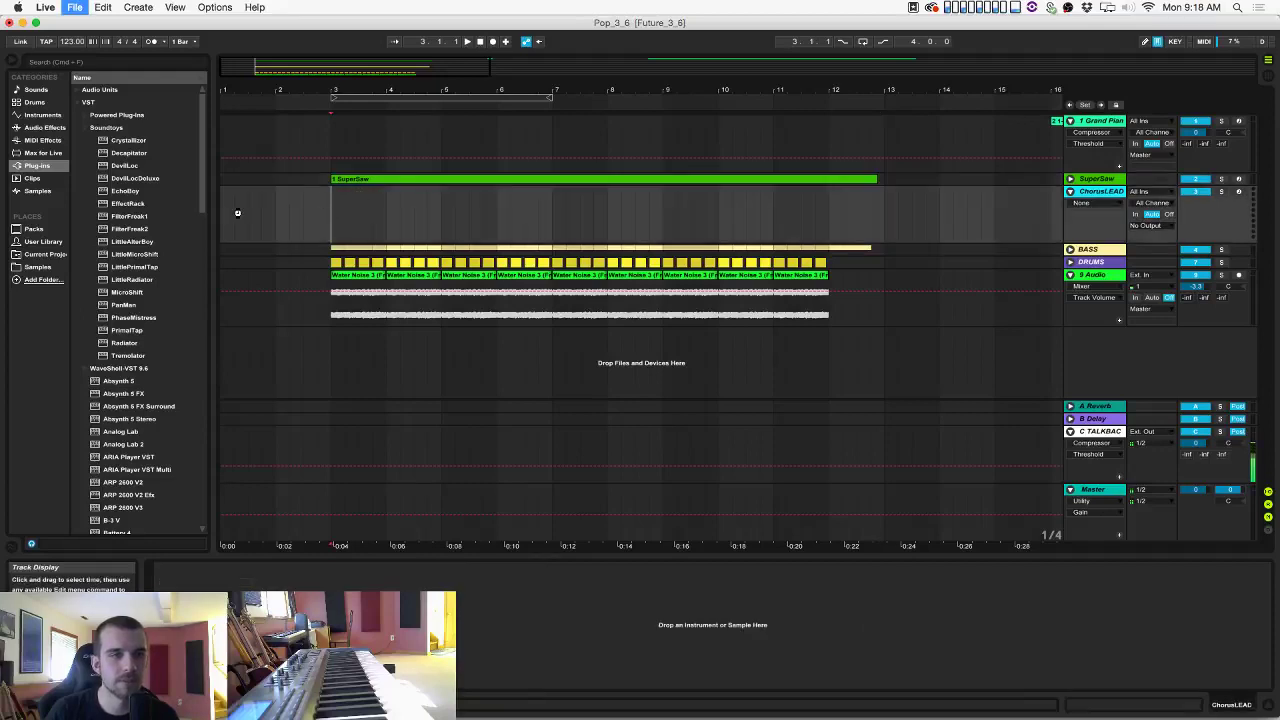
left_click(50, 165)
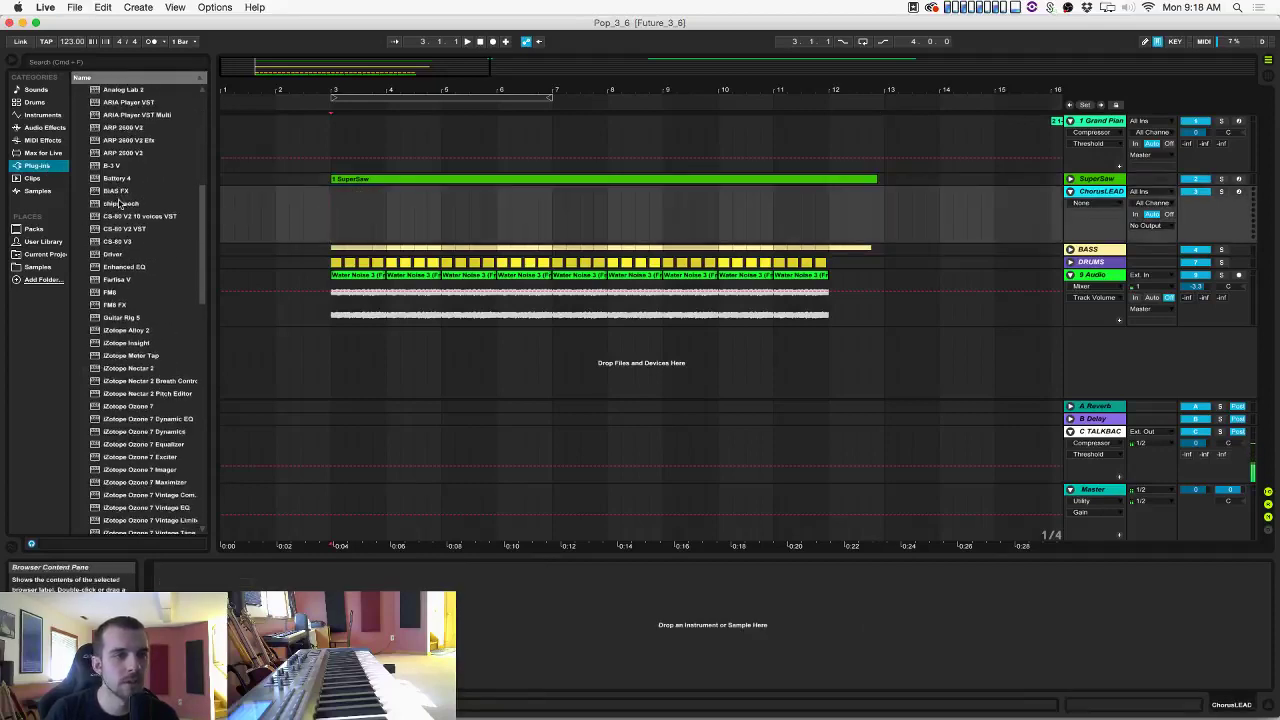
scroll(118, 203, "down", 15)
scroll(118, 203, "down", 5)
left_click_drag(117, 383, 344, 204)
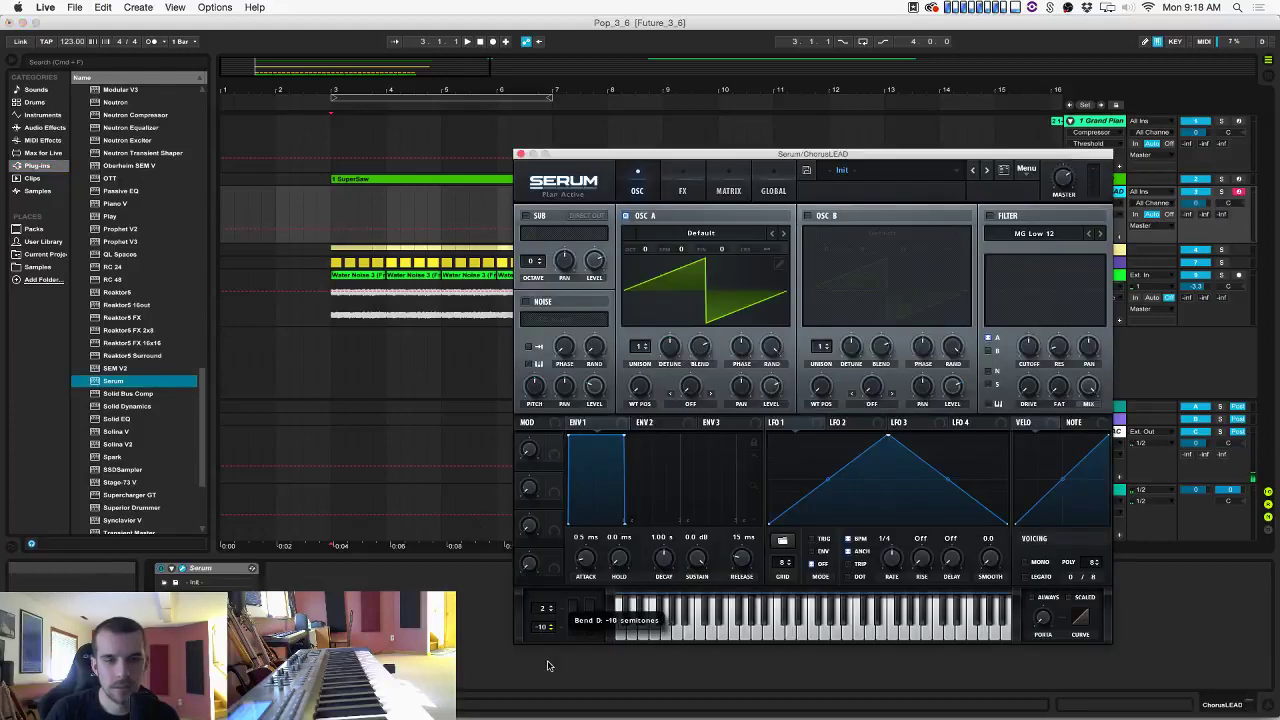
Set Serum's pitch bend range to 12 up and -12 down and oscillator A's unison to 9, closing the plug-in window.
left_click_drag(548, 668, 549, 677)
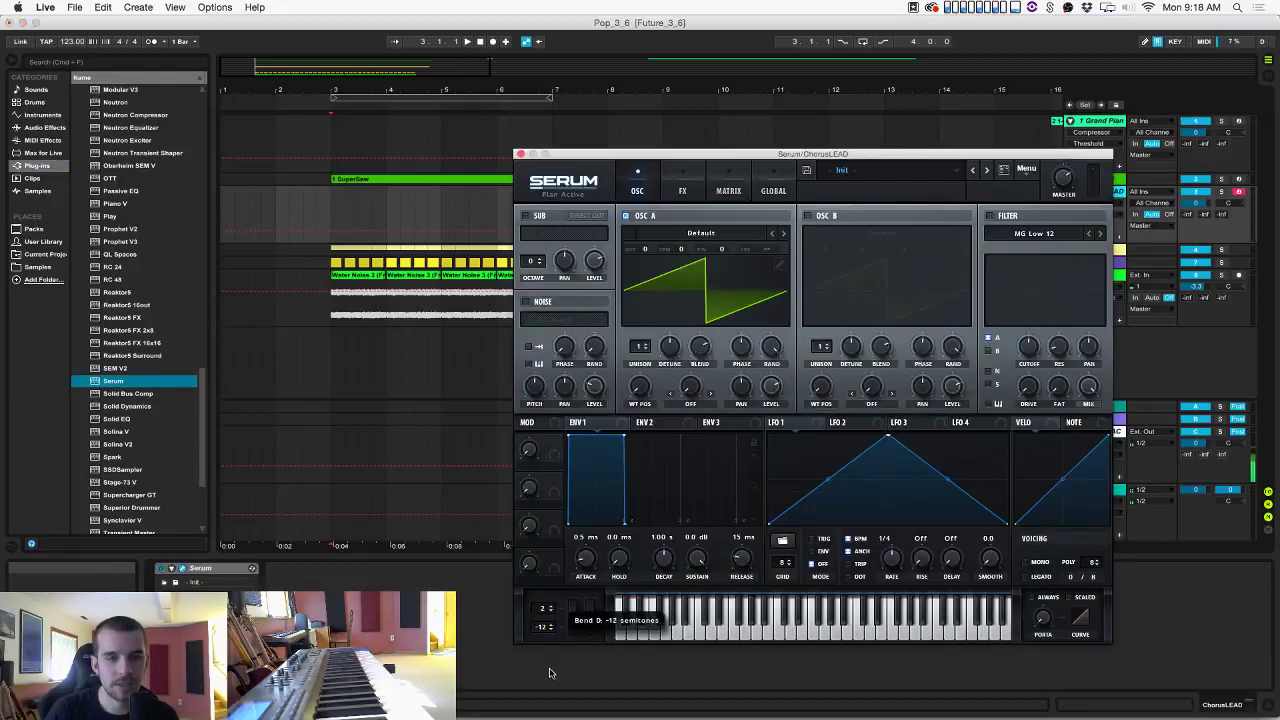
left_click_drag(549, 621, 558, 597)
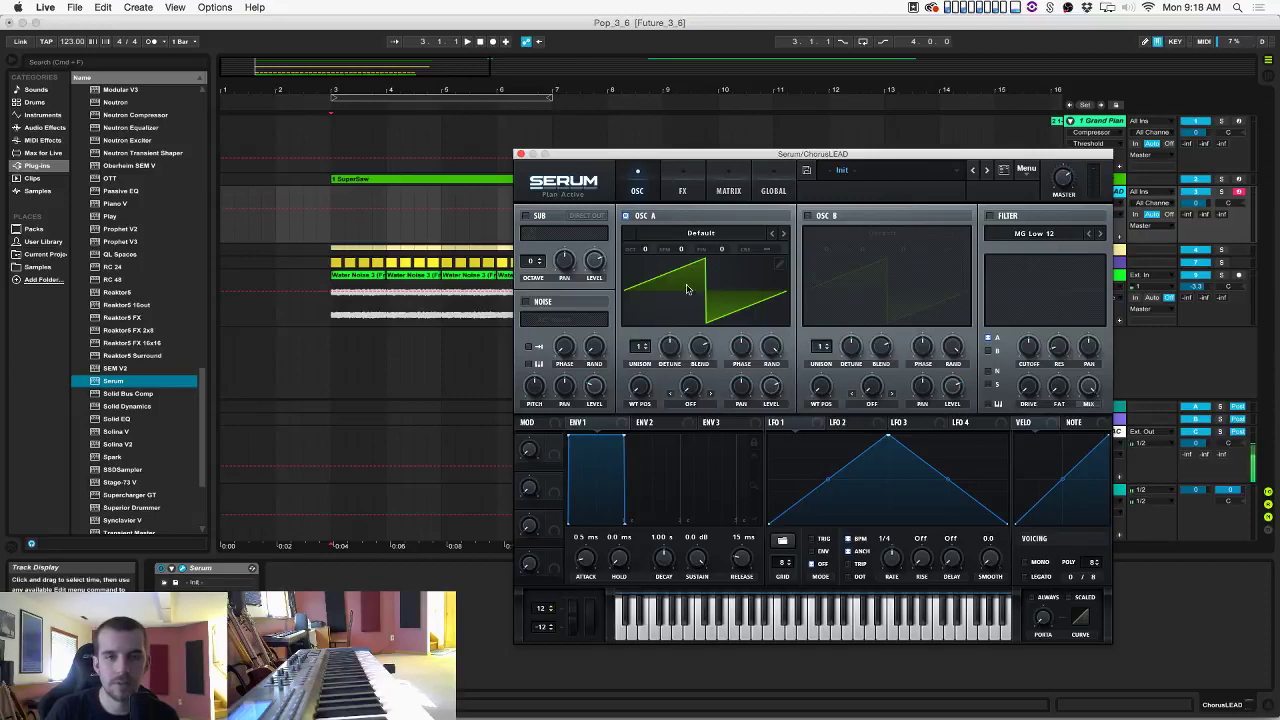
left_click_drag(642, 348, 702, 331)
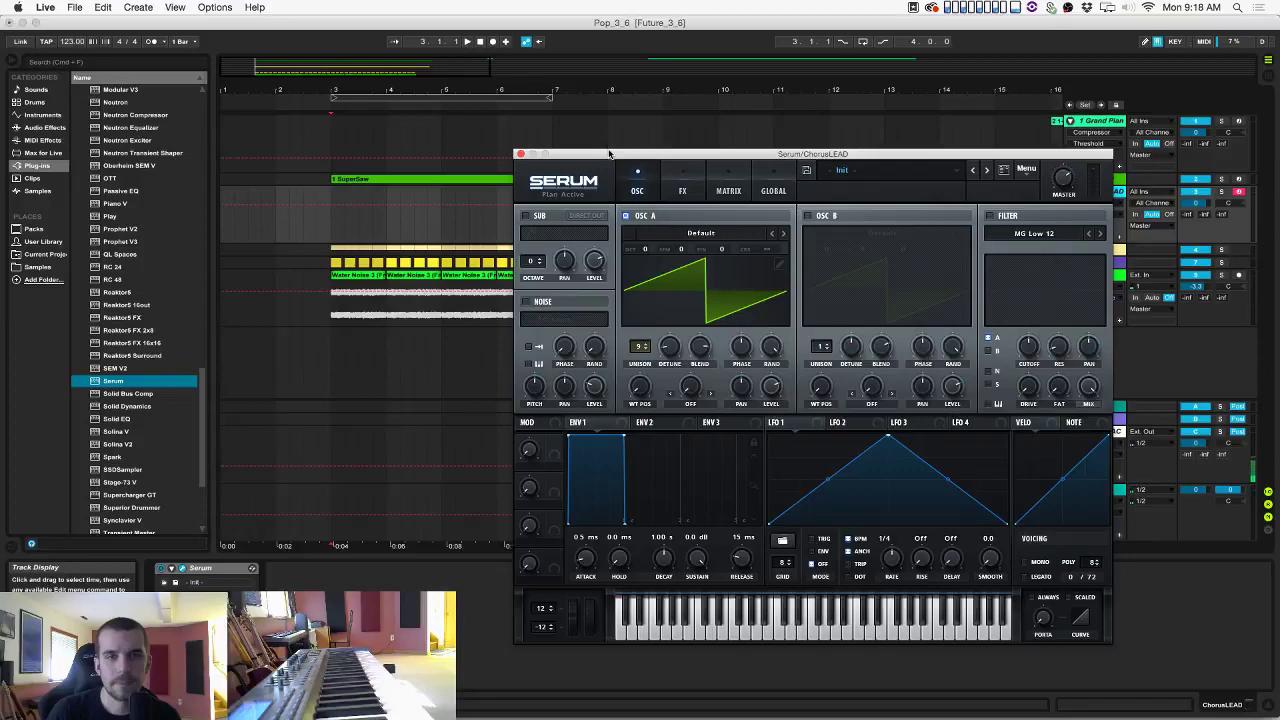
left_click_drag(610, 152, 564, 150)
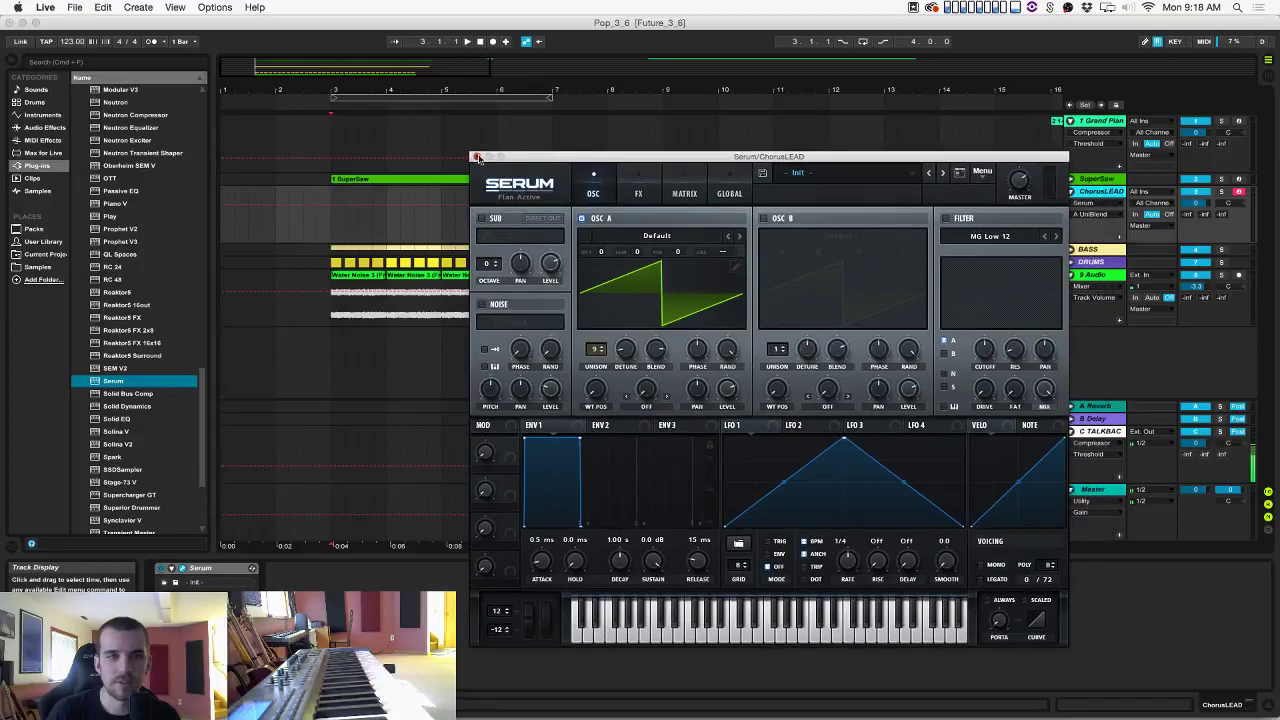
left_click(476, 156)
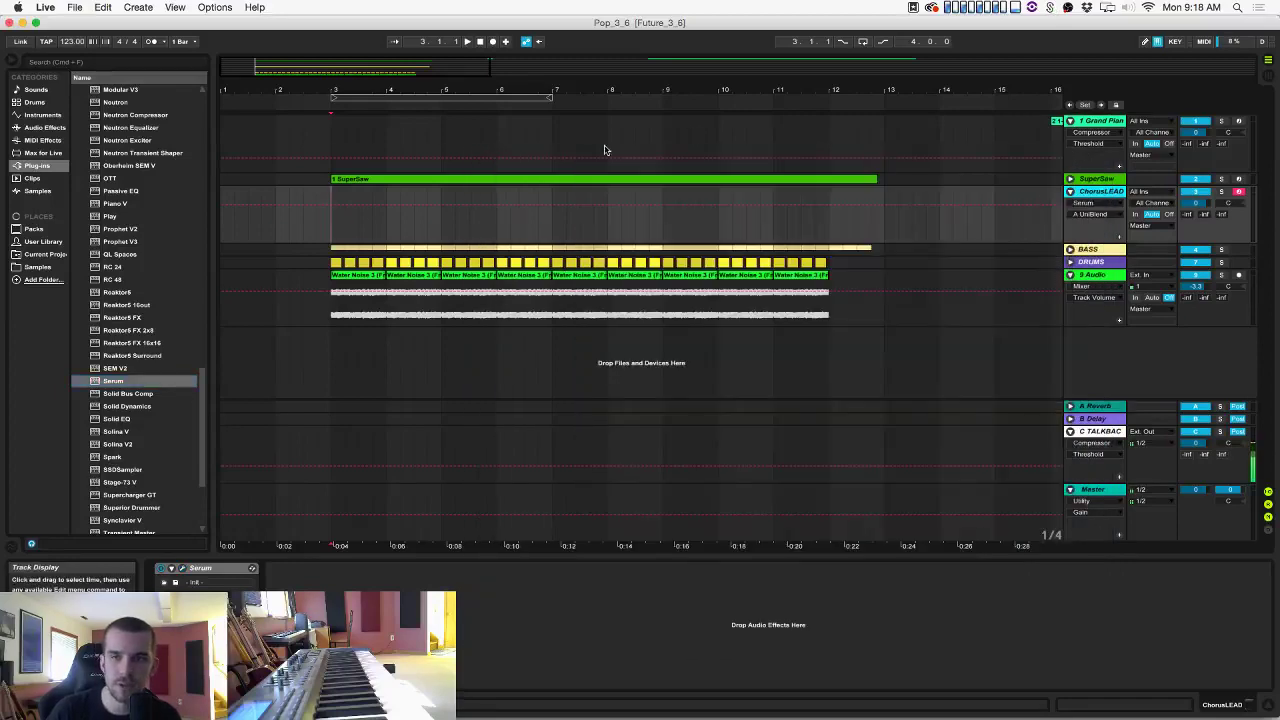
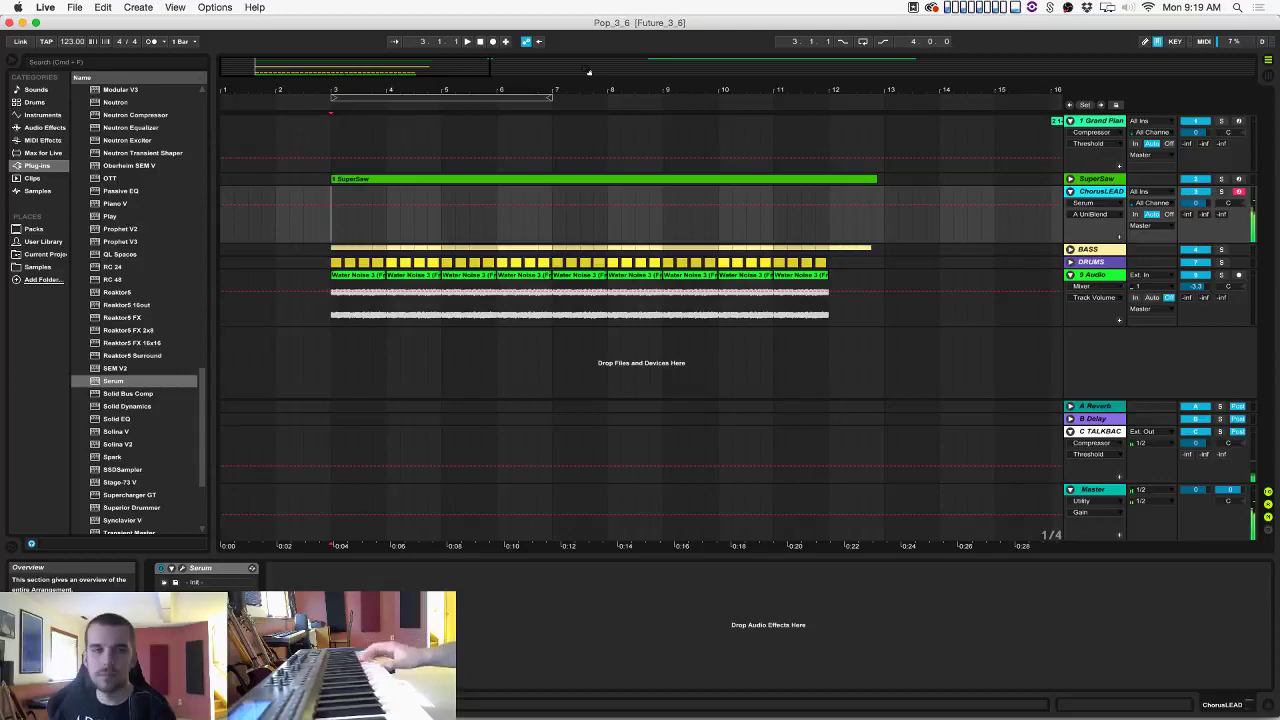
Try to copy the sidechain Compressor from the SuperSaw track to the ChorusLEAD track.
left_click(1087, 179)
left_click(307, 568)
key("super+c")
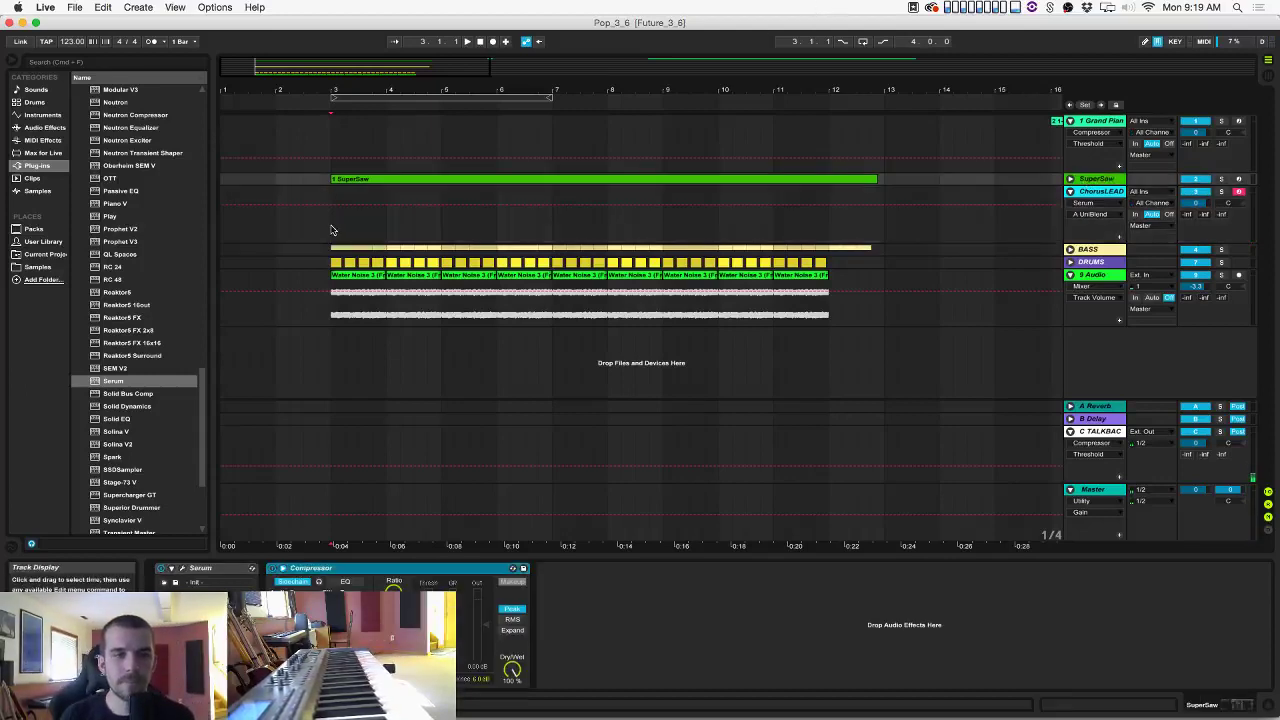
left_click(331, 231)
left_click(418, 584)
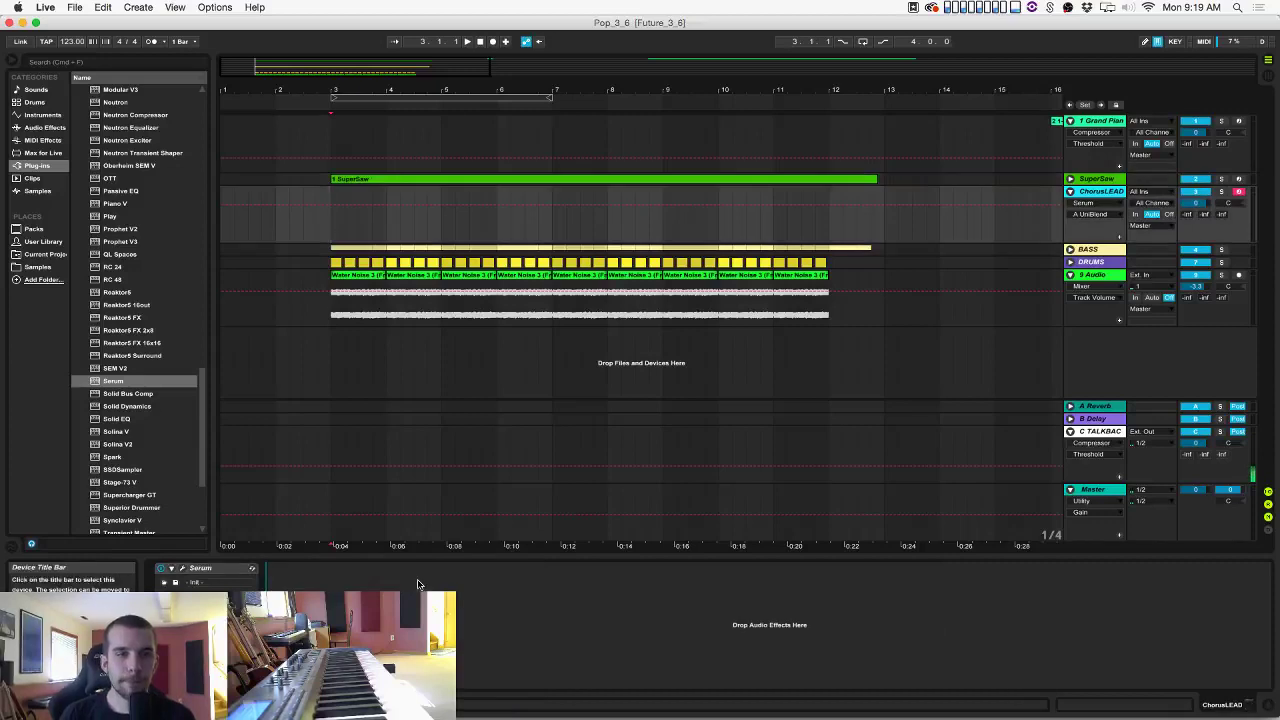
Group the ChorusLEAD track, name the group LEAD and save the set.
right_click(1108, 192)
left_click(1140, 316)
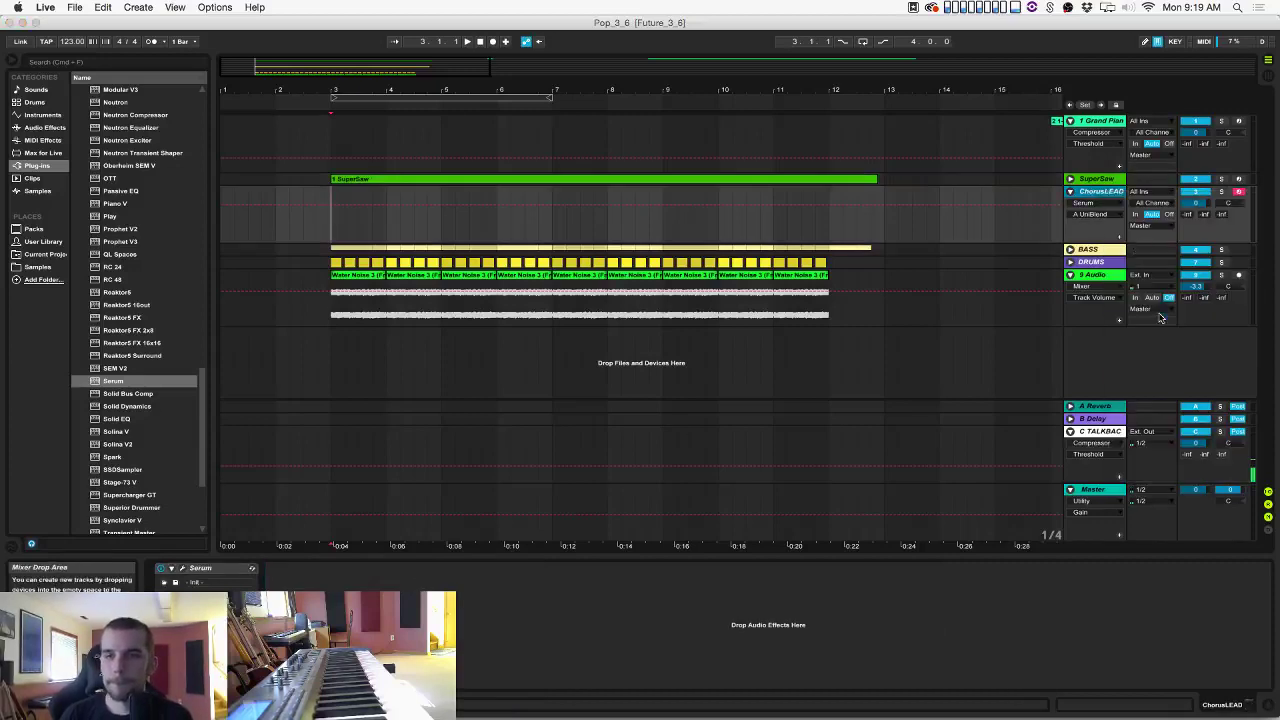
key("super+r")
type("OEAD")
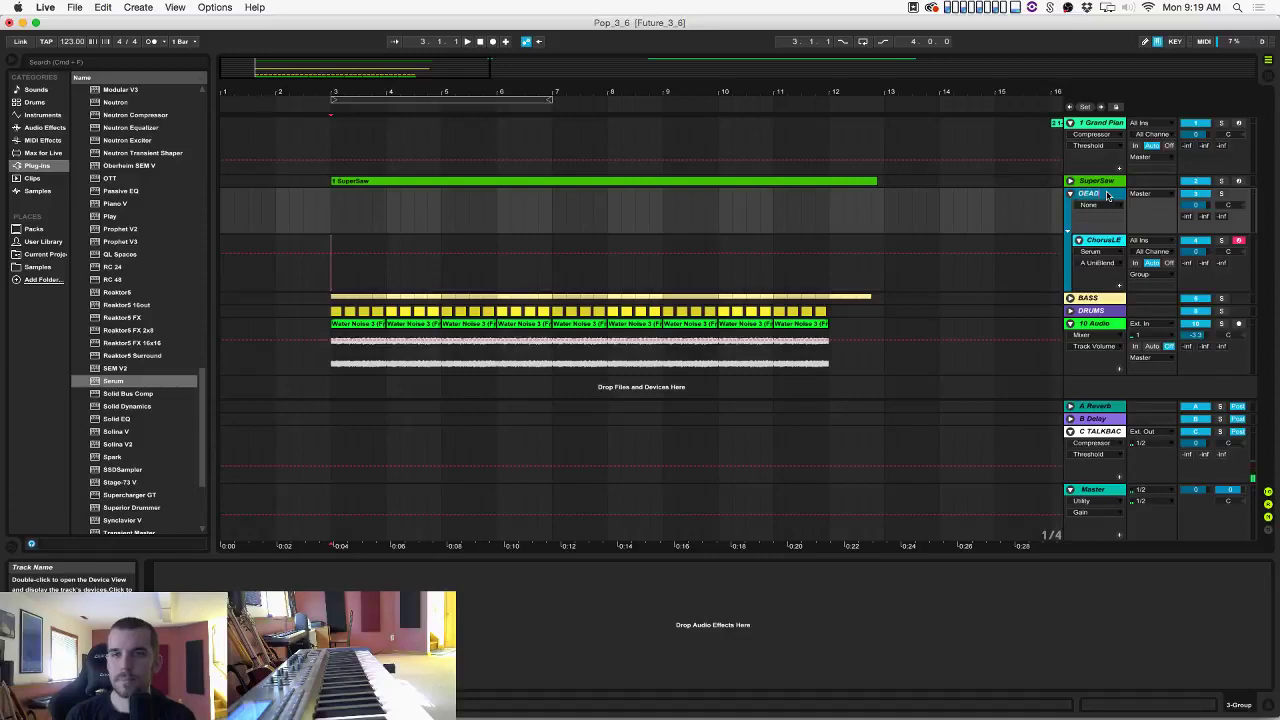
key("Return")
key("super+r")
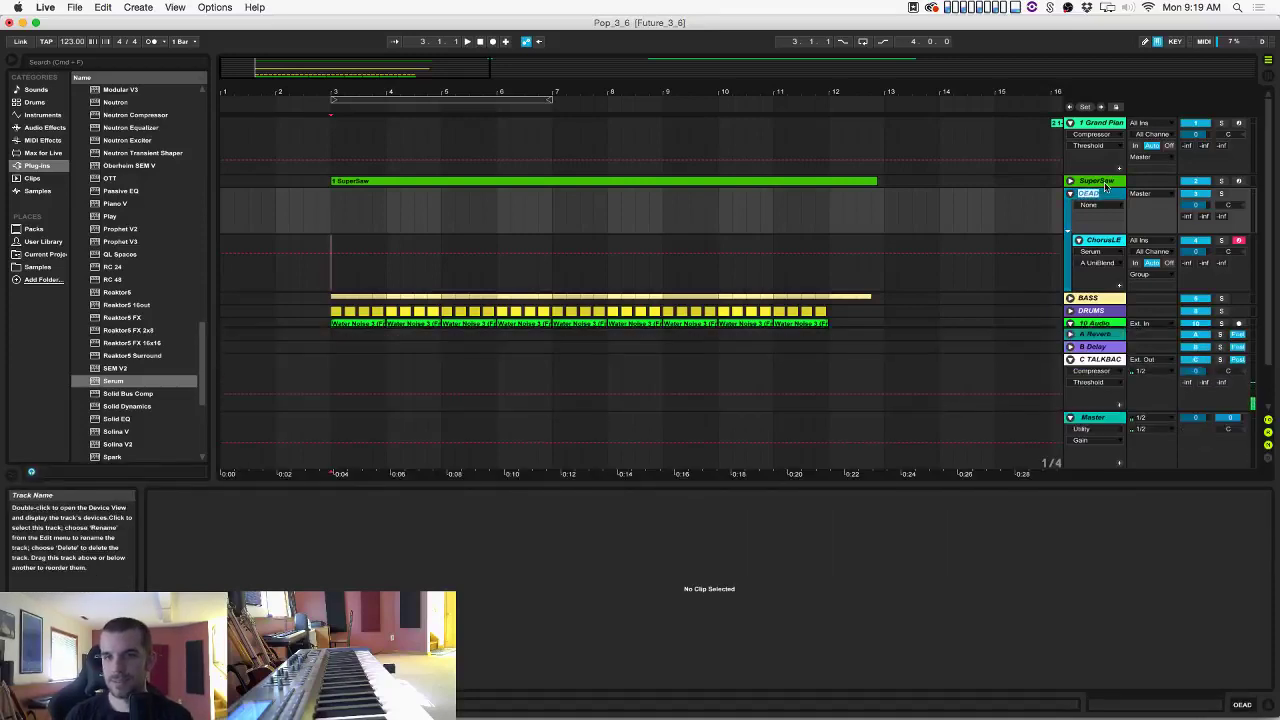
type("Kea")
key("BackSpace")
type("LEAD")
key("Return")
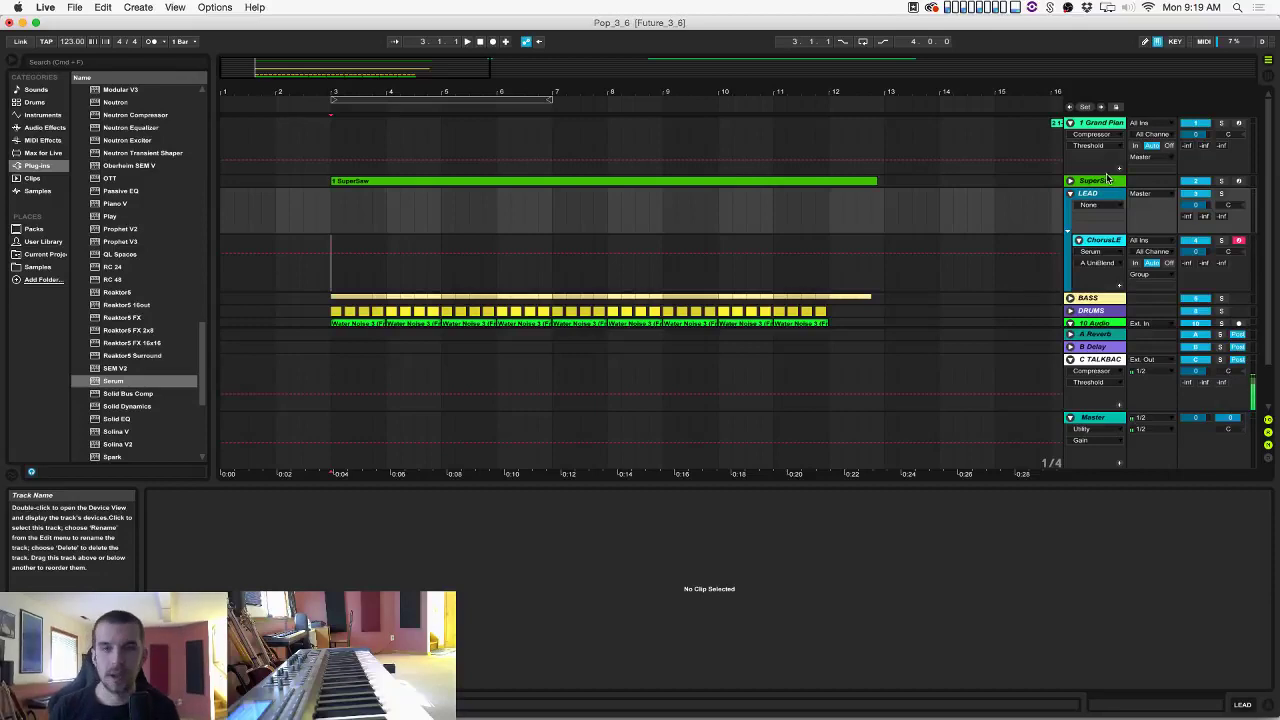
key("super+s")
Record a lead melody on the ChorusLEAD track from bar 3 into bar 12.
double_click(1090, 195)
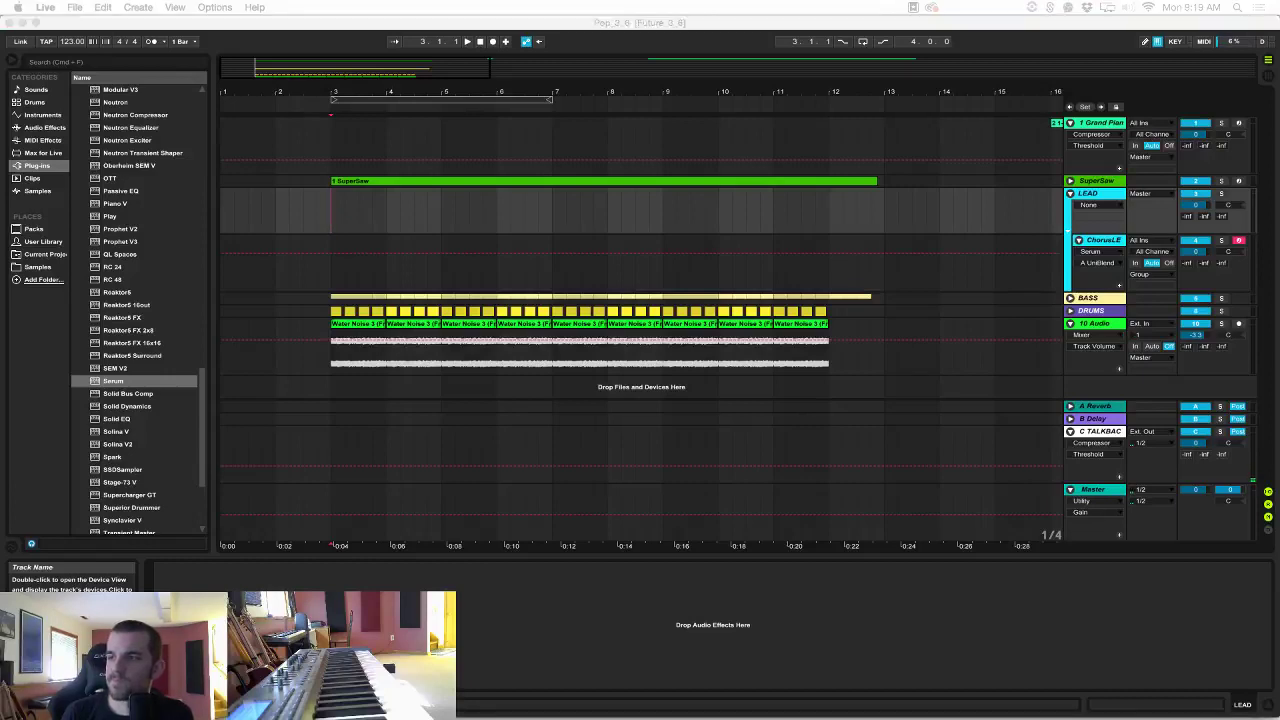
left_click(335, 222)
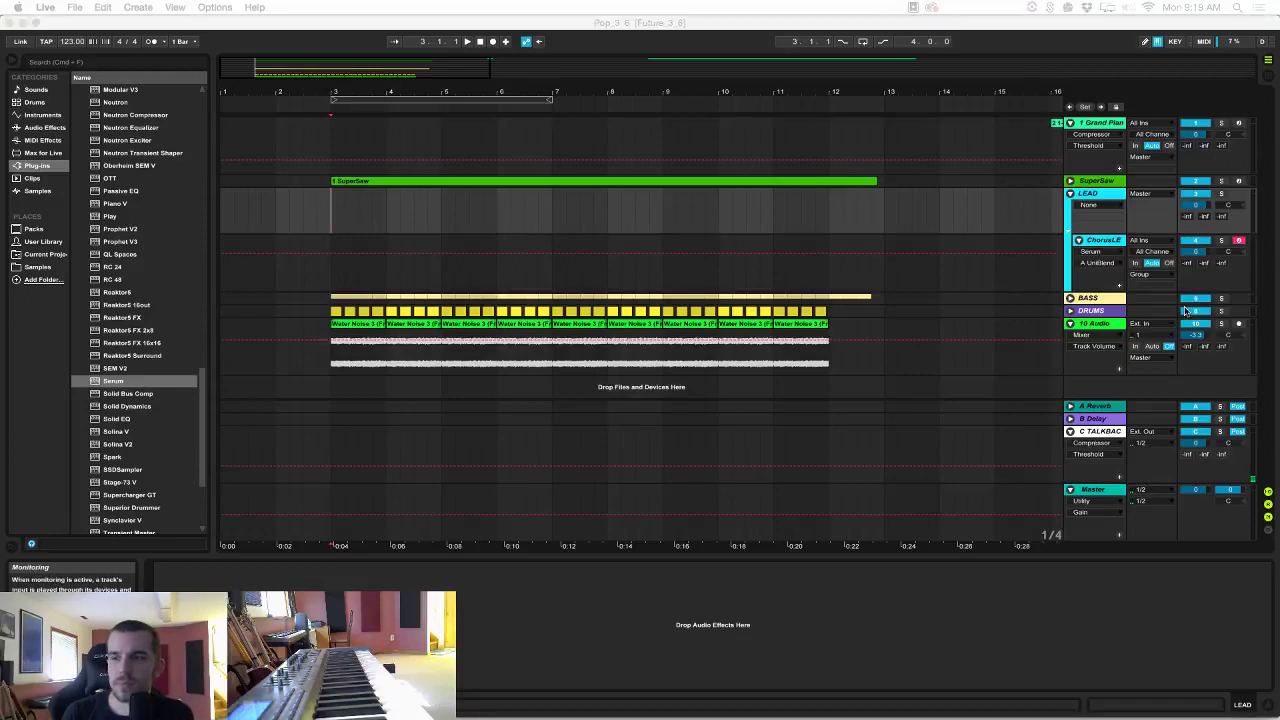
left_click(323, 205)
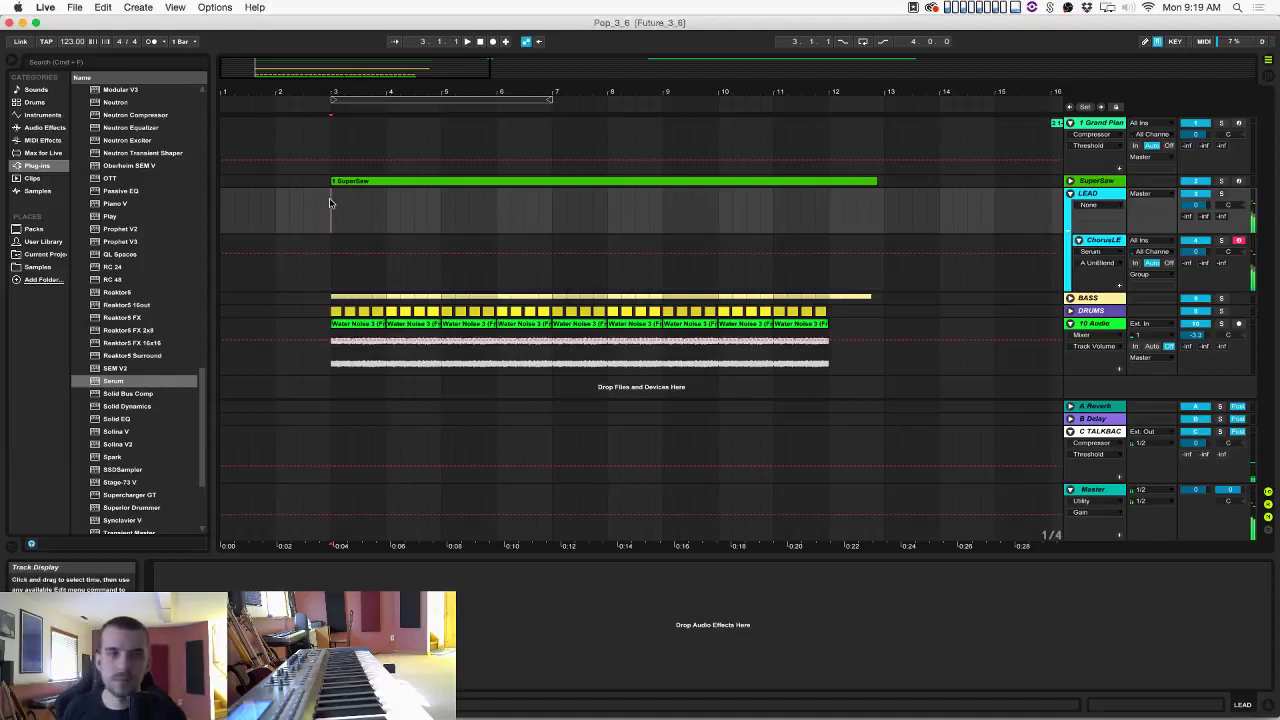
left_click(493, 42)
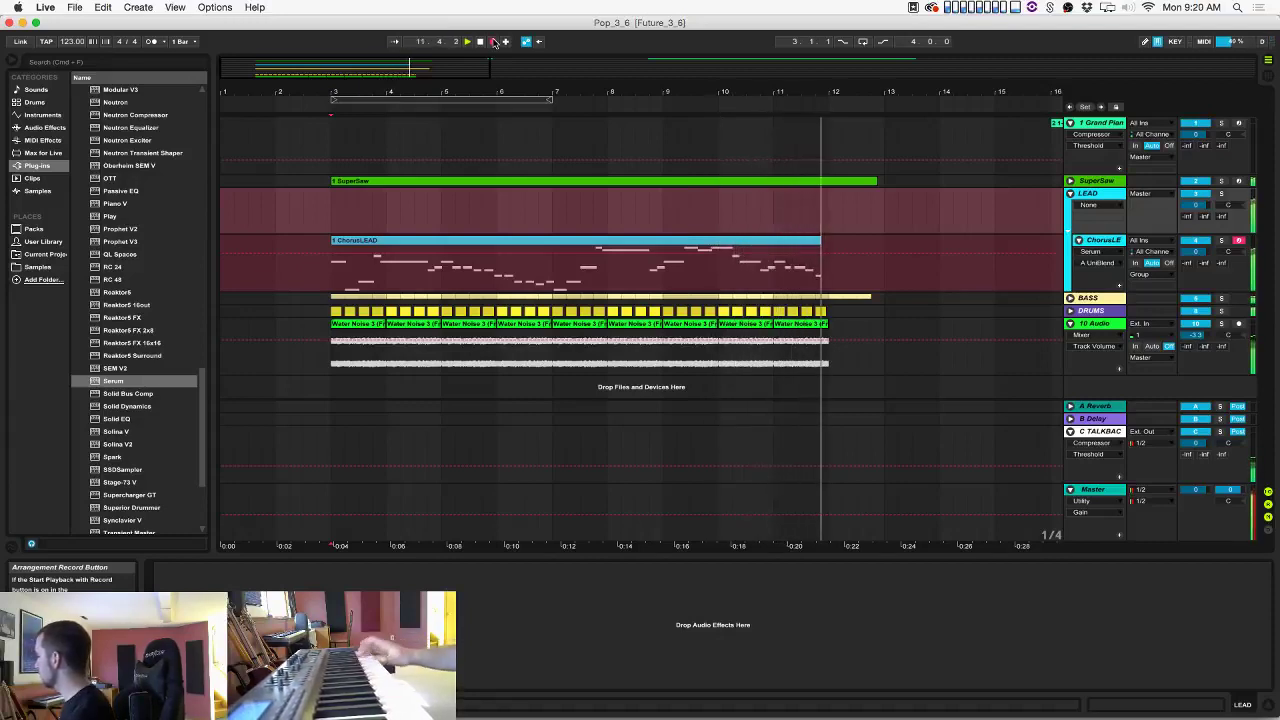
key("space")
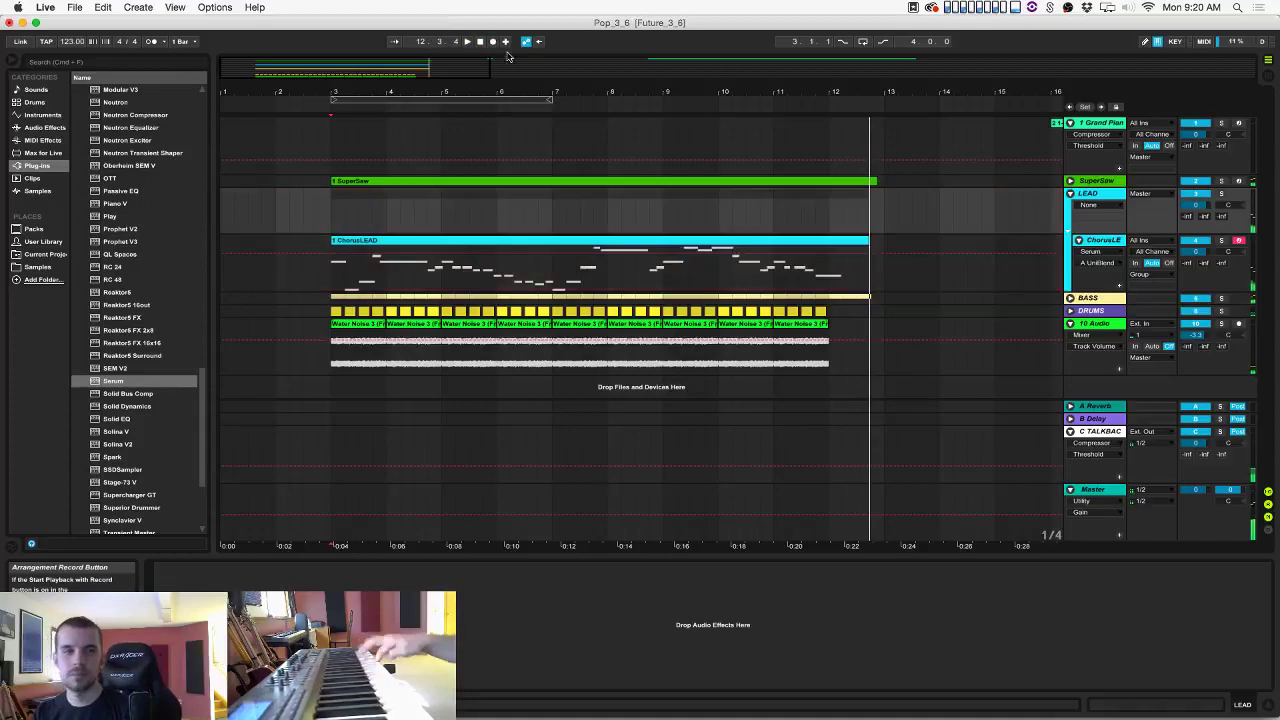
Save the set and delete the recorded ChorusLEAD clip.
left_click(332, 281)
key("super+s")
left_click(345, 272)
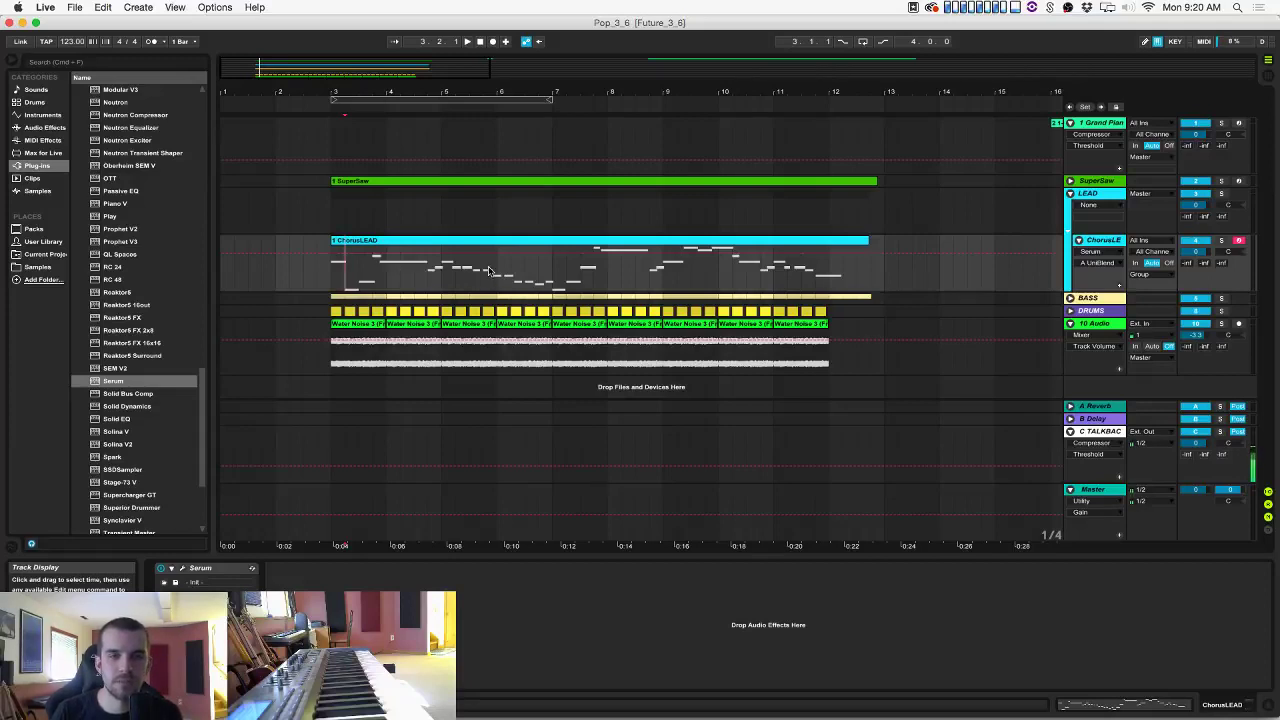
left_click(439, 245)
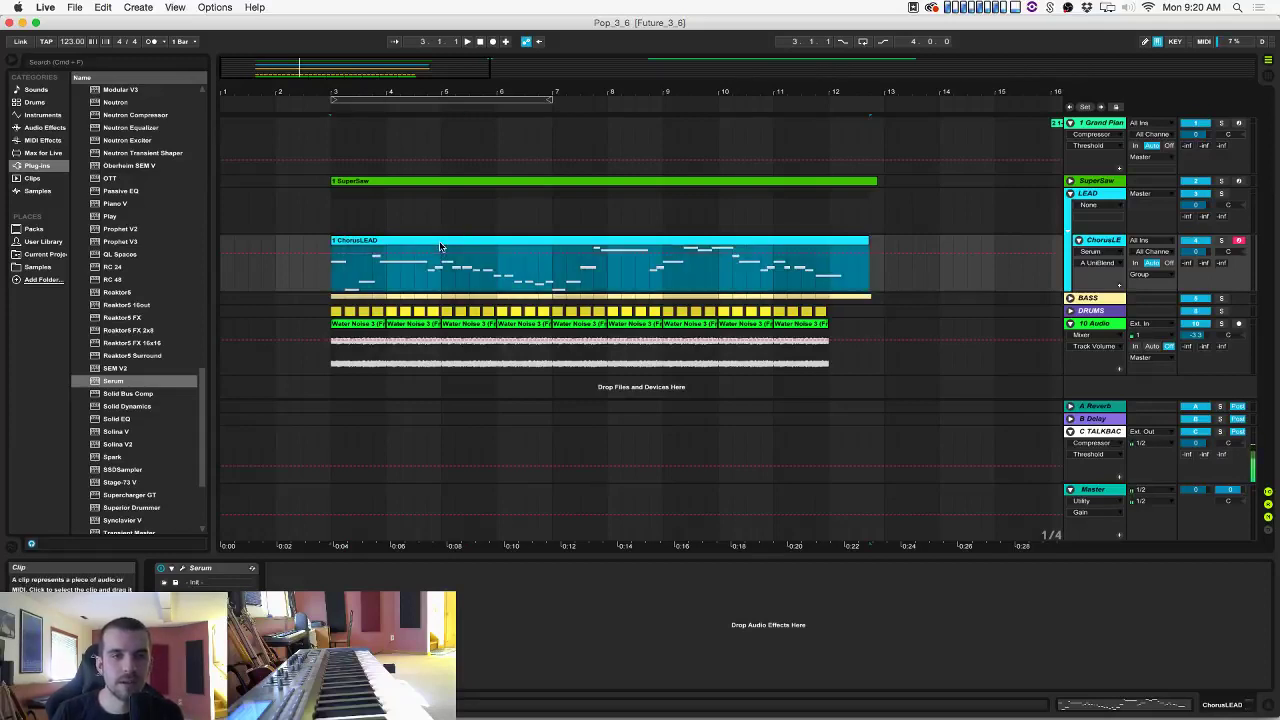
key("Delete")
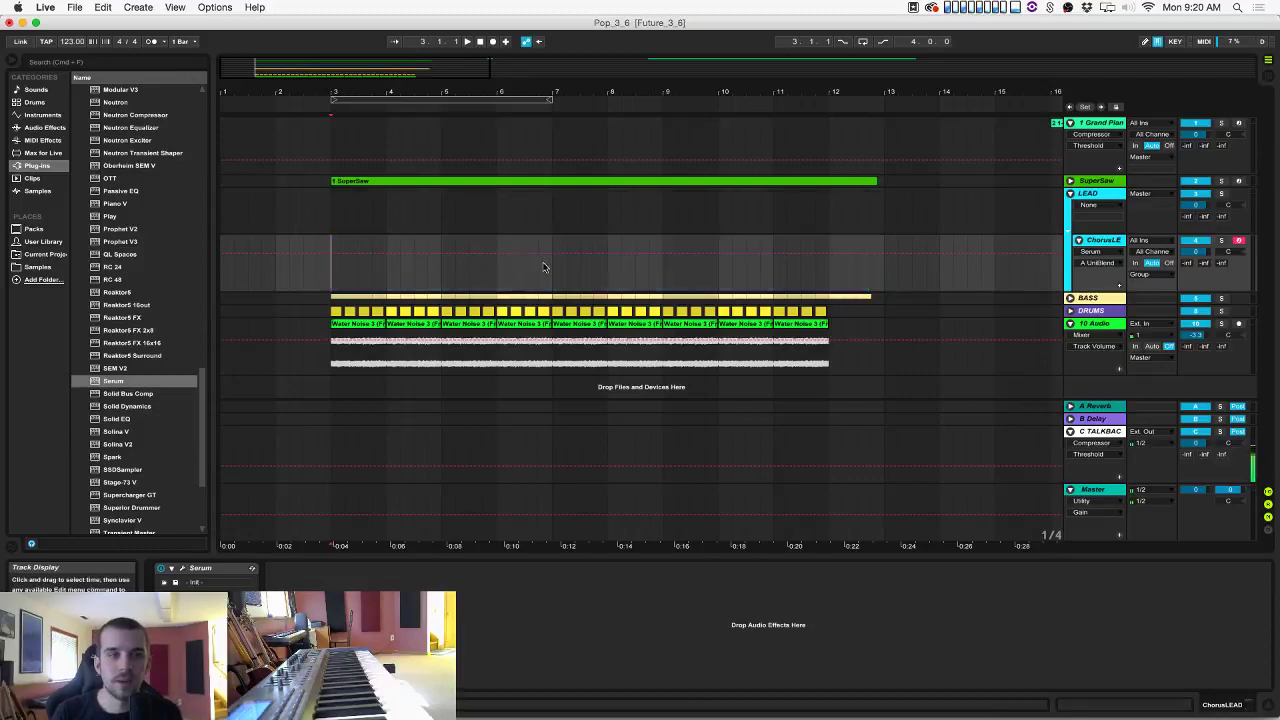
Arm the Grand Piano track for recording and set its insertion point at bar 16.
scroll(920, 237, "right", 5)
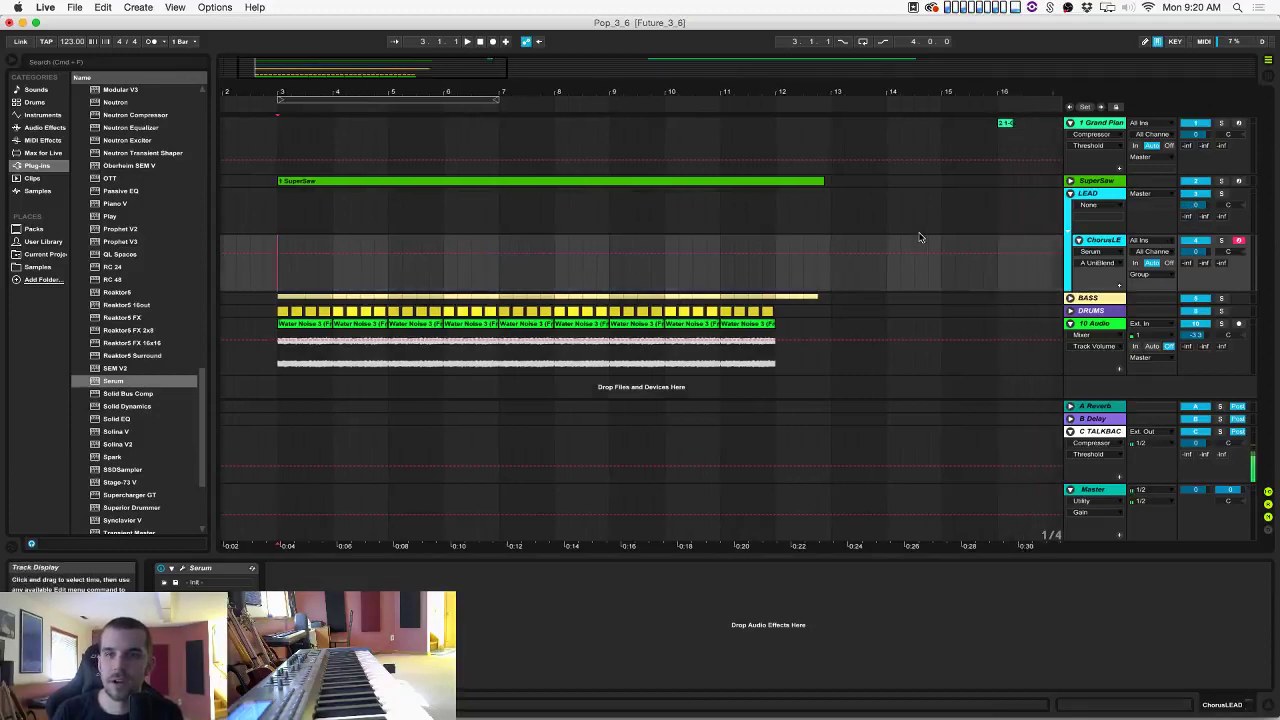
left_click(1239, 123)
scroll(984, 143, "right", 5)
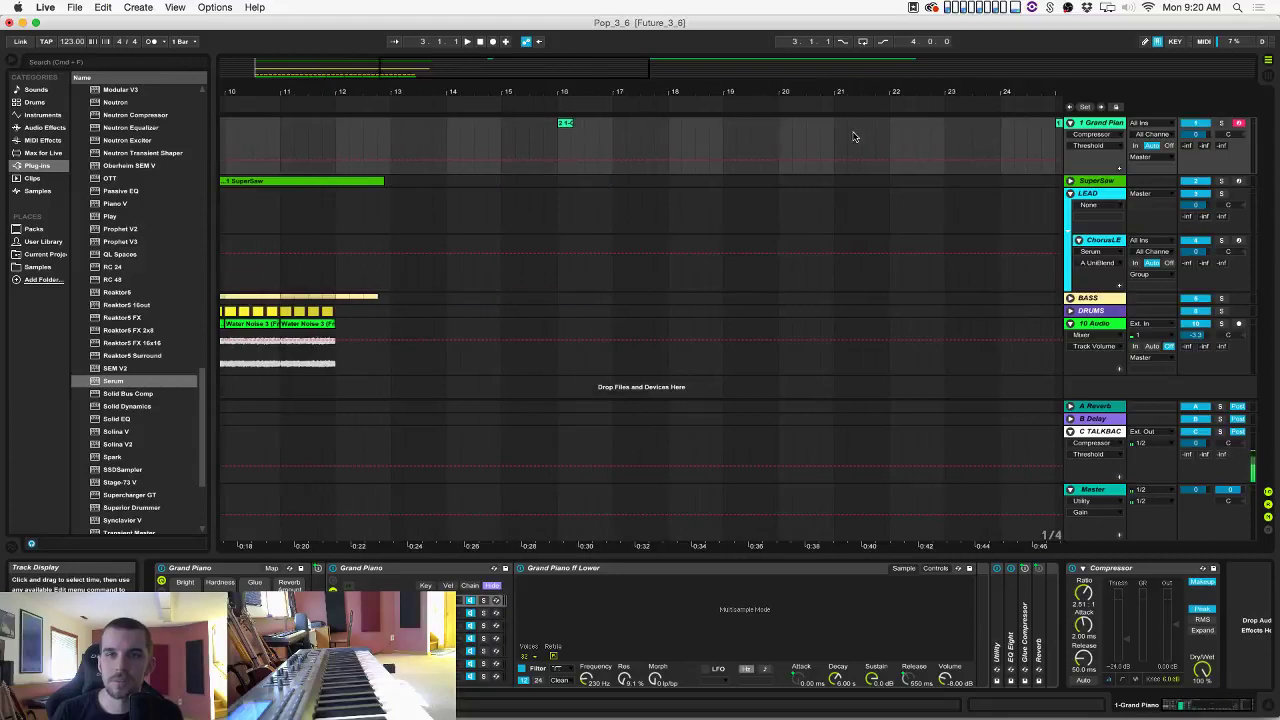
left_click(844, 133)
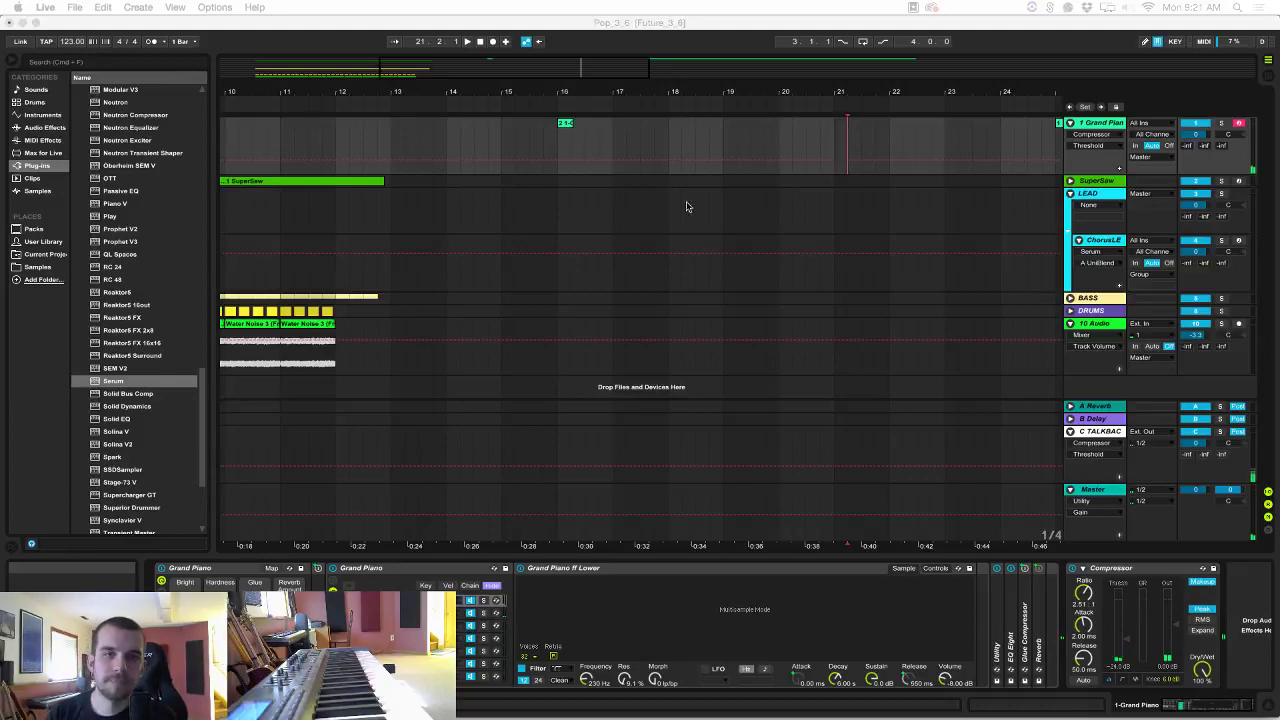
left_click(551, 150)
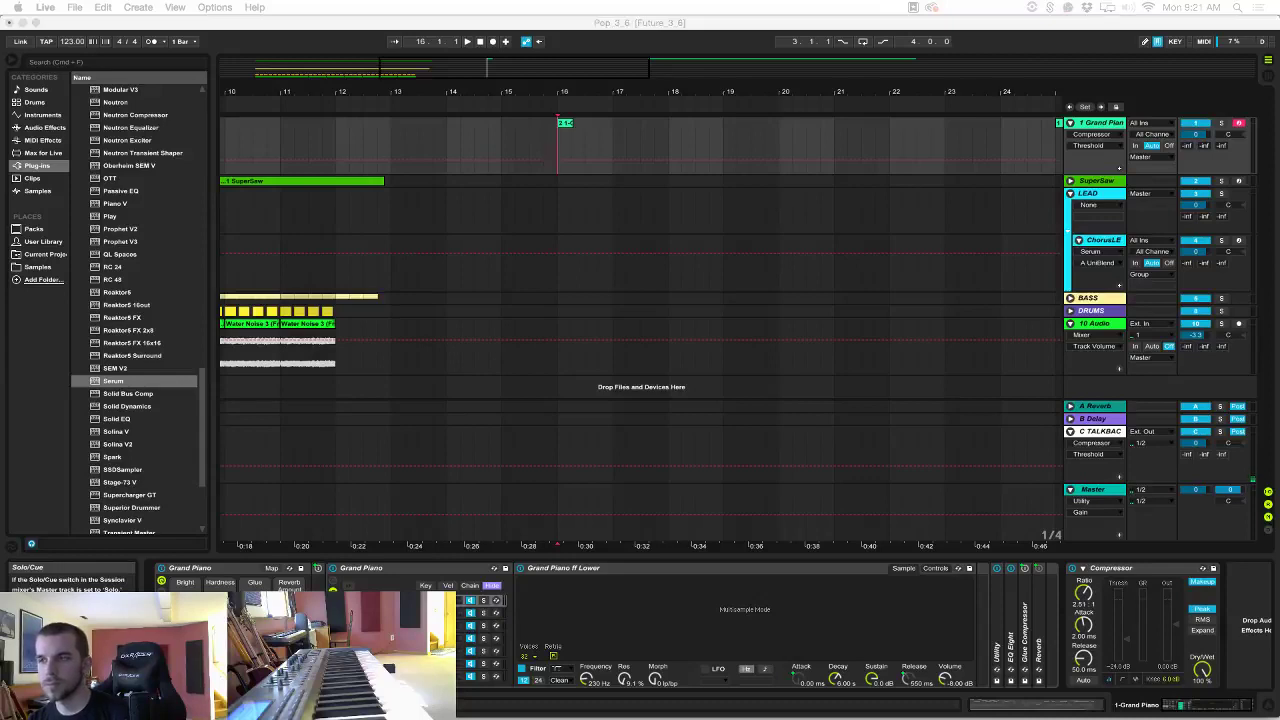
Arm the ChorusLEAD track and record a new lead melody take from bar 3 to the end of bar 12.
left_click(626, 229)
scroll(637, 200, "left", 8)
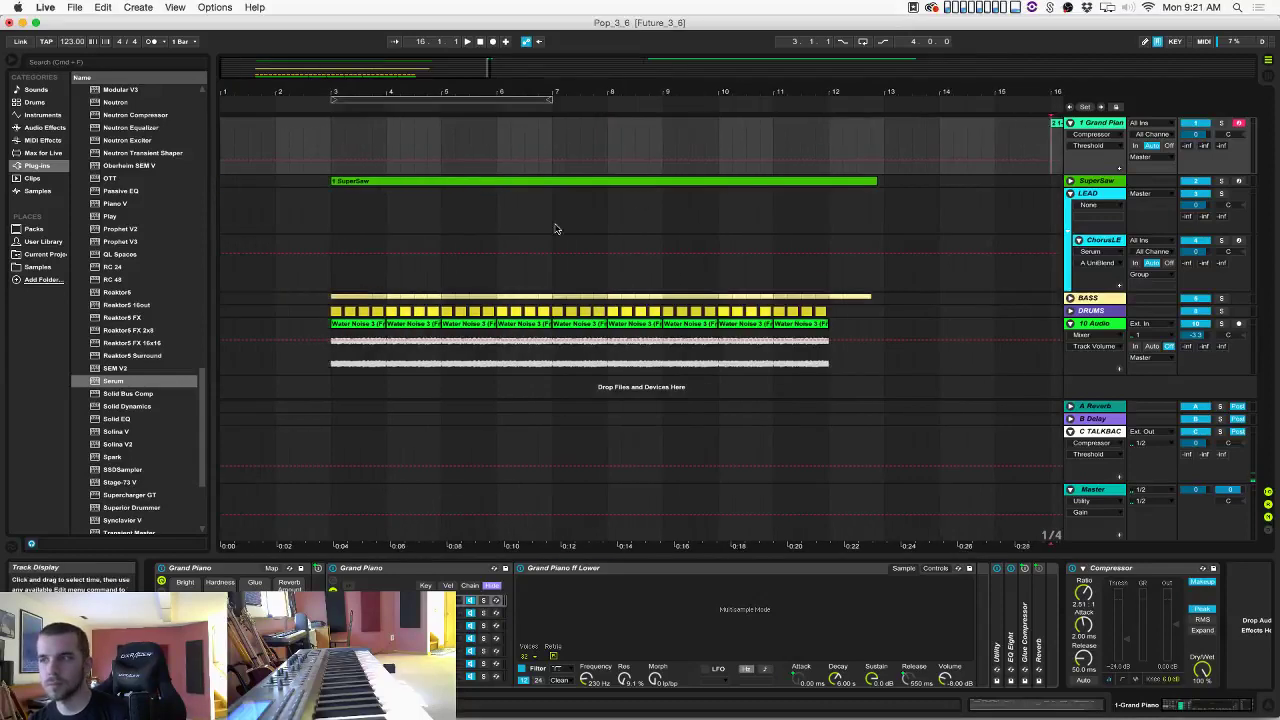
left_click(332, 218)
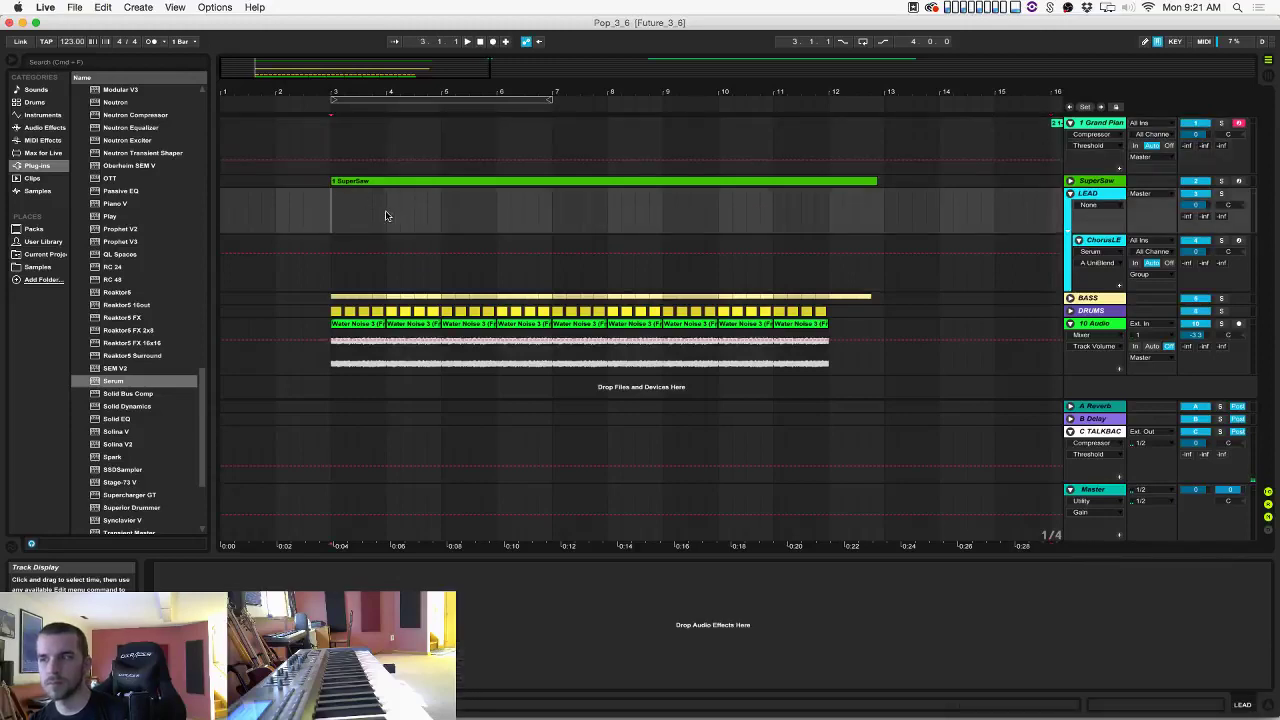
left_click(337, 280)
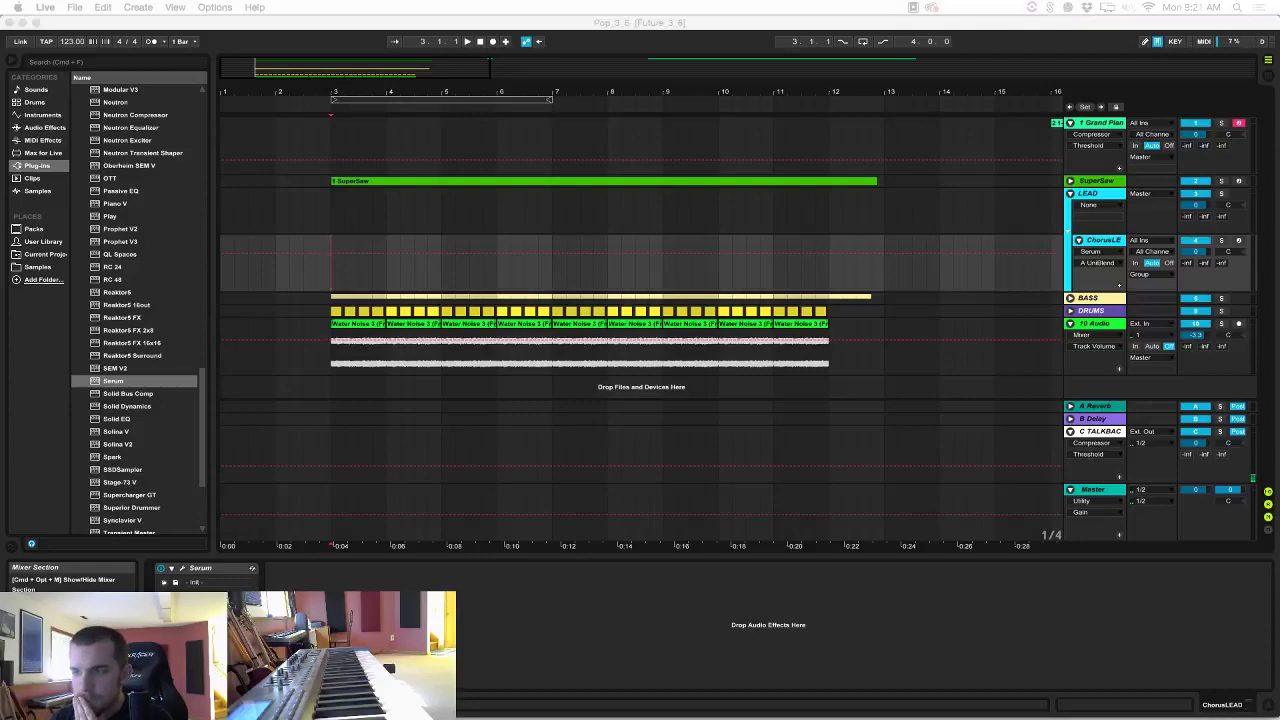
left_click(336, 280)
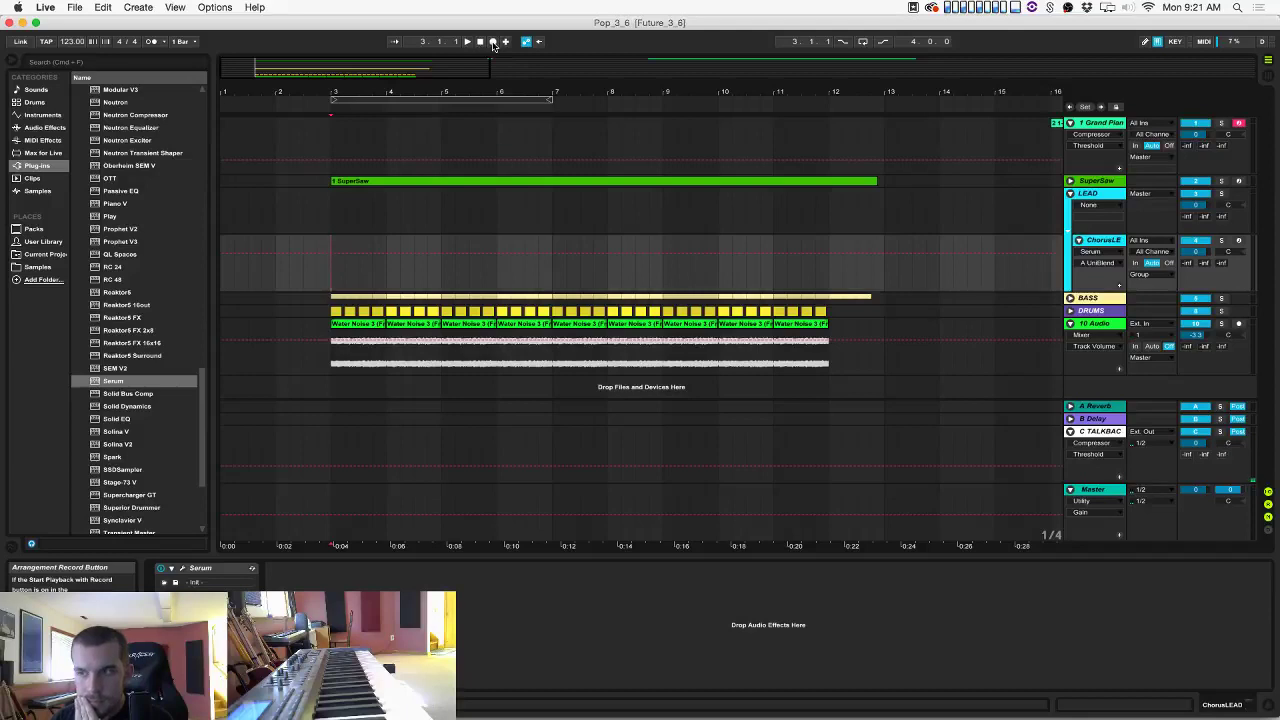
left_click(1239, 241)
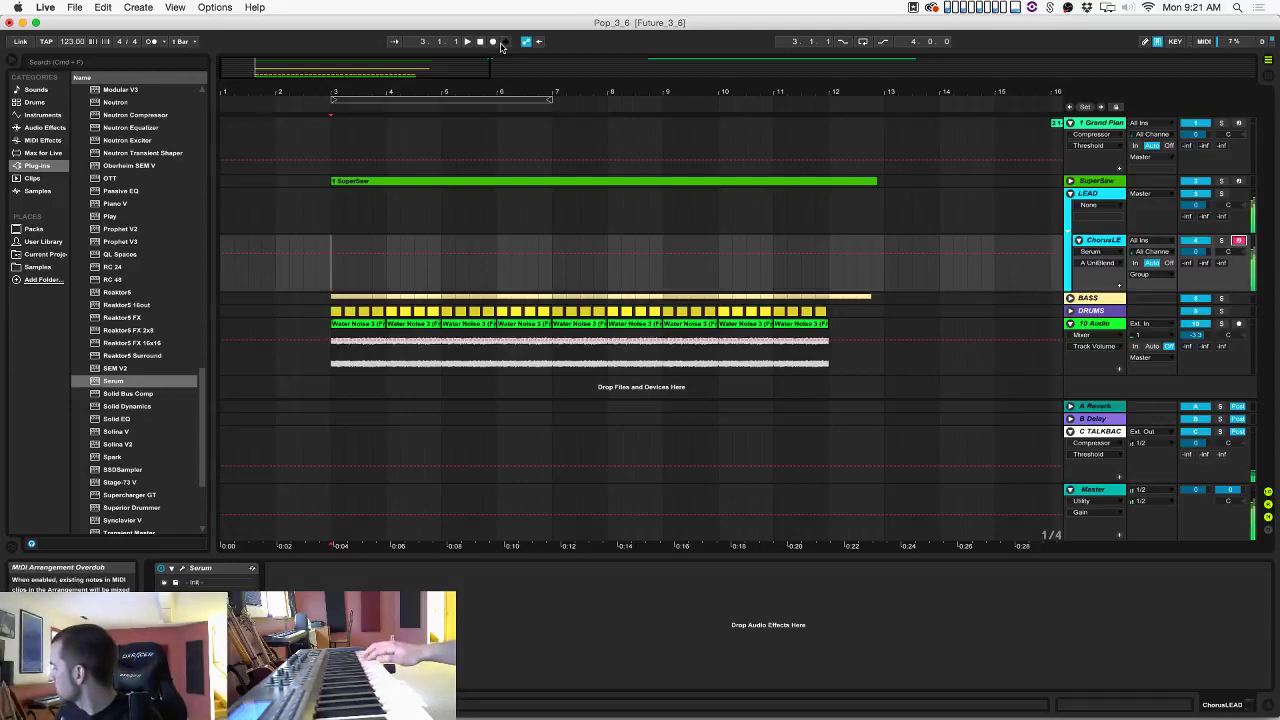
left_click(491, 43)
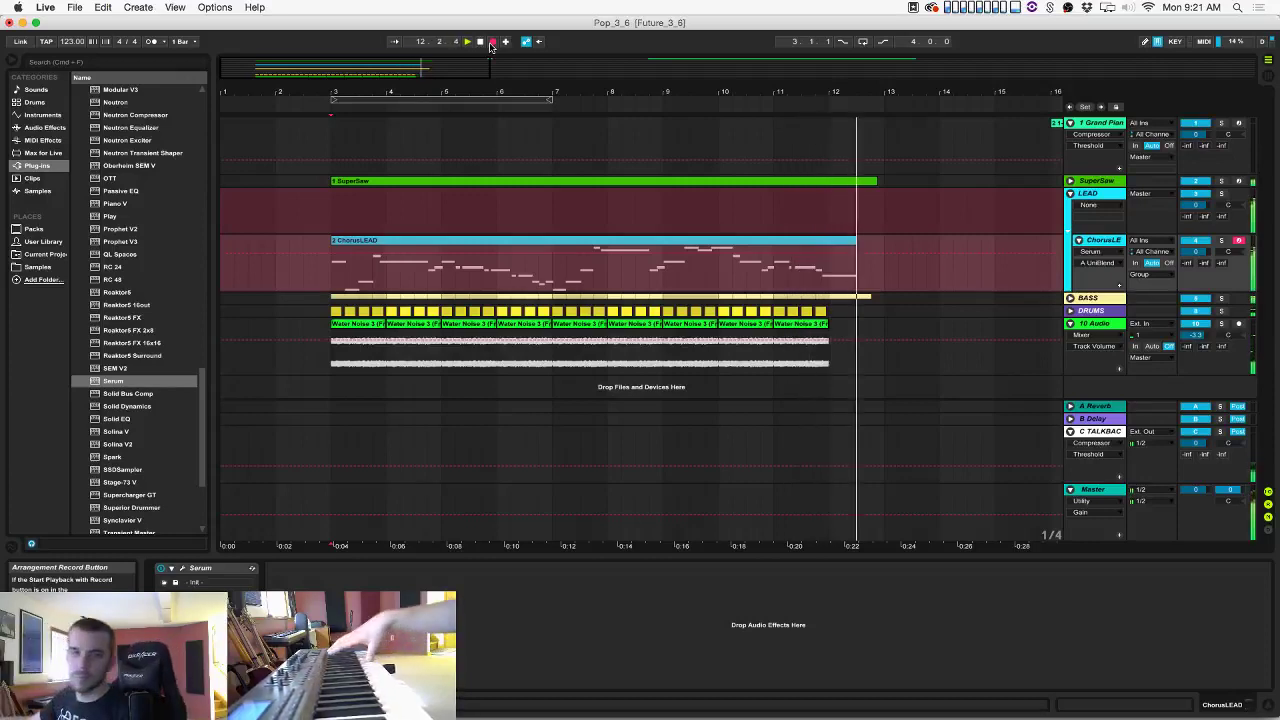
left_click(491, 43)
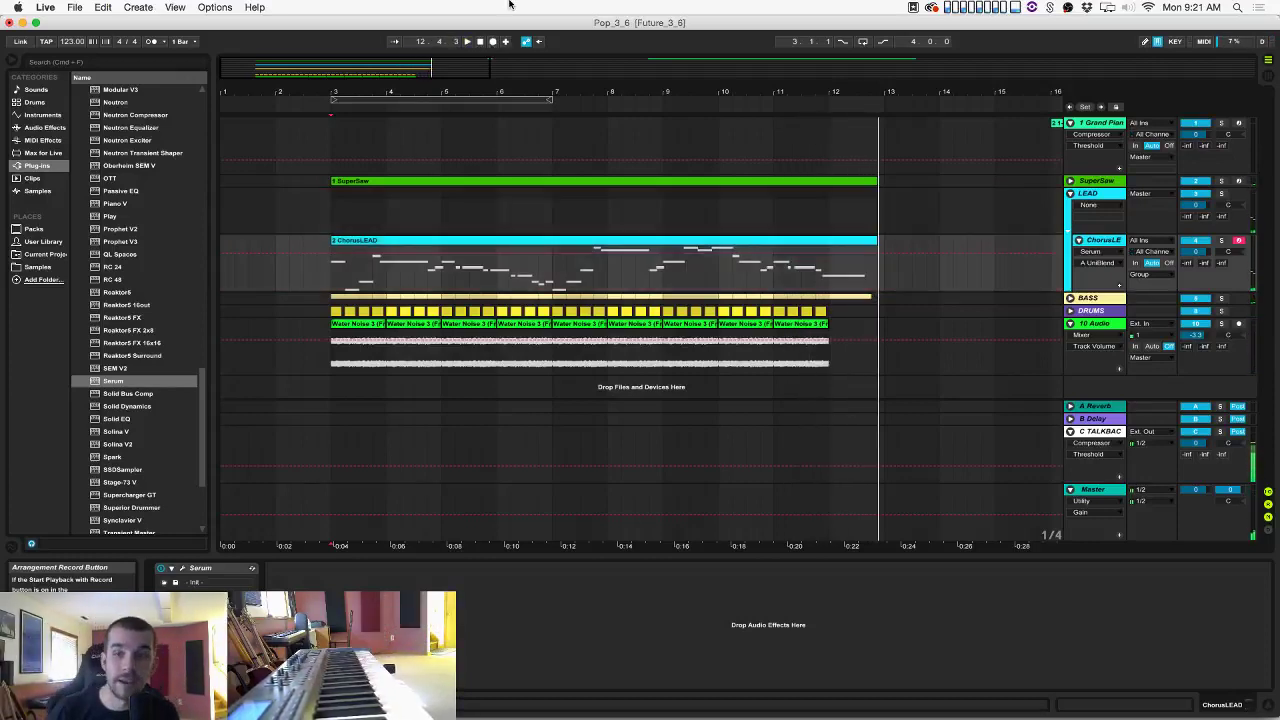
Open the new ChorusLEAD clip in an enlarged note editor and quantize all its notes to the grid.
left_click(673, 242)
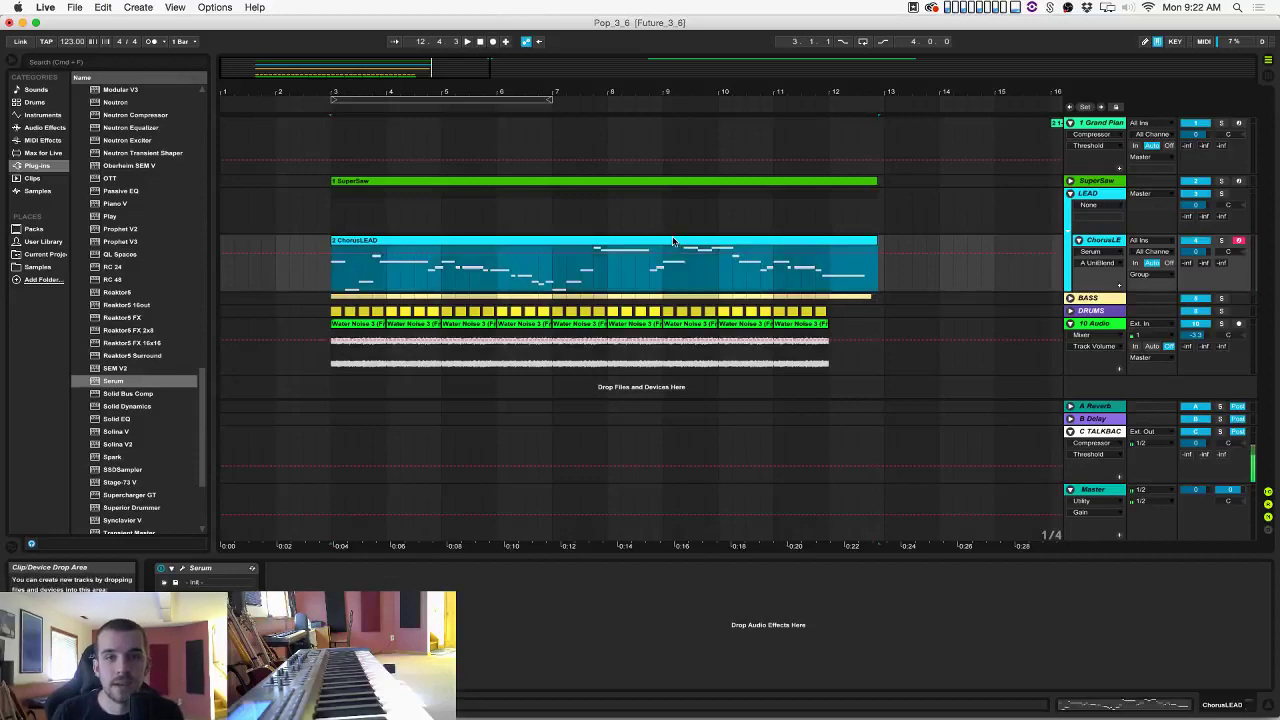
double_click(390, 242)
left_click_drag(536, 478, 541, 396)
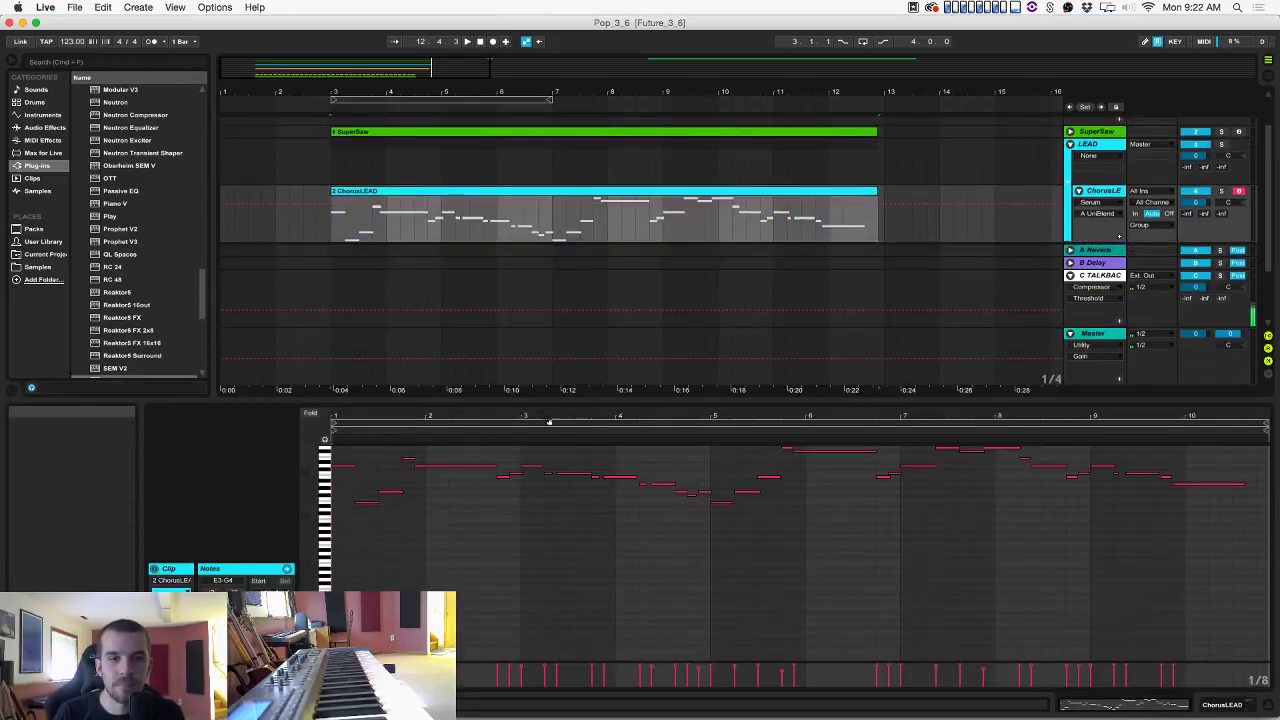
left_click_drag(314, 486, 372, 550)
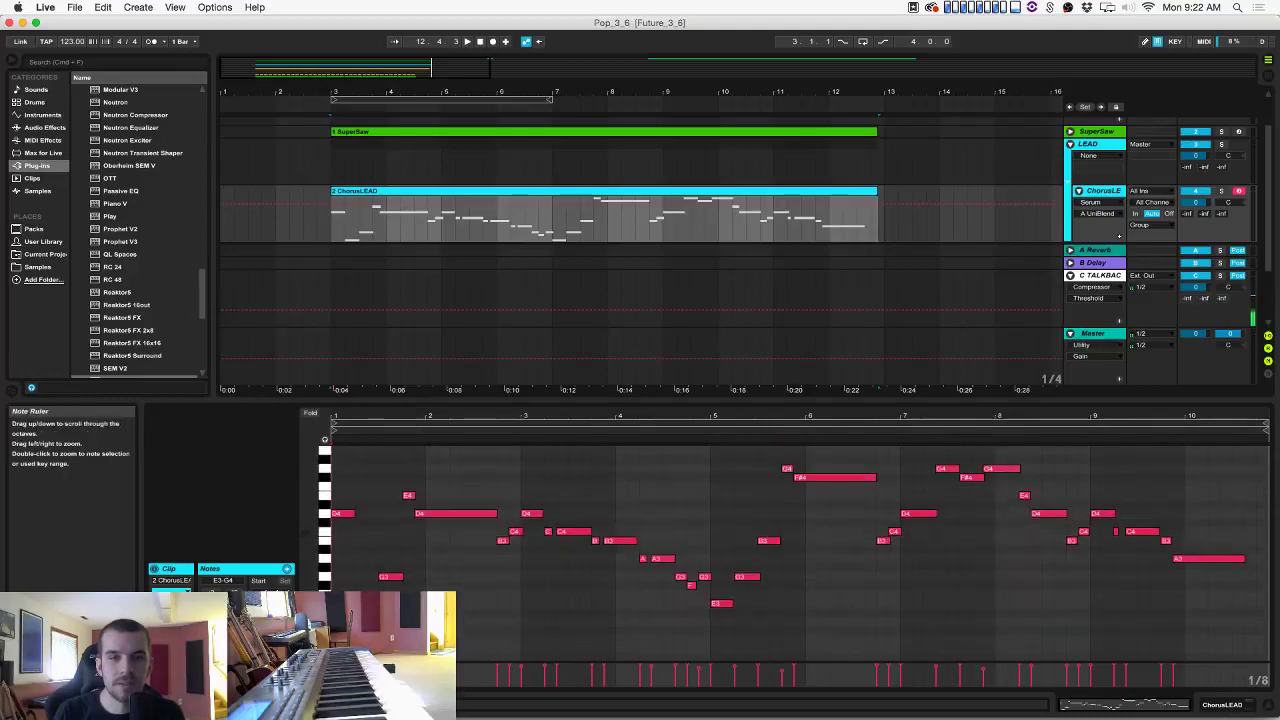
key("space")
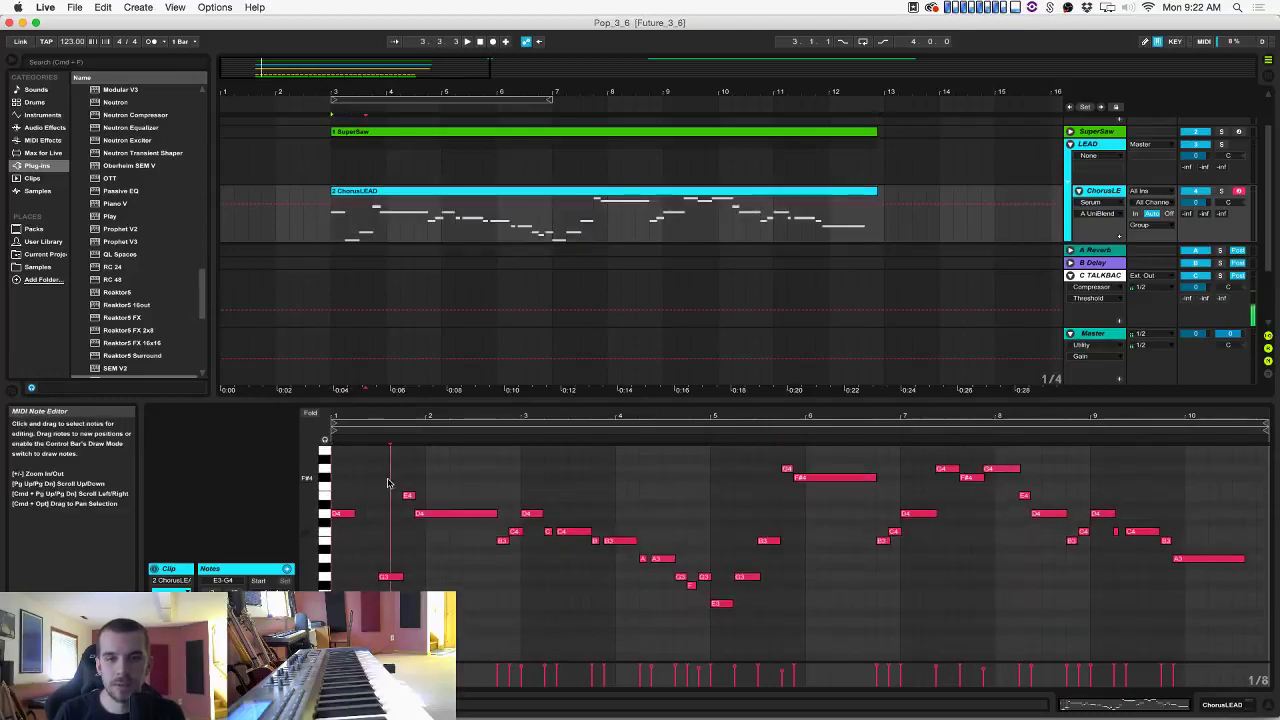
key("space")
key("super+a")
left_click(388, 483)
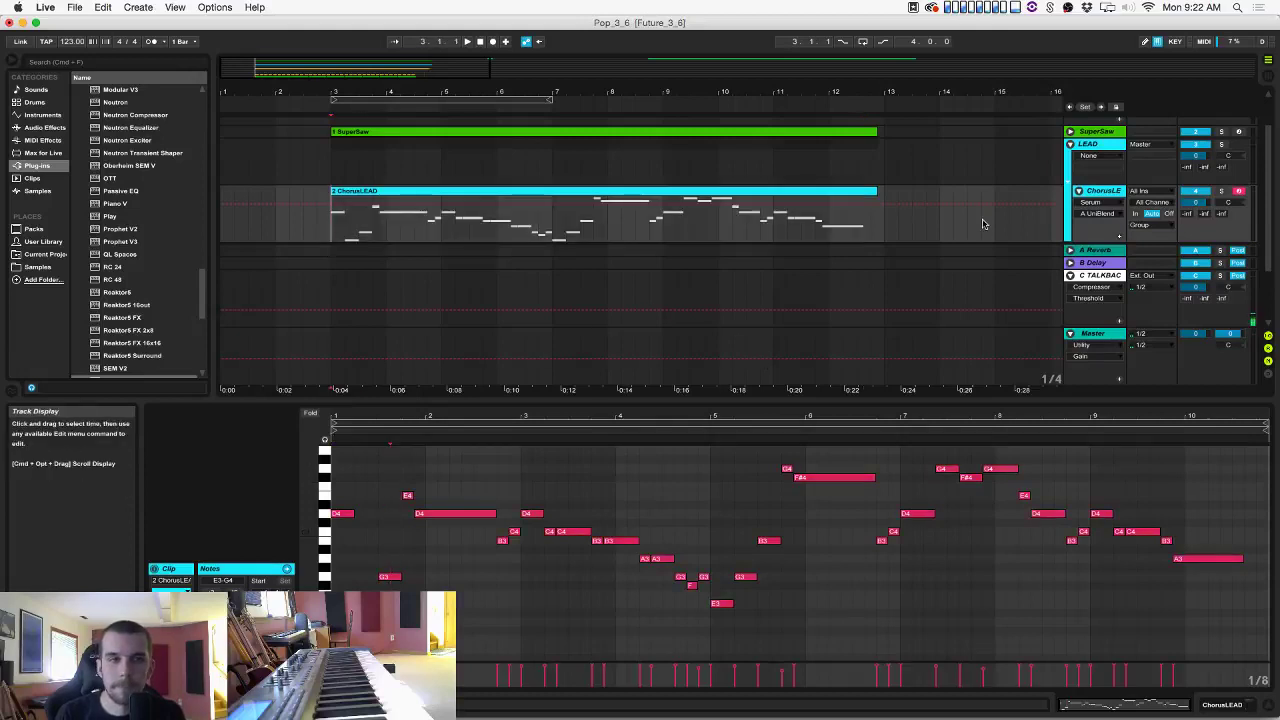
Solo ChorusLEAD, play it from bar 3, and show the clip's MIDI Ctrl pitch-bend envelope in an enlarged clip view.
left_click(1196, 191)
left_click(1221, 192)
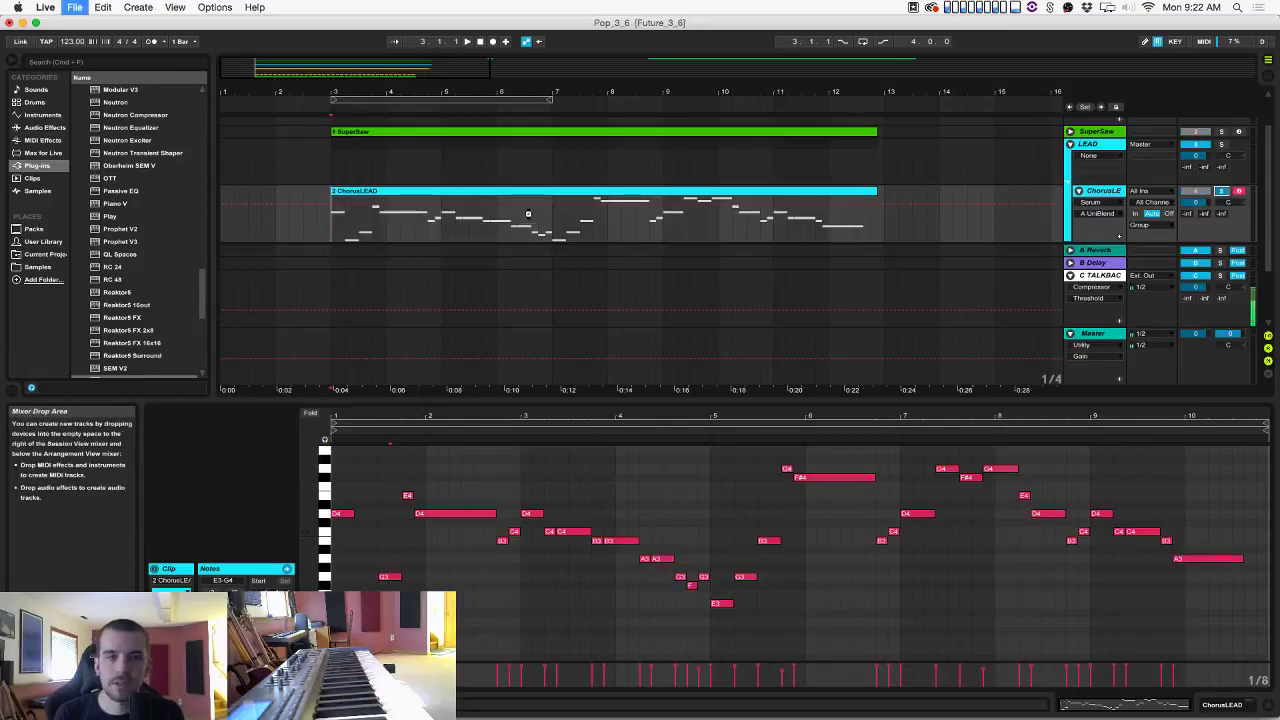
key("space")
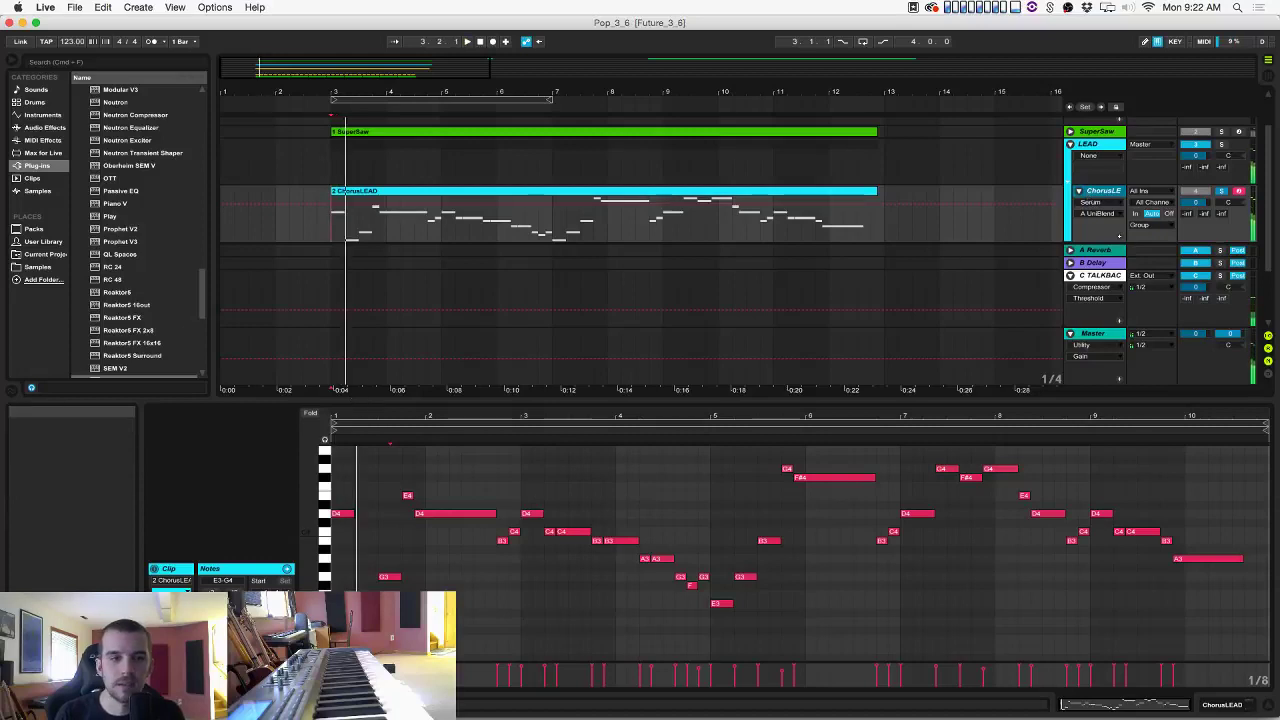
left_click(167, 682)
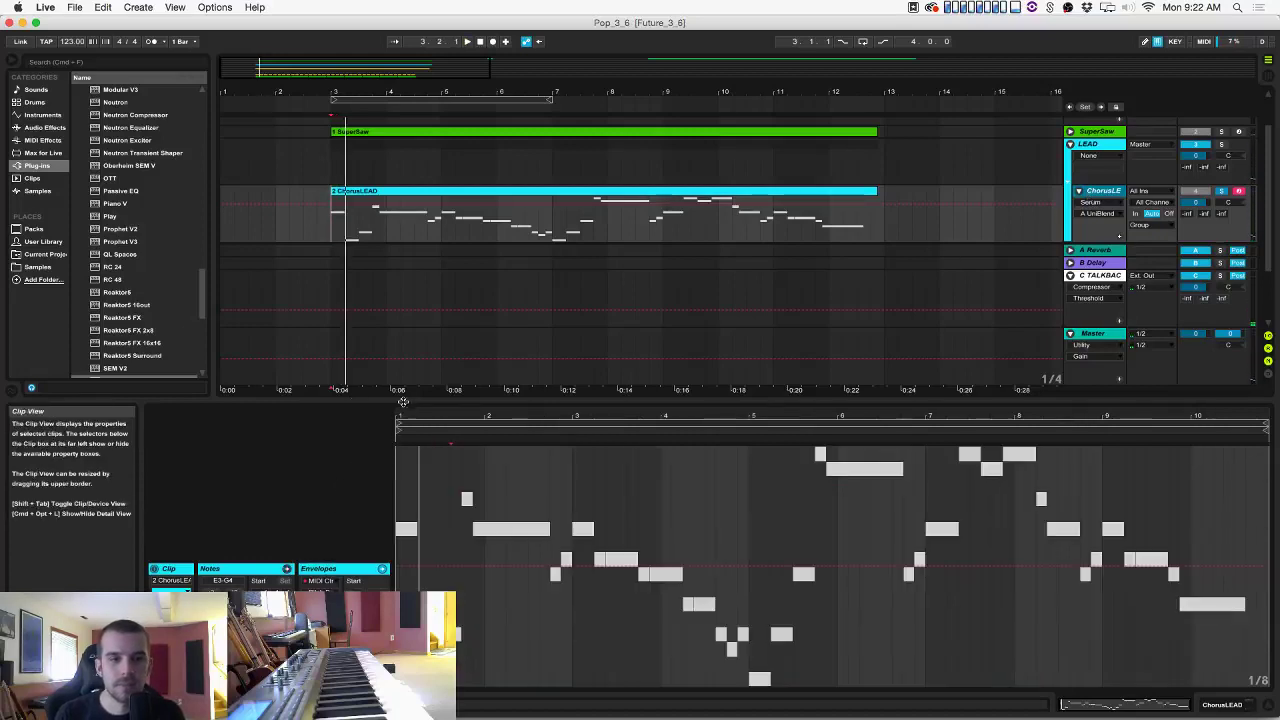
left_click_drag(399, 403, 400, 204)
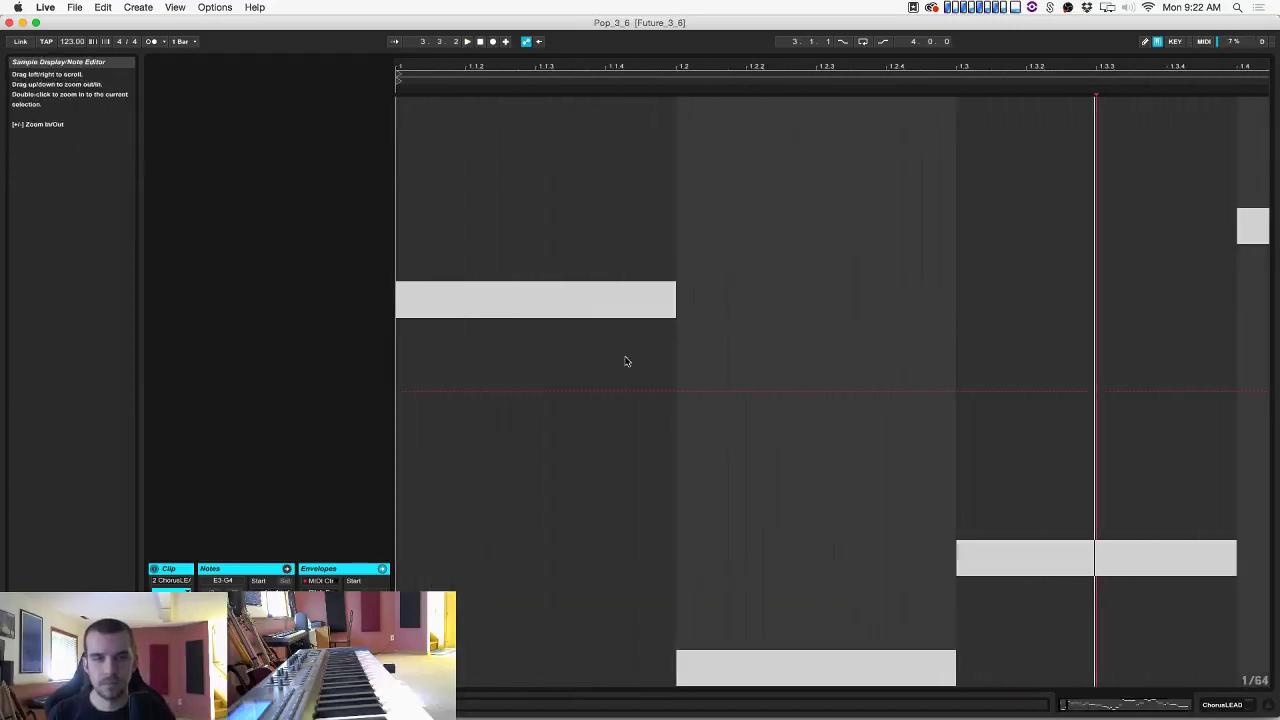
Ramp the pitch bend down to its minimum over the second half of the first note, and level it at zero from 1.2 to 1.3.
left_click_drag(594, 395, 640, 680)
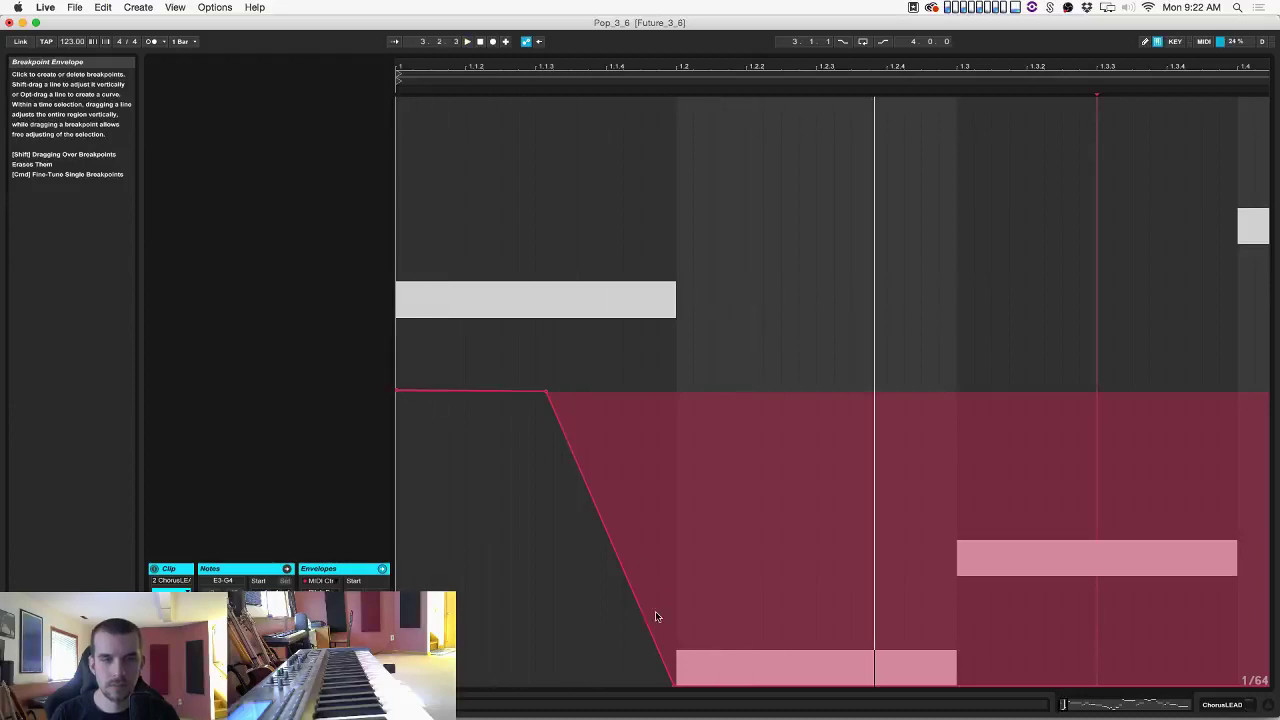
left_click_drag(691, 687, 959, 619)
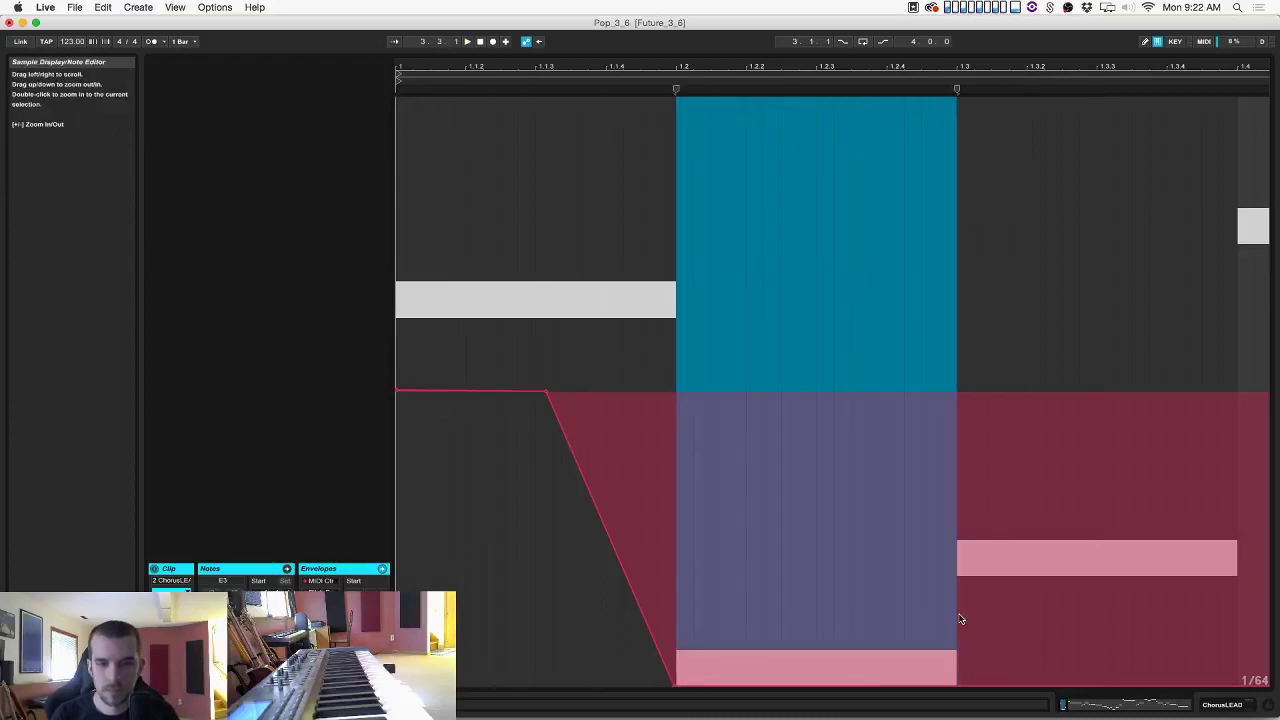
left_click_drag(922, 688, 905, 443)
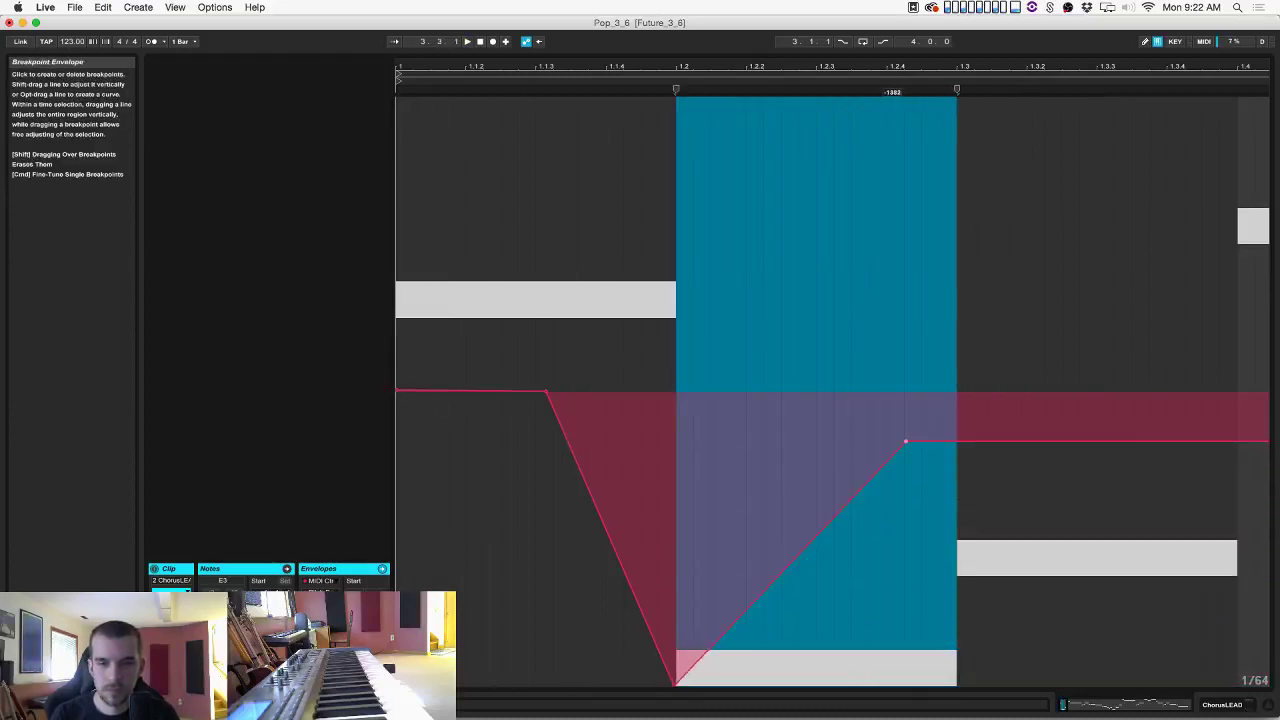
key("super+z")
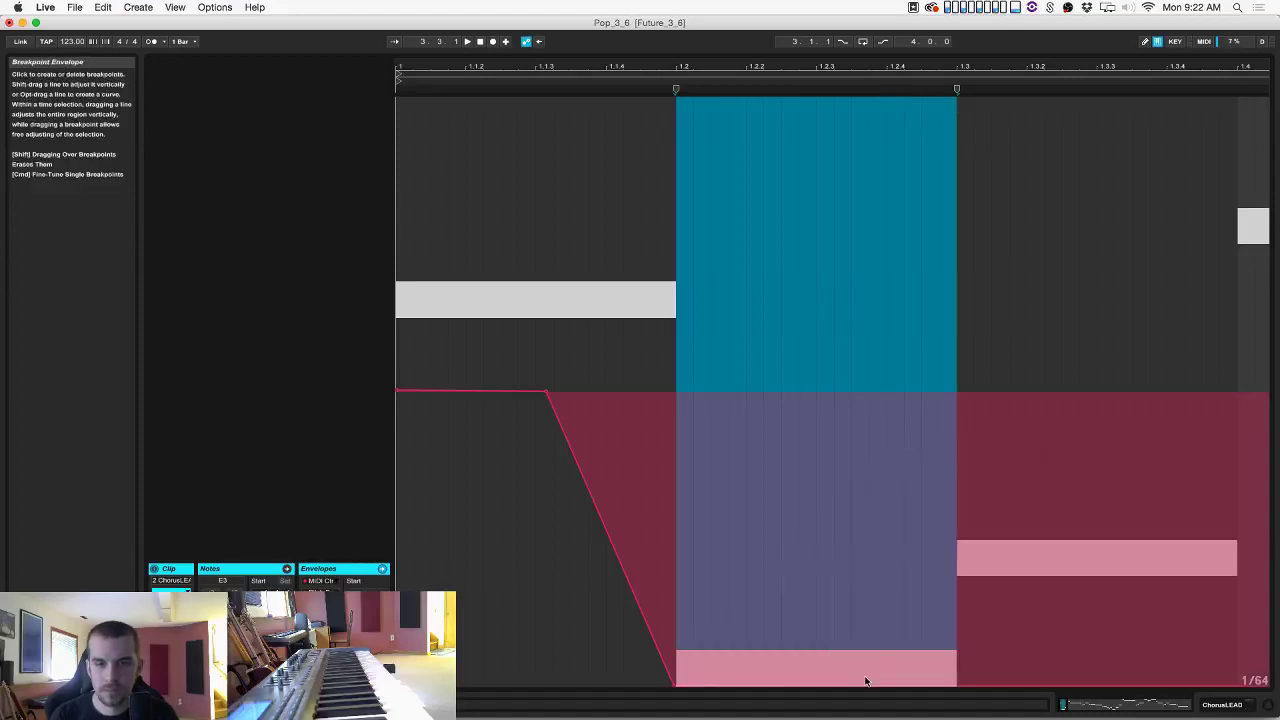
left_click_drag(866, 680, 866, 467)
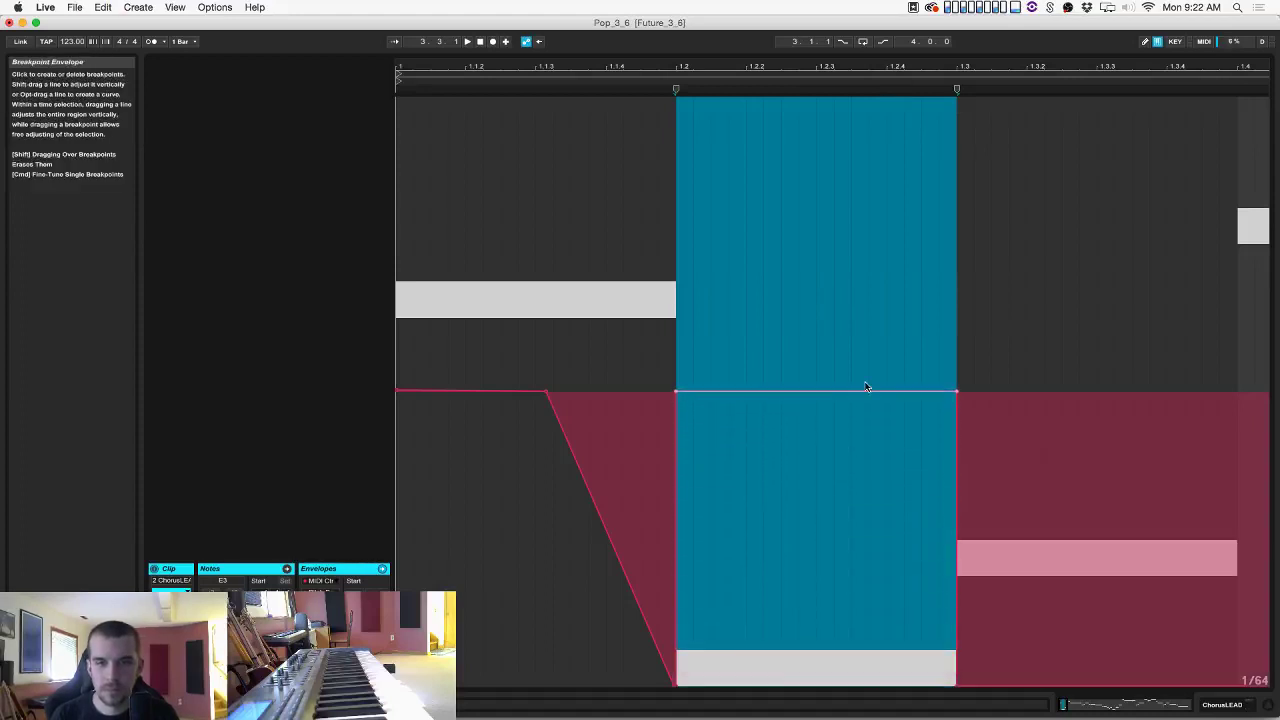
left_click(851, 375)
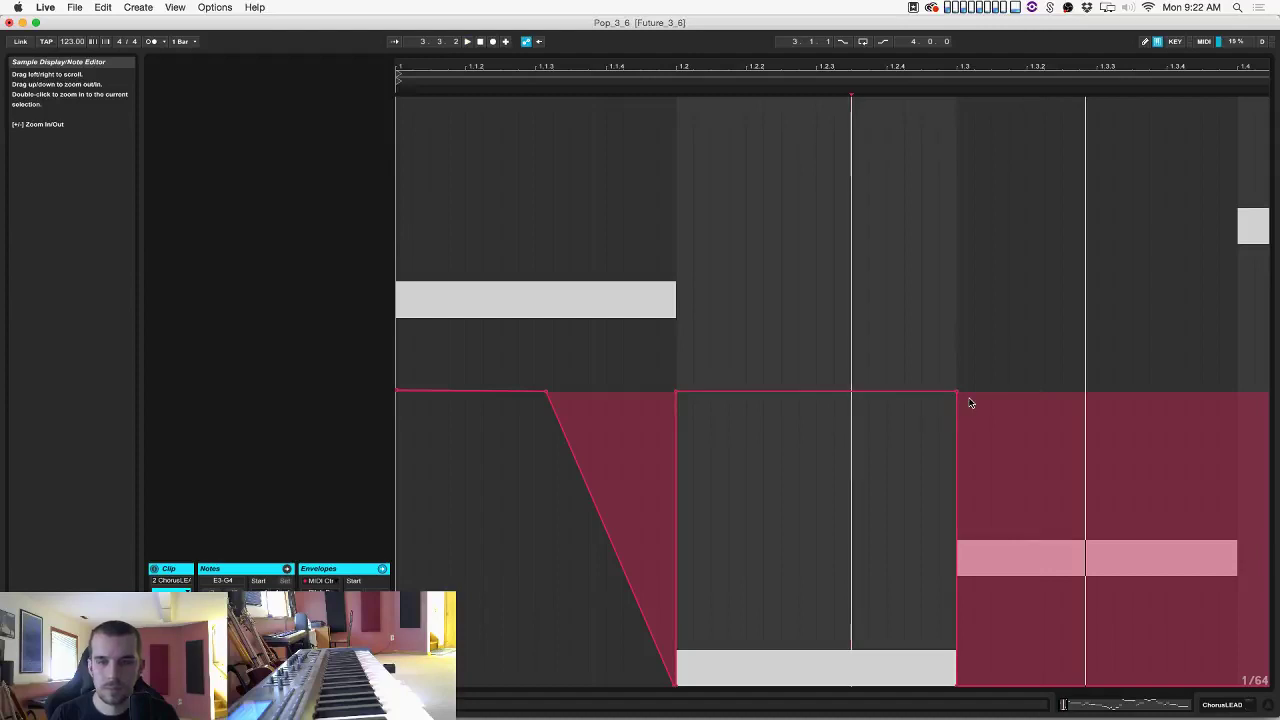
Return the pitch bend to zero beyond 1.3 and add a short upward slide from below zero at the start of the 1.3 note.
scroll(966, 403, "right", 5)
left_click(717, 686)
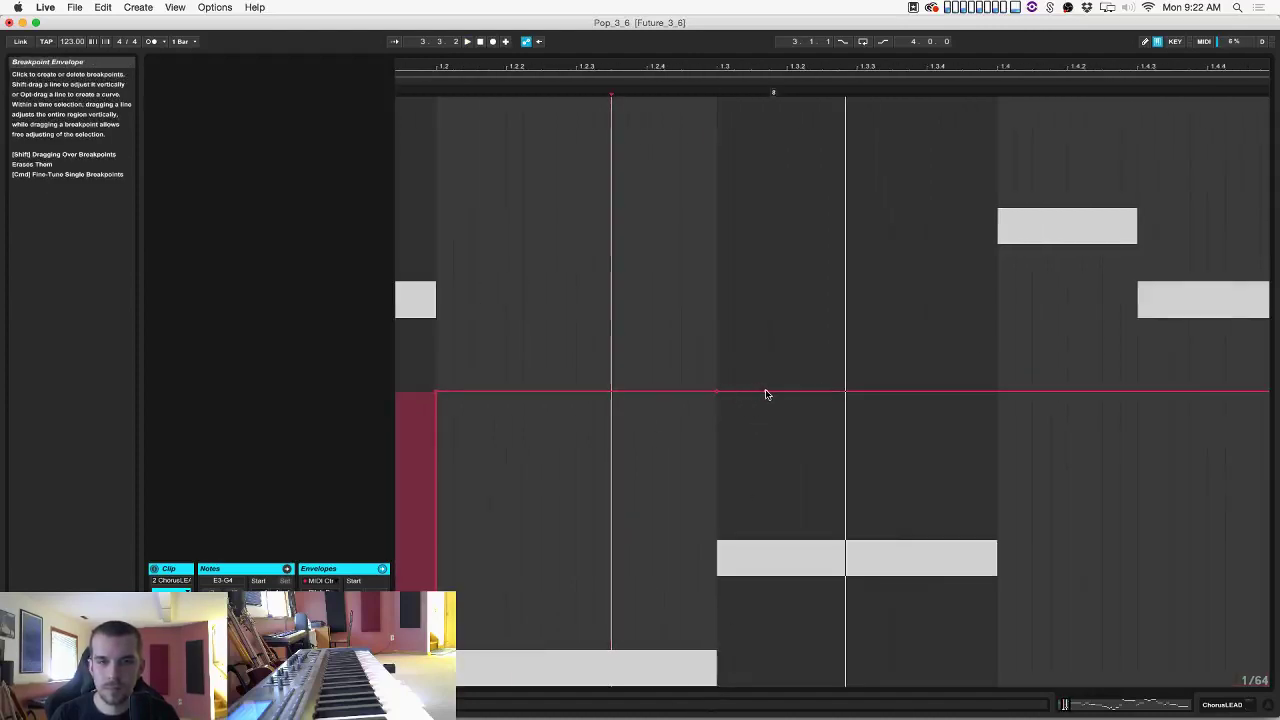
left_click_drag(737, 396, 737, 518)
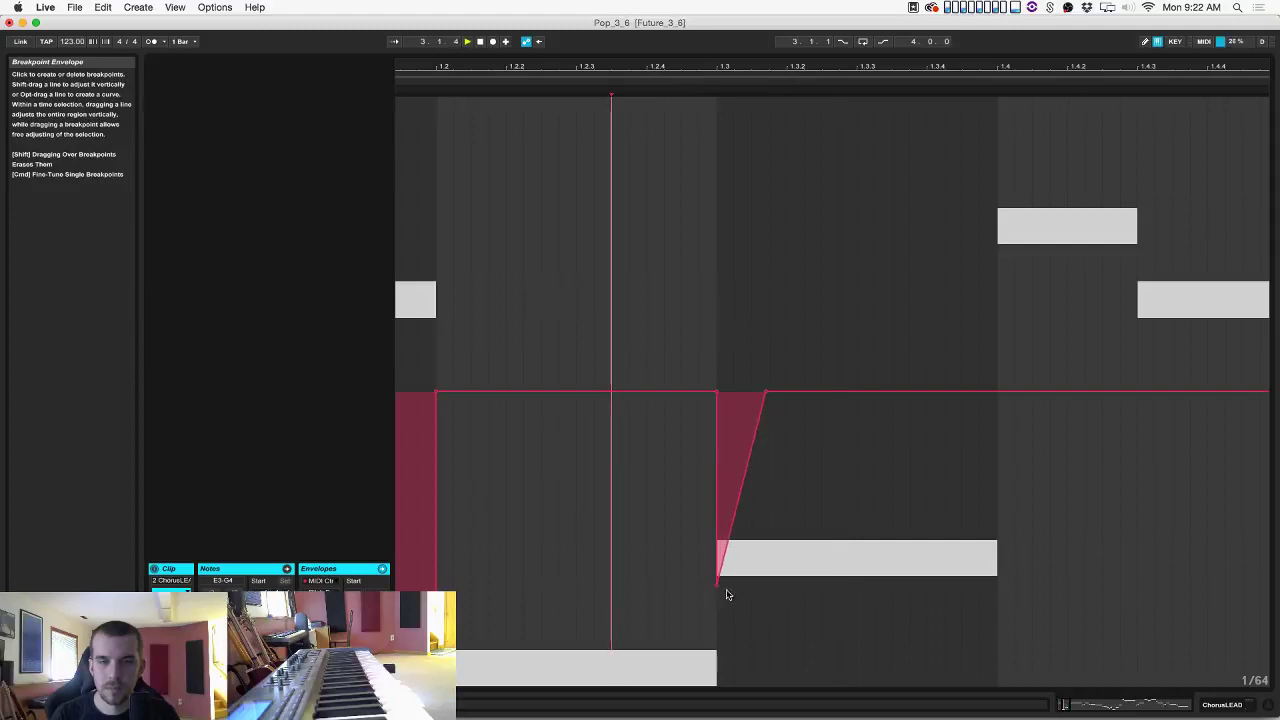
left_click(788, 603)
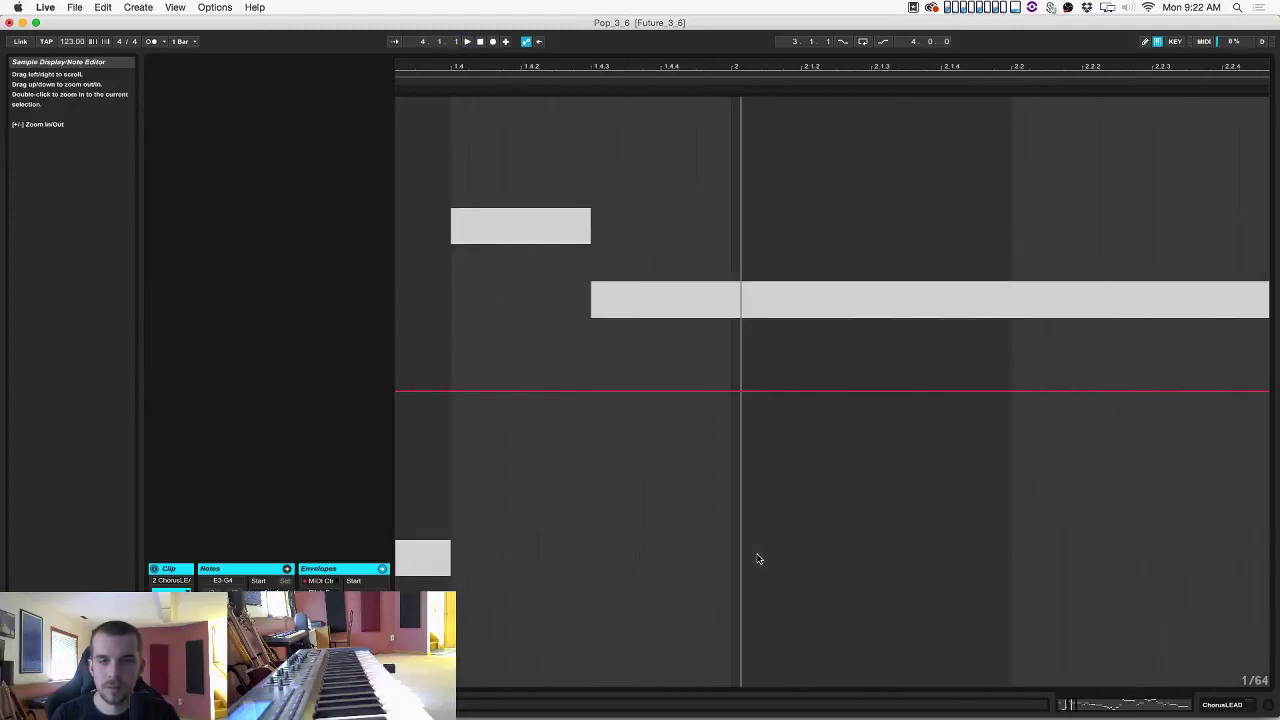
Add a narrow pitch-bend dip to about -3767 at the start of the 1.4 note and play it back.
scroll(757, 559, "left", 3)
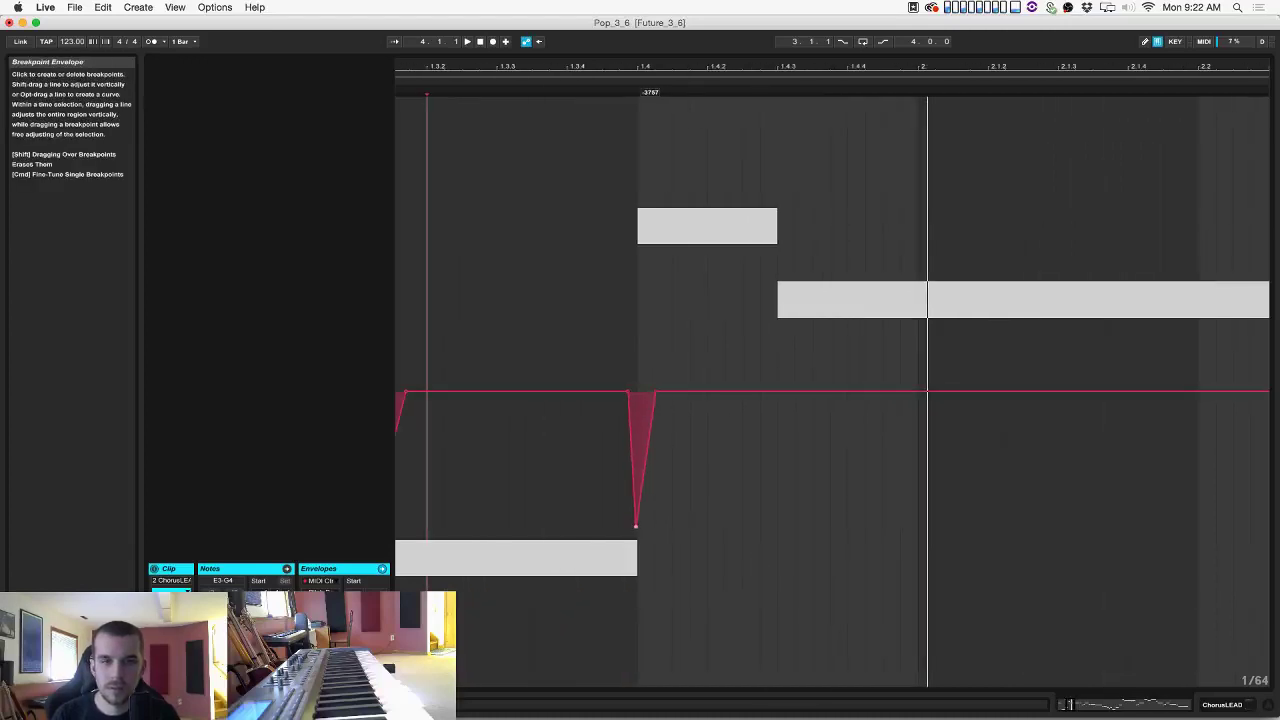
left_click(566, 534)
key("space")
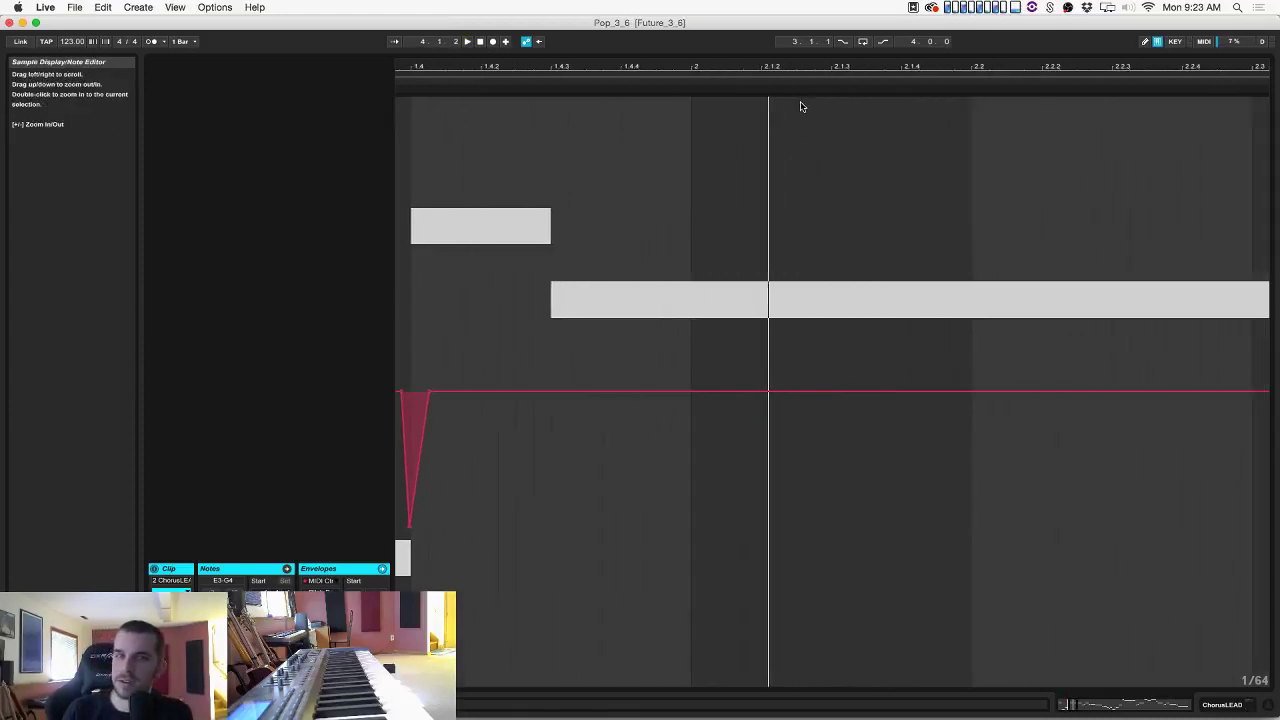
Draw a curved pitch-bend drop to the minimum from 2.3 to just before 2.4, returning to zero at 2.4, and play the result.
key("space")
left_click_drag(757, 71, 755, 71)
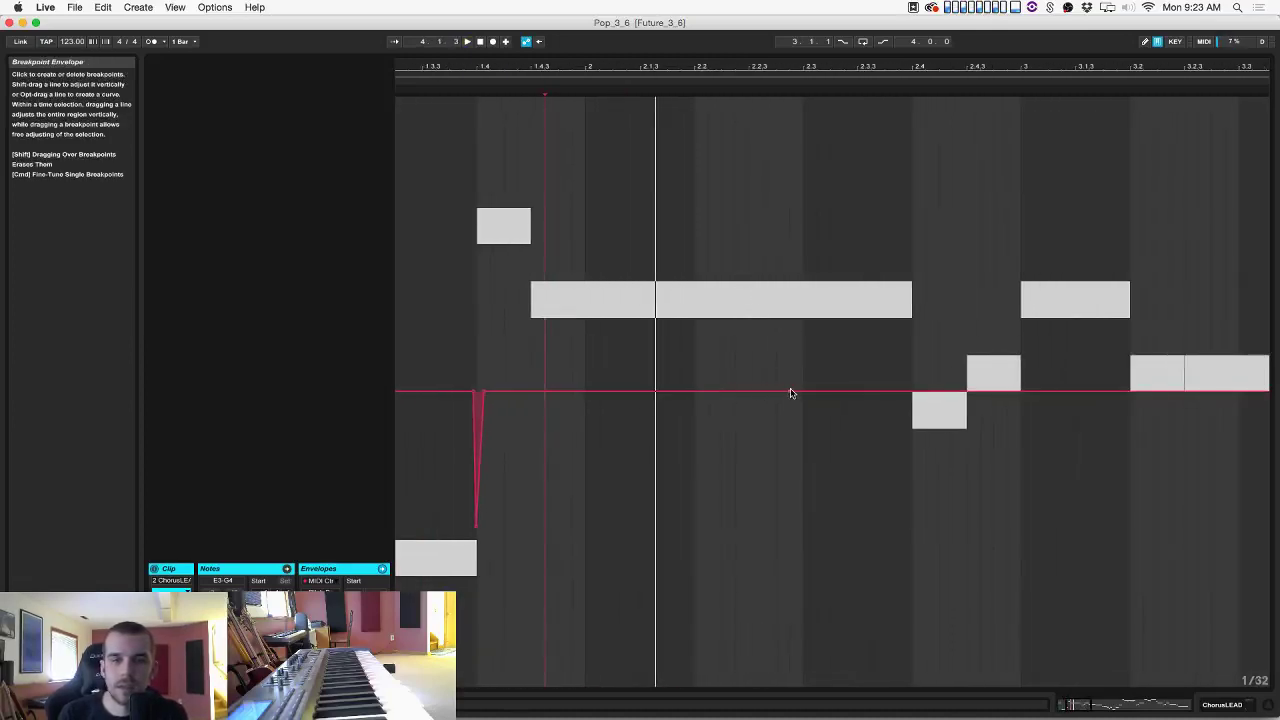
left_click(912, 398)
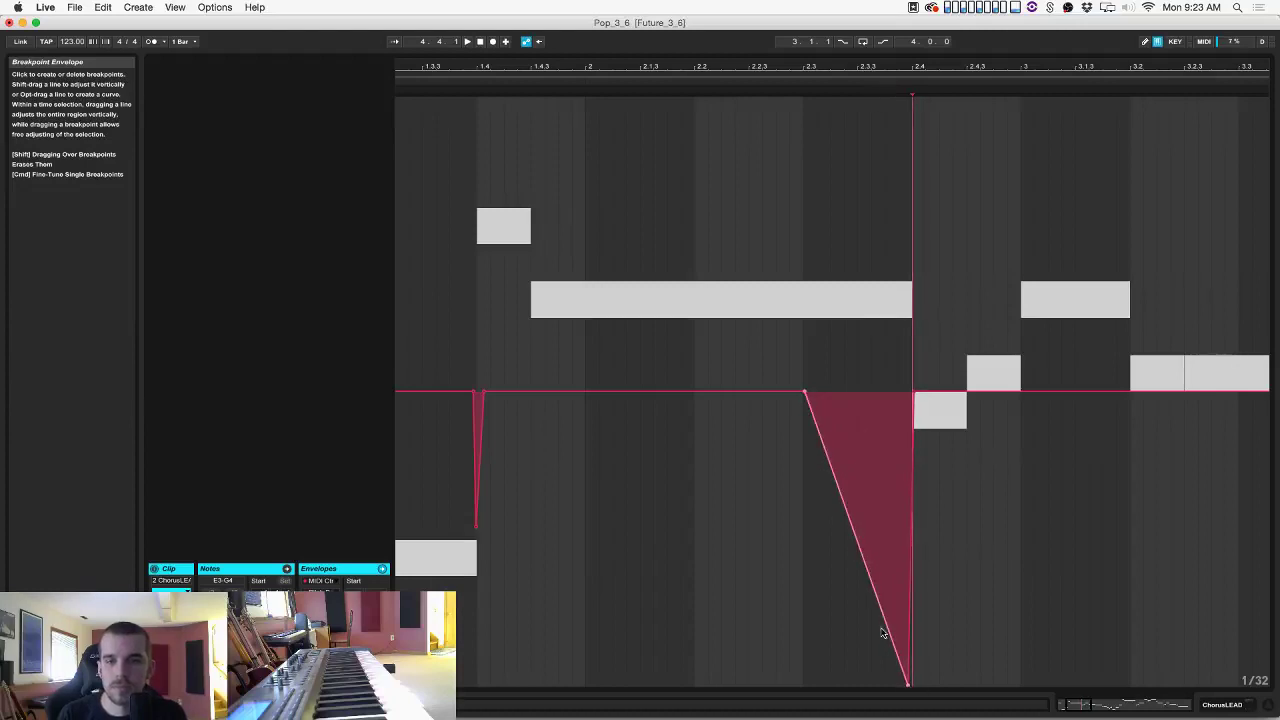
left_click_drag(882, 632, 882, 530)
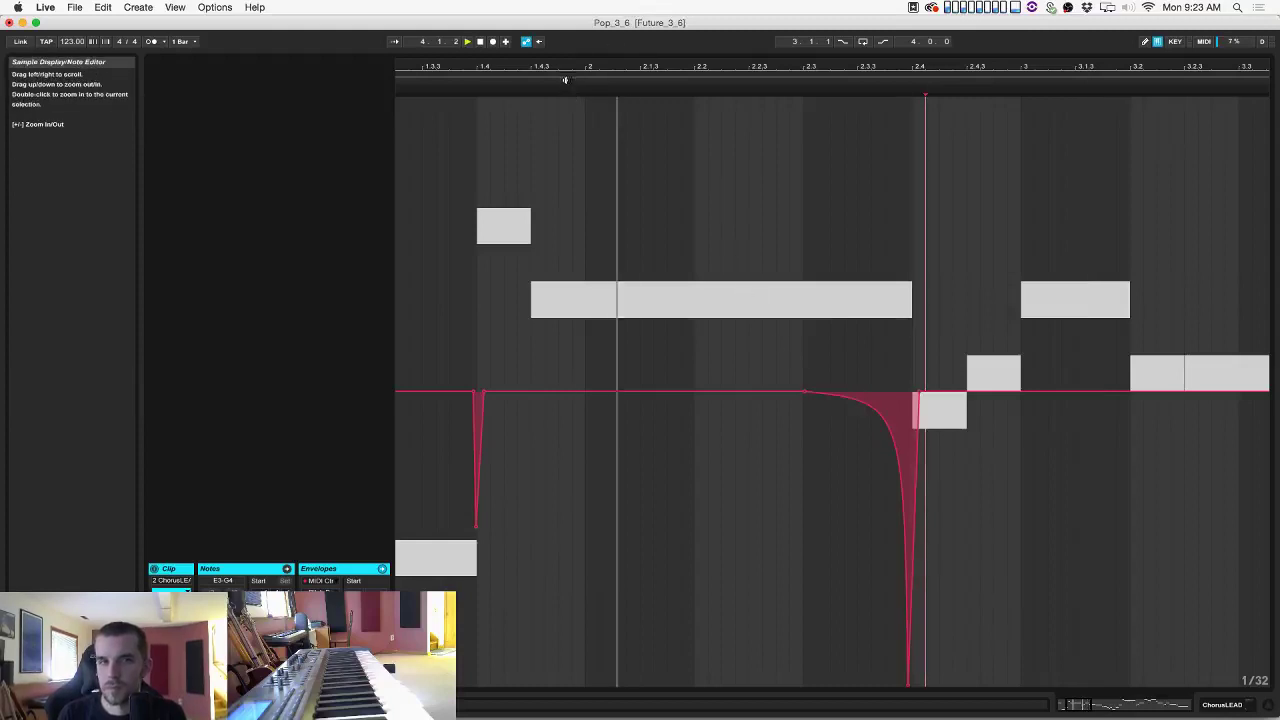
left_click(514, 80)
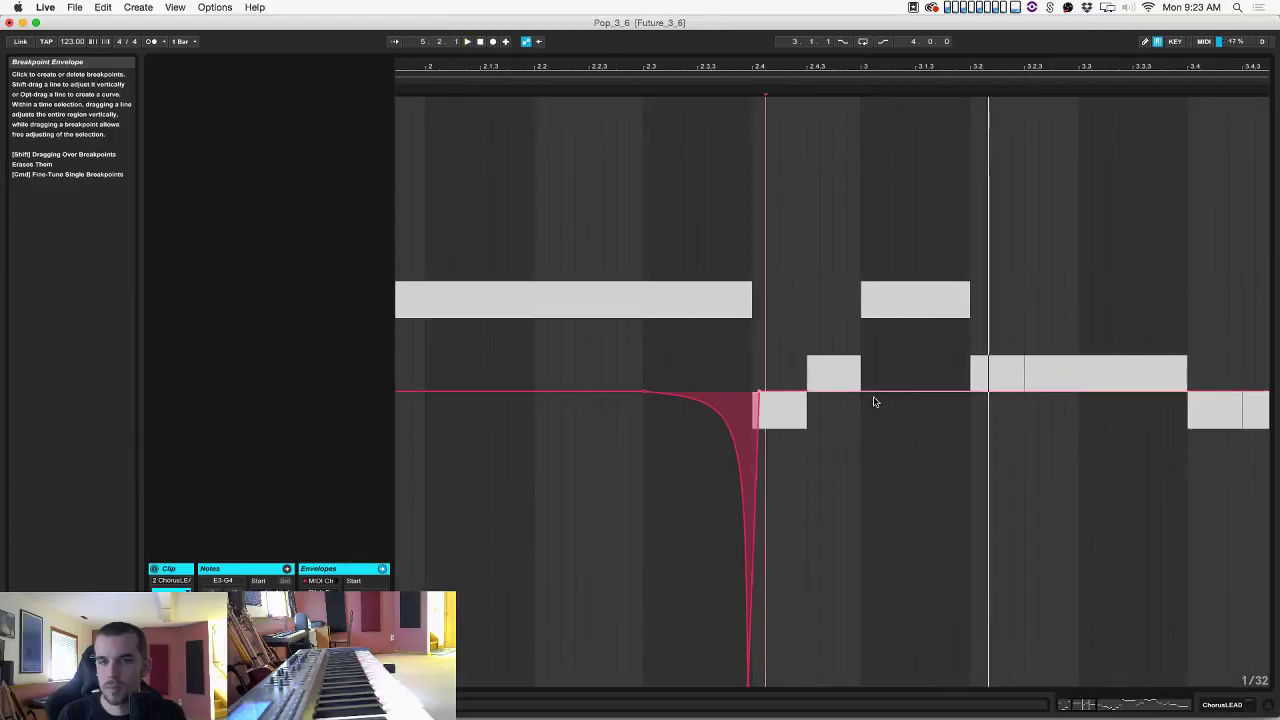
Add a short curved pitch-bend dip at the start of the note on clip bar 3 and play it back.
left_click_drag(864, 418, 969, 415)
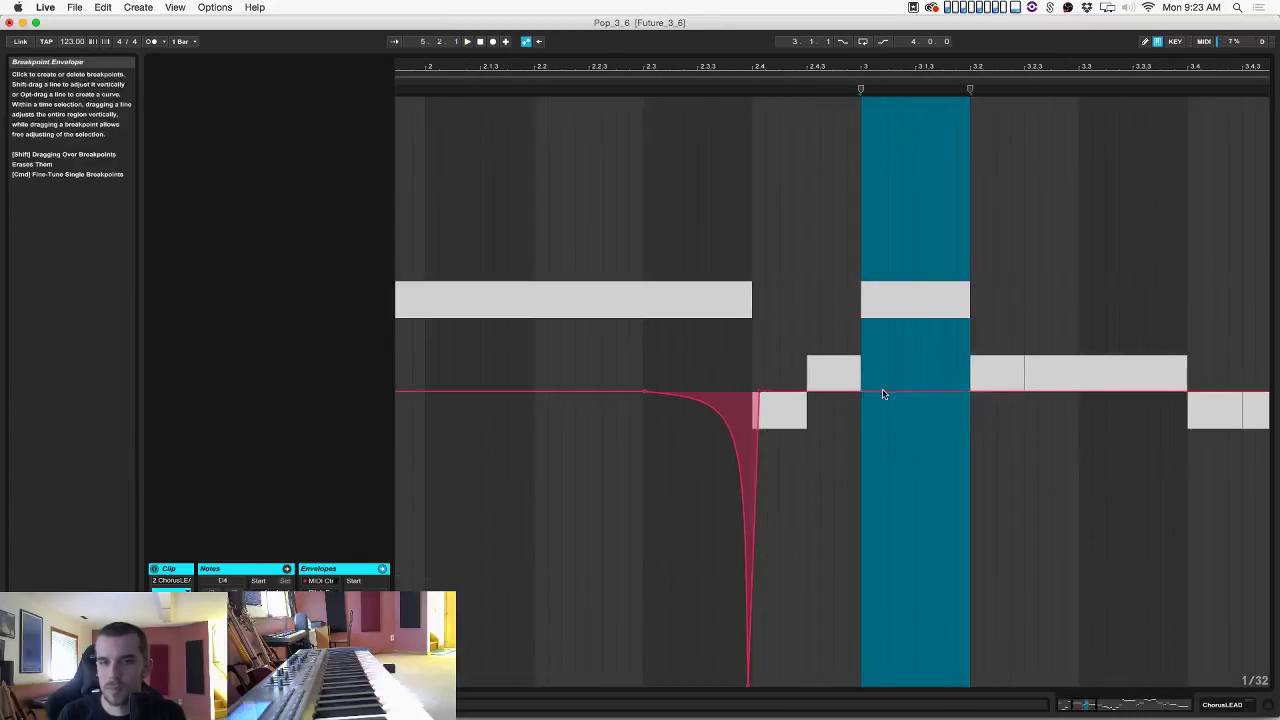
left_click(870, 398)
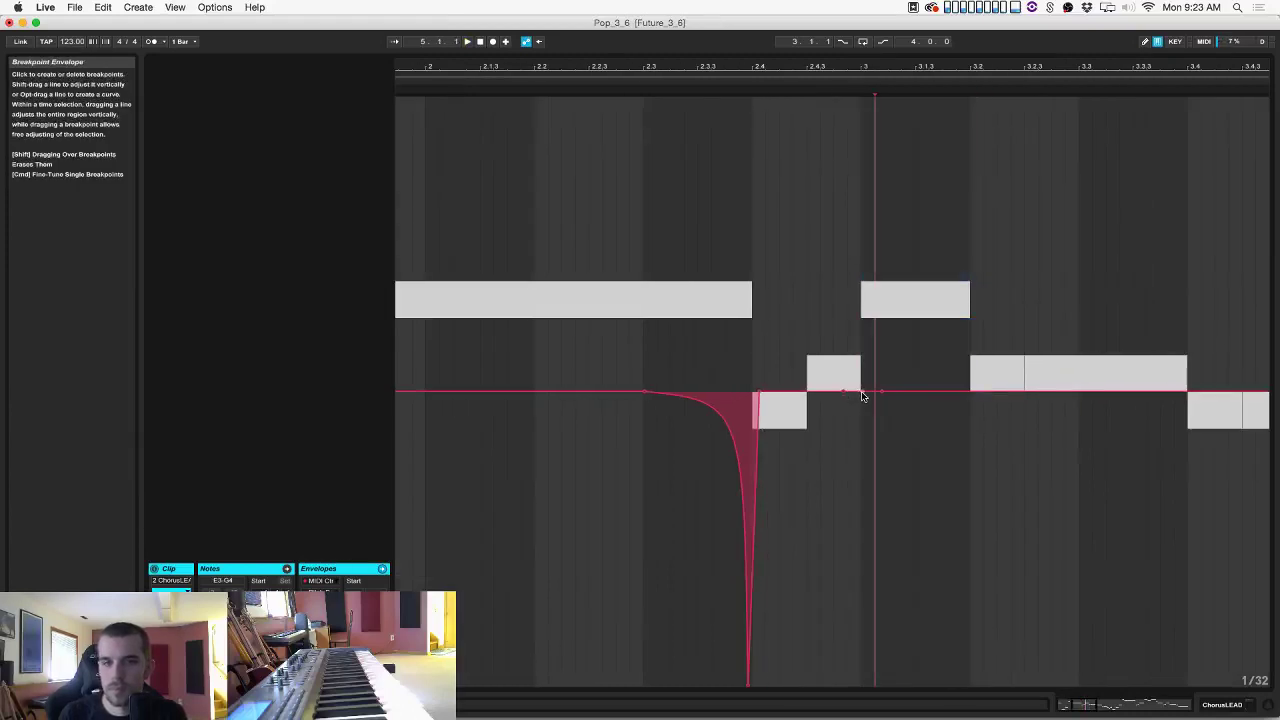
left_click_drag(862, 397, 857, 503)
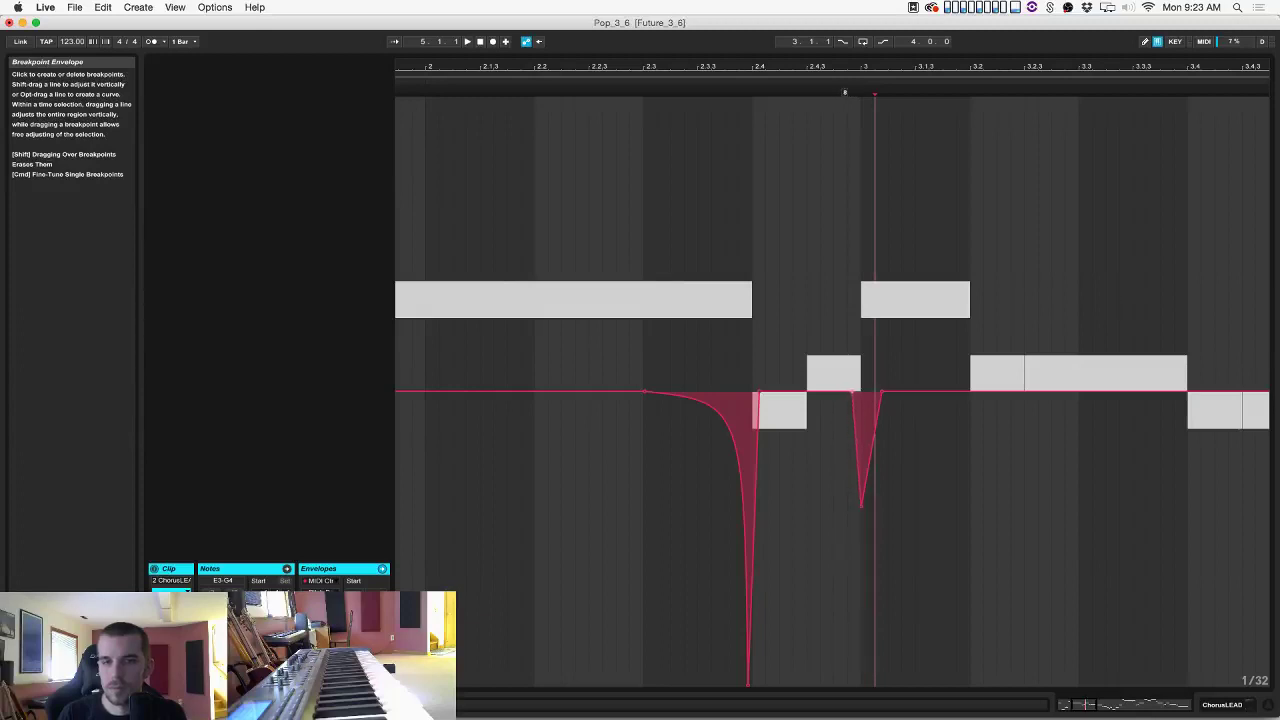
key("space")
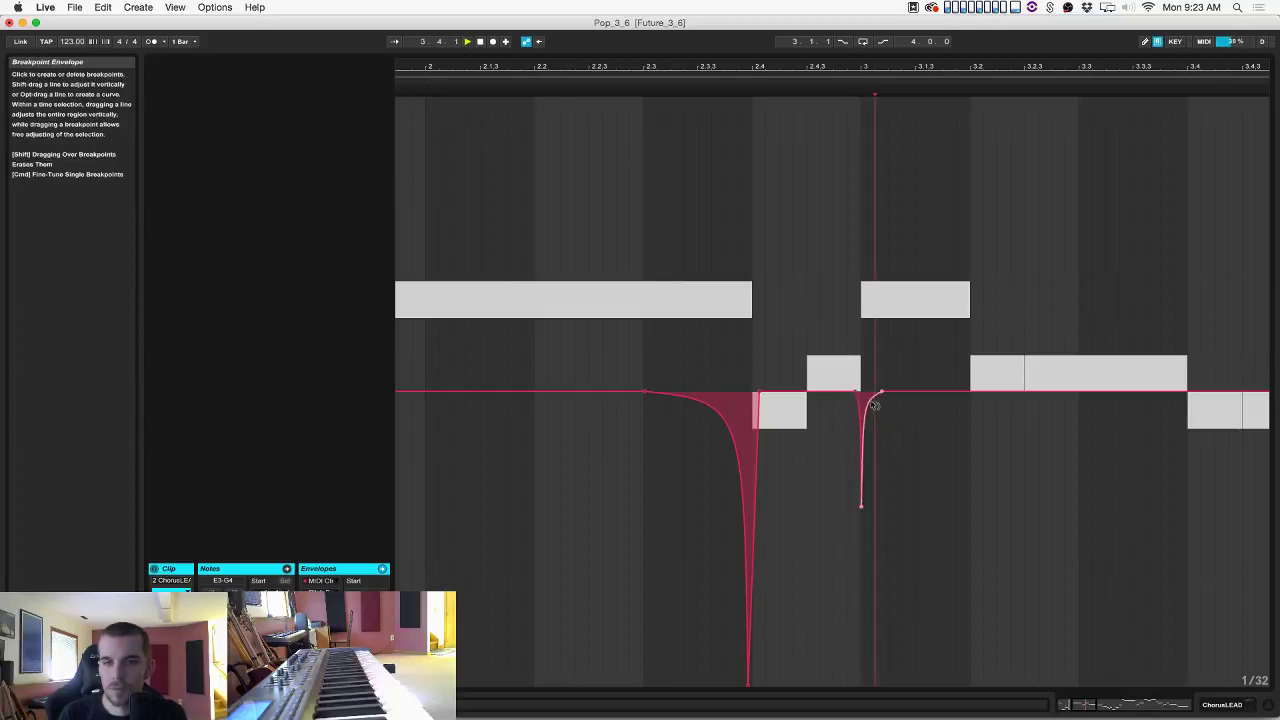
Stop playback, draw a curved pitch-bend drop ending at 3.2, and remove the dip at the start of the note on clip bar 3.
left_click(914, 449)
scroll(919, 428, "right", 3)
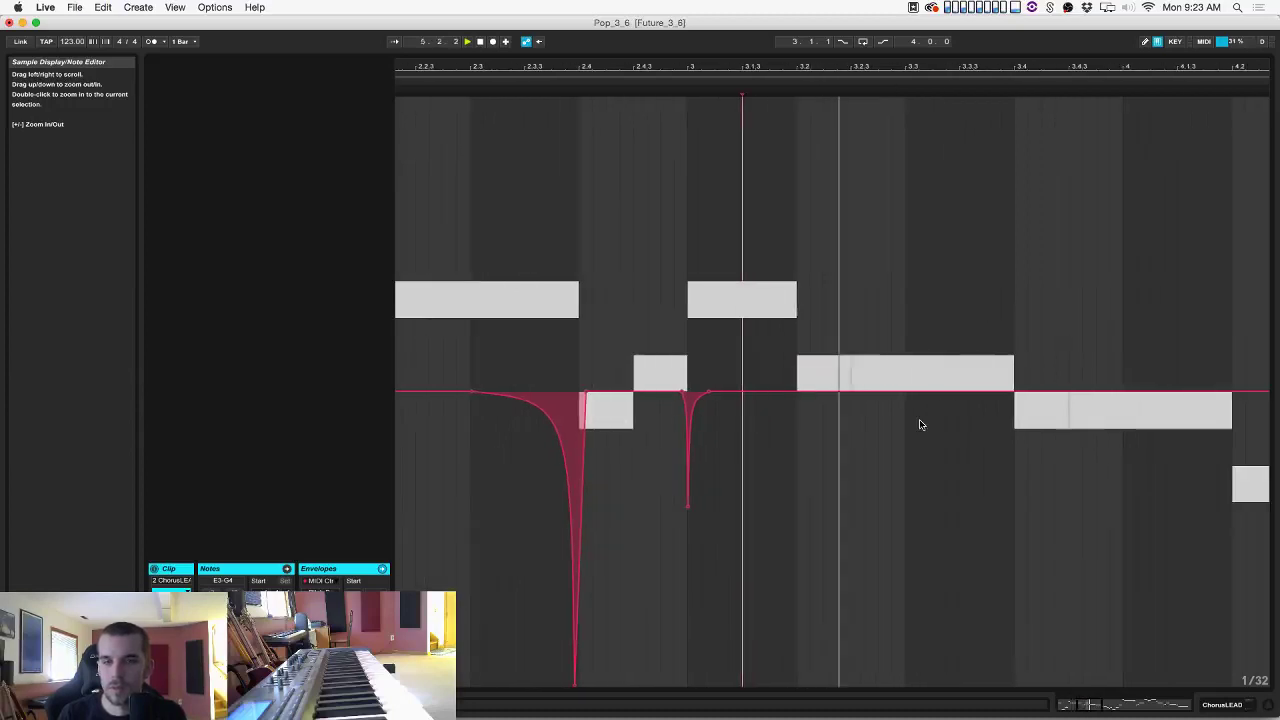
key("space")
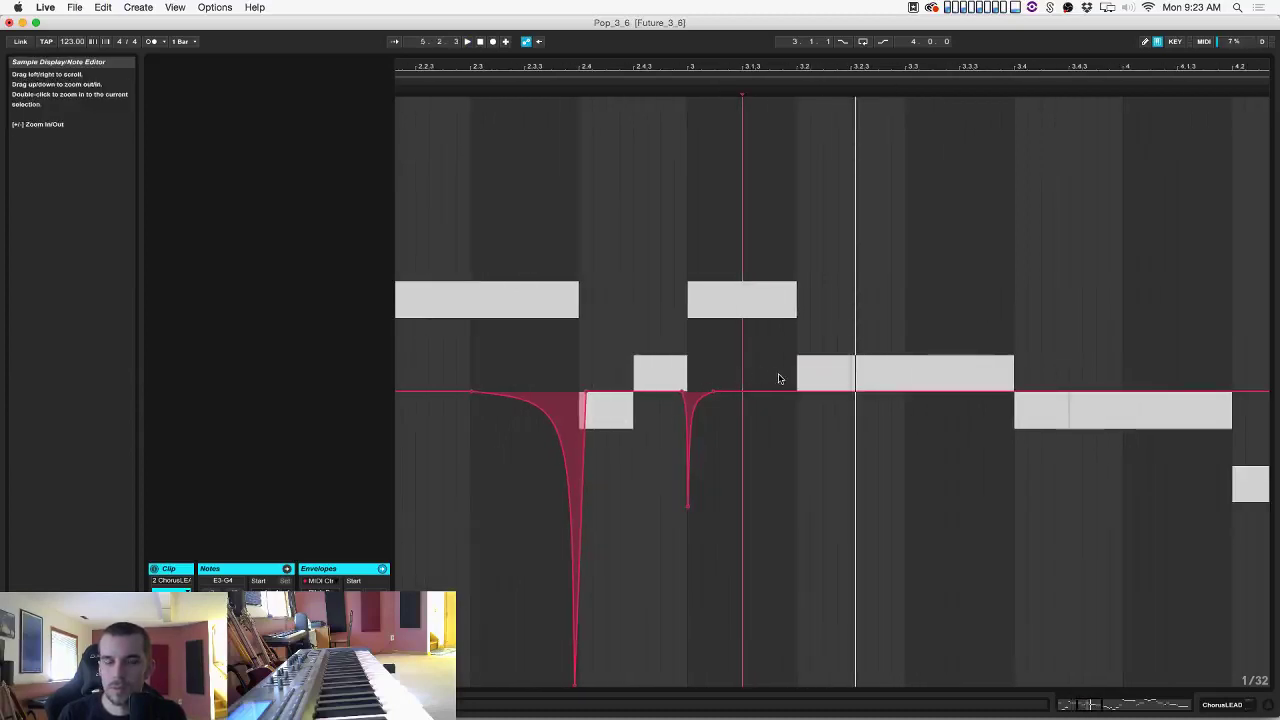
left_click_drag(781, 394, 797, 669)
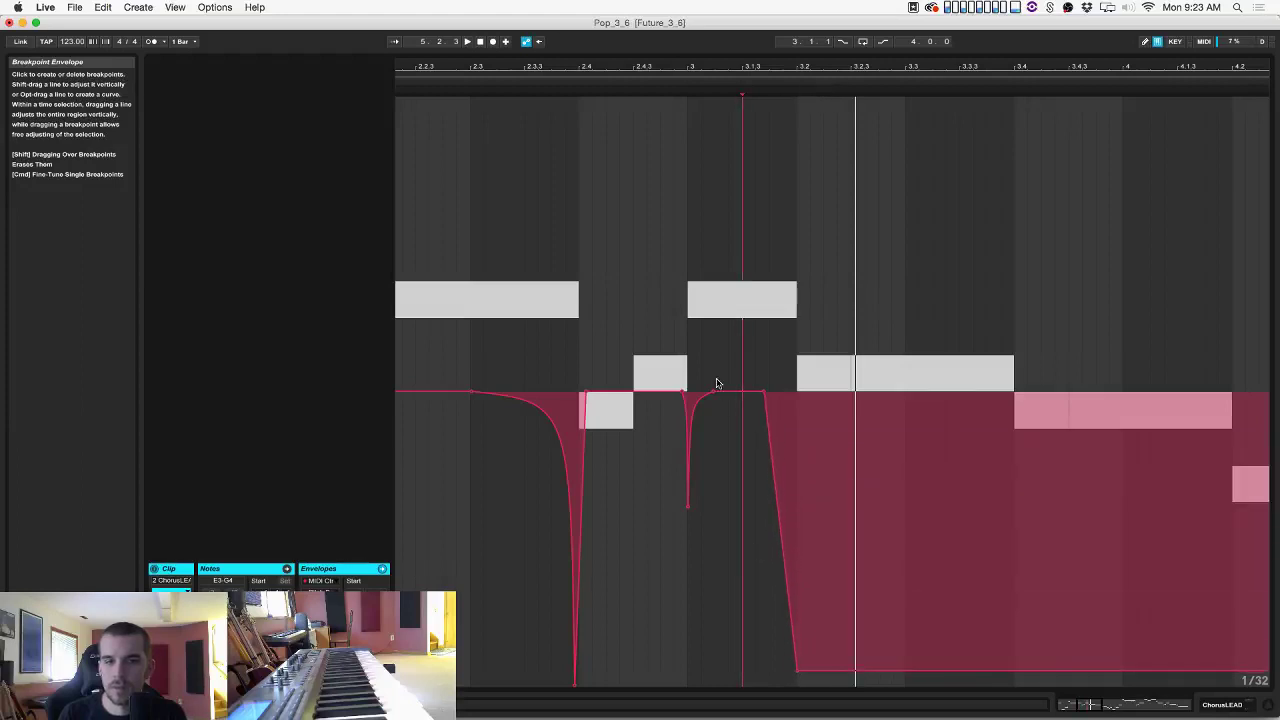
left_click(688, 511)
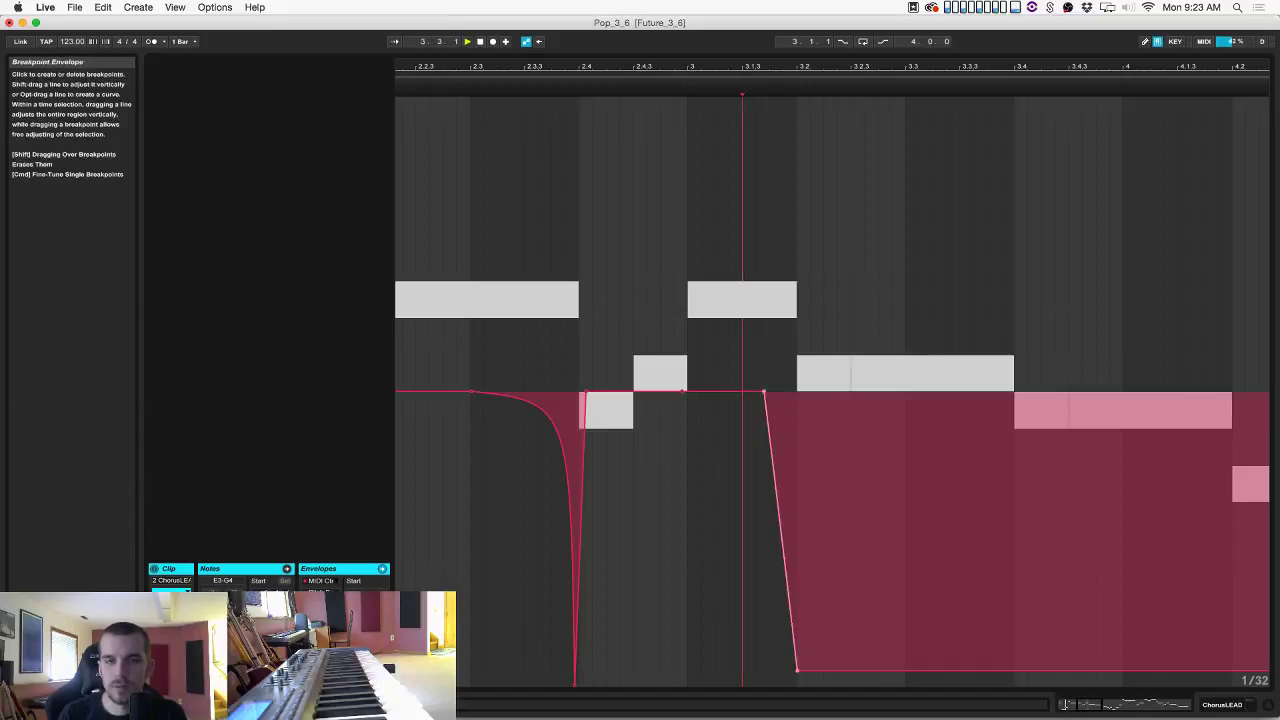
left_click_drag(765, 402, 778, 440)
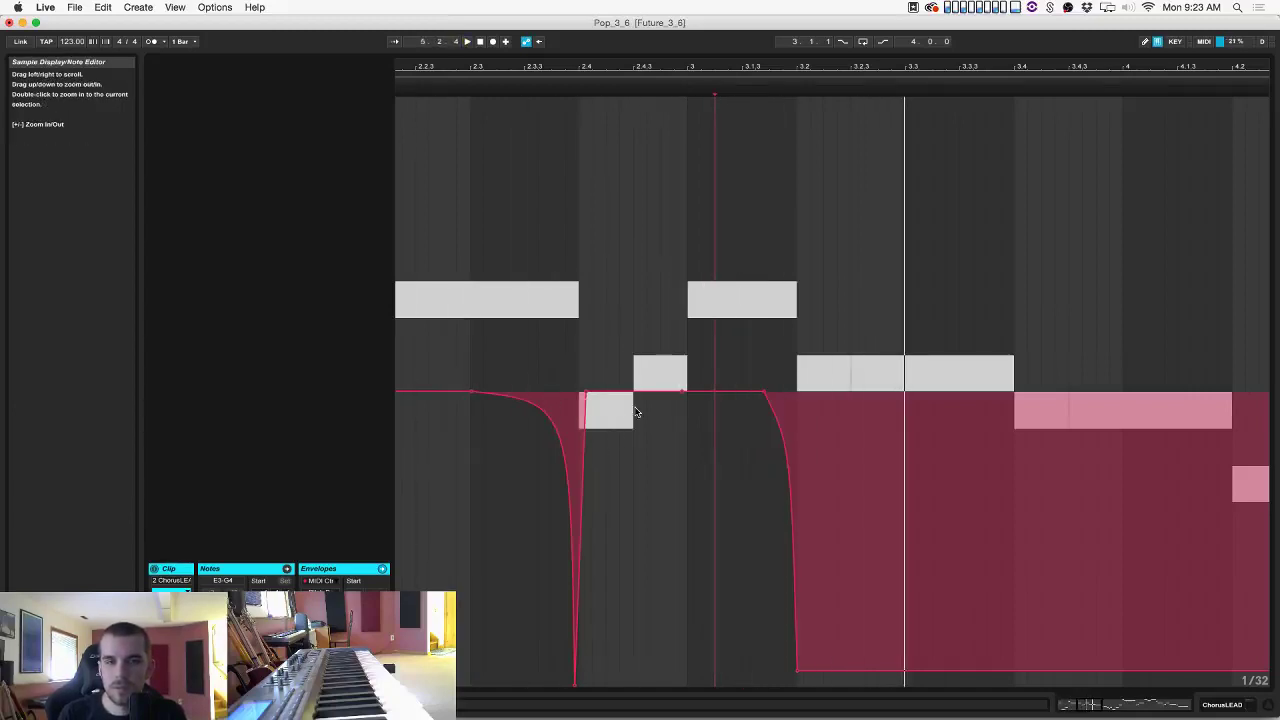
Shorten the slide into 2.4 so it starts just after 2.3.3, and set the pitch bend to zero from 3.2 to 3.4.
left_click_drag(470, 393, 548, 392)
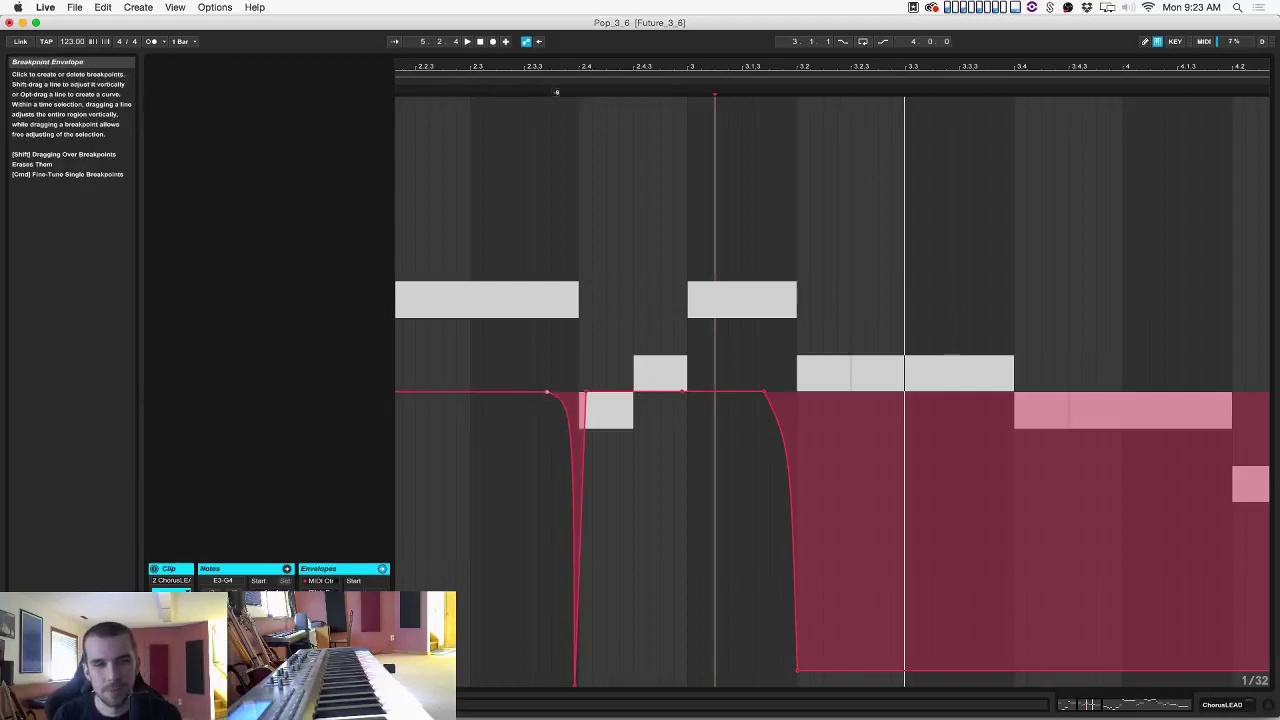
mouse_move(822, 420)
left_mouse_down()
mouse_move(988, 430)
mouse_move(977, 491)
left_mouse_up()
left_click_drag(914, 668, 914, 392)
left_click(918, 384)
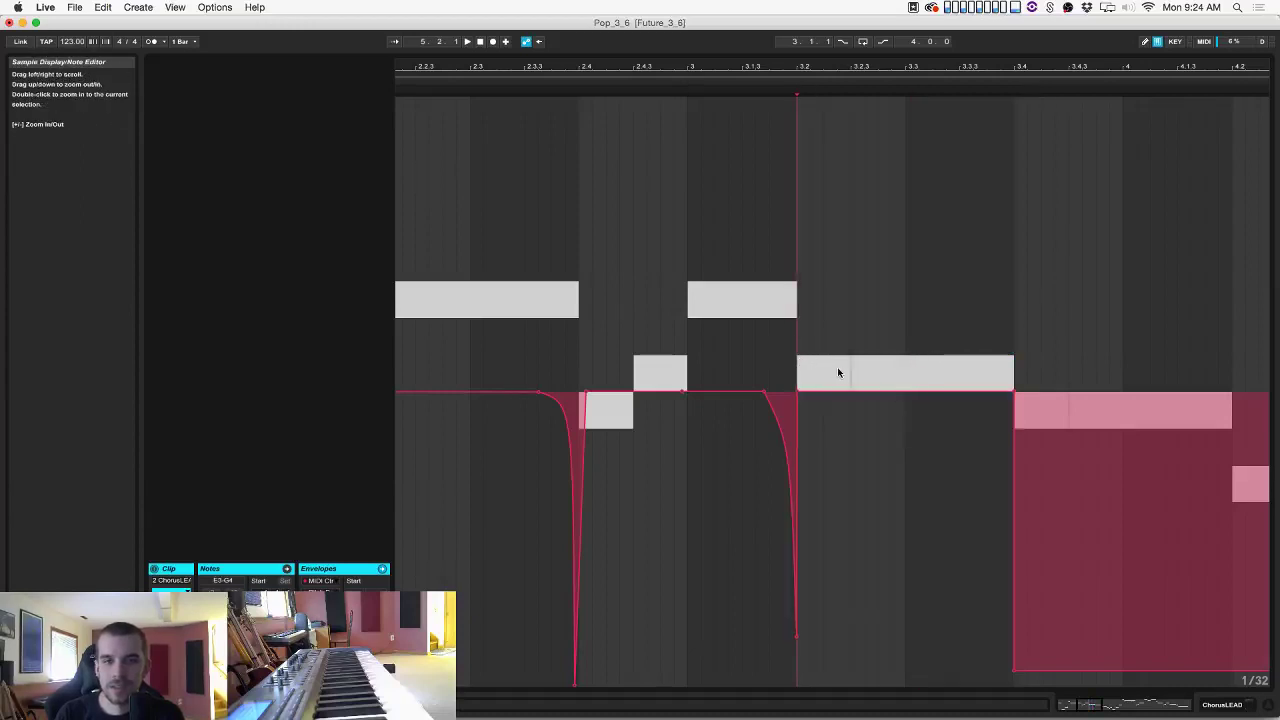
Start the curved pitch-bend slide into 3.2 earlier, just before 3.1.3, and play it back.
left_click(577, 81)
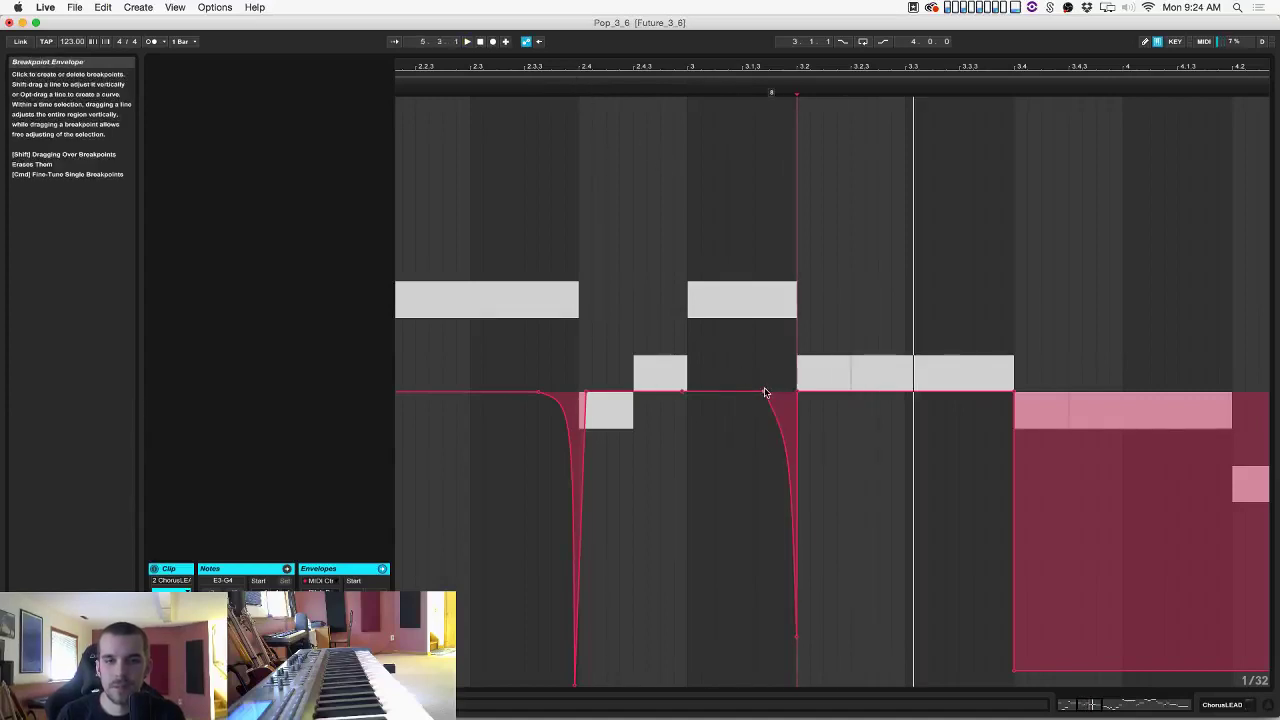
left_click(655, 84)
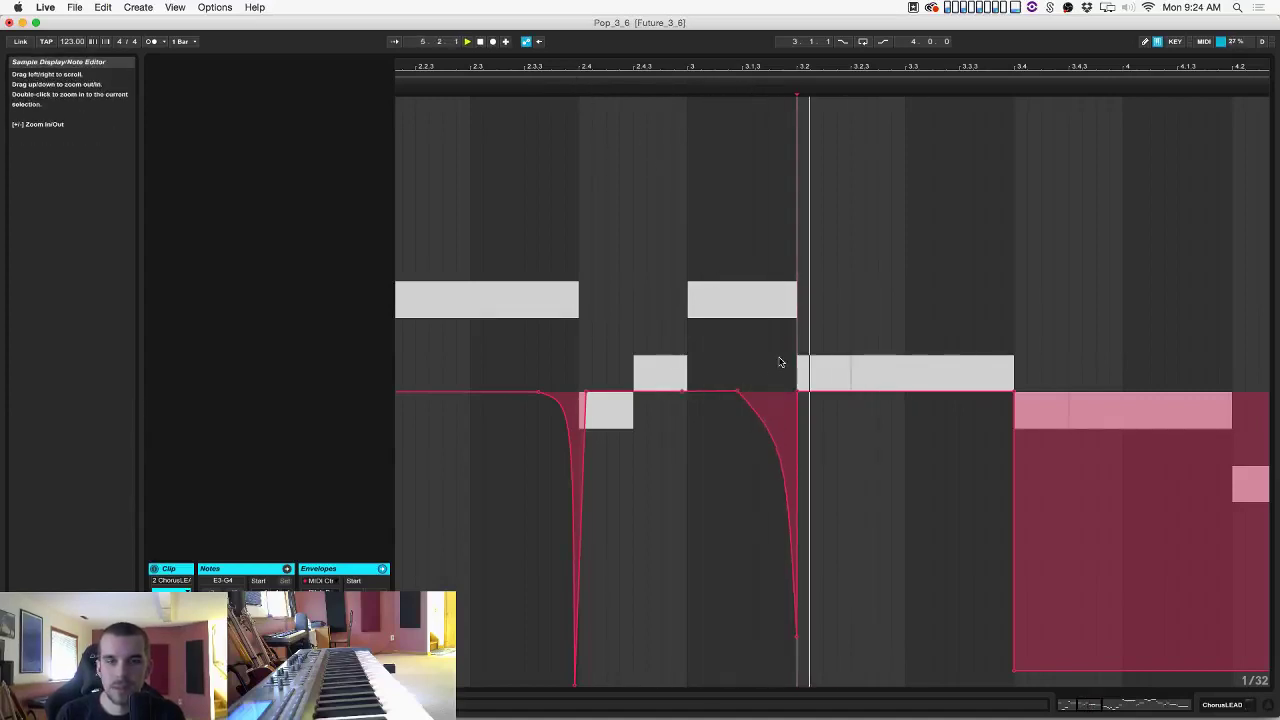
left_click(663, 80)
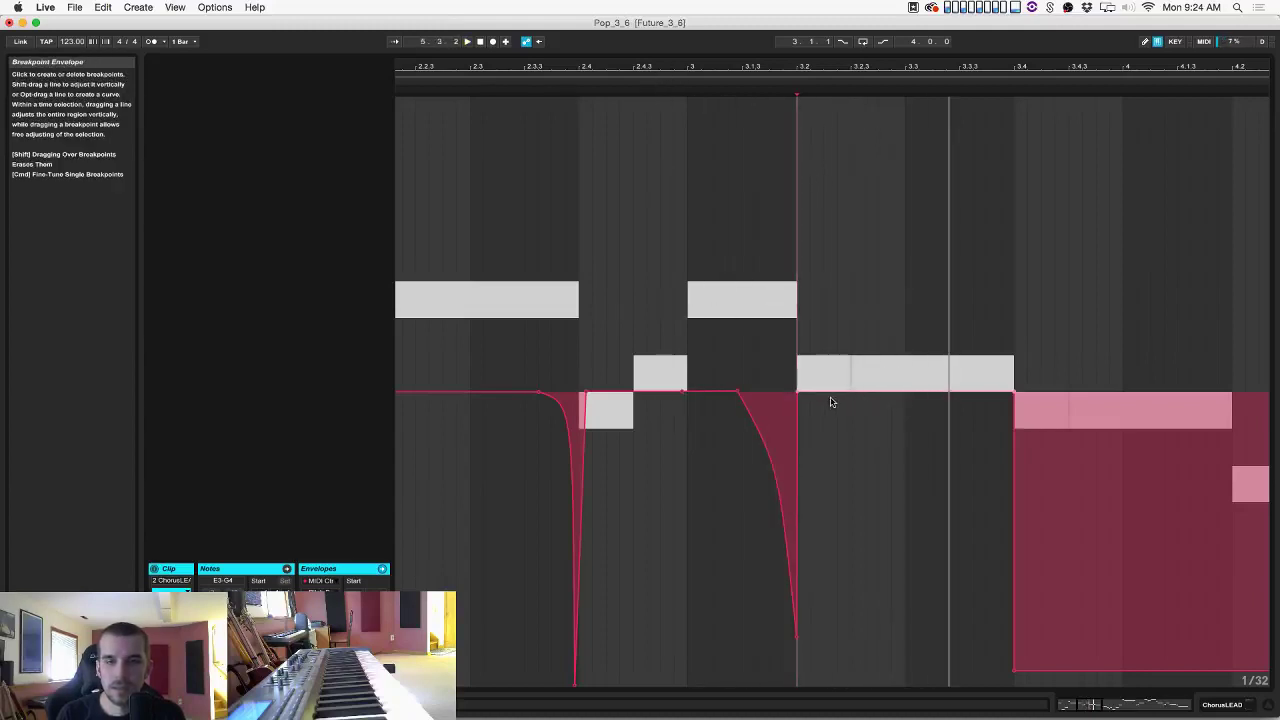
Copy the pitch-bend slide between 3 and 3.2 and paste it at 3.3 so it ends at 3.4.
left_click_drag(689, 369, 790, 358)
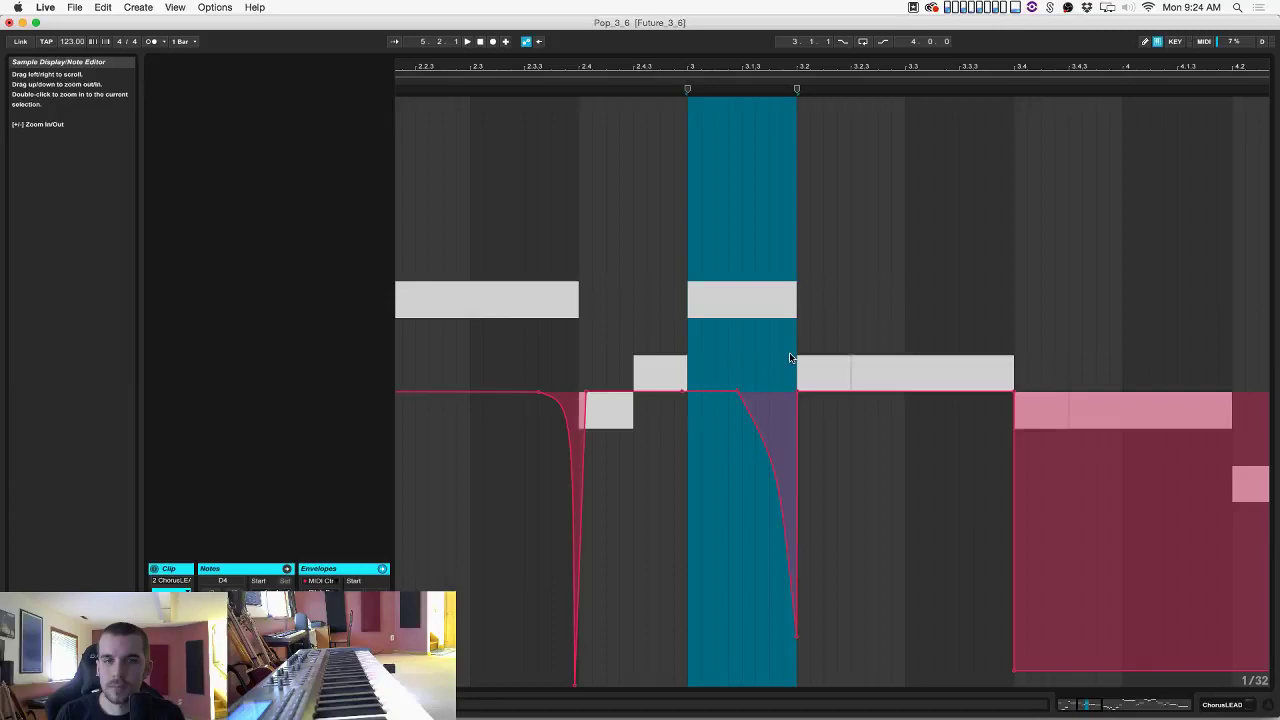
left_click(902, 326)
key("super+v")
scroll(901, 325, "right", 3)
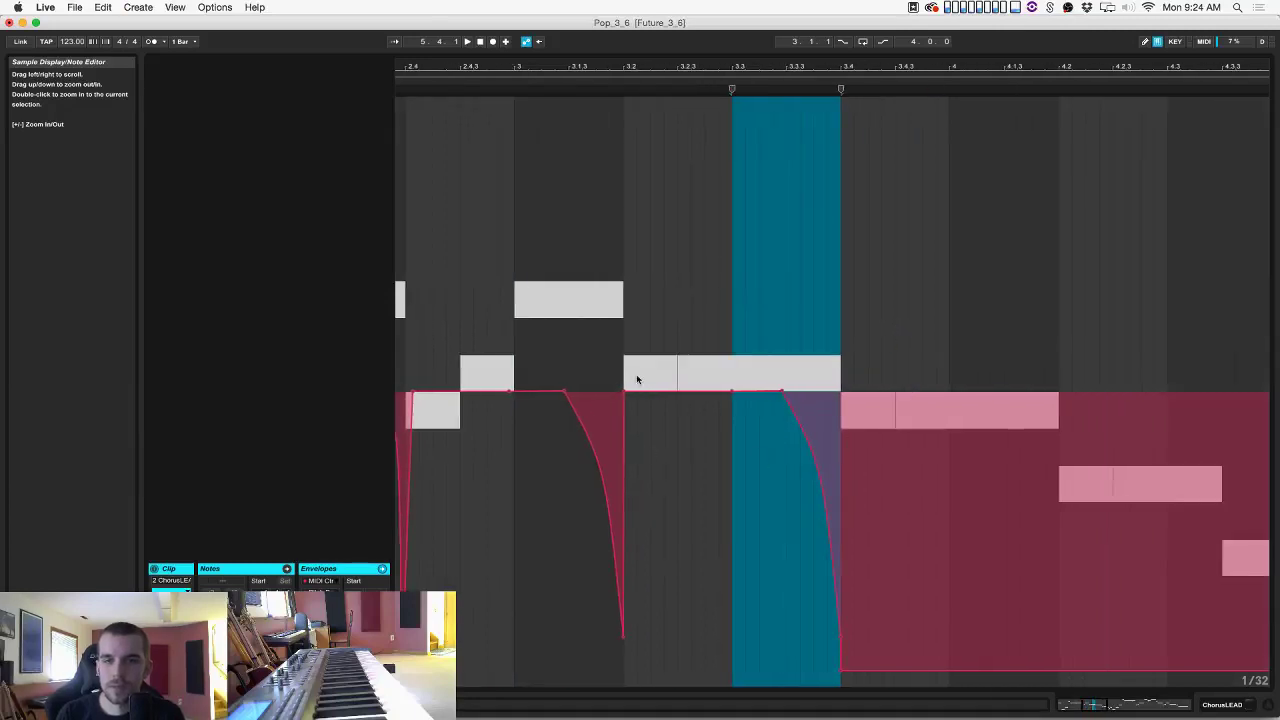
Duplicate the pitch-bend section from 3.2 to 3.4 twice, continuing it to 4.4.
left_click_drag(629, 362, 842, 355)
key("super+d")
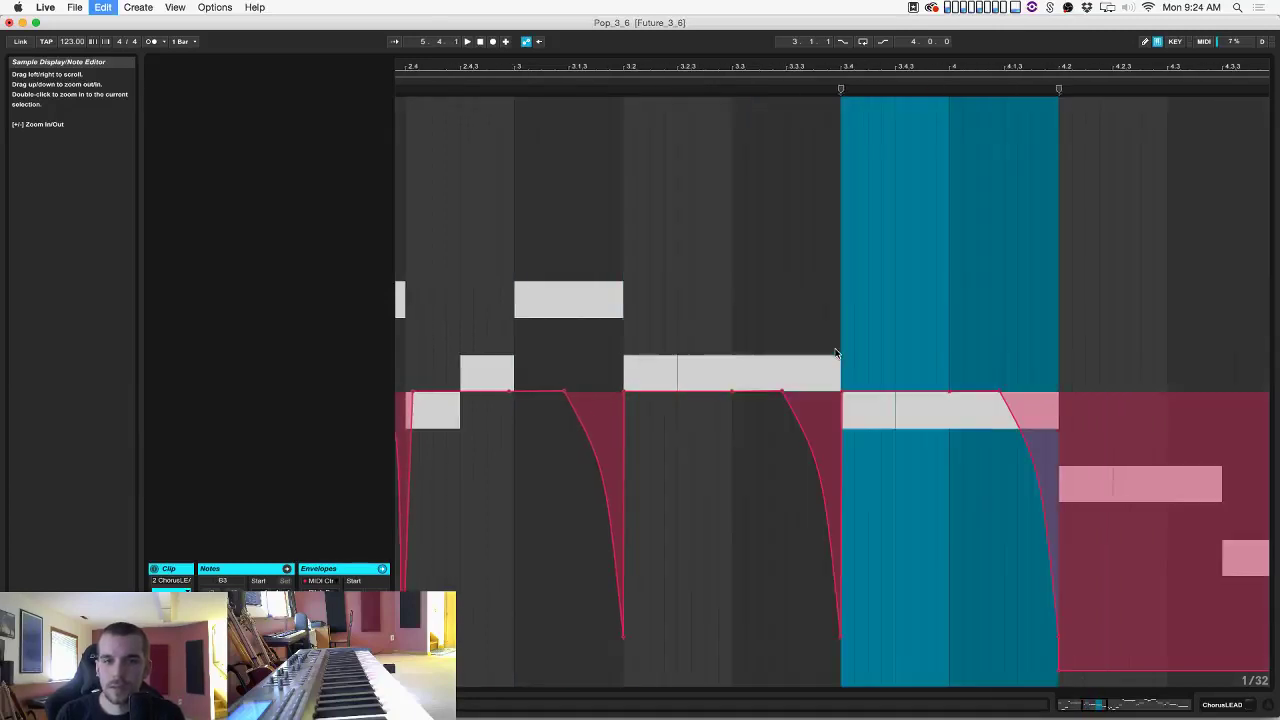
key("super+d")
left_click(853, 370)
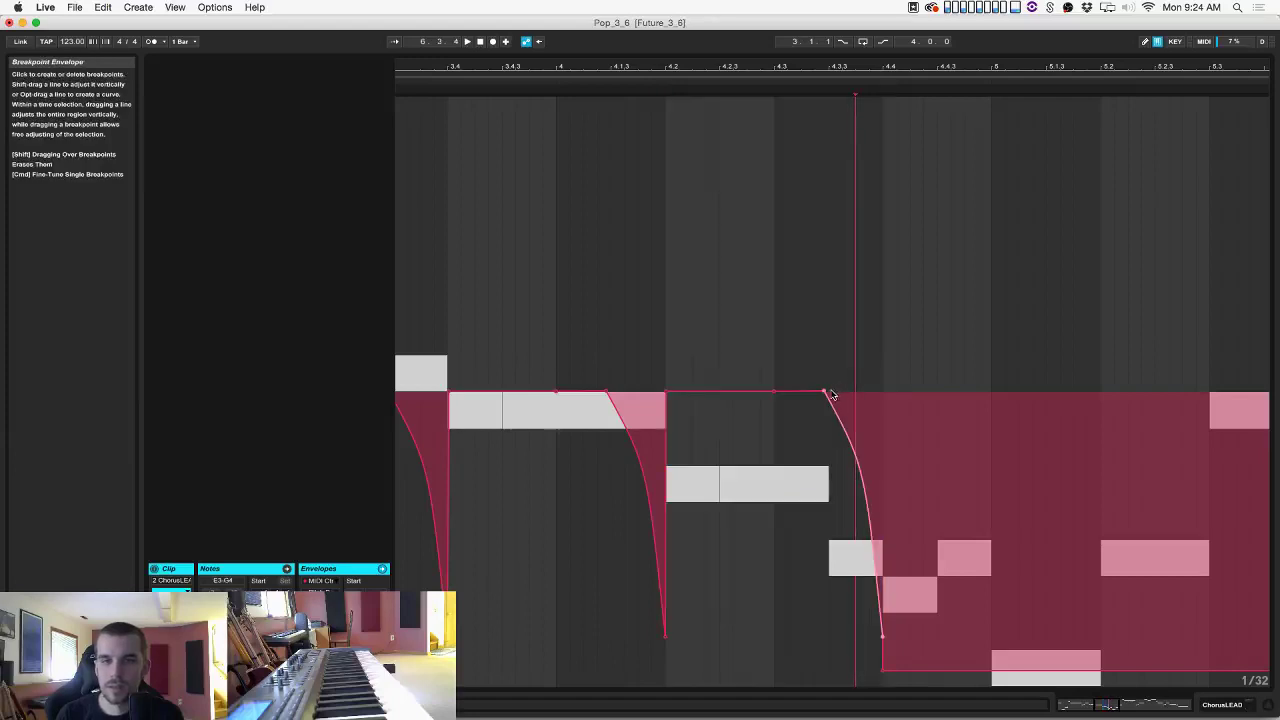
Clear the pitch bend between 4.3 and 4.4 and paste the slide at 4.2.3 so it ends at 4.3.3.
left_click_drag(777, 366, 880, 357)
key("Delete")
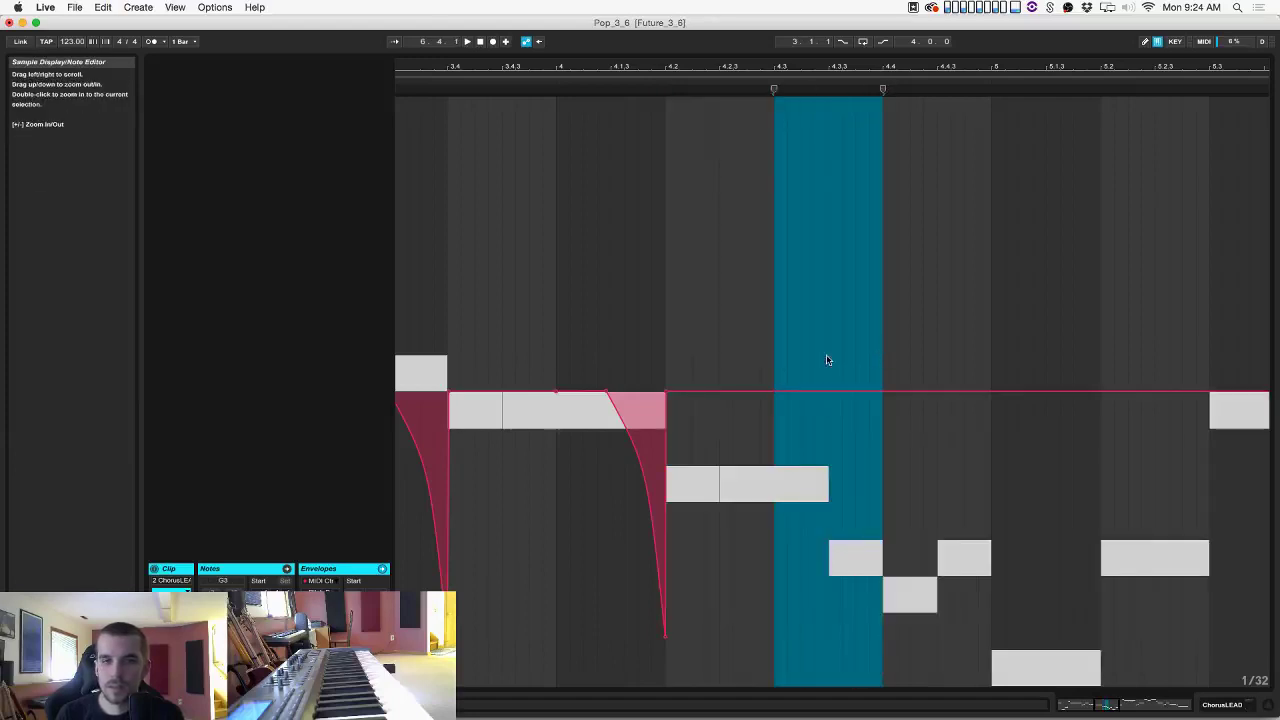
left_click(720, 364)
key("super+v")
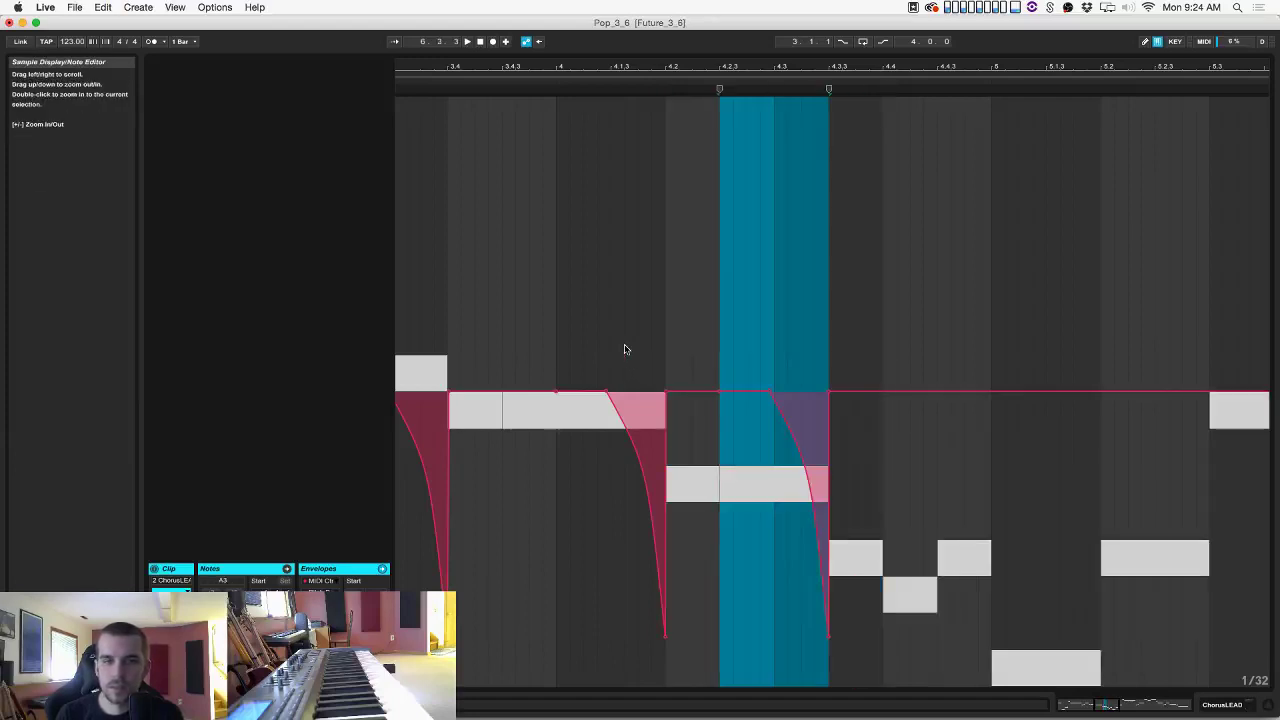
Play back the lead across the new pitch-bend slides in clip bars 3 and 4.
left_click(625, 349)
key("space")
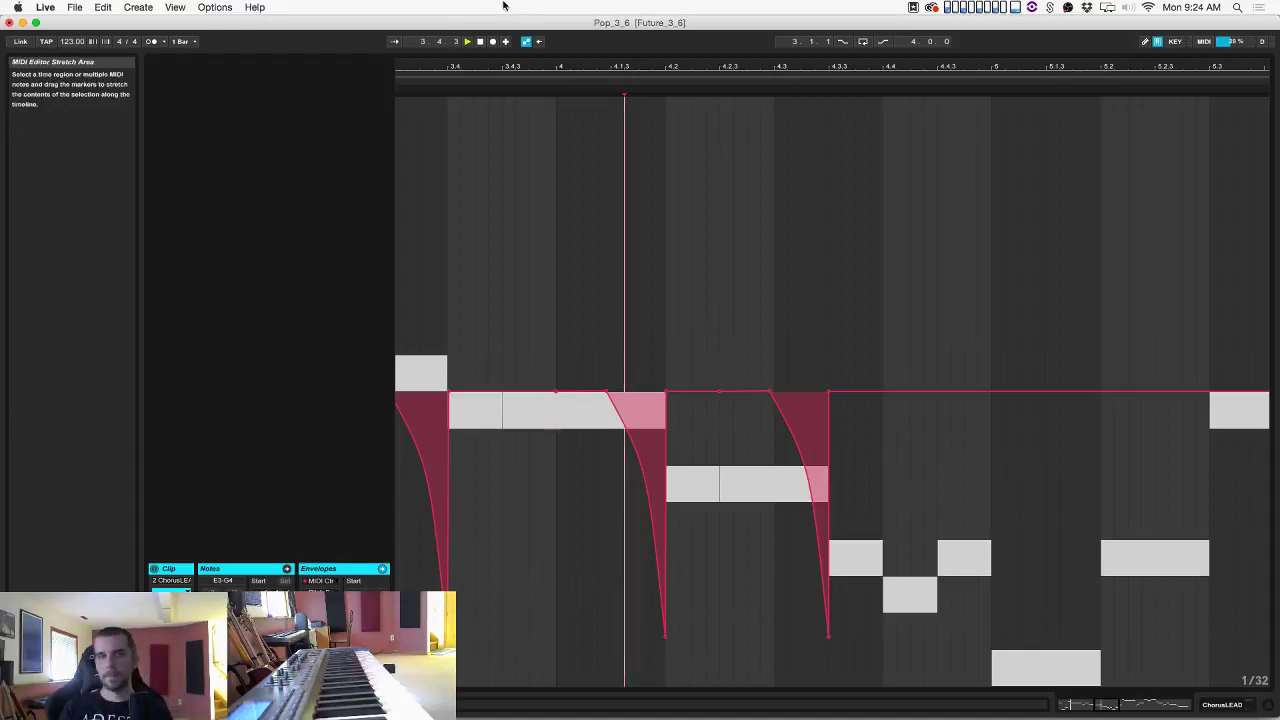
double_click(531, 71)
left_click(730, 250)
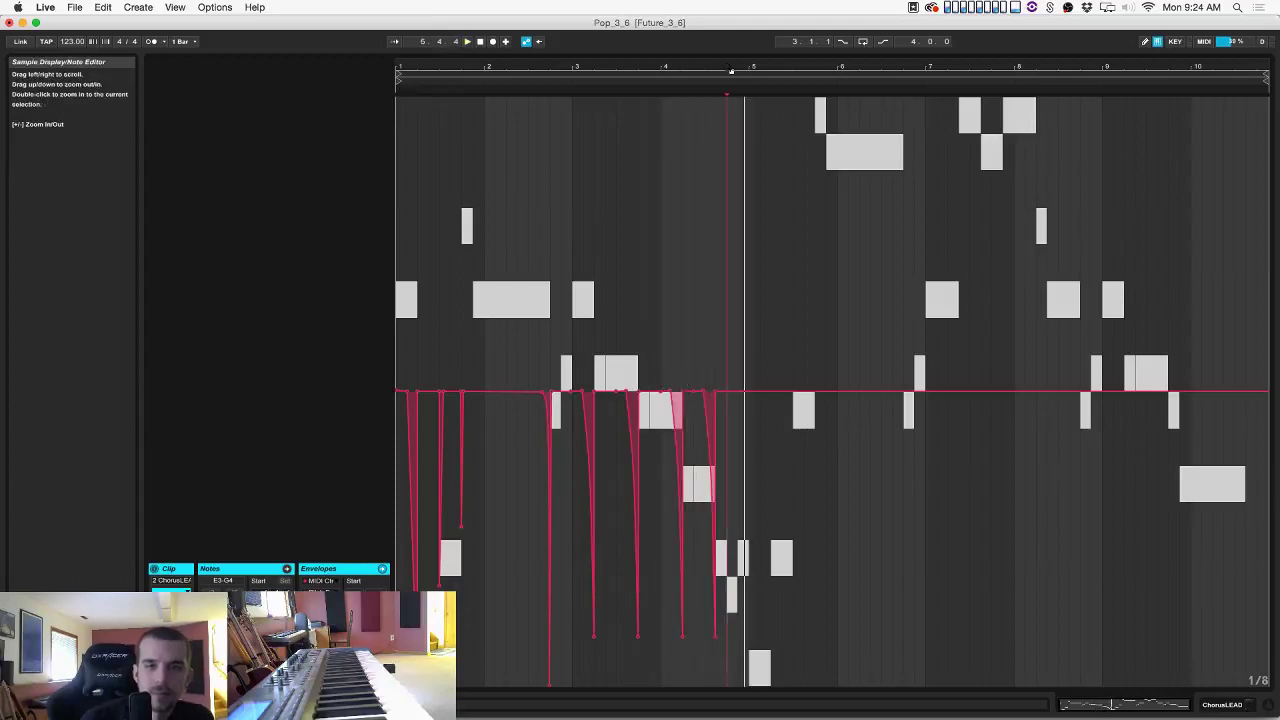
mouse_move(727, 67)
left_mouse_down()
mouse_move(727, 127)
mouse_move(727, 67)
left_mouse_up()
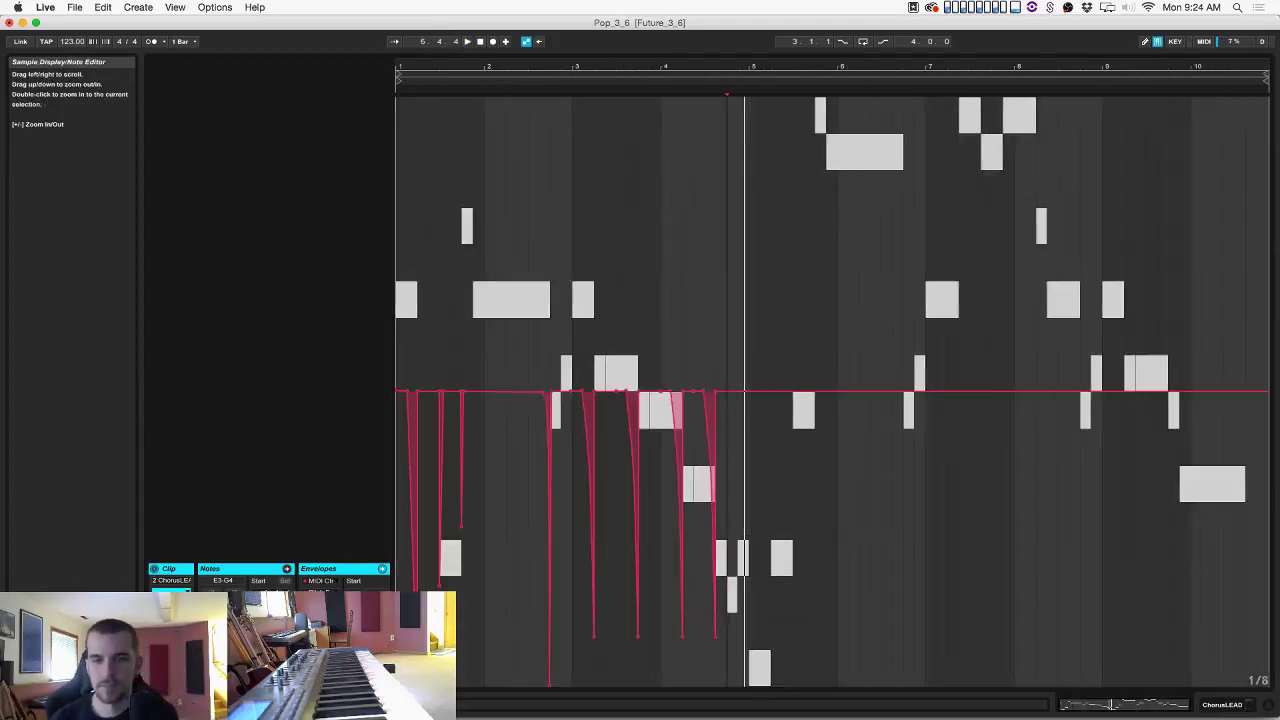
Duplicate the pitch-bend envelope of clip bars 1 to 4 onto bars 5 to 8 and play the result.
left_click(757, 374)
left_click_drag(751, 367, 263, 349)
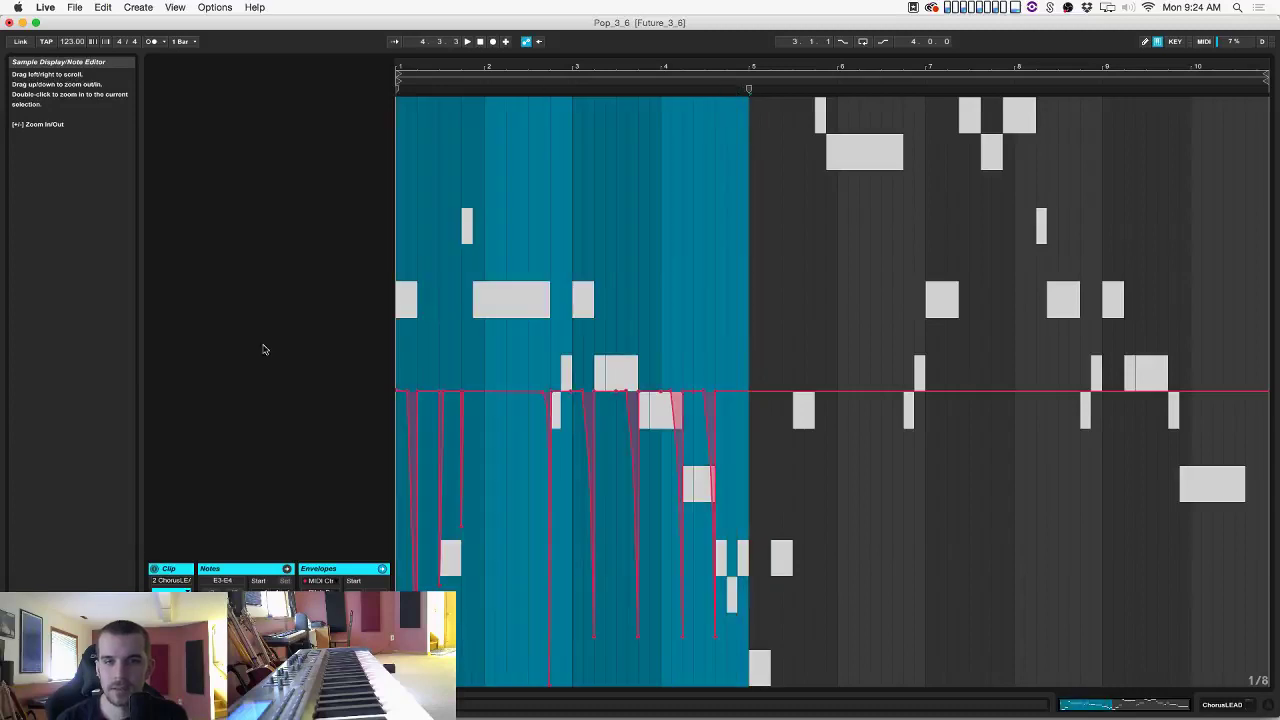
key("super+d")
key("space")
left_click(610, 327)
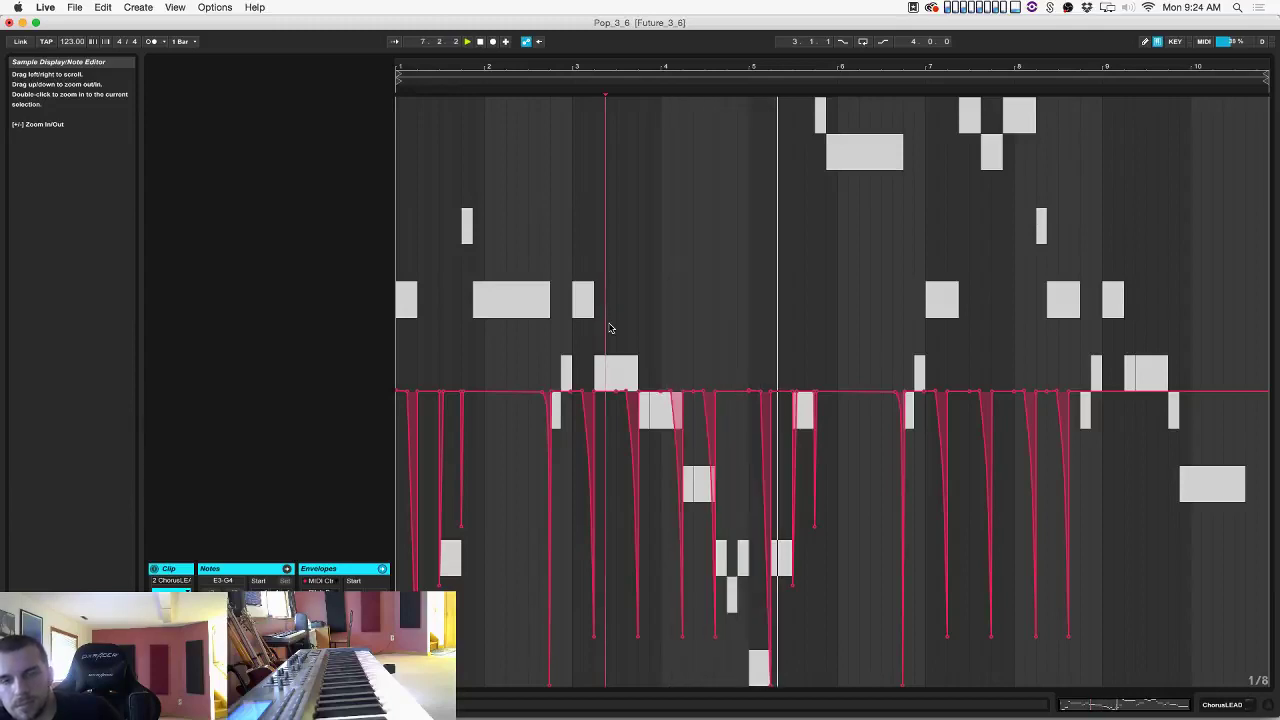
key("space")
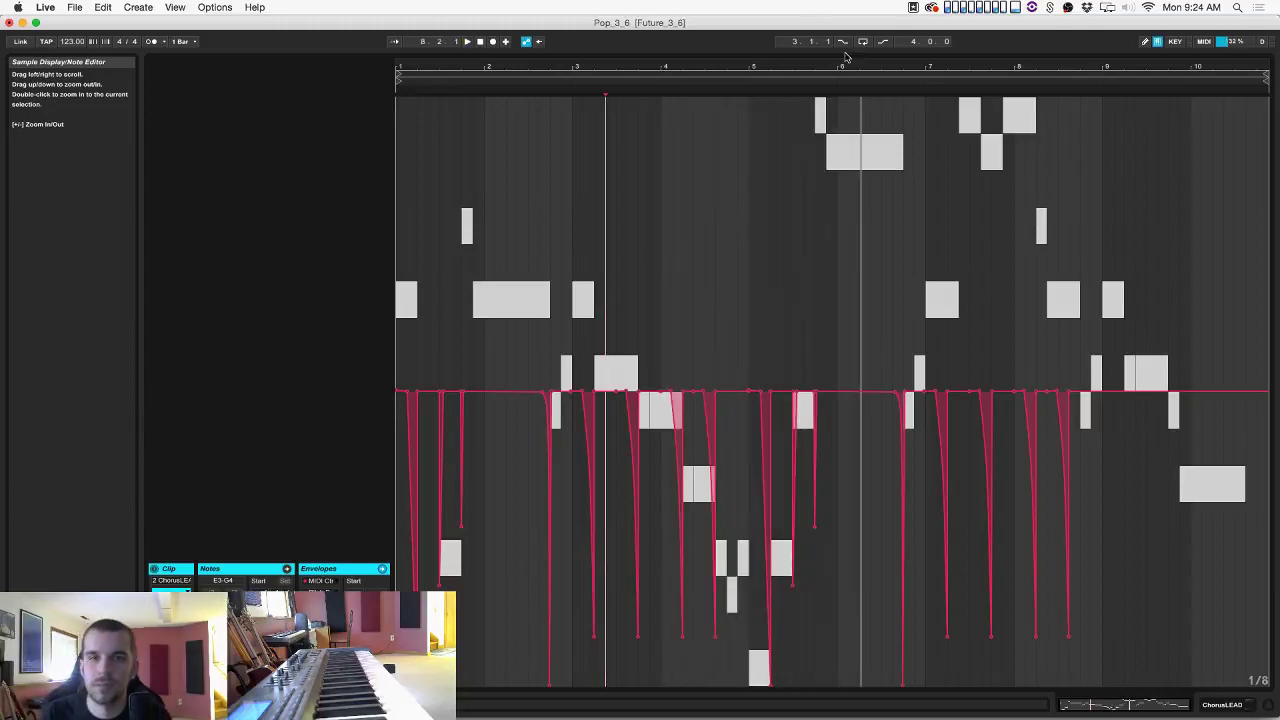
Copy the pitch-bend slide between 5 and 5.2 and paste it at 6.3, at the end of the long note.
left_click_drag(849, 62, 849, 105)
left_click(724, 337)
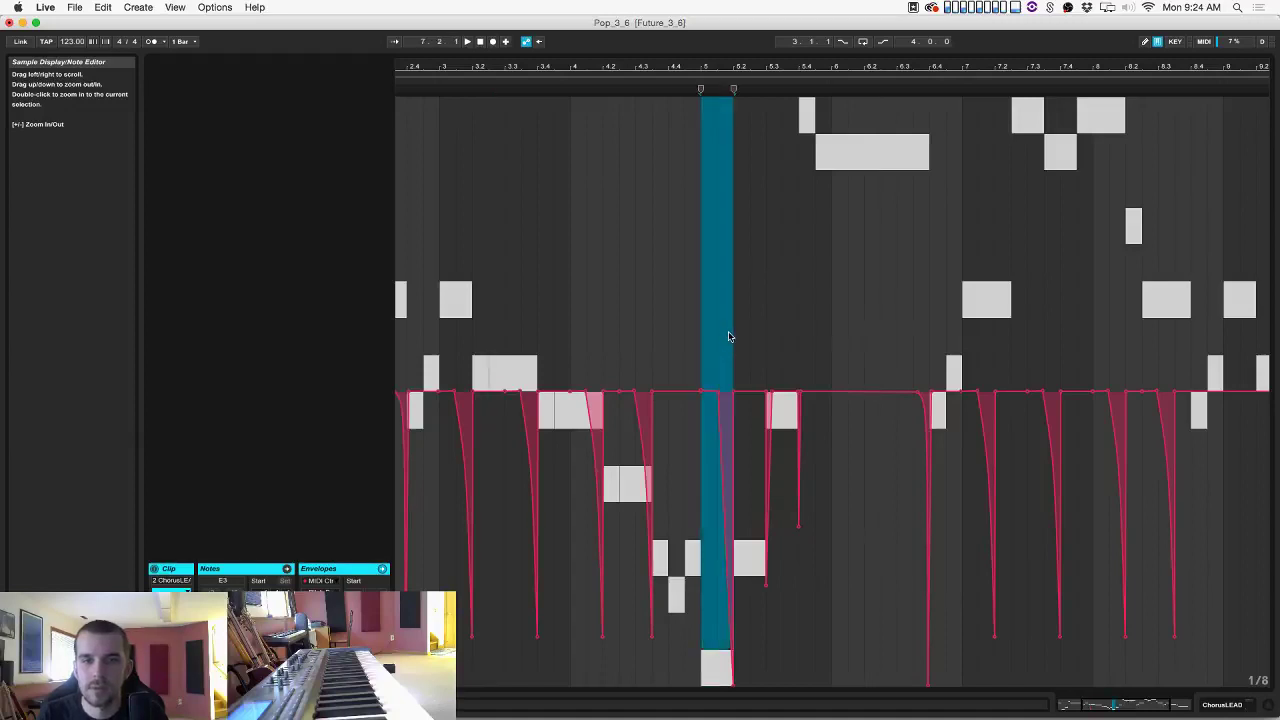
left_click(896, 223)
left_click(901, 221)
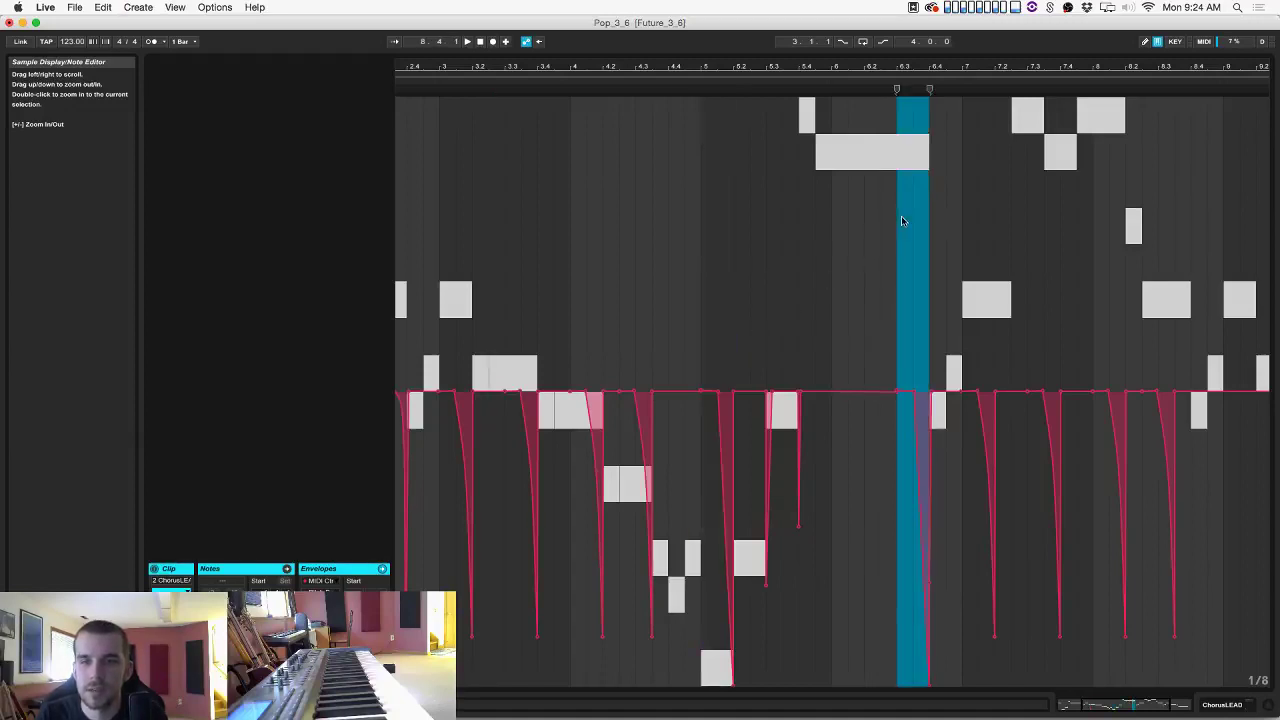
left_click(849, 217)
Play back the lead from clip bar 6 to check the duplicated slides through bar 7.
left_click(775, 80)
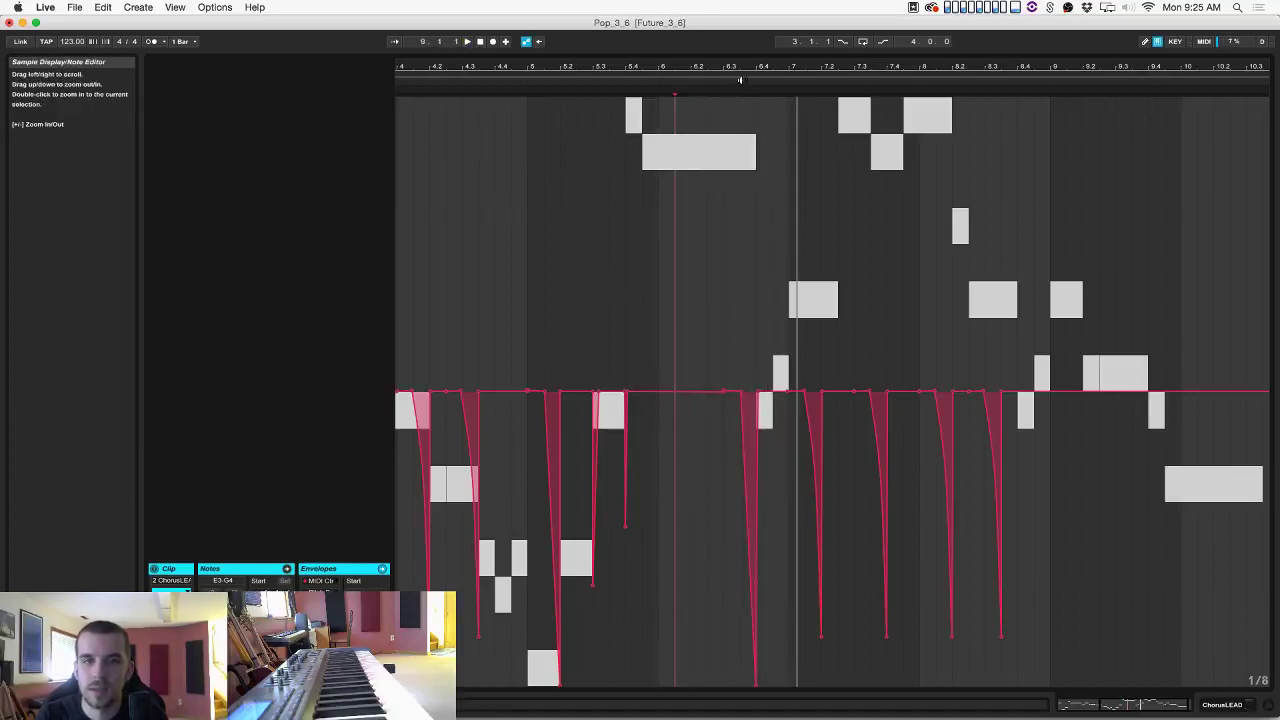
key("space")
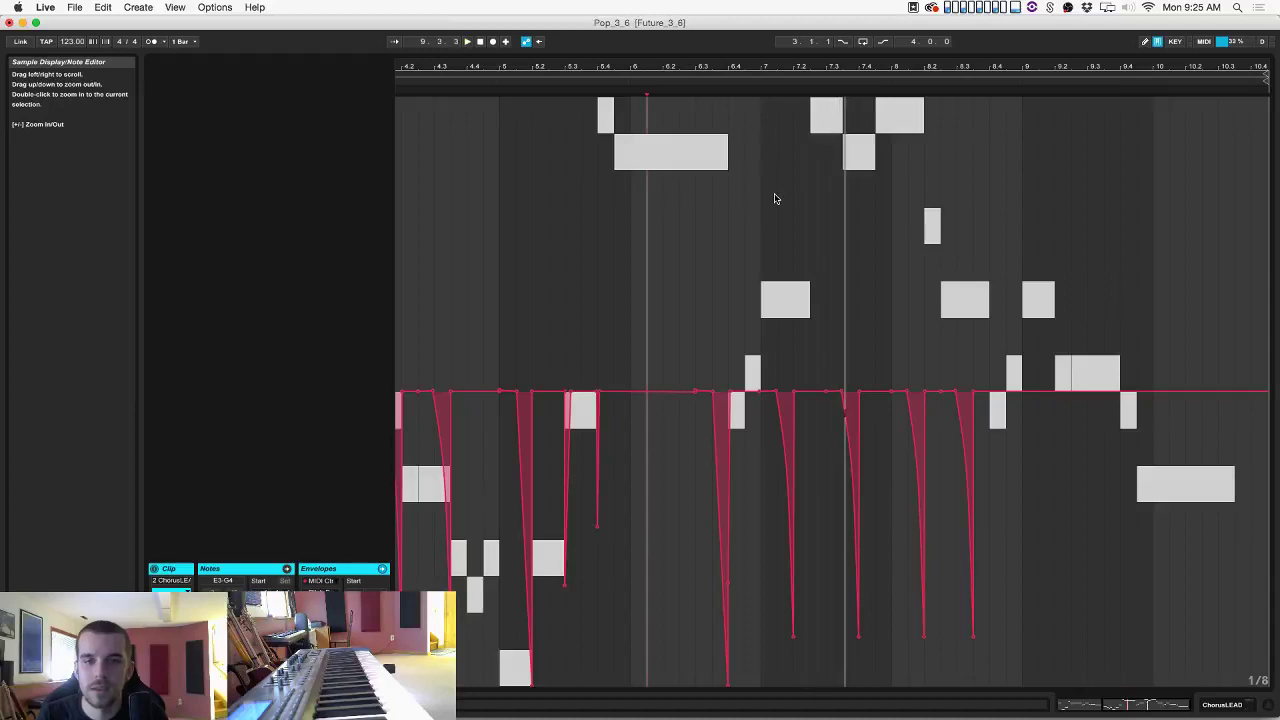
left_click(734, 81)
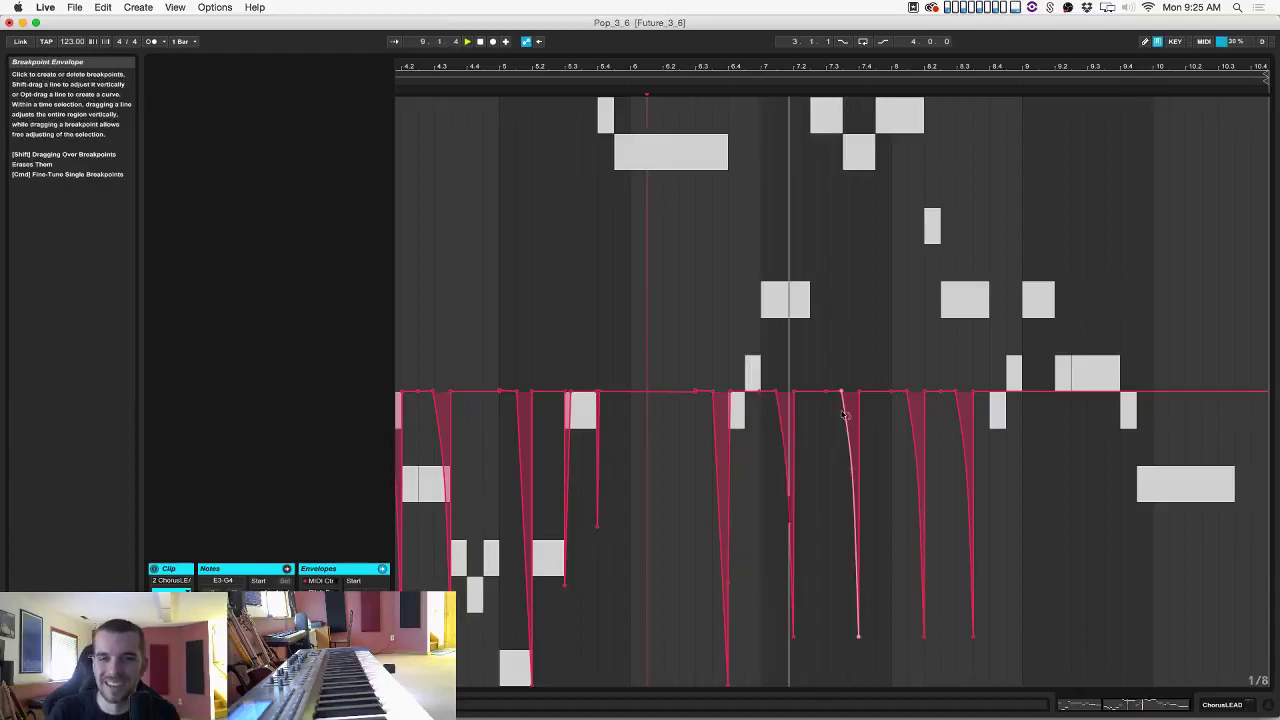
left_click(845, 322)
key("space")
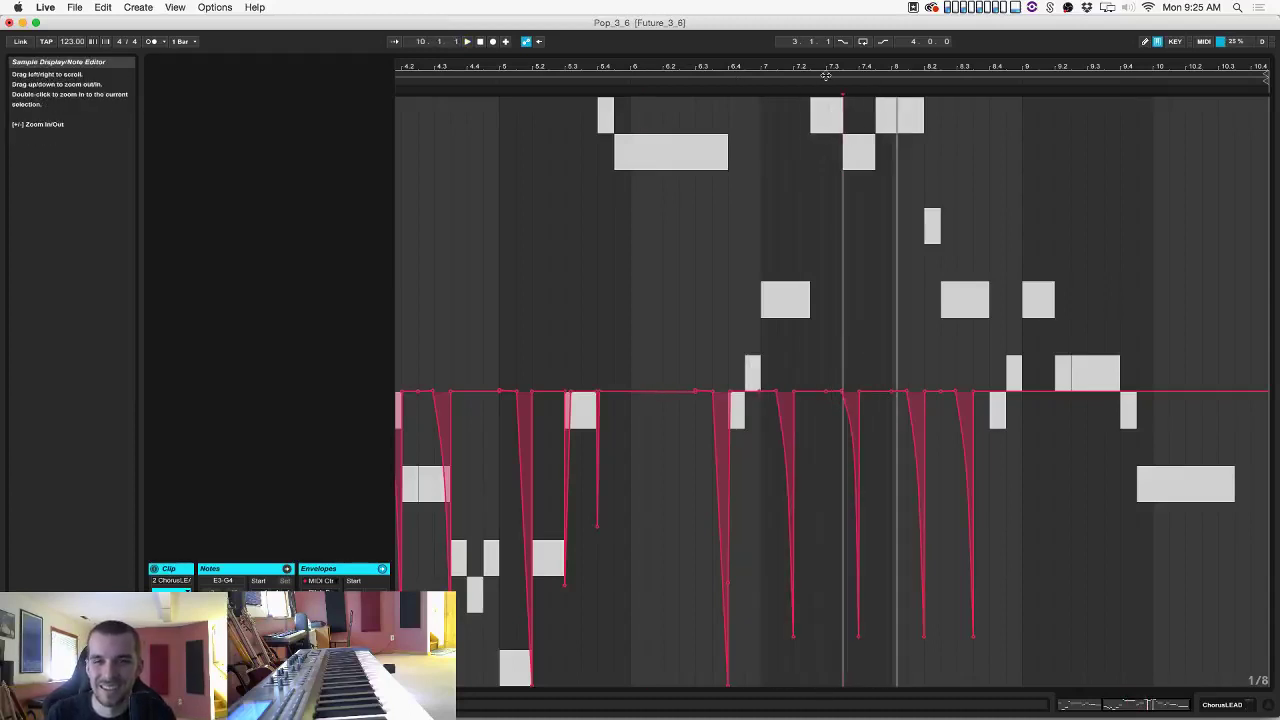
Remove the pitch-bend slide leading into 7.4, leaving the bend at zero there.
left_click_drag(835, 71, 915, 391)
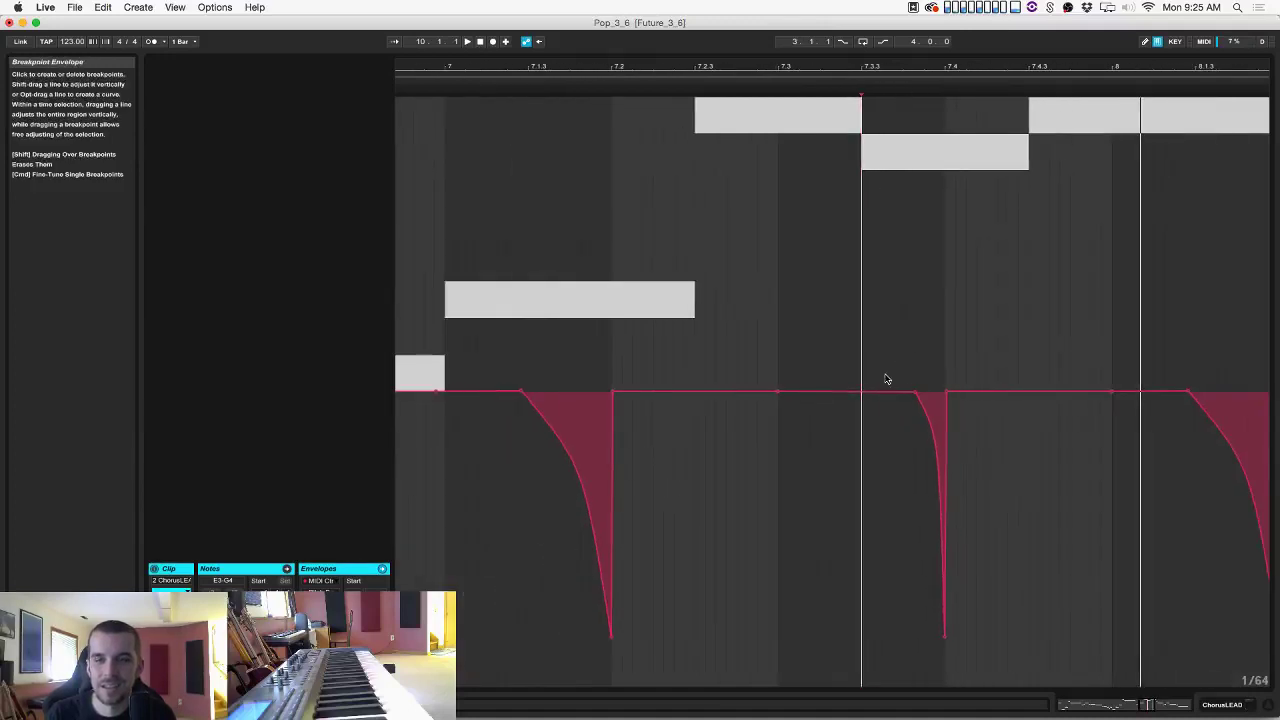
key("super+z")
left_click_drag(870, 354, 981, 353)
left_click(924, 370)
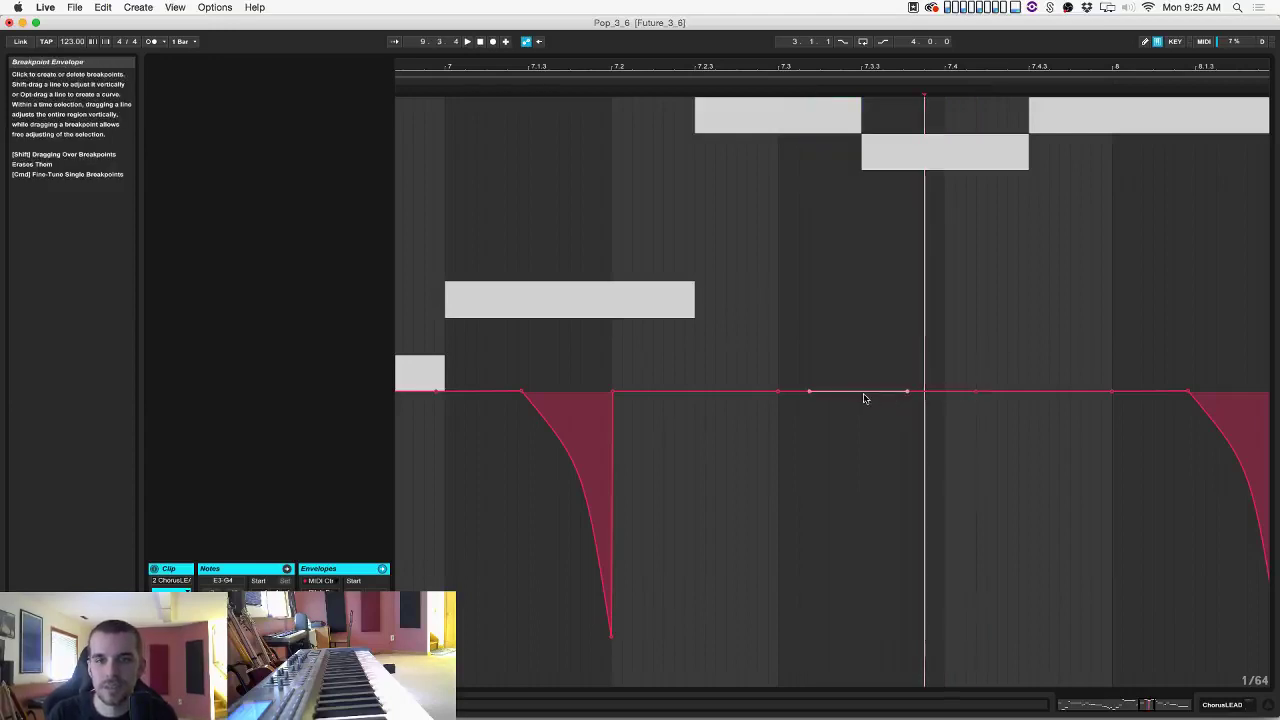
Draw a short pitch-bend dip to about -4296 at the start of the 7.3.3 note and play it back.
left_click_drag(856, 392, 859, 545)
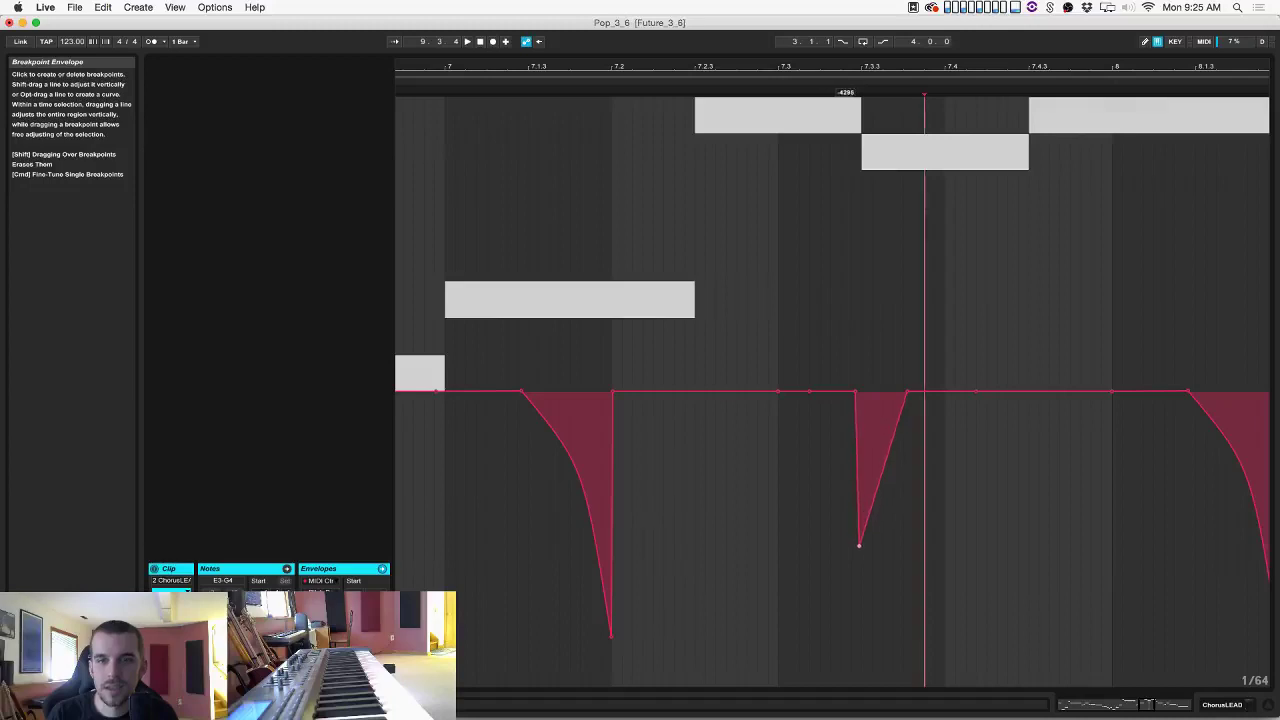
left_click_drag(907, 392, 882, 392)
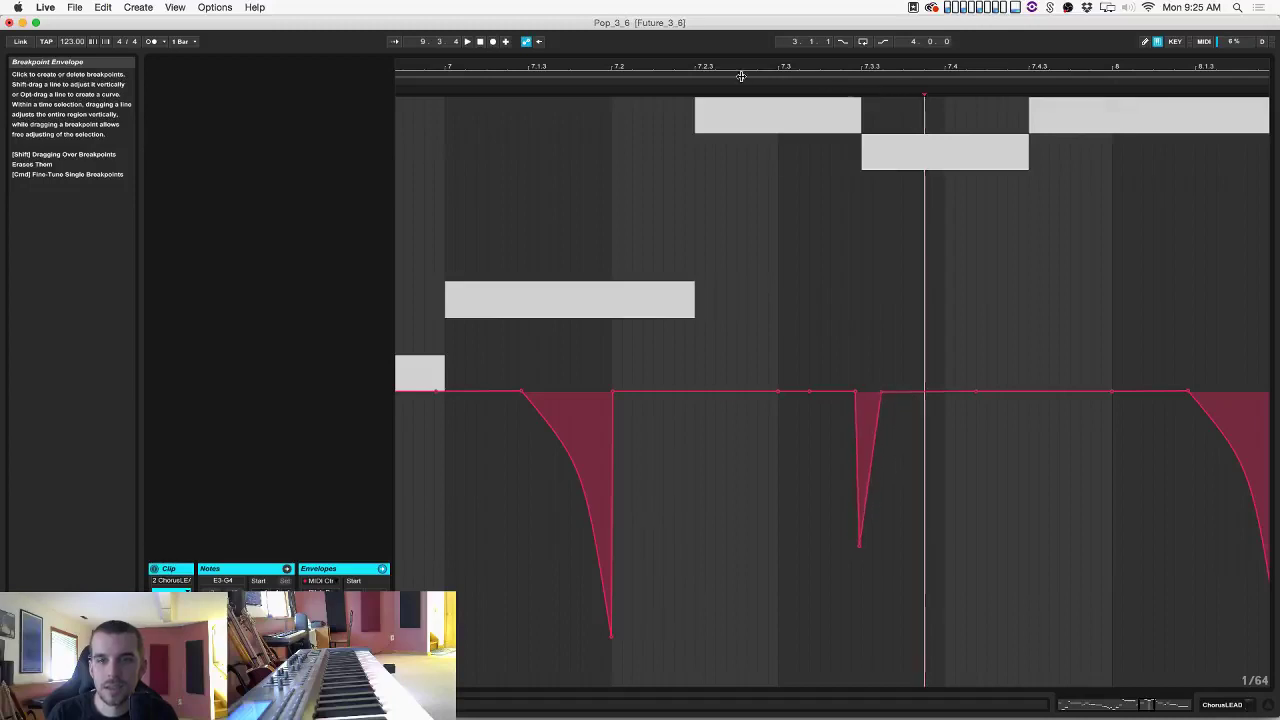
key("space")
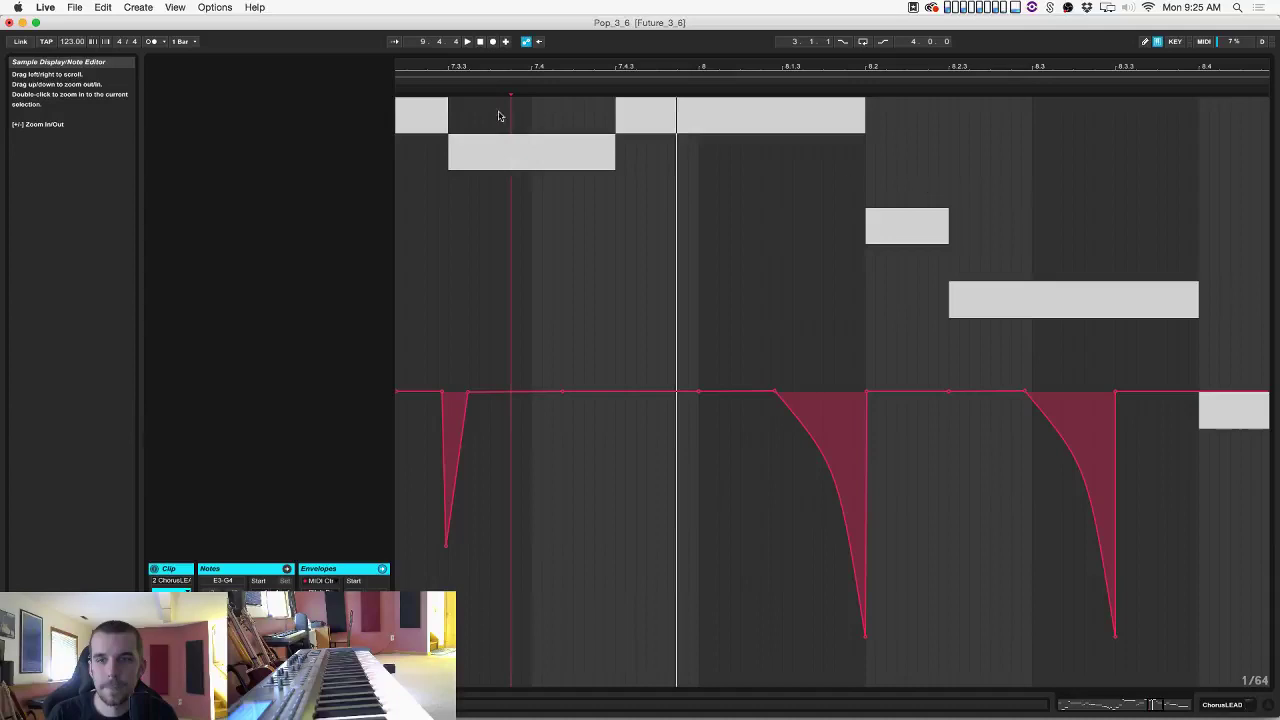
left_click(508, 112)
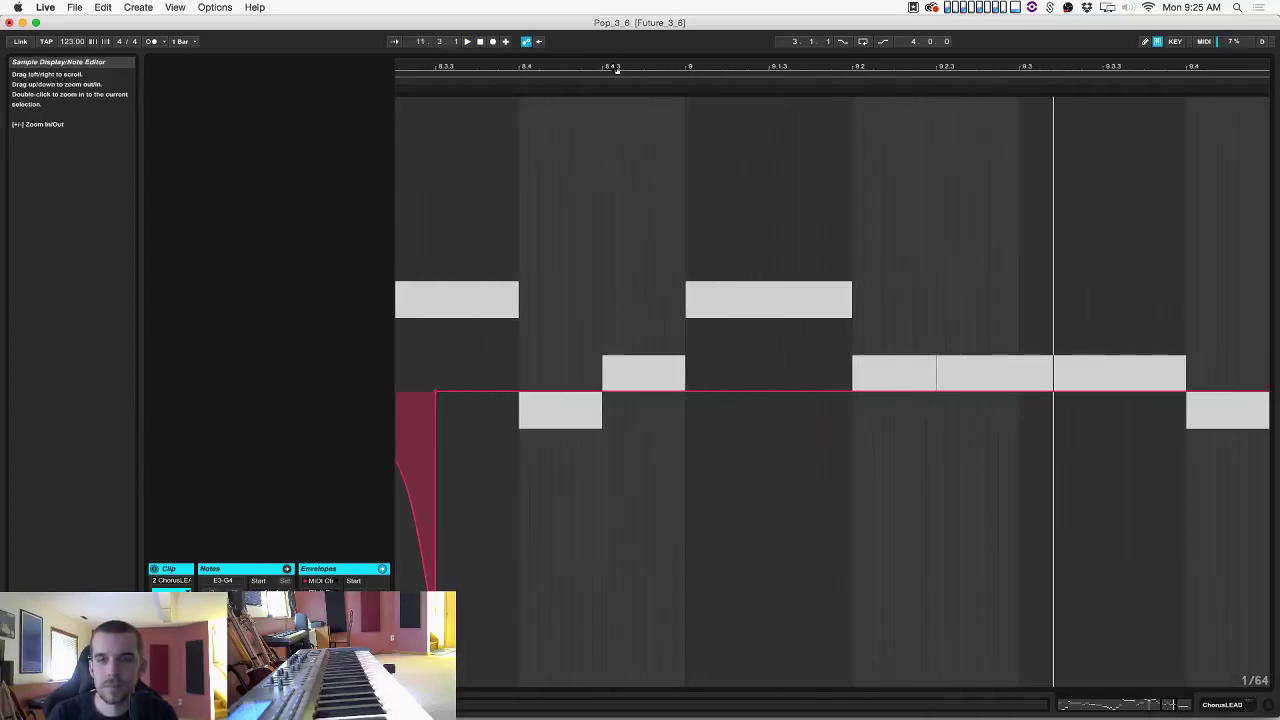
Paste the copied pitch-bend slide at 9 and again at 9.3, and play back the clip's ending to check both.
left_click_drag(617, 70, 1060, 20)
left_click_drag(736, 353, 780, 350)
left_click(1074, 345)
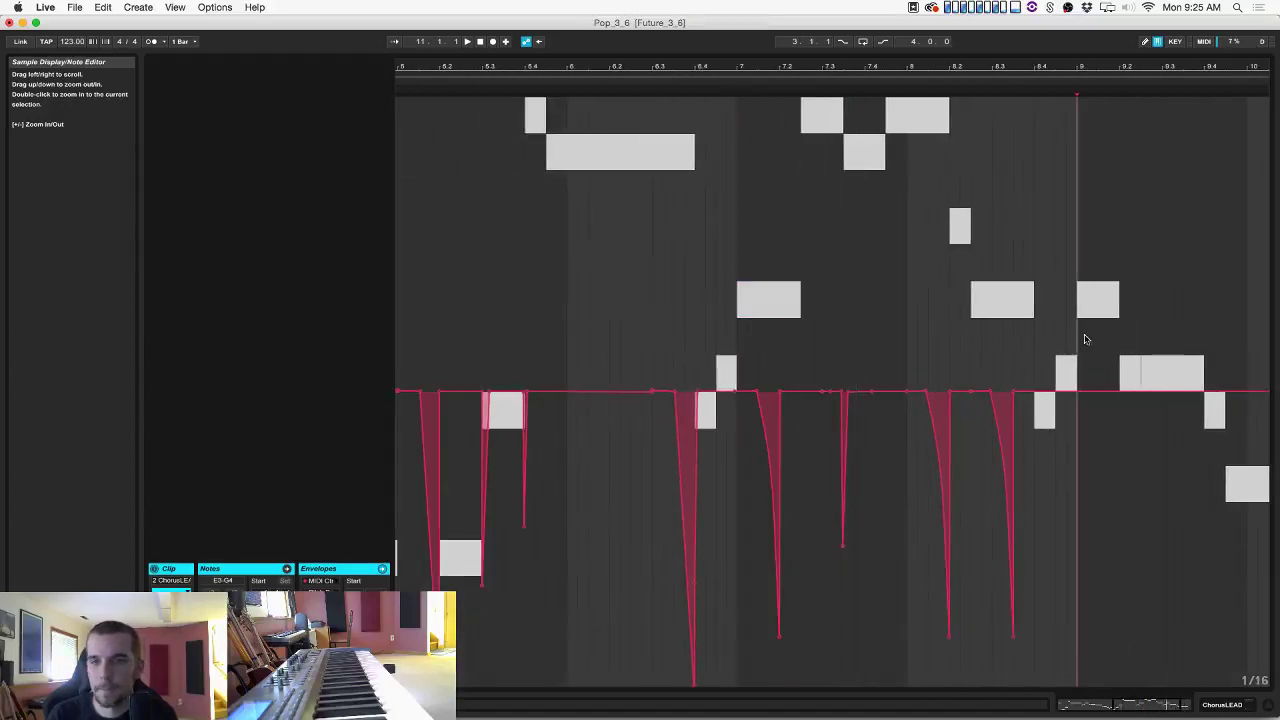
key("ctrl+v")
left_click(1155, 350)
key("ctrl+v")
scroll(1160, 346, "right", 3)
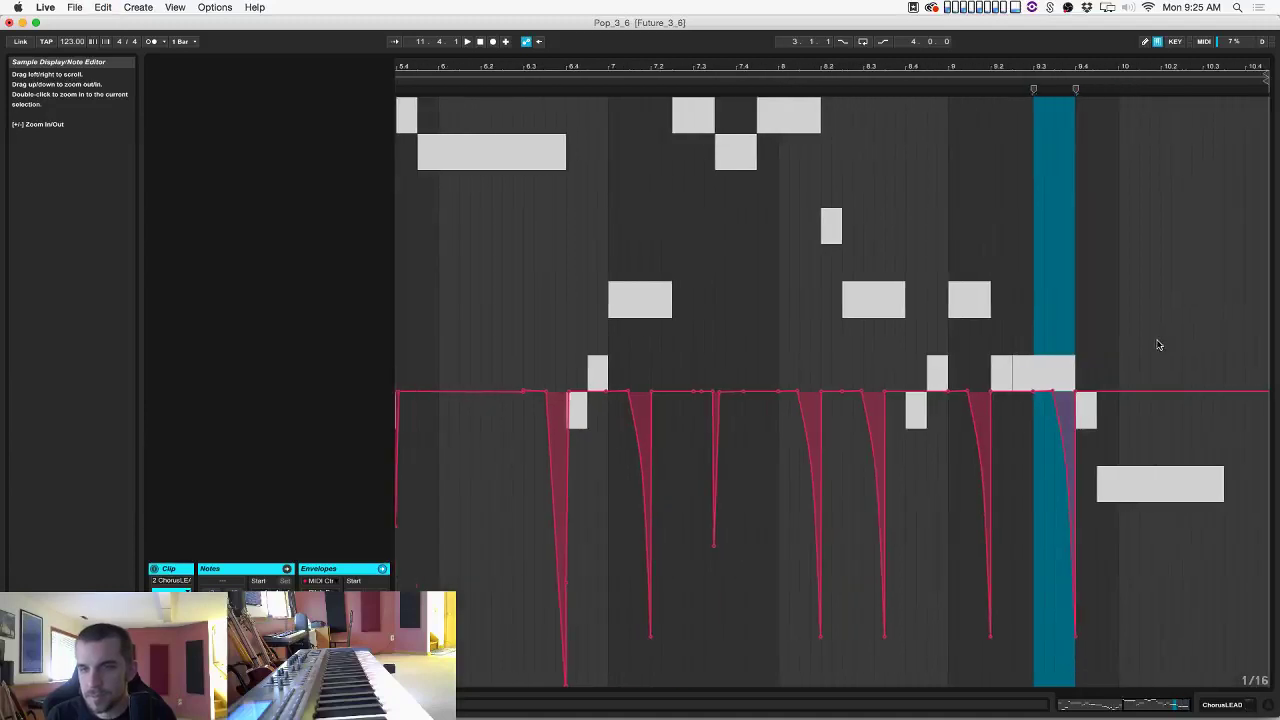
left_click(872, 80)
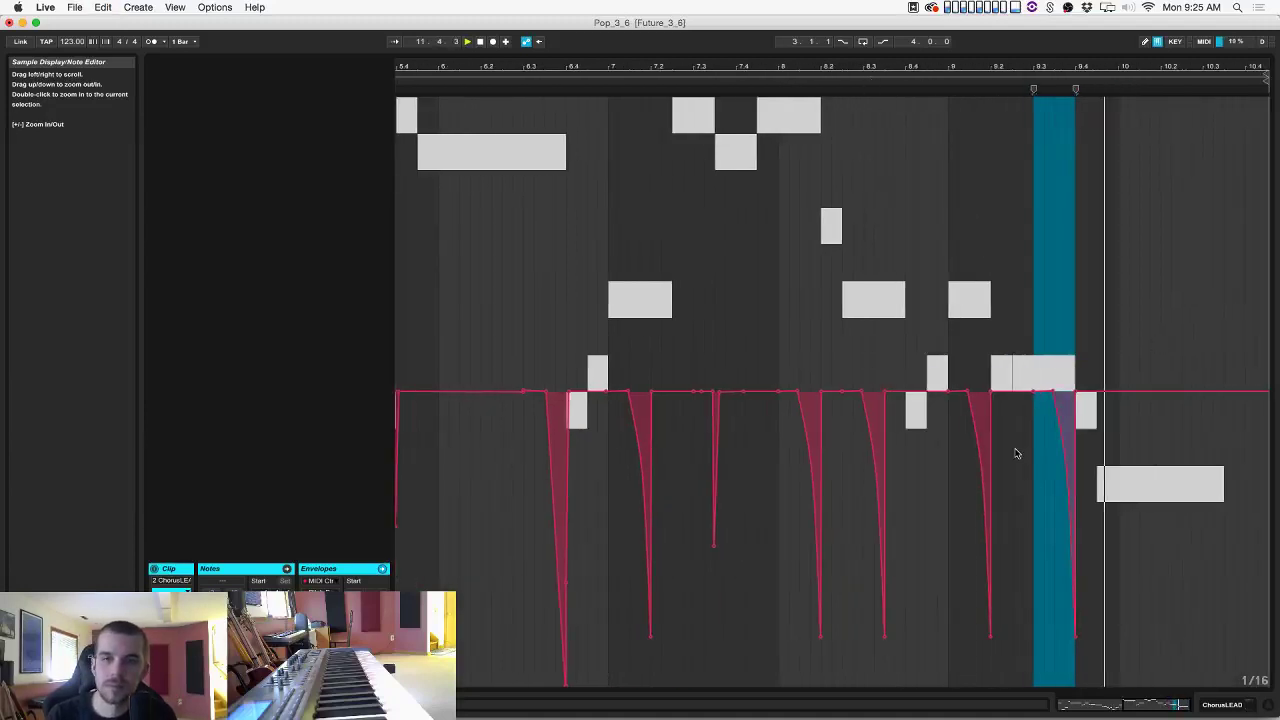
key("space")
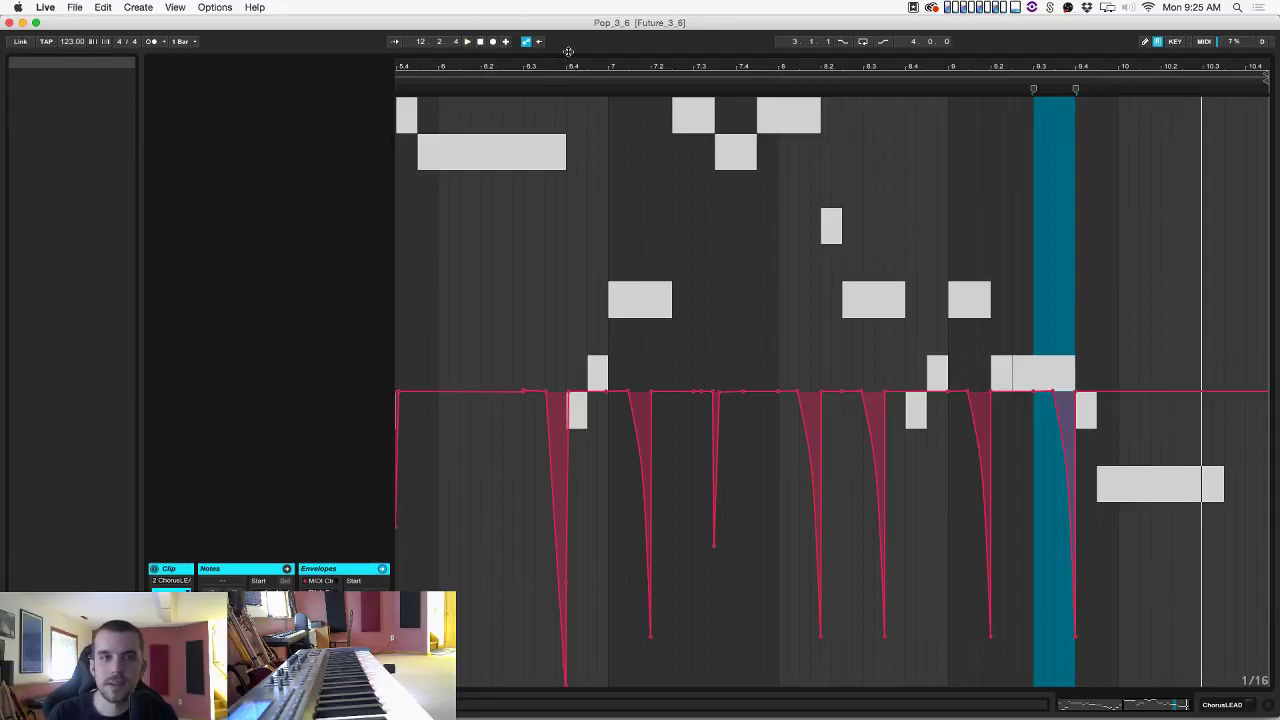
Shrink the clip editor to reveal the arrangement and play the layered tracks from bar 3.
left_click_drag(568, 51, 586, 419)
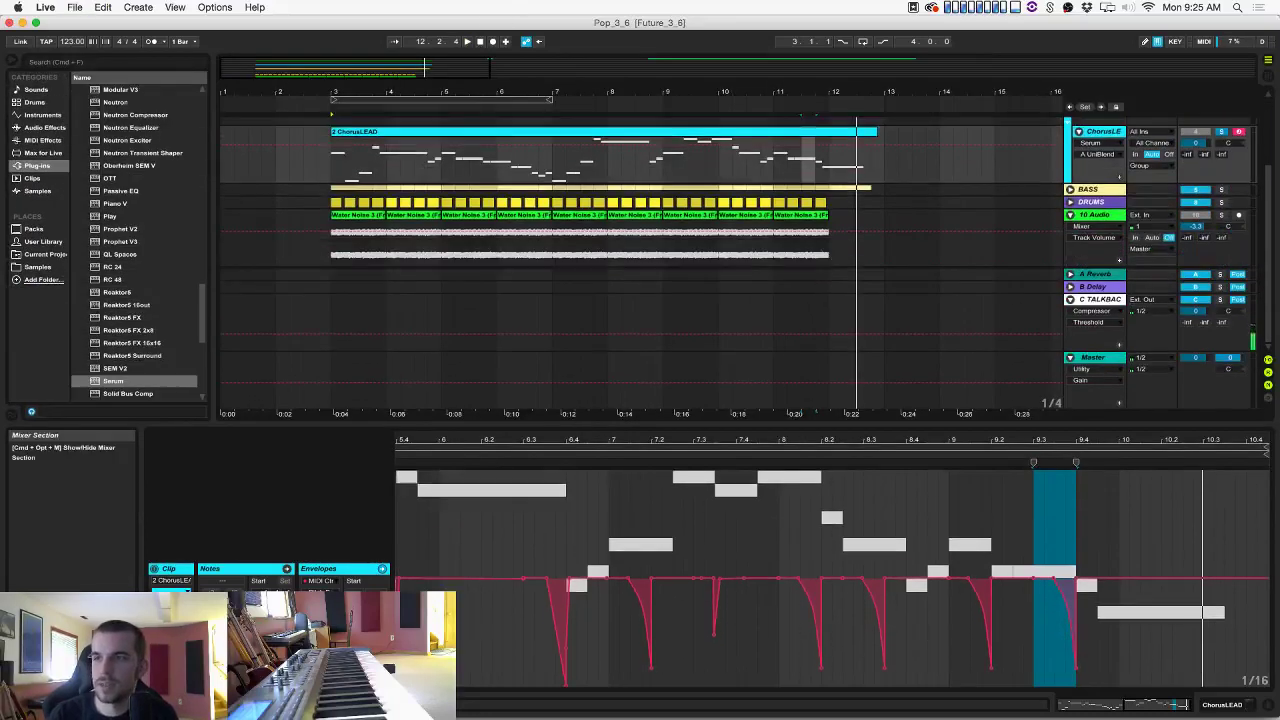
left_click(267, 204)
left_click(324, 192)
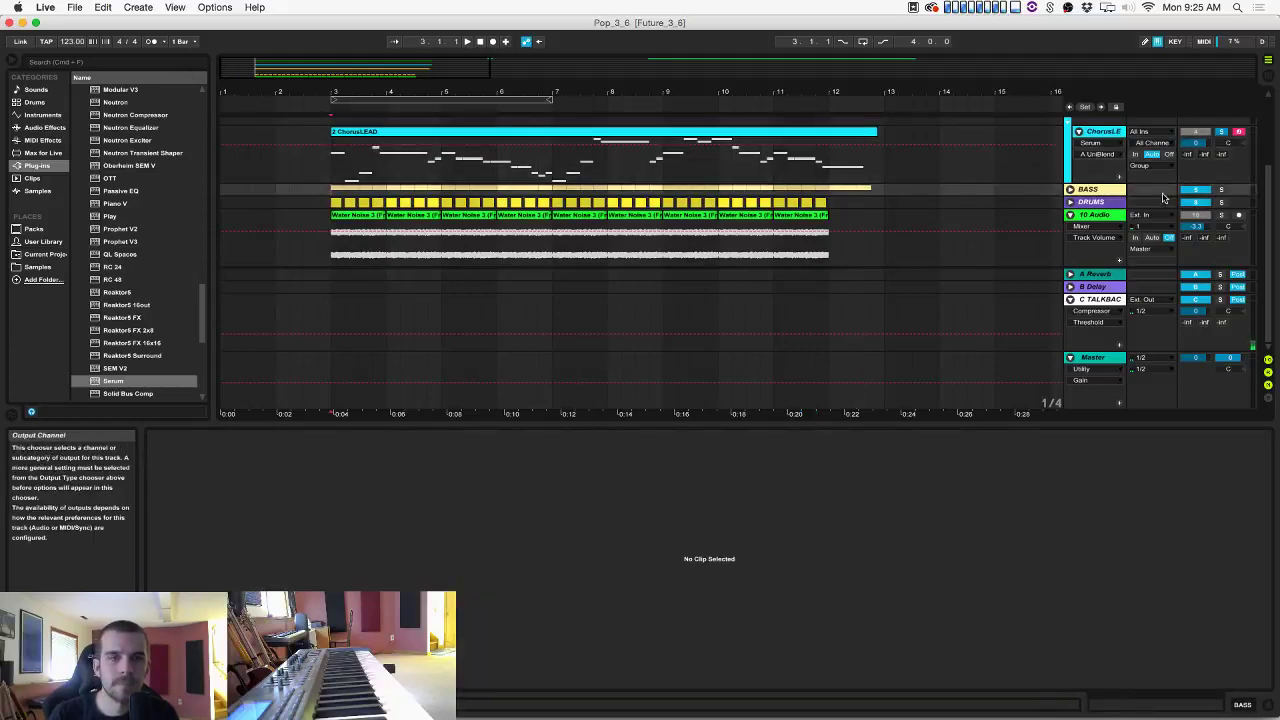
key("space")
scroll(1100, 140, "up", 3)
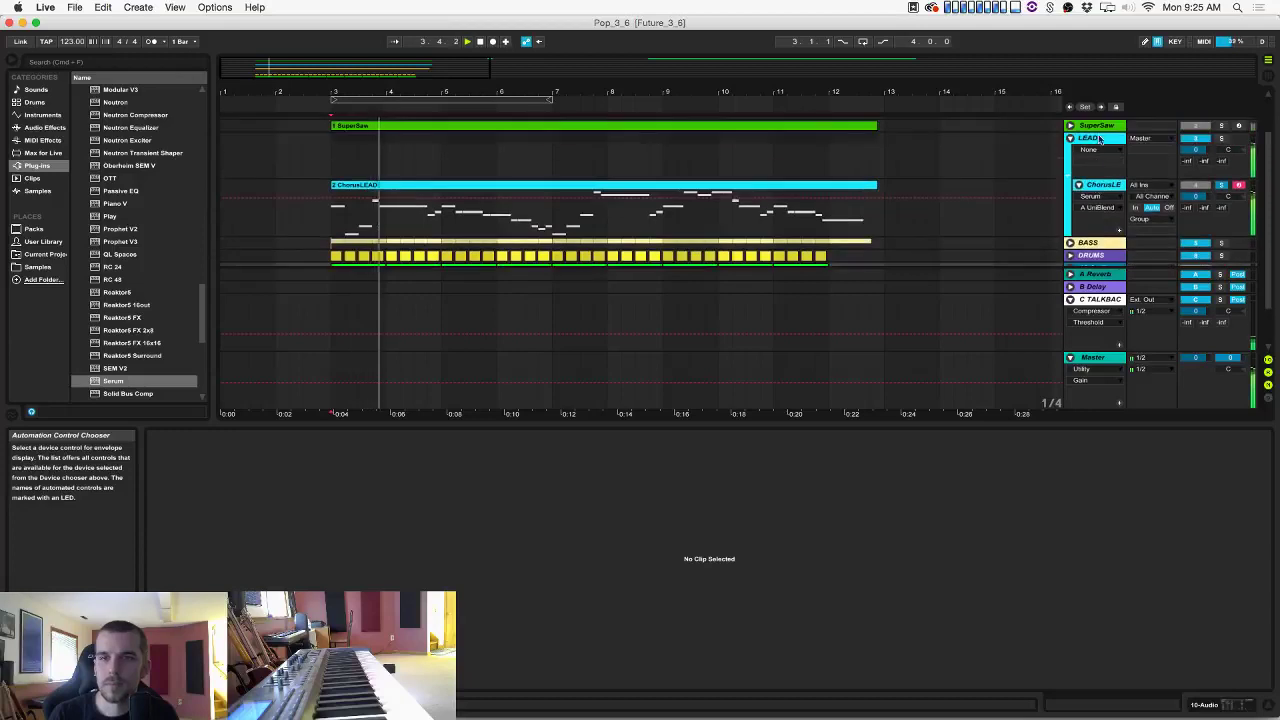
Copy the sidechain Compressor from the SuperSaw track onto the LEAD group and audition it from bar 3.3.
left_click(1099, 139)
left_click(1102, 185)
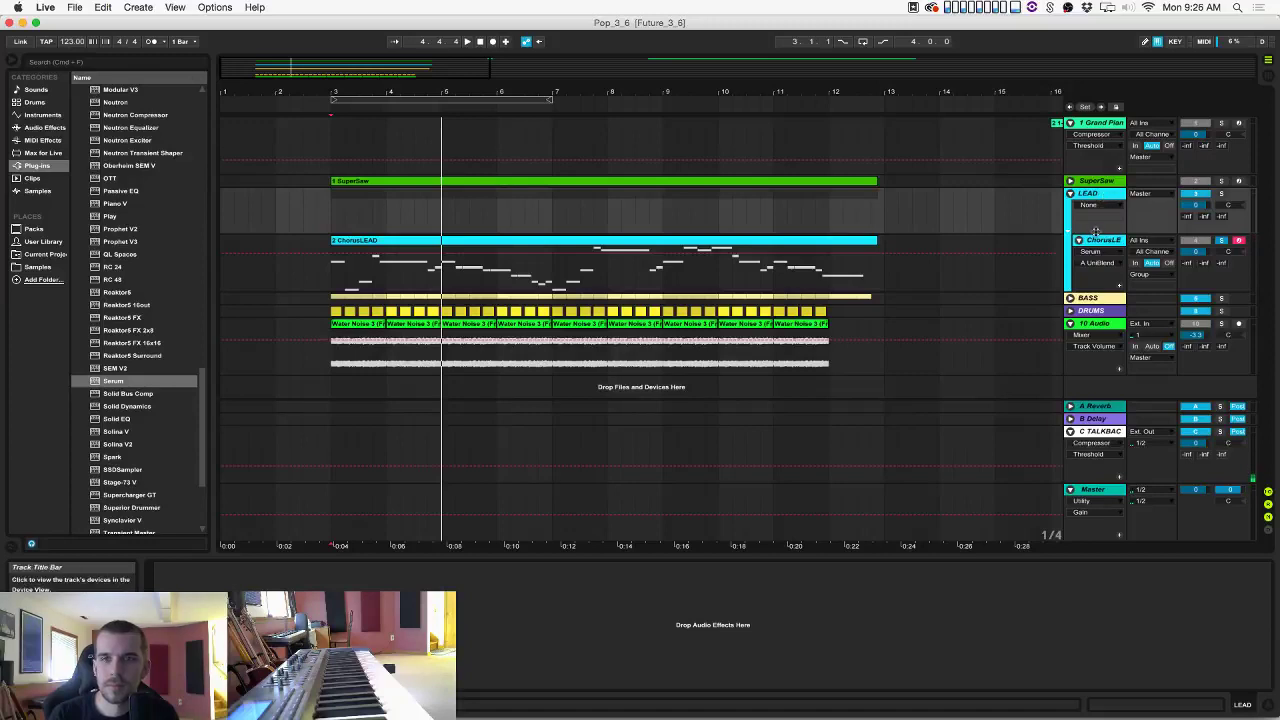
left_click(1097, 243)
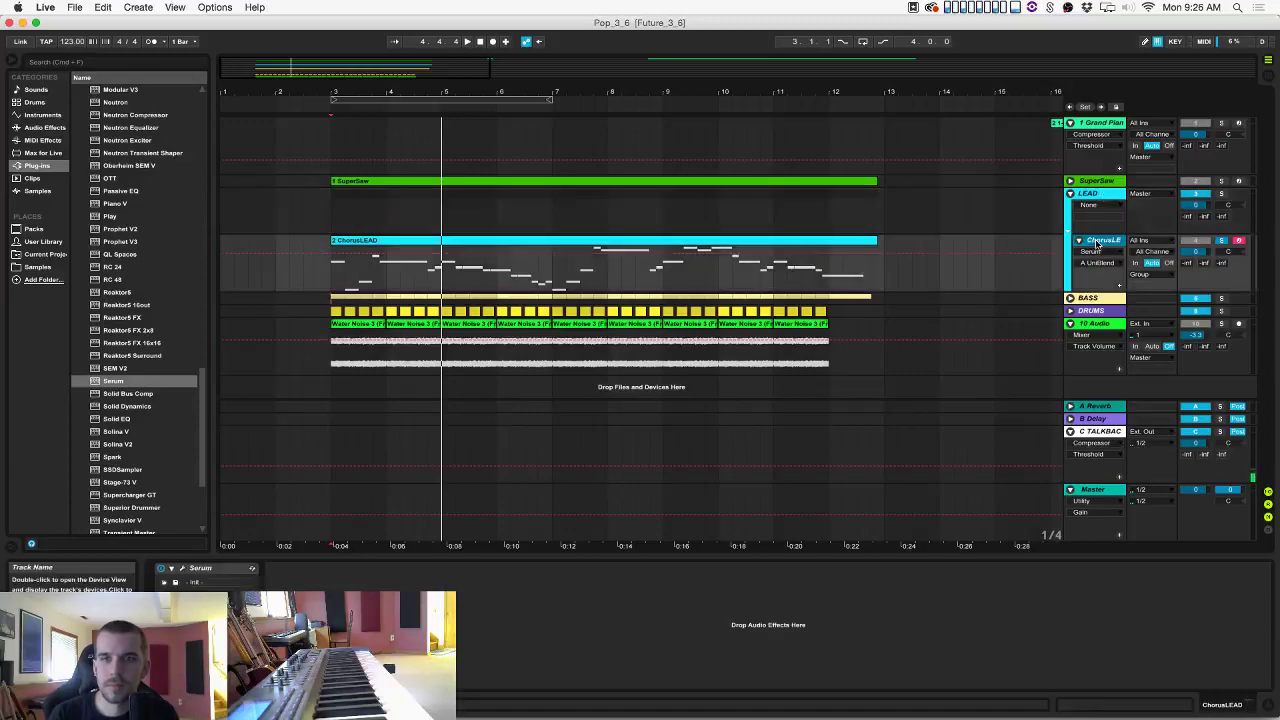
left_click(1090, 180)
left_click(325, 568)
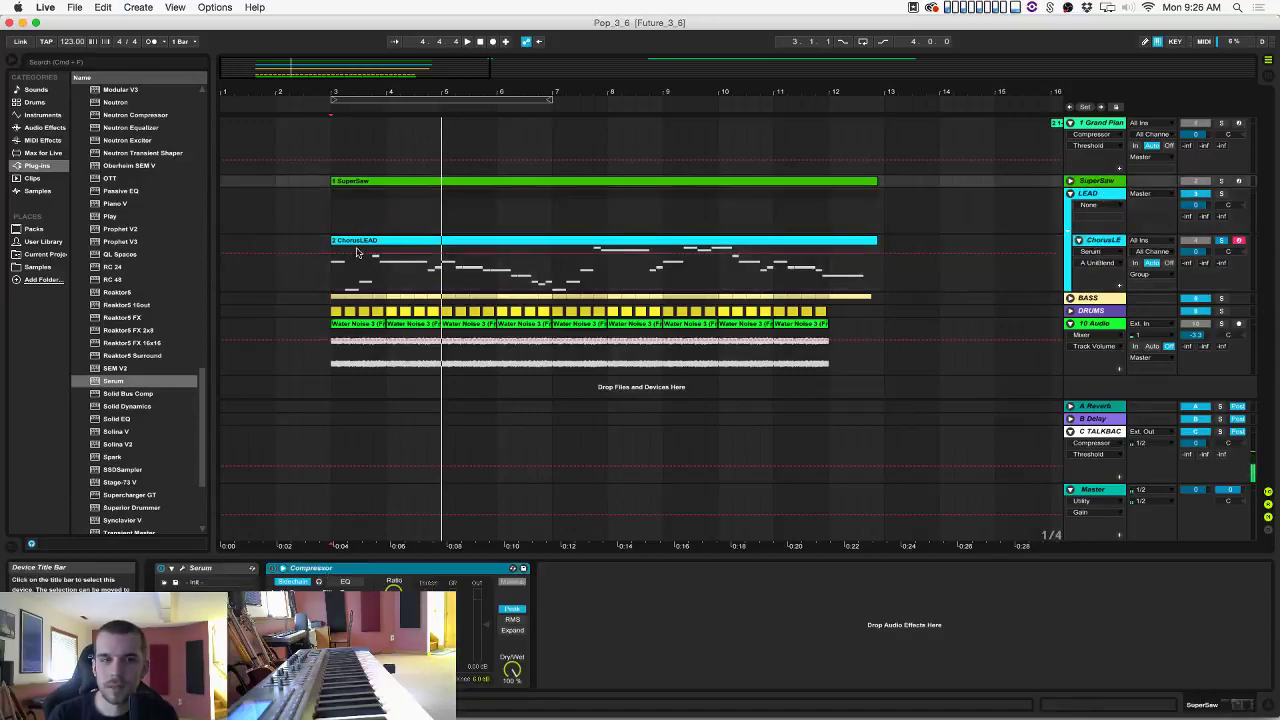
left_click(359, 210)
key("space")
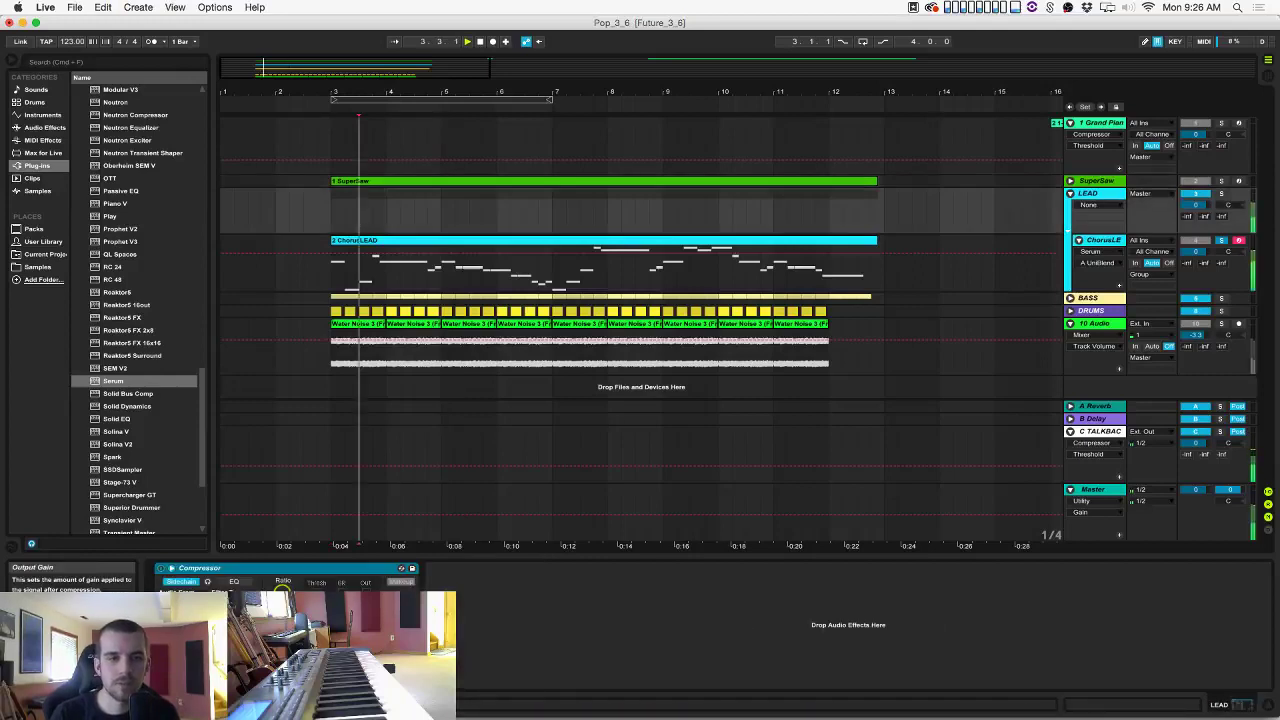
left_click(316, 582)
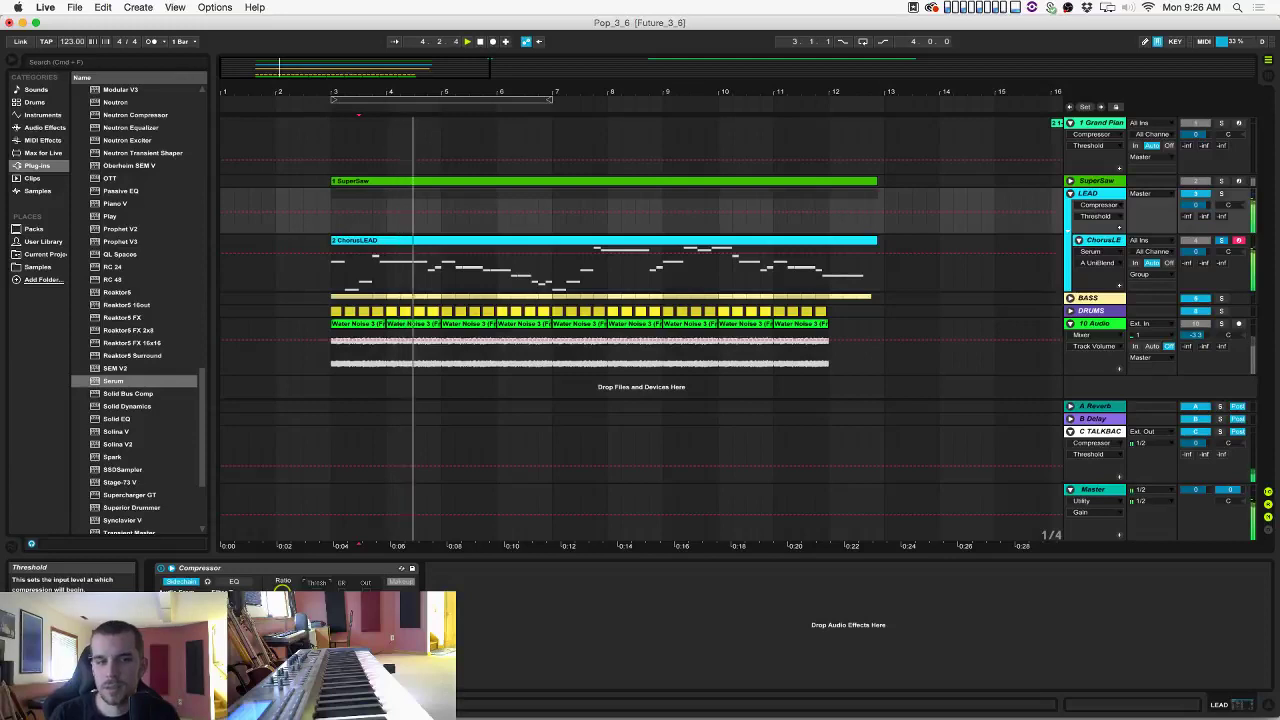
Bring up the A Reverb return track's devices and save the Live Set.
left_click(1104, 405)
key("super+s")
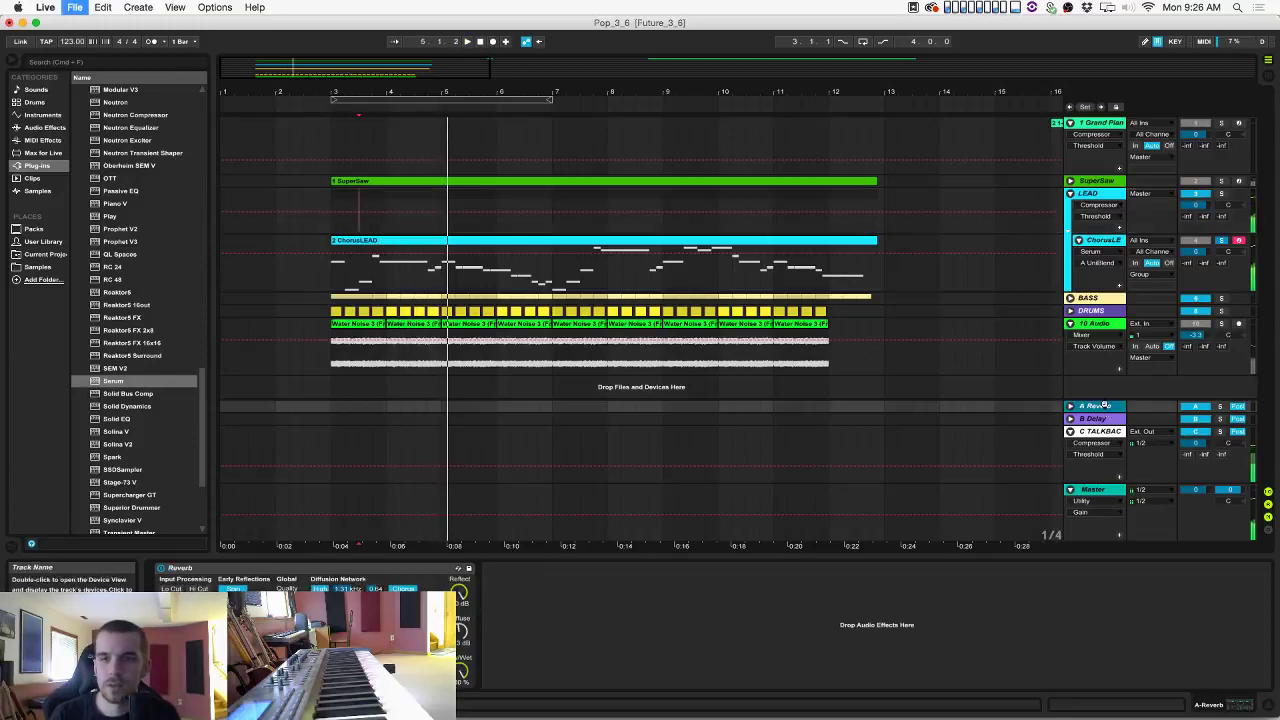
Replace the Reverb device on return track A with the ValhallaVintageVerb plug-in.
left_click(318, 568)
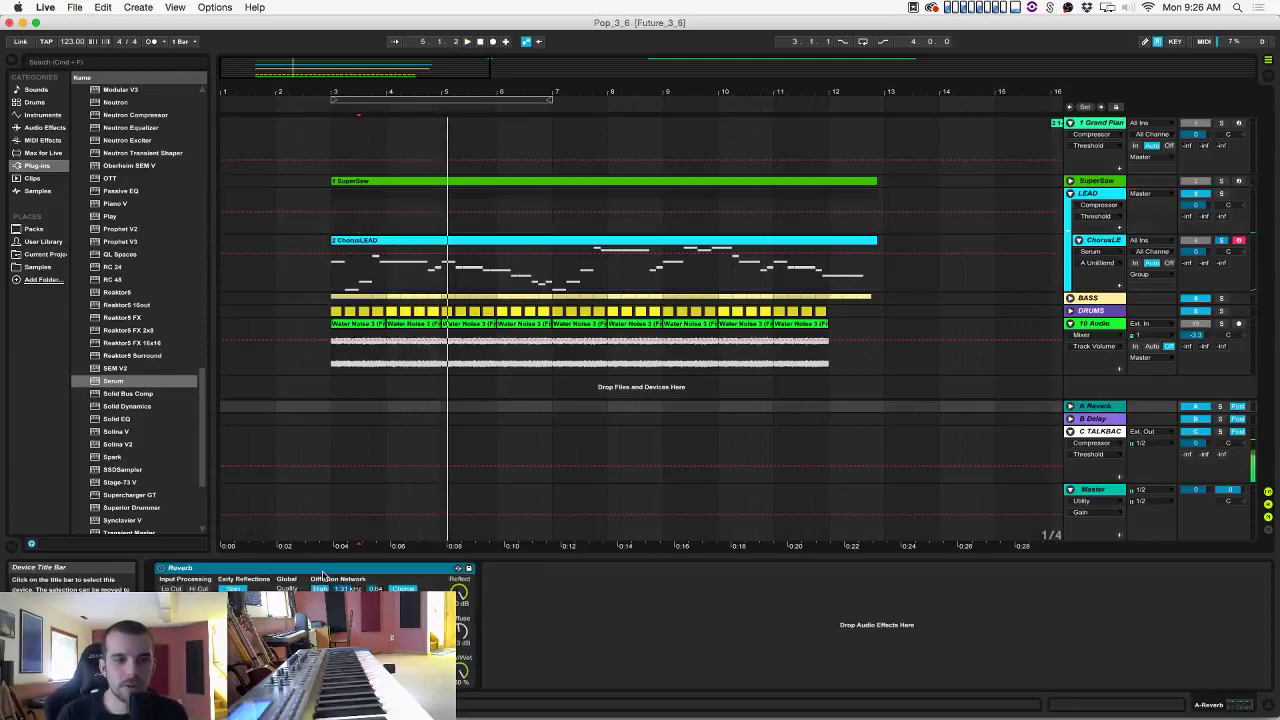
key("Delete")
left_click(33, 167)
scroll(117, 270, "down", 5)
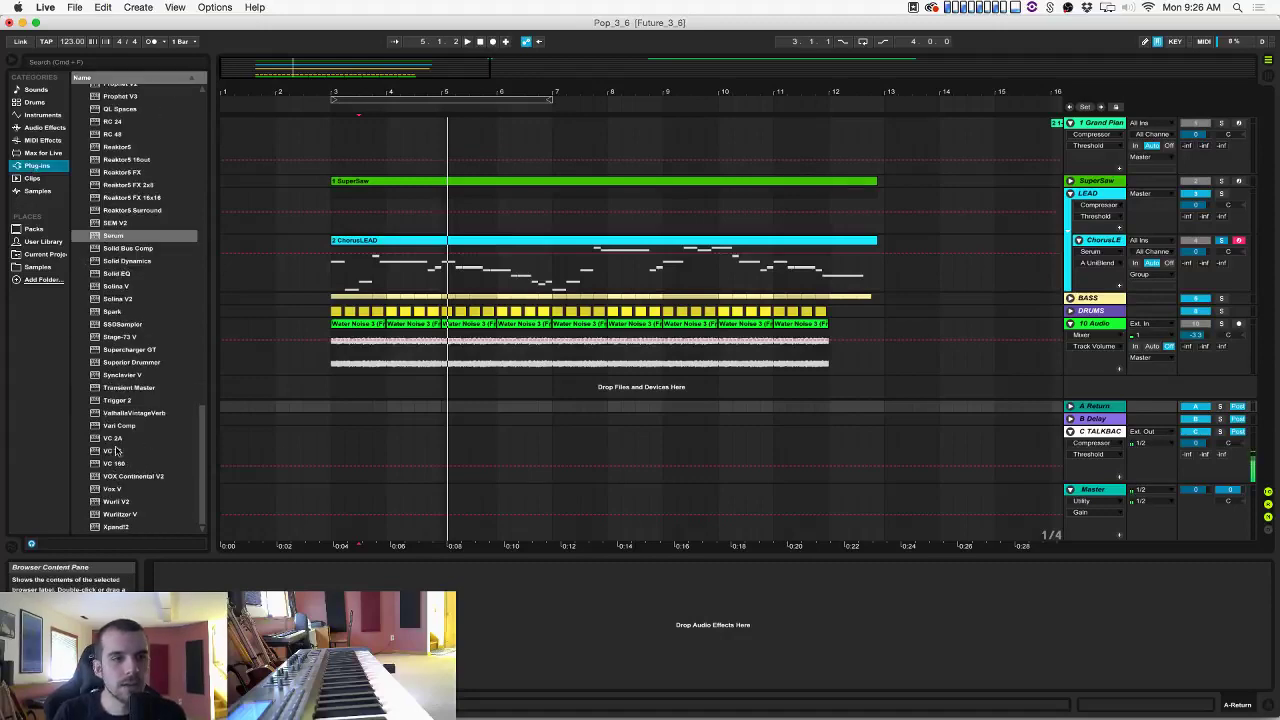
double_click(134, 412)
Set ValhallaVintageVerb to color NOW, mode Plate and a decay of about 2.14 s, and close its window.
left_click(746, 401)
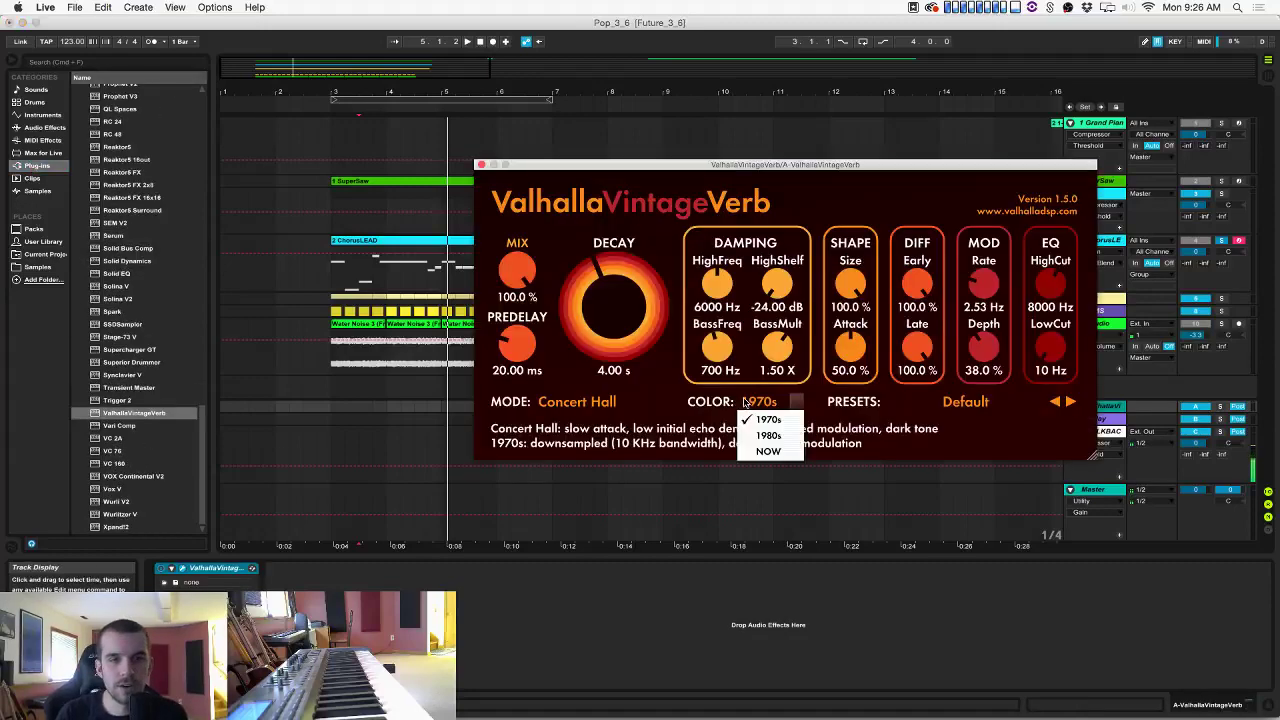
left_click(768, 451)
left_click(577, 401)
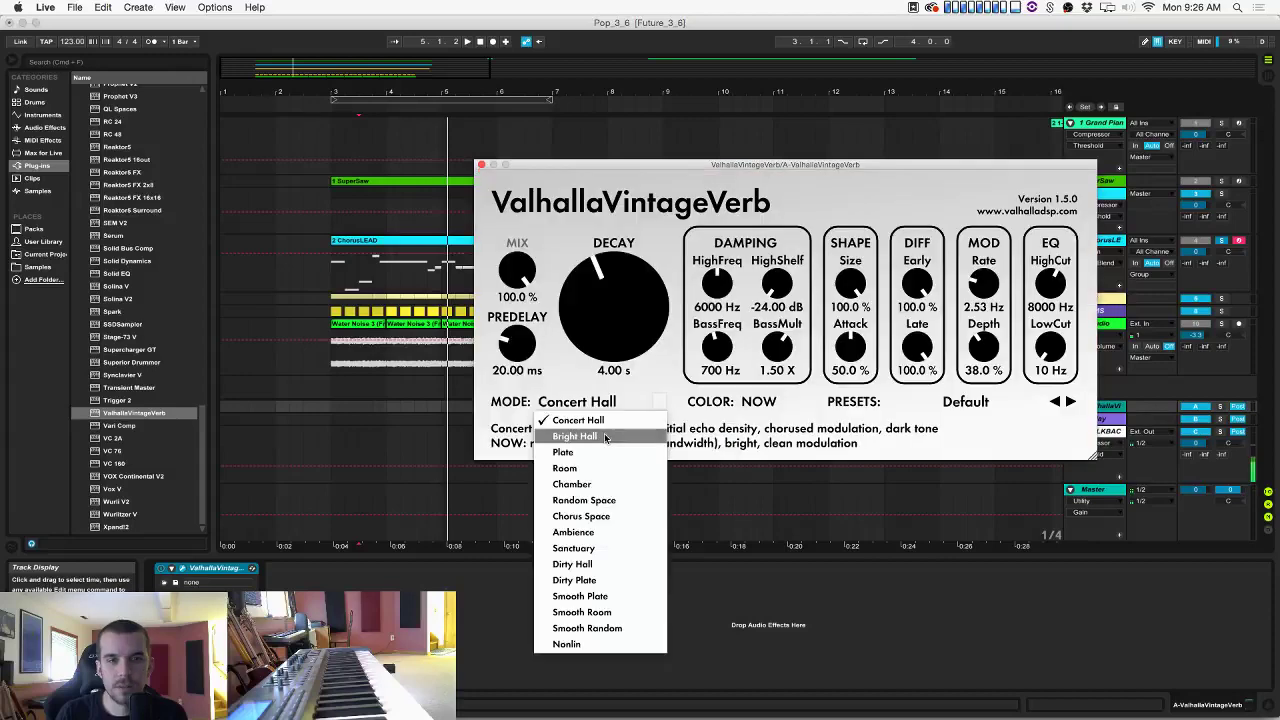
left_click(598, 452)
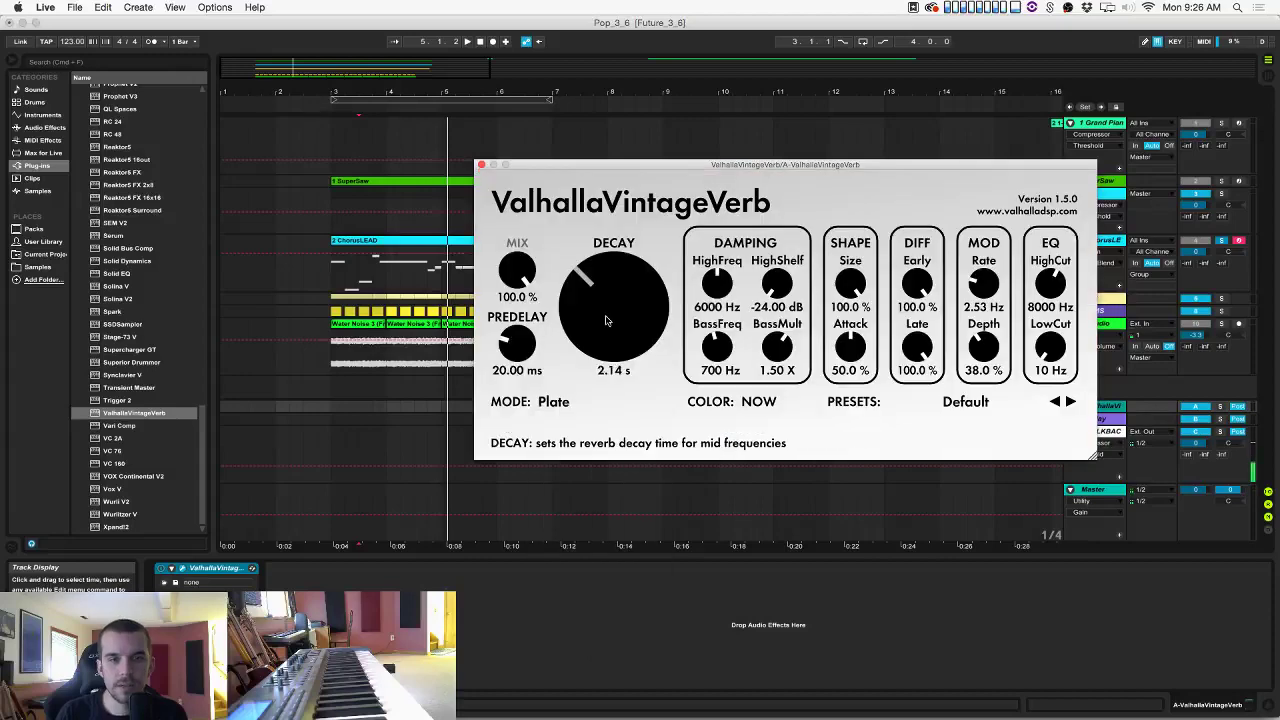
left_click(481, 164)
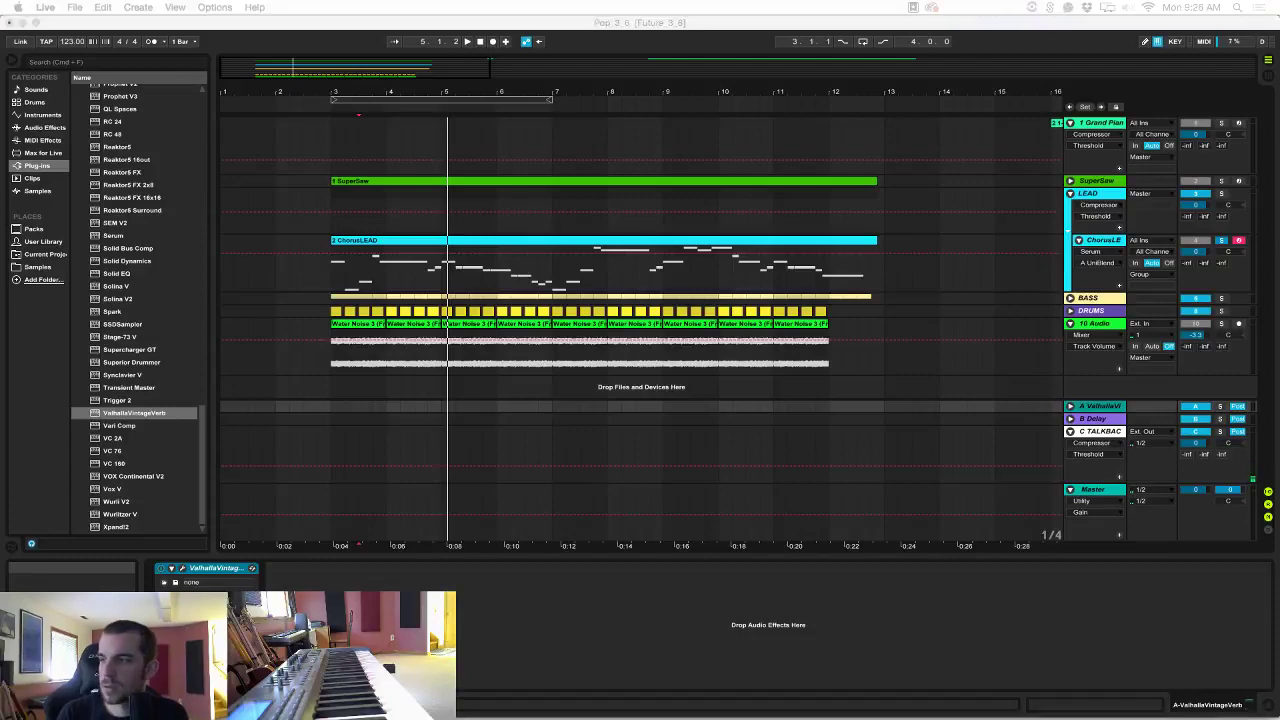
Play the arrangement from bar 3 to check the lead, and save the project.
left_click(216, 568)
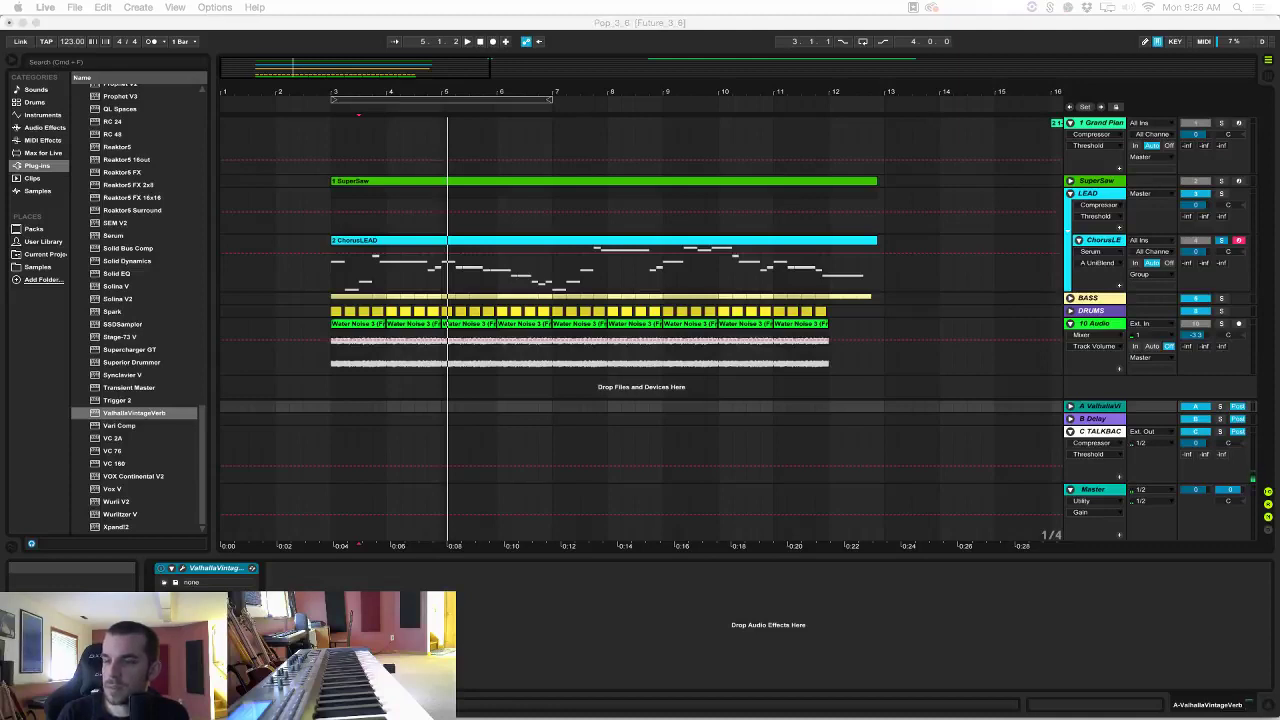
left_click(889, 616)
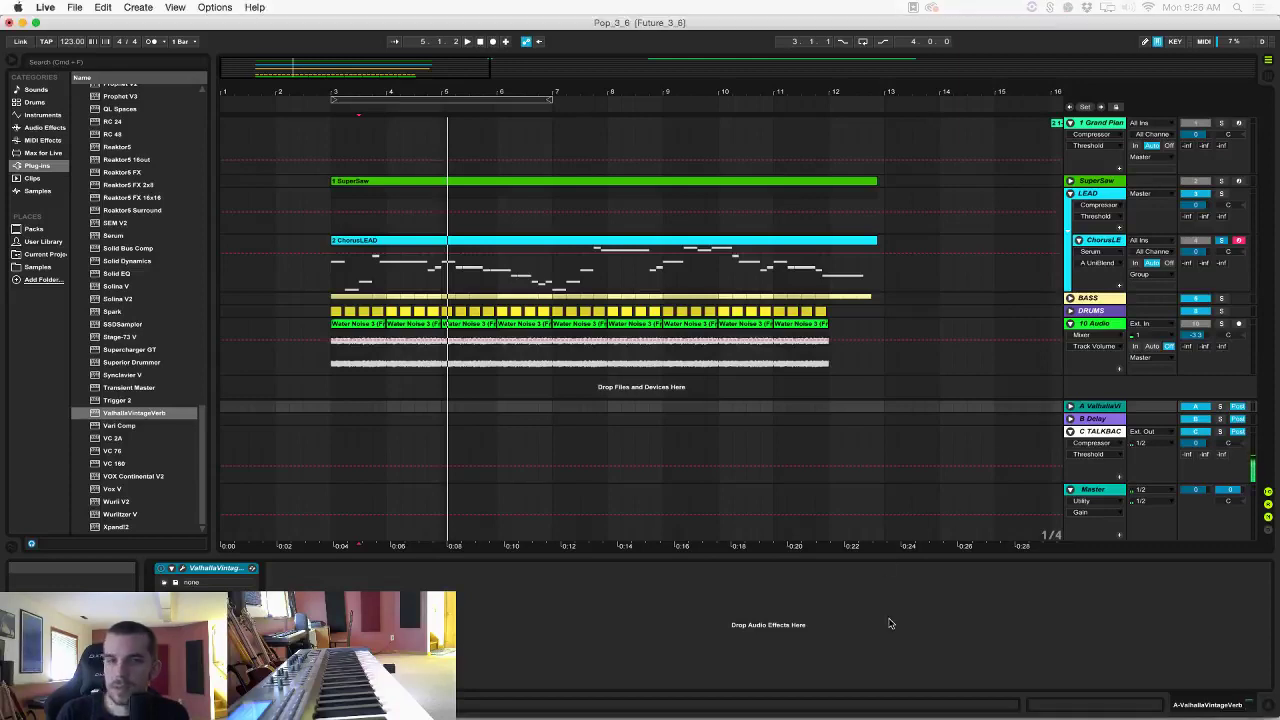
left_click(333, 405)
key("space")
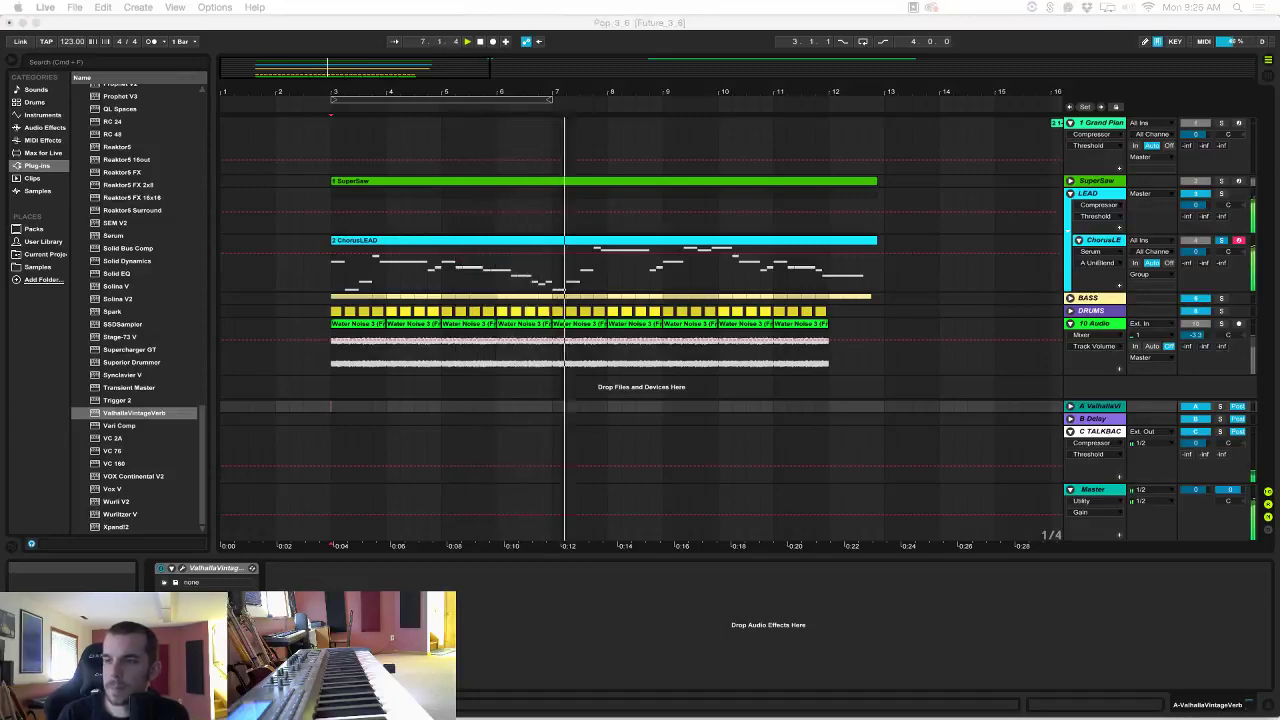
left_click(823, 574)
key("space")
key("space")
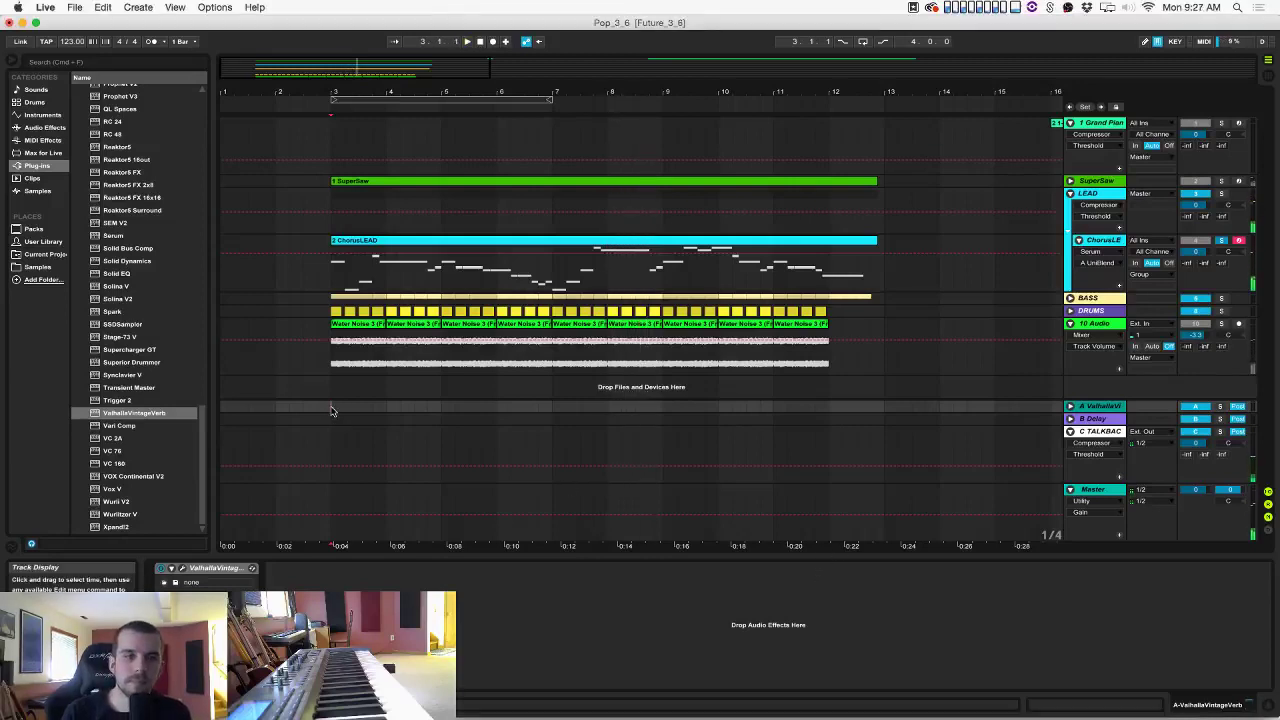
key("super+s")
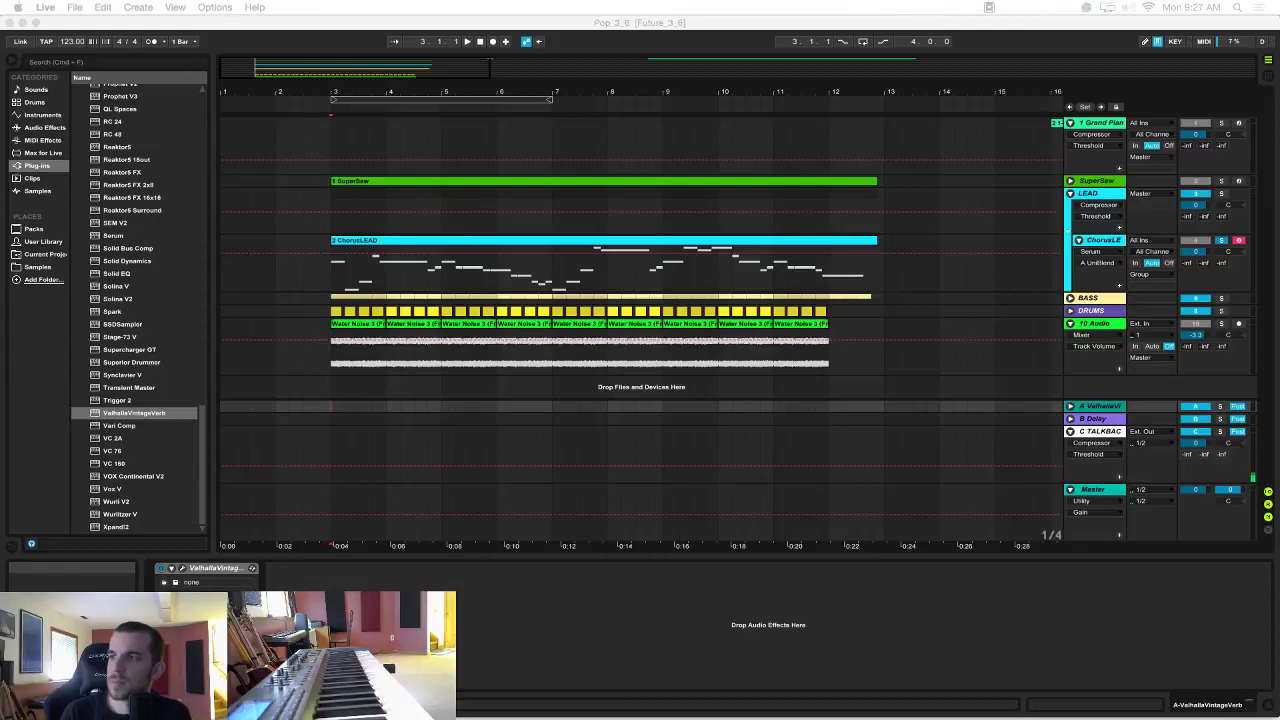
Play briefly from bar 3 and turn off the solo so all tracks are active.
left_click(994, 43)
key("space")
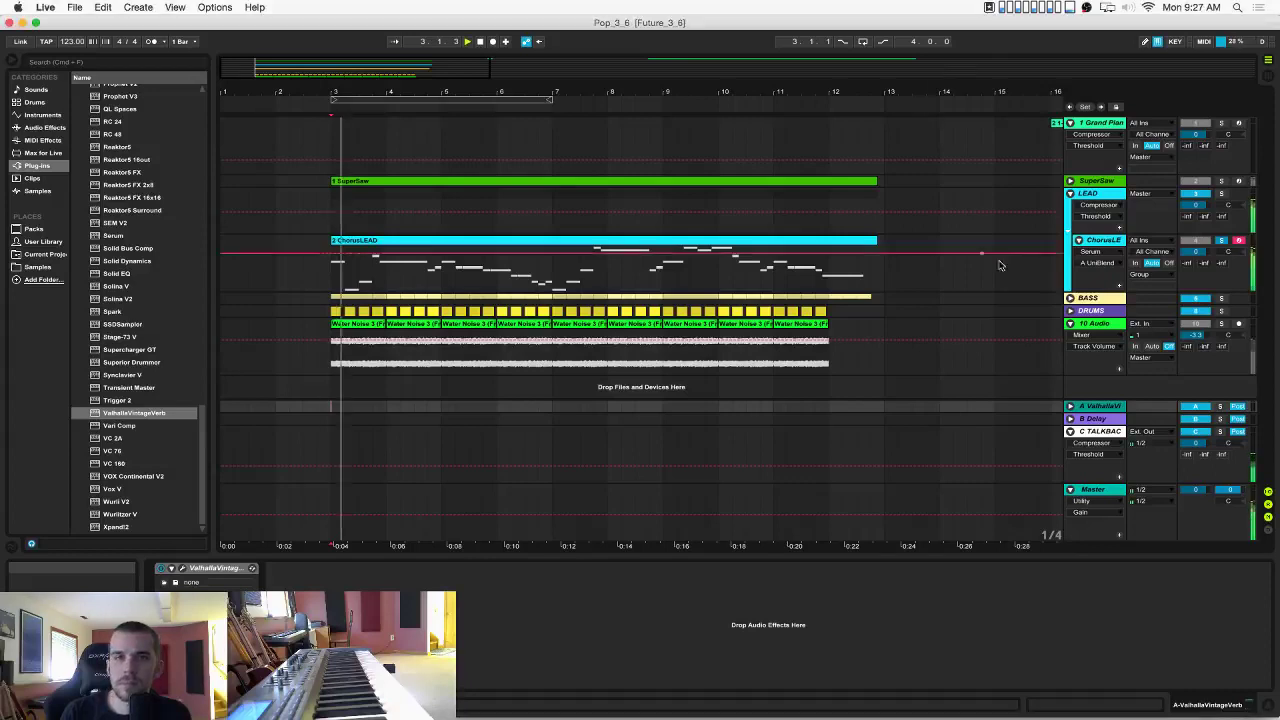
key("space")
left_click(1222, 241)
key("space")
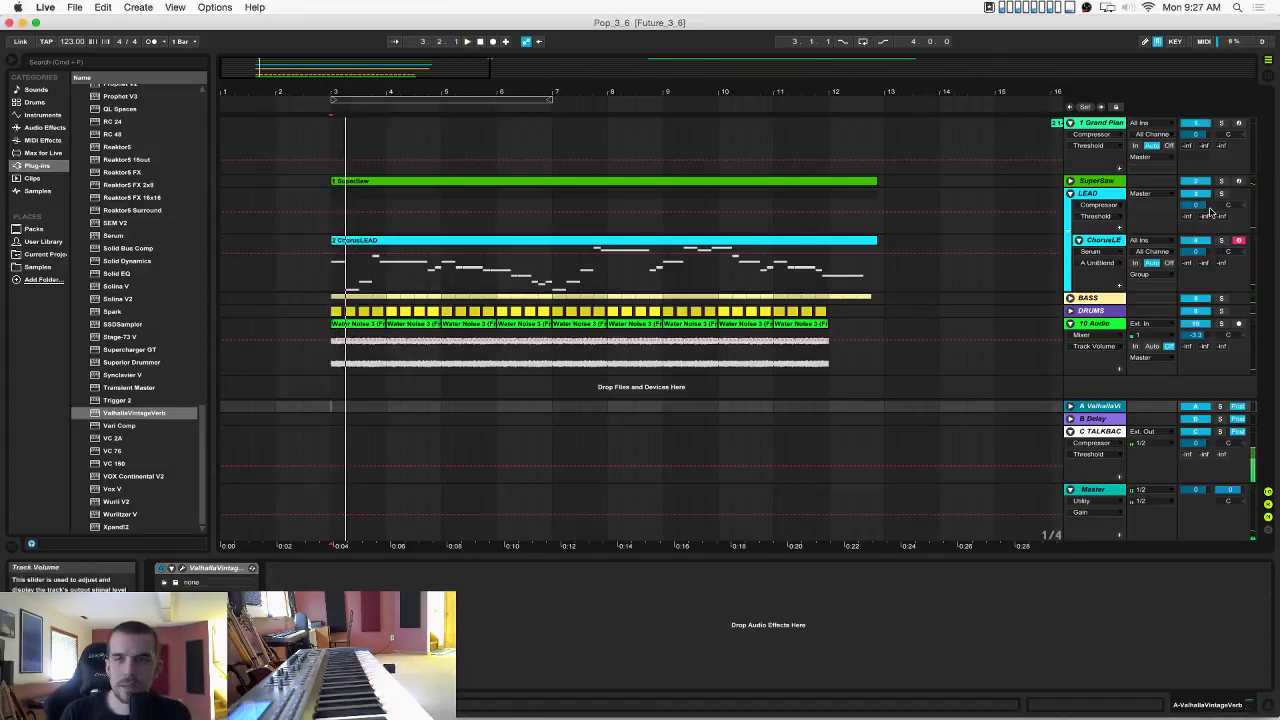
In the session mixer, raise the LEAD group's send A to about -10 dB and solo the group for playback.
key("Tab")
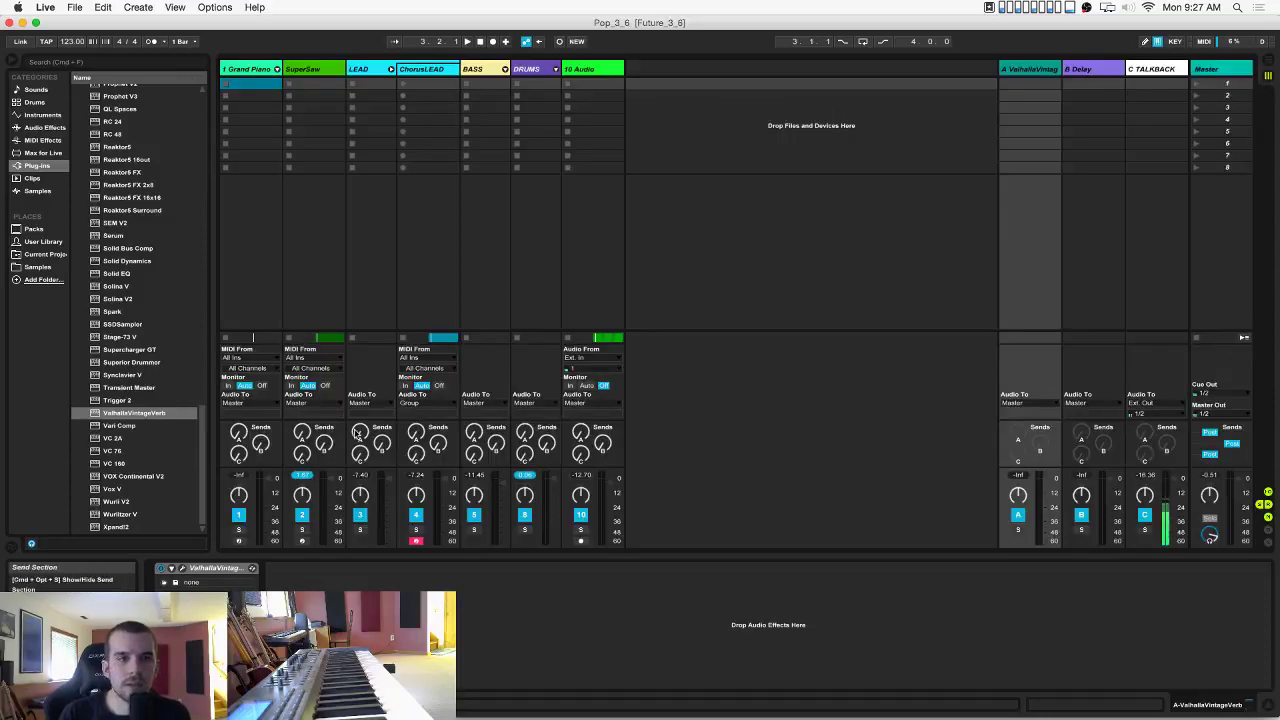
left_click_drag(358, 433, 358, 415)
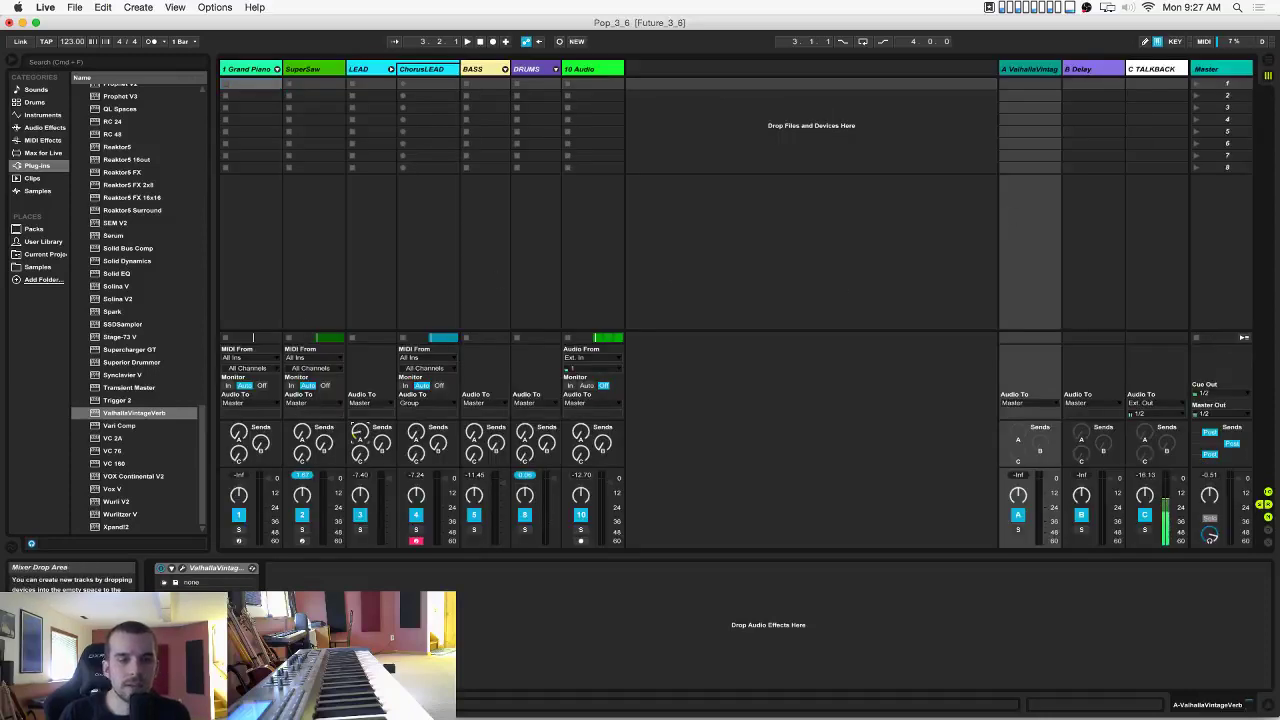
left_click(359, 529)
key("space")
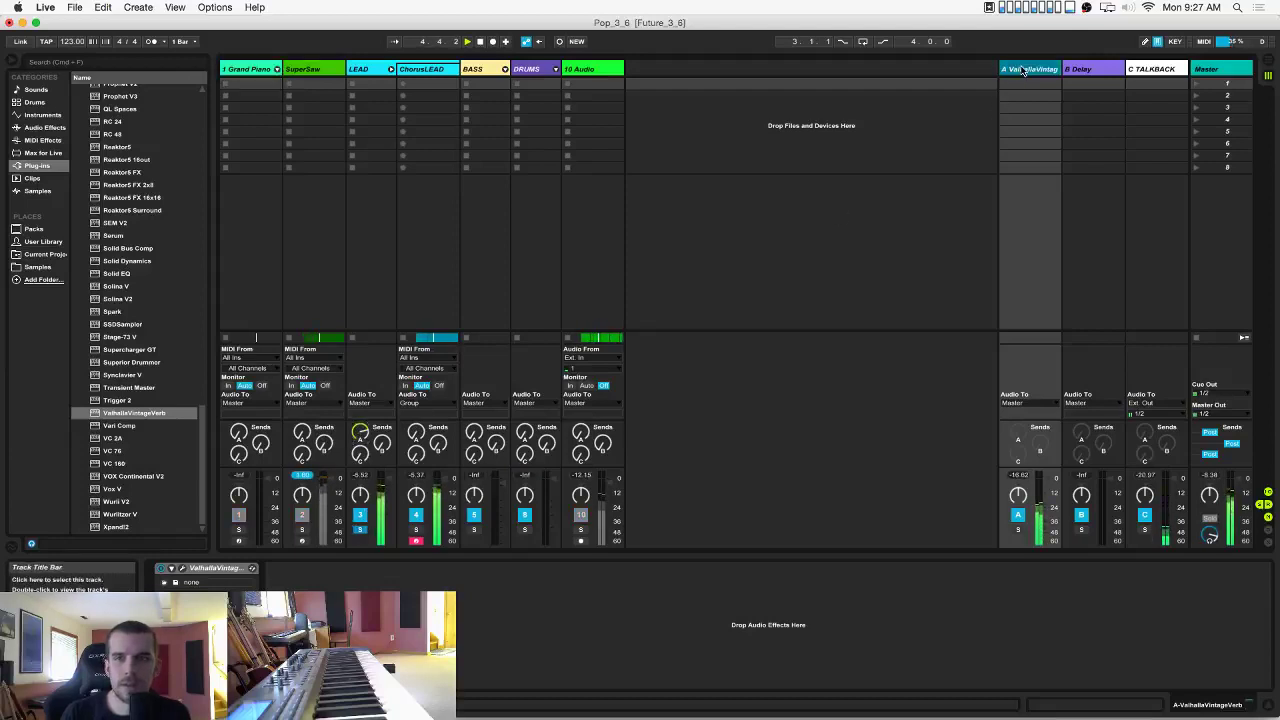
Lengthen the ValhallaVintageVerb decay on return A to about 2.9 s while listening to the lead.
left_click(181, 570)
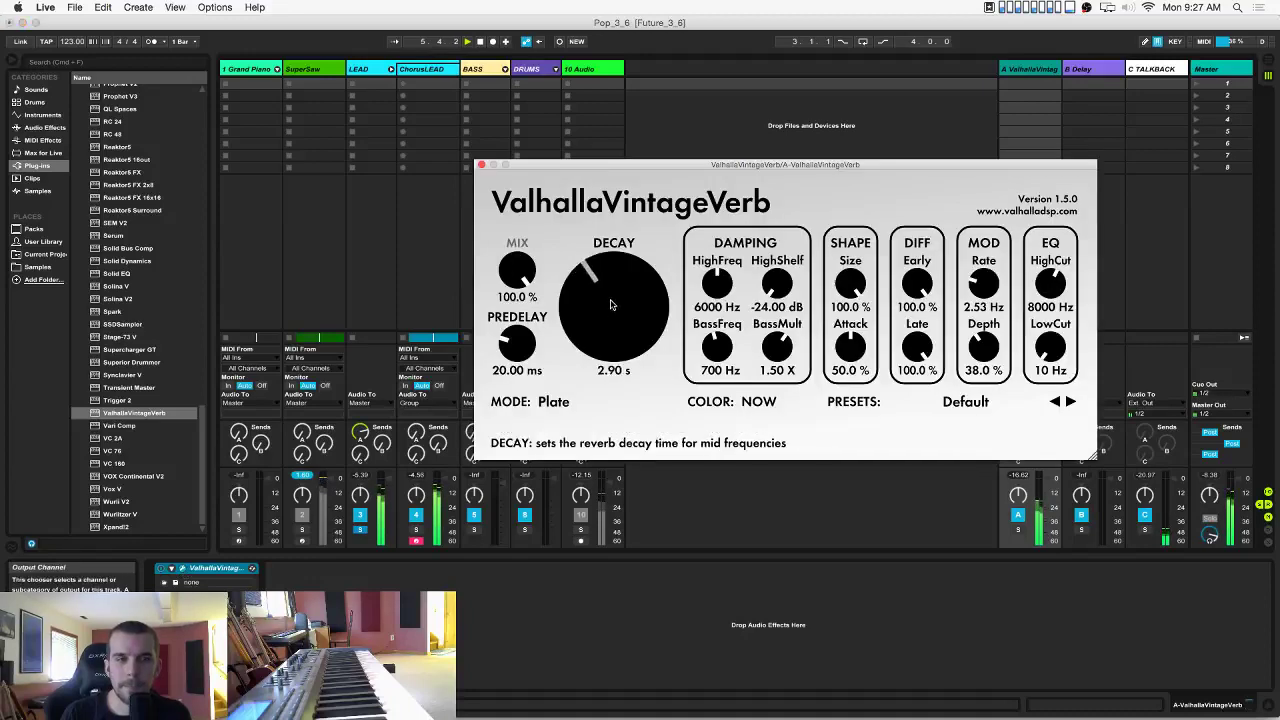
left_click(481, 165)
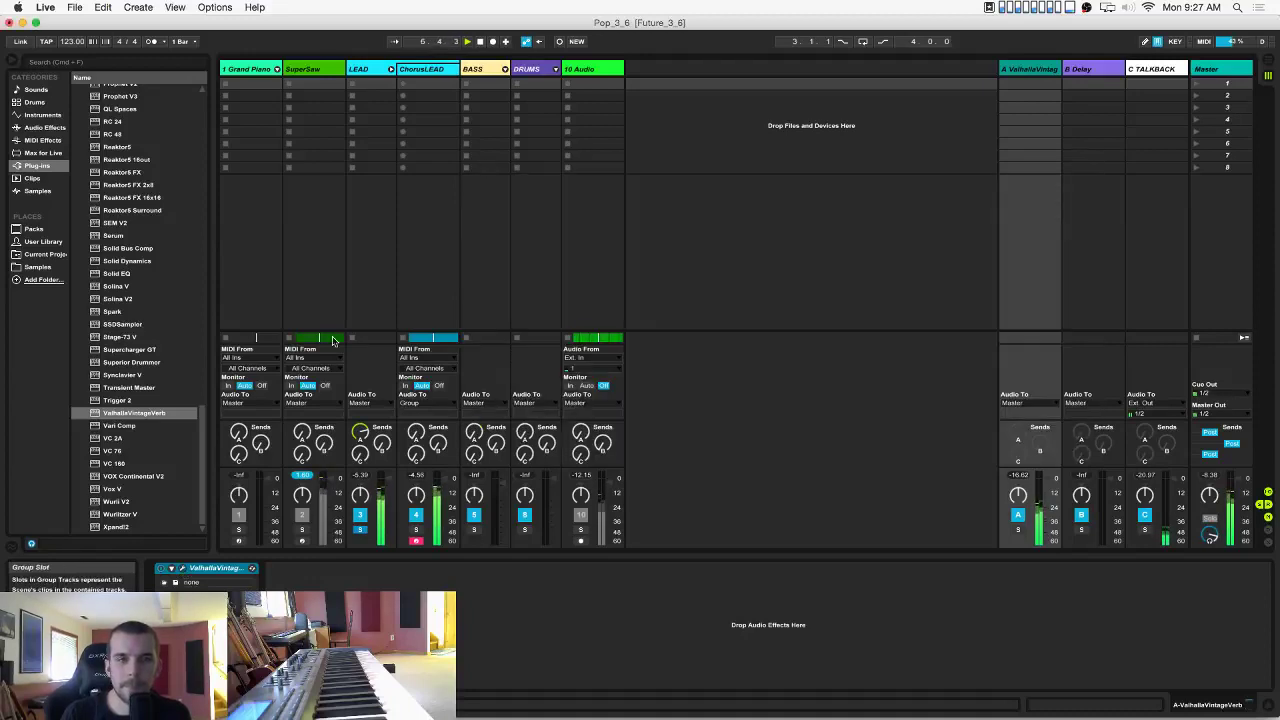
key("space")
Raise the SuperSaw track's send A to about -12 dB, audition the track soloed, and release the solo.
key("space")
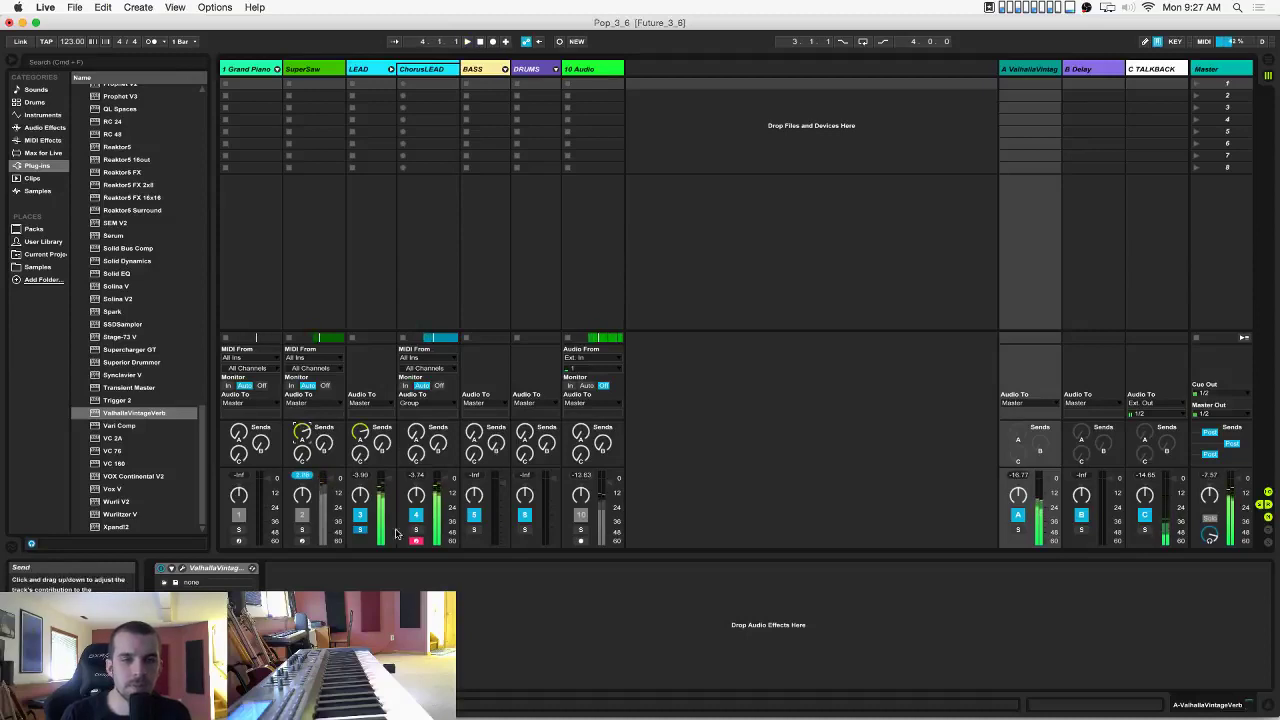
left_click(302, 528)
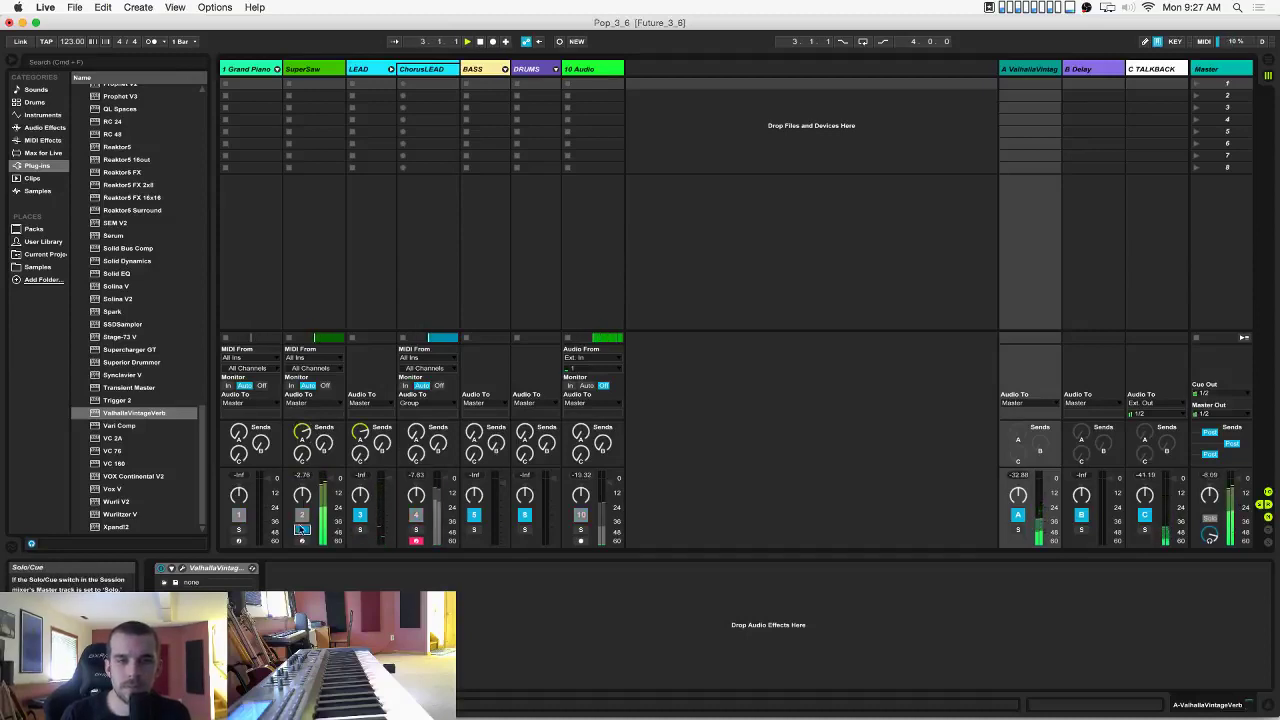
left_click(302, 528)
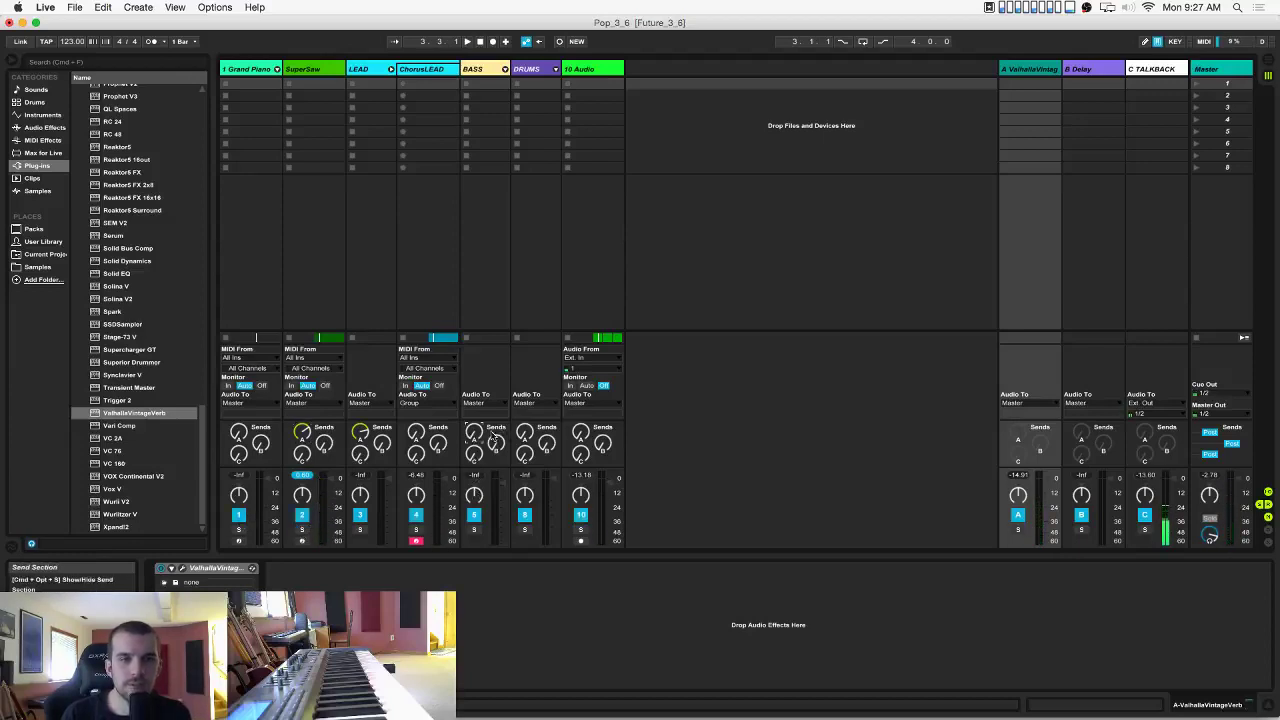
Unfold the BASS group and raise Bass_GRIT's send A, auditioning the track soloed before releasing the solo.
left_click(504, 70)
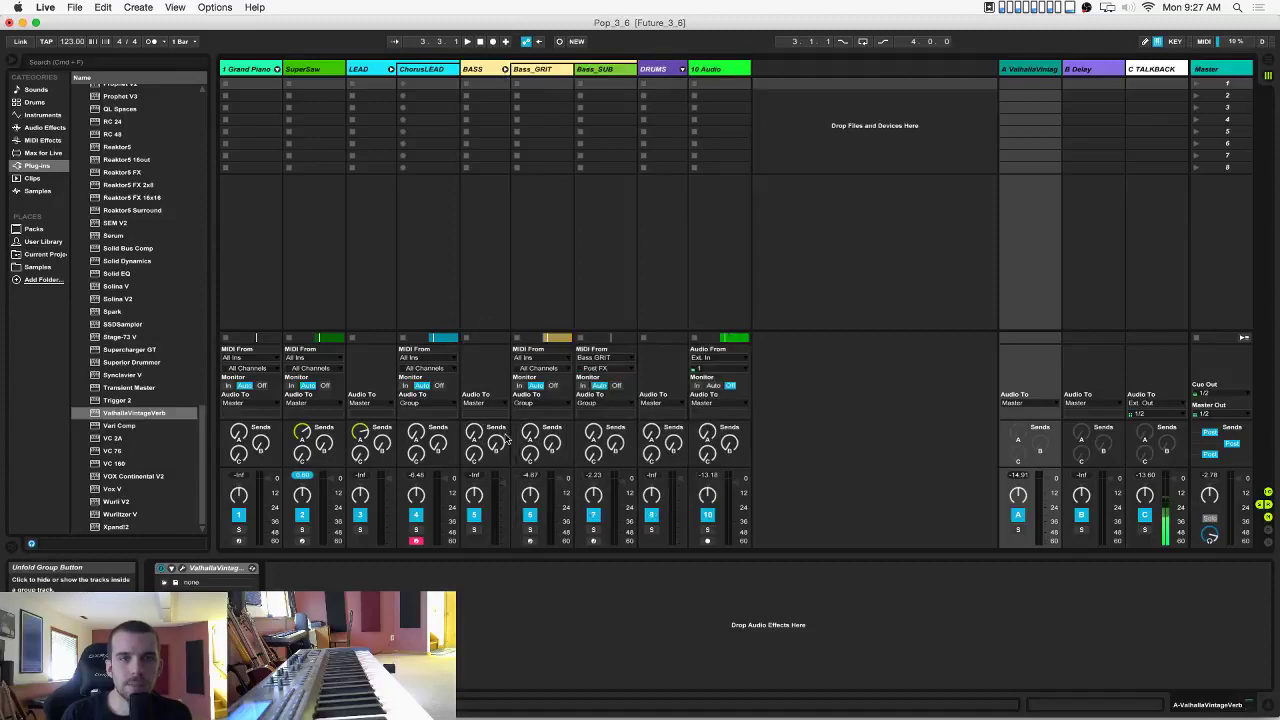
key("space")
left_click_drag(530, 433, 530, 402)
left_click(530, 529)
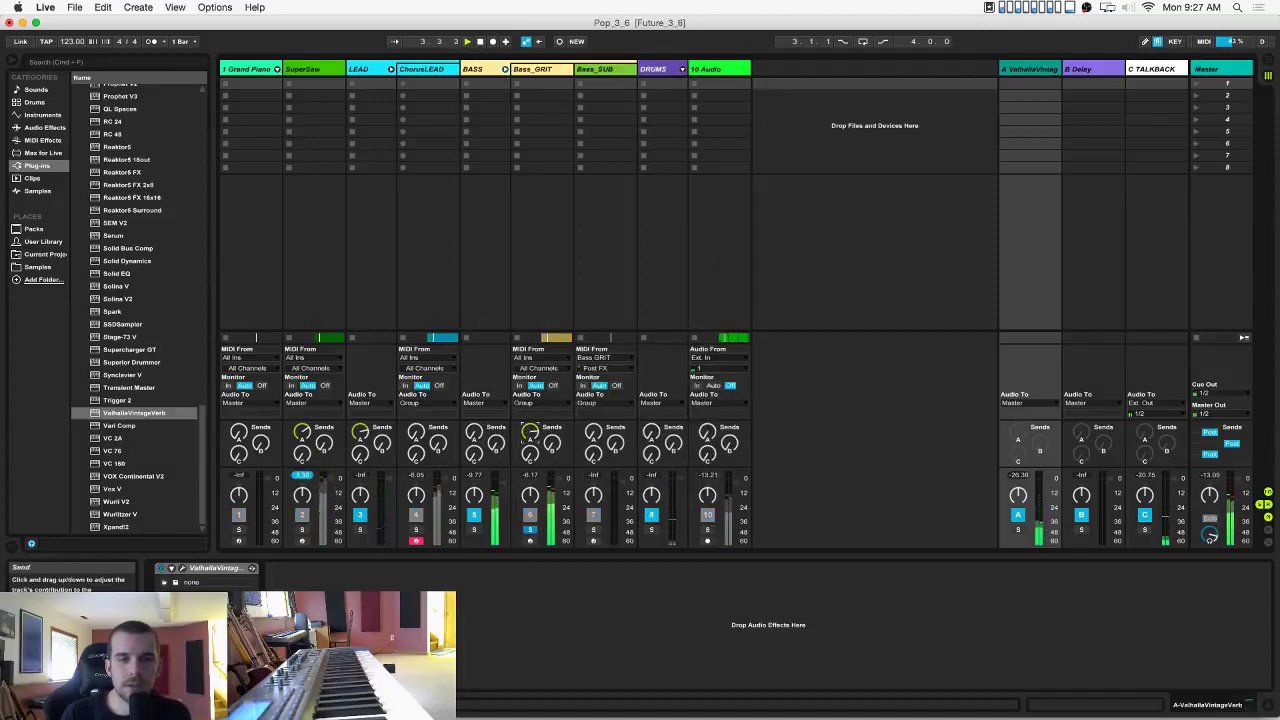
left_click(530, 529)
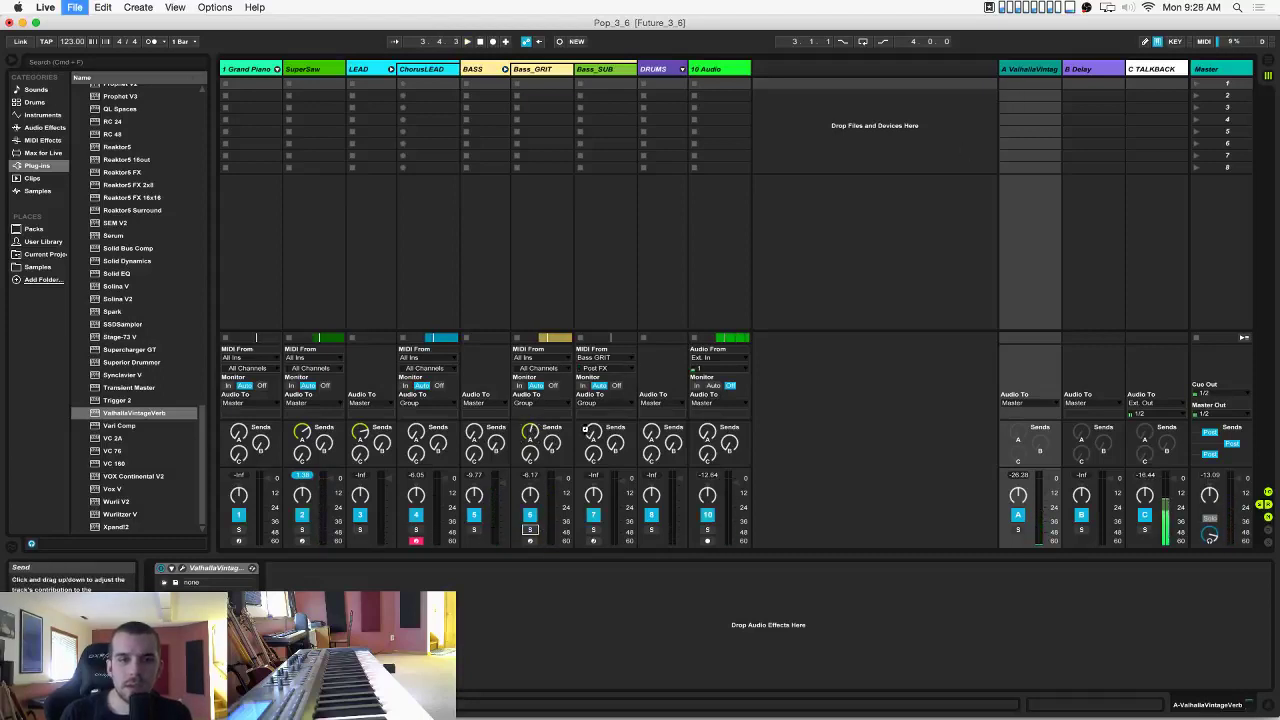
Play the mix in the arrangement, unfold the SuperSaw track and set its volume to about -2.8 dB.
key("Tab")
key("space")
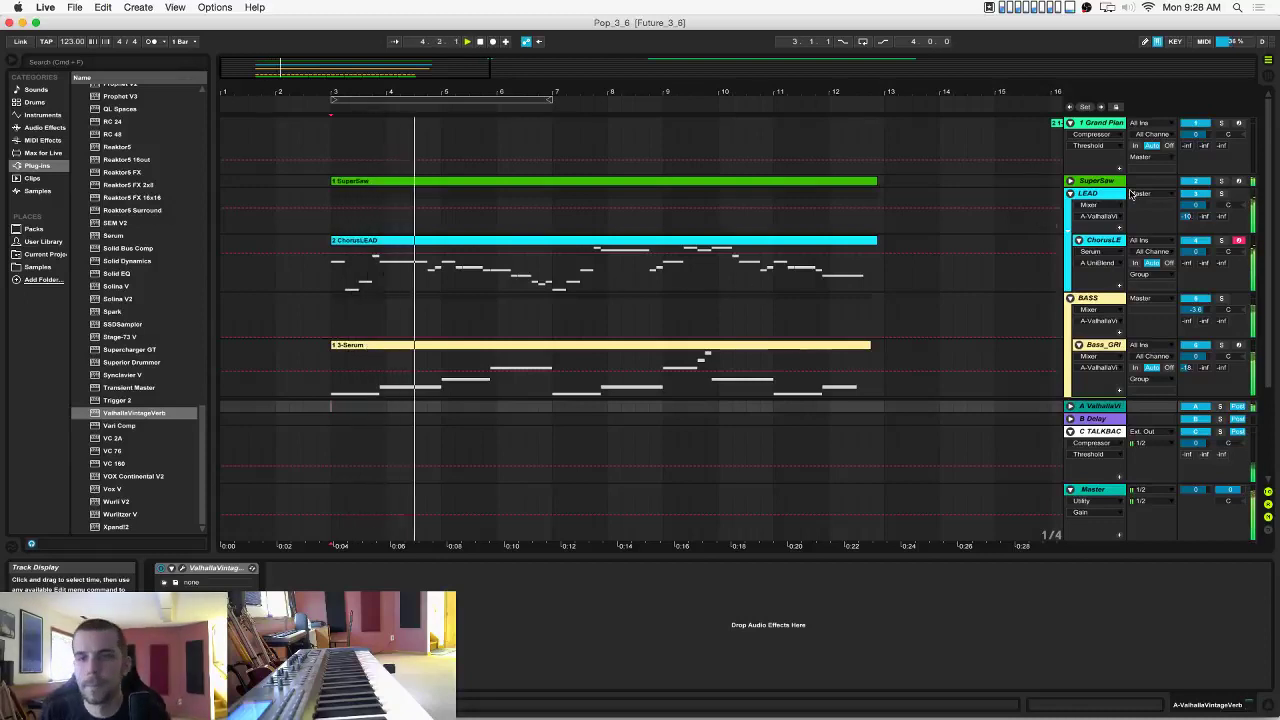
left_click(1070, 181)
left_click(1195, 192)
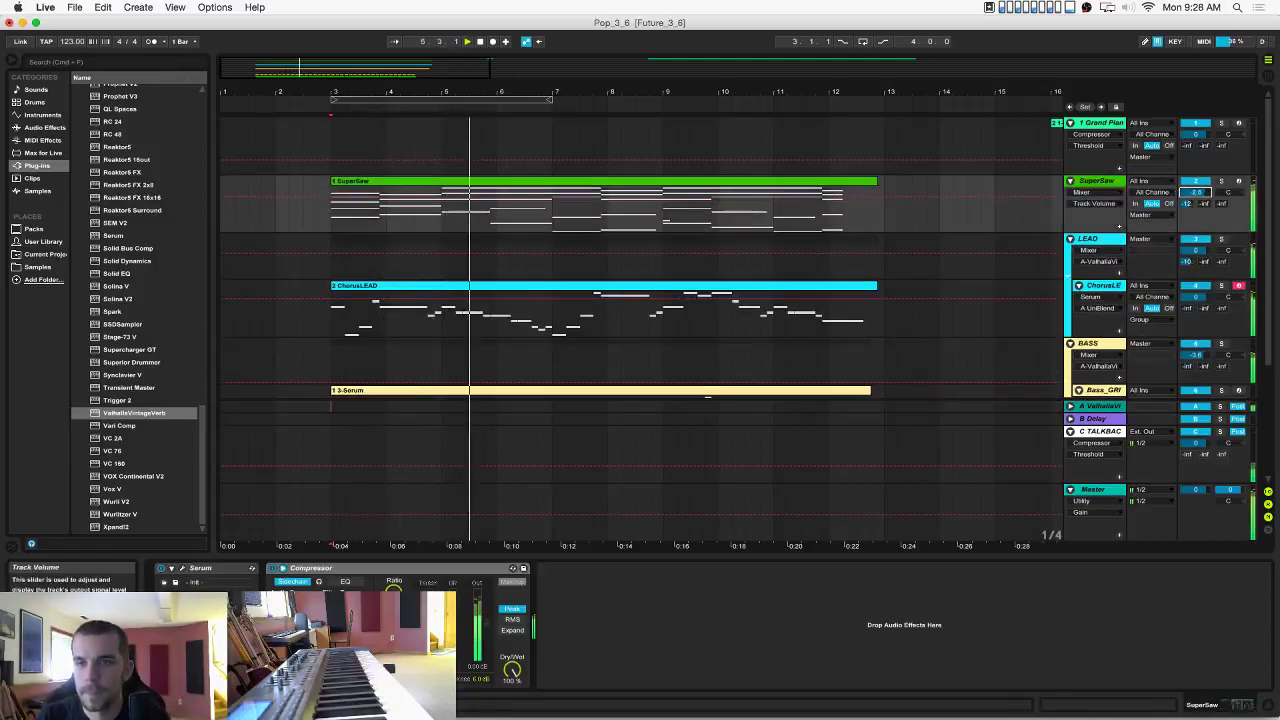
Adjust the Bass_SUB volume to about -0.2 dB and listen to the full mix from bar 3.
scroll(1157, 232, "down", 4)
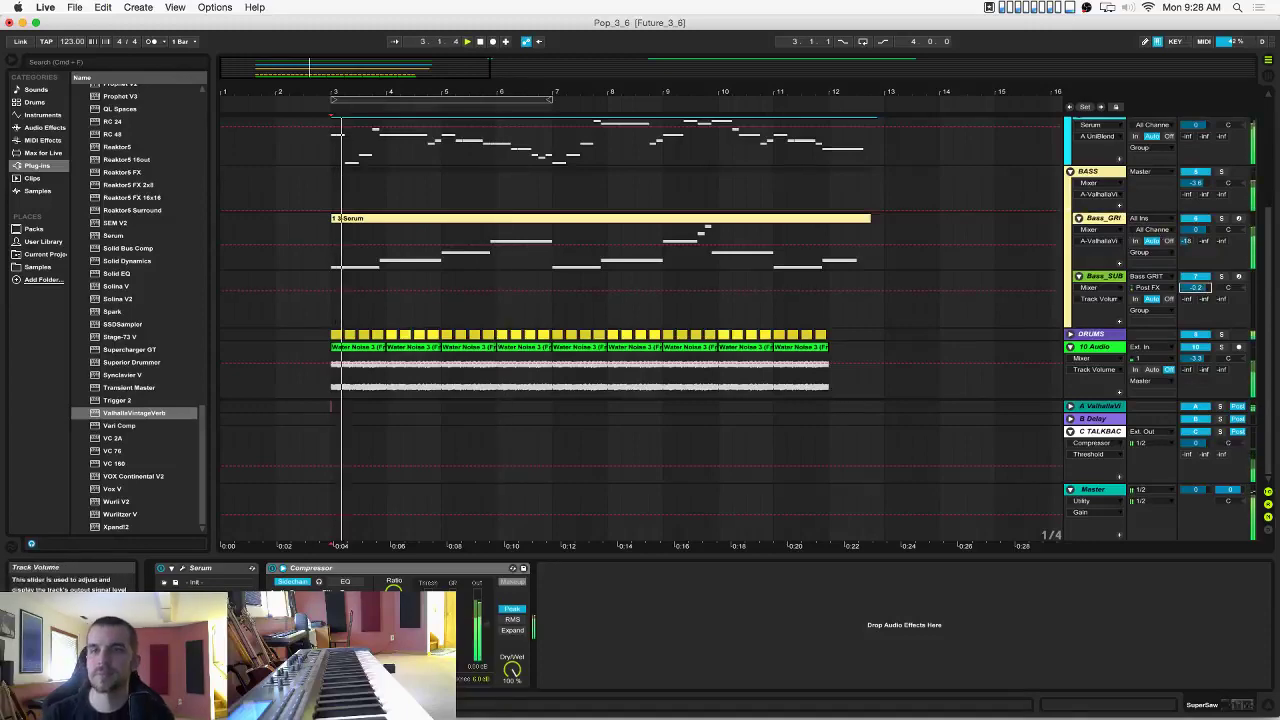
scroll(913, 261, "up", 2)
scroll(913, 261, "up", 2)
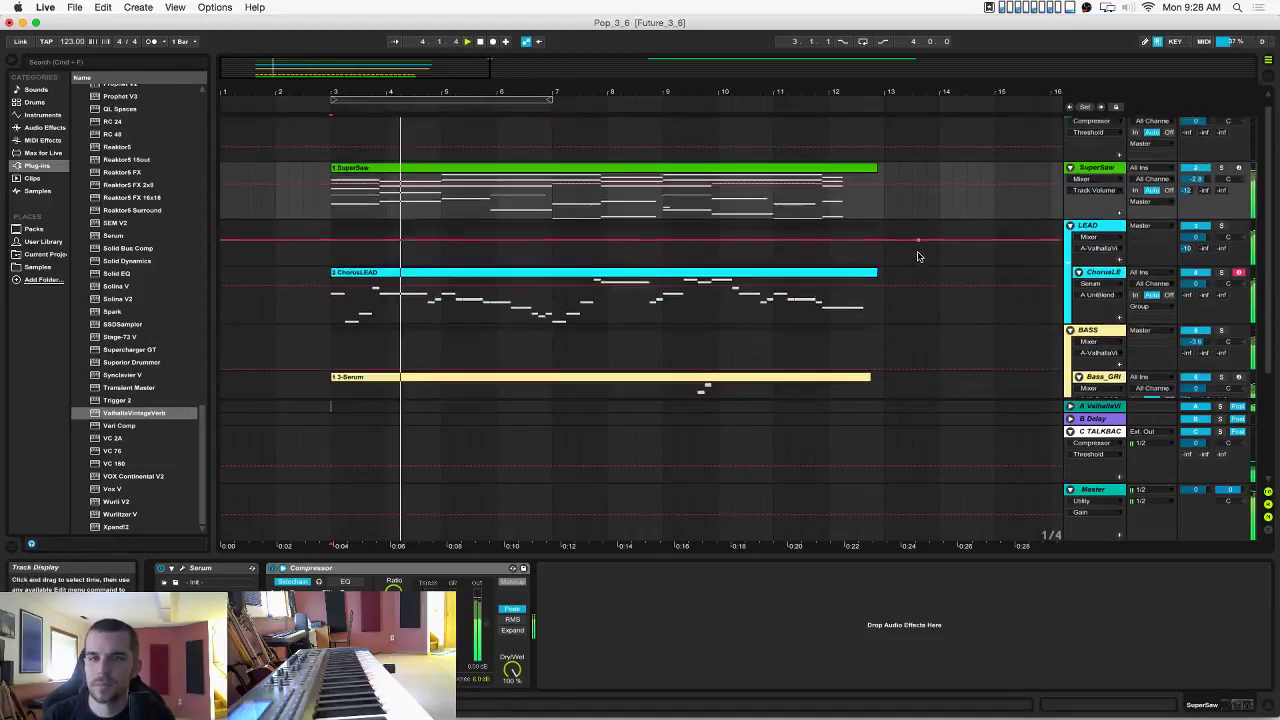
scroll(917, 257, "down", 4)
scroll(917, 257, "up", 4)
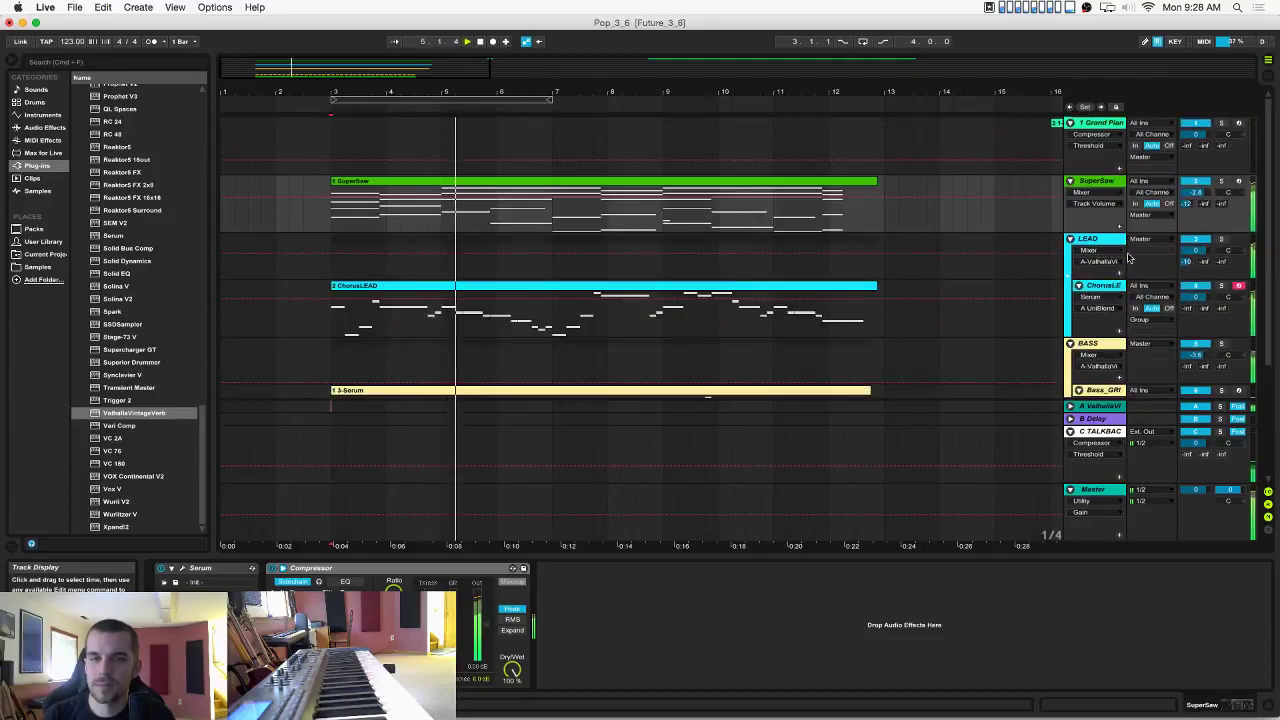
left_click(333, 328)
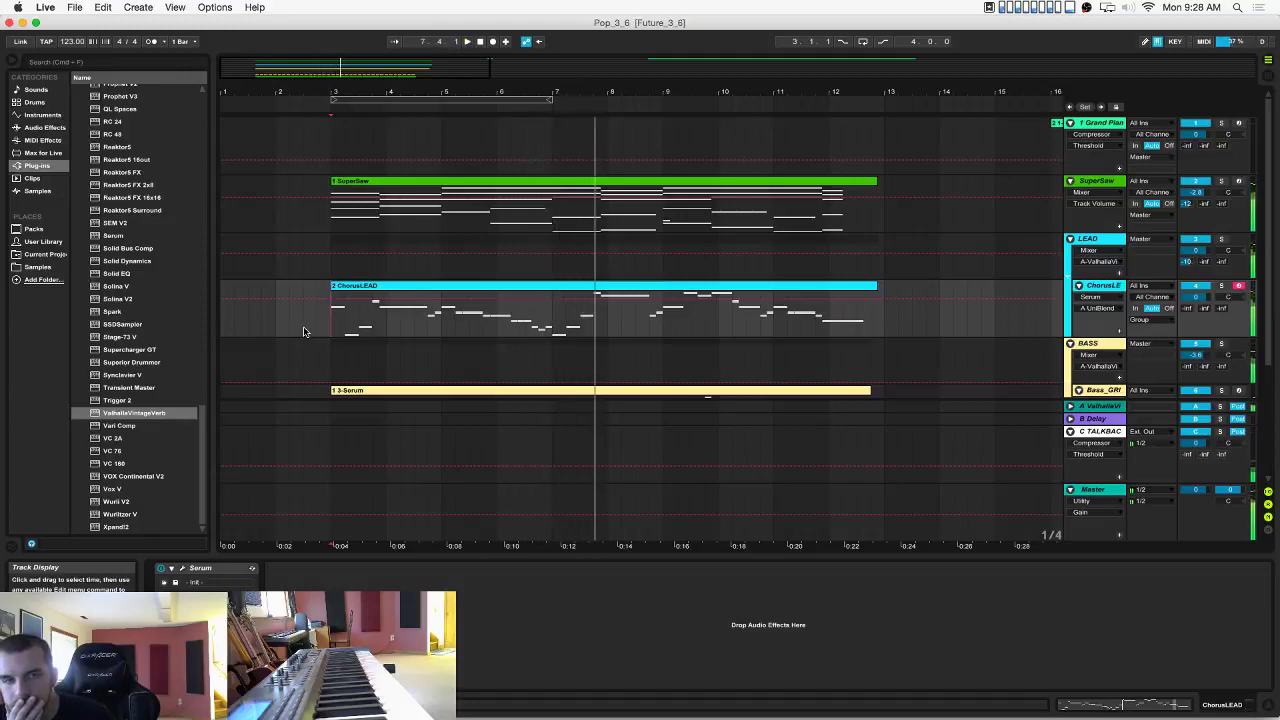
Open the SuperSaw clip in an enlarged MIDI note editor, focused on its opening chords.
left_click(1094, 182)
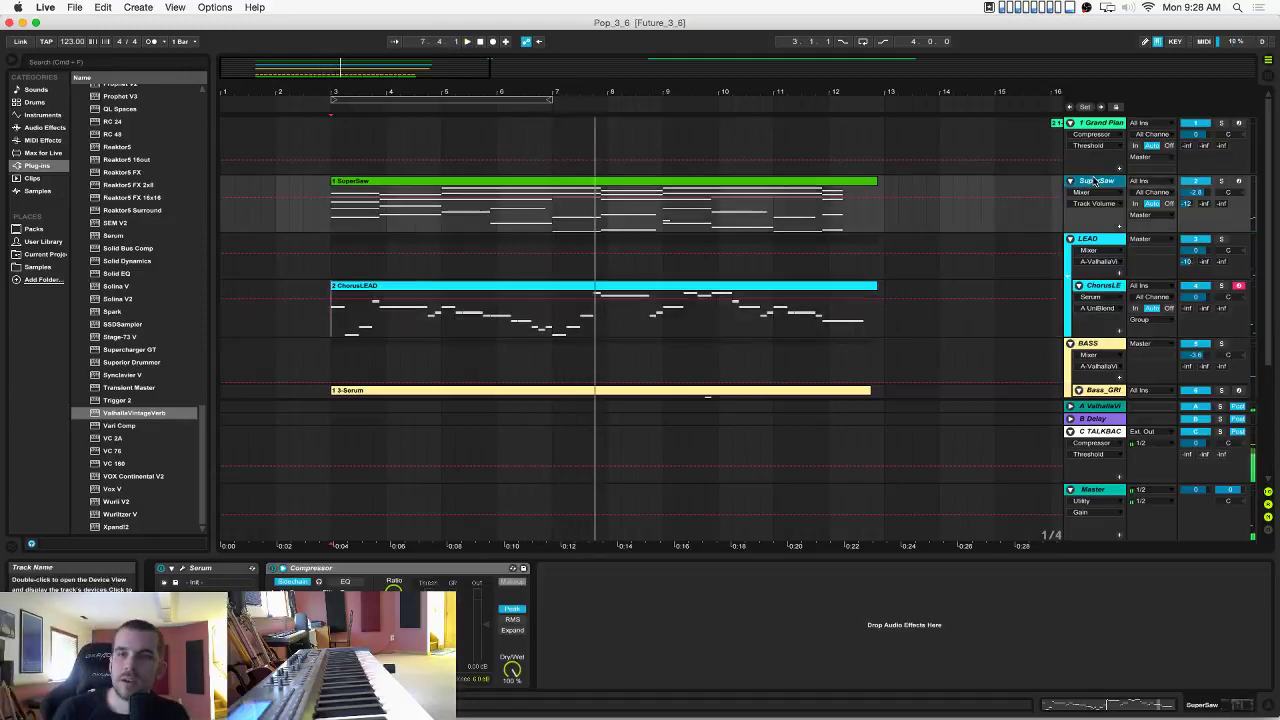
double_click(407, 183)
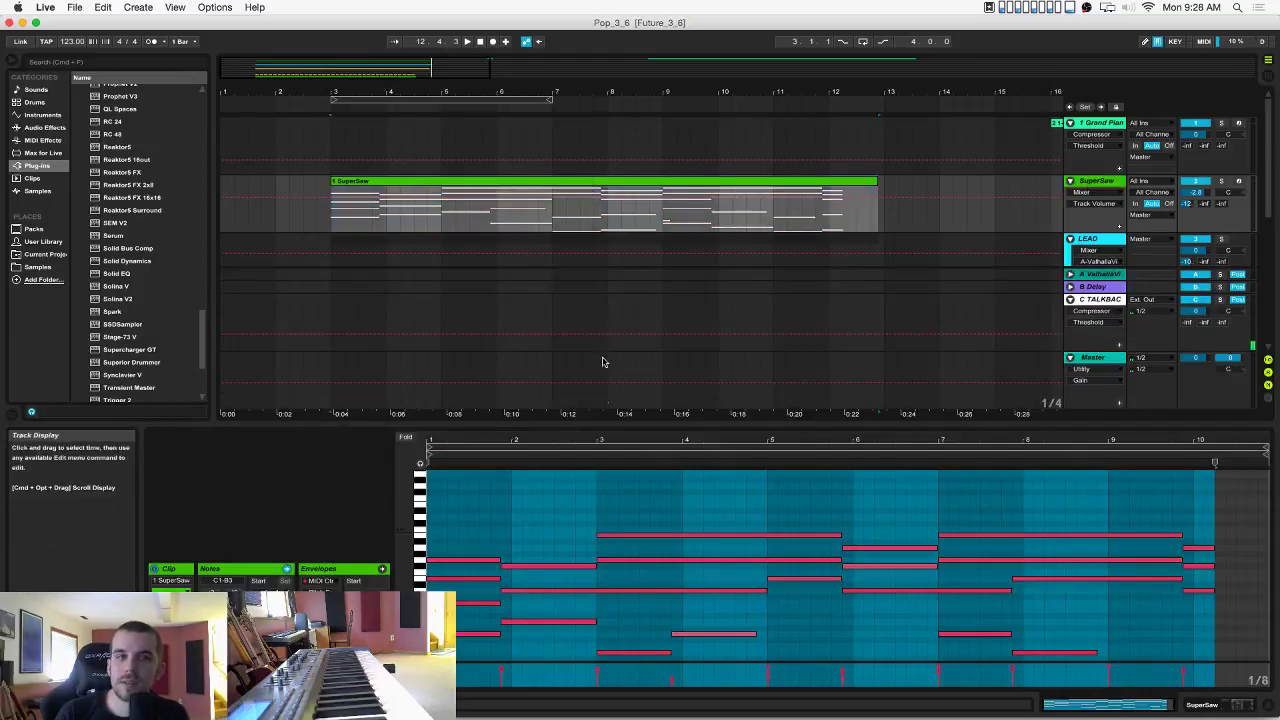
mouse_move(607, 423)
left_mouse_down()
mouse_move(607, 268)
mouse_move(544, 308)
mouse_move(544, 322)
left_mouse_up()
left_click(489, 366)
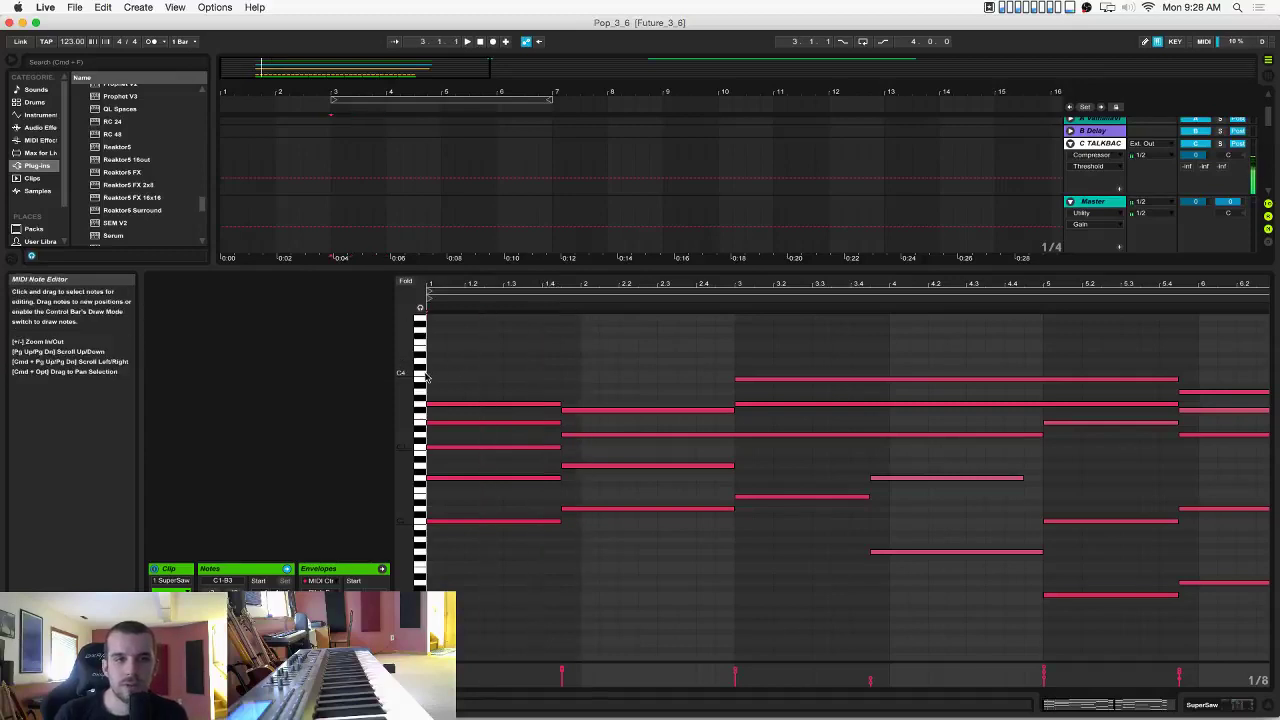
Audition the opening chords, shorten the first chord's notes, and move the second chord's note starts to bar 2.
key("space")
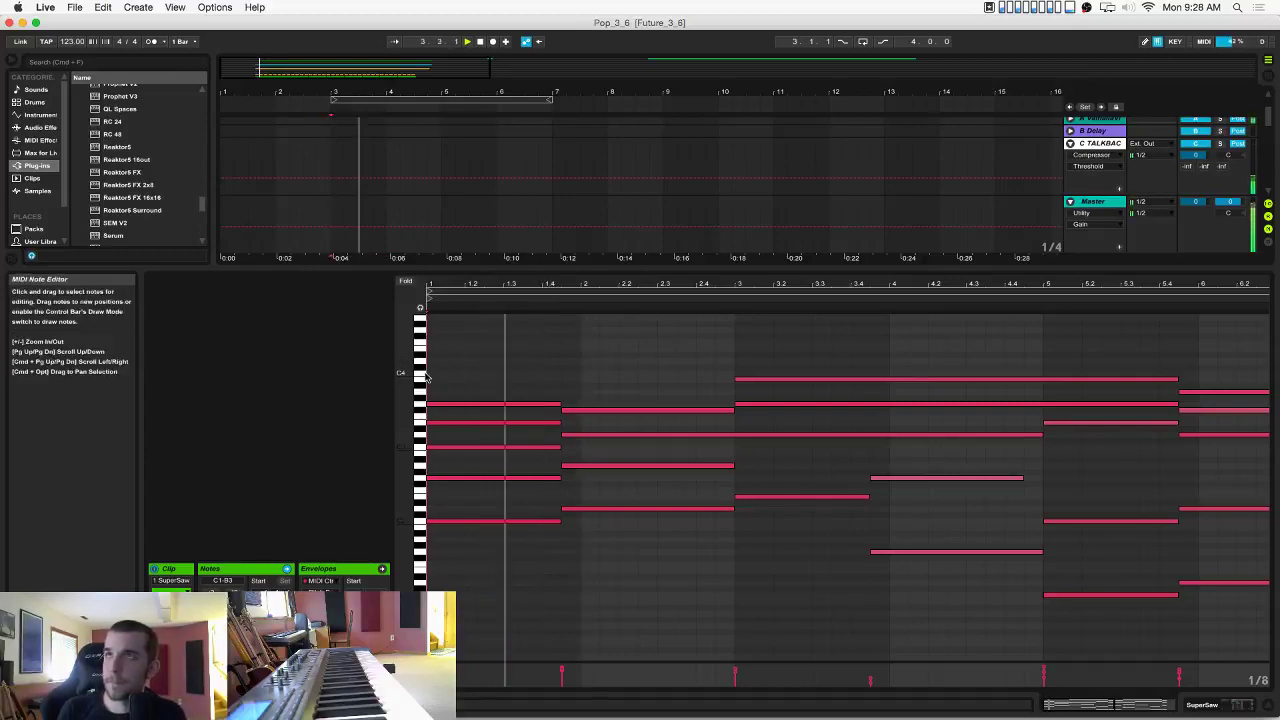
left_click_drag(555, 386, 538, 533)
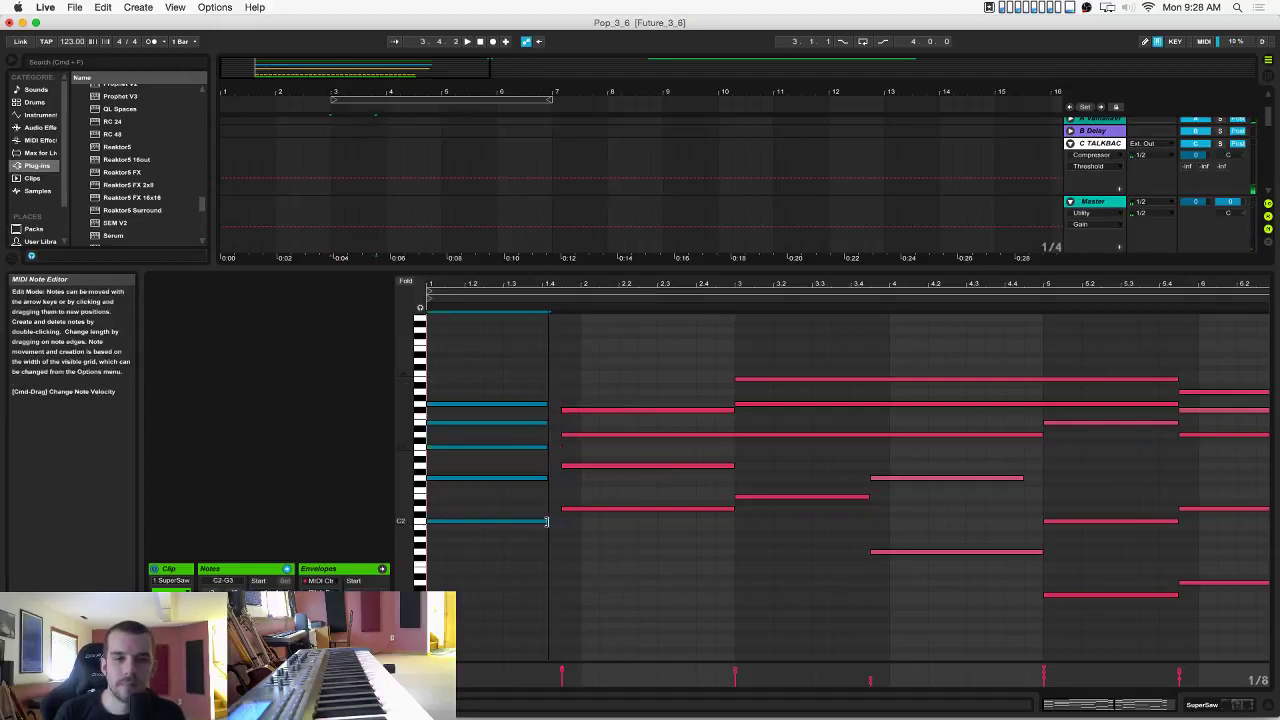
mouse_move(560, 379)
left_mouse_down()
mouse_move(573, 519)
mouse_move(581, 510)
left_mouse_up()
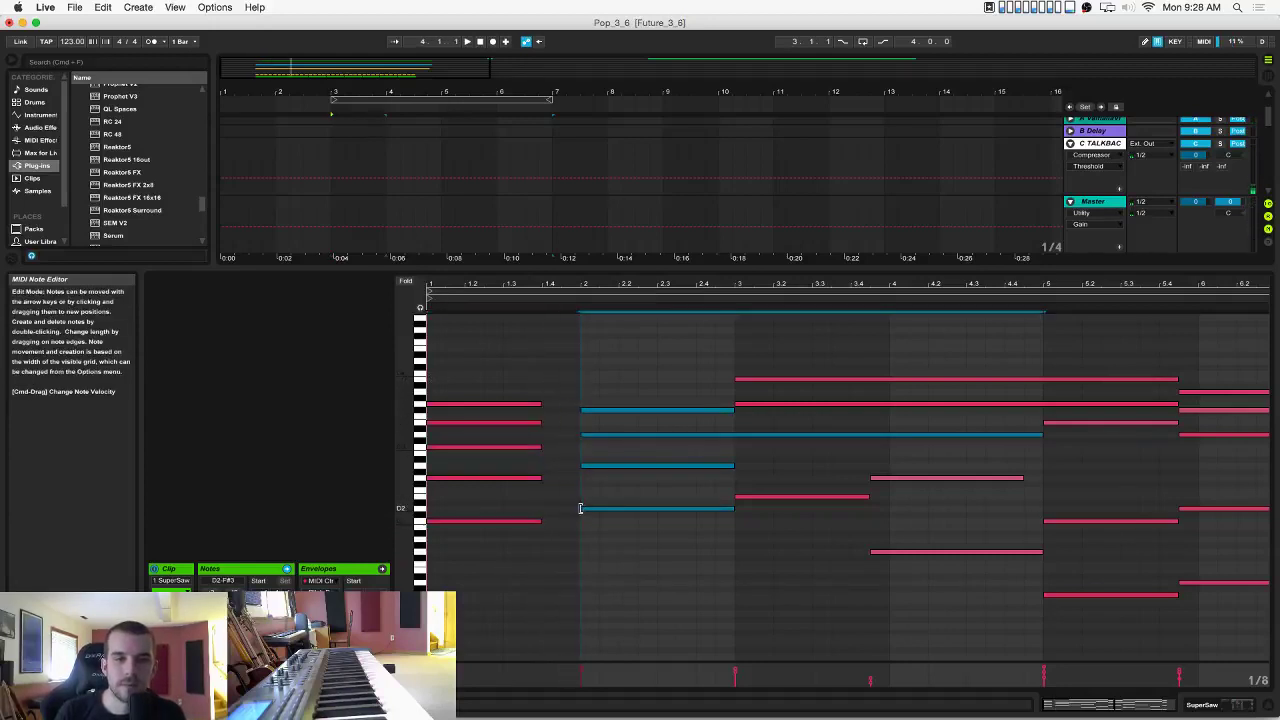
left_click(574, 517)
Deactivate the SuperSaw clip in the arrangement and move it to just after bar 13.
left_click_drag(852, 278, 740, 557)
left_click(600, 130)
key("0")
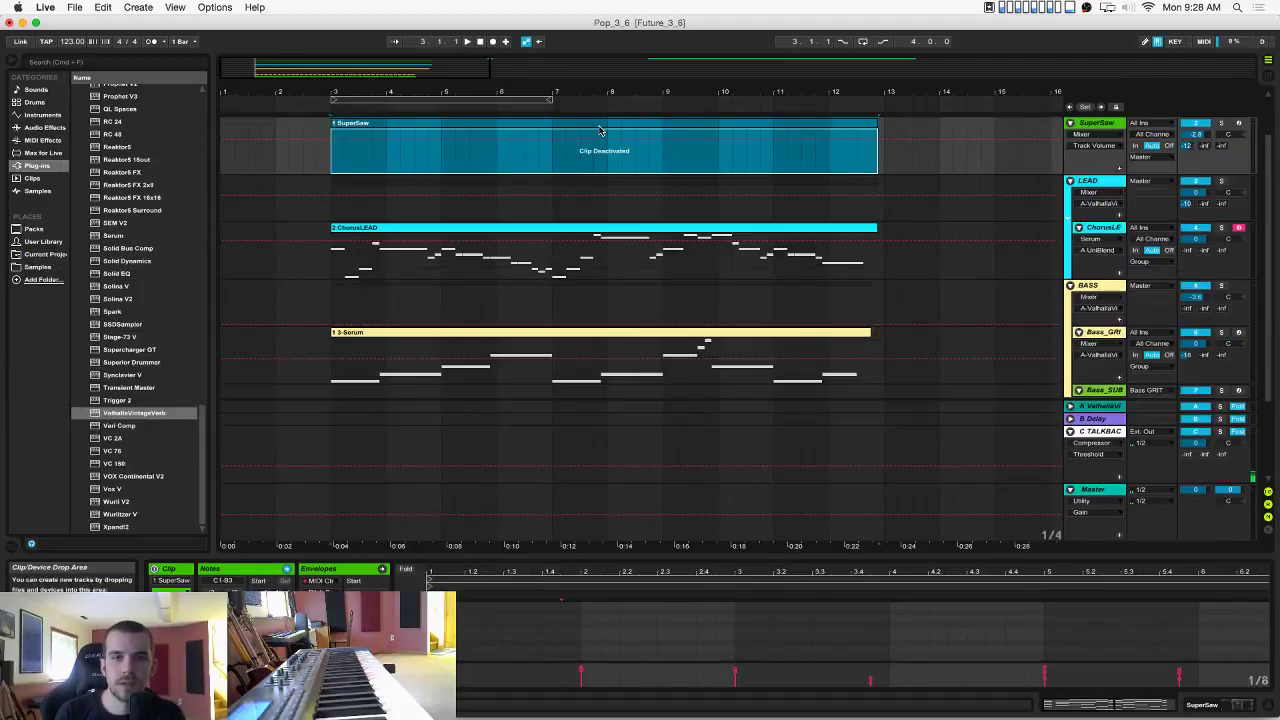
left_click_drag(480, 128, 1049, 143)
left_click(865, 147)
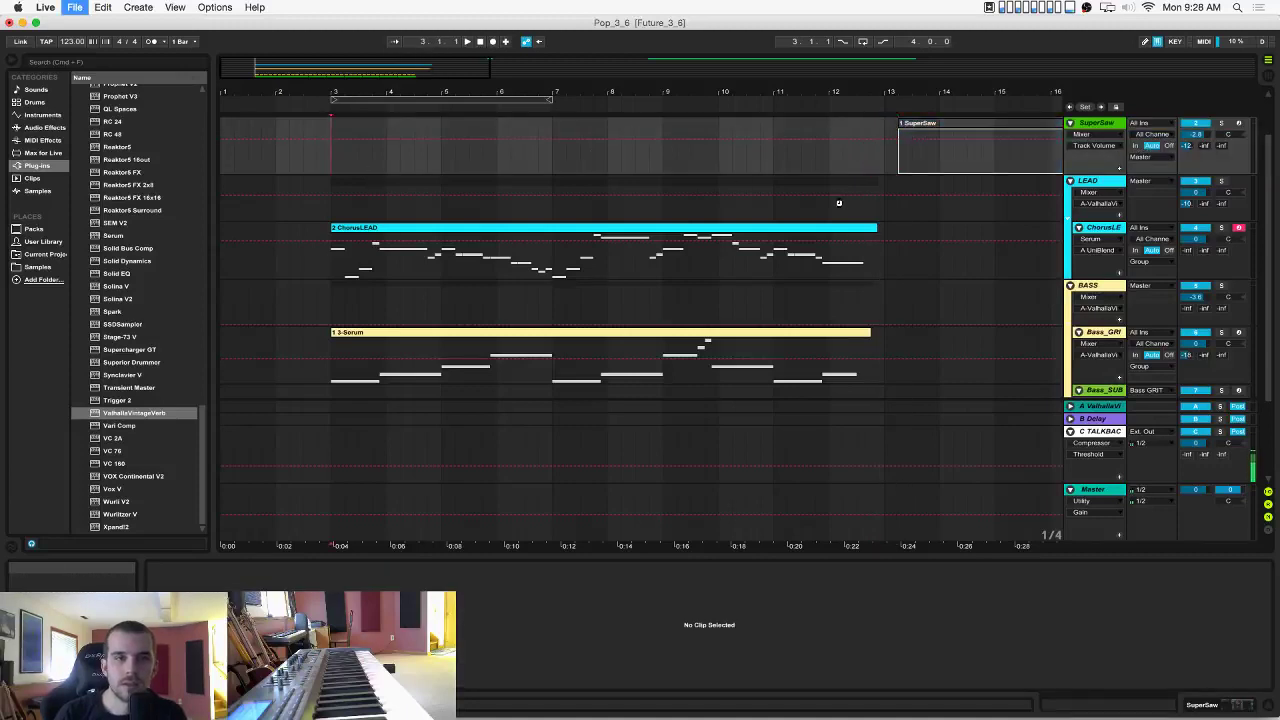
scroll(839, 205, "up", 2)
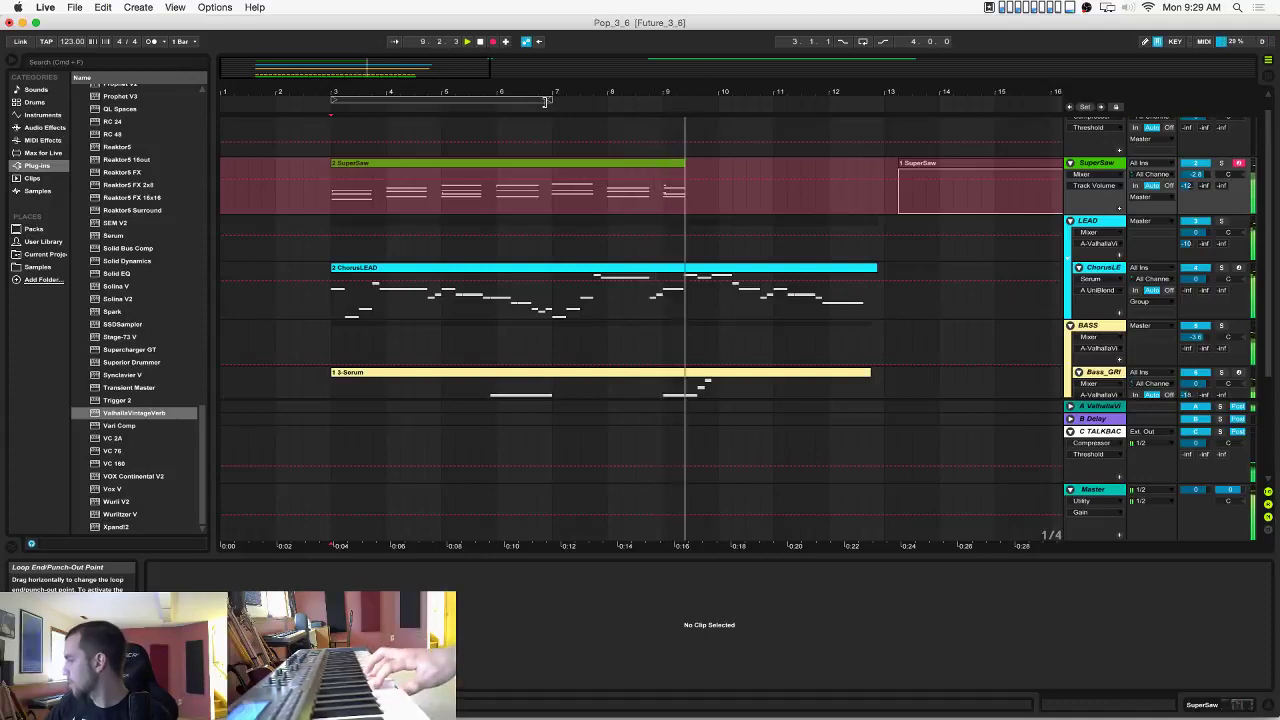
key("space")
key("super+z")
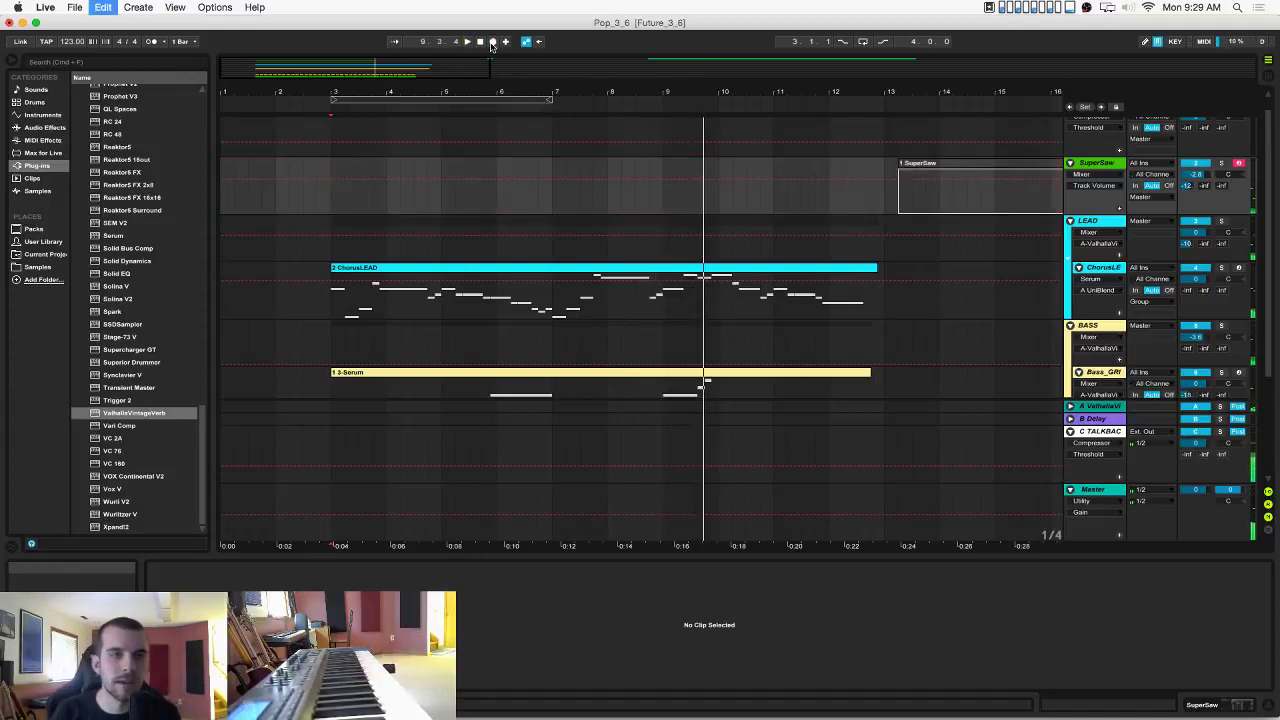
Record a new SuperSaw chord take from bar 3 and delete the part of it after bar 11.
left_click(492, 41)
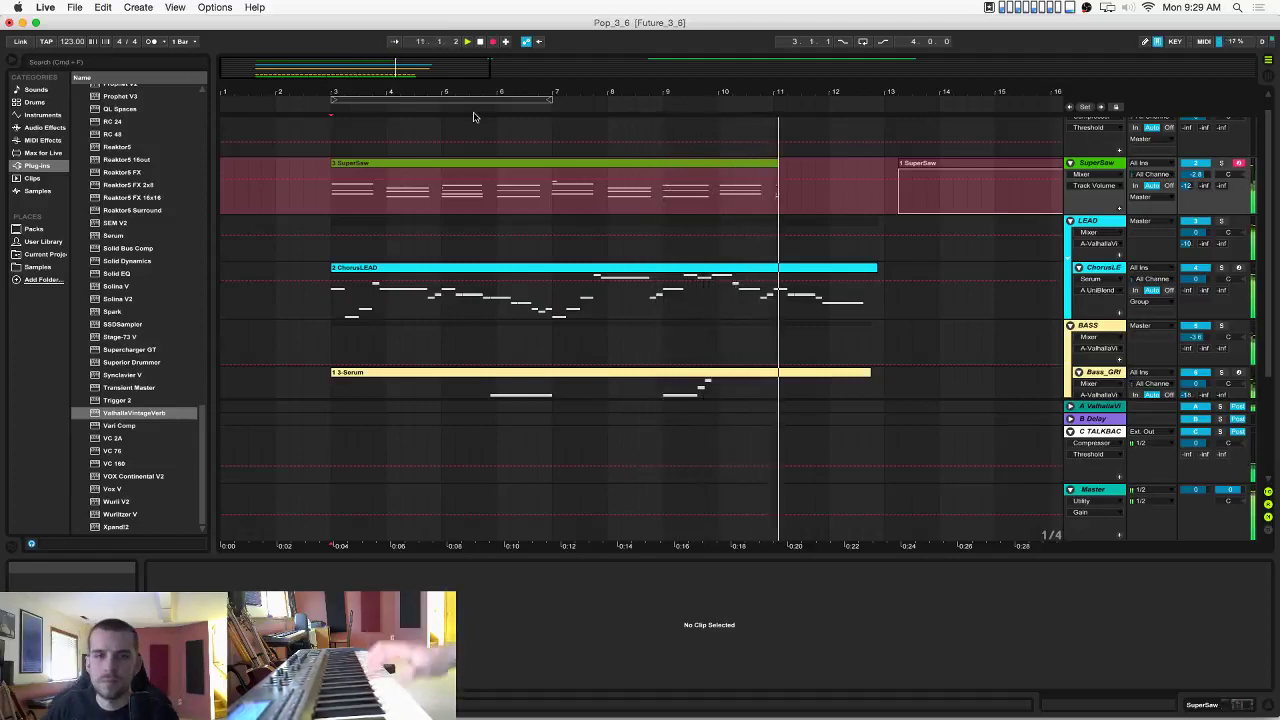
key("space")
left_click(789, 166)
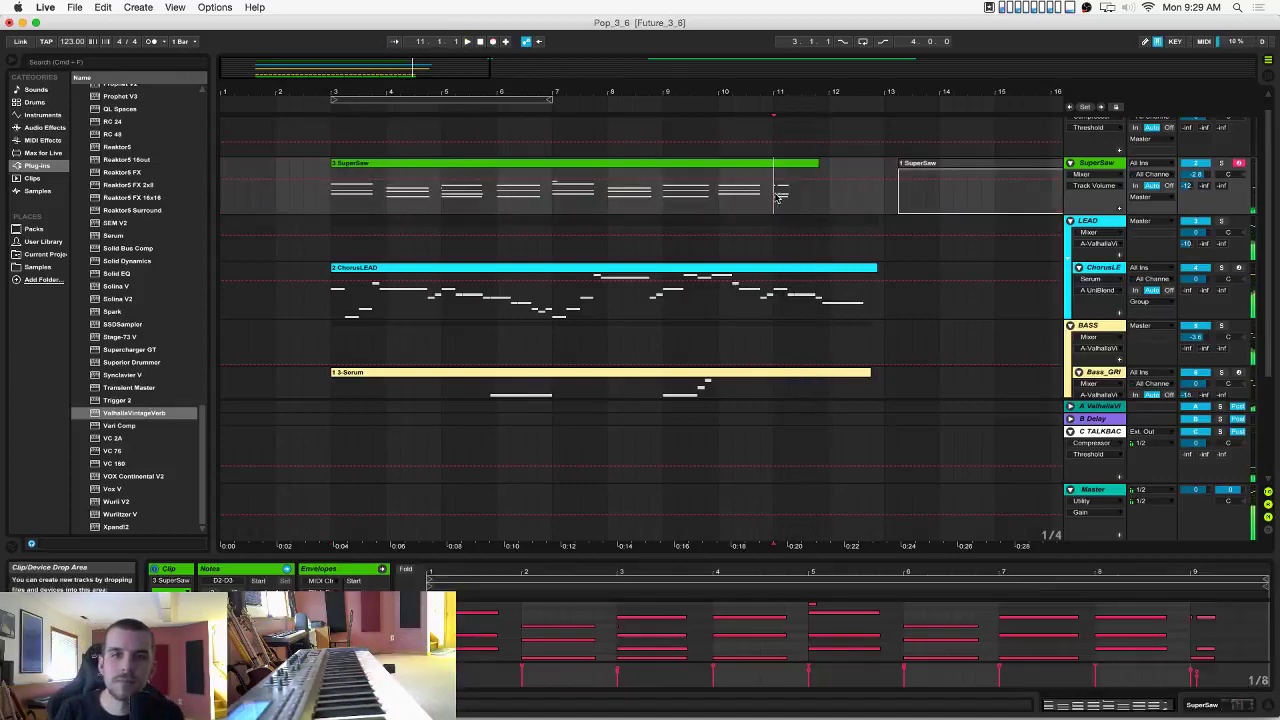
key("Delete")
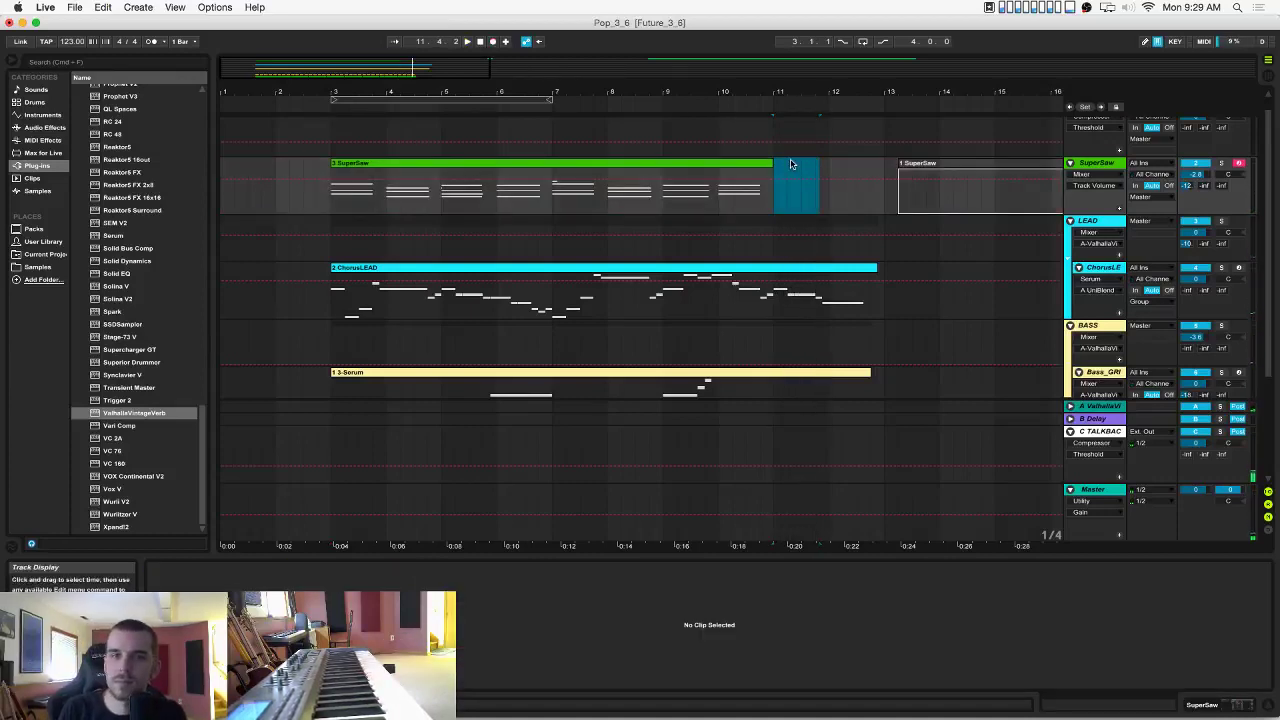
Copy the SuperSaw take's first two bars to bar 11 and consolidate everything through bar 13 into one clip.
left_click_drag(333, 205, 406, 200)
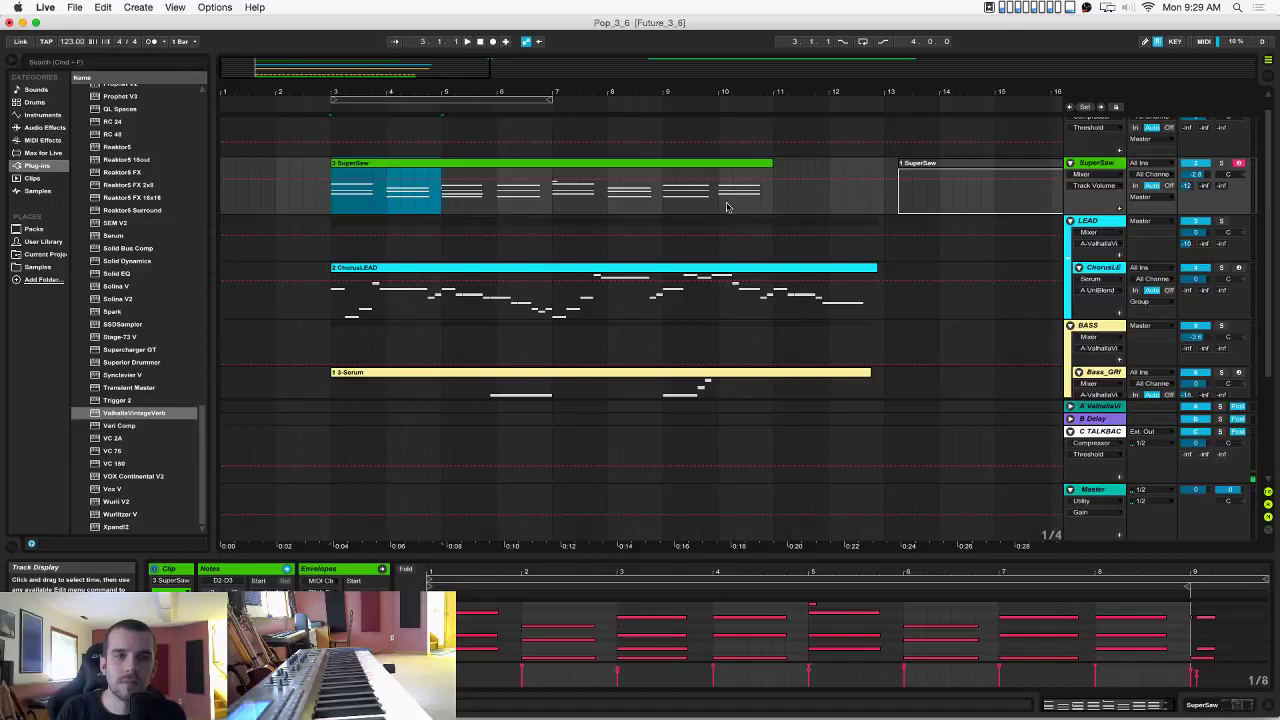
key("super+z")
left_click(738, 168, "shift")
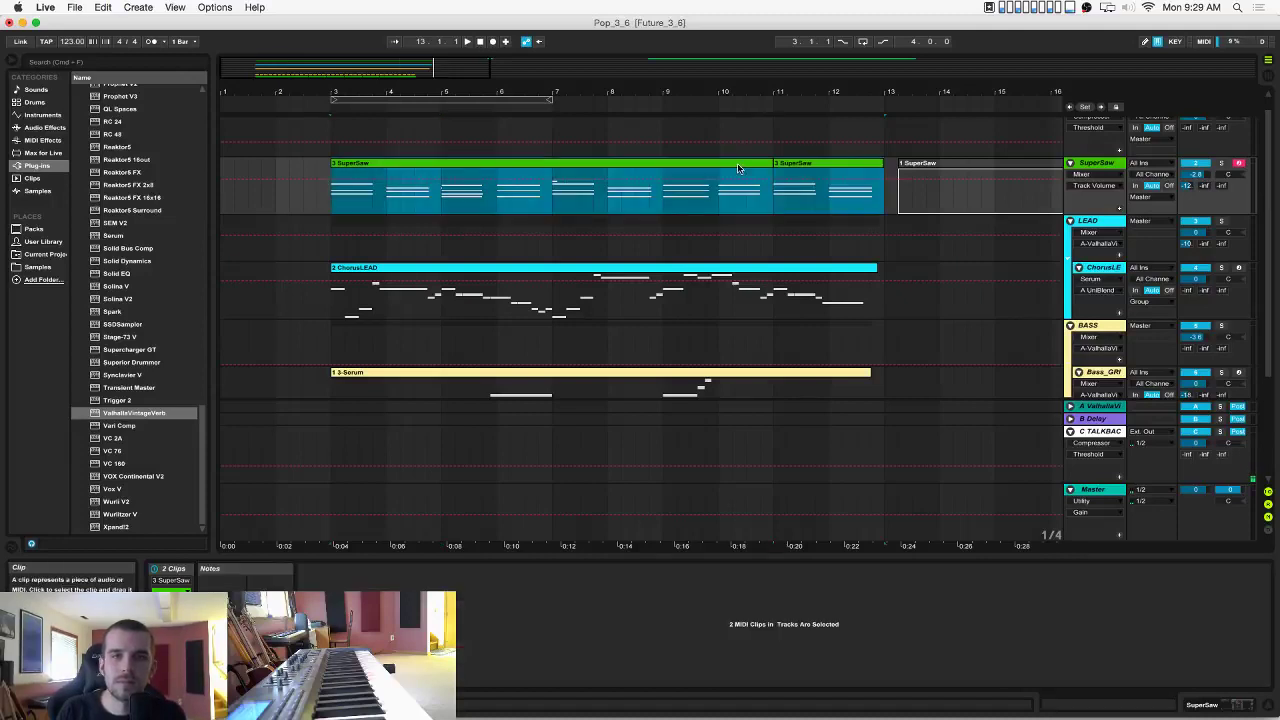
key("super+j")
Enlarge the MIDI note editor and remove the short stray note above the chord at clip bar 5.
left_click_drag(492, 553, 514, 226)
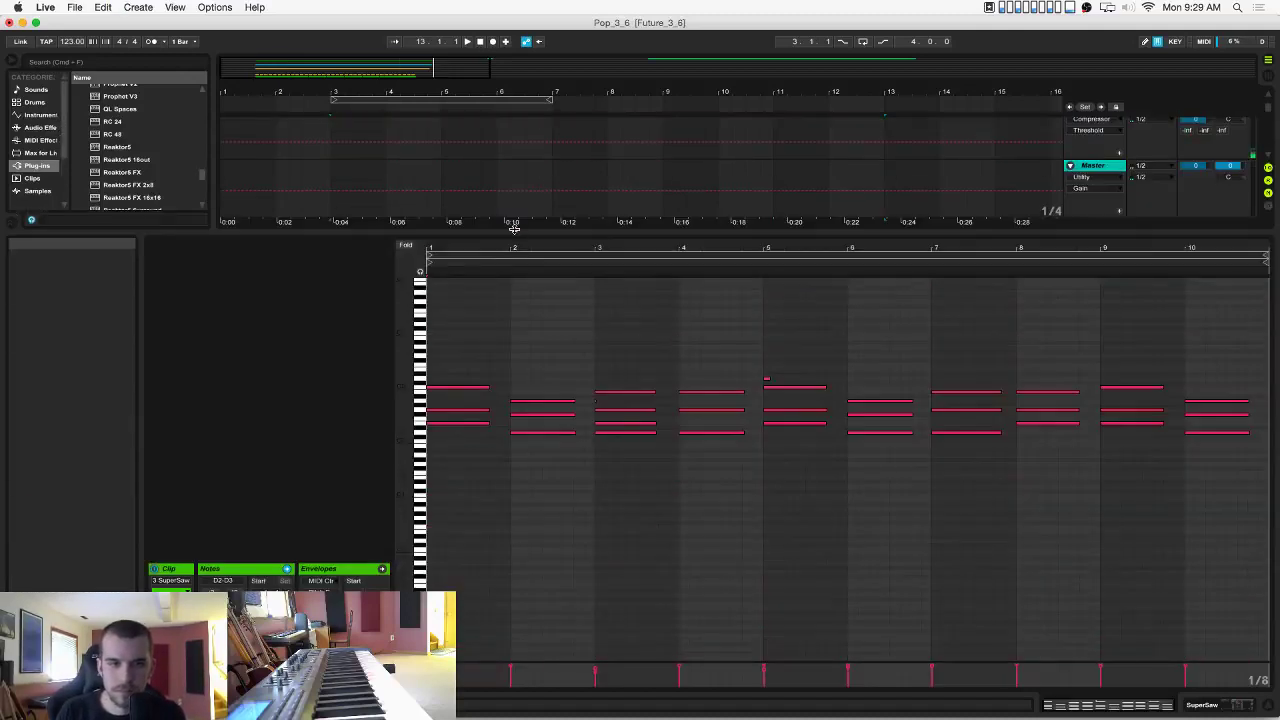
left_click(594, 401)
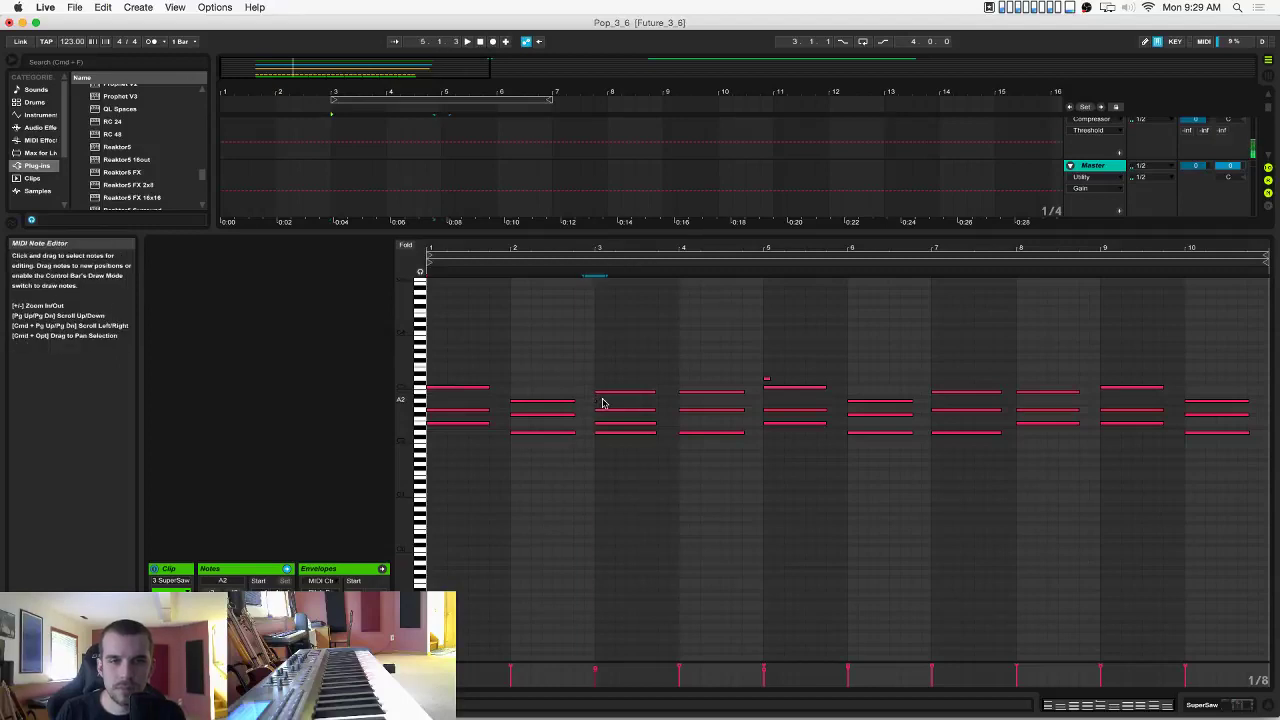
left_click(784, 378)
Quantize all the SuperSaw chord notes with the fixed grid at 1/4, and change the grid to 1/16.
key("super+a")
right_click(770, 376)
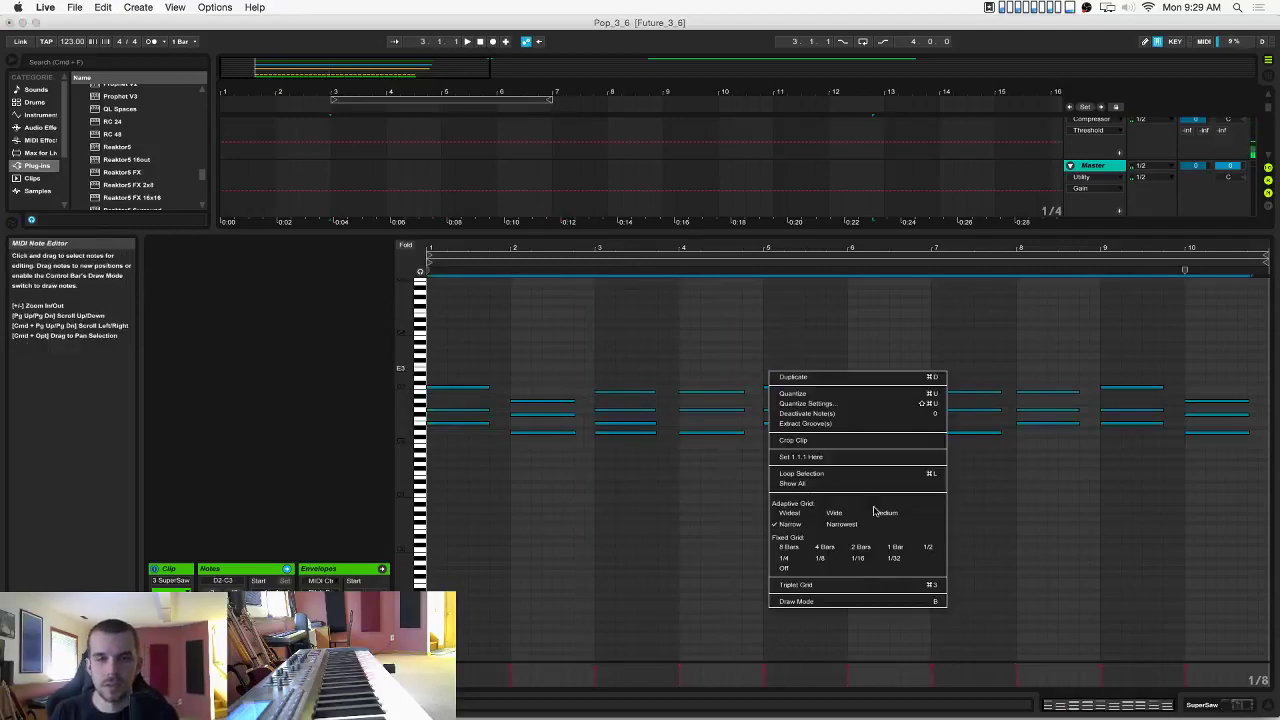
left_click(789, 561)
right_click(787, 502)
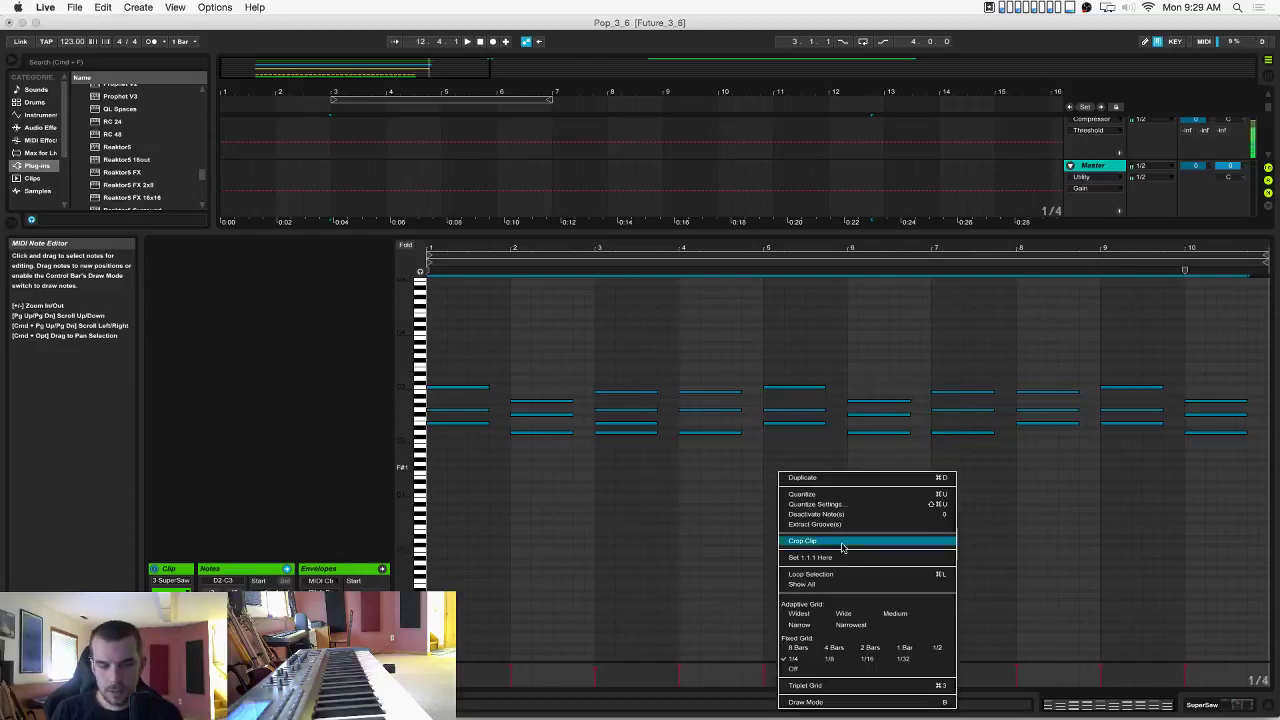
left_click(866, 664)
left_click(809, 574)
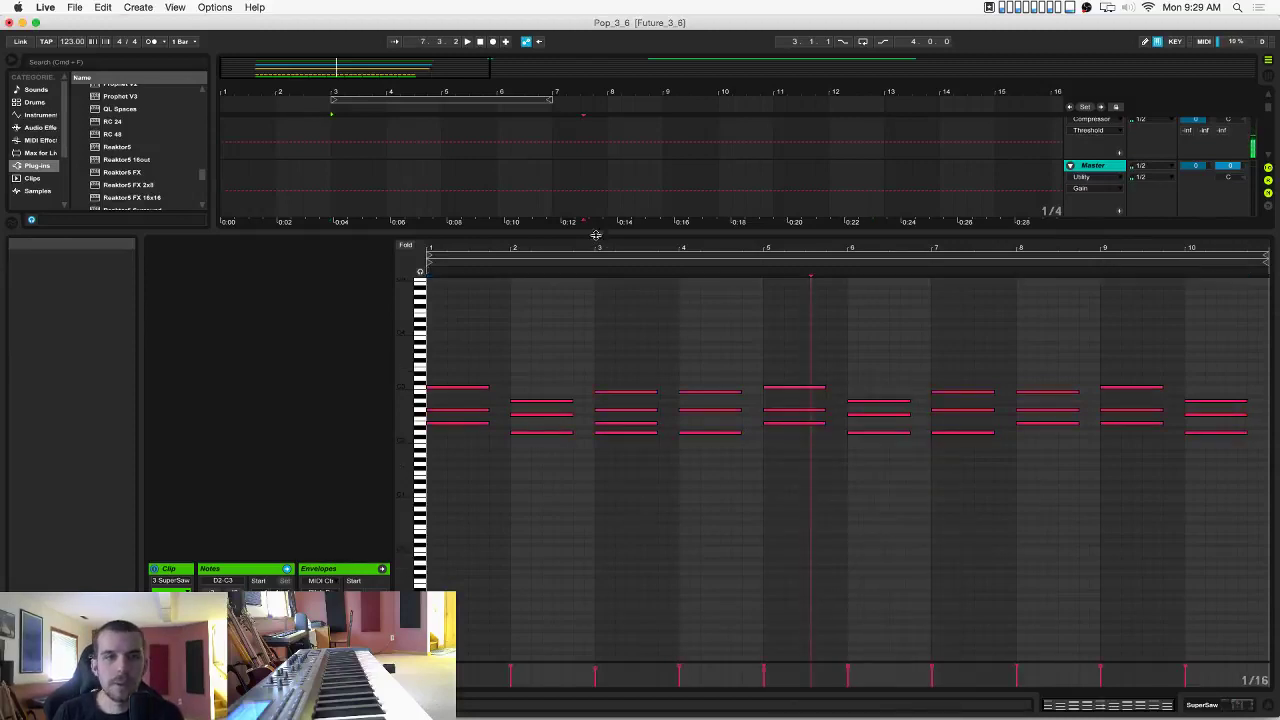
Shrink the note editor and delete the old 3-Serum clip from the Bass_GRIT track.
left_click_drag(604, 239, 625, 545)
scroll(561, 358, "down", 1)
left_click(511, 306)
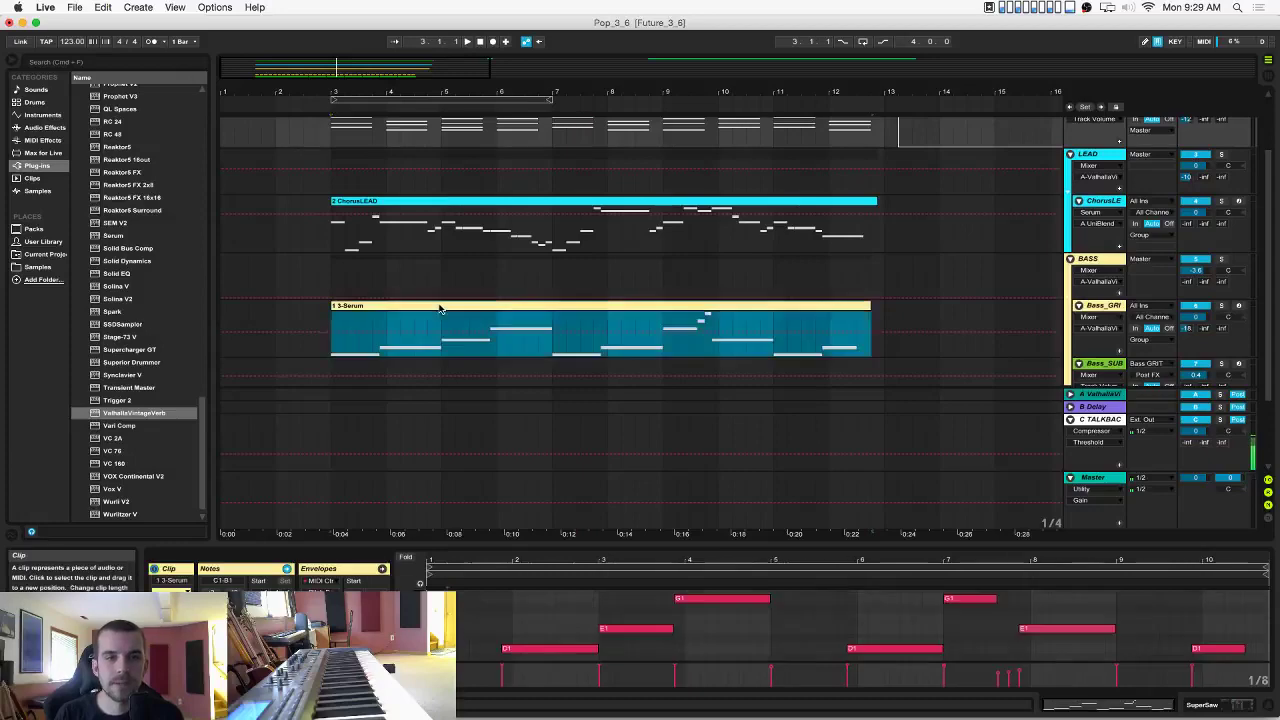
left_click(448, 141)
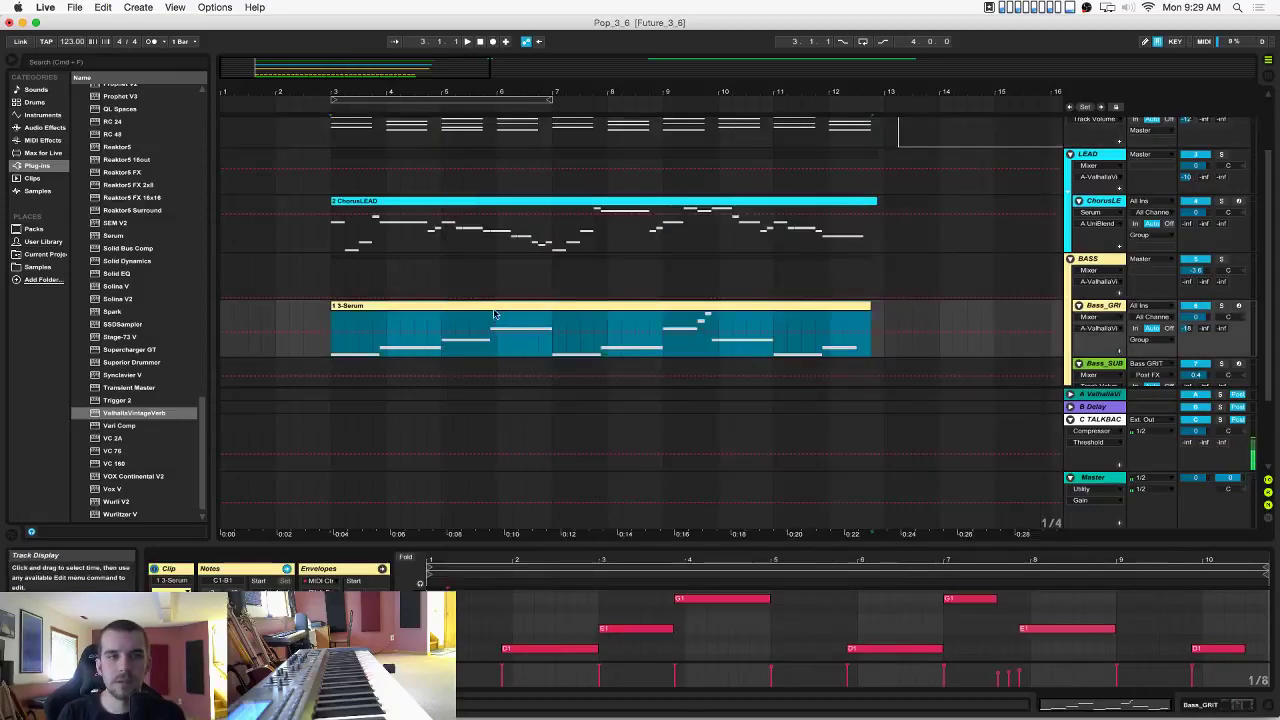
scroll(494, 314, "down", 2)
key("Delete")
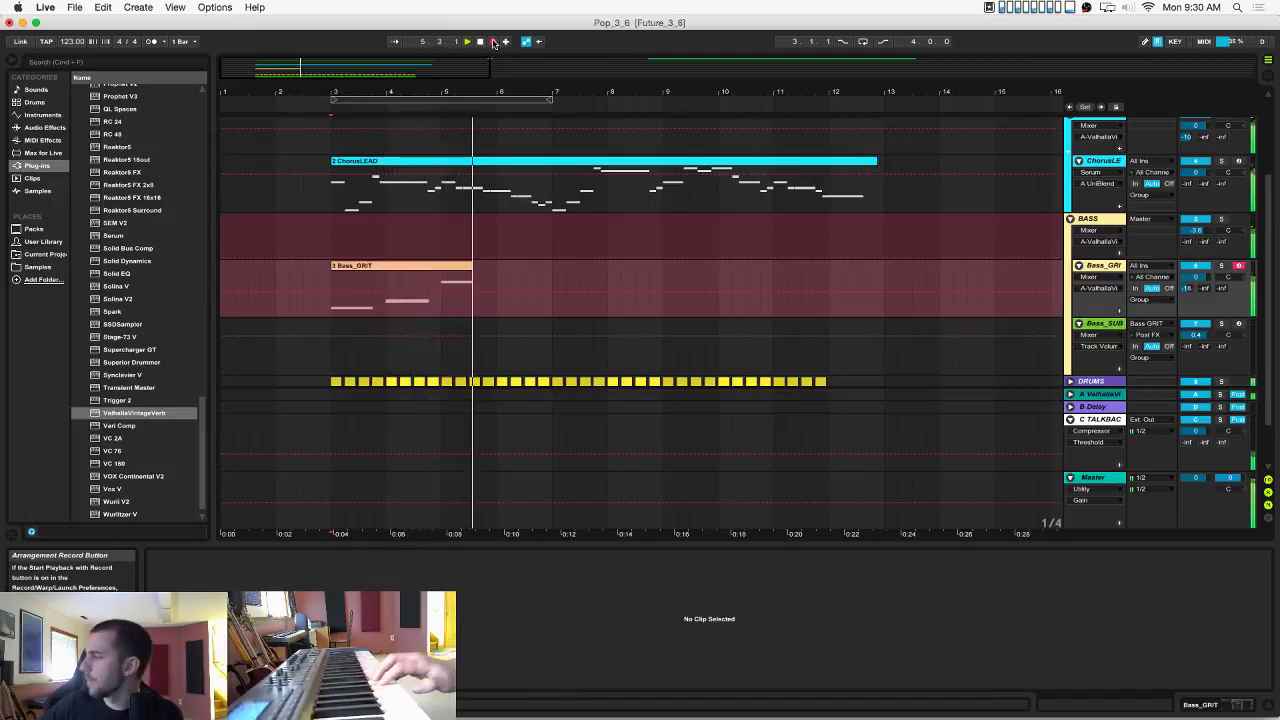
Undo the unfinished bass take and record a new Bass_GRIT bass line from bar 3 to bar 13.
left_click(493, 42)
key("super+z")
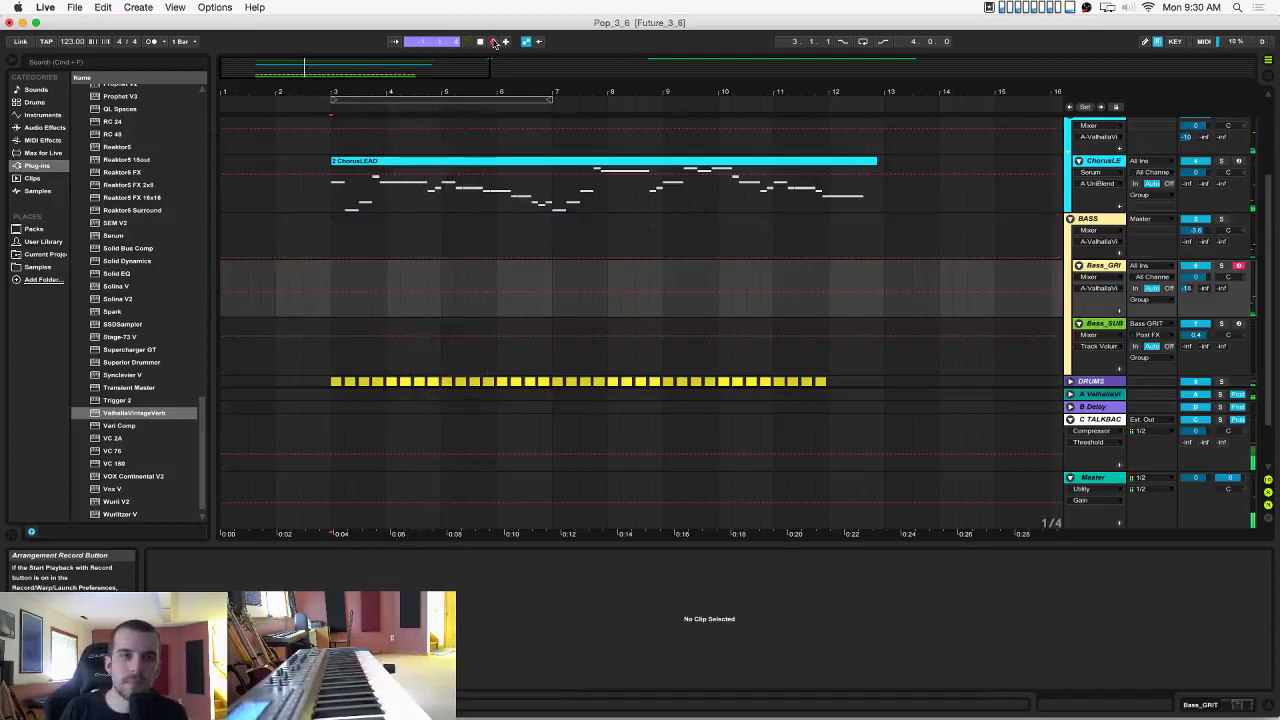
left_click(493, 42)
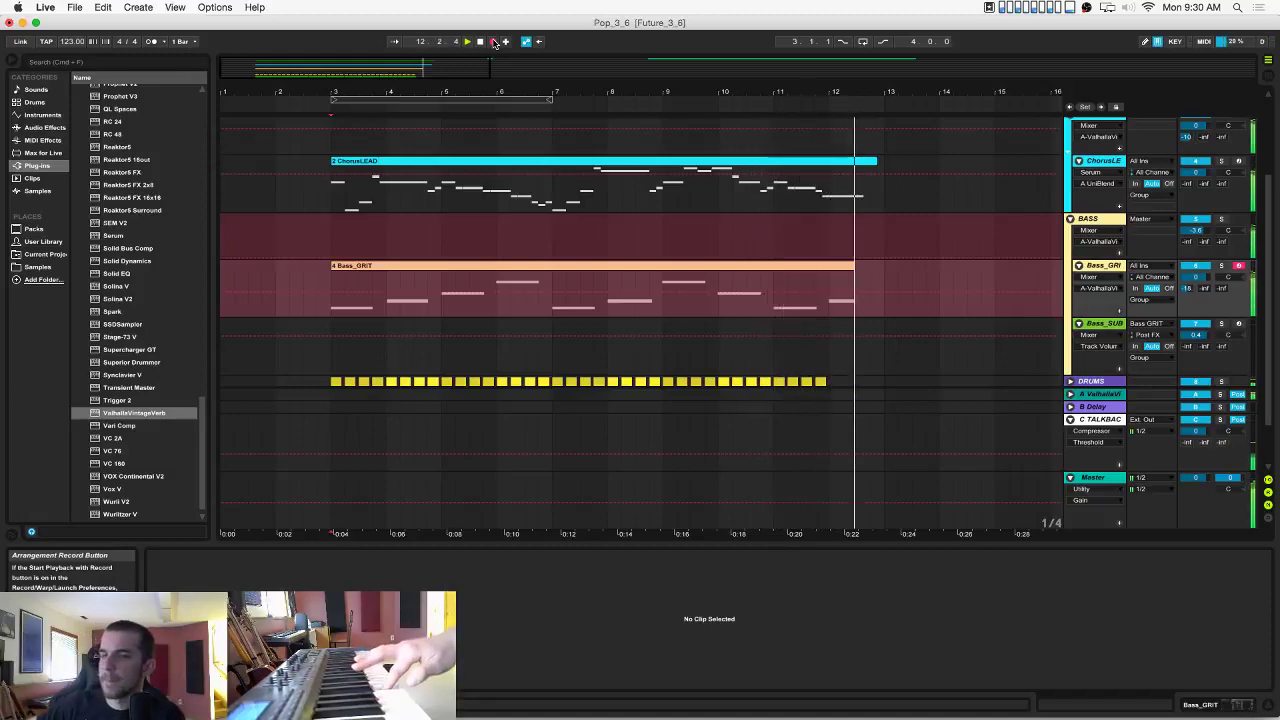
left_click(493, 41)
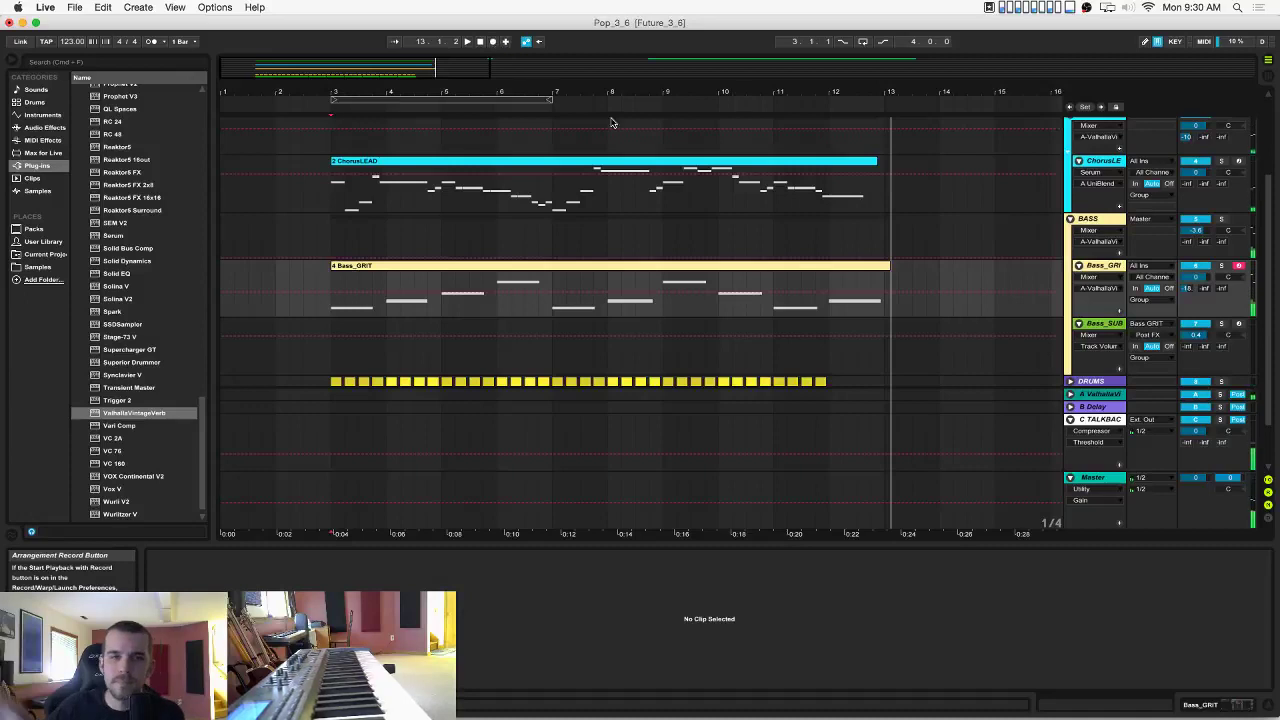
Set the note grid to 1/4 and quantize all notes in the recorded Bass_GRIT clip.
left_click(572, 263)
left_click(704, 650)
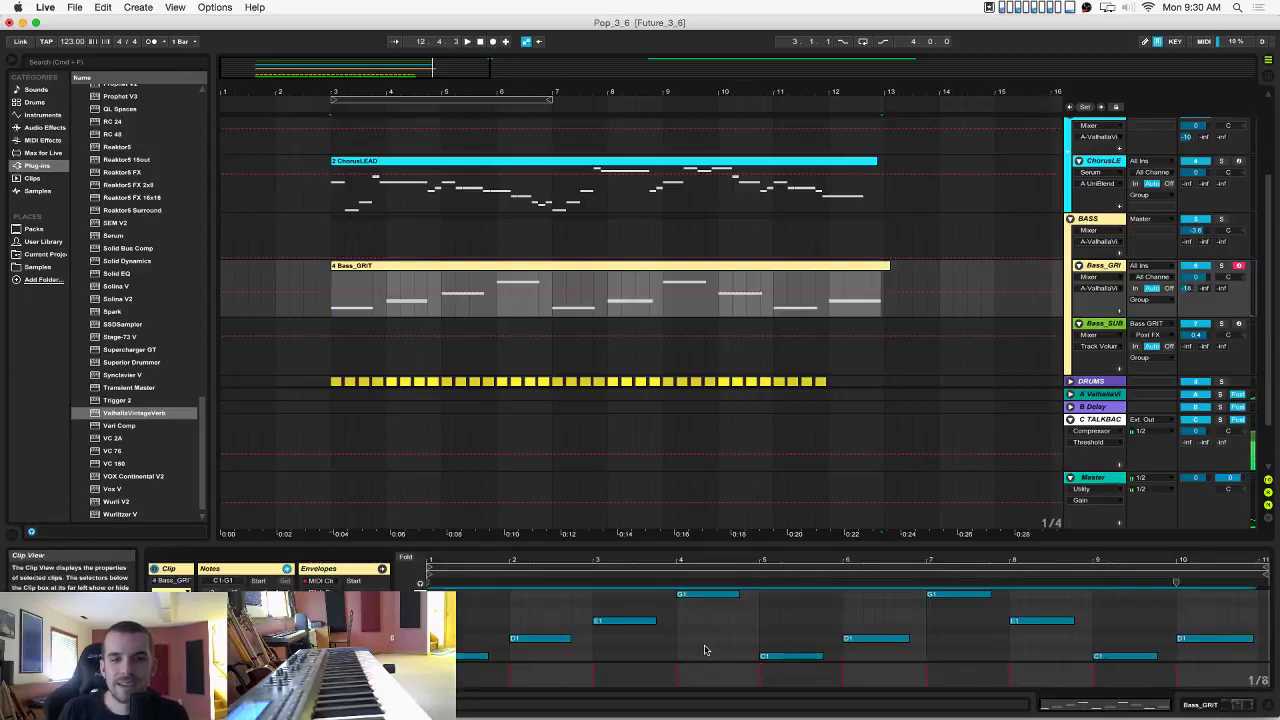
right_click(705, 650)
left_click(733, 596)
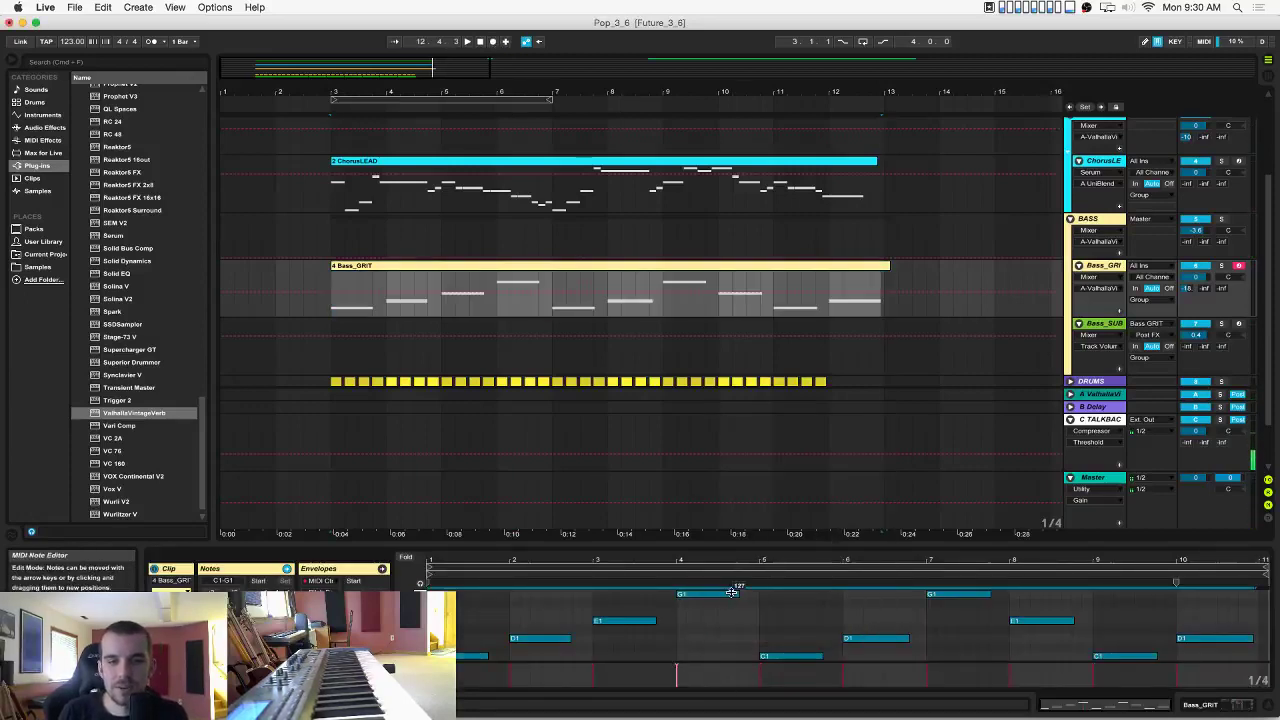
left_click(714, 630)
key("super+a")
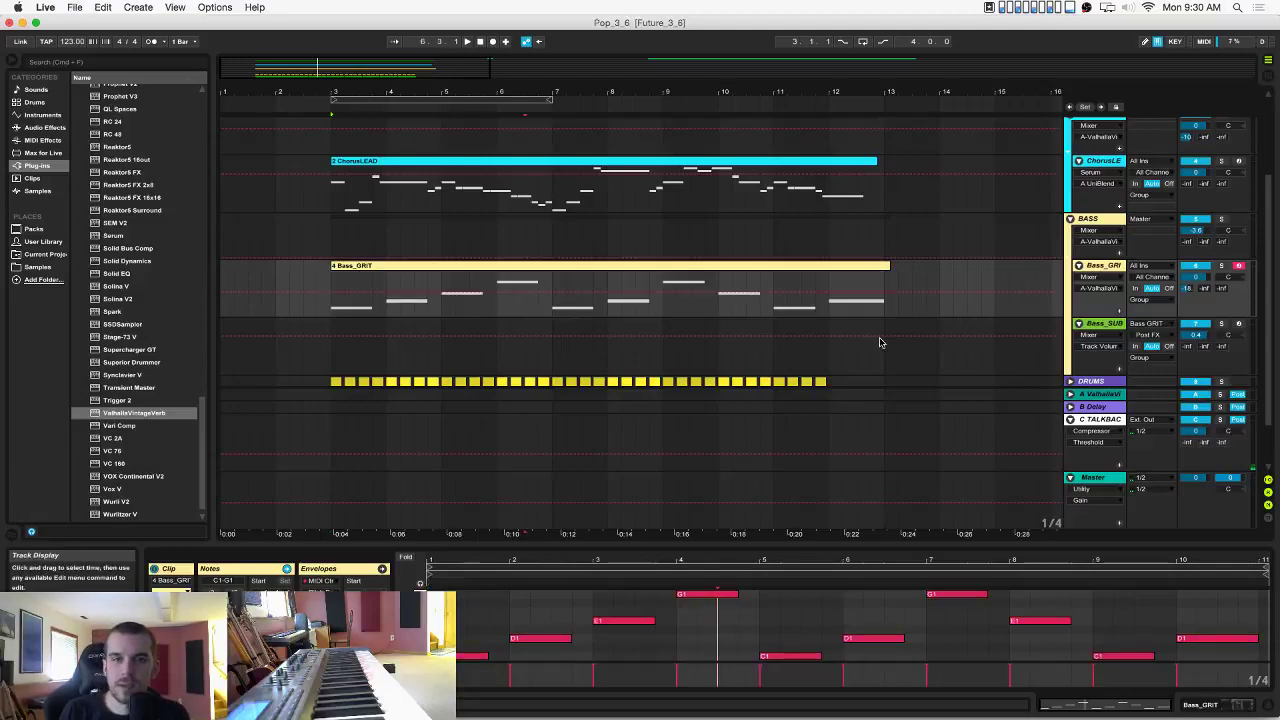
Unfold the DRUMS group and insert a new MIDI track below the Kick track.
scroll(880, 342, "down", 3)
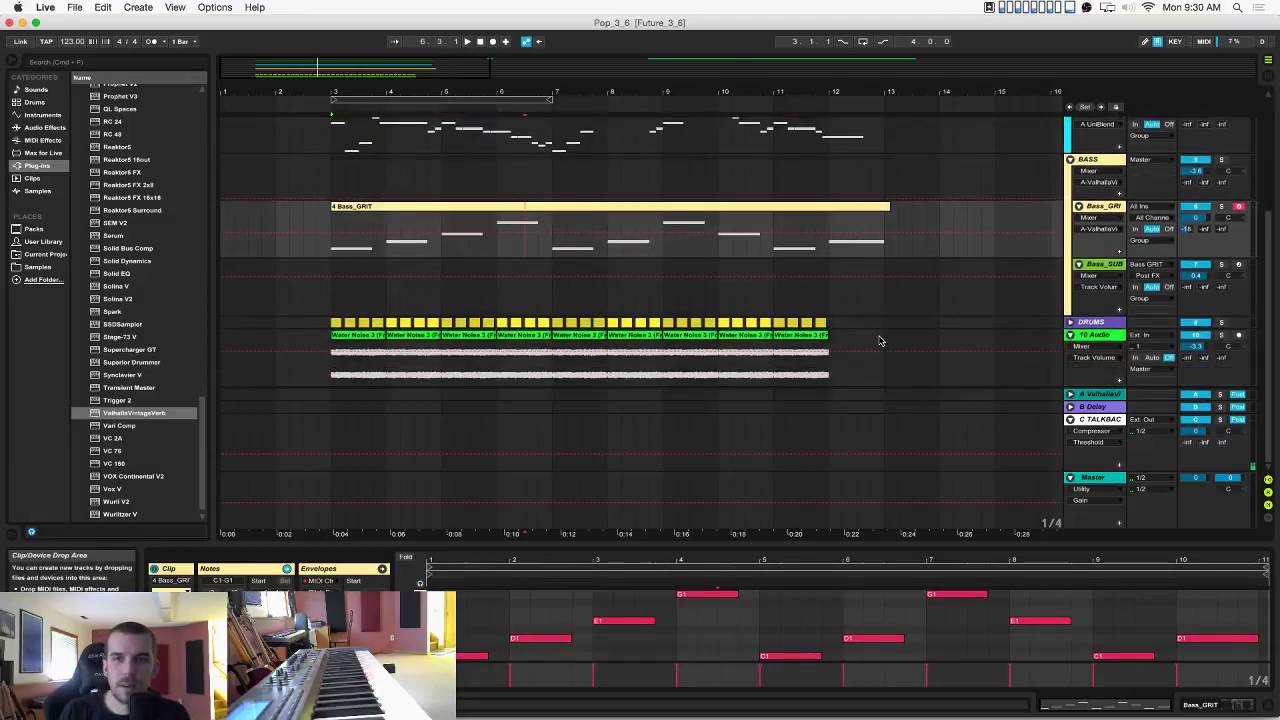
left_click(1070, 323)
scroll(733, 299, "down", 4)
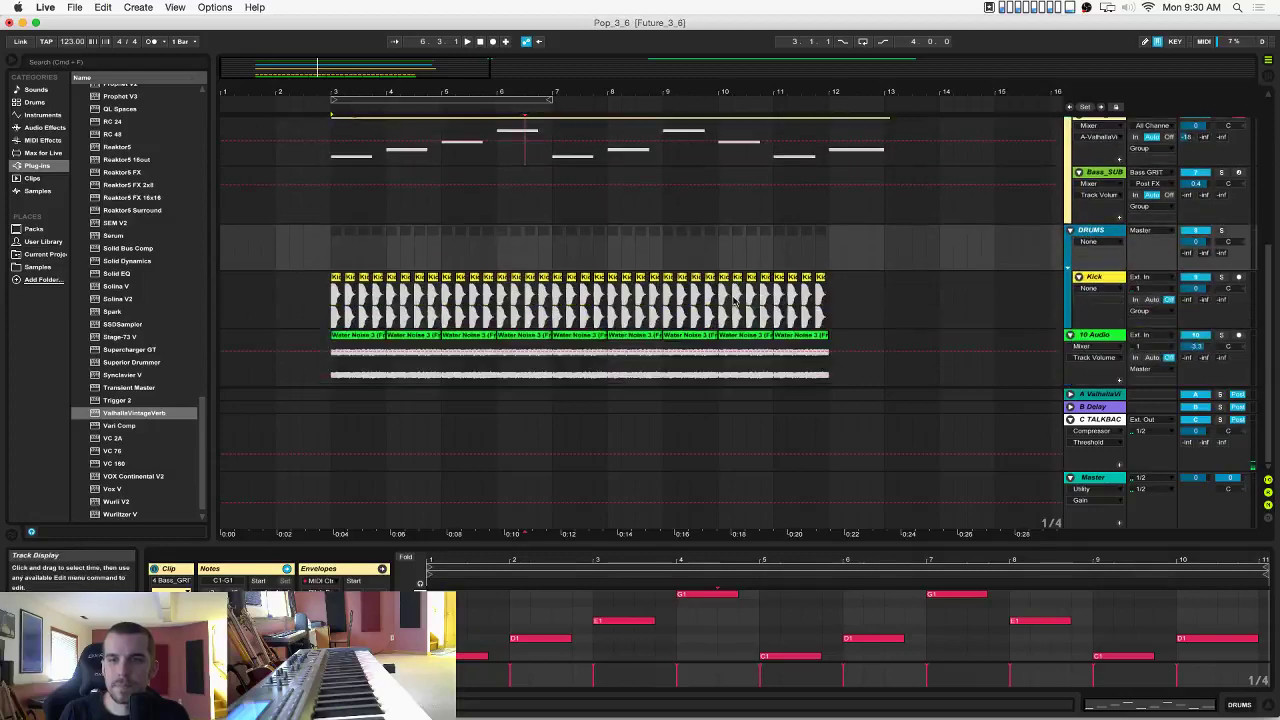
left_click(1108, 280)
key("super+shift+t")
scroll(150, 281, "down", 1)
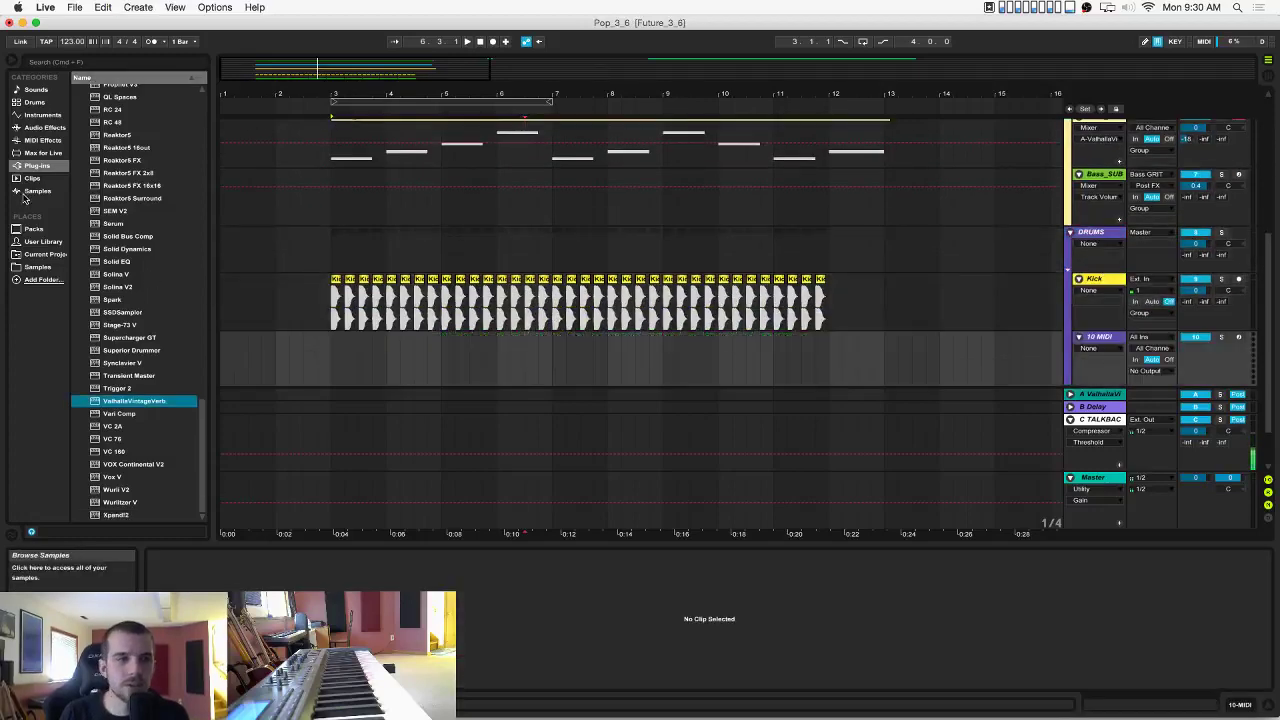
Browse the Samples folder, collapse the Noise one-shots and expand the Impact folder.
left_click(36, 267)
scroll(130, 260, "up", 10)
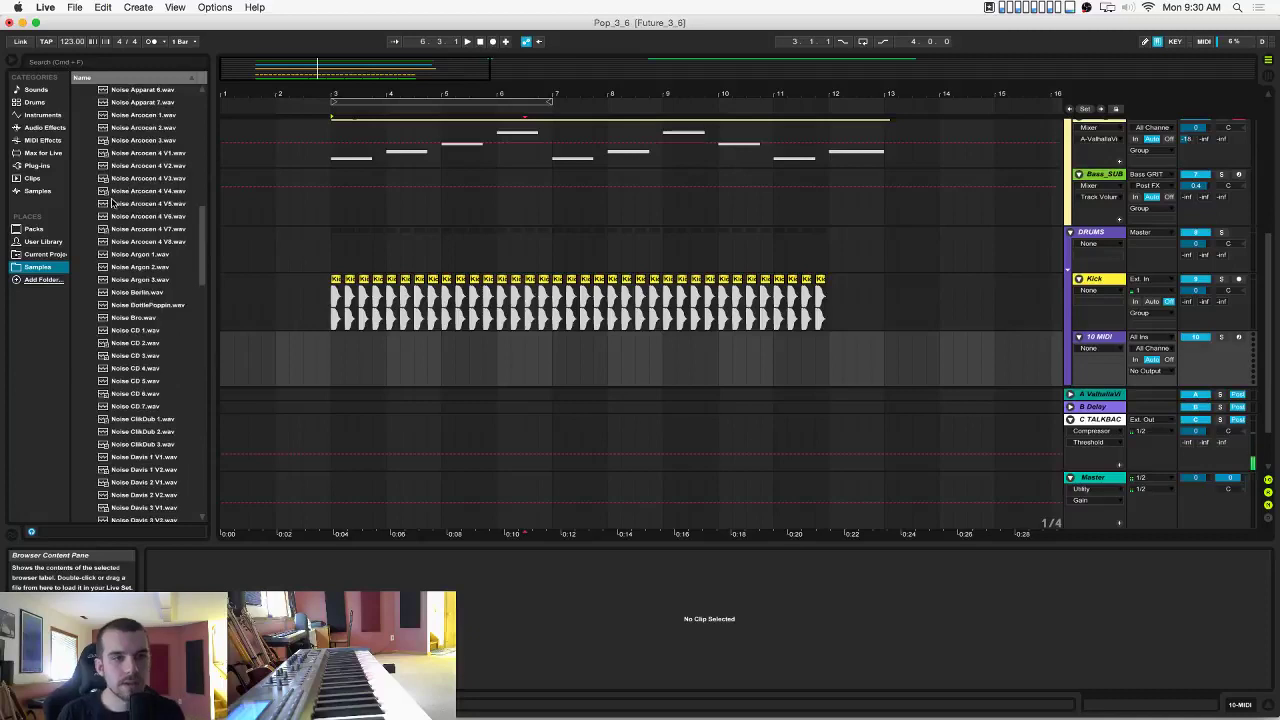
left_click(113, 203)
key("Left")
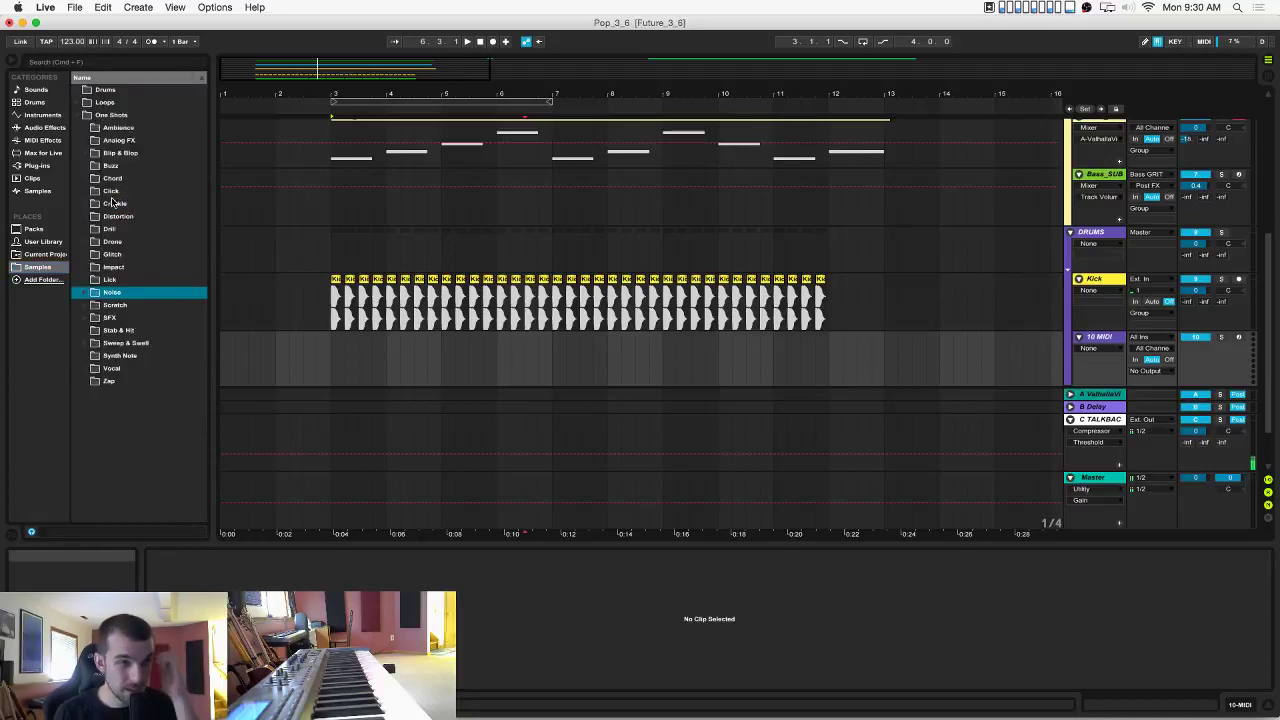
left_click(85, 268)
Audition several Impact one-shot samples, including Impact Fiasco 2.wav.
left_click(126, 304)
scroll(128, 302, "down", 5)
left_click(127, 296)
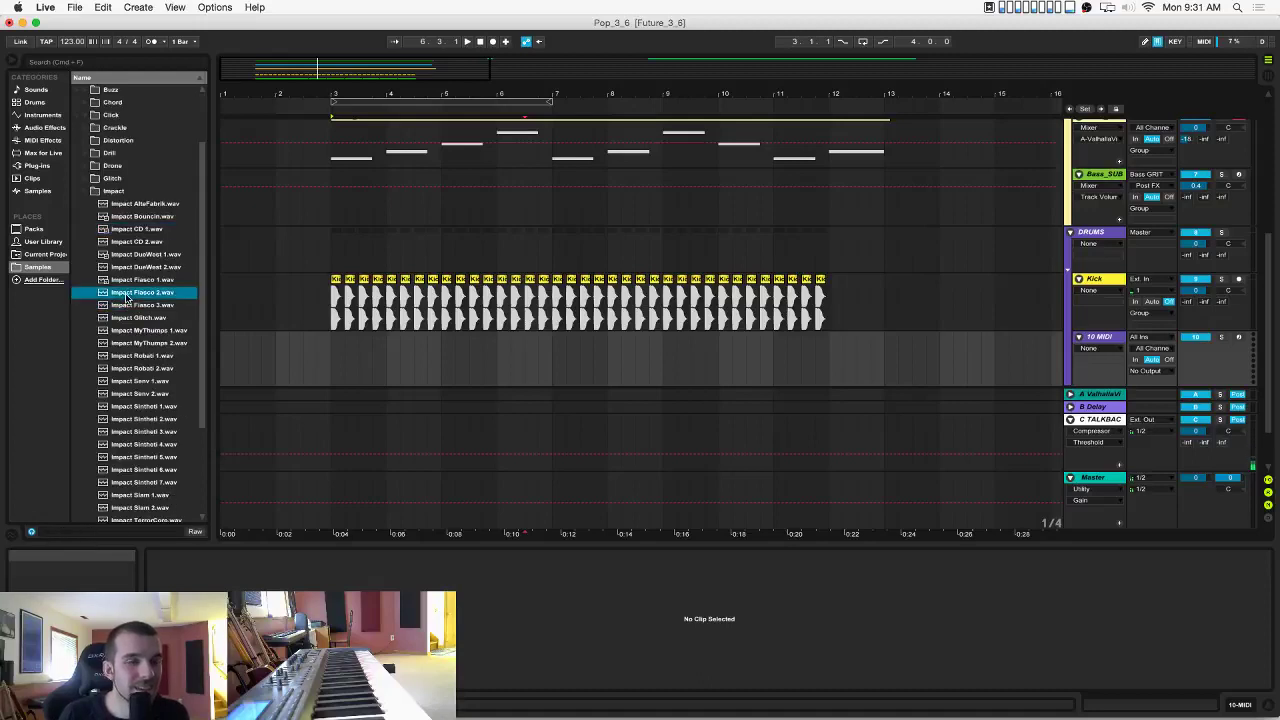
scroll(128, 300, "down", 8)
left_click(137, 313)
left_click(134, 266)
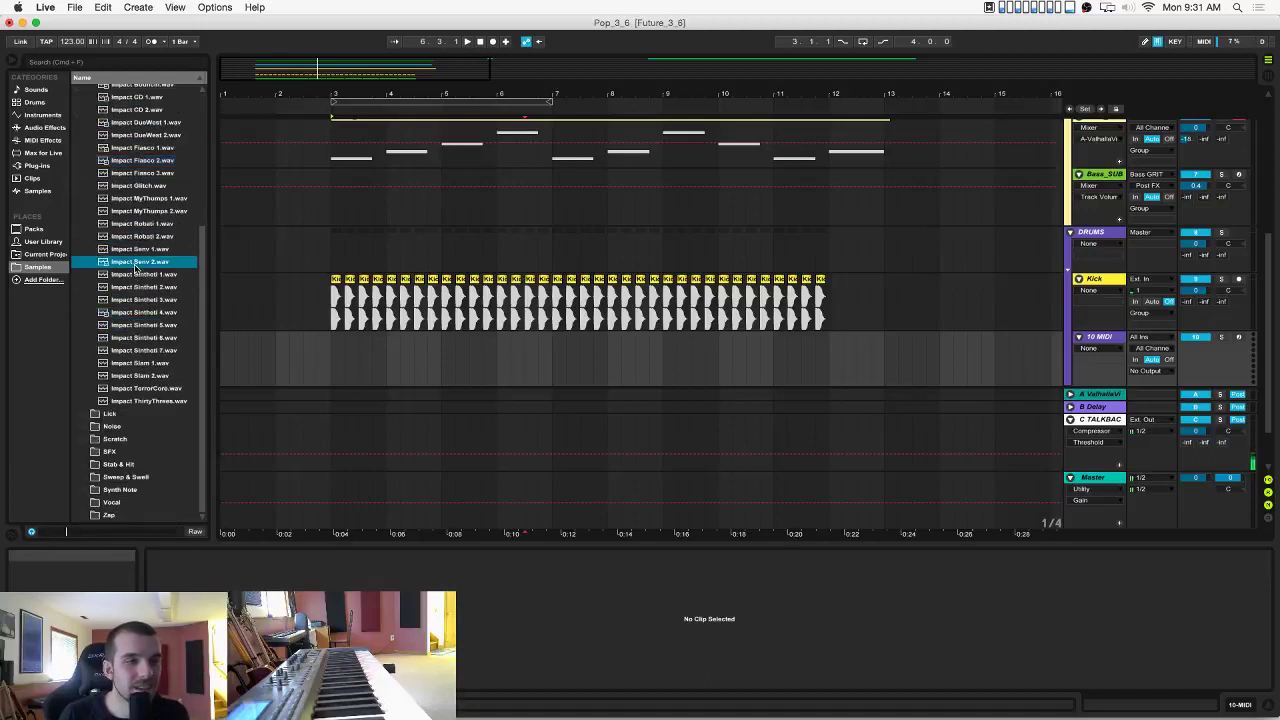
Collapse the Impact folder, expand Analog FX and audition Arp Shooter 2.wav.
scroll(134, 268, "up", 10)
left_click(85, 240)
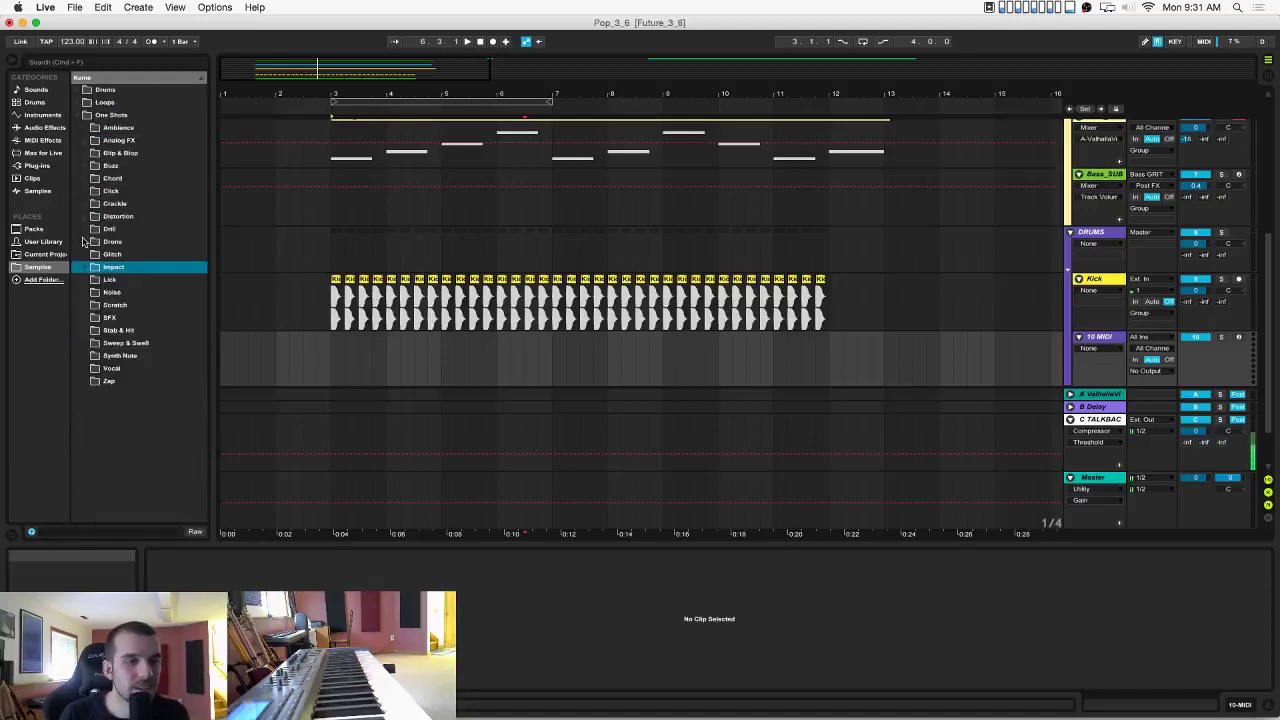
left_click(85, 140)
left_click(133, 216)
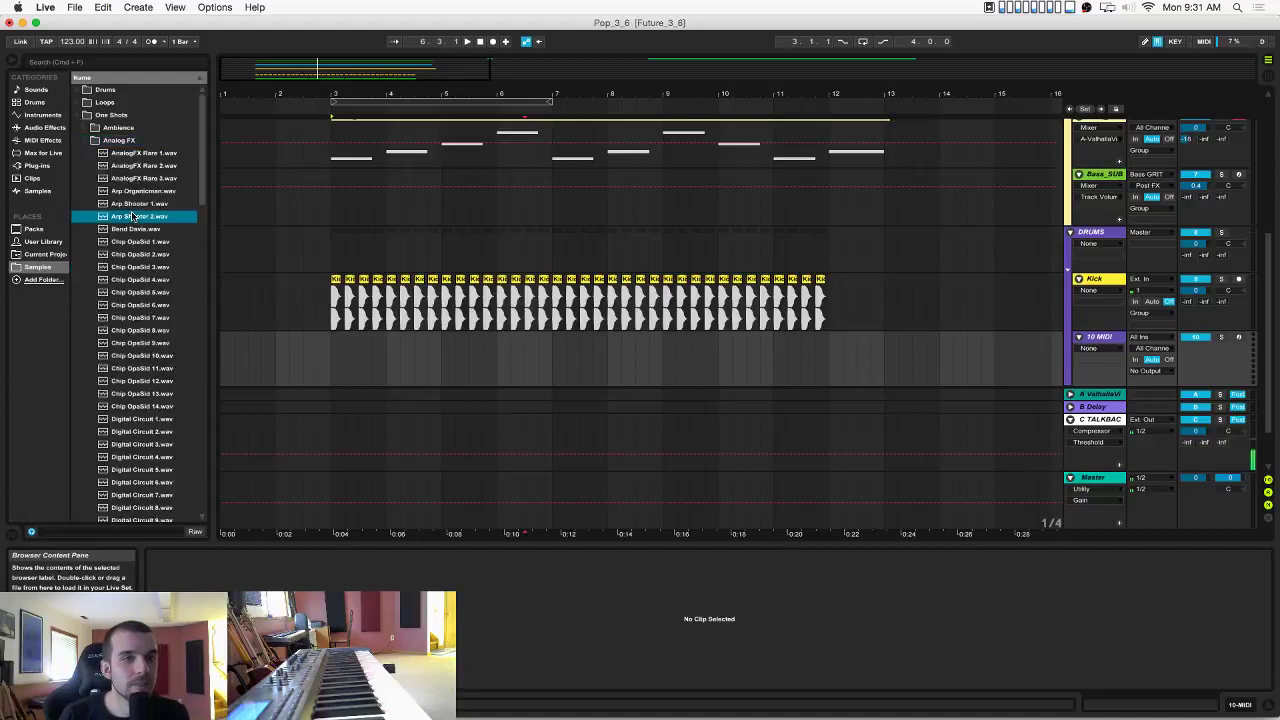
Audition more Analog FX one-shots, including AnalogFX Rare 3.wav and Digital Circuit 2.wav.
left_click(151, 318)
left_click(145, 178)
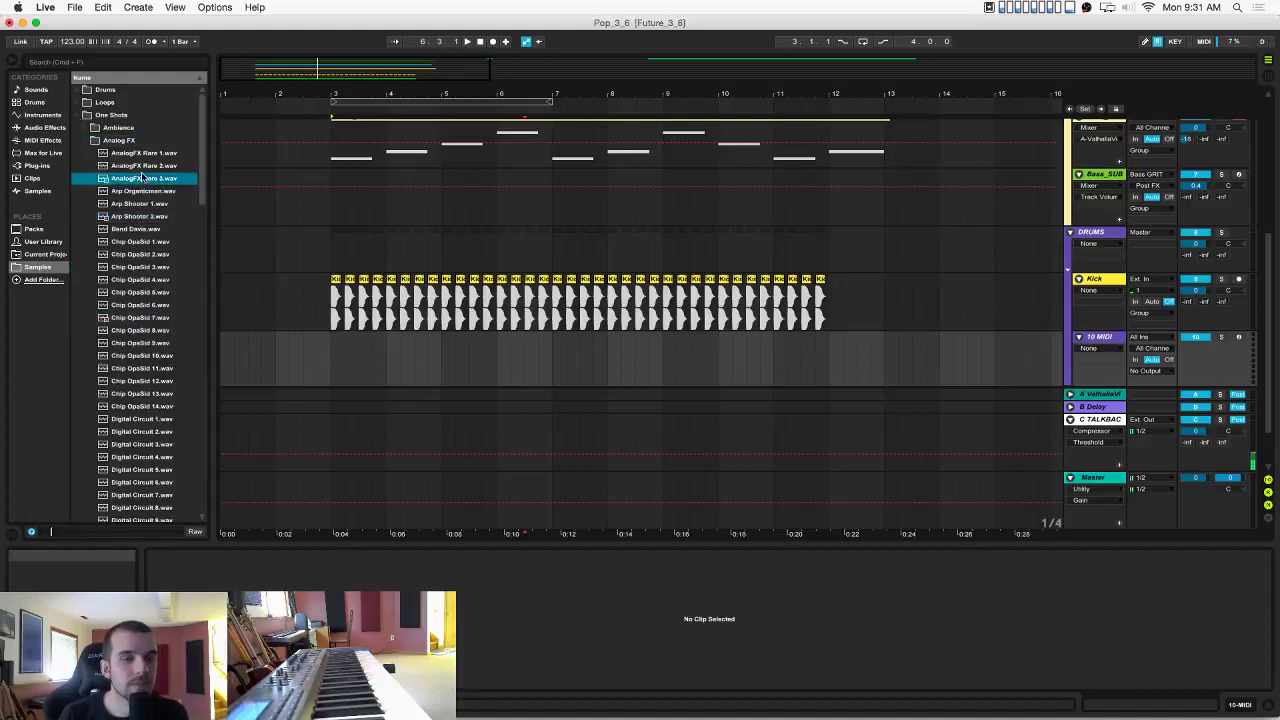
left_click(143, 166)
left_click(127, 433)
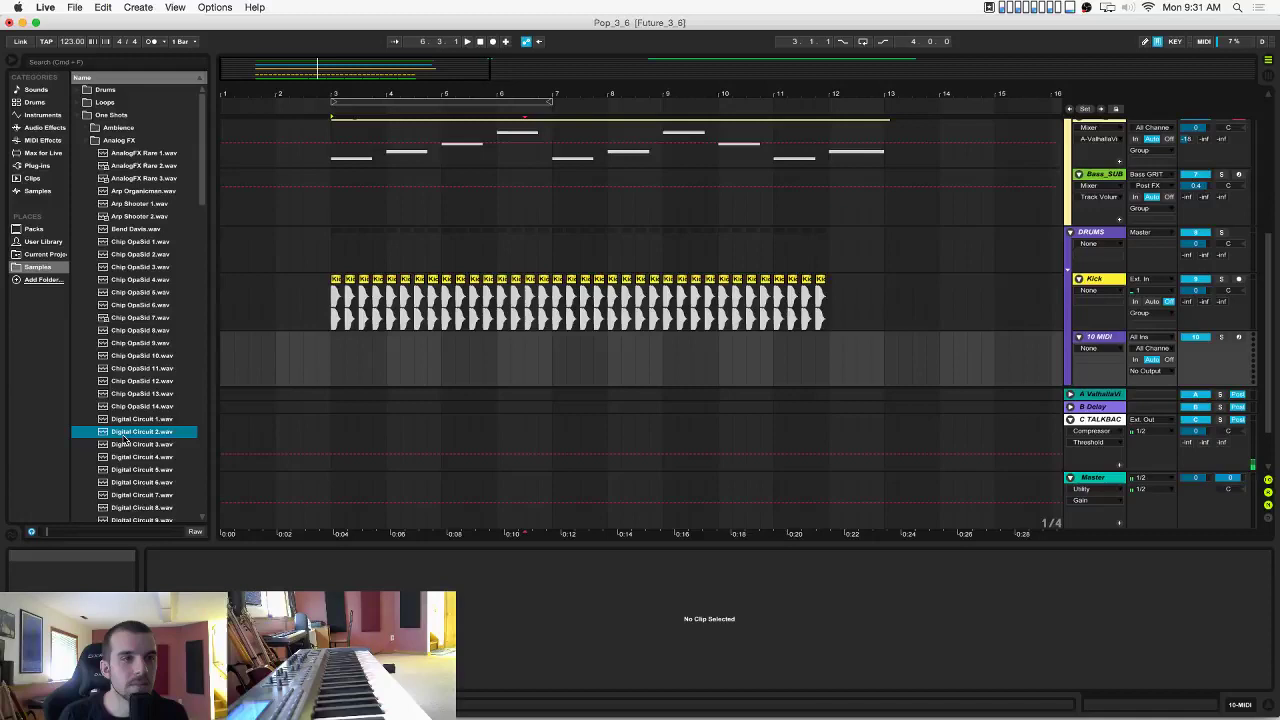
Collapse the One Shots folder, expand the Metallic folder under Drums and audition bell samples such as Bell AfroShop 1.wav.
left_click(87, 140)
left_click(80, 115)
left_click(77, 90)
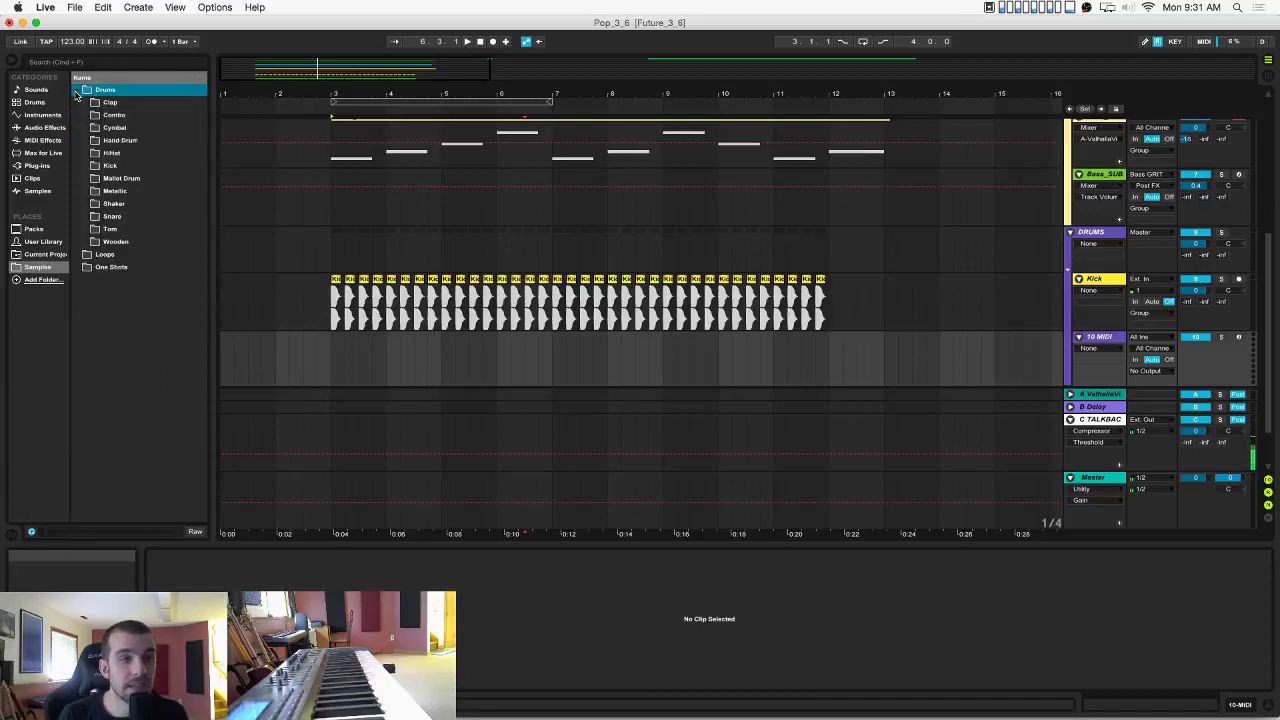
left_click(84, 191)
left_click(110, 242)
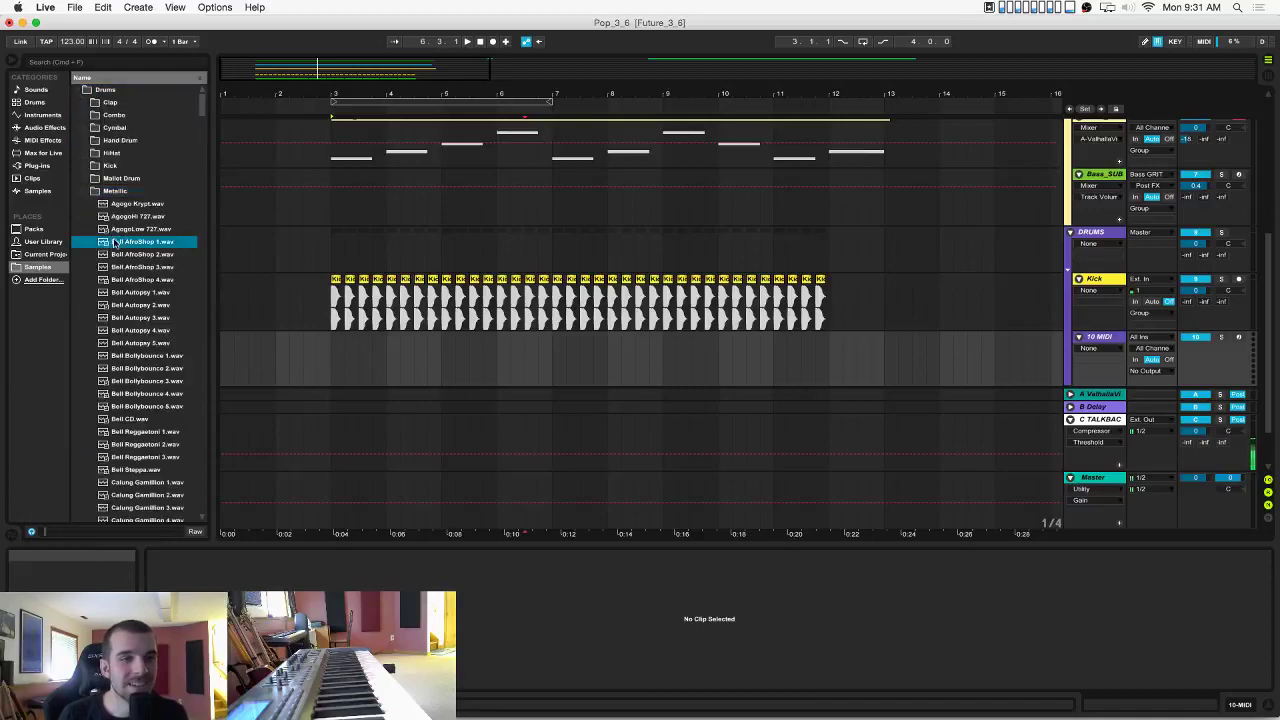
left_click(156, 330)
Collapse the Metallic folder, expand the Snare folder and audition rim and snare samples throughout its list.
left_click(84, 191)
left_click(84, 218)
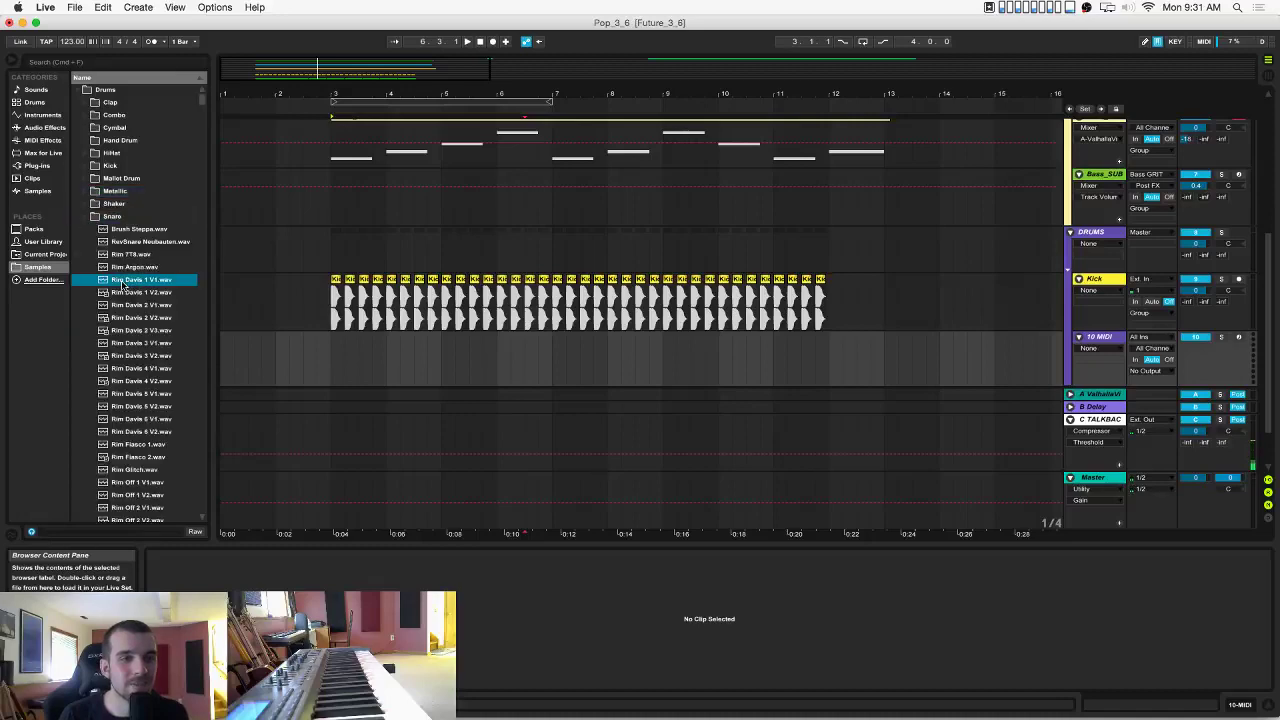
scroll(177, 181, "down", 15)
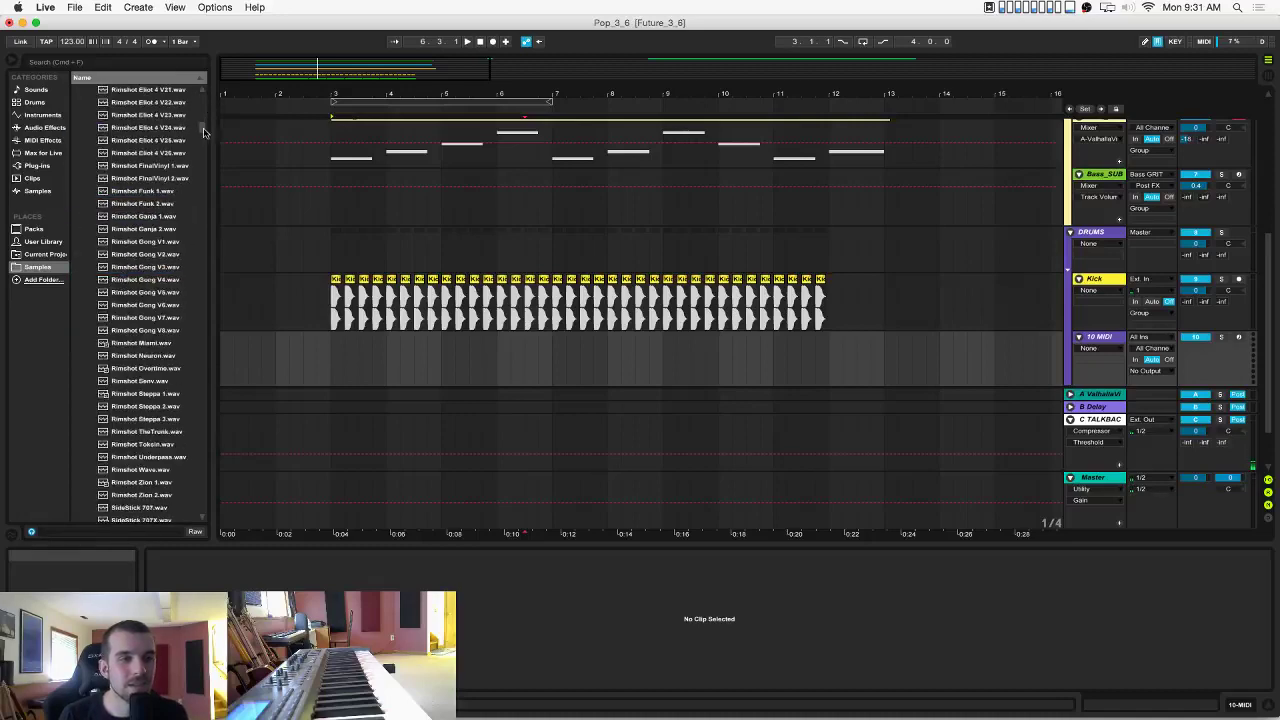
scroll(185, 200, "down", 10)
left_click(166, 259)
left_click_drag(203, 210, 200, 367)
left_click(181, 295)
left_click(180, 359)
left_click(165, 245)
left_click(163, 182)
left_click(178, 359)
left_click(178, 408)
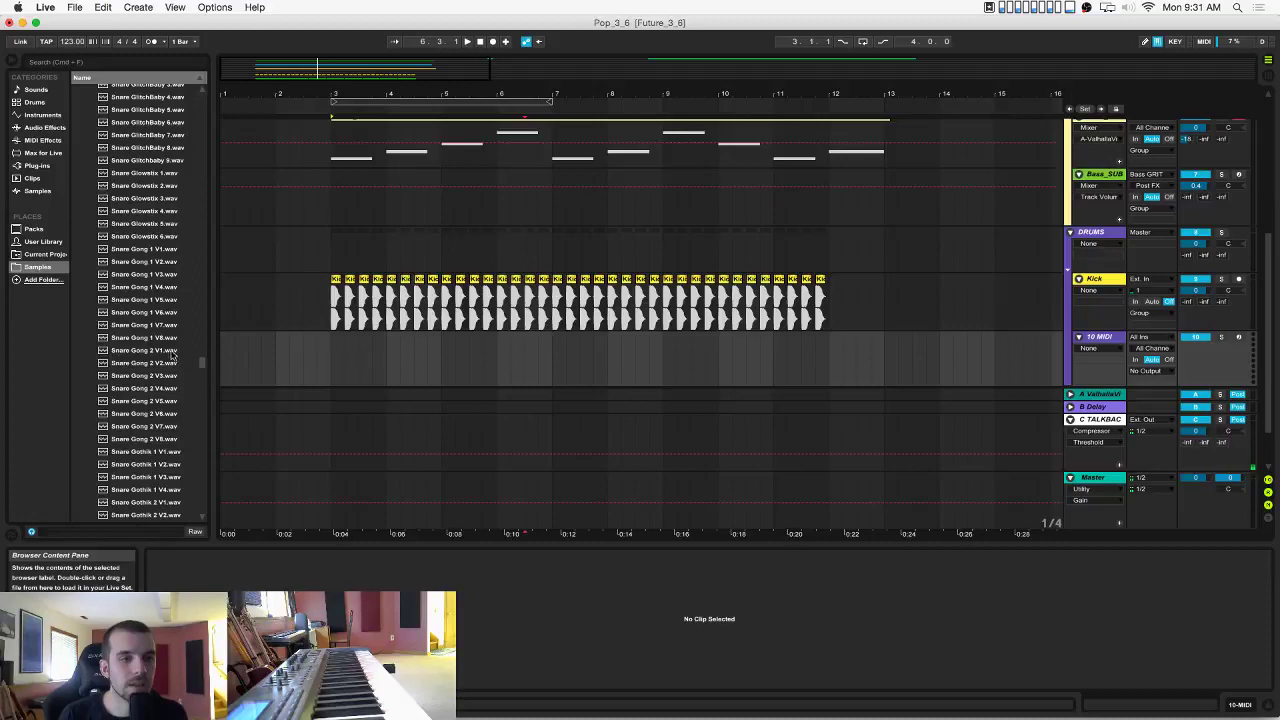
Audition the Snare GlitchBaby and Snare Glitch samples back up to Snare Glitch 2.wav.
scroll(173, 355, "up", 5)
left_click(168, 236)
key("Up")
key("Up")
key("Up")
key("Up")
key("Up")
key("Up")
key("Up")
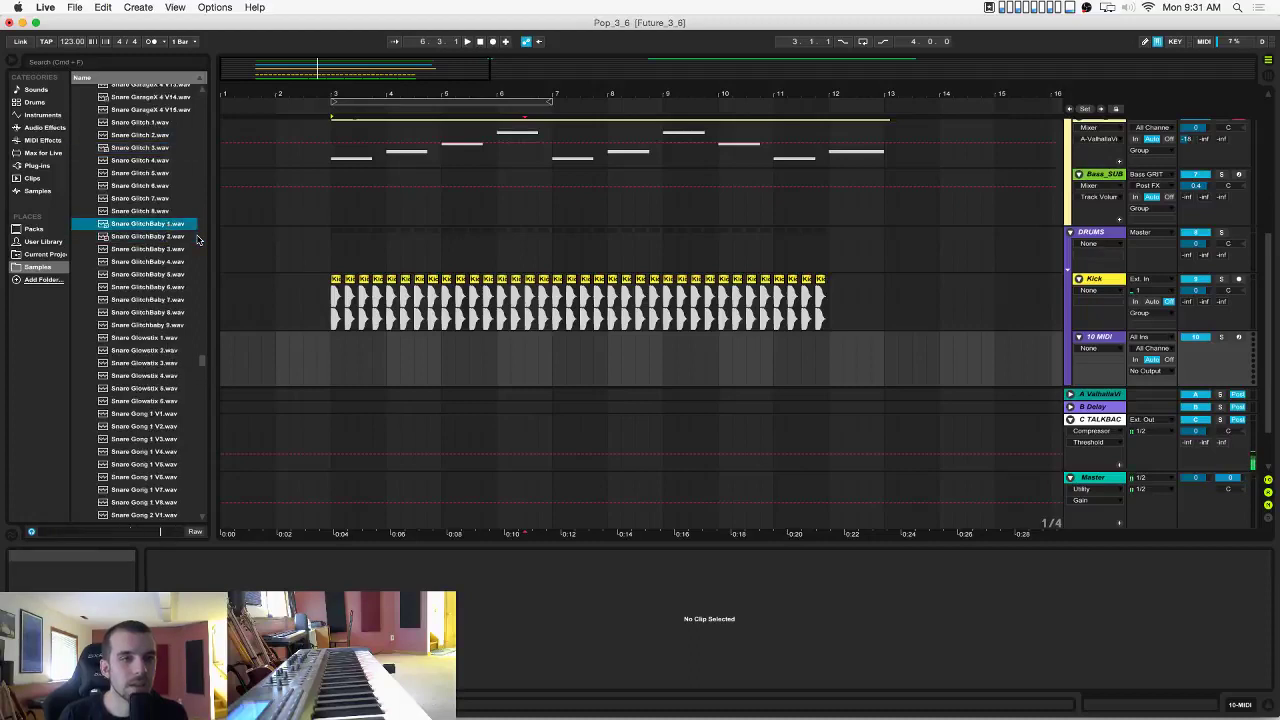
key("Up")
key("Up")
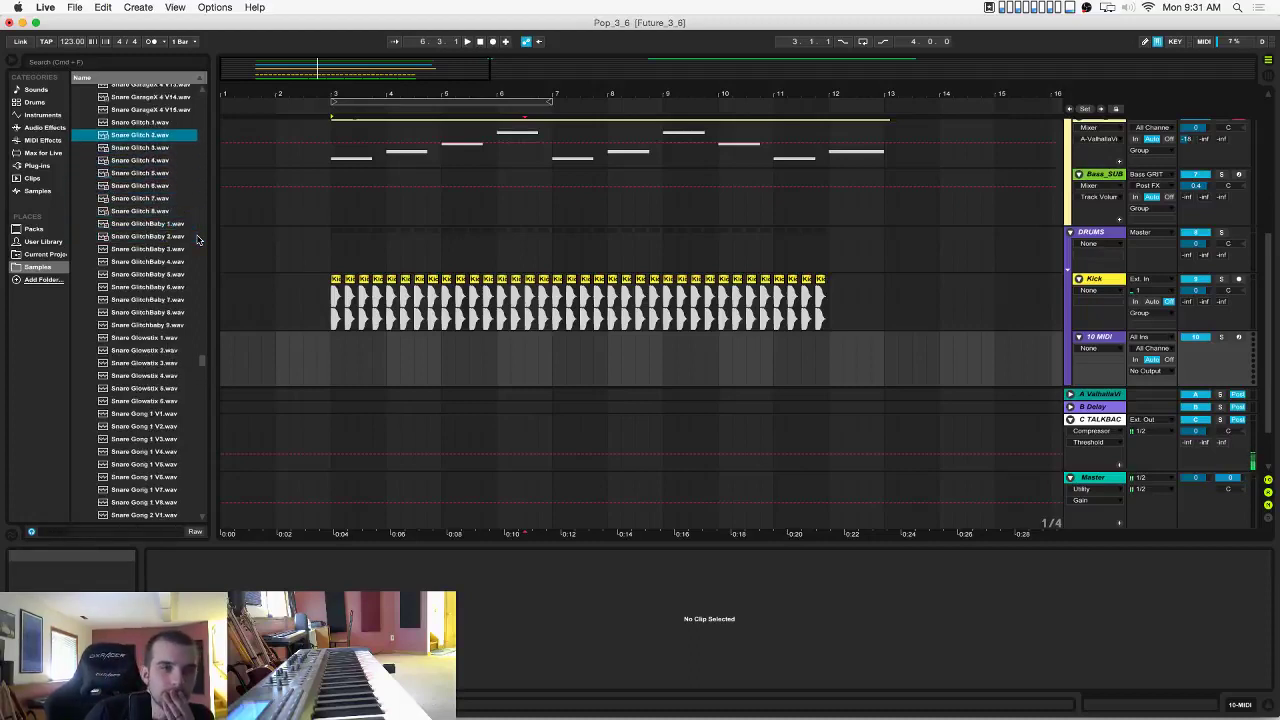
Audition the snares in order from Snare Glitch 2.wav down to Snare GlitchBaby 5.wav.
key("Down")
key("Down")
key("Down")
key("Down")
key("Down")
key("Down")
key("Down")
key("Down")
key("Down")
key("Down")
key("Down")
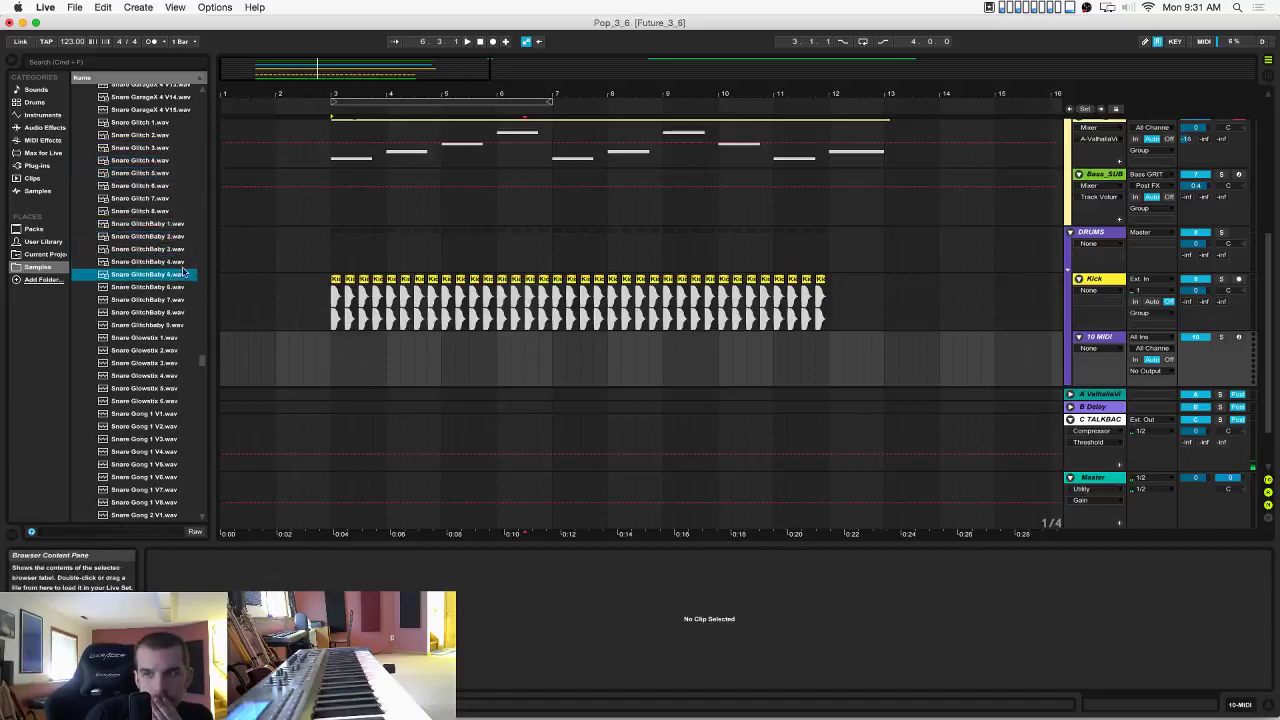
Audition the next GlitchBaby snares and place Snare GlitchBaby 7.wav on the empty track below Kick at beat 3.4.
key("Down")
key("Down")
key("Down")
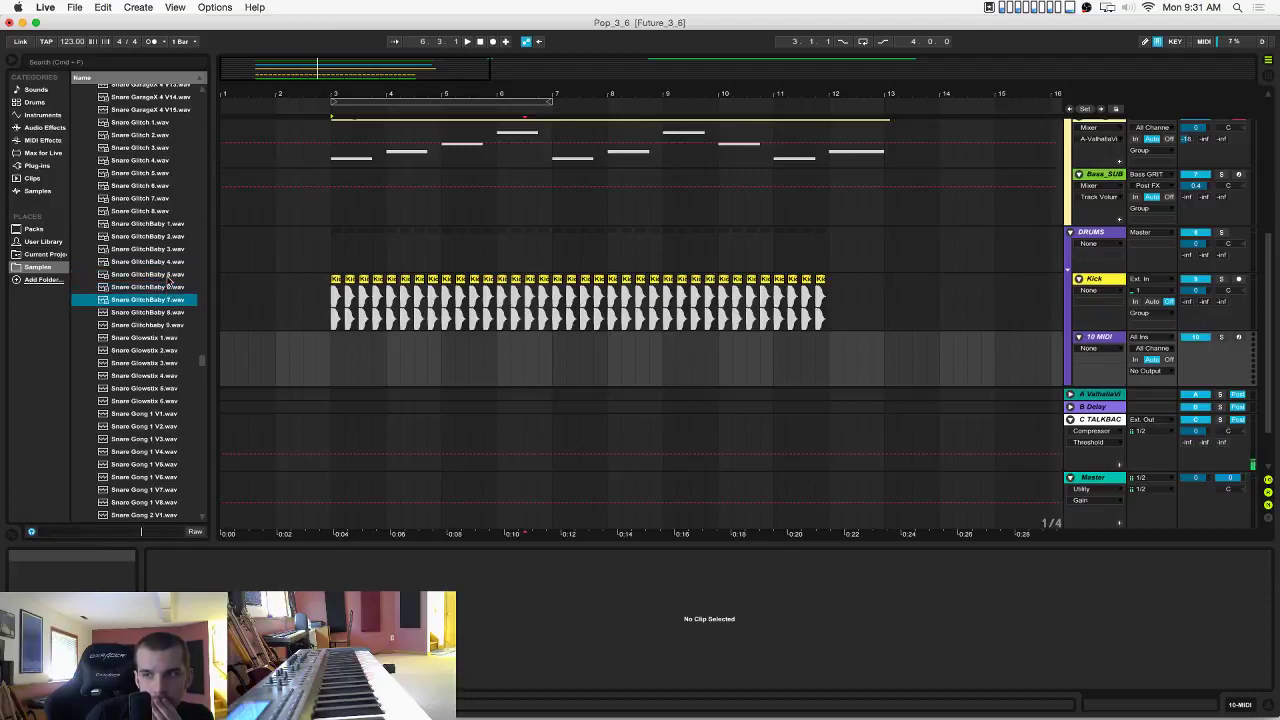
key("Up")
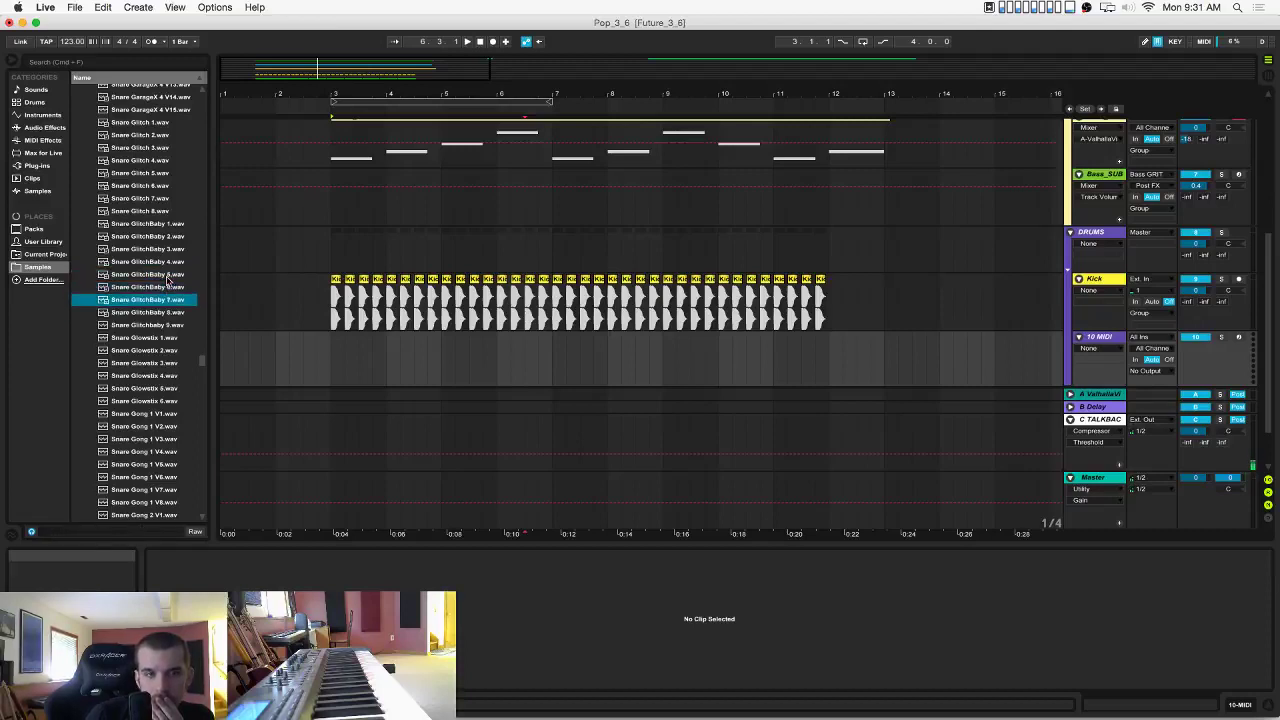
left_click_drag(160, 300, 370, 352)
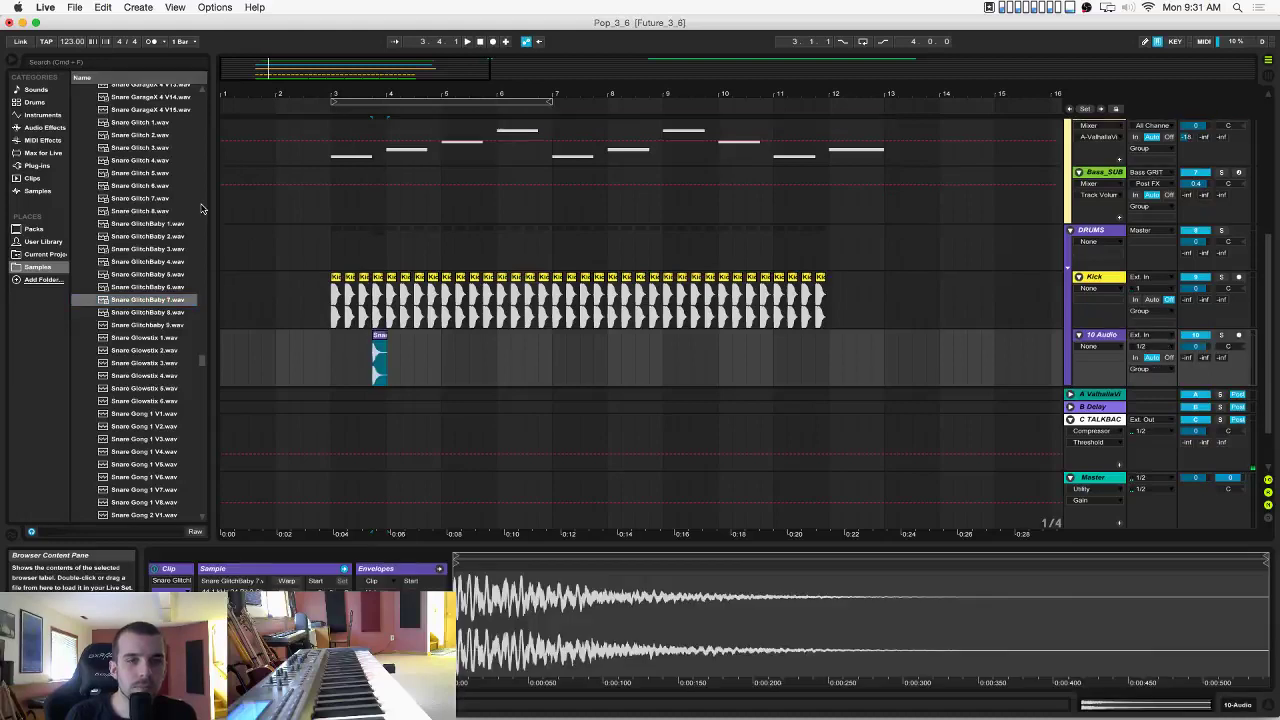
Search the samples for "arena" and audition Snare Arena 1.wav.
left_click(104, 67)
type("arena")
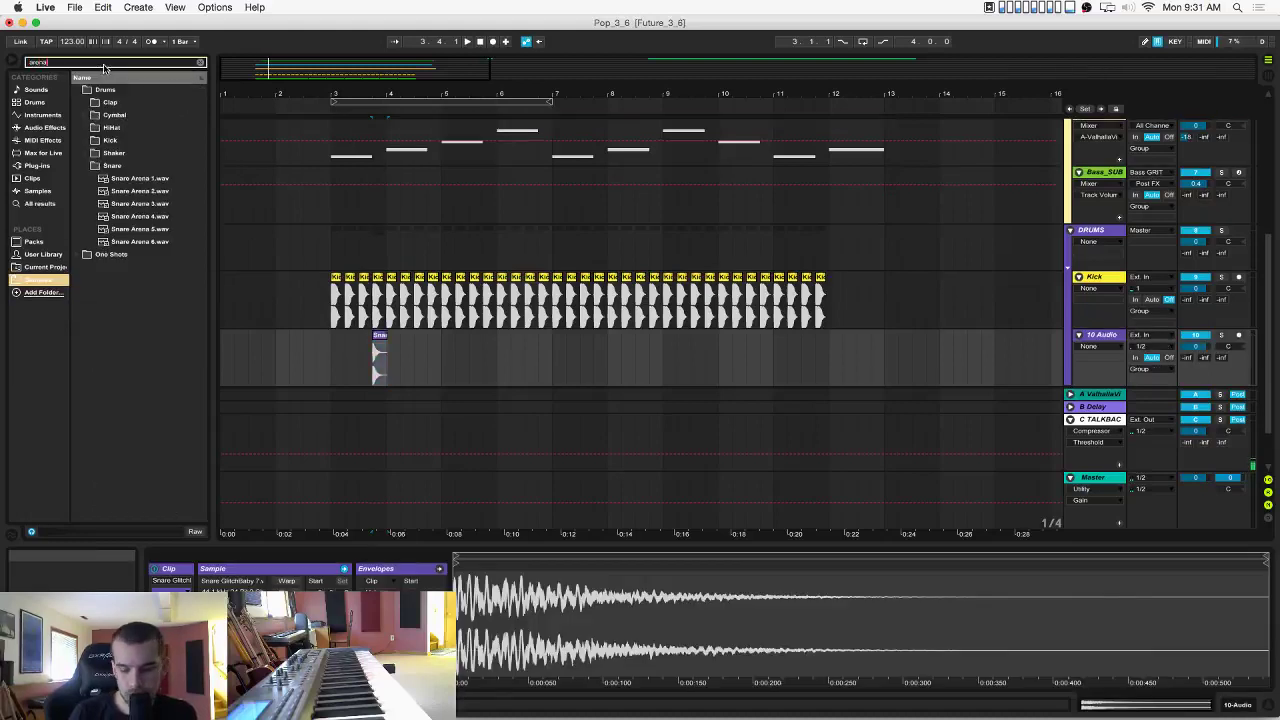
key("Down")
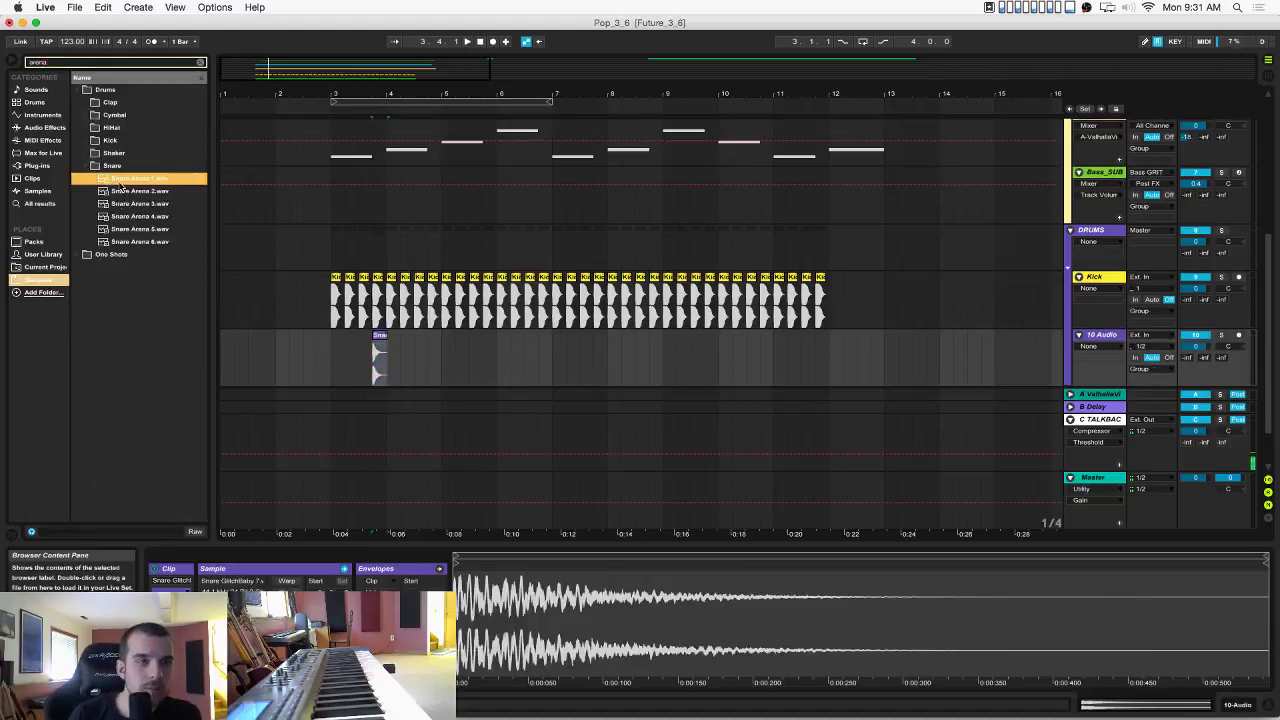
Replace the Snare GlitchBaby 7 clip at beat 3.4 with Snare Arena 1.wav.
left_click(378, 335)
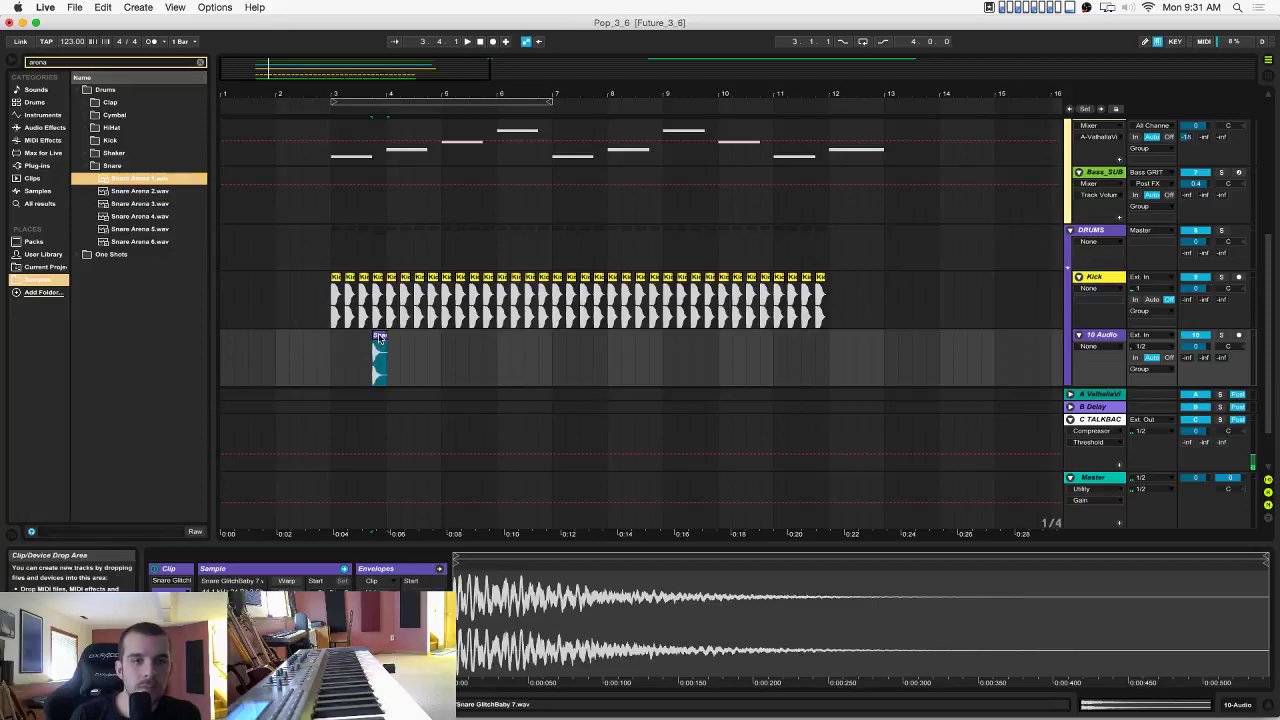
key("Delete")
left_click_drag(137, 180, 376, 355)
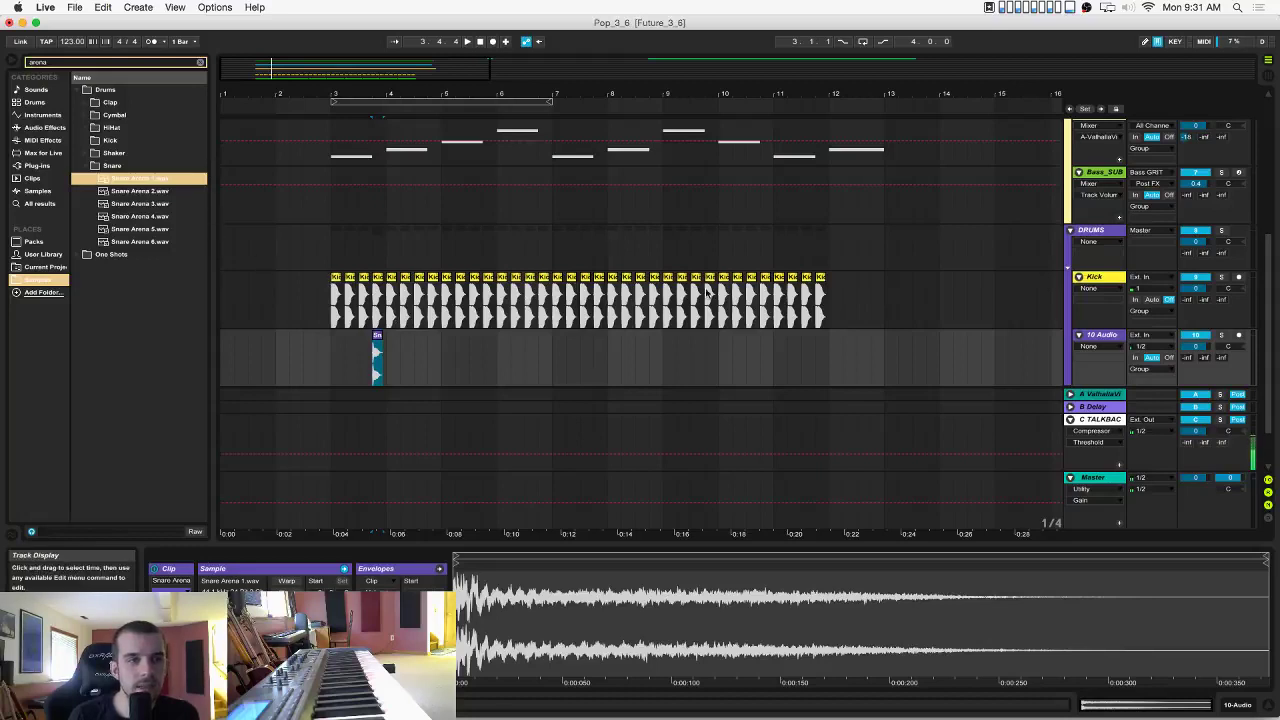
Rename the snare track as Snare1 and insert a new audio track below it.
left_click(1101, 338)
type("Snar")
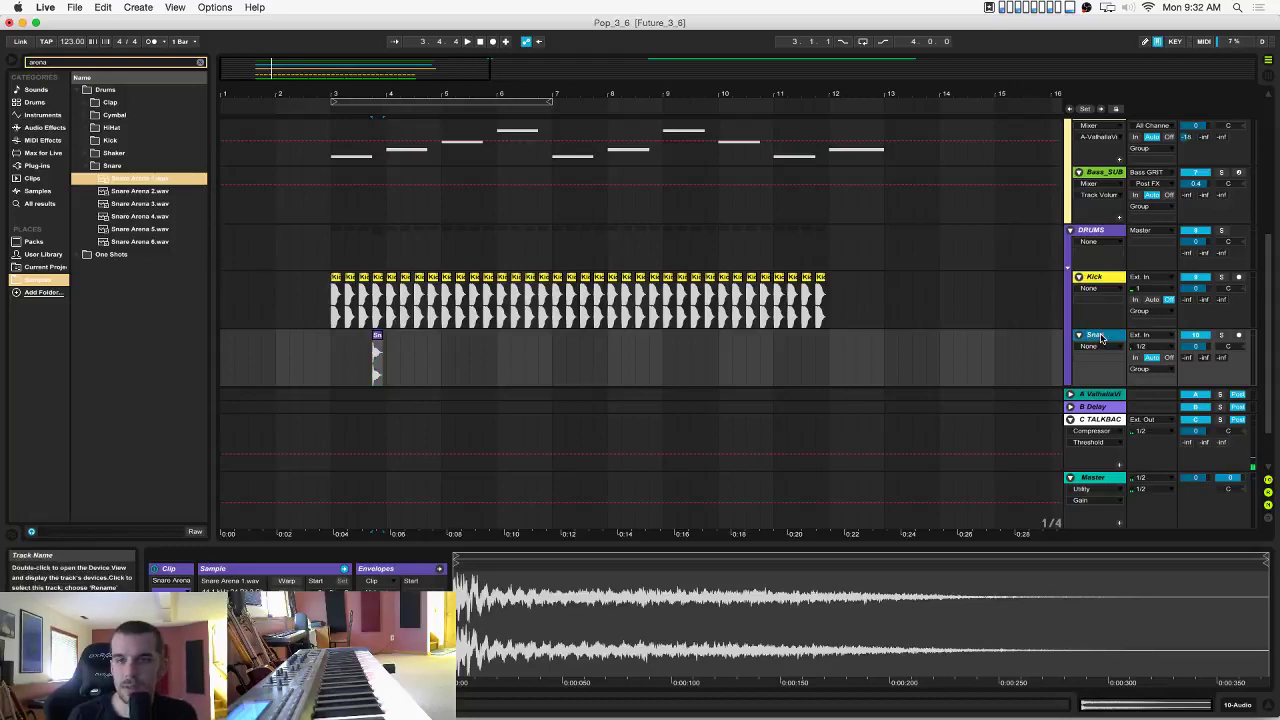
type("e1")
key("Return")
key("super+t")
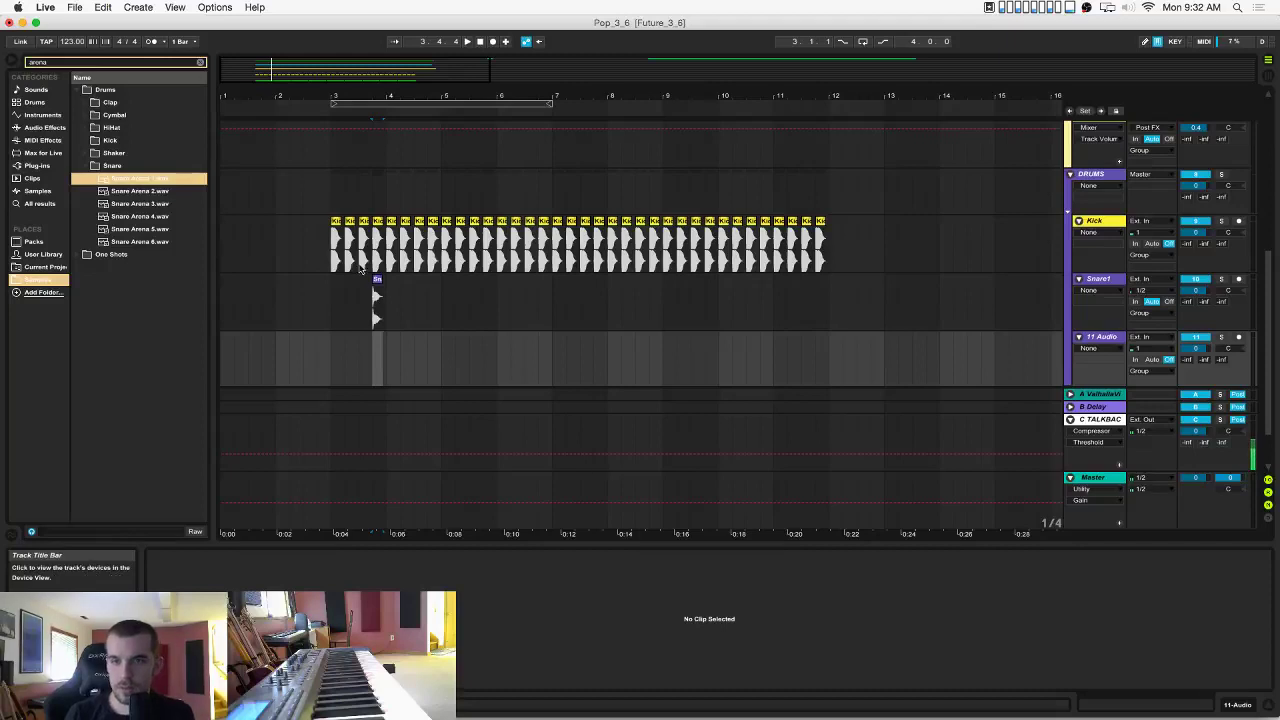
Audition the Snare Arena samples to compare them for a second snare.
left_click(146, 216)
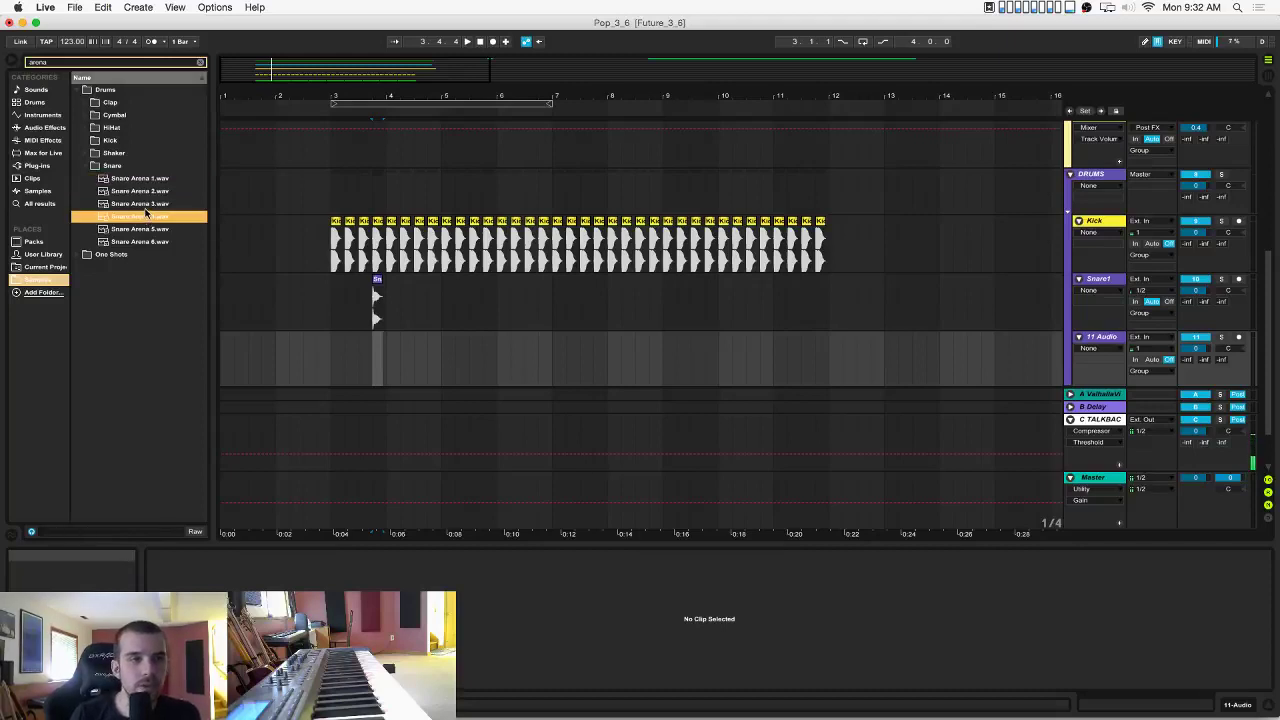
left_click(146, 205)
left_click(145, 191)
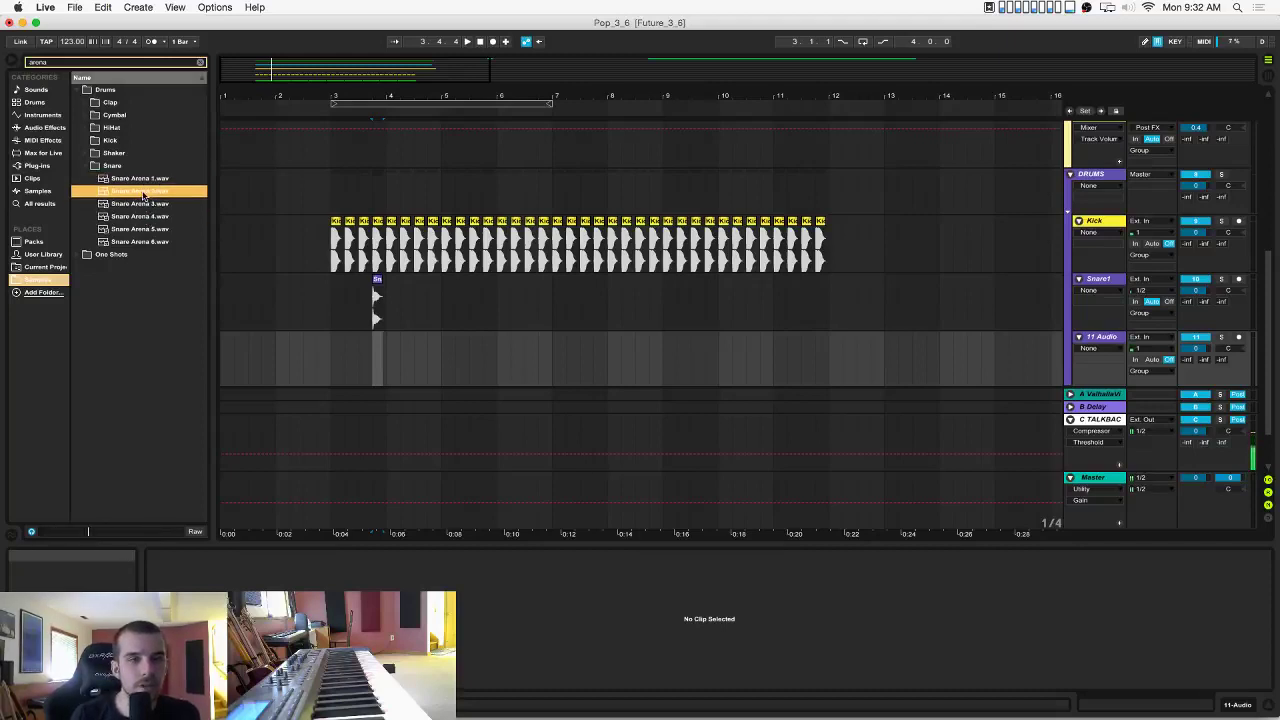
left_click(146, 216)
left_click(147, 230)
left_click(146, 242)
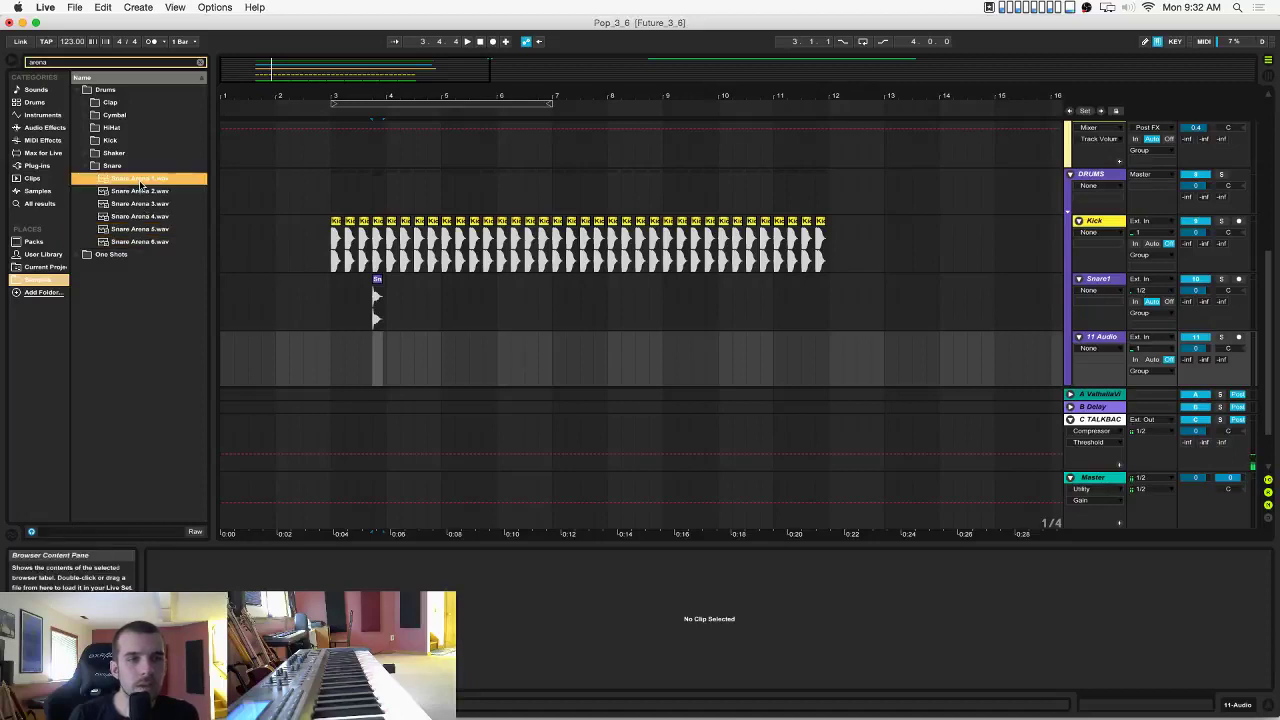
left_click(140, 178)
Place Snare Arena 3.wav on the new audio track at beat 4.4 and rename the track as Snare2.
left_click(330, 304)
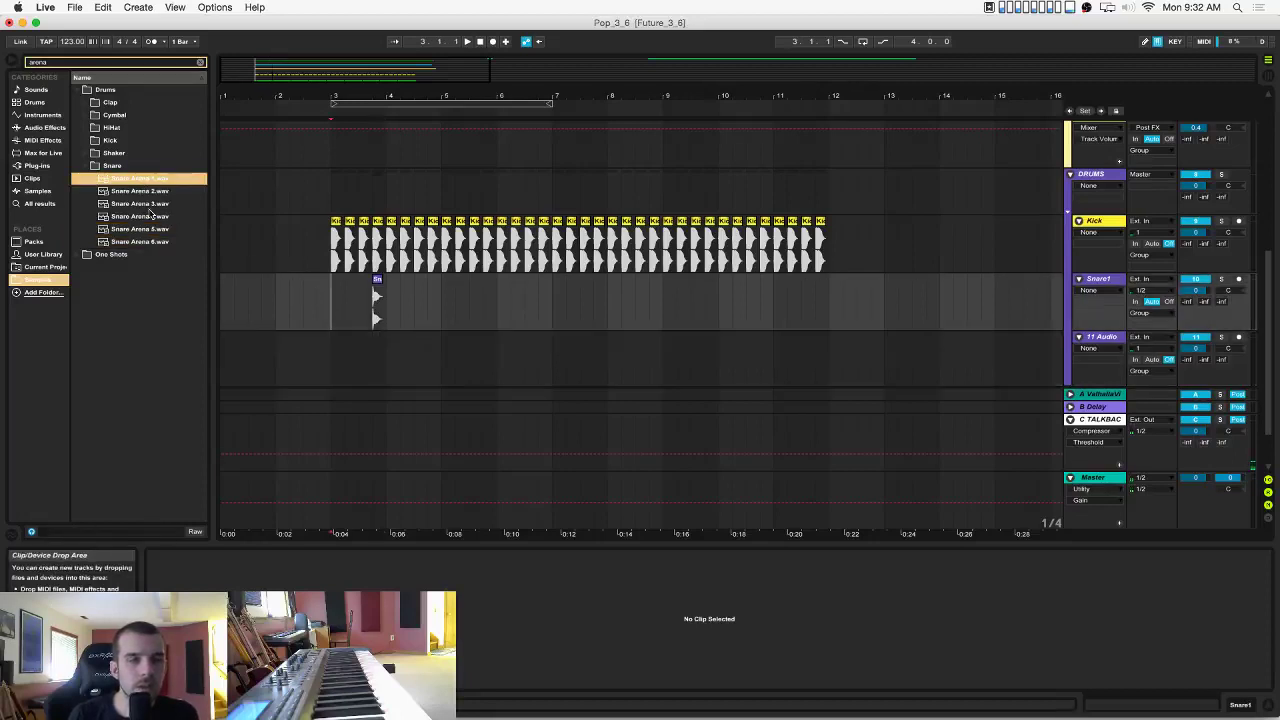
left_click(146, 193)
left_click_drag(147, 202, 432, 359)
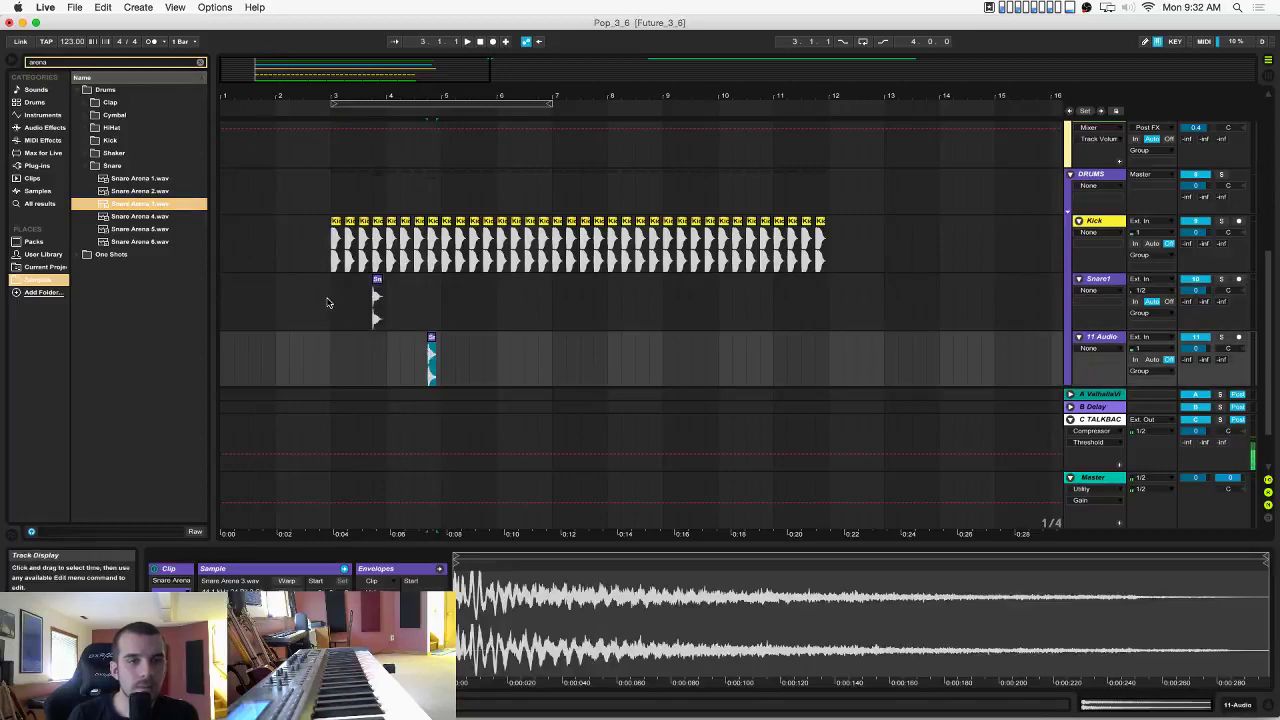
left_click(327, 302)
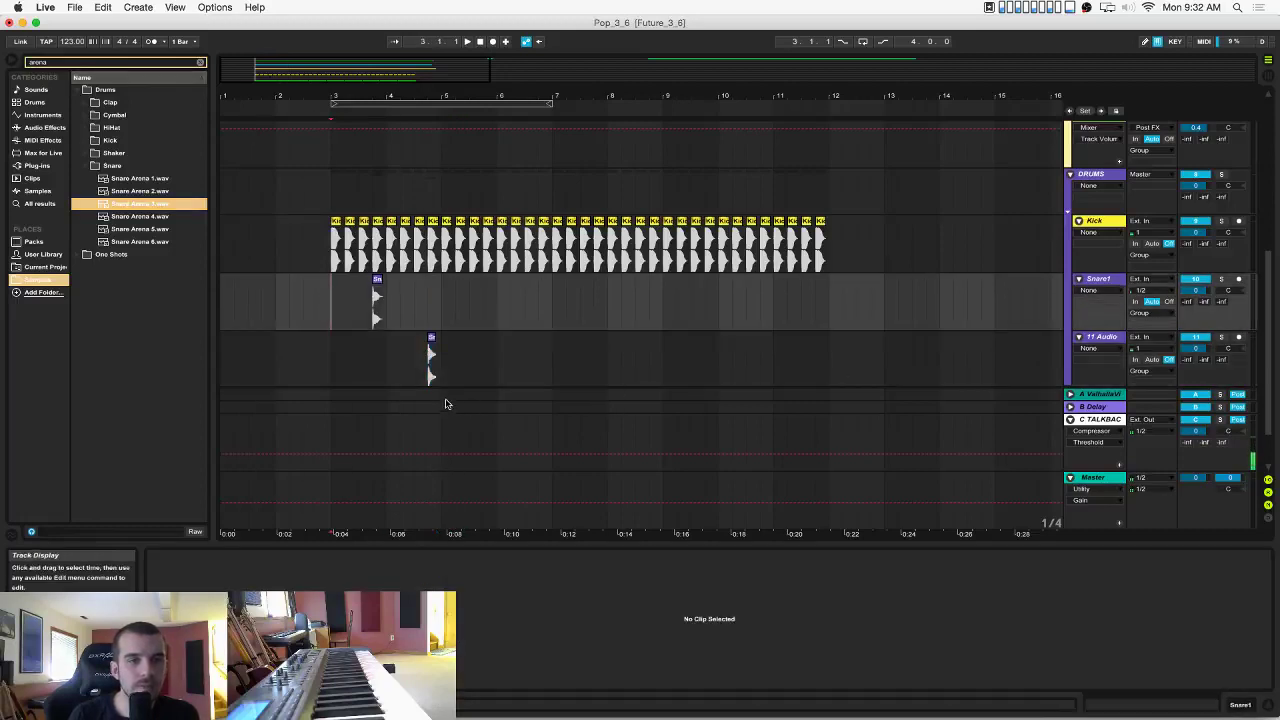
left_click(1105, 338)
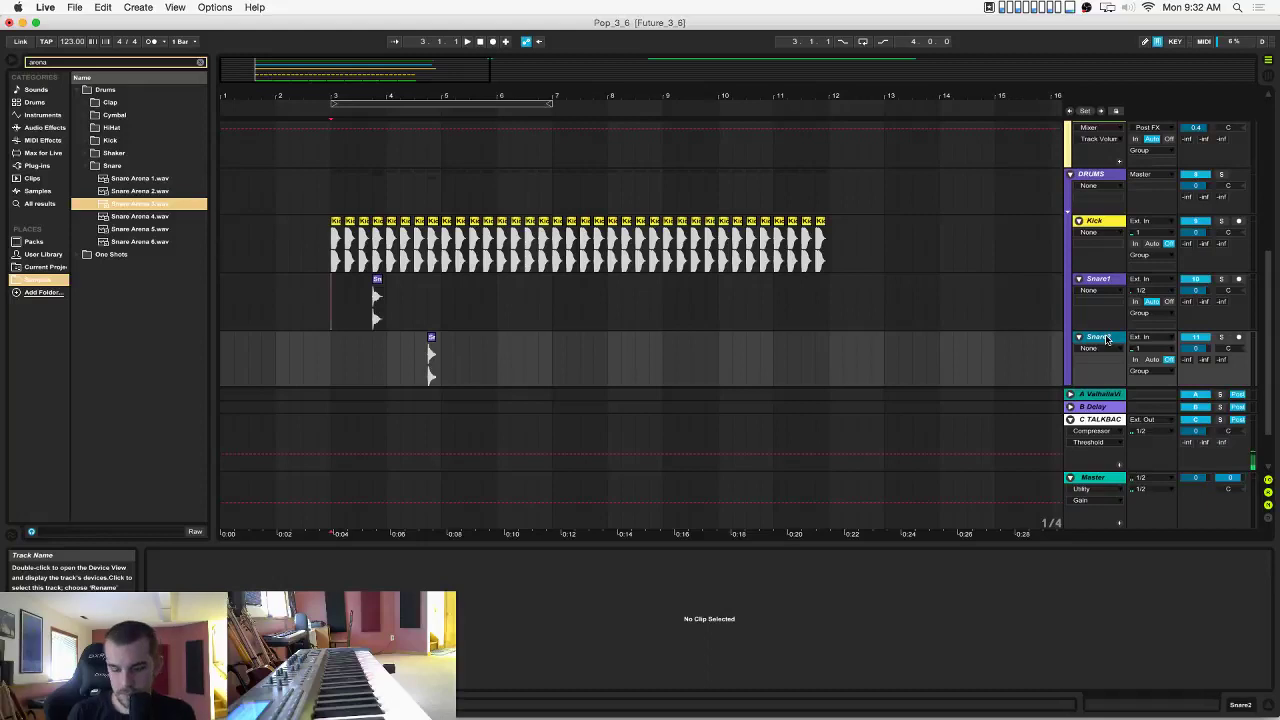
Solo the DRUMS group and play the arrangement from bar 3.
left_click(1097, 177)
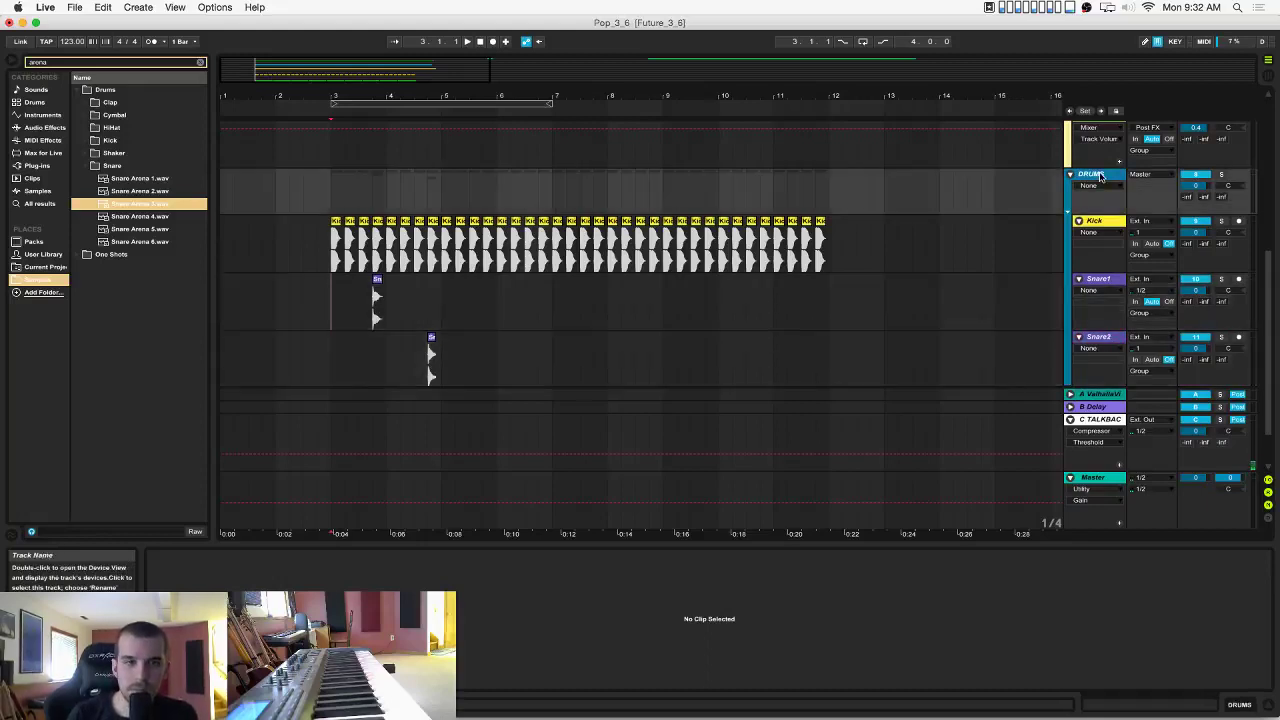
left_click(1222, 174)
key("space")
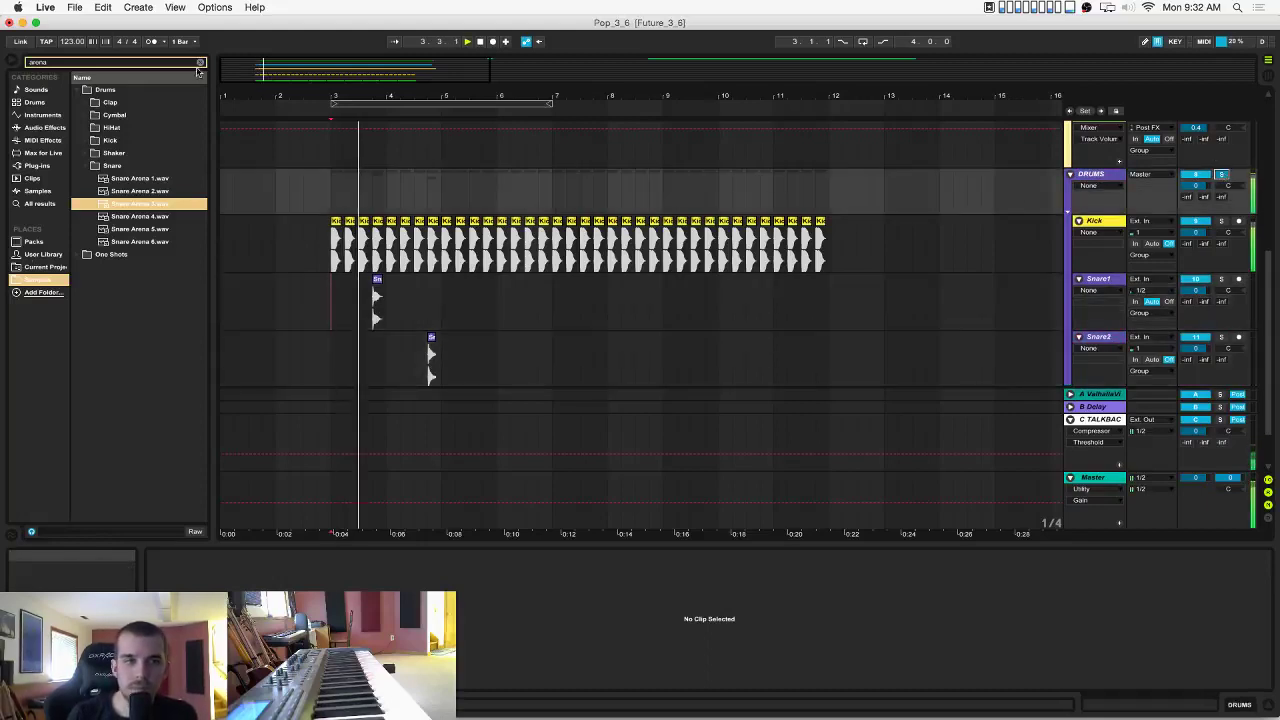
Clear the sample search, stop playback and add a Compressor audio effect to the DRUMS group.
left_click(200, 62)
left_click(45, 127)
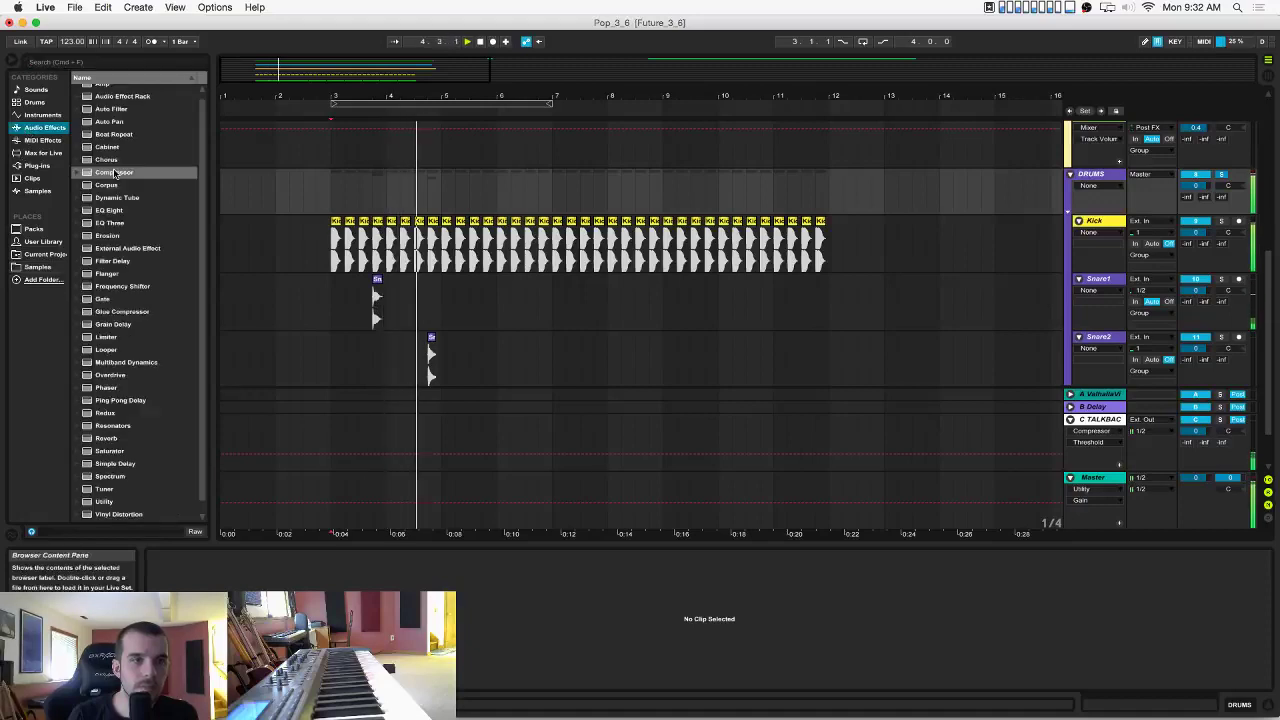
key("space")
left_click_drag(114, 174, 372, 193)
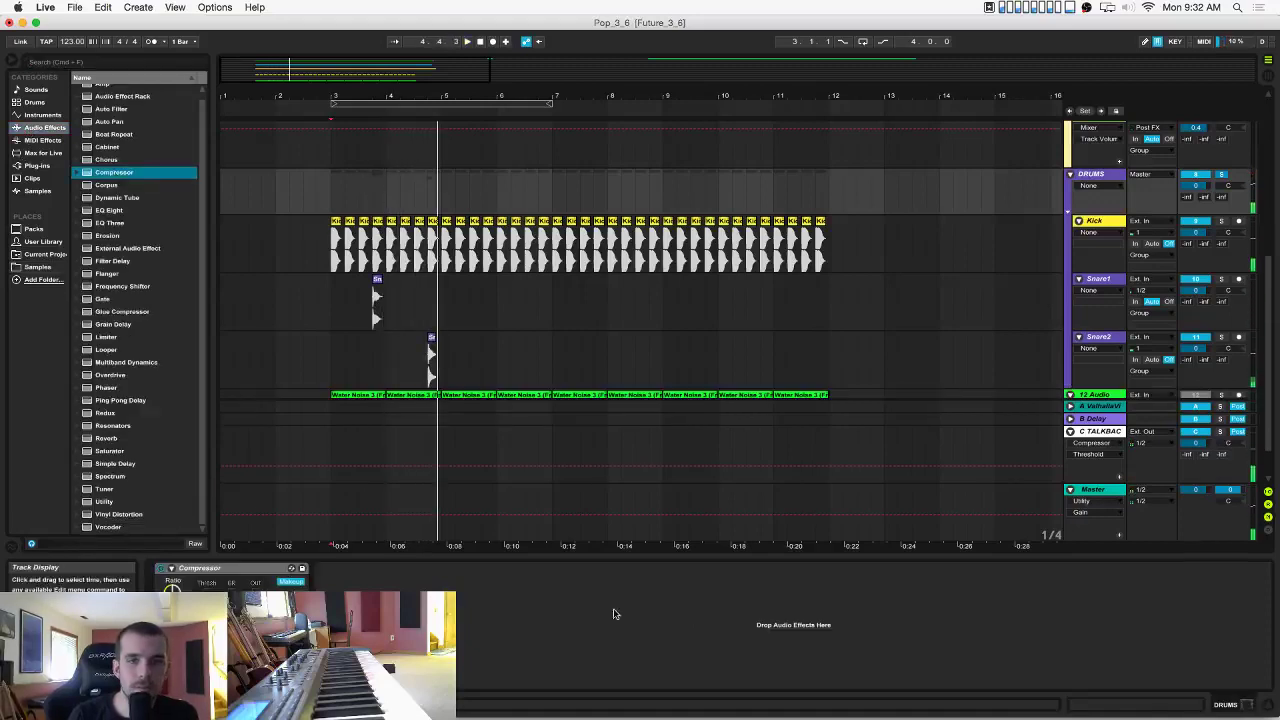
Adjust the ratio and threshold of the DRUMS group's Compressor while playing the drums from bar 3.
left_click(206, 598)
left_click(172, 590)
key("space")
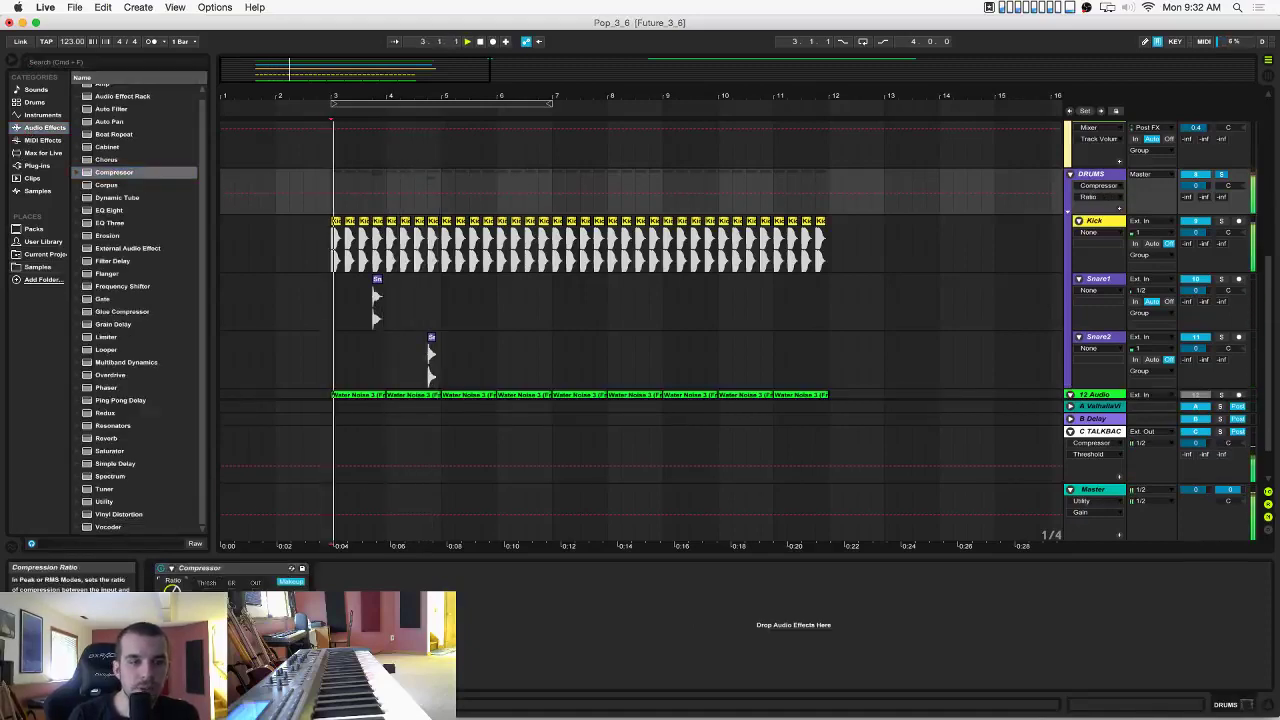
left_click(206, 583)
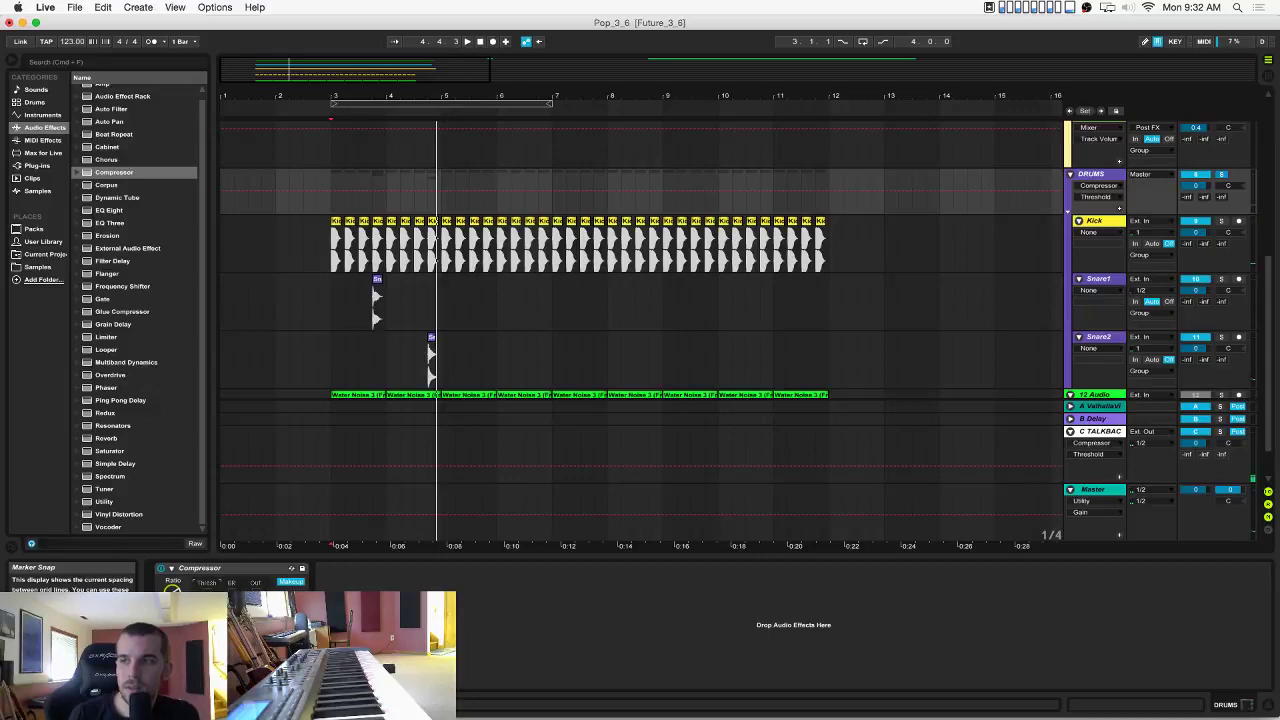
Turn off the DRUMS group's solo and play the full arrangement from bar 3.
left_click(578, 66)
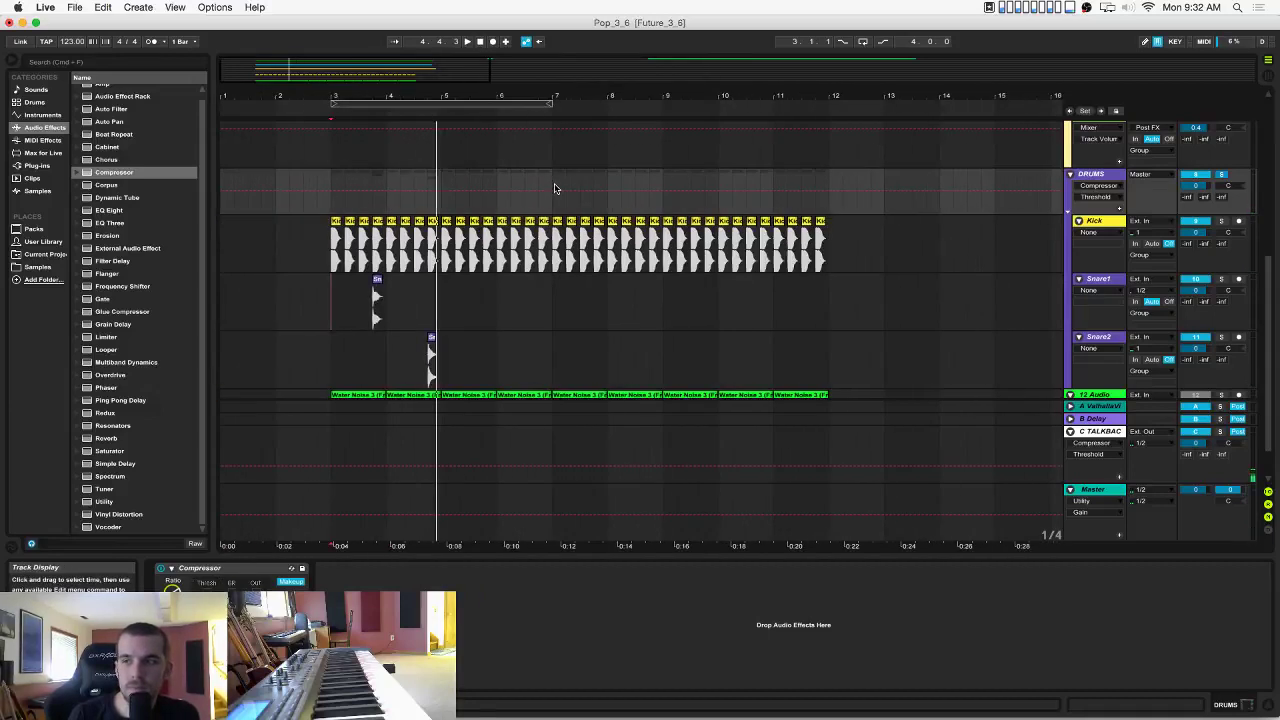
left_click(327, 302)
key("space")
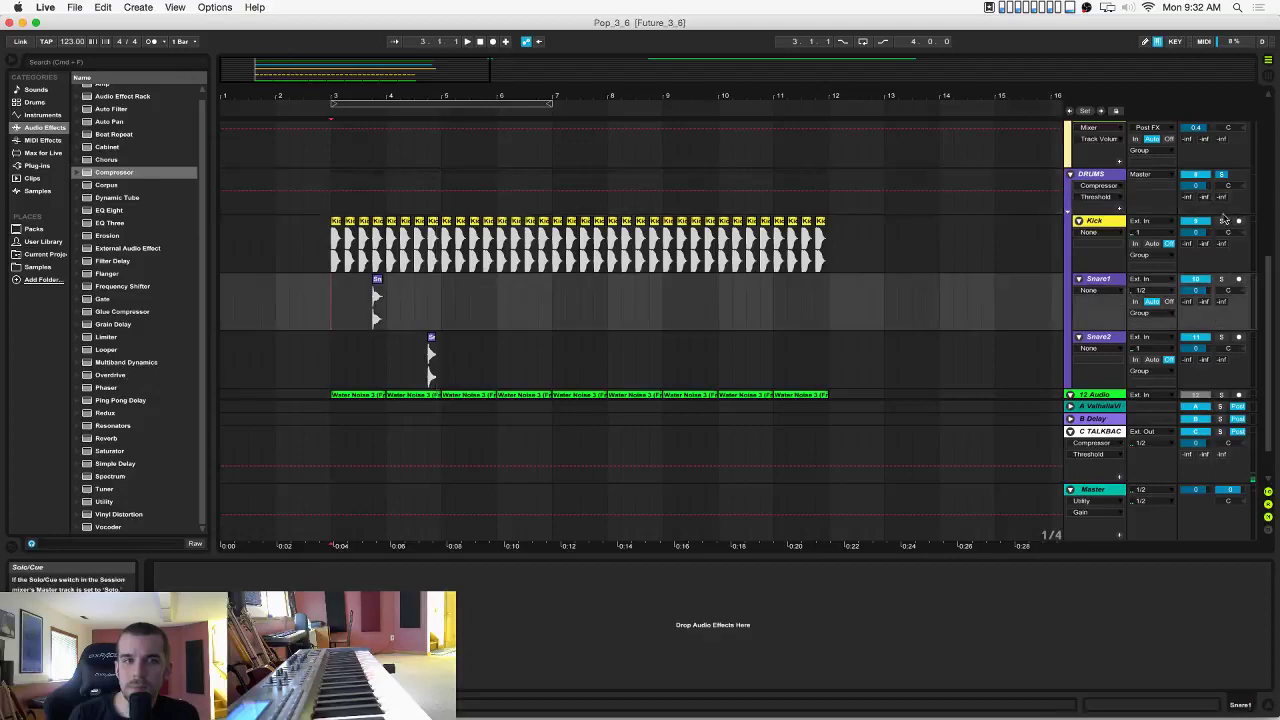
key("space")
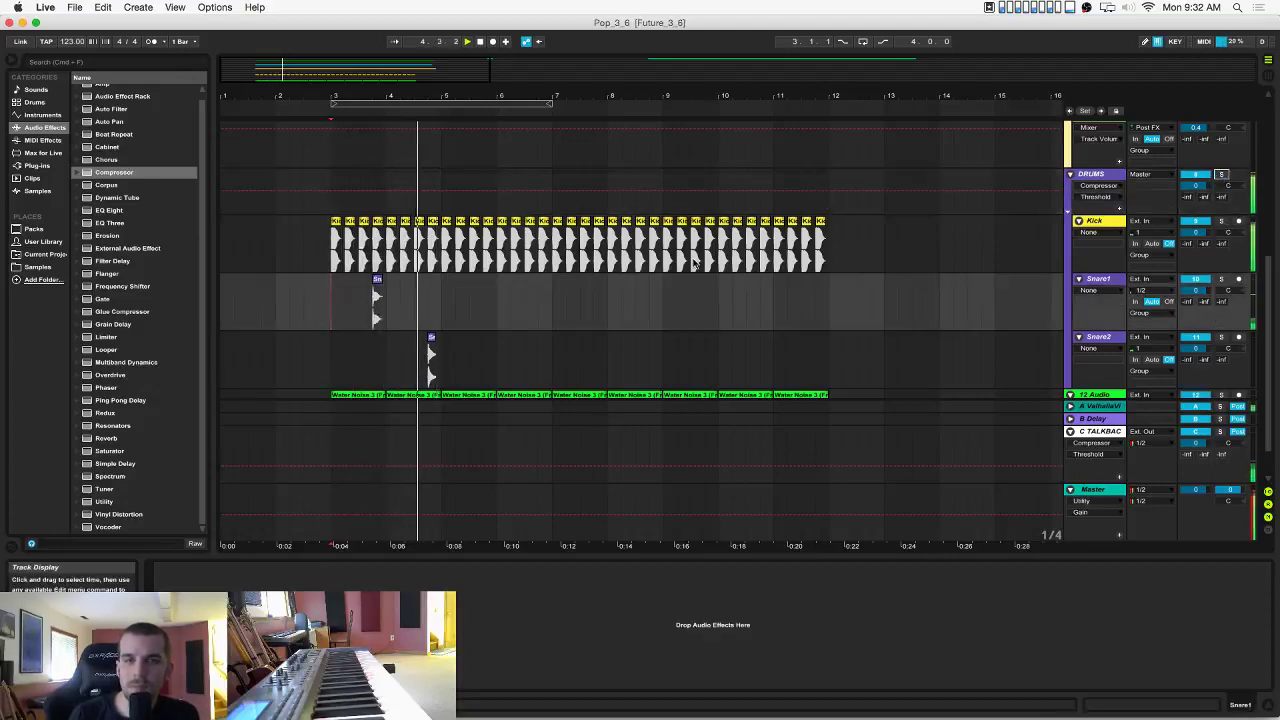
Deactivate the ChorusLEAD track and play the arrangement from bar 3.
scroll(920, 255, "up", 10)
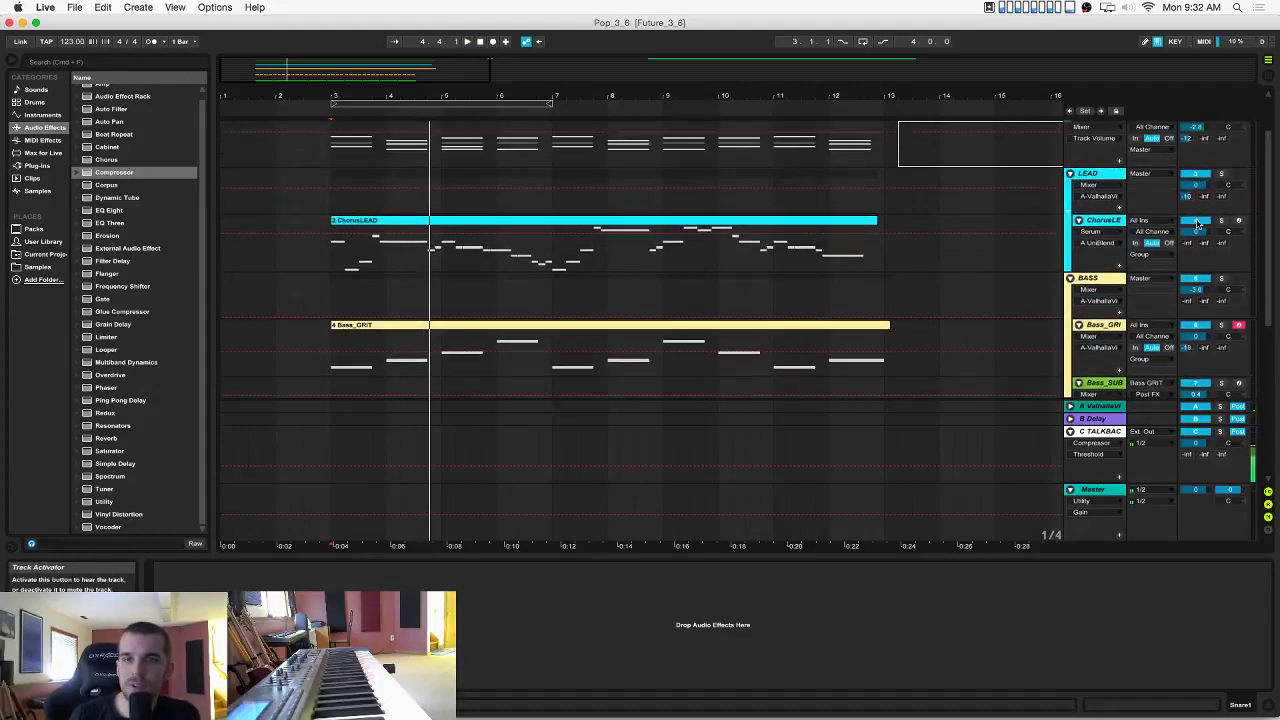
left_click(1198, 222)
key("space")
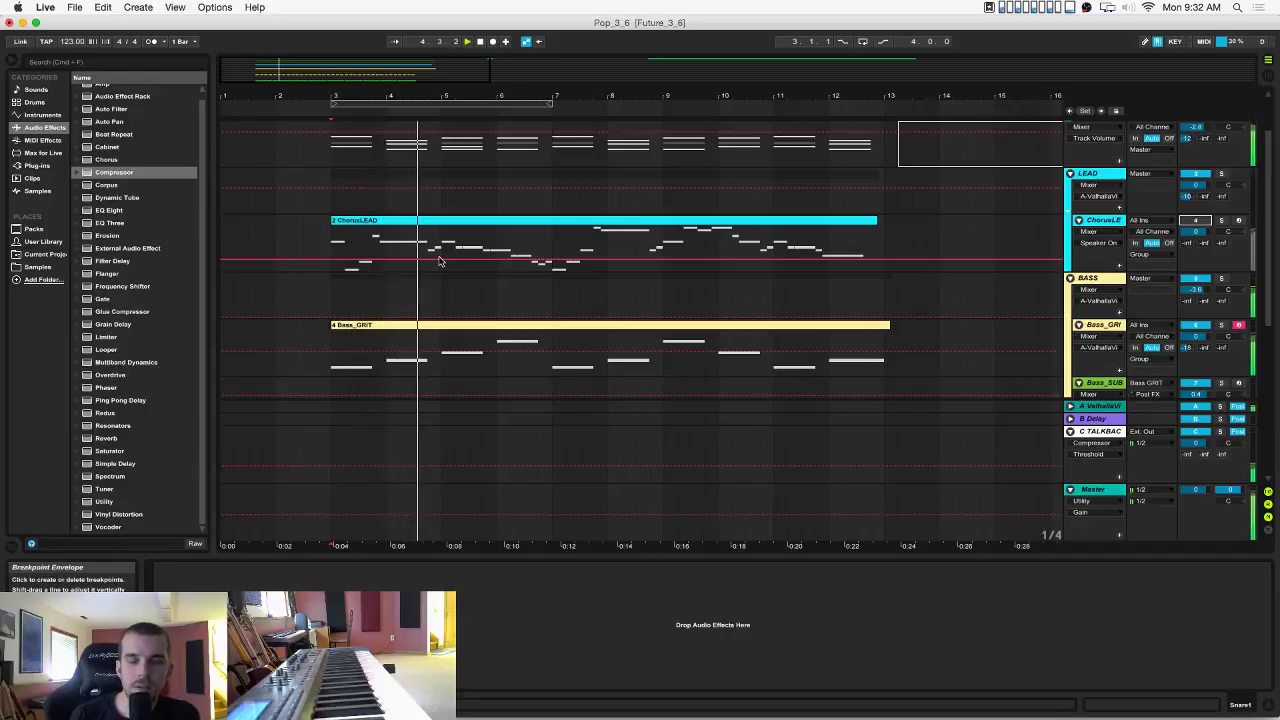
scroll(438, 260, "down", 1)
scroll(440, 258, "down", 5)
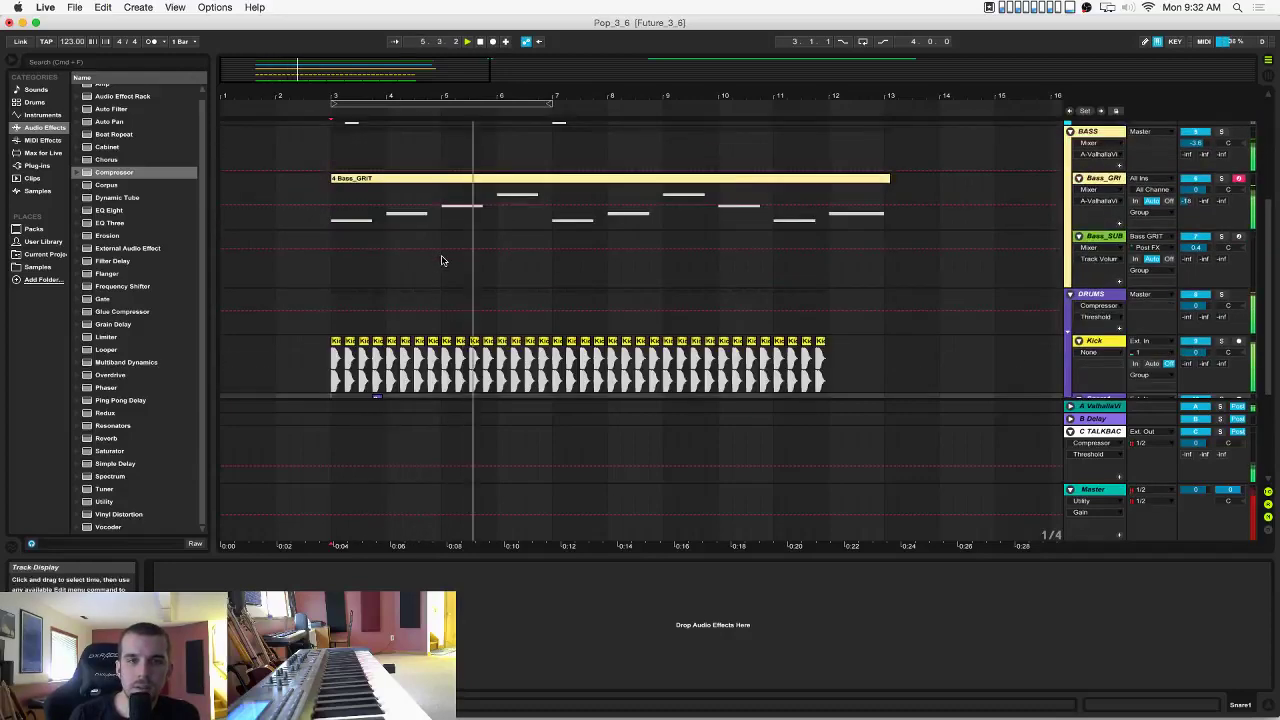
scroll(445, 257, "up", 7)
scroll(457, 256, "down", 8)
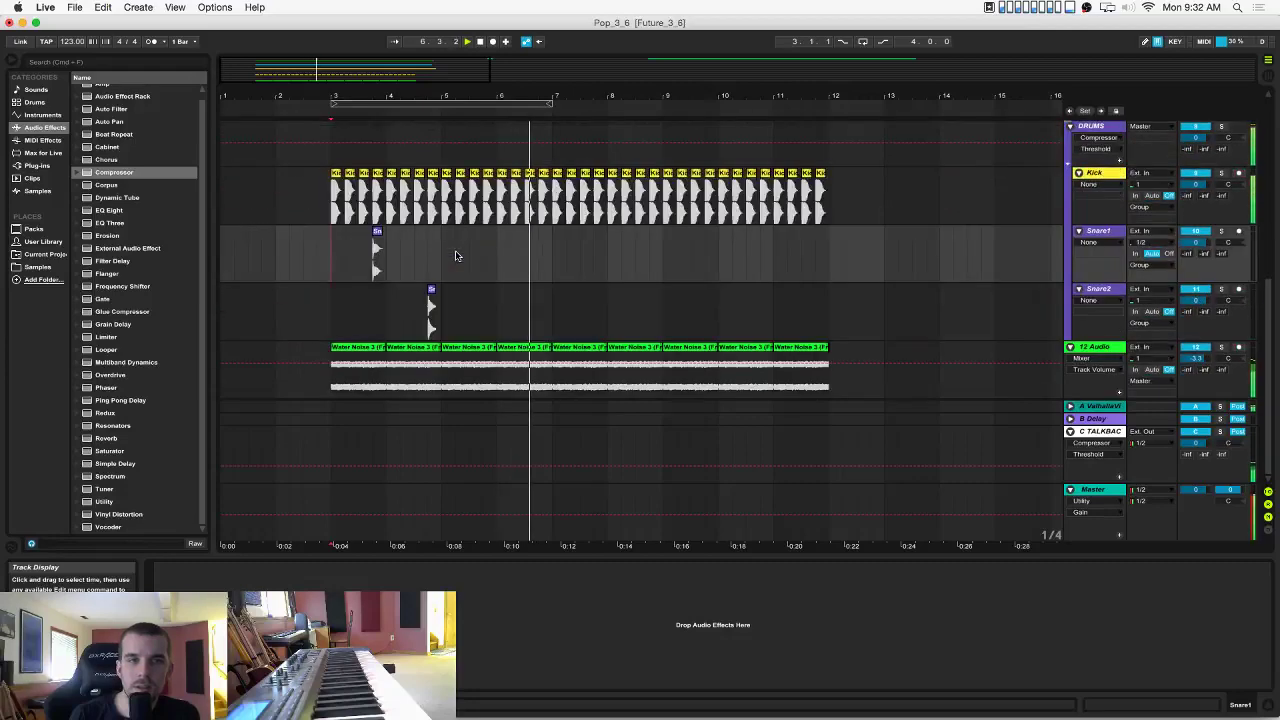
key("space")
Cut the last beat of bar 3 out of the Water Noise clip and duplicate the shortened bar over the following clips.
left_click_drag(385, 345, 373, 344)
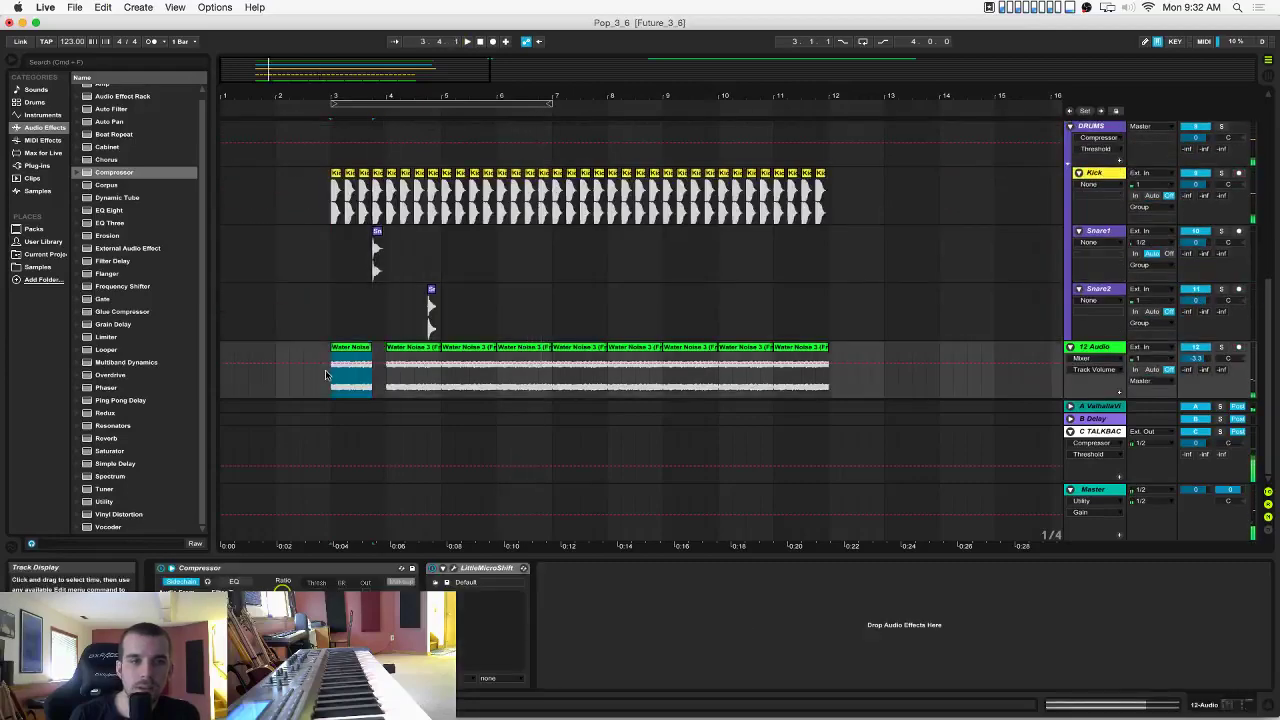
left_click(386, 377, "shift")
key("super+d")
key("super+d")
key("super+d")
key("super+d")
key("super+d")
key("super+d")
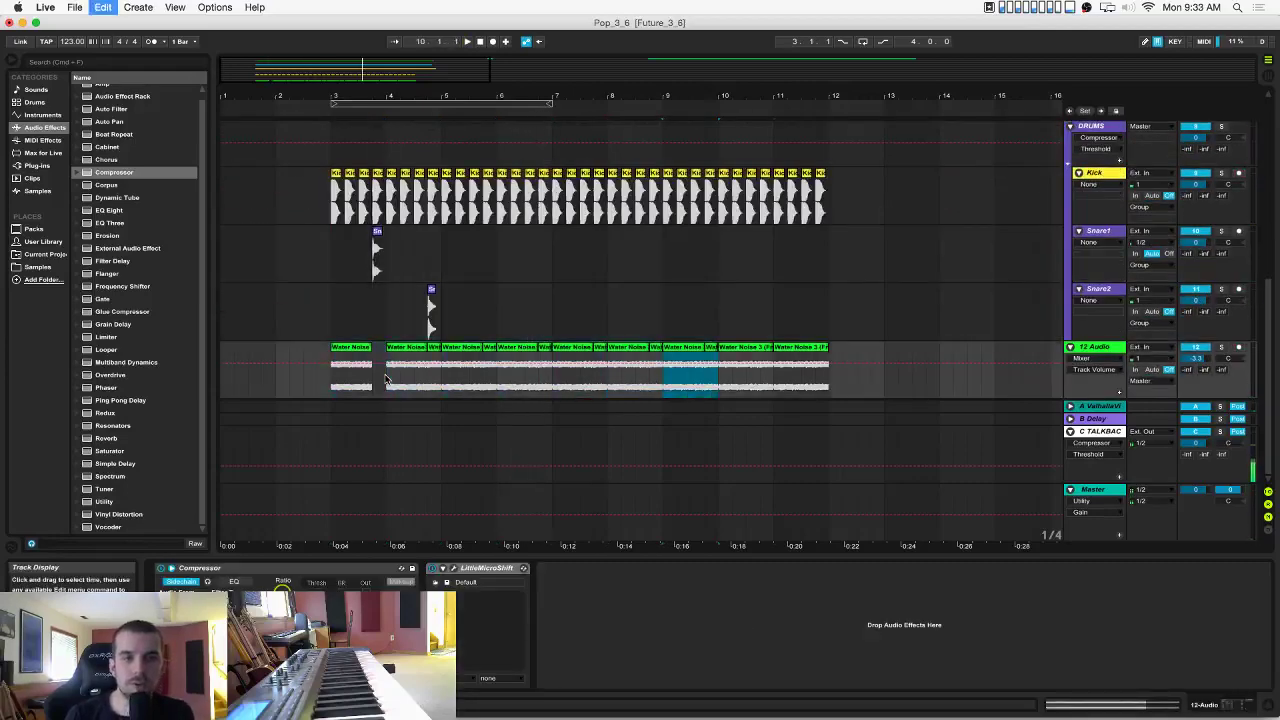
key("super+d")
key("super+d")
Delete all Water Noise clips from bar 4 onward and fill bars 4 to 10 with copies of the shortened bar.
left_click_drag(386, 377, 840, 385)
key("Delete")
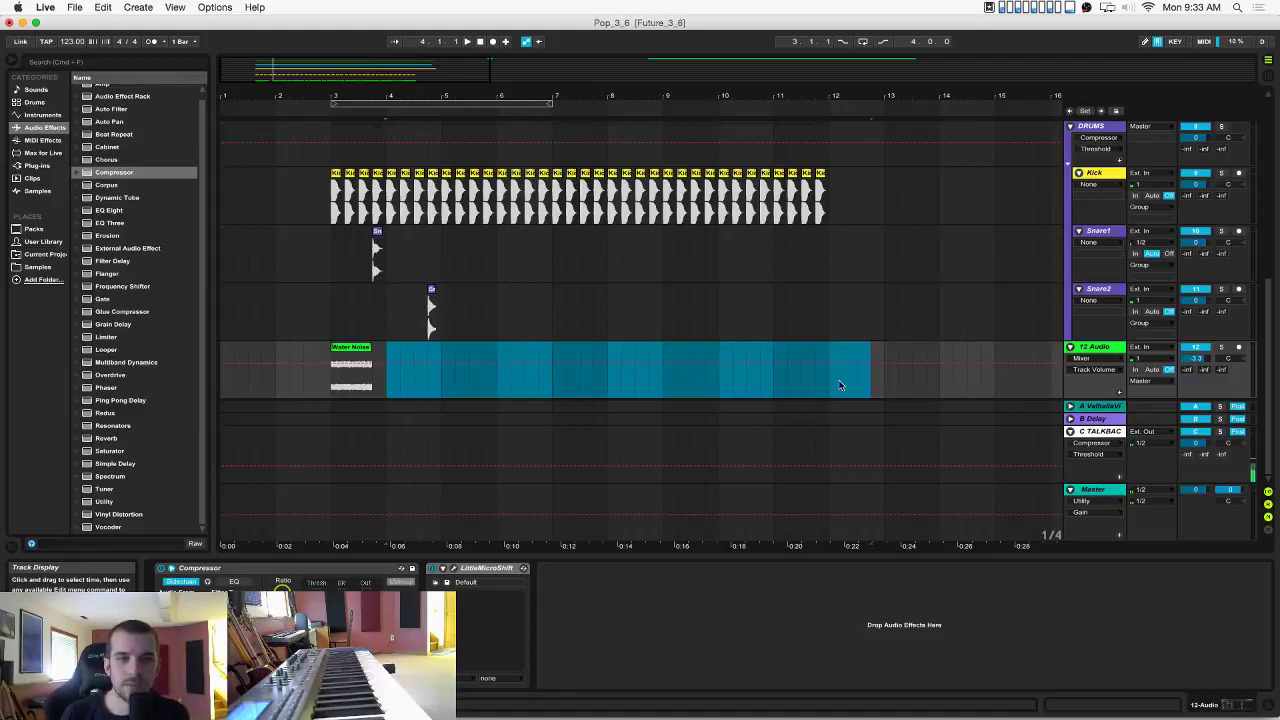
left_click(346, 388)
key("super+d")
key("super+d")
key("super+d")
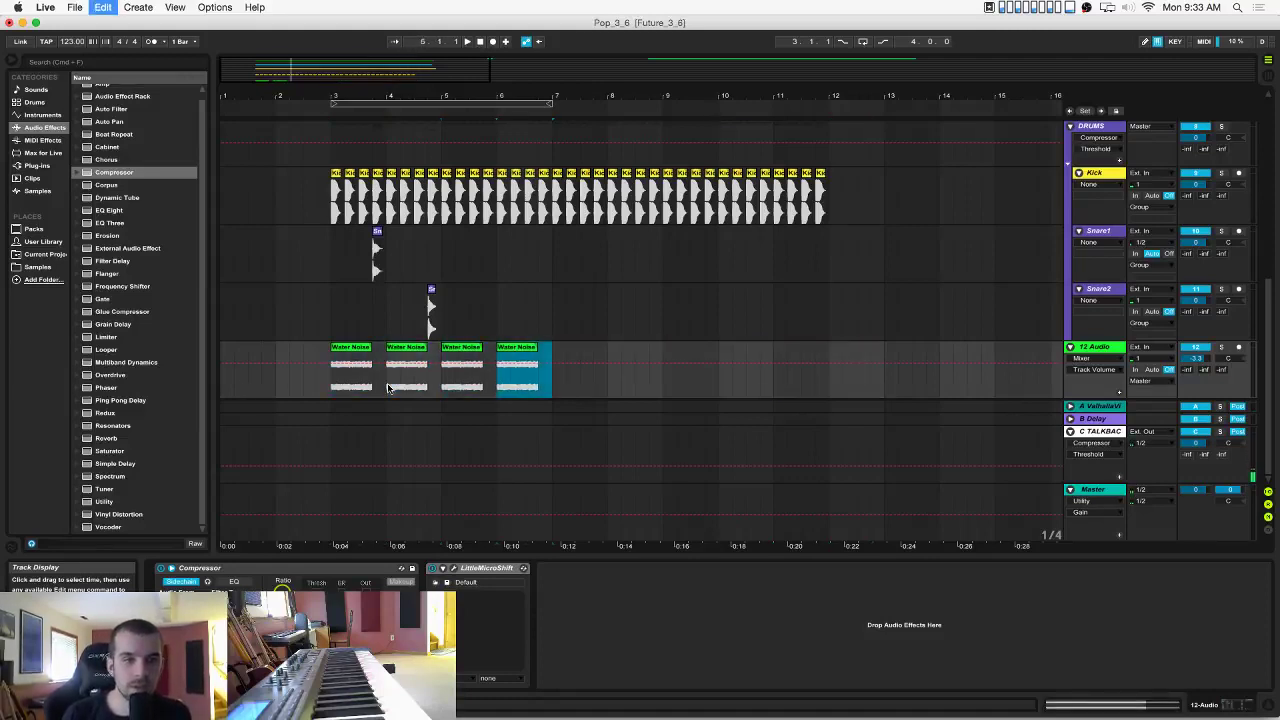
left_click(346, 388, "shift")
key("super+d")
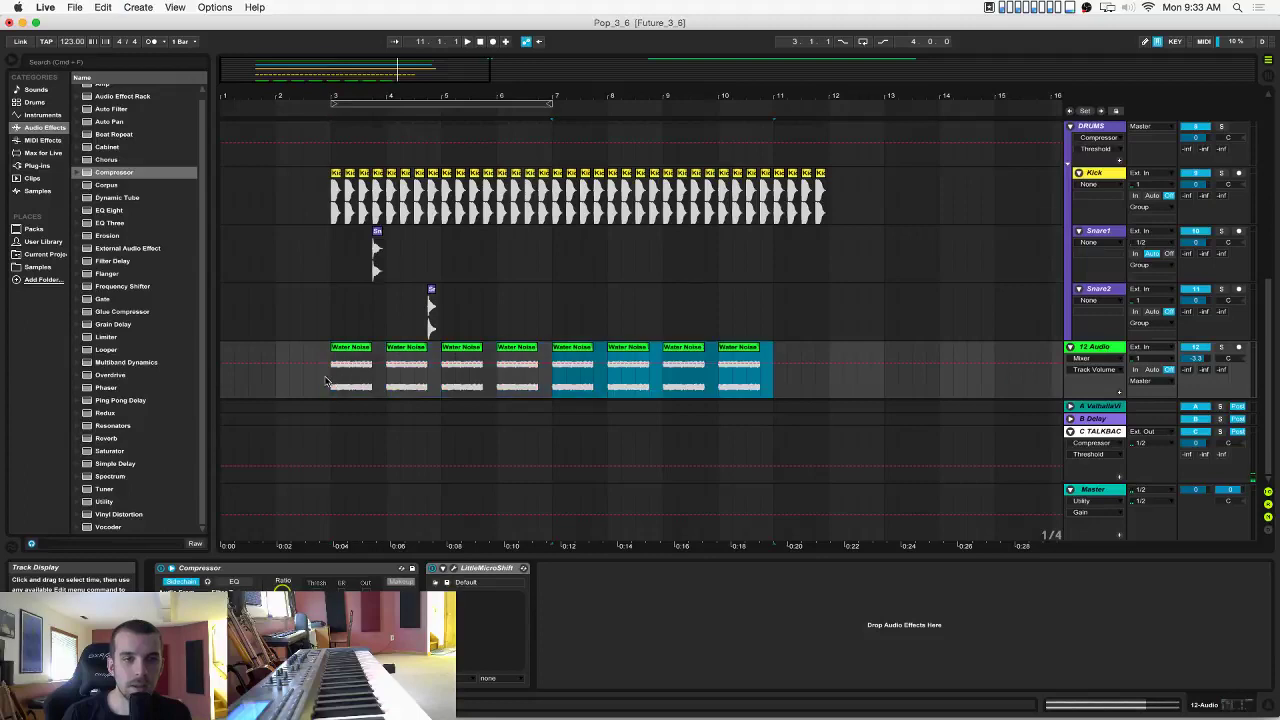
Unfold the A-ValhallaVintageVerb return track, adjust its volume and play the arrangement from bar 3.
left_click(322, 376)
key("space")
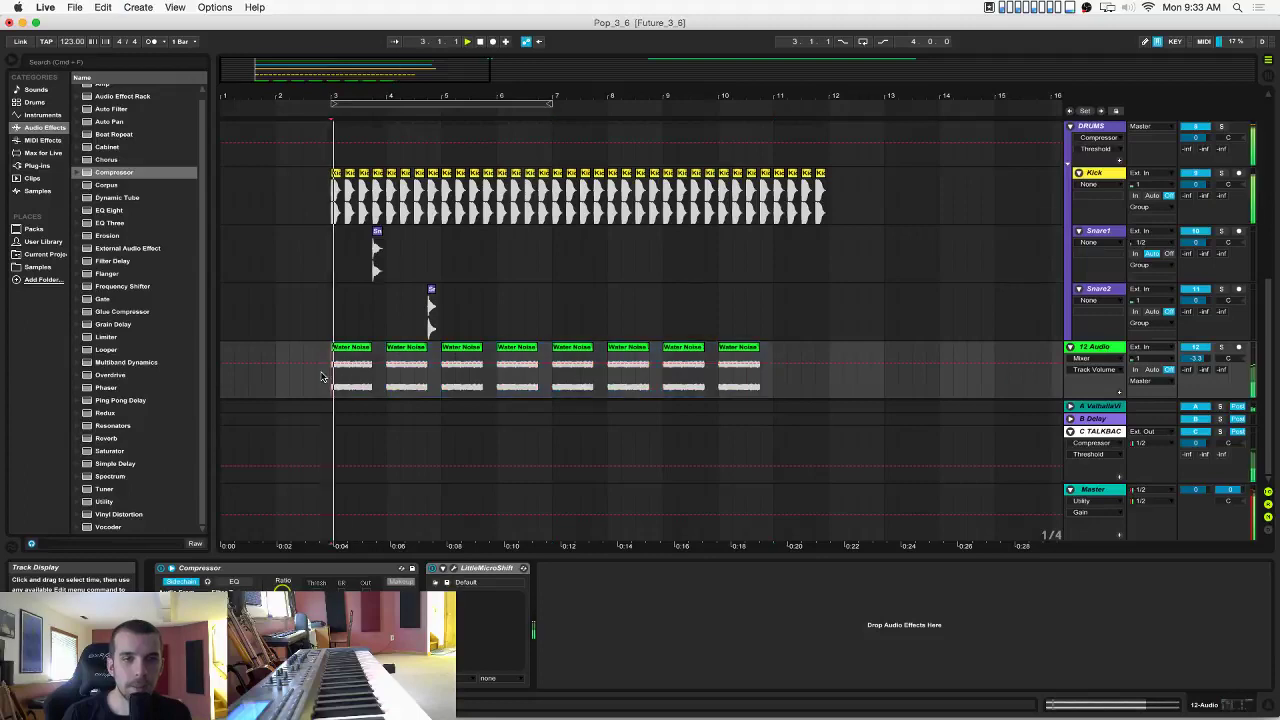
left_click(1097, 408)
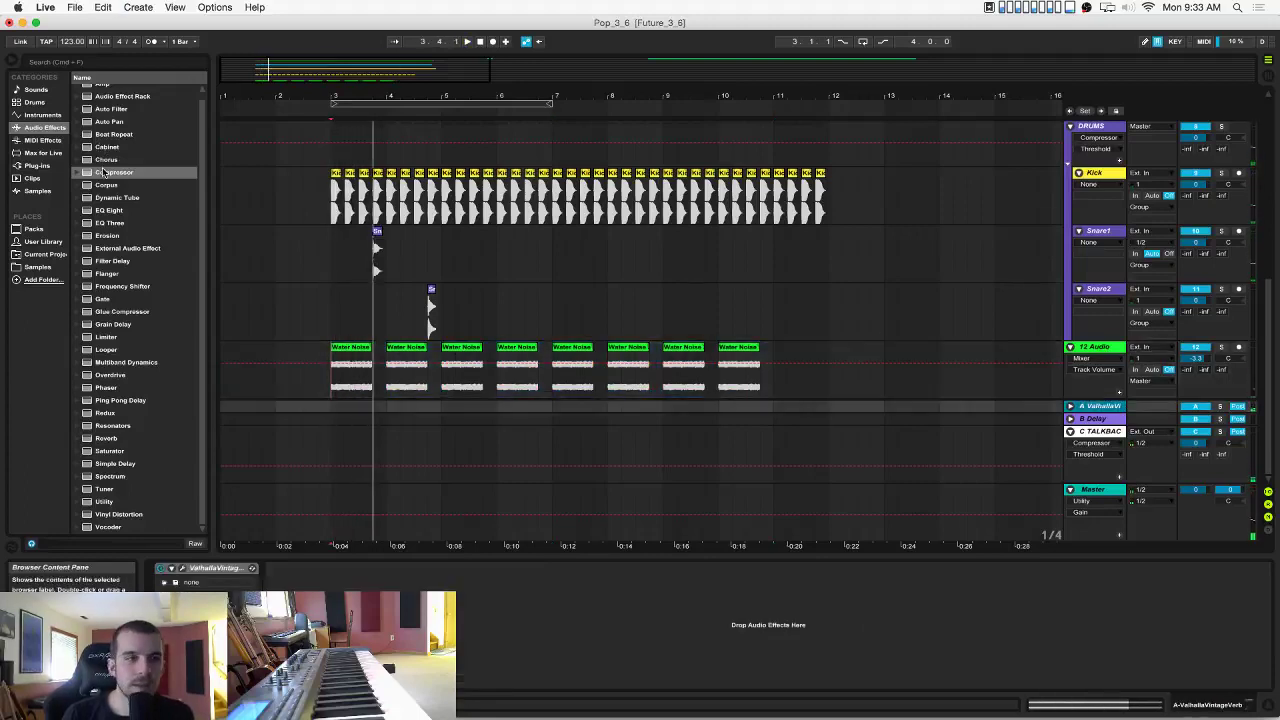
left_click(1071, 408)
key("space")
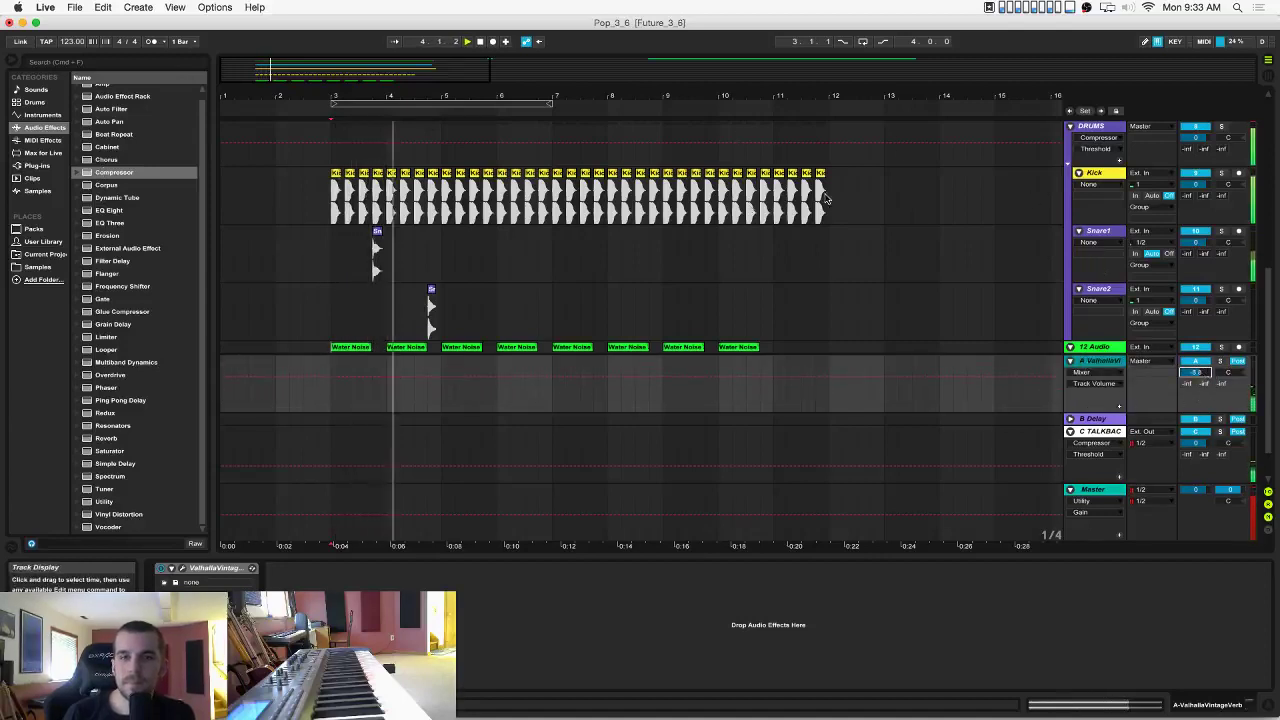
scroll(1010, 292, "up", 5)
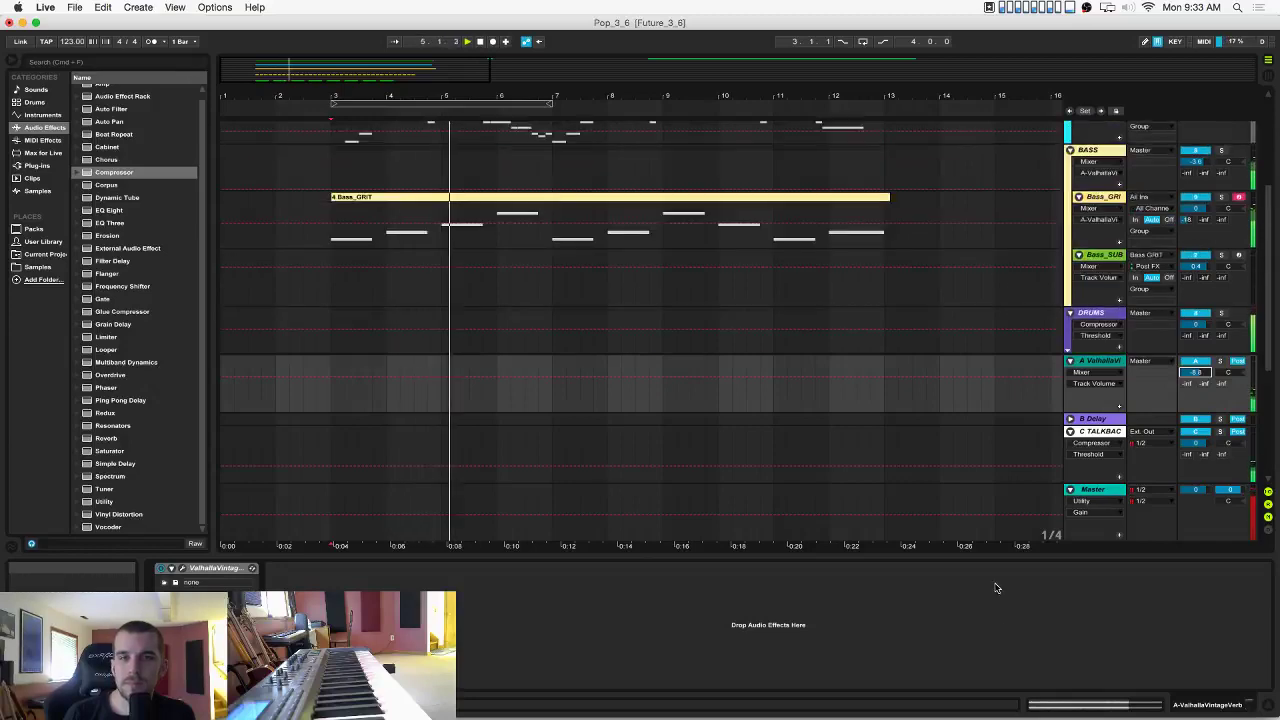
scroll(970, 434, "up", 3)
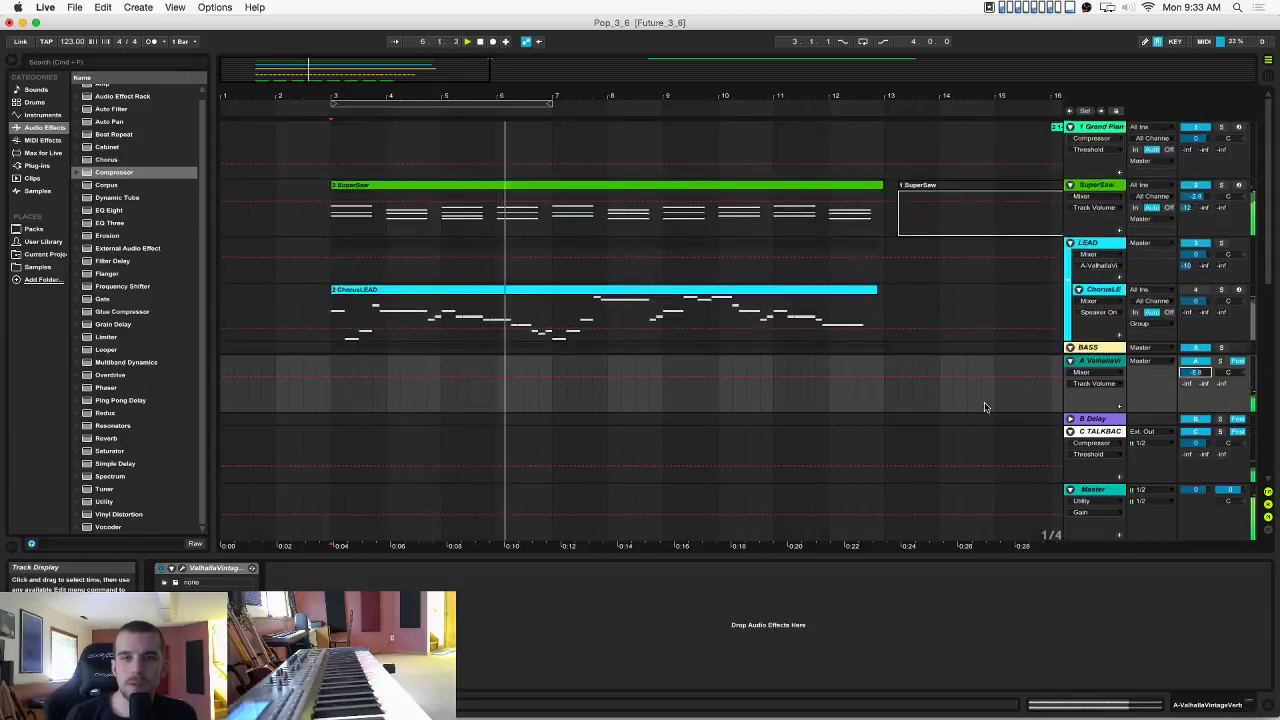
scroll(965, 387, "down", 7)
scroll(963, 387, "up", 6)
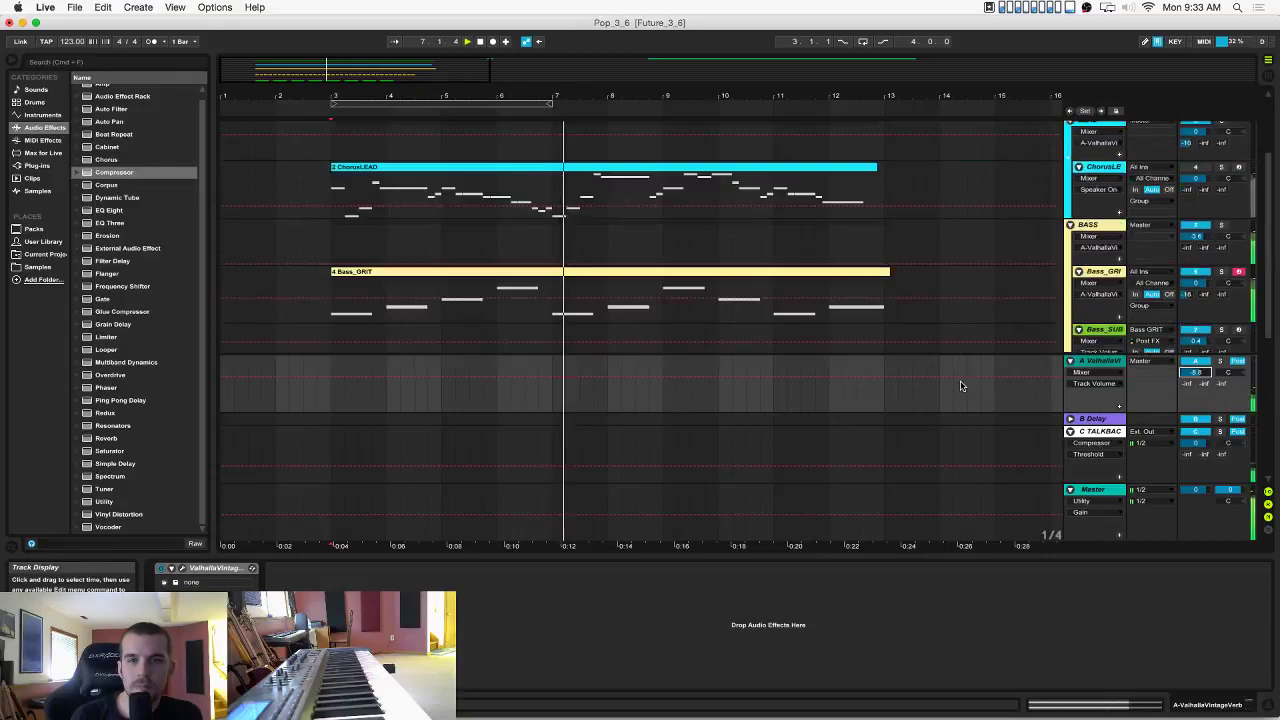
scroll(960, 387, "up", 2)
scroll(960, 387, "down", 7)
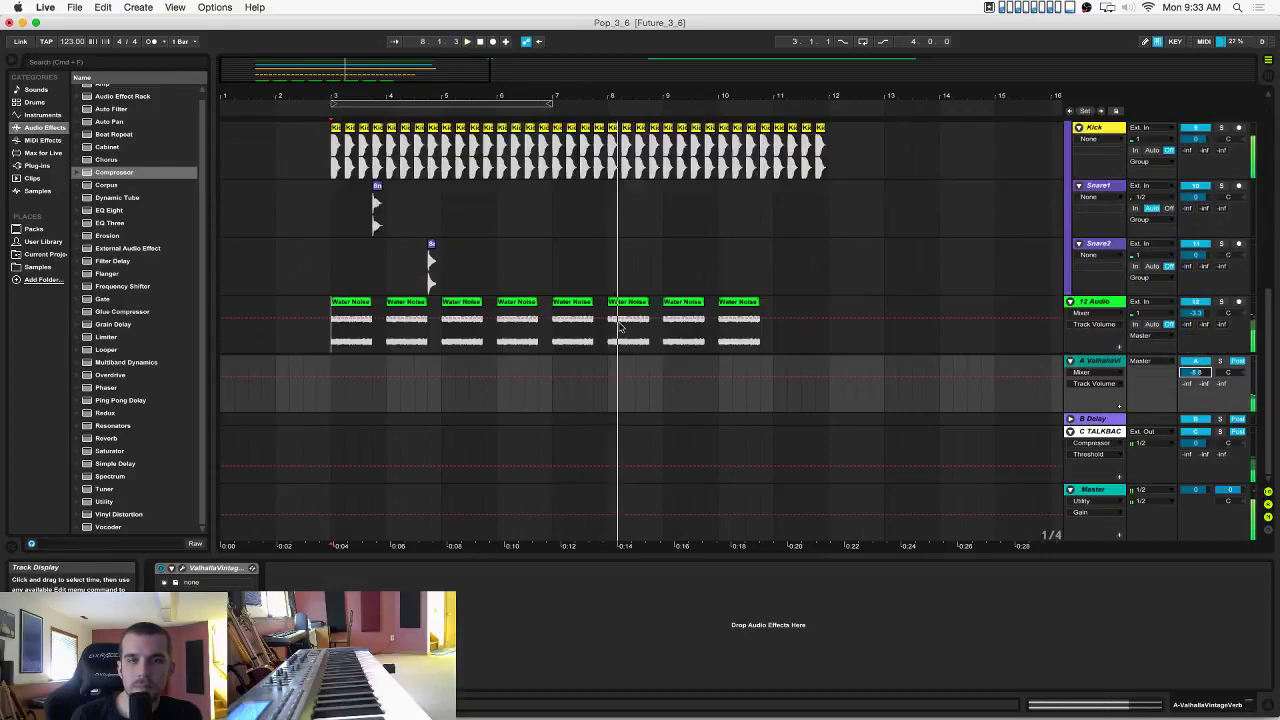
Duplicate the two-bar Snare1 and Snare2 pattern from bar 3 four times and delete the extra Snare2 hit past bar 12.
left_click_drag(438, 270, 334, 223)
key("super+d")
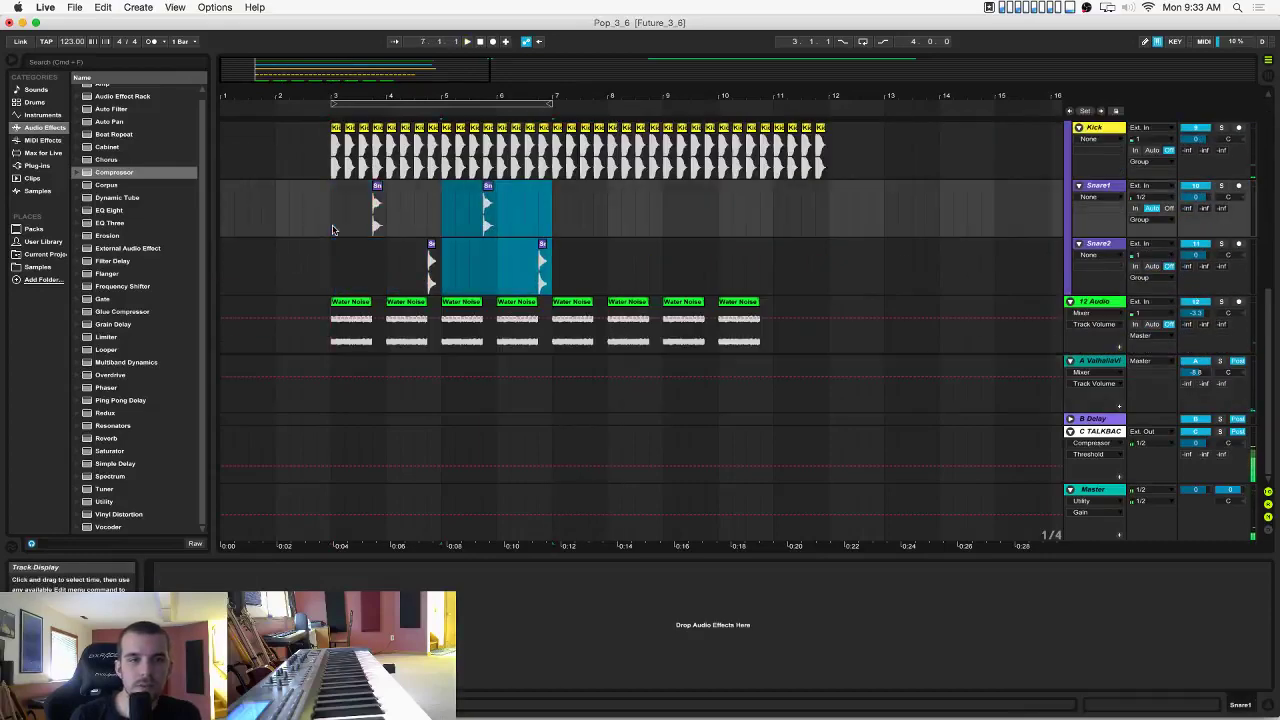
key("super+d")
key("super+d")
key("super+d")
left_click(326, 243)
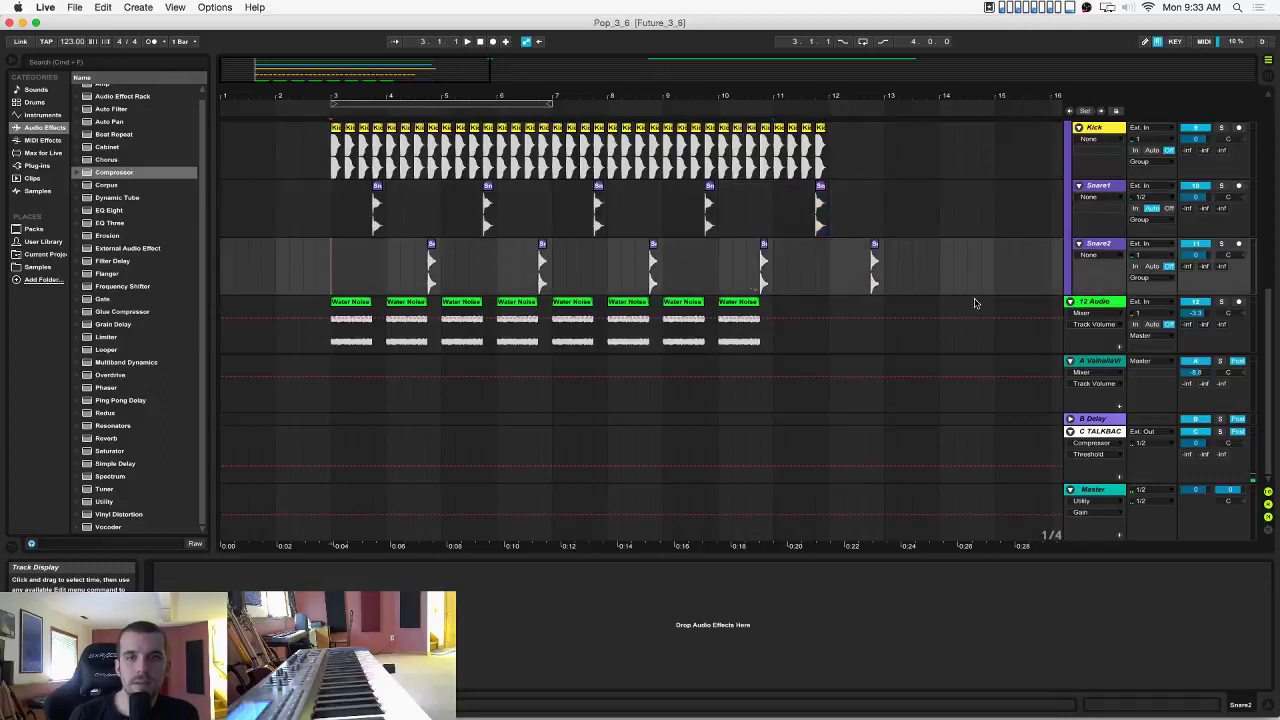
left_click_drag(835, 280, 954, 279)
key("Delete")
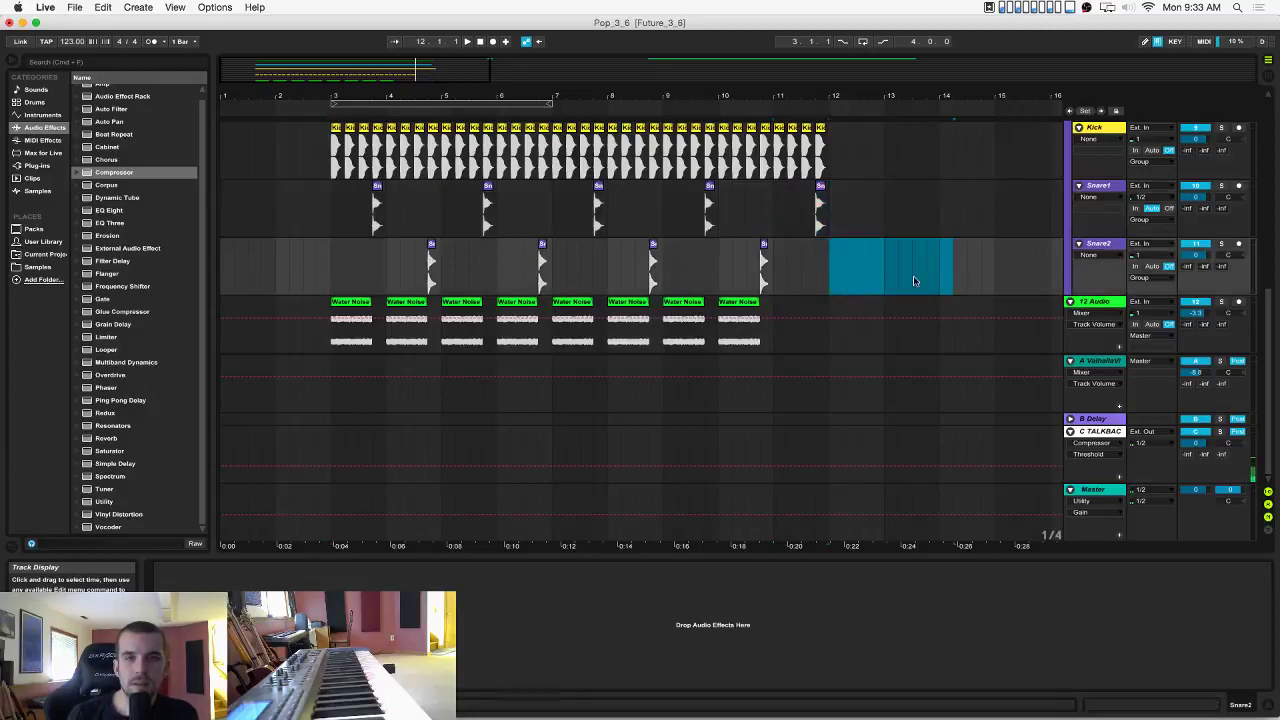
Play the arrangement from bar 3 to check the repeated snares, stop it and save the set.
left_click(334, 276)
key("space")
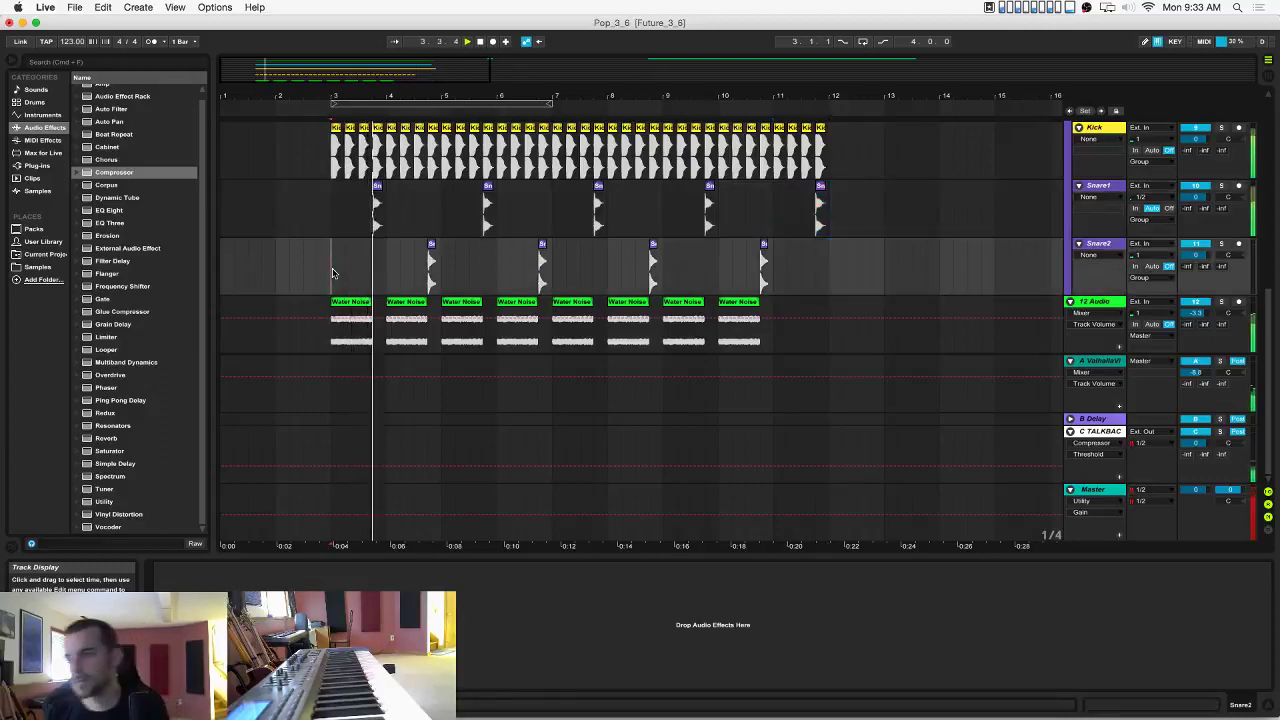
key("space")
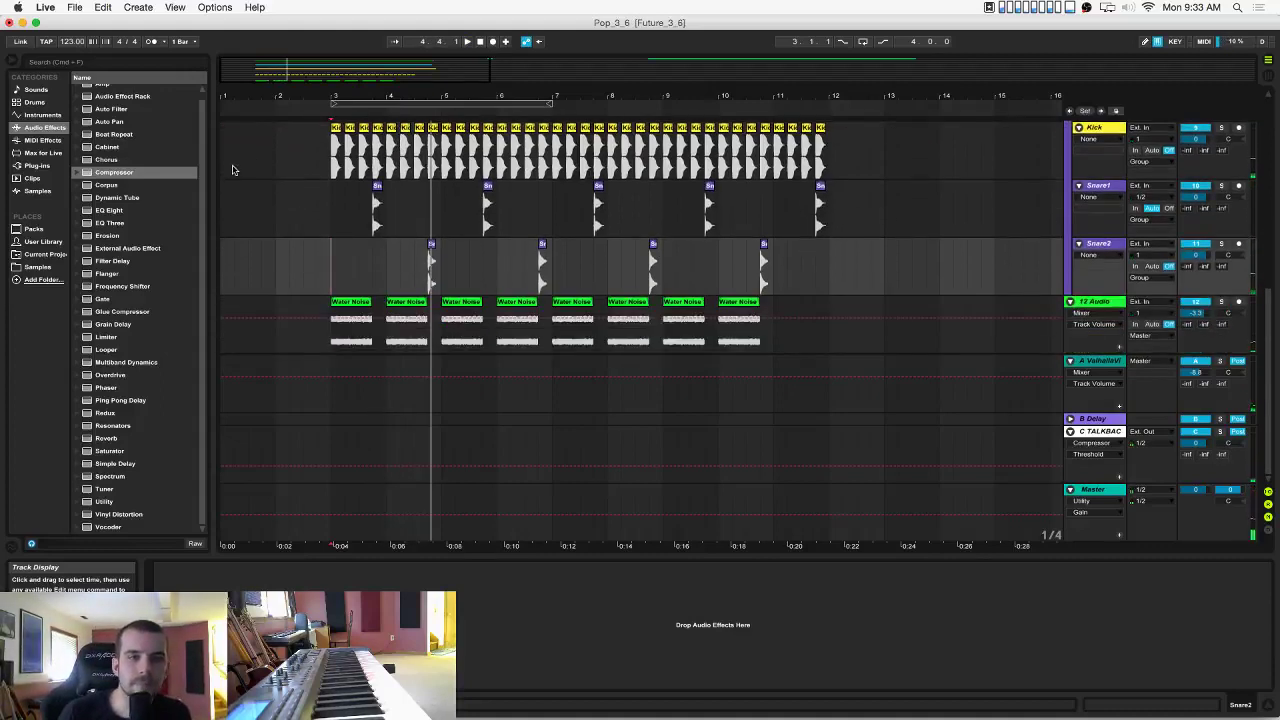
key("super+s")
scroll(1080, 130, "up", 3)
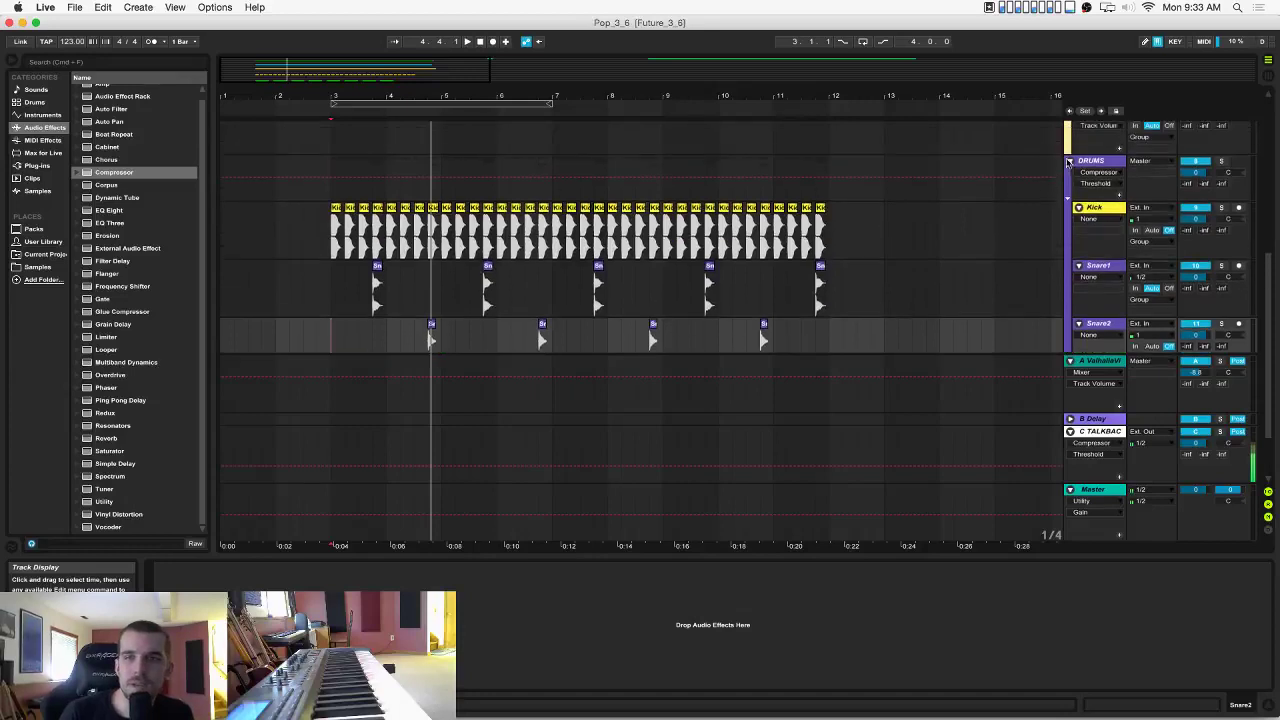
left_click(1070, 161)
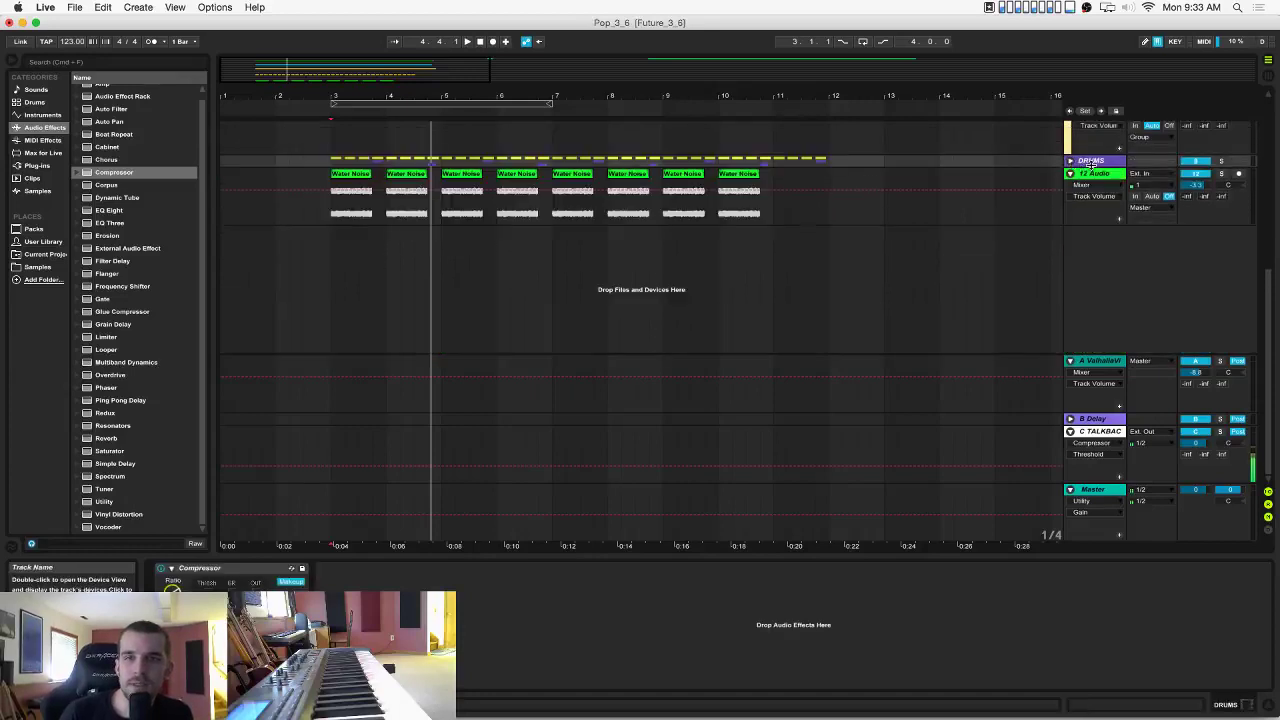
left_click(1070, 161)
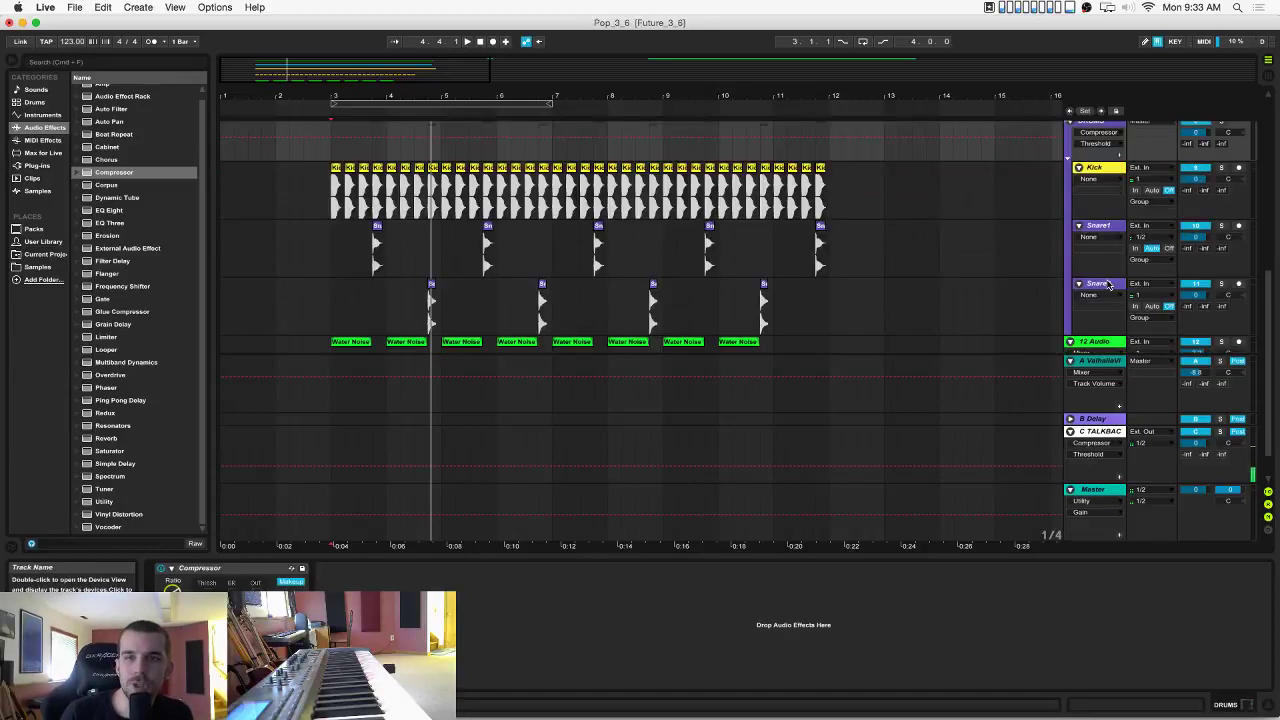
Select the Snare2 track, play the arrangement from bar 3 once more and stop it.
left_click(1107, 286)
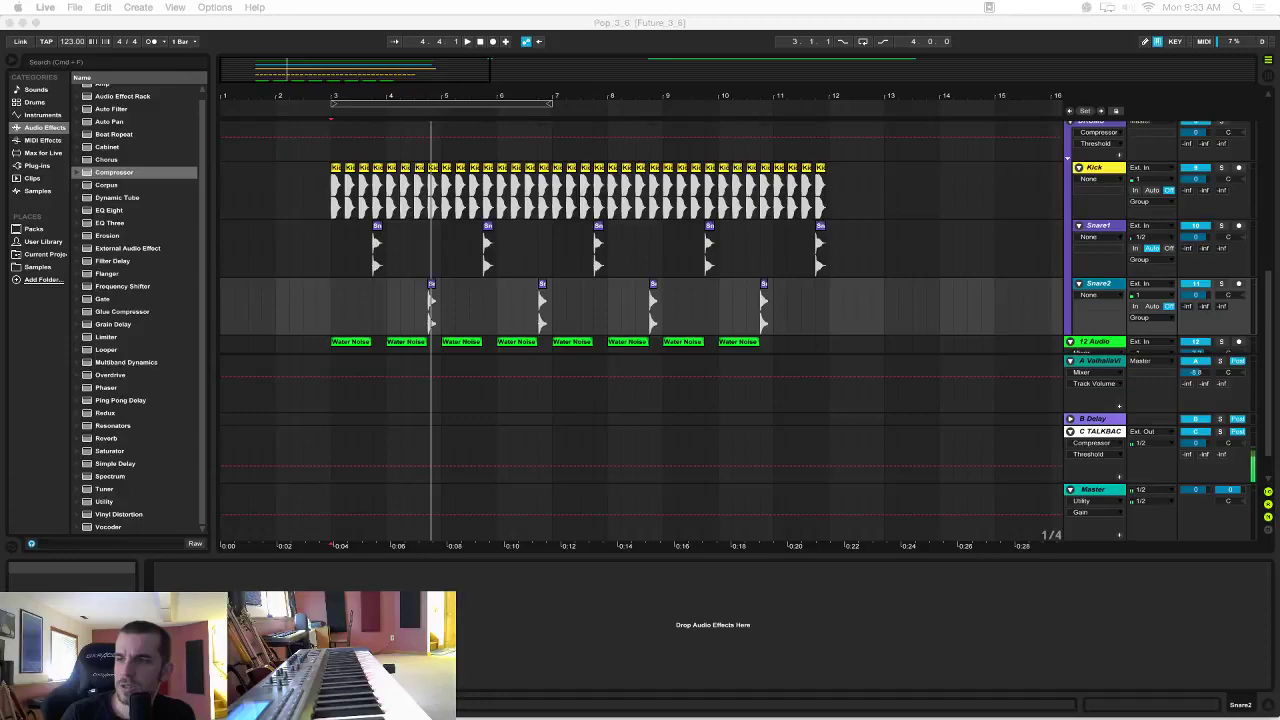
left_click(334, 312)
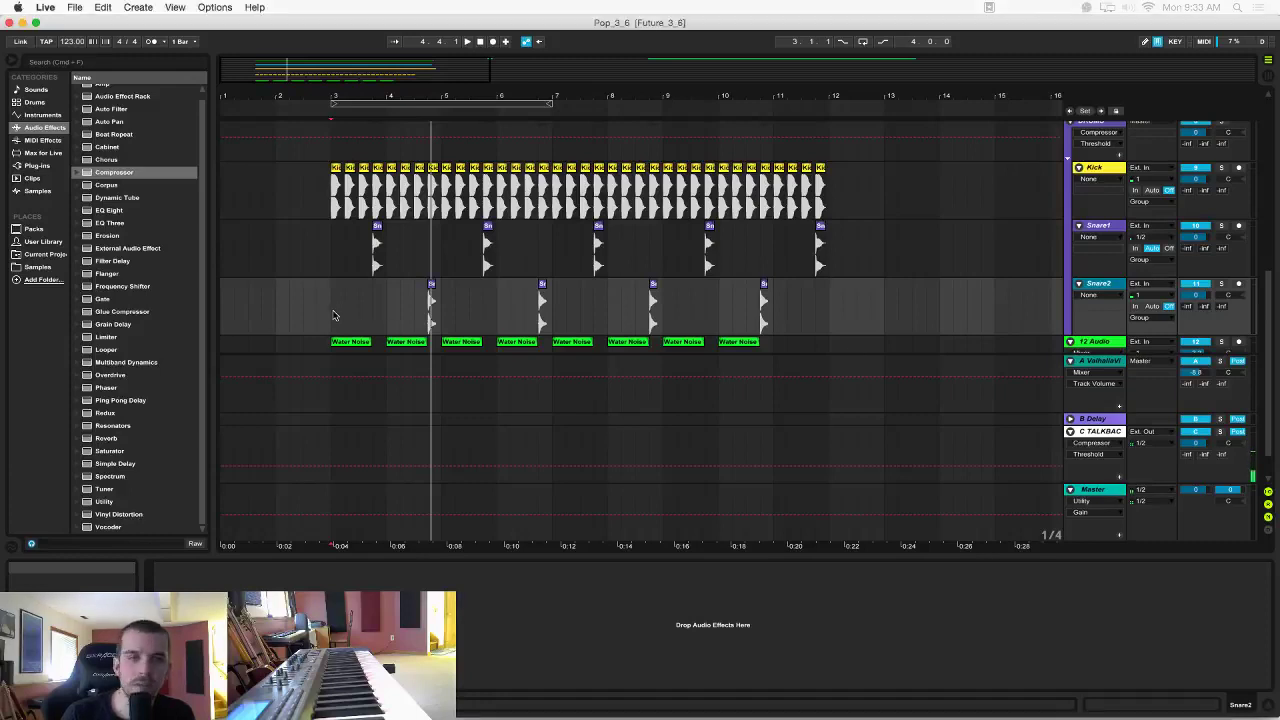
key("space")
scroll(334, 312, "down", 2)
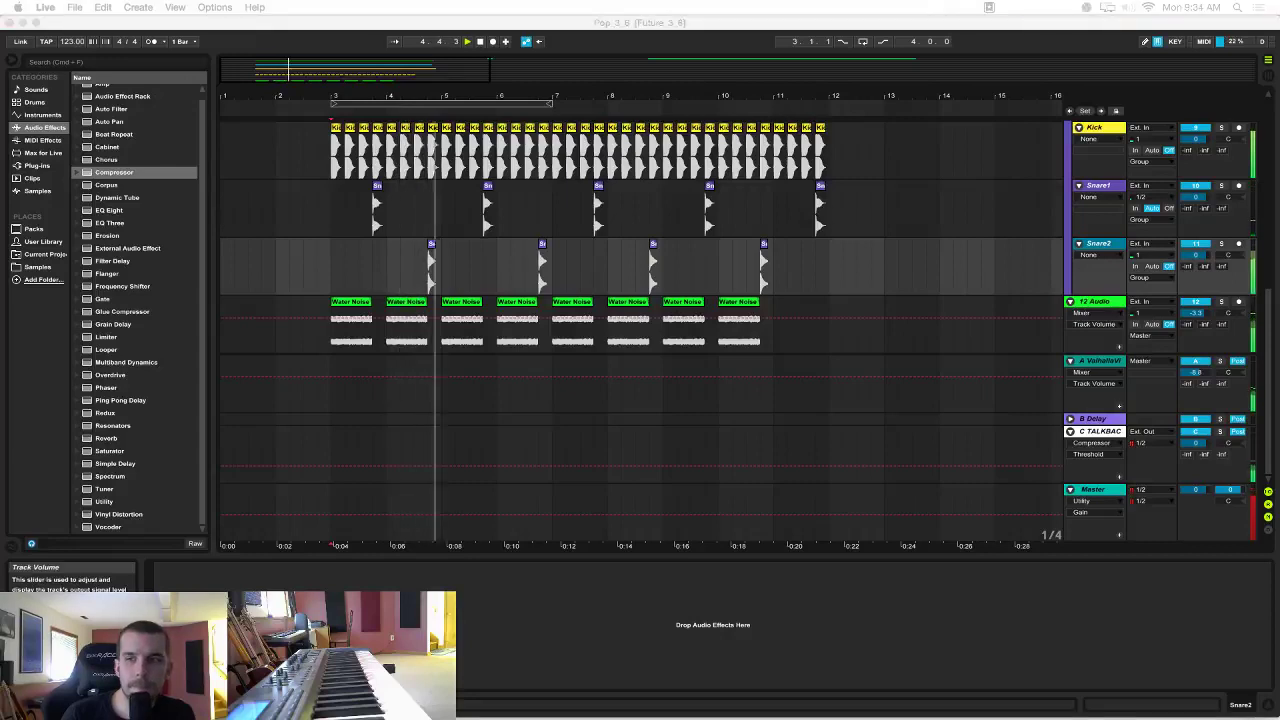
left_click(985, 53)
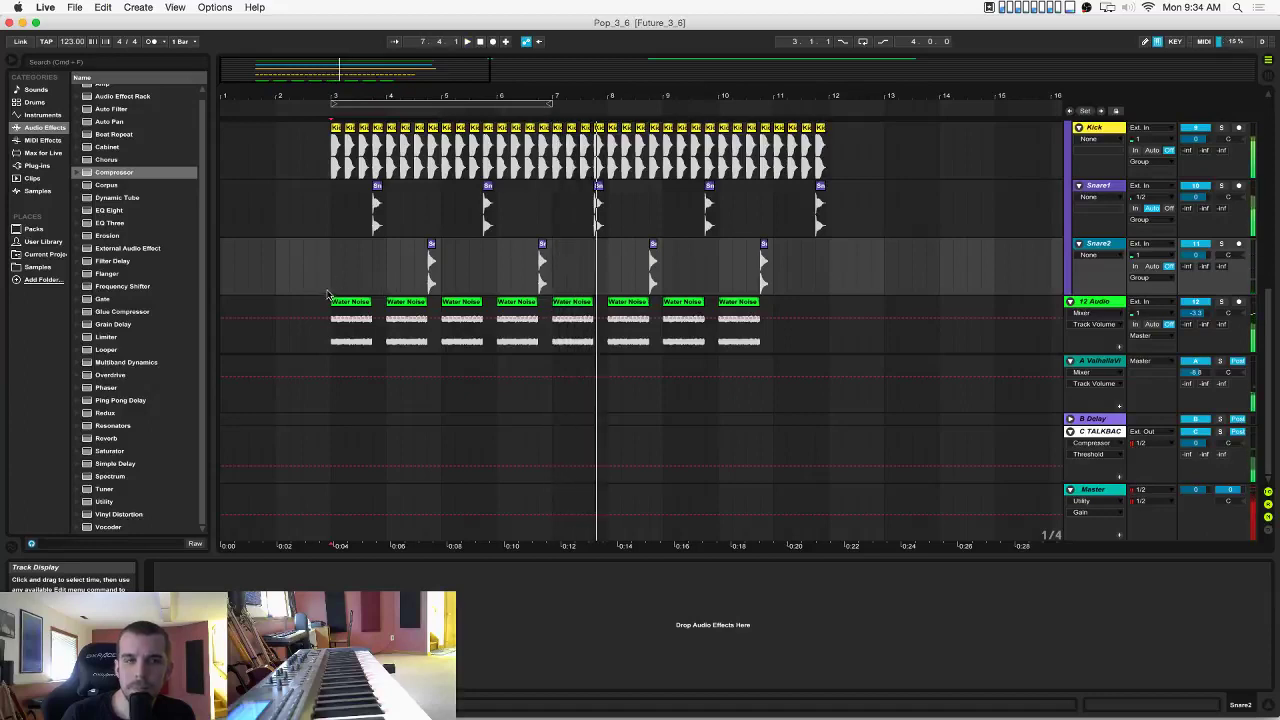
key("space")
Insert a new MIDI track directly below Snare2 inside the DRUMS group.
scroll(336, 285, "up", 2)
scroll(336, 285, "down", 2)
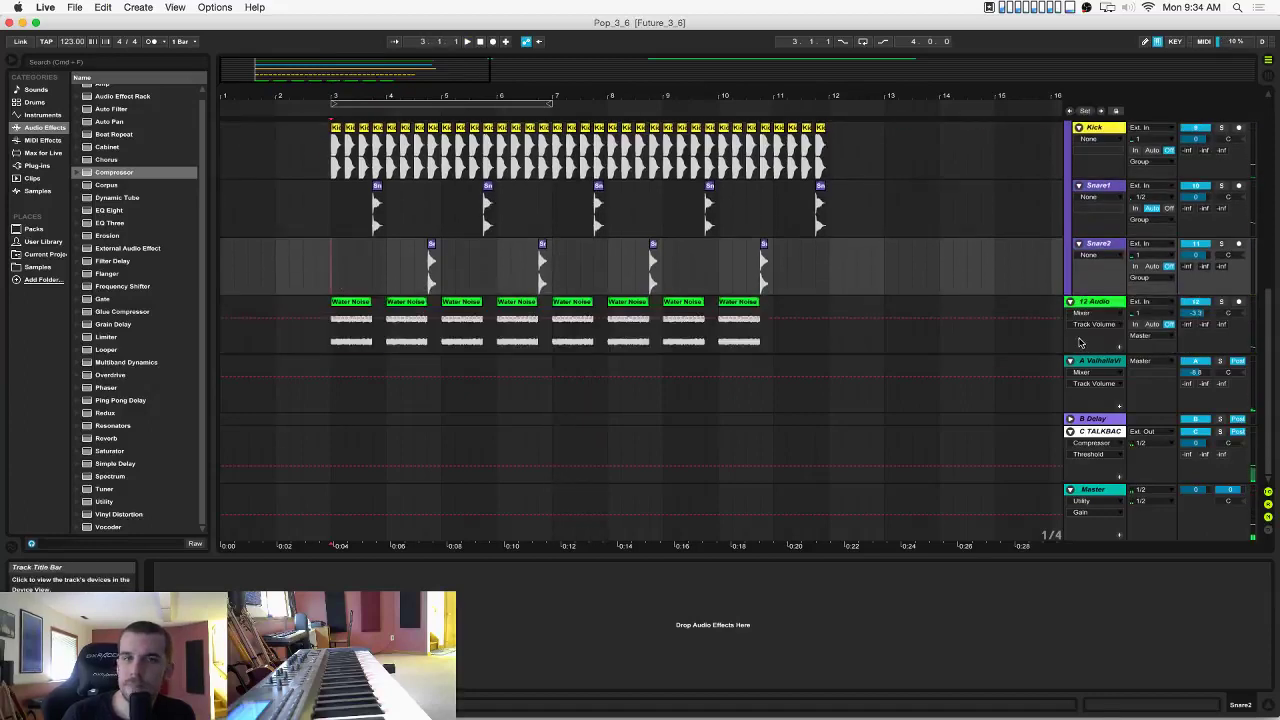
left_click(1088, 302)
left_click(1109, 247)
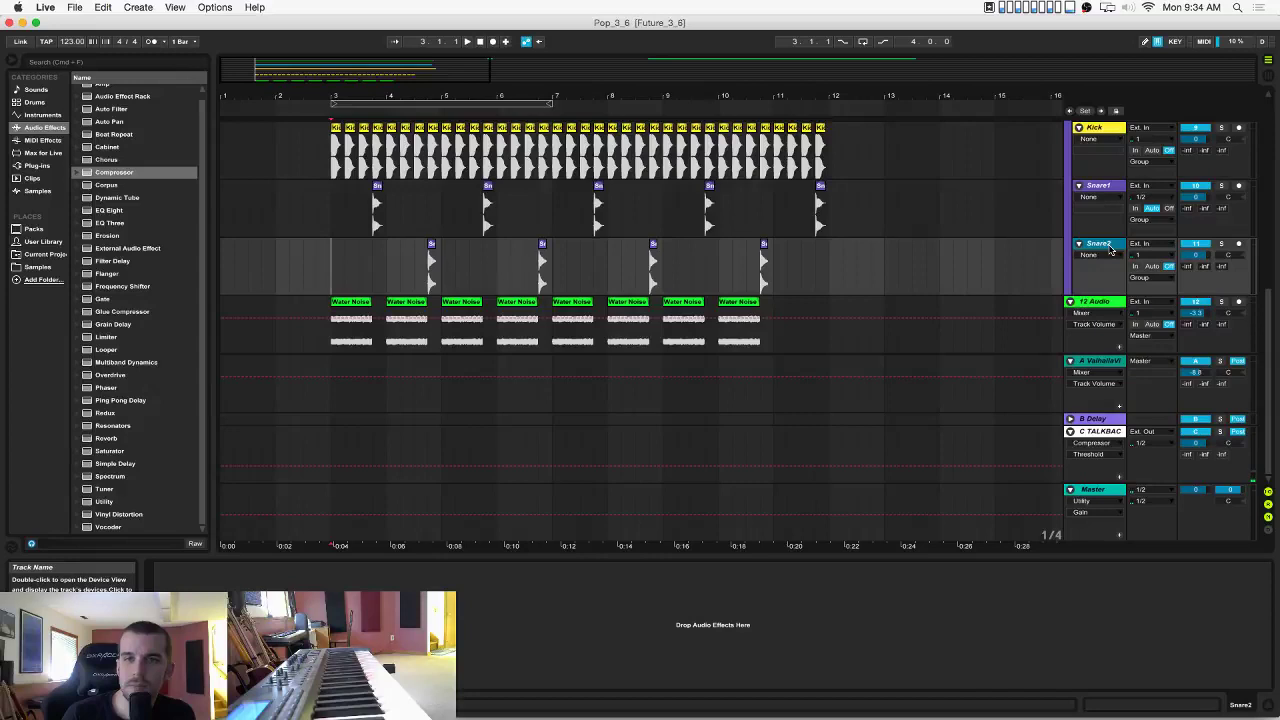
key("super+shift+t")
Search the browser for "rollin" and load RollinHats.adg onto the new MIDI track.
left_click(101, 66)
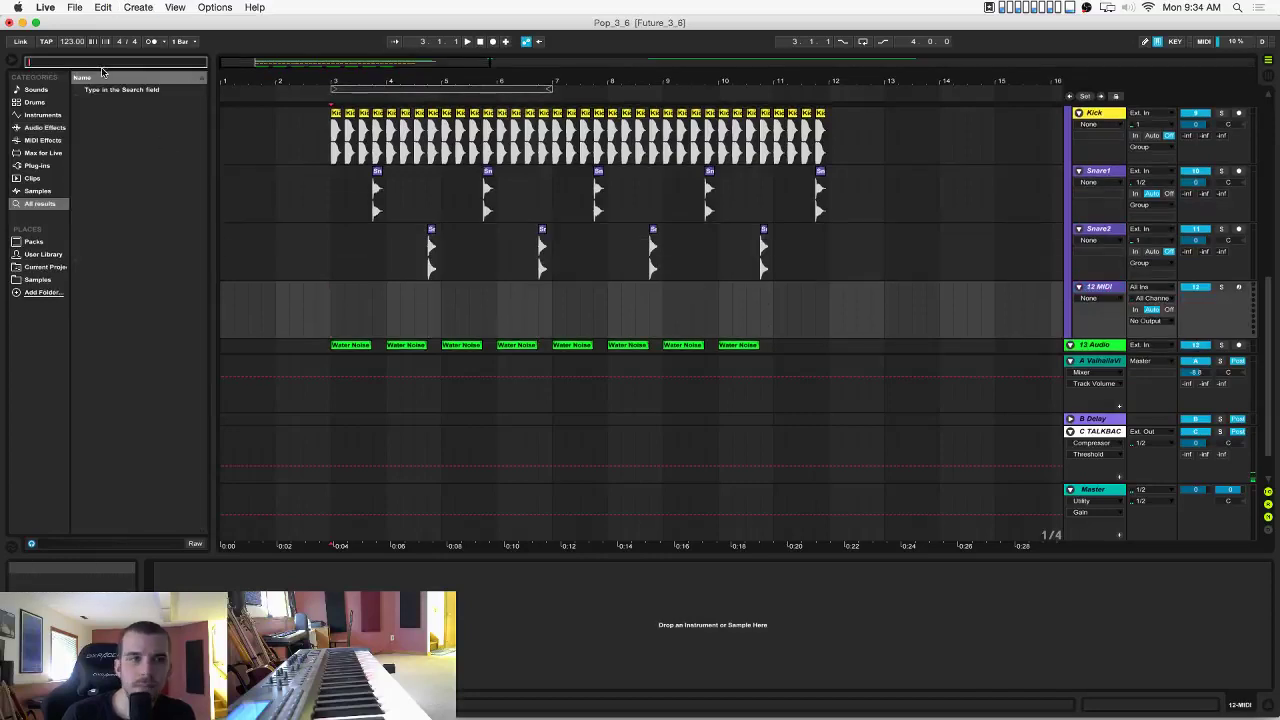
type("rollin")
left_click_drag(113, 90, 465, 315)
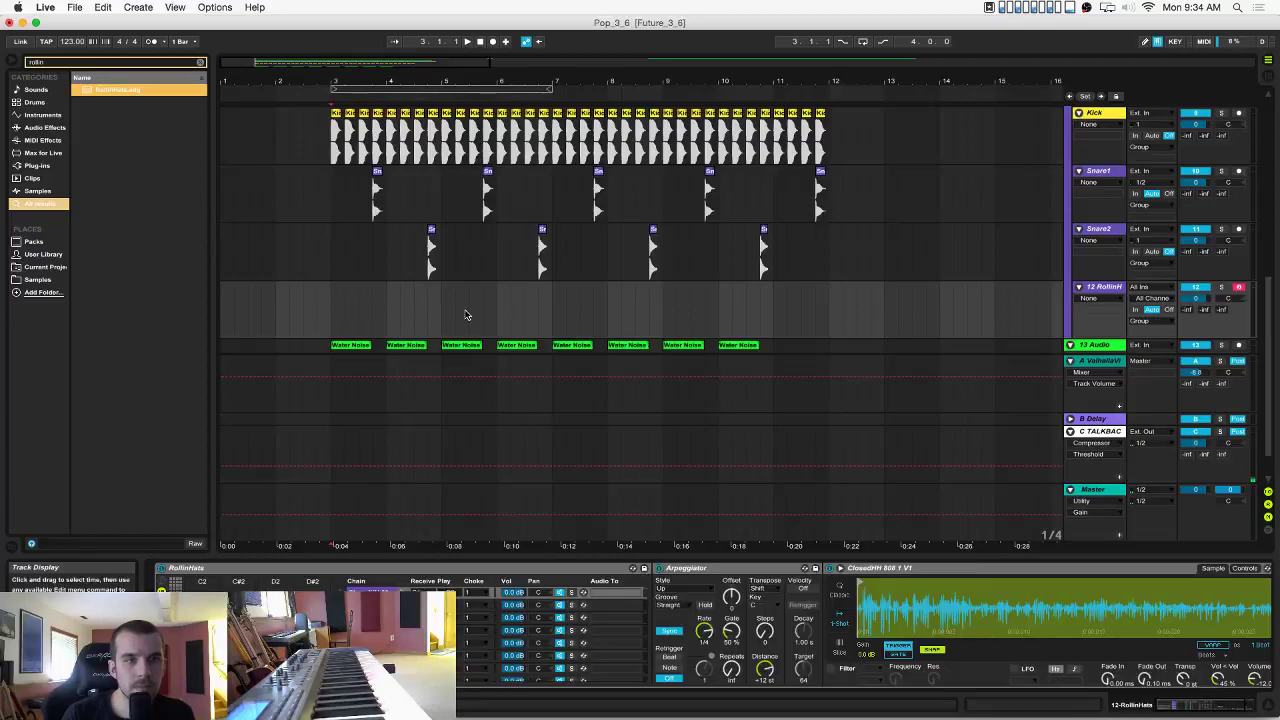
Save the set and record a hi-hat part on the RollinHats track from bar 3 to about bar 11.
left_click(335, 317)
key("super+s")
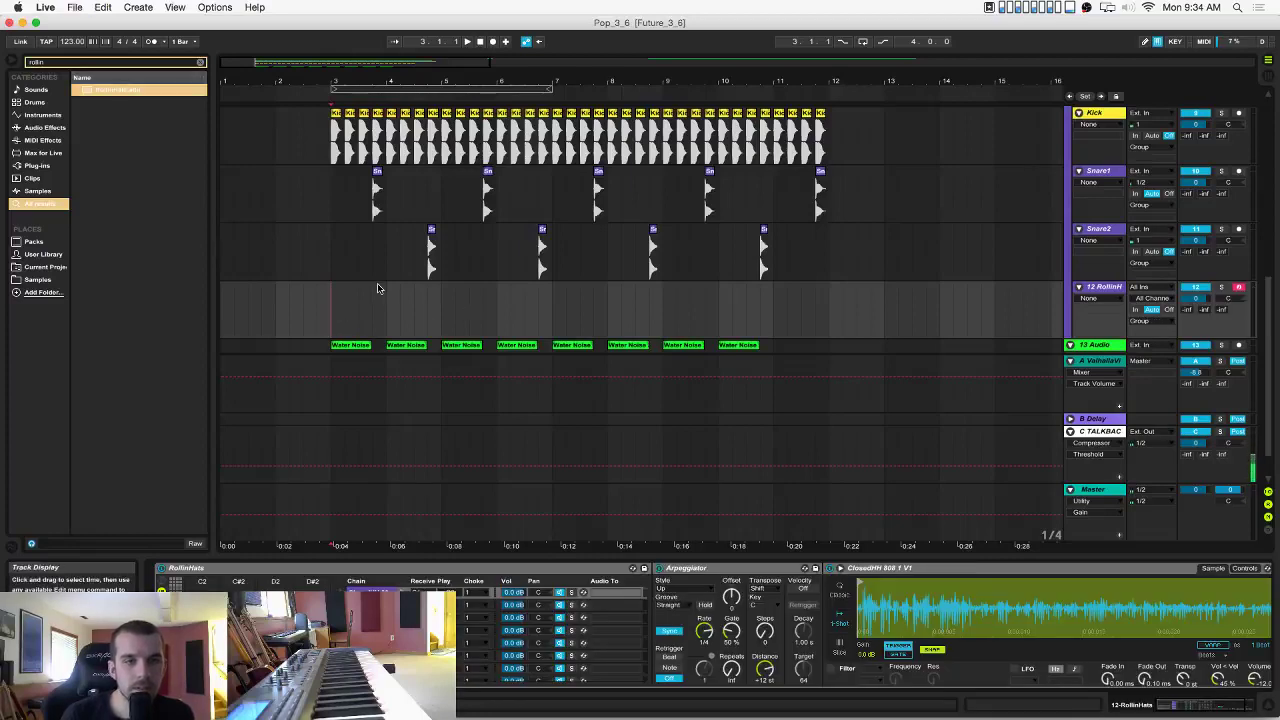
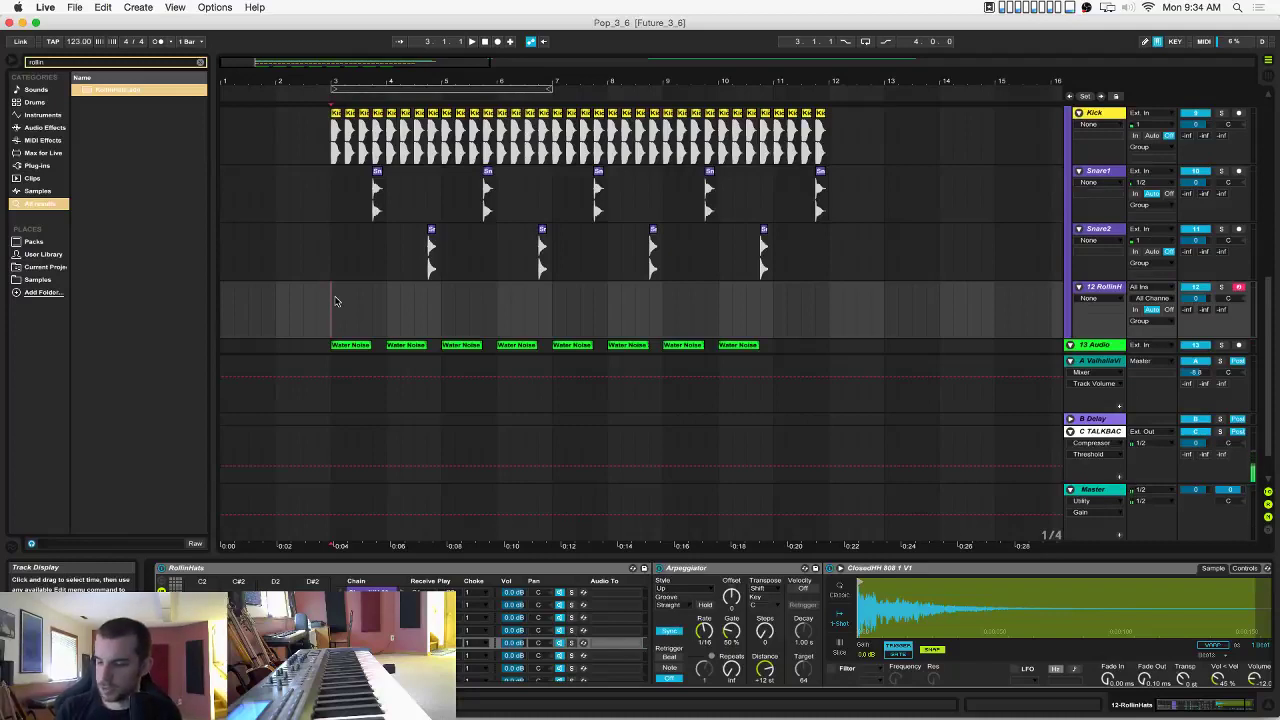
key("F9")
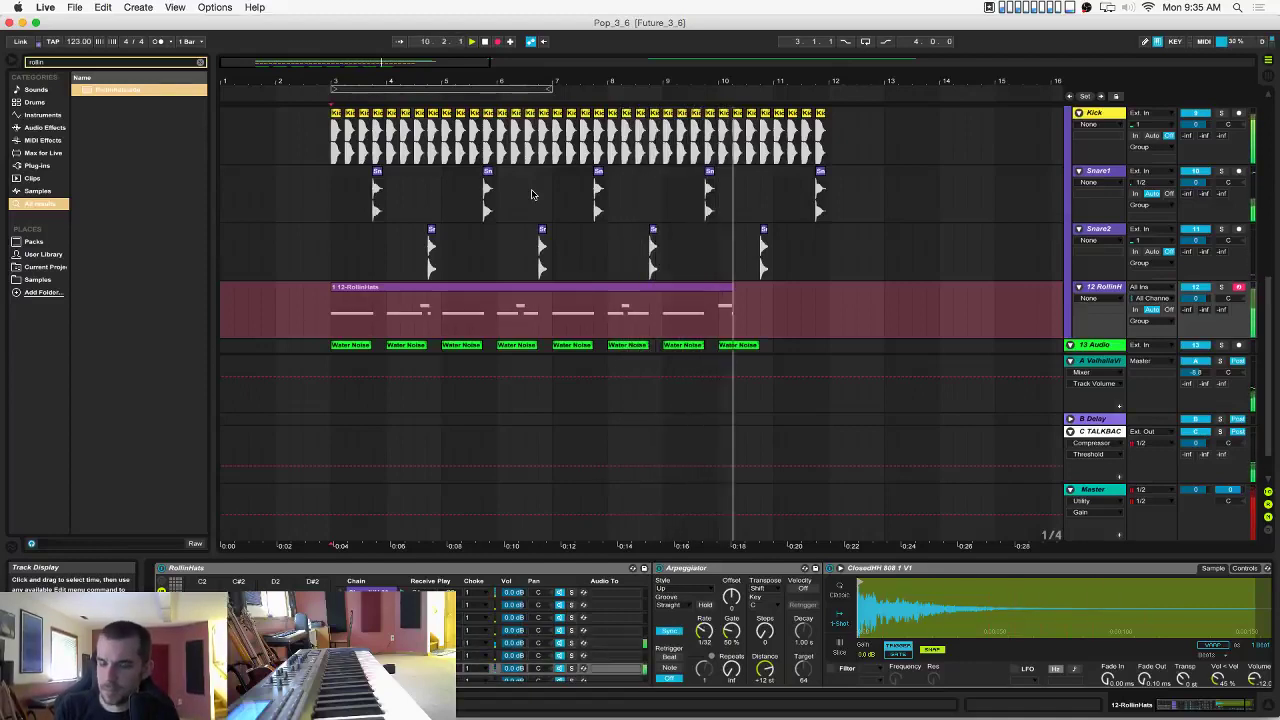
key("space")
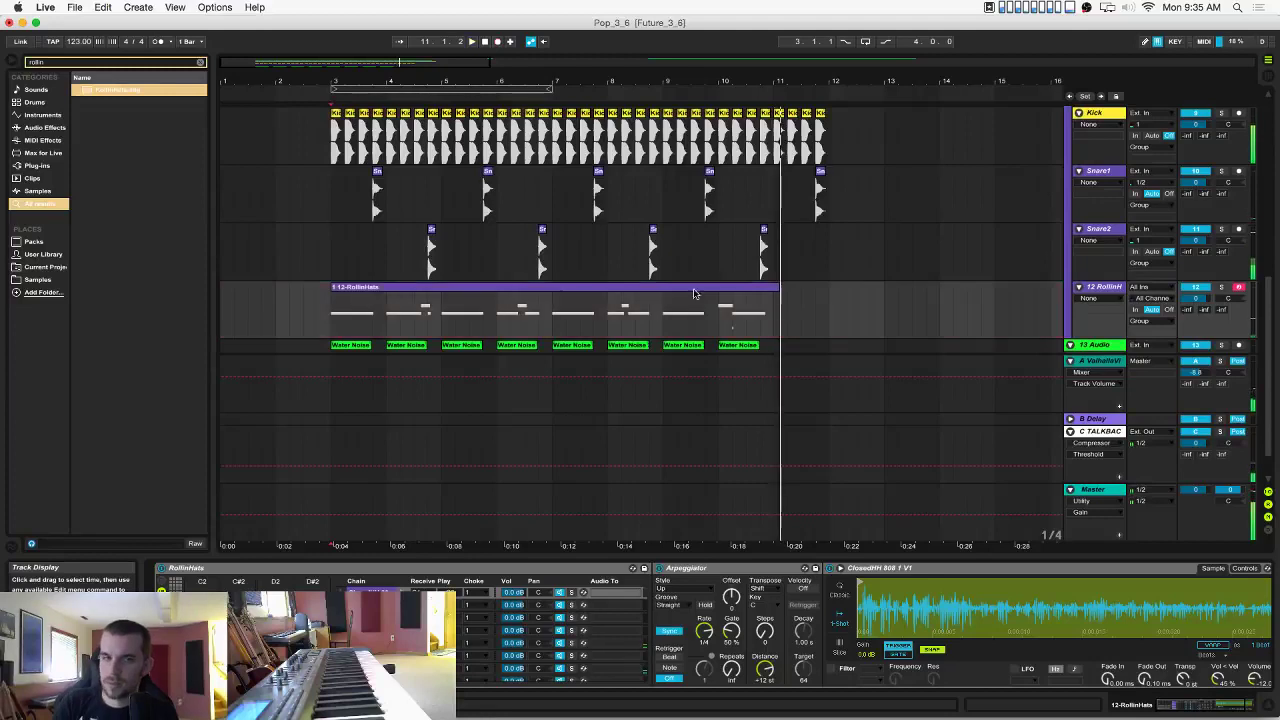
Delete the stray low note and the tiny extra closed-hat note in the RollinHats clip, and shorten its final note.
double_click(721, 288)
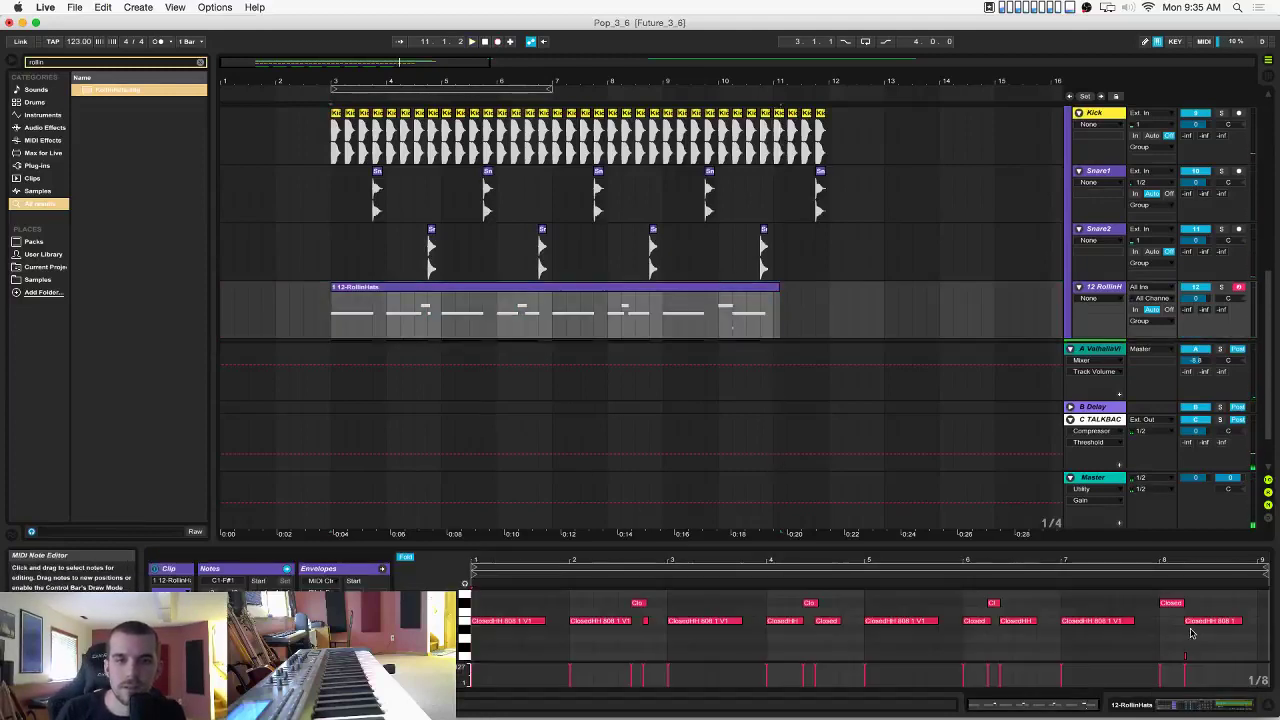
left_click_drag(1173, 638, 1220, 684)
key("Delete")
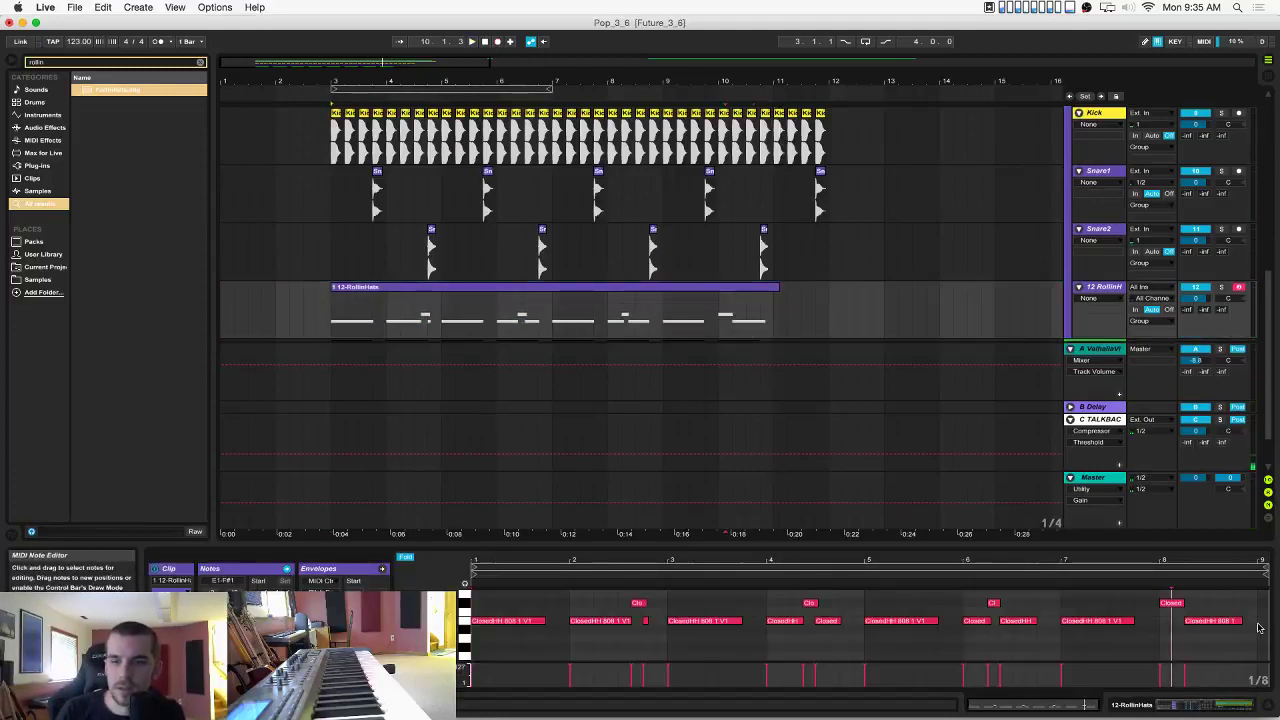
left_click_drag(1238, 622, 1233, 622)
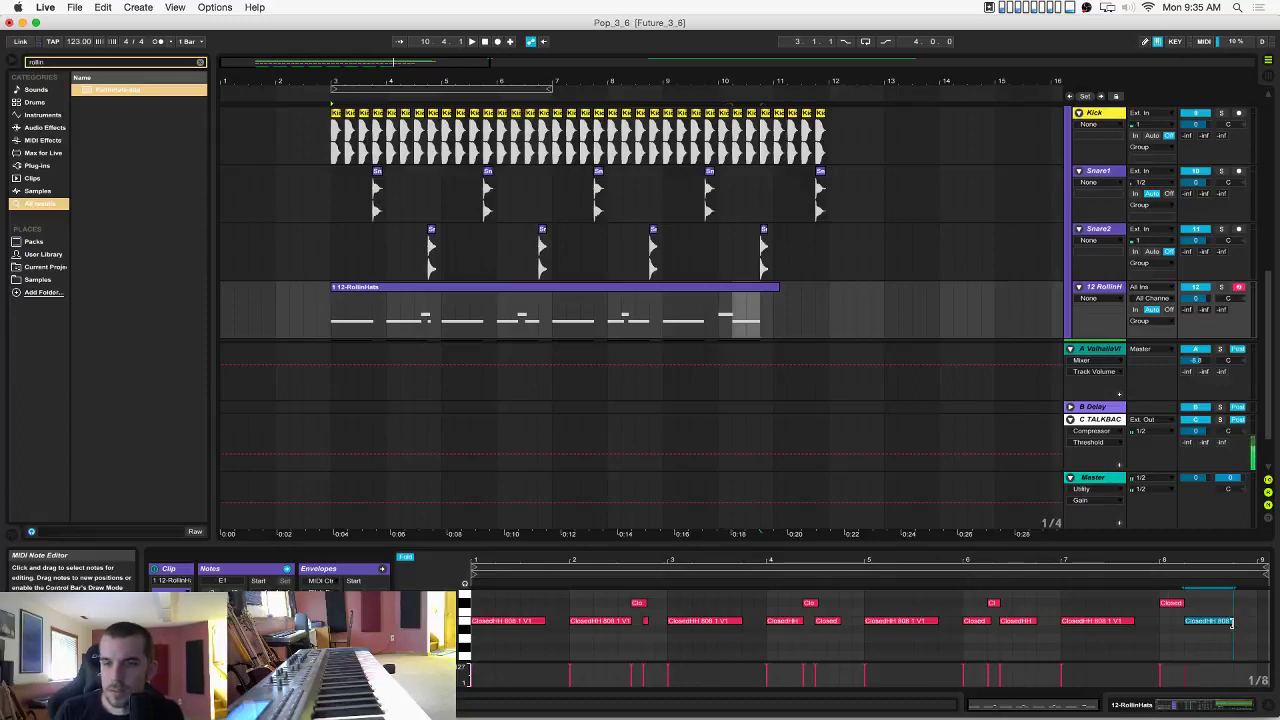
left_click(1235, 620)
left_click(647, 622)
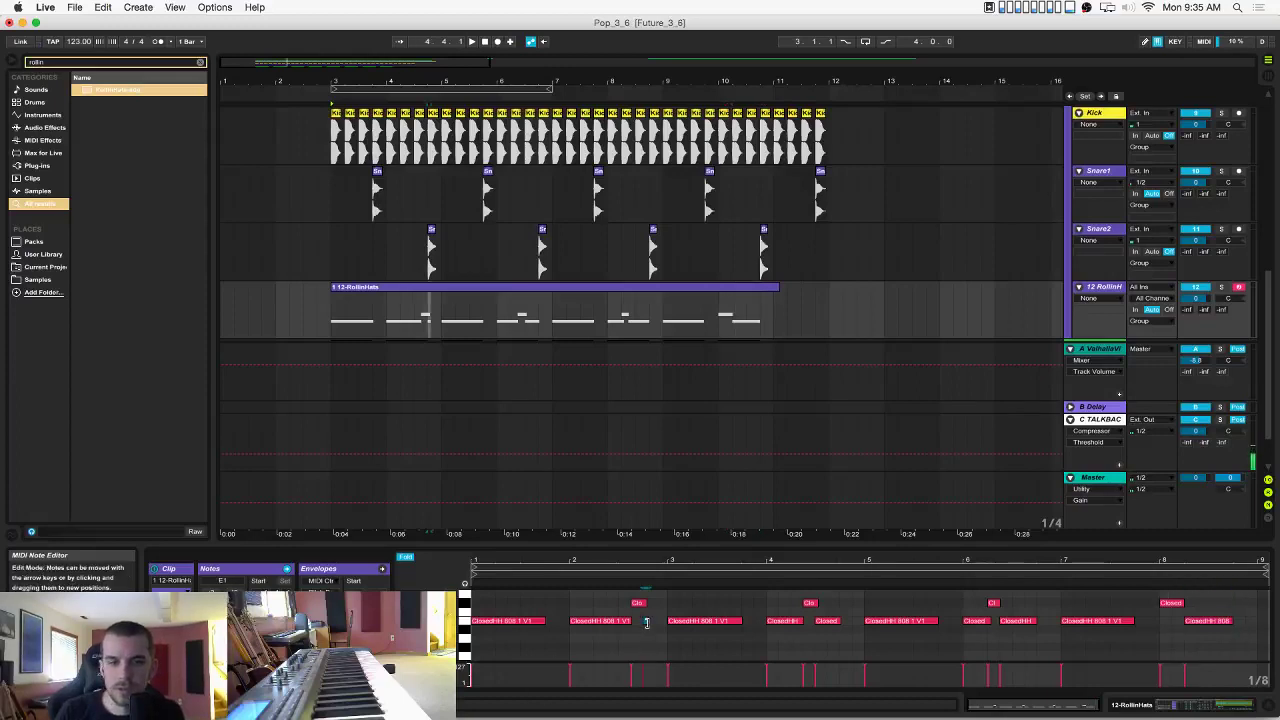
Quantize all notes in the RollinHats clip.
key("super+a")
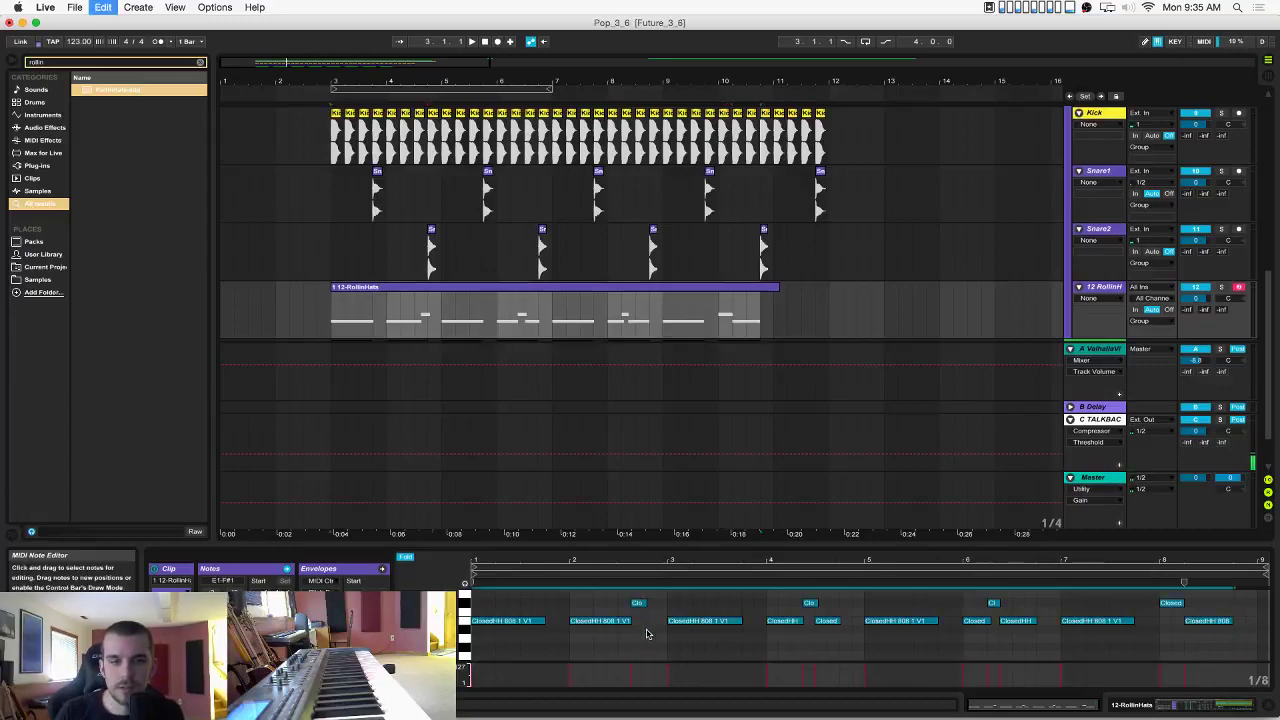
right_click(647, 633)
left_click(697, 580)
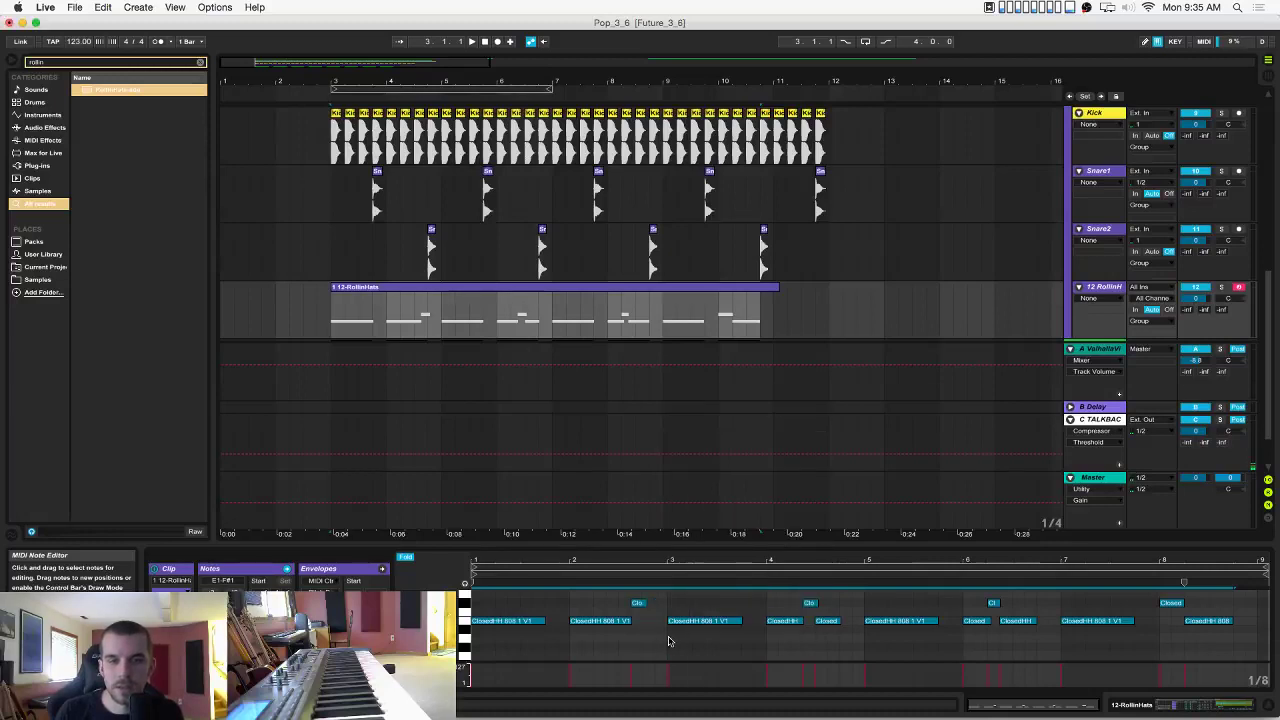
left_click(657, 641)
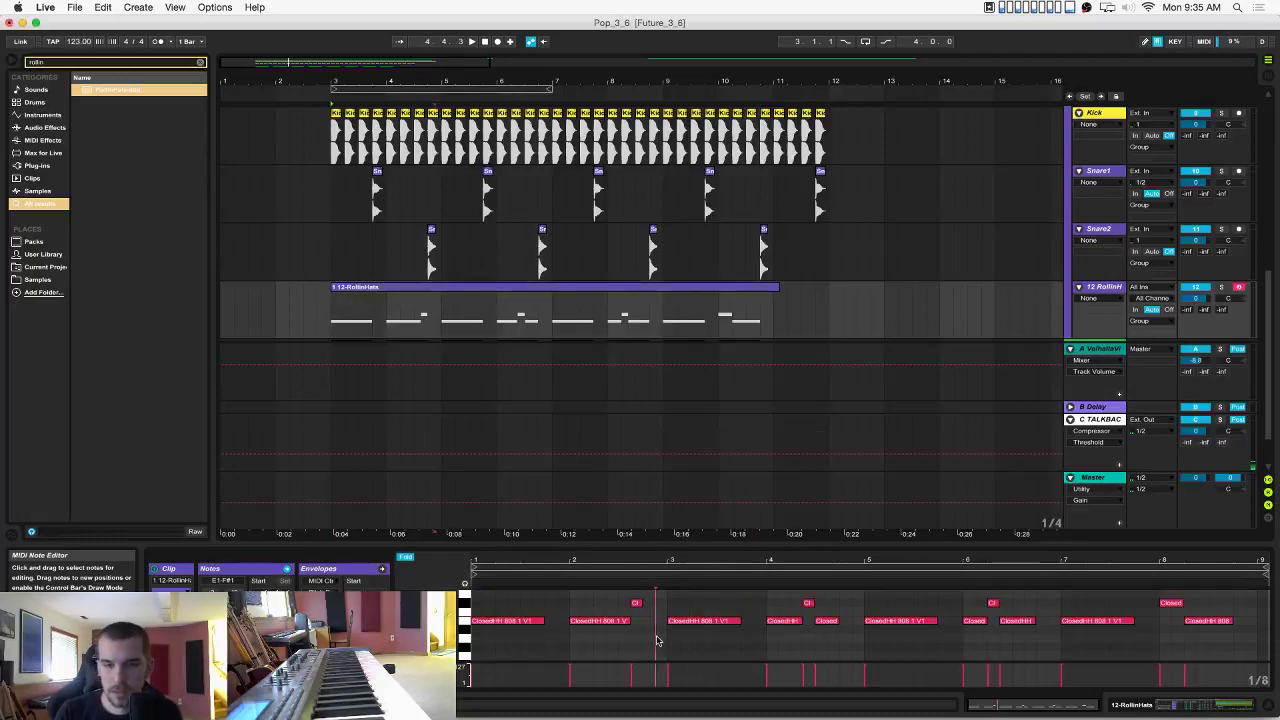
Set the RollinHats track volume to -11.0 dB and play the arrangement from bar 3.
left_click(333, 312)
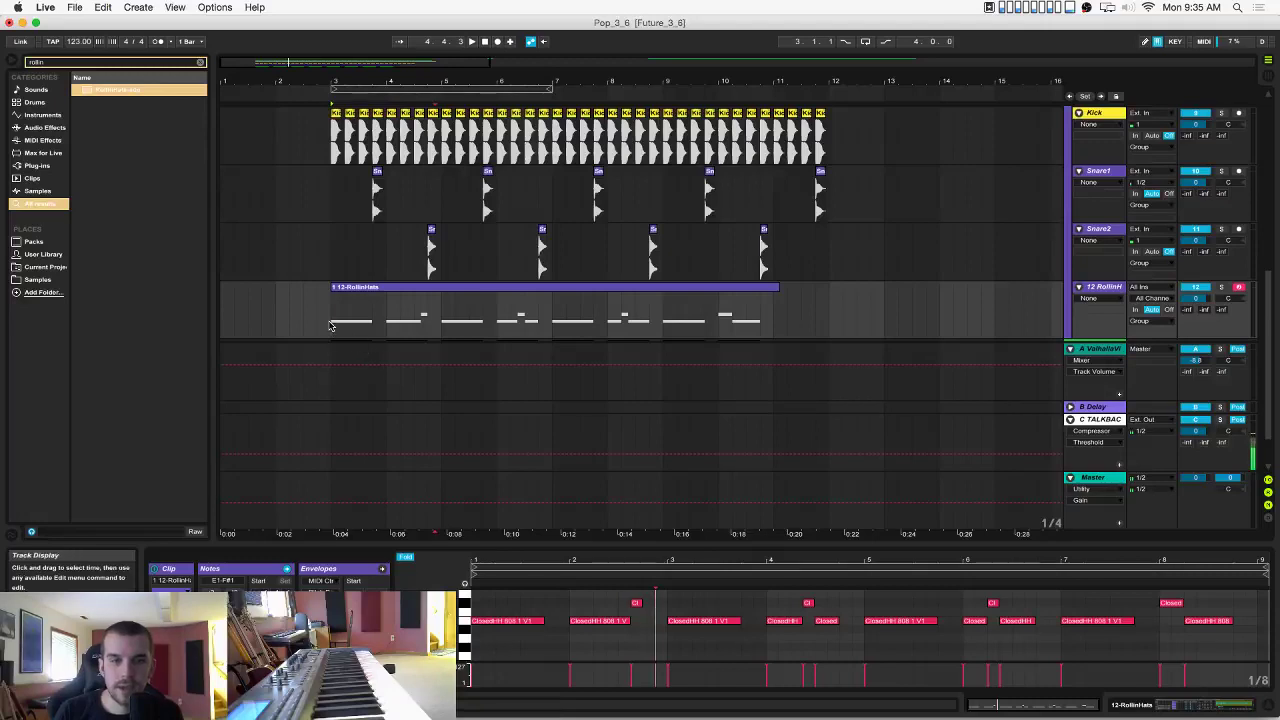
left_click(1196, 298)
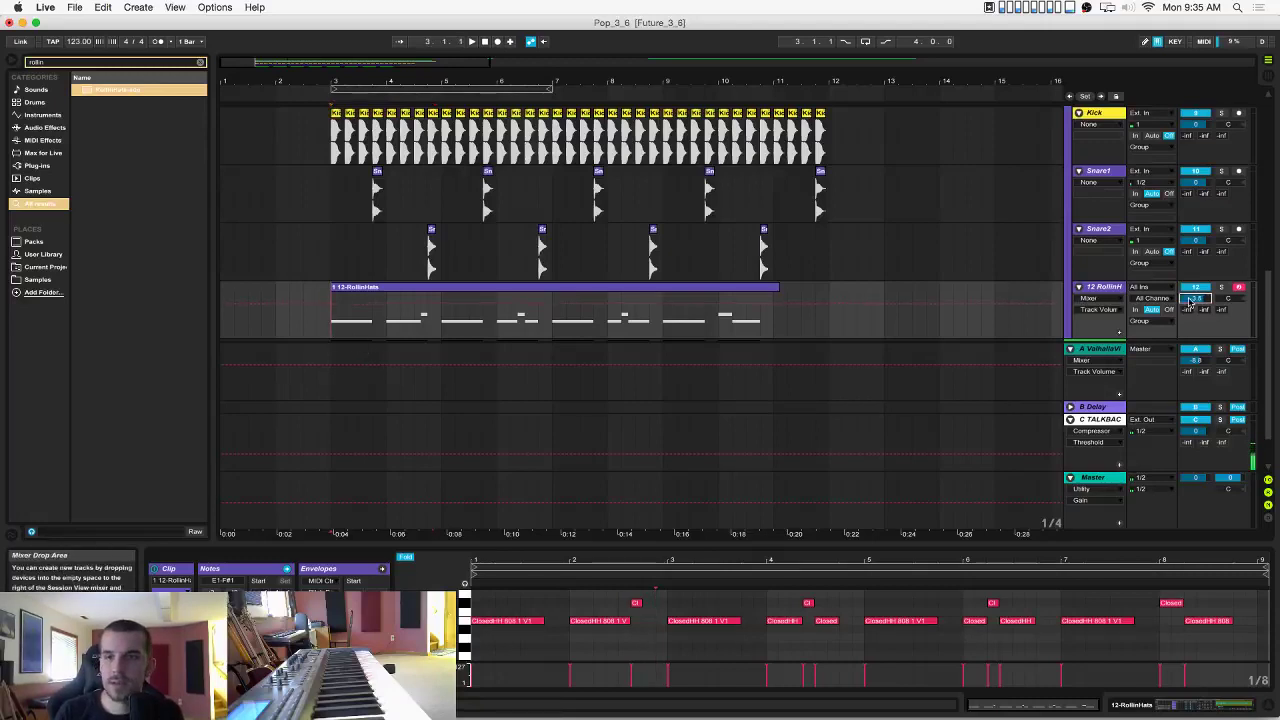
key("space")
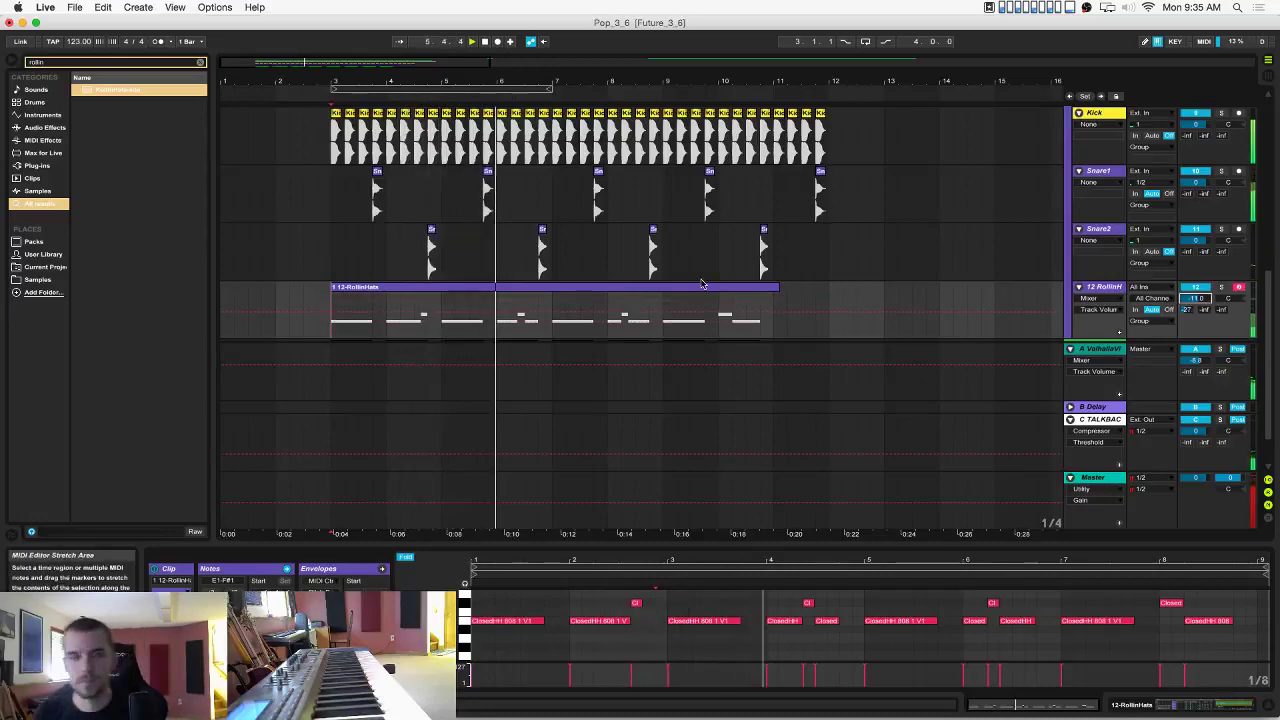
Review the arrangement's tracks from SuperSaw down to RollinHats during playback.
scroll(703, 284, "up", 5)
scroll(703, 284, "down", 6)
scroll(703, 284, "up", 5)
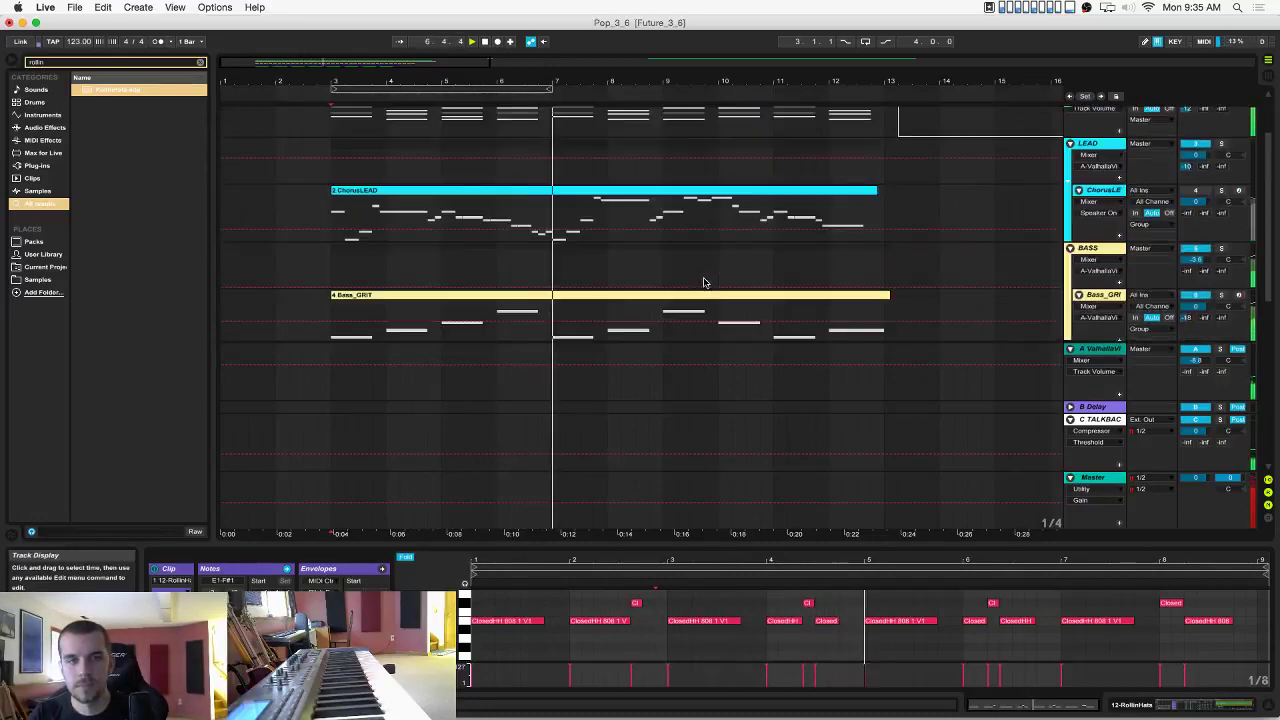
scroll(703, 284, "up", 2)
scroll(704, 284, "down", 6)
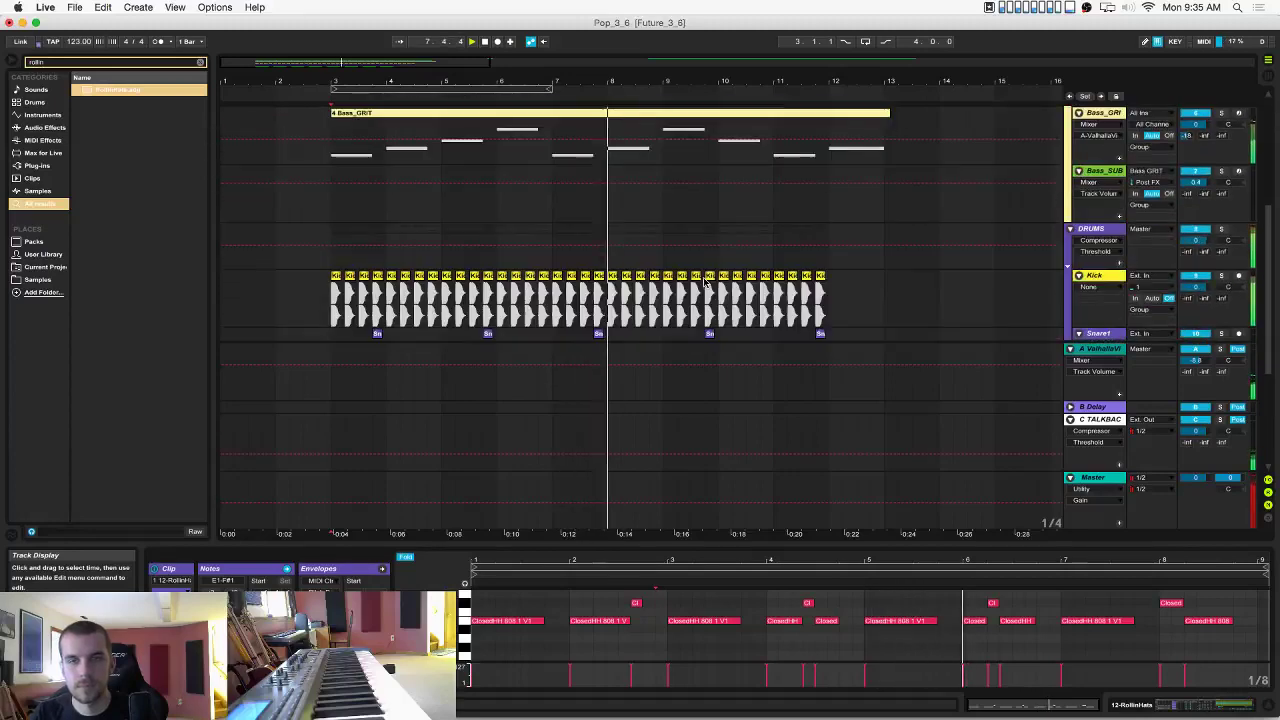
scroll(704, 284, "down", 2)
scroll(704, 284, "up", 5)
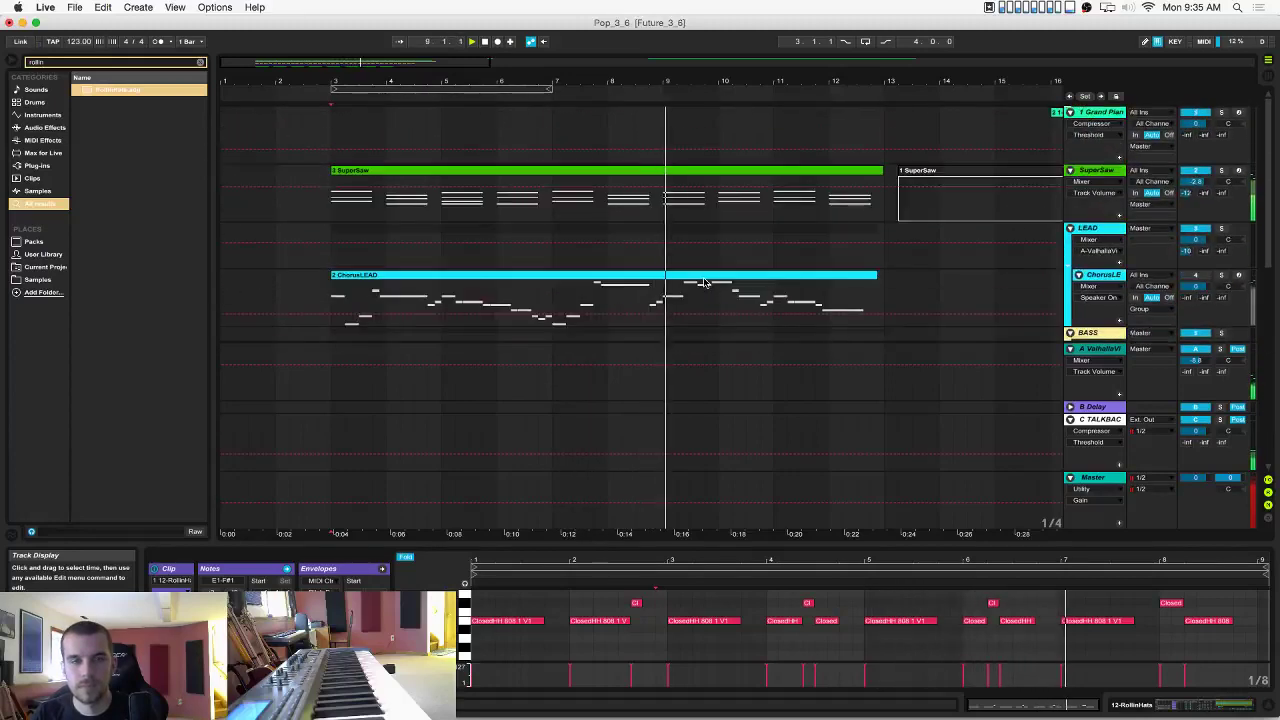
scroll(703, 283, "down", 3)
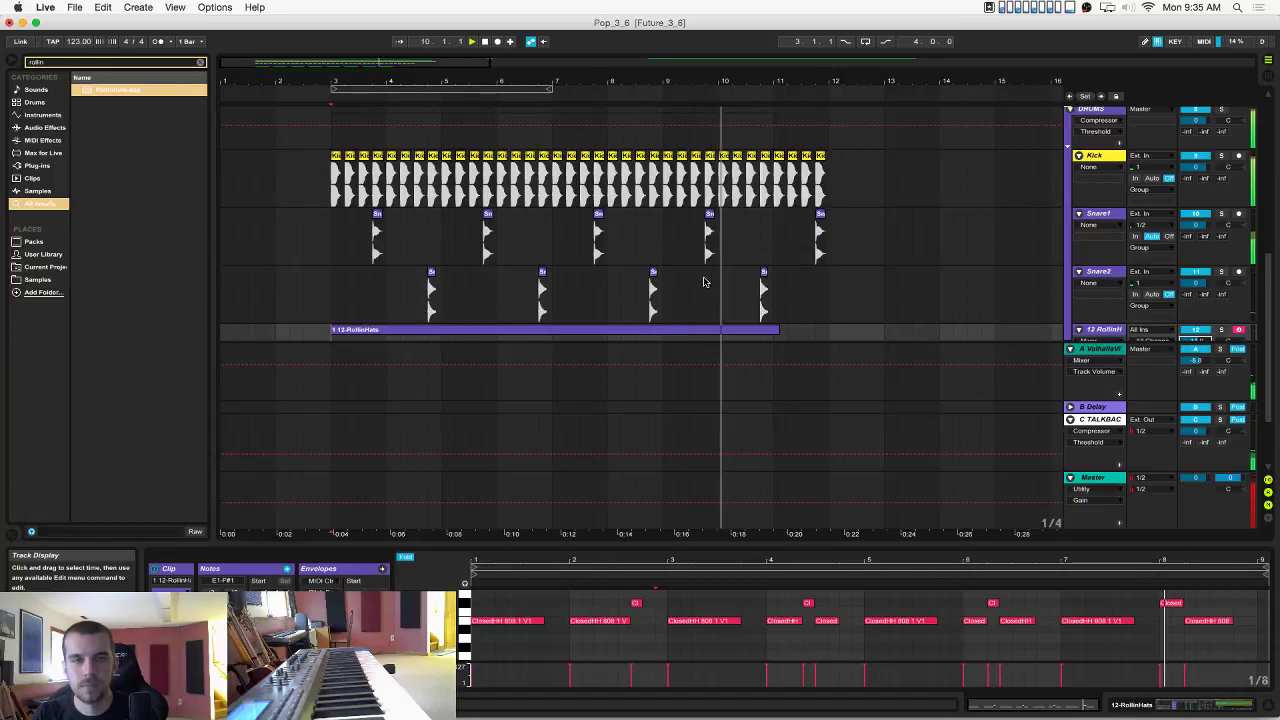
Save the set and stop playback.
left_click(614, 230)
key("super+s")
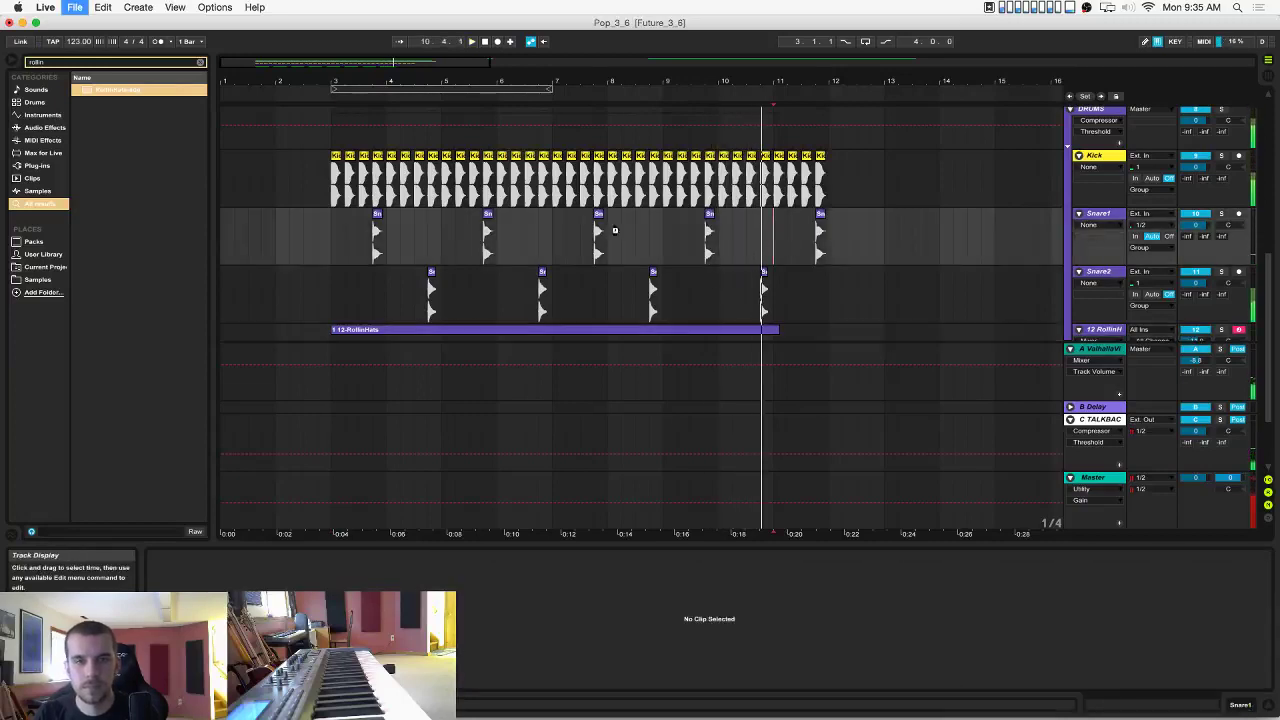
key("space")
Make the arrangement area slightly taller and fold the Valhalla return, the TALKBACK return and the Master track.
scroll(539, 252, "up", 4)
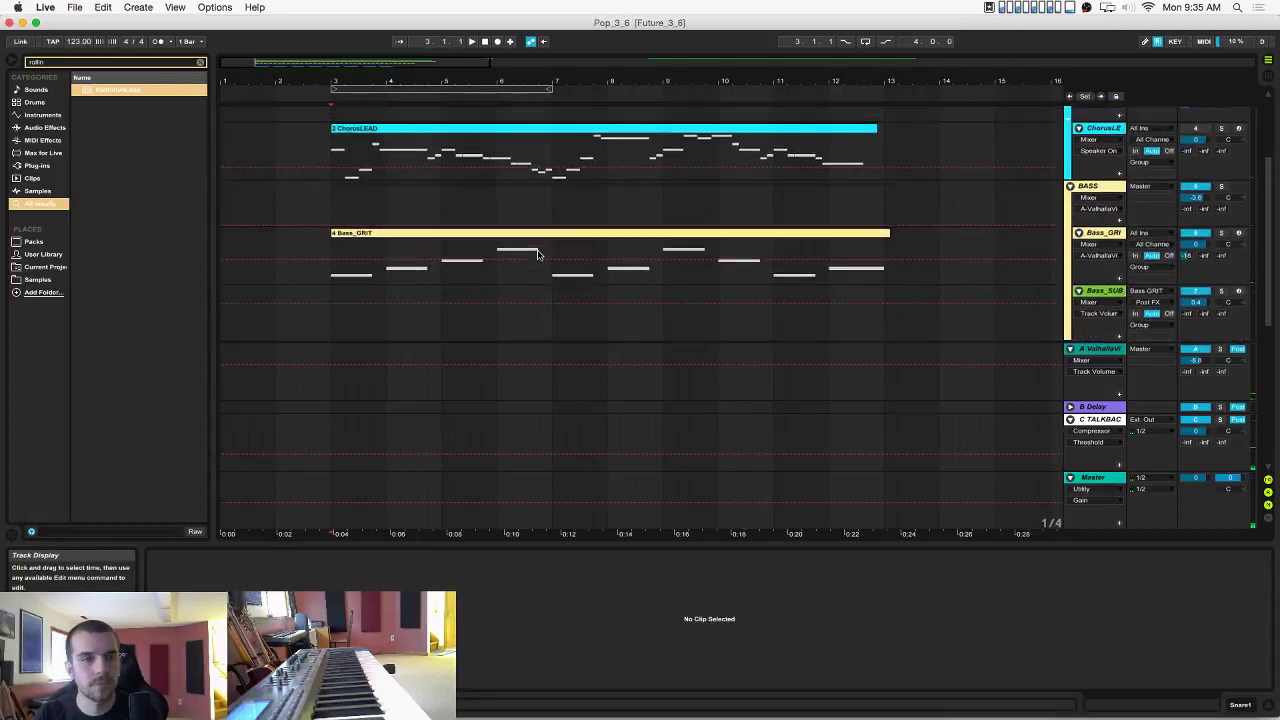
scroll(622, 246, "down", 3)
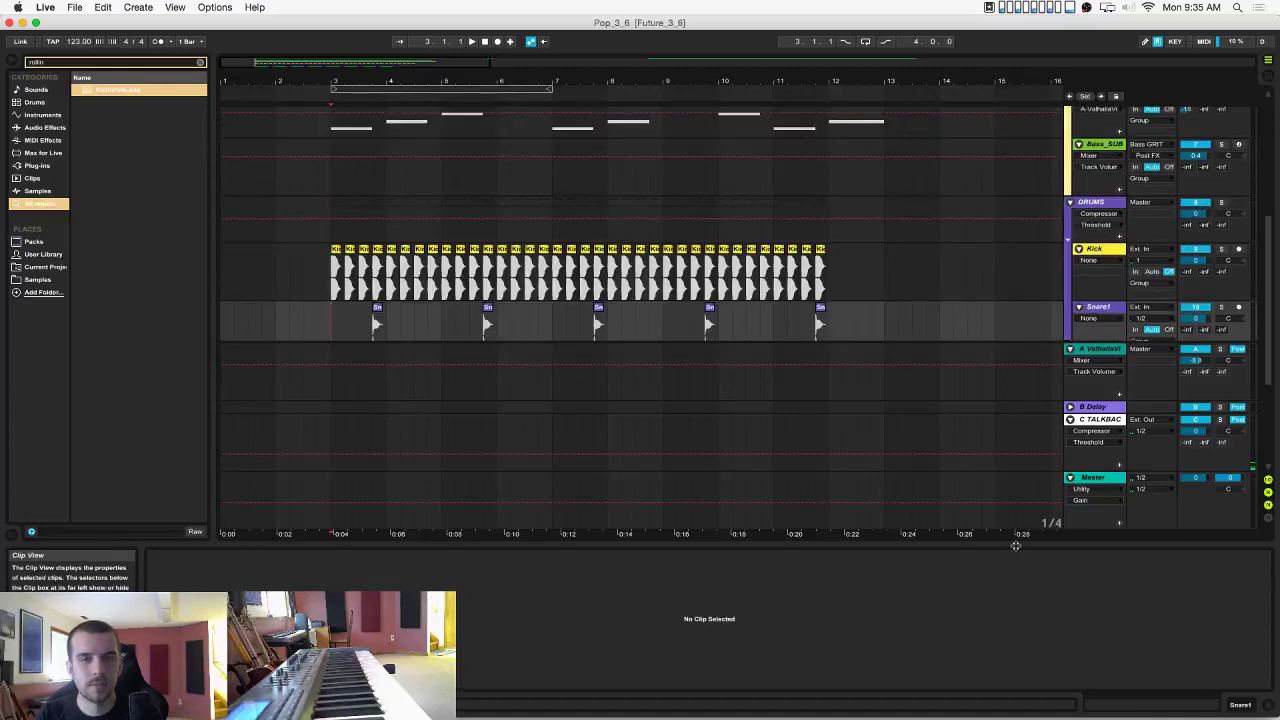
left_click_drag(1015, 545, 1016, 557)
scroll(805, 336, "up", 3)
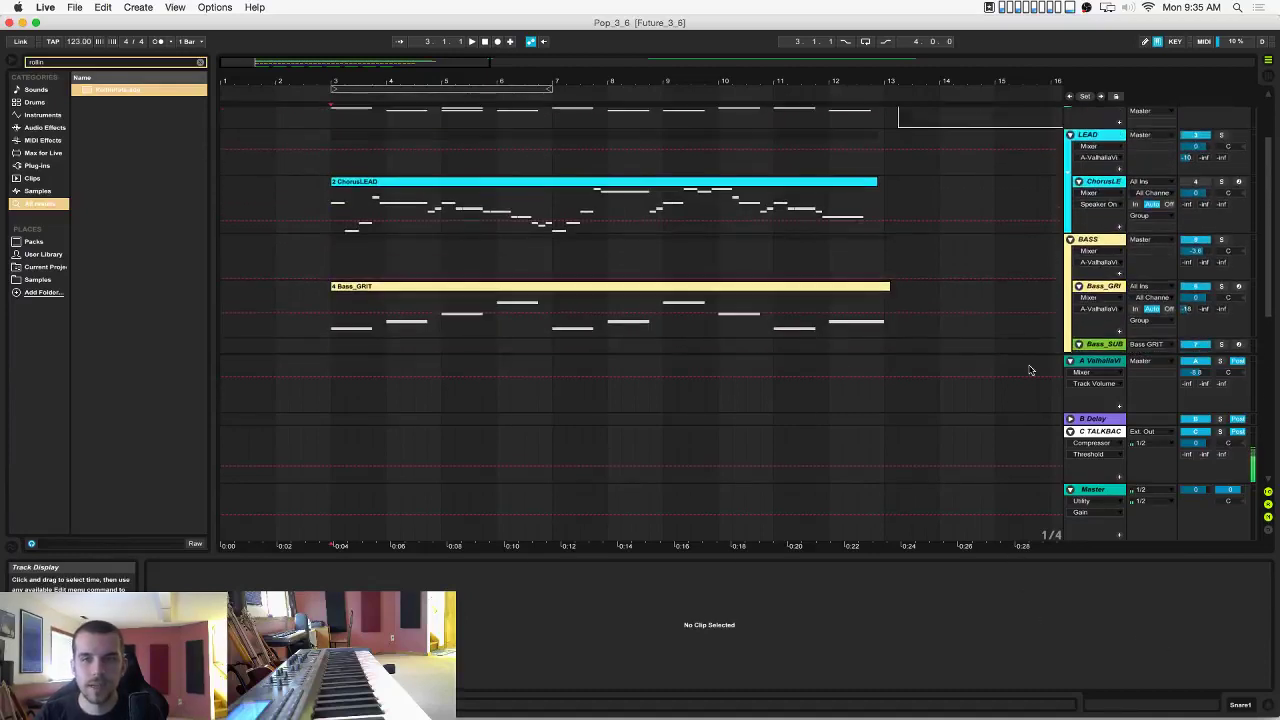
left_click(1071, 363)
left_click(1071, 432)
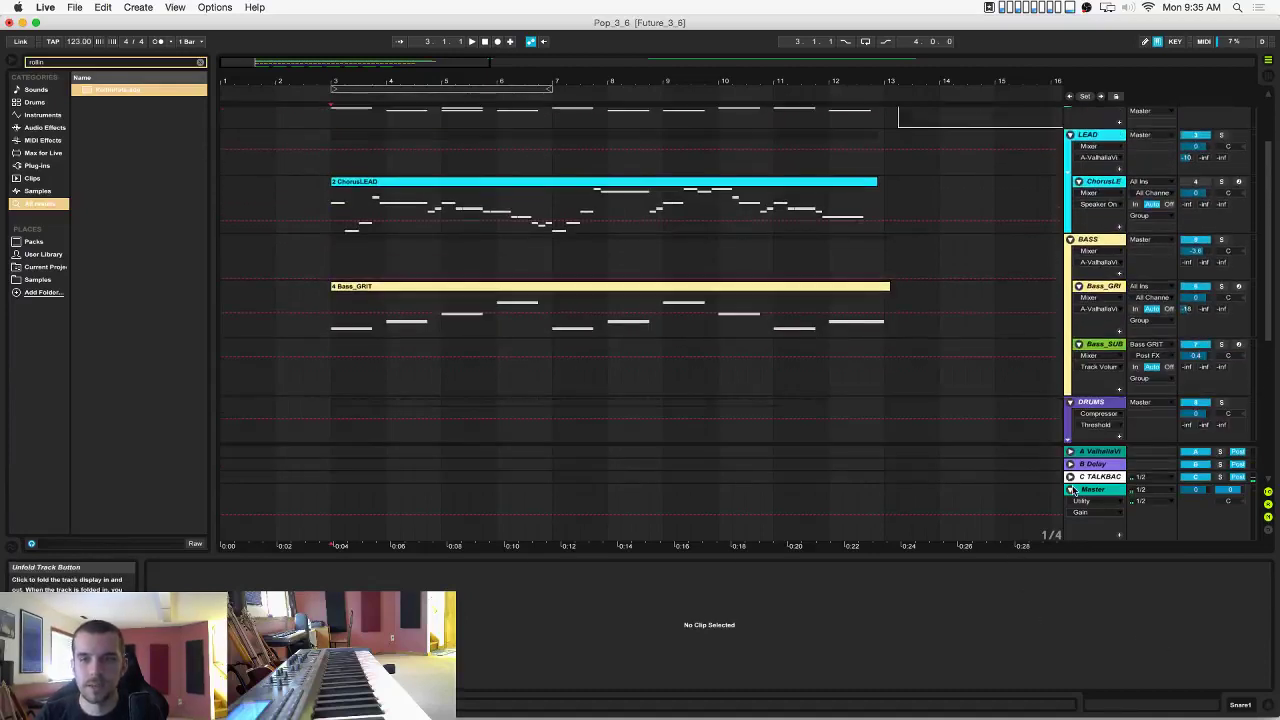
left_click(1071, 489)
scroll(782, 250, "up", 2)
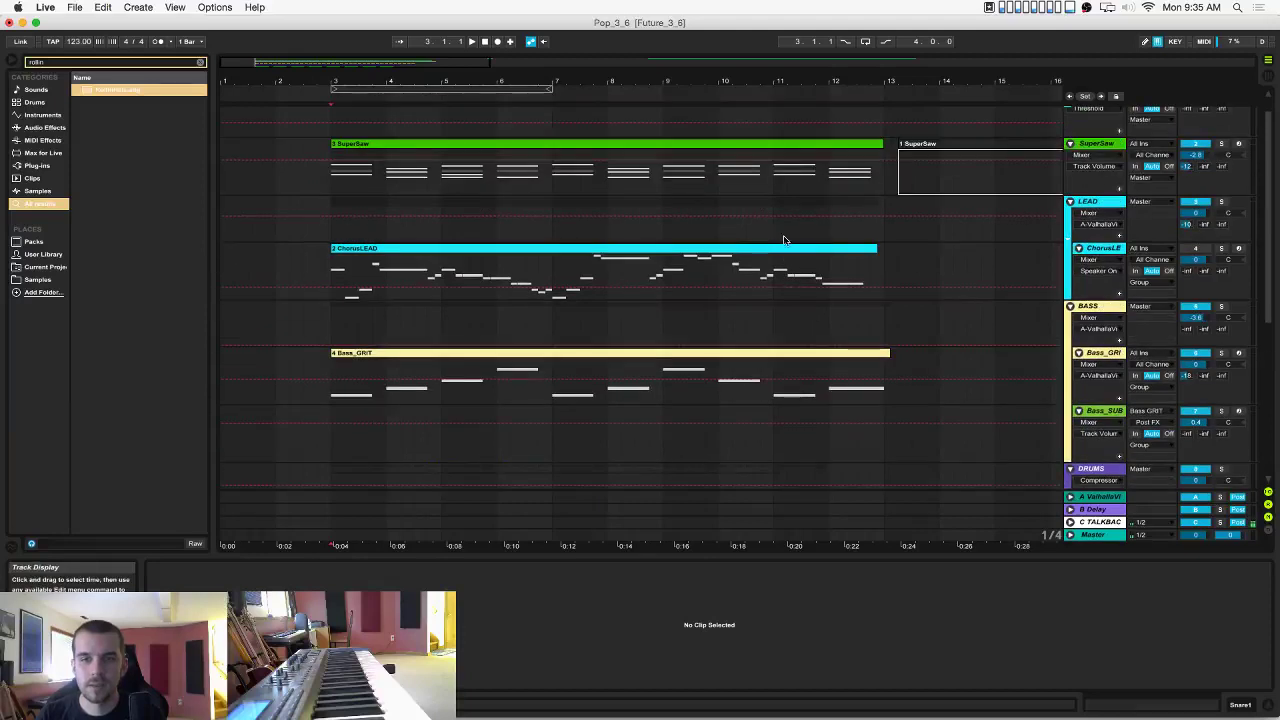
Activate and solo the ChorusLEAD track, and play it from bar 3.
left_click(1103, 204)
left_click(1196, 249)
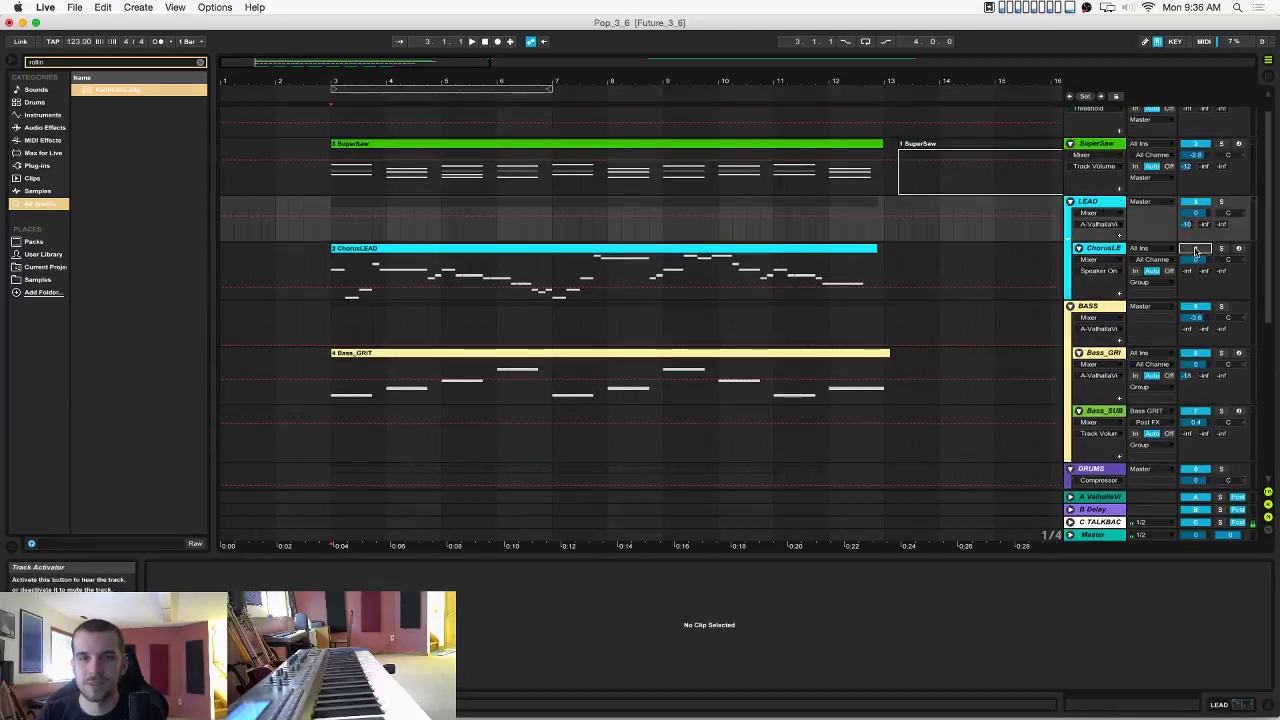
left_click(336, 288)
key("space")
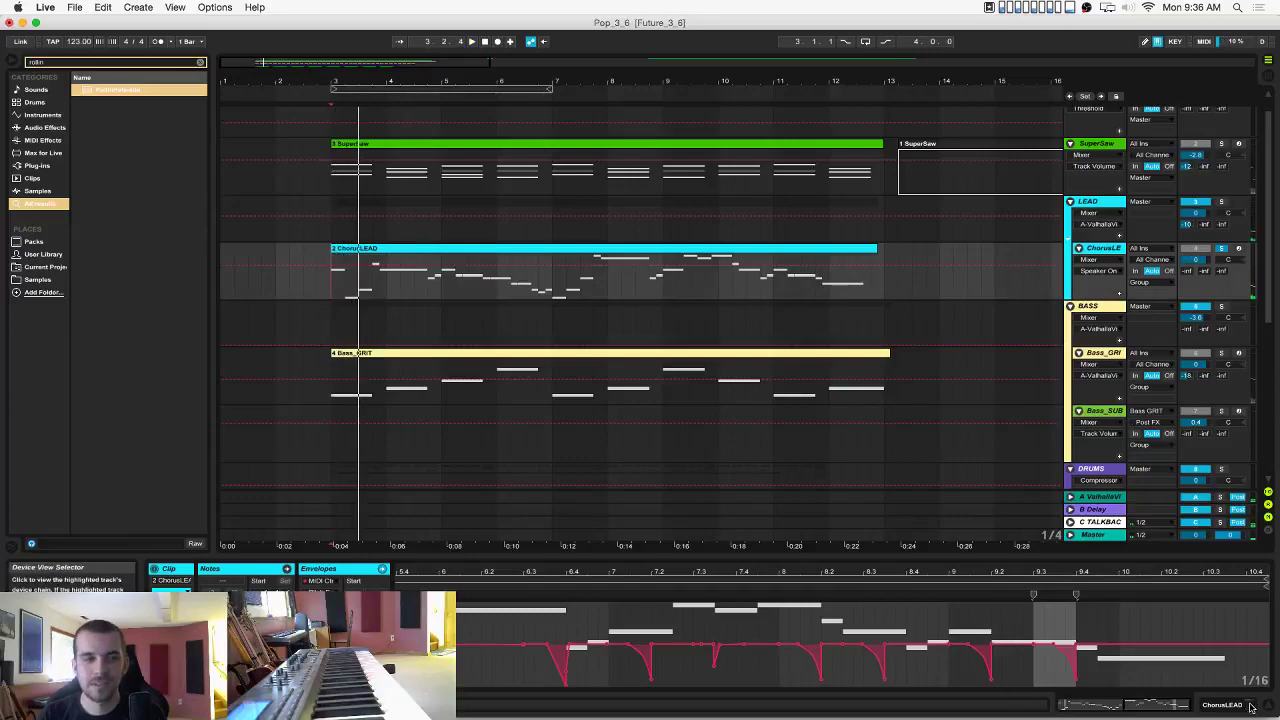
Open Serum on the ChorusLEAD track and enable oscillator B at octave -1 with 10 unison voices.
left_click(1250, 707)
left_click(182, 568)
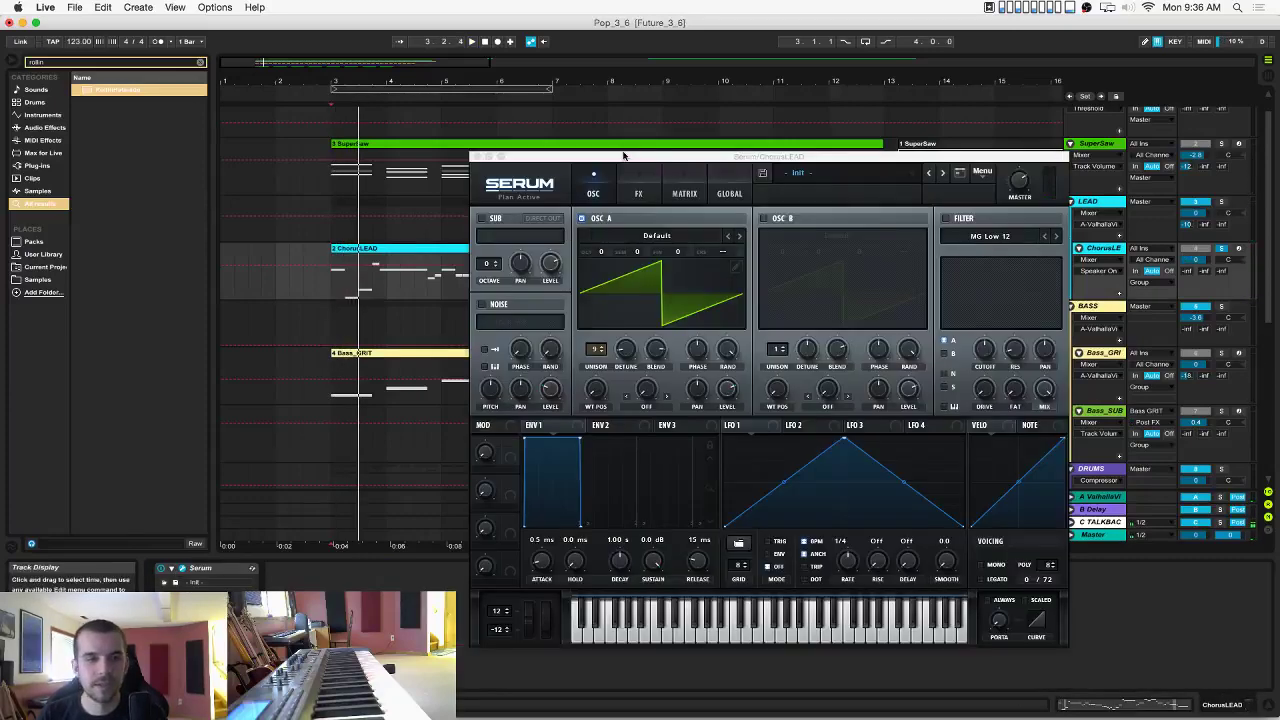
left_click_drag(622, 156, 595, 74)
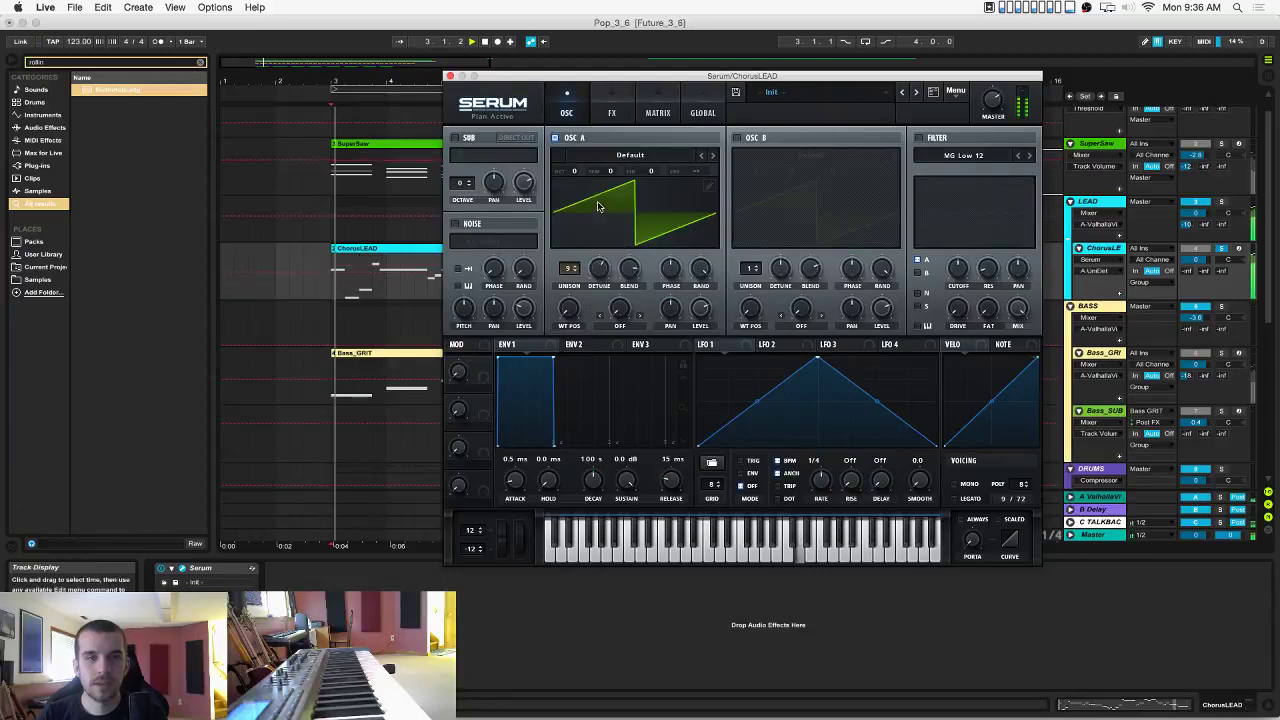
left_click(736, 138)
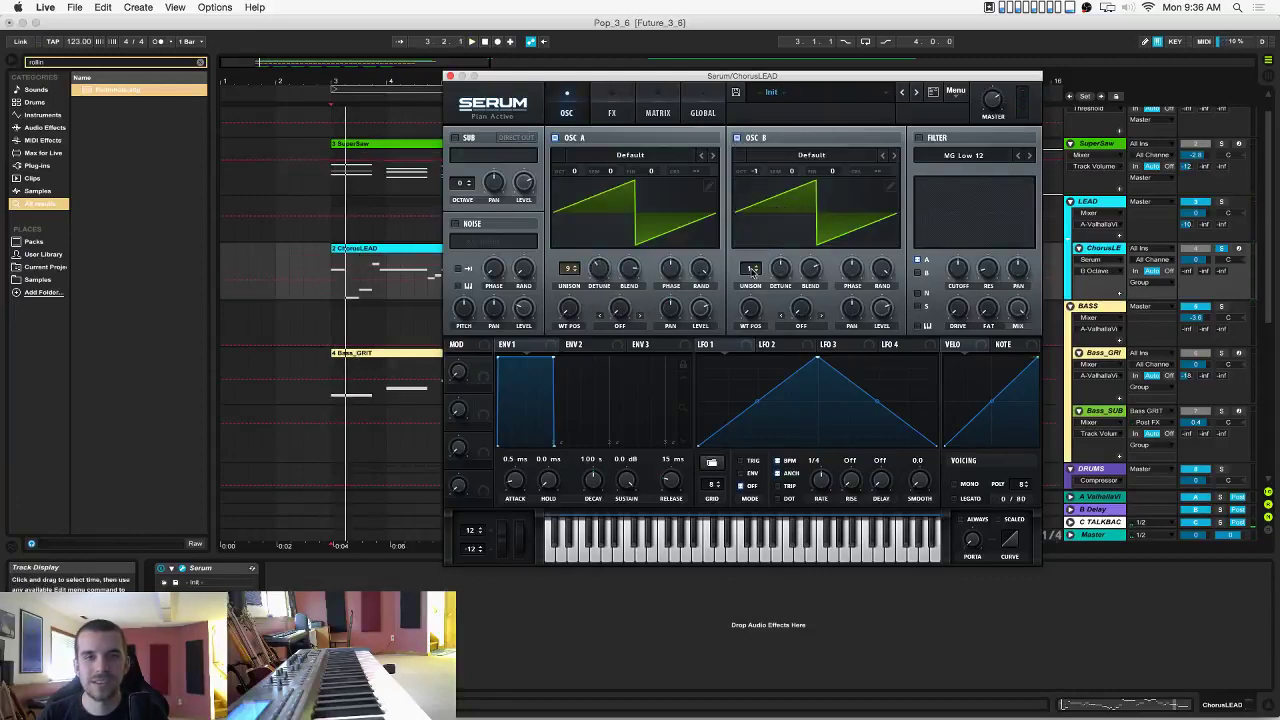
left_click_drag(752, 272, 752, 250)
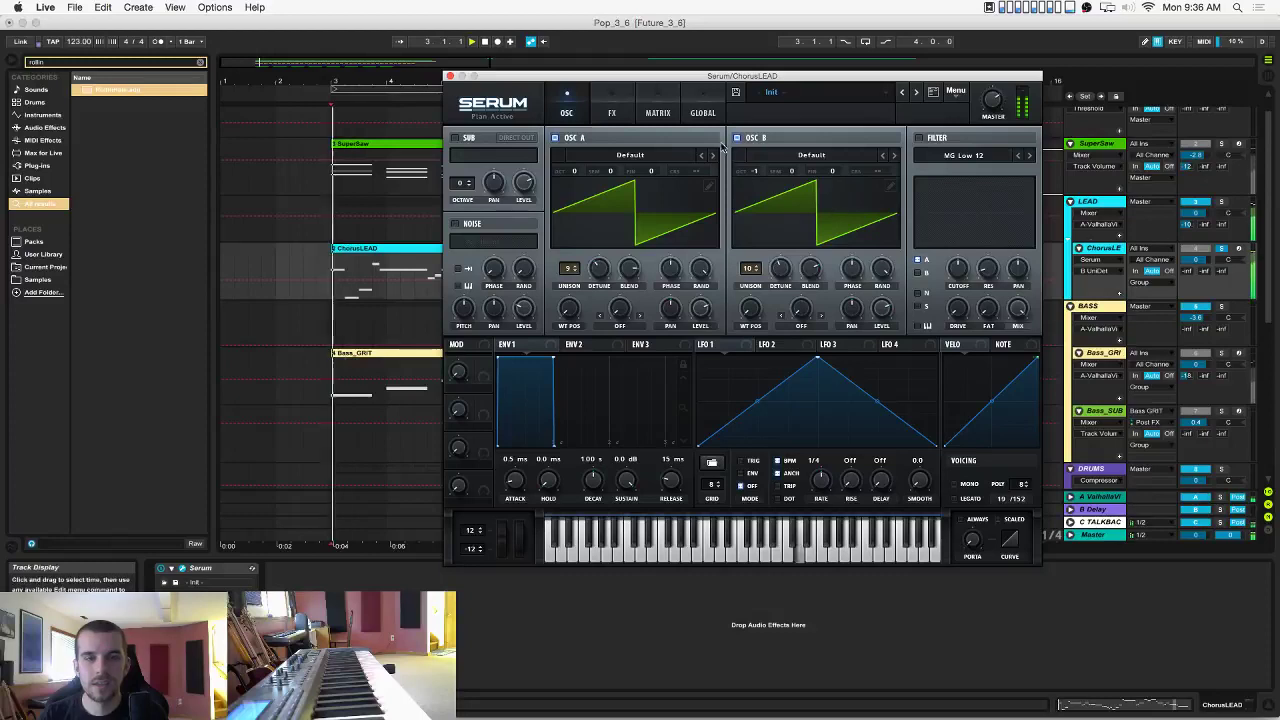
Enable Serum's reverb effect on ChorusLEAD, set its mix to 43% and adjust its decay.
left_click(612, 112)
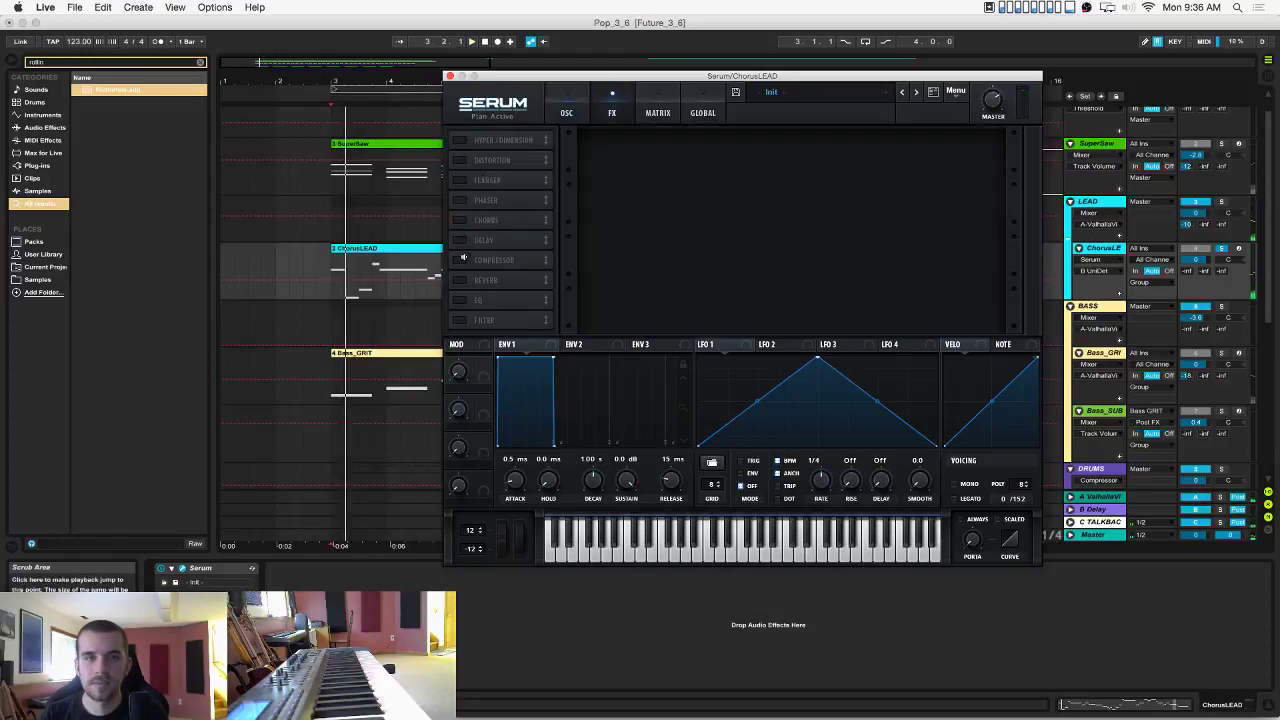
left_click(459, 280)
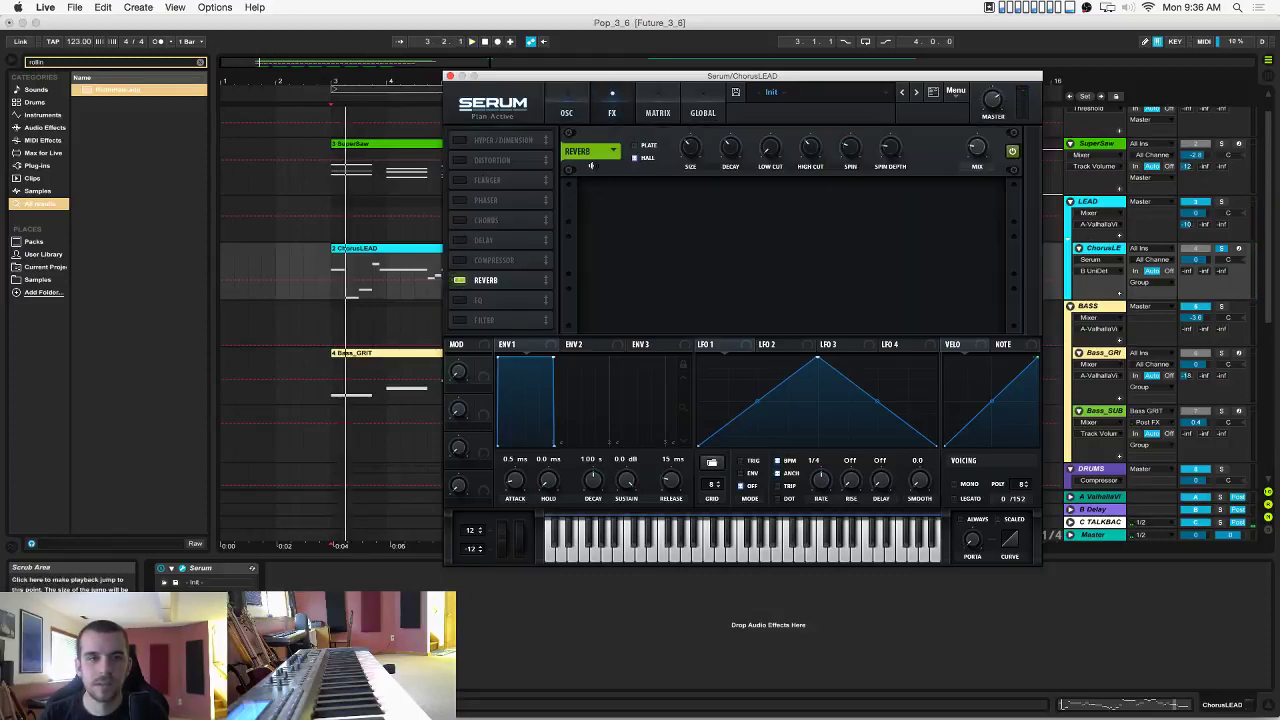
left_click_drag(977, 147, 977, 105)
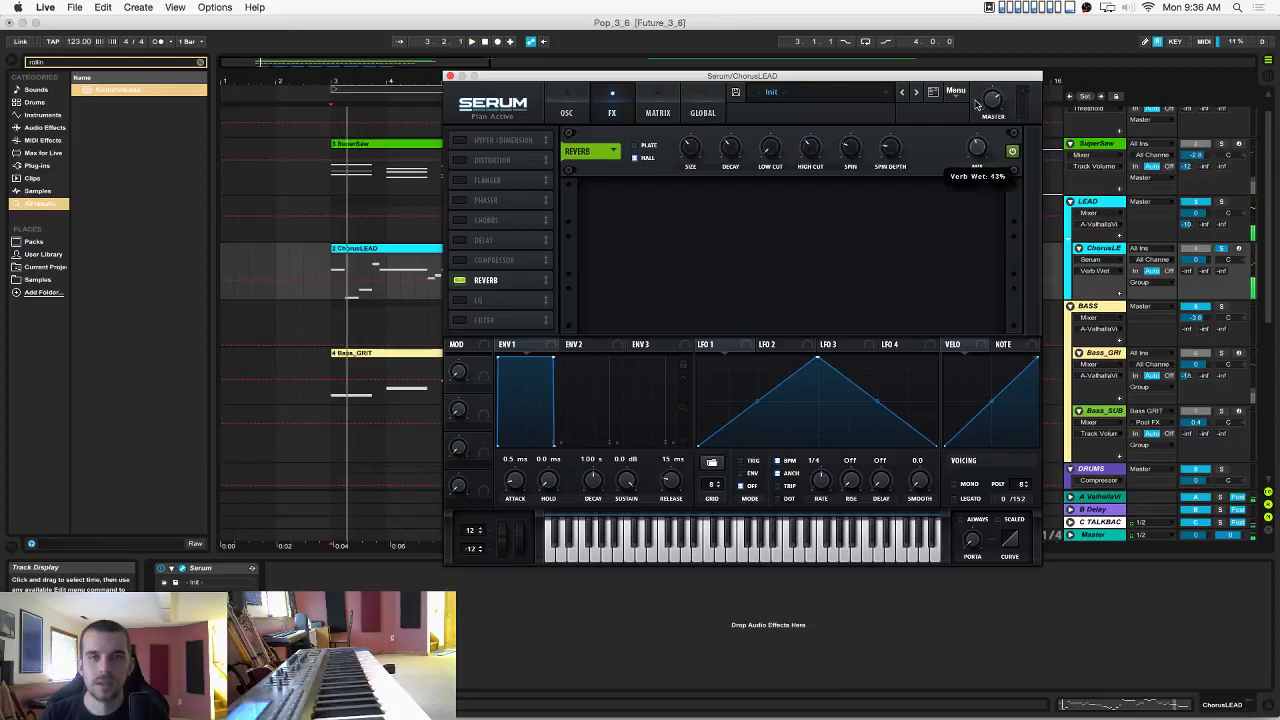
left_click_drag(732, 150, 692, 217)
left_click_drag(729, 152, 728, 128)
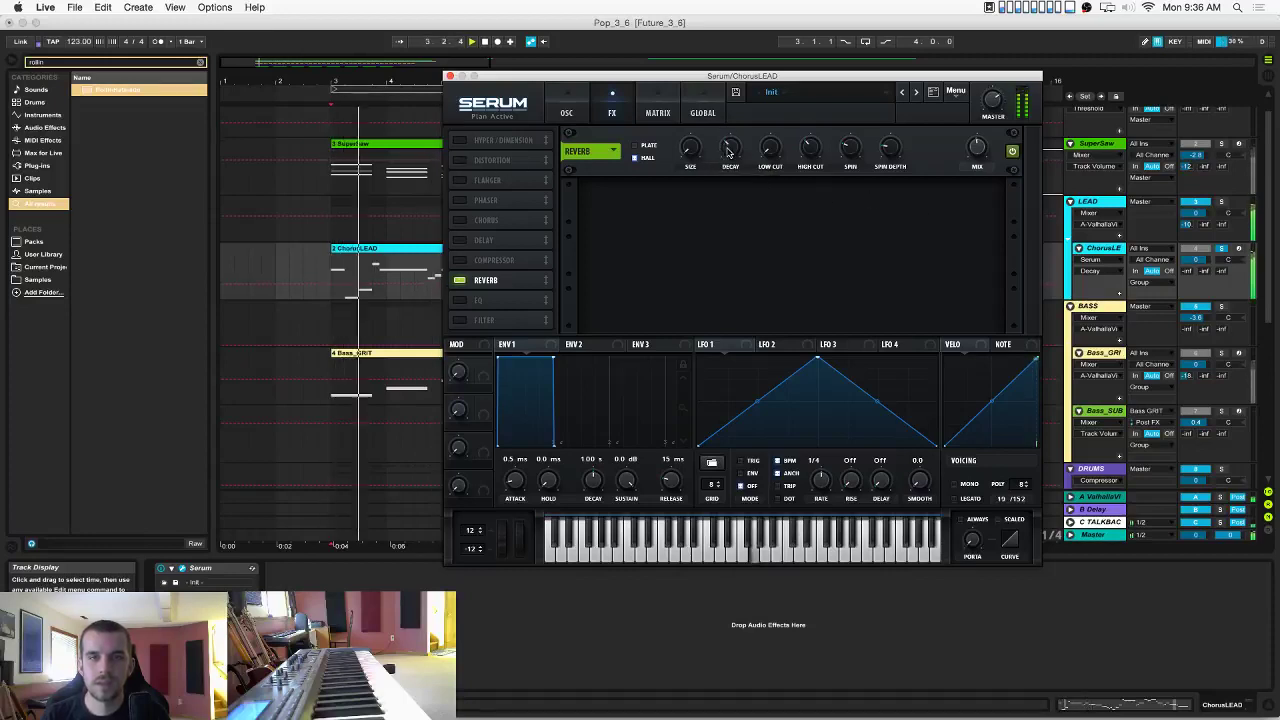
left_click(567, 111)
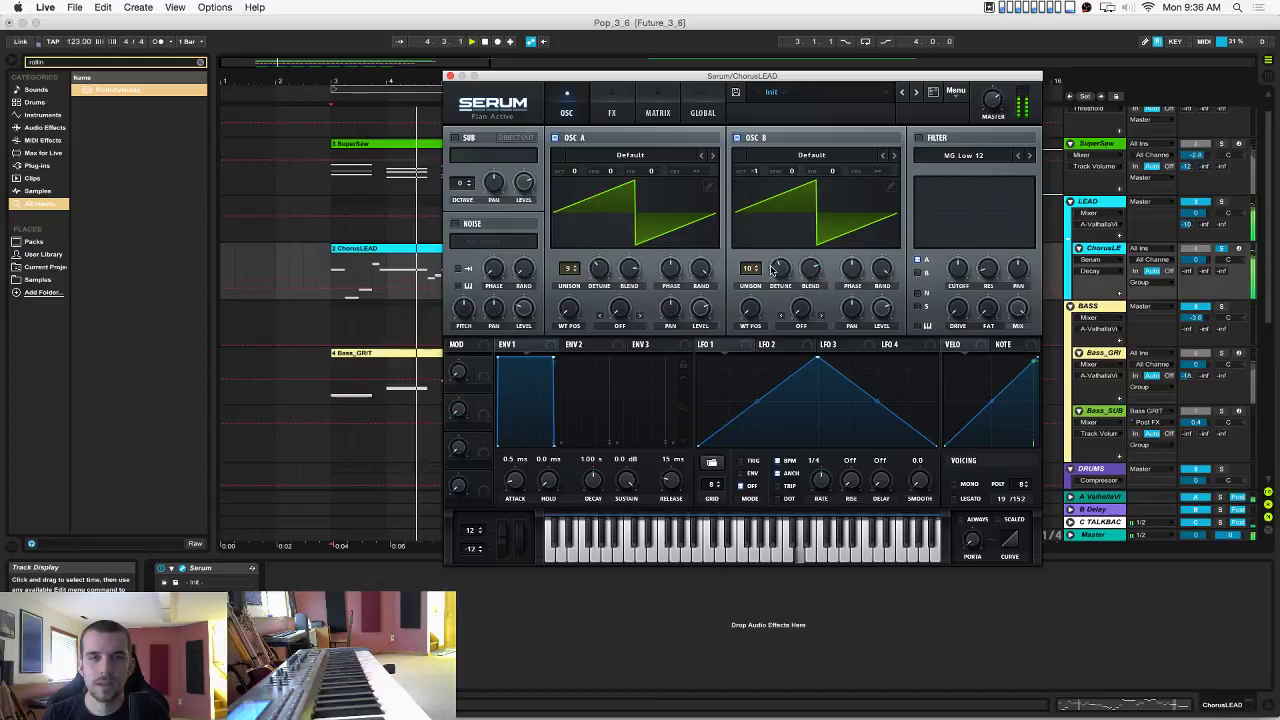
Set oscillator A to 13 unison voices with 0.28 detune, and enable Serum's Tube distortion with 84% drive.
left_click_drag(568, 268, 589, 238)
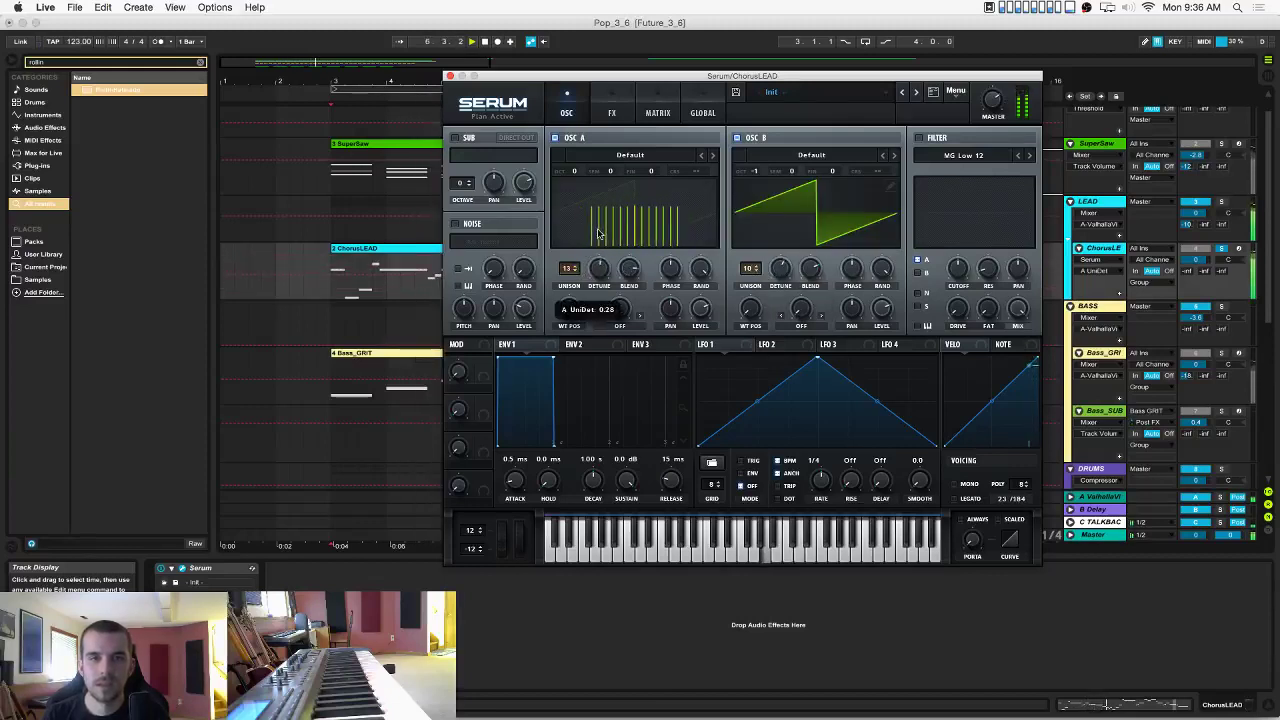
left_click(615, 111)
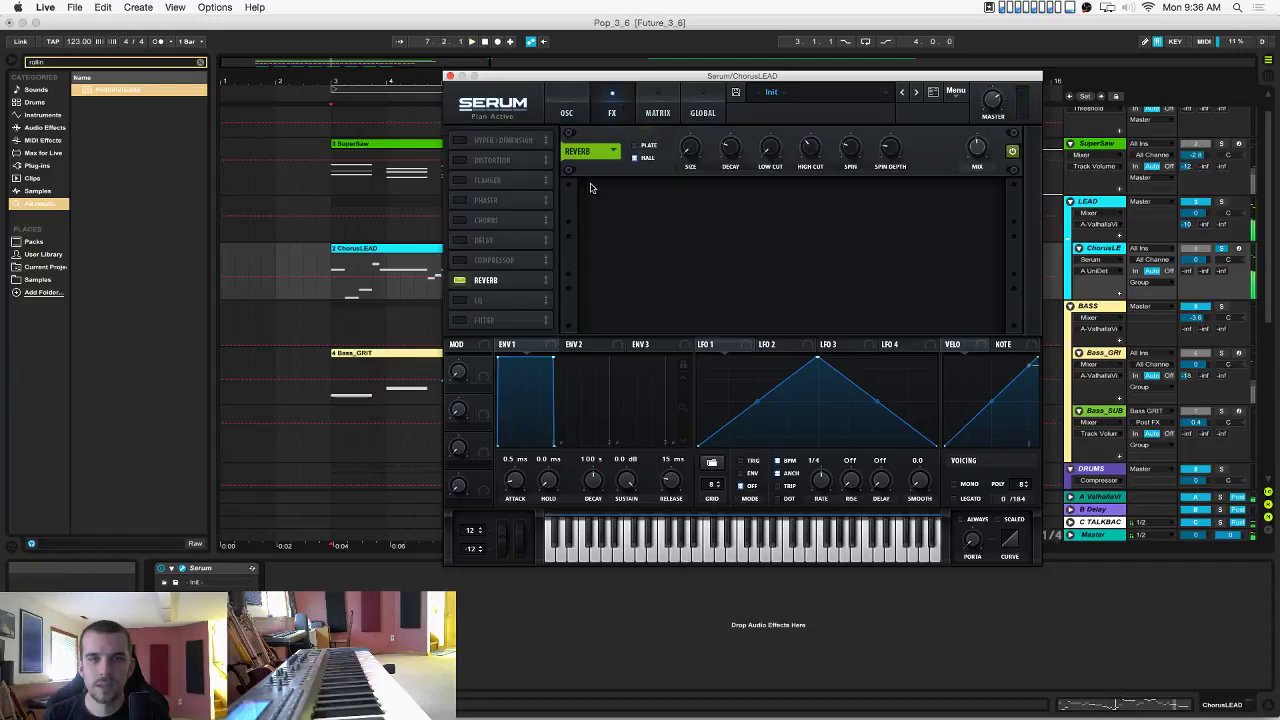
left_click(460, 160)
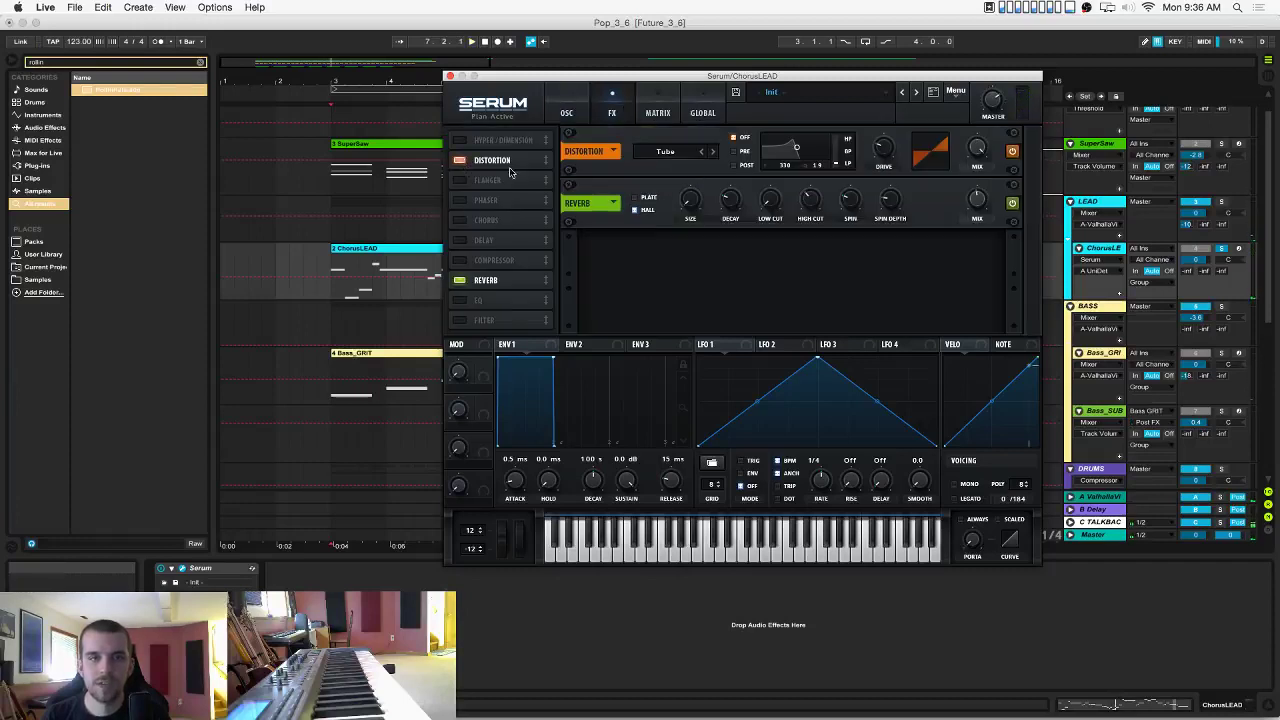
key("space")
key("space")
key("space")
left_click_drag(883, 148, 884, 73)
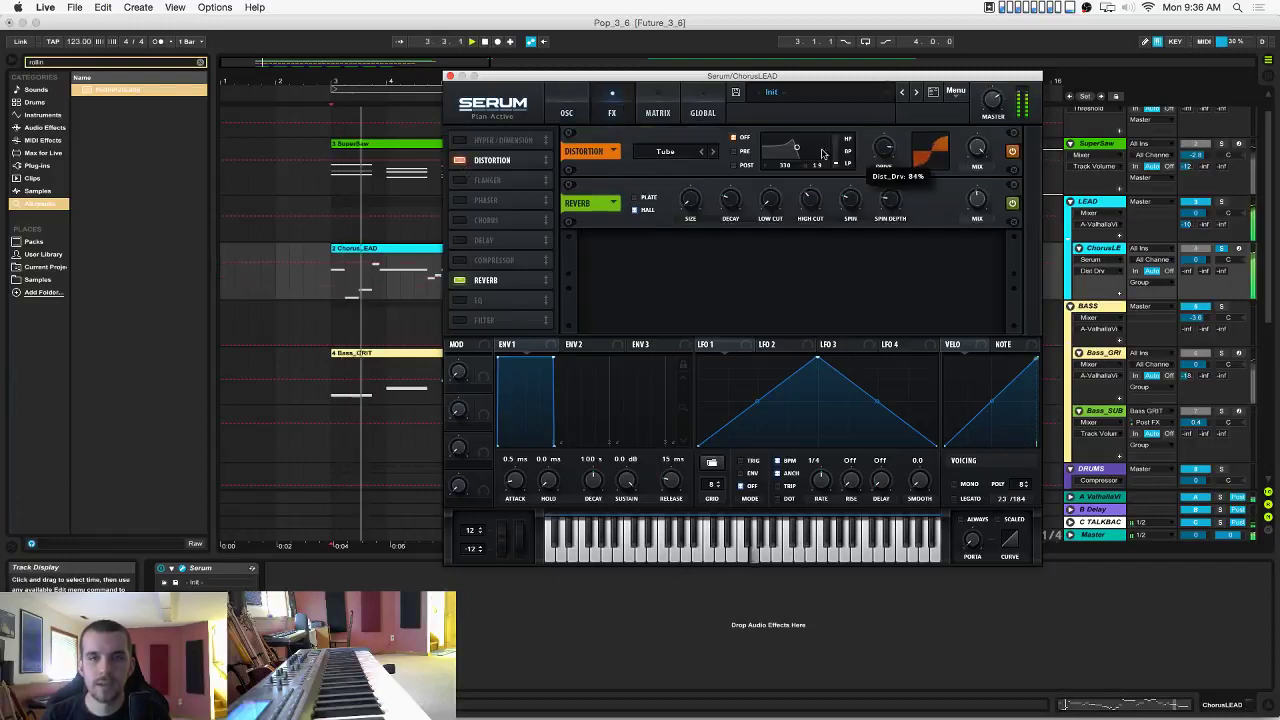
Move the distortion behind the reverb in the effects chain, set its mix to 39% and readjust its drive to about 76%.
left_click_drag(500, 160, 500, 282)
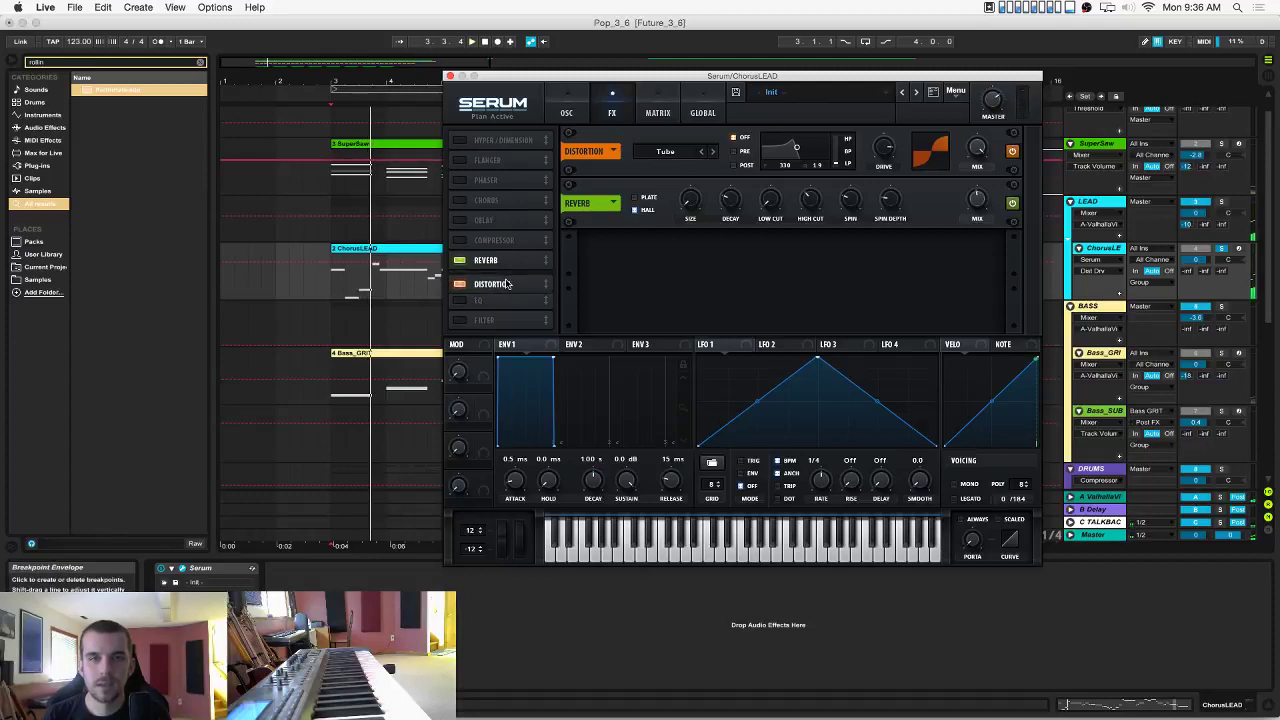
left_click_drag(878, 200, 879, 231)
left_click_drag(976, 204, 974, 276)
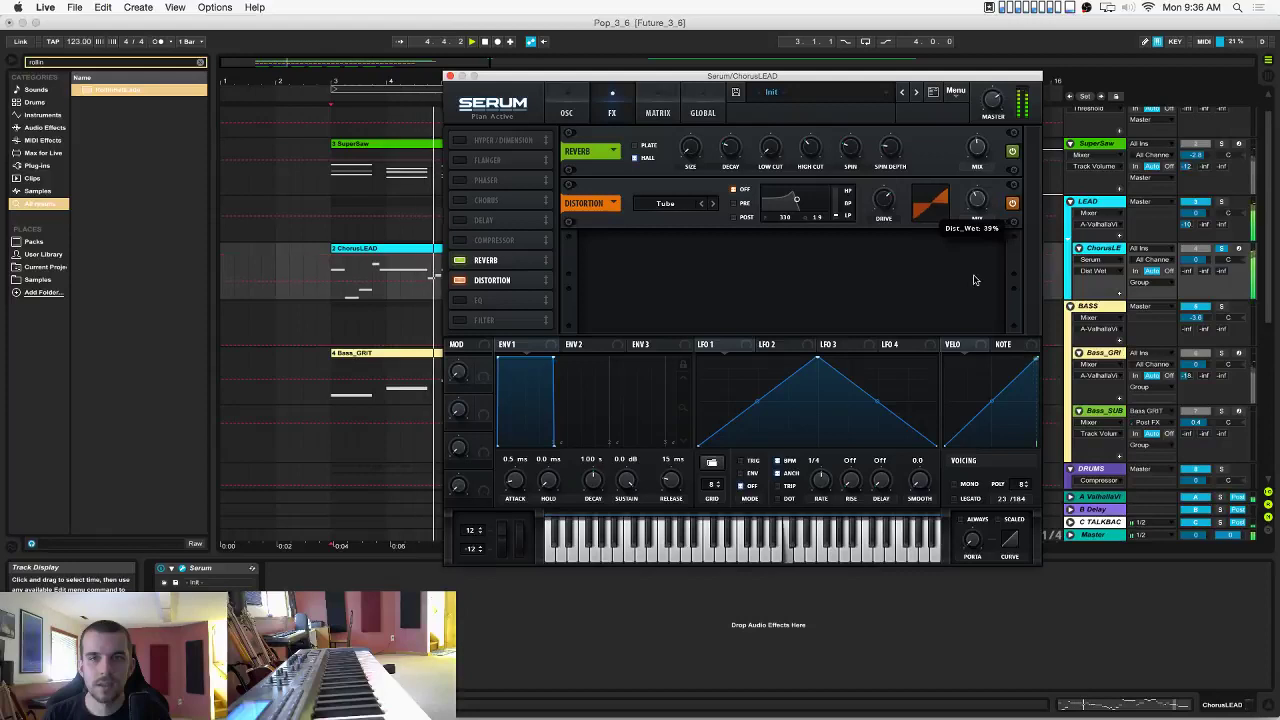
left_click_drag(879, 200, 872, 146)
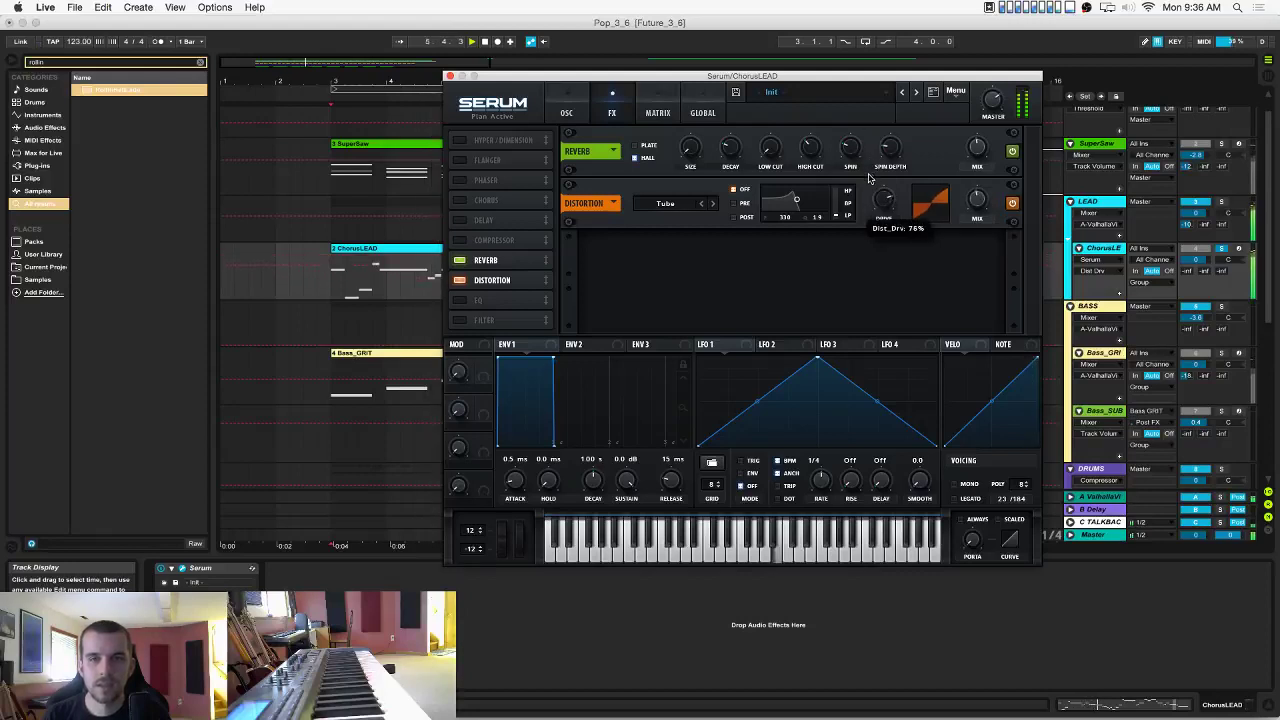
key("space")
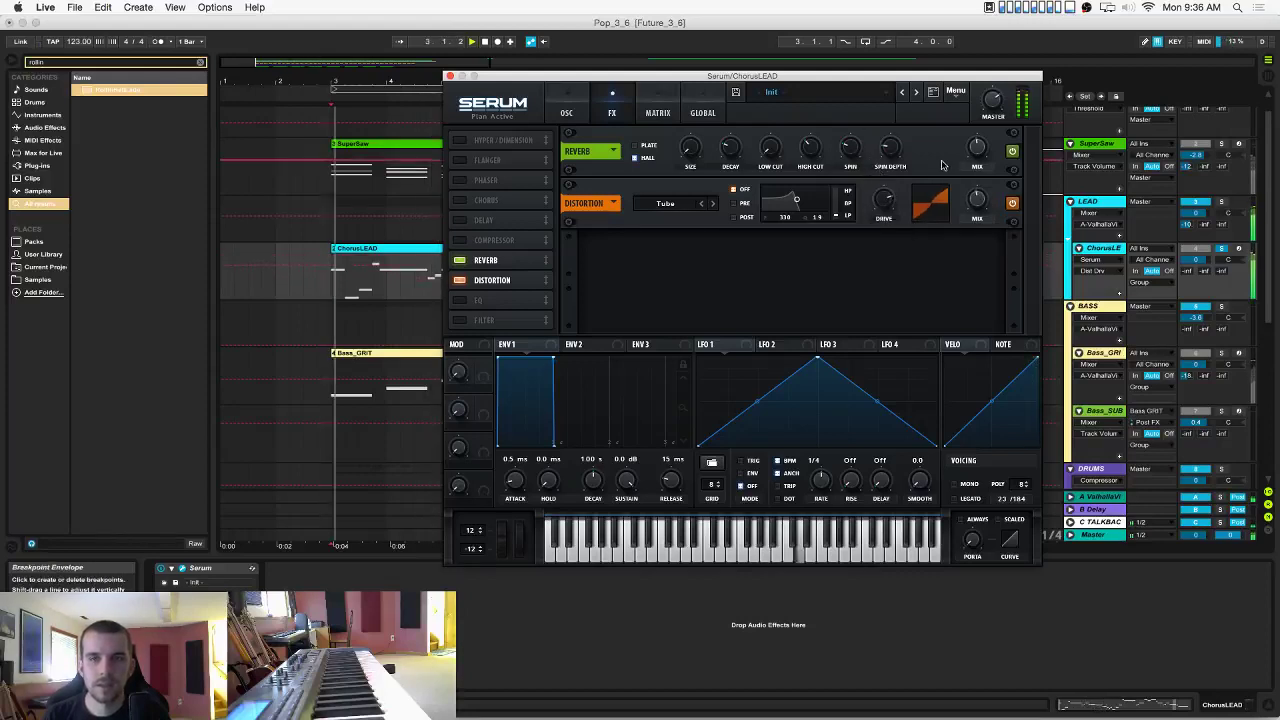
Set the reverb mix on the chorus lead's Serum to 48% and return to the oscillator page.
left_click_drag(976, 147, 945, 76)
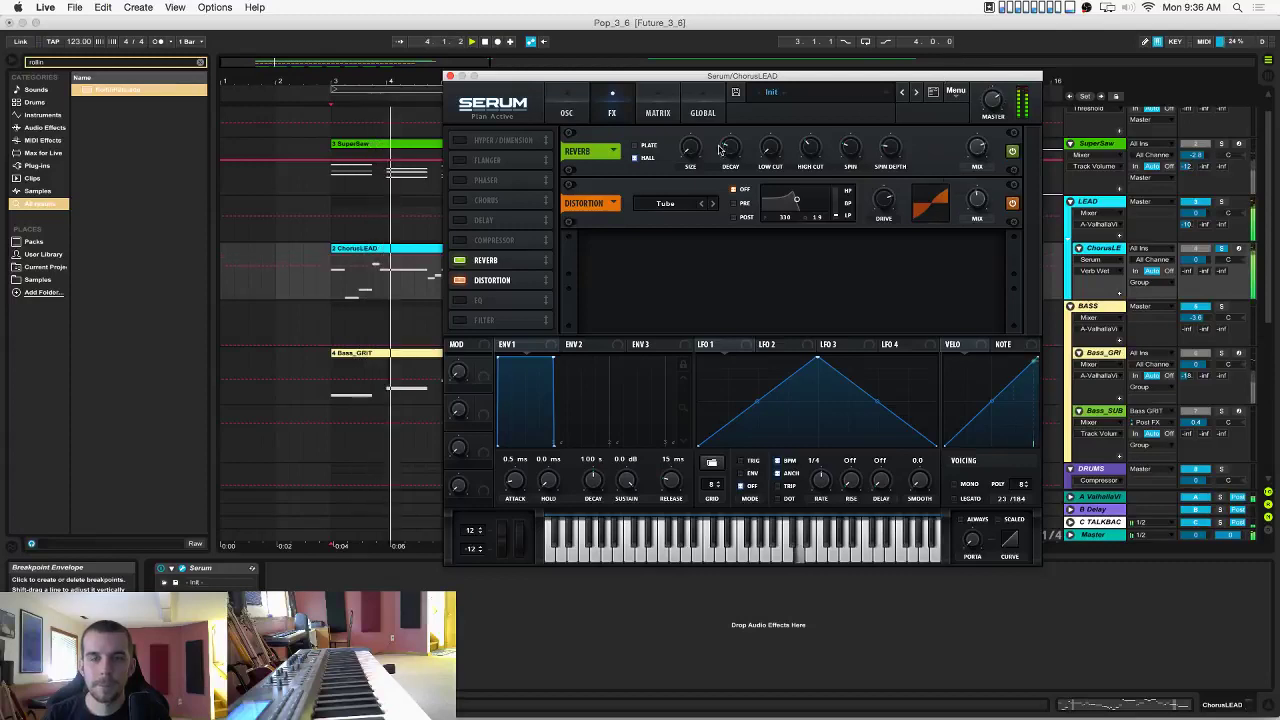
mouse_move(970, 152)
left_mouse_down()
mouse_move(970, 174)
mouse_move(980, 118)
mouse_move(983, 162)
left_mouse_up()
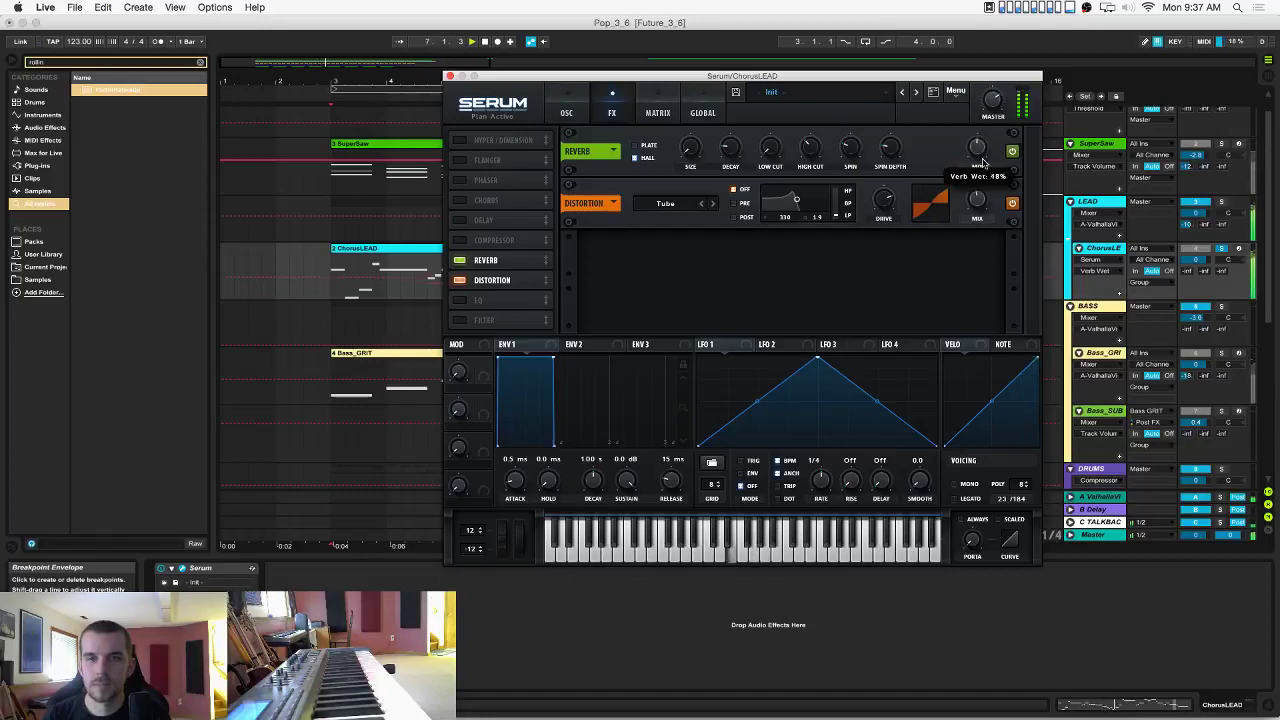
left_click(567, 112)
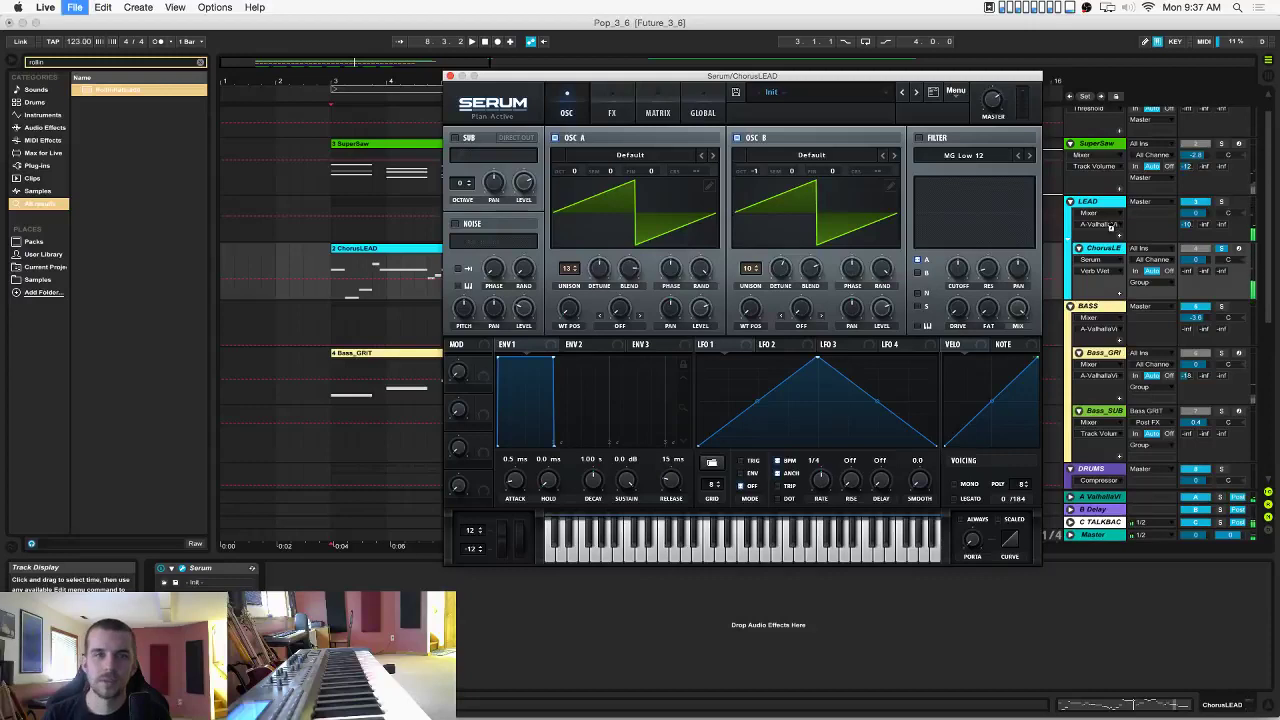
Rename the ChorusLEAD track as RaveLead.
left_click(1102, 249)
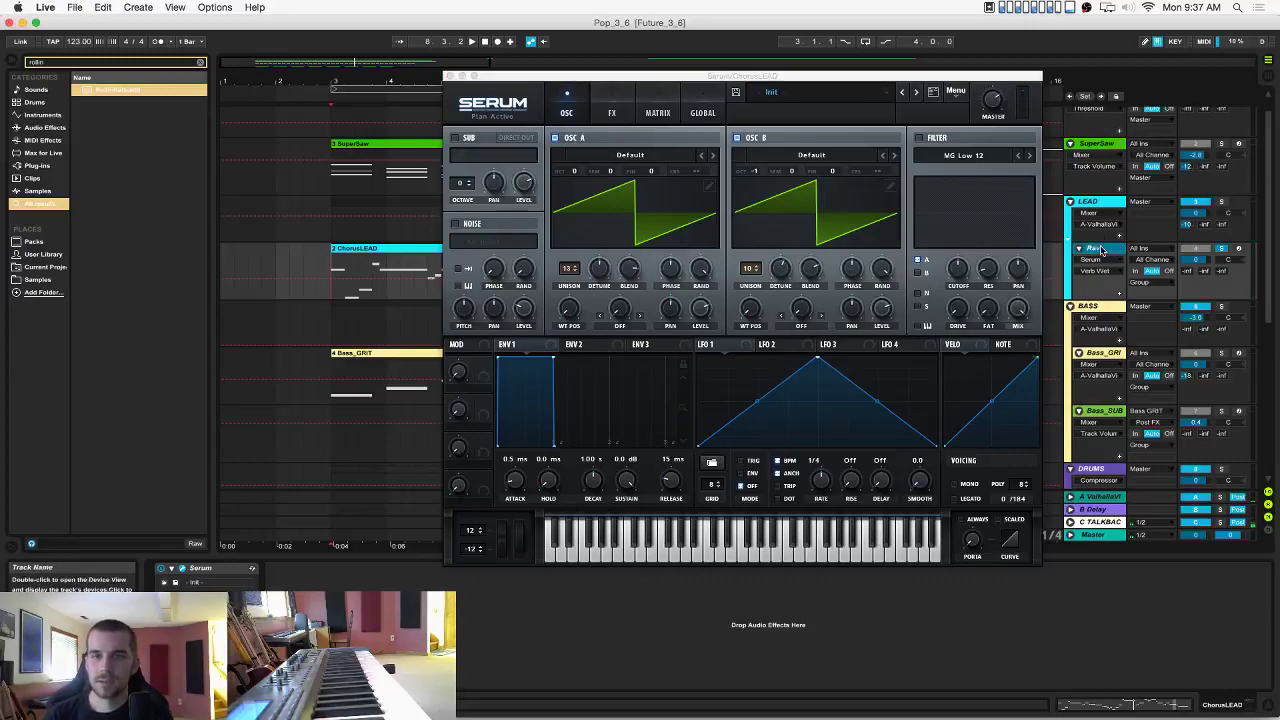
type("RaveLead")
key("Return")
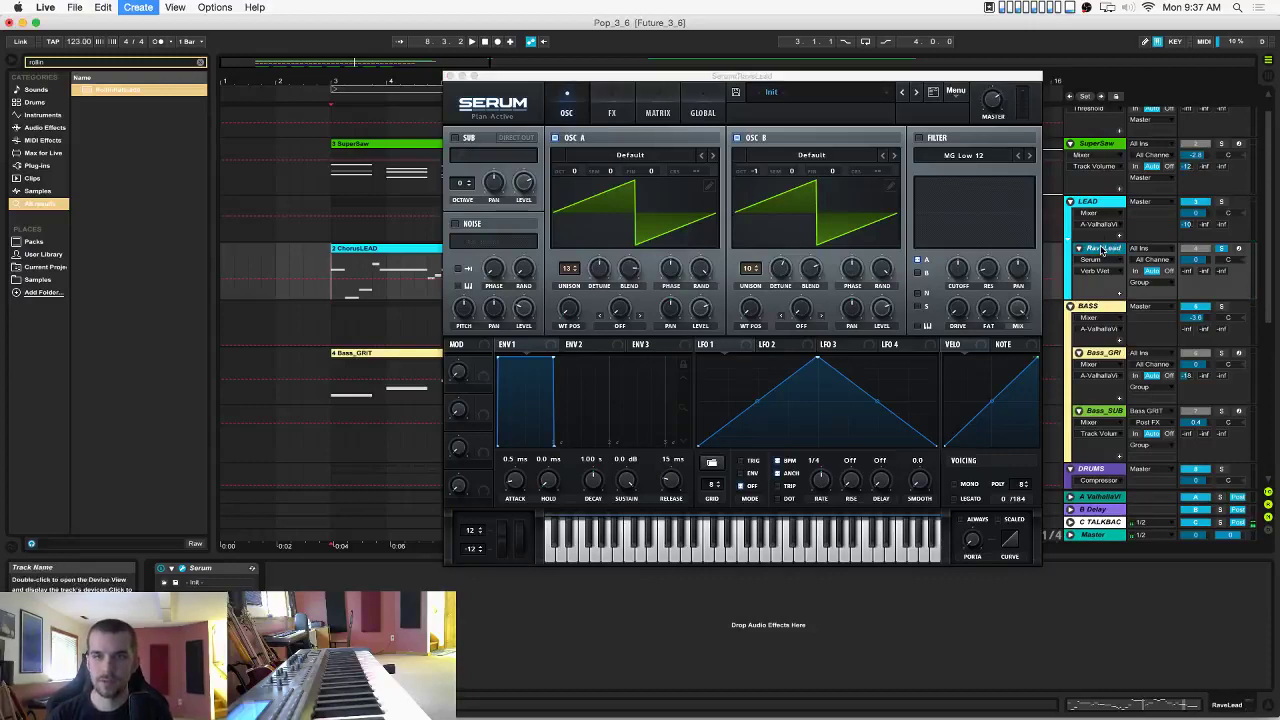
Insert a new MIDI track below RaveLead in the LEAD group and take its MIDI input from RaveLead.
key("super+shift+t")
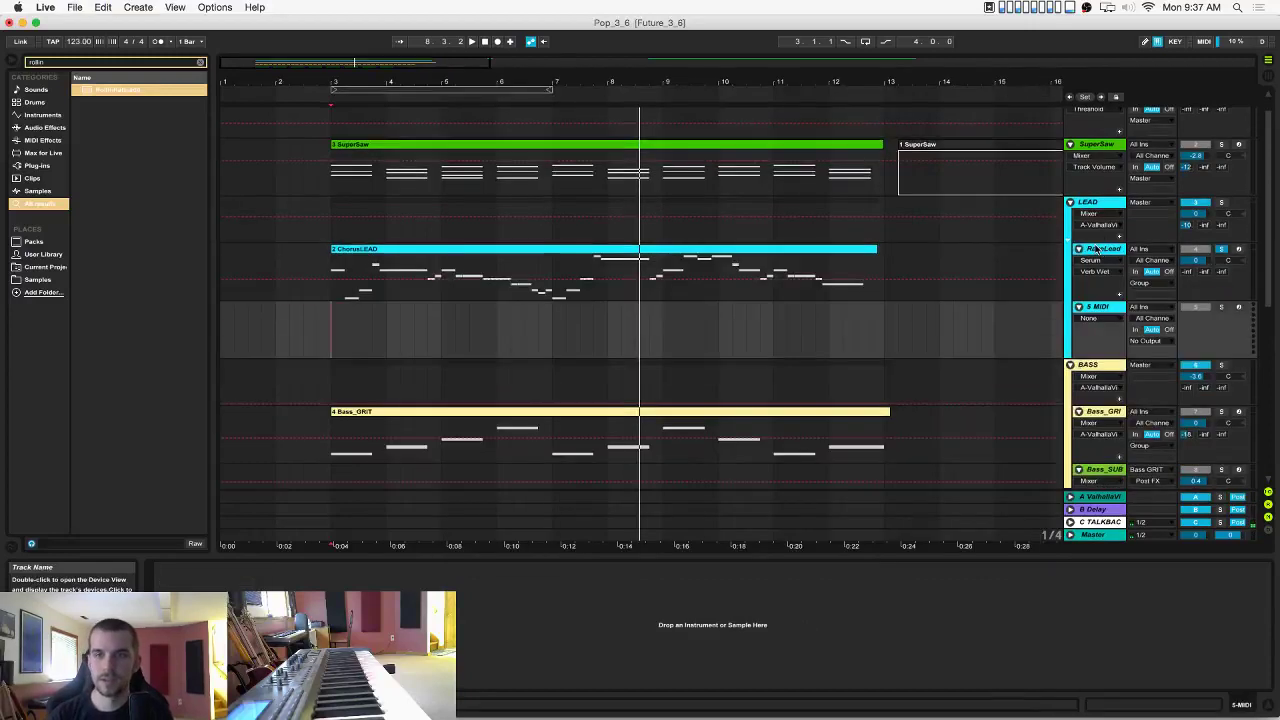
left_click(1153, 307)
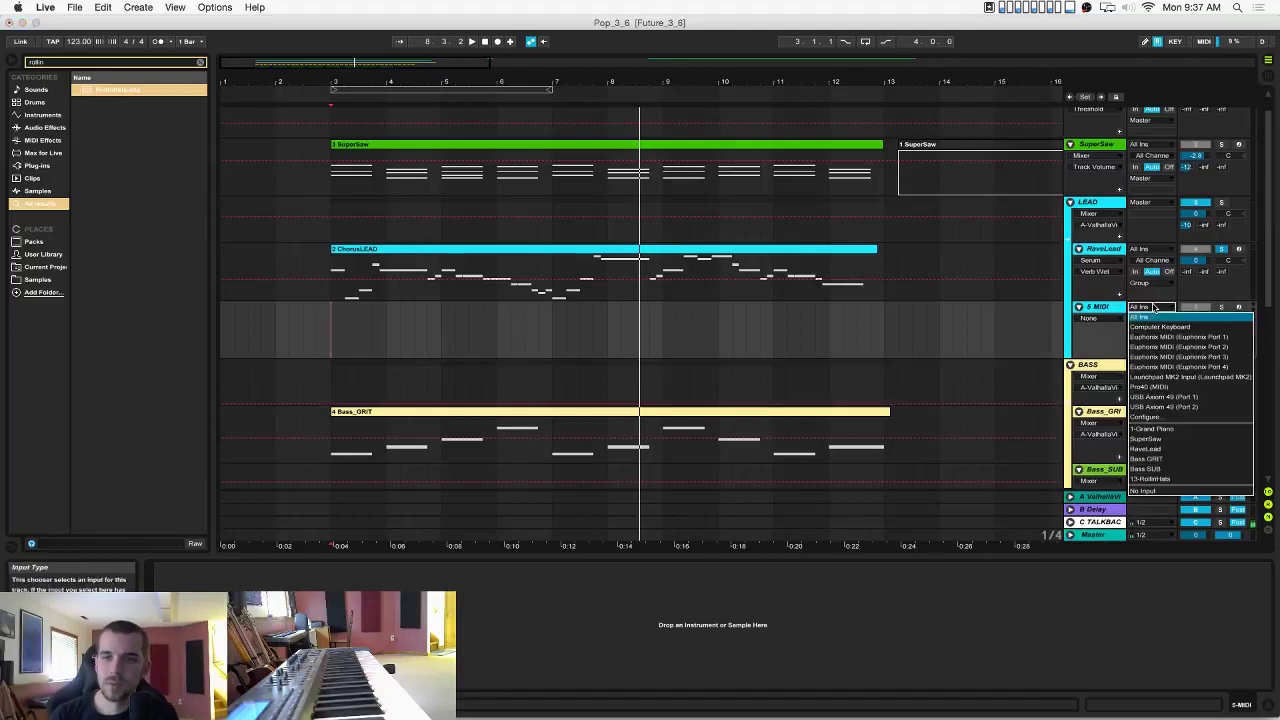
left_click(1146, 448)
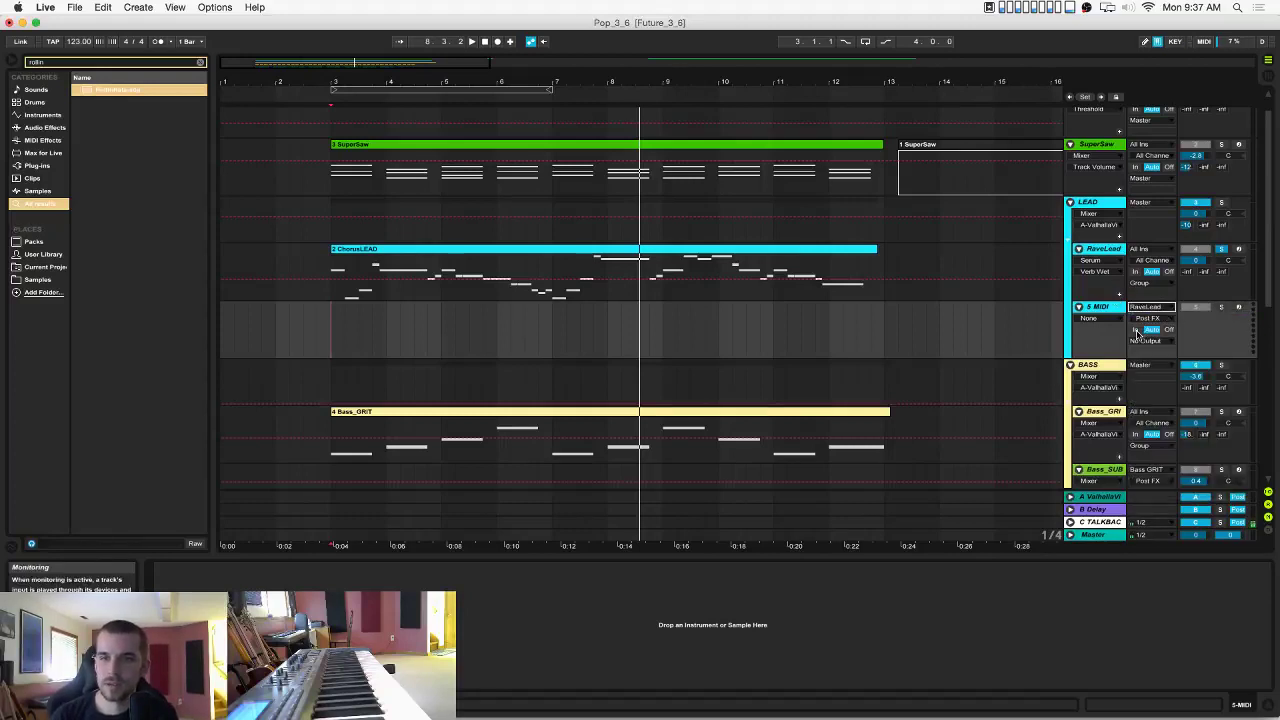
Set the new MIDI track's monitoring to In, solo it and play from bar 3 to check the incoming MIDI.
key("space")
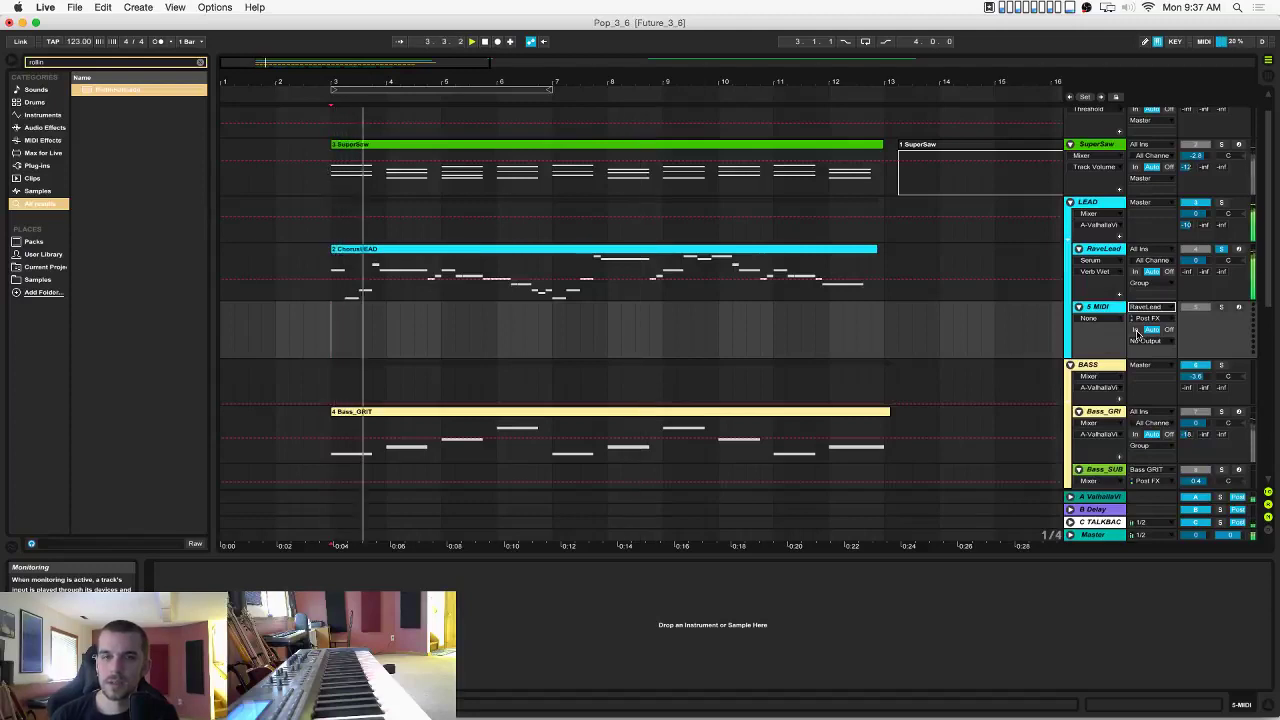
left_click(1136, 330)
left_click(1222, 307)
key("space")
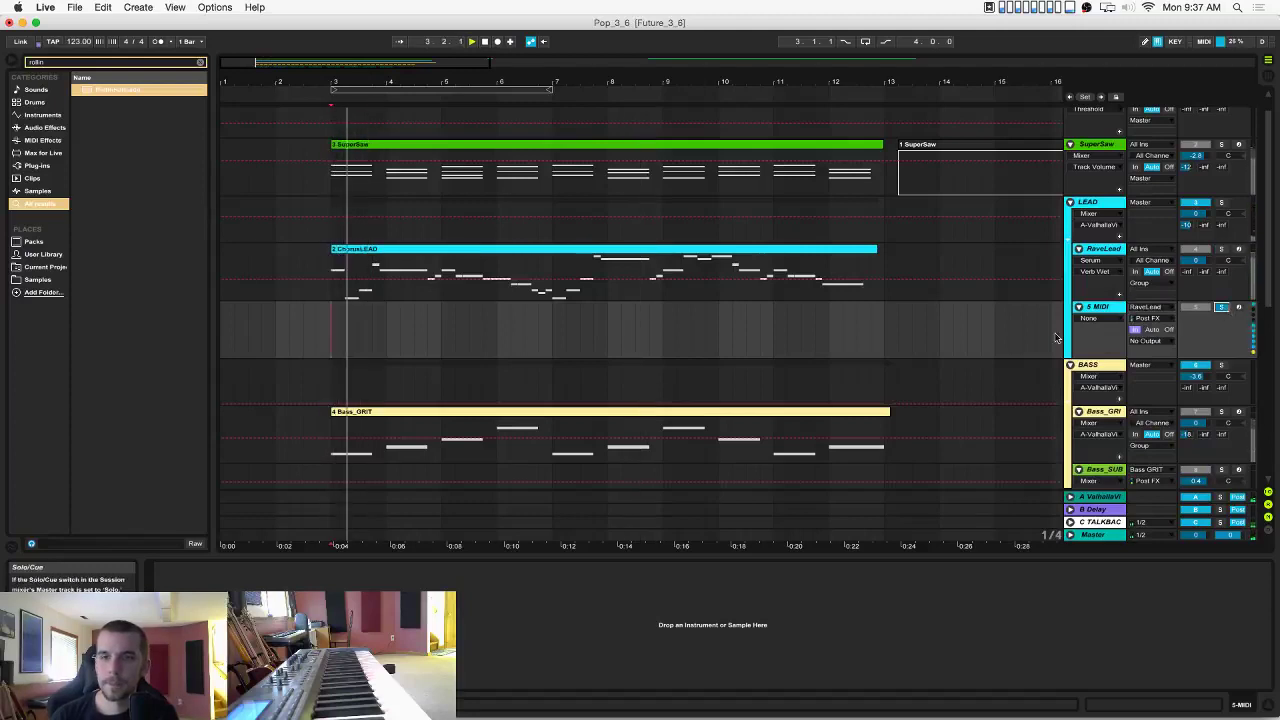
key("space")
Clear the browser search, load the Serum plug-in onto the new MIDI track and reposition its window.
left_click(200, 63)
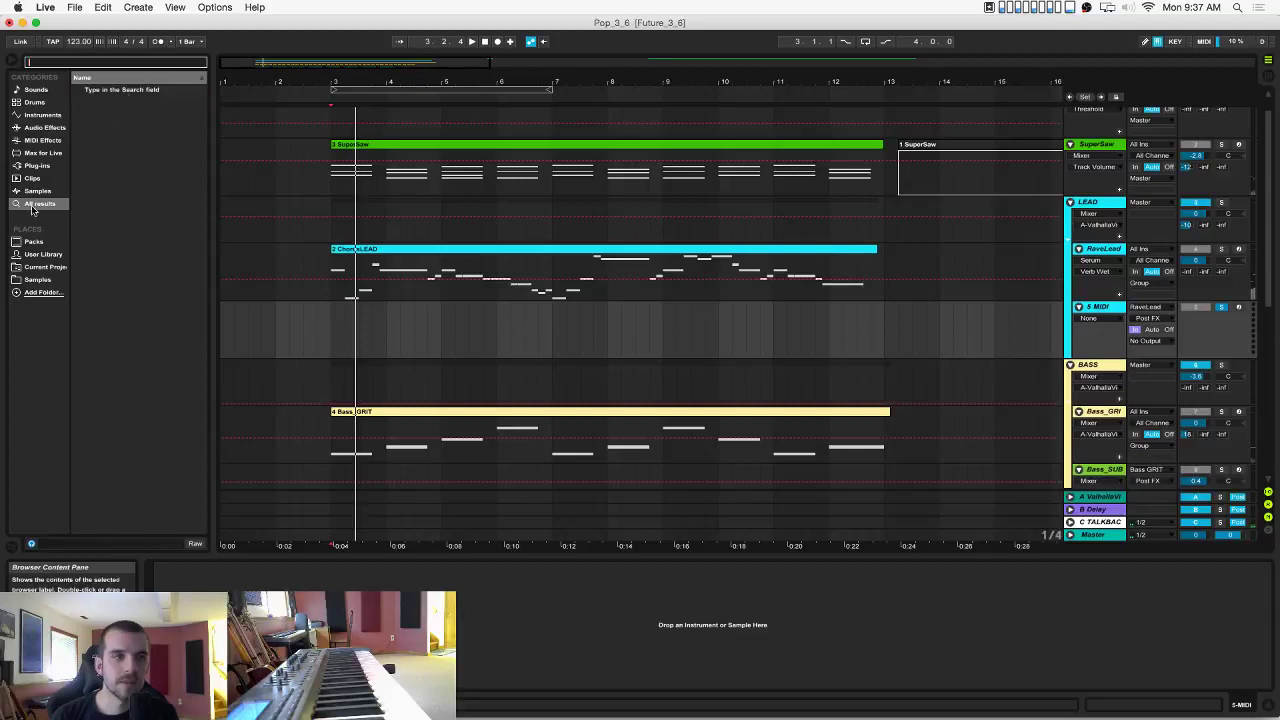
left_click(37, 165)
scroll(96, 229, "down", 5)
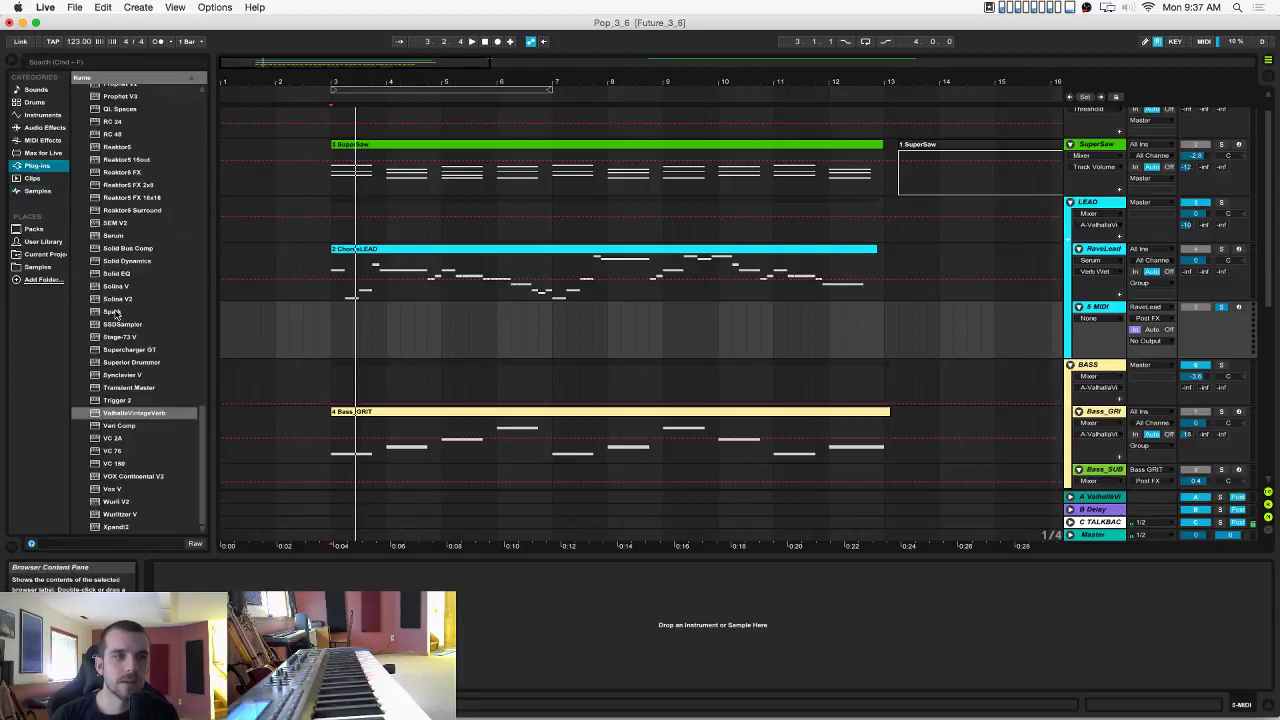
left_click(113, 235)
left_click_drag(374, 322, 398, 314)
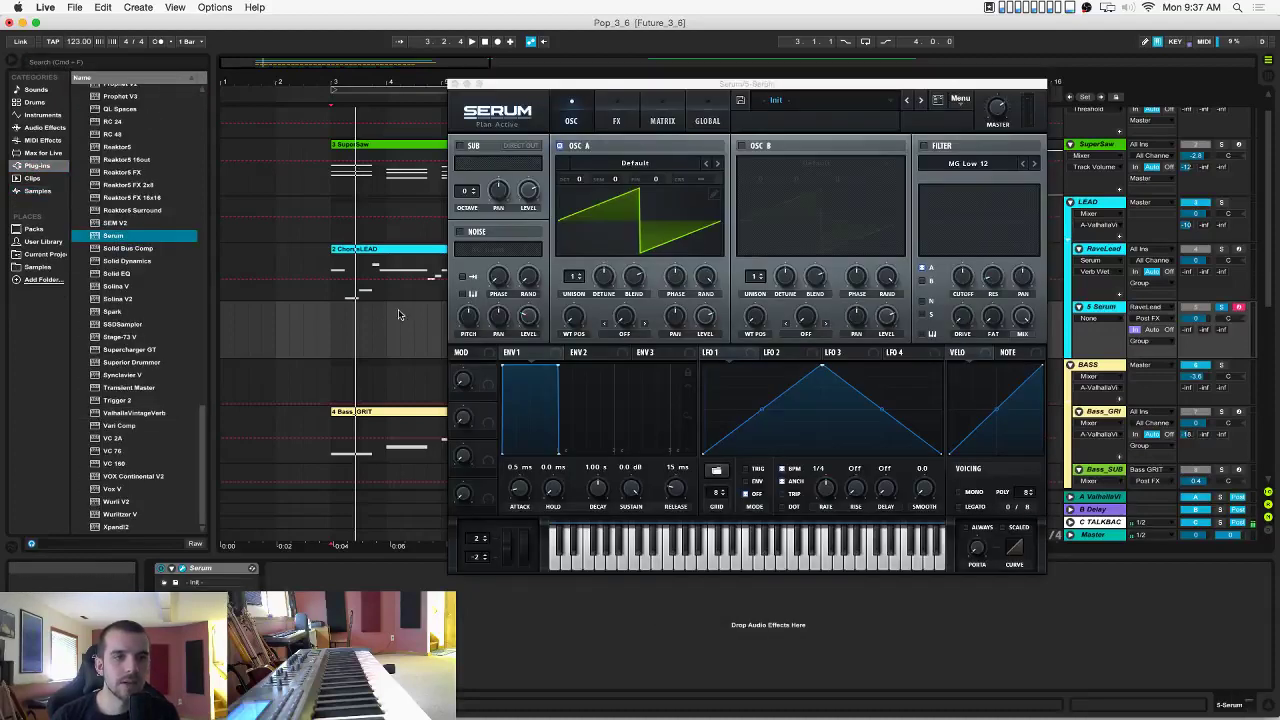
left_click_drag(655, 84, 503, 60)
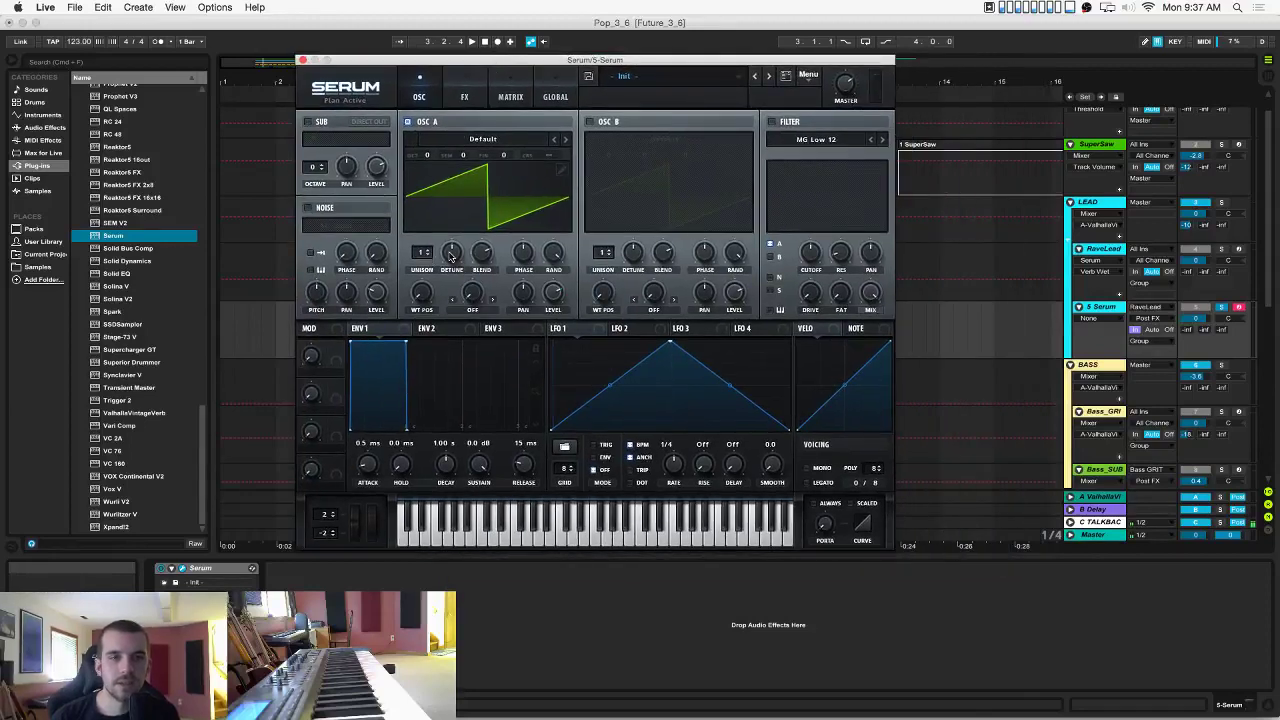
Set oscillator A to 3 unison voices and modulate its fine tuning with LFO 1, unsynced from BPM at about 7 Hz.
left_click_drag(423, 254, 478, 243)
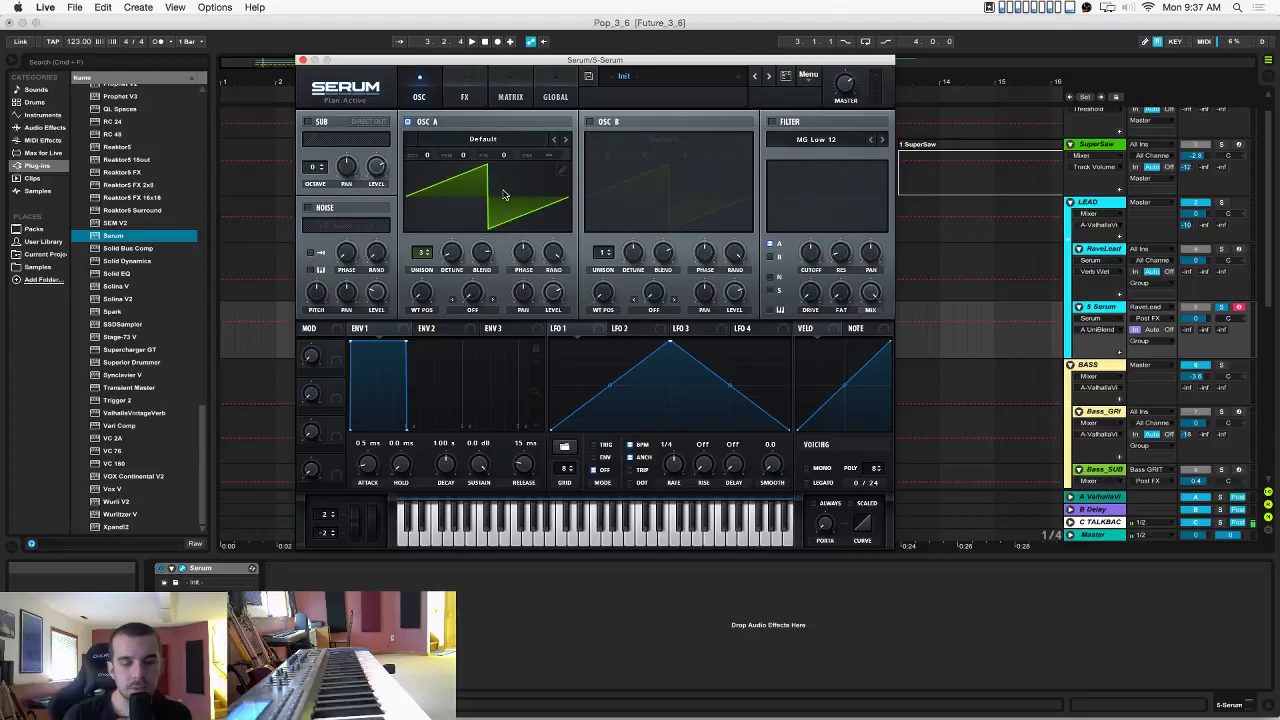
key("space")
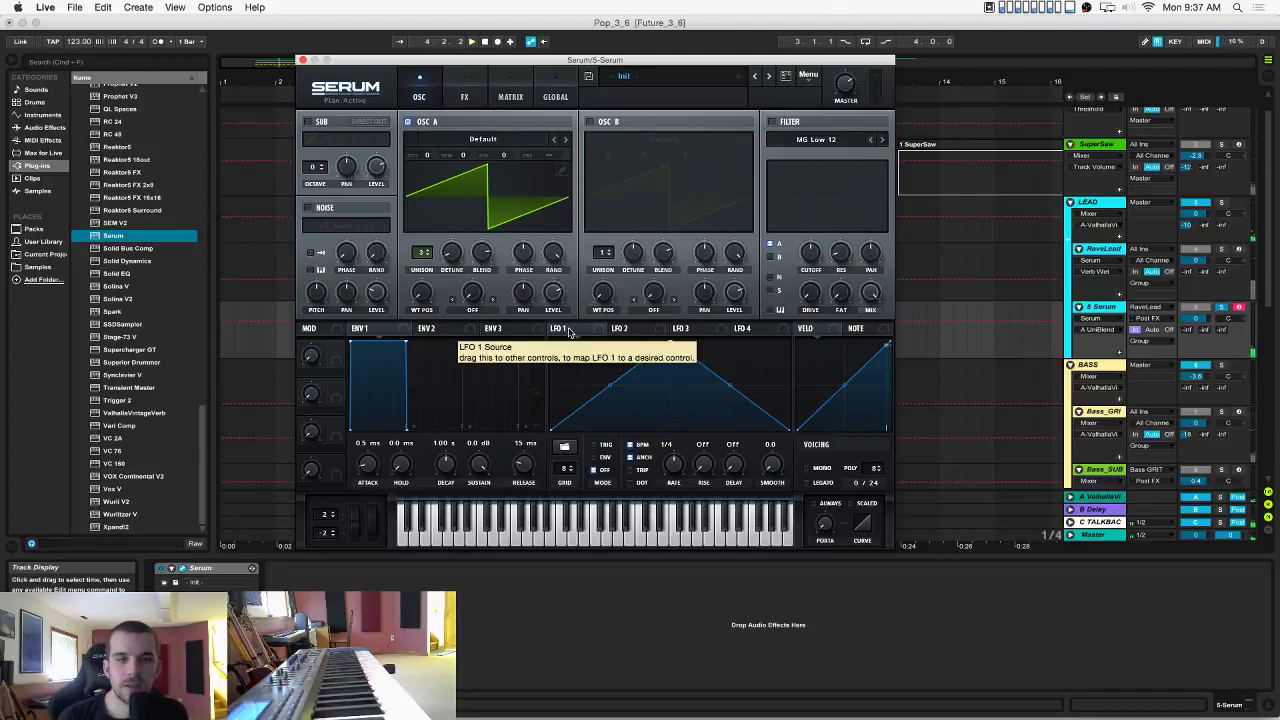
left_click_drag(565, 330, 495, 158)
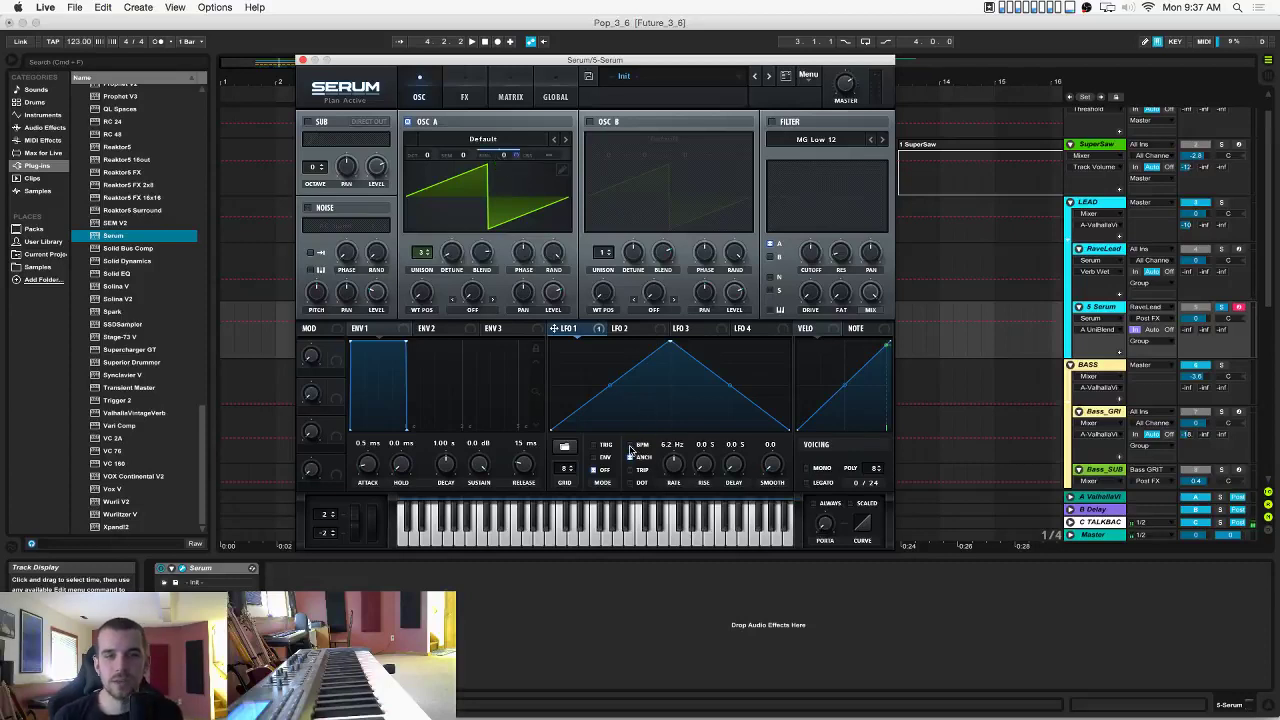
key("space")
left_click(672, 468)
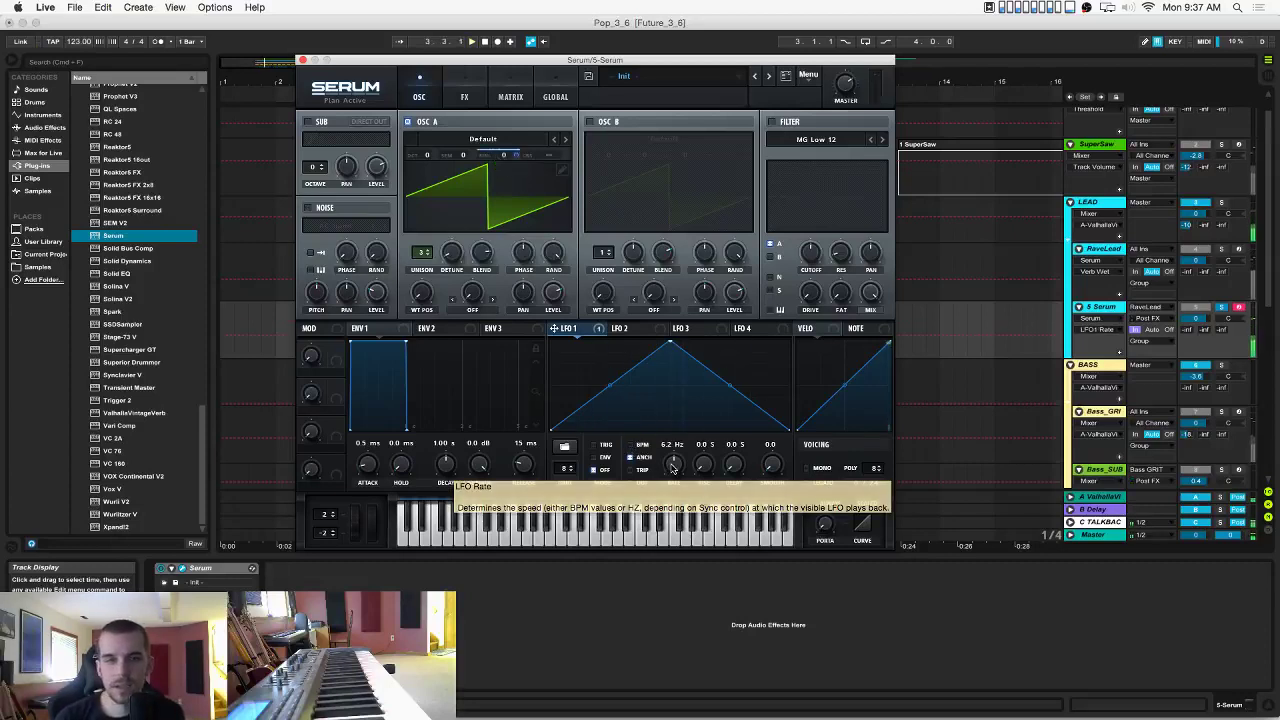
Reduce LFO 1's modulation amount on A Fine to a small positive value and set the LFO rate to 48.5 Hz during playback.
left_click(462, 90)
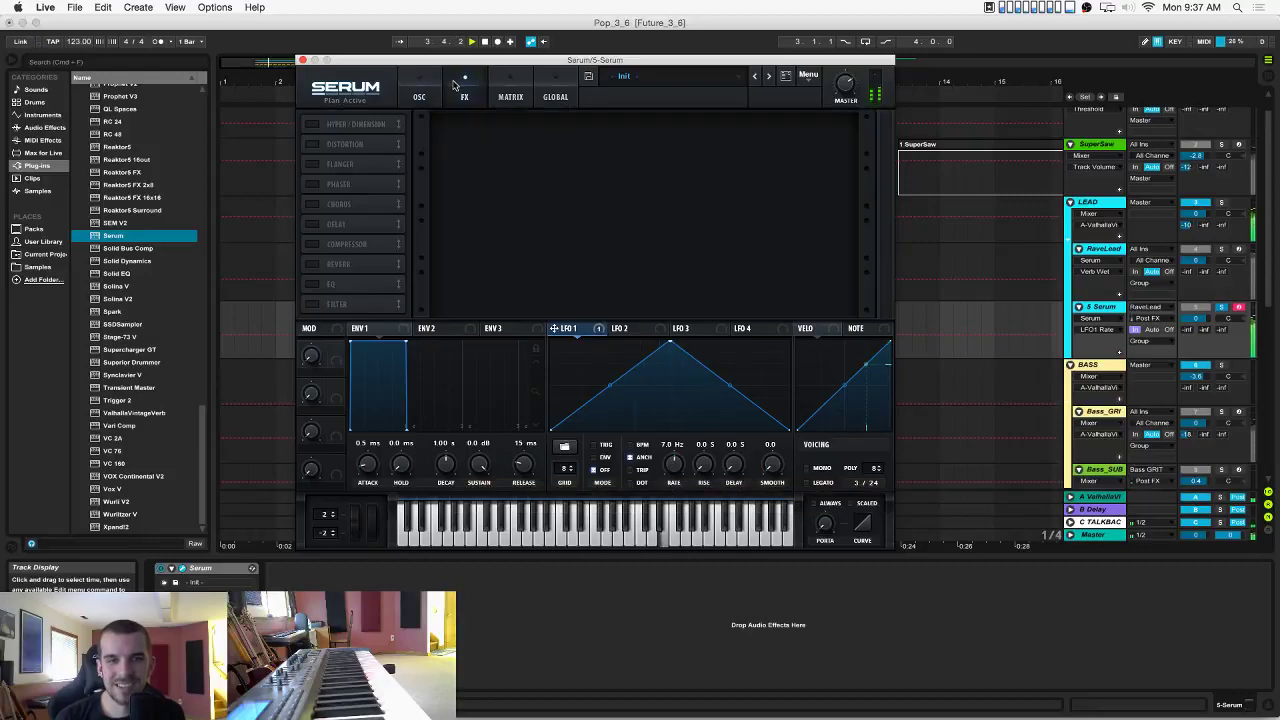
left_click(499, 91)
left_click_drag(490, 144, 451, 147)
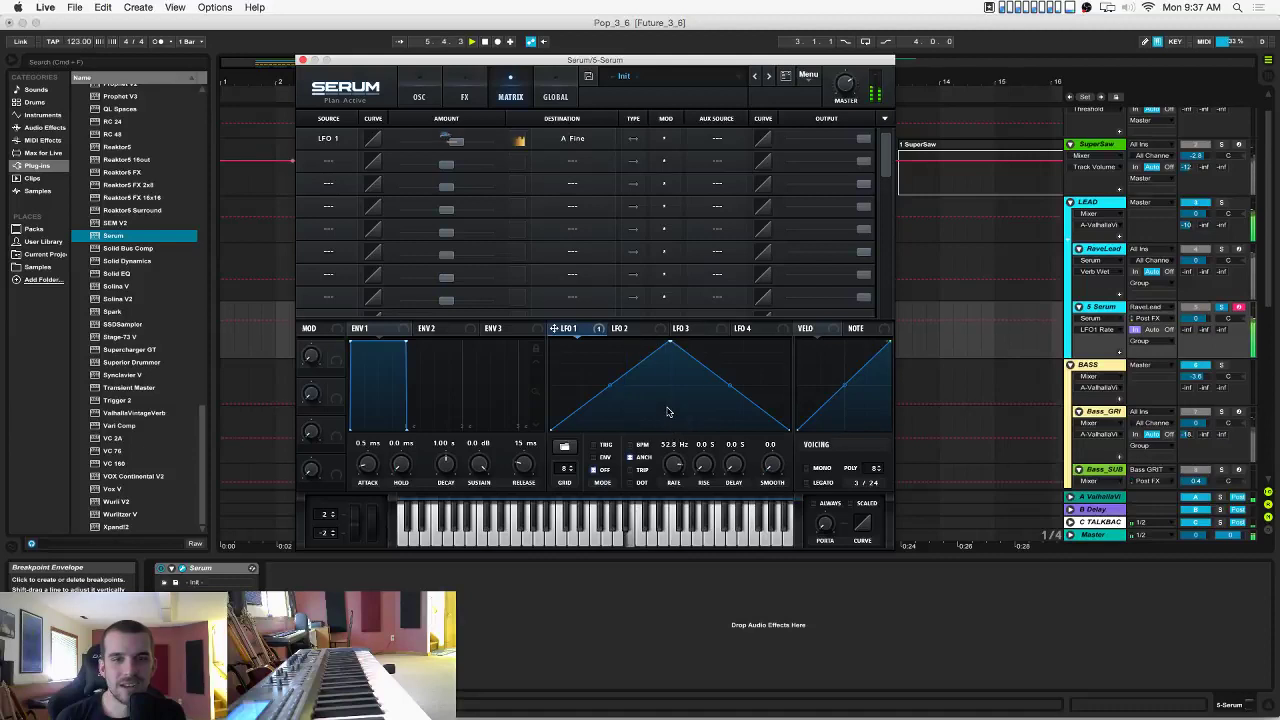
left_click_drag(454, 142, 456, 142)
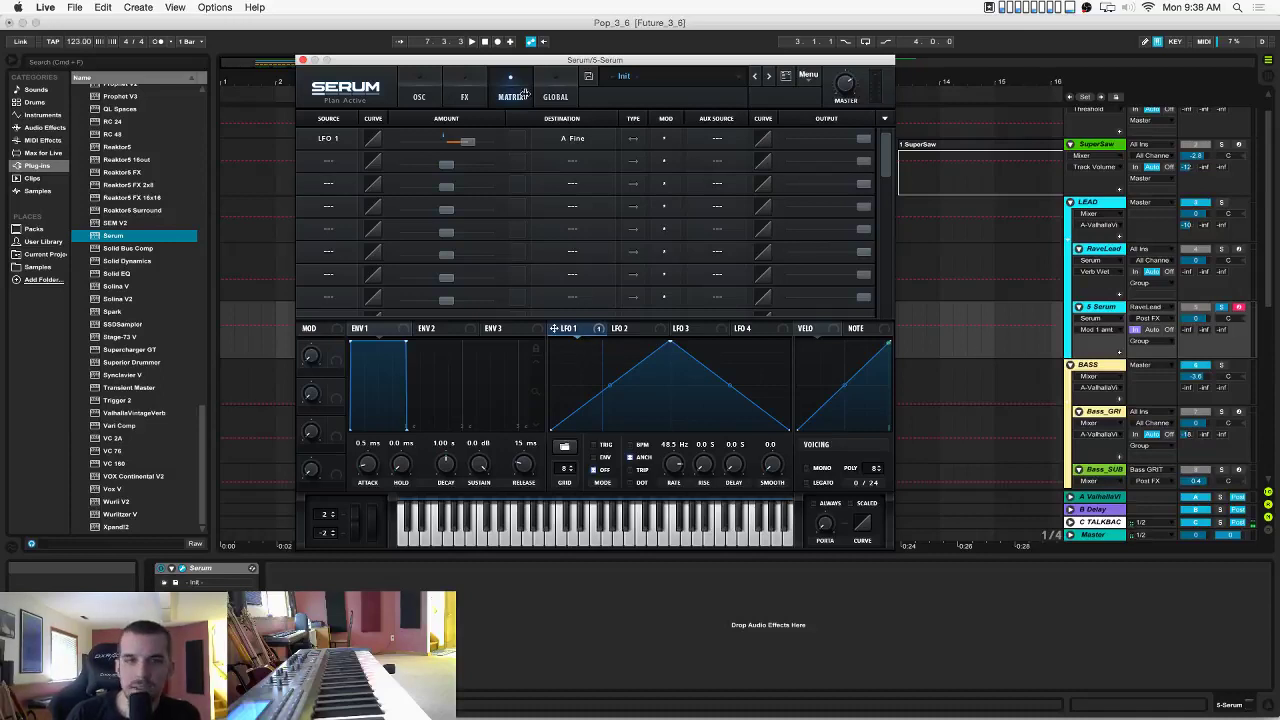
key("space")
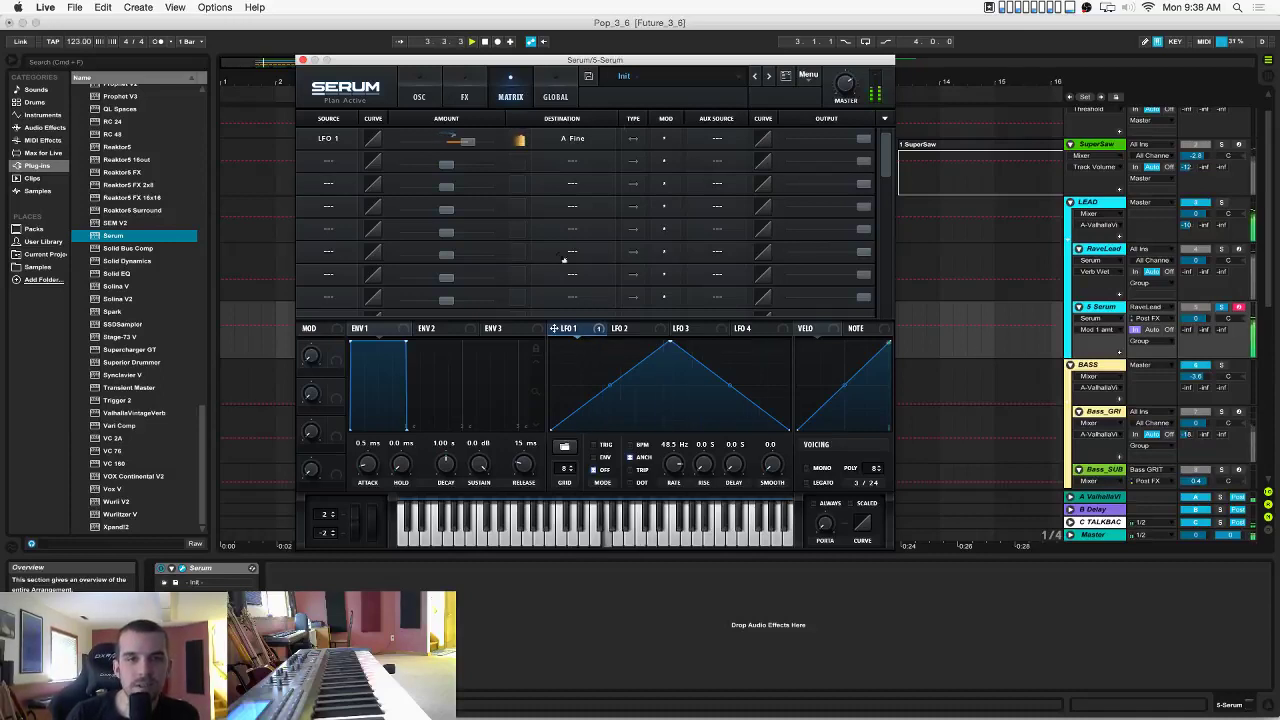
left_click_drag(468, 142, 460, 143)
left_click(424, 100)
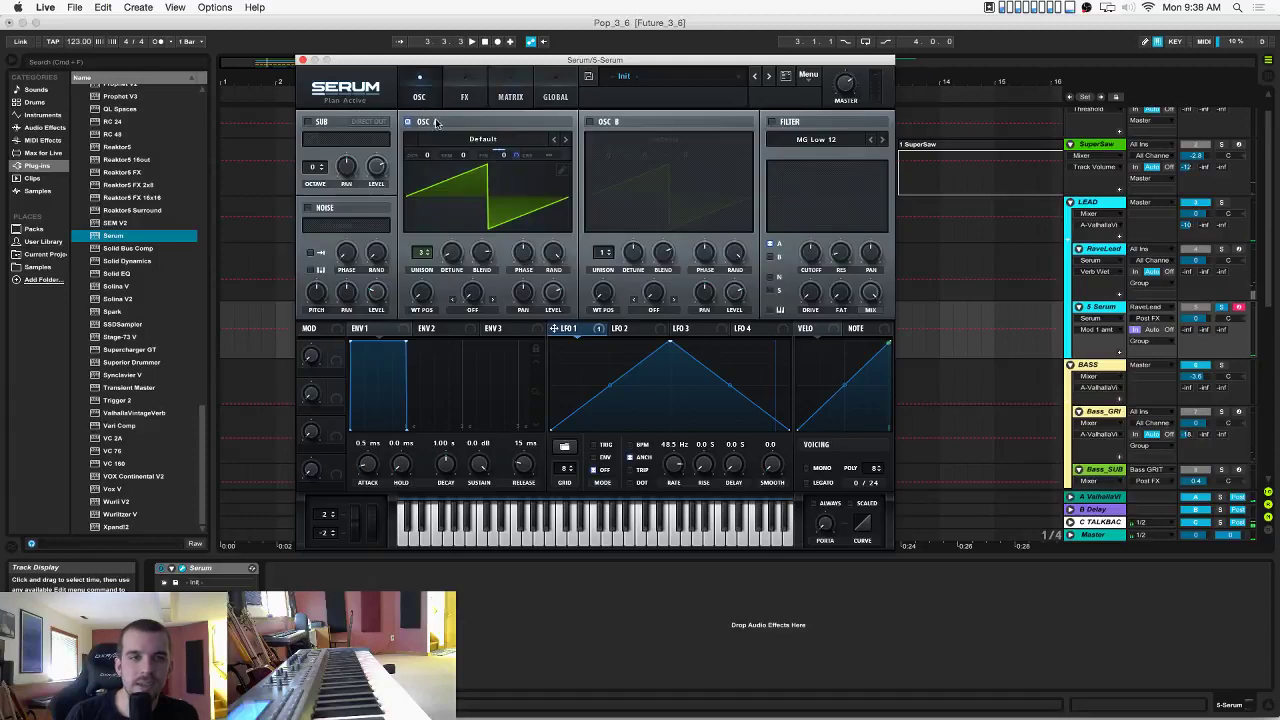
Turn on oscillator B in the second Serum and raise its octave to +1.
left_click(507, 84)
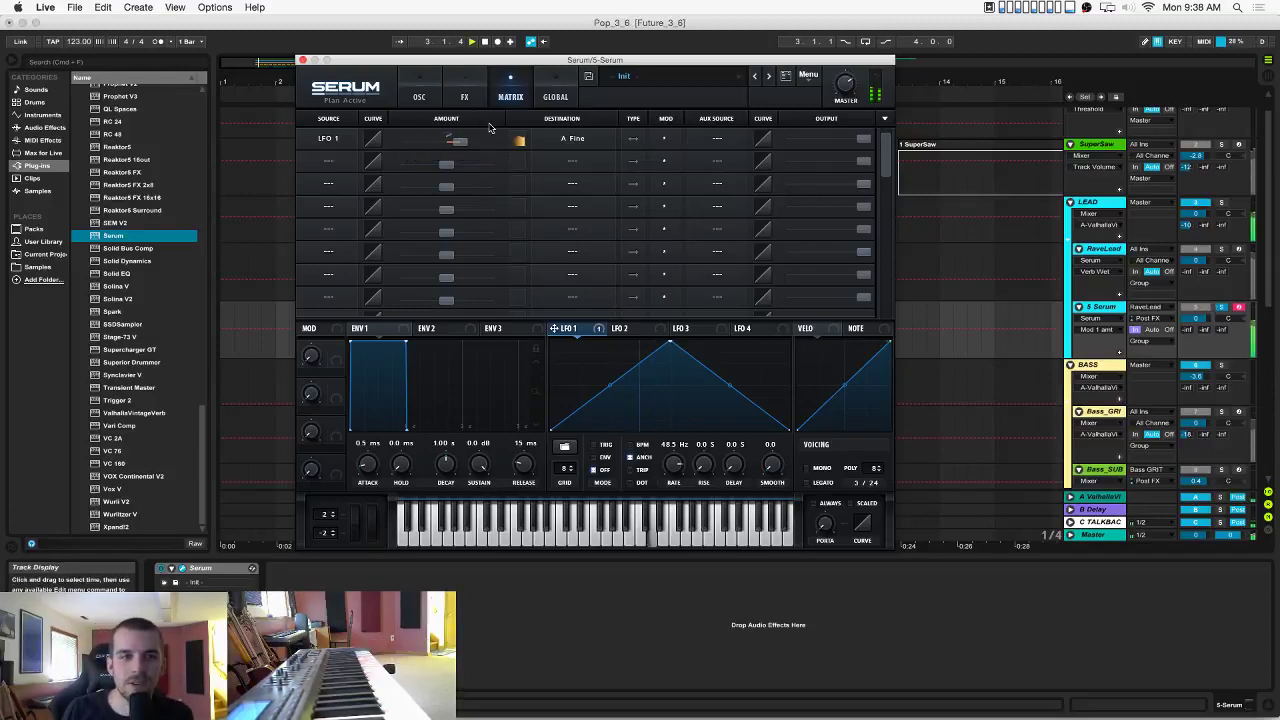
left_click(420, 92)
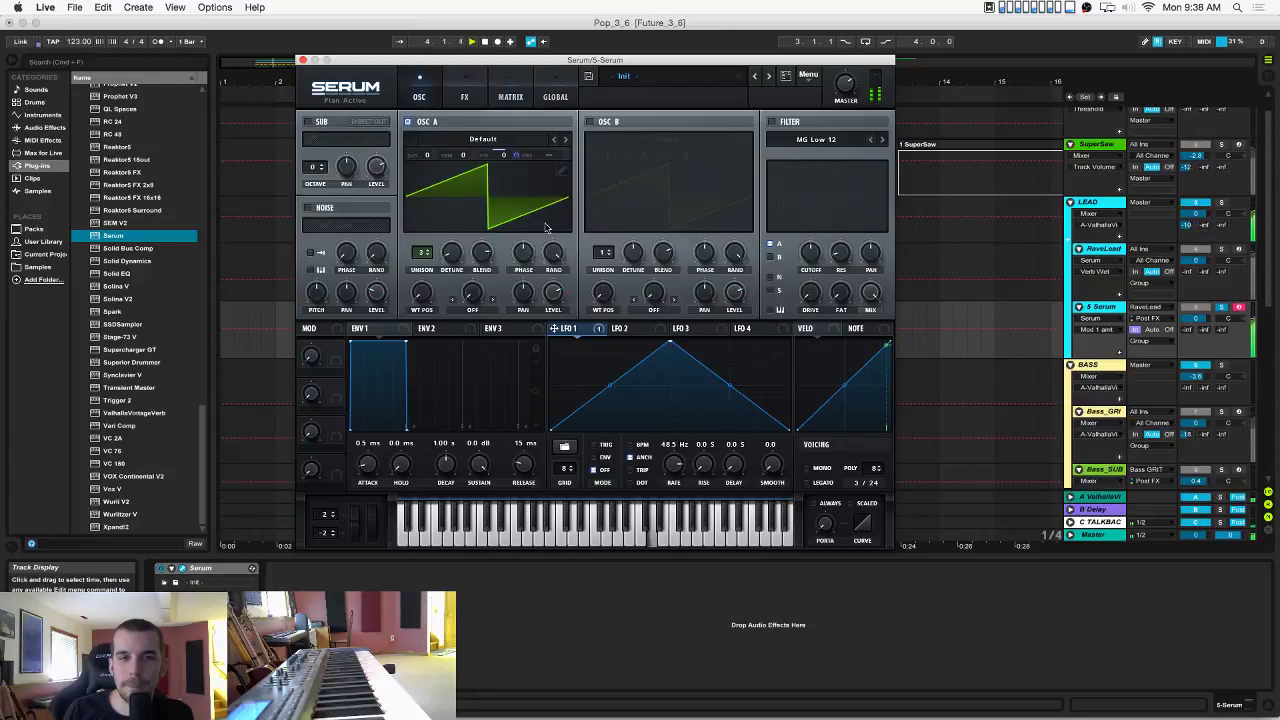
left_click(590, 121)
left_click(610, 156)
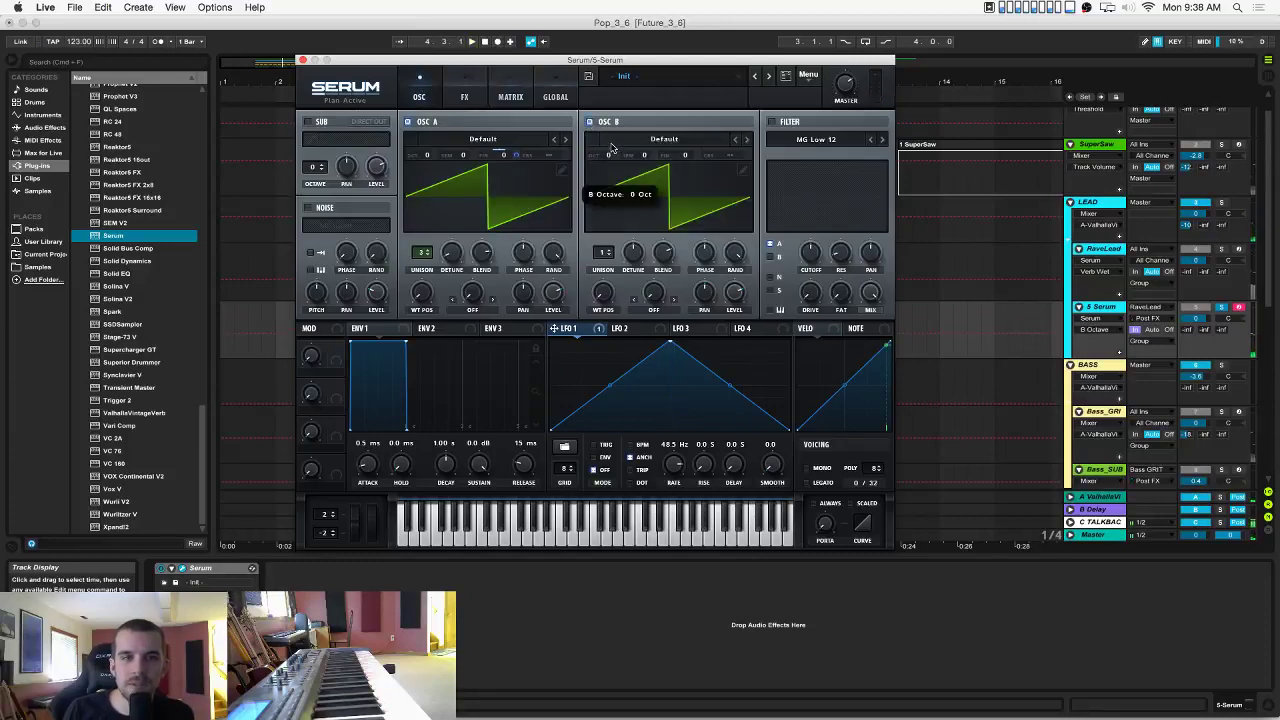
Add a modulation matrix route from LFO 1 to B Fine with an amount of 17.
left_click(465, 96)
left_click(511, 95)
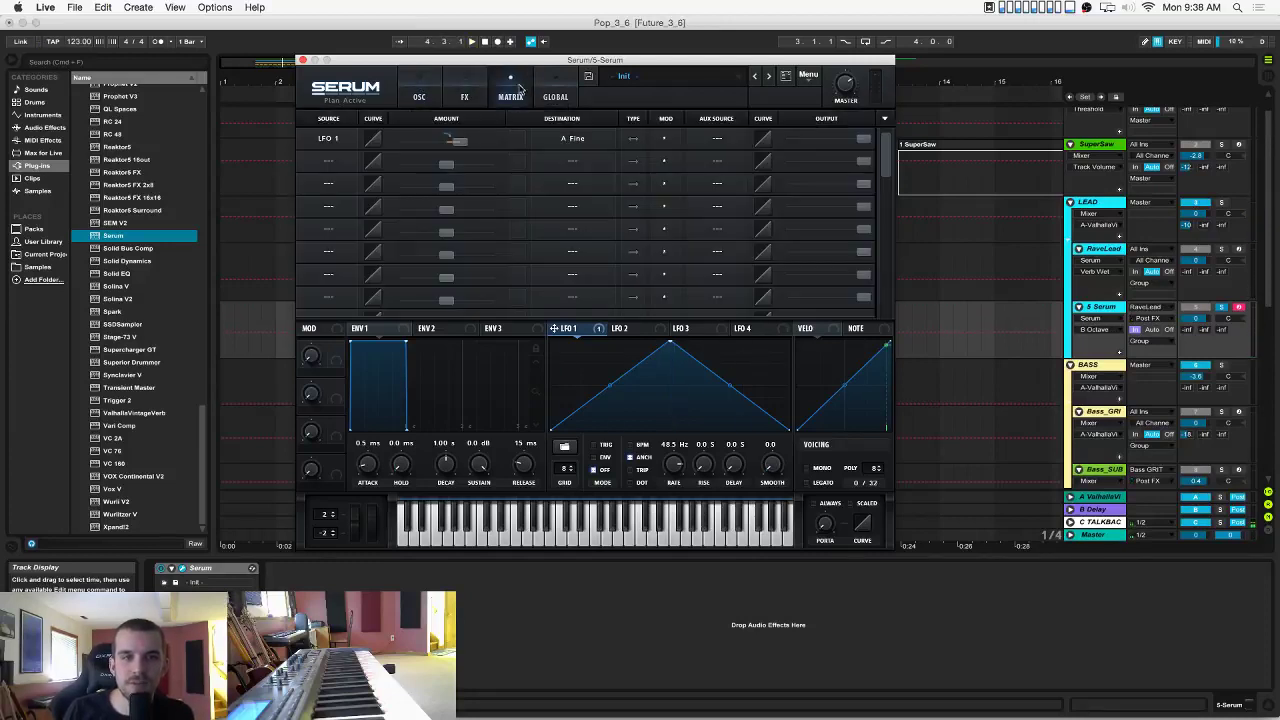
left_click(344, 163)
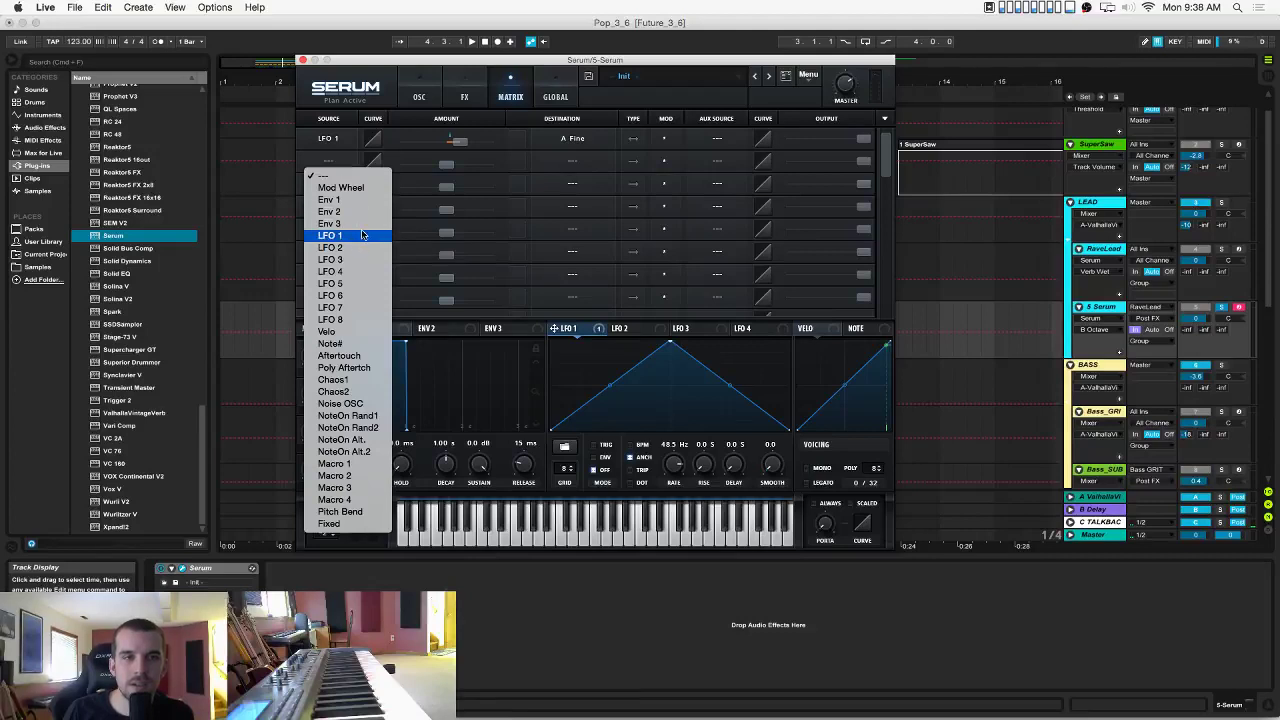
left_click(400, 236)
left_click(560, 160)
mouse_move(561, 187)
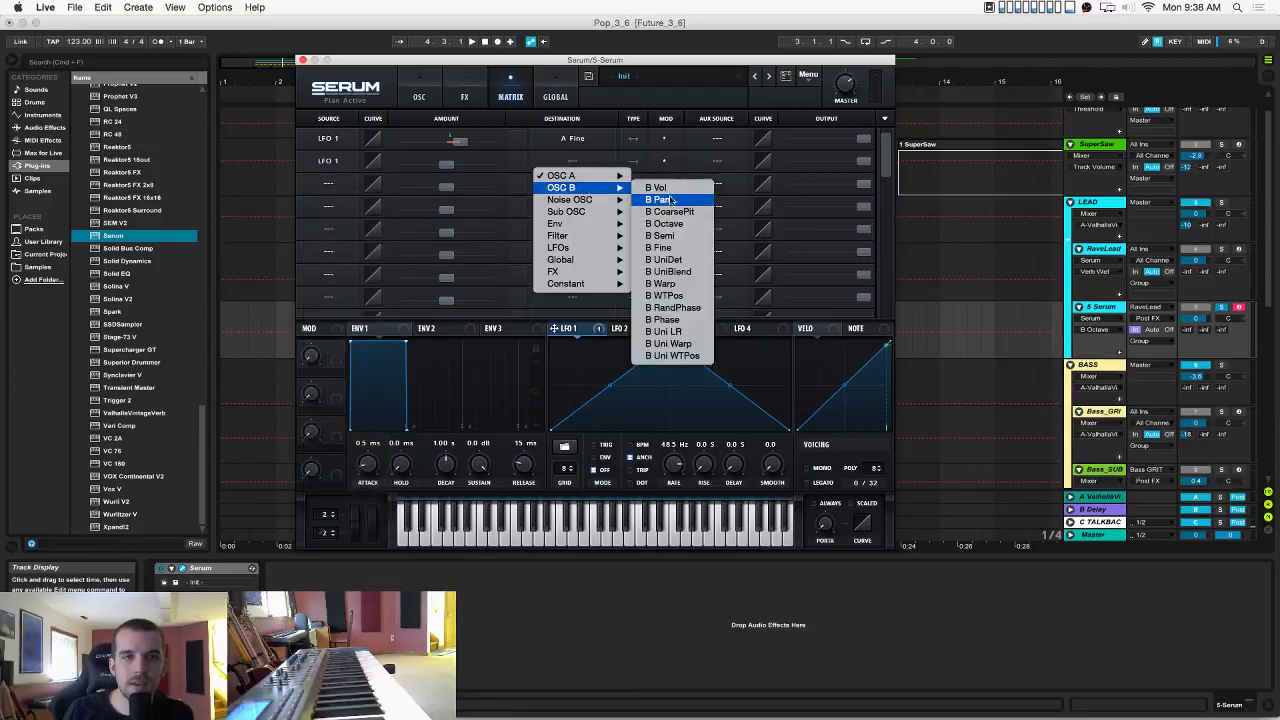
left_click(679, 256)
left_click_drag(447, 163, 453, 169)
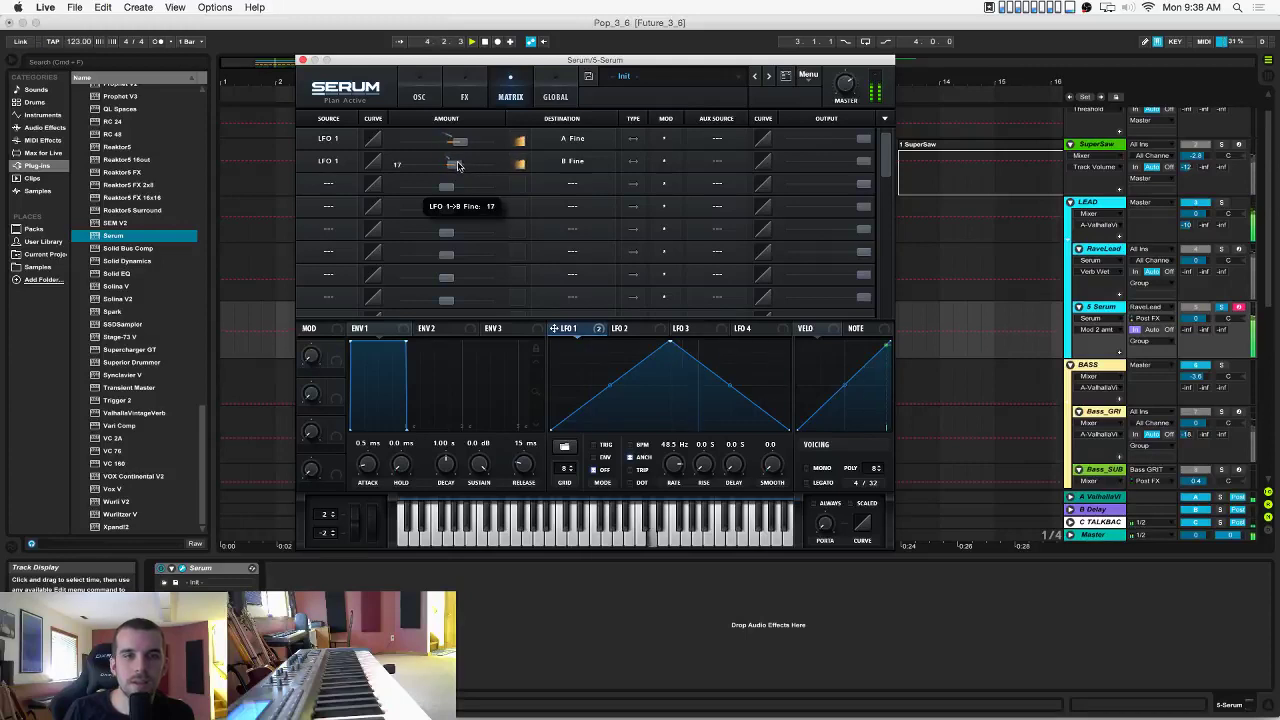
Set oscillator B to 3 unison voices with 0.01 detune and lower LFO 1's modulation amount on A Fine.
left_click(431, 99)
left_click_drag(604, 252, 610, 230)
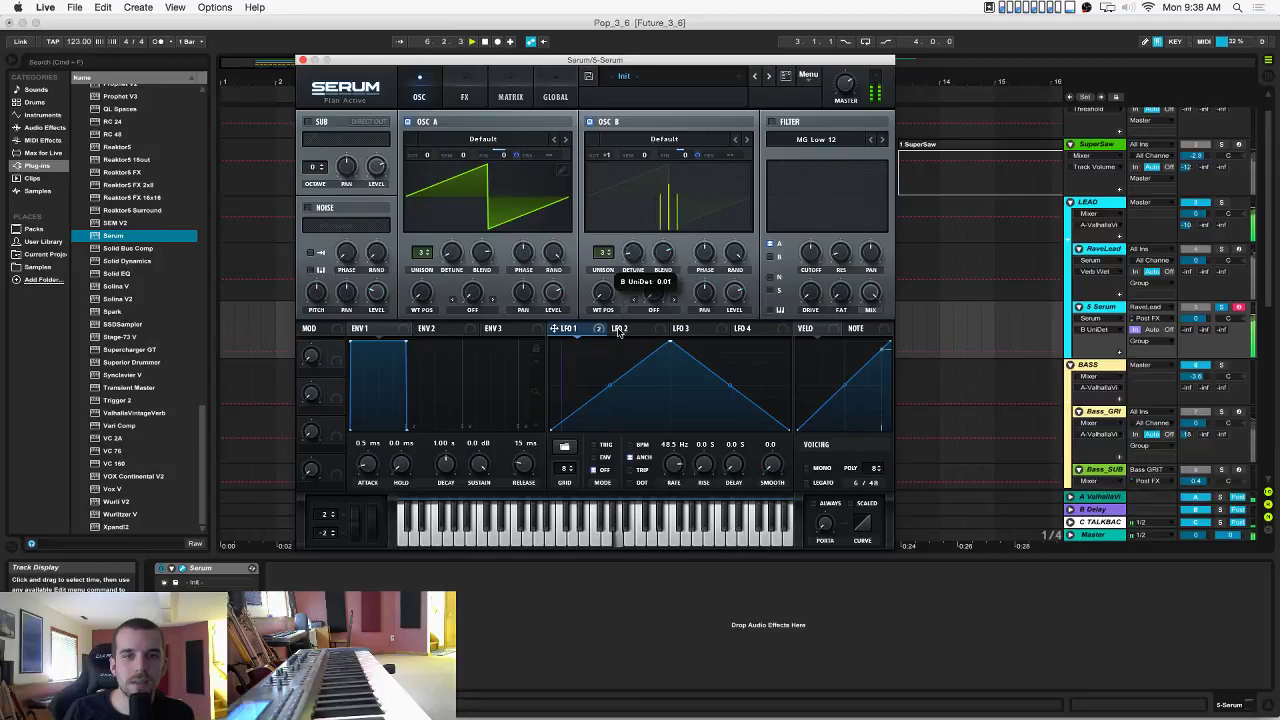
left_click(503, 92)
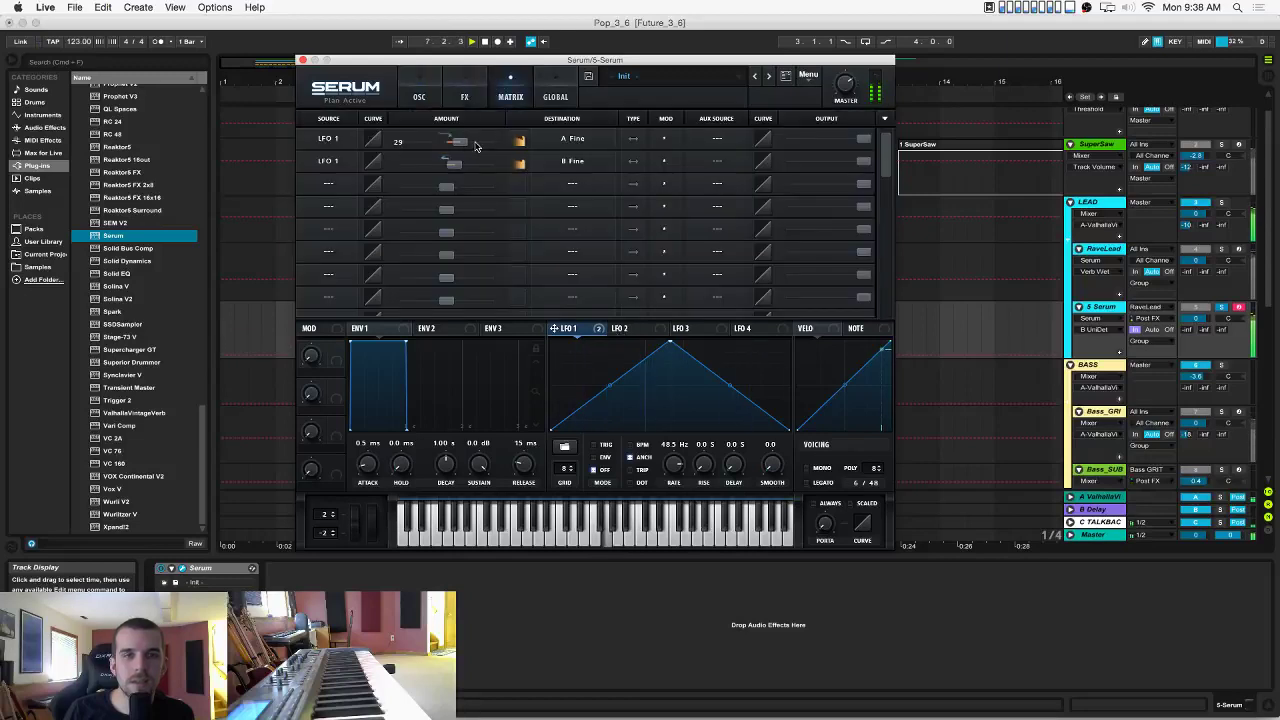
left_click_drag(476, 146, 456, 146)
left_click(420, 94)
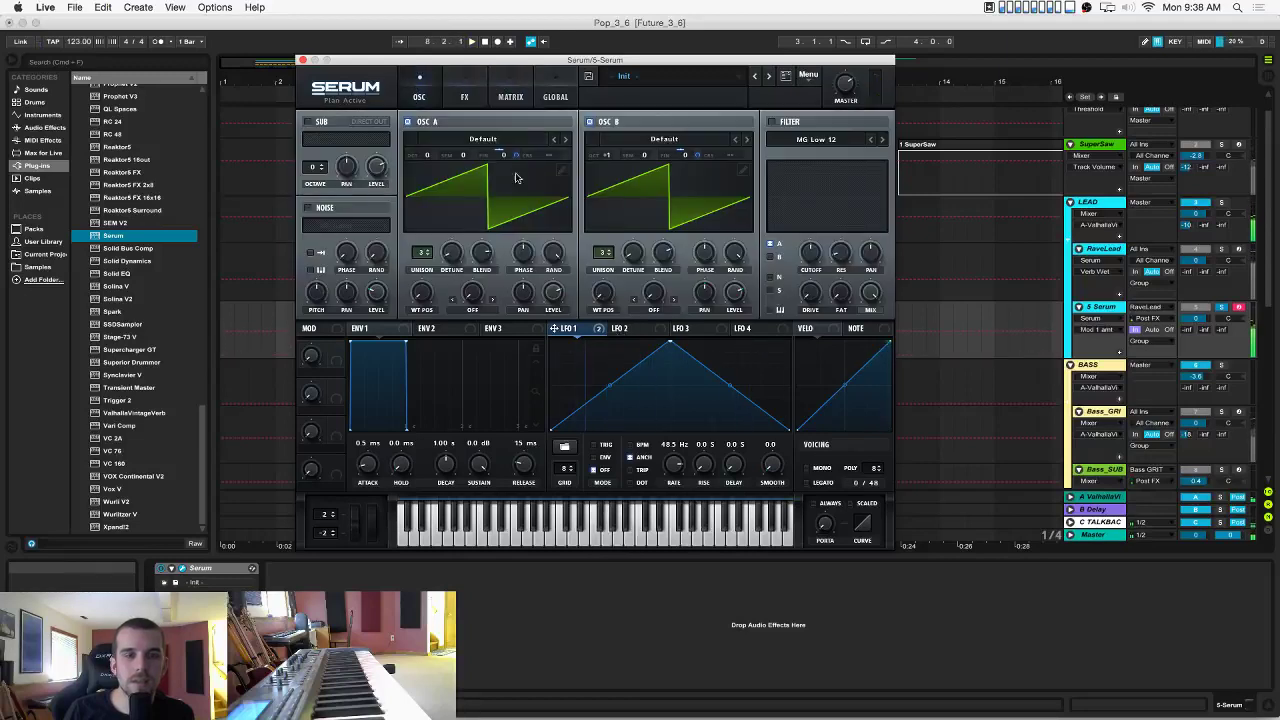
Move the solo from the second Serum track to the LEAD group and lower RaveLead's volume to about -2.5 dB during playback.
key("space")
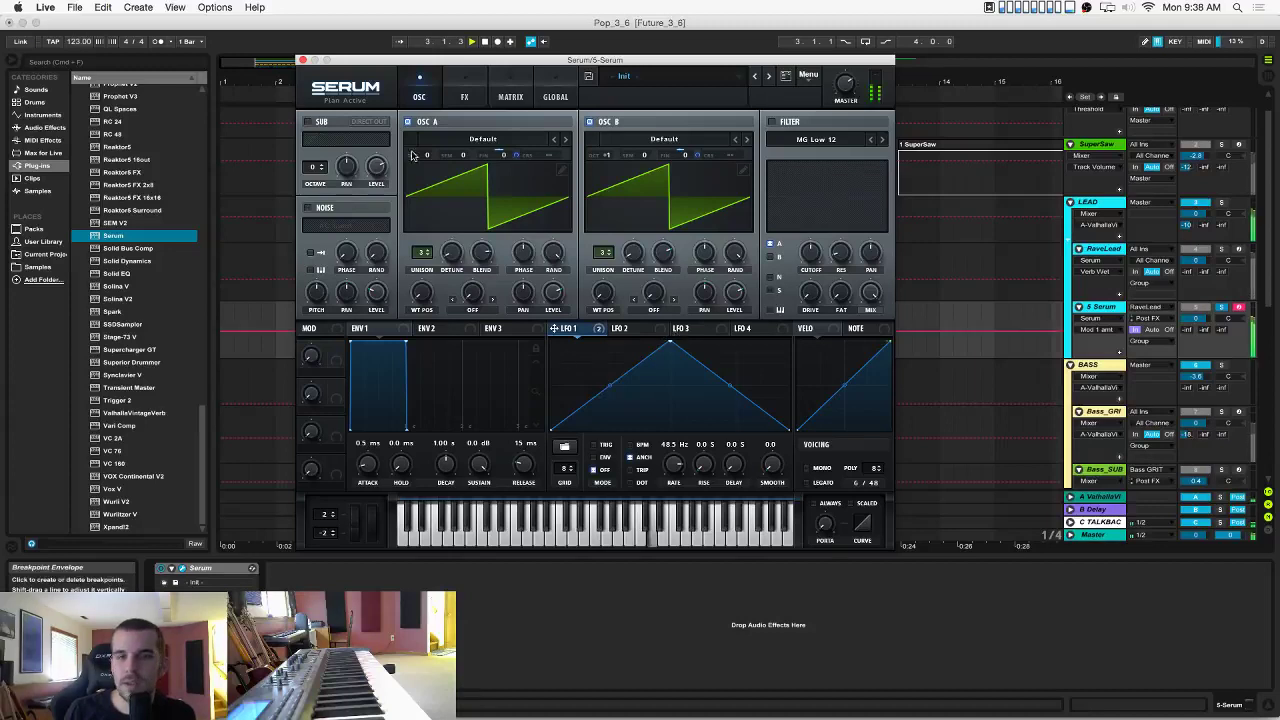
left_click(303, 60)
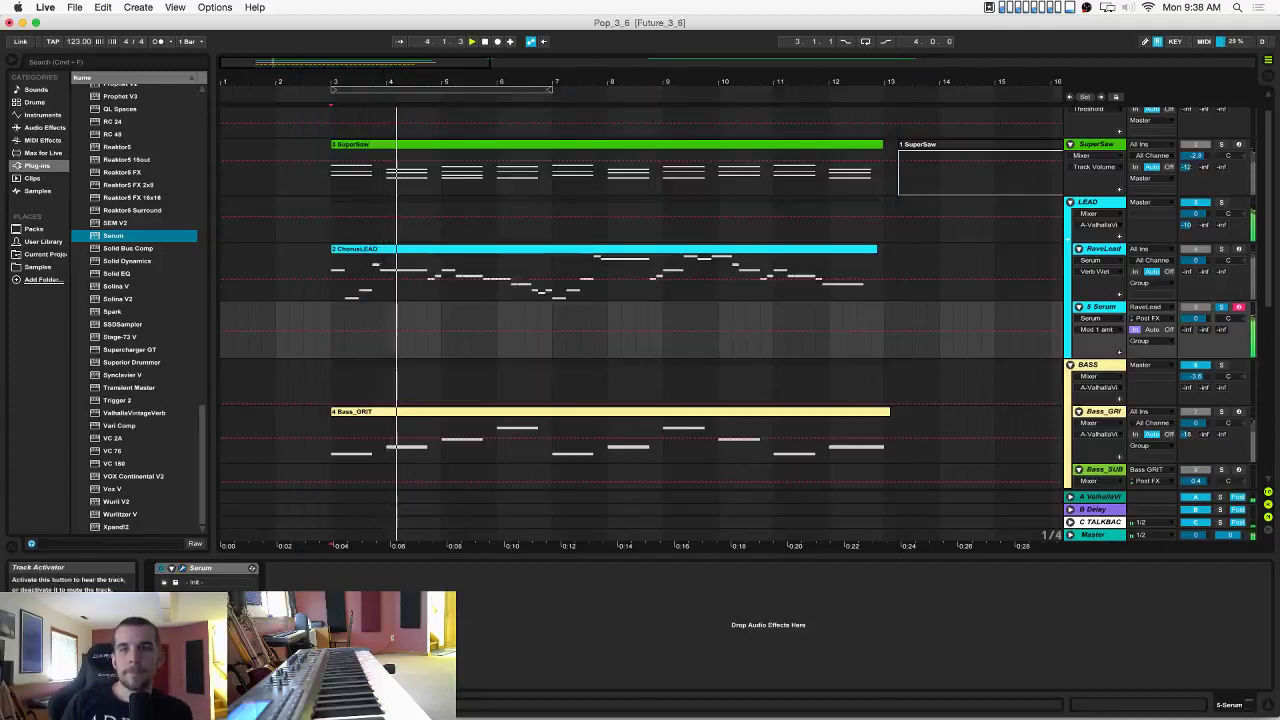
left_click(1224, 309)
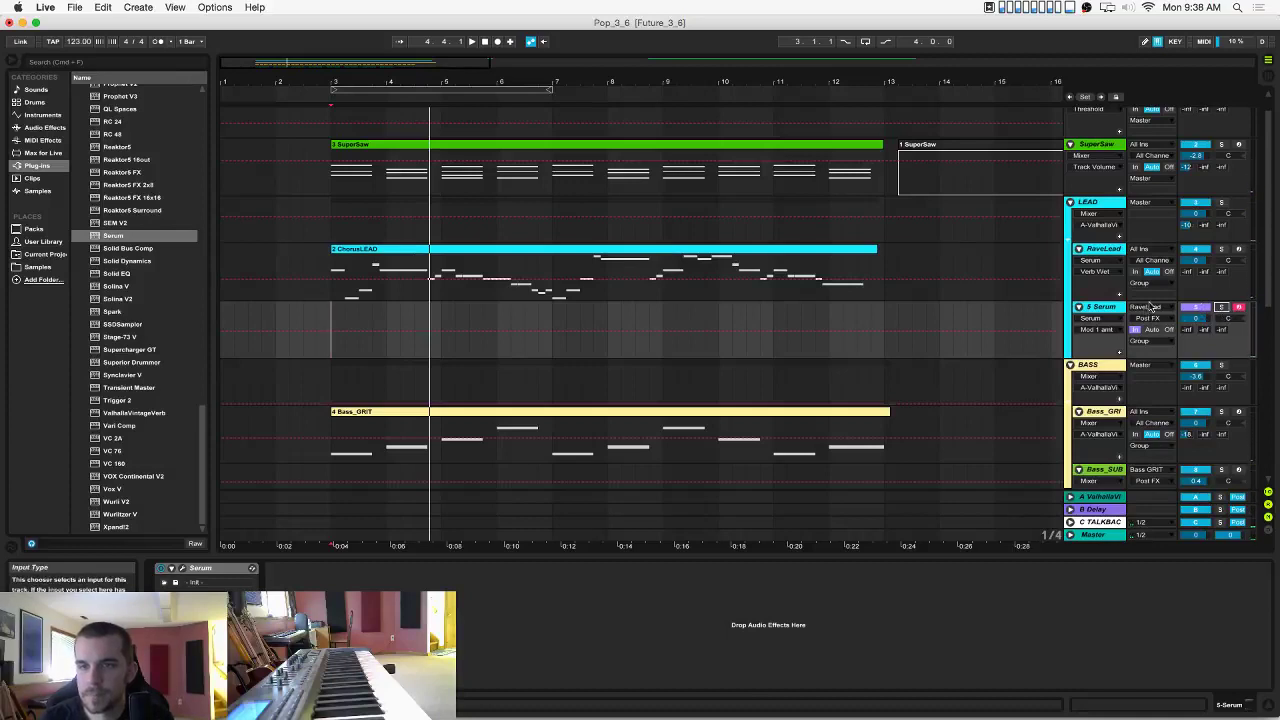
key("space")
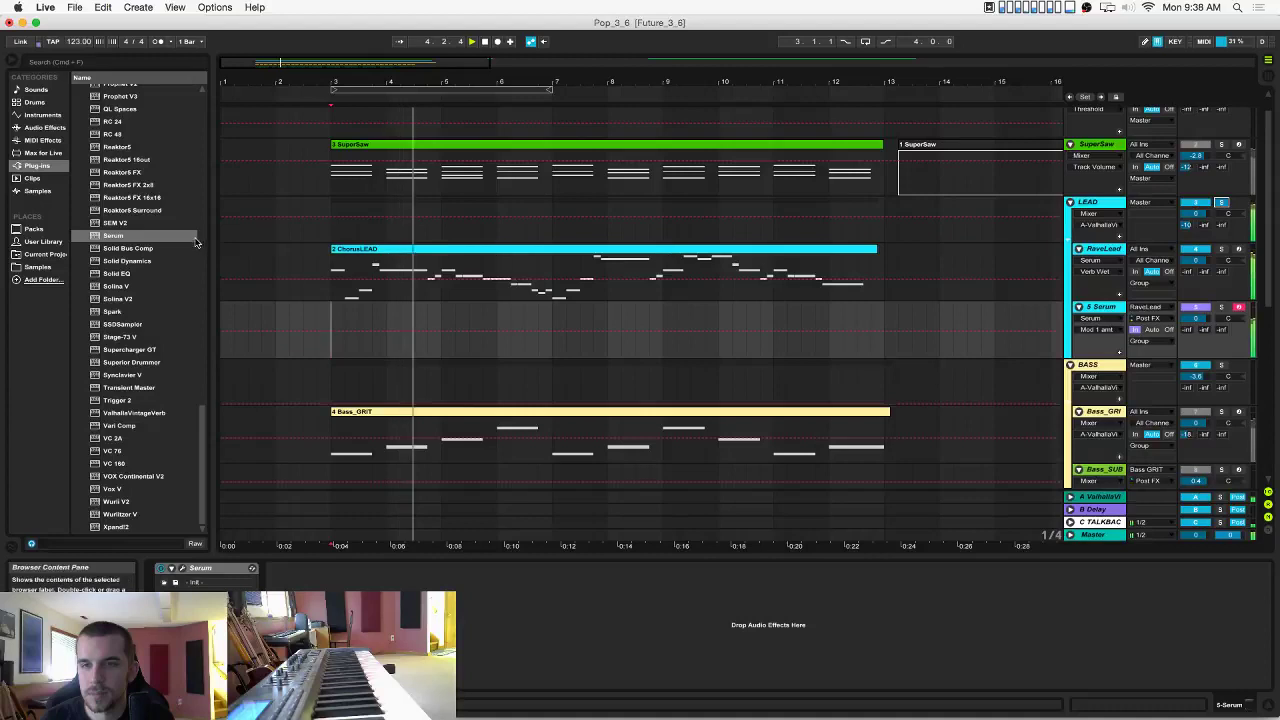
left_click_drag(1195, 261, 1170, 296)
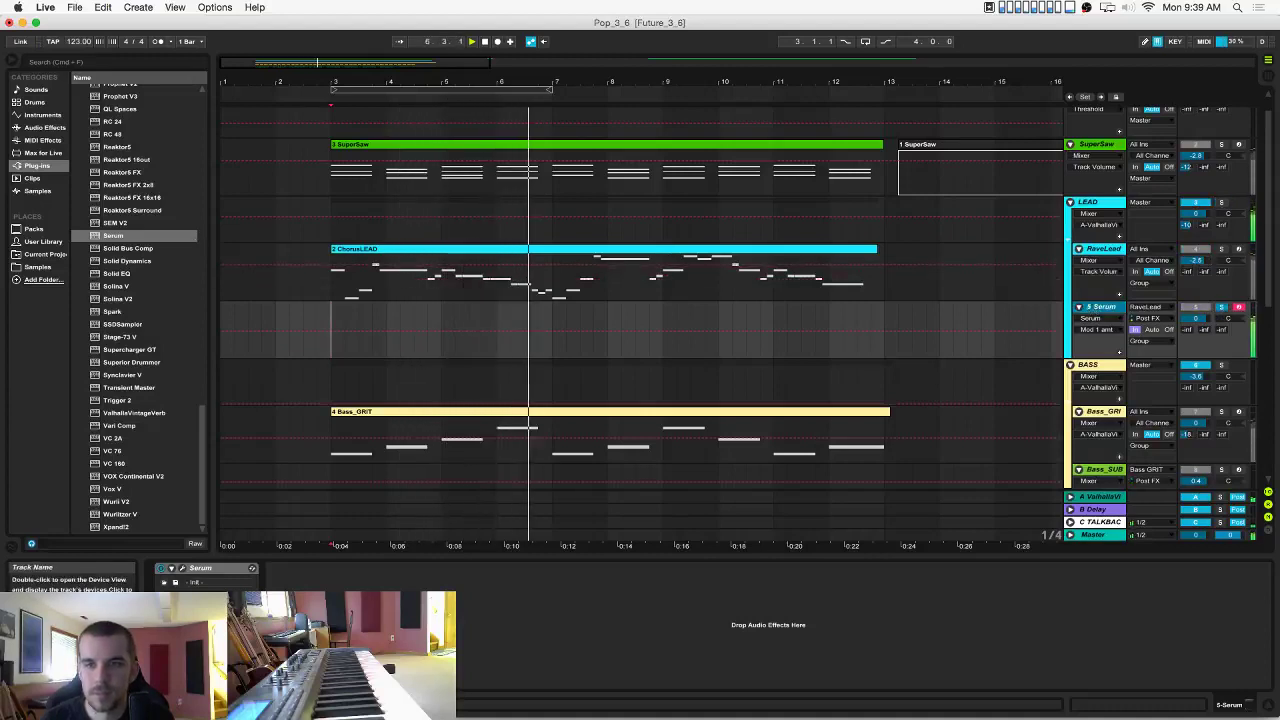
Reopen the second Serum, raise LFO 1's rate to 70.7 Hz and its B Fine amount to 27.
left_click(184, 568)
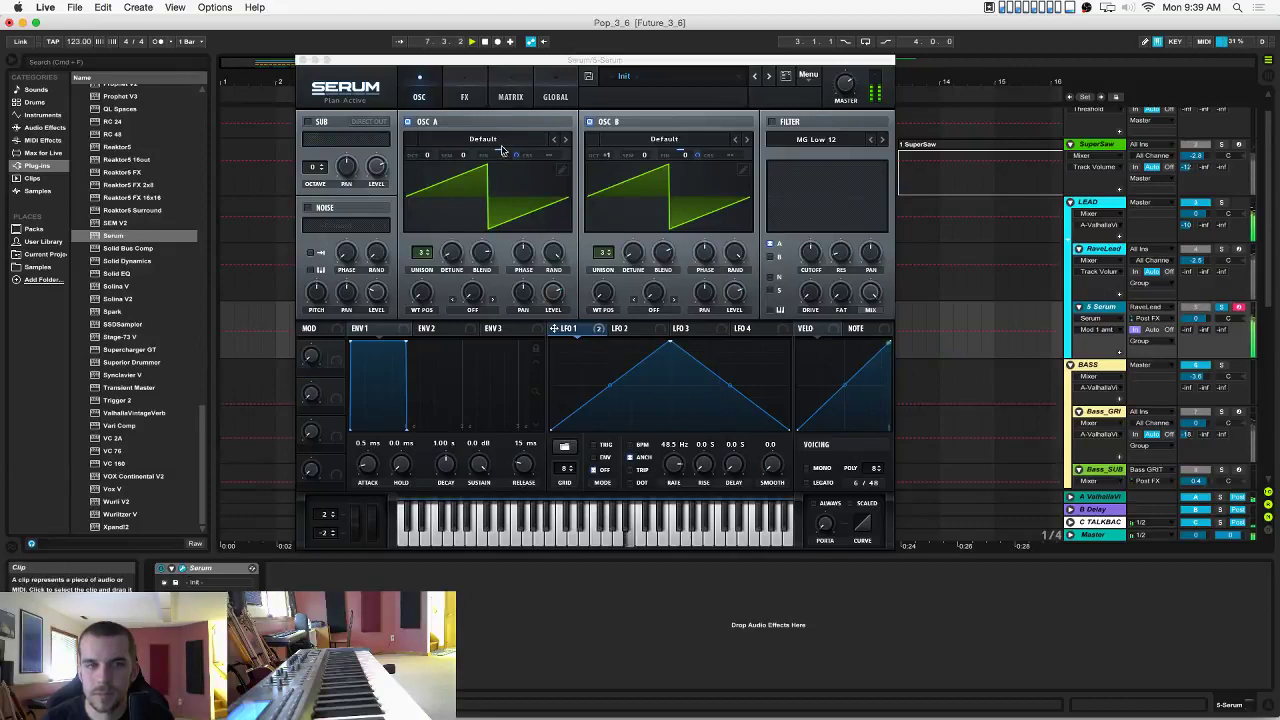
left_click_drag(674, 458, 675, 447)
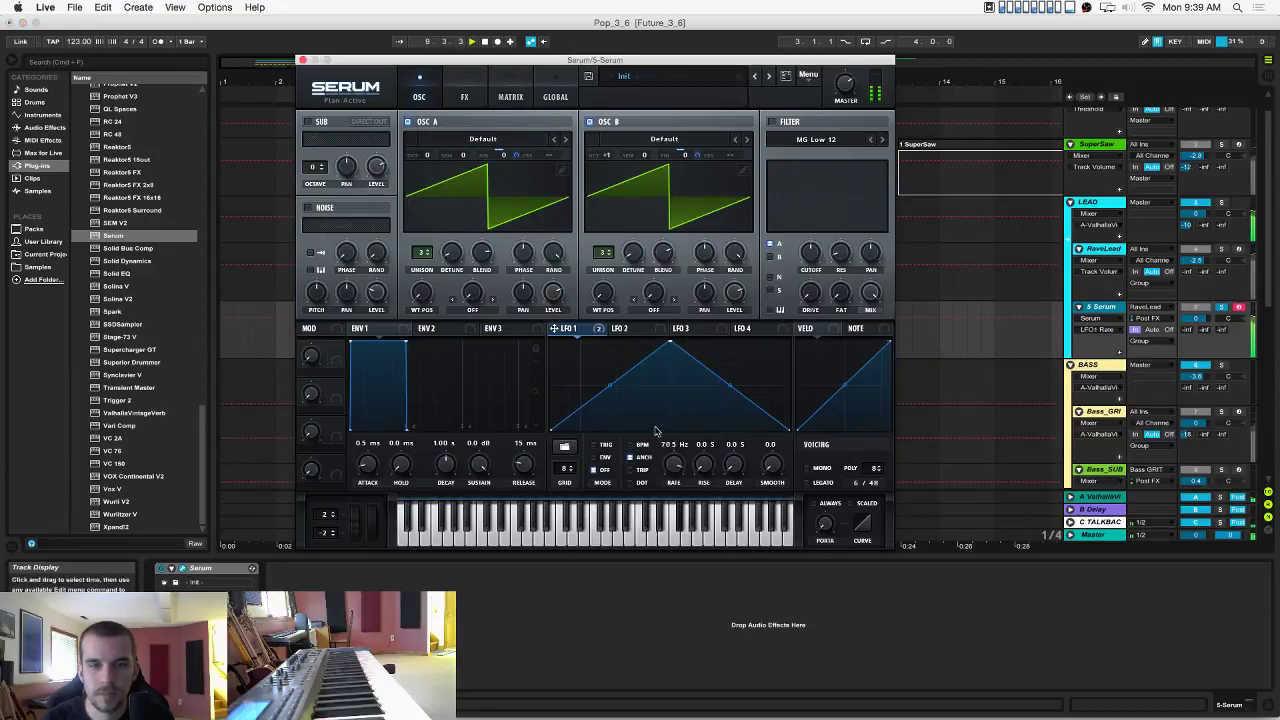
left_click(516, 100)
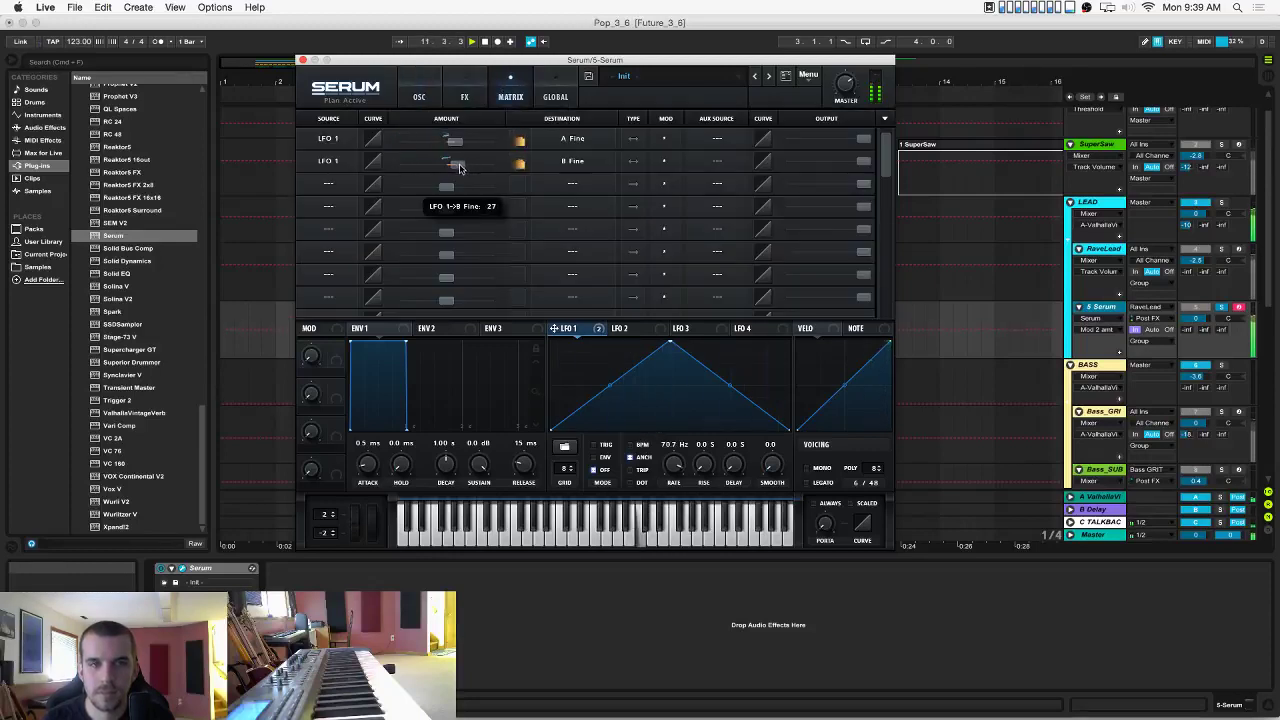
Set oscillator B's unison detune to about 0.03 and its unison to 9 voices, and close the Serum window.
left_click(432, 100)
left_click_drag(727, 291, 725, 259)
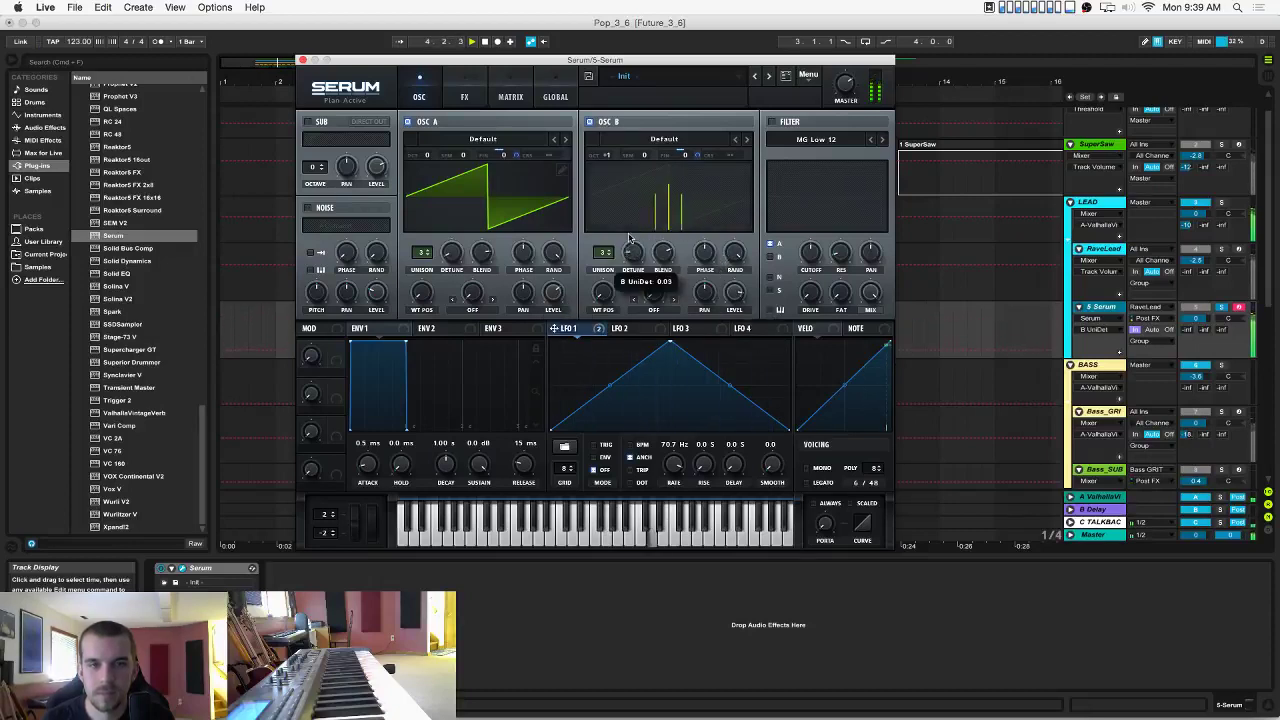
mouse_move(603, 256)
left_mouse_down()
mouse_move(630, 212)
mouse_move(628, 245)
mouse_move(604, 272)
left_mouse_up()
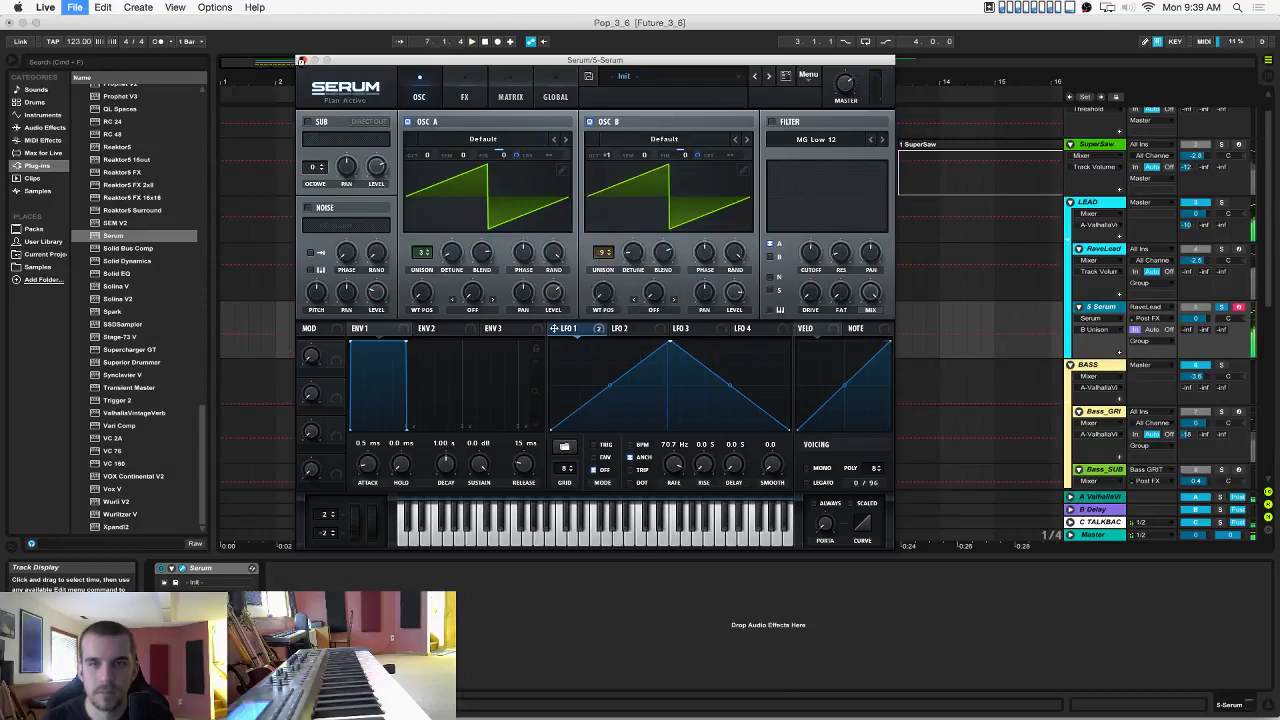
left_click(301, 59)
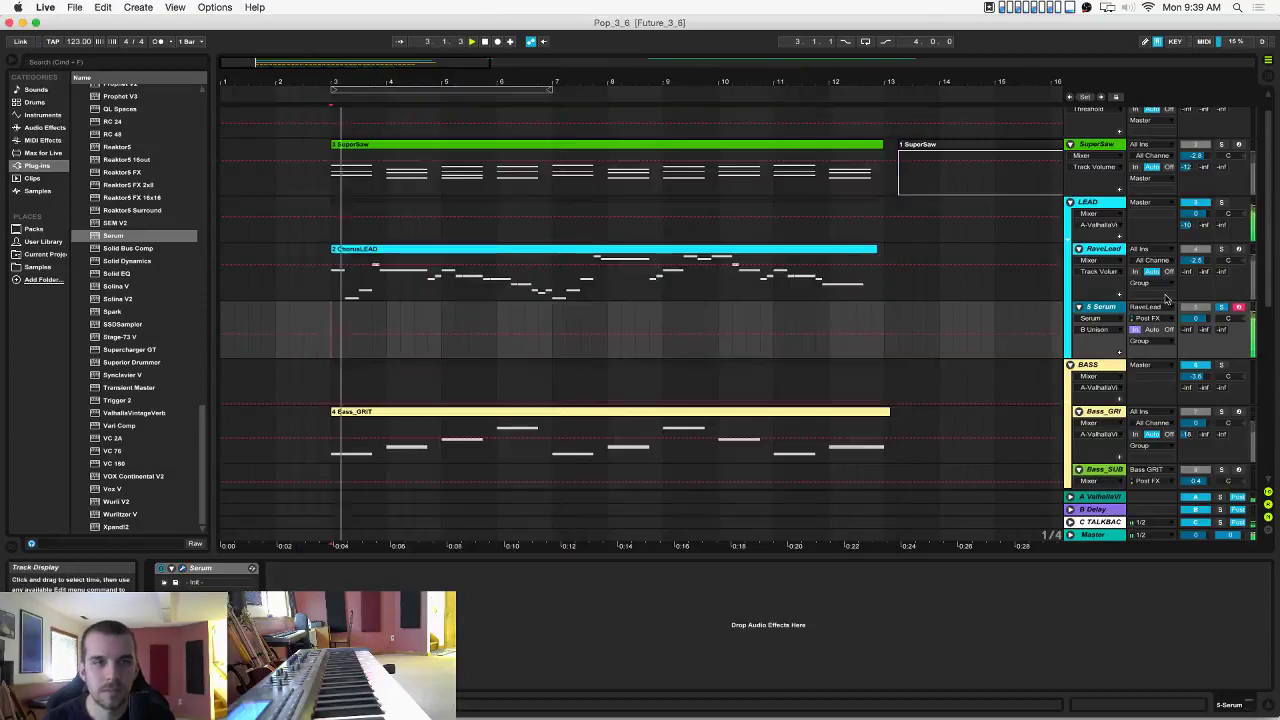
Inspect the LEAD group's compressor ratio and the SuperSaw track's compressor ratio and threshold during playback.
left_click(1100, 203)
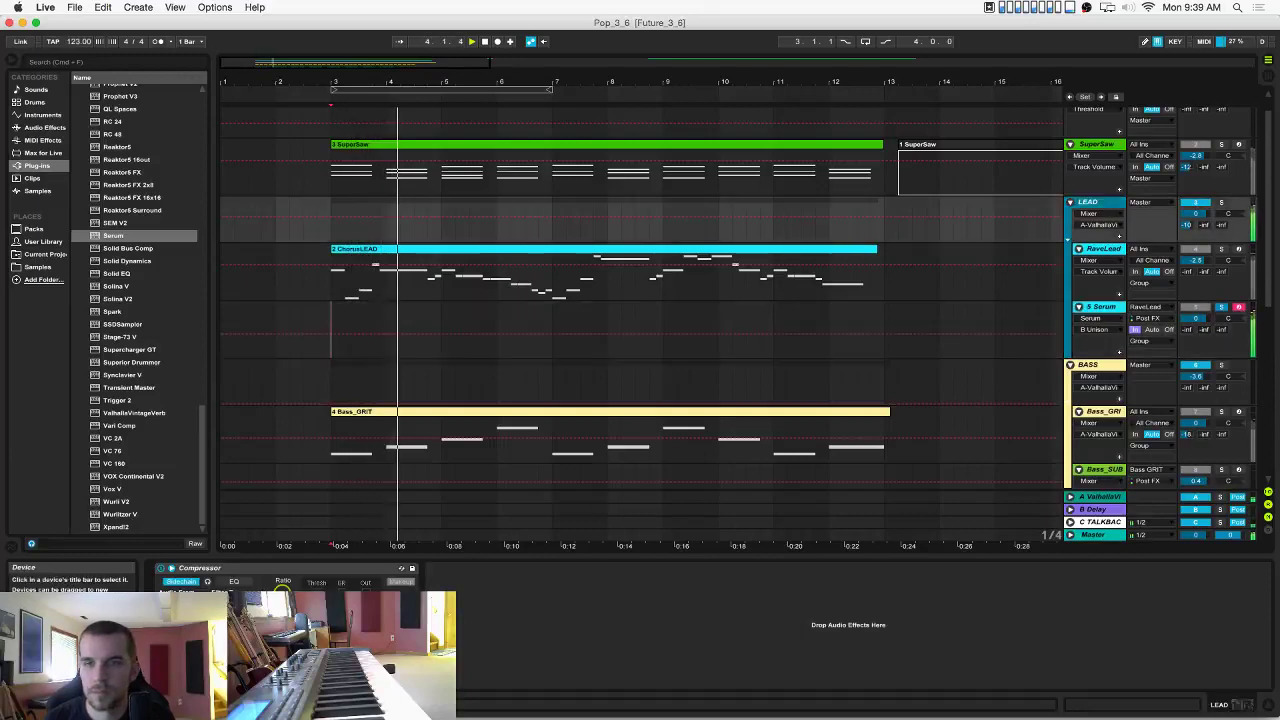
left_click(300, 569)
left_click(283, 588)
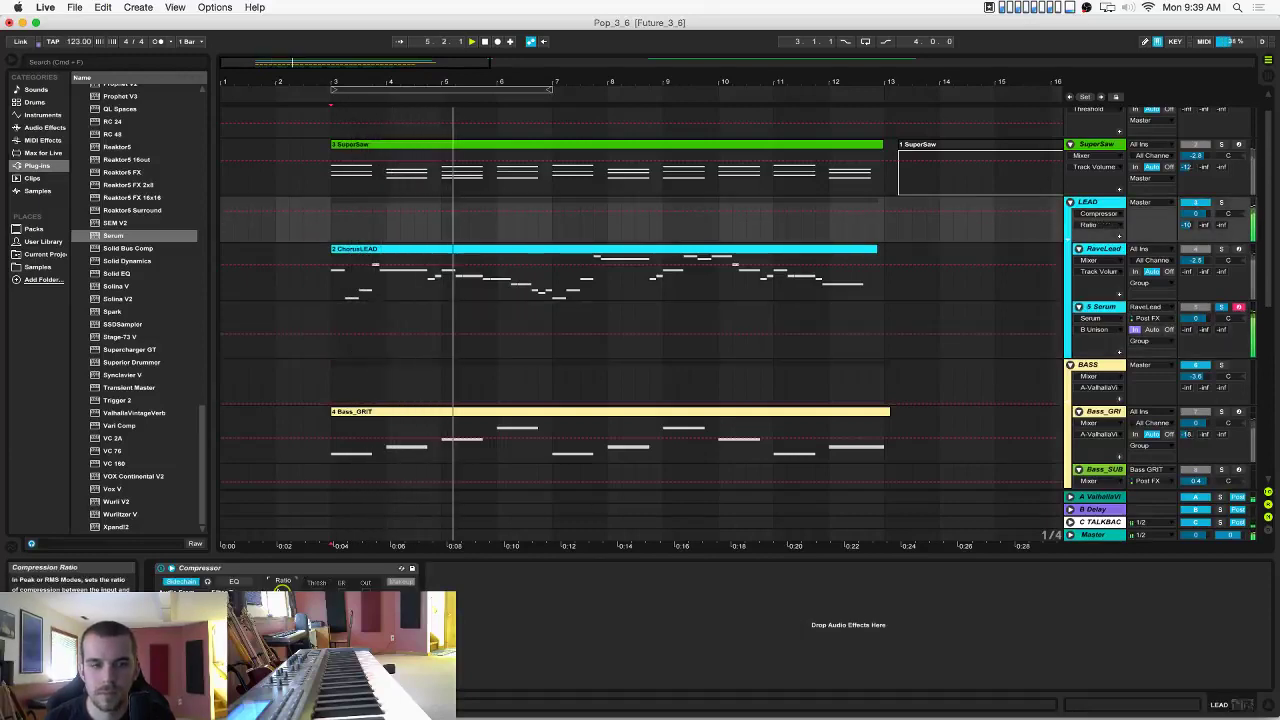
left_click(1097, 145)
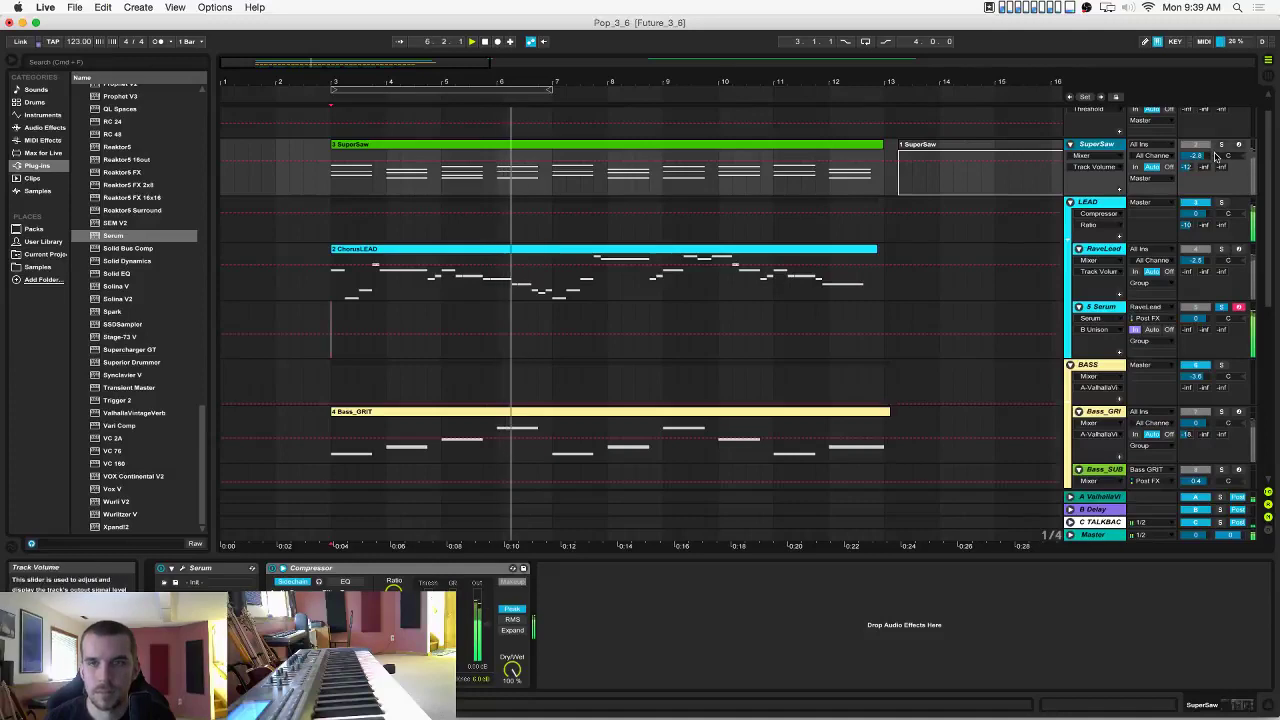
left_click(394, 589)
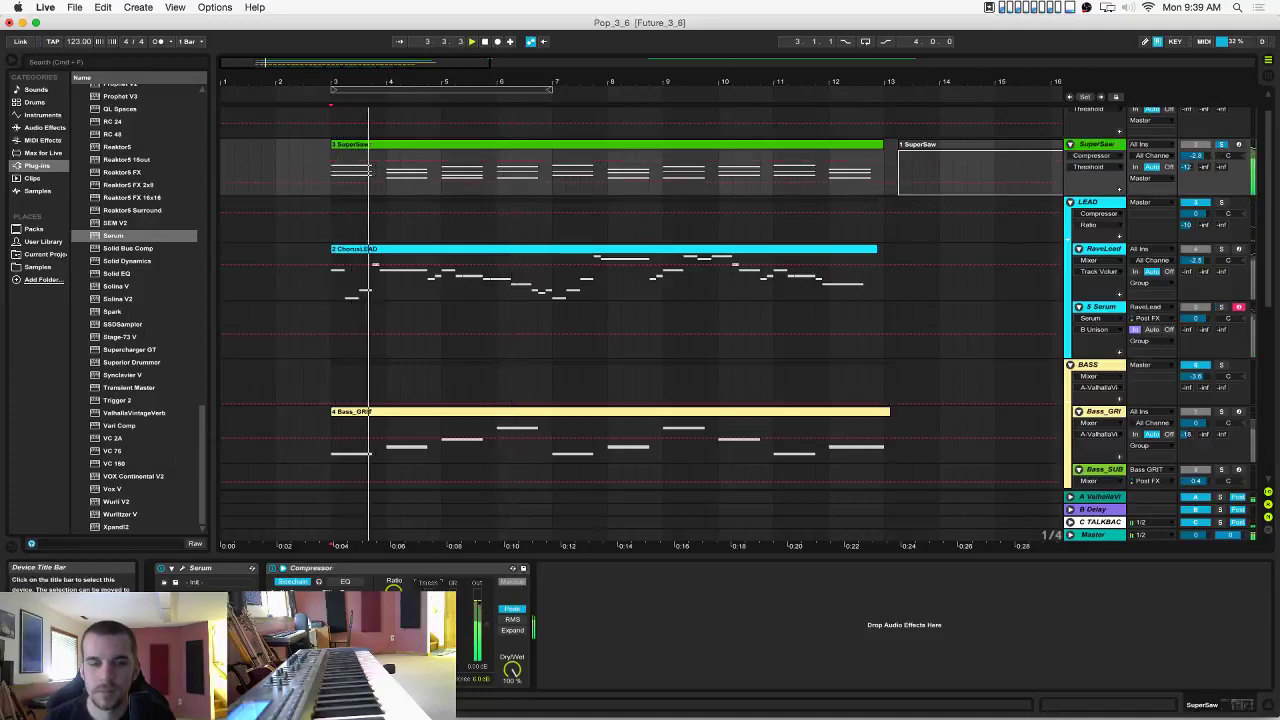
left_click(428, 584)
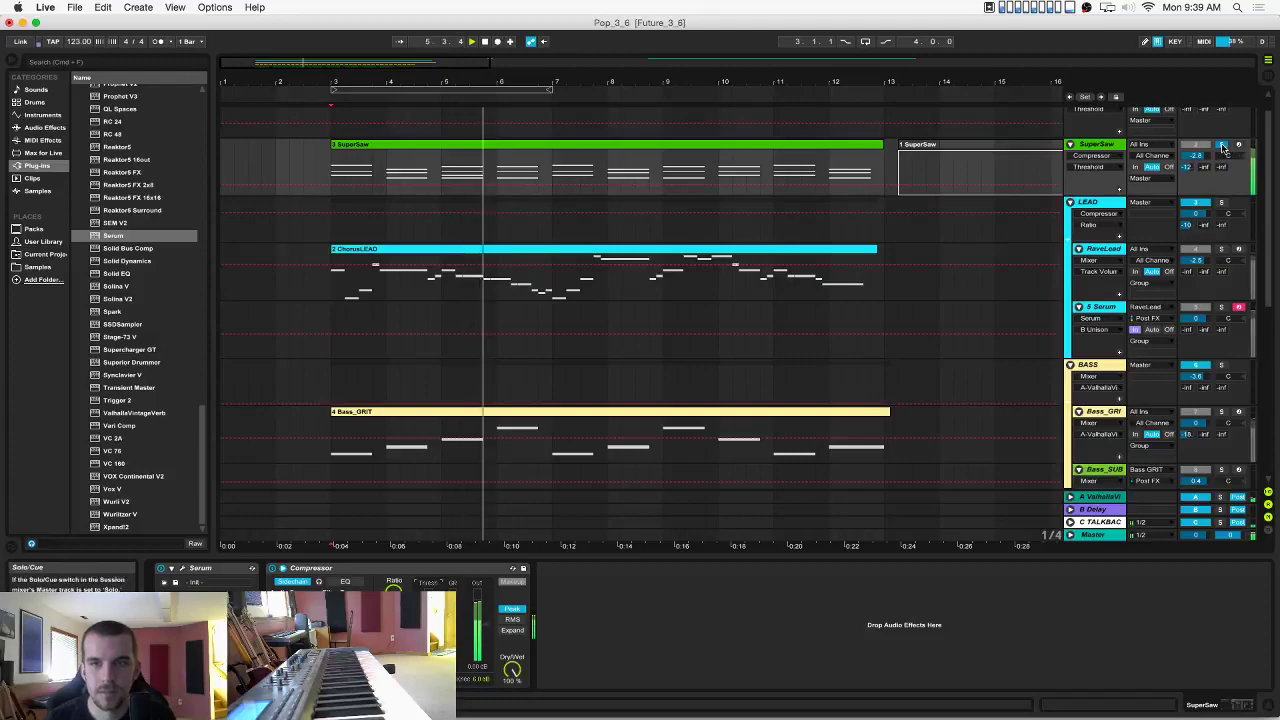
Unsolo SuperSaw and audition the soloed LEAD group from bar 3.
key("space")
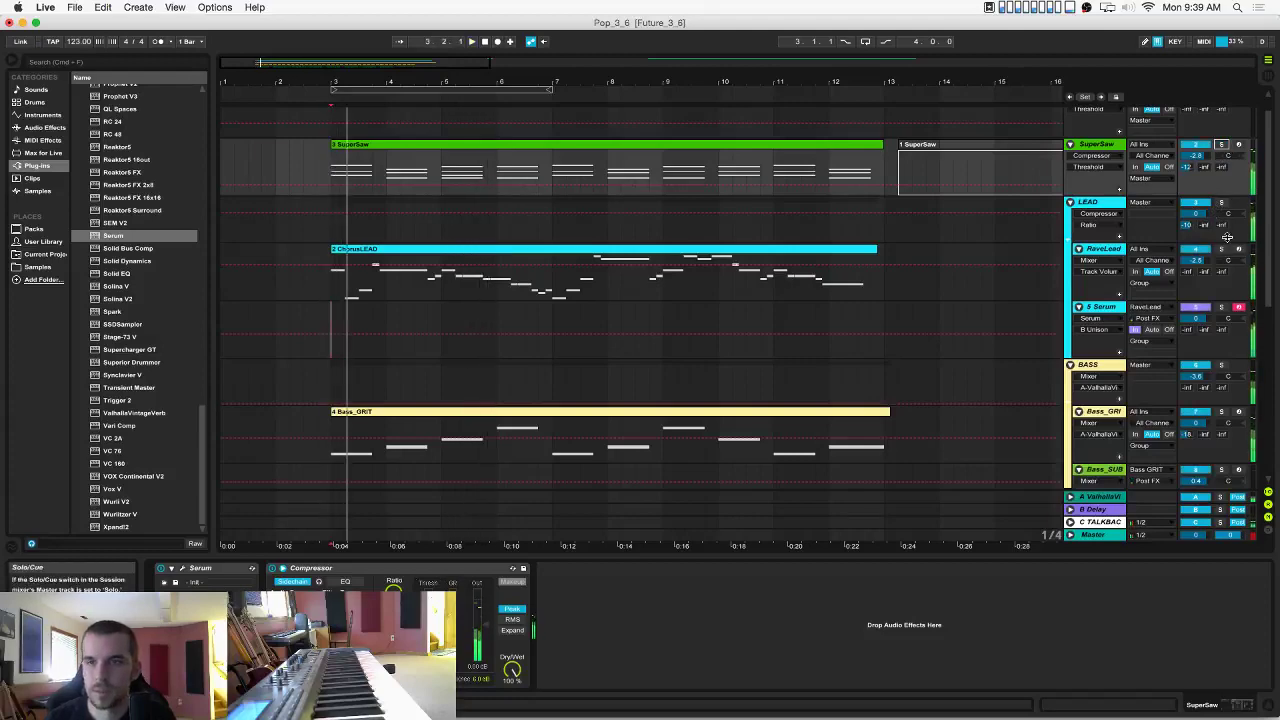
scroll(1122, 395, "down", 8)
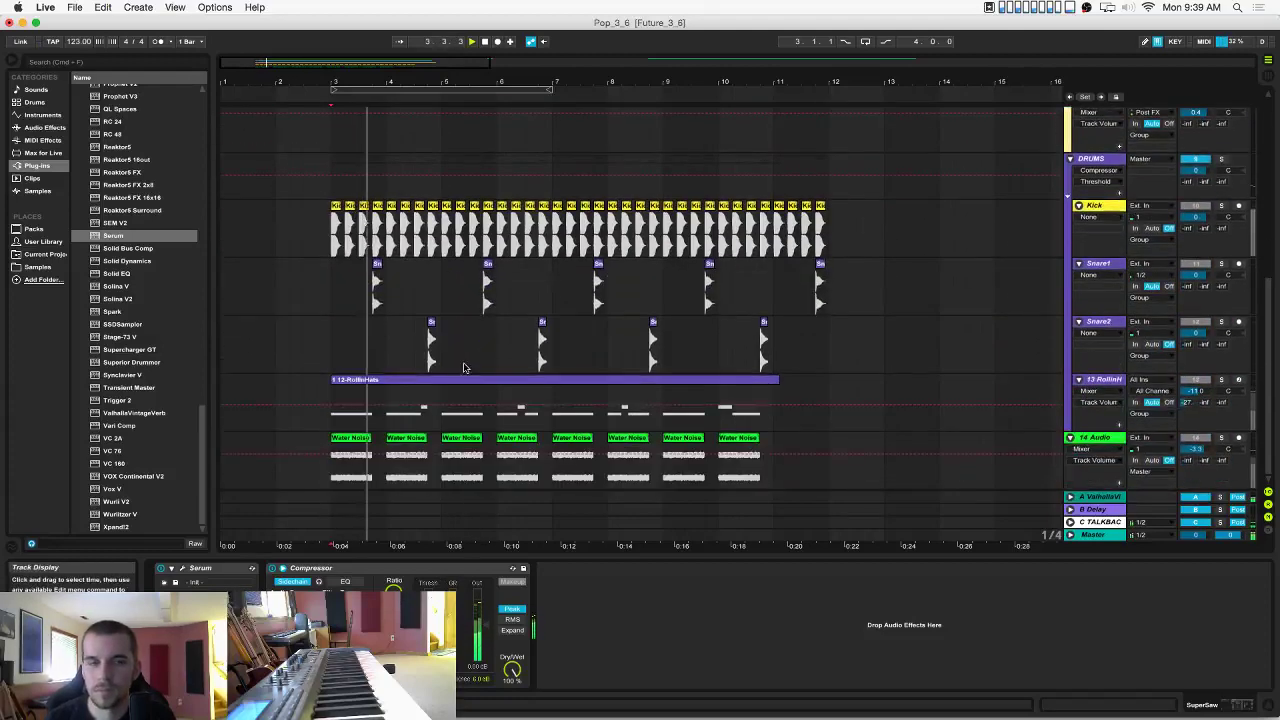
scroll(1122, 395, "up", 8)
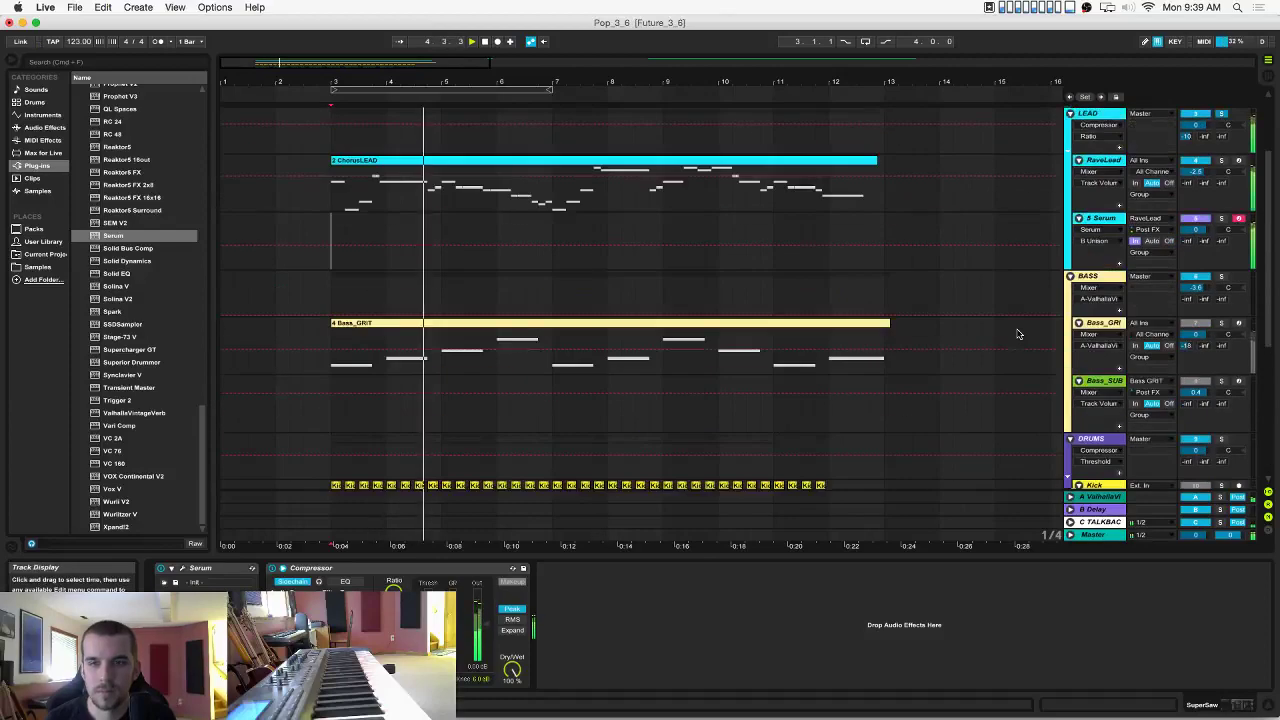
scroll(1018, 333, "up", 2)
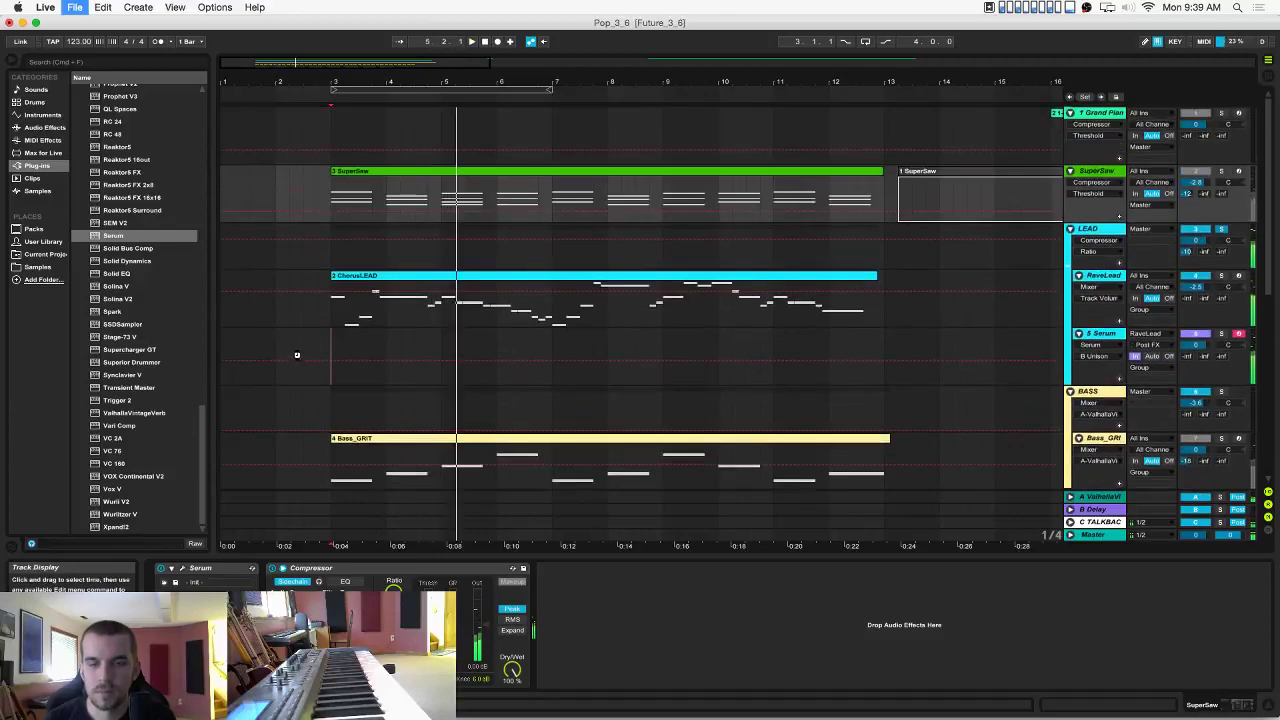
left_click(334, 343)
key("space")
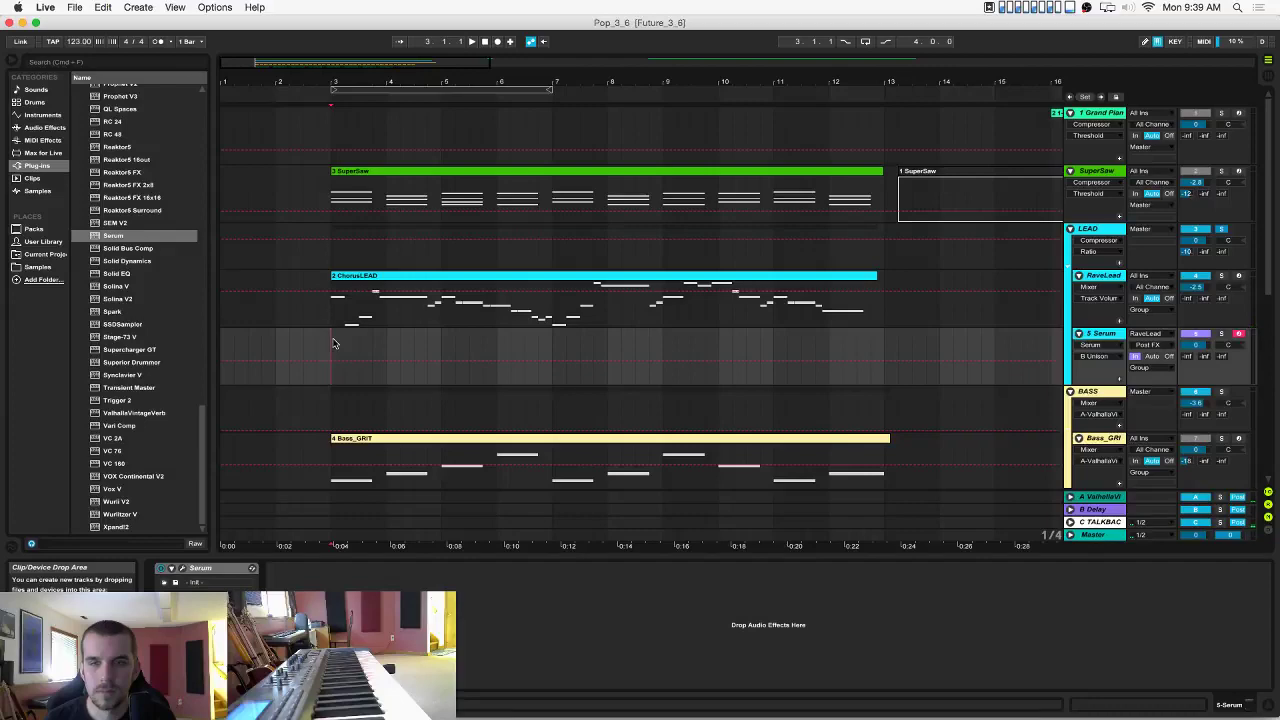
Close RaveLead's Serum window, unsolo the LEAD group and play the full mix from bar 3.
left_click(330, 315)
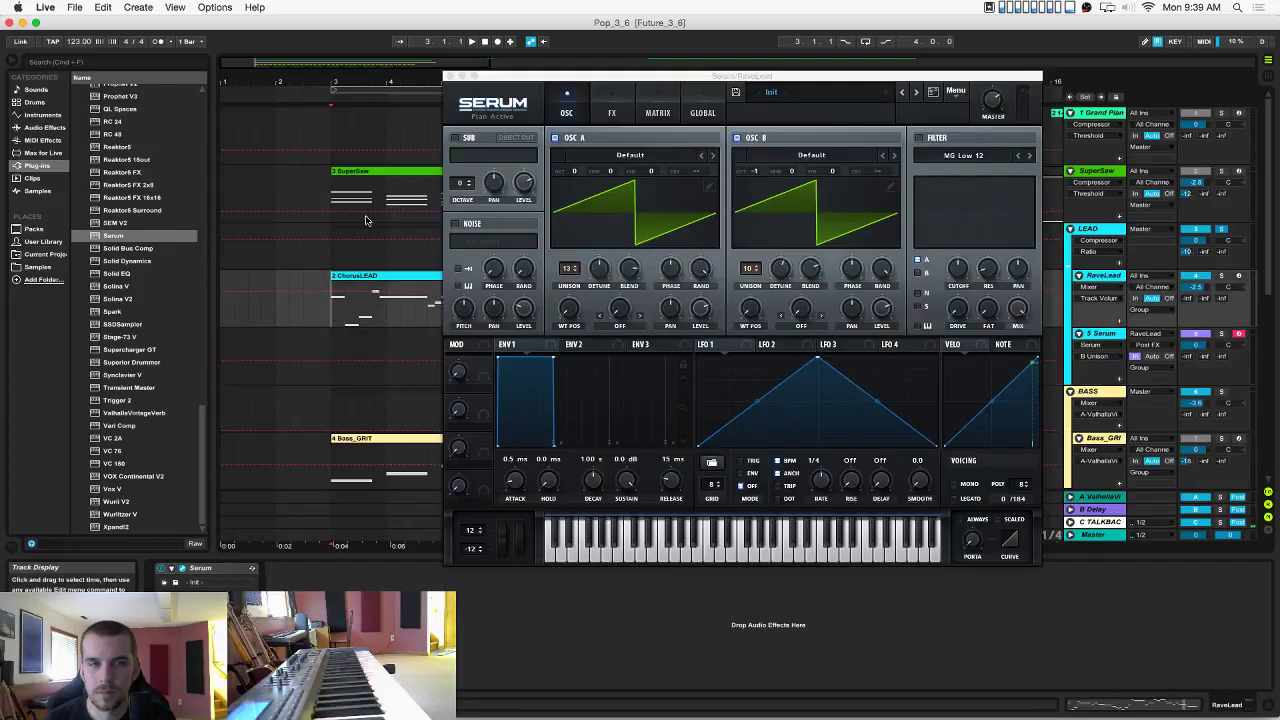
left_click(451, 77)
key("space")
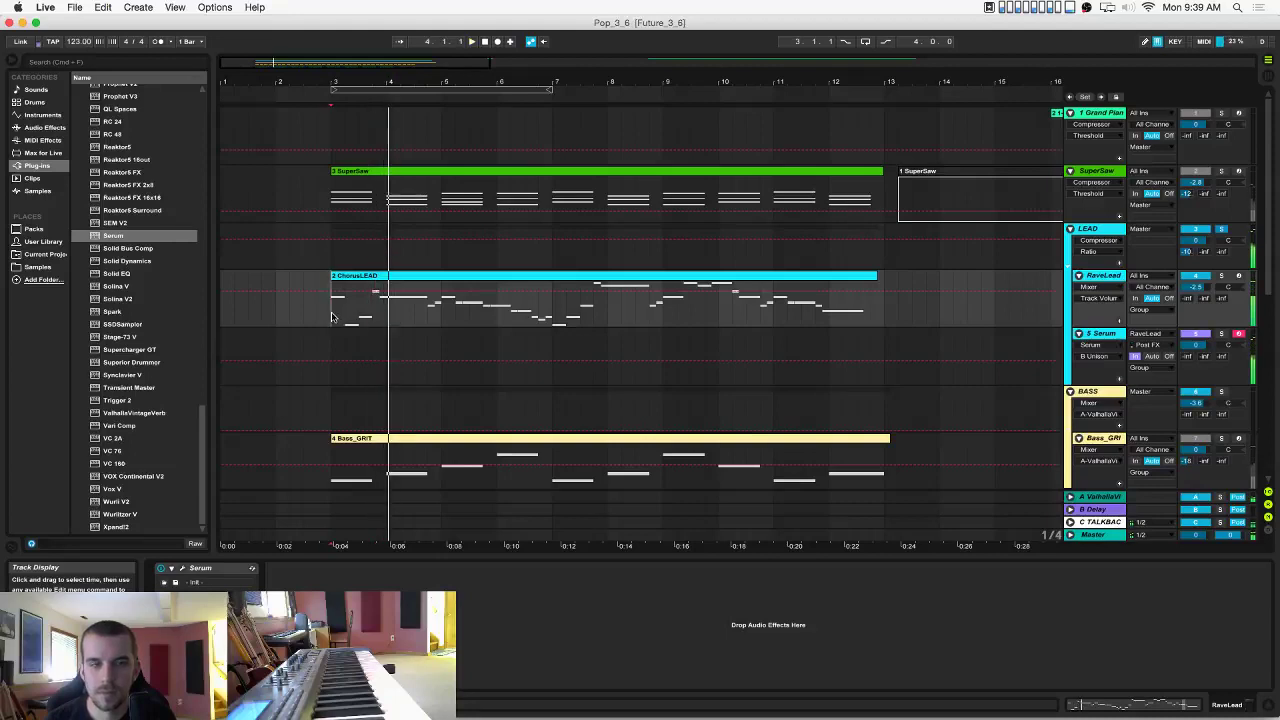
key("space")
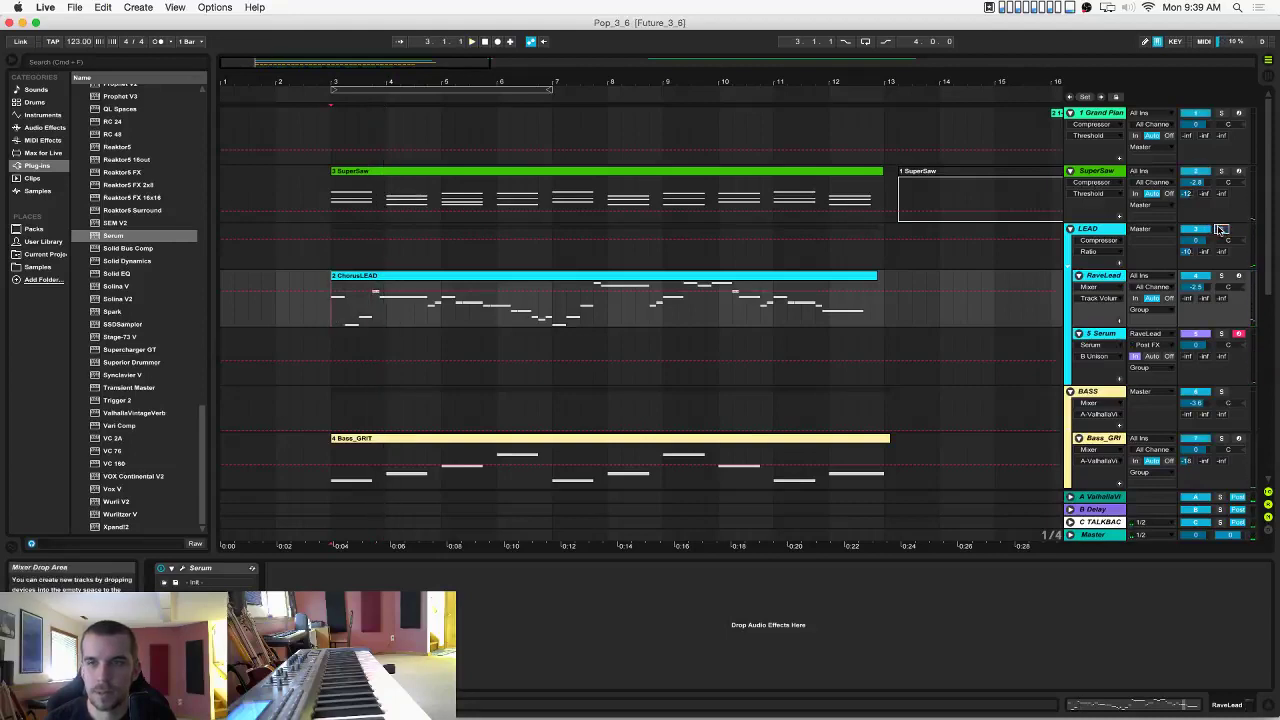
key("space")
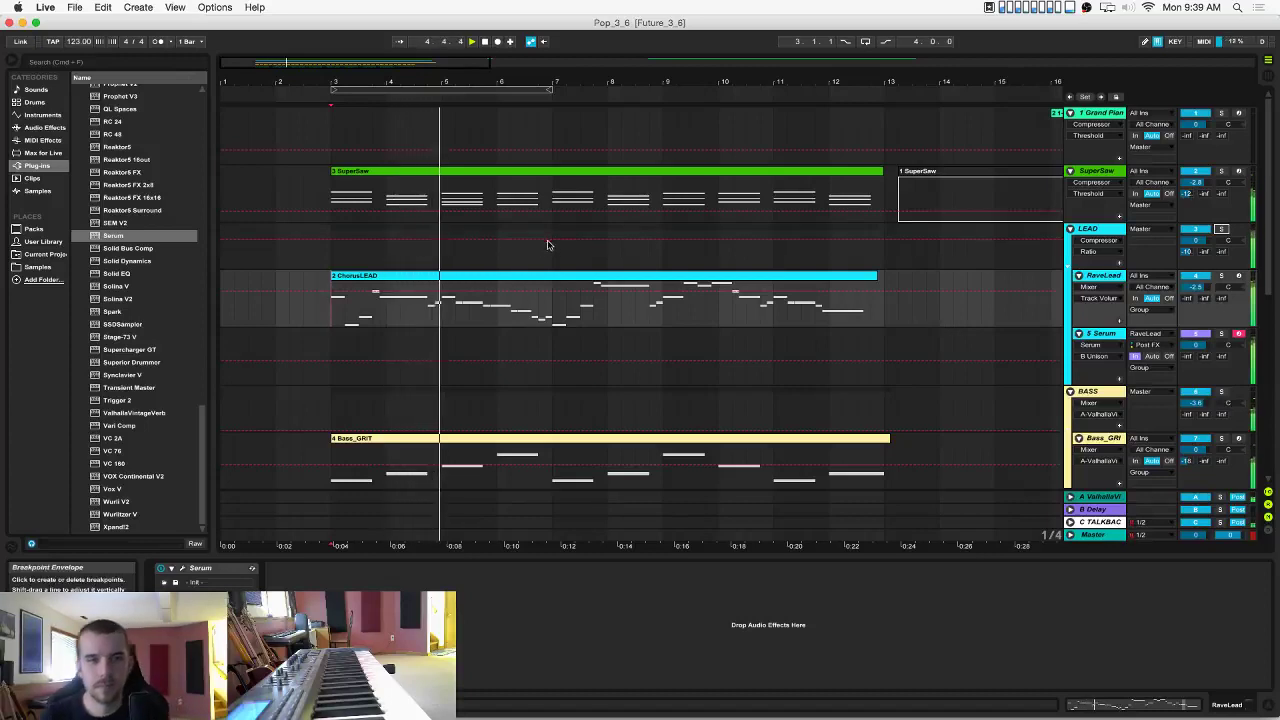
Delete the second Serum track from the LEAD group, and mute the LEAD group for playback of the remaining mix.
scroll(547, 245, "down", 2)
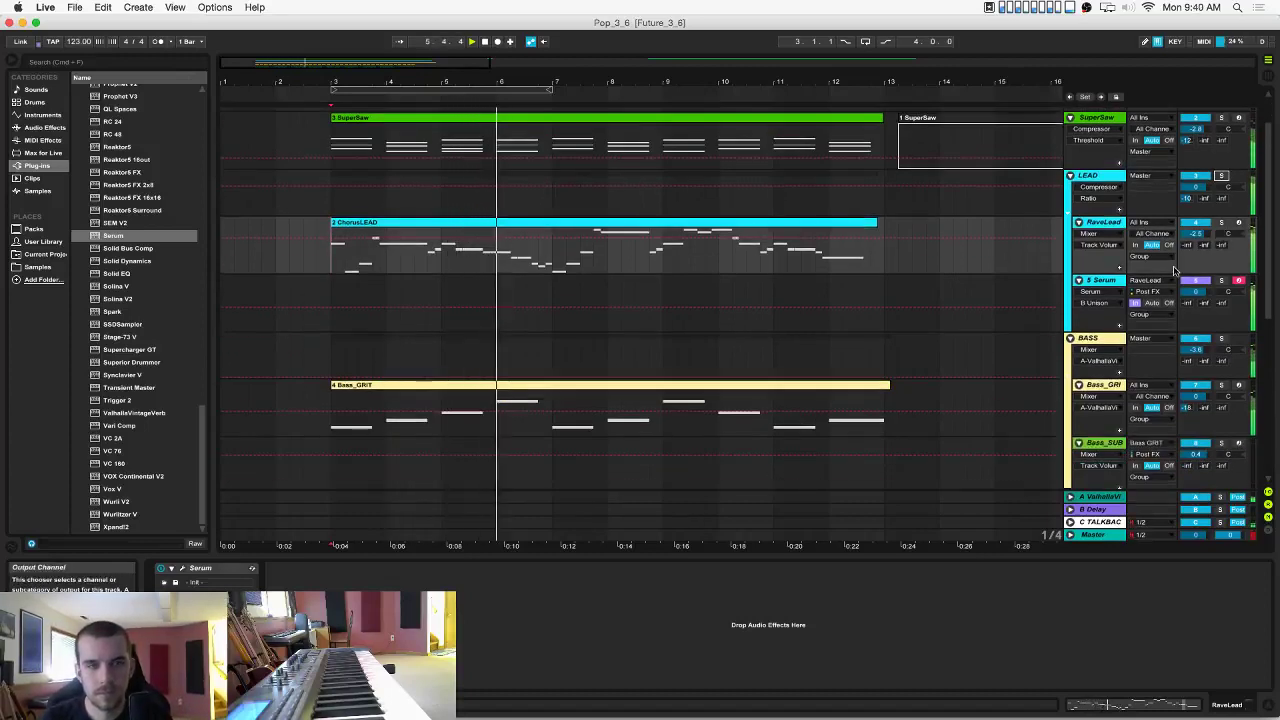
left_click(1118, 283)
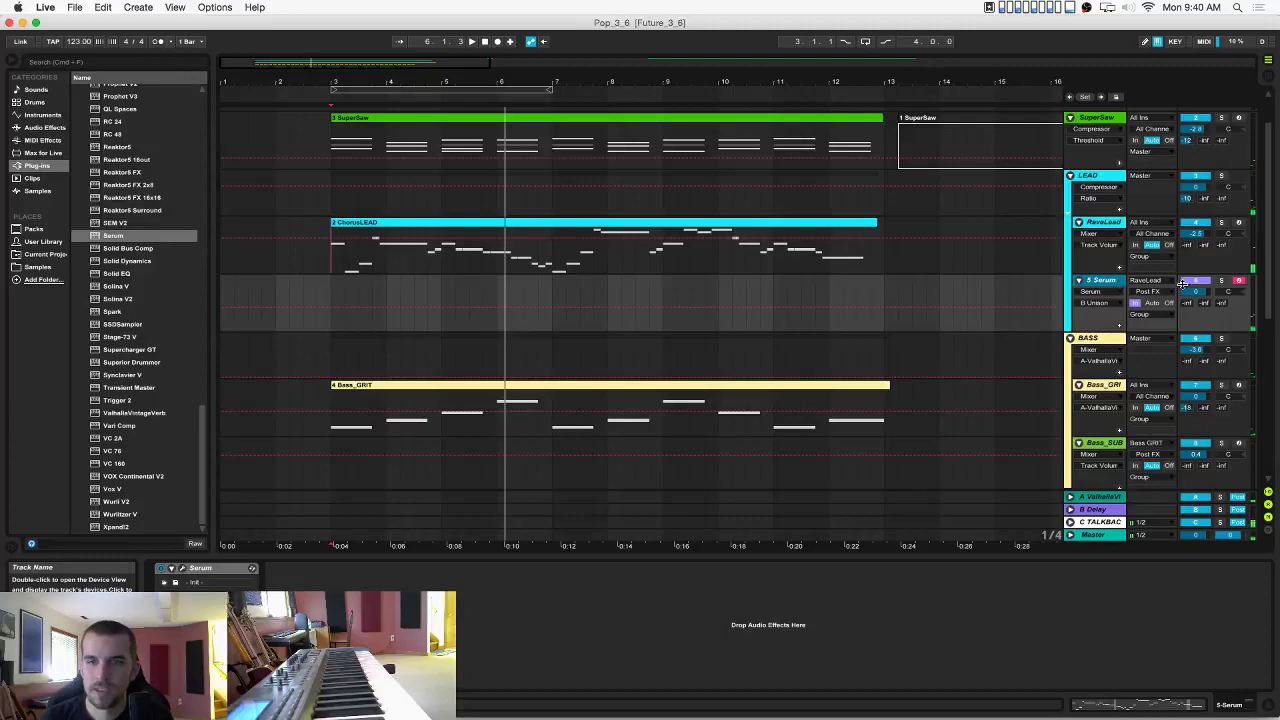
key("Delete")
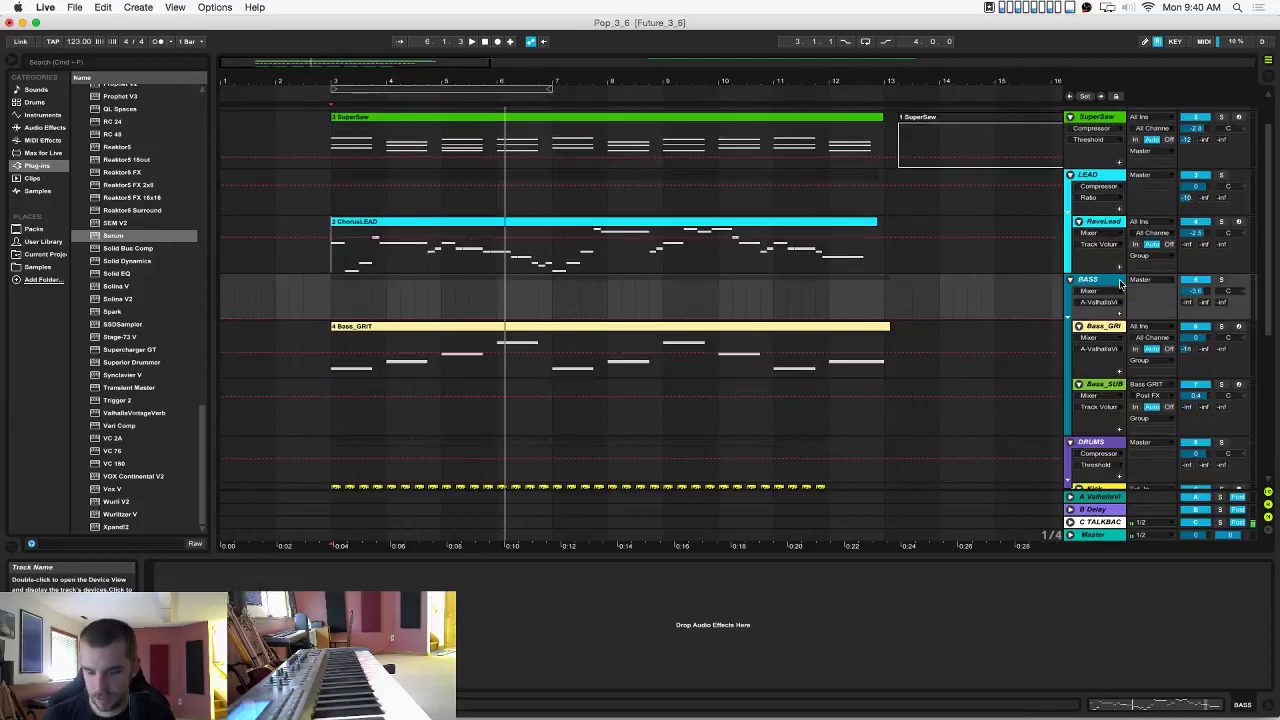
left_click(1195, 176)
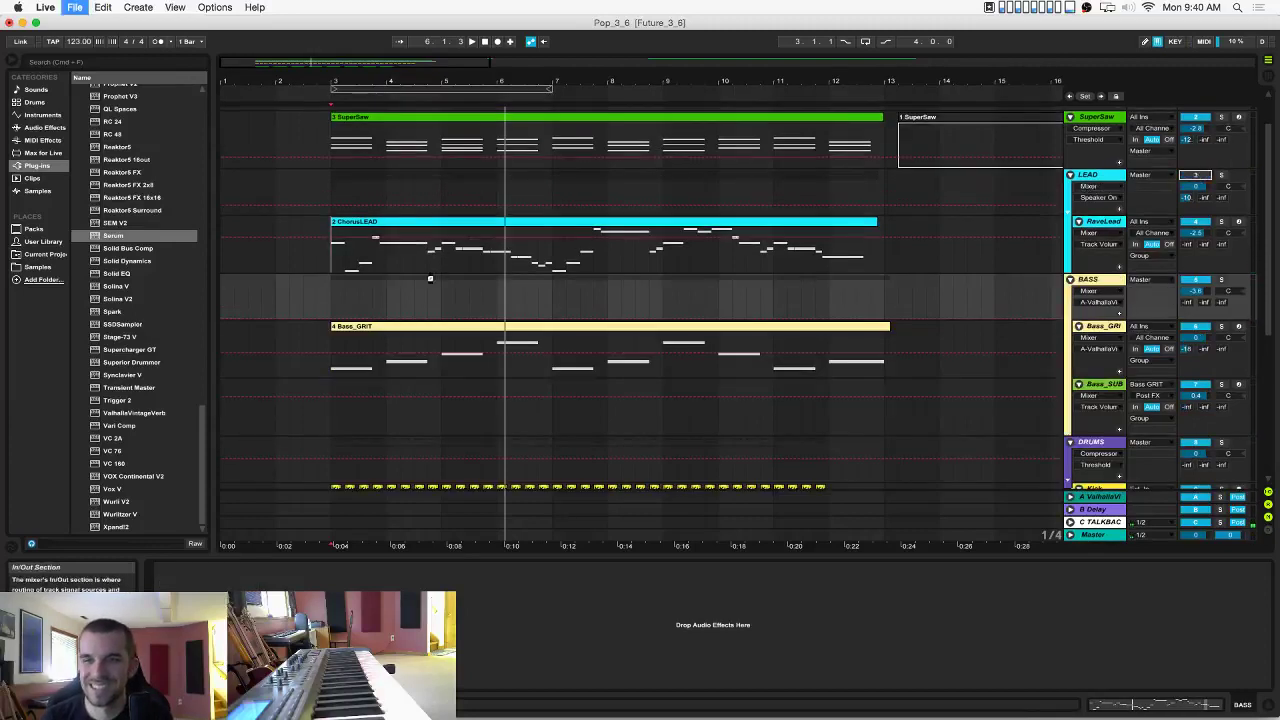
key("space")
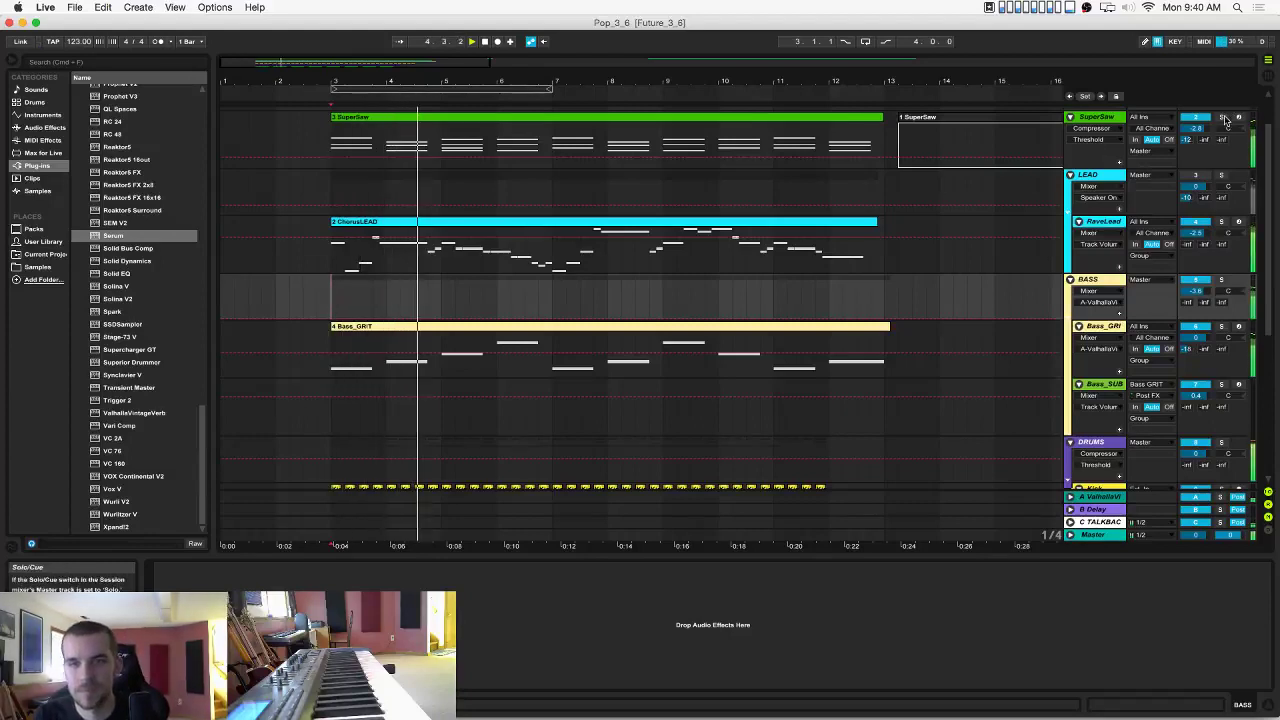
Raise the soloed SuperSaw track's volume to -0.7 dB and unsolo it.
left_click(1080, 119)
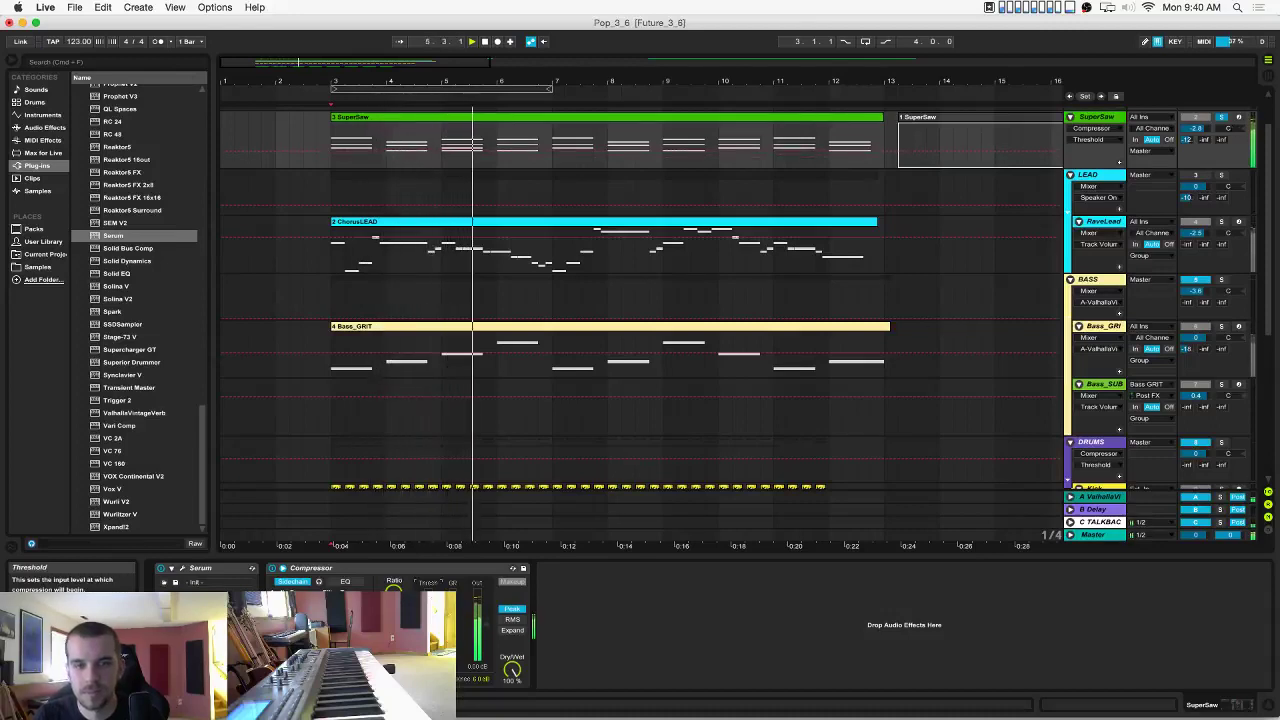
left_click_drag(1196, 129, 1196, 121)
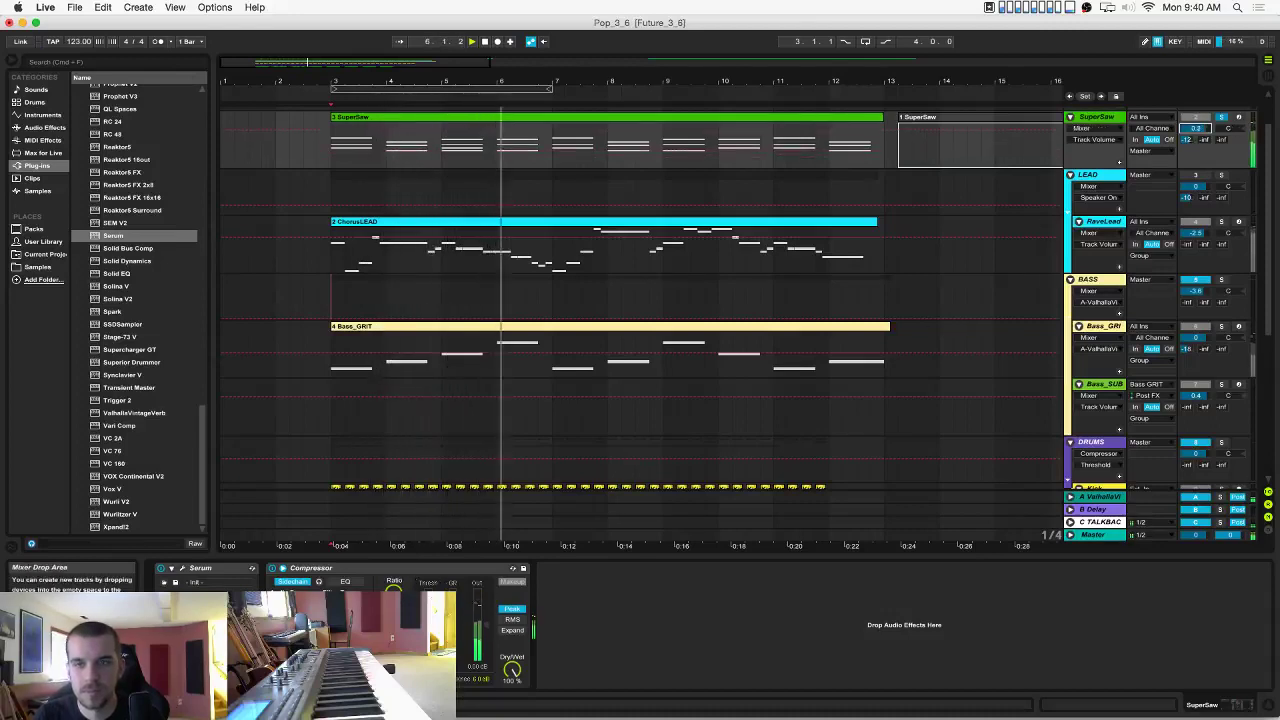
left_click(1222, 117)
Solo the Bass_GRIT track and open its Serum window, placing it clear of the track controls.
left_click(1221, 327)
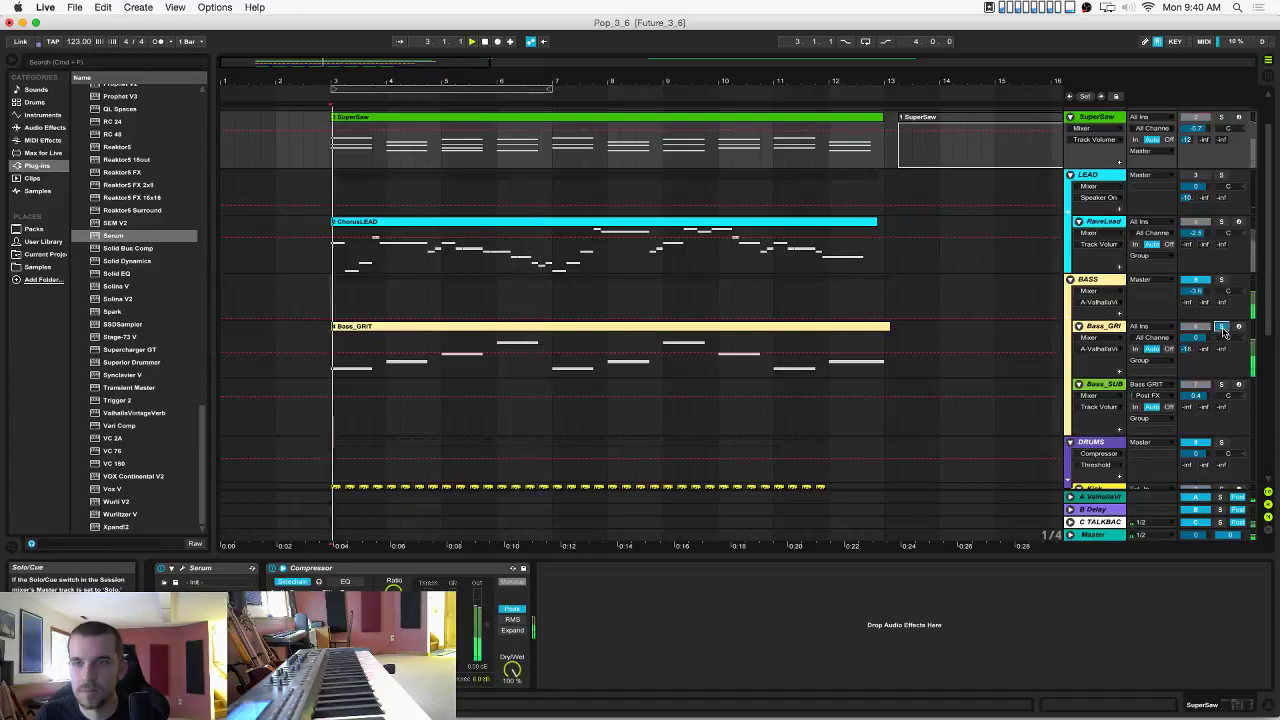
left_click(1200, 330)
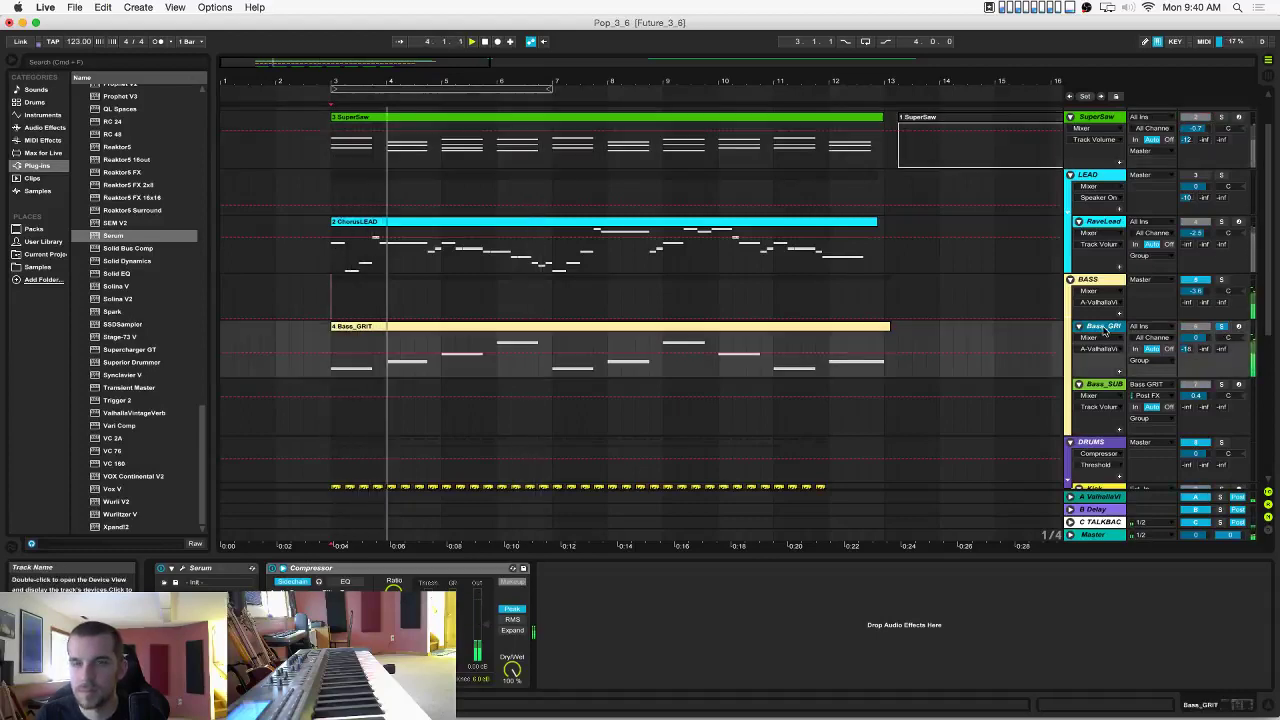
left_click(182, 569)
left_click_drag(599, 333, 600, 303)
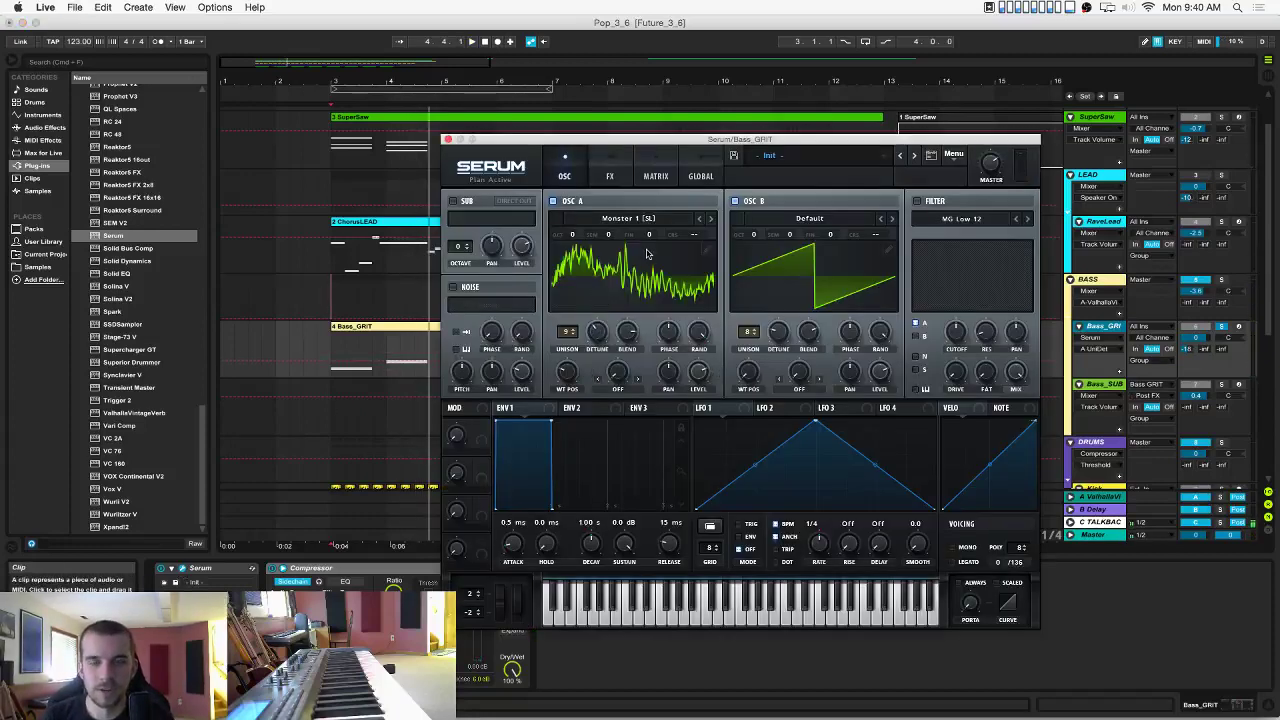
left_click_drag(600, 145, 533, 100)
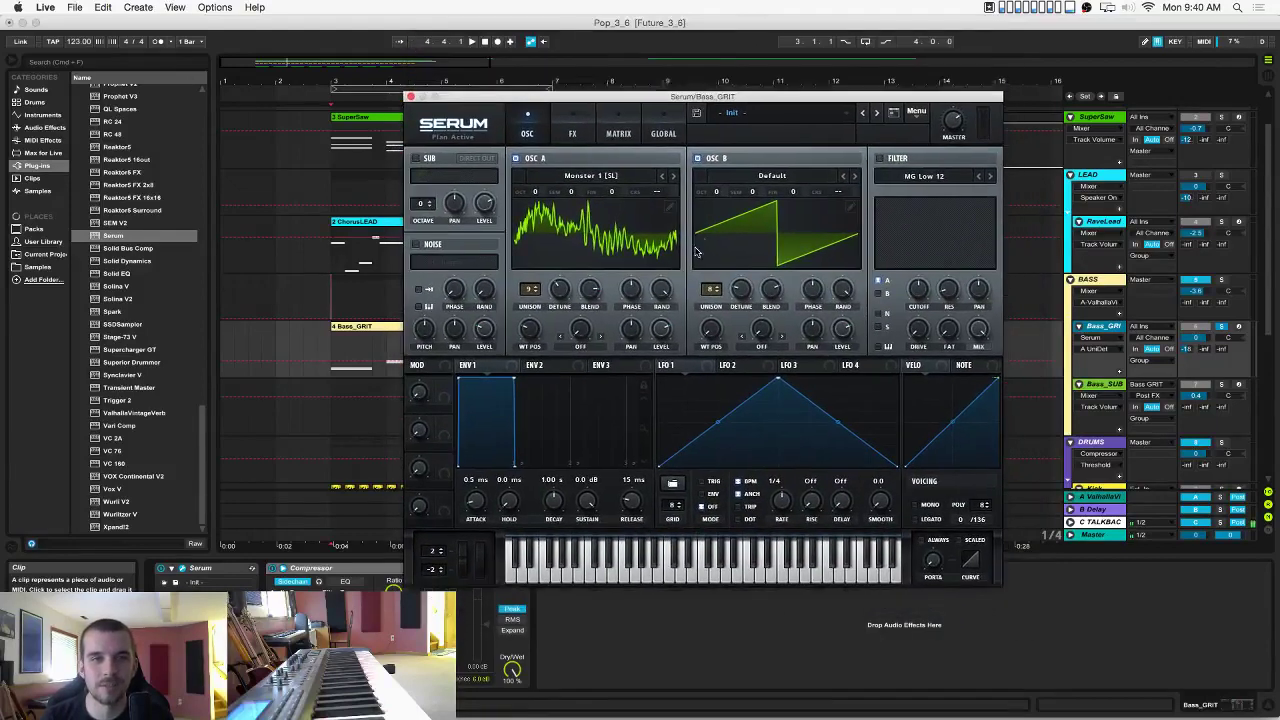
left_click_drag(630, 99, 581, 122)
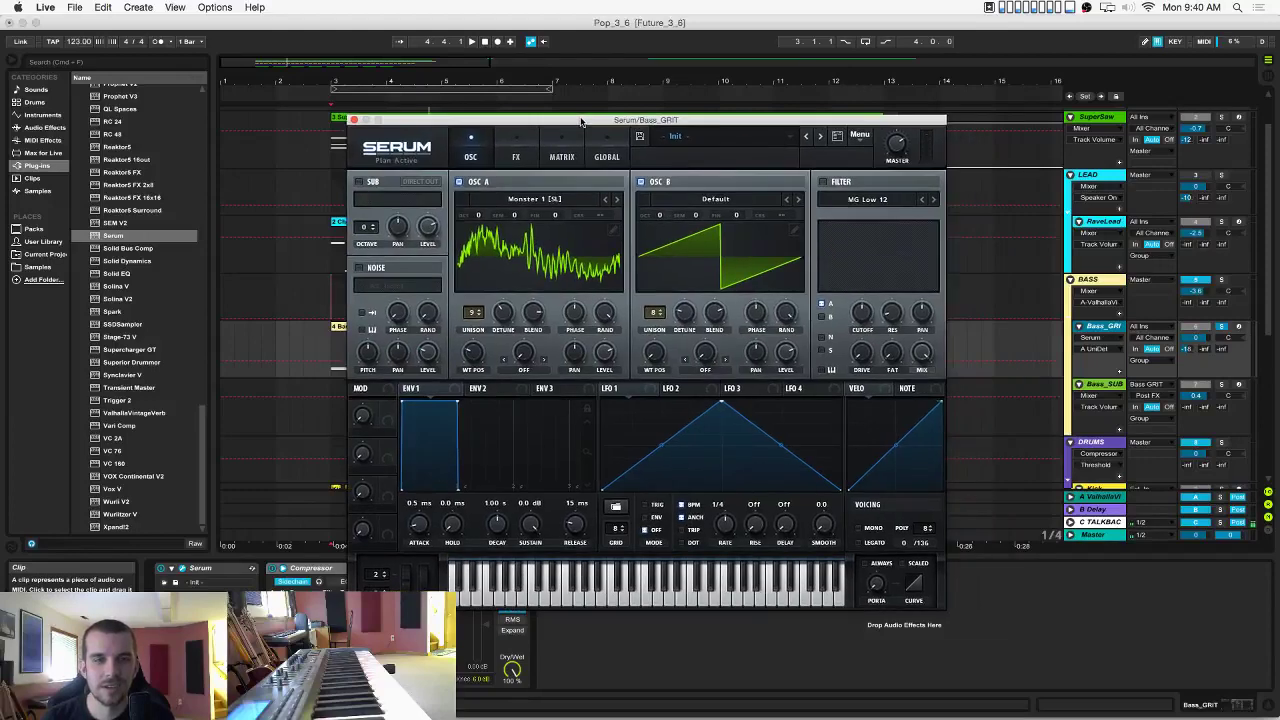
key("space")
left_click_drag(502, 316, 501, 319)
left_click(520, 205)
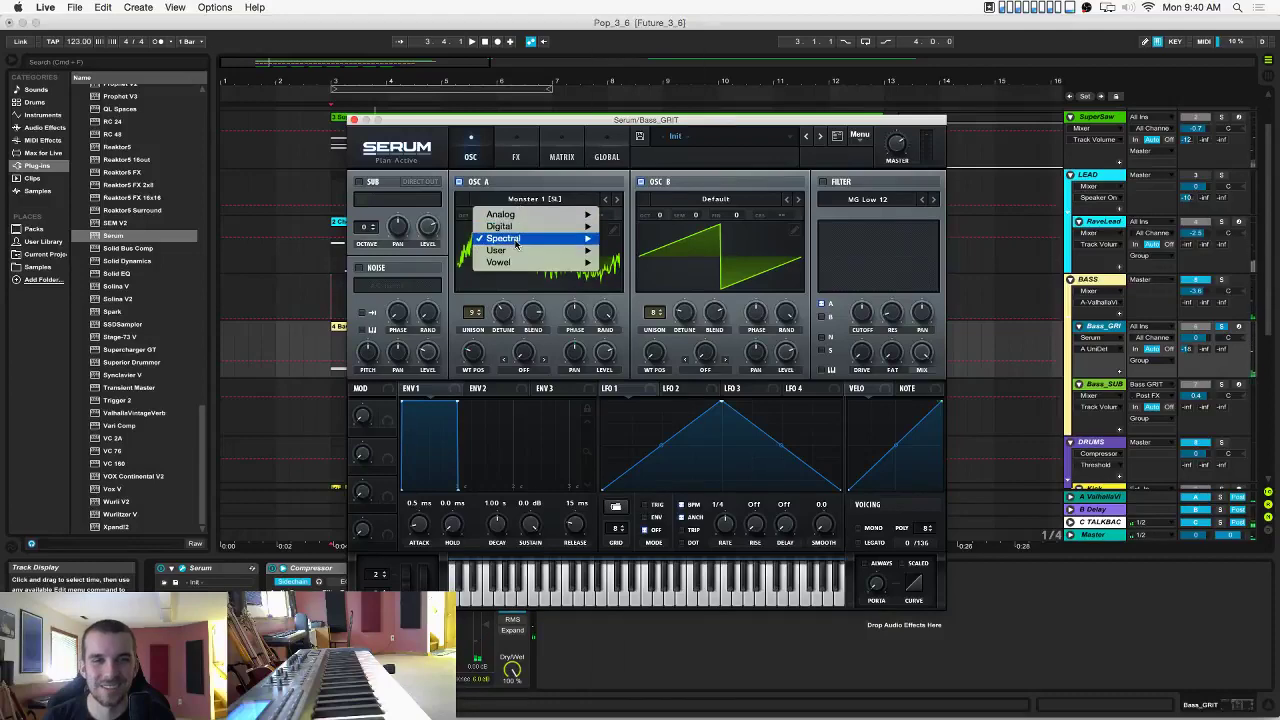
mouse_move(530, 214)
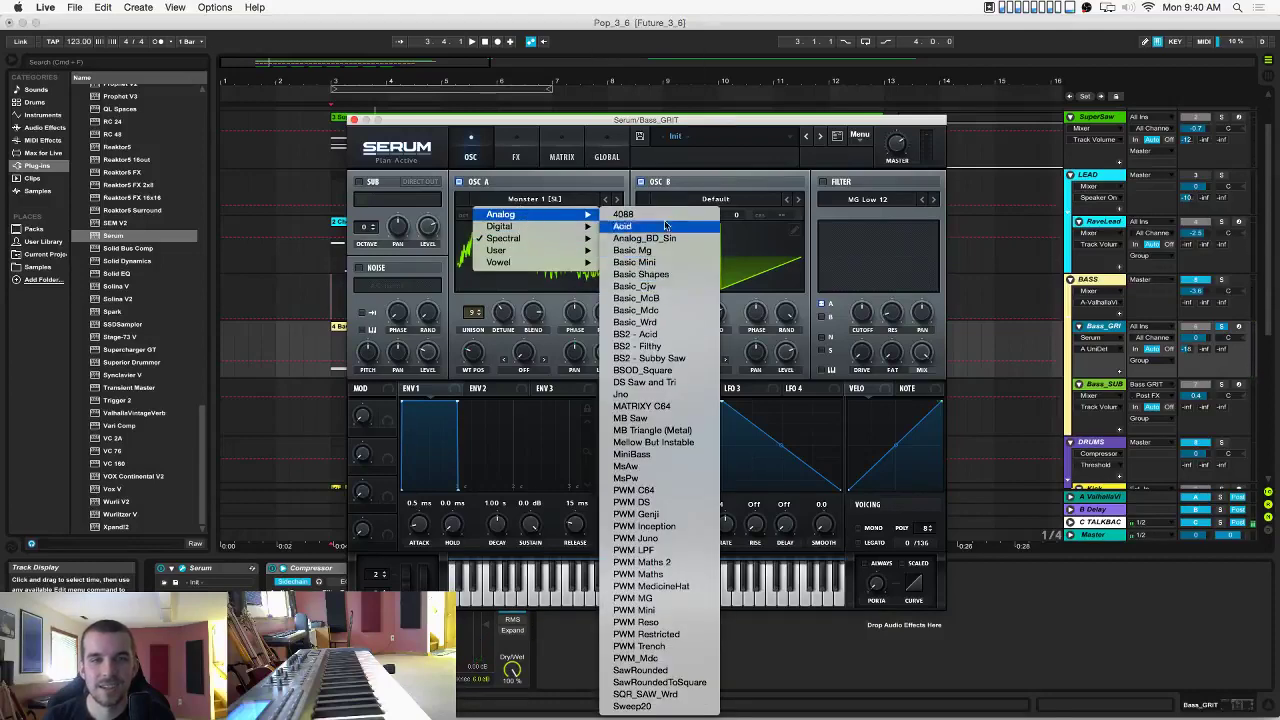
left_click(677, 323)
Reset Bass_GRIT's Serum to the init preset and audition the plain sound.
left_click(862, 137)
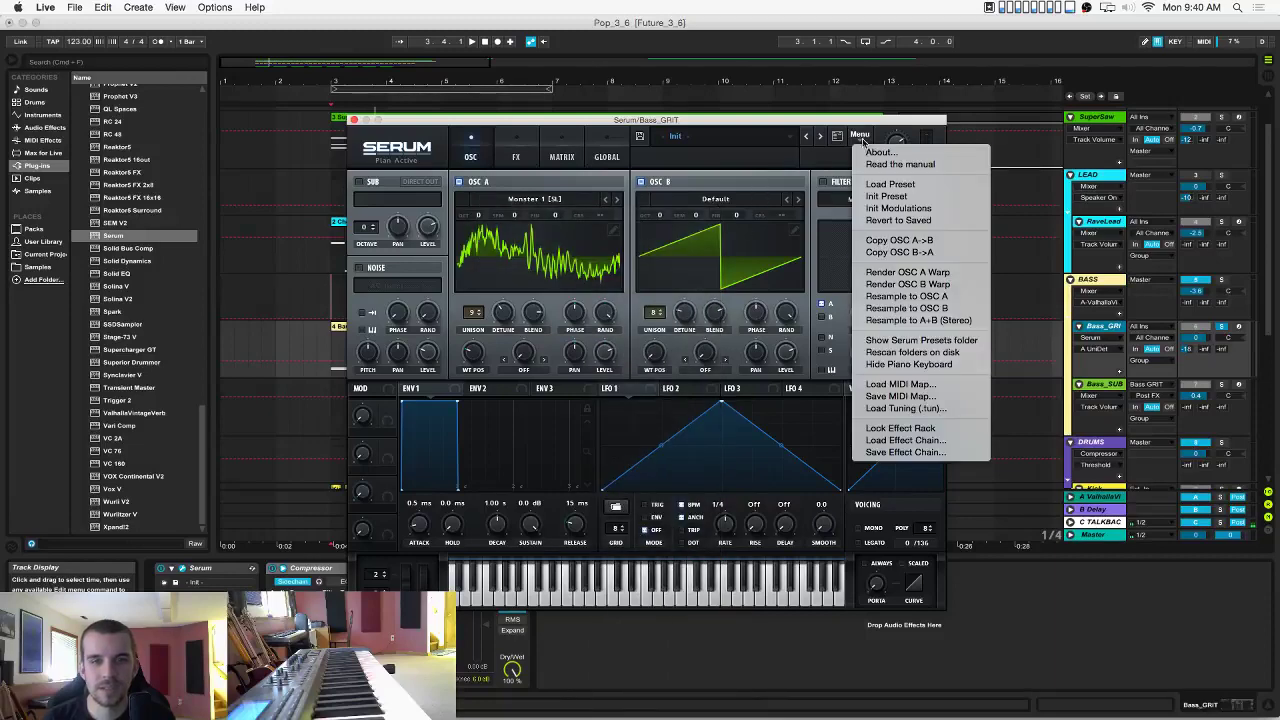
left_click(886, 196)
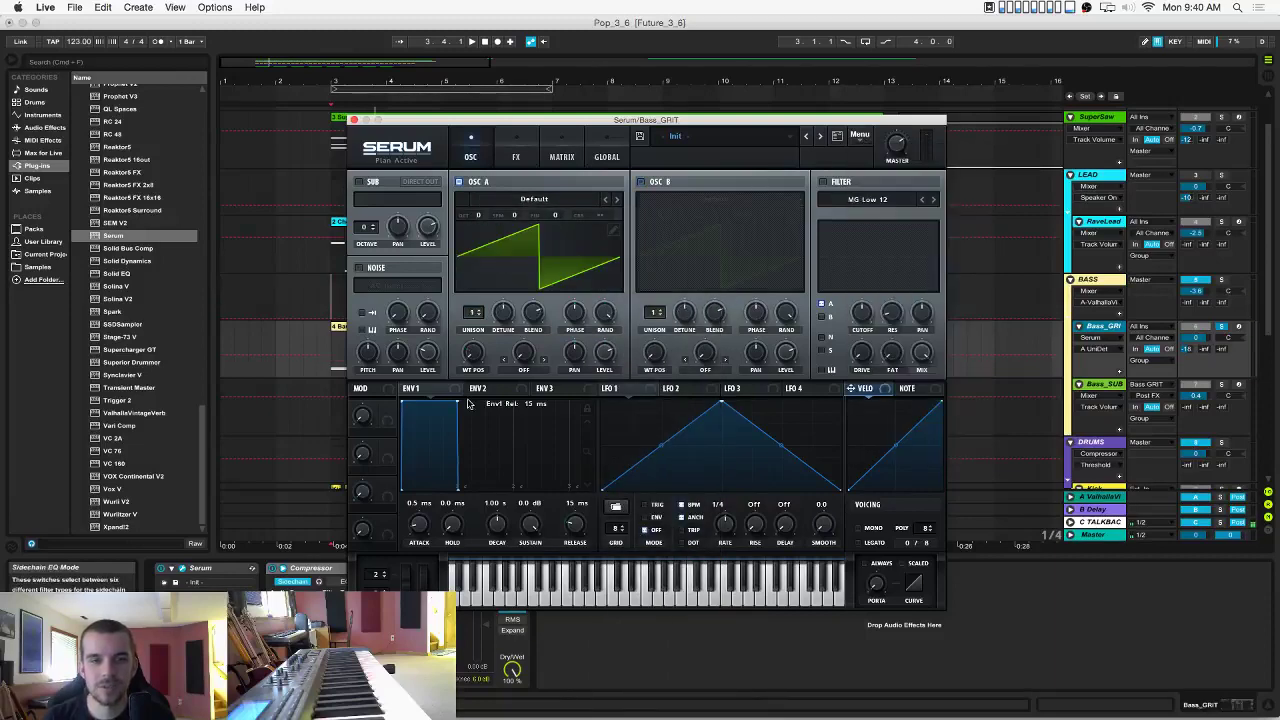
key("space")
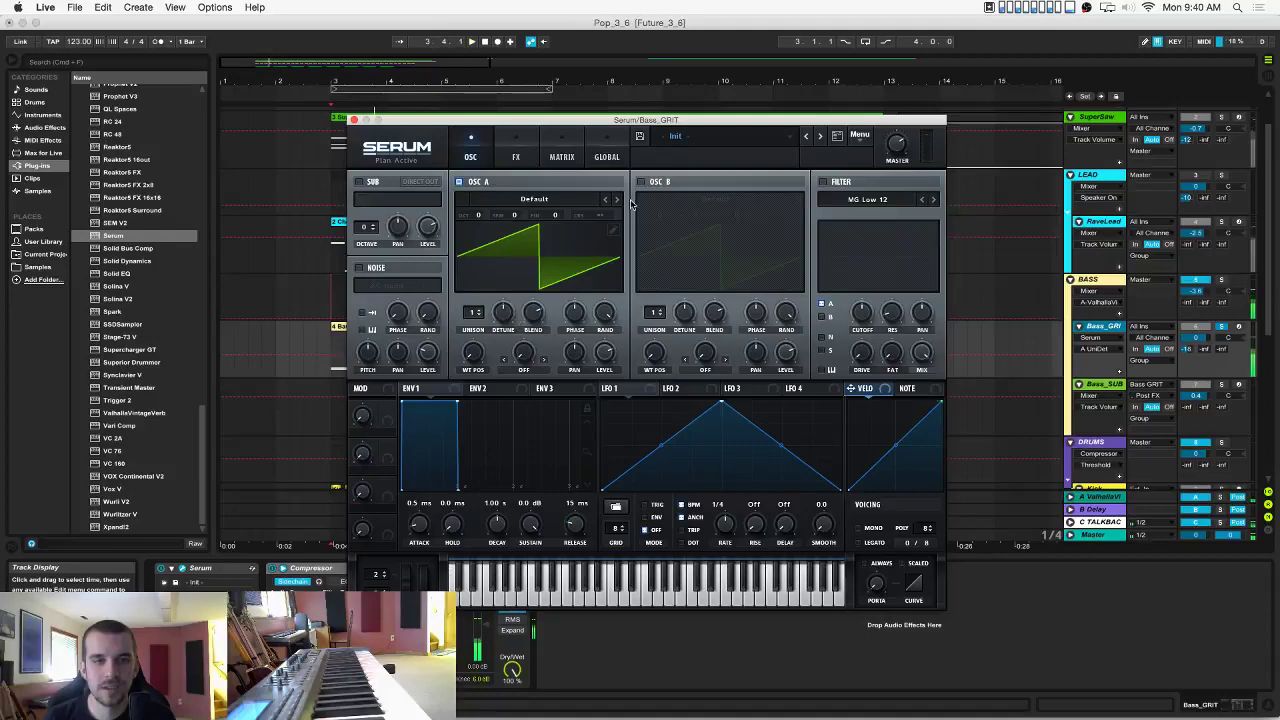
Enable oscillator B, load the Analog wavetable Basic Shapes and set its wavetable position to the sine wave.
left_click(640, 181)
left_click(715, 199)
mouse_move(708, 218)
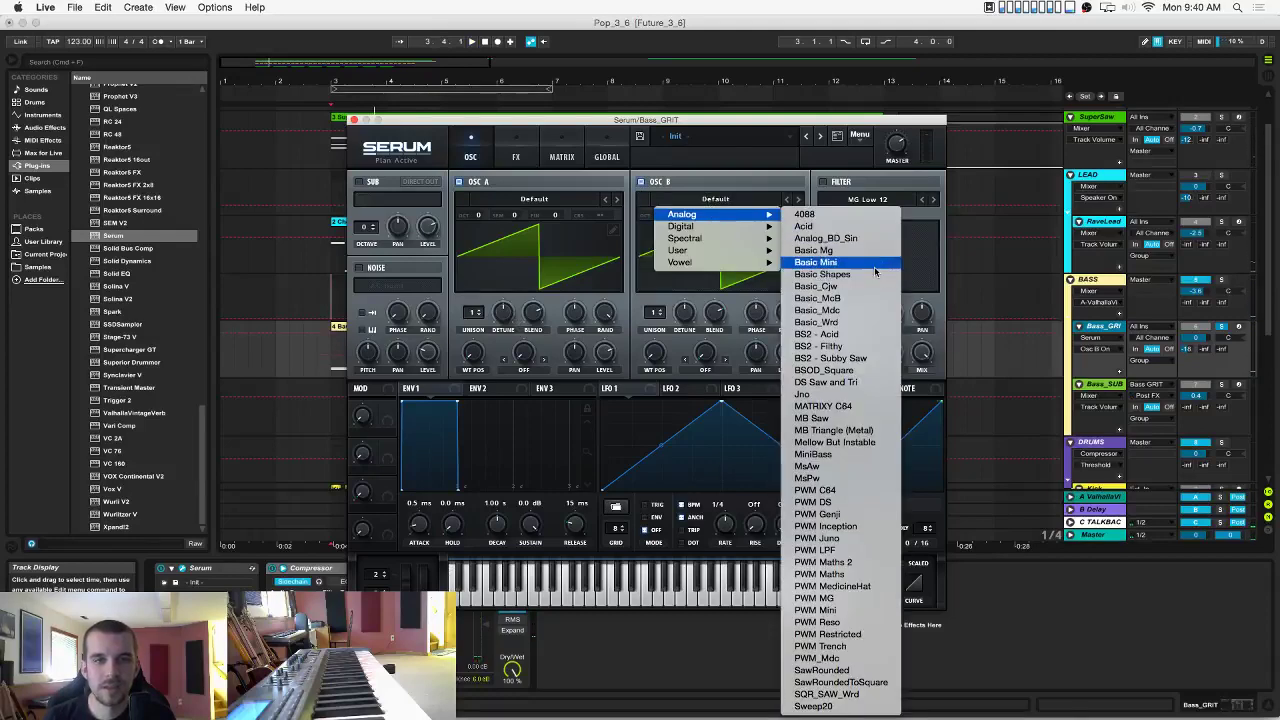
left_click(876, 276)
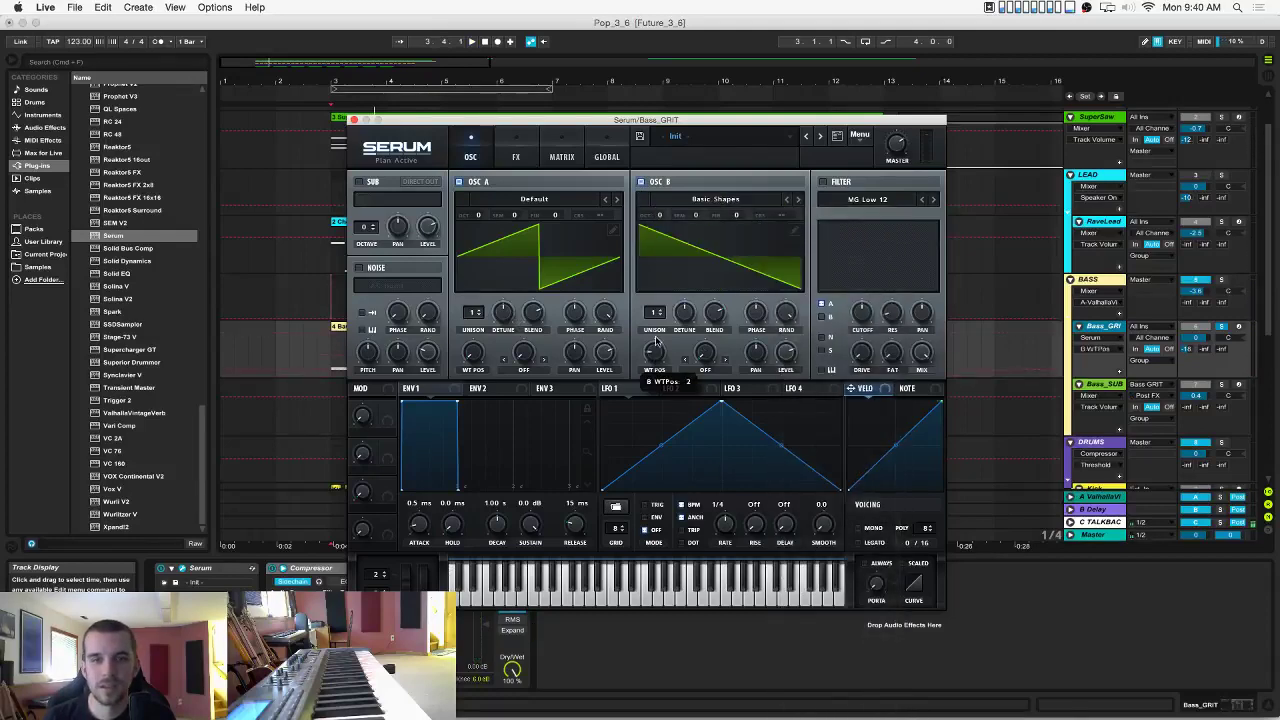
left_click_drag(655, 342, 660, 377)
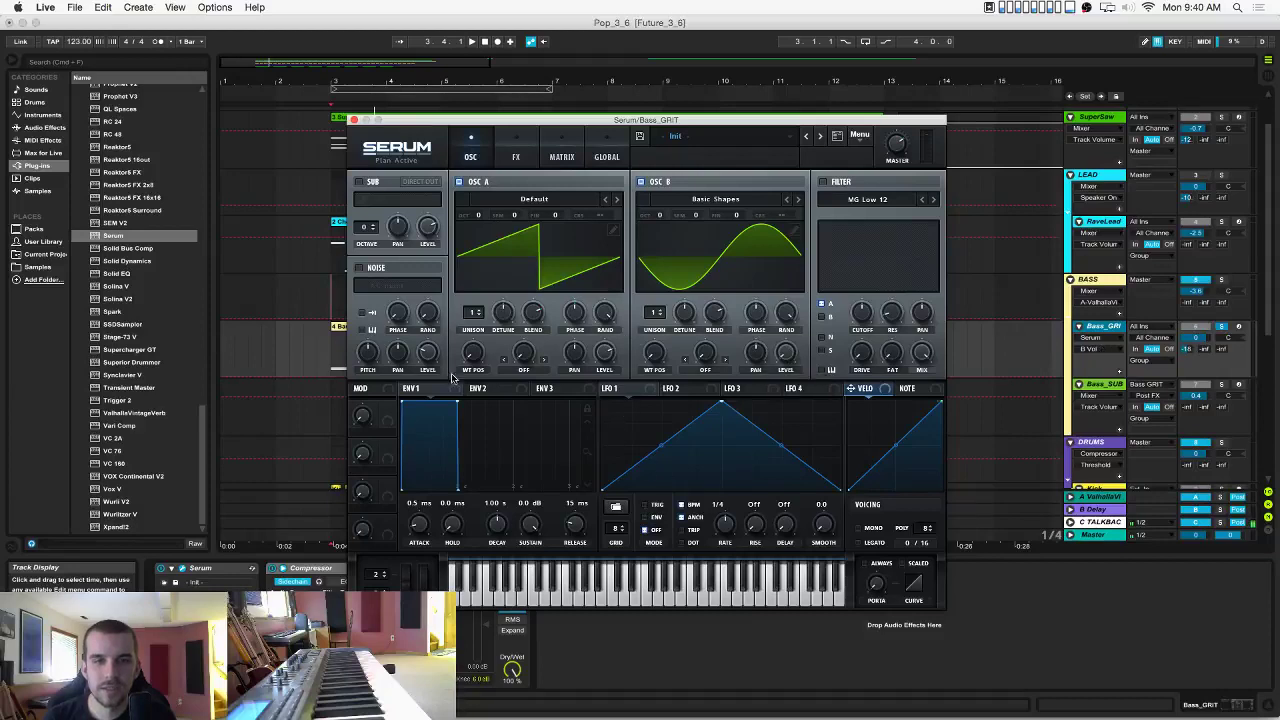
Set oscillator A's warp mode to FM (from B), lower oscillator B to octave -1 and audition the bass.
left_click(525, 369)
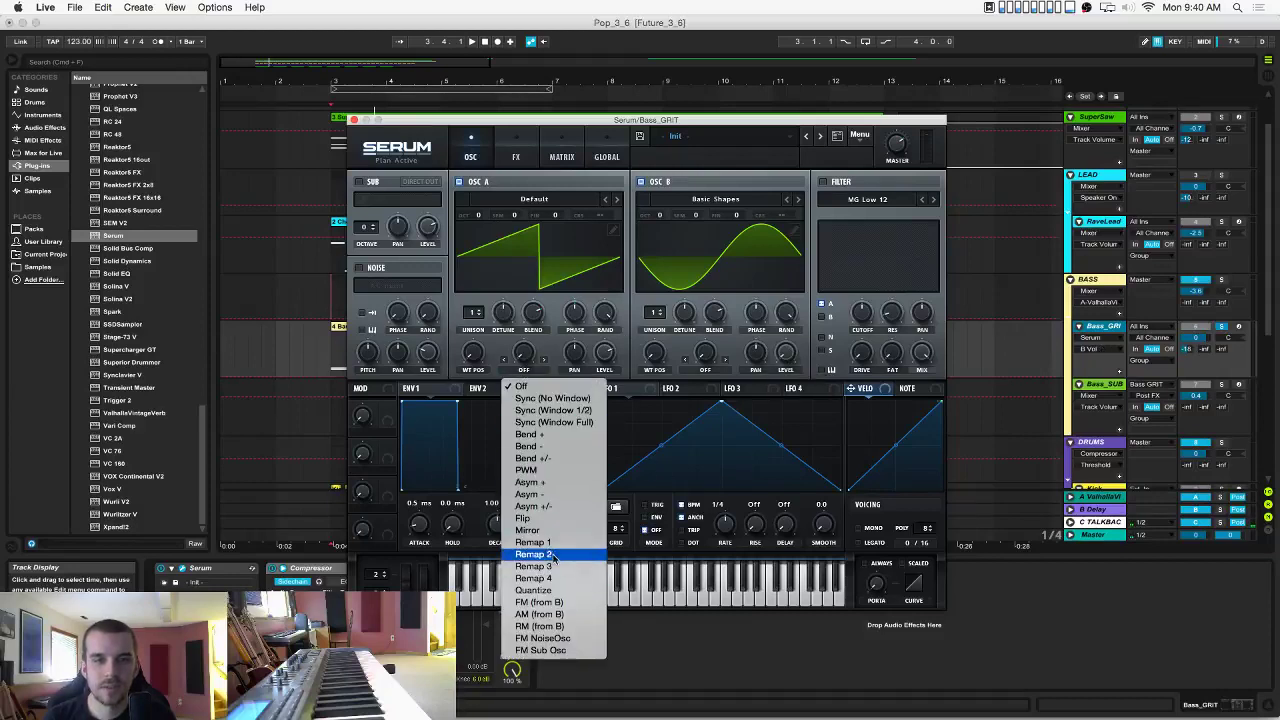
left_click(556, 604)
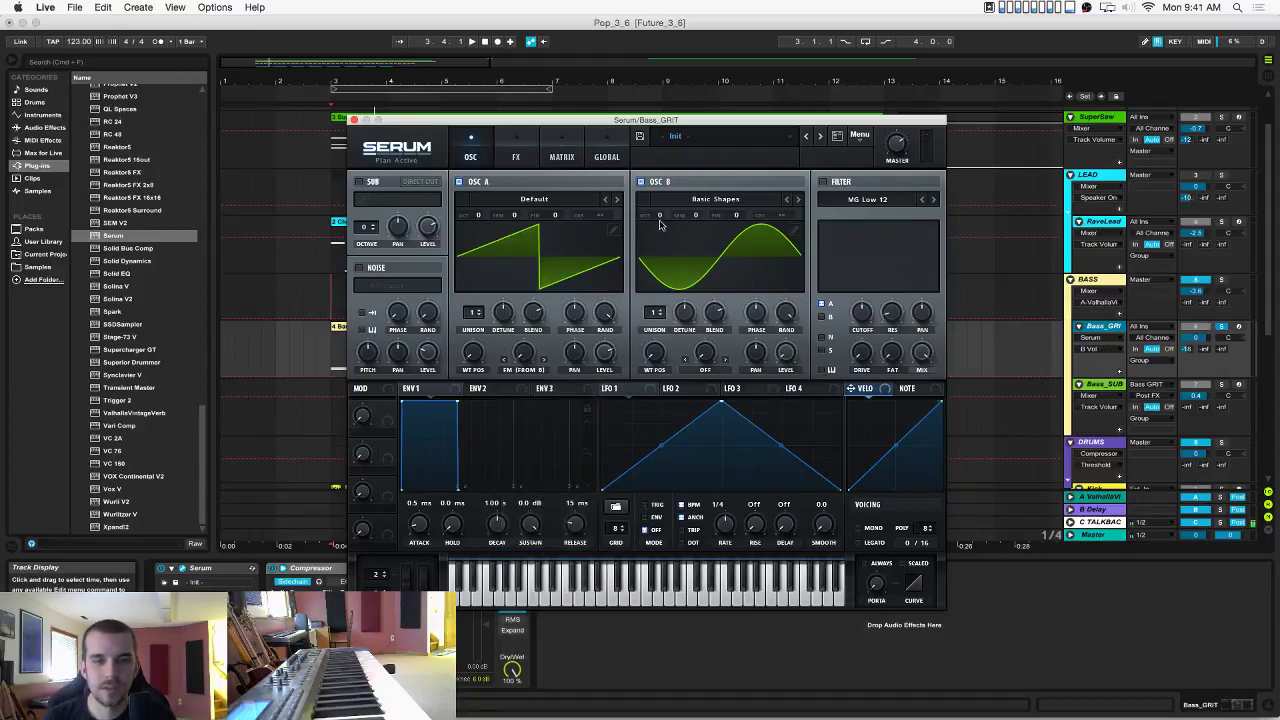
mouse_move(662, 224)
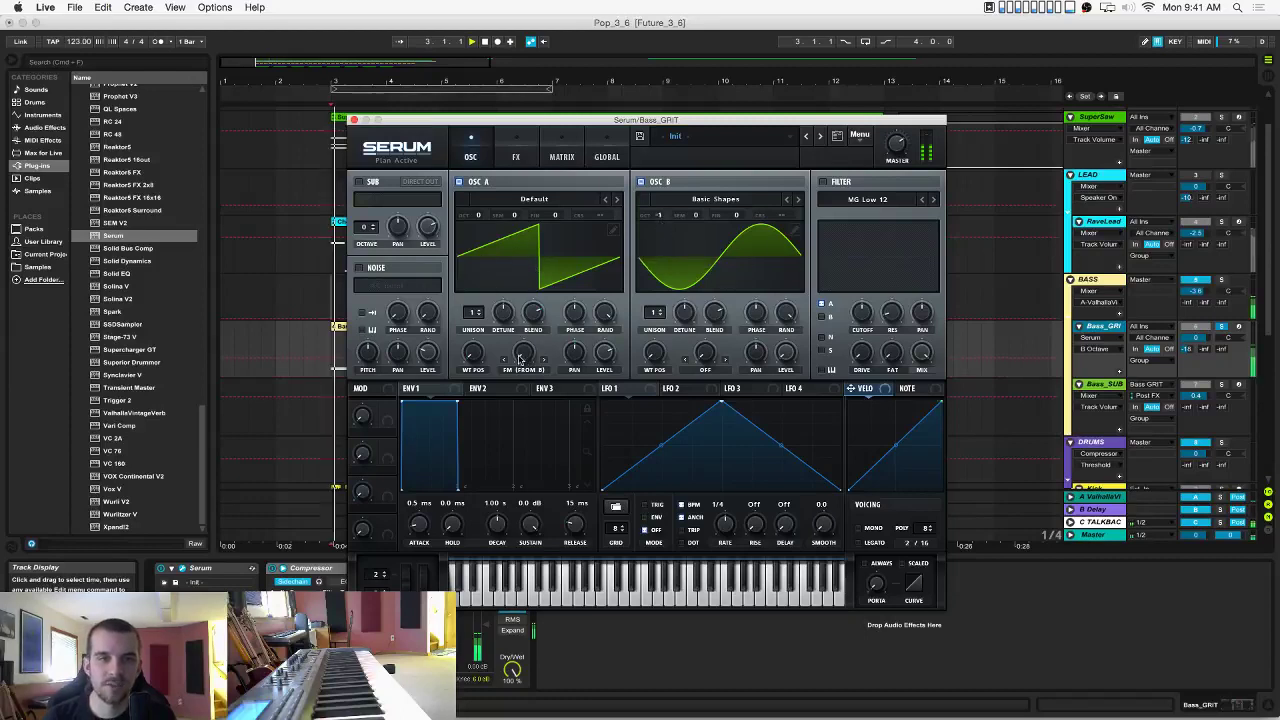
mouse_move(525, 337)
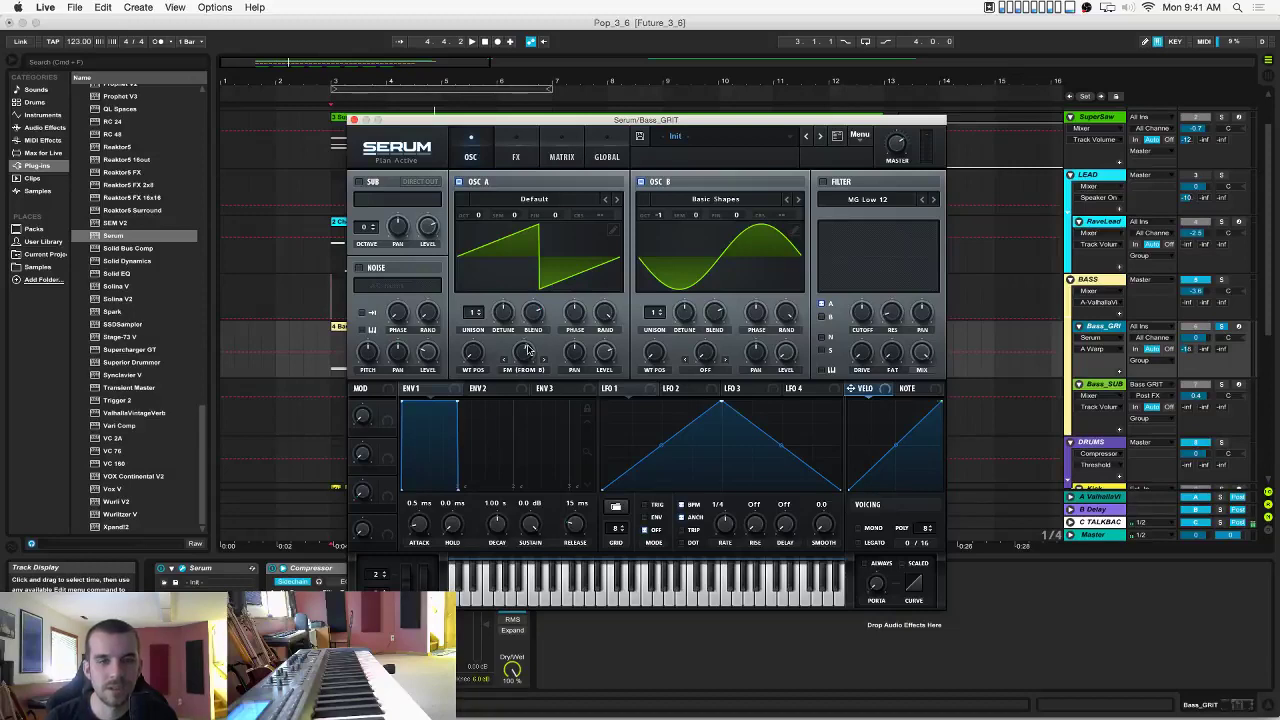
Set oscillator A to octave +1 and oscillator B to octave 0, and adjust A's FM warp to about 48%.
key("space")
left_click(482, 214)
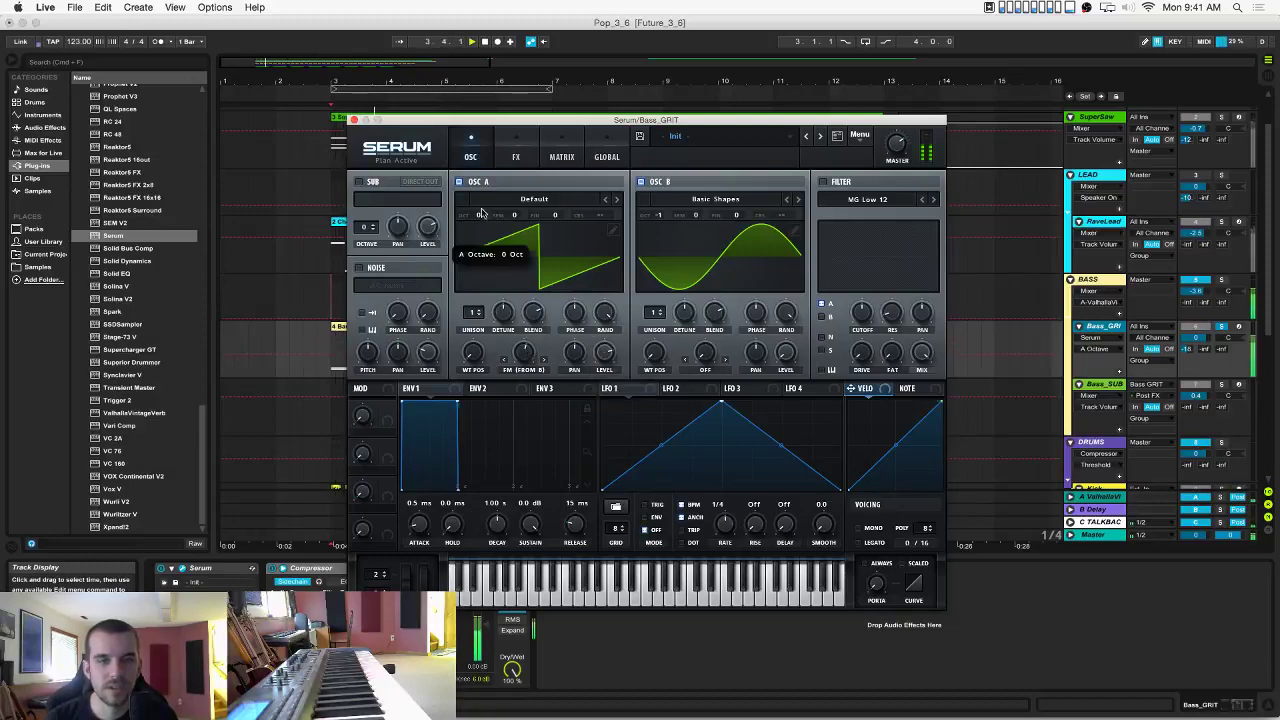
left_click(663, 207)
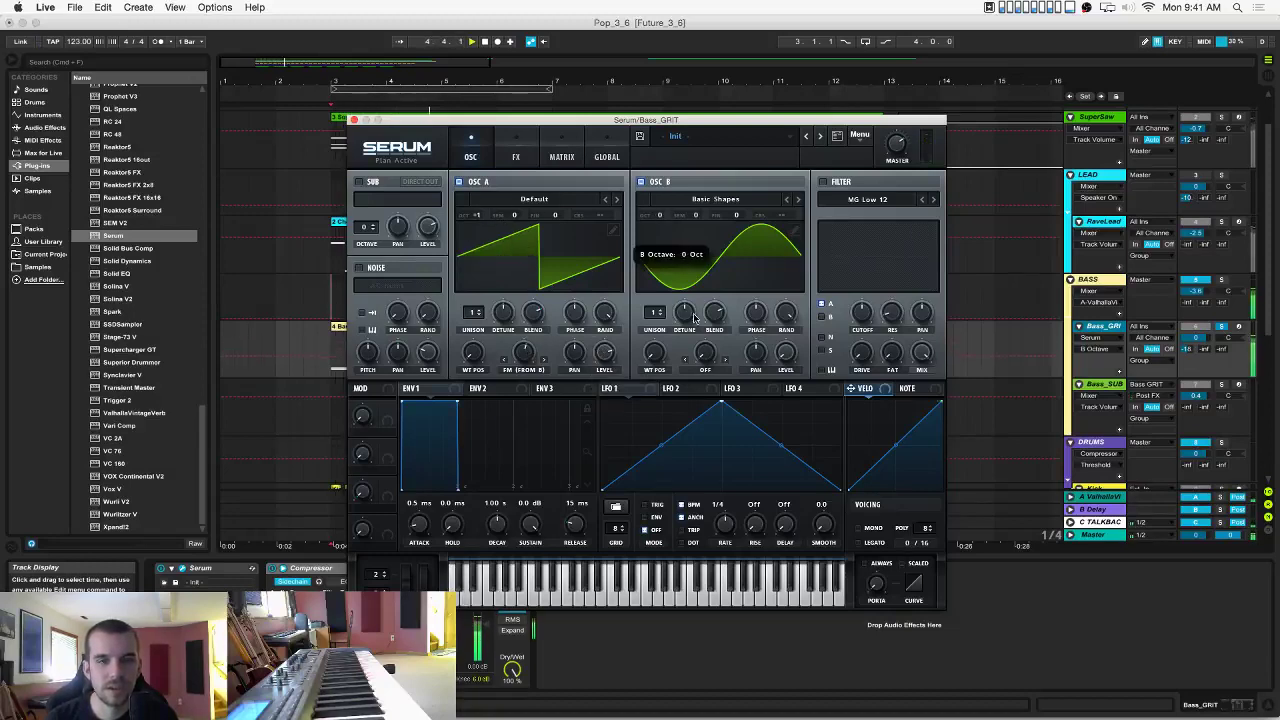
left_click_drag(523, 352, 512, 383)
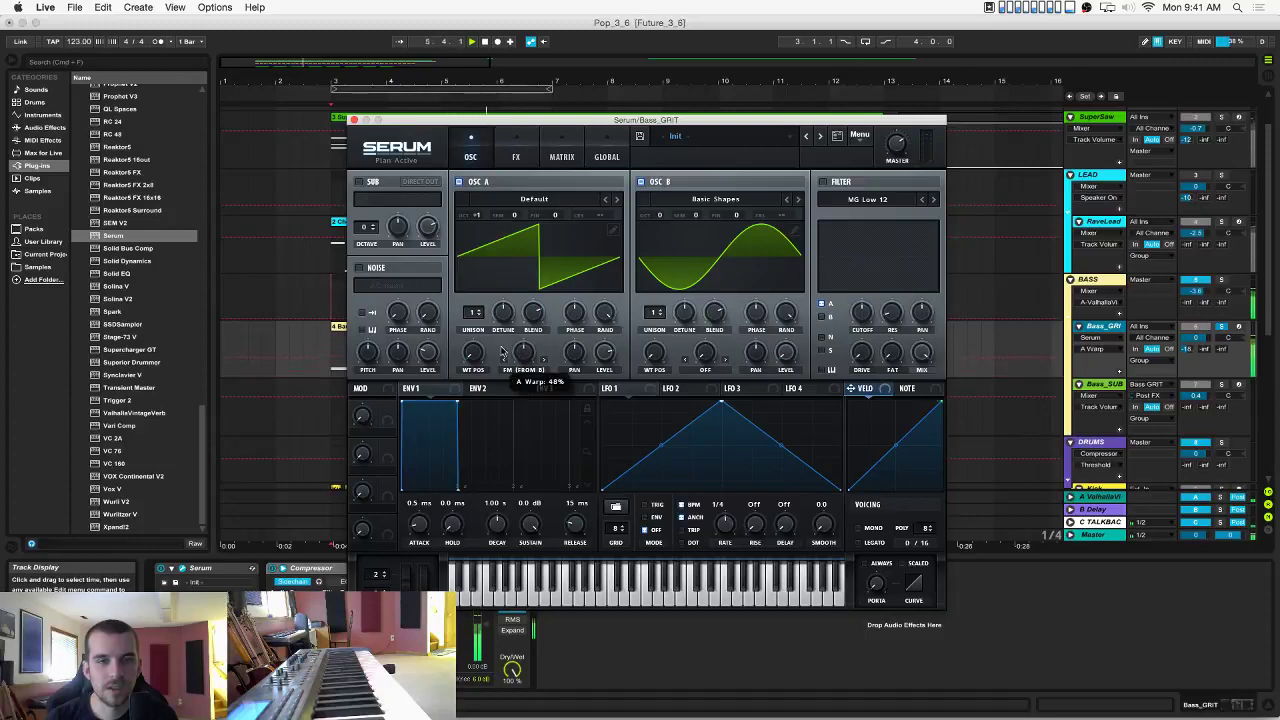
Give oscillator A 10 unison voices with a narrower detune, and modulate its FM warp with LFO 1 at 0.3 Hz.
left_click(477, 315)
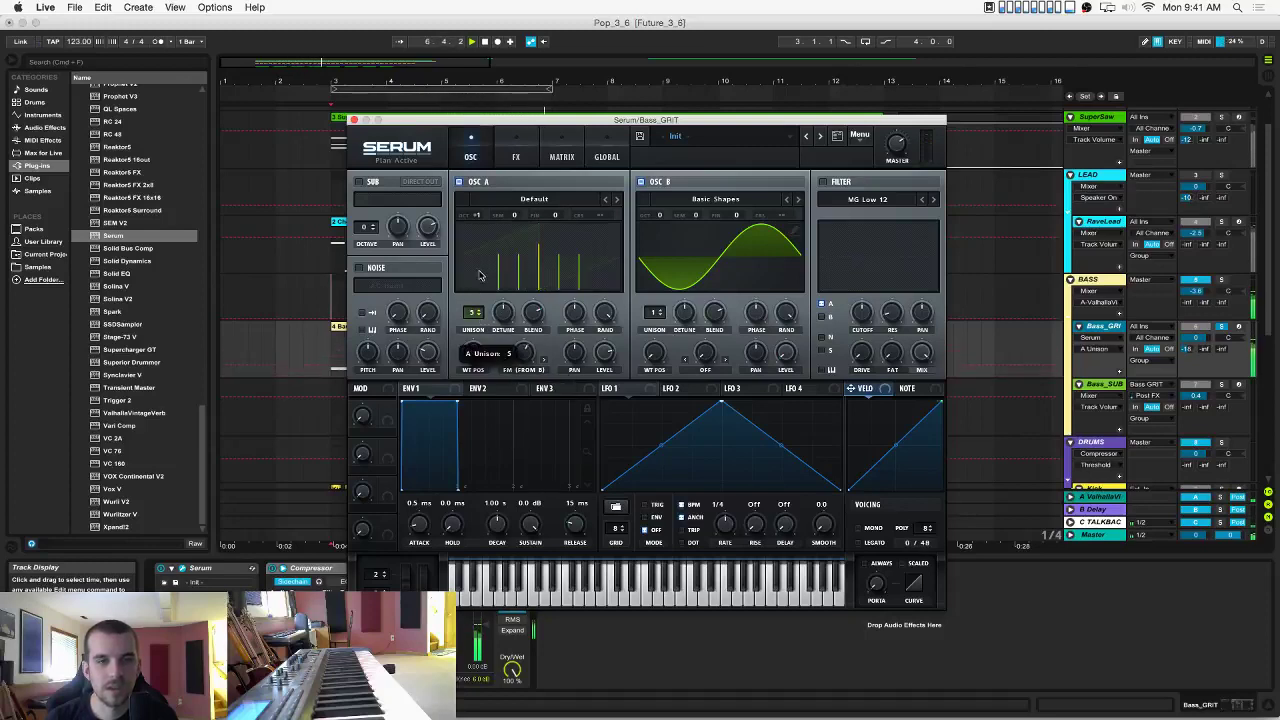
left_click_drag(479, 276, 479, 246)
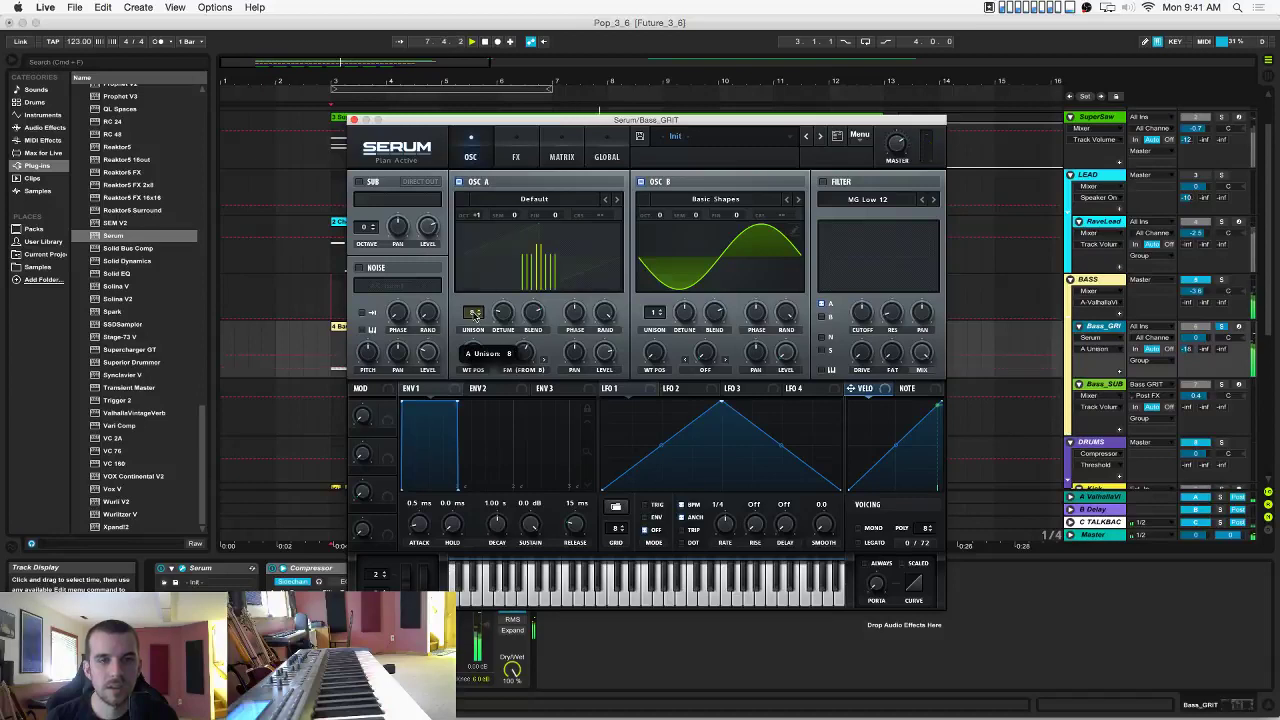
left_click_drag(474, 313, 474, 303)
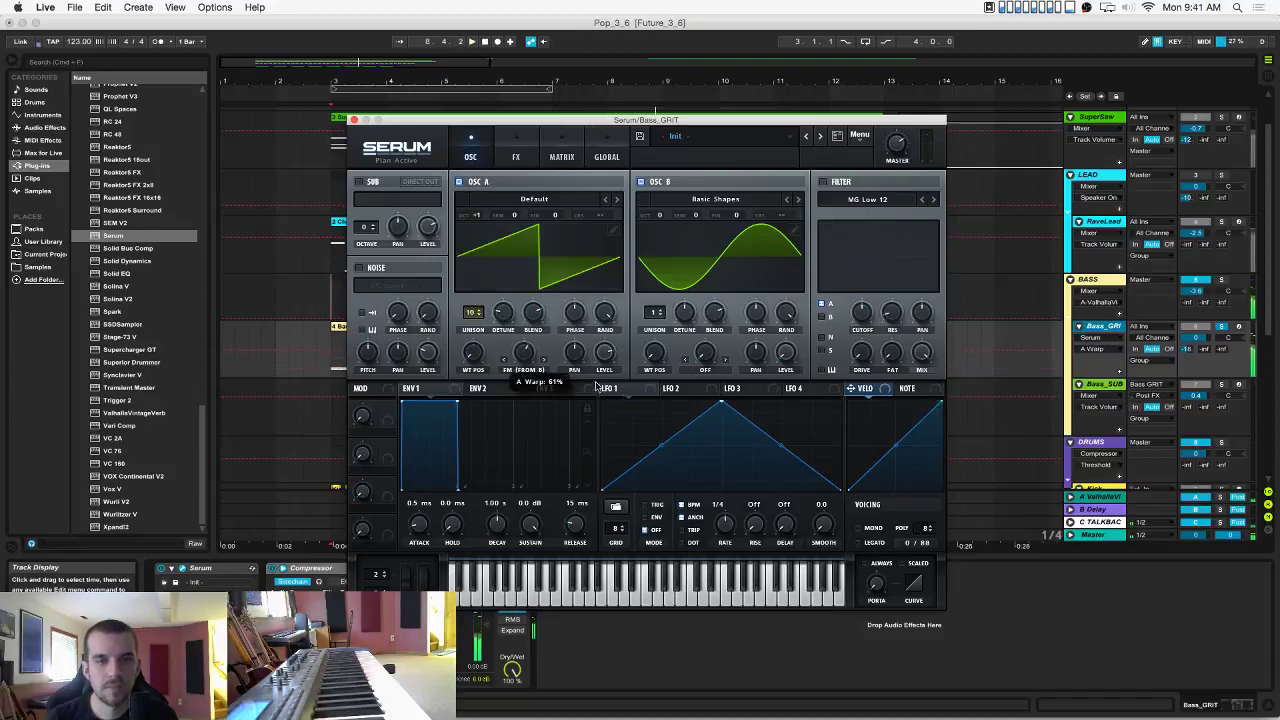
left_click_drag(597, 385, 527, 373)
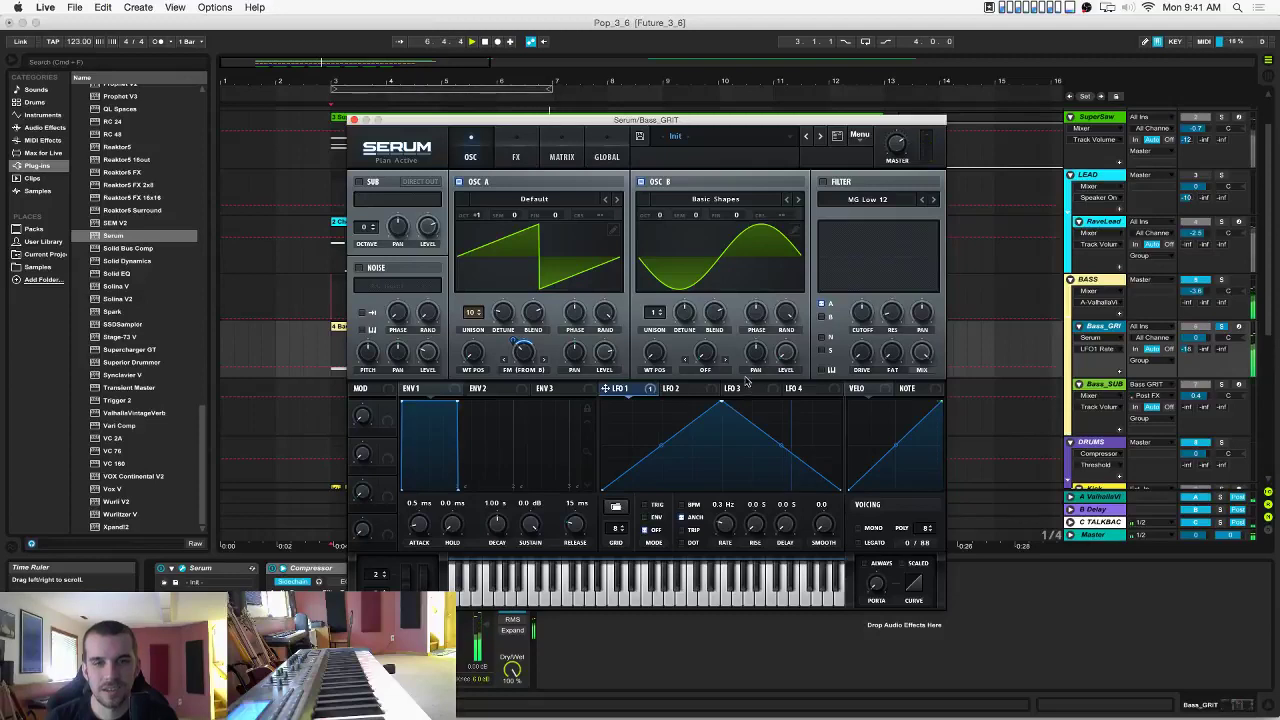
Set oscillator B's unison to 7 voices, adjust its detune, and briefly compare the sound with the filter enabled.
left_click_drag(649, 314, 659, 261)
left_click_drag(684, 313, 674, 287)
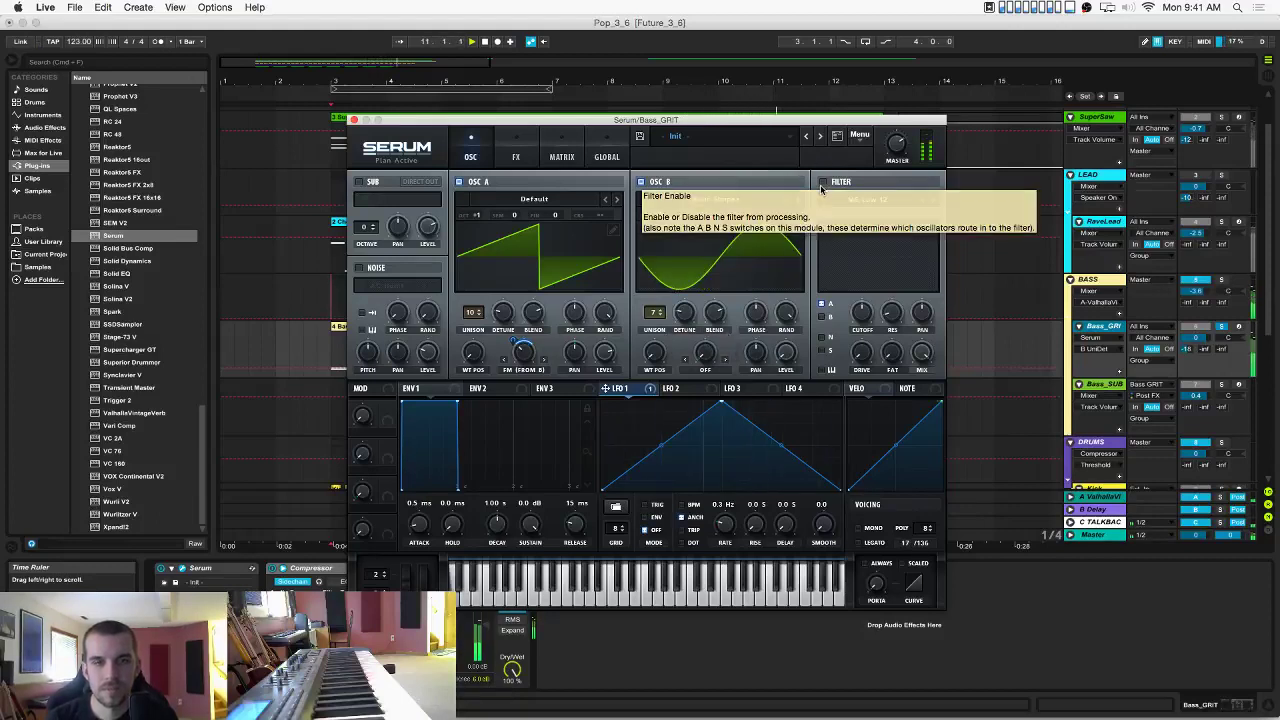
left_click(822, 183)
left_click(822, 182)
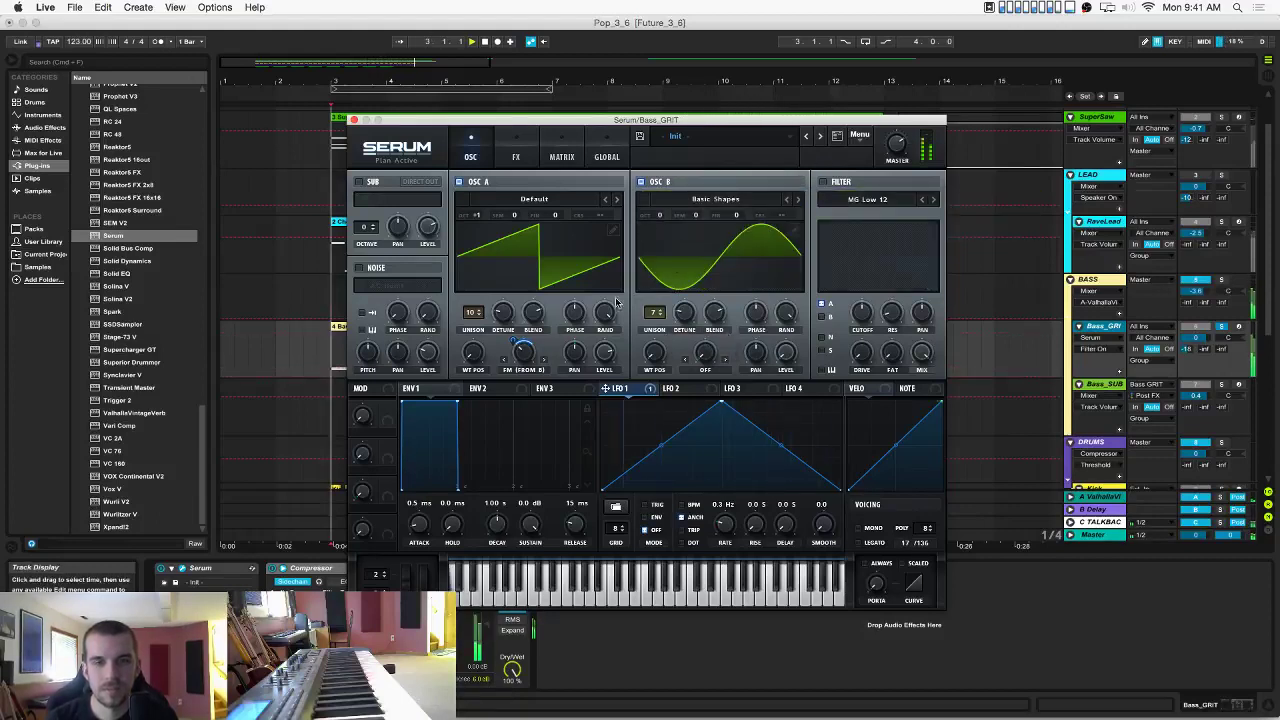
Enable Serum's Distortion effect in Diode 1 mode and adjust its drive.
left_click(516, 155)
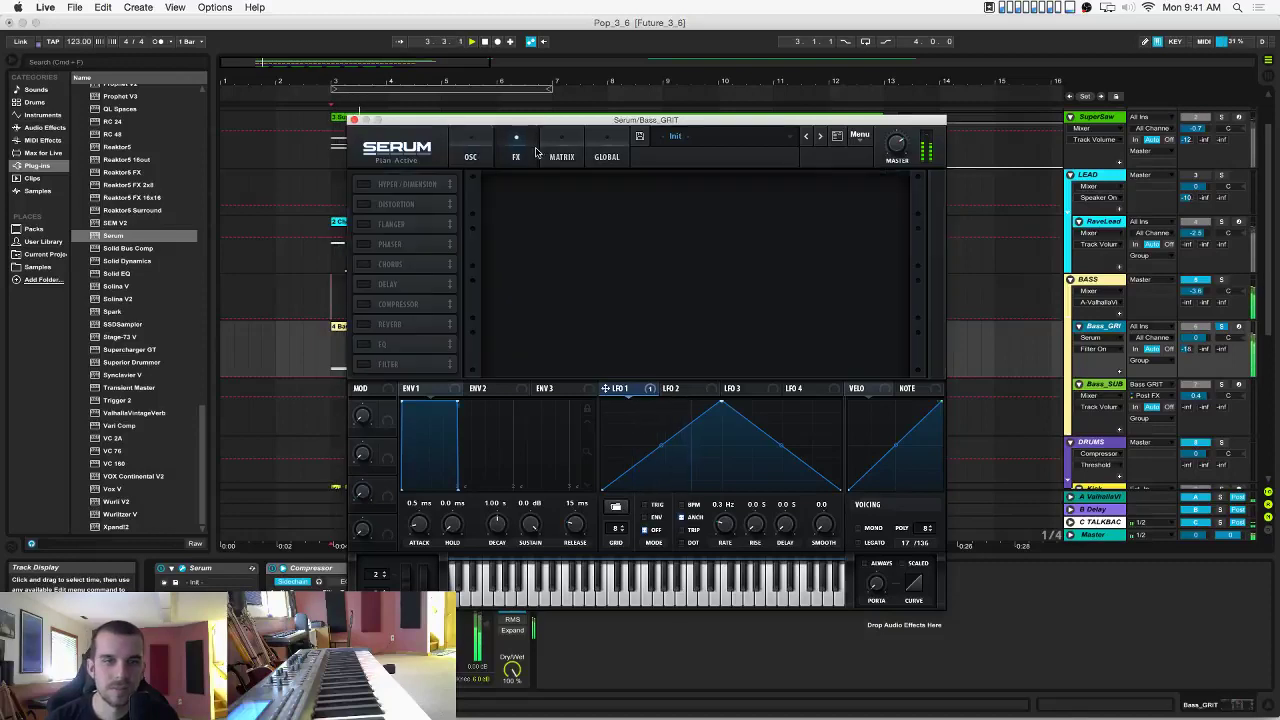
left_click(364, 204)
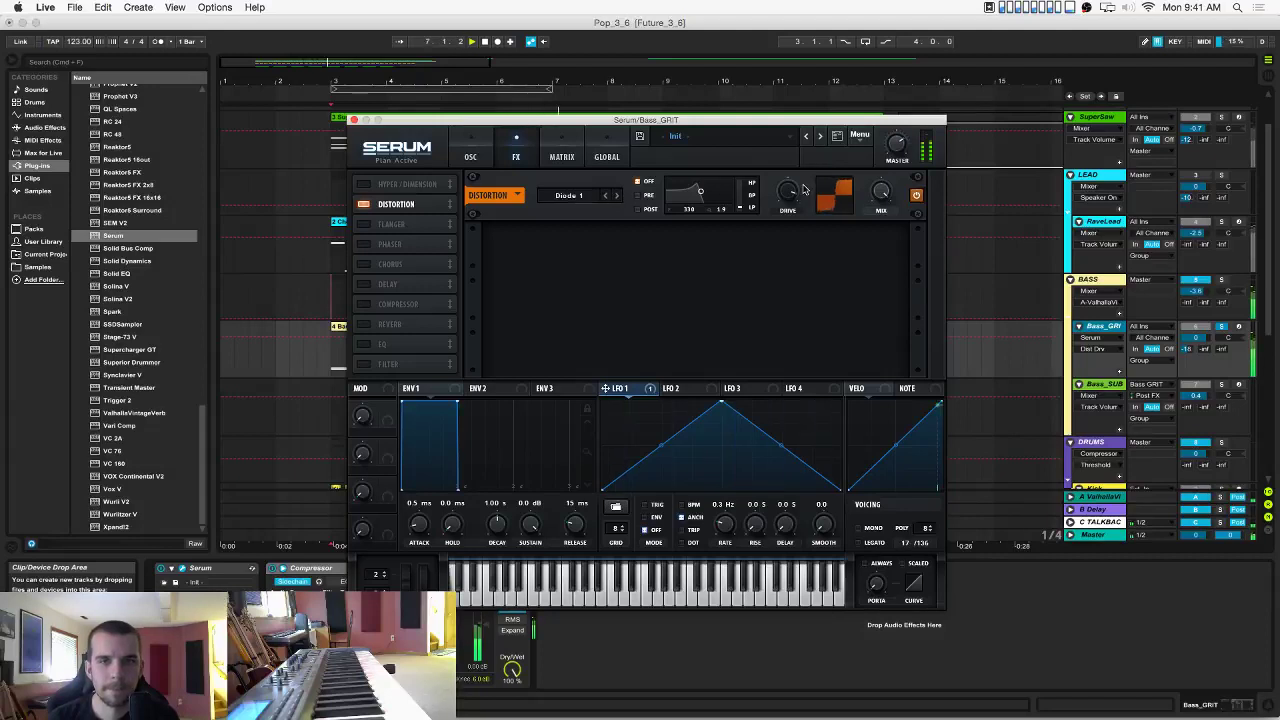
Try the Sync (Window Full) warp mode on oscillator B, sweep its amount, and turn the warp mode back off.
left_click(470, 156)
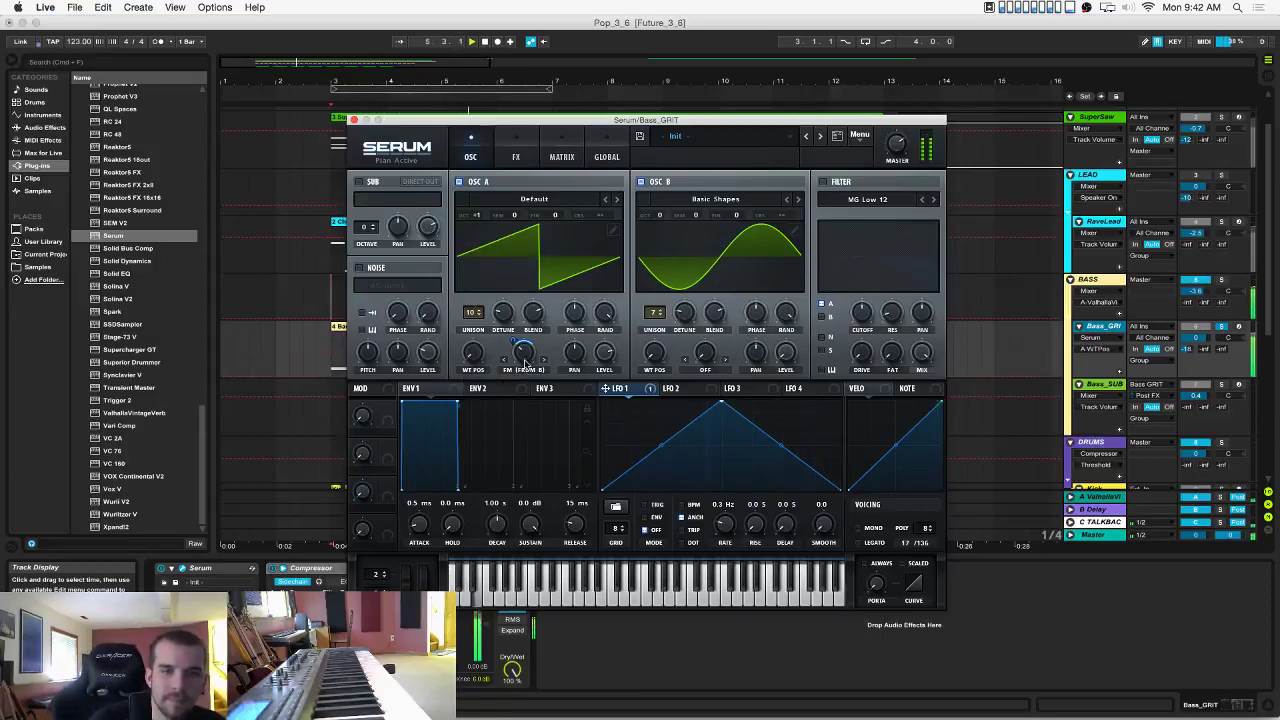
left_click(713, 375)
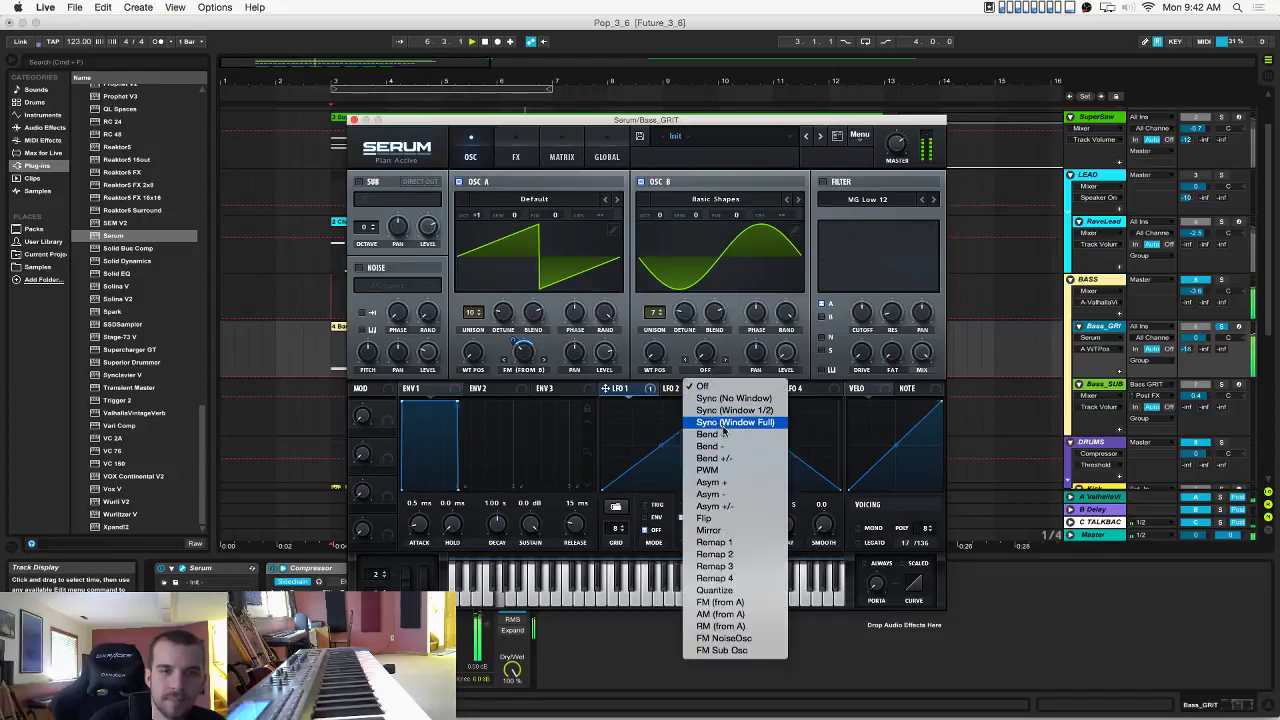
left_click(724, 422)
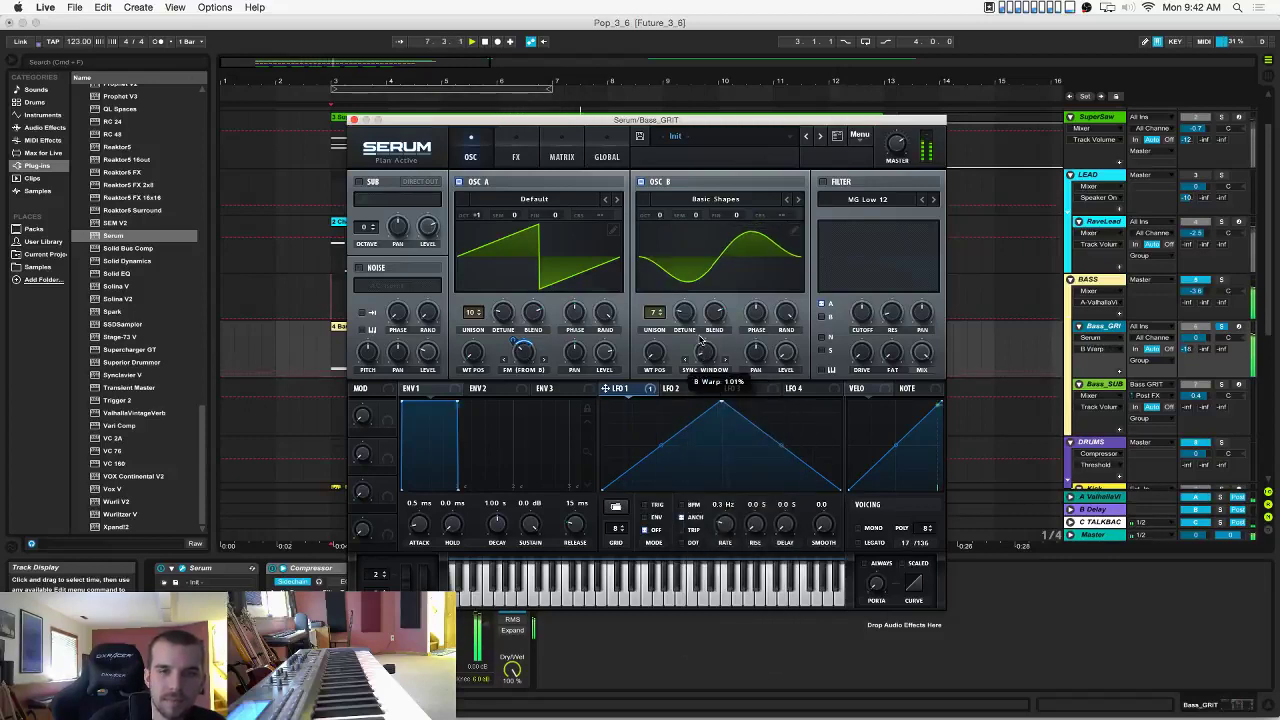
left_click_drag(700, 340, 696, 374)
left_click(696, 374)
left_click(698, 383)
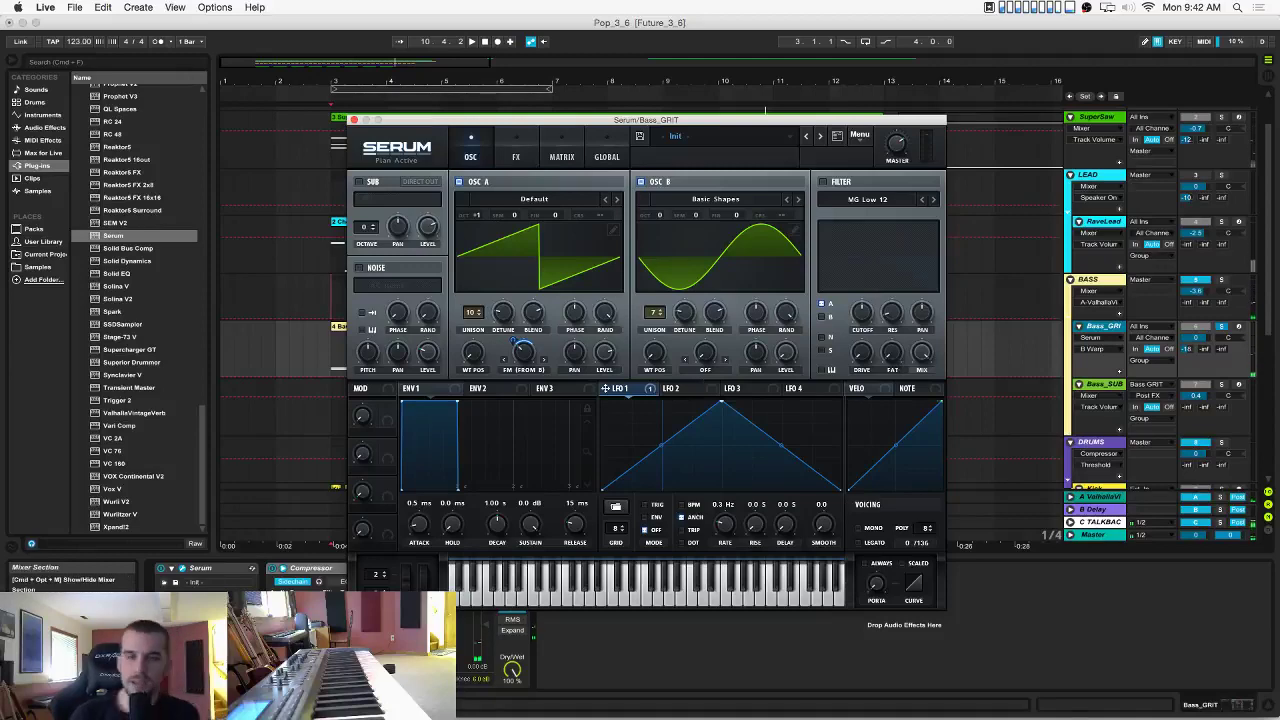
key("super+Tab")
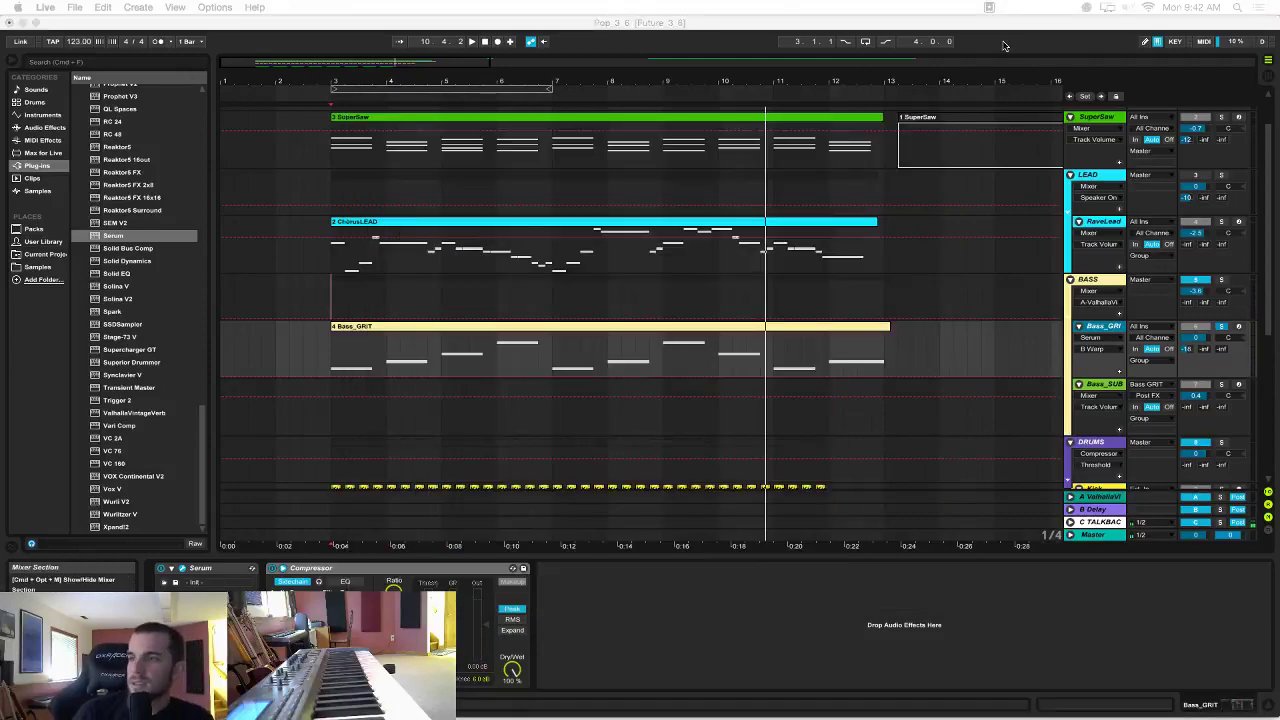
key("super+Tab")
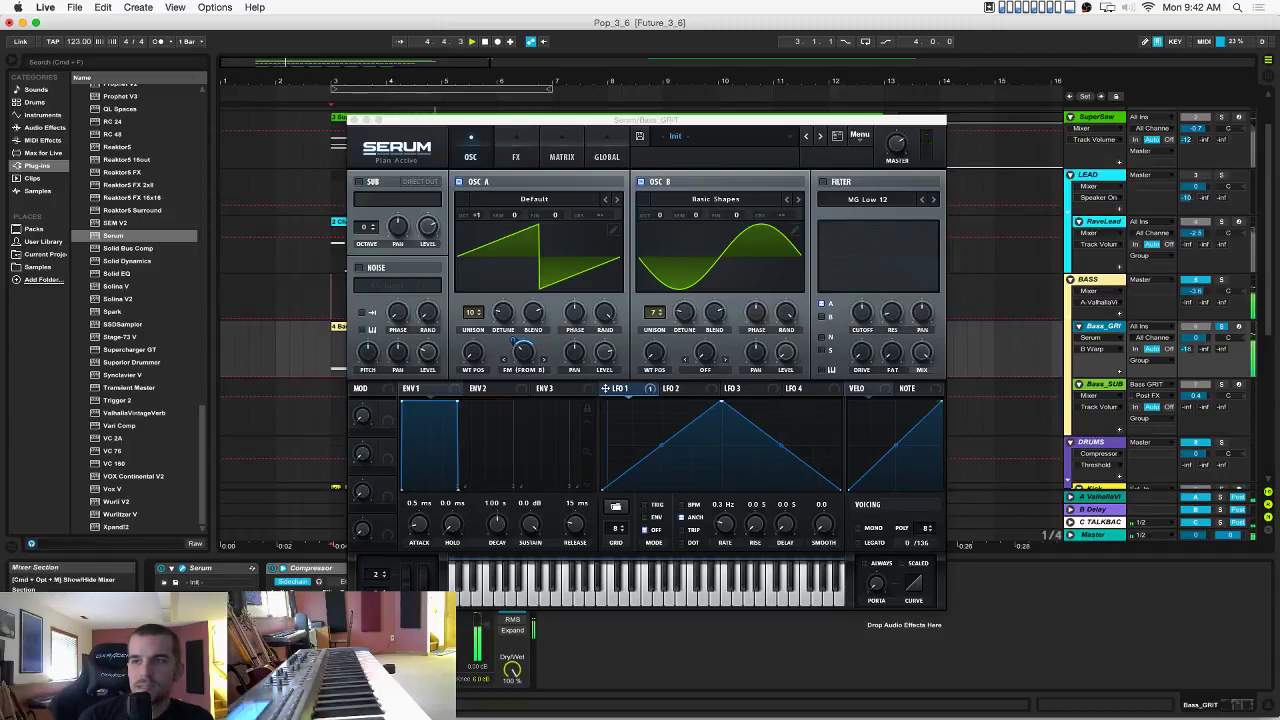
key("super+Tab")
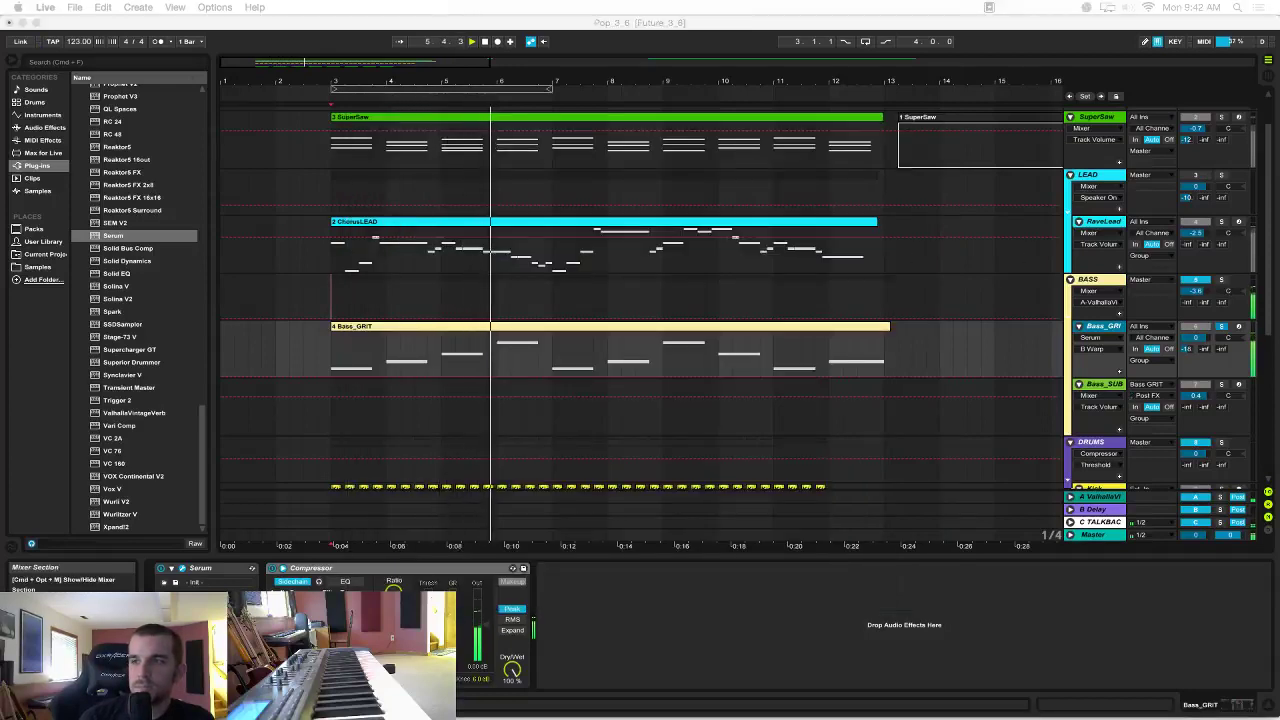
left_click(721, 22)
left_click_drag(624, 120, 773, 101)
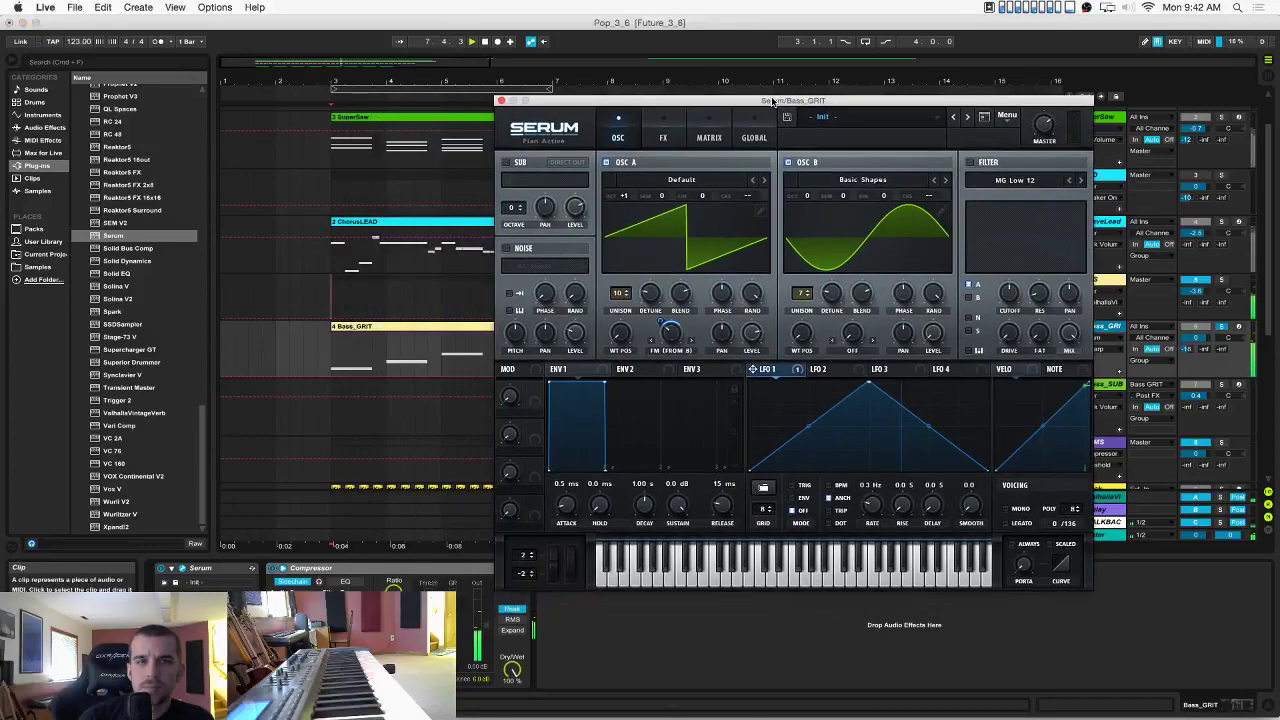
key("super+Tab")
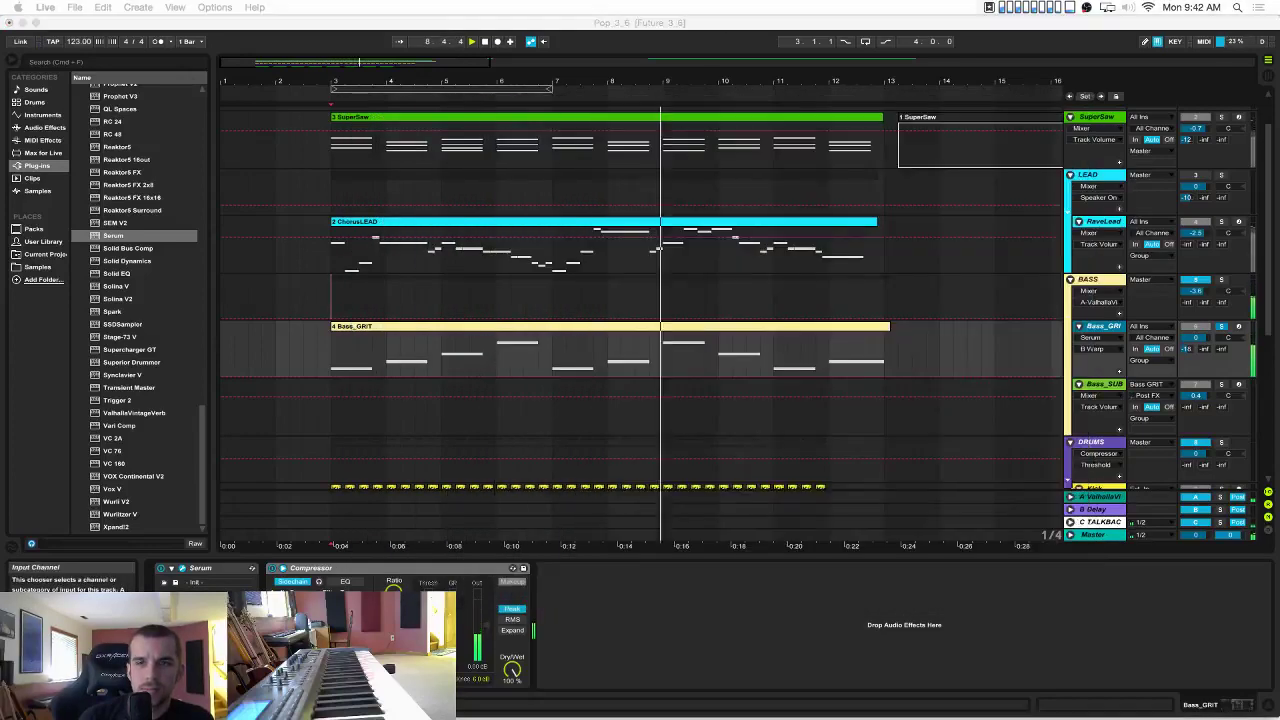
left_click(934, 25)
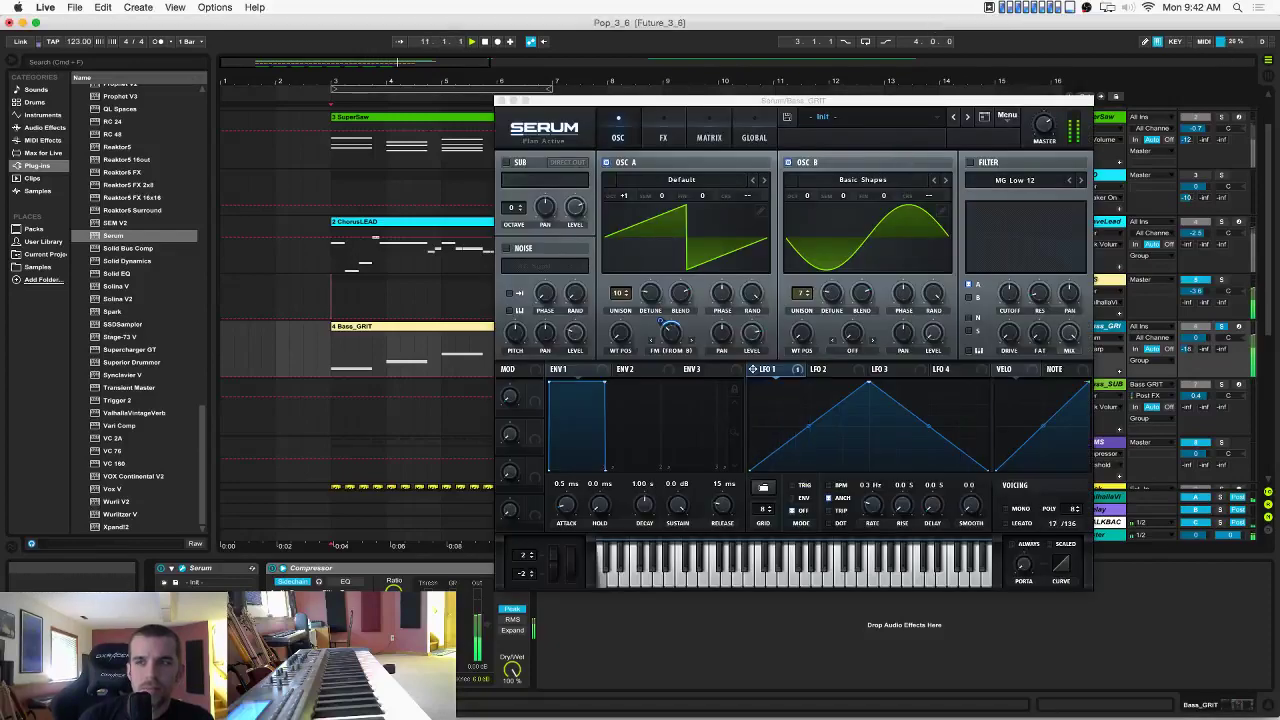
key("super+Tab")
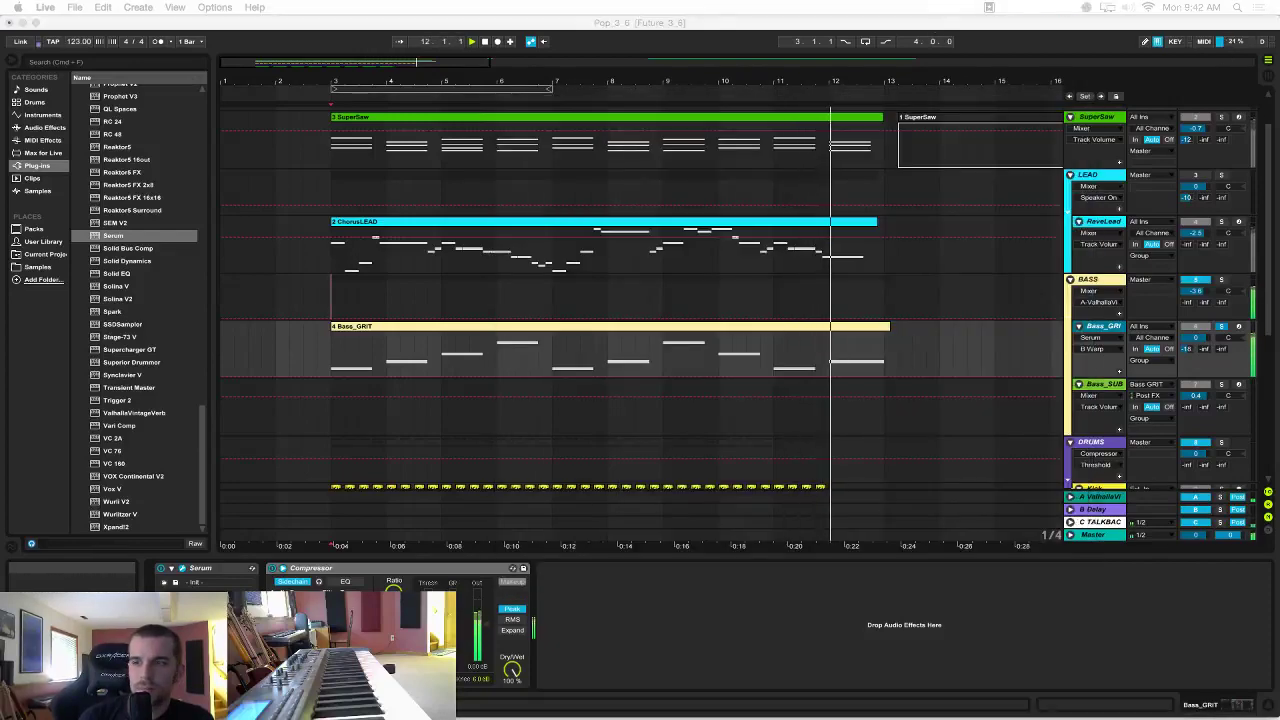
left_click(1012, 42)
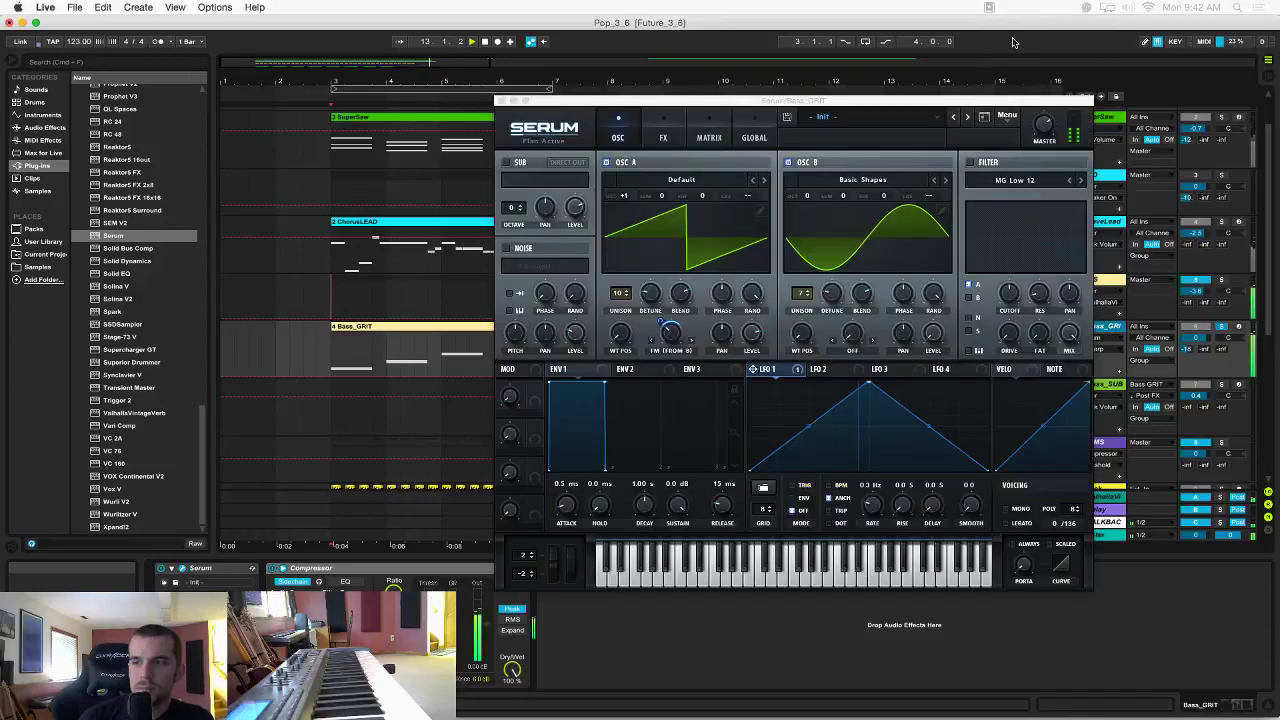
Close the Bass_GRIT synth window, unsolo the track, and set its volume to 1.5 dB and SuperSaw's to -3.9 dB during playback.
left_click(502, 101)
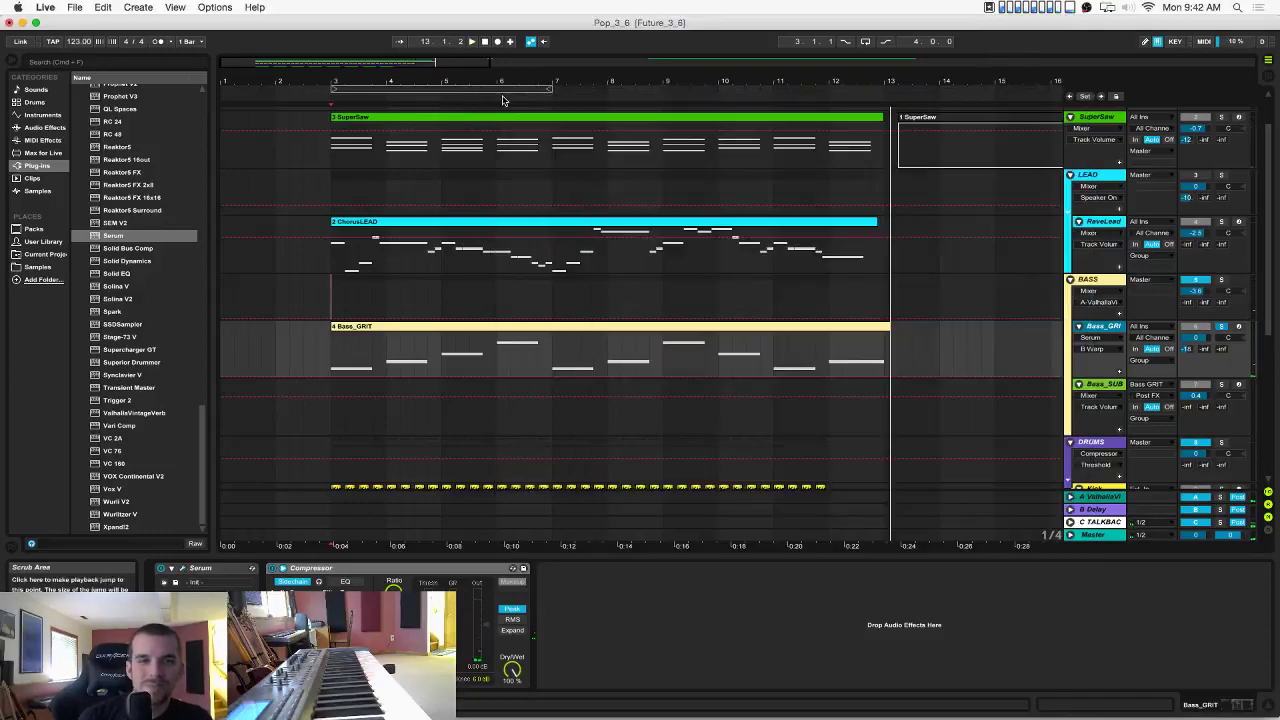
left_click(1222, 328)
key("space")
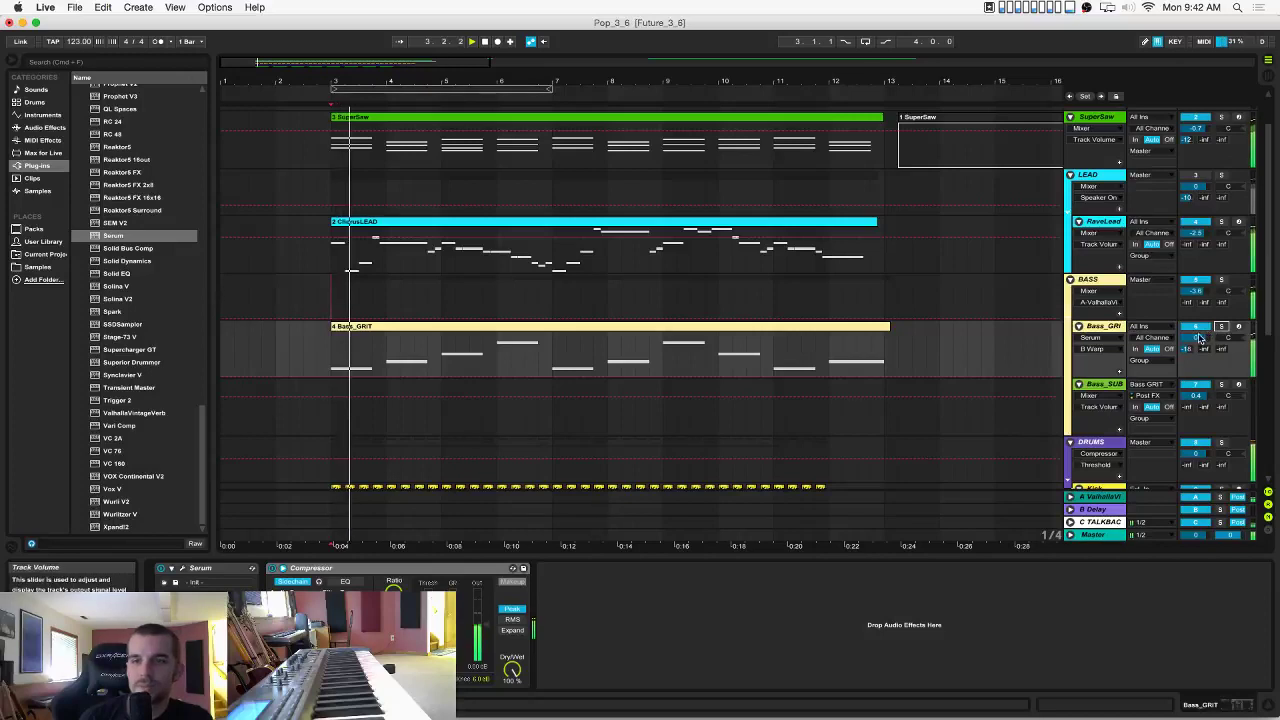
left_click_drag(1196, 338, 1188, 249)
left_click_drag(1196, 129, 1196, 160)
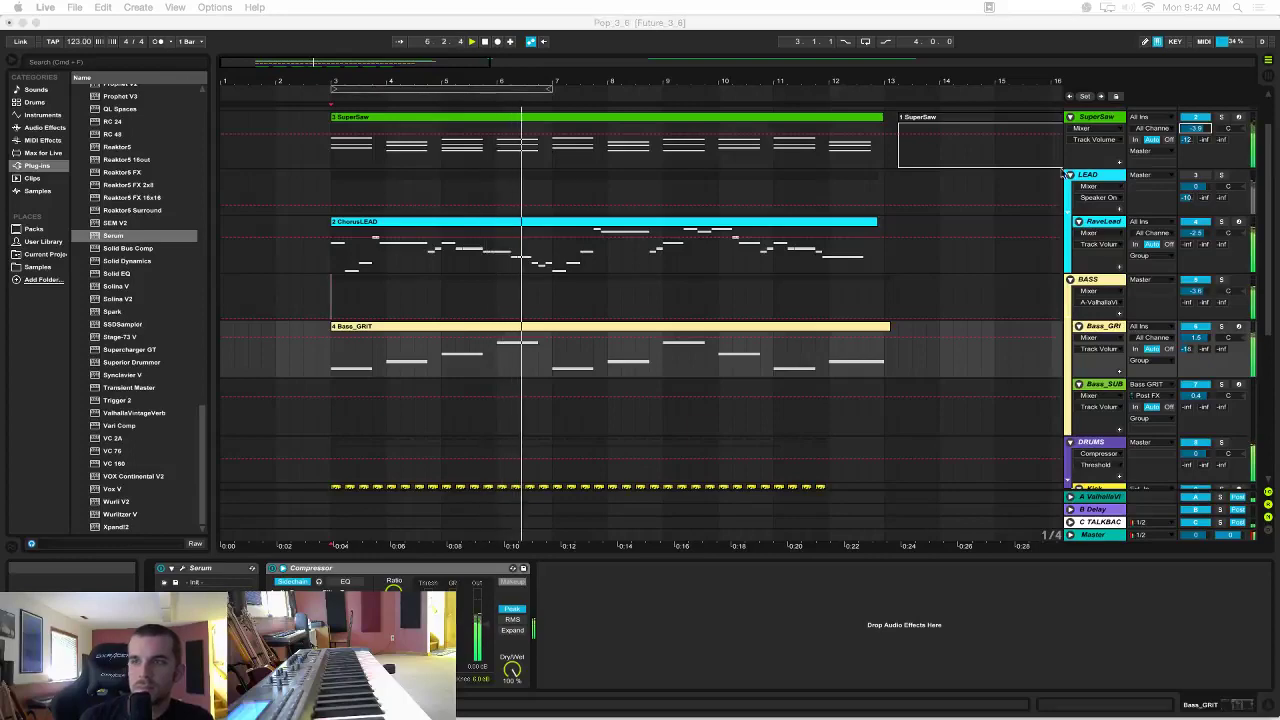
Raise the volume of the 13 Audio track containing the Water Noise clips.
scroll(909, 331, "down", 10)
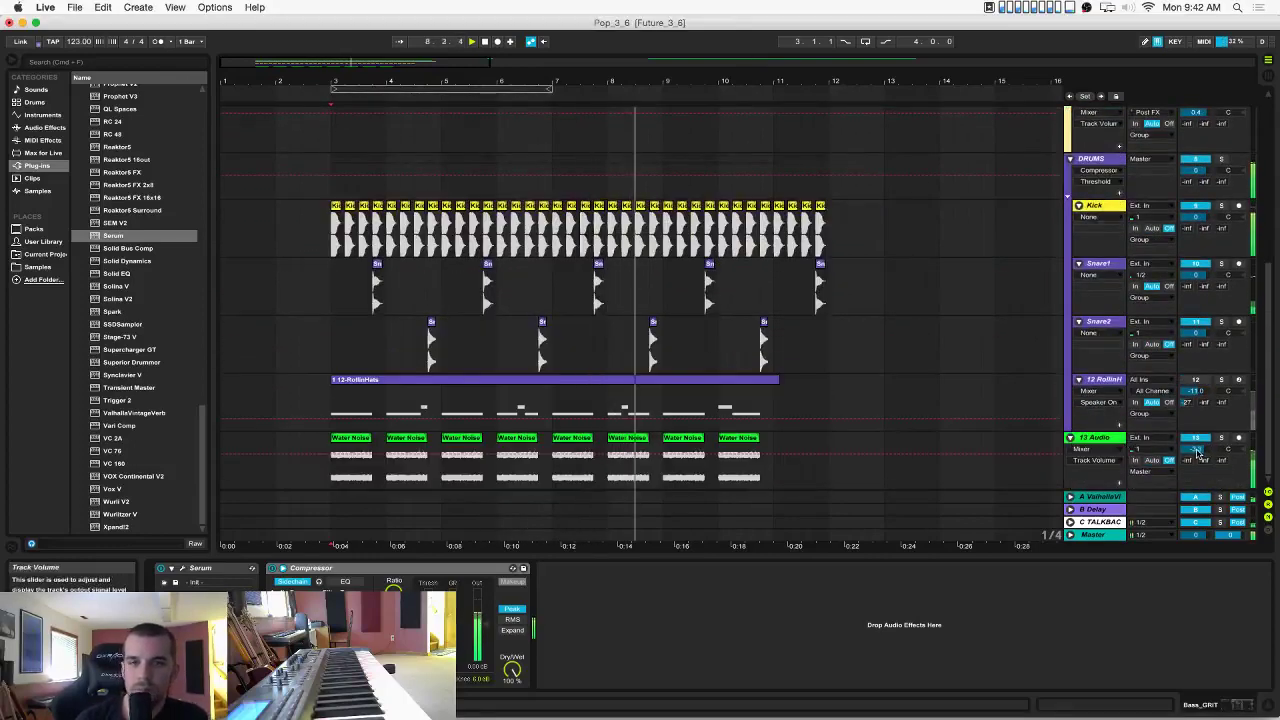
left_click_drag(1196, 450, 1196, 430)
scroll(697, 323, "up", 10)
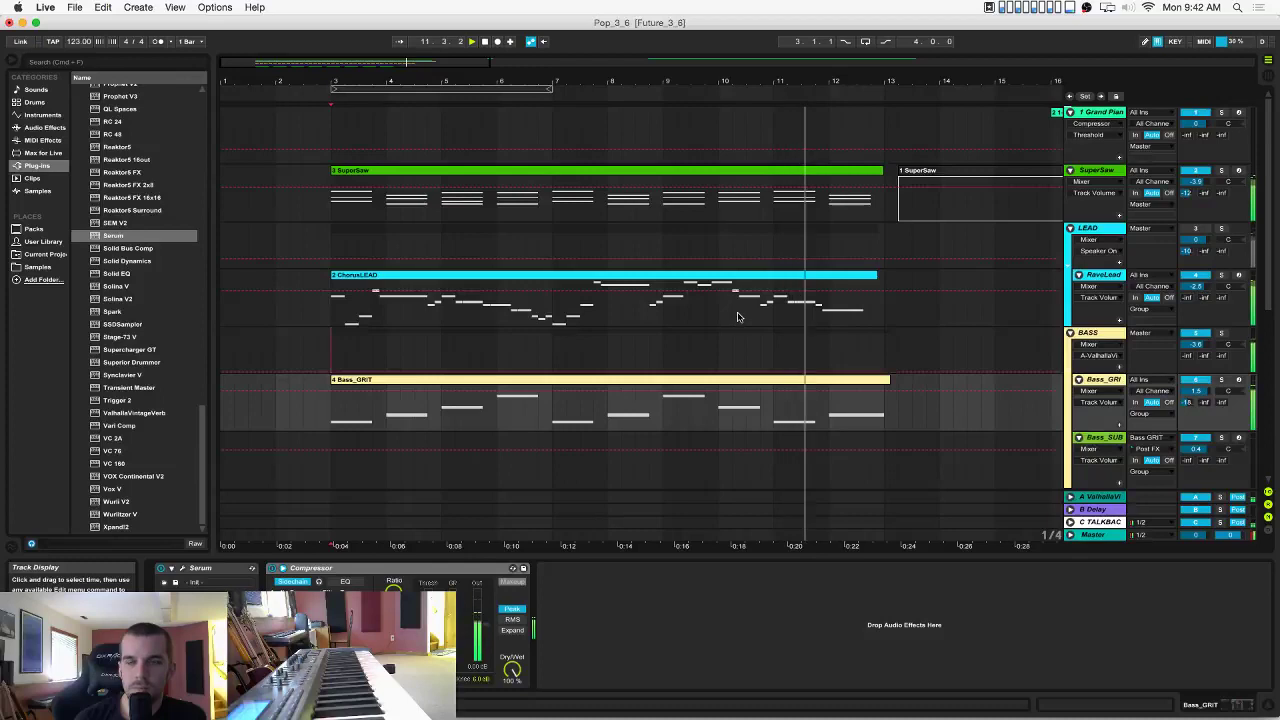
Play the arrangement from bar 3 and set the DRUMS group volume to -1.6 dB.
left_click(331, 249)
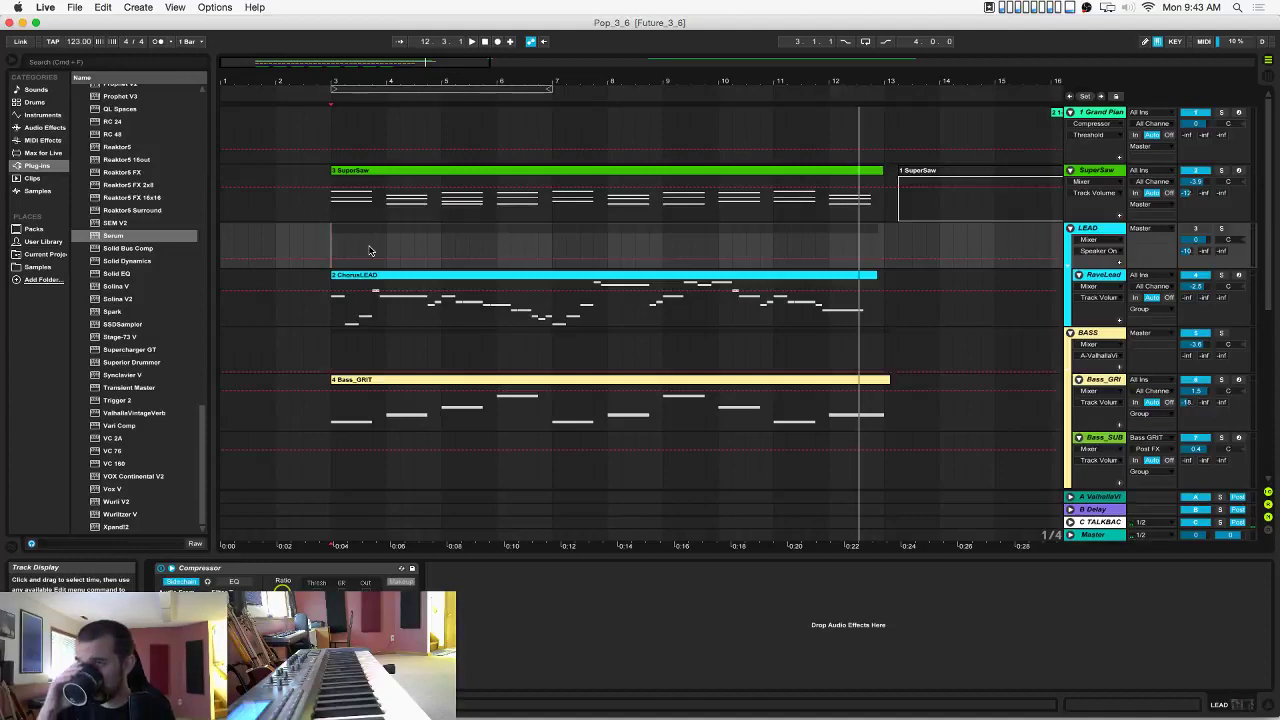
key("space")
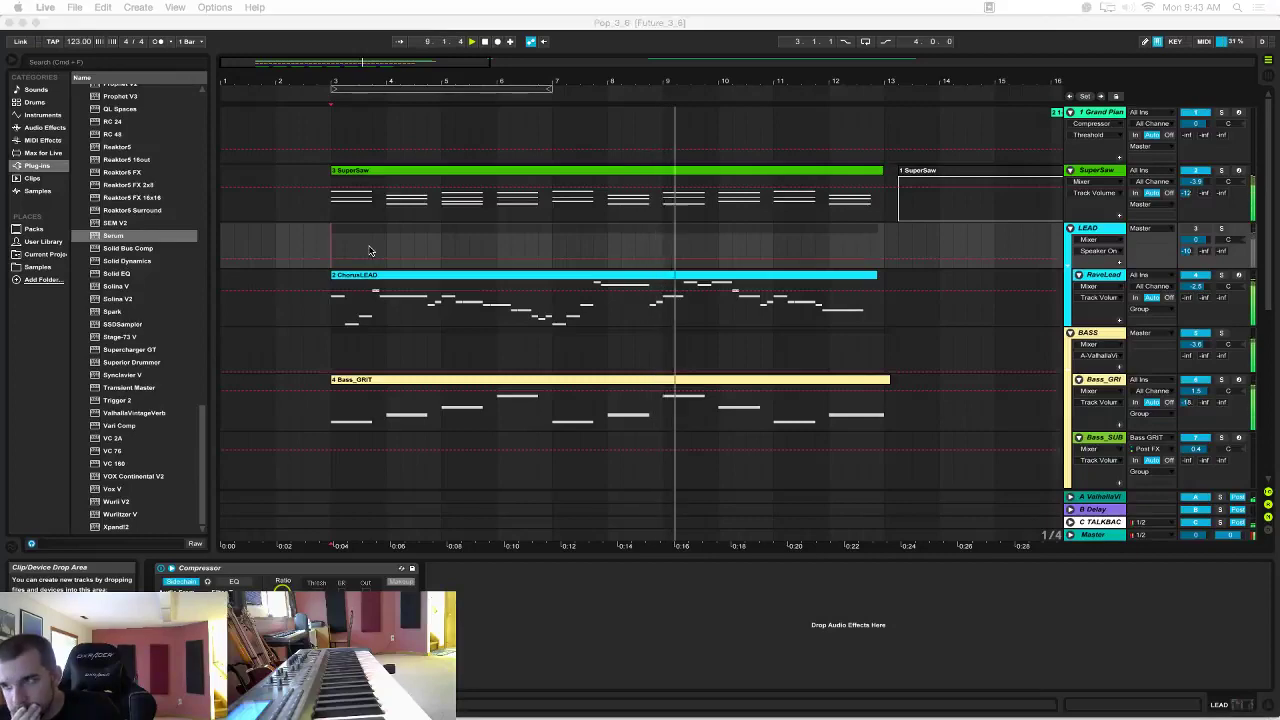
scroll(1100, 300, "down", 5)
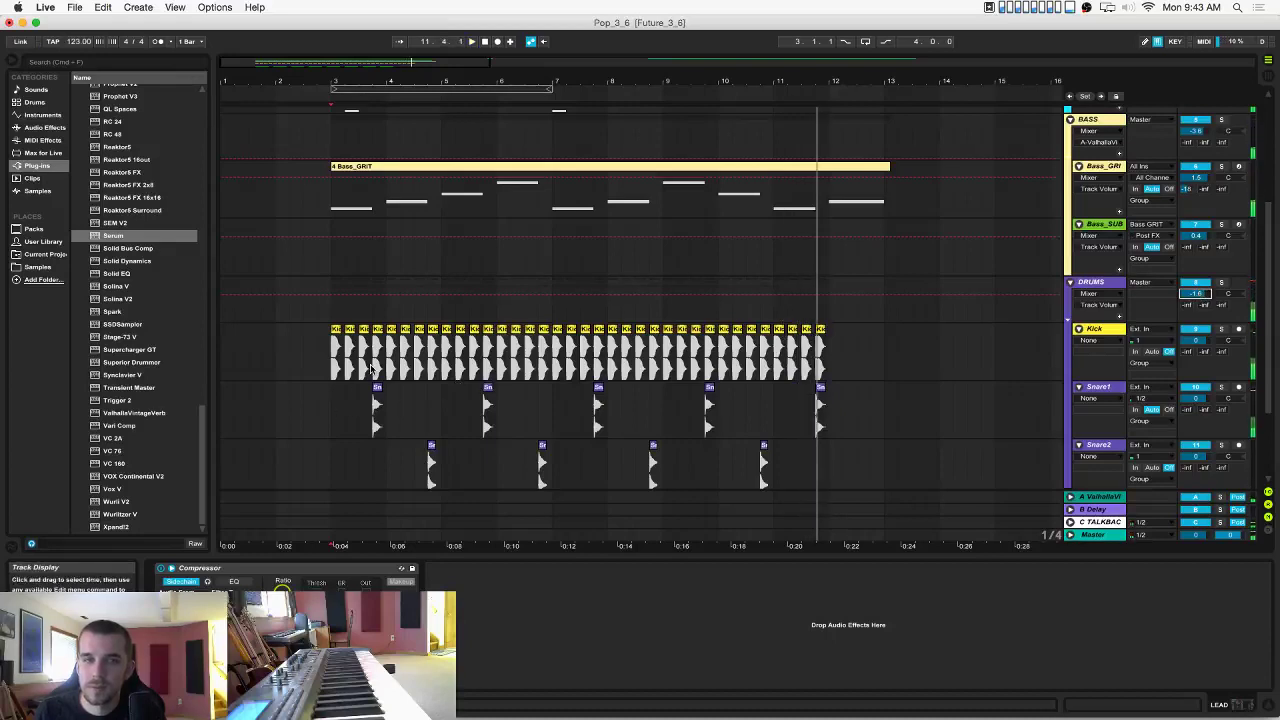
Check how the Snare1 and Snare2 hits line up with the Kick, and listen to the arrangement from bar 3.
left_click_drag(371, 368, 381, 401)
left_click(379, 401)
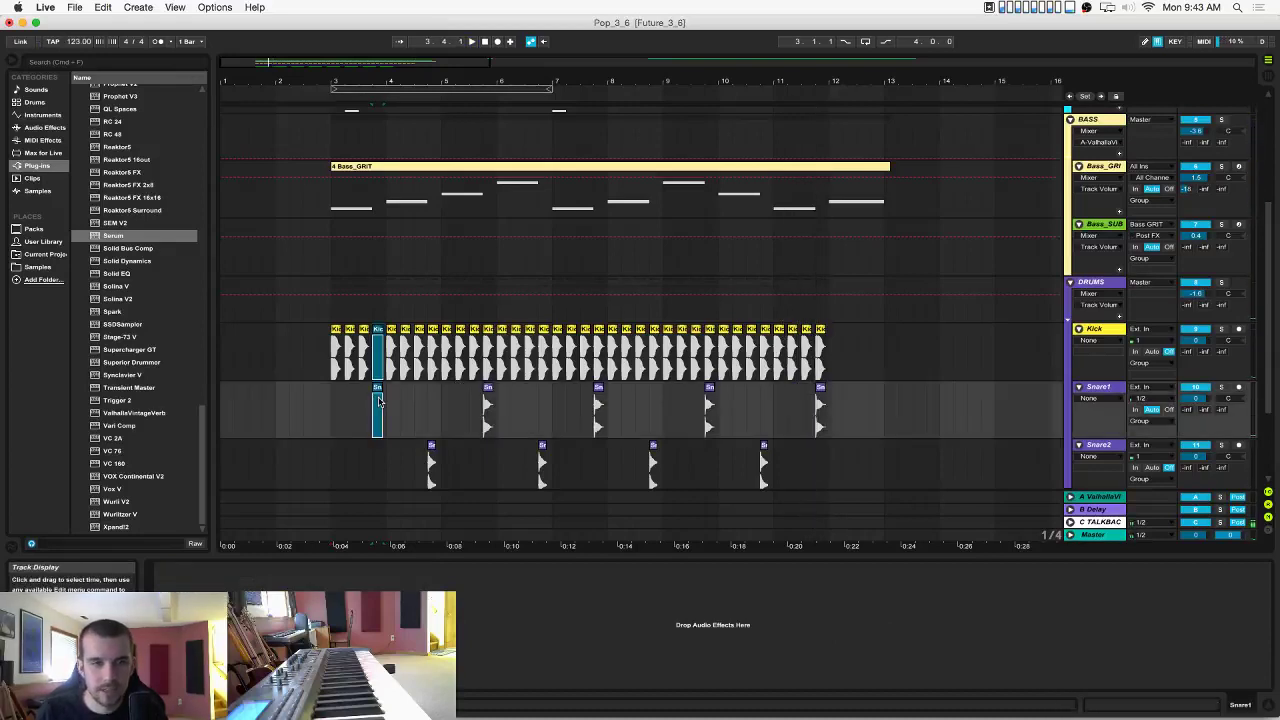
left_click(432, 383)
left_click(434, 450)
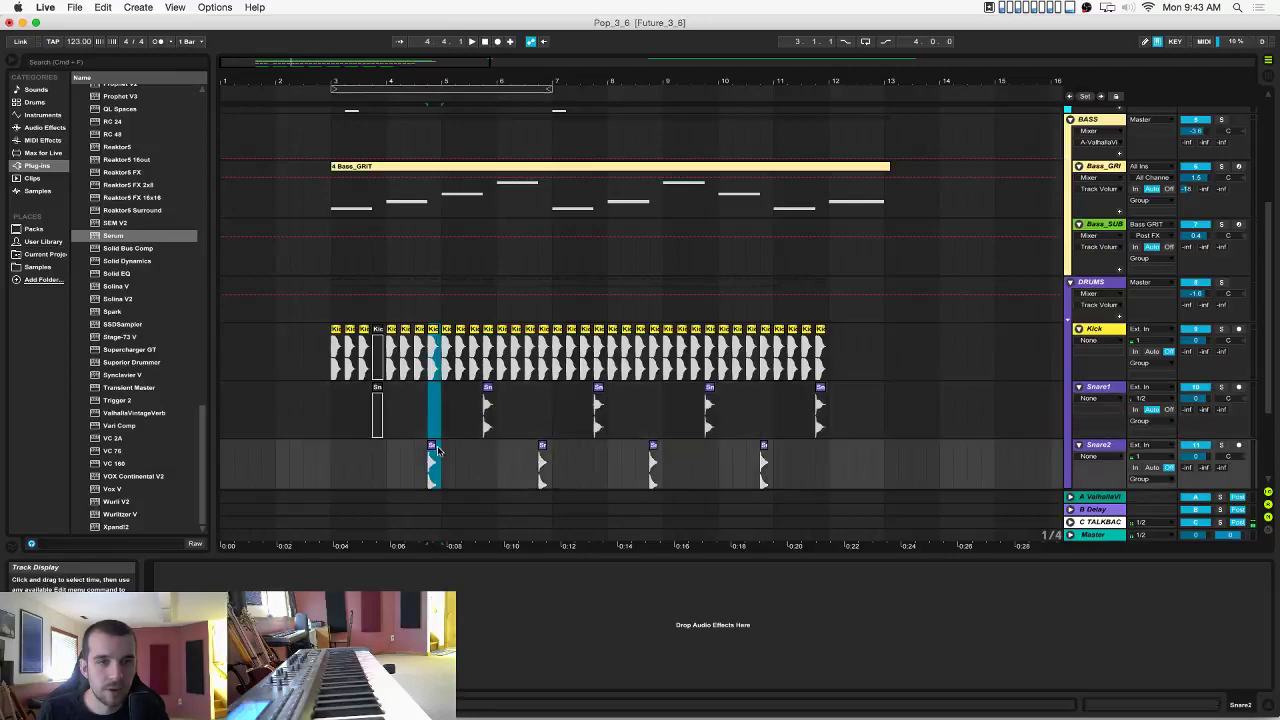
left_click(333, 406)
key("space")
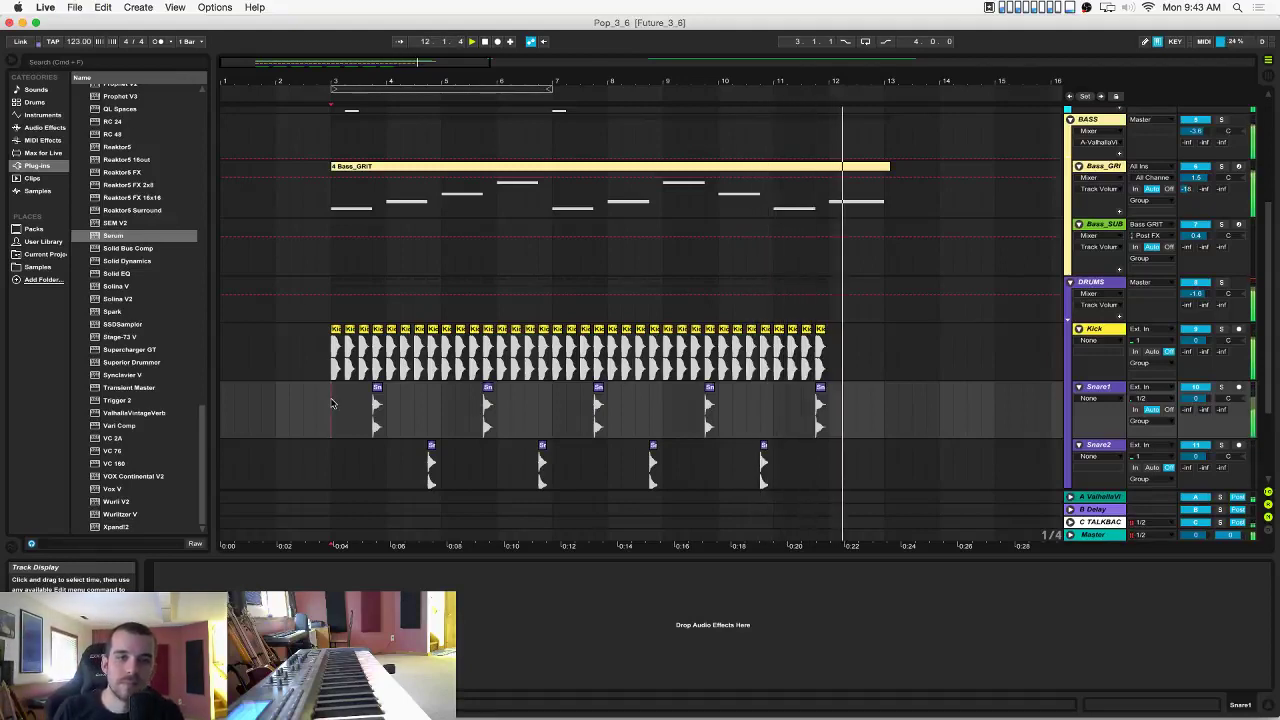
scroll(333, 403, "up", 5)
scroll(333, 403, "up", 2)
key("space")
key("space")
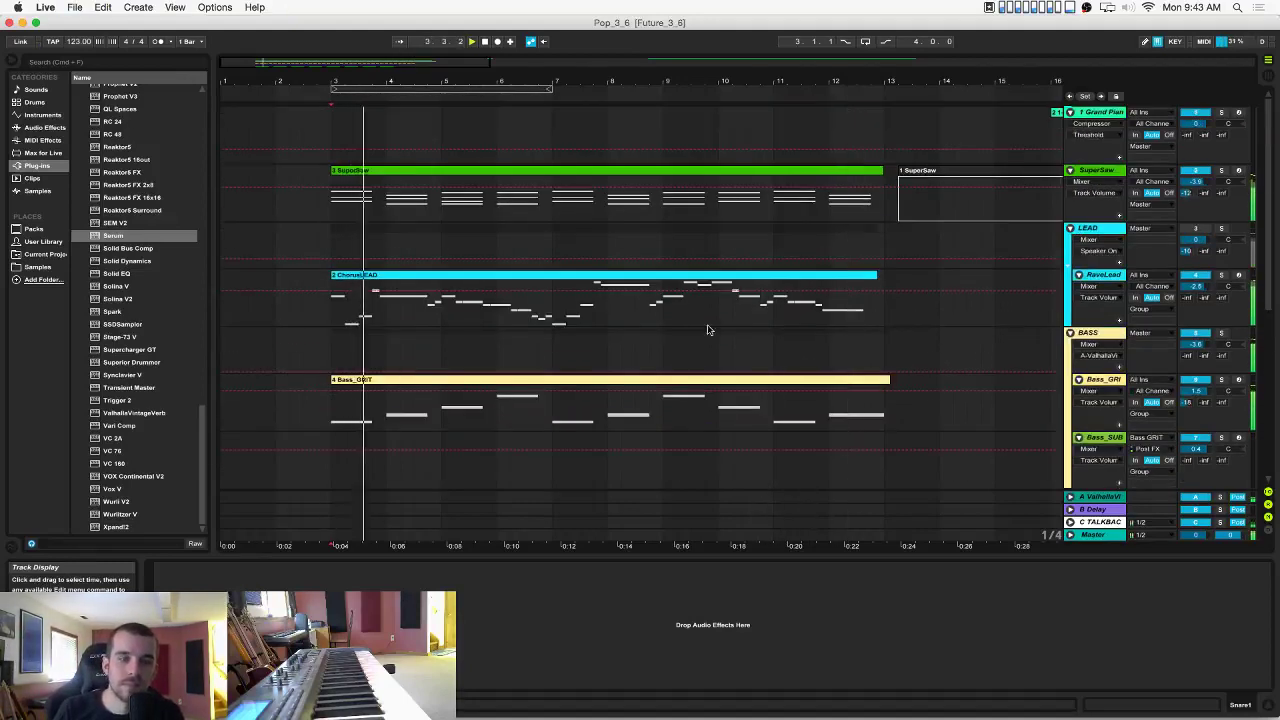
Fold all tracks and groups in the arrangement into a compact overview and stop playback.
left_click(1070, 228)
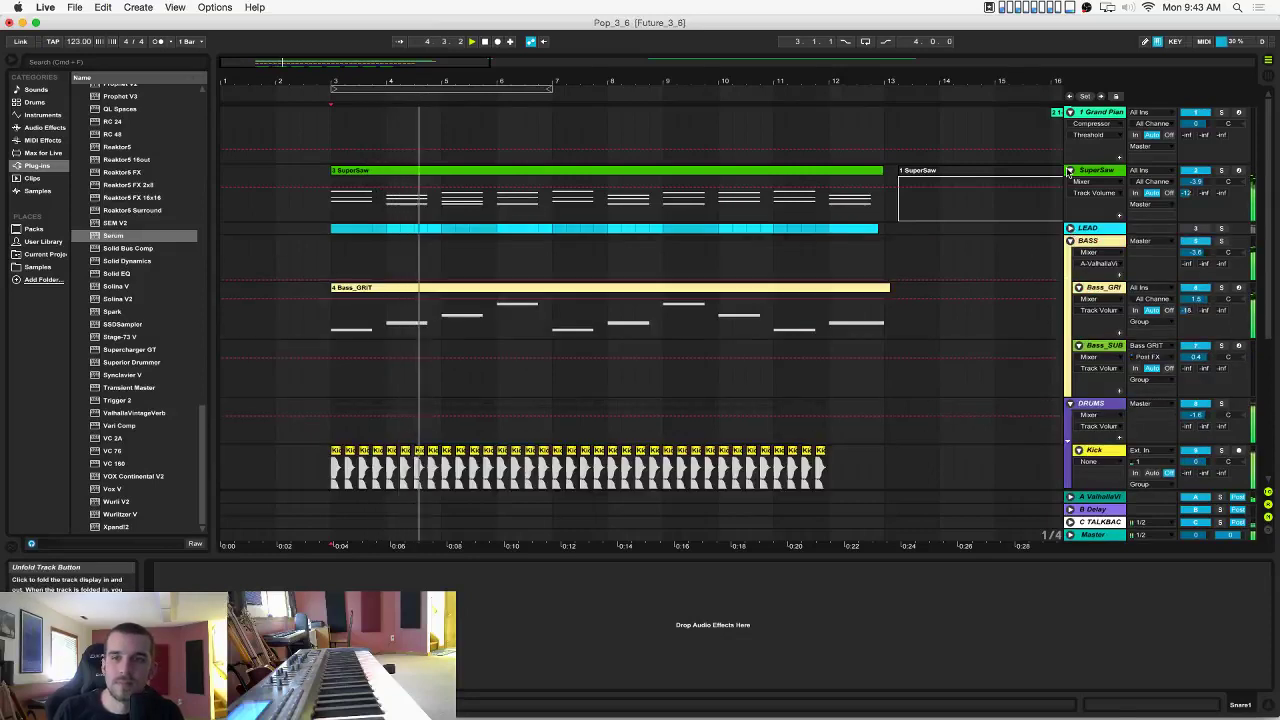
left_click(1070, 170)
left_click(1070, 196, "alt")
left_click(768, 202)
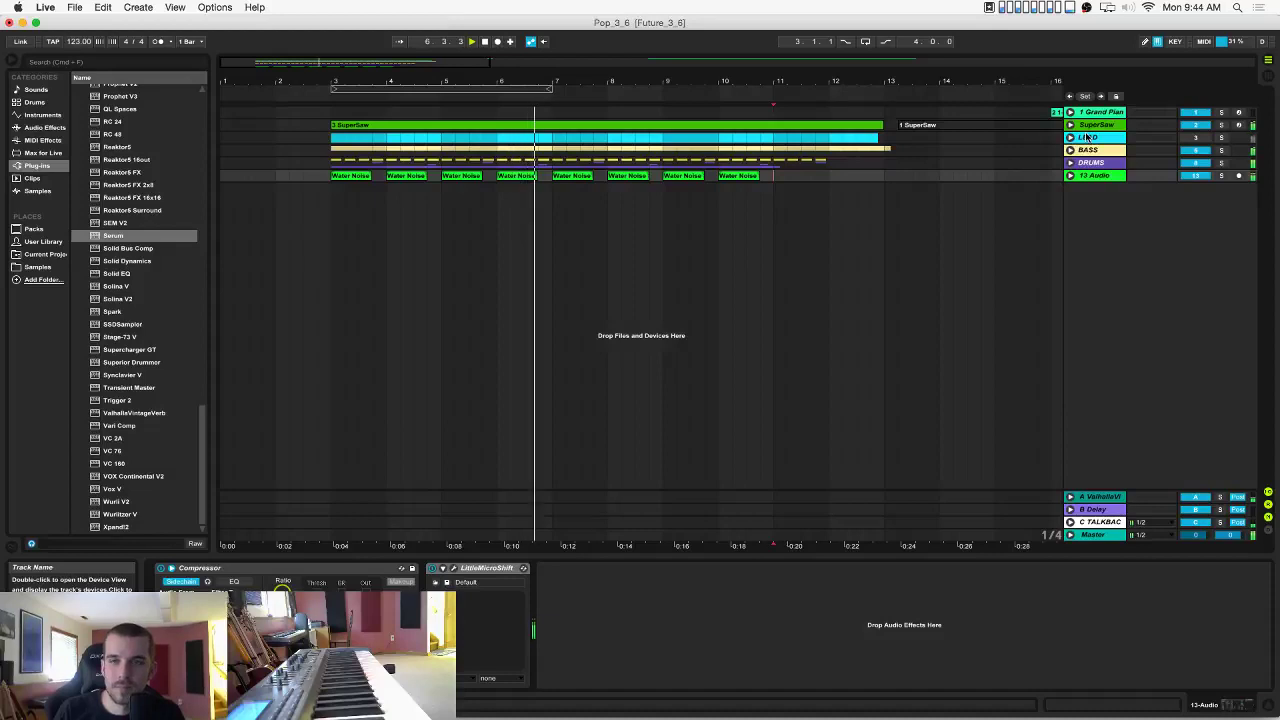
key("space")
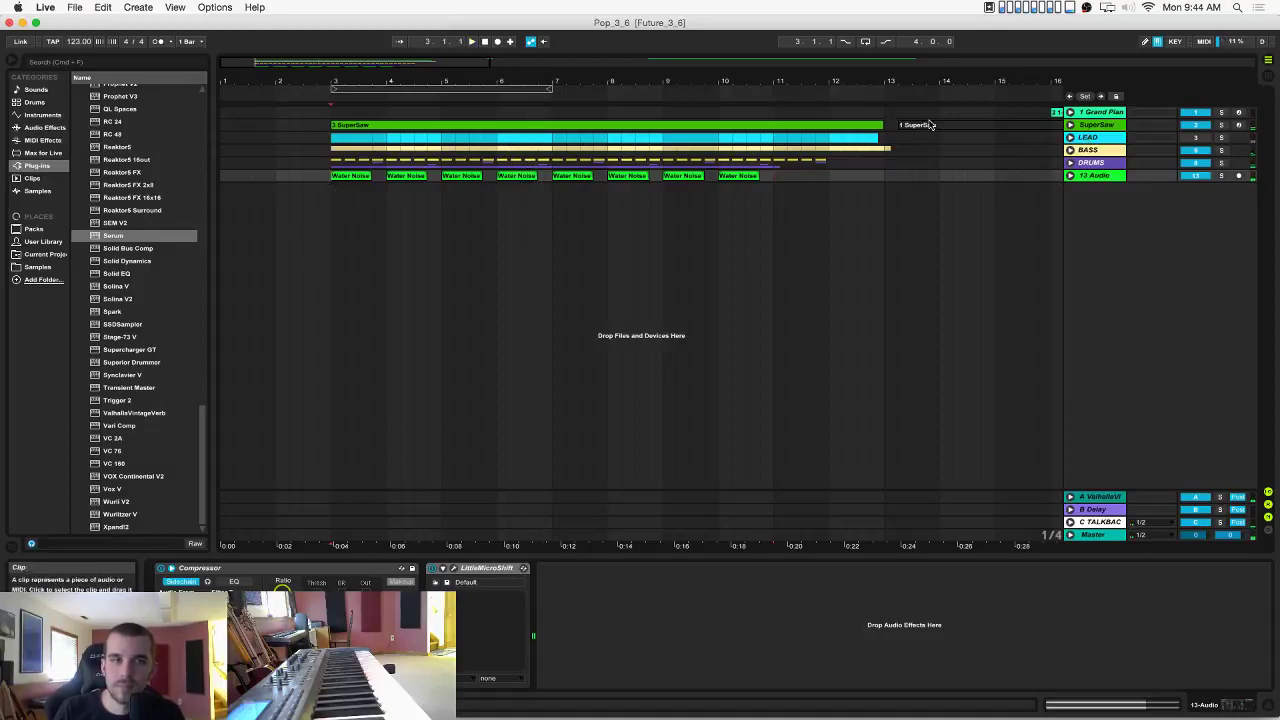
Unfold and activate the LEAD group, solo RaveLead, and play it from bar 3.
left_click(1069, 137)
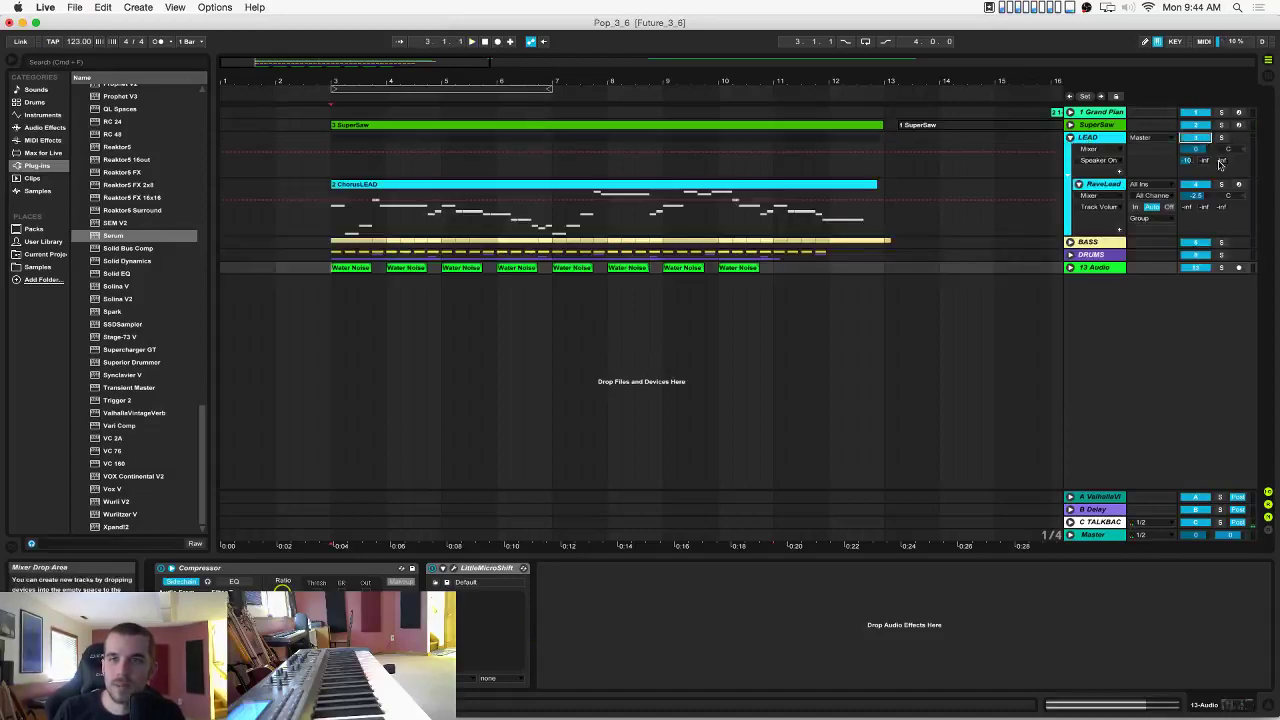
left_click(1221, 185)
key("space")
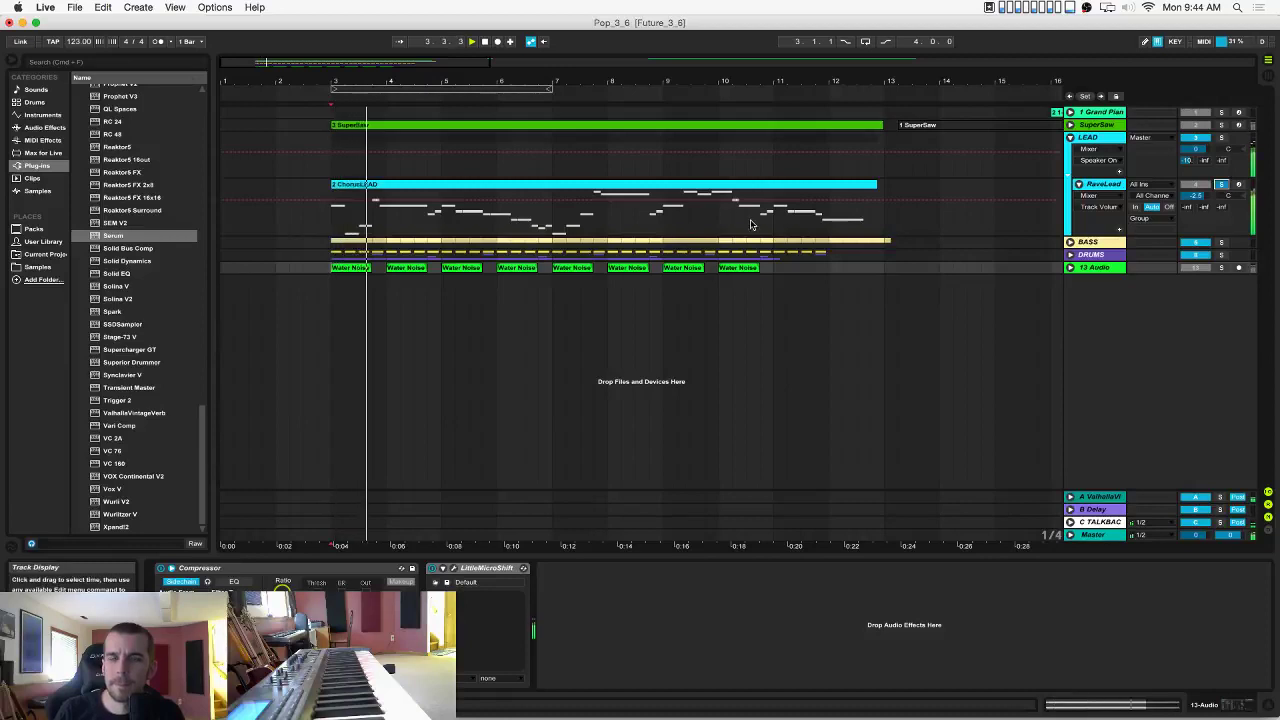
Set oscillator B's unison detune to 0.00 in RaveLead's Serum and close the synth window.
left_click(1094, 187)
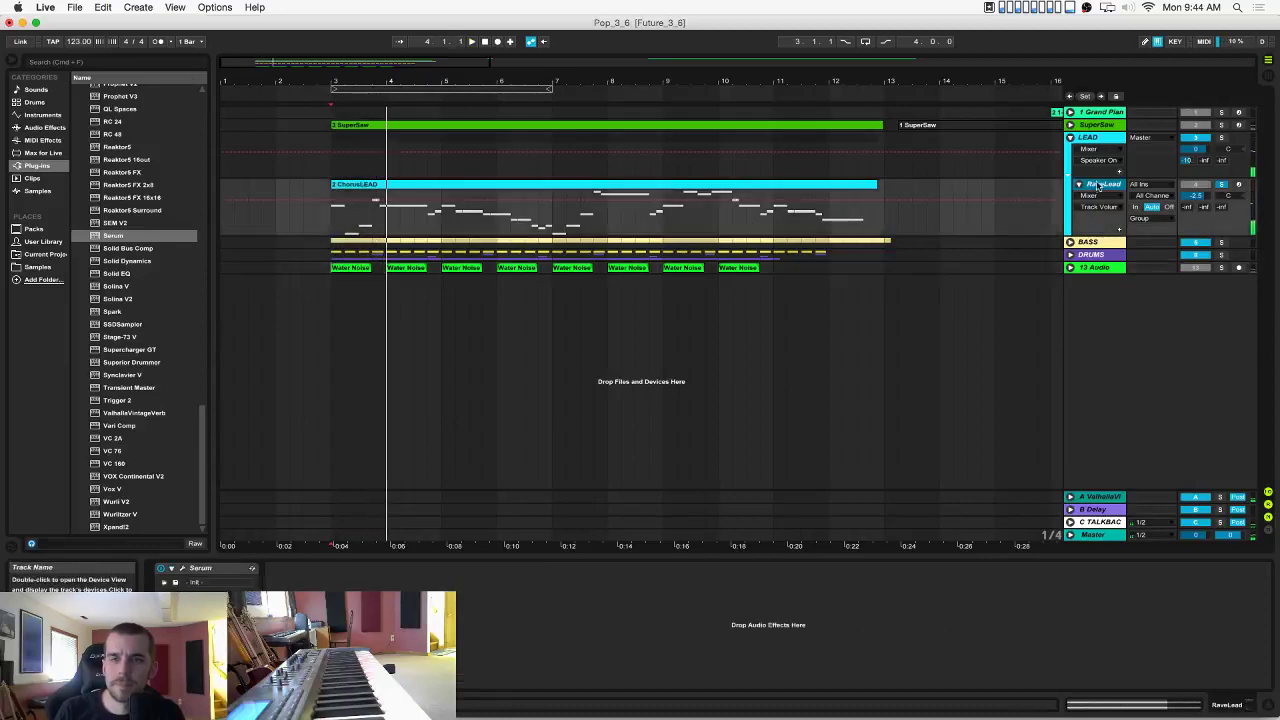
left_click(182, 568)
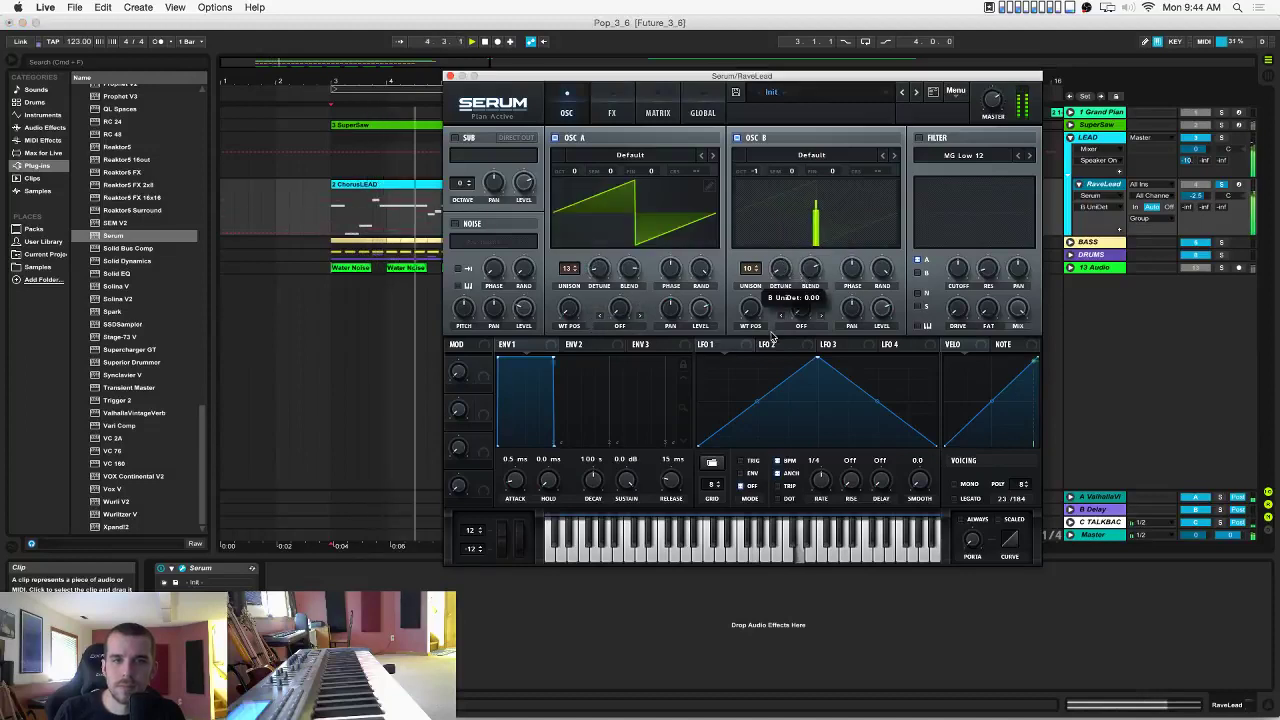
left_click(449, 76)
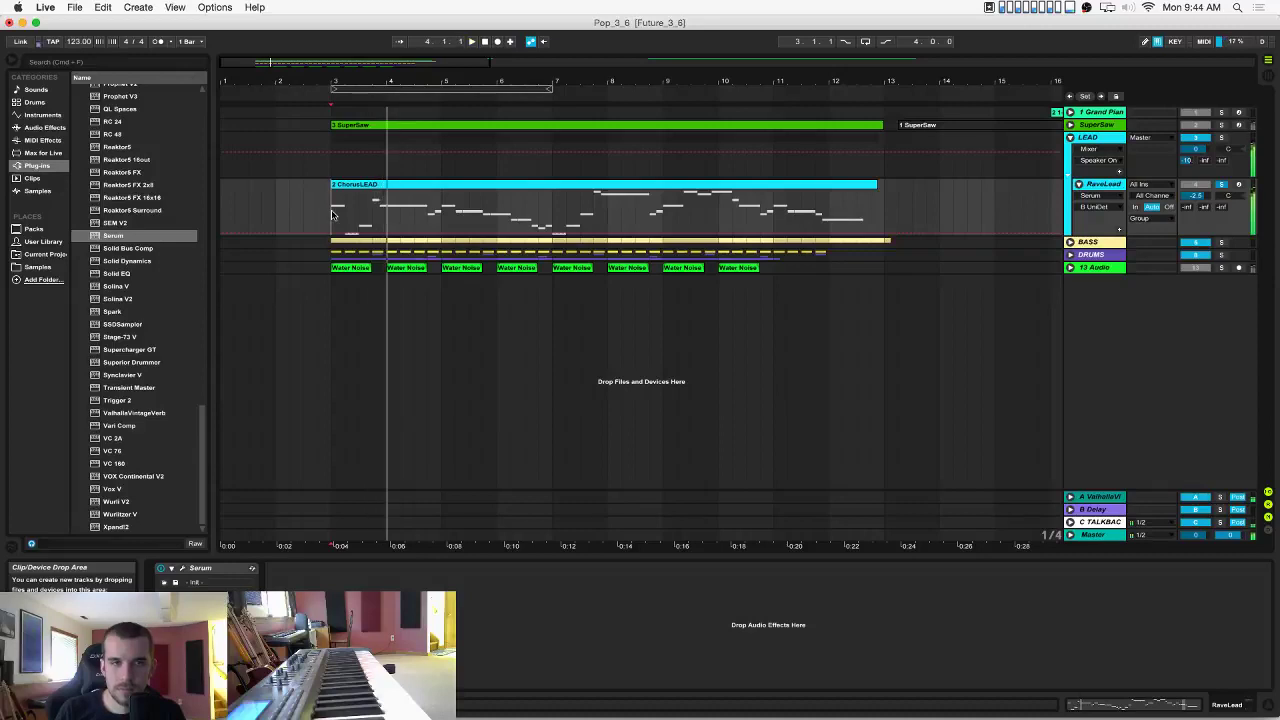
Listen to RaveLead and open the ChorusLEAD clip to view its notes and envelope.
key("space")
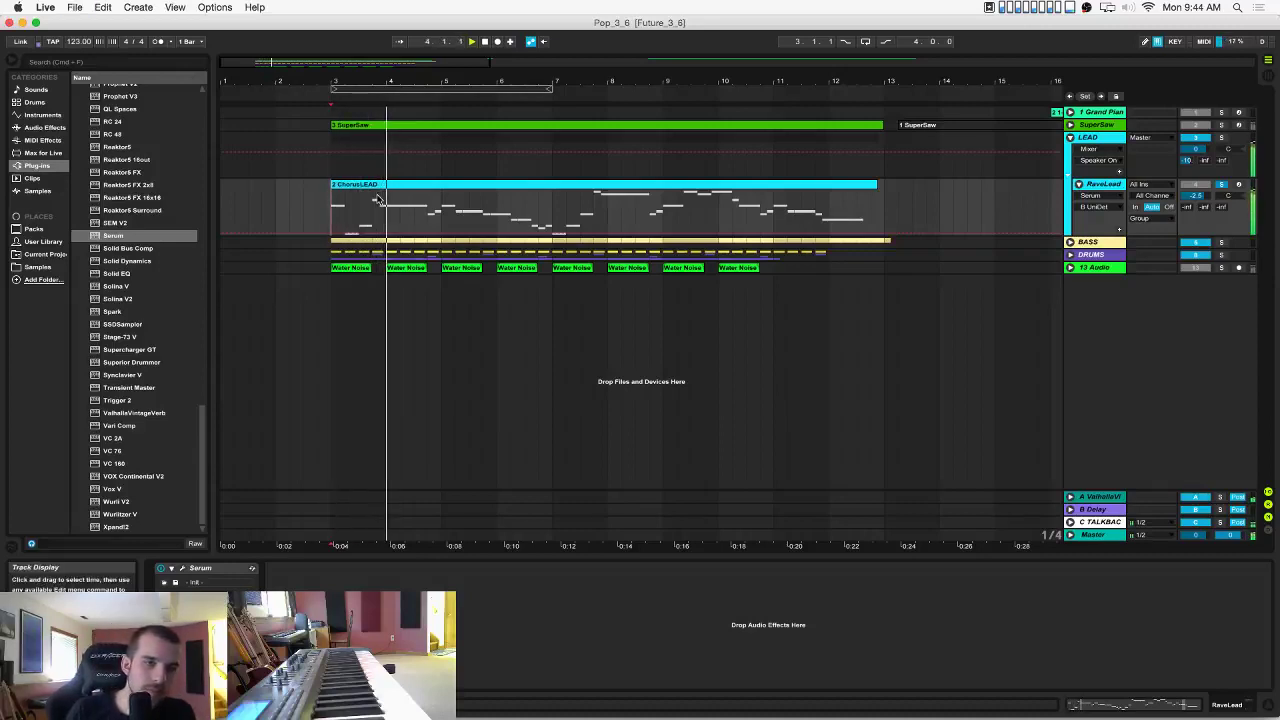
left_click(375, 187)
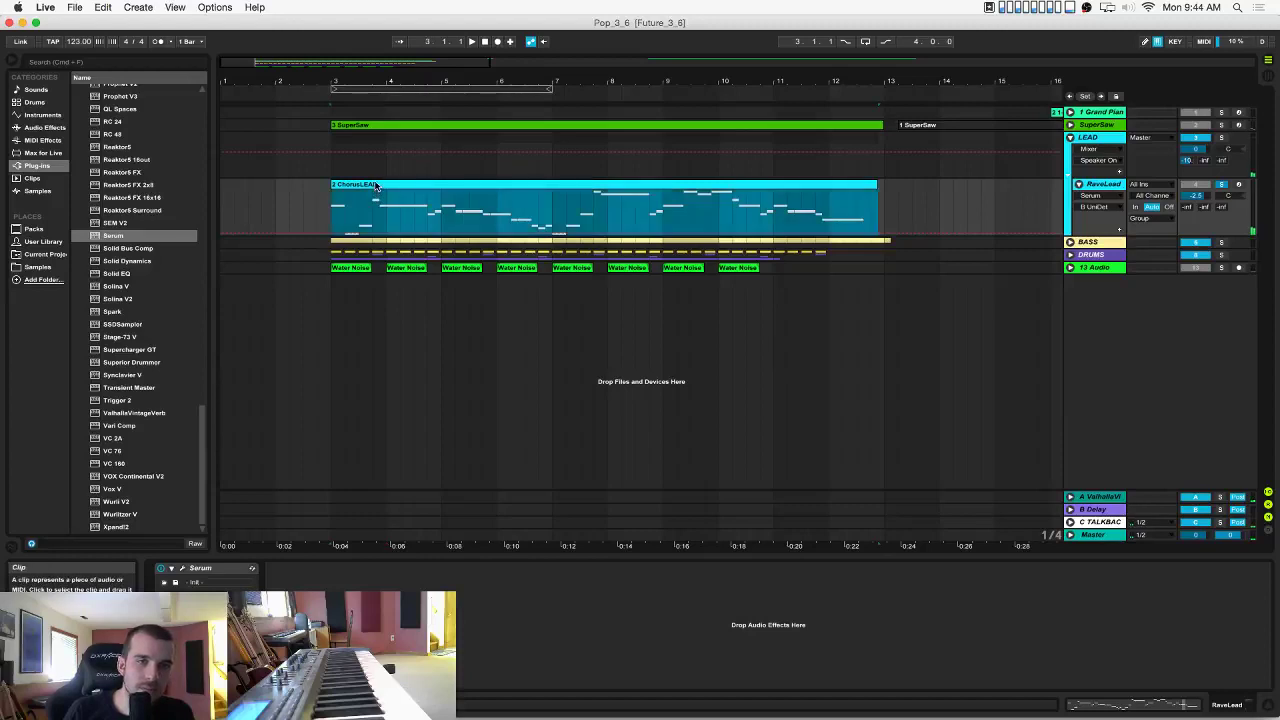
double_click(375, 186)
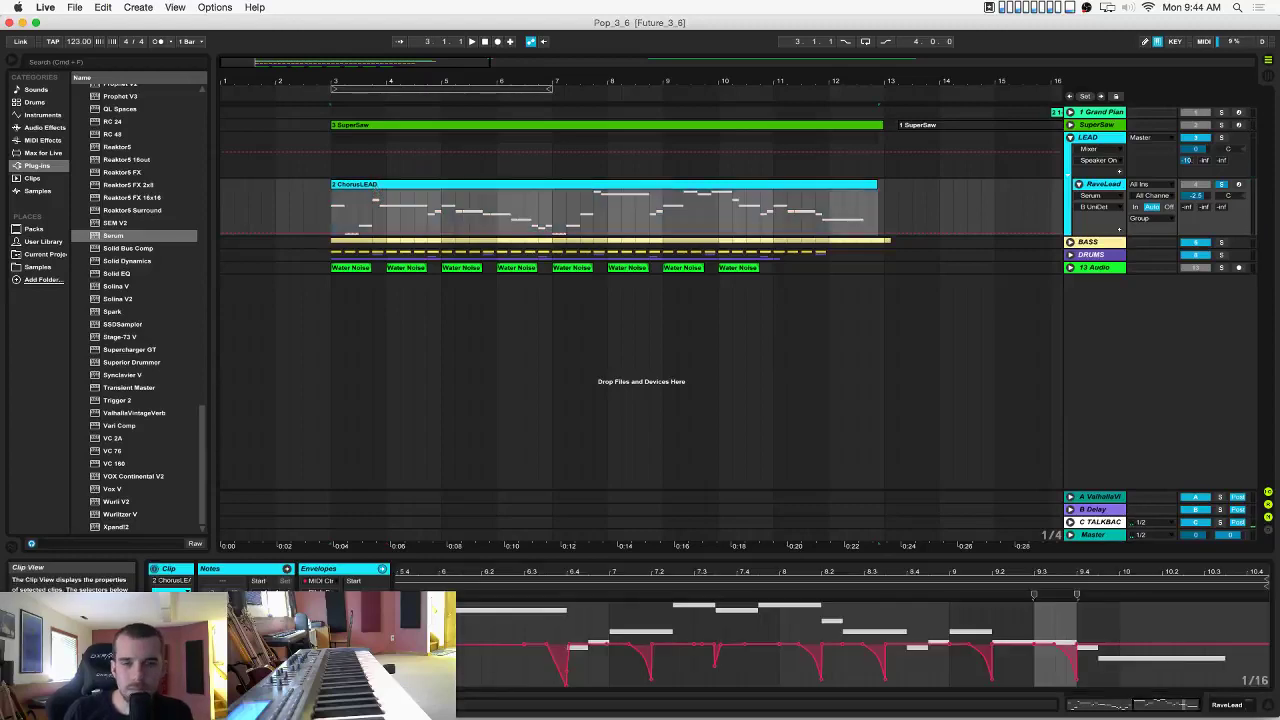
Show the ChorusLEAD clip's notes in an enlarged note editor and undo the last note edit.
left_click(287, 568)
left_click_drag(511, 632, 482, 633)
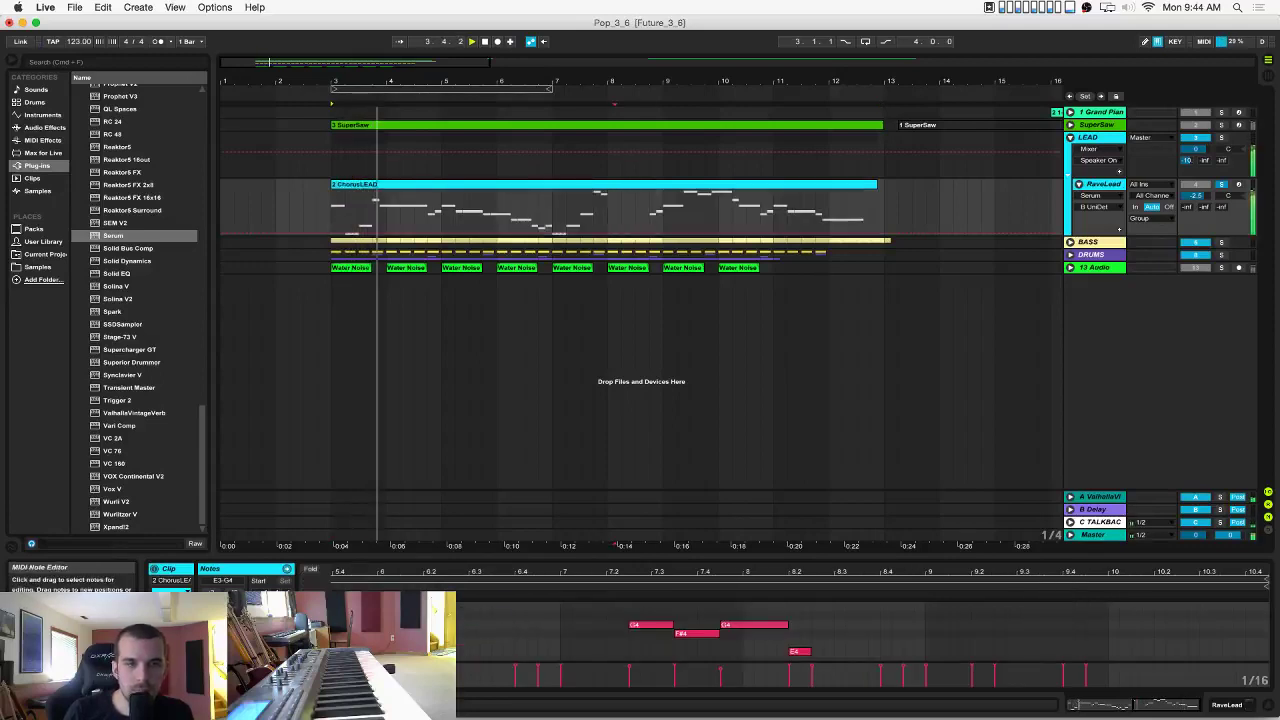
key("super+z")
scroll(862, 640, "left", 10)
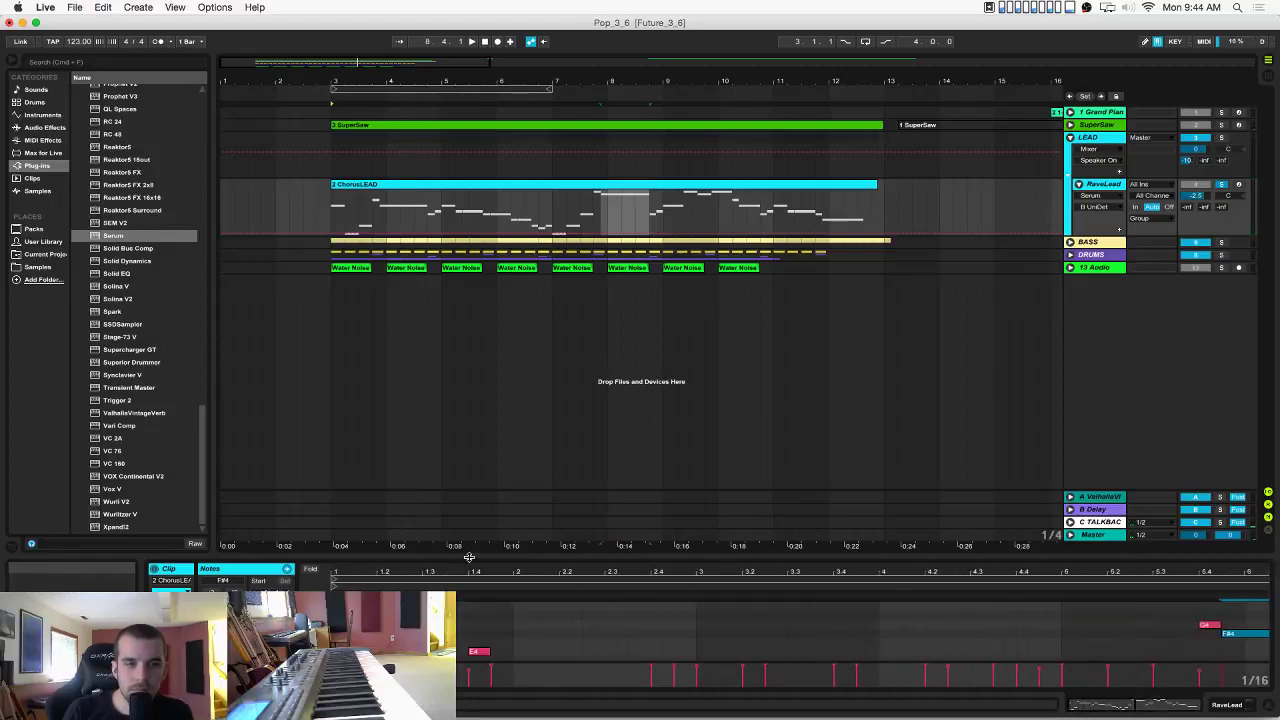
left_click_drag(469, 557, 469, 390)
Shorten the long D4 note at the end of ChorusLEAD's first bar to an eighth note and start playback.
left_click(628, 502)
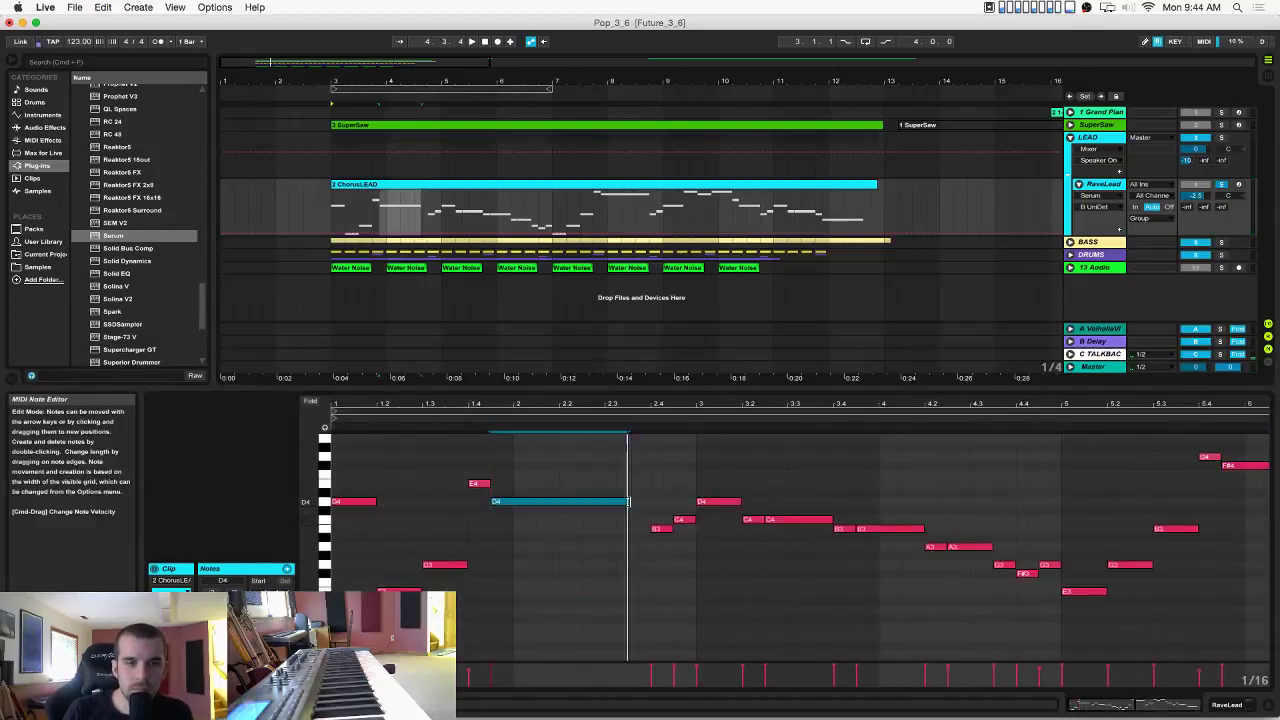
left_click_drag(628, 502, 512, 502)
key("space")
left_click(535, 516)
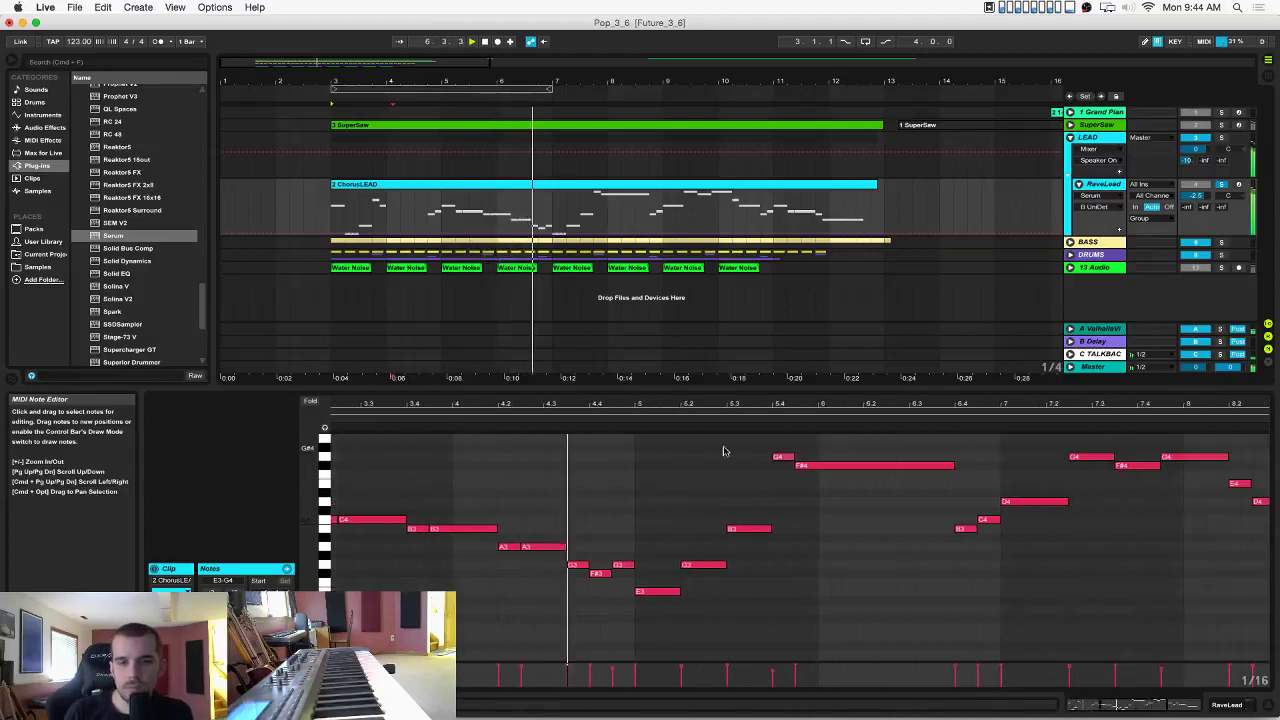
Shorten the long F#4 note just before bar 6 so it ends at bar 6, and save the set.
left_click_drag(953, 465, 838, 468)
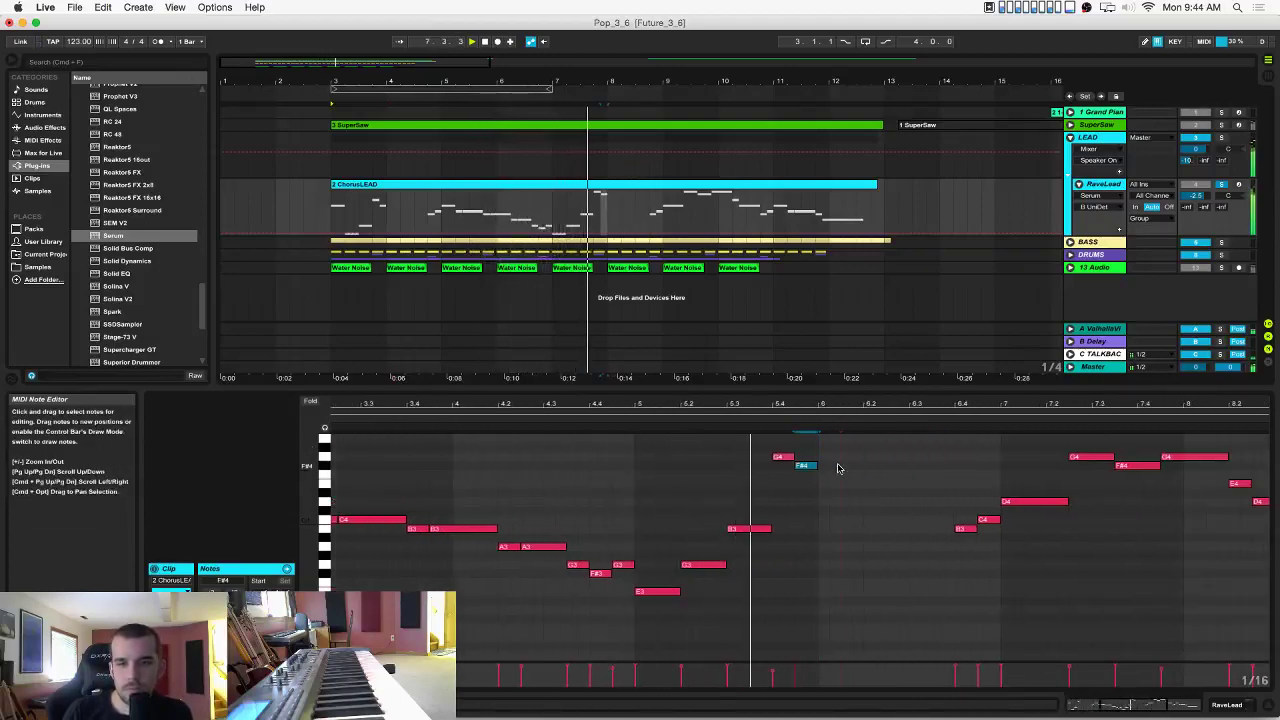
left_click(840, 468)
key("super+s")
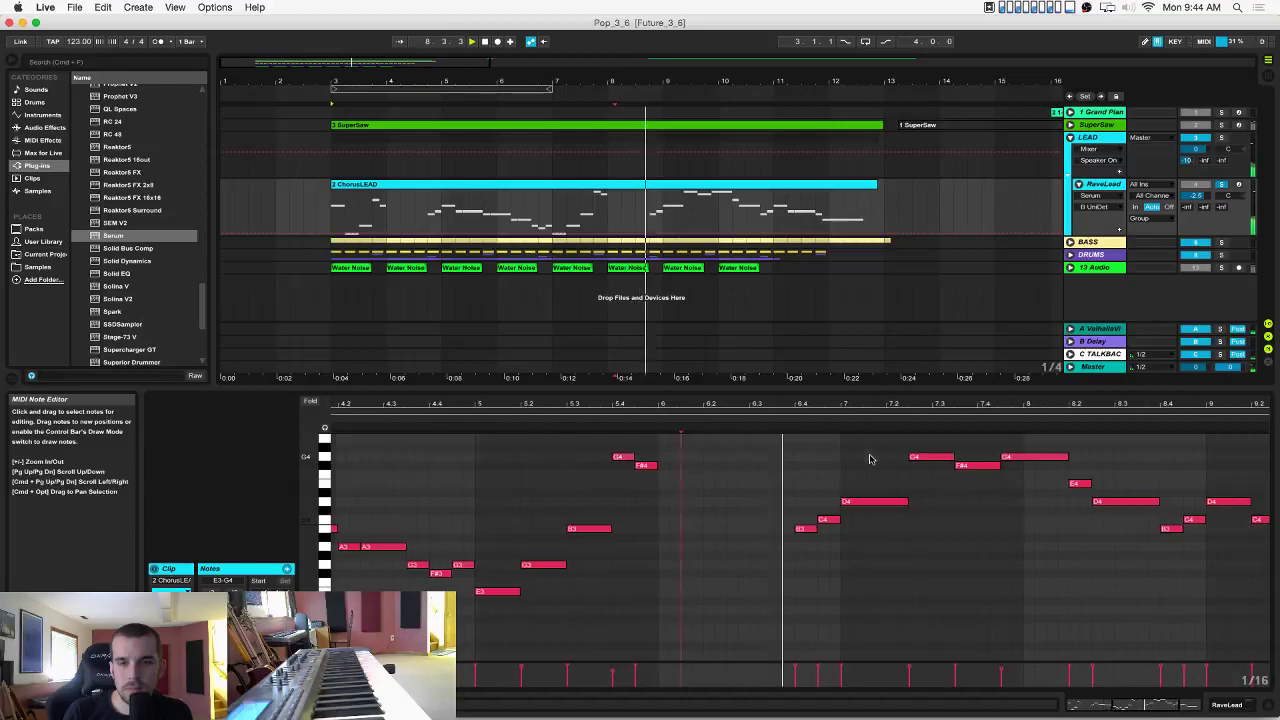
Shorten the clip's final A3 note so it ends at bar 10.
left_click(806, 516)
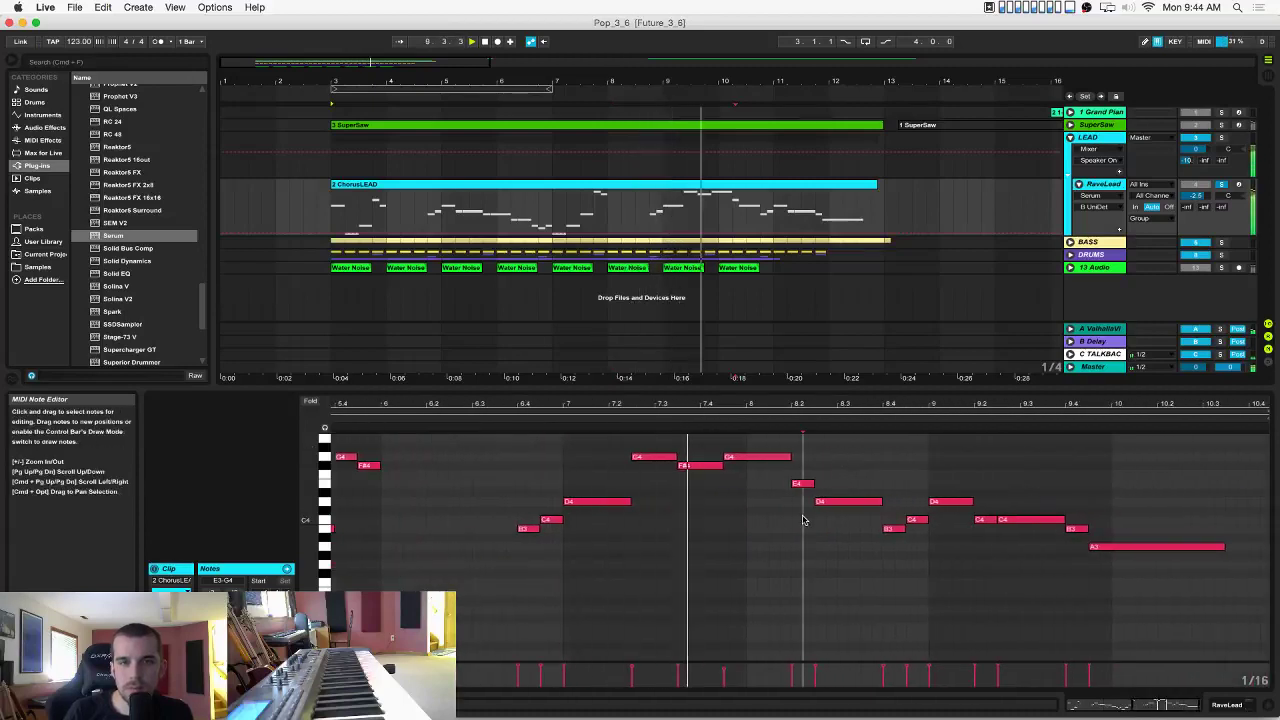
left_click(955, 546)
left_click_drag(1219, 547, 1106, 568)
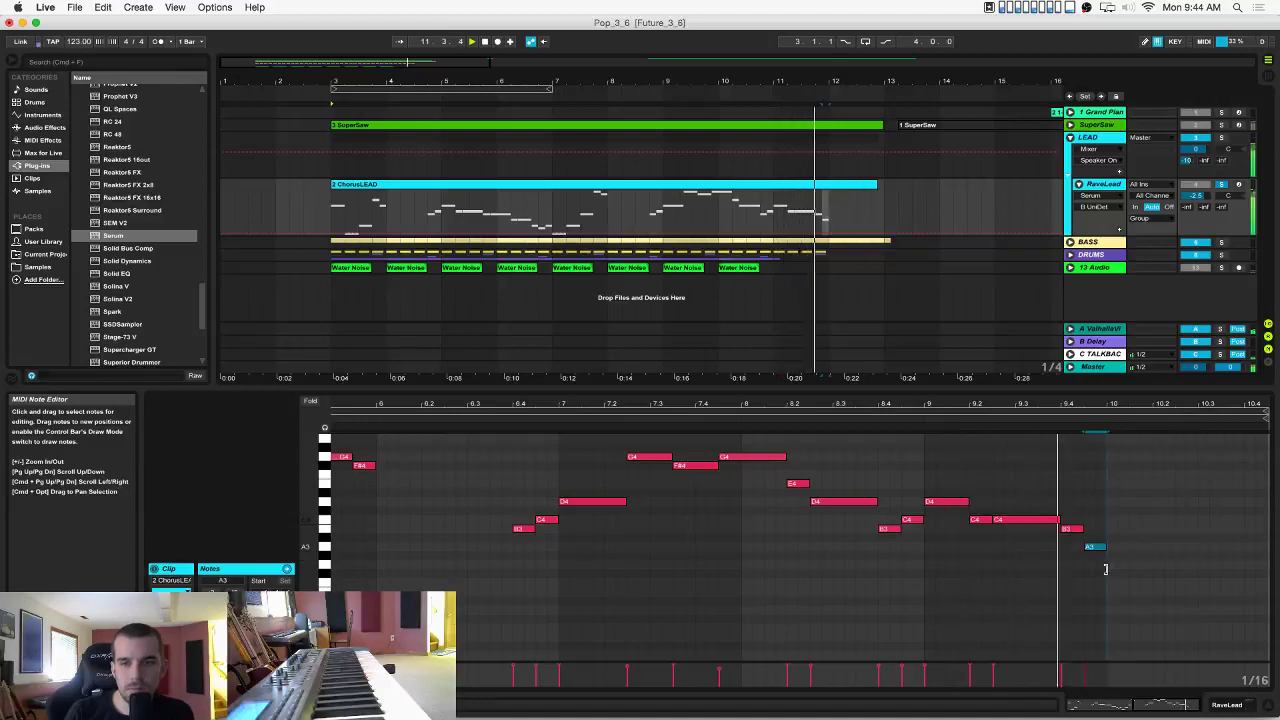
left_click(1138, 557)
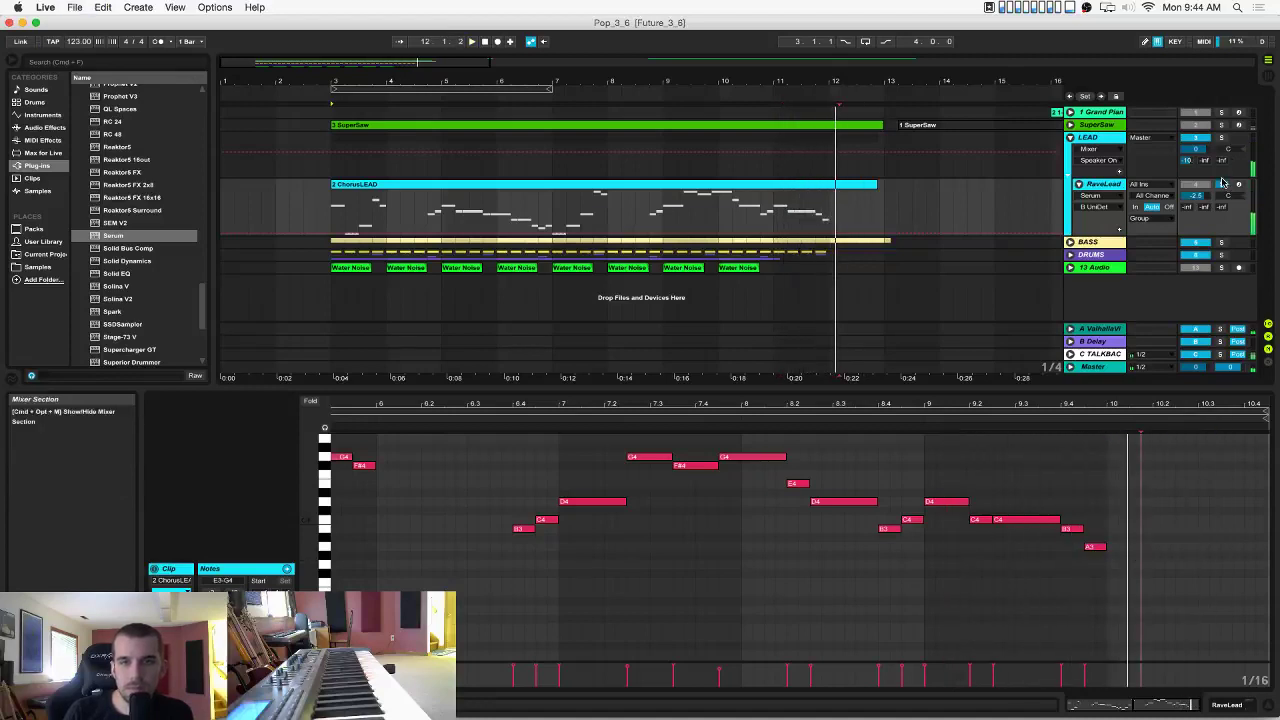
Unsolo RaveLead, set its volume to -2.4, and open its Serum synth.
left_click_drag(1195, 195, 1195, 193)
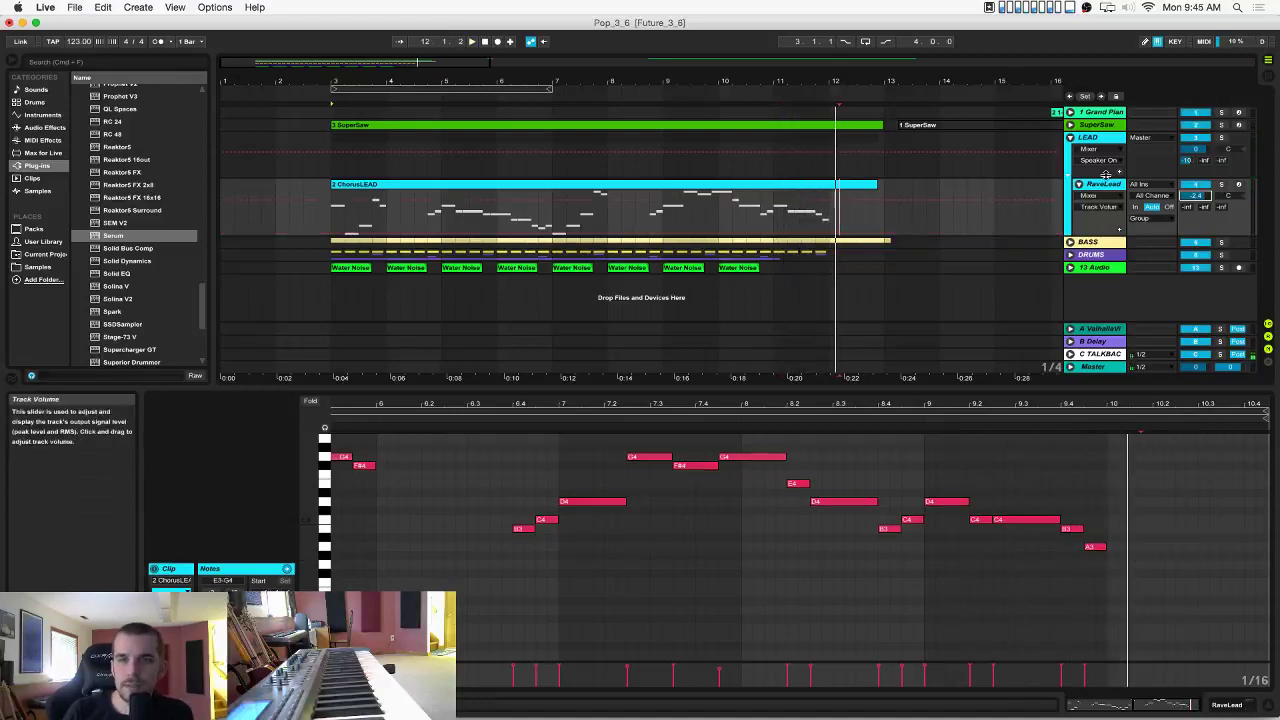
left_click(1092, 196)
left_click(1091, 185)
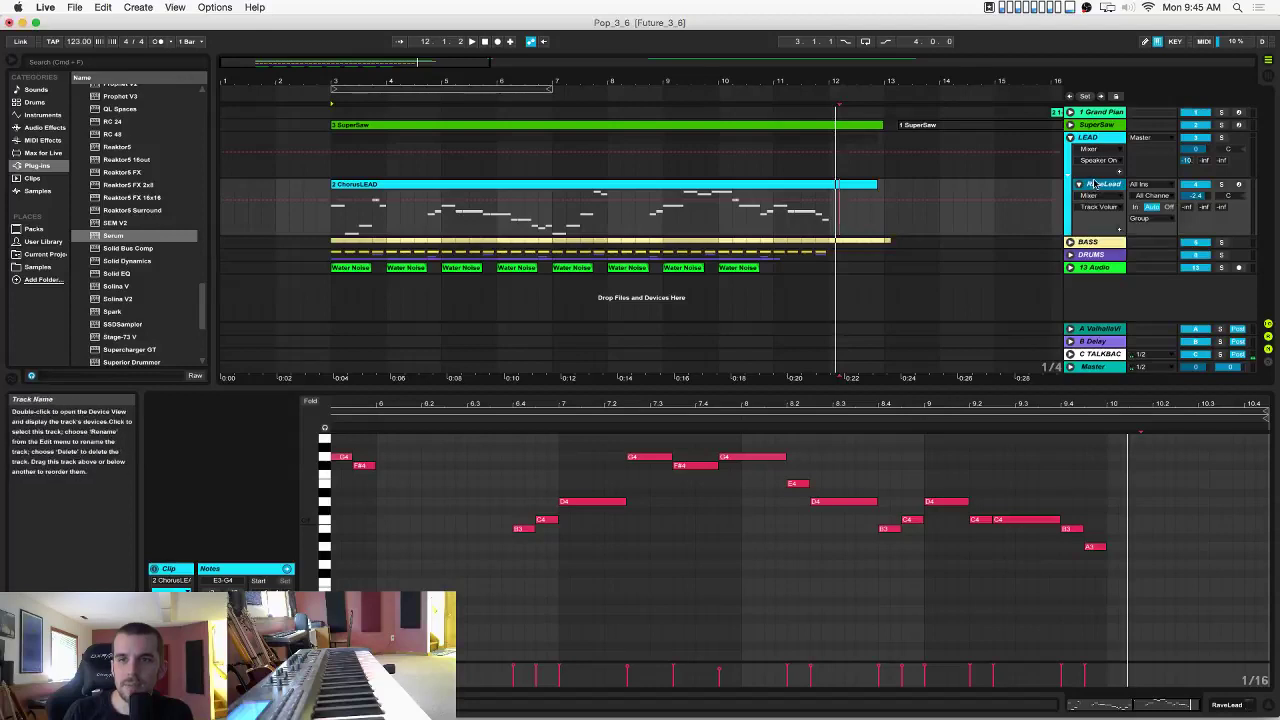
left_click(1248, 704)
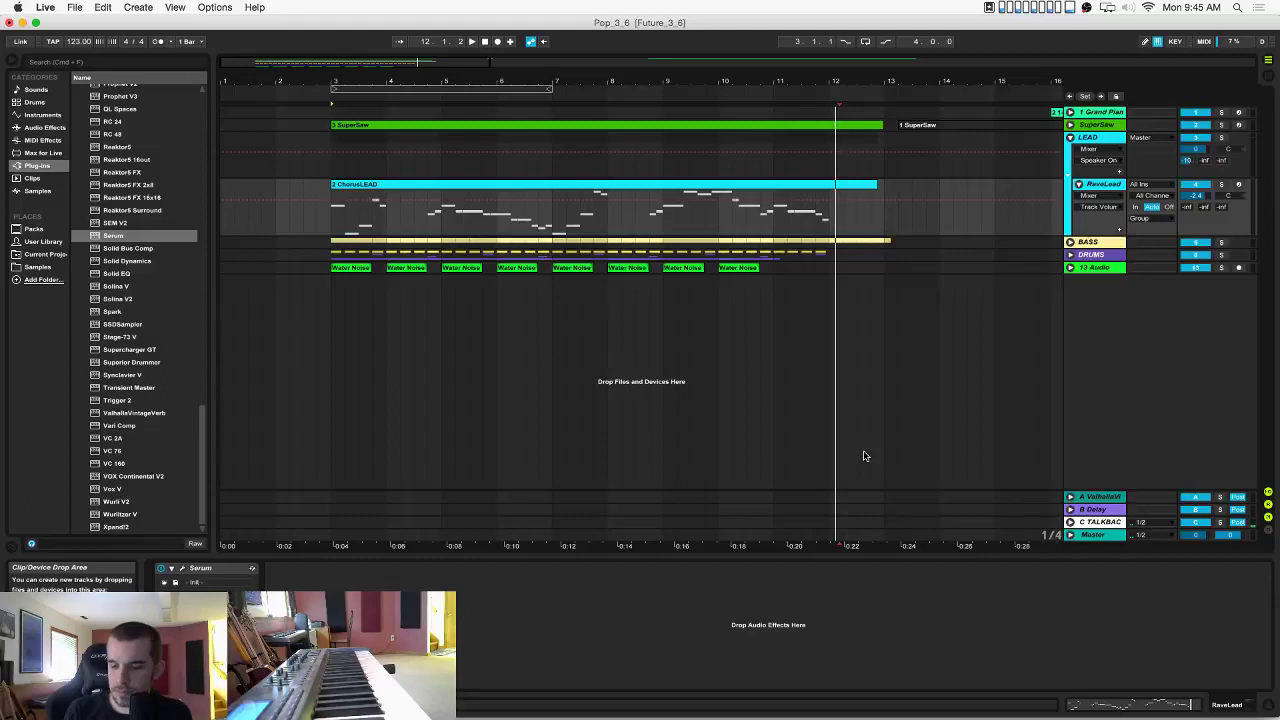
left_click(183, 568)
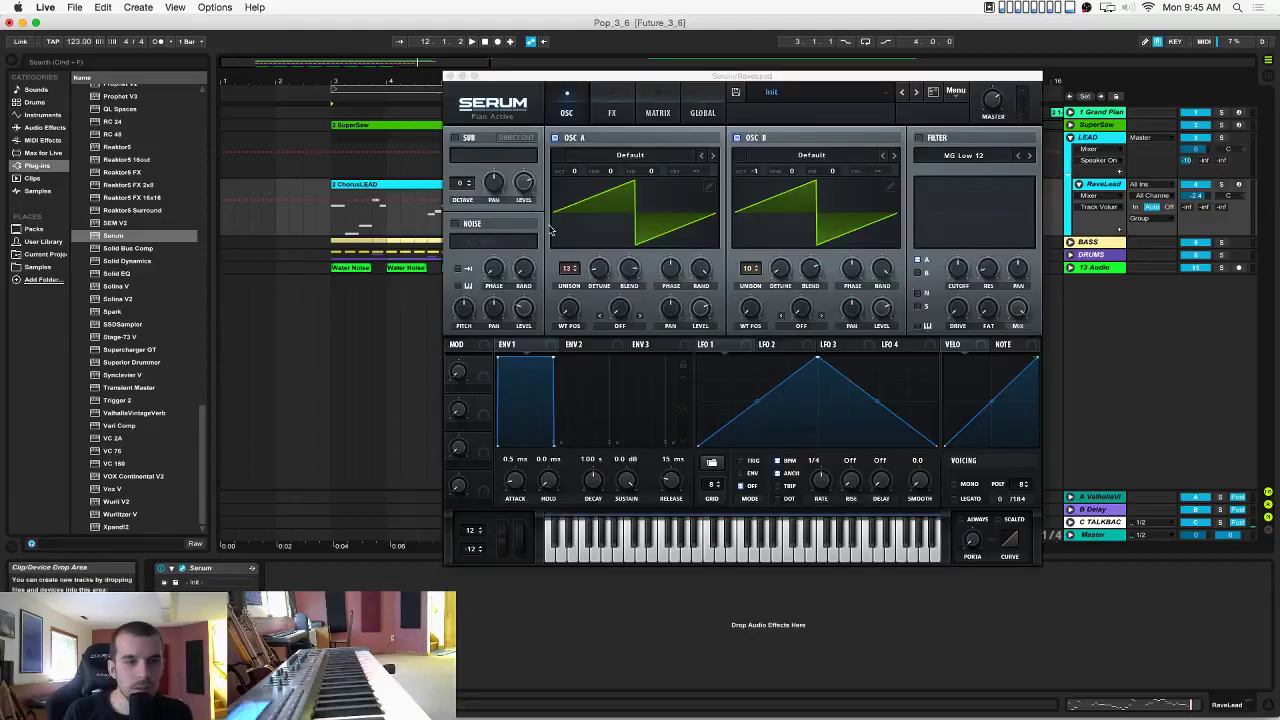
Play the arrangement and turn off the reverb in RaveLead's Serum effects.
key("space")
left_click(613, 105)
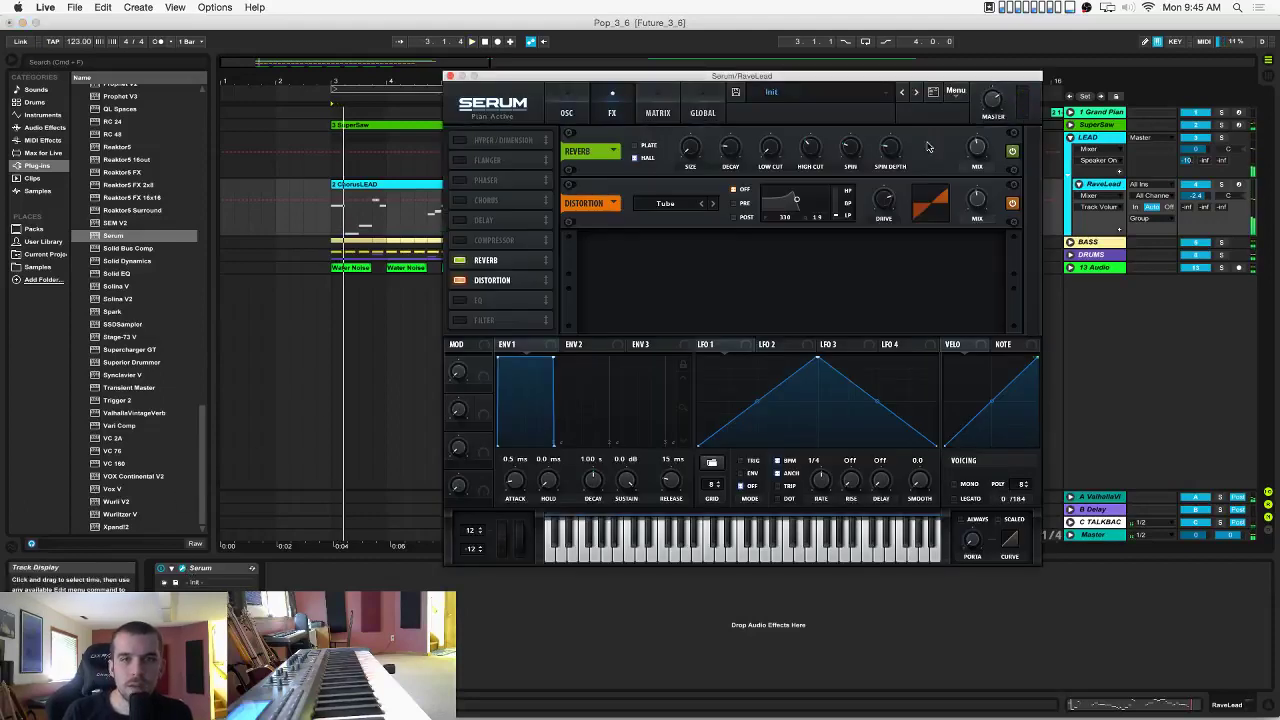
left_click(1015, 152)
Raise the distortion drive in Serum and set the soloed RaveLead track's volume to 0.6.
key("space")
left_click_drag(884, 201, 1197, 181)
left_click(1221, 185)
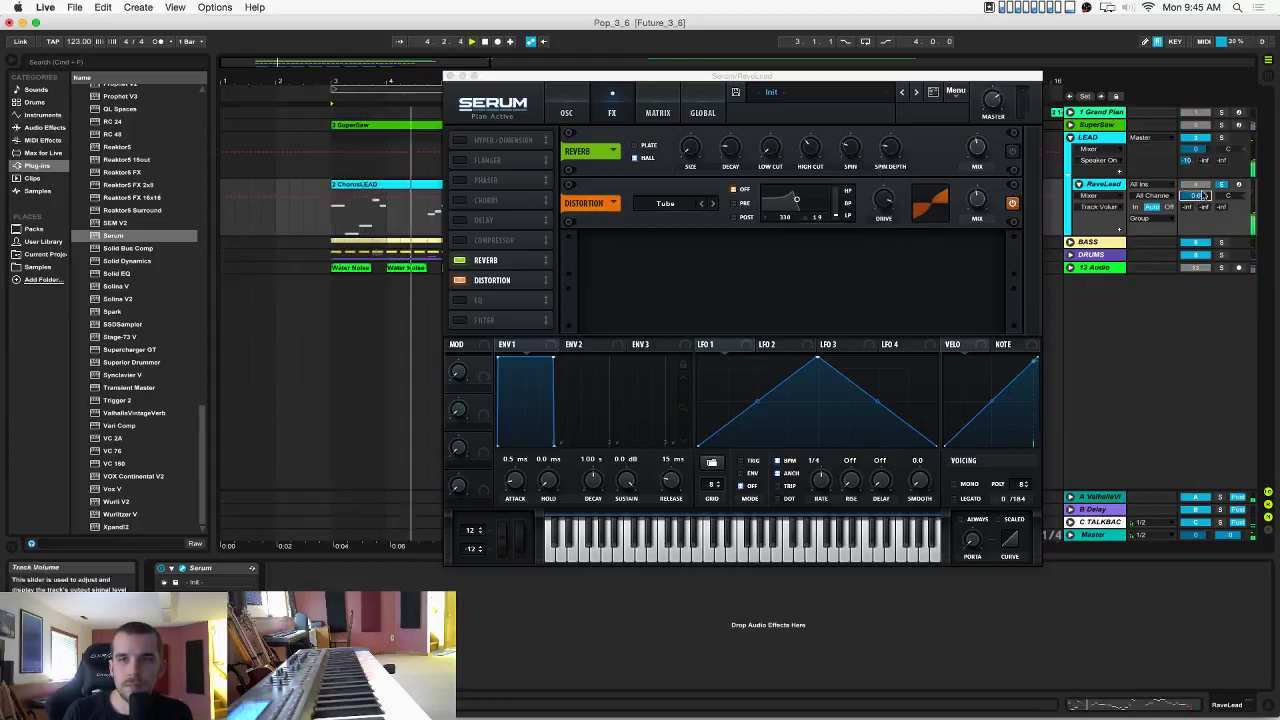
Adjust oscillator A's unison detune in RaveLead's Serum and close the synth window.
left_click(566, 112)
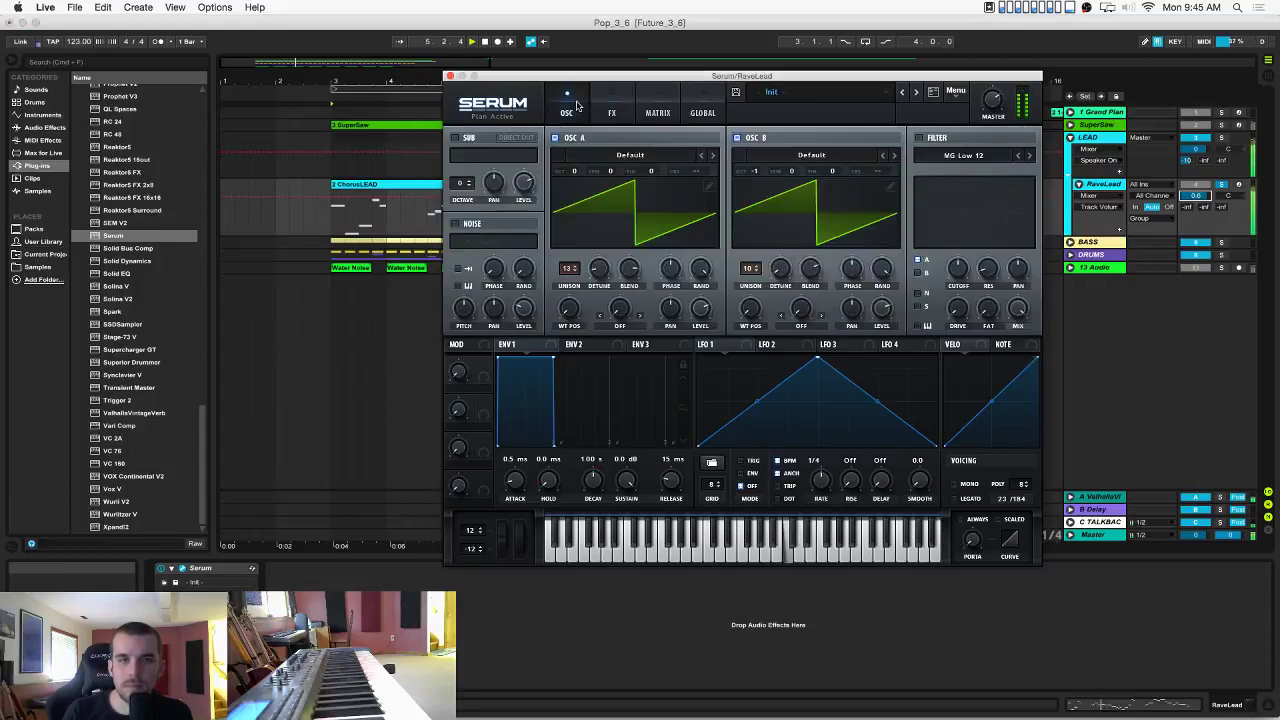
left_click_drag(601, 291, 597, 256)
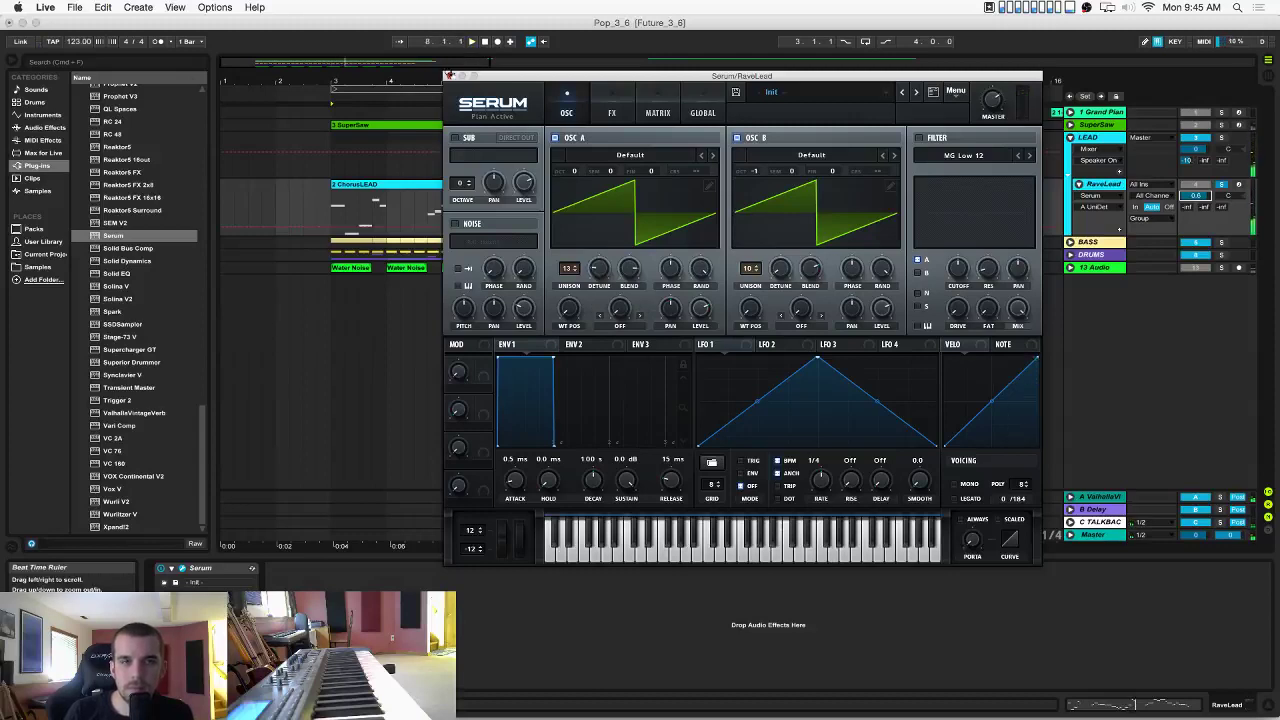
left_click(449, 75)
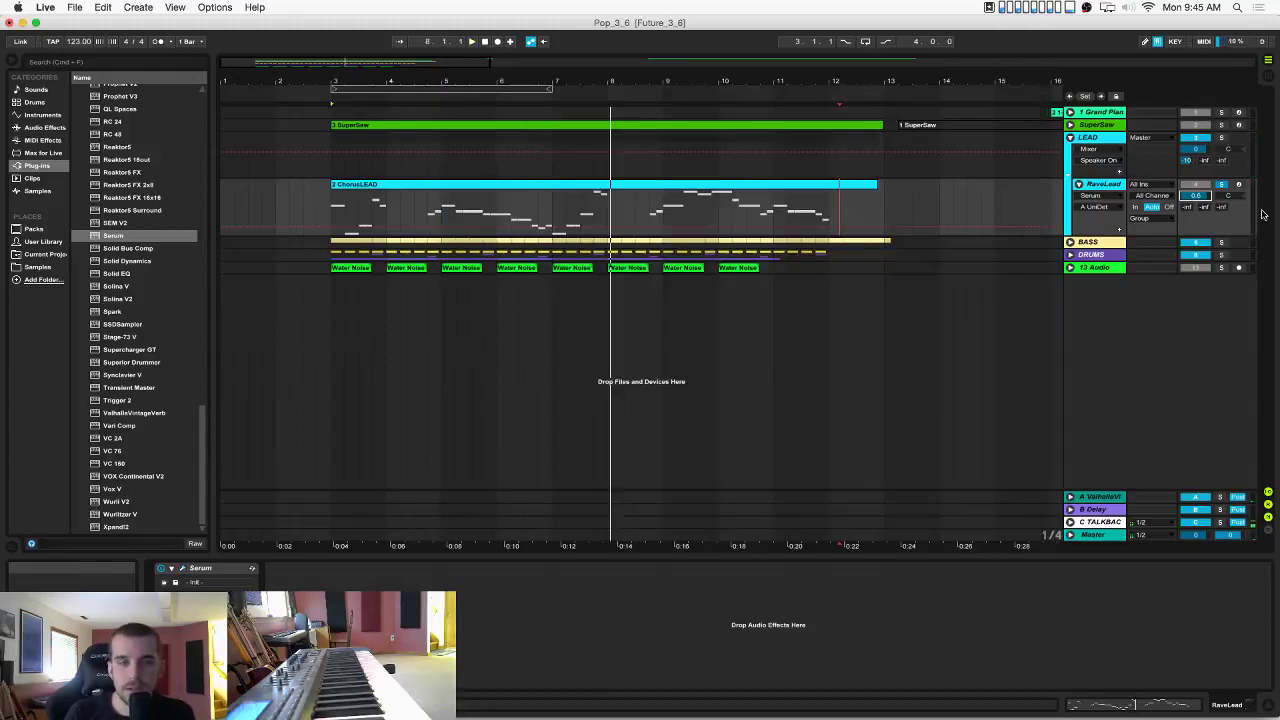
Fold the LEAD group and reorder the tracks so DRUMS sits directly below Grand Piano.
left_click(1069, 137)
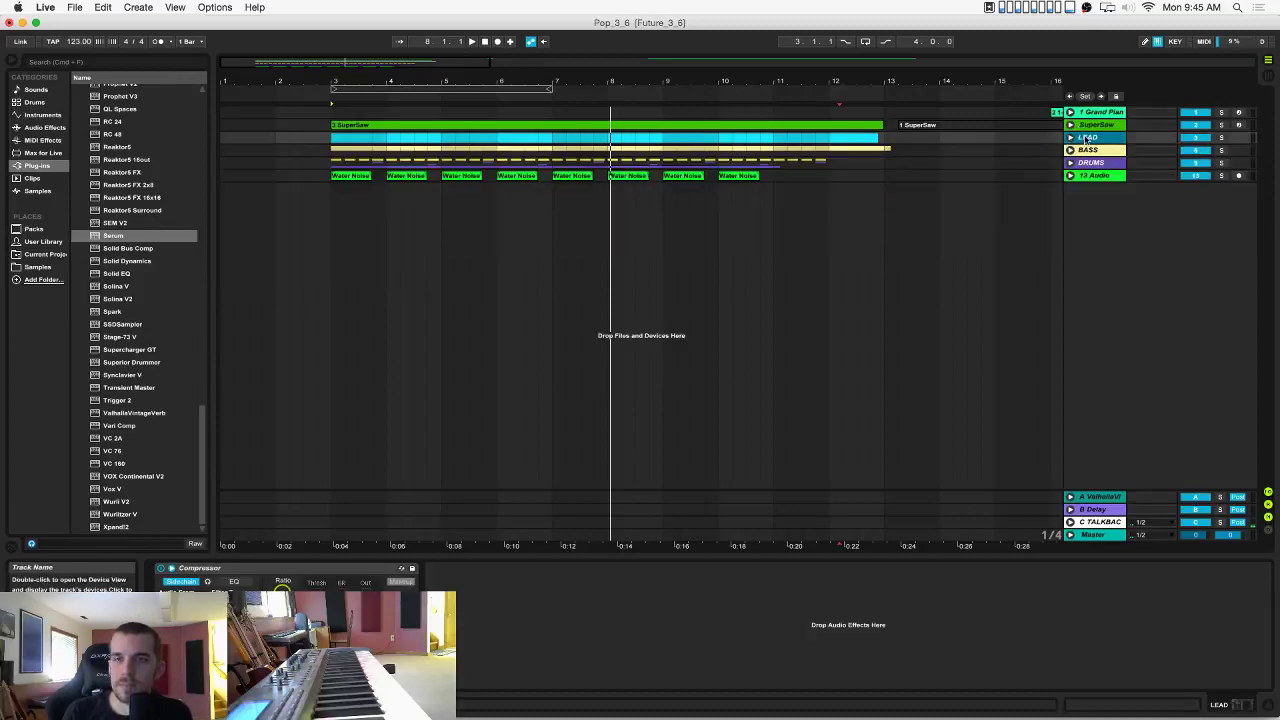
mouse_move(1086, 141)
left_mouse_down()
mouse_move(1090, 111)
mouse_move(1100, 142)
mouse_move(1096, 130)
left_mouse_up()
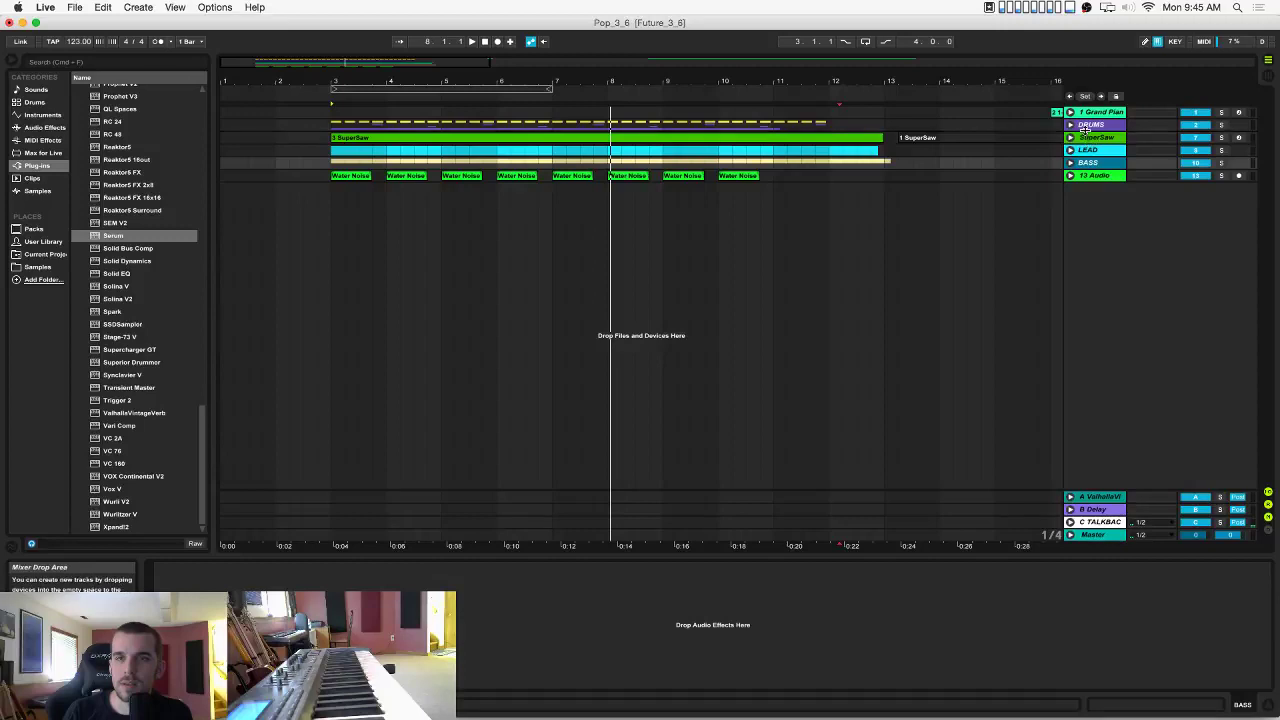
left_click(1088, 137)
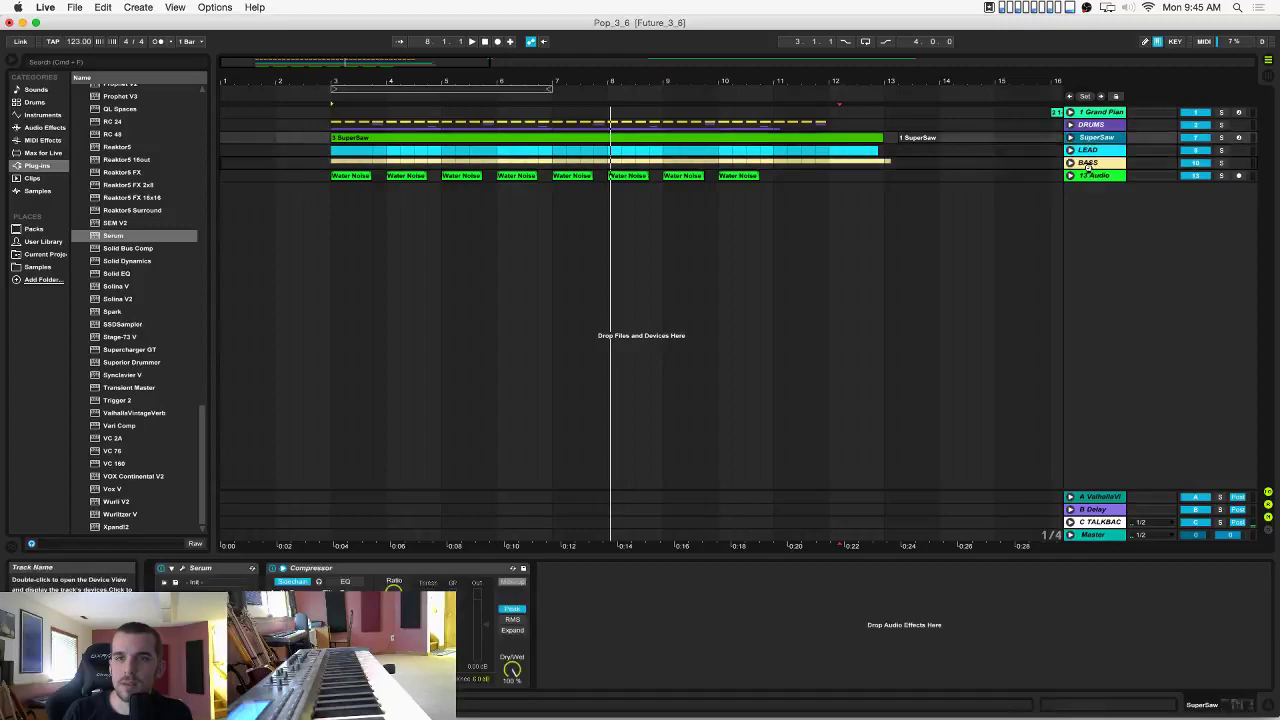
key("Delete")
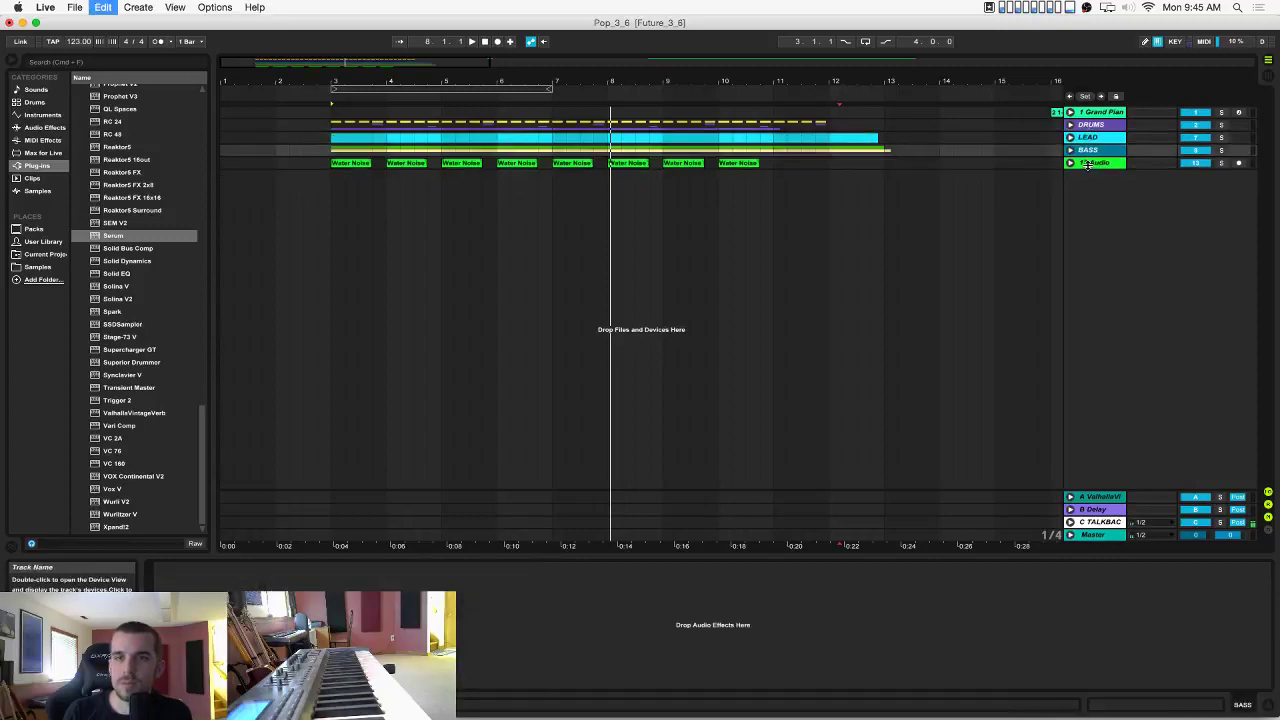
key("super+z")
Reorder the tracks so BASS follows DRUMS and SuperSaw sits between BASS and LEAD.
left_click_drag(1082, 140, 1088, 188)
left_click(1090, 149)
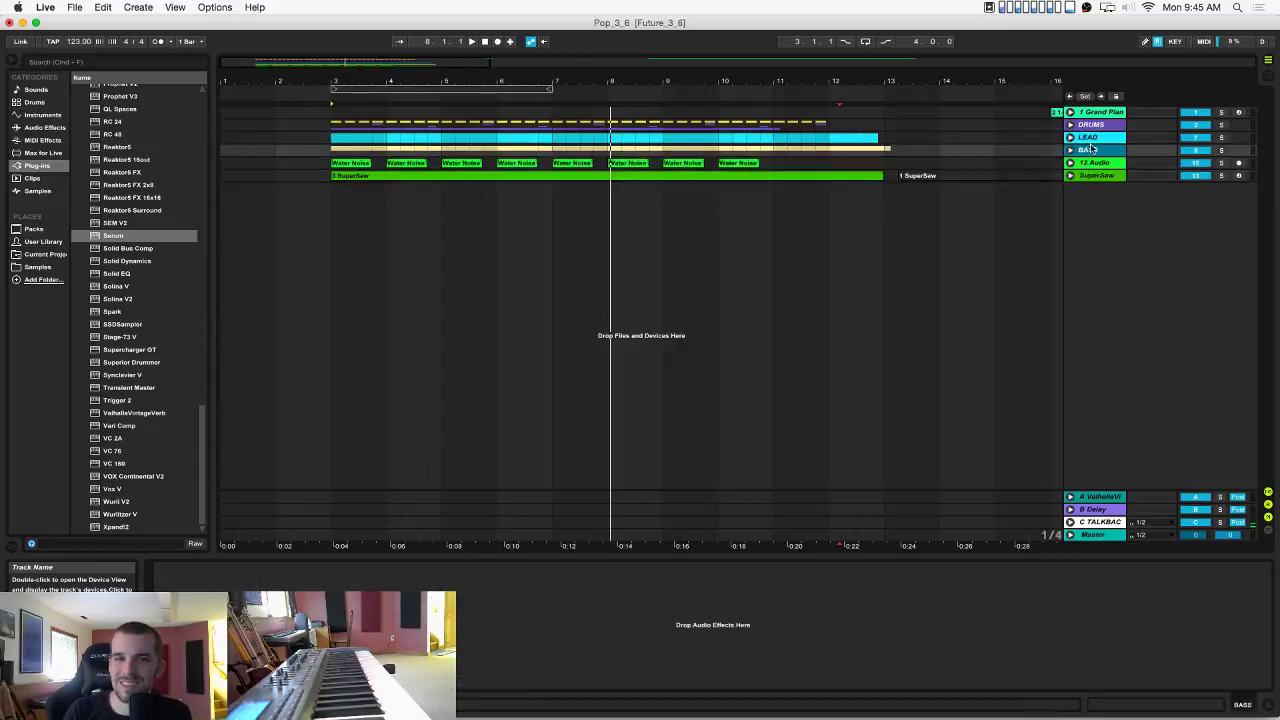
left_click_drag(1090, 136, 1092, 137)
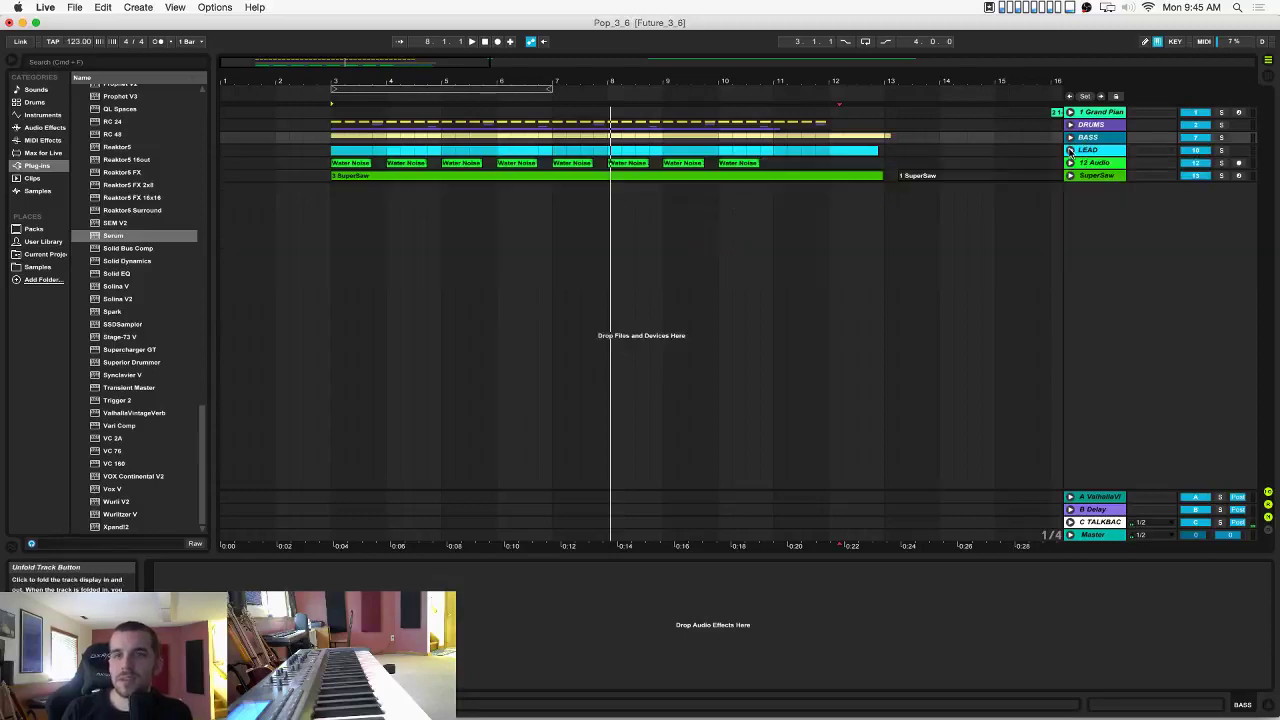
left_click(1086, 175)
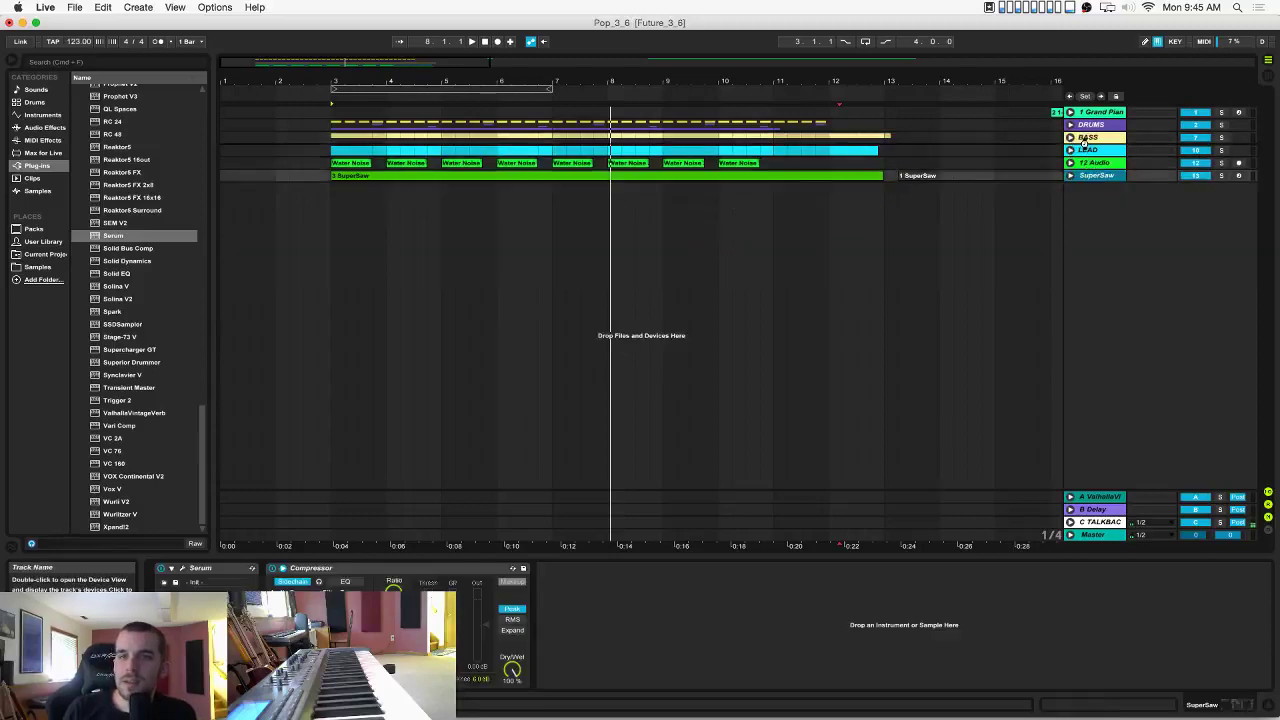
left_click_drag(1085, 143, 1086, 148)
Unfold the SuperSaw, BASS and DRUMS tracks to examine their clips and fold them again.
left_click(1071, 150)
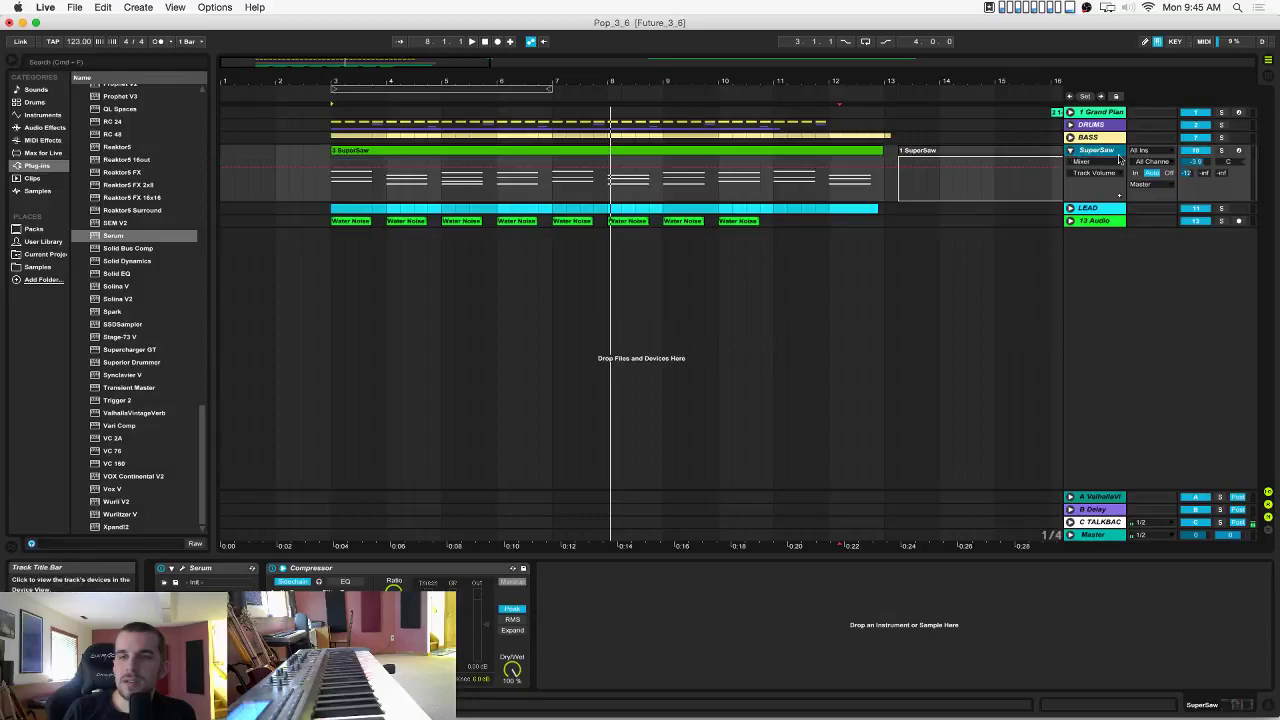
left_click(1071, 138)
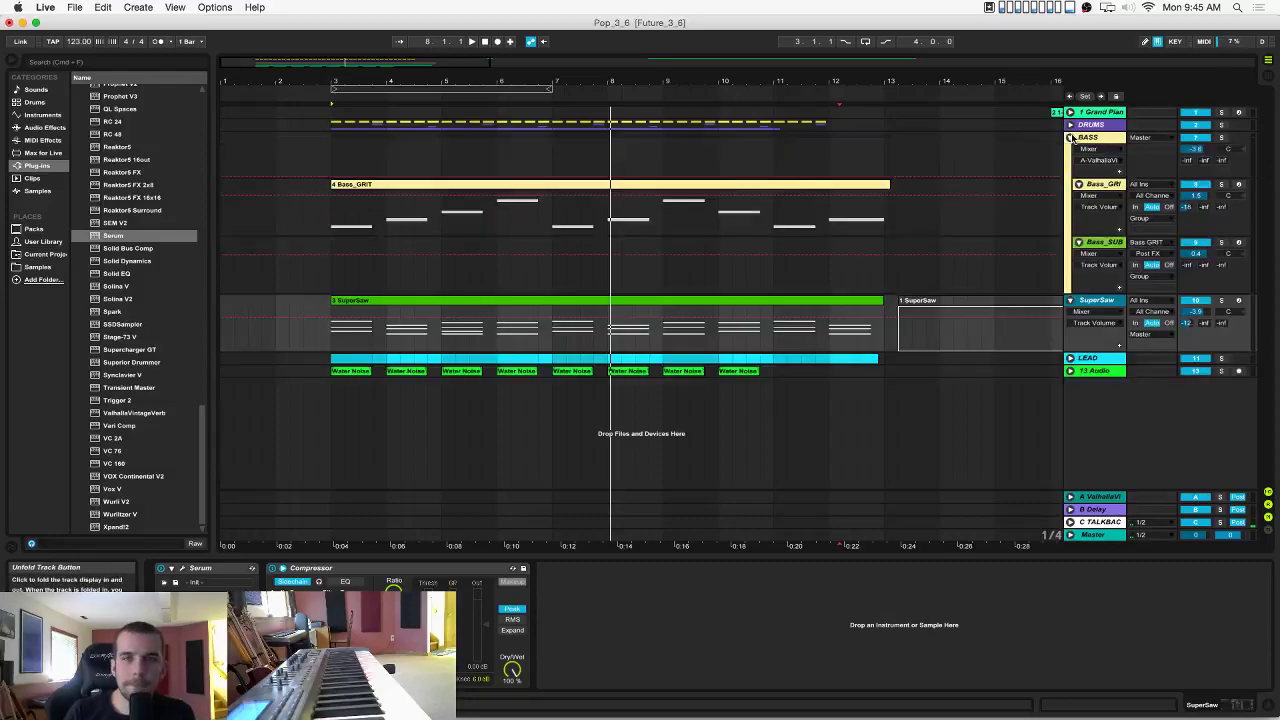
left_click(1070, 124)
scroll(1028, 198, "down", 1)
scroll(1035, 168, "up", 1)
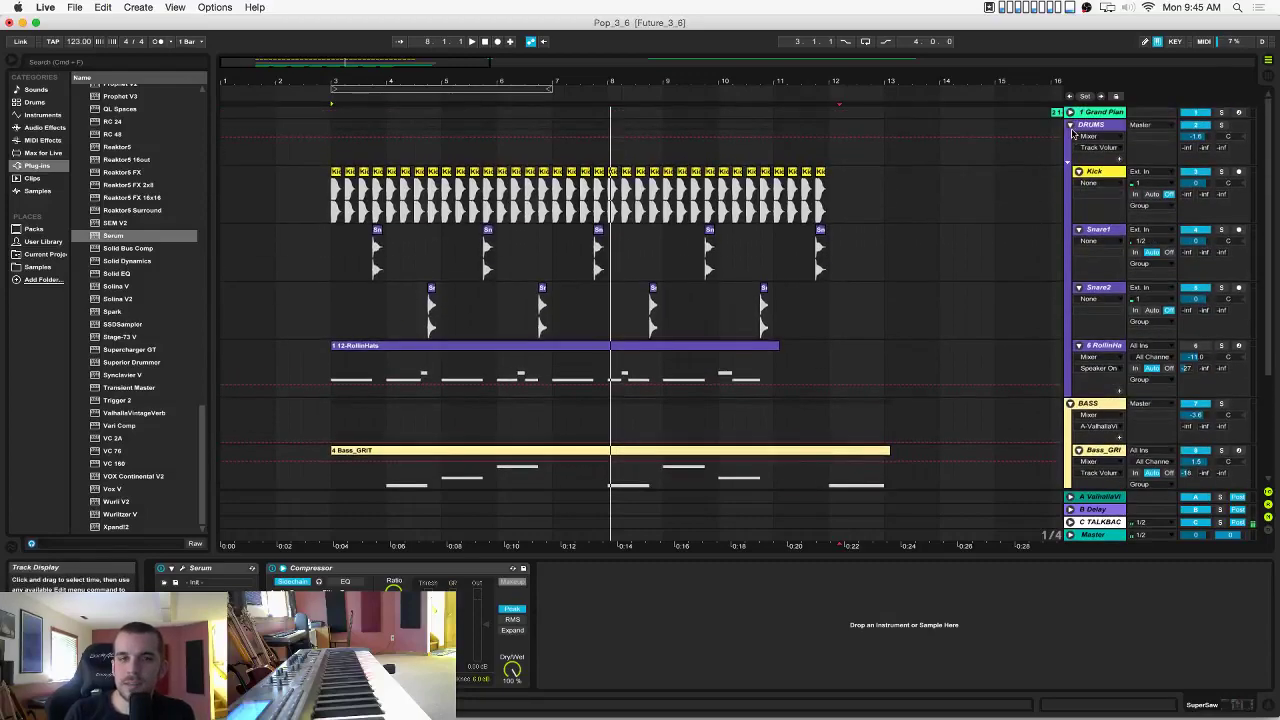
left_click(1070, 125)
left_click(1070, 138)
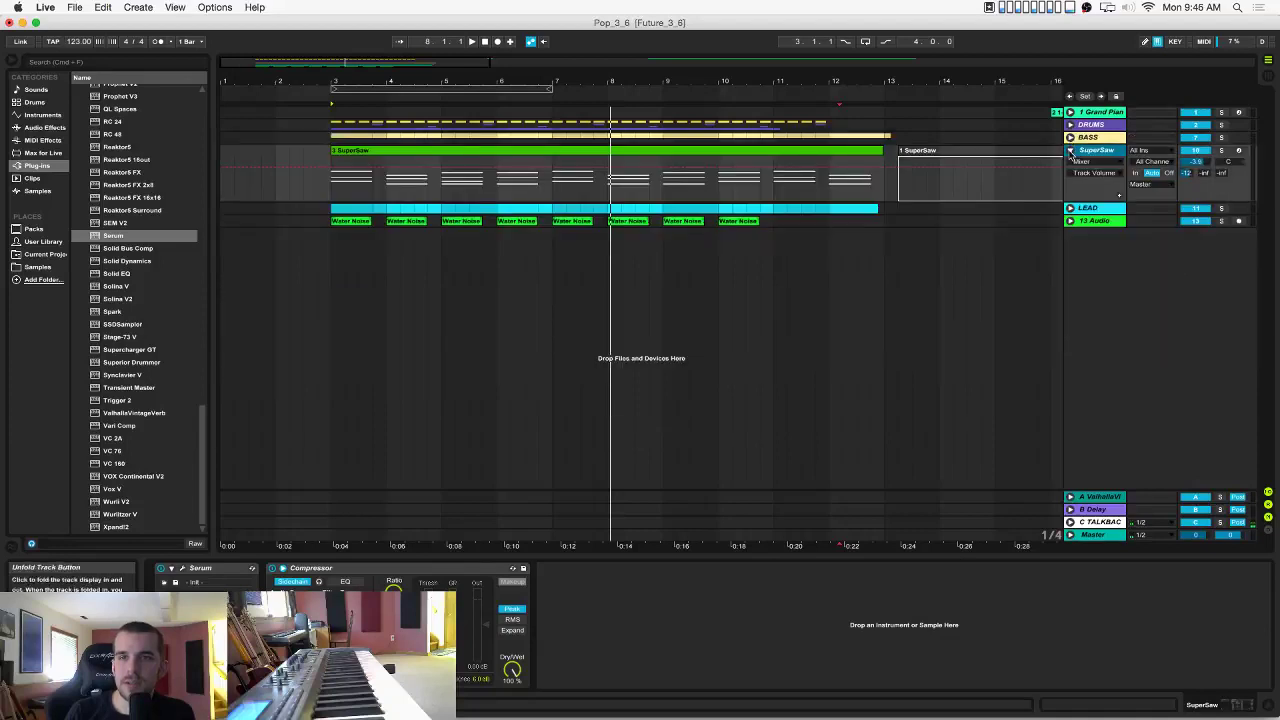
left_click(1070, 150)
Switch to the Session View mixer and deactivate the LEAD, BASS and SuperSaw tracks.
key("Tab")
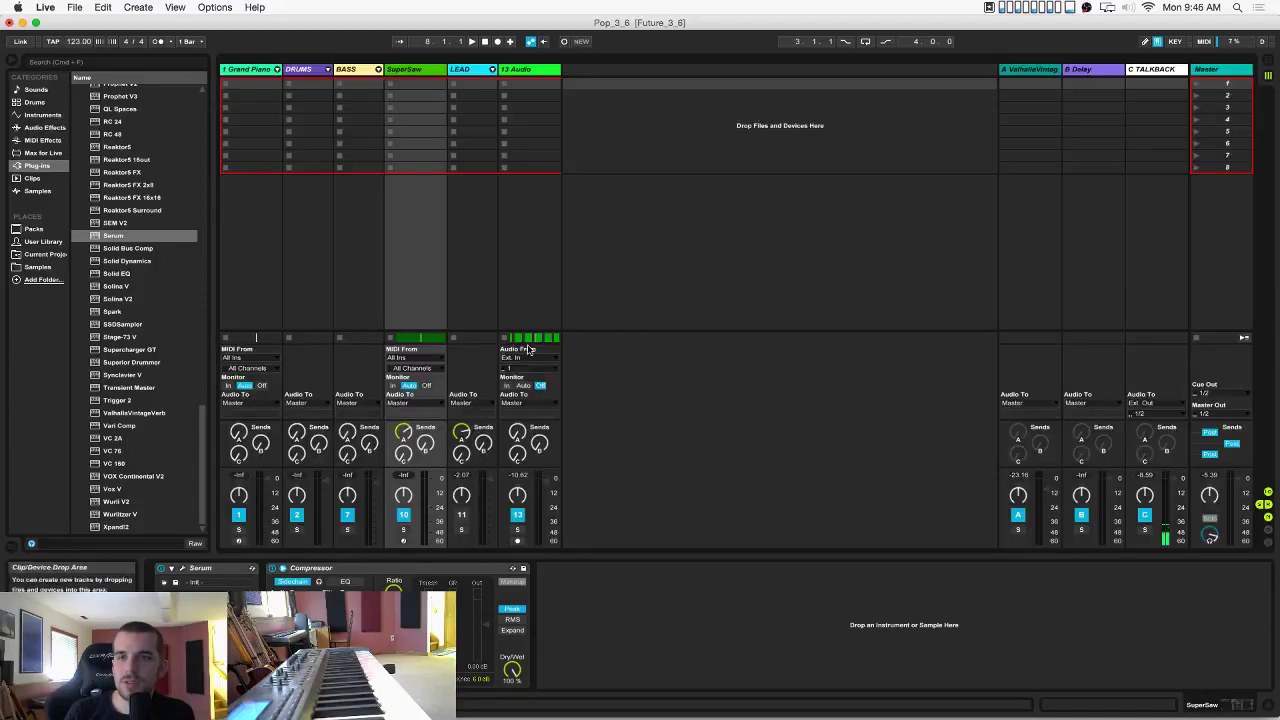
left_click(348, 516)
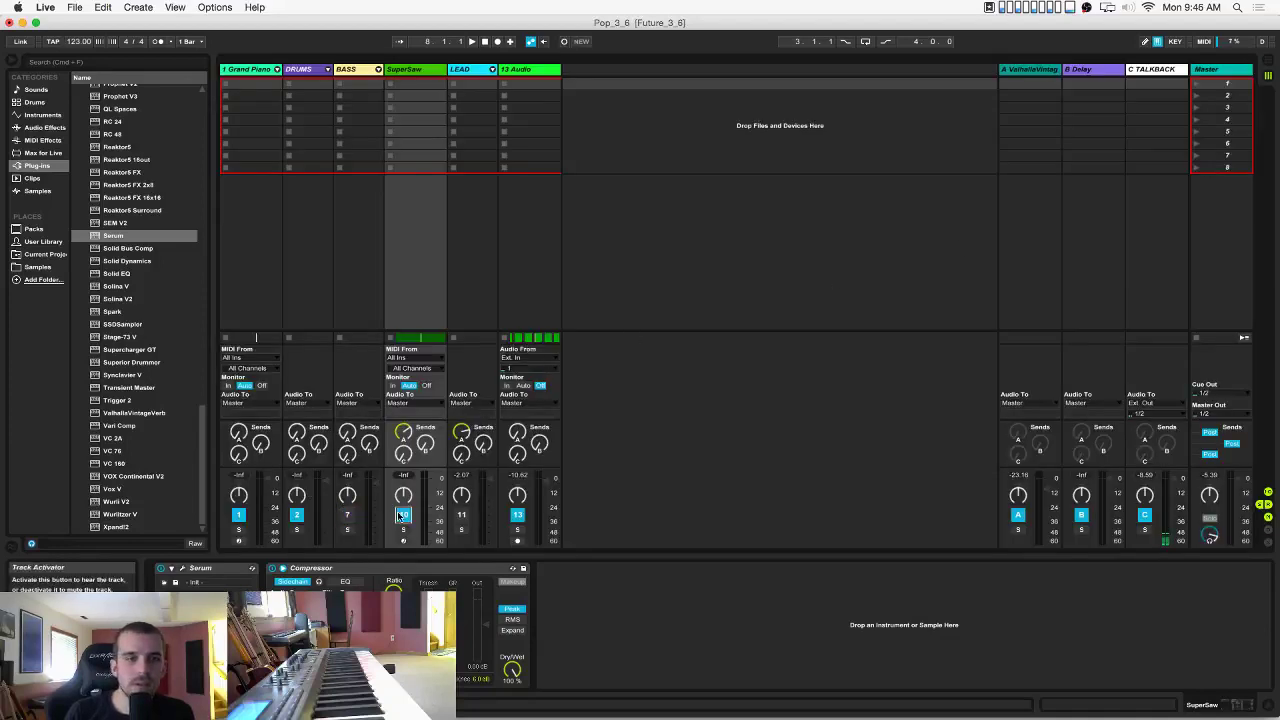
left_click(403, 514)
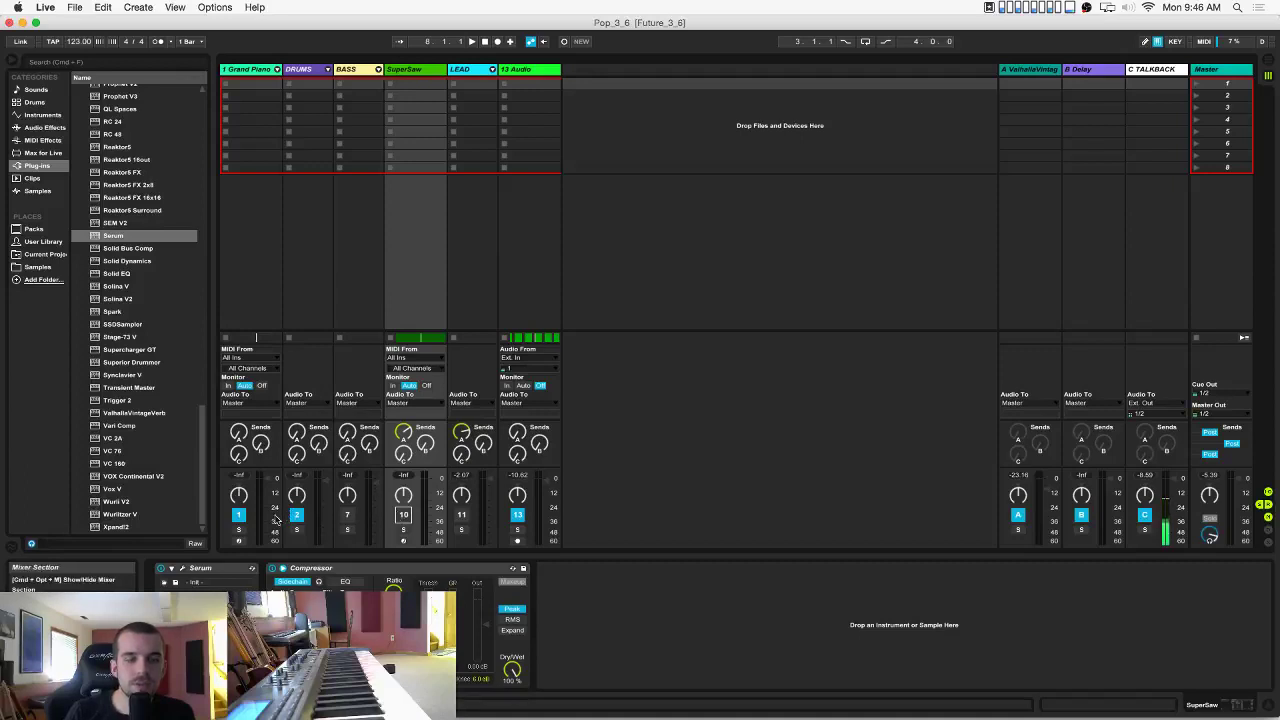
Move the Grand Piano track to the end after the Audio track, and play with the DRUMS group selected.
left_click(246, 72)
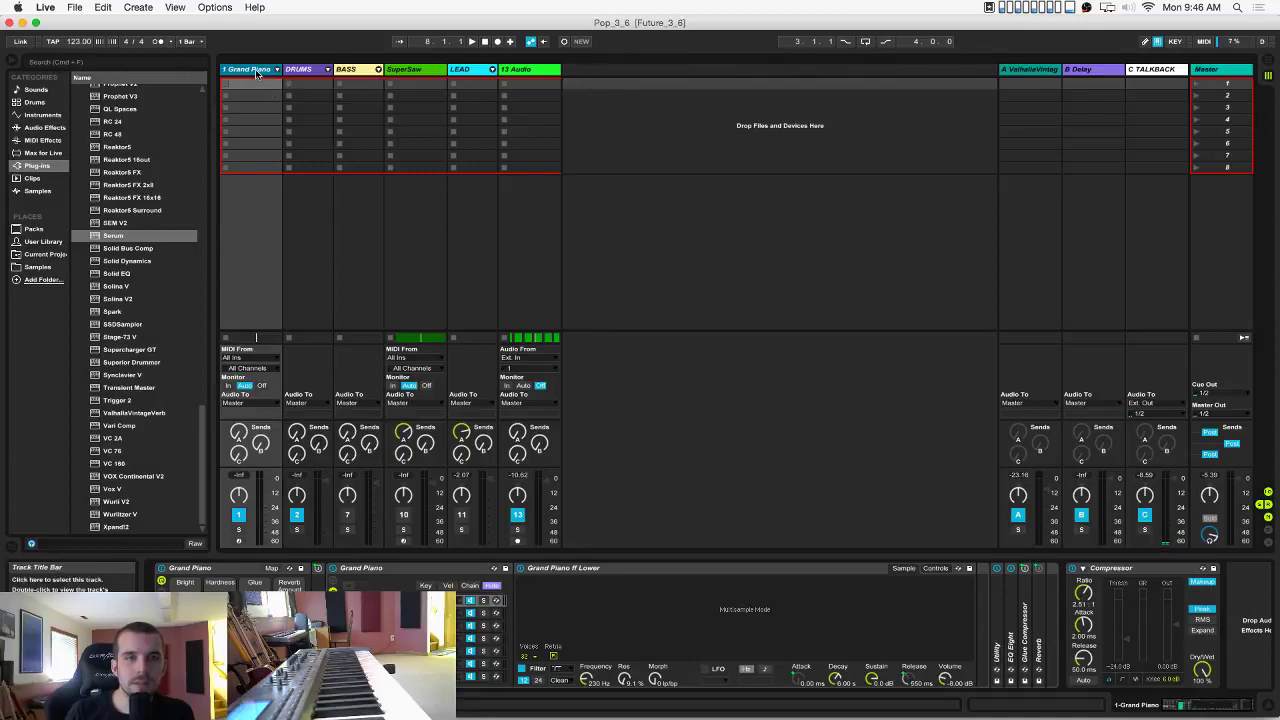
left_click_drag(570, 72, 570, 72)
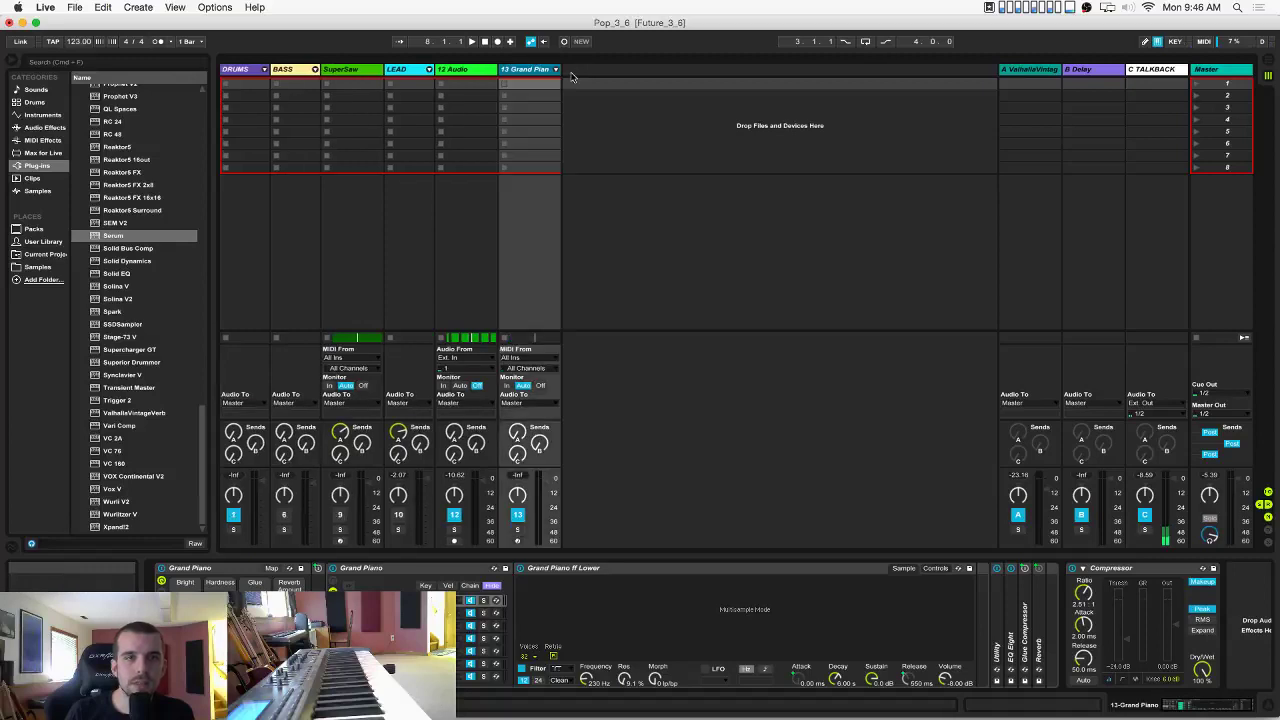
left_click(235, 68)
key("space")
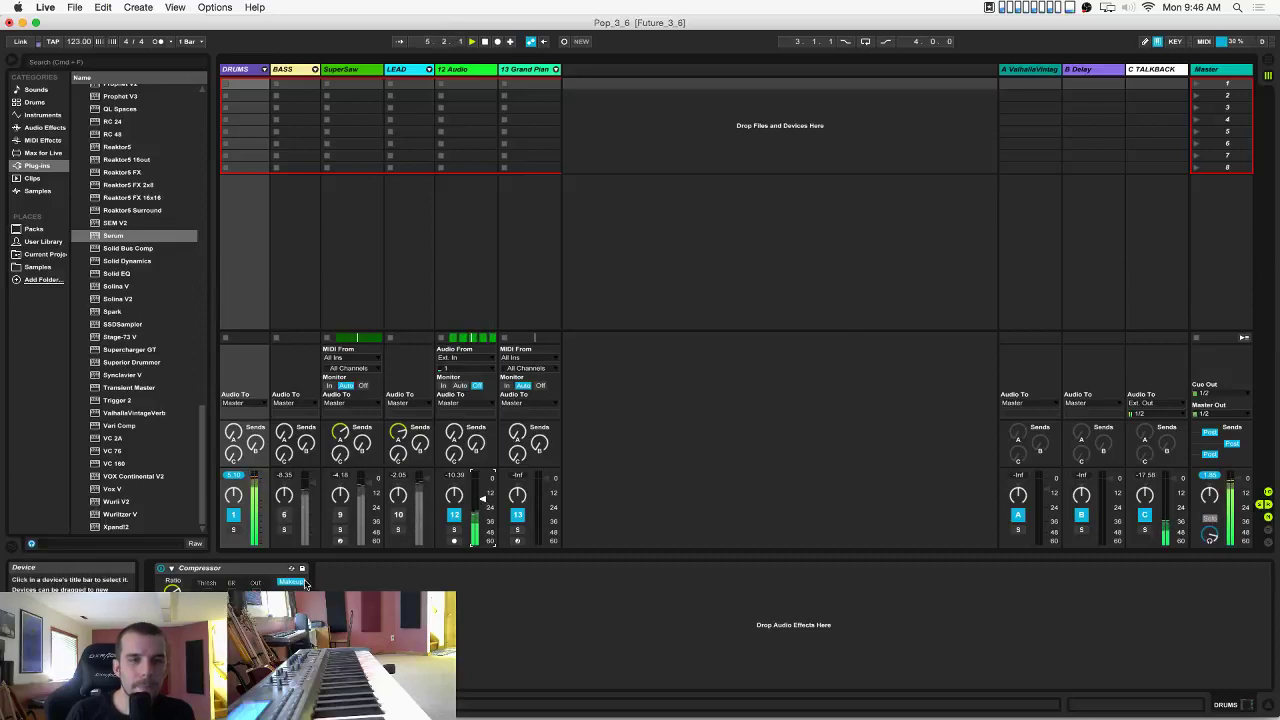
Reactivate the BASS group, unfold it to show Bass_GRIT and Bass_SUB, and play the arrangement.
left_click(283, 515)
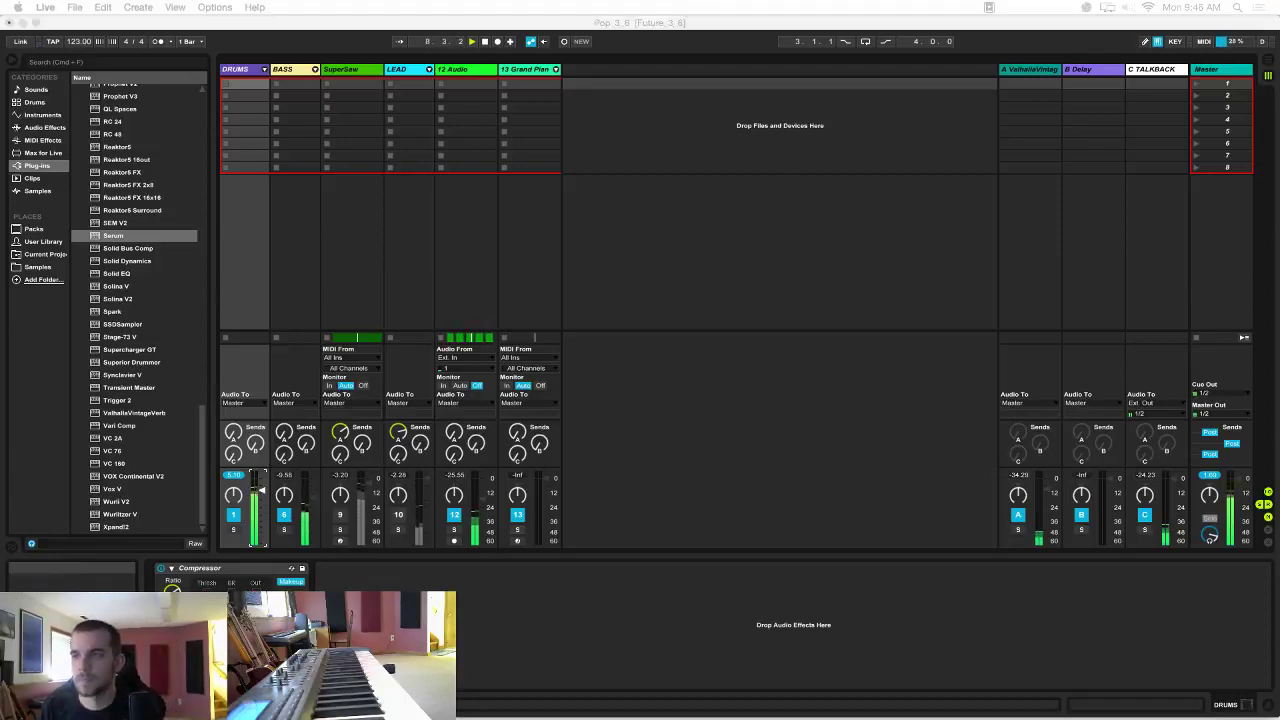
left_click(686, 39)
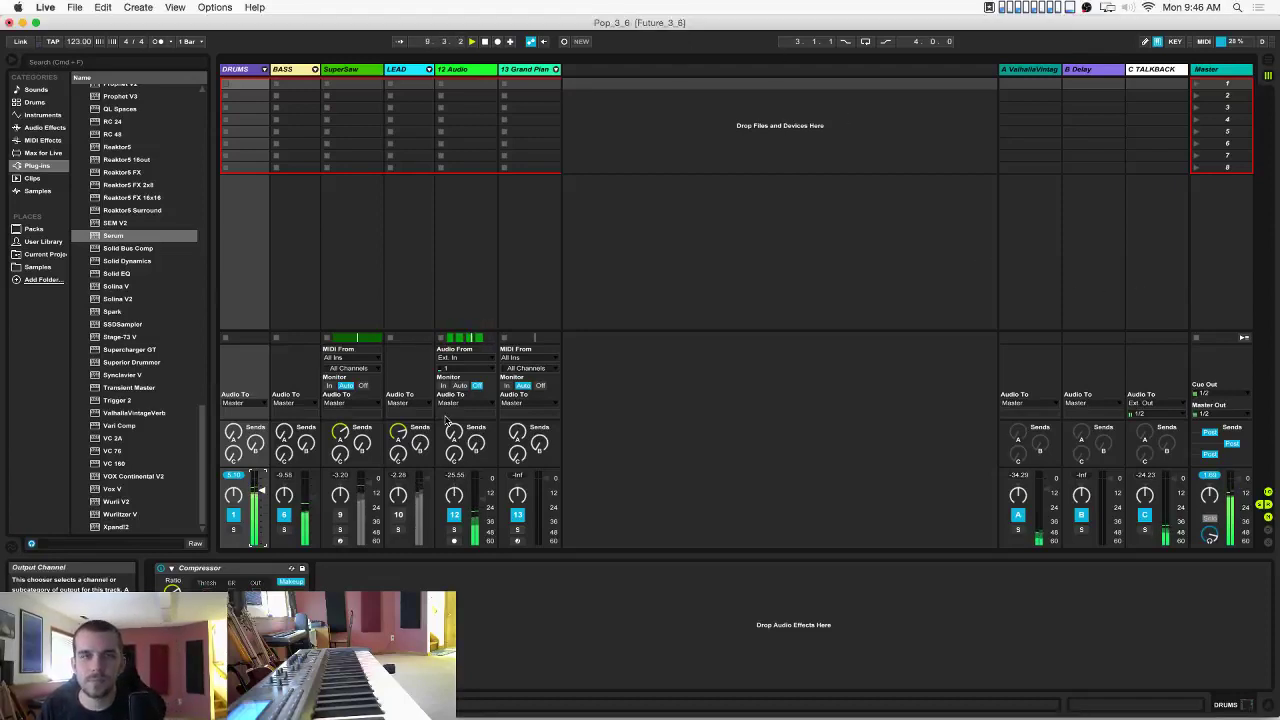
left_click(284, 71)
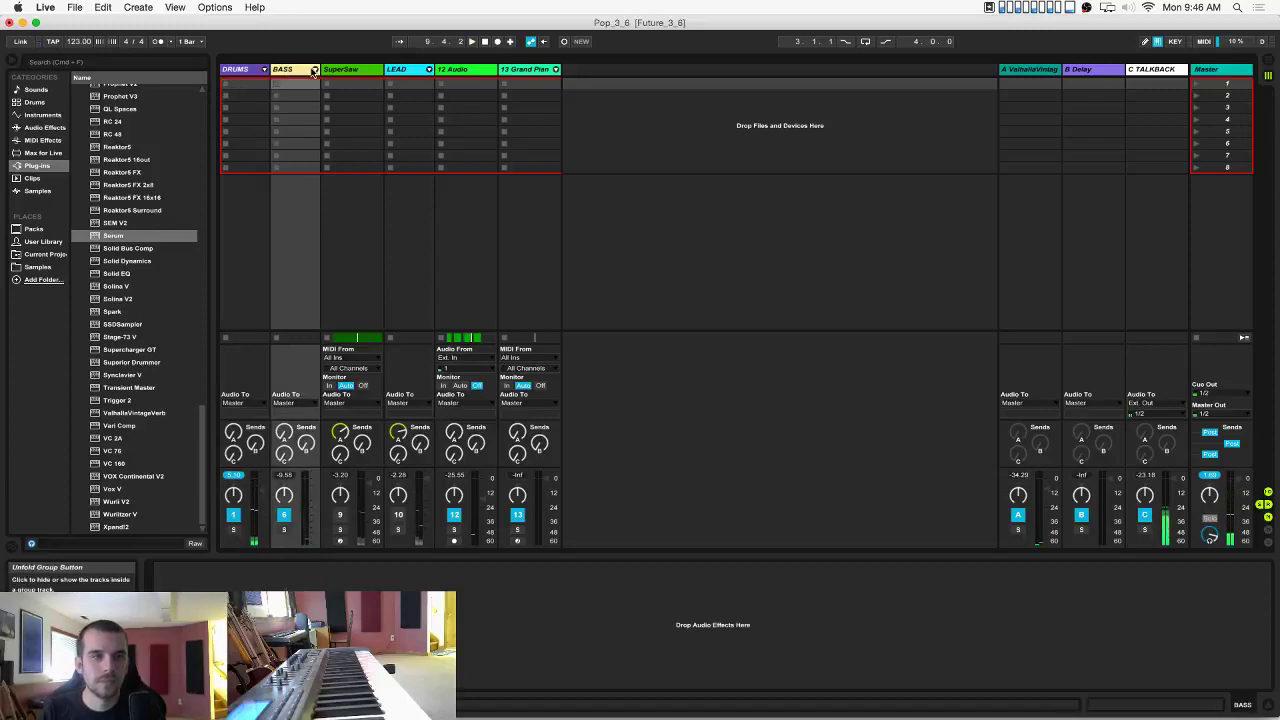
left_click(315, 70)
key("space")
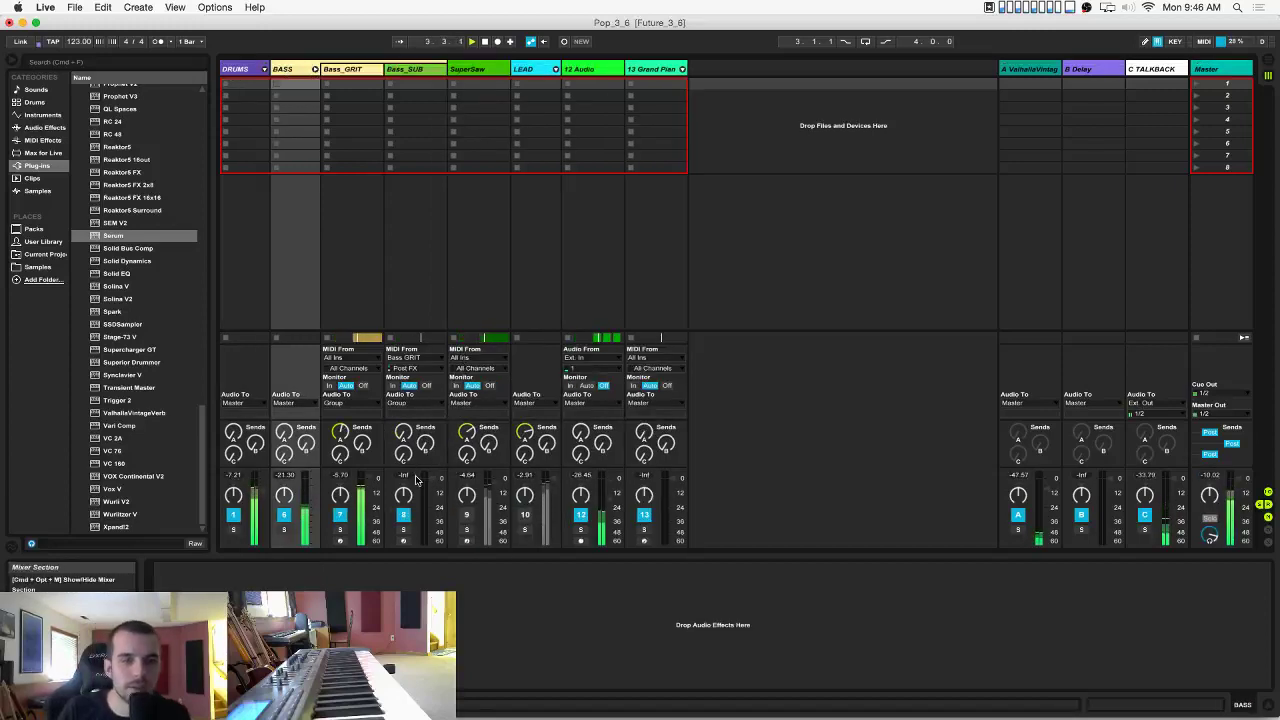
Set Bass_SUB's monitoring to In, adjust its volume against Bass_GRIT, and save the set.
left_click(392, 385)
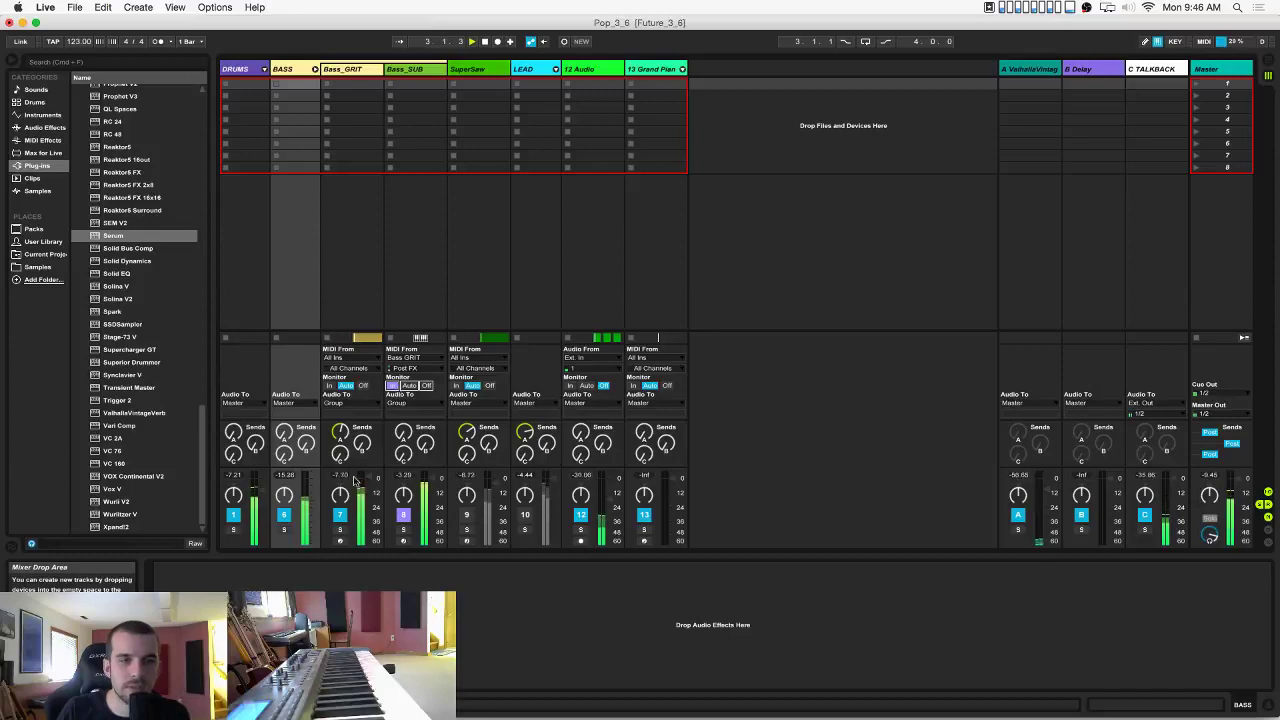
key("space")
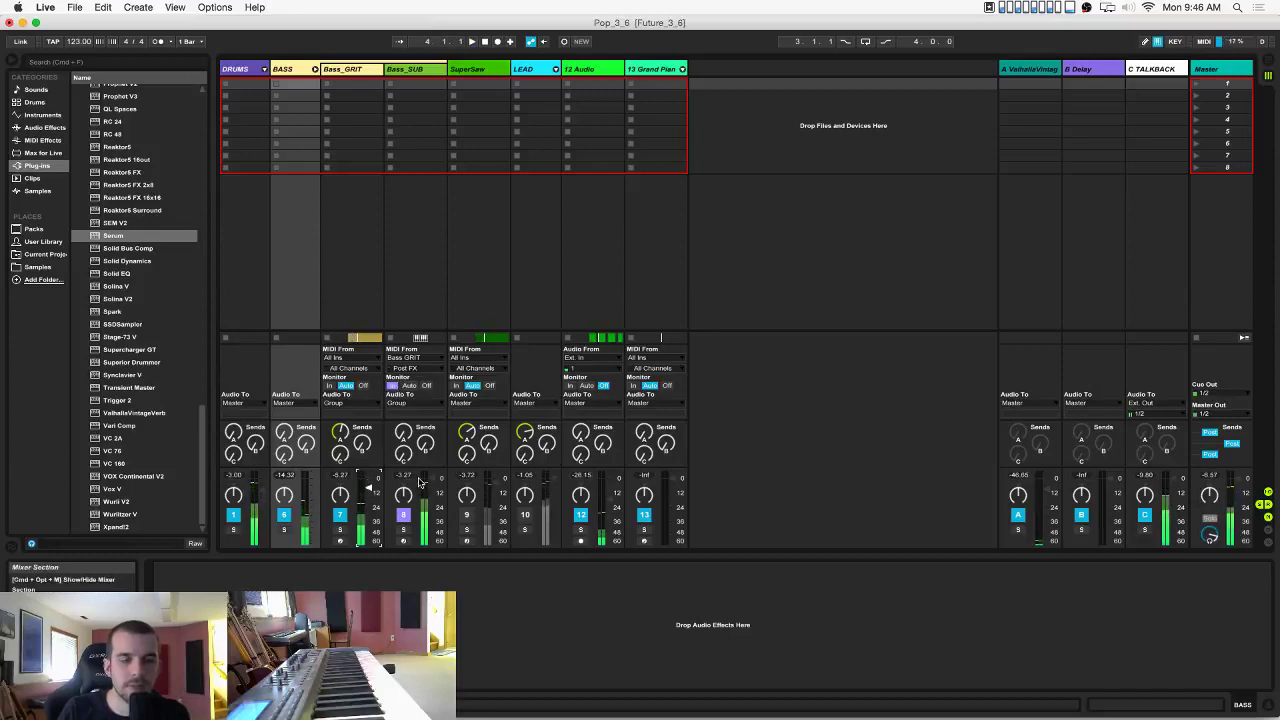
left_click(432, 481)
key("super+s")
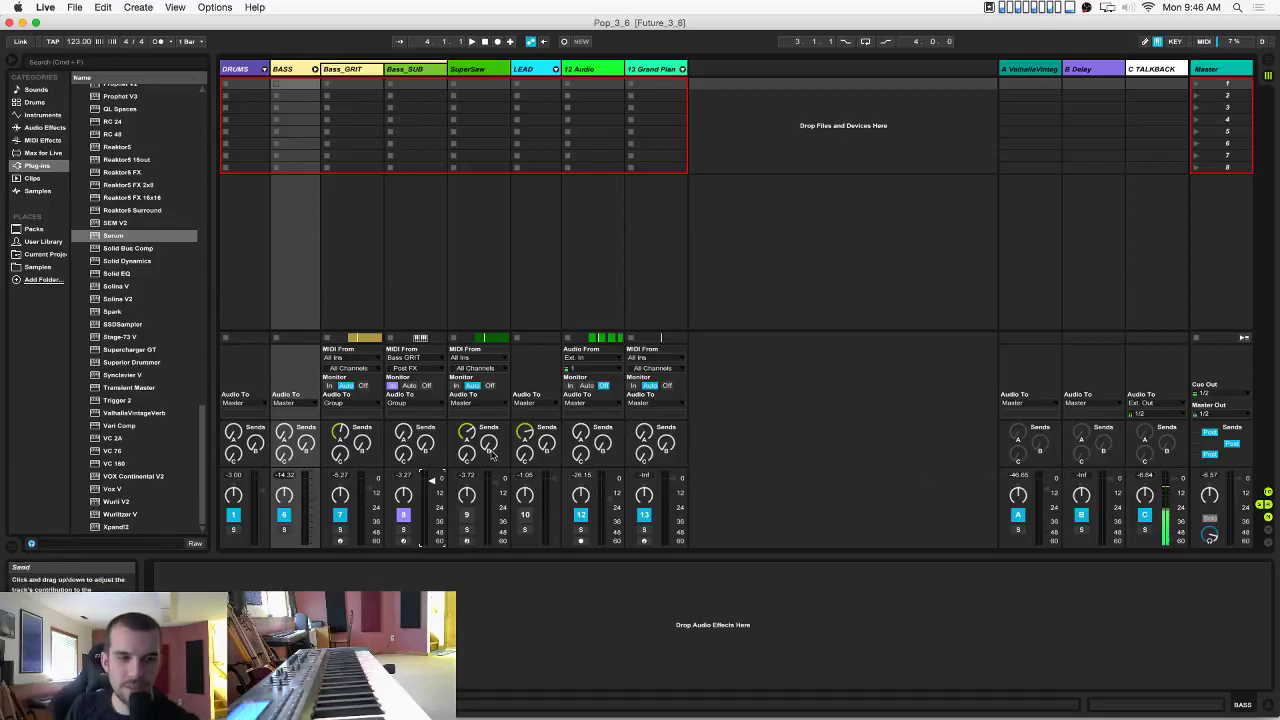
key("space")
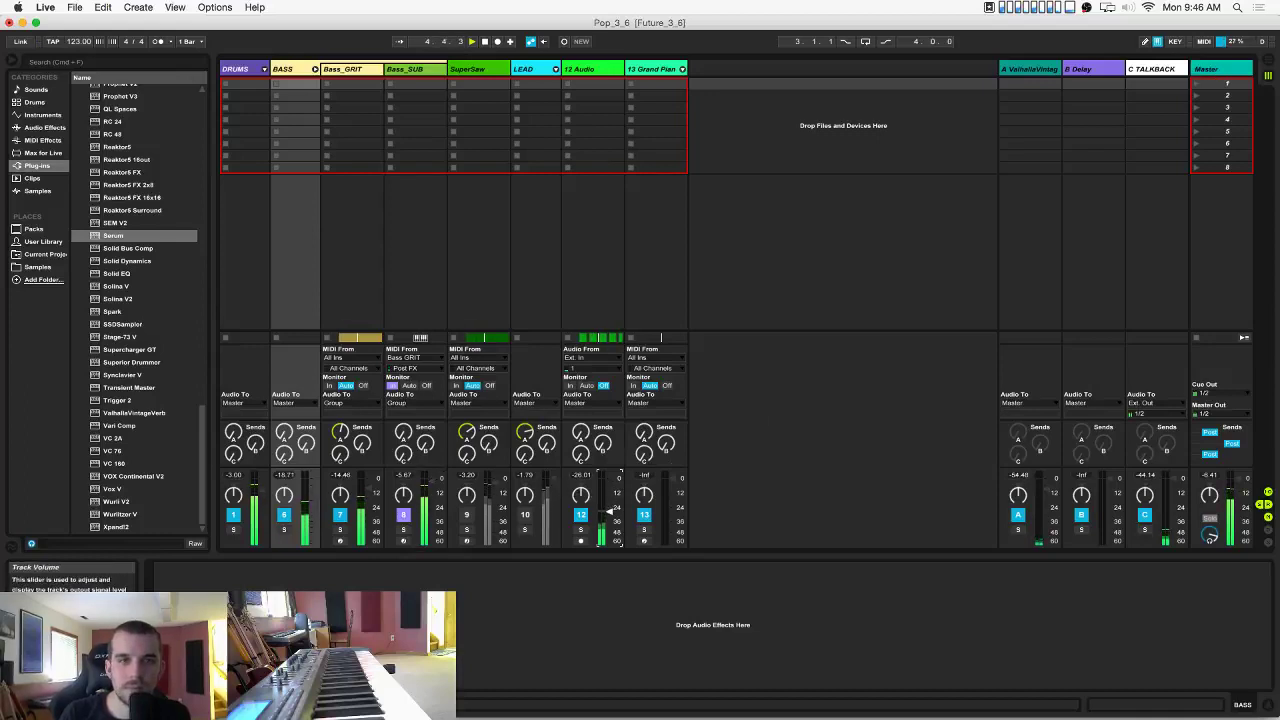
Reactivate the SuperSaw track and lower its level beneath the drums and bass during playback.
left_click(1198, 70)
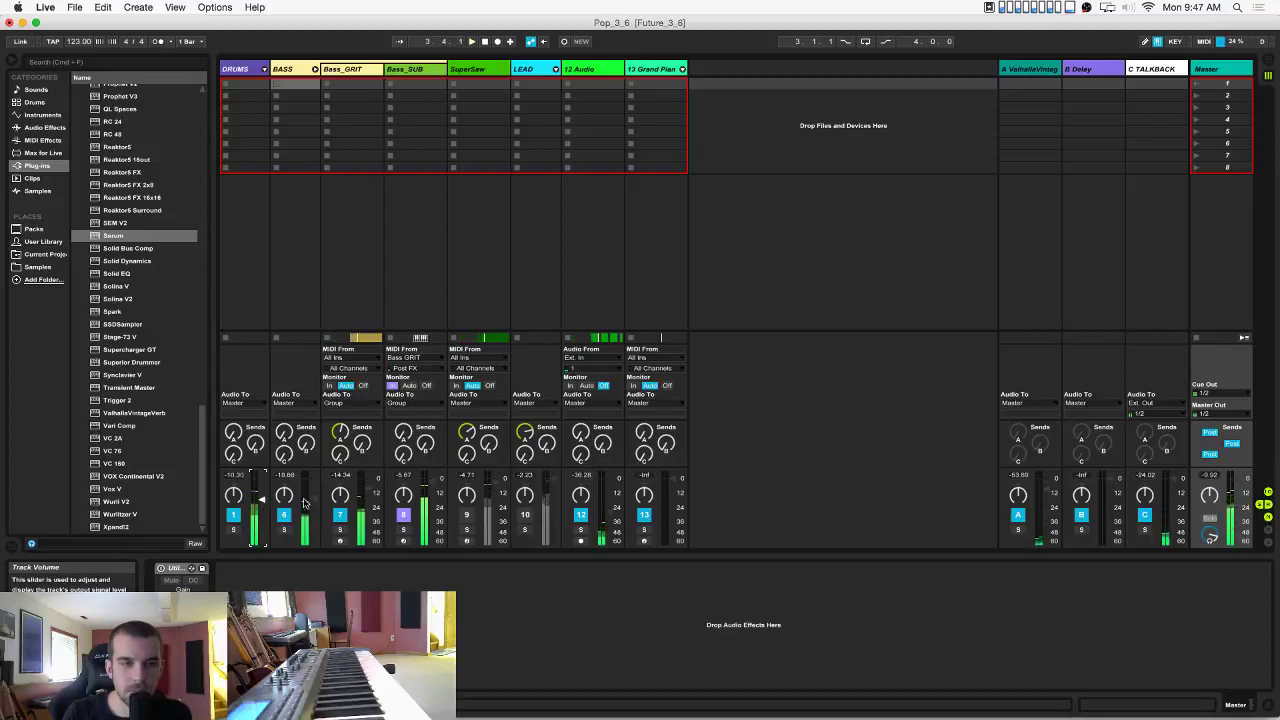
left_click(466, 514)
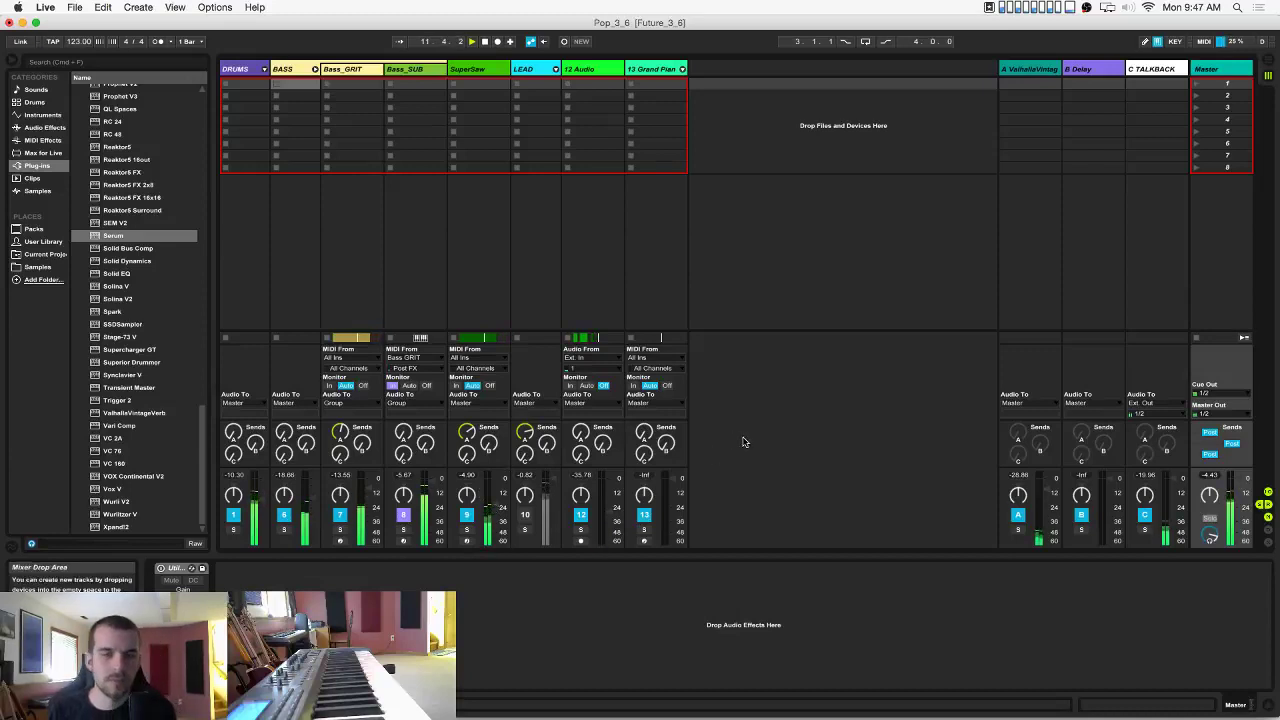
left_click(470, 68)
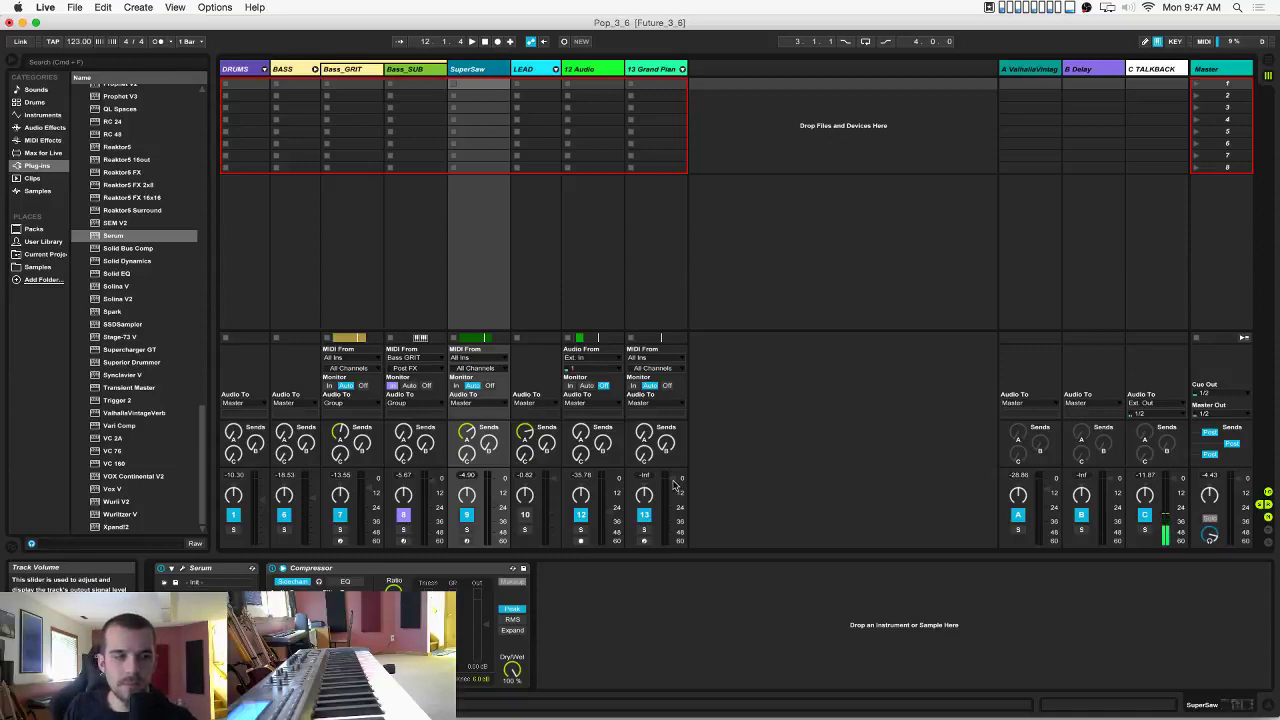
key("space")
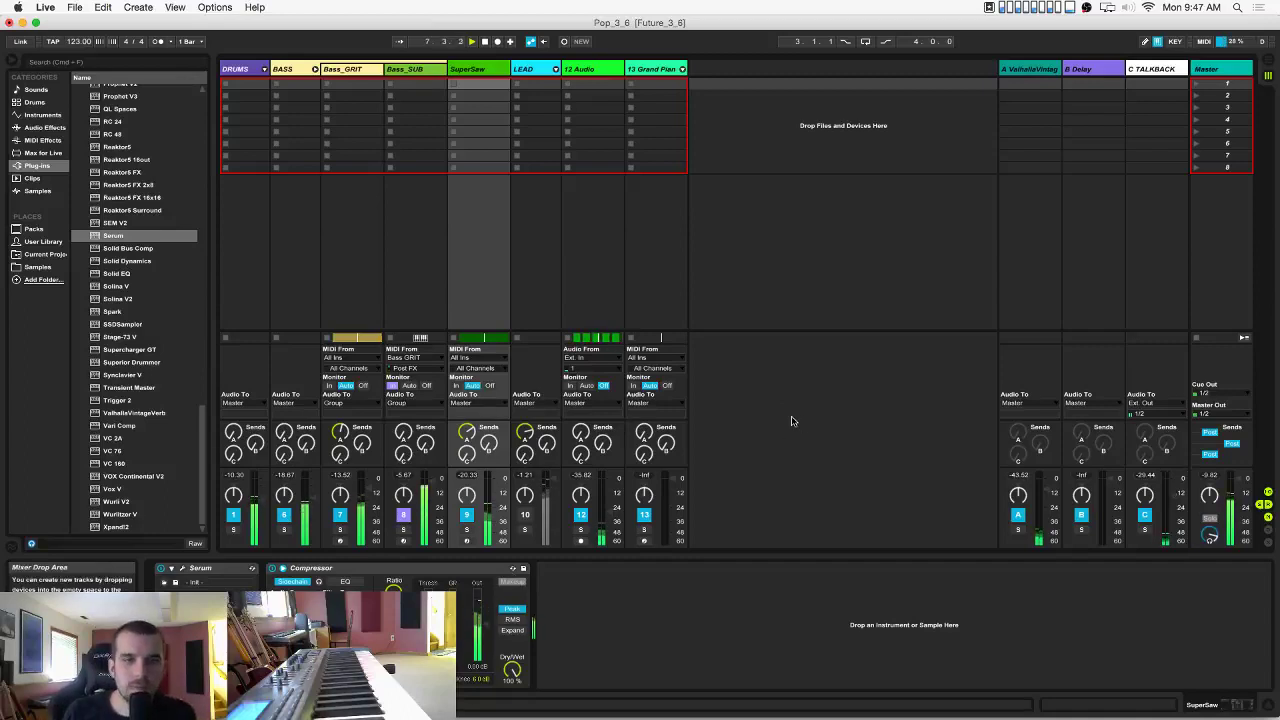
Unfold the DRUMS group and raise Send A on both Snare1 and Snare2 to add reverb.
left_click(244, 70)
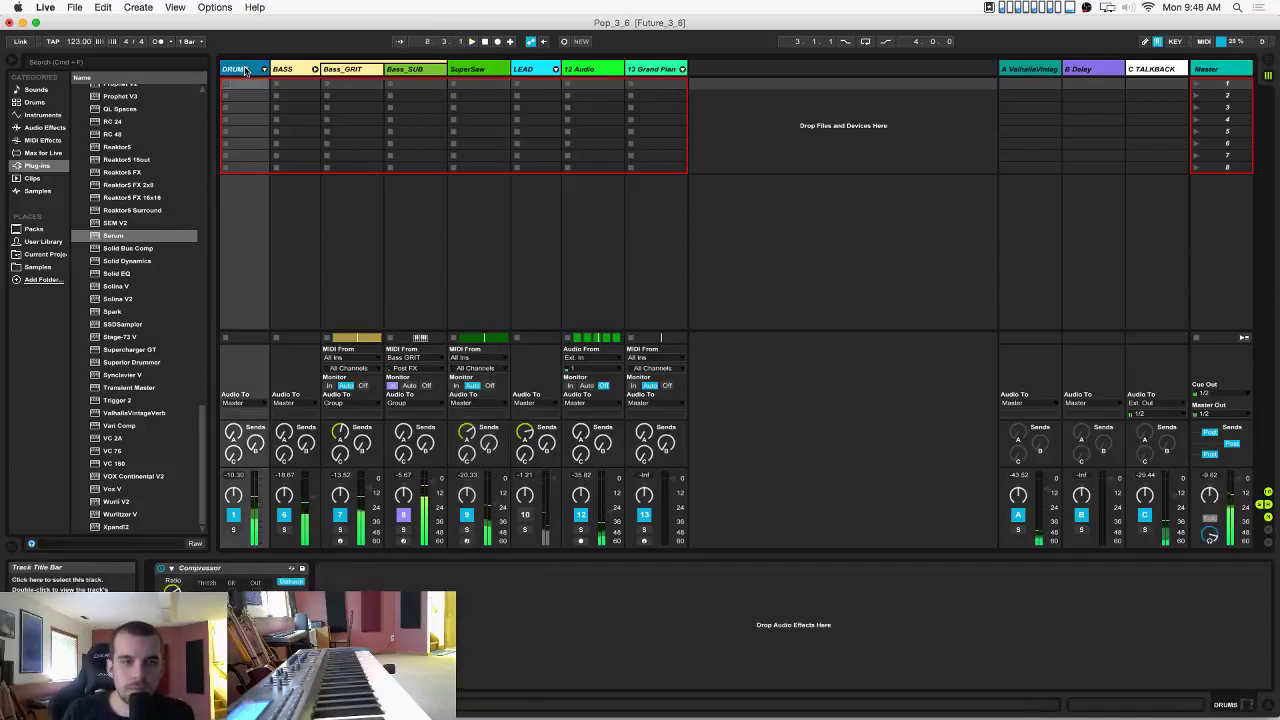
left_click(263, 69)
left_click(354, 516)
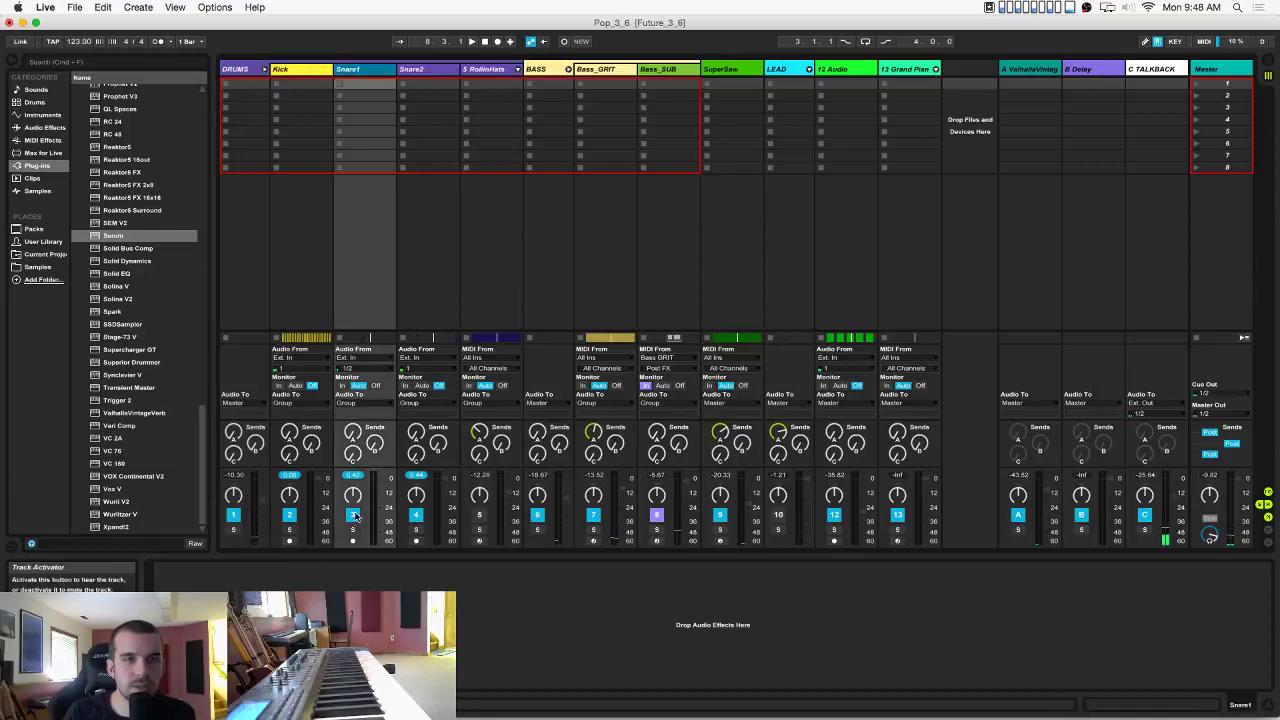
left_click_drag(351, 436, 351, 376)
key("space")
left_click_drag(414, 434, 414, 360)
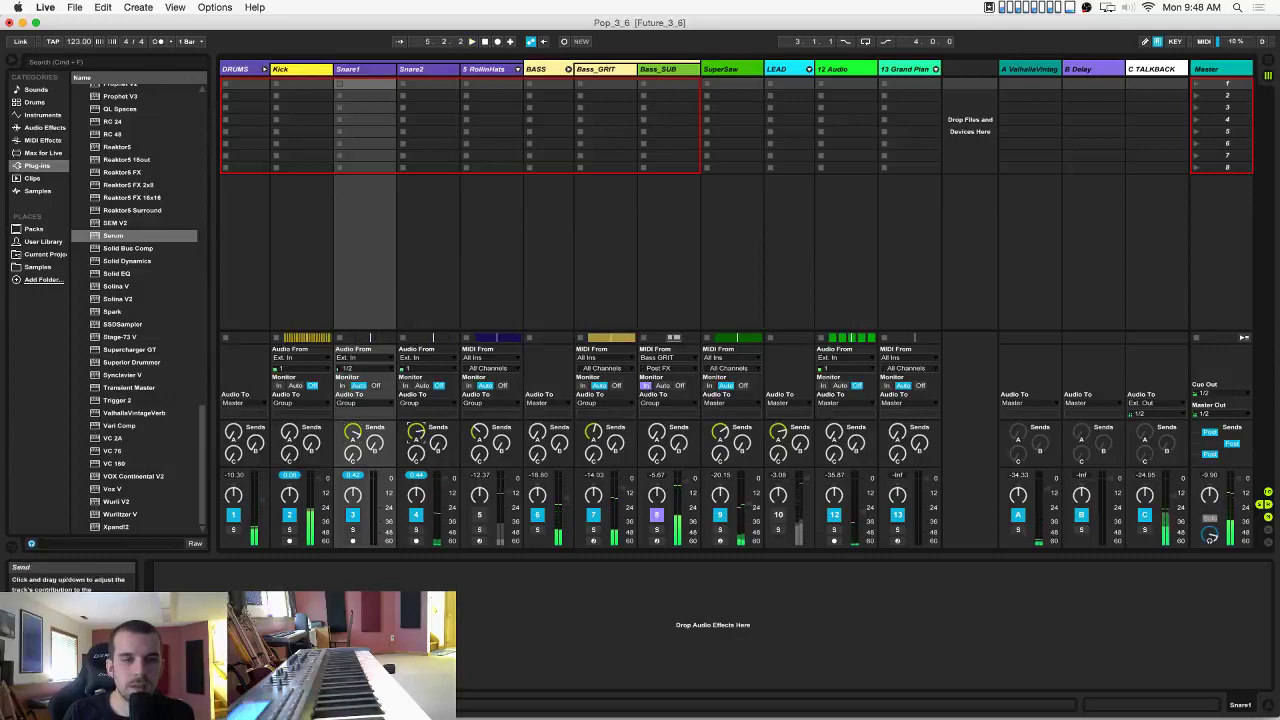
key("space")
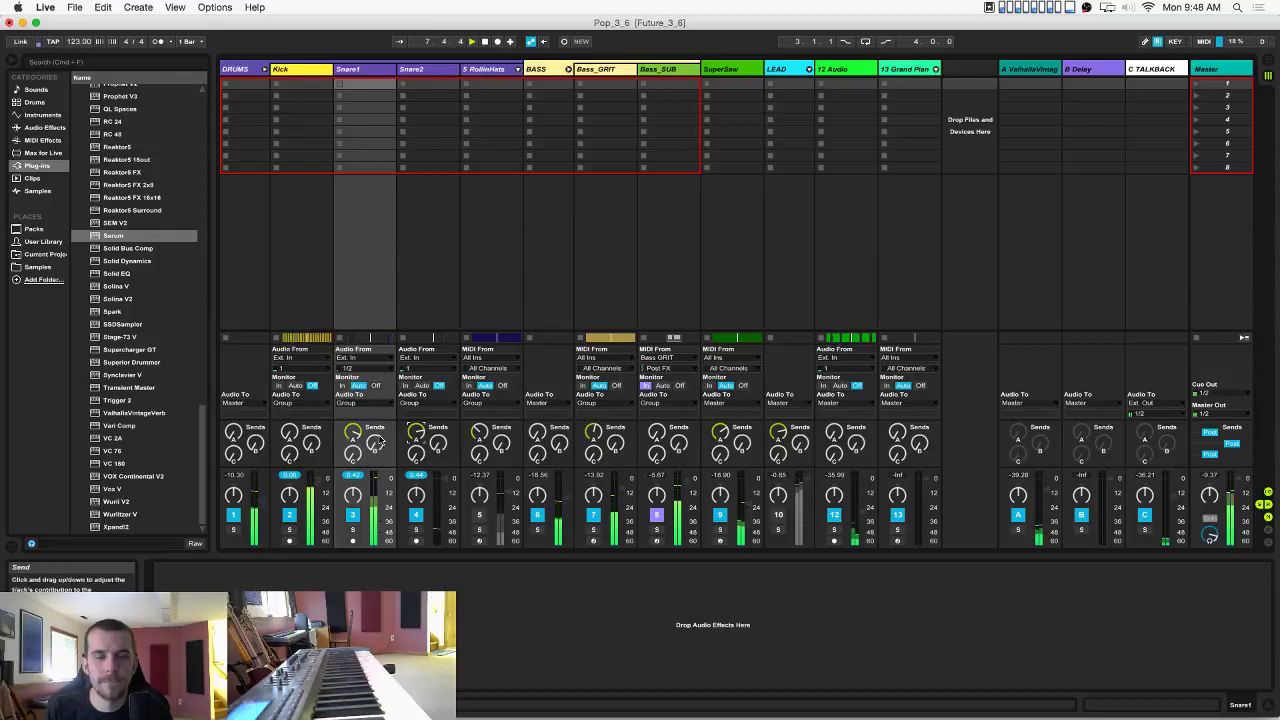
Fold the DRUMS group, switch to the Arrangement View and fold the BASS group there.
left_click(264, 70)
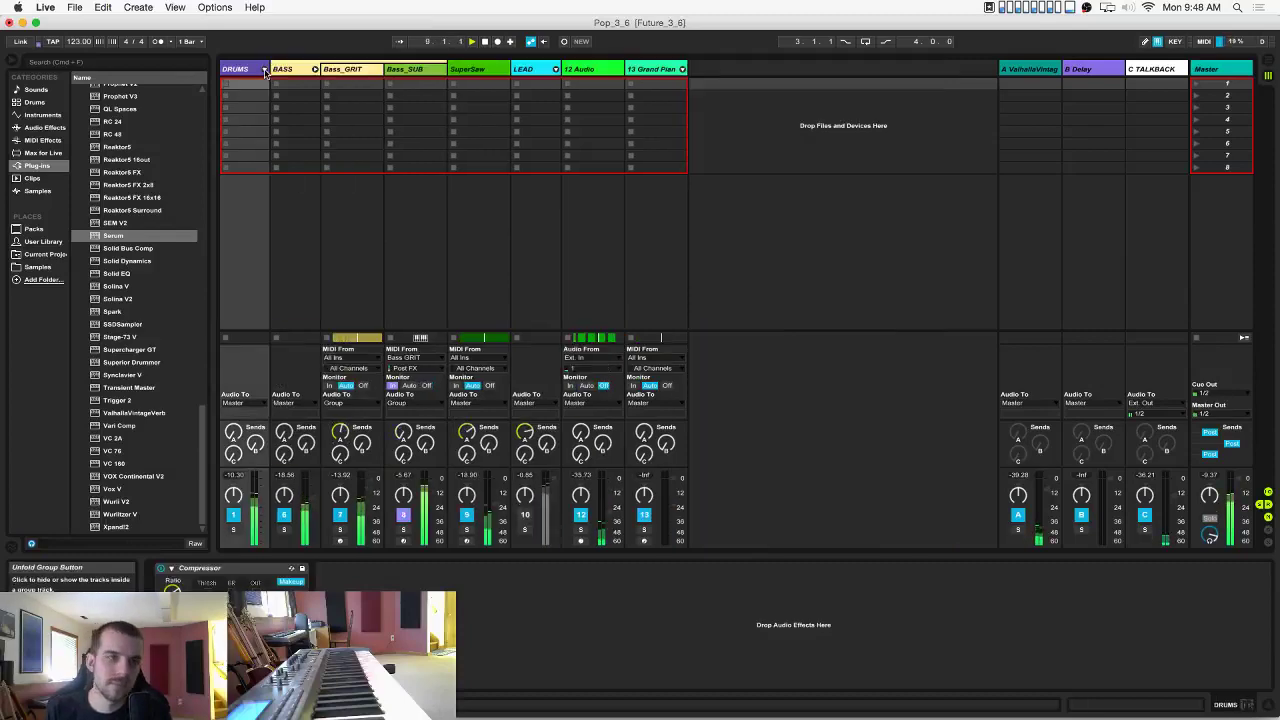
key("Tab")
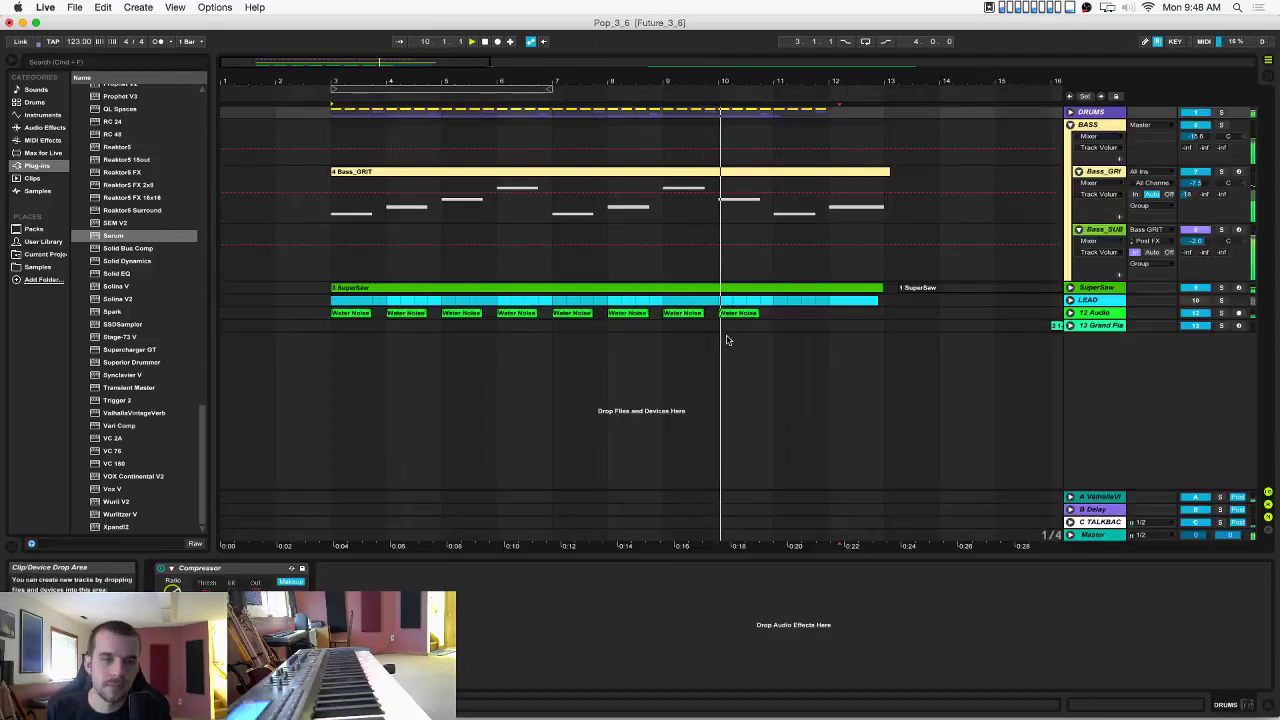
left_click_drag(708, 83, 608, 96)
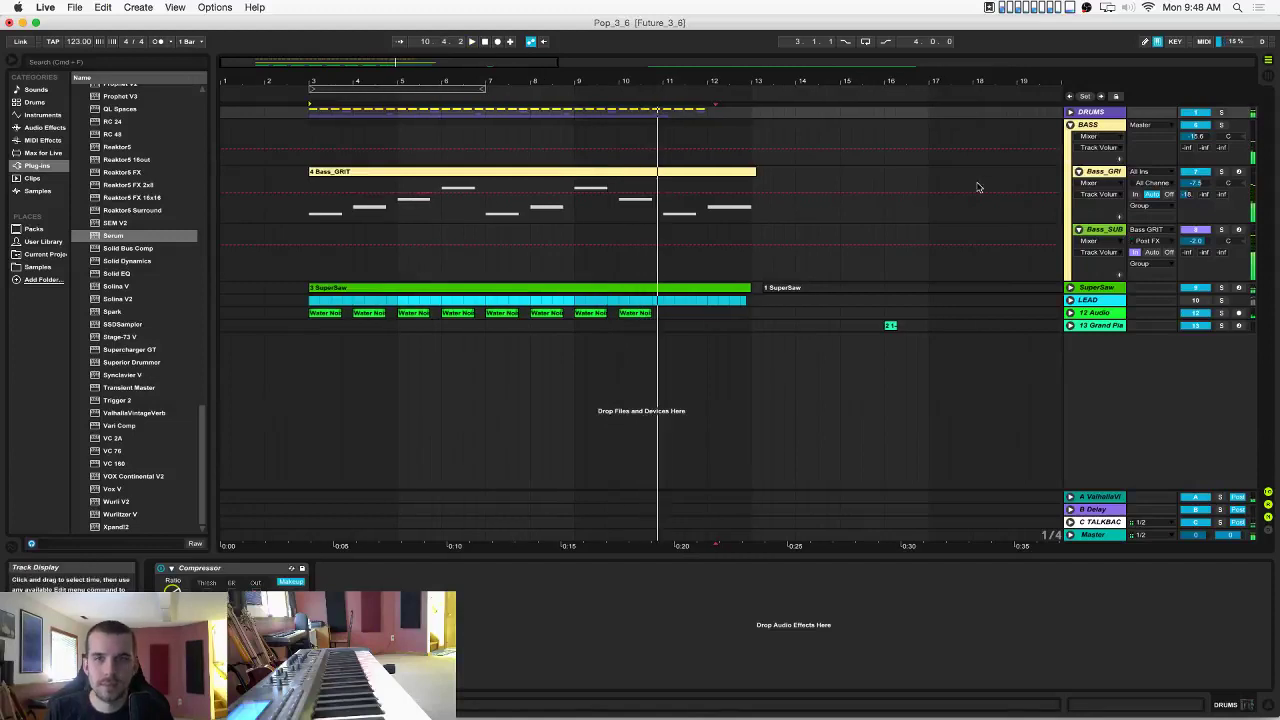
left_click(1071, 125)
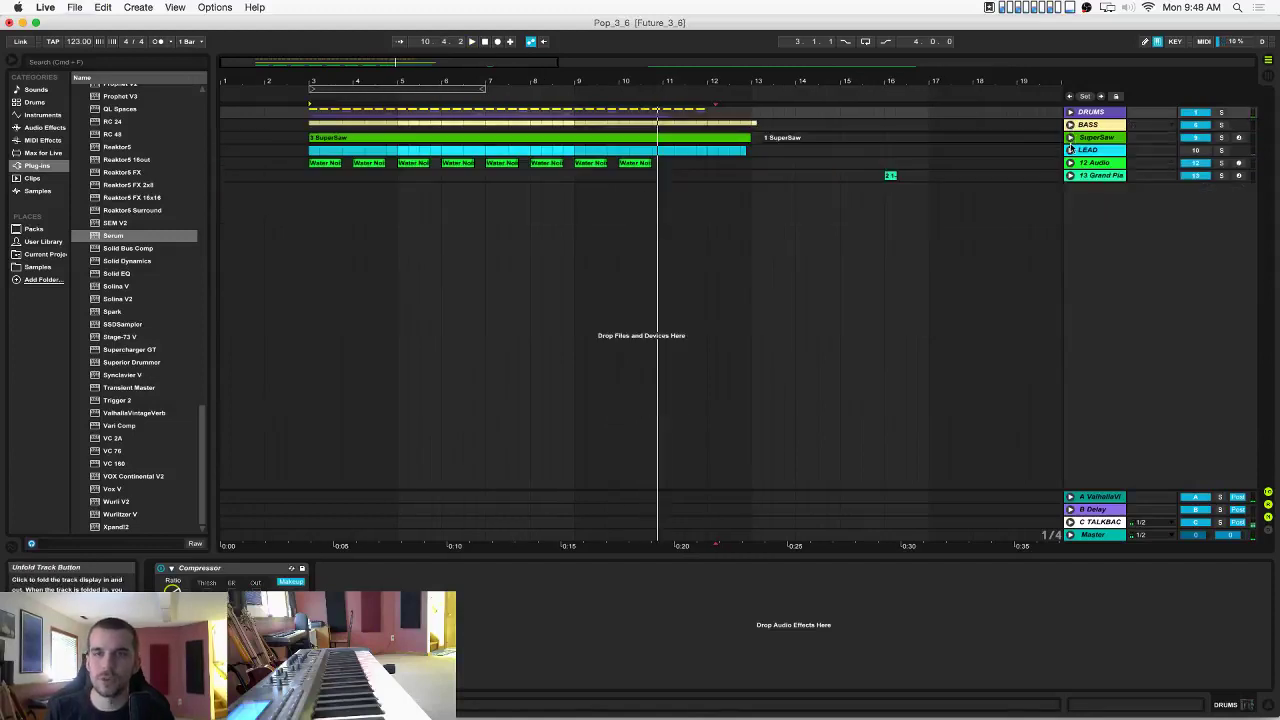
Reactivate and unfold the LEAD group, and lower its volume to about -13.9 dB.
left_click(1071, 149)
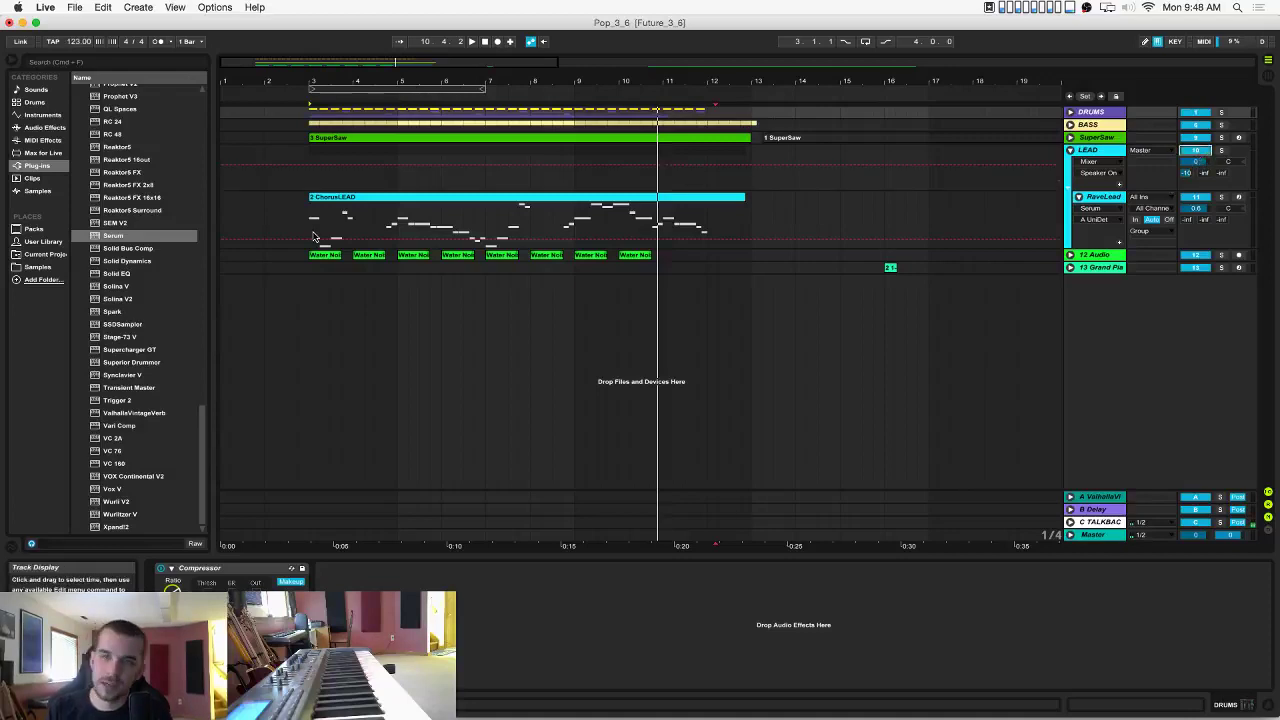
key("space")
left_click(864, 238)
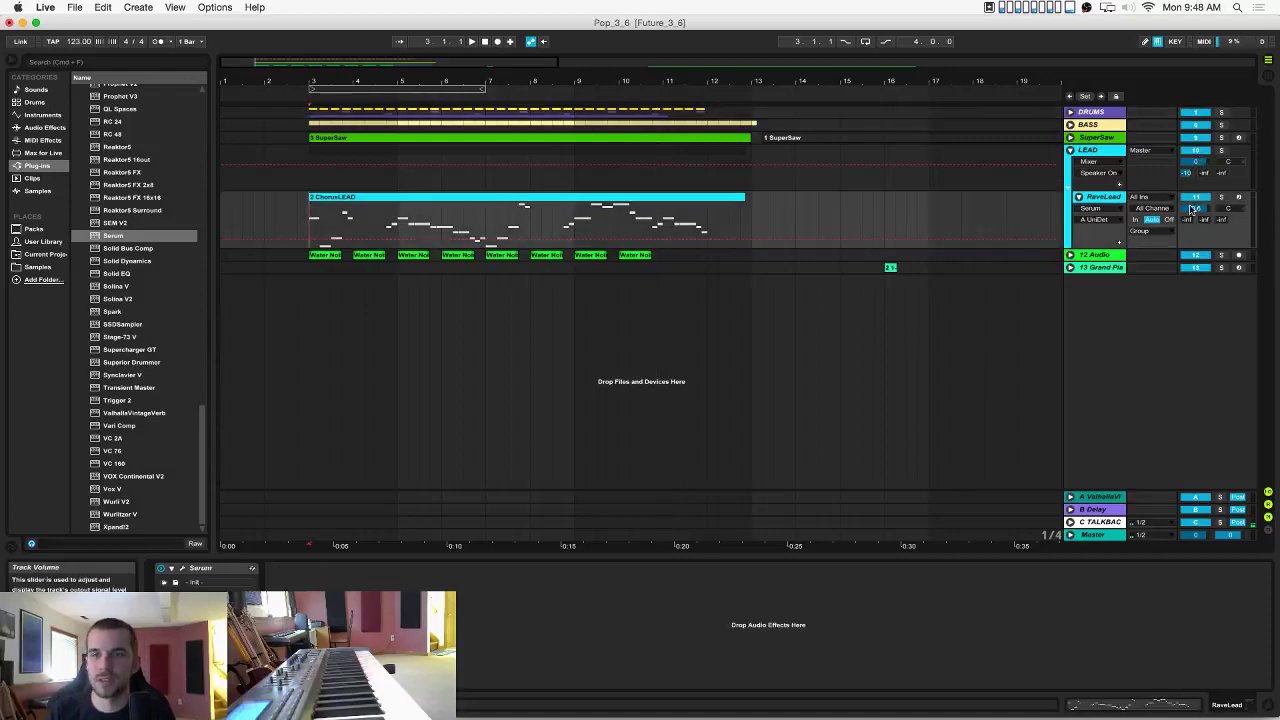
key("space")
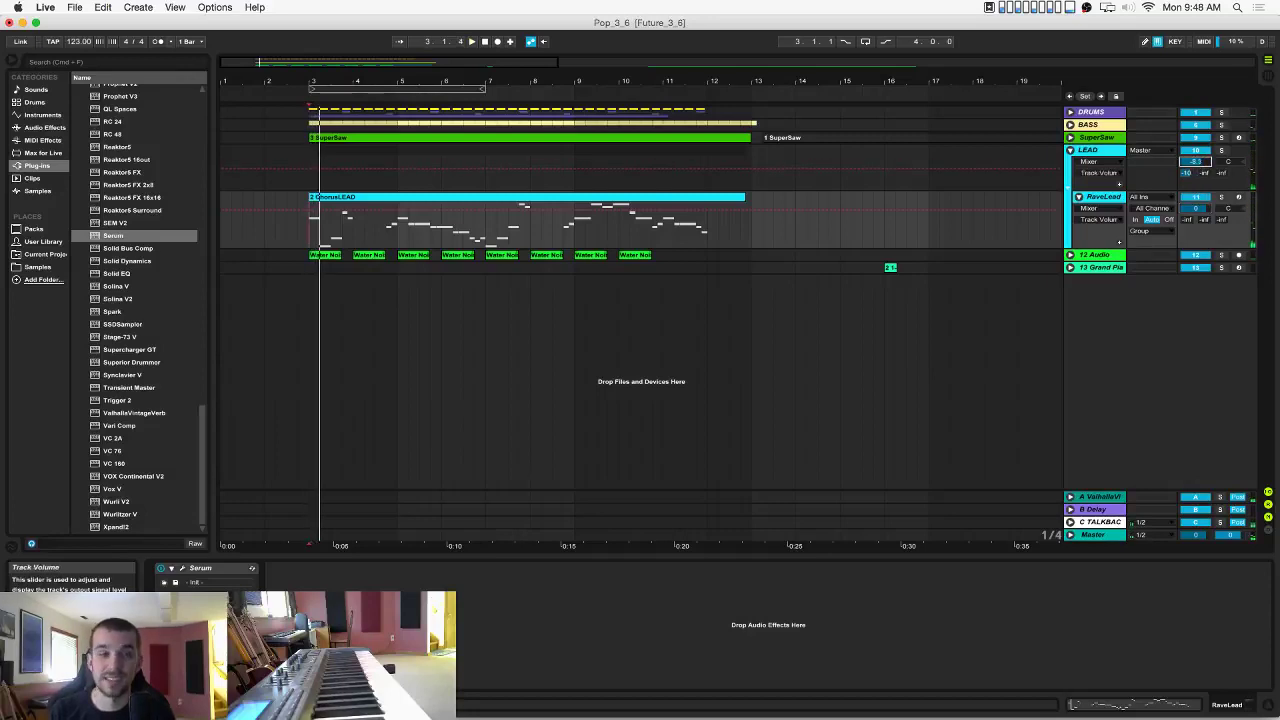
left_click_drag(1195, 163, 1195, 190)
key("space")
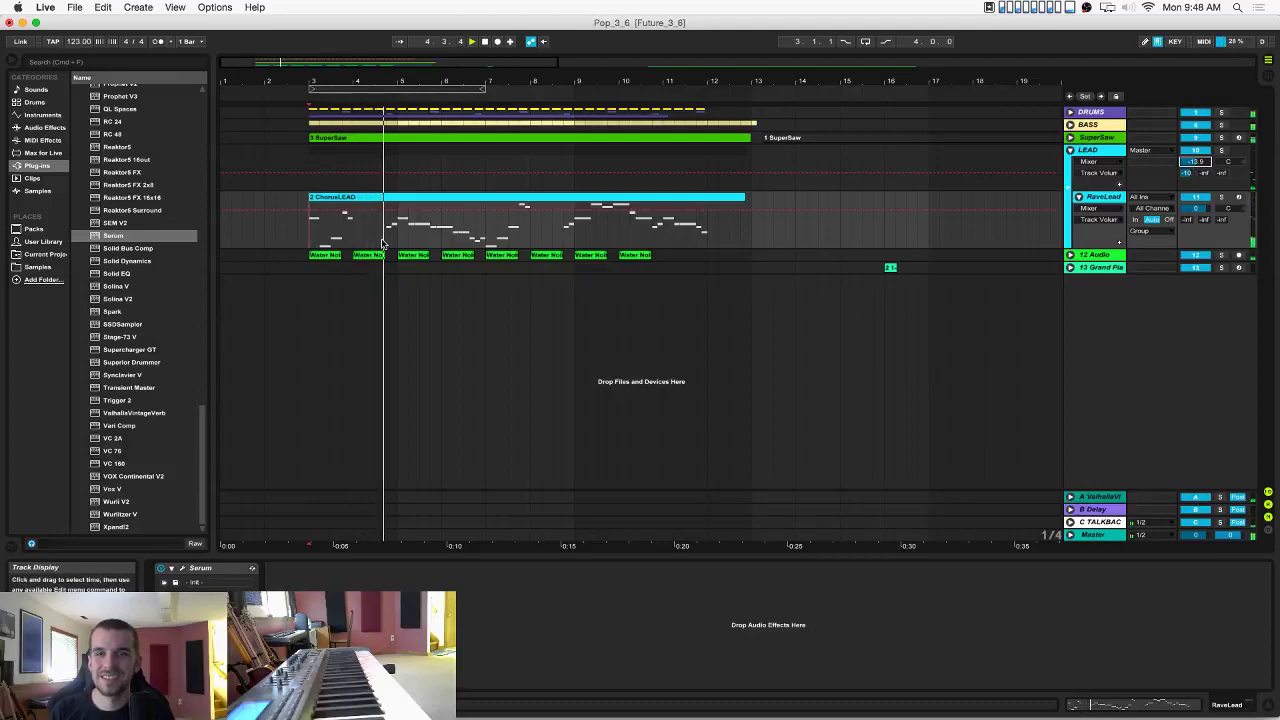
Add the Pitch MIDI effect before Serum on RaveLead, and lower the LEAD group's volume further during playback.
left_click(355, 208)
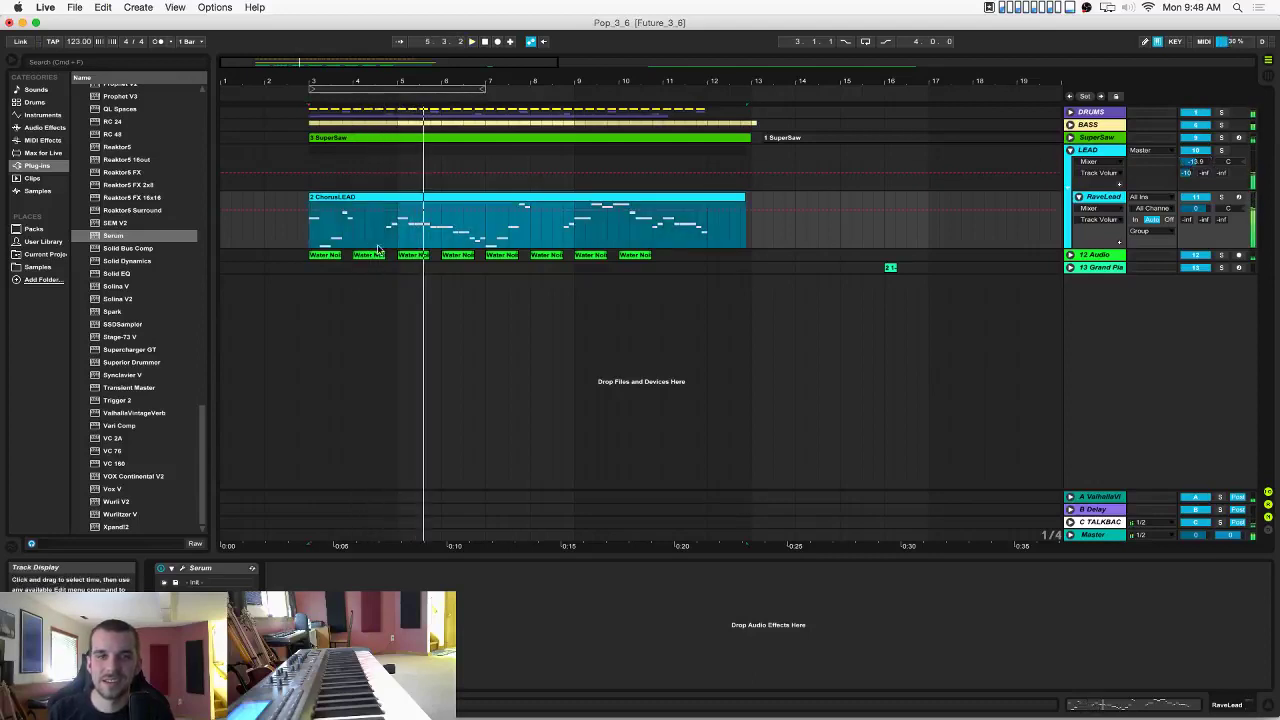
double_click(381, 197)
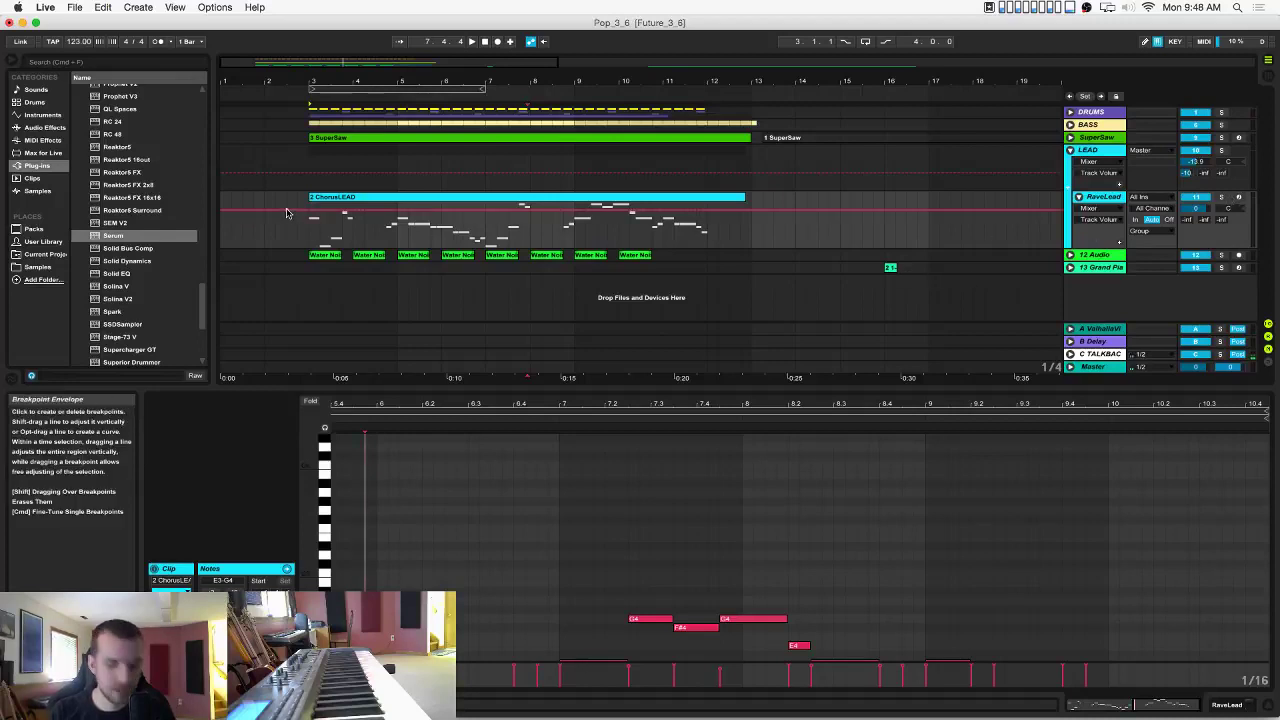
left_click(40, 127)
left_click(38, 140)
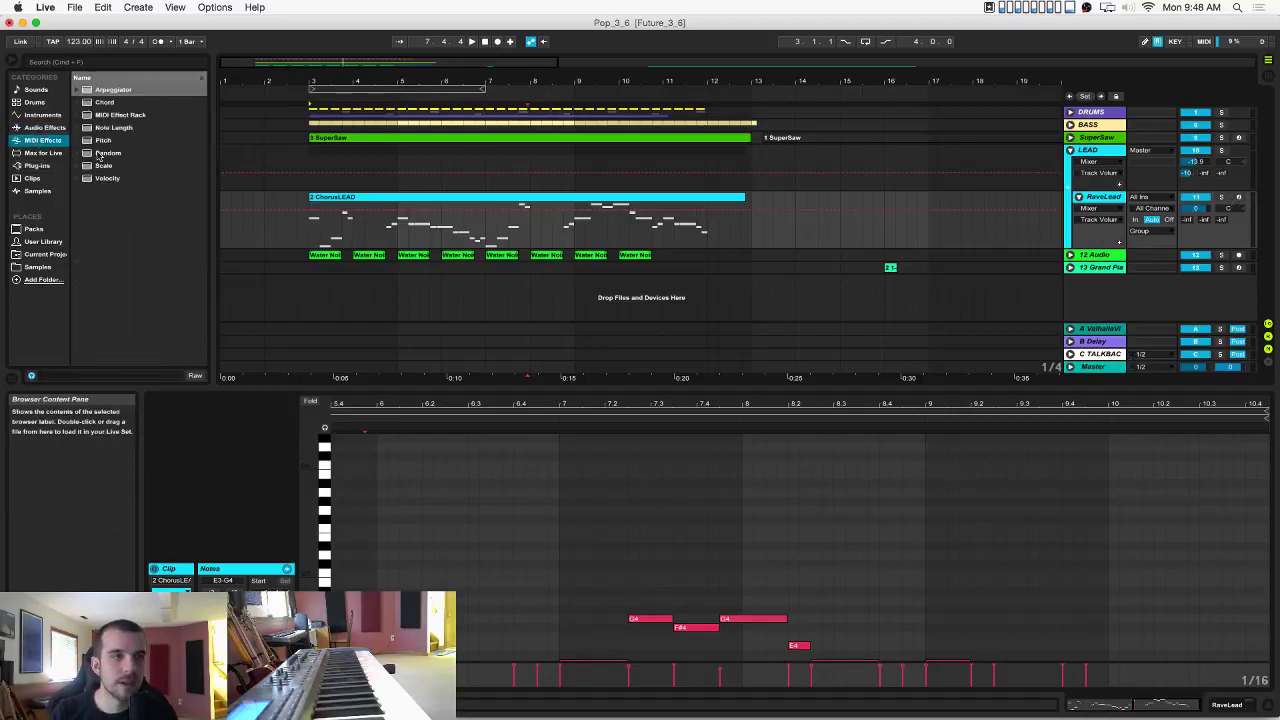
left_click(97, 141)
left_click_drag(287, 223, 289, 225)
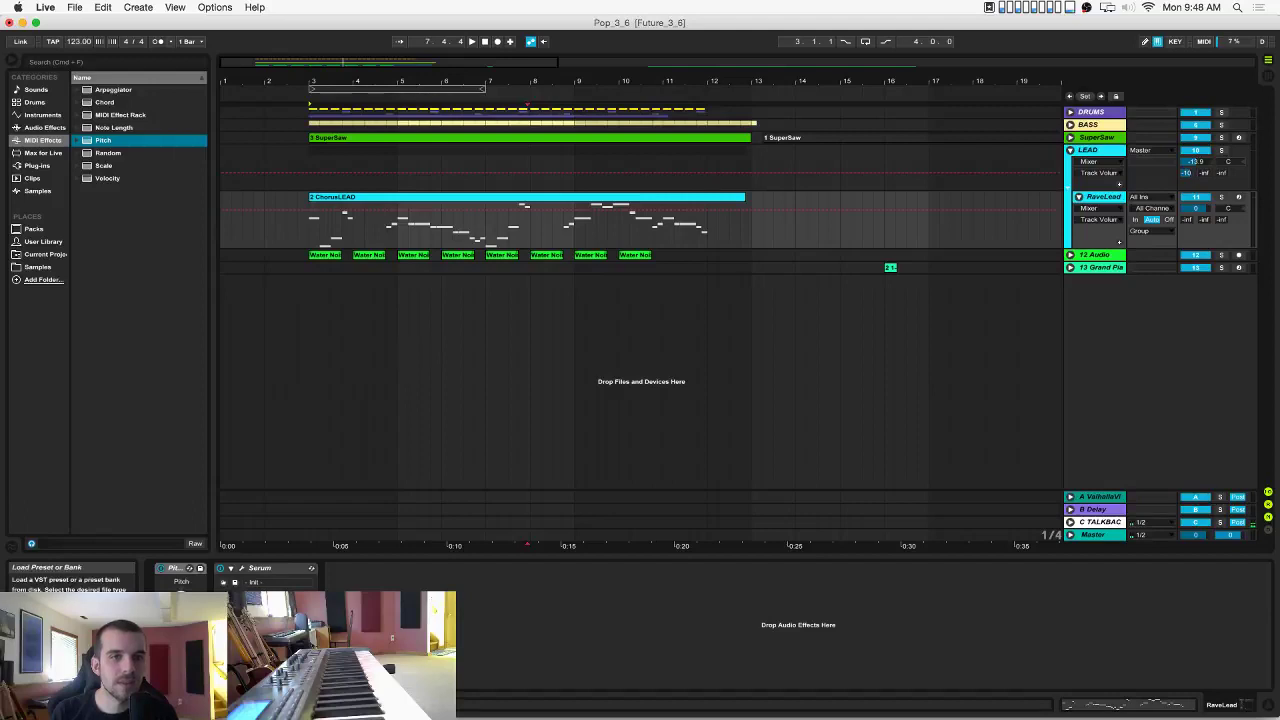
left_click(174, 568)
key("space")
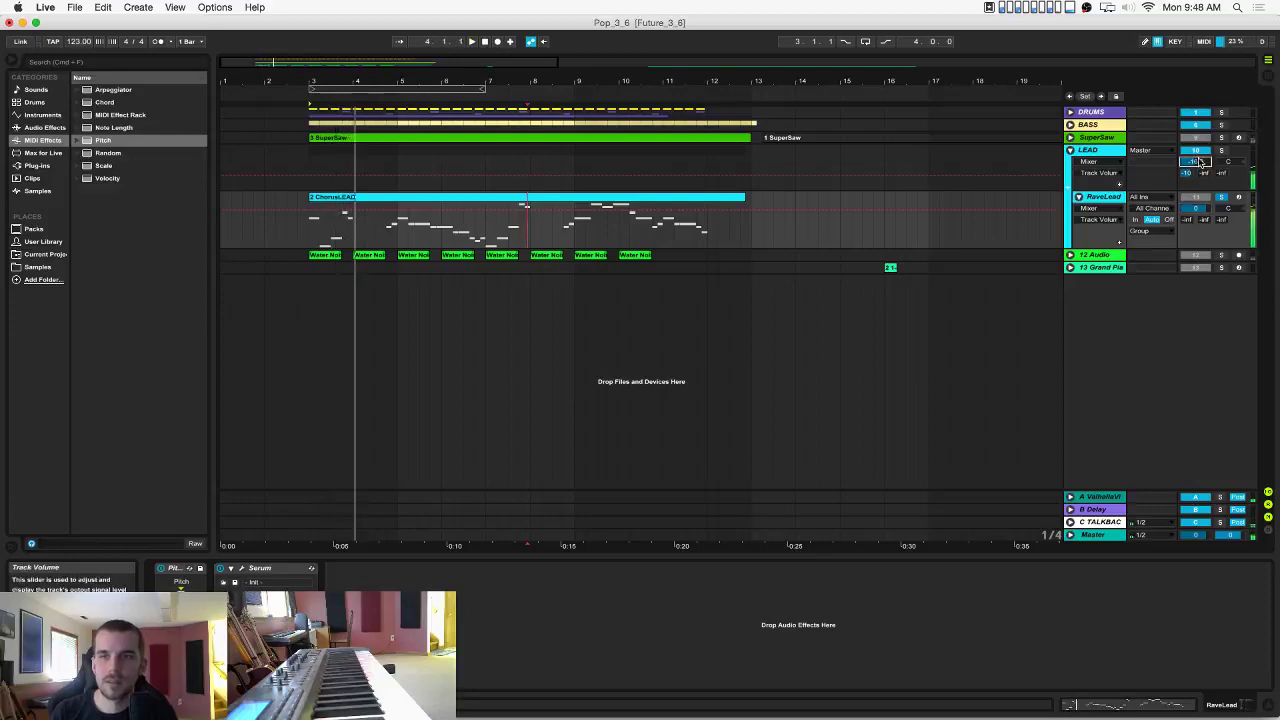
key("space")
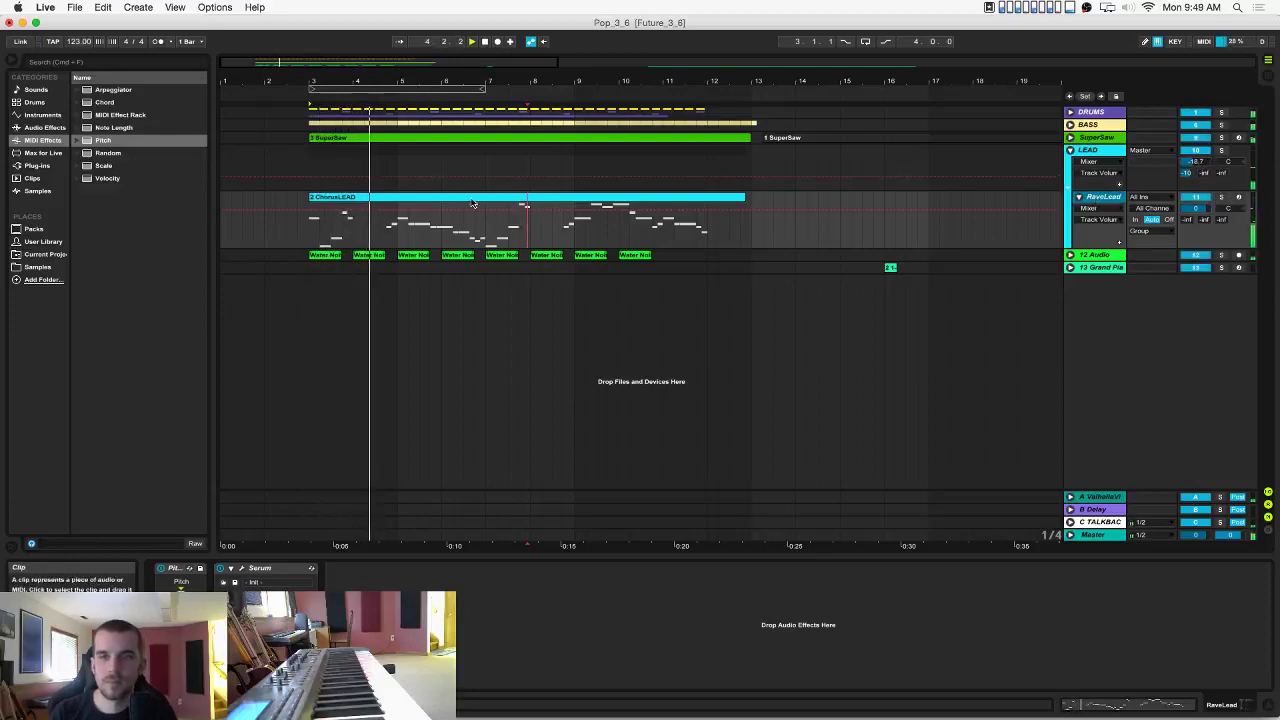
In the ChorusLEAD clip, lengthen the F#4 note across bar 6 and add an A3 note filling the gap up to the B3.
left_click(365, 200)
key("space")
double_click(365, 203)
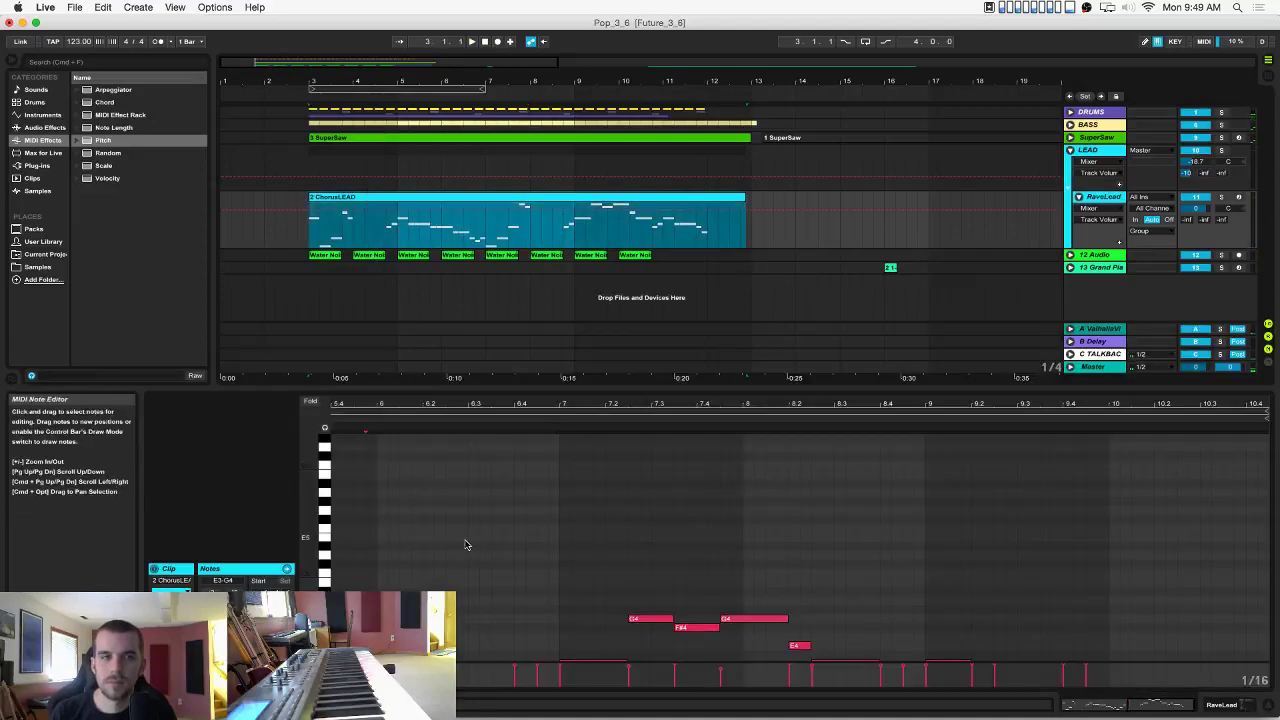
left_click(434, 533)
left_click_drag(376, 511, 440, 514)
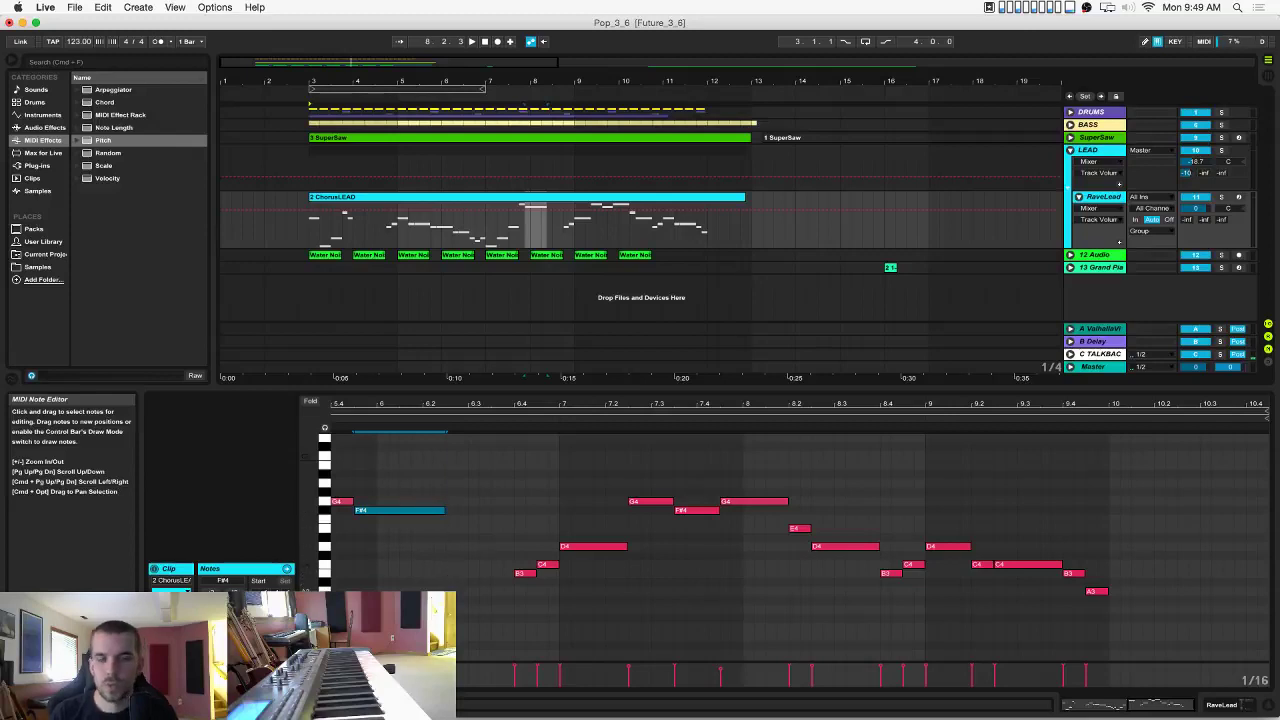
double_click(451, 592)
left_click_drag(457, 592, 515, 598)
key("space")
left_click(489, 551)
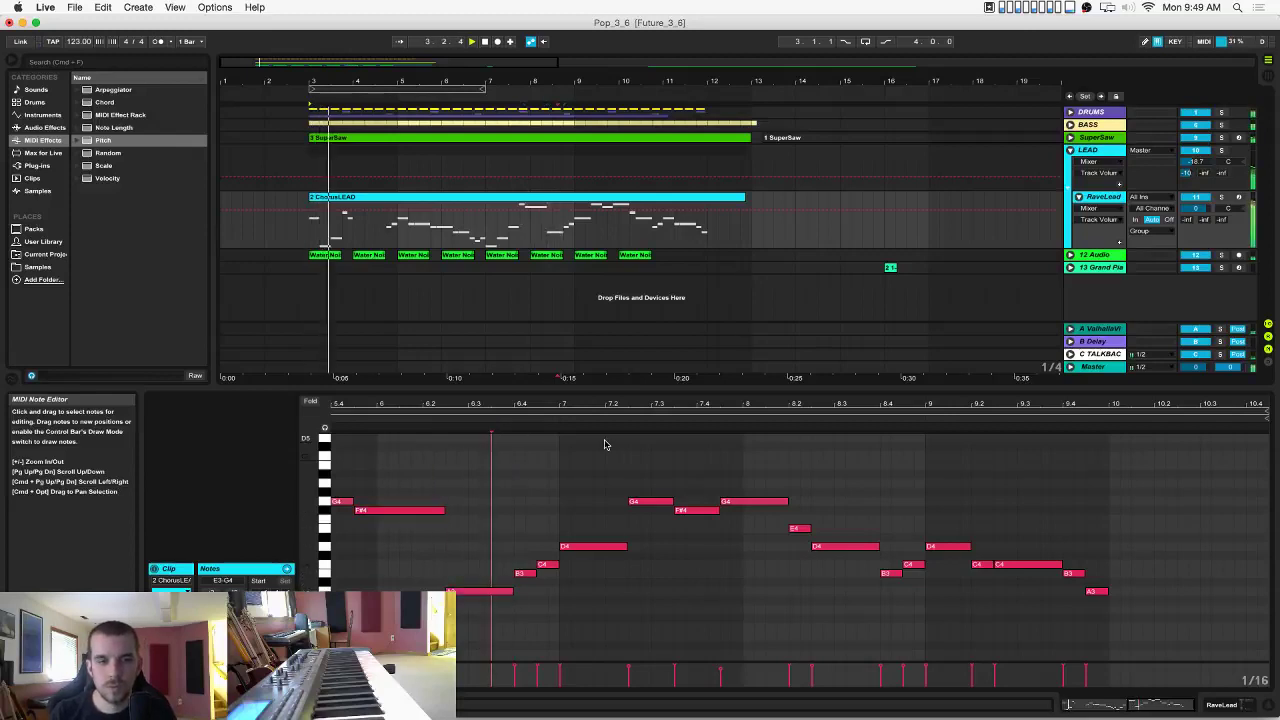
Lengthen the D4 note at the end of bar 1 into bar 2, add an A3 note leading to the B3, and play.
scroll(610, 502, "down", 3)
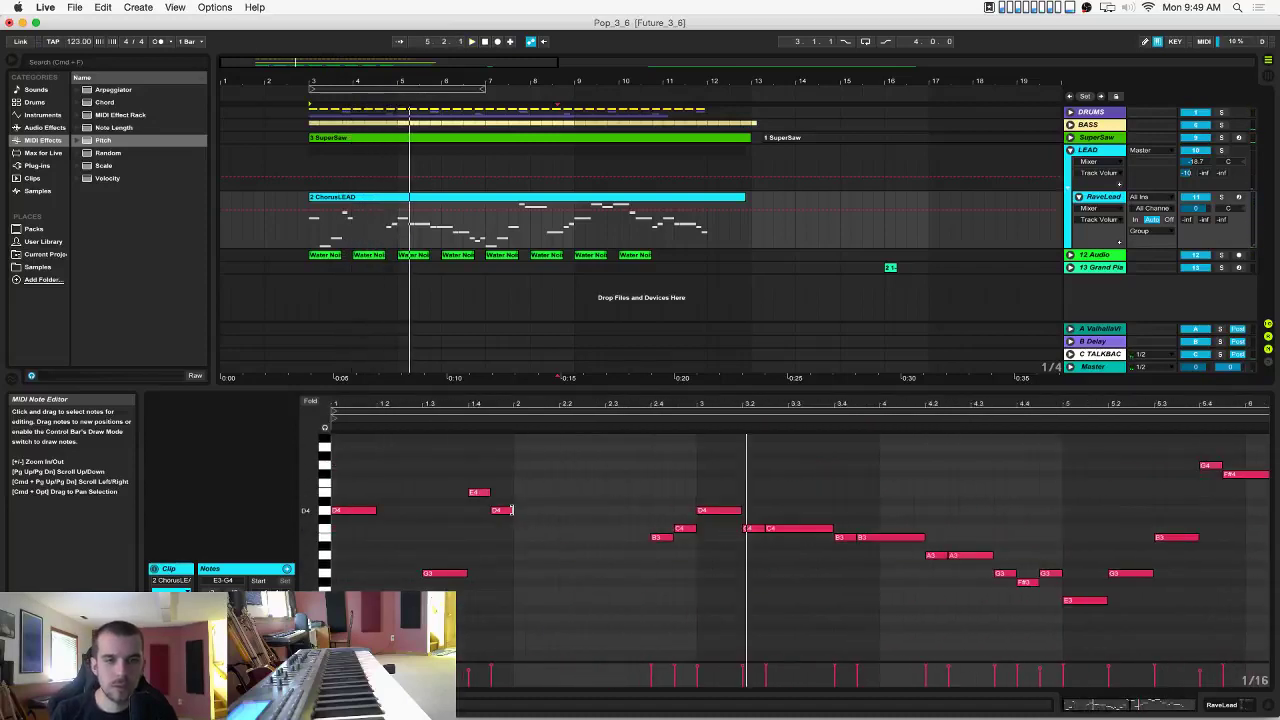
mouse_move(511, 510)
left_mouse_down()
mouse_move(568, 515)
mouse_move(651, 556)
left_mouse_up()
left_click(588, 556)
key("space")
left_click(635, 530)
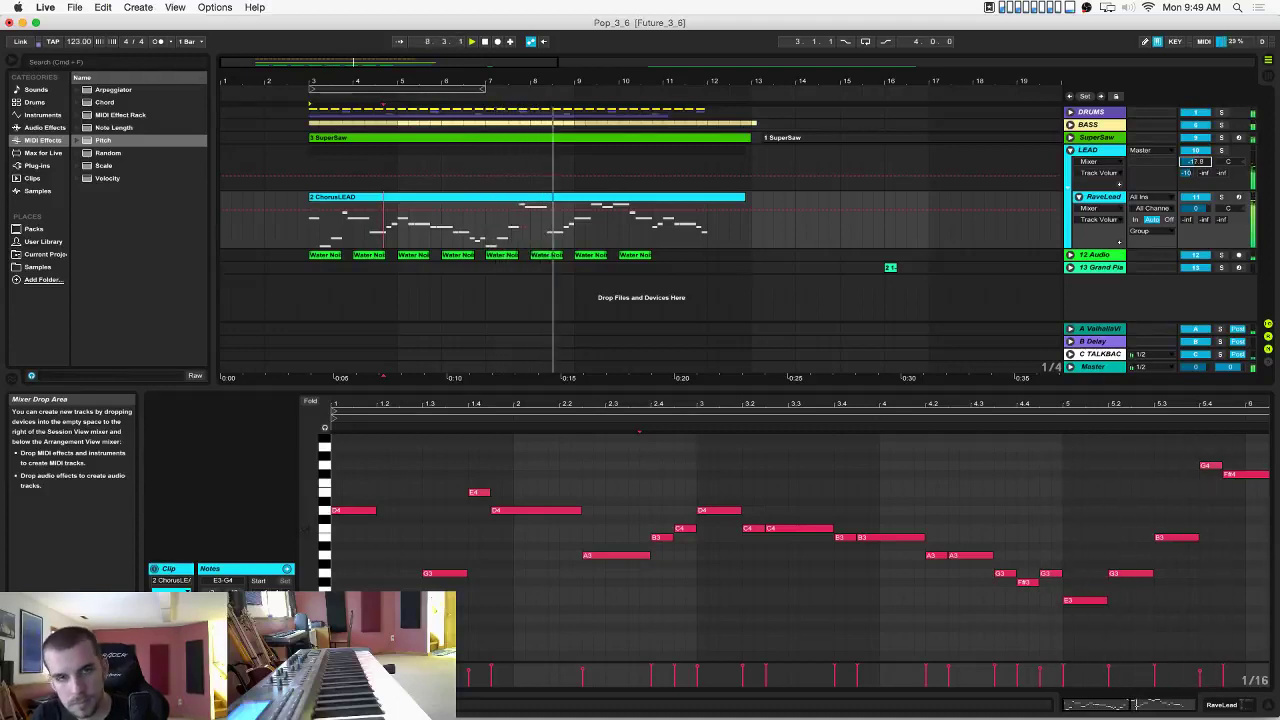
Replay the arrangement from bar 3 and listen to the ChorusLEAD melody against the other tracks.
left_click(753, 231)
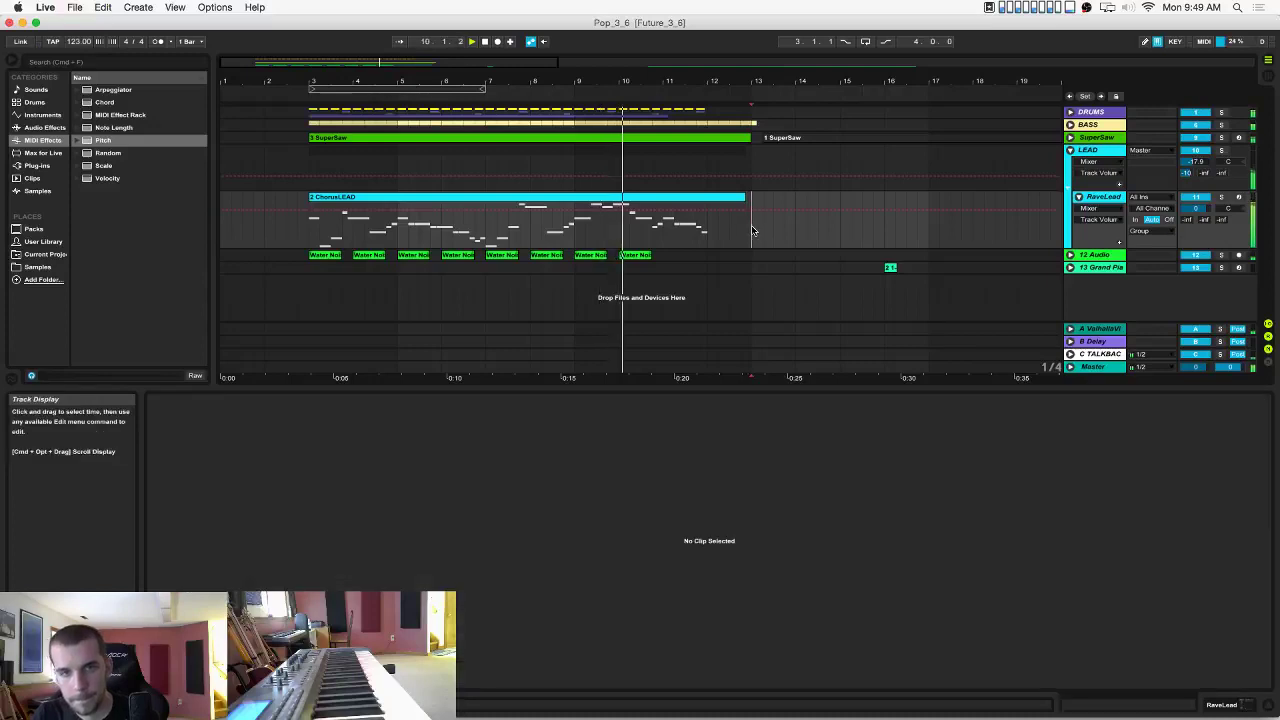
left_click(309, 231)
left_click(753, 230)
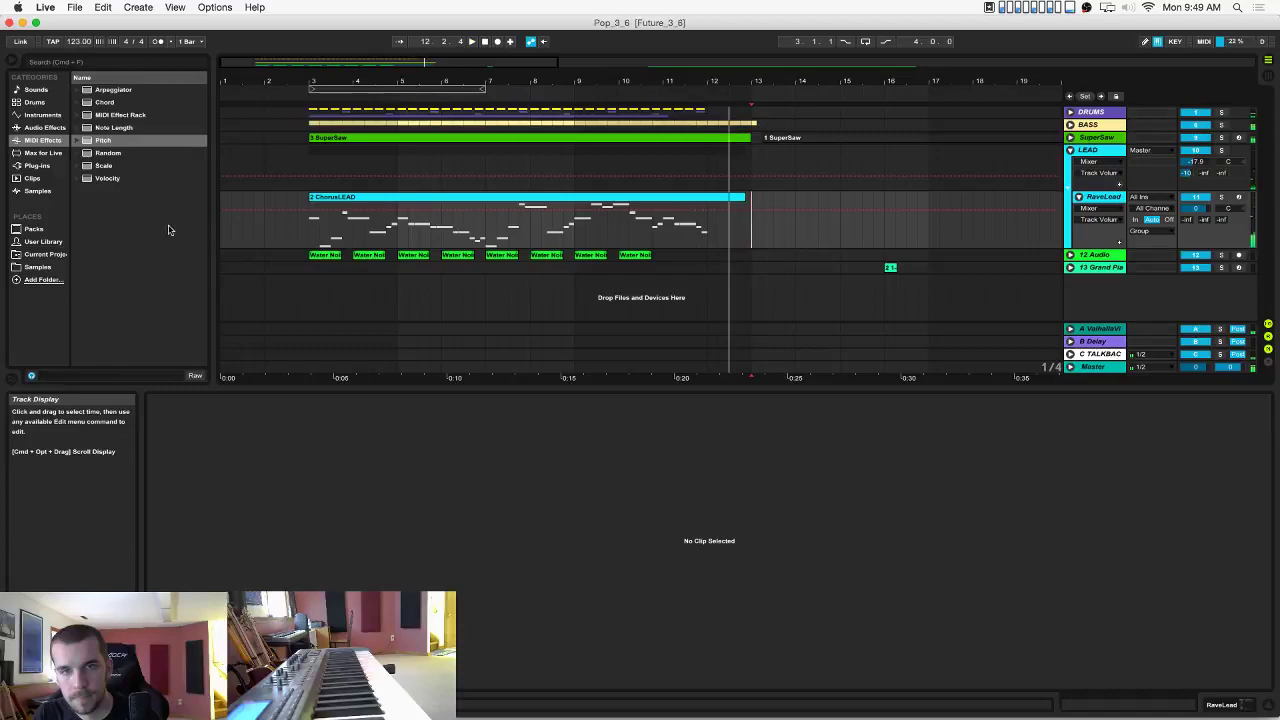
left_click(608, 229)
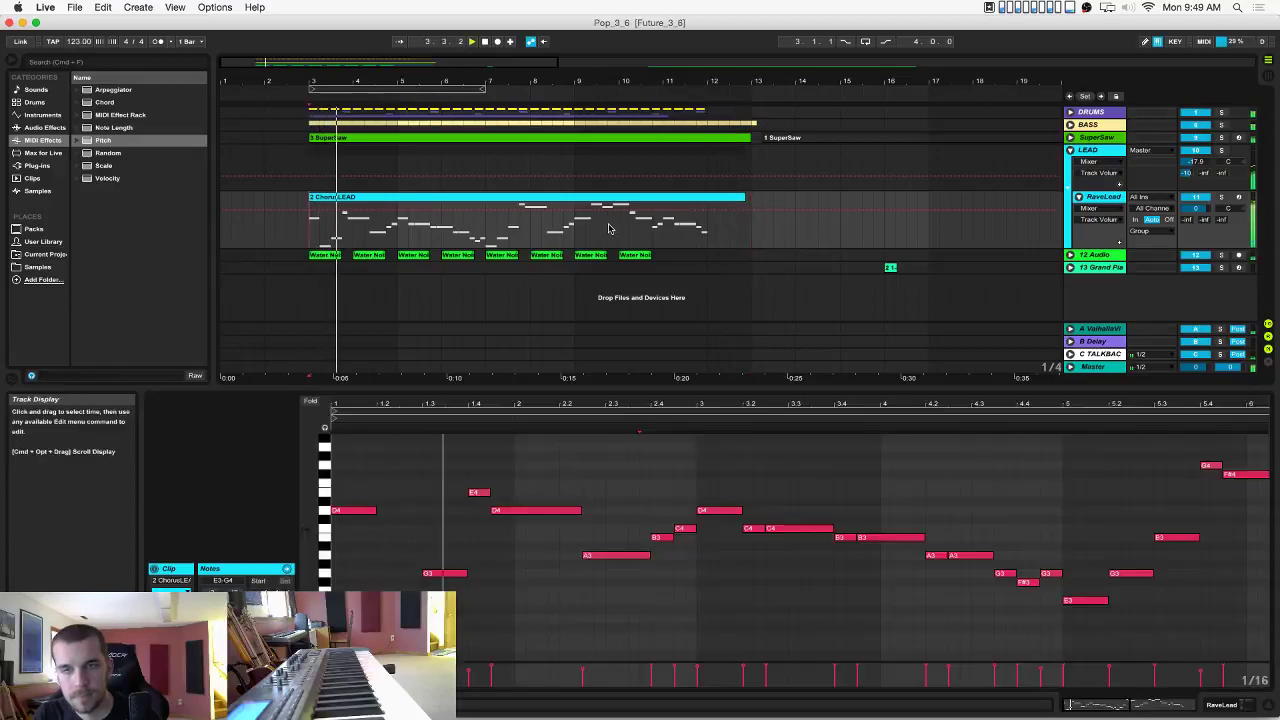
left_click(749, 228)
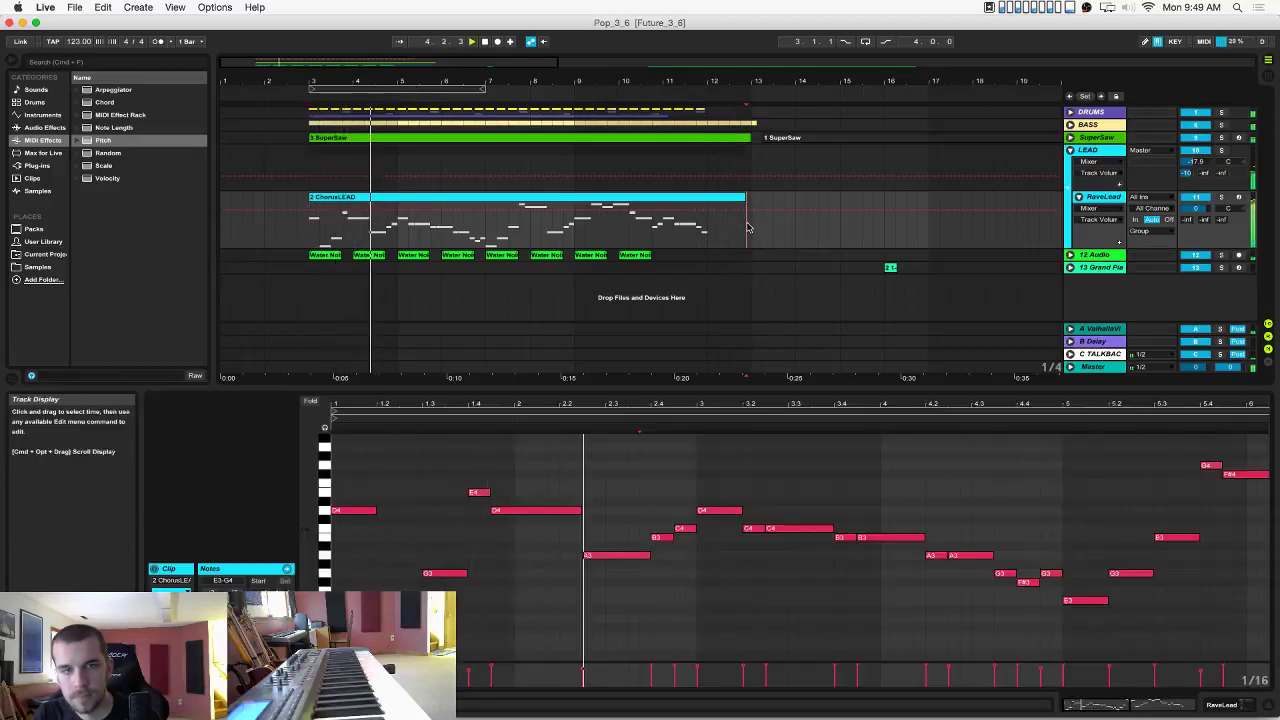
left_click(914, 232)
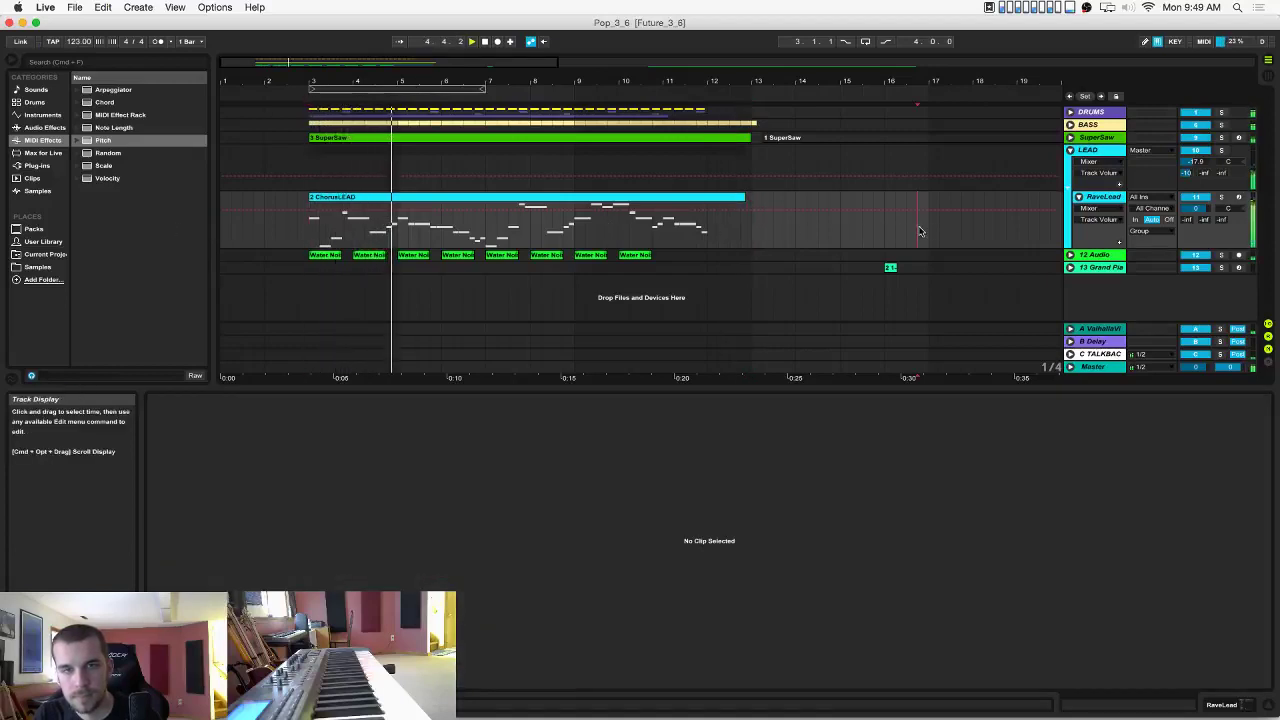
left_click(741, 229)
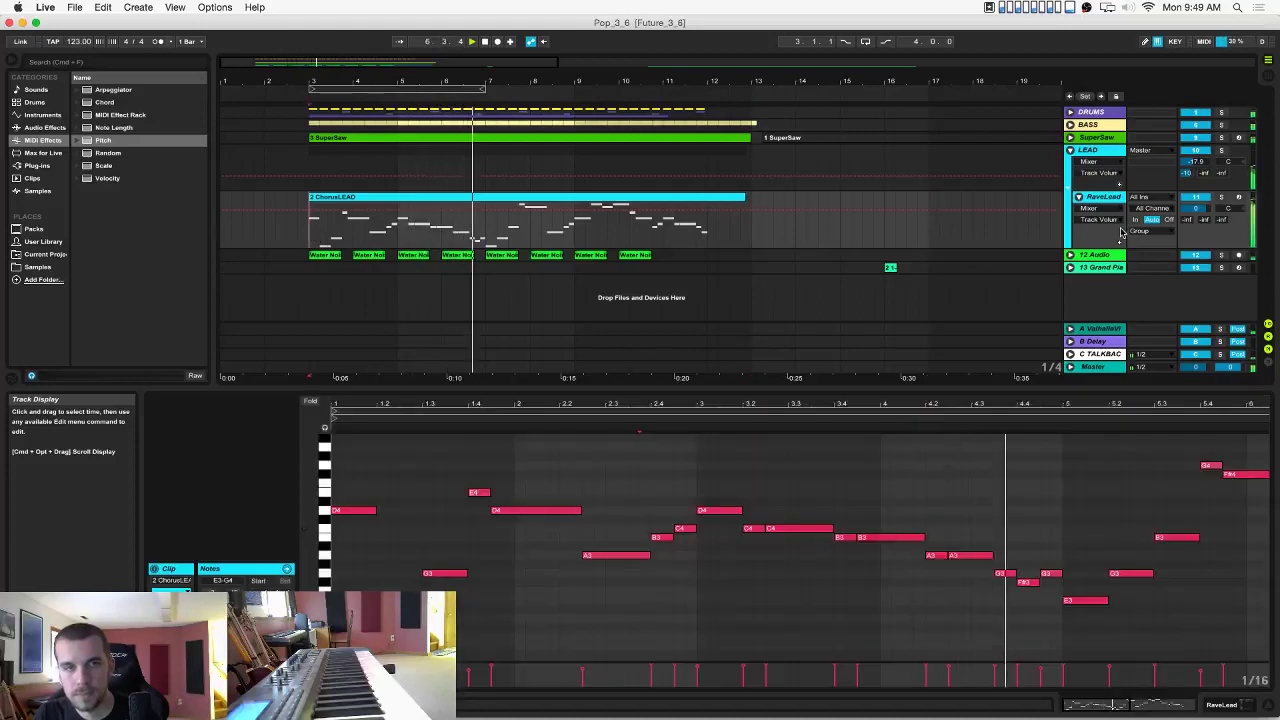
Fold the RaveLead track and its LEAD group while the arrangement plays.
left_click(1079, 197)
left_click(1070, 150)
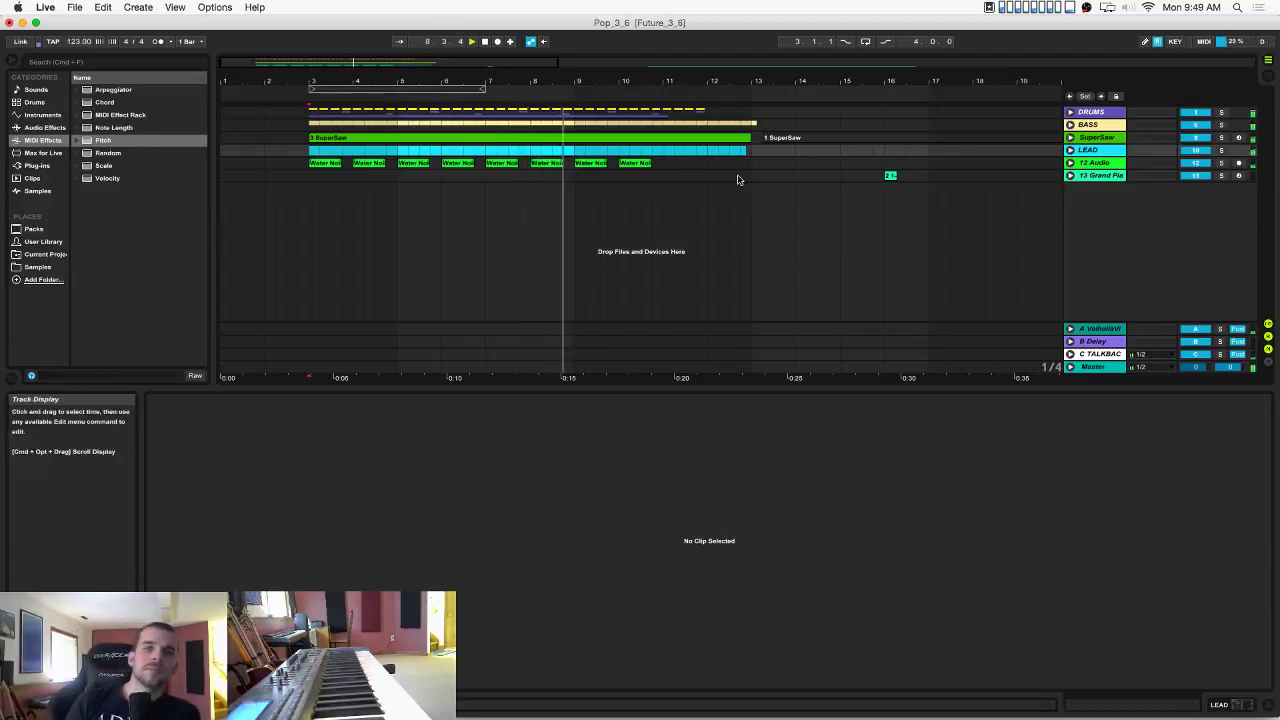
left_click(792, 178)
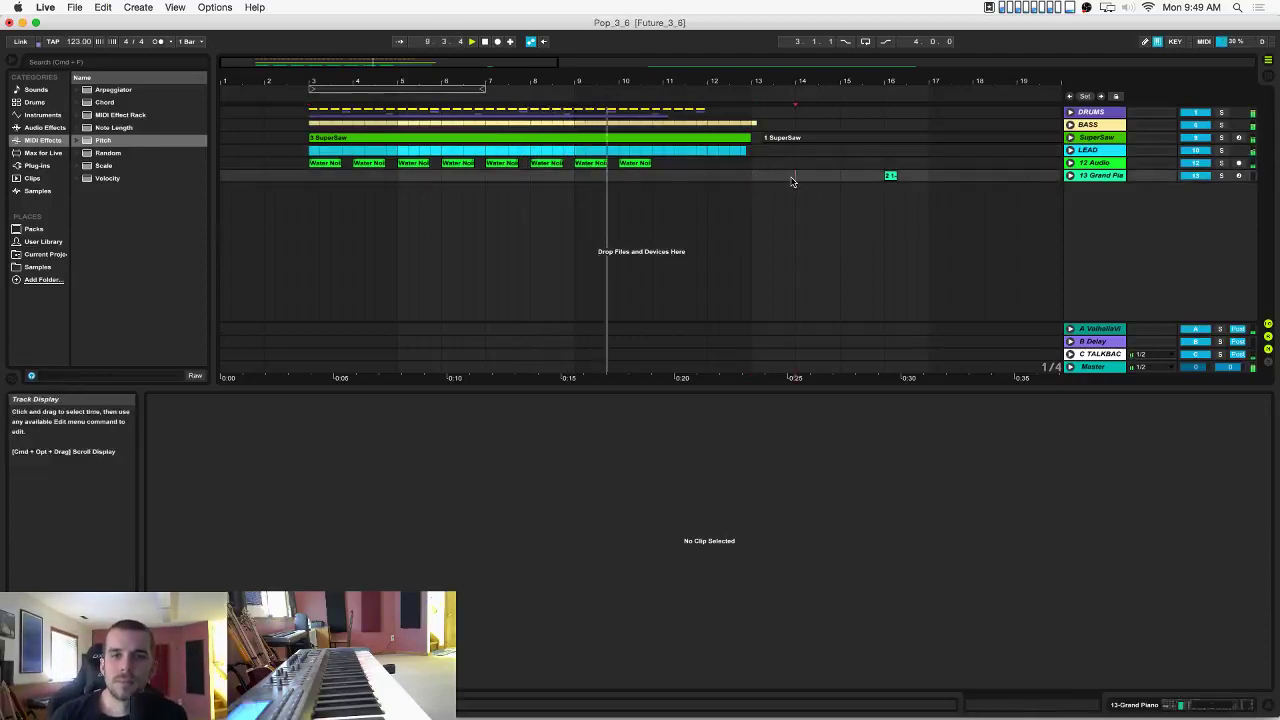
left_click(751, 177)
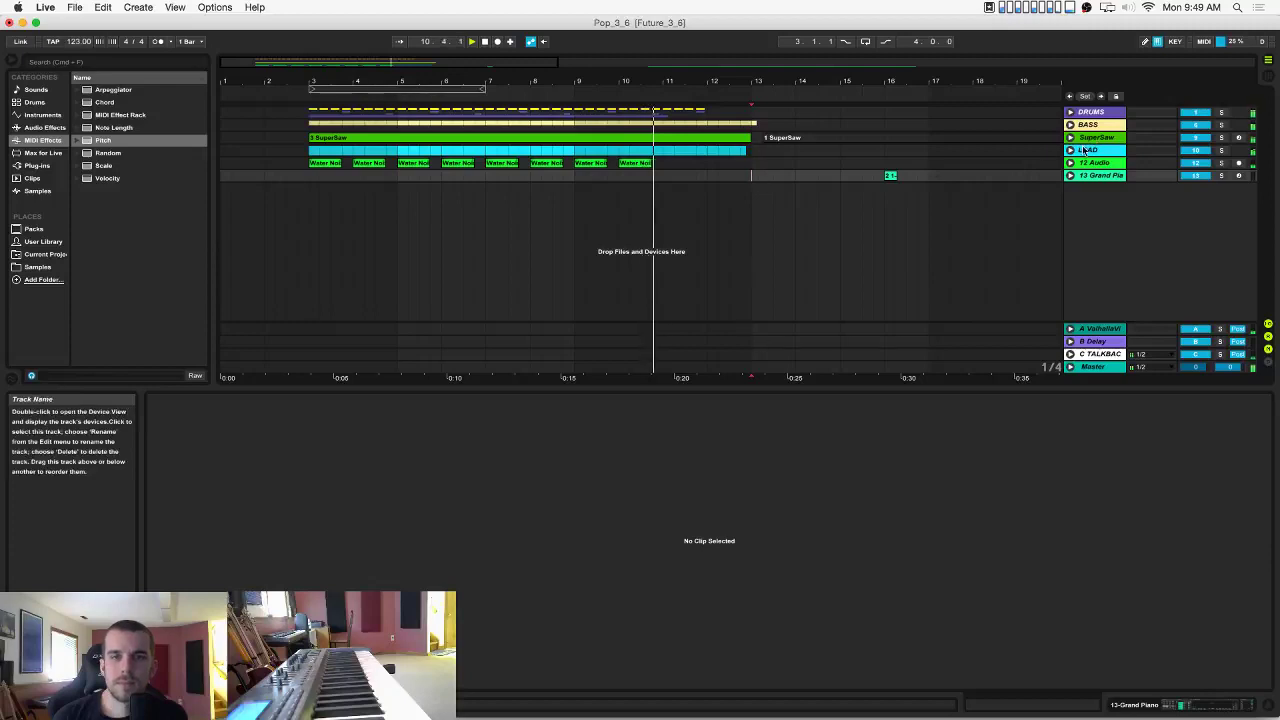
Unfold the LEAD group, the SuperSaw track and the RaveLead track, and stop playback.
left_click(1070, 150)
left_click(1070, 138)
left_click(788, 208)
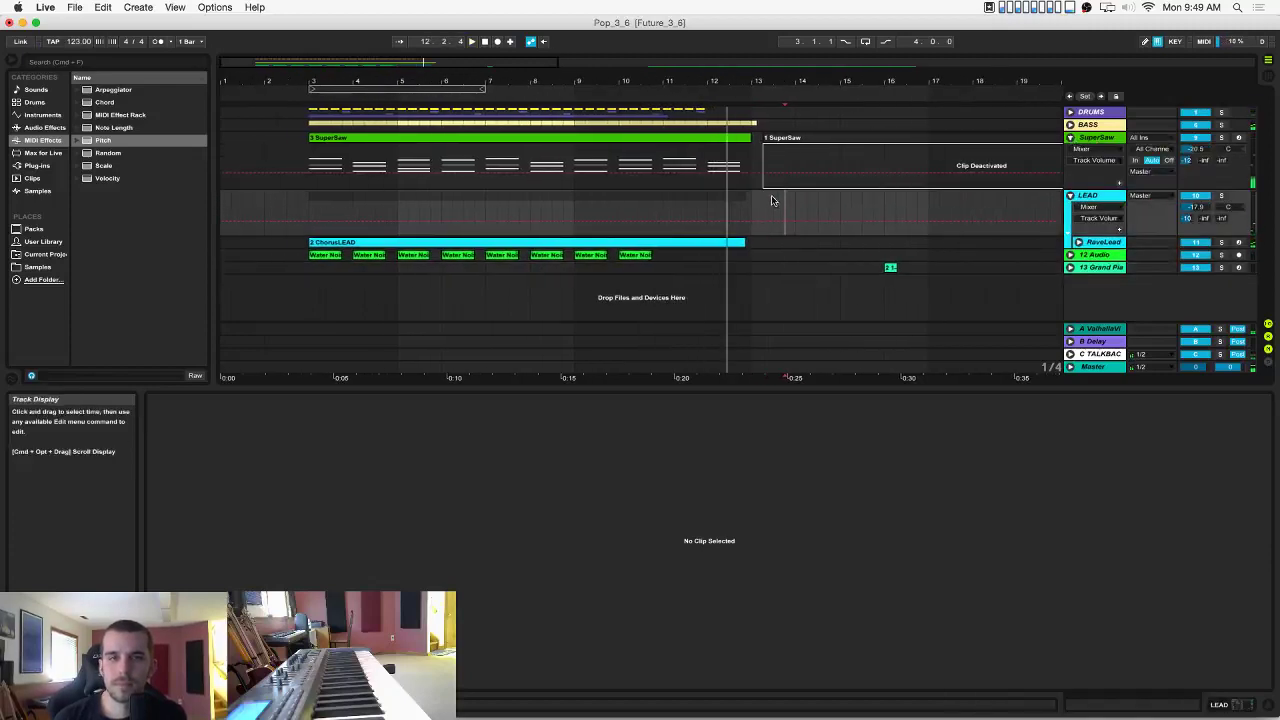
left_click(1078, 241)
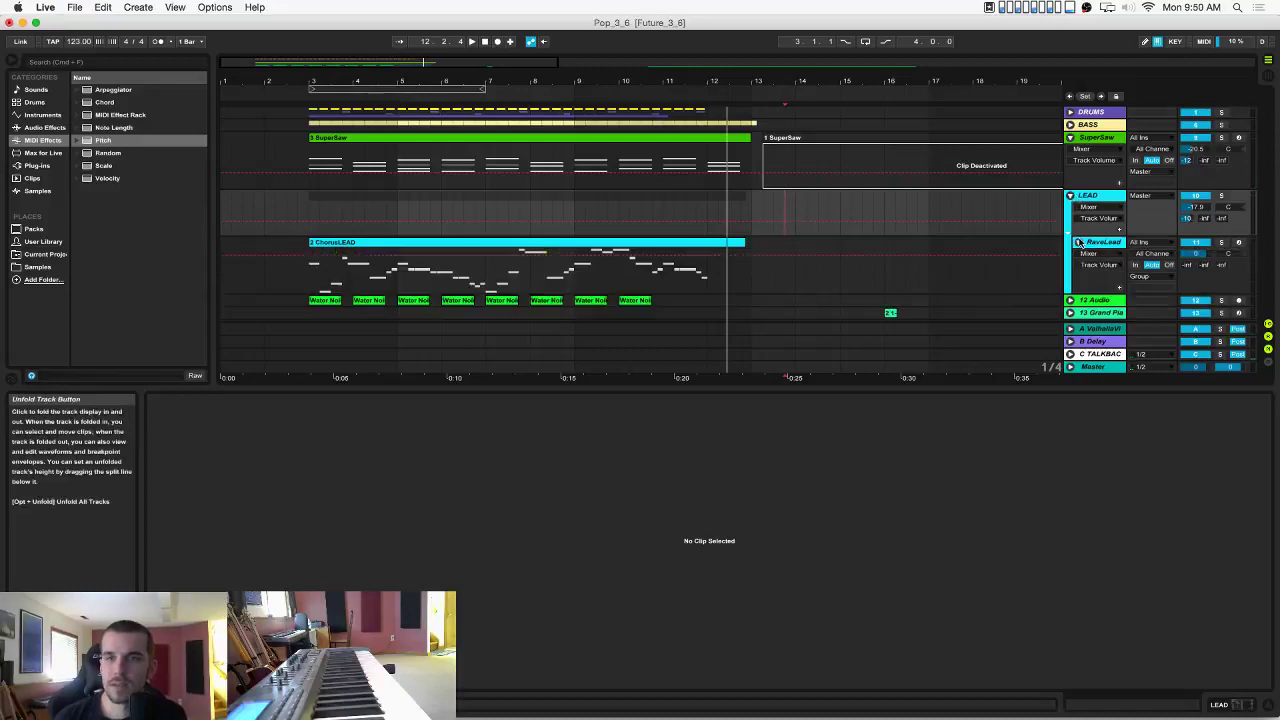
Collapse the LEAD group and the SuperSaw track in the arrangement.
left_click(311, 284)
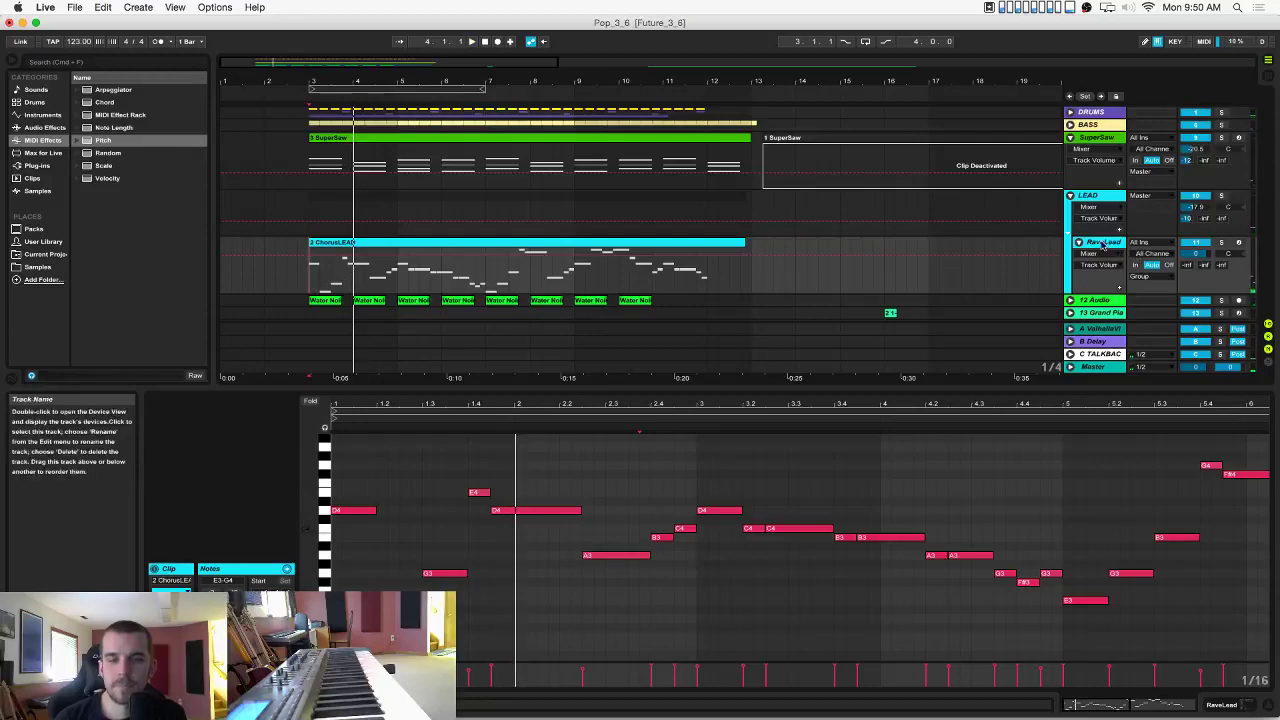
left_click(1070, 196)
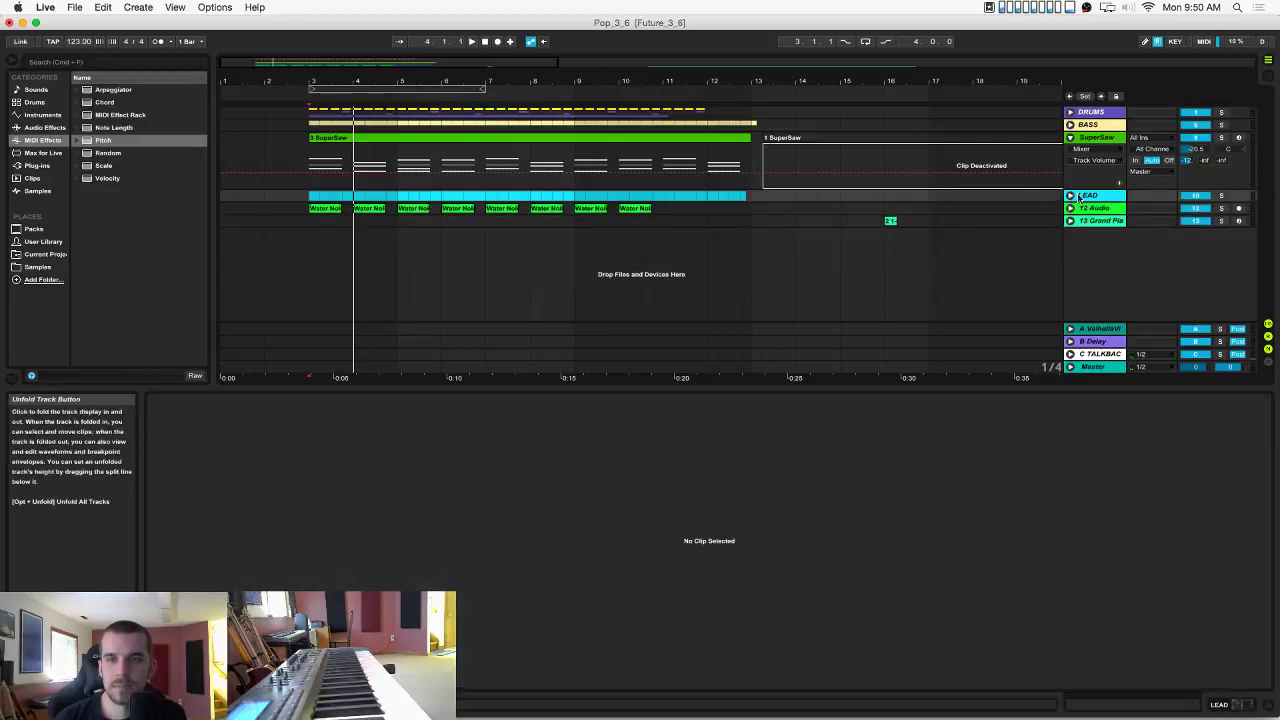
left_click(1070, 137)
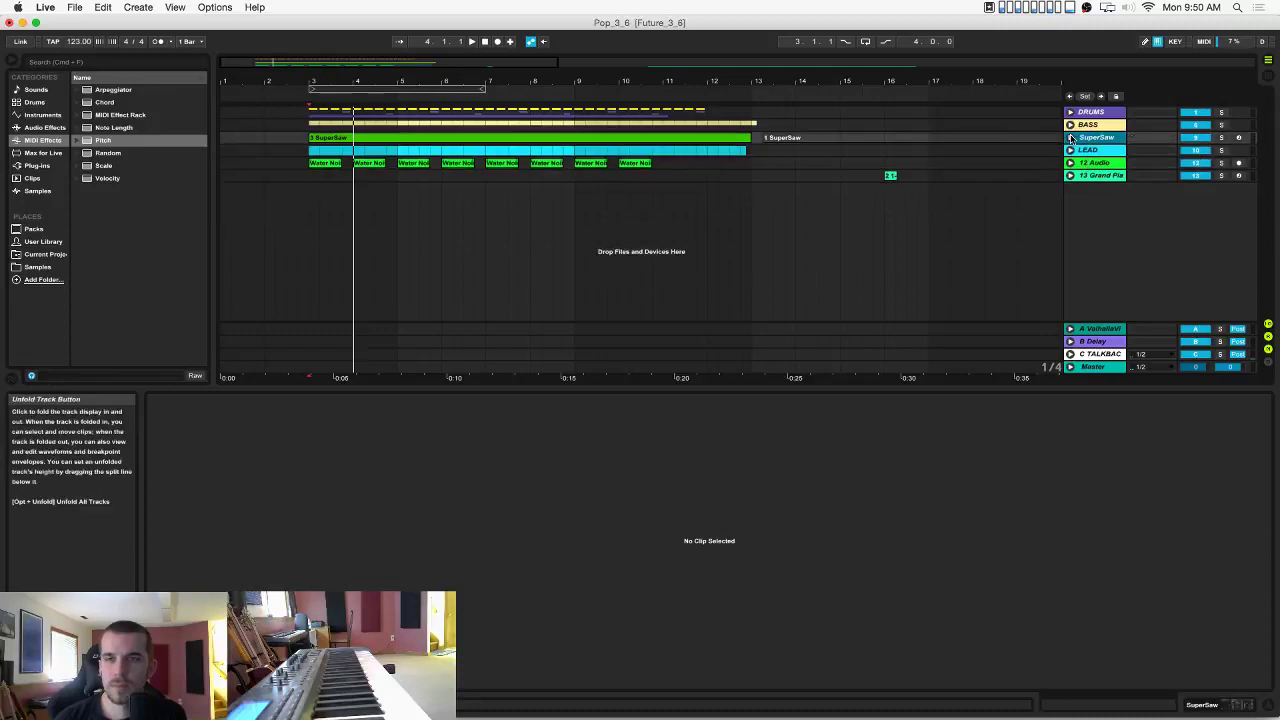
Play the arrangement from bar 3 and lower the LEAD group's volume to -20.4 dB.
left_click(313, 179)
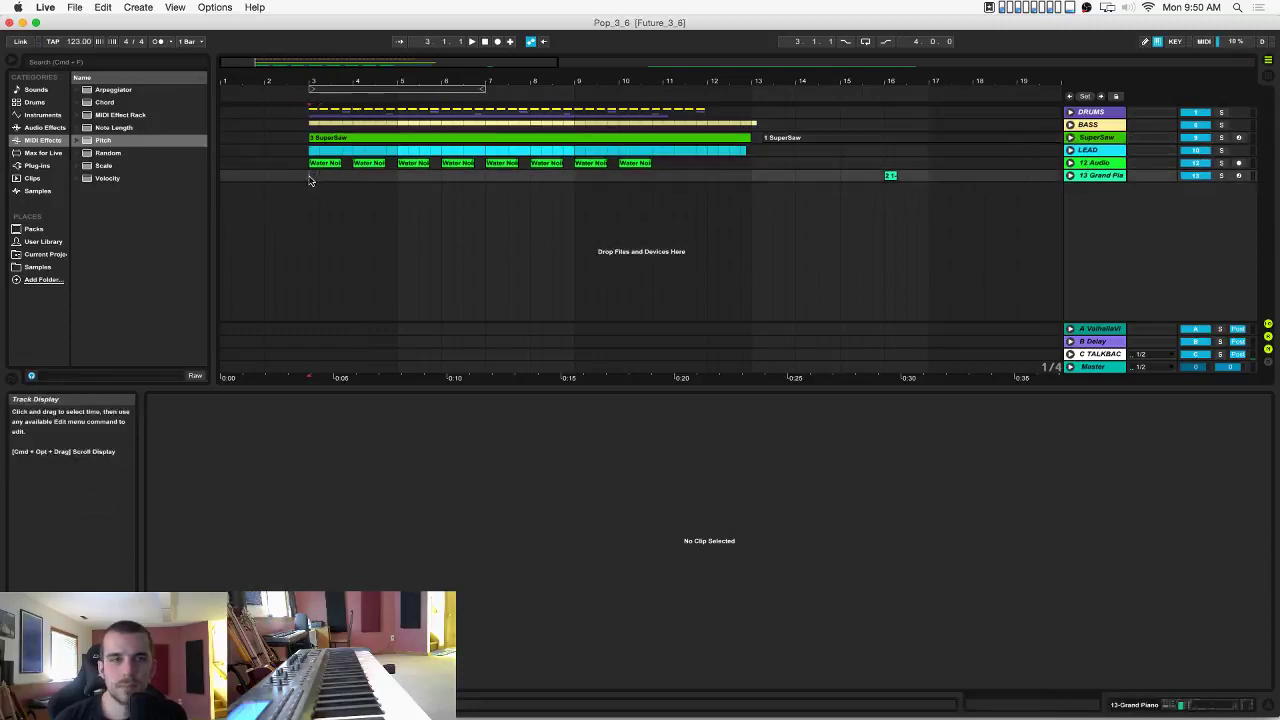
left_click(320, 180)
key("space")
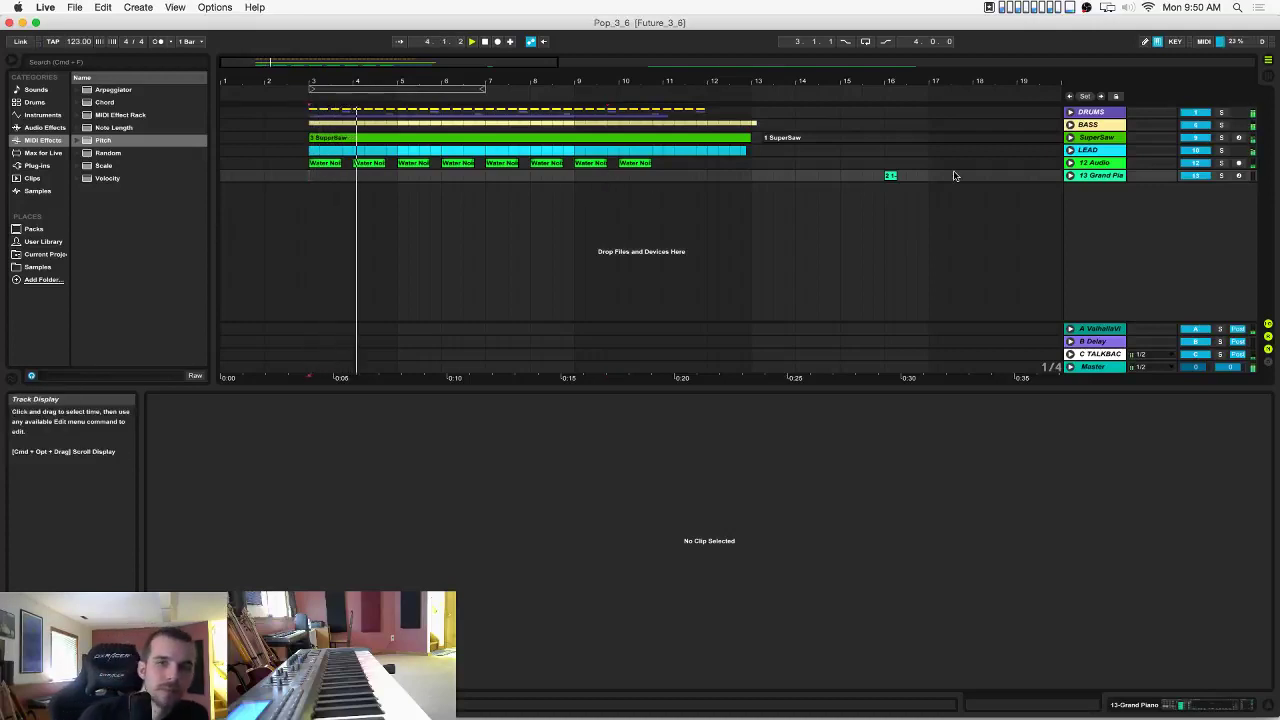
left_click(1070, 150)
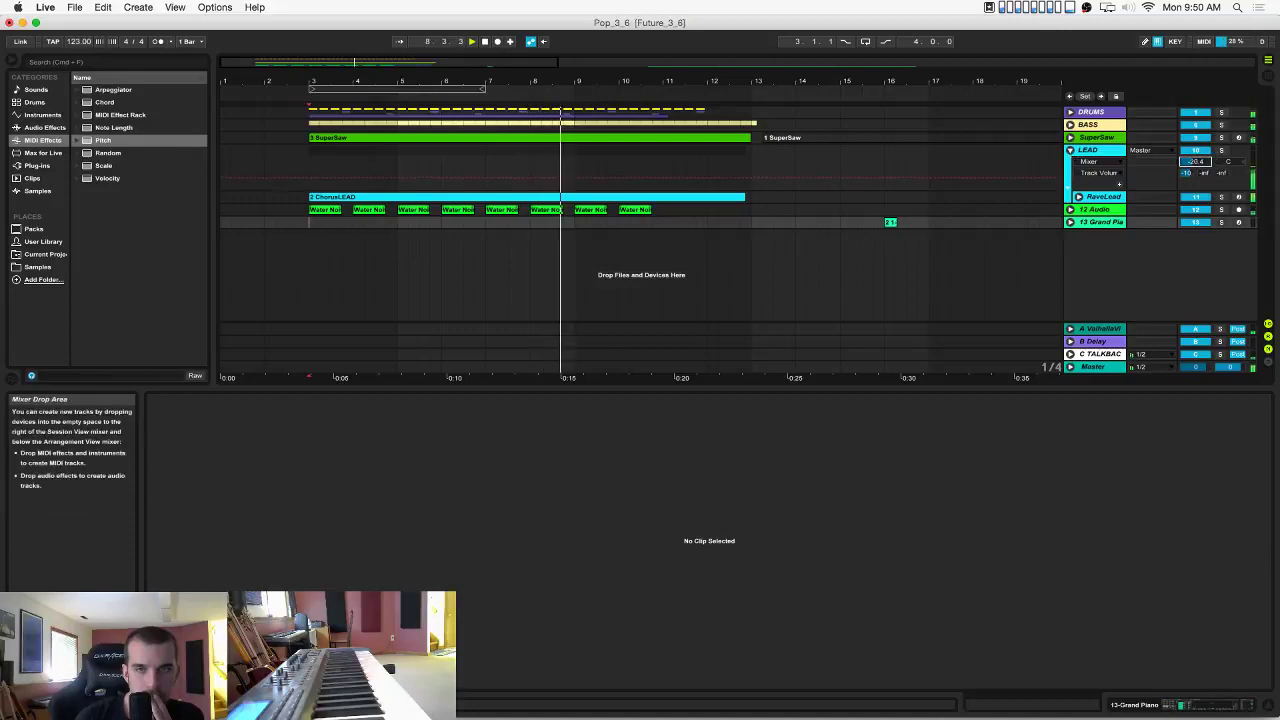
left_click(1098, 152)
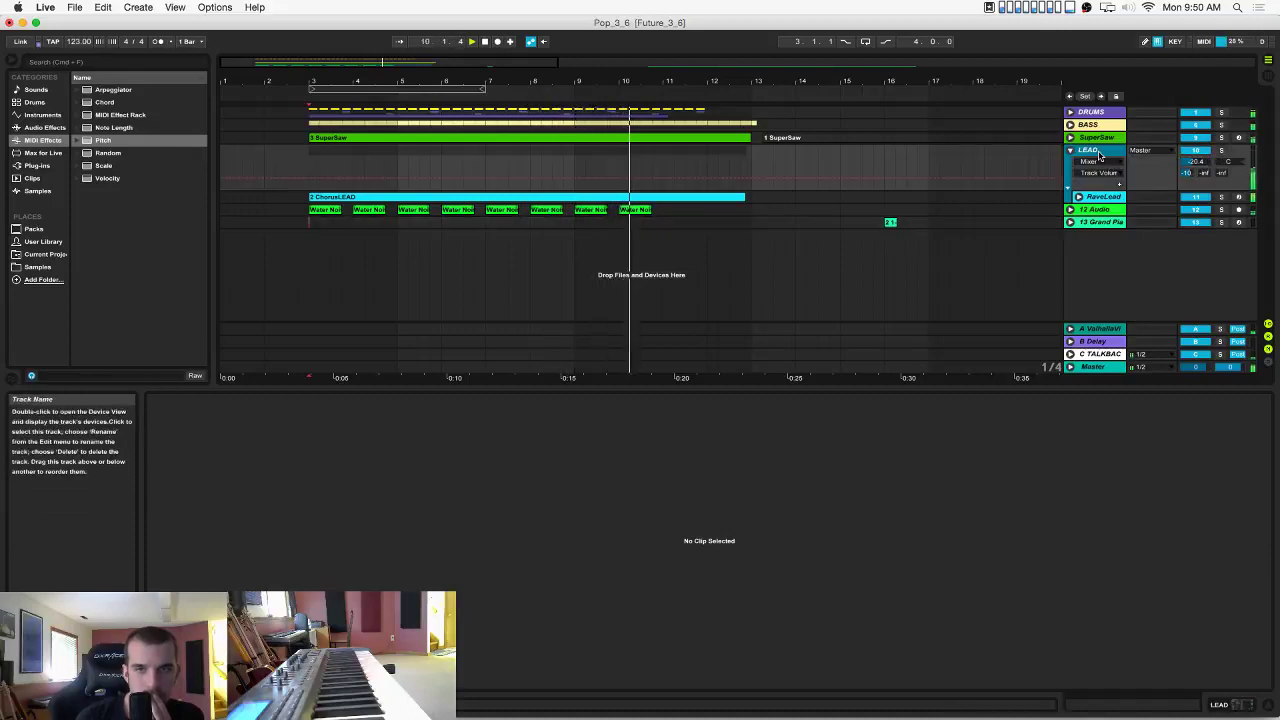
Create a new Live set and save it as Pop_3_6b in the DLM folder.
left_click(751, 160)
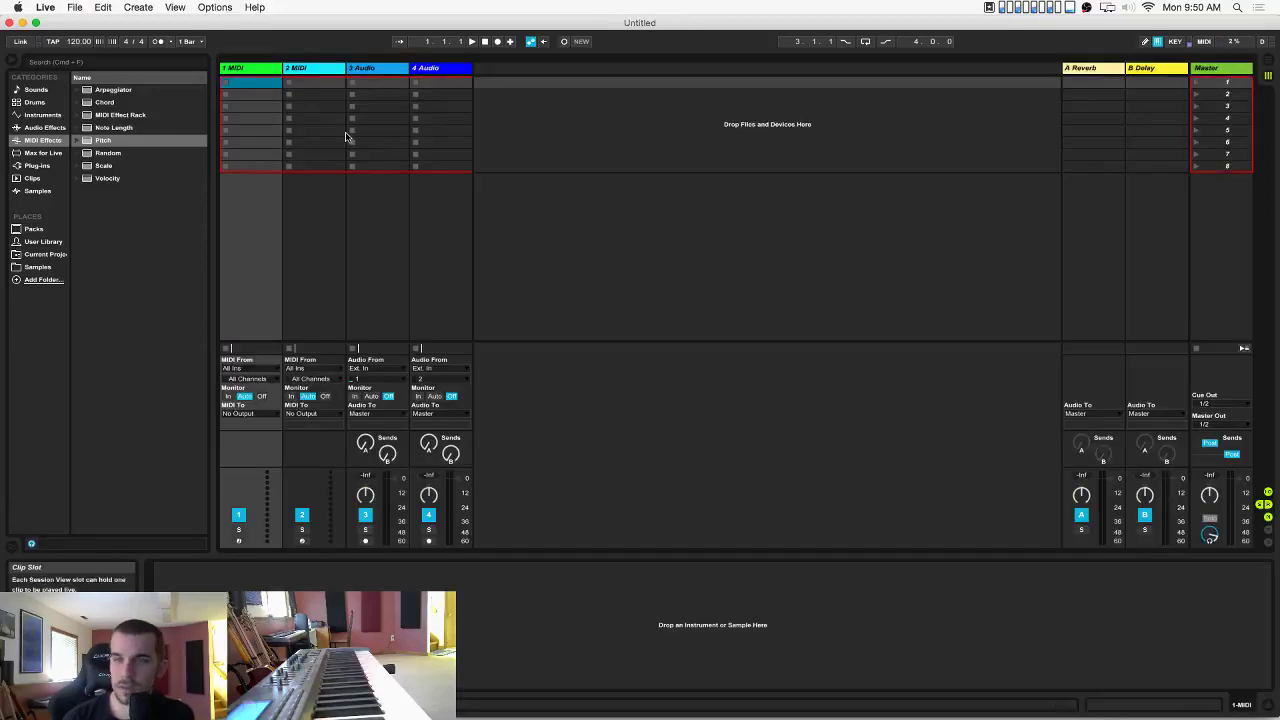
left_click(351, 217)
key("super+s")
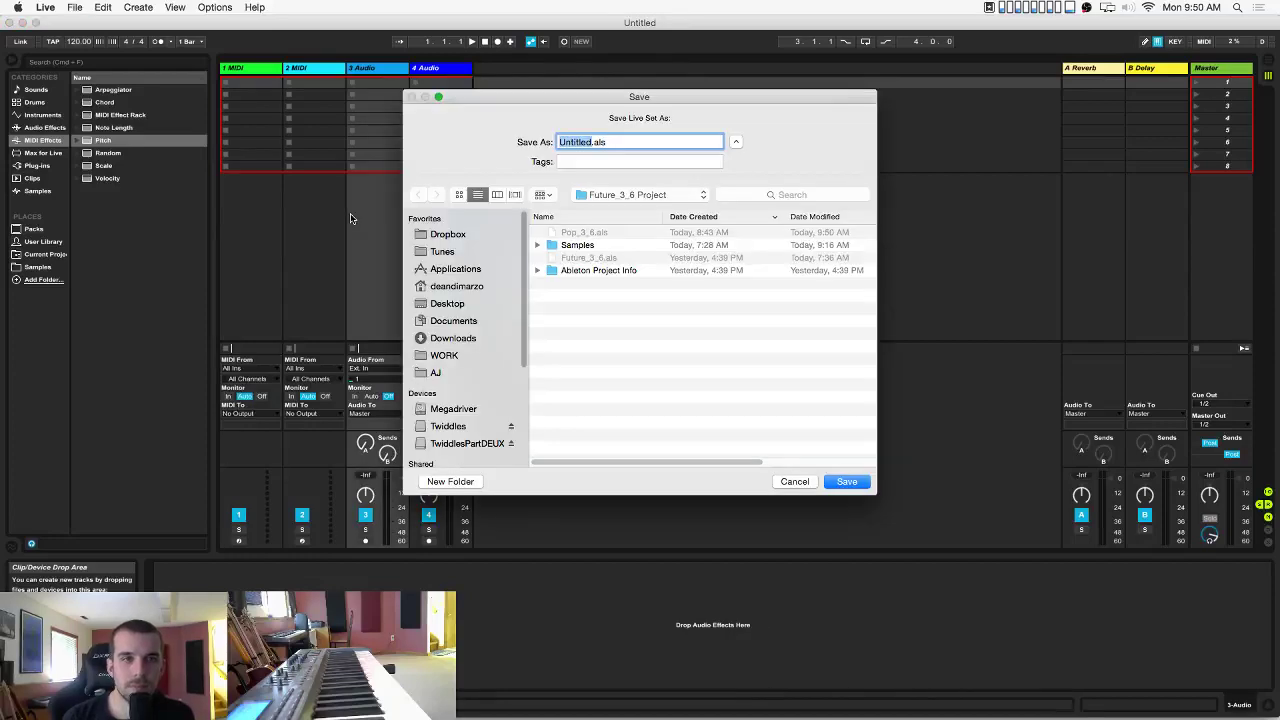
type("F")
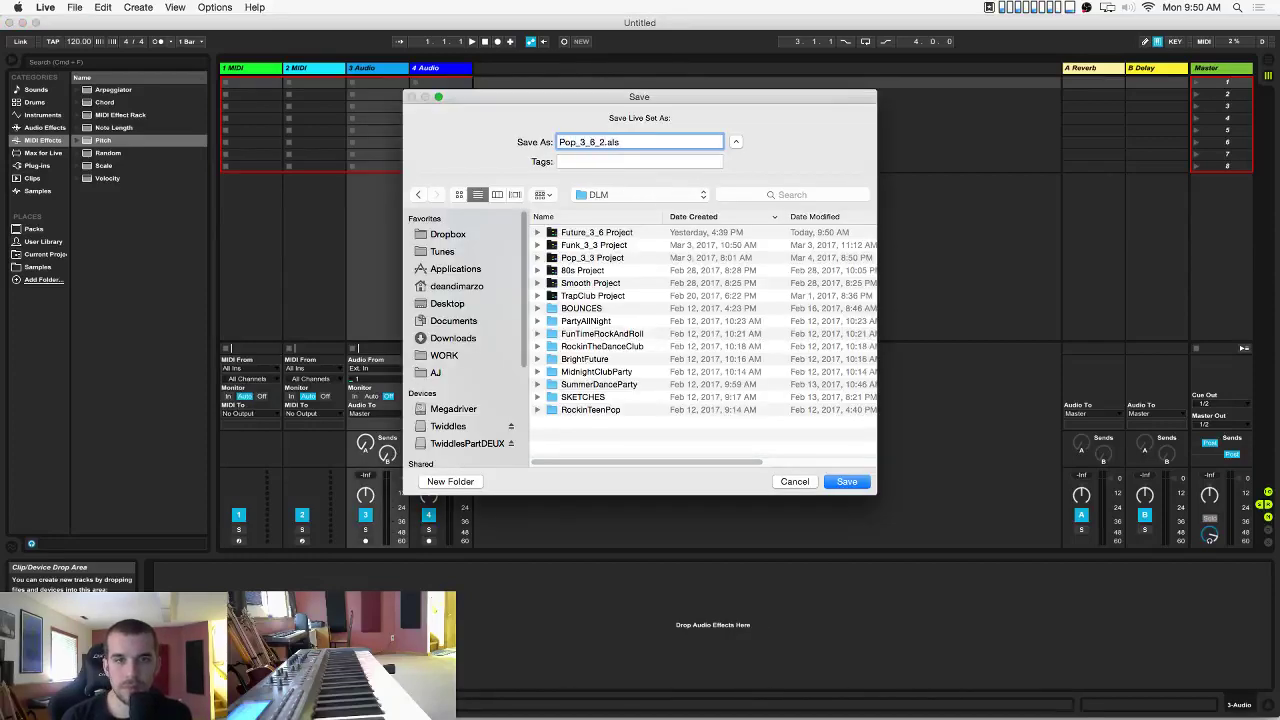
key("Return")
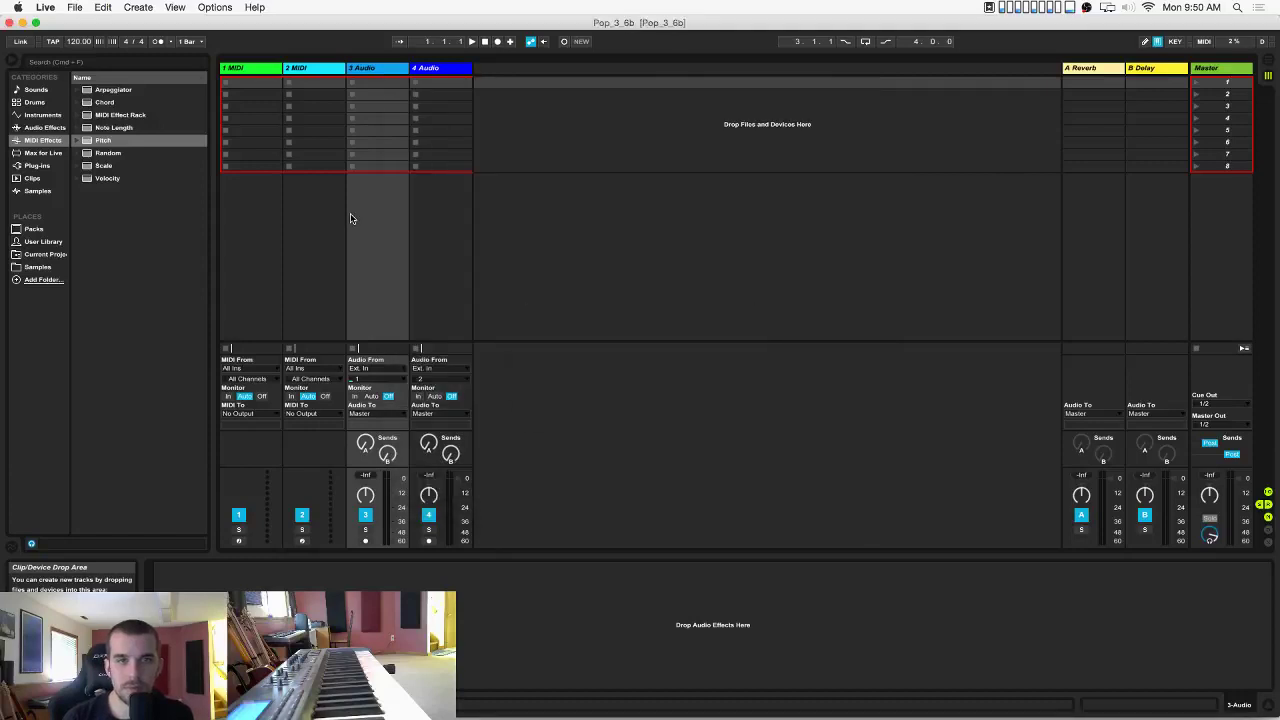
Add a third return track with an External Audio Effect that takes its audio from input 1.
left_click(1157, 70)
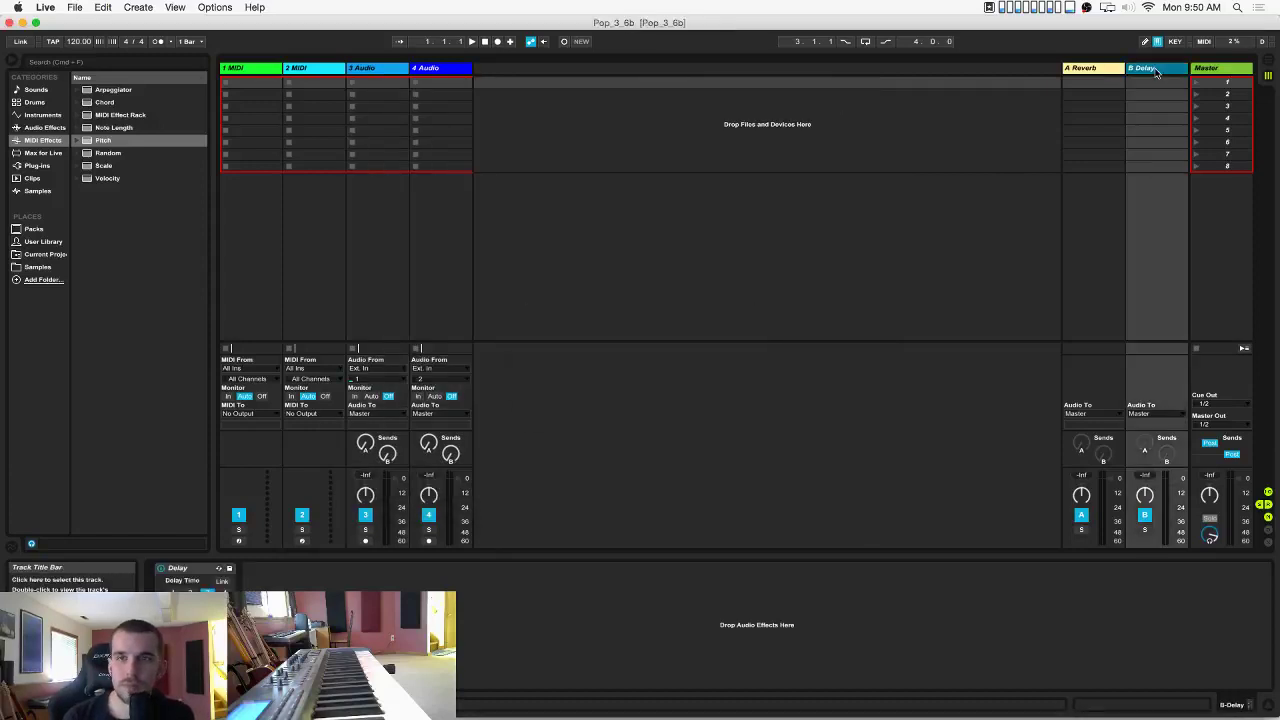
key("super+alt+t")
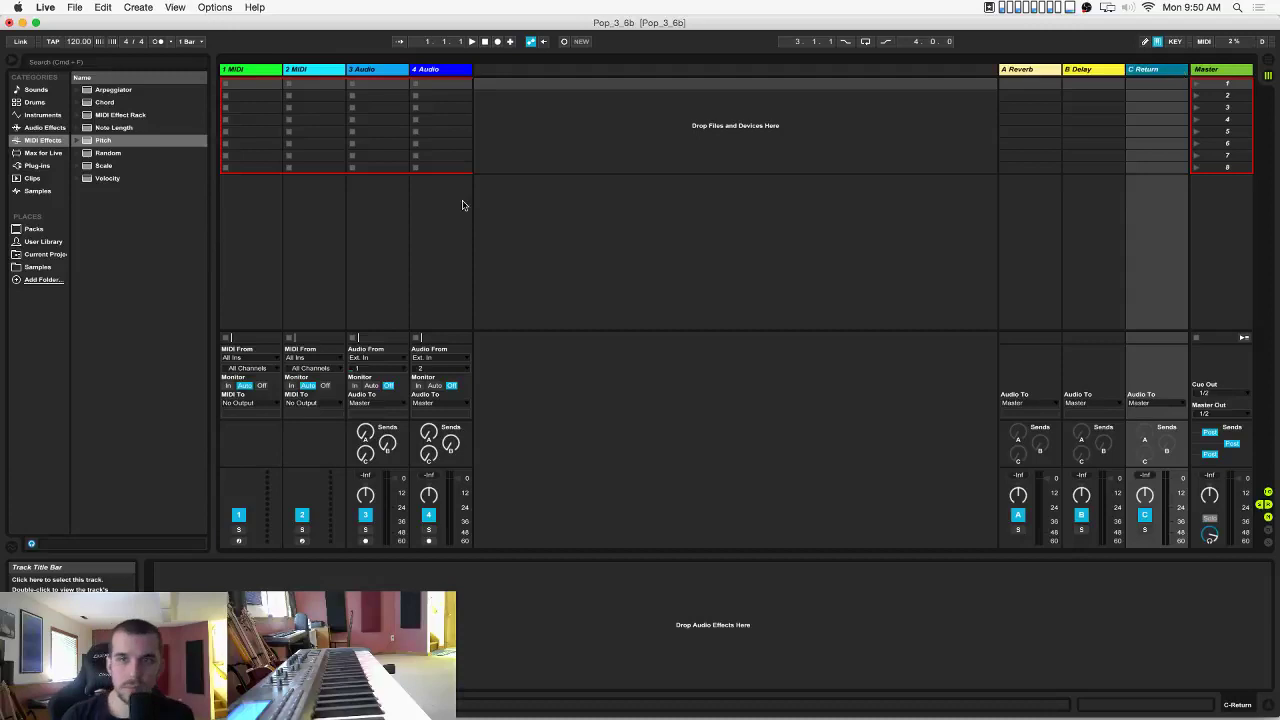
left_click(45, 127)
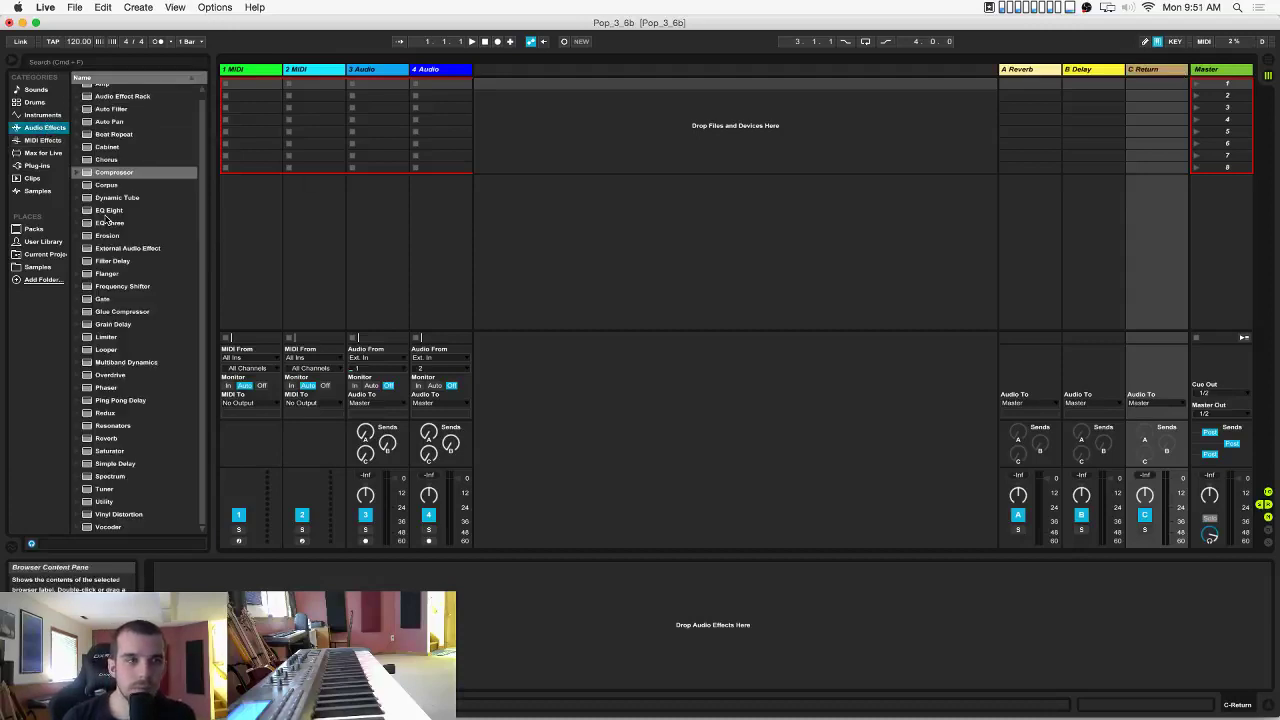
left_click_drag(103, 252, 1139, 259)
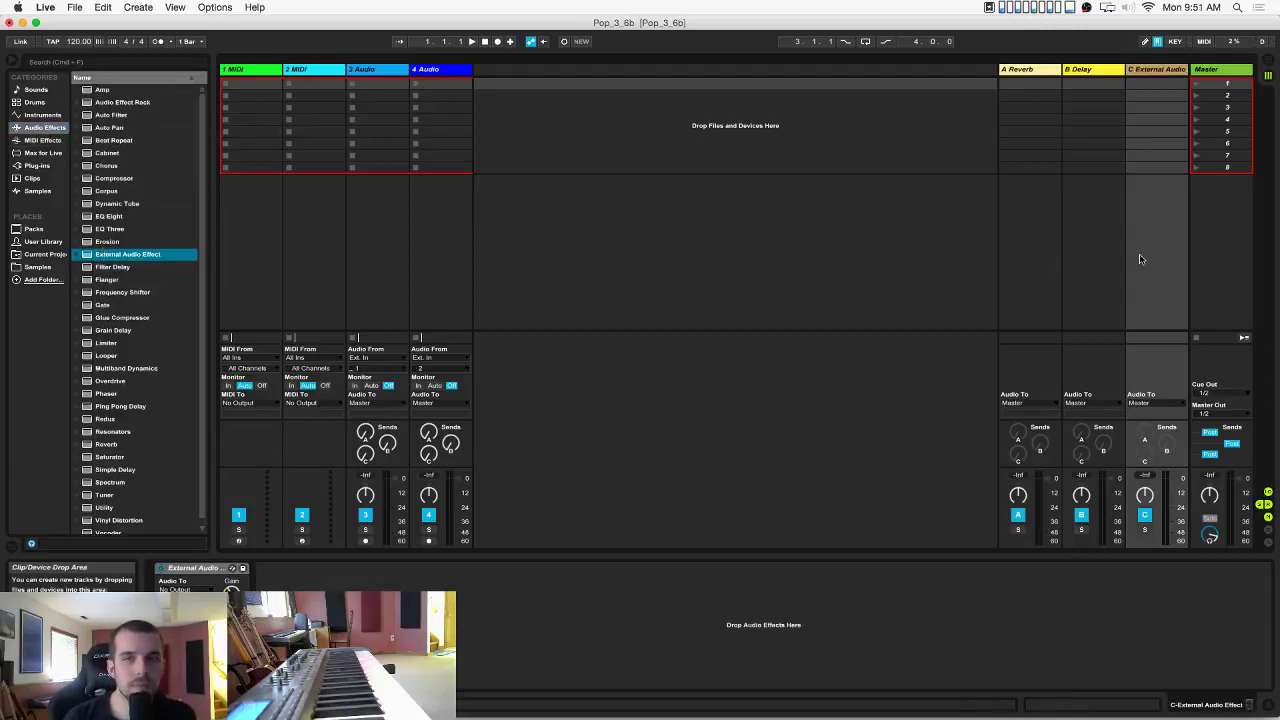
left_click(175, 589)
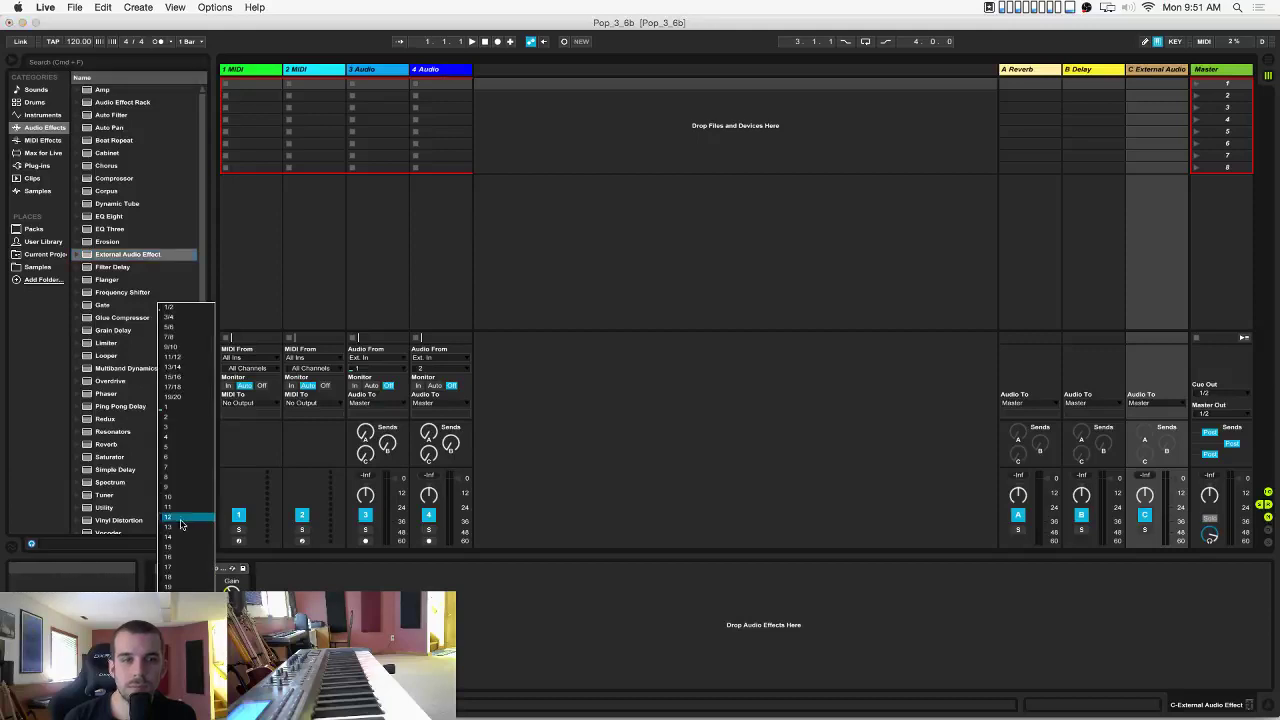
left_click(185, 410)
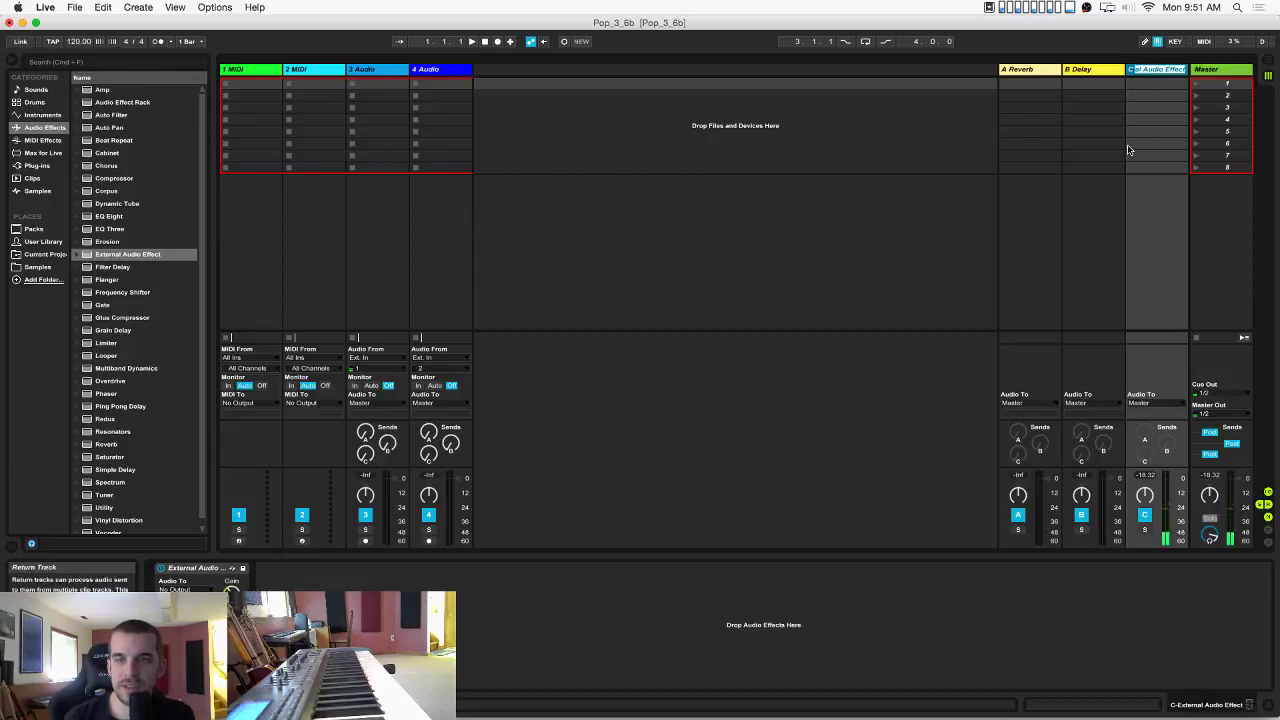
Rename return track C as TALKBACK.
type("TALKB")
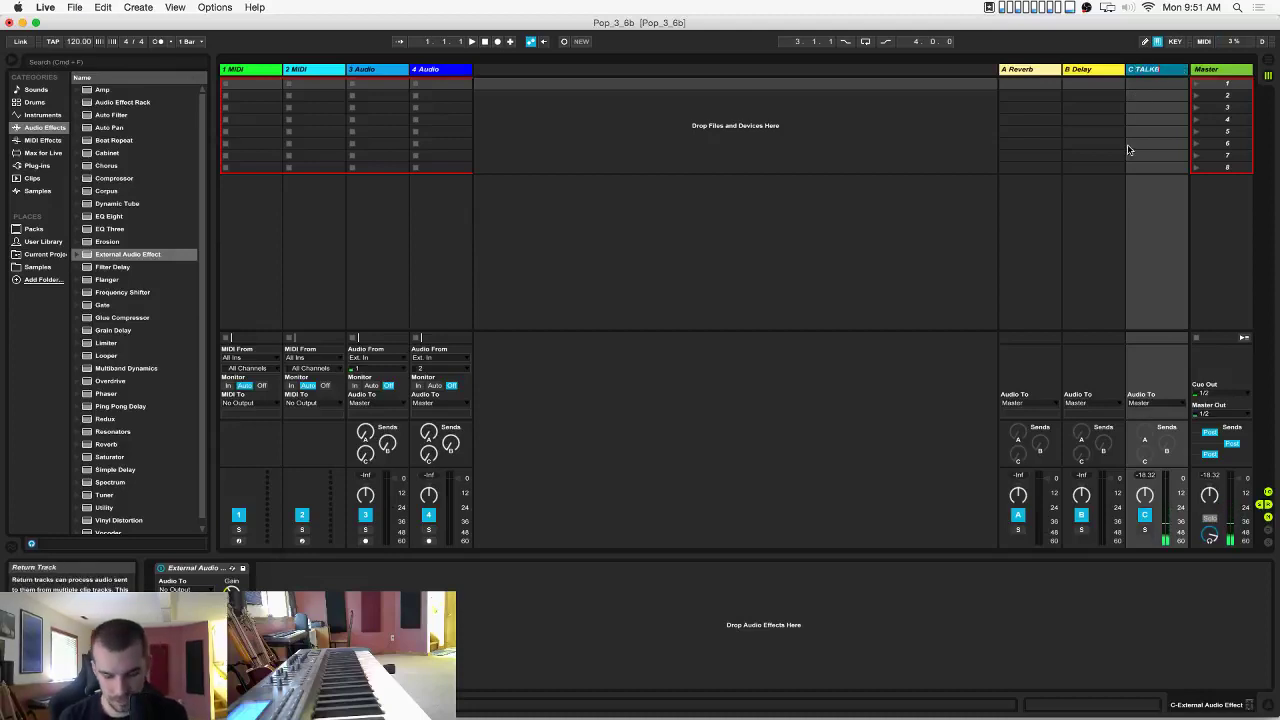
type("OACK")
key("Return")
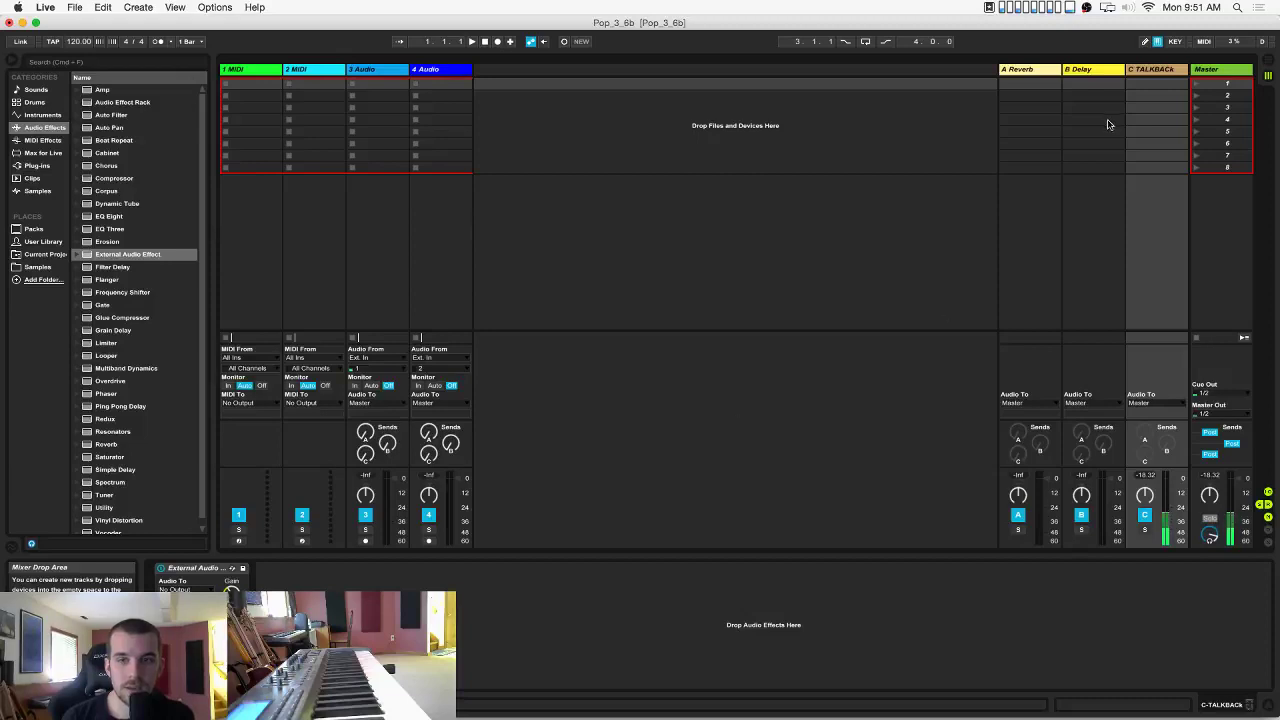
Arm the 3 Audio track for recording, with its input on channel 14 and monitoring set to Auto.
left_click(315, 213)
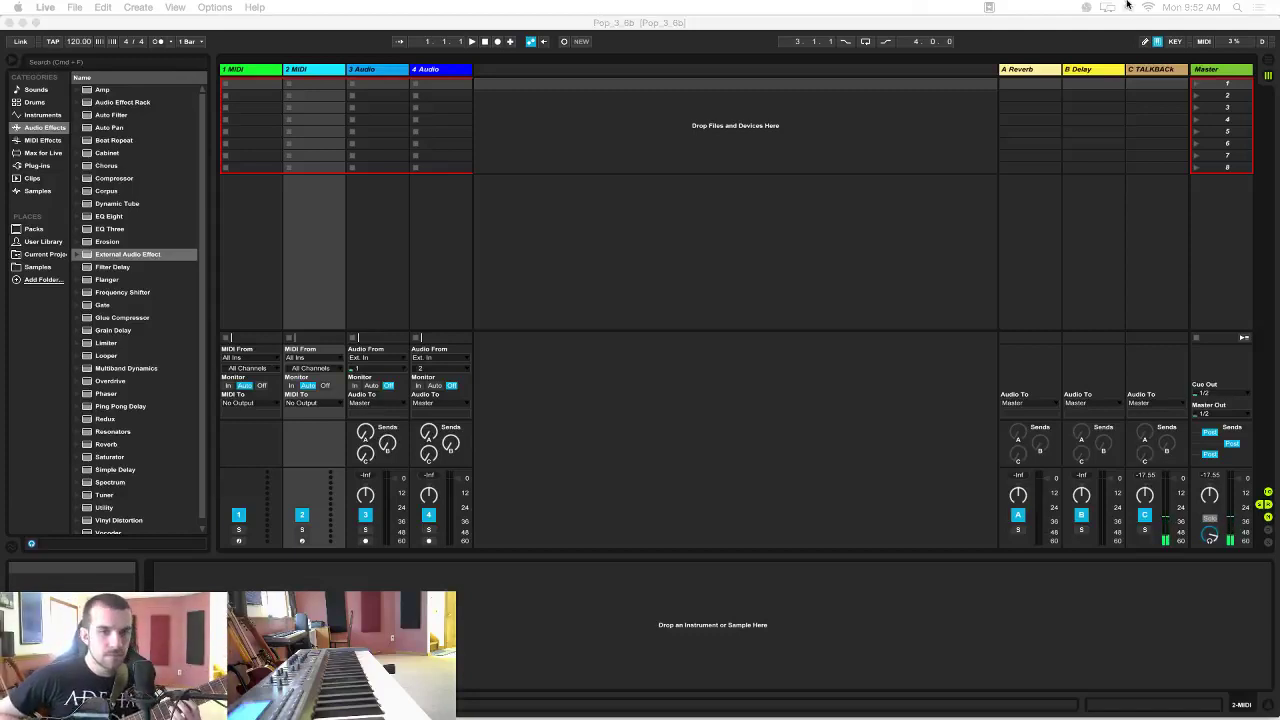
left_click(381, 76)
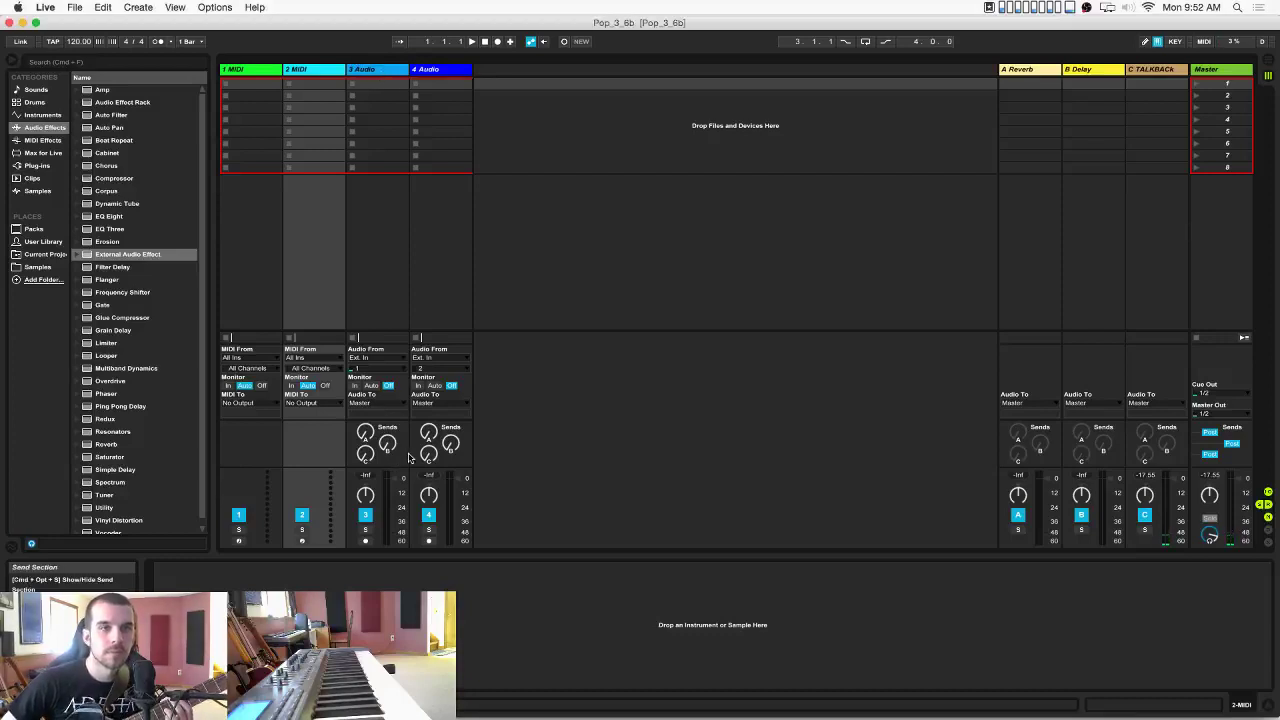
left_click(365, 540)
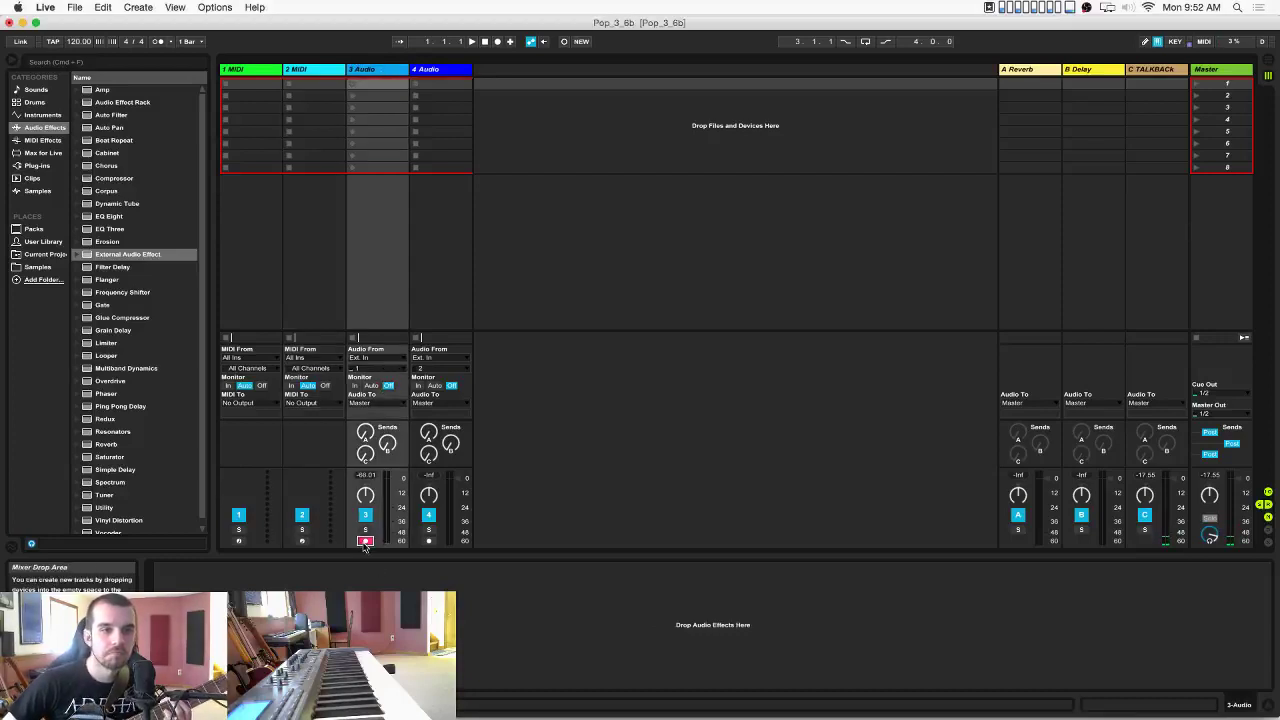
left_click(386, 369)
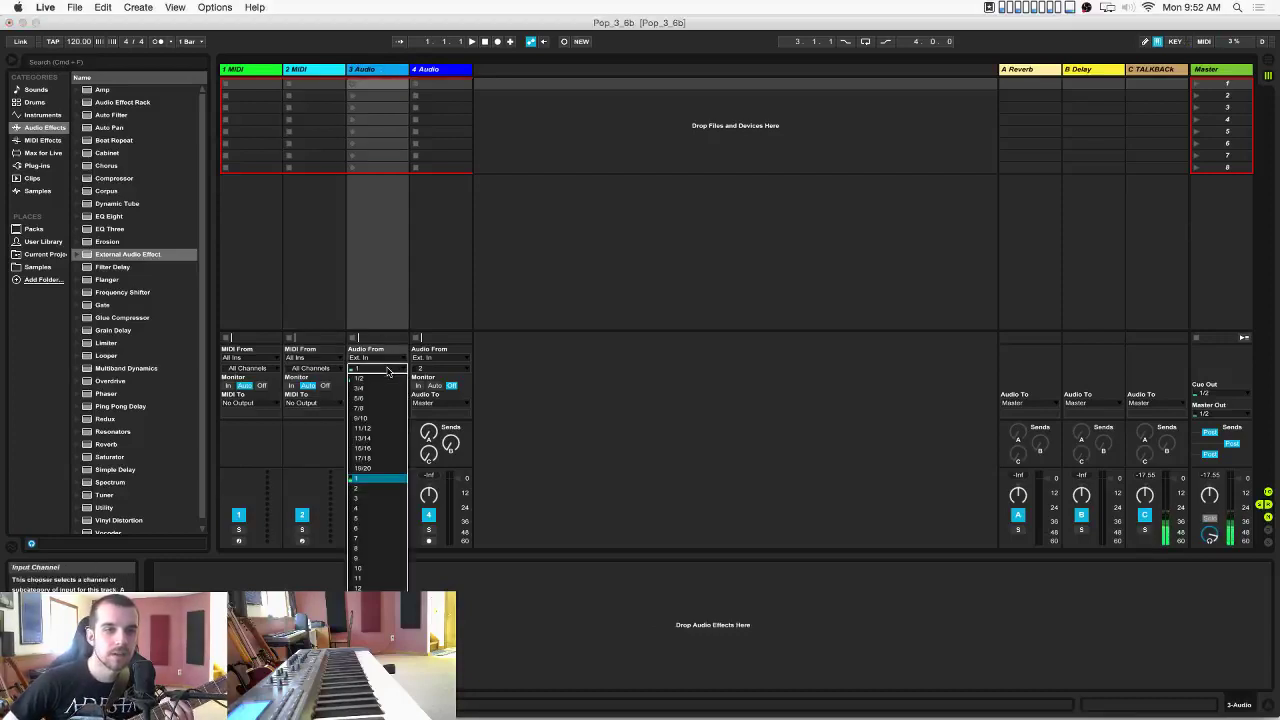
left_click(385, 626)
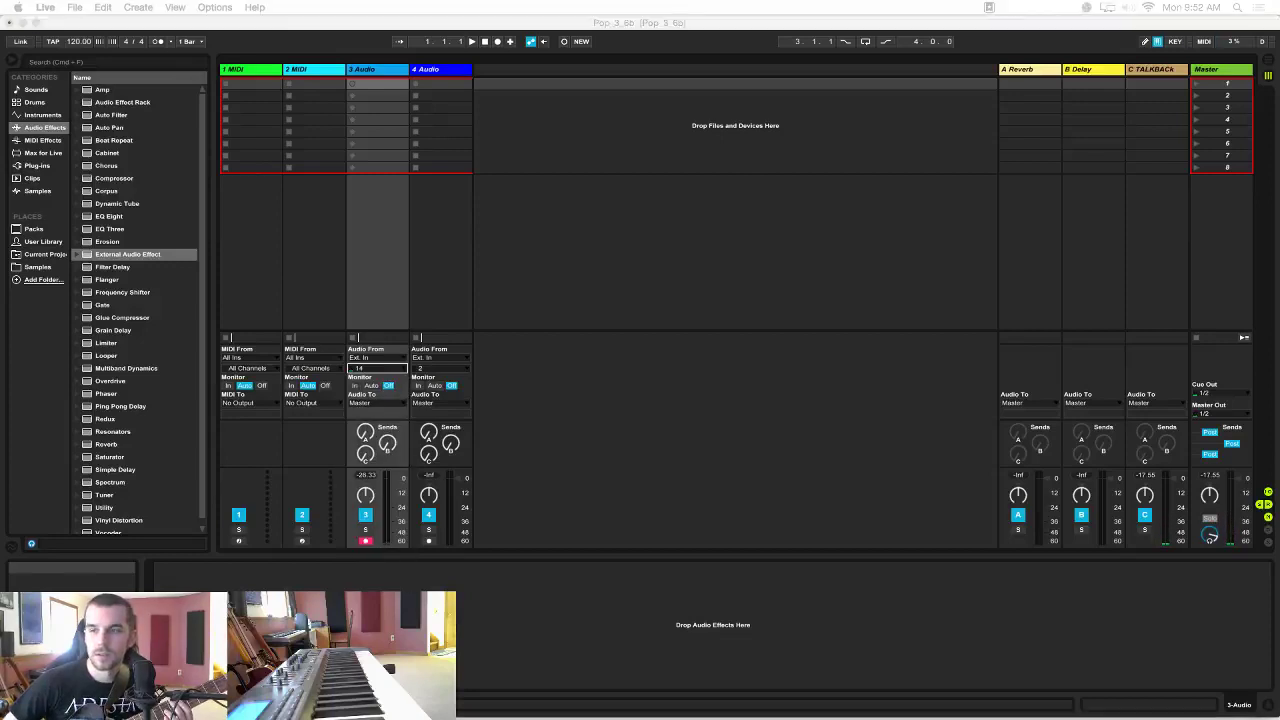
left_click(675, 264)
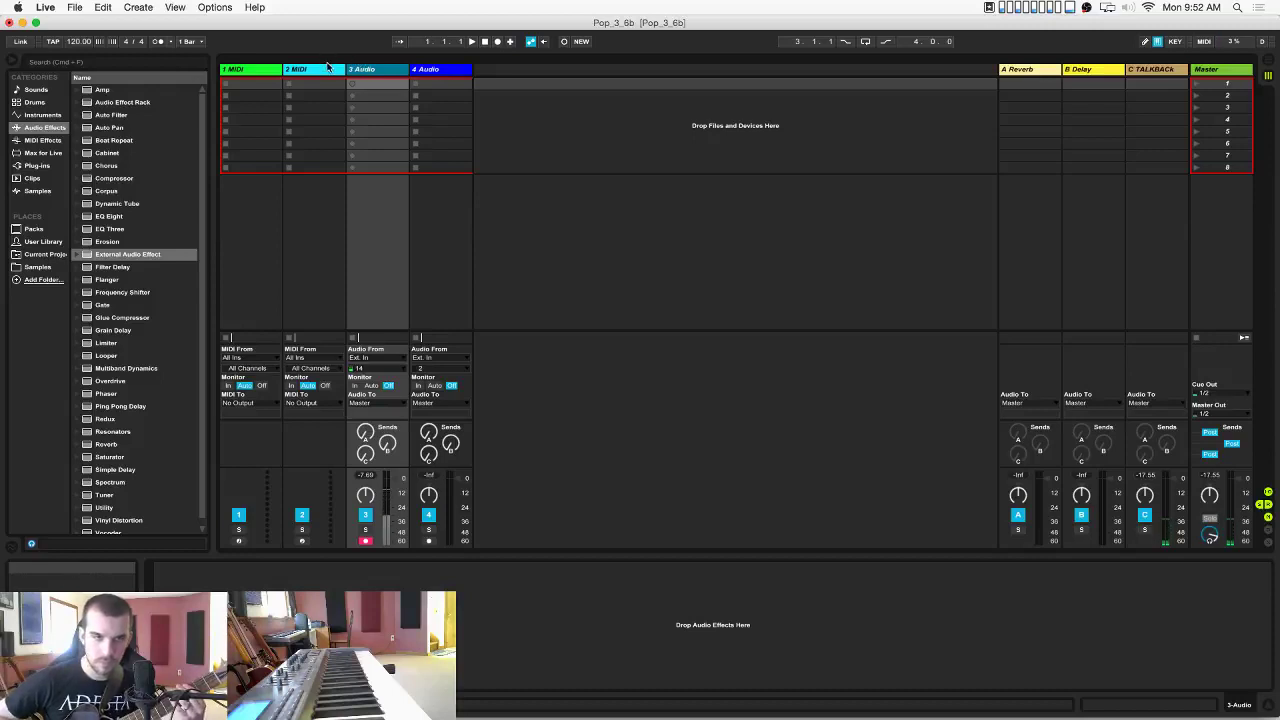
left_click(371, 386)
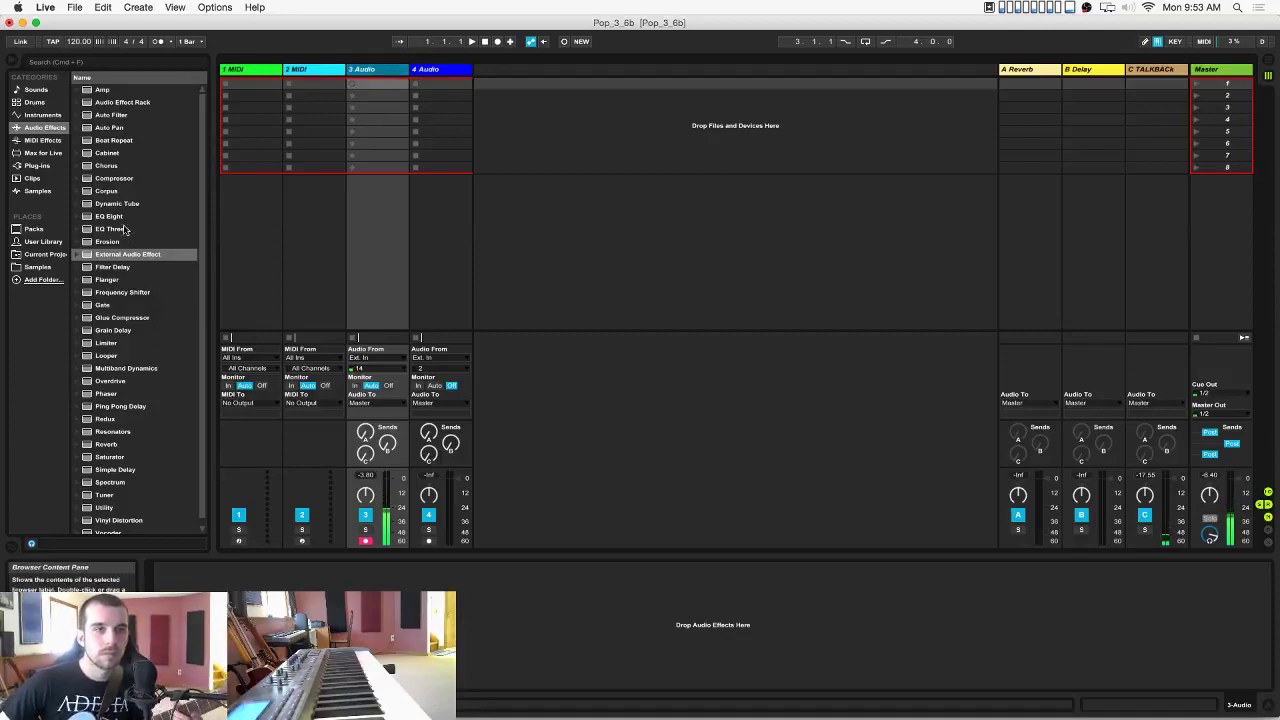
Add an EQ Eight to the 3 Audio track and switch to the Arrangement View.
left_click_drag(118, 216, 374, 225)
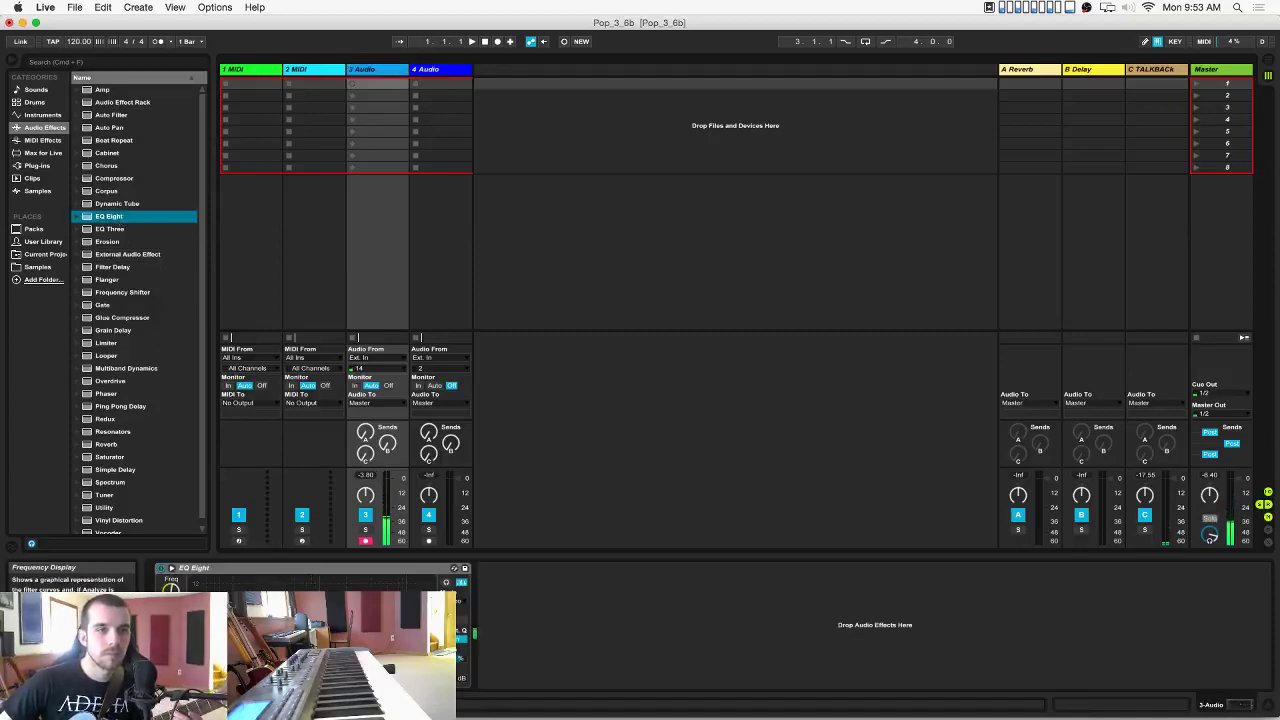
left_click(269, 567)
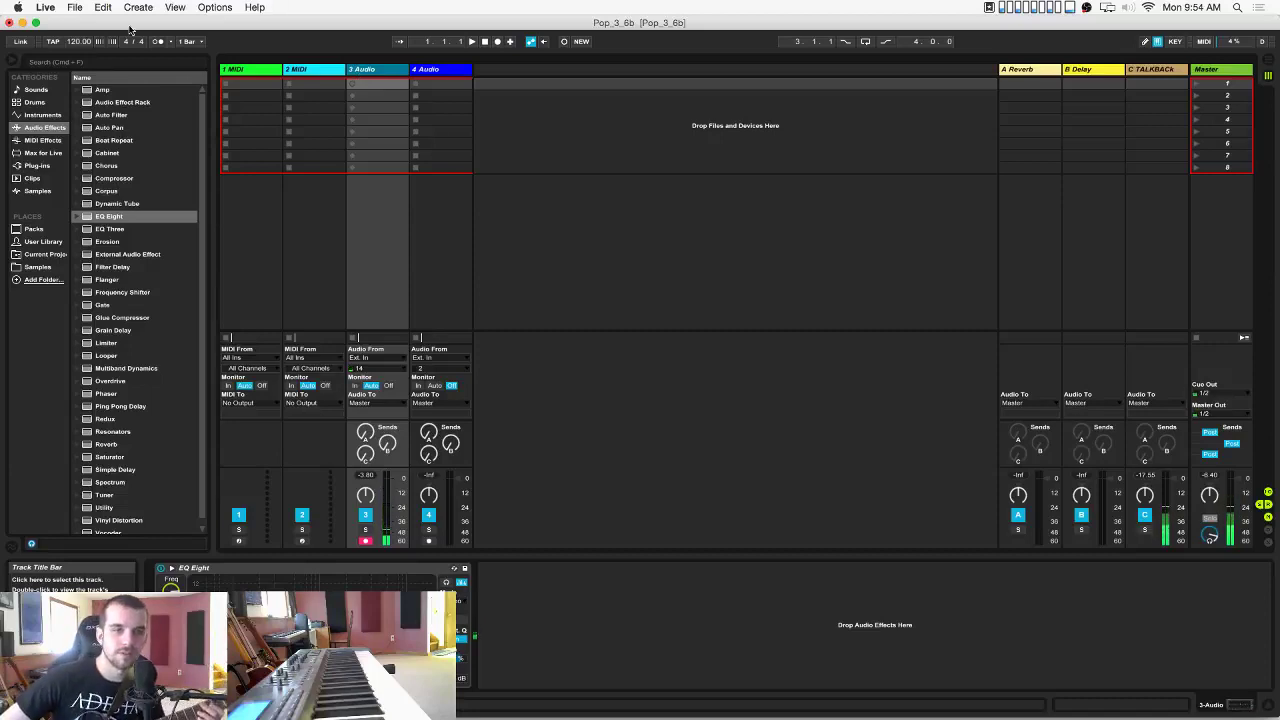
key("Tab")
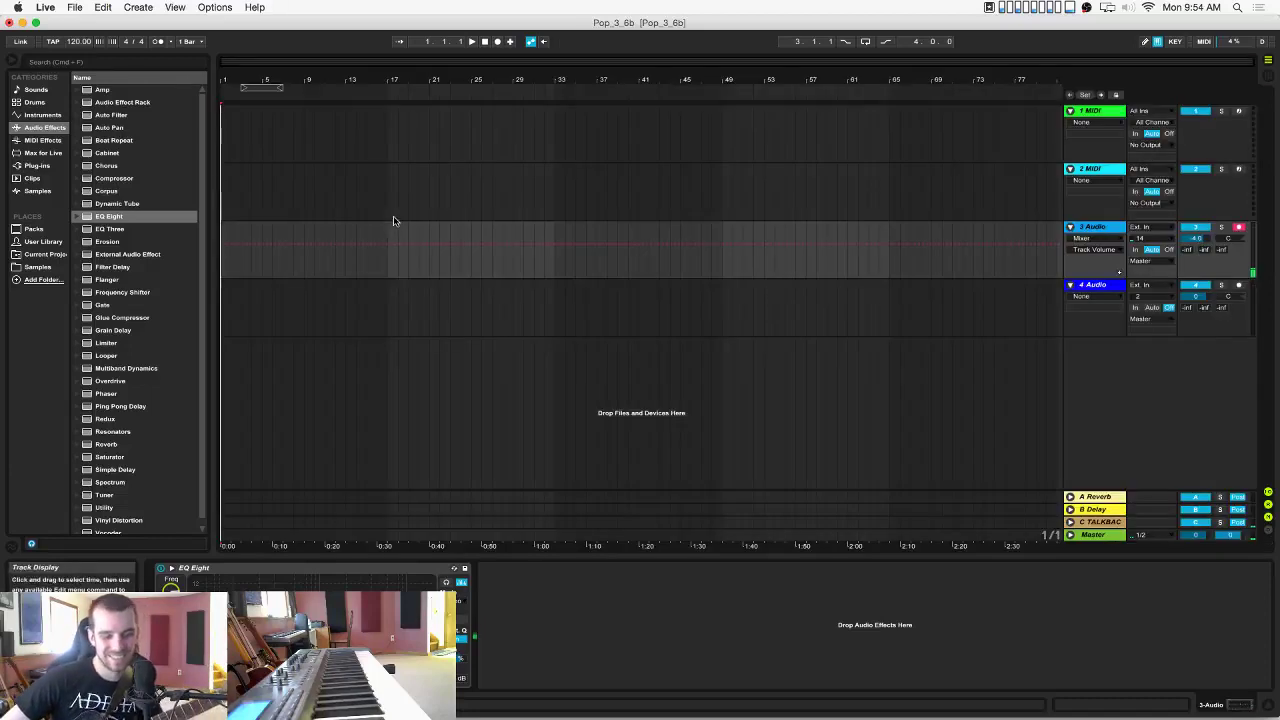
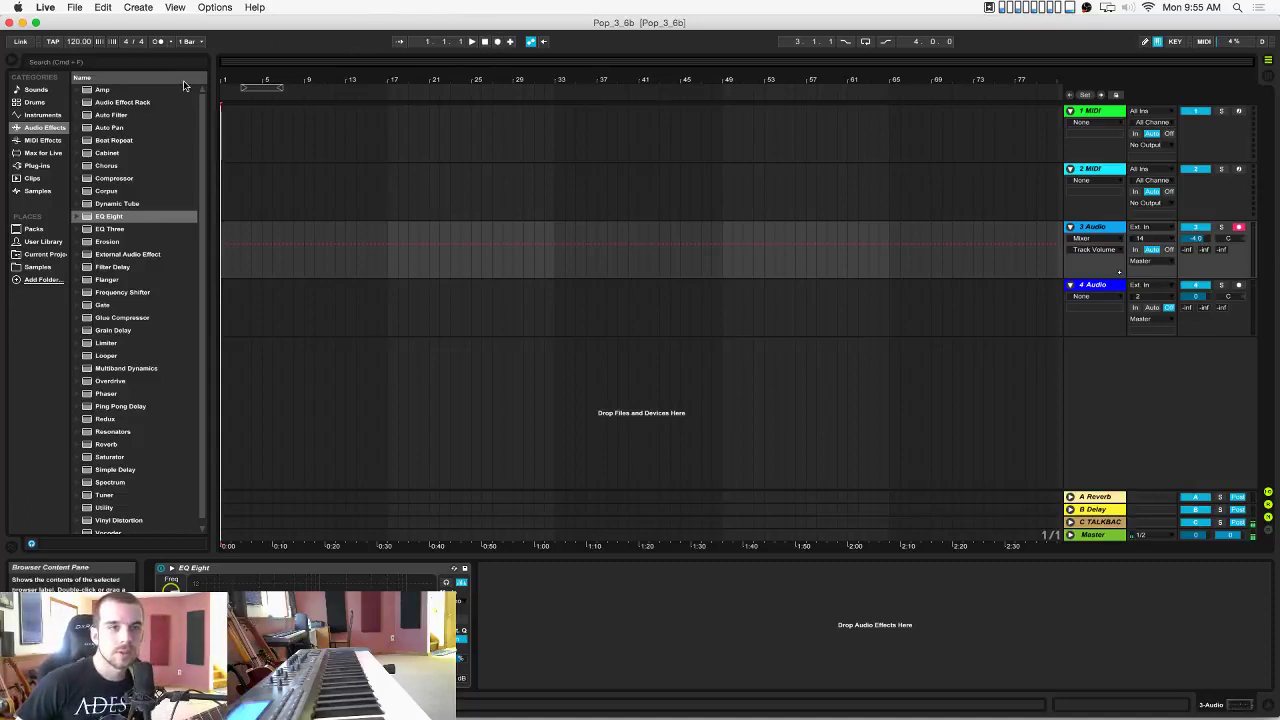
Tap the tempo to about 121.62 BPM and record a guitar take on the 3 Audio track from about bar 3 to bar 11.
left_click(52, 41)
left_click(52, 41)
left_click(52, 41)
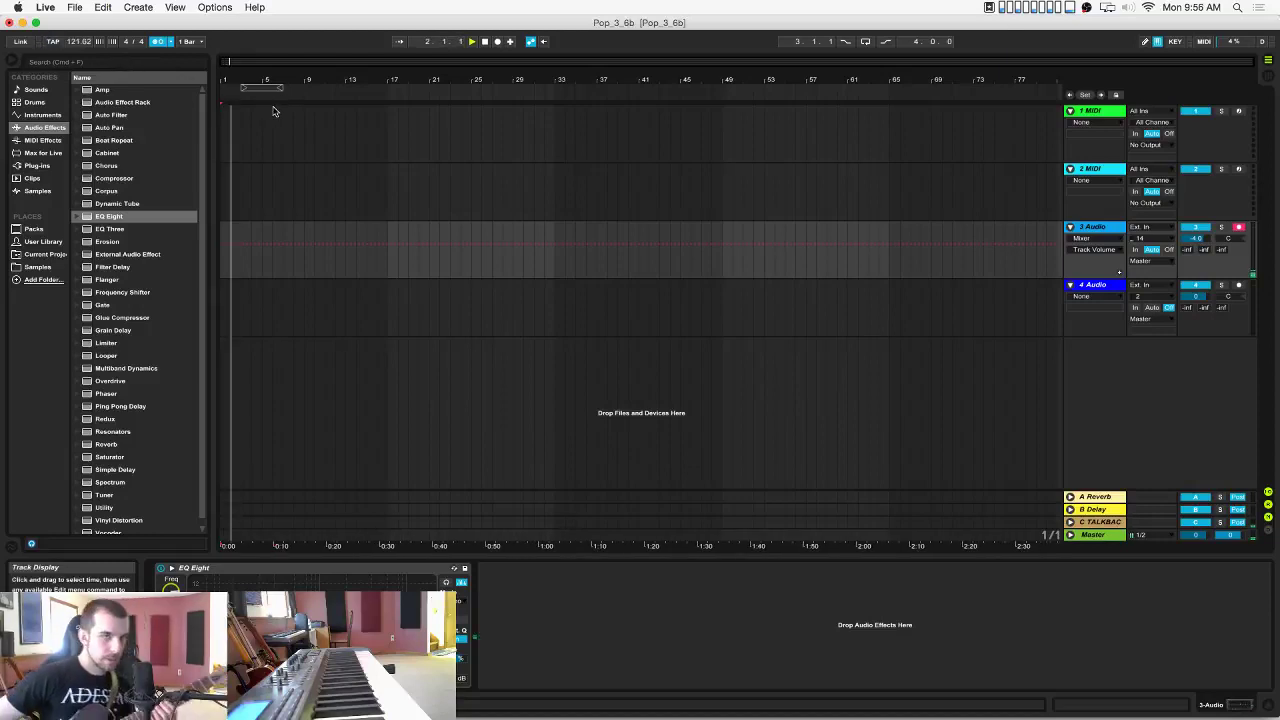
left_click(497, 41)
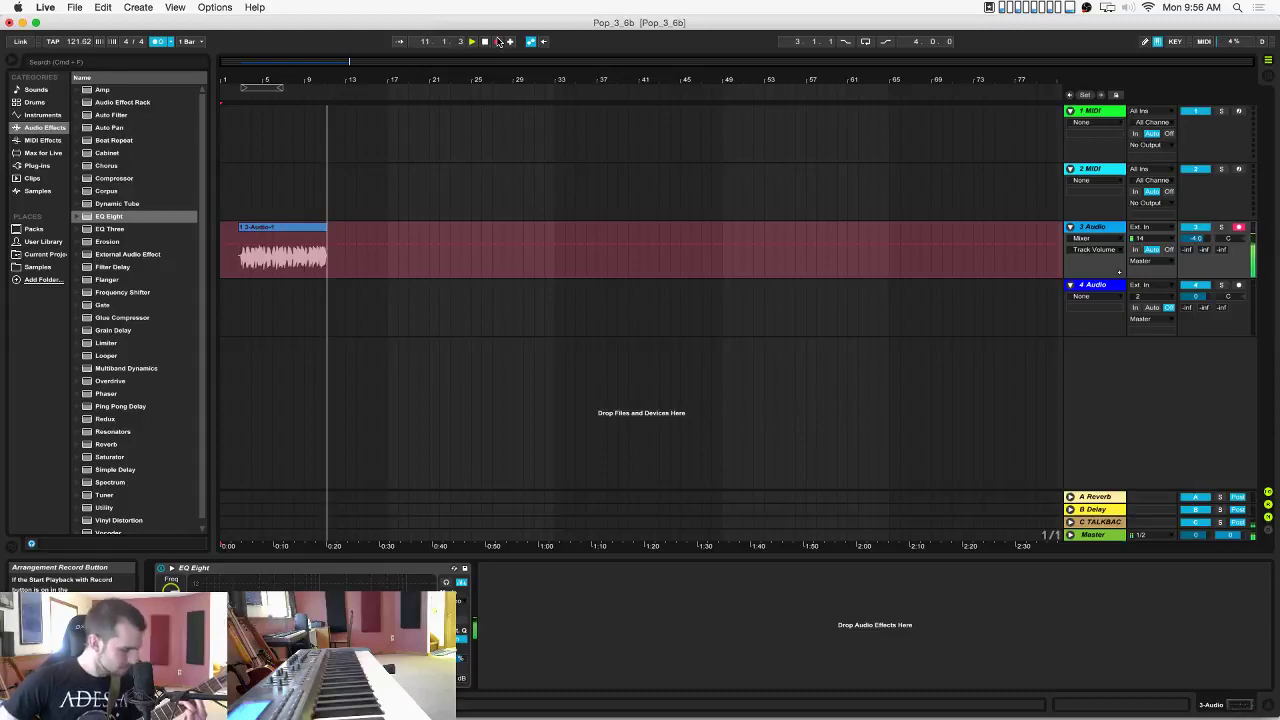
left_click(498, 41)
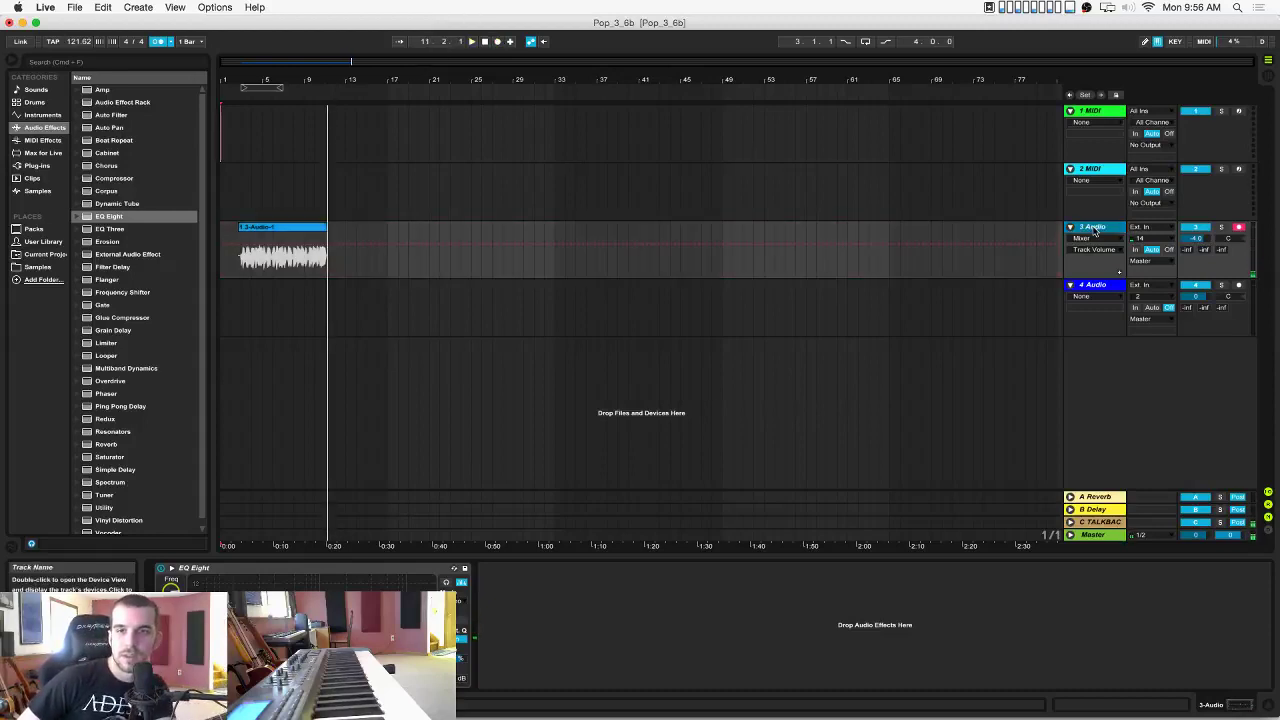
Insert another audio track below the recorded guitar track and set its input to channel 14.
key("super+t")
left_click(1158, 299)
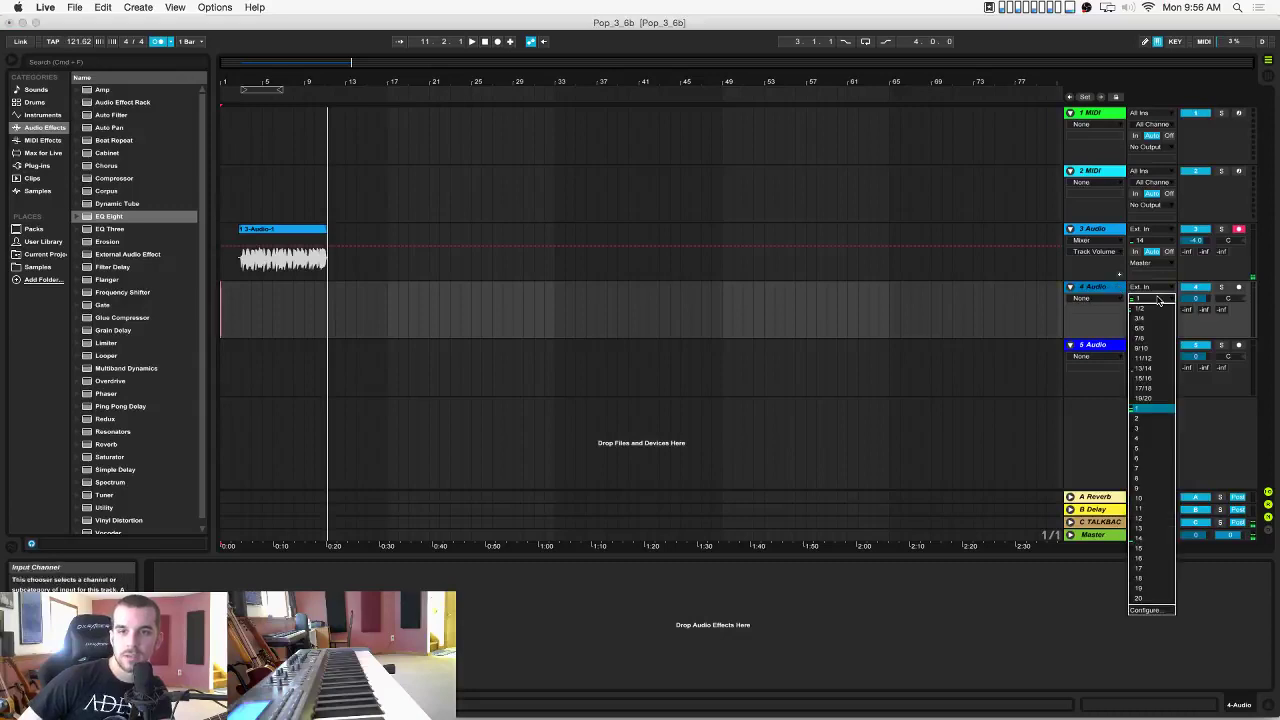
left_click(1173, 539)
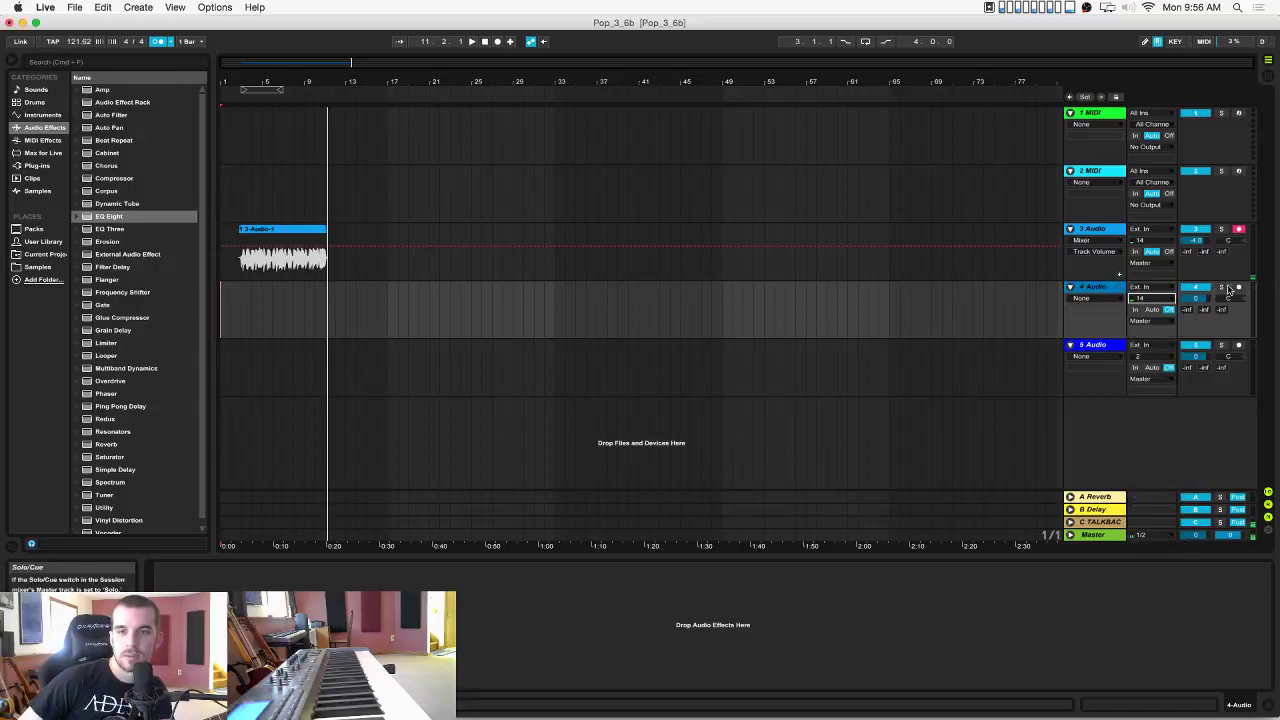
Arm the 4 Audio track and try recording a second guitar part on it from the start of the arrangement.
left_click(241, 302)
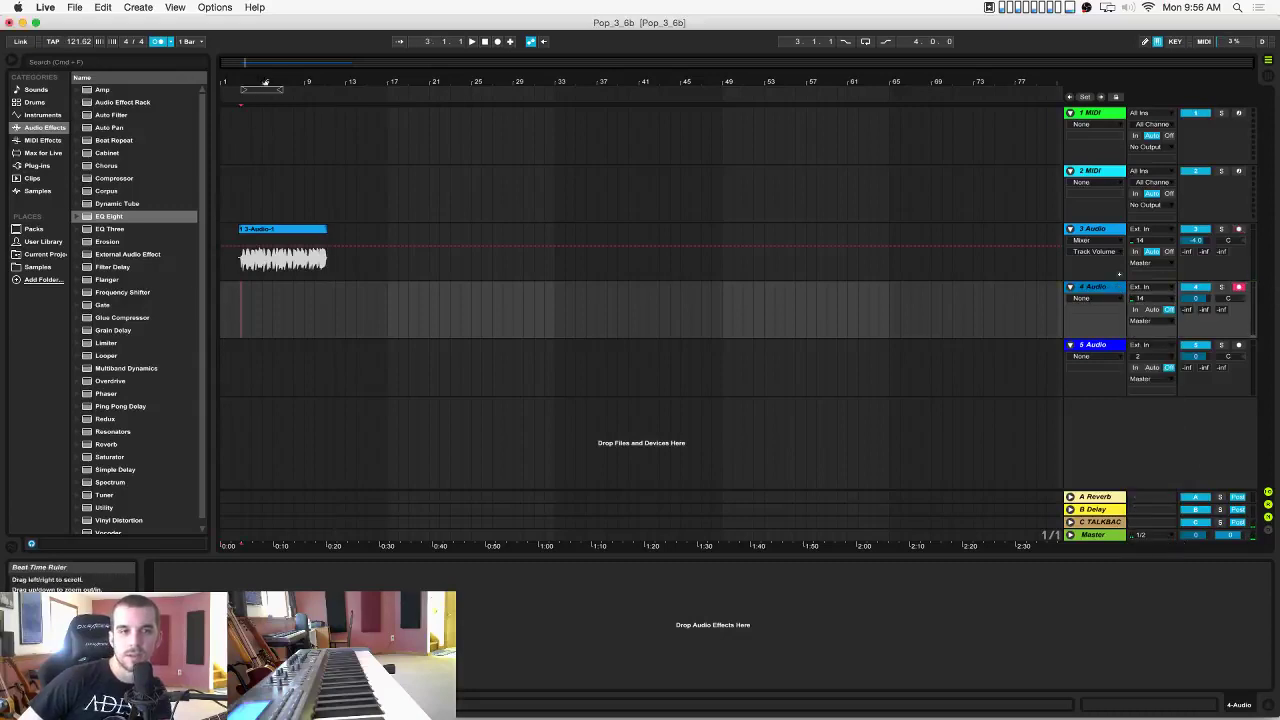
left_click_drag(265, 83, 265, 110)
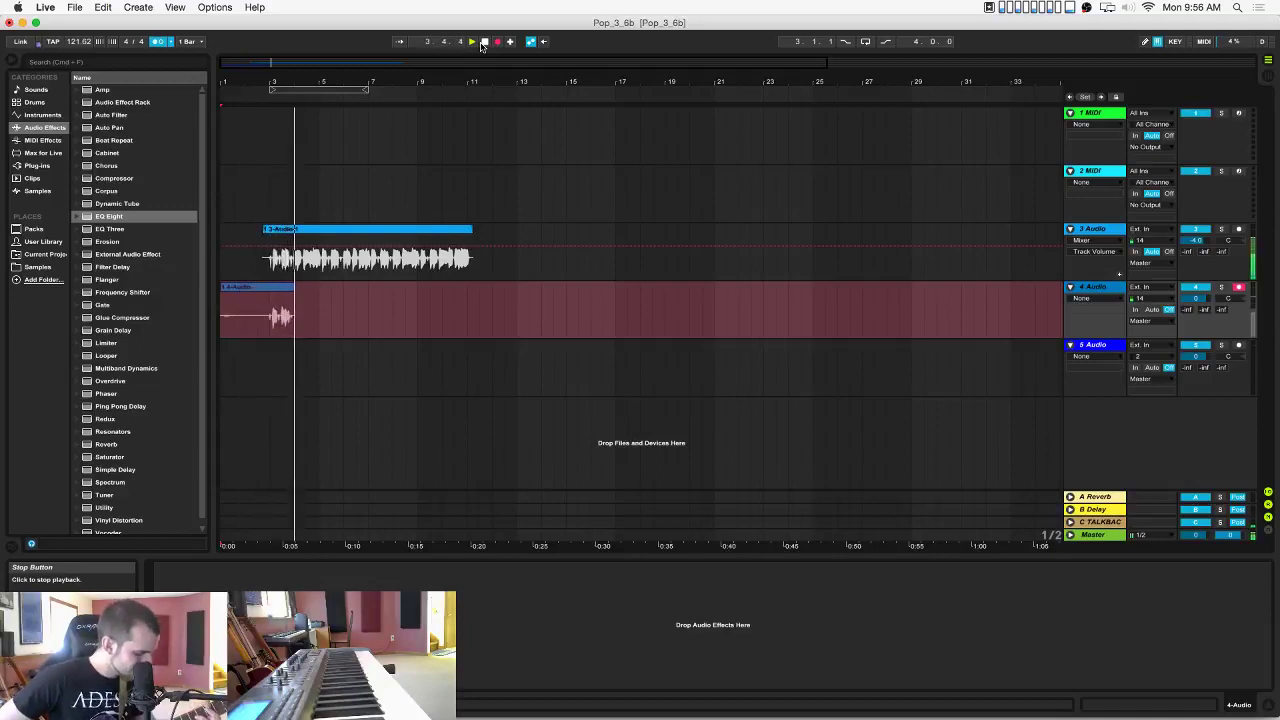
left_click(481, 45)
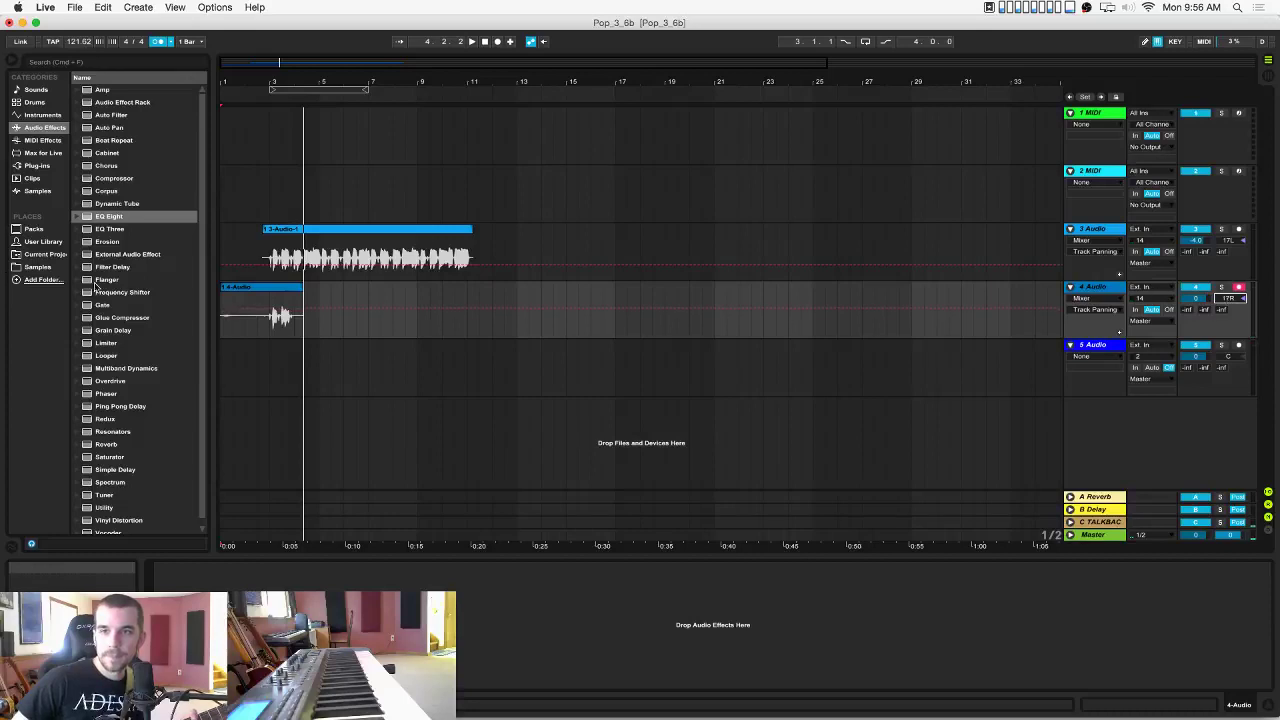
With 4 Audio monitoring on Auto, 3 Audio panned 17L and 4 Audio 17R, record another take to about bar 7.
left_click(483, 43)
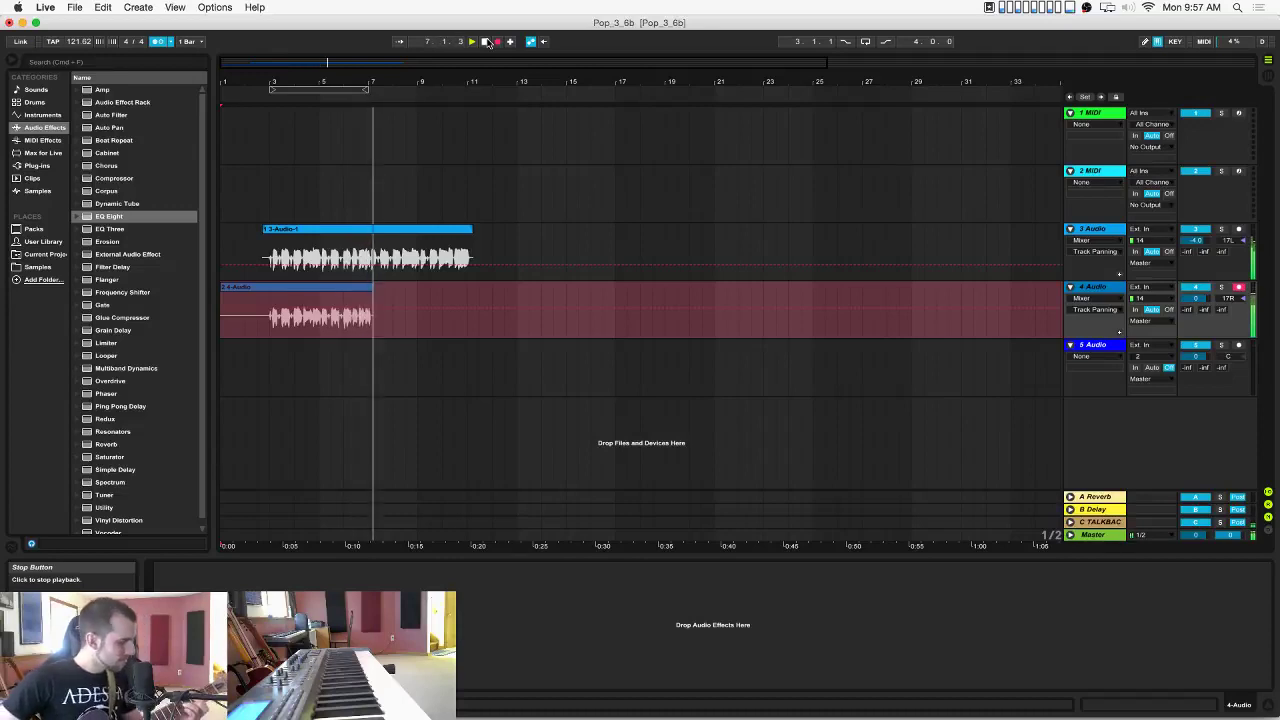
left_click(486, 41)
left_click(486, 41)
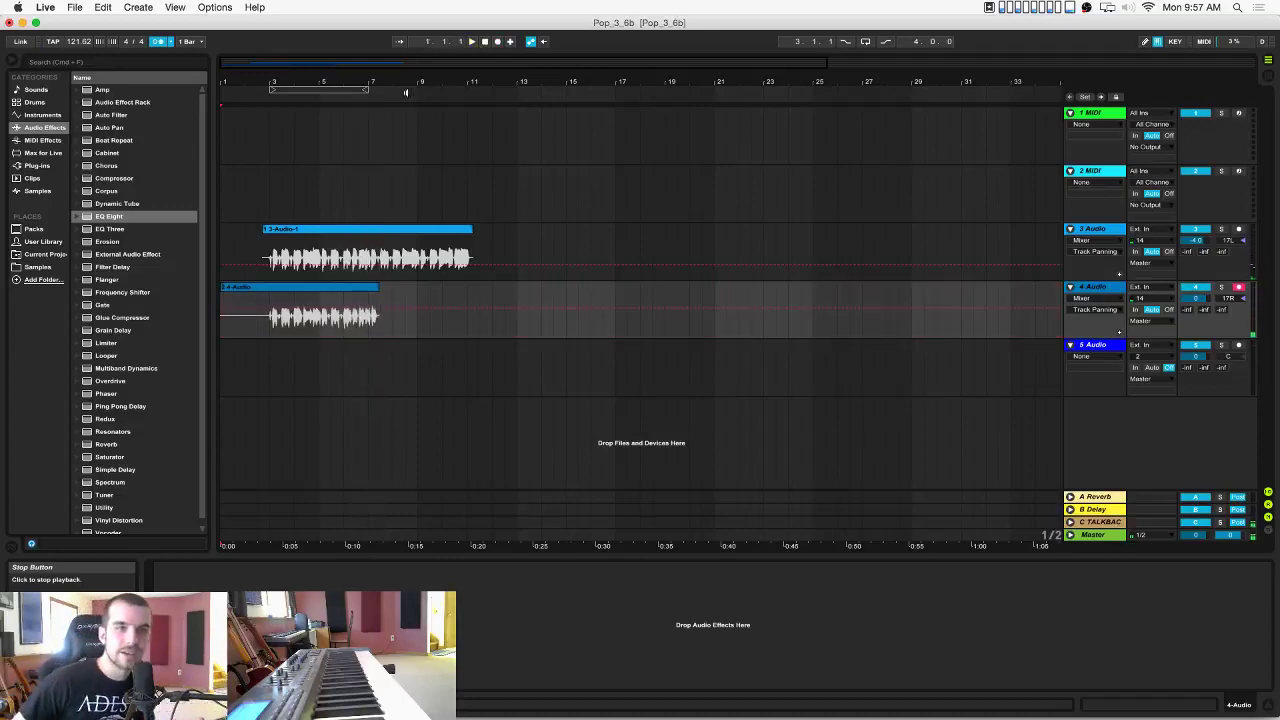
Place the start position at bar 2 on the 4 Audio track and set the recording count-in to None.
left_click(242, 308)
left_click(168, 42)
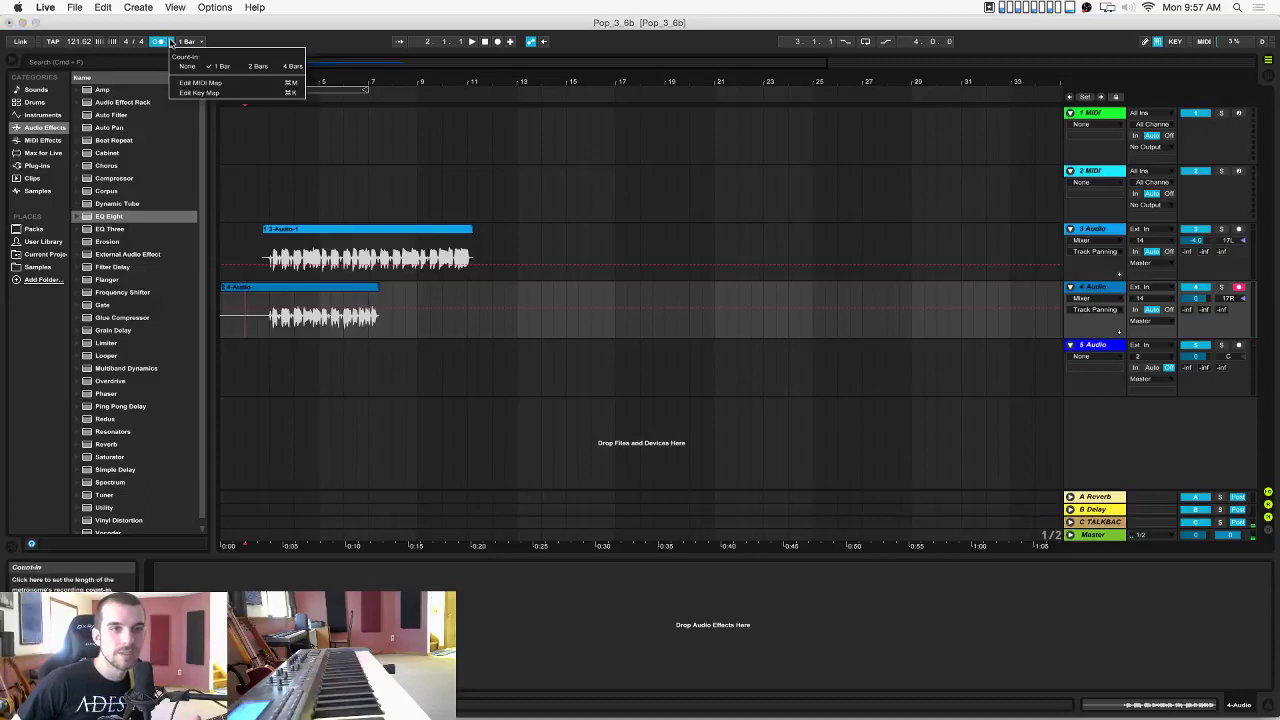
left_click(192, 68)
Try a guitar take on the 4 Audio track from bar 2 to about bar 11, and undo it.
left_click(498, 41)
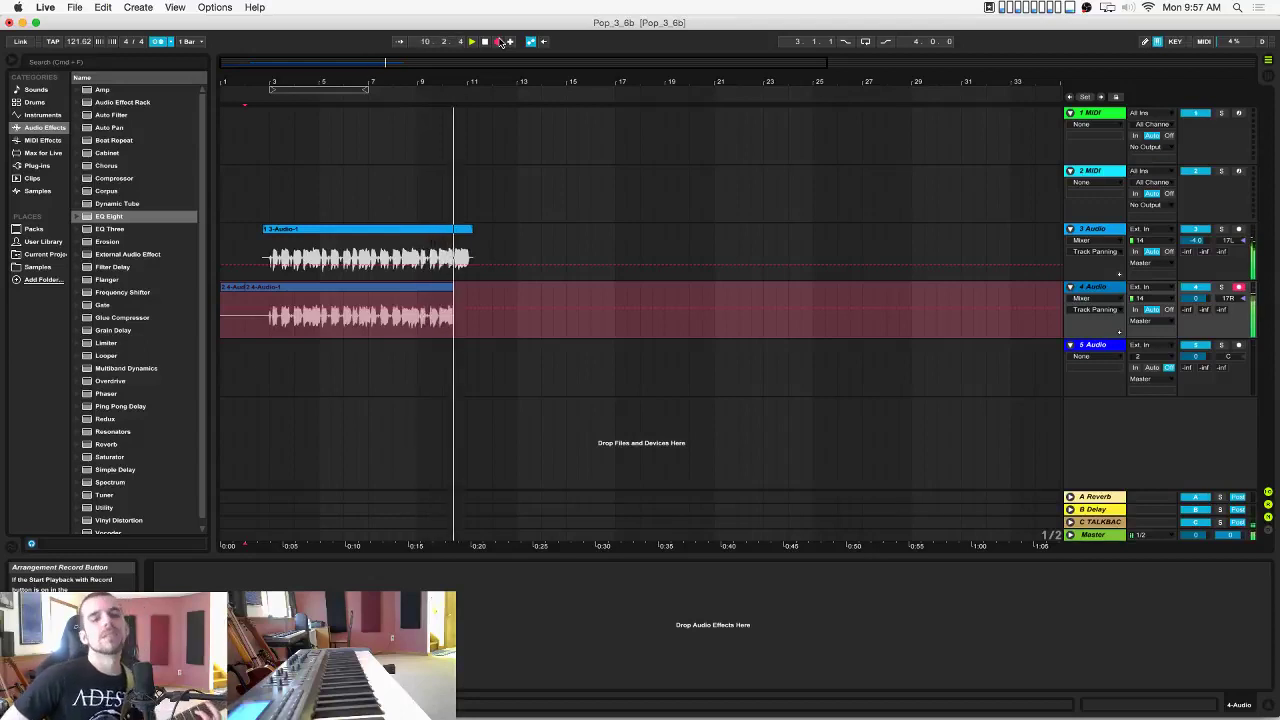
key("space")
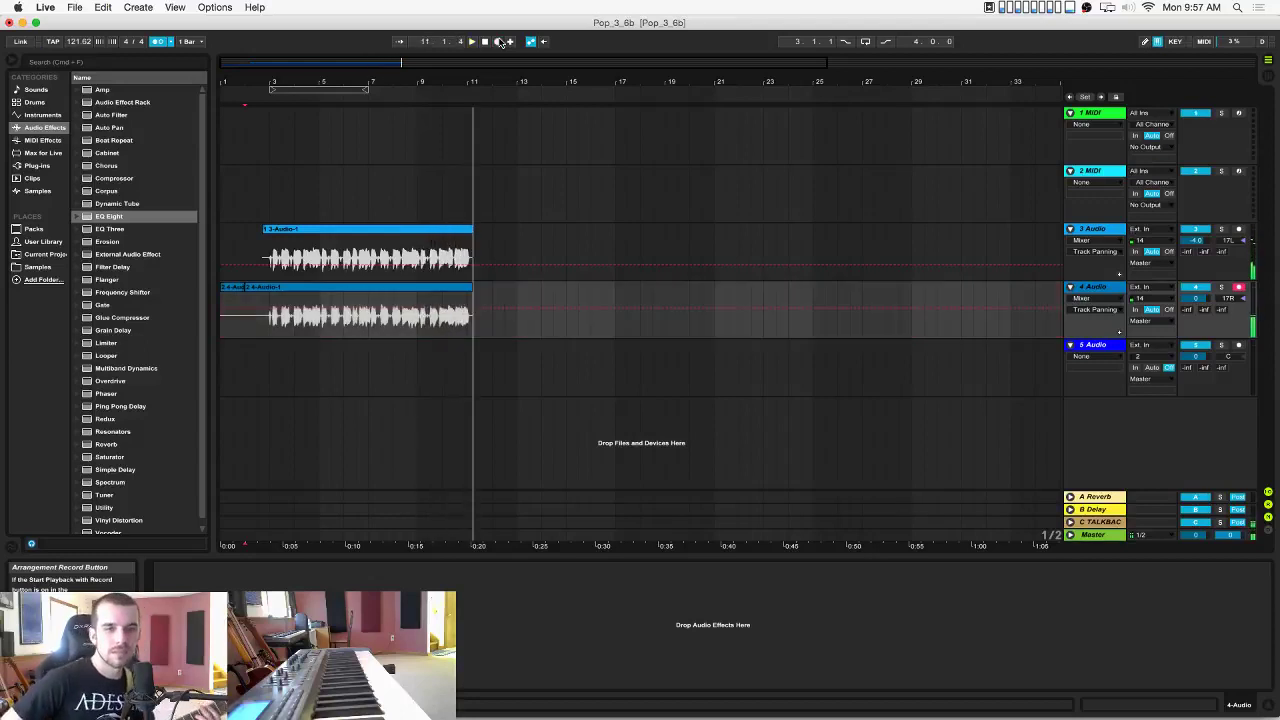
key("super+z")
Play back the end of the 3 Audio guitar part from about bar 8, and return to bar 2 on 4 Audio.
left_click(405, 250)
key("space")
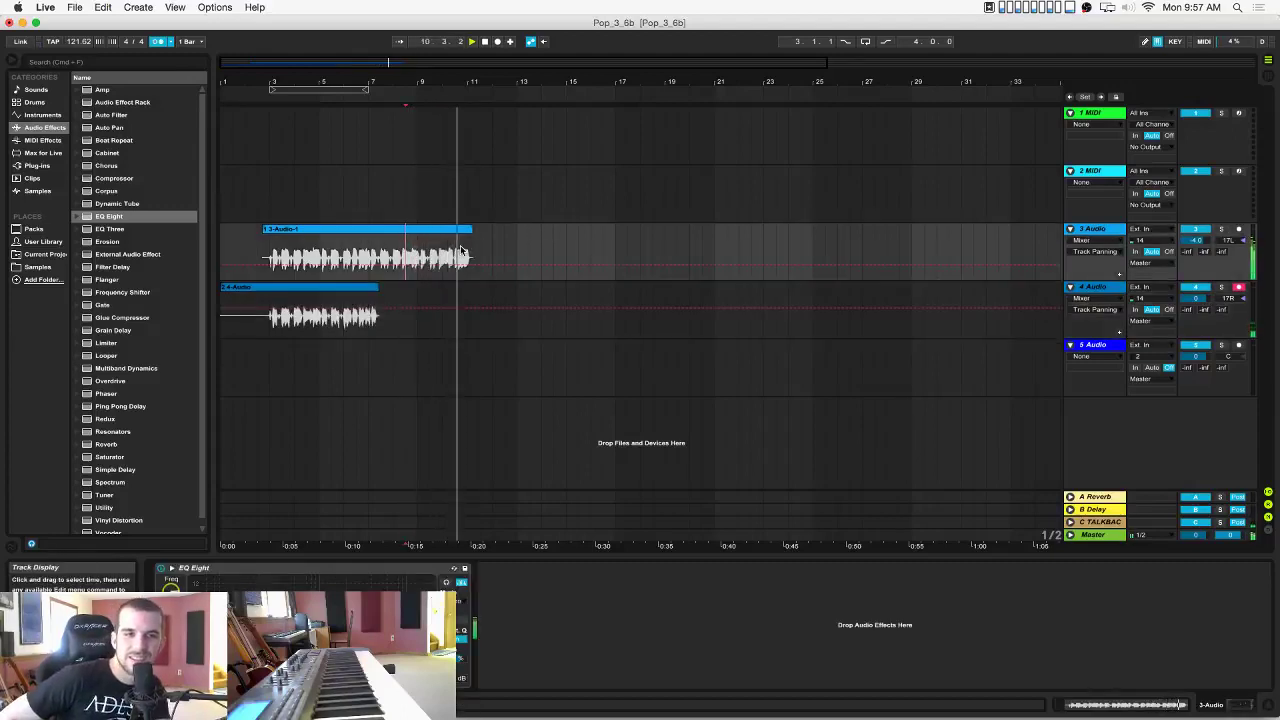
left_click(245, 333)
key("space")
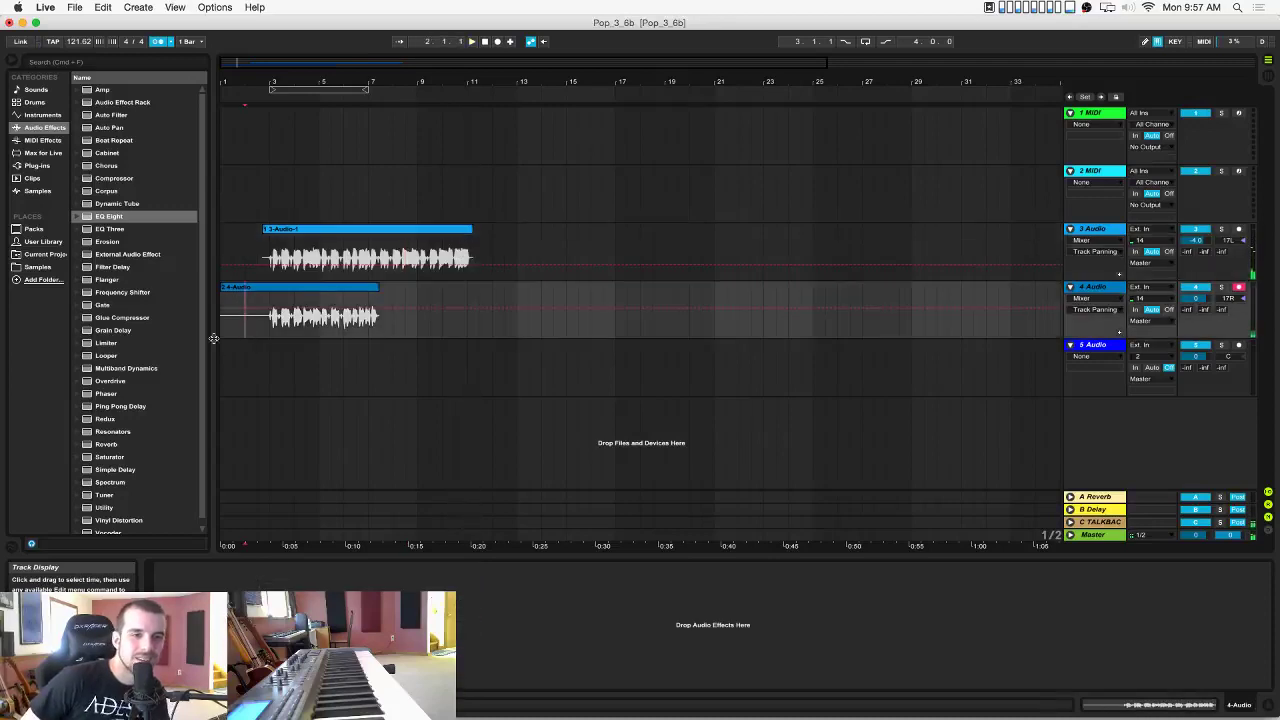
Start a take on 4 Audio, stop it right away, and lower the volumes of the 3 Audio and 4 Audio tracks.
left_click(499, 42)
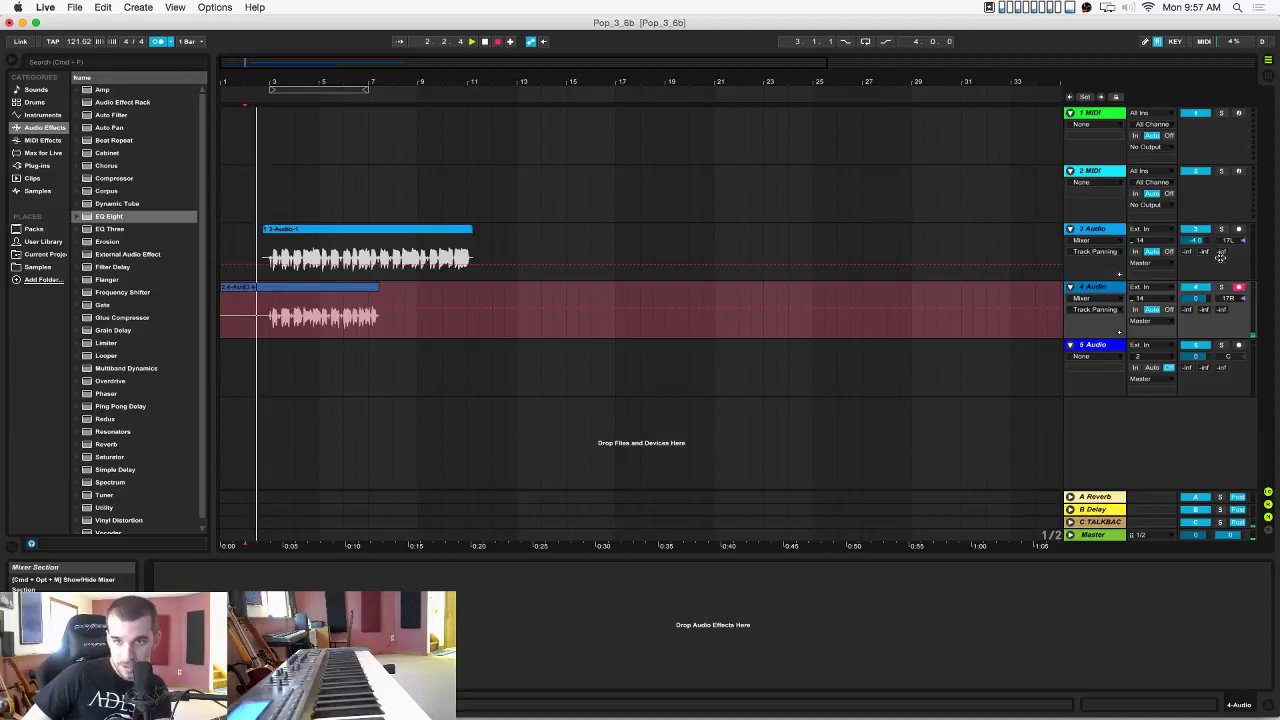
key("space")
left_click_drag(1196, 240, 1196, 242)
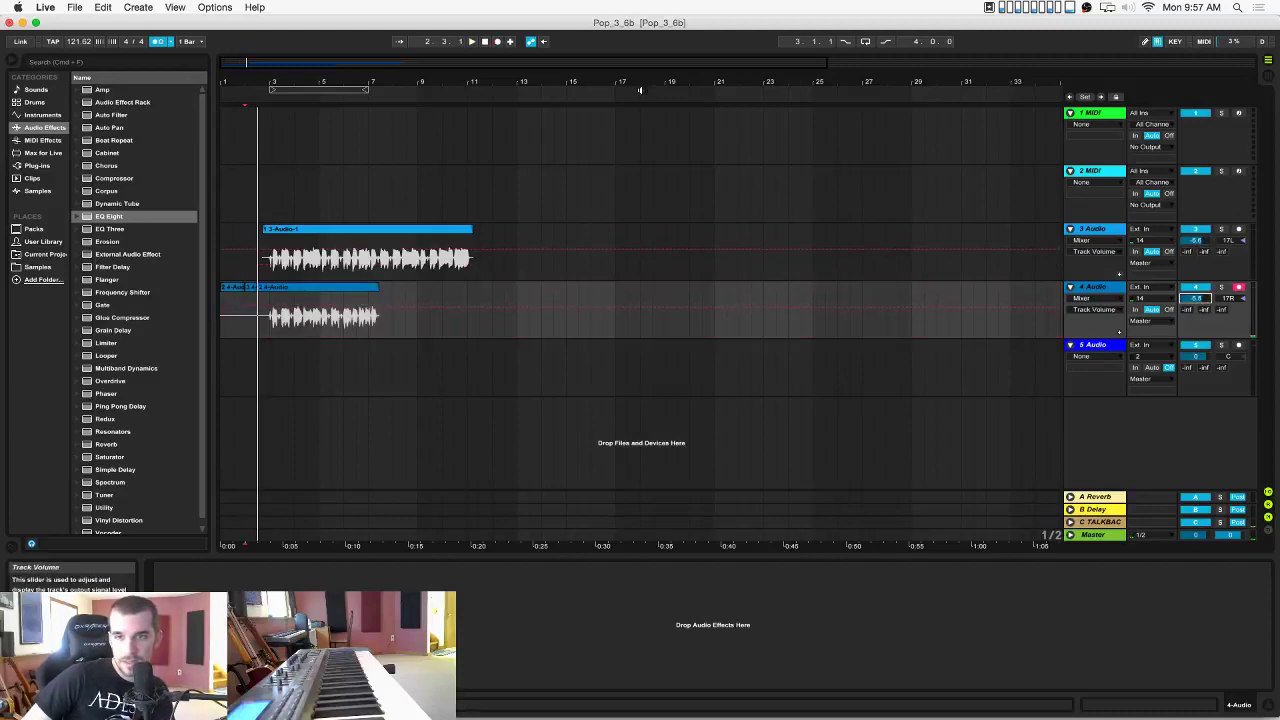
Record the second guitar part on the 4 Audio track from bar 2 to about bar 11, restarting the take once.
left_click(497, 42)
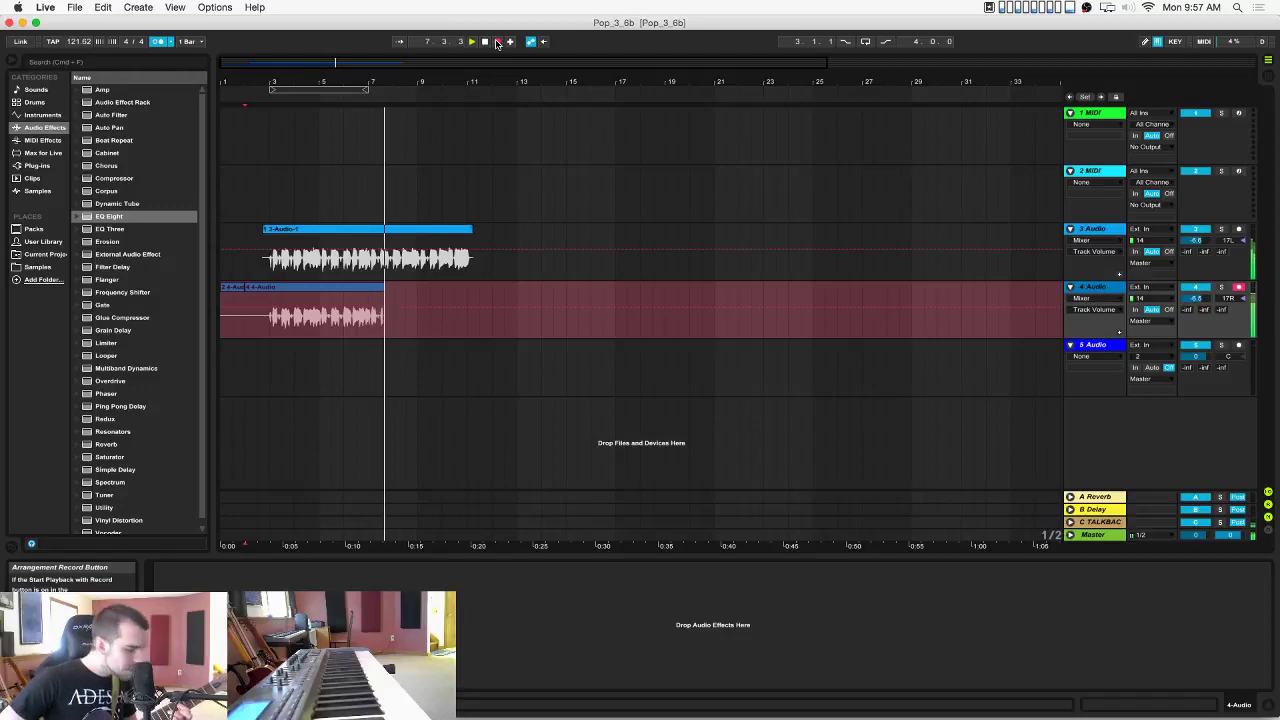
key("space")
key("space")
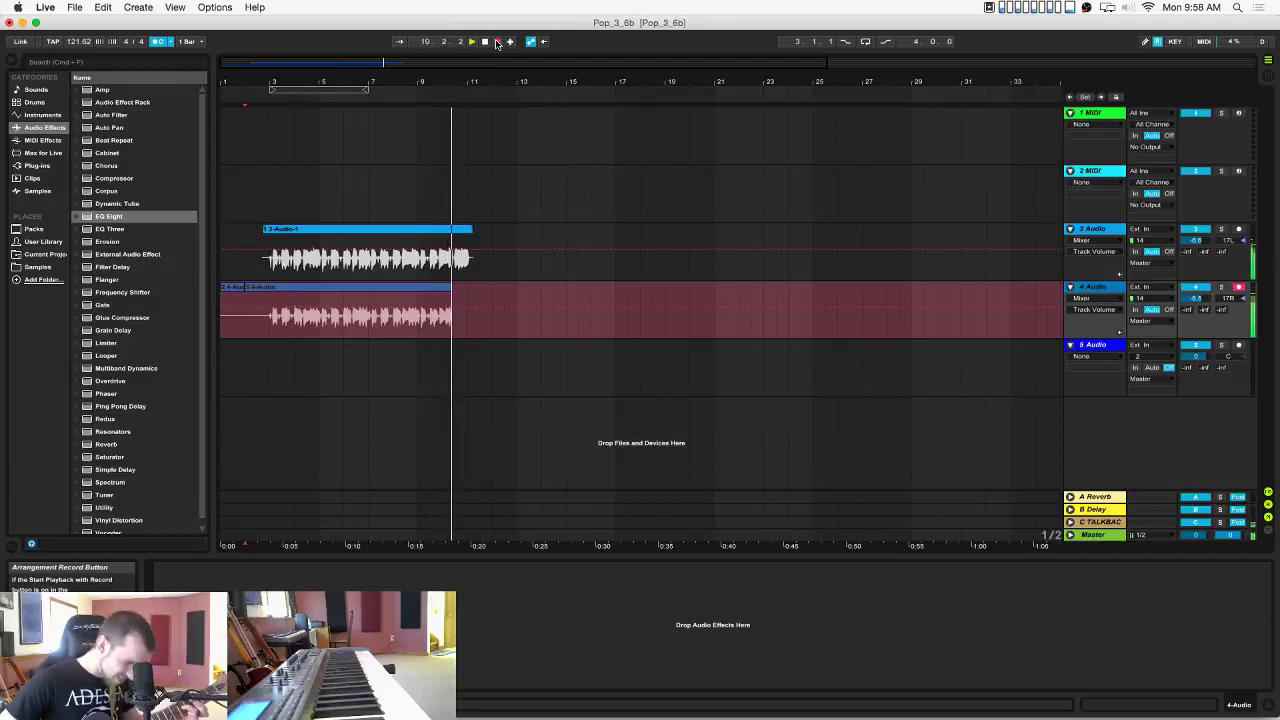
left_click(497, 43)
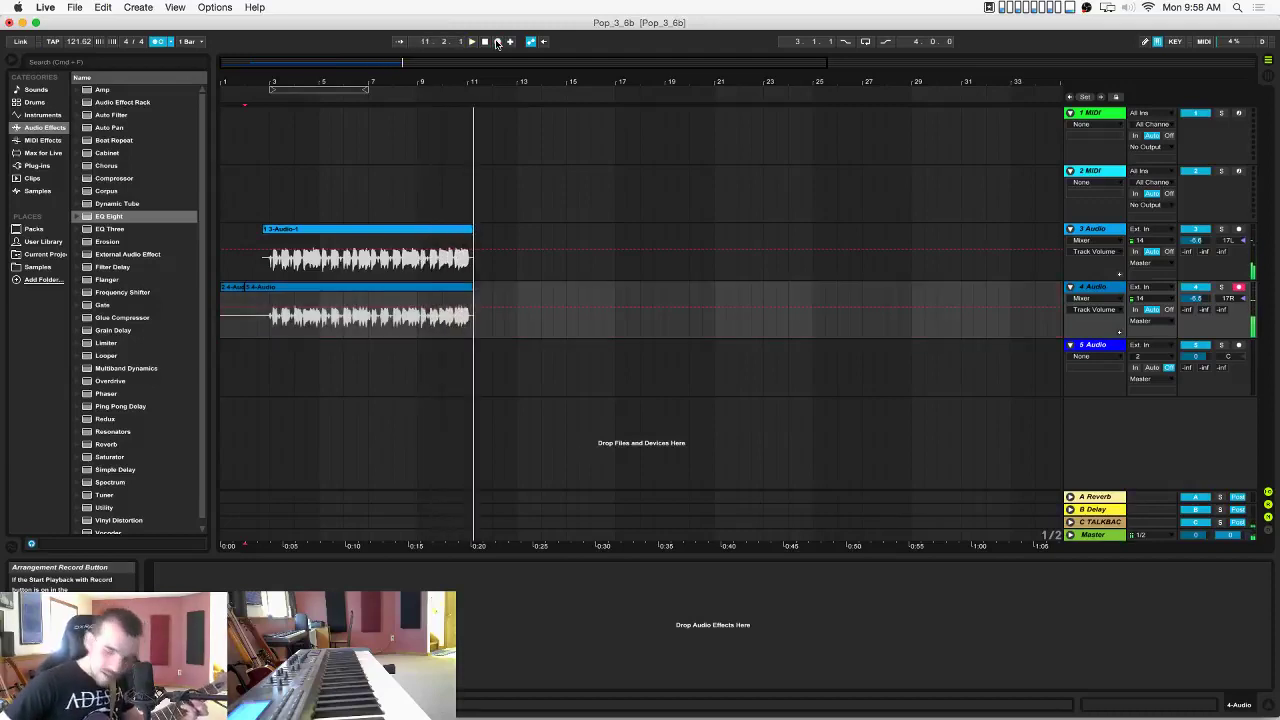
Disarm the 4 Audio track and delete its leftover audio before position 2.3.1.
left_click(258, 330)
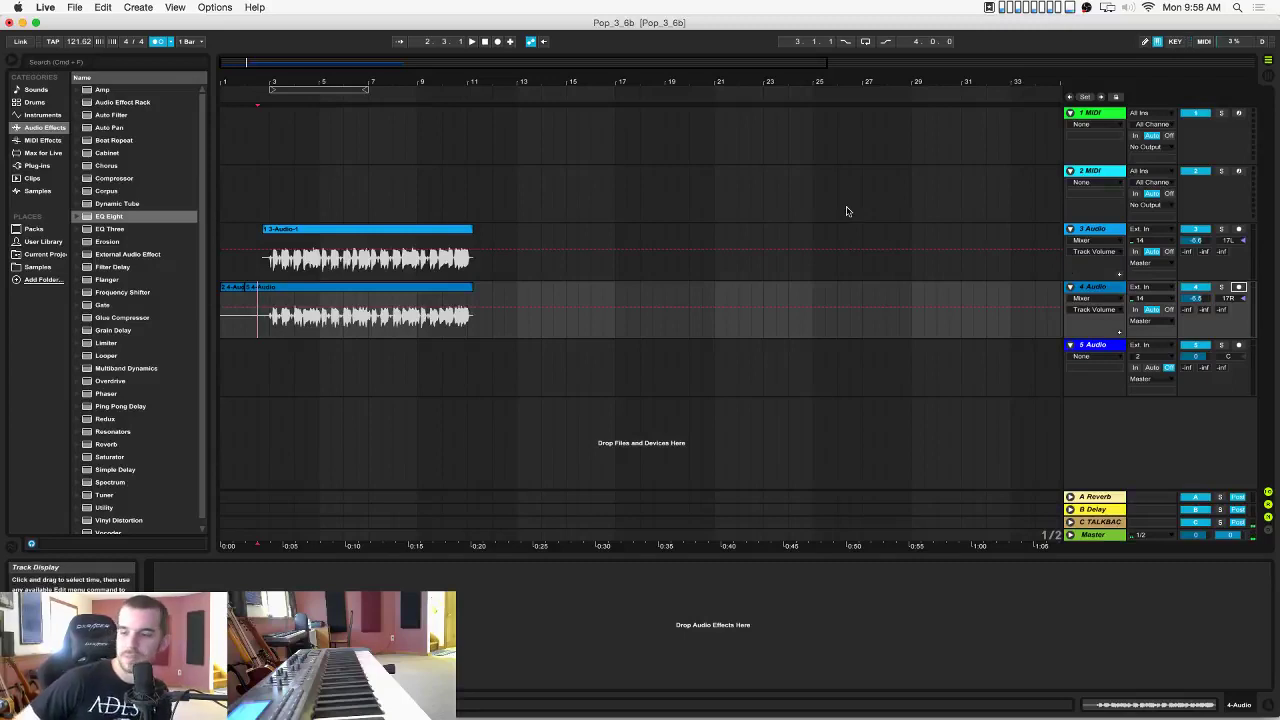
left_click(452, 204)
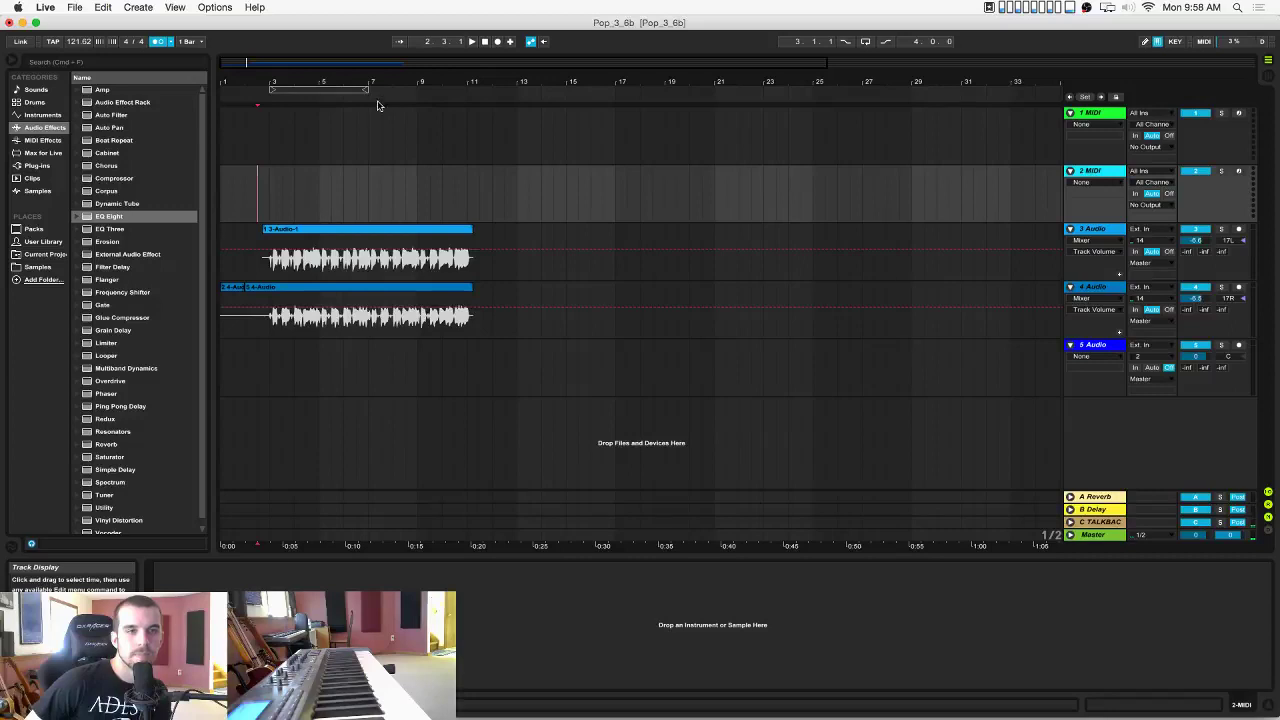
left_click_drag(262, 82, 264, 102)
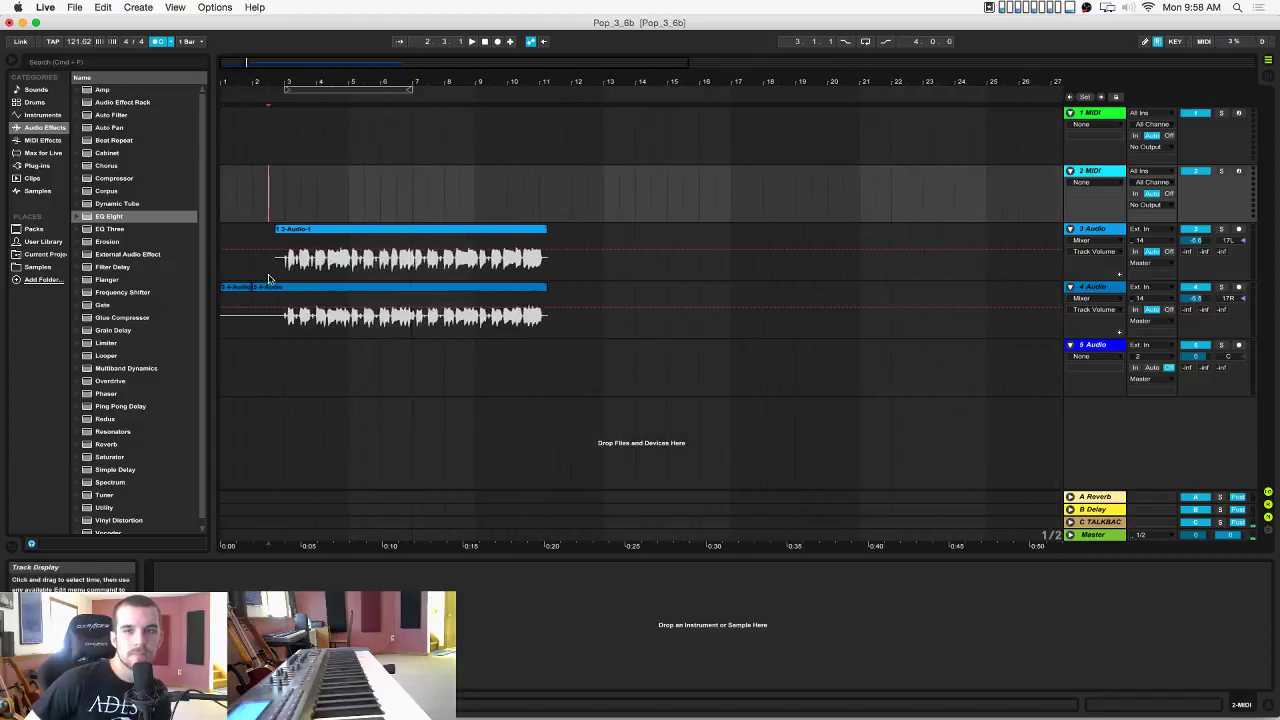
left_click_drag(274, 320, 178, 322)
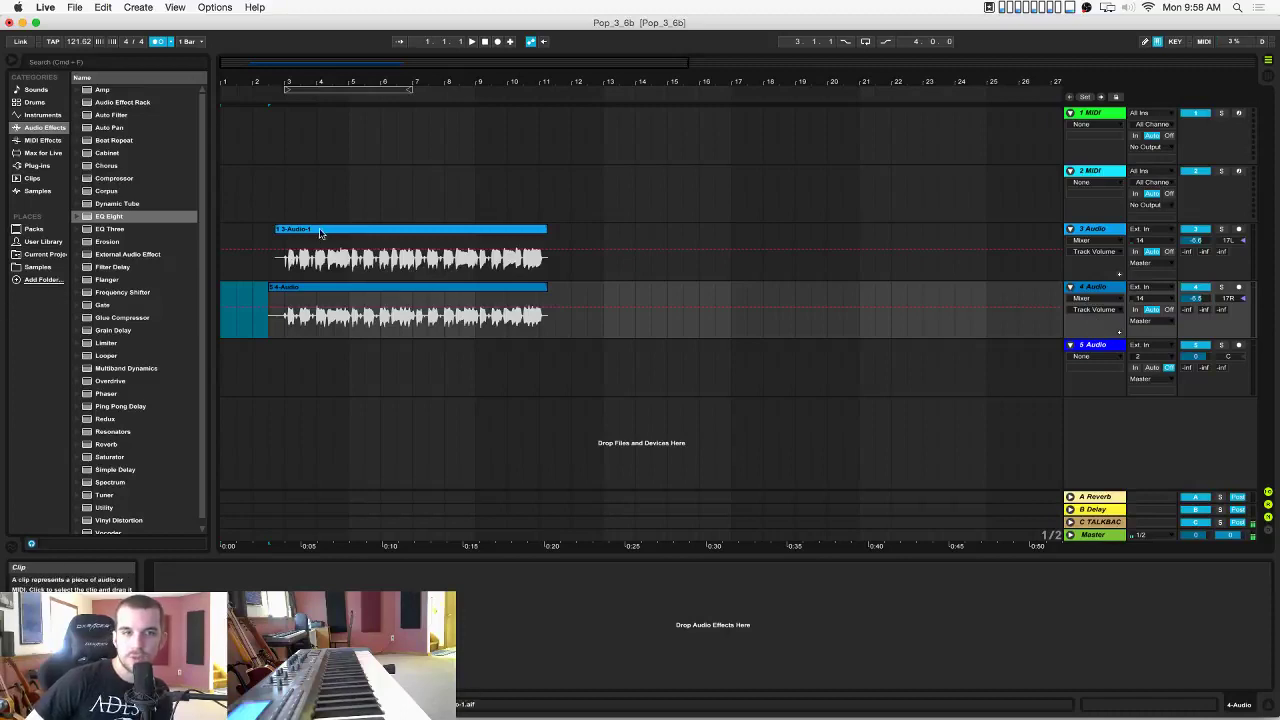
Try copying the 3 Audio guitar clip onto the 5 Audio track, and undo it.
left_click_drag(320, 232, 330, 366)
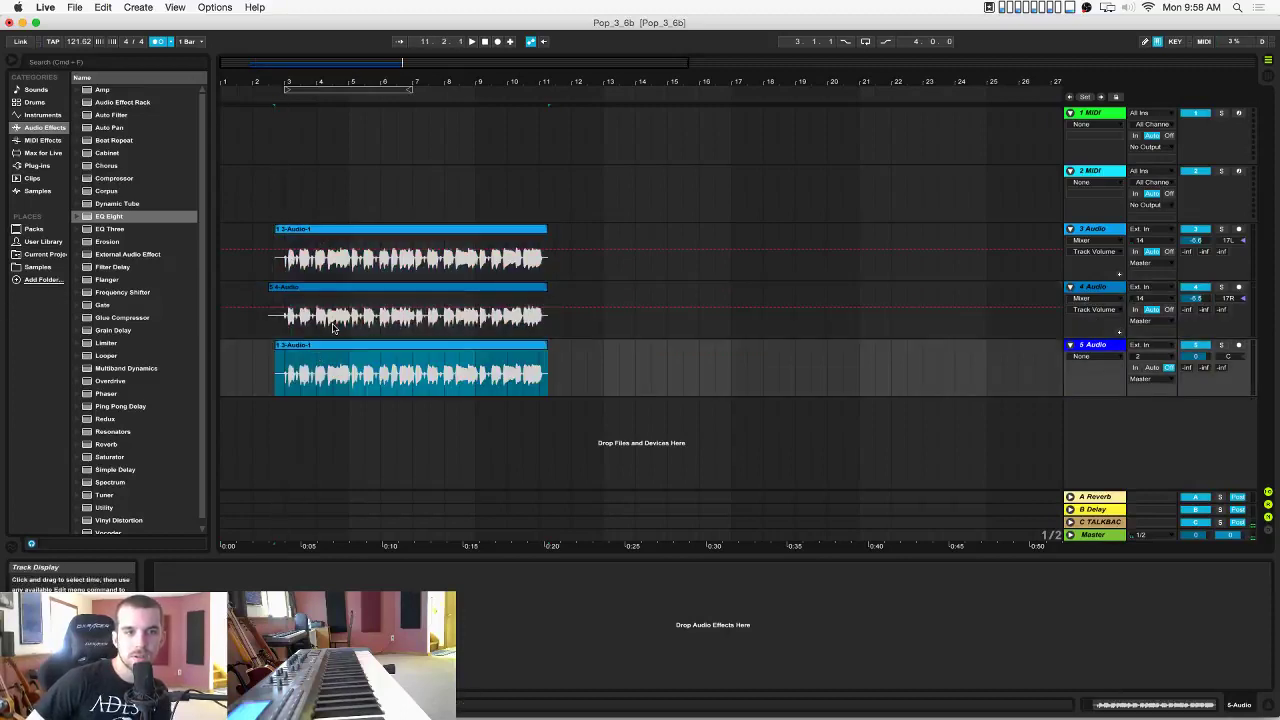
key("super+z")
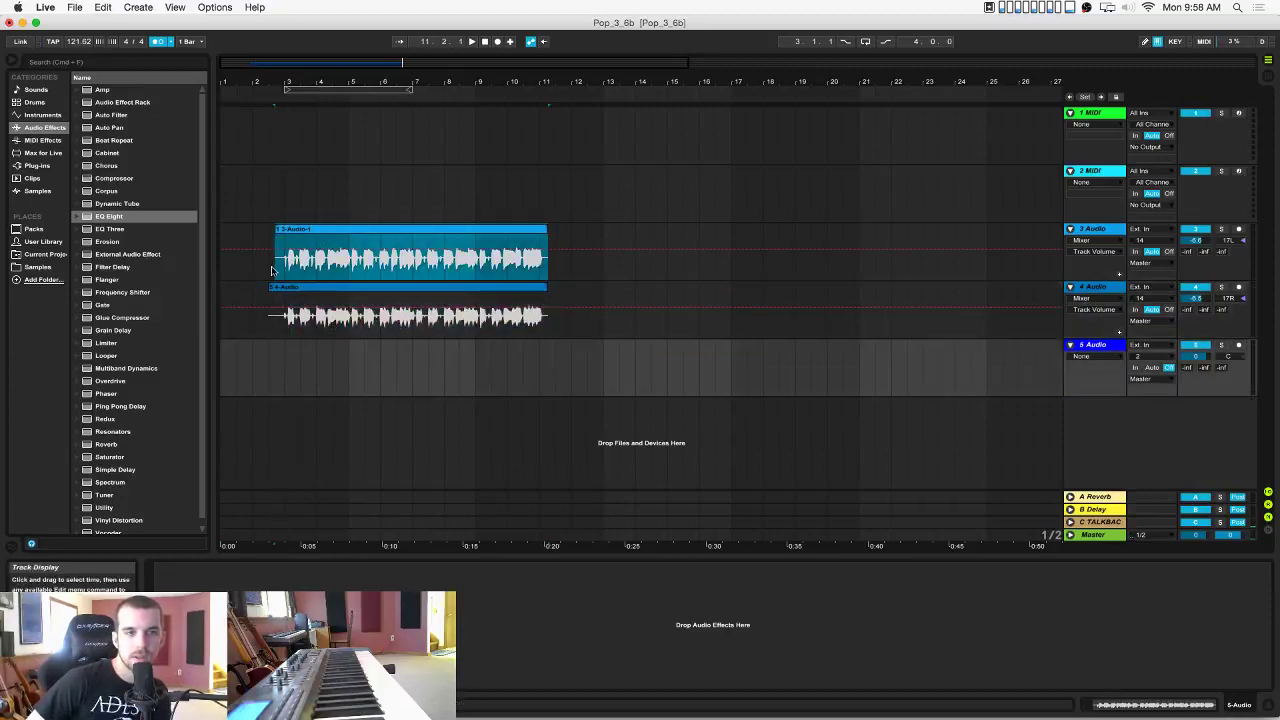
Consolidate the guitar takes on 3 Audio and 4 Audio into matching clips from 2.3.1 to about the middle of bar 12.
left_click_drag(271, 270, 534, 262)
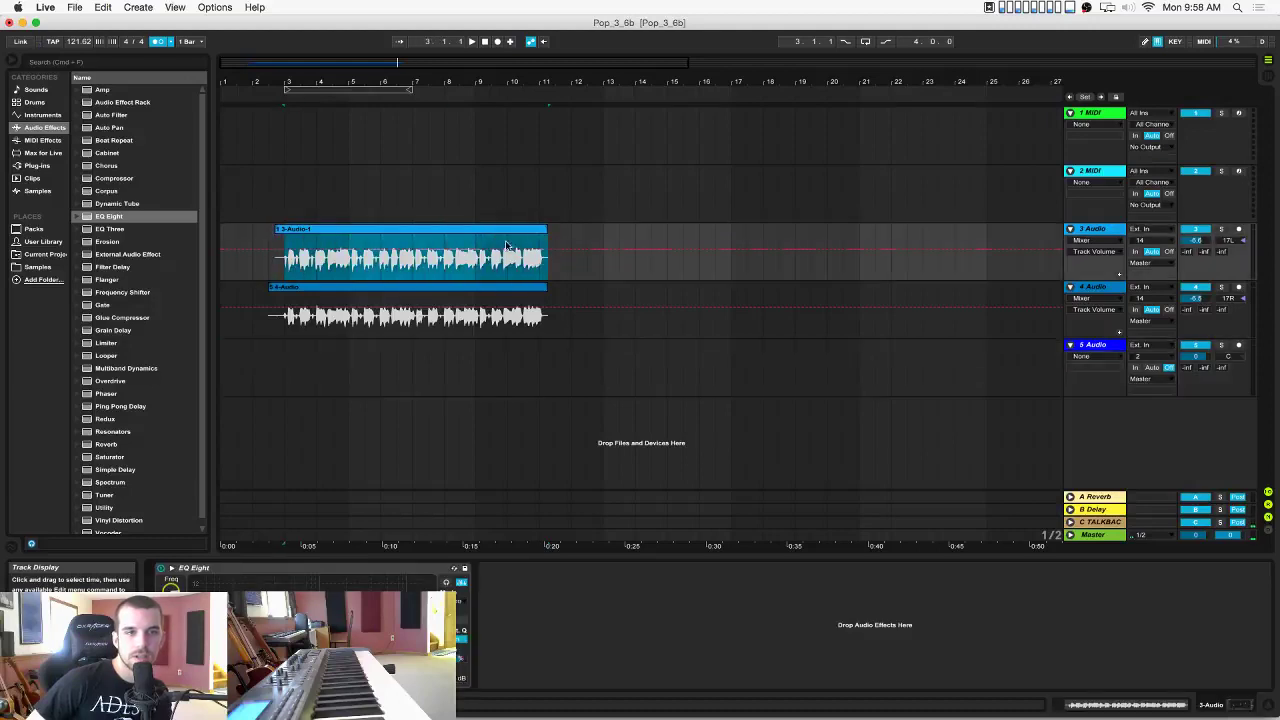
left_click_drag(268, 272, 589, 267)
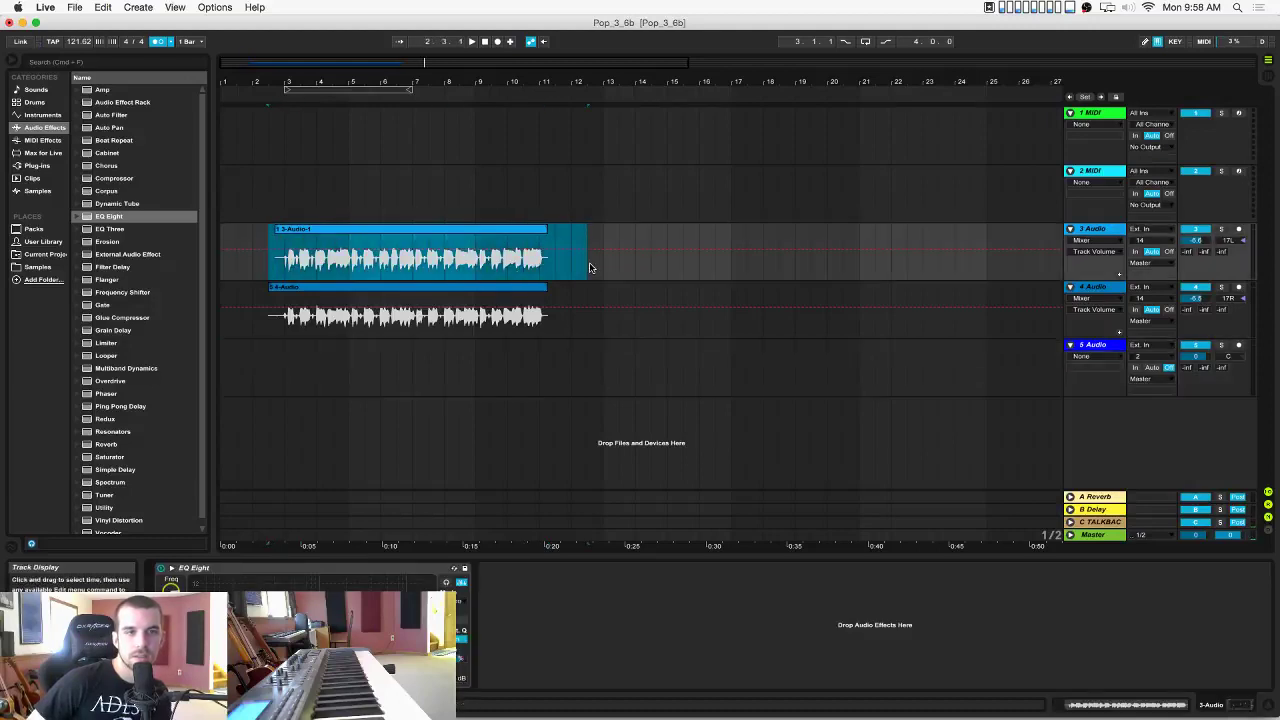
key("super+j")
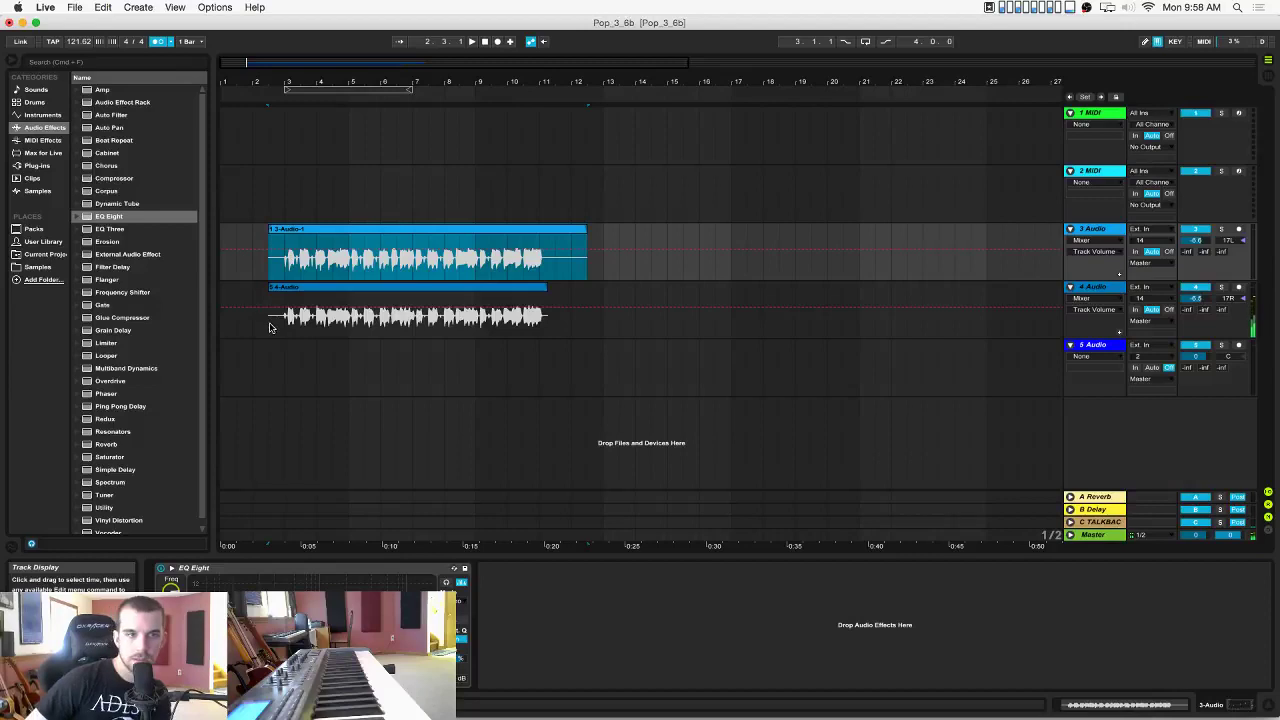
left_click_drag(269, 327, 585, 335)
key("super+j")
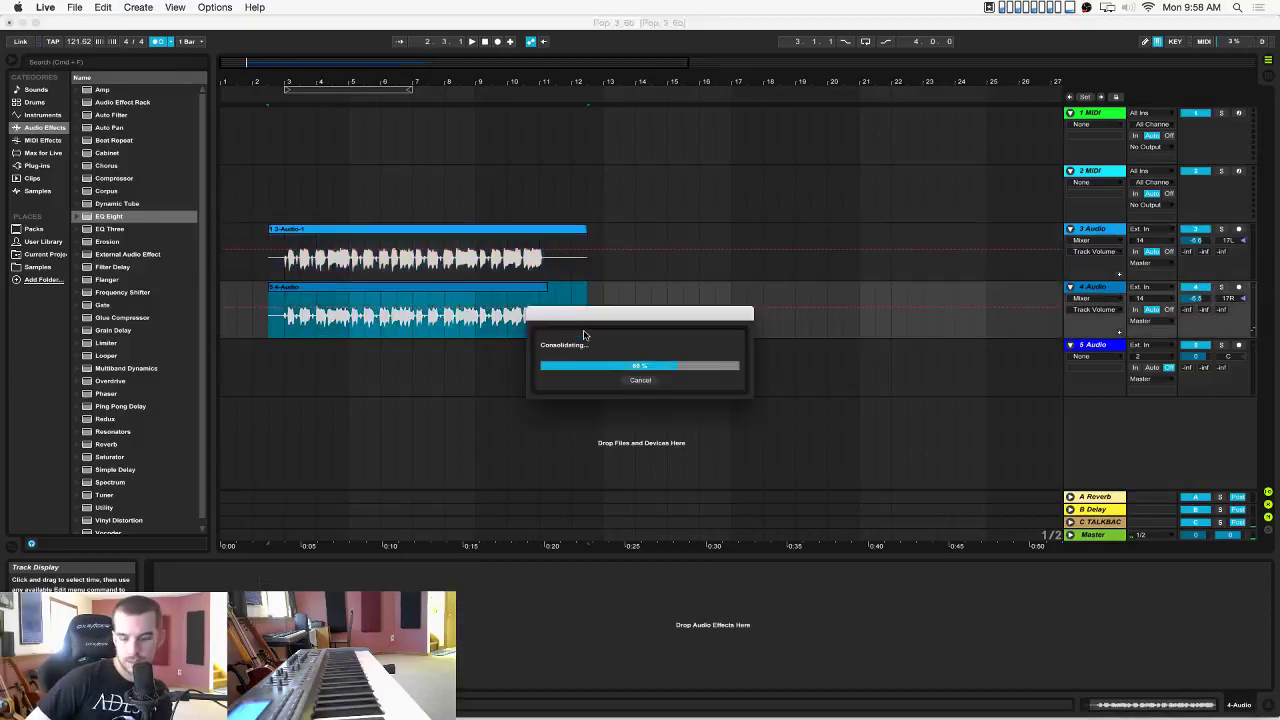
Open the consolidated 3 Audio clip in the sample editor and quantize its audio.
double_click(461, 237)
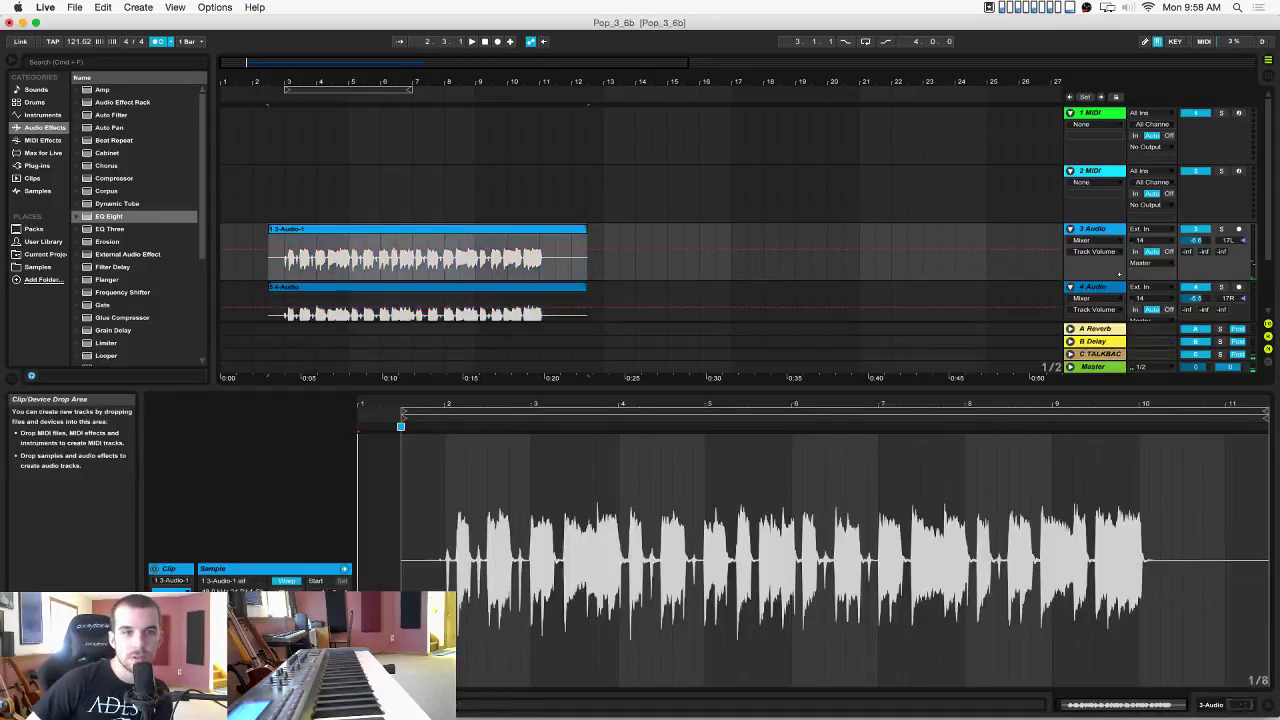
right_click(415, 507)
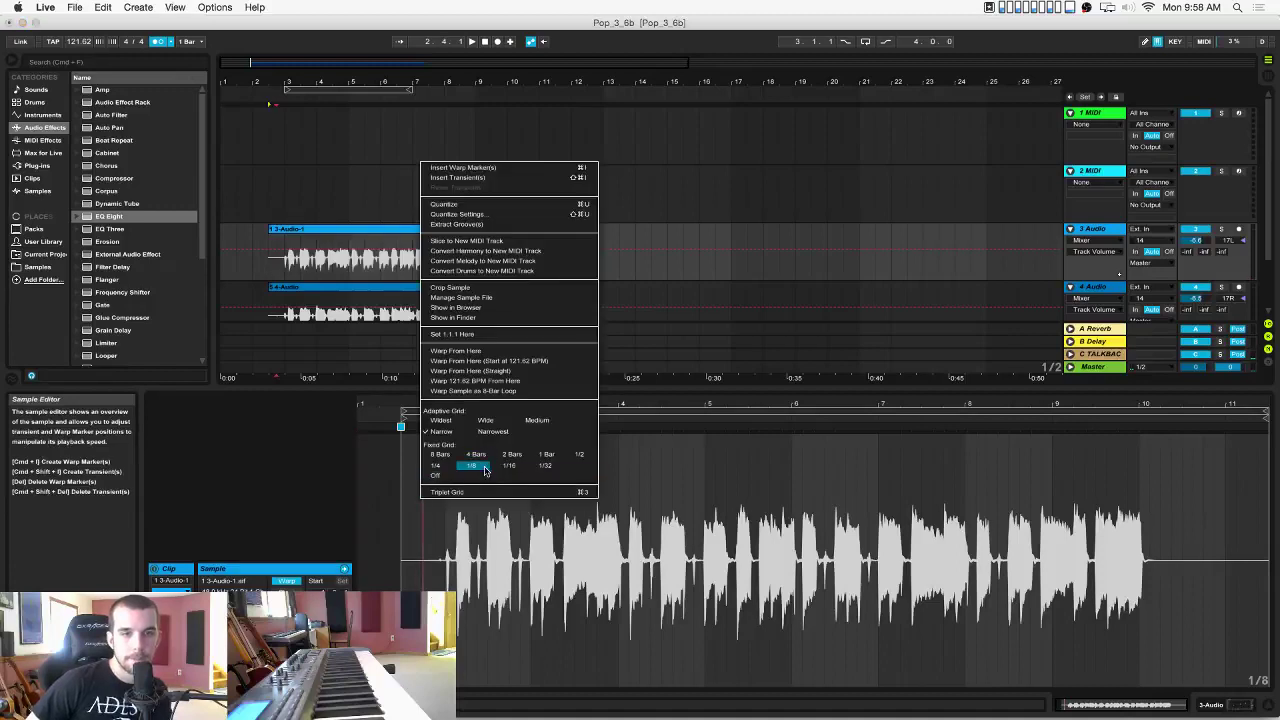
key("Escape")
left_click(419, 506)
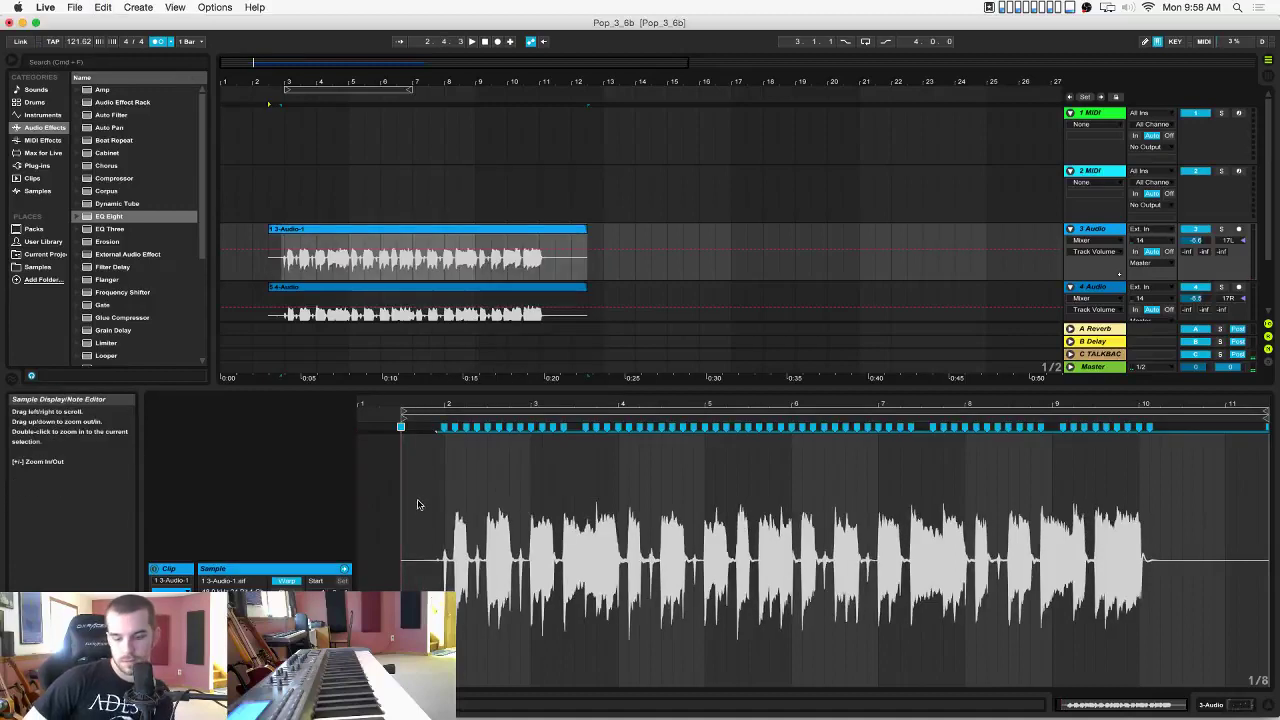
Open the consolidated 4 Audio clip in the sample editor and quantize all of its audio.
left_click(374, 288)
left_click(414, 467)
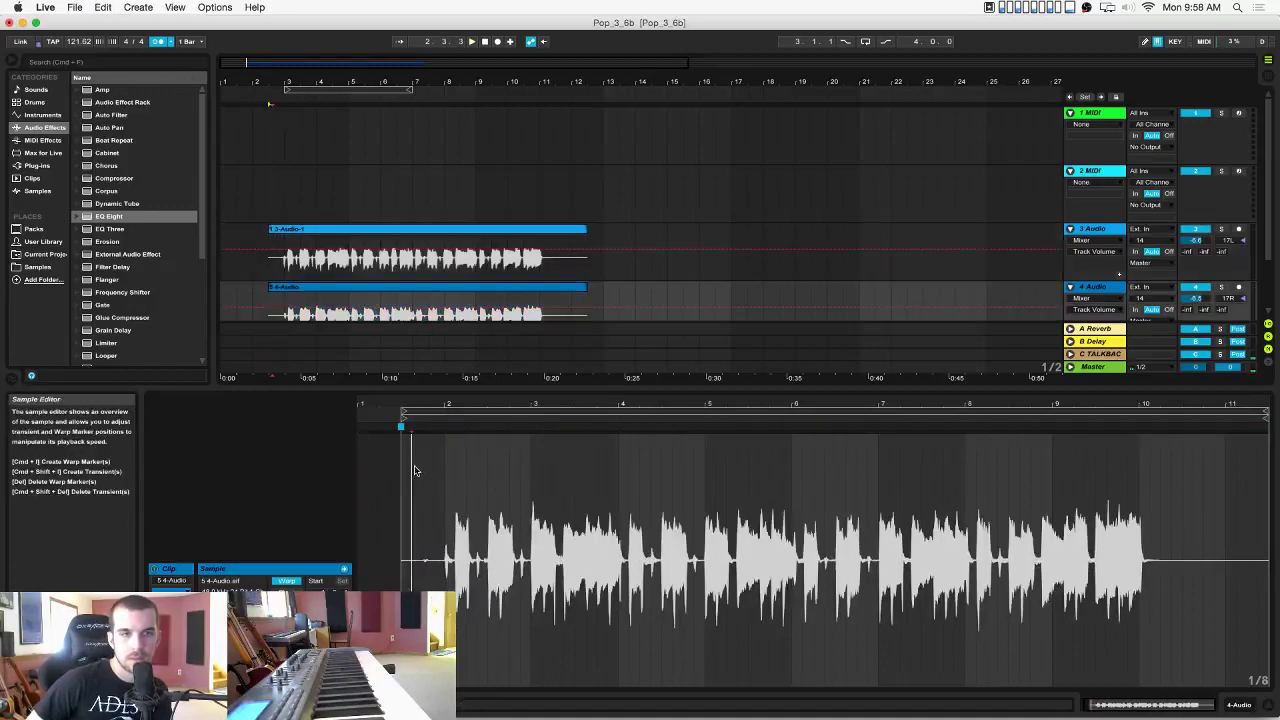
key("super+a")
key("super+u")
Turn off the metronome, play back both guitar clips, and pan 3 Audio to 50L and 4 Audio to 50R.
key("space")
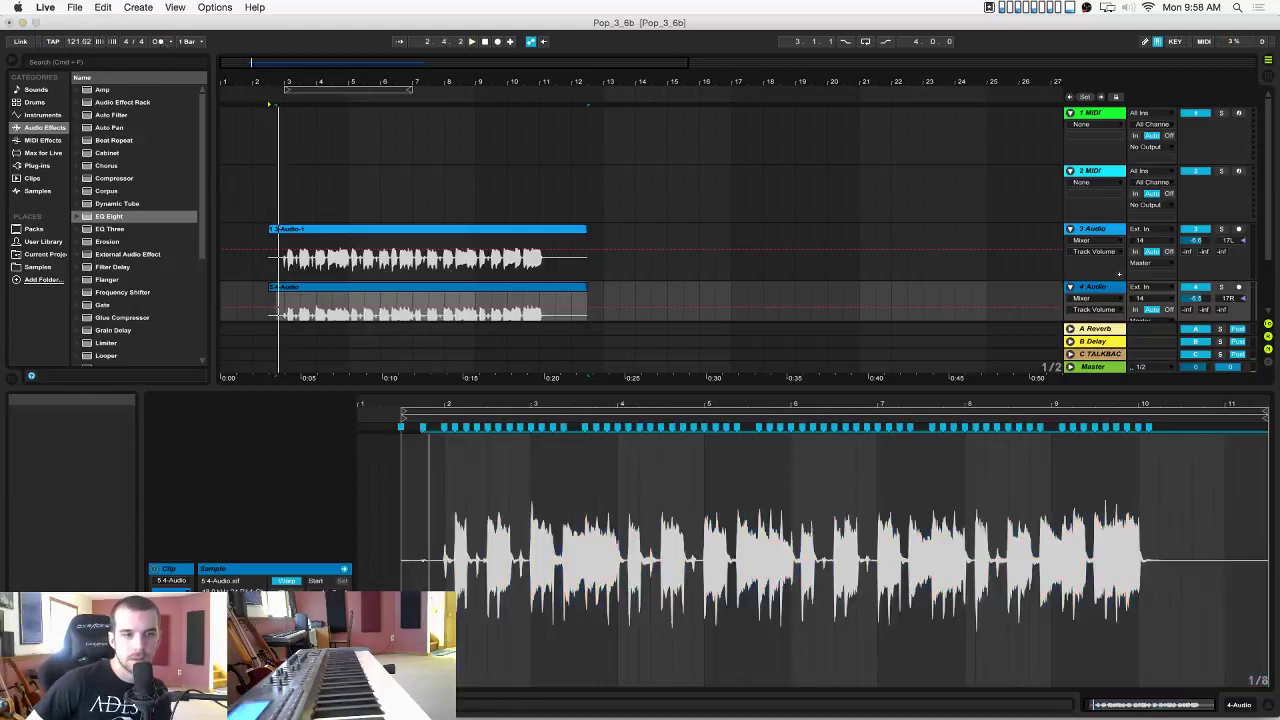
left_click(361, 232)
key("space")
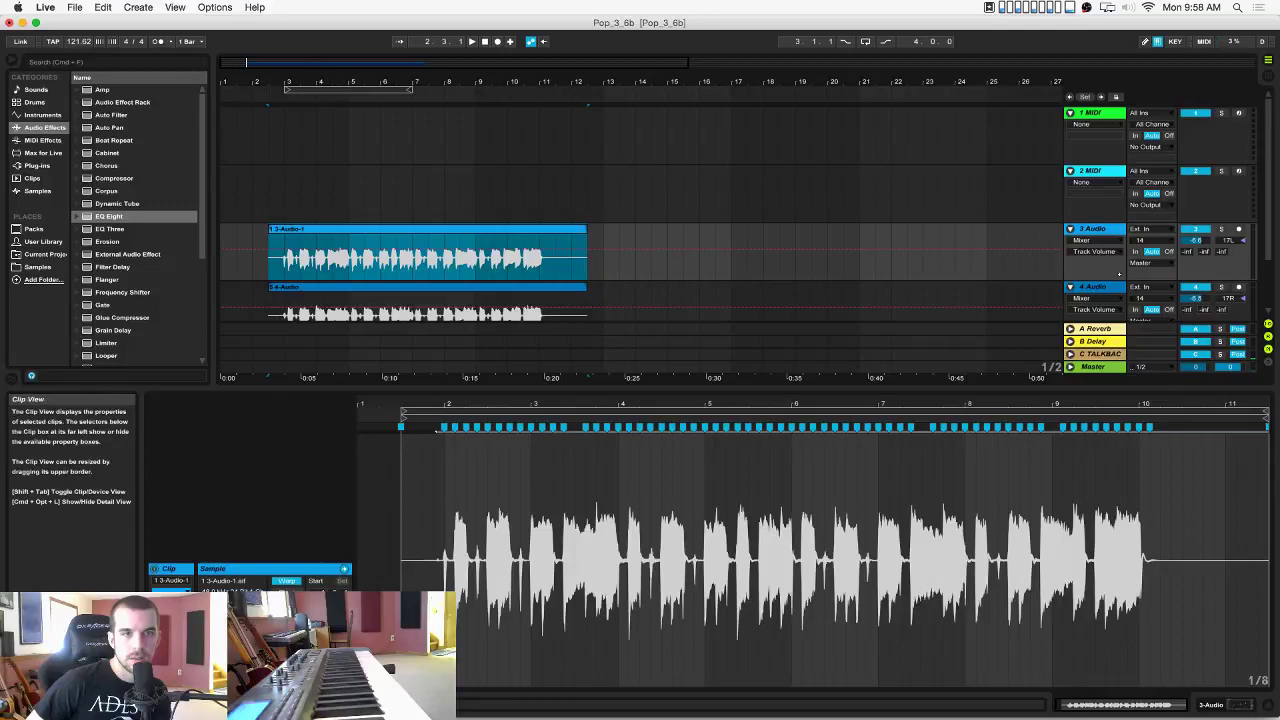
key("space")
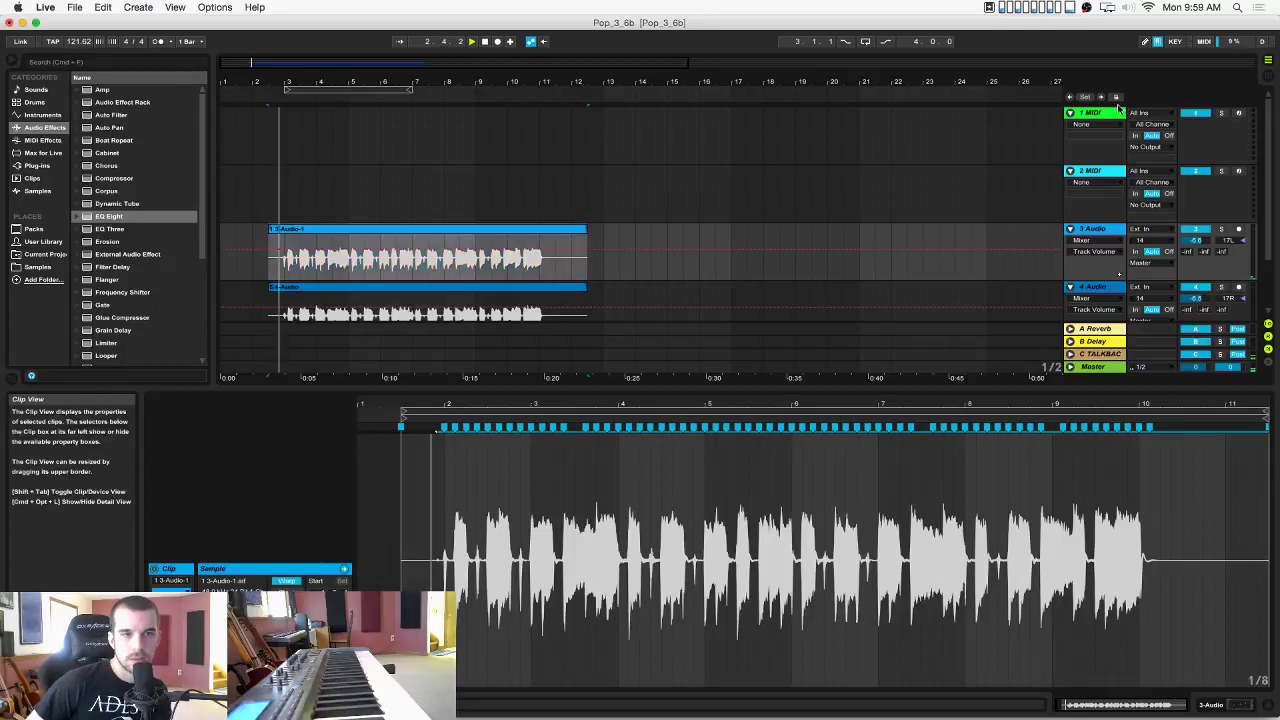
scroll(1003, 138, "down", 1)
left_click_drag(1229, 271, 1229, 245)
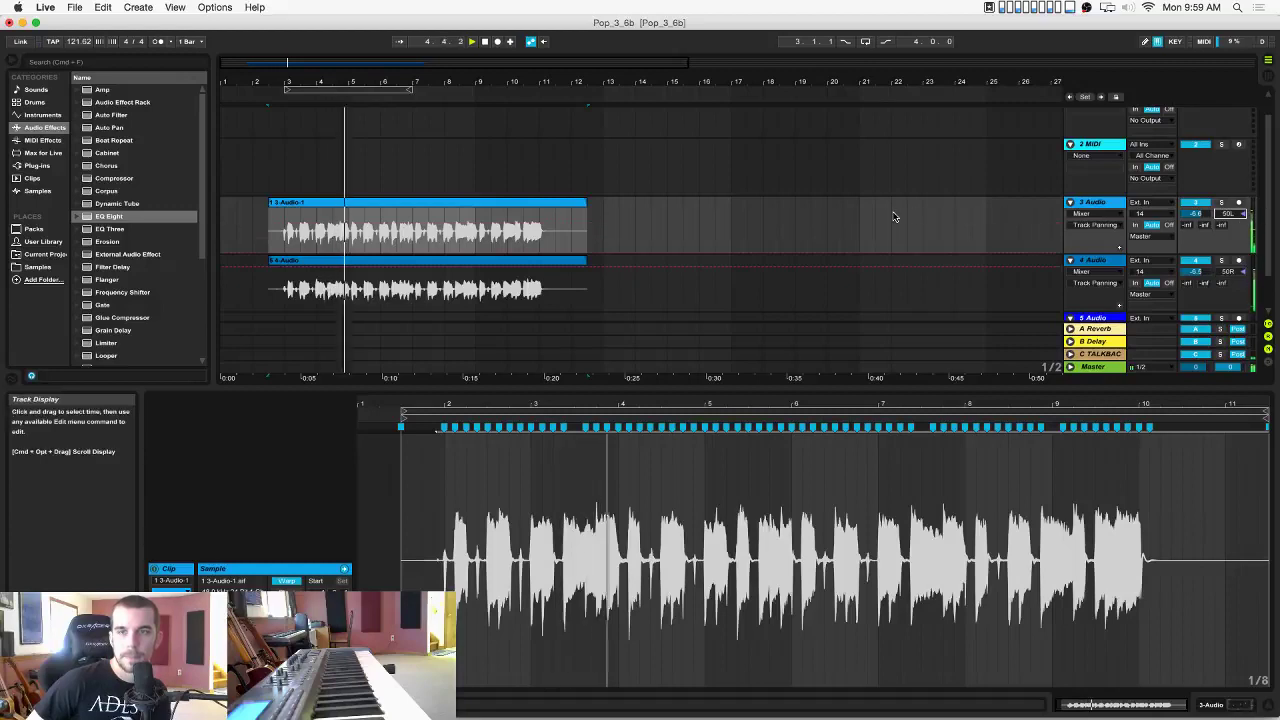
Change the first filter's type in the EQ Eight on 3 Audio, put the same EQ Eight on 4 Audio, and play the guitars.
double_click(1088, 203)
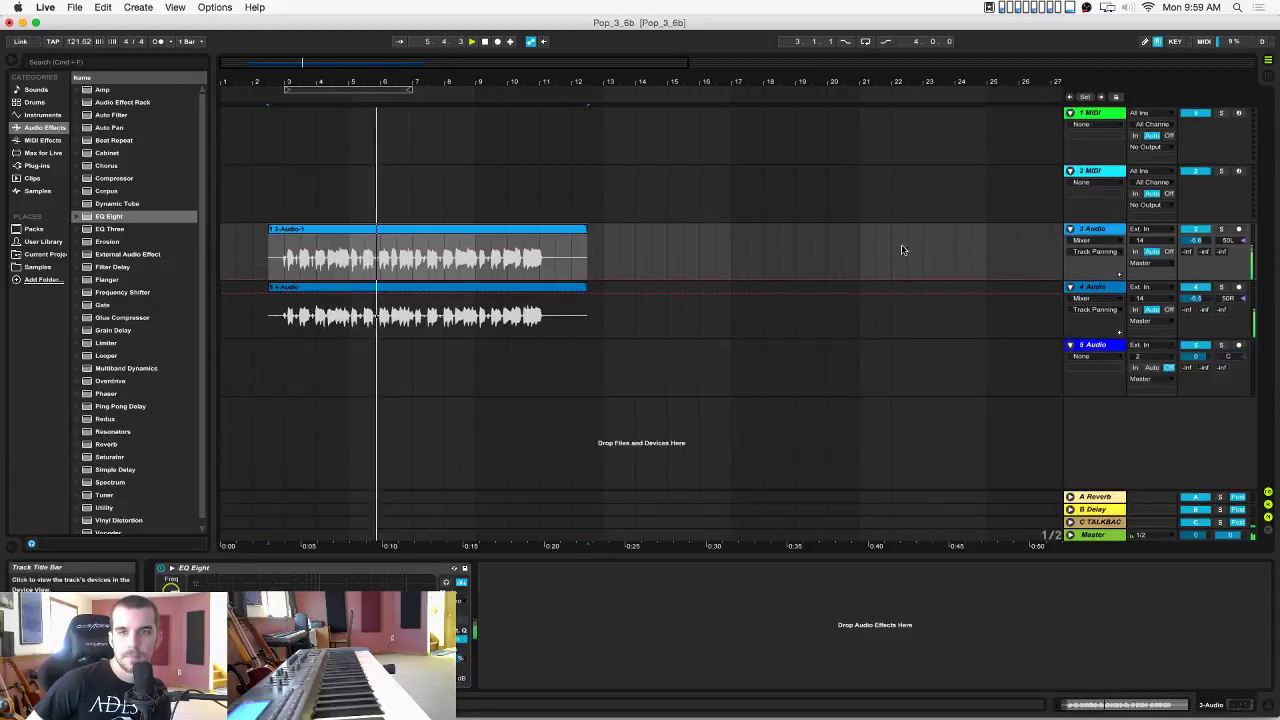
left_click(204, 672)
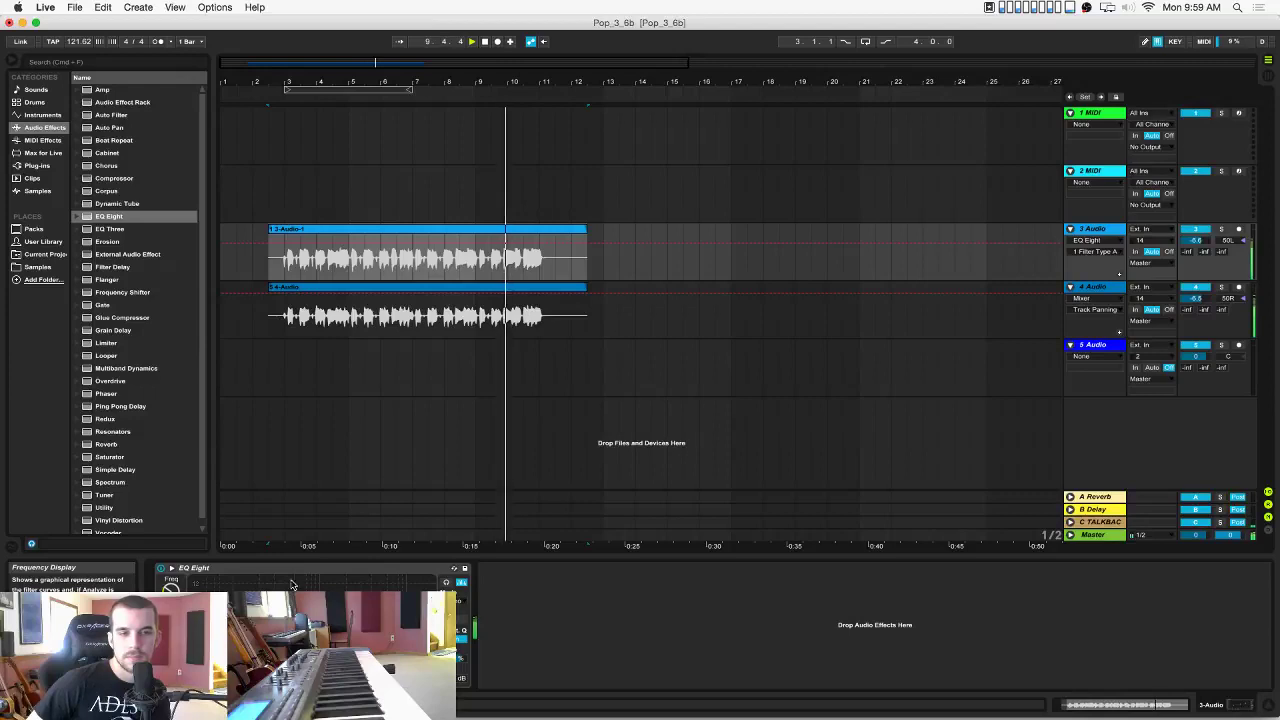
left_click(345, 332)
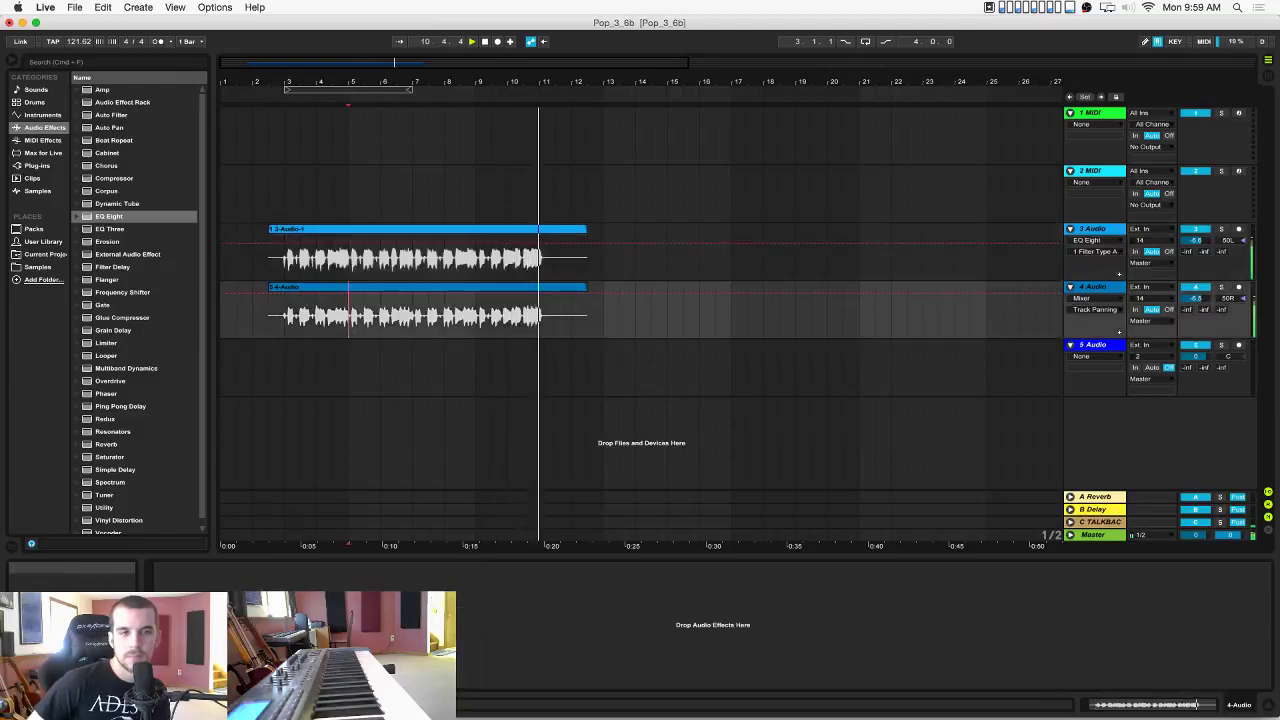
key("space")
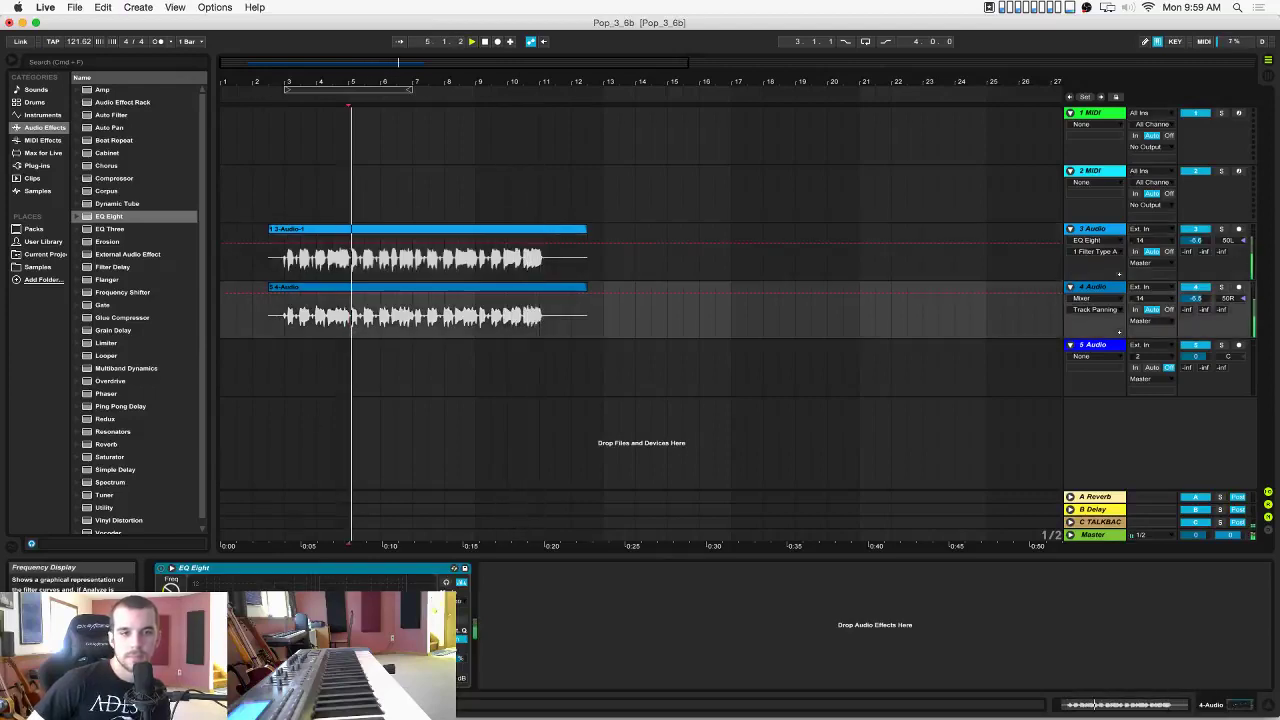
left_click(283, 332)
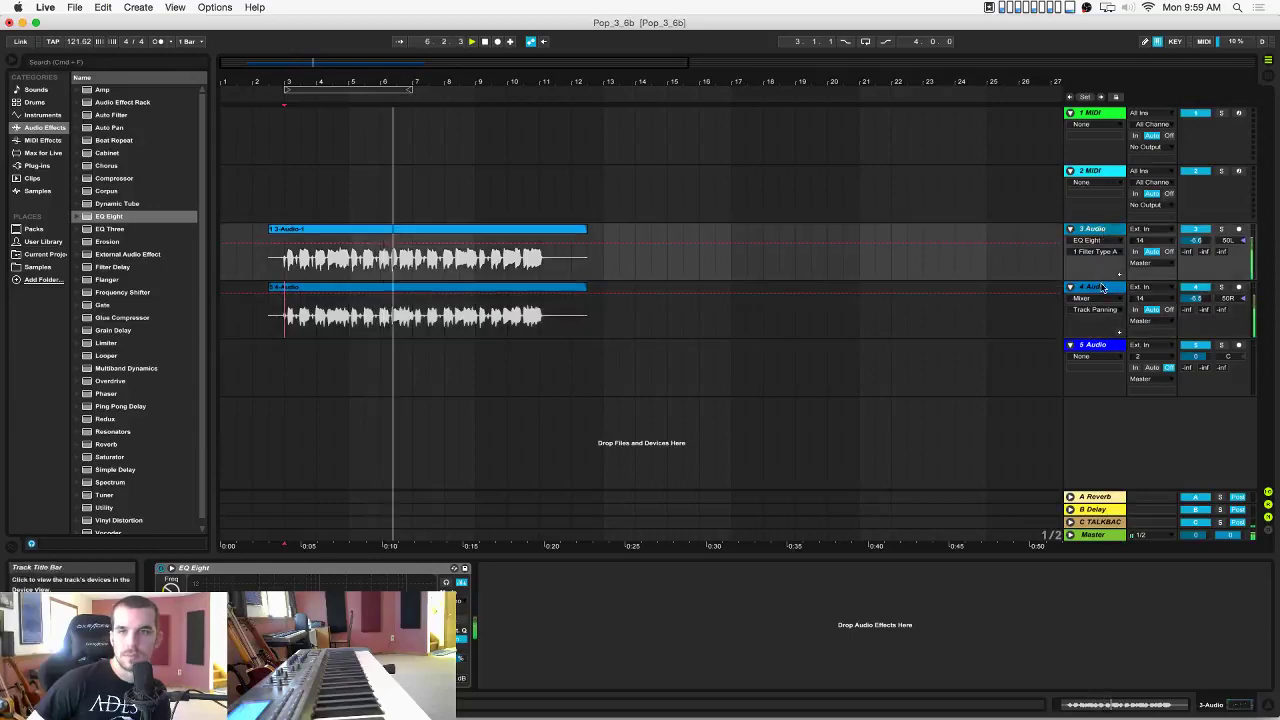
Group the two guitar tracks, name the group Guitars, and add a Compressor to it.
right_click(1104, 287)
left_click(1136, 384)
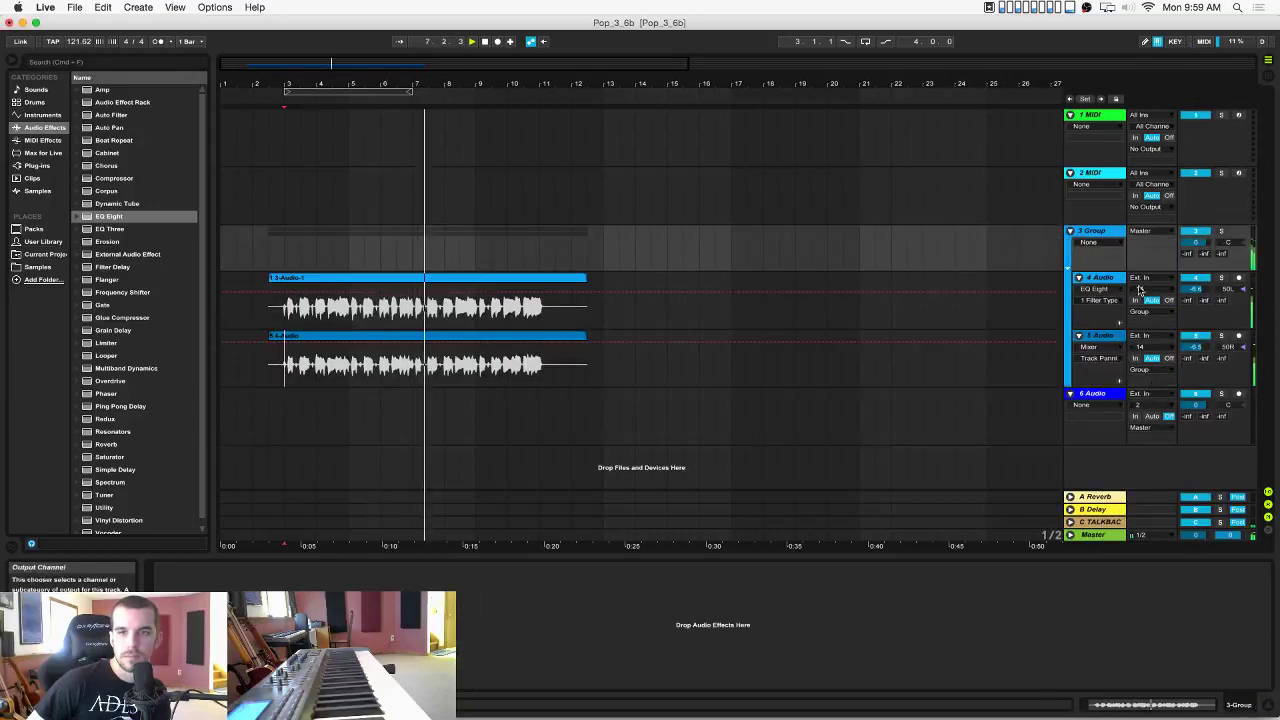
type("Guitars")
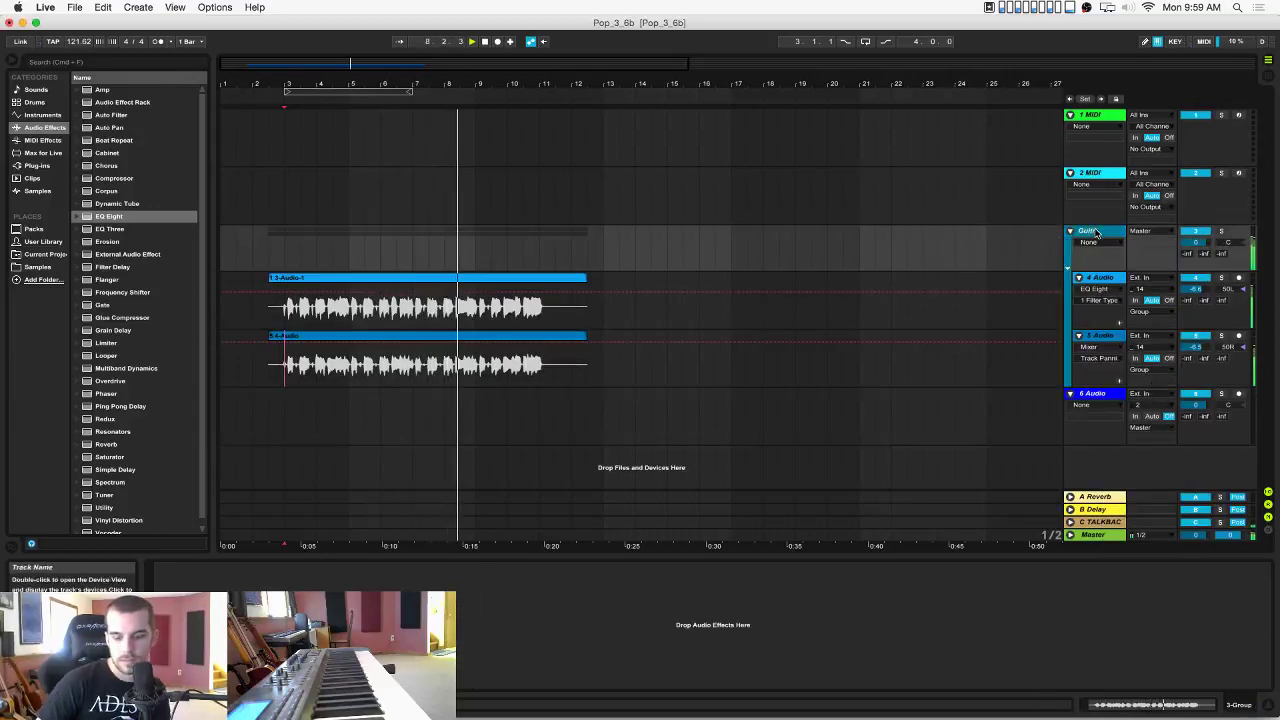
key("Return")
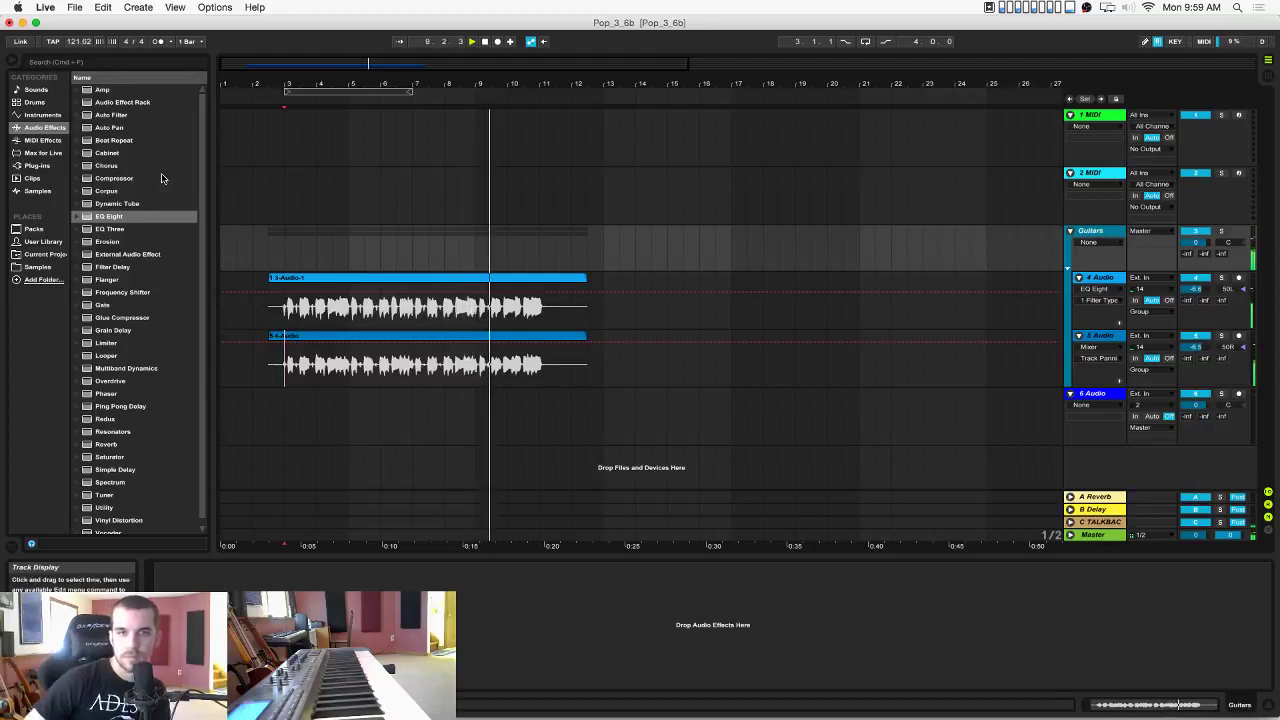
left_click_drag(132, 178, 323, 254)
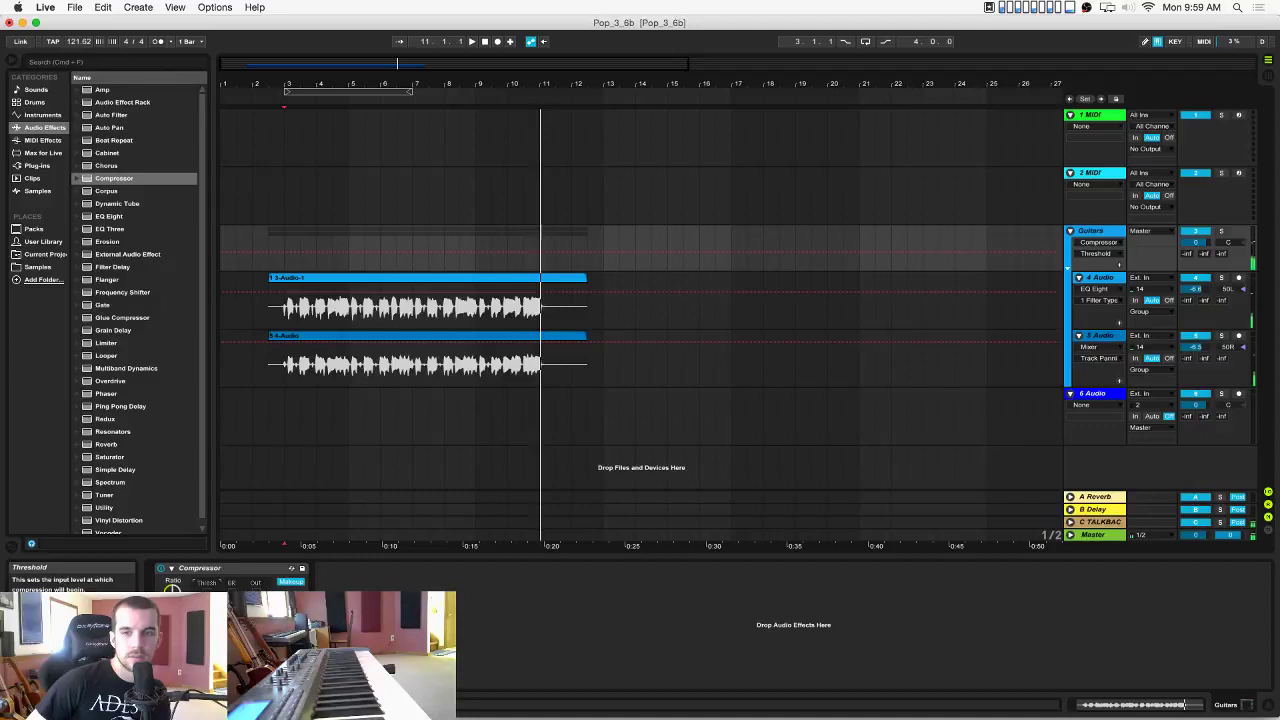
During playback, set the volumes of both grouped guitar tracks to 0 and lower the Guitars group to about -13.1 dB.
key("space")
left_click_drag(1195, 243, 1195, 272)
left_click(1205, 298)
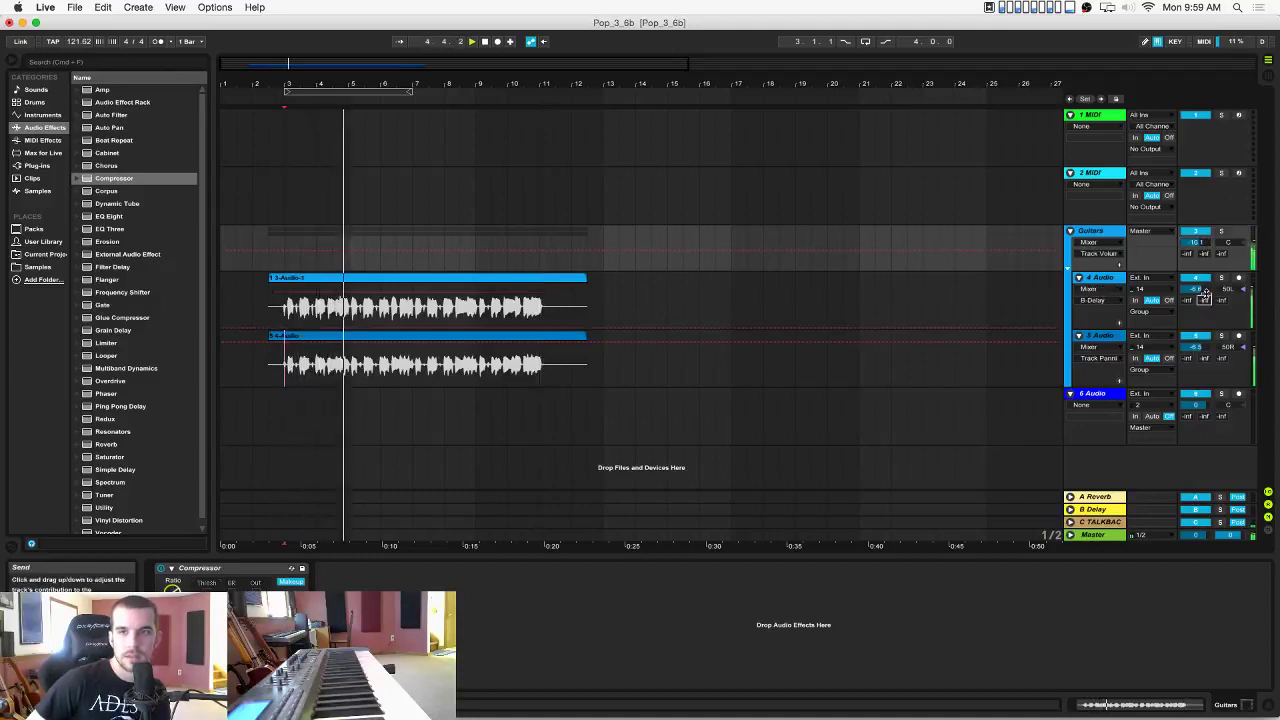
left_click(1197, 290)
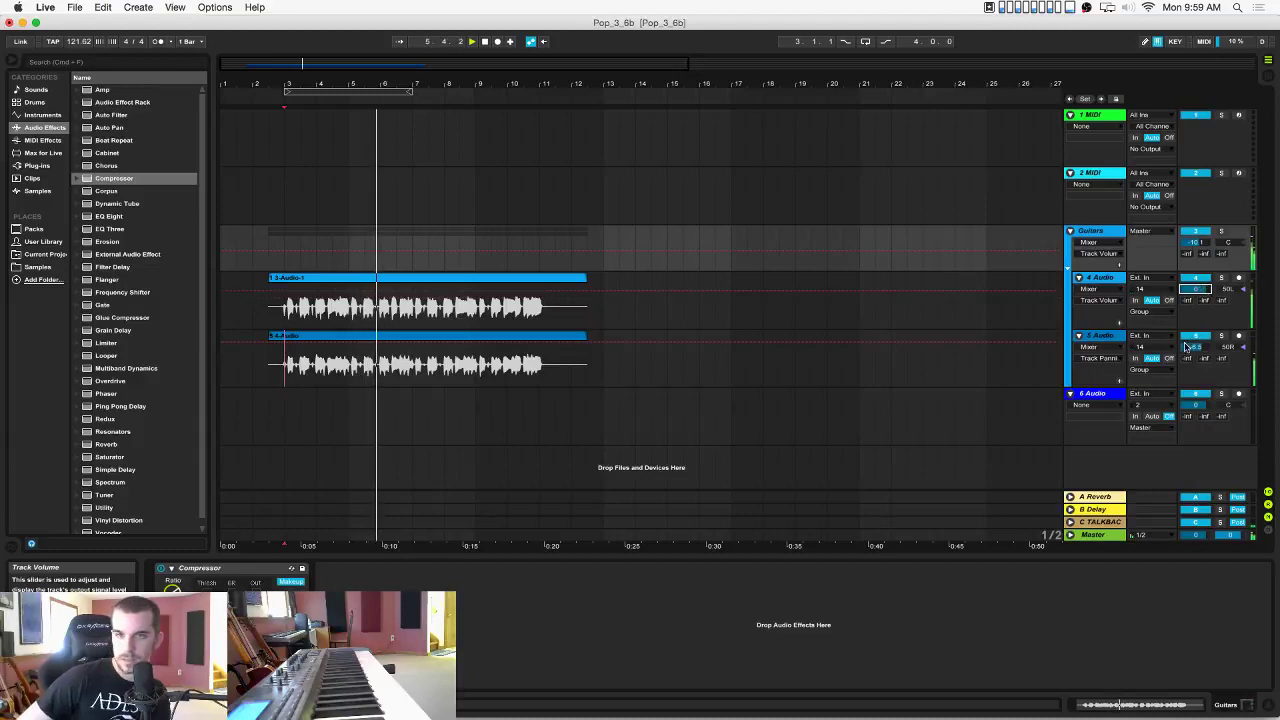
left_click_drag(1190, 347, 1190, 333)
left_click_drag(1194, 243, 1199, 248)
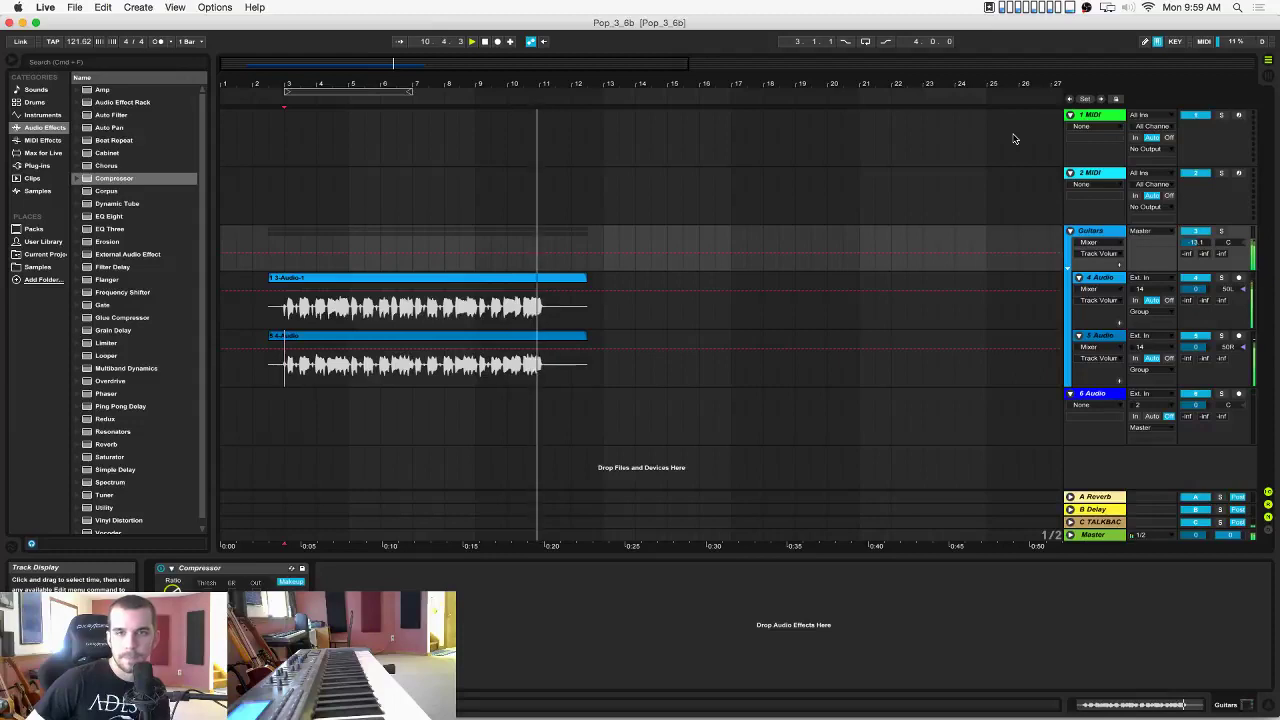
Play the Guitars group briefly from 2.3 and put the insert marker back at bar 3.
key("space")
left_click(266, 242)
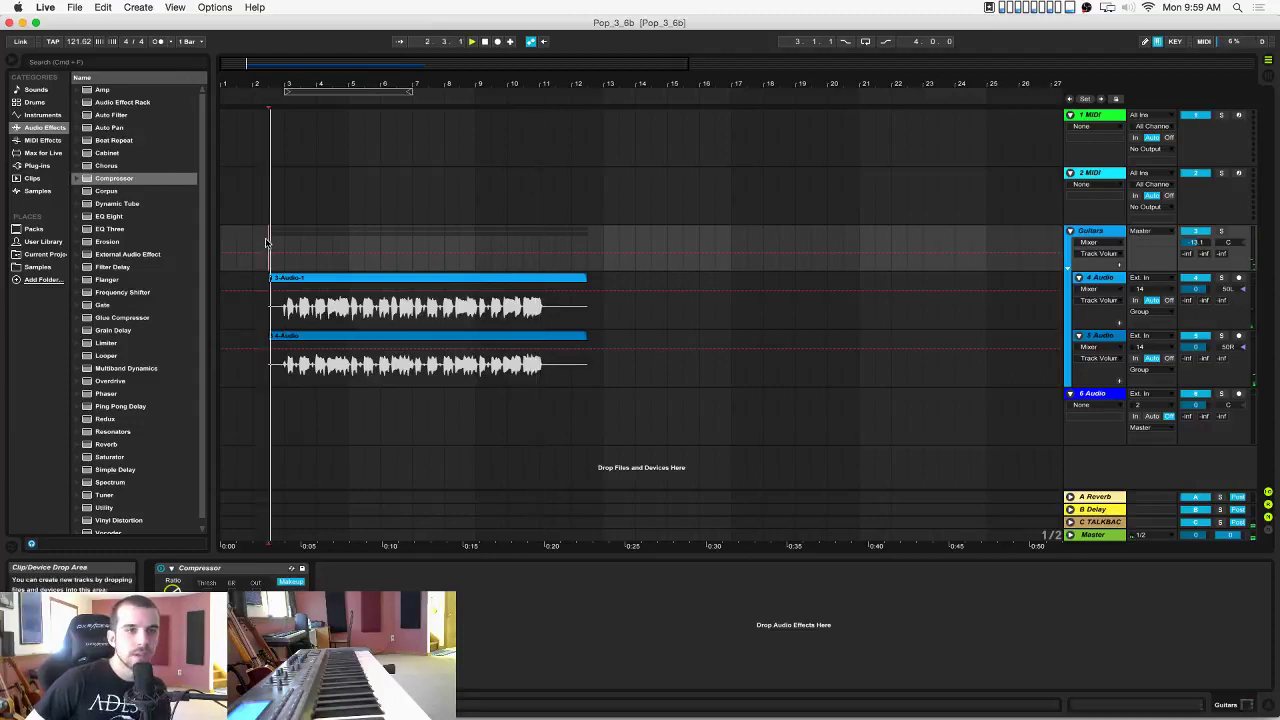
key("space")
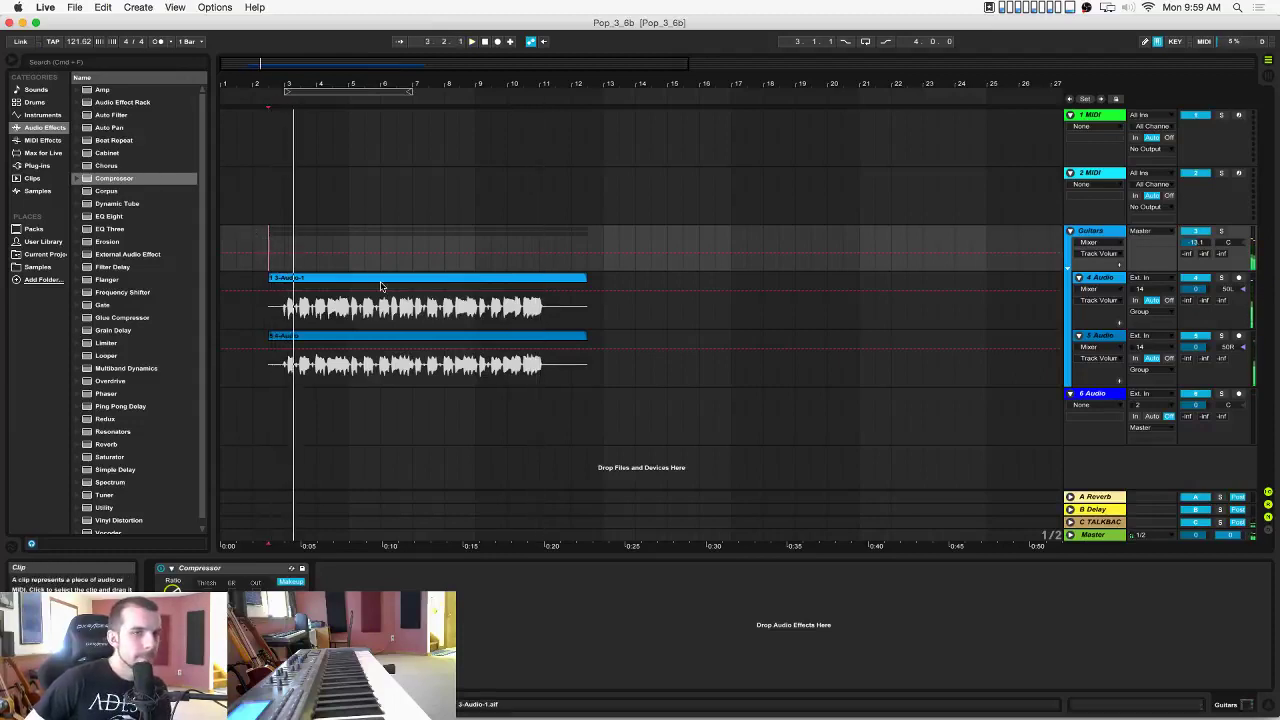
key("space")
left_click(284, 248)
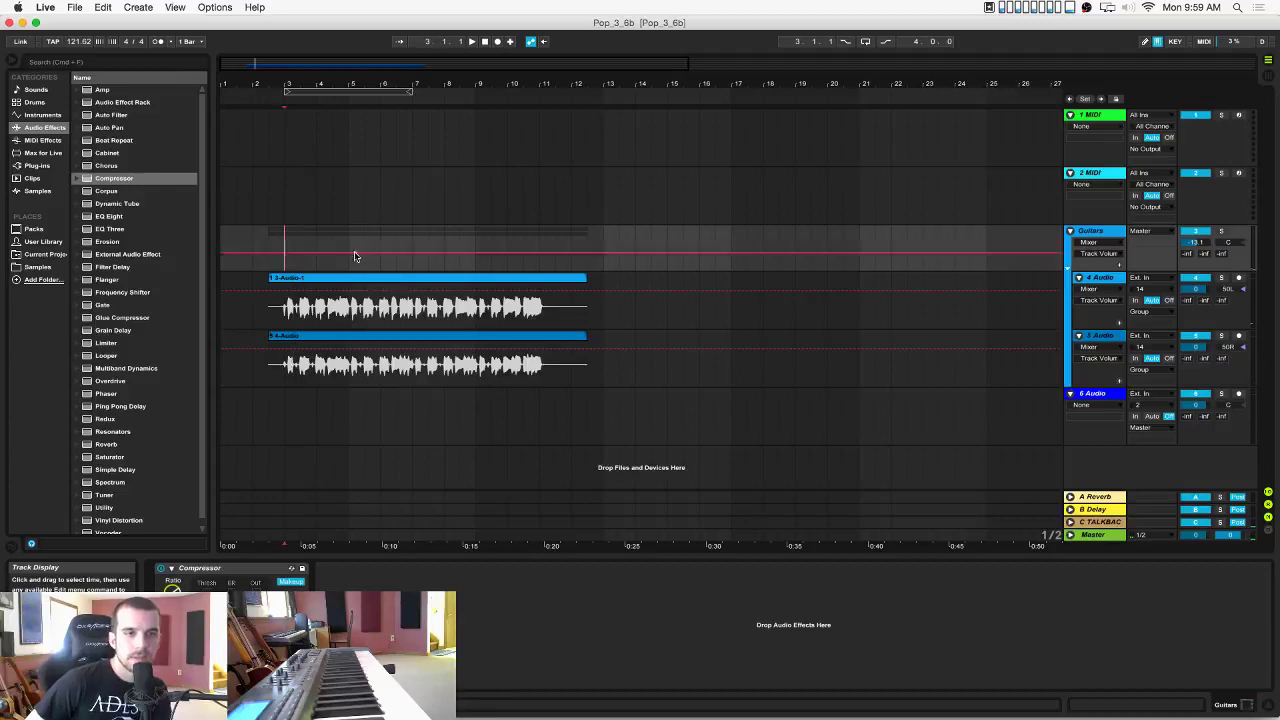
Fold the Guitars group and load the SSDSampler plug-in on a new MIDI track below 6 Audio.
left_click(38, 115)
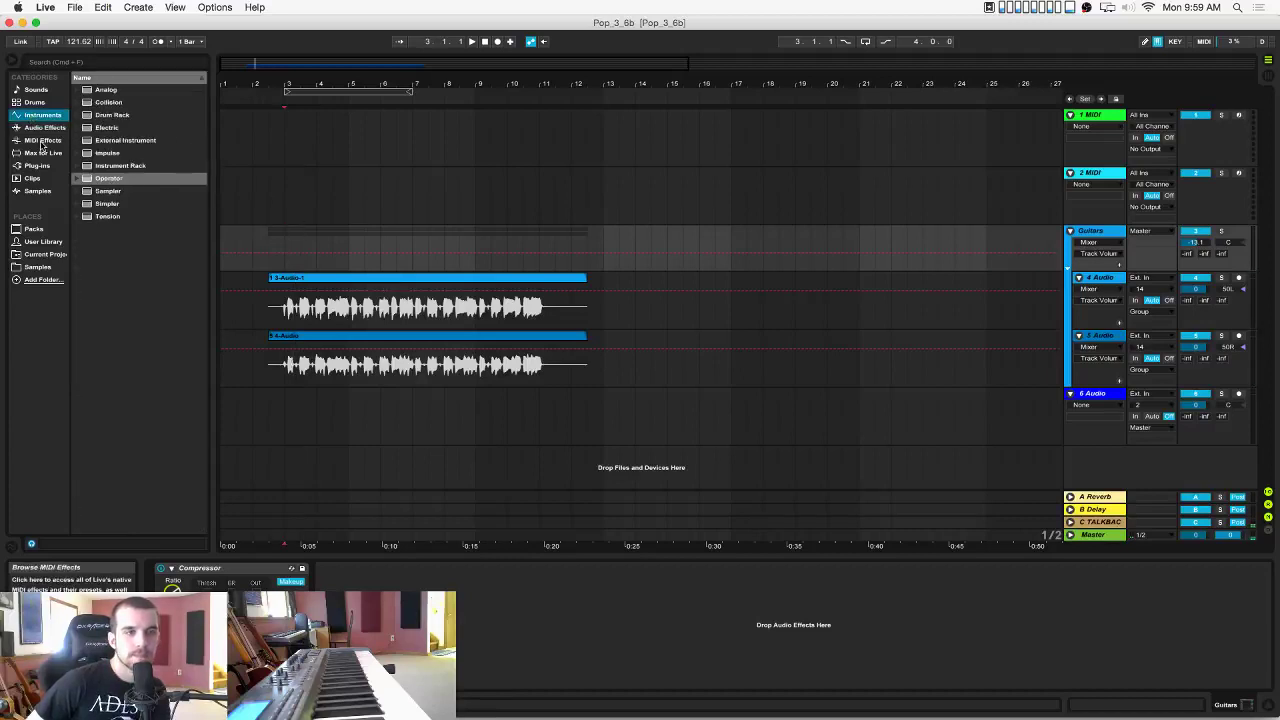
left_click(48, 165)
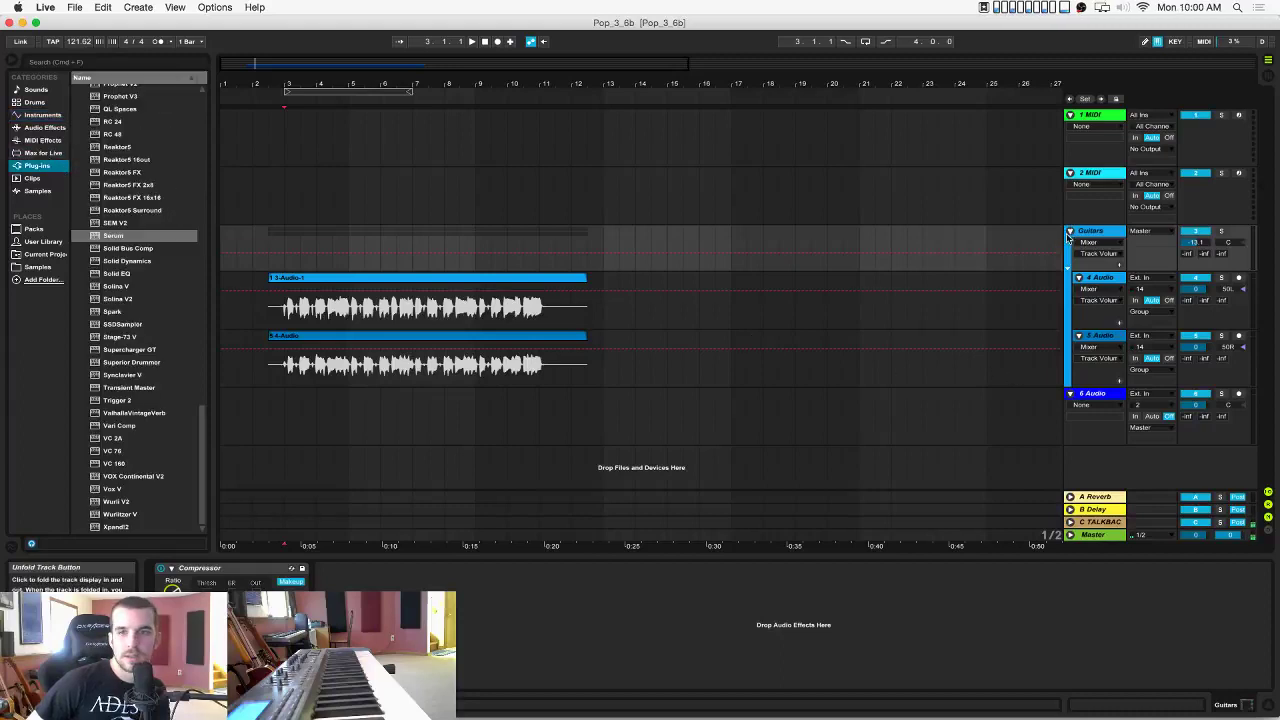
left_click(1069, 232)
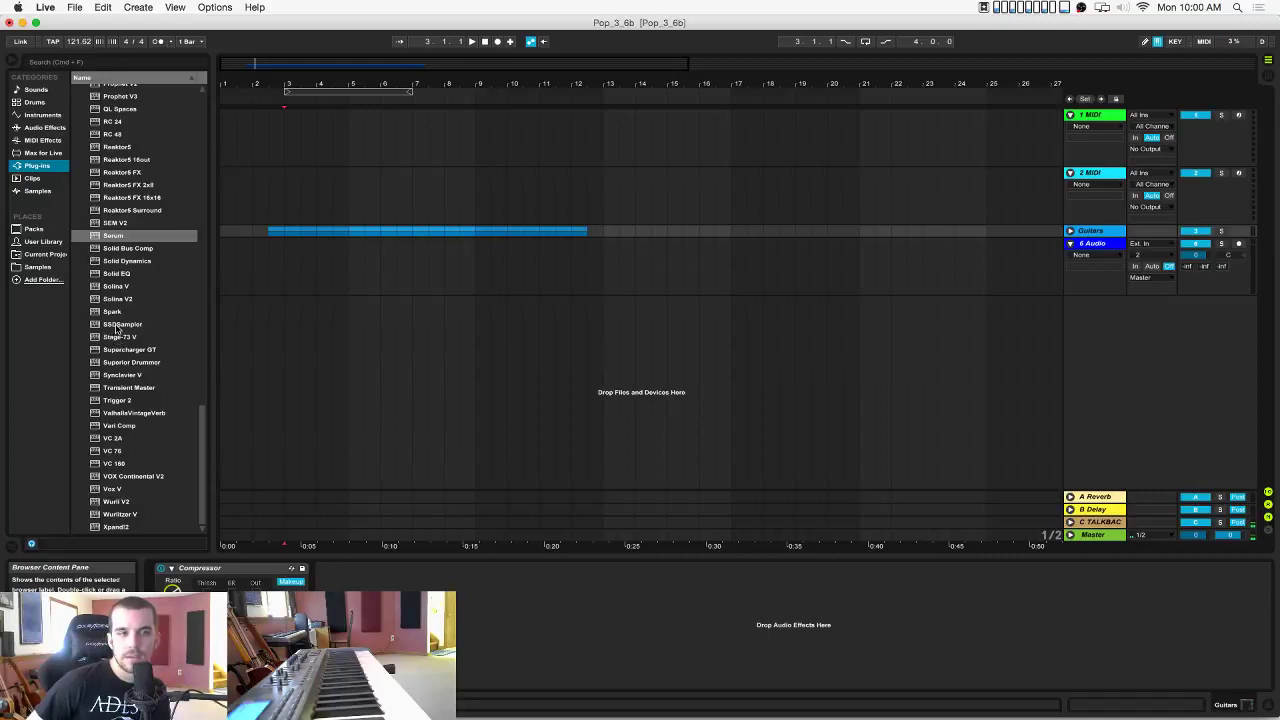
left_click(118, 325)
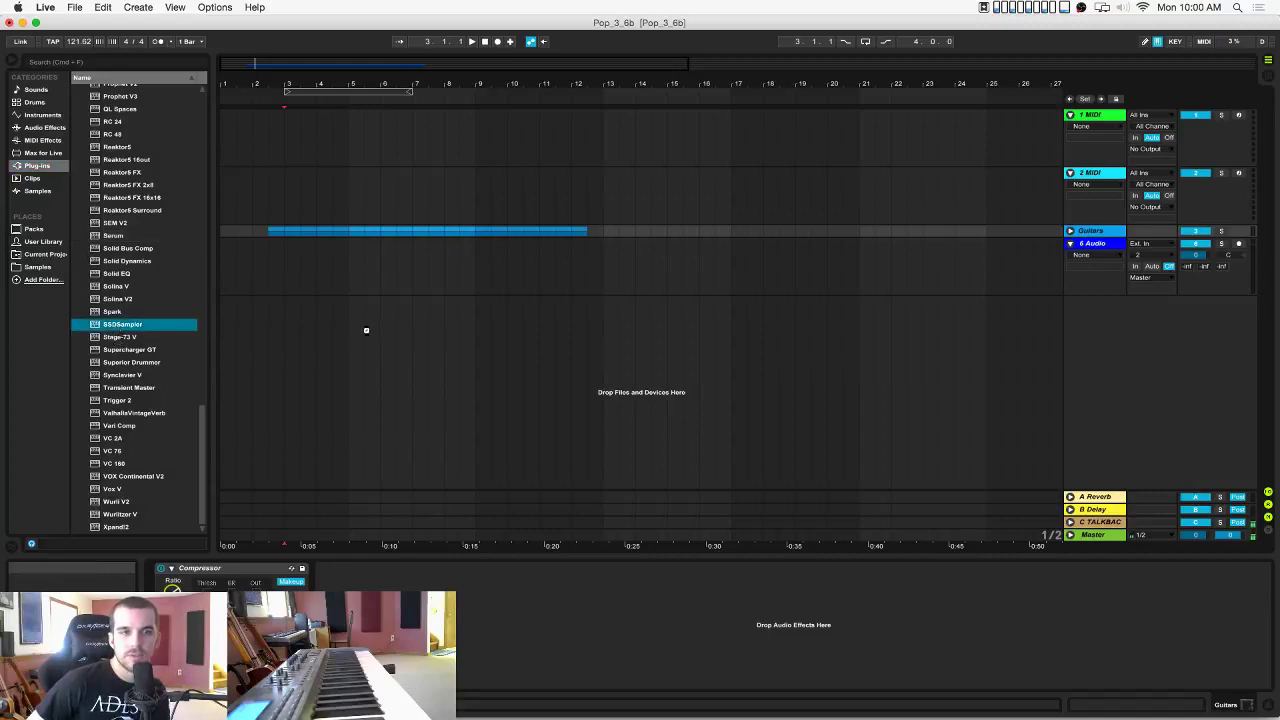
left_click_drag(366, 330, 367, 335)
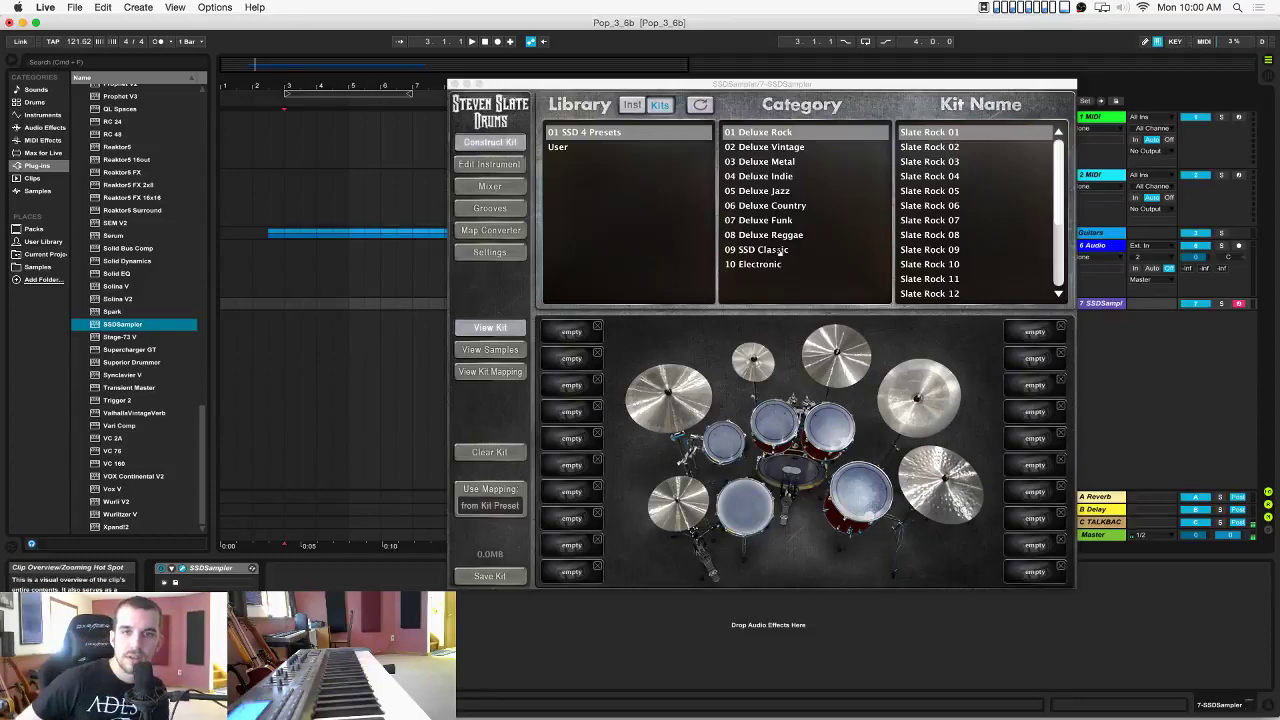
Load the CLA Hybrid kit from the 09 SSD Classic category in SSDSampler.
left_click(779, 252)
scroll(935, 230, "down", 5)
scroll(936, 232, "up", 3)
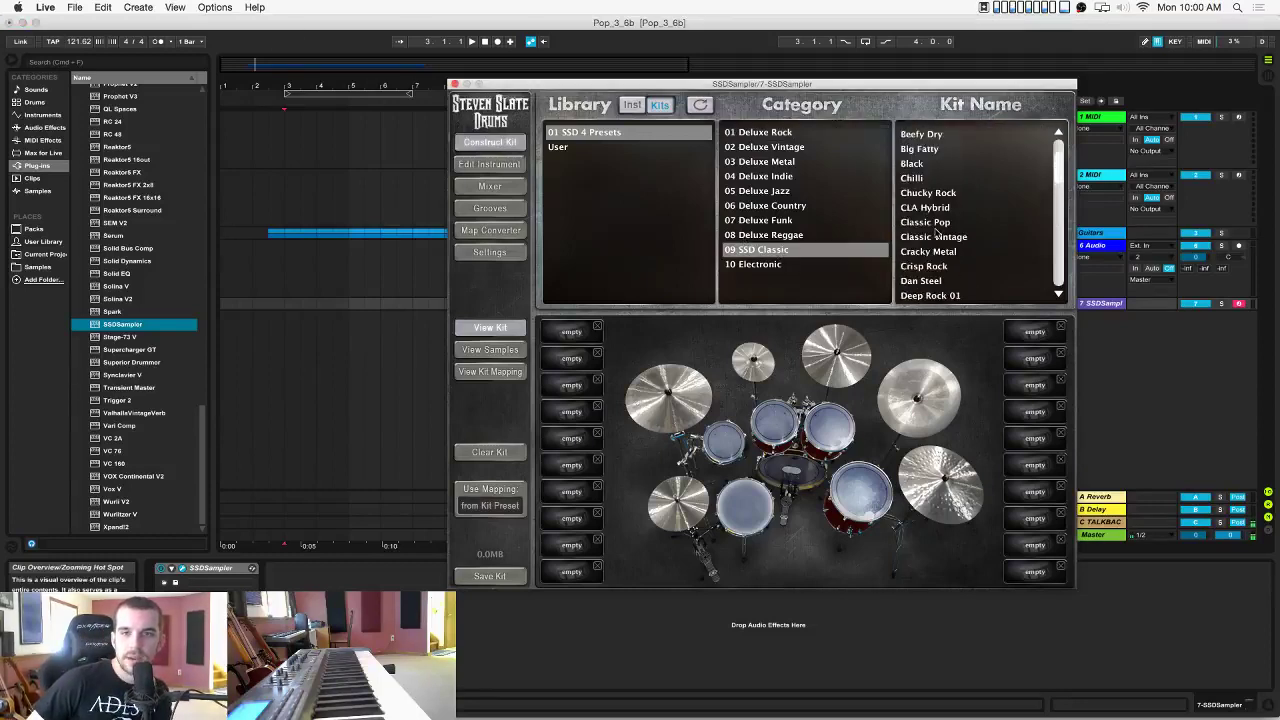
scroll(936, 232, "up", 3)
left_click(935, 254)
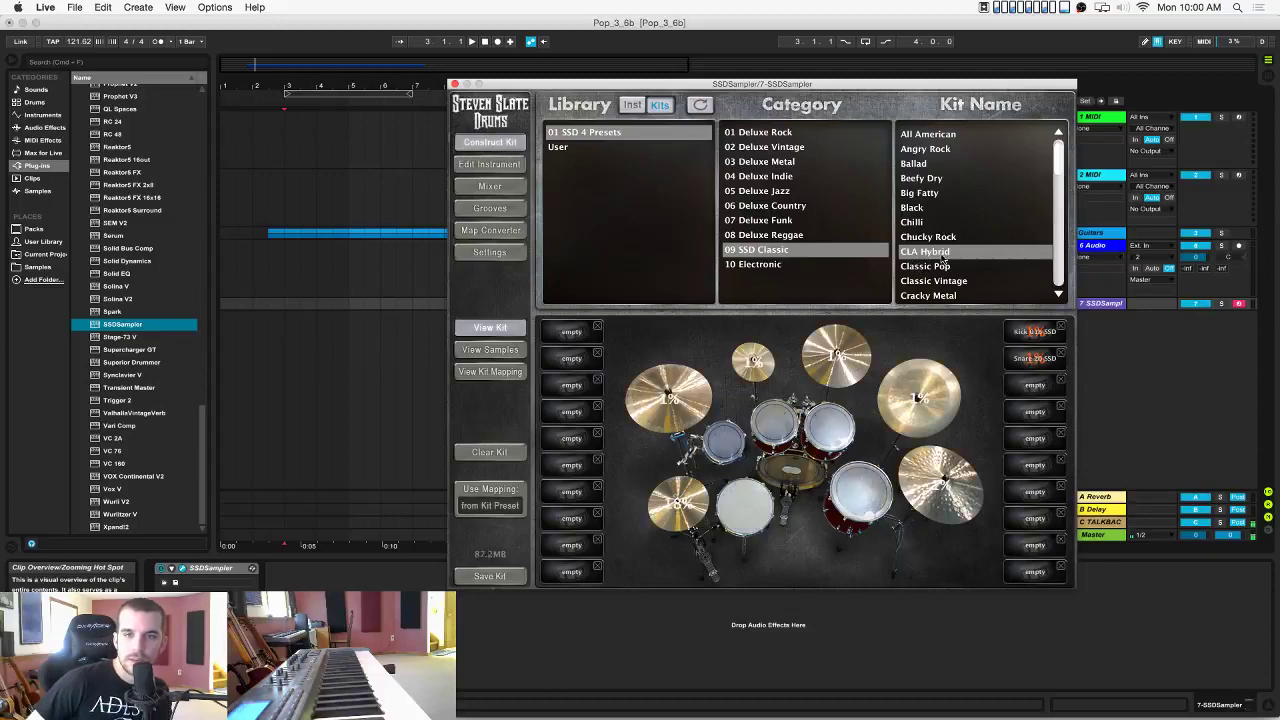
Check the kit's mixer and the note assignments of the snare and floor tom, and close the SSDSampler window.
left_click(507, 168)
left_click(508, 185)
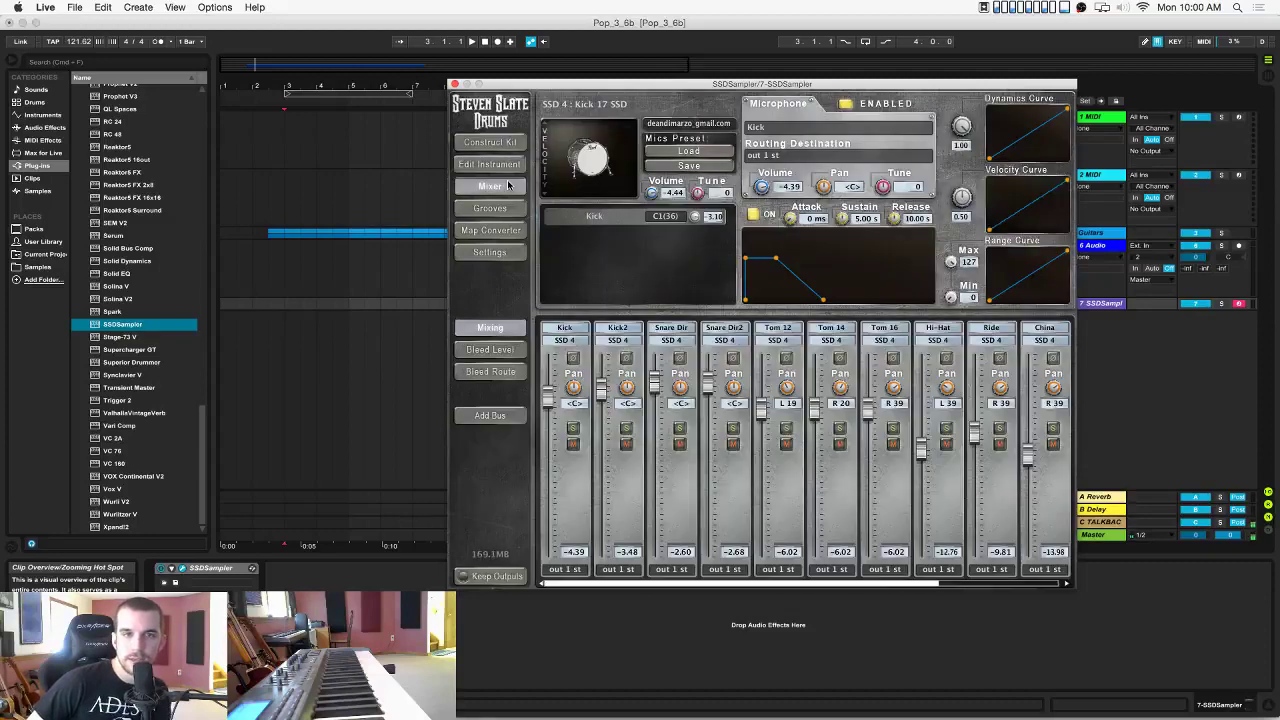
left_click(510, 146)
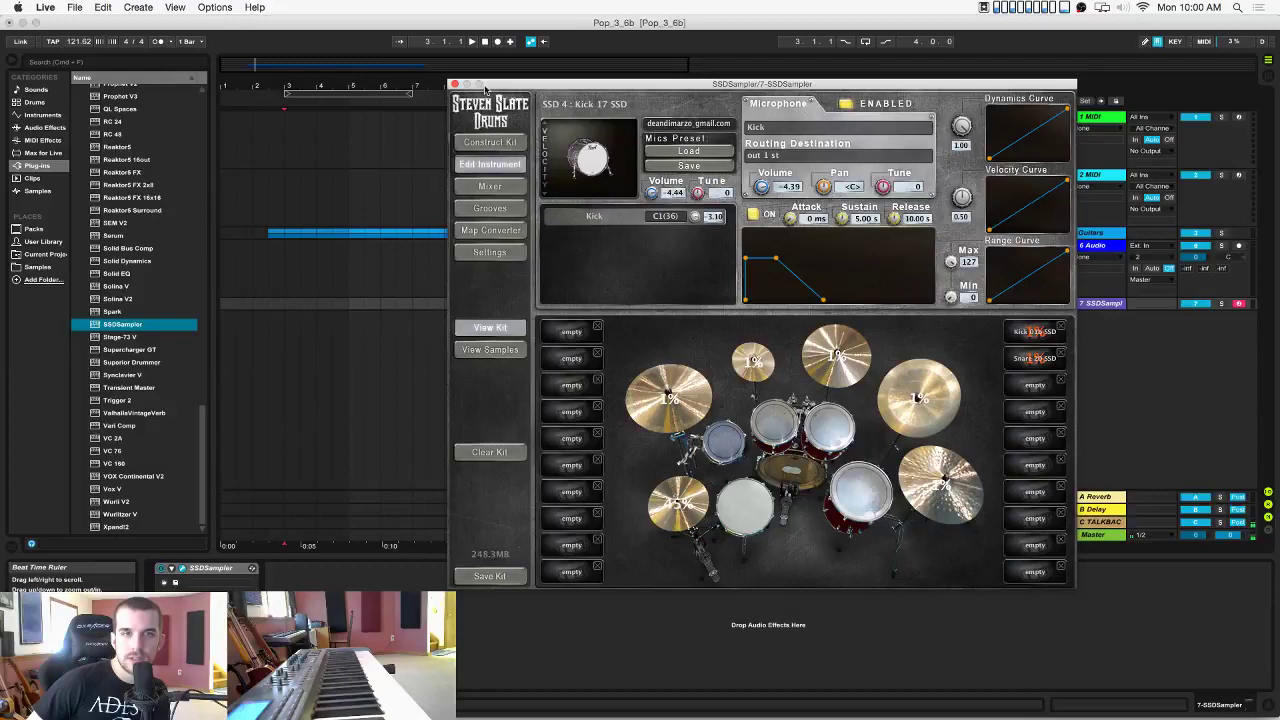
left_click_drag(515, 89, 437, 83)
left_click(665, 495)
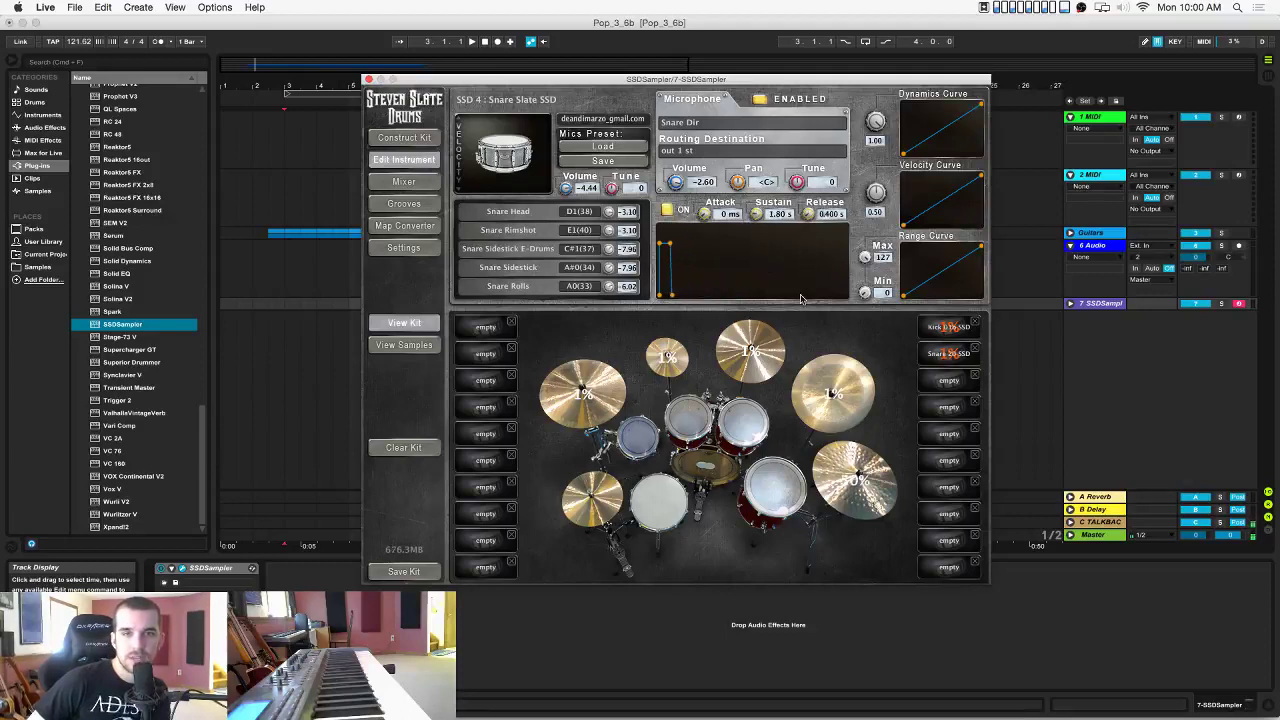
left_click(772, 485)
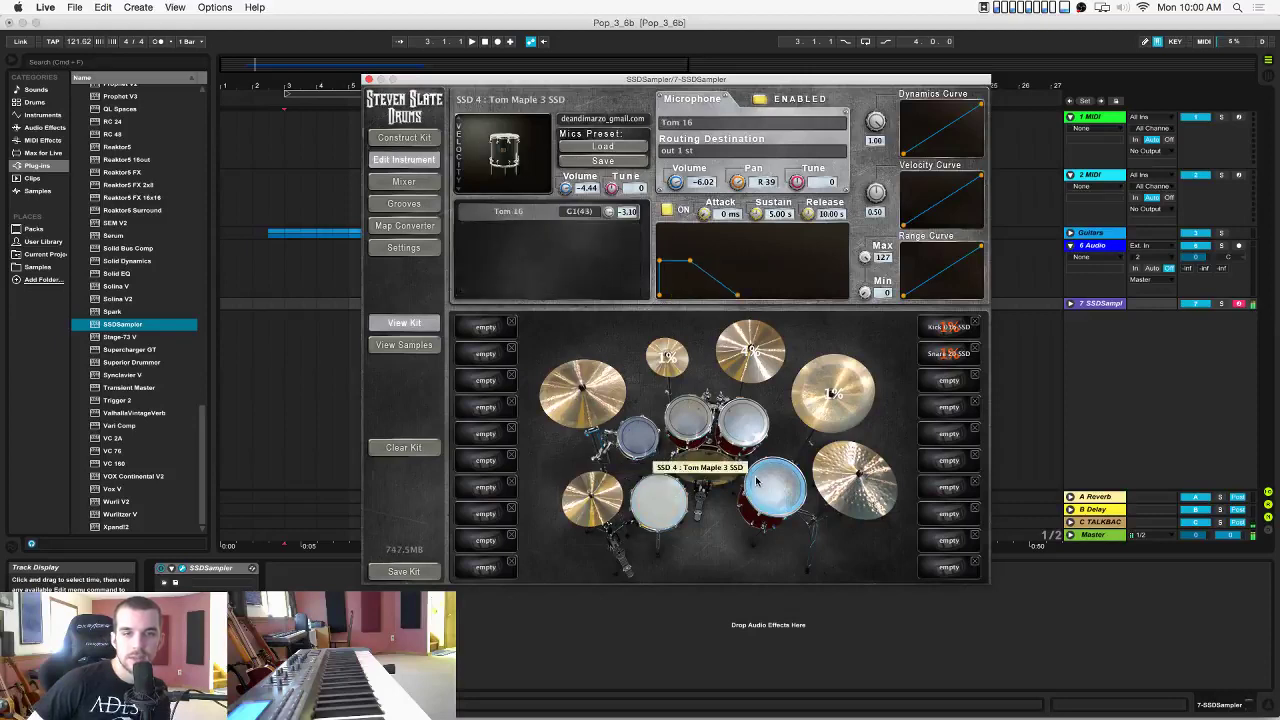
left_click(653, 489)
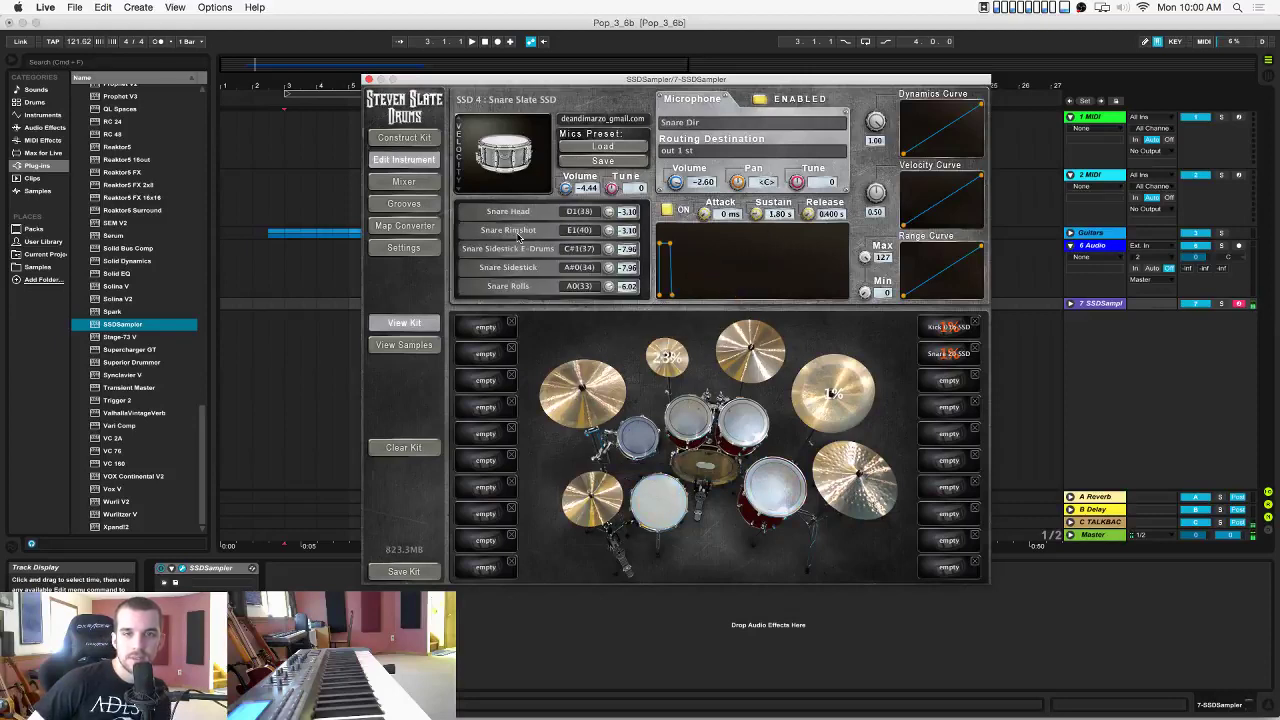
left_click(368, 79)
Insert a MIDI clip on the SSDSampler track from bar 3 to about the middle of bar 12 and open it for note editing.
left_click(267, 305)
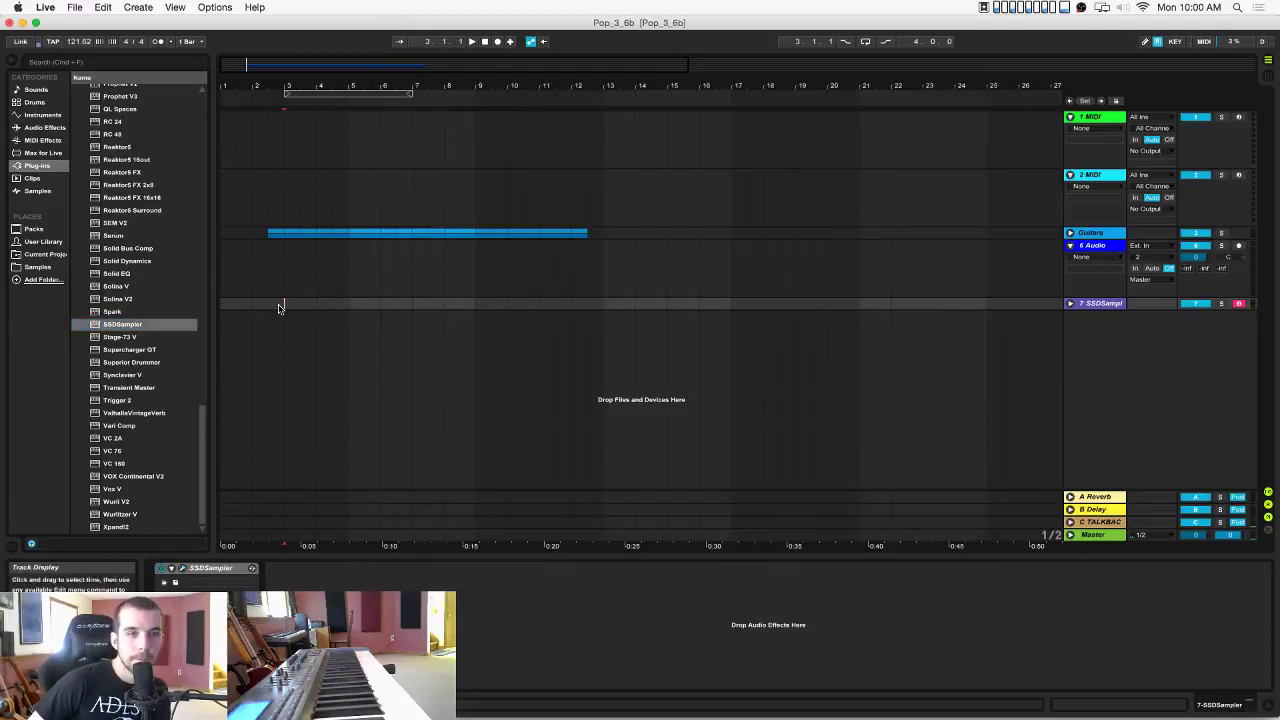
key("space")
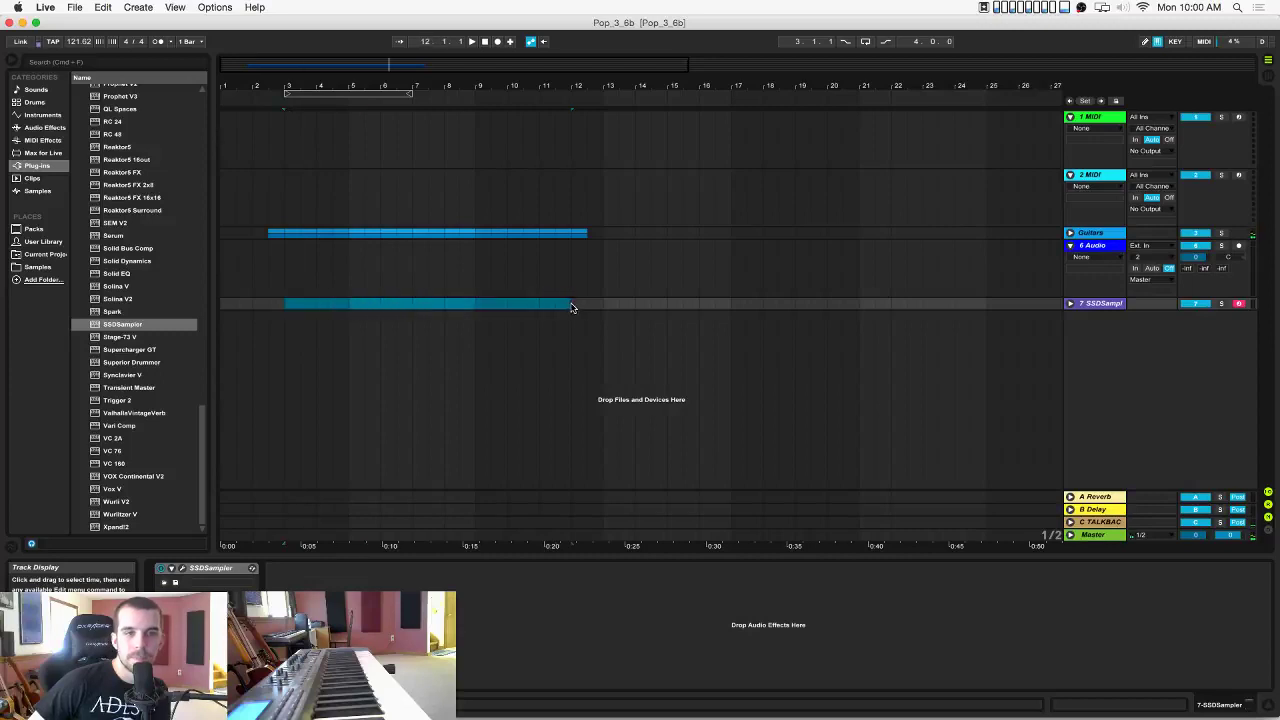
right_click(545, 306)
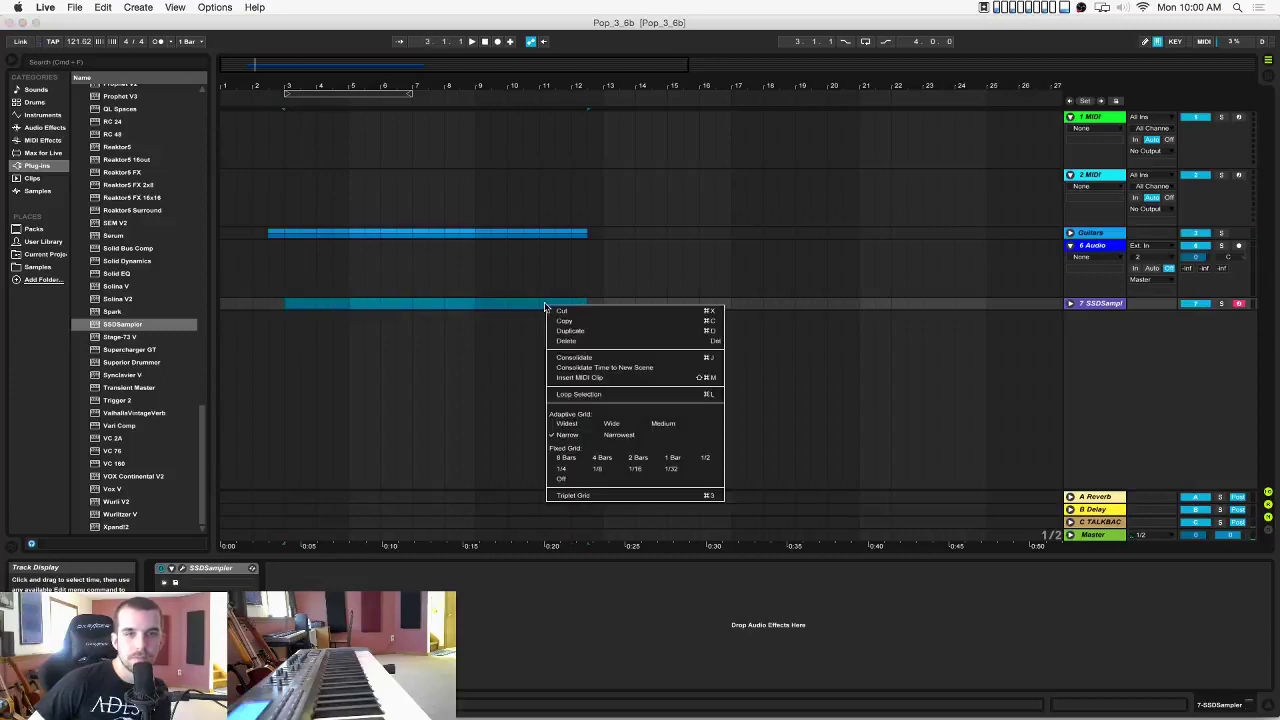
left_click(582, 378)
double_click(298, 305)
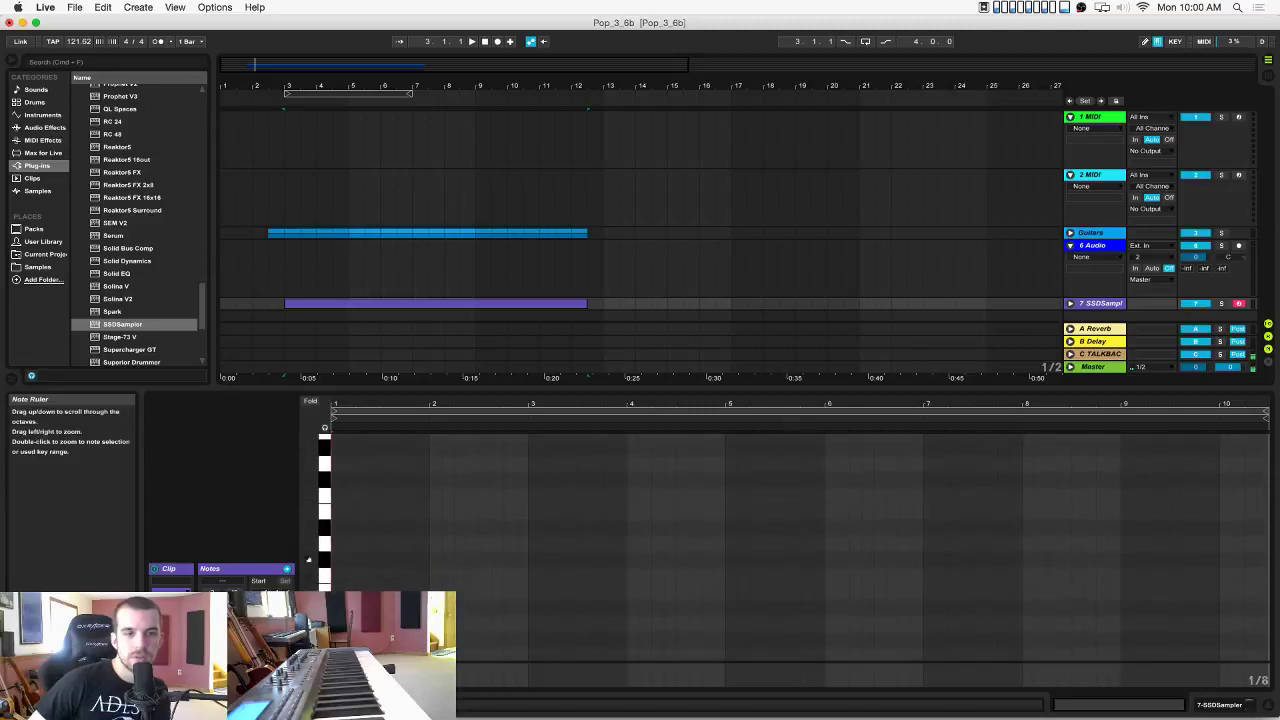
Draw a one-bar beat in the clip's first bar with C1 on beats 1 and 3, D1 on 2 and 4, and two opening D#1 eighth notes.
right_click(358, 568)
left_click(449, 538)
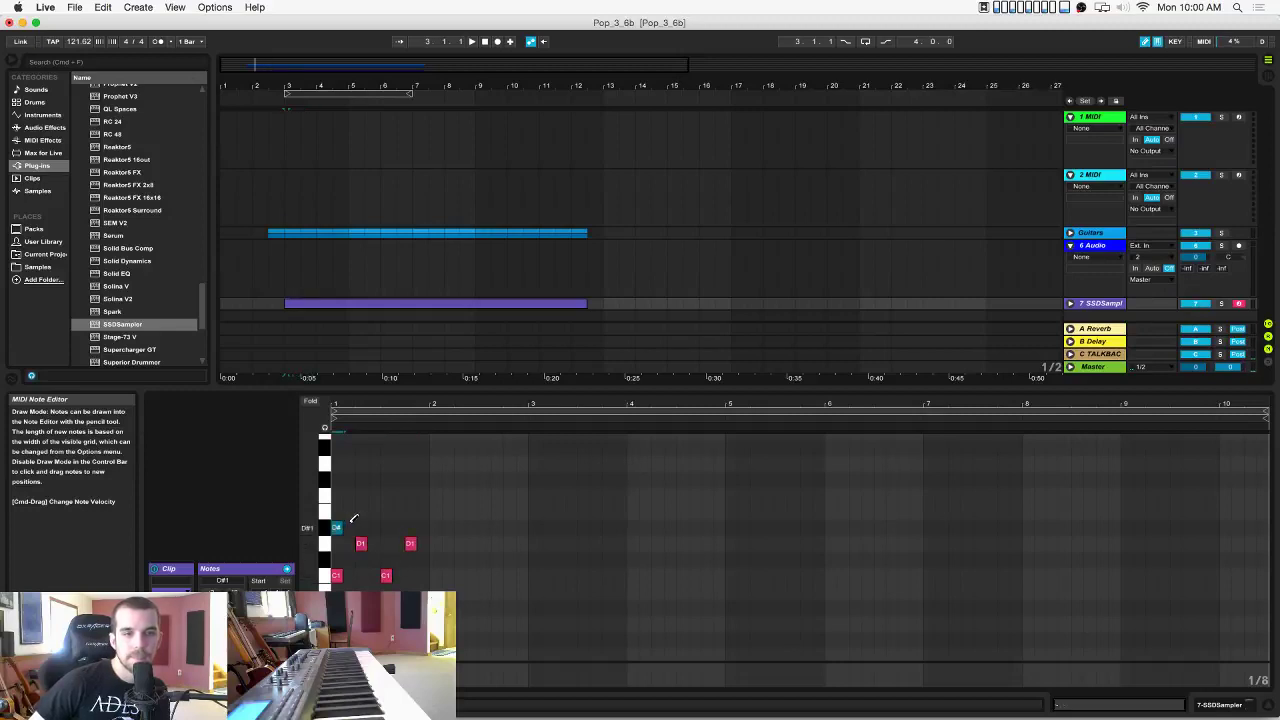
left_click_drag(443, 512, 333, 597)
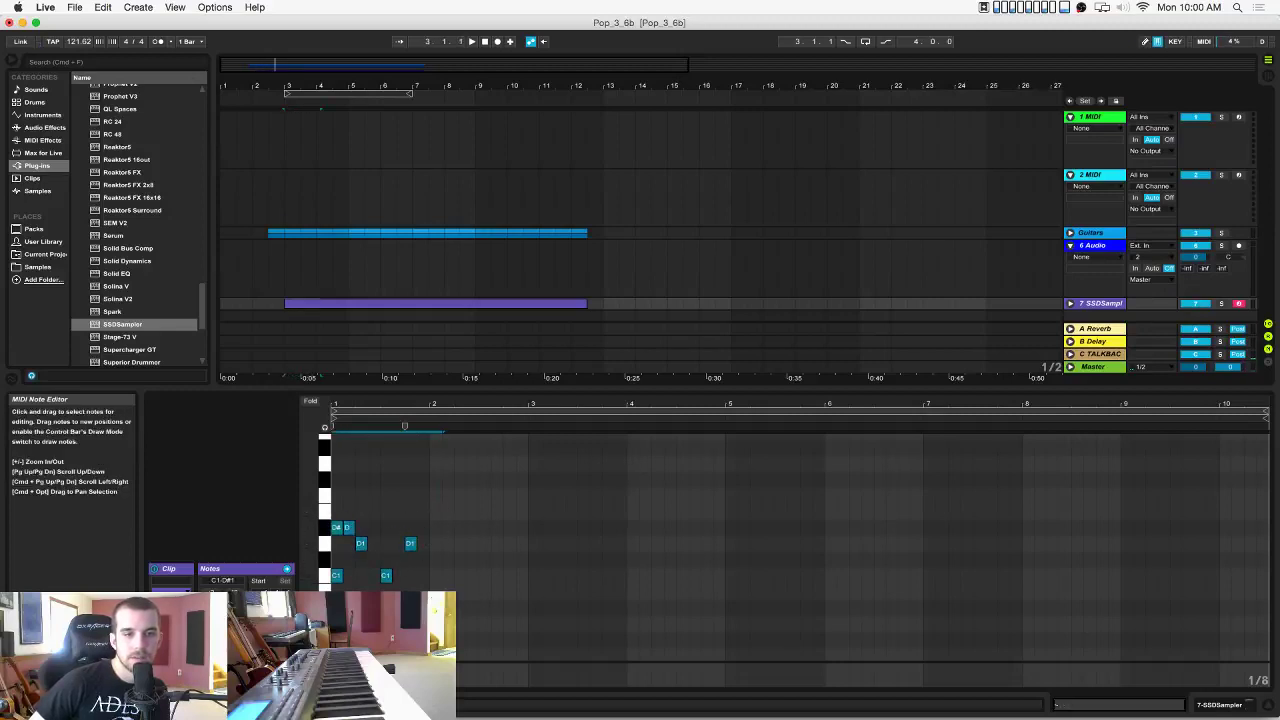
left_click(362, 577)
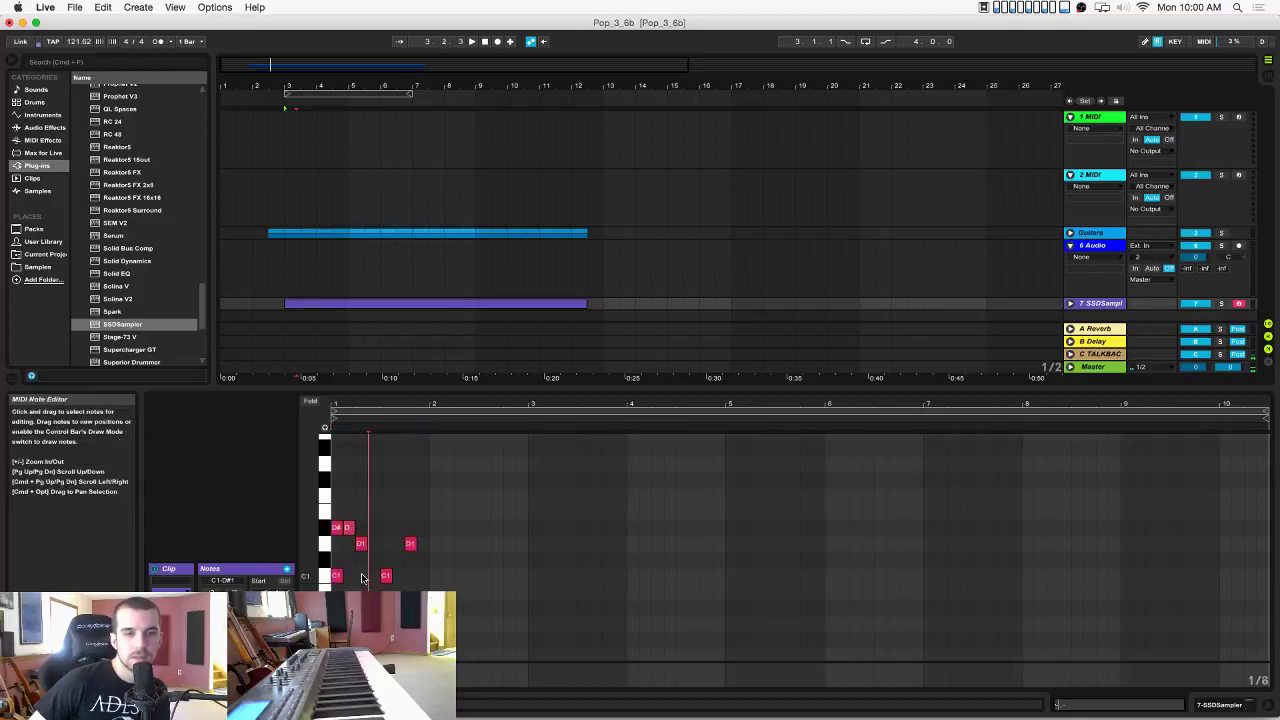
Duplicate the two D#1 eighth notes three times to fill the clip's first bar.
left_click_drag(347, 517, 345, 525)
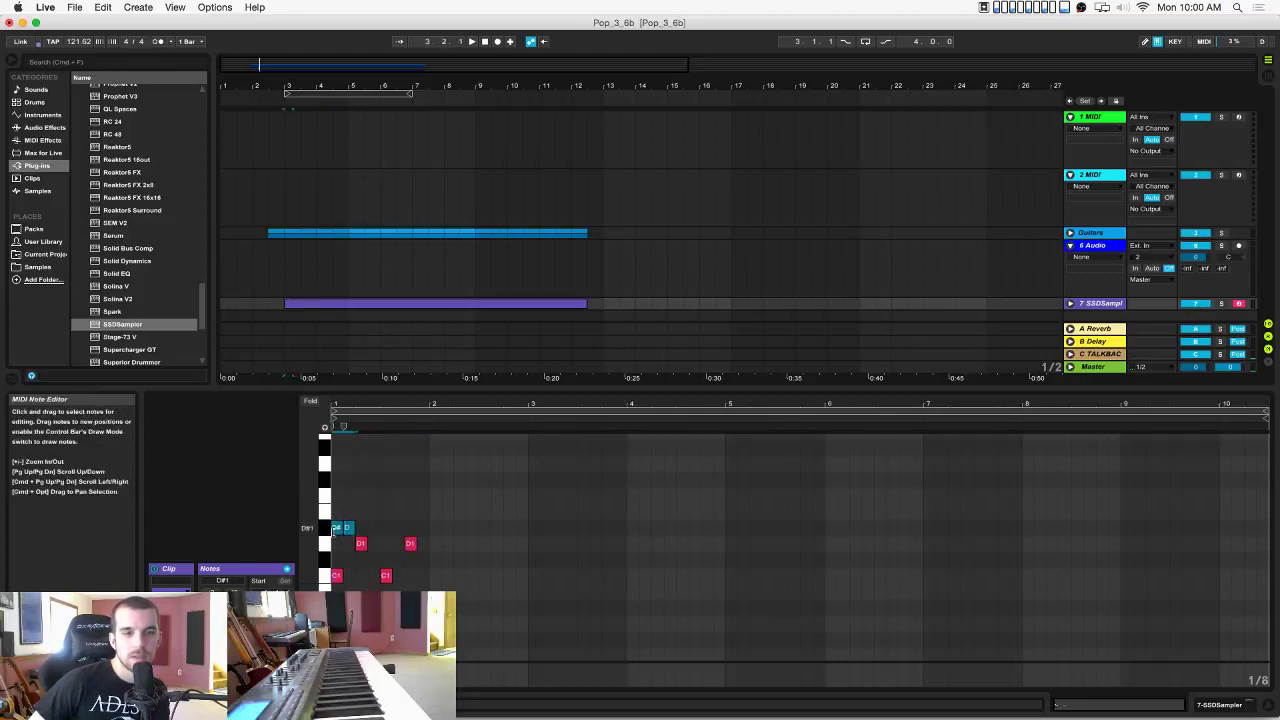
key("super+d")
key("super+d")
key("super+d")
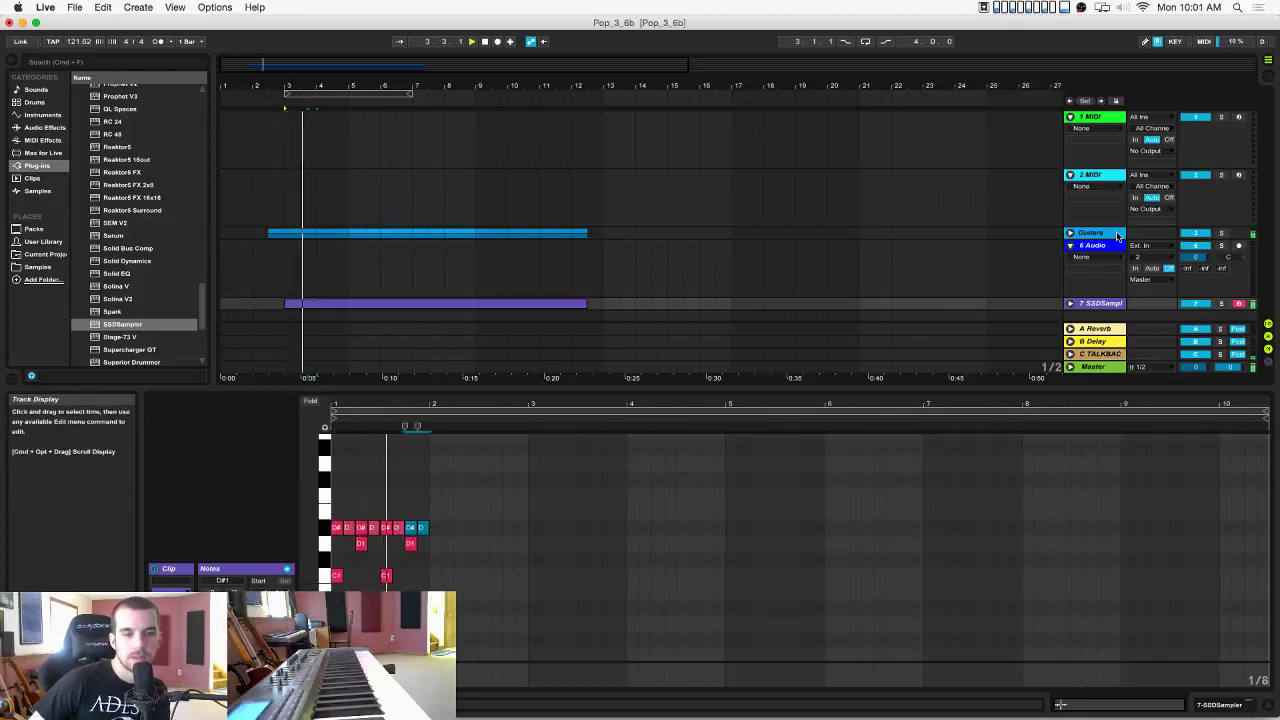
Move the first bar's row of D#1 eighth notes up to F#1 and audition the beat with the guitars.
key("space")
left_click_drag(335, 515, 436, 532)
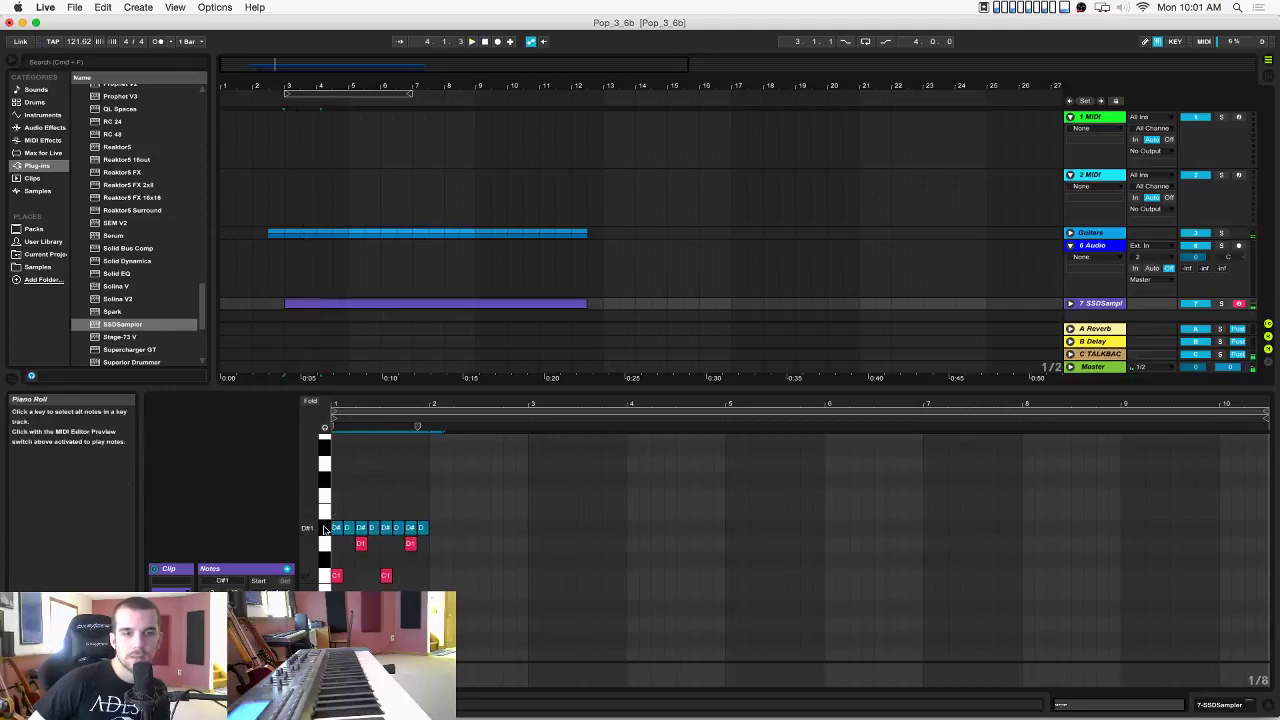
left_click_drag(336, 530, 336, 488)
left_click(373, 512)
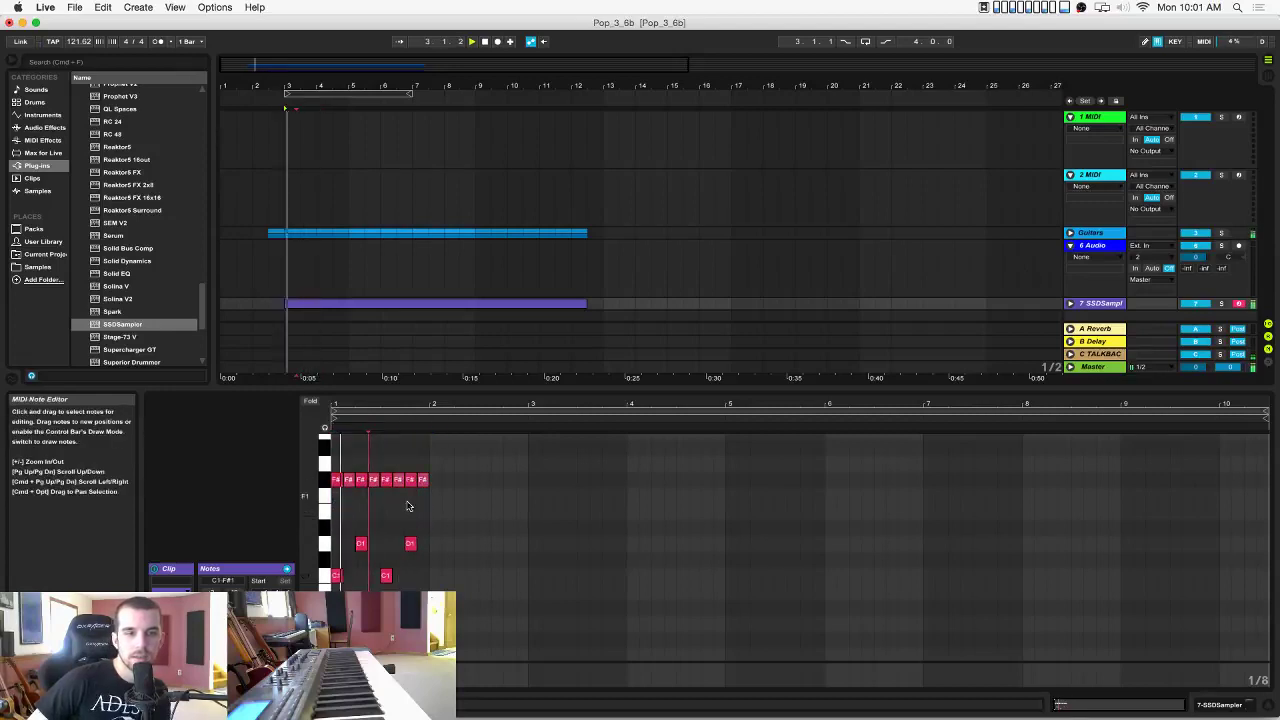
key("space")
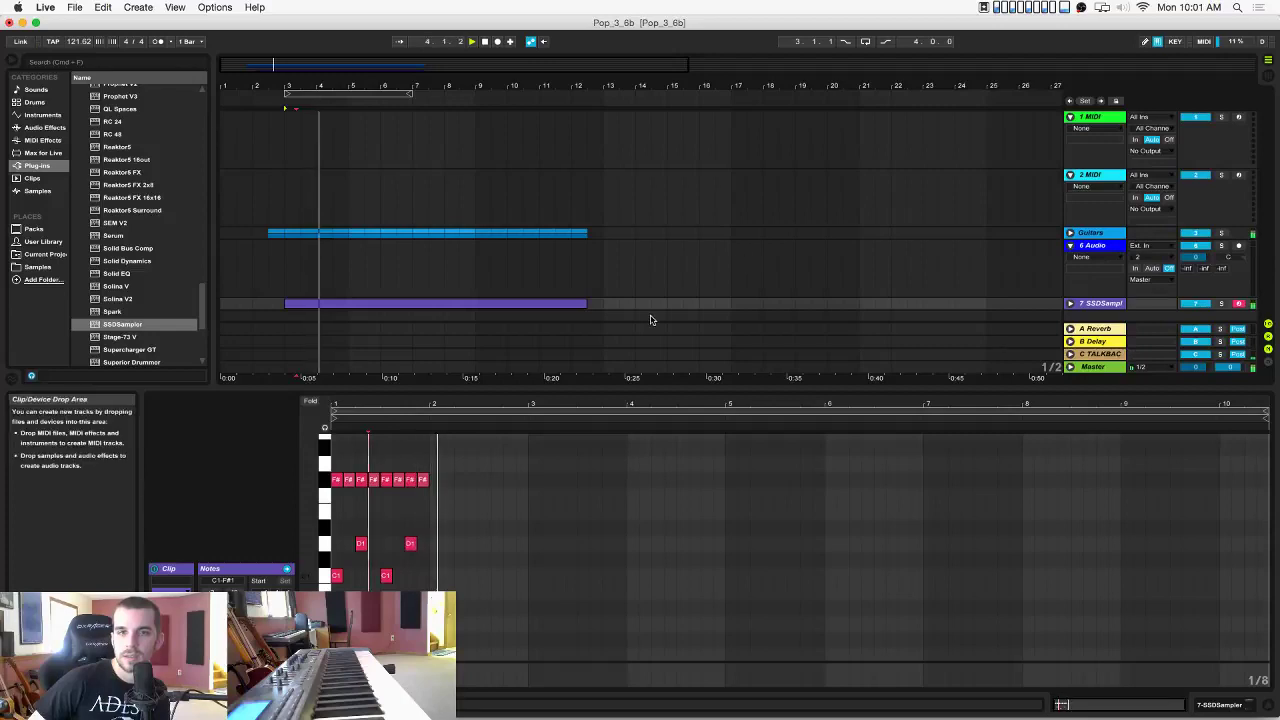
key("space")
Duplicate the first bar's complete drum pattern through the end of the clip's ninth bar and play it back.
left_click_drag(423, 456, 317, 604)
key("super+d")
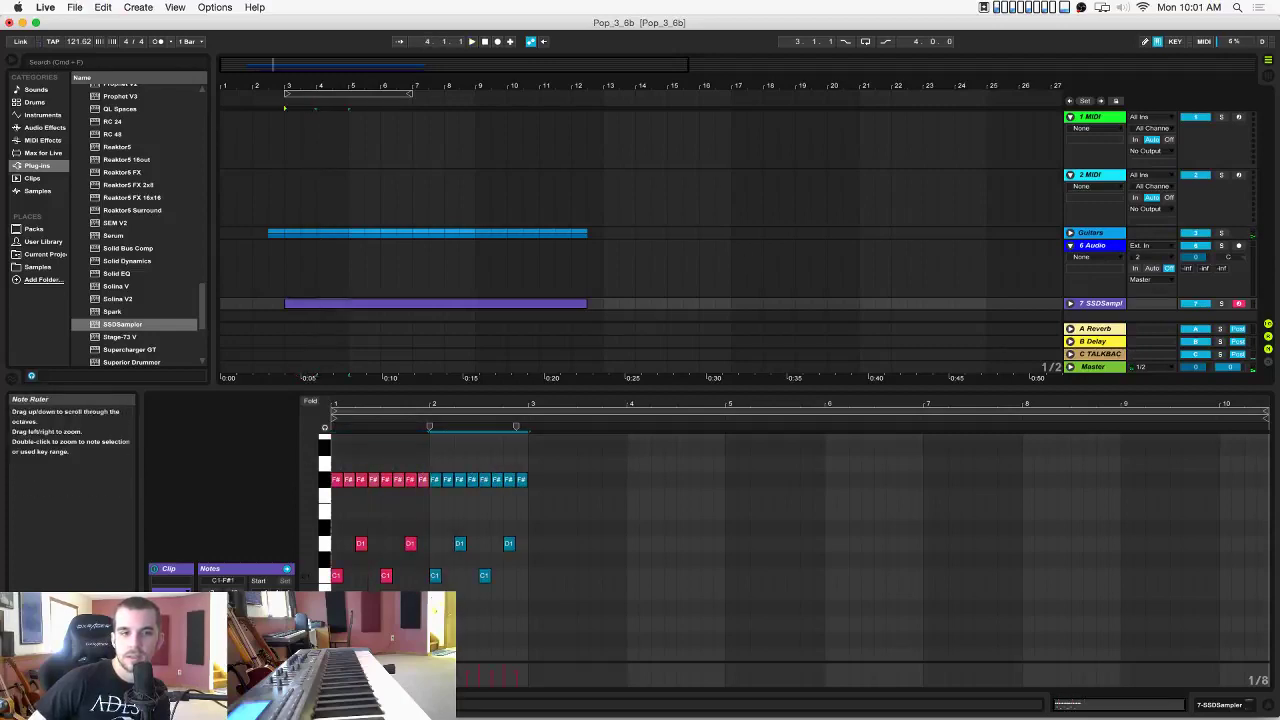
key("super+d")
key("super+d")
key("super+d")
key("super+d")
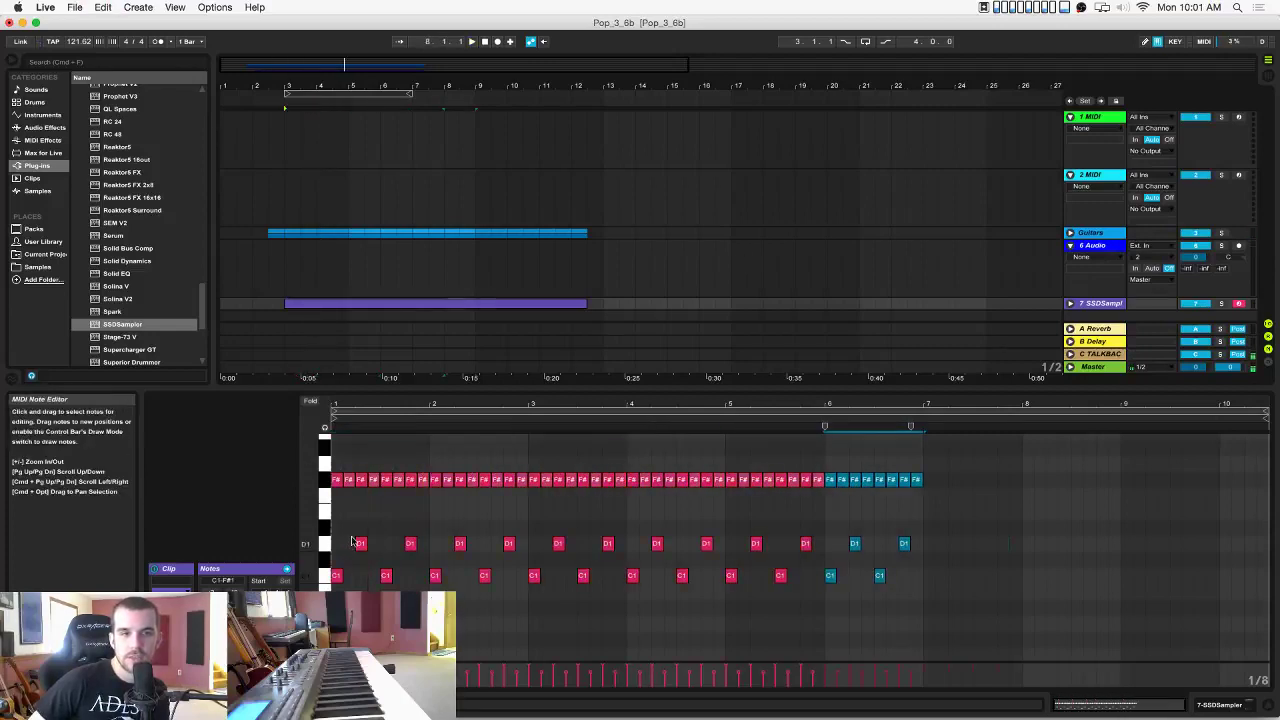
key("super+d")
key("super+d")
key("super+d")
key("space")
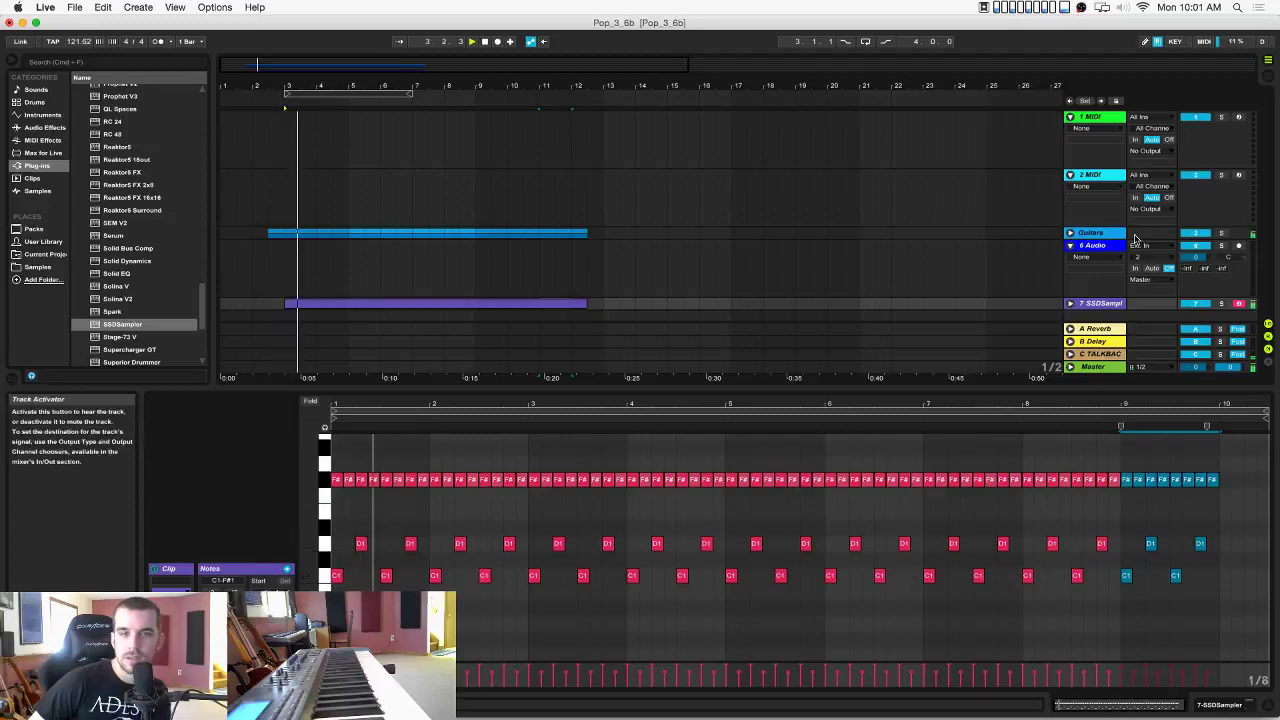
Set the tempo to 129 BPM and delete the empty 6 Audio track.
left_click(1070, 246)
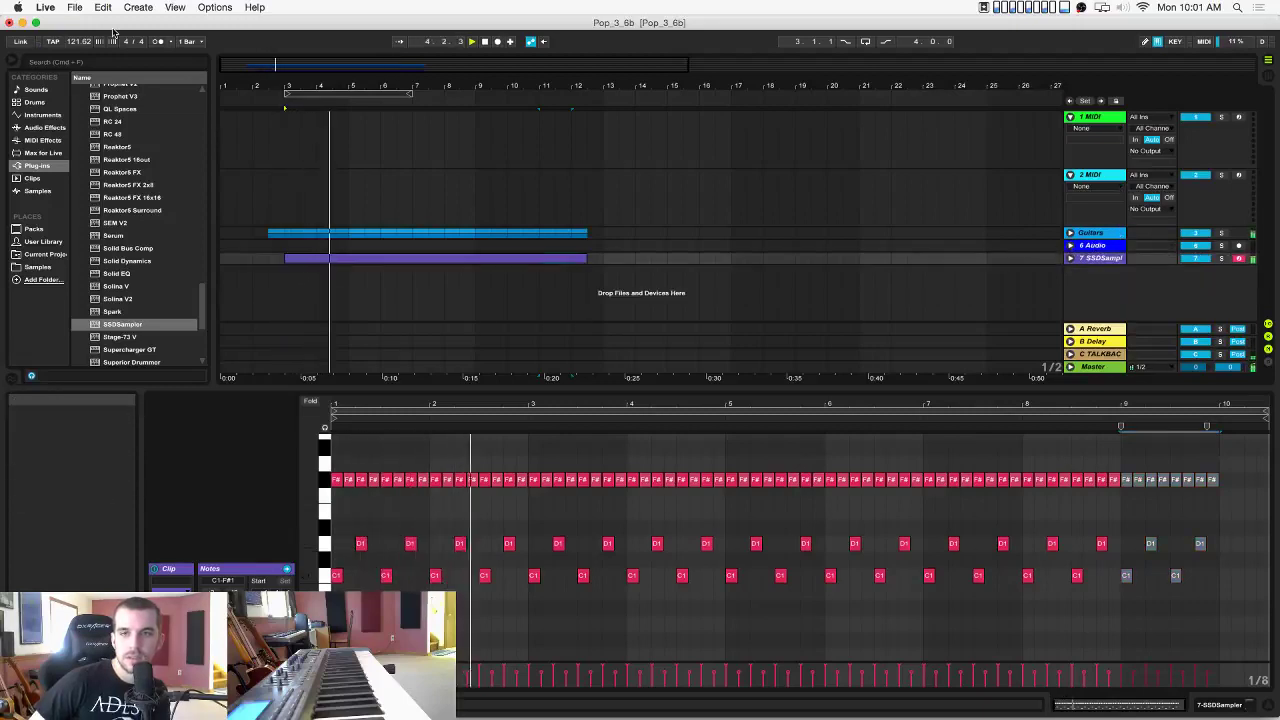
key("space")
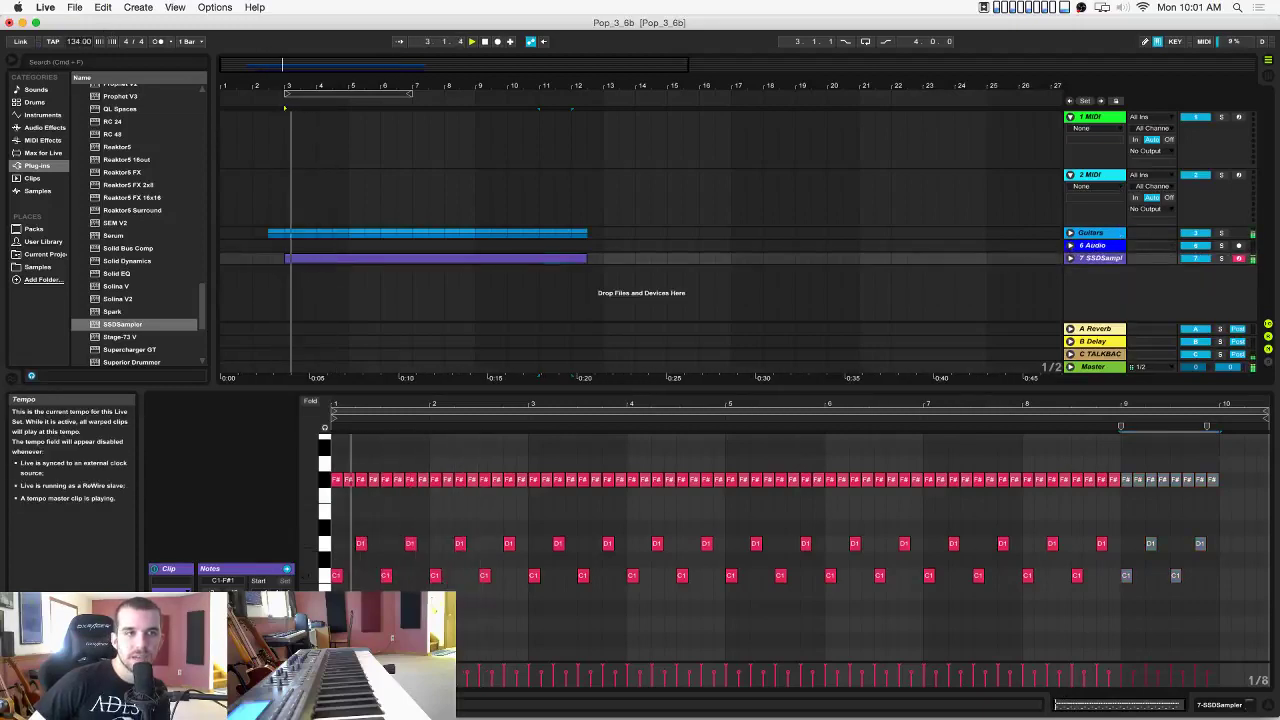
left_click_drag(78, 42, 78, 47)
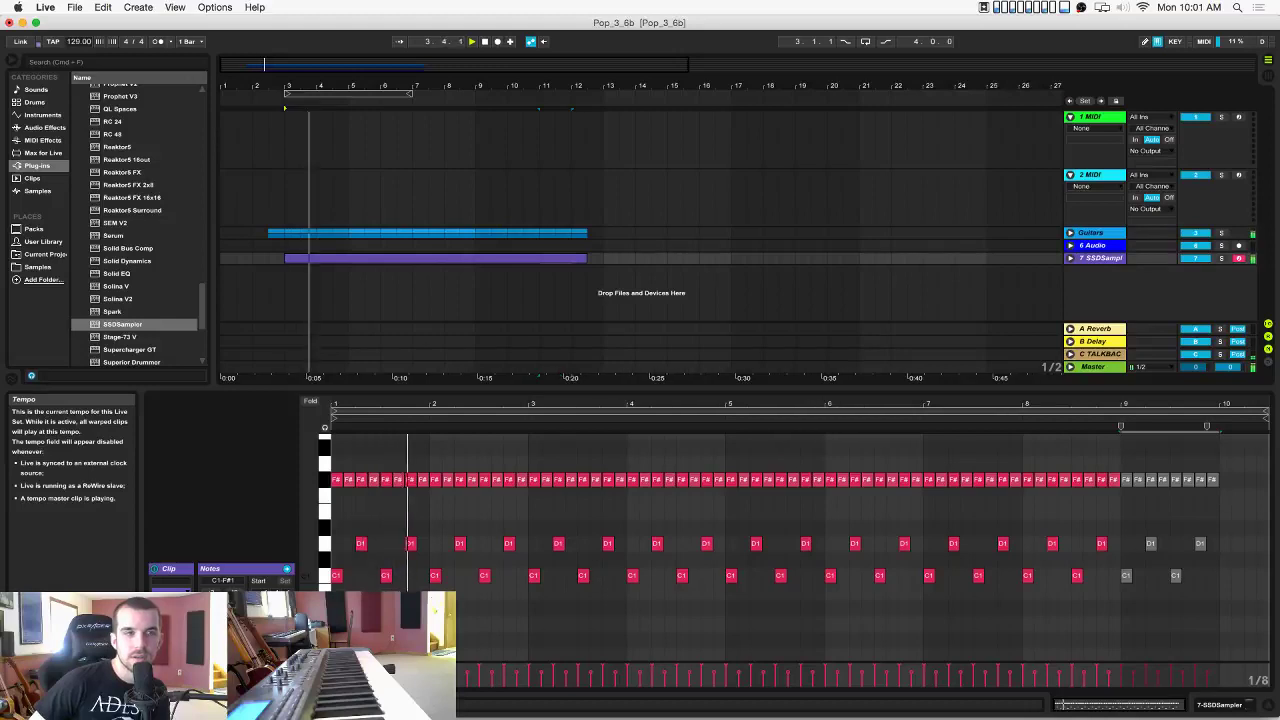
left_click(1092, 246)
key("Delete")
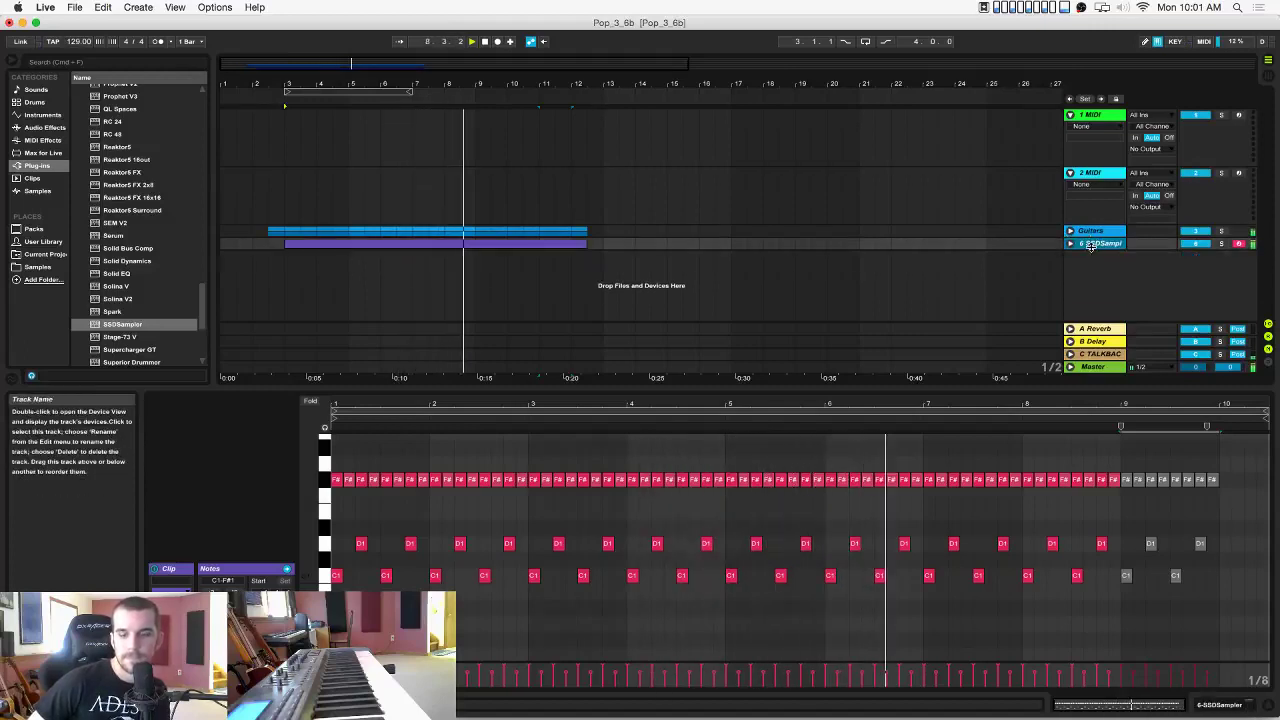
Load the Serum plug-in on the empty 2 MIDI track.
left_click(1094, 175)
scroll(110, 185, "up", 15)
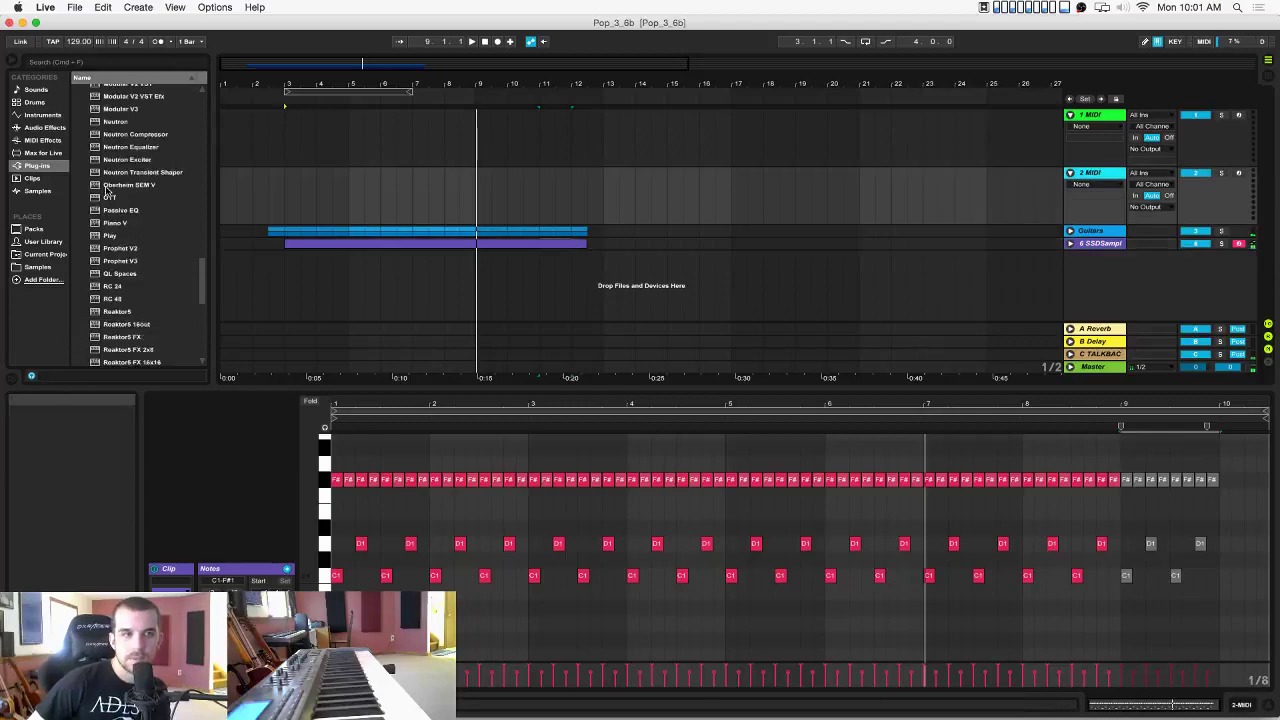
scroll(110, 187, "up", 5)
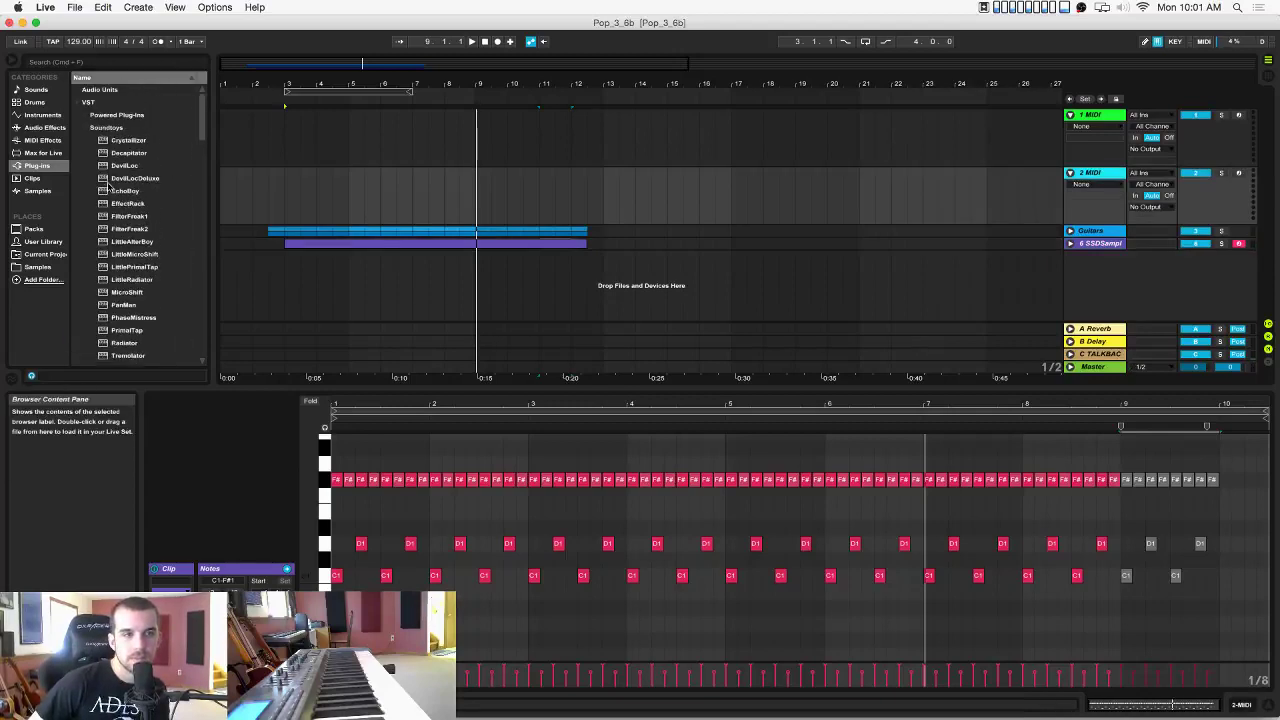
left_click(47, 128)
left_click(48, 166)
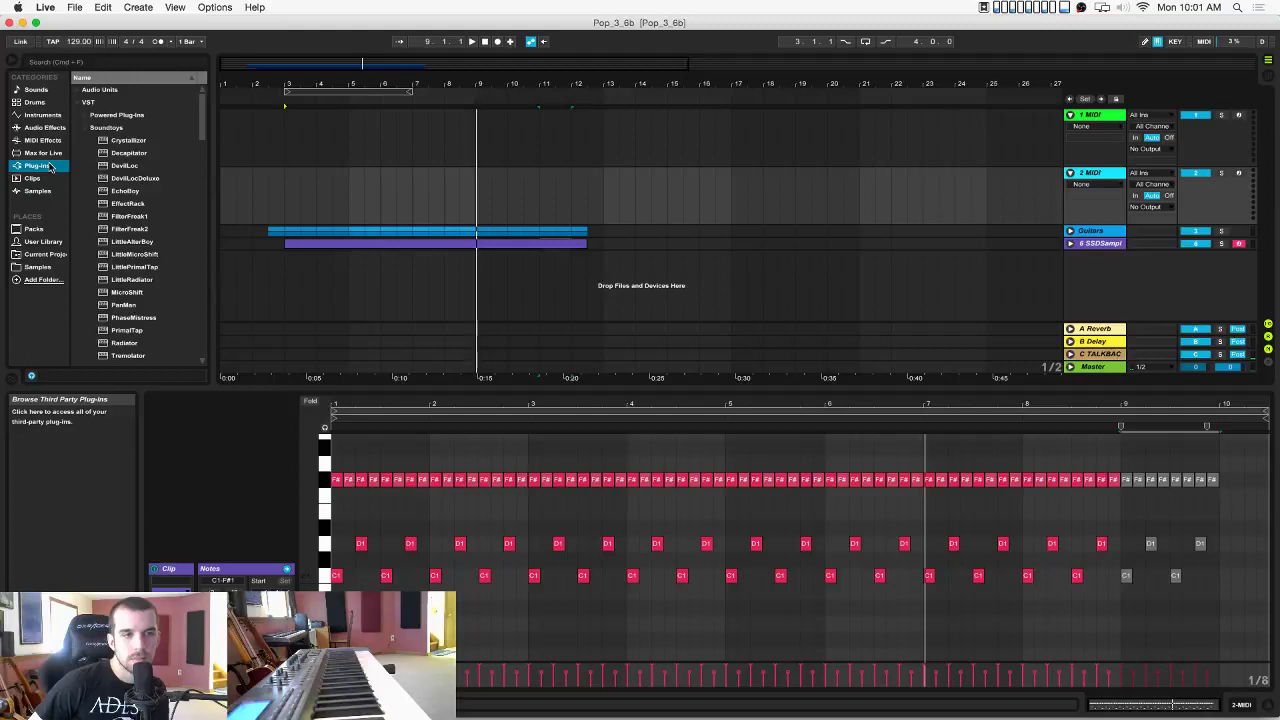
scroll(139, 166, "down", 20)
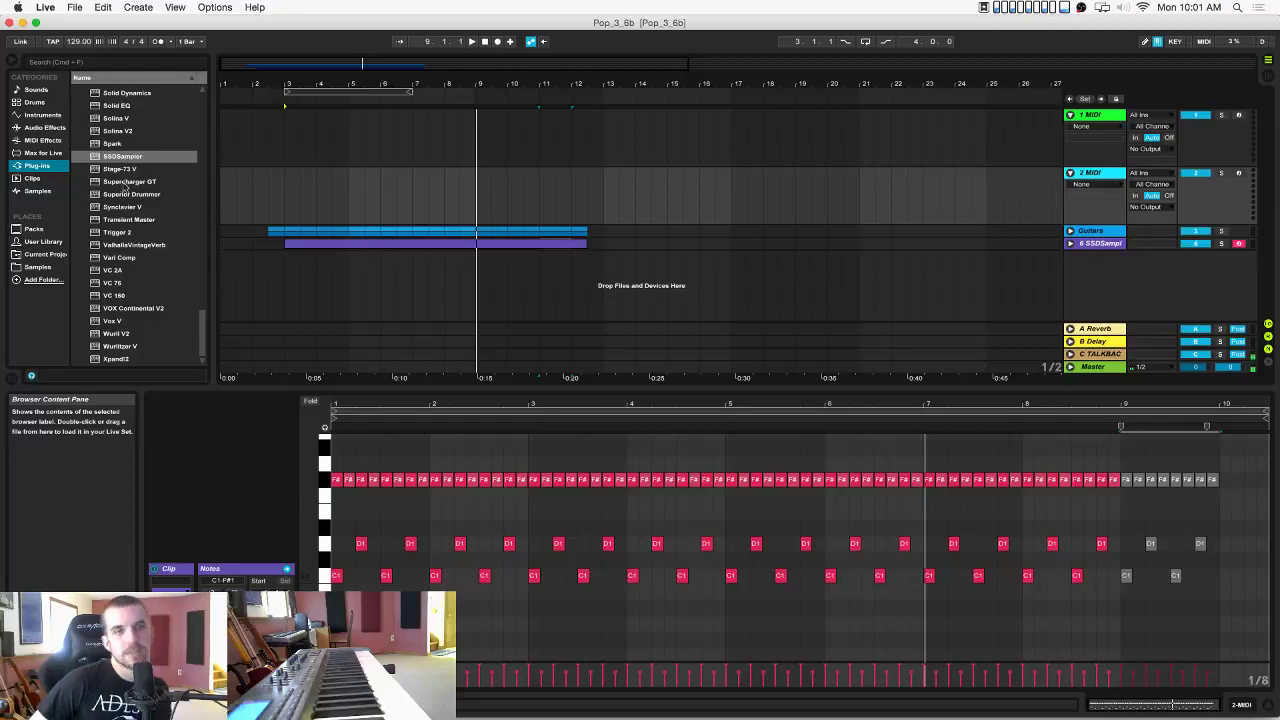
scroll(130, 186, "up", 4)
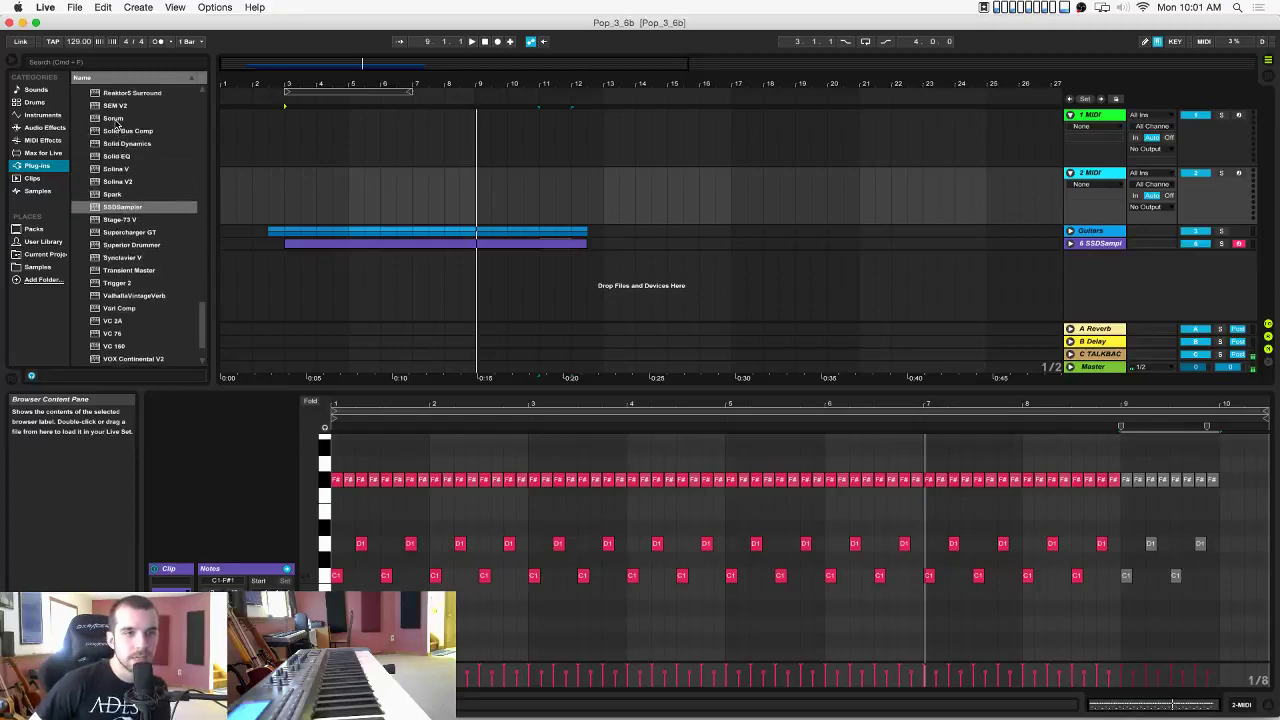
left_click_drag(115, 122, 282, 200)
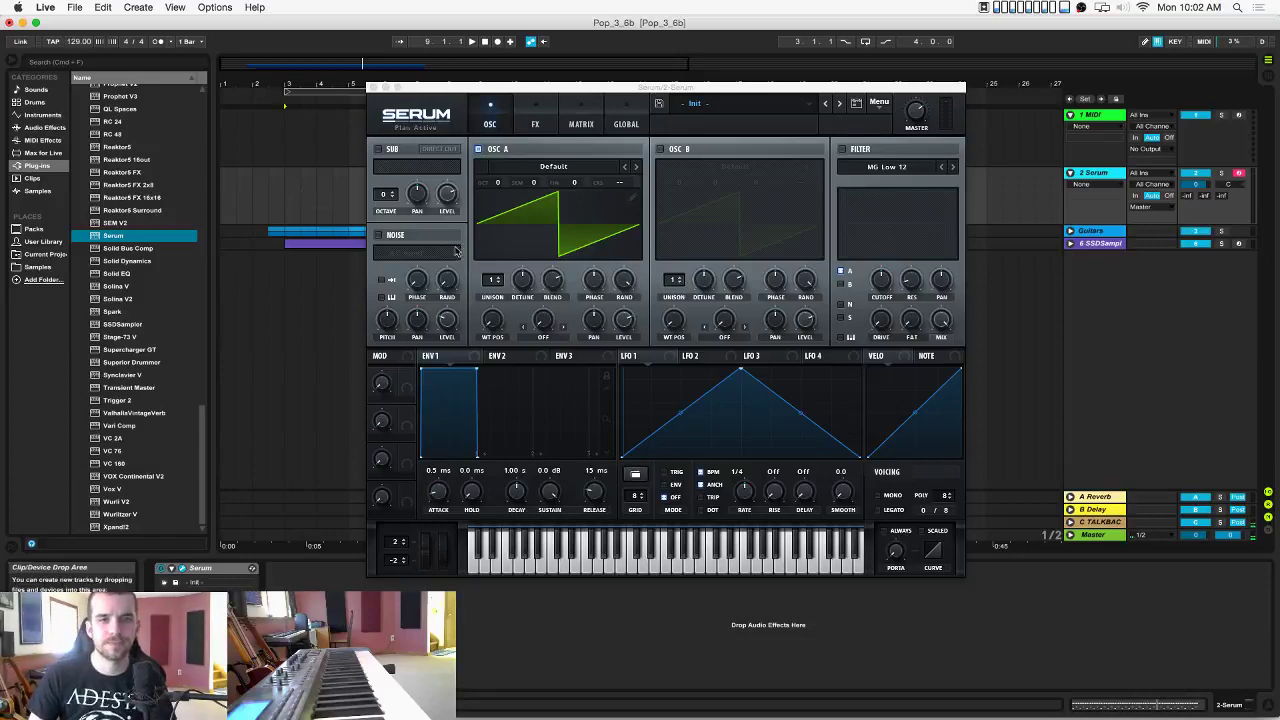
Place the start position at bar 3, close the Serum window, and lower the Serum track's volume to -4.9 dB.
left_click(287, 199)
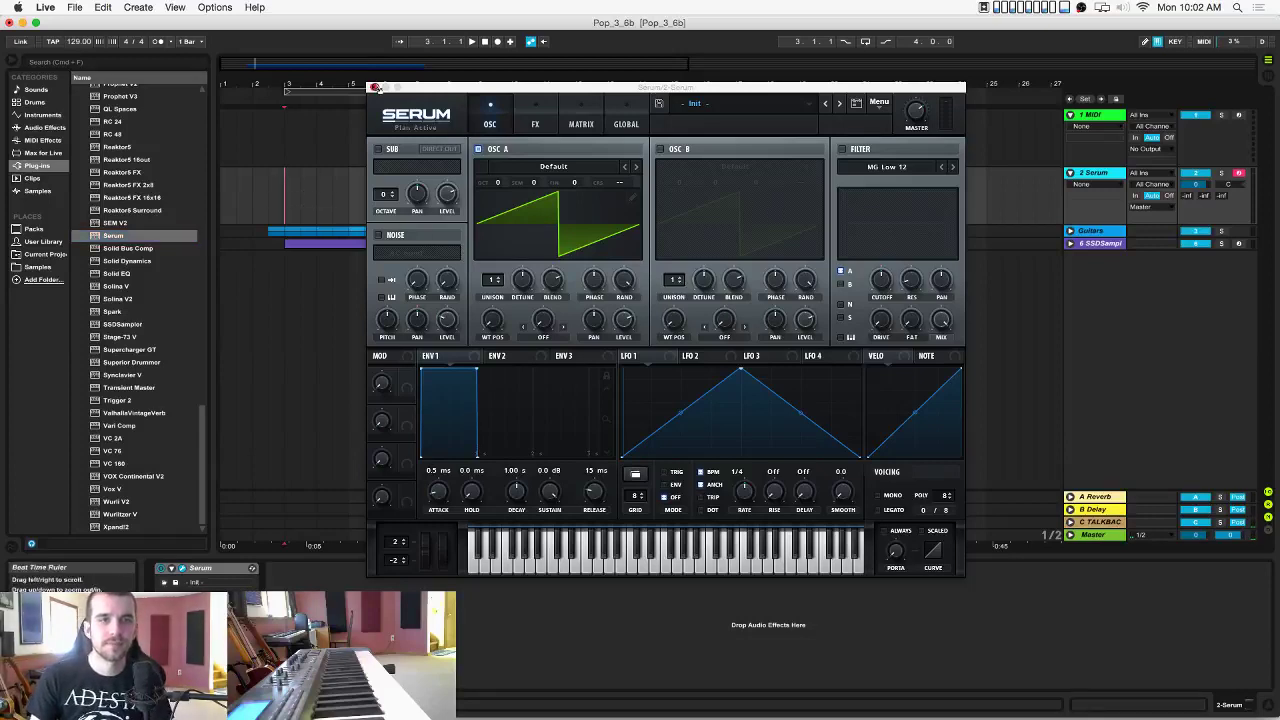
left_click(374, 87)
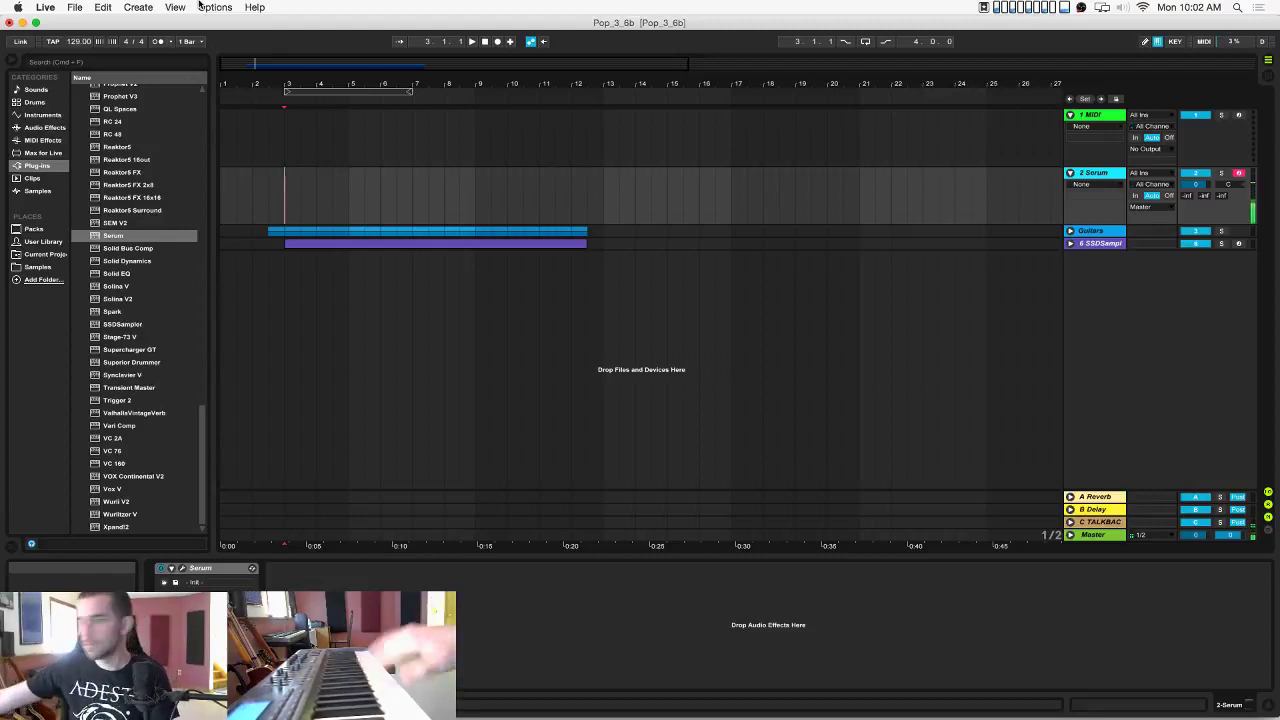
left_click(1196, 184)
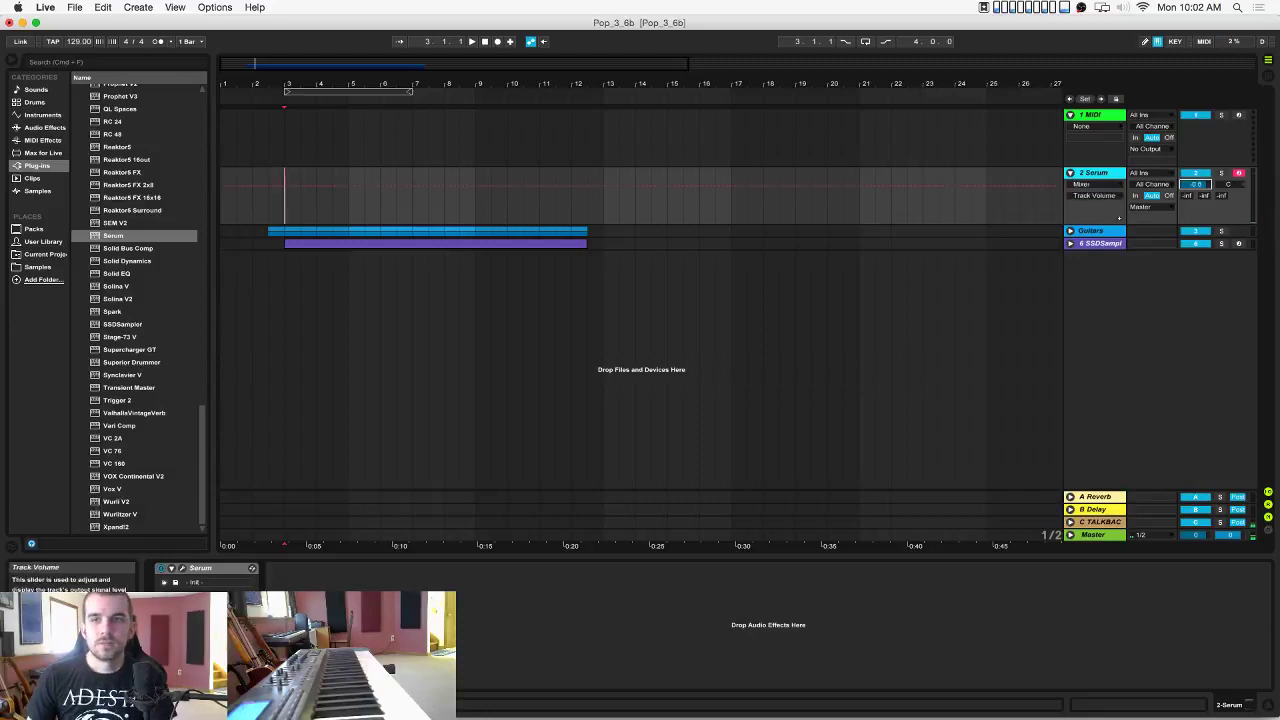
Reopen Serum and set Osc A to 6 unison voices with a detune of about 0.01.
left_click(183, 568)
left_click_drag(488, 279, 517, 345)
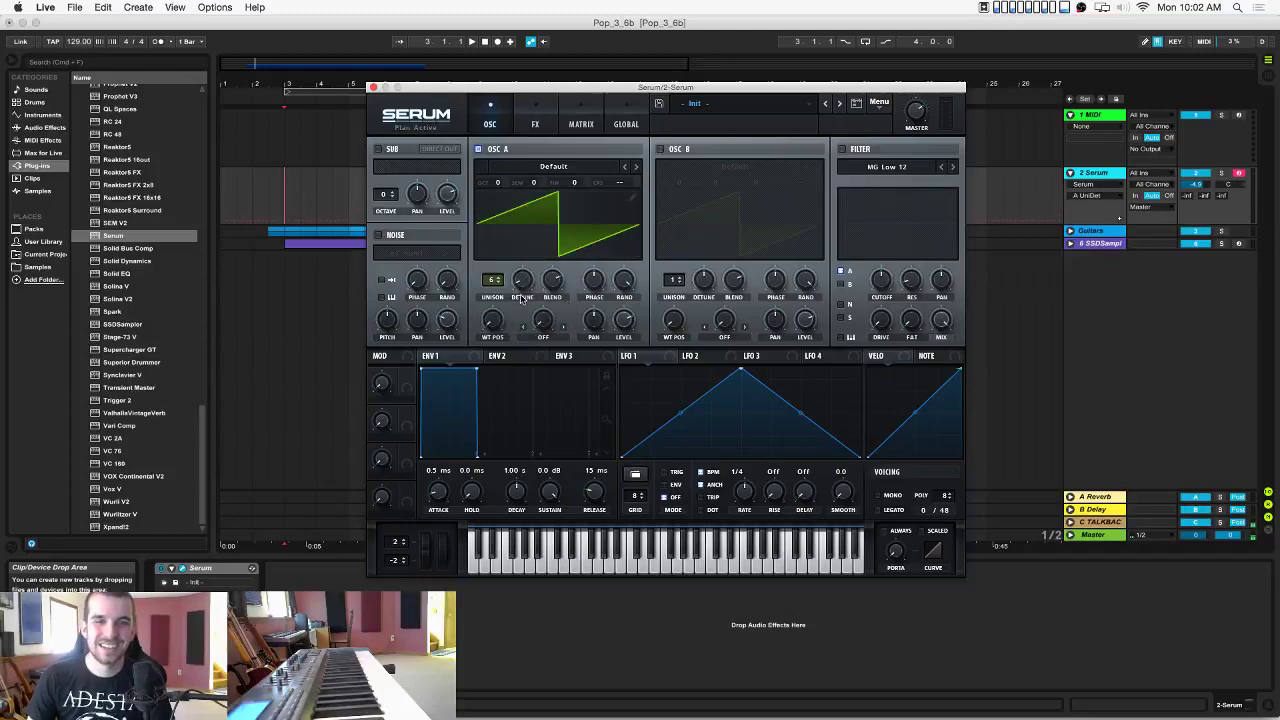
left_click_drag(521, 290, 522, 279)
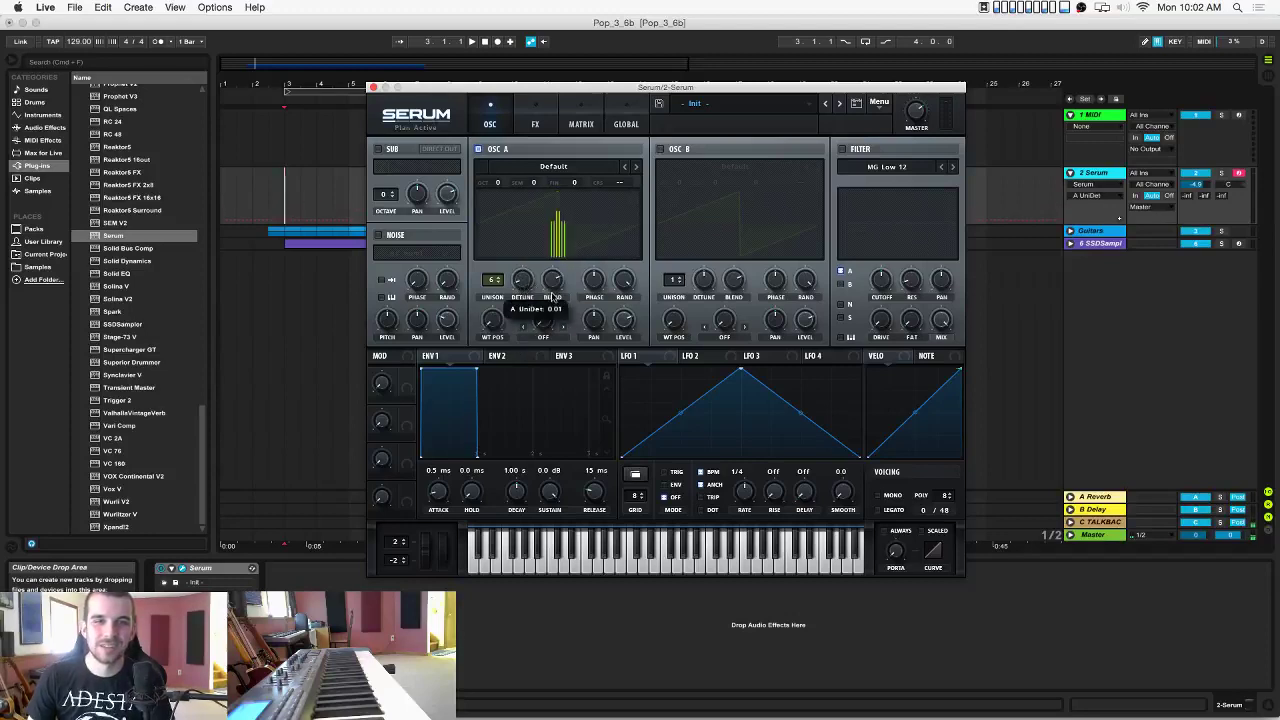
Enable Serum's MG Low 12 filter and adjust its cutoff, and turn on the sub oscillator with a raised level.
left_click(842, 148)
left_click_drag(879, 282, 878, 273)
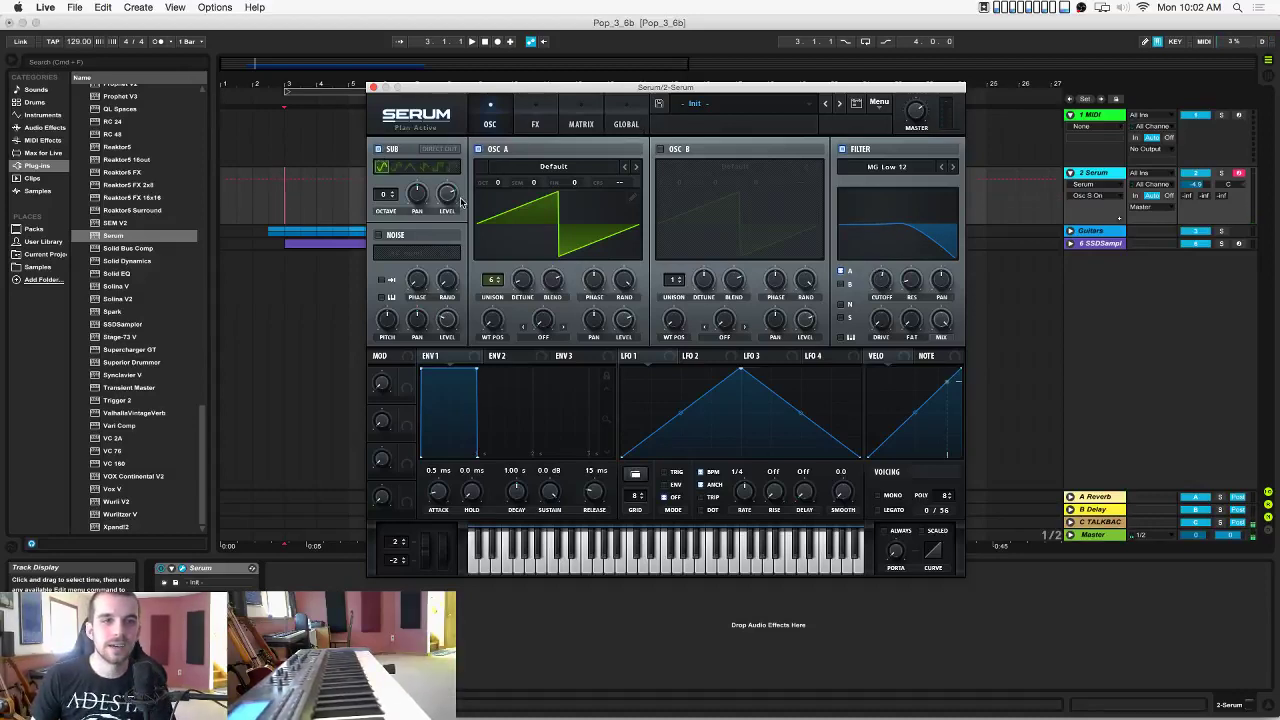
left_click_drag(448, 194, 447, 178)
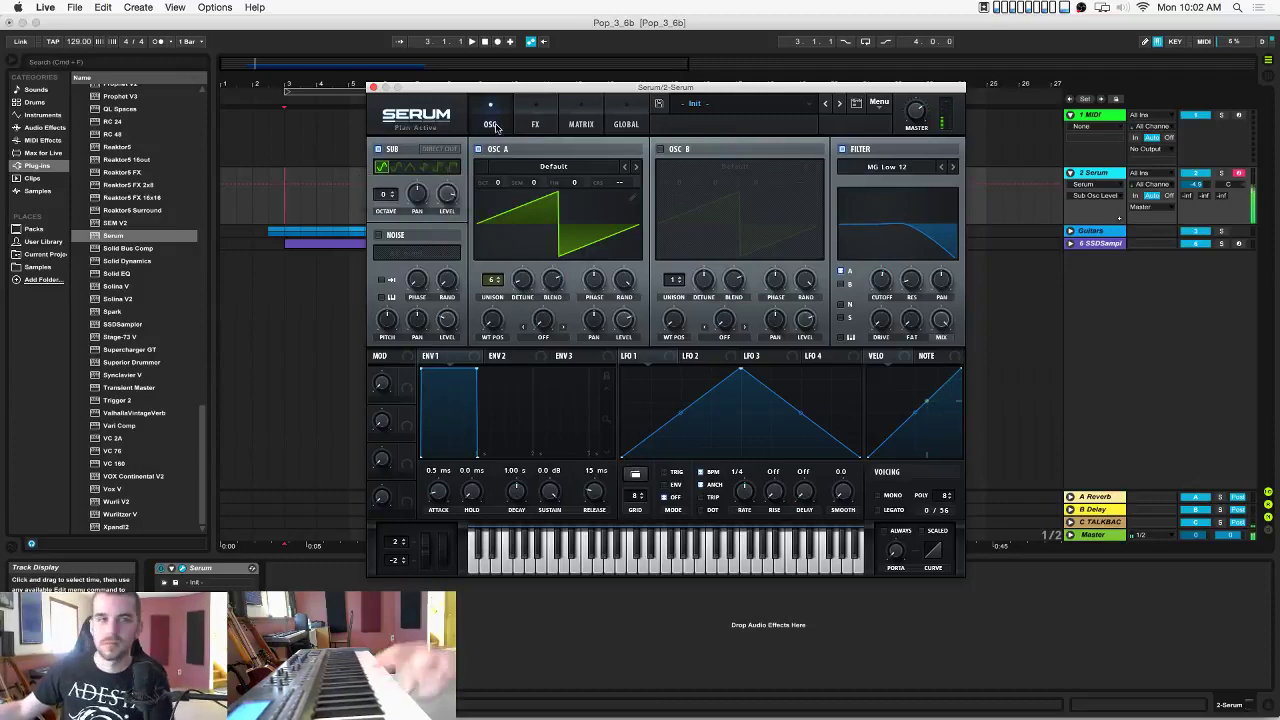
Audition the sub oscillator with Osc A off, try its octave at -1, and restore octave 0 and Osc A.
left_click(478, 150)
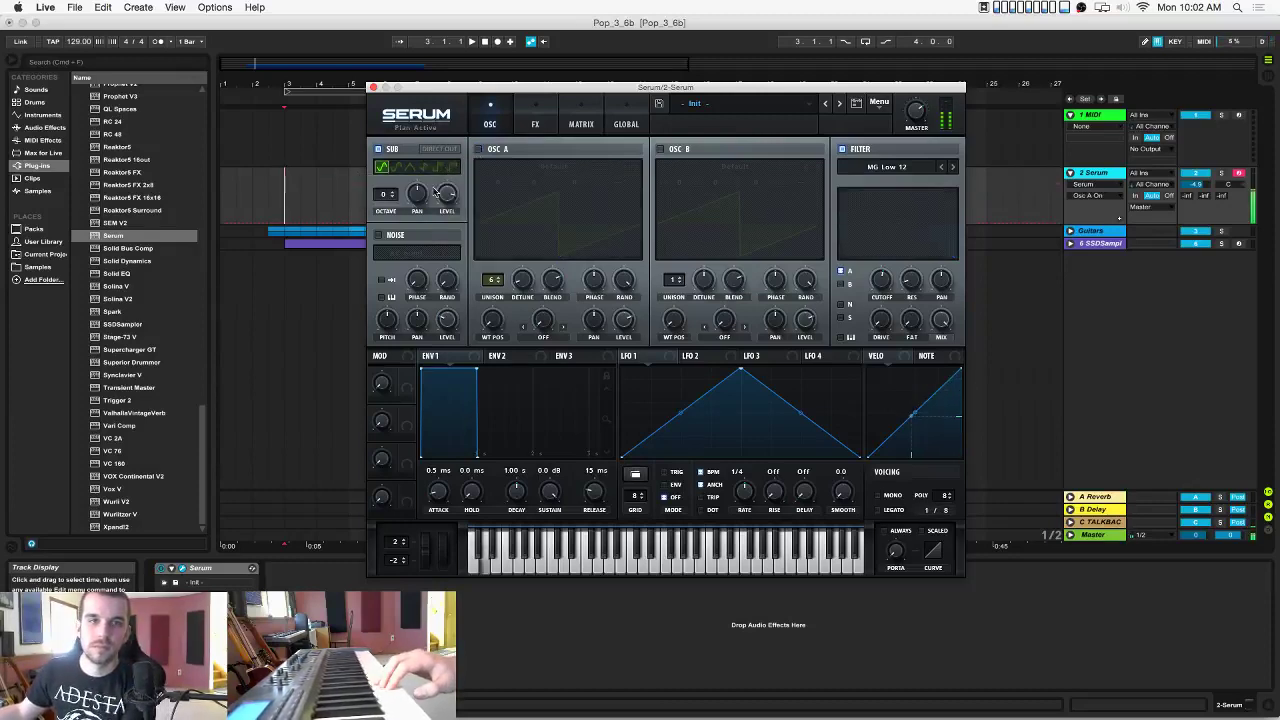
left_click(395, 198)
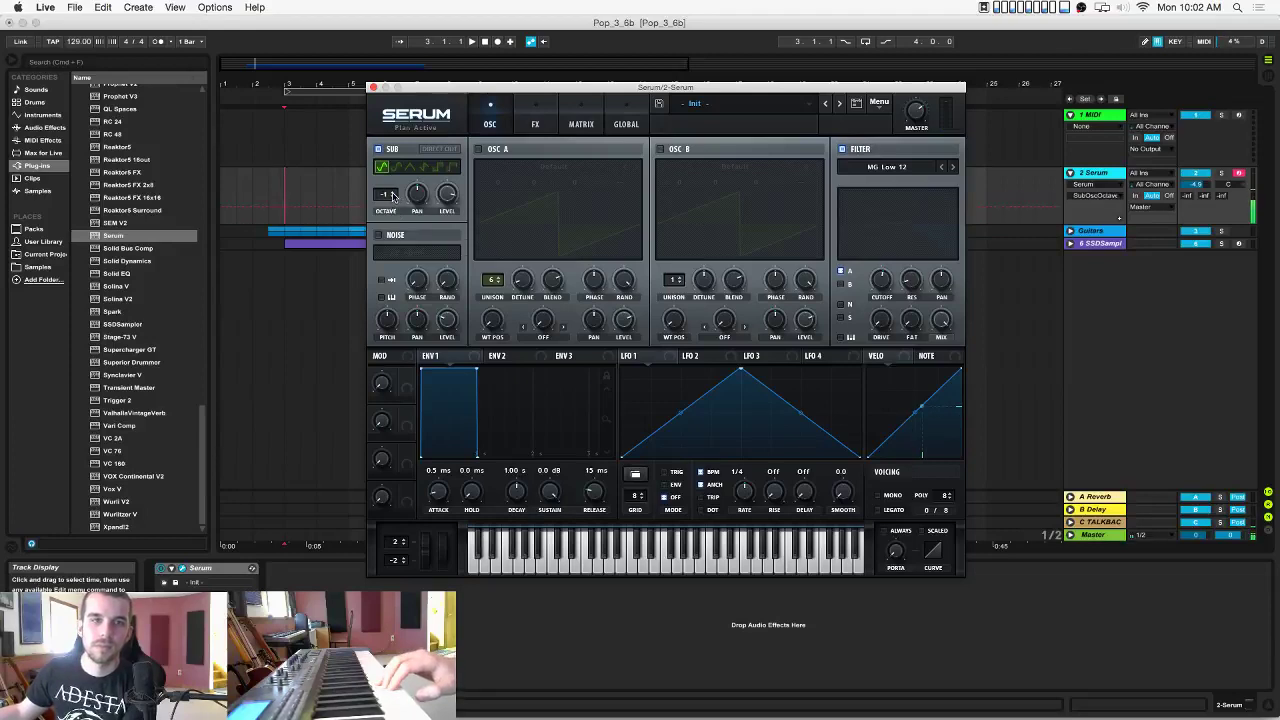
left_click(394, 193)
left_click(479, 149)
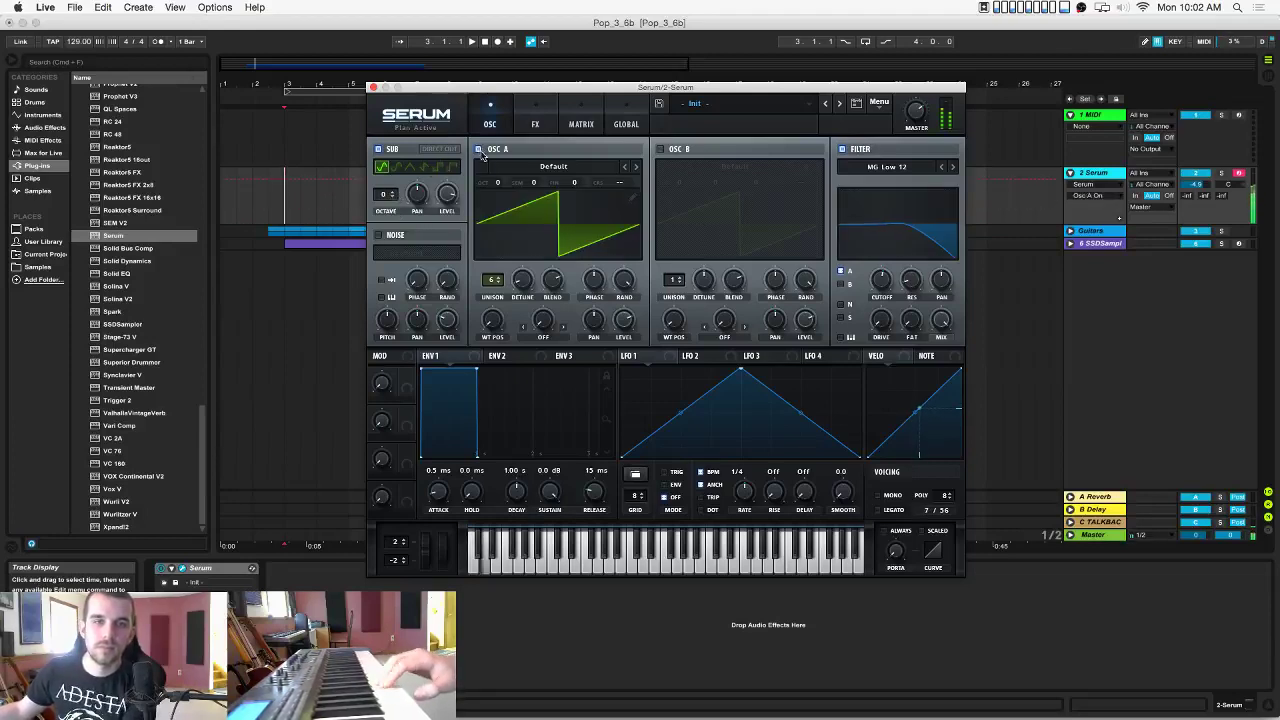
left_click(628, 325)
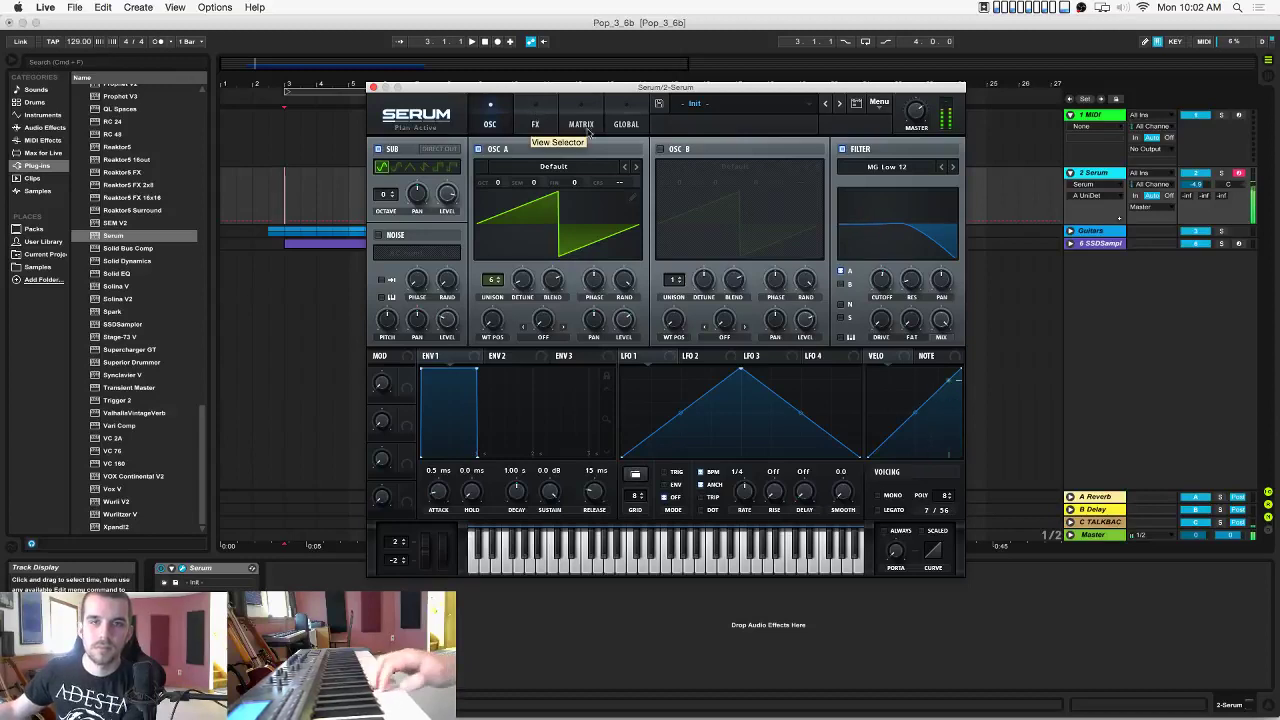
Switch Serum's filter type to Band 12, enable its key tracking, and adjust its cutoff.
left_click(880, 170)
mouse_move(885, 181)
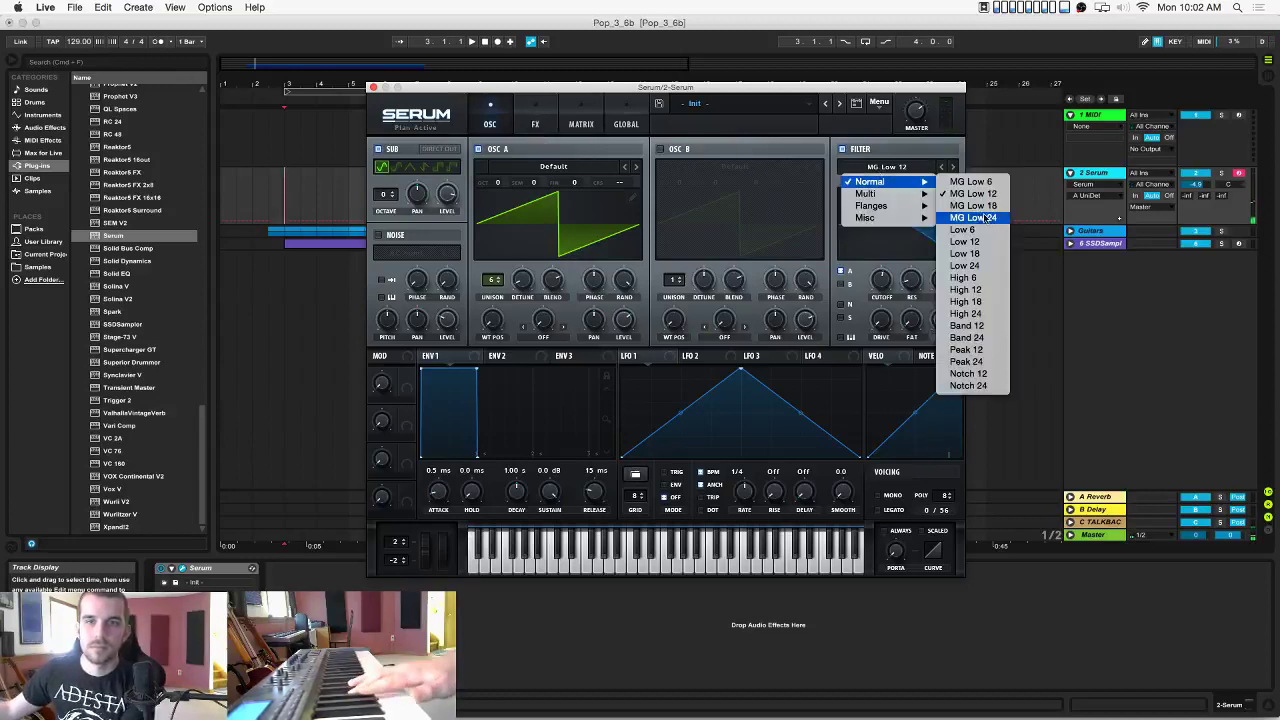
left_click(964, 326)
left_click_drag(880, 302, 878, 298)
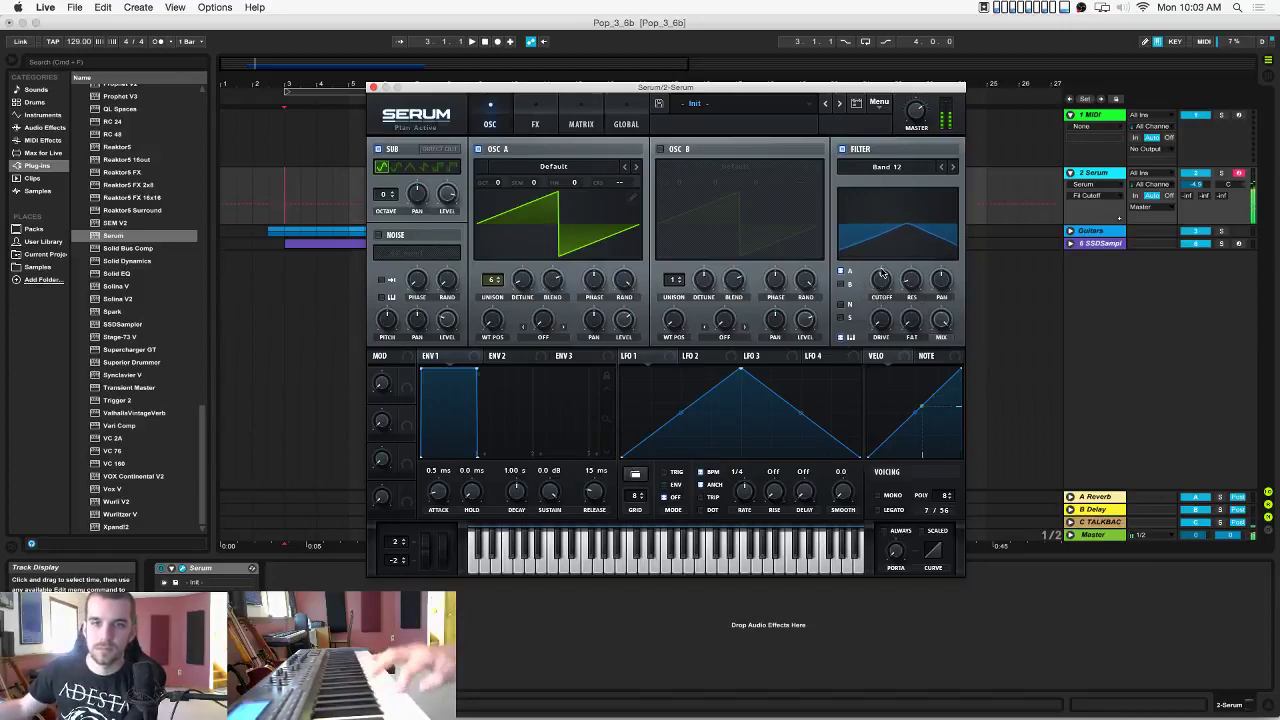
left_click_drag(911, 280, 881, 288)
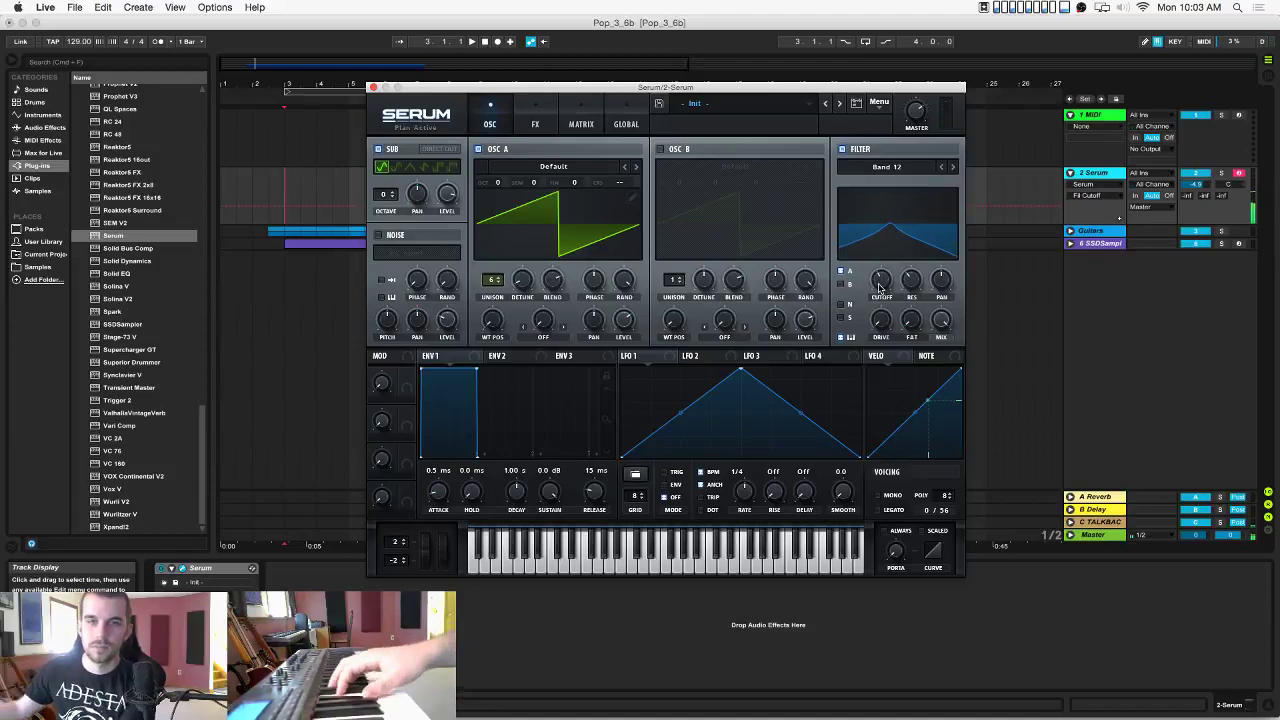
Enable Serum's distortion effect in Tube mode and set its drive to about 75%.
left_click(372, 87)
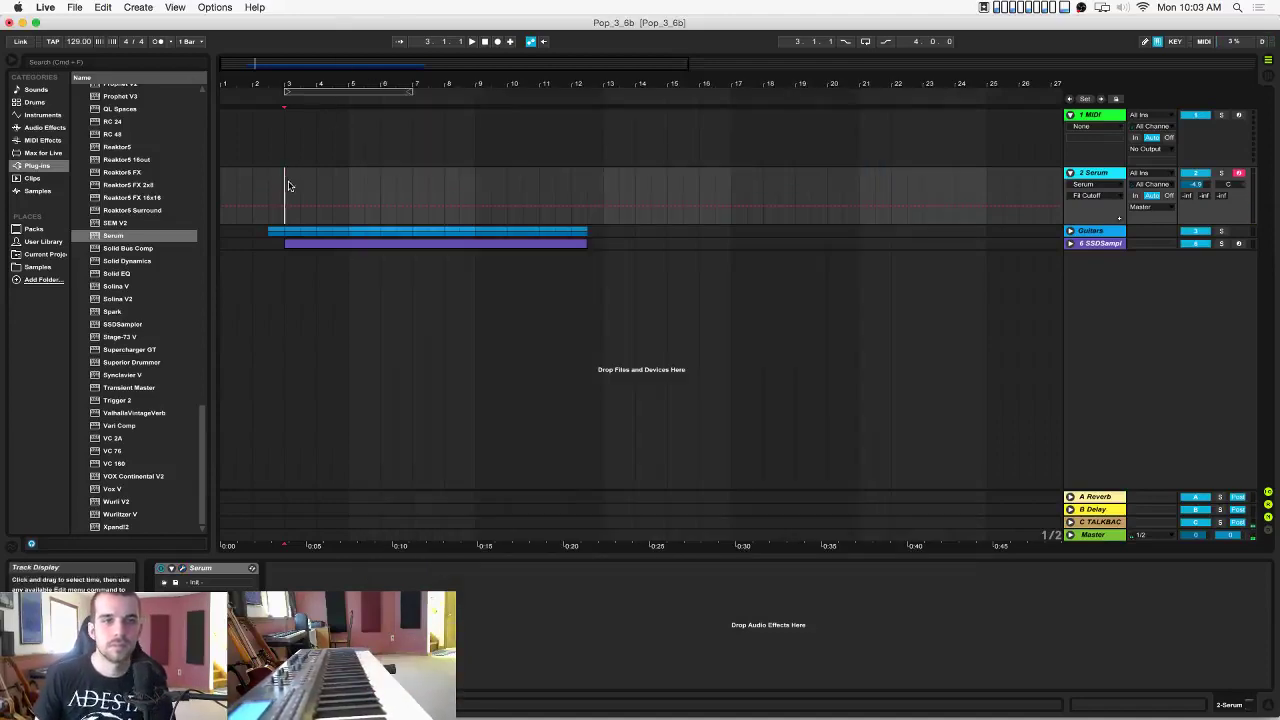
left_click(182, 569)
left_click(550, 126)
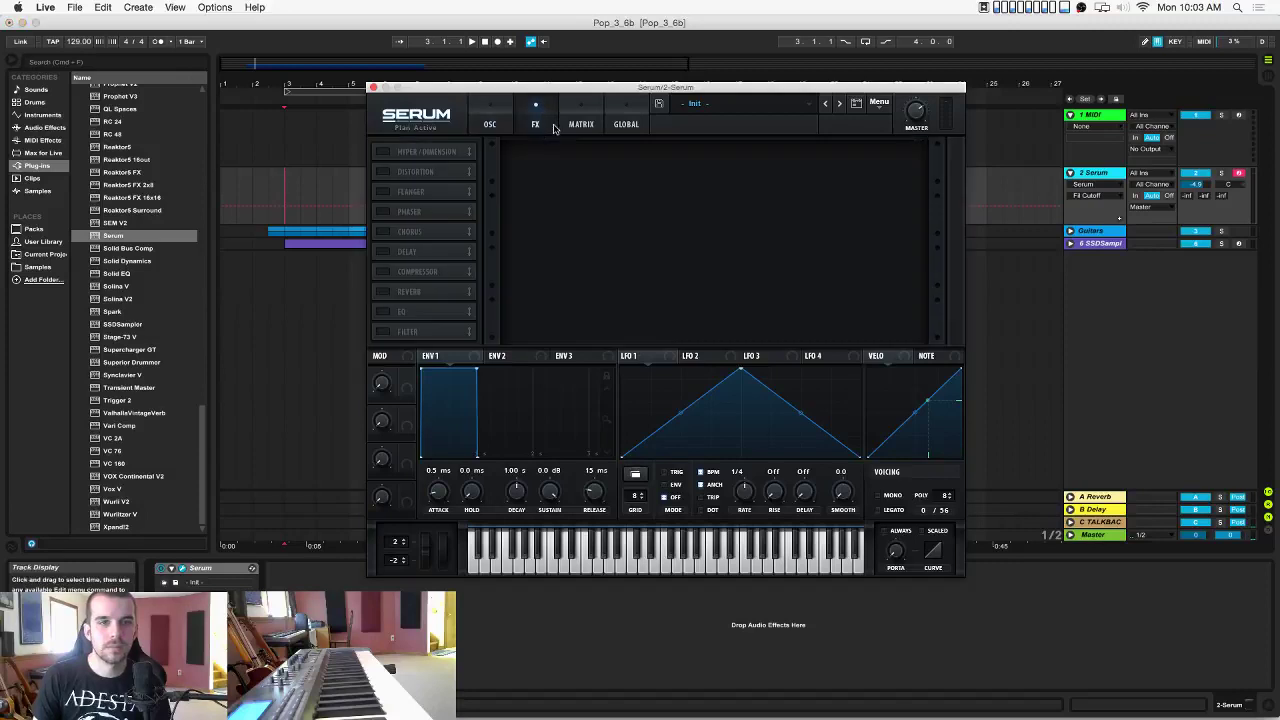
left_click(401, 175)
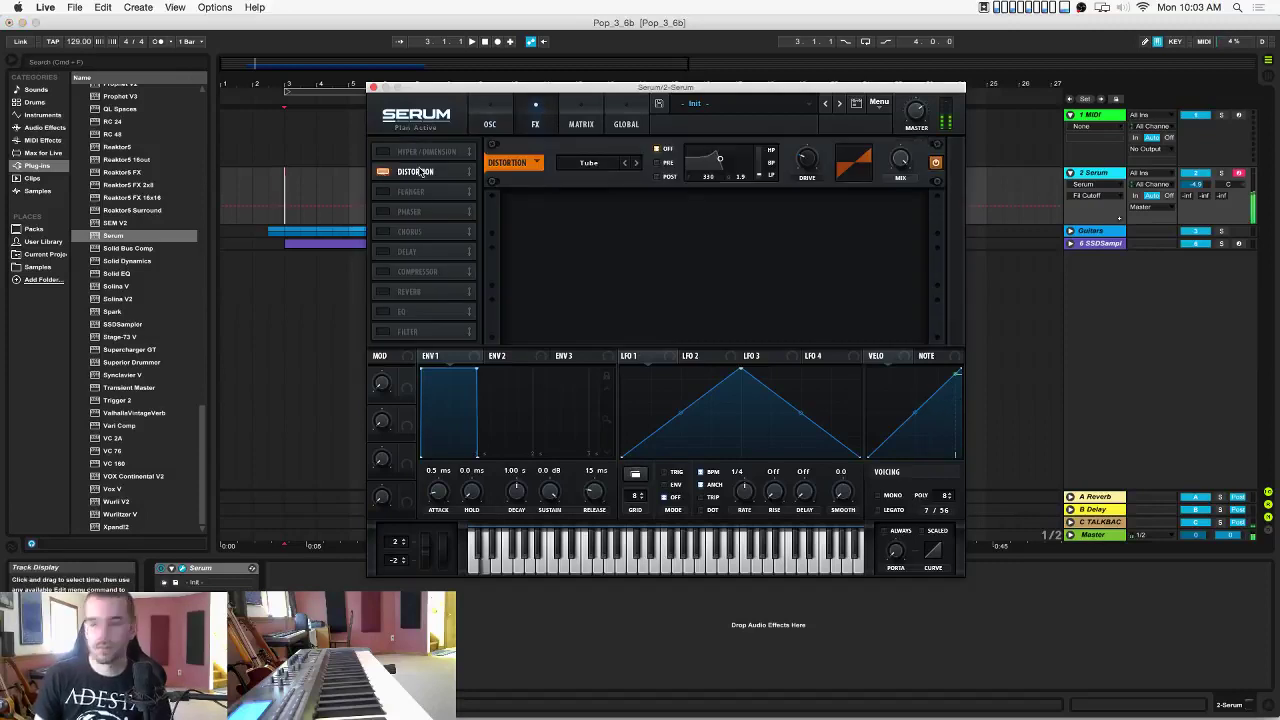
left_click_drag(807, 159, 812, 103)
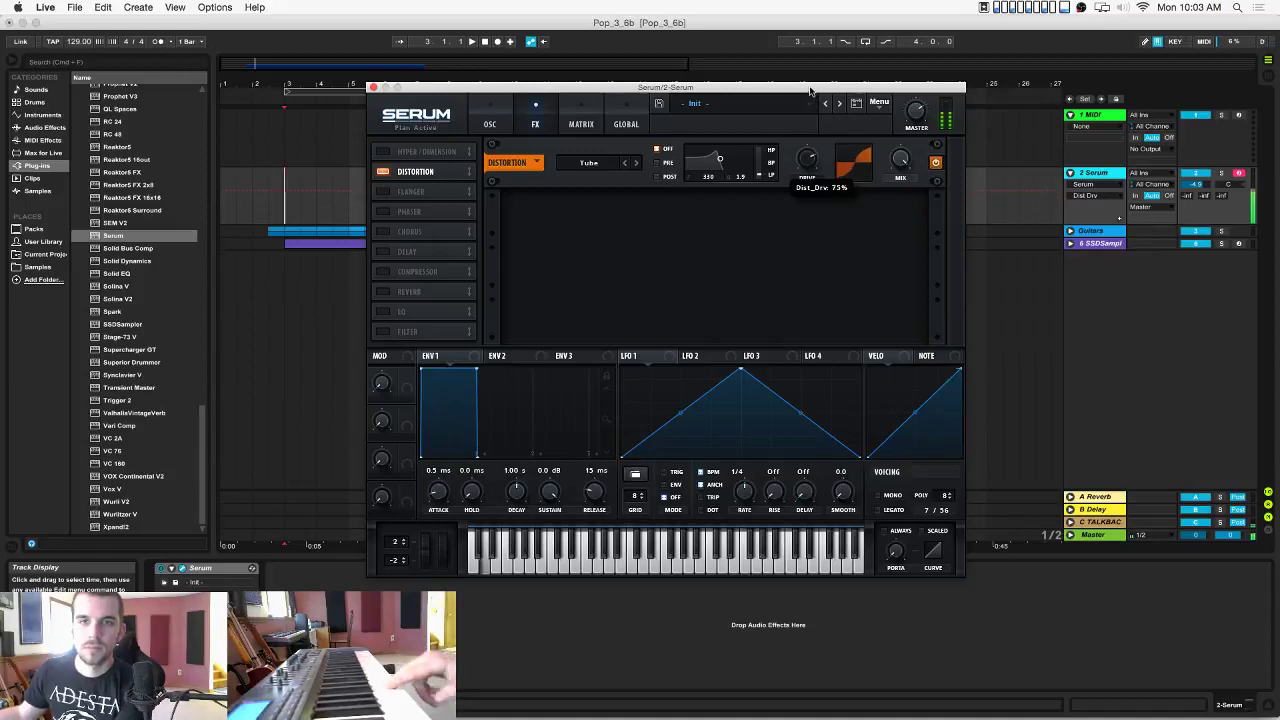
left_click(373, 86)
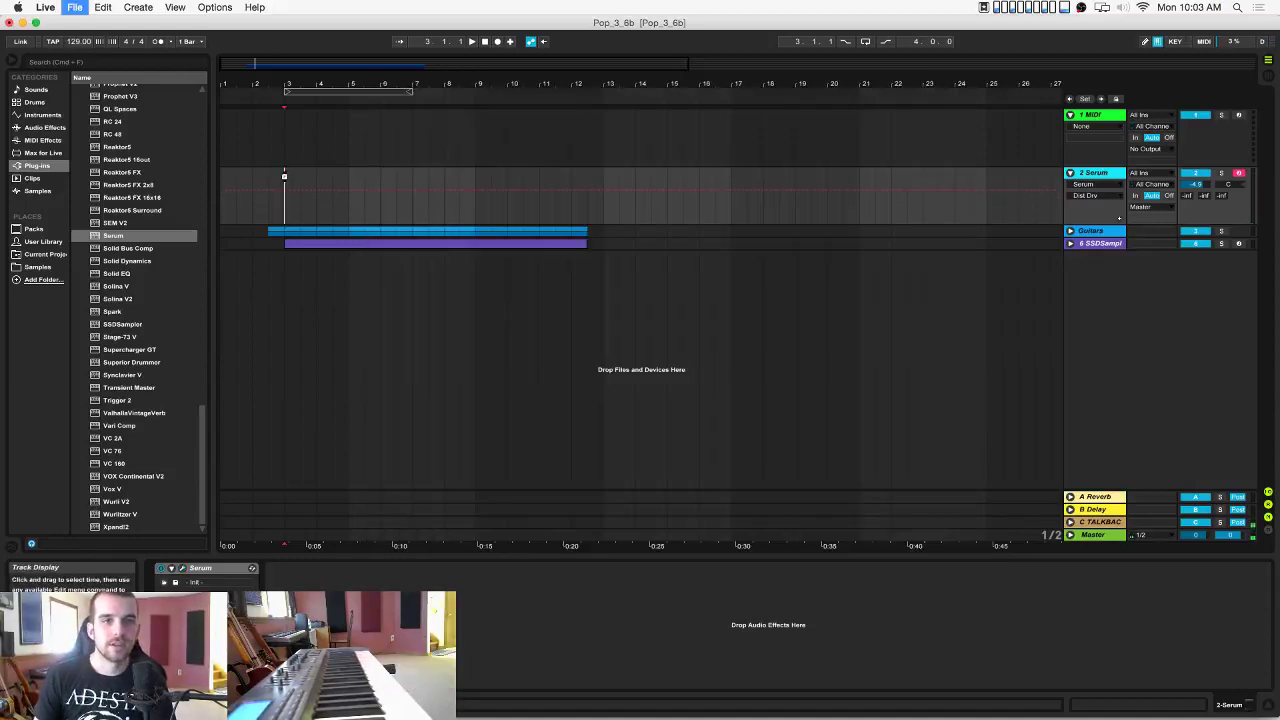
Turn on the metronome and record a MIDI part on the Serum track from bar 3 to about bar 11.
left_click(498, 42)
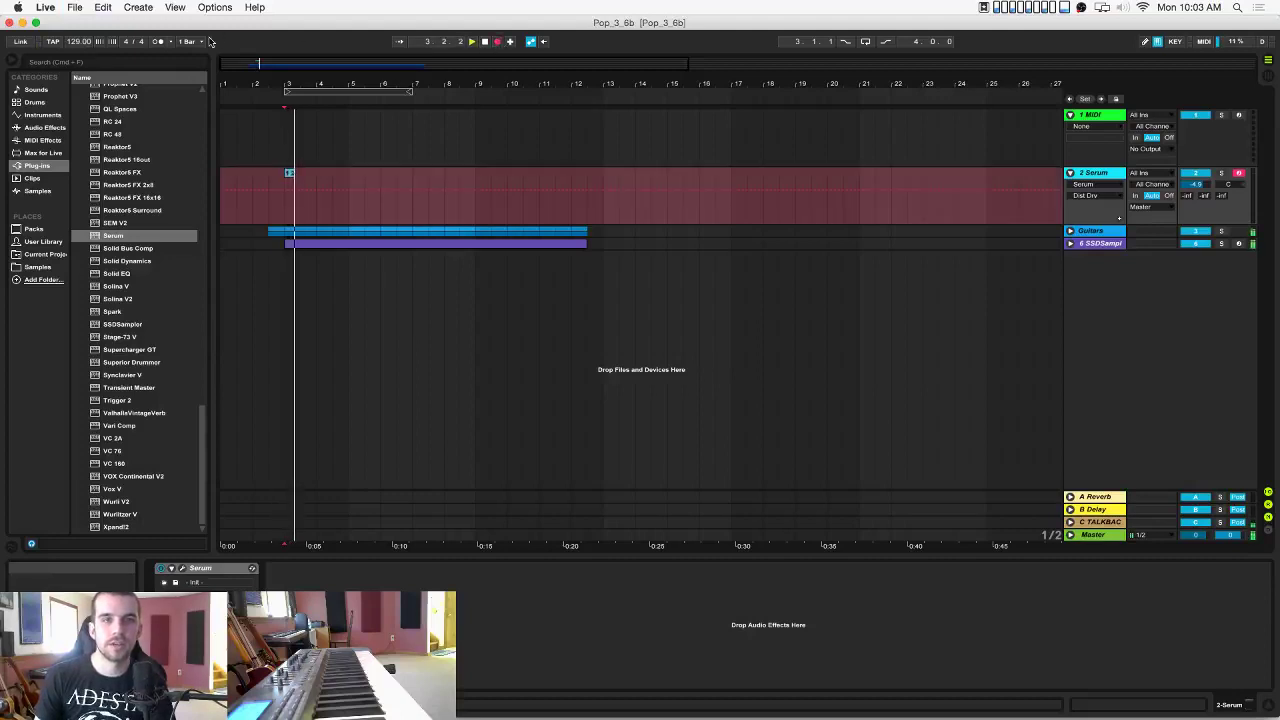
key("space")
left_click(158, 42)
left_click(173, 42)
left_click(223, 69)
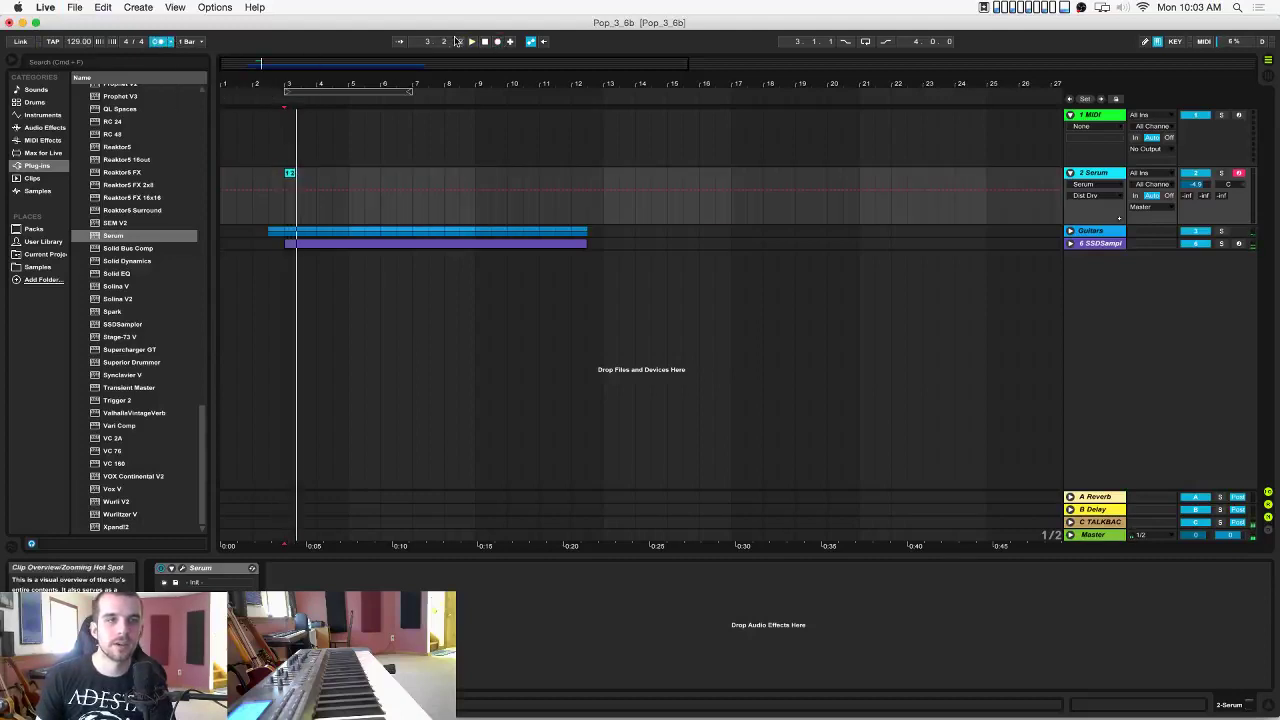
left_click(497, 42)
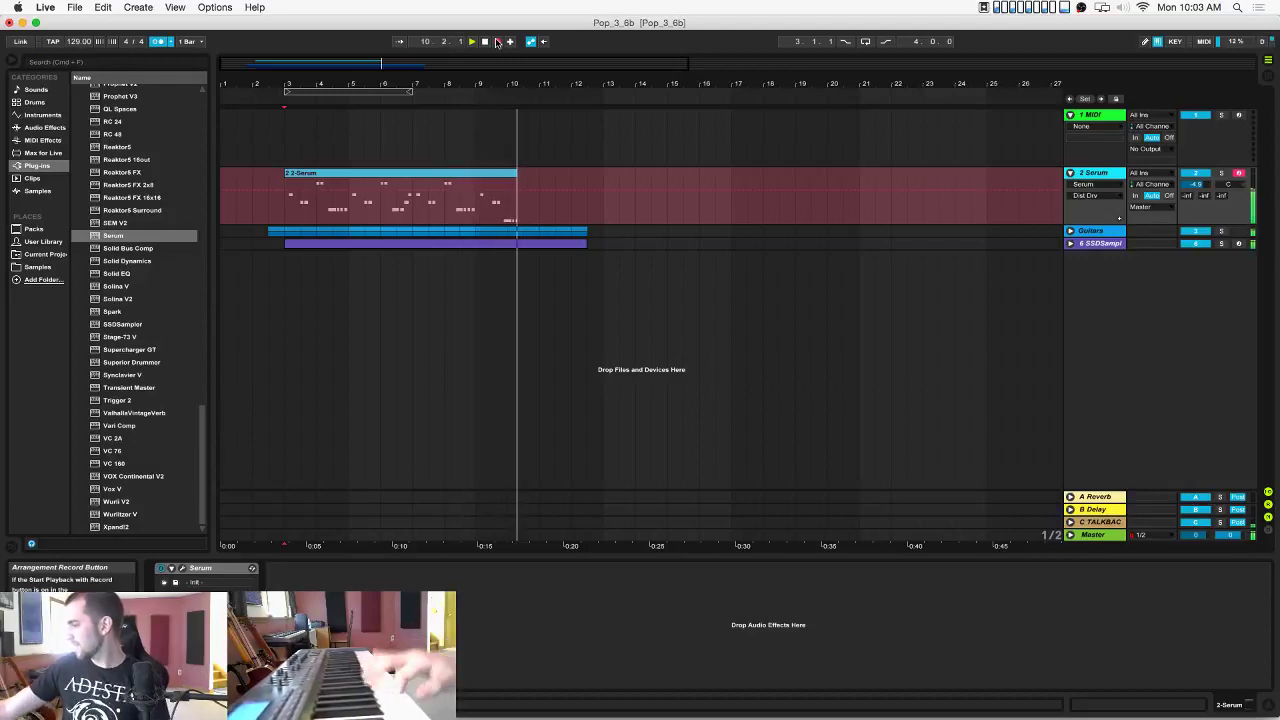
left_click(497, 41)
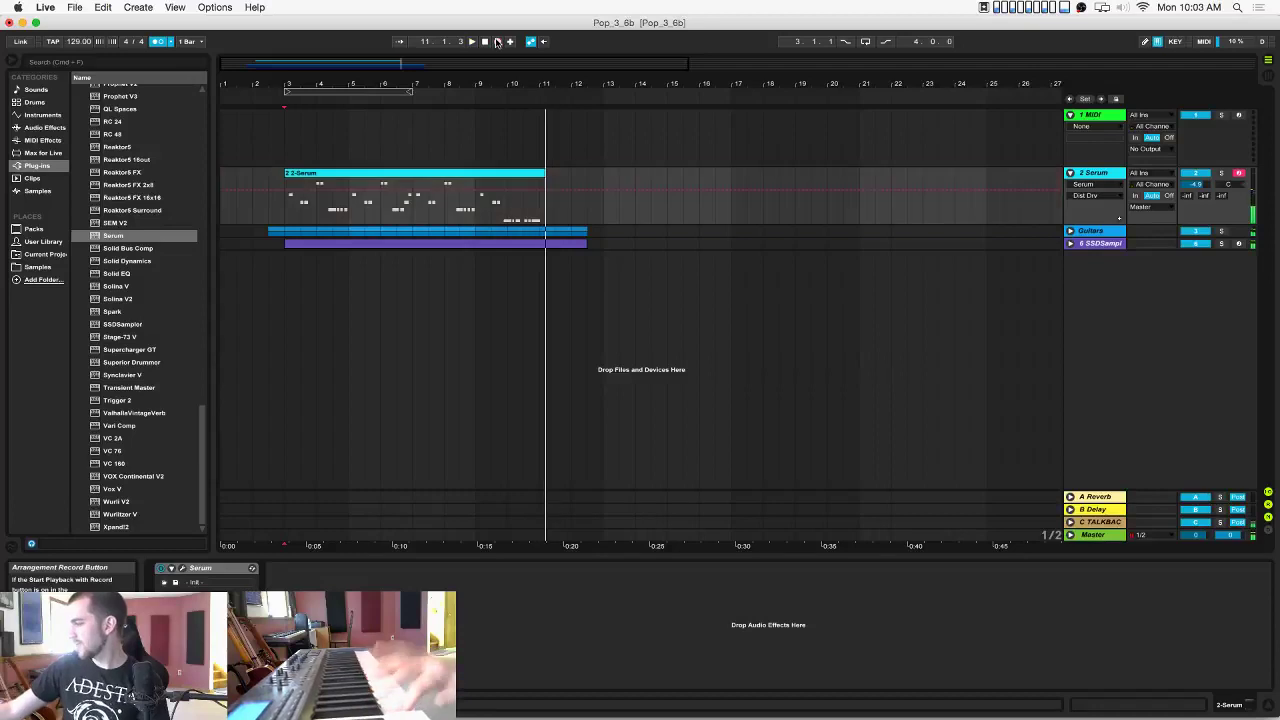
Open the recorded Serum clip and turn its long last note into two eighth notes on the same pitch.
double_click(427, 212)
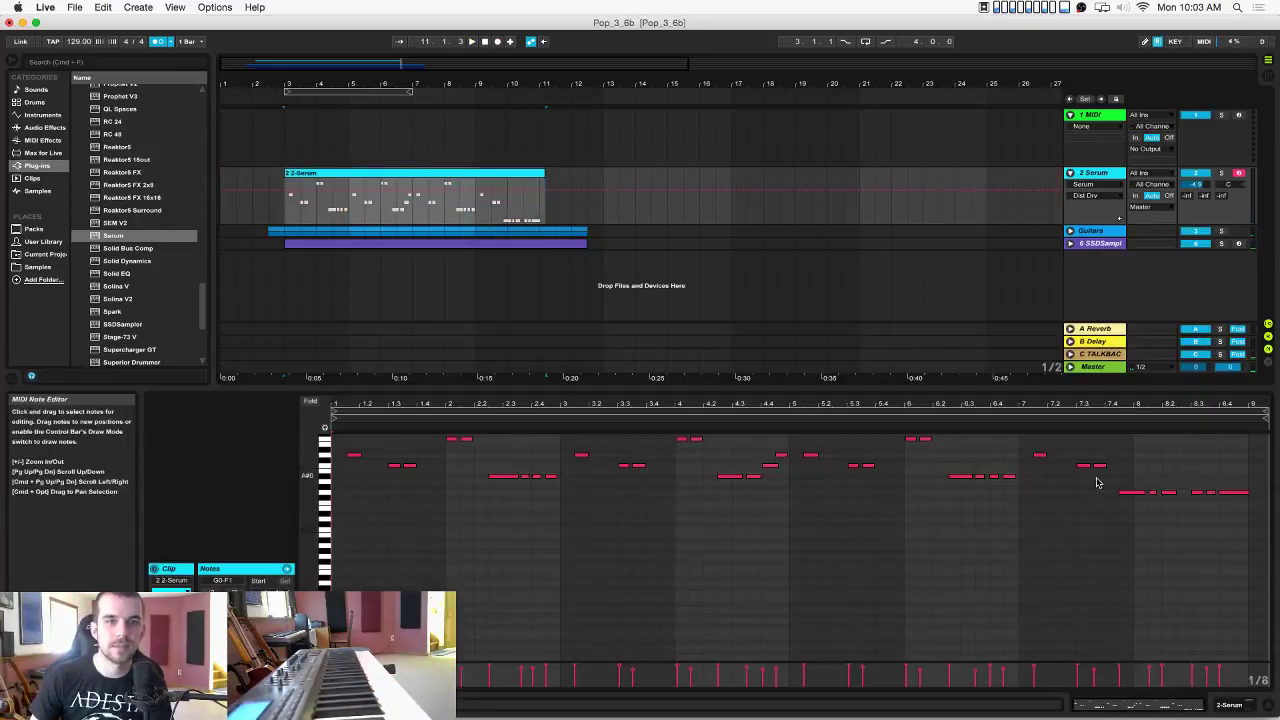
mouse_move(1155, 405)
left_mouse_down()
mouse_move(1140, 480)
mouse_move(1206, 493)
mouse_move(1172, 494)
left_mouse_up()
right_click(942, 442)
left_click(978, 620)
key("super+d")
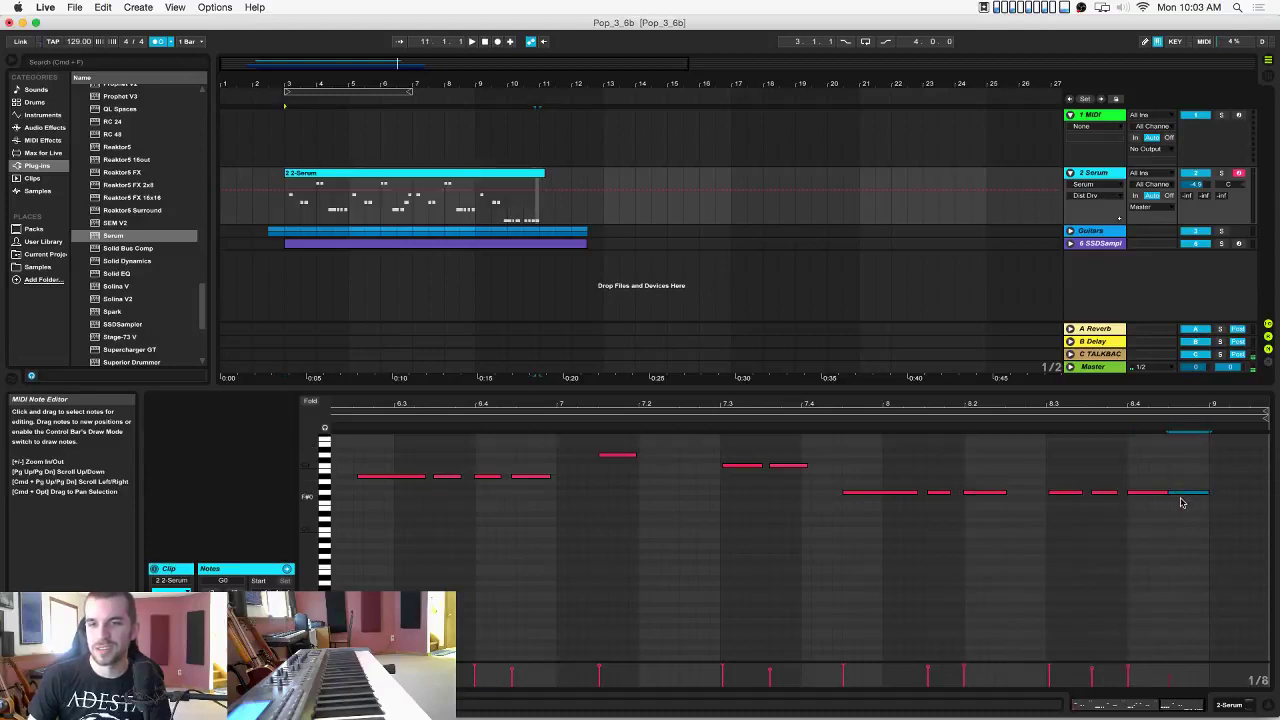
Quantize all notes of the recorded Serum clip to the 1/8 grid.
left_click(1175, 477)
key("super+a")
key("super+l")
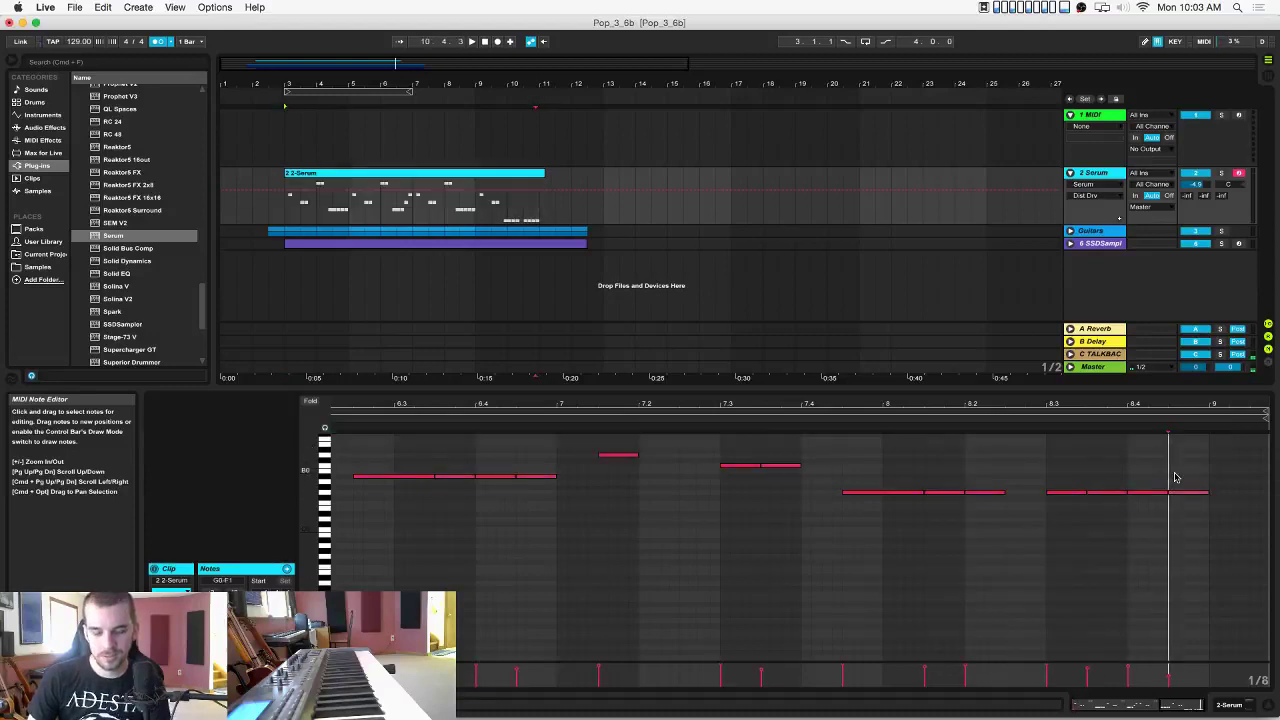
scroll(1180, 485, "left", 5)
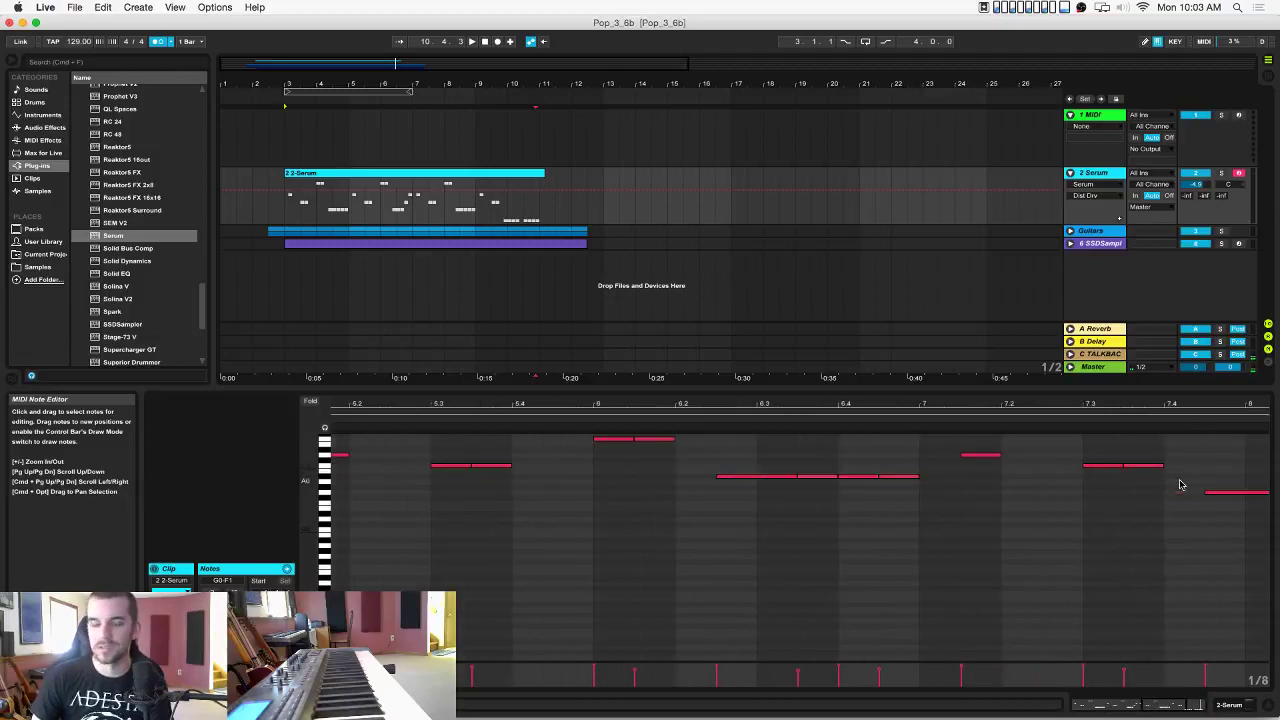
left_click_drag(881, 407, 881, 380)
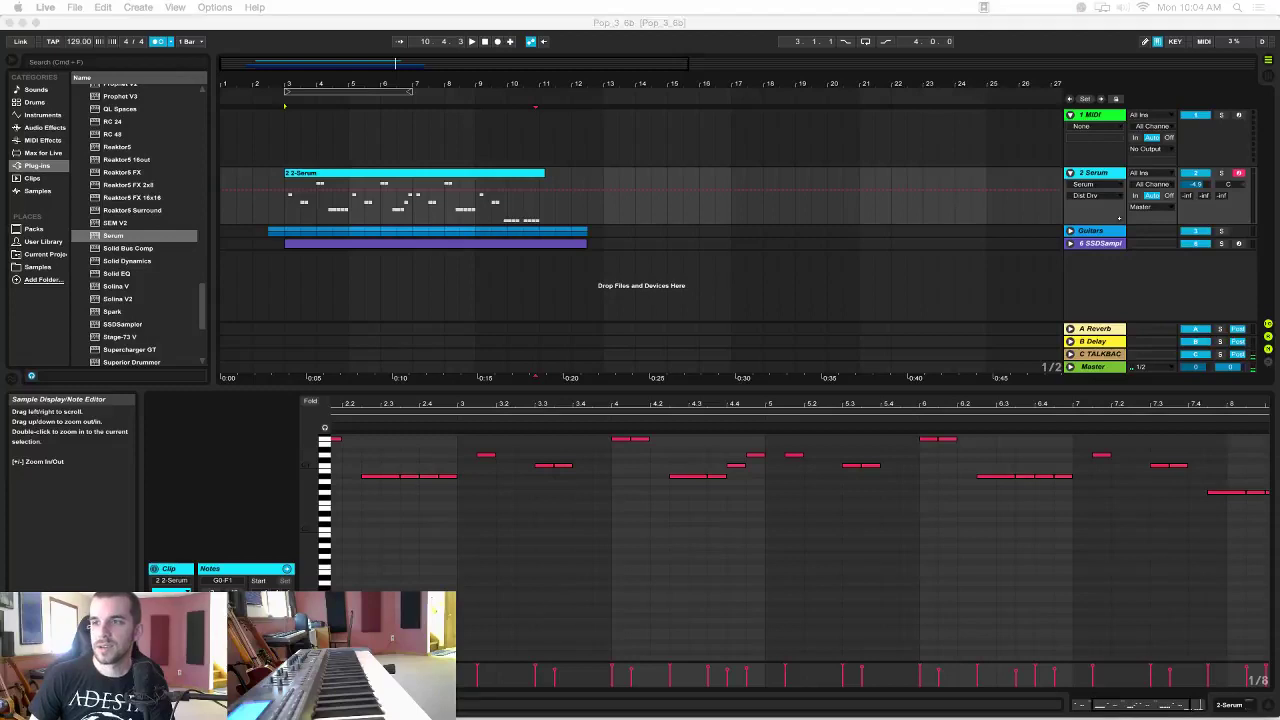
Play the soloed Serum track from bar 3 with the metronome off and examine the pitches of its notes.
left_click(711, 262)
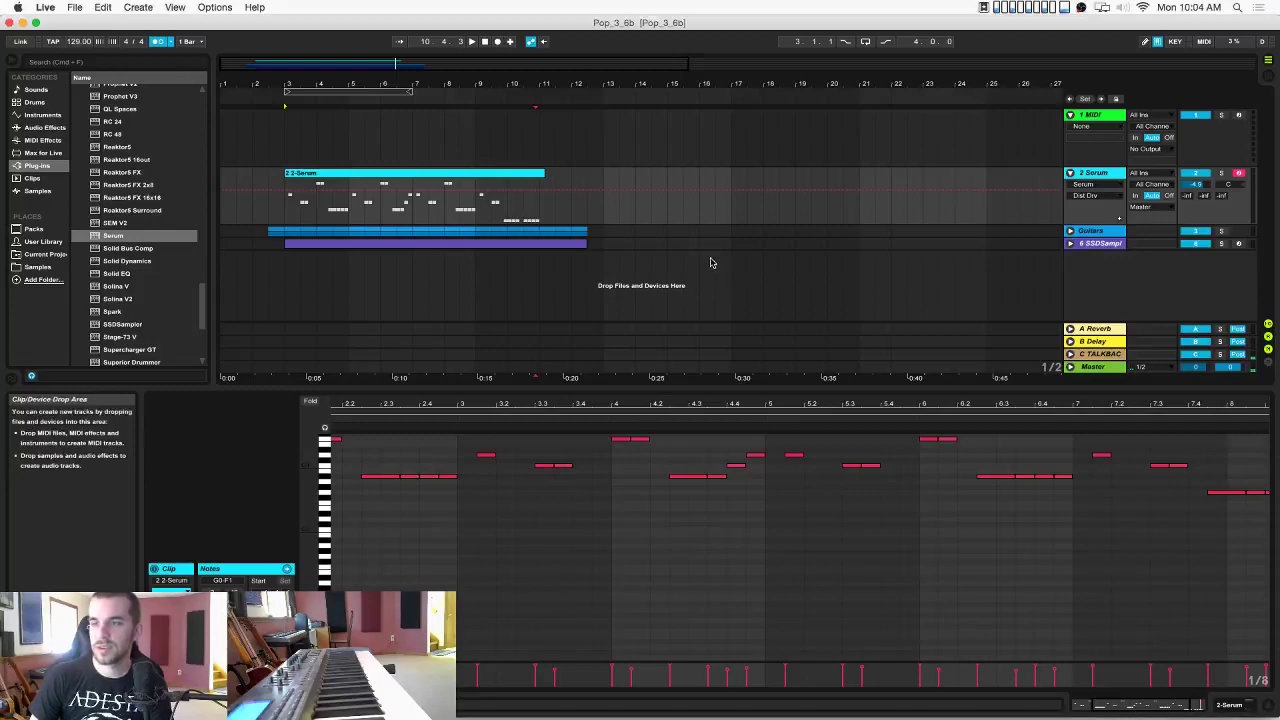
left_click(282, 212)
key("space")
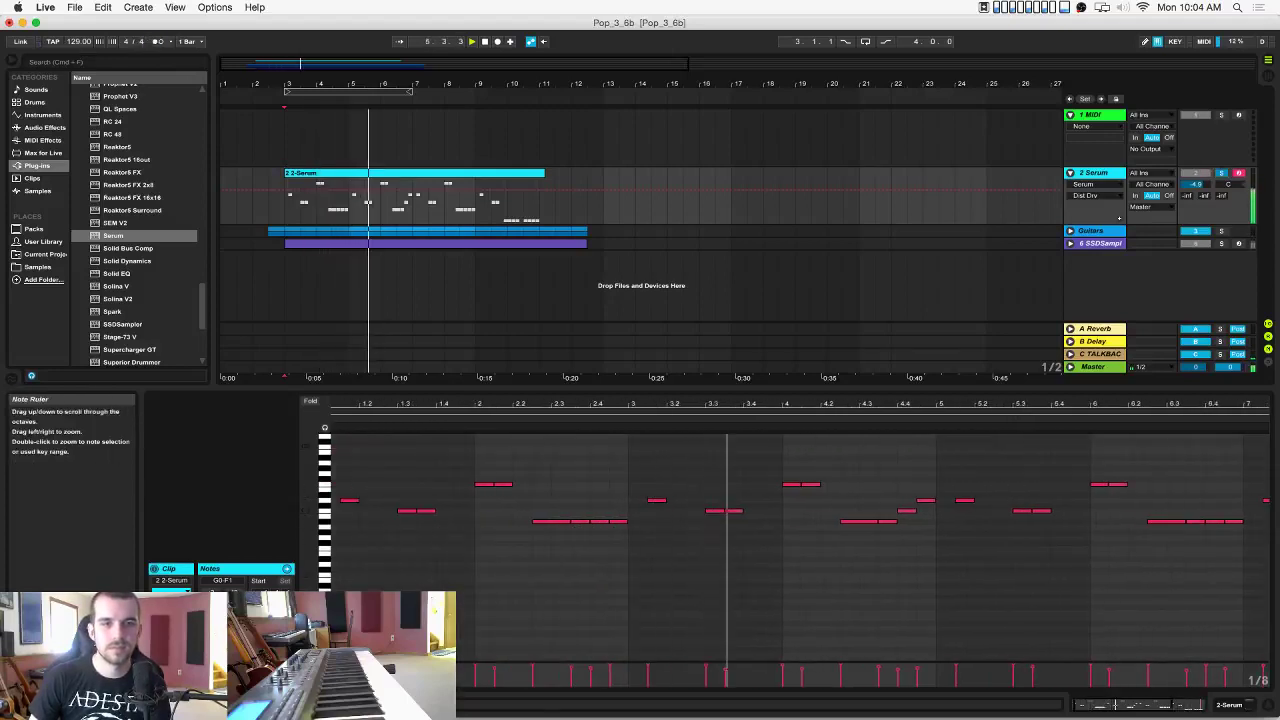
double_click(313, 500)
left_click_drag(313, 502, 313, 559)
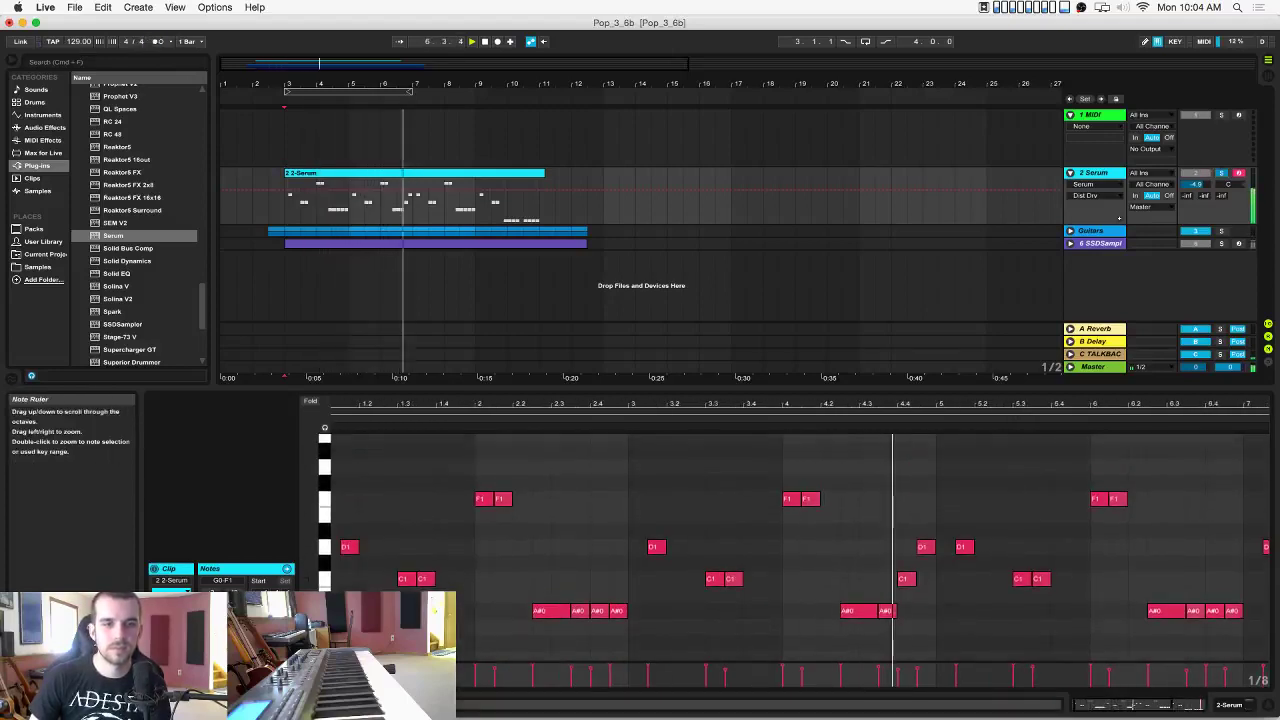
left_click_drag(471, 405, 1220, 121)
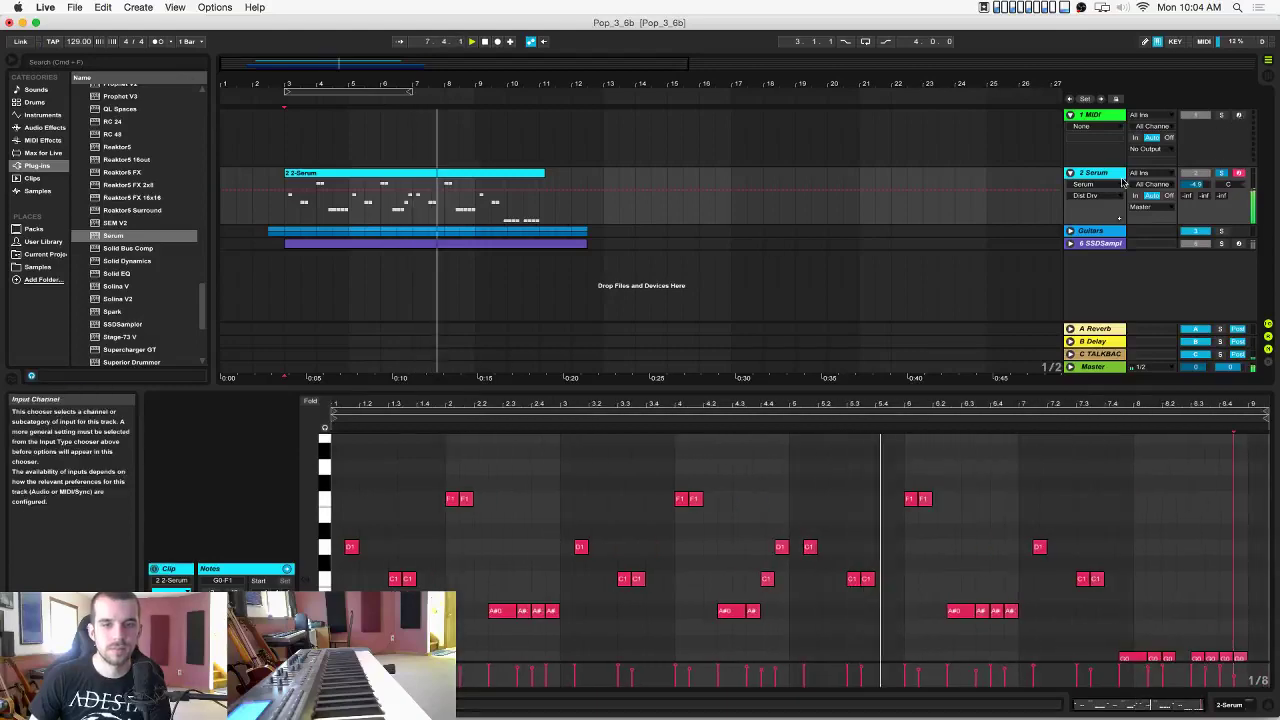
Reopen Serum and adjust Osc A's unison detune and the filter's resonance while the part plays.
double_click(1110, 173)
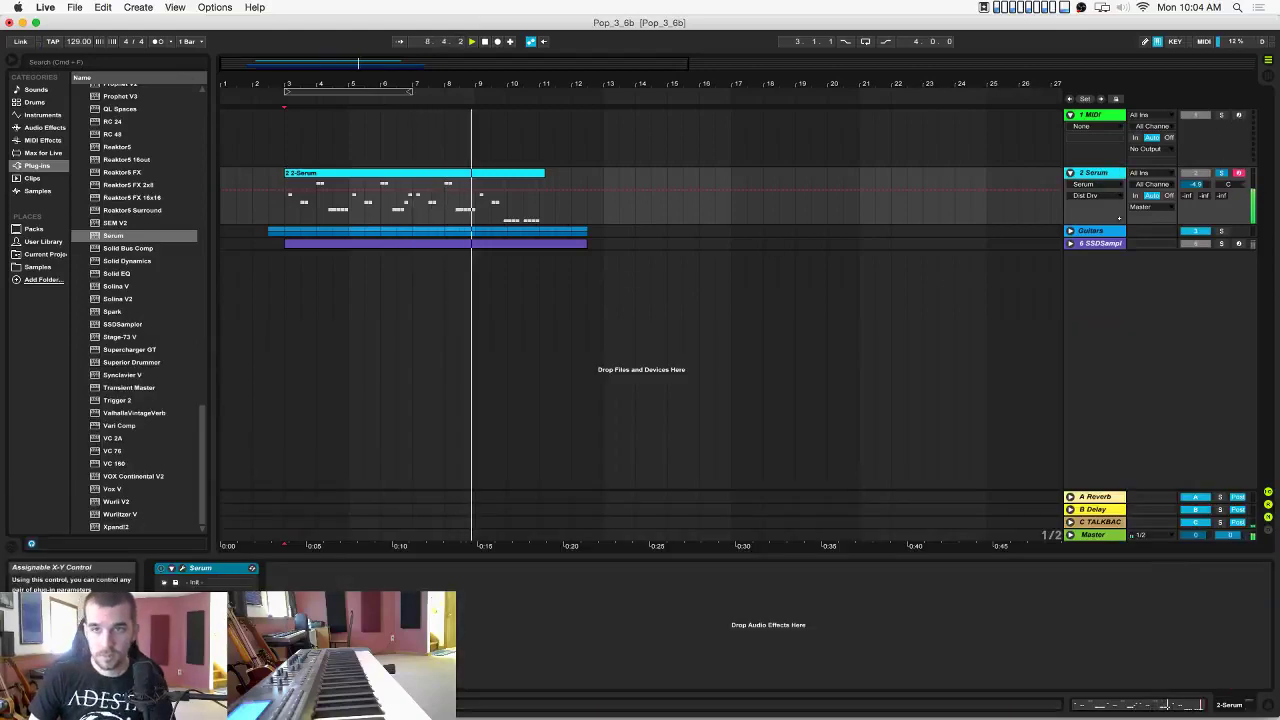
left_click(182, 568)
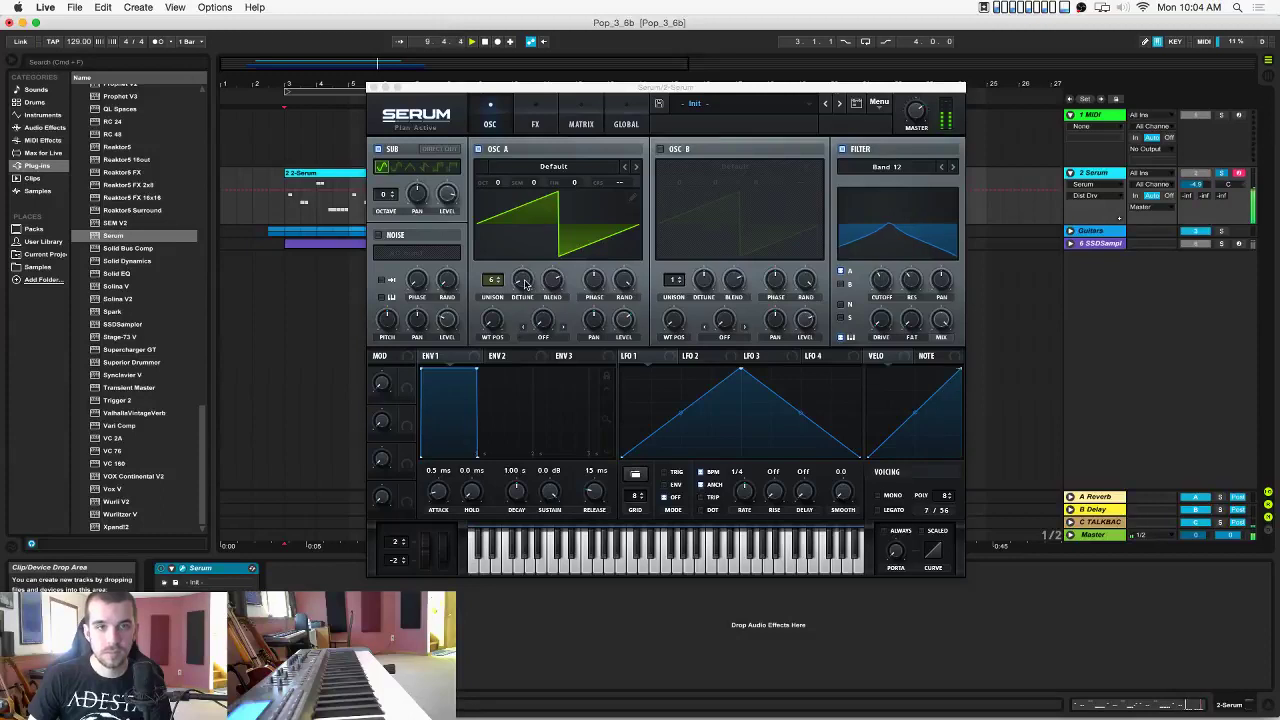
left_click_drag(523, 281, 527, 251)
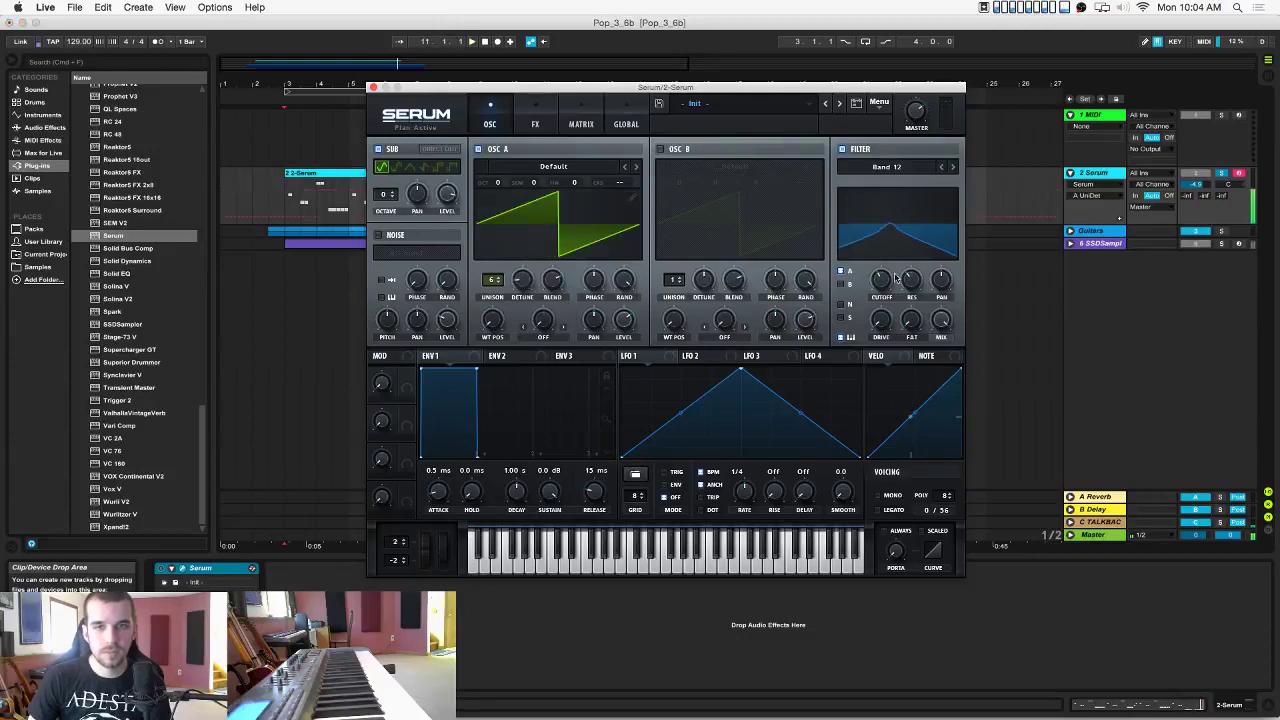
left_click_drag(908, 279, 878, 267)
left_click_drag(901, 311, 902, 259)
Switch Serum's filter type to High 12 and adjust its drive and cutoff.
left_click(884, 168)
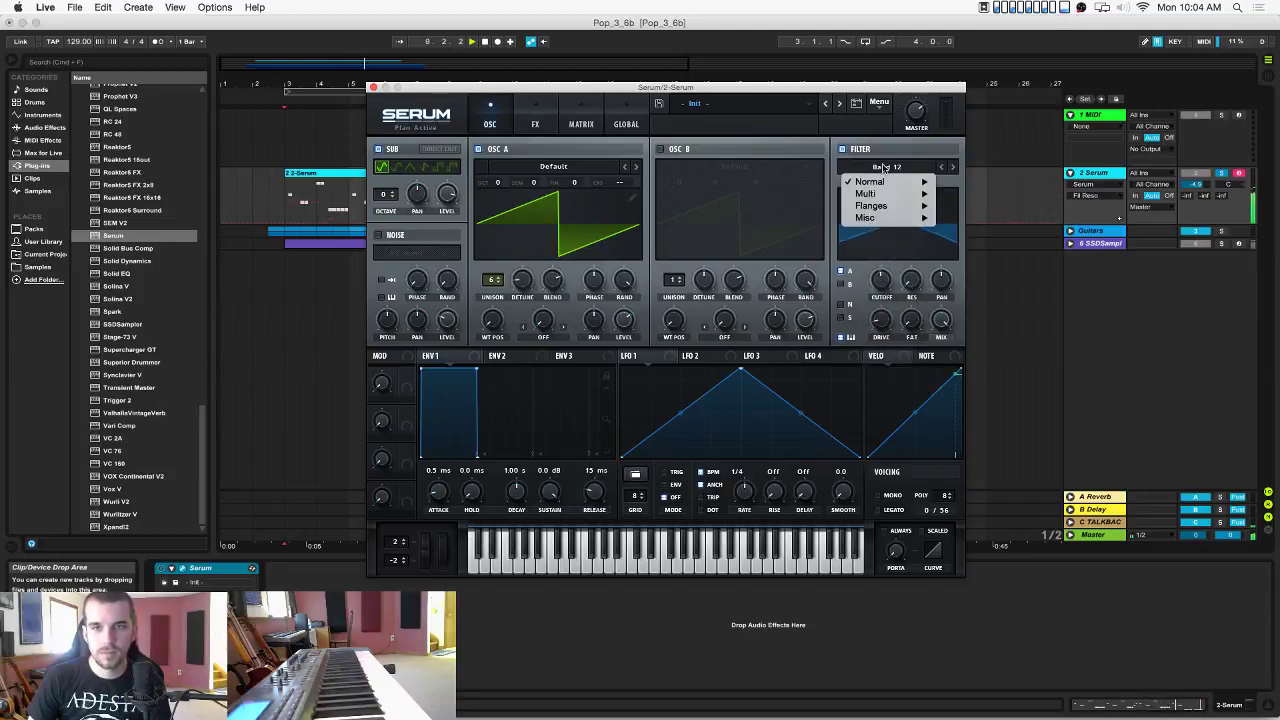
mouse_move(880, 182)
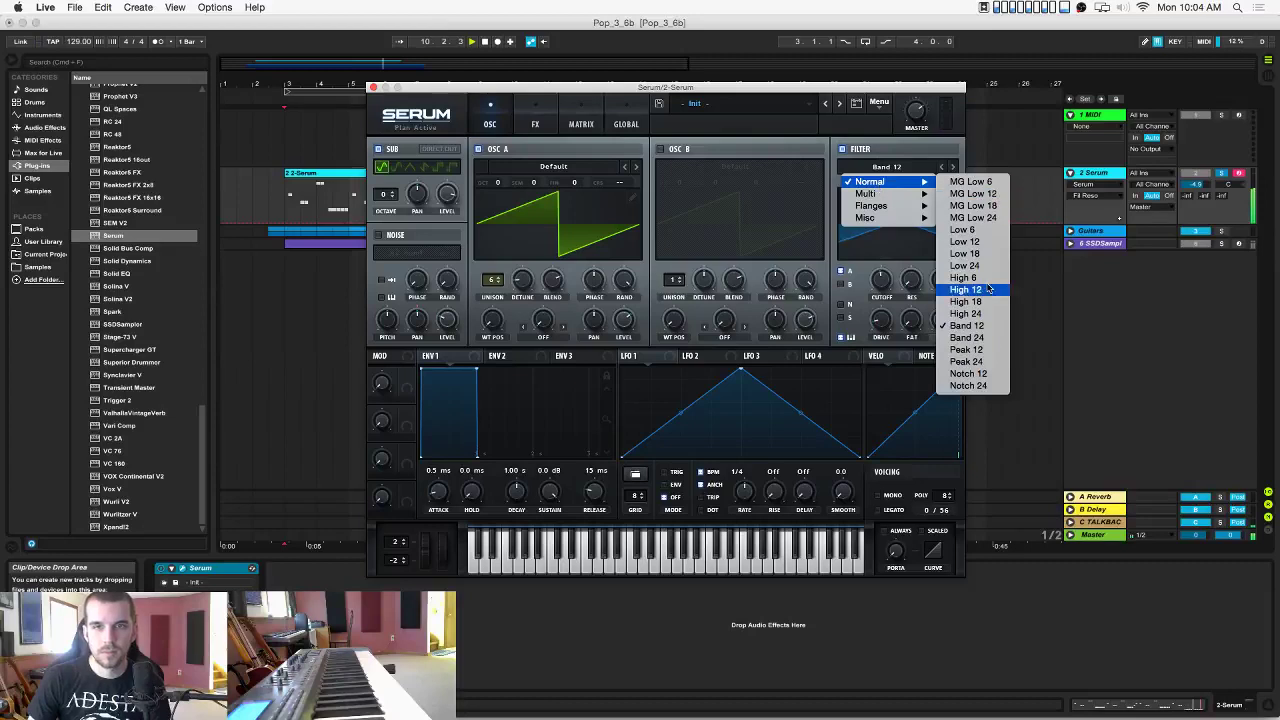
left_click(988, 289)
left_click(882, 290)
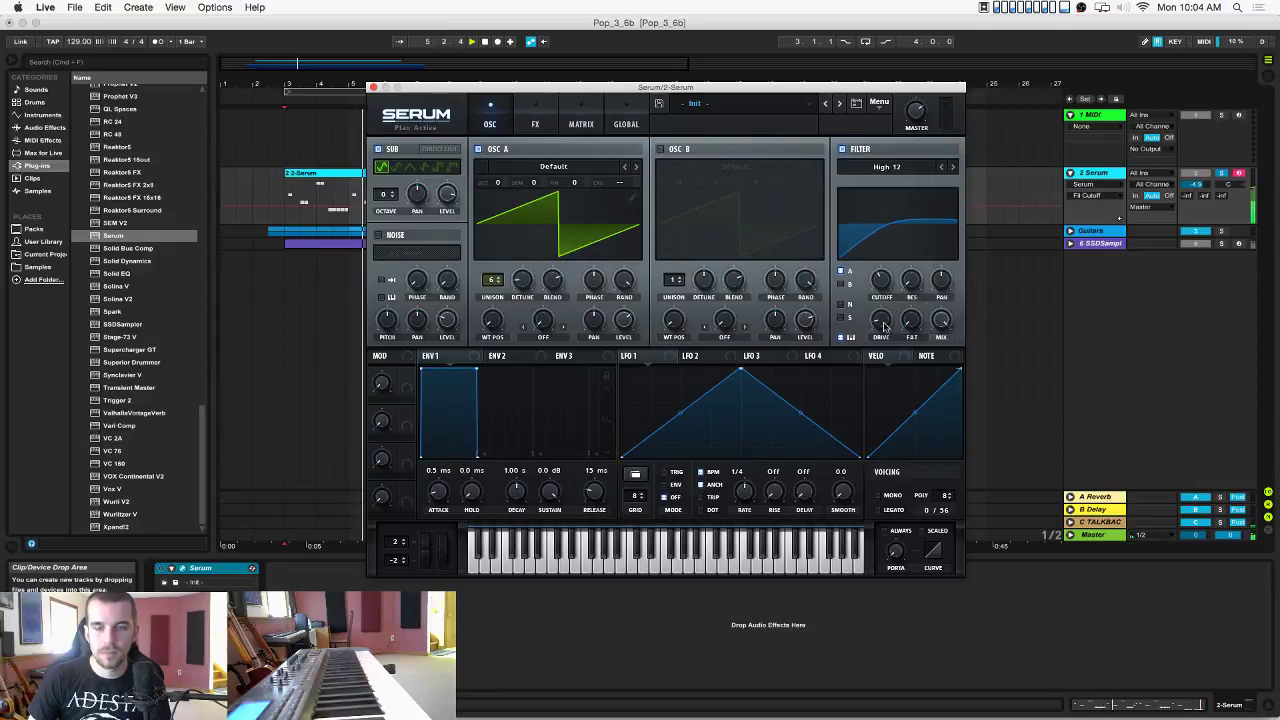
left_click_drag(882, 323, 894, 356)
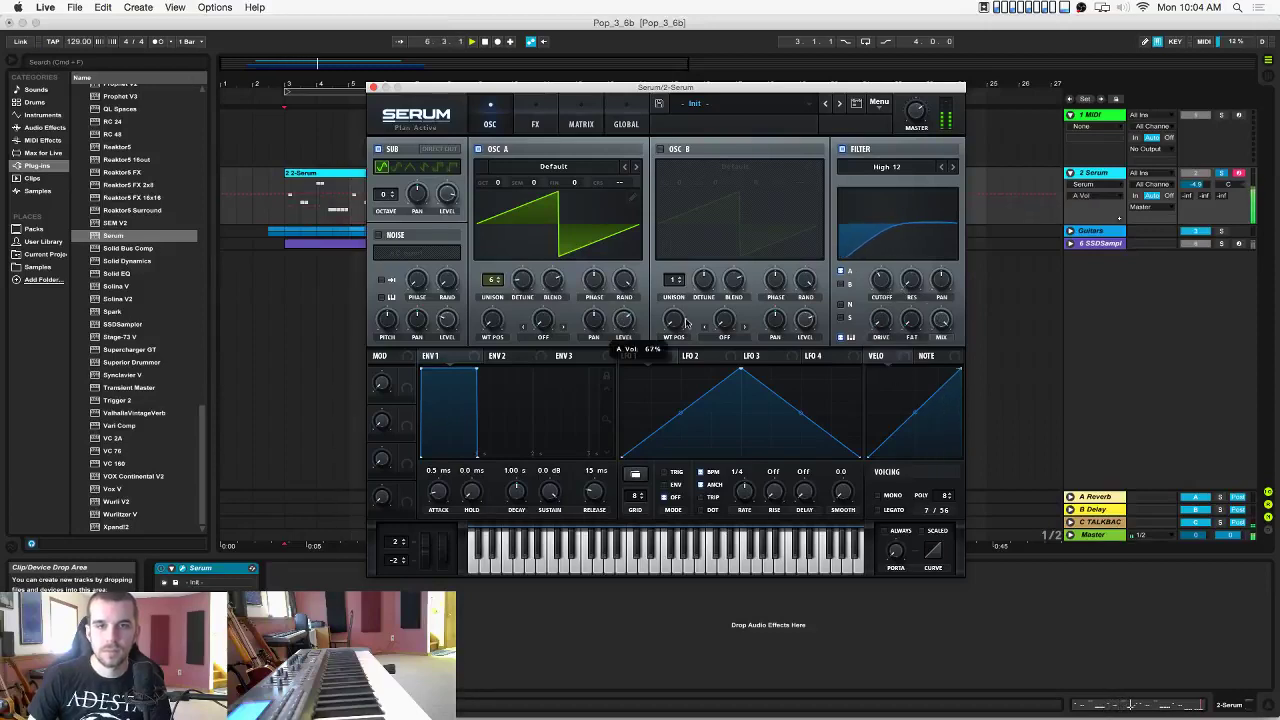
left_click_drag(880, 278, 880, 280)
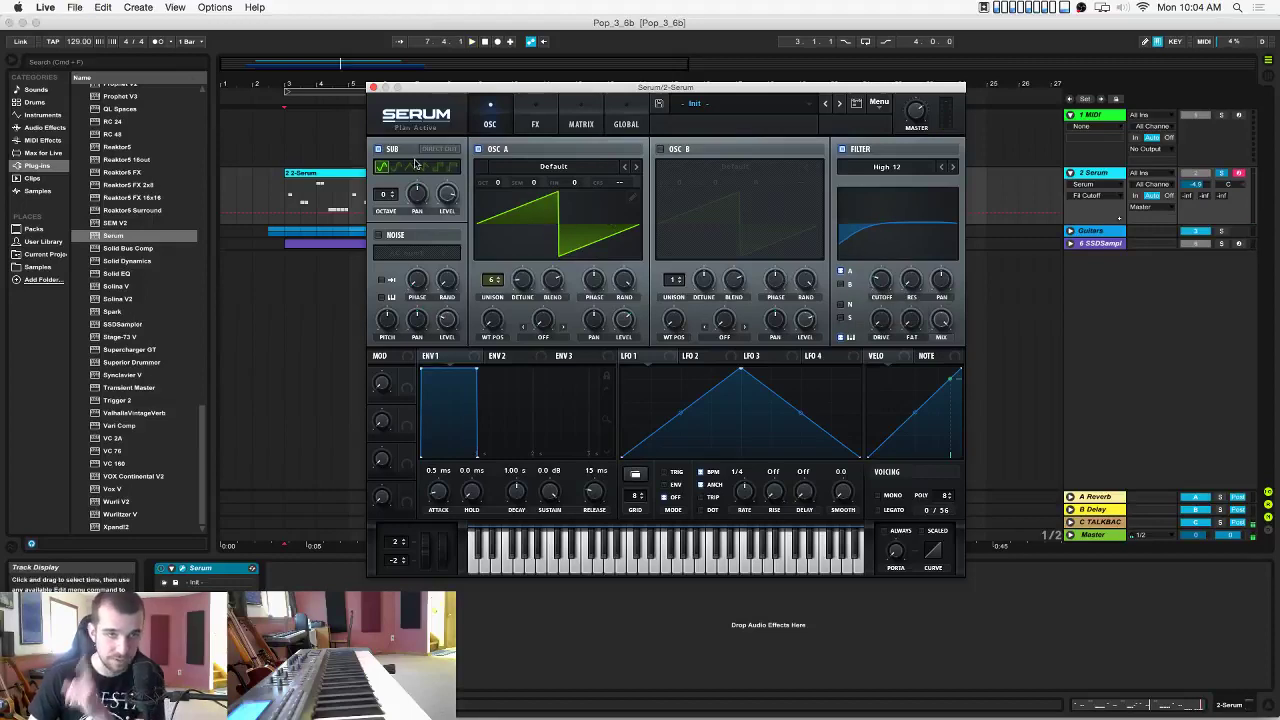
Lower Osc A's level to about 52% and readjust the distortion drive.
left_click_drag(624, 322, 626, 349)
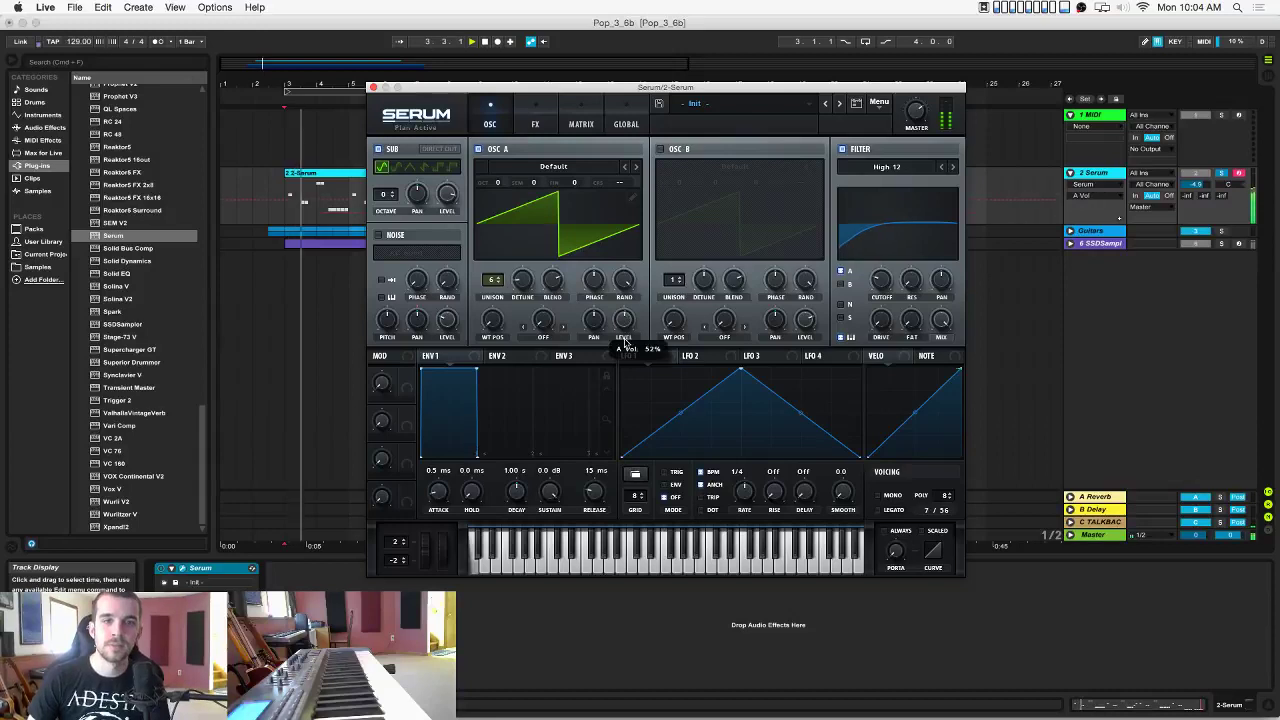
left_click(535, 118)
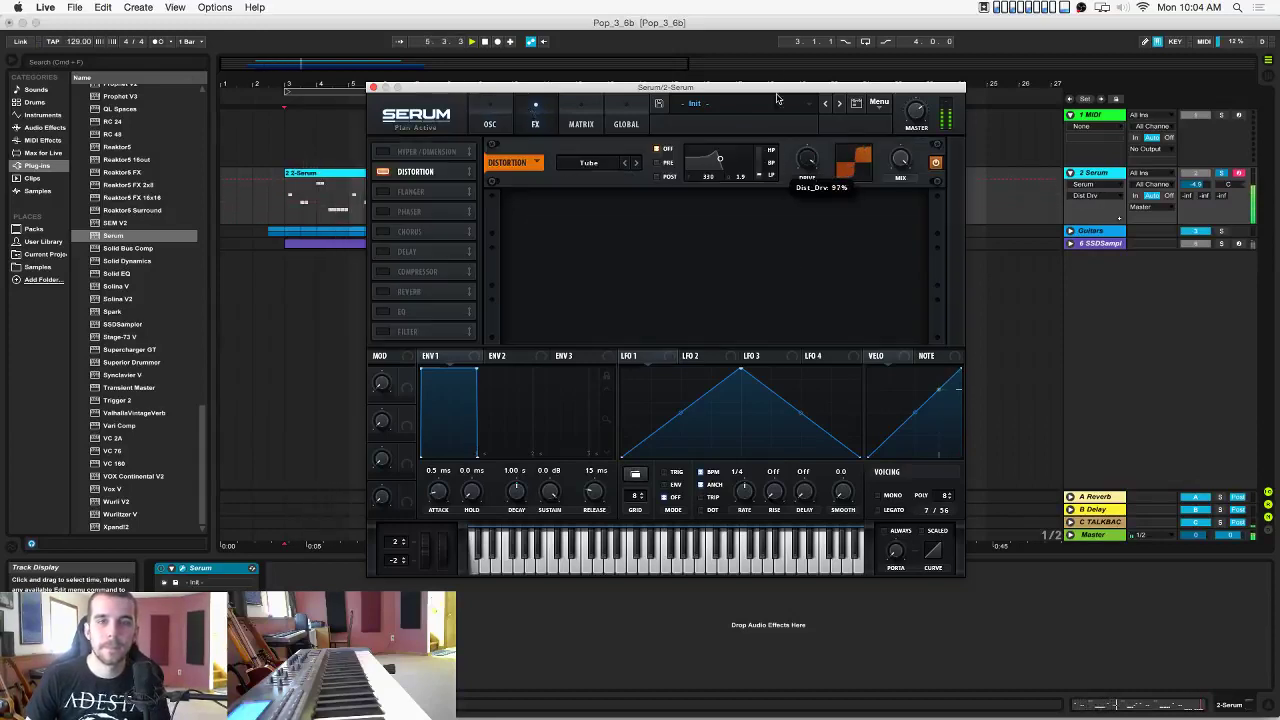
left_click_drag(807, 160, 772, 122)
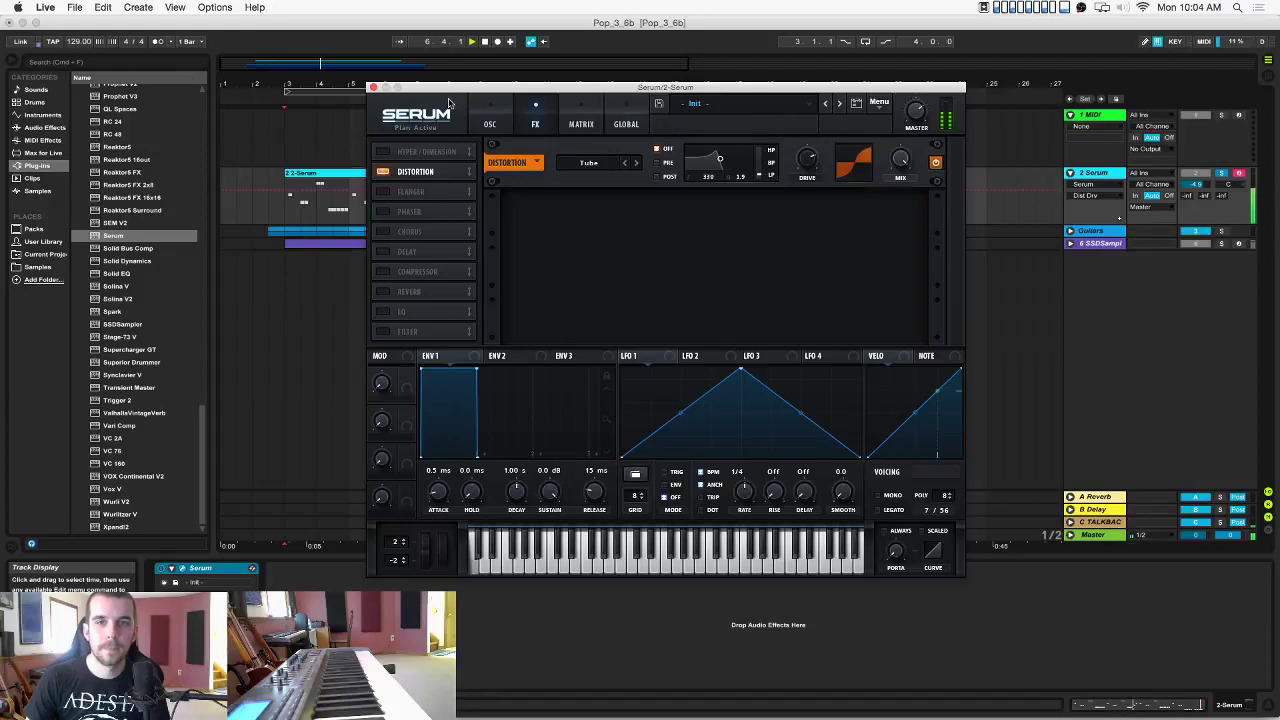
Enable Osc B with 9 unison voices, low detune, octave -1, and a level of about 43%.
left_click(490, 120)
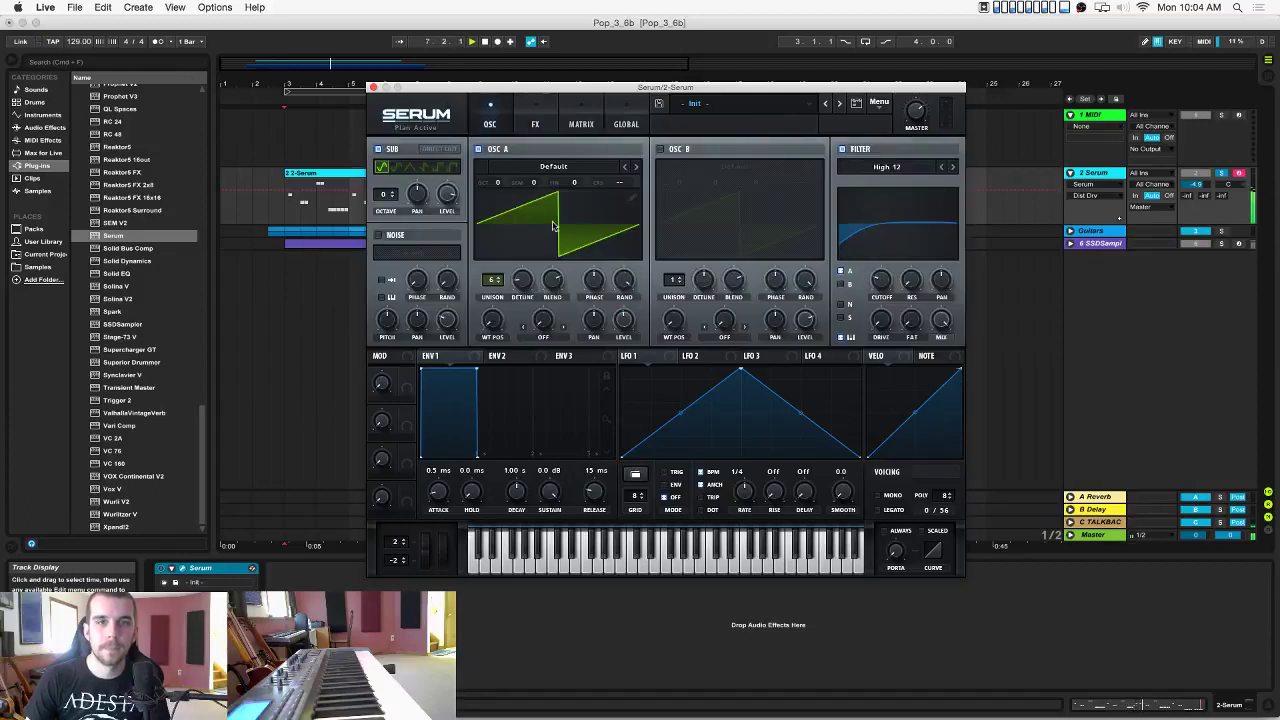
left_click(661, 149)
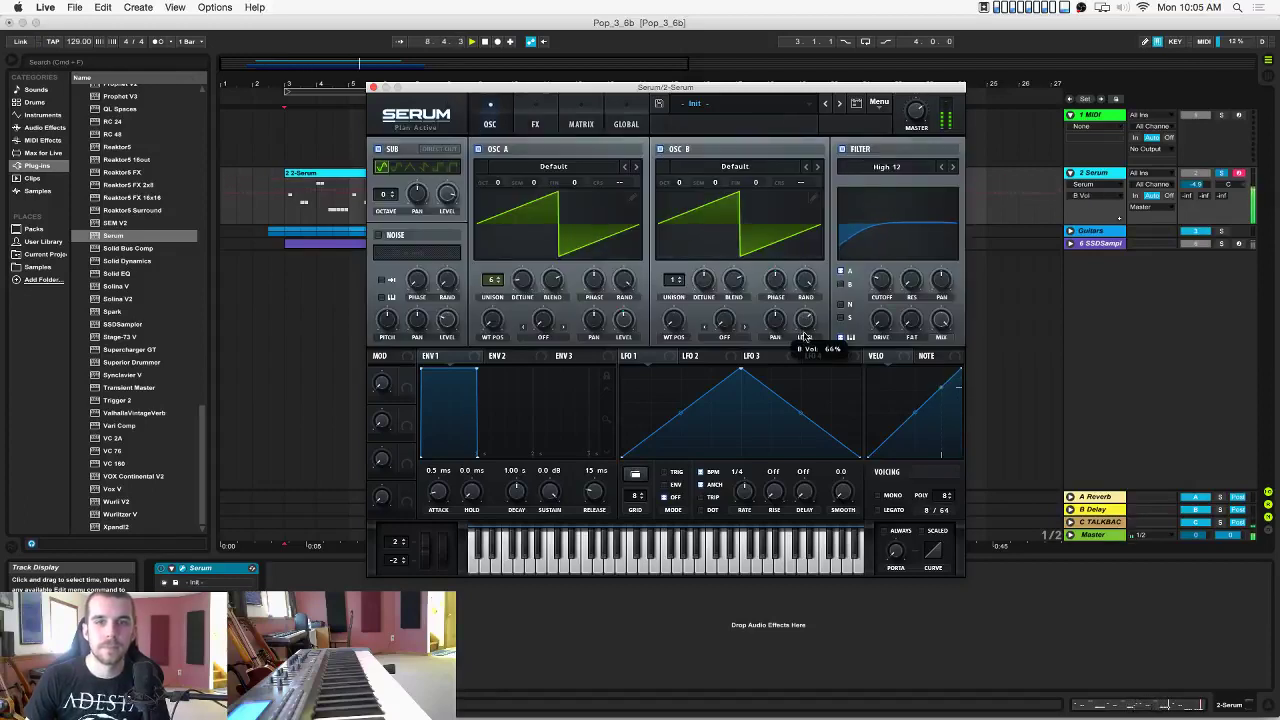
left_click_drag(682, 293, 670, 230)
left_click_drag(704, 281, 703, 327)
left_click_drag(678, 183, 677, 201)
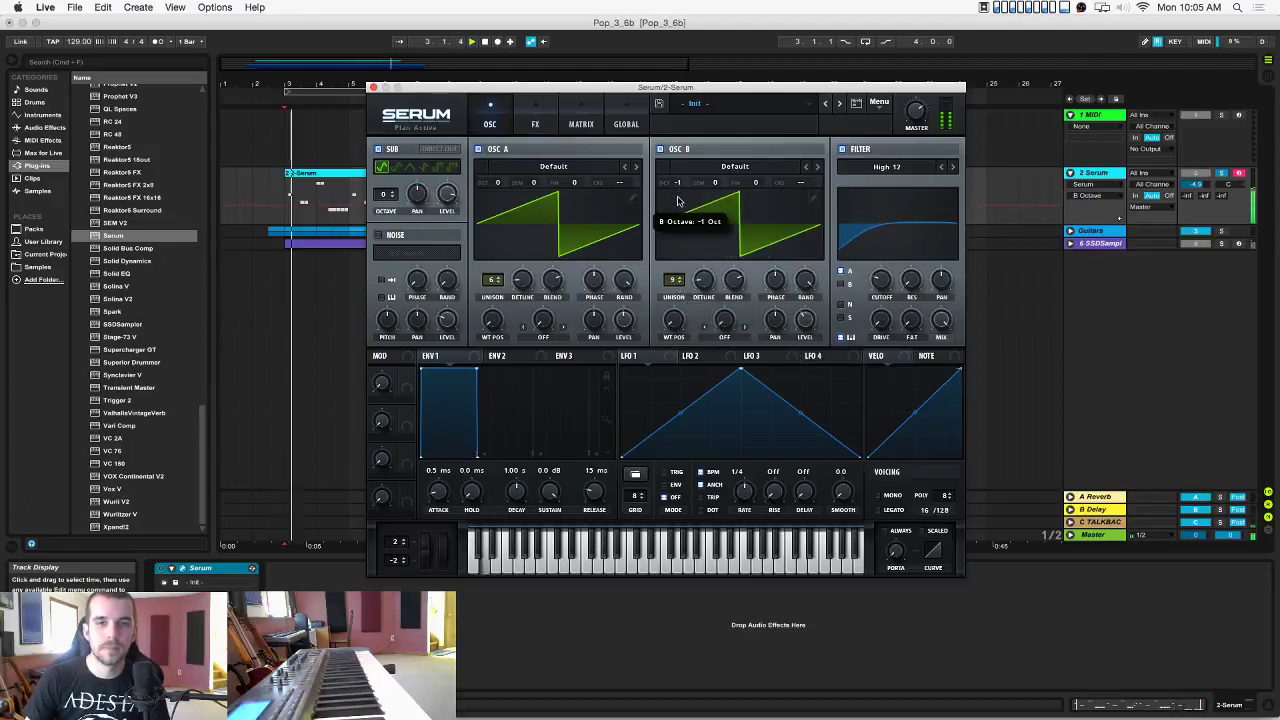
left_click_drag(803, 320, 801, 327)
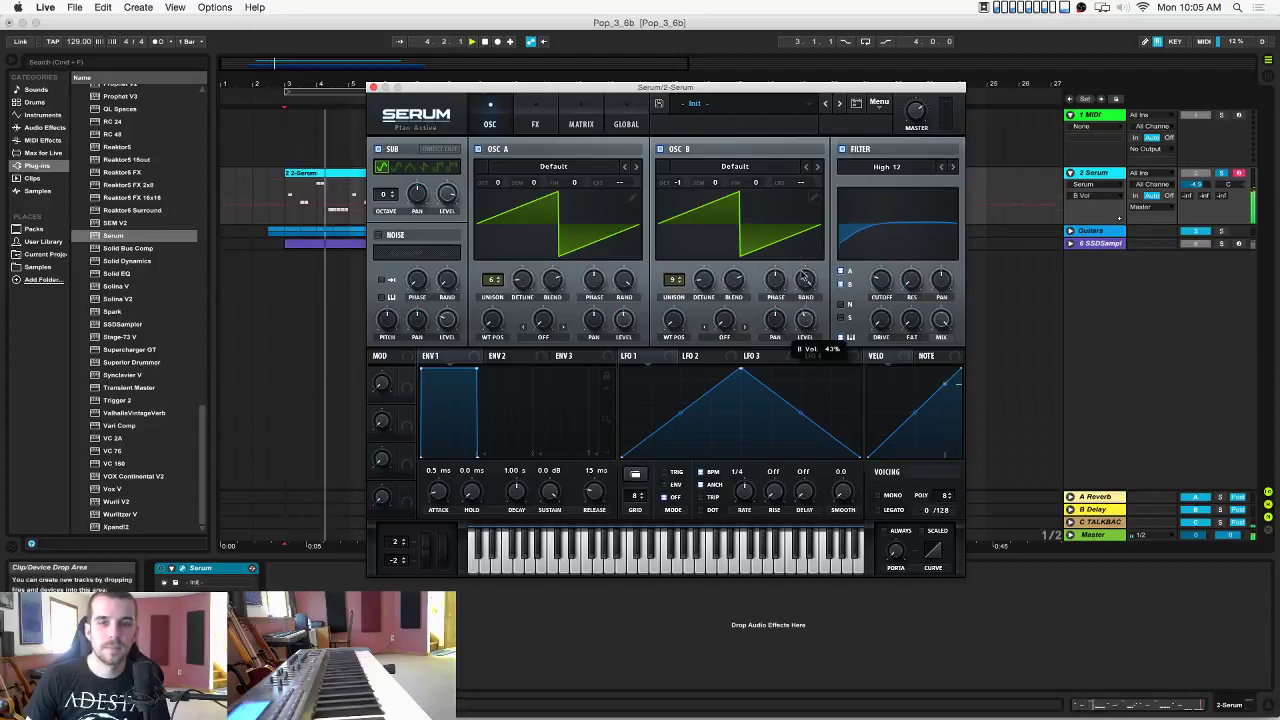
Set the High 12 filter's cutoff to about 699 Hz with Osc B routed through it, and close Serum.
left_click(881, 272)
left_click_drag(881, 272, 877, 254)
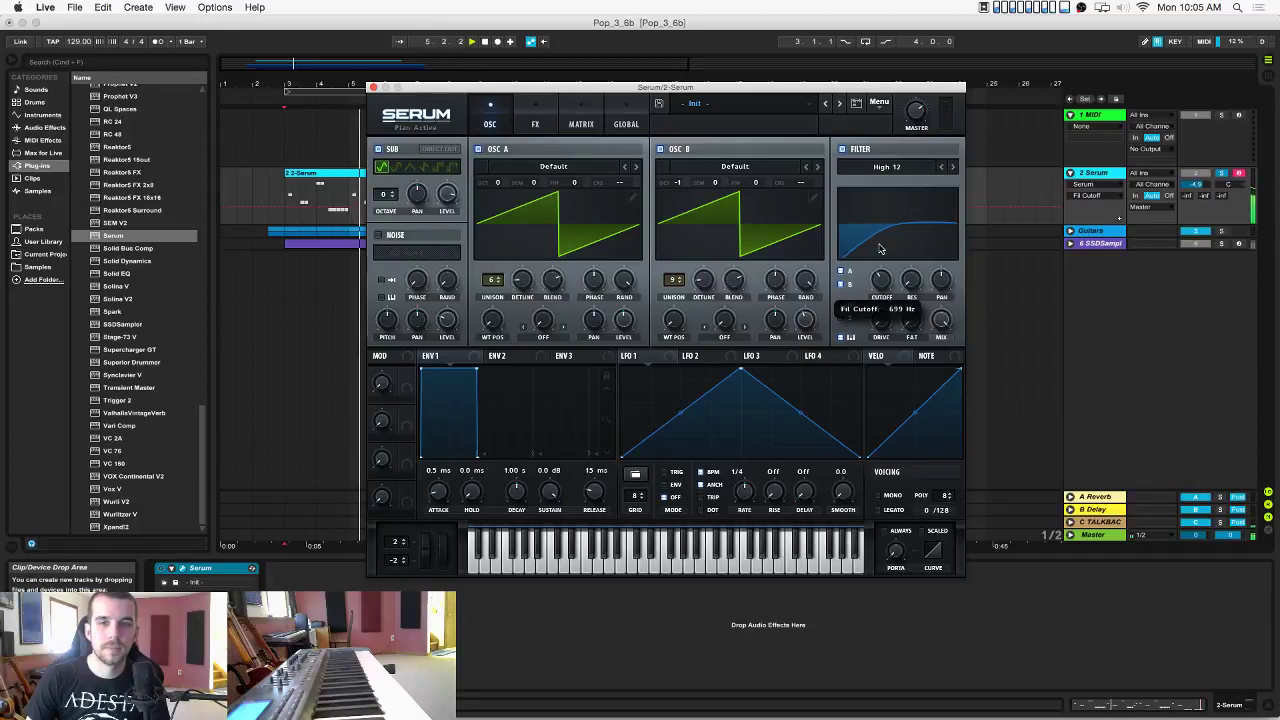
left_click(372, 87)
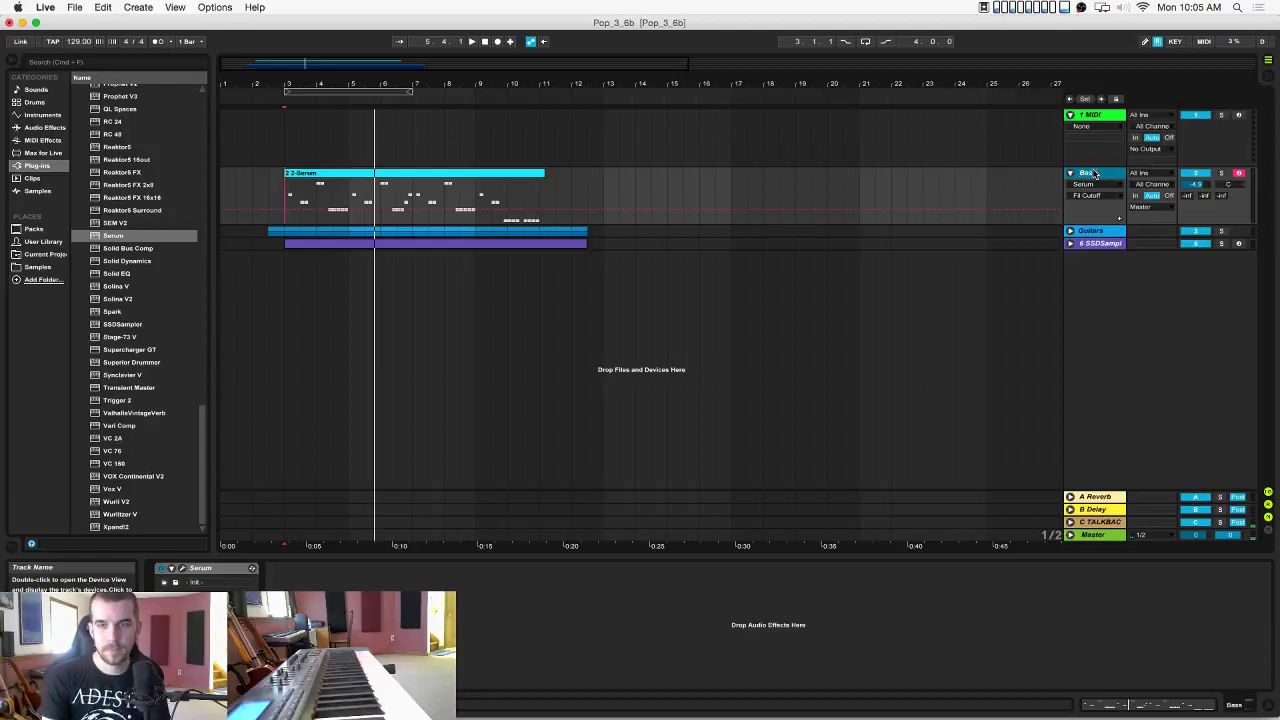
Try adding D1 notes on the downbeats of bars 1, 3 and 5 in the bass clip while it plays.
key("space")
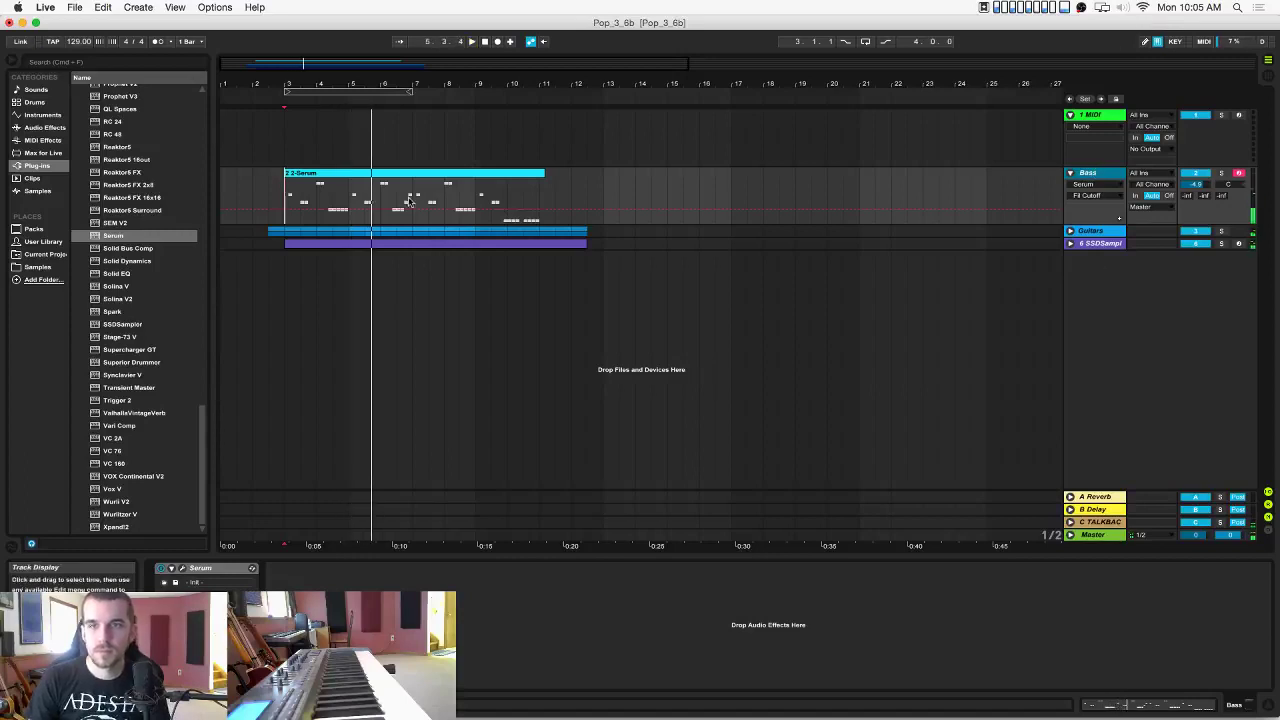
double_click(332, 173)
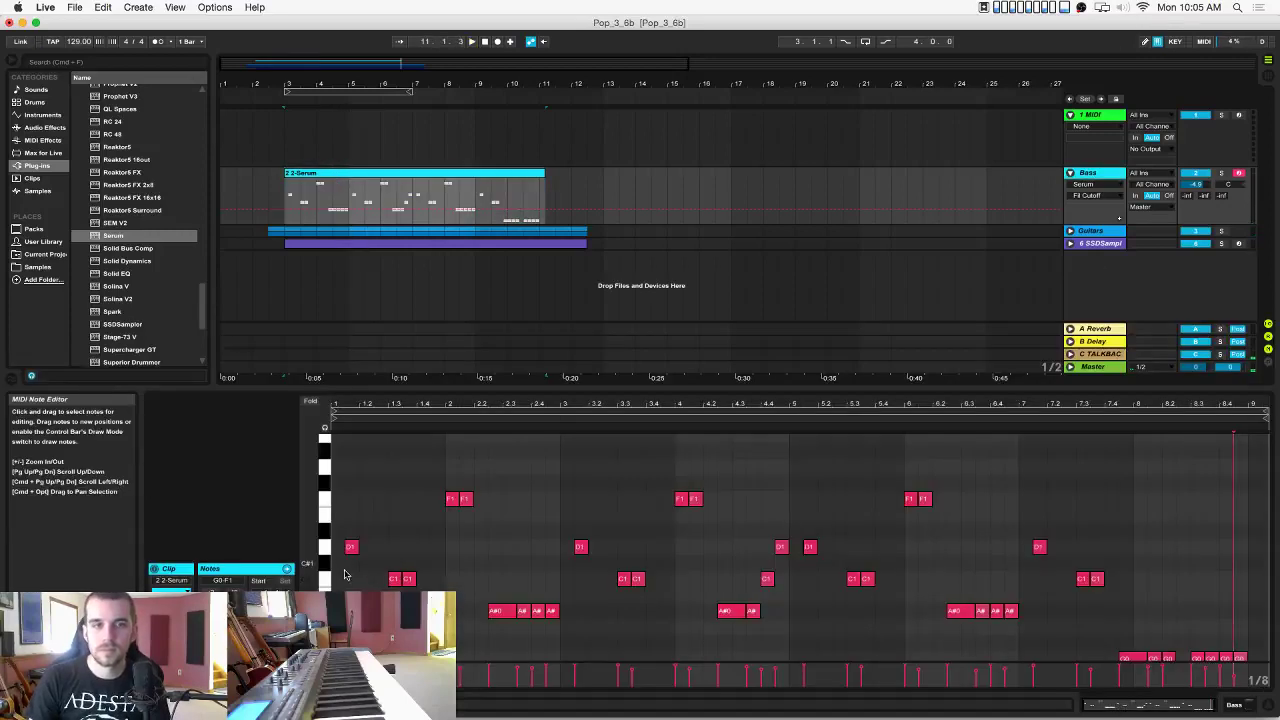
key("space")
key("space")
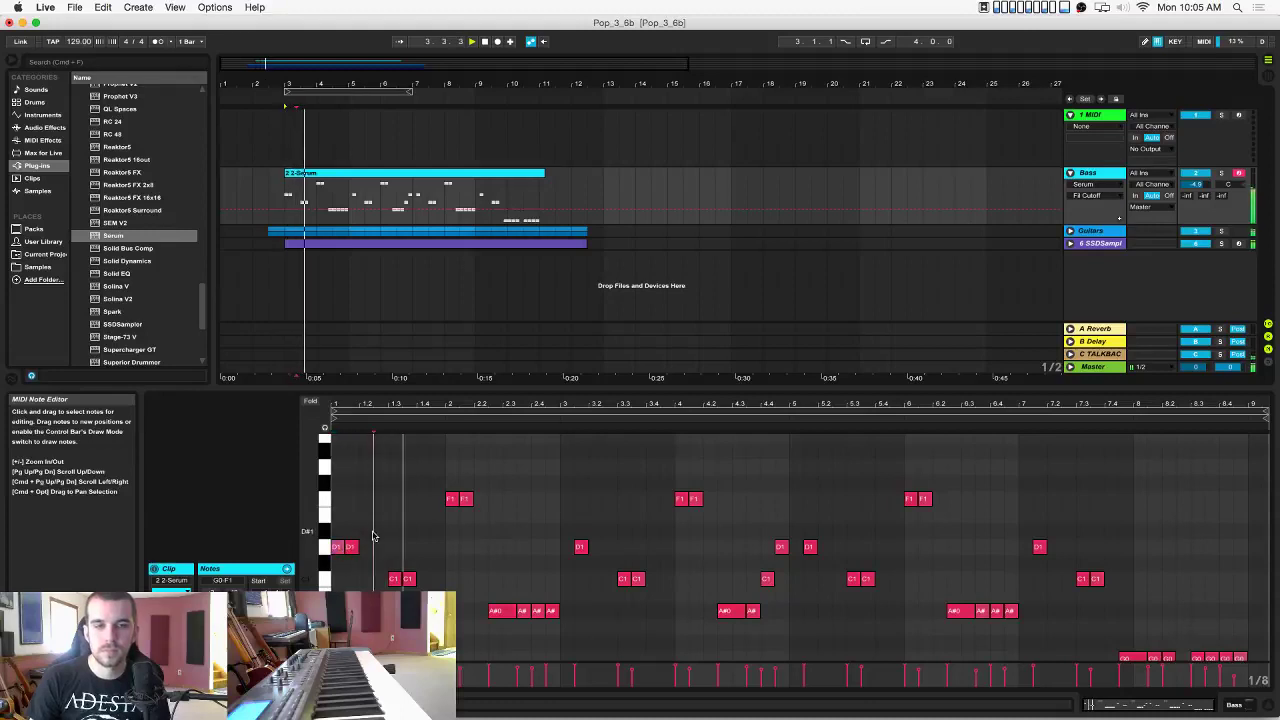
double_click(568, 549)
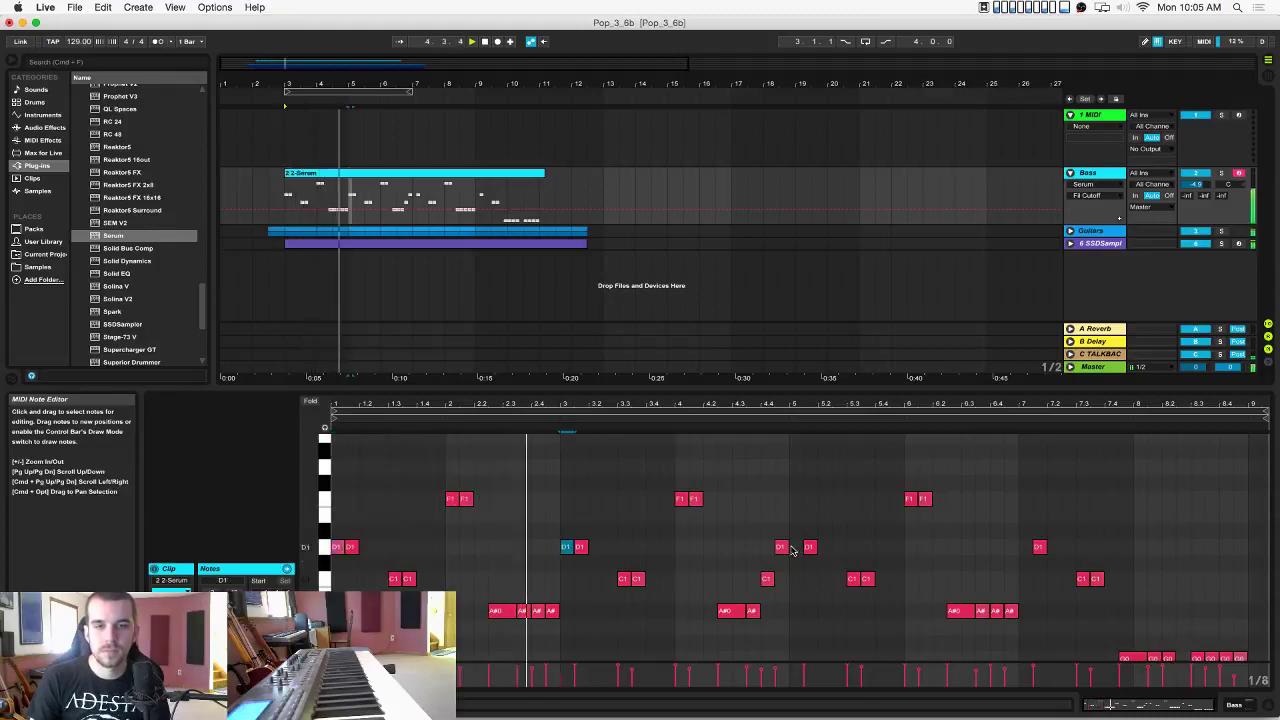
double_click(795, 549)
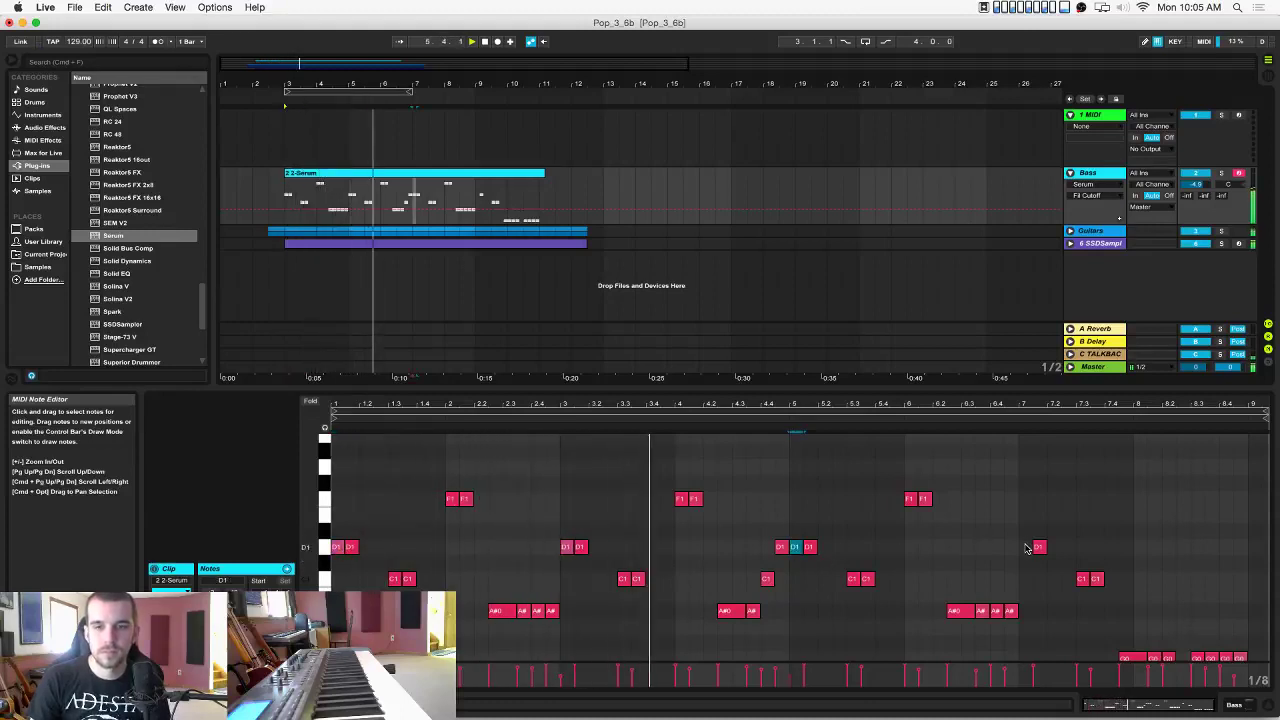
Undo the added D1 notes in the bass clip, retrying the bar 5 note once before undoing it too.
key("super+z")
key("super+z")
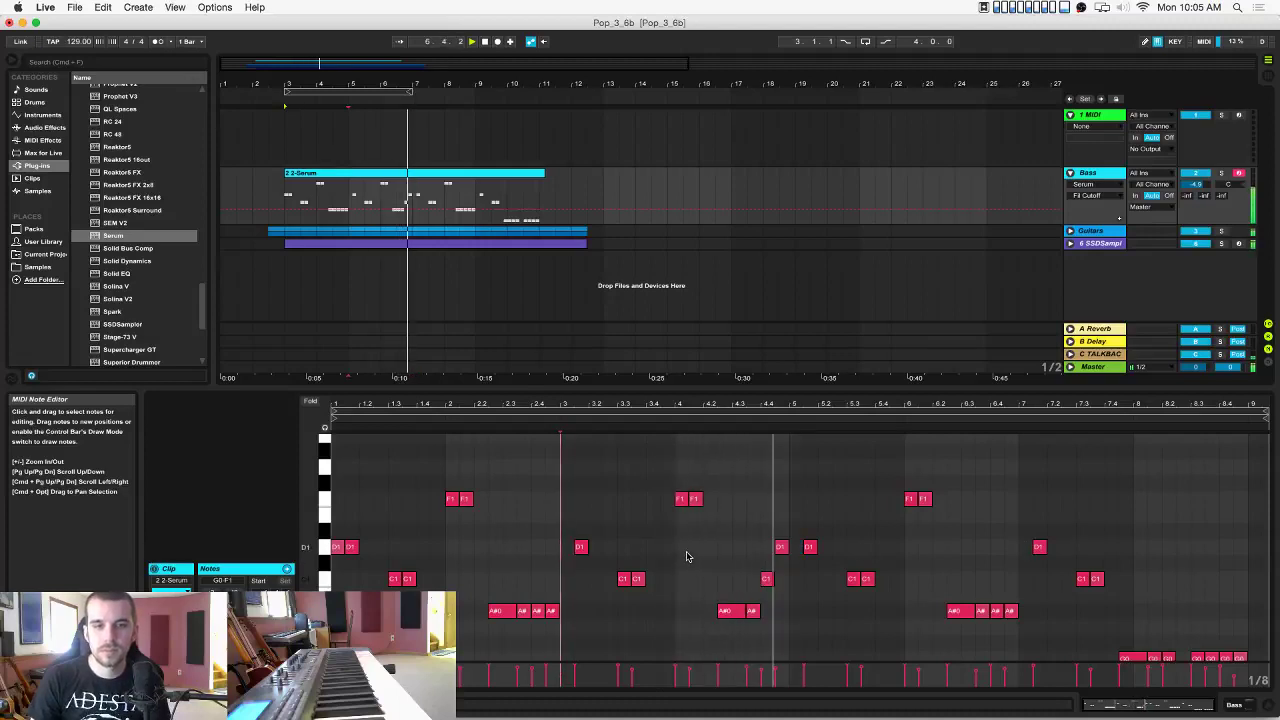
double_click(795, 547)
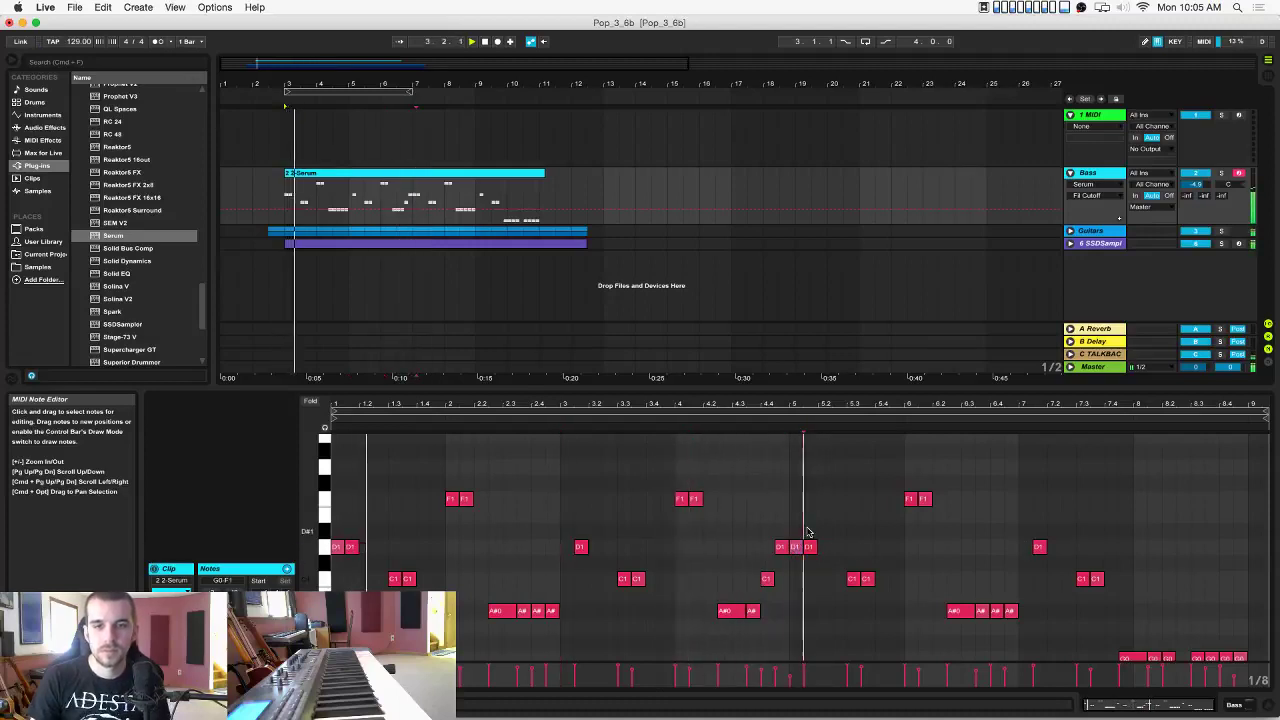
key("super+z")
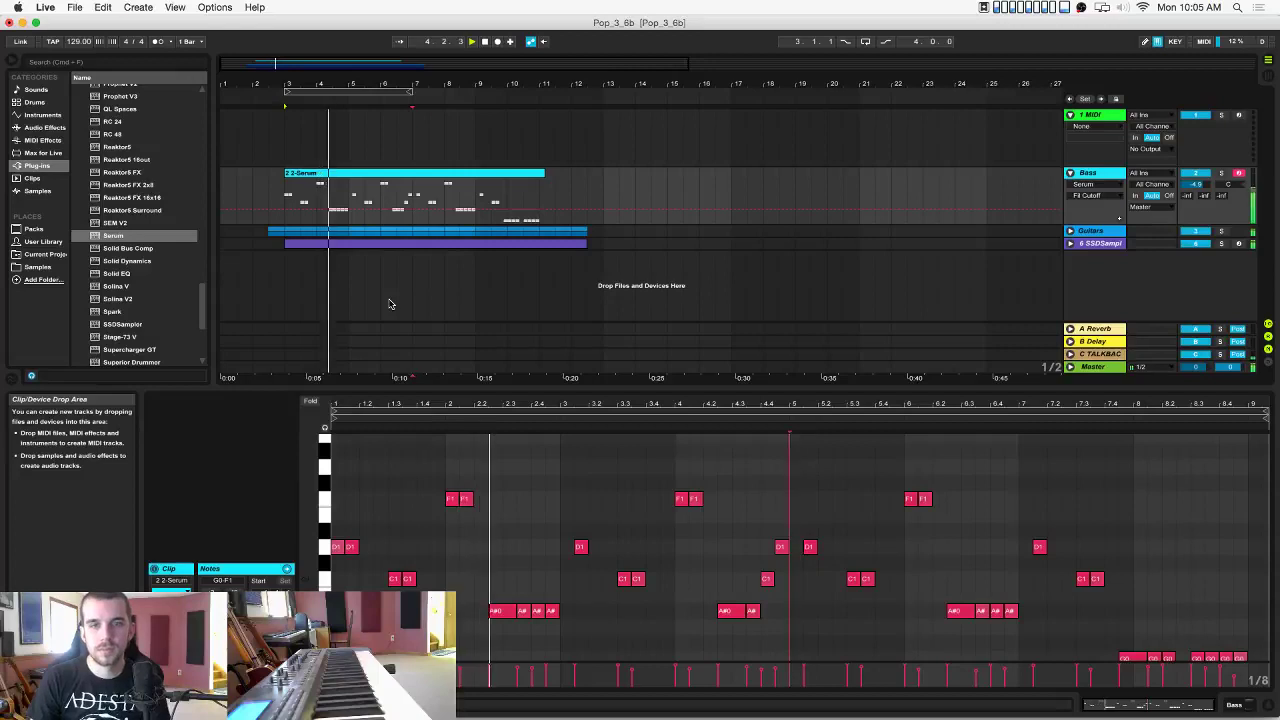
key("super+z")
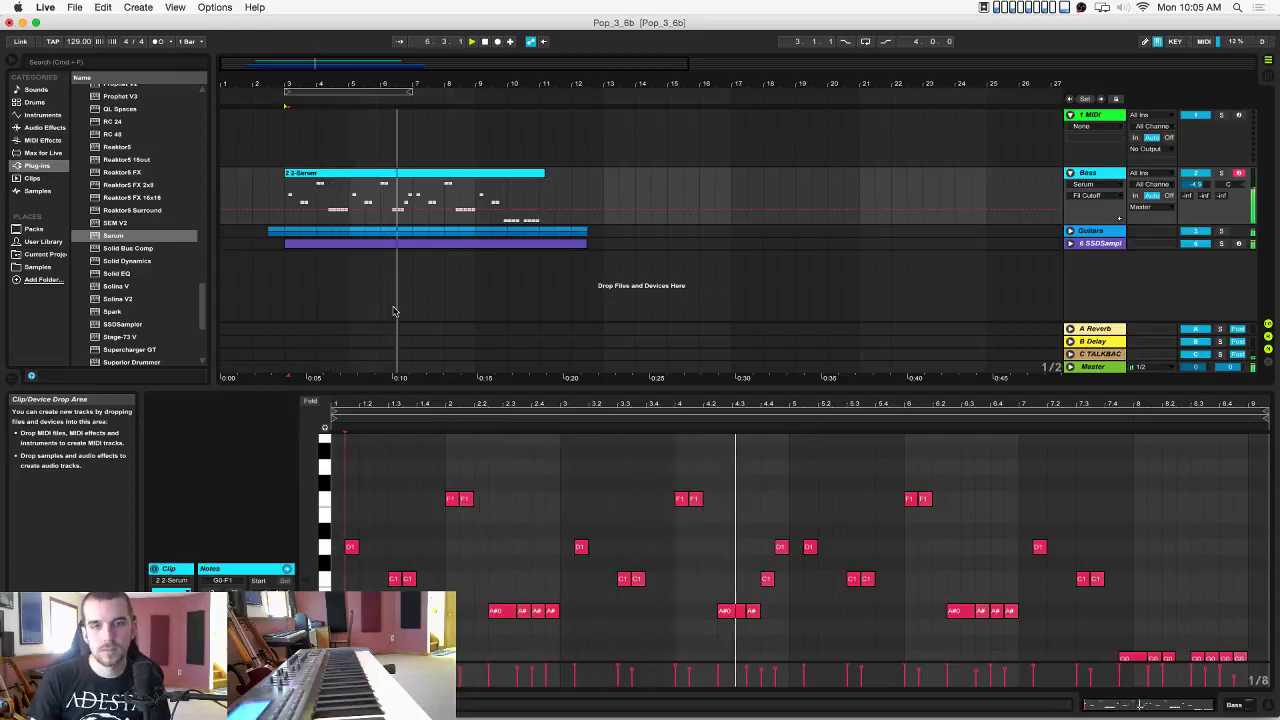
Unfold the SSDSampler drum track and set its volume to -3.4 dB.
left_click(396, 244)
left_click(1108, 174)
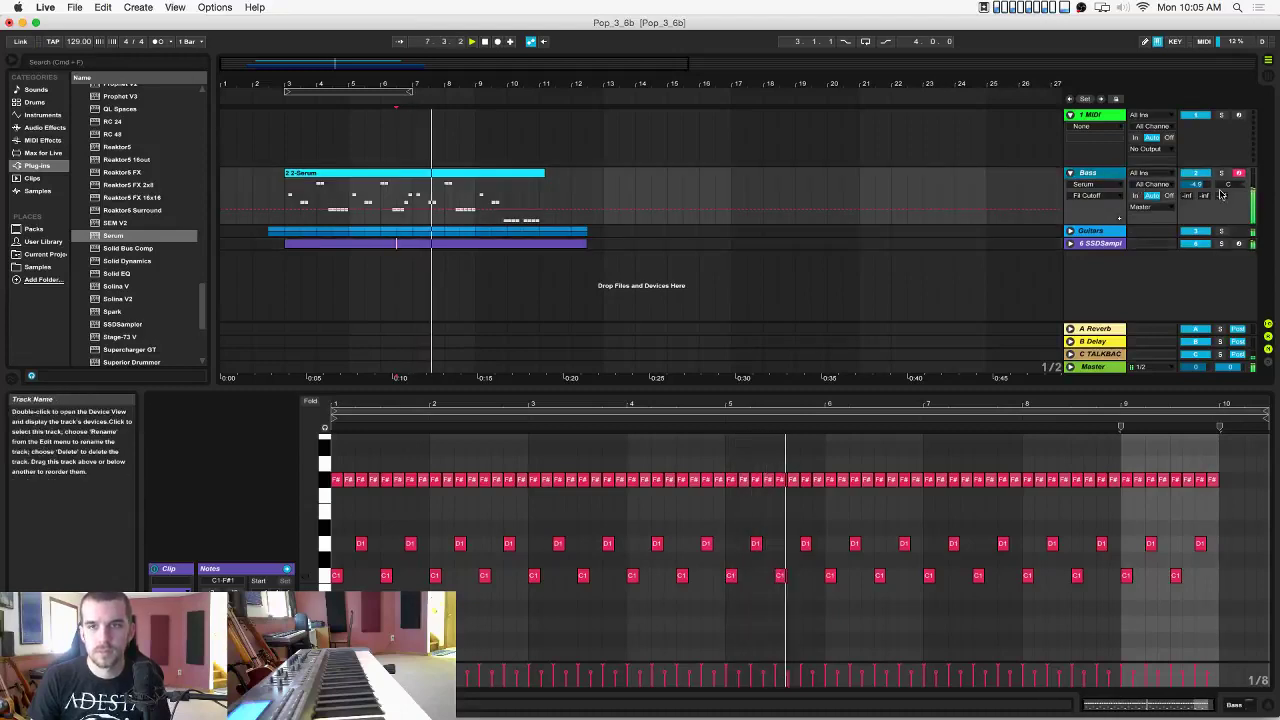
left_click(1198, 185)
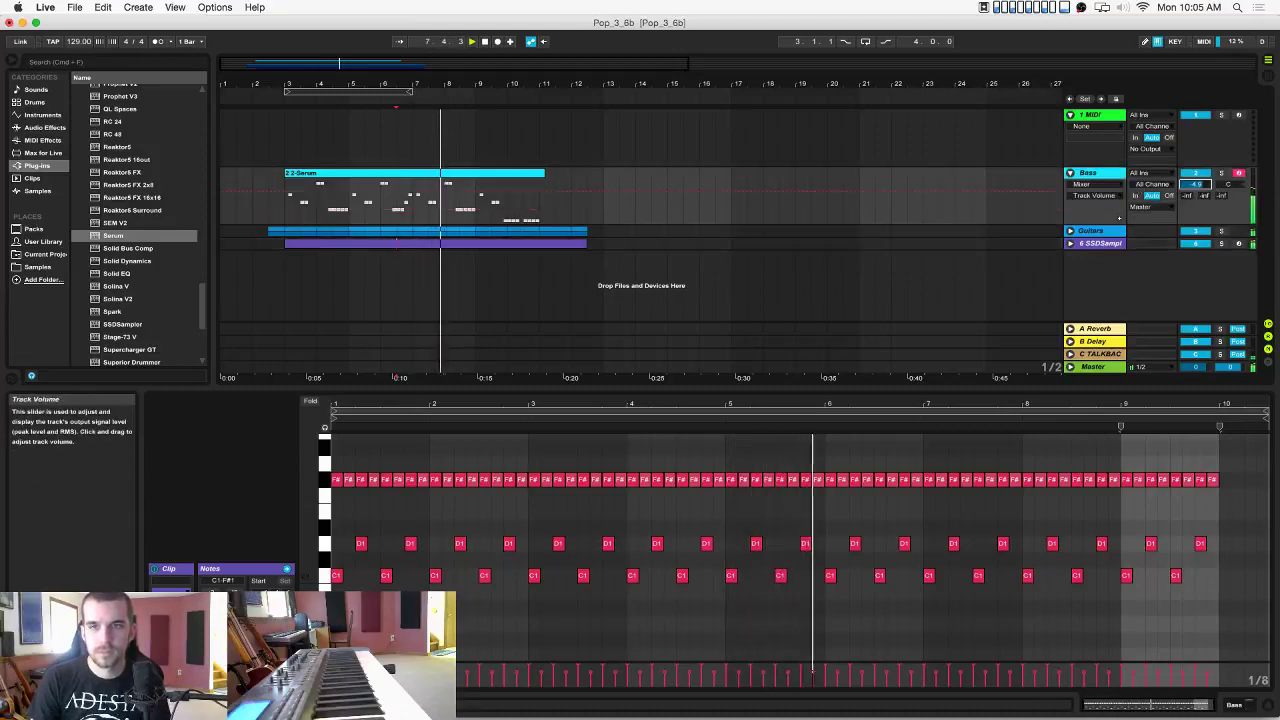
left_click(1070, 243)
left_click_drag(1196, 255, 1196, 261)
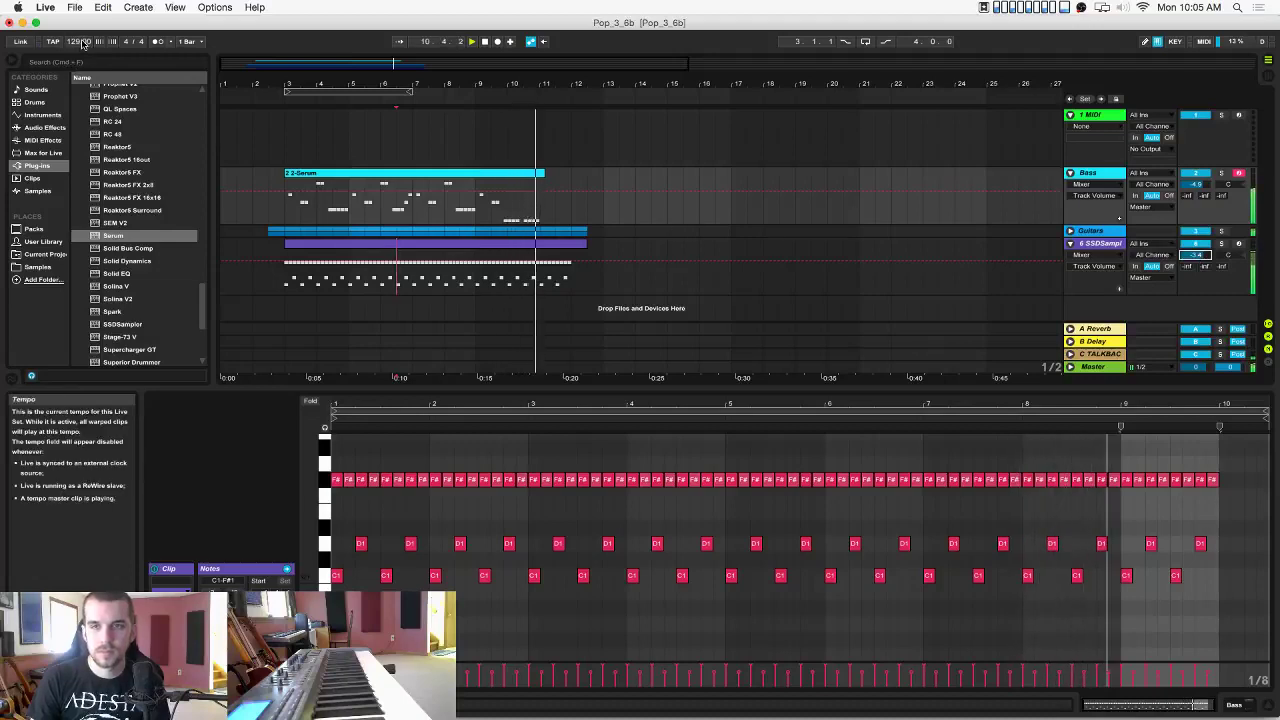
Set the song tempo to 126 BPM and play the arrangement back to check it.
left_click_drag(79, 42, 79, 47)
key("space")
key("space")
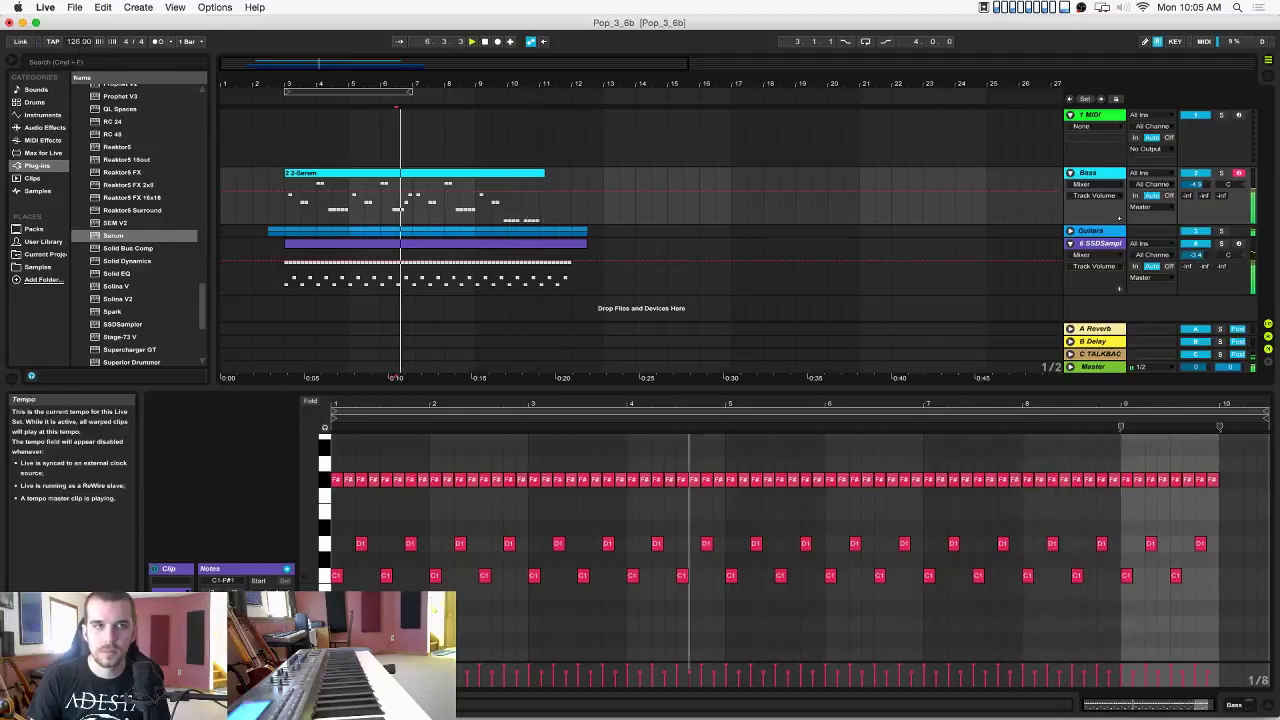
left_click(280, 202)
key("space")
Load the Serum plug-in onto the empty 1 MIDI track.
left_click(1195, 131)
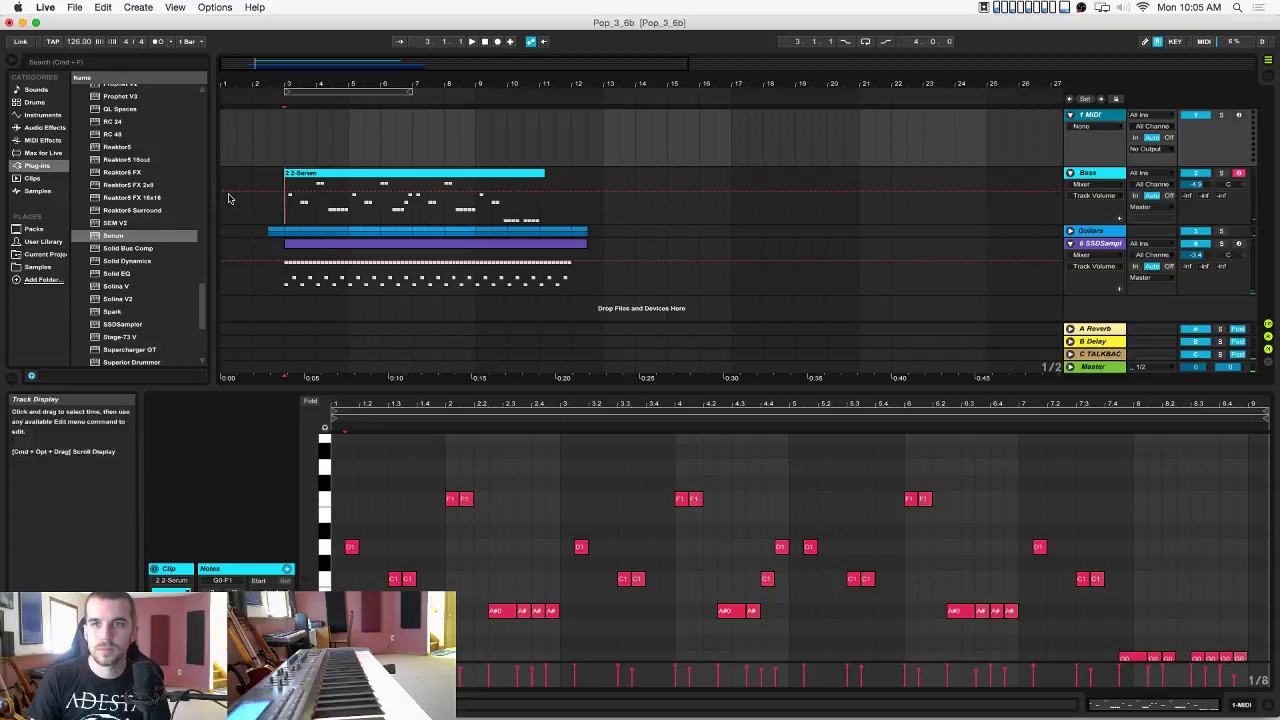
scroll(150, 190, "up", 5)
scroll(133, 177, "up", 10)
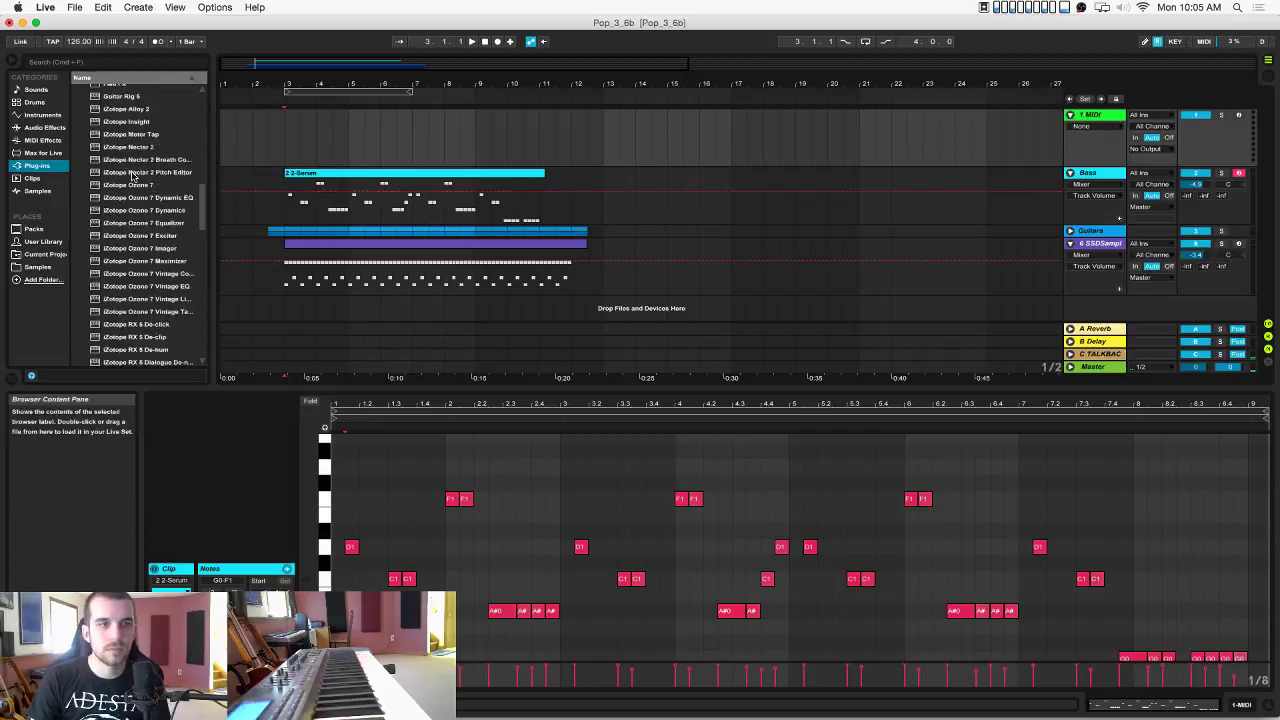
scroll(135, 177, "down", 10)
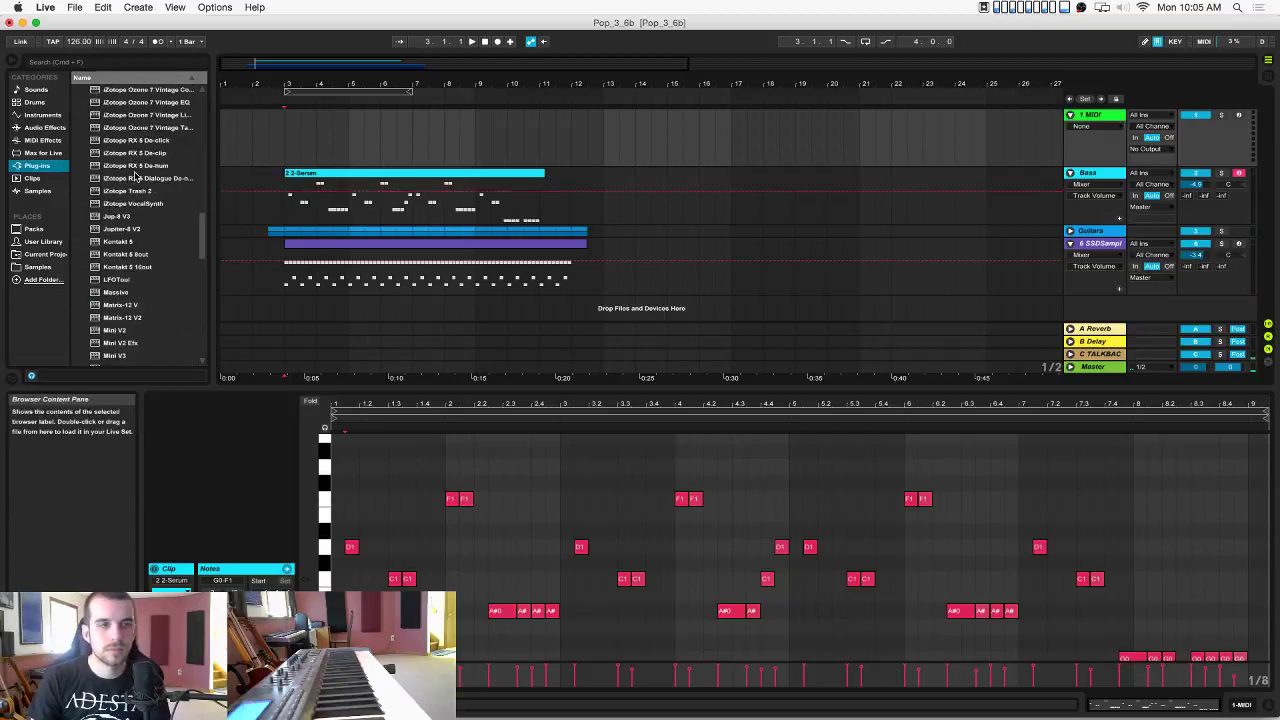
left_click_drag(116, 267, 148, 248)
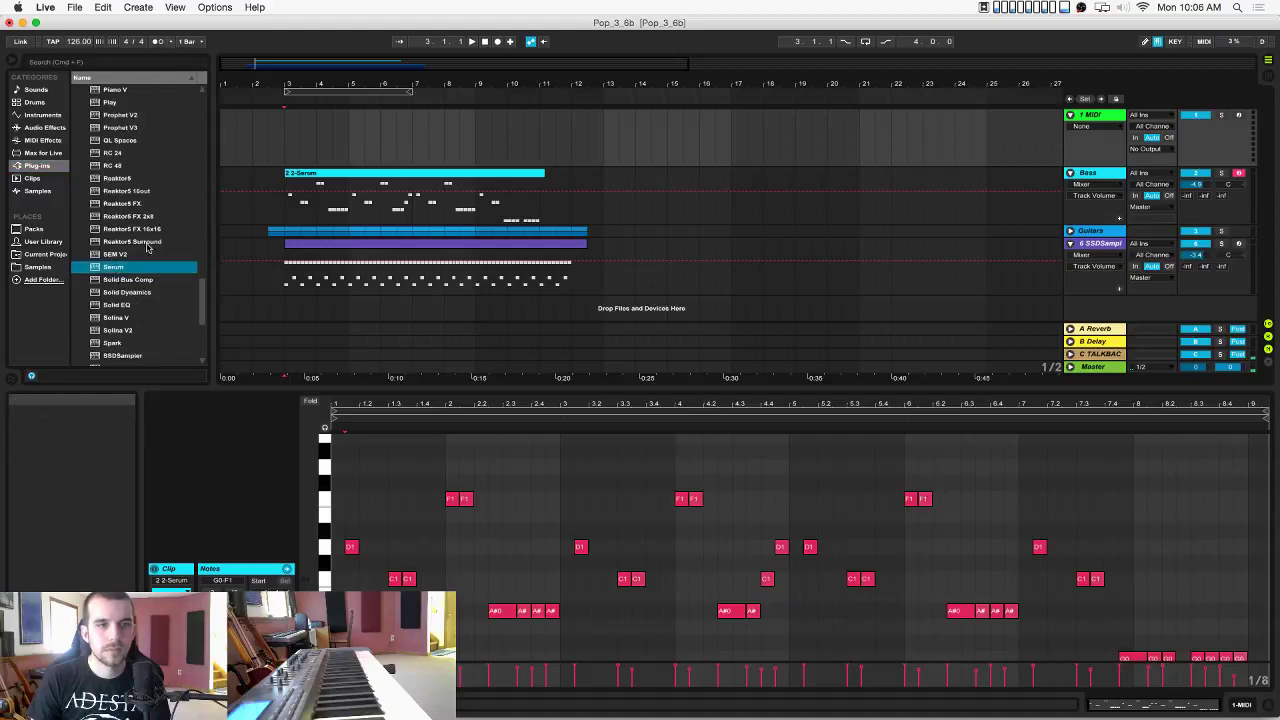
left_click_drag(291, 148, 336, 155)
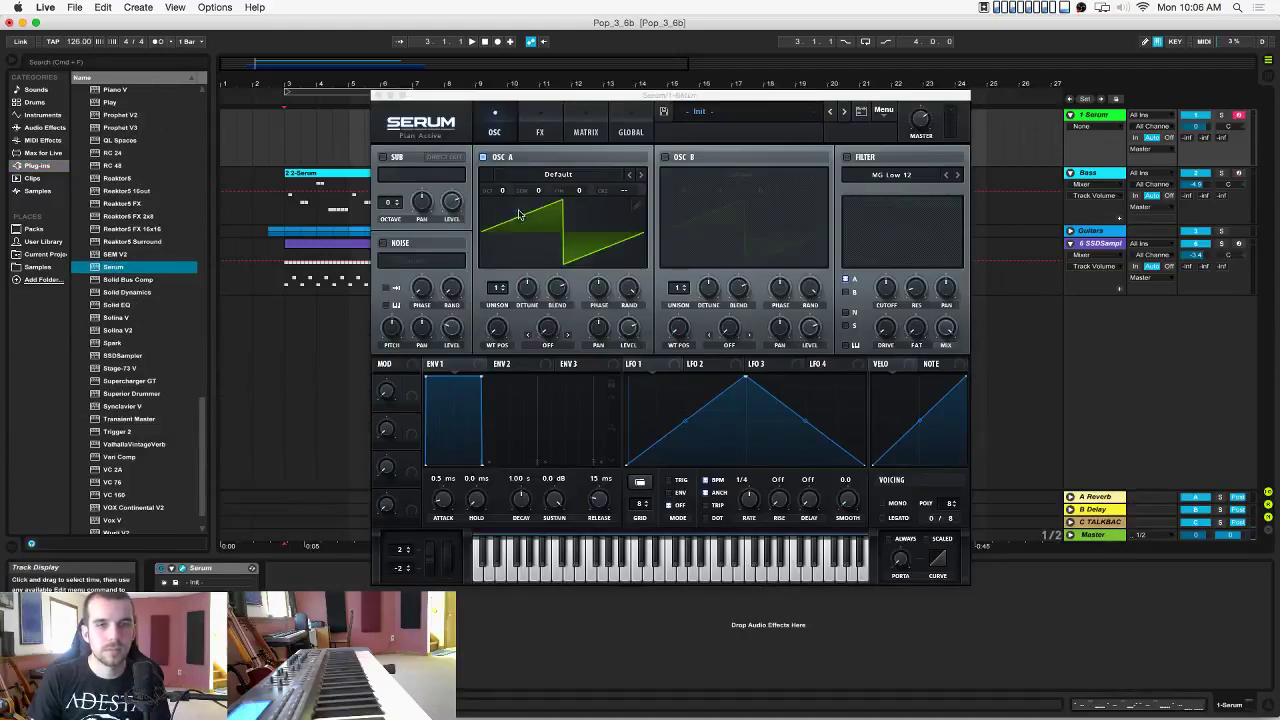
Set Serum's Osc A to 6 unison voices with a detune of about 0.07, and enable the filter.
left_click_drag(498, 286, 501, 232)
left_click_drag(528, 291, 530, 315)
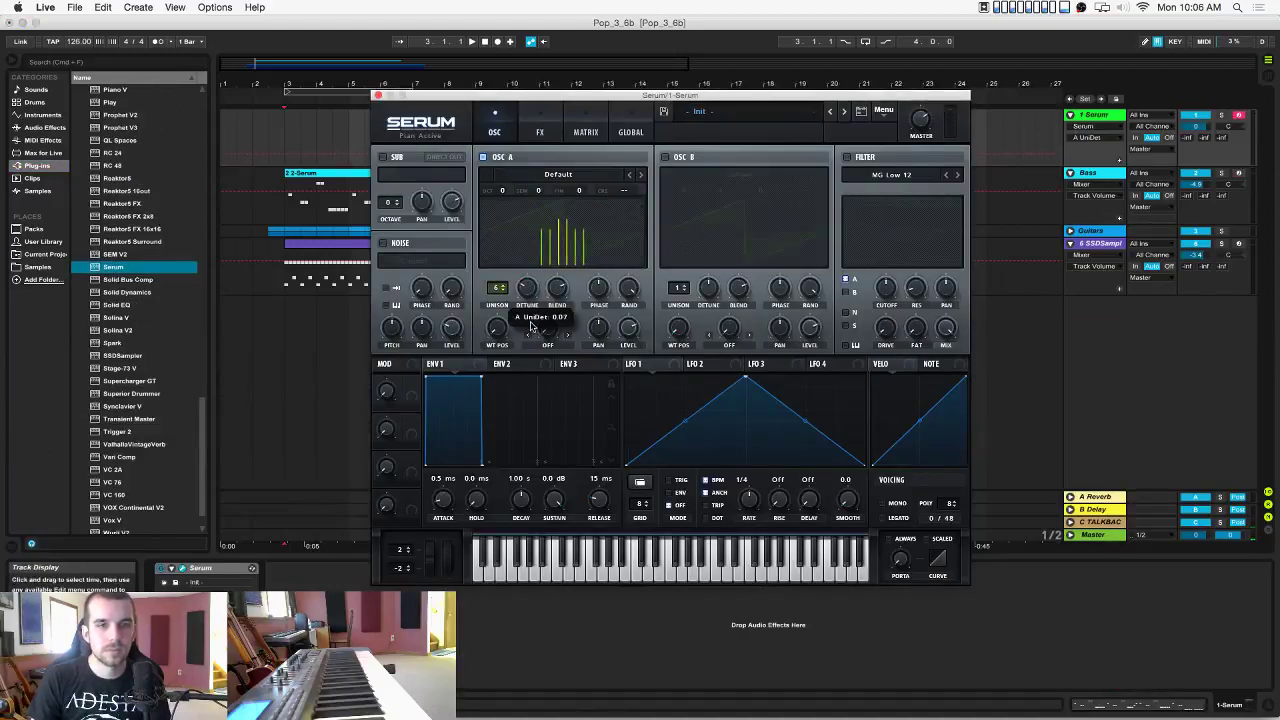
left_click(847, 157)
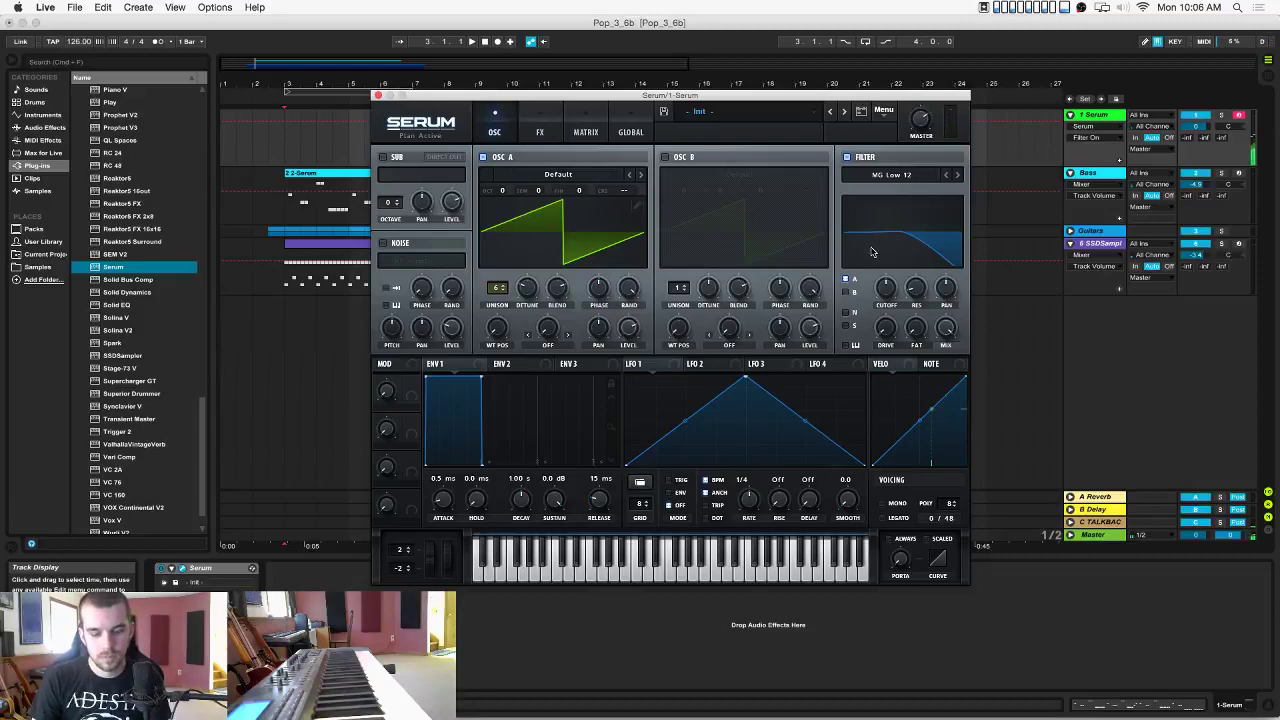
Add an Arpeggiator MIDI effect before the new Serum and set its style to Chord Trigger.
left_click(60, 141)
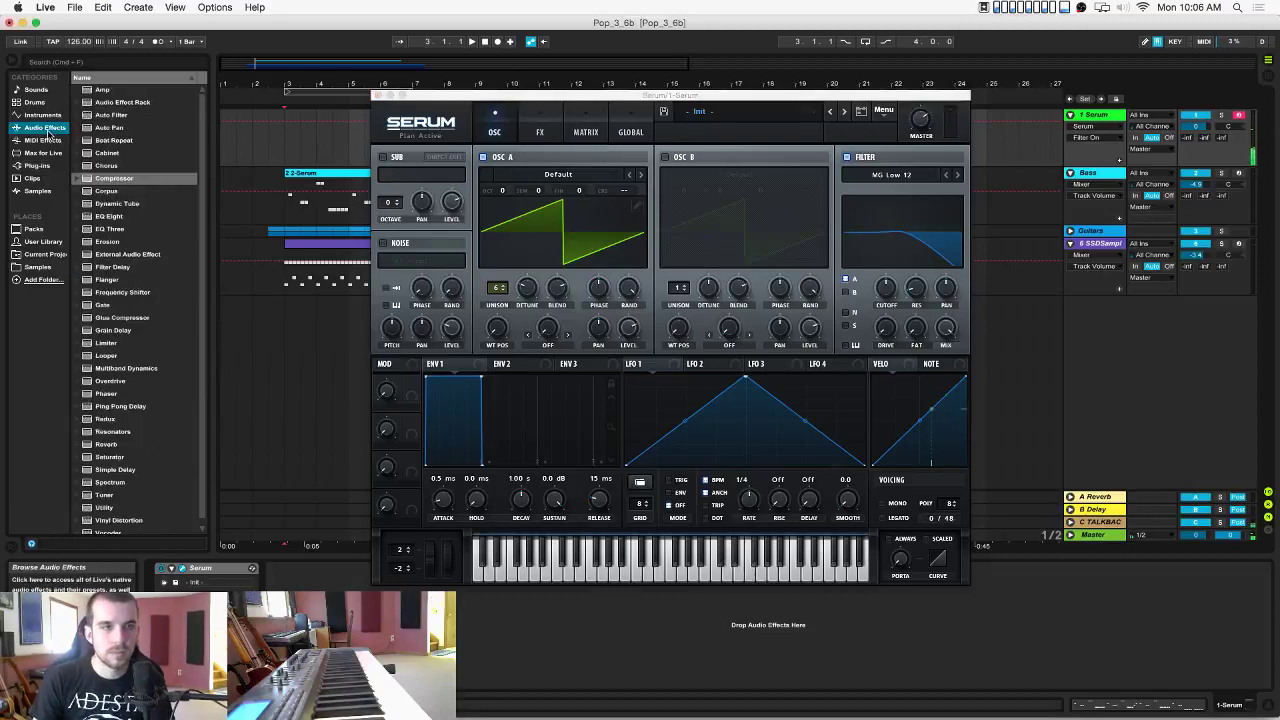
left_click(96, 90)
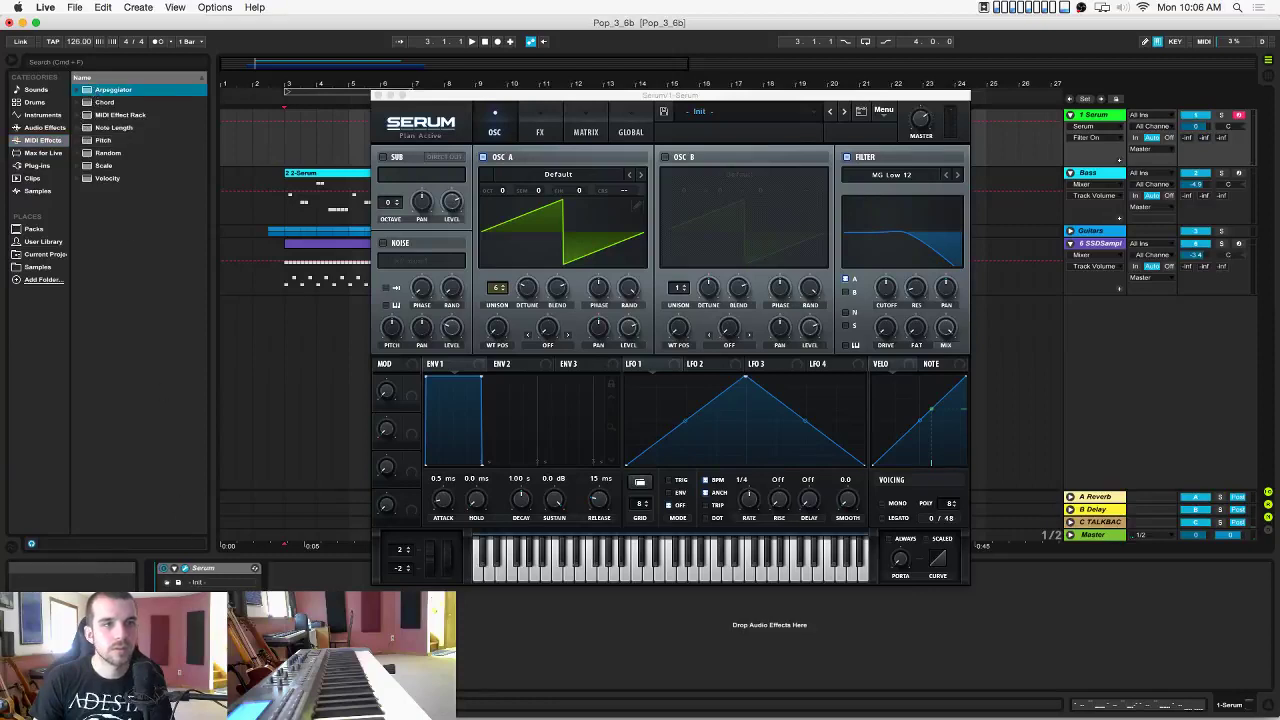
left_click_drag(96, 90, 172, 602)
left_click(199, 588)
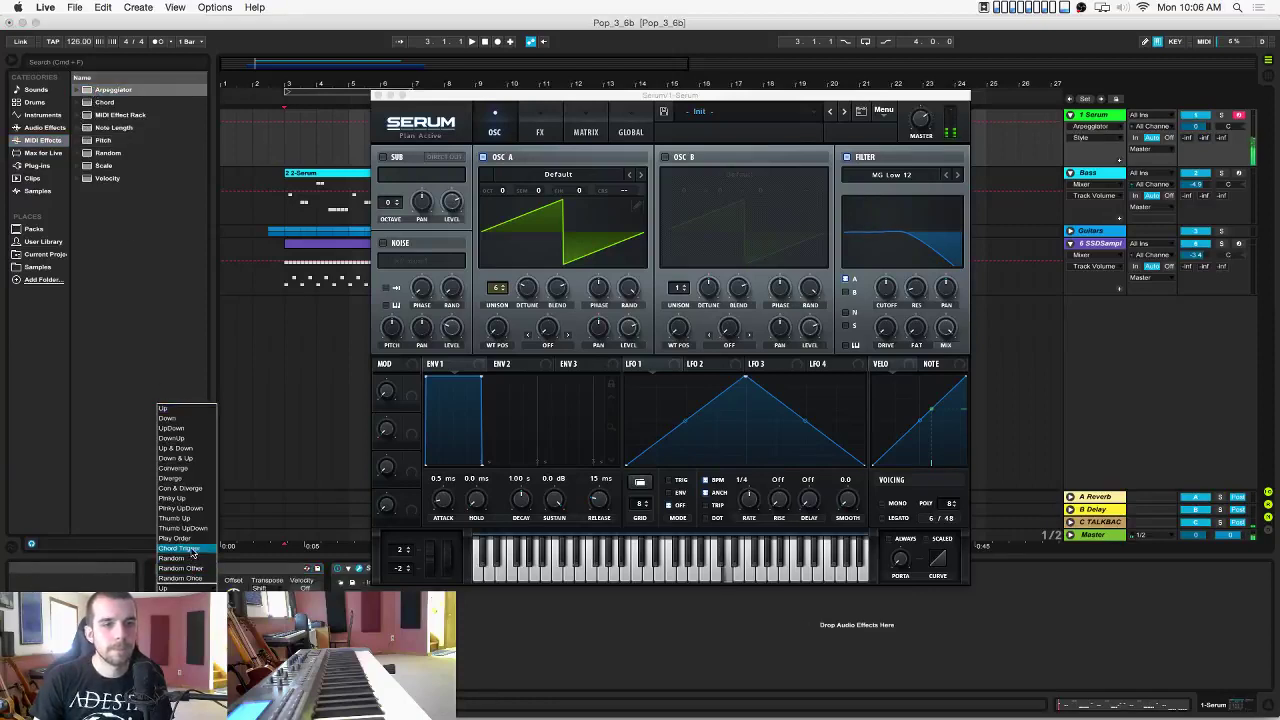
left_click(193, 550)
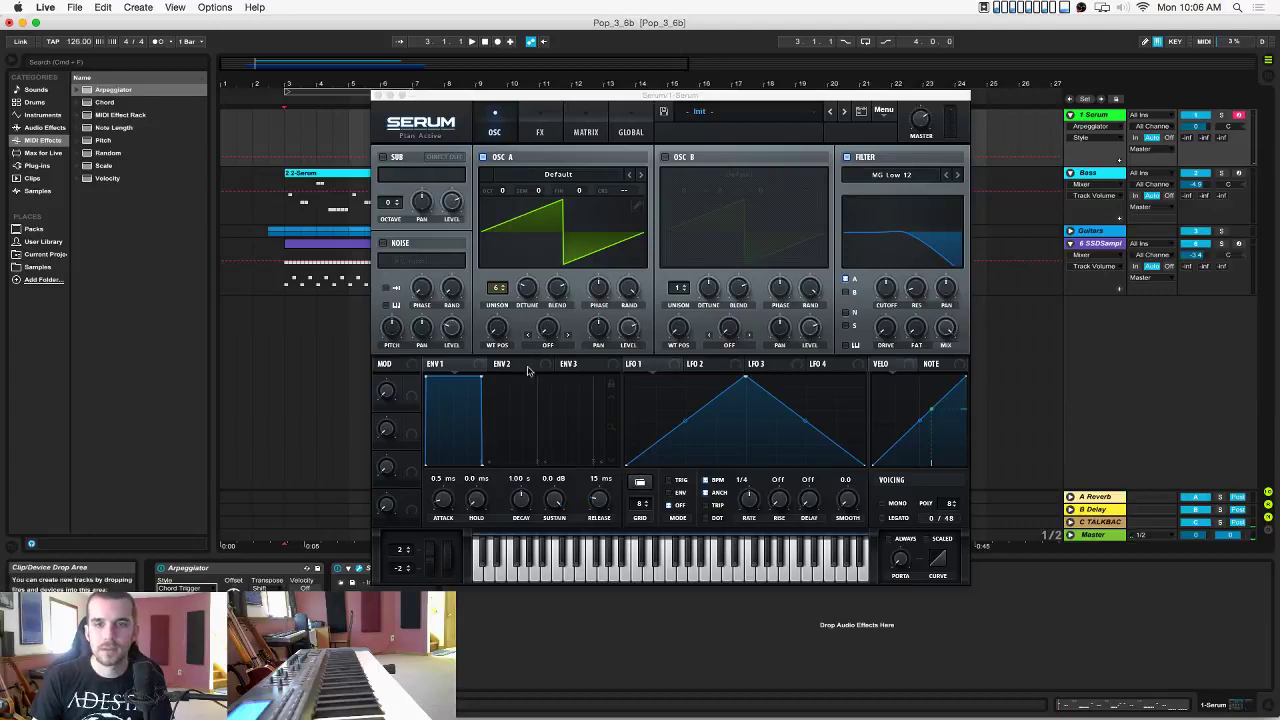
Modulate the filter cutoff with Env 2 at 0% sustain, and lower the new Serum track's volume to about -13.9 dB.
left_click_drag(505, 364, 886, 290)
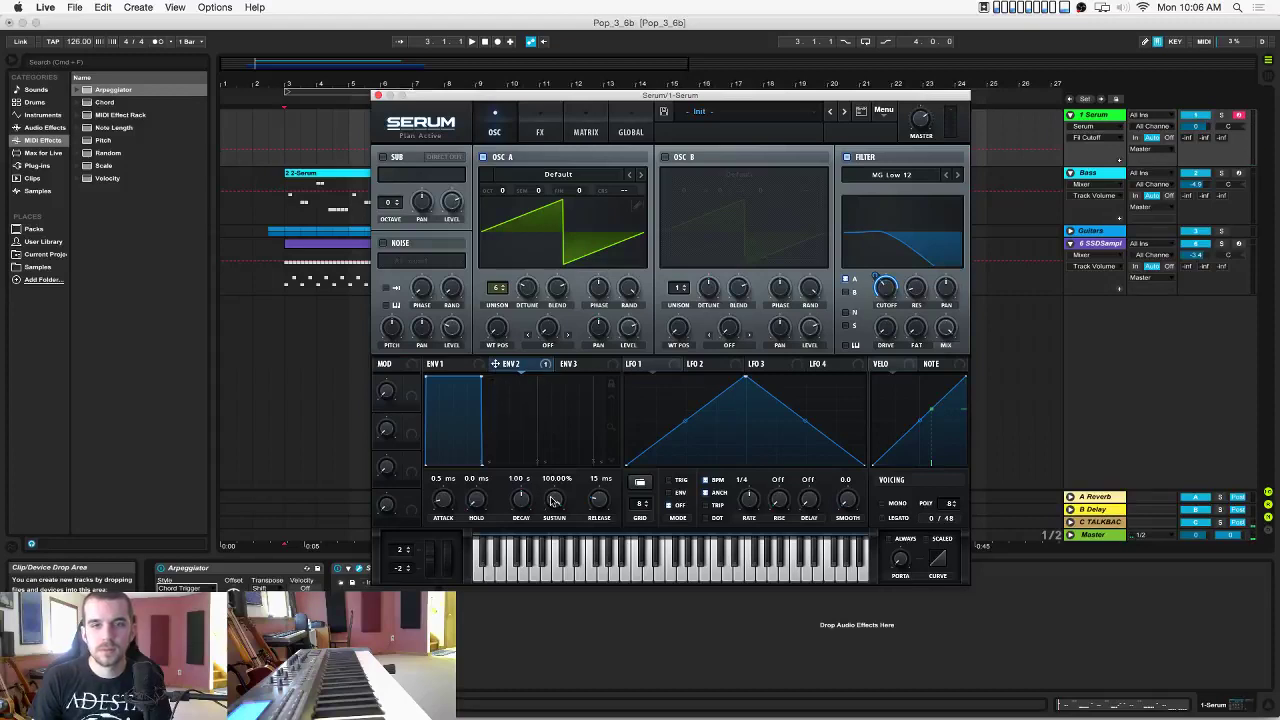
left_click_drag(550, 557, 550, 667)
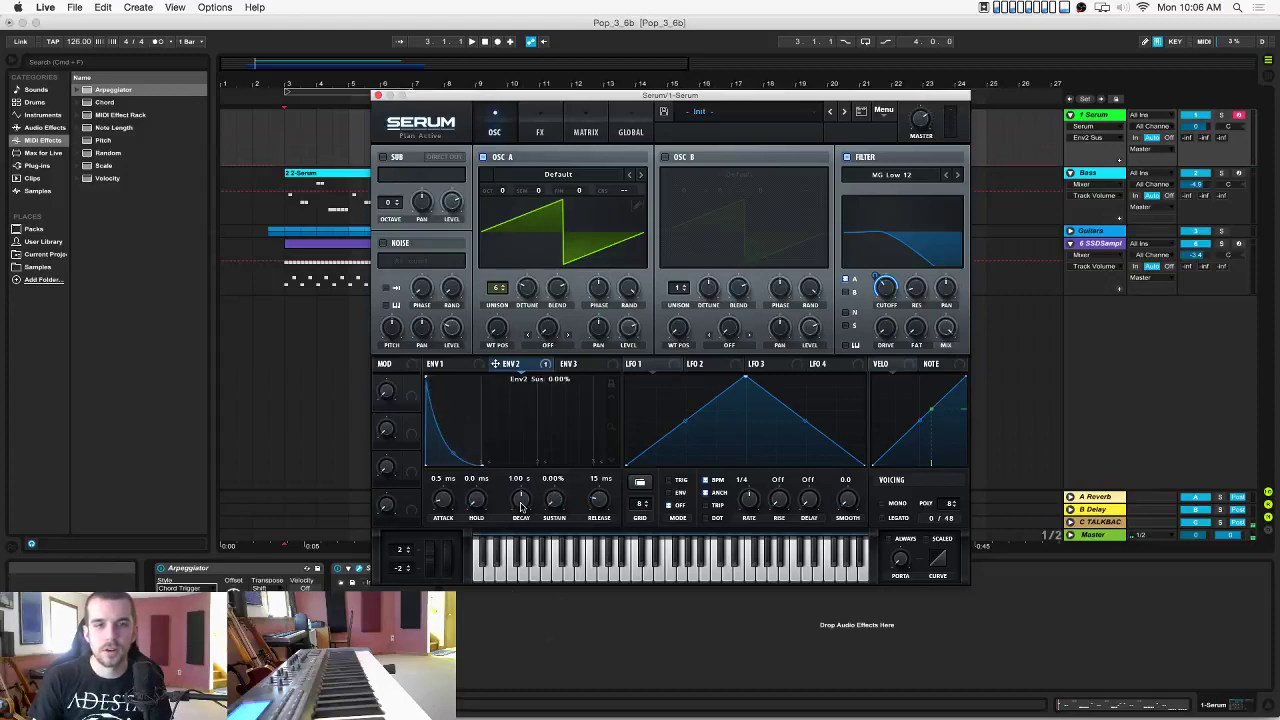
left_click(1200, 129)
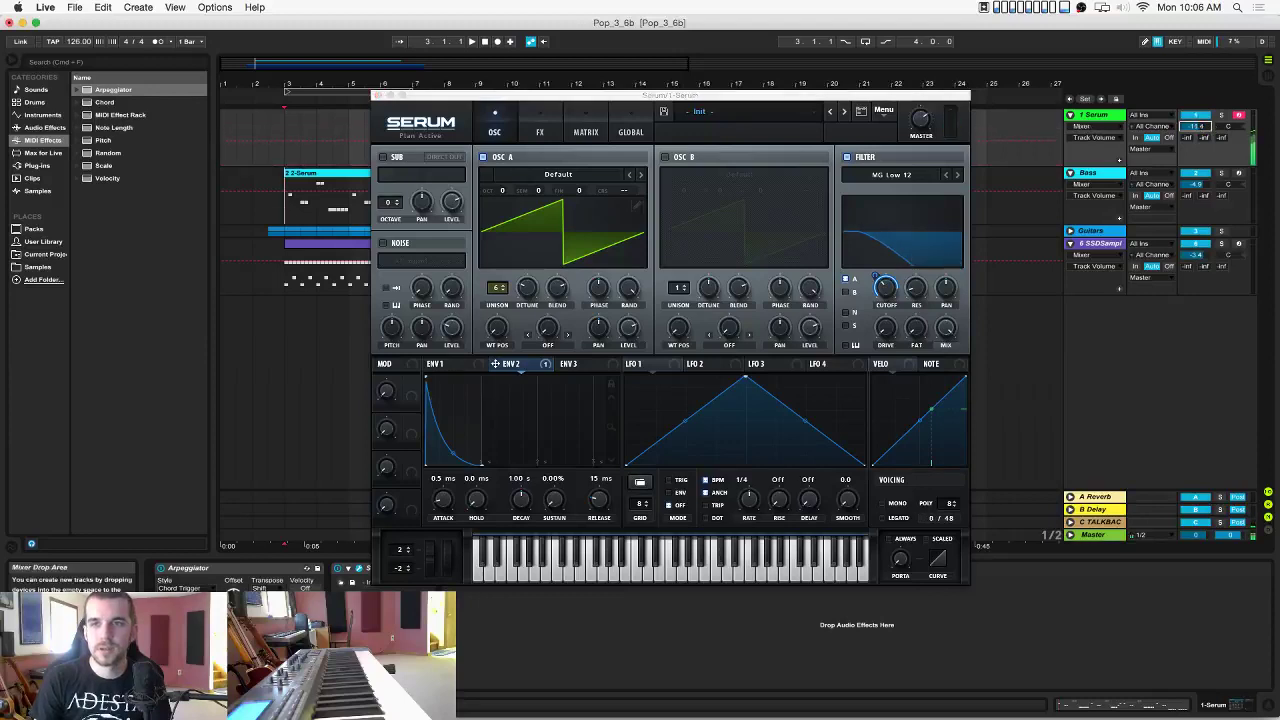
Raise the filter resonance, and shape the envelopes with Env 1's sustain fully down, its decay at 1.48 s, and Env 2's decay at 639 ms.
left_click_drag(916, 288, 918, 263)
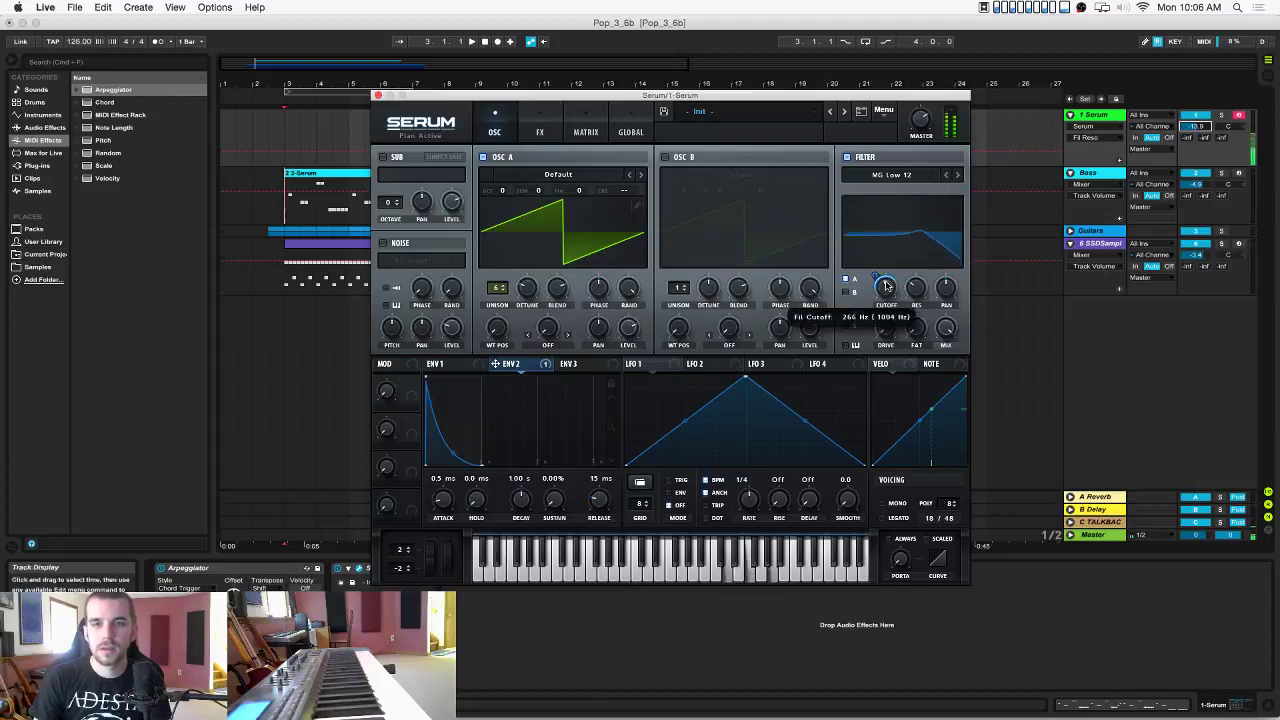
left_click(470, 365)
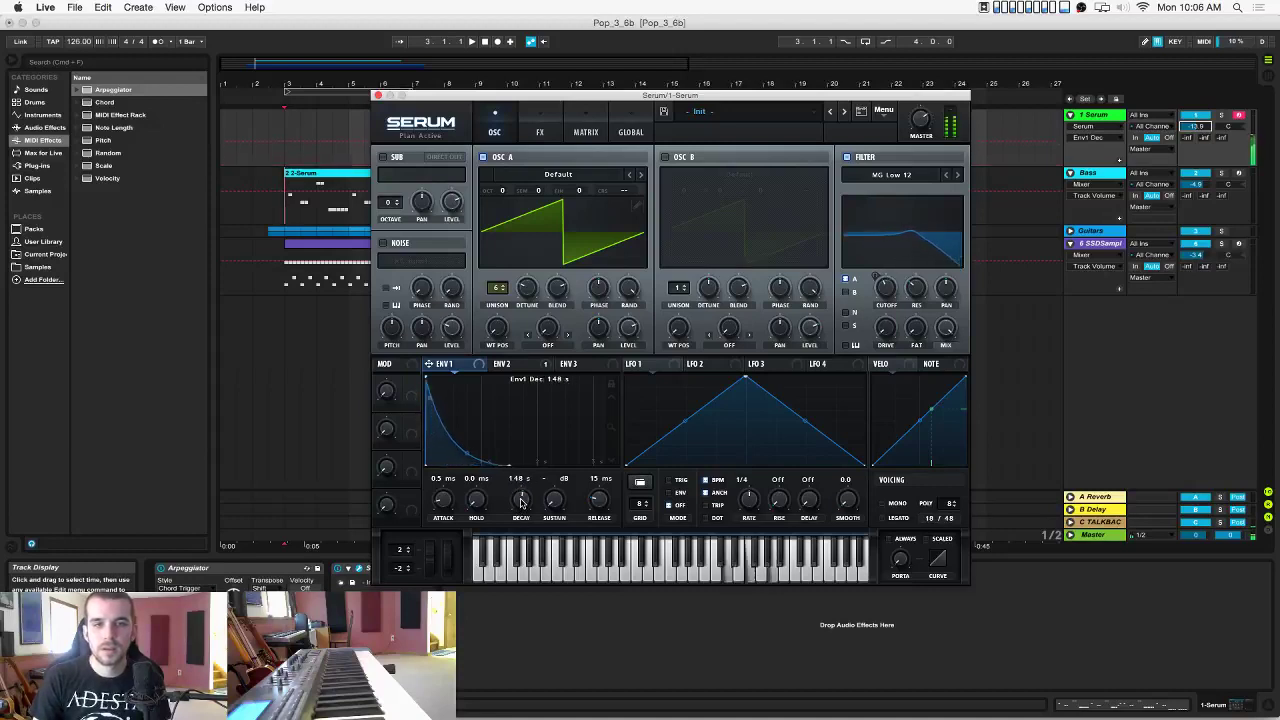
left_click(512, 366)
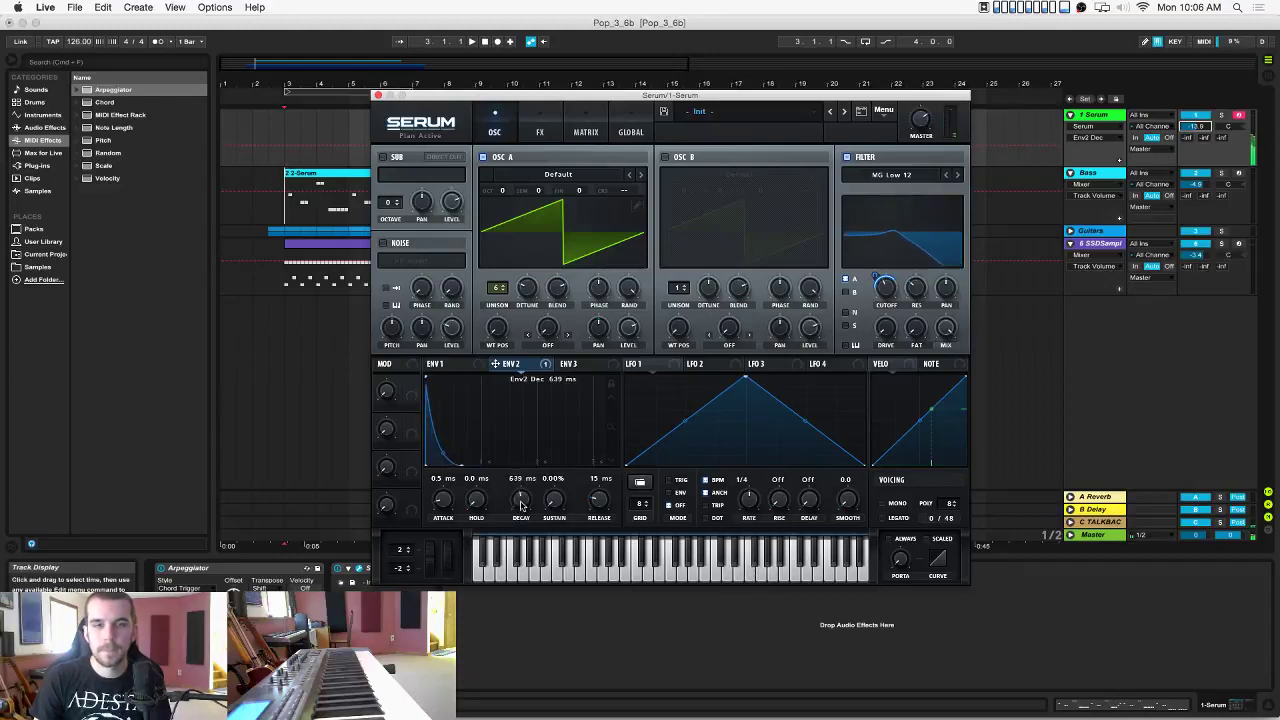
Change the filter type to Band 12 and readjust its cutoff.
mouse_move(892, 291)
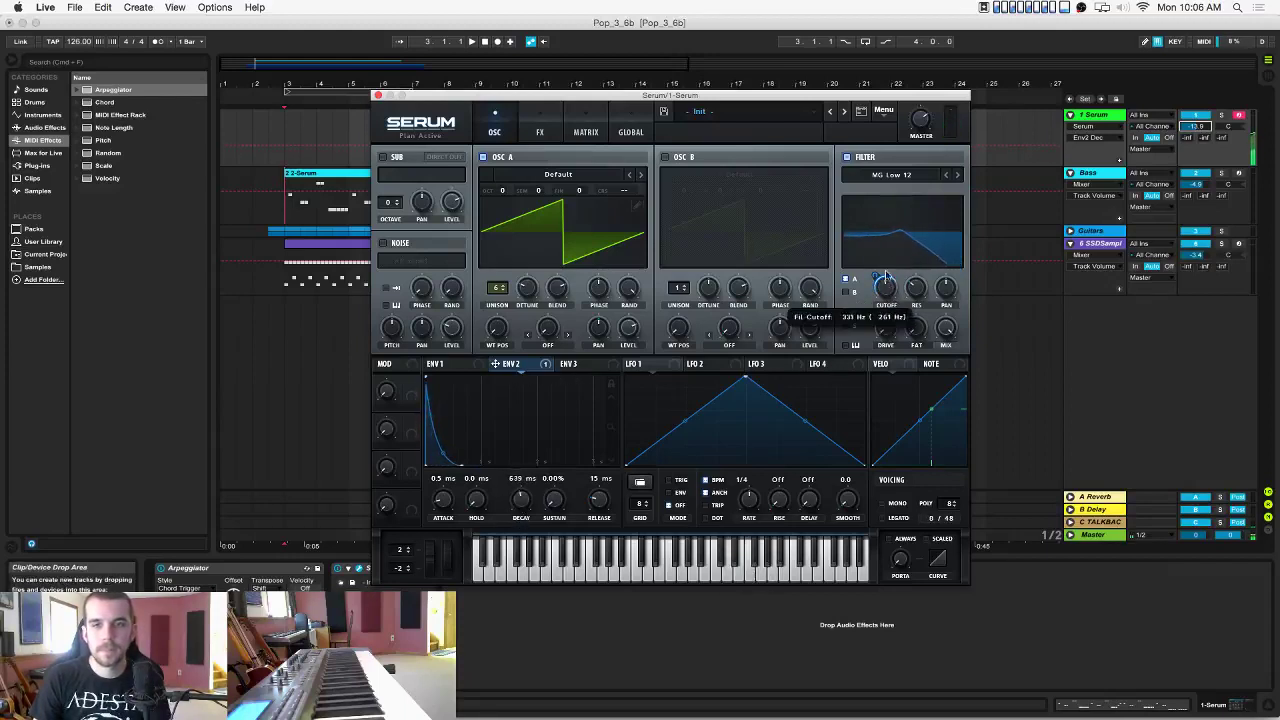
left_click(895, 174)
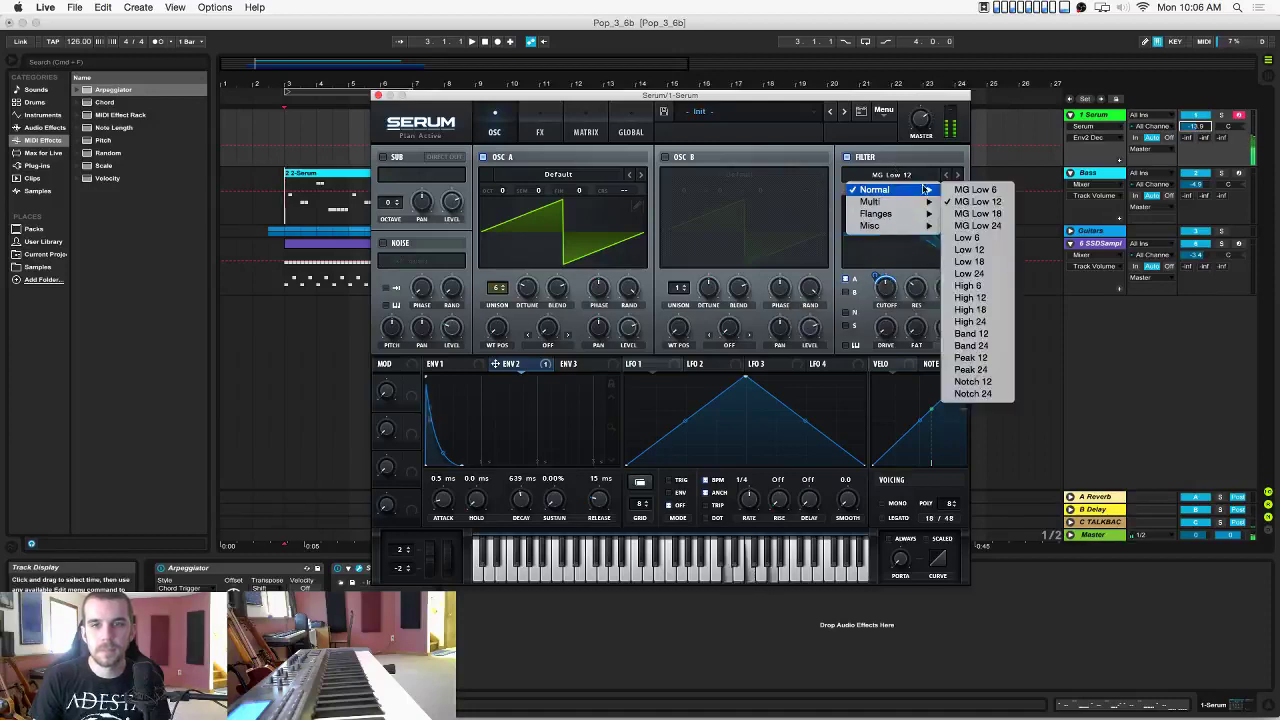
mouse_move(887, 189)
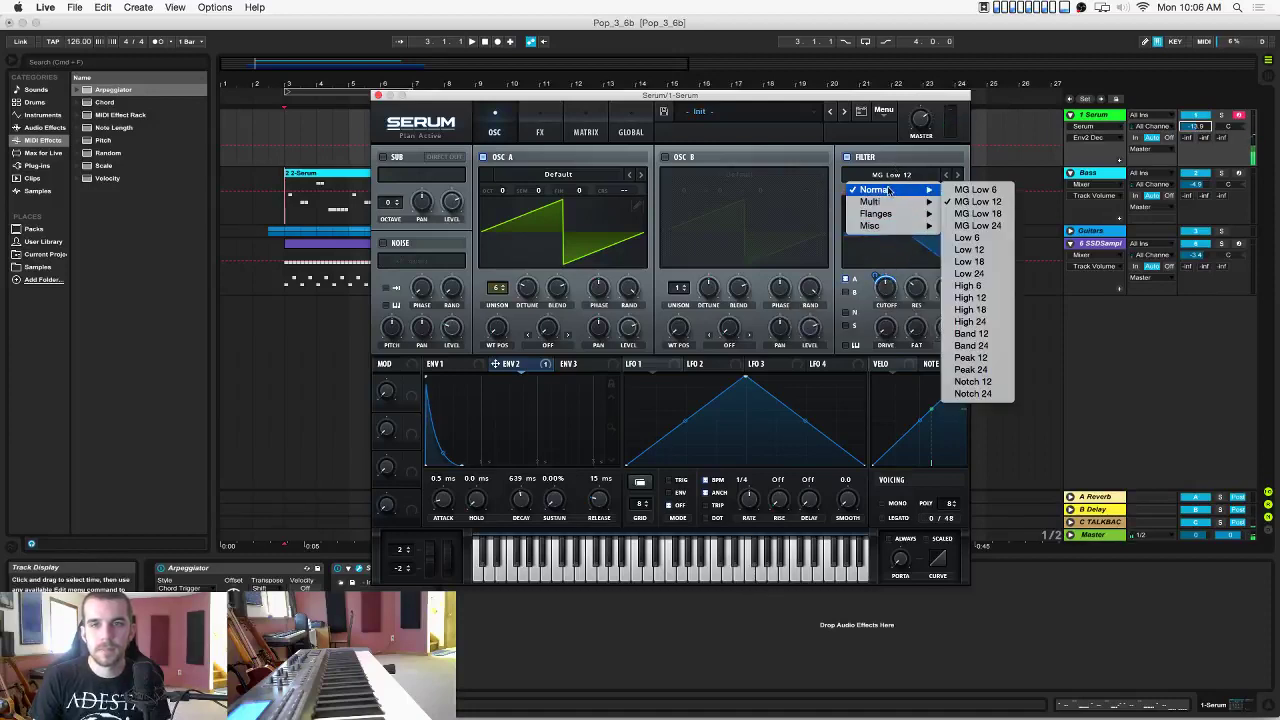
left_click(973, 334)
mouse_move(884, 313)
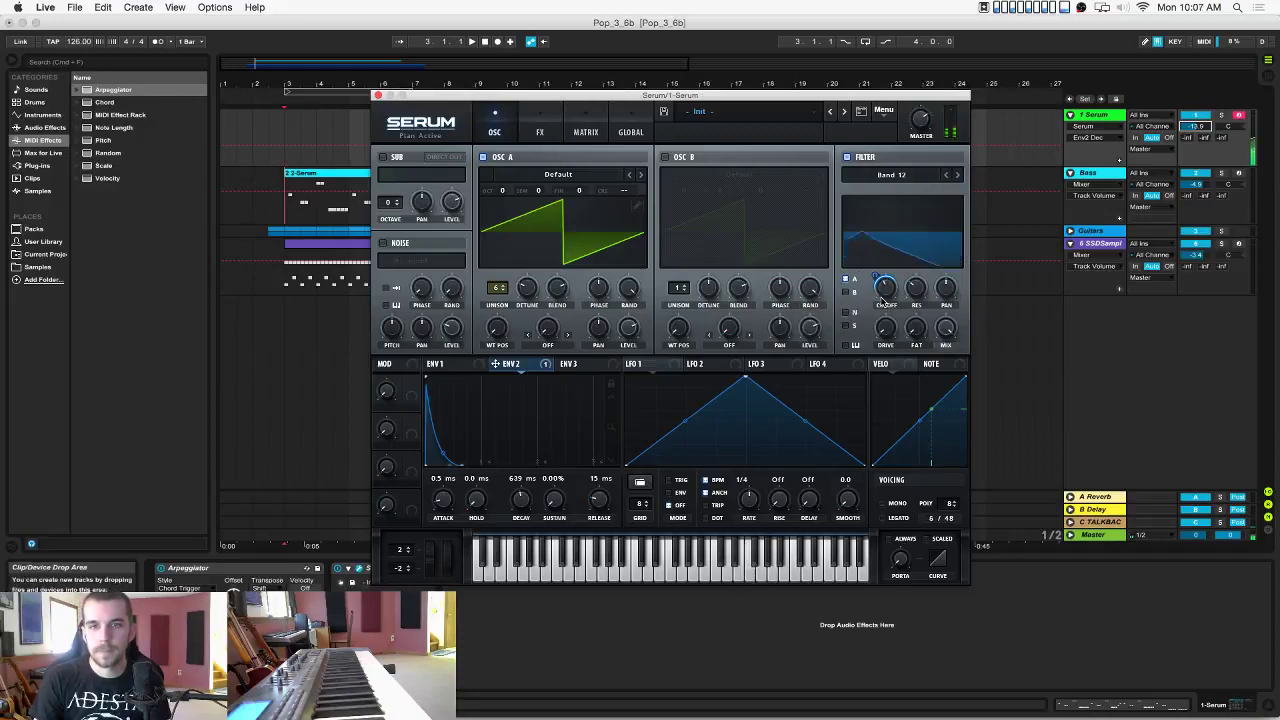
Enable the Reverb effect in the new Serum patch.
left_click(522, 140)
left_click(388, 300)
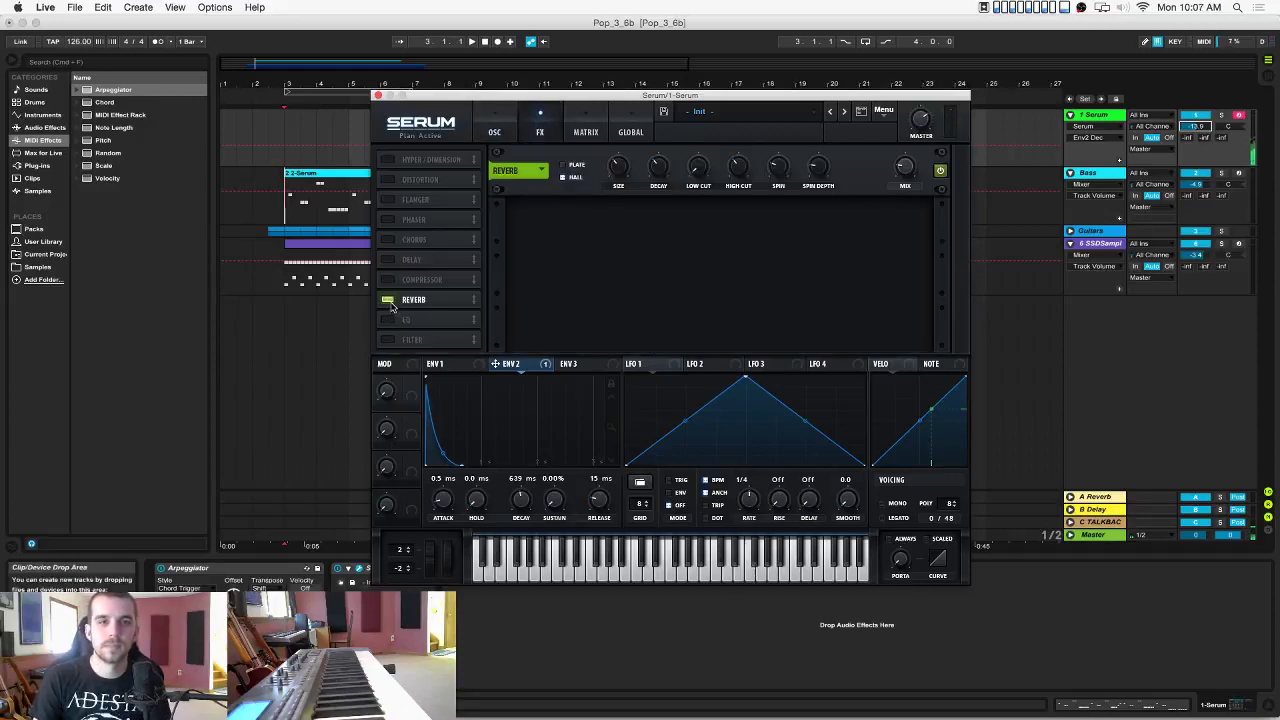
Adjust the reverb's size and decay, set its mix to 38%, and close the Serum window.
left_click(619, 165)
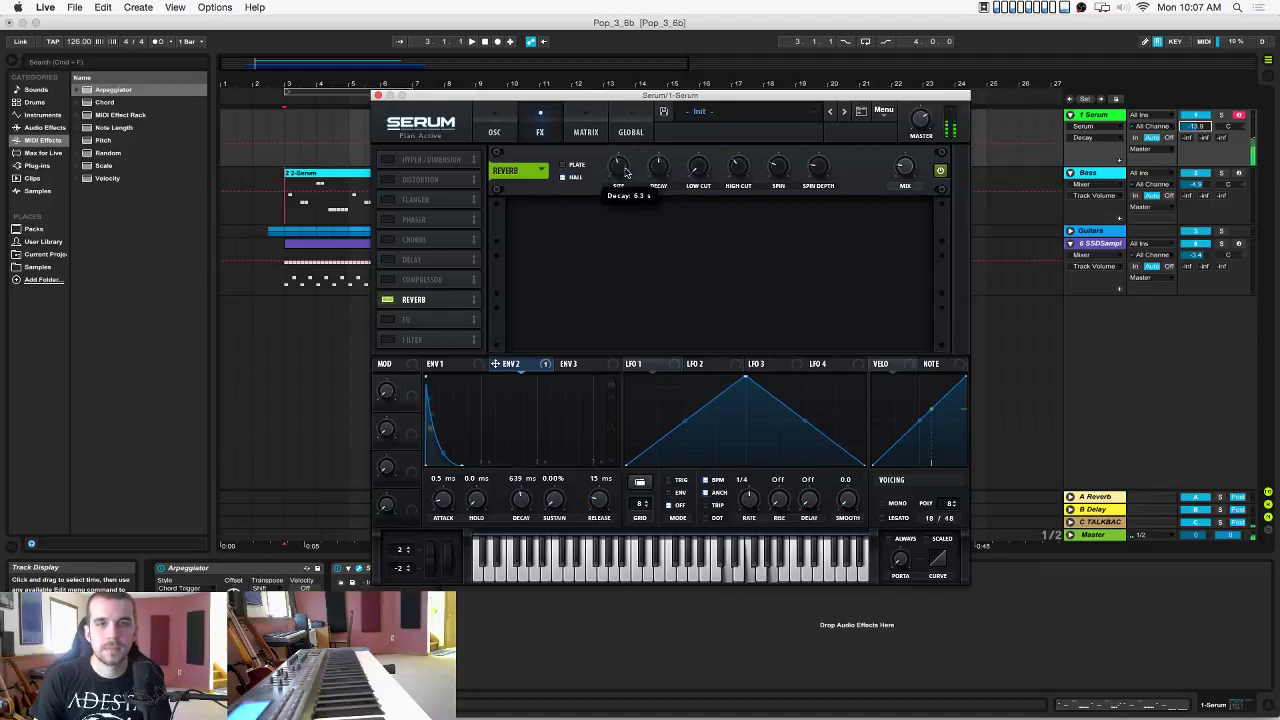
left_click(906, 166)
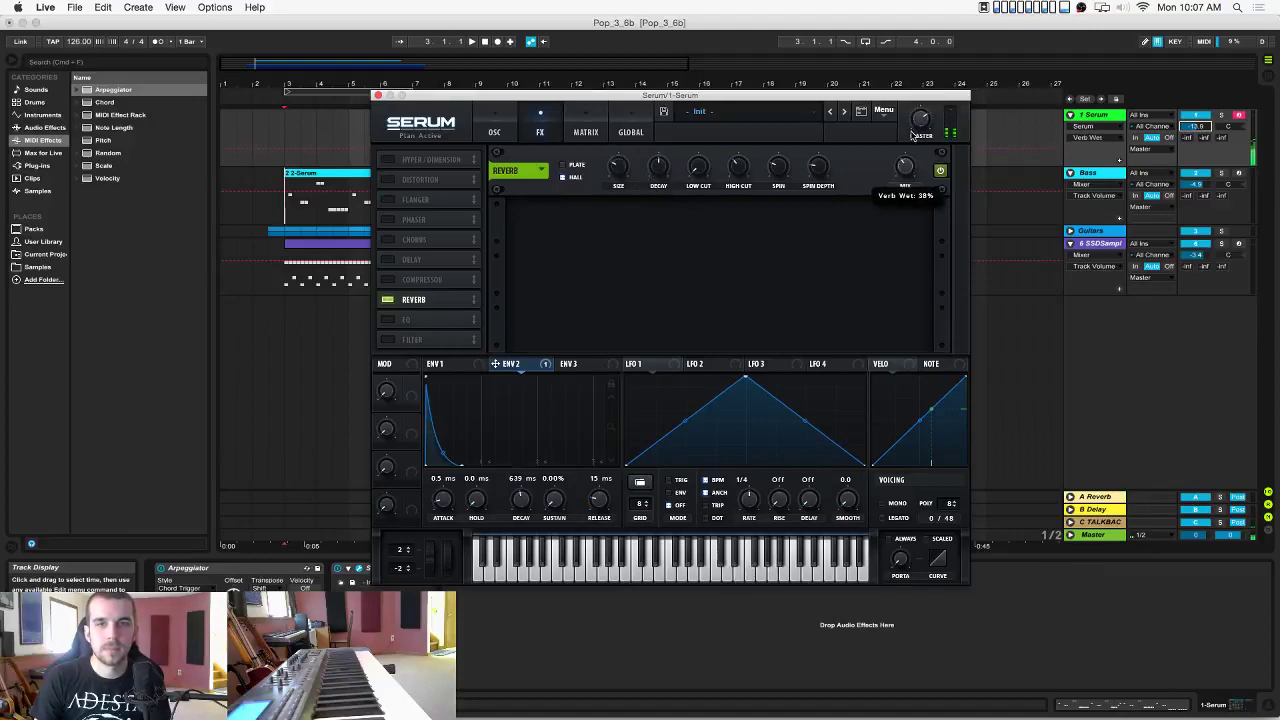
left_click(377, 95)
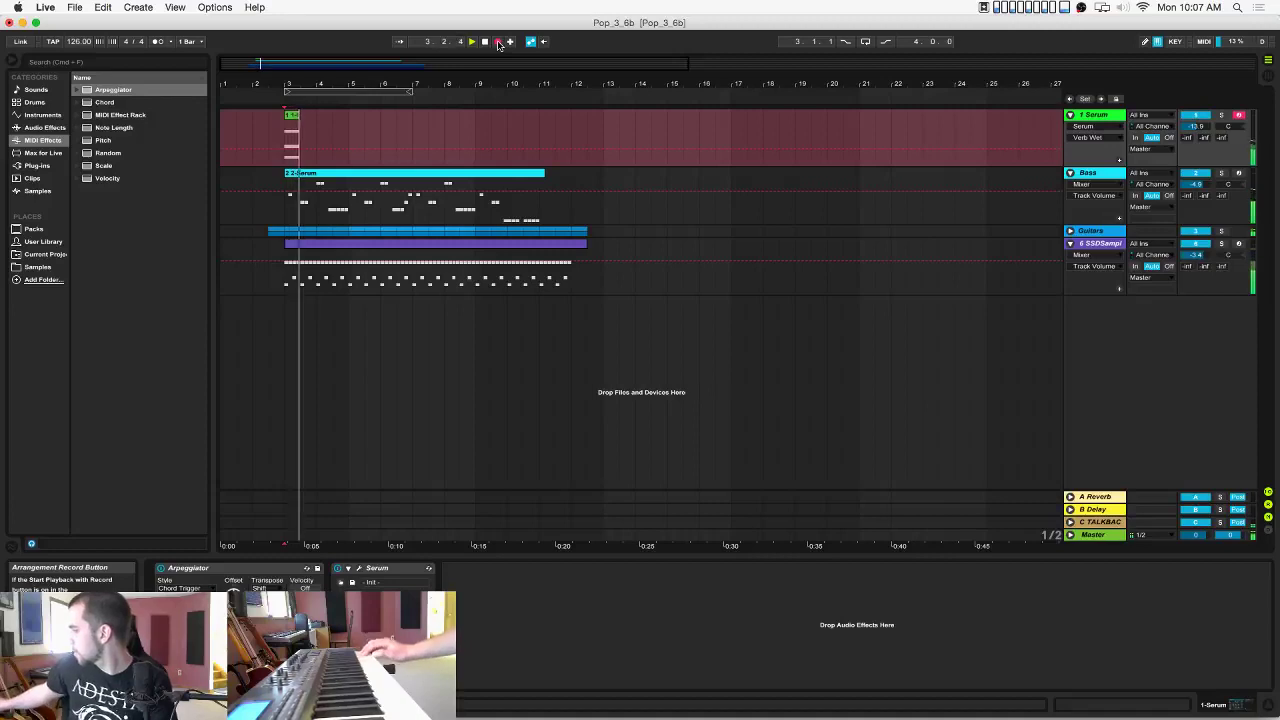
Undo the short take and record a new chord part on the new Serum track from bar 3 to bar 11.
key("super+z")
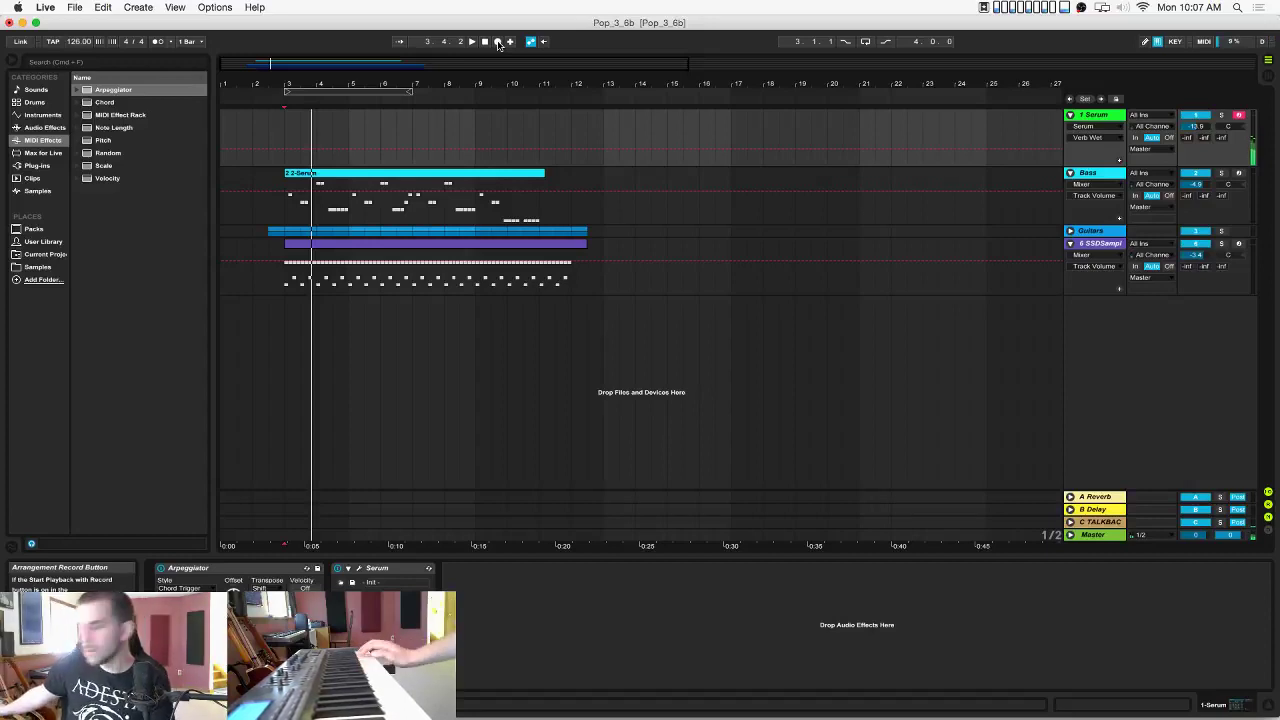
left_click(497, 42)
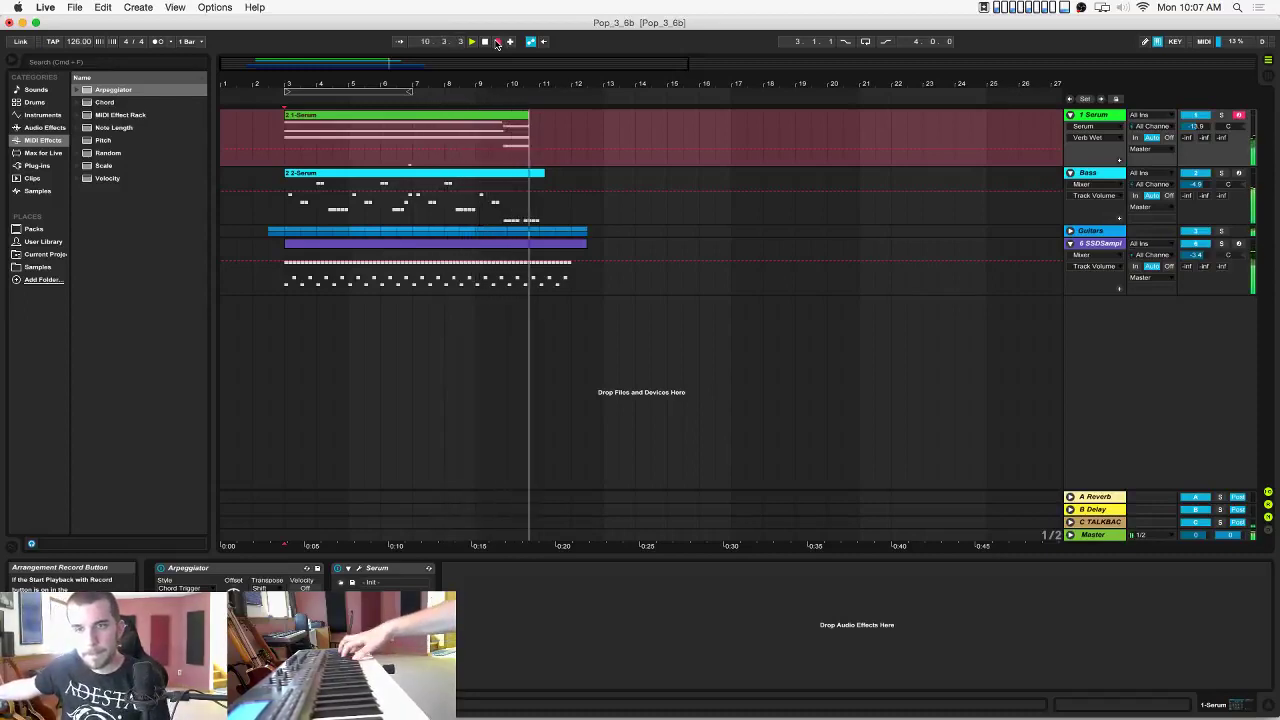
left_click(497, 41)
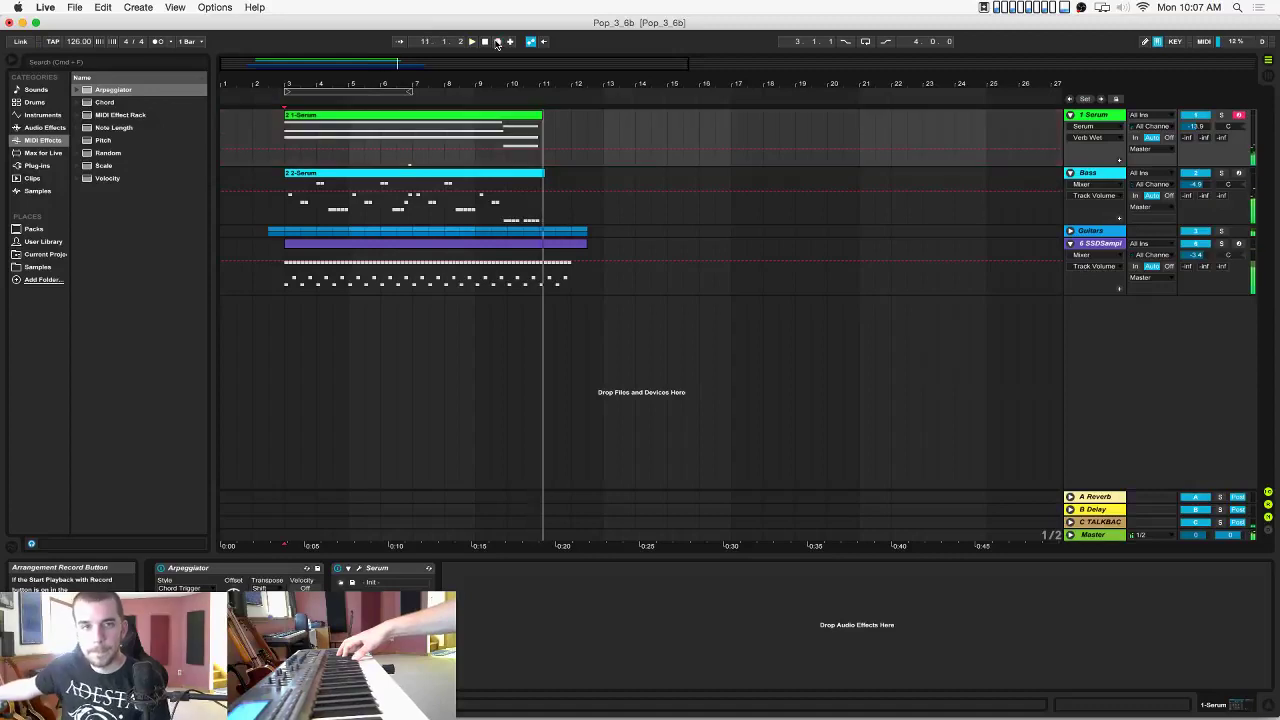
Open the recorded Serum clip's notes and delete the stray low note near the clip's middle.
double_click(437, 115)
left_click(766, 482)
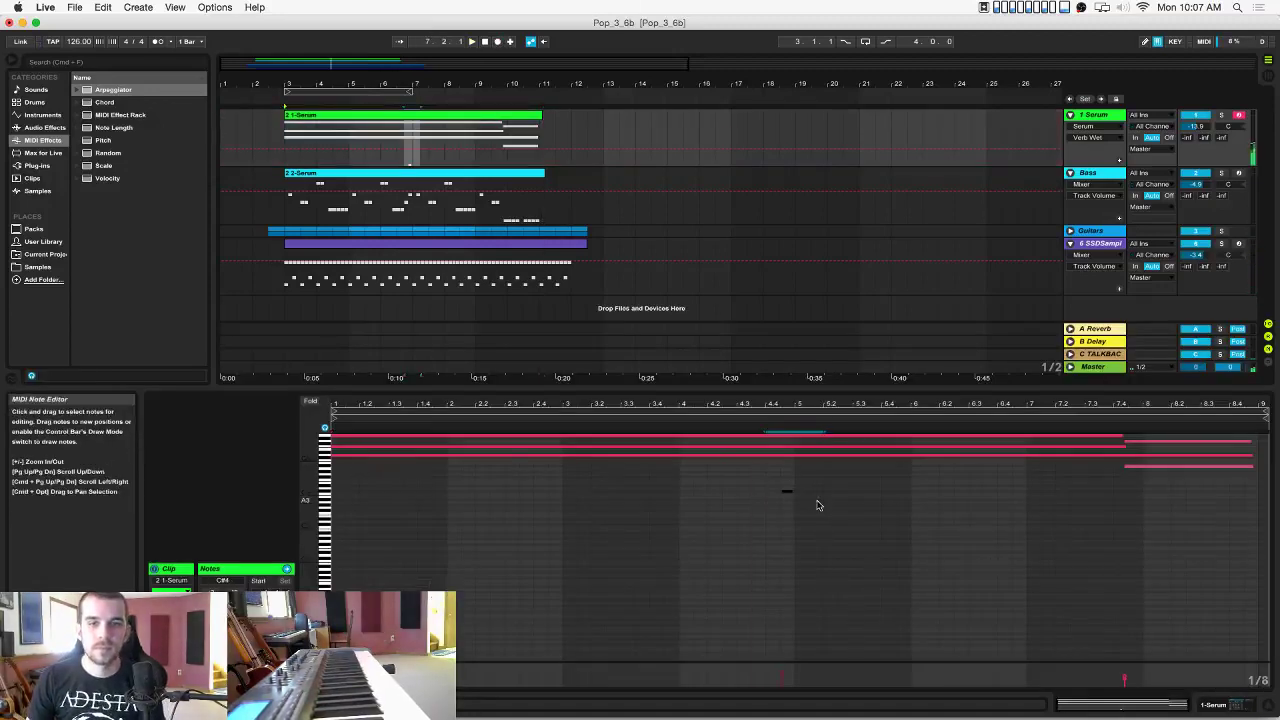
key("space")
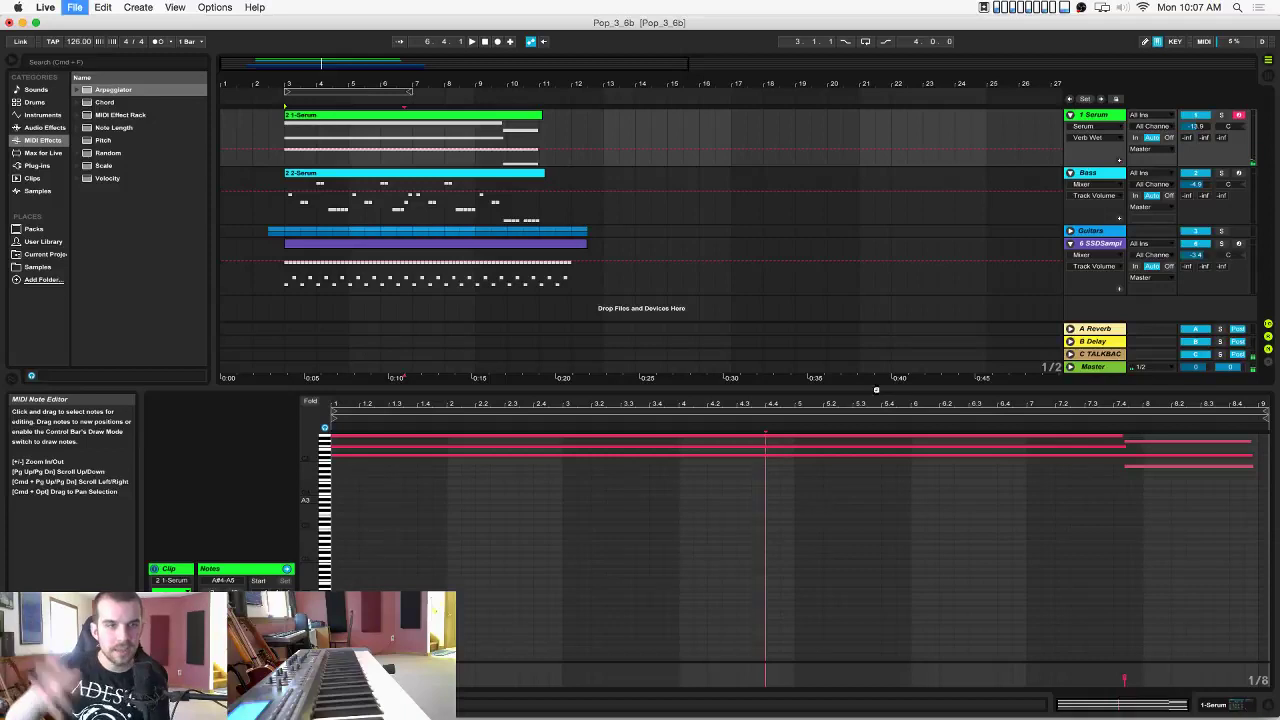
Quantize all notes in the recorded Serum clip.
left_click(306, 118)
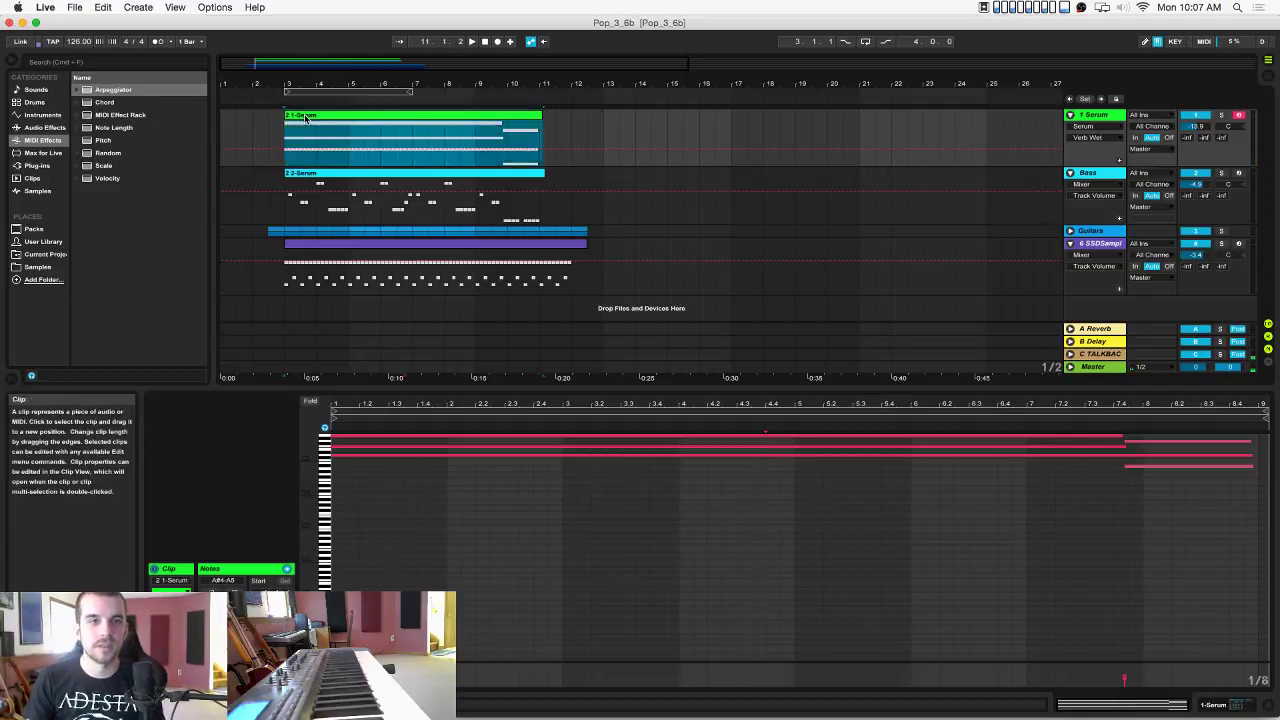
left_click(535, 515)
right_click(535, 515)
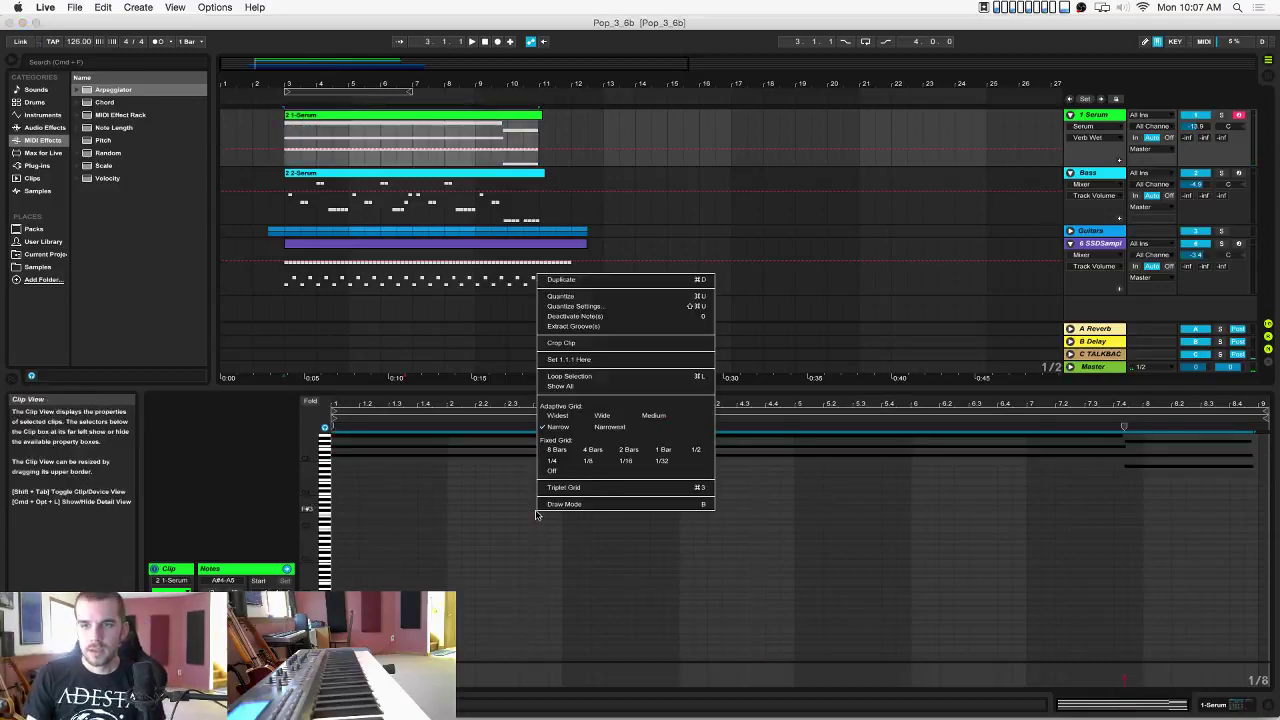
left_click(606, 466)
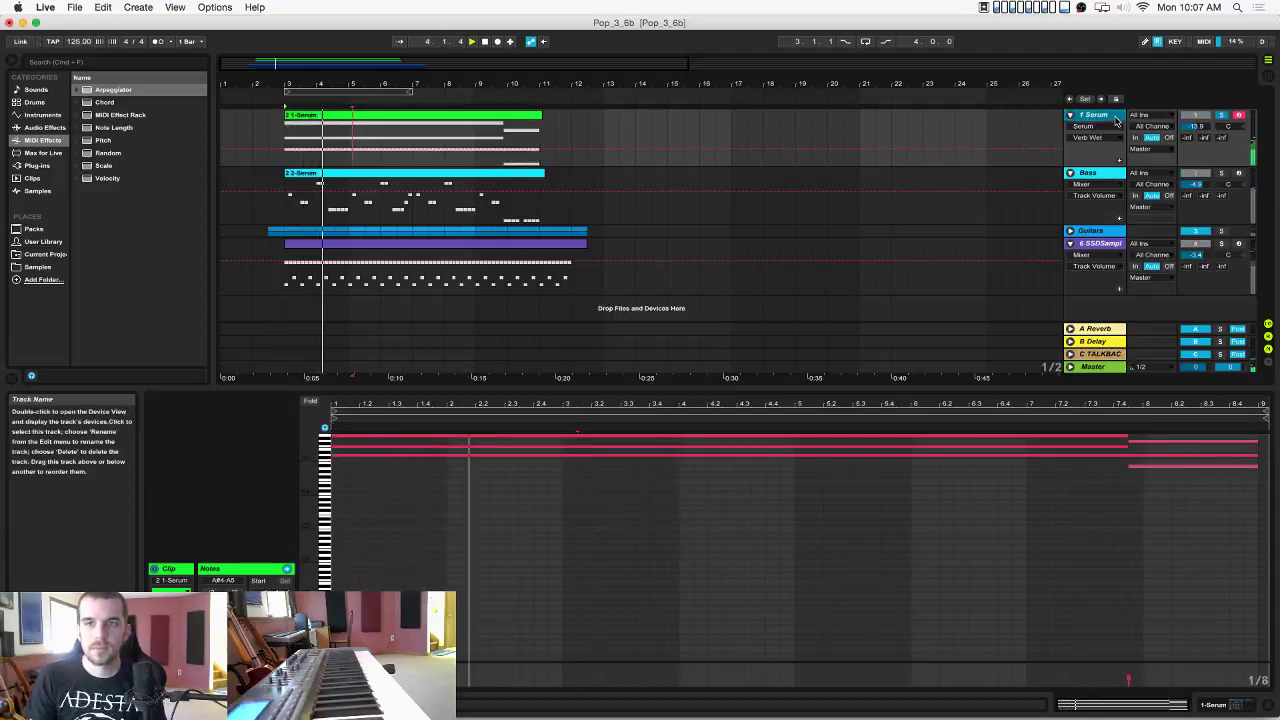
Set the Bass track's volume to -6.3 dB and the song tempo to 130 BPM.
left_click(1098, 115)
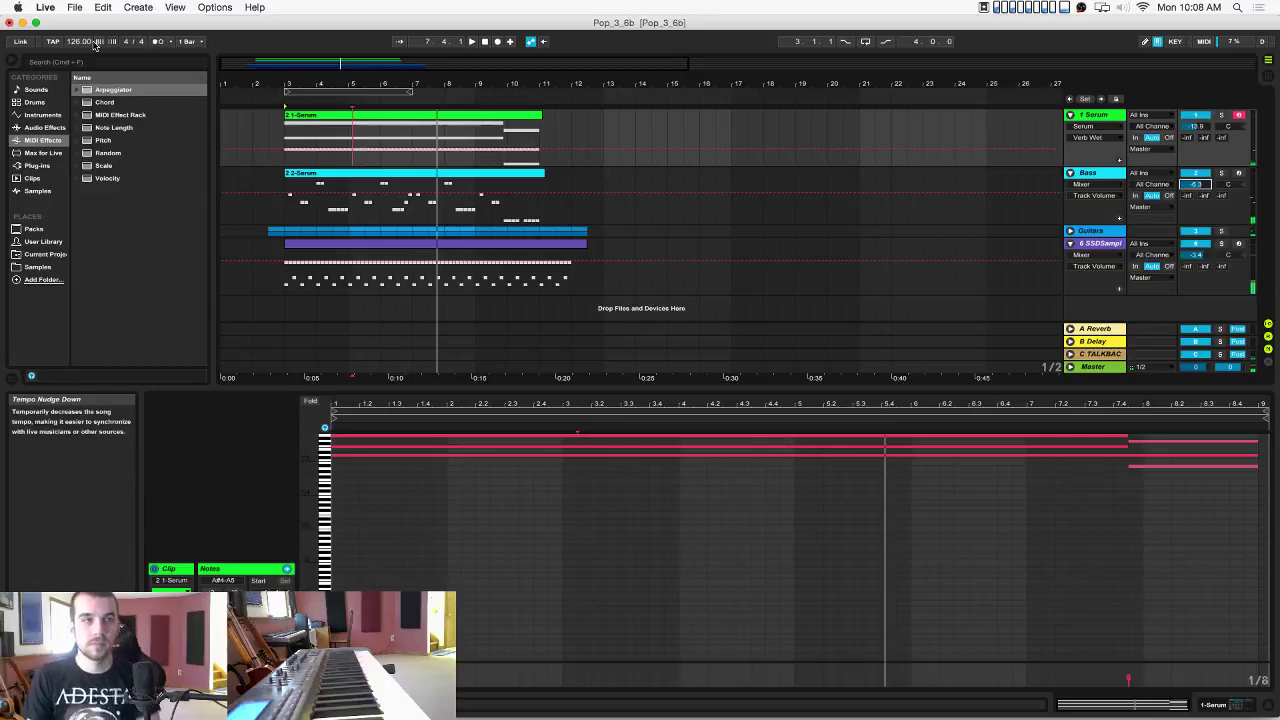
key("space")
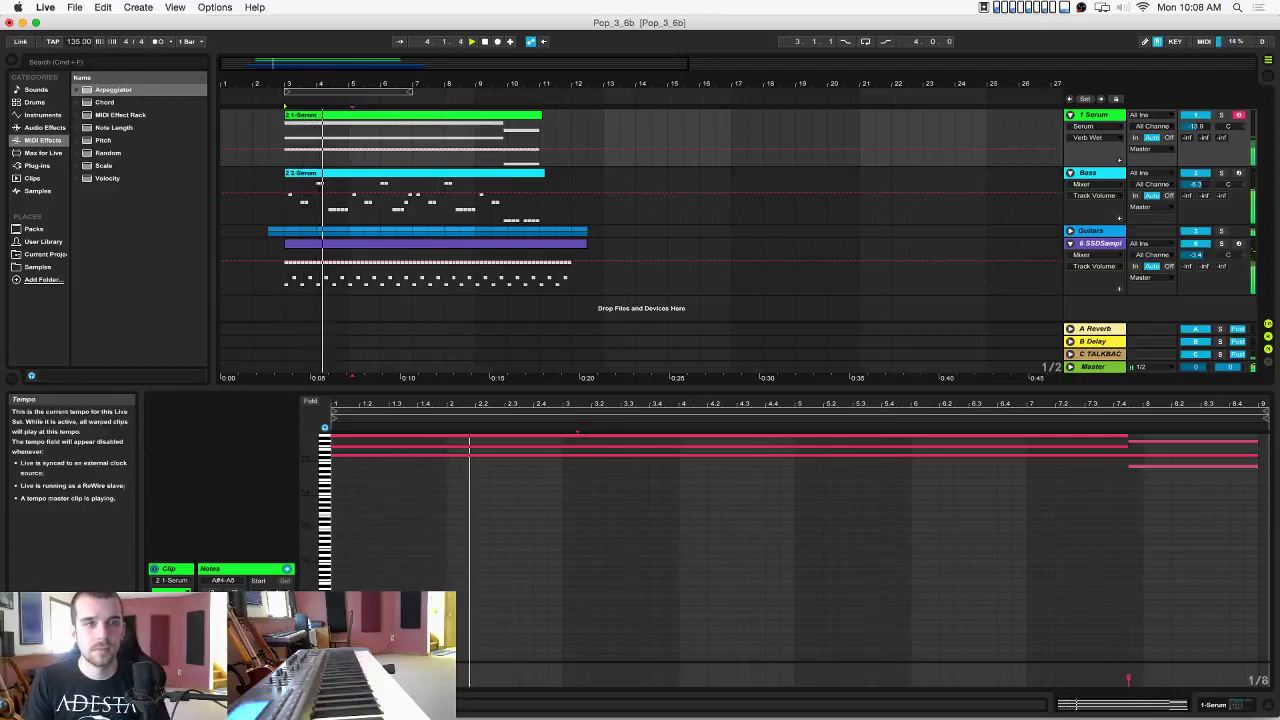
left_click_drag(79, 42, 79, 50)
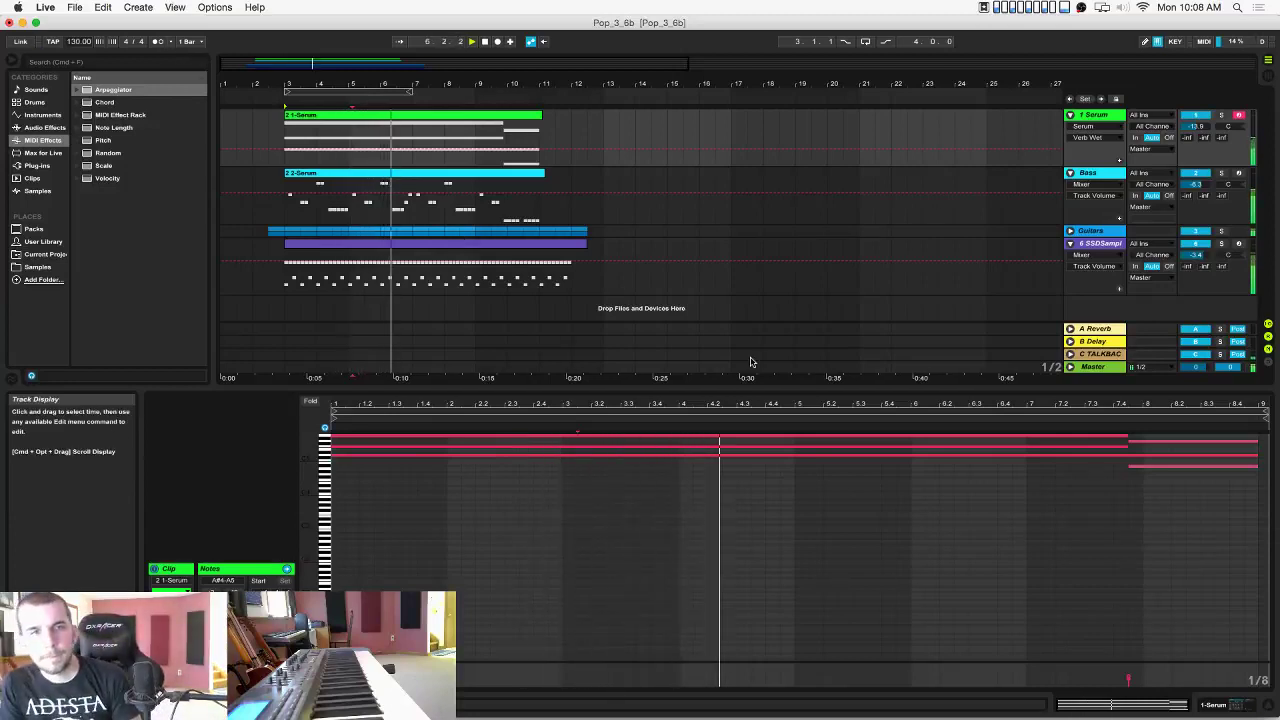
Cut off the guitar and drum clip ends past bar 12, and loop bars 3 to 11 across all tracks.
left_click_drag(743, 388, 738, 520)
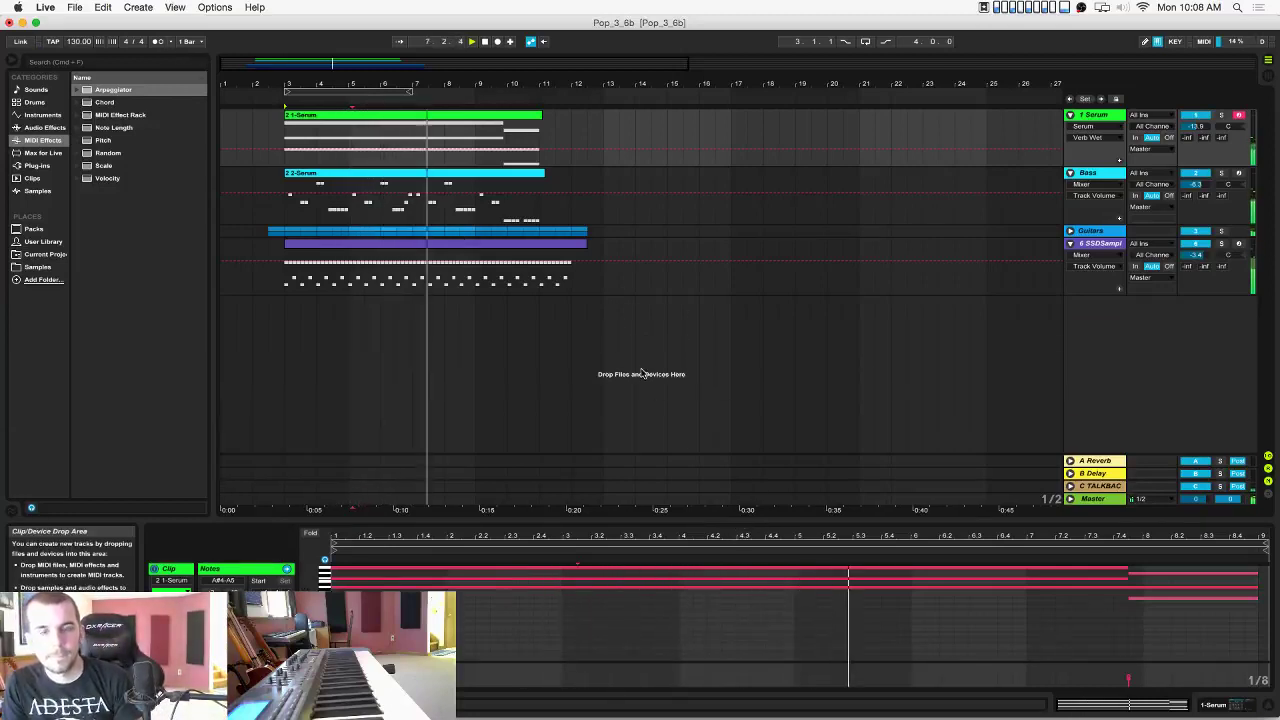
left_click(635, 265)
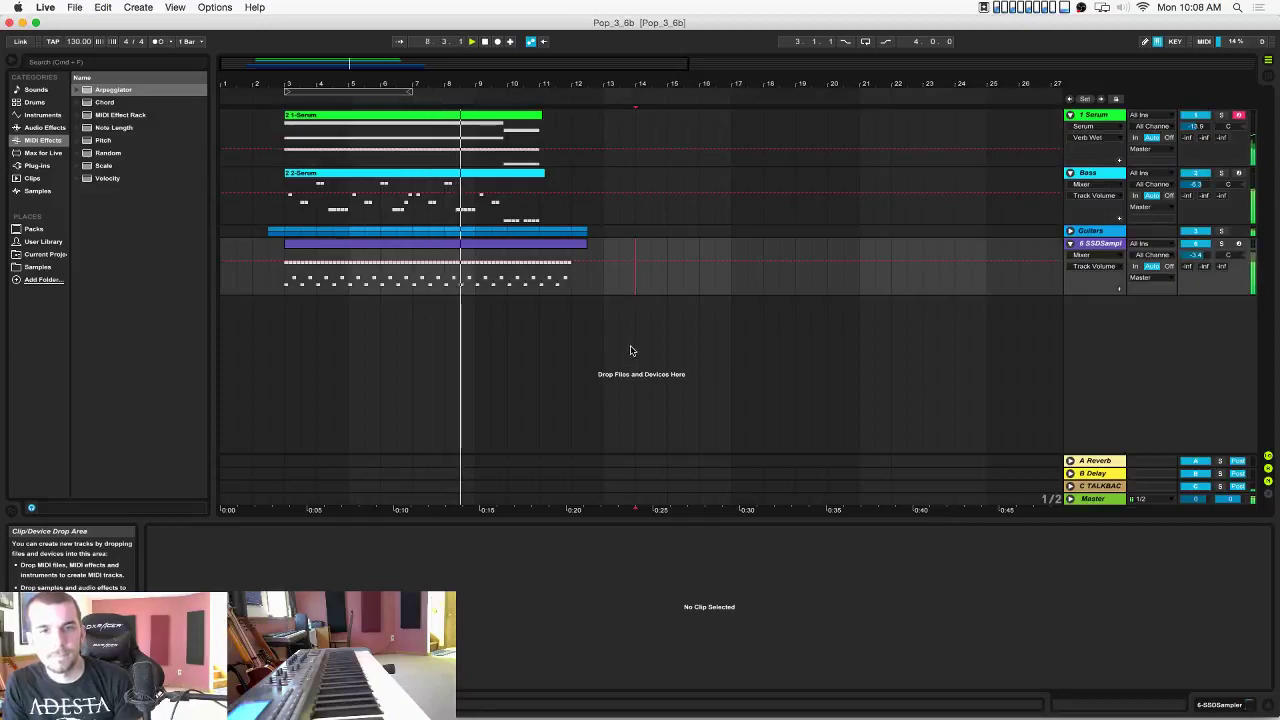
left_click(731, 250)
left_click(573, 152)
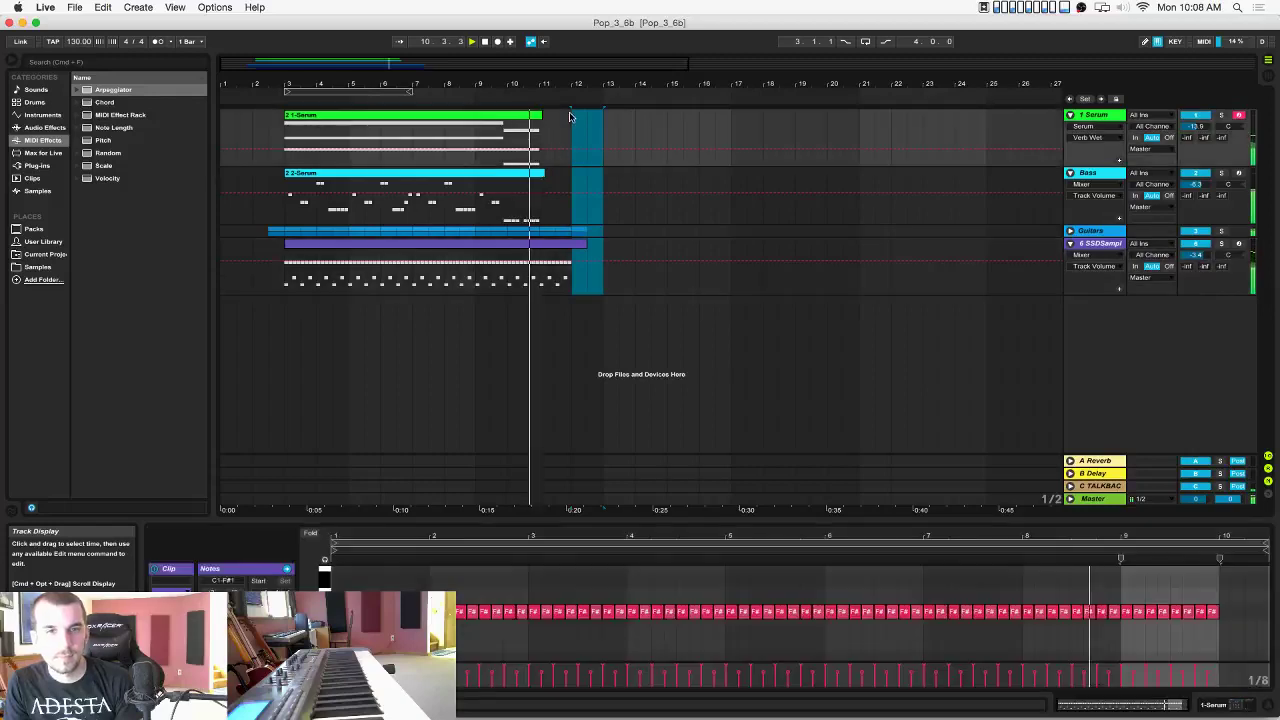
left_click_drag(543, 258, 279, 106)
key("super+l")
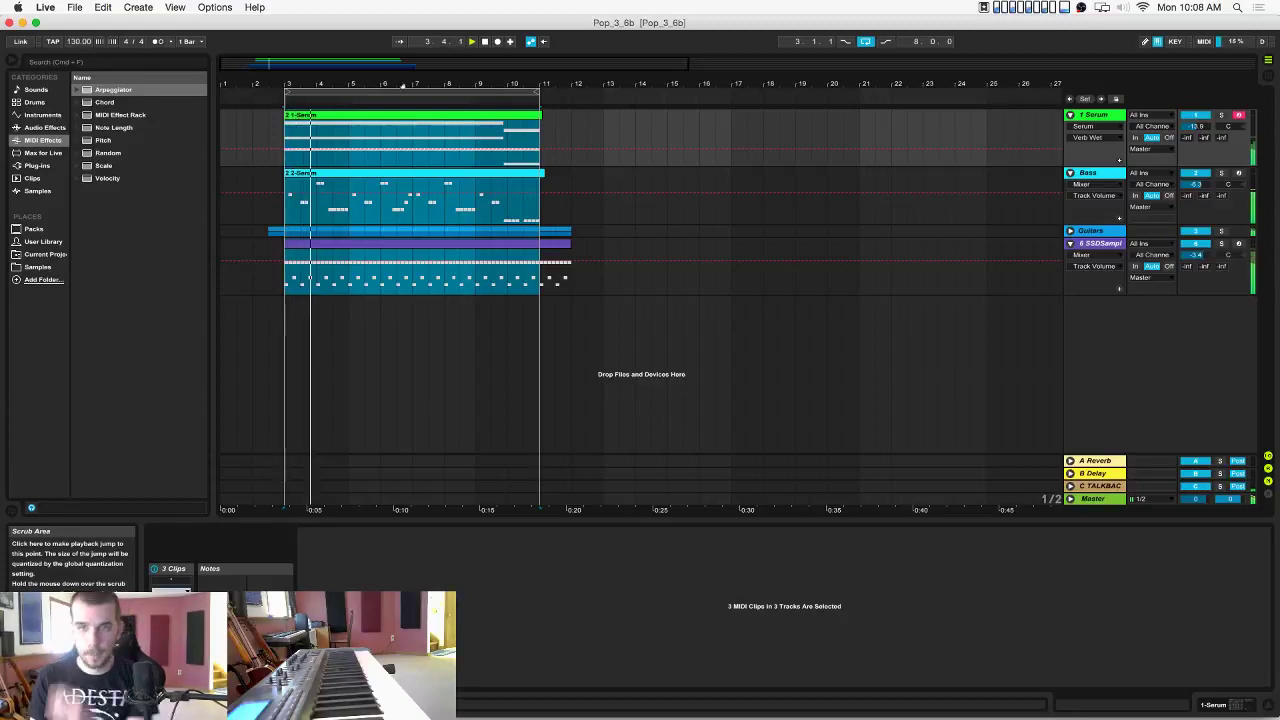
Set the Guitars group volume to -17.2 dB, fold the group, and mute the SSDSampler drum track.
left_click(1070, 231)
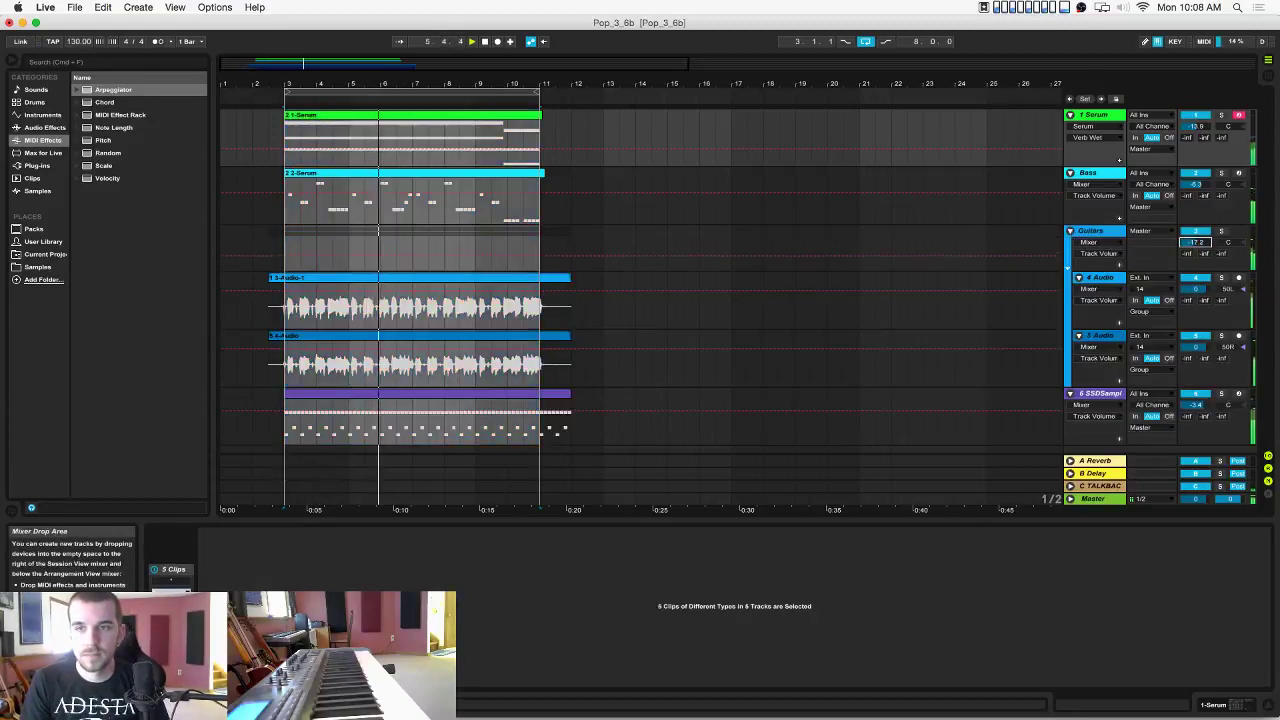
left_click(1067, 226)
left_click(1110, 246)
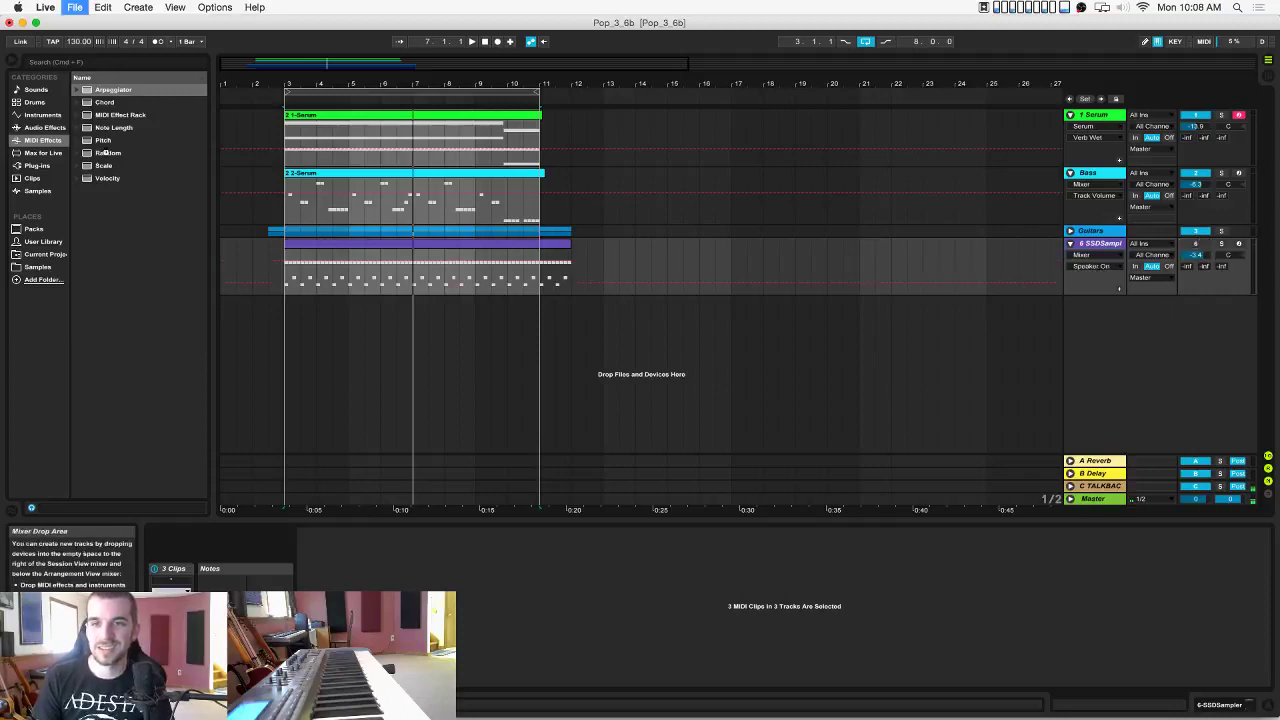
Add an audio track below the drums and open the Kick folder of the drum samples.
key("super+t")
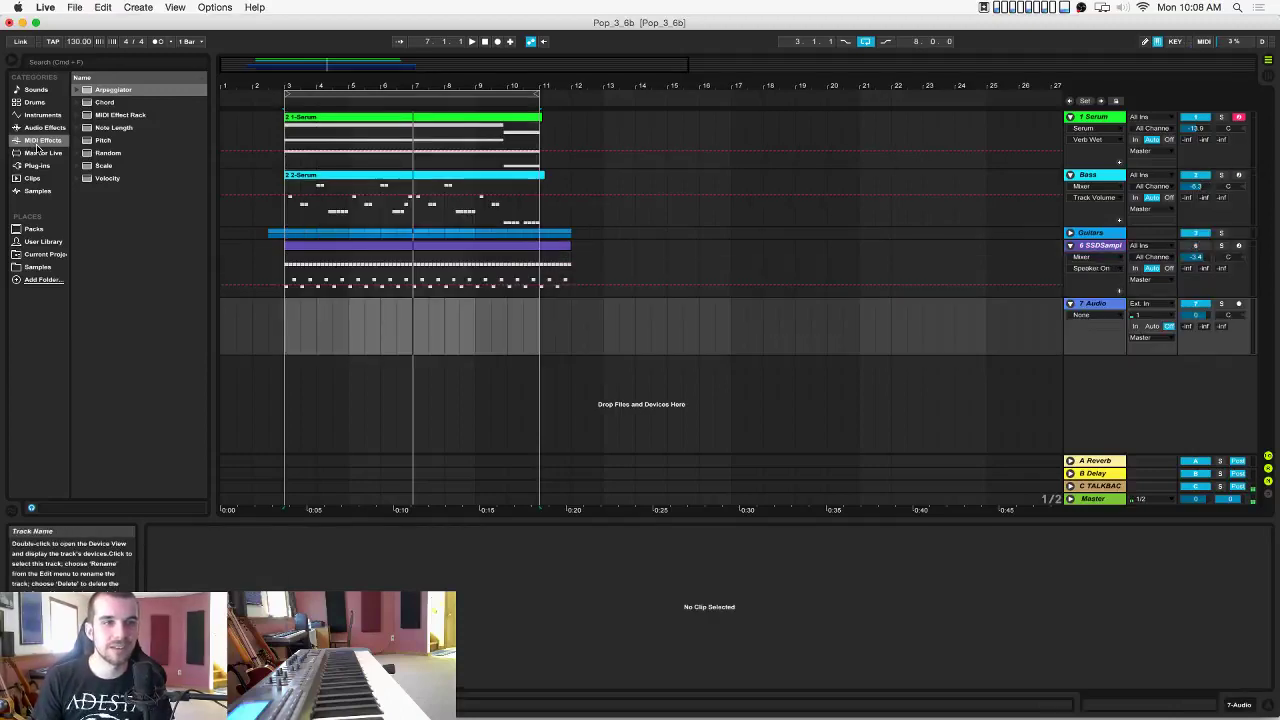
left_click(30, 266)
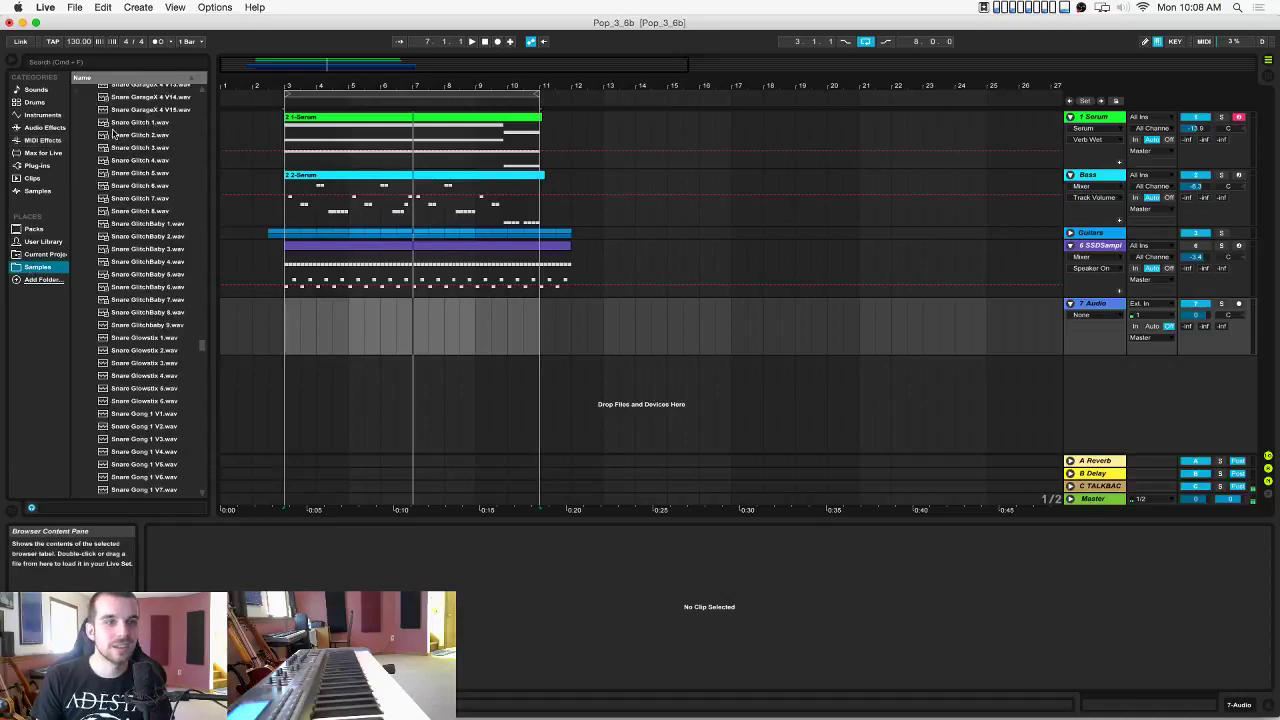
scroll(113, 133, "up", 10)
left_click_drag(203, 330, 197, 93)
left_click(85, 217)
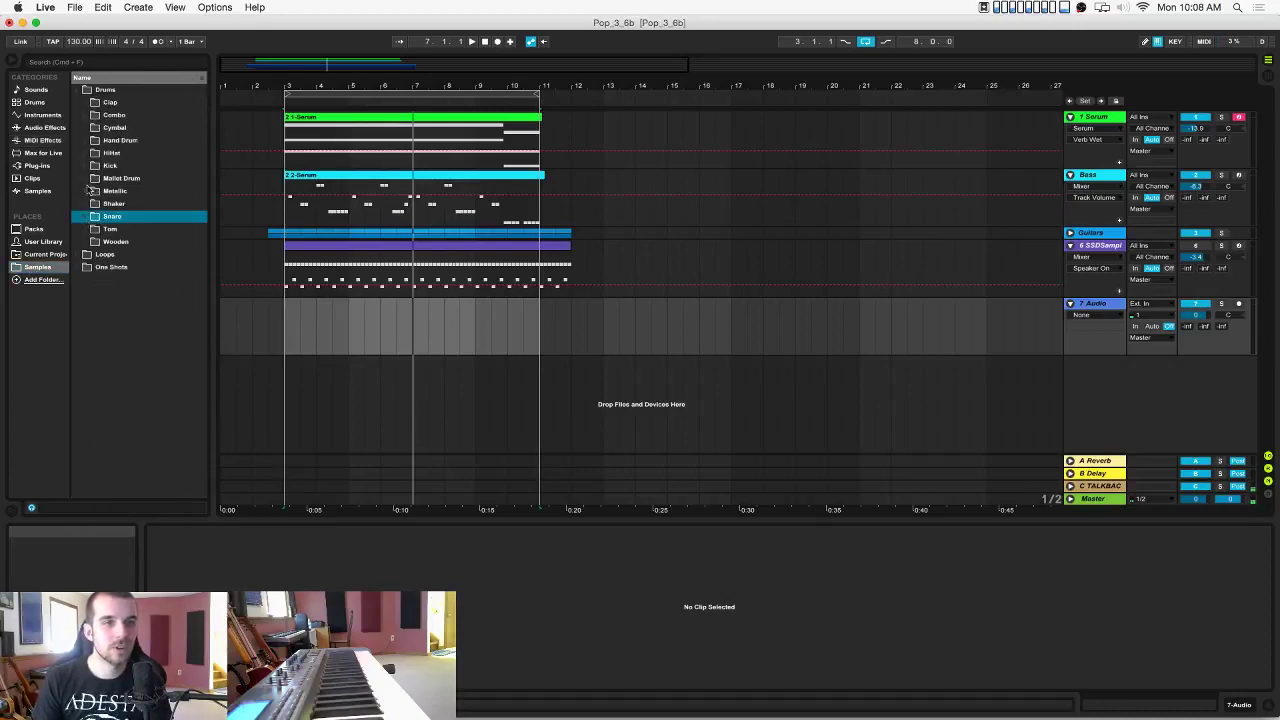
left_click(85, 166)
Audition kick samples from the 808, Alias and Alkaloid series.
left_click(114, 205)
scroll(114, 215, "down", 4)
left_click(117, 266)
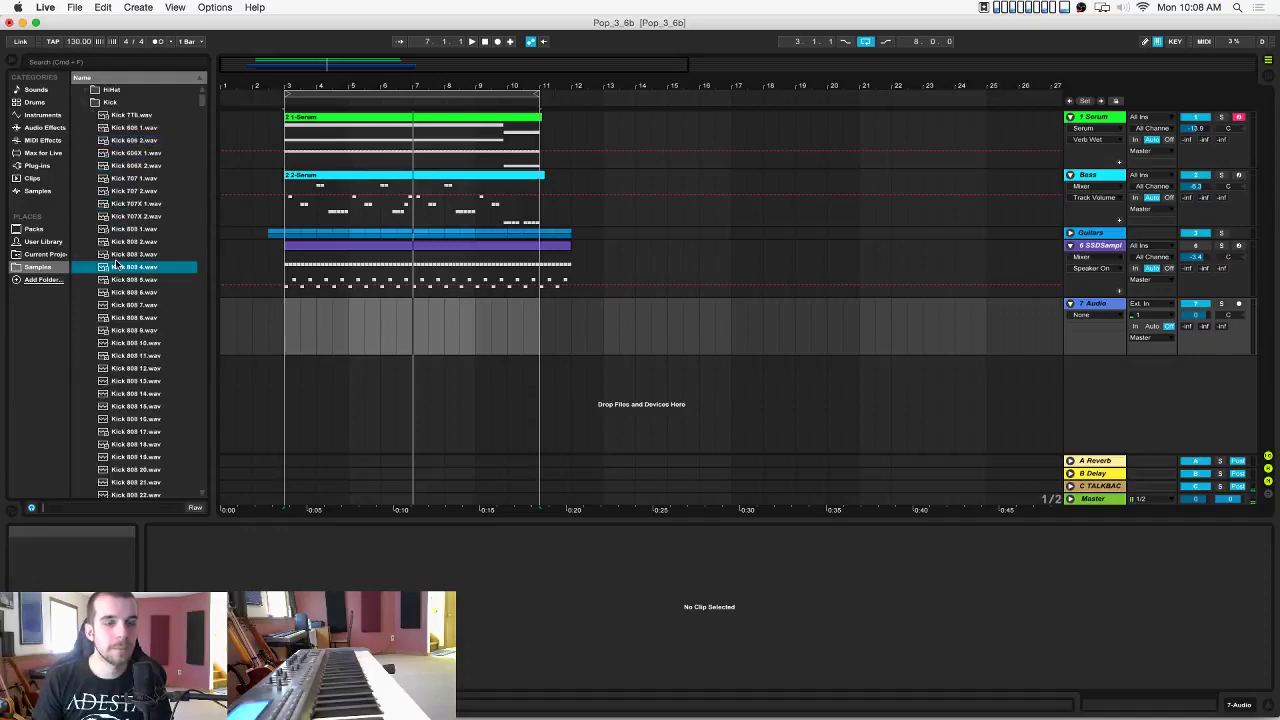
scroll(155, 270, "down", 10)
left_click(155, 269)
scroll(154, 271, "down", 10)
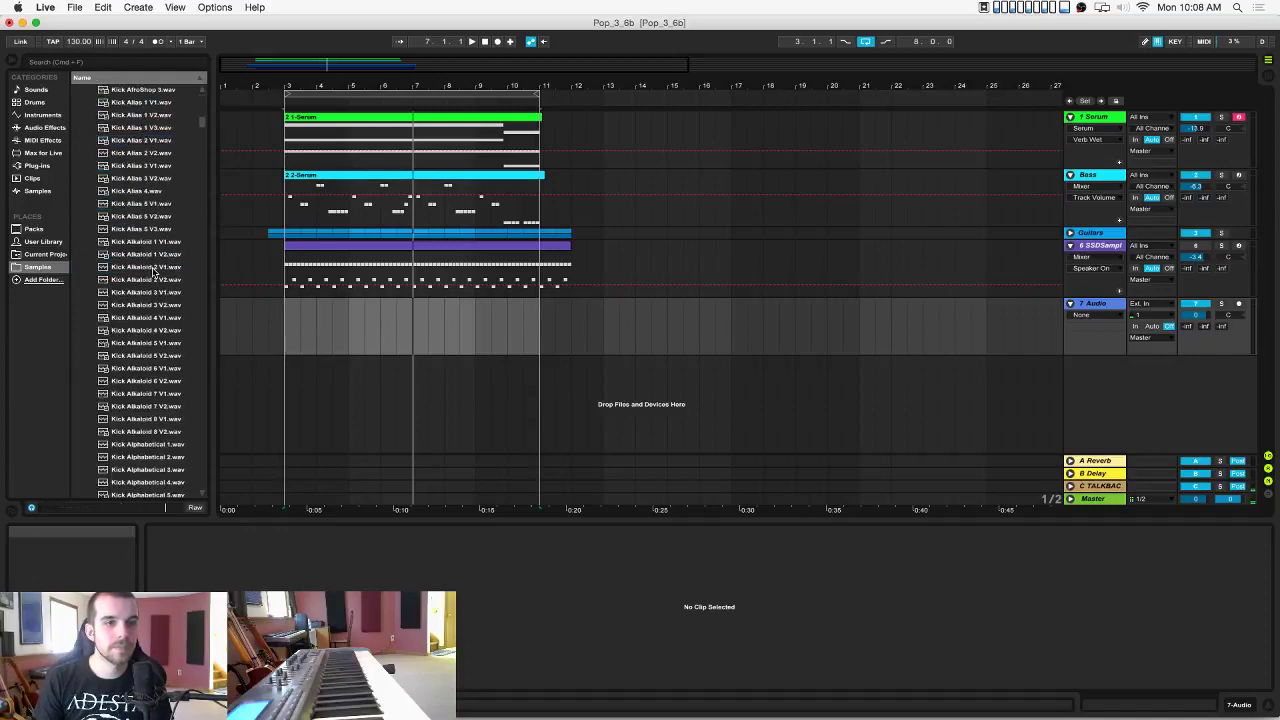
left_click(141, 203)
left_click(145, 141)
left_click(147, 355)
left_click(151, 317)
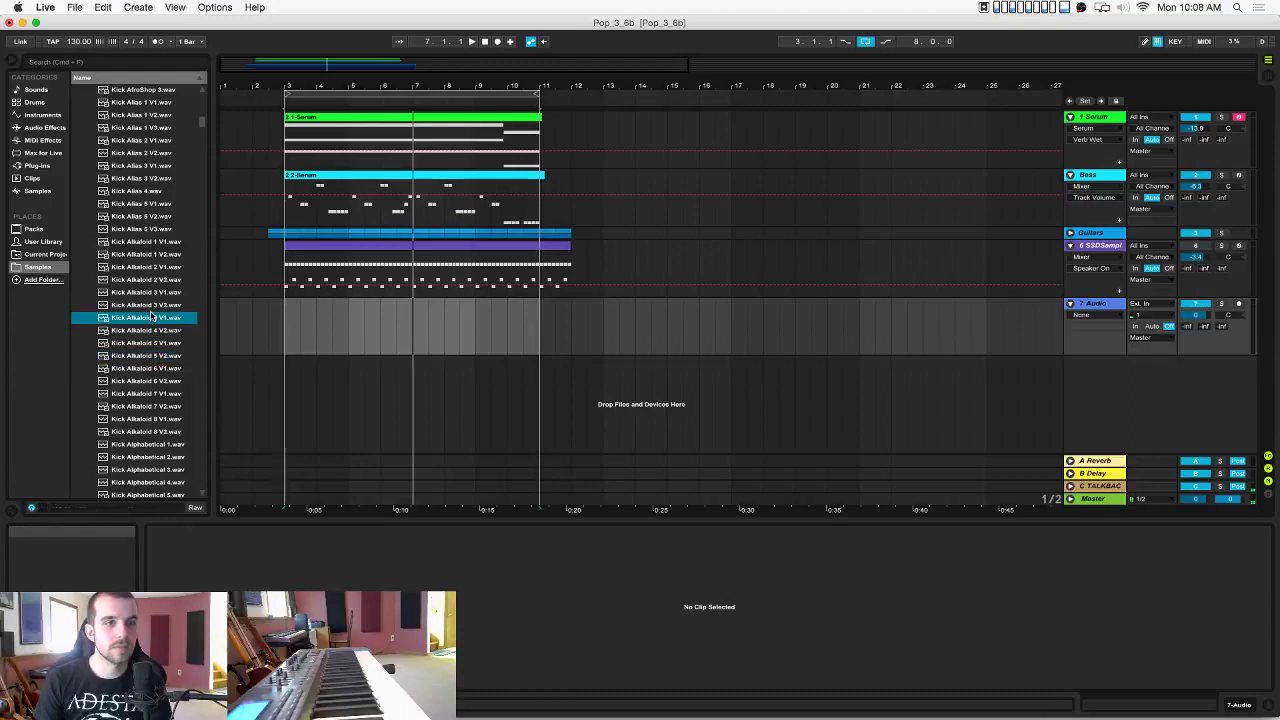
left_click(135, 343)
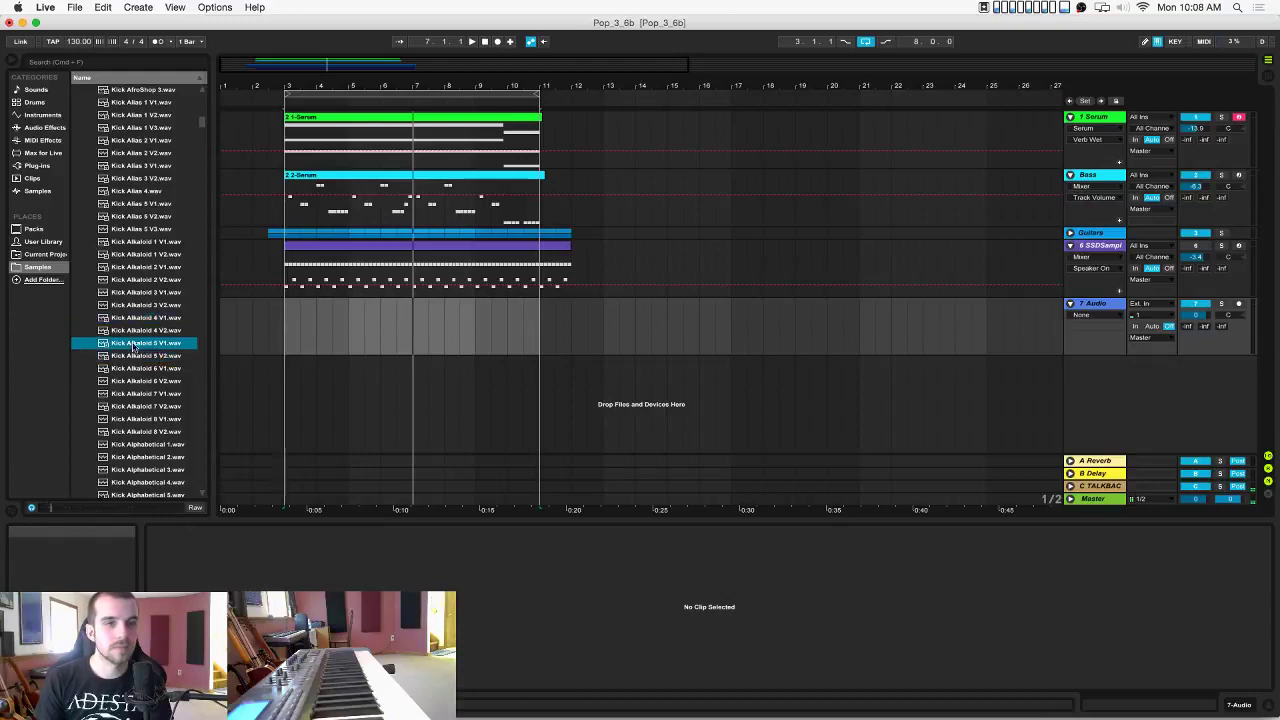
left_click(130, 318)
left_click(132, 305)
left_click(130, 293)
Place Kick Alkaloid 3 V2.wav at bar 3 on the new audio track and duplicate it into four hits across the bar.
left_click(126, 305)
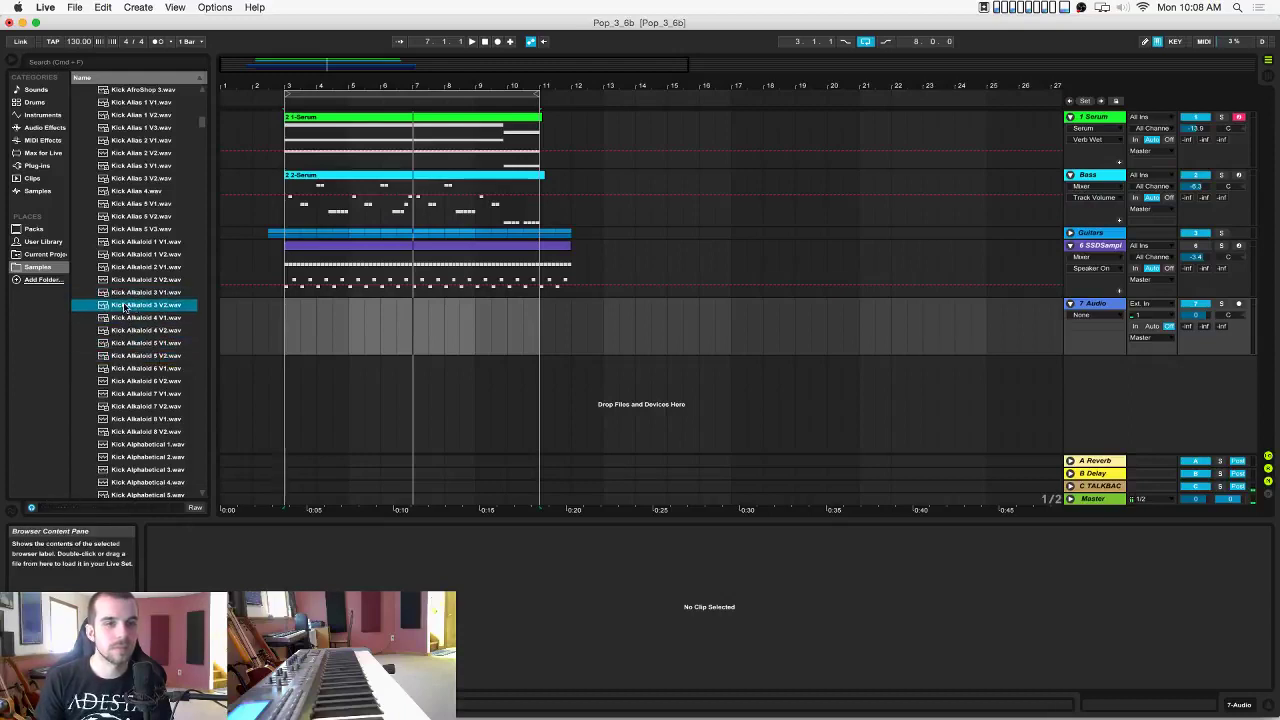
left_click_drag(168, 327, 287, 322)
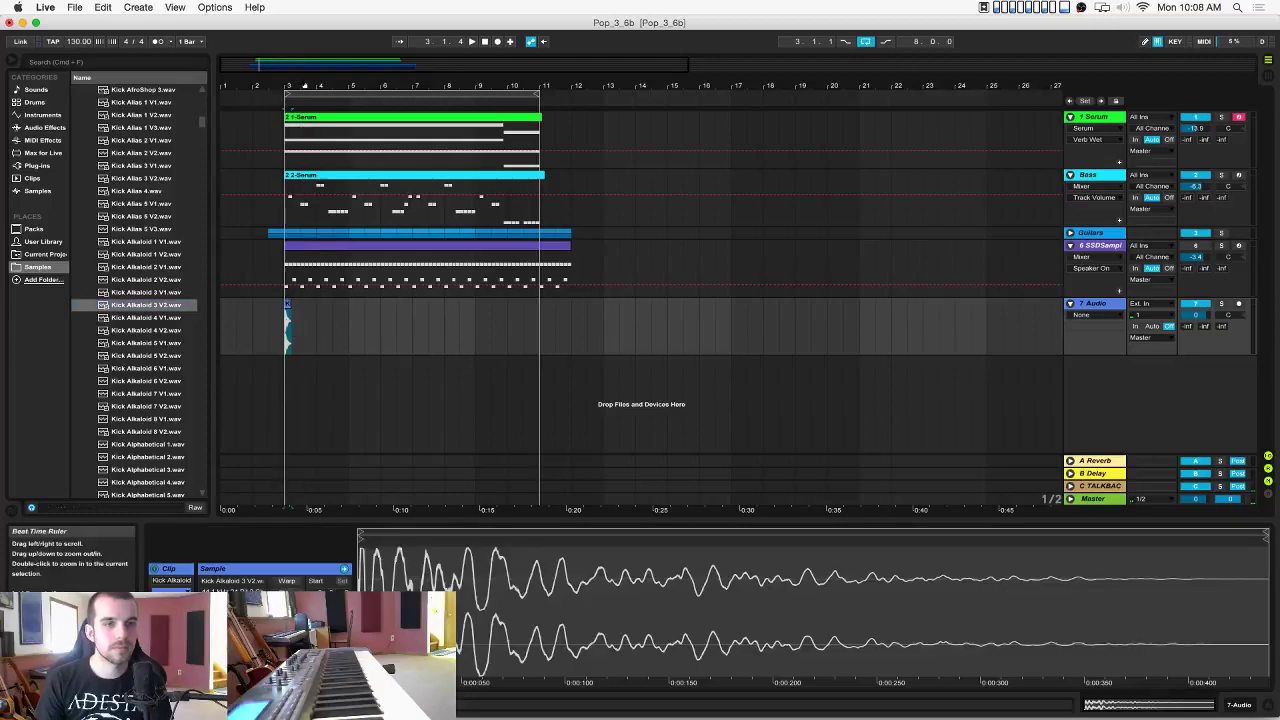
left_click_drag(305, 86, 342, 220)
left_click(294, 338)
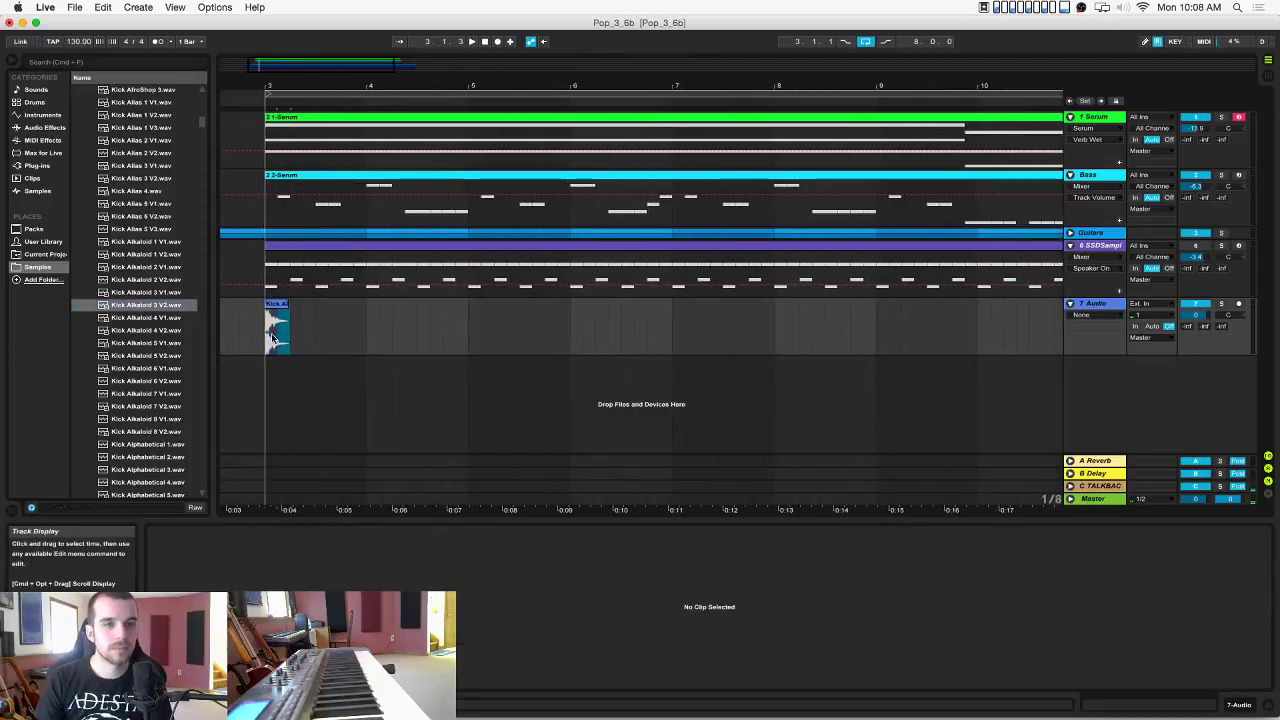
left_click(268, 338)
key("super+d")
key("super+d")
key("super+d")
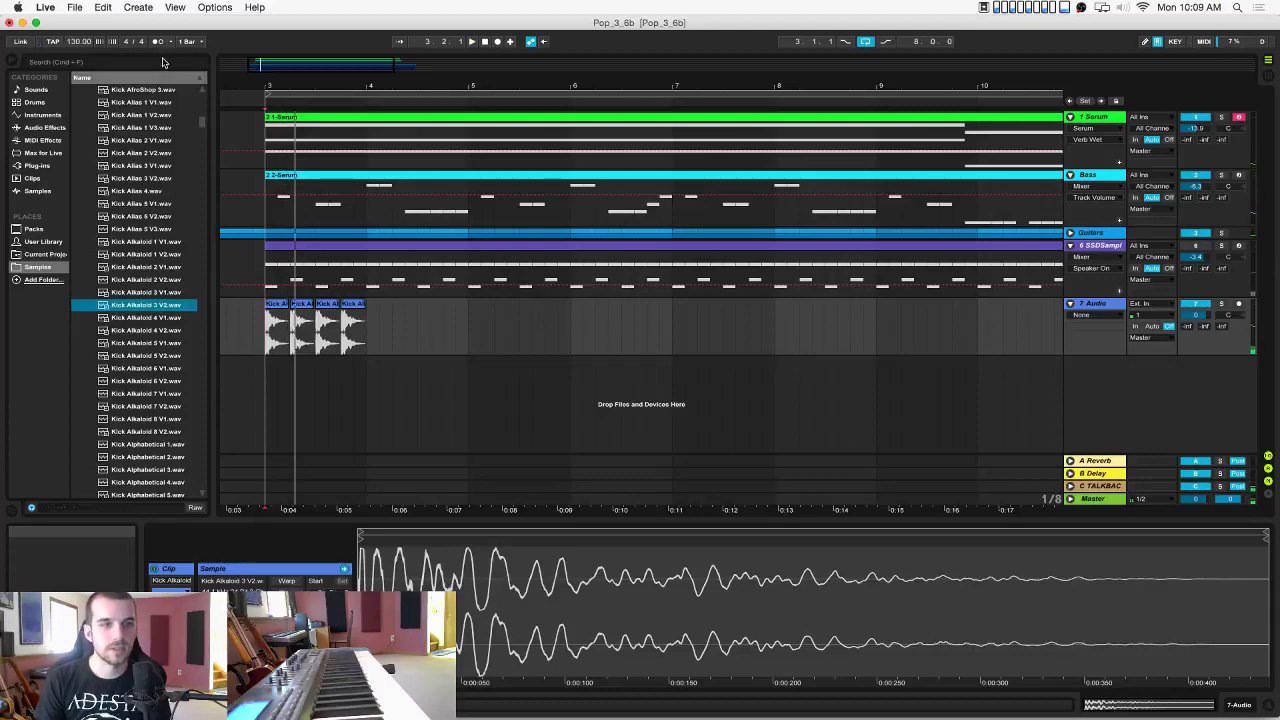
Audition kick samples from the Ame series and the first Apnea samples.
scroll(175, 300, "down", 10)
left_click(175, 306)
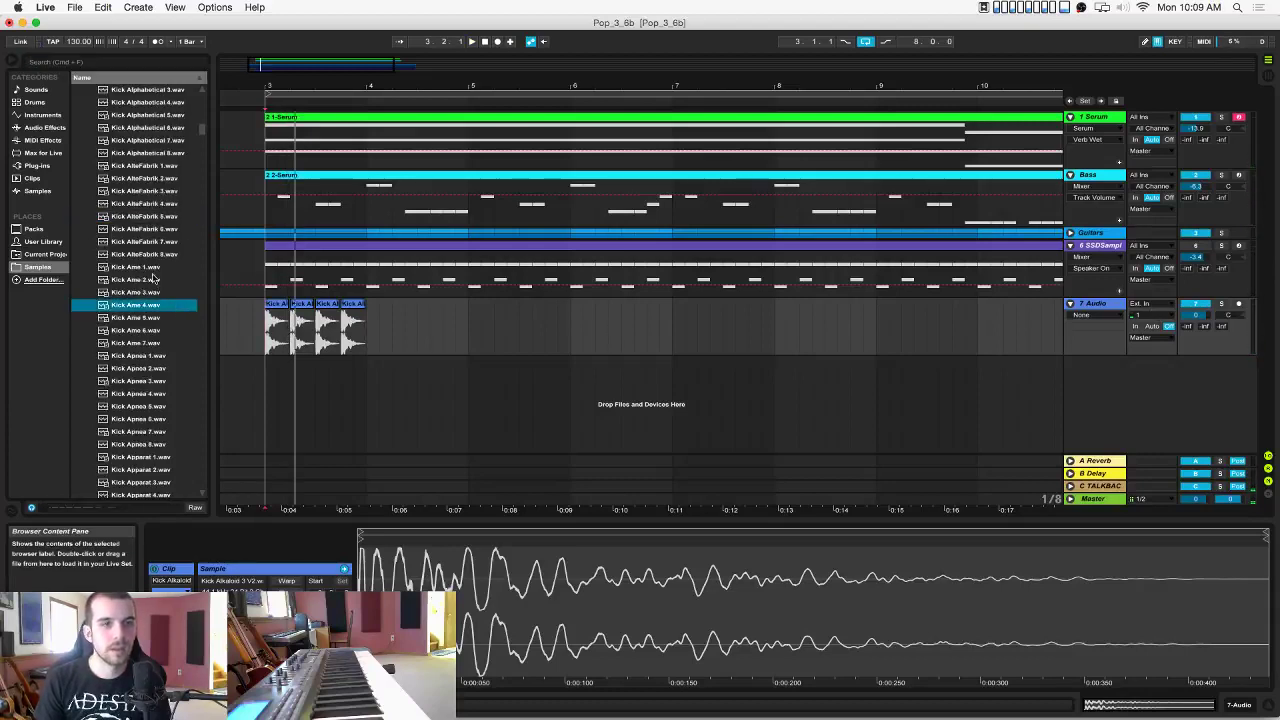
left_click(153, 279)
left_click(152, 317)
left_click(153, 330)
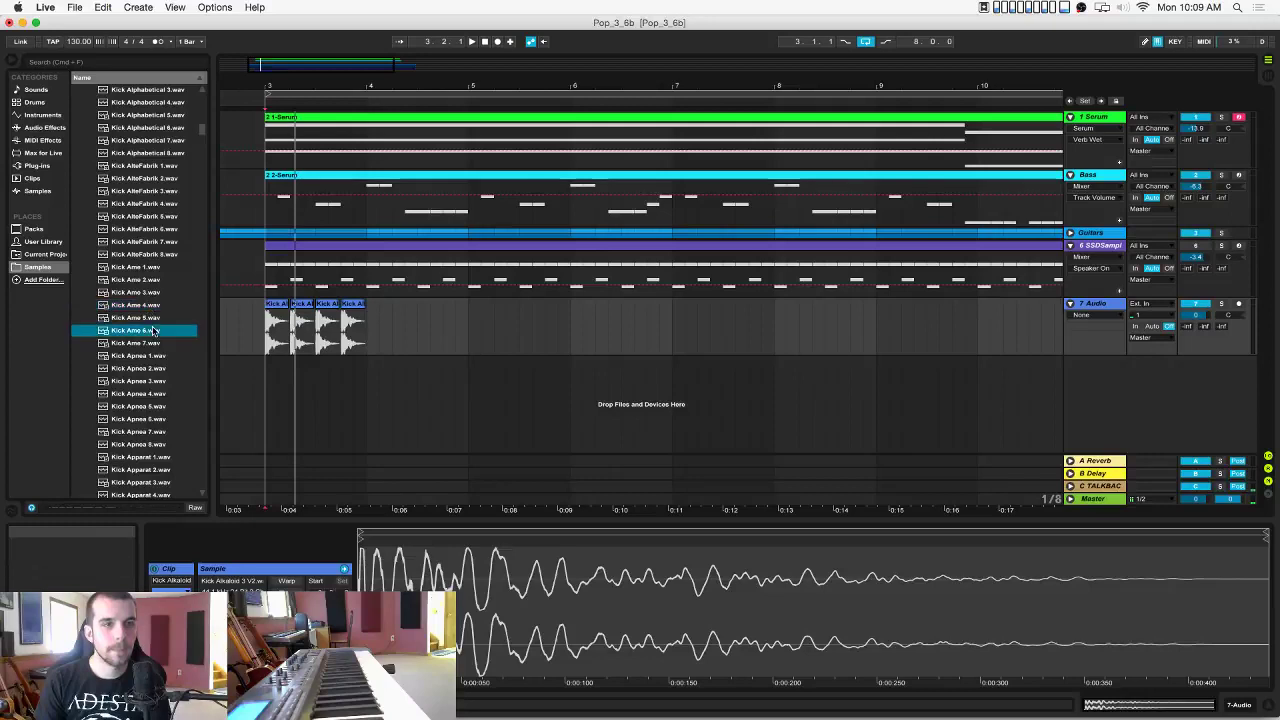
left_click(153, 381)
left_click(153, 330)
left_click(155, 343)
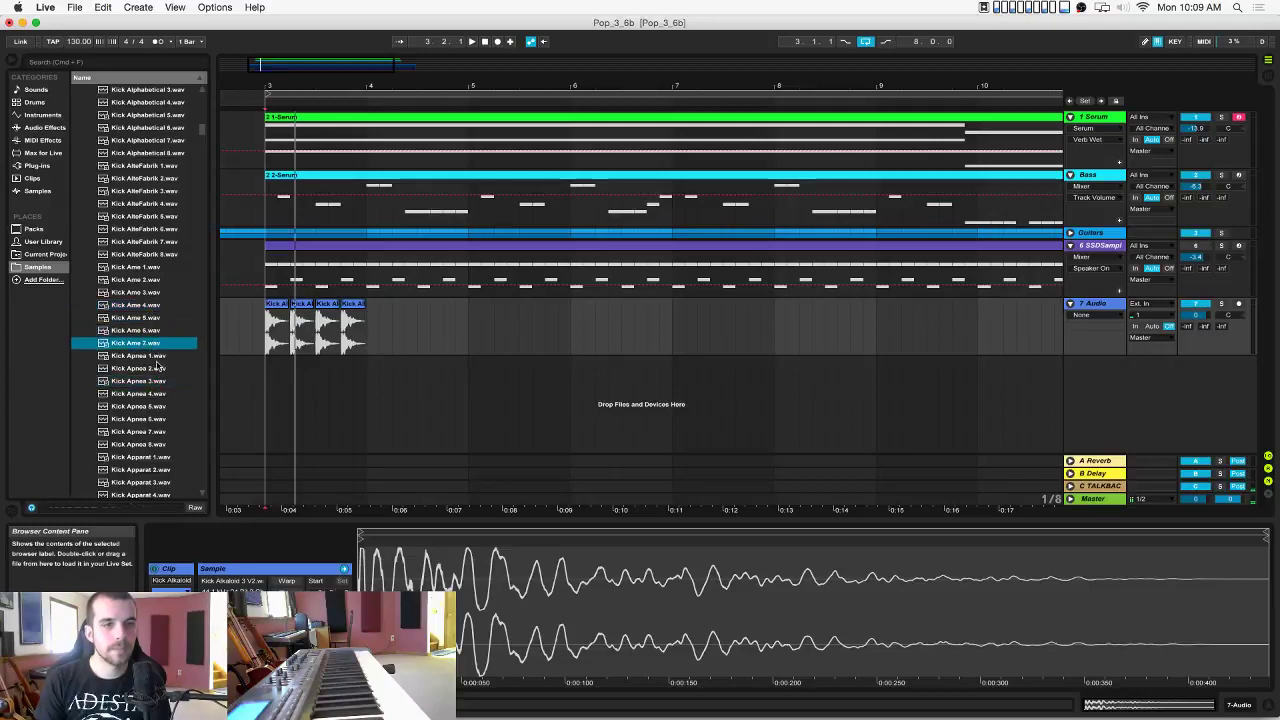
left_click(157, 368)
left_click(156, 357)
Audition the remaining Kick Apnea samples one after another and continue through the Kick Apparat series.
key("Down")
key("Down")
key("Down")
key("Down")
key("Down")
key("Down")
key("Down")
key("Down")
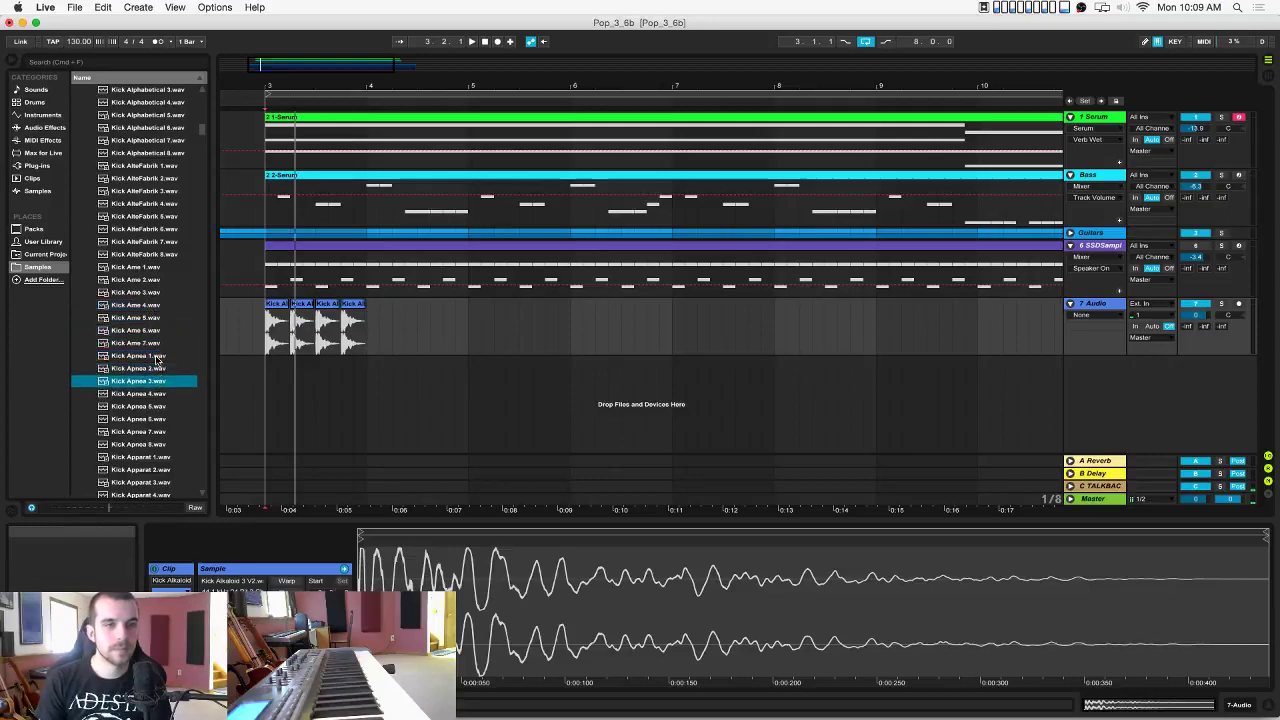
key("Down")
key("Down")
key("Down")
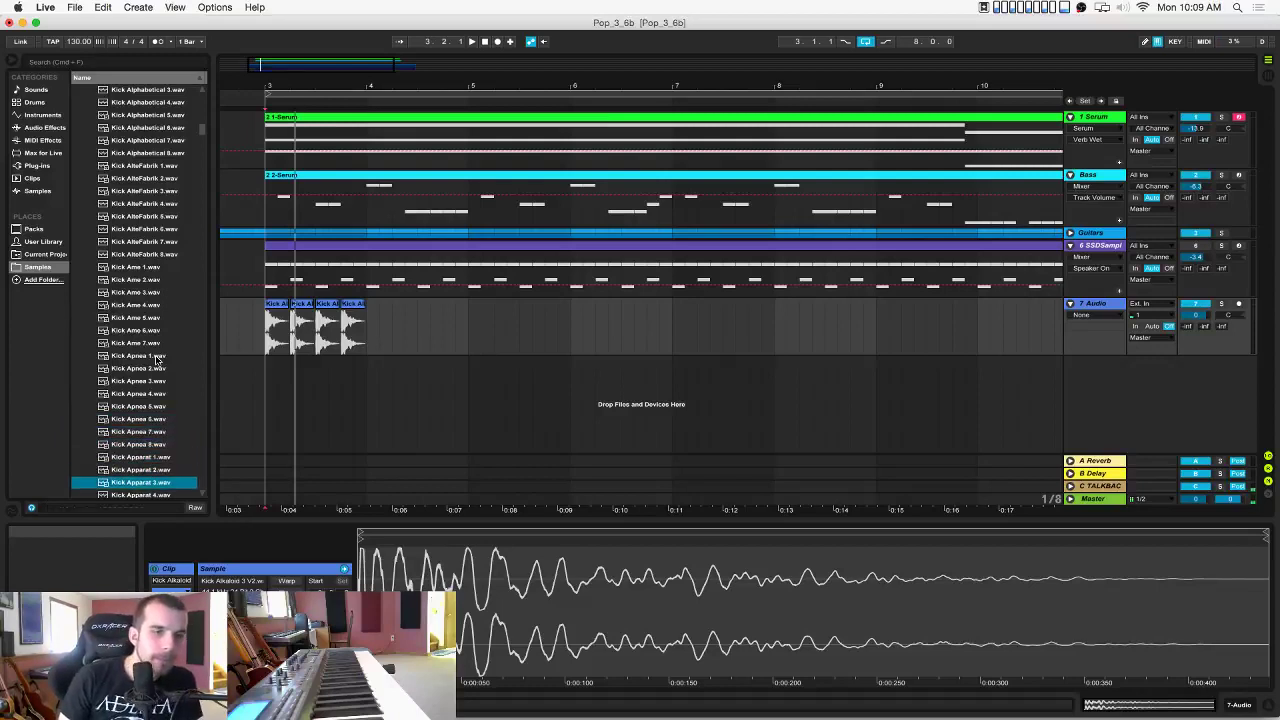
key("Up")
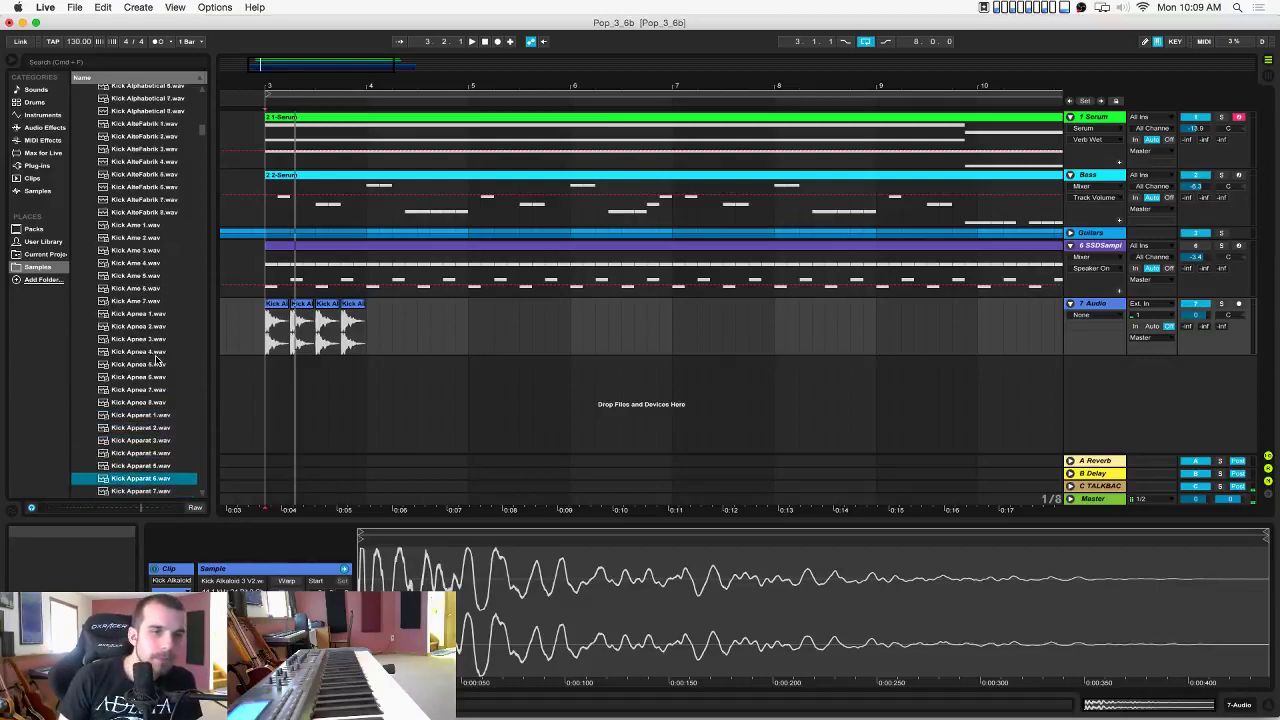
key("Down")
key("Down")
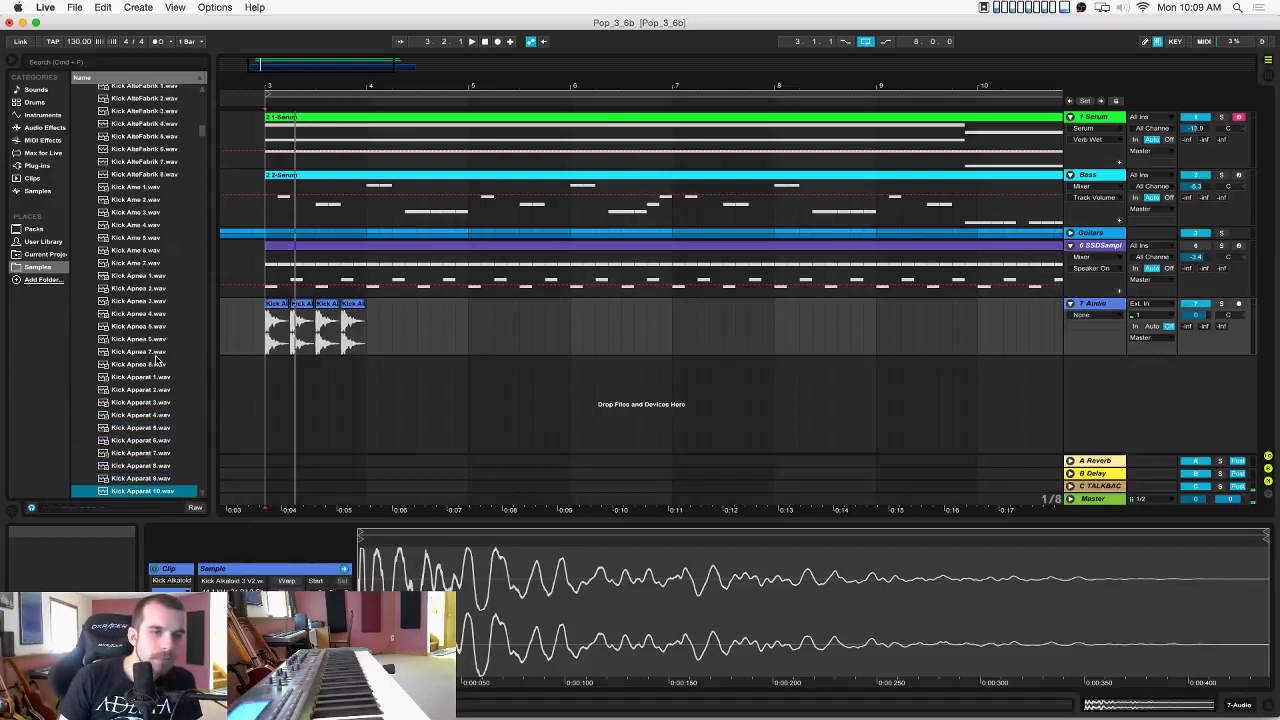
Audition several Kick Arcosen samples and Kick Arena 2.wav.
scroll(157, 365, "down", 5)
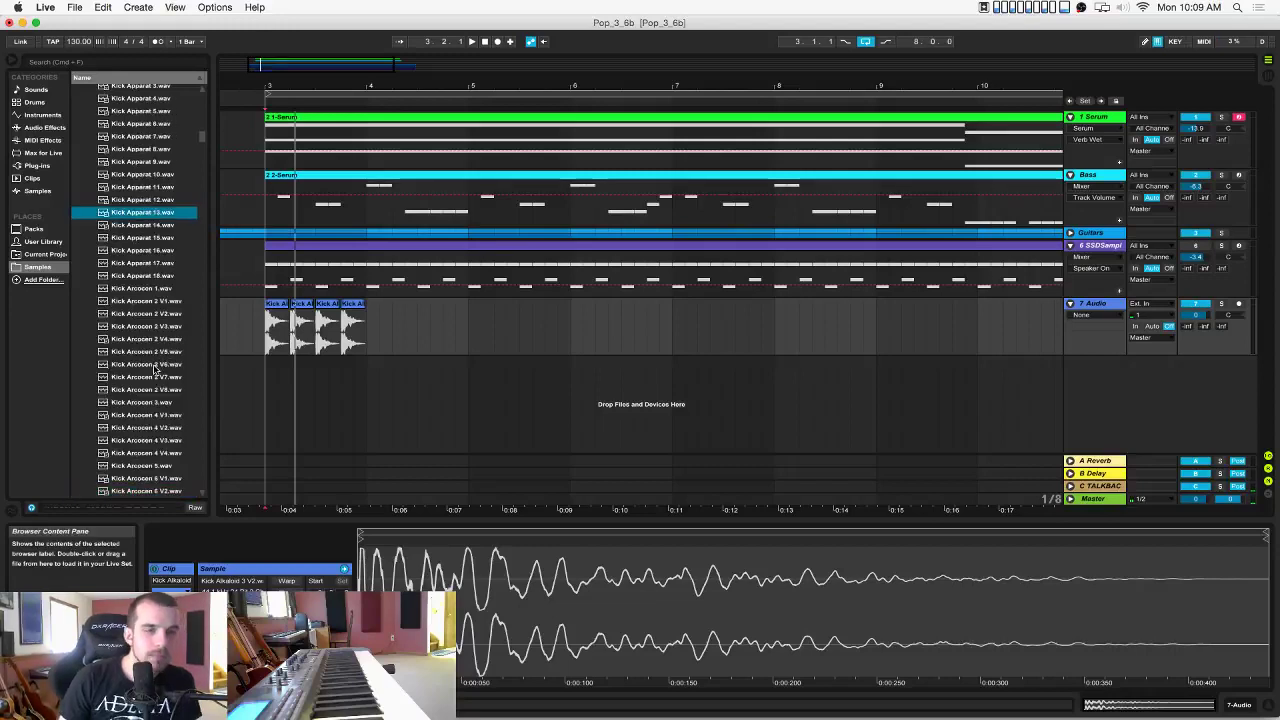
left_click(157, 365)
left_click(157, 428)
scroll(157, 428, "down", 2)
scroll(157, 428, "down", 3)
left_click(157, 428)
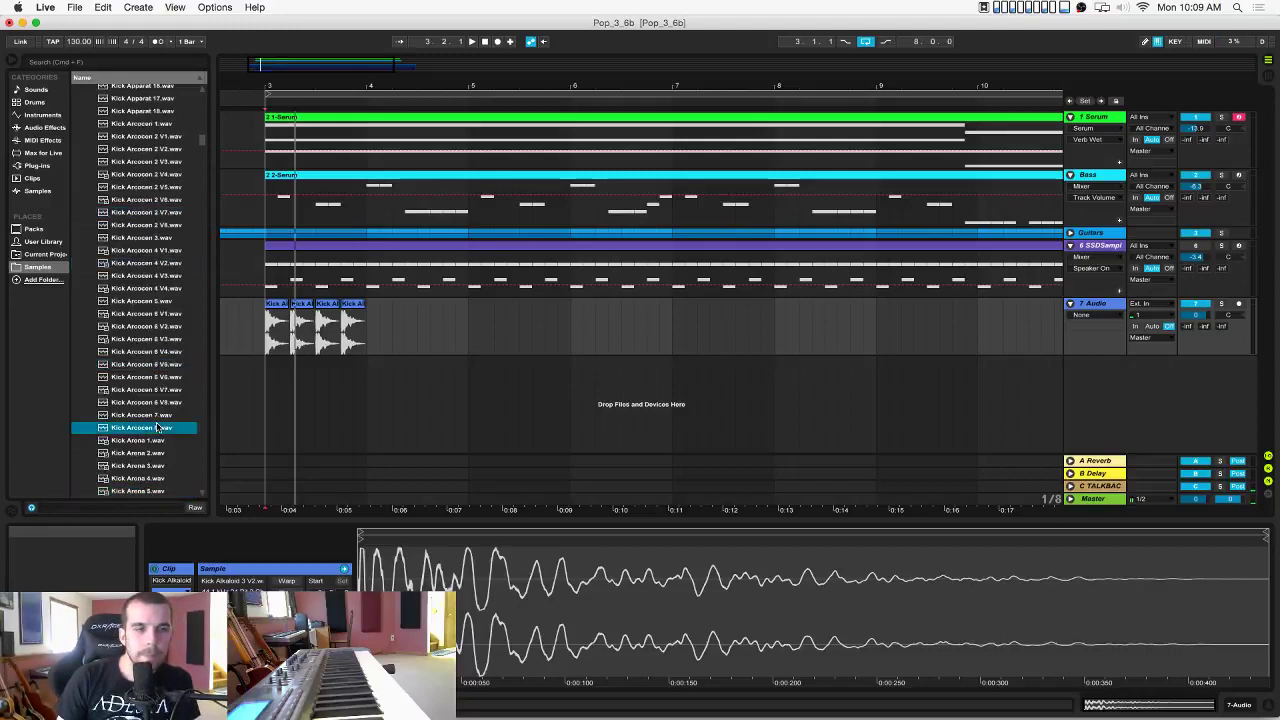
left_click(153, 366)
left_click(156, 453)
scroll(155, 445, "down", 2)
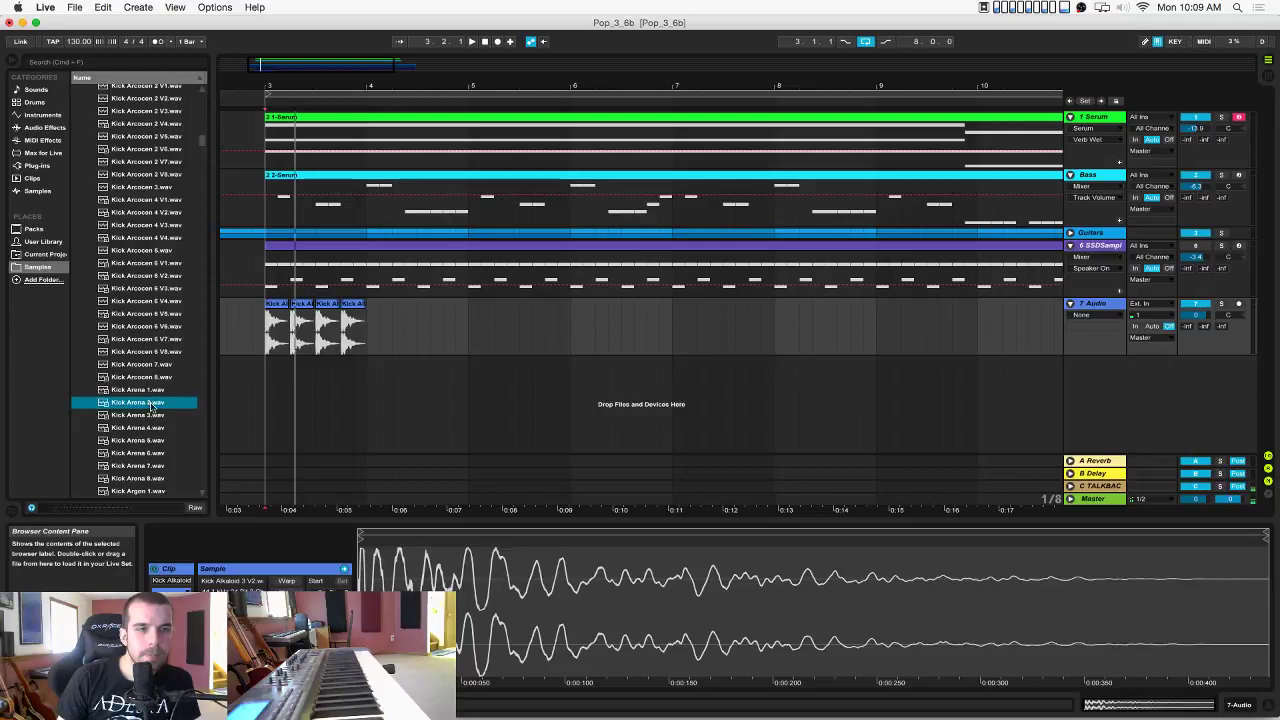
Delete all the Kick Alkaloid hits from the new audio track.
mouse_move(266, 330)
left_mouse_down()
mouse_move(470, 331)
mouse_move(247, 329)
left_mouse_up()
key("Delete")
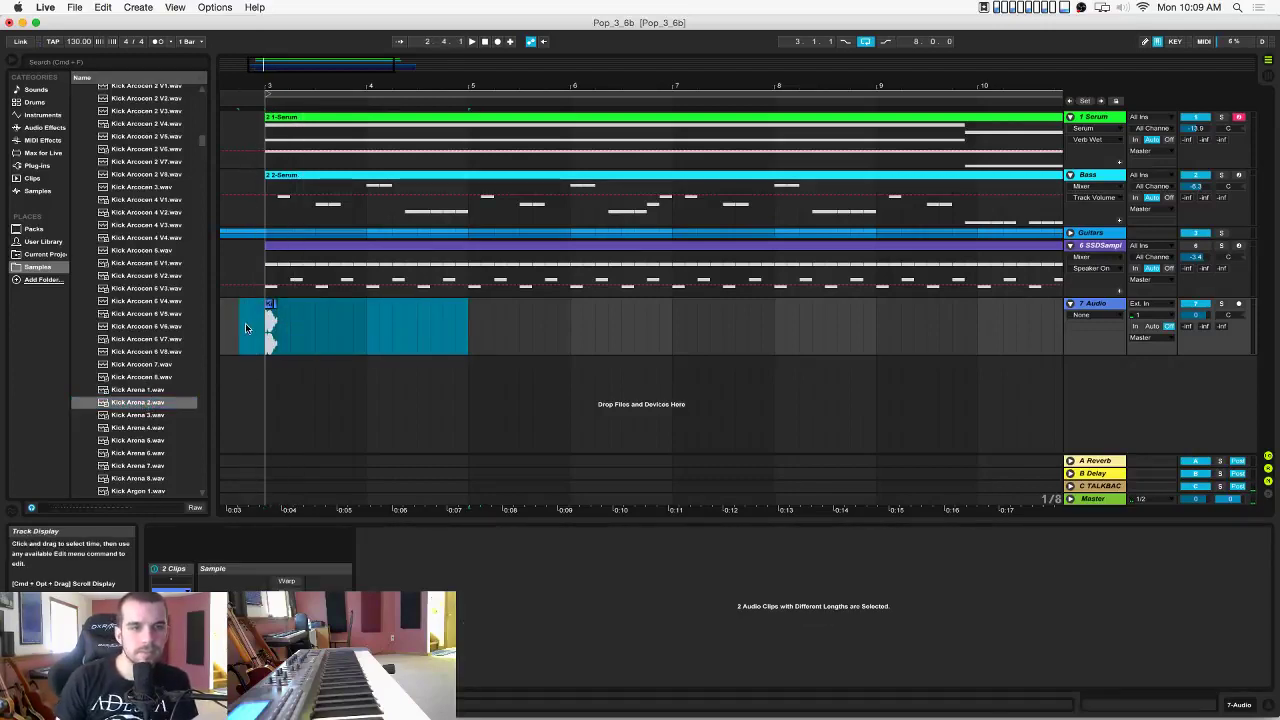
key("Delete")
Place Kick Arena 2.wav at bar 3, duplicate it into four hits across the bar, and play it with the mix.
left_click_drag(162, 404, 267, 333)
key("super+d")
key("super+d")
key("super+d")
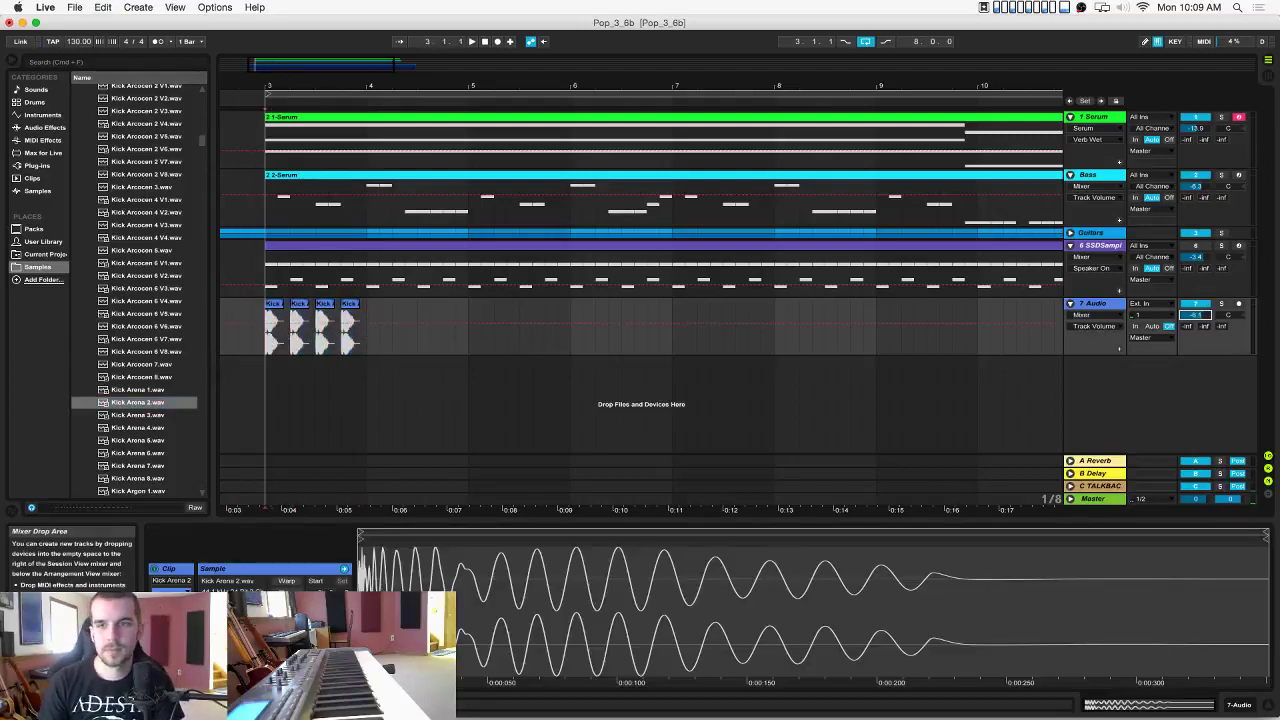
key("space")
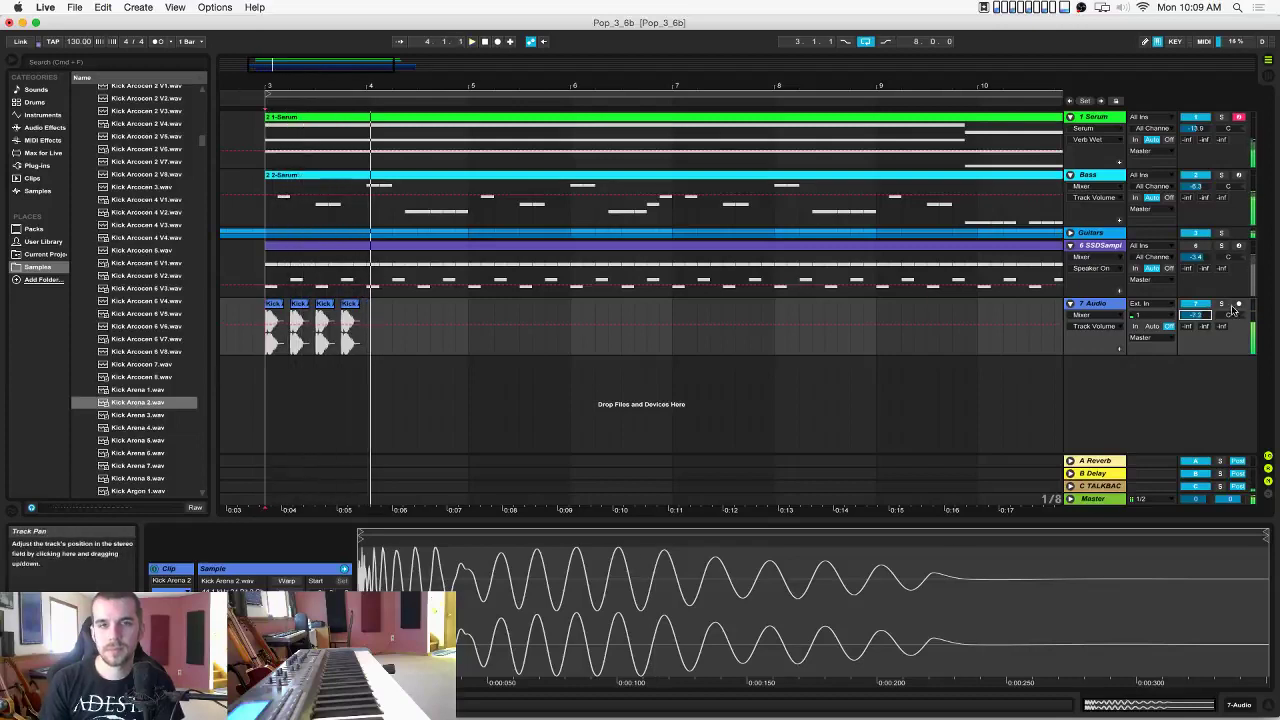
Compare the Kick Arena samples, then replace the hits in bar 3 with four evenly spaced copies of Kick Arena 3.wav.
left_click(155, 404)
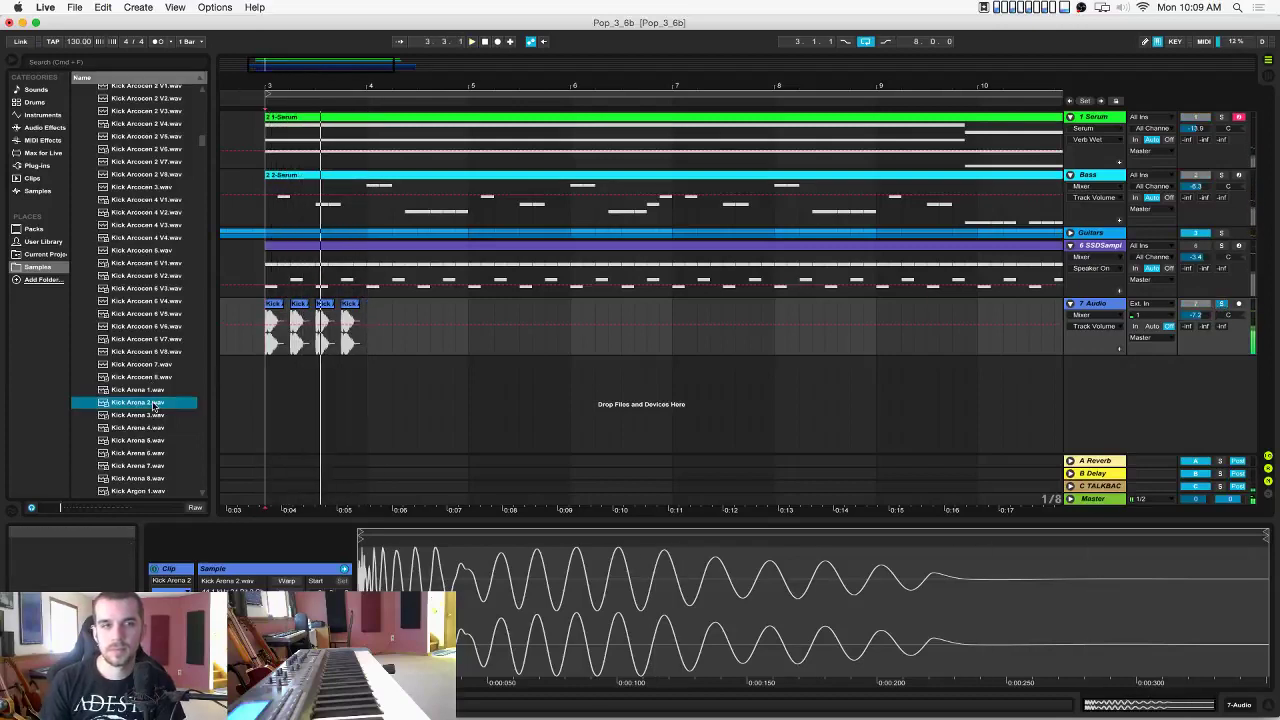
left_click(147, 391)
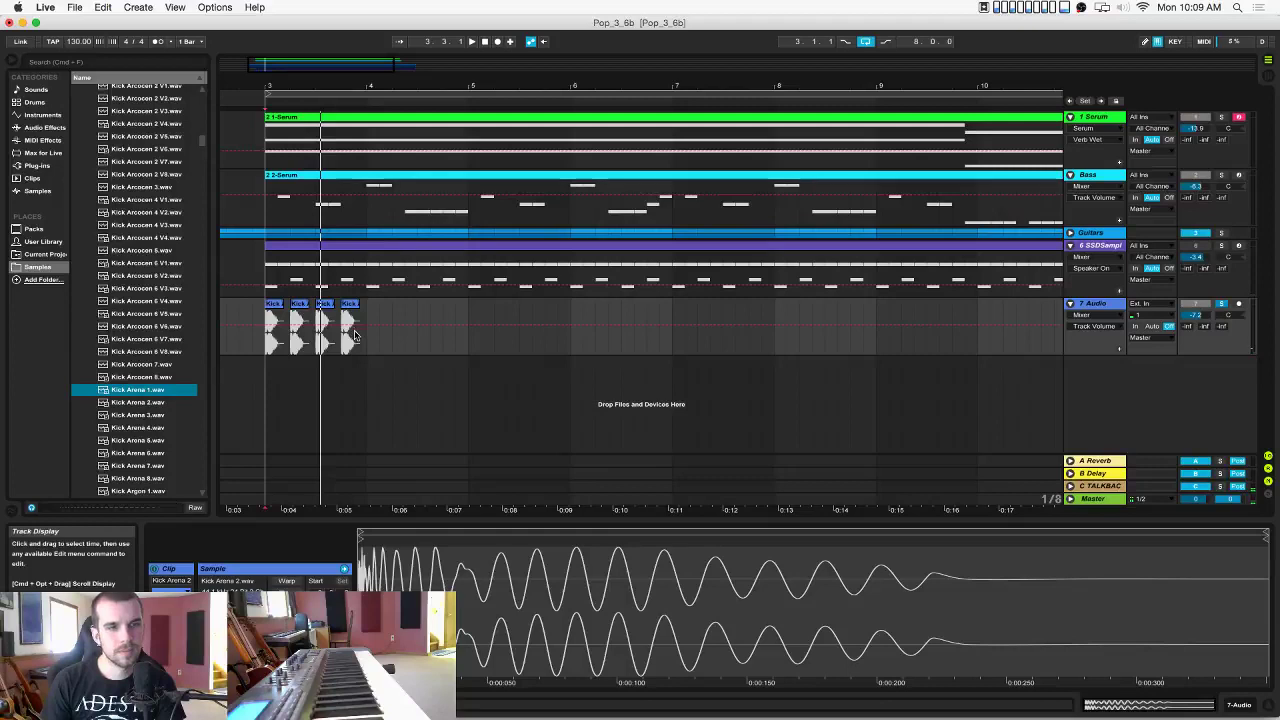
left_click_drag(404, 338, 221, 343)
key("Delete")
left_click(155, 416)
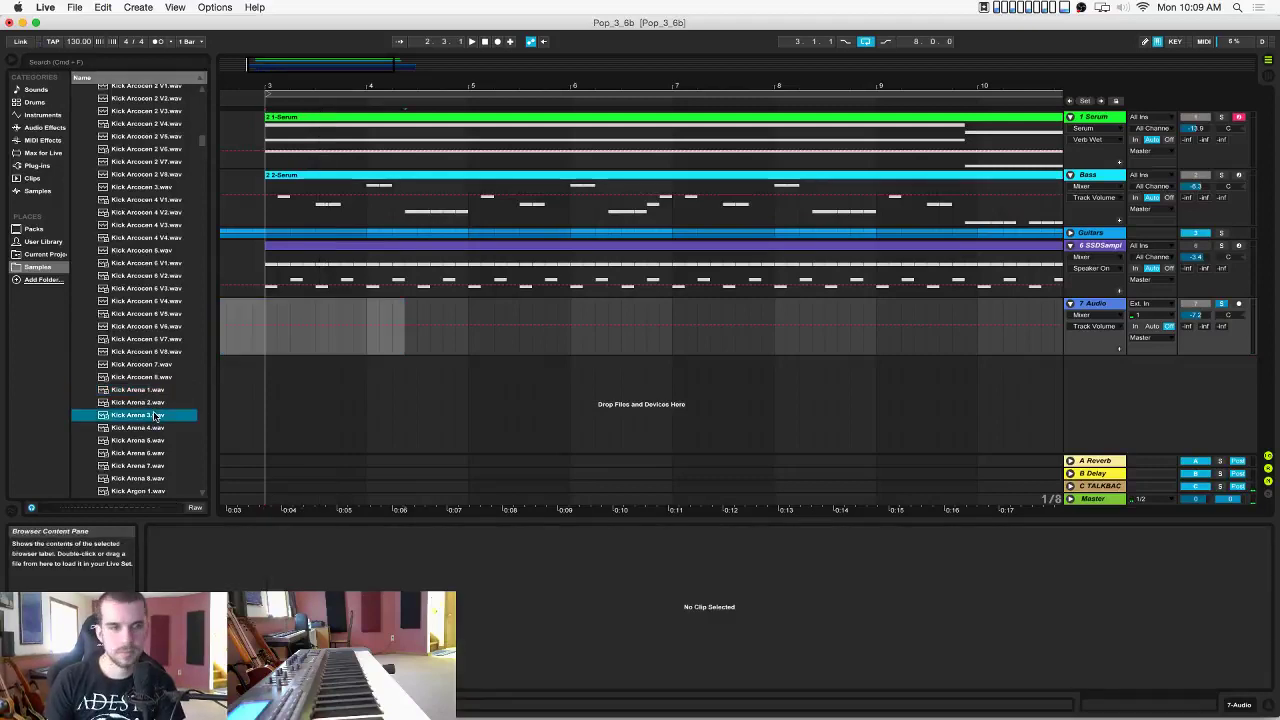
left_click_drag(142, 418, 279, 340)
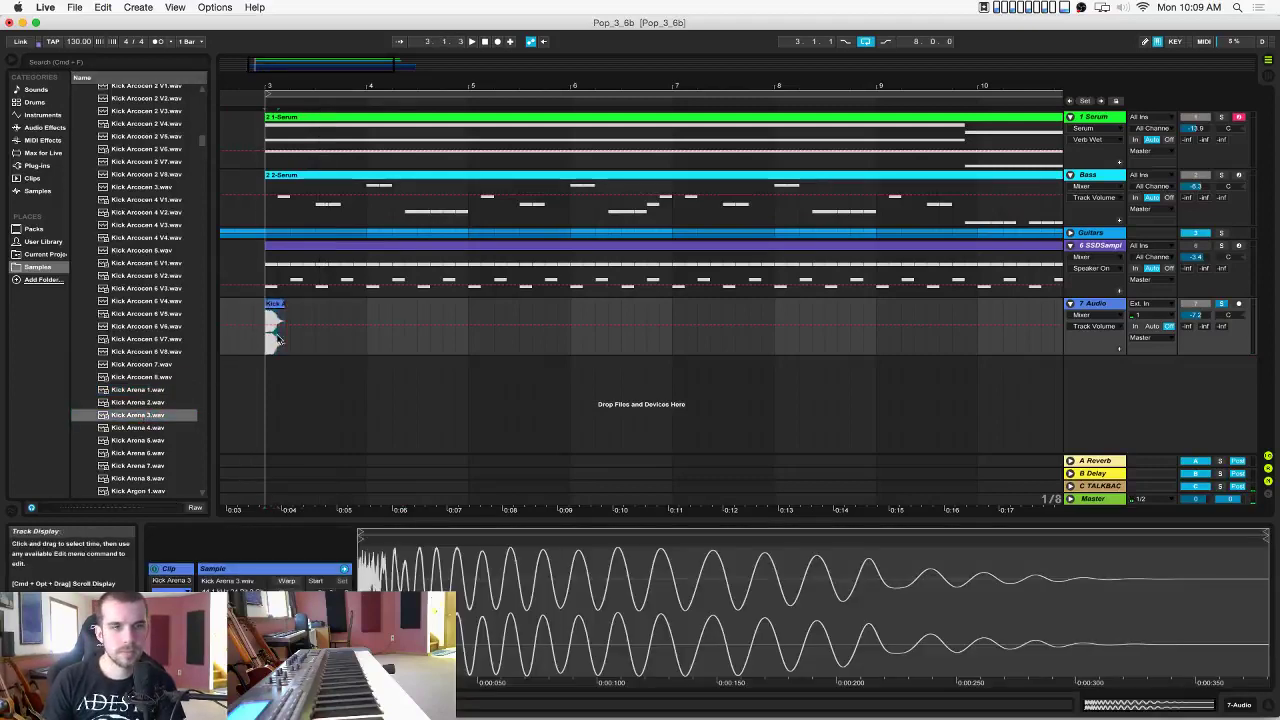
key("super+d")
key("super+d")
key("super+d")
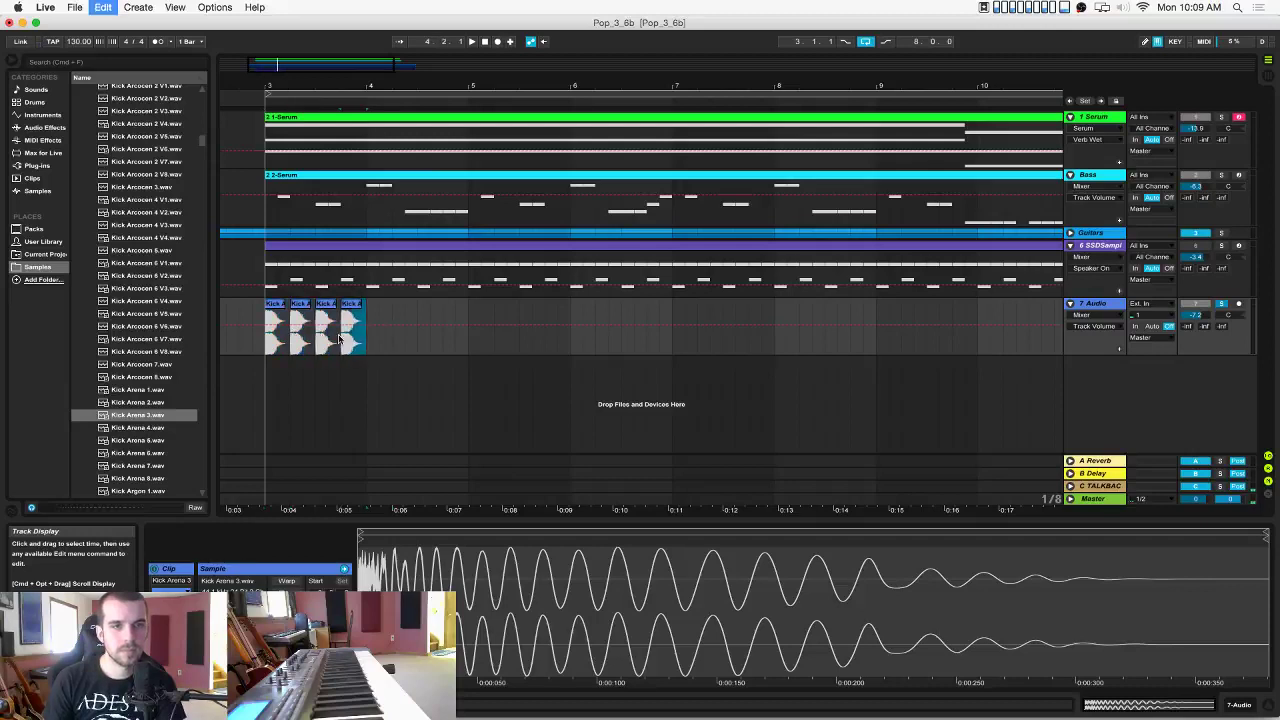
Play the new kick pattern with the other tracks and set its track volume to -9.0 dB.
key("space")
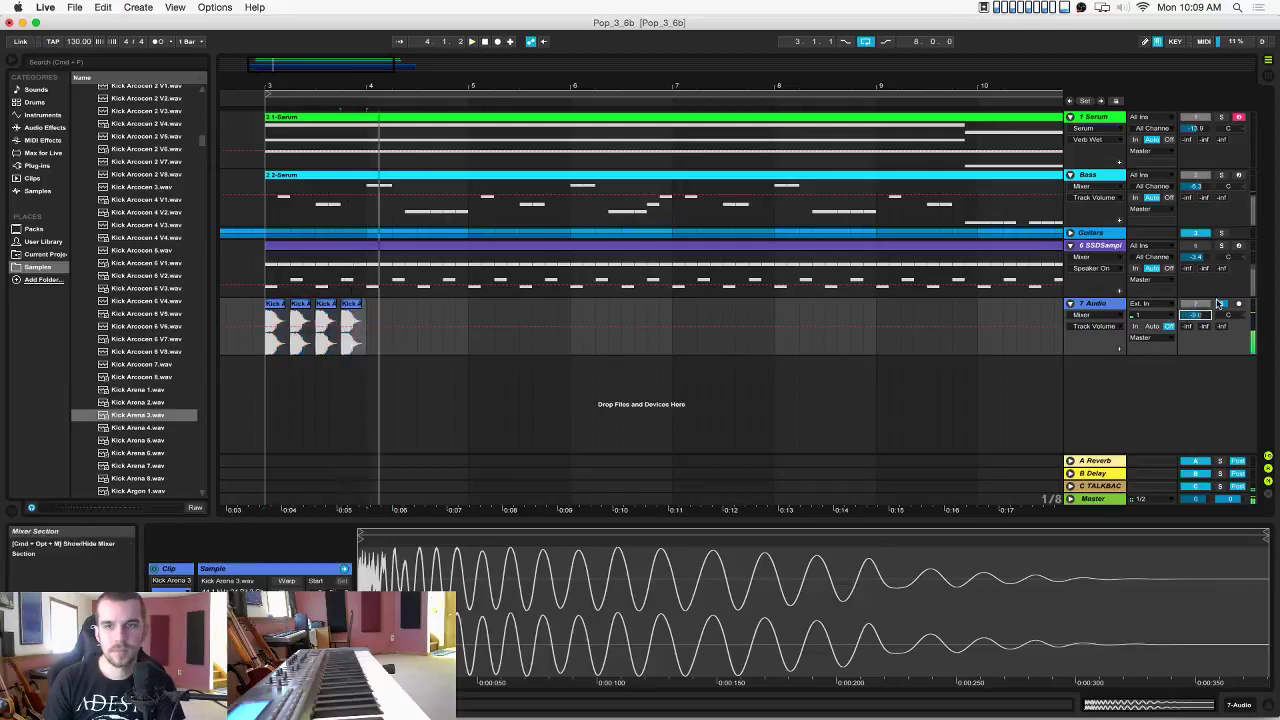
key("space")
left_click(269, 342)
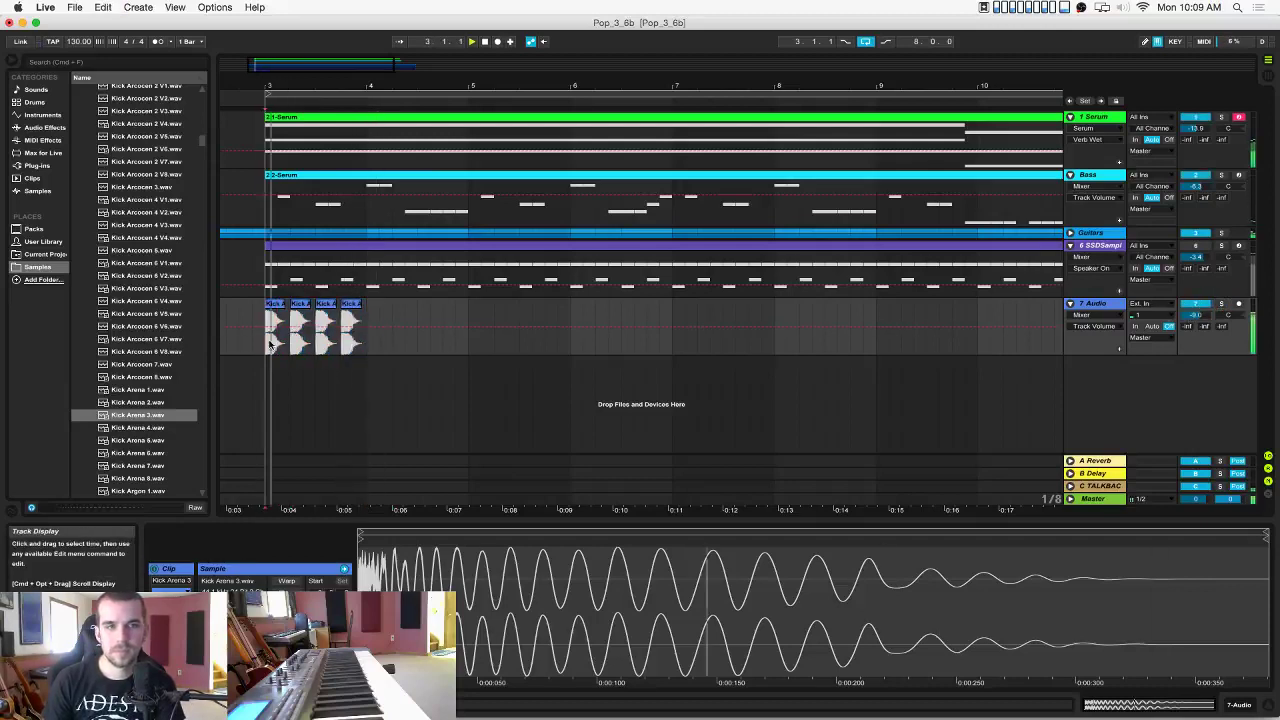
key("space")
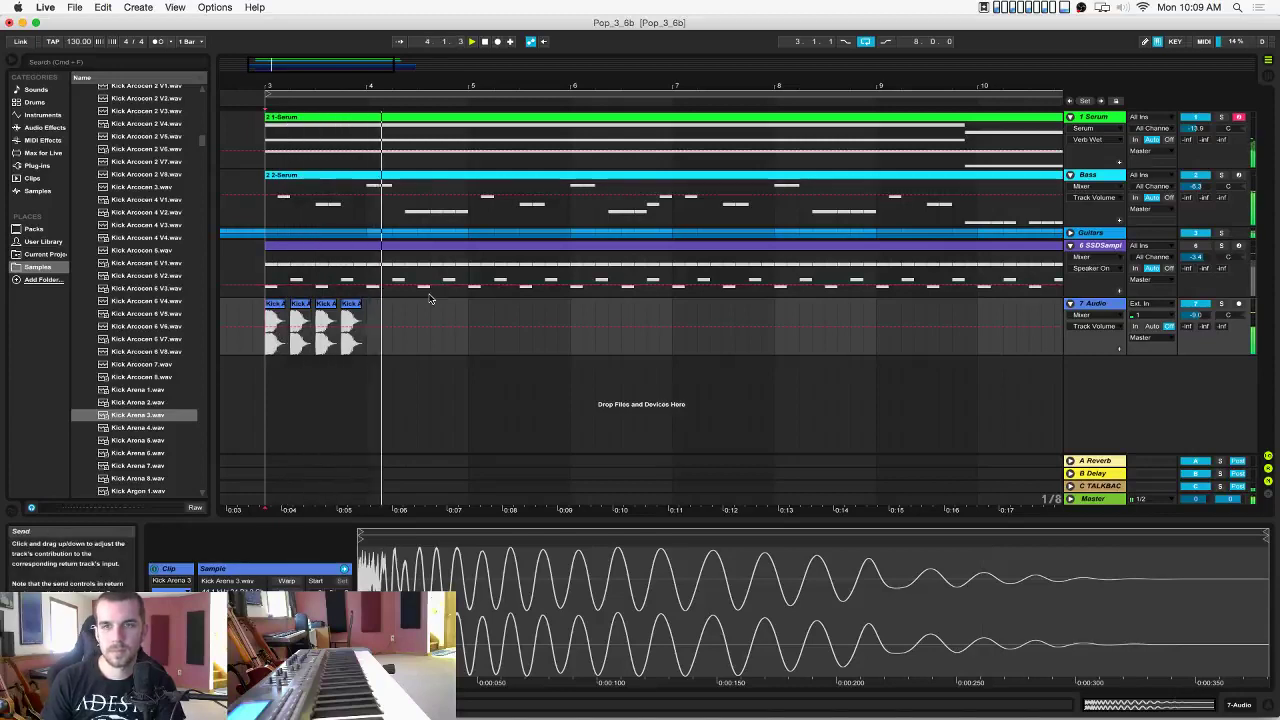
Duplicate the four-hit kick bar along the track so it fills bars 3 through 10.
left_click_drag(364, 348, 268, 346)
left_click_drag(368, 347, 267, 347)
left_click_drag(364, 347, 265, 347)
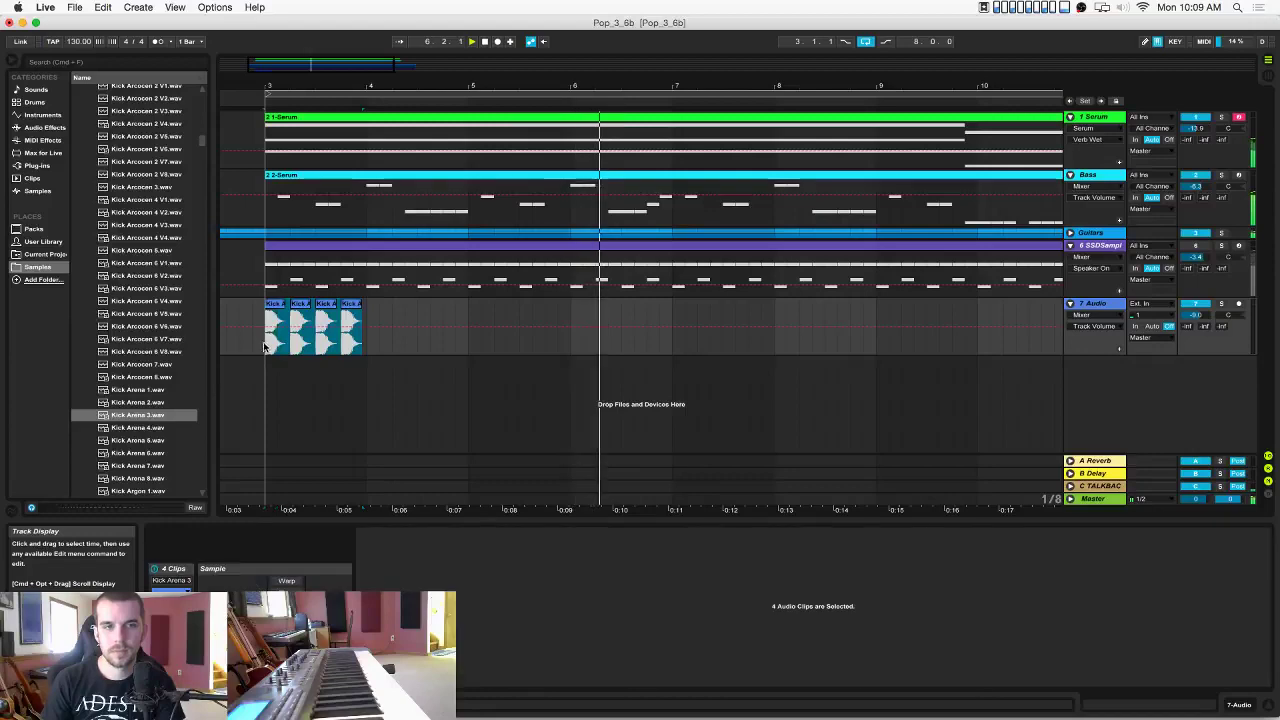
key("super+d")
key("super+d")
key("super+d")
key("super+d")
key("super+d")
key("super+d")
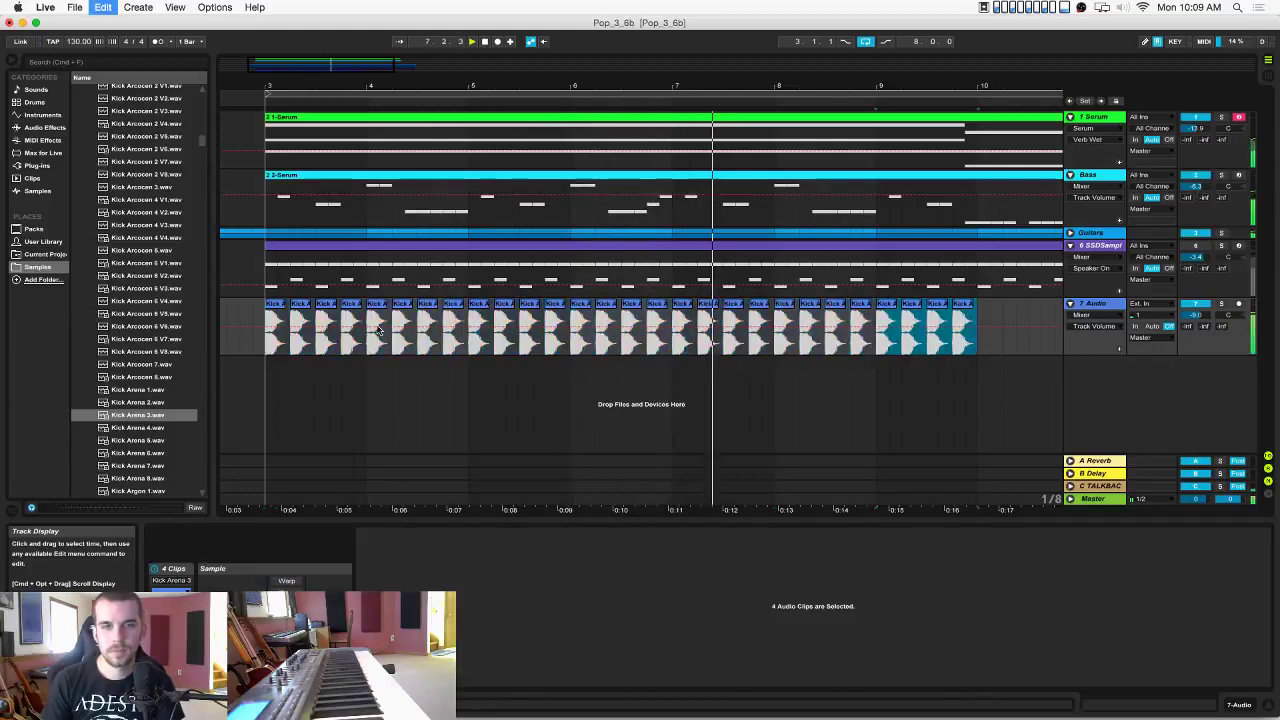
key("super+d")
Rename the kick's audio track KICK and unfold the Master track.
left_click_drag(549, 84, 549, 40)
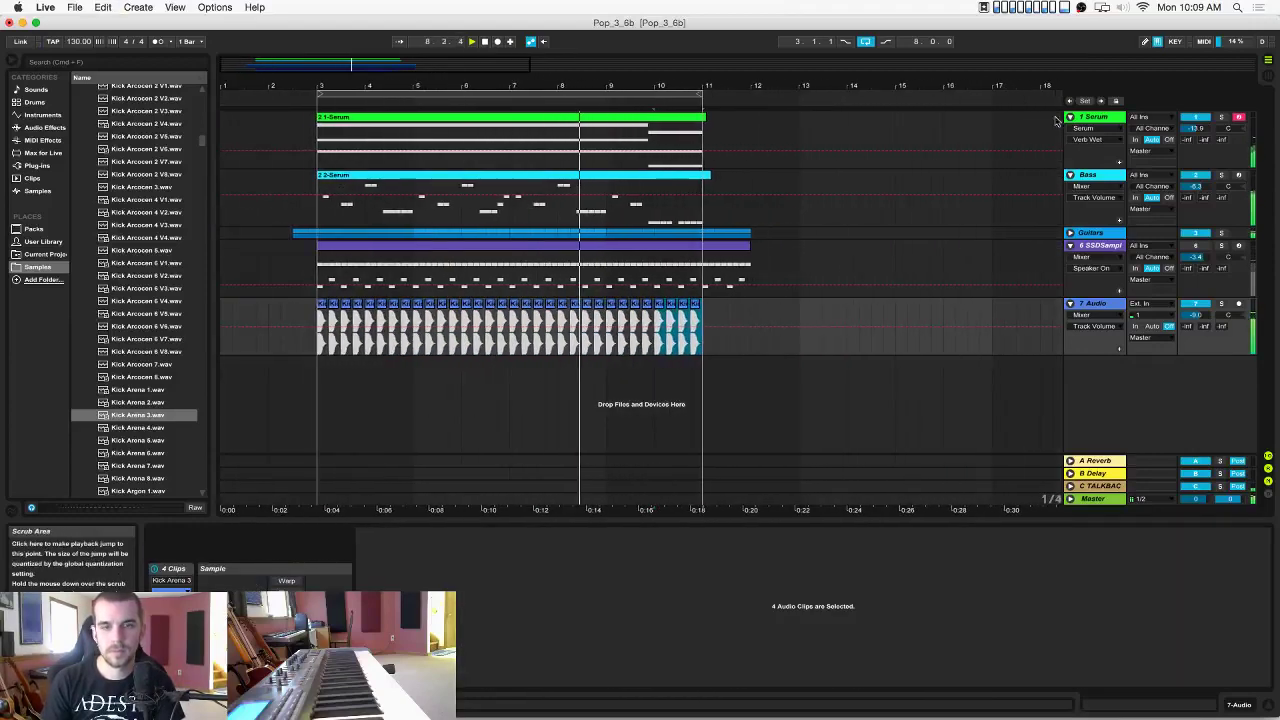
key("super+r")
type("KICK")
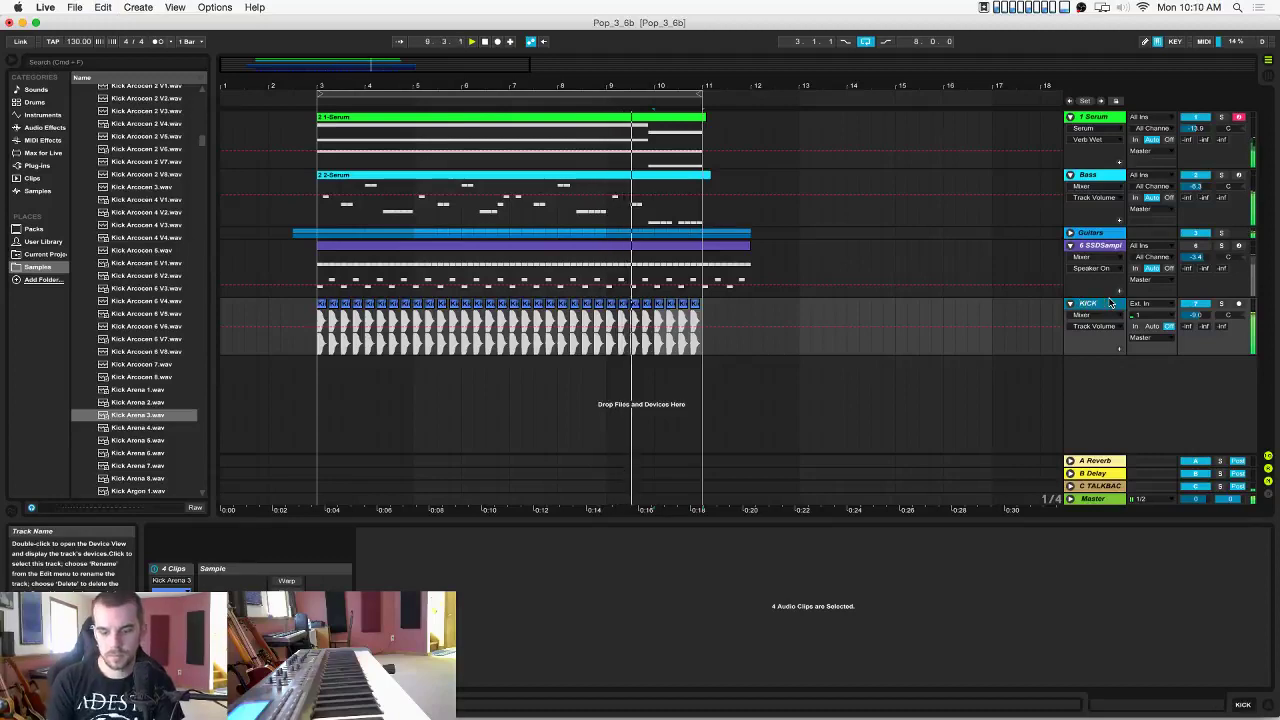
left_click(1070, 498)
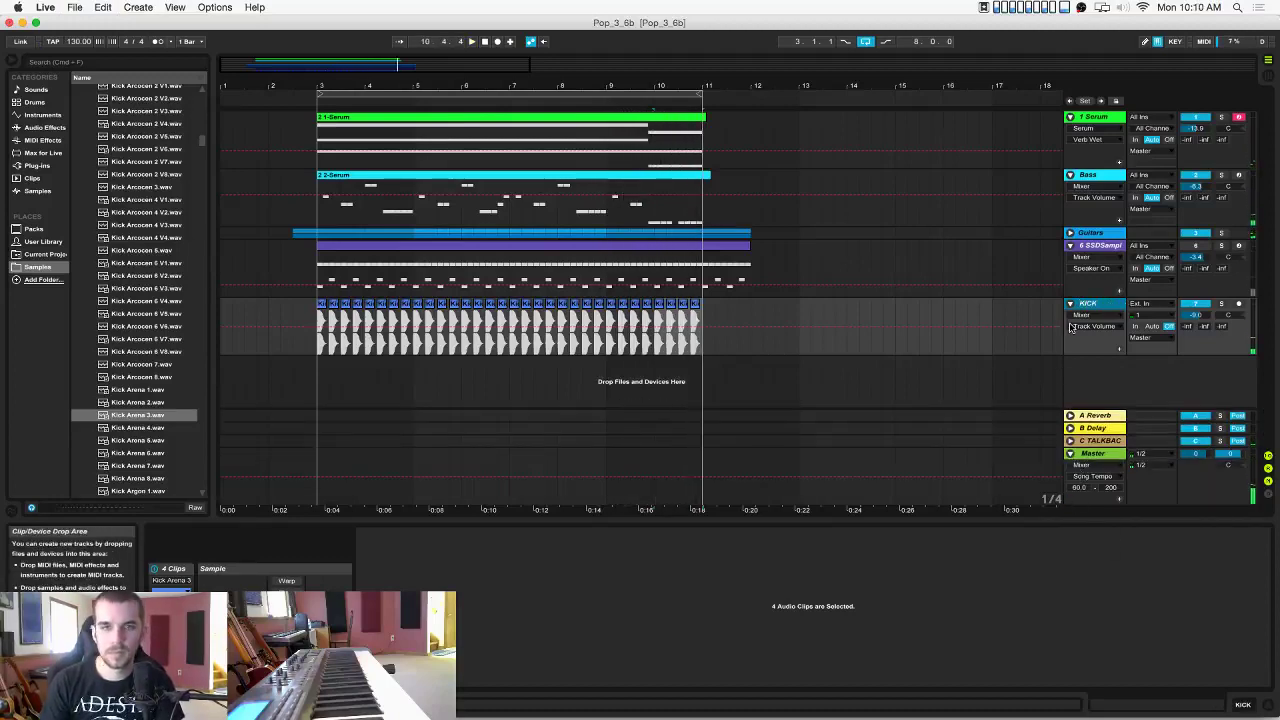
Search the samples for "arena" and audition Snare Arena 4, 3, 2 and 1 in the Snare folder.
scroll(127, 253, "up", 10)
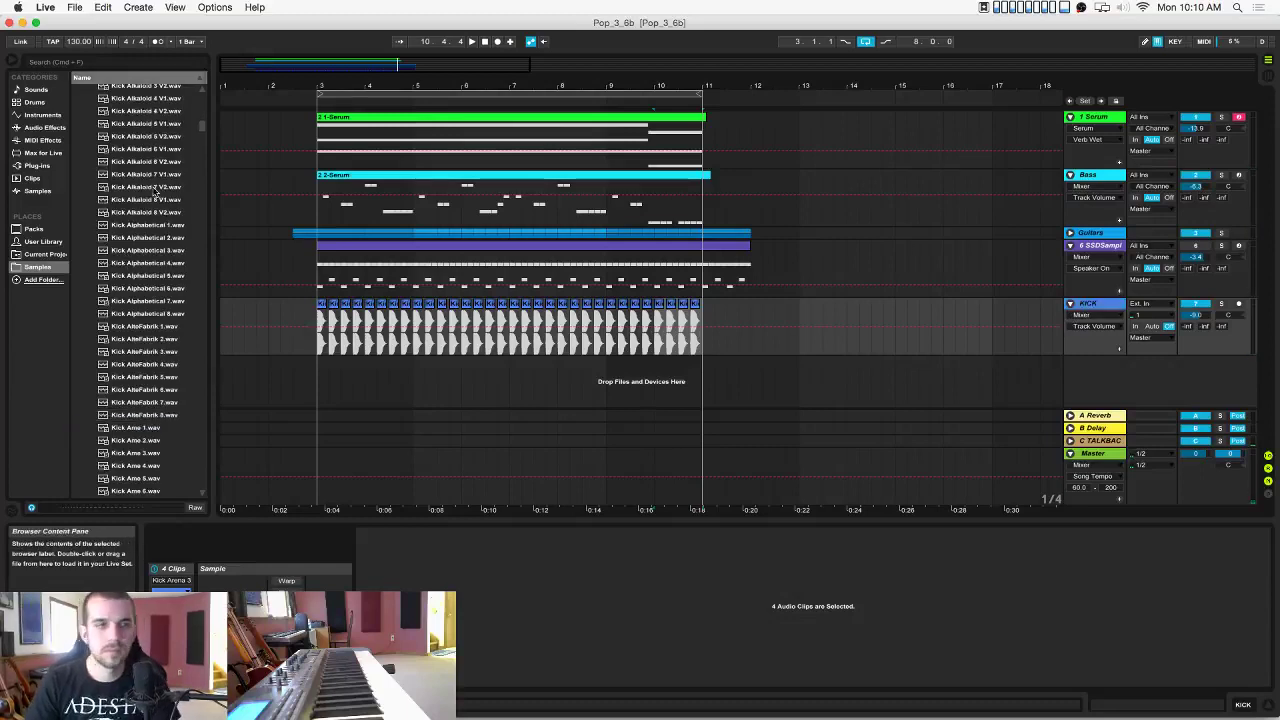
type("are")
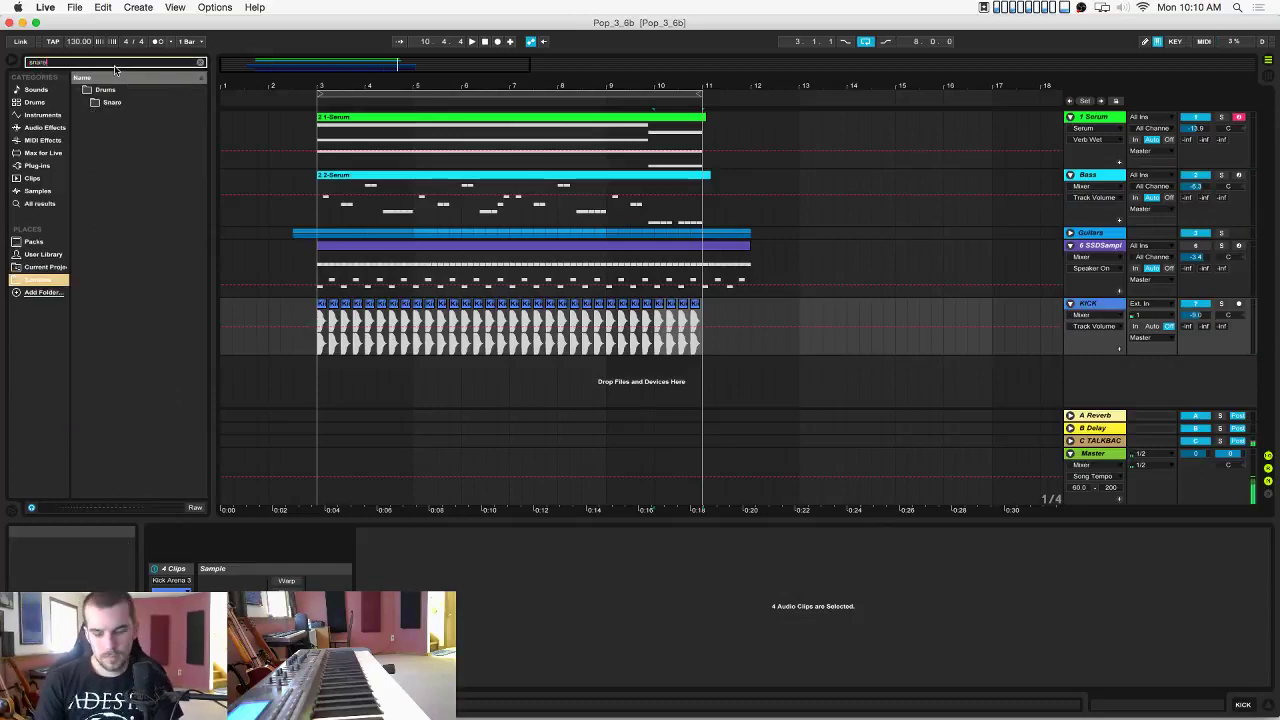
key("super+a")
type("arena")
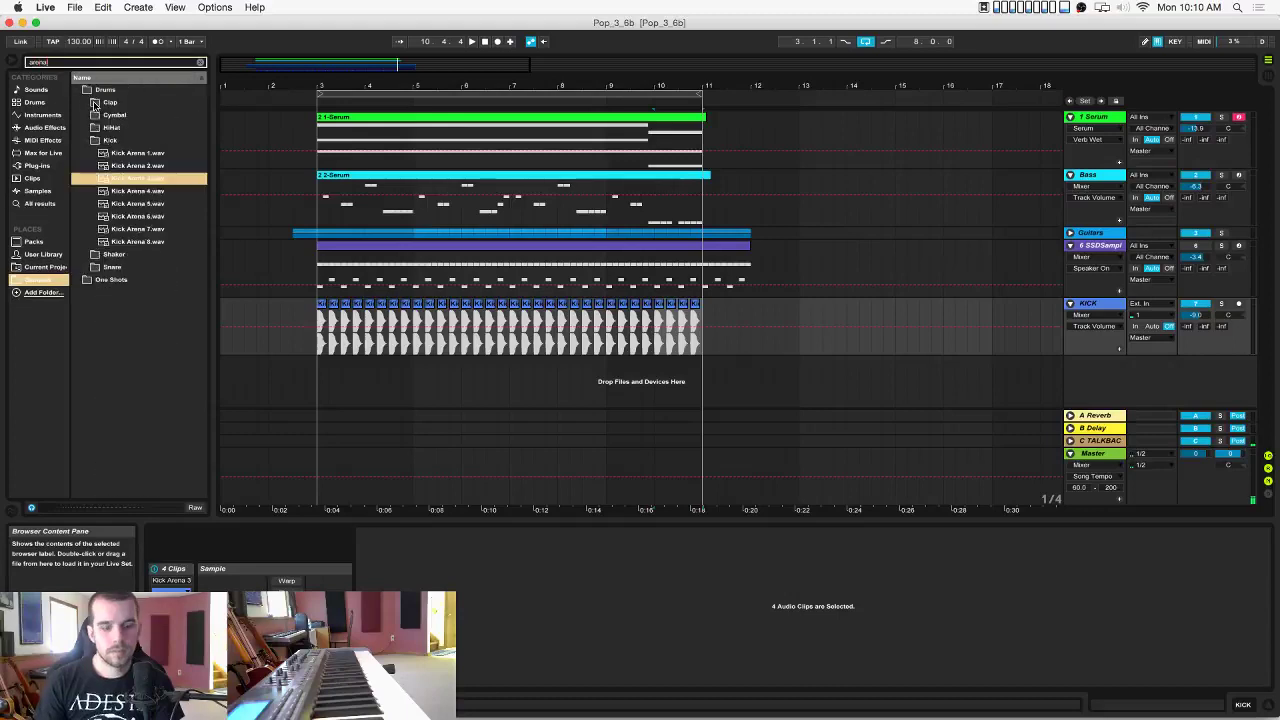
left_click(90, 266)
left_click(102, 217)
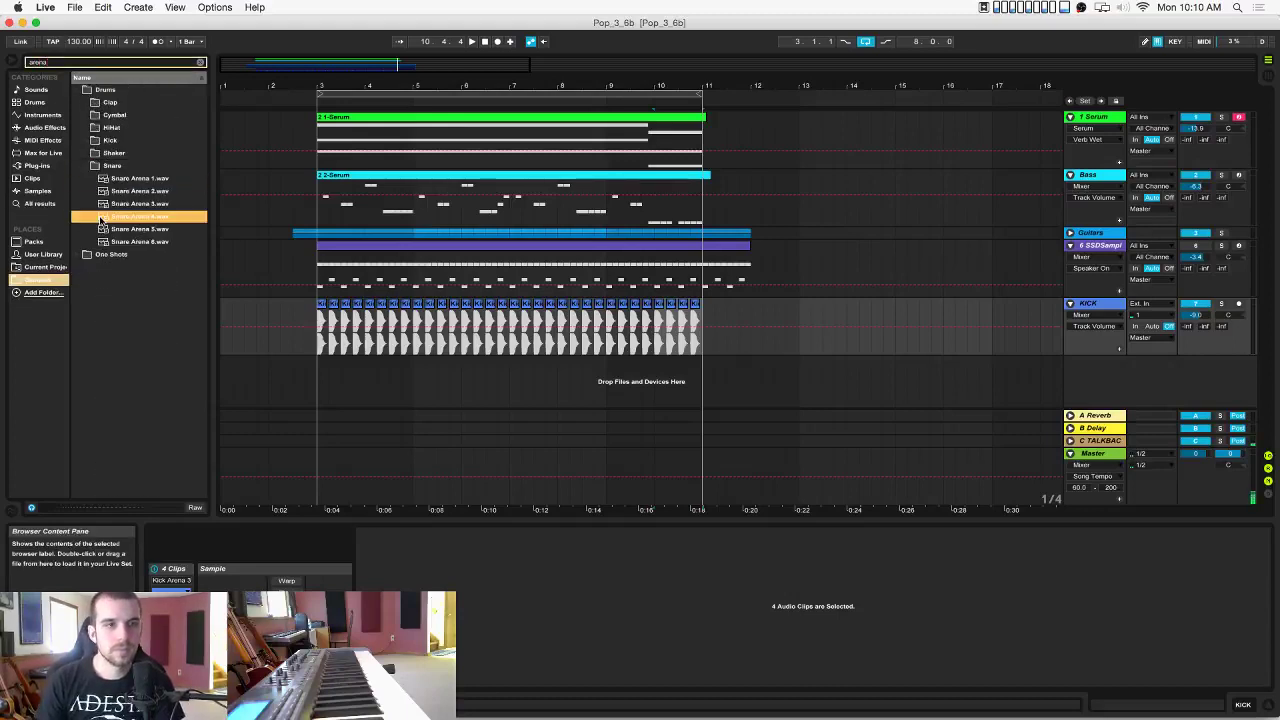
left_click(108, 204)
left_click(112, 191)
left_click(117, 179)
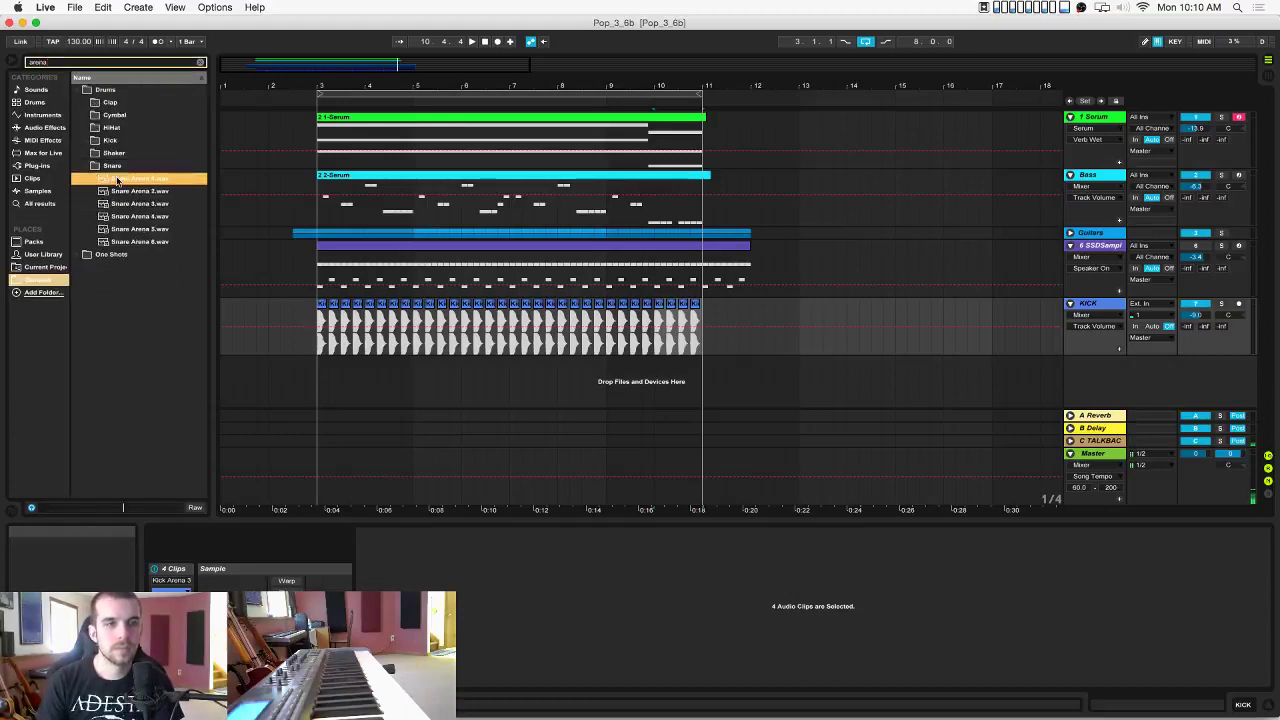
Place Snare Arena 1.wav on a new audio track below KICK, on beats 2 and 4 of bar 3.
left_click_drag(110, 178, 330, 372)
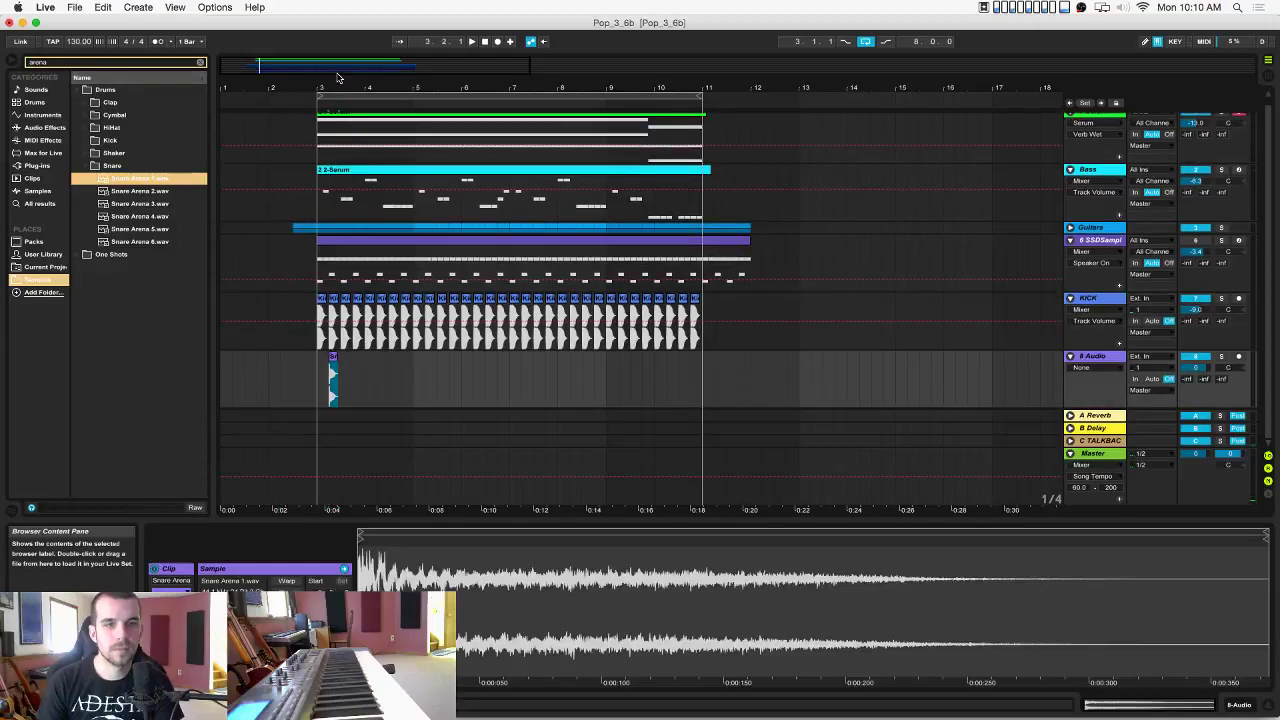
left_click_drag(337, 85, 337, 118)
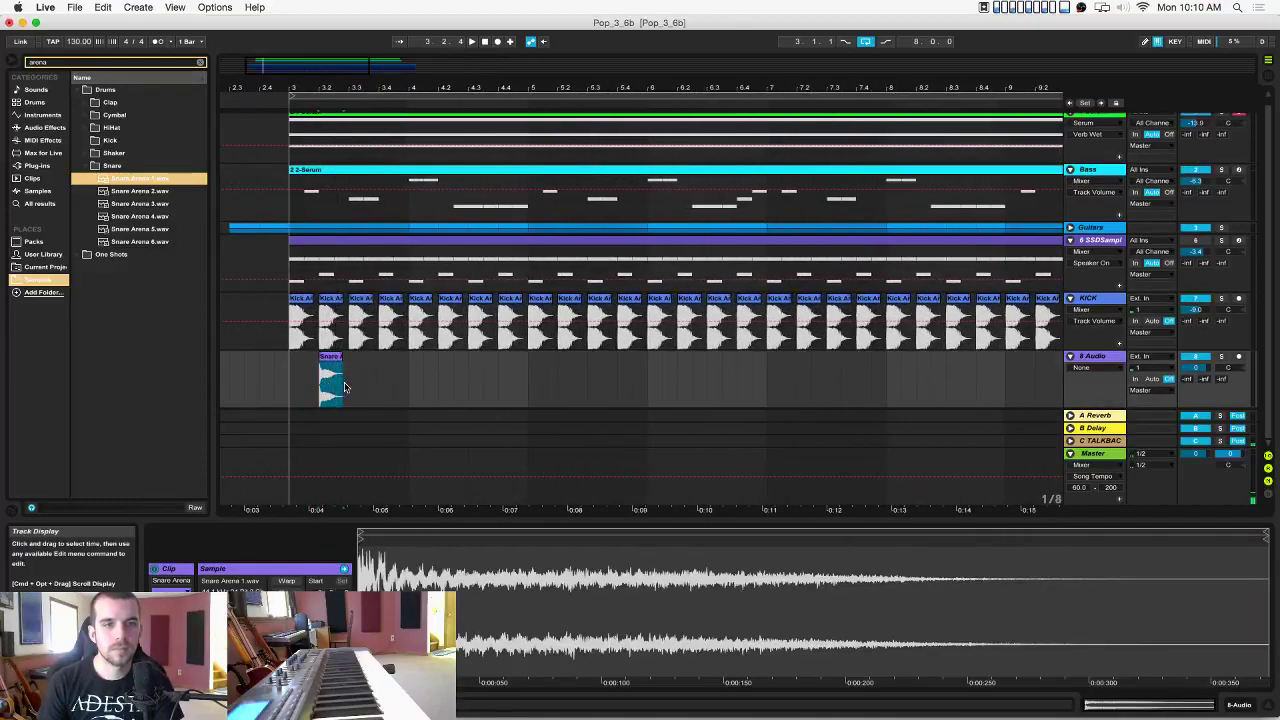
left_click(380, 382)
key("super+v")
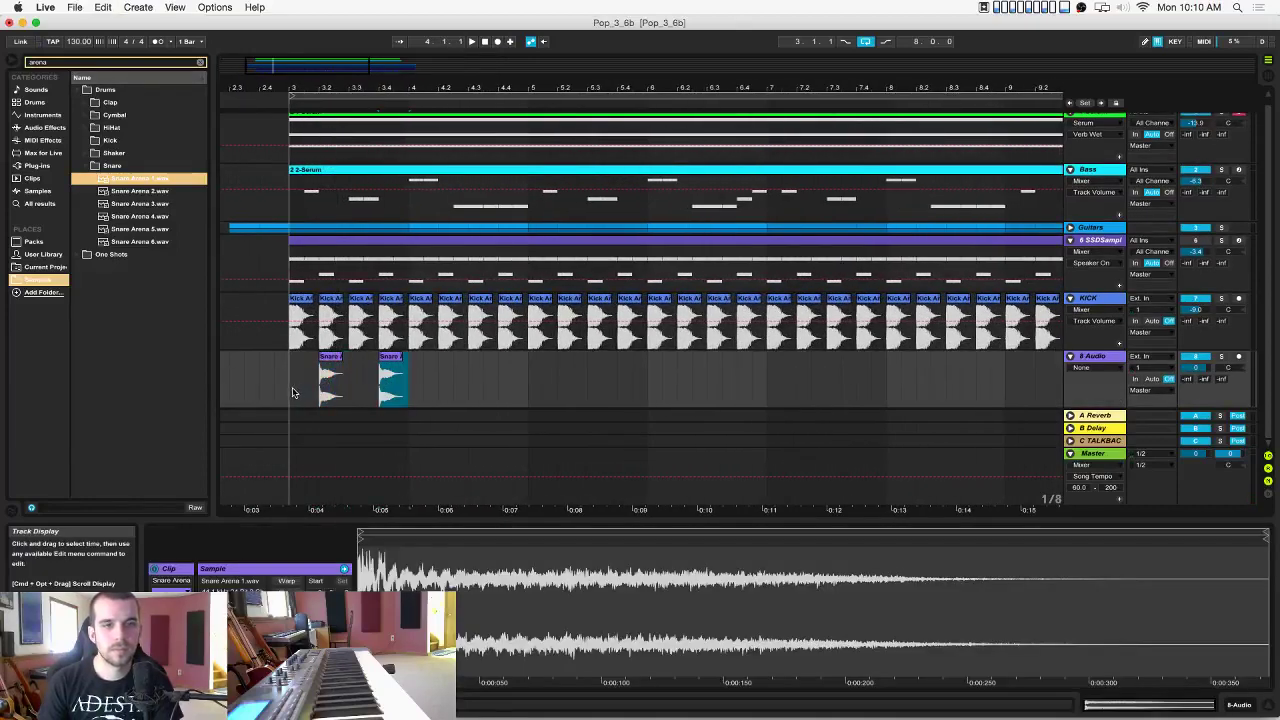
Duplicate the snare's one-bar pattern from bar 3 along its track so it fills through bar 10.
left_click_drag(293, 392, 408, 392)
key("super+d")
key("super+d")
key("super+d")
key("super+d")
key("super+d")
key("super+d")
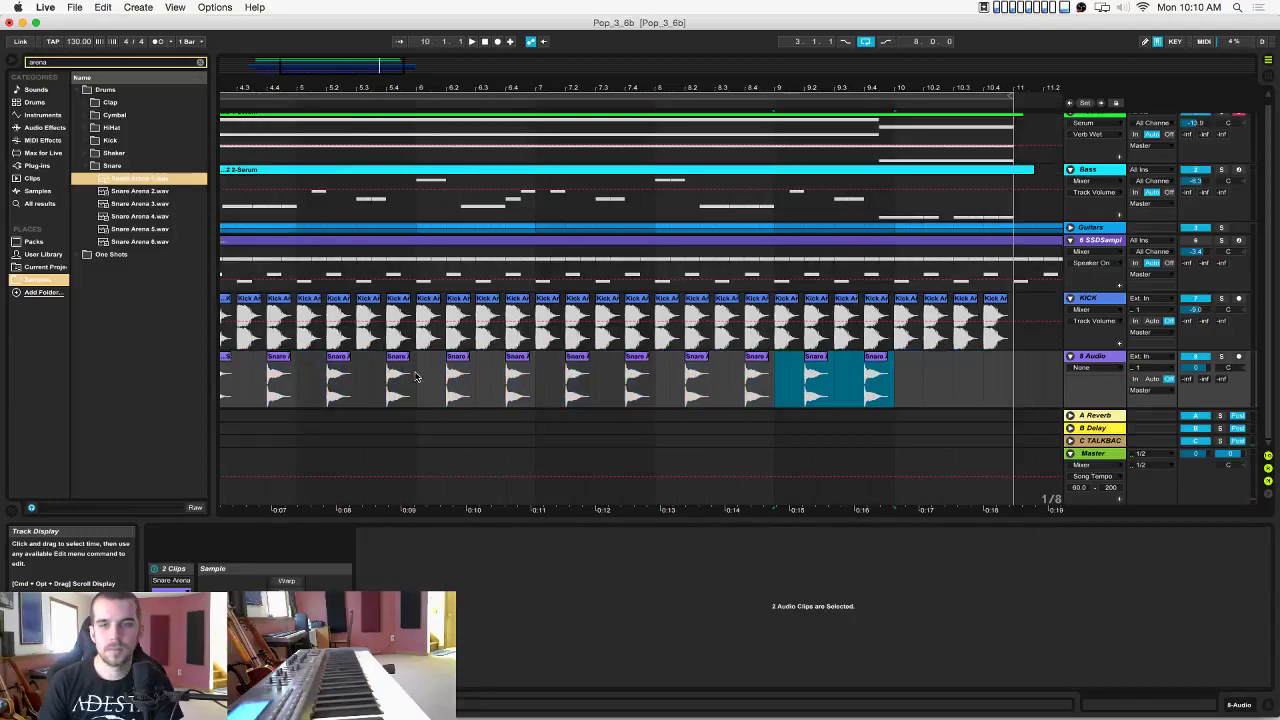
key("super+d")
Play back the loop and lower the volume of the snare's audio track.
key("space")
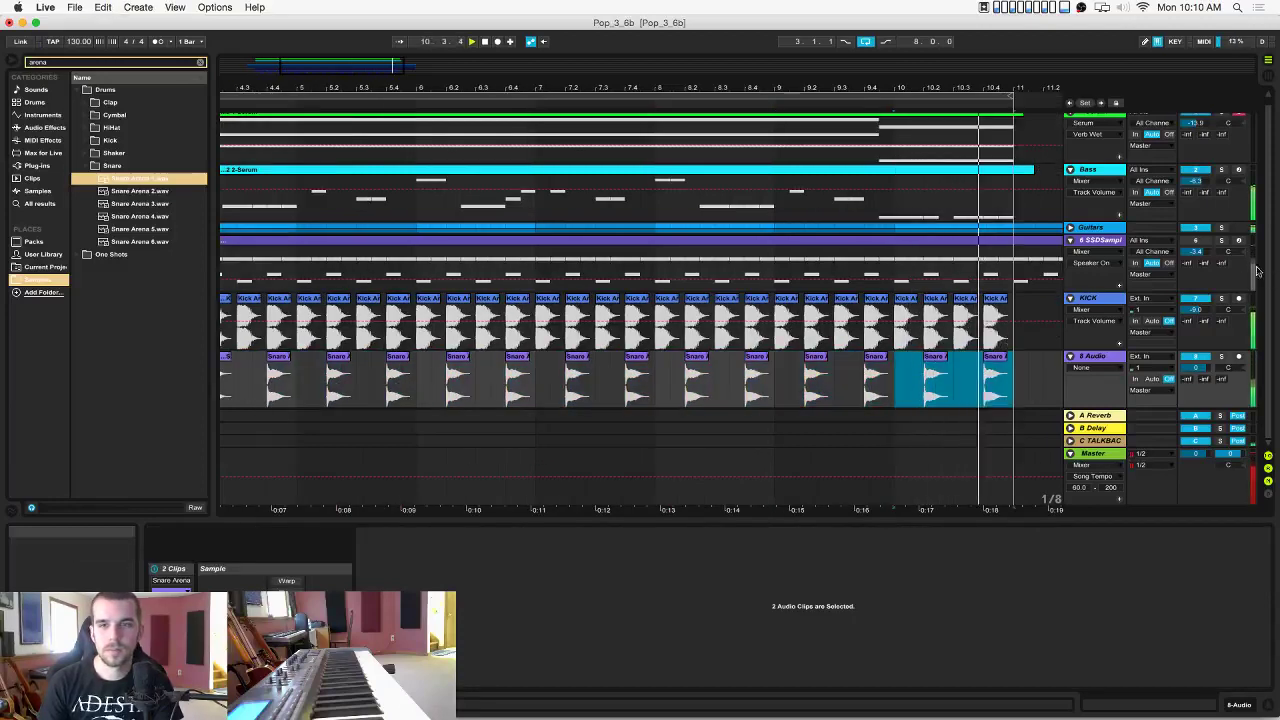
left_click(1108, 300)
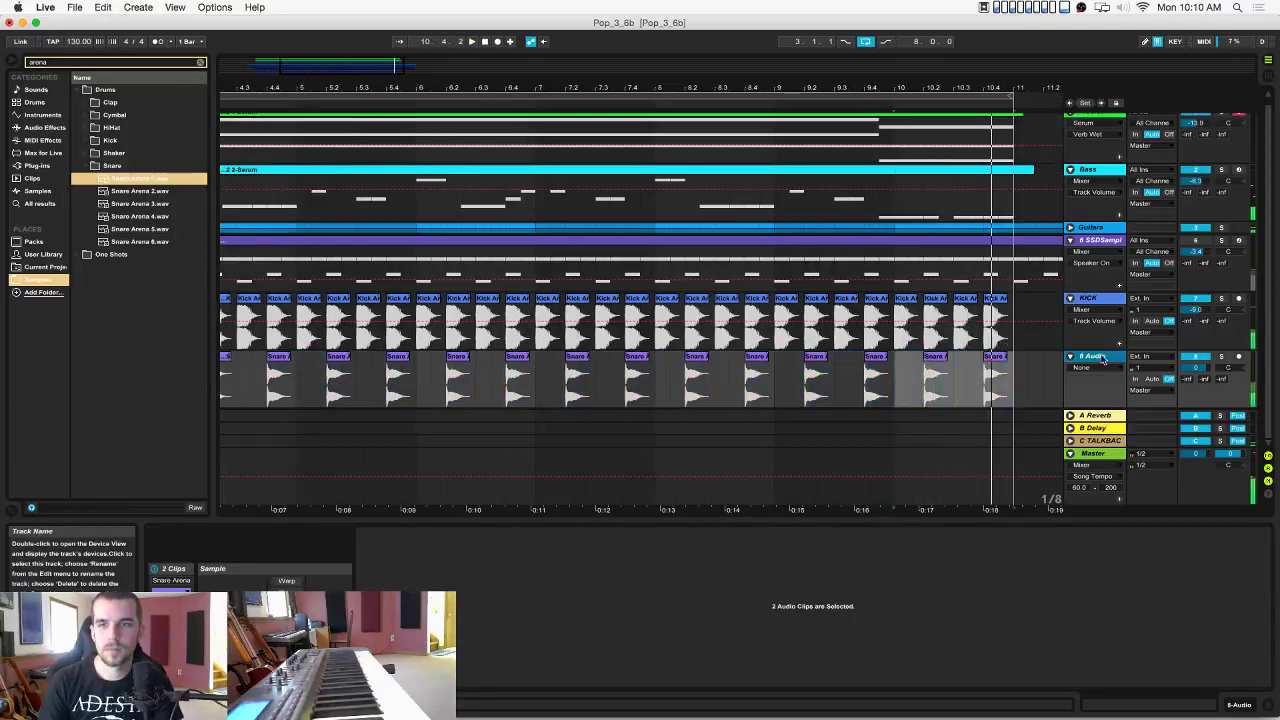
left_click(1203, 369)
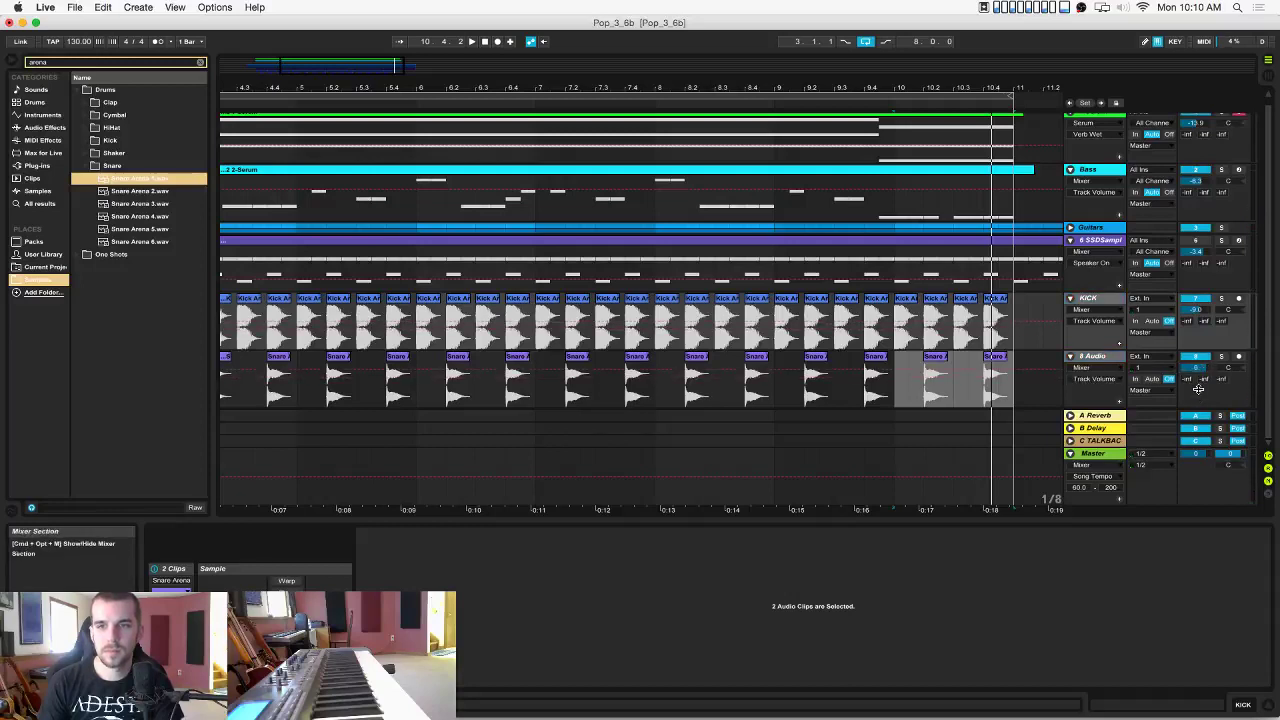
Group the KICK and snare tracks and set the group volume to about -5.1 dB during playback.
left_click(1114, 356)
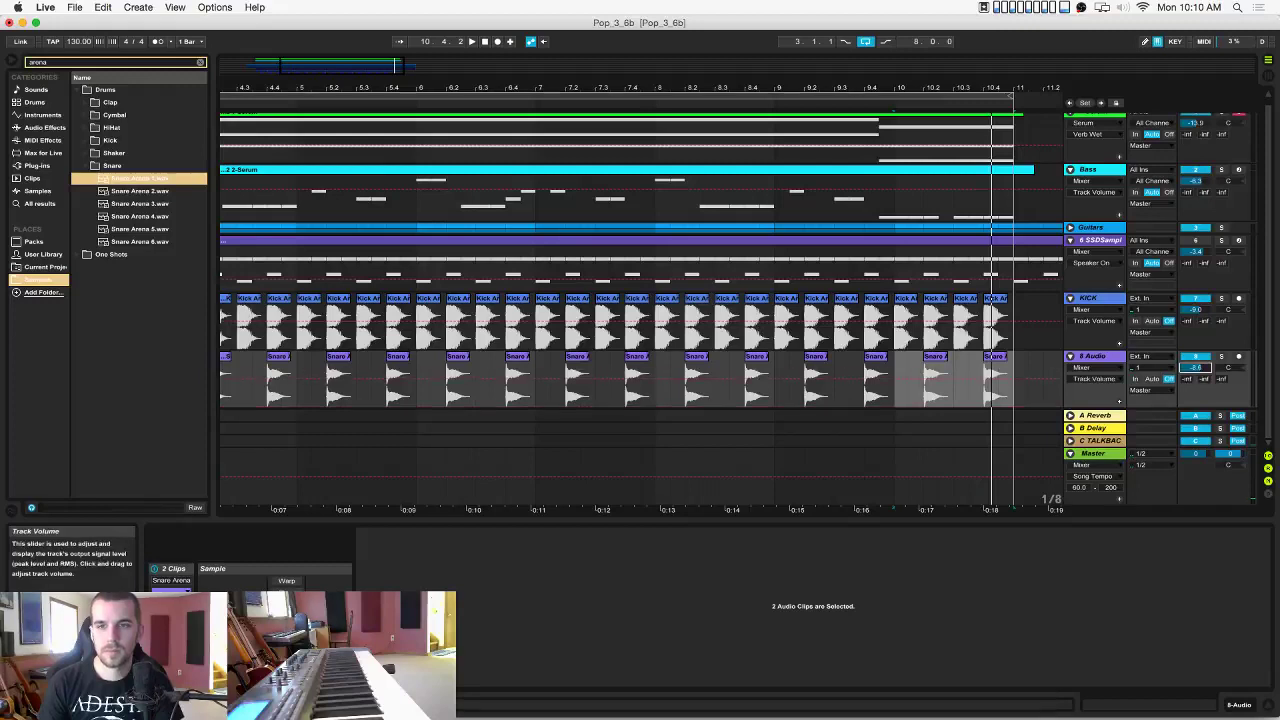
right_click(1112, 299)
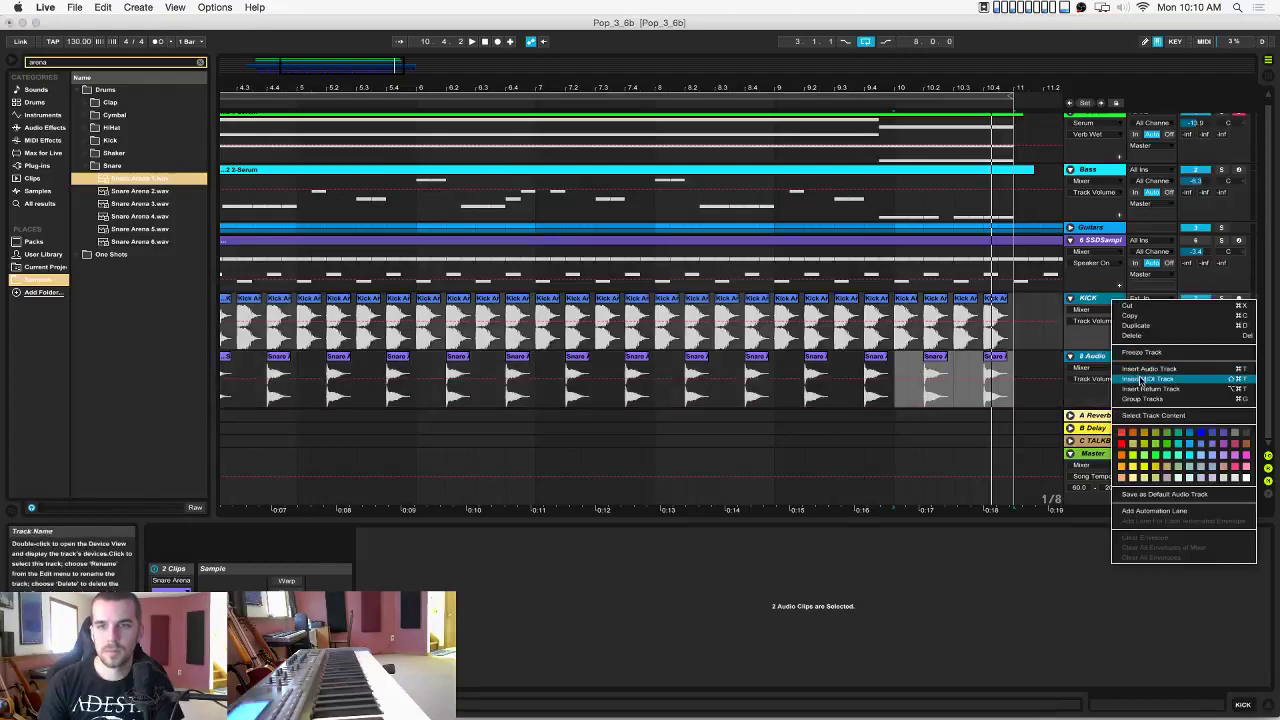
left_click(1143, 398)
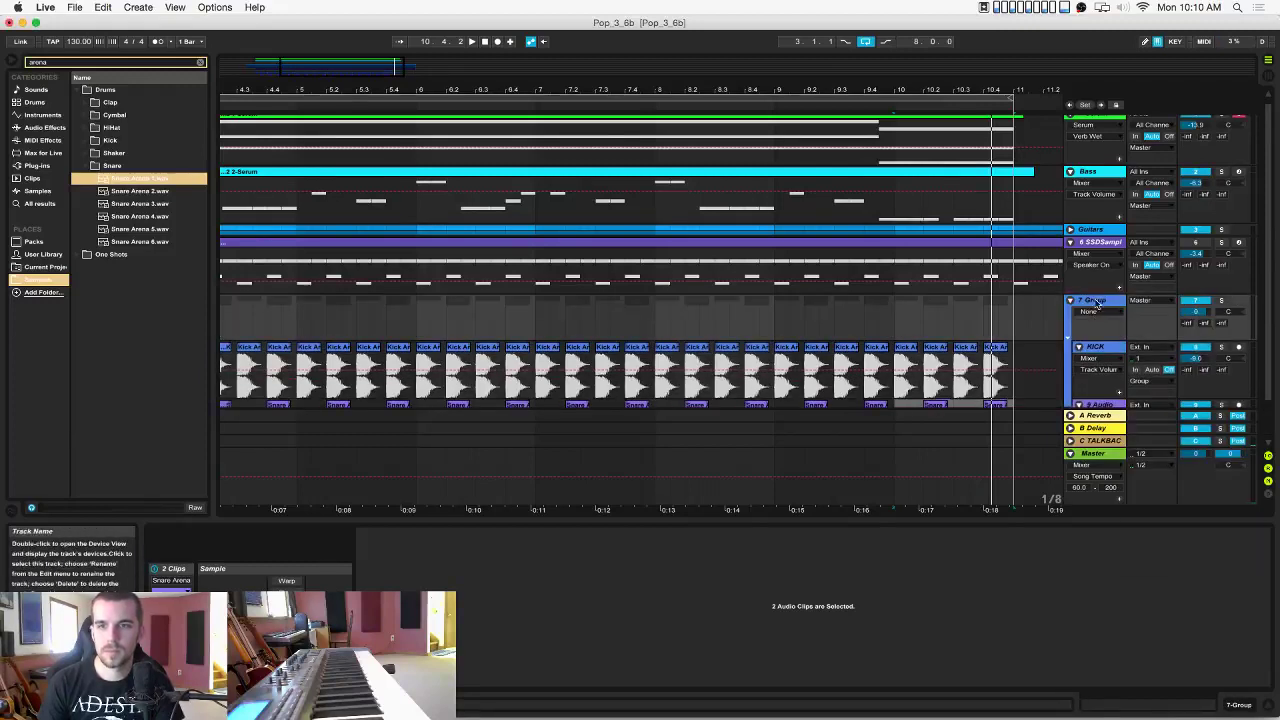
mouse_move(1195, 312)
left_mouse_down()
mouse_move(1195, 332)
mouse_move(1195, 310)
left_mouse_up()
key("space")
scroll(1090, 308, "down", 2)
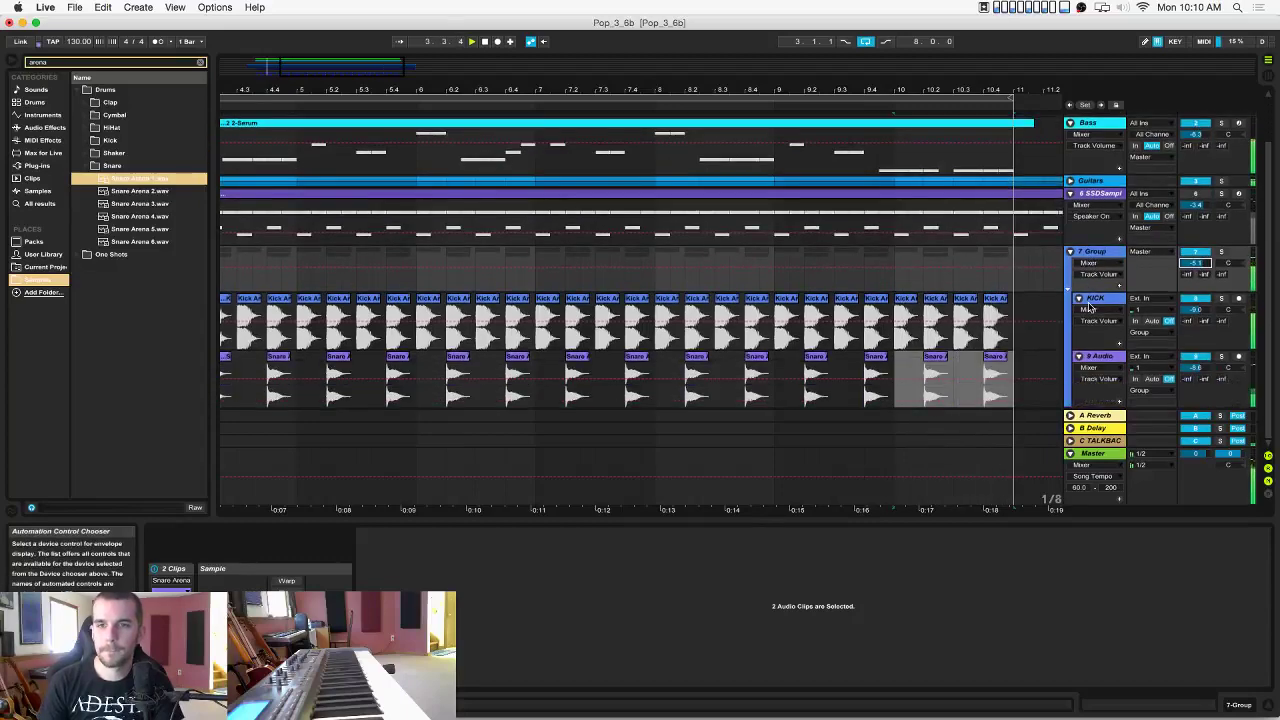
Rename the kick and snare group DRUMS and delete the 6 SSDSampler track.
left_click_drag(784, 89, 784, 40)
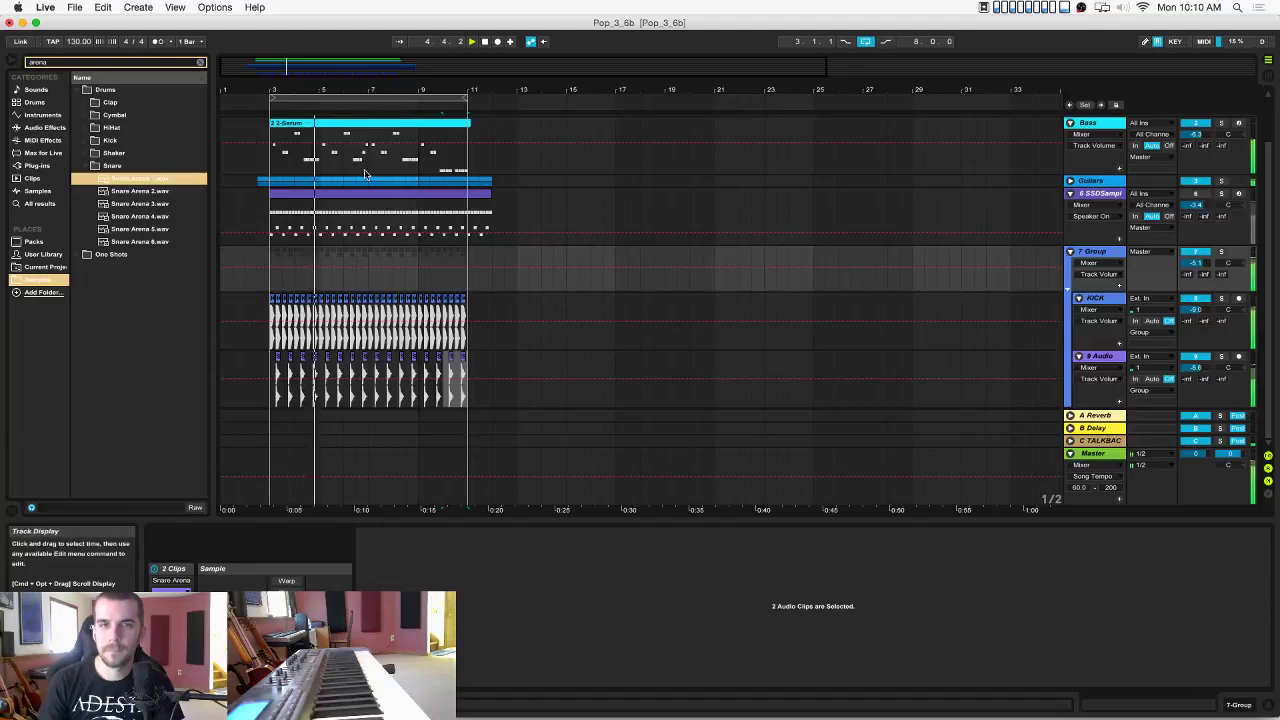
left_click(1093, 252)
key("super+r")
type("DRUMS")
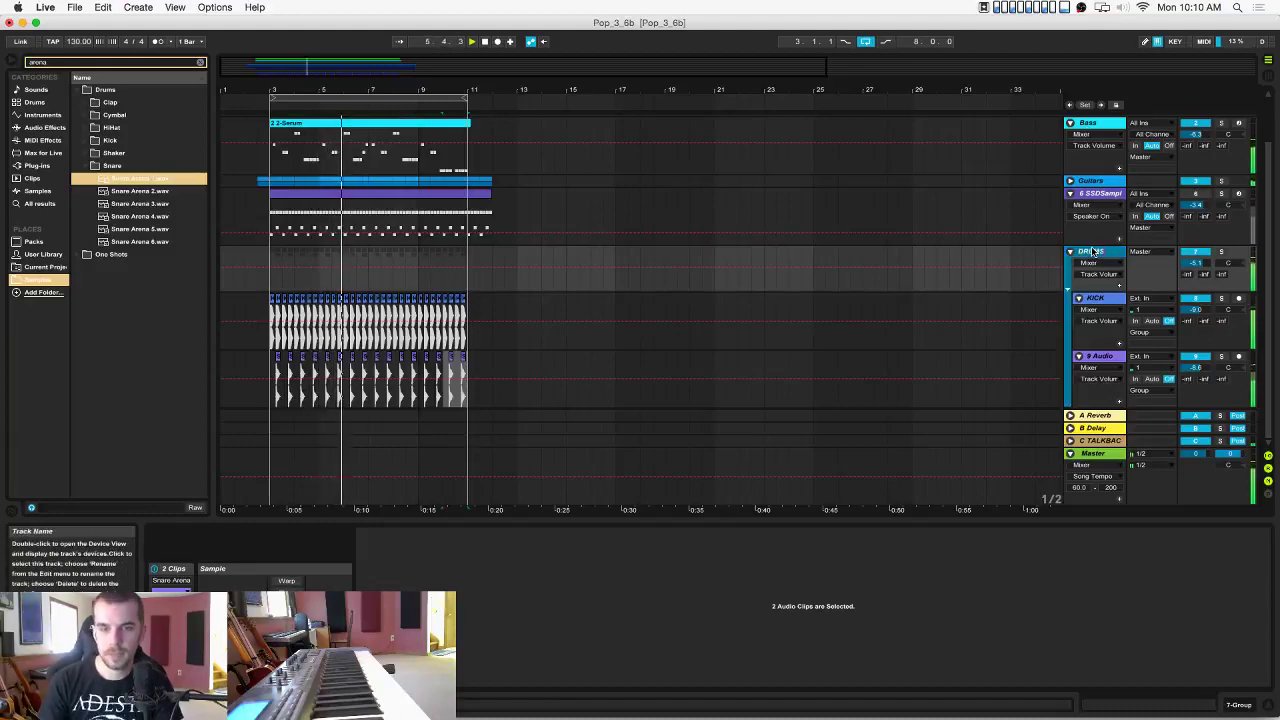
key("Return")
left_click(1106, 196)
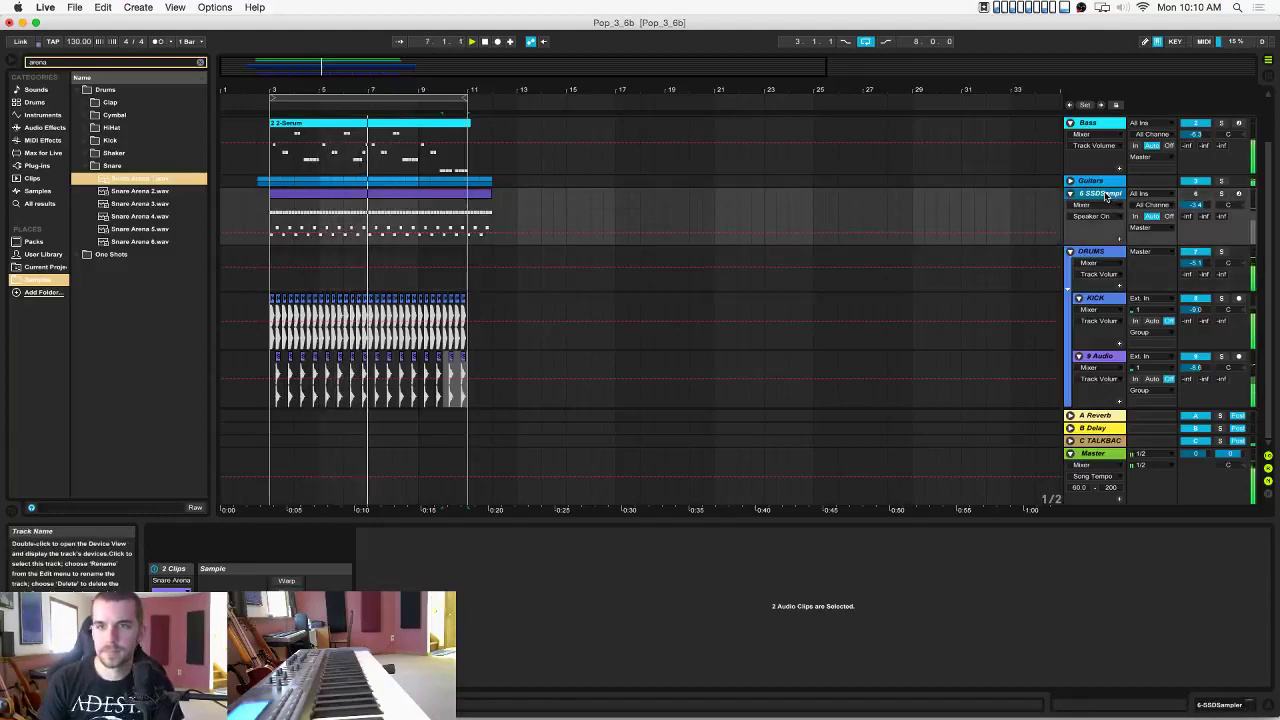
key("Delete")
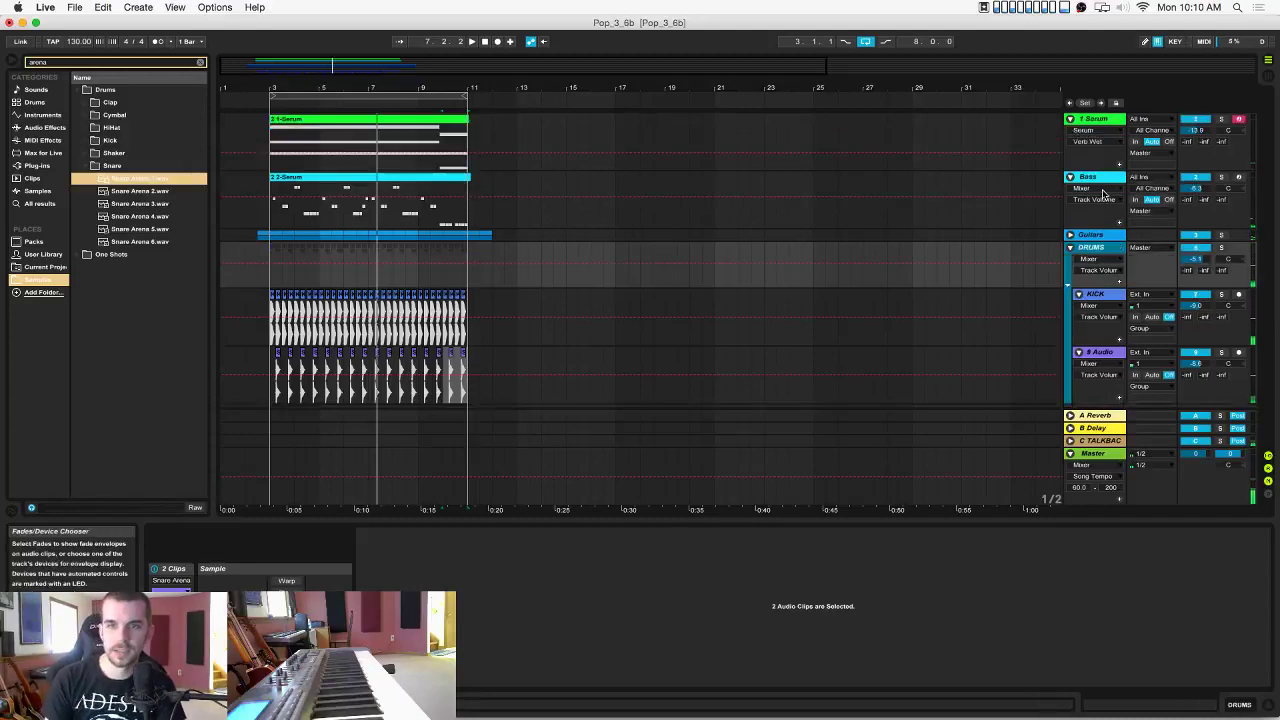
Unfold and solo the Guitars group, and add a second Compressor after its existing one.
left_click(1070, 235)
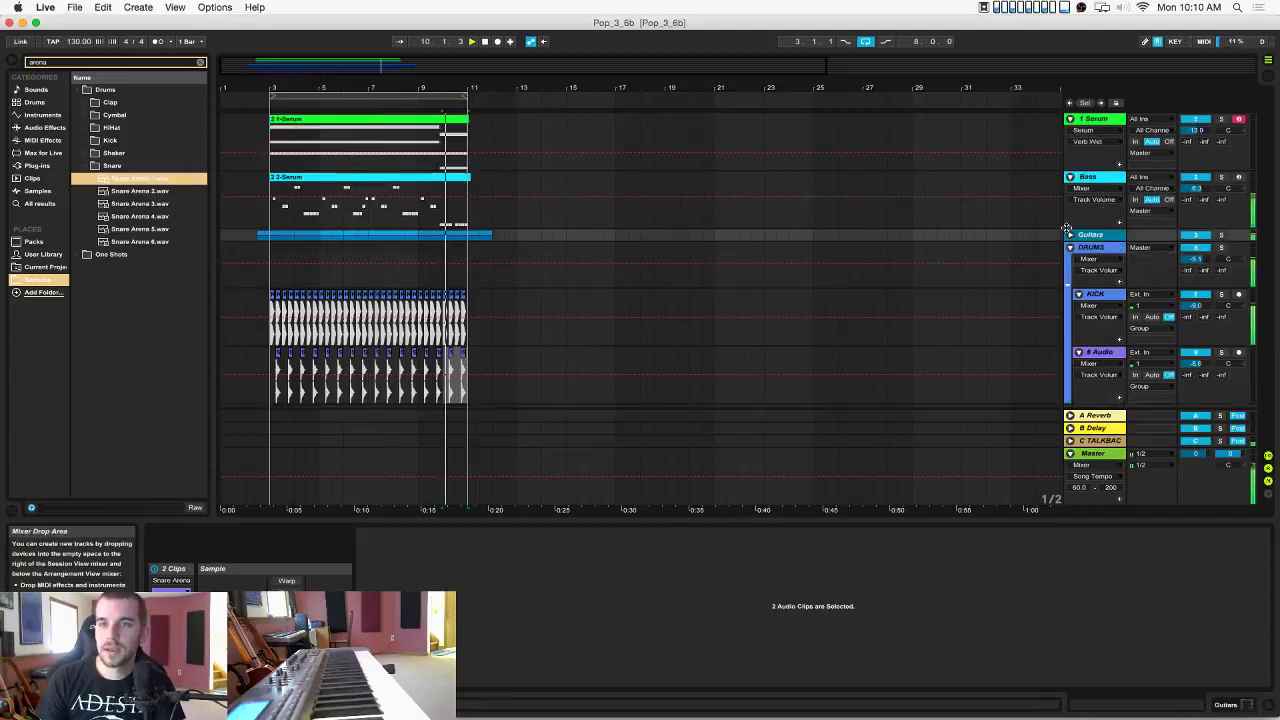
left_click(1070, 235)
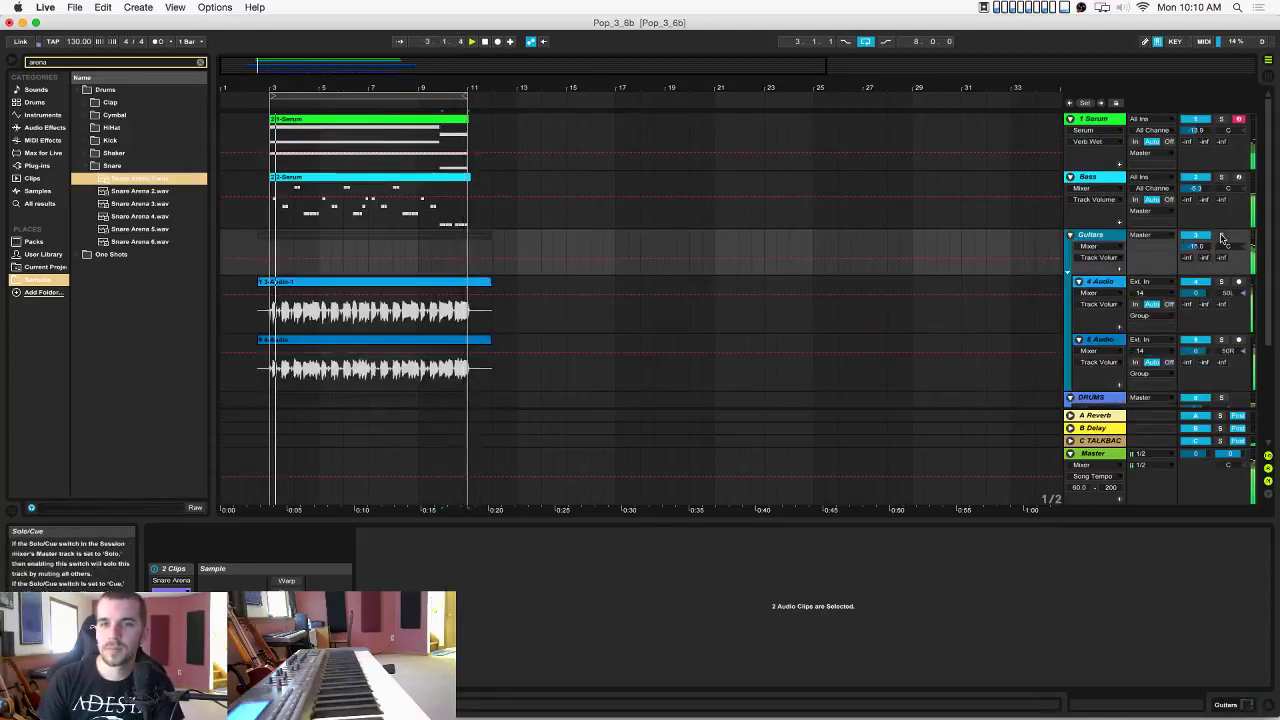
left_click(200, 62)
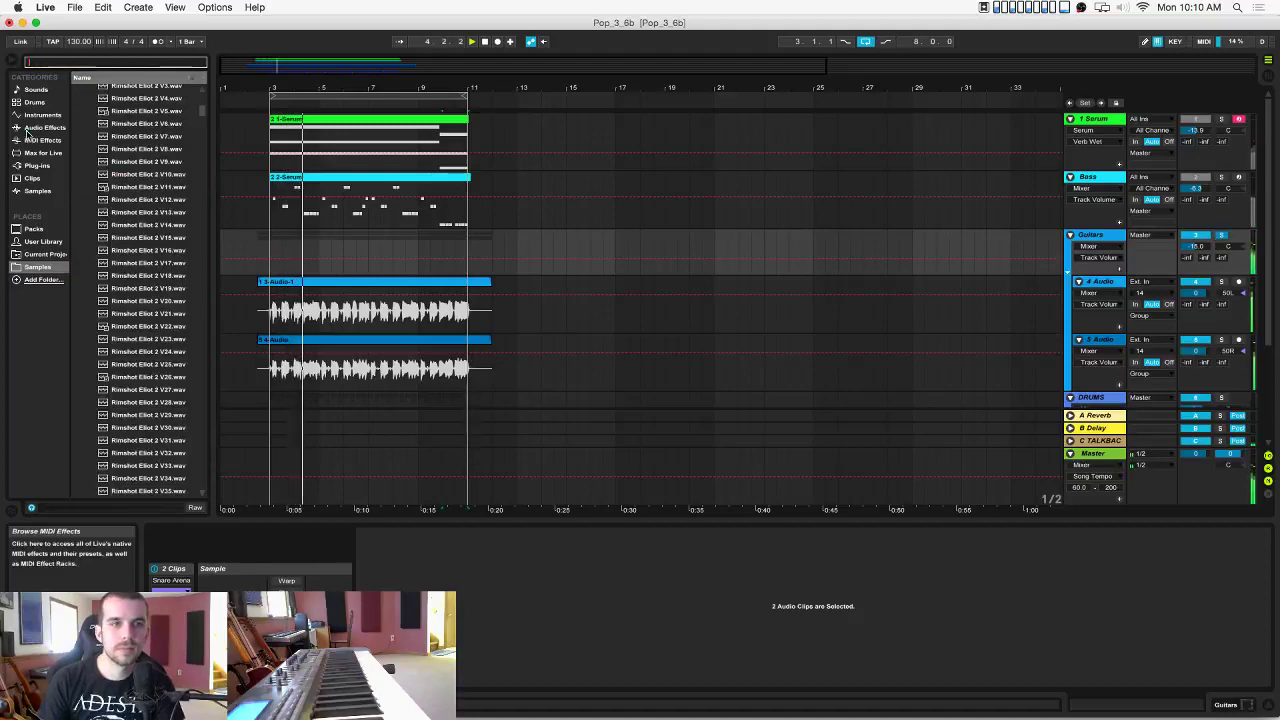
left_click(44, 127)
left_click_drag(100, 180, 344, 262)
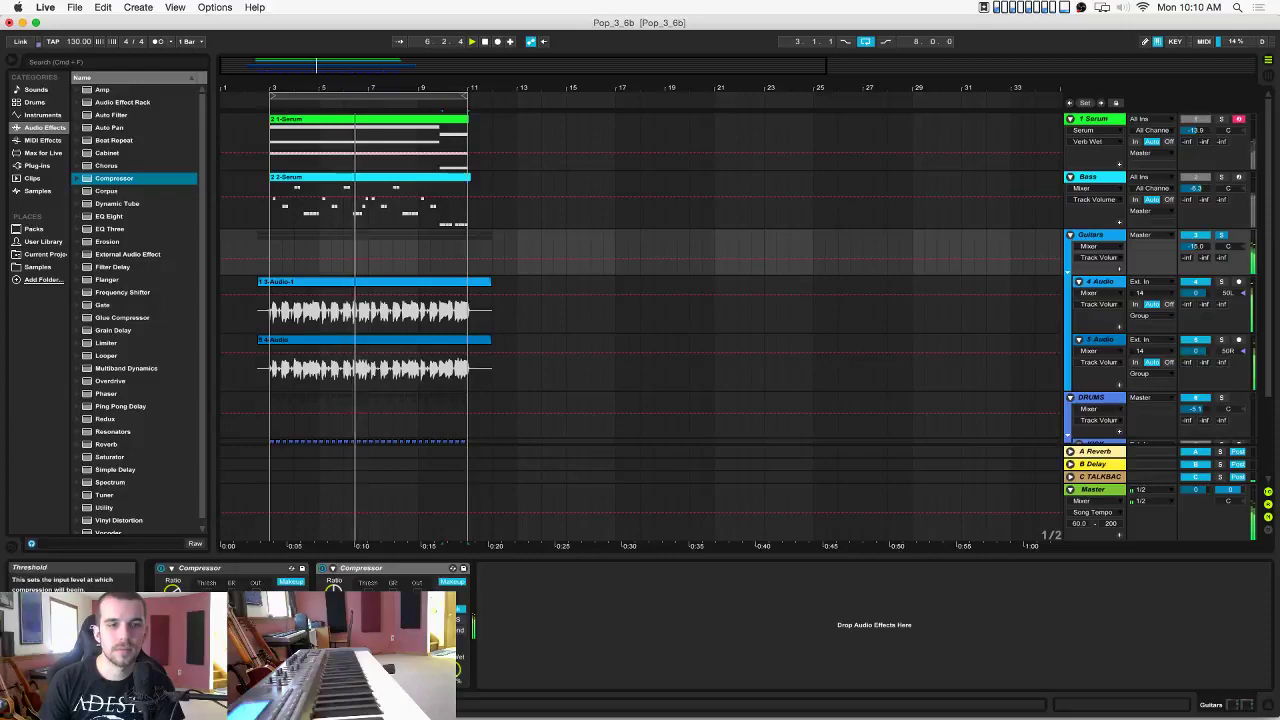
Enable sidechain on the new Guitars Compressor with KICK as source and lower the threshold to about -15.7 dB.
left_click(332, 568)
left_click(352, 583)
left_click(346, 603)
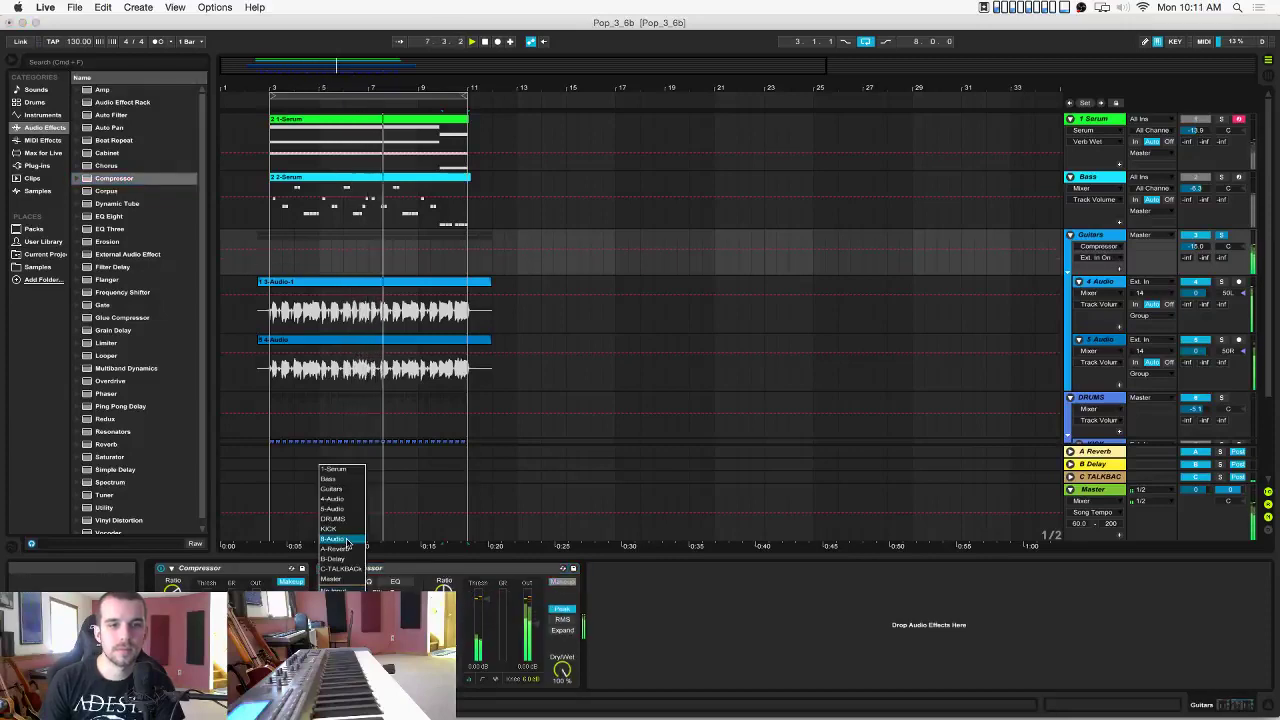
left_click(346, 531)
left_click_drag(478, 600, 444, 578)
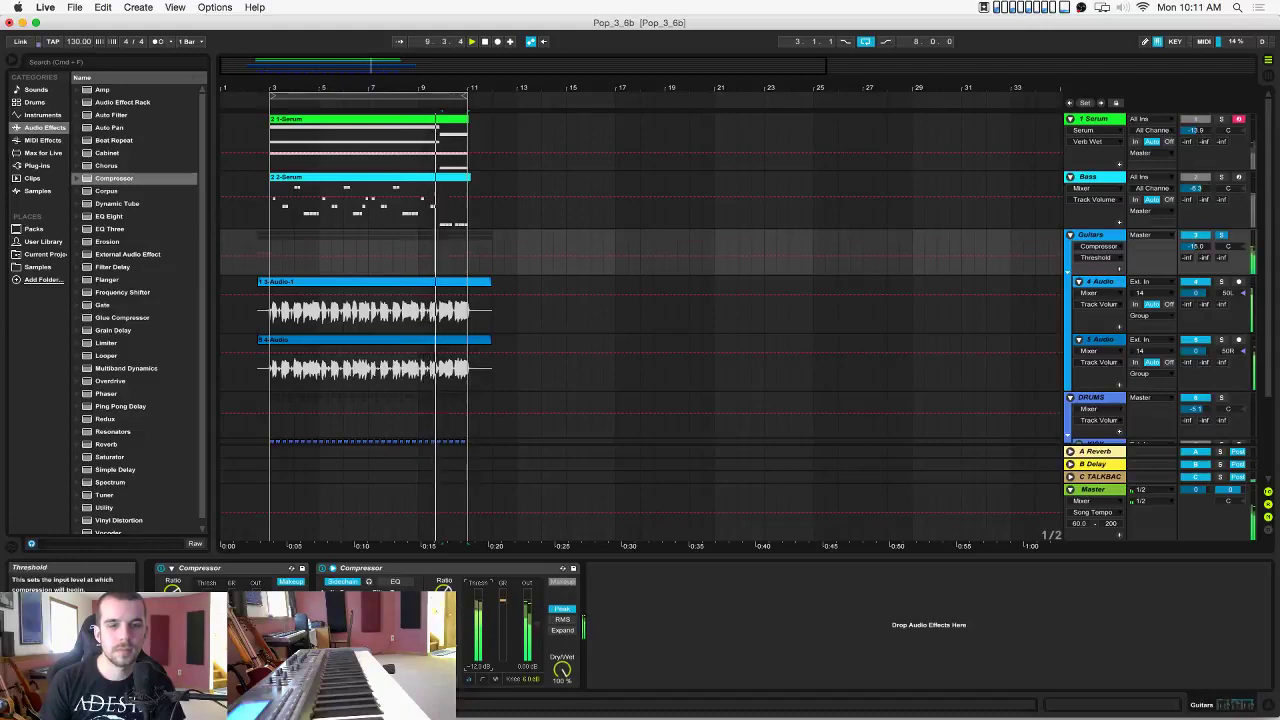
left_click(484, 625)
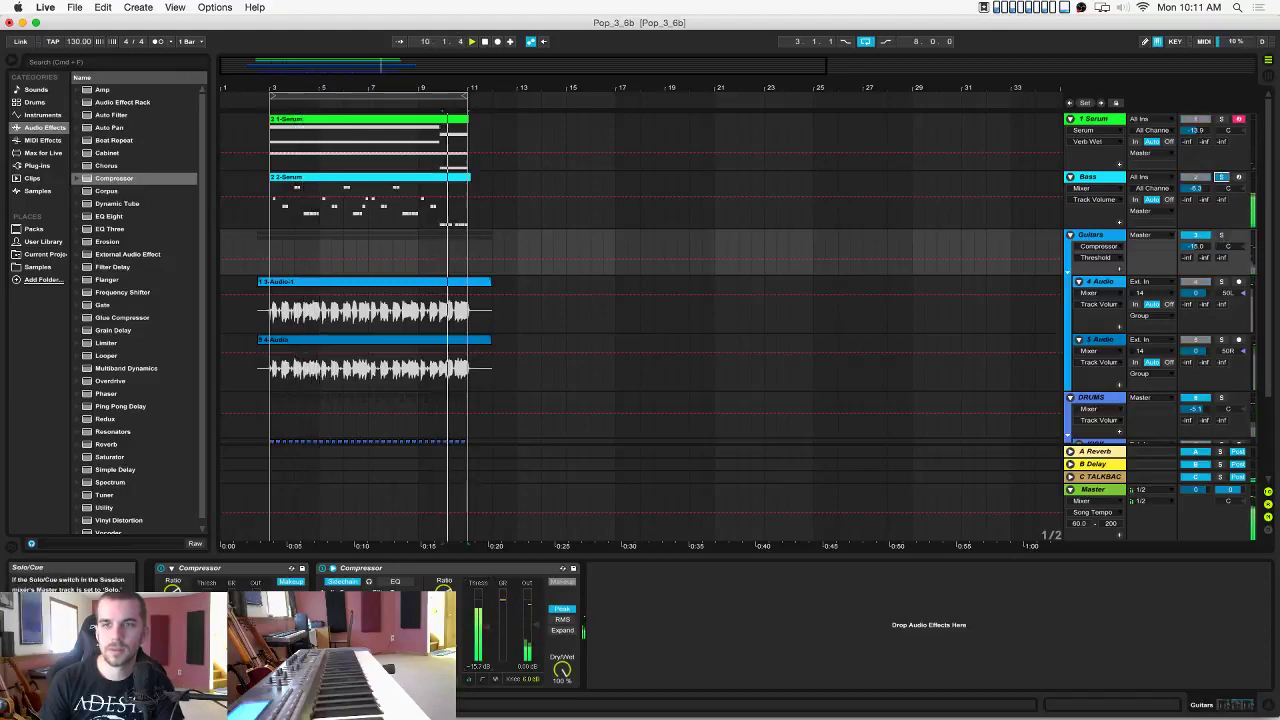
Paste the KICK-sidechained Compressor after Serum on the Bass track and play it back in solo.
left_click(1084, 179)
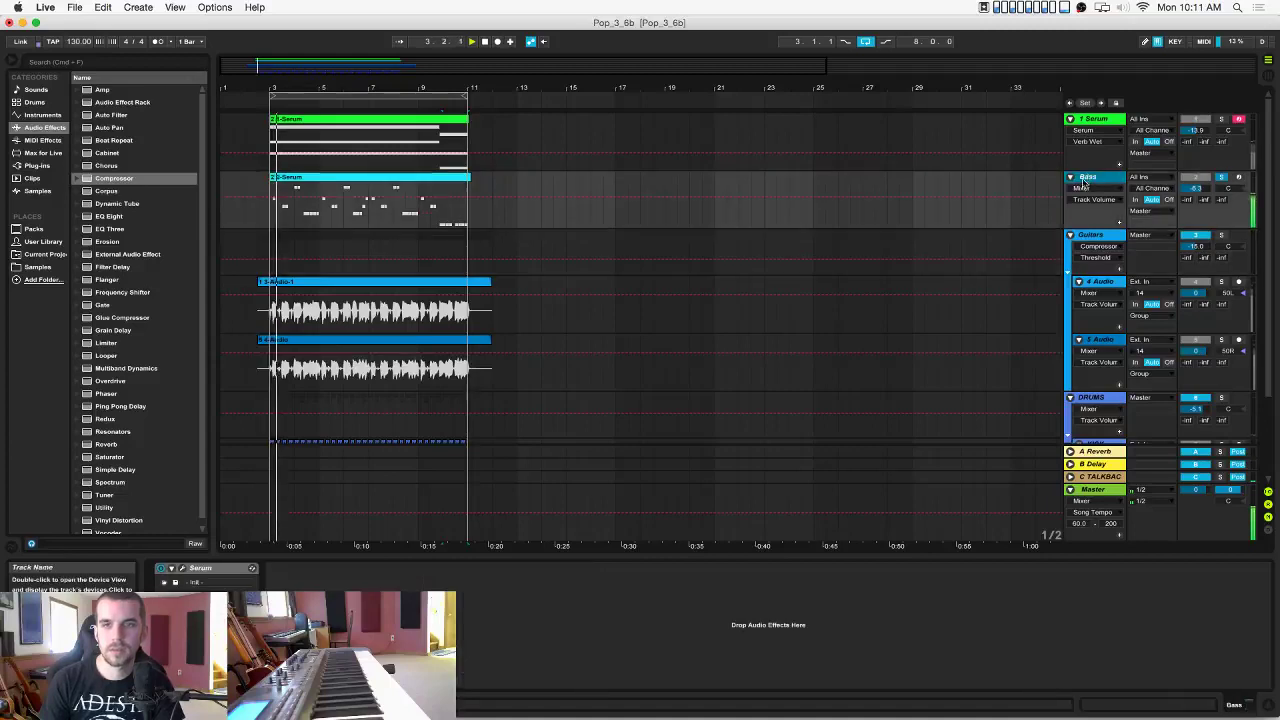
key("super+v")
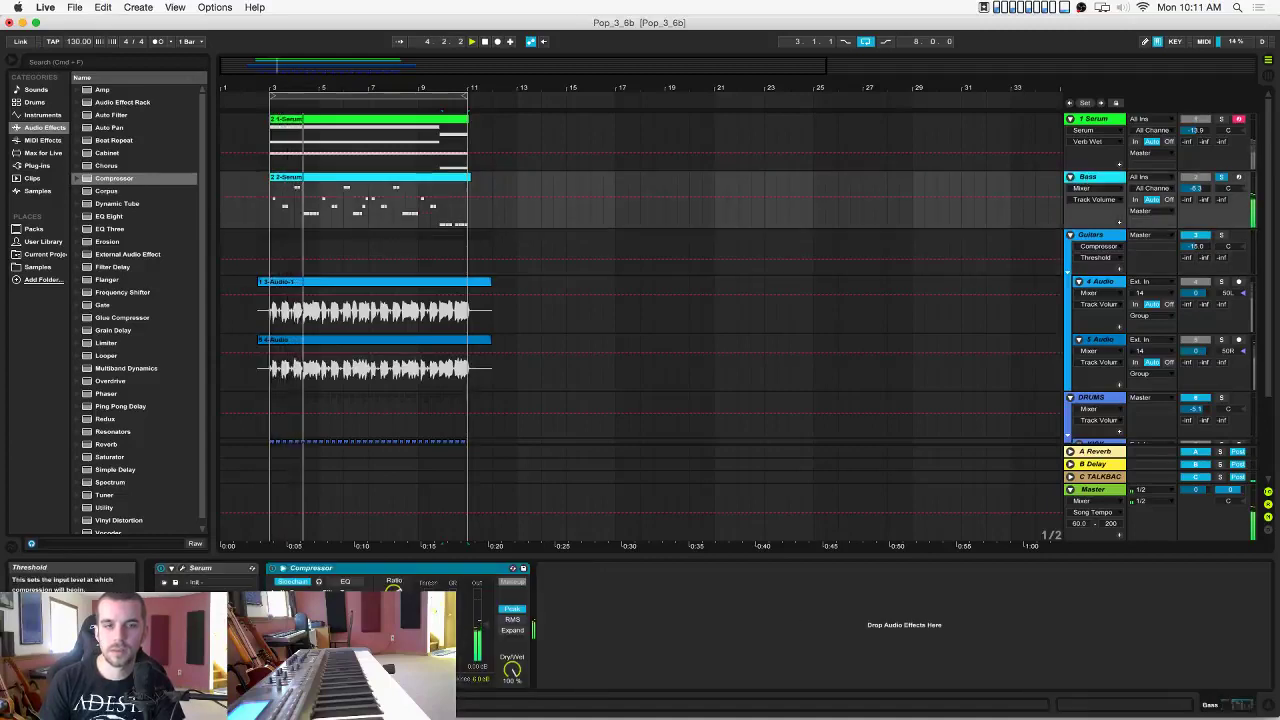
key("space")
left_click(1220, 178)
key("space")
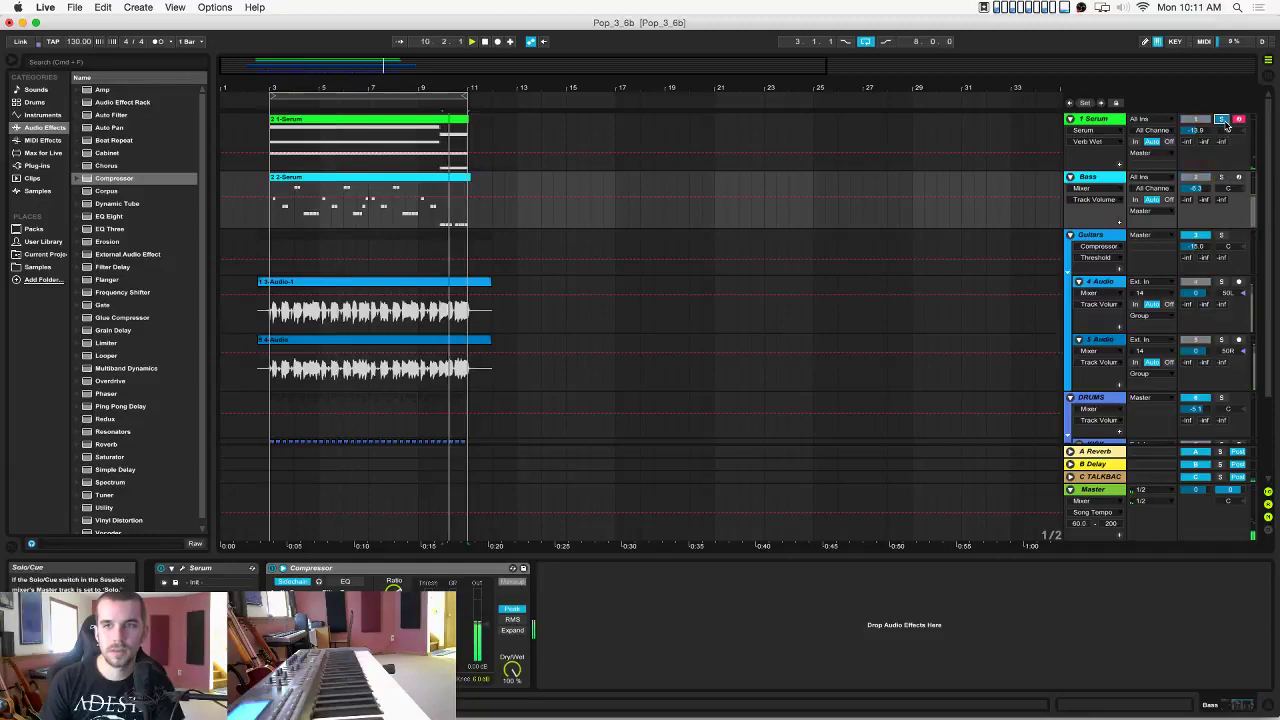
Solo the 1 Serum track and play it from just before bar 3.
left_click(1221, 120)
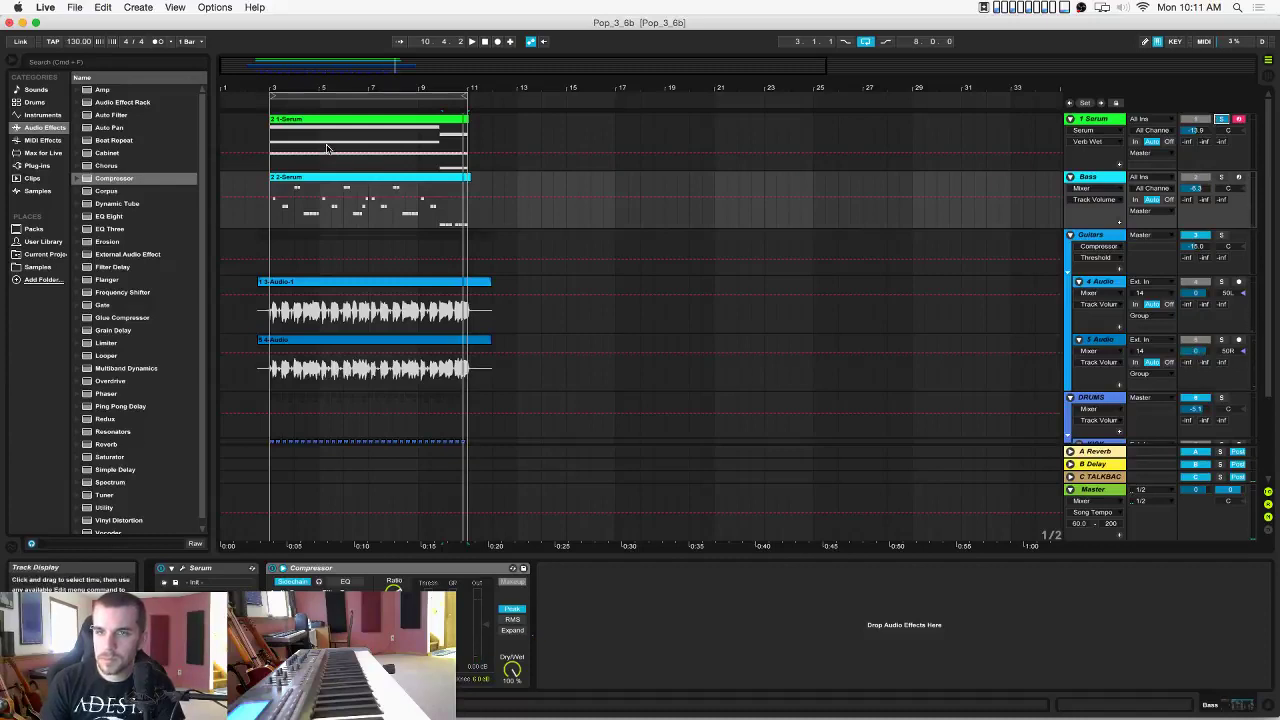
left_click(272, 140)
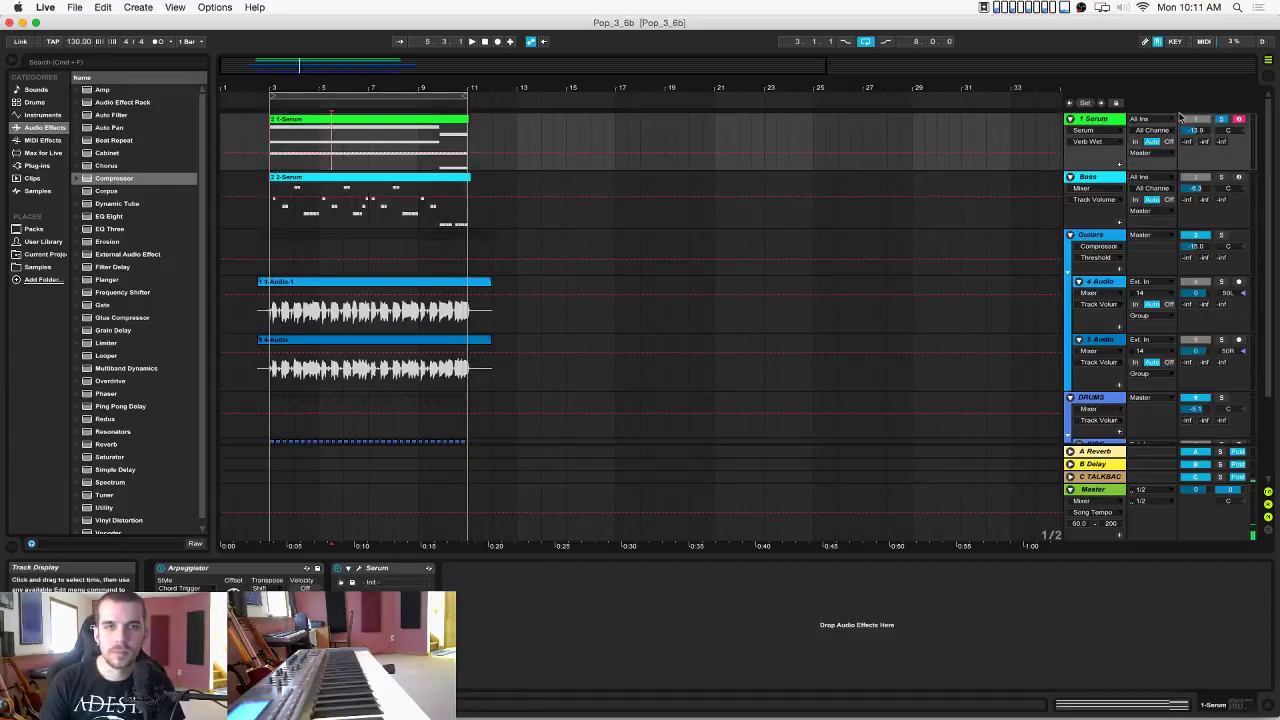
scroll(1201, 160, "down", 3)
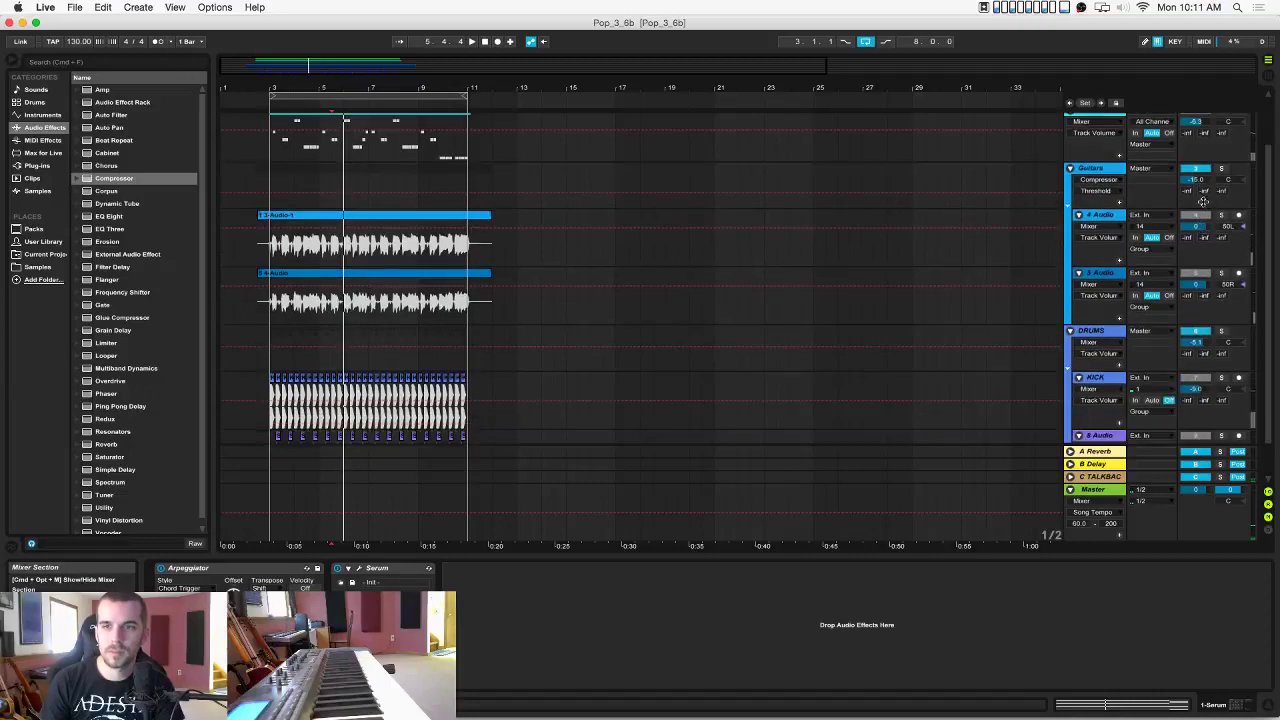
scroll(1218, 316, "up", 3)
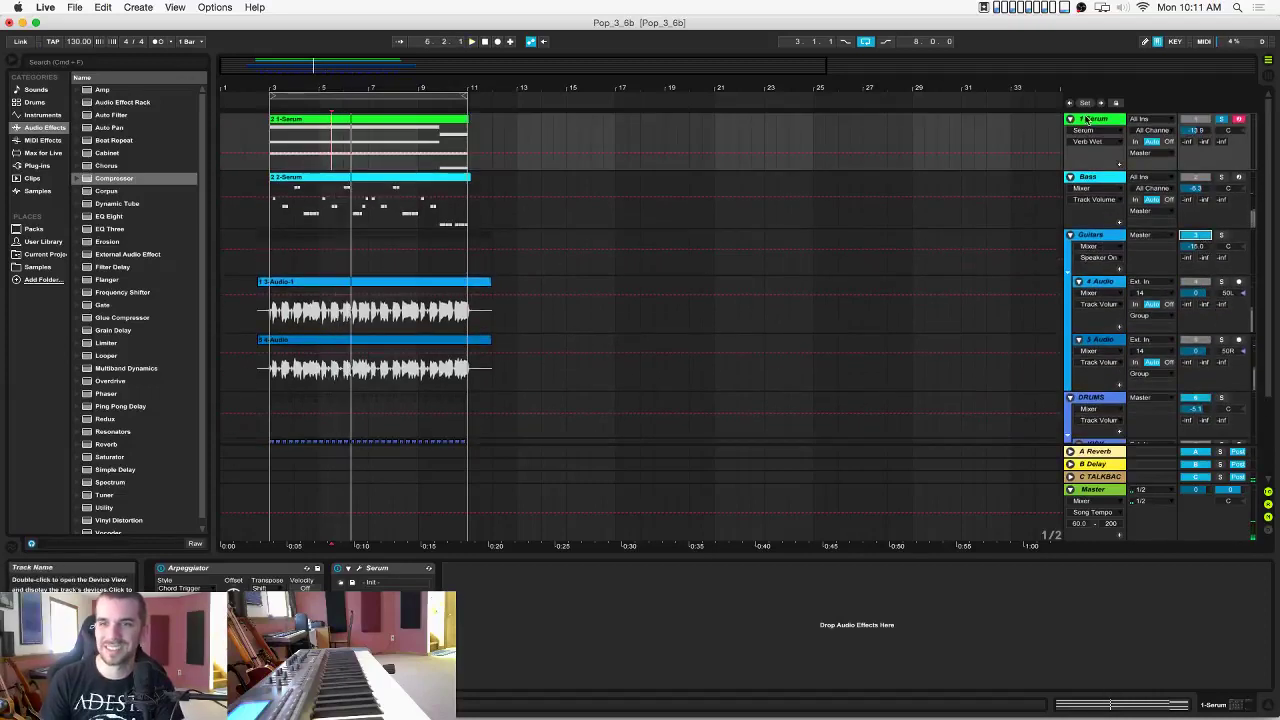
key("space")
key("space")
left_click(257, 149)
key("space")
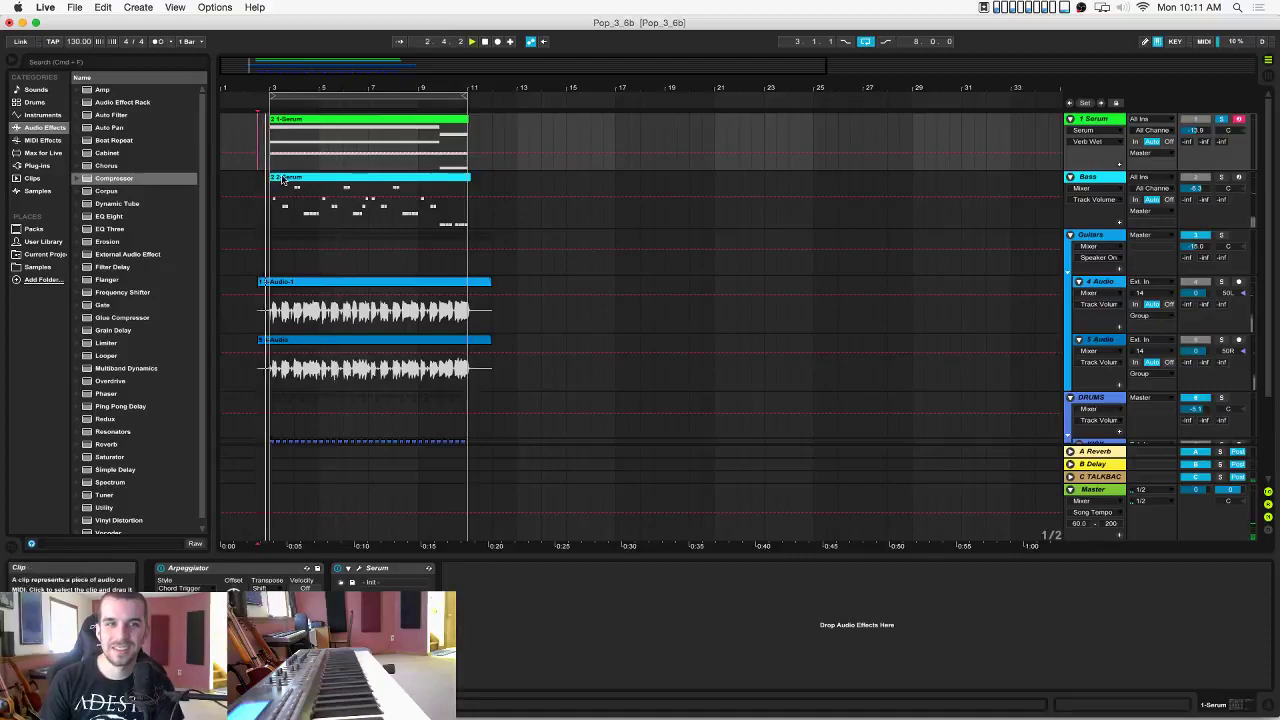
Paste the KICK-sidechained Compressor after Serum on the 1 Serum track and adjust its threshold.
left_click(1097, 118)
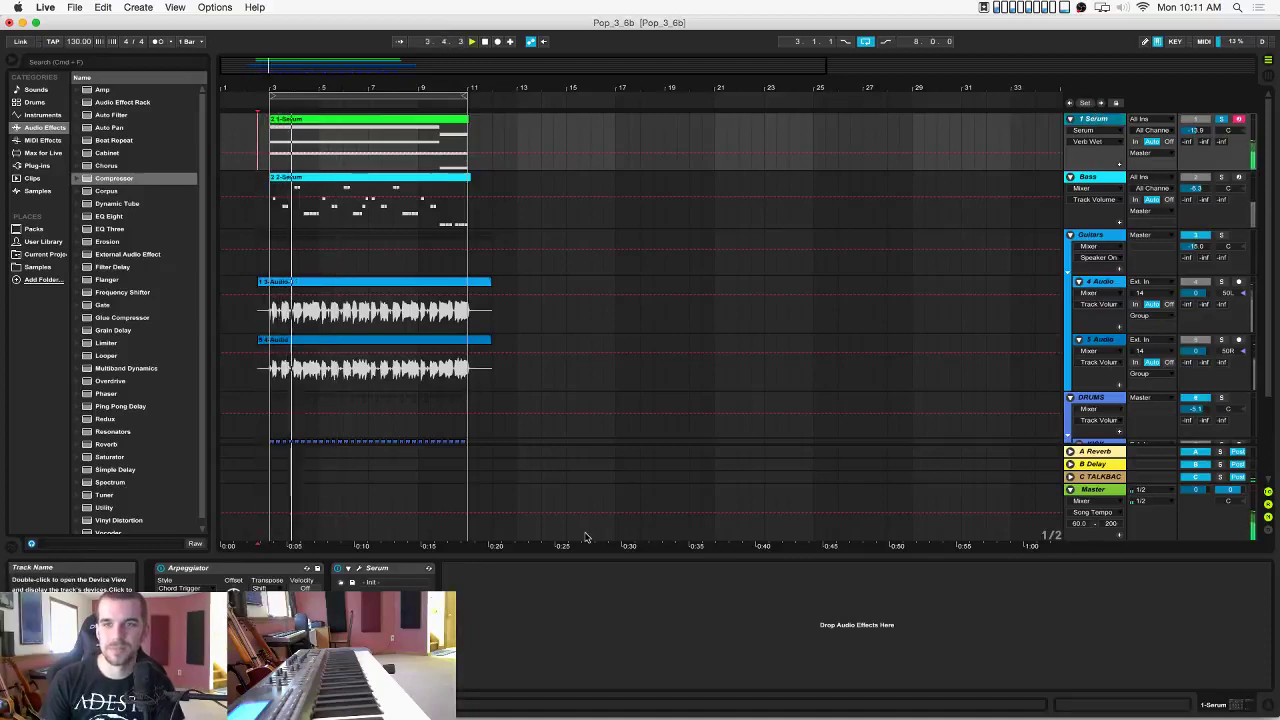
left_click(569, 609)
key("super+v")
left_click_drag(608, 627, 608, 612)
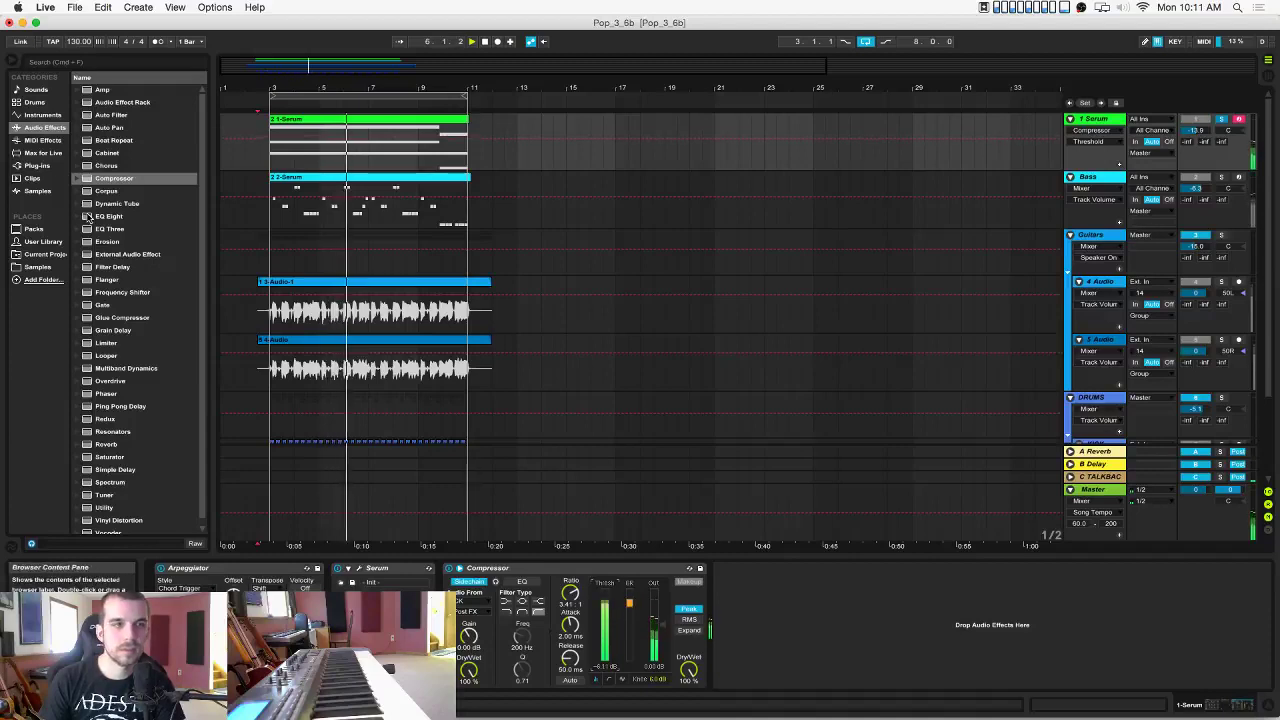
Insert EQ Eight before the Compressor on 1 Serum, make band 1 a low cut and raise its cutoff frequency.
left_click_drag(109, 216, 675, 597)
left_click(488, 671)
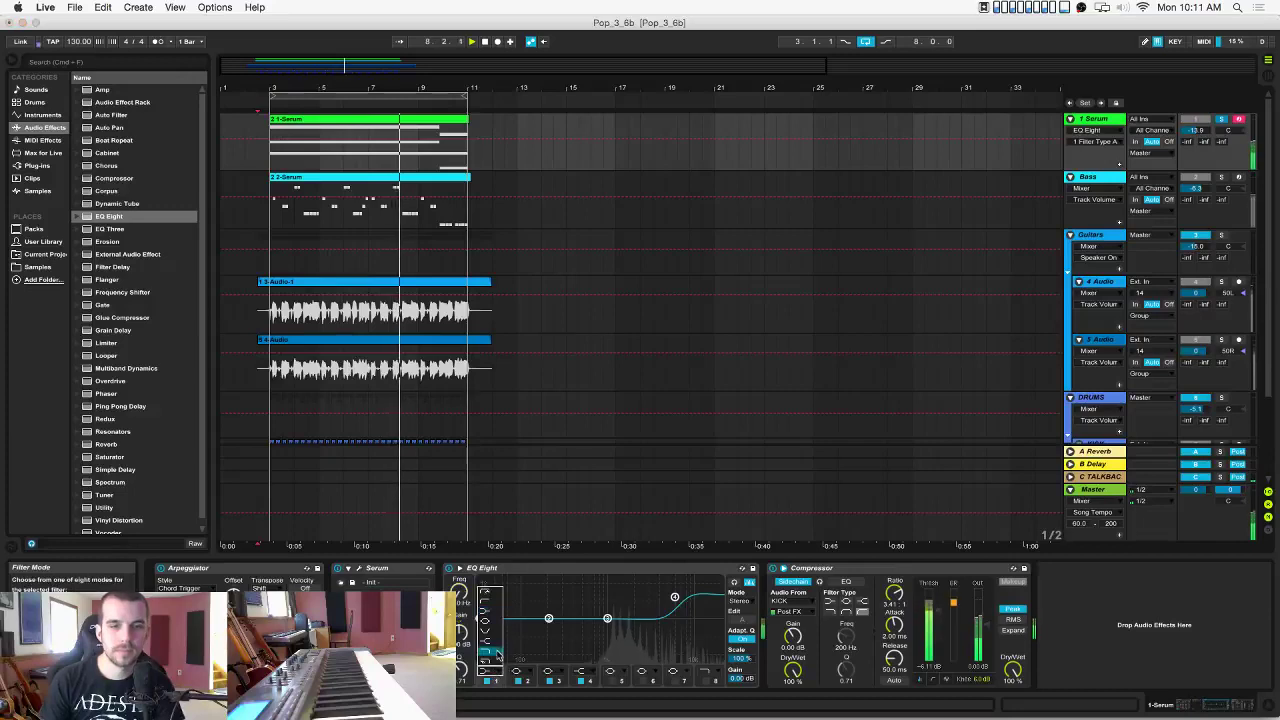
left_click(486, 602)
left_click_drag(482, 627, 654, 632)
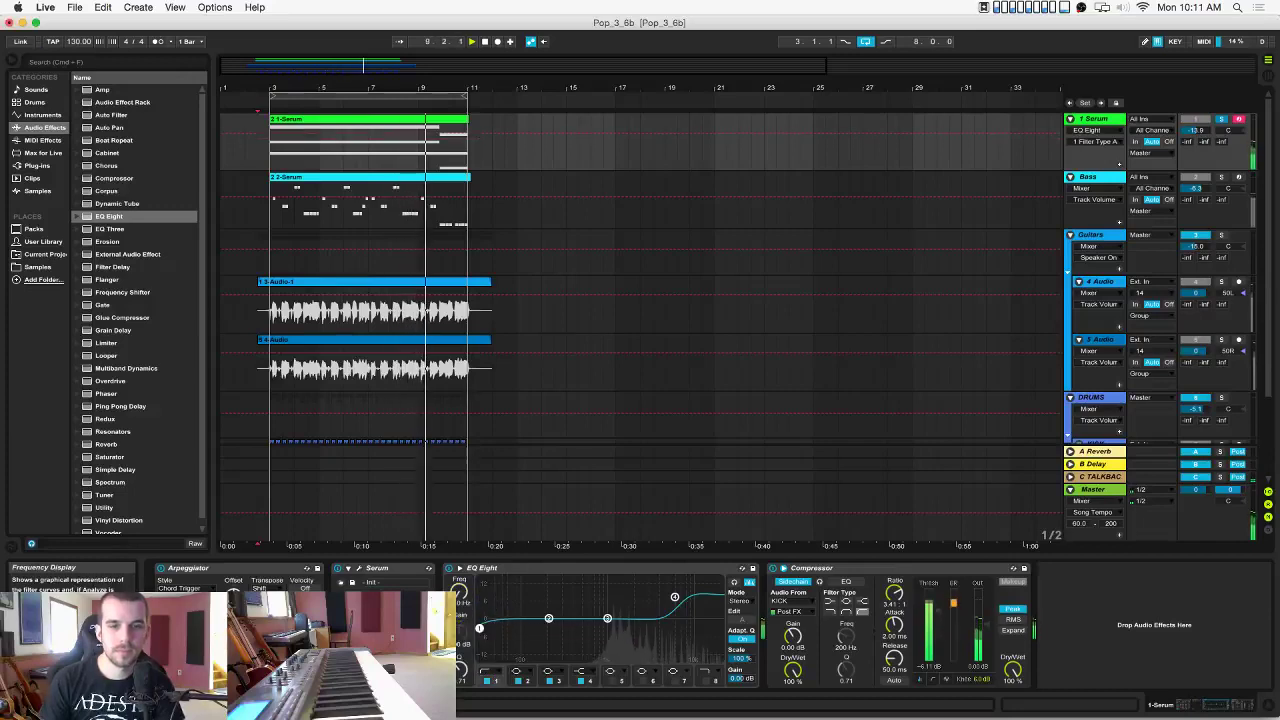
left_click_drag(479, 627, 622, 626)
Play the full mix unsoloed, adjust the 1 Serum track's volume and fold all the tracks above the returns.
key("space")
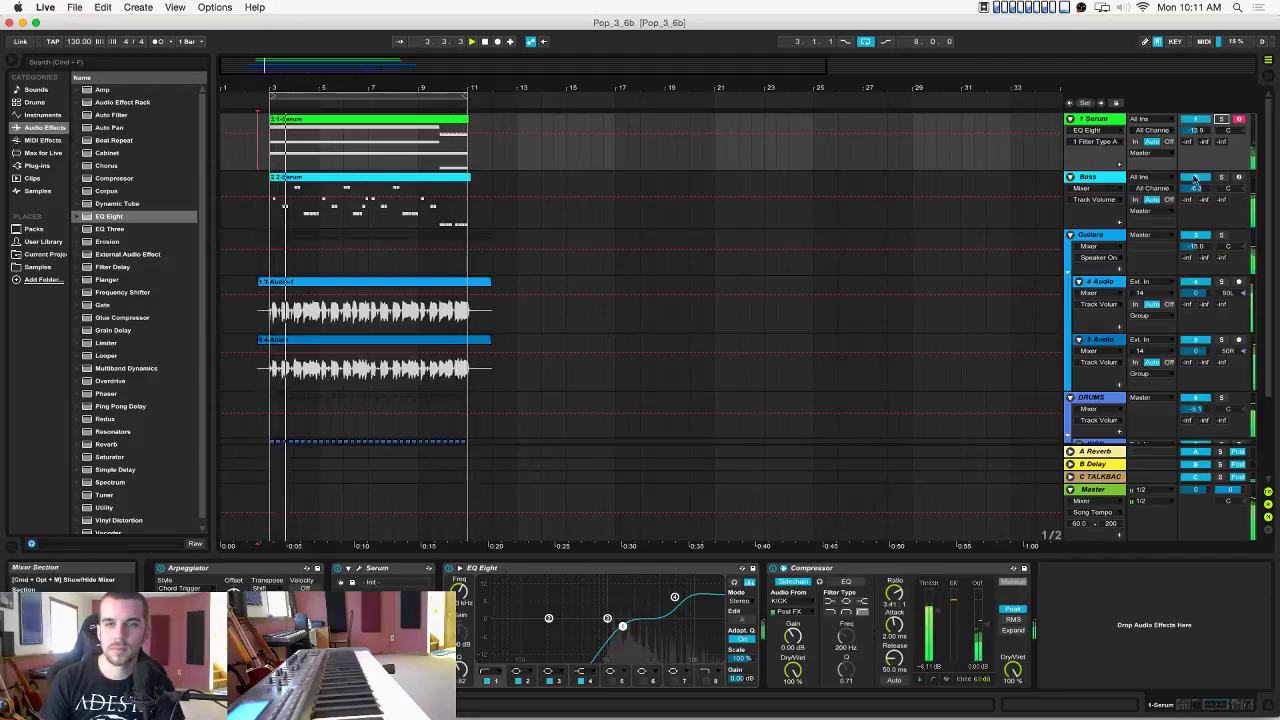
left_click_drag(1196, 130, 1196, 138)
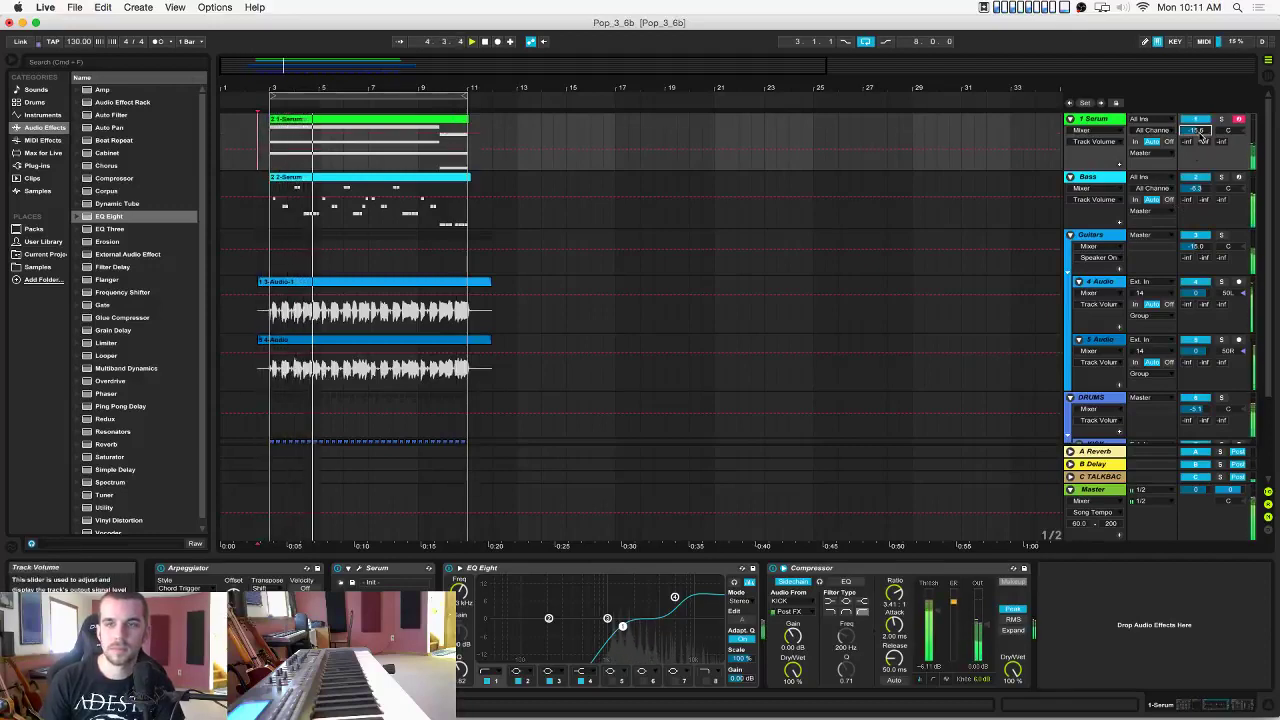
scroll(1176, 193, "down", 3)
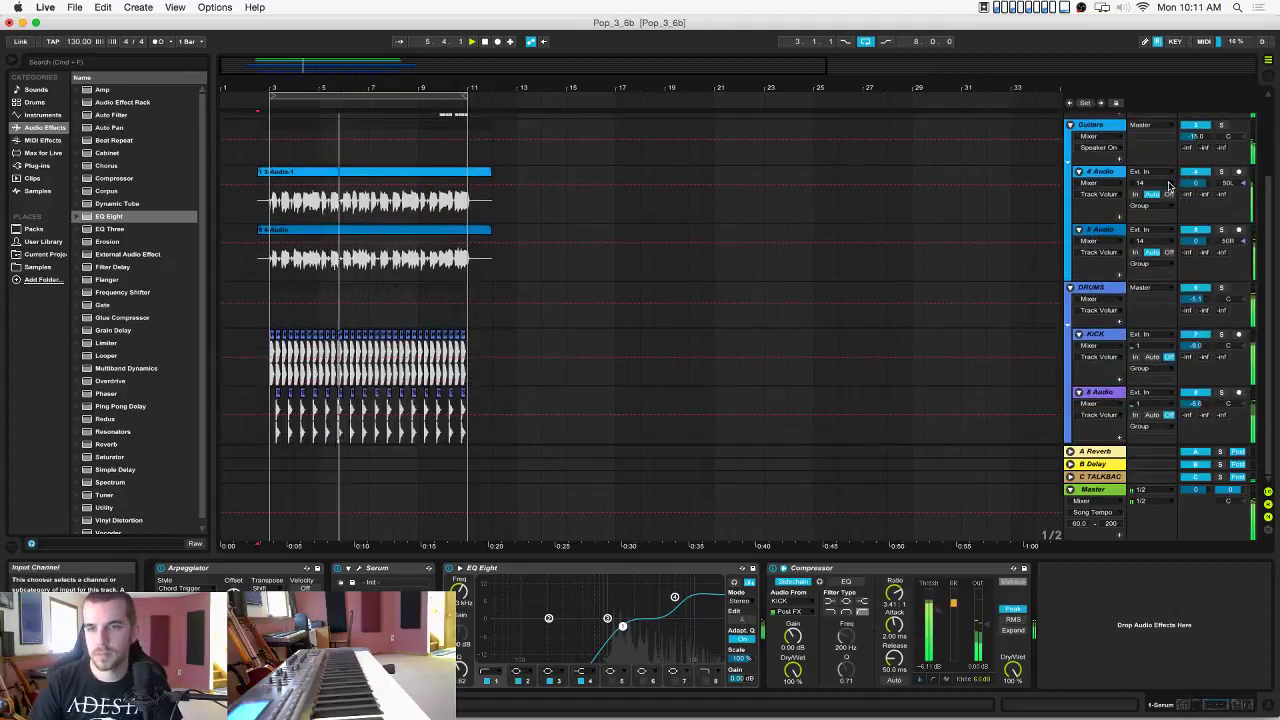
left_click(1070, 288, "alt")
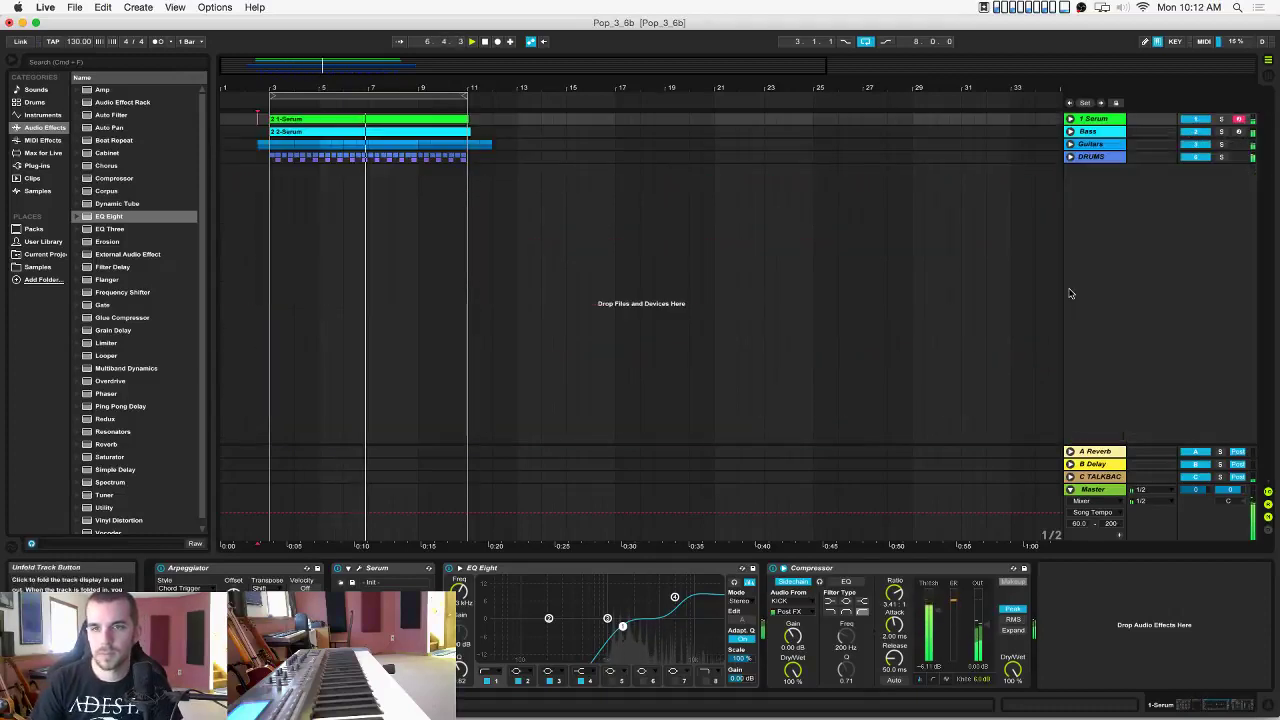
Unfold the DRUMS group and rename its second audio track SNARE.
left_click(1069, 157)
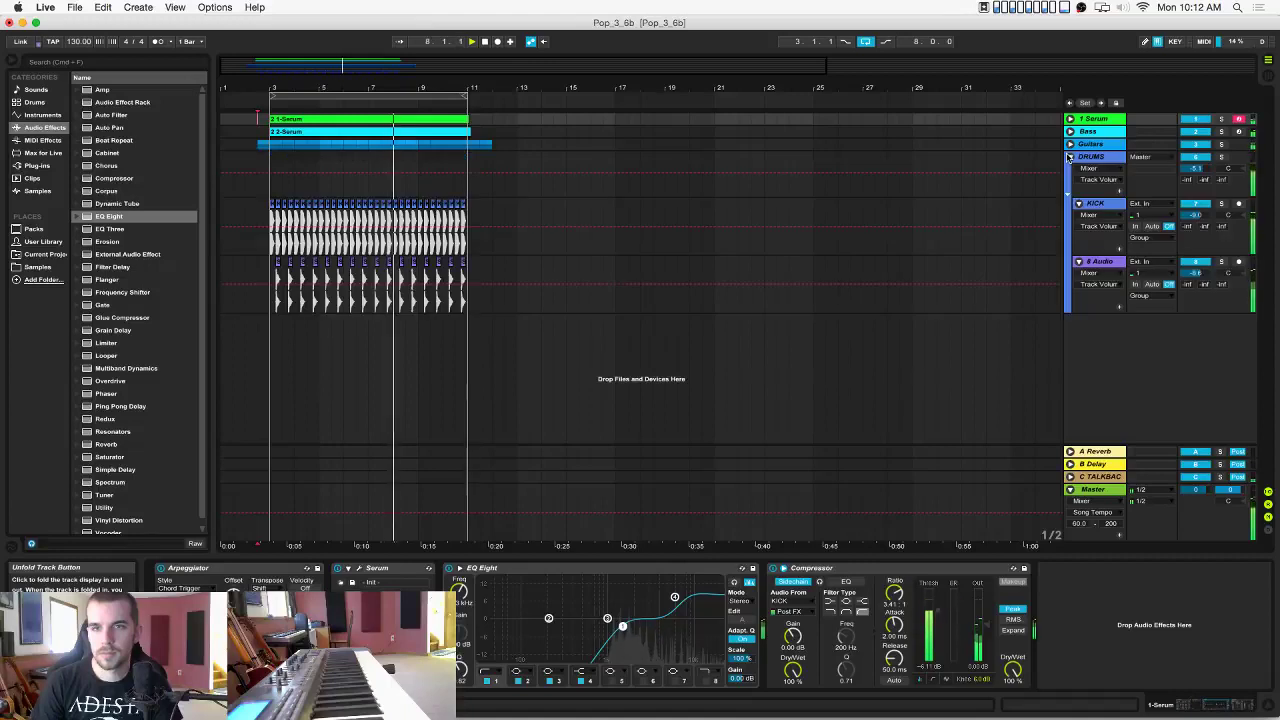
left_click(1095, 268)
key("super+r")
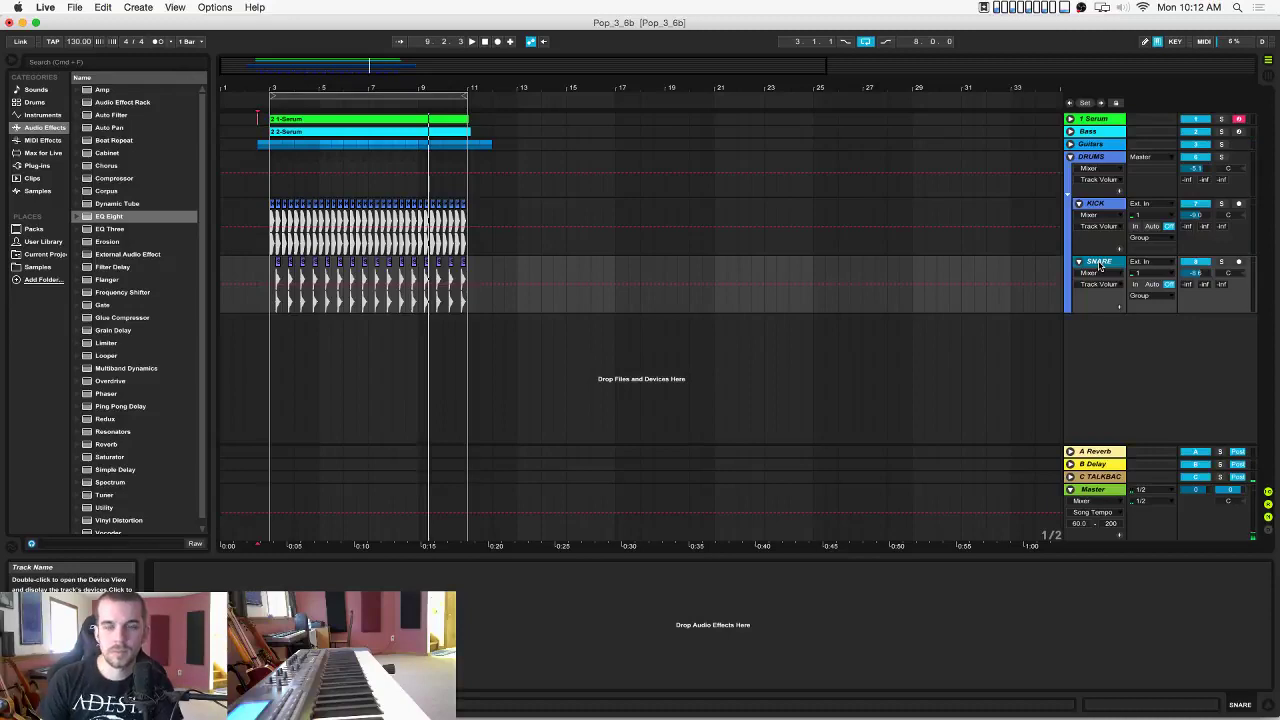
Add a MIDI track below SNARE, load the RollinHats kit and record a hi-hat pattern over the looped bars.
key("super+shift+t")
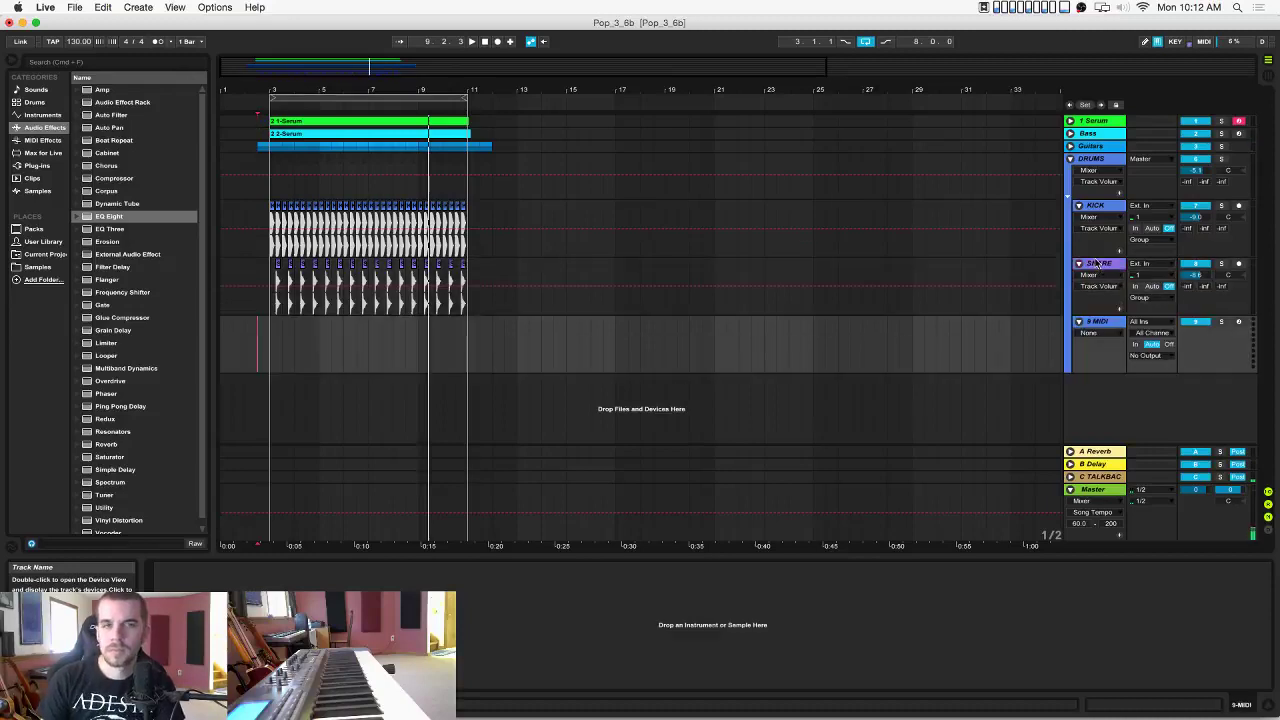
left_click(38, 165)
left_click(61, 61)
type("rollin")
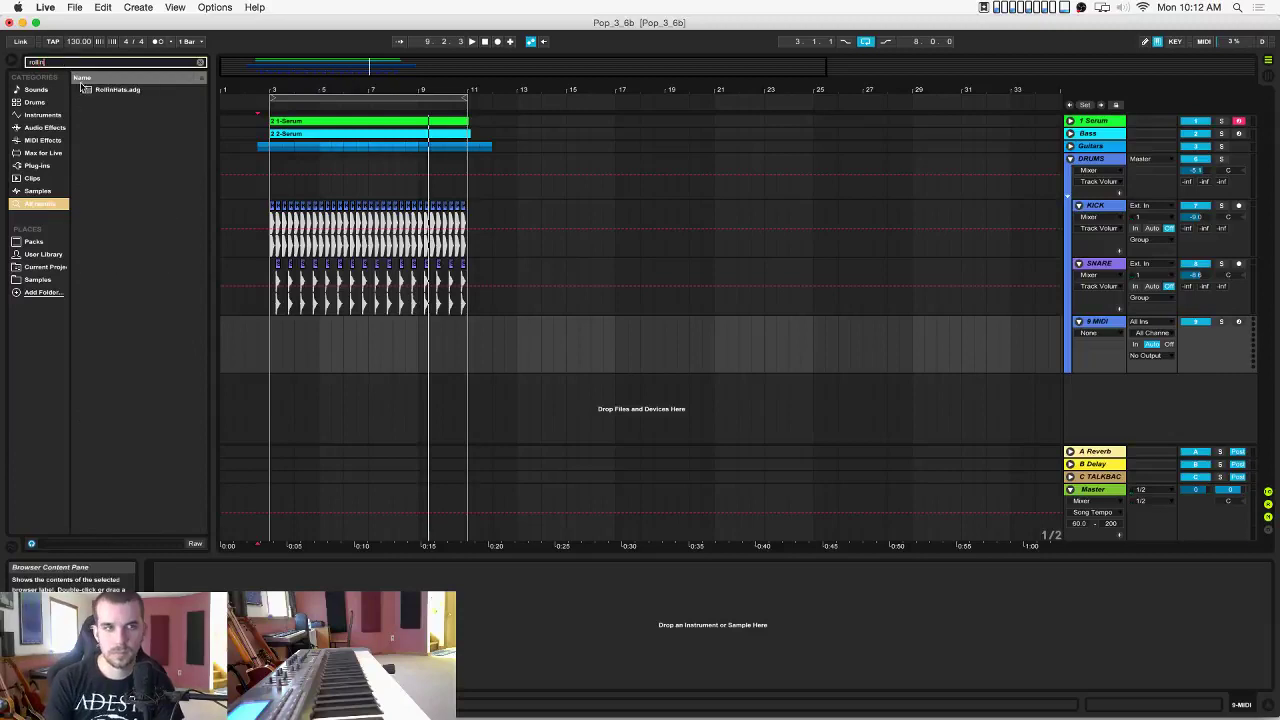
left_click_drag(82, 86, 270, 359)
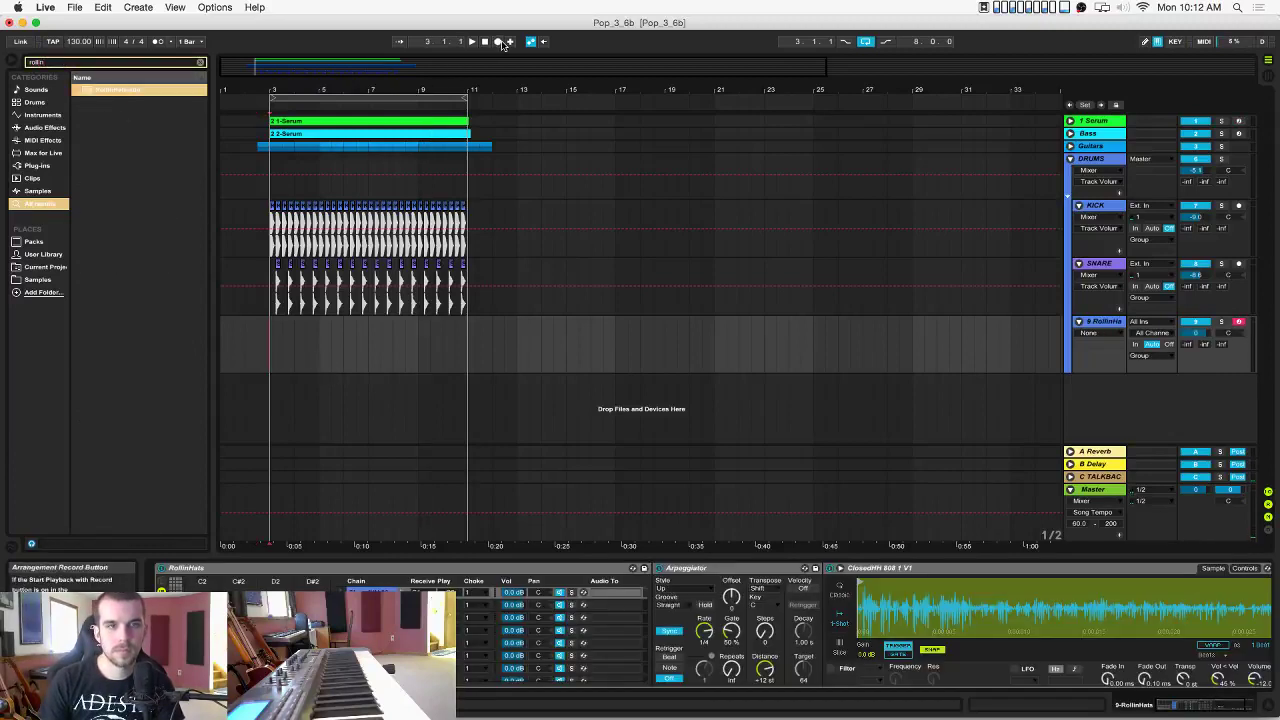
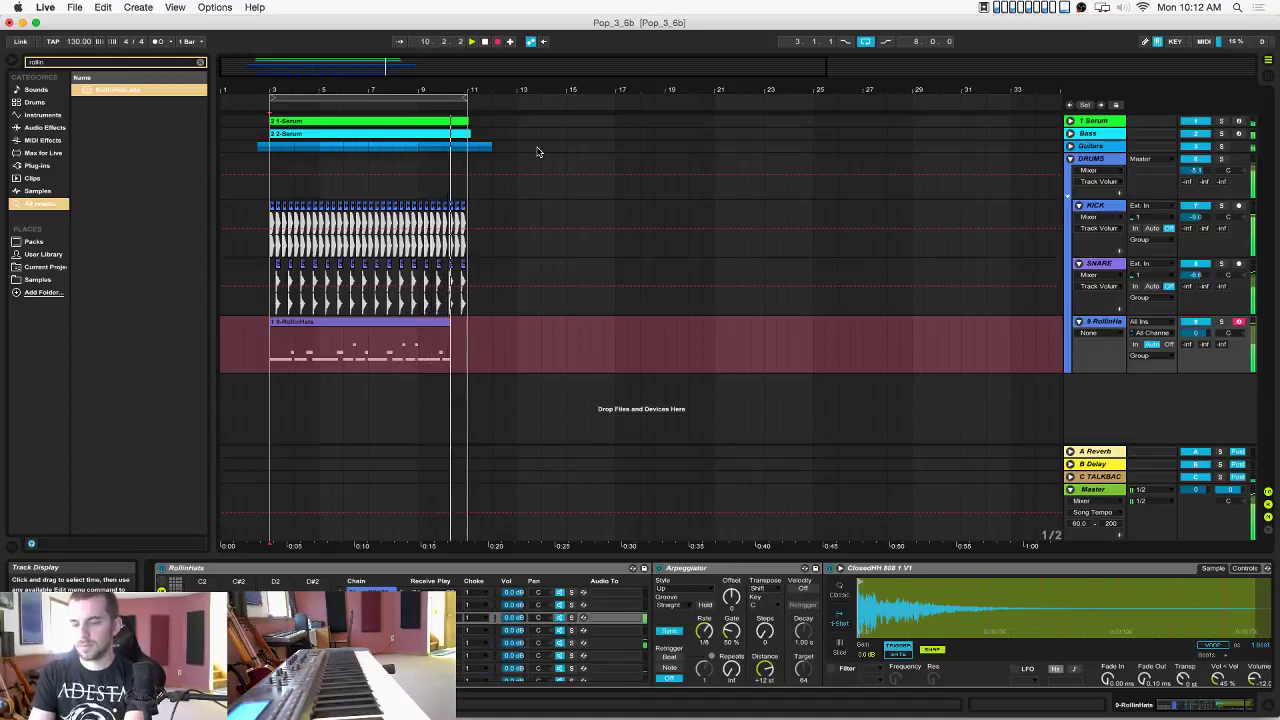
key("space")
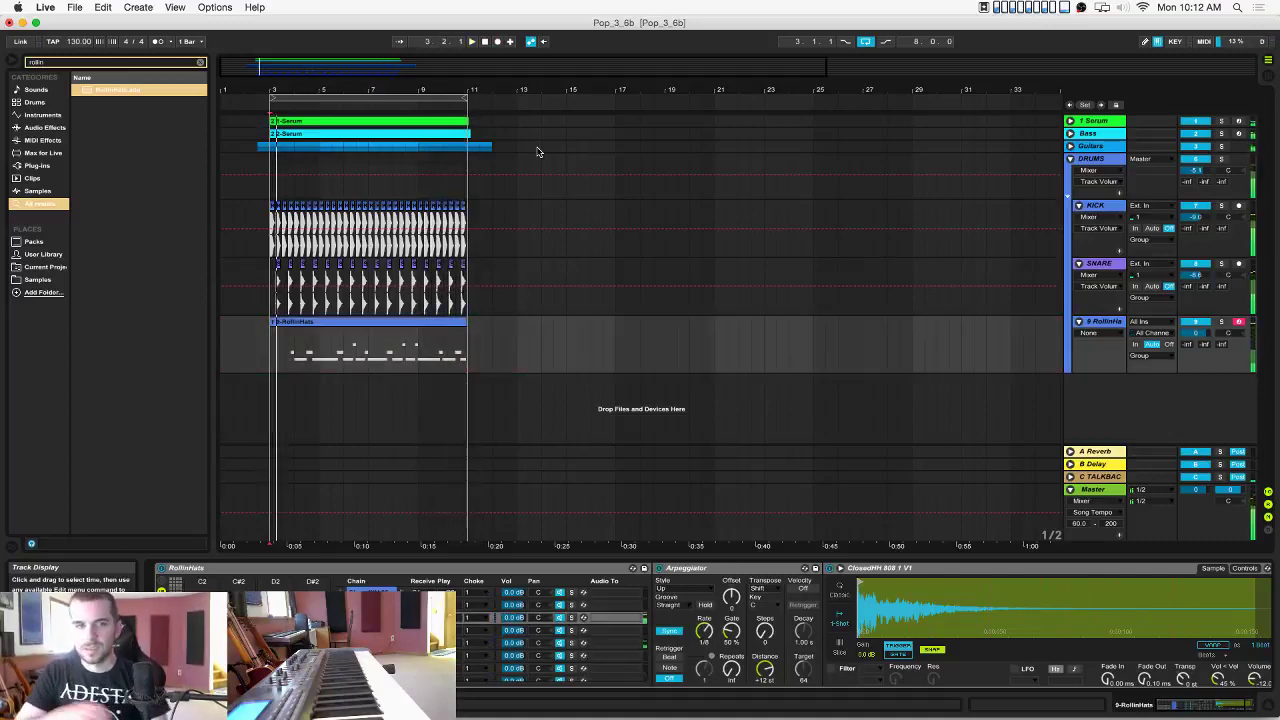
Quantize all the notes in the RollinHats clip to a fixed 1/8 grid and lower that track's volume.
double_click(404, 330)
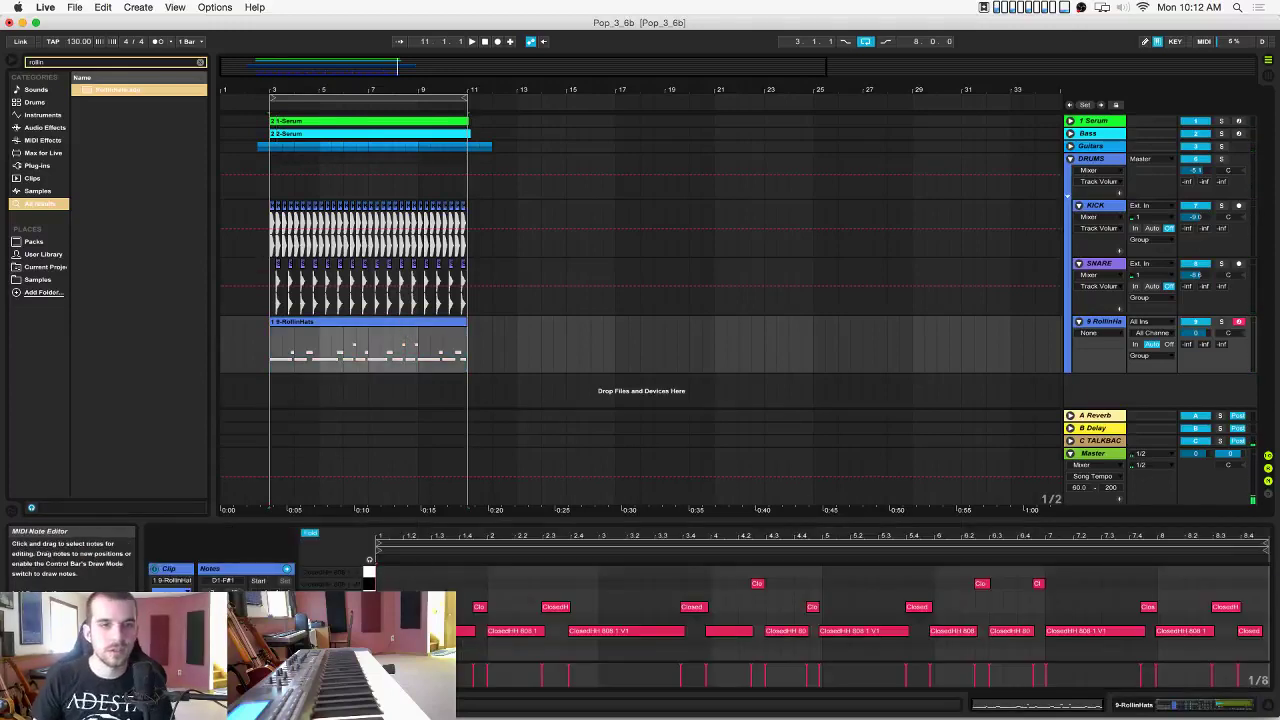
right_click(421, 570)
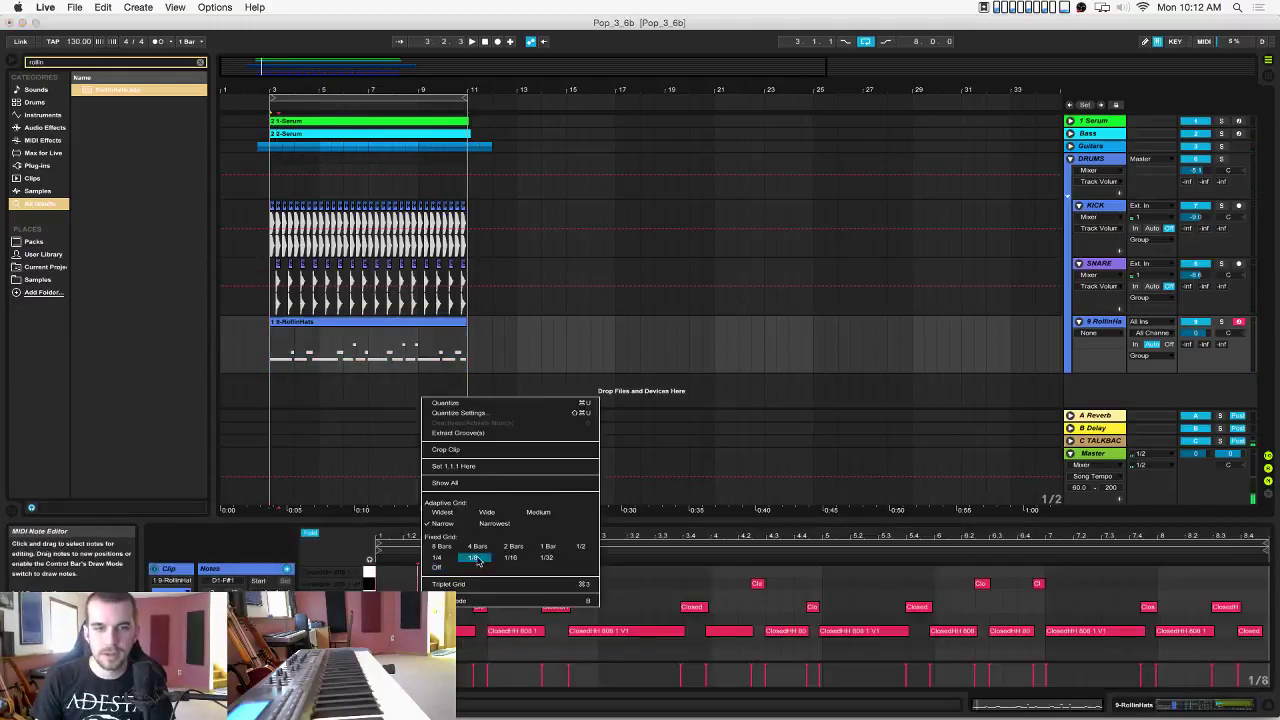
left_click(475, 558)
left_click(456, 580)
key("super+a")
key("super+u")
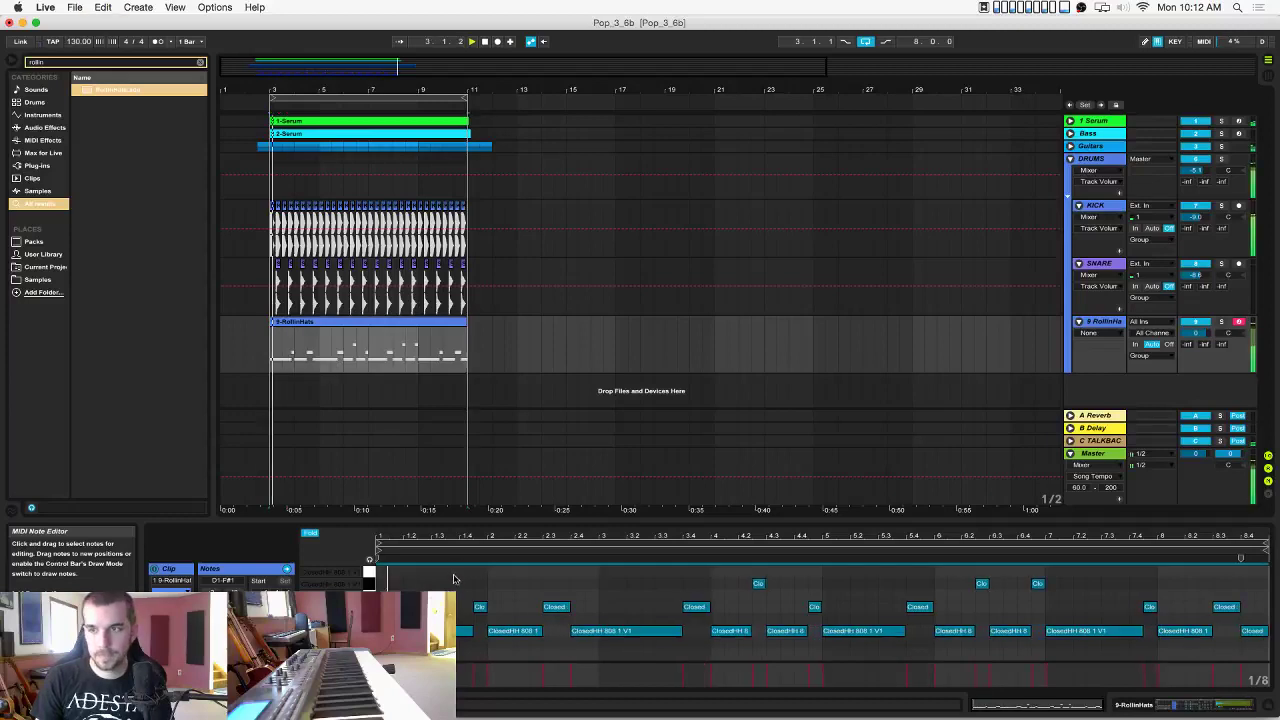
left_click_drag(1195, 333, 1195, 359)
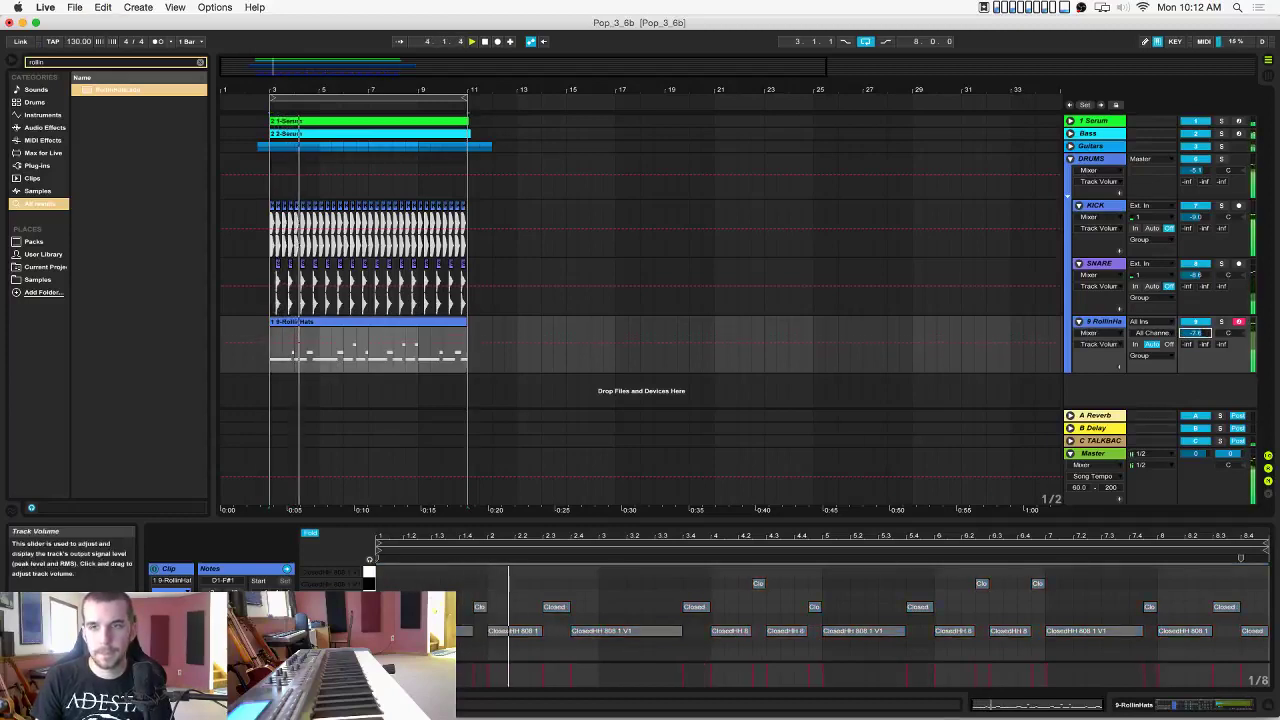
Solo the DRUMS group, insert a Compressor on it and adjust the ratio.
left_click(1178, 160)
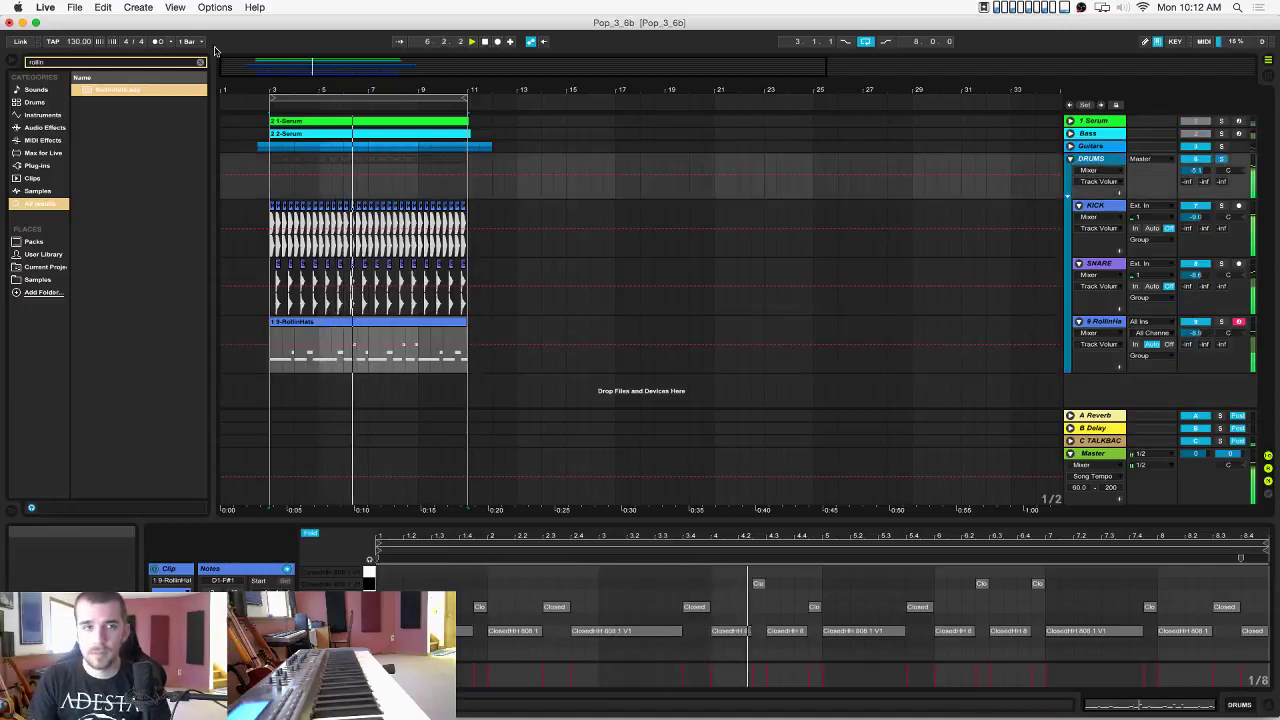
left_click(200, 62)
left_click(42, 127)
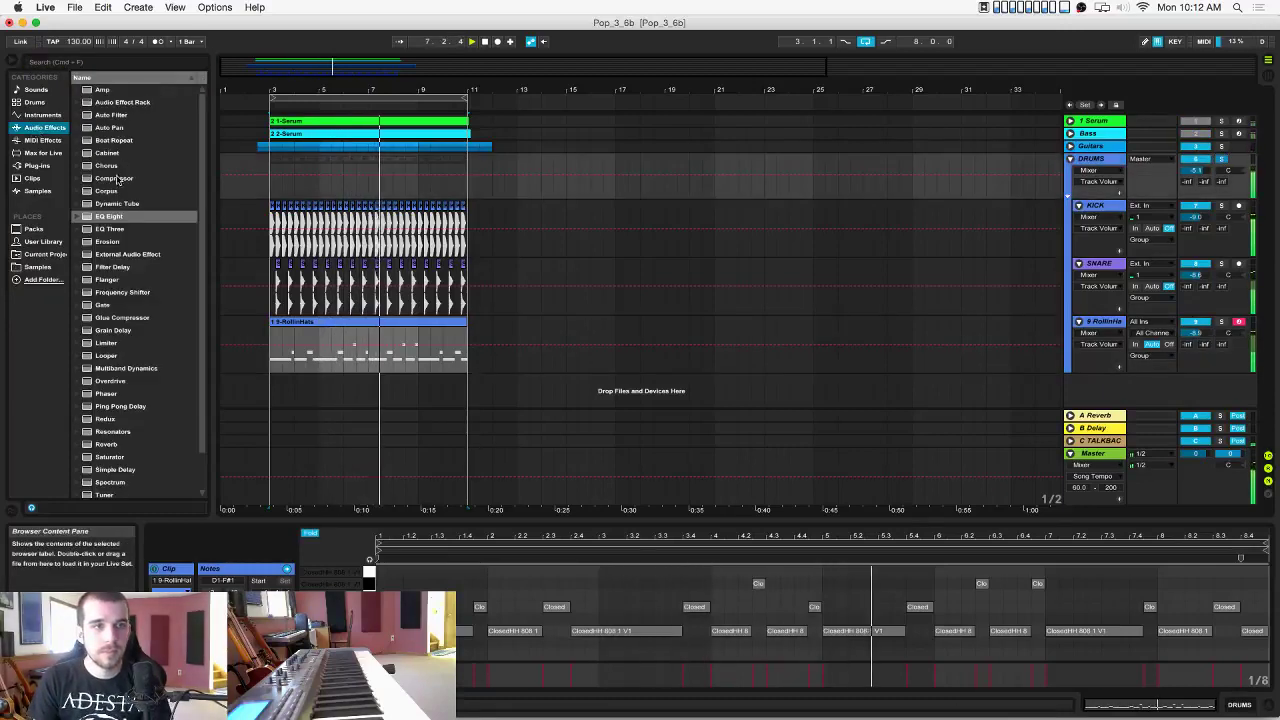
left_click_drag(118, 180, 329, 189)
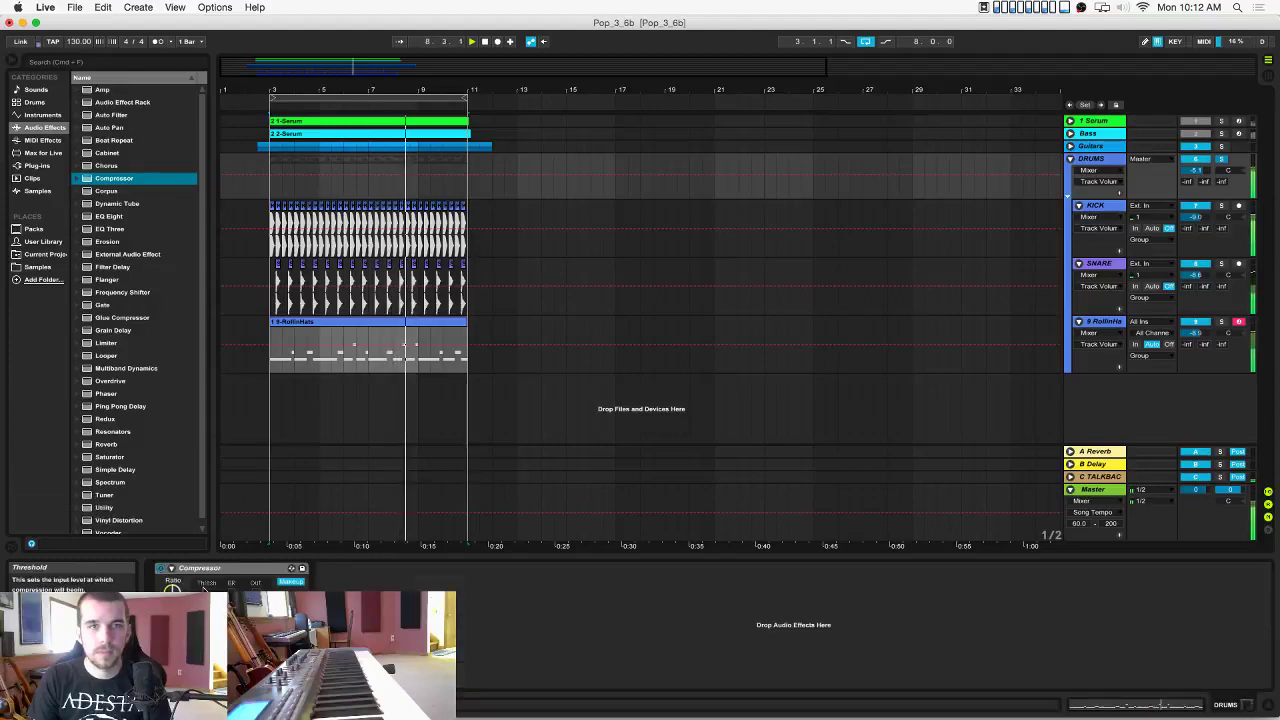
left_click(173, 588)
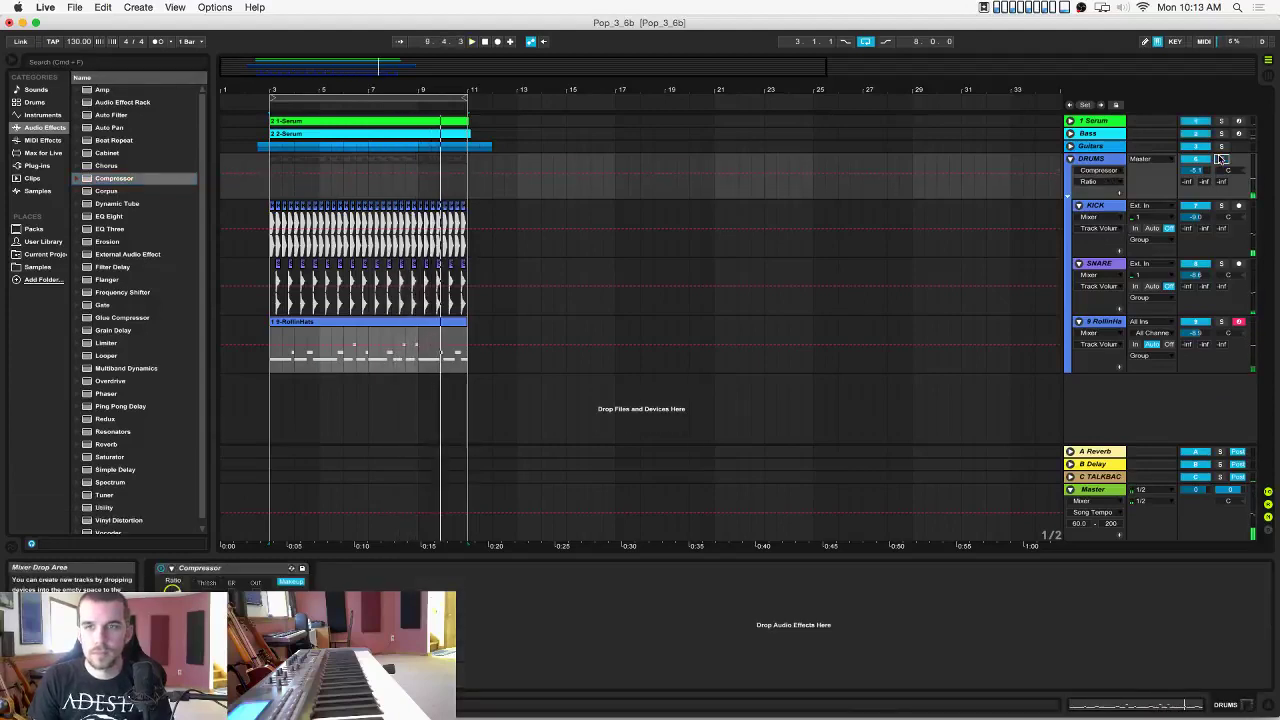
Play the unsoloed mix, lower DRUMS to about -10 dB and RollinHats to about -11 dB, and fold the group.
key("space")
left_click_drag(1196, 171, 1196, 182)
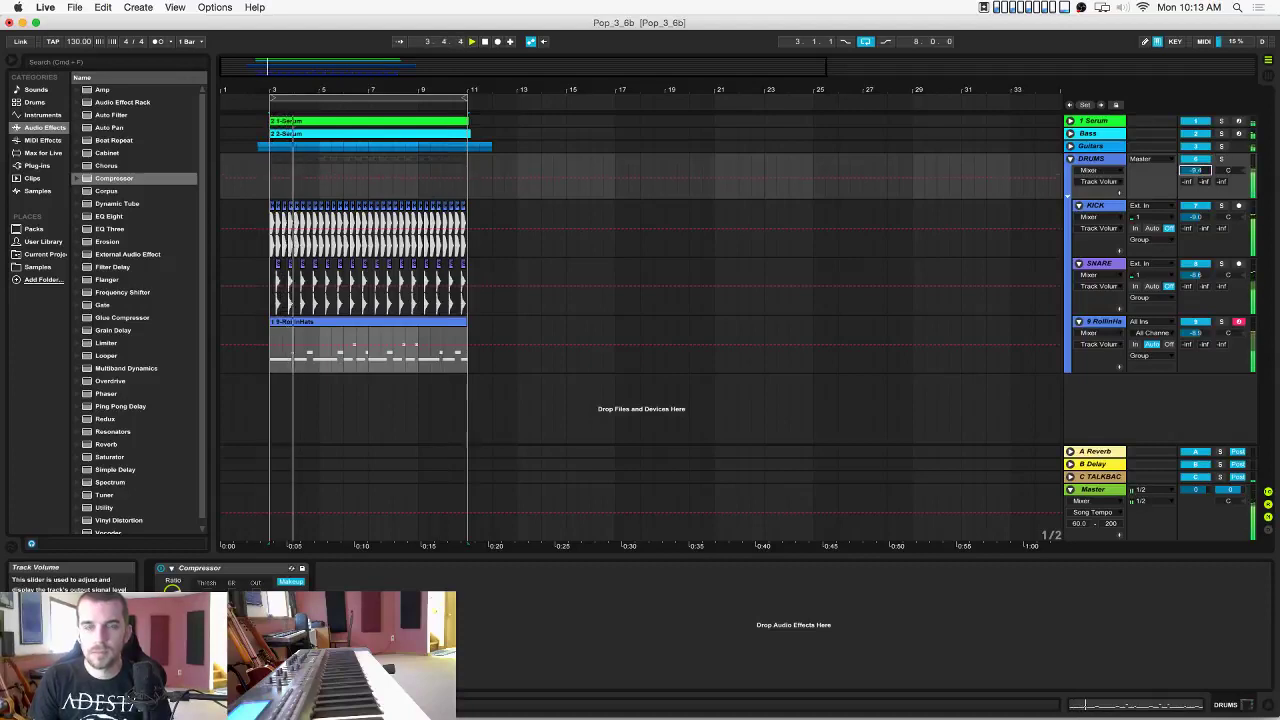
left_click(1070, 158)
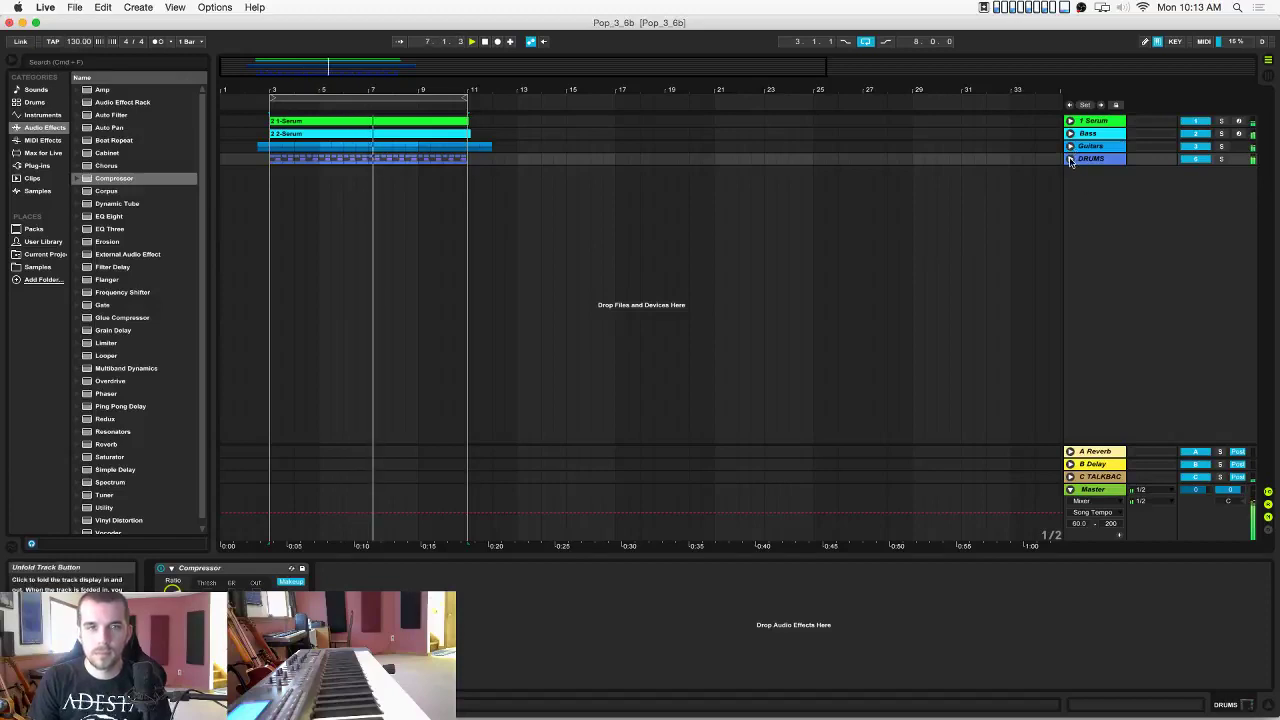
left_click(1070, 159)
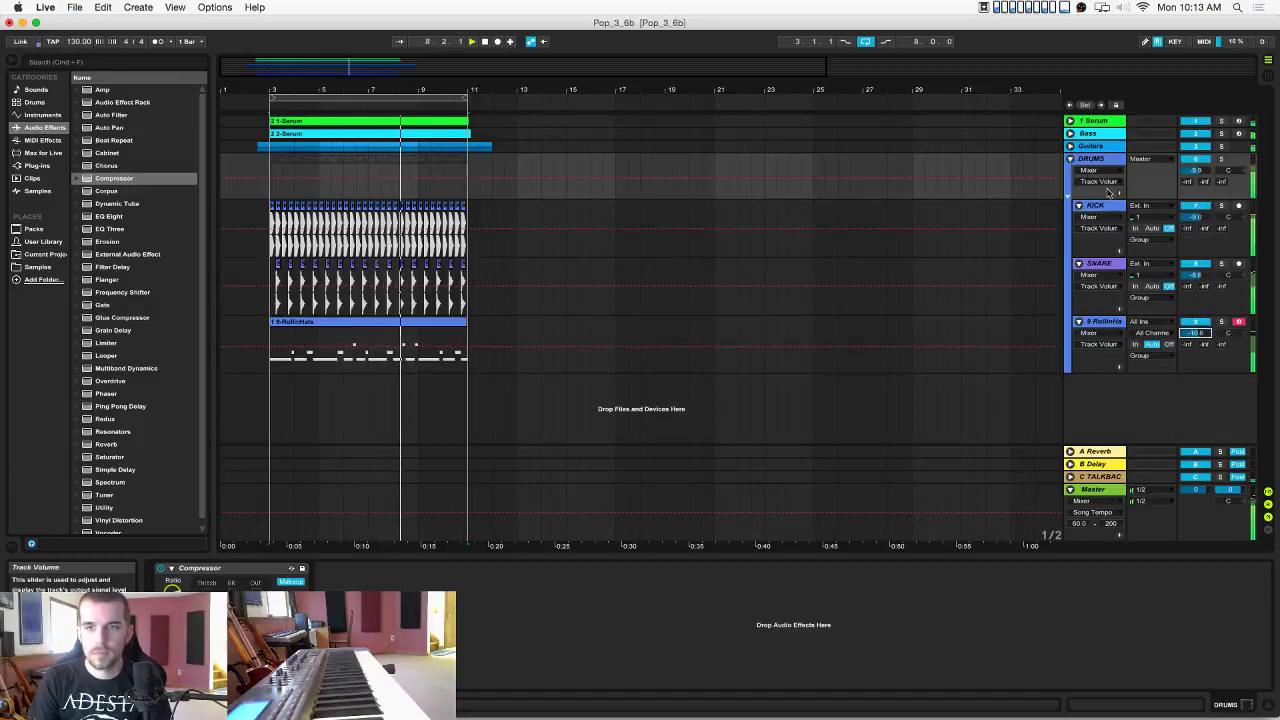
left_click(1070, 158)
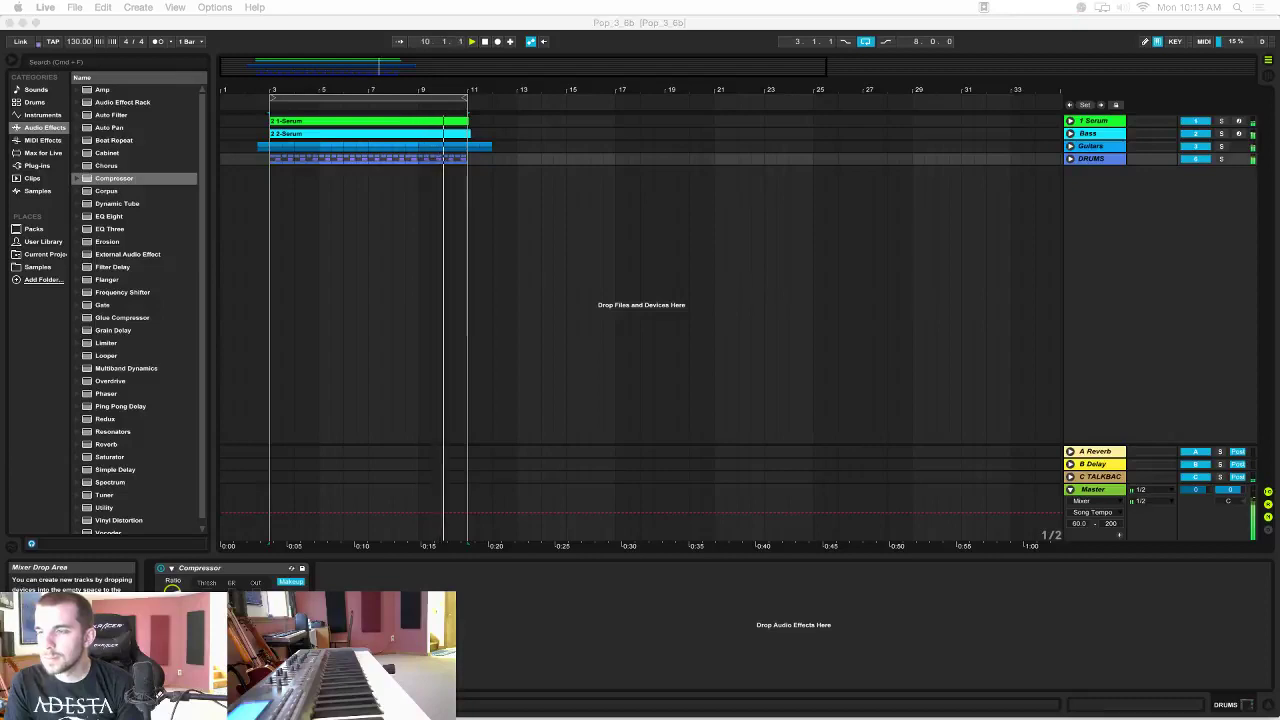
Slow the song tempo to 124 BPM while the loop plays.
left_click(1196, 219)
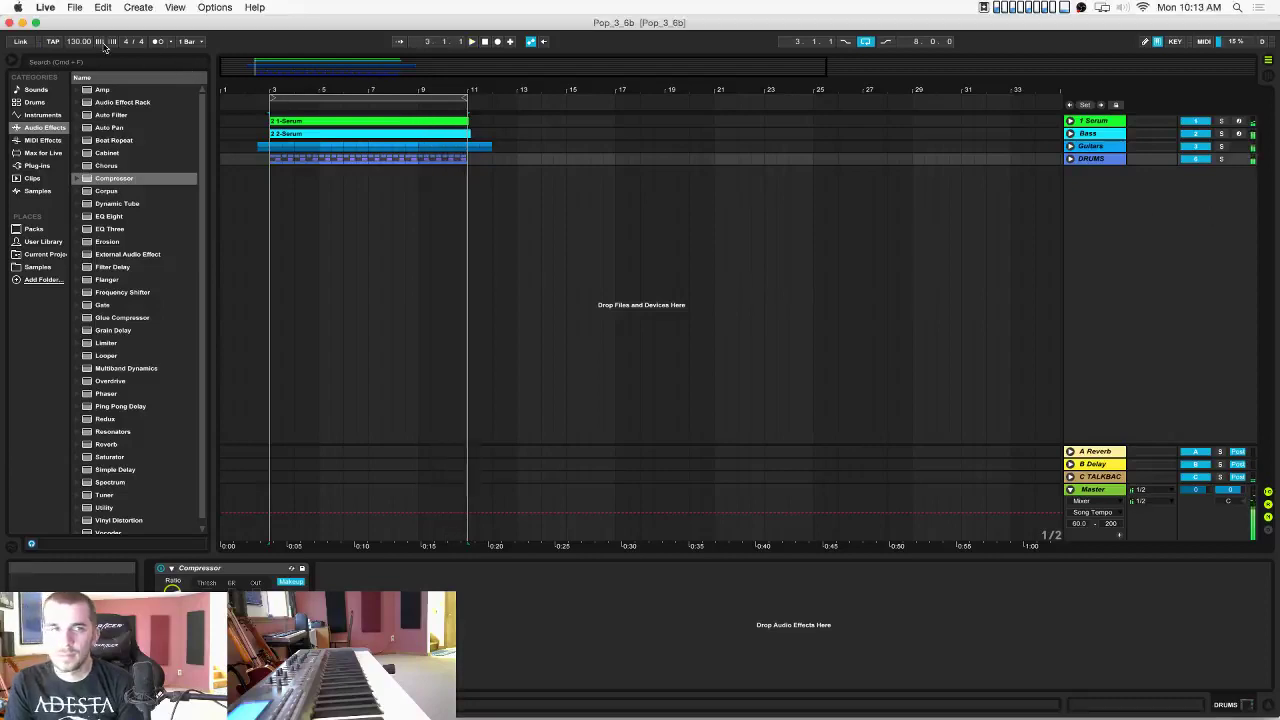
left_click_drag(85, 42, 85, 62)
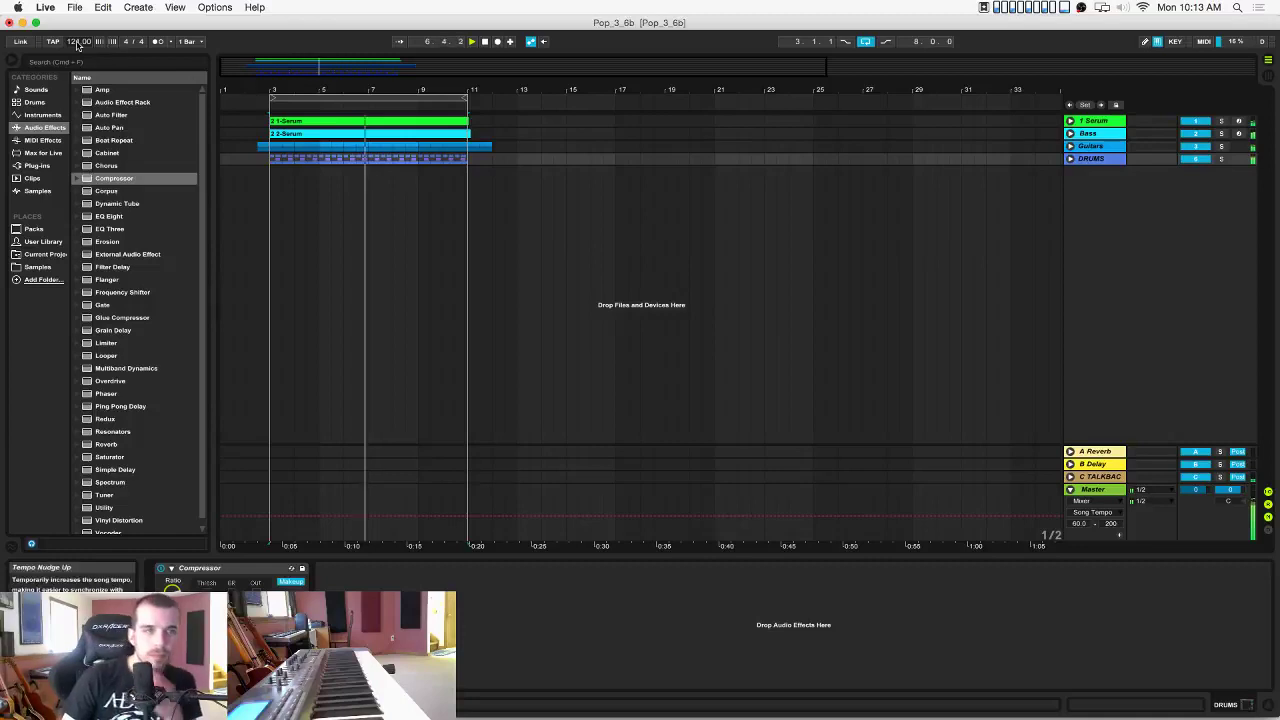
left_click_drag(78, 43, 78, 37)
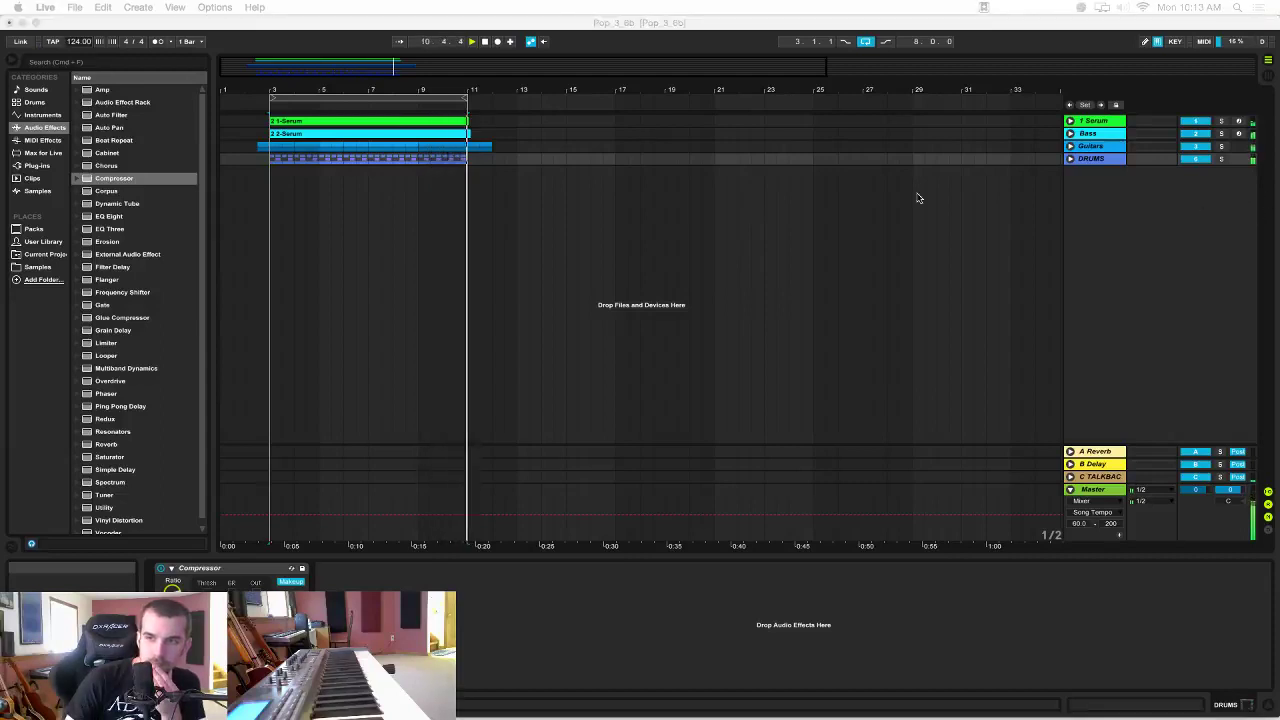
Unfold the tracks to review the arrangement's clips, then fold them all again.
left_click(1070, 158)
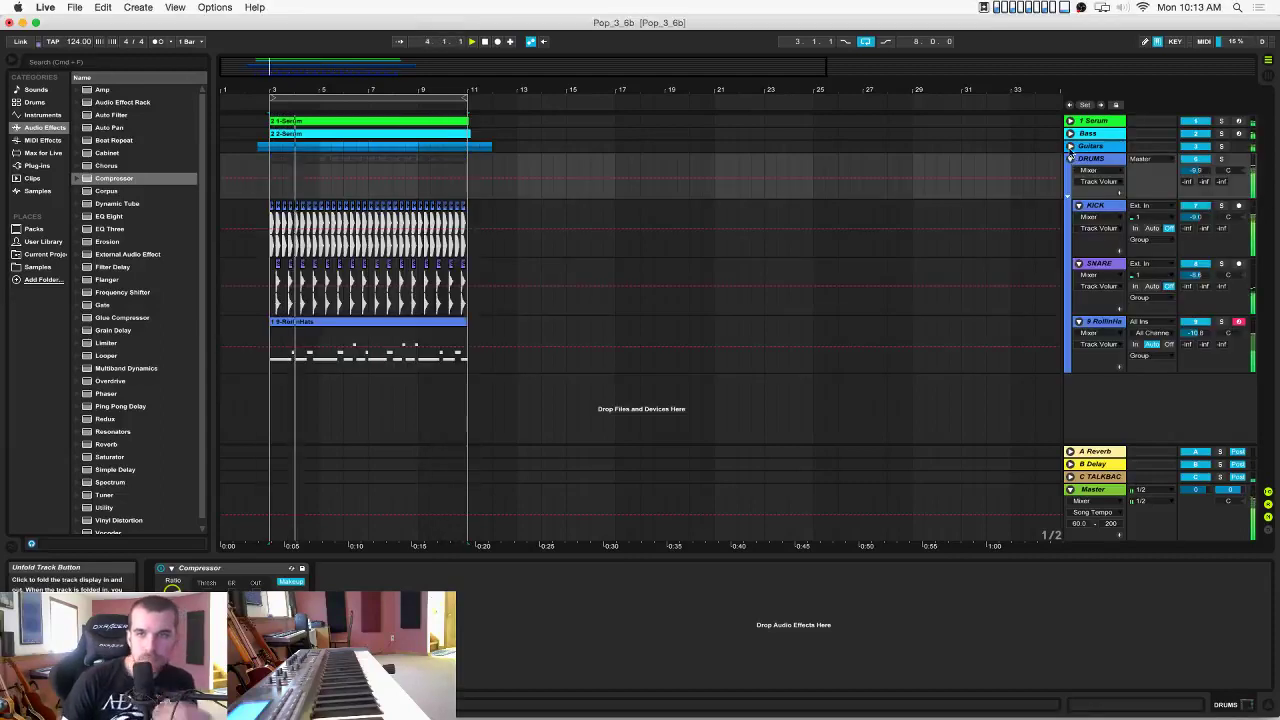
left_click(1070, 146)
left_click(1070, 120)
left_click(1070, 178)
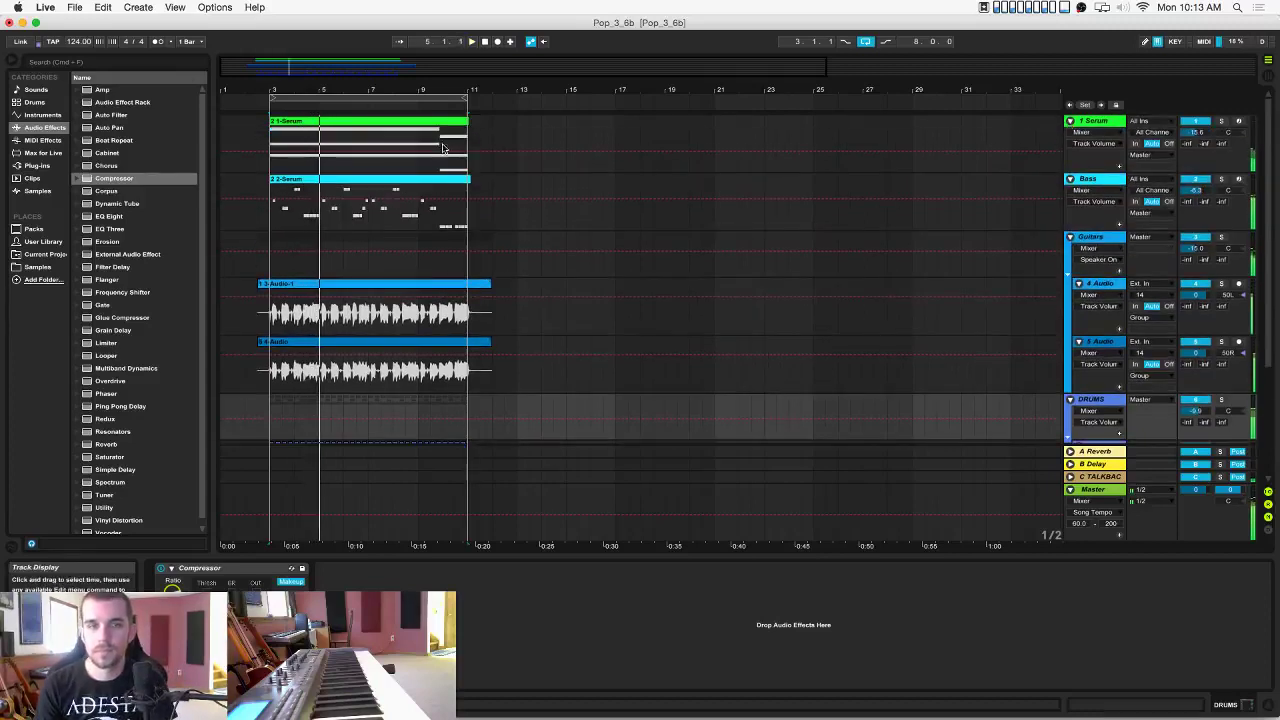
left_click_drag(400, 90, 400, 62)
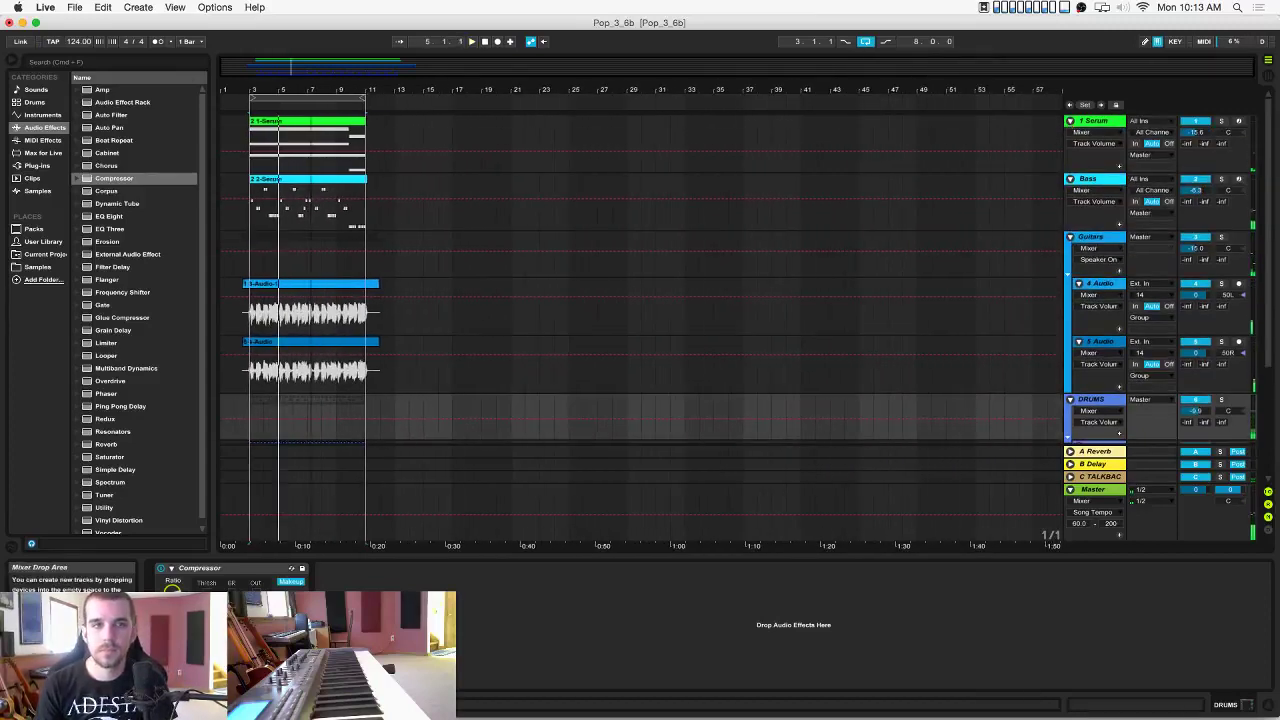
left_click(1070, 238, "alt")
key("space")
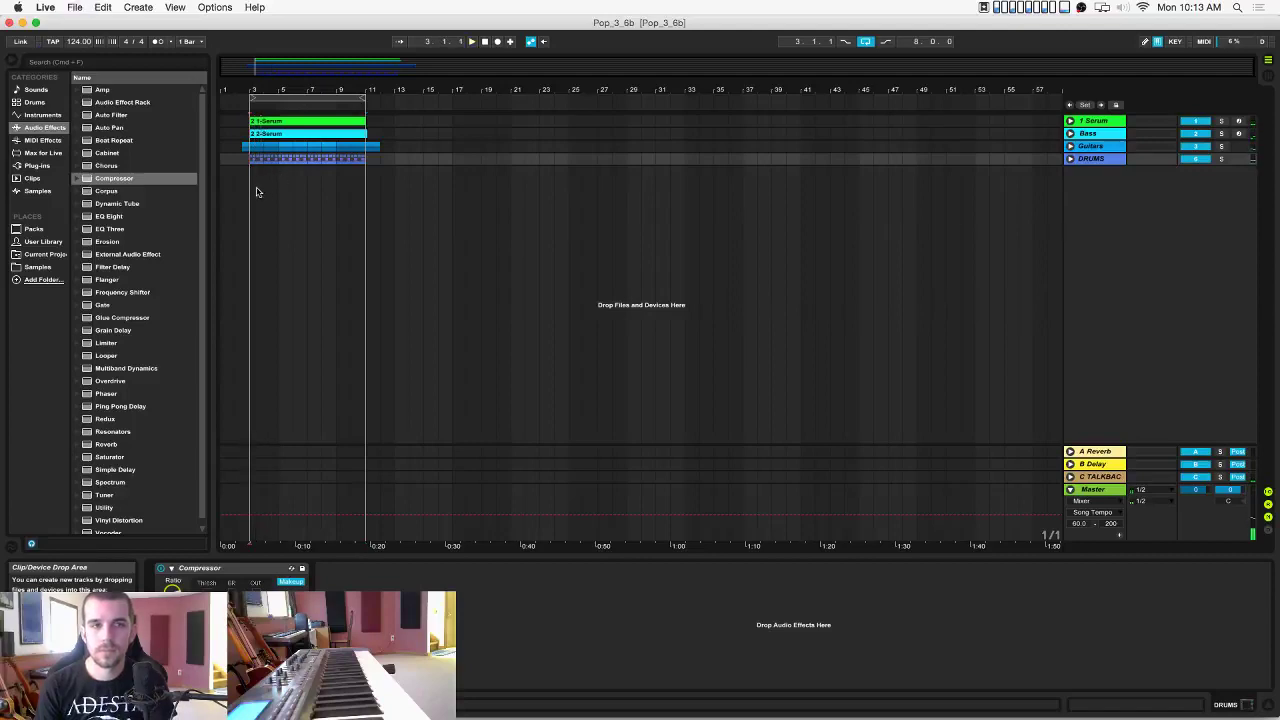
left_click(1088, 147)
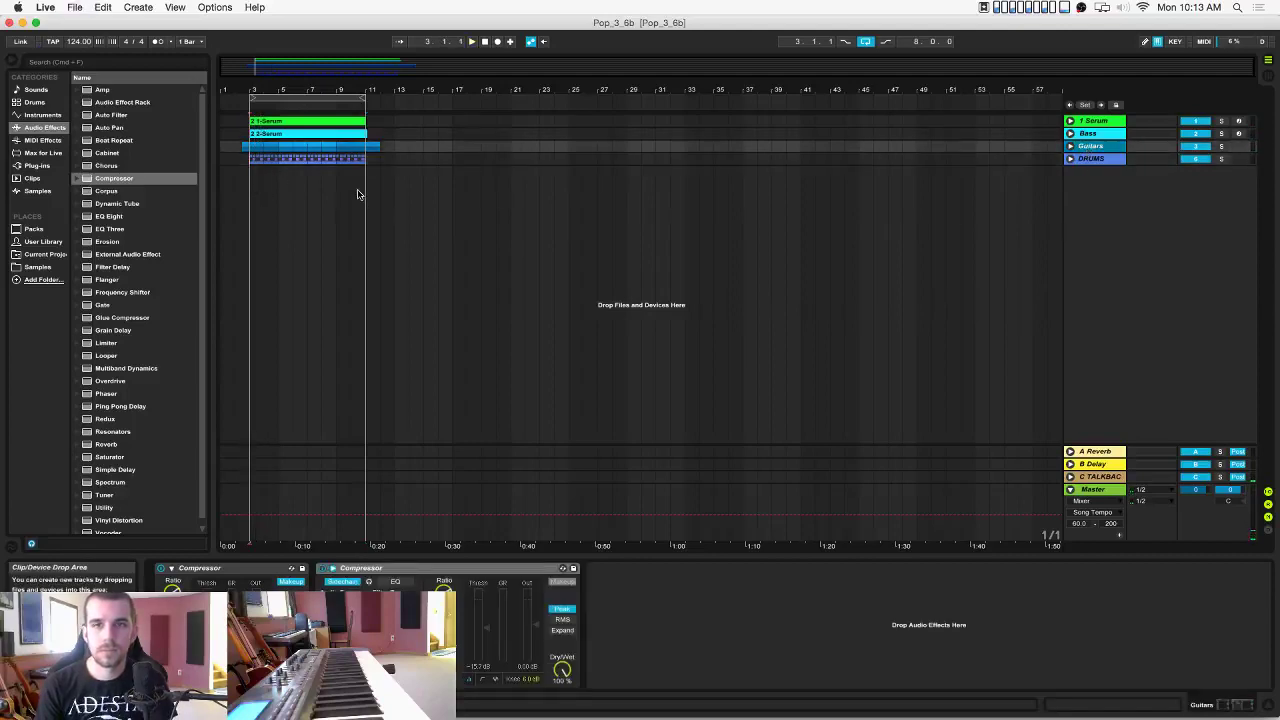
left_click(415, 160)
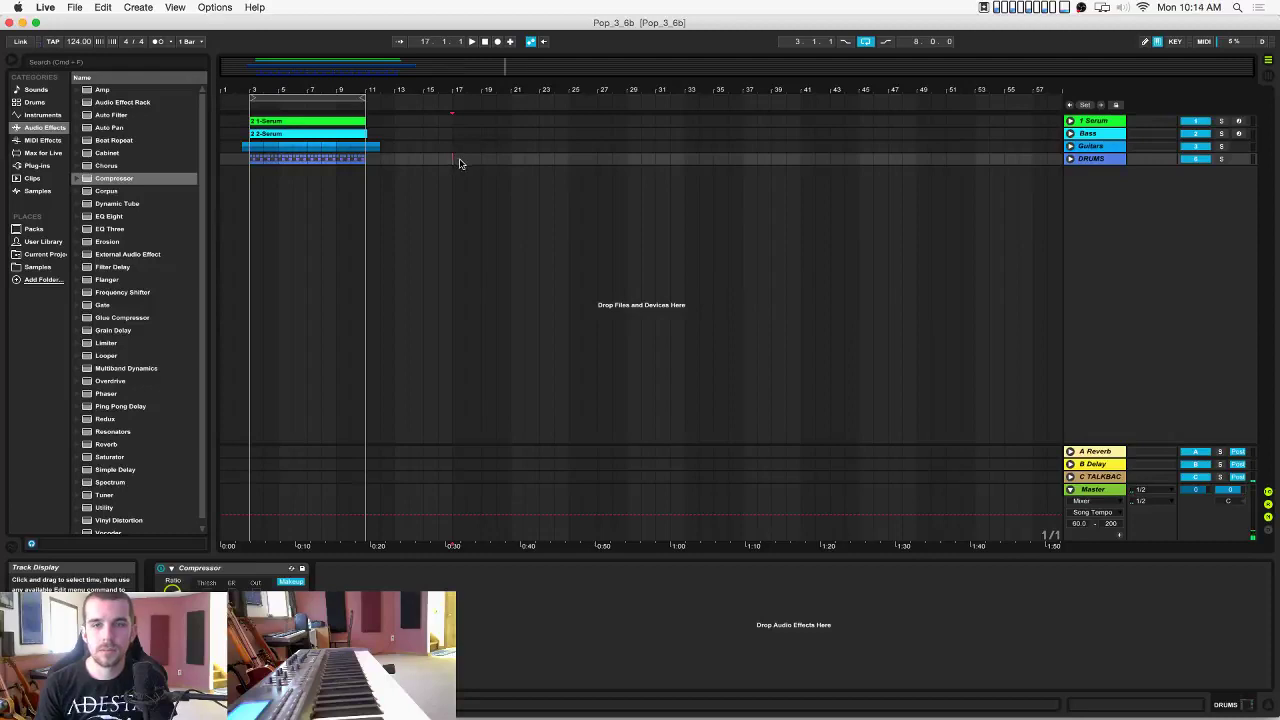
key("Up")
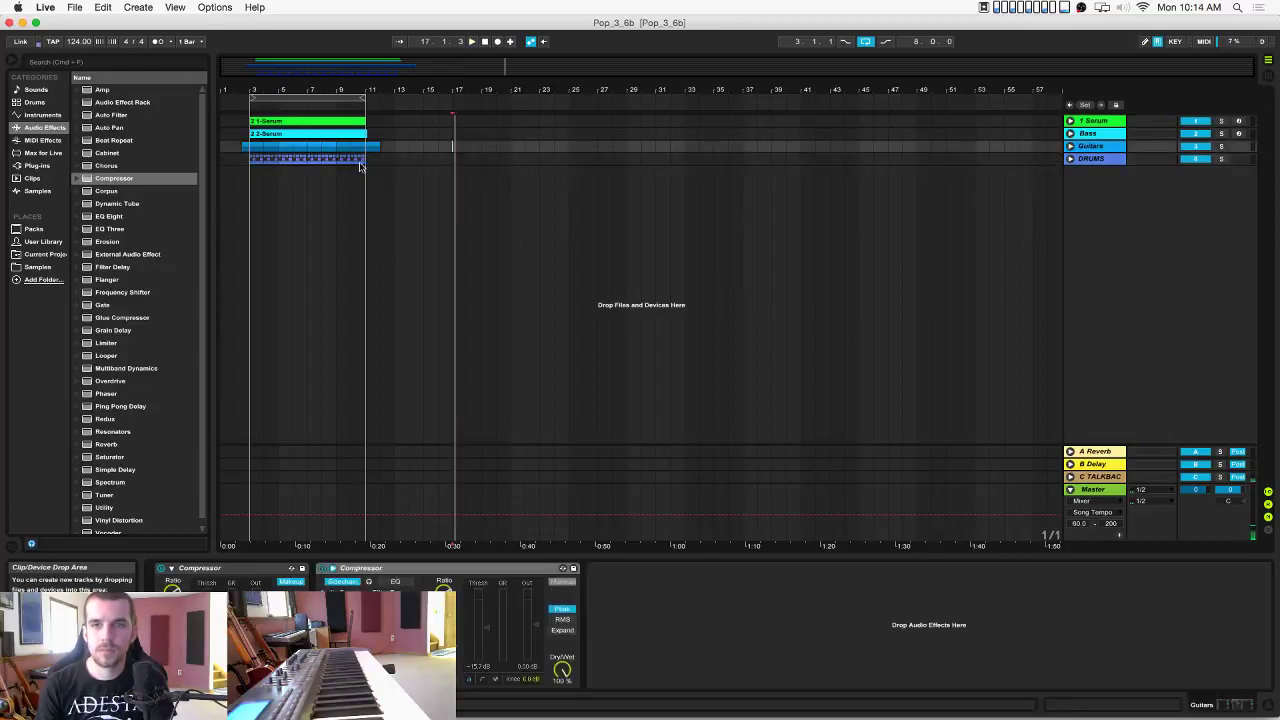
key("Down")
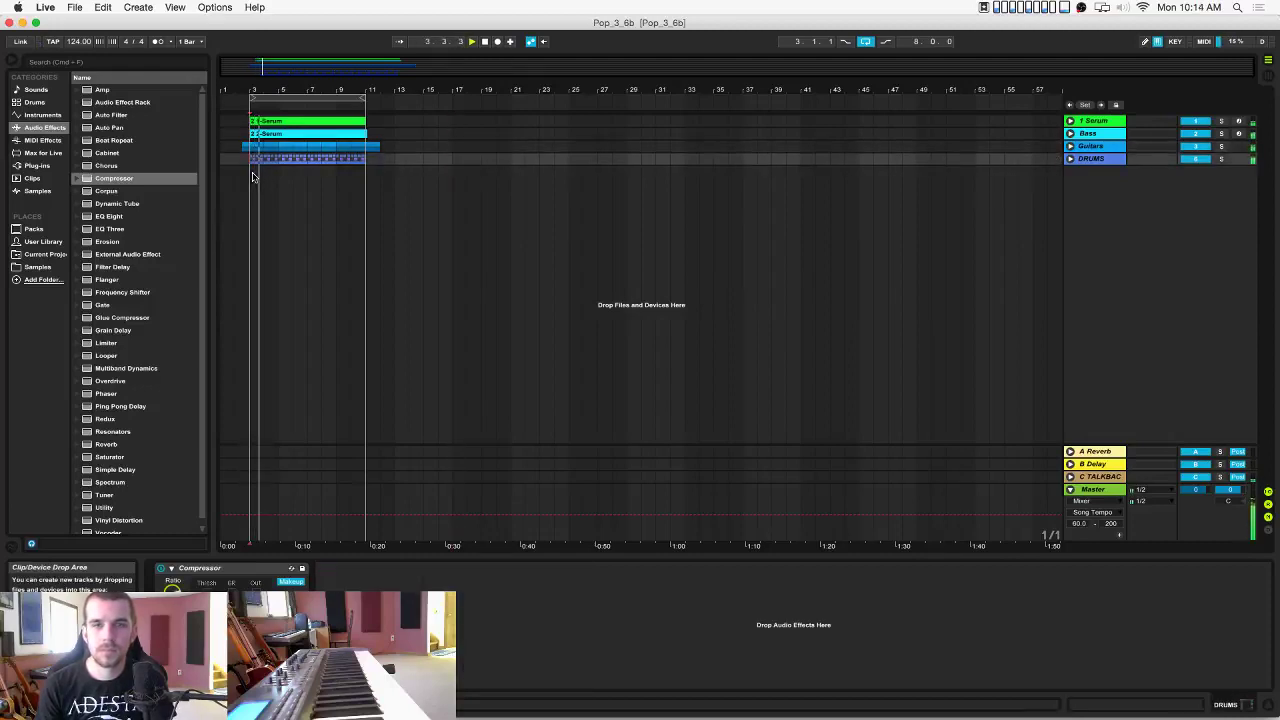
Raise the song tempo to 127 BPM during playback and stop the transport.
left_click_drag(82, 43, 82, 37)
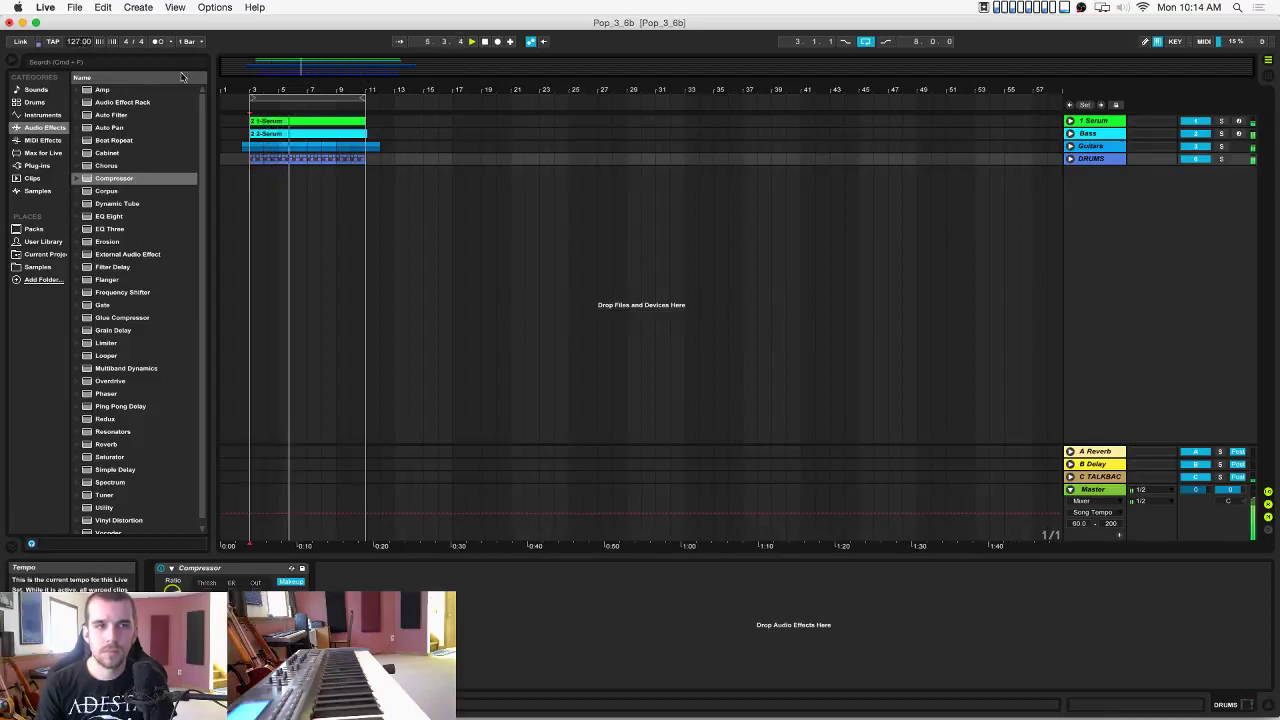
left_click(421, 158)
left_click(394, 161)
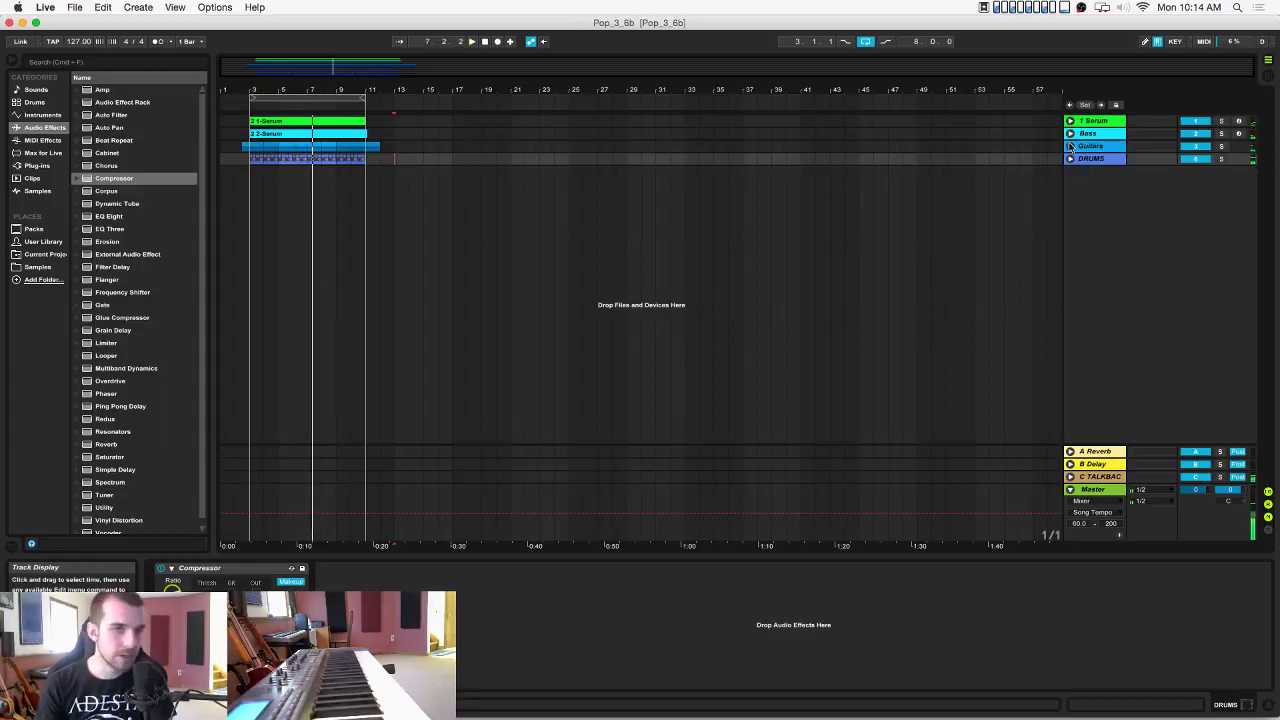
Rename the Guitars group VerseGuitars and insert an audio track below it.
left_click(1103, 147)
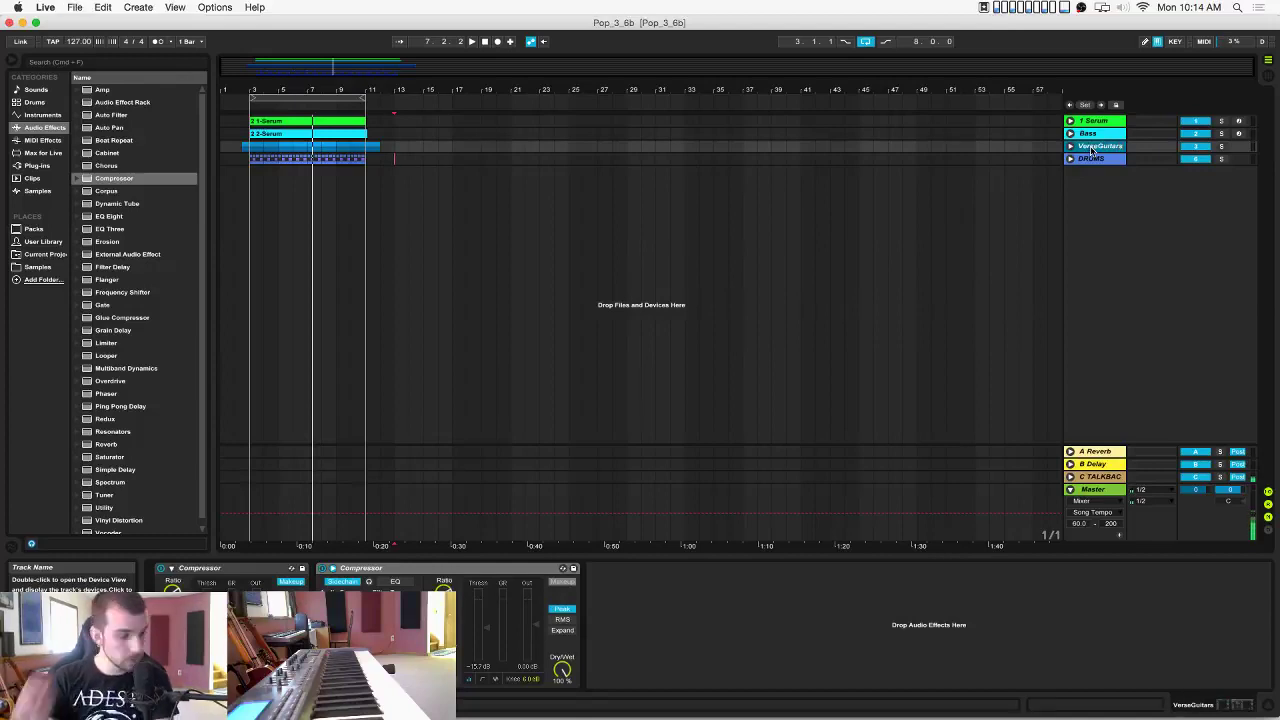
key("super+t")
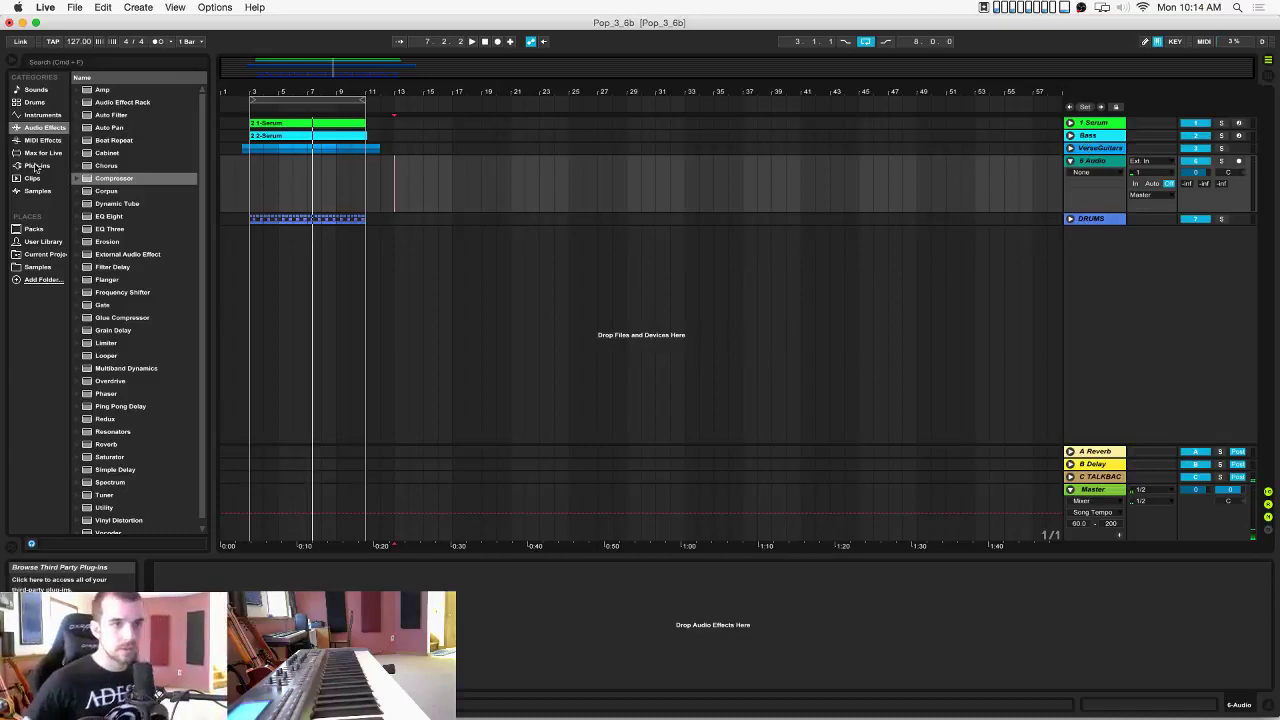
Load the BIAS FX plug-in onto the 6 Audio track and set its external input channel to 14.
left_click(36, 166)
scroll(121, 133, "up", 15)
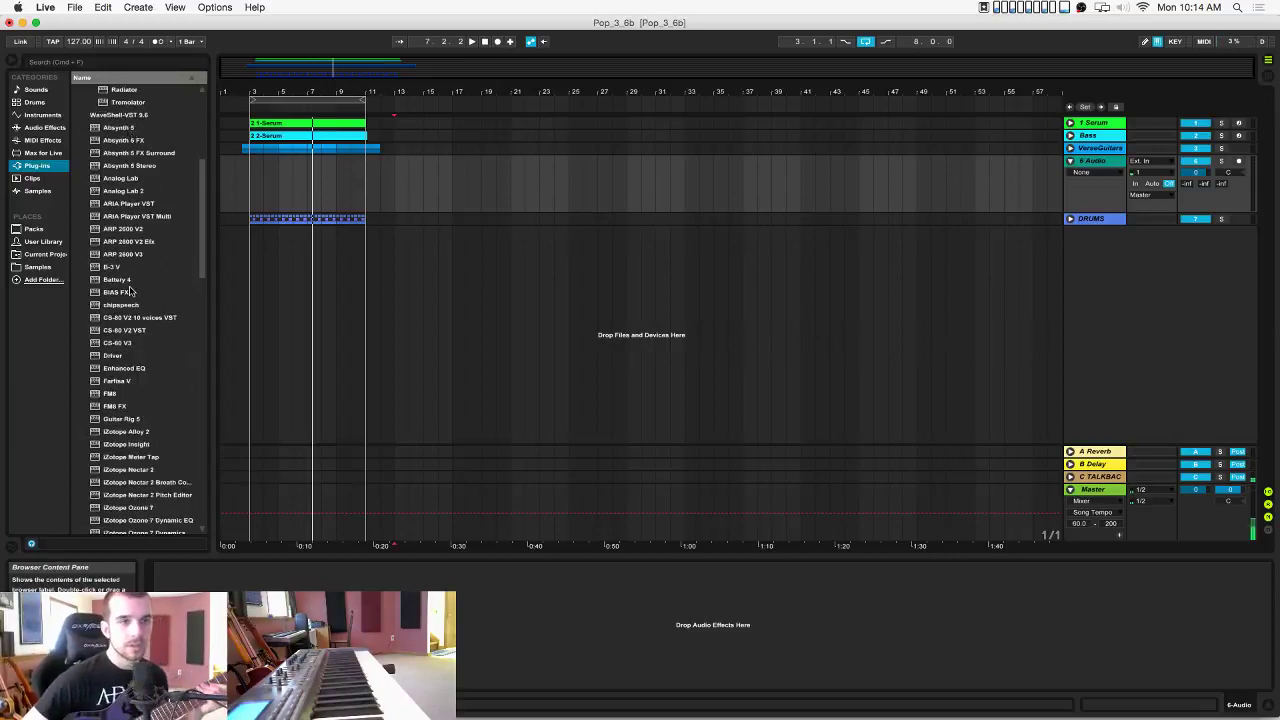
left_click(129, 291)
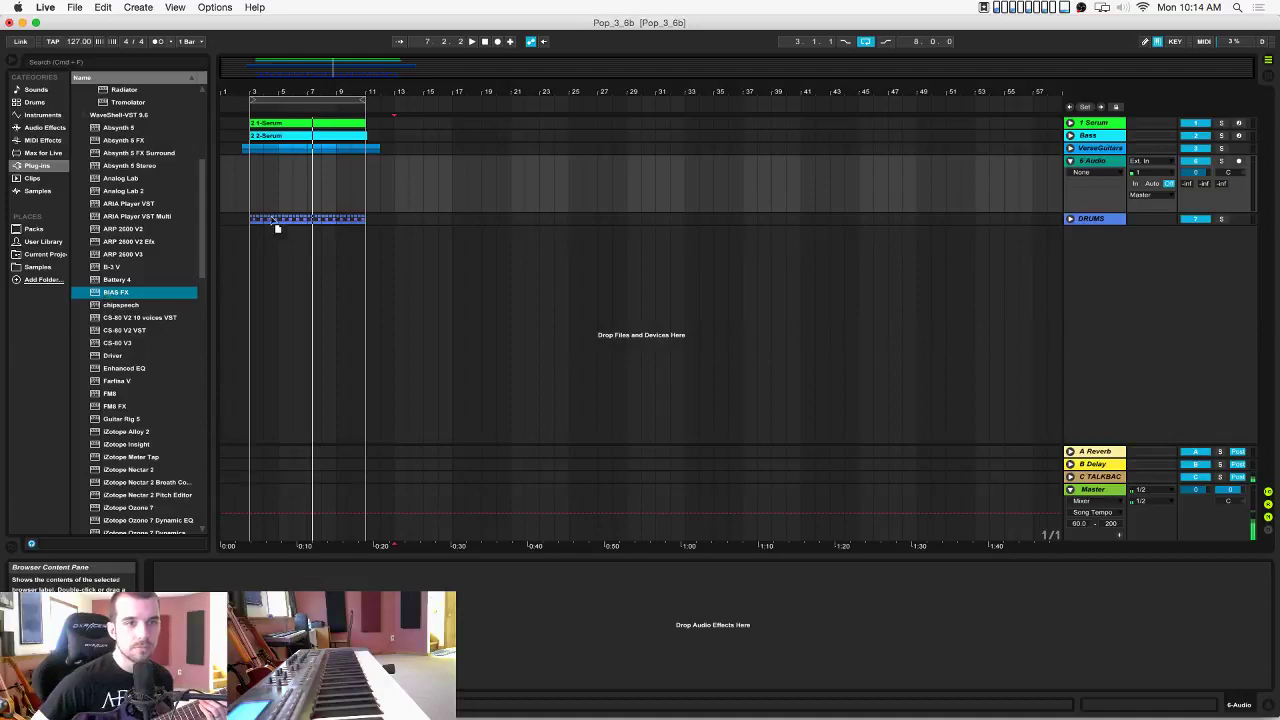
left_click_drag(280, 197, 281, 195)
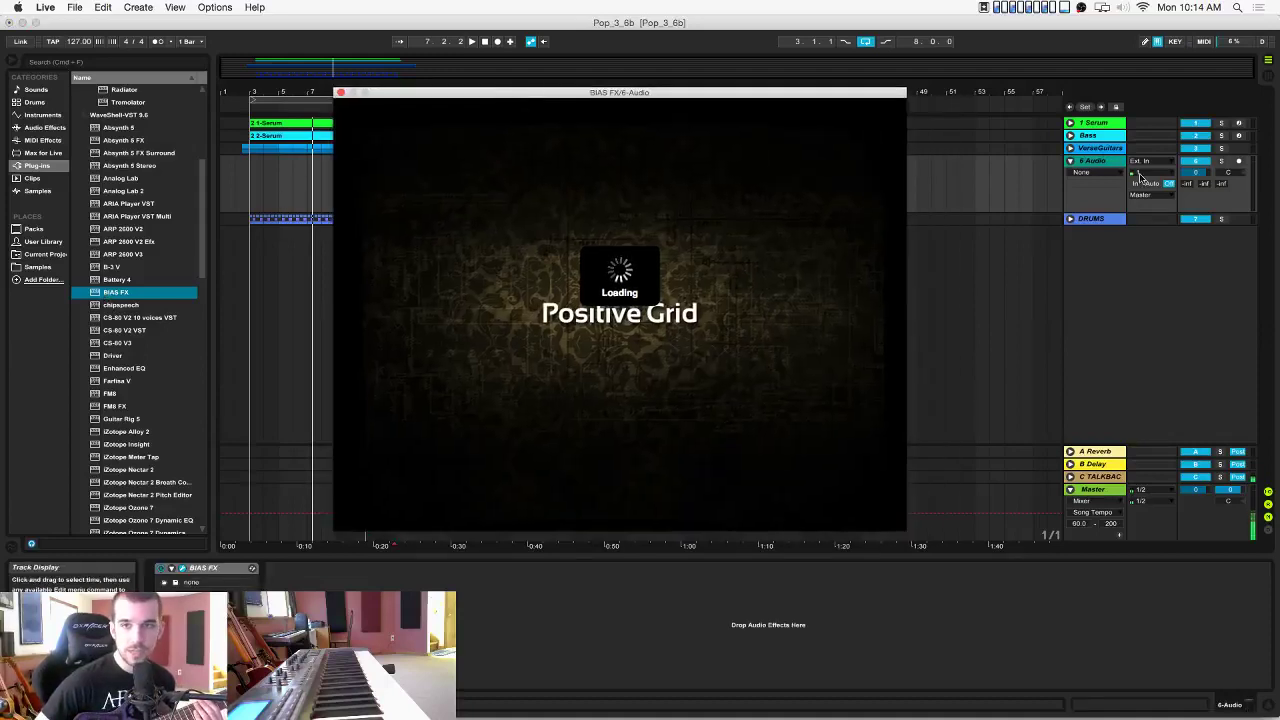
left_click(1140, 175)
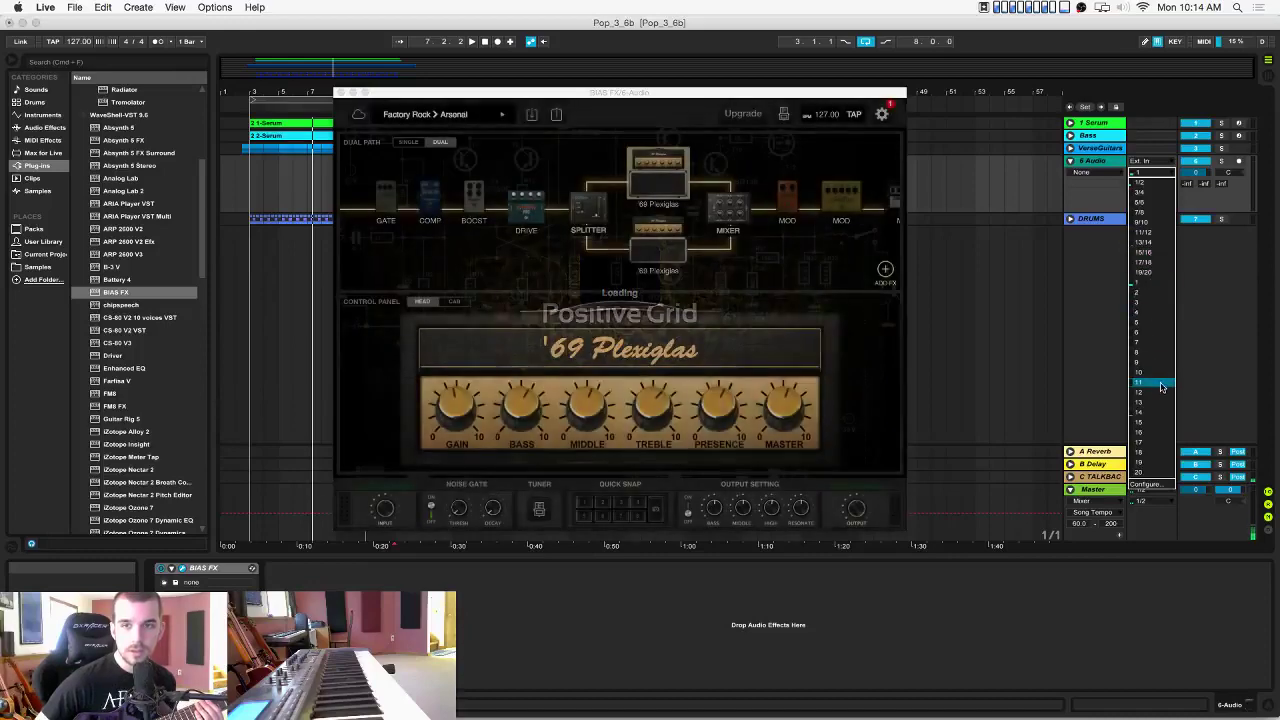
left_click(1158, 415)
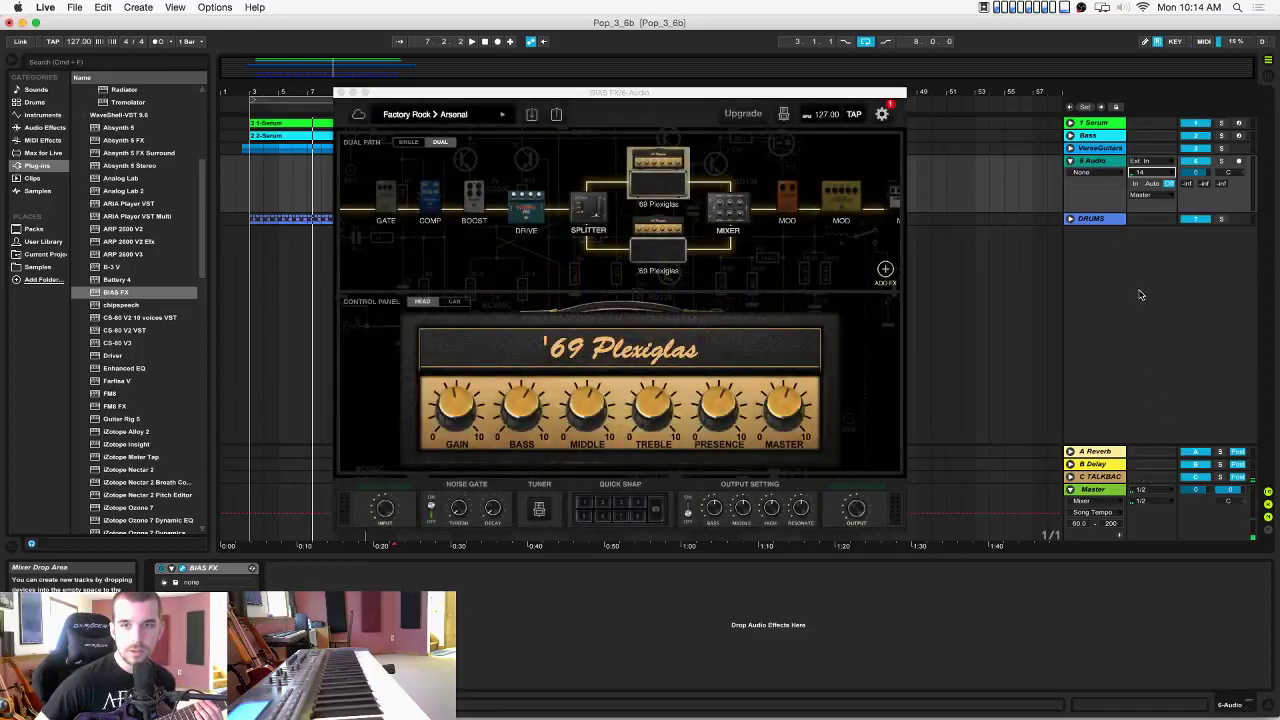
Load the Init preset from Bank 1 in BIAS FX, then arm 6 Audio with monitoring set to Auto.
left_click(500, 115)
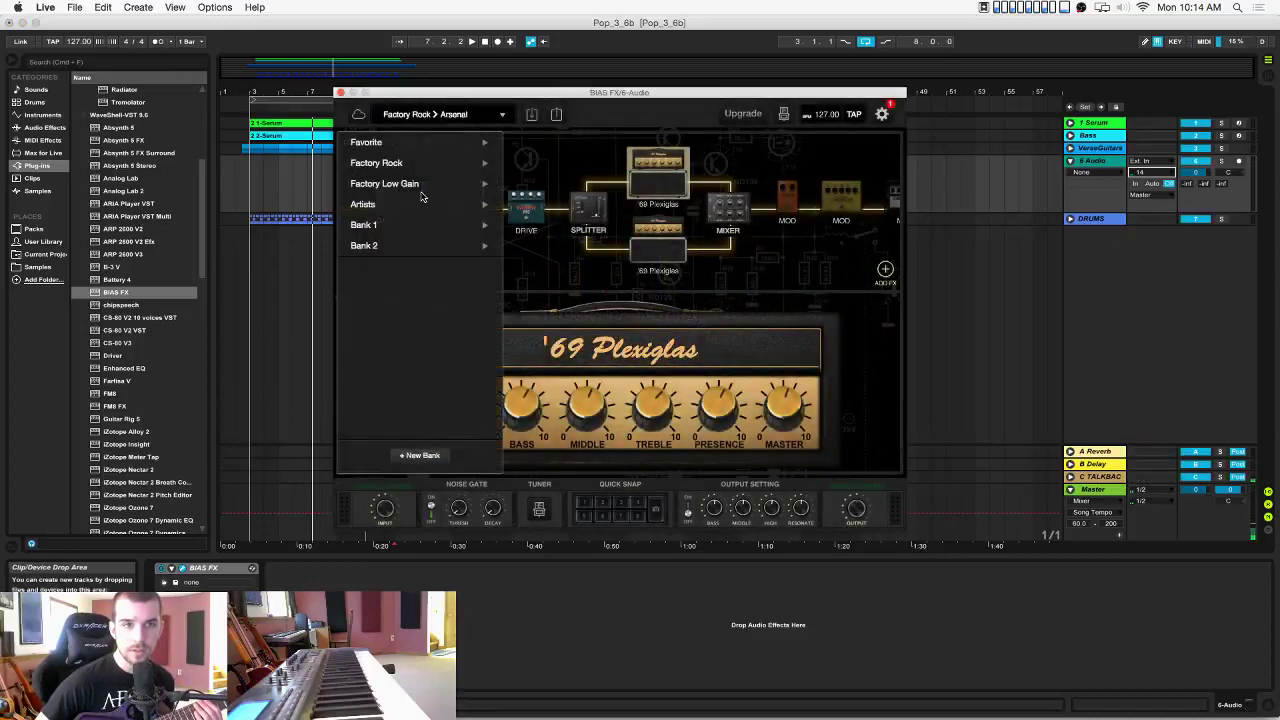
mouse_move(491, 227)
left_click(540, 225)
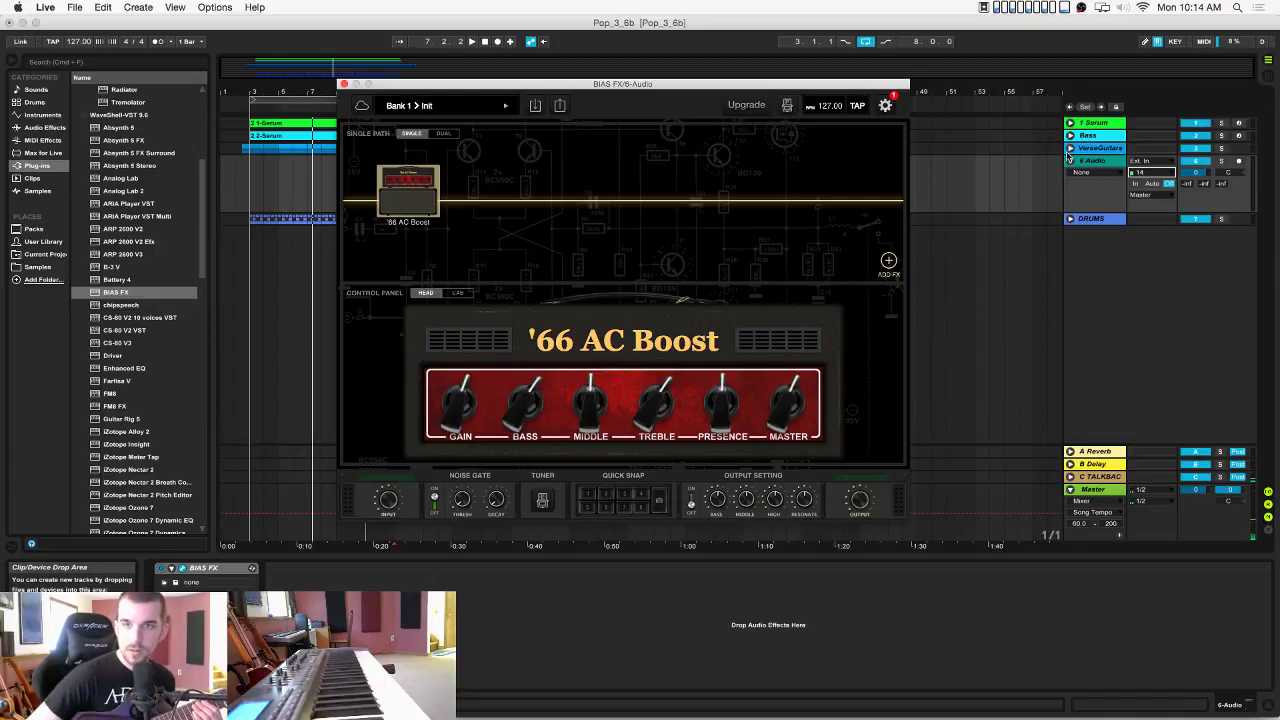
left_click(1238, 162)
left_click(1153, 185)
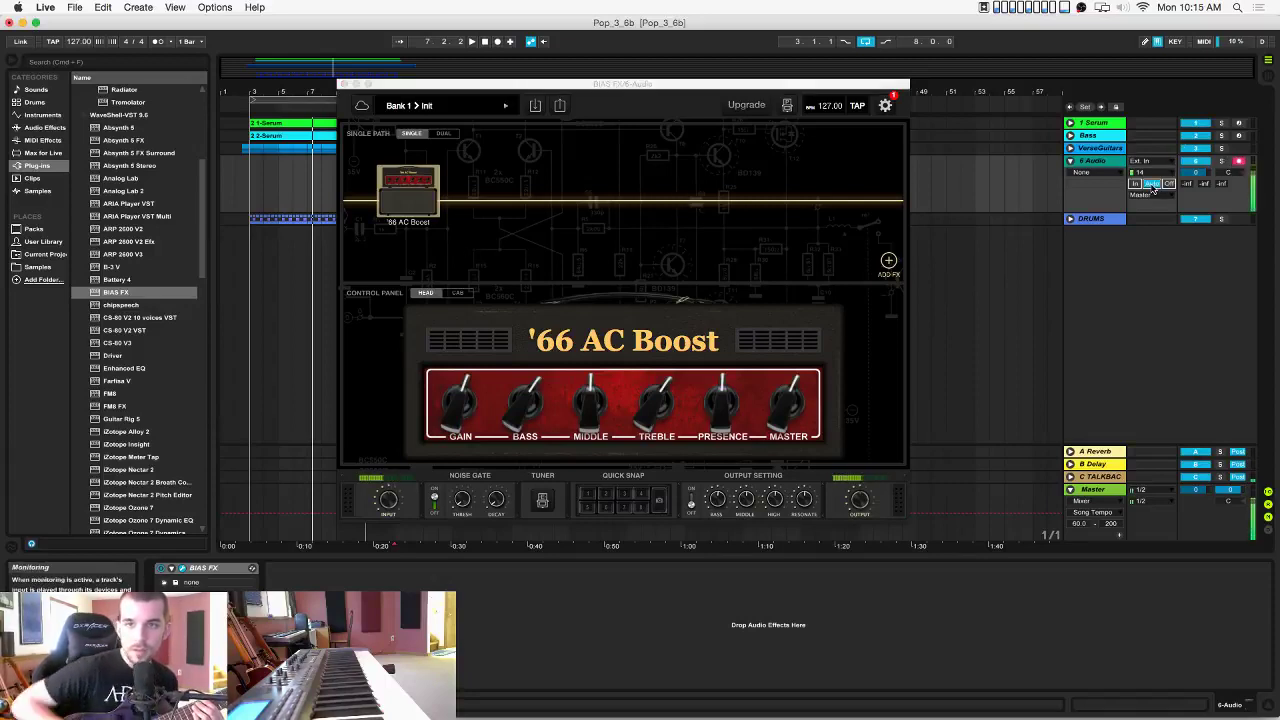
Replace the '66 AC Boost amp with the high-gain '92 Treadplate and lower the 6 Audio track volume.
left_click(1198, 172)
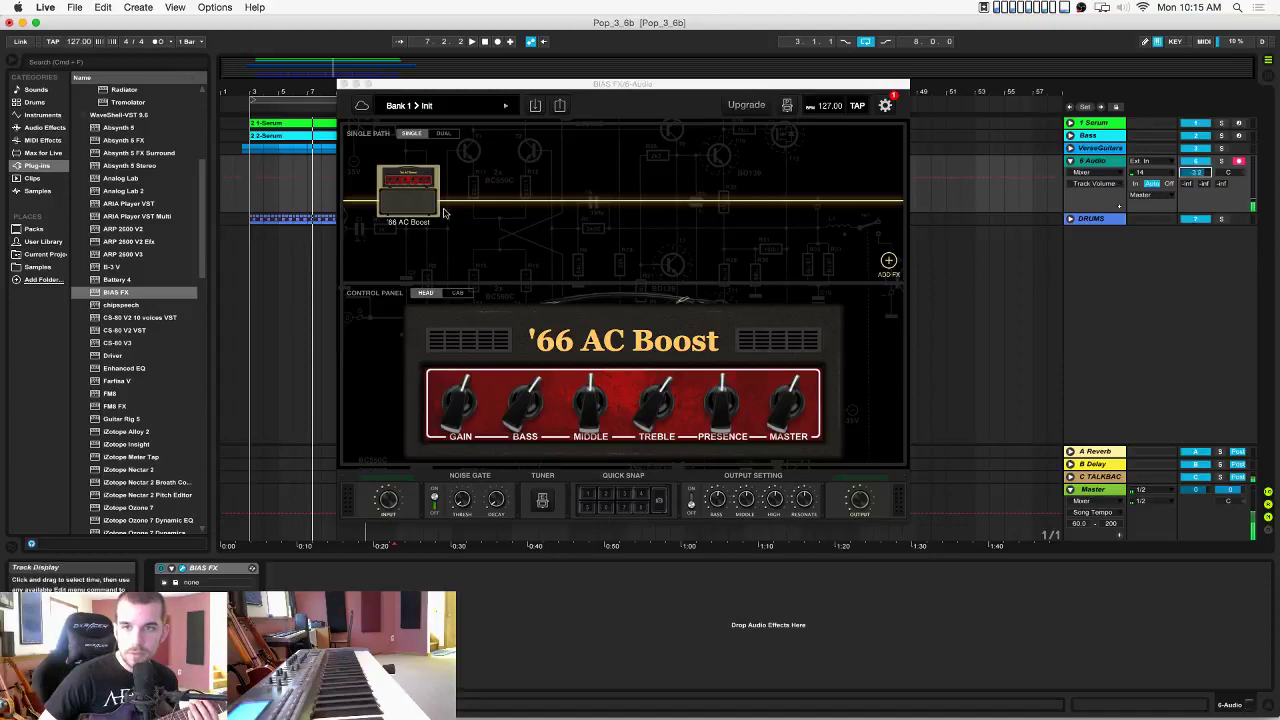
left_click(412, 200)
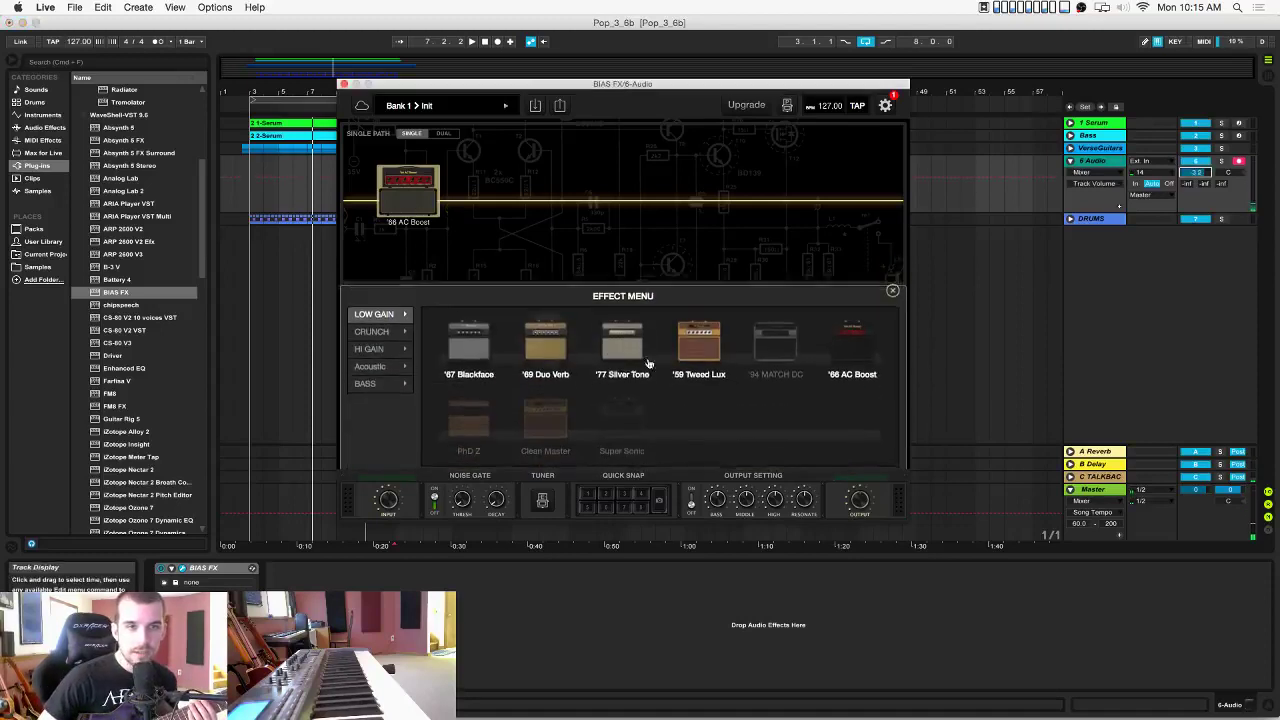
left_click(400, 344)
left_click(774, 338)
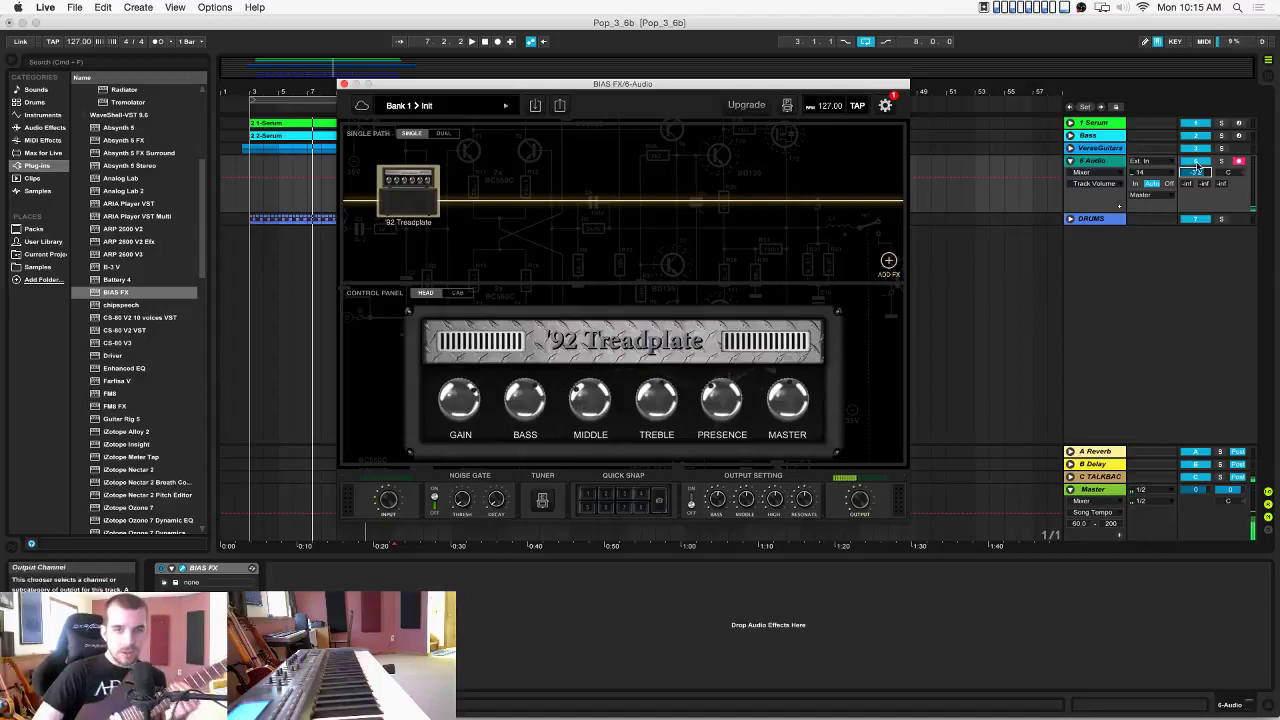
left_click_drag(1195, 172, 1195, 178)
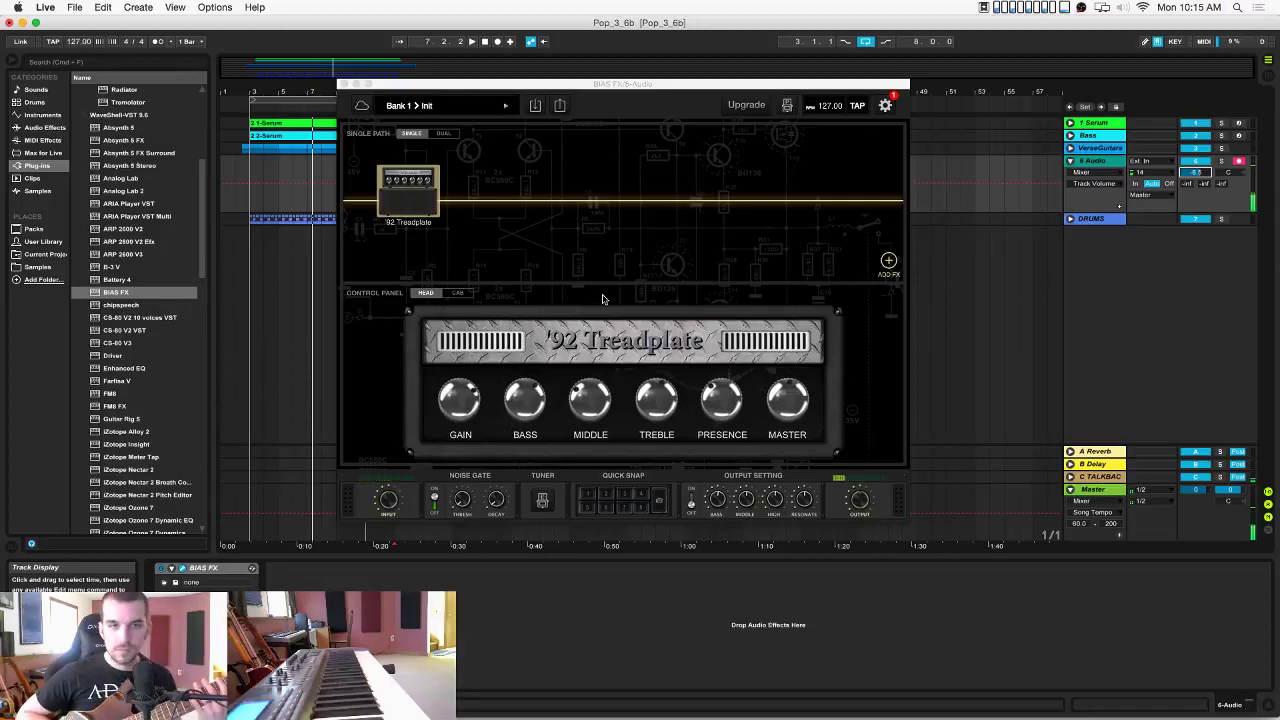
Adjust the gain of the '92 Treadplate amp and close the BIAS FX window.
left_click(483, 398)
left_click_drag(470, 396, 475, 415)
left_click(343, 85)
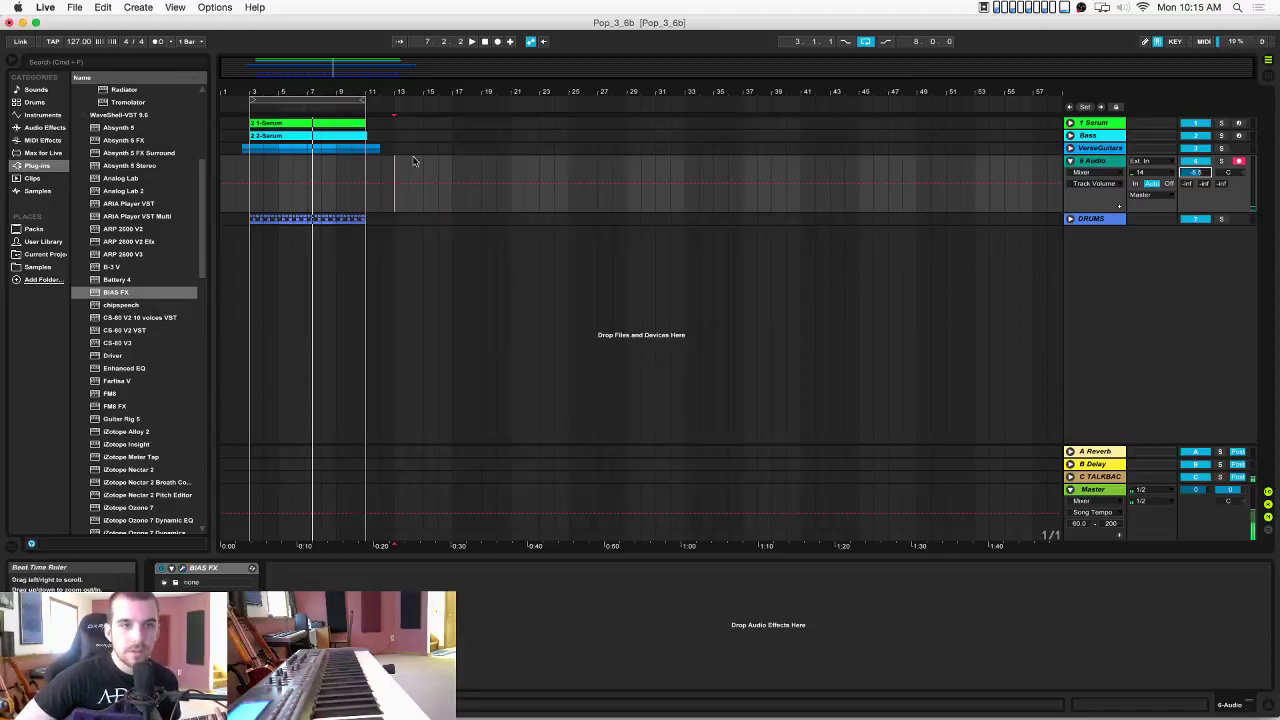
Play the loop from bar 3 to rehearse the guitar part over the existing tracks.
left_click(395, 180)
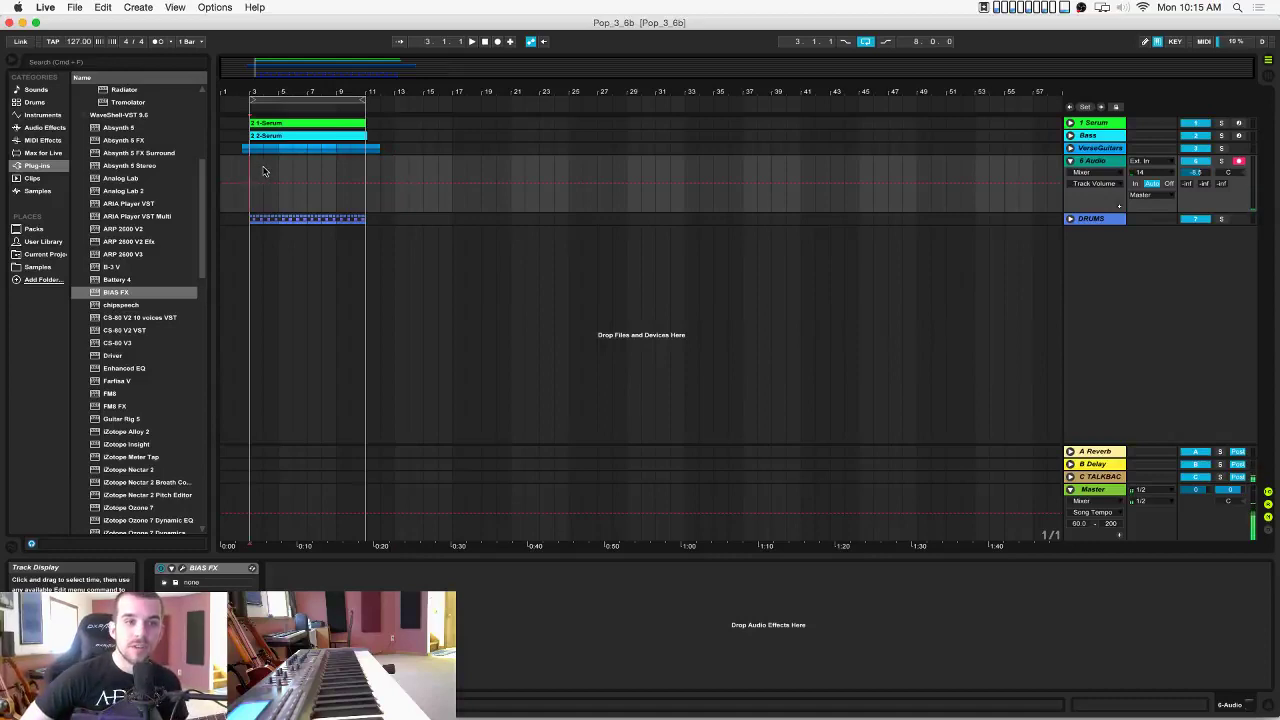
key("space")
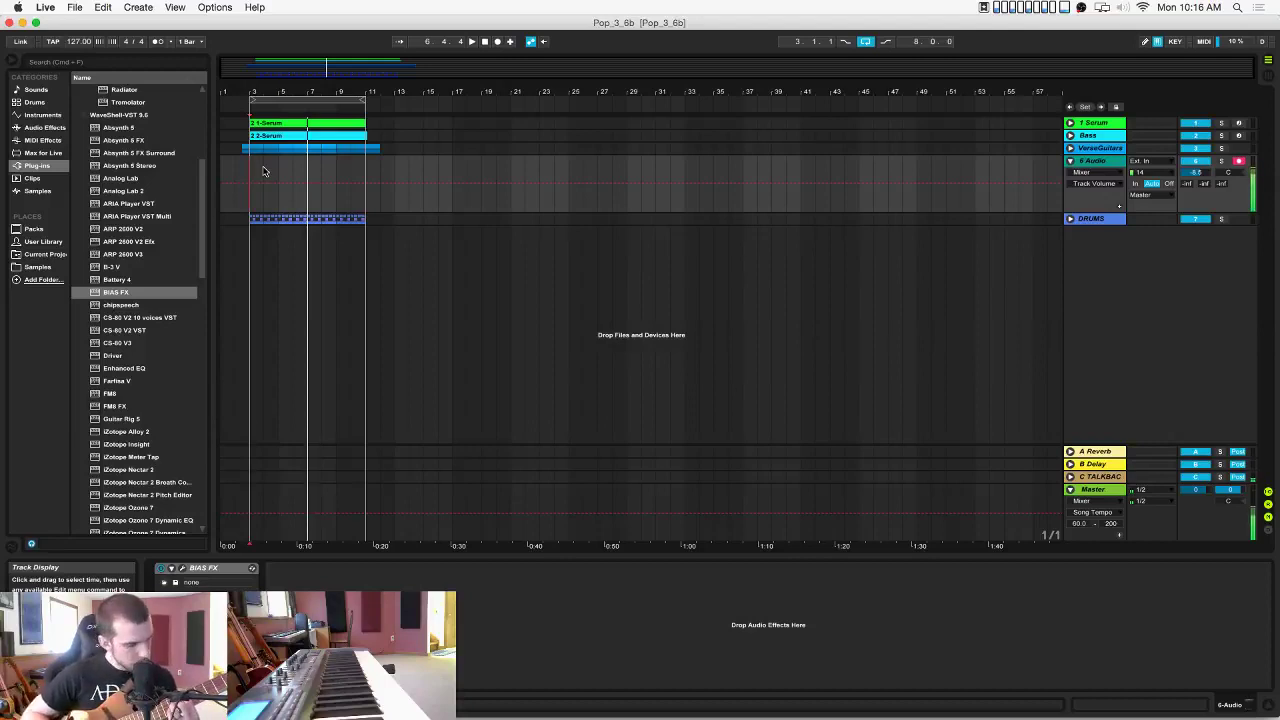
key("space")
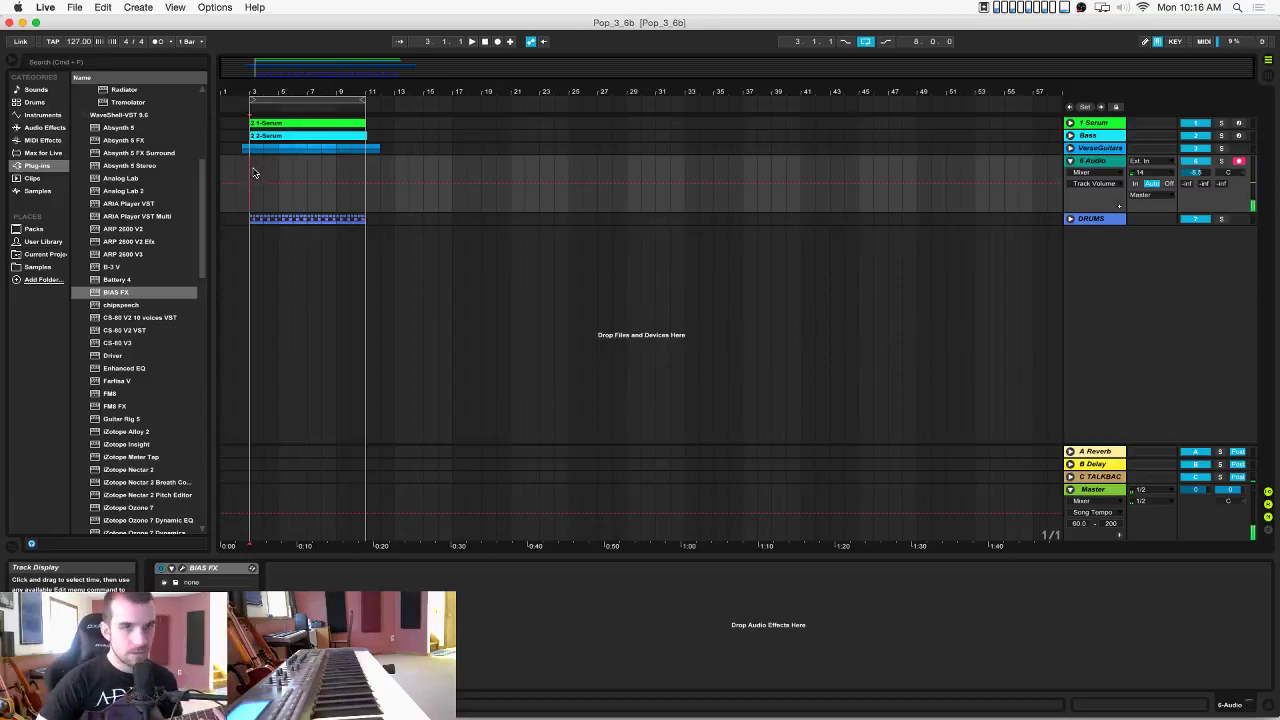
key("space")
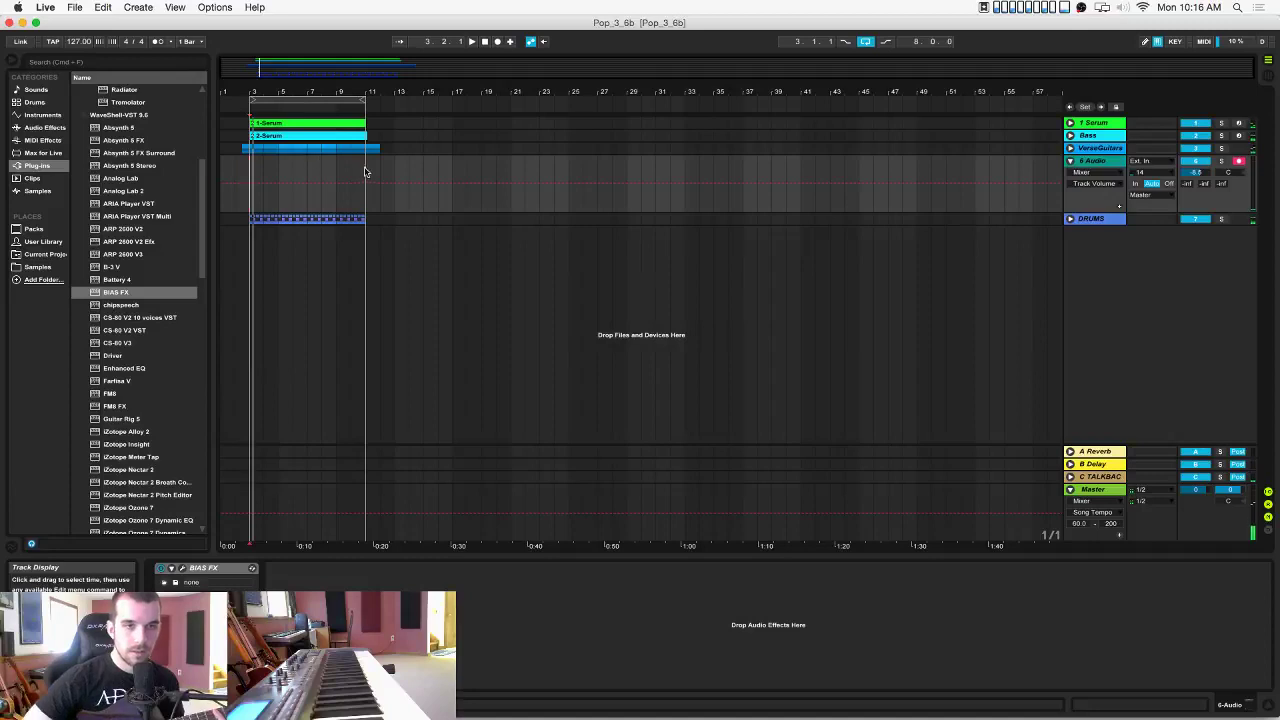
Turn on the metronome and record a guitar take on 6 Audio starting at bar 13.
left_click(365, 172)
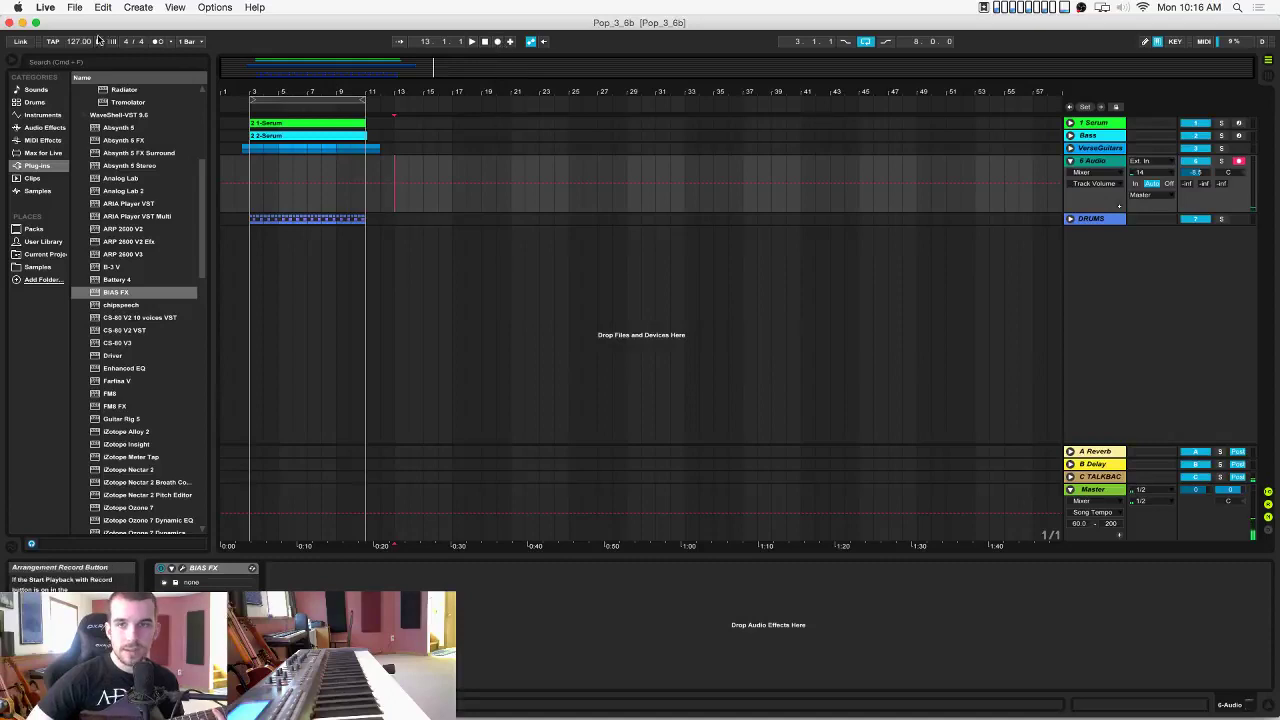
left_click(158, 41)
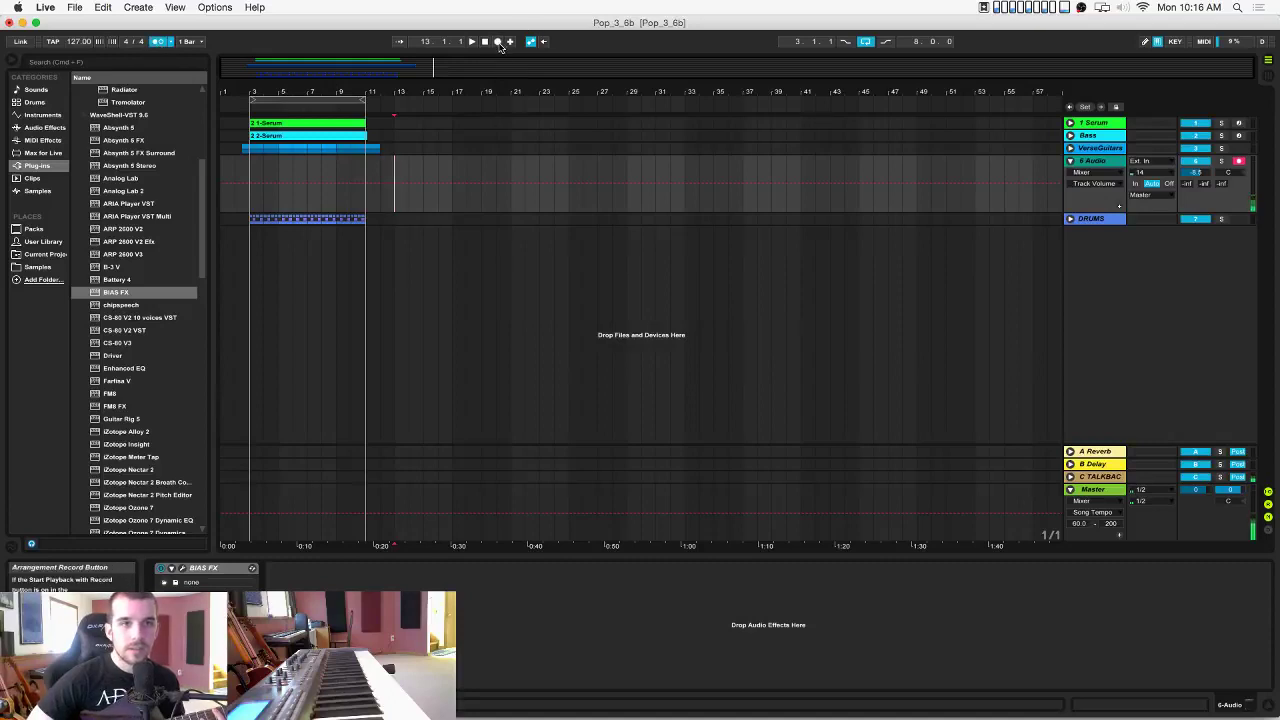
left_click(497, 41)
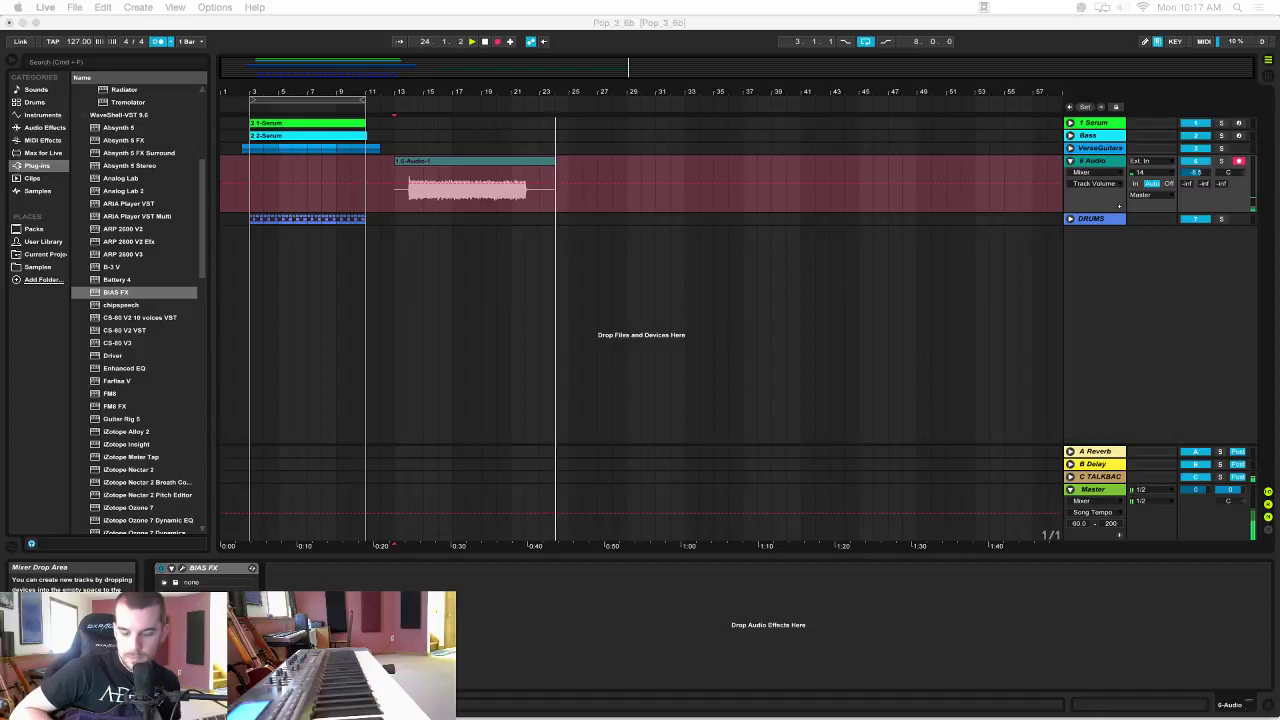
left_click(671, 328)
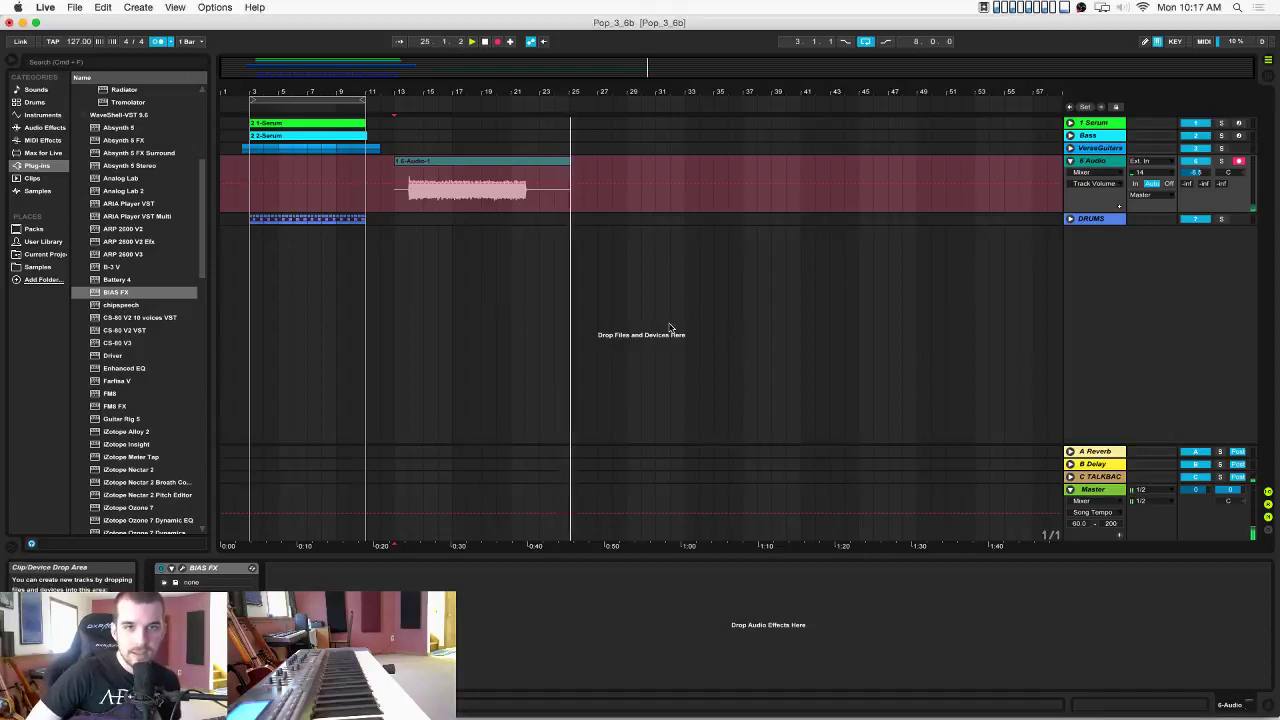
key("space")
Record another guitar take over the first one on 6 Audio, from bar 13 to about bar 23.
left_click(397, 190)
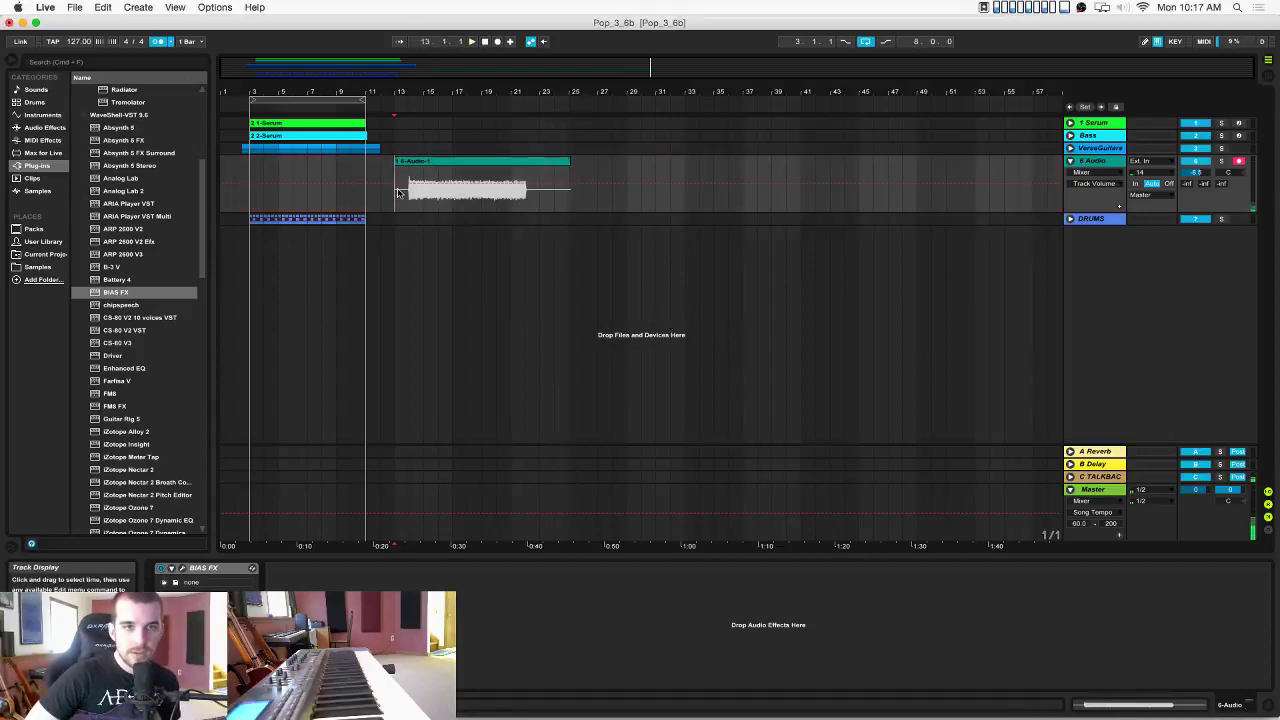
left_click(498, 43)
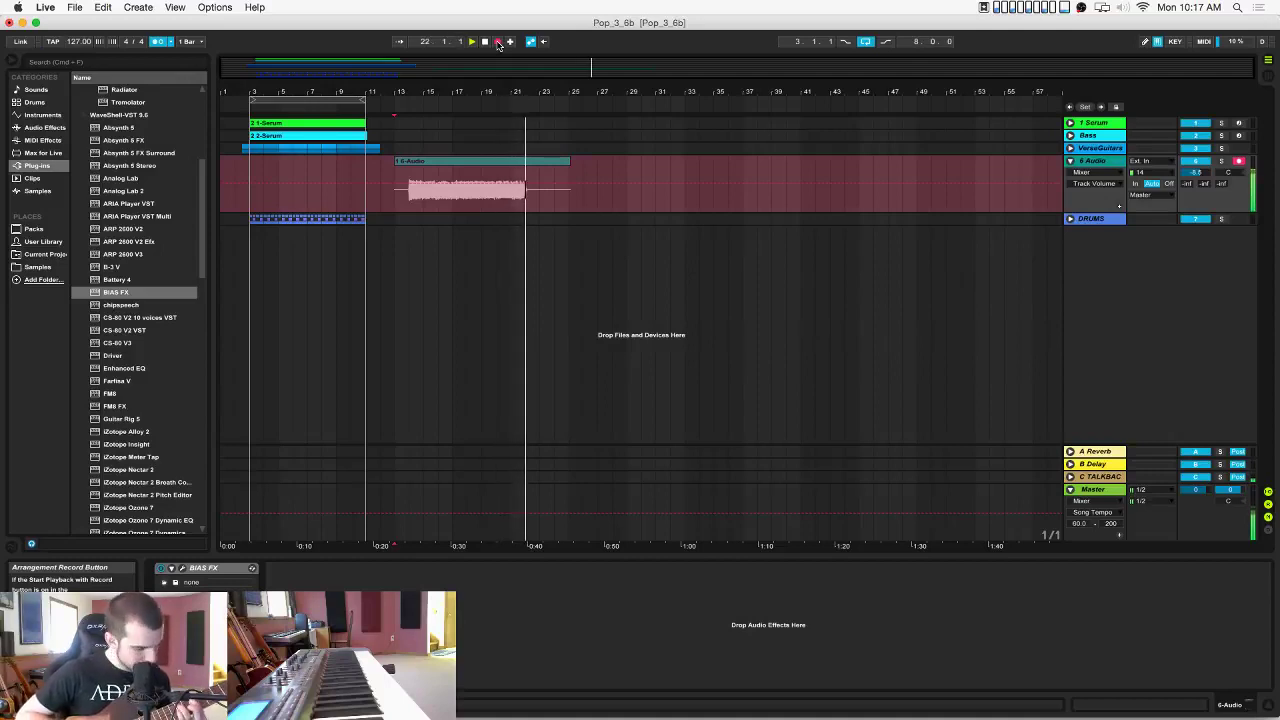
left_click(498, 42)
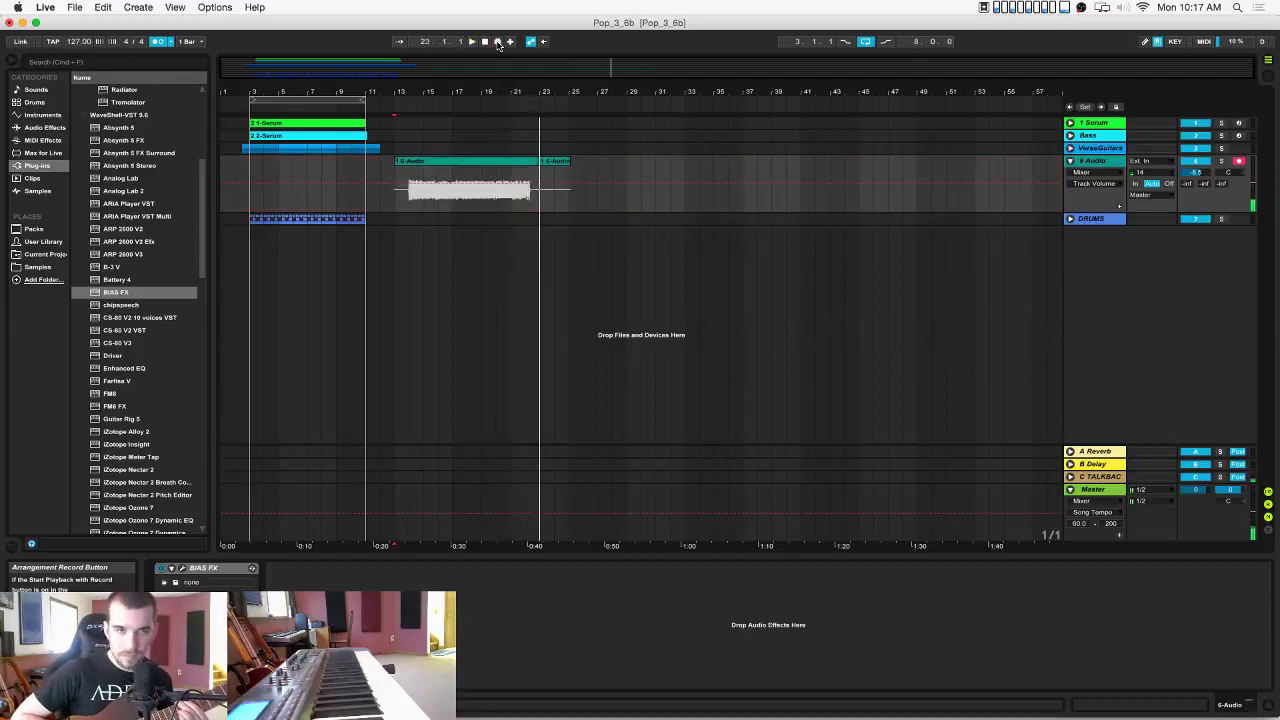
Duplicate the 6 Audio track, panning the original to 50L and the copy to 50R.
left_click(1105, 163)
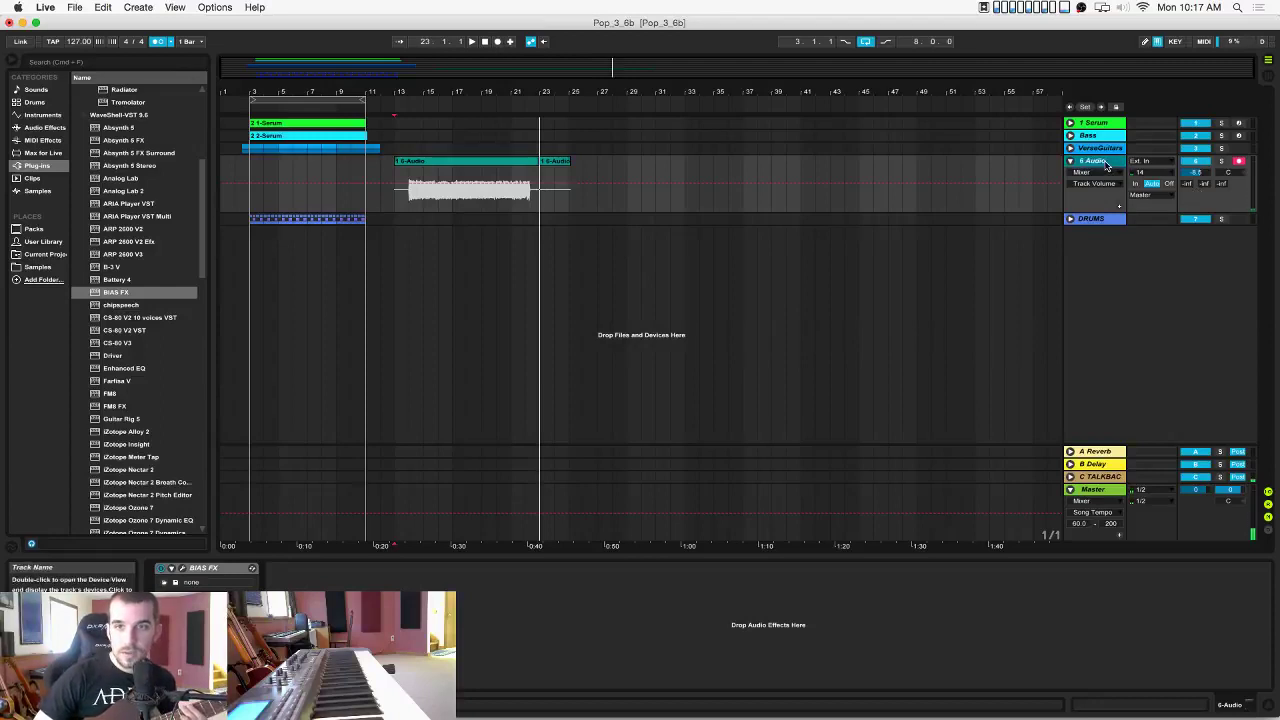
key("super+d")
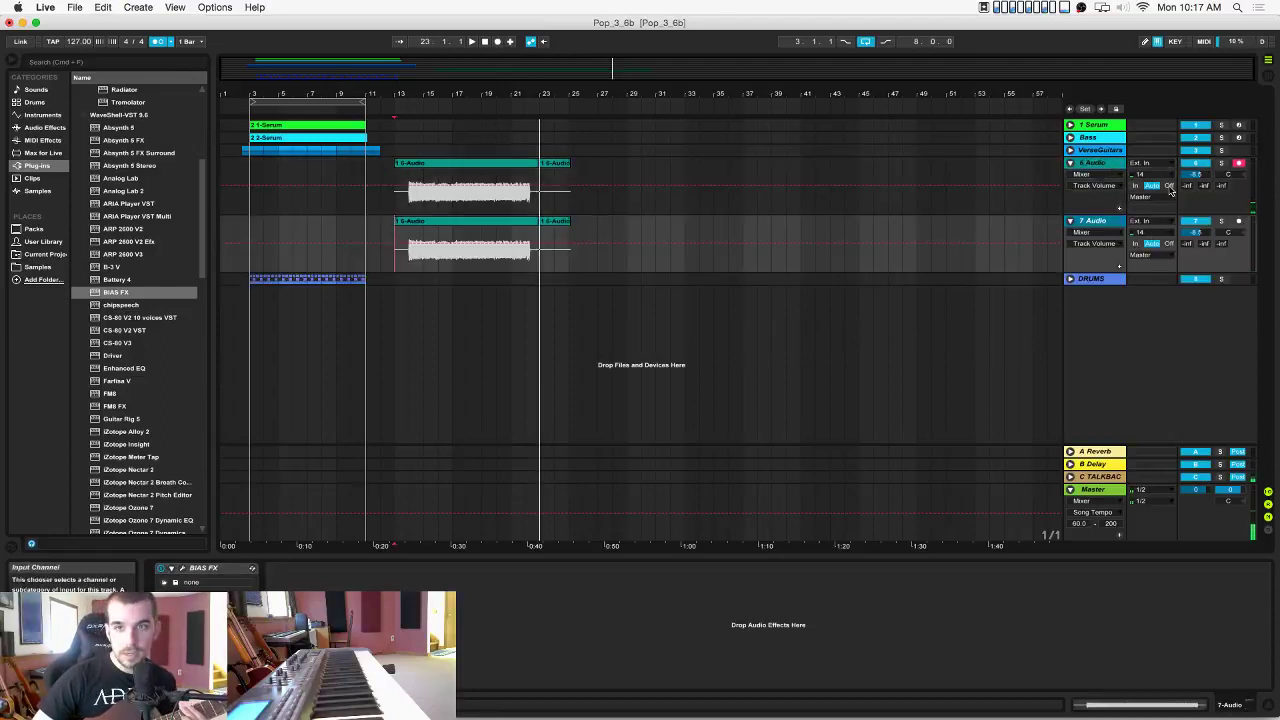
mouse_move(1227, 176)
left_mouse_down()
mouse_move(1227, 236)
mouse_move(1230, 173)
left_mouse_up()
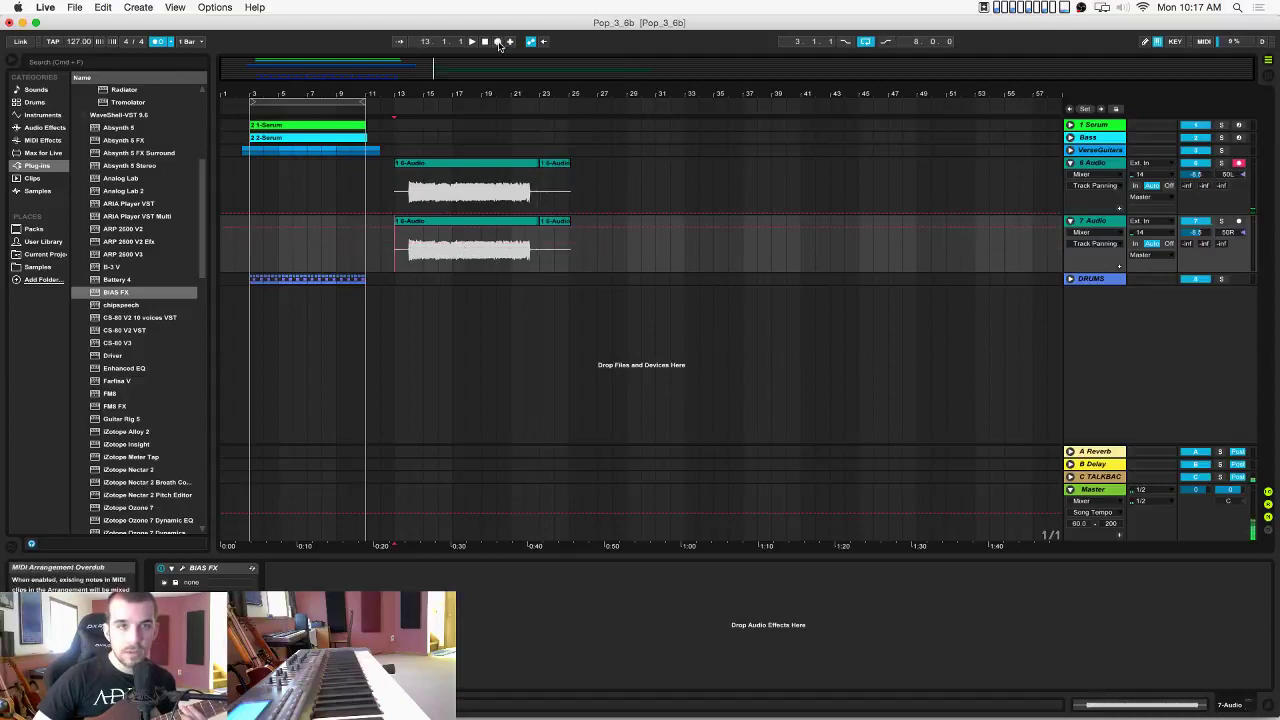
Re-record the left-panned guitar on 6 Audio from bar 13 in two successive takes and return to bar 13.
left_click(497, 41)
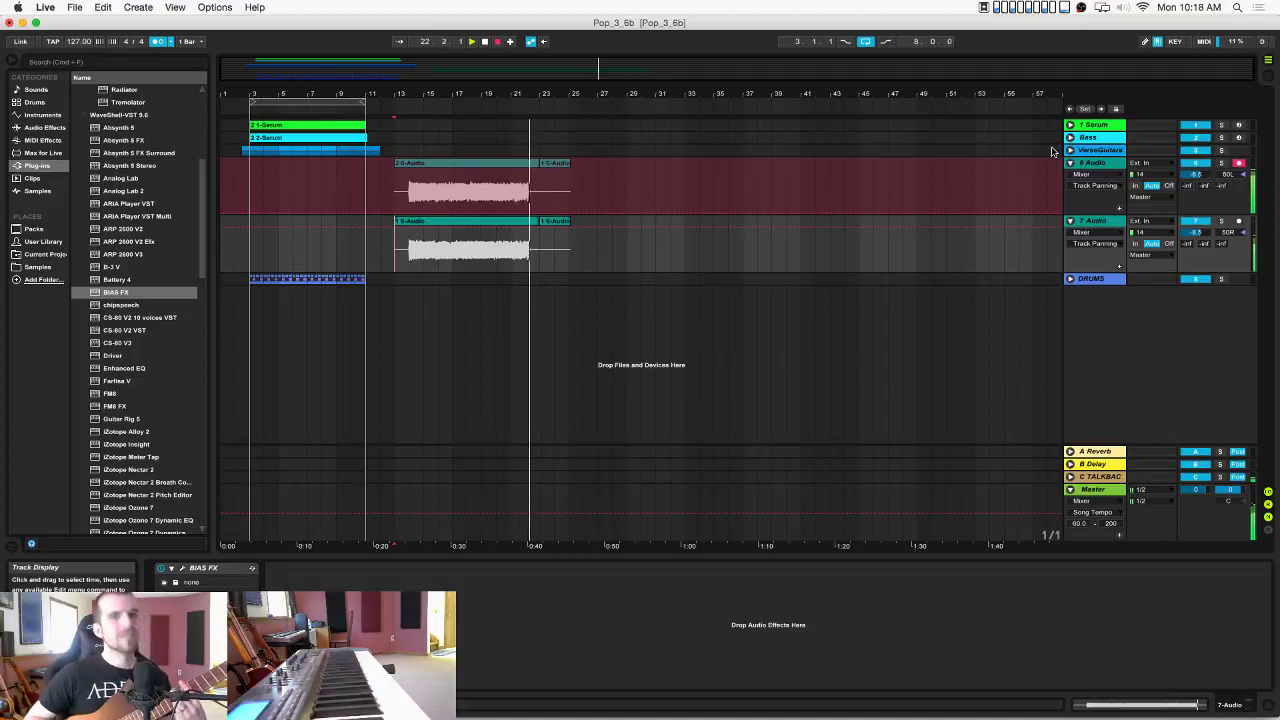
key("space")
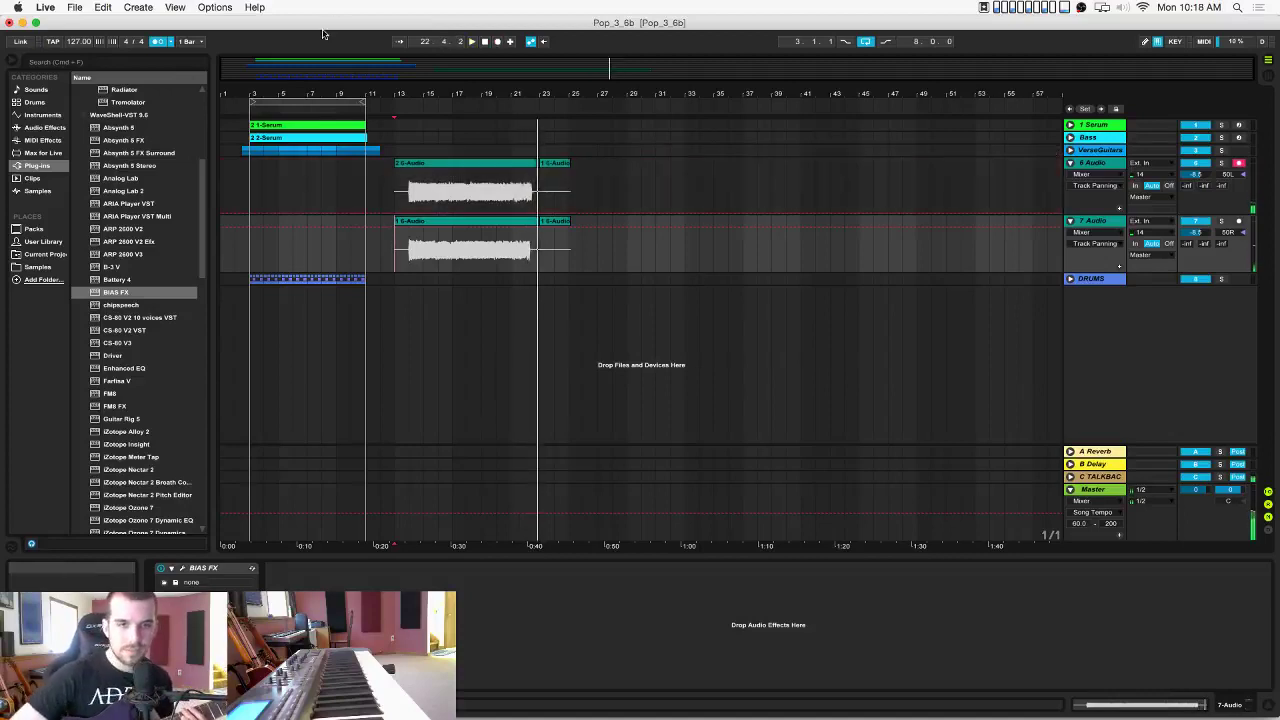
left_click(498, 43)
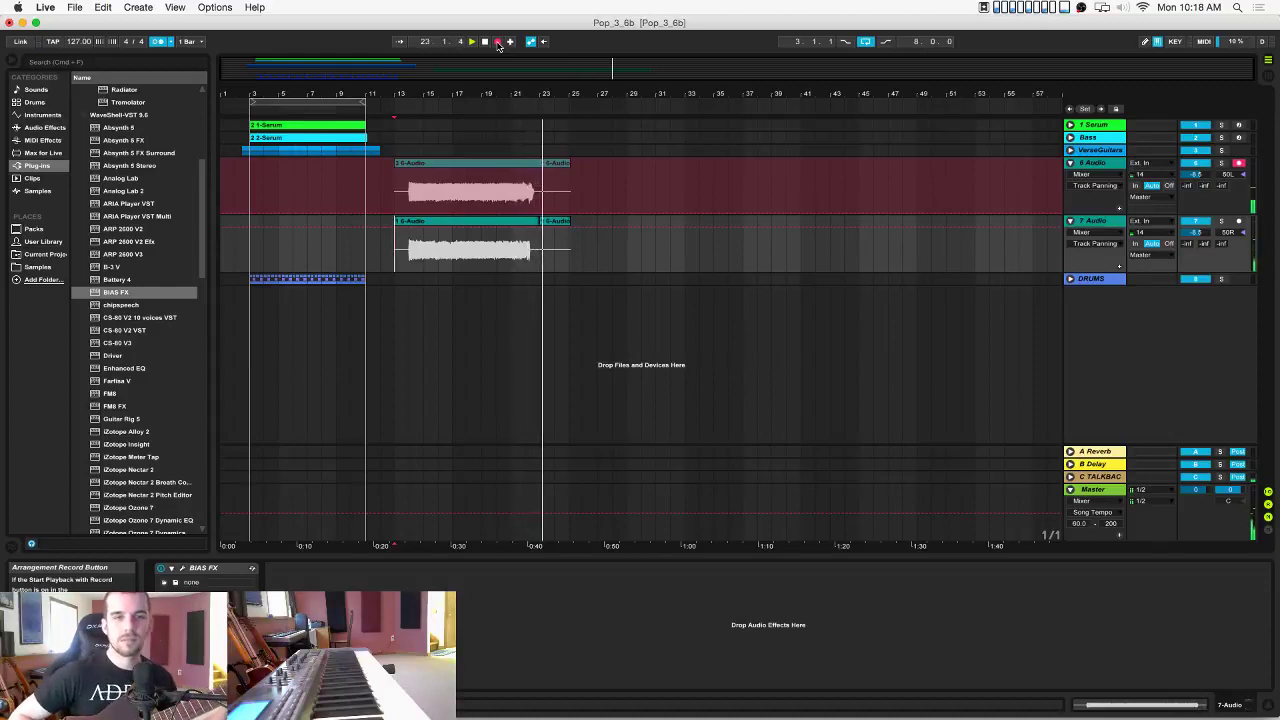
left_click(498, 44)
left_click(390, 203)
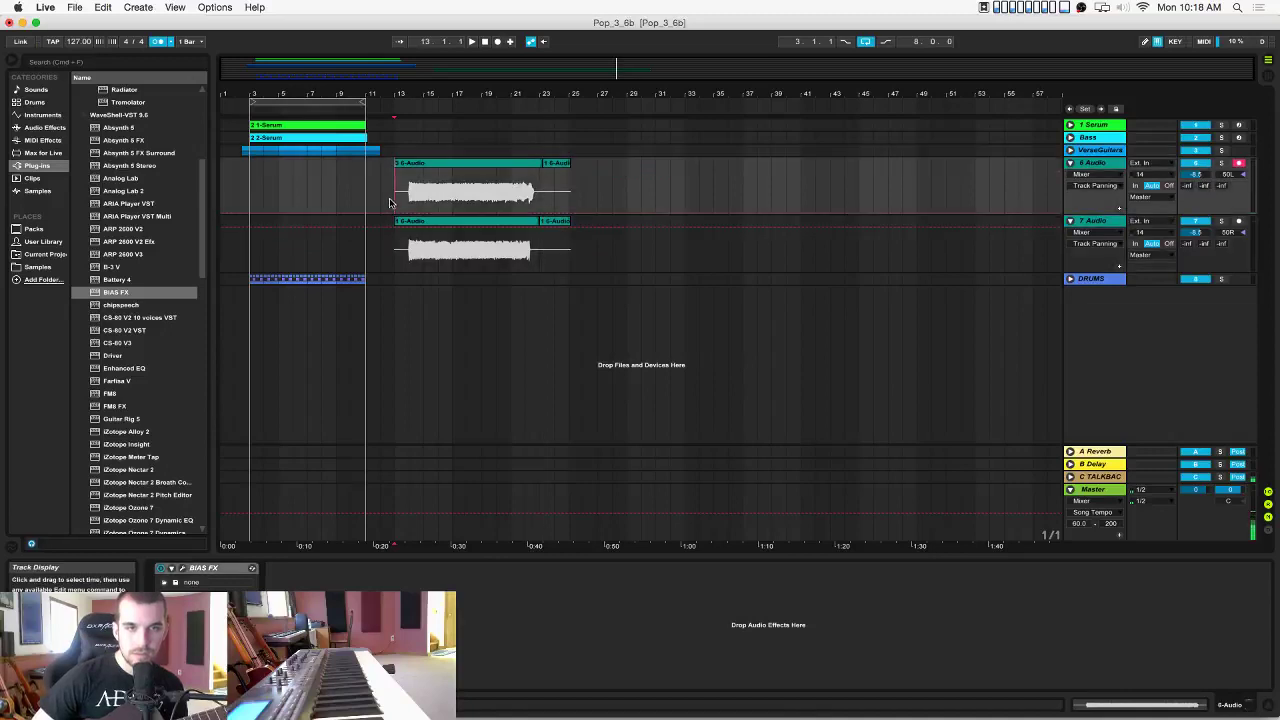
Duplicate the 7 Audio track, centre the copy's panning and arm the copy for recording.
left_click(1097, 222)
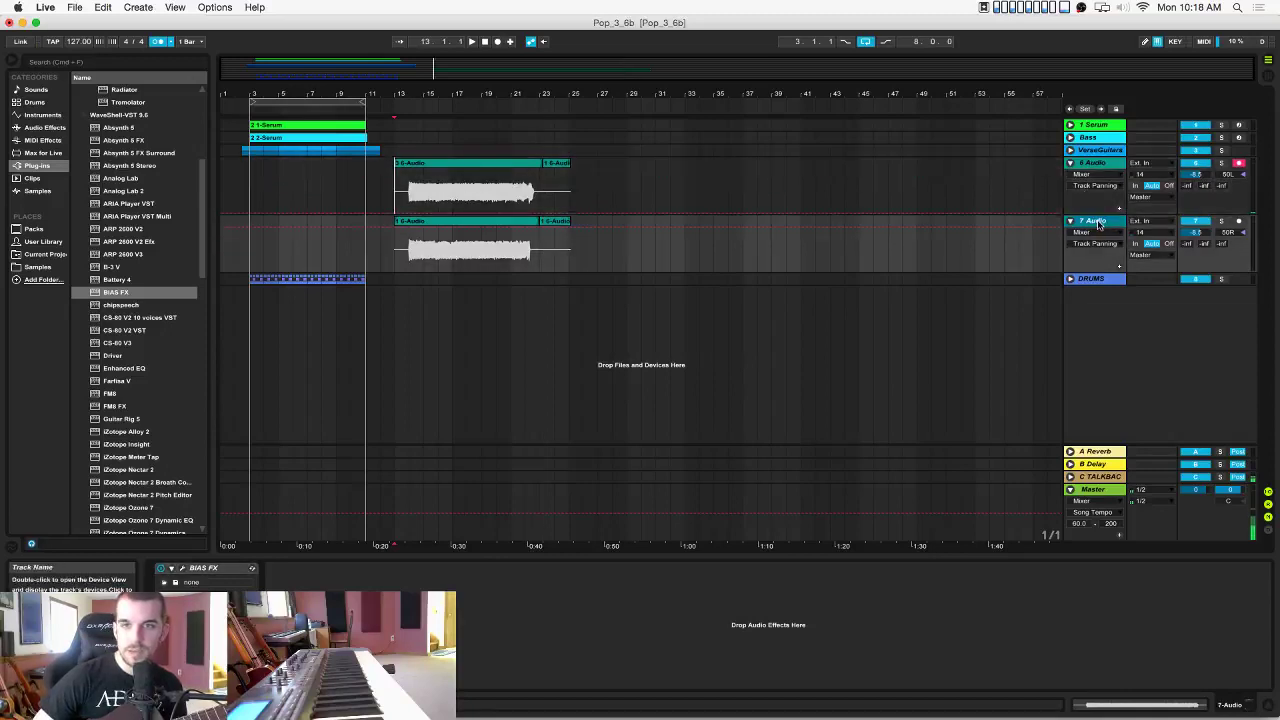
key("super+d")
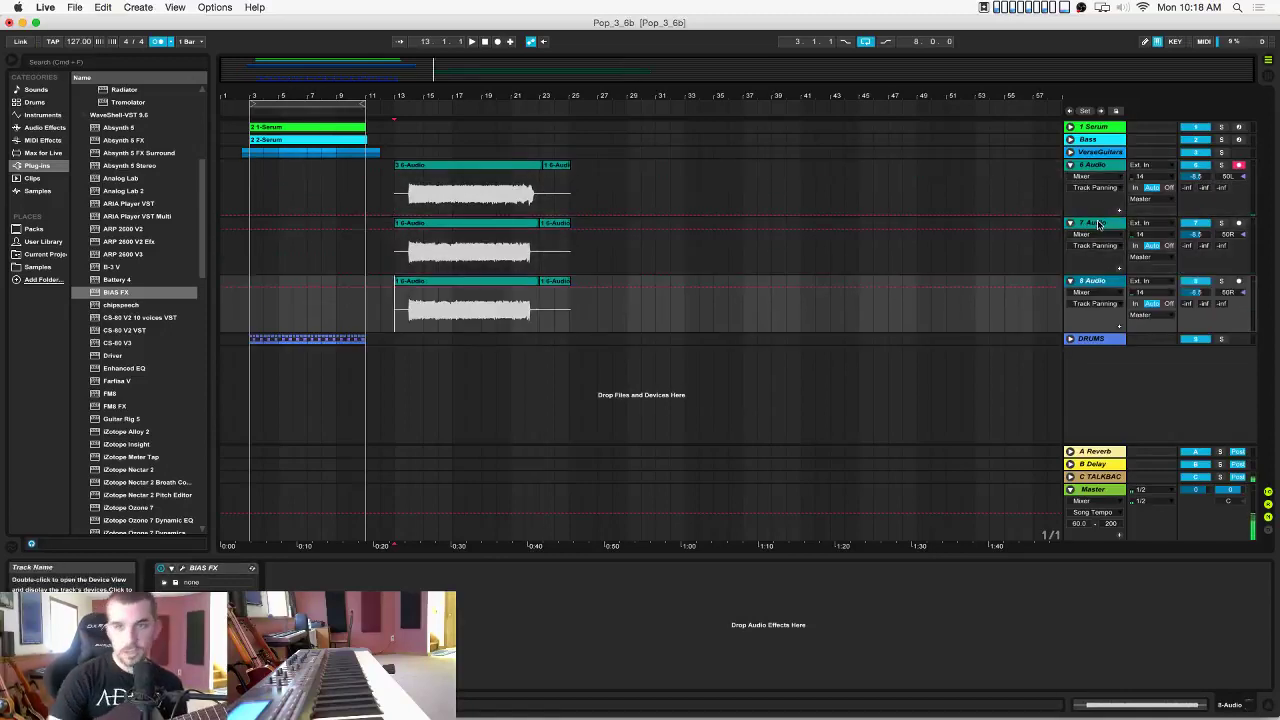
left_click(1226, 292)
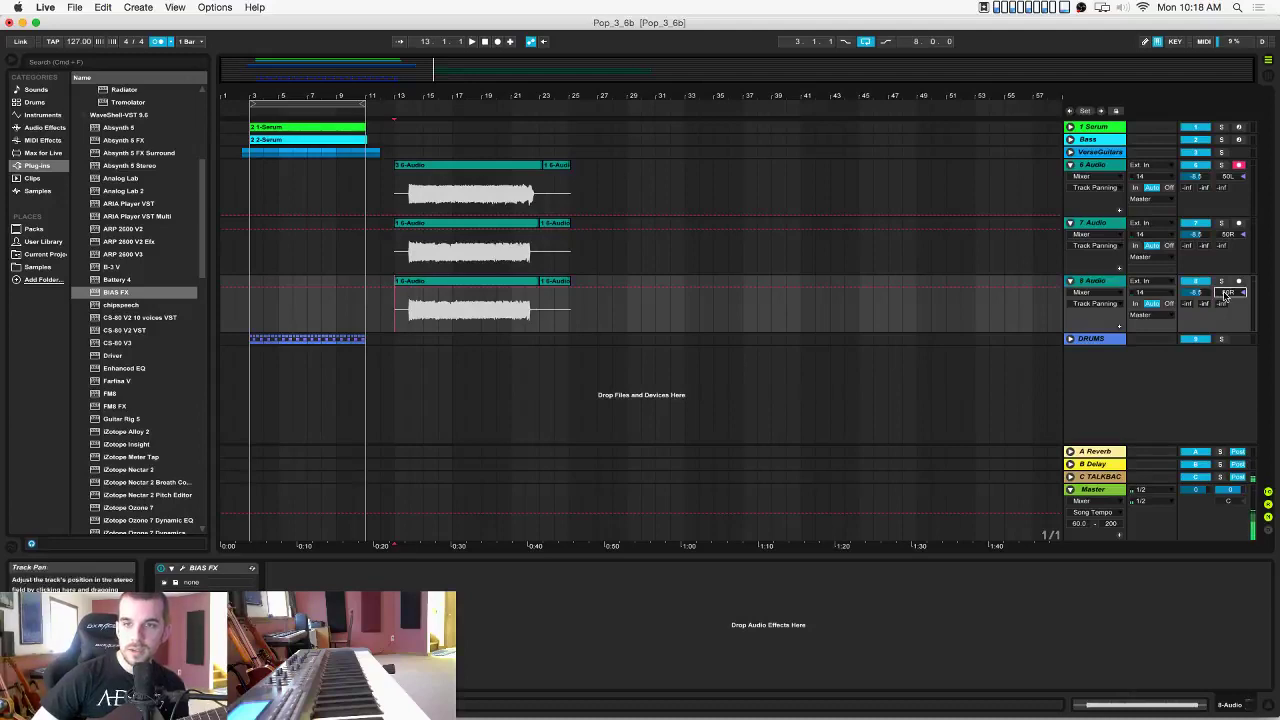
left_click(1238, 282)
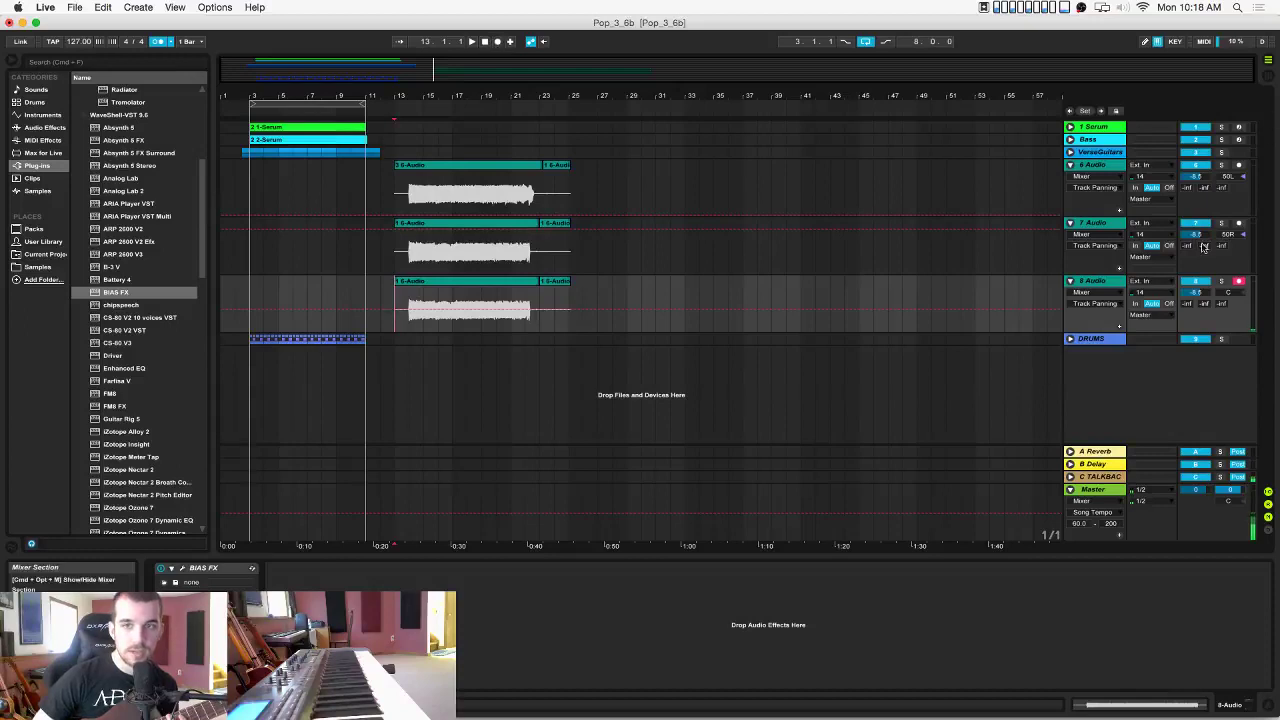
Lower the track volume of 7 Audio to -10.7 and of 6 Audio to -10.9.
left_click_drag(1195, 234, 1195, 244)
left_click_drag(1198, 177, 1198, 188)
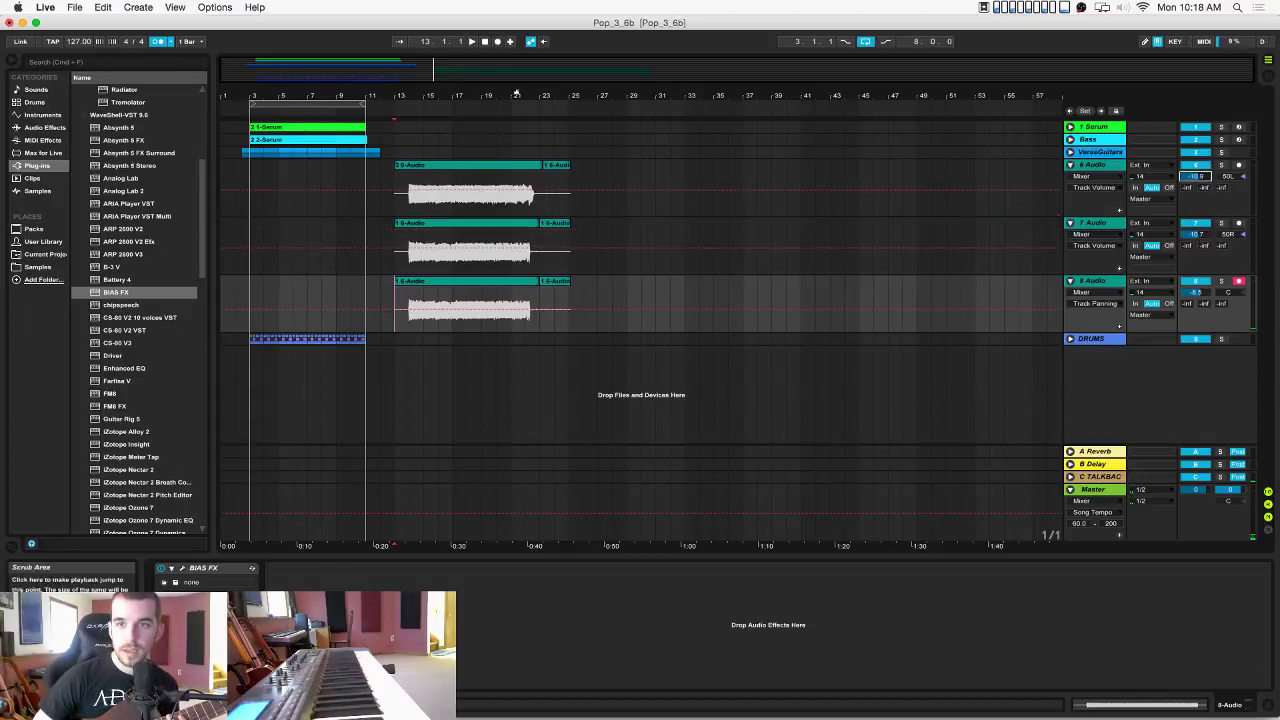
Try to record a centred guitar part over the copied clip on 8 Audio from bar 13 in two short takes.
left_click(496, 42)
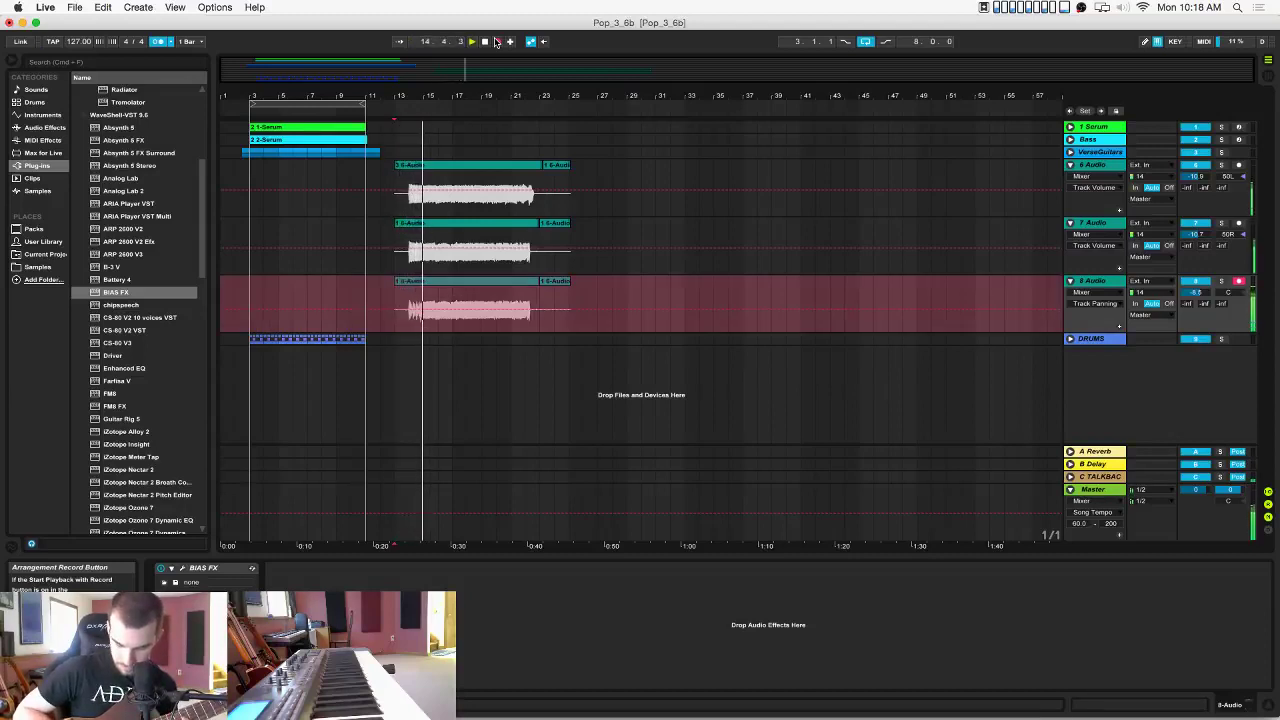
left_click(496, 42)
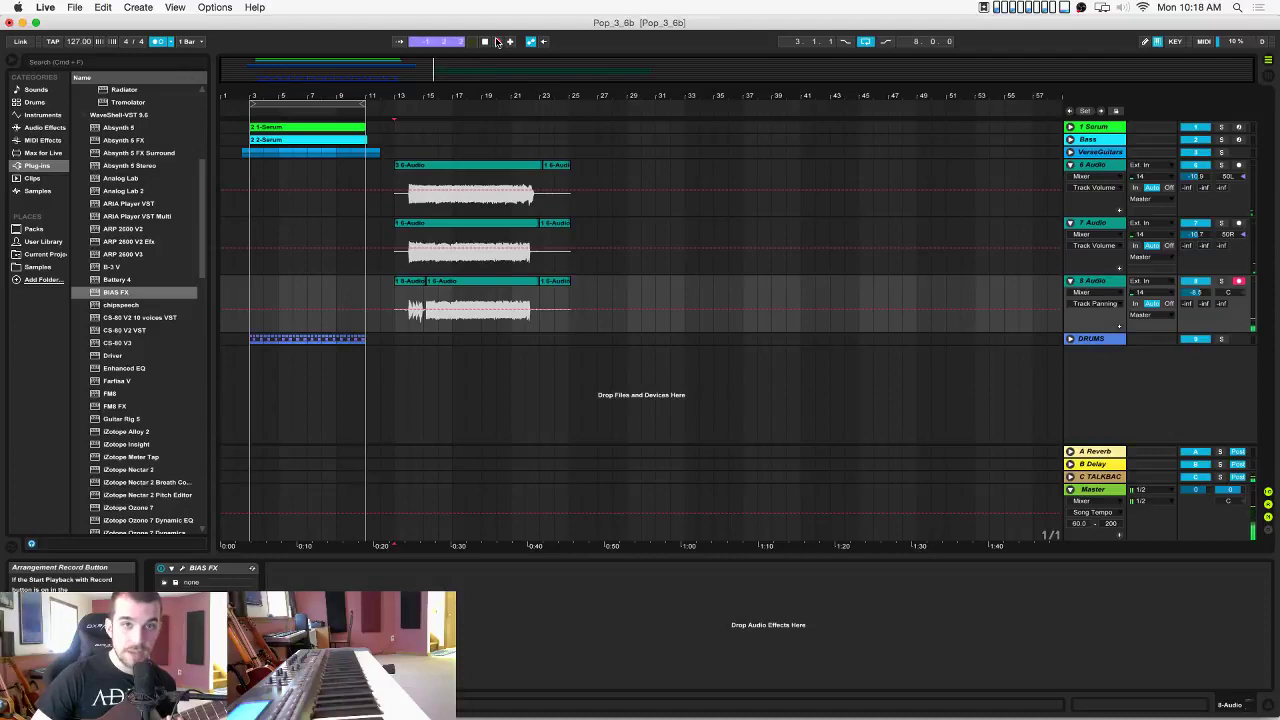
left_click(497, 41)
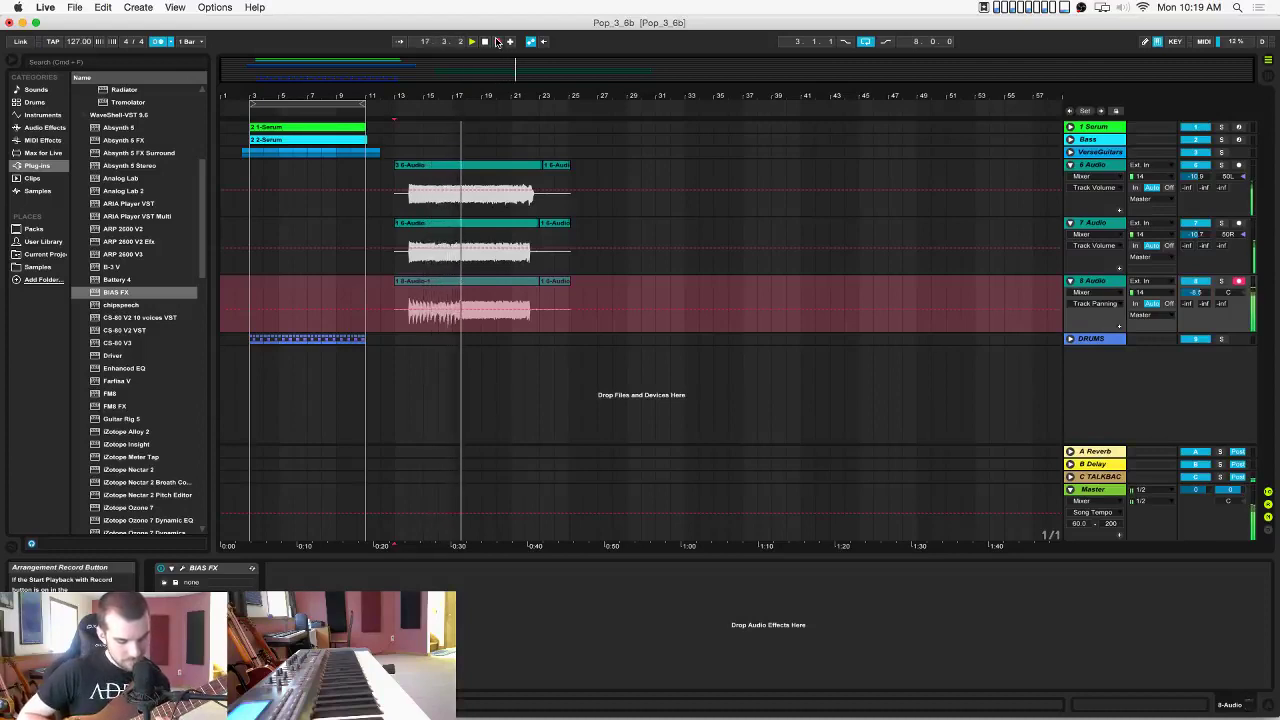
left_click(497, 41)
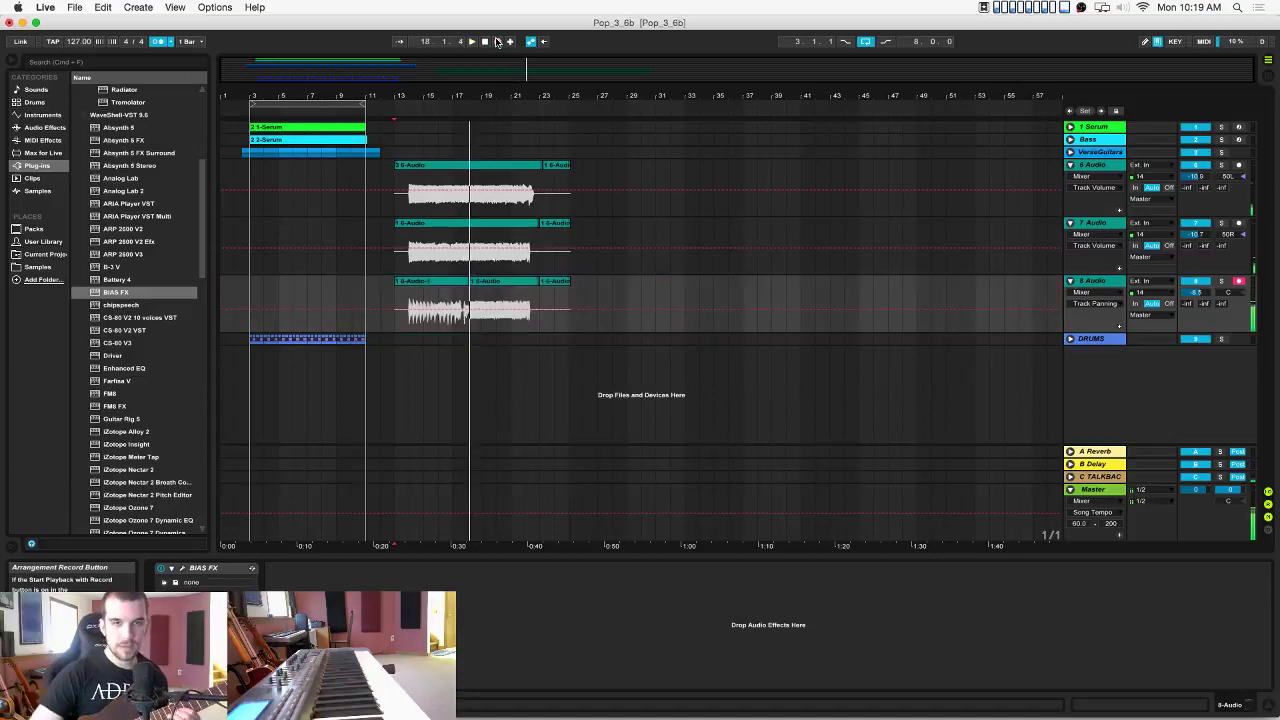
Record a full guitar take on 8 Audio from bar 13 to about bar 23.
key("space")
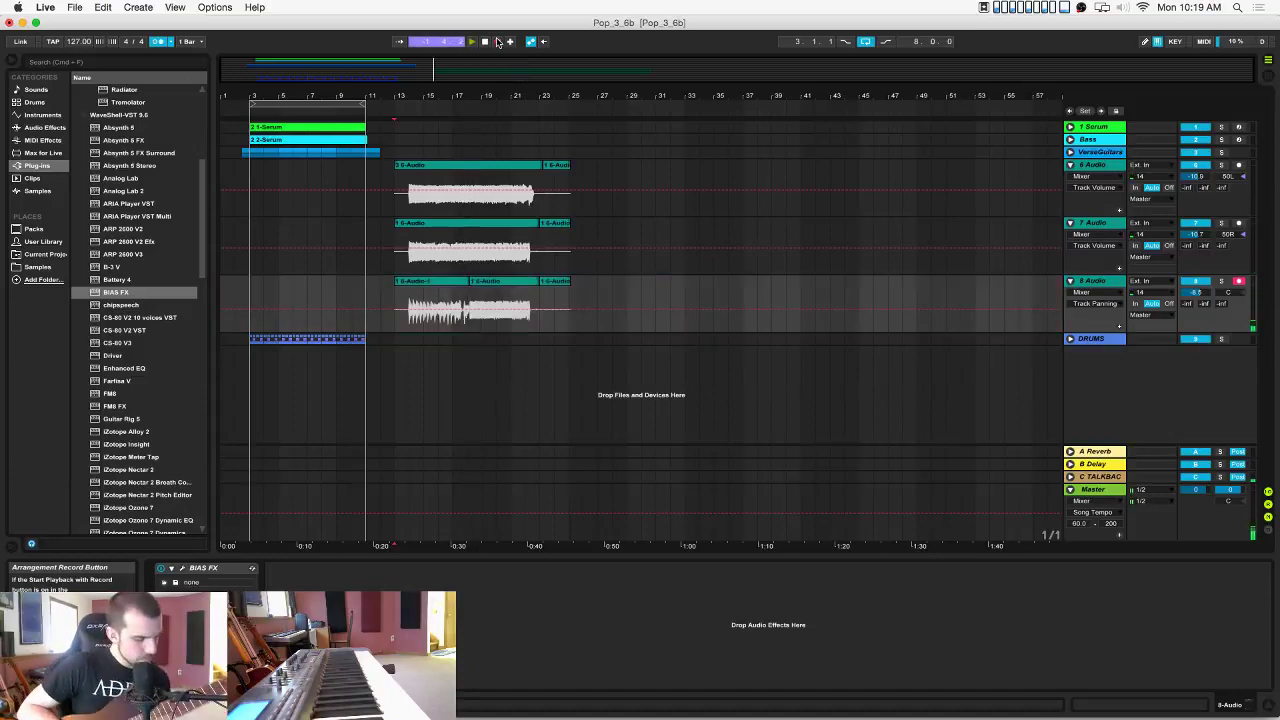
left_click(497, 41)
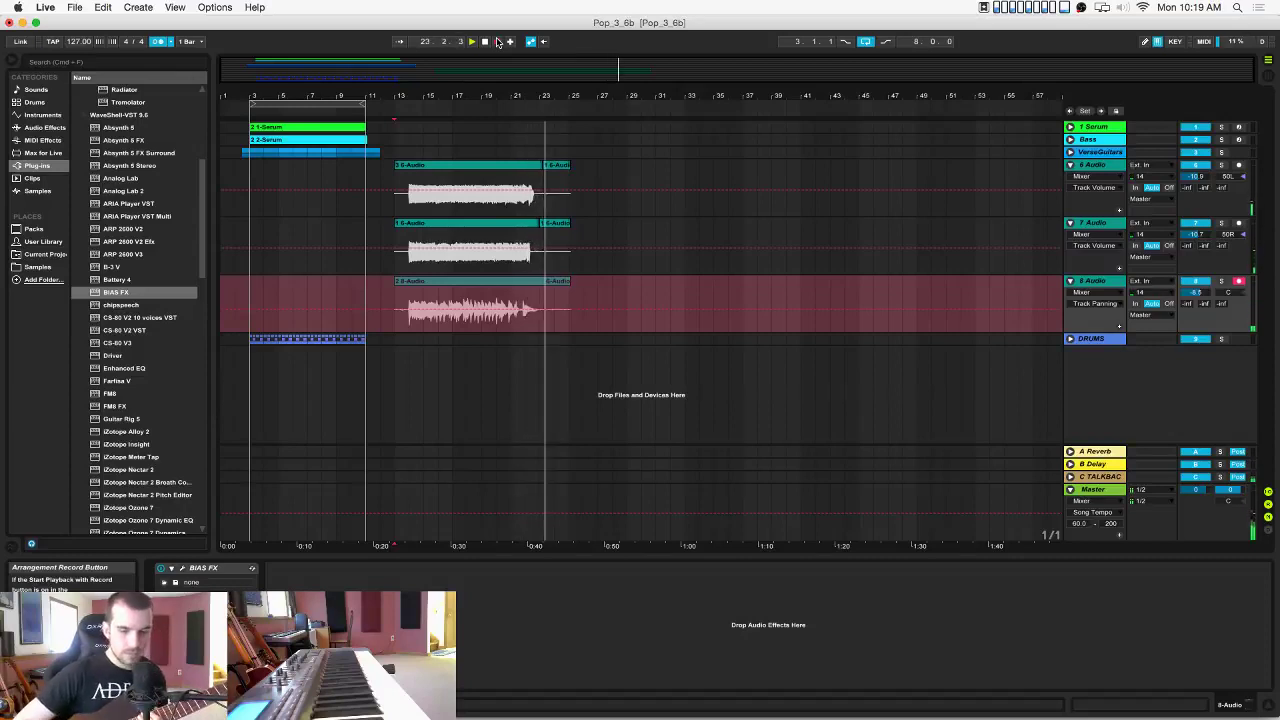
left_click(498, 41)
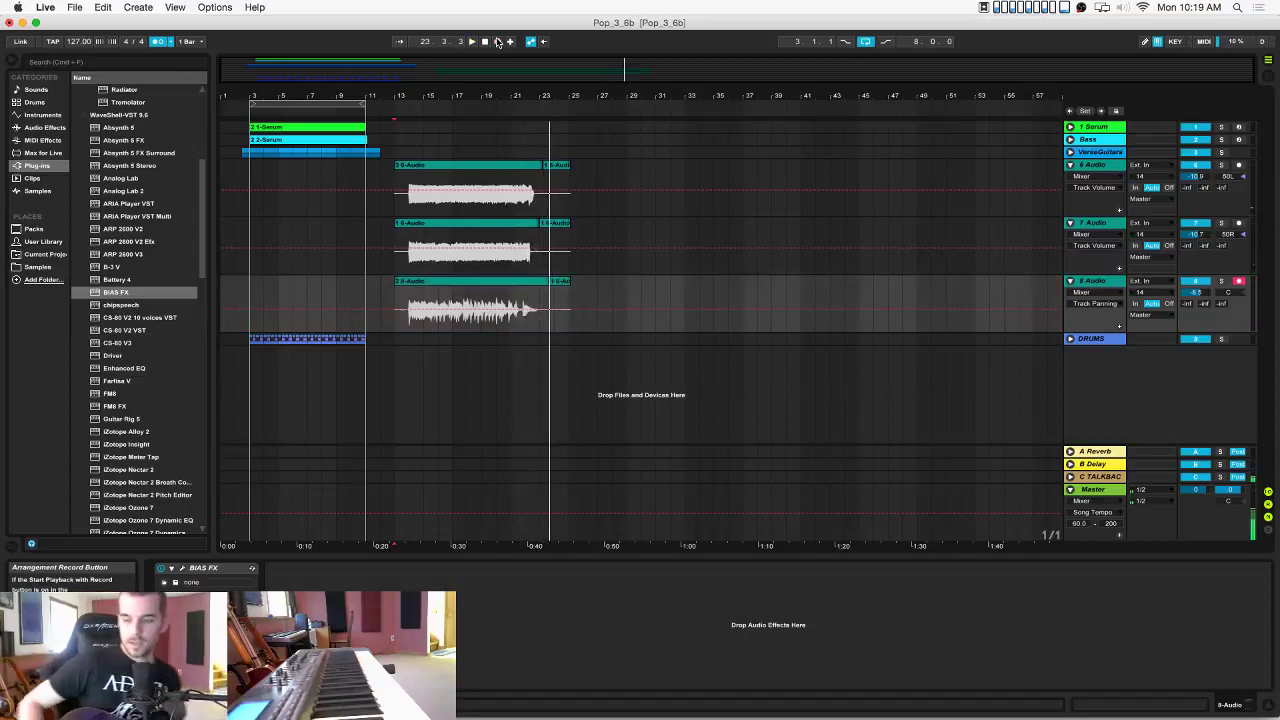
Record a new guitar take over 8 Audio from bar 13 to about bar 21 and return to bar 13.
key("super+Tab")
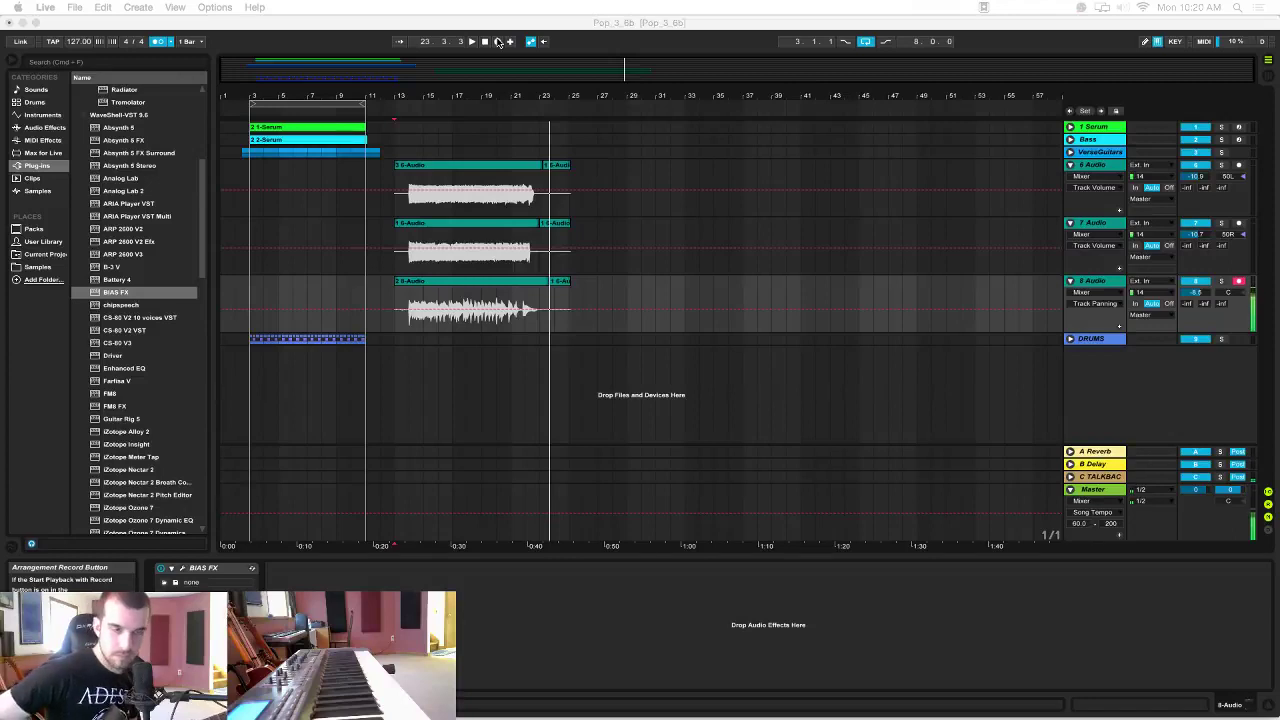
left_click(500, 42)
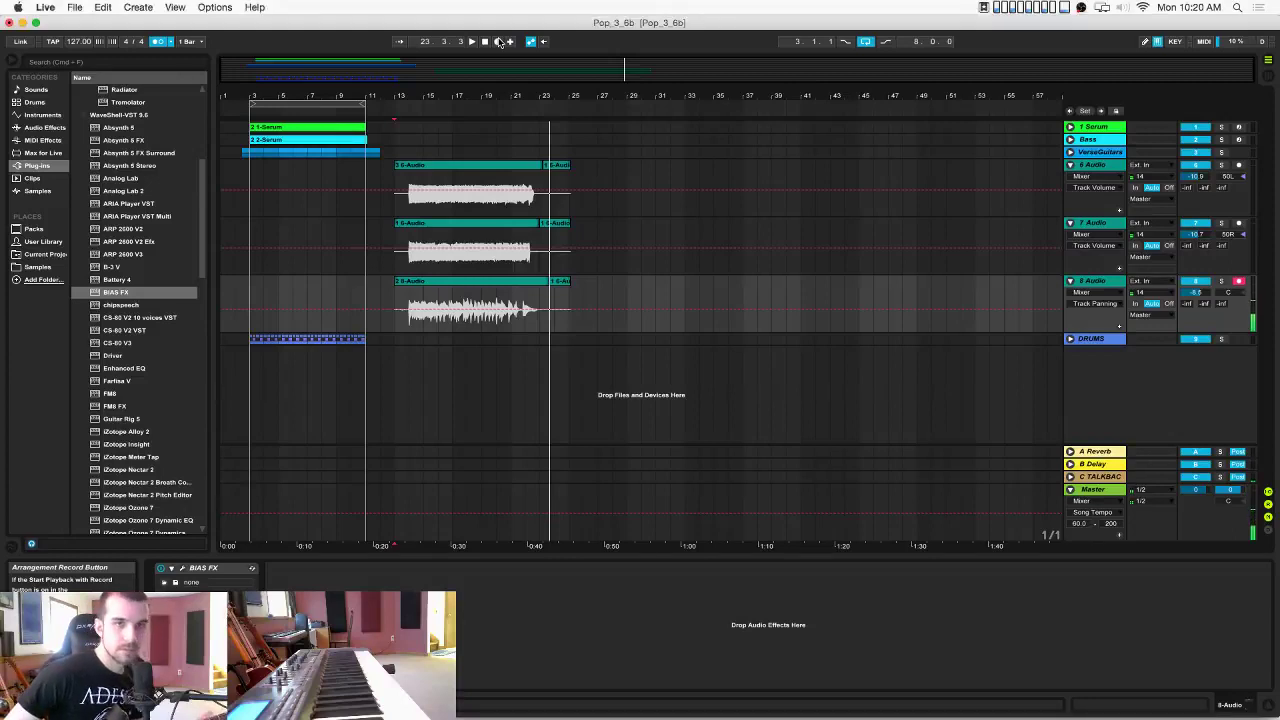
left_click(500, 42)
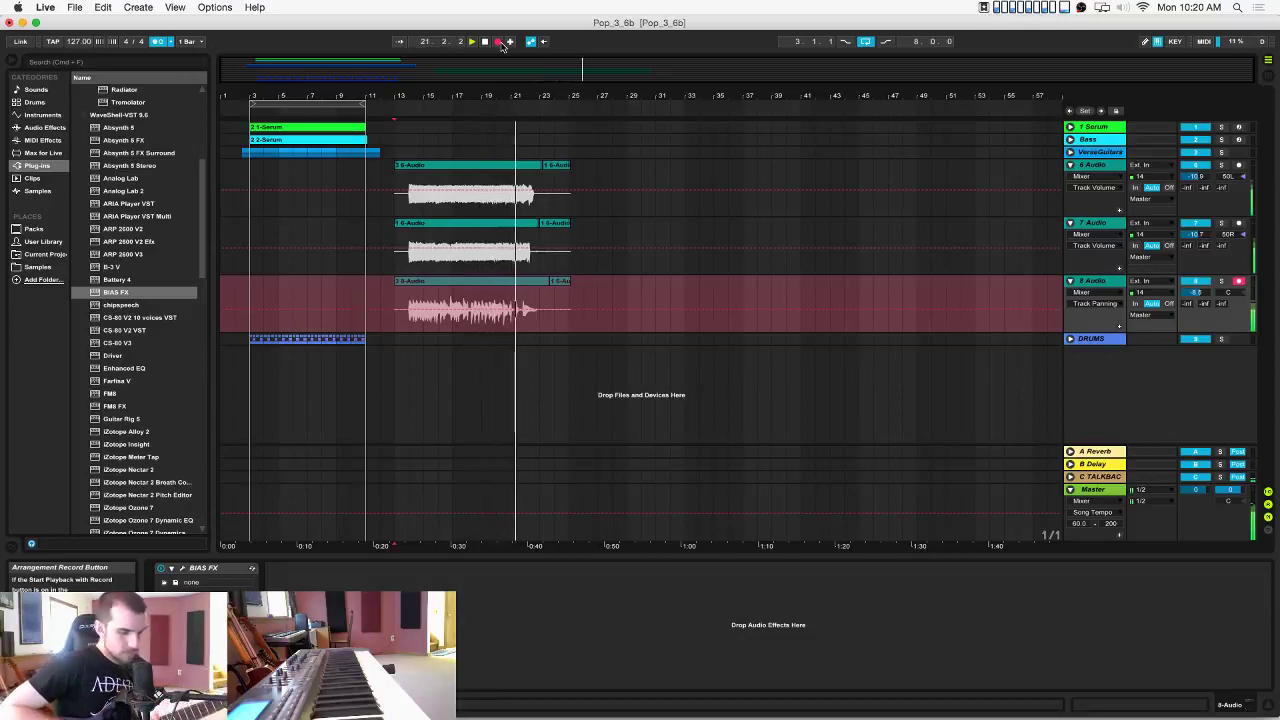
left_click(499, 42)
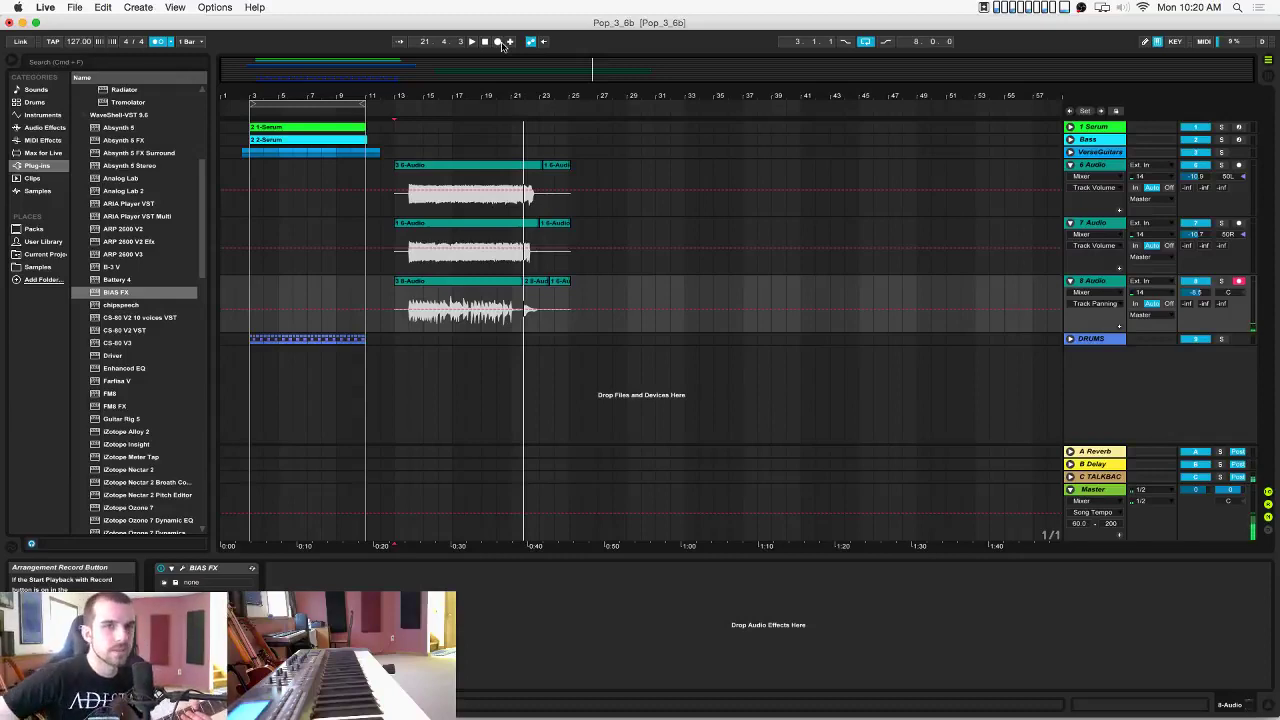
key("space")
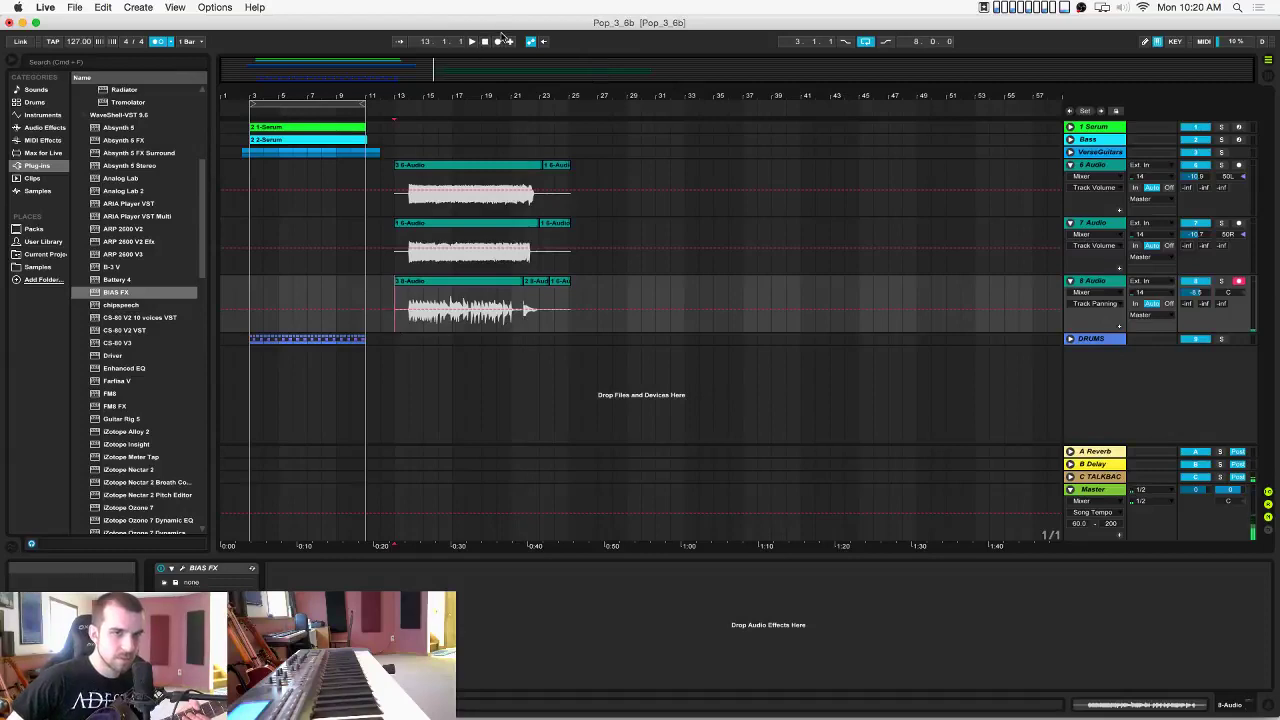
Re-record the opening of the 8 Audio guitar from bar 13 to about bar 18 and restart recording from bar 13.
left_click(500, 41)
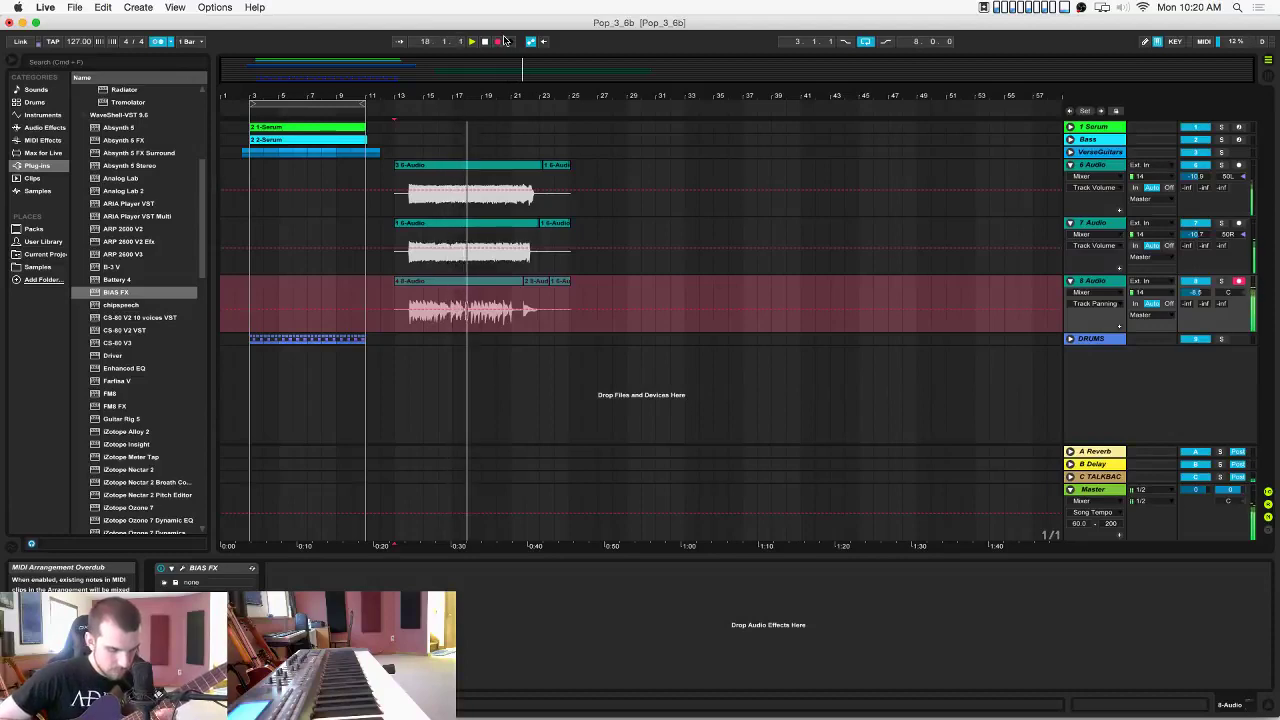
left_click(503, 40)
left_click(484, 41)
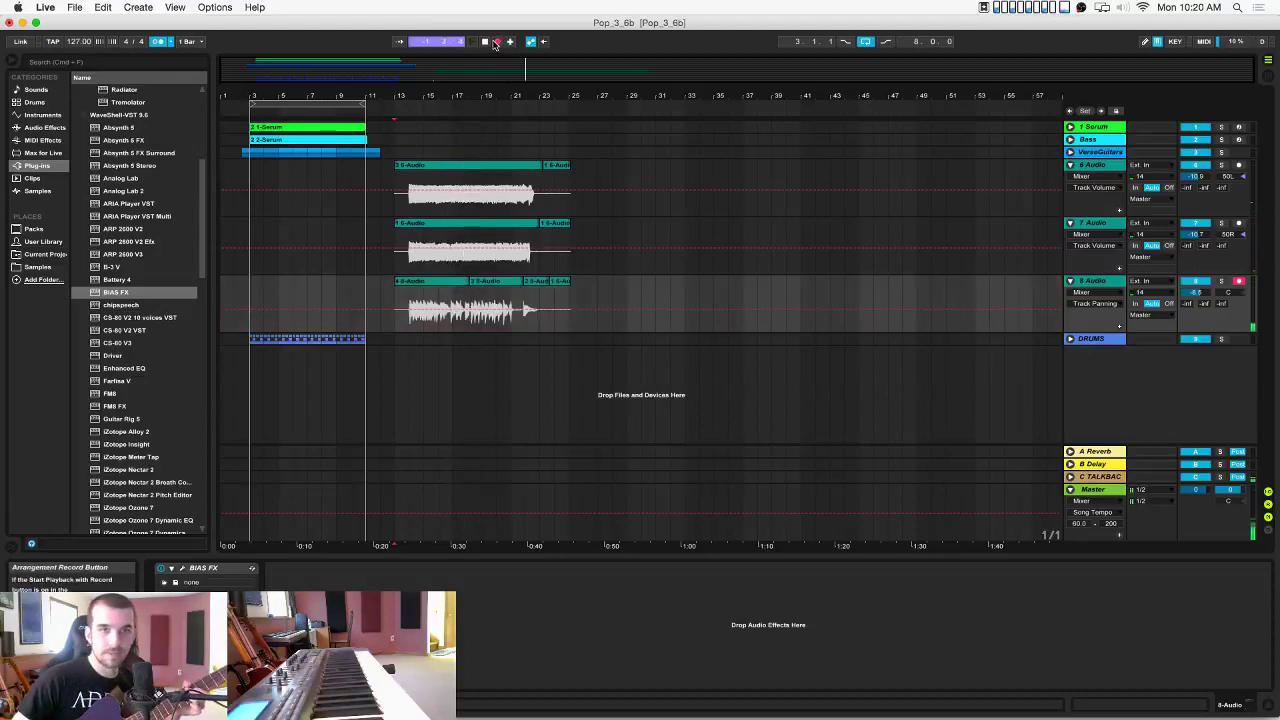
Record a new guitar take over the existing one on the 8 Audio track, starting at bar 13.
left_click(496, 41)
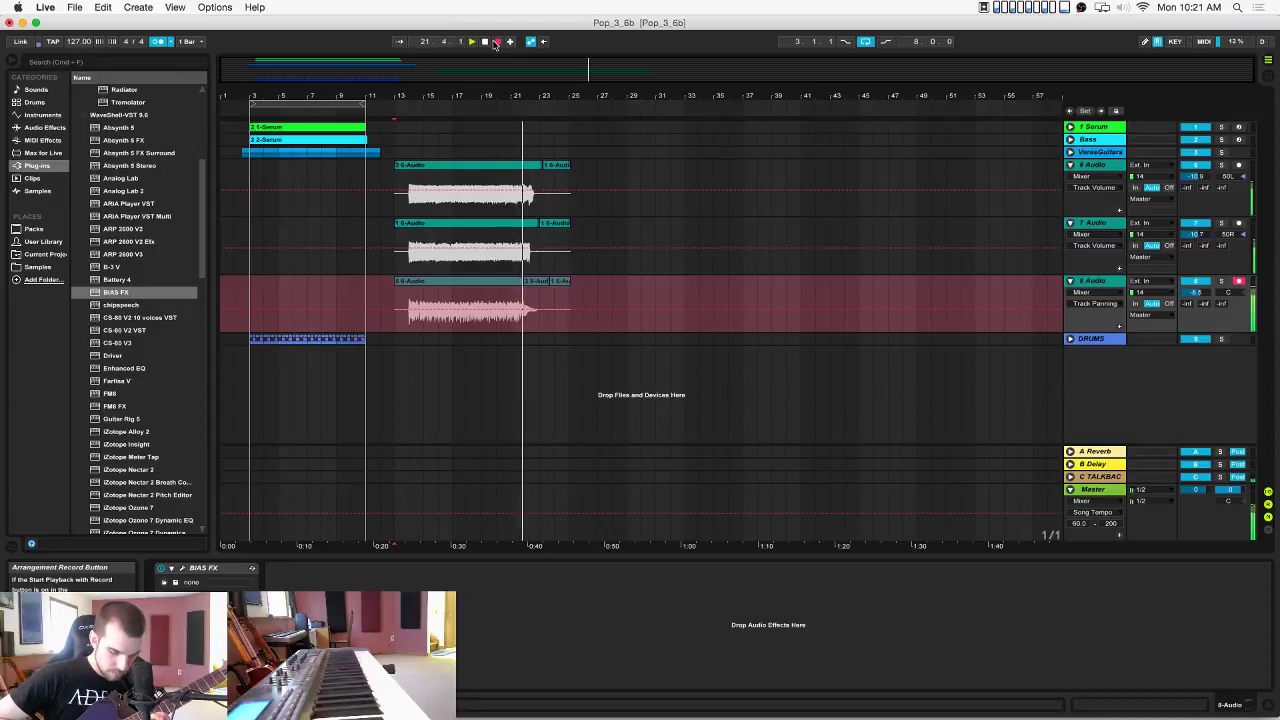
left_click(494, 42)
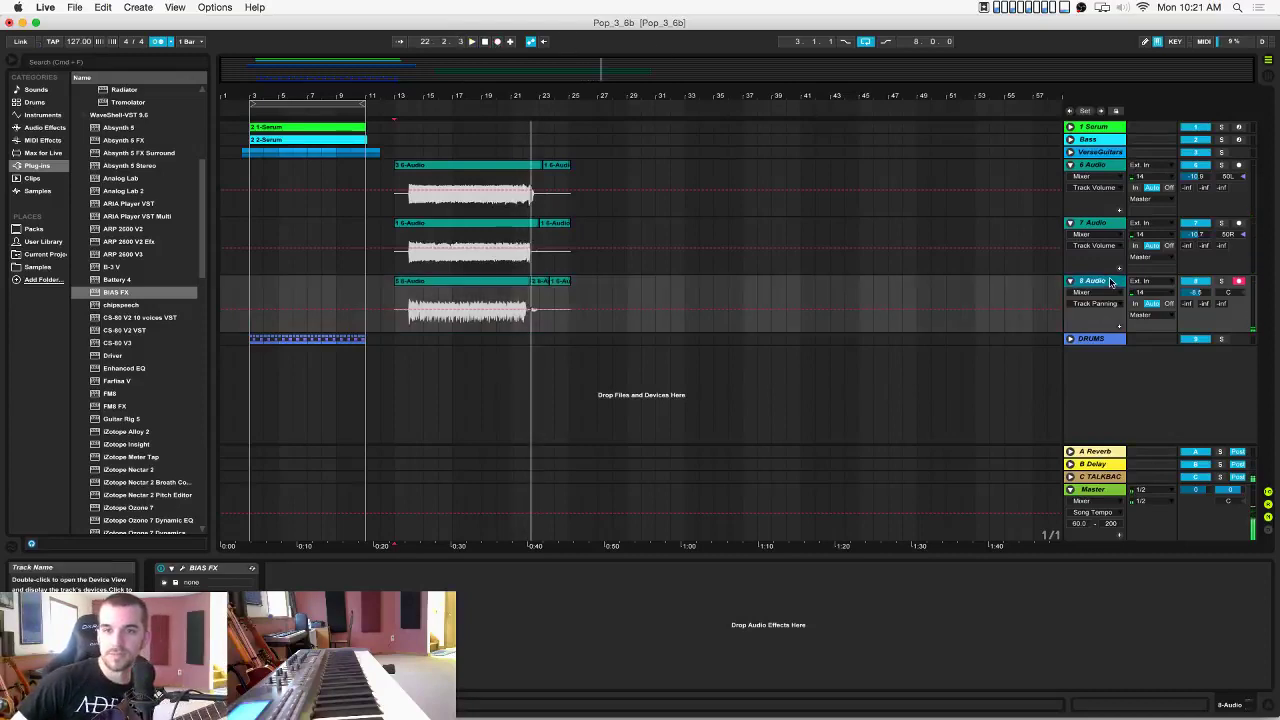
Duplicate the 8 Audio track, arm the copy and record a second guitar take on it from bar 13.
key("super+d")
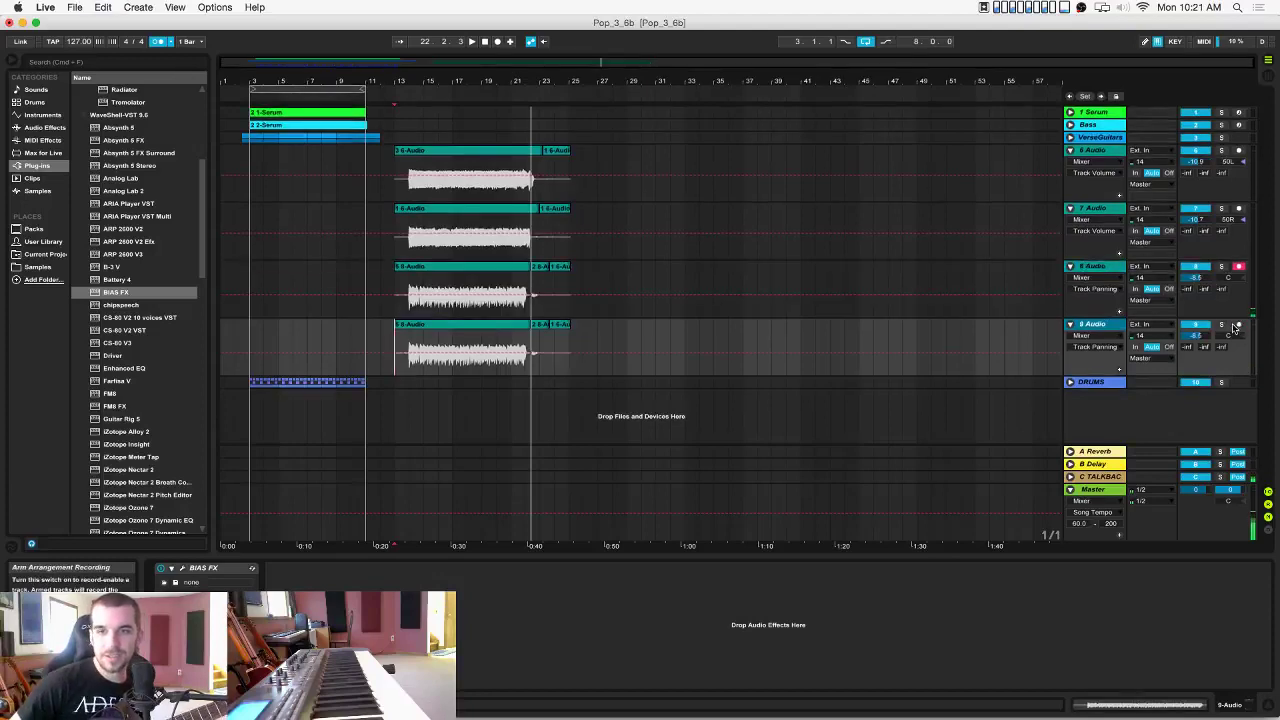
left_click(400, 360)
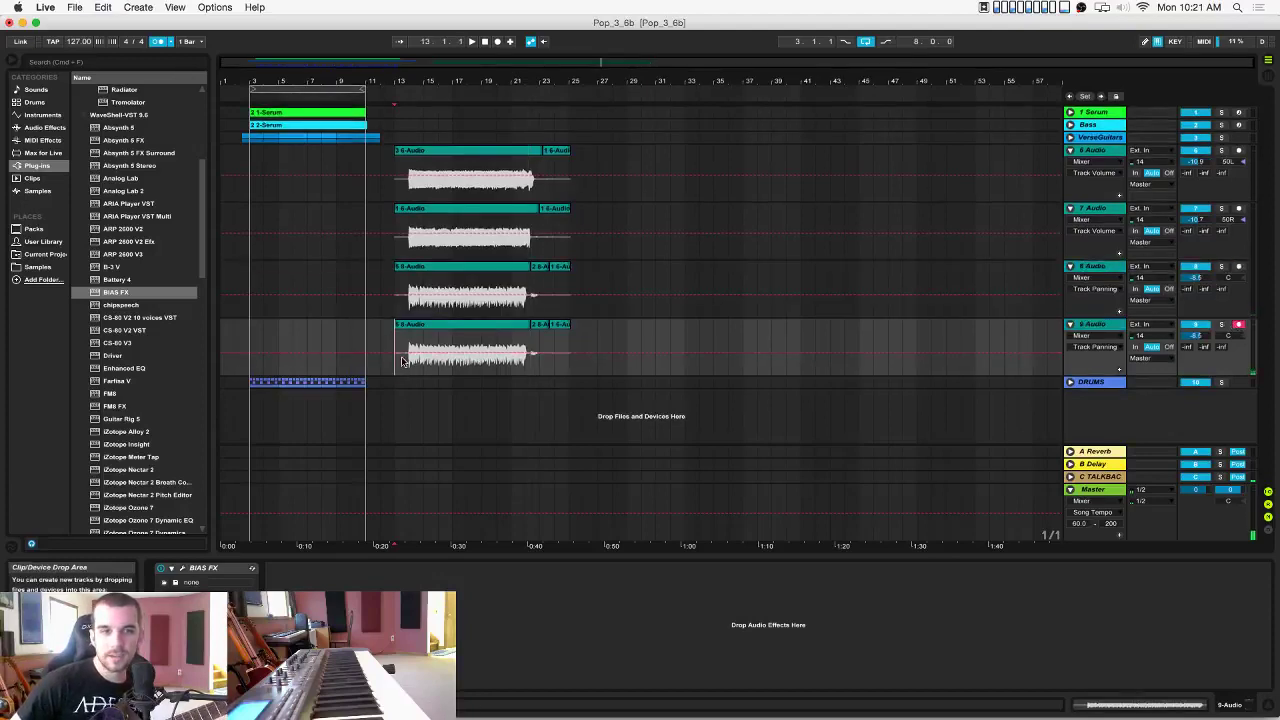
left_click(498, 41)
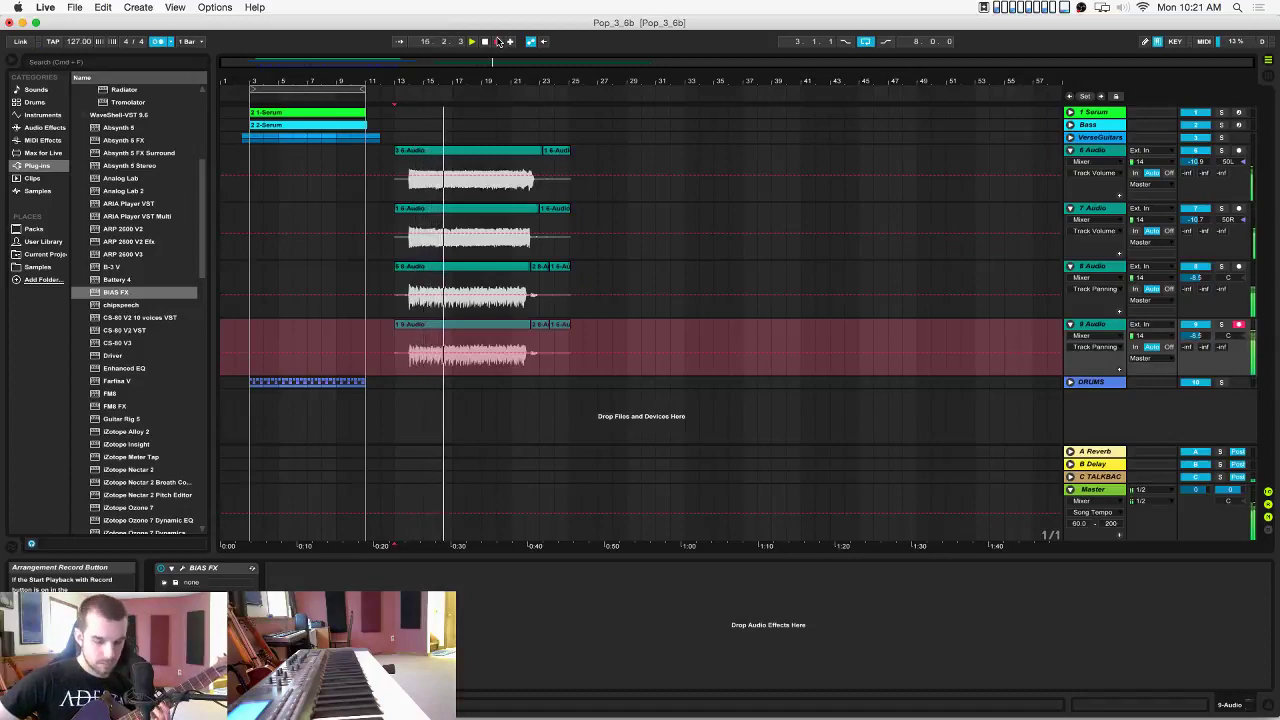
left_click(498, 41)
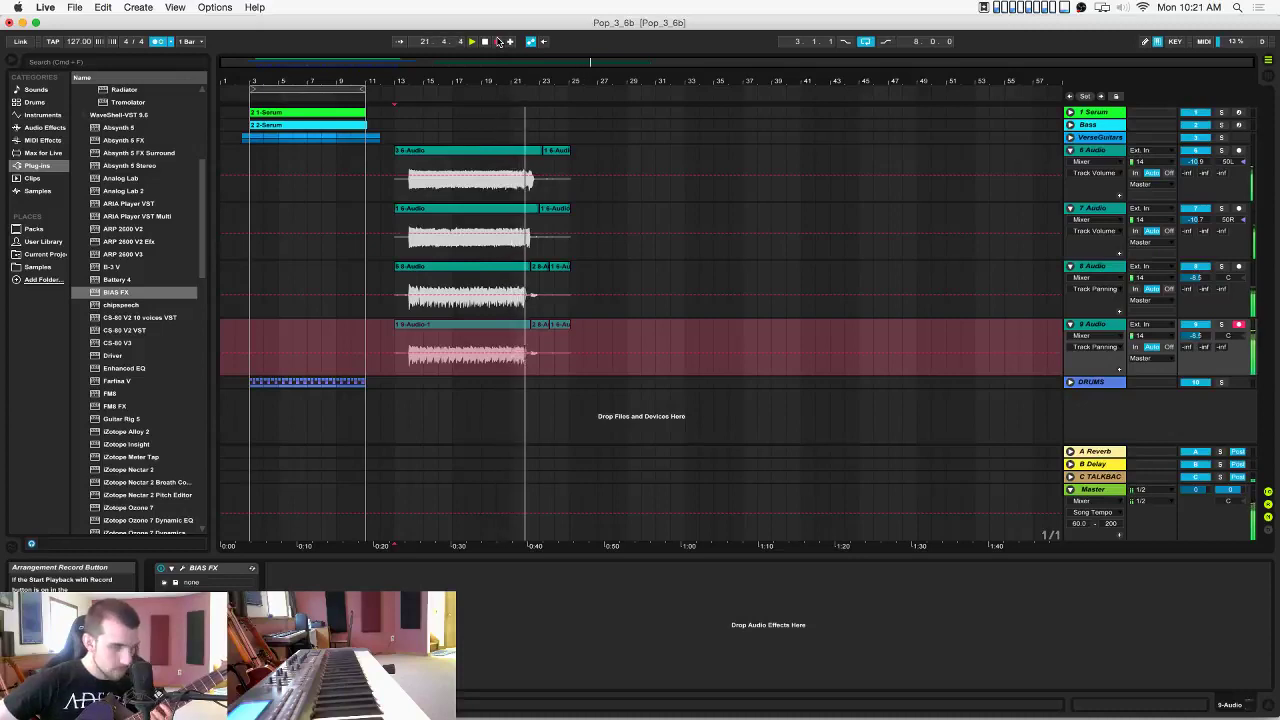
left_click(498, 41)
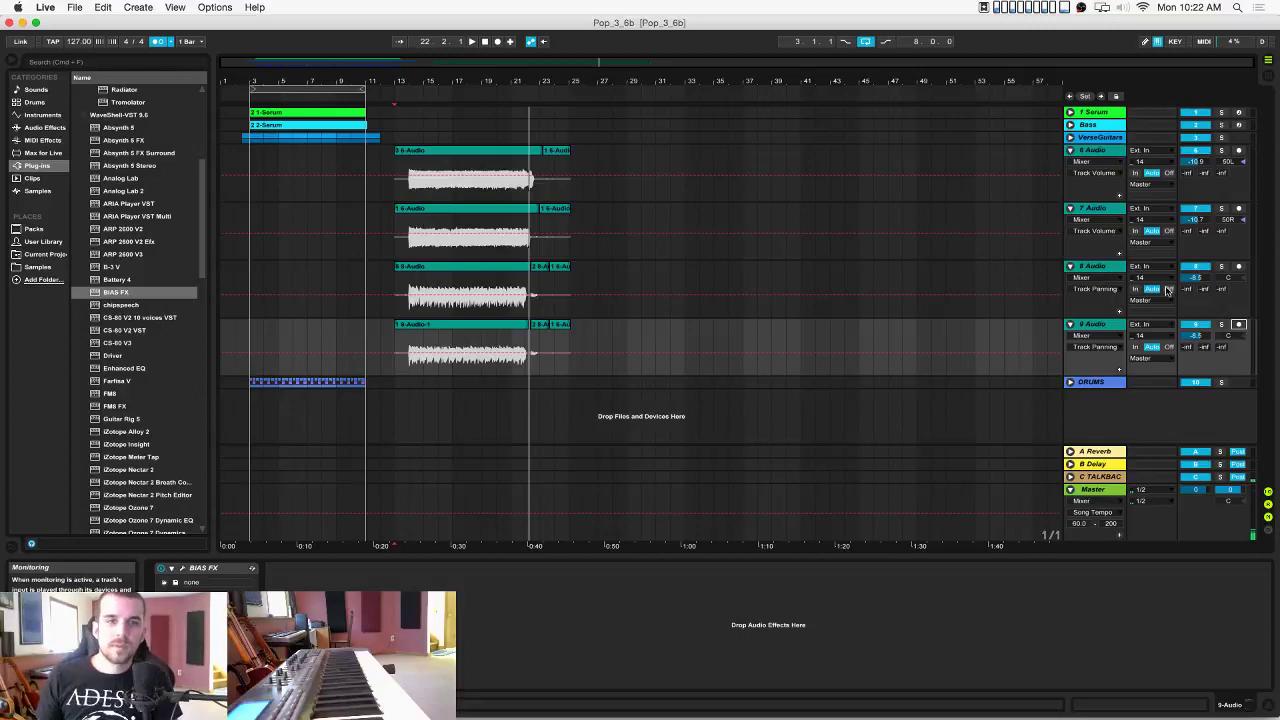
key("super+Tab")
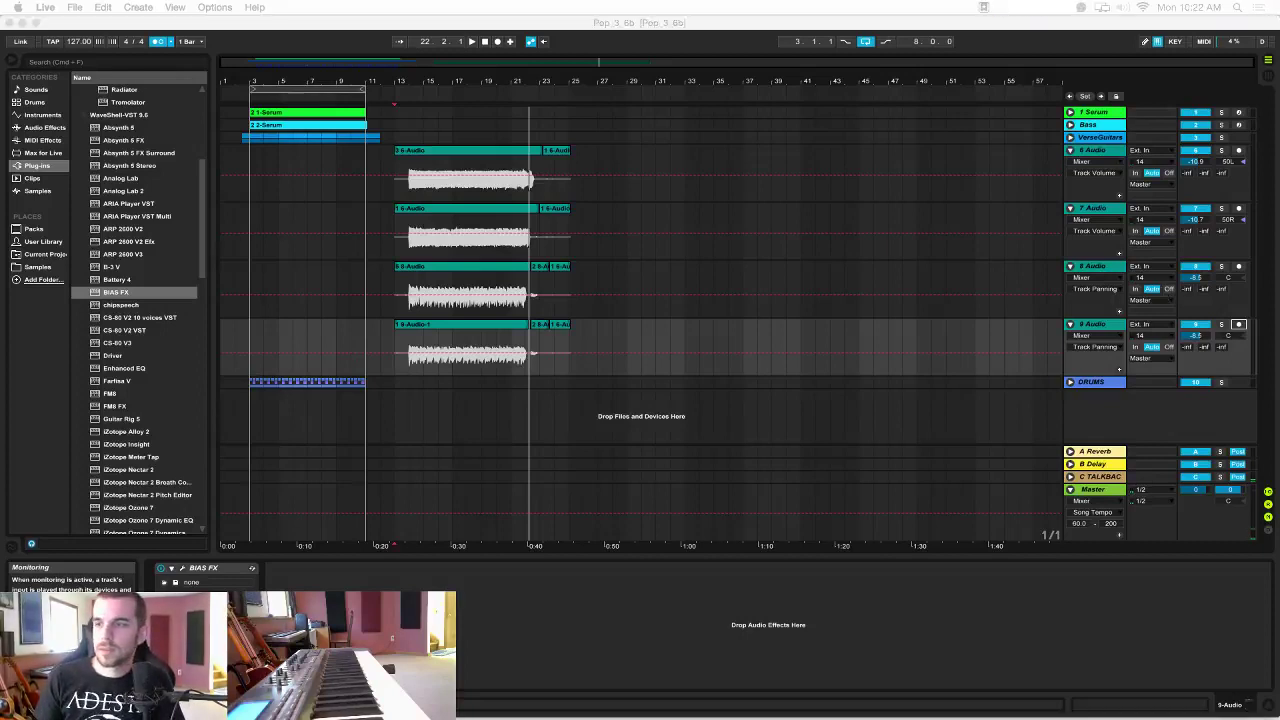
key("super+Tab")
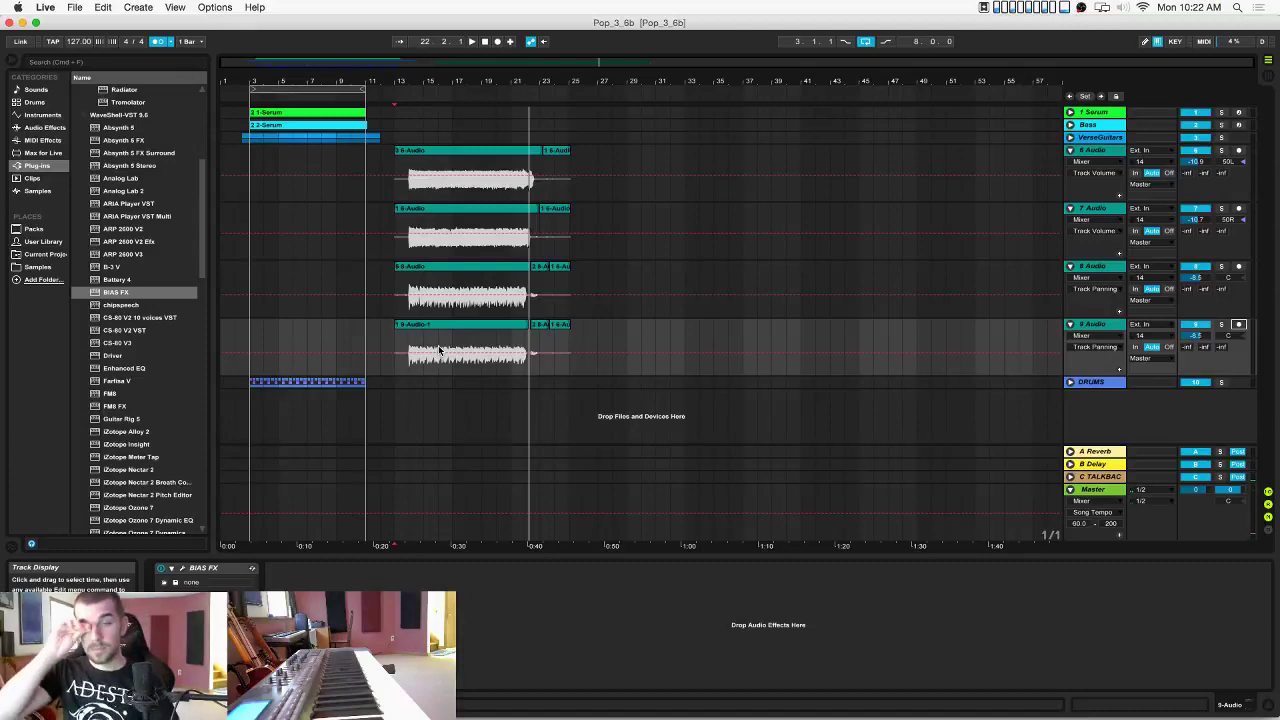
left_click(409, 370)
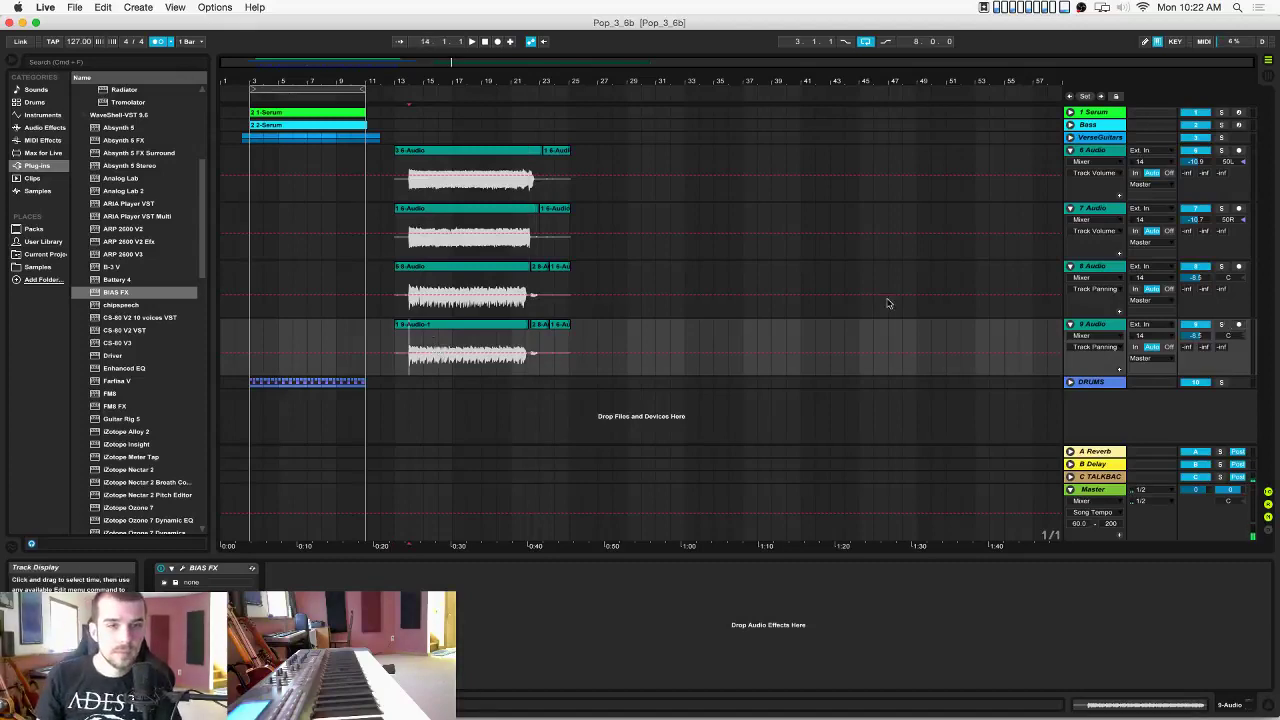
Rename the 8 Audio track LG1 and its duplicate below it LG2.
left_click(1100, 272)
key("super+r")
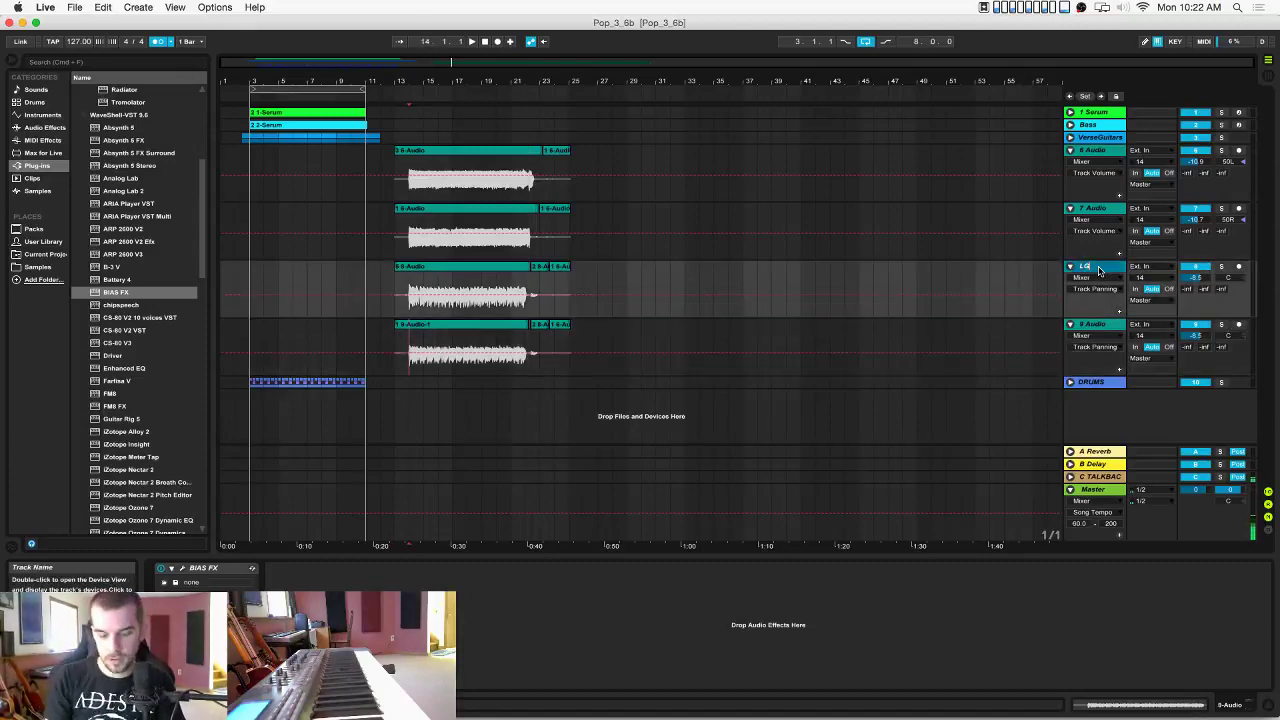
left_click(1108, 327)
key("super+r")
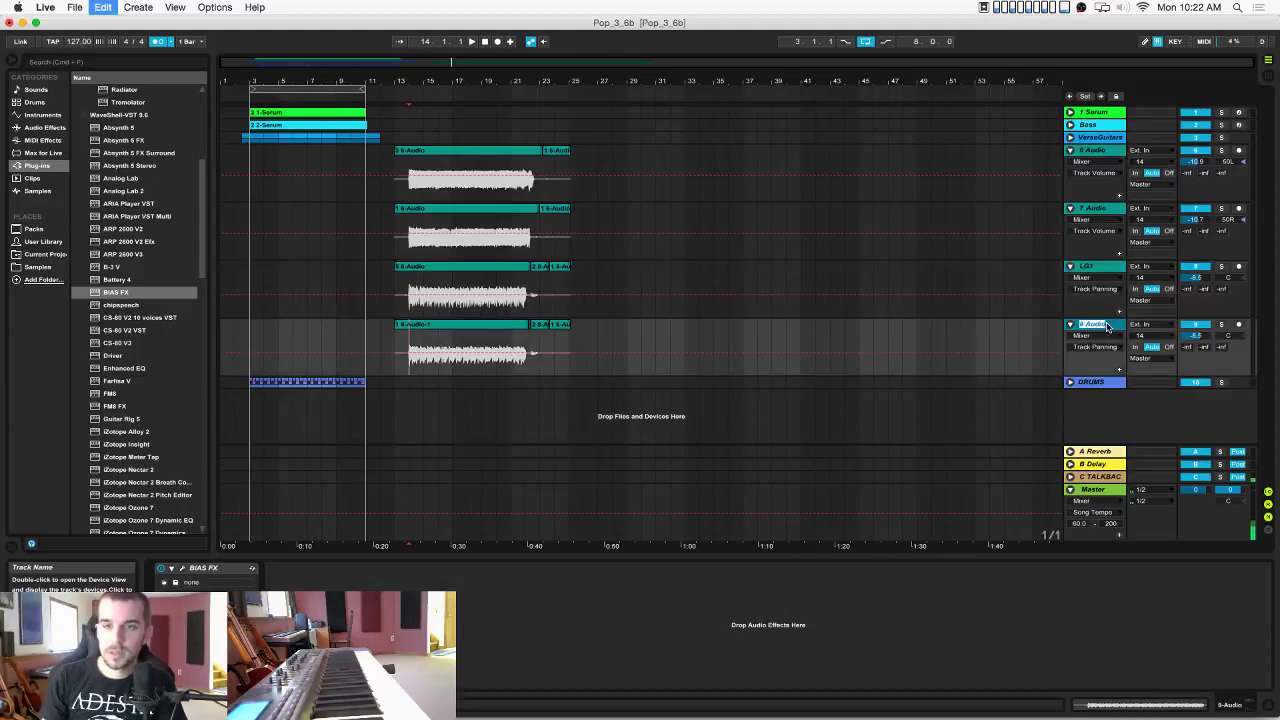
Rename the 6 Audio track RG1 and the 7 Audio track RG2.
left_click(1090, 152)
type("RG1")
key("Return")
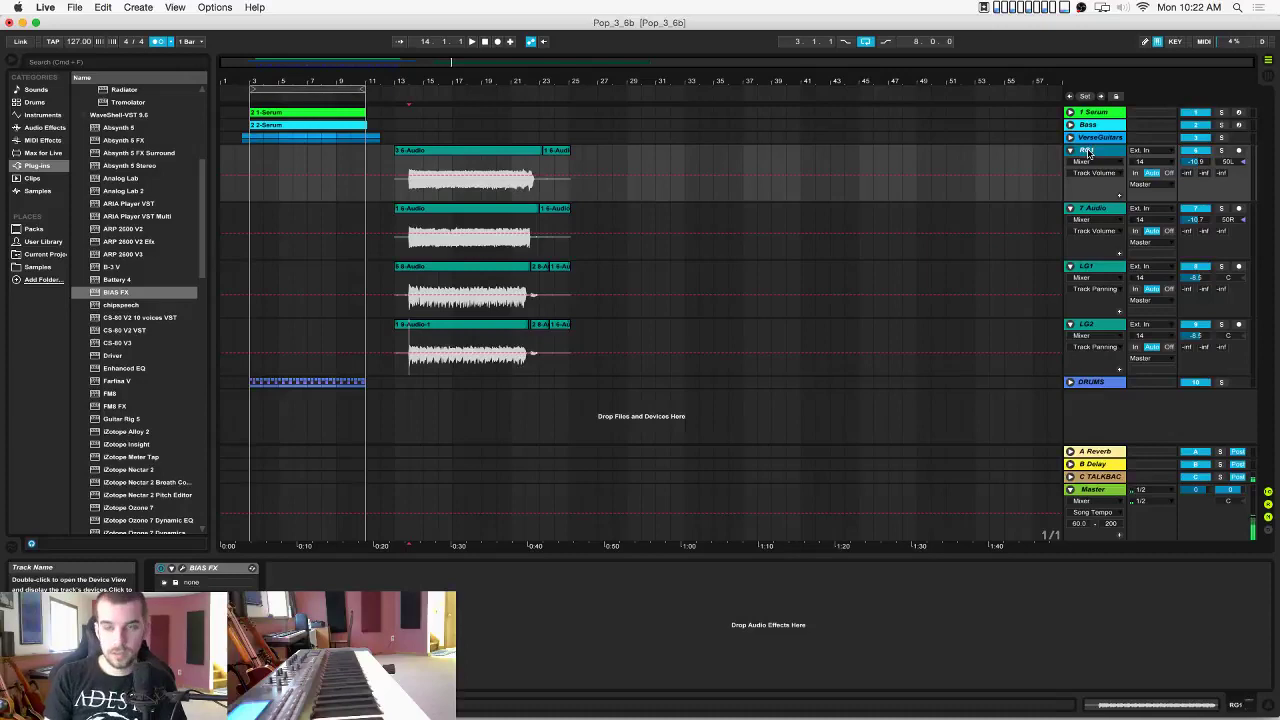
left_click(1093, 213)
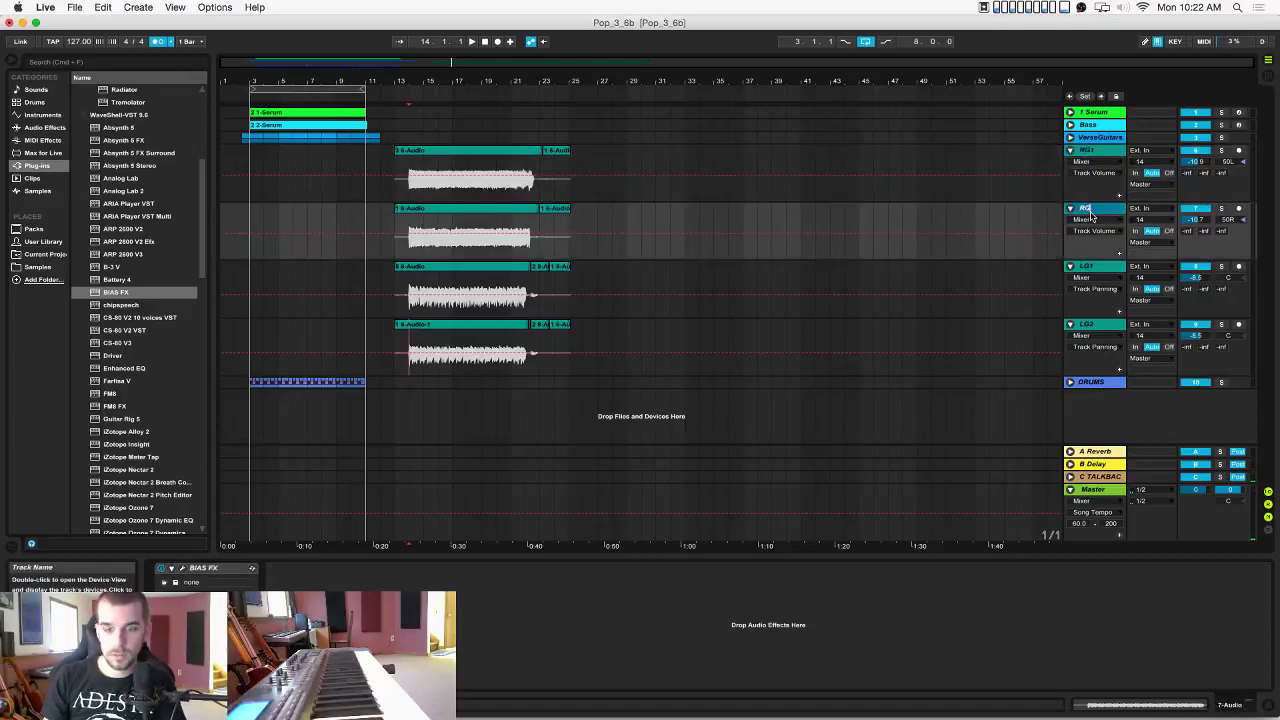
Group the RG1 and RG2 tracks and name the group ChorusRG.
left_click(1083, 152, "shift")
right_click(1083, 152)
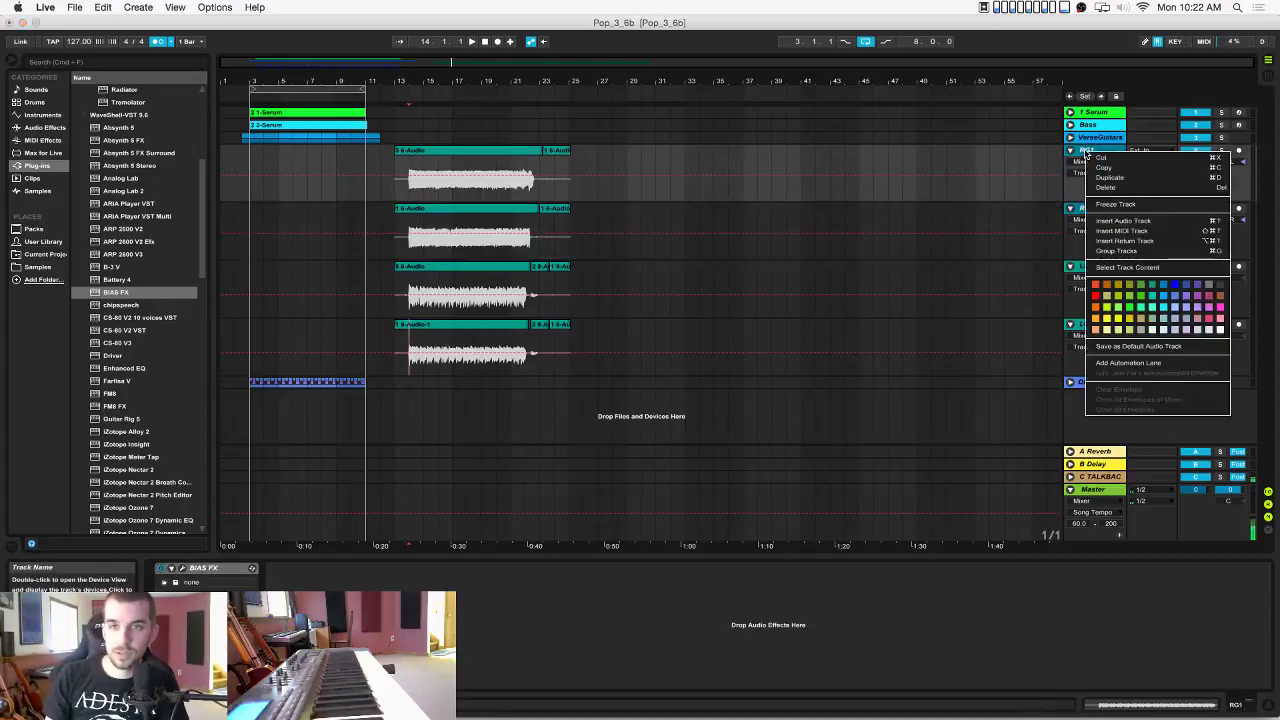
left_click(1100, 252)
key("super+r")
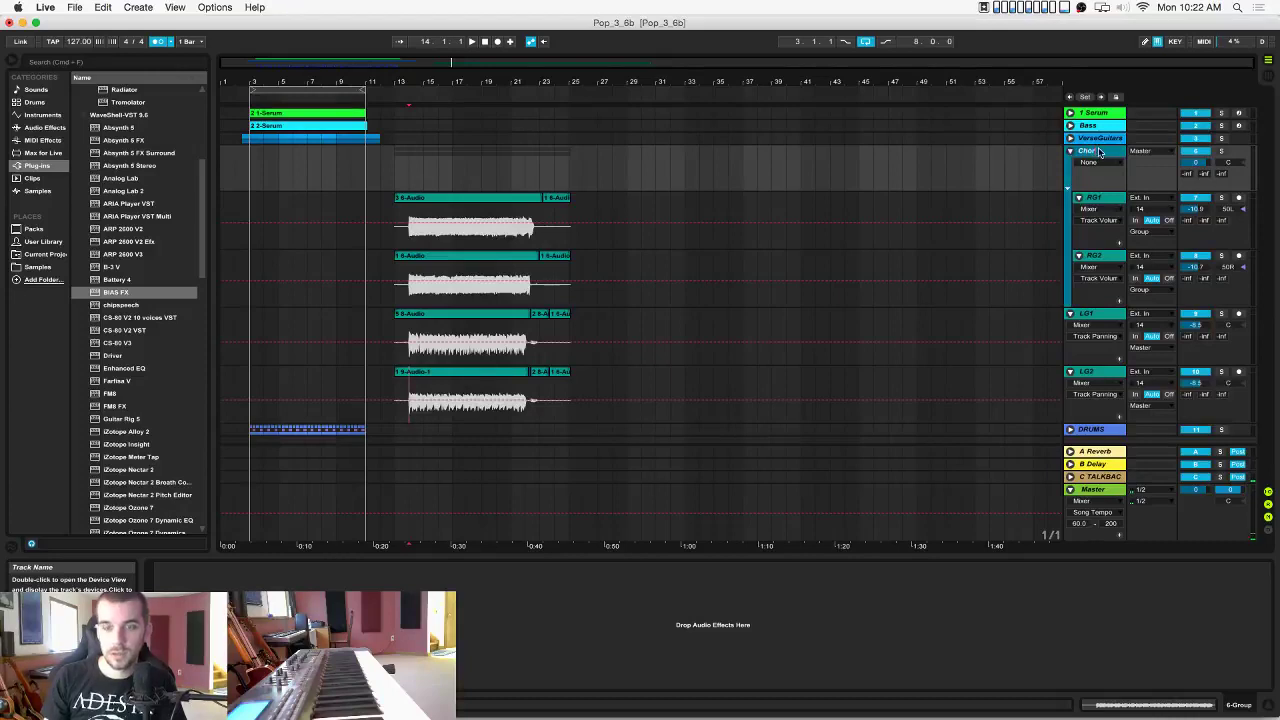
Group the LG1 and LG2 tracks under the name ChorusLG and fold the group.
left_click(1108, 316)
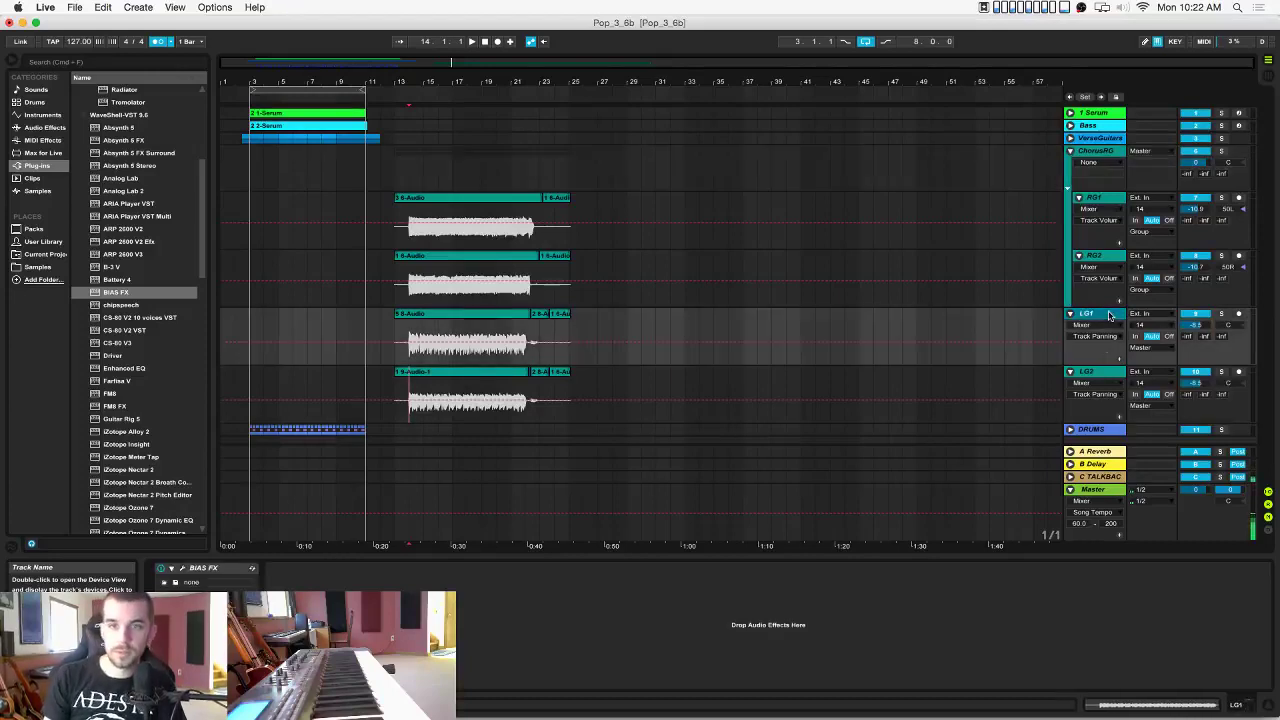
left_click(1099, 371)
right_click(1094, 314)
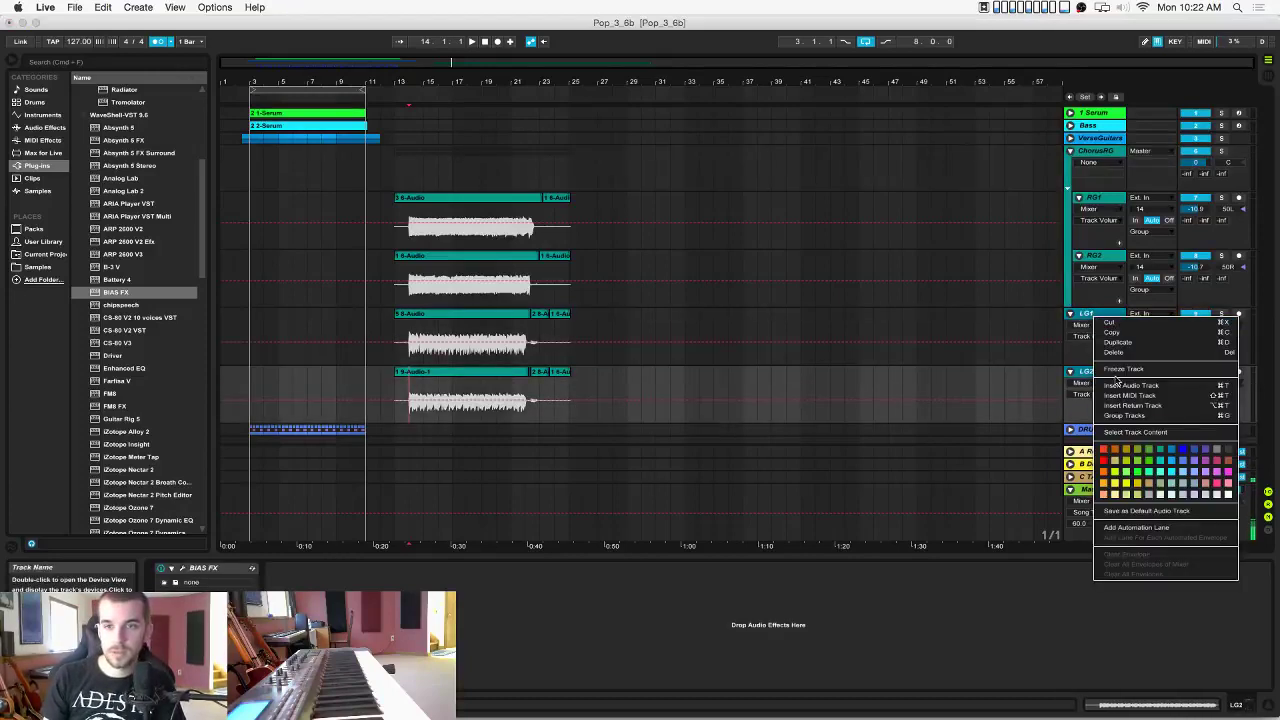
left_click(1112, 416)
left_click(1101, 316)
key("super+r")
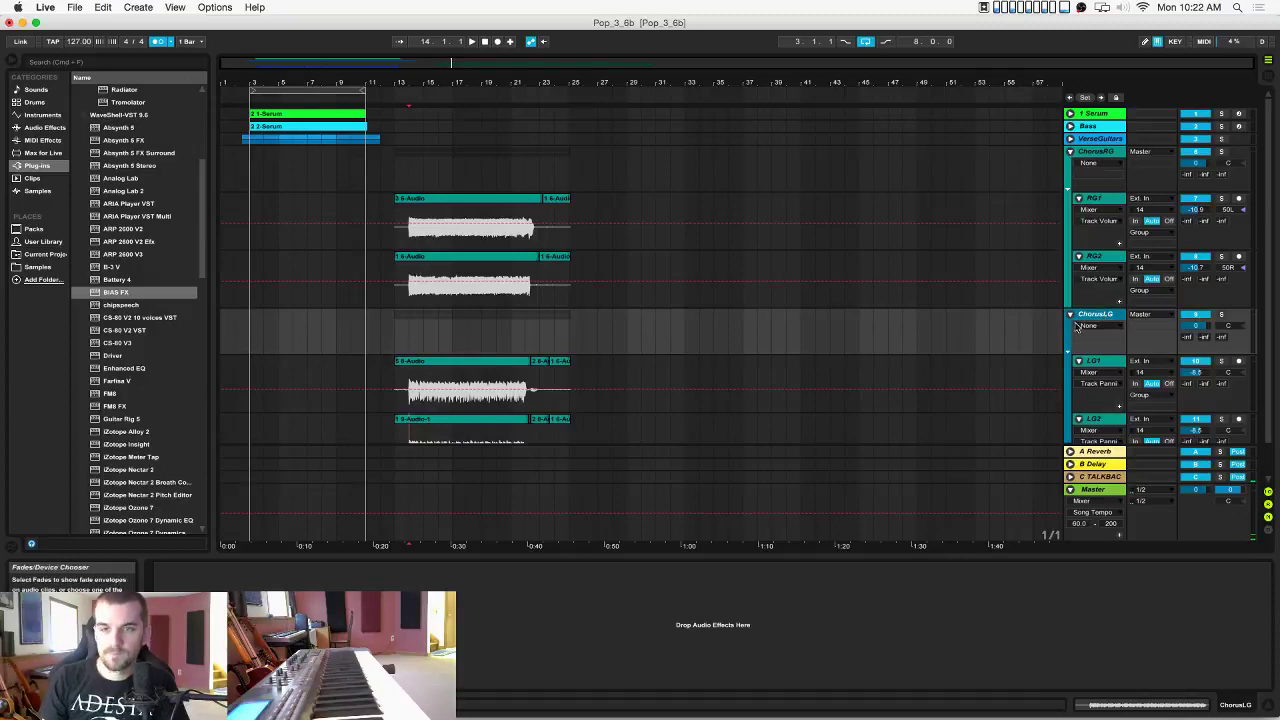
left_click(1070, 315)
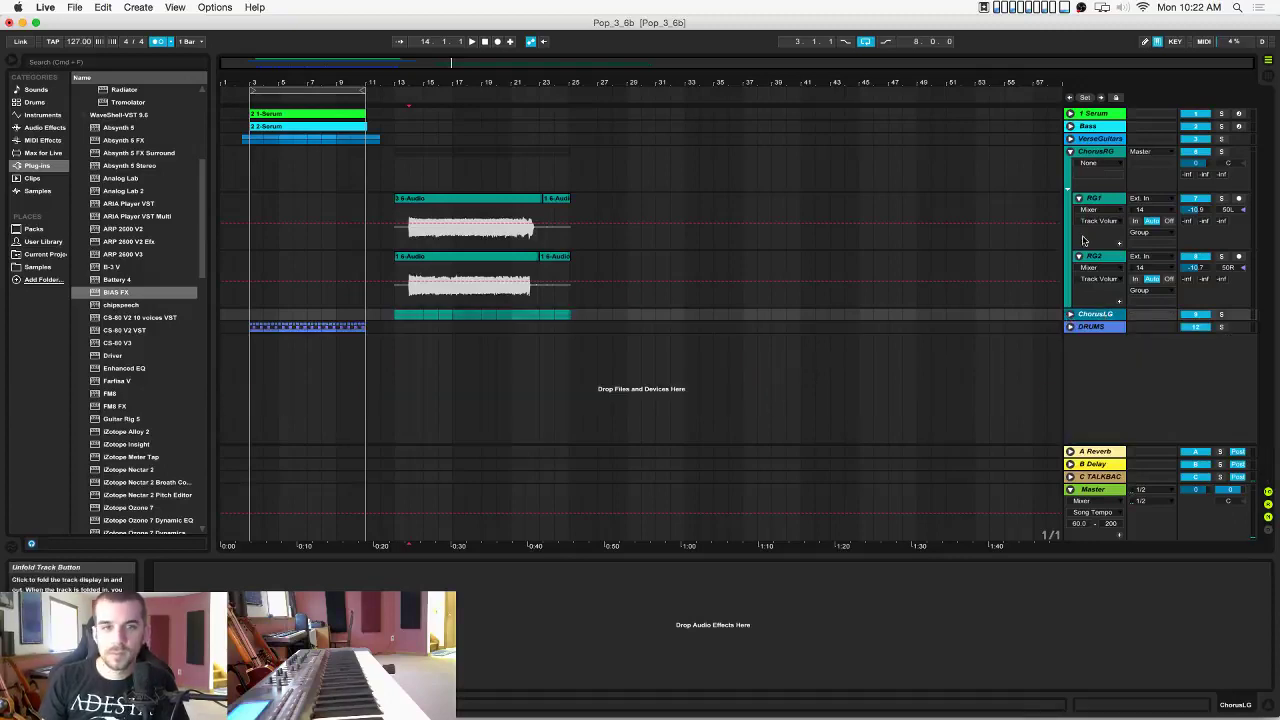
With the ChorusLG group deactivated, solo ChorusRG and play it from bar 14 with the metronome off.
left_click(1110, 151)
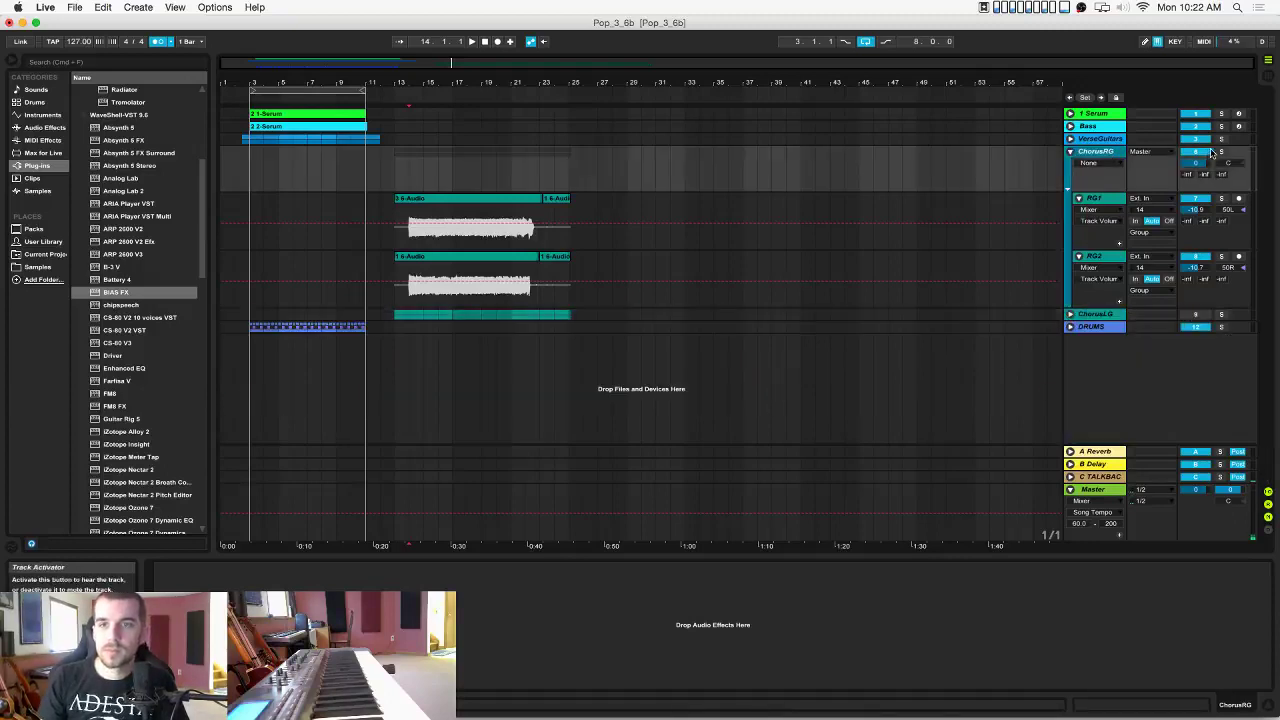
left_click(1220, 151)
left_click(391, 236)
key("space")
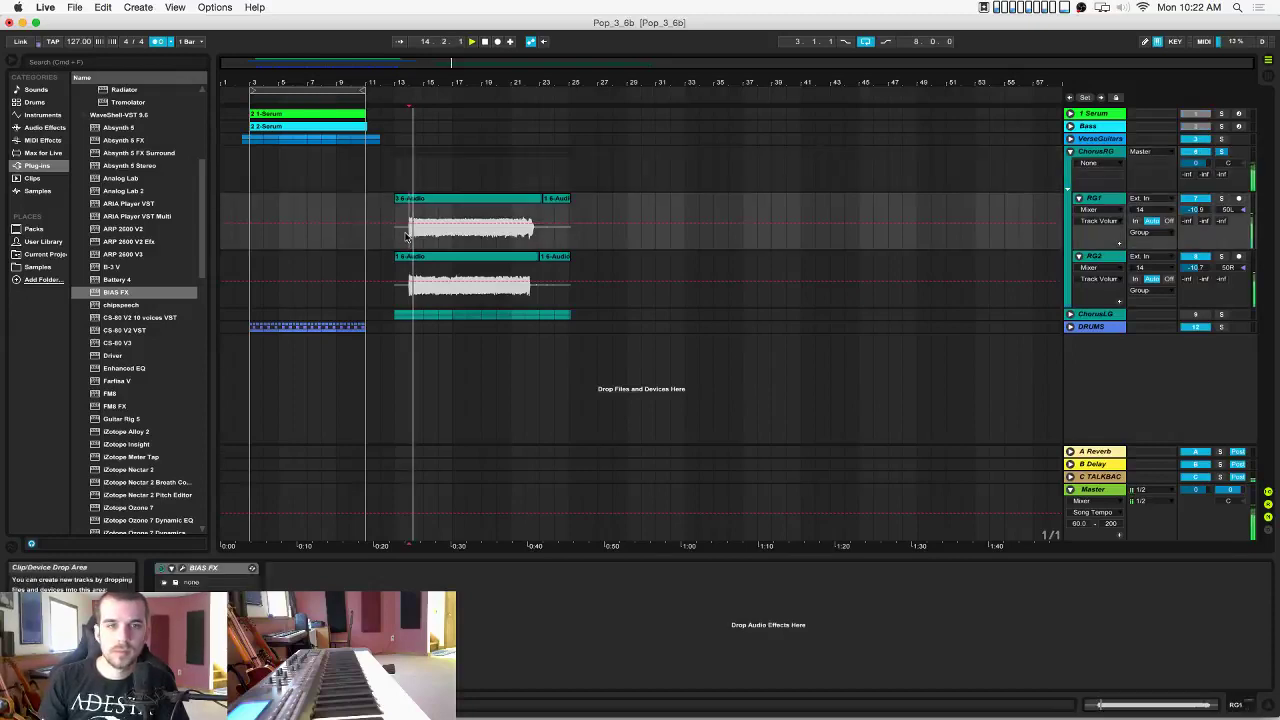
left_click(160, 42)
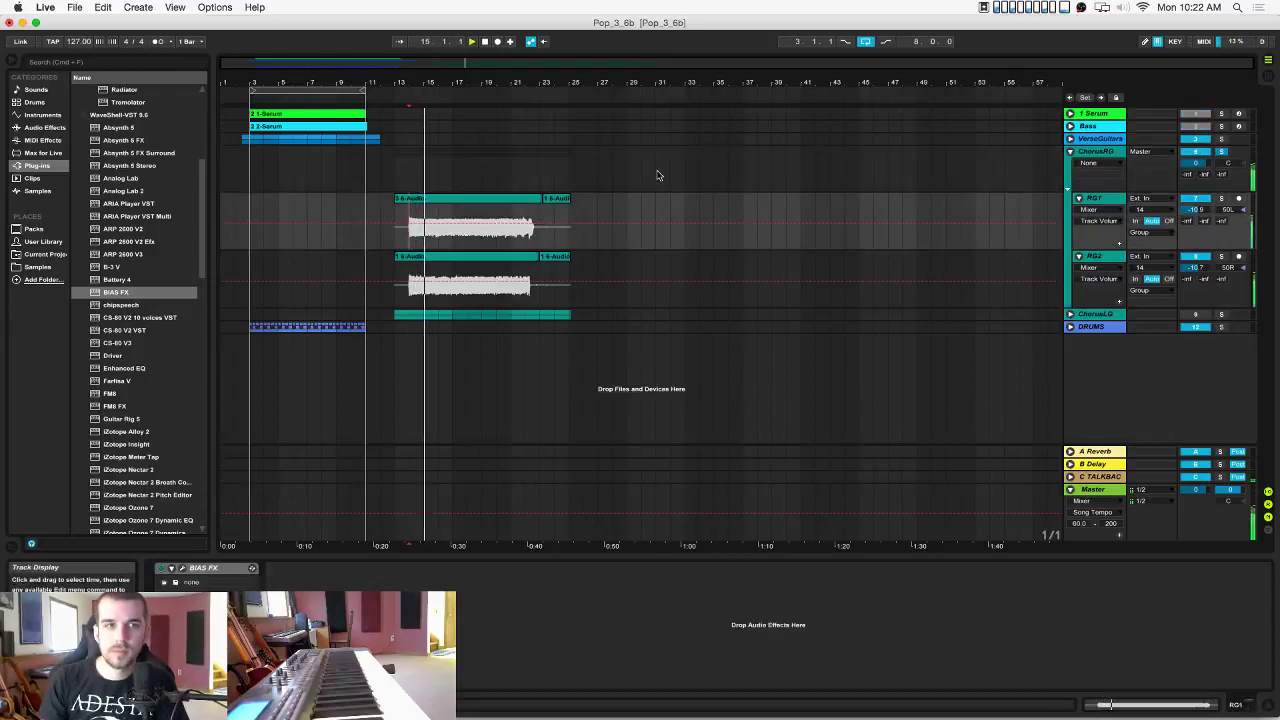
Copy the sidechained Compressor from the VerseGuitars group onto the ChorusRG group and stop playback.
left_click(1100, 139)
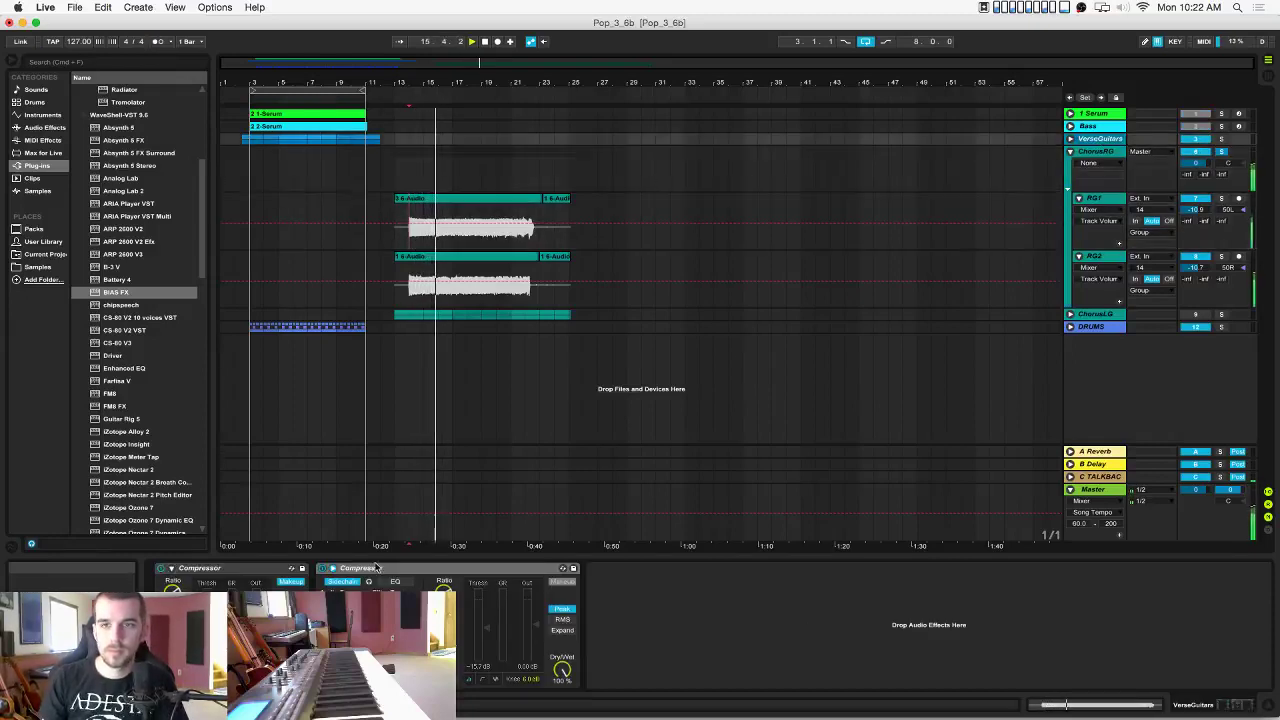
left_click(397, 168)
key("super+v")
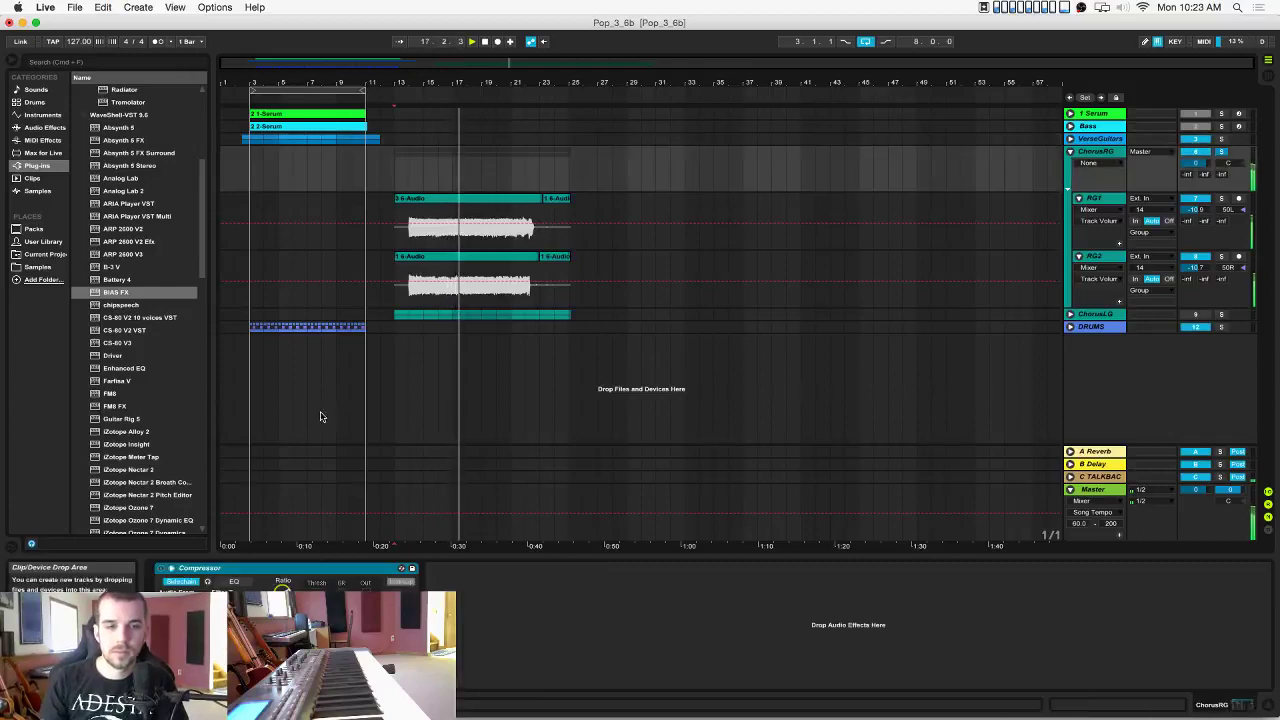
key("space")
Unfold the DRUMS group and try to select the kick and snare clips between bars 3 and 11.
left_click(1070, 327)
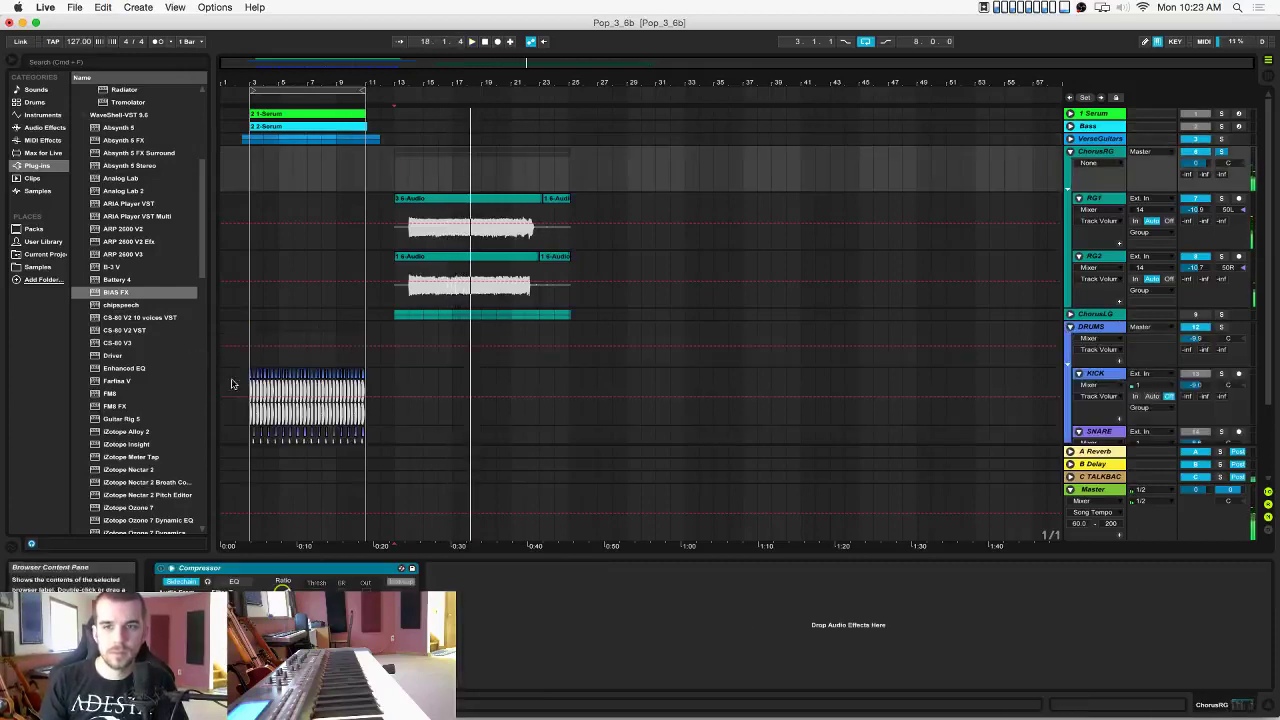
scroll(264, 400, "down", 3)
left_click_drag(252, 410, 368, 310)
right_click(394, 353)
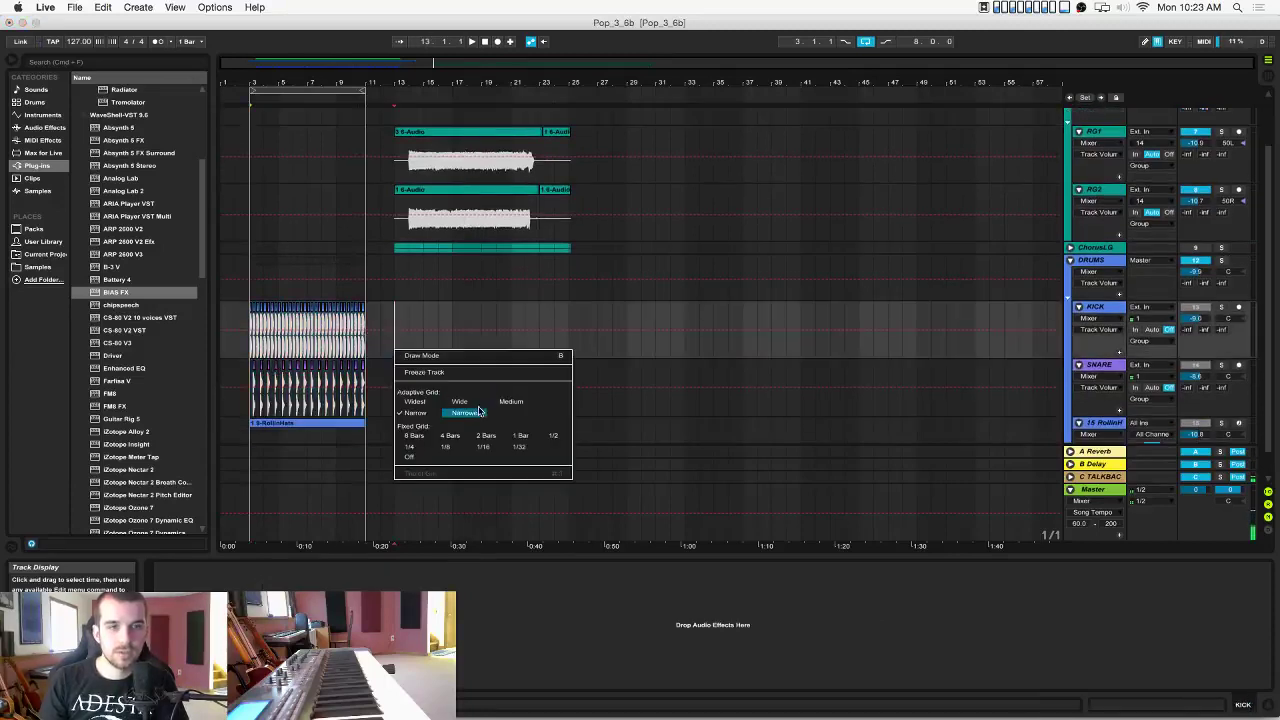
left_click(386, 336)
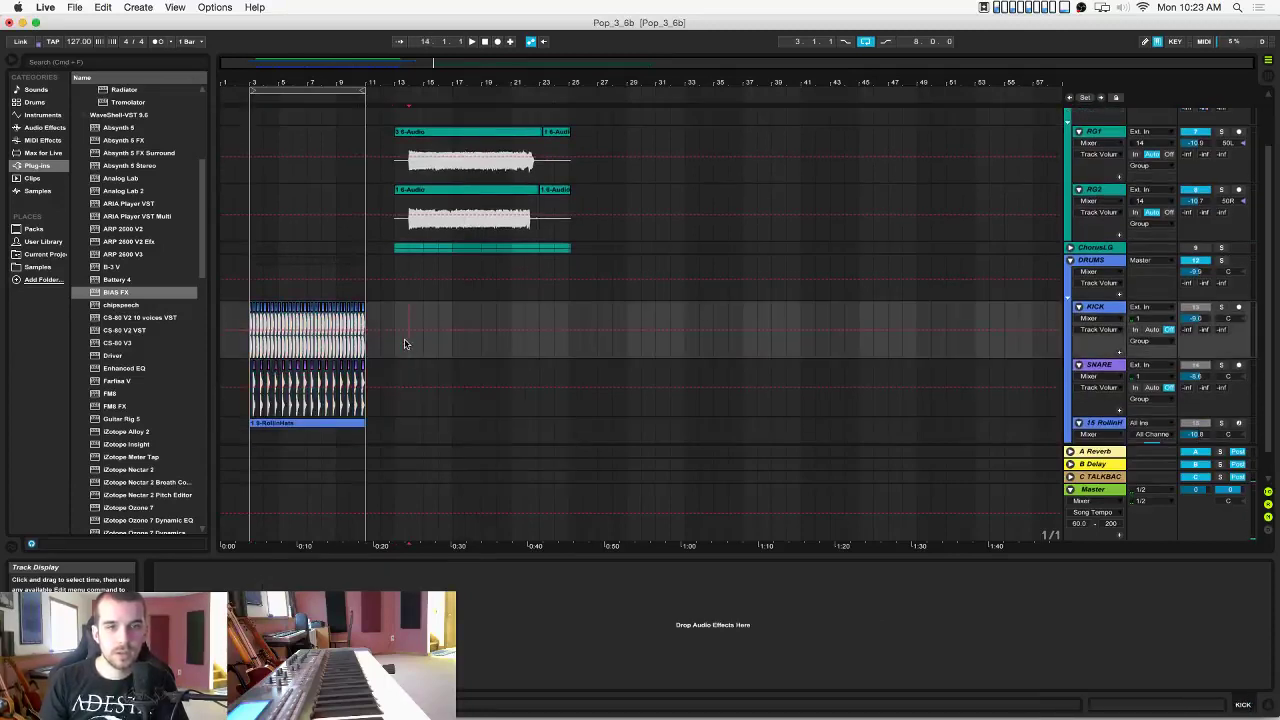
Copy the KICK and SNARE clips spanning bars 3 to 11.
left_click(409, 376)
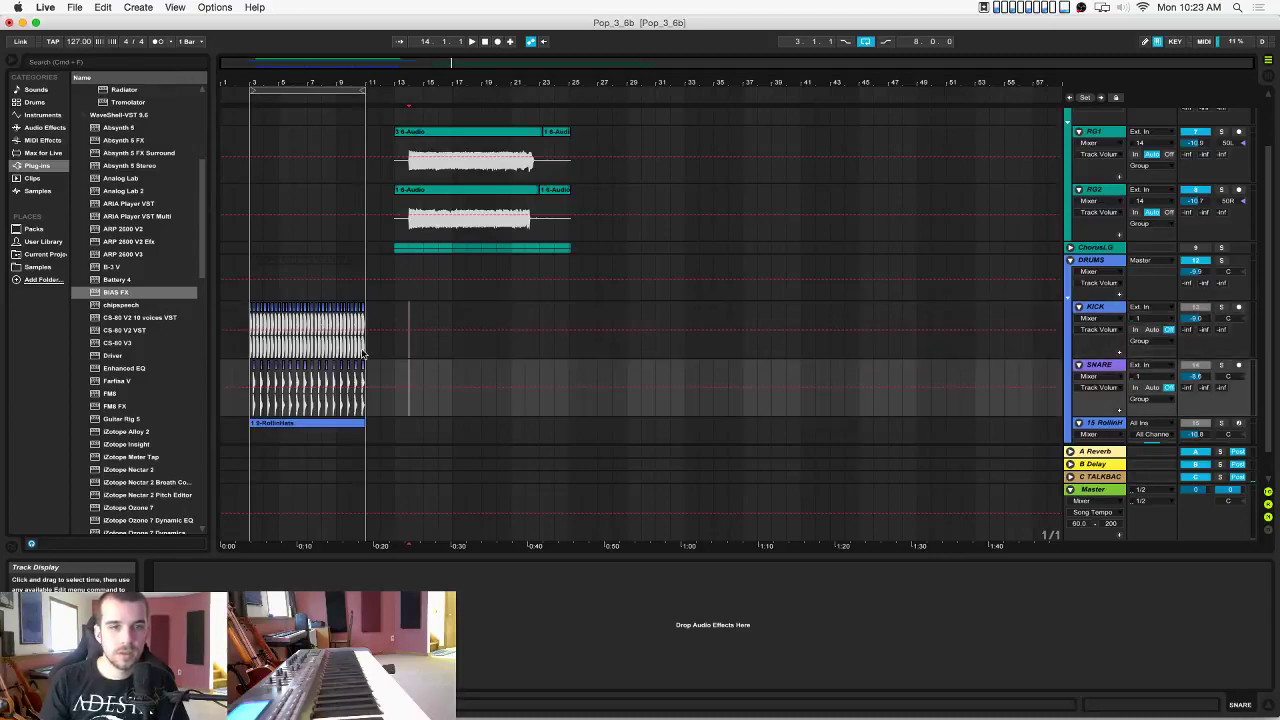
left_click_drag(248, 349, 366, 372)
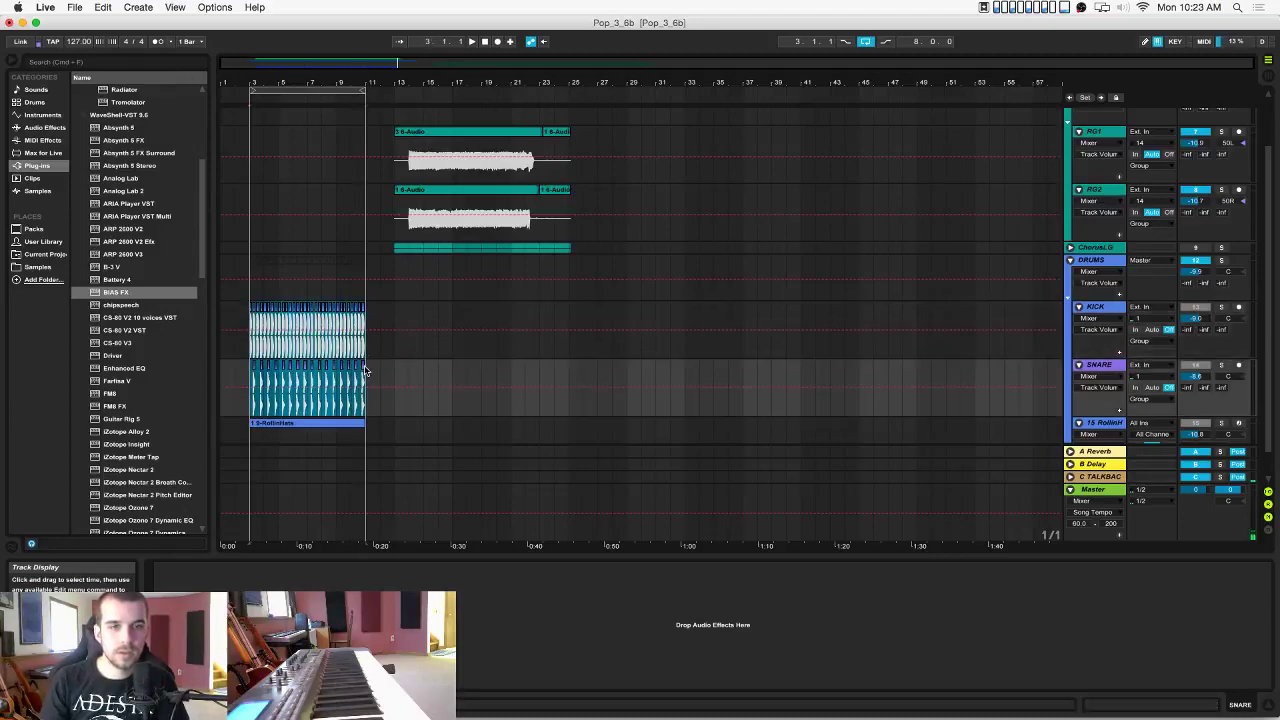
left_click(410, 349)
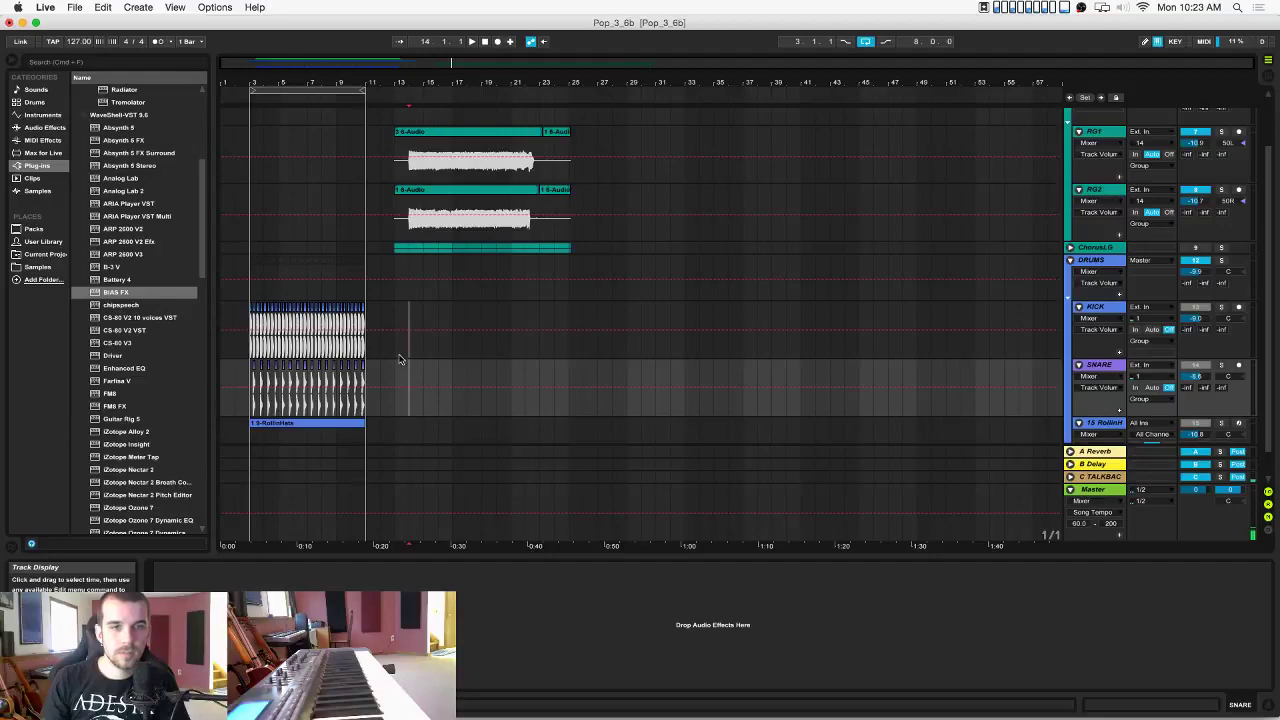
left_click_drag(285, 82, 394, 251)
left_click_drag(282, 347, 694, 385)
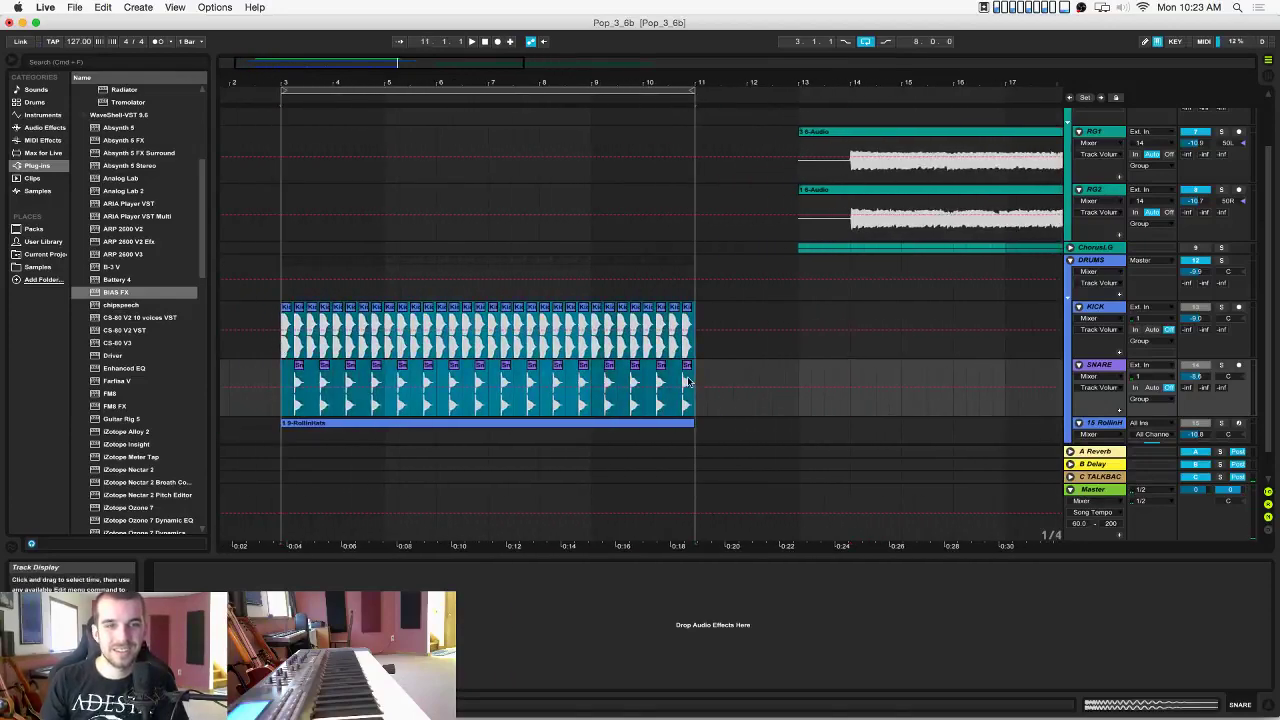
Try pasting the copied kick and snare clips at bar 13, play them briefly and undo the paste.
left_click(800, 348)
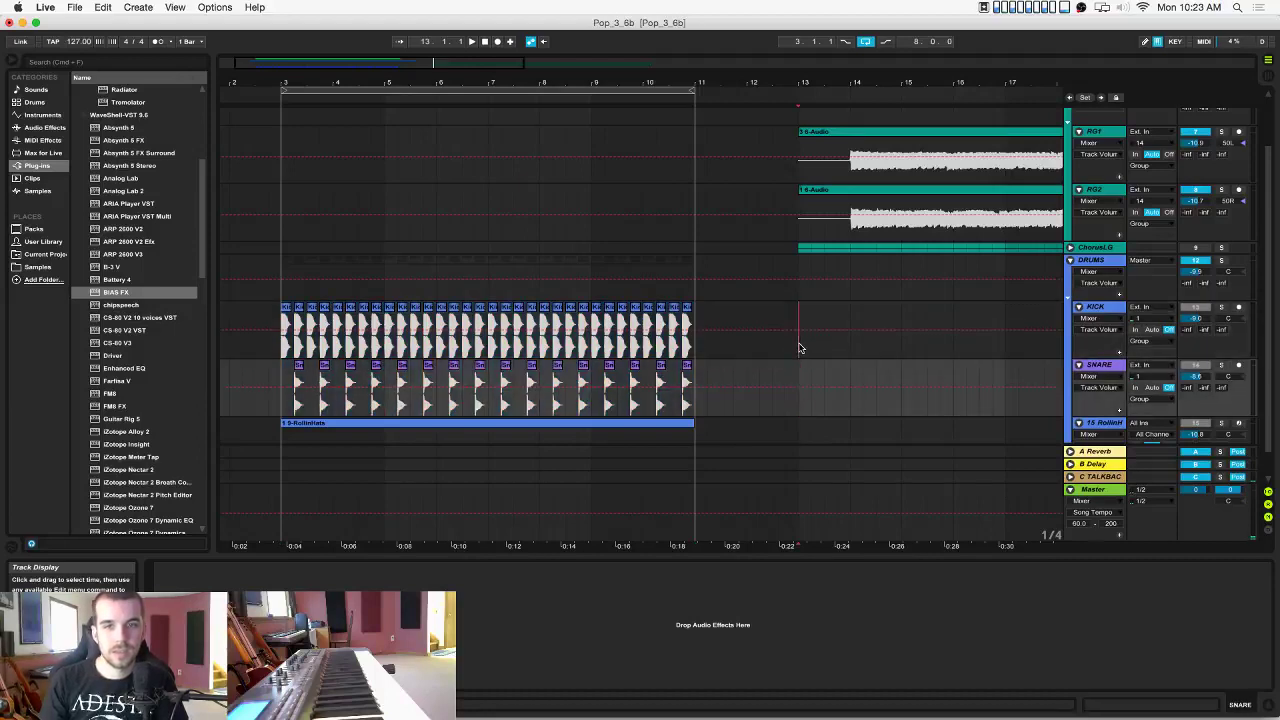
key("super+v")
key("space")
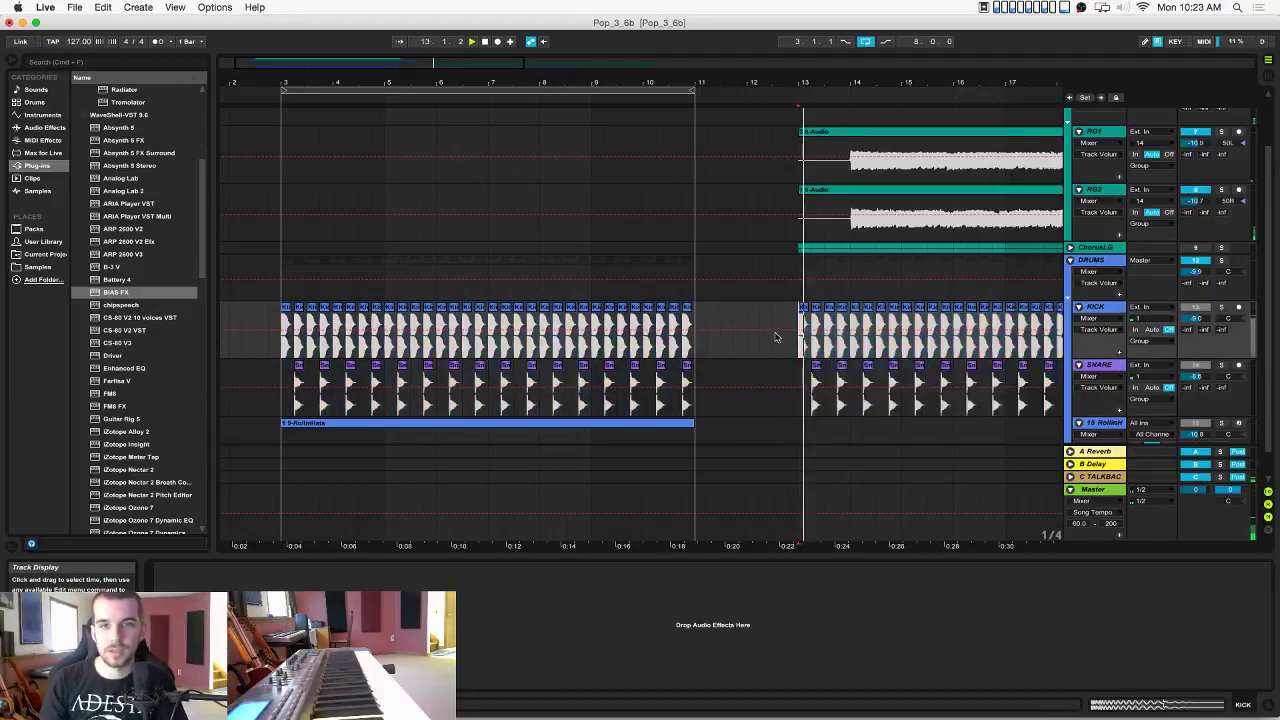
key("super+z")
Paste the copied kick and snare clips at bar 14 and play the chorus from just before them.
left_click(849, 337)
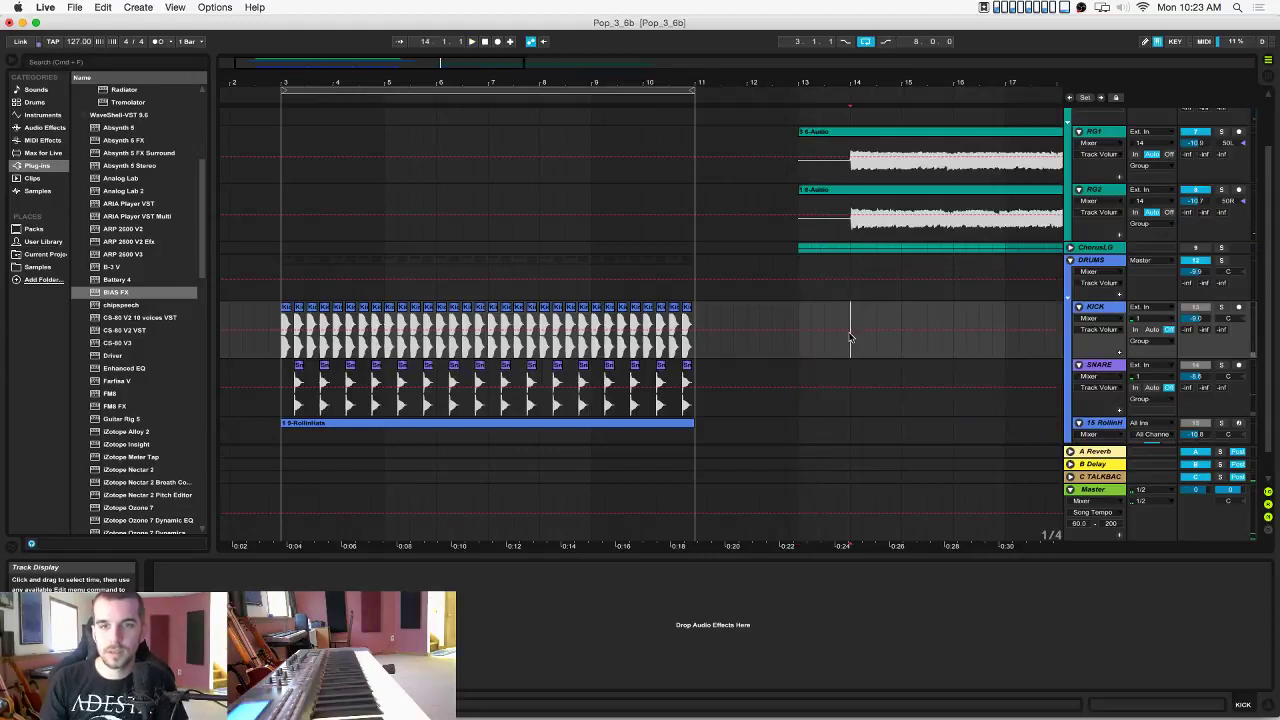
key("super+v")
left_click(812, 342)
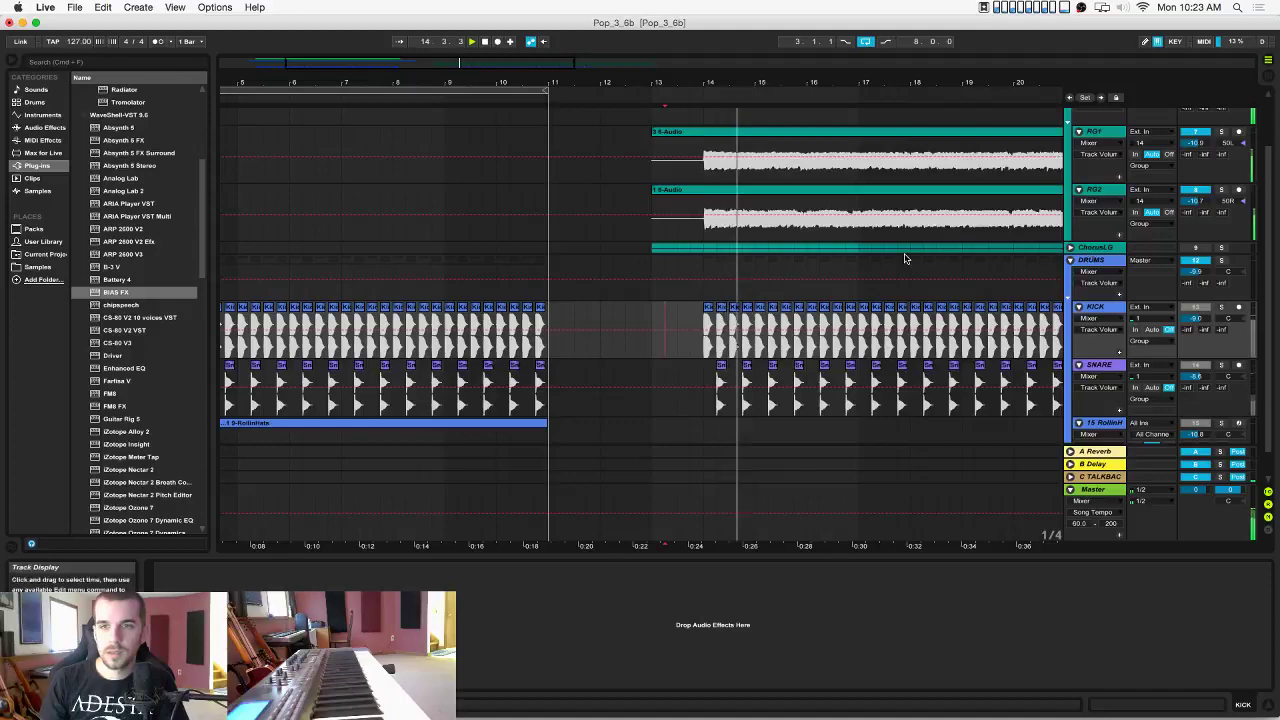
scroll(963, 238, "up", 3)
Add an EQ Eight after the Compressor on the ChorusRG group.
left_click(1099, 152)
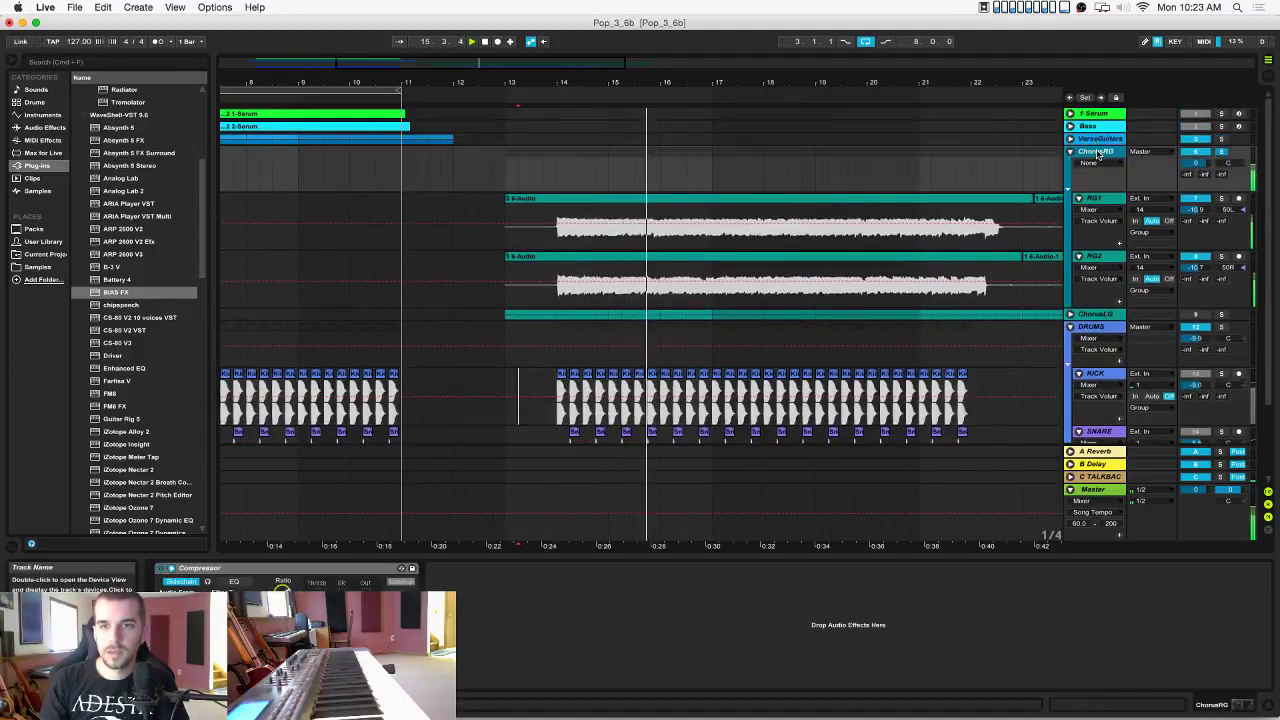
scroll(125, 193, "up", 6)
left_click(46, 128)
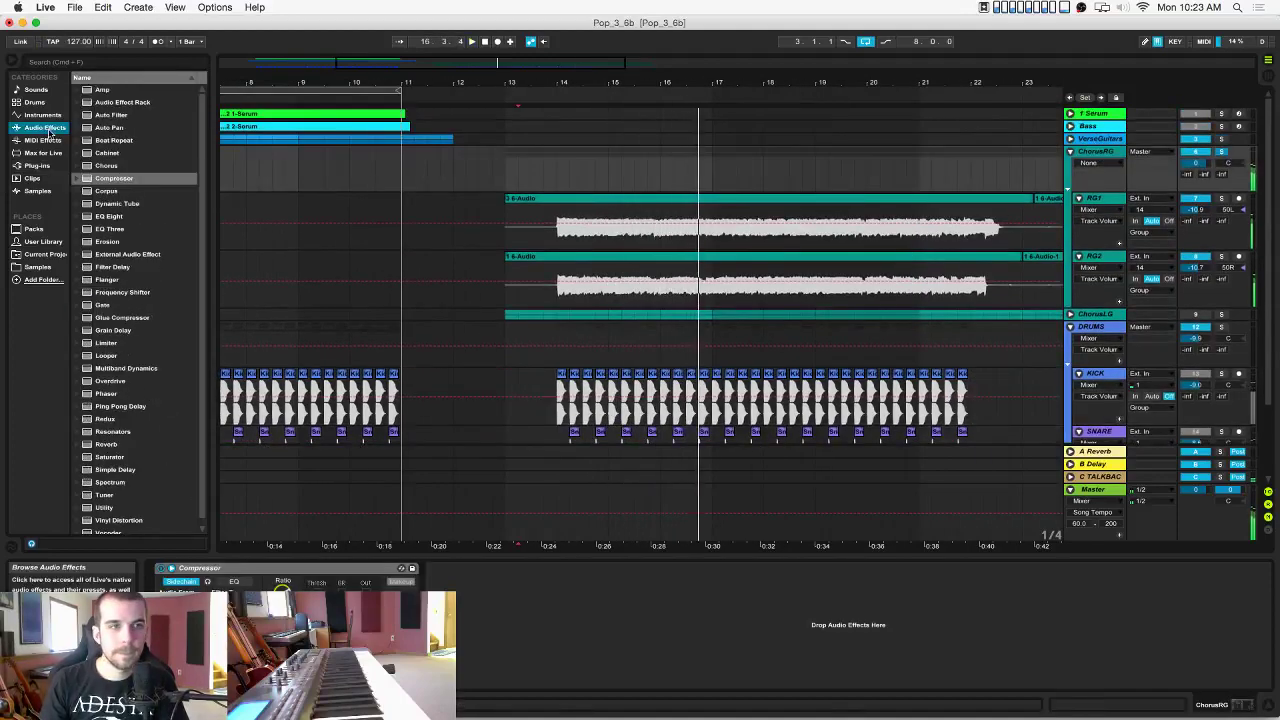
left_click_drag(117, 222, 623, 168)
Shape the ChorusRG EQ Eight with a low cut on band 1, a slight mid dip and a gentle high boost during playback.
left_click(472, 670)
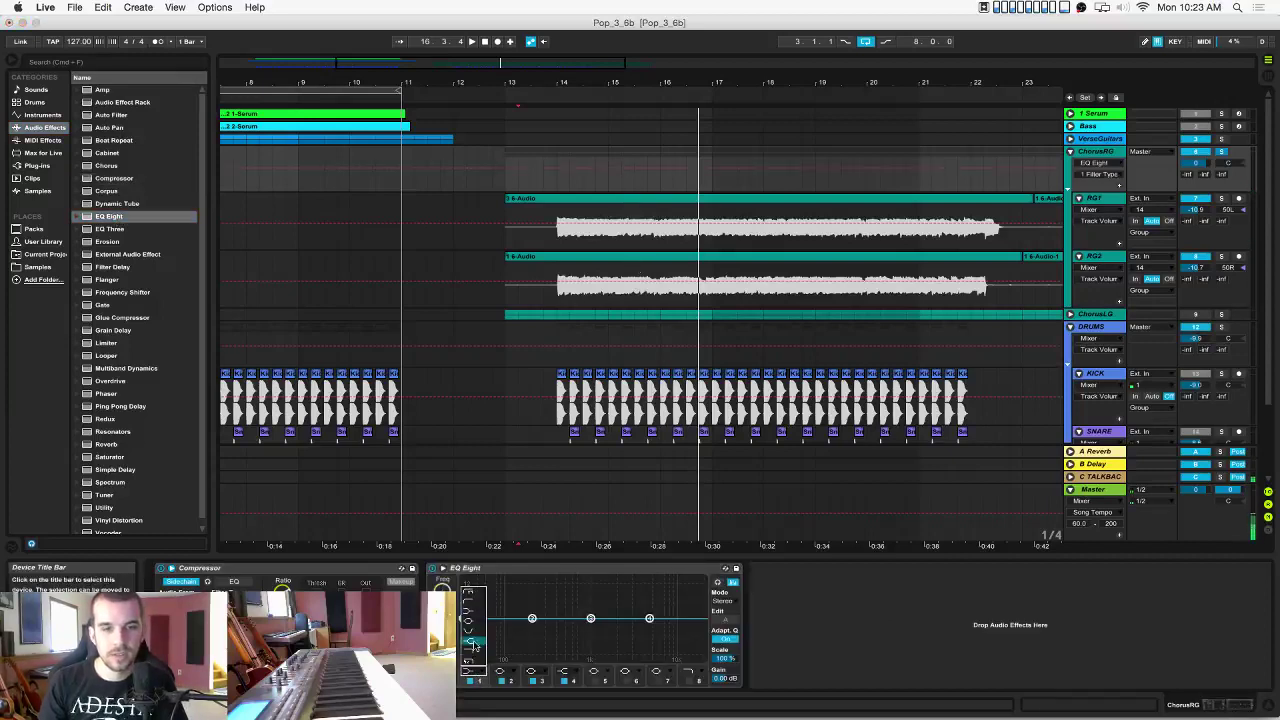
left_click(472, 602)
key("space")
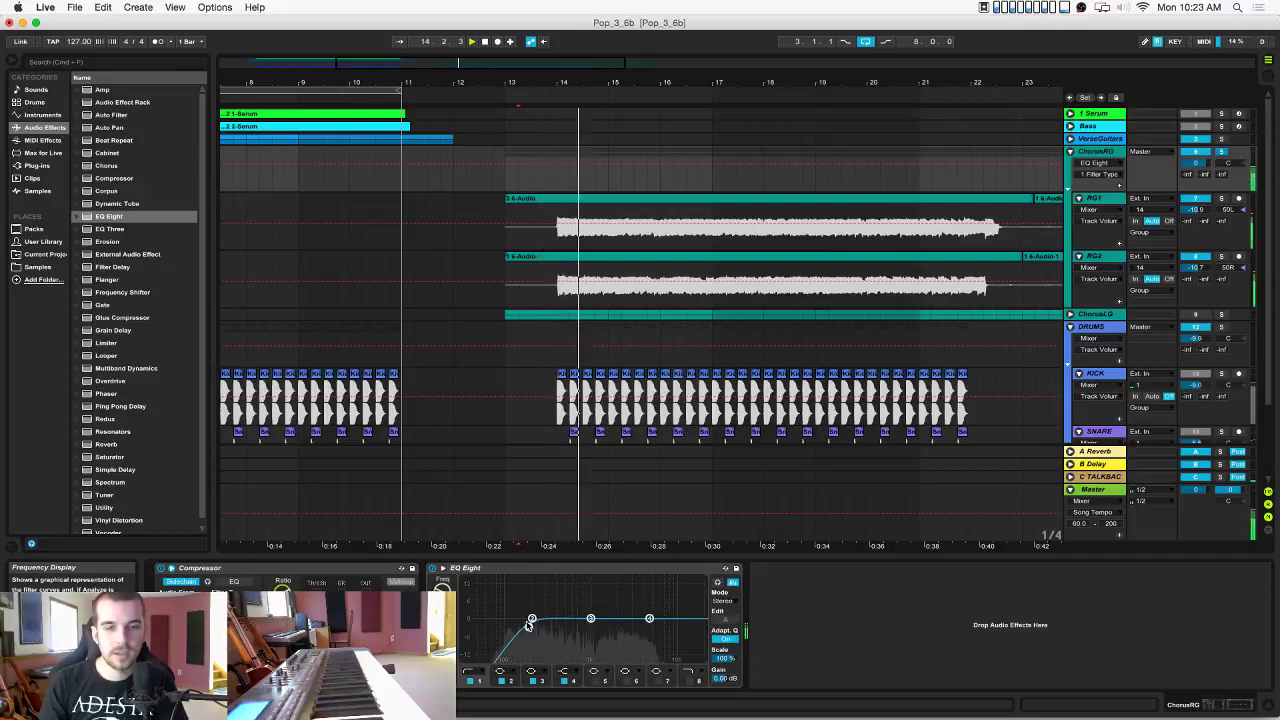
left_click_drag(591, 618, 650, 612)
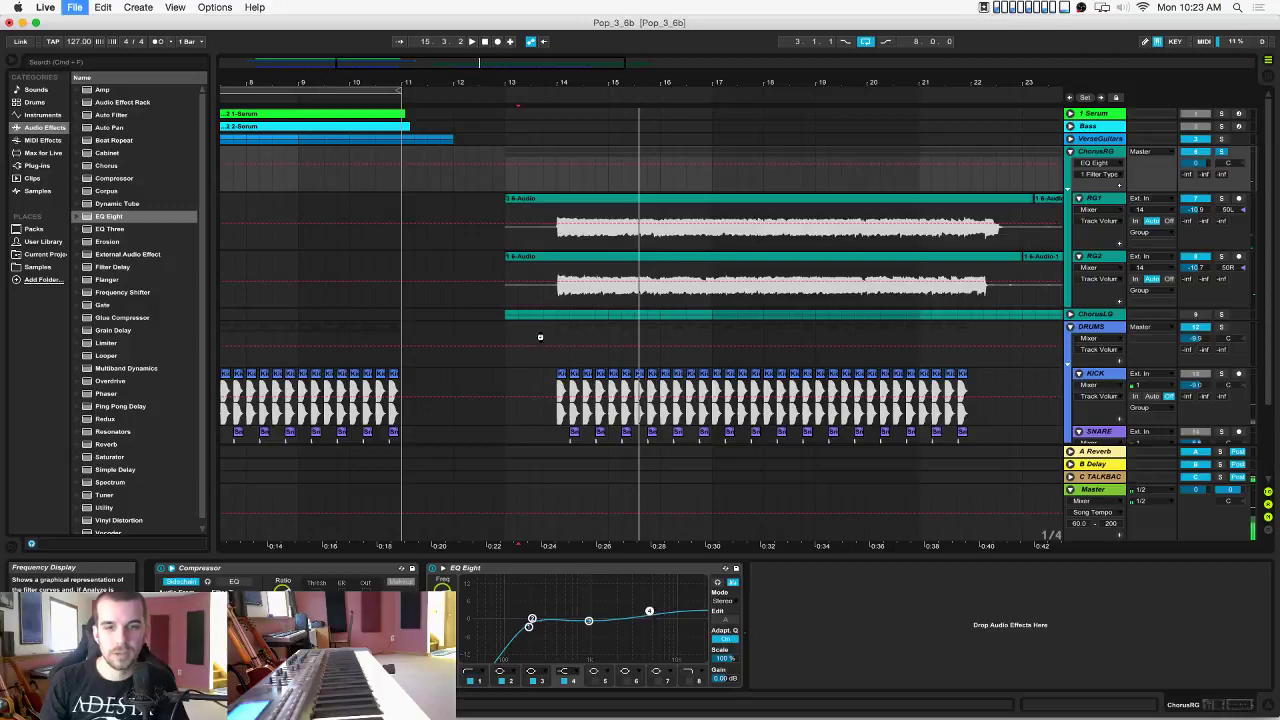
key("space")
Remove the silent lead-in before bar 14 from the RG1 and RG2 clips and play the chorus from there.
left_click_drag(560, 303, 458, 243)
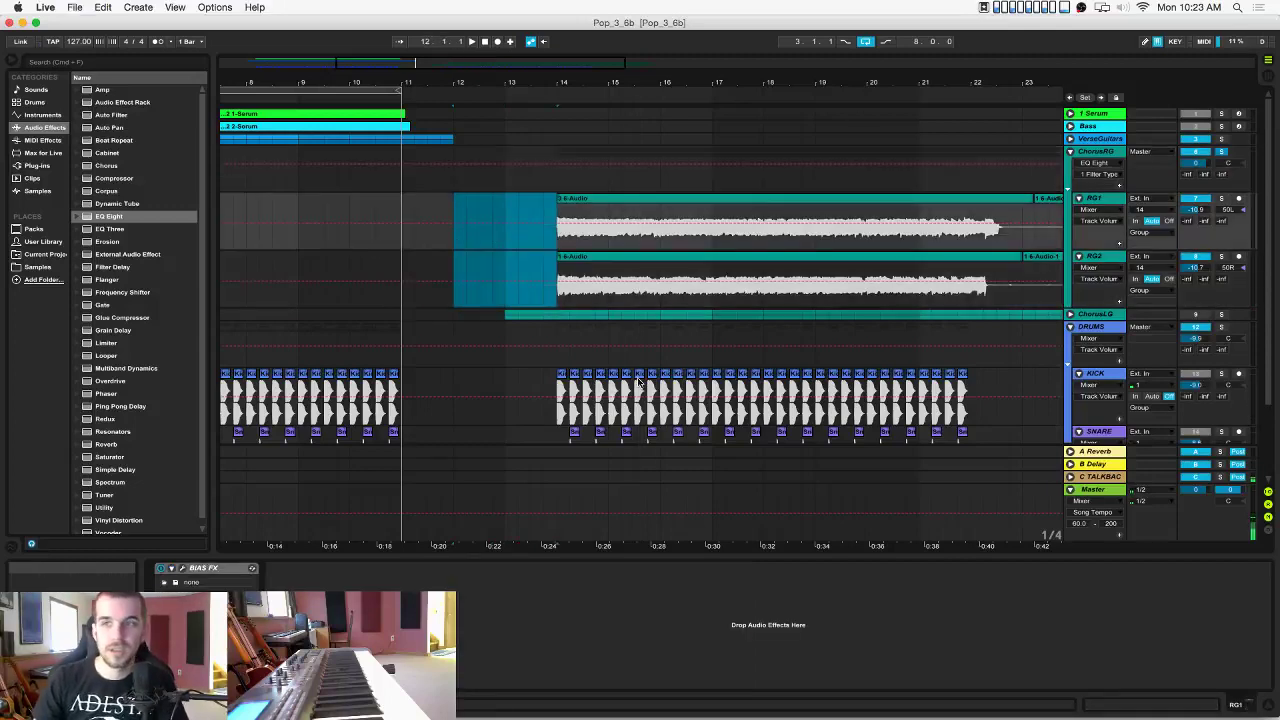
left_click(543, 294)
key("space")
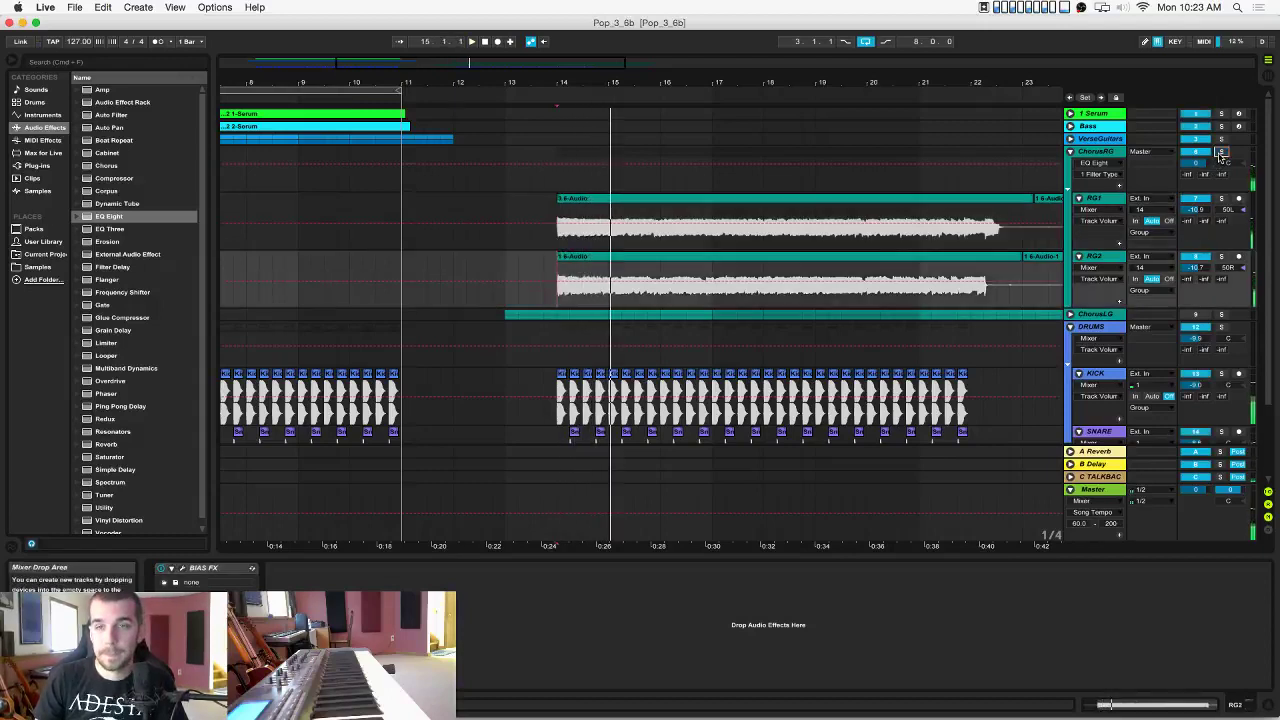
Record a chorus bass part on the Bass track from bar 14 to just past bar 22.
left_click(1110, 128)
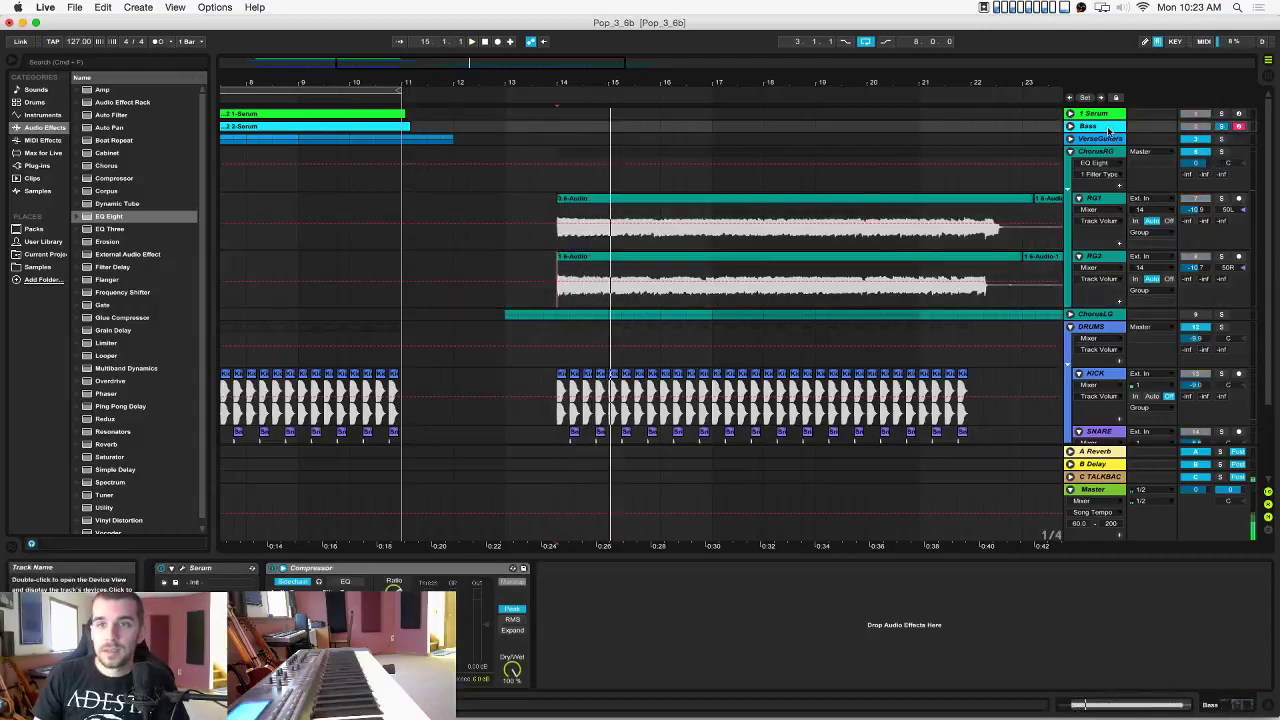
key("space")
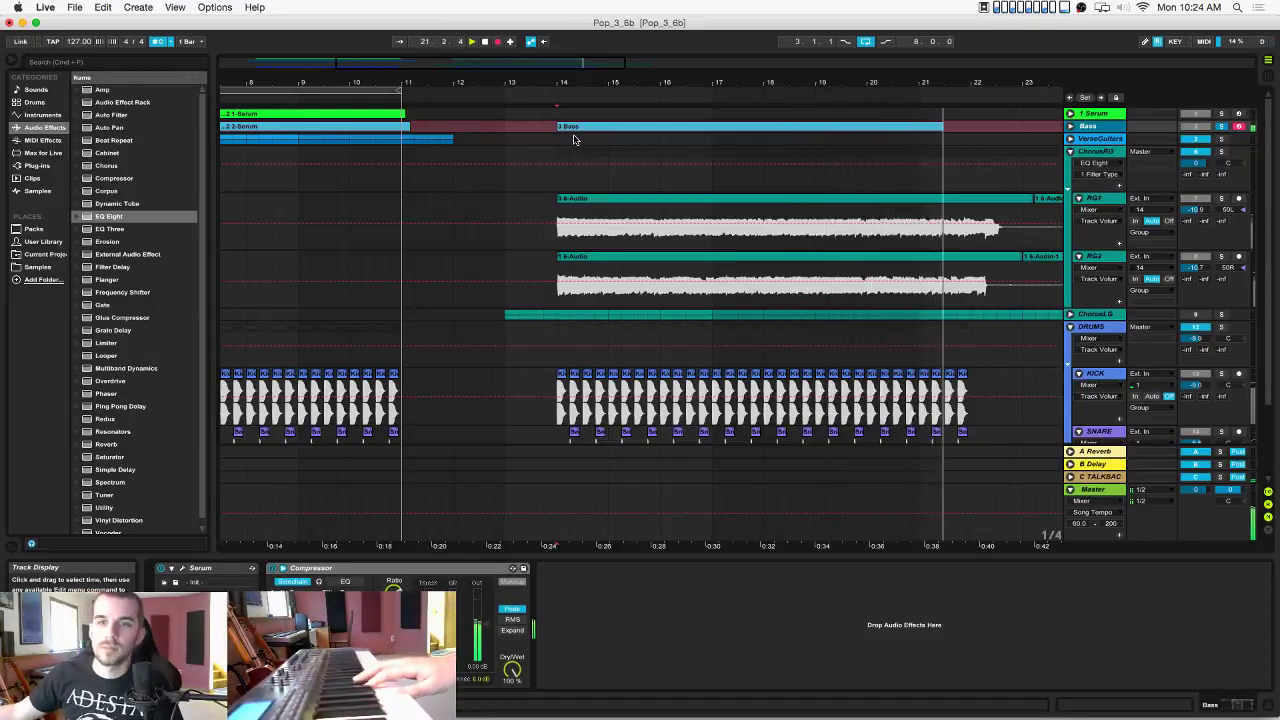
key("space")
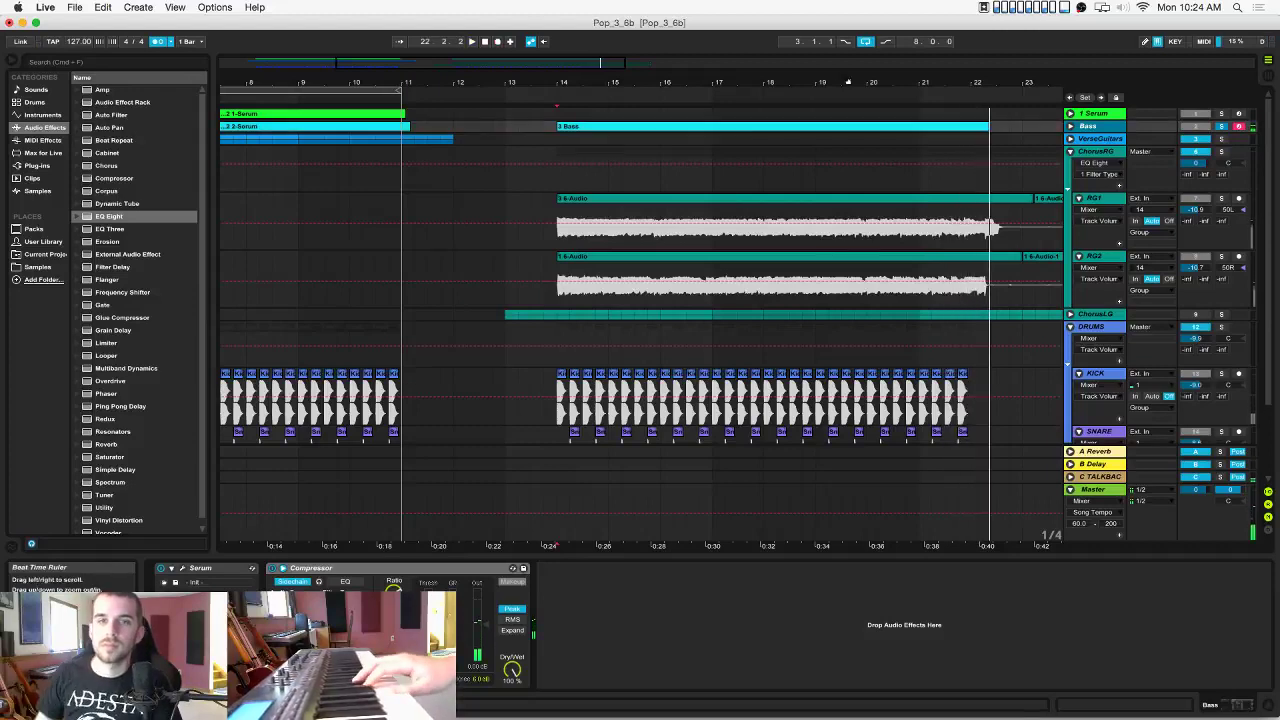
Open the new Bass clip's notes, set the note grid to a fixed 1/8 and quantize all the notes.
left_click(1070, 127)
double_click(727, 134)
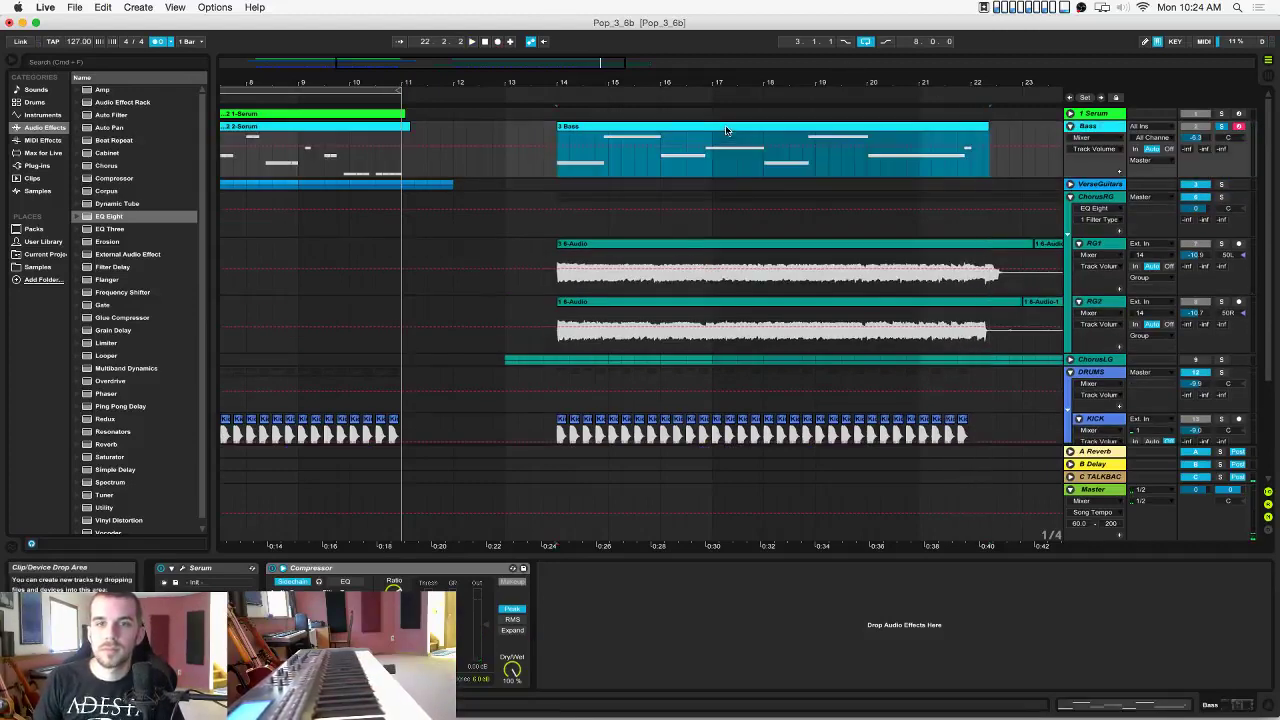
right_click(901, 619)
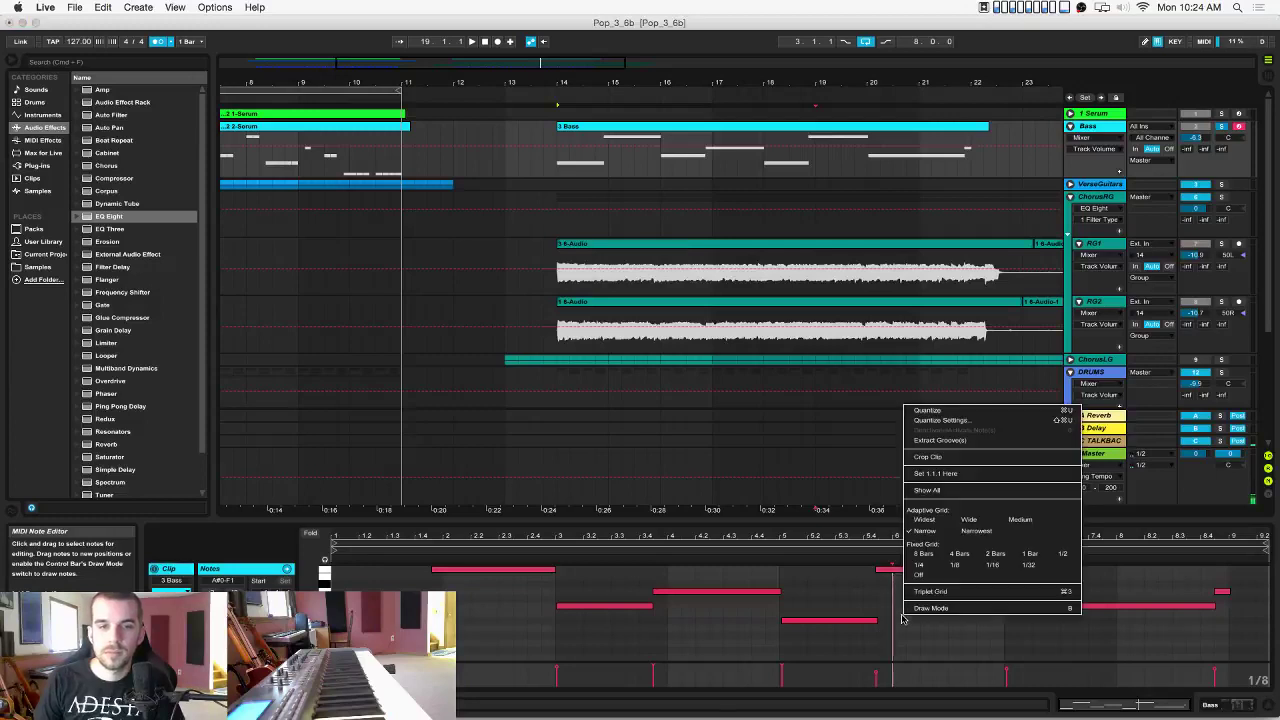
left_click(982, 568)
left_click(966, 625)
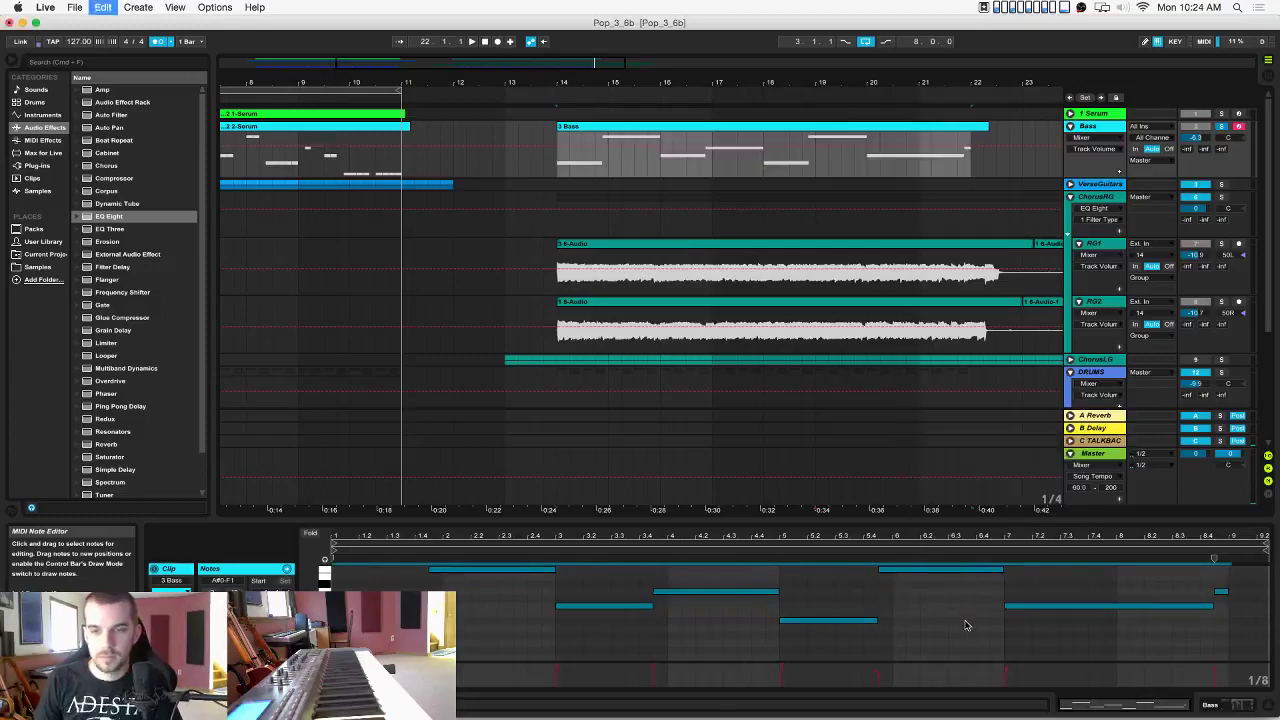
key("super+a")
Play the chorus with the Bass track briefly soloed, turn off the metronome and lower the Bass track's volume.
key("space")
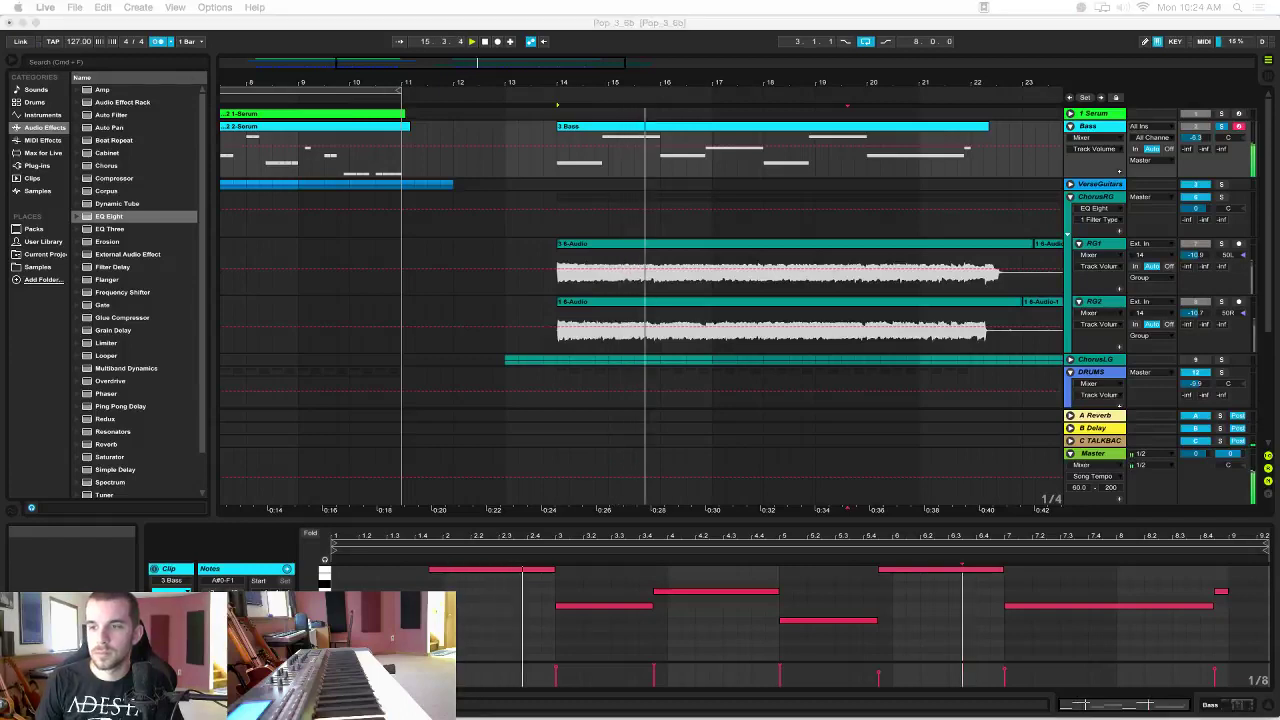
left_click(1220, 127)
left_click(1220, 127)
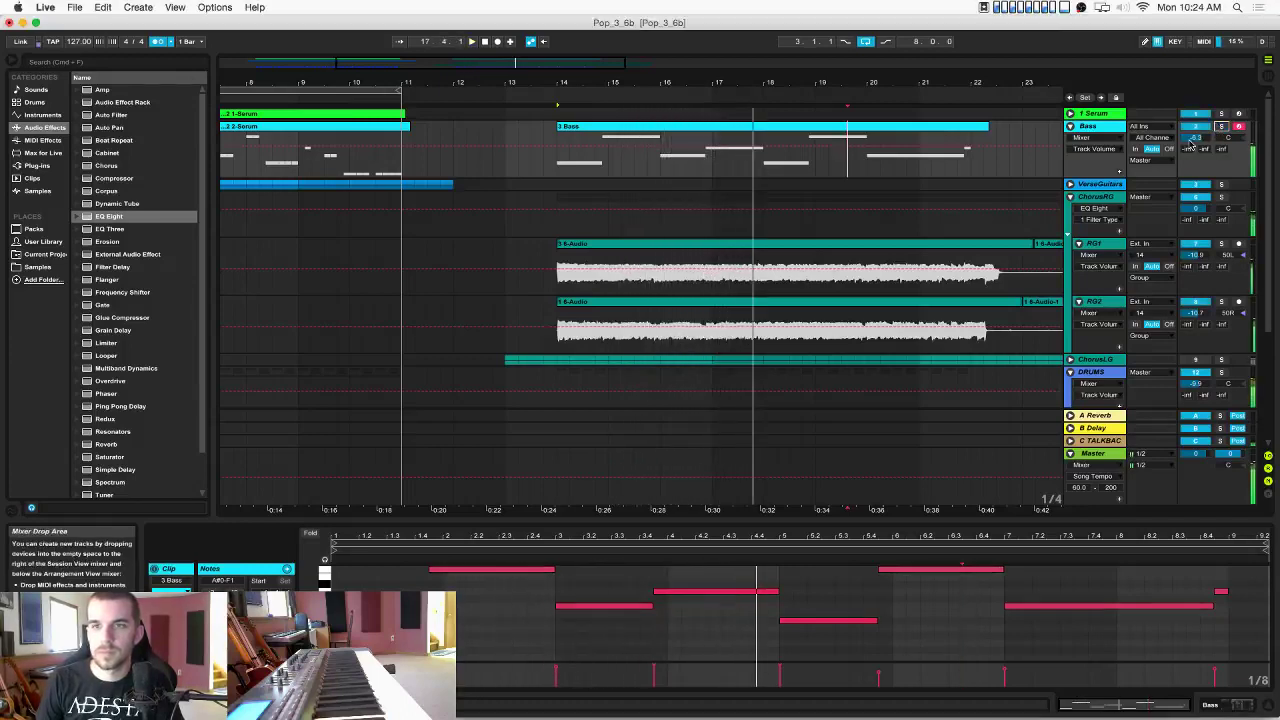
key("space")
key("space")
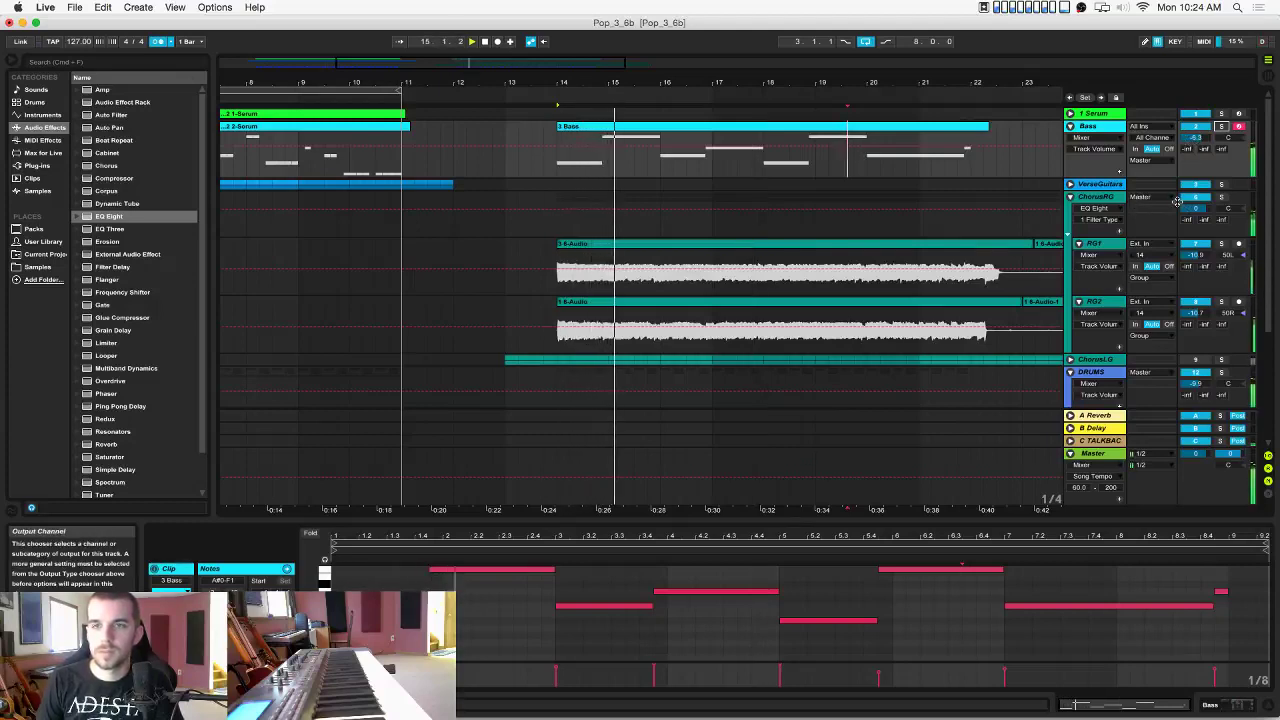
left_click(161, 41)
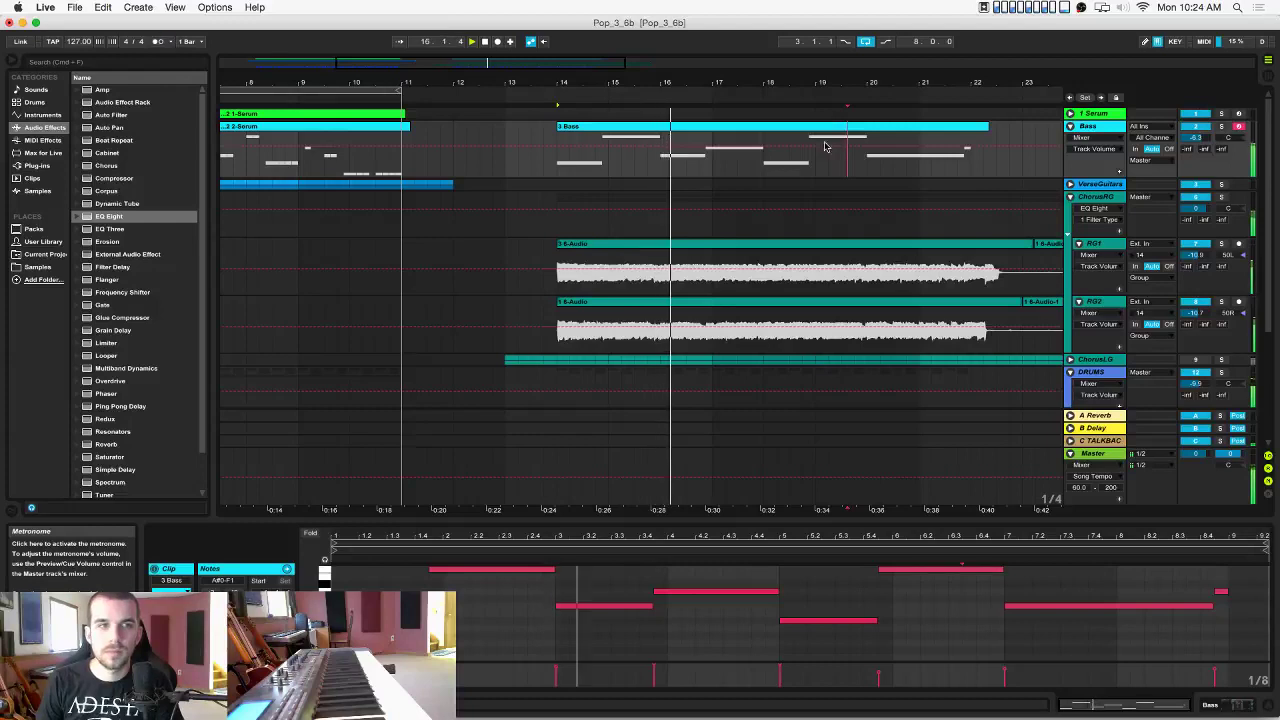
scroll(1100, 175, "down", 2)
scroll(1100, 175, "up", 2)
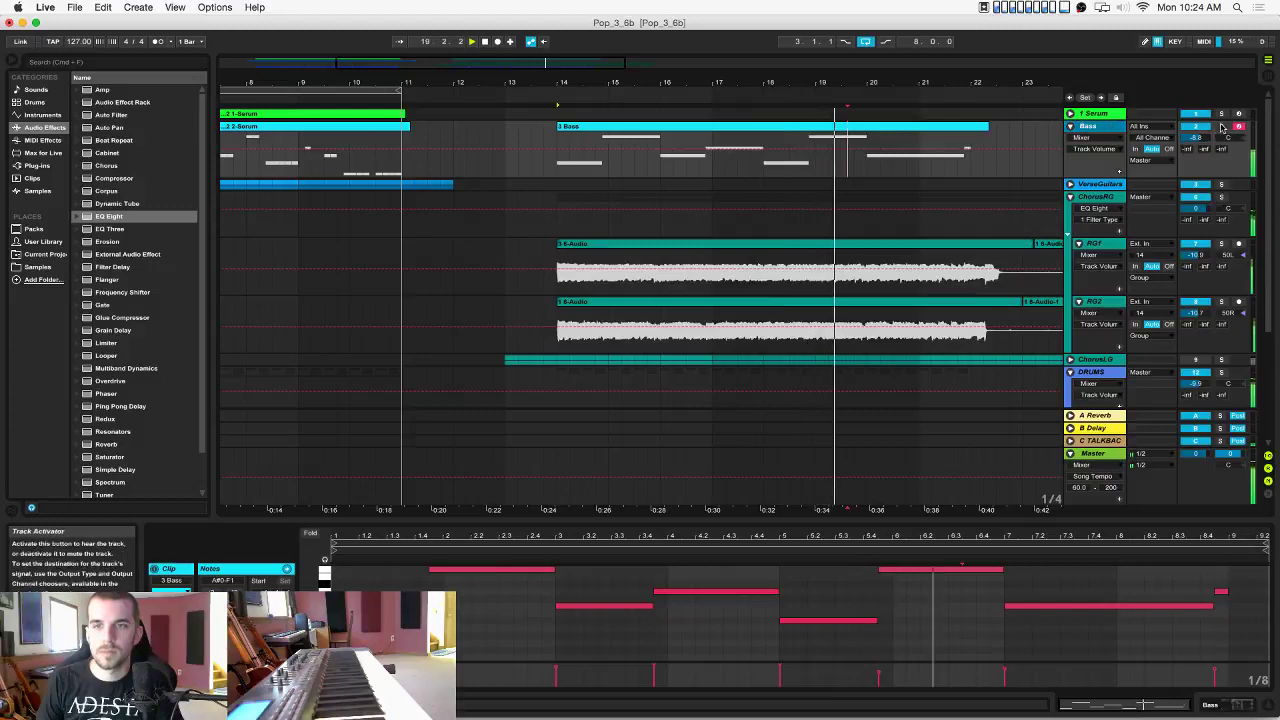
Stop playback and remove the Compressor from the Bass track's device chain.
left_click(1095, 128)
key("space")
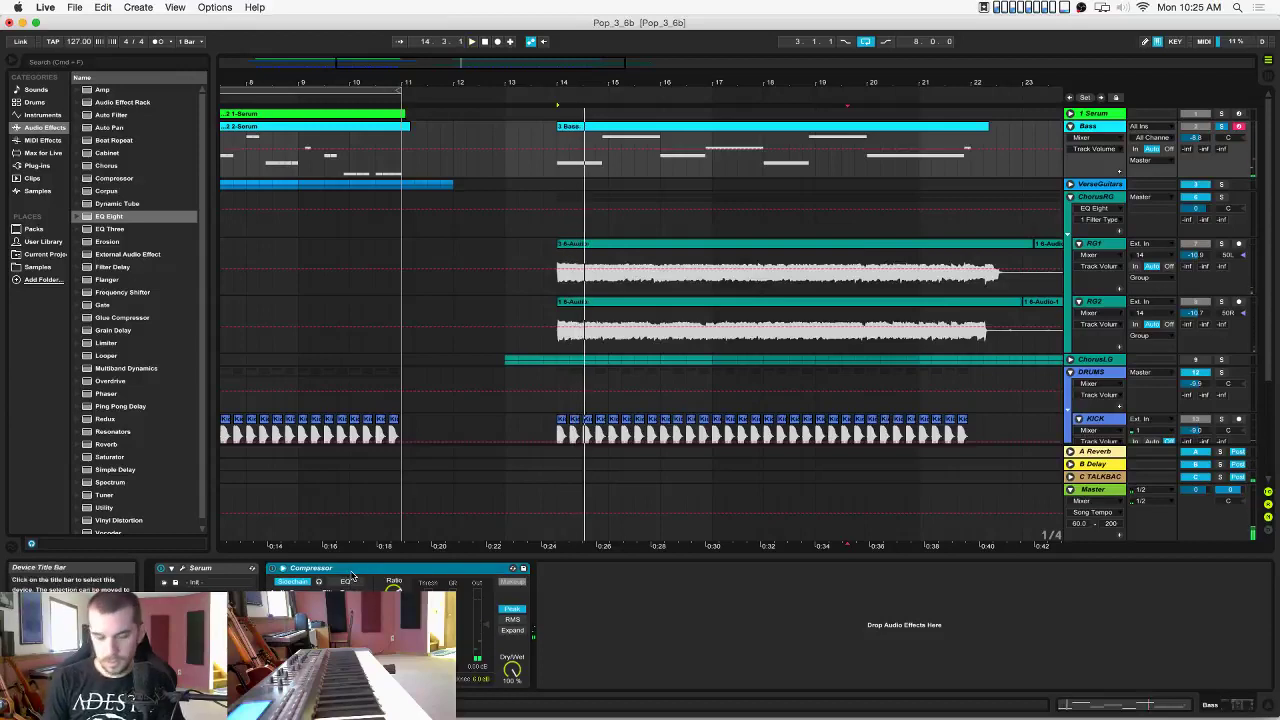
key("Delete")
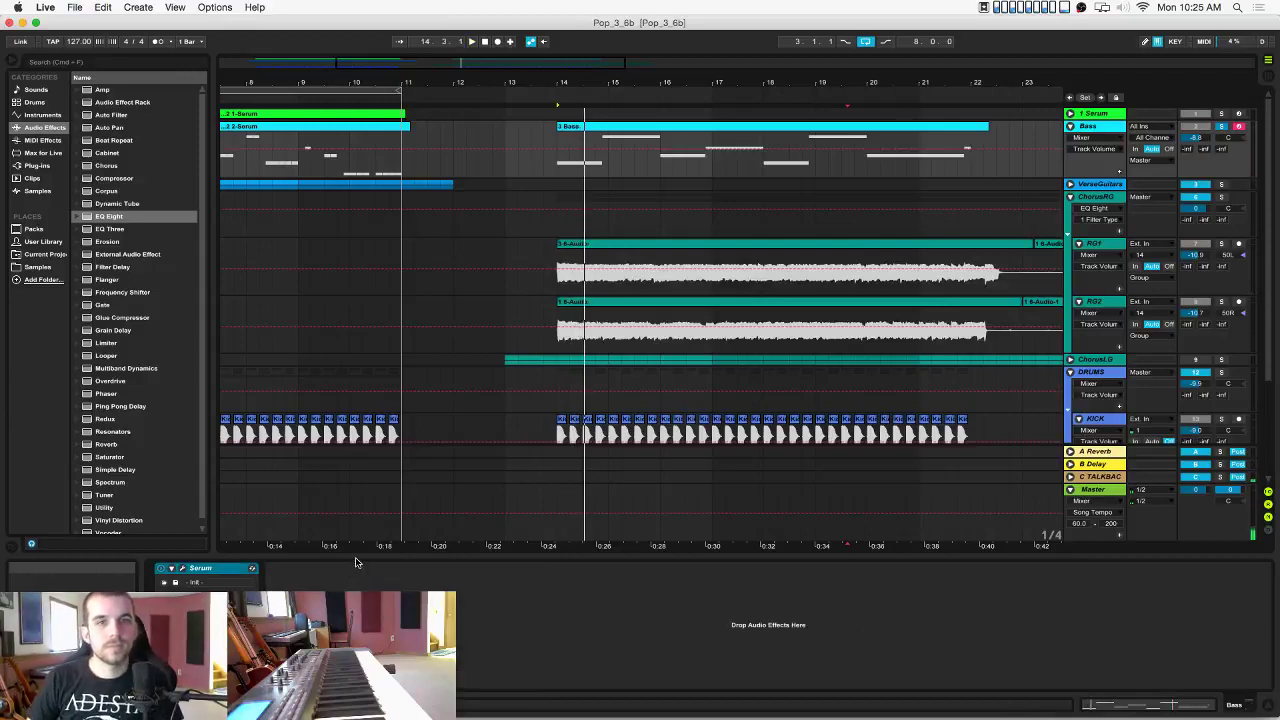
Look through the device categories and the plug-in list for LFOTool, and collapse the Soundtoys folder.
left_click(31, 142)
left_click(32, 154)
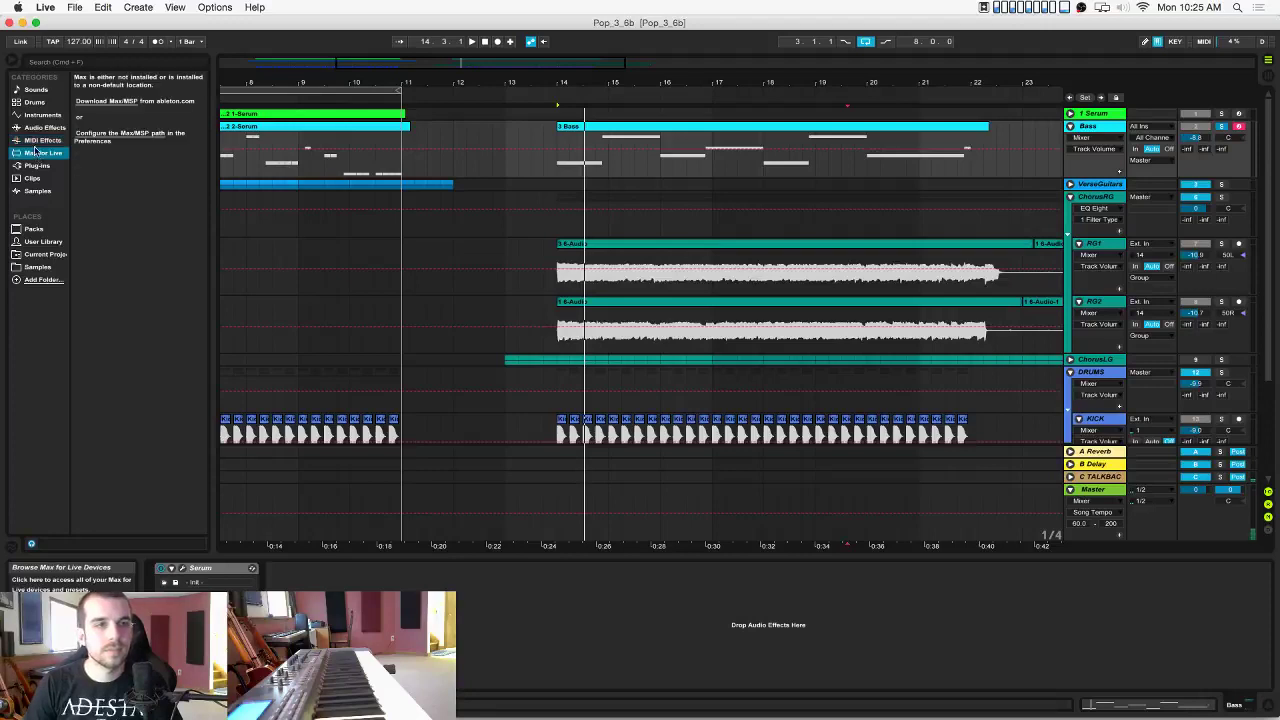
left_click(35, 143)
left_click(39, 167)
scroll(105, 178, "down", 10)
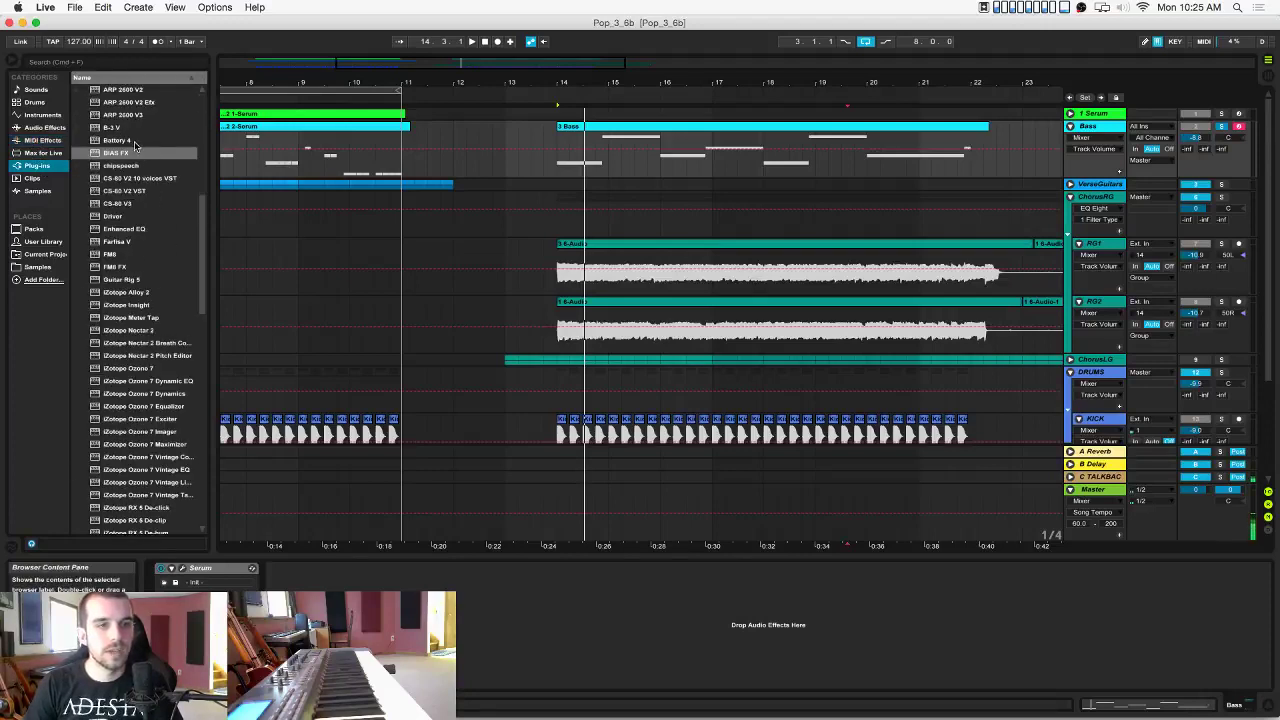
scroll(187, 345, "down", 7)
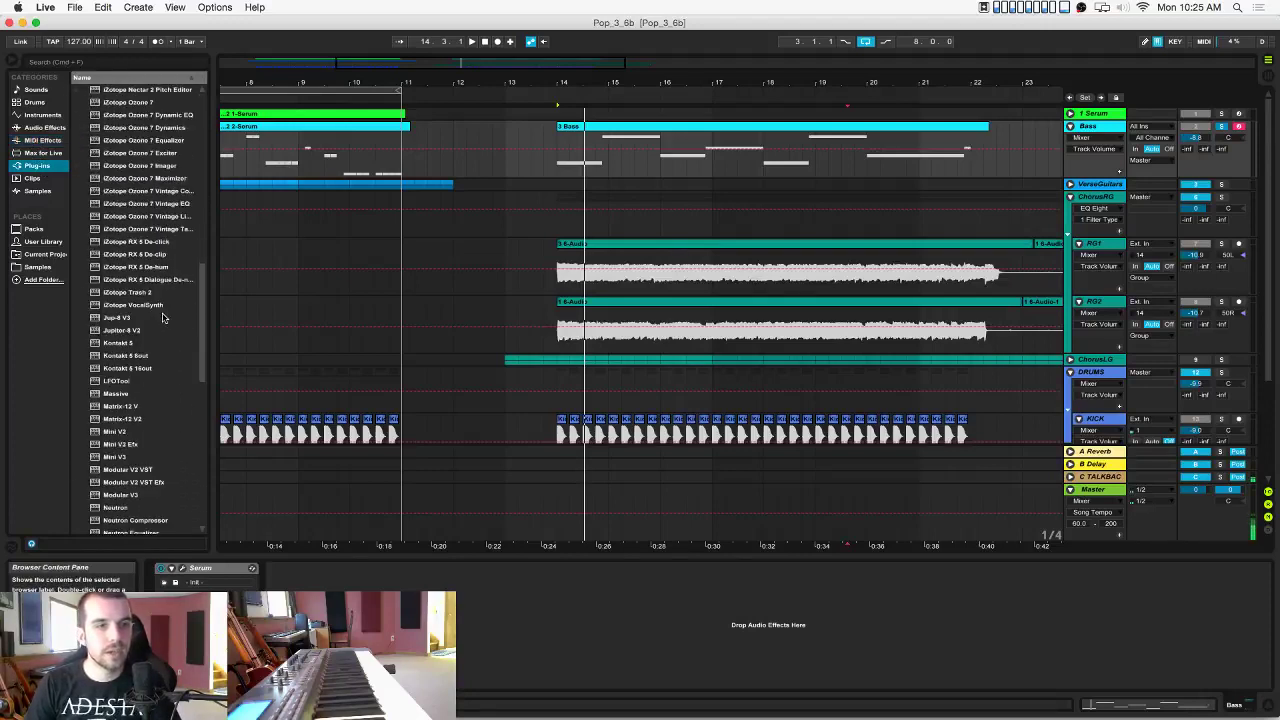
scroll(137, 315, "up", 10)
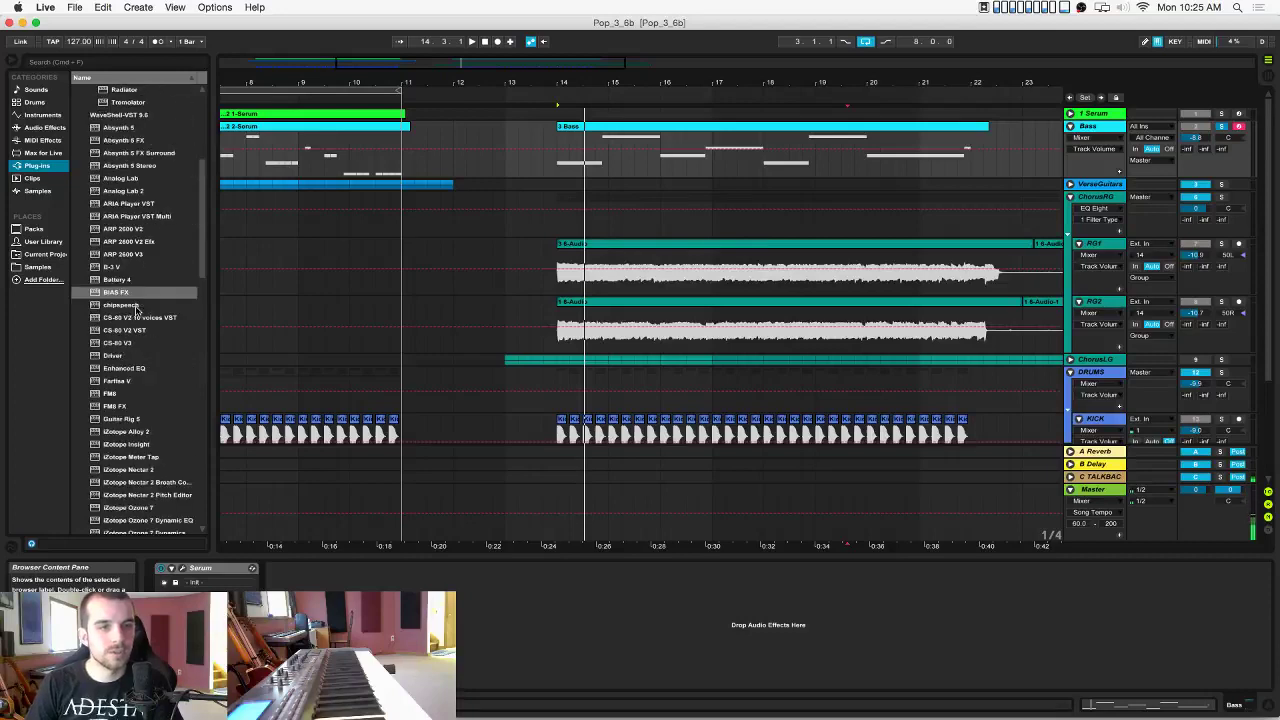
scroll(133, 308, "up", 8)
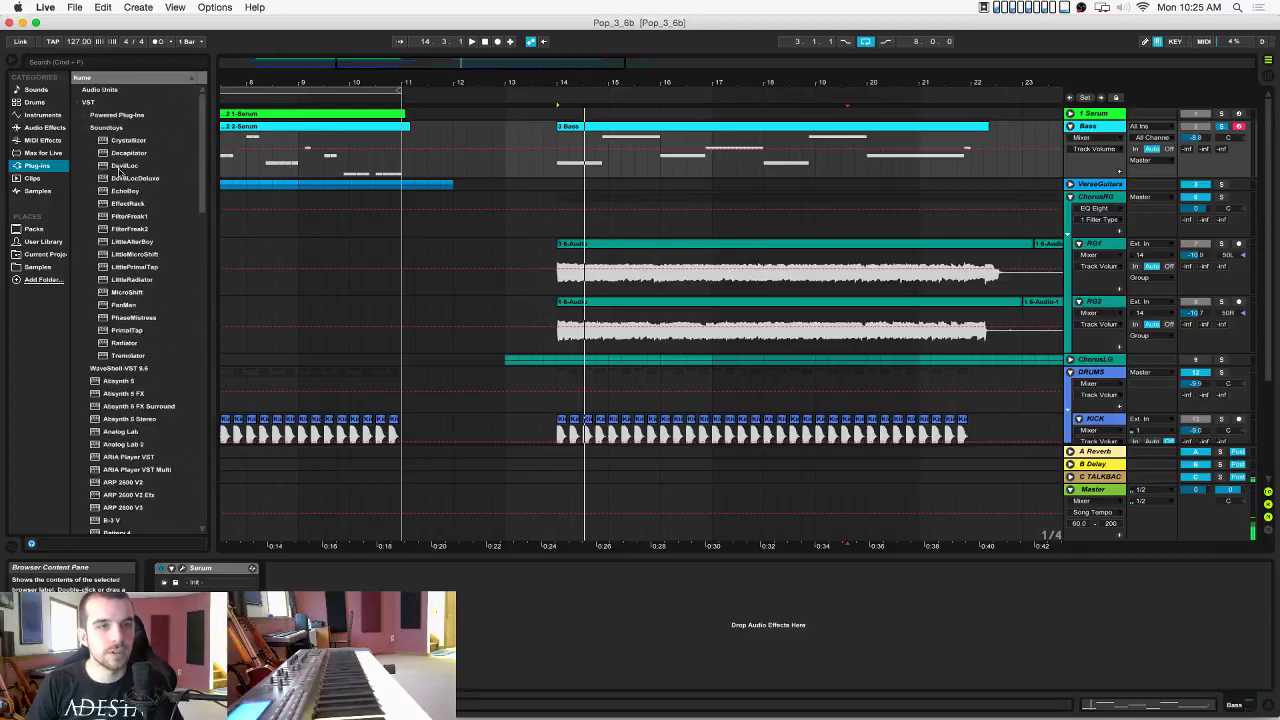
left_click(83, 129)
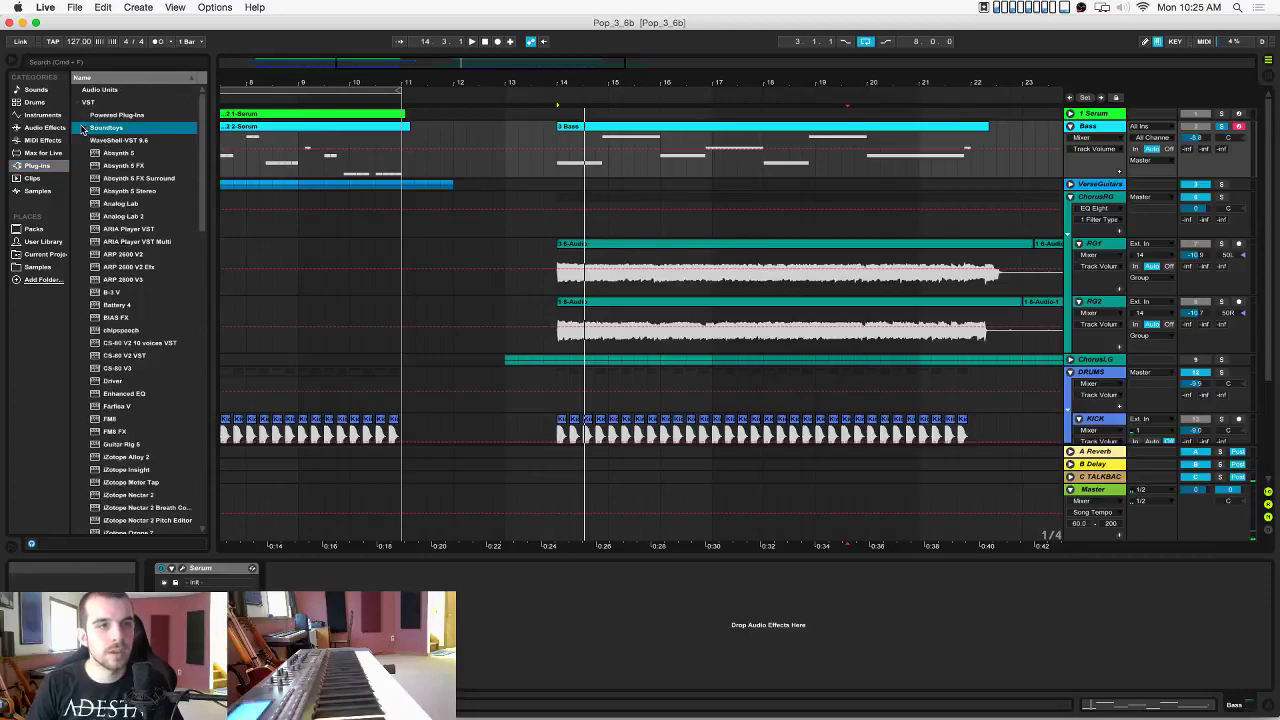
Search the plug-ins for "lfo", add LFOTool to the Bass track and play the chorus from bar 14.
left_click(120, 64)
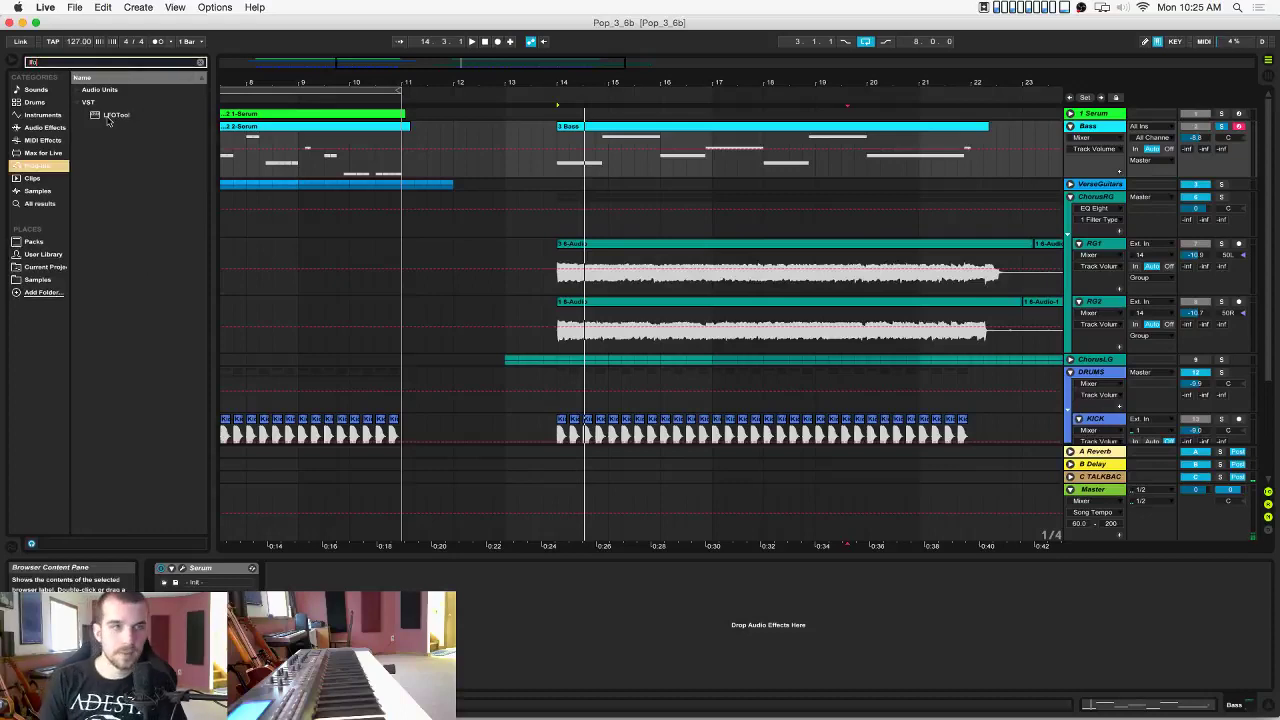
left_click_drag(108, 118, 591, 146)
key("space")
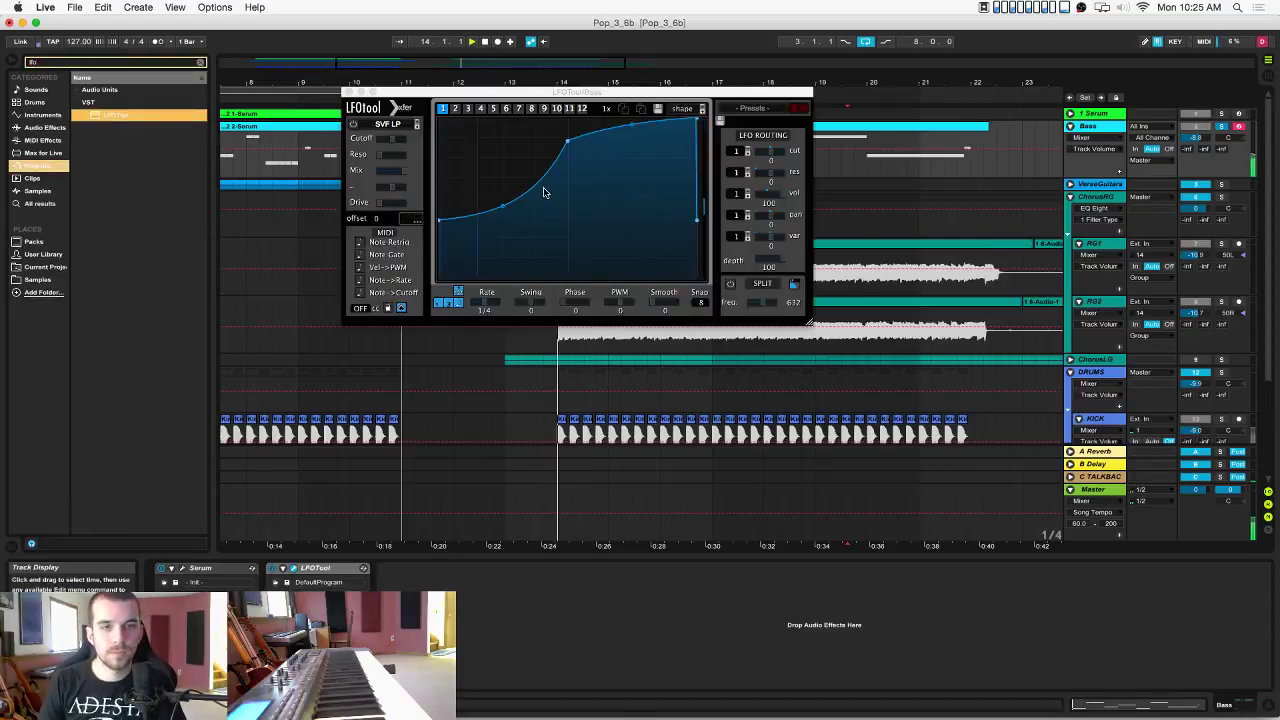
Deepen the Bass LFOTool curve by lowering its start point and raising the middle point almost to full level, and close the plug-in window.
left_click_drag(438, 218, 437, 248)
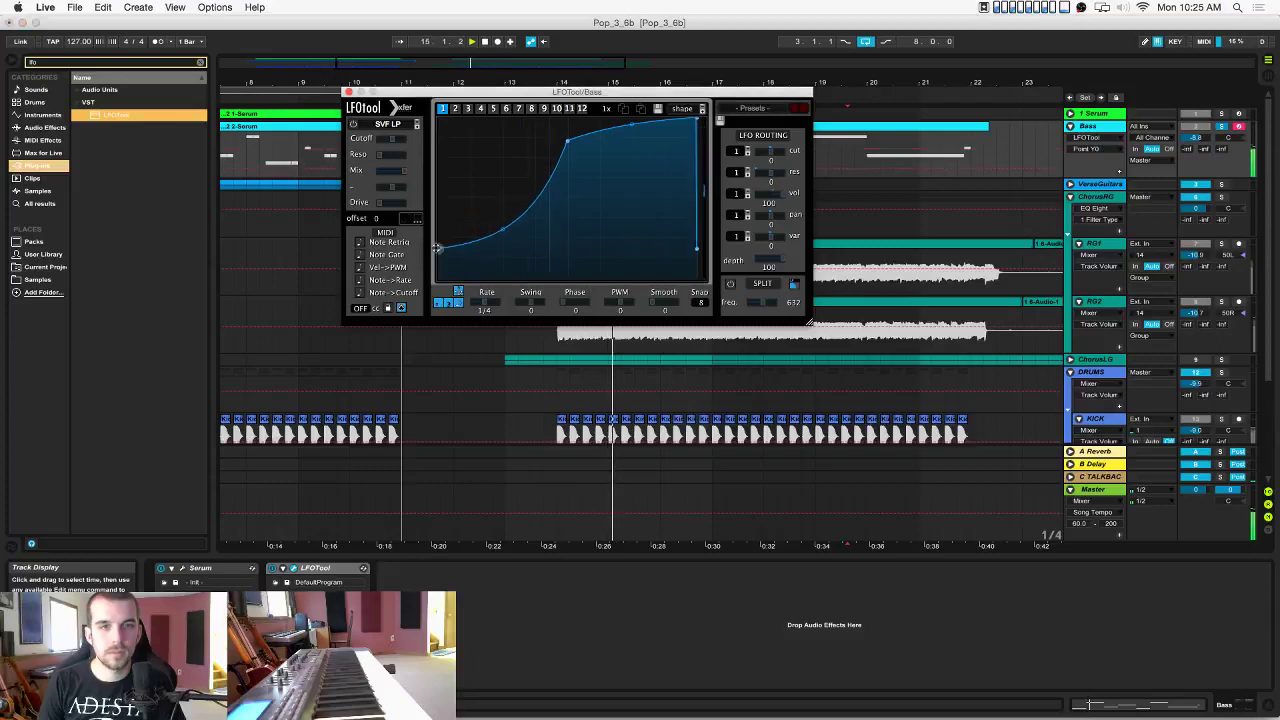
left_click_drag(568, 143, 567, 120)
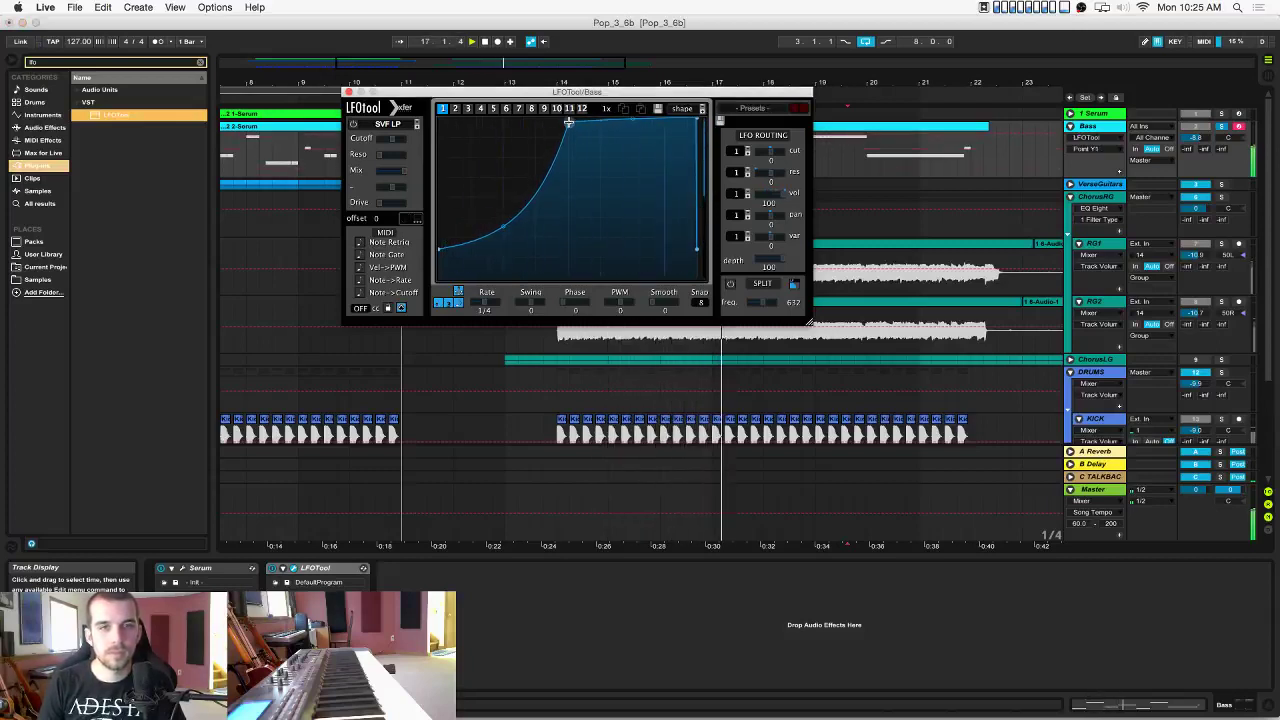
left_click(348, 92)
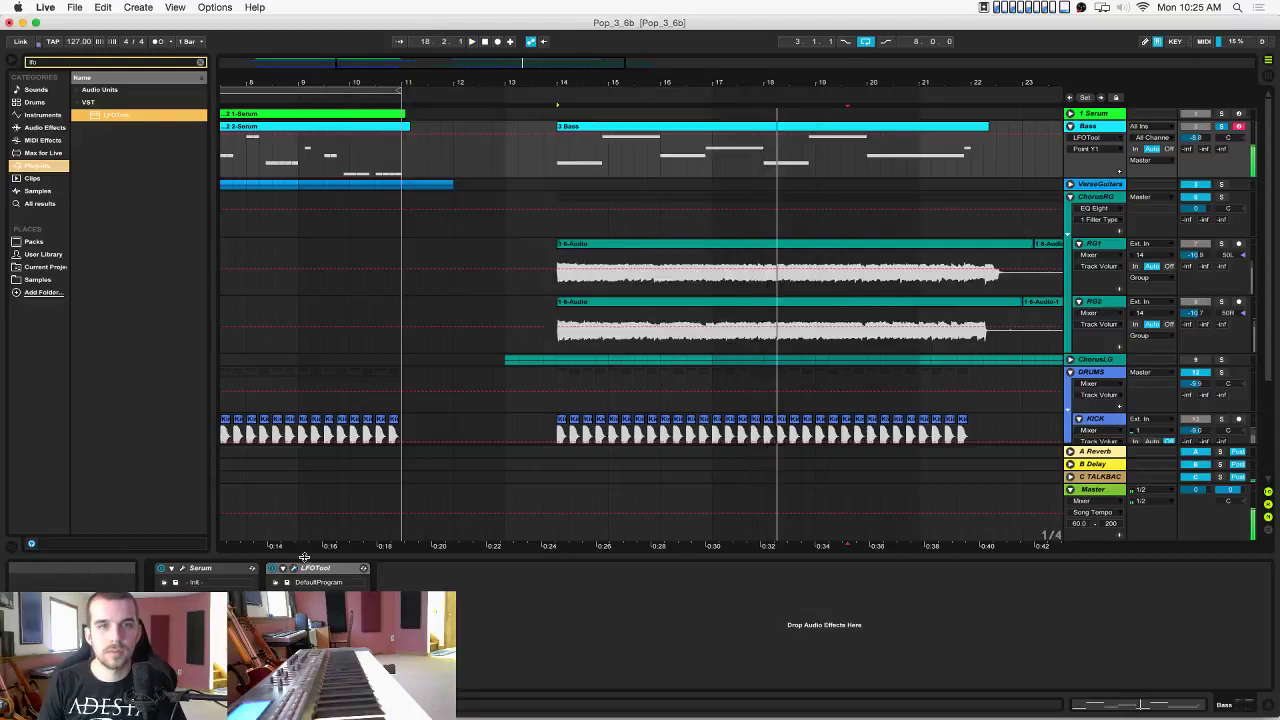
Remove the sidechained Compressor from the 1-Serum track's device chain.
left_click(1108, 116)
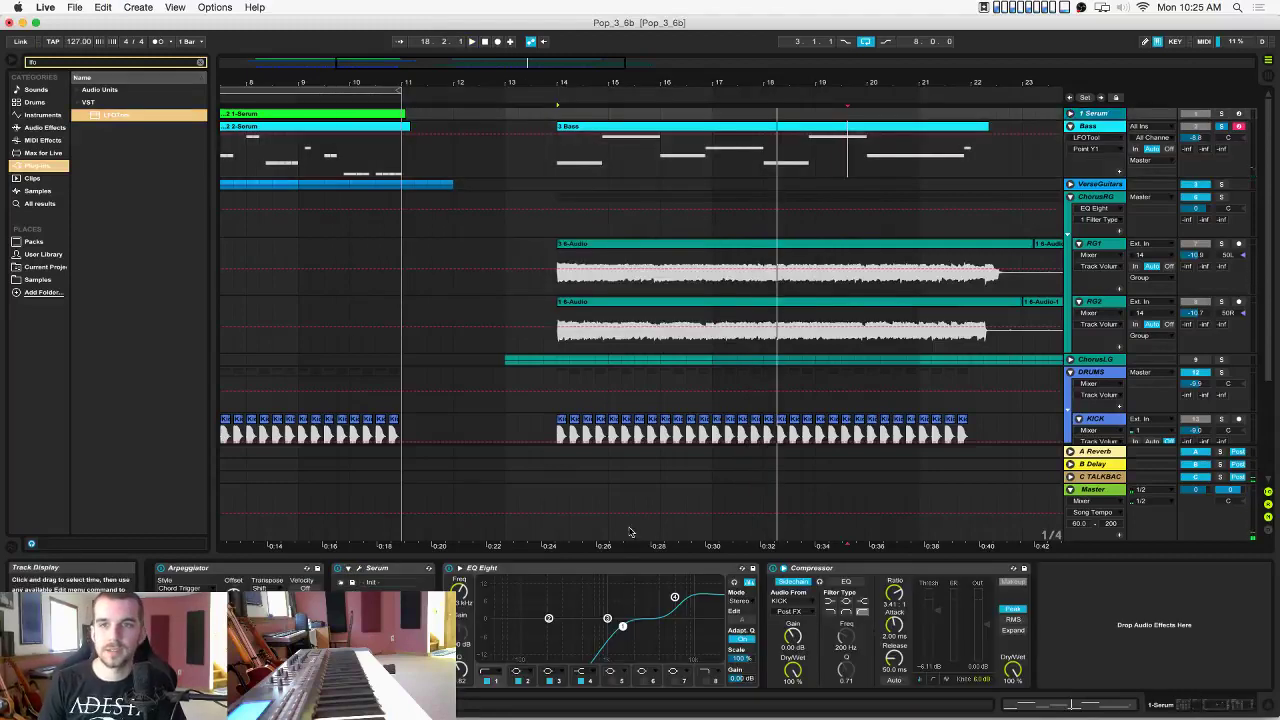
left_click(851, 568)
key("Delete")
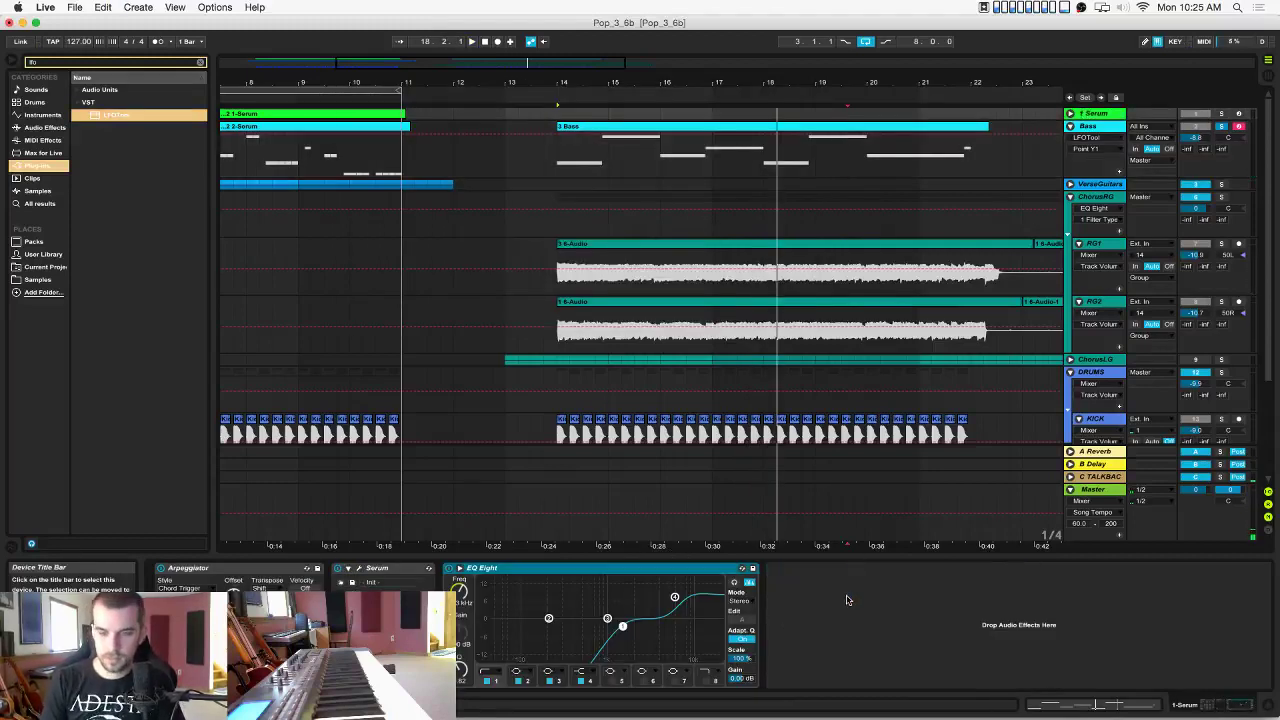
Paste LFOTool at the end of the 1-Serum chain, and replace the ChorusRG group's Compressor with another copy of it.
key("super+v")
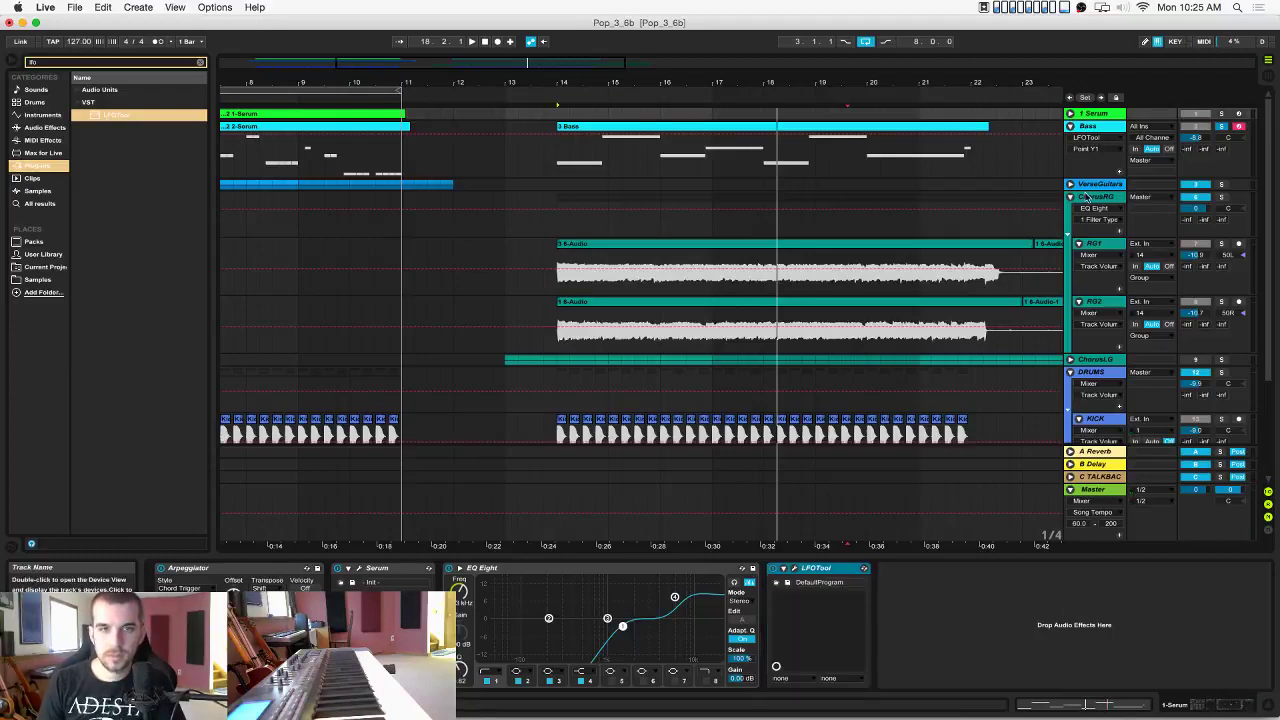
left_click(1086, 197)
left_click(308, 572)
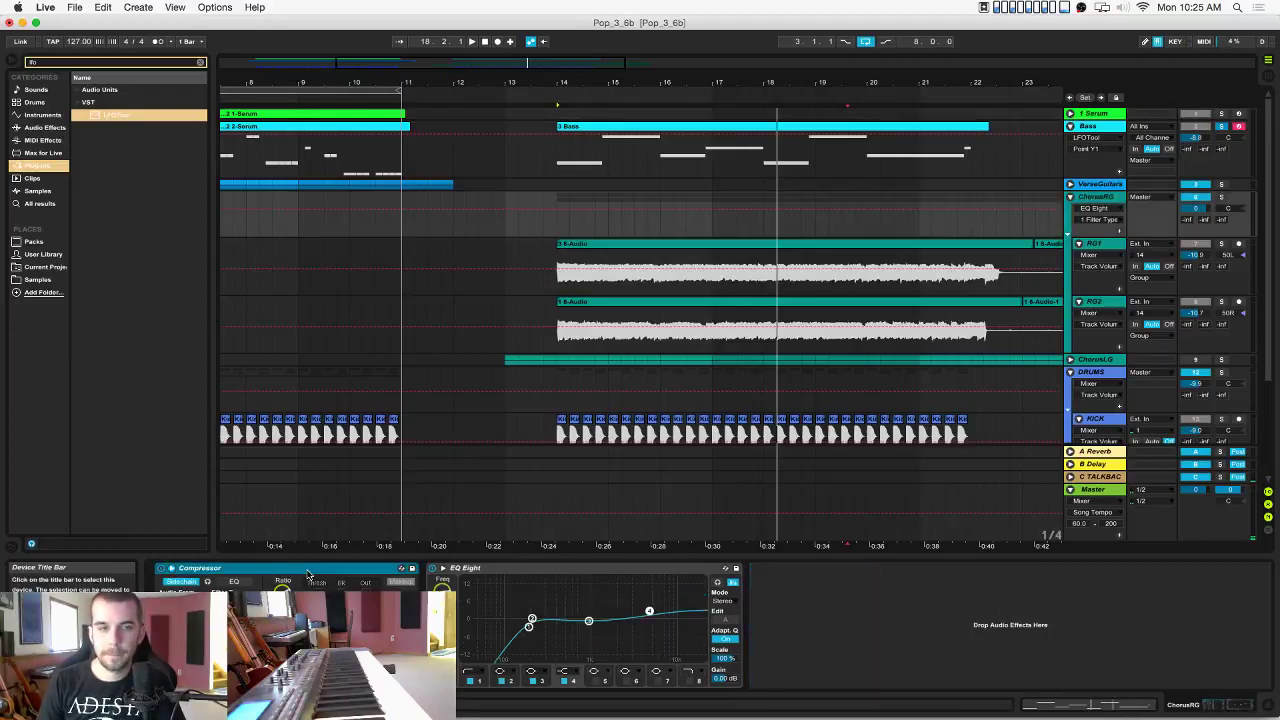
key("Delete")
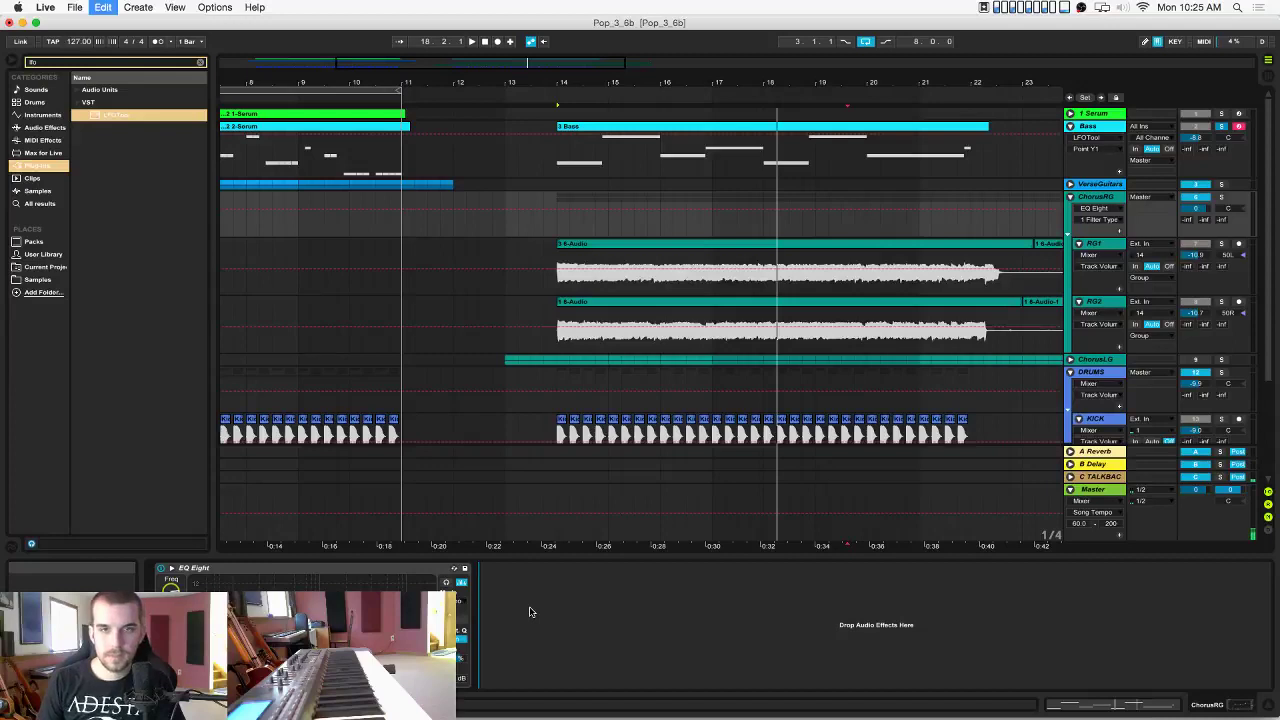
left_click_drag(530, 612, 532, 614)
key("space")
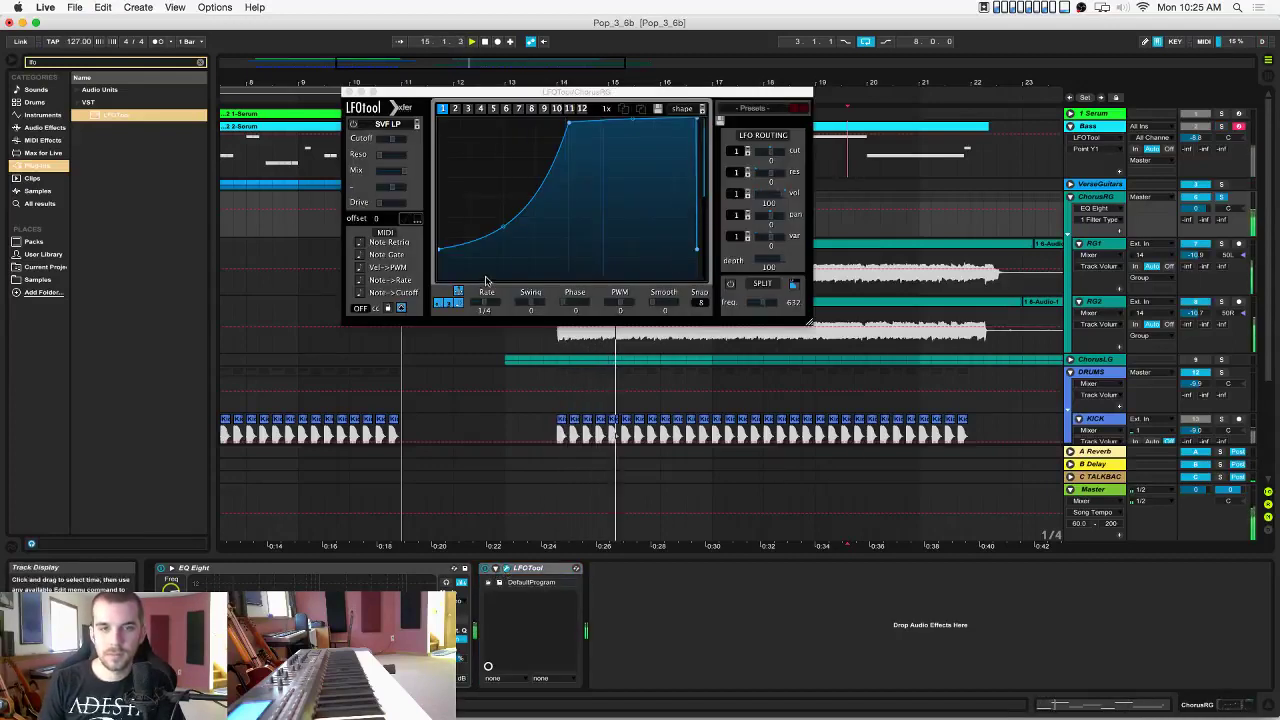
left_click(350, 92)
key("space")
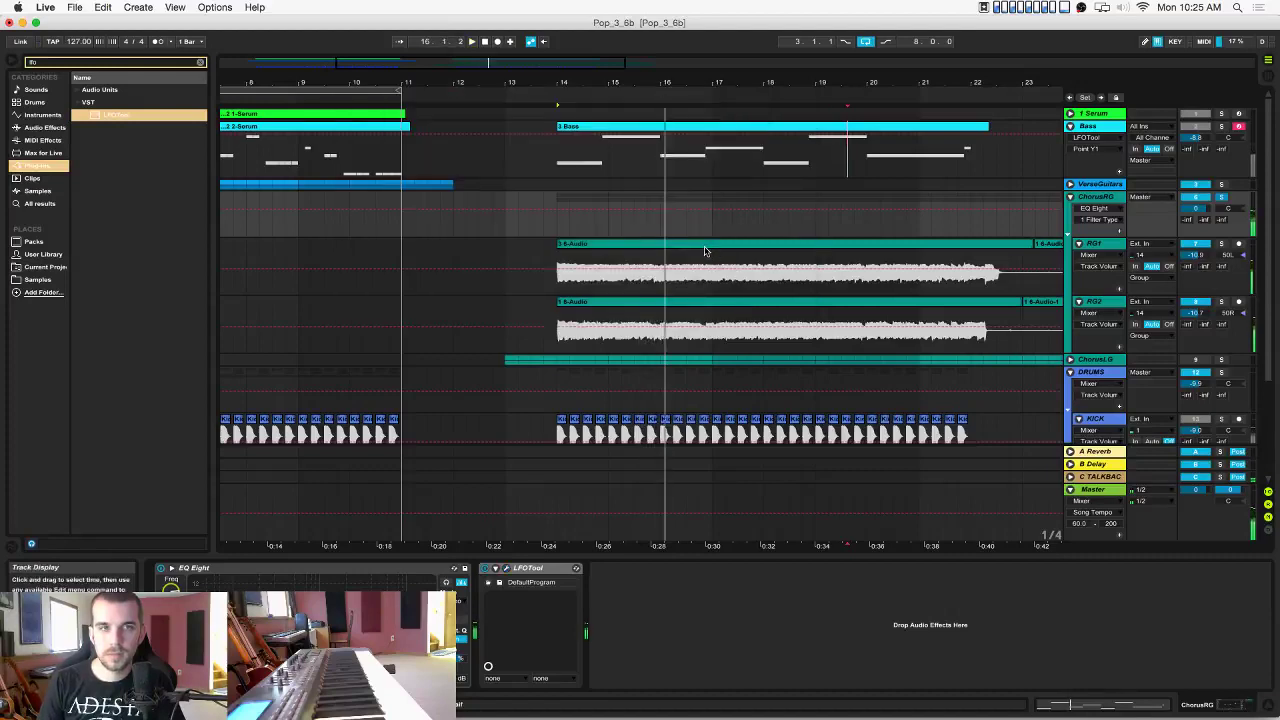
Set the sample grid of the RG1 chorus clip to 1/8 and place warp markers across the whole clip.
left_click(704, 246)
right_click(646, 591)
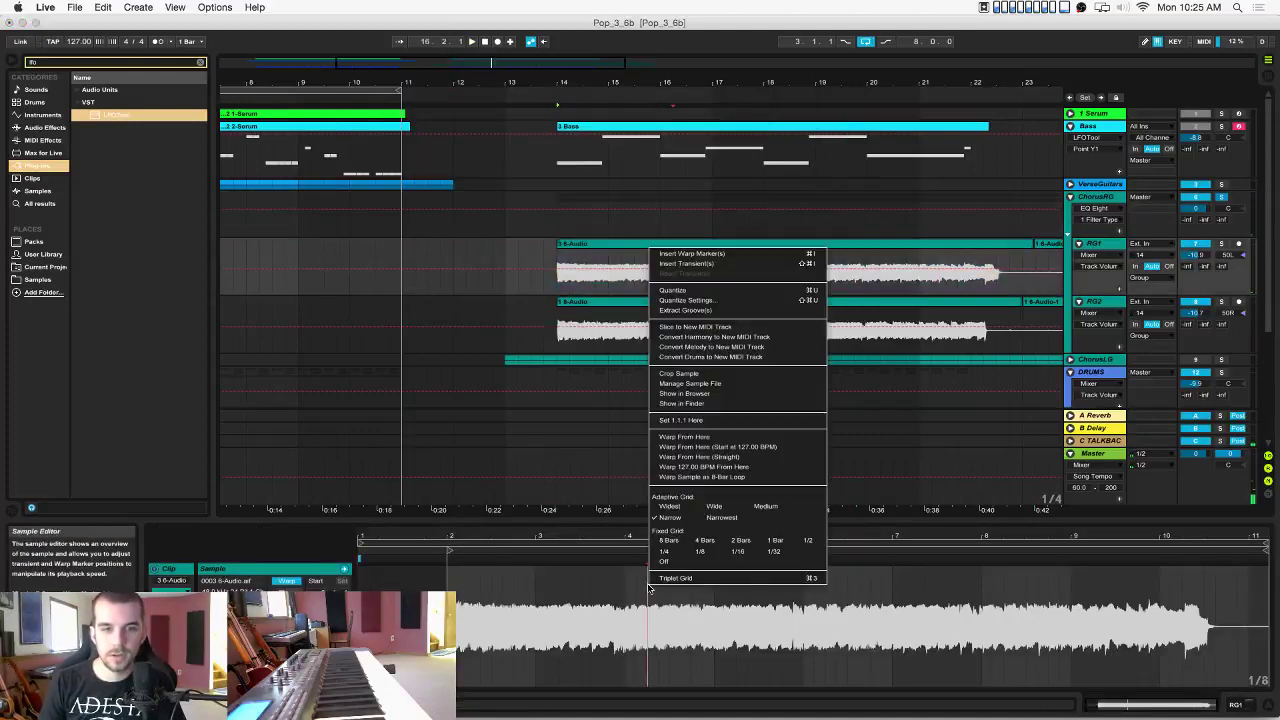
left_click(698, 551)
key("super+a")
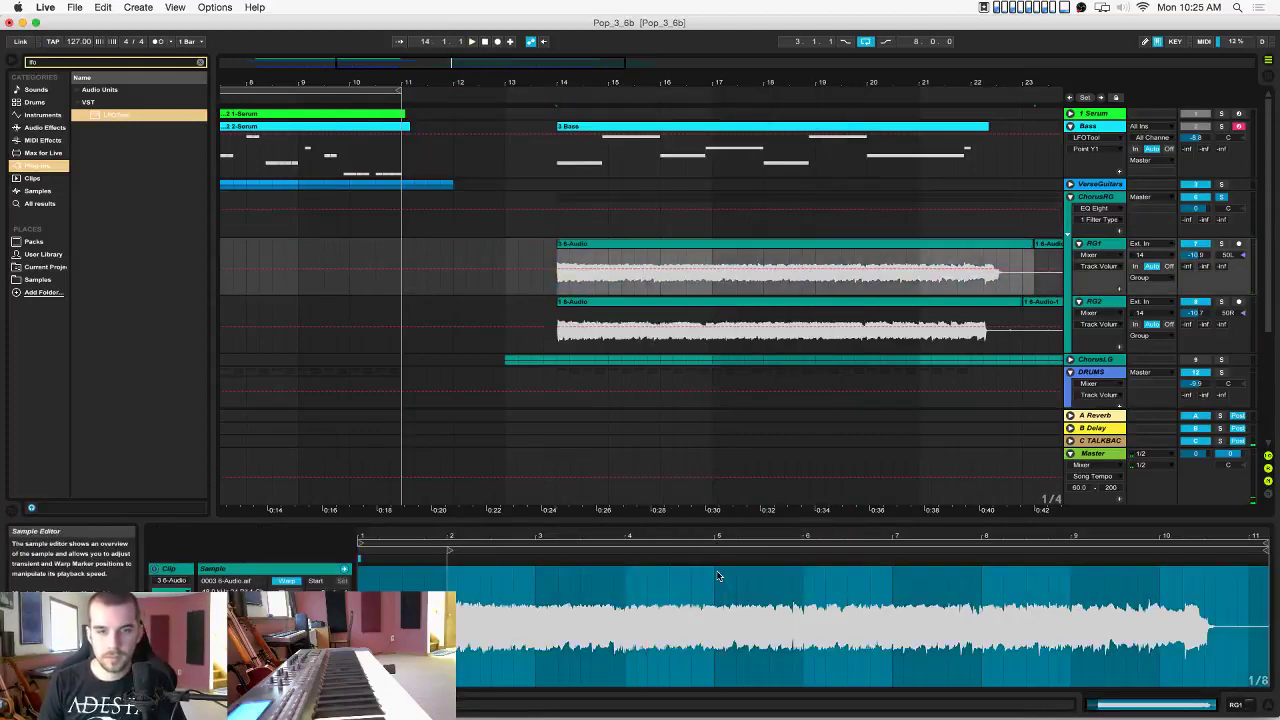
key("super+i")
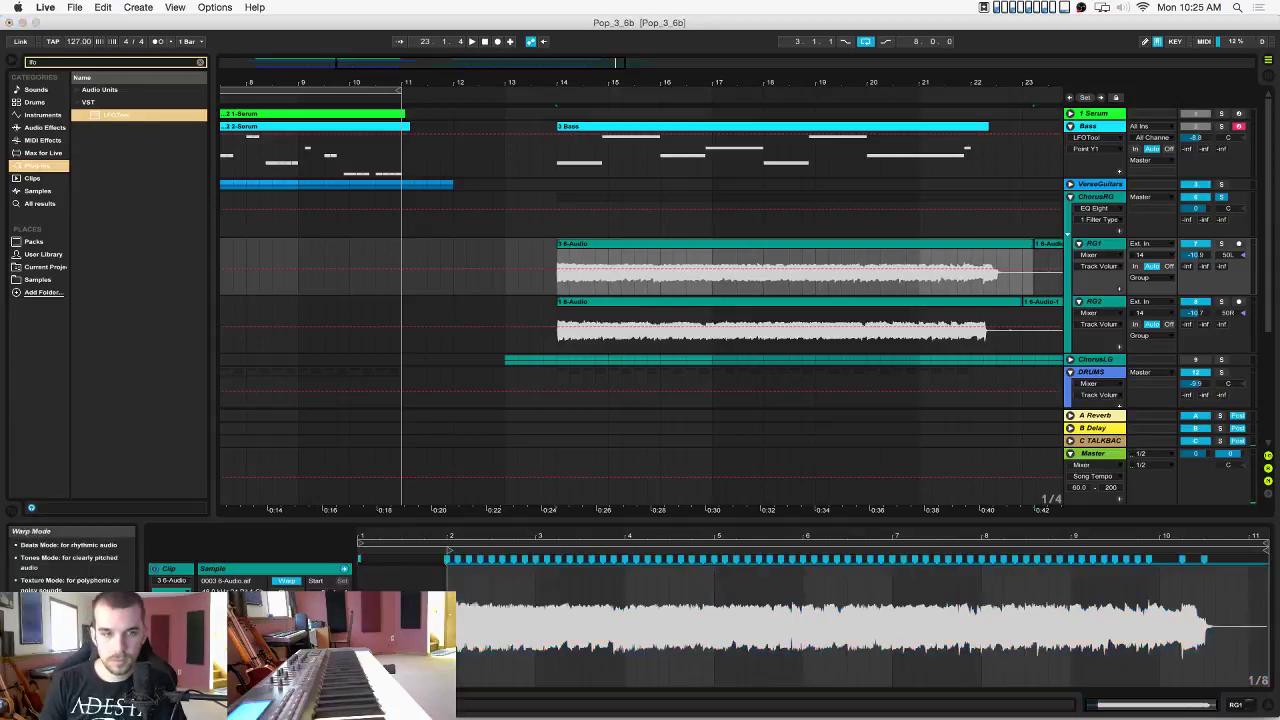
Place warp markers across the entire RG2 chorus clip on the same grid.
left_click(671, 320)
left_click(603, 614)
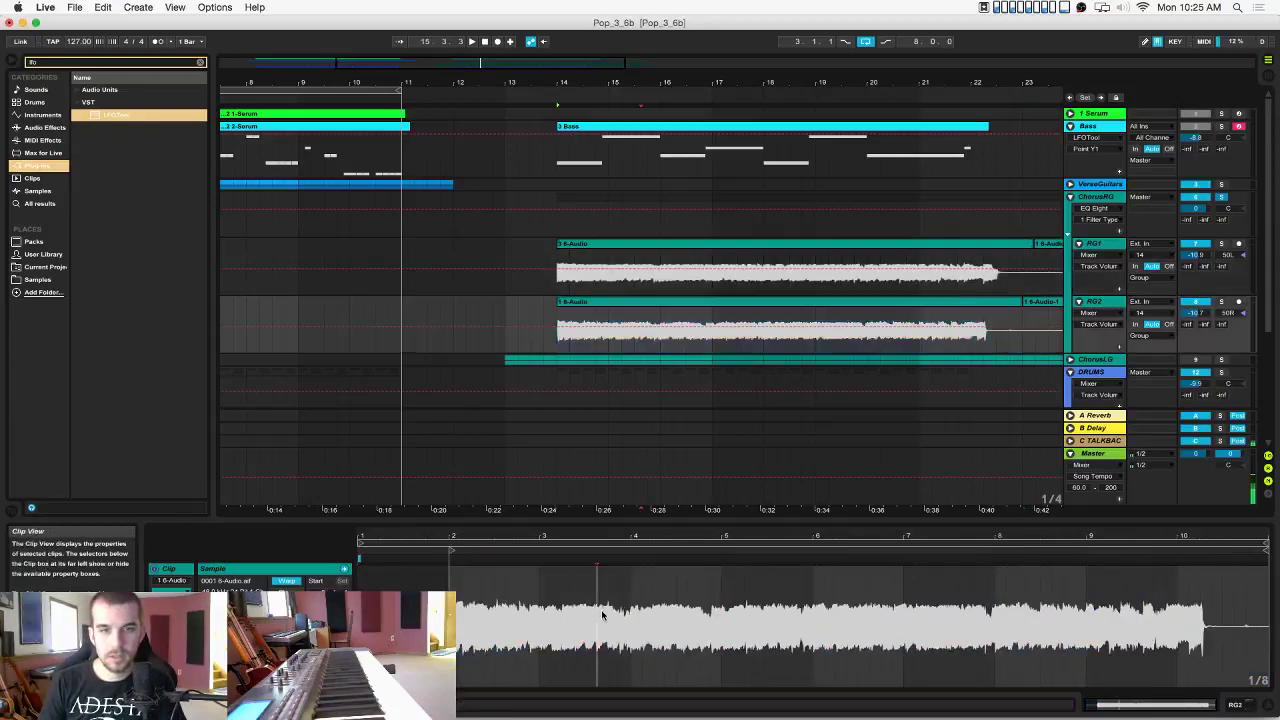
key("super+a")
key("super+i")
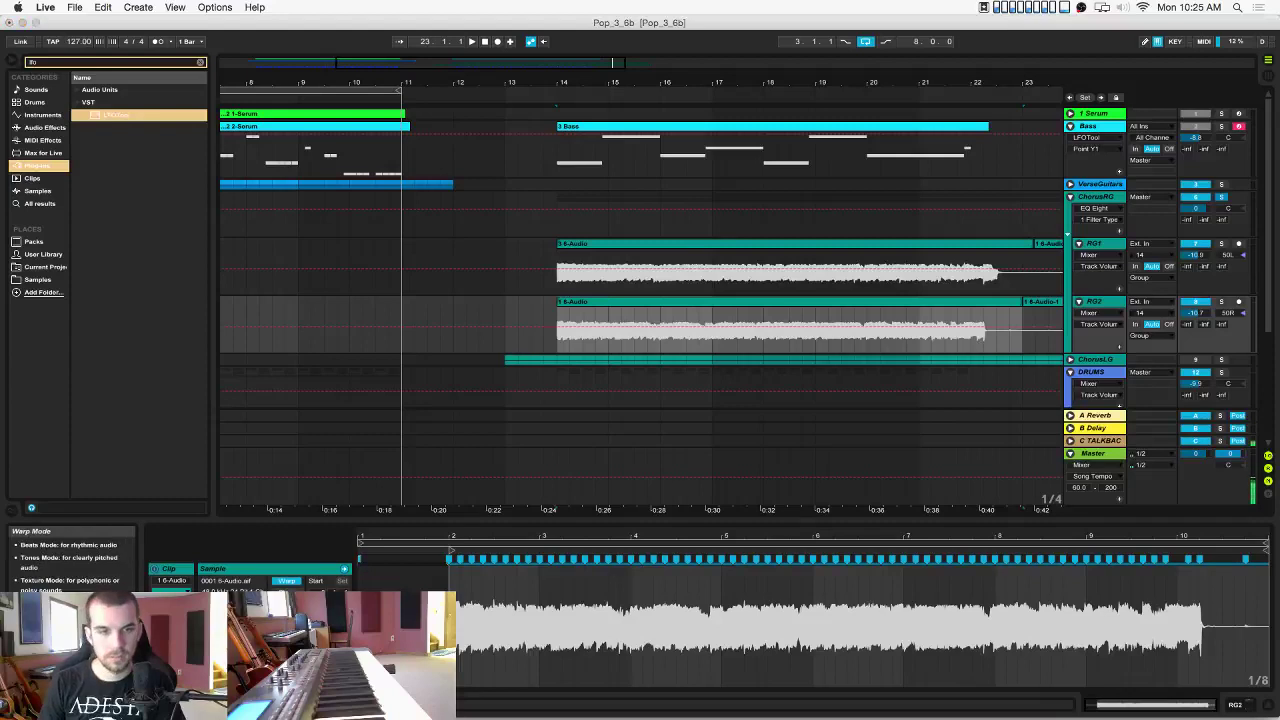
Raise the start point of the ChorusRG LFOTool curve slightly while the chorus plays, and replay the chorus with ChorusRG unsoloed.
key("space")
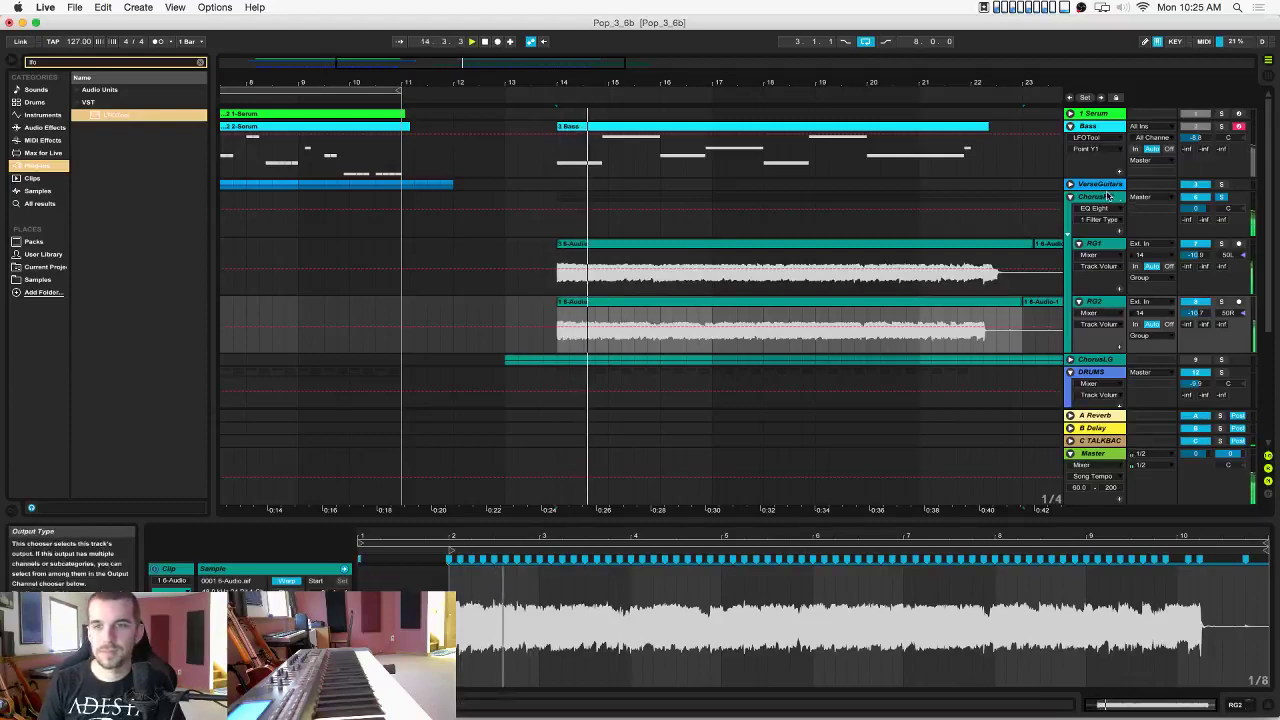
left_click(1104, 194)
double_click(1099, 197)
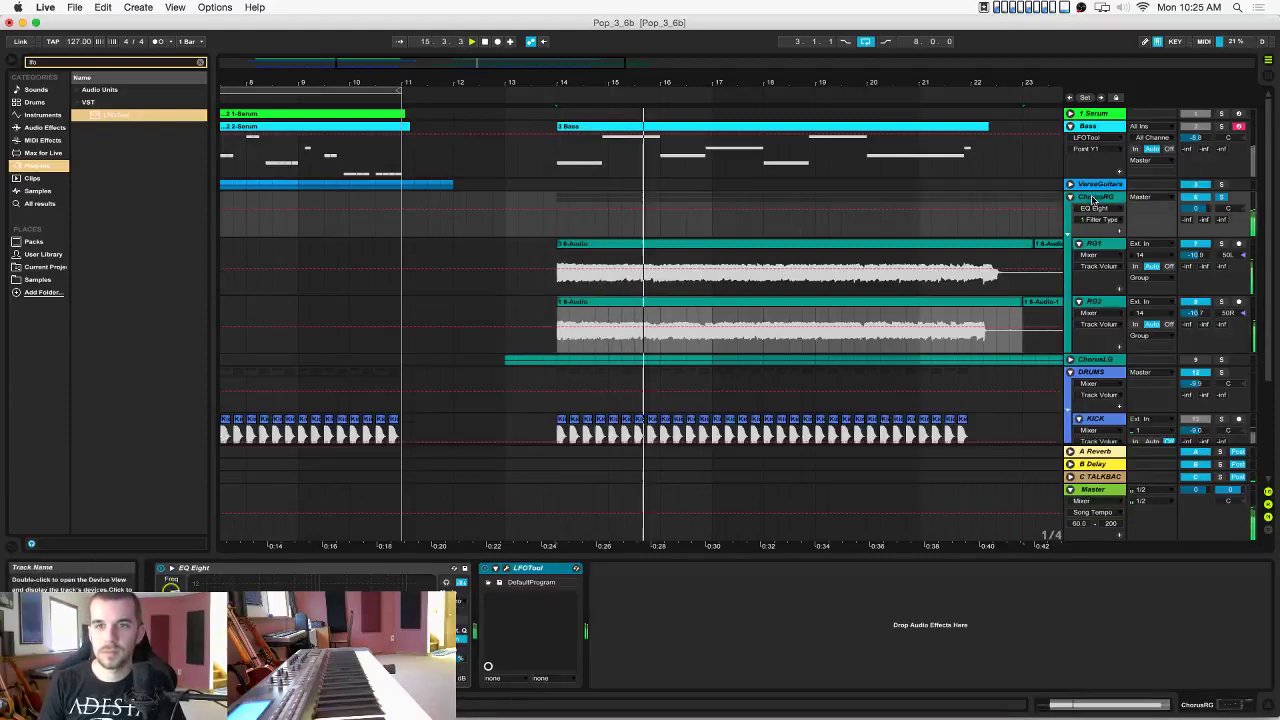
left_click(505, 568)
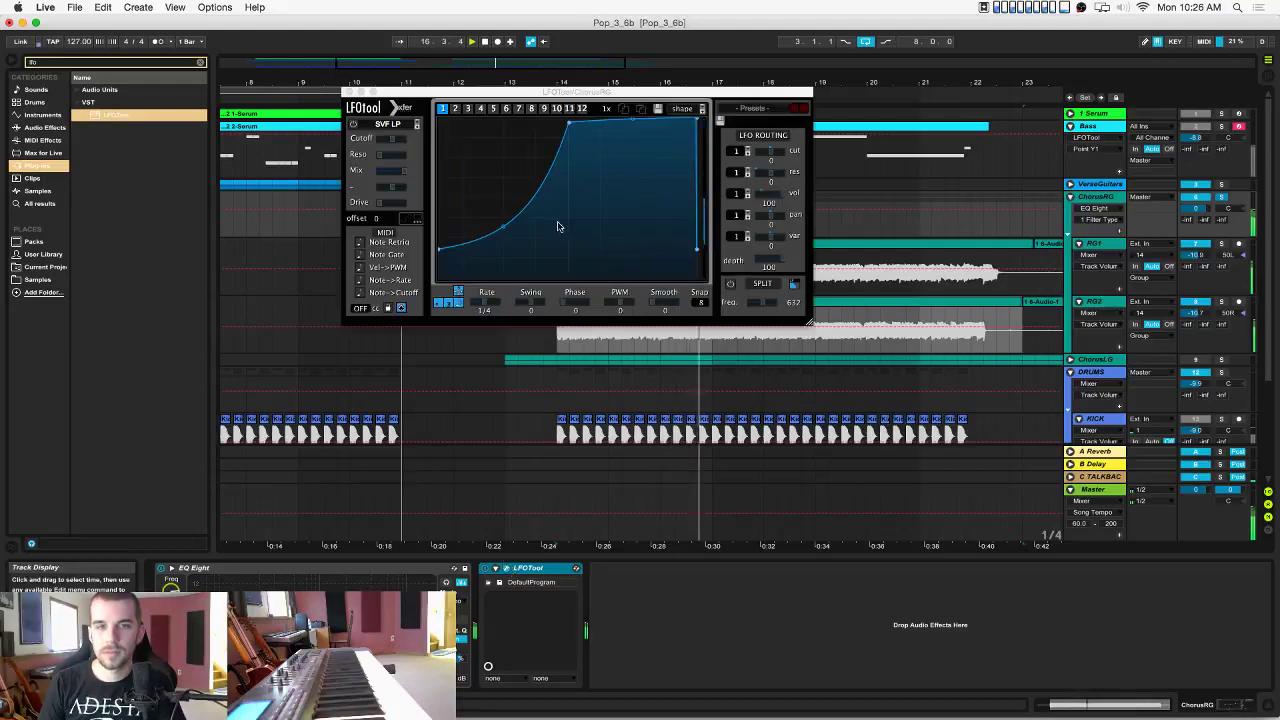
mouse_move(446, 254)
left_mouse_down()
mouse_move(431, 256)
mouse_move(436, 225)
mouse_move(438, 240)
left_mouse_up()
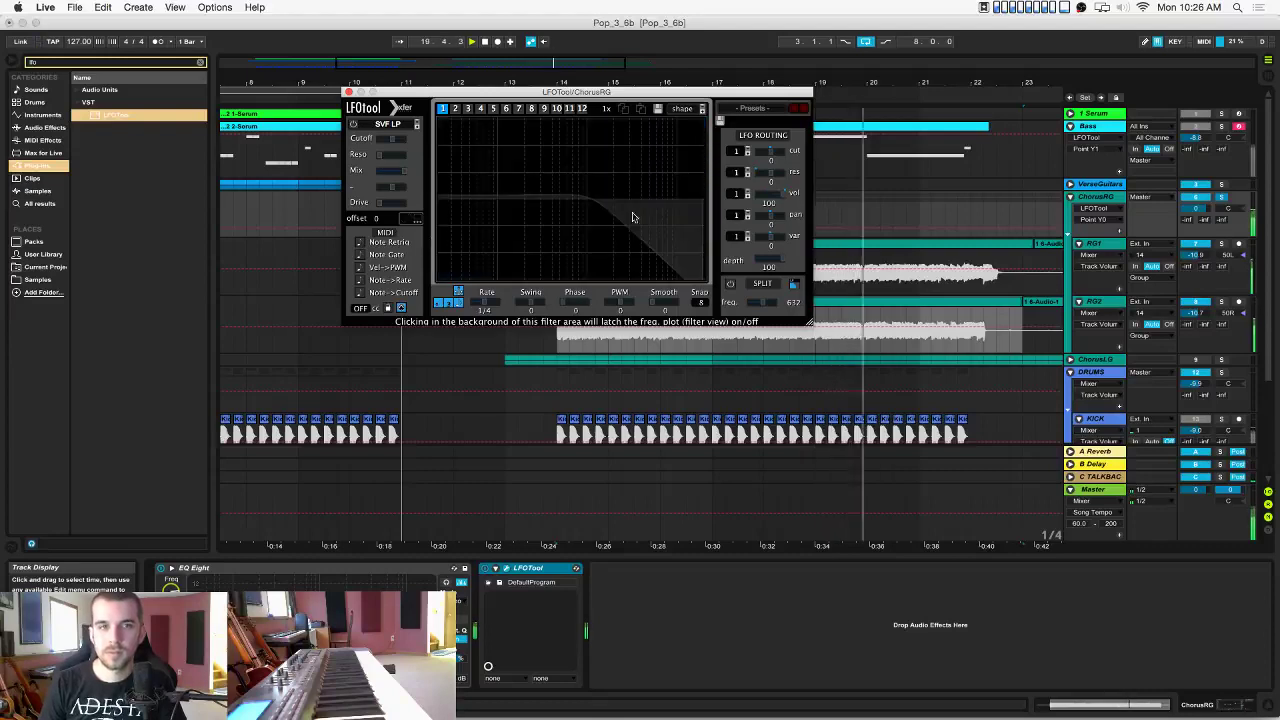
left_click(349, 92)
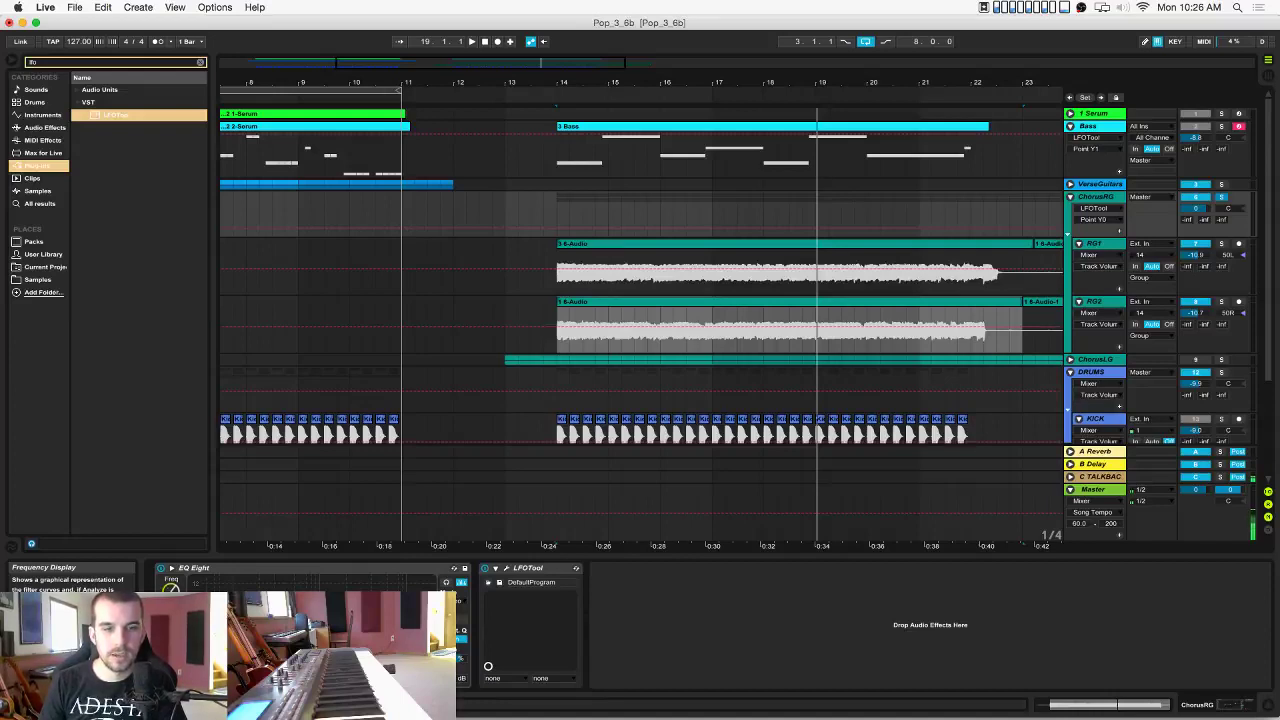
key("space")
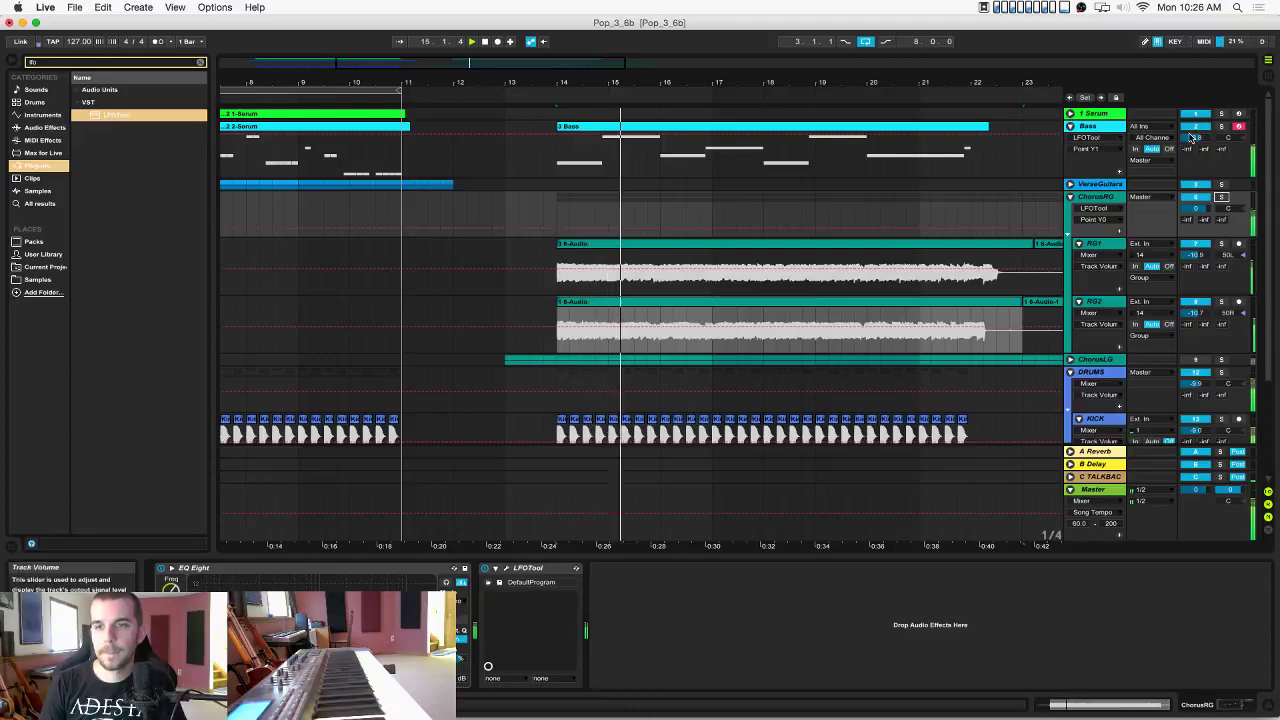
Insert a new MIDI track below the Bass track and load Serum onto it from the plug-ins.
left_click(1106, 129)
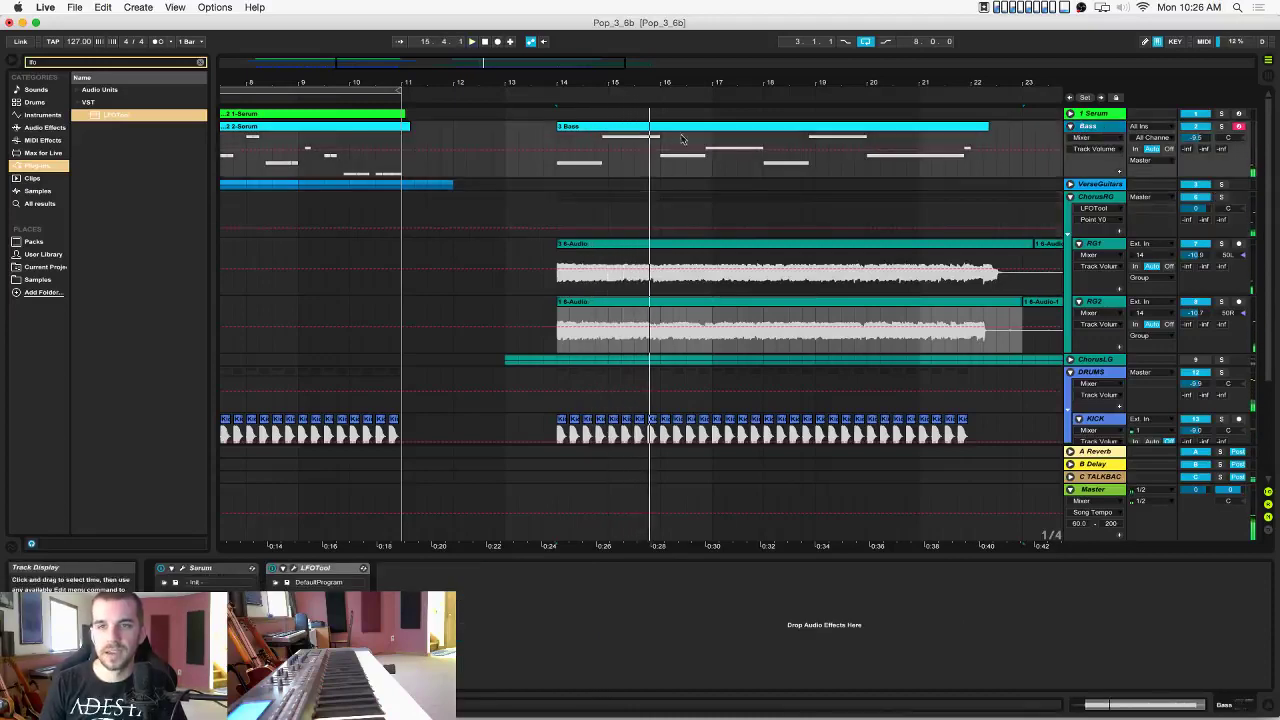
key("super+shift+t")
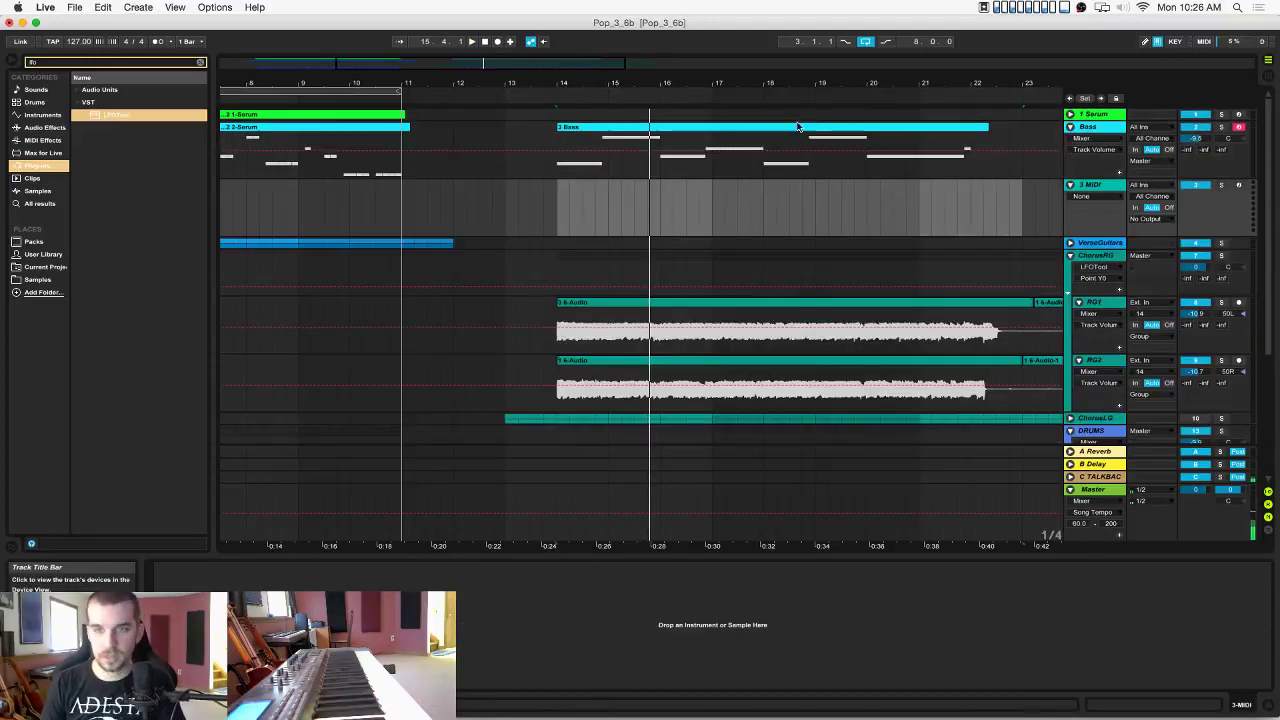
left_click(201, 61)
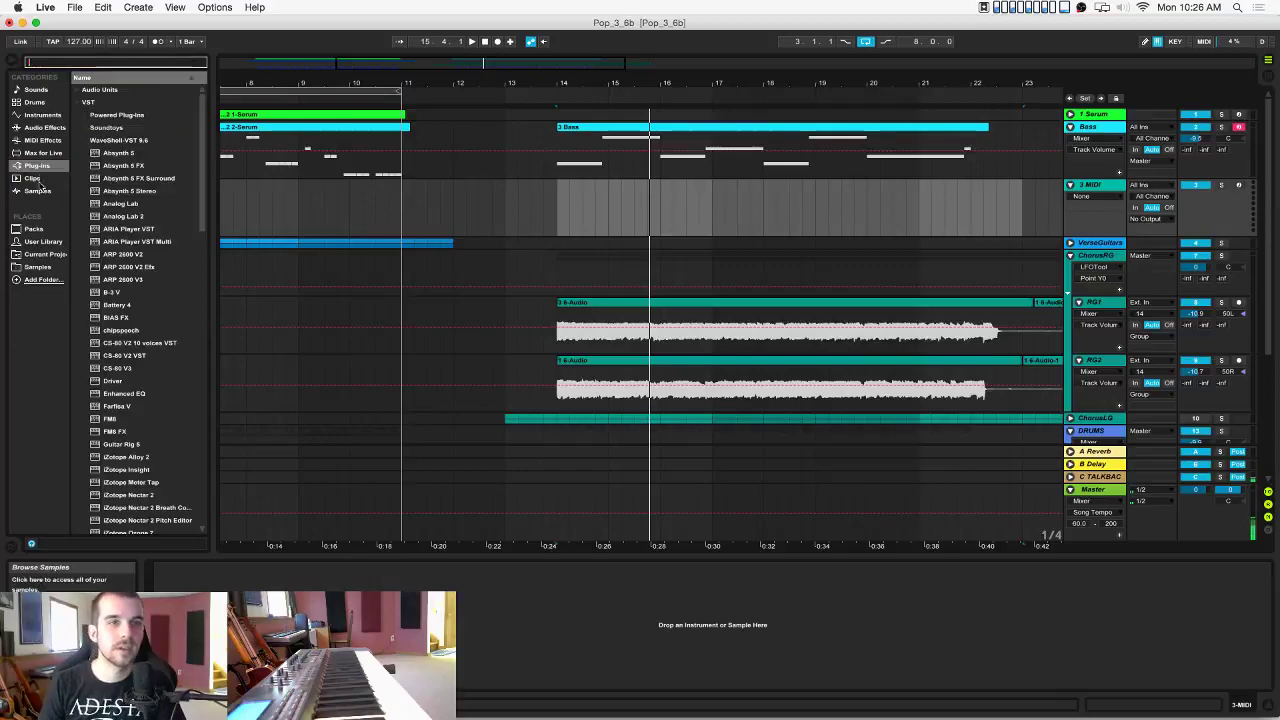
left_click(42, 115)
left_click(46, 155)
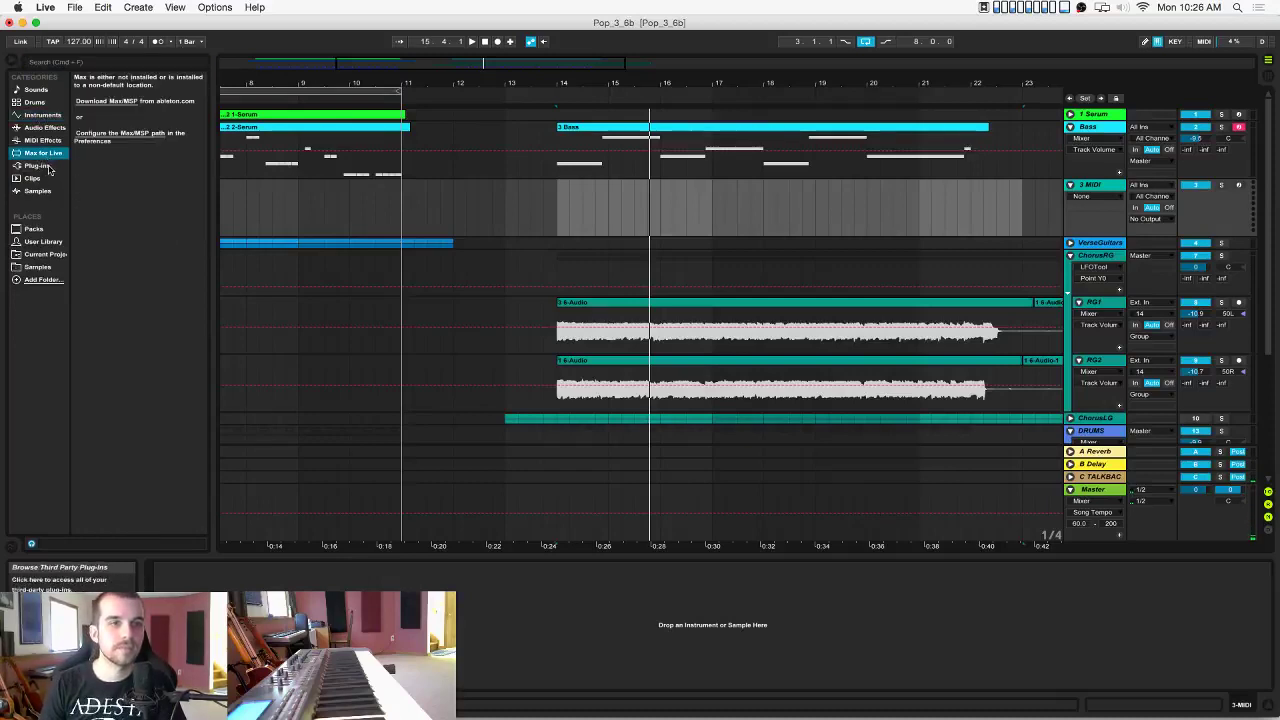
left_click(40, 165)
scroll(100, 154, "down", 10)
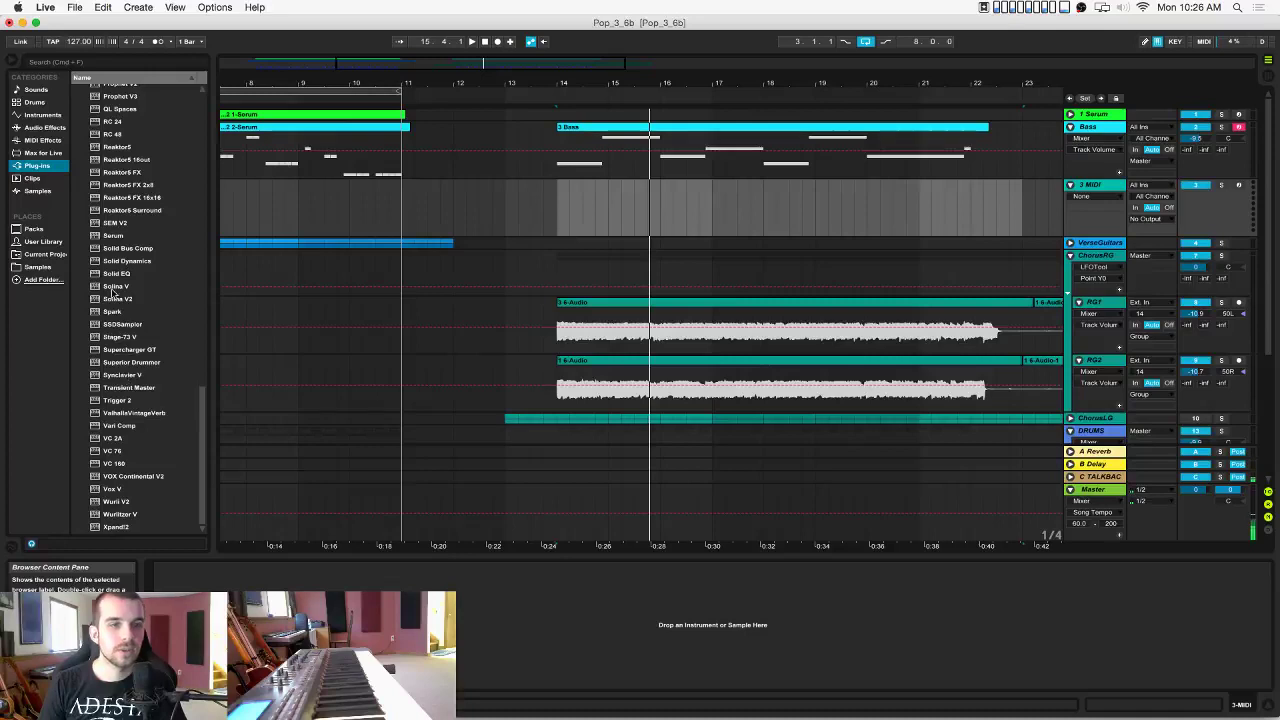
left_click_drag(111, 241, 583, 211)
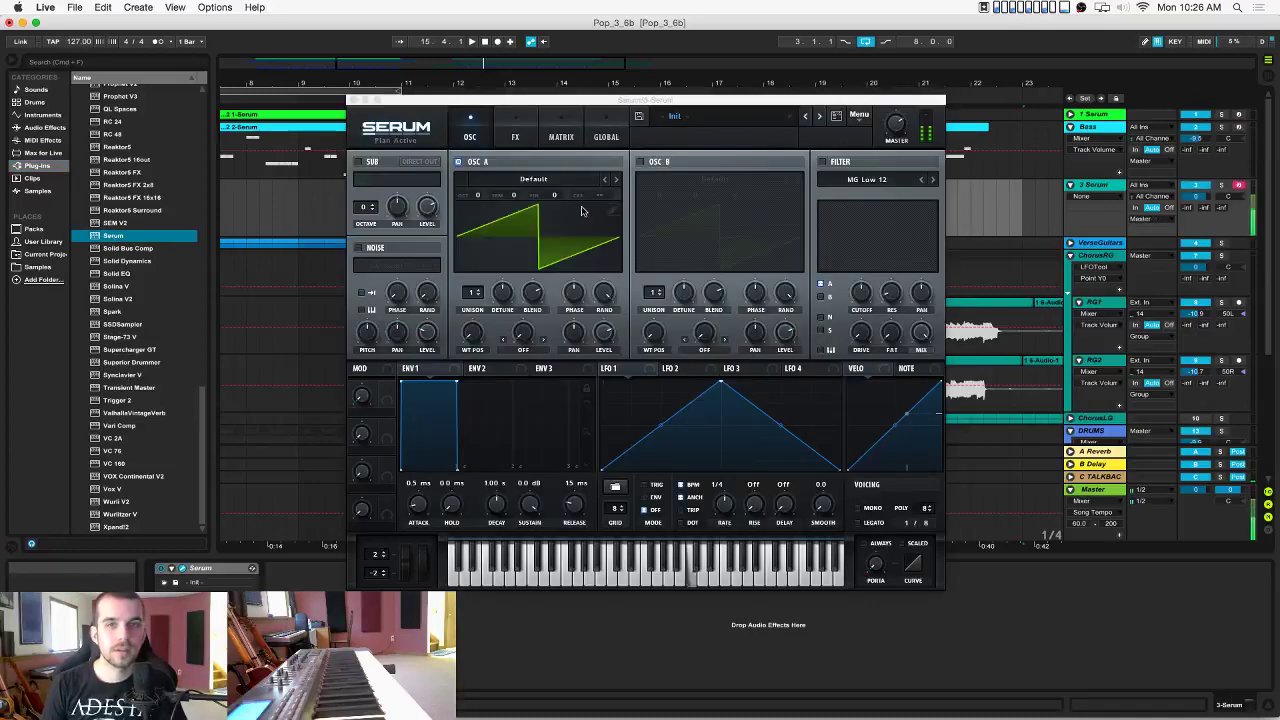
left_click(354, 100)
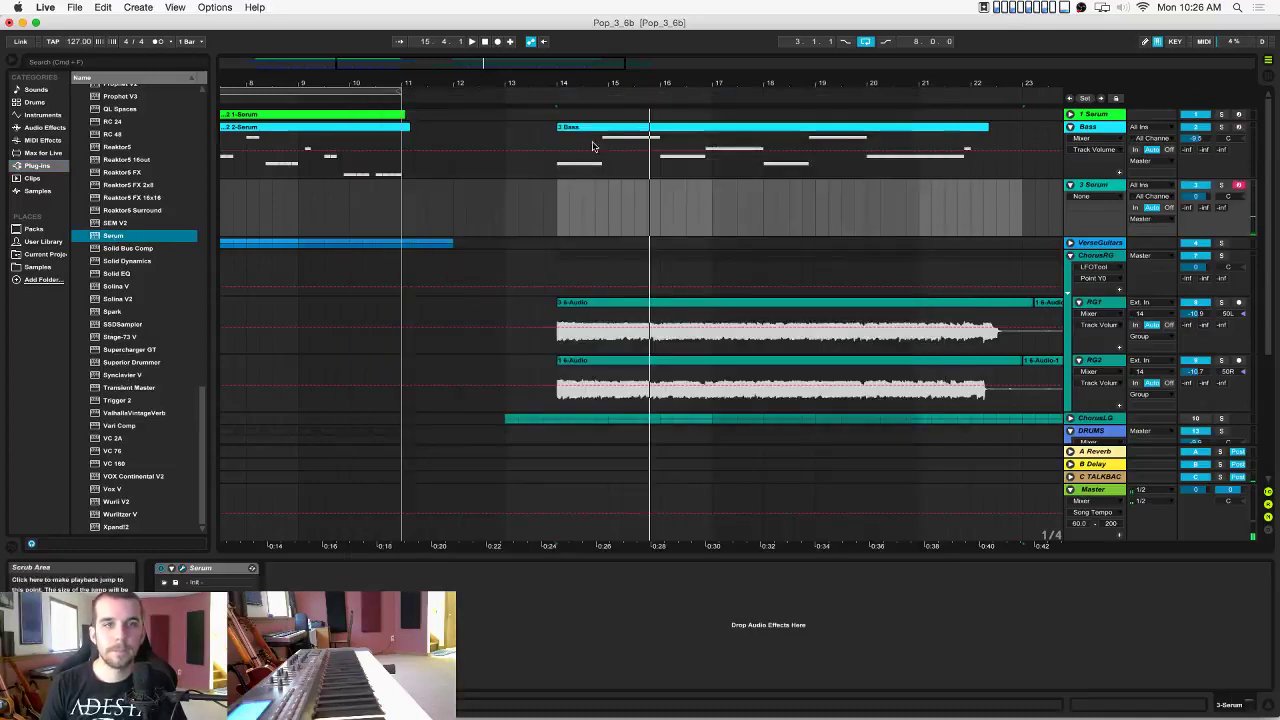
Move the chorus Bass clip at bar 14 down to the new Serum track and solo that track.
left_click_drag(612, 128, 616, 196)
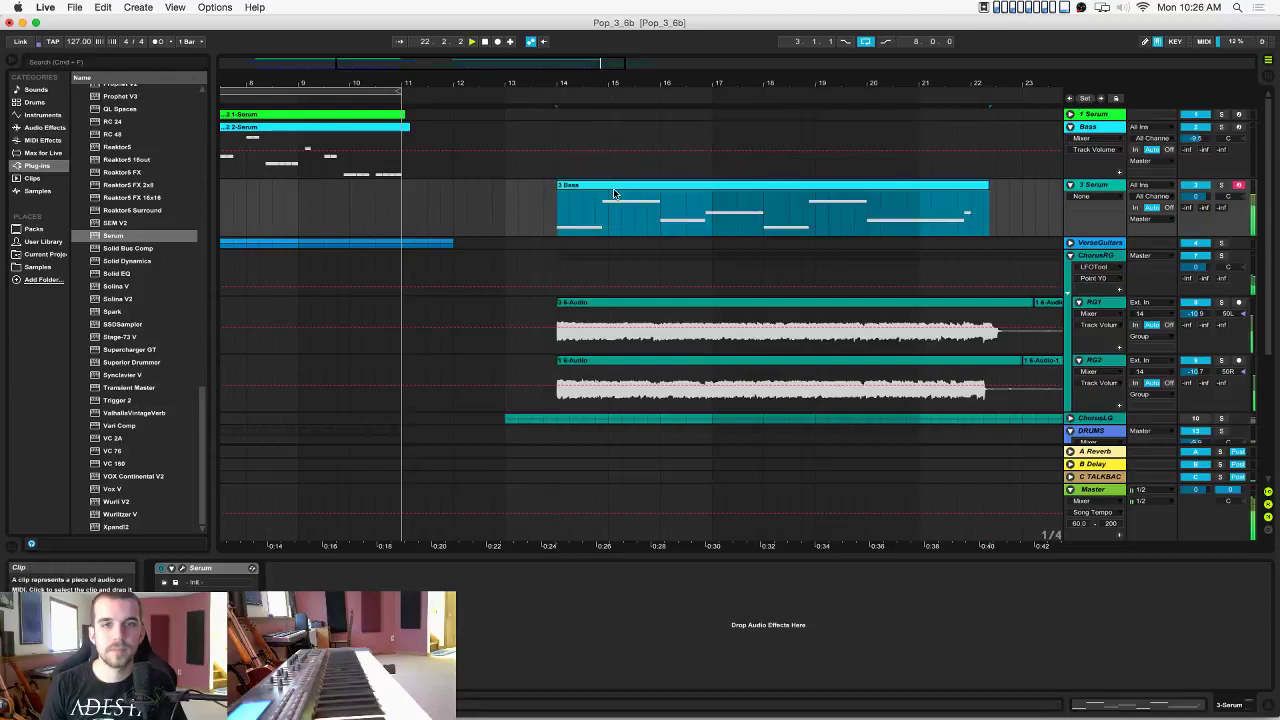
left_click(565, 188)
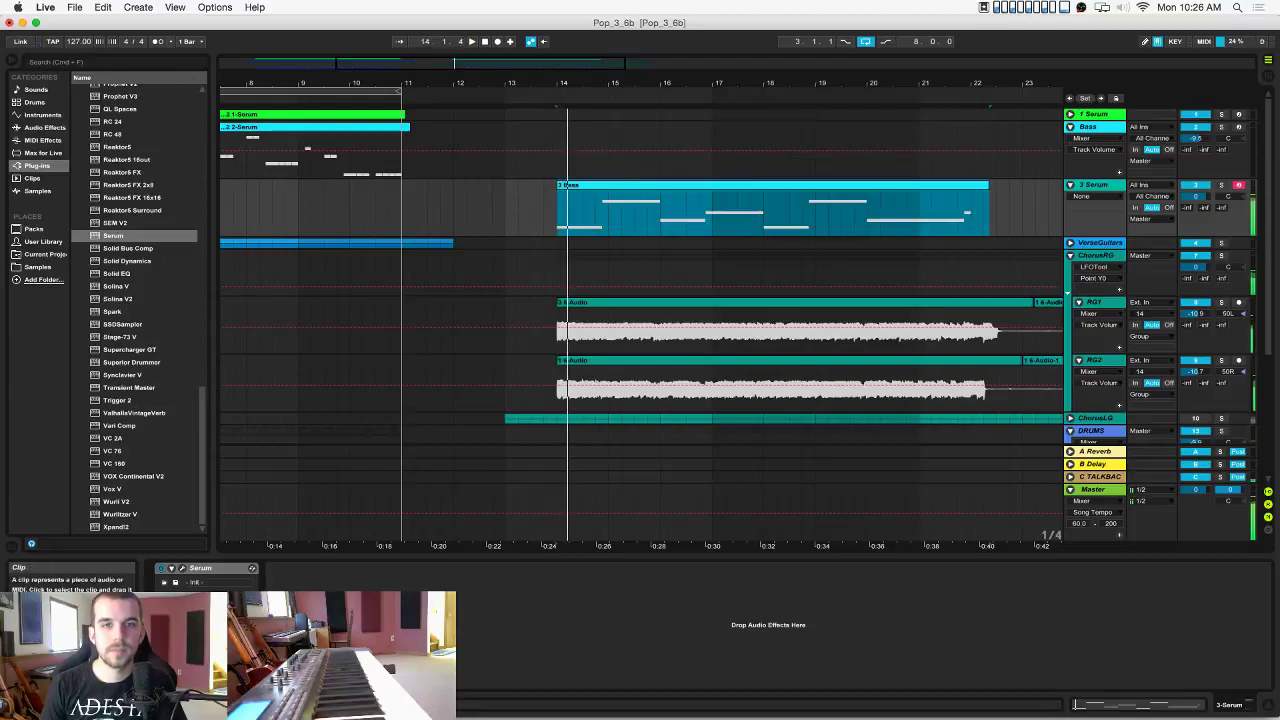
left_click(1196, 185)
Copy LFOTool from the Bass track to the new Serum track's device chain and play the chorus.
left_click(1105, 133)
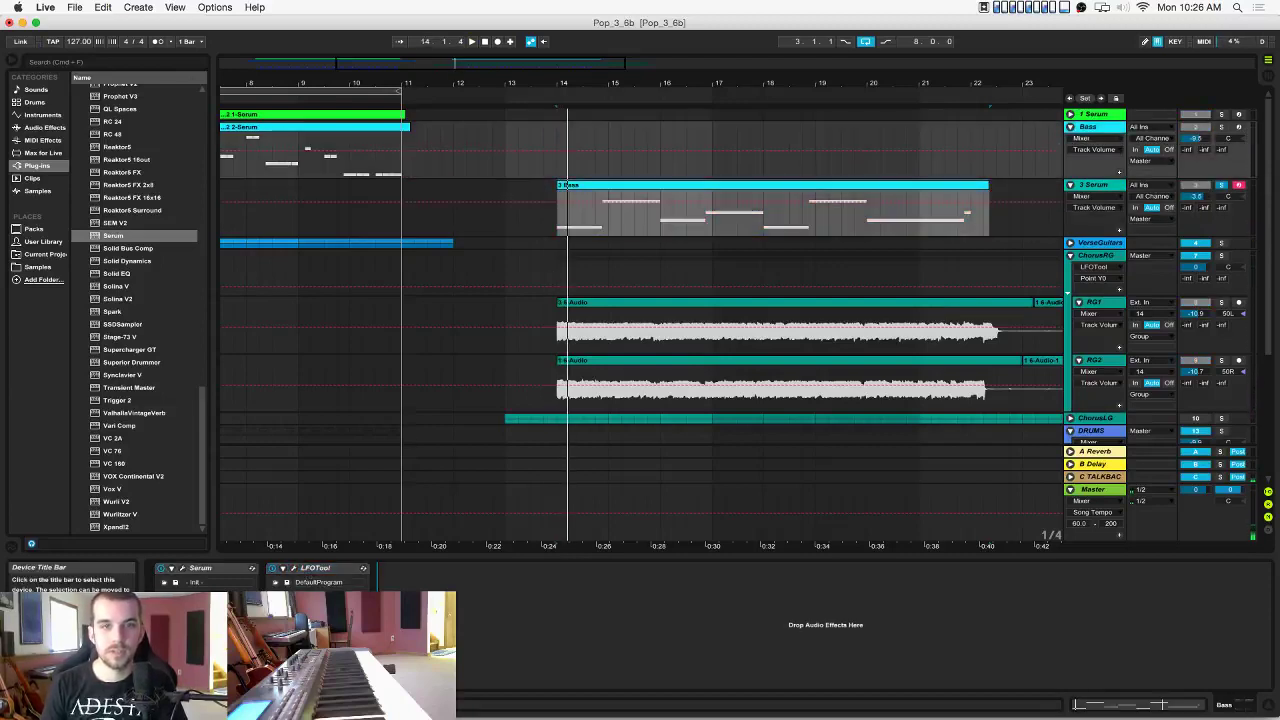
left_click(1077, 190)
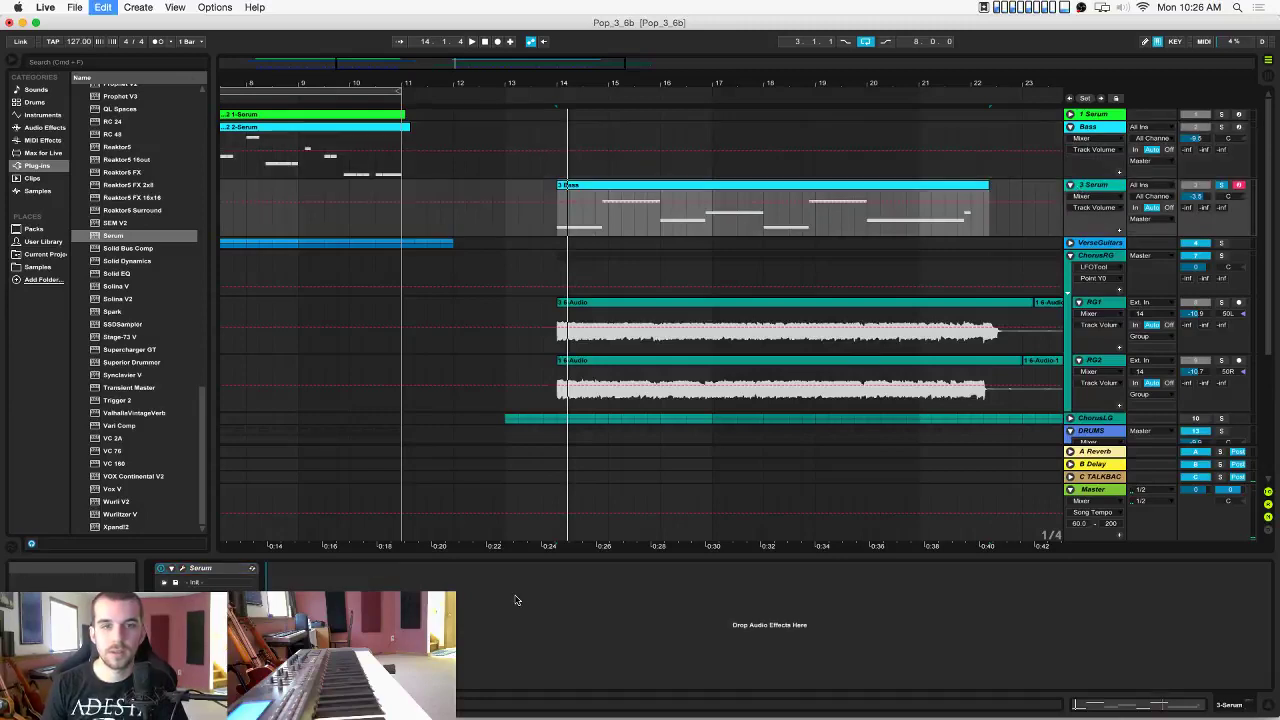
key("super+v")
key("space")
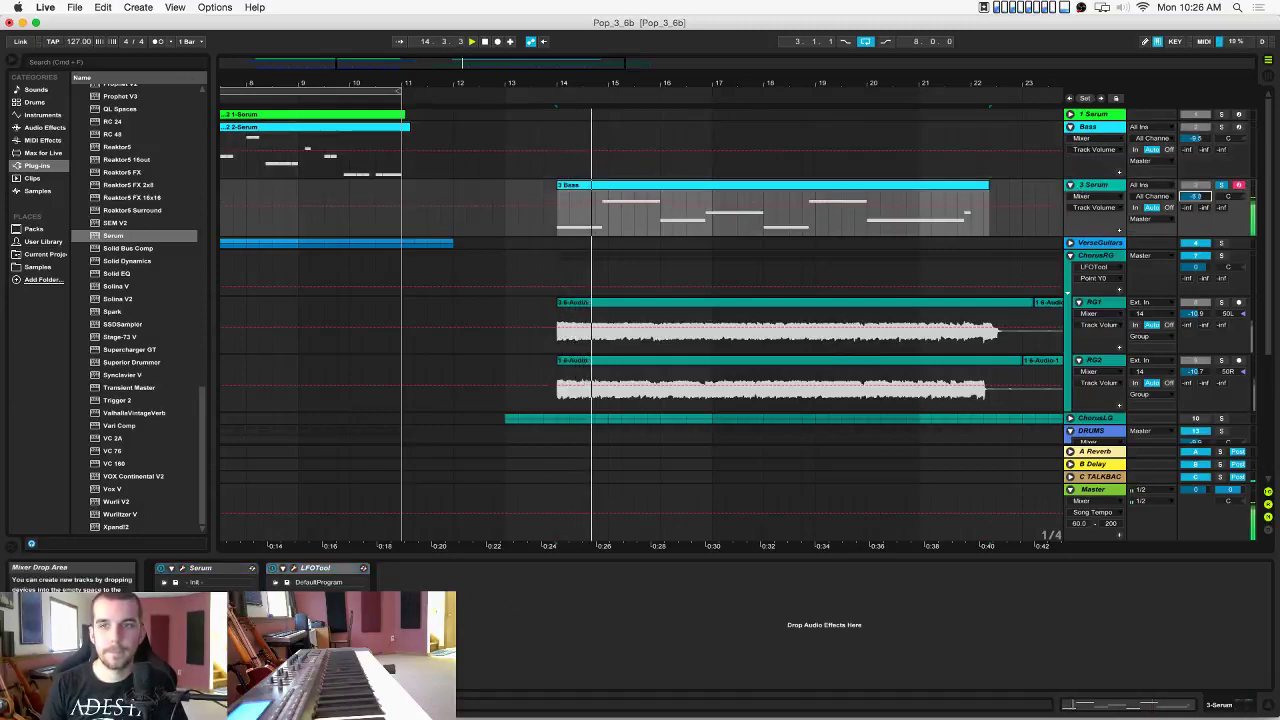
Loop bars 14 to 22 of the moved clip and lower the new Serum track's volume to -13.4 dB.
left_click(570, 231)
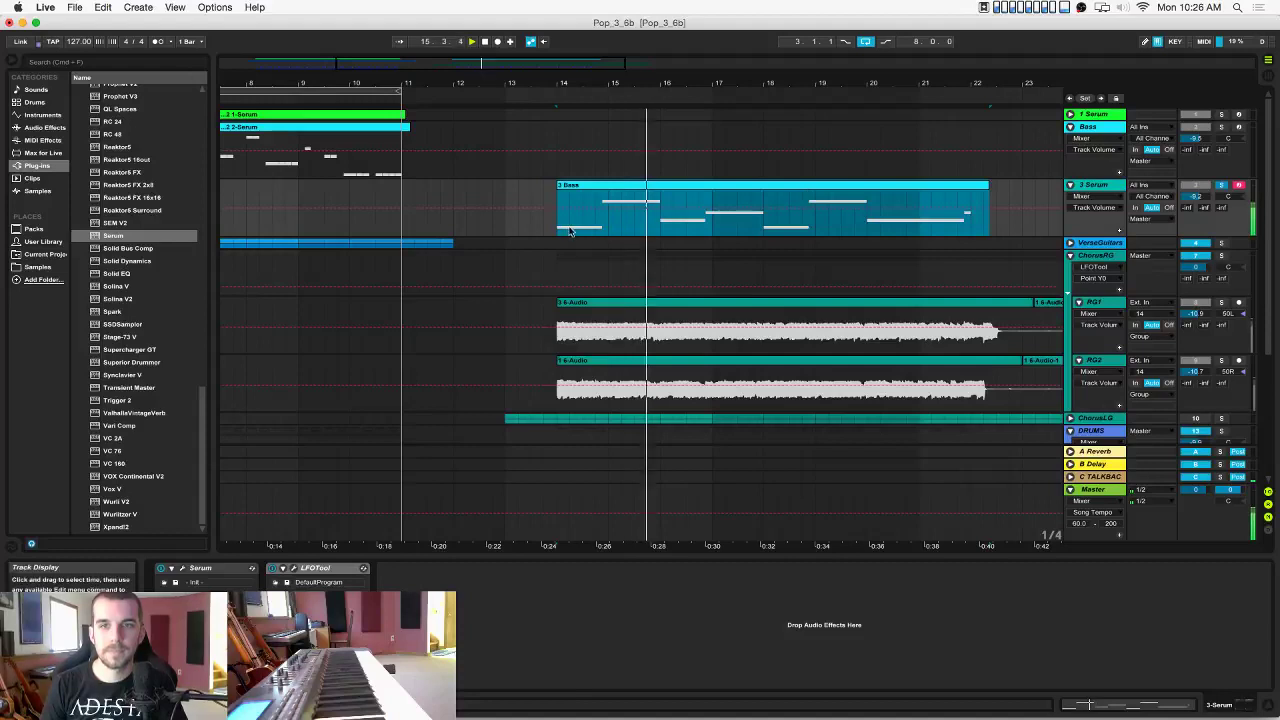
left_click_drag(570, 231, 975, 224)
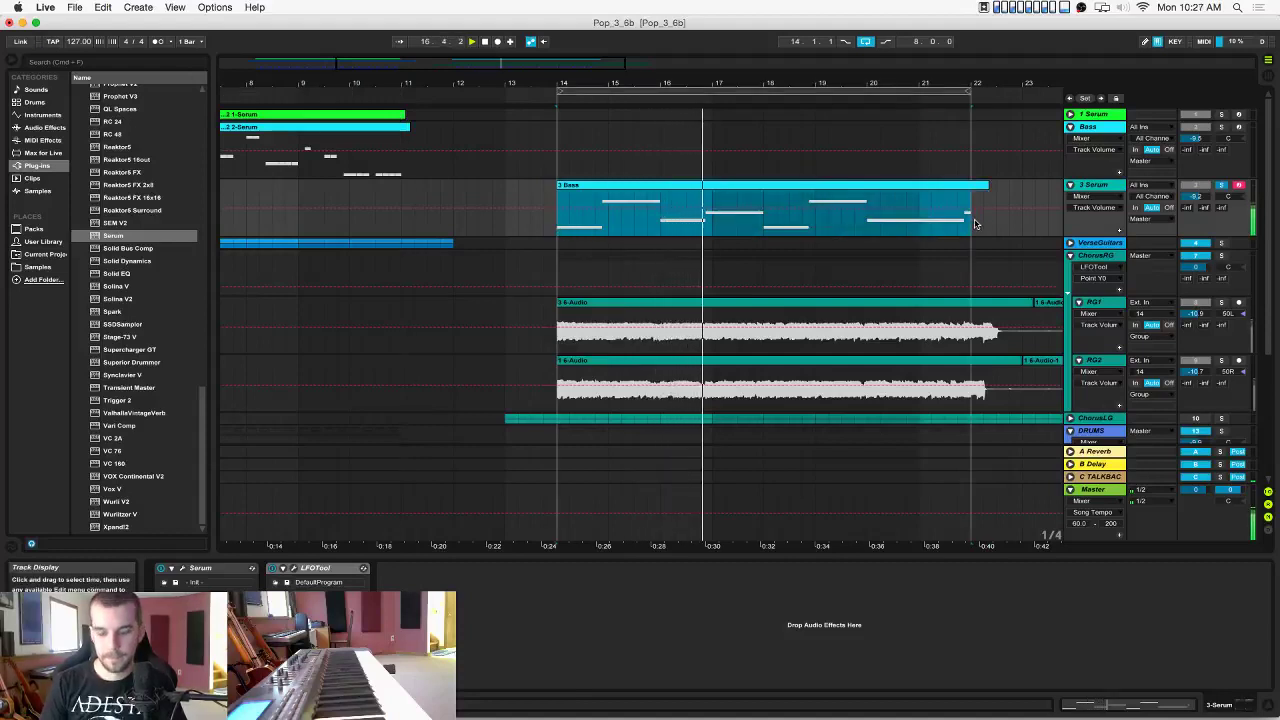
left_click_drag(1195, 197, 1195, 220)
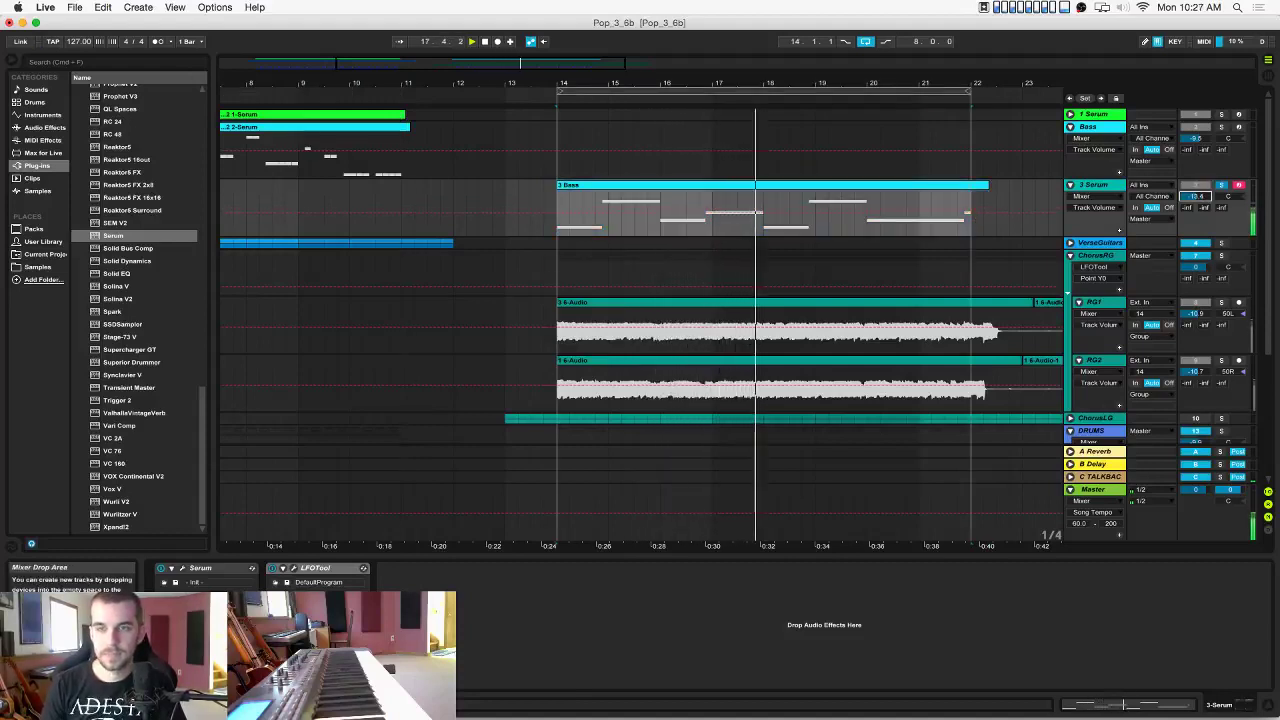
Open the new track's Serum and set oscillator A to 7 unison voices, with lower detune and a unison blend of 59.
left_click(177, 569)
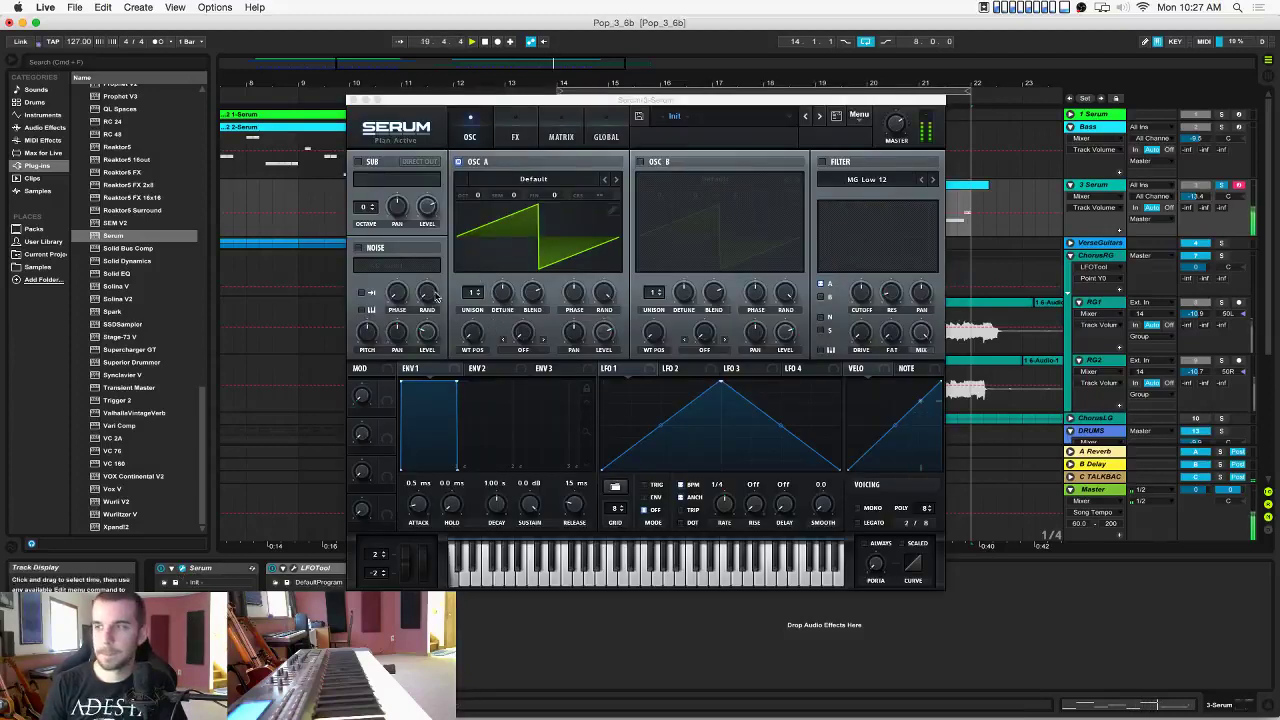
left_click_drag(470, 293, 474, 238)
left_click_drag(502, 292, 535, 332)
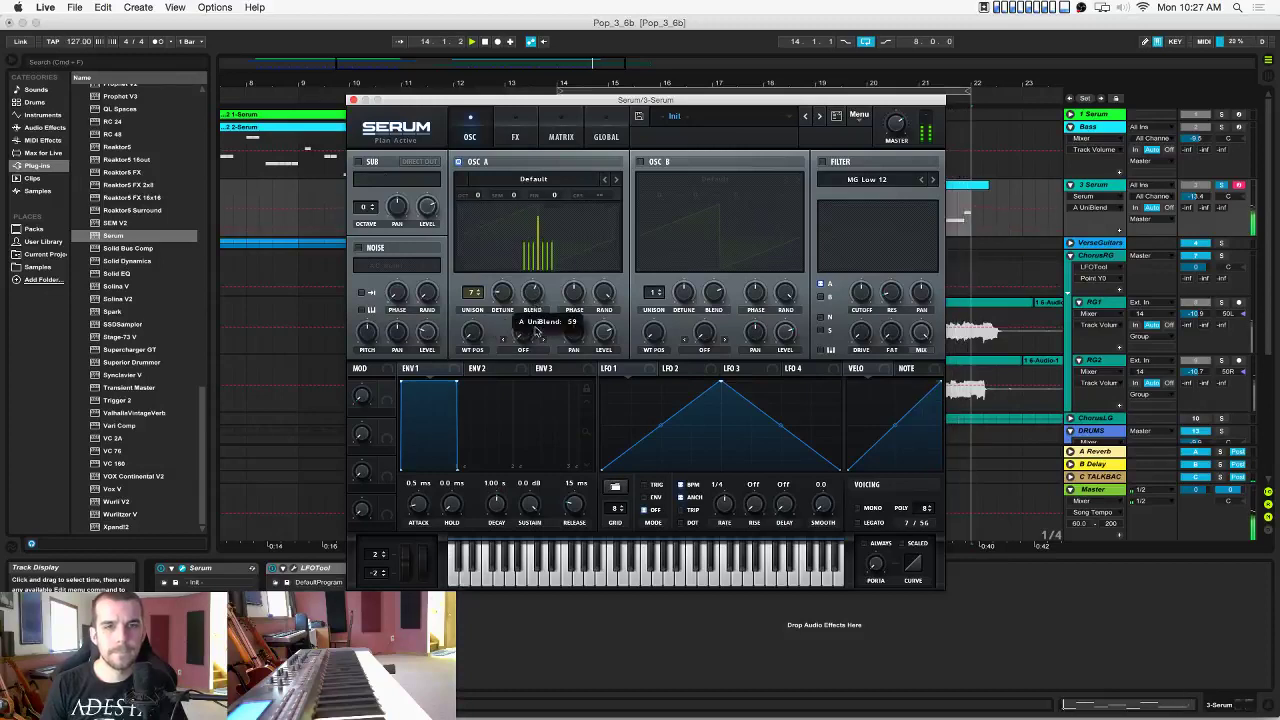
Turn on Serum's filter and sub oscillator, and set the sub's octave to -1.
left_click(823, 162)
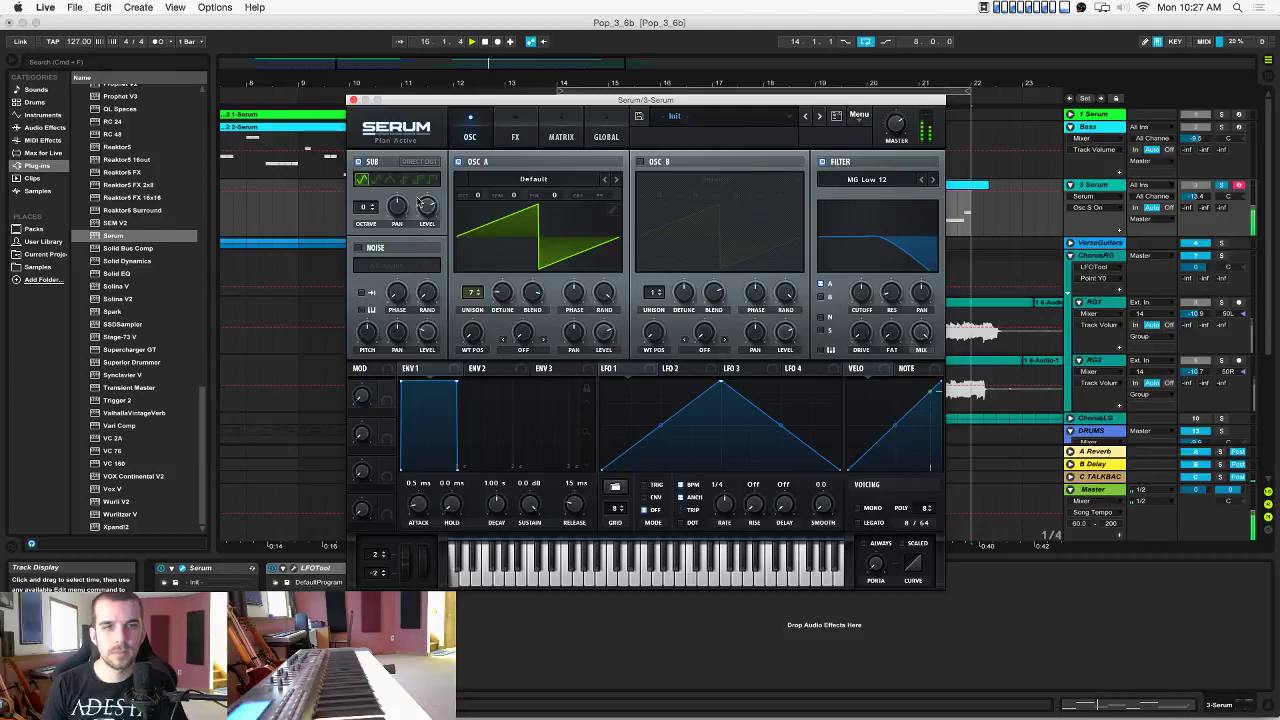
left_click(370, 210)
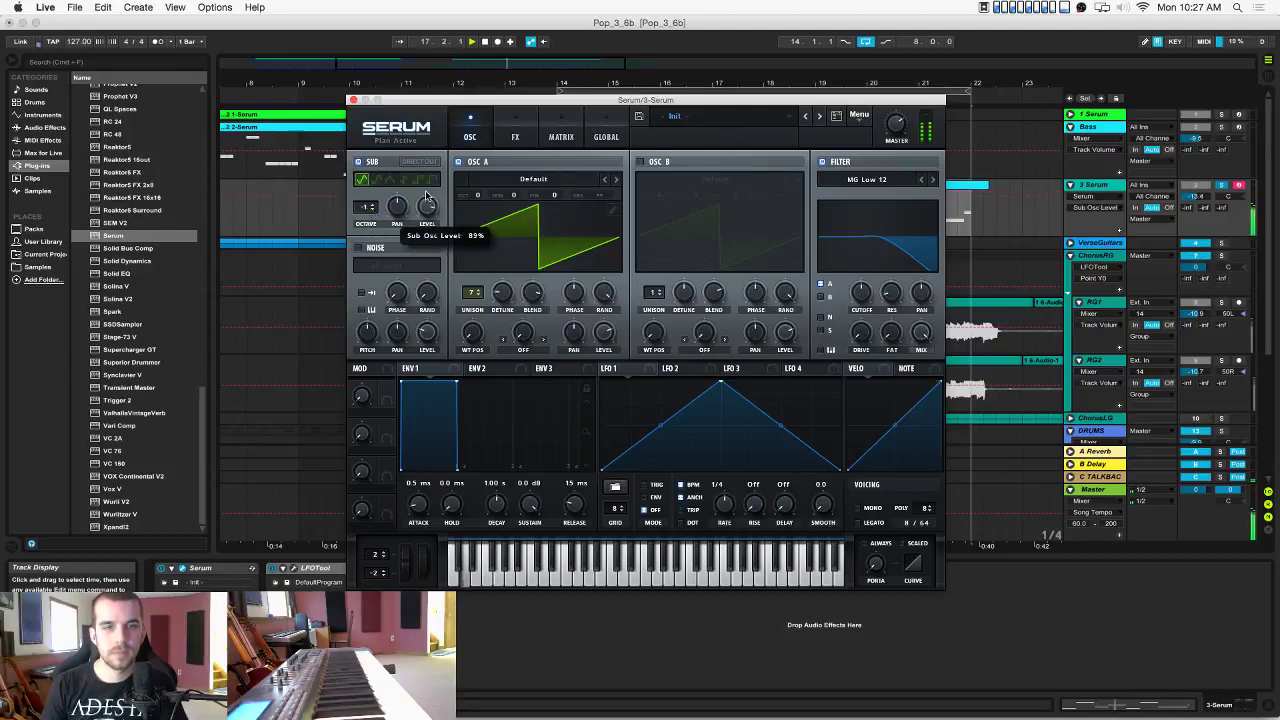
Adjust the cutoff of Serum's MG Low 12 filter and raise its drive while the loop plays.
left_click(862, 292)
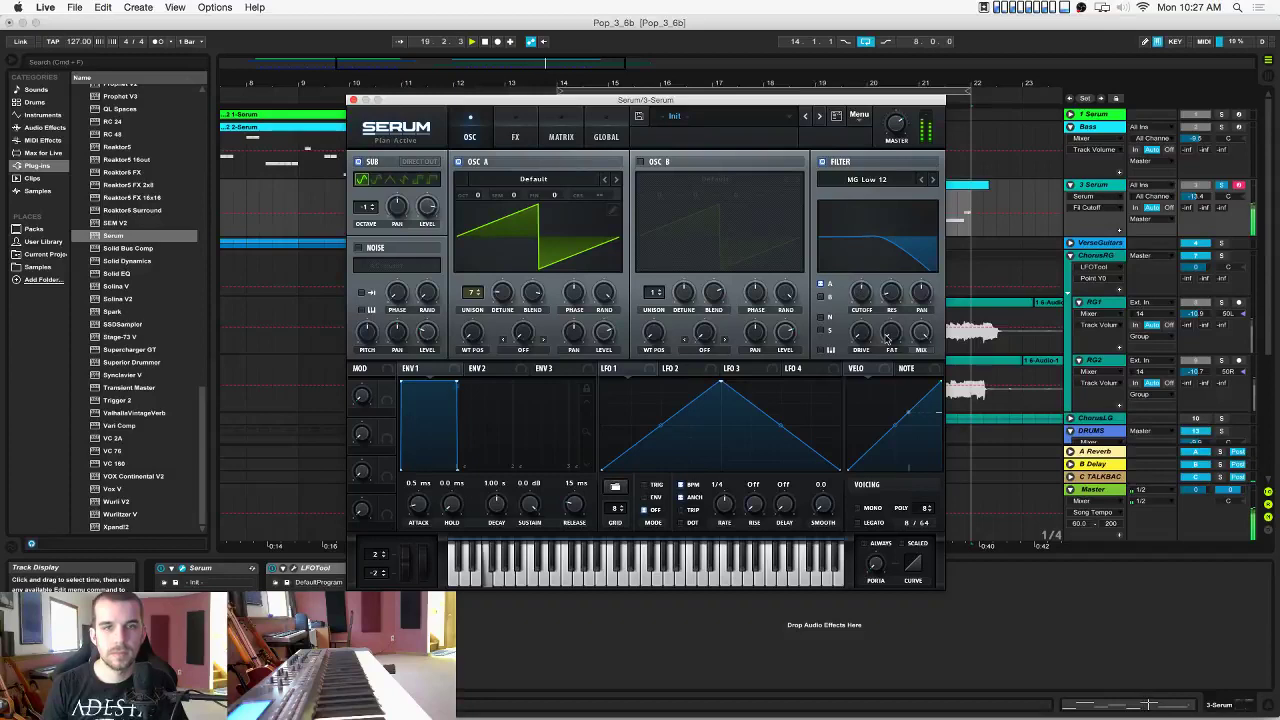
left_click_drag(863, 335, 858, 271)
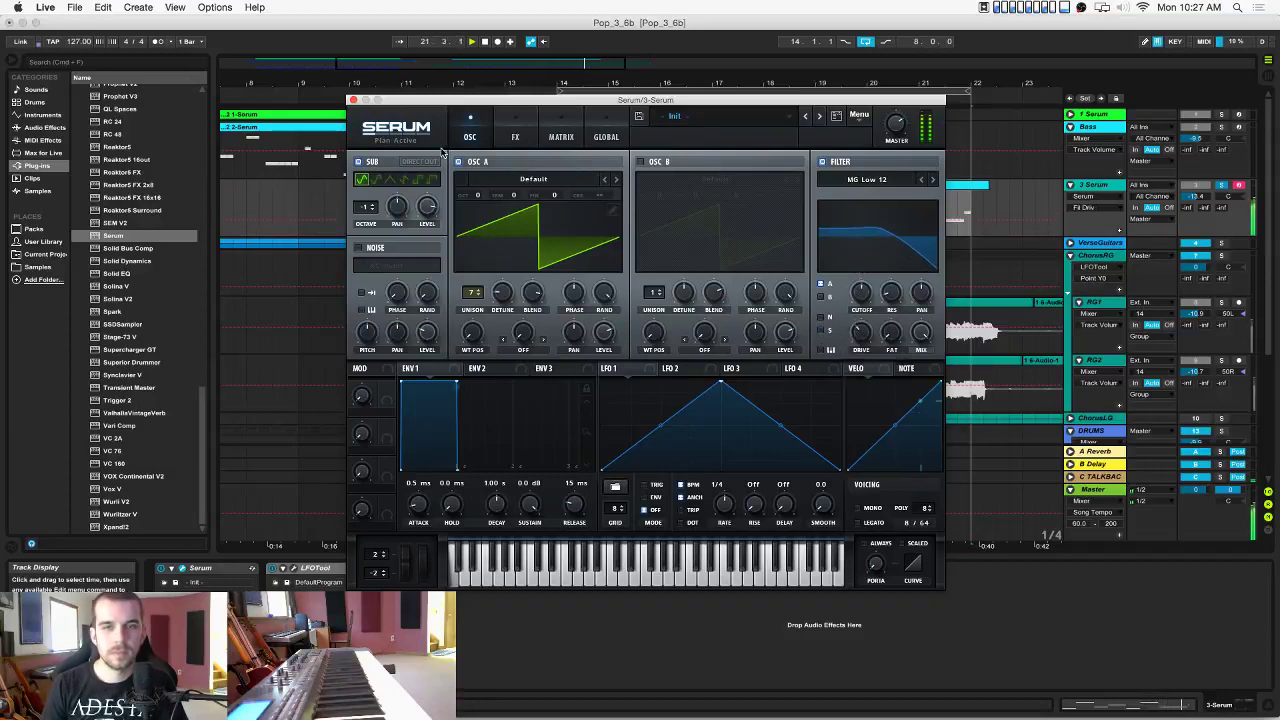
Raise the smoothing in the LFOTool on the new Serum track and close the plug-in window.
left_click(291, 570)
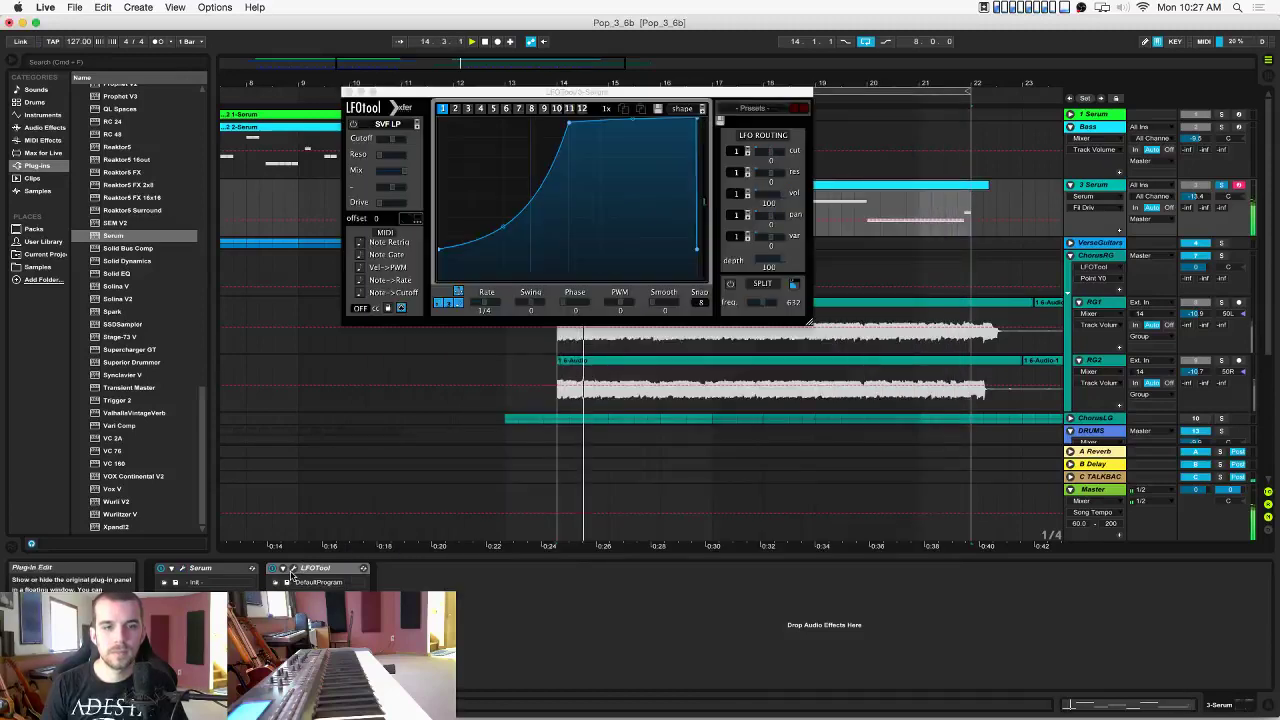
left_click_drag(661, 303, 683, 302)
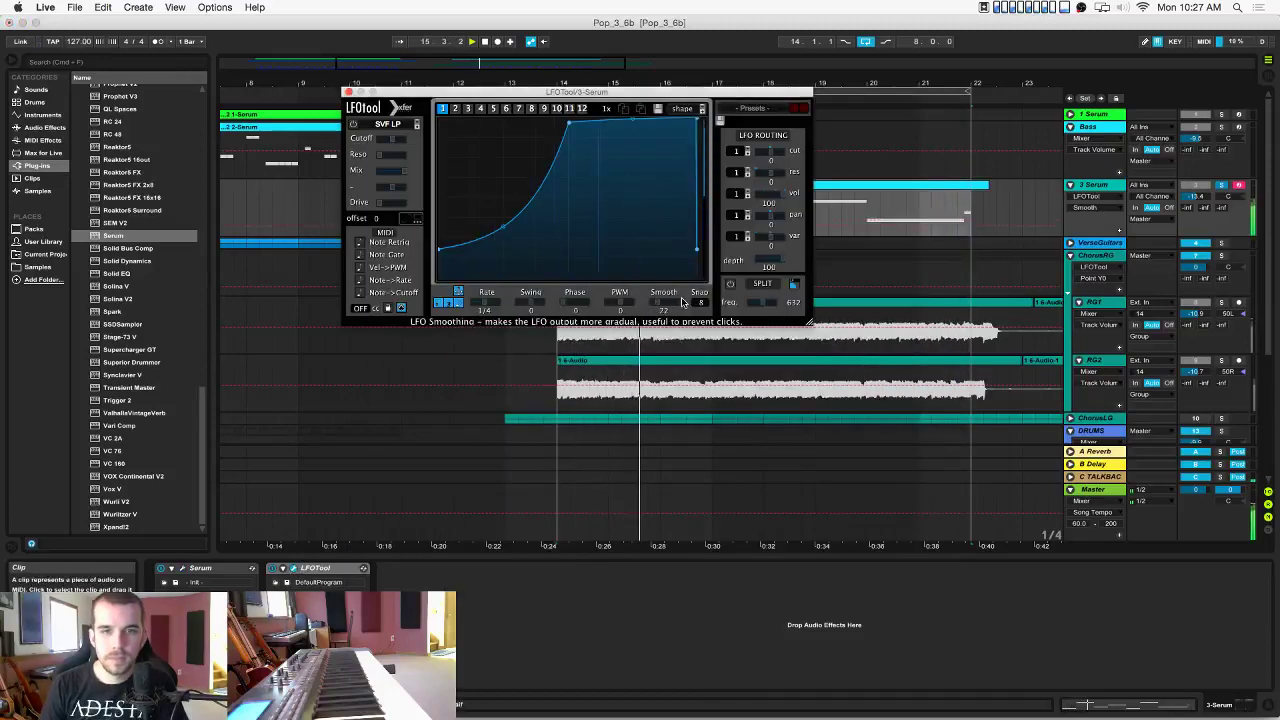
left_click(349, 92)
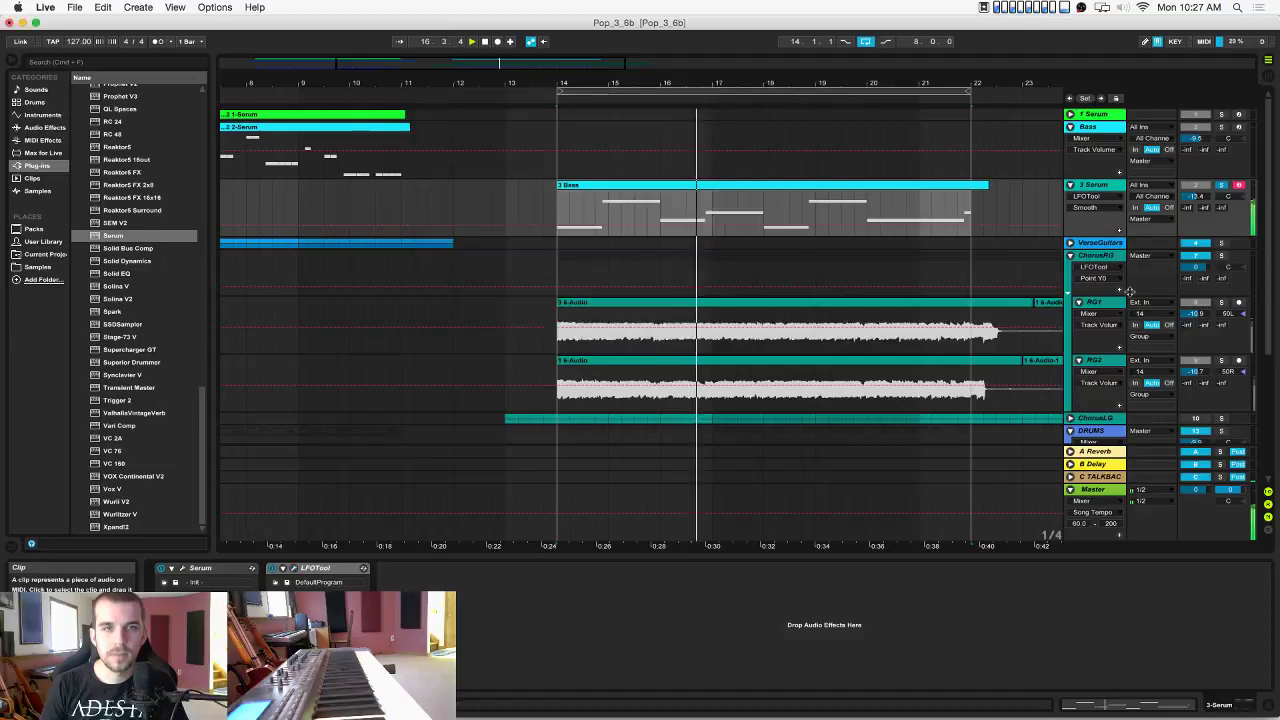
Solo the ChorusRG guitars to hear their ducking, compare with the Serum track's LFOTool, and unsolo them.
left_click(1220, 303)
key("space")
key("space")
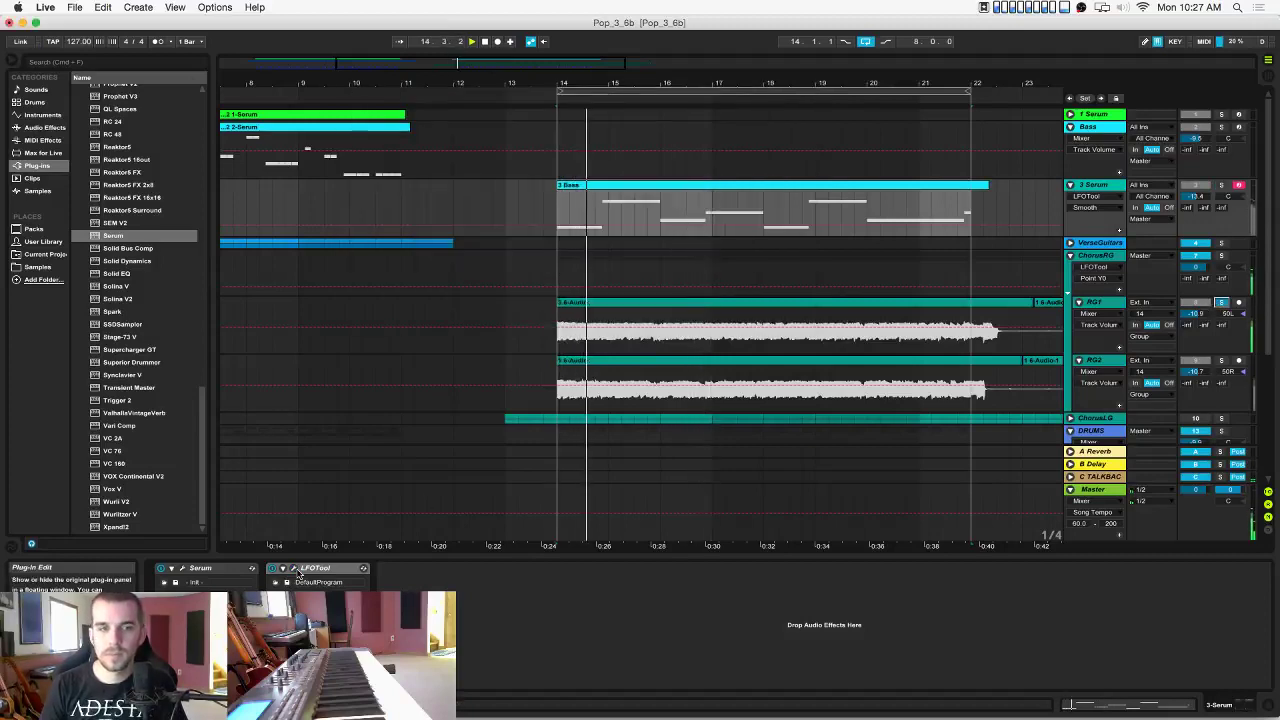
left_click(1222, 256)
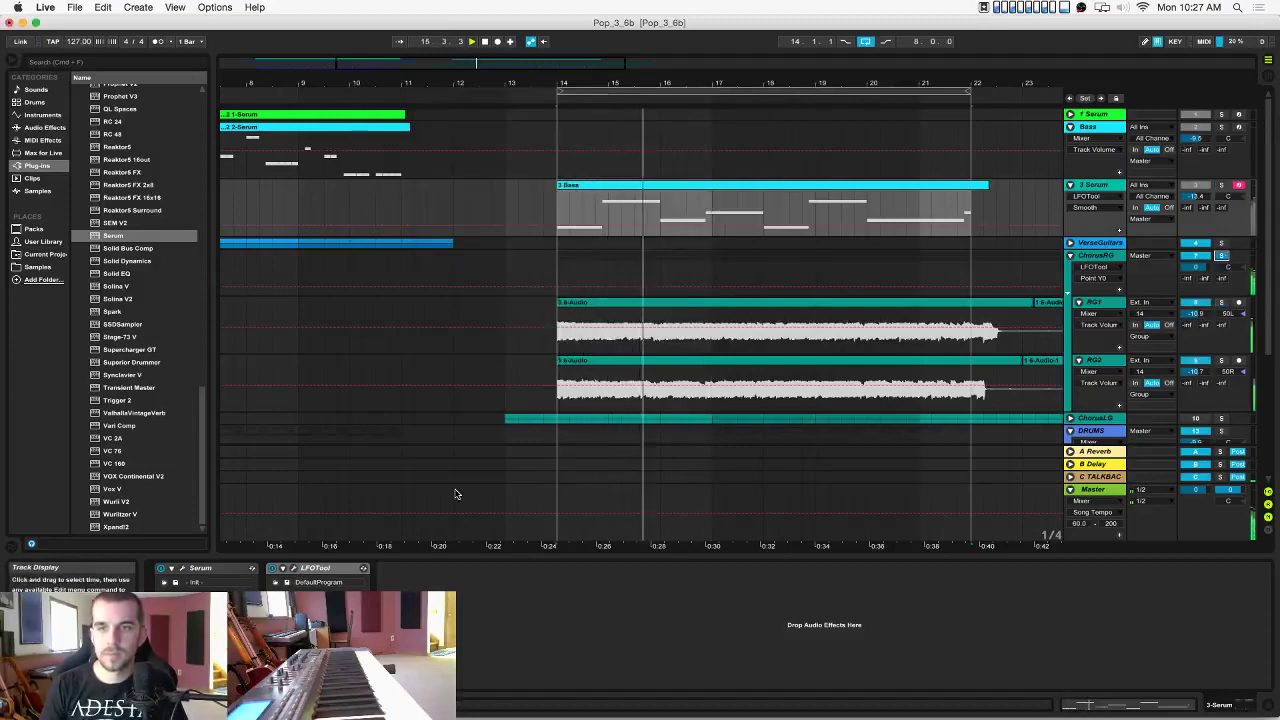
left_click(292, 569)
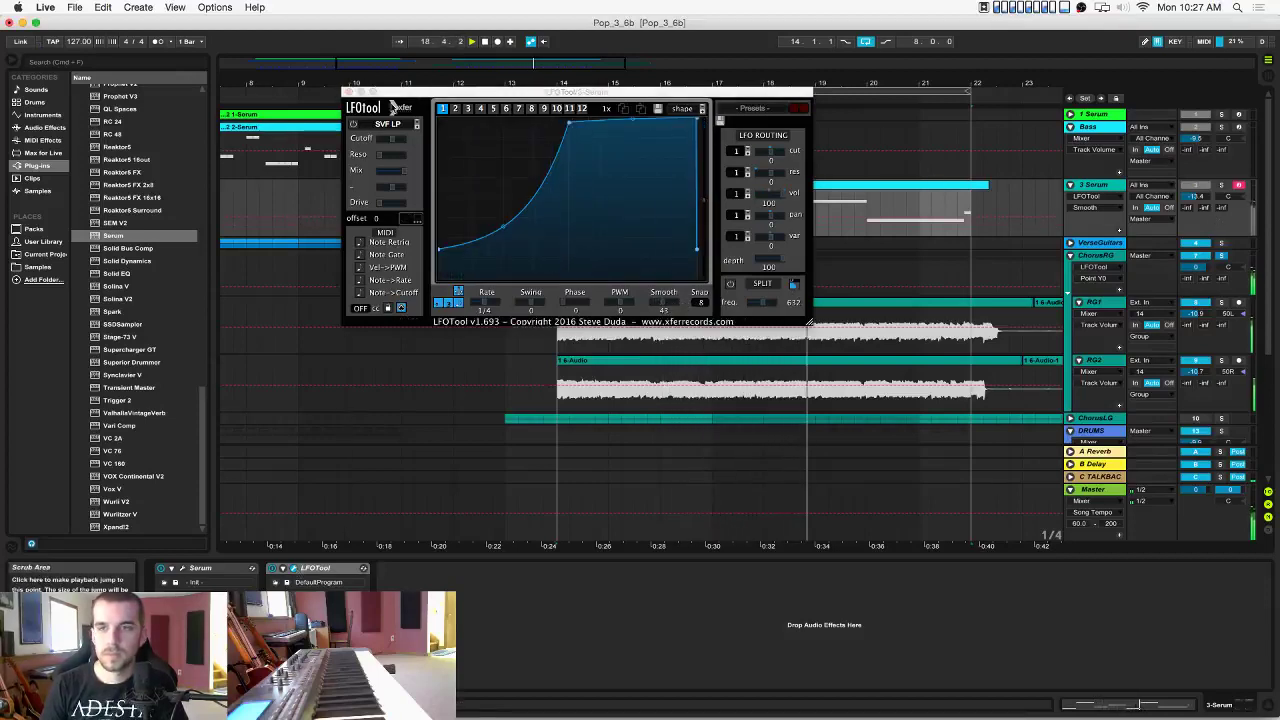
left_click(345, 92)
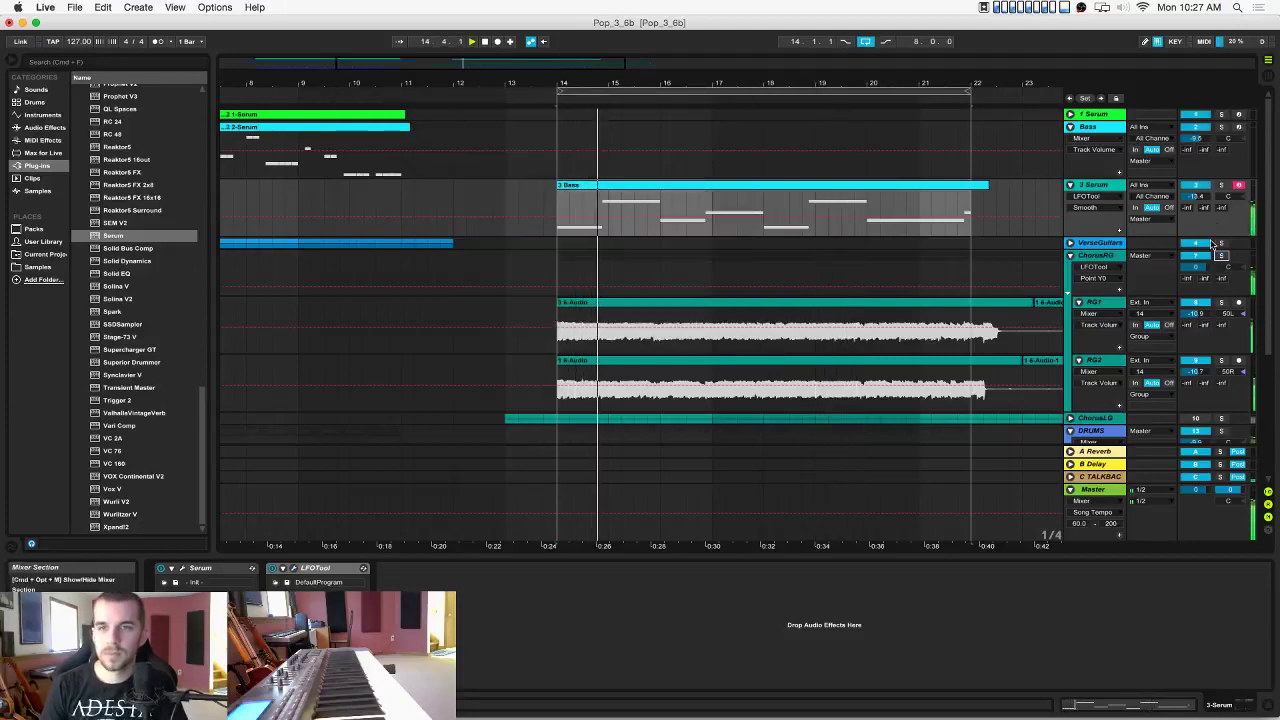
Lower the ChorusRG group's volume to -1.9 dB and show the group's devices.
left_click(1196, 267)
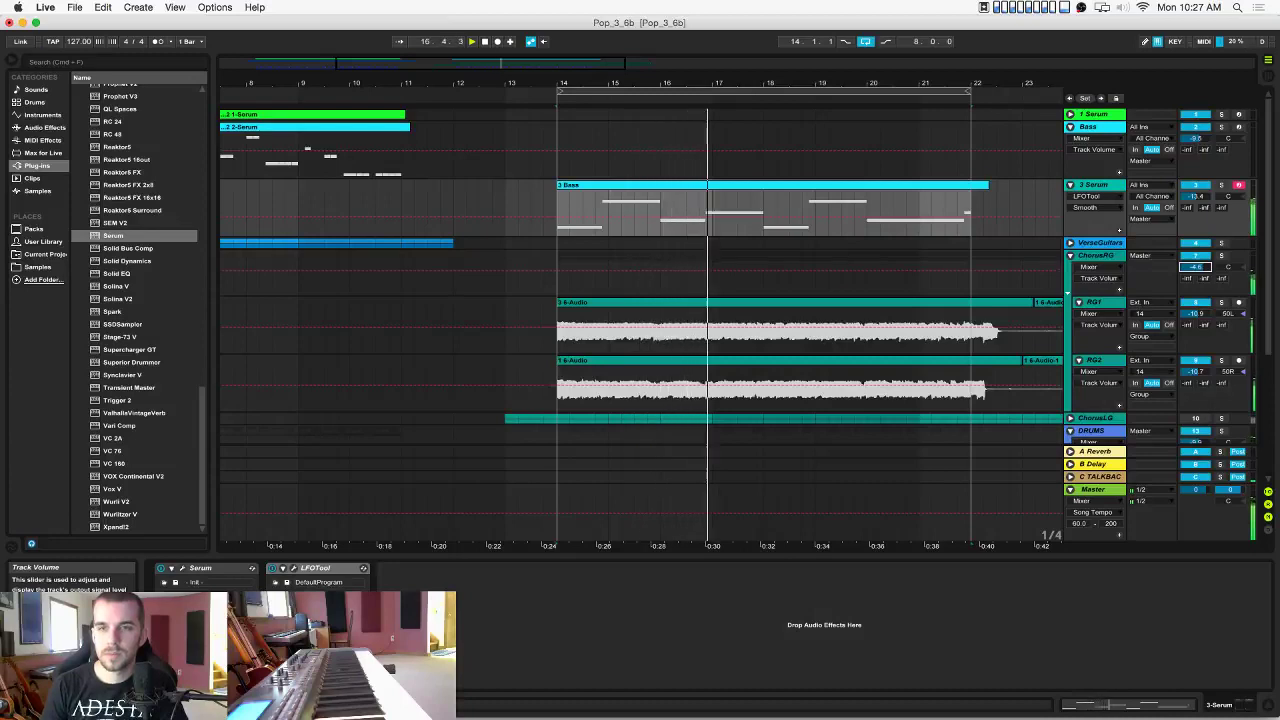
left_click(1097, 256)
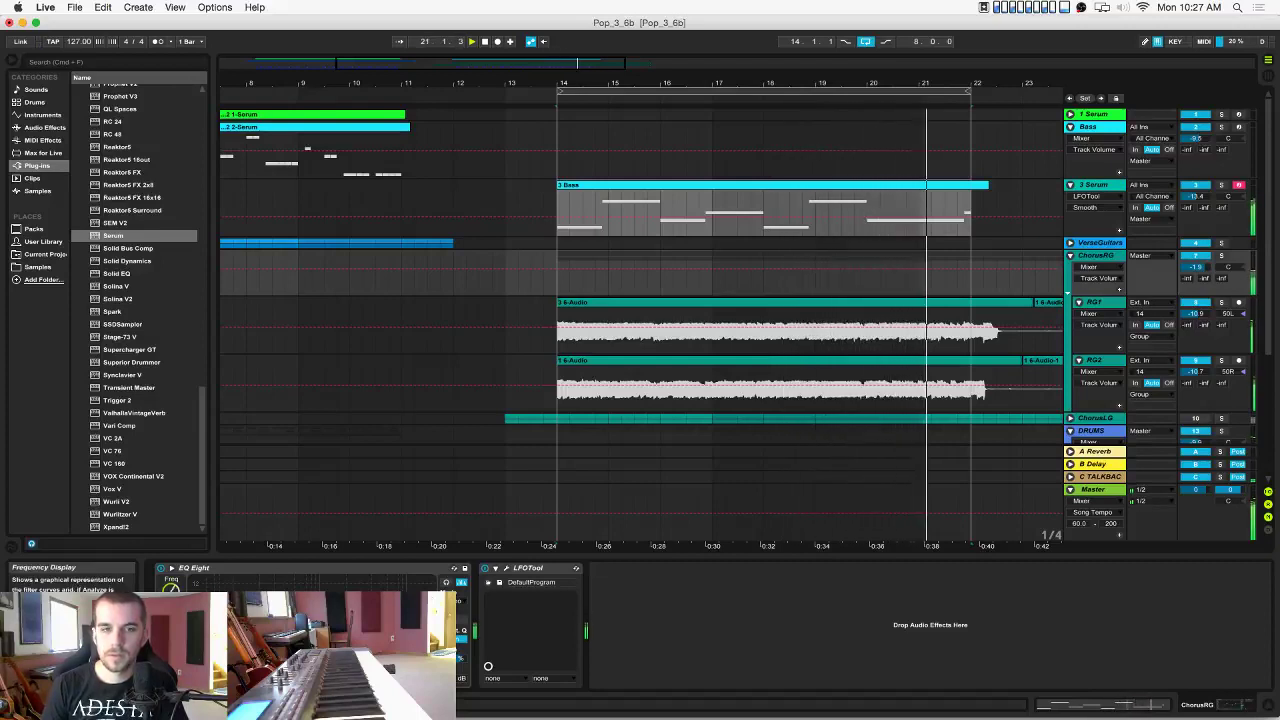
Record a hi-hat part on the RollinHats track from bar 14 to bar 22.
scroll(703, 383, "down", 2)
scroll(703, 383, "down", 3)
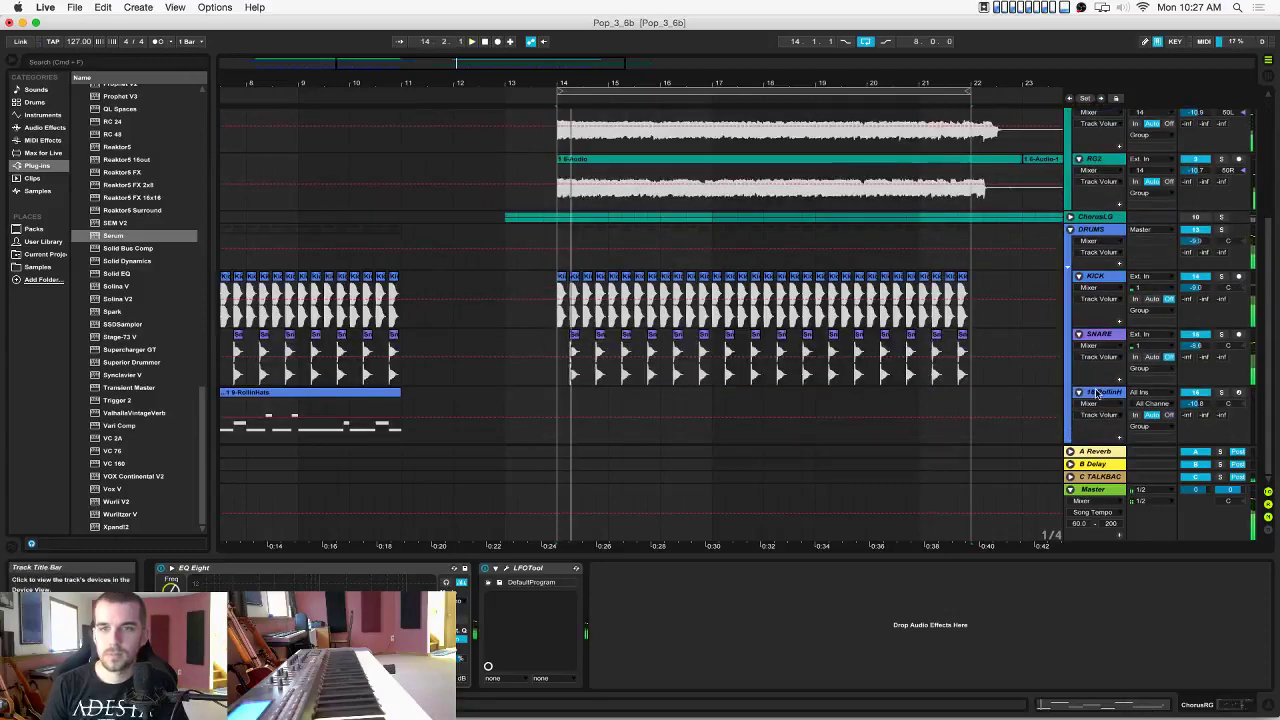
left_click(491, 425)
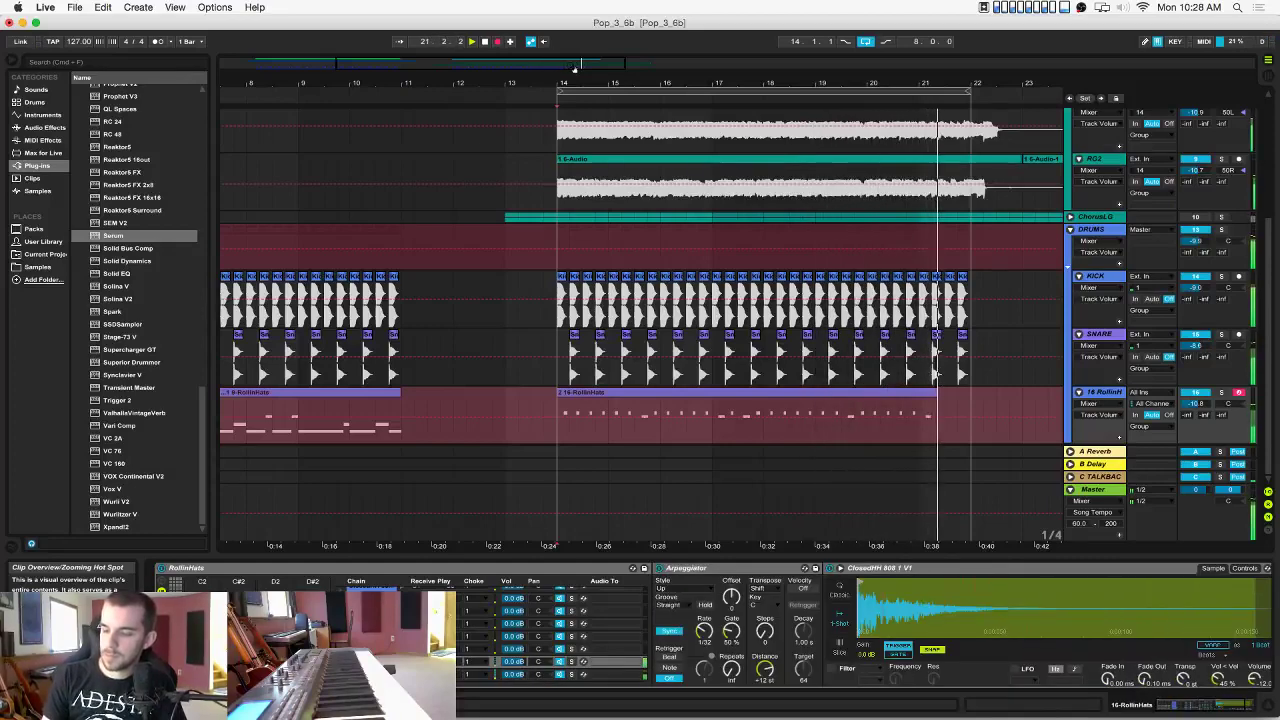
key("space")
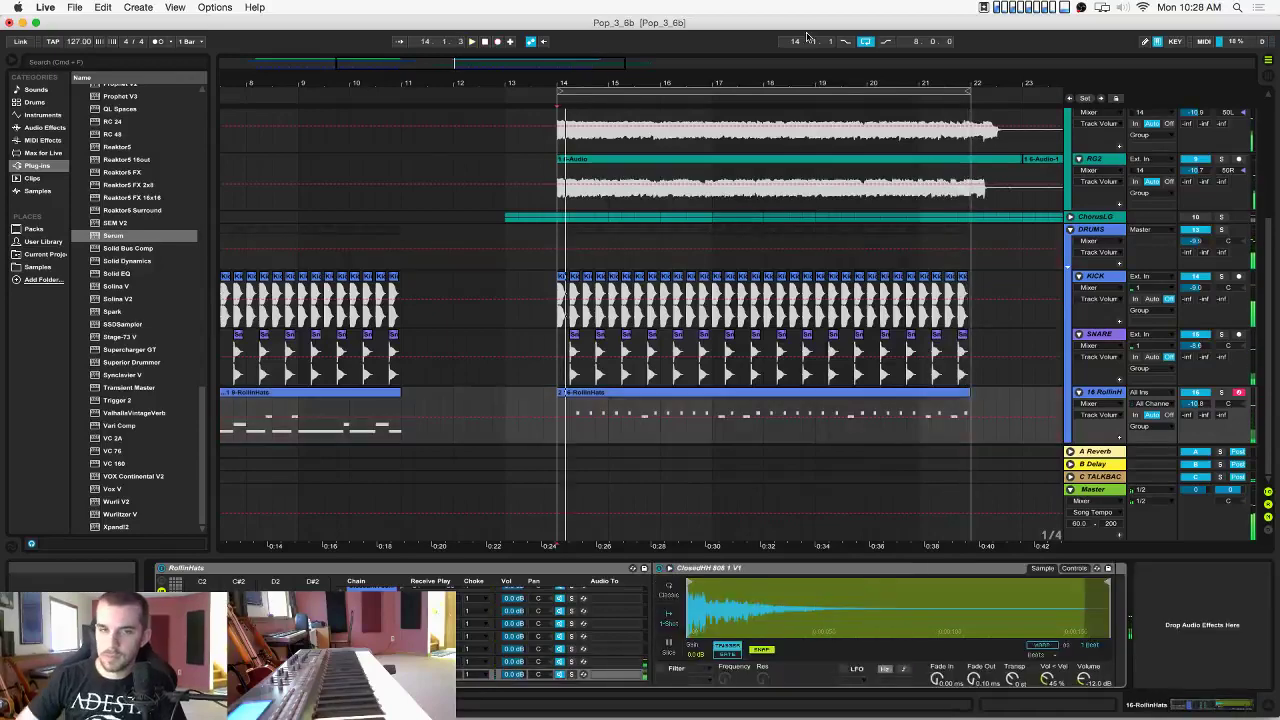
Quantize the notes in the newly recorded RollinHats clip, lengthen them and play the result.
double_click(654, 400)
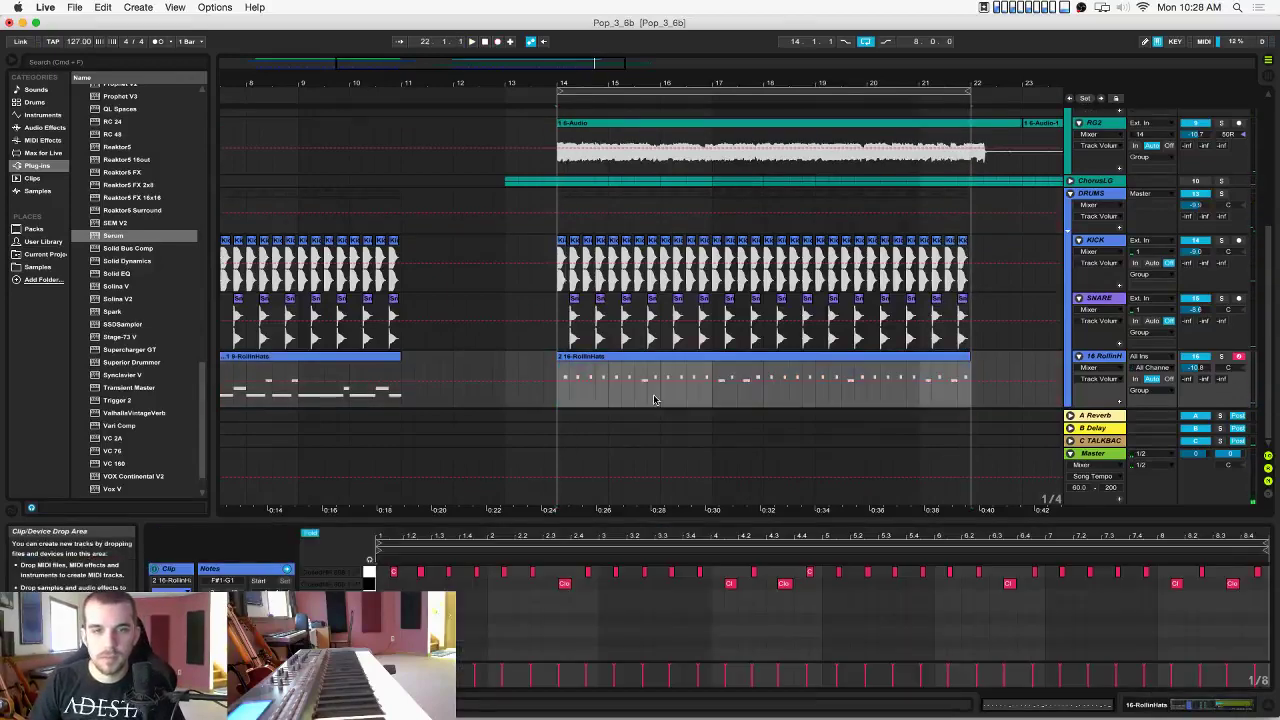
right_click(686, 625)
left_click(734, 617)
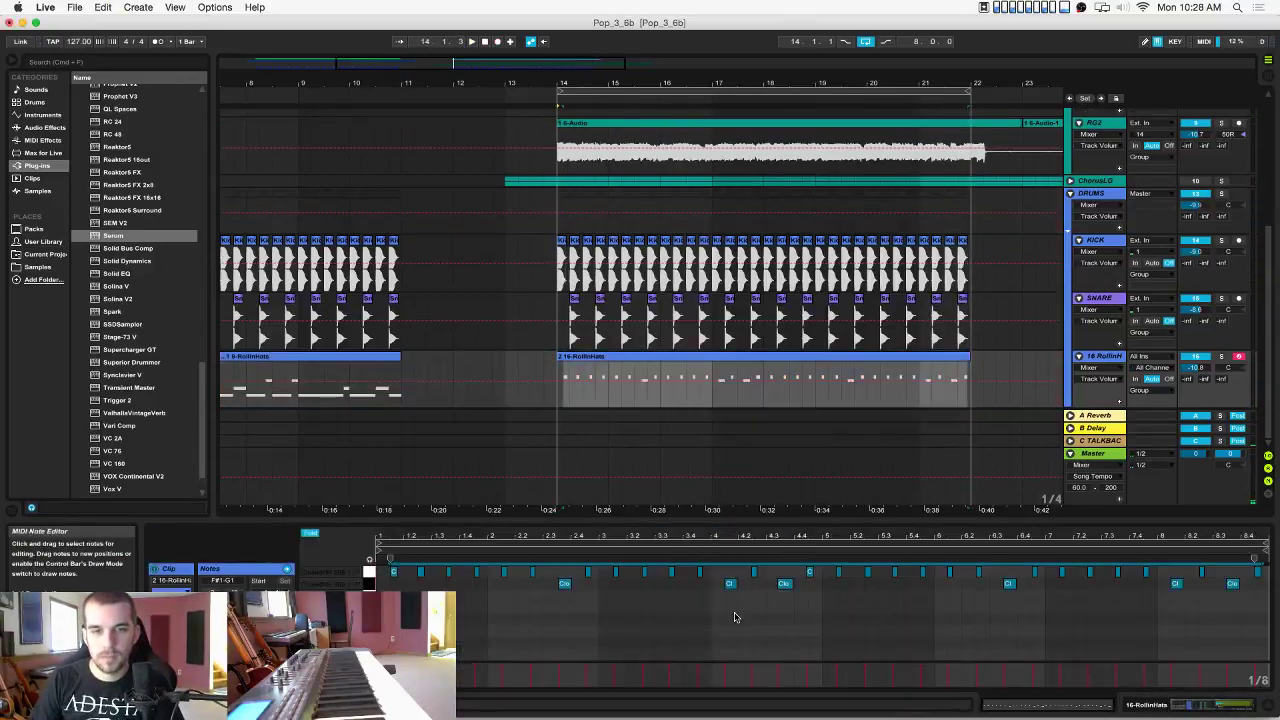
key("super+u")
key("space")
left_click(721, 631)
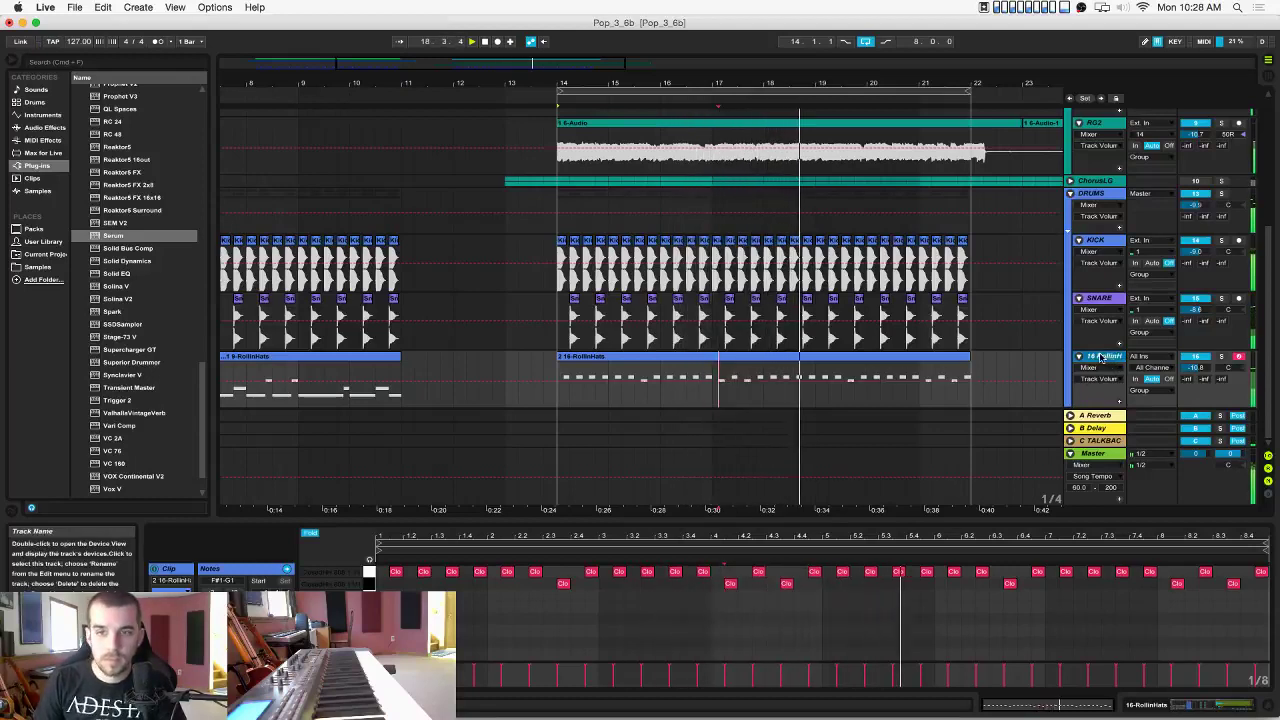
Adjust the RollinHats track's volume against the chorus drums and stop playback.
left_click(1078, 359)
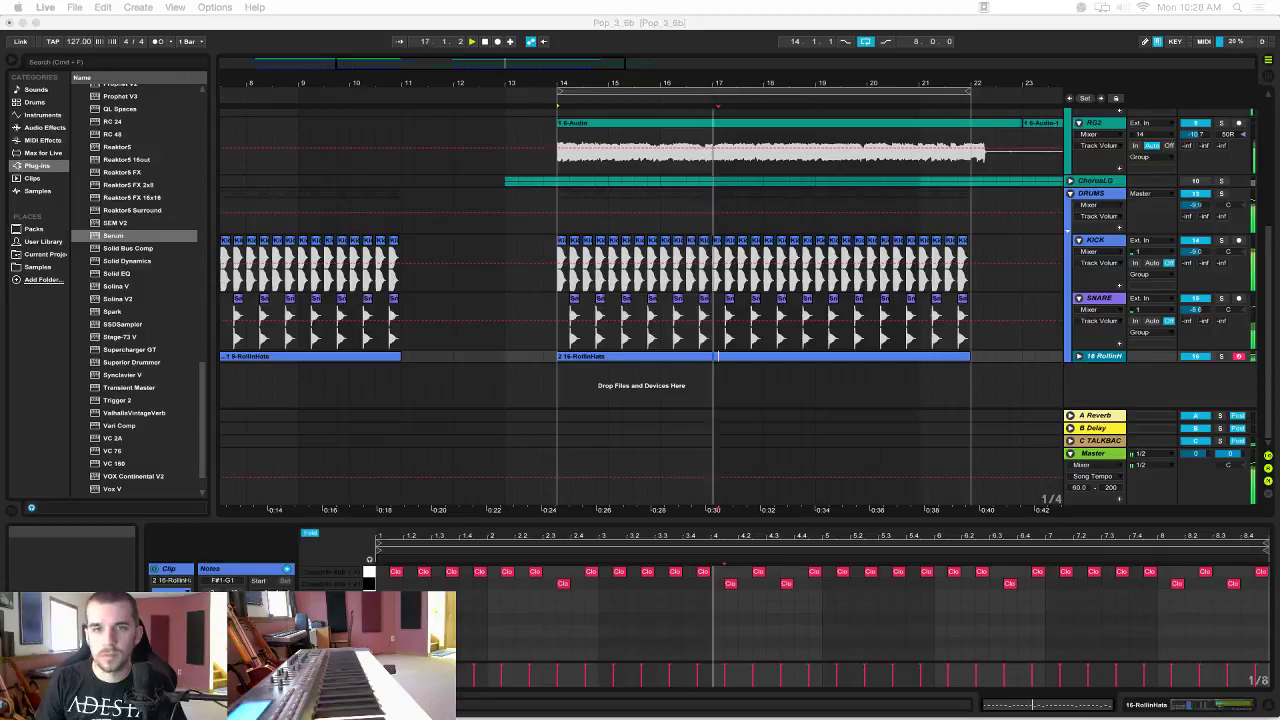
left_click(1002, 287)
left_click(1008, 286)
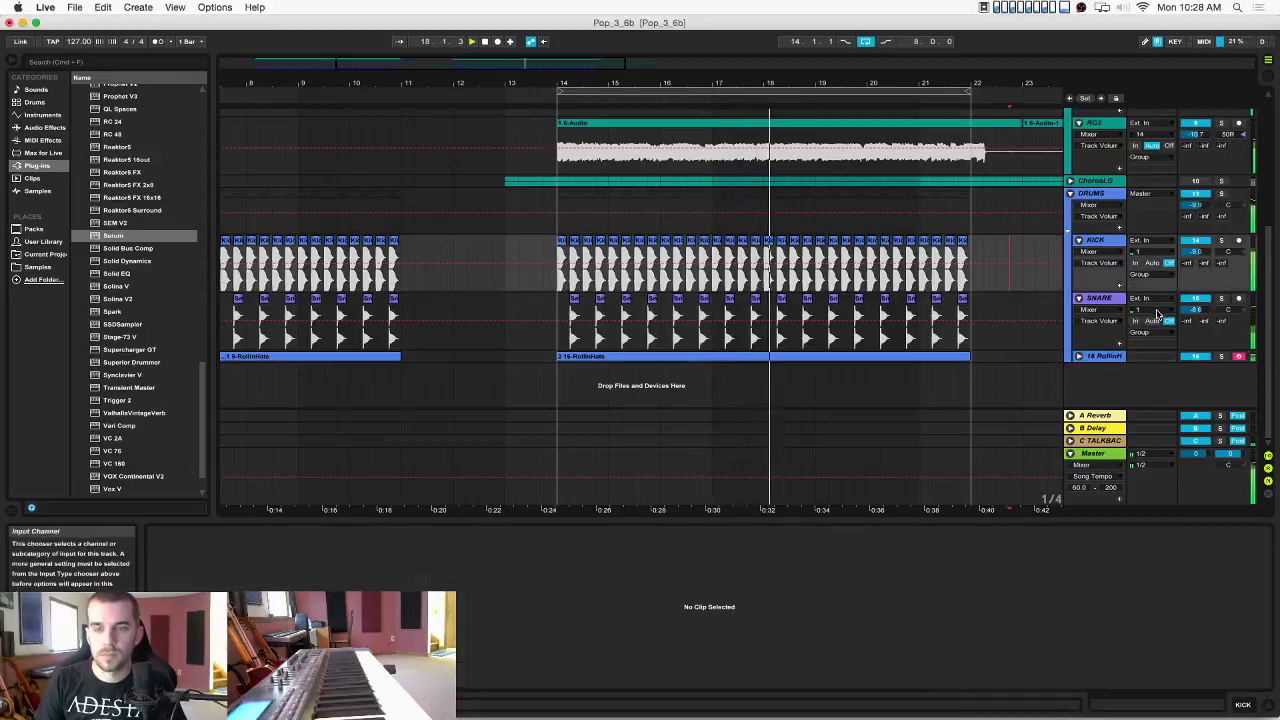
left_click(1077, 357)
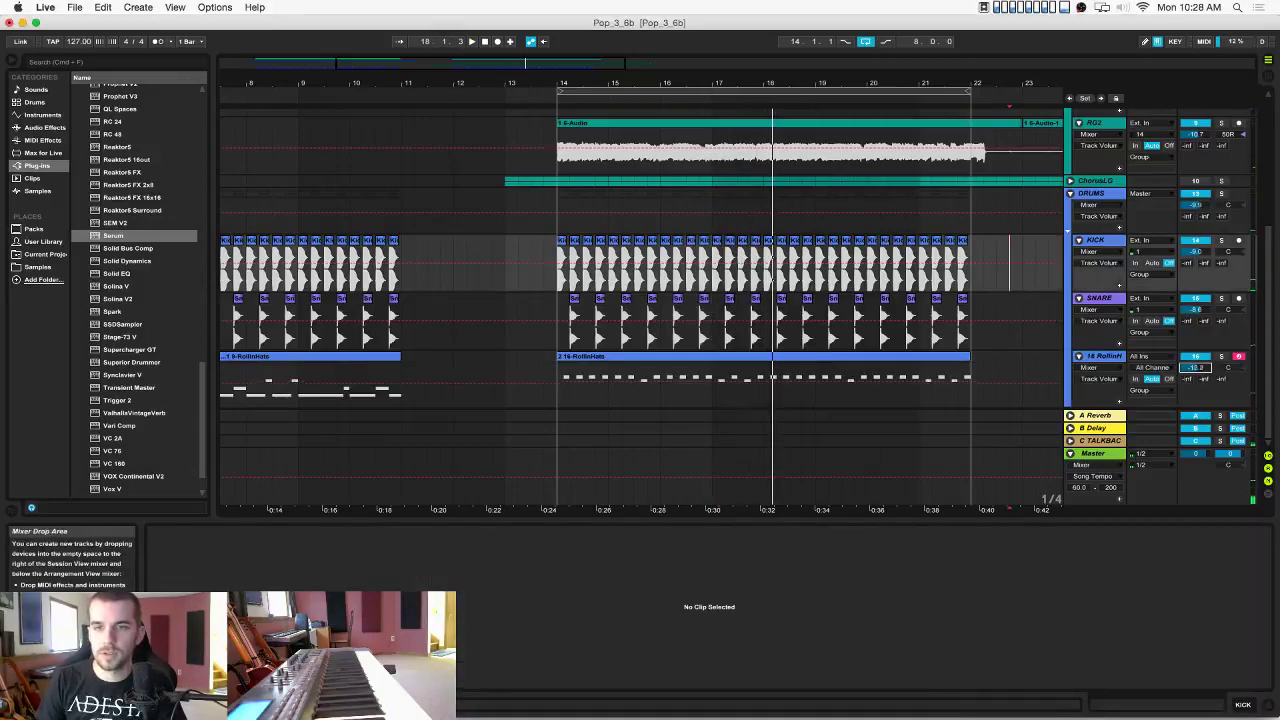
Rename the first Serum track to VersePoly and fold all the tracks.
scroll(510, 175, "up", 3)
left_click(560, 232)
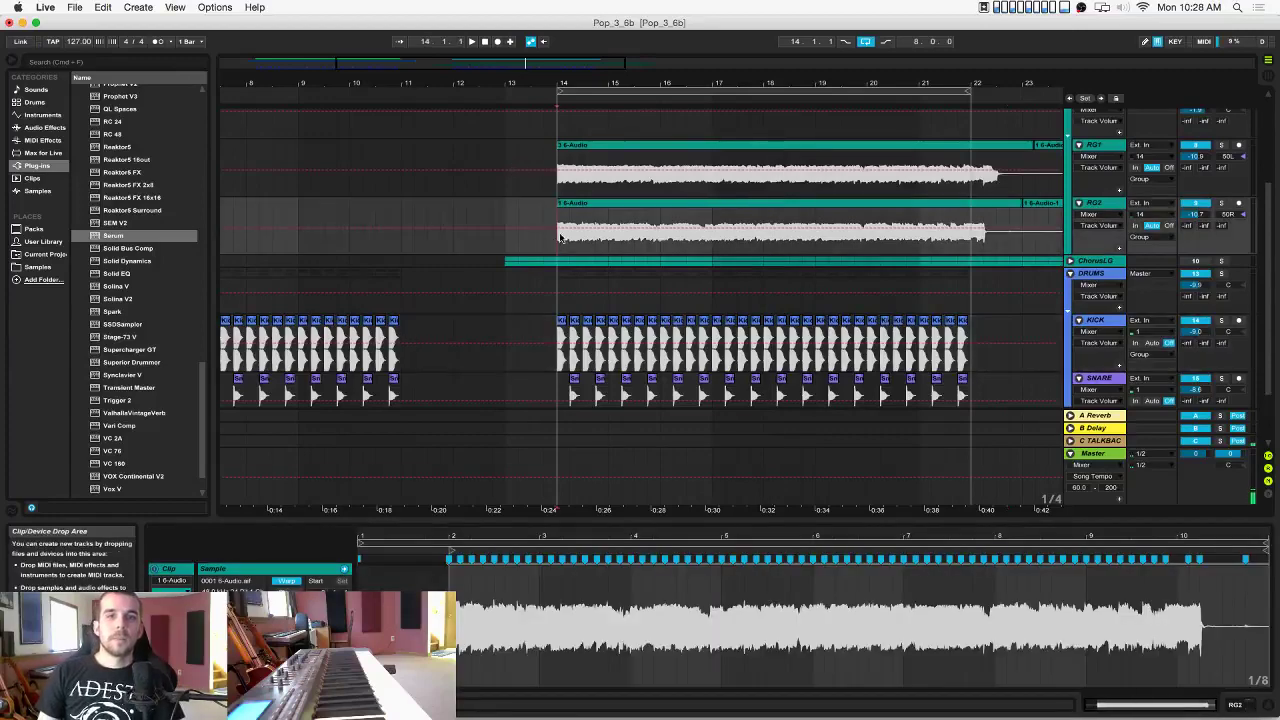
scroll(716, 193, "up", 5)
left_click(1093, 115)
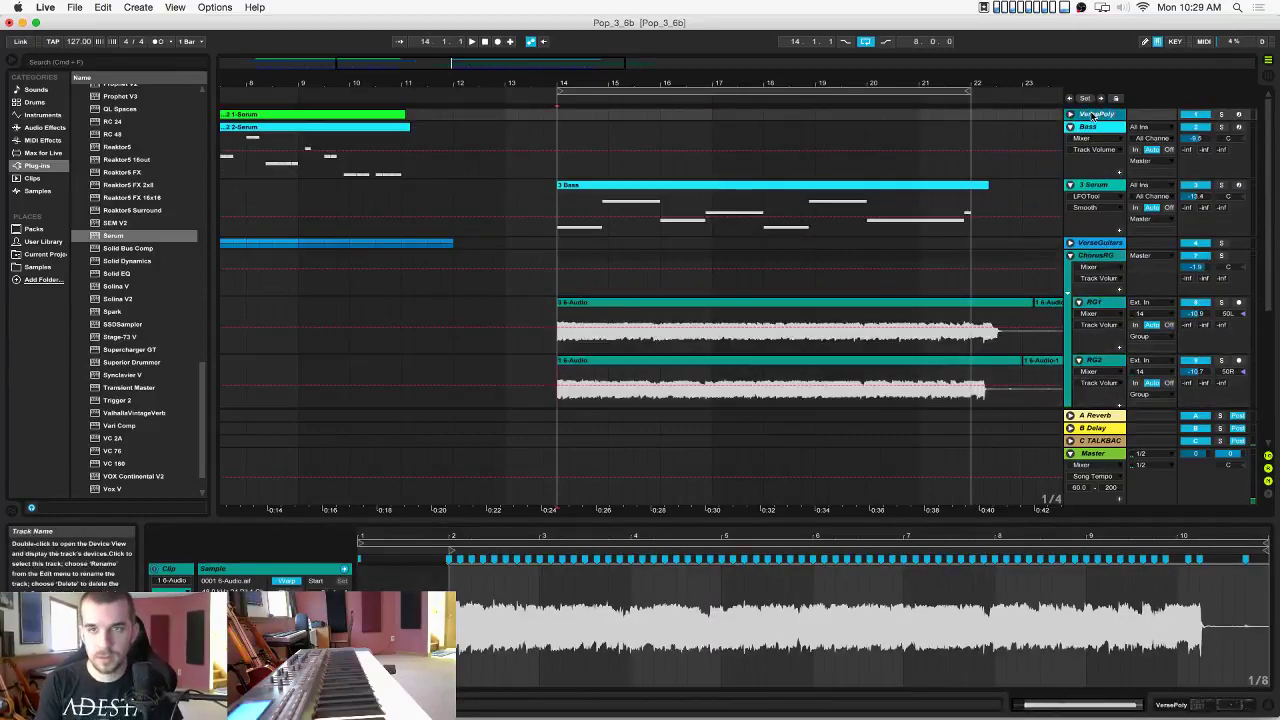
left_click(1069, 127, "alt")
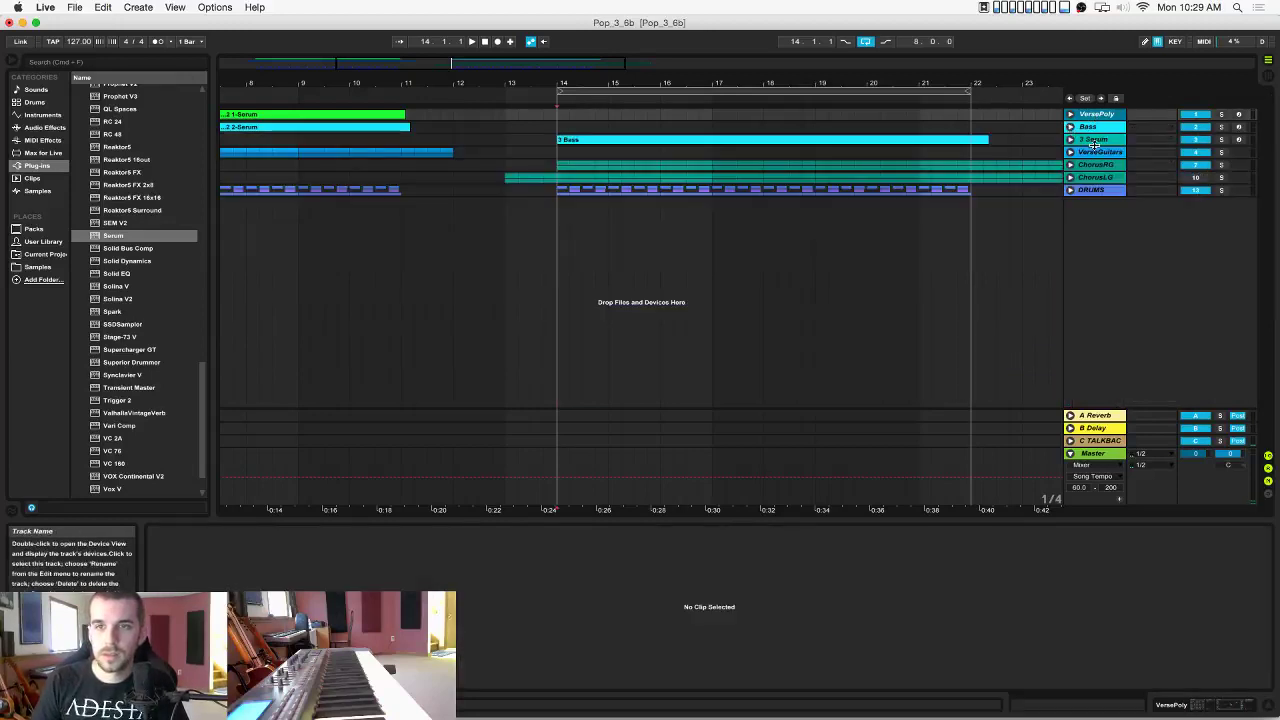
Insert a new MIDI track and place it directly below the chorus Serum track.
key("super+shift+t")
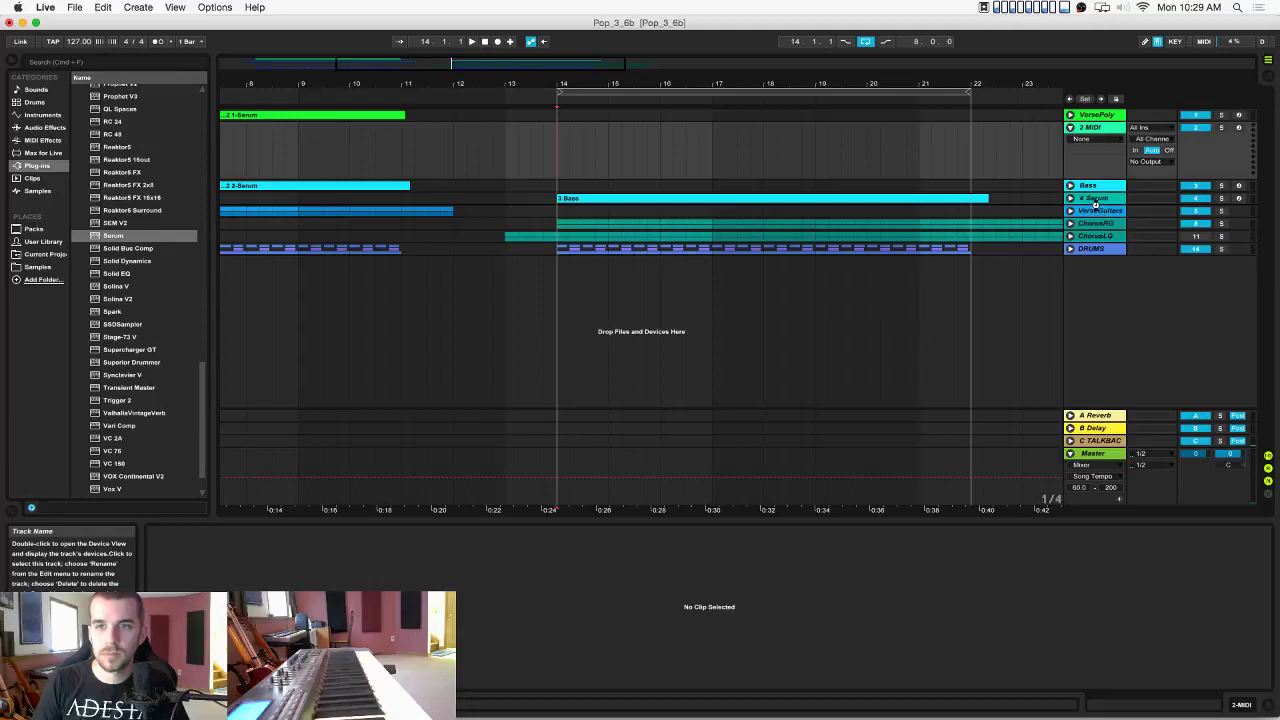
left_click_drag(1095, 203, 1103, 205)
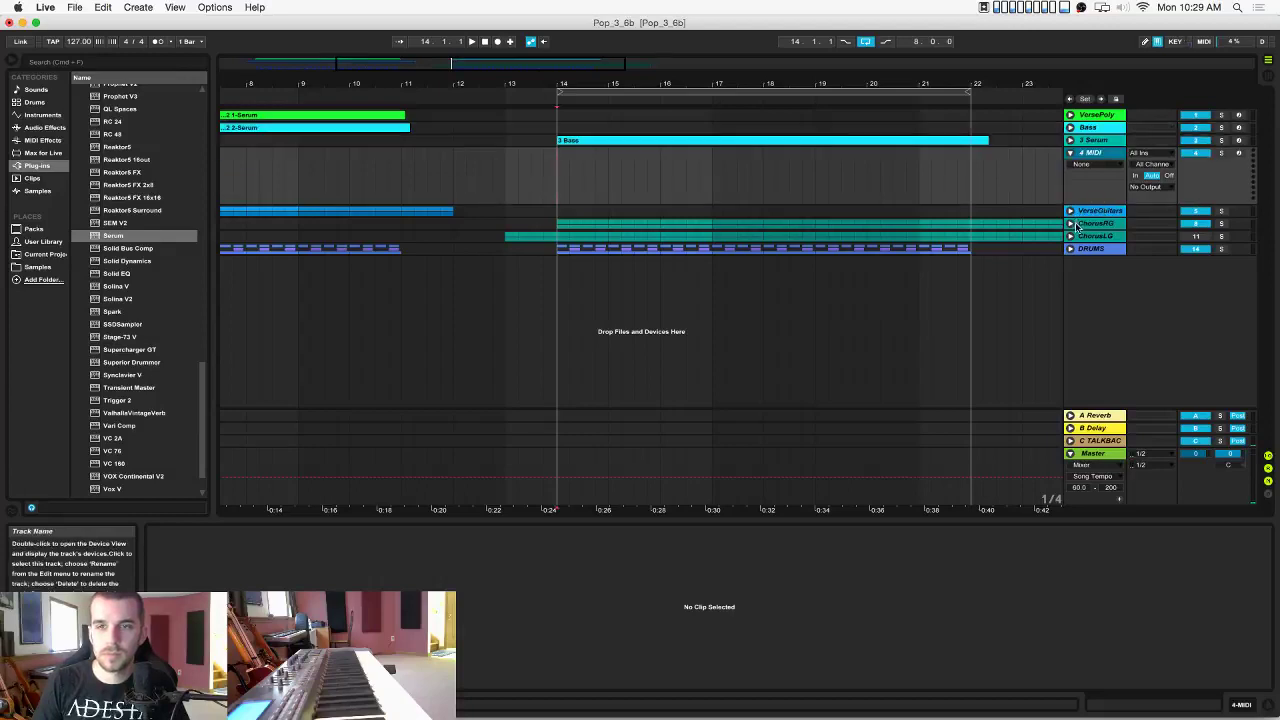
Unfold the muted ChorusLG group, activate and solo it, and play the lead guitars.
left_click(1077, 227)
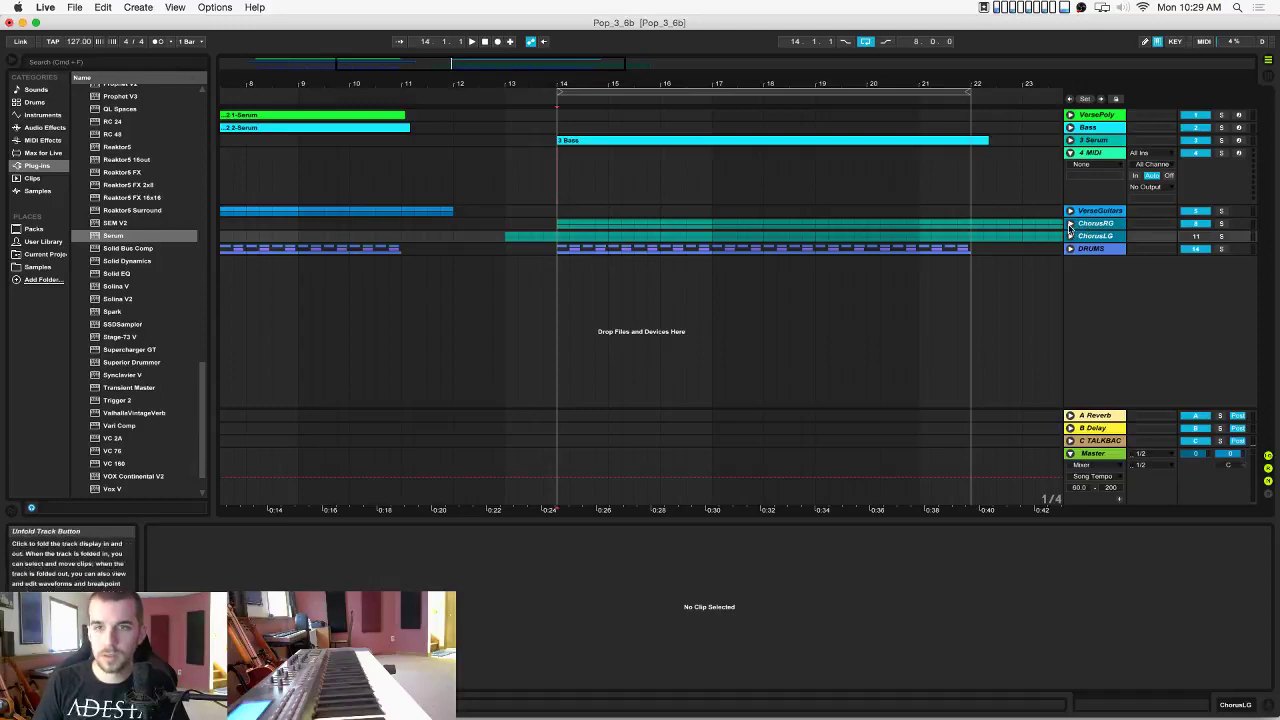
left_click(1069, 225)
left_click(1069, 225)
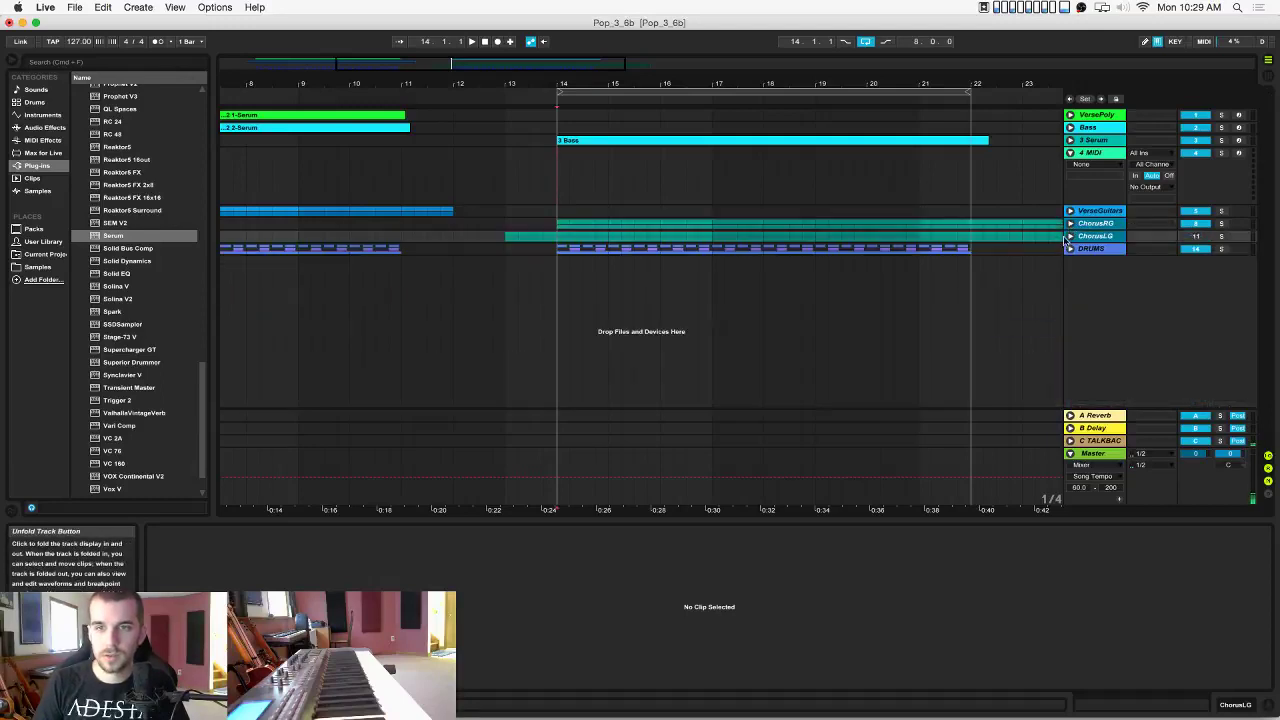
left_click(1069, 237)
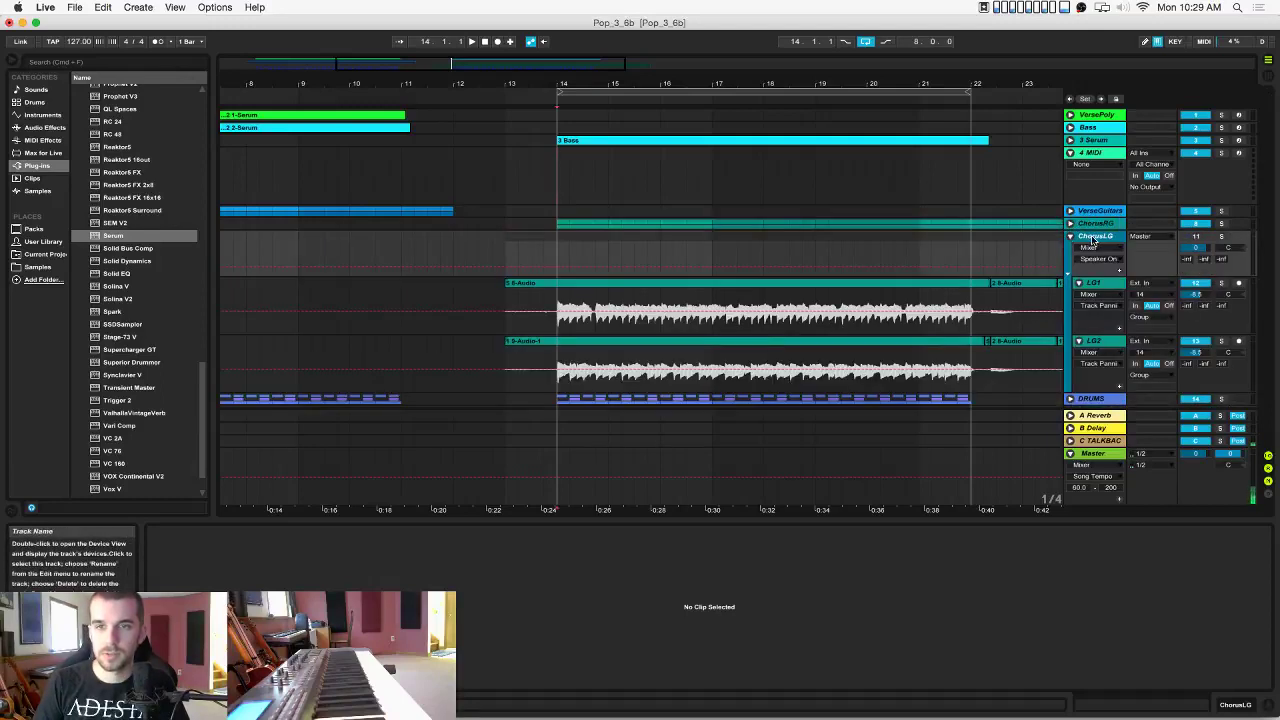
left_click(1220, 236)
key("space")
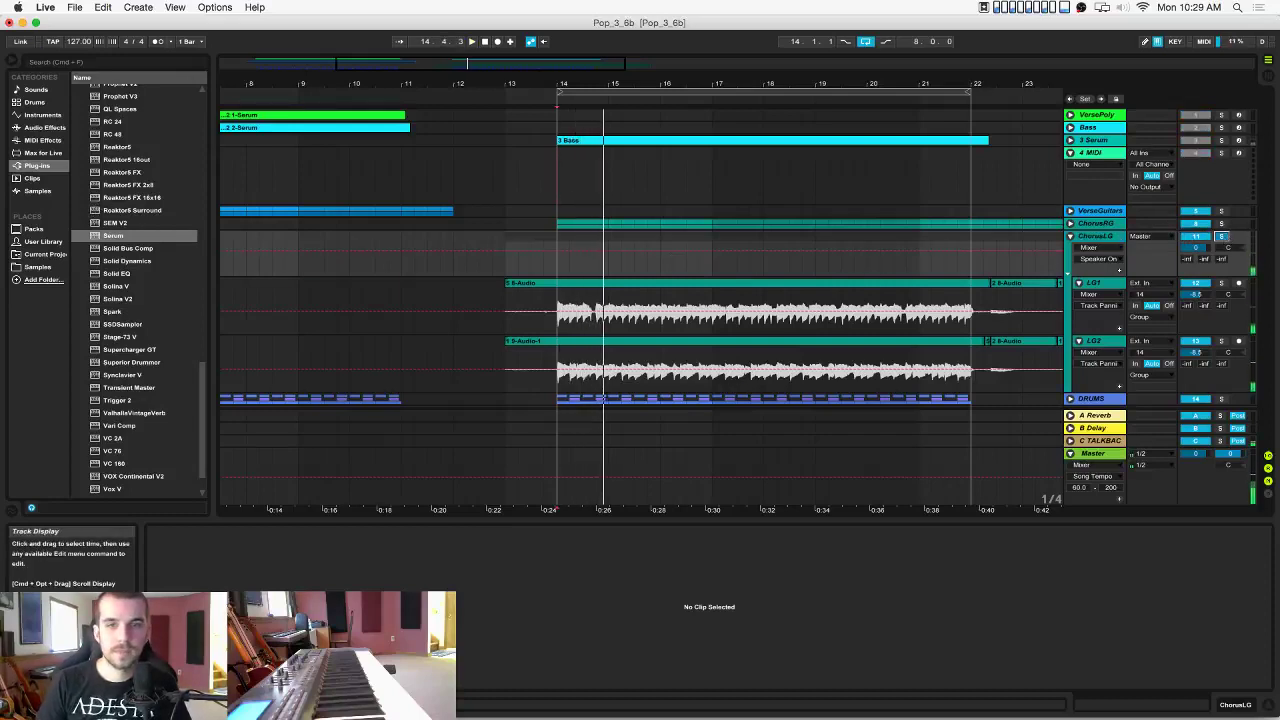
Add an EQ Eight with an adjusted first filter band and a Compressor after it to the ChorusLG group.
left_click(1091, 343)
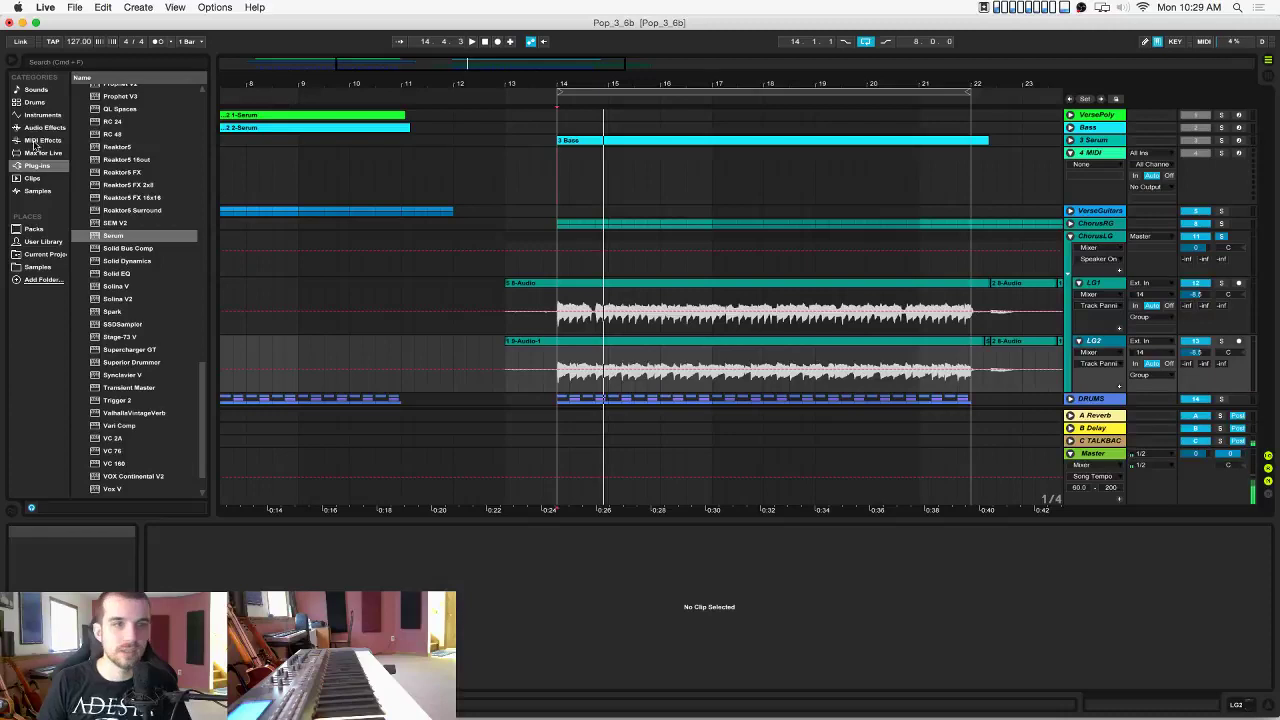
left_click(42, 128)
left_click(121, 217)
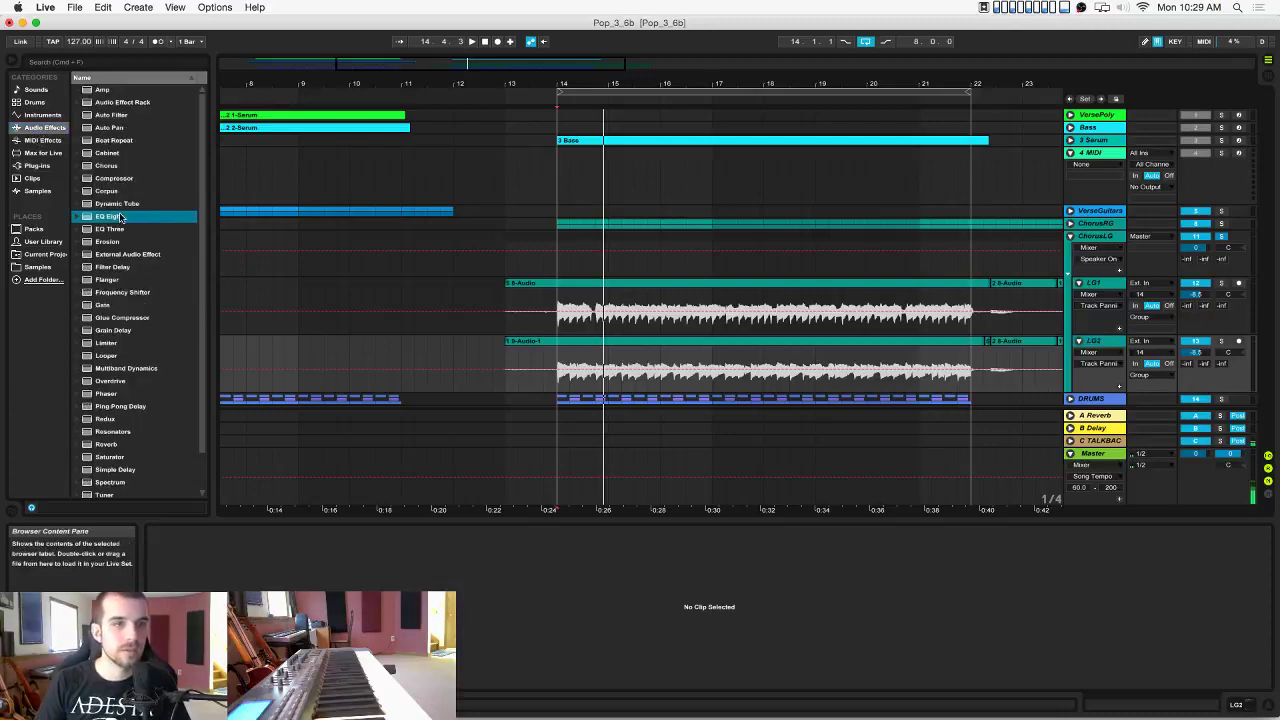
left_click_drag(767, 267, 767, 268)
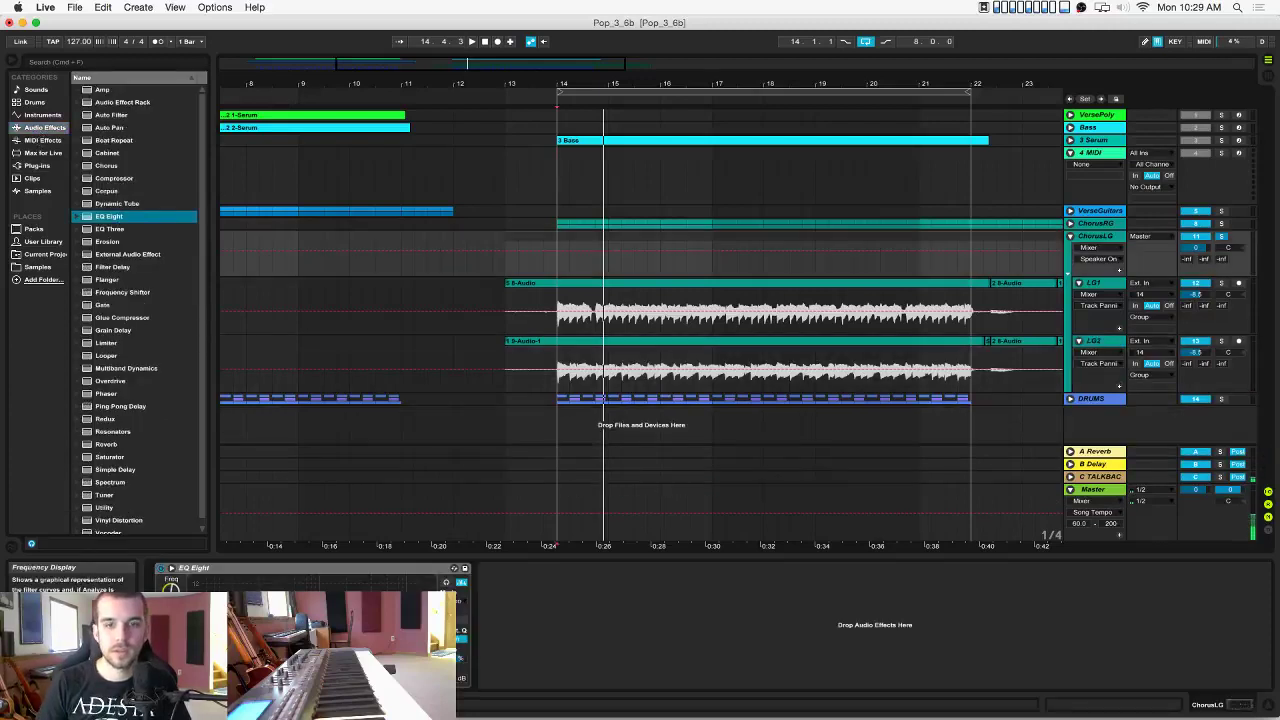
left_click(202, 669)
key("space")
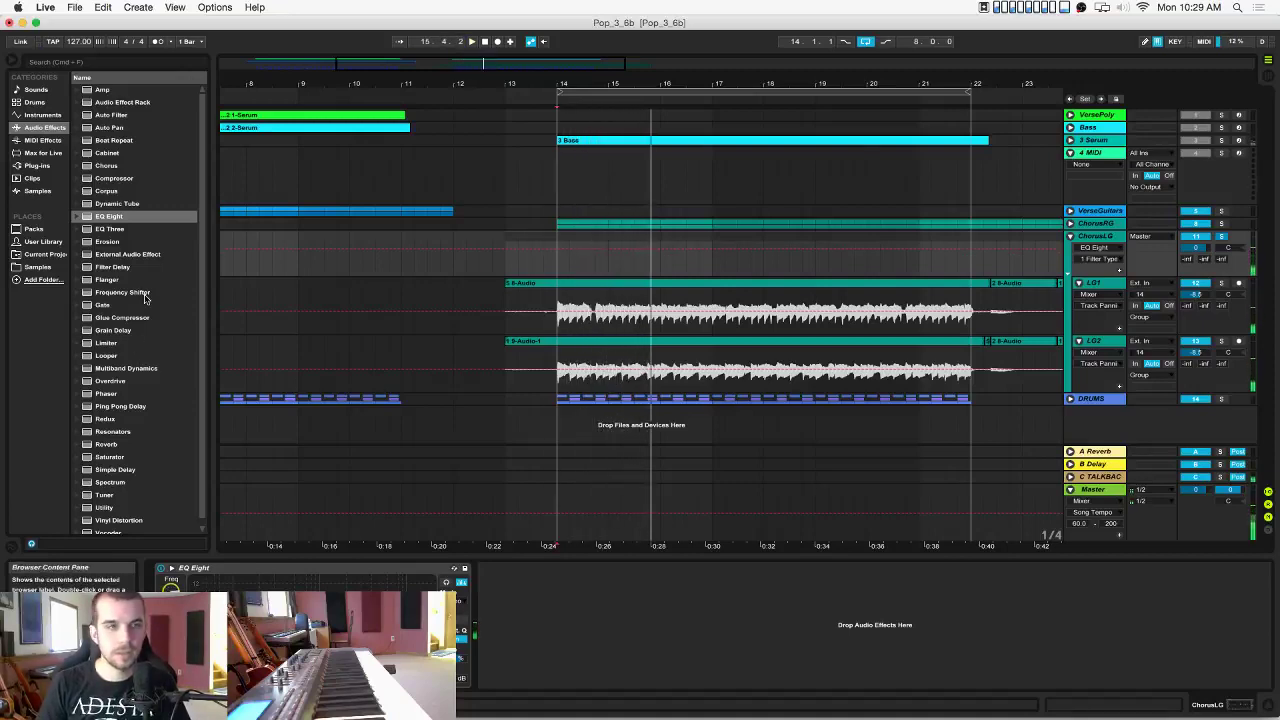
left_click_drag(105, 178, 530, 613)
Copy the LFOTool device from the ChorusRG group and paste it after the Compressor on the ChorusLG group.
left_click(1106, 223)
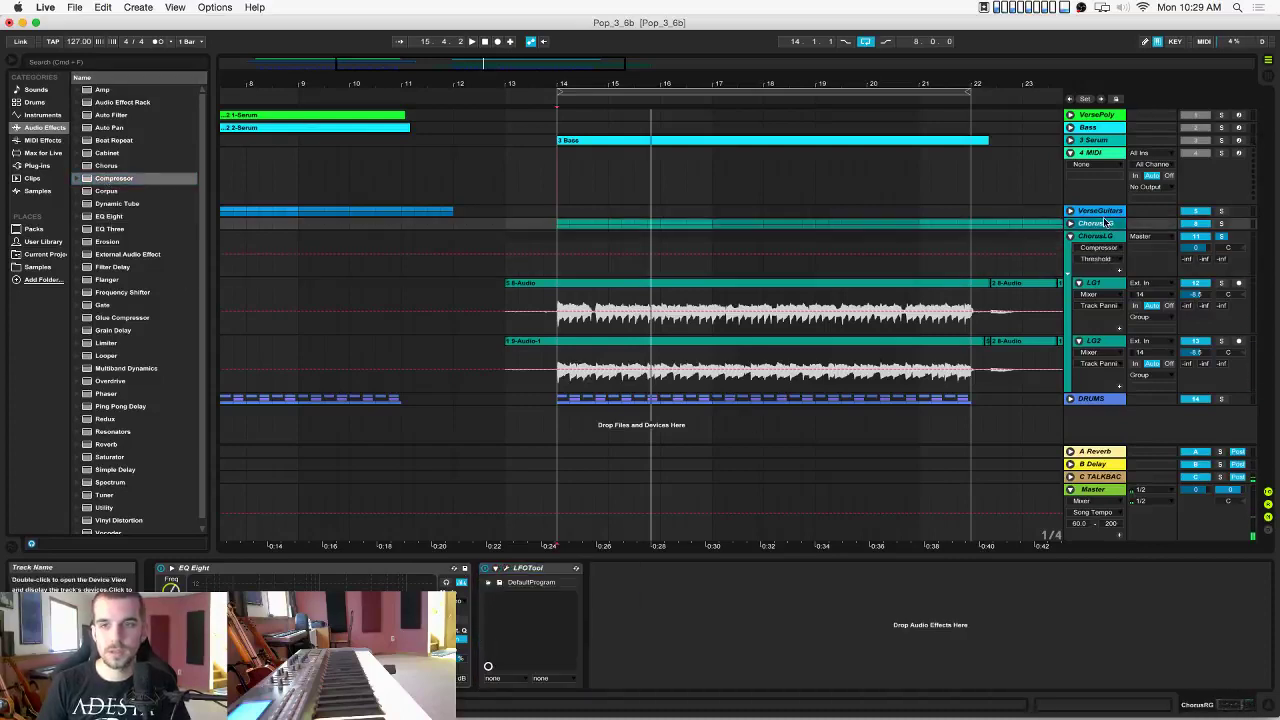
left_click(528, 568)
left_click(908, 261)
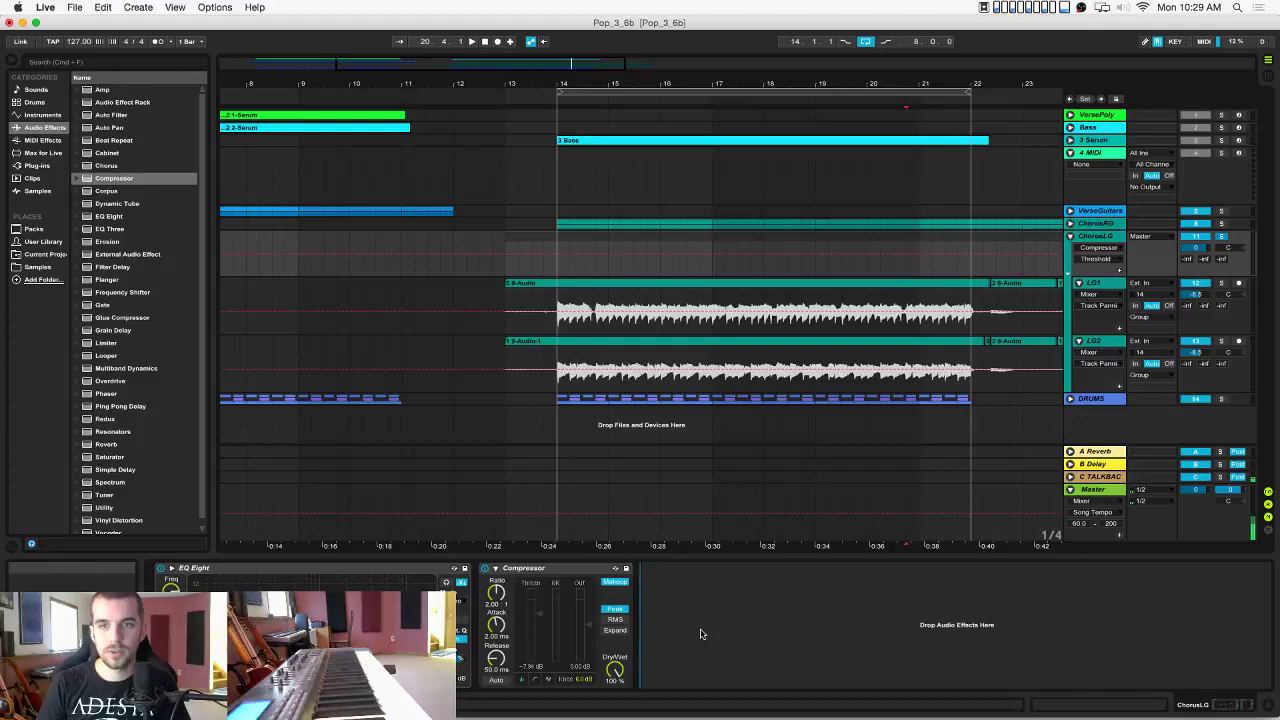
left_click(689, 583)
key("super+v")
Raise the starting point of the volume curve in ChorusLG's LFOTool for shallower ducking and play the result.
left_click(668, 569)
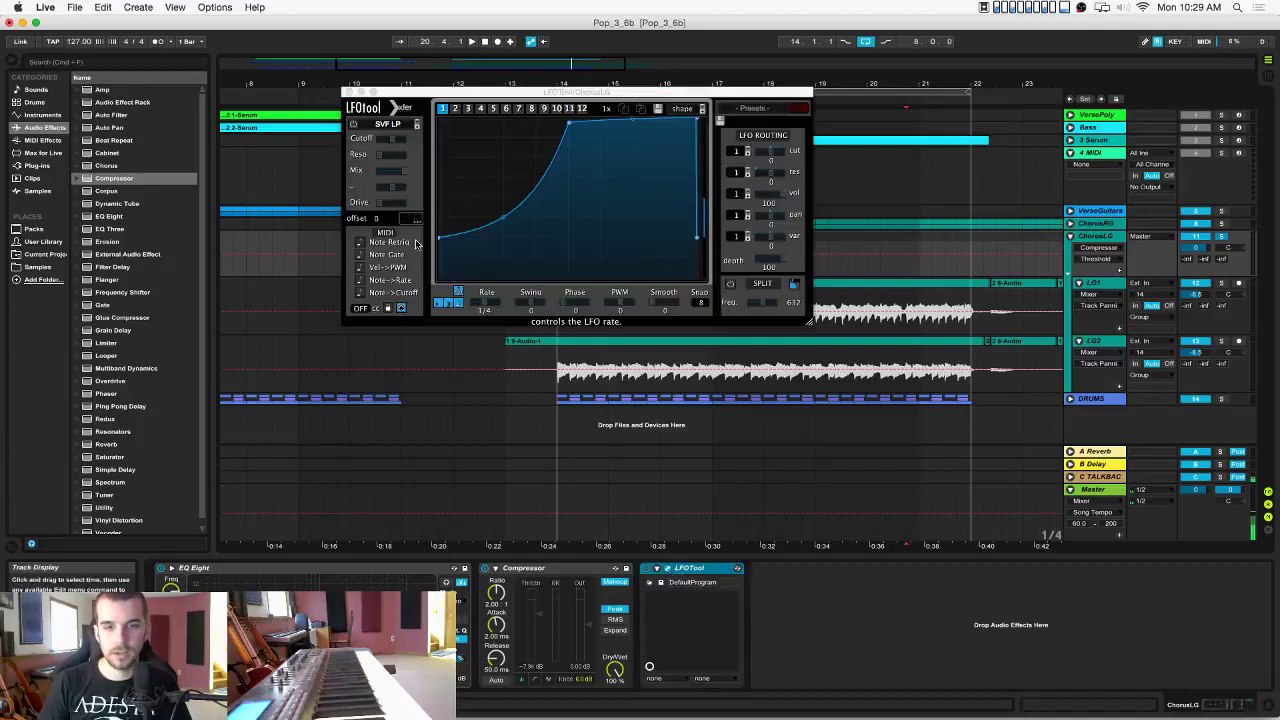
left_click(438, 241)
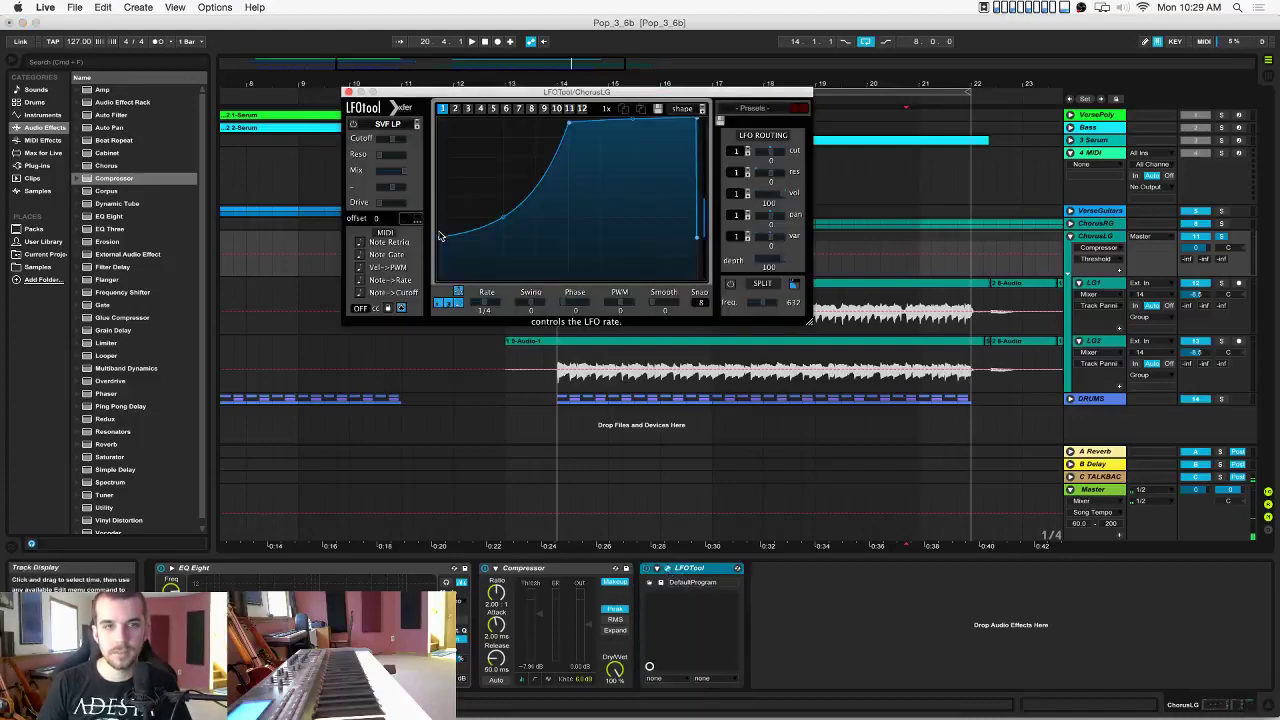
left_click_drag(438, 236, 441, 219)
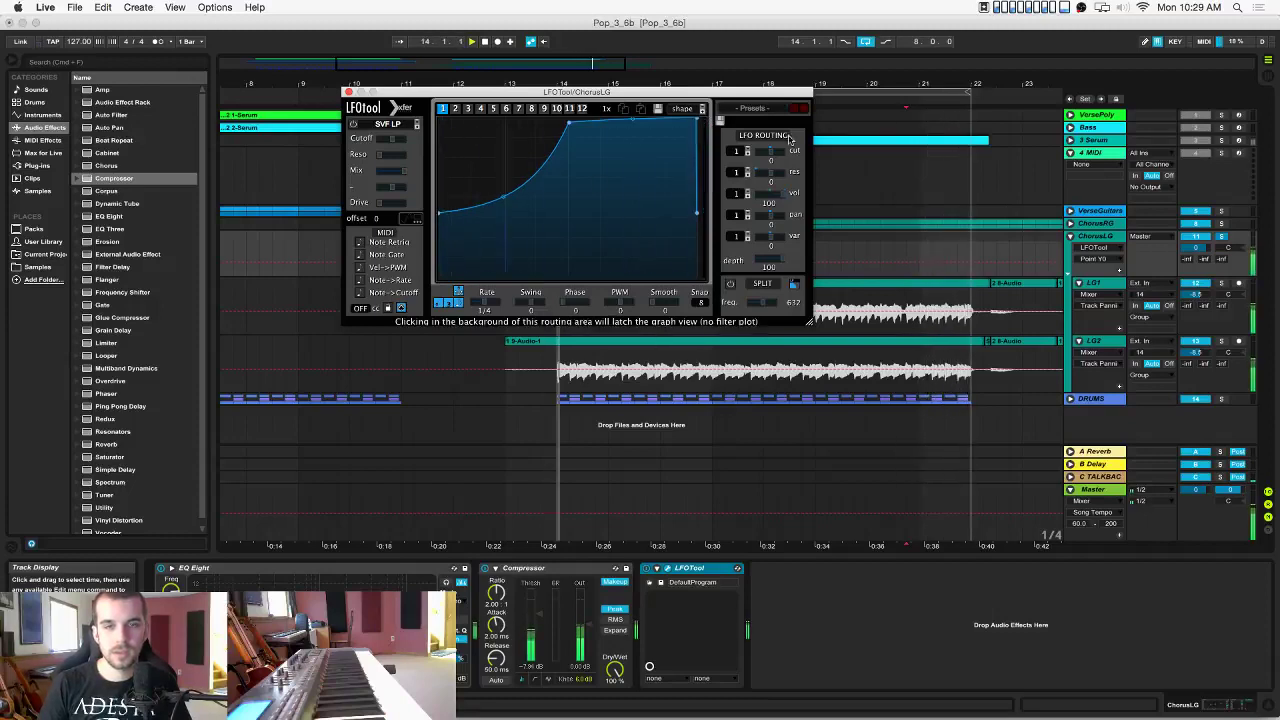
left_click(348, 93)
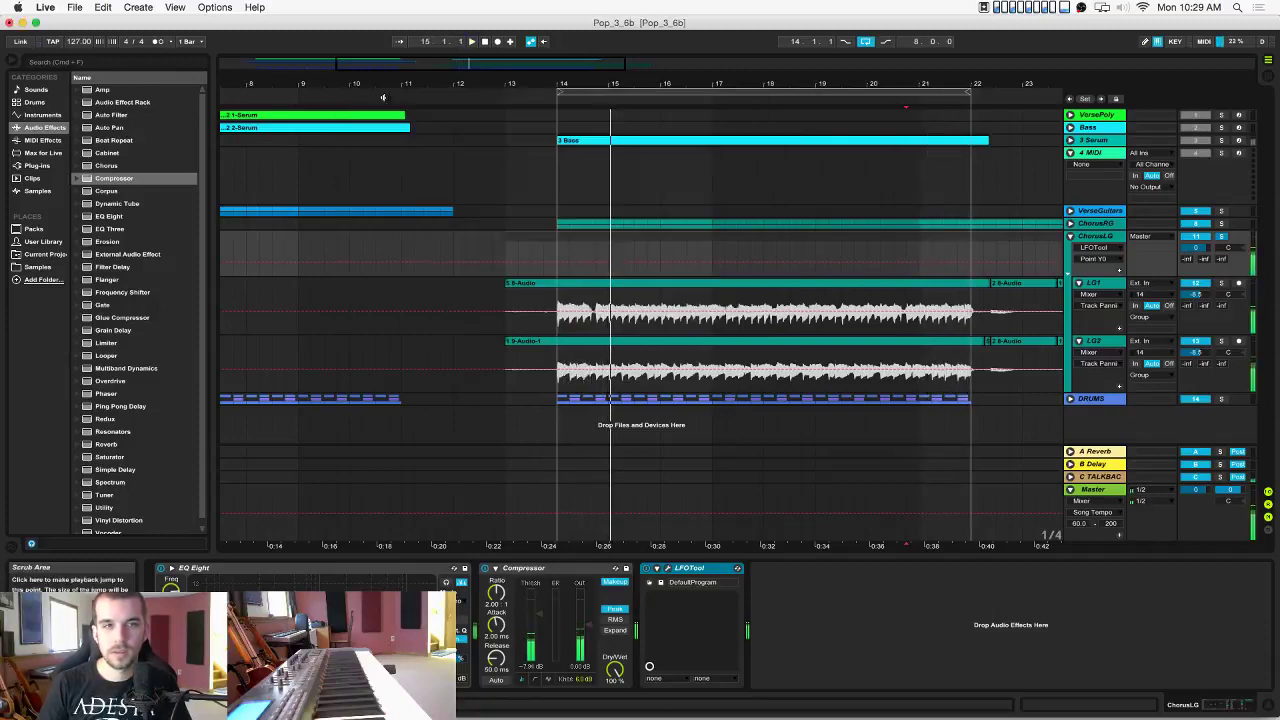
Insert a Ping Pong Delay between ChorusLG's Compressor and LFOTool, set Dry/Wet to 27 %, and play the lead guitars.
left_click(112, 407)
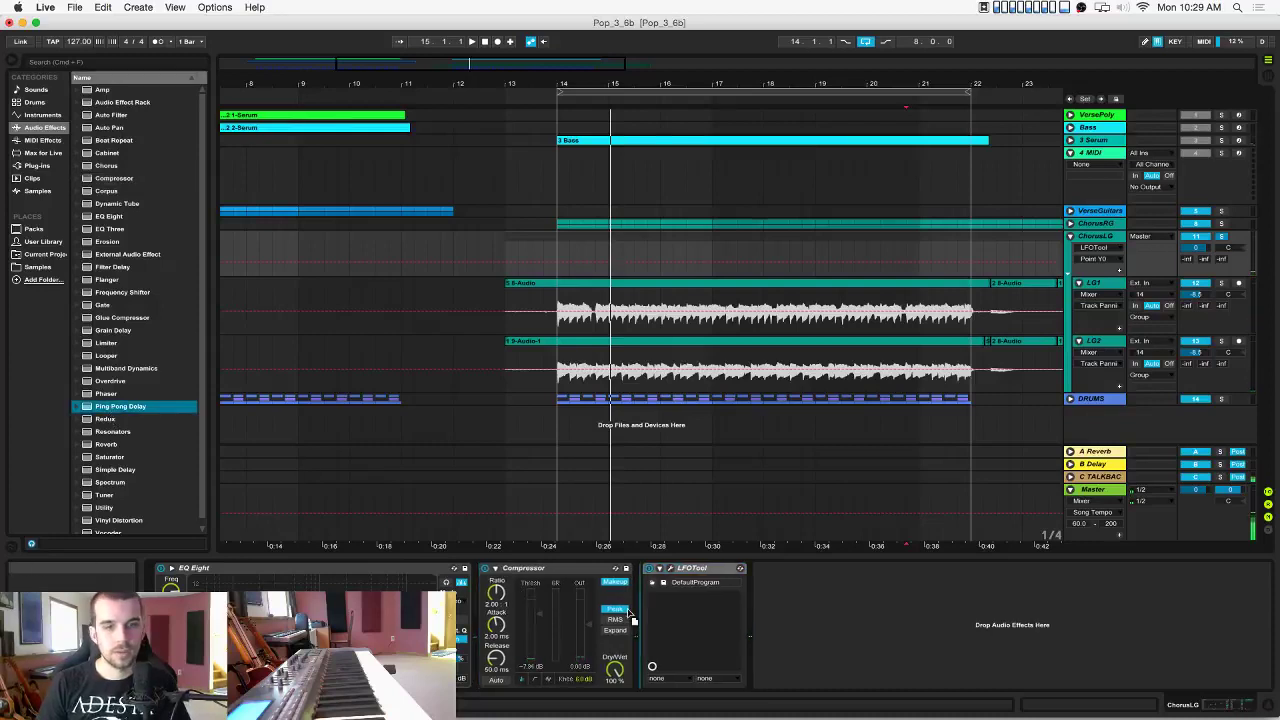
left_click_drag(621, 599, 636, 598)
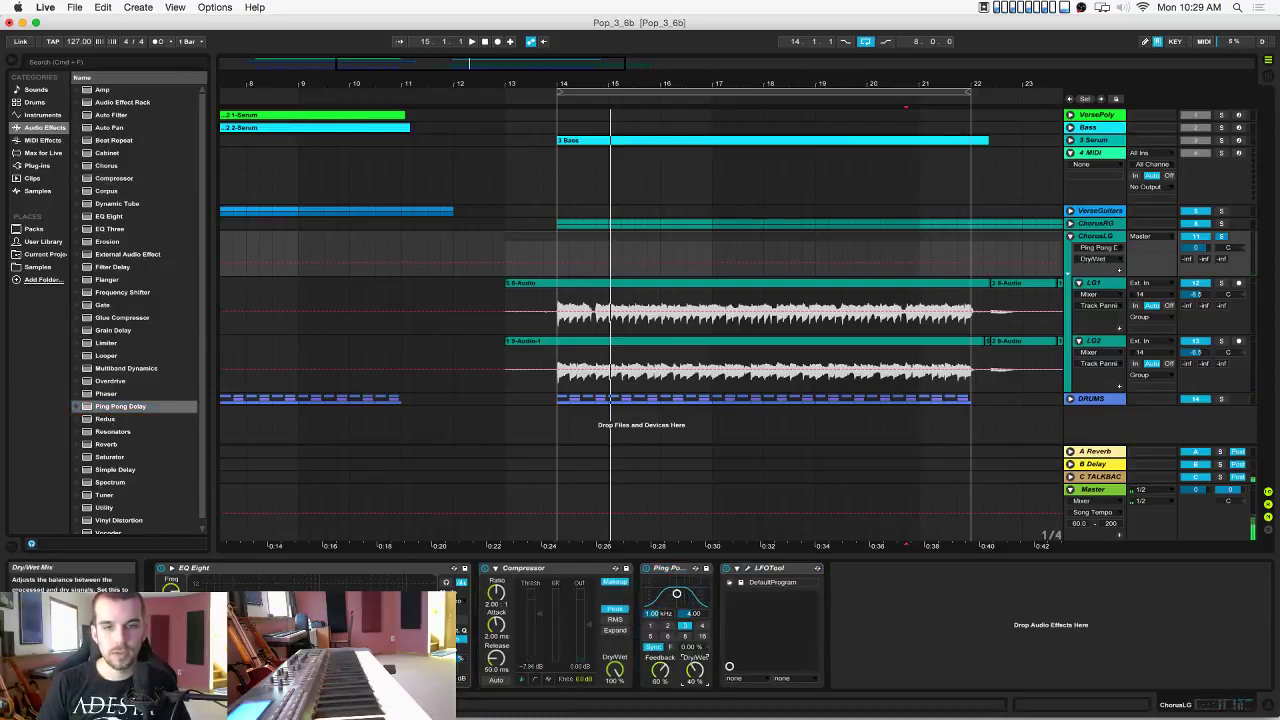
left_click_drag(700, 677, 700, 694)
key("space")
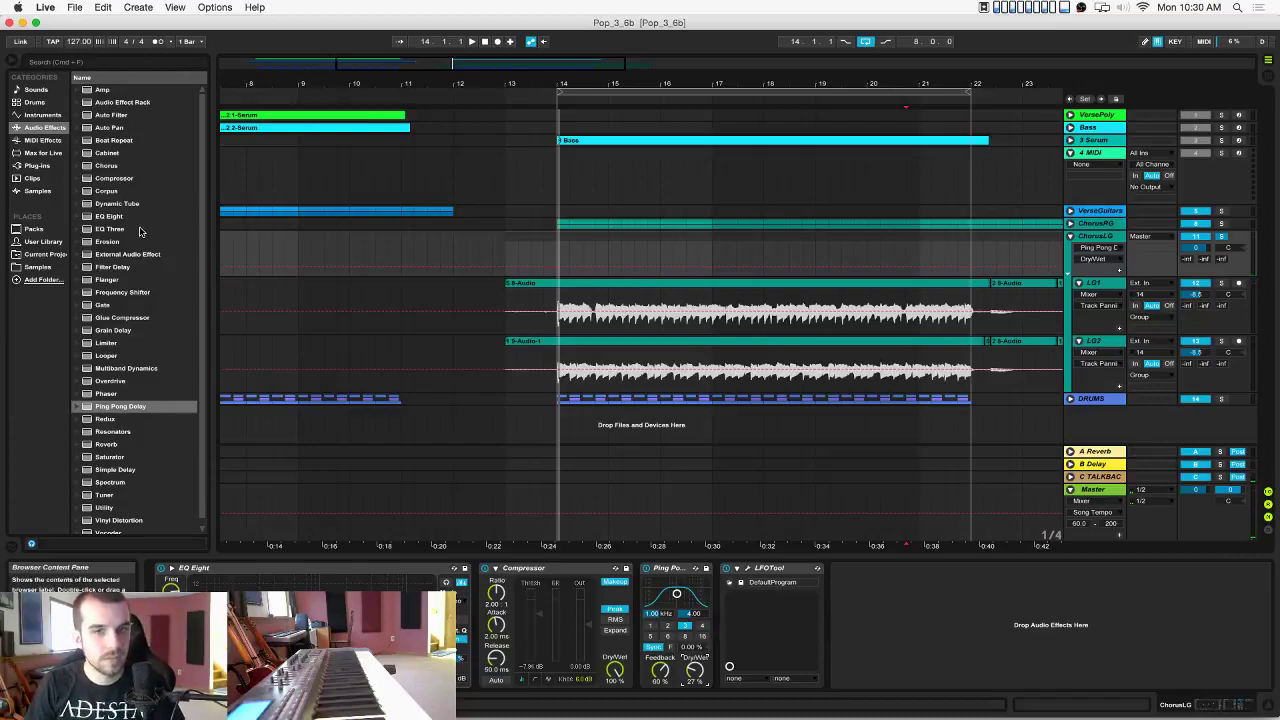
key("space")
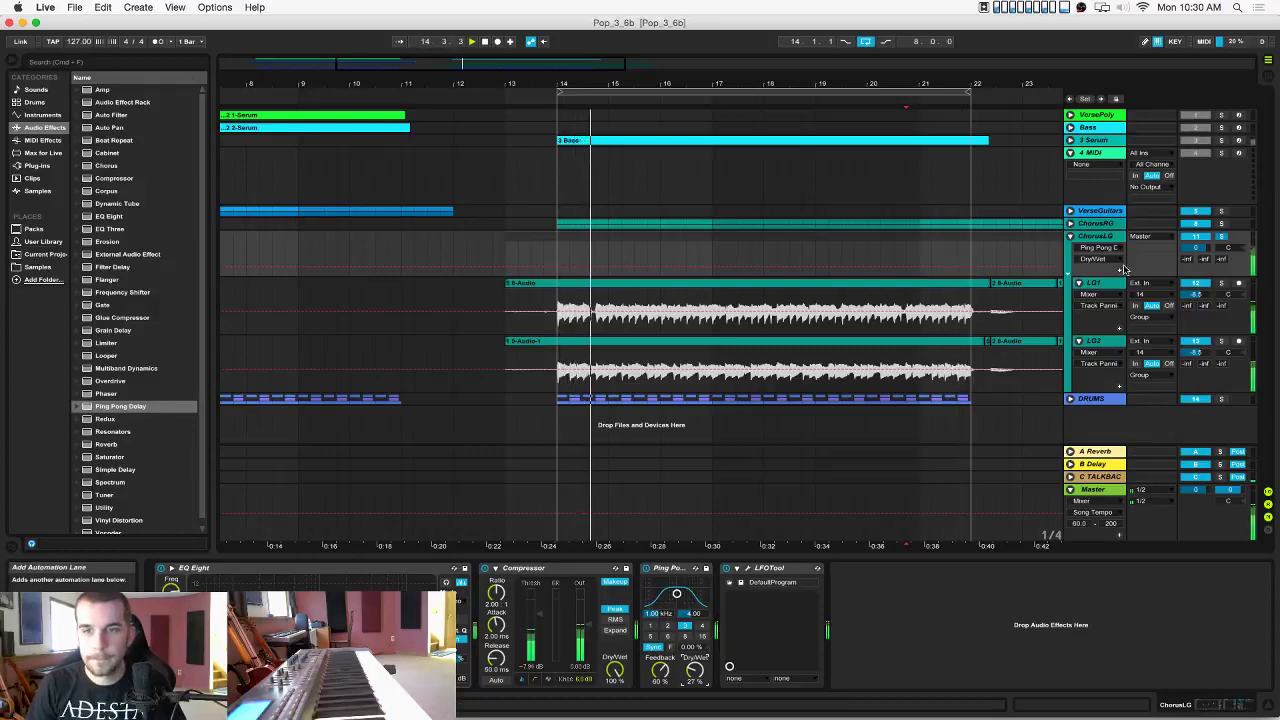
Unsolo the ChorusLG group and lower its volume to about -6.7 dB while the full chorus plays.
left_click(1221, 238)
key("space")
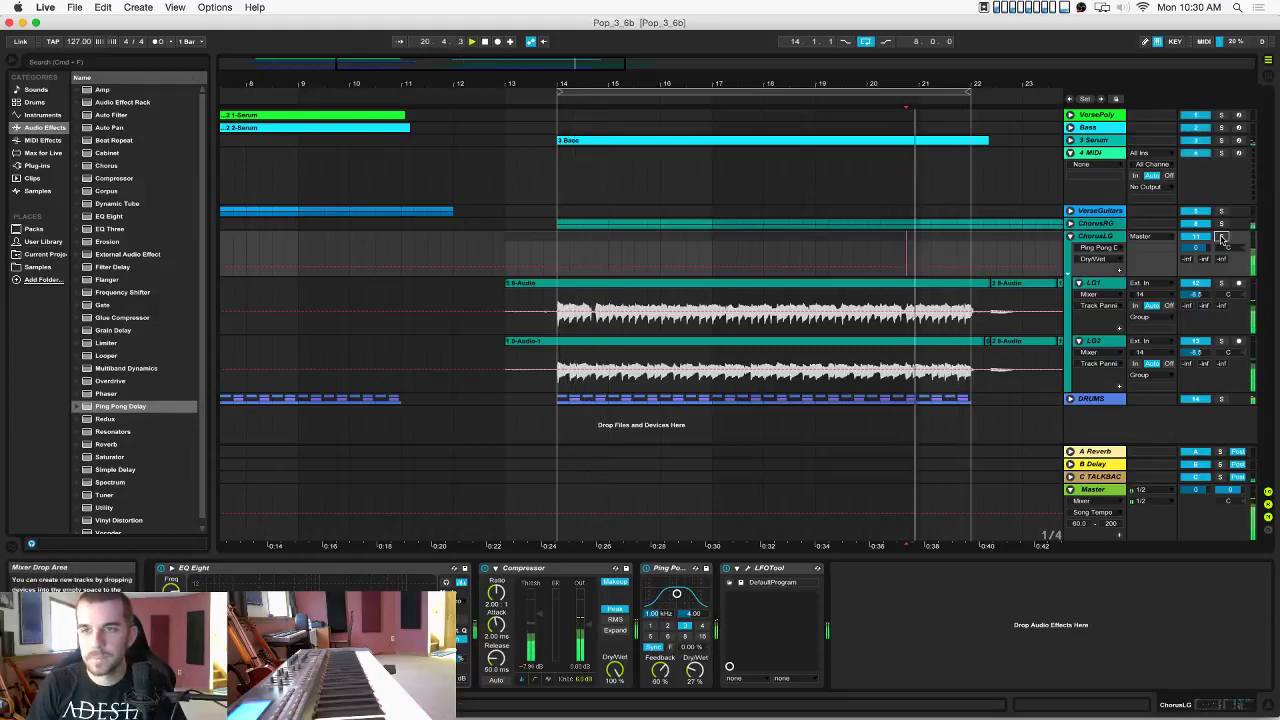
key("space")
key("space")
left_click_drag(1196, 248, 1196, 259)
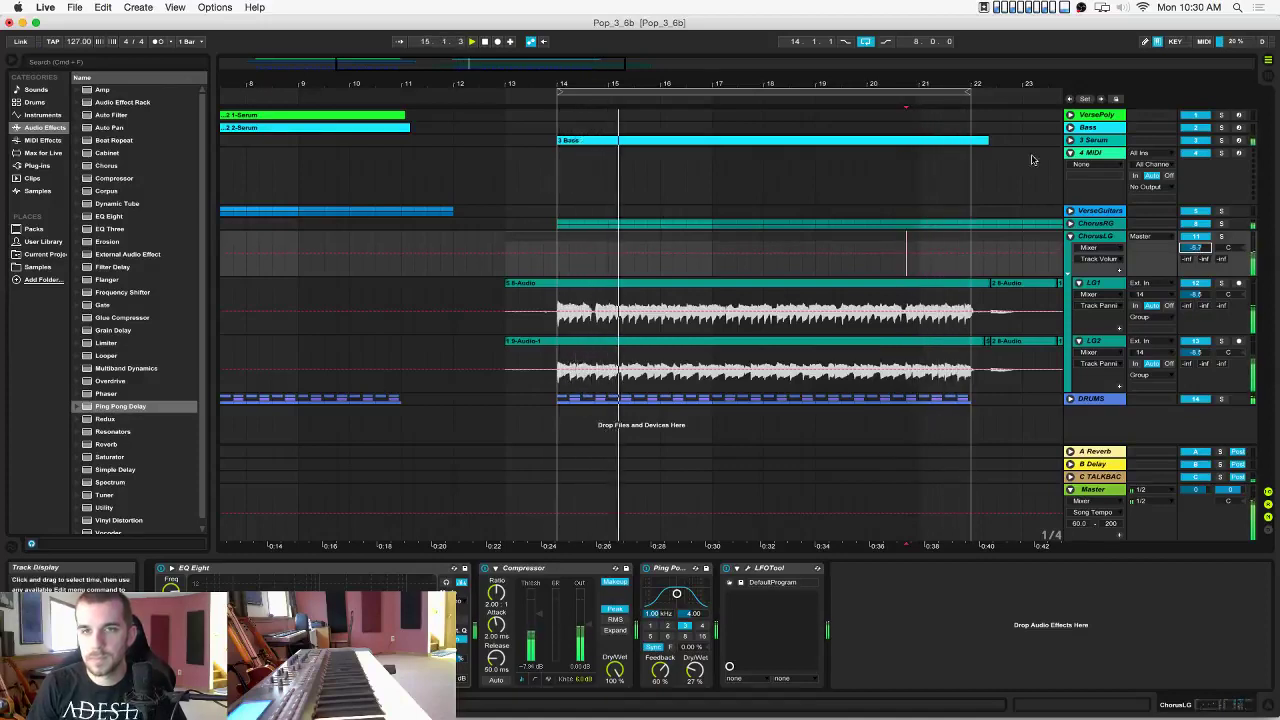
Unfold the chorus Serum track and play the chorus from bar 14 to check its notes.
left_click(1070, 140)
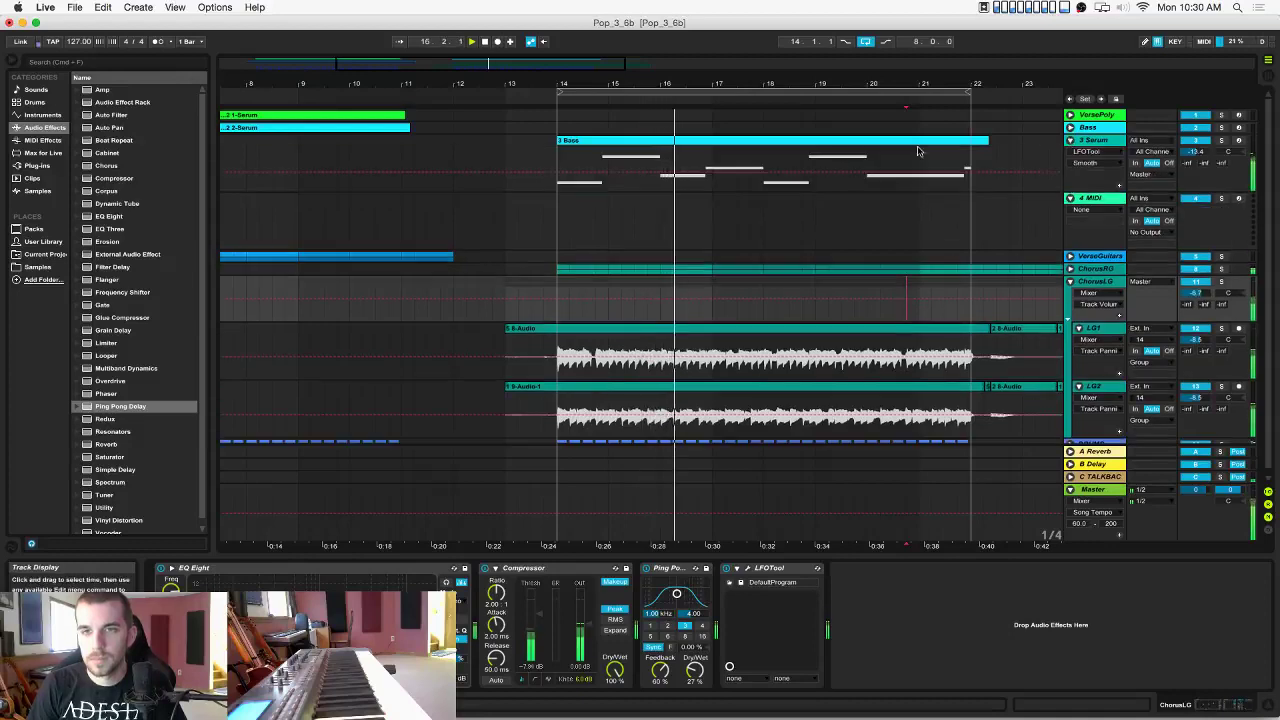
left_click(799, 152)
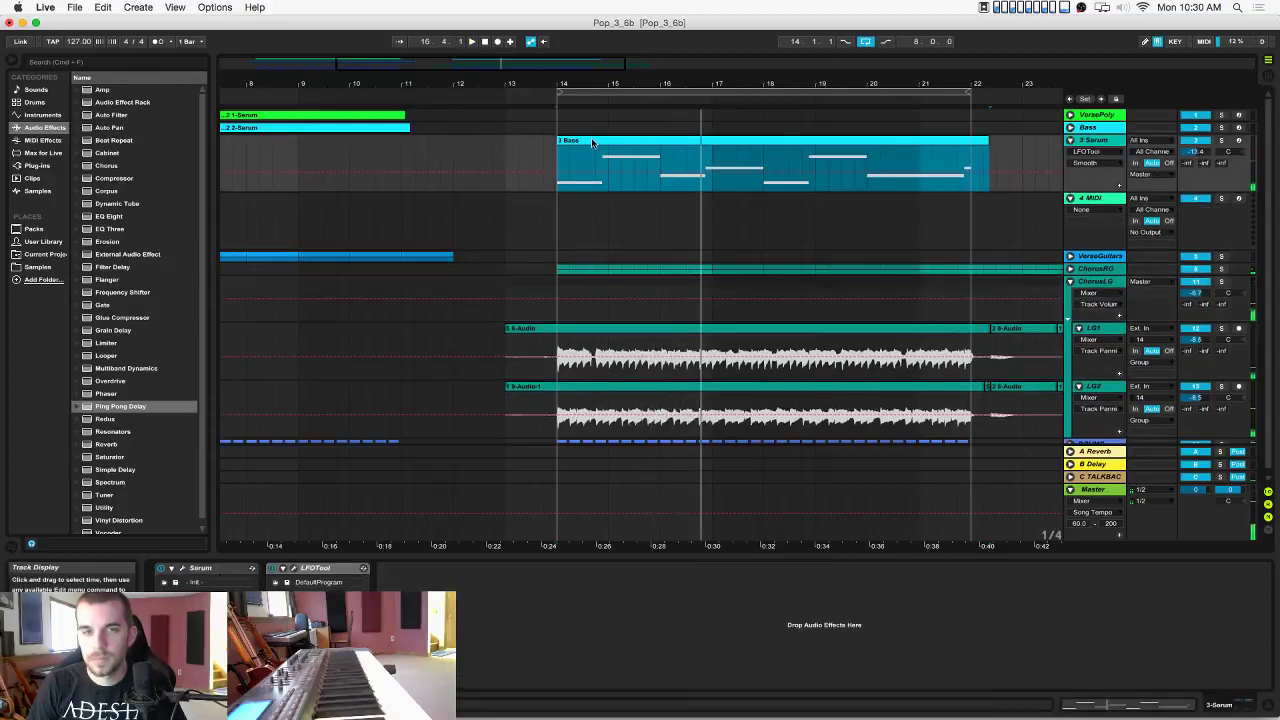
left_click(558, 166)
key("space")
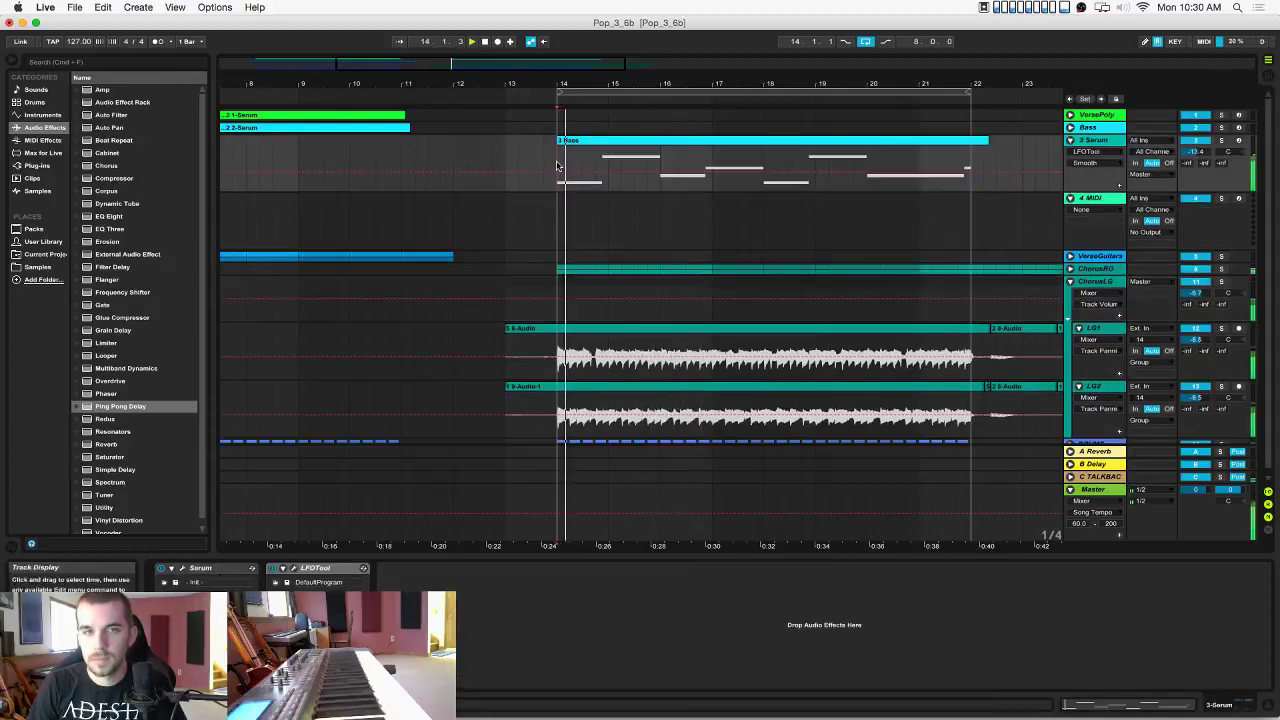
Trim the notes in the chorus Serum clip so beat 4 of clip bars 1, 3 and 5 is silent, and play it.
double_click(593, 143)
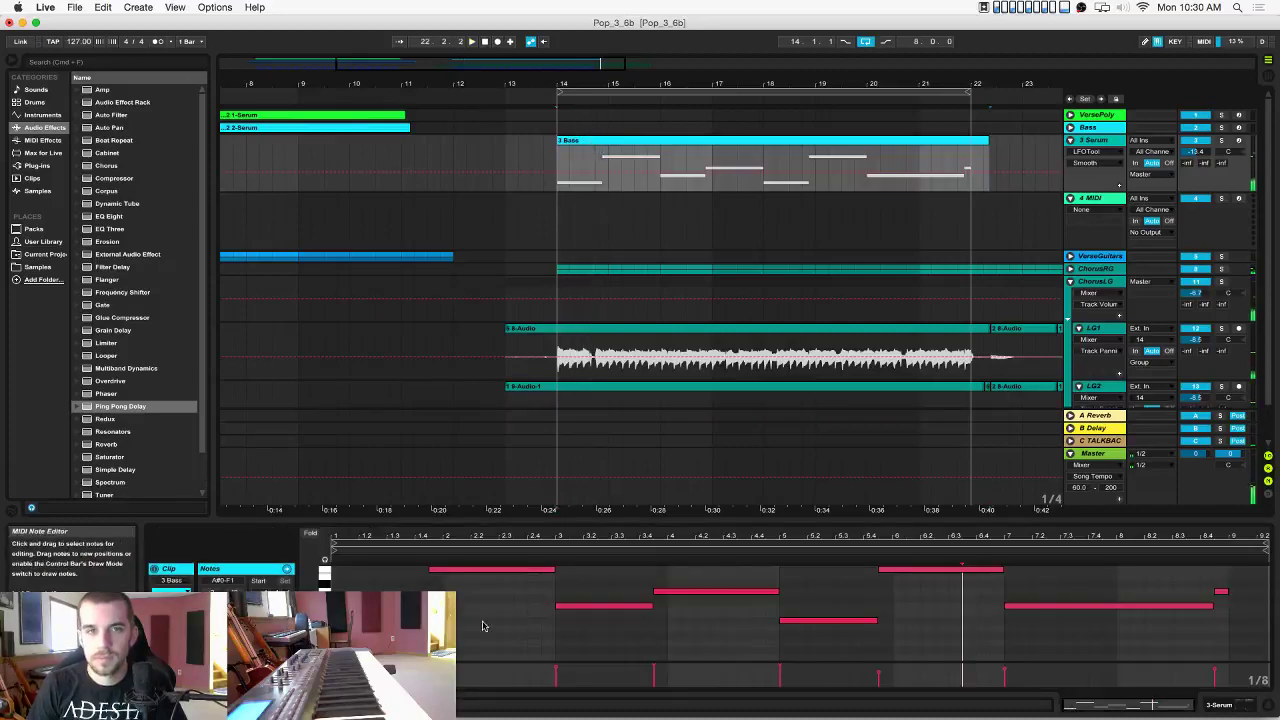
left_click(390, 620)
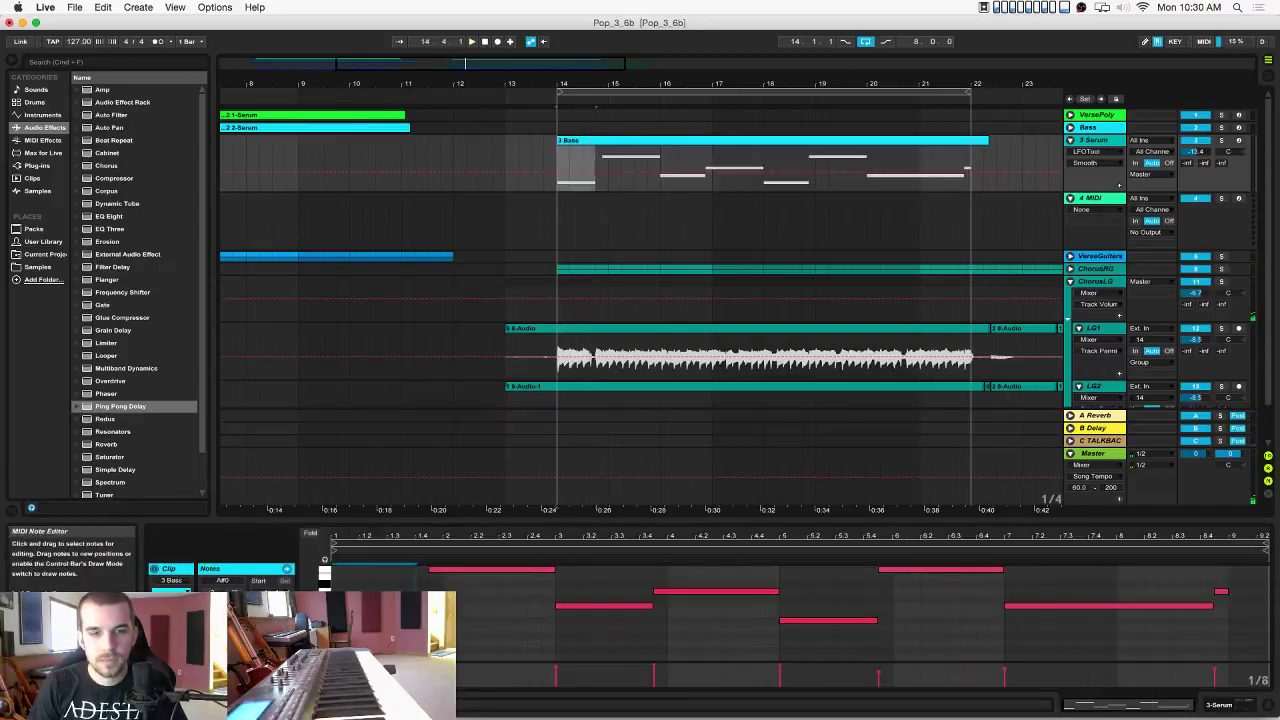
left_click(416, 618)
left_click(430, 569)
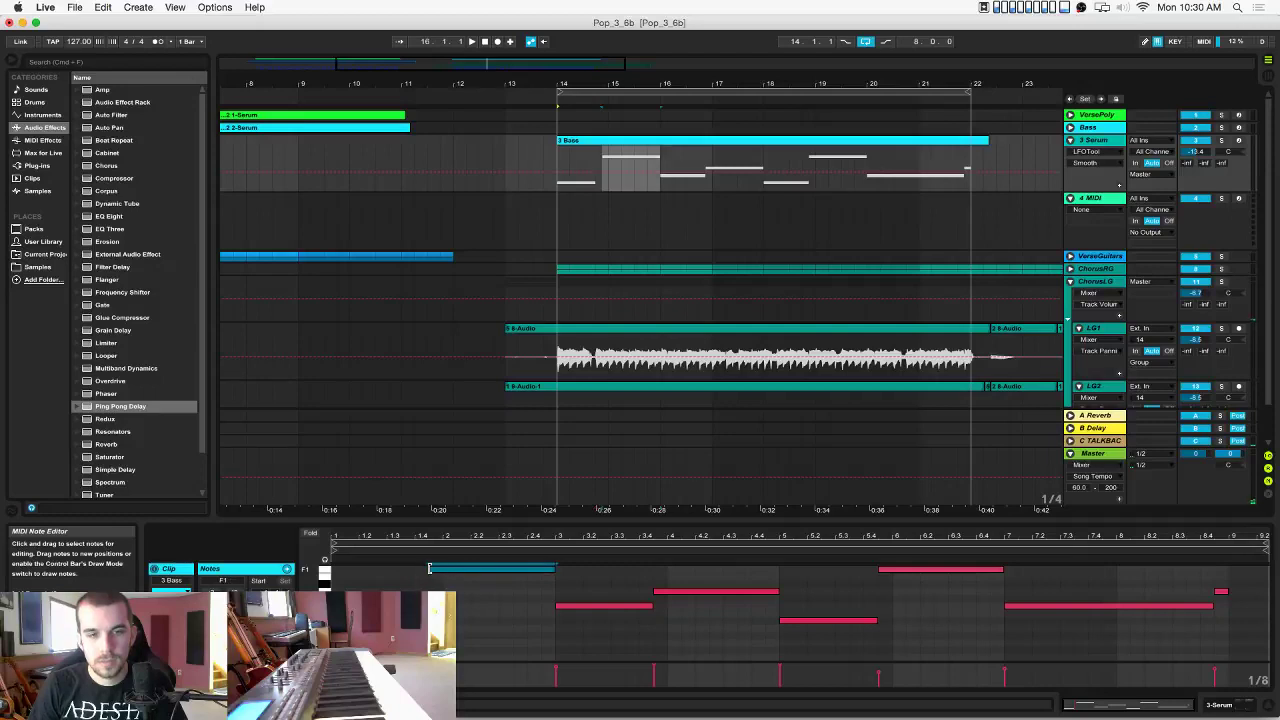
left_click(494, 610)
left_click_drag(651, 606, 665, 590)
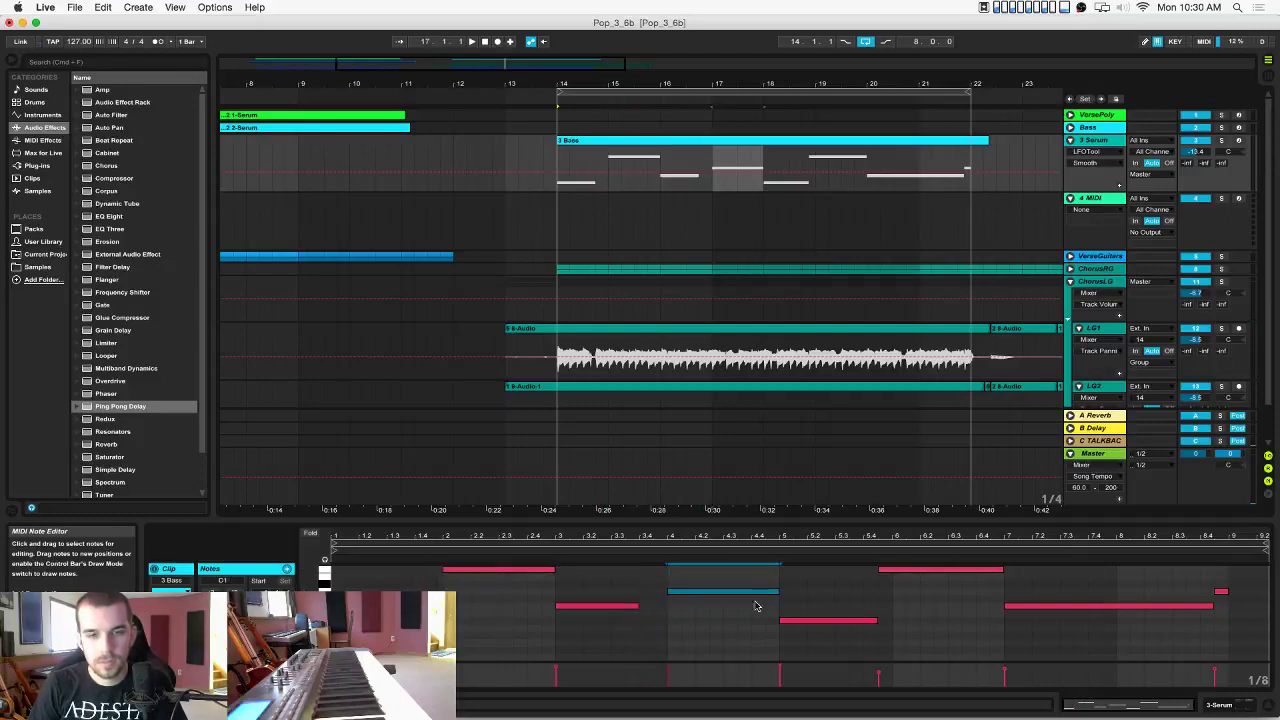
left_click_drag(877, 621, 869, 622)
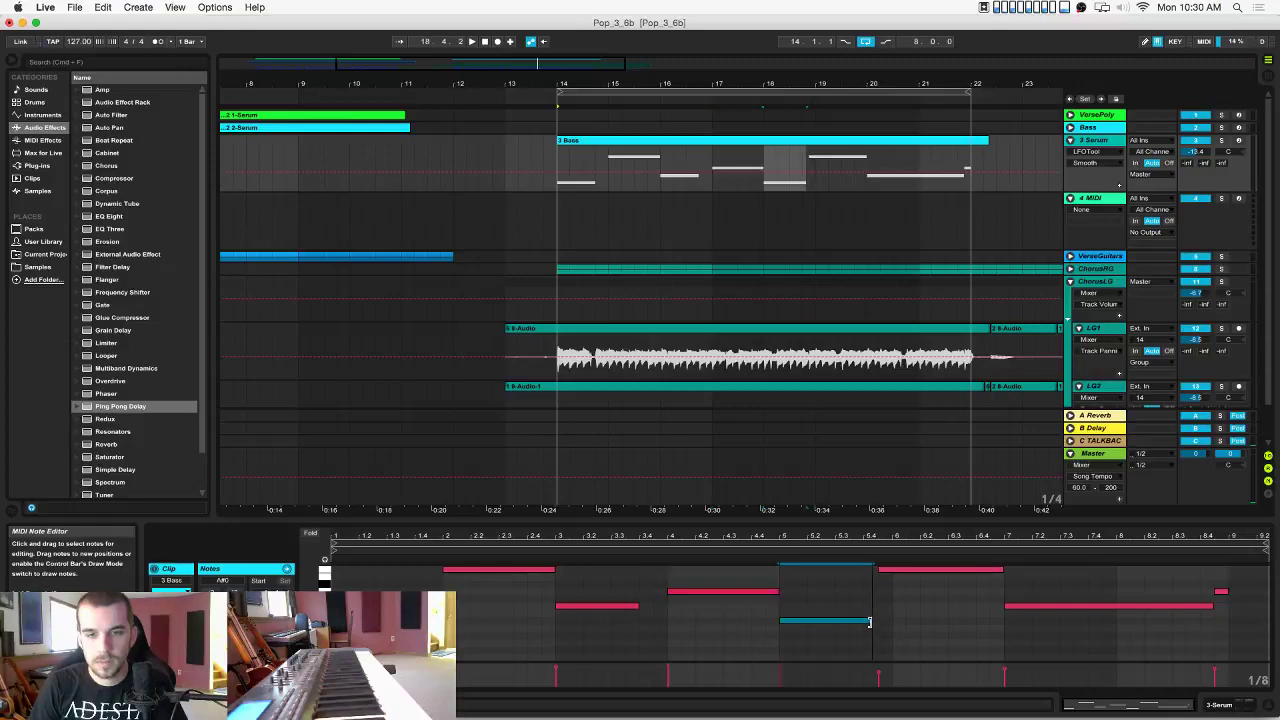
left_click(881, 572)
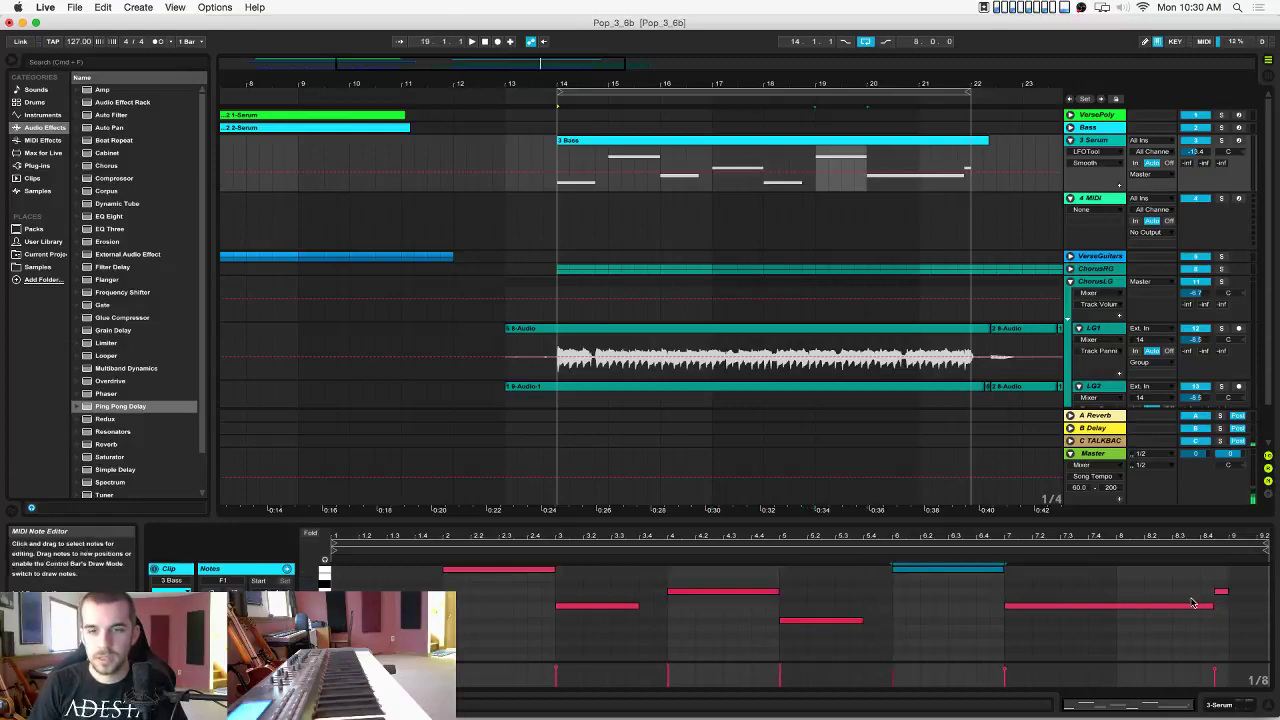
key("space")
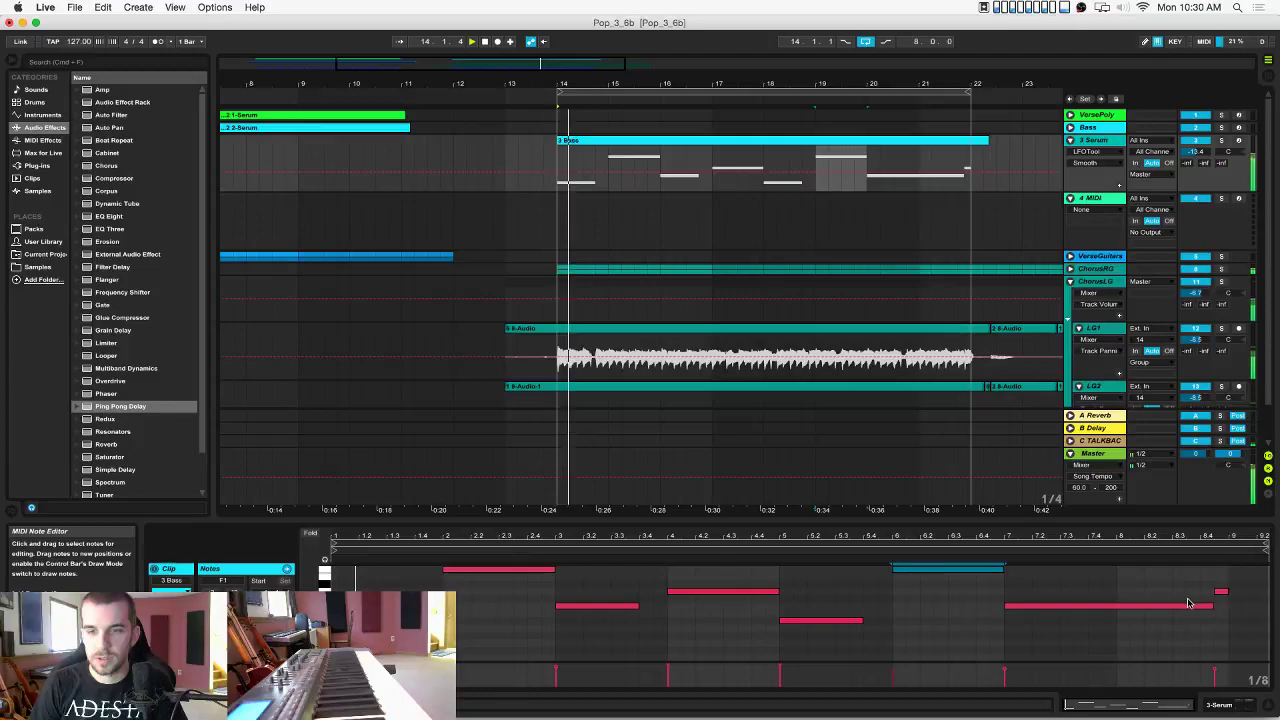
Split out beat 4 of bars 14, 16 and 18 on RG1 and RG2 and deactivate those clip pieces.
left_click(1070, 269)
scroll(1069, 272, "down", 2)
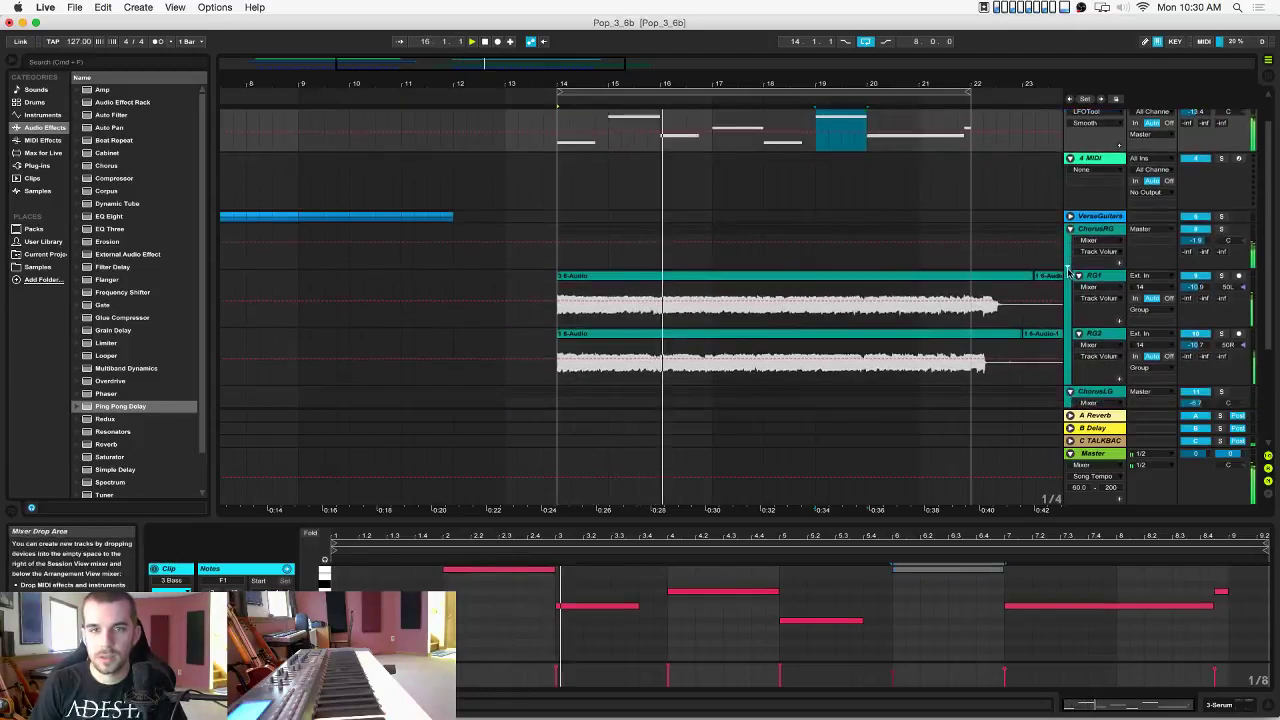
scroll(1068, 272, "up", 2)
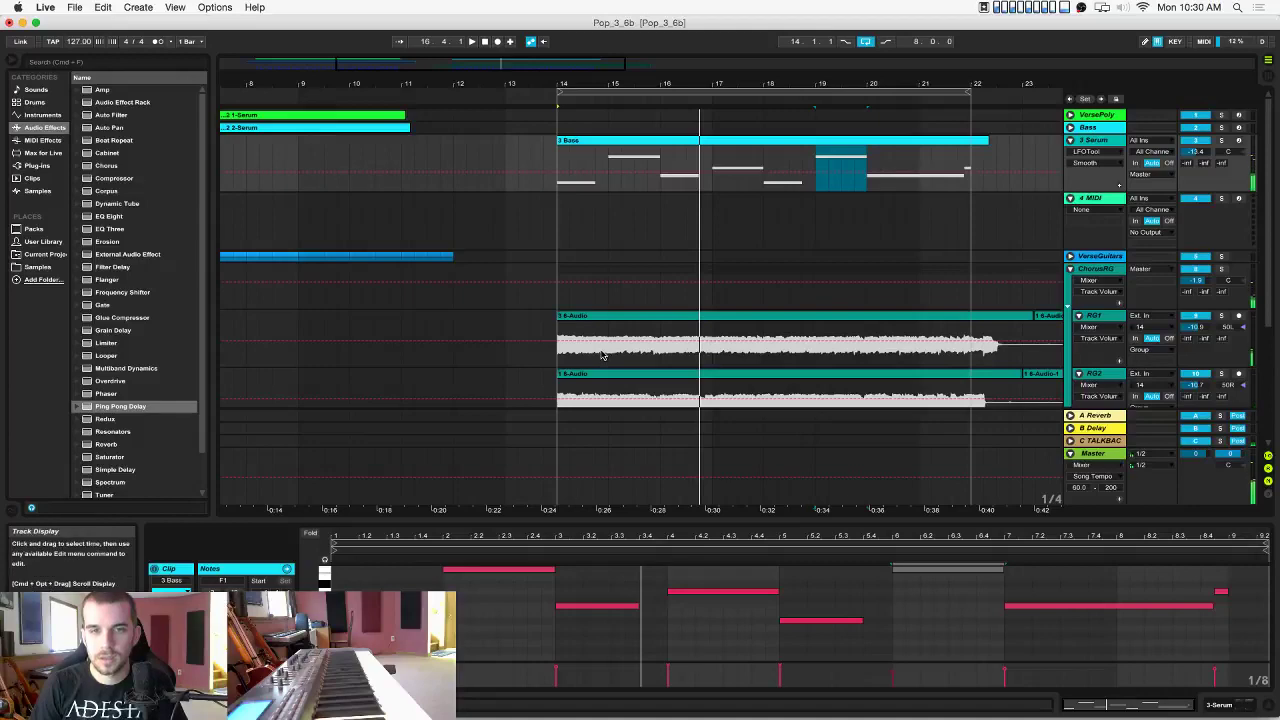
left_click_drag(602, 354, 606, 397)
scroll(606, 397, "down", 2)
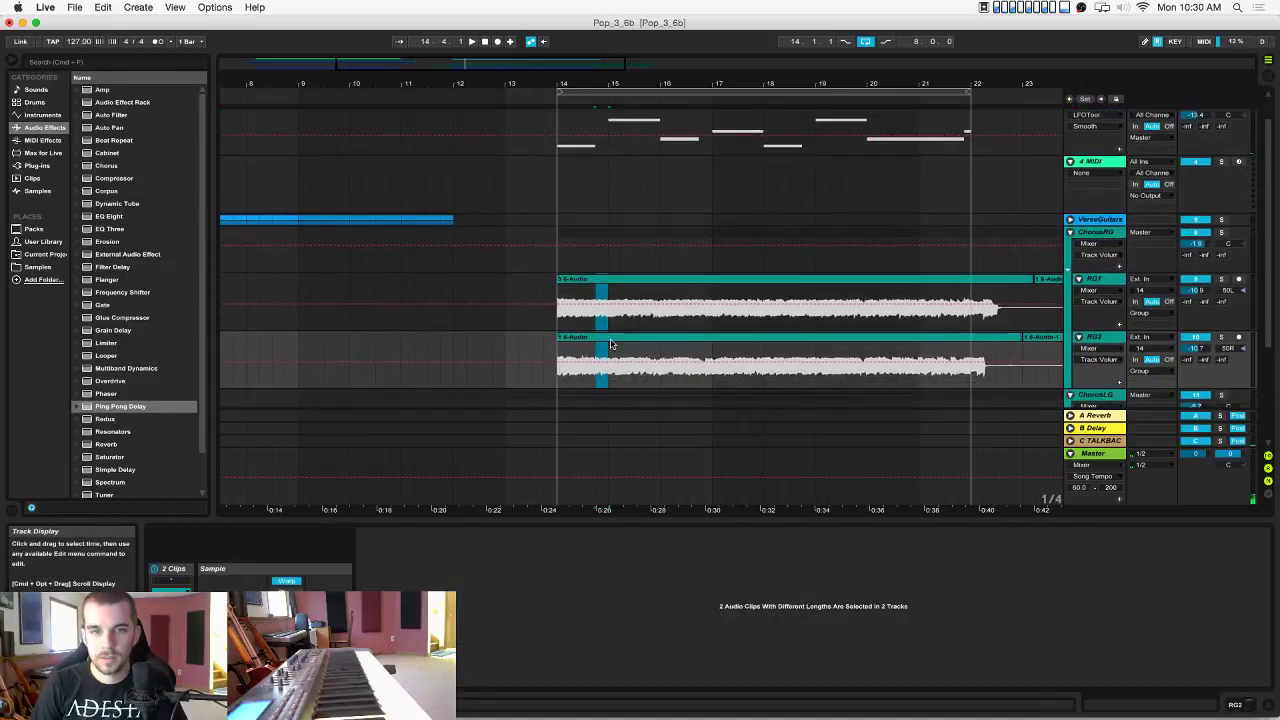
key("super+e")
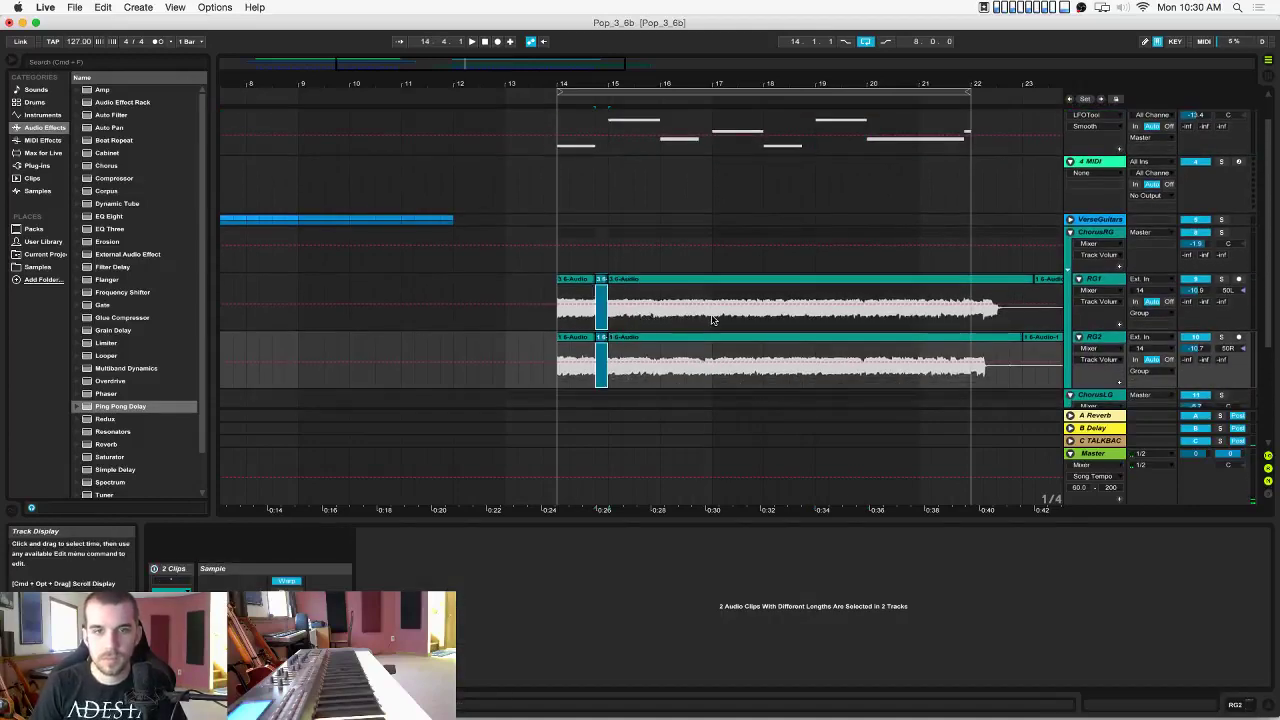
left_click_drag(712, 320, 712, 350)
key("super+e")
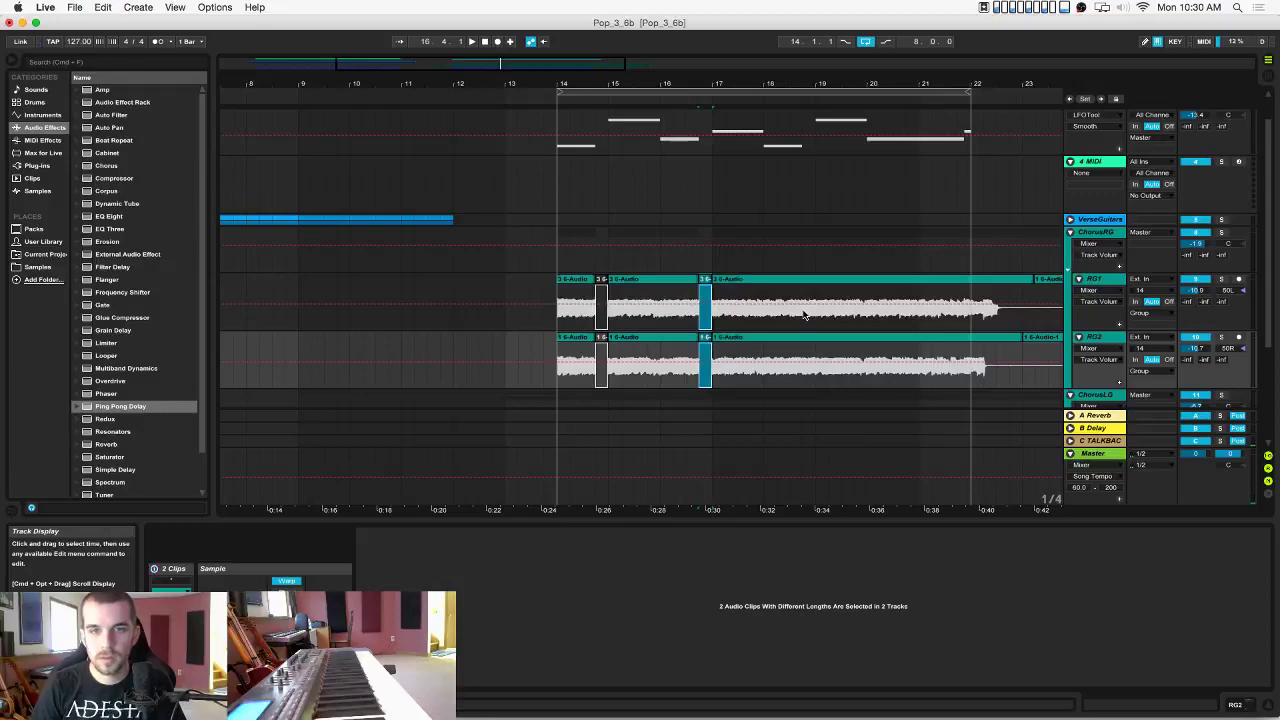
left_click_drag(805, 314, 818, 350)
key("super+e")
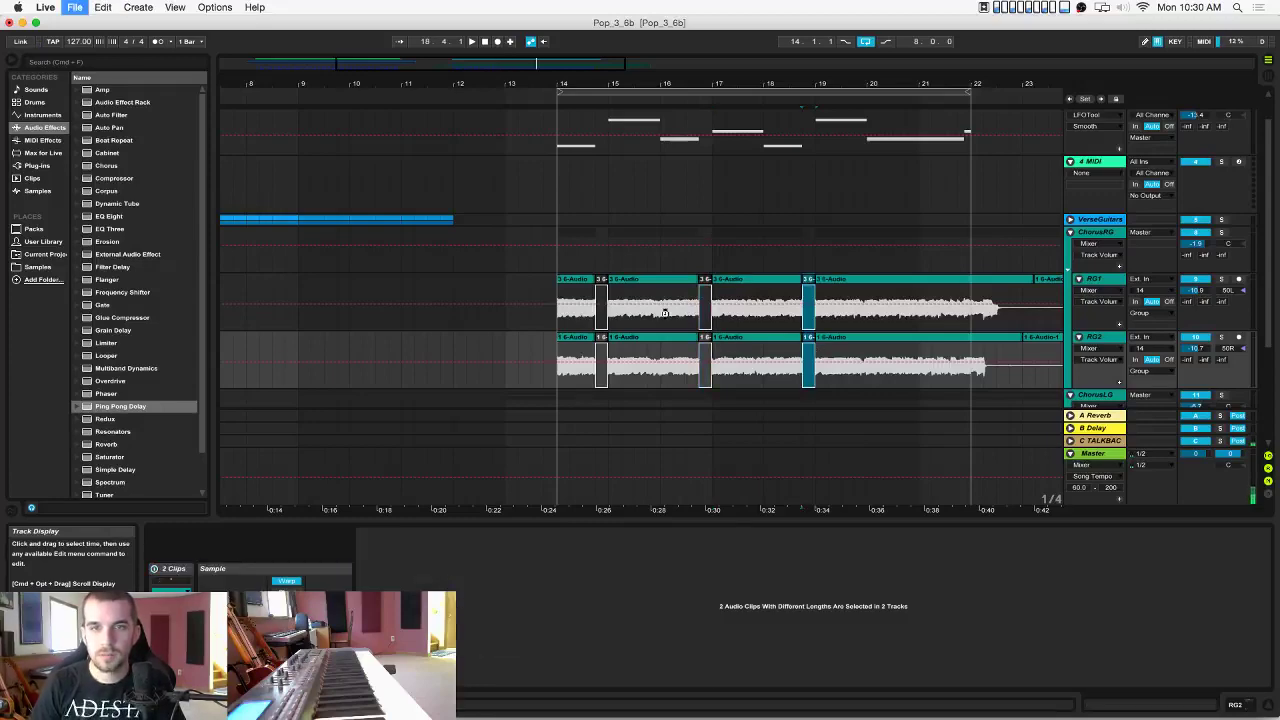
Play the chorus with the new guitar gaps and deactivate the ChorusLG group.
left_click(565, 324)
key("space")
scroll(565, 324, "down", 5)
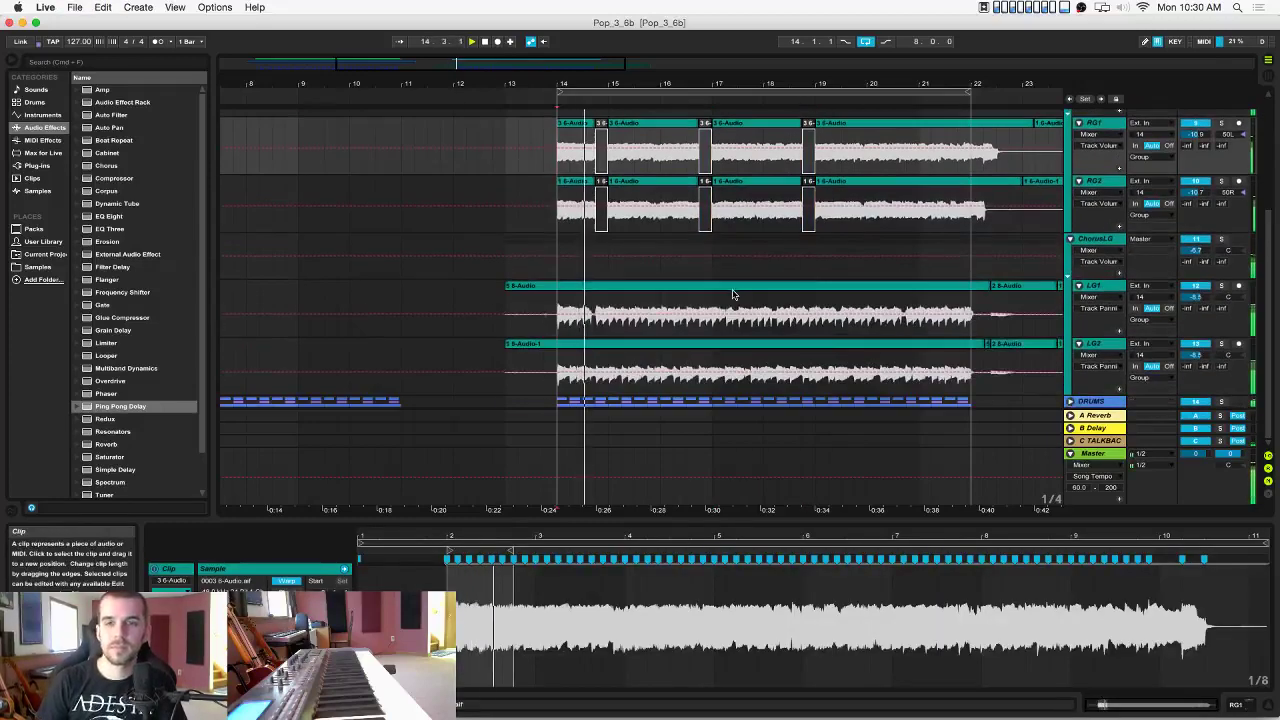
left_click(1196, 286)
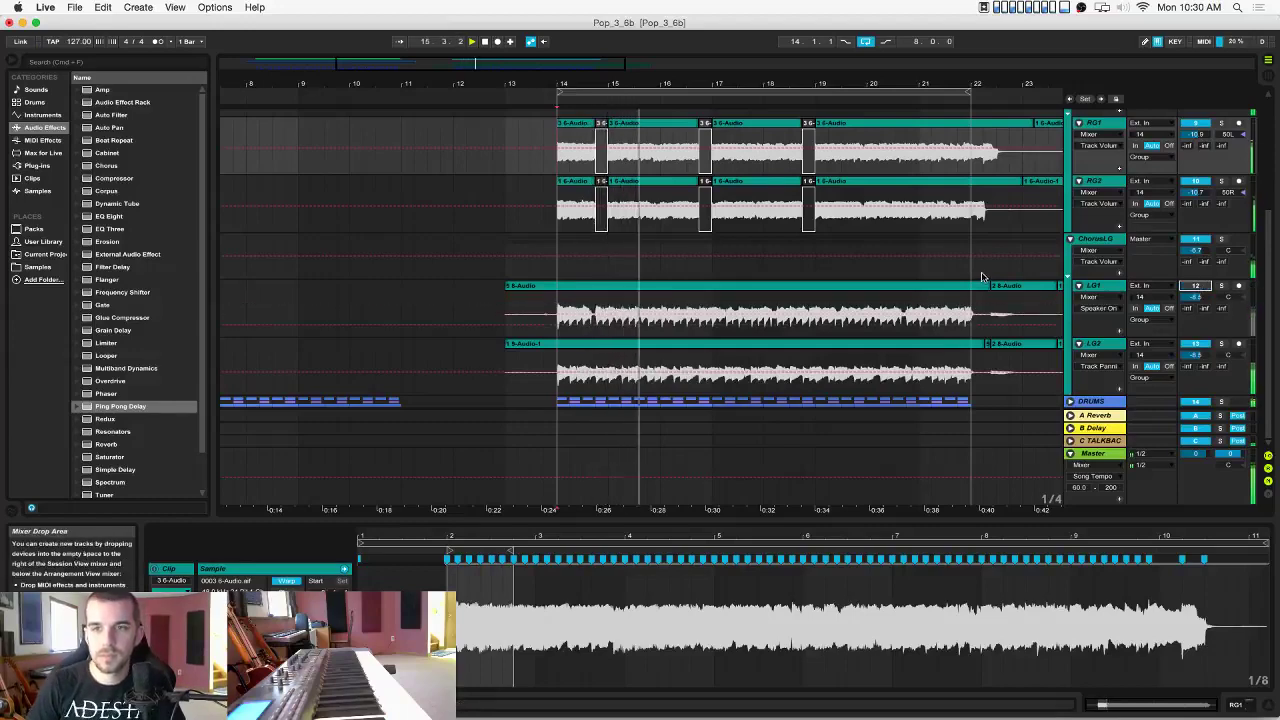
left_click(1196, 287)
left_click(1196, 240)
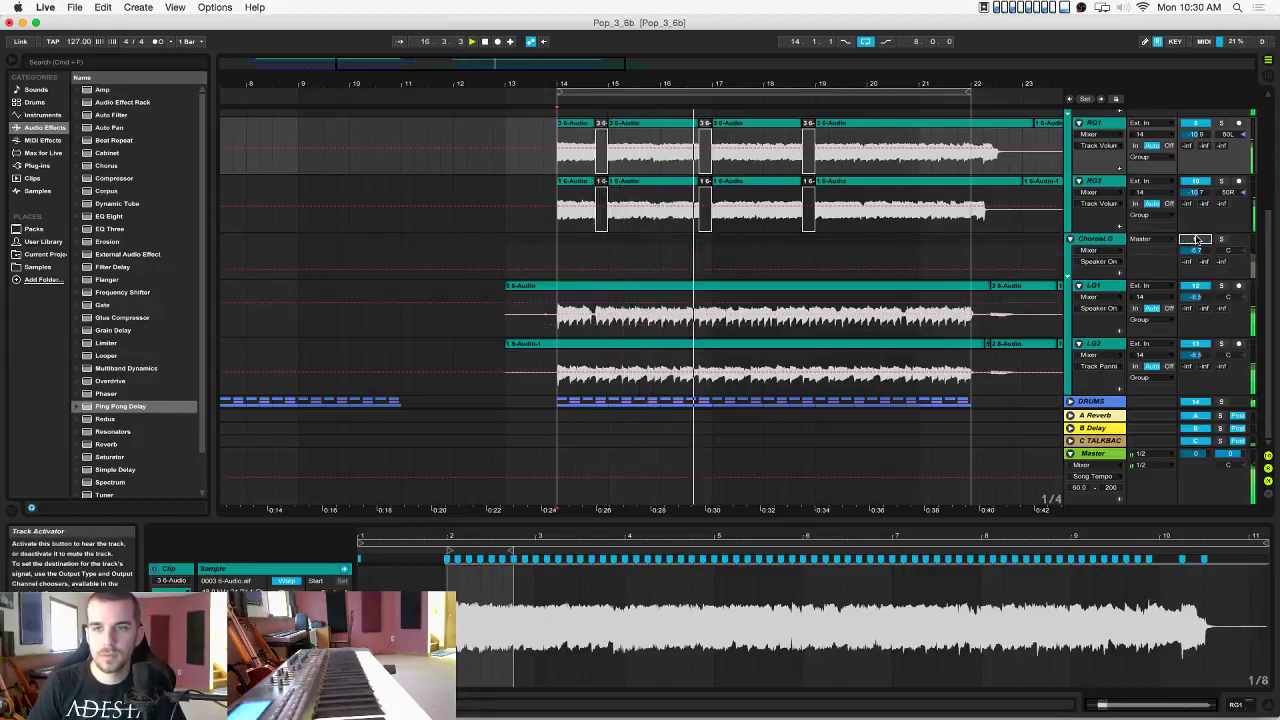
Set the song tempo to 126 BPM during playback.
scroll(914, 290, "up", 5)
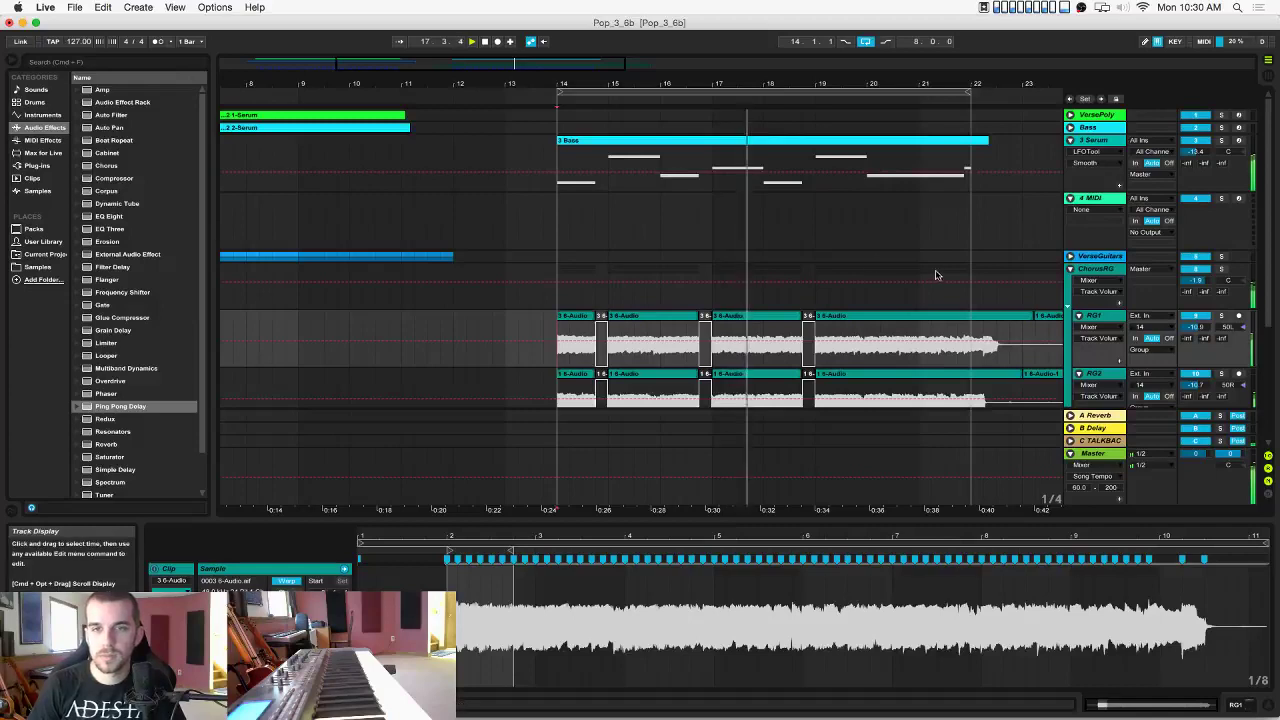
left_click_drag(80, 41, 80, 45)
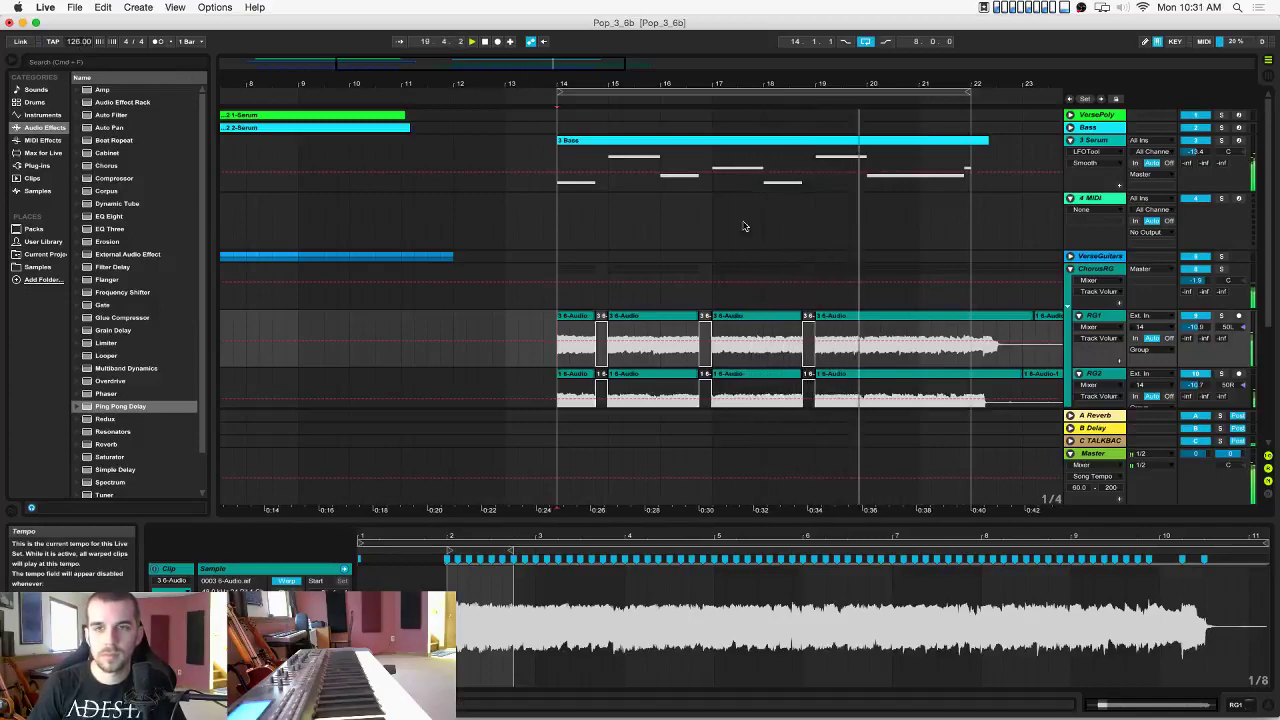
Fold all the tracks and unfold the DRUMS group to show the kick, snare and hi-hat tracks.
left_click(1081, 269)
double_click(1098, 270)
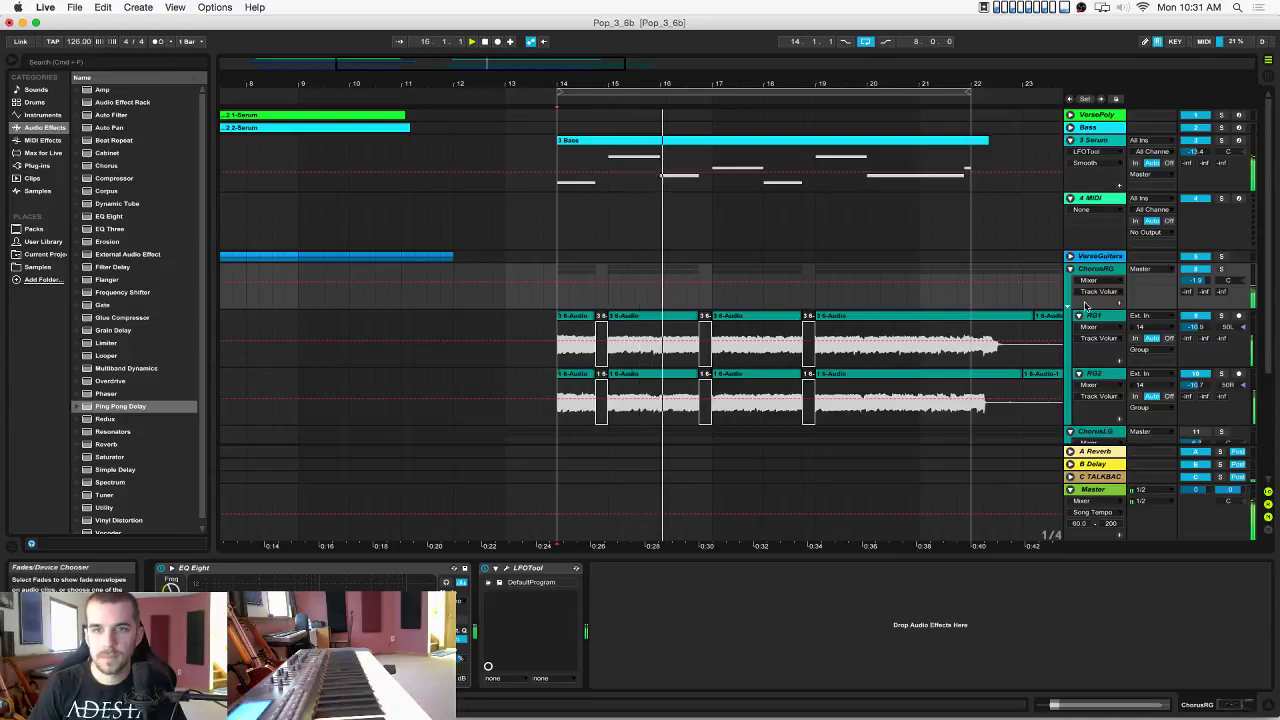
left_click(1072, 272, "alt")
left_click(1070, 203)
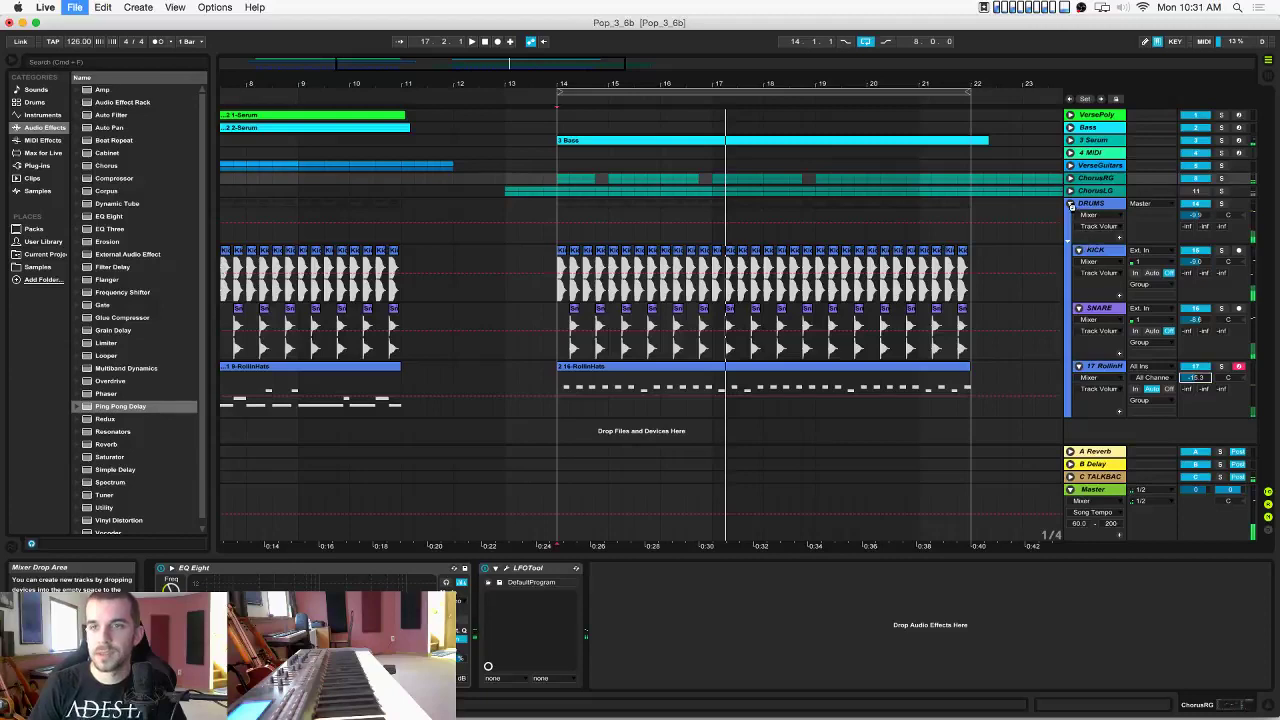
Fold the DRUMS group and rename the empty MIDI track as ChorusPoly.
left_click(1070, 203)
left_click(1088, 165)
left_click(1090, 153)
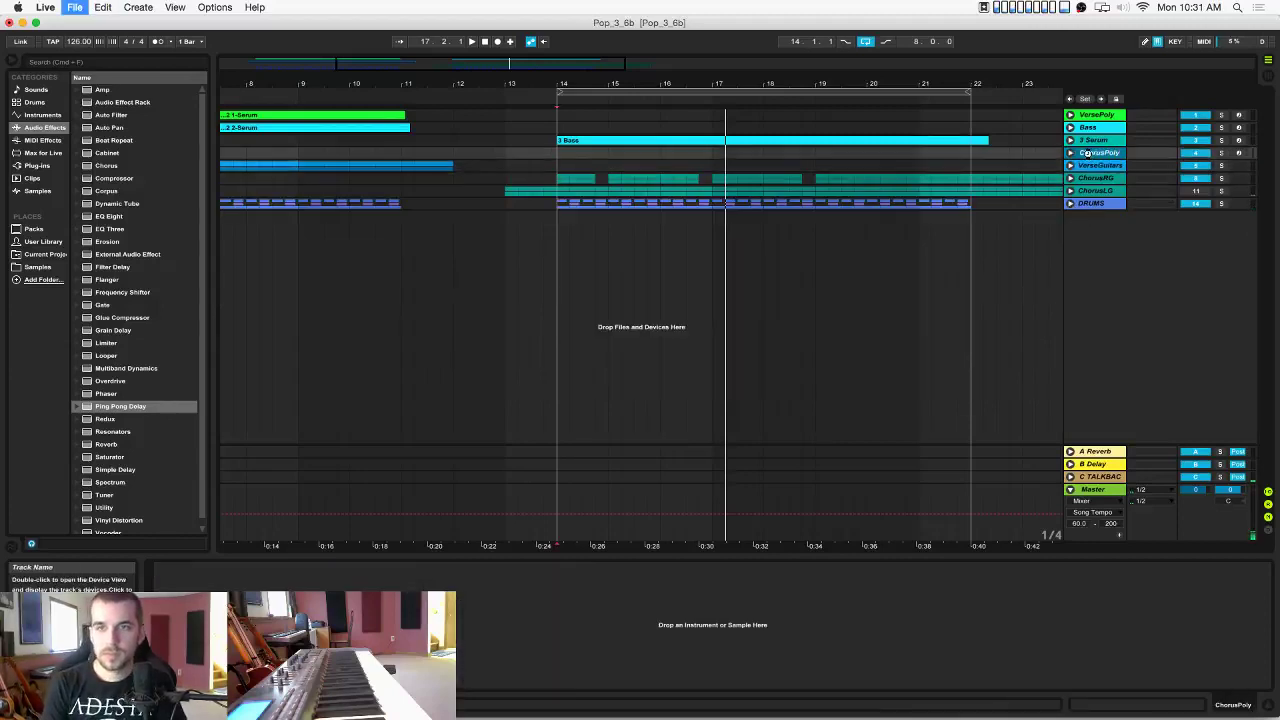
Load the Serum plug-in onto the ChorusPoly track as its instrument.
left_click(44, 166)
left_click(134, 239)
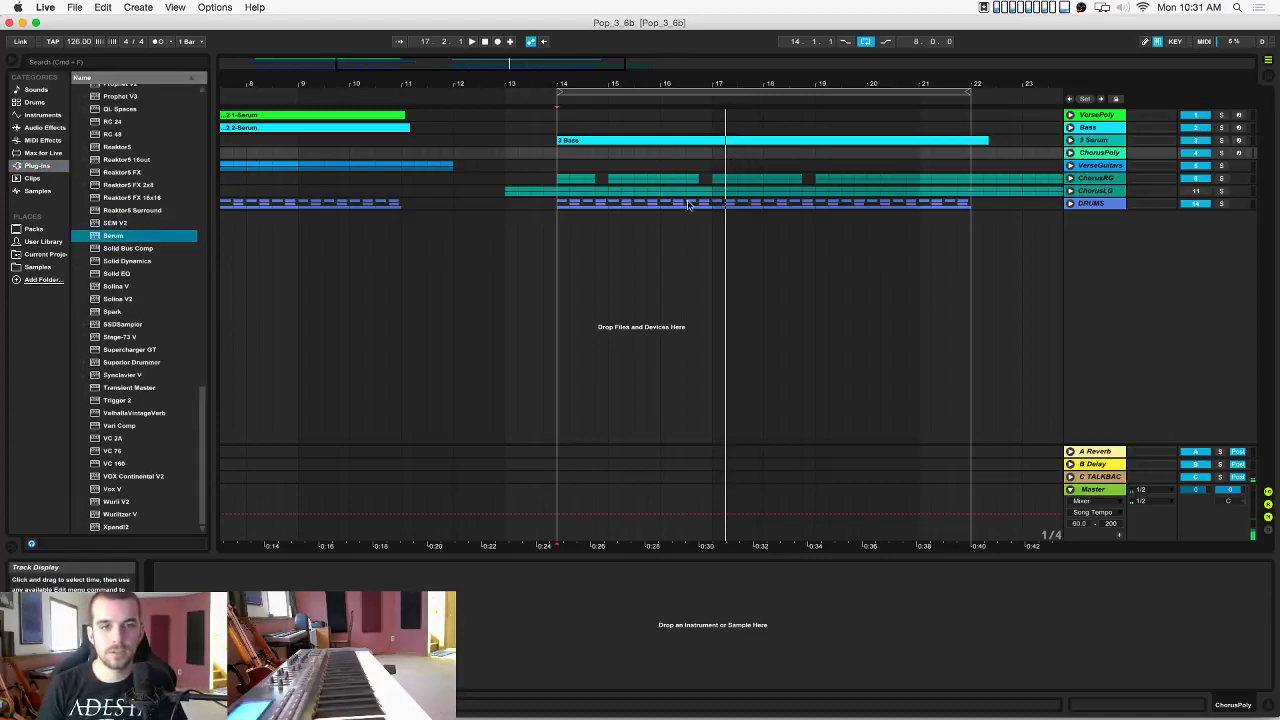
left_click(1087, 152)
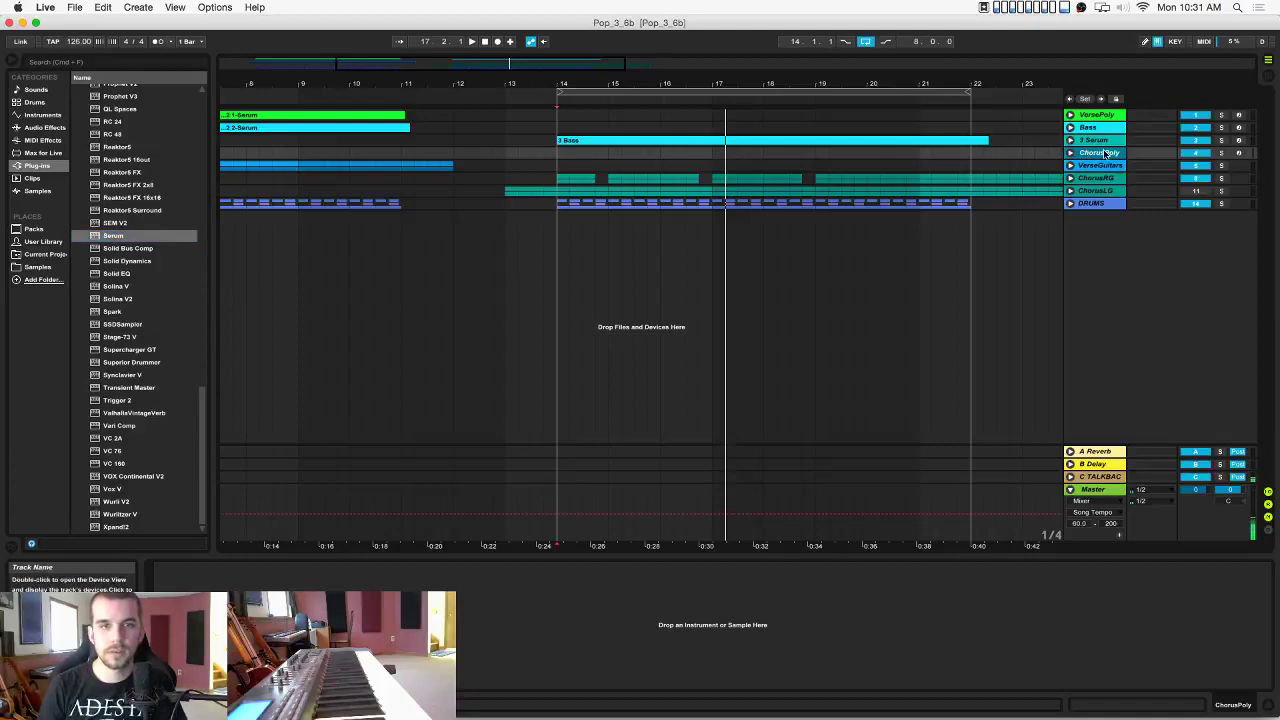
left_click_drag(95, 238, 605, 190)
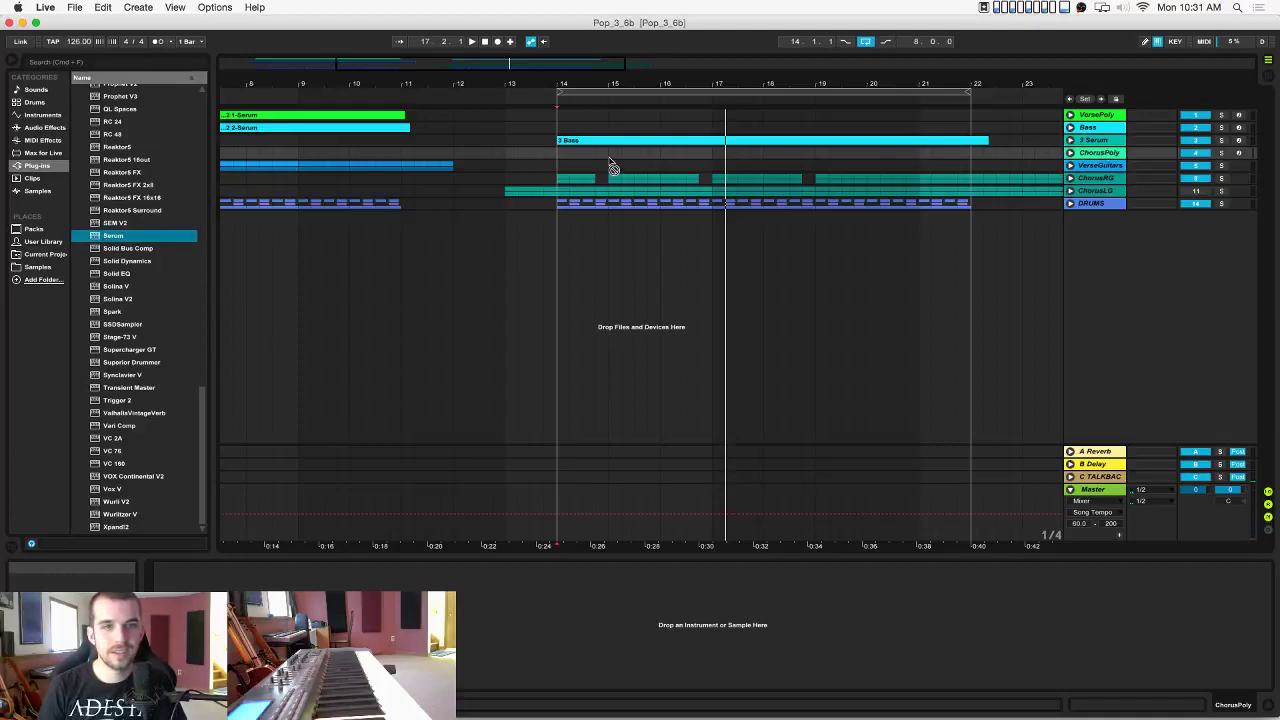
left_click(1098, 155)
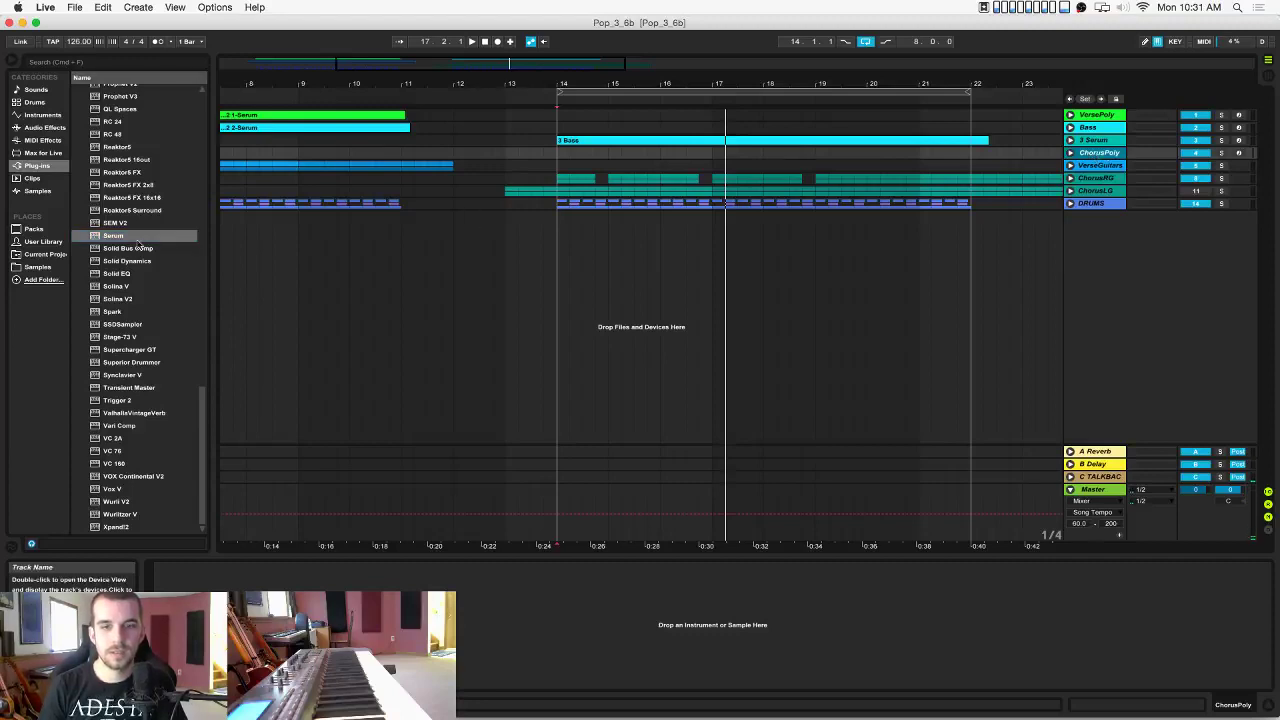
mouse_move(121, 236)
left_mouse_down()
mouse_move(632, 175)
mouse_move(632, 157)
left_mouse_up()
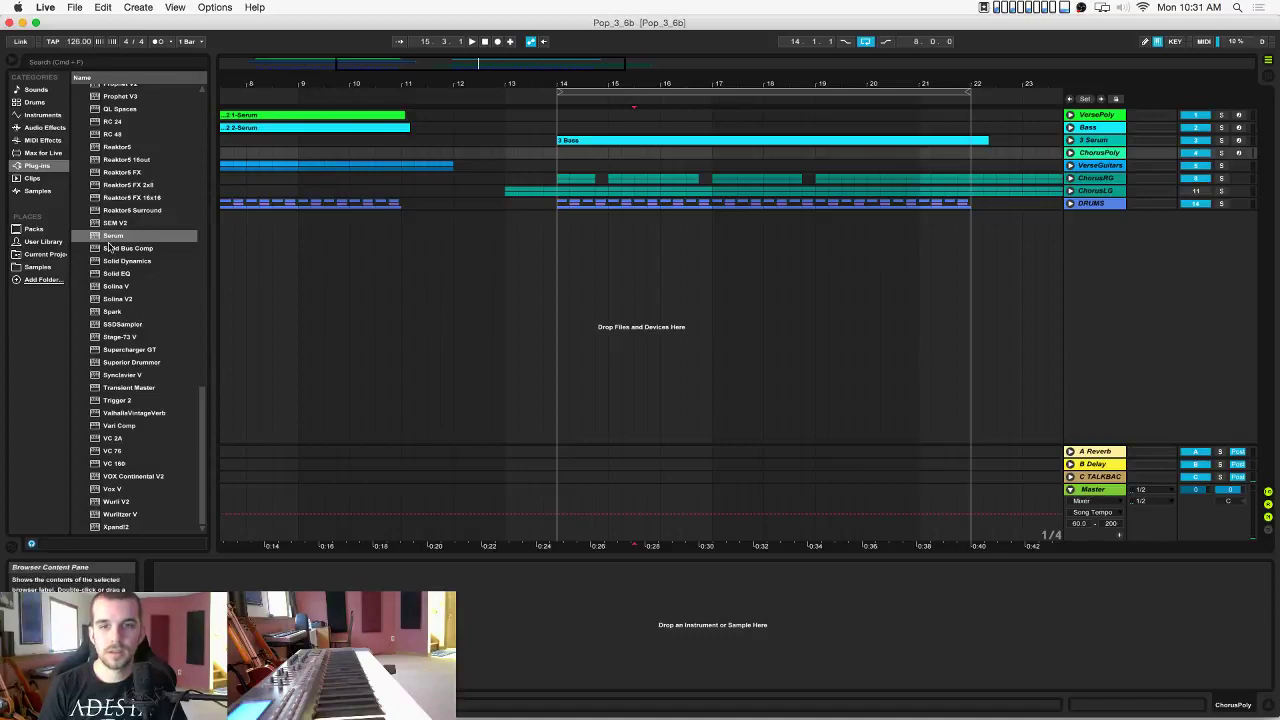
left_click(112, 237)
left_click(112, 250)
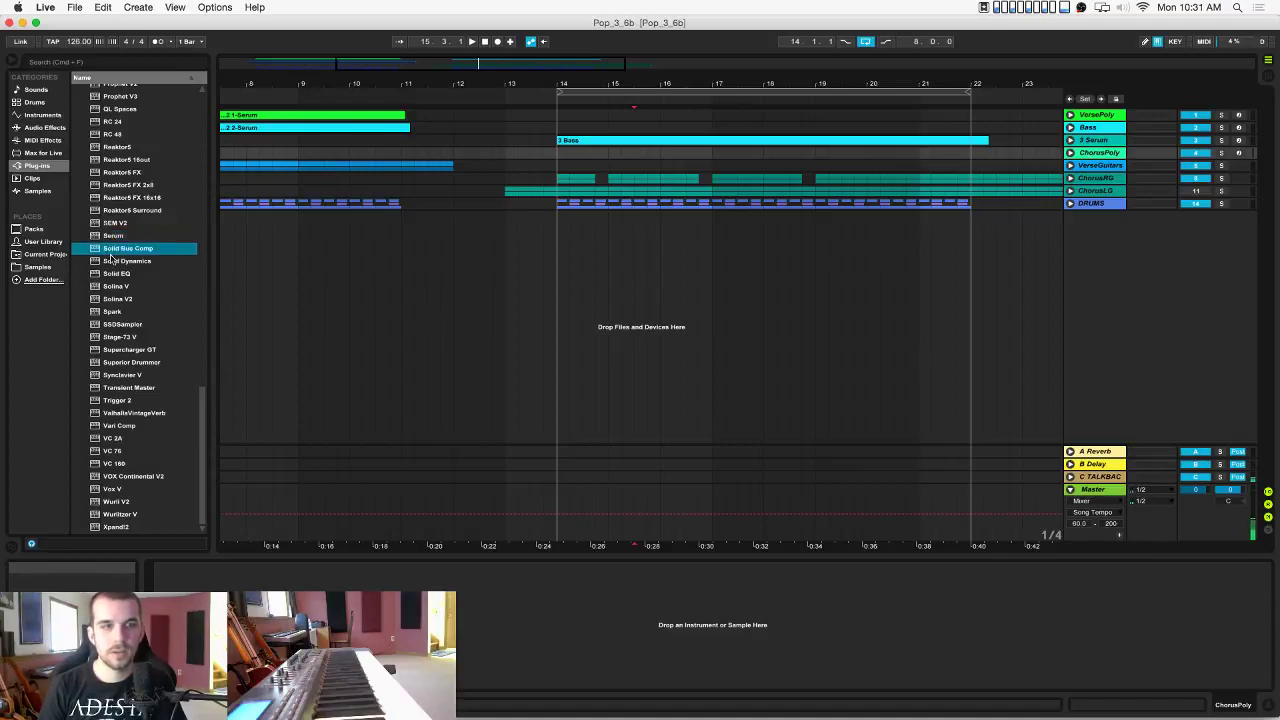
left_click(114, 226)
left_click_drag(114, 237, 658, 618)
Give Serum's oscillator A 14 unison voices with adjusted detune and blend, and set the ChorusPoly track volume to -11.9 dB.
left_click_drag(476, 296, 476, 260)
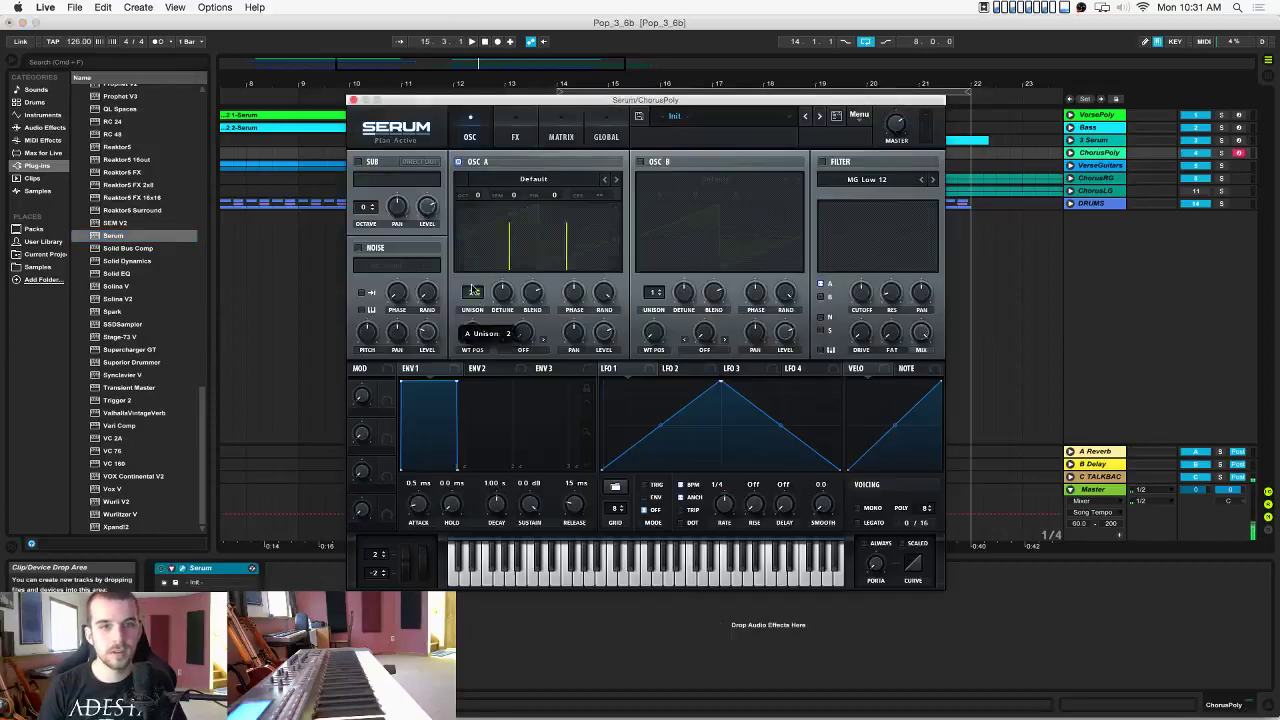
left_click_drag(459, 103, 500, 210)
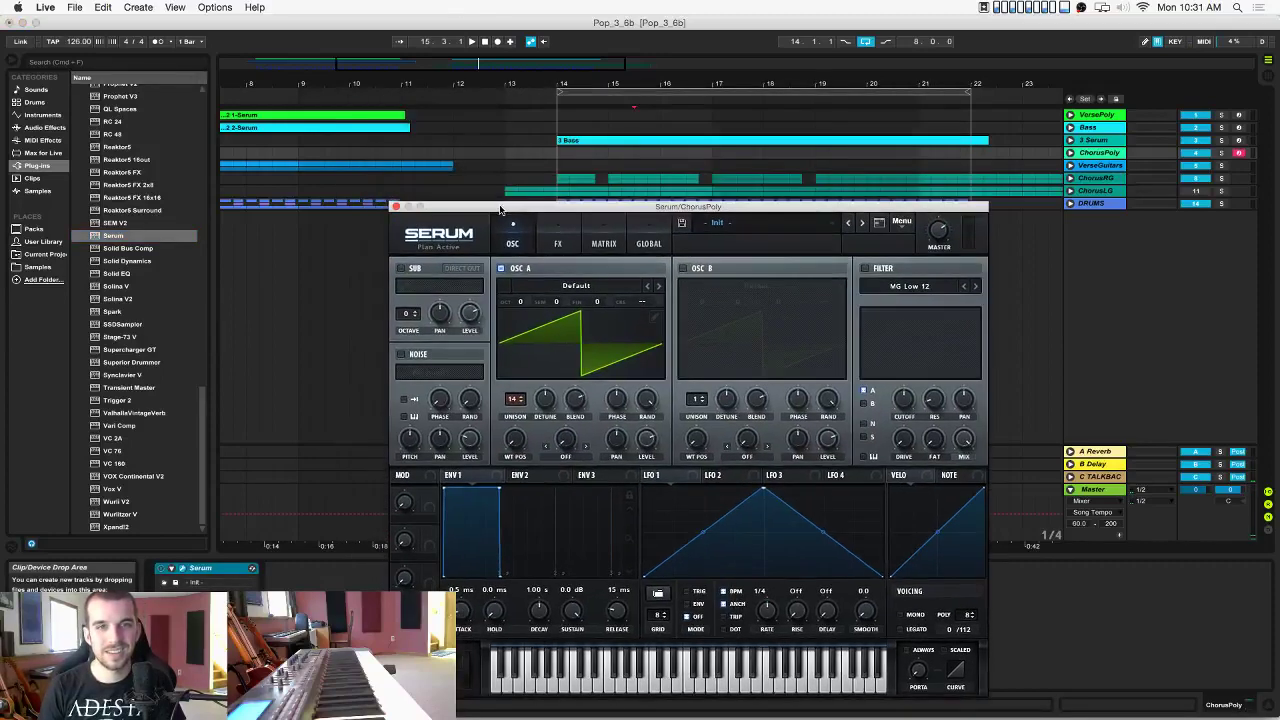
left_click_drag(548, 411, 573, 417)
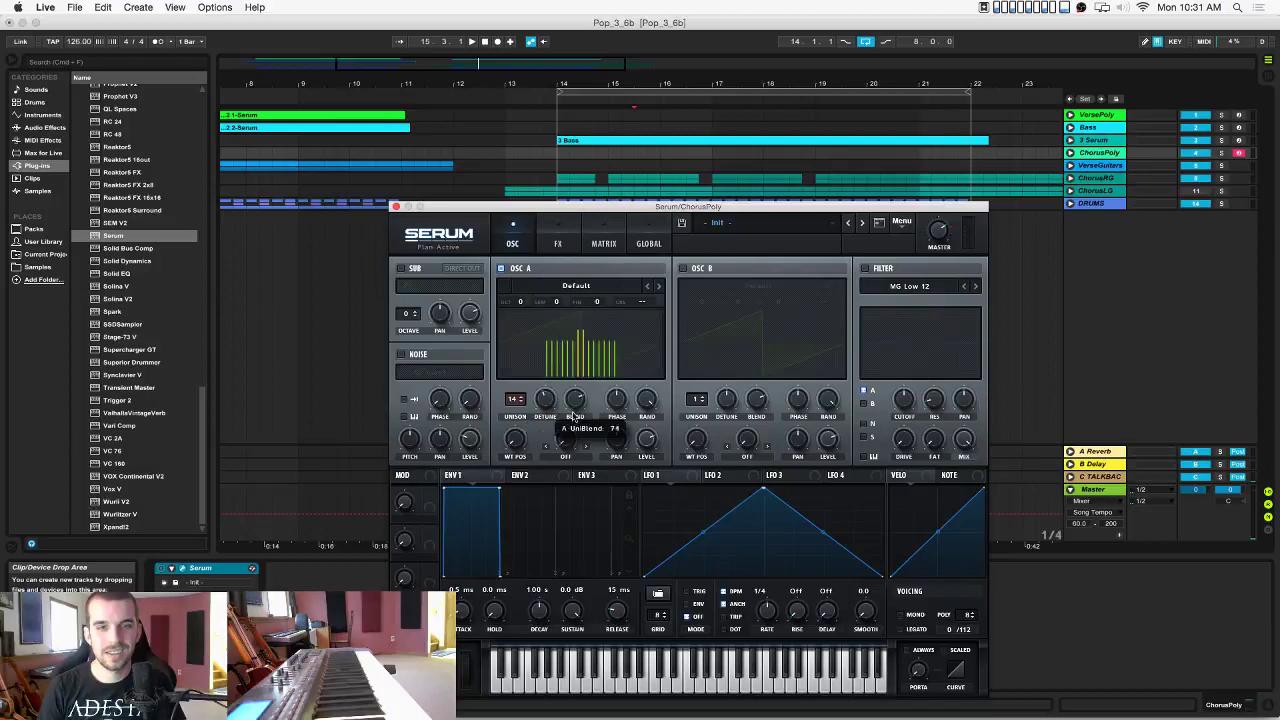
left_click(396, 207)
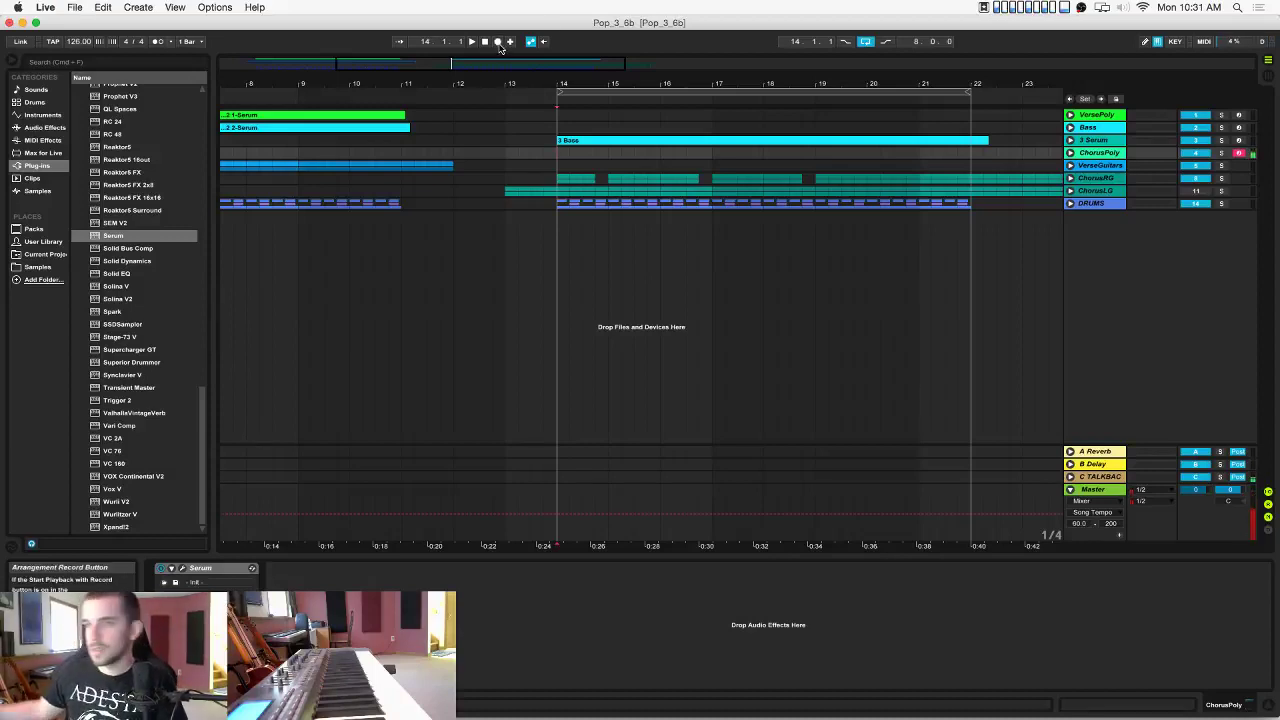
left_click(1070, 153)
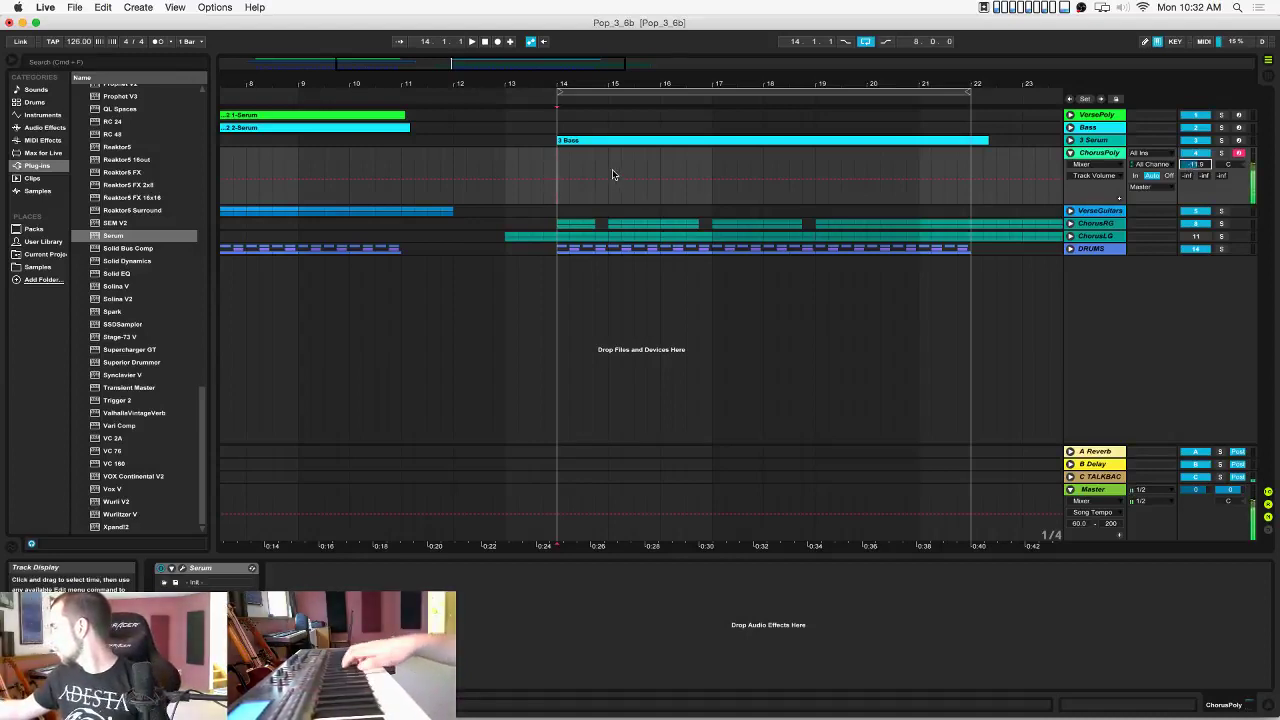
left_click(496, 42)
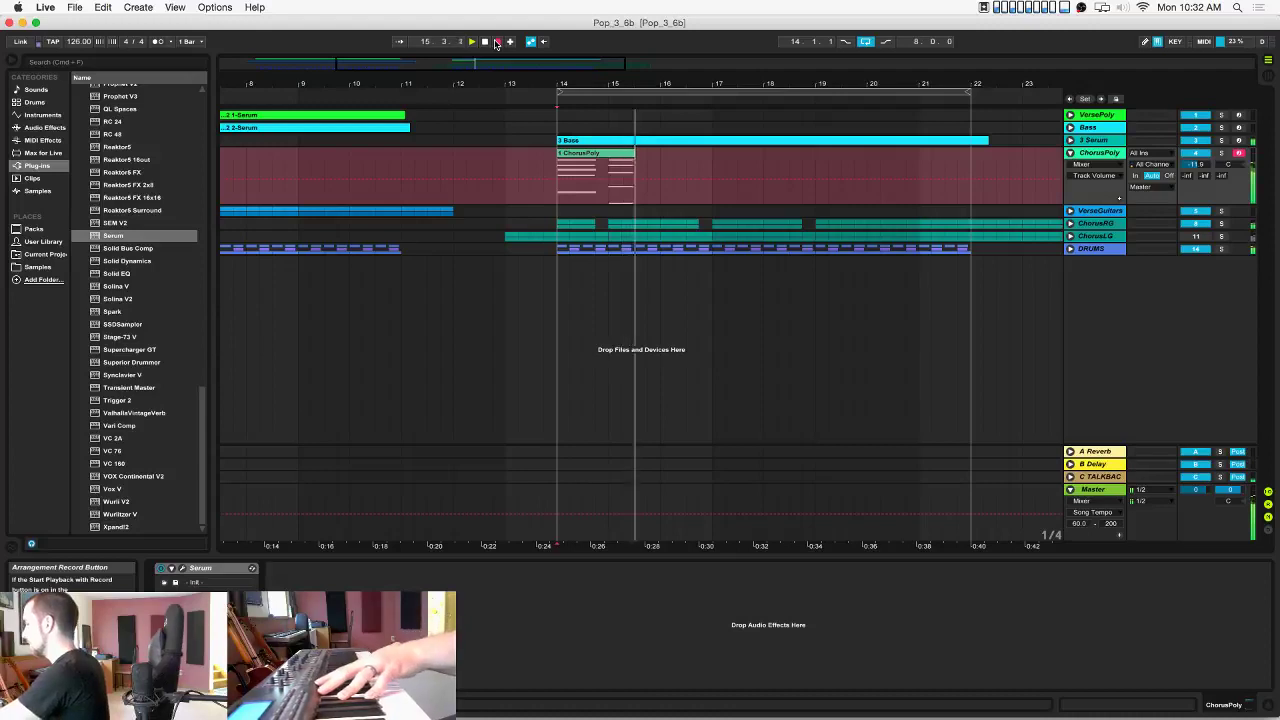
left_click(496, 42)
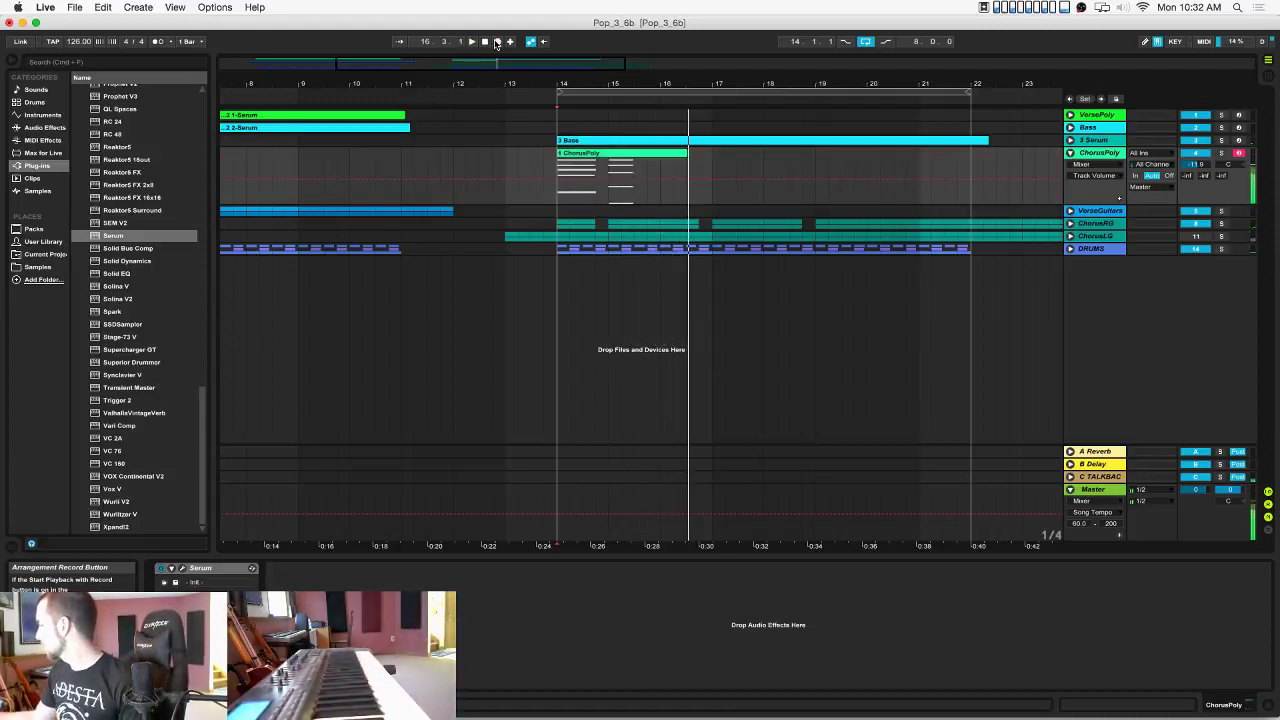
key("super+z")
Record the chord part on ChorusPoly from bar 14 to bar 22 and quantize all its notes.
left_click(565, 170)
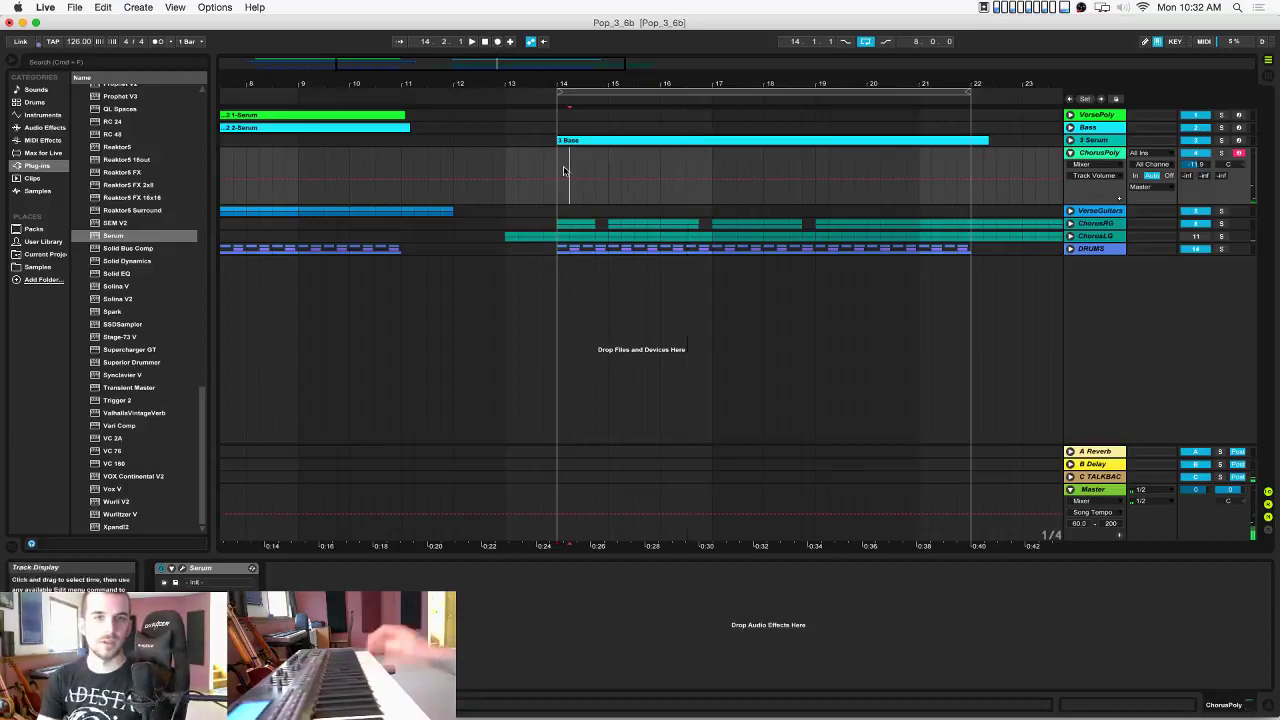
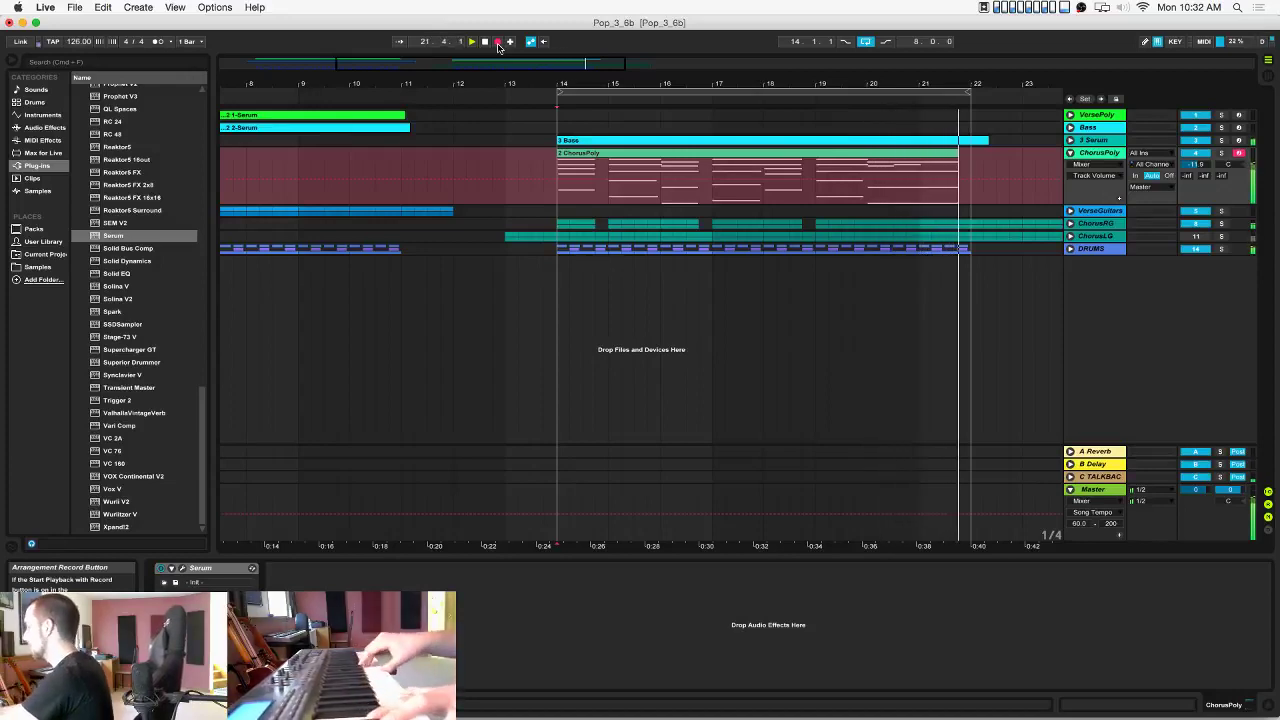
left_click(498, 43)
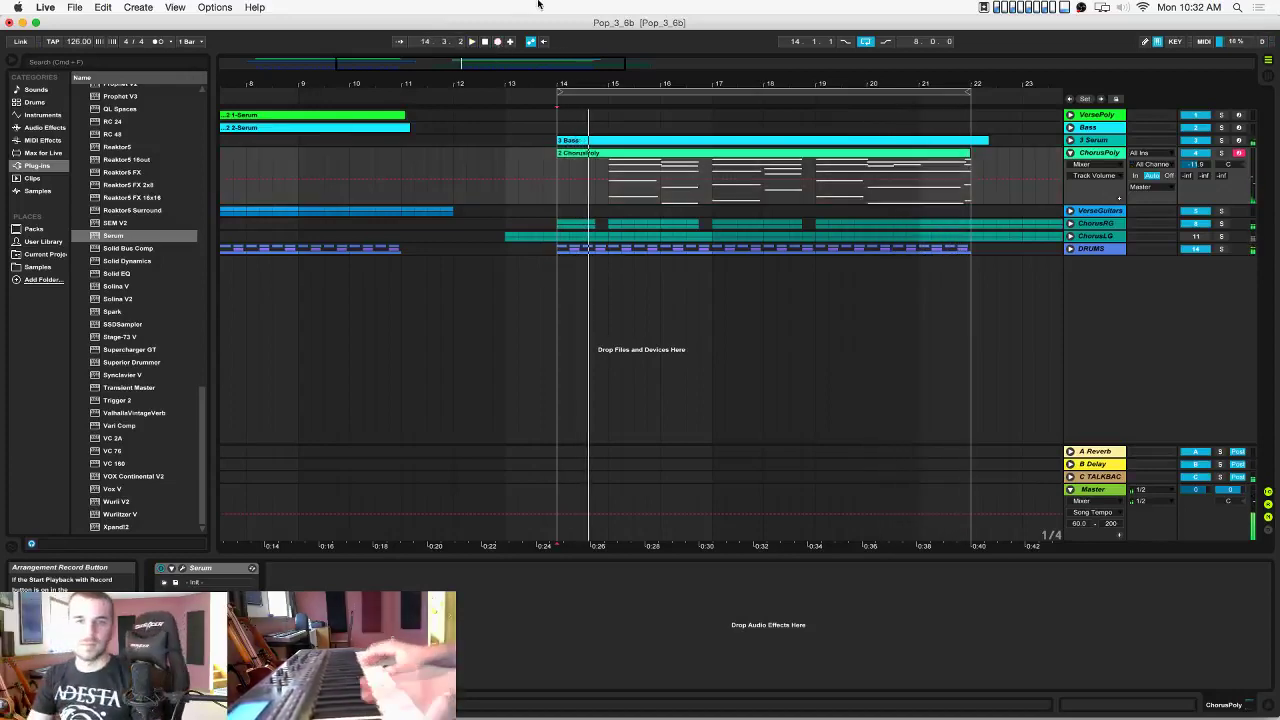
double_click(645, 154)
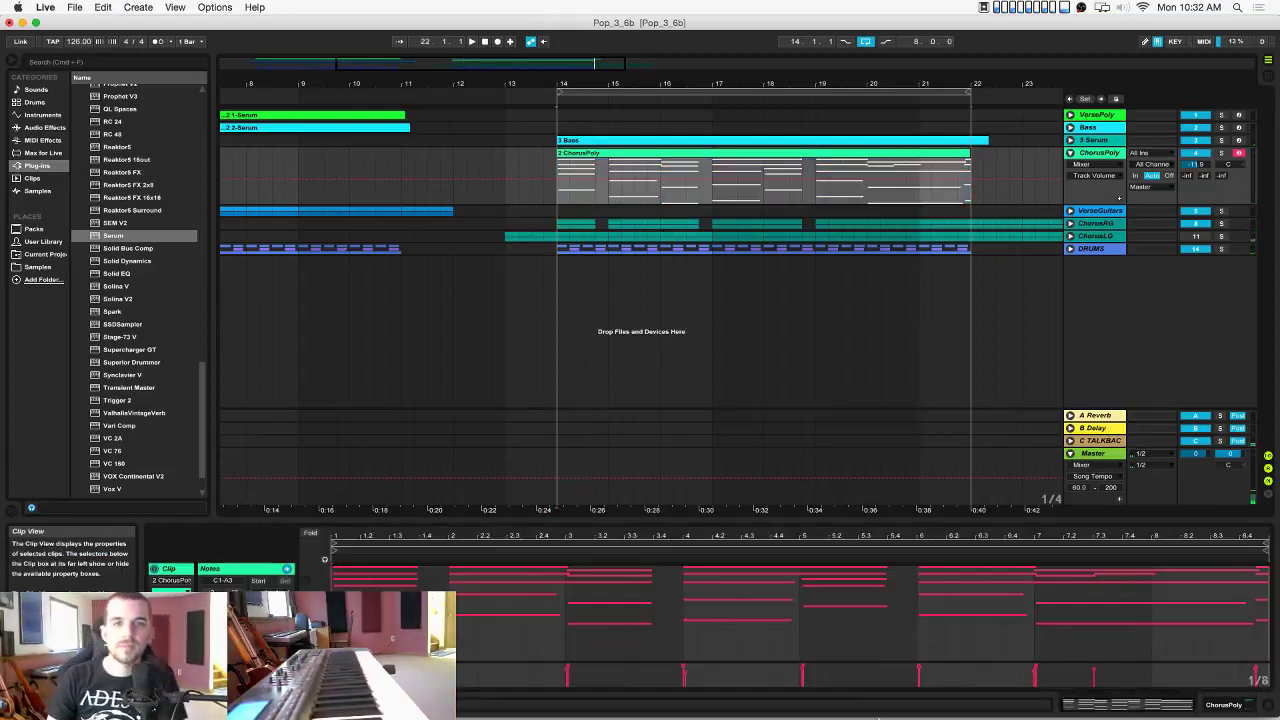
left_click(845, 646)
key("super+a")
right_click(845, 646)
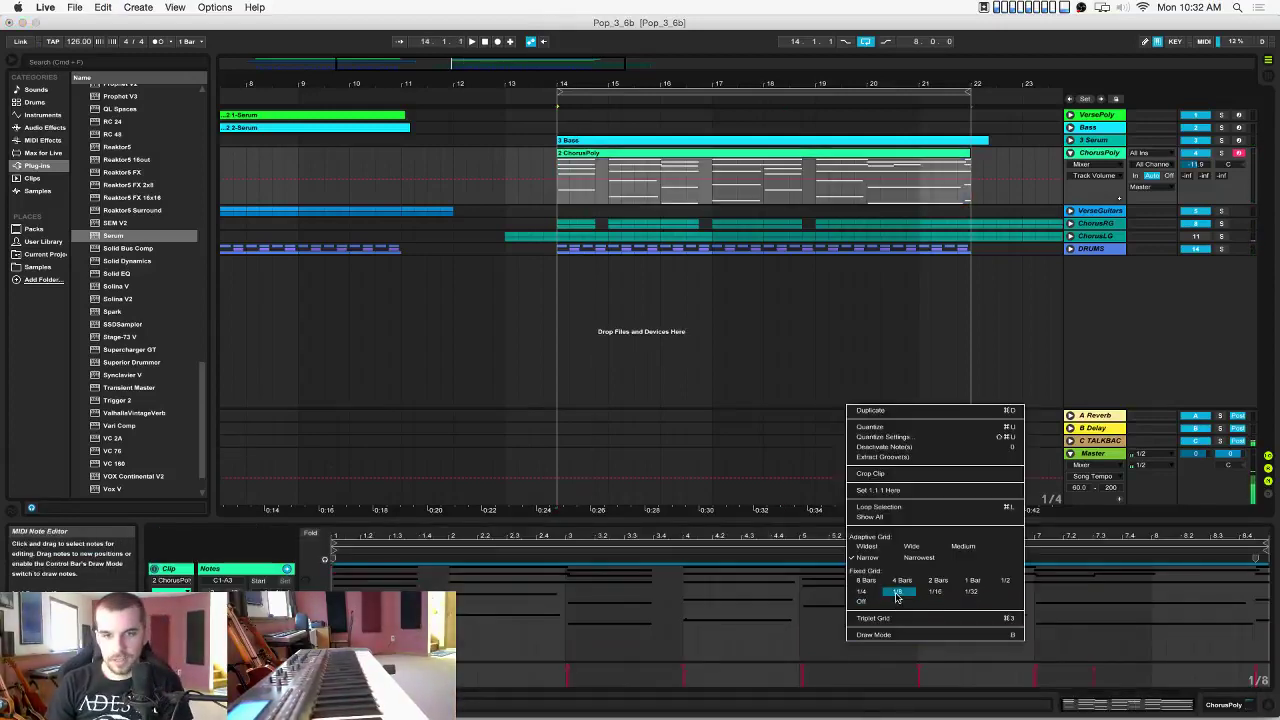
left_click(900, 618)
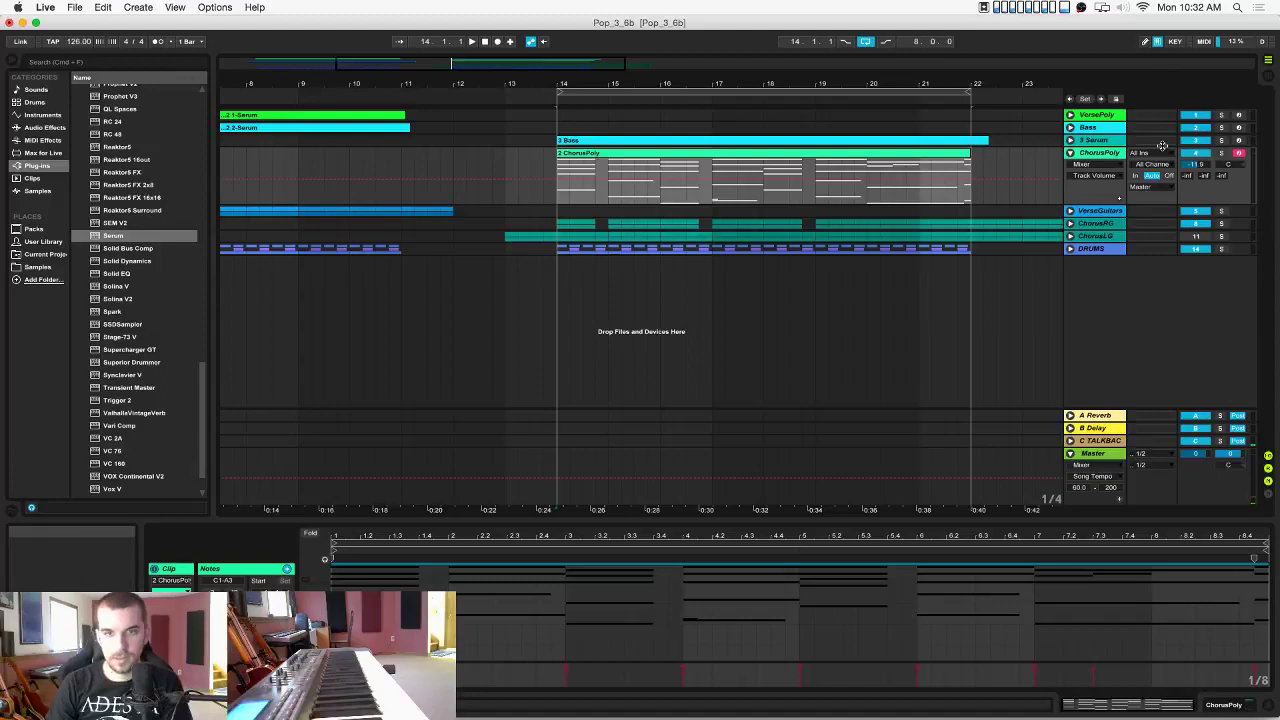
Add LFOTool after Serum on ChorusPoly and lower the starting point of its volume curve, auditioning the chorus.
double_click(1102, 152)
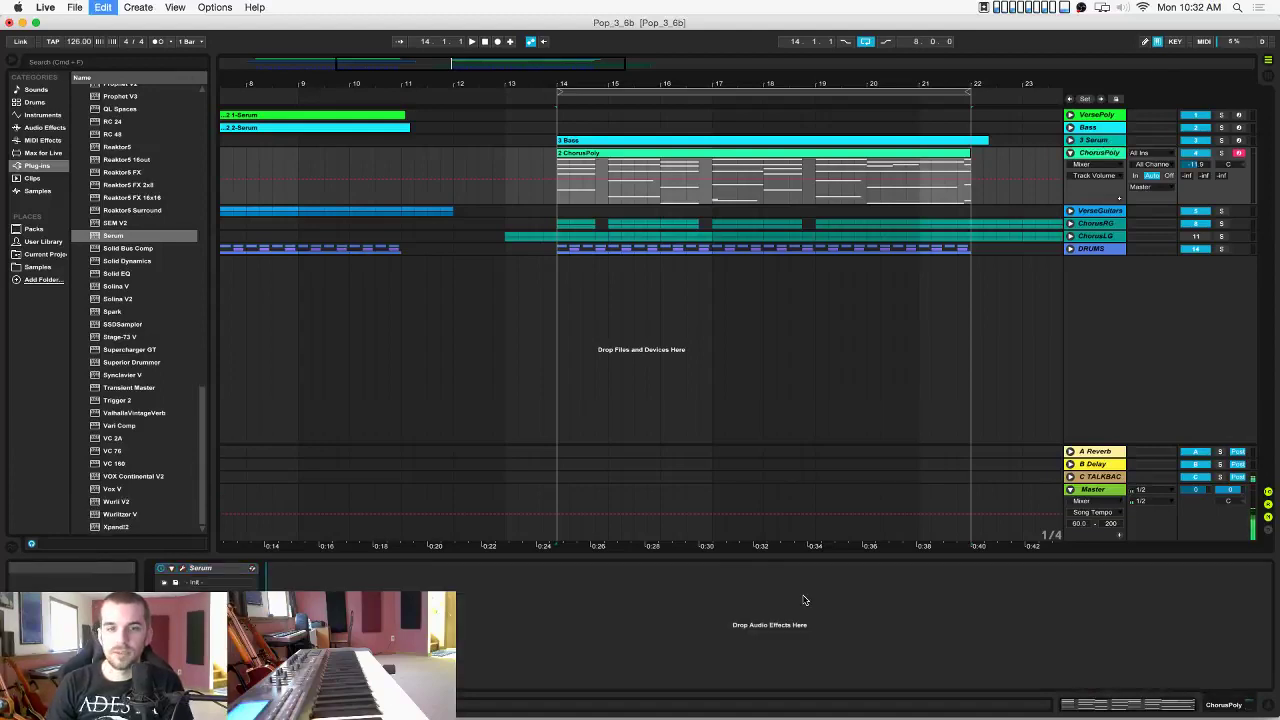
left_click_drag(803, 600, 490, 603)
left_click(293, 569)
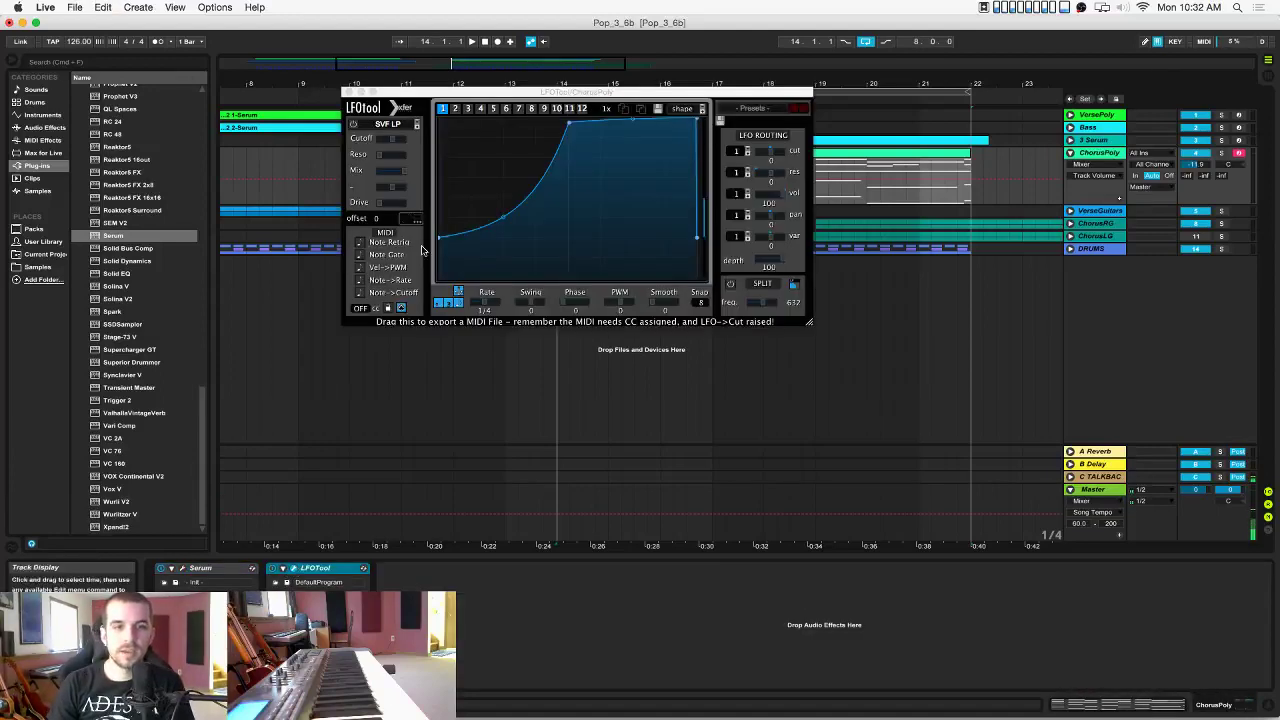
left_click_drag(440, 238, 440, 254)
key("space")
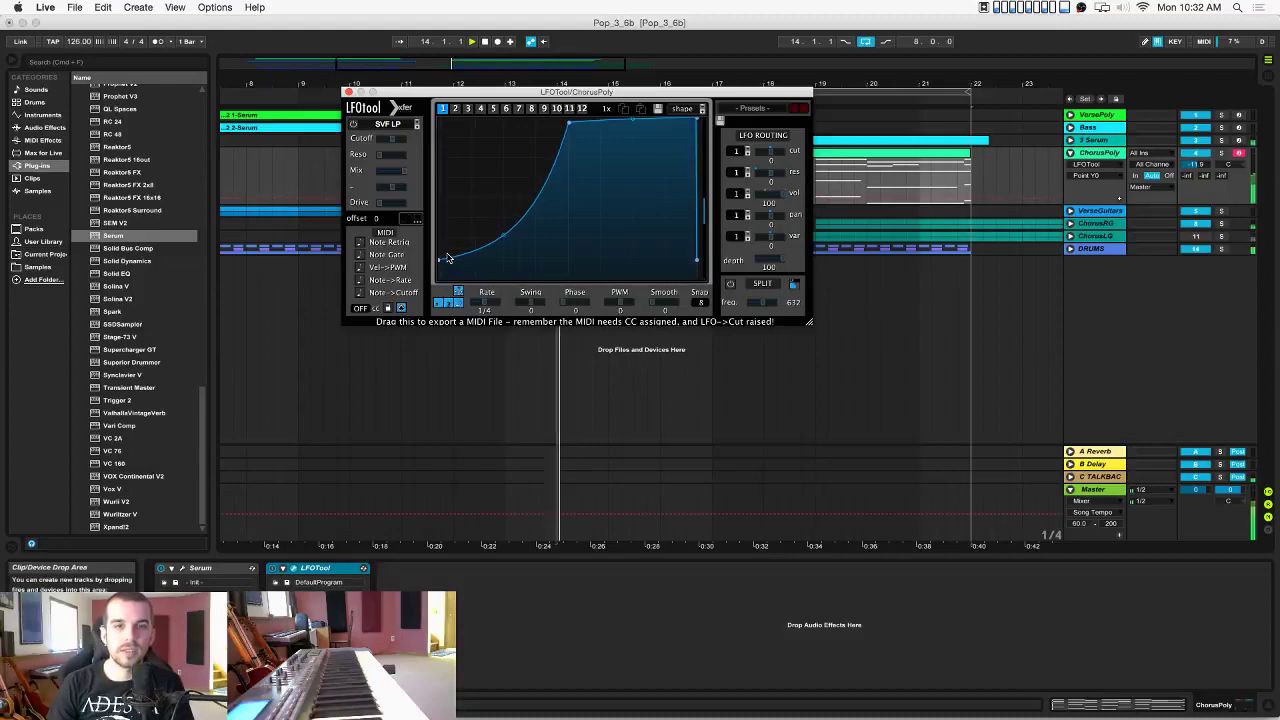
Set the ChorusPoly volume to -17.5 dB and make the LFOTool ducking curve steeper, starting from the bottom of the graph.
left_click_drag(1196, 164, 1196, 166)
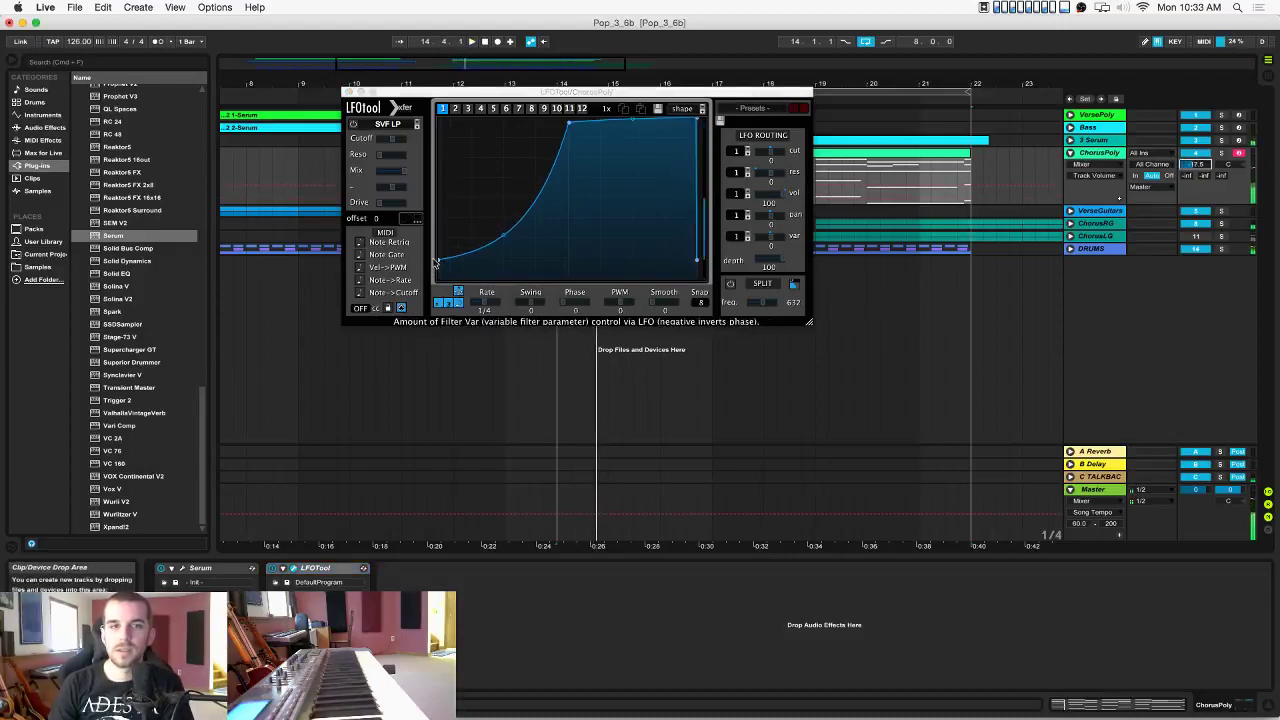
left_click(436, 263)
left_click_drag(440, 263, 440, 279)
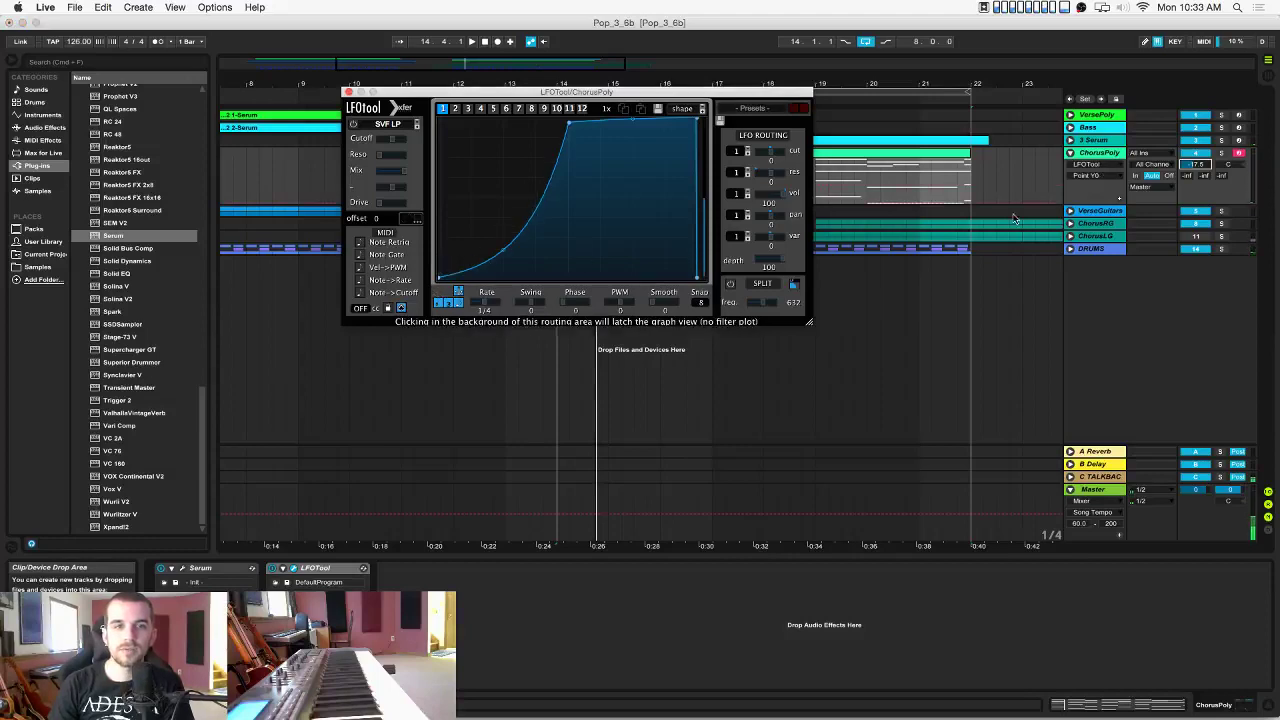
mouse_move(568, 122)
left_mouse_down()
mouse_move(597, 127)
mouse_move(569, 121)
left_mouse_up()
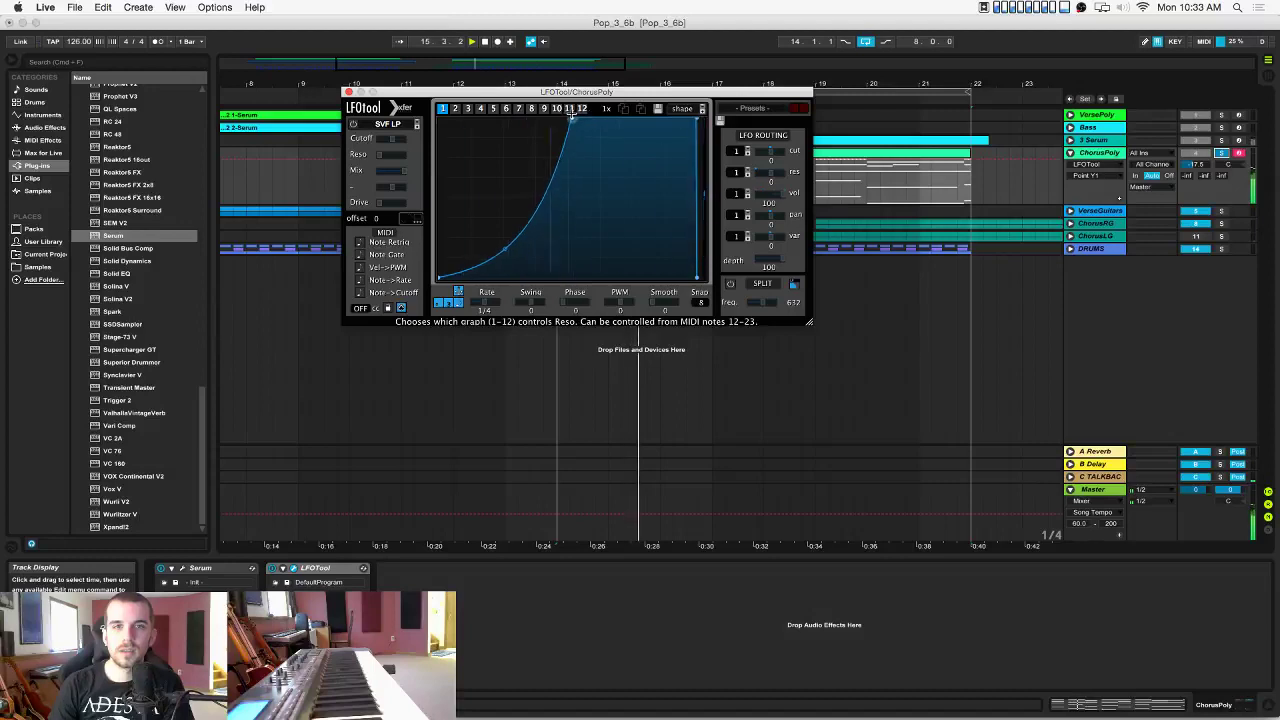
mouse_move(494, 266)
left_mouse_down()
mouse_move(492, 221)
mouse_move(514, 259)
left_mouse_up()
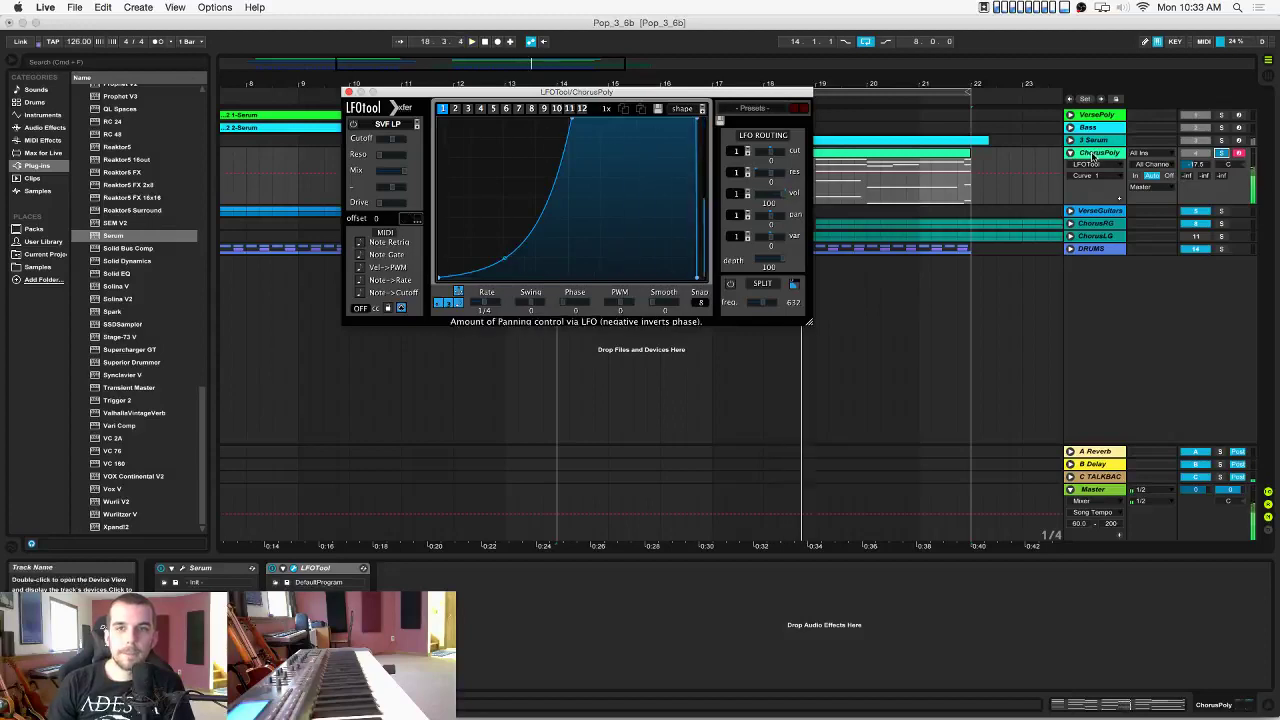
left_click(1099, 153)
left_click(346, 93)
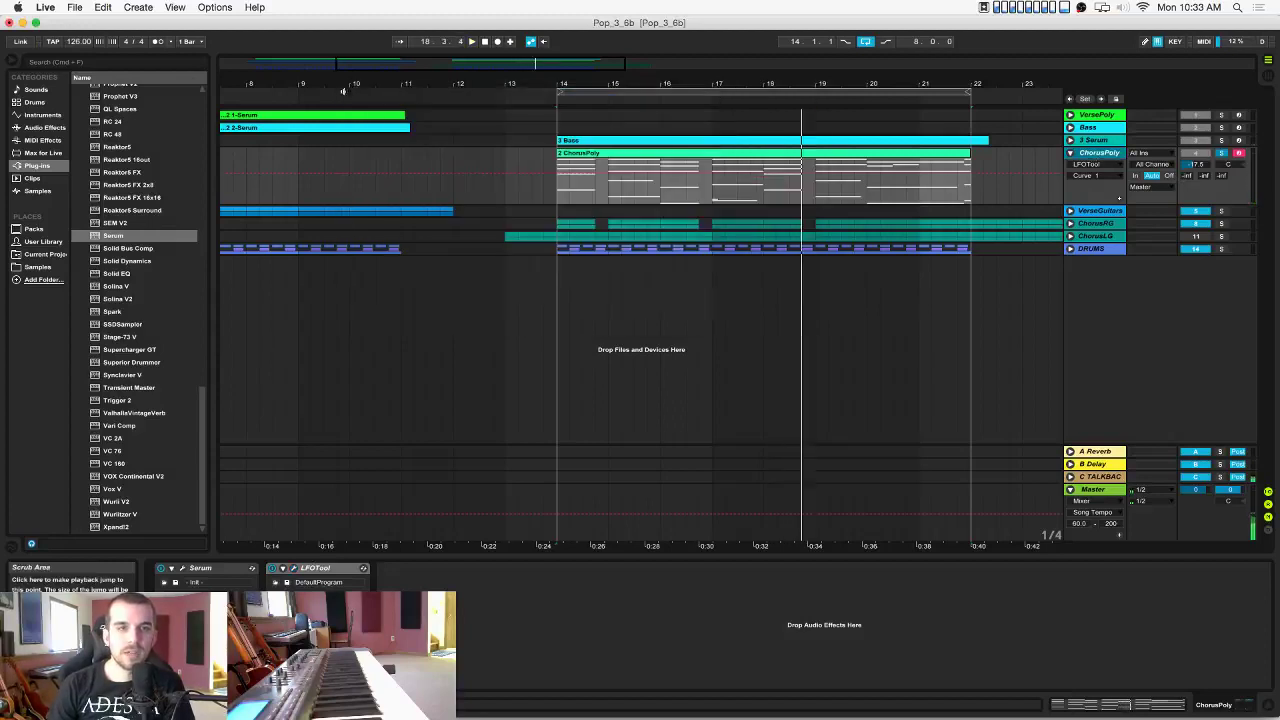
Reopen Serum on ChorusPoly and fine-tune oscillator A's detune during playback.
left_click(183, 569)
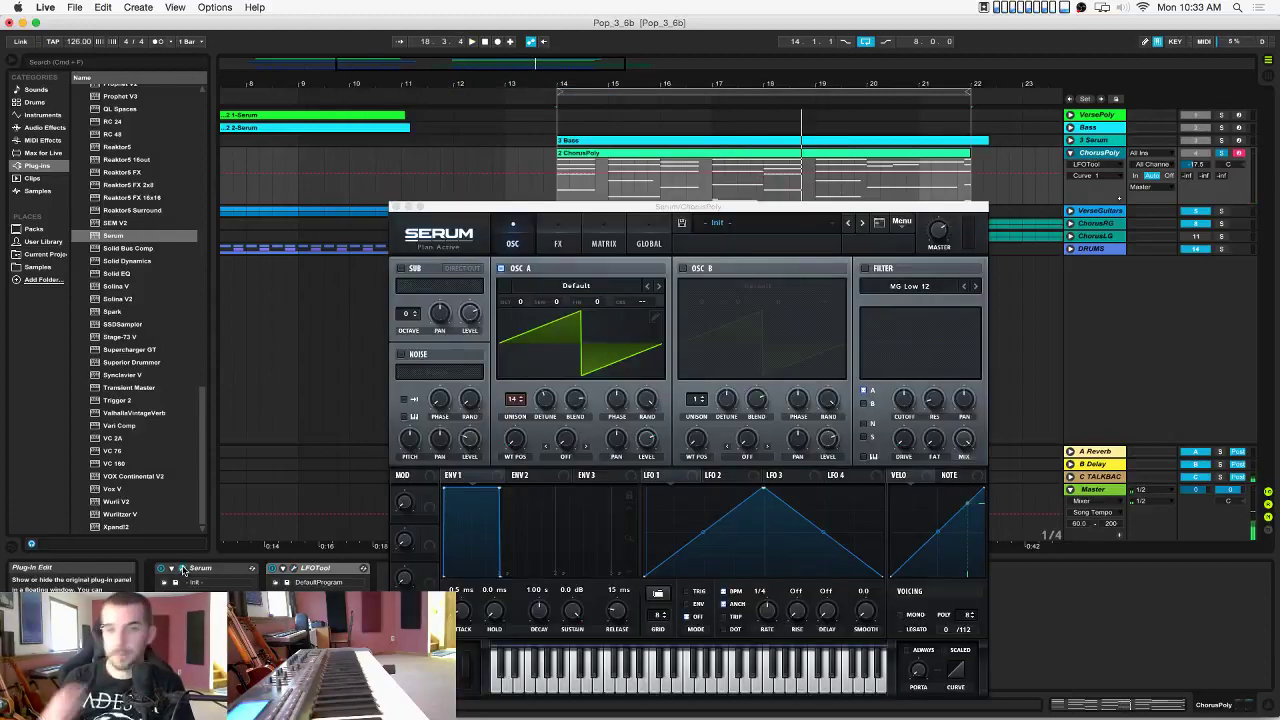
left_click_drag(673, 207, 623, 124)
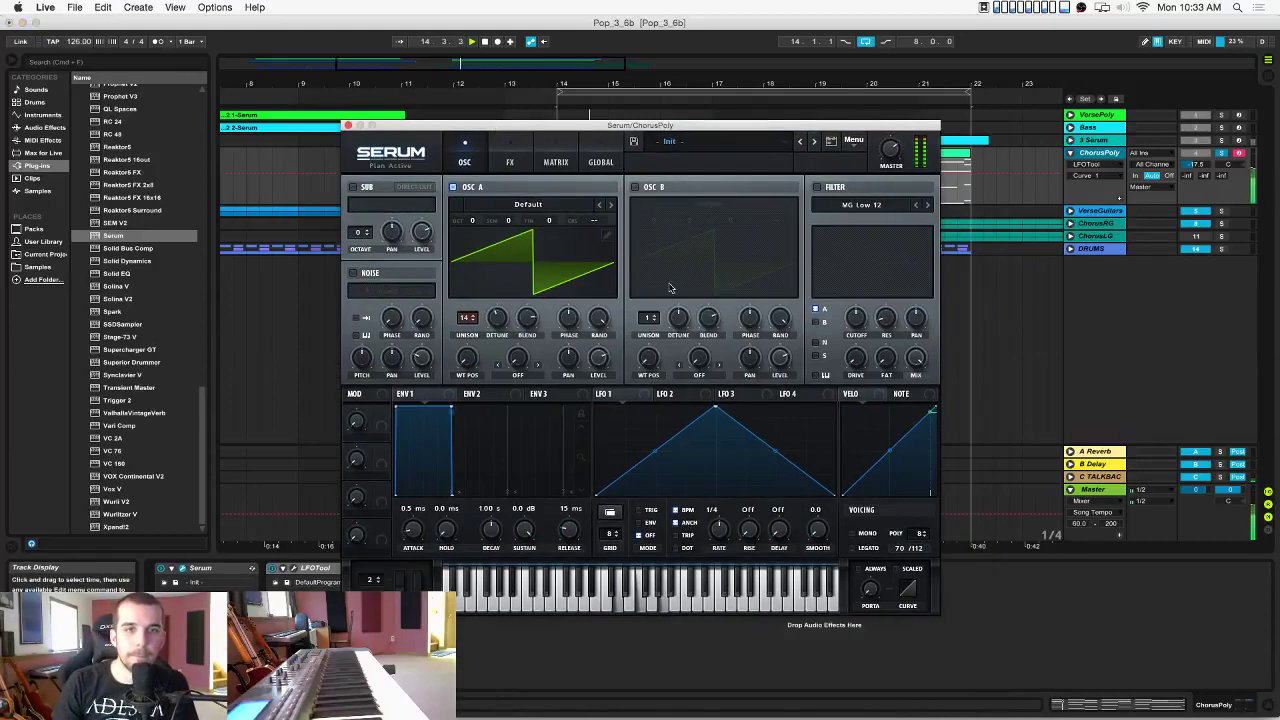
left_click_drag(498, 331, 500, 330)
Enable Serum's oscillator B two octaves up at 62% level, with 8 unison voices and reduced detune.
left_click(635, 187)
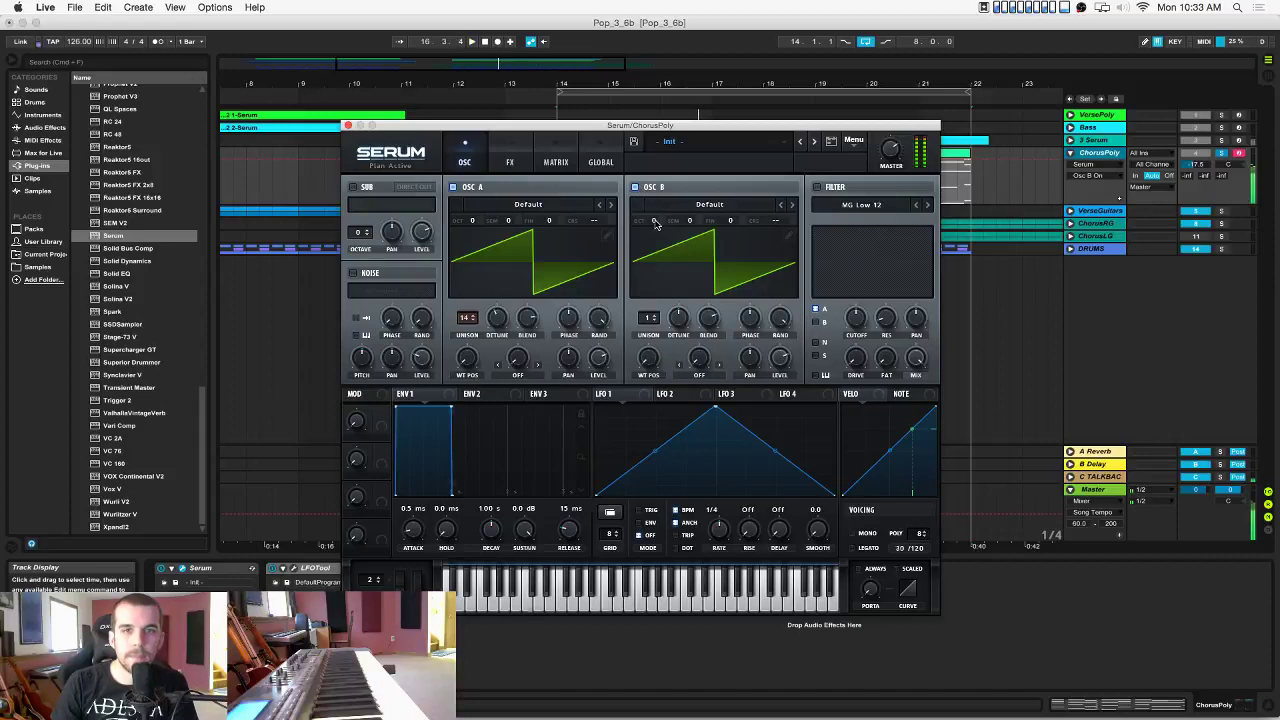
left_click_drag(653, 220, 658, 186)
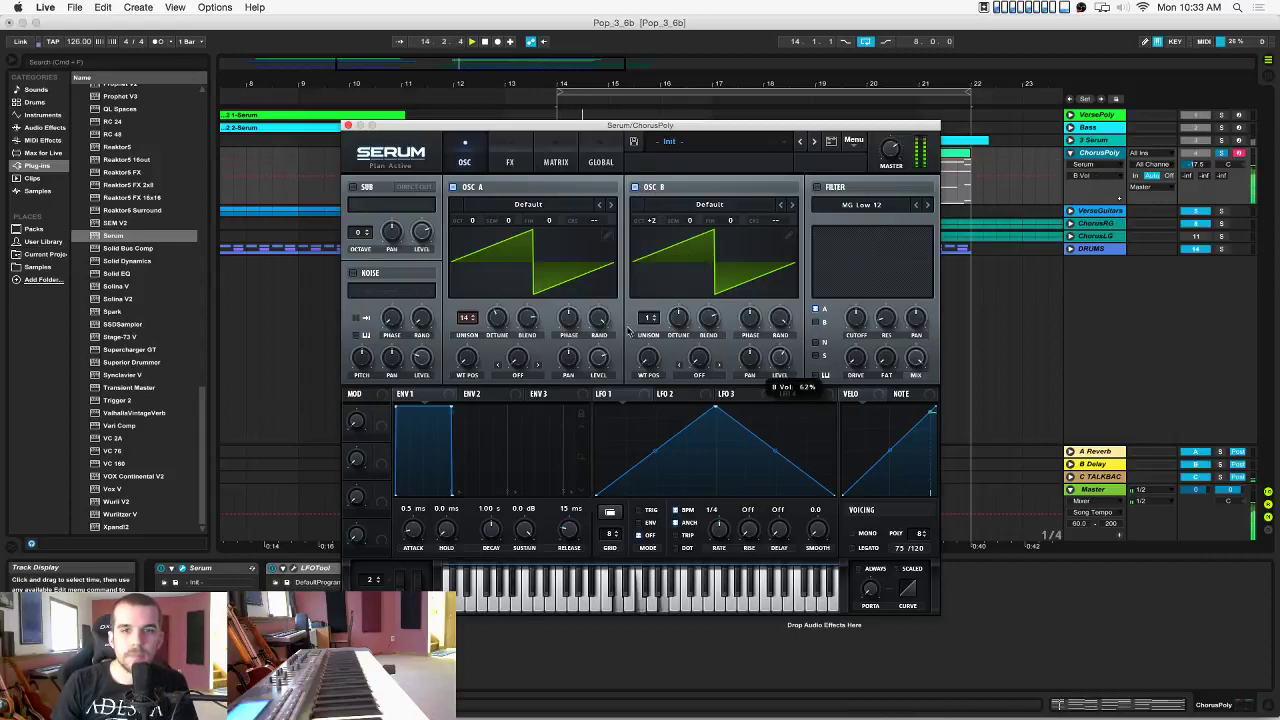
left_click_drag(646, 318, 652, 241)
left_click_drag(678, 319, 679, 338)
Enable Serum's MG Low 12 filter, route oscillator B through it as well and lower the cutoff.
left_click(817, 187)
left_click(857, 204)
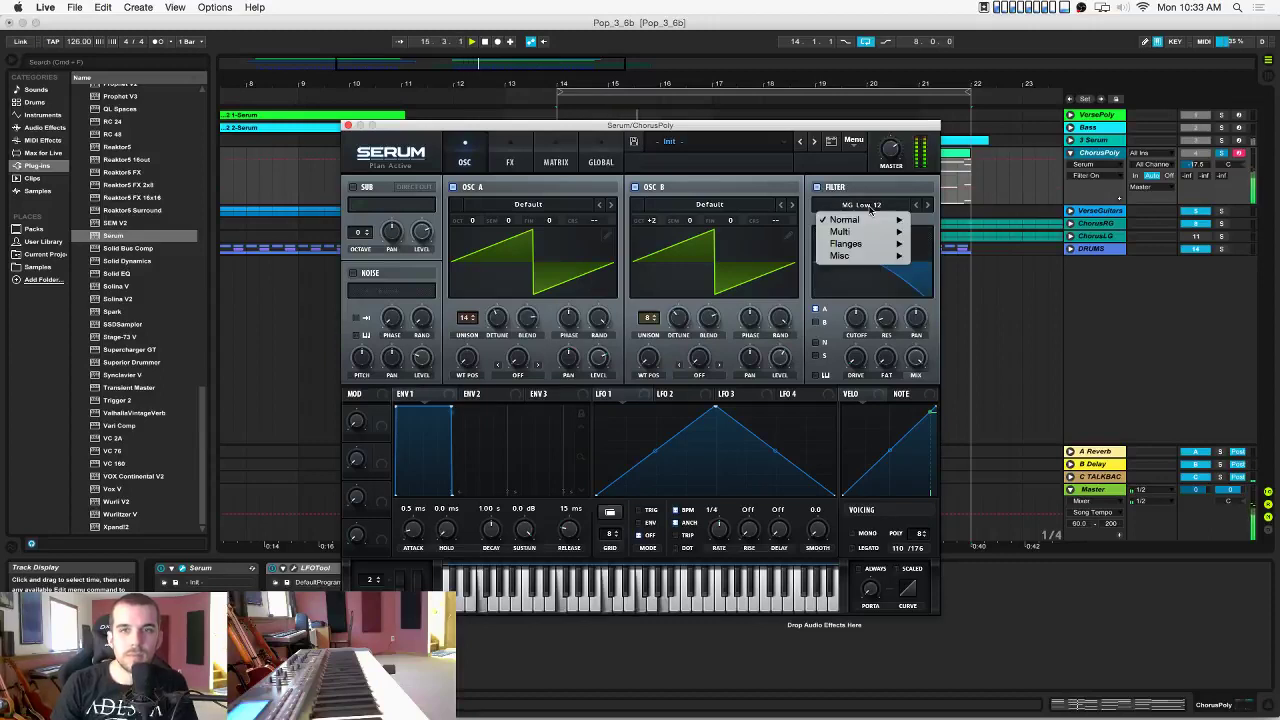
left_click(855, 203)
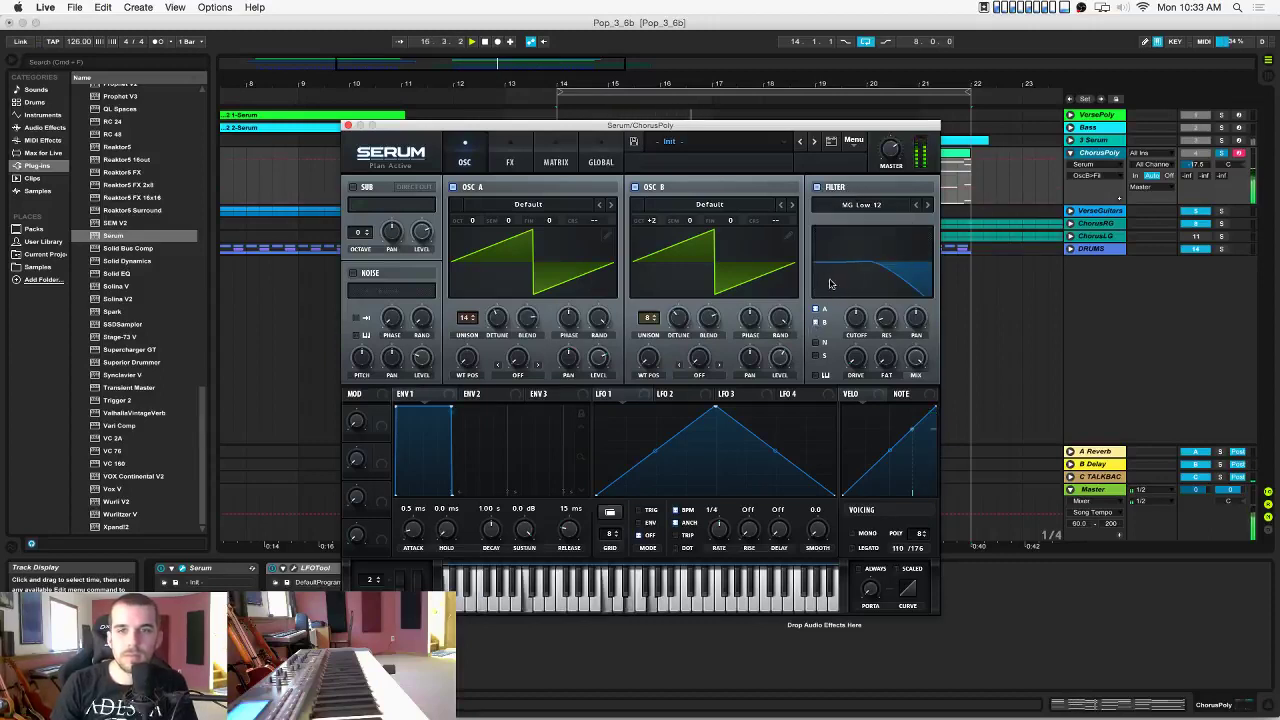
key("space")
left_click_drag(857, 318, 855, 334)
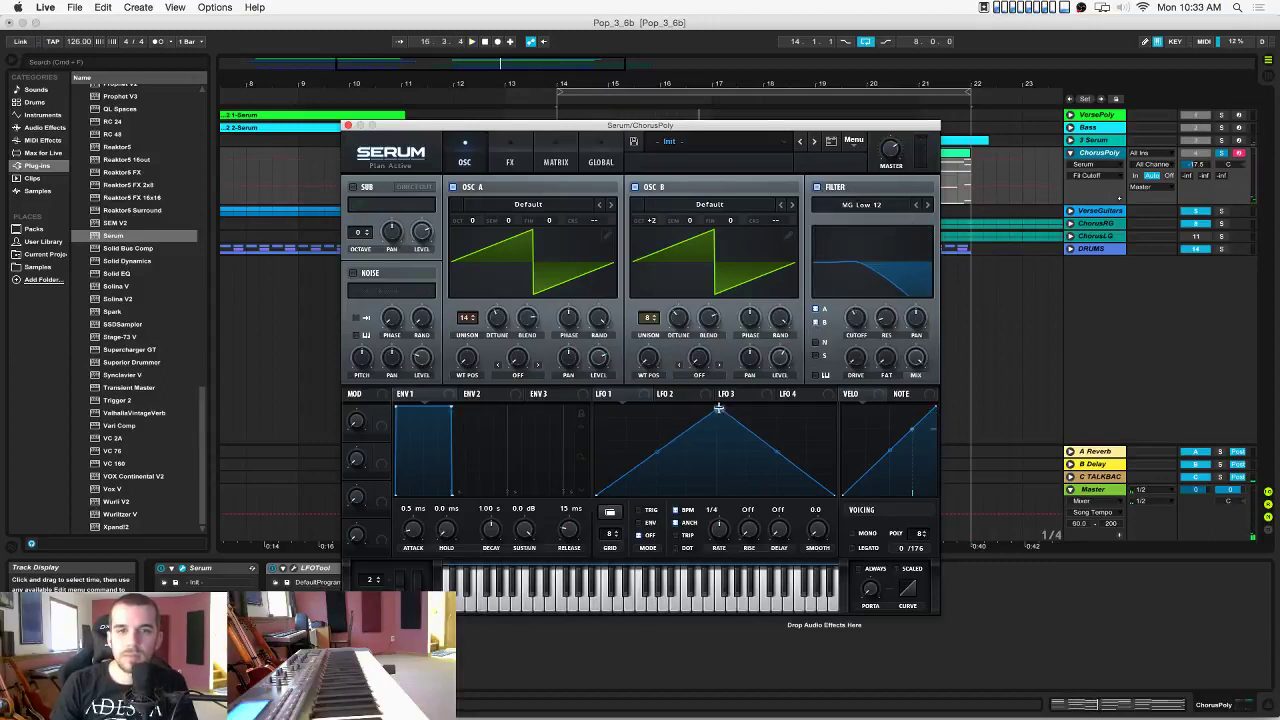
Reshape Serum's LFO 1 into a rising convex ramp, modulate the filter cutoff with it and fine-tune the filter knobs during playback.
left_click_drag(718, 408, 834, 407)
left_click_drag(606, 393, 856, 318)
key("space")
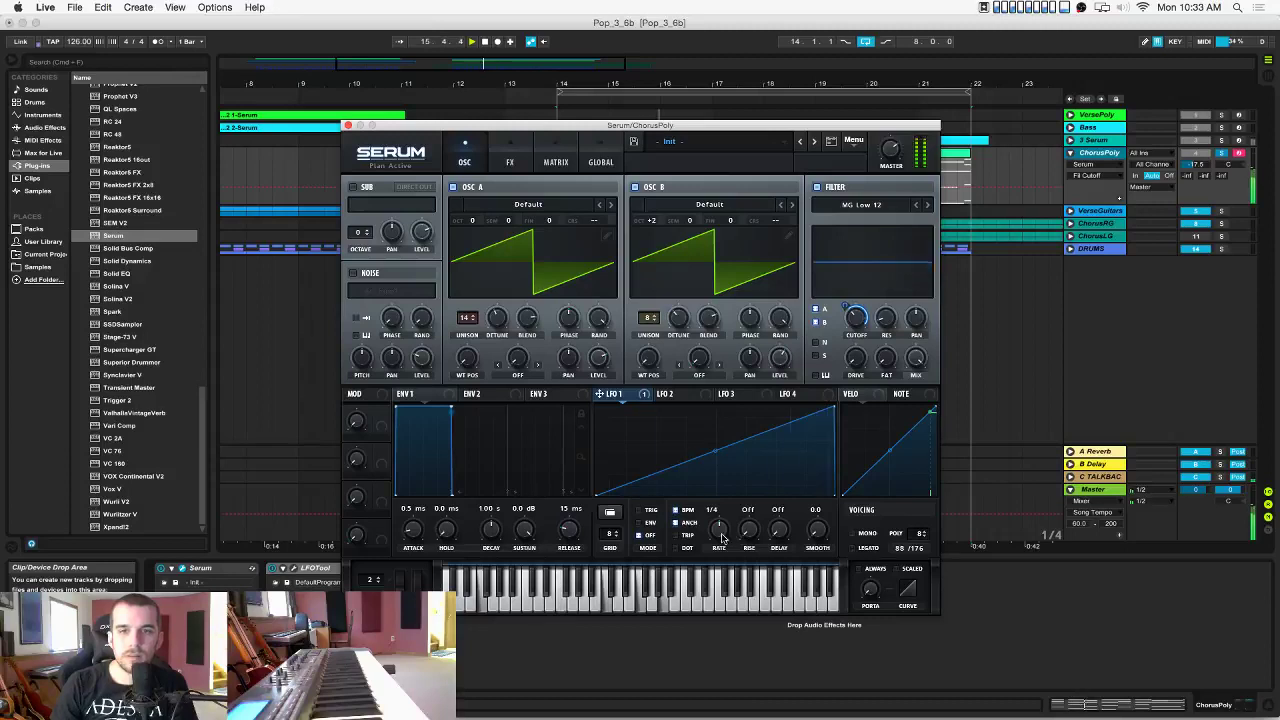
left_click_drag(715, 451, 716, 447)
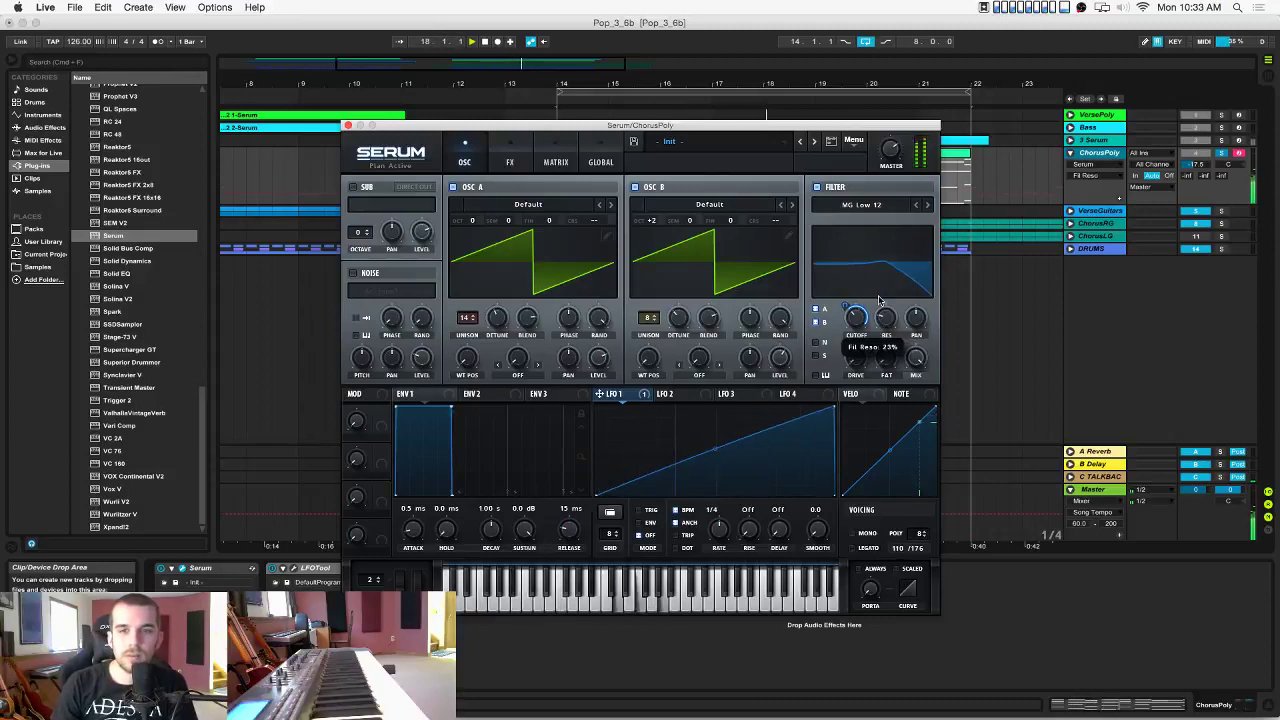
left_click_drag(714, 451, 715, 437)
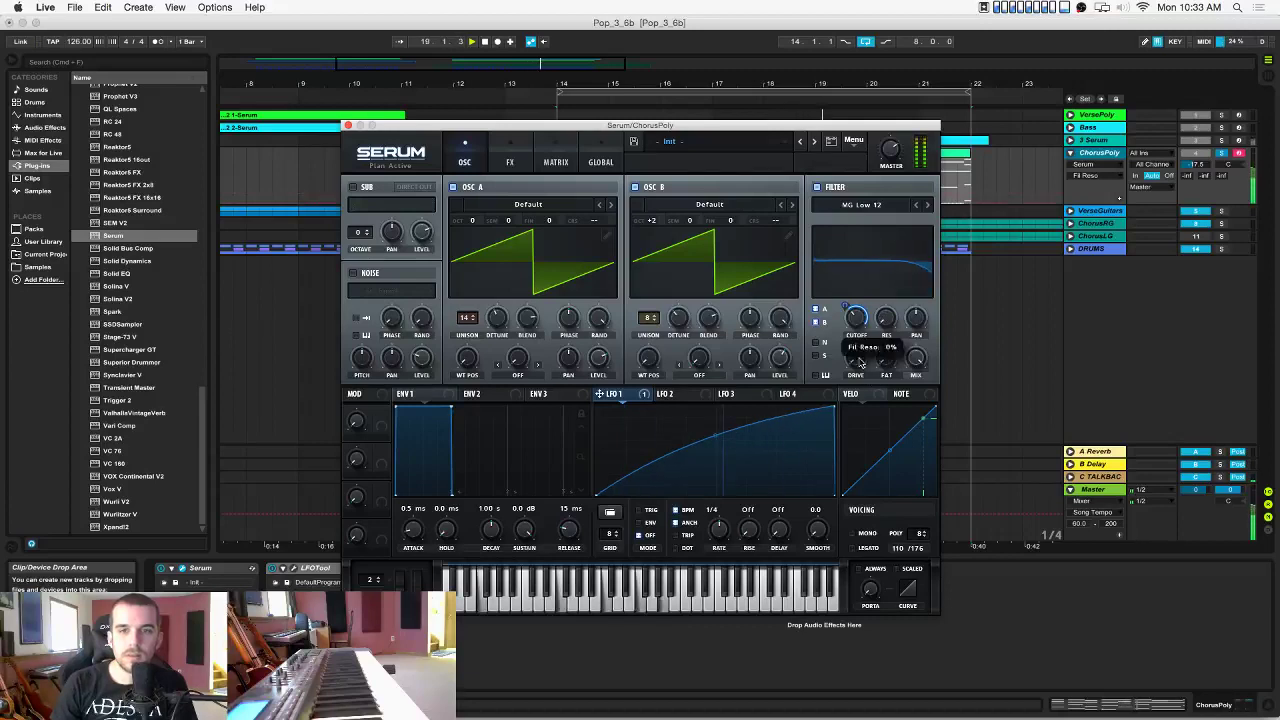
left_click_drag(847, 309, 851, 307)
left_click(855, 358)
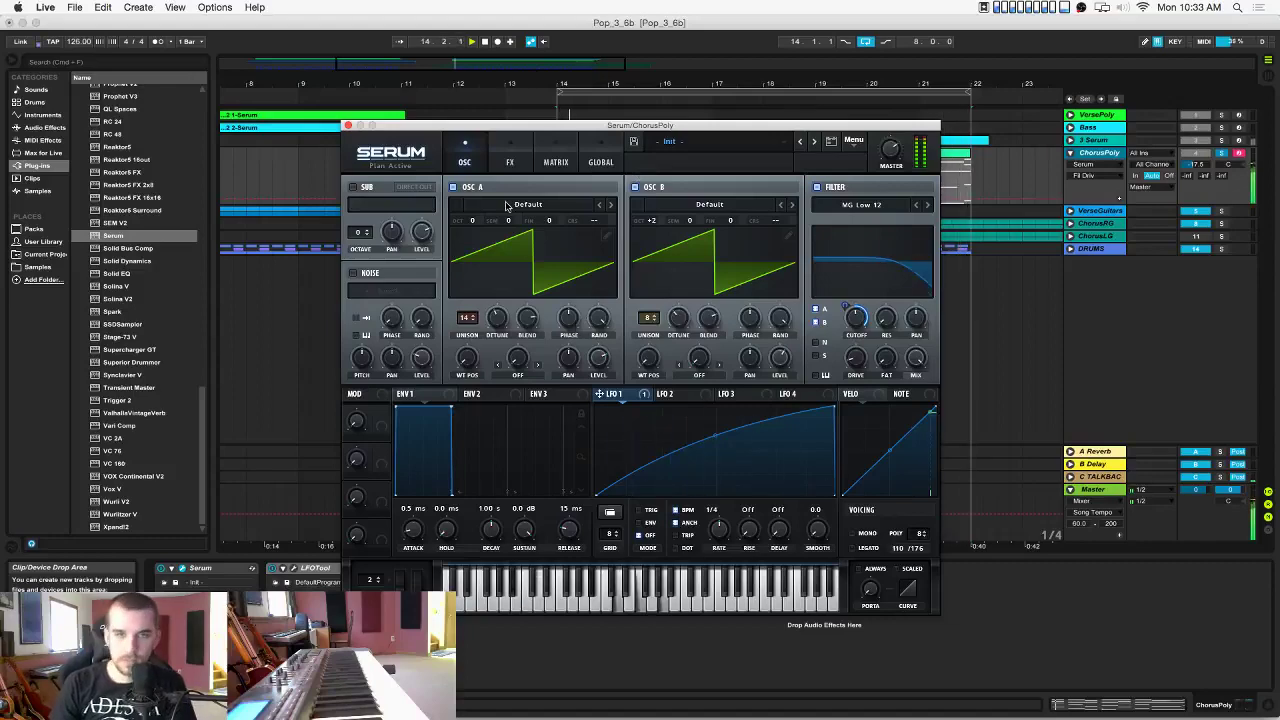
Switch off Serum's filter and play ChorusPoly without it.
left_click_drag(486, 136, 478, 158)
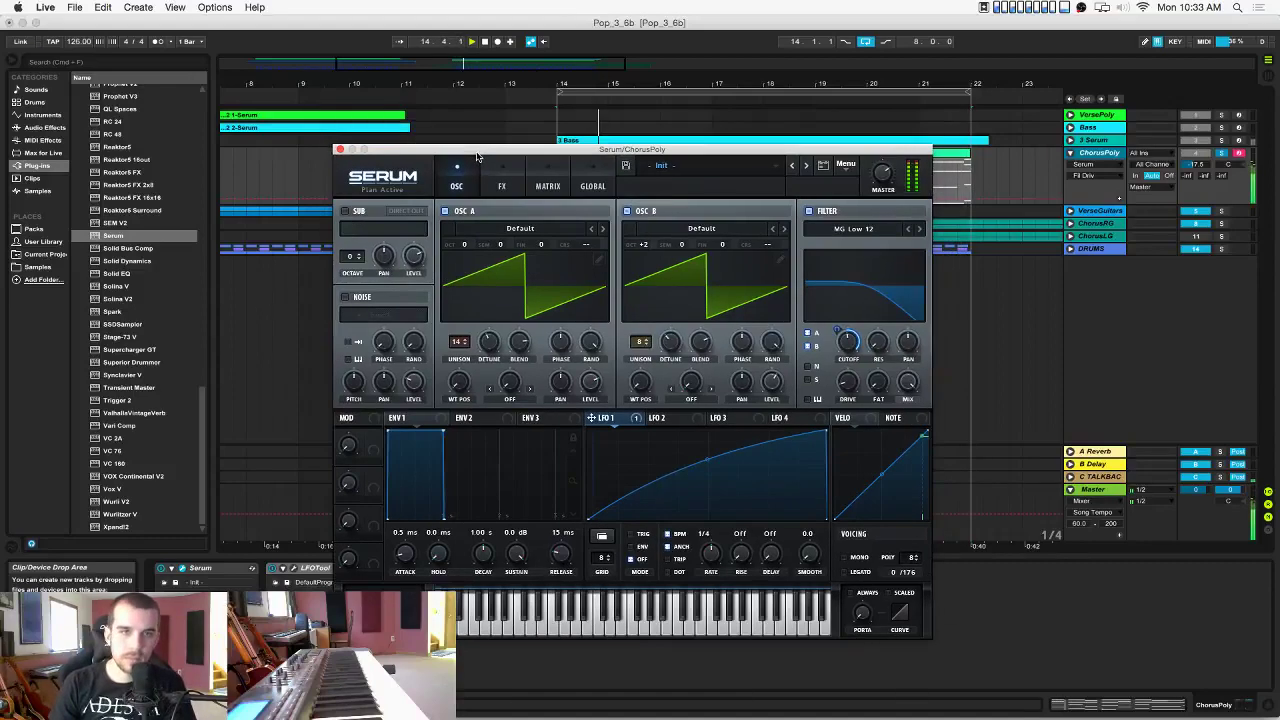
left_click(809, 211)
key("space")
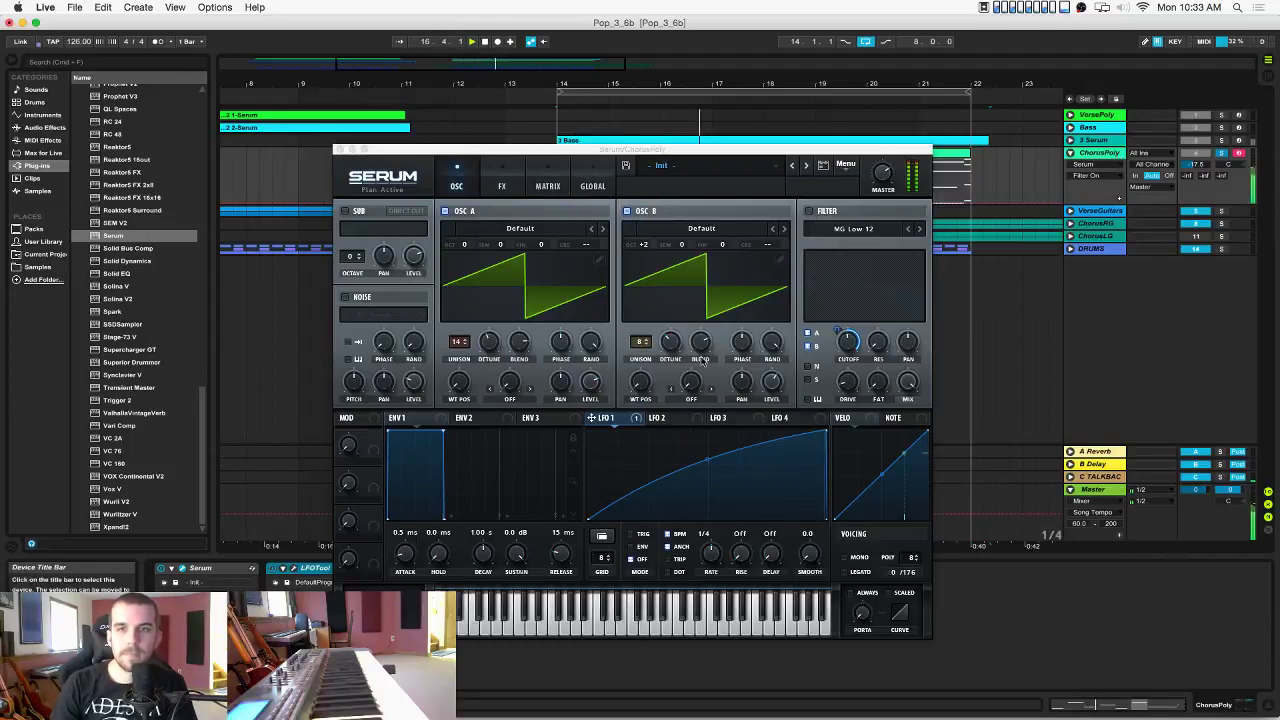
key("space")
In ChorusPoly's LFOTool, reshape the ducking curve to drop sharply from full level and recover steeply, and raise Smooth to about 29.
left_click(293, 568)
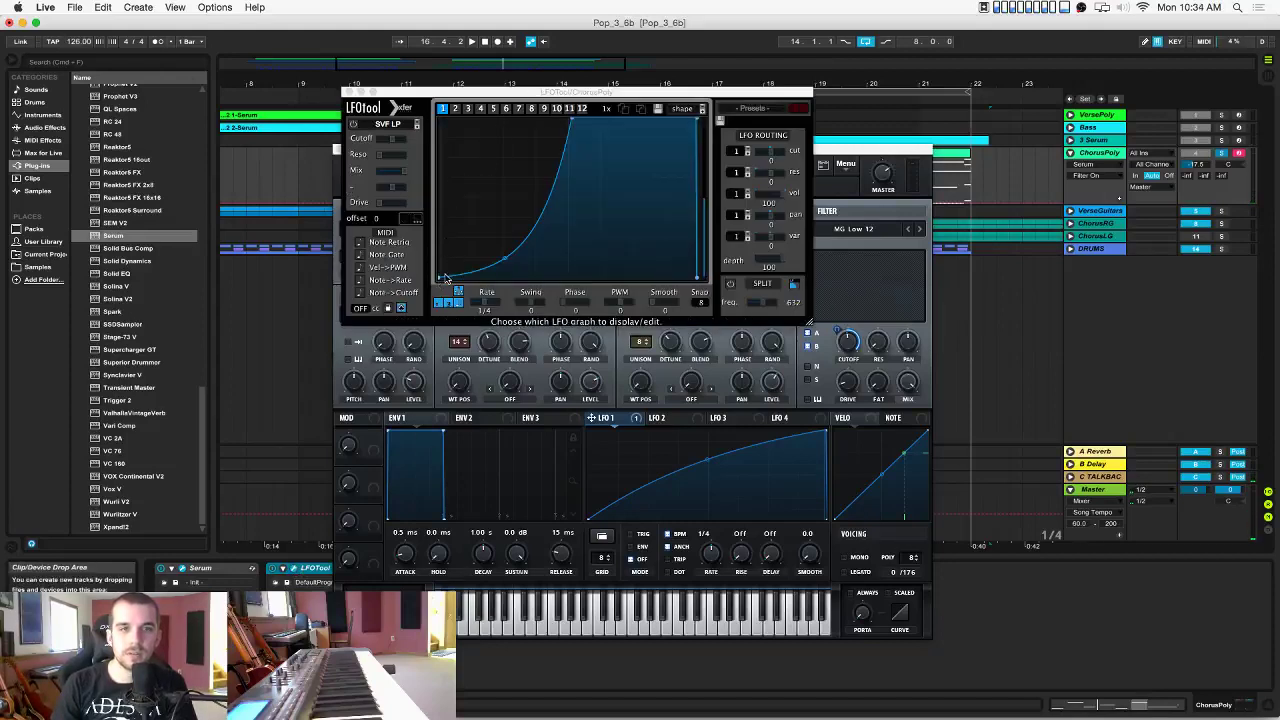
double_click(456, 279)
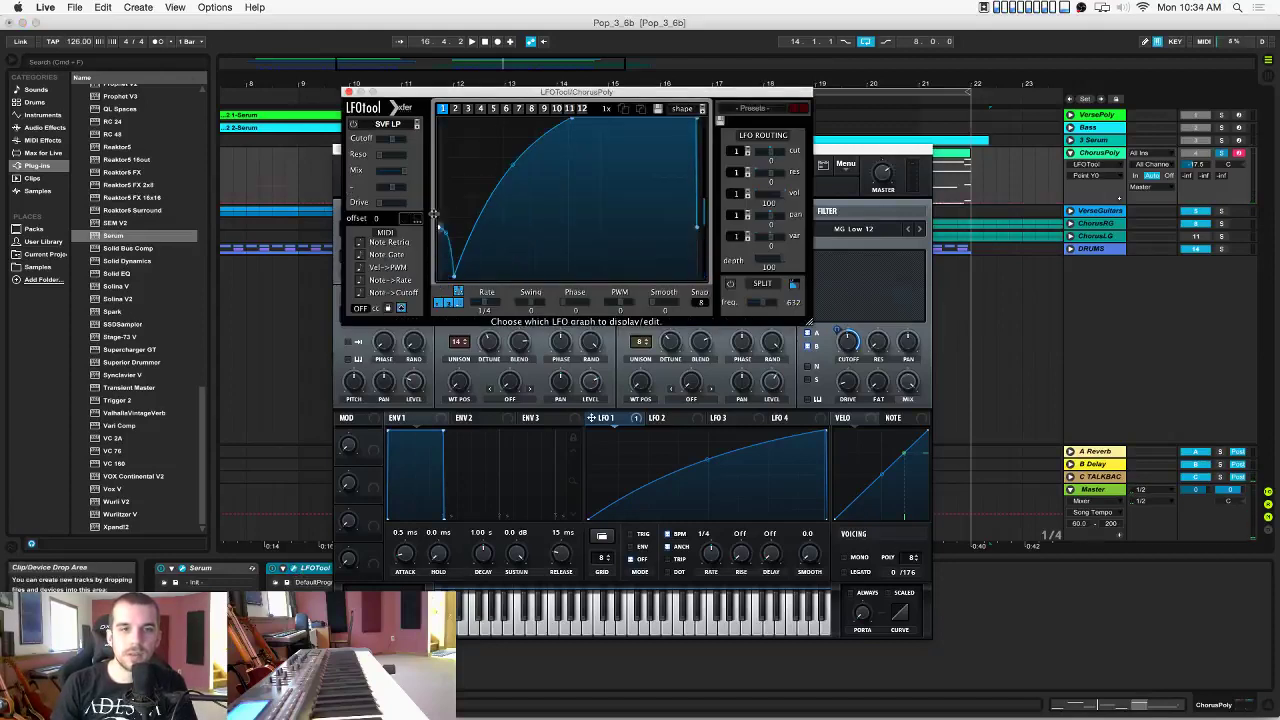
left_click_drag(434, 213, 419, 91)
left_click_drag(511, 167, 518, 206)
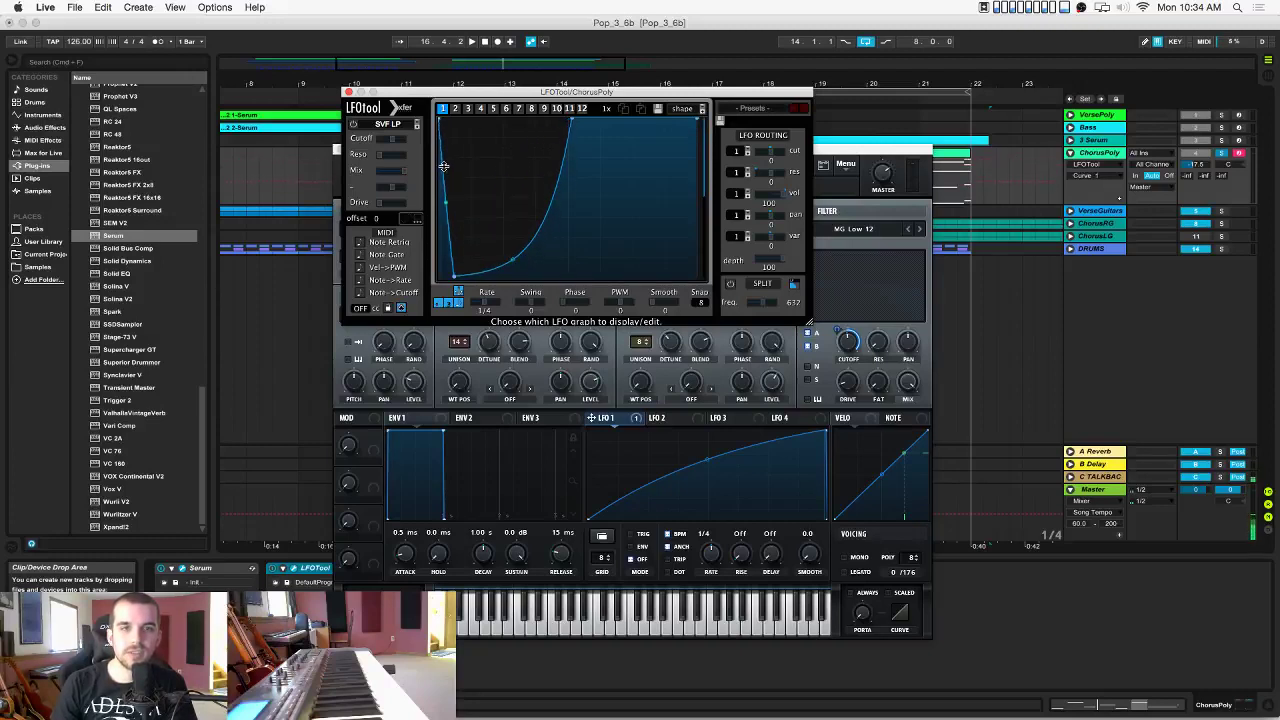
key("space")
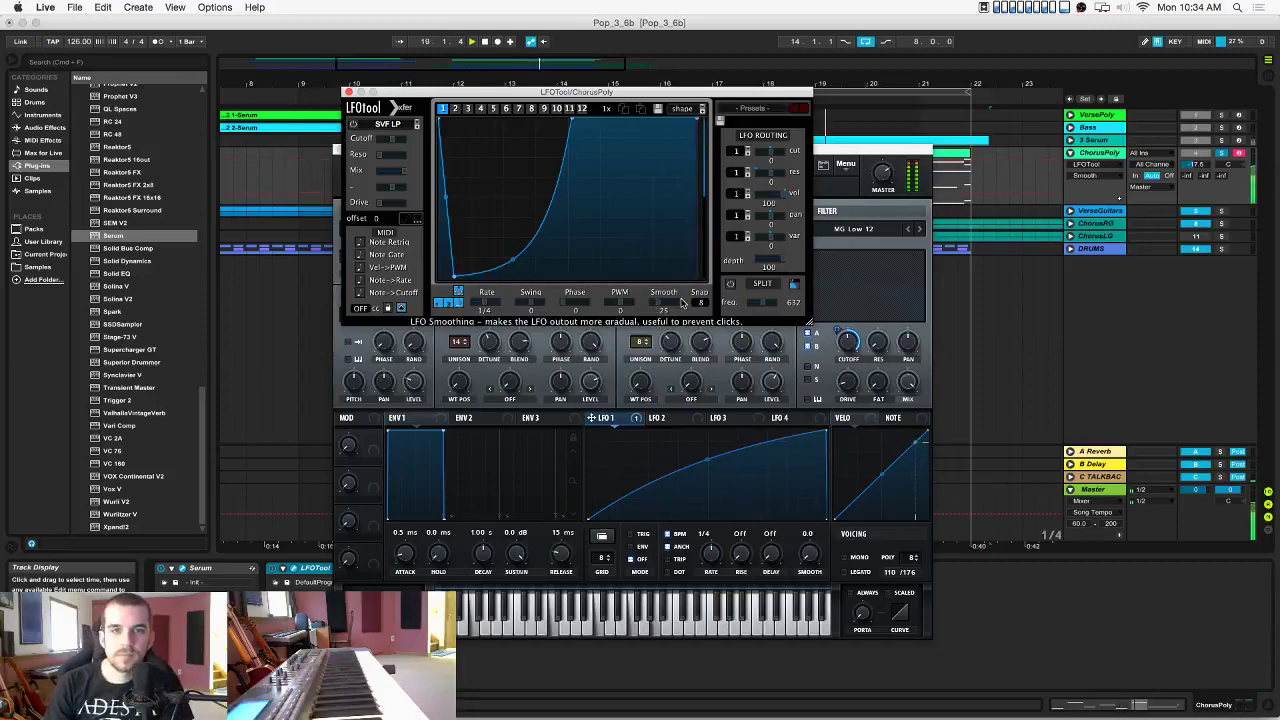
left_click_drag(693, 297, 684, 298)
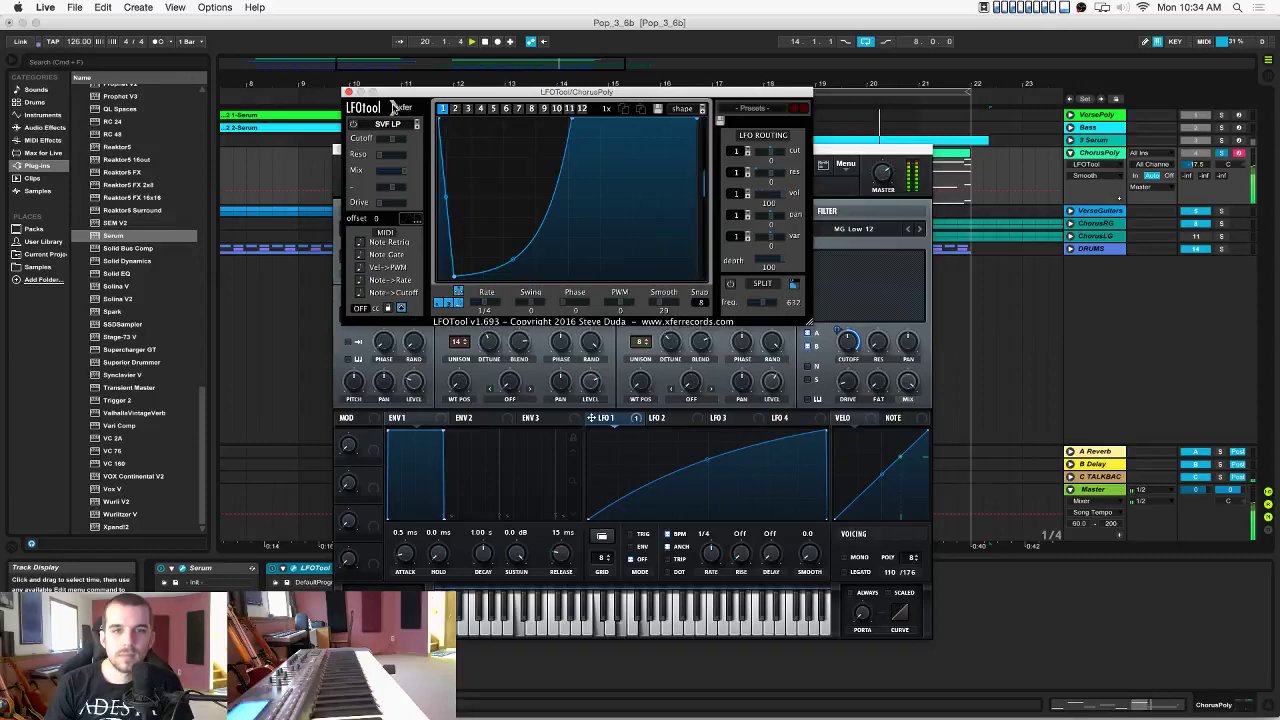
left_click(348, 92)
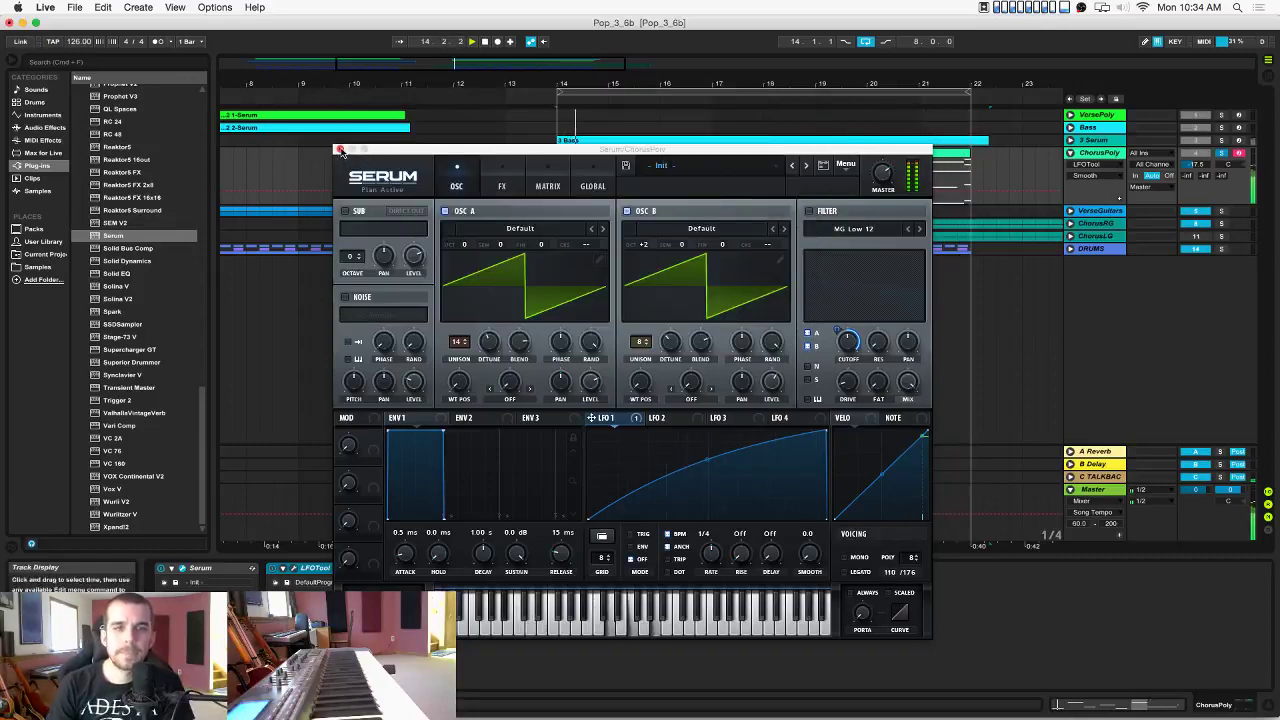
Set oscillator B's warp to Sync (Window 1/2) in Serum and modulate it with LFO 2 free-running at 0.2 Hz.
left_click(691, 399)
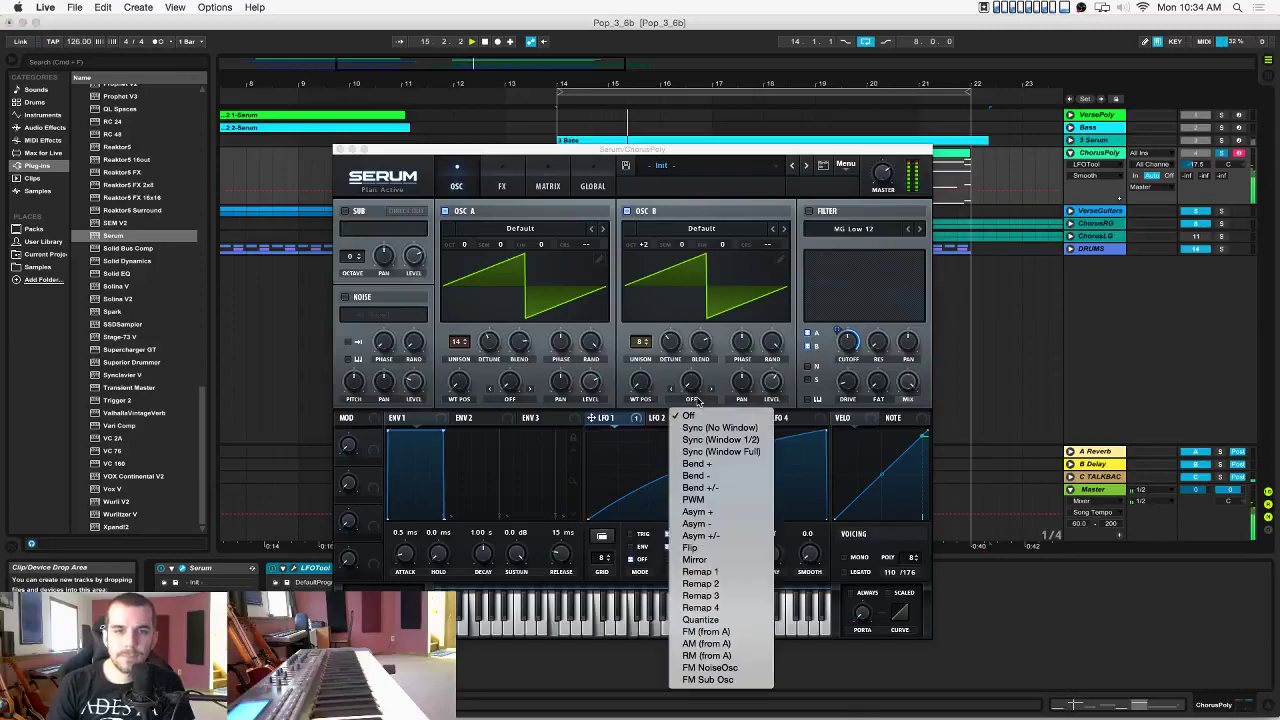
left_click(745, 451)
left_click(696, 401)
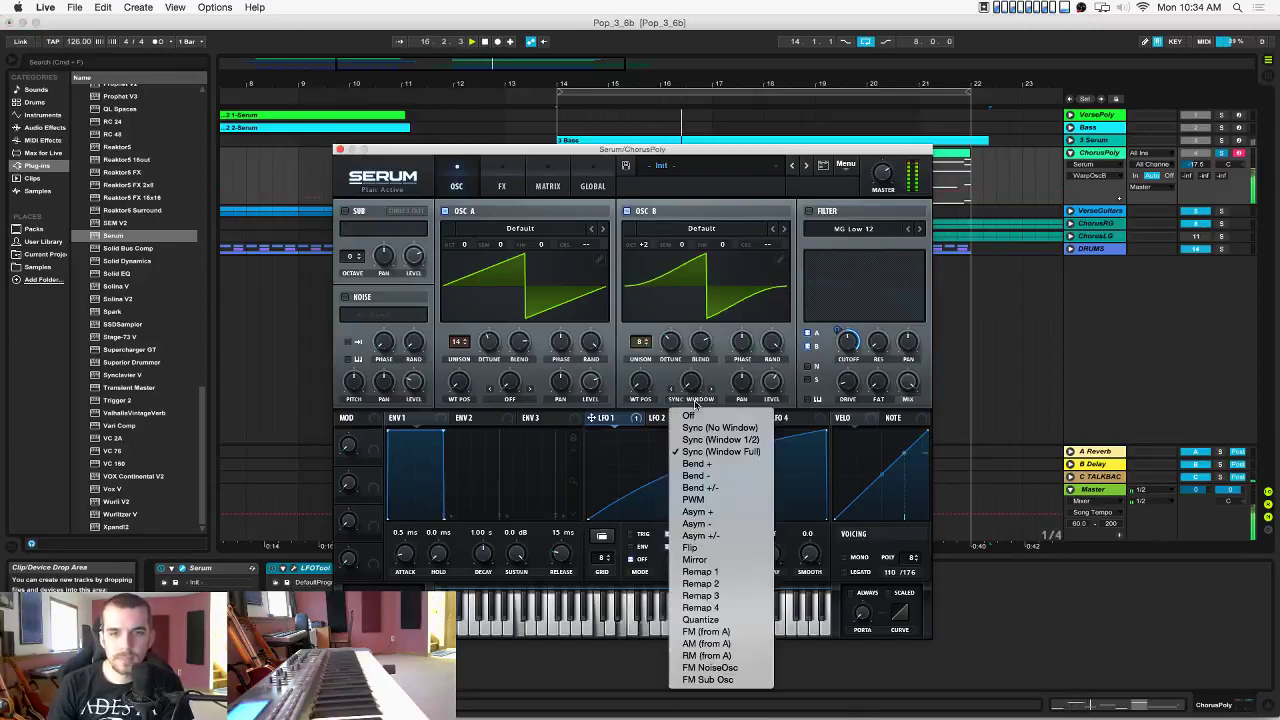
left_click(720, 439)
mouse_move(690, 382)
left_mouse_down()
mouse_move(685, 306)
mouse_move(628, 420)
mouse_move(660, 419)
mouse_move(690, 383)
mouse_move(685, 428)
mouse_move(689, 366)
left_mouse_up()
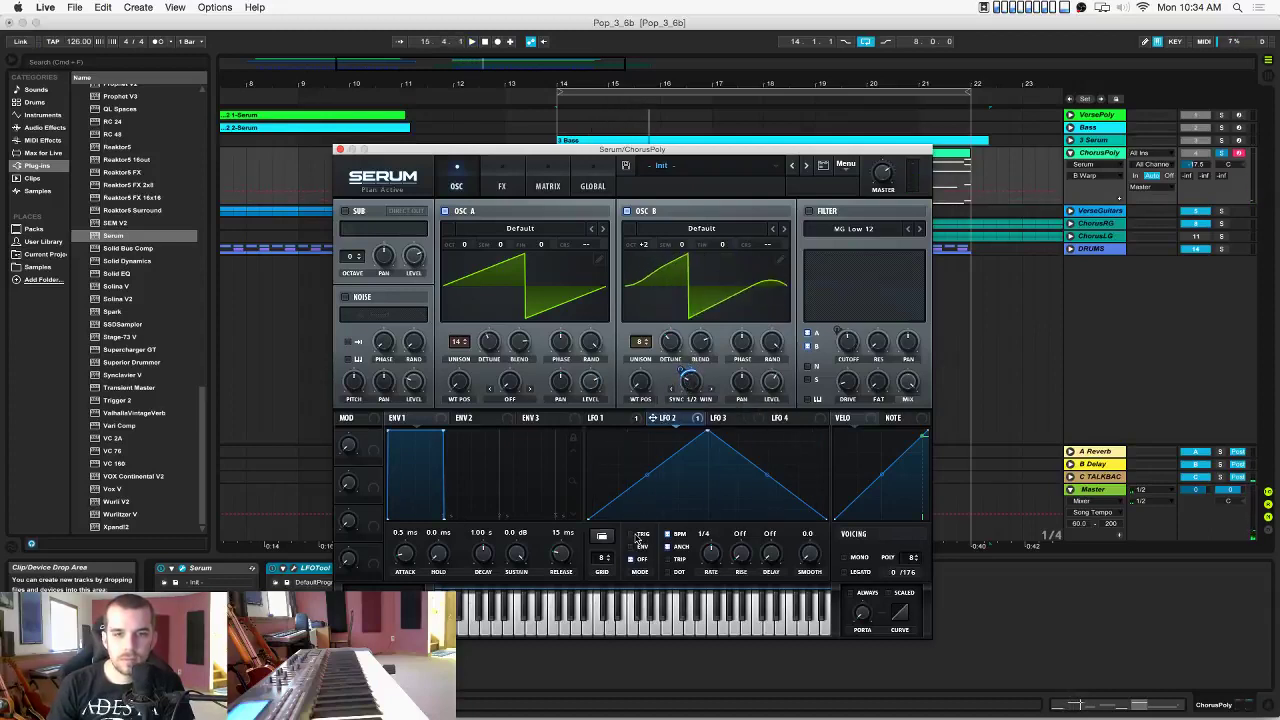
key("space")
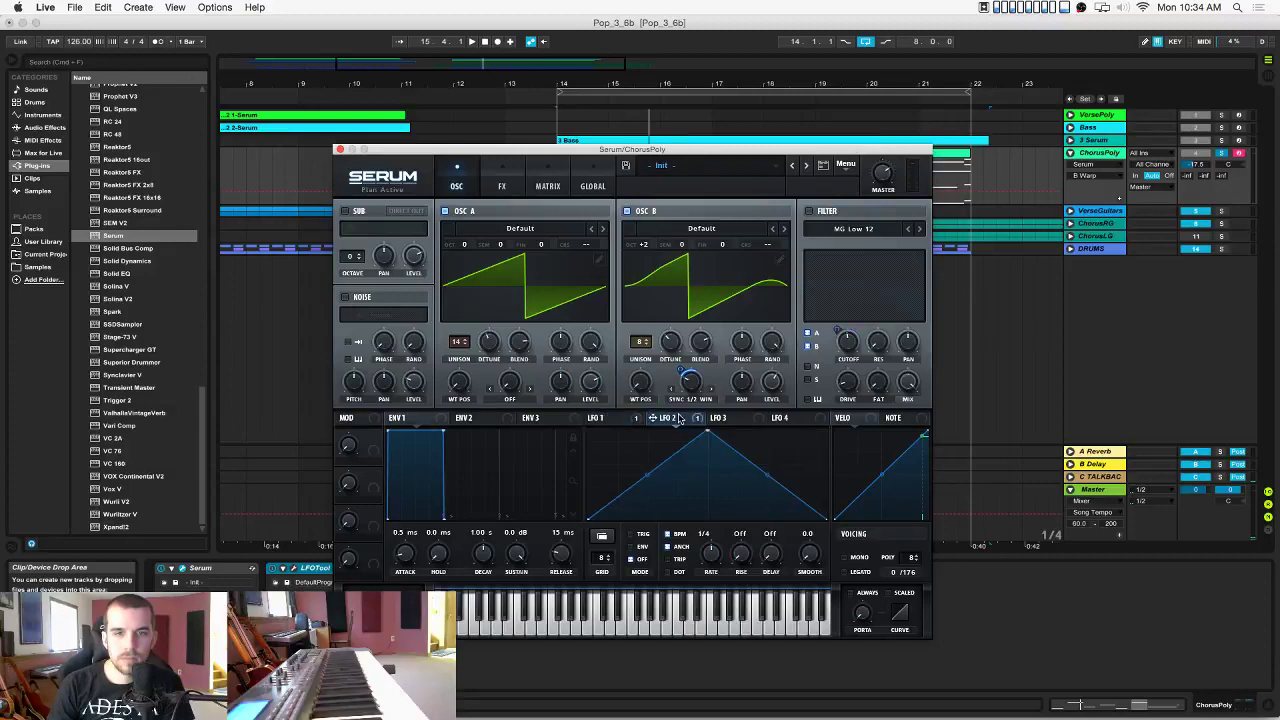
left_click_drag(709, 585, 713, 599)
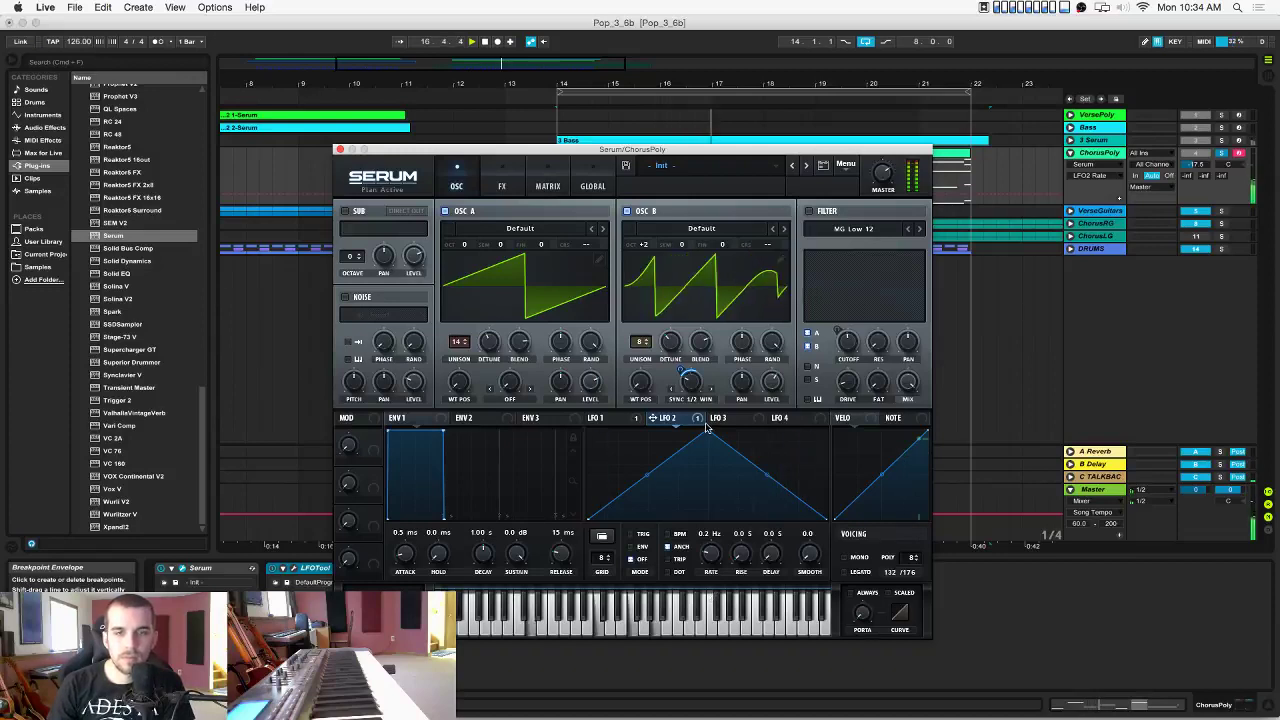
Set oscillator A's warp to FM (from B) at about 33% and close Serum.
left_click(508, 402)
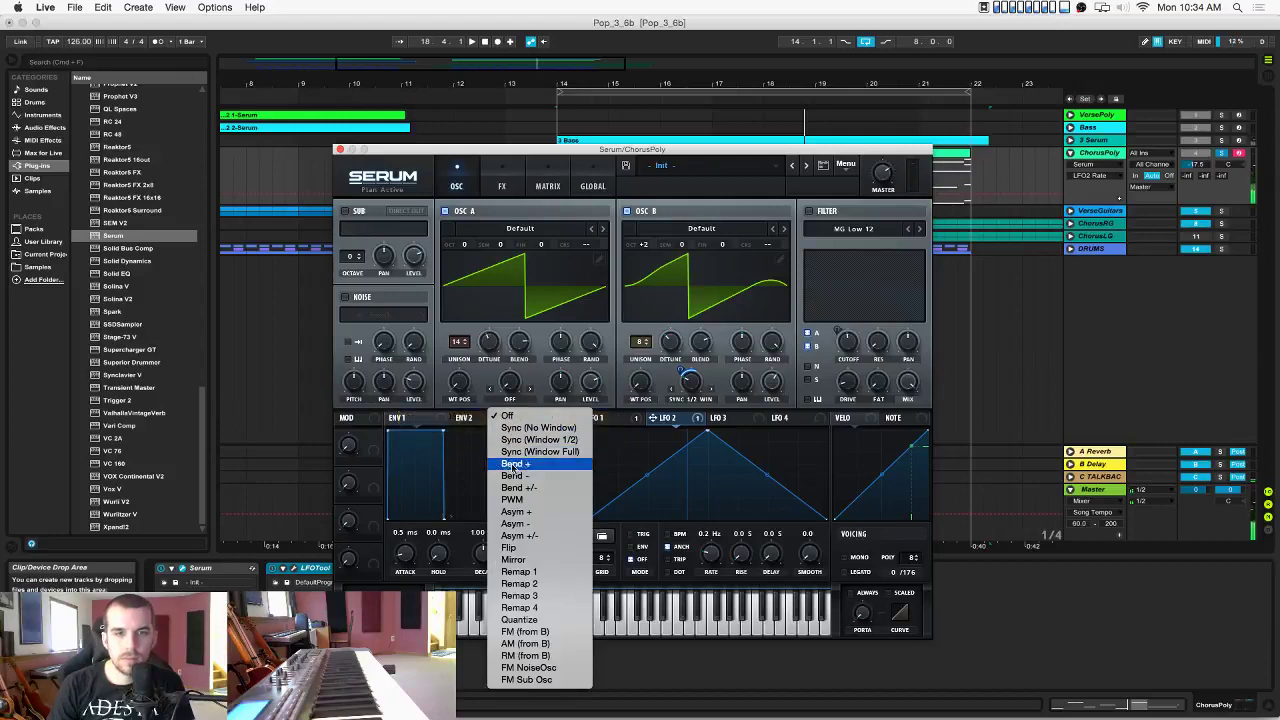
left_click(566, 632)
left_click_drag(512, 383, 512, 333)
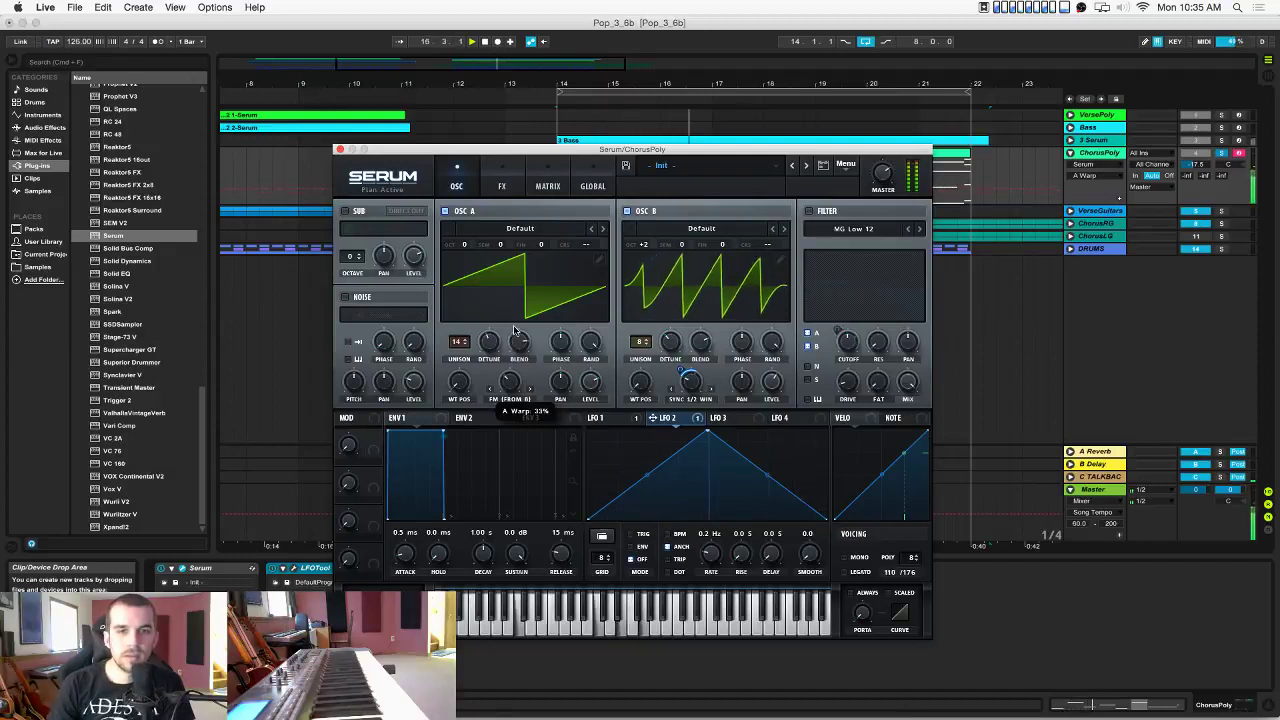
left_click(338, 149)
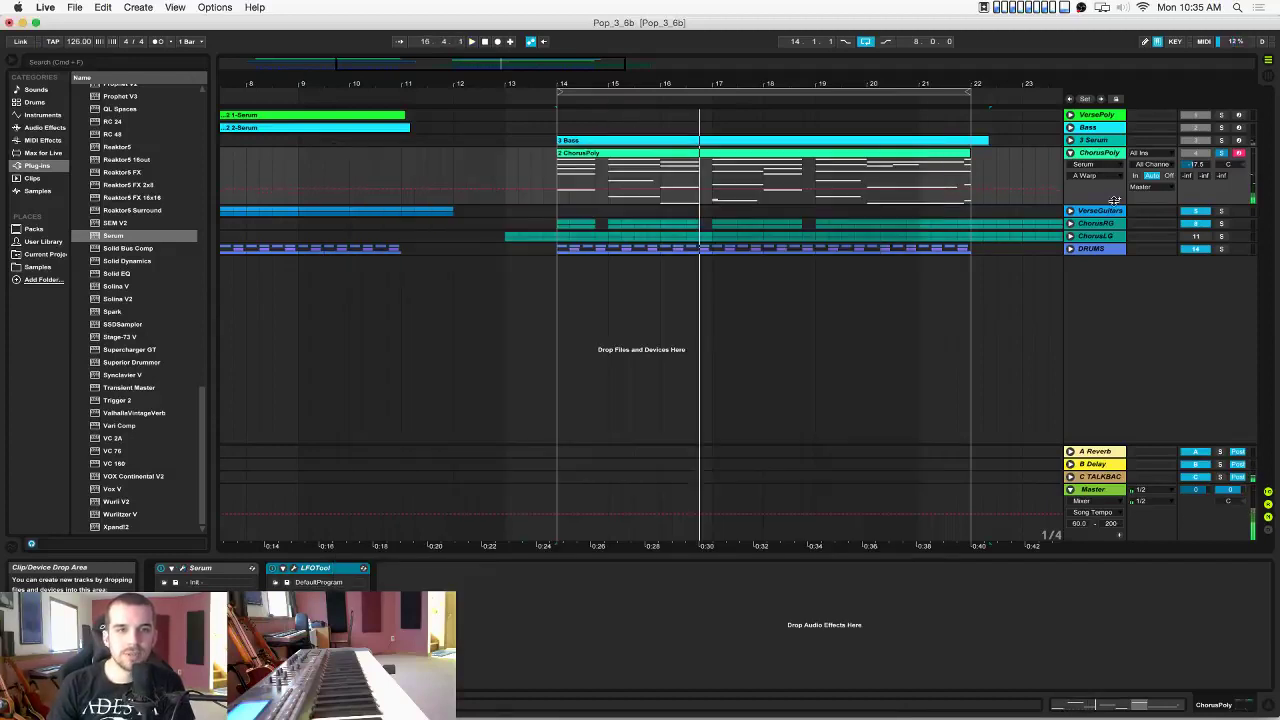
Unsolo ChorusPoly and lower its track volume to -20.9 dB.
left_click(1221, 154)
key("space")
left_click_drag(1196, 164, 1196, 180)
Reopen Serum, turn off oscillator B's warp, and solo ChorusPoly while reducing oscillator A's FM amount.
left_click(184, 570)
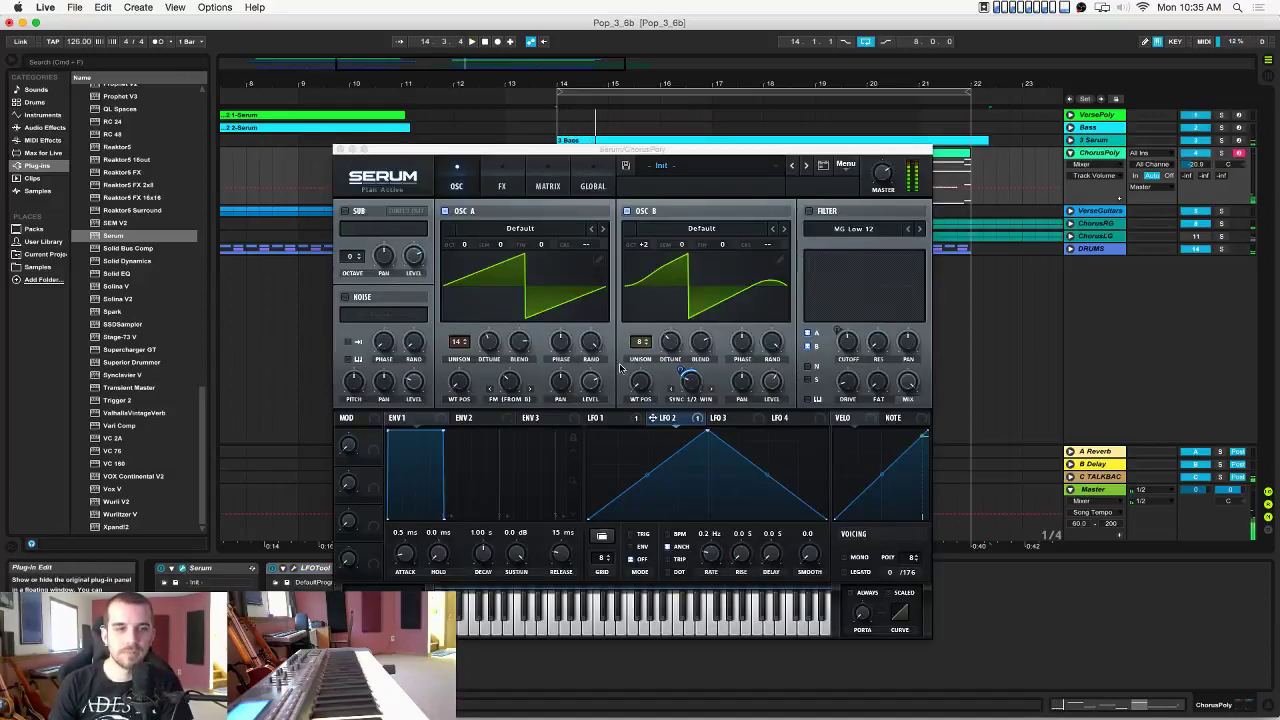
left_click(688, 398)
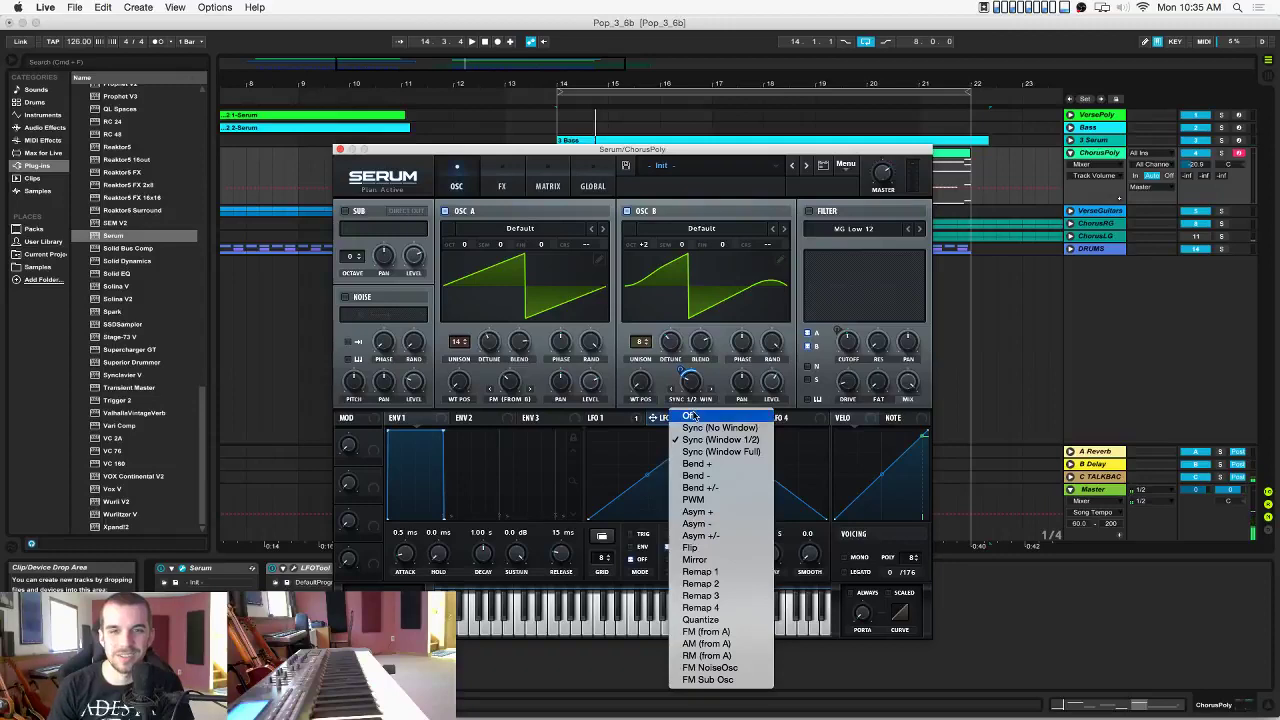
left_click(690, 415)
left_click(1219, 153)
key("space")
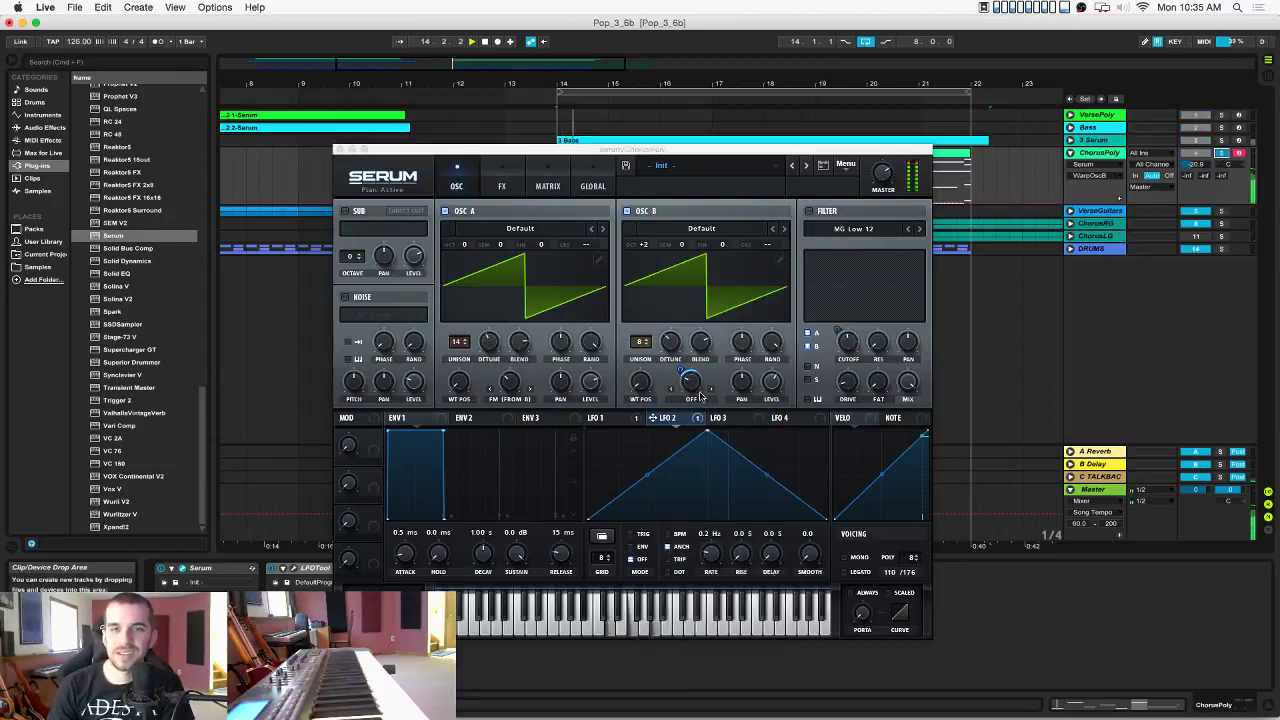
left_click(511, 386)
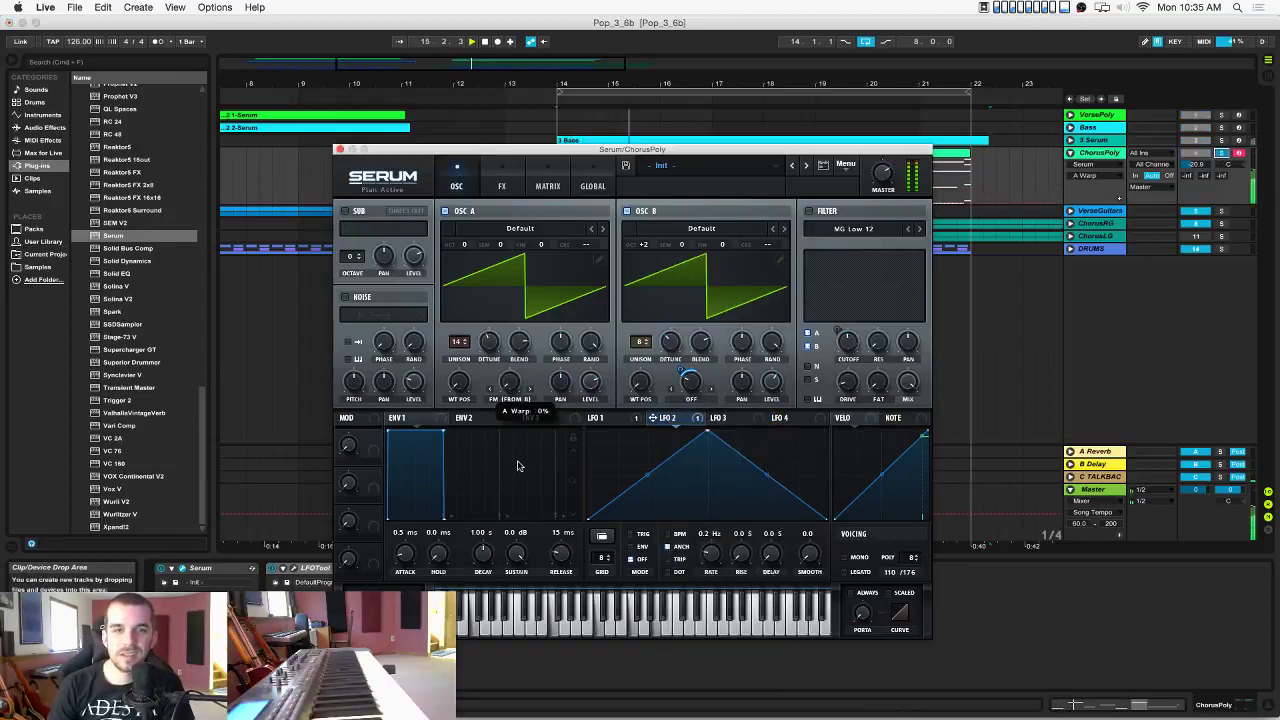
left_click_drag(510, 373, 487, 341)
Fine-tune oscillator B's unison detune and raise its level.
left_click_drag(671, 346, 671, 338)
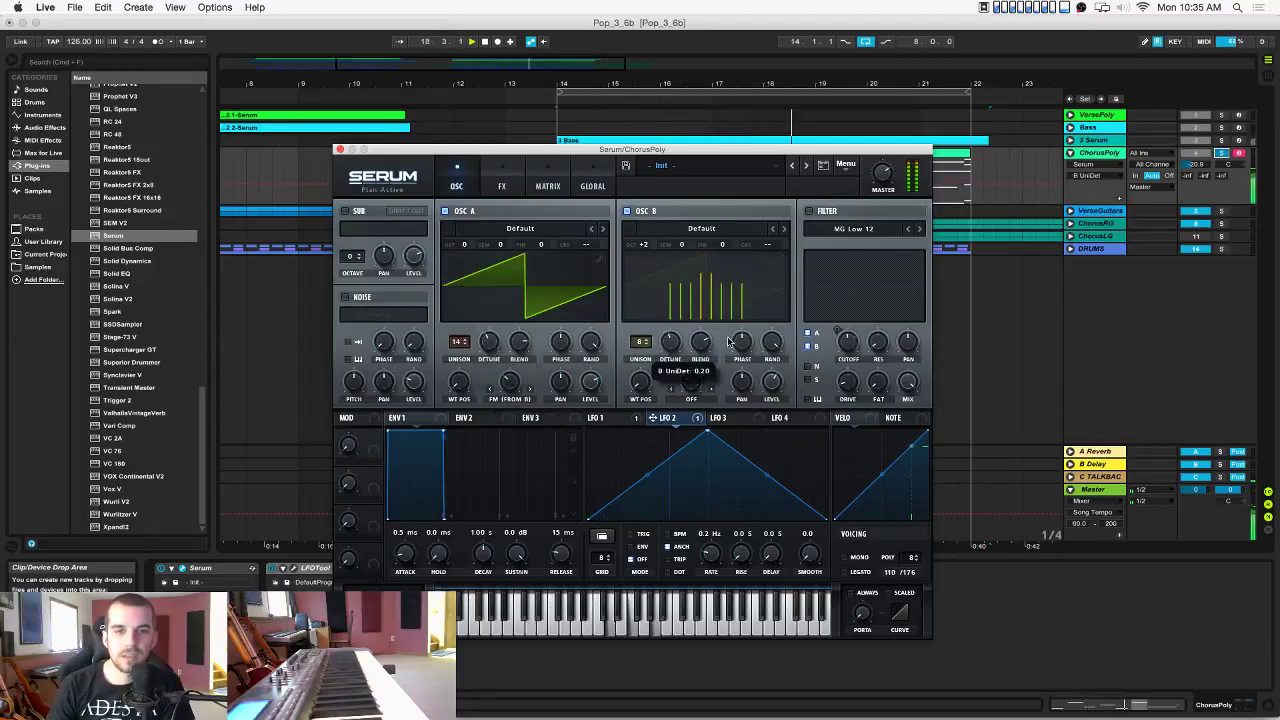
left_click_drag(771, 382, 769, 350)
left_click_drag(676, 341, 676, 344)
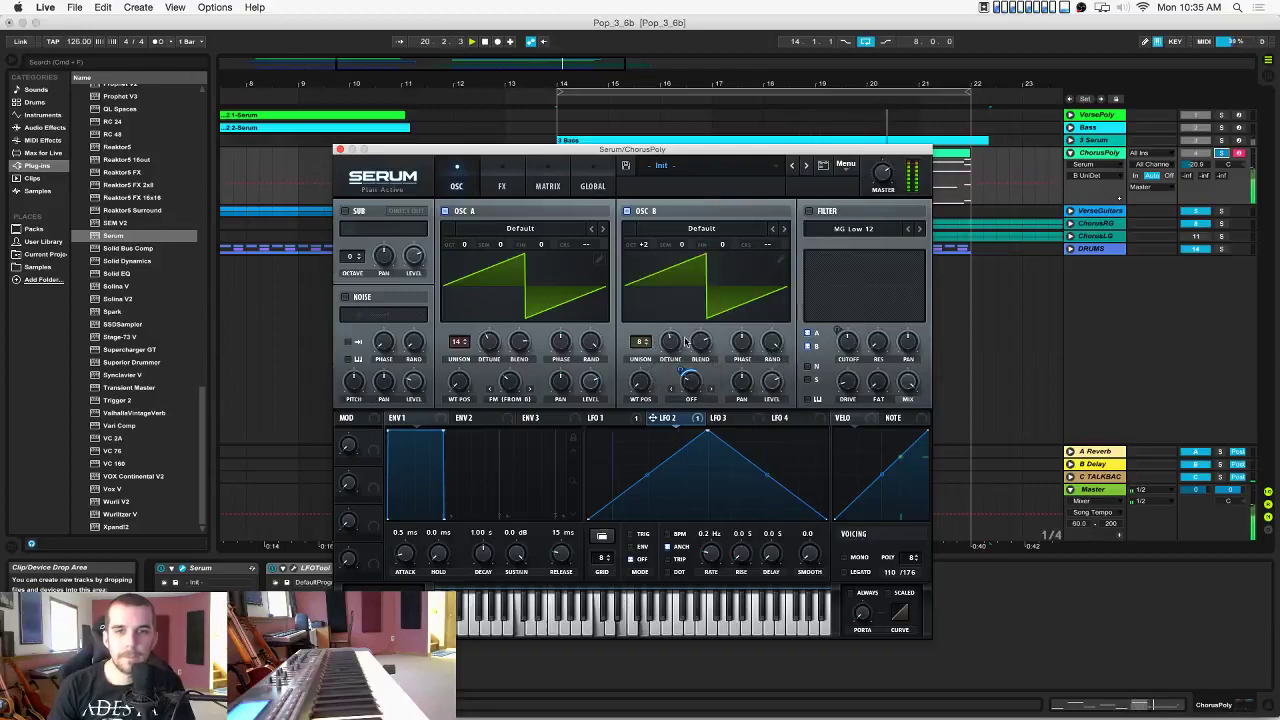
Enable Serum's Hyper/Dimension effect with a slower rate and about 28% Hyper mix, and play the soloed part.
left_click(503, 182)
left_click(390, 213)
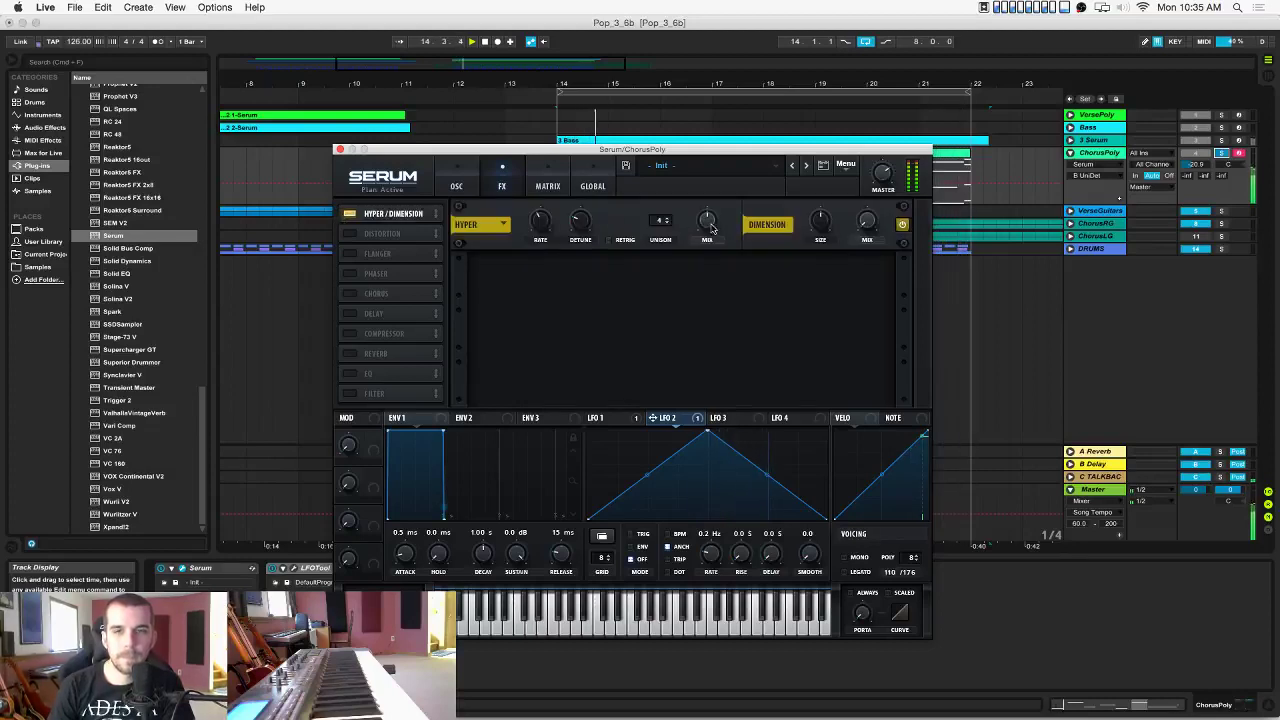
left_click_drag(706, 221, 693, 264)
left_click_drag(541, 221, 545, 247)
left_click_drag(713, 213, 704, 172)
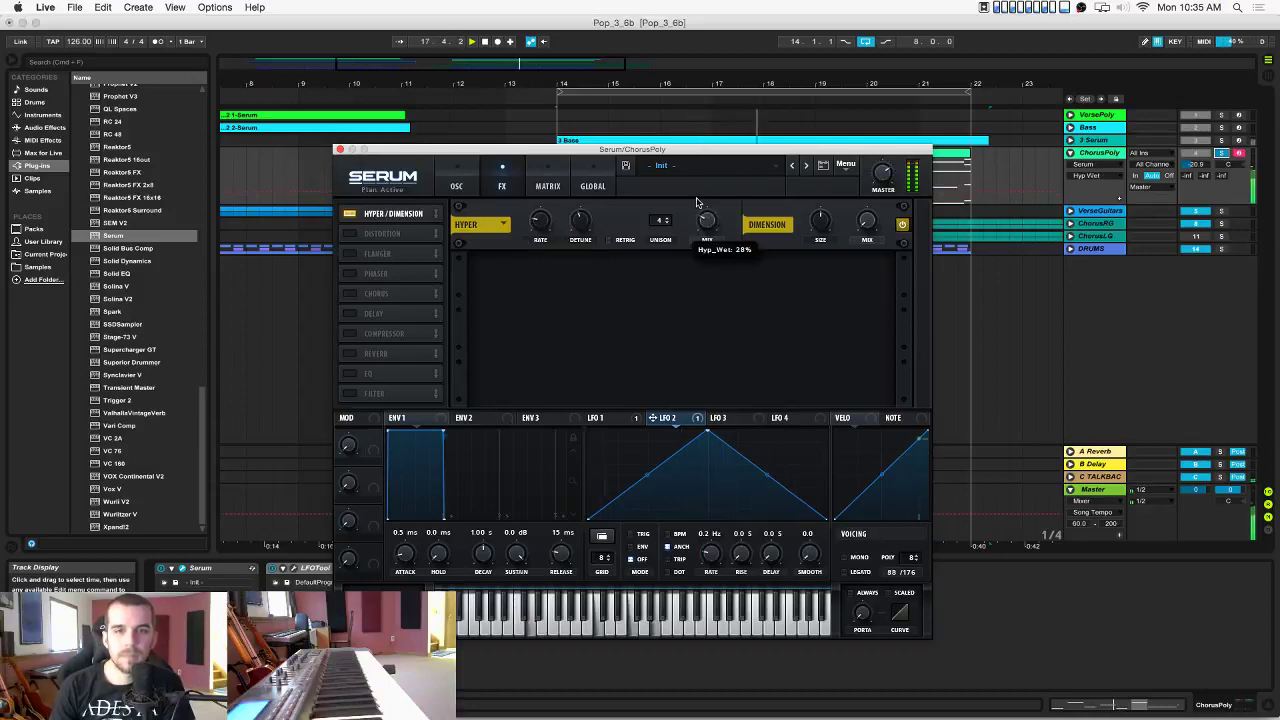
left_click(338, 149)
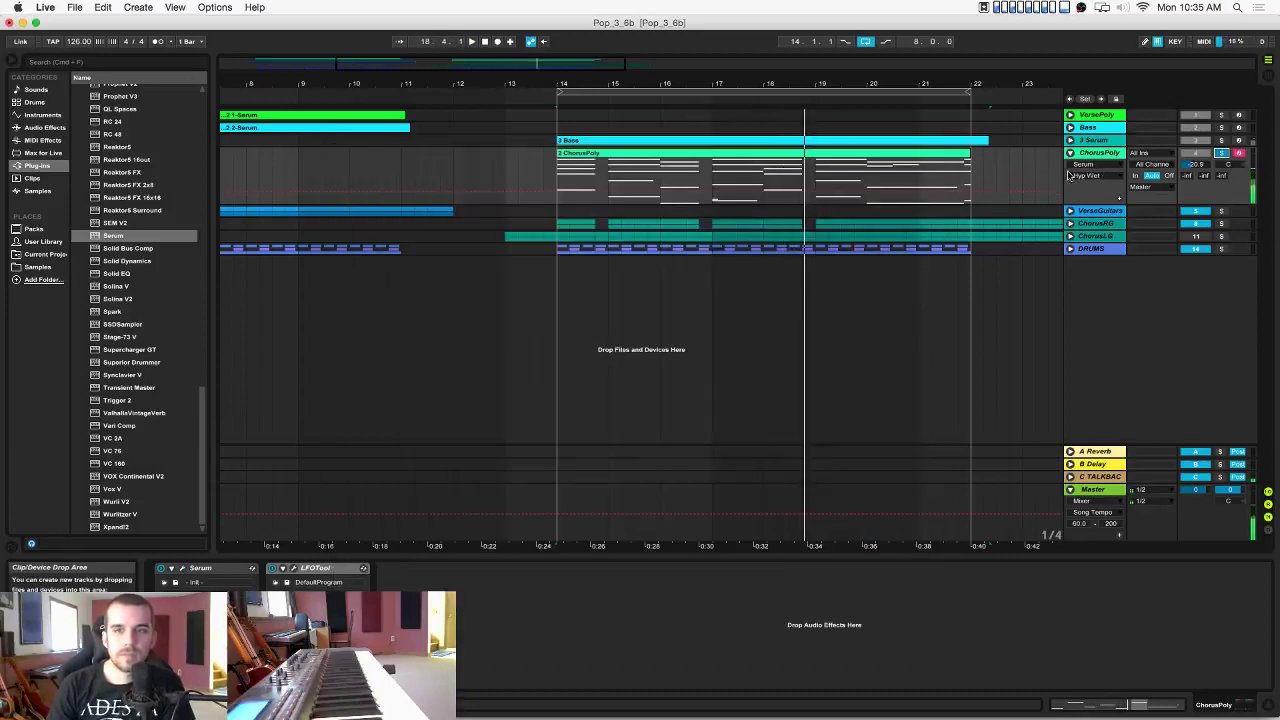
key("space")
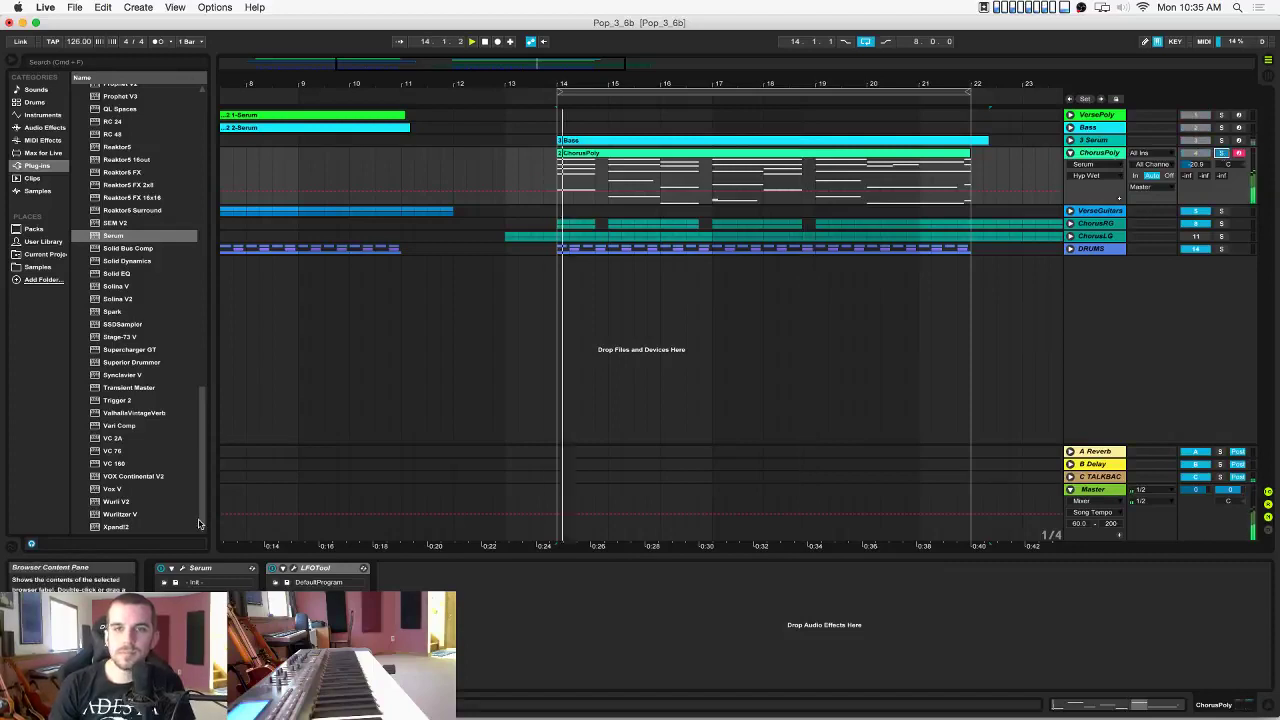
Enable Serum's Hall reverb with a reduced mix and 28% size, and unsolo ChorusPoly to play the full mix.
left_click(182, 568)
left_click(502, 184)
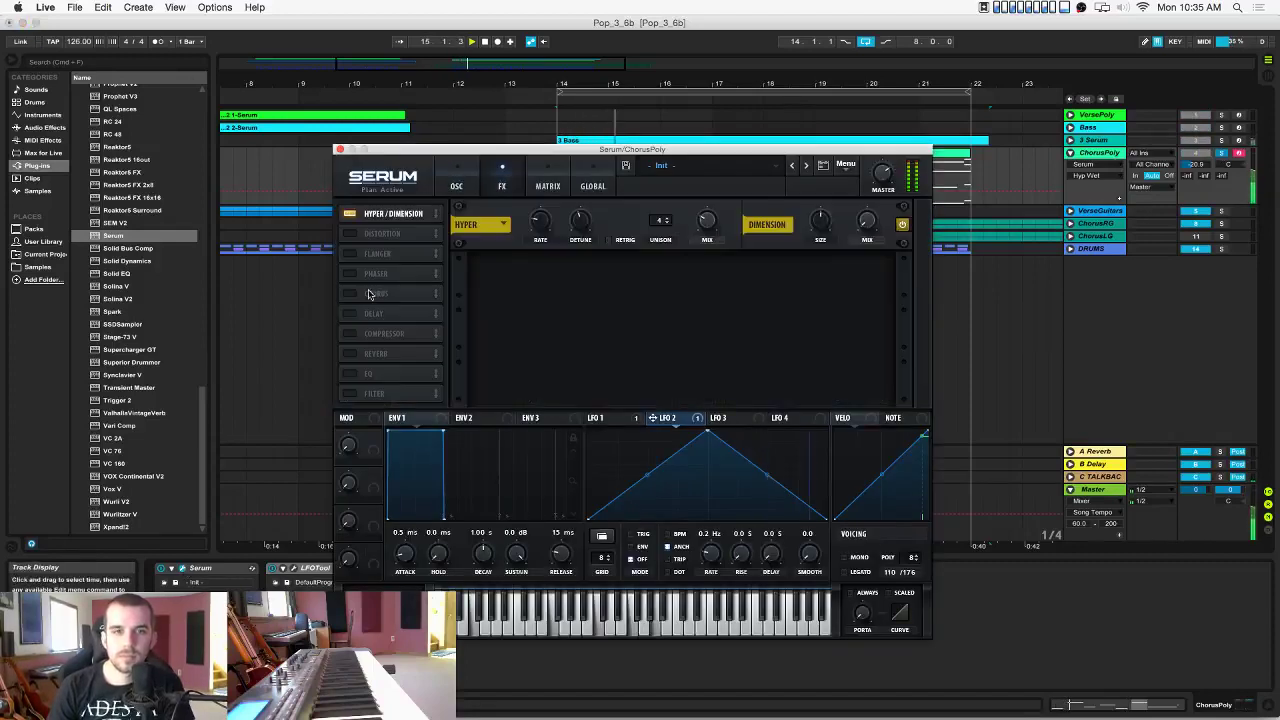
left_click(352, 356)
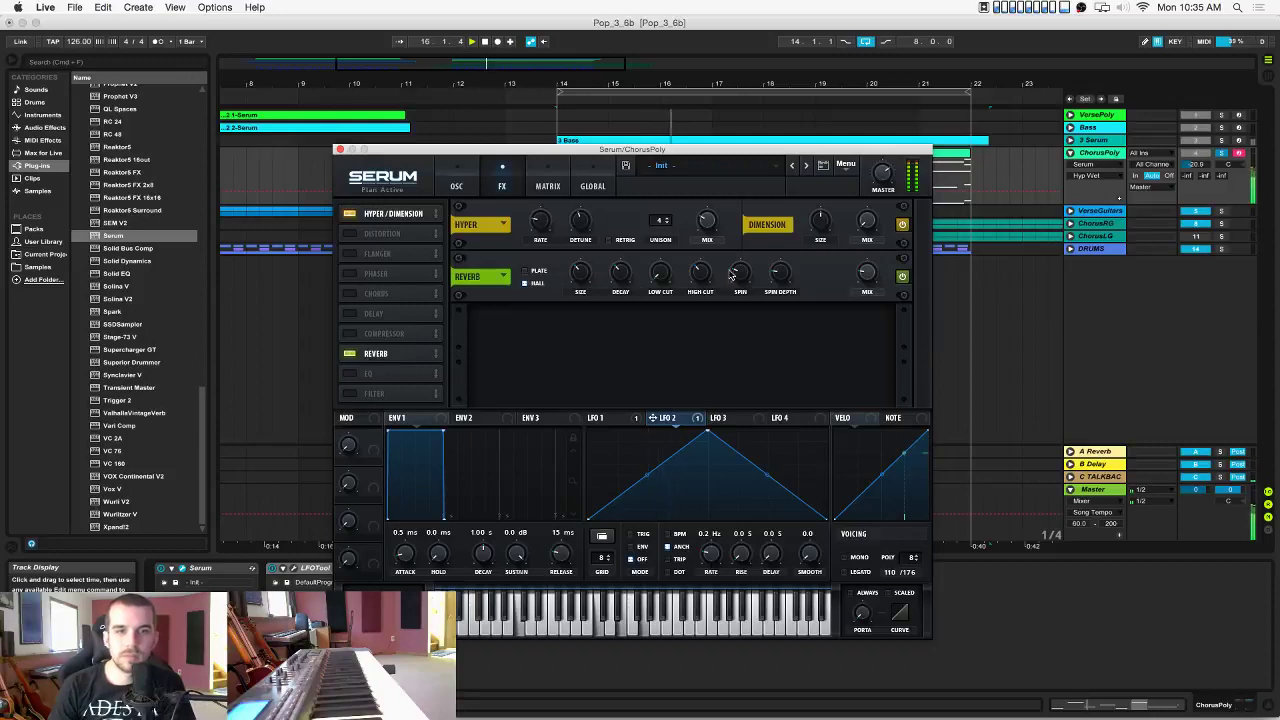
mouse_move(870, 278)
left_mouse_down()
mouse_move(862, 228)
mouse_move(866, 292)
left_mouse_up()
left_click(580, 276)
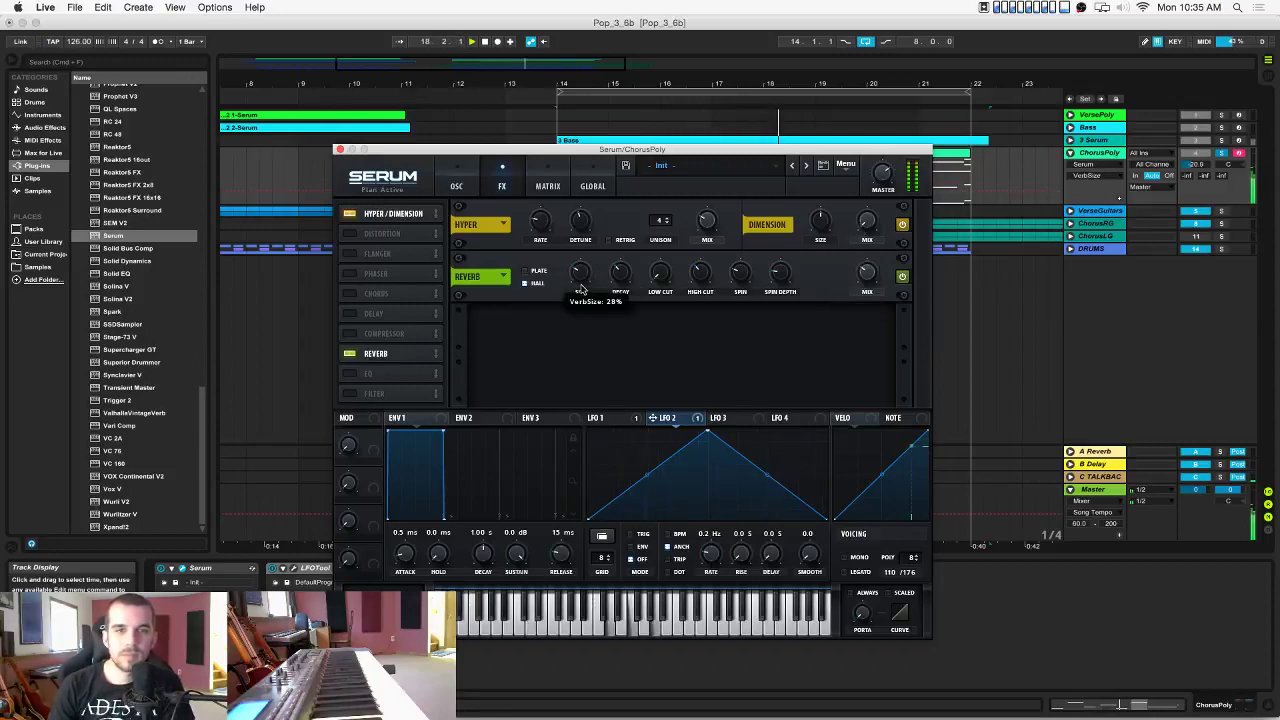
left_click(340, 149)
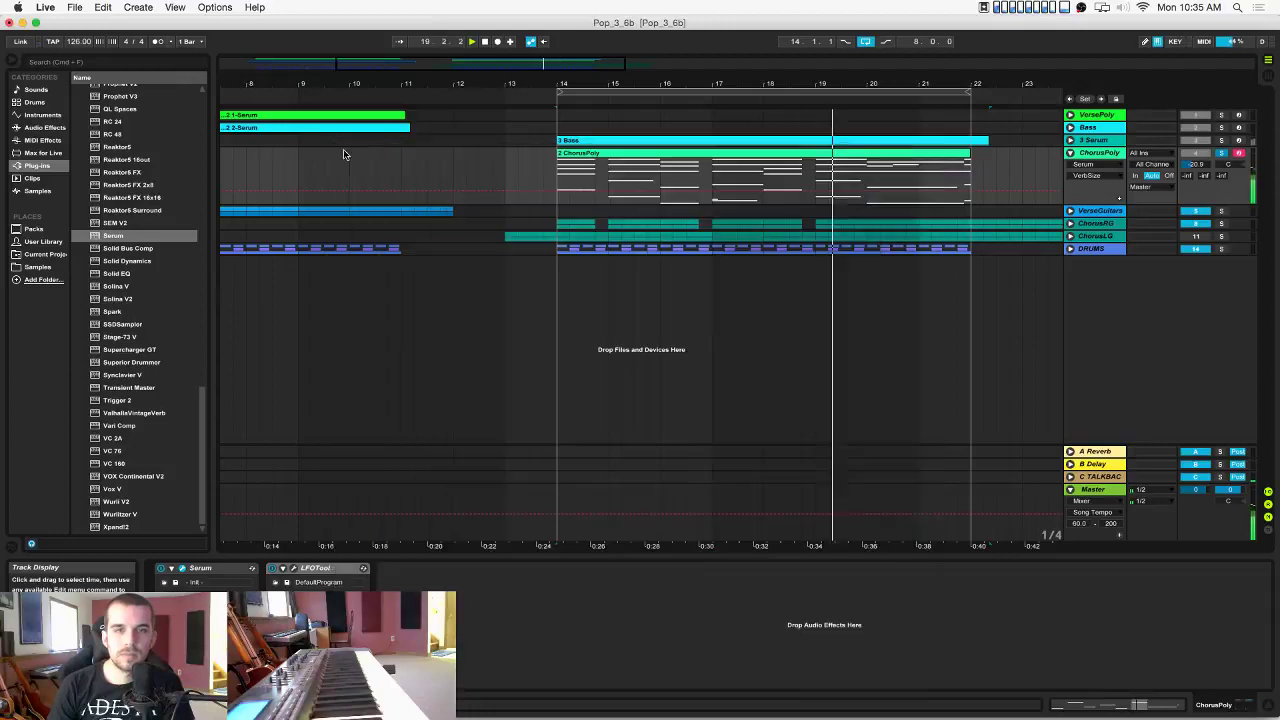
left_click(1223, 155)
key("space")
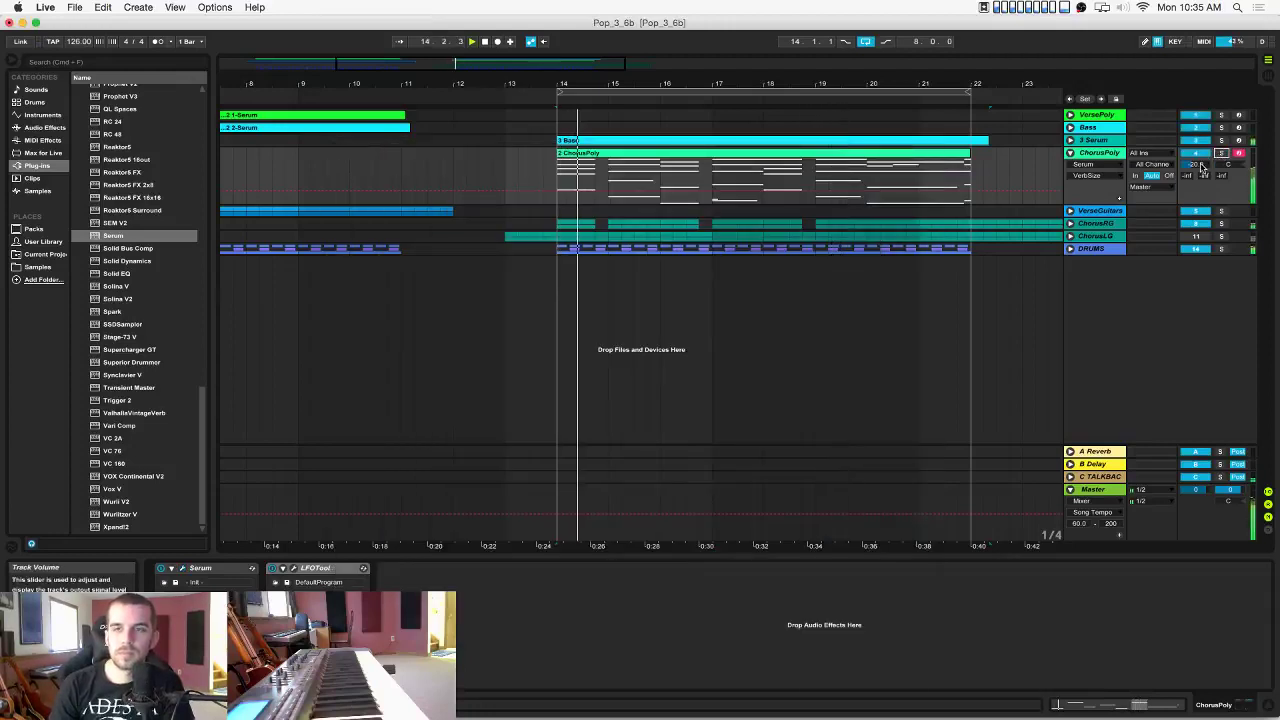
Turn off the reverb in ChorusPoly's Serum effects and lower the track volume to -27.5 dB.
left_click_drag(1202, 164, 1203, 168)
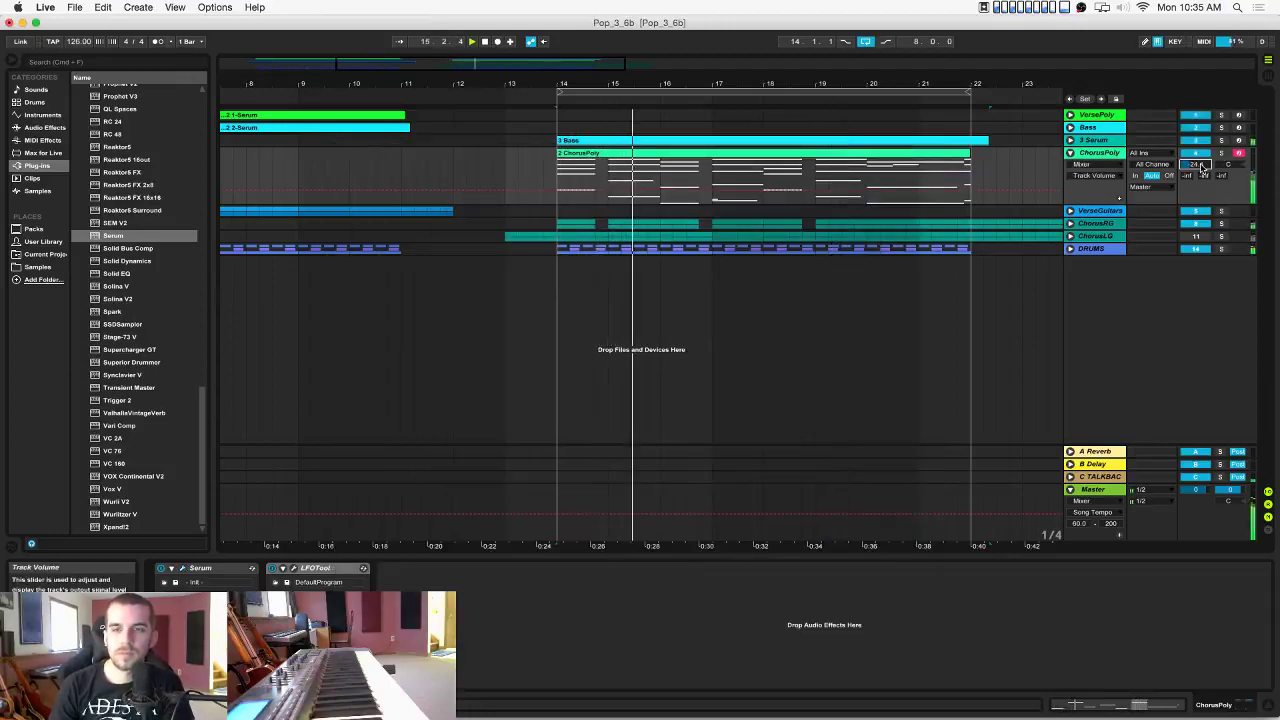
left_click(182, 568)
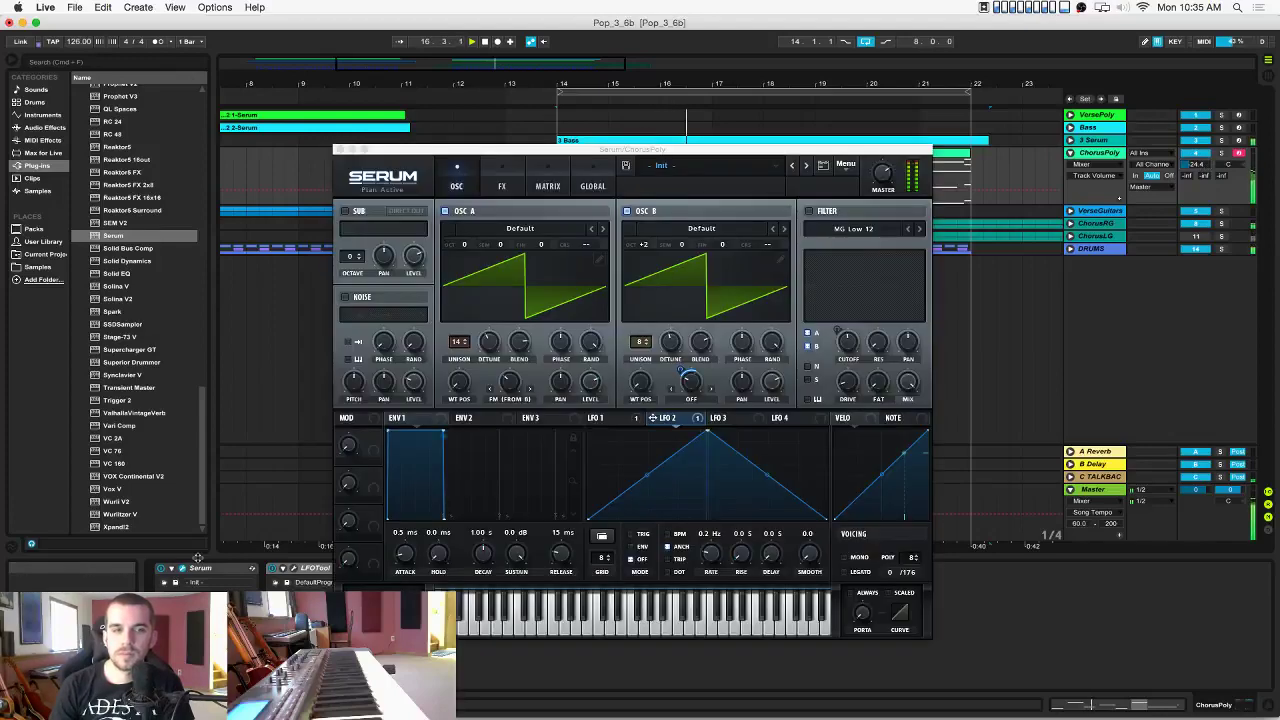
left_click(503, 187)
left_click(349, 354)
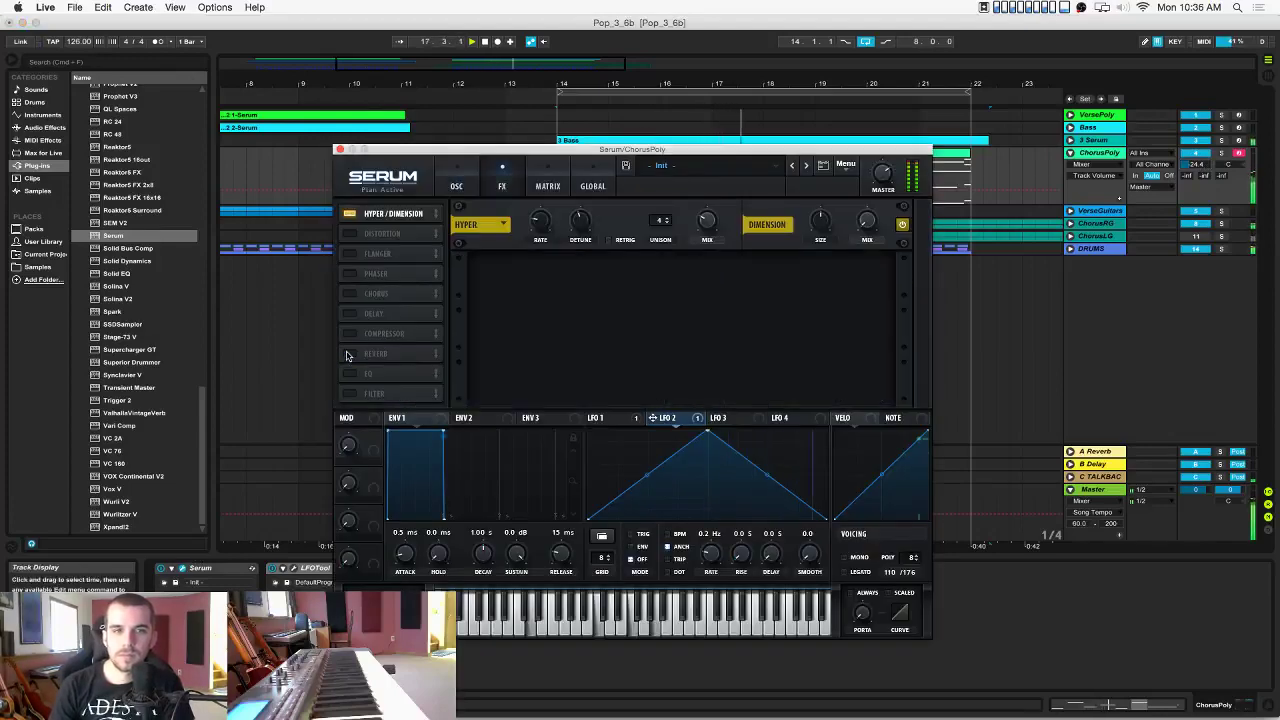
left_click(340, 150)
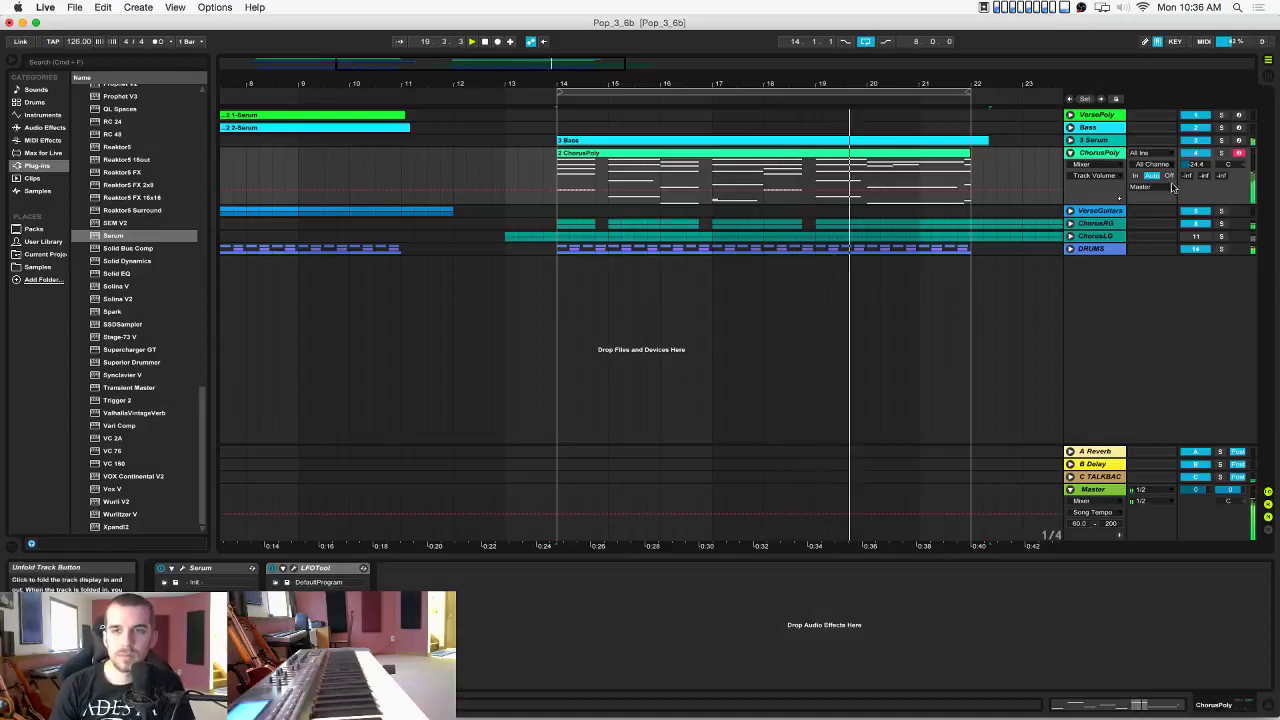
left_click_drag(1195, 164, 1195, 171)
Delete the hi-hat notes just before bars 2, 4 and 6 of the chorus RollinHats clip and save the set.
left_click(1070, 249)
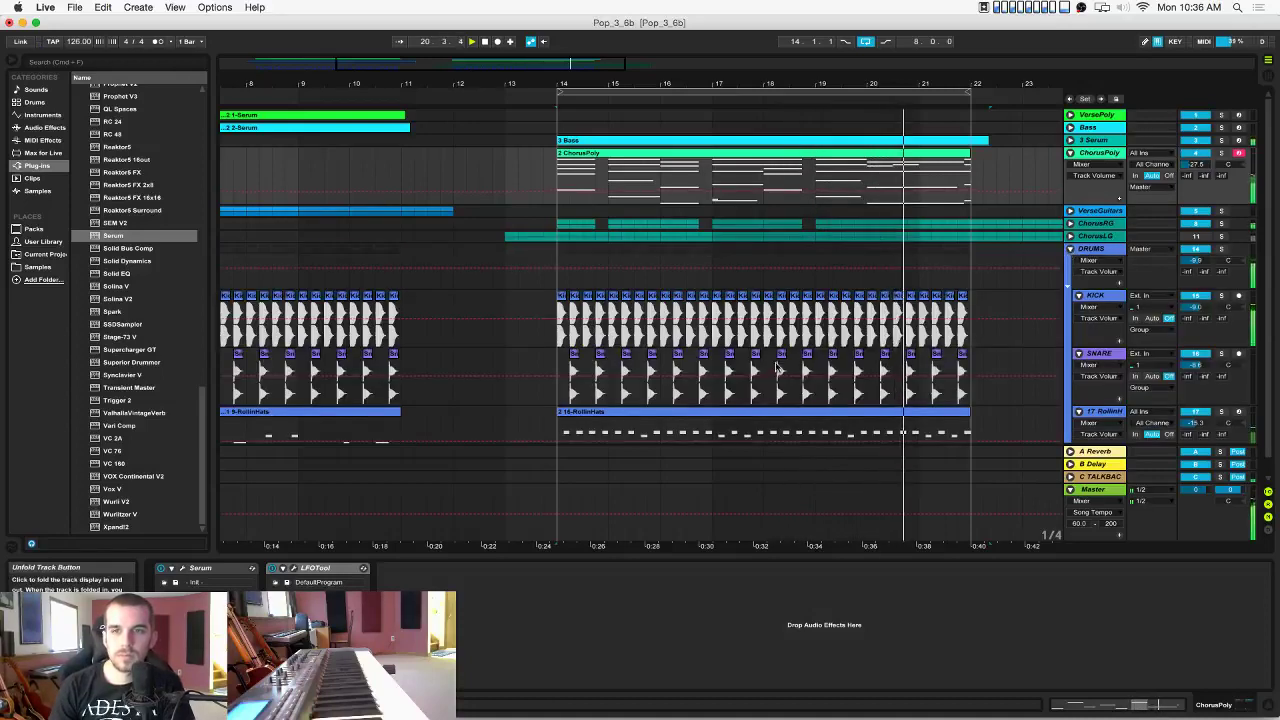
scroll(774, 356, "down", 2)
double_click(659, 392)
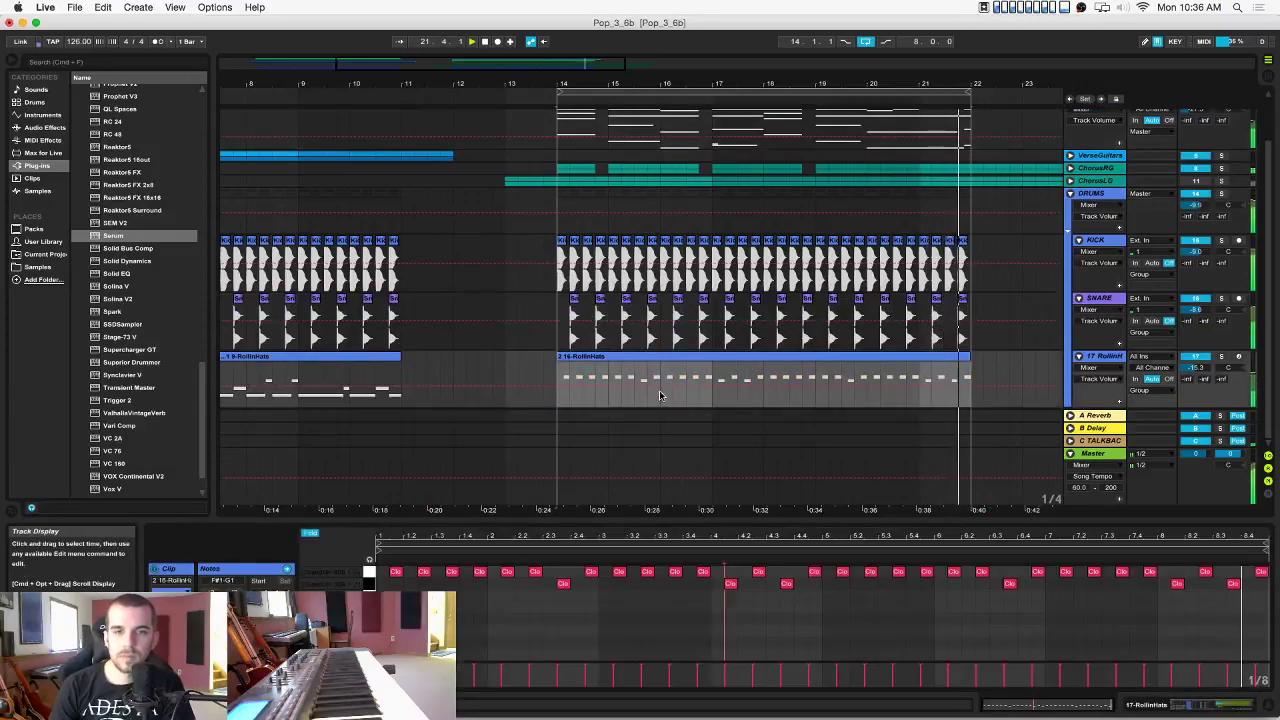
left_click(590, 573)
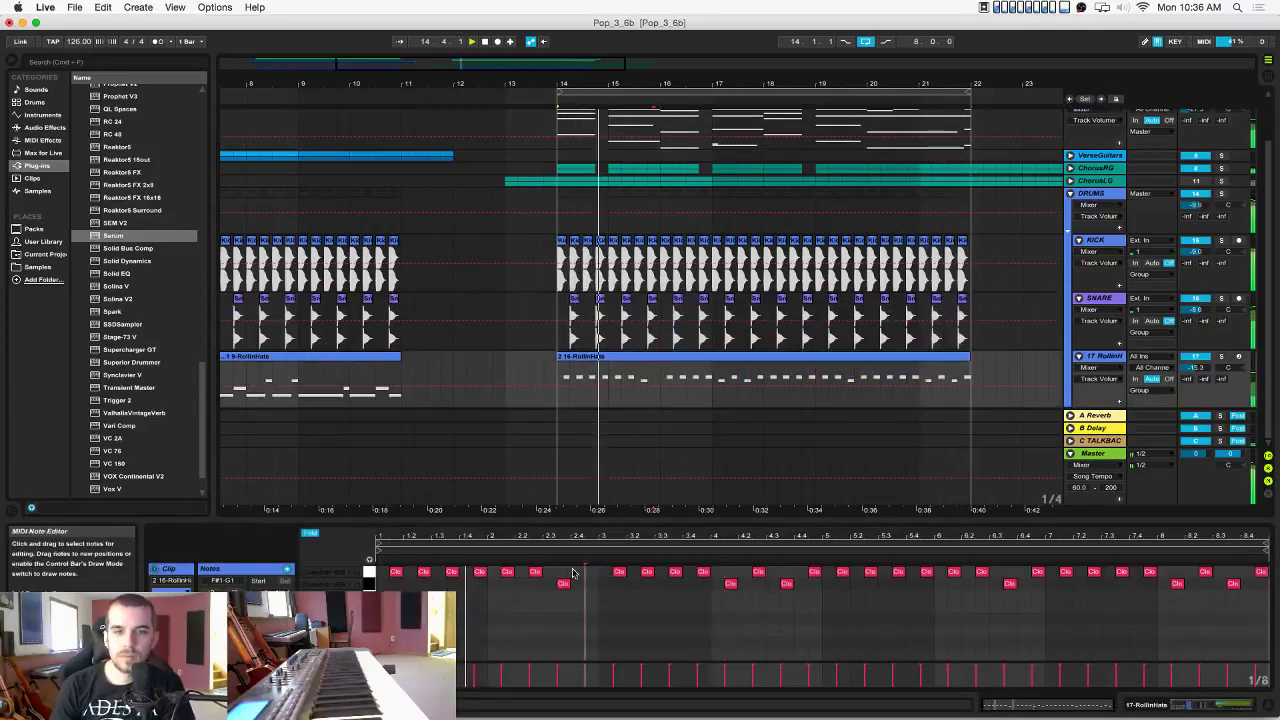
double_click(480, 576)
double_click(703, 576)
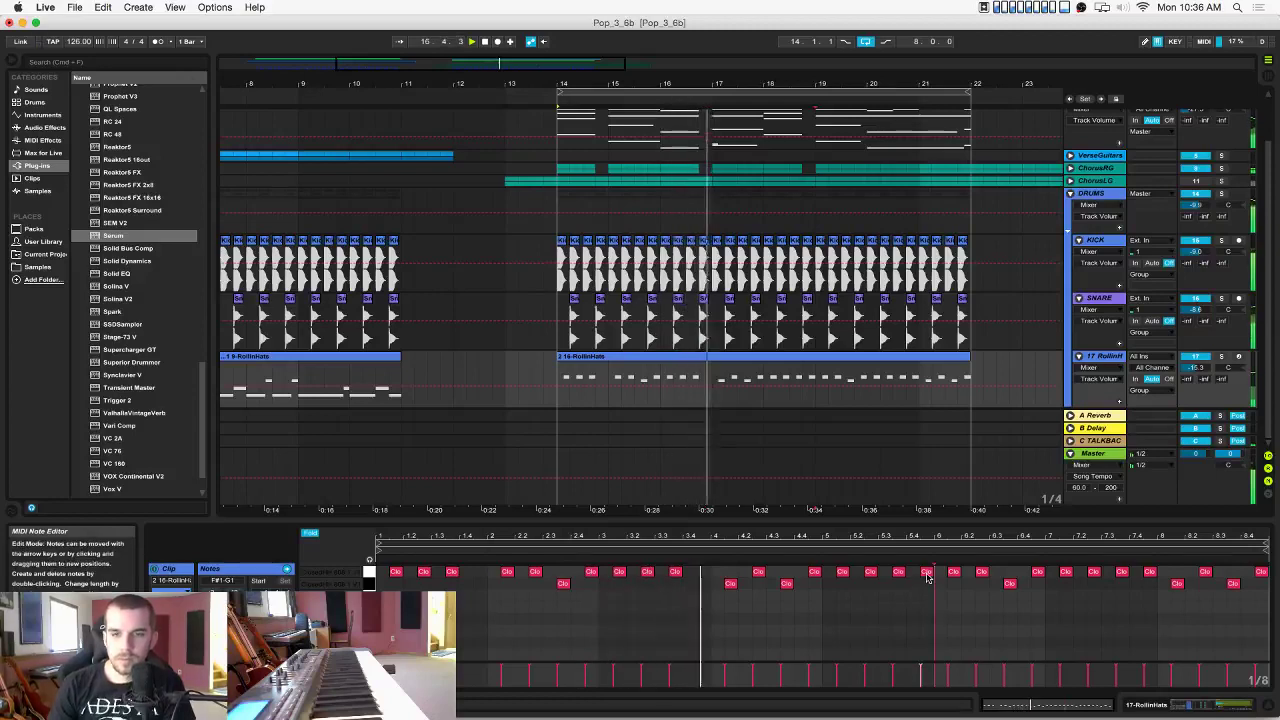
double_click(926, 576)
left_click(930, 599)
key("super+s")
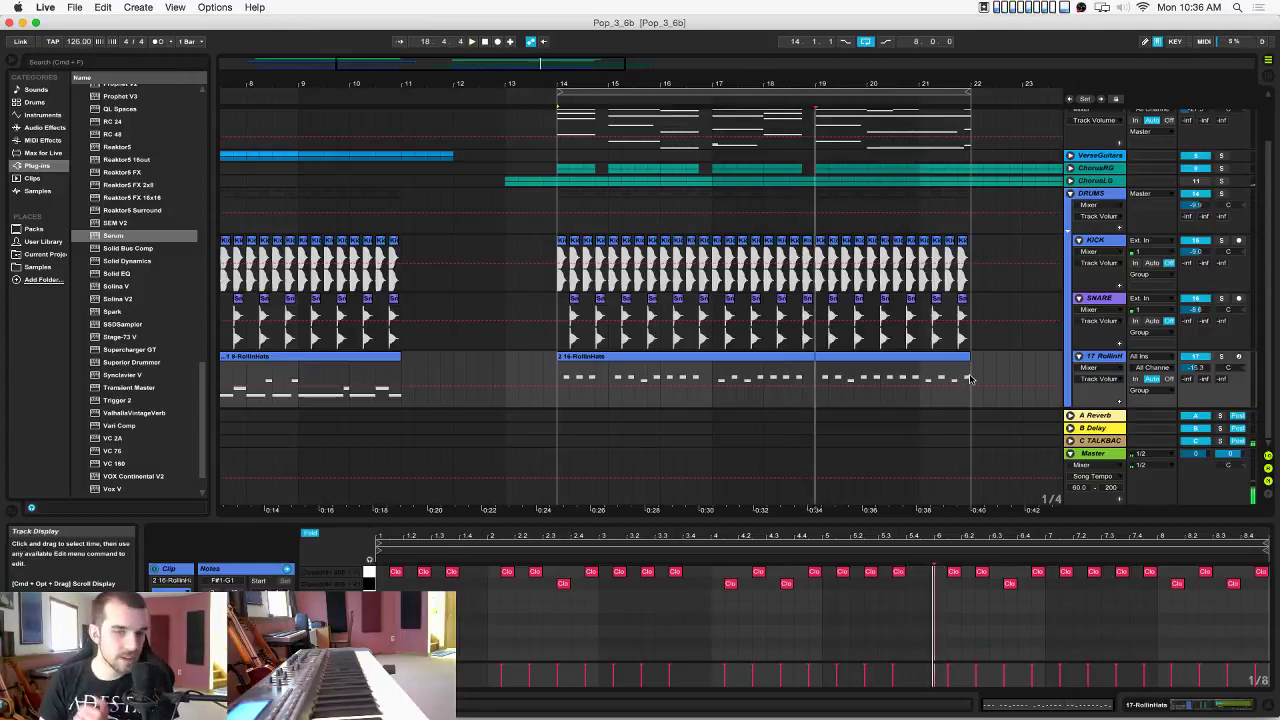
Play the chorus from bar 14, collapse the DRUMS group, and save the set.
key("space")
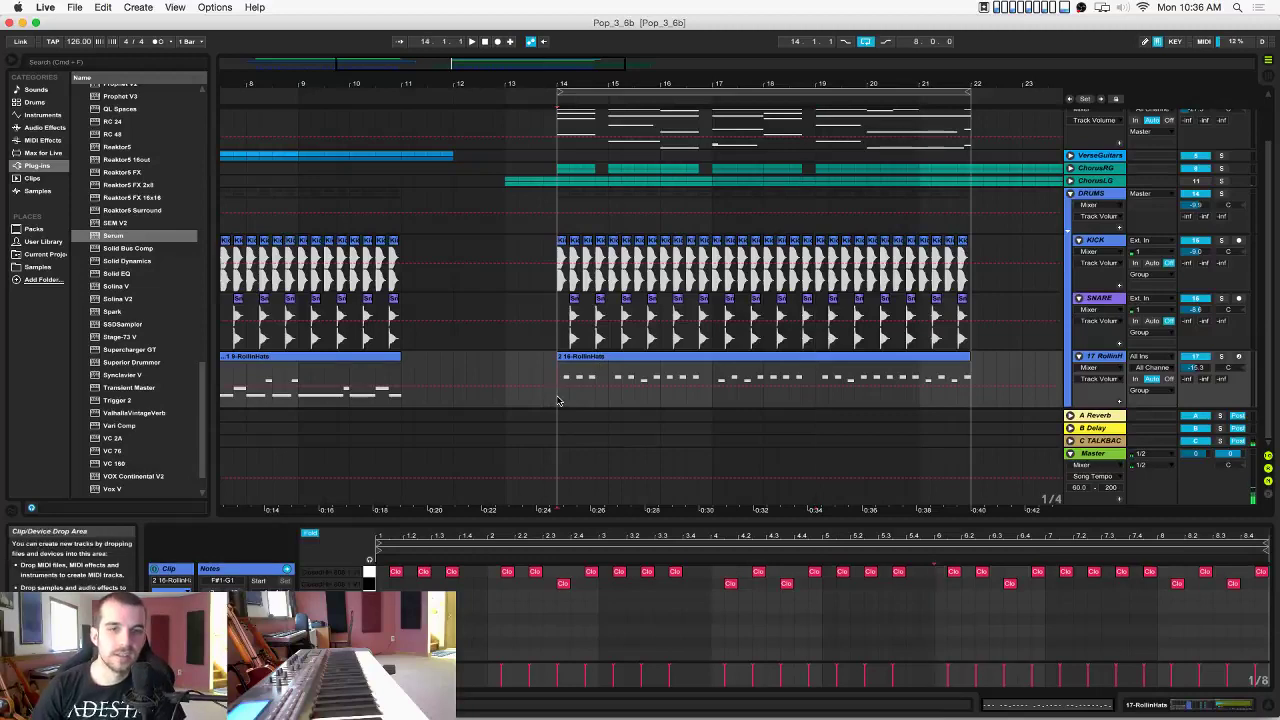
scroll(746, 265, "up", 2)
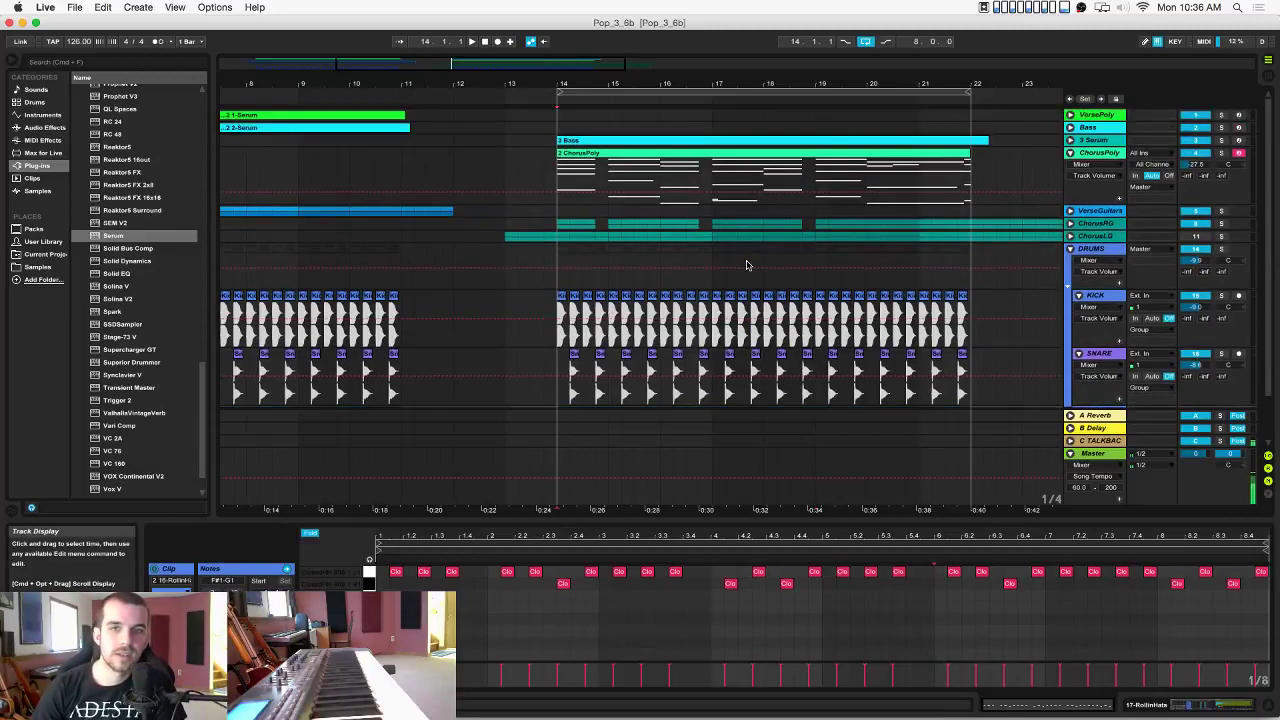
key("space")
left_click(1070, 248)
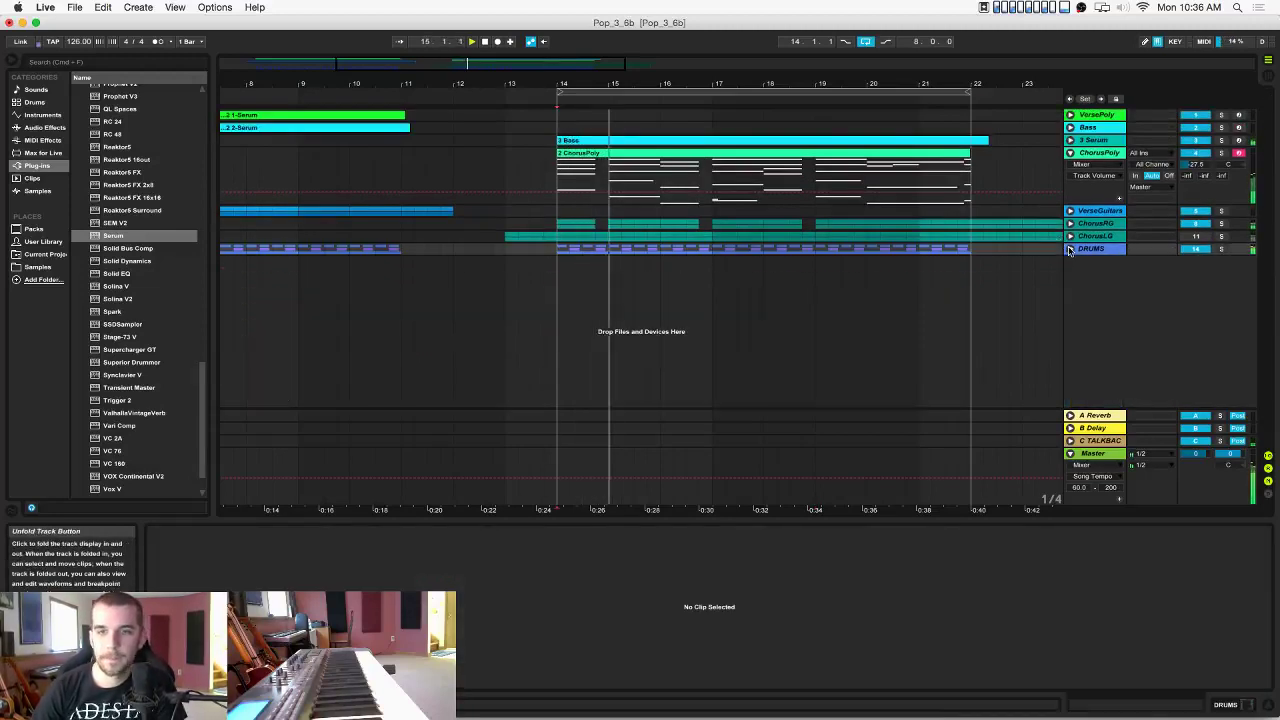
key("super+s")
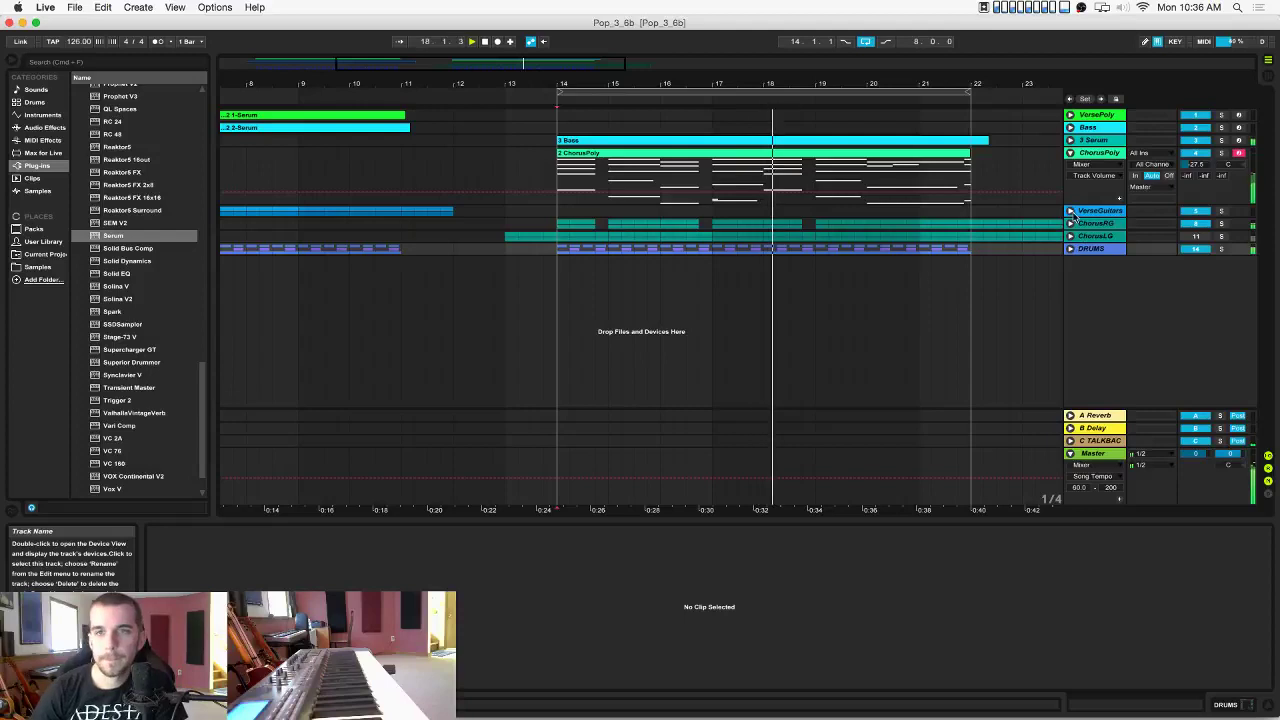
left_click(1071, 212)
left_click(1071, 212)
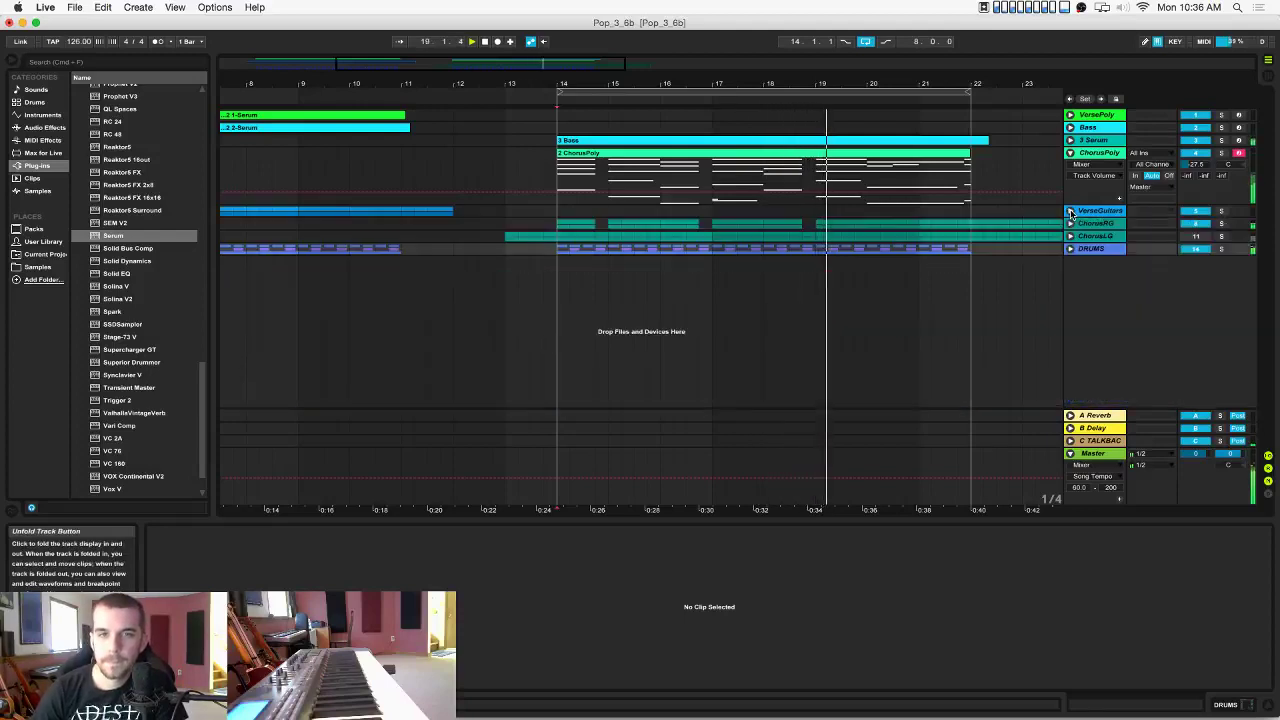
left_click(1071, 212)
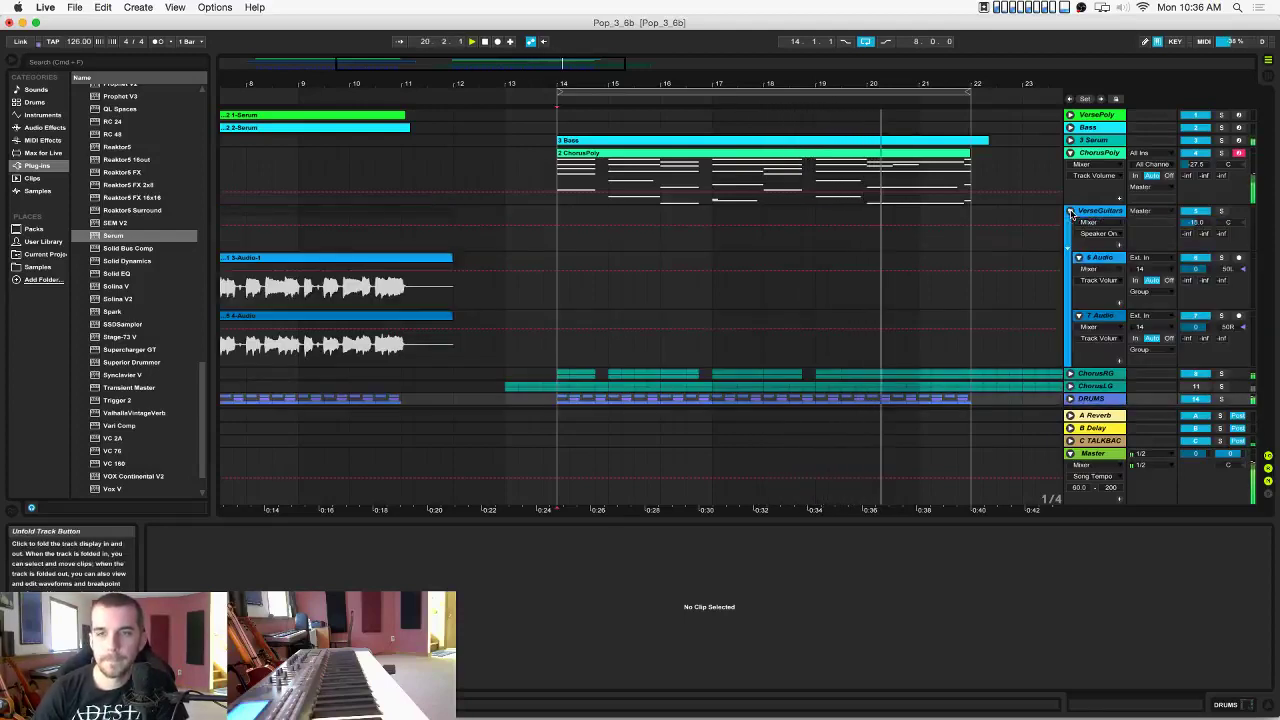
left_click(1071, 212)
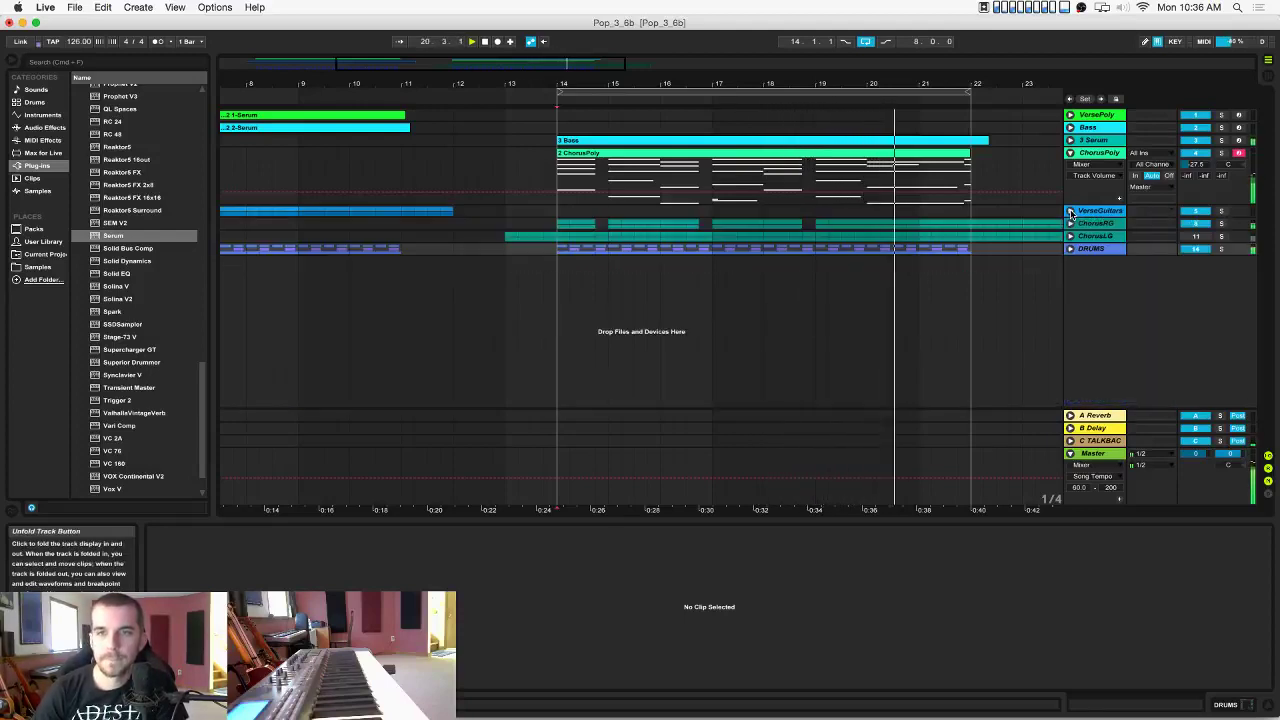
With ChorusPoly soloed, set Serum's oscillator B level to 47% and A level to 89%, and unsolo it with track volume at -22.1 dB.
left_click(1221, 153)
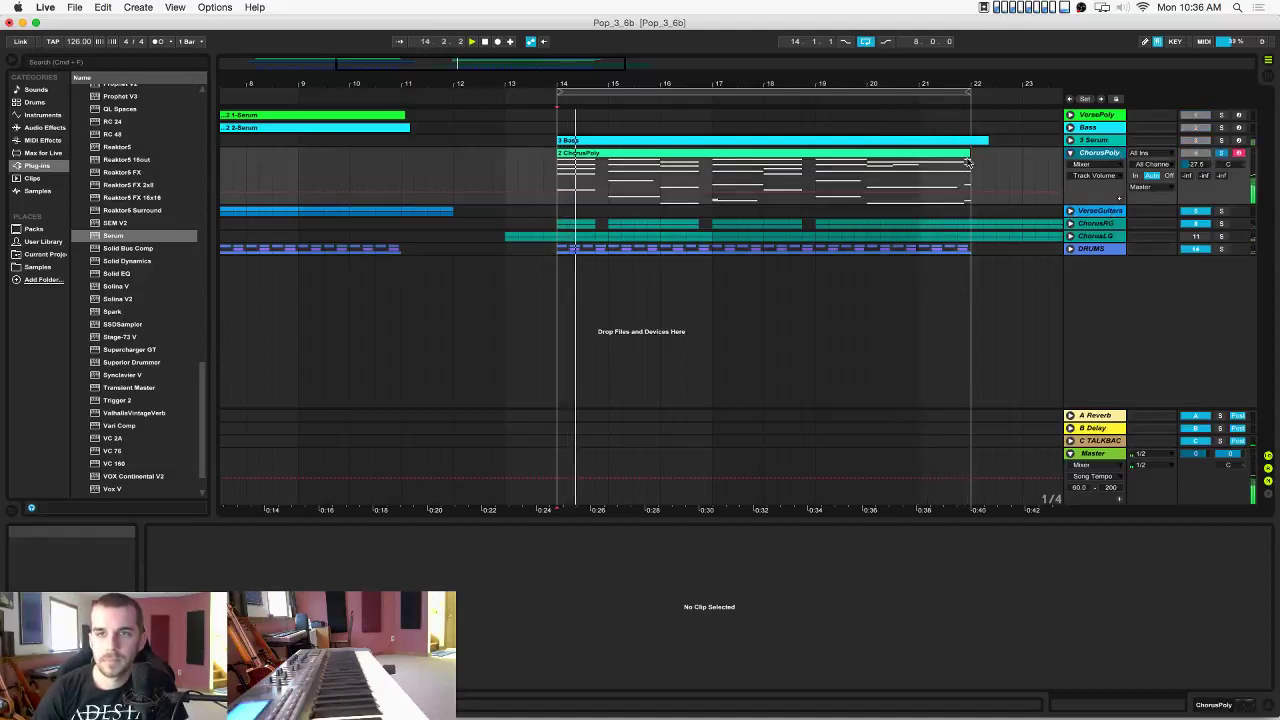
double_click(1109, 153)
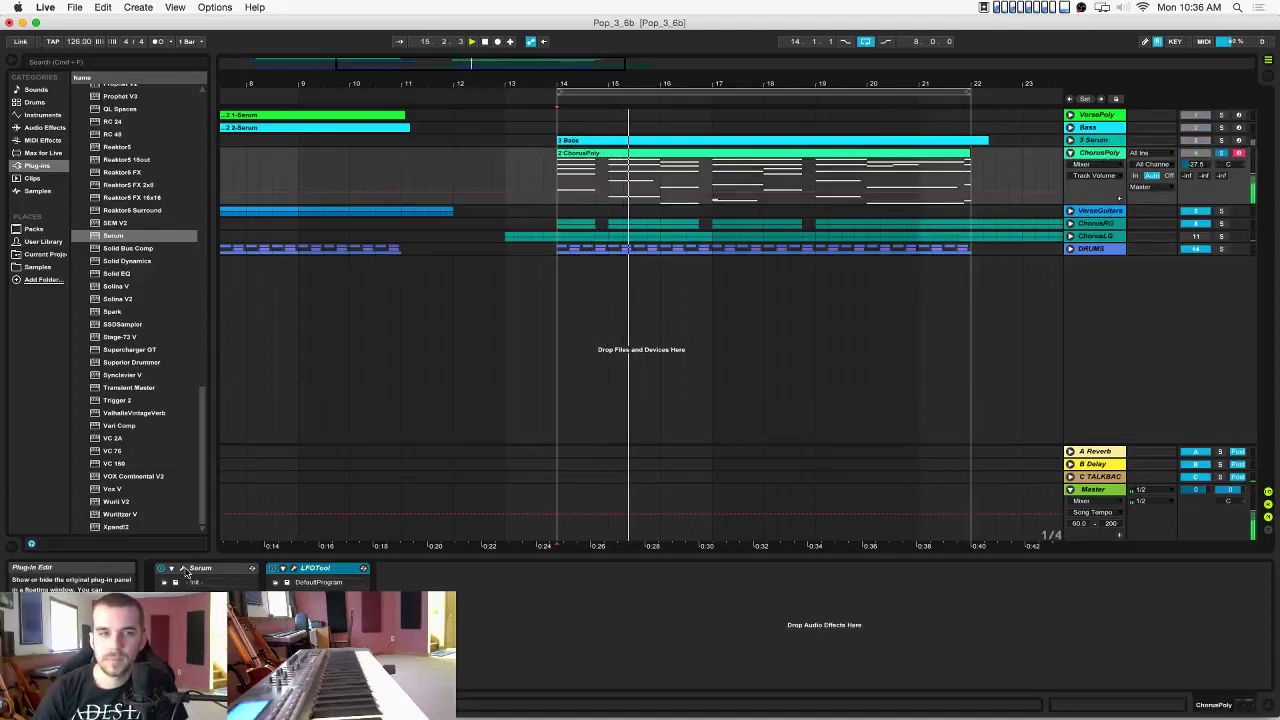
left_click(183, 568)
left_click(771, 379)
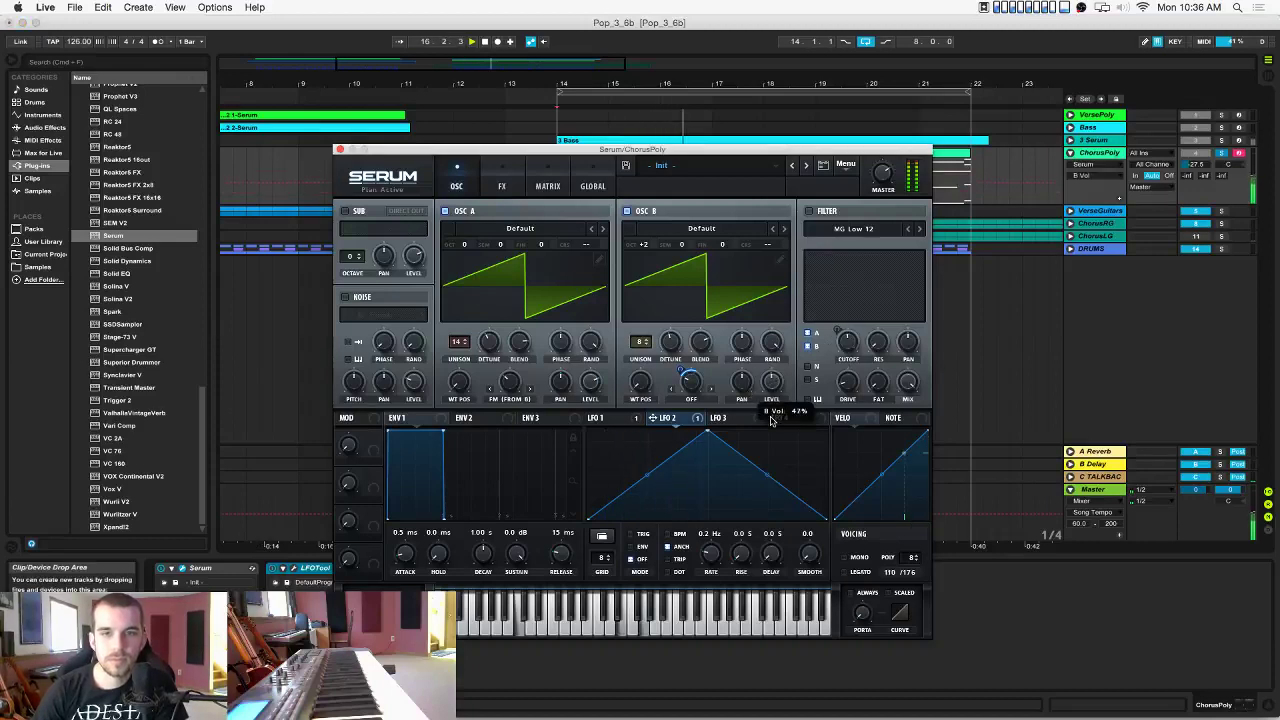
left_click_drag(591, 381, 585, 360)
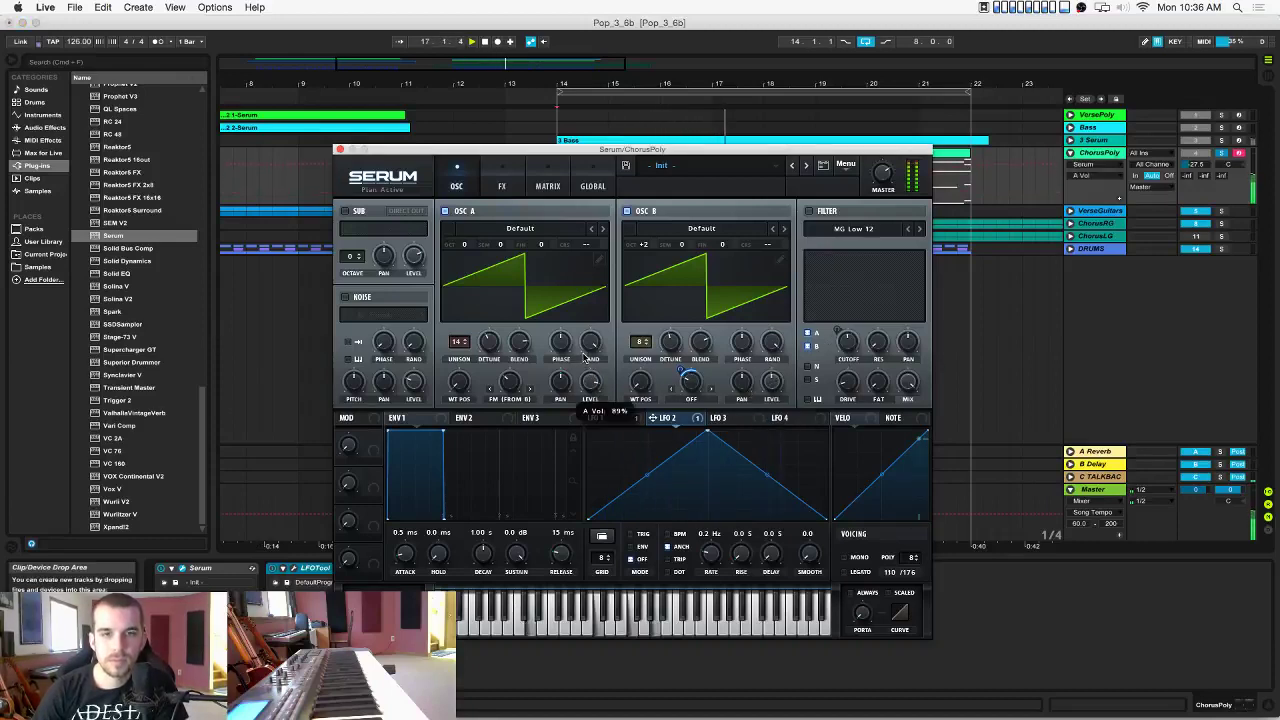
left_click(1098, 190)
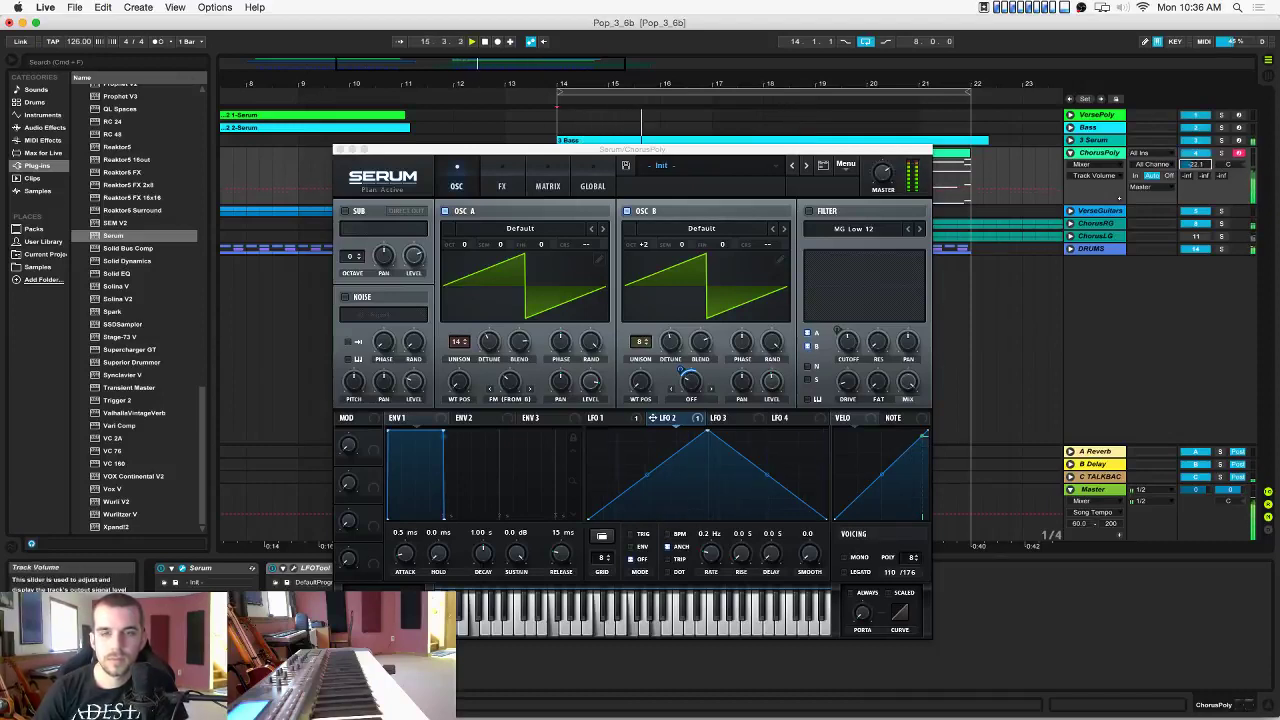
Move the top of the ducking curve's rise later and slightly lower in ChorusPoly's LFOTool, and close both plug-in windows.
left_click(295, 569)
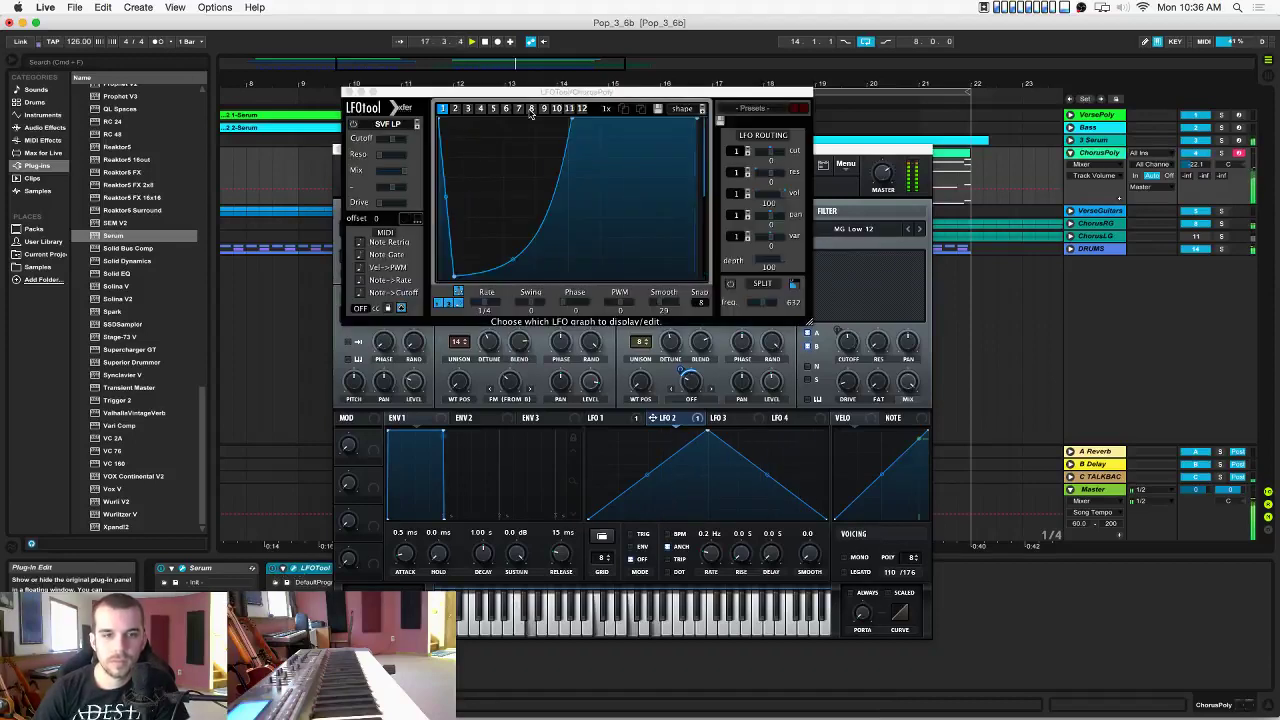
left_click_drag(573, 122, 591, 131)
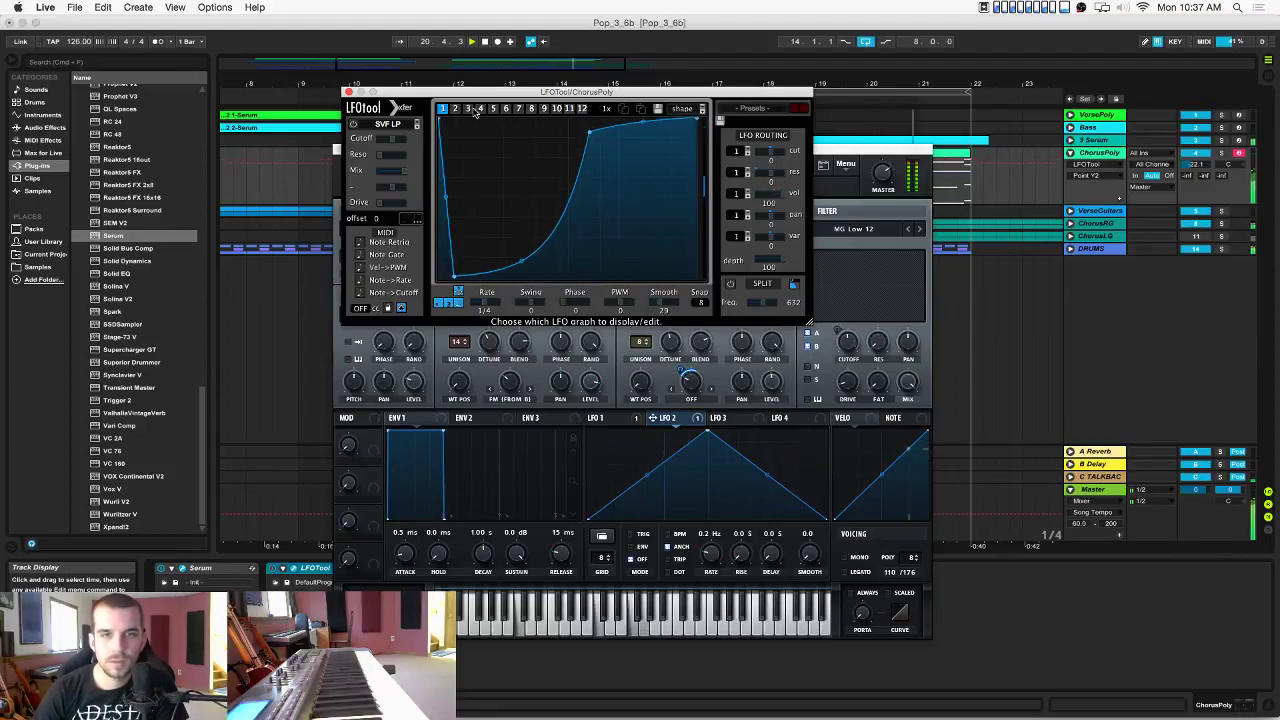
left_click(348, 91)
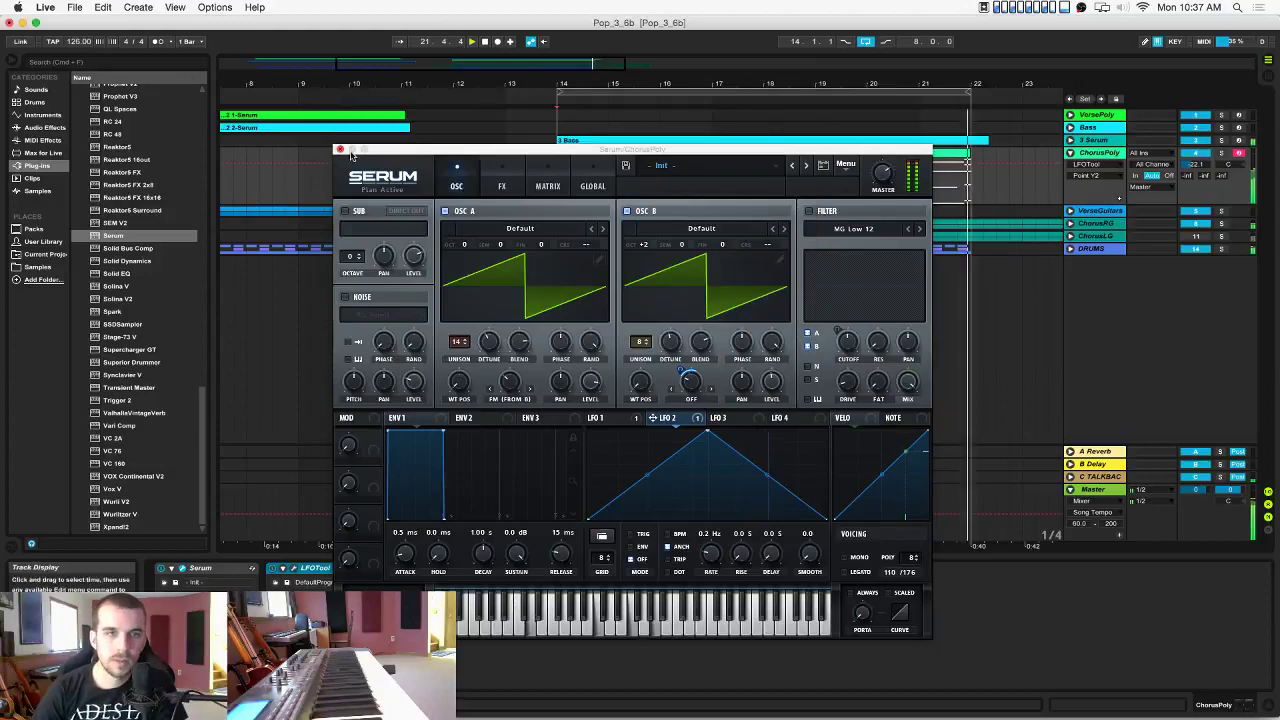
left_click(338, 149)
Search the browser for "vintage limiter" and add iZotope Ozone 7 Vintage Limiter to the Master track.
left_click(1098, 250)
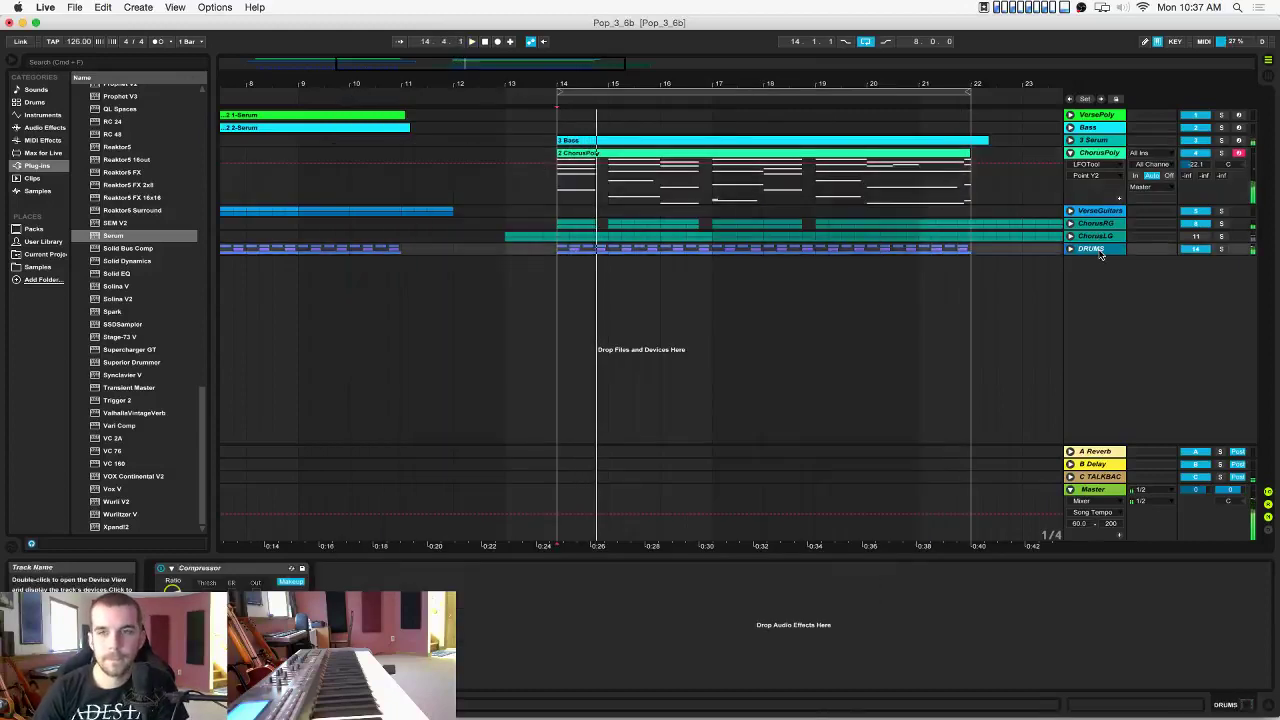
left_click(1085, 494)
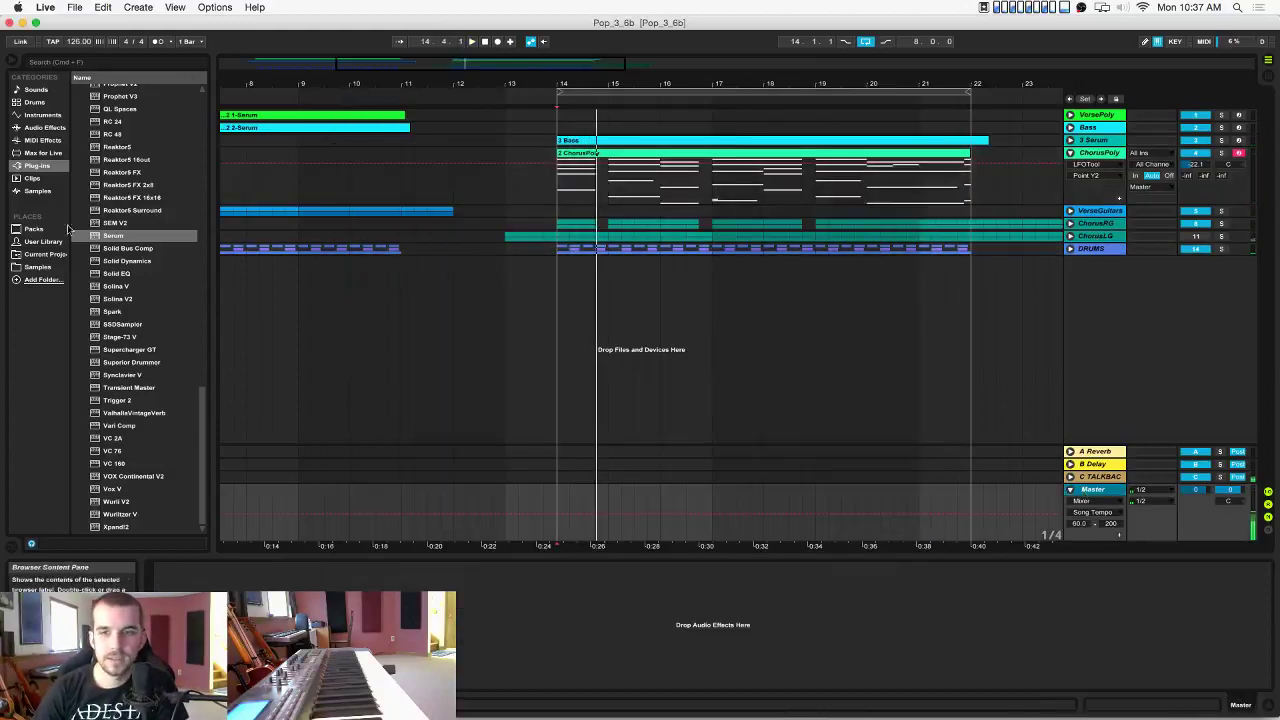
left_click(44, 128)
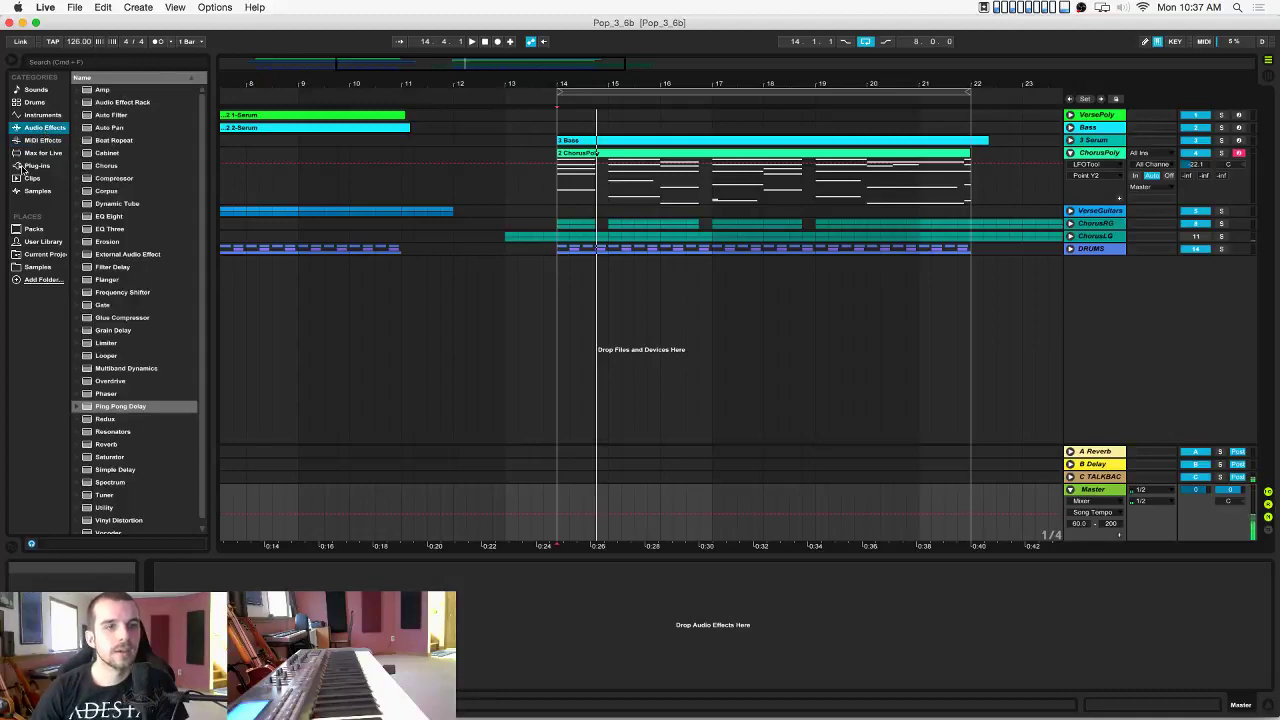
left_click(44, 255)
left_click(42, 242)
left_click(36, 229)
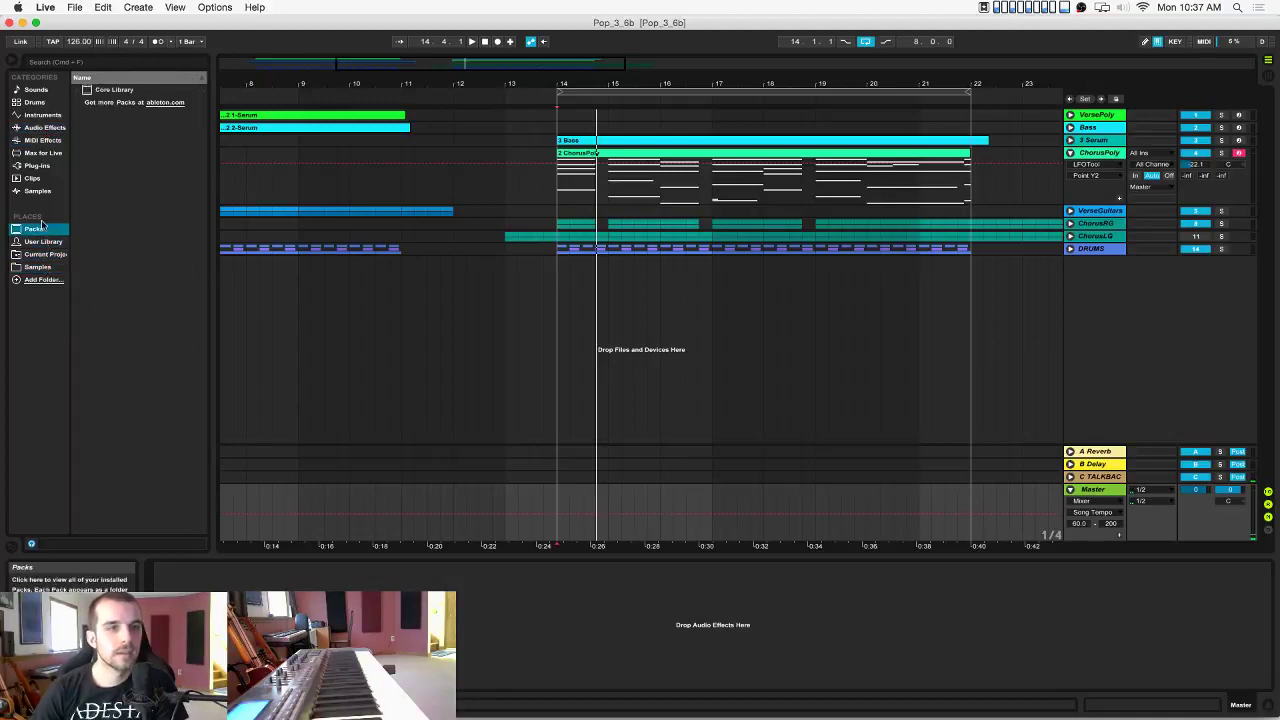
left_click(38, 166)
left_click(98, 63)
type("vintage")
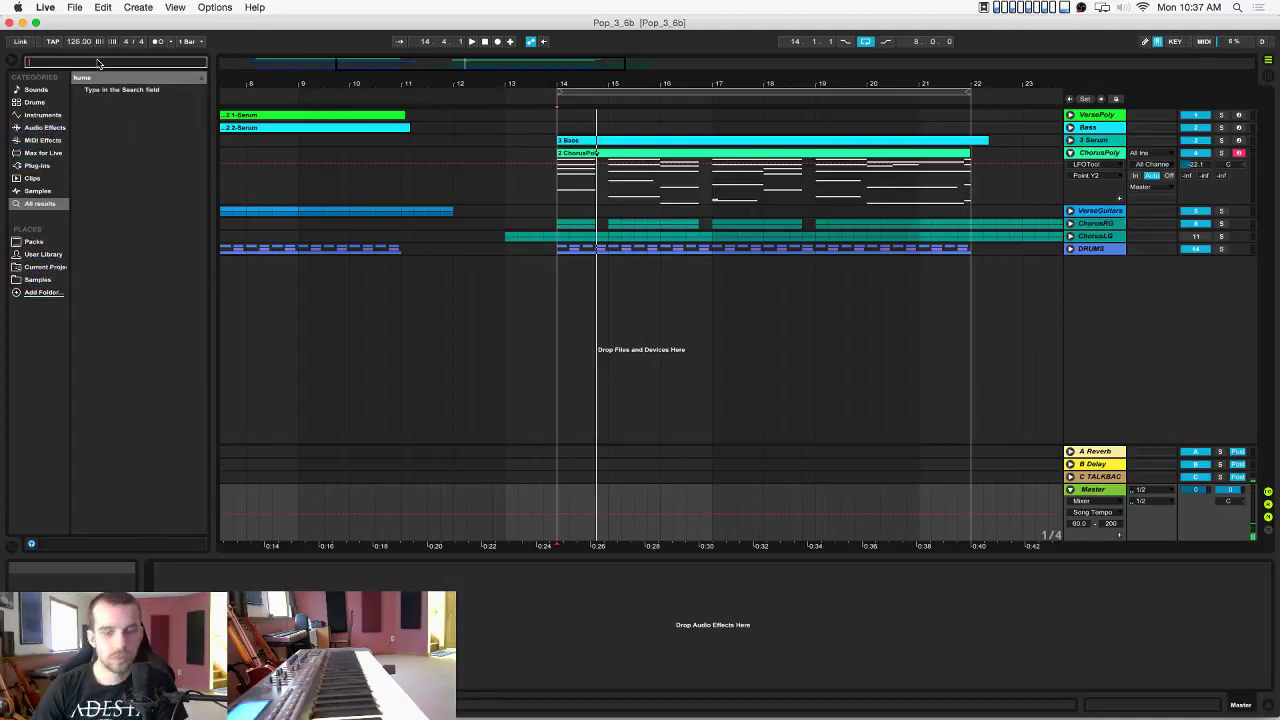
type(" limiter")
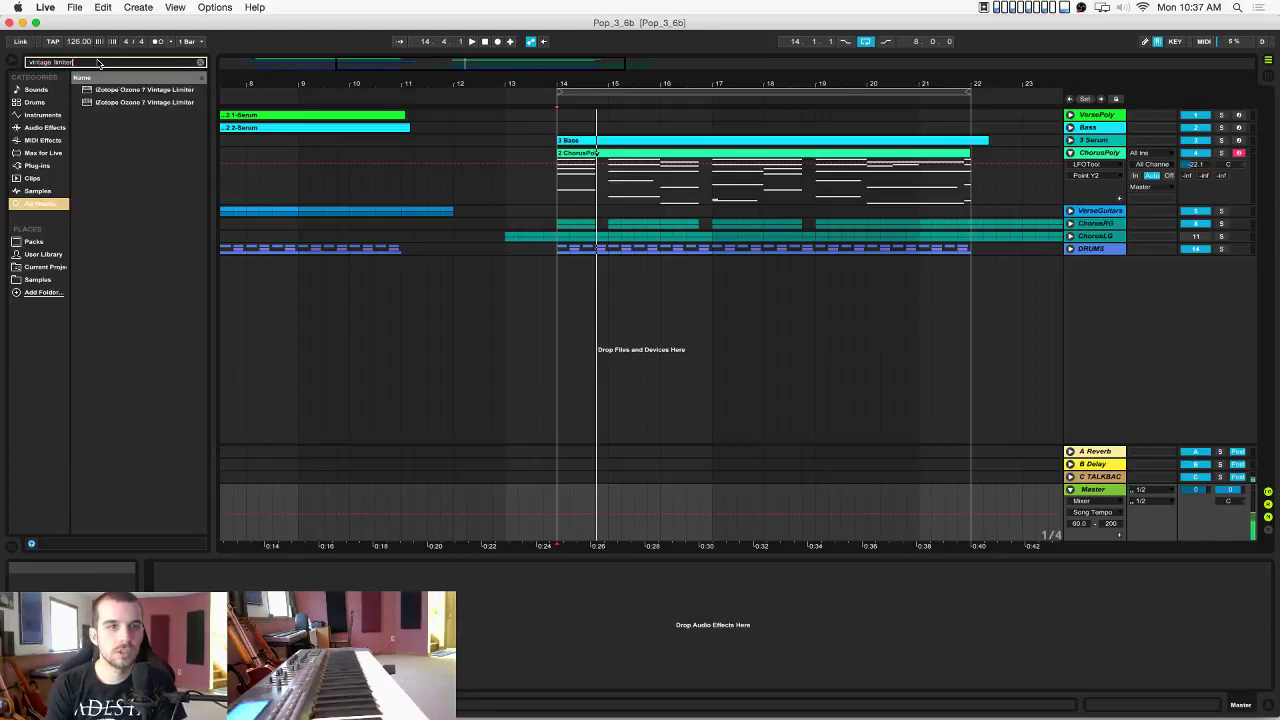
left_click(97, 104)
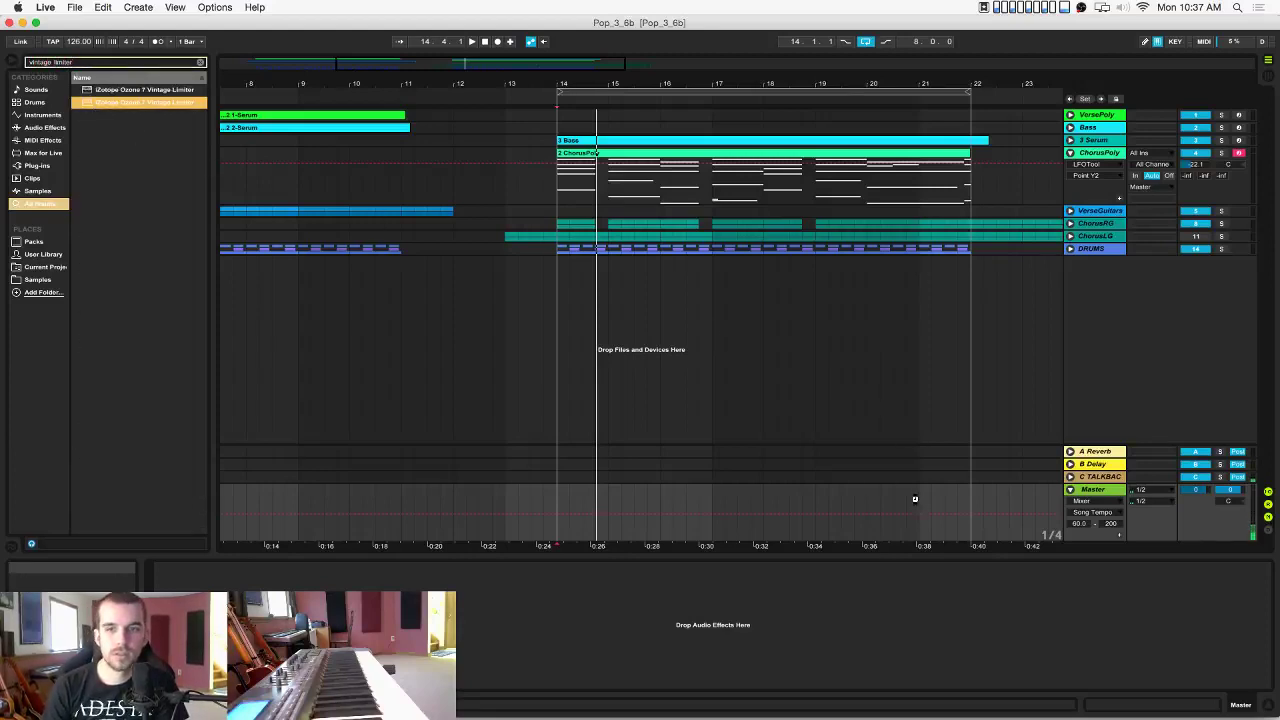
left_click_drag(535, 474, 535, 471)
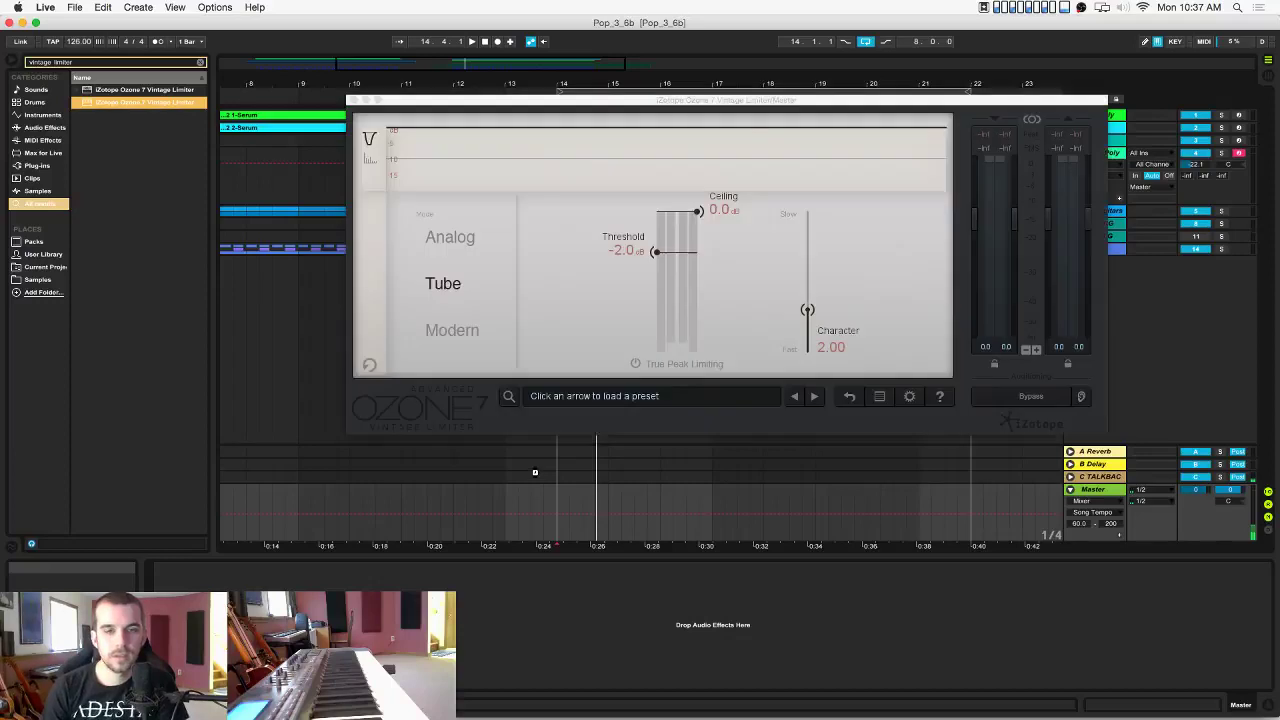
Set the Vintage Limiter's threshold to -5.4 dB, enable True Peak Limiting, play the chorus, and close the plug-in window.
left_click_drag(645, 256, 657, 289)
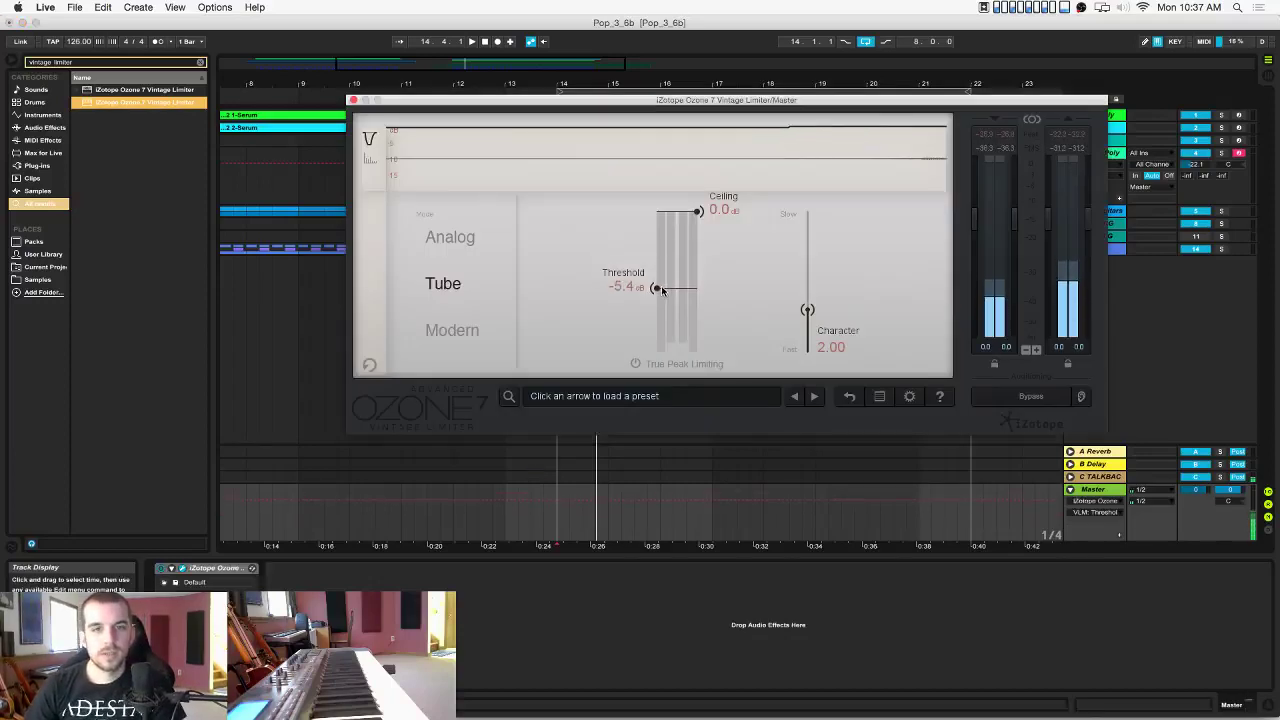
left_click(659, 362)
key("space")
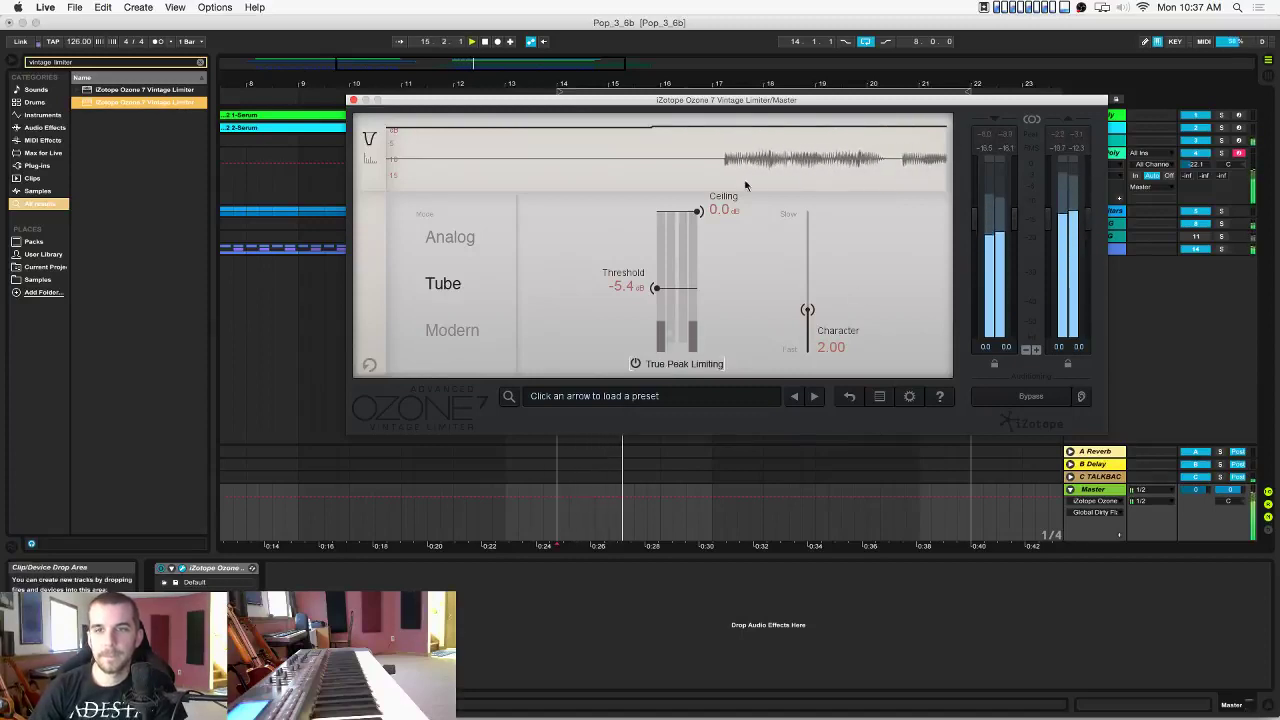
left_click(354, 101)
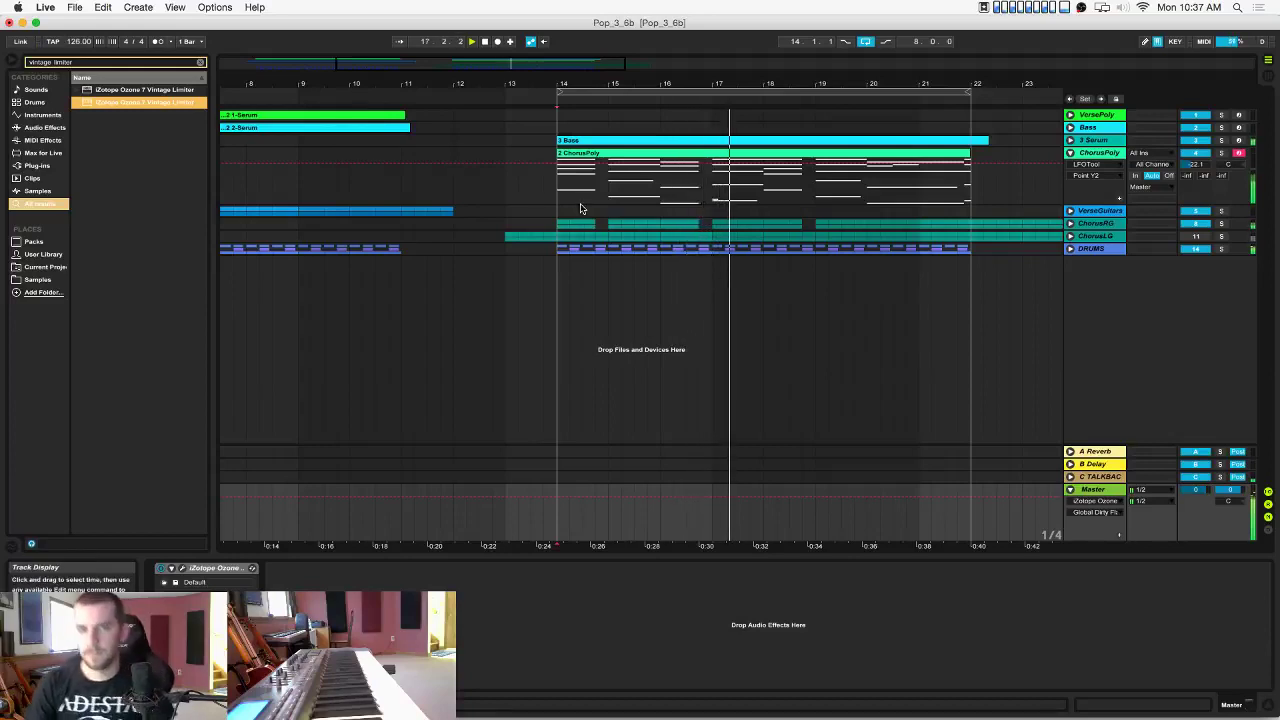
Collapse the ChorusPoly track in the arrangement while the chorus plays.
left_click(1070, 153)
left_click(1078, 153)
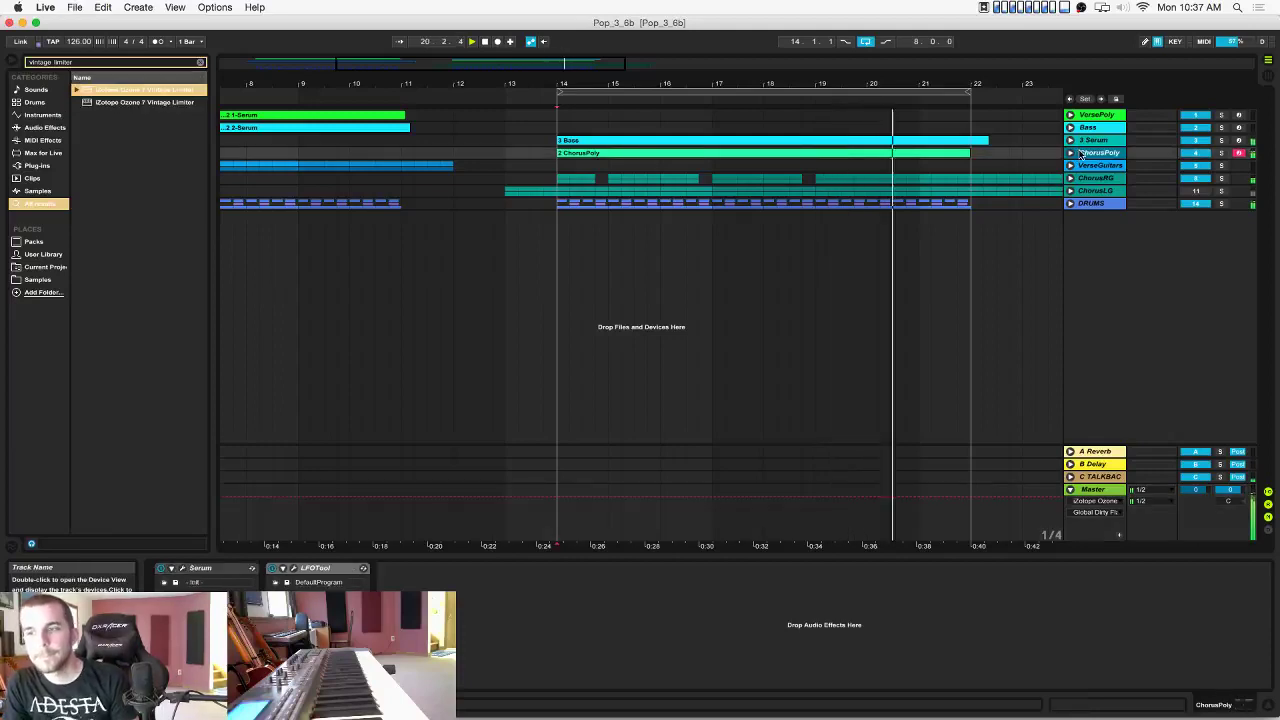
left_click(1013, 277)
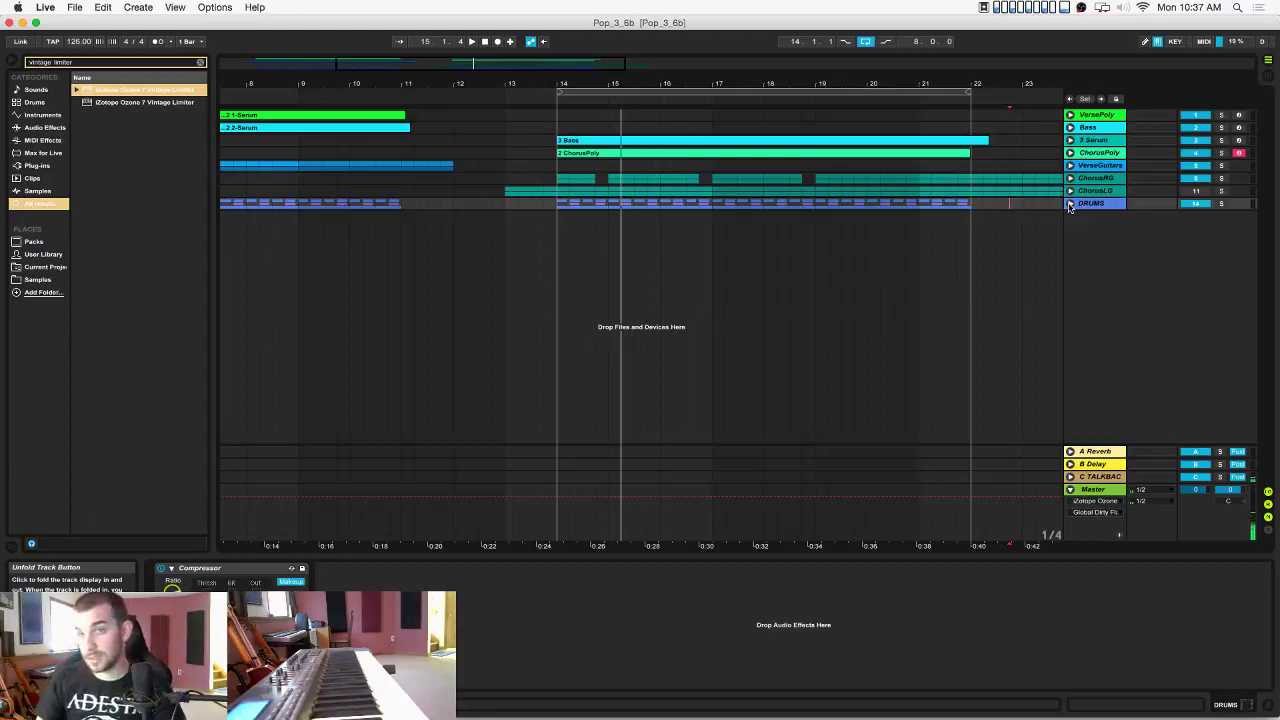
Route the C TALKBACK return's output to Ext. Out 1/2 with its volume at 0.3 dB, and play the chorus.
left_click(1070, 477)
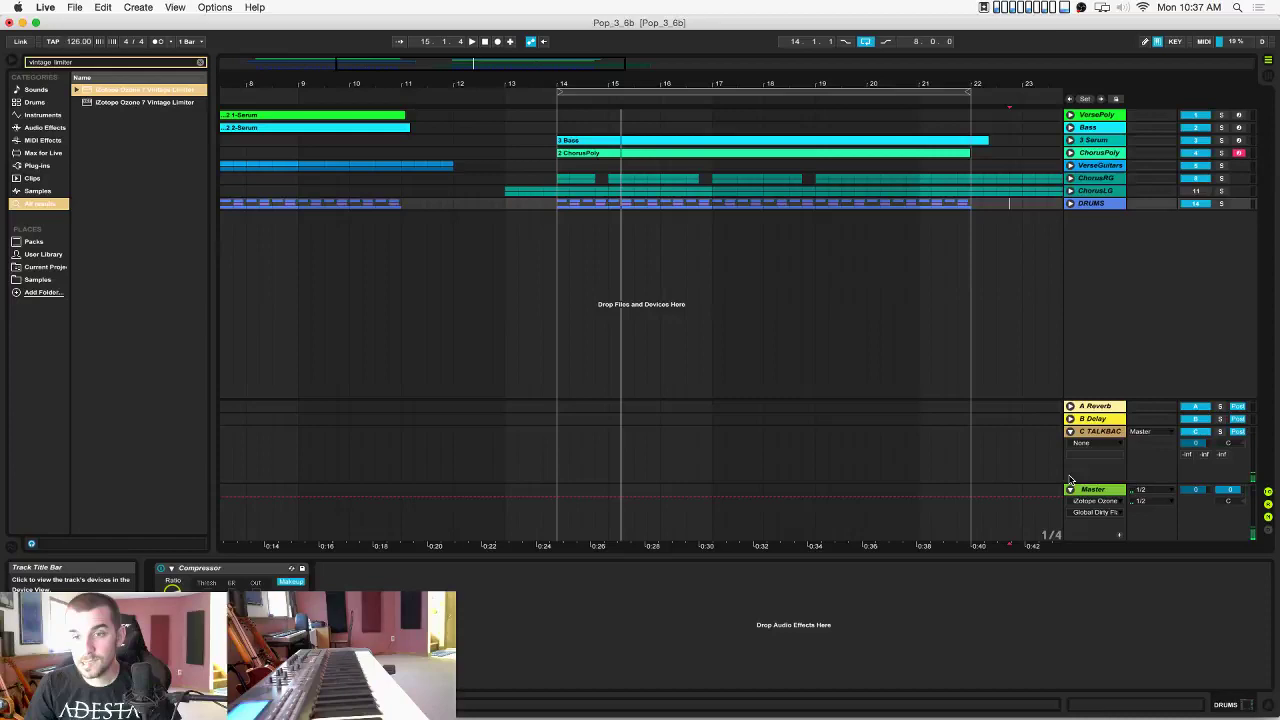
left_click(1152, 431)
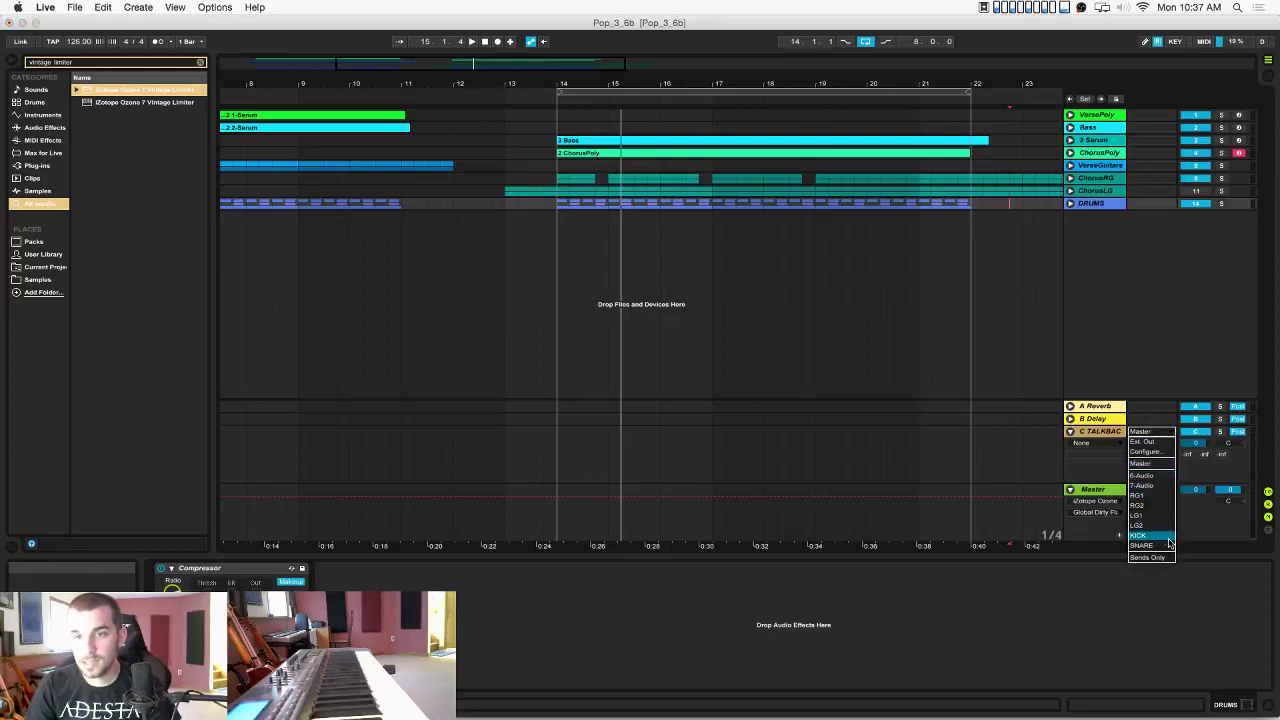
left_click(1162, 452)
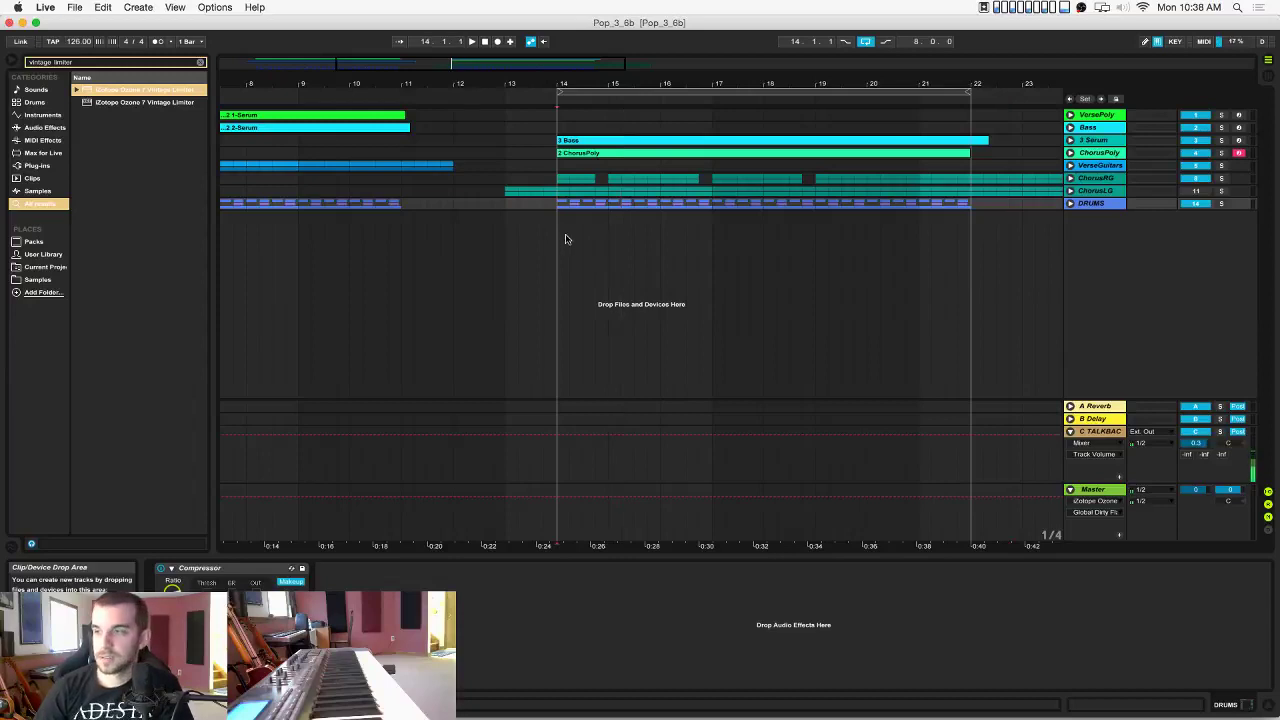
key("space")
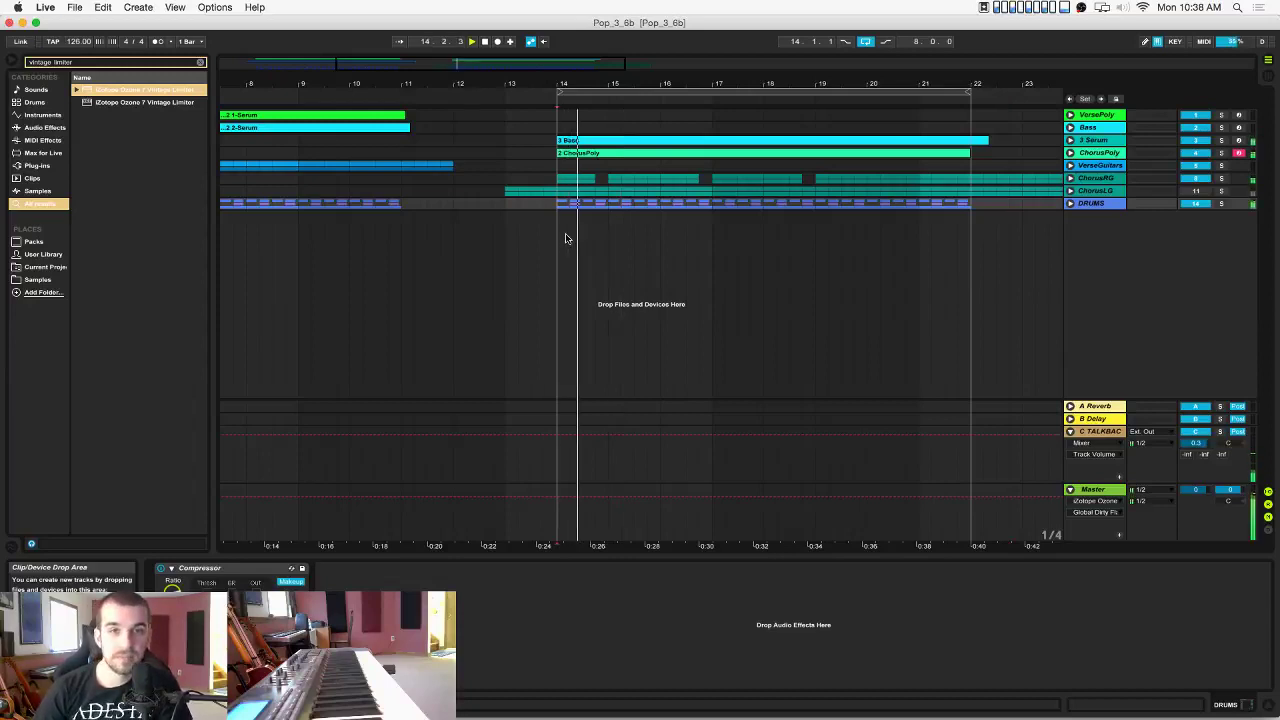
Solo ChorusPoly, insert an armed MIDI track below it, and set the new track's MIDI input to ChorusPoly with monitoring on In.
left_click(1100, 152)
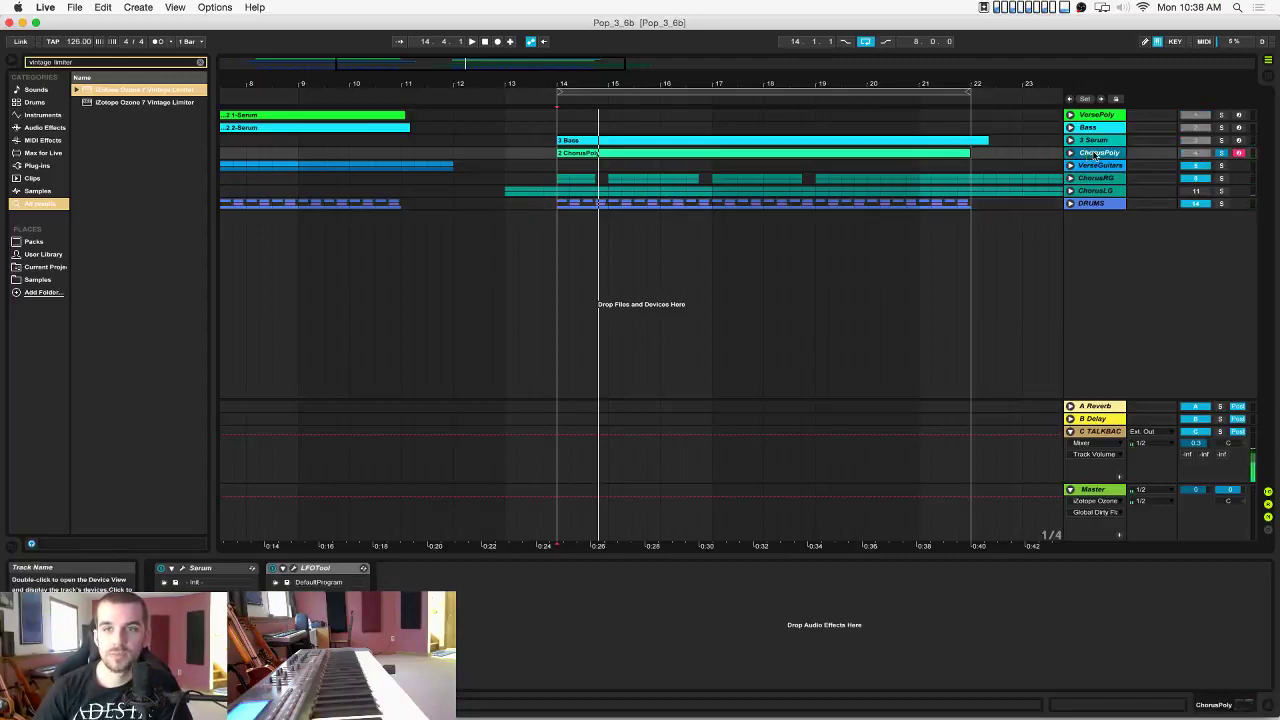
key("super+shift+t")
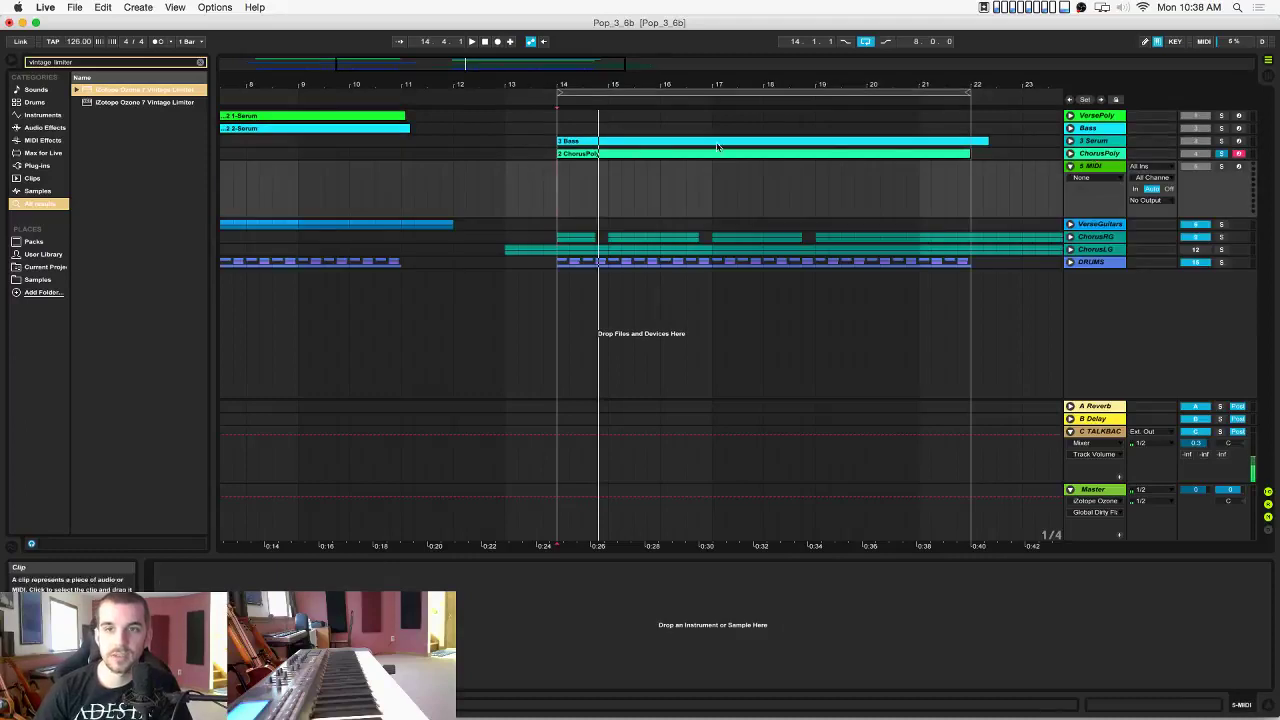
left_click(1070, 154)
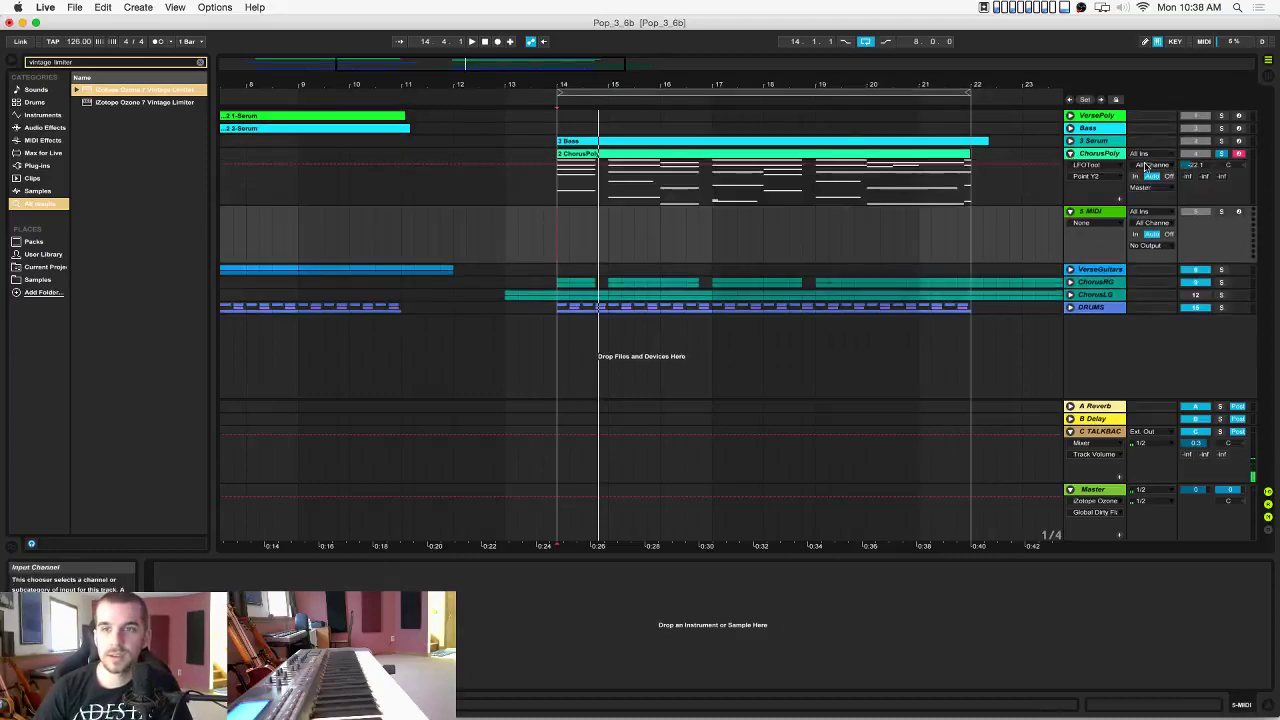
left_click(1145, 166)
left_click(1141, 166)
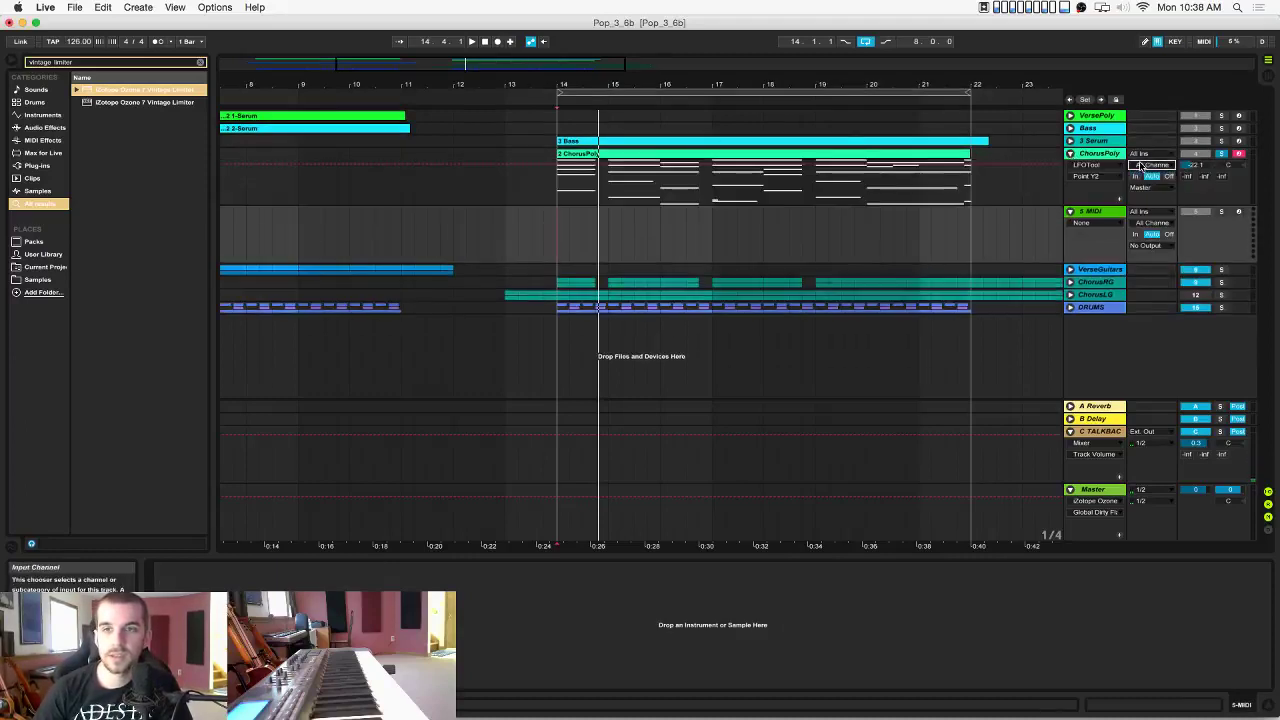
left_click(1152, 213)
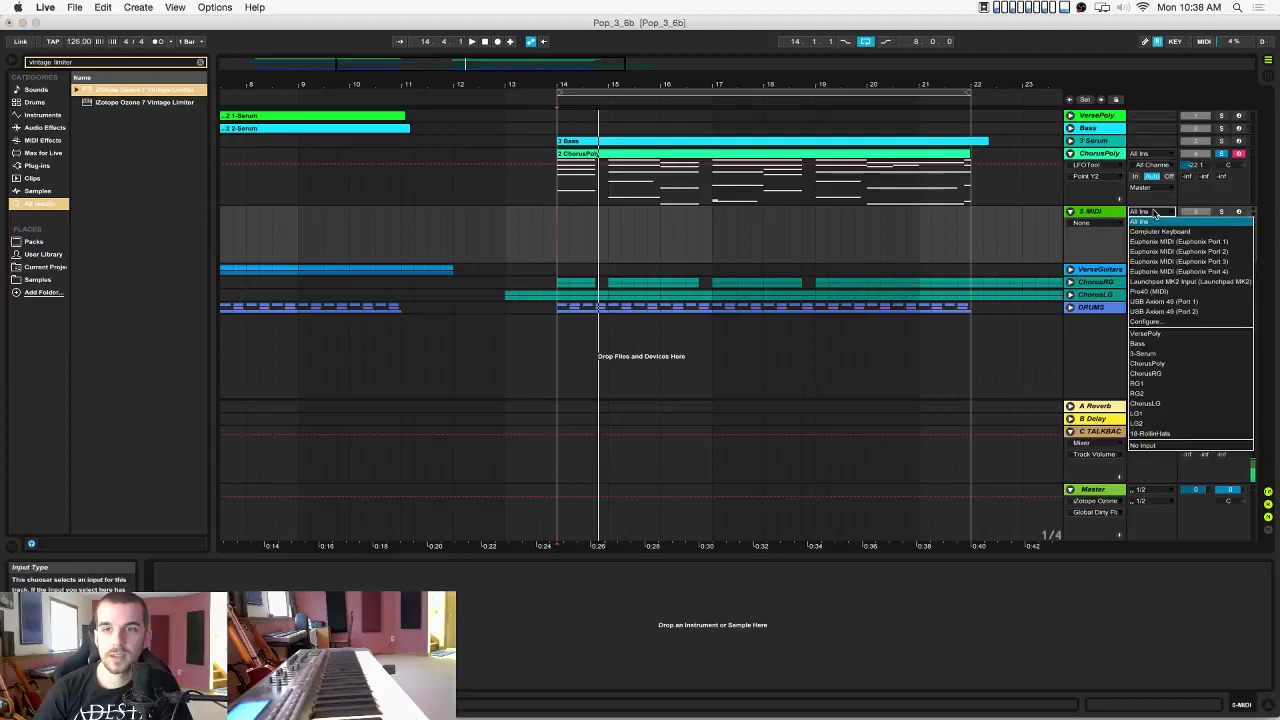
left_click(1178, 362)
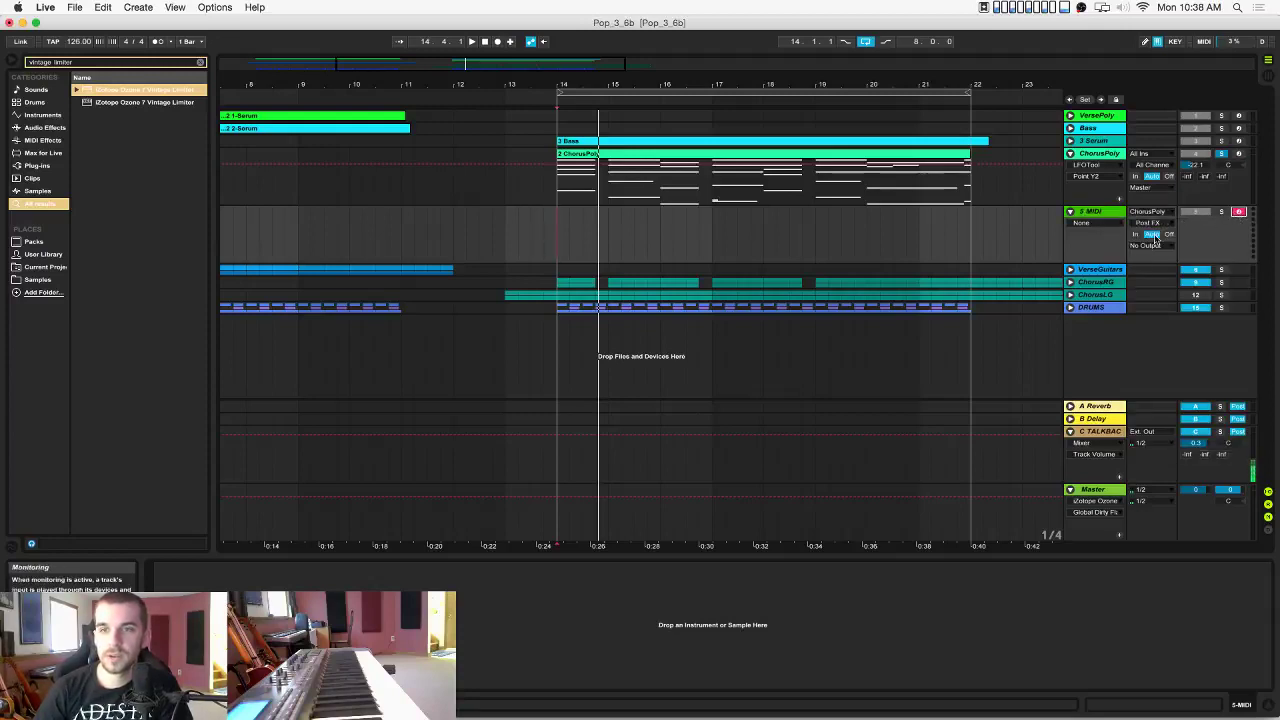
Clear the browser search and load the Kontakt 5 plug-in onto the new MIDI track.
left_click(42, 165)
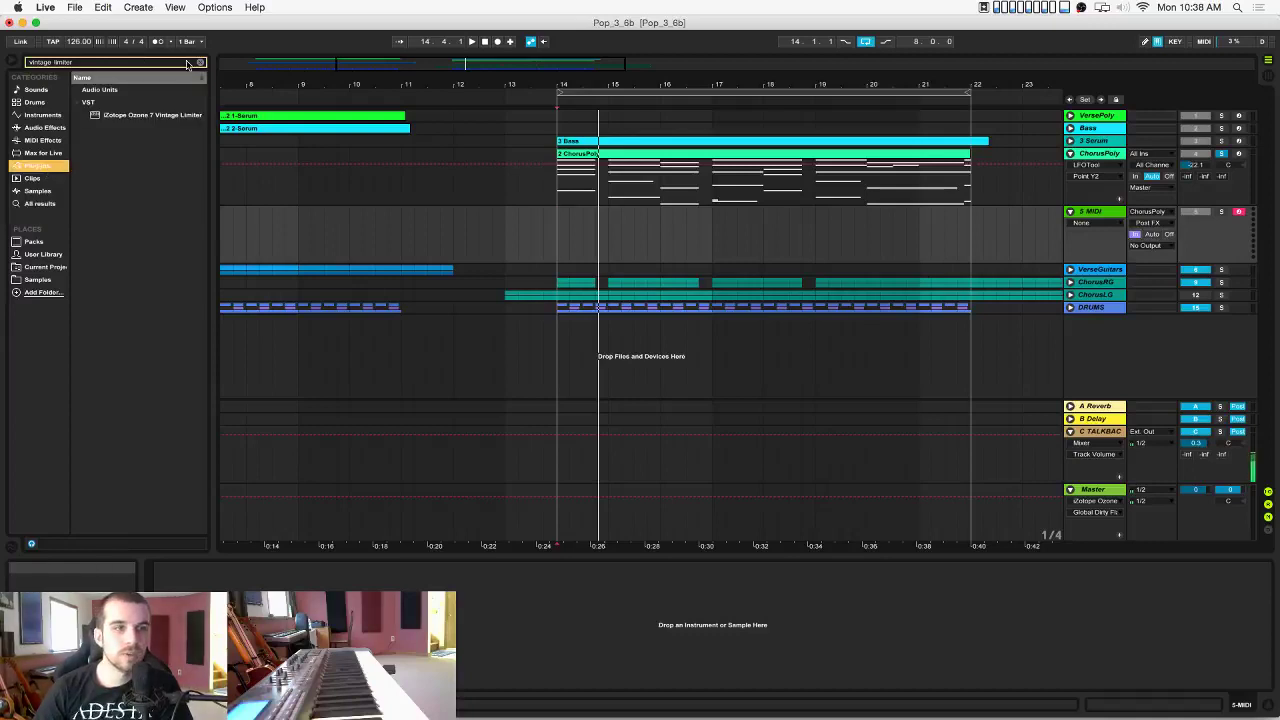
left_click(200, 62)
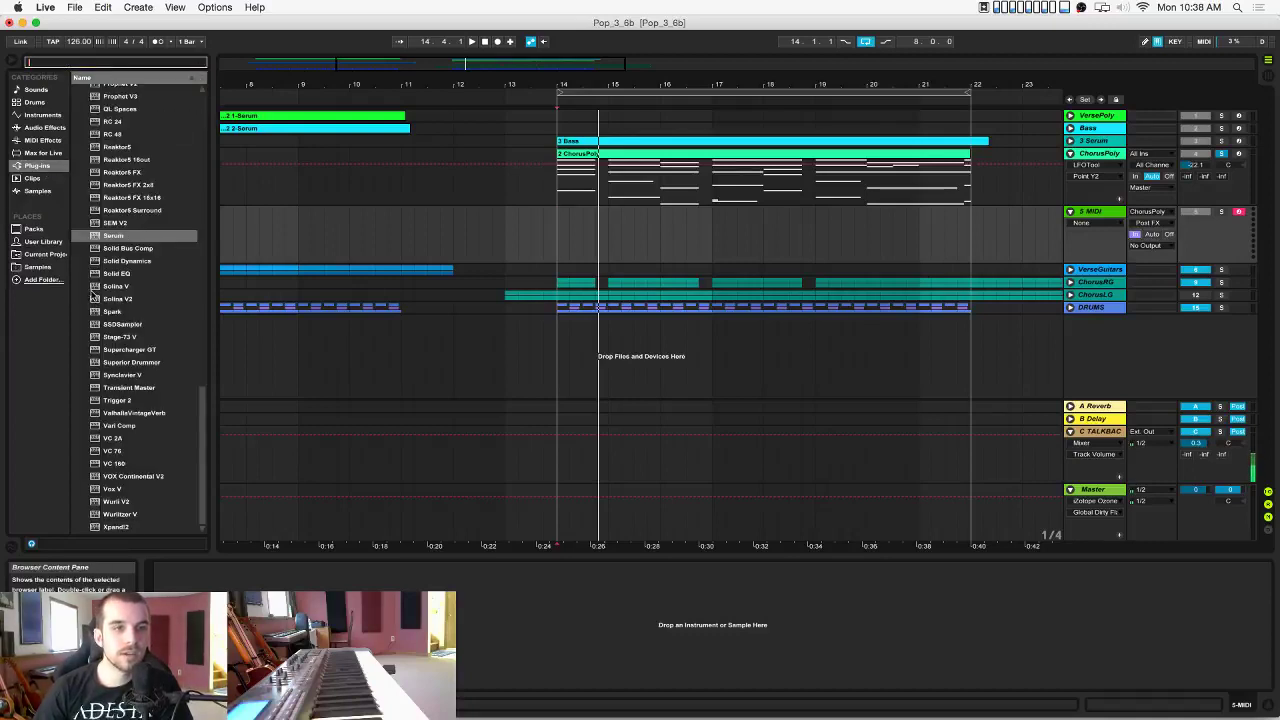
scroll(115, 503, "up", 15)
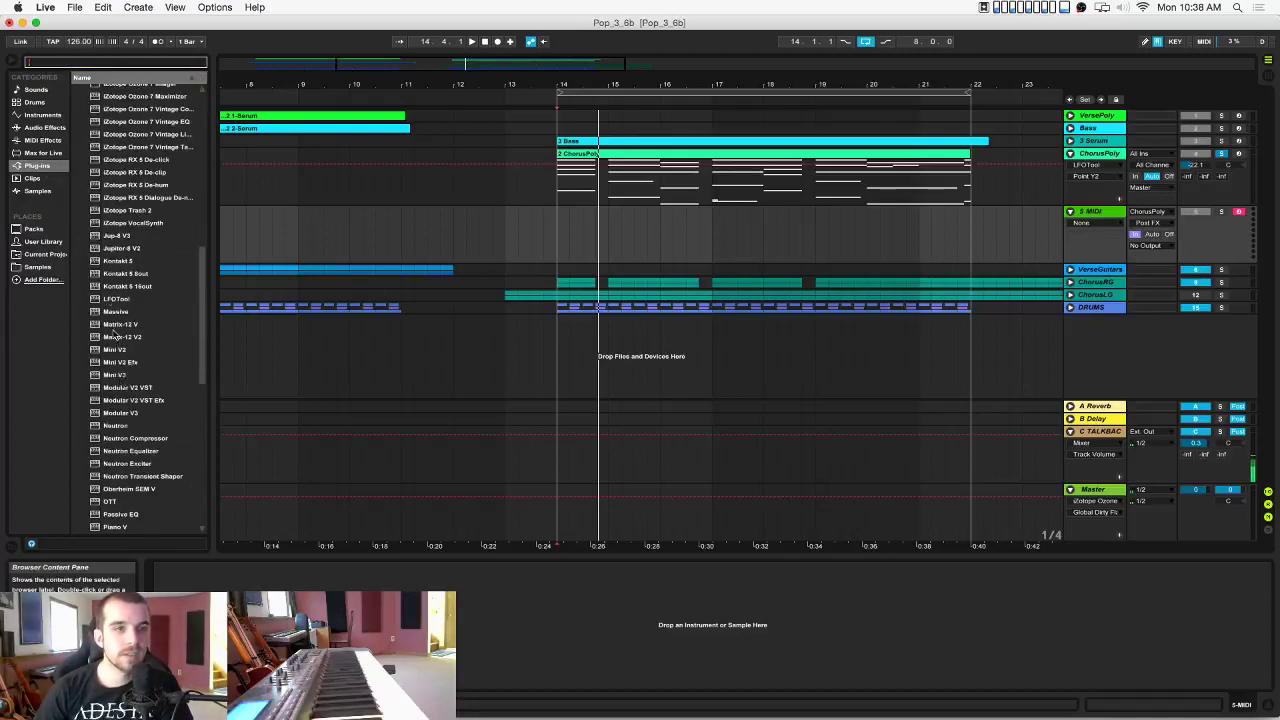
left_click(114, 261)
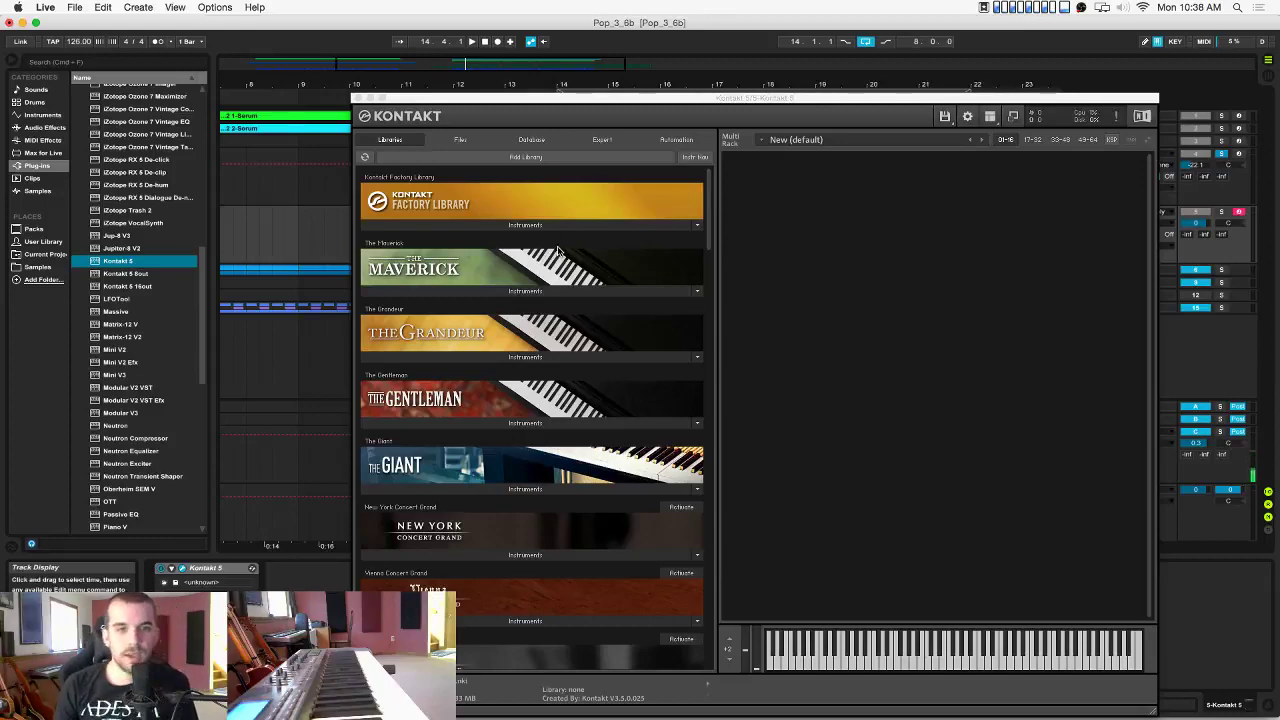
Look through Kontakt's instrument libraries and open the Synth folder of the Kontakt Factory Library.
scroll(450, 265, "down", 4)
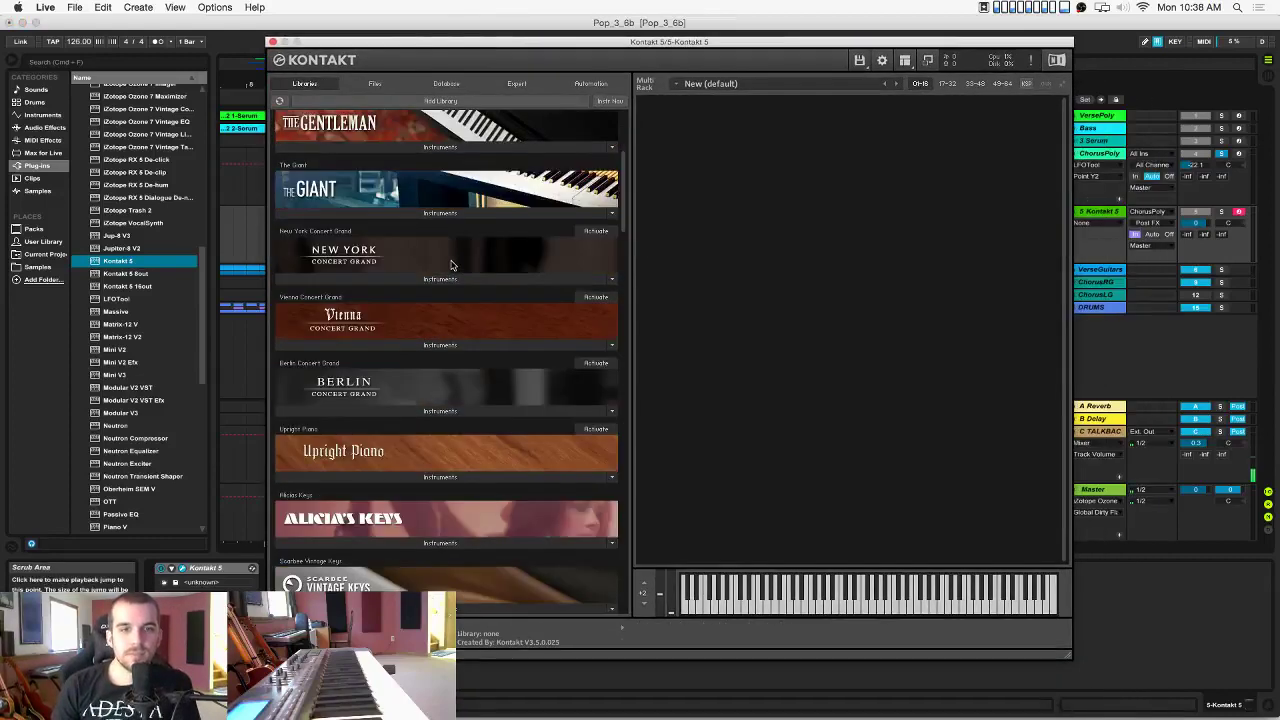
scroll(450, 265, "down", 10)
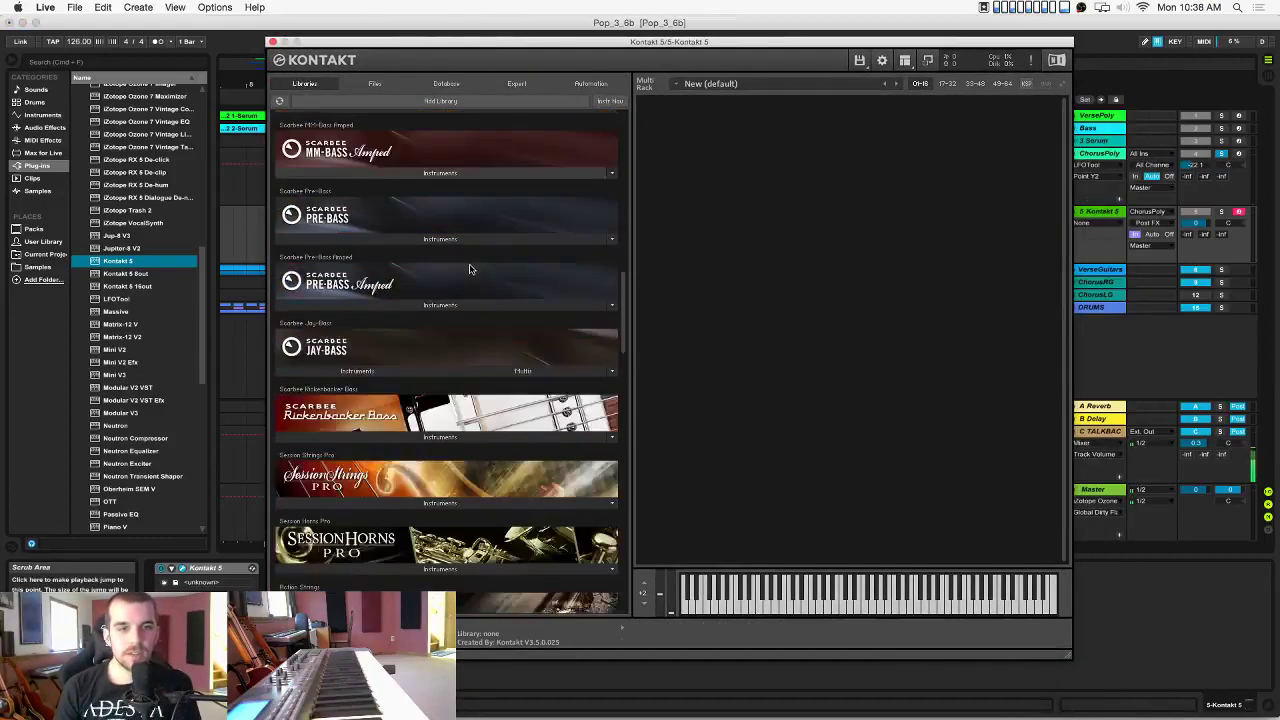
scroll(470, 268, "down", 2)
left_click_drag(624, 312, 555, 97)
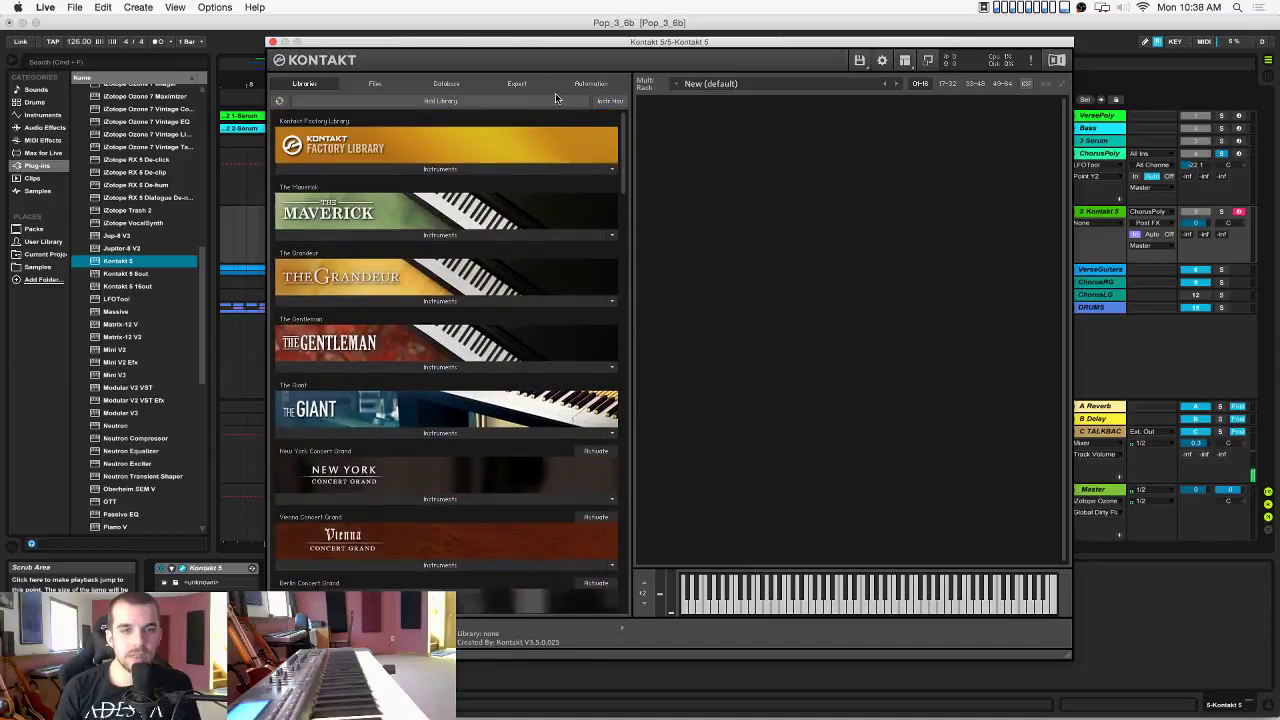
left_click(397, 170)
left_click(312, 187)
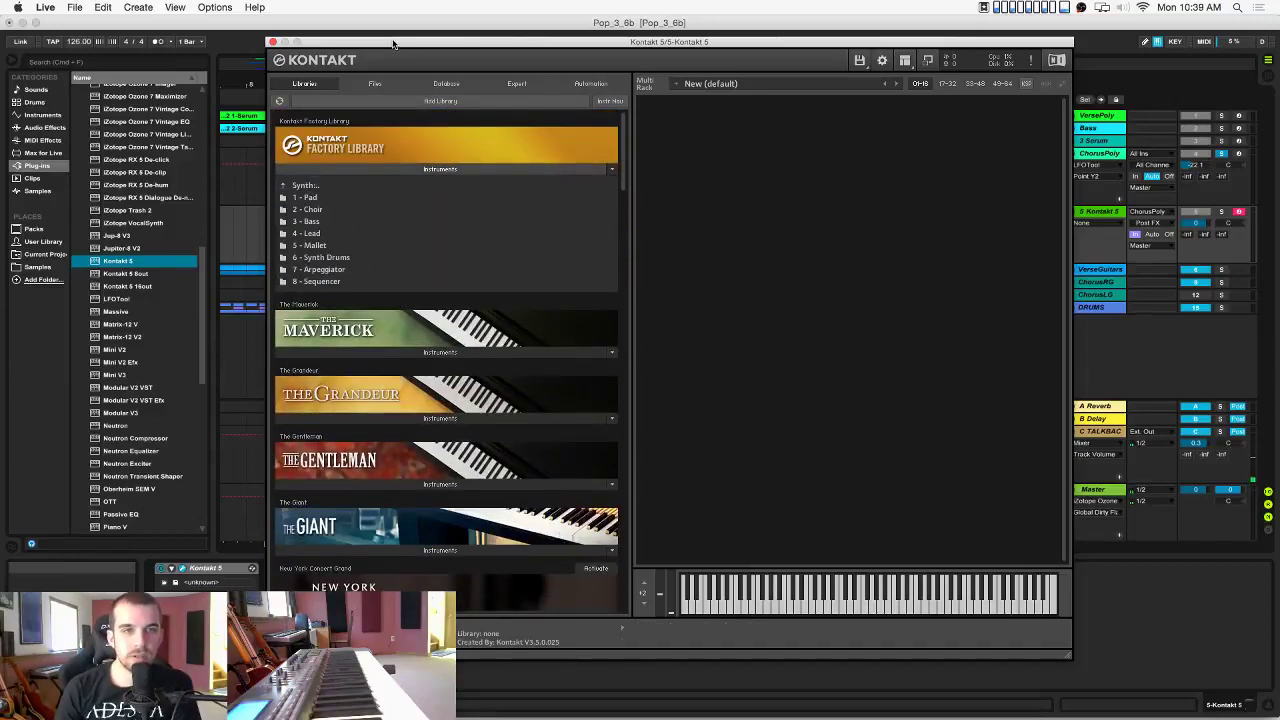
Reposition the Kontakt window to uncover the track mixer and set the C TALKBACK return's volume to -2.5 dB.
left_click_drag(393, 44, 236, 42)
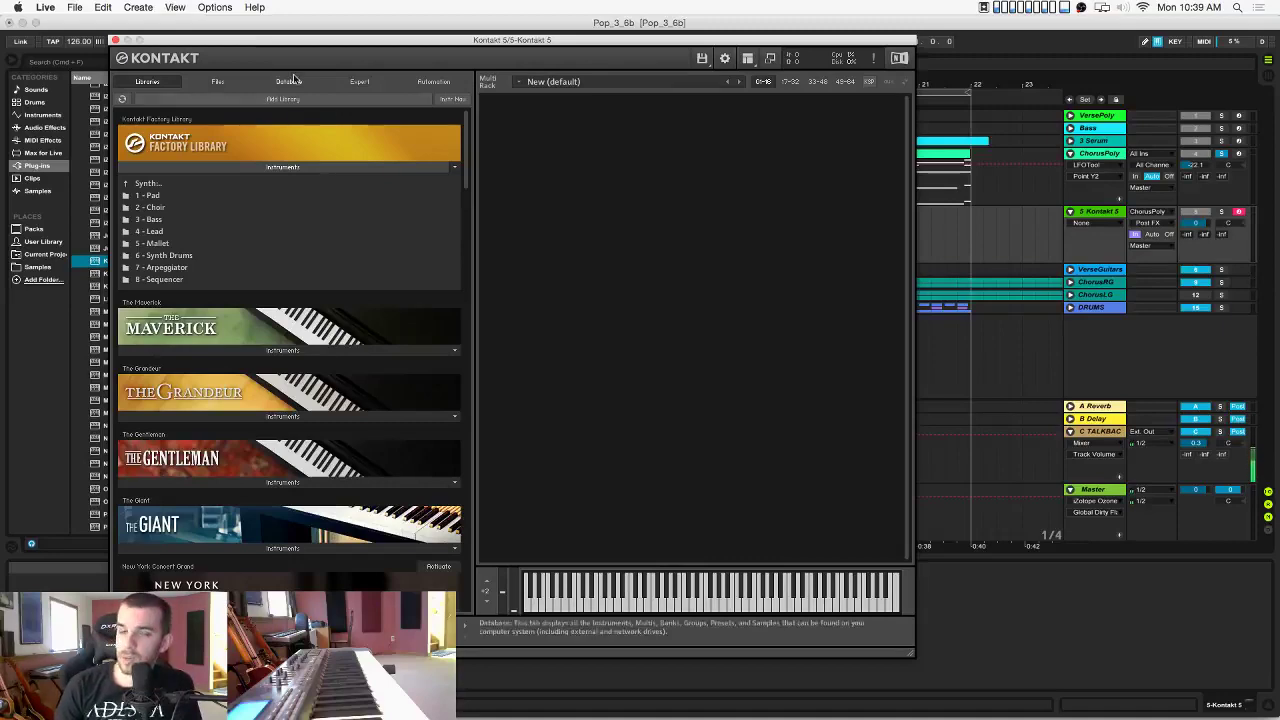
left_click_drag(318, 46, 448, 72)
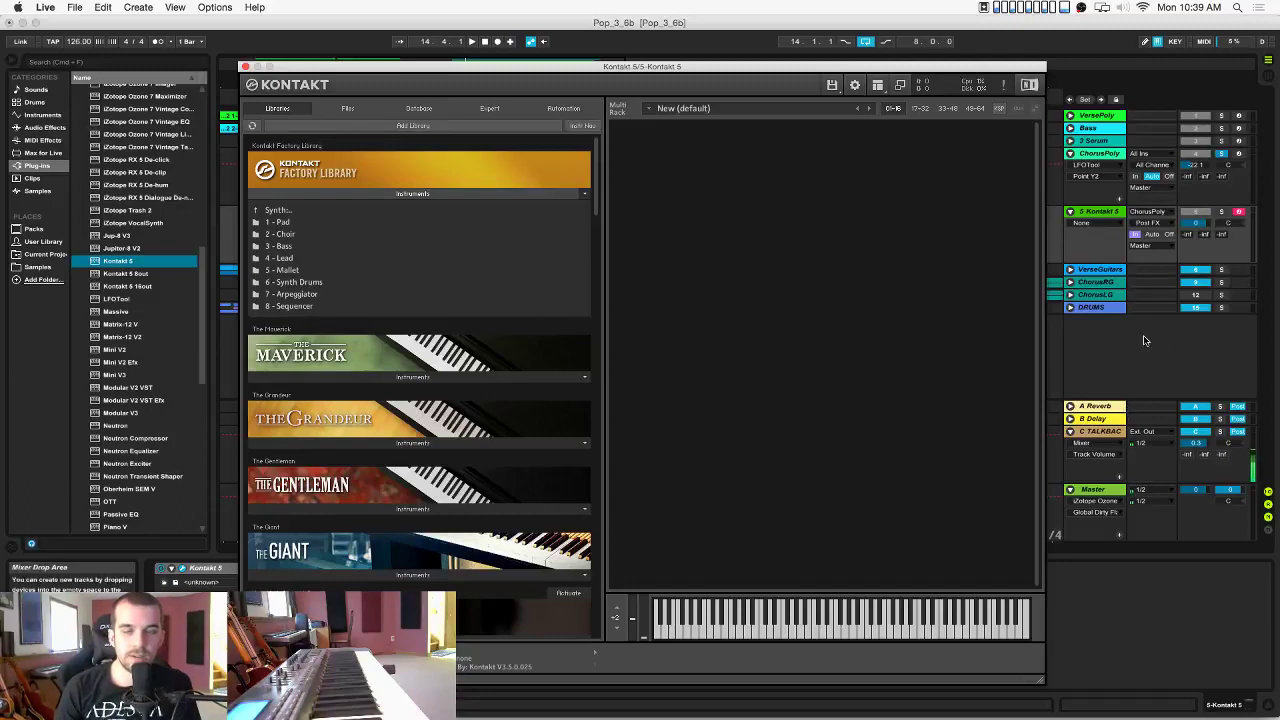
left_click(1197, 442)
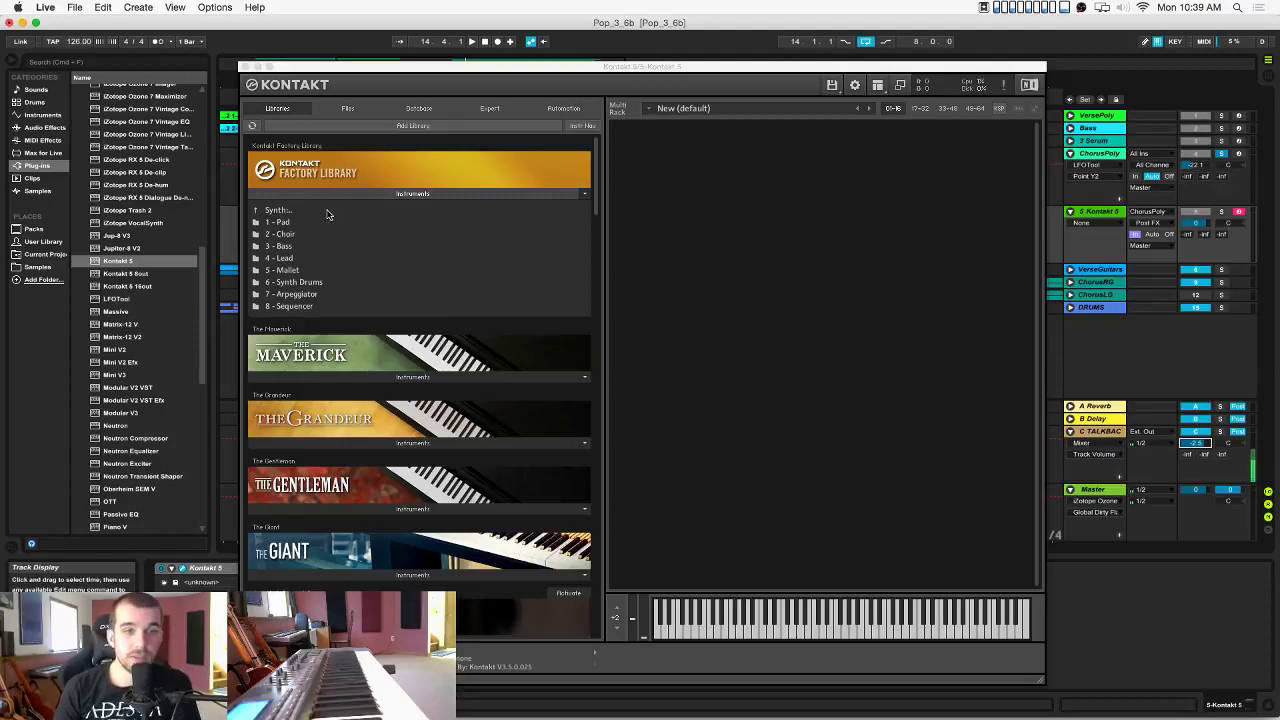
Load Brass Ensemble from the Factory Library's Orchestral VSL Brass folder and close the Kontakt window.
left_click(288, 212)
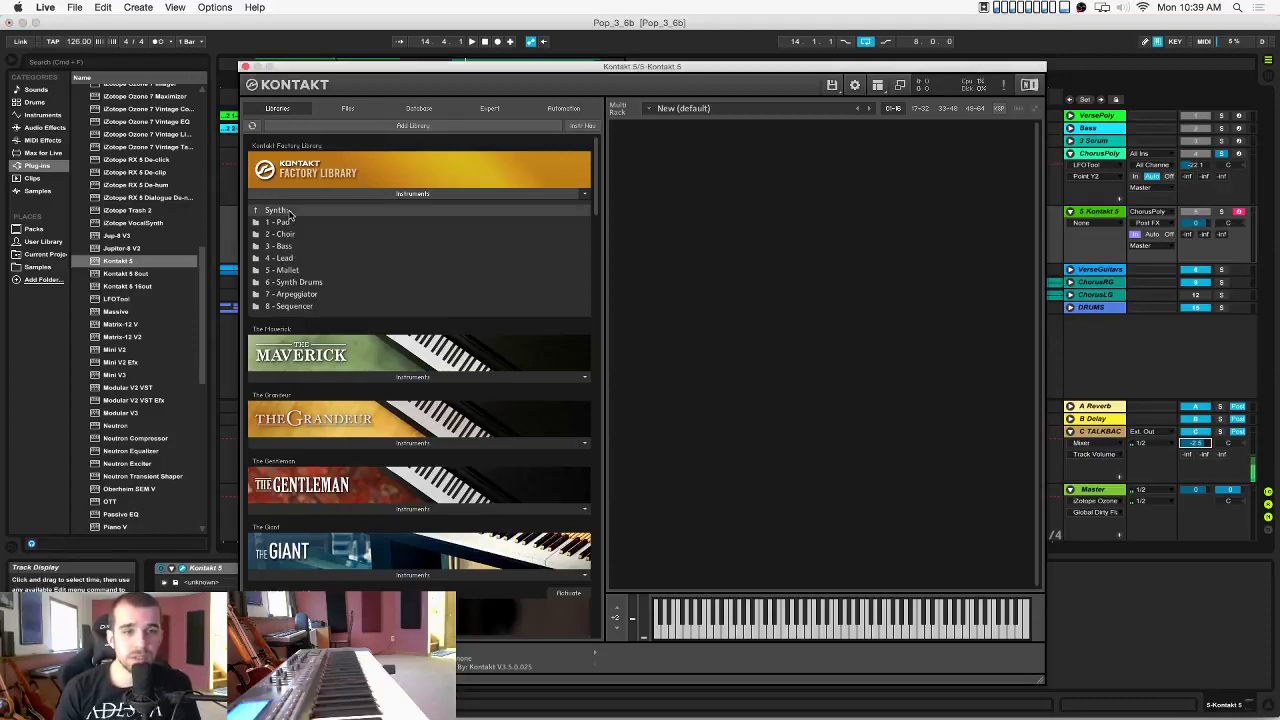
left_click(294, 234)
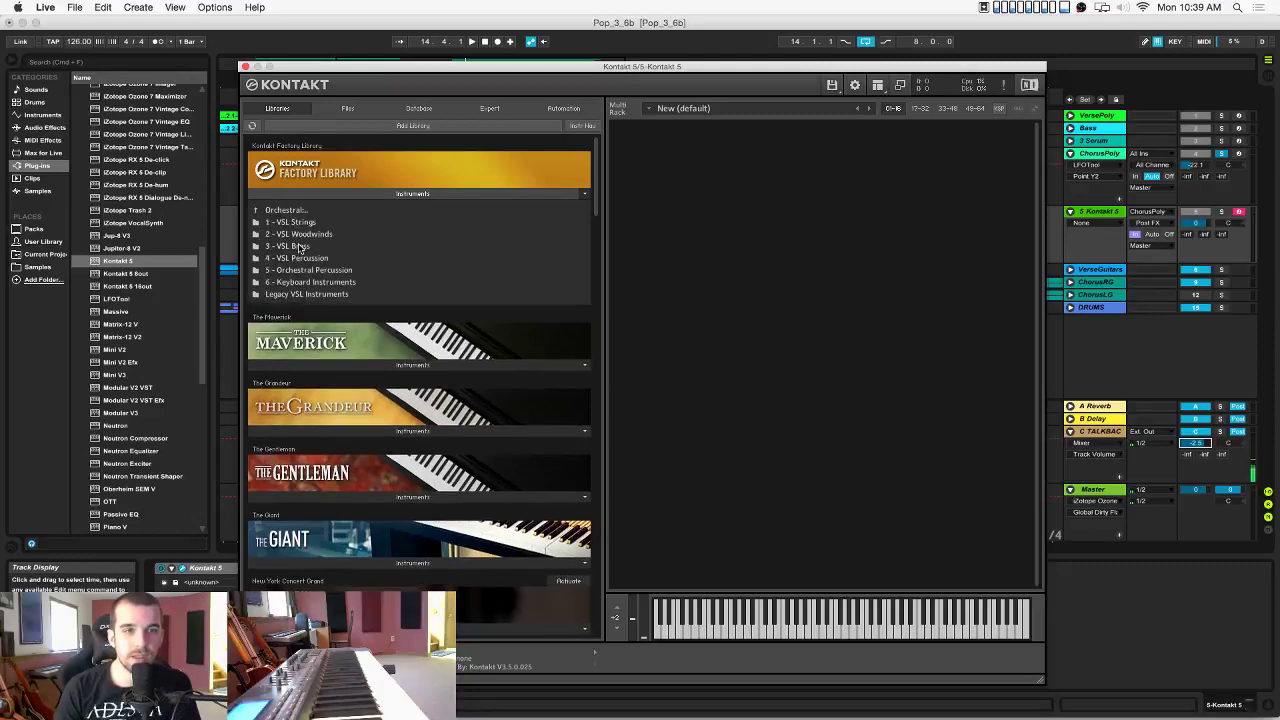
left_click(296, 246)
double_click(311, 223)
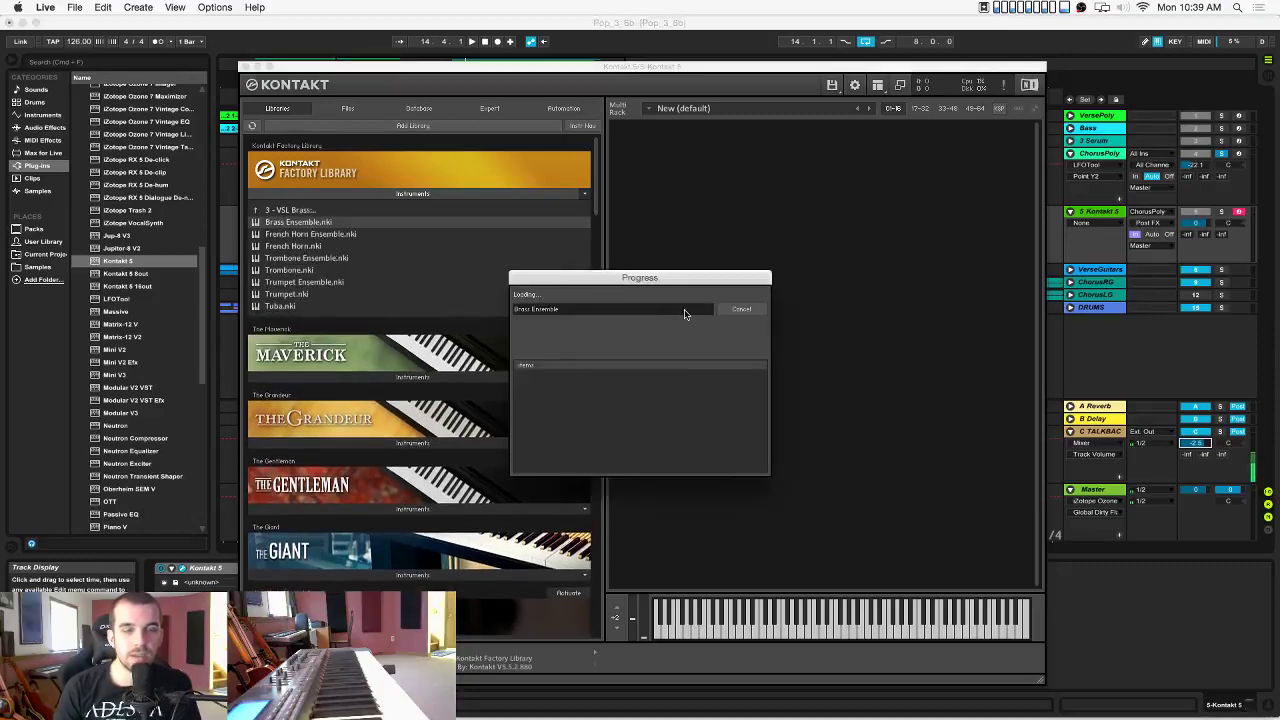
left_click(245, 65)
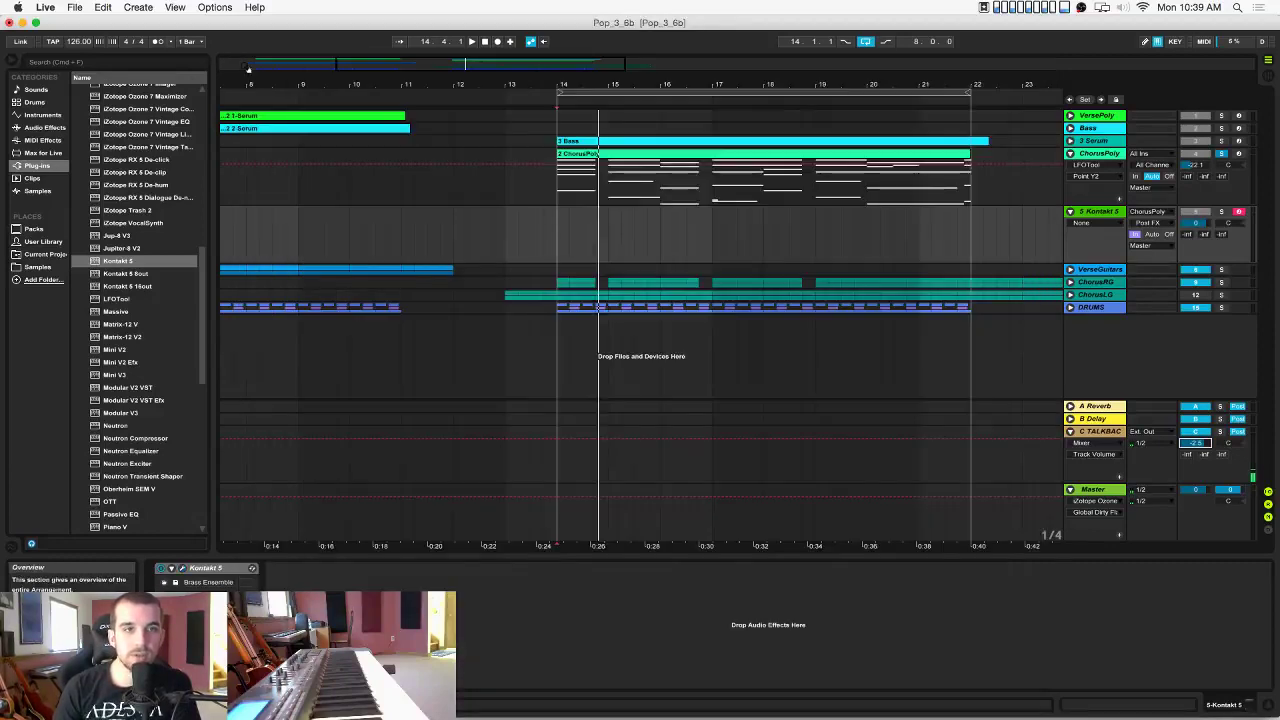
Solo the Kontakt 5 track, reselect ChorusPoly as its MIDI source, and test Auto and In monitoring during playback.
left_click(1221, 213)
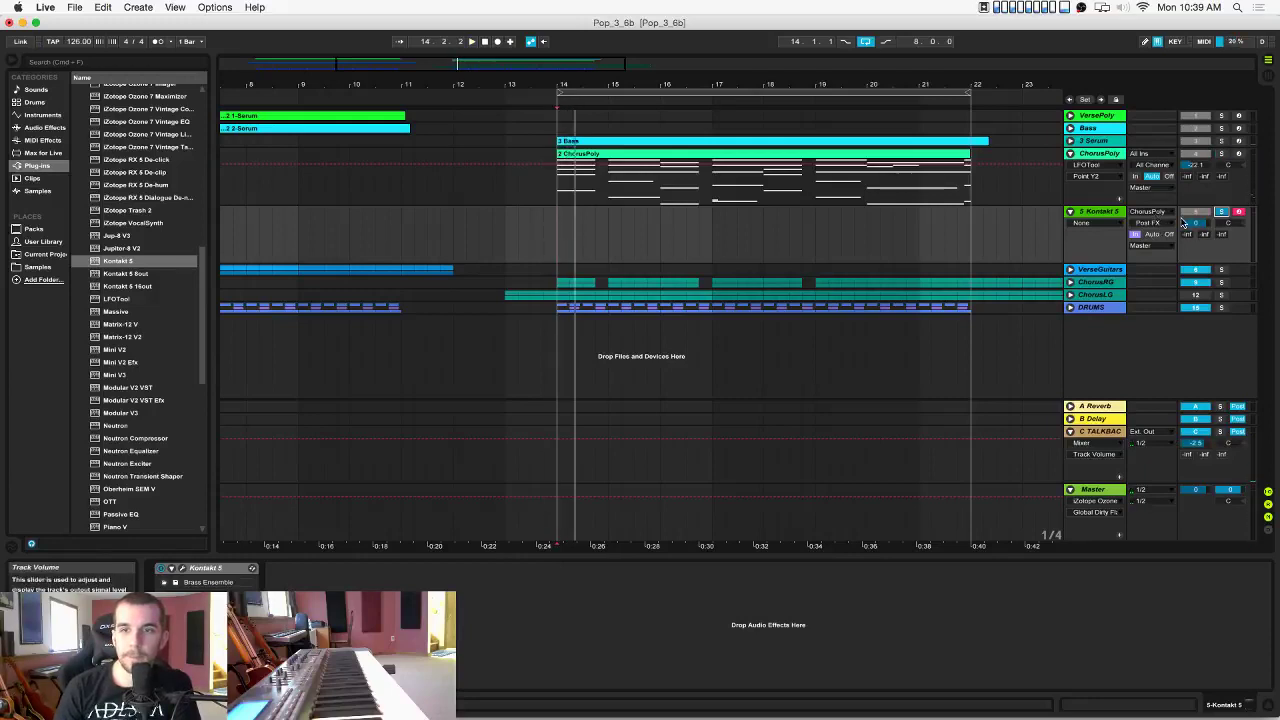
left_click(1147, 212)
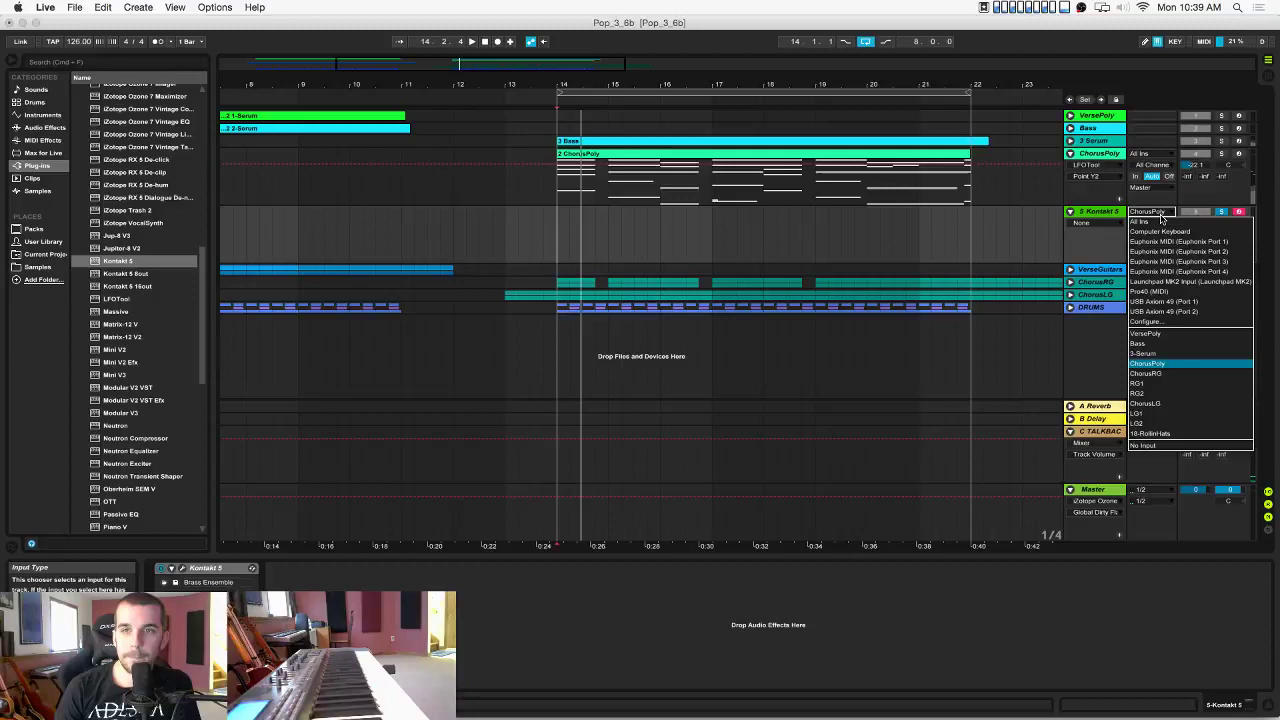
left_click(1170, 365)
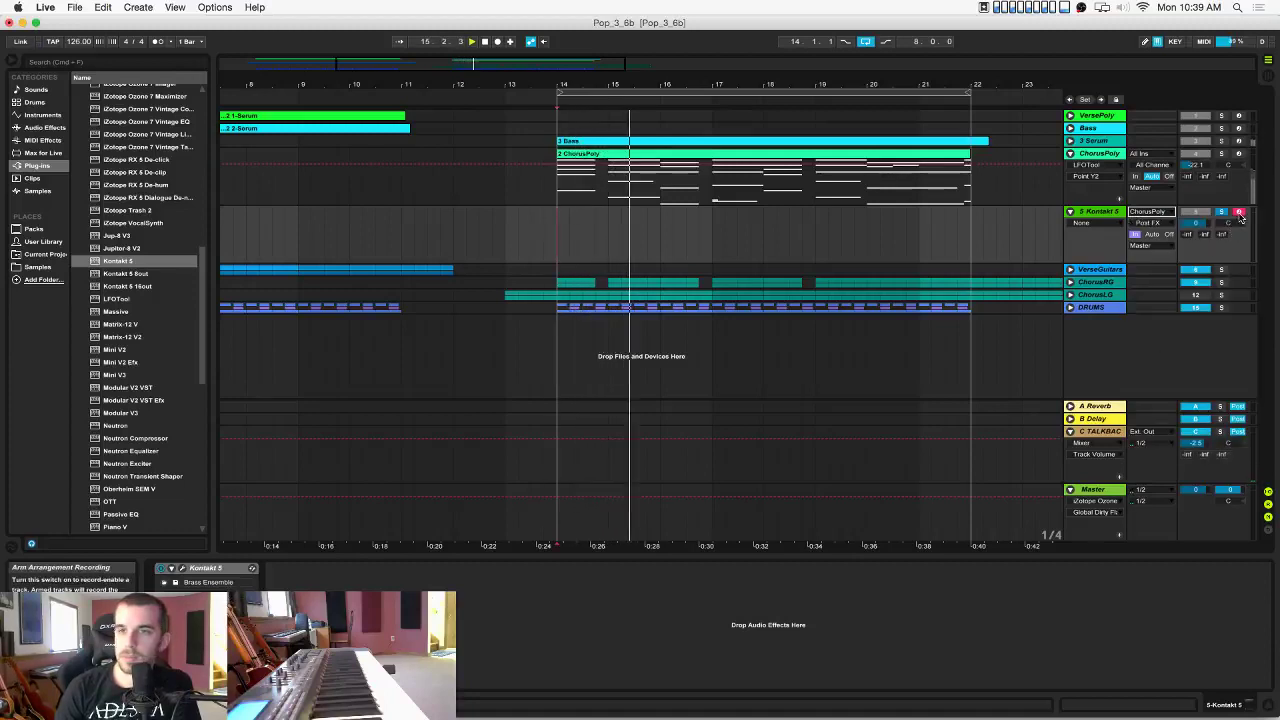
left_click(1155, 234)
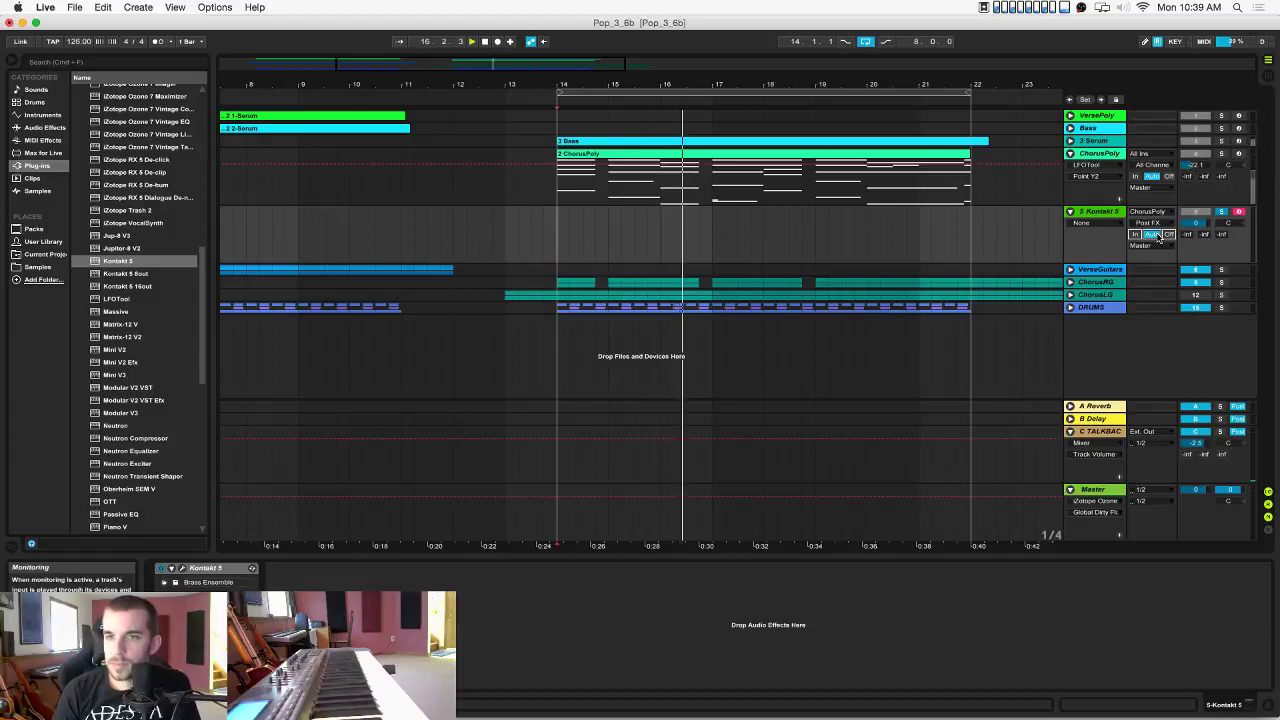
left_click(1136, 234)
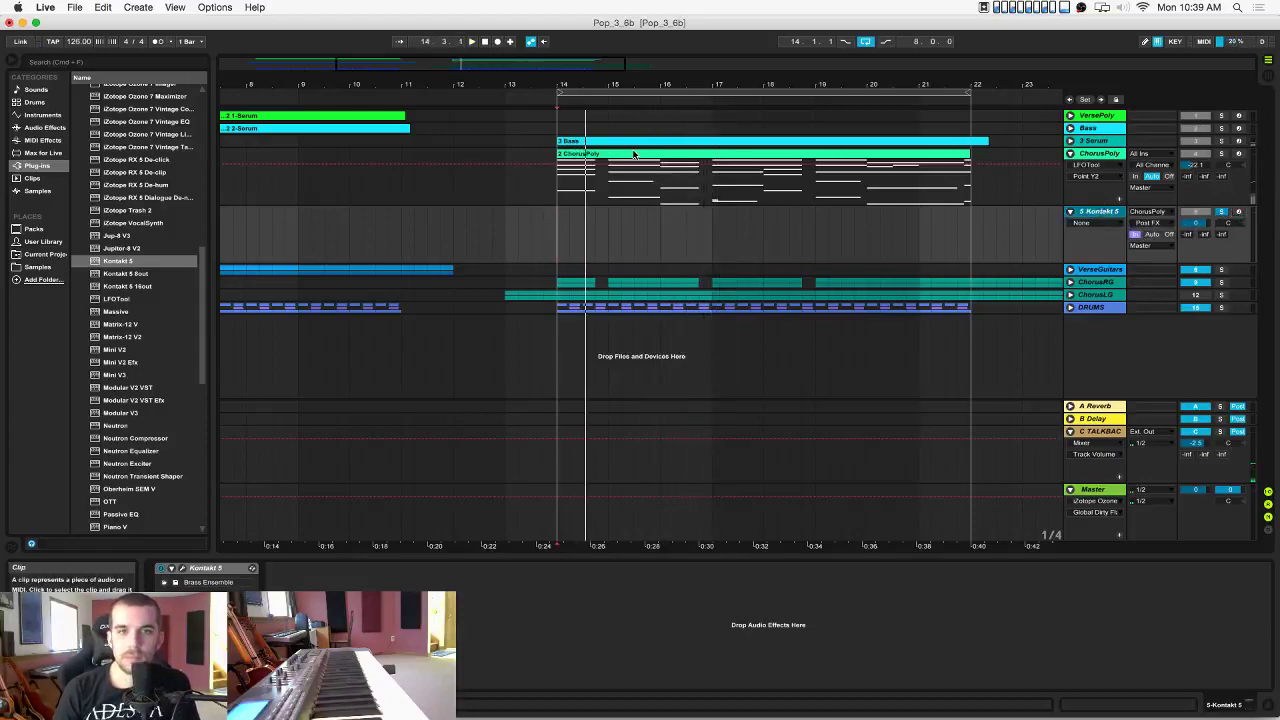
Copy the ChorusPoly clip onto the Kontakt 5 track, set its input to All Ins with monitoring on Auto, and play it with Kontakt open.
left_click_drag(633, 154, 632, 226)
left_click(1160, 212)
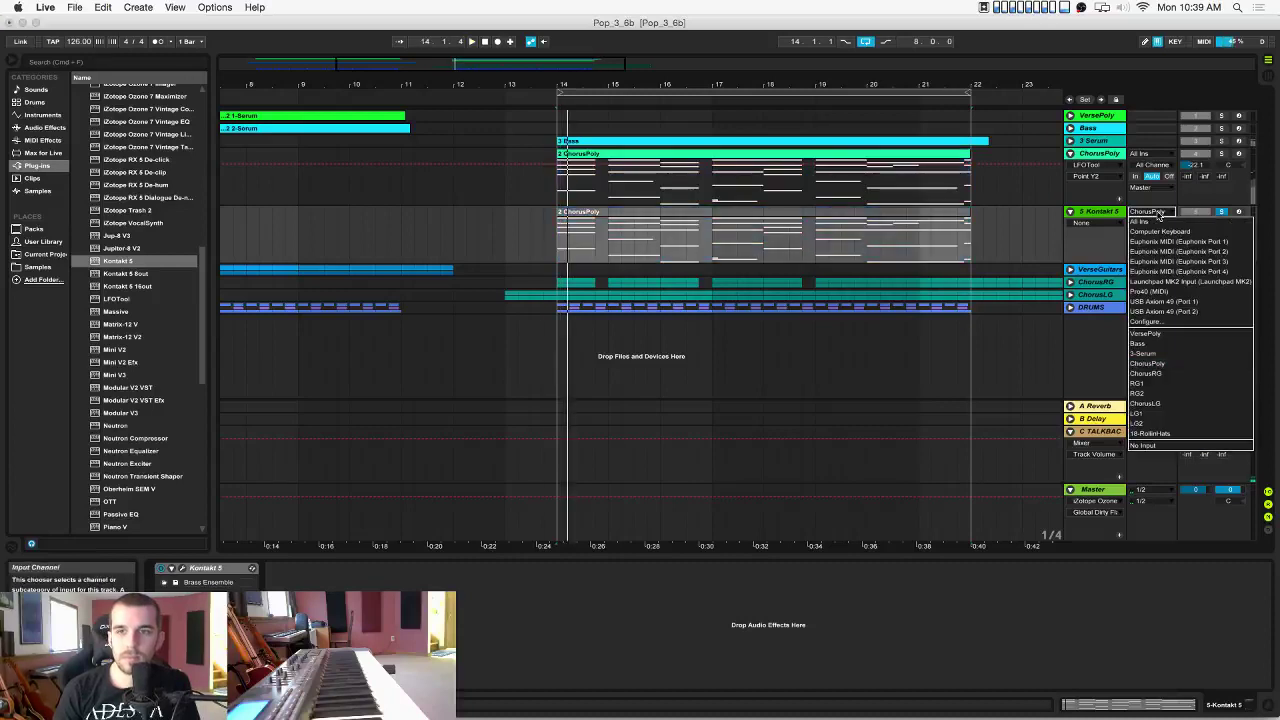
left_click(1190, 218)
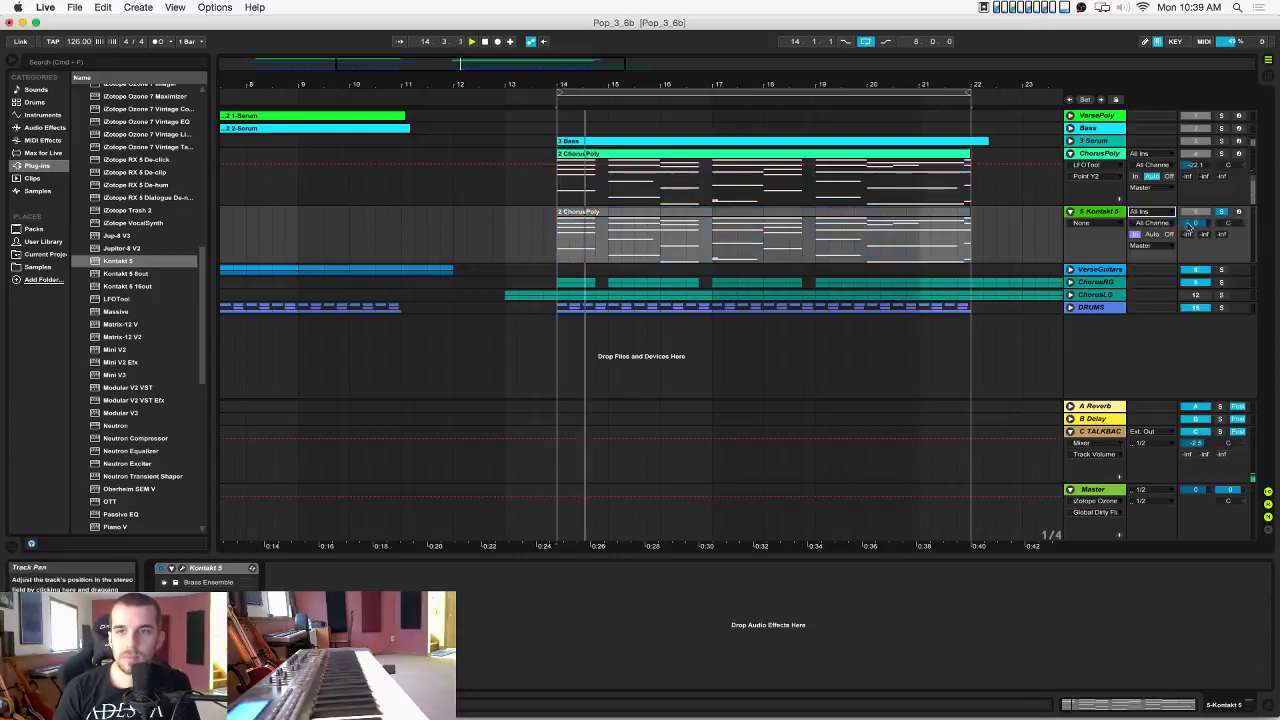
key("space")
left_click(1117, 215)
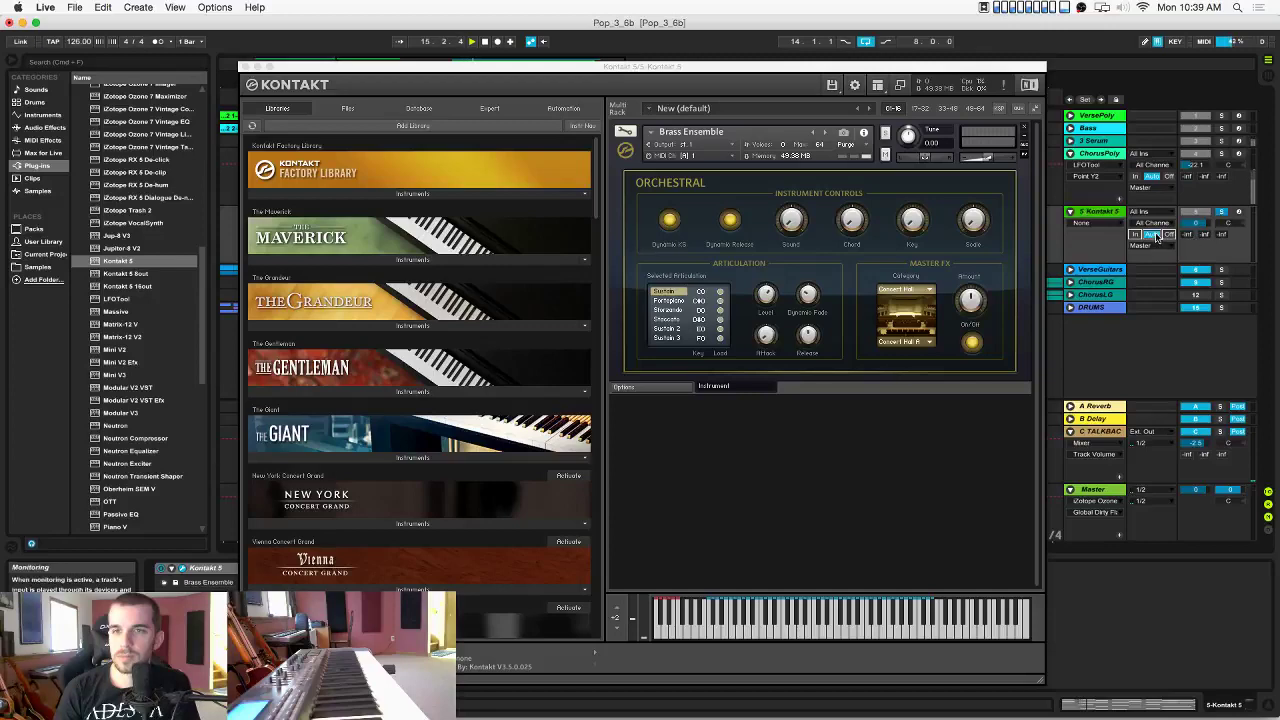
Arm the Kontakt 5 track for recording, move the Kontakt window aside, and lower the track's volume to -18.7 dB.
left_click(1238, 213)
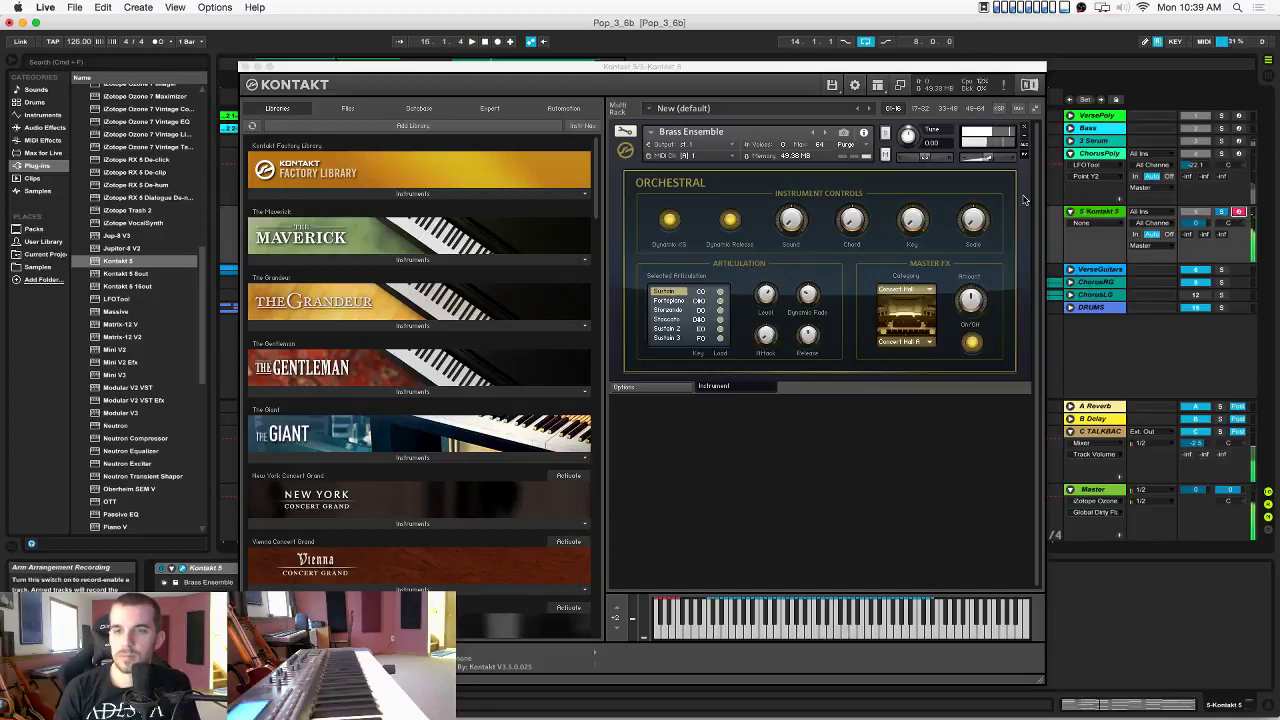
left_click_drag(469, 70, 643, 64)
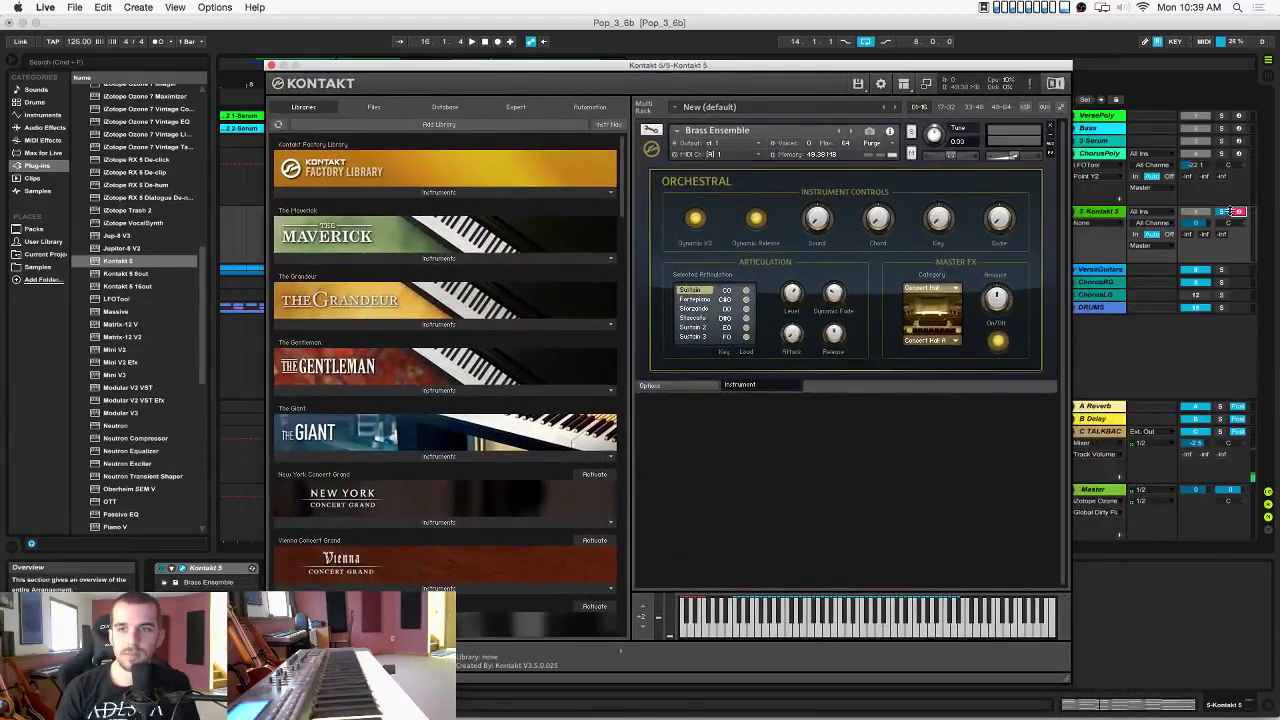
left_click(1196, 222)
left_click_drag(1196, 222, 1196, 229)
Play the brass part, switch off the Brass Ensemble's Concert Hall master effect, and close the Kontakt window.
key("space")
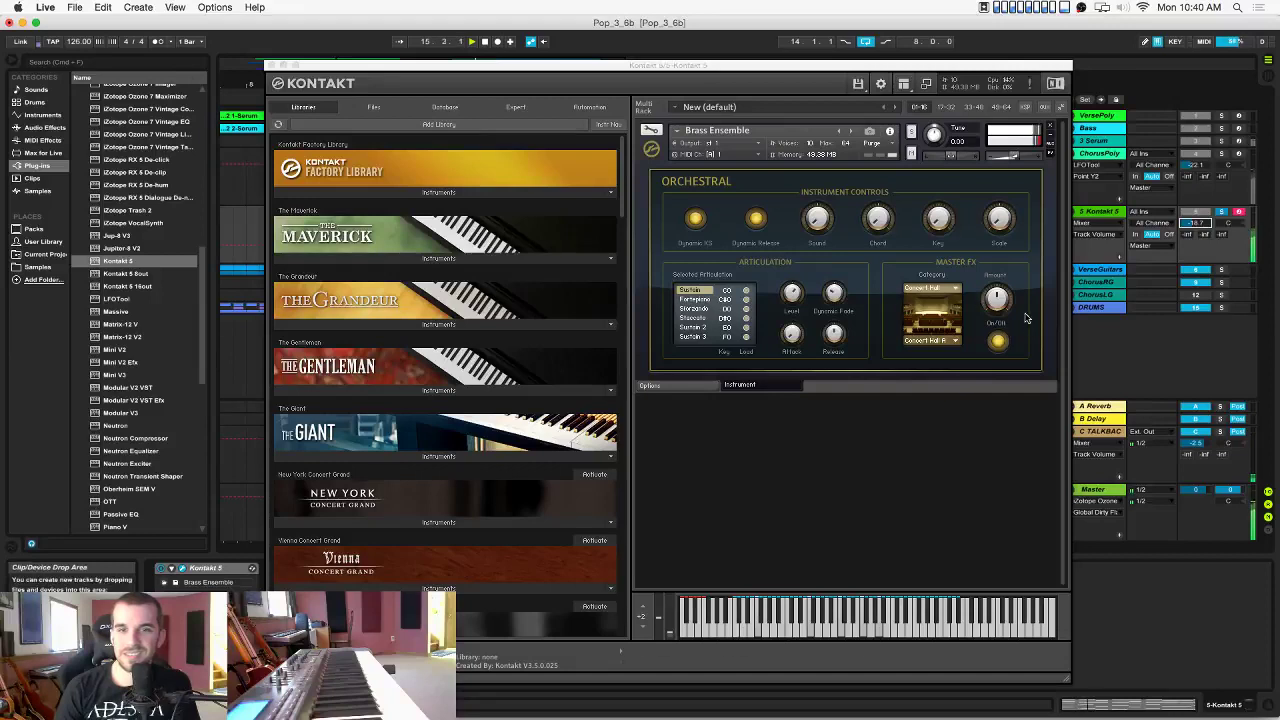
left_click(997, 341)
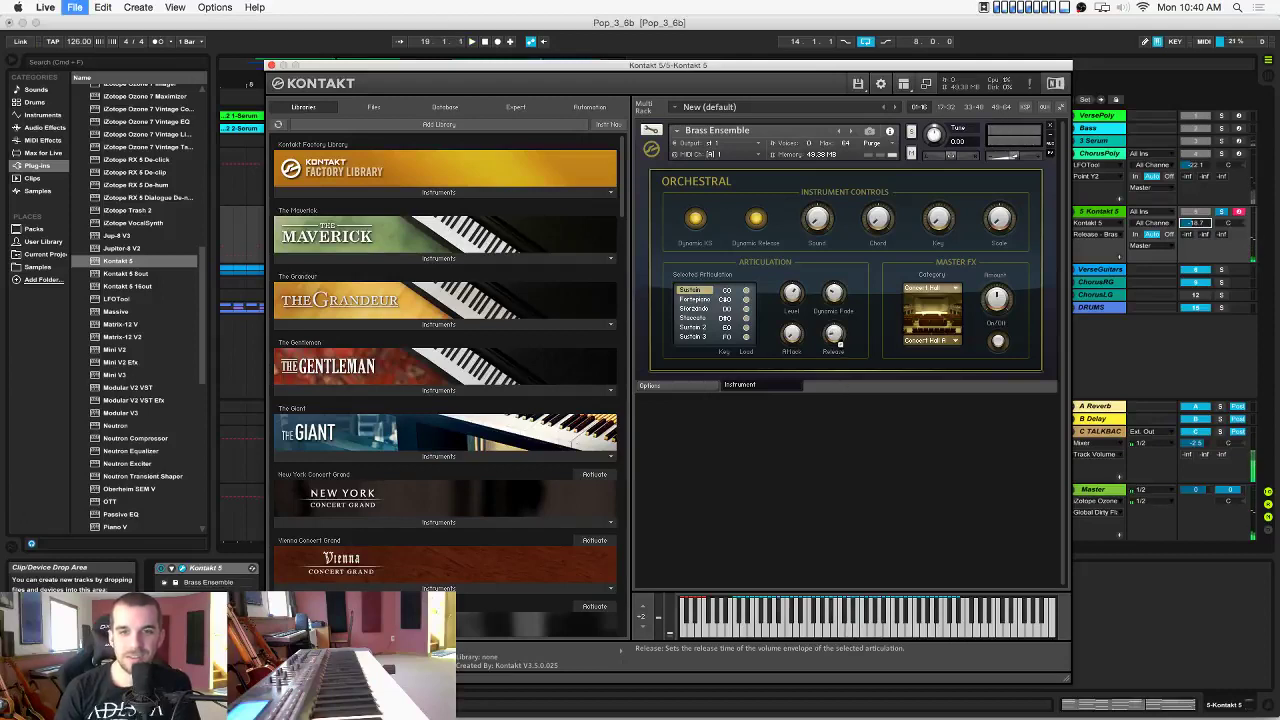
left_click(270, 65)
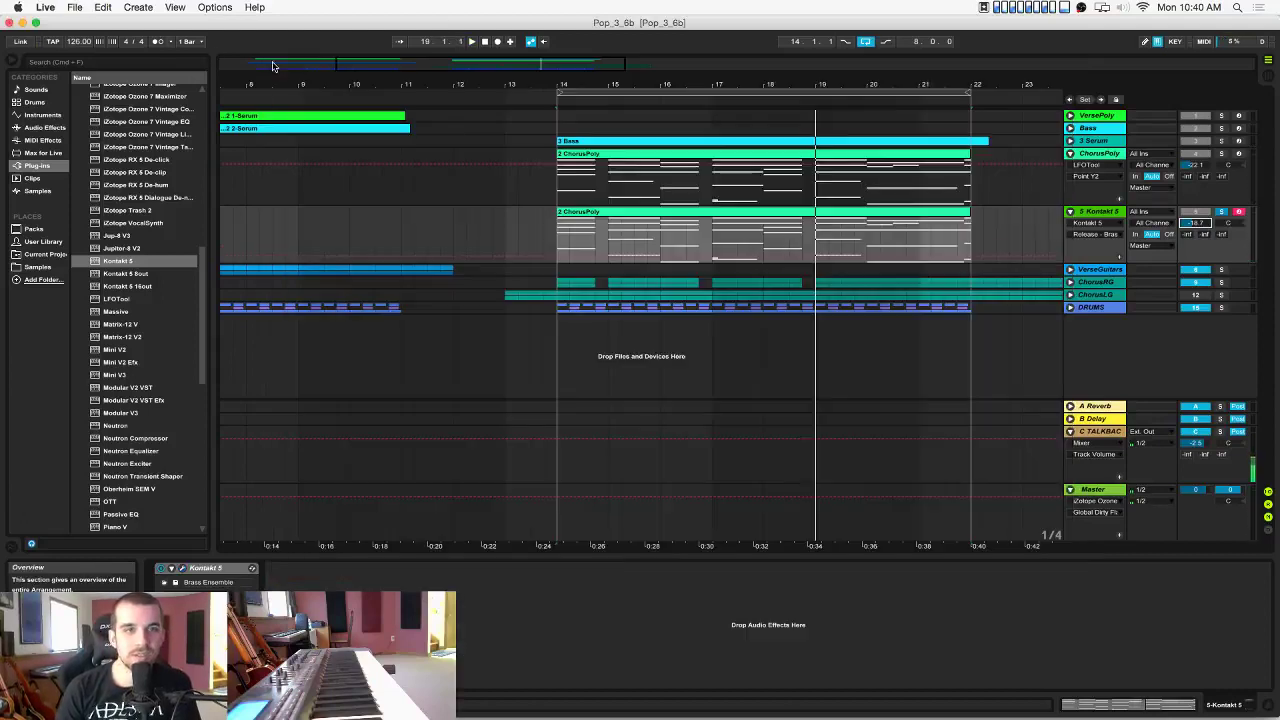
Group the ChorusPoly and Kontakt 5 tracks and move LFOTool from ChorusPoly onto the group track.
left_click(1100, 156)
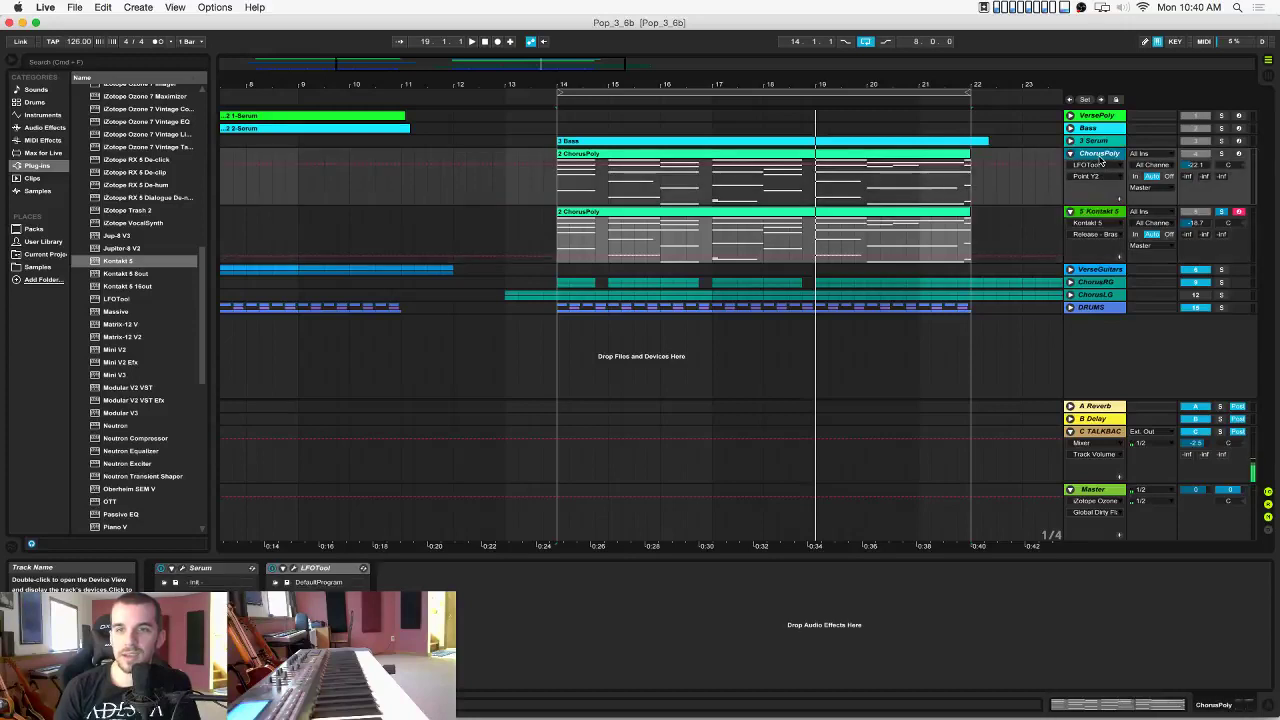
left_click(1098, 214)
key("super+g")
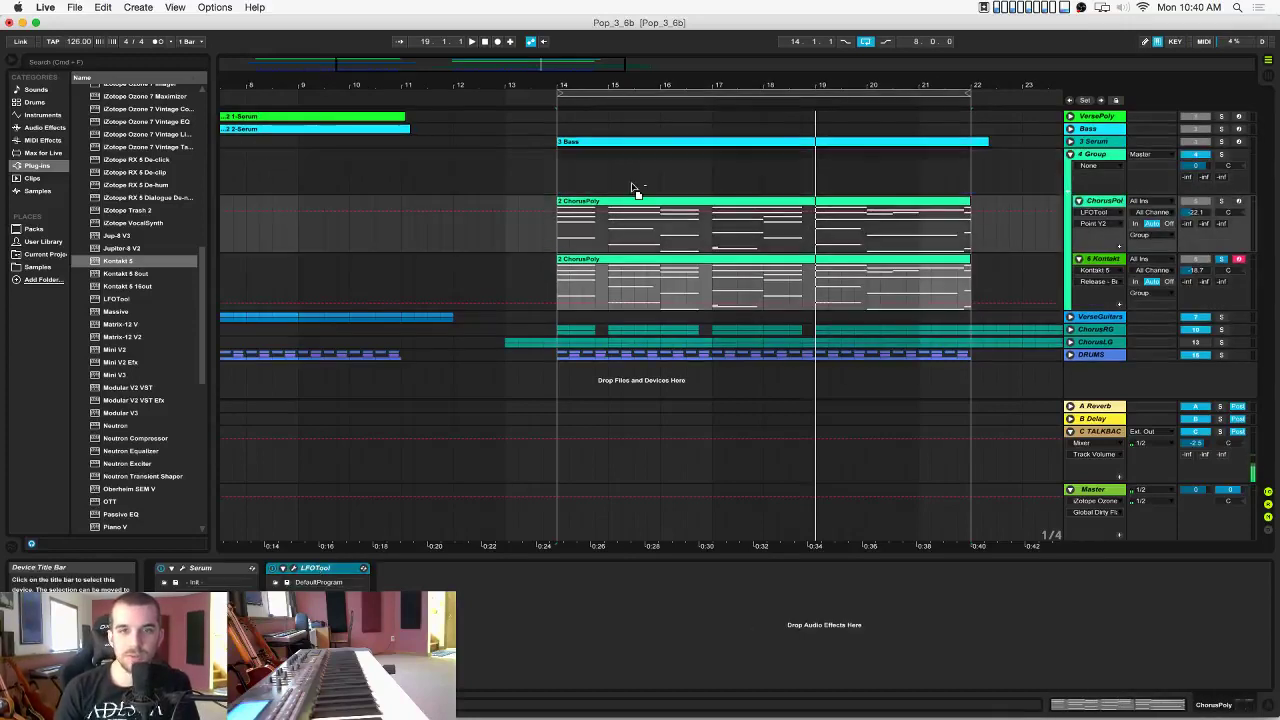
left_click(1097, 157)
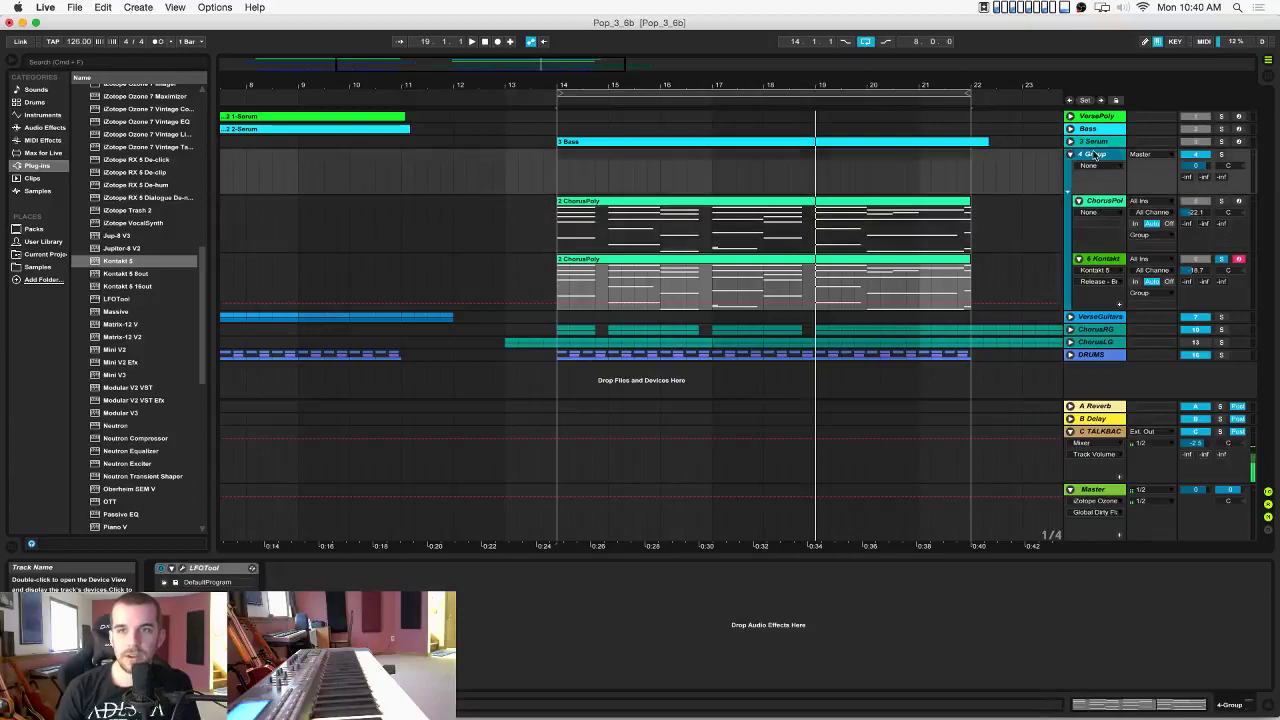
Solo the group during playback and balance its layers with Kontakt 5 at -13.8 dB and ChorusPoly at -26.0 dB.
key("space")
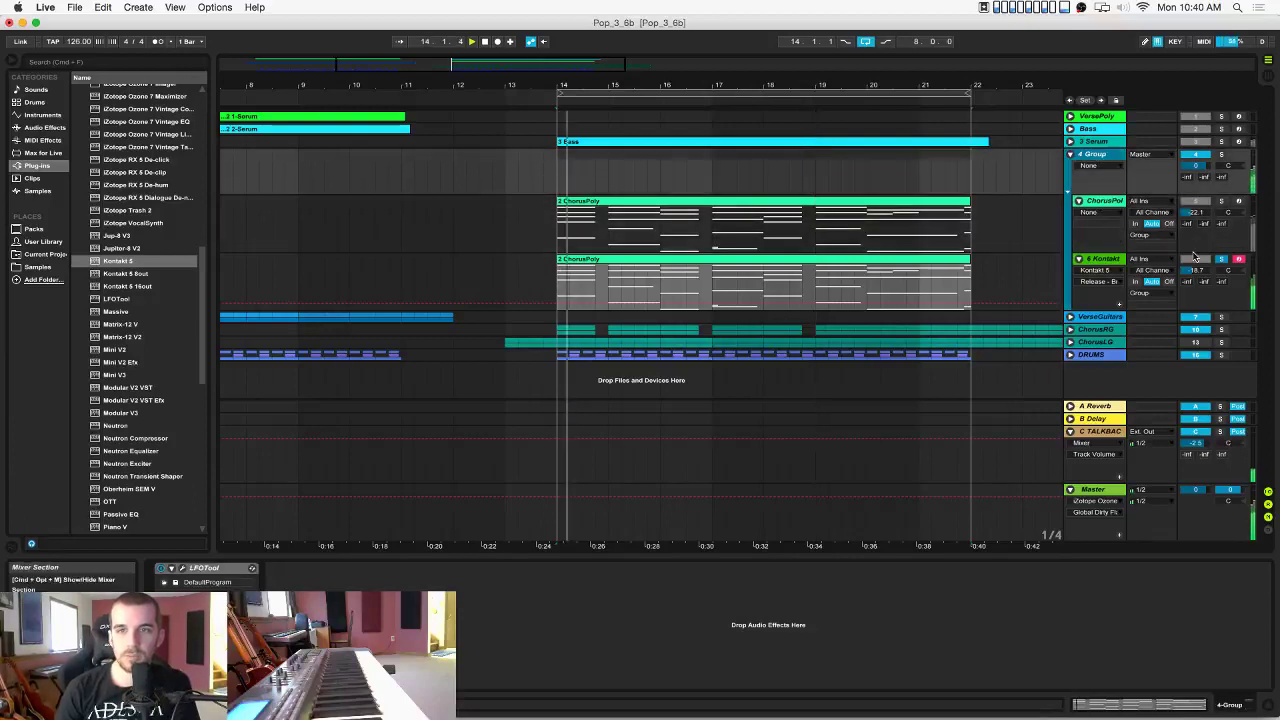
left_click(1112, 258)
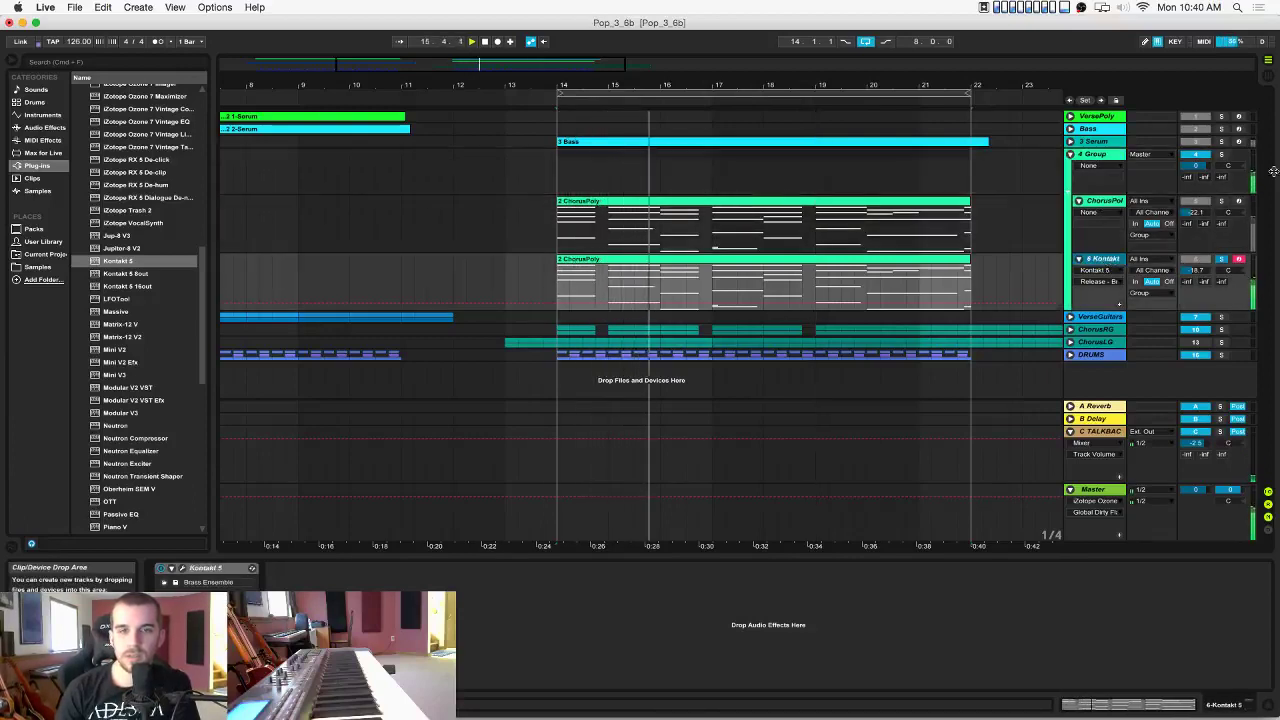
left_click(1222, 155)
key("space")
key("space")
left_click_drag(1197, 270, 1197, 226)
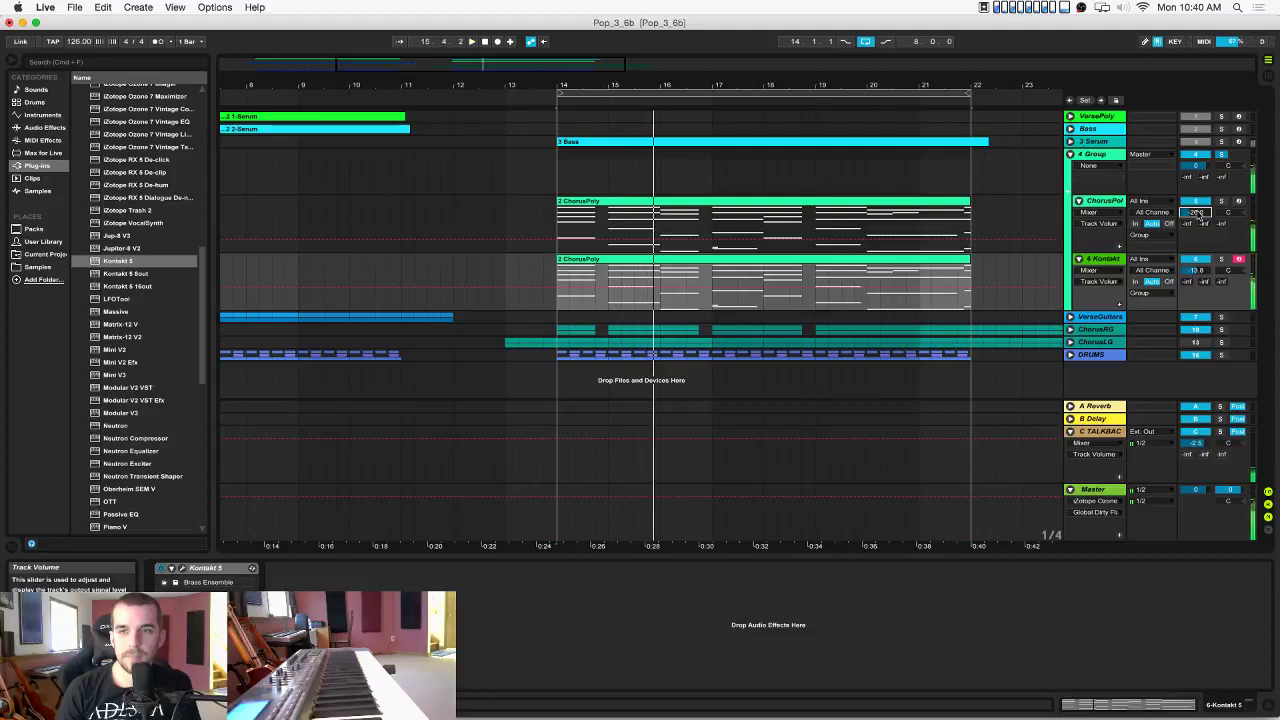
Unsolo the group, then set the group's volume to -2.3 dB and the 3 Serum bass track's volume to -17.7 dB.
left_click(1222, 156)
key("space")
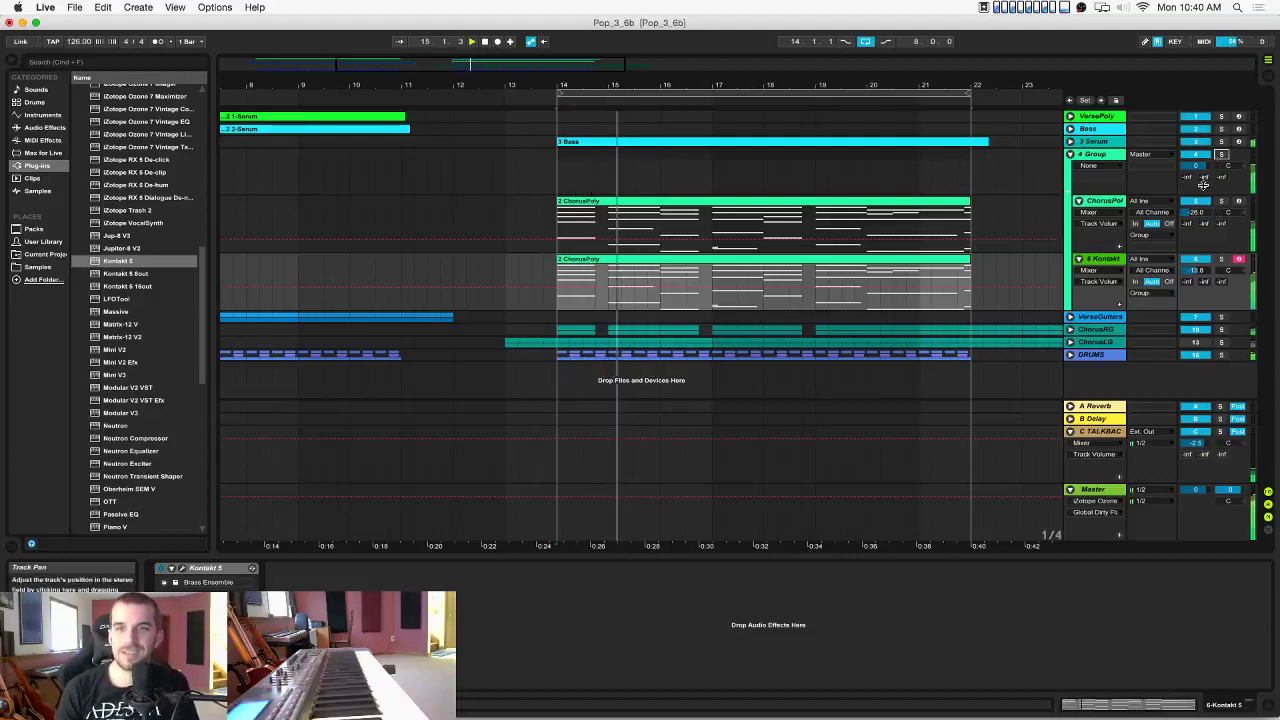
left_click_drag(1196, 166, 1196, 180)
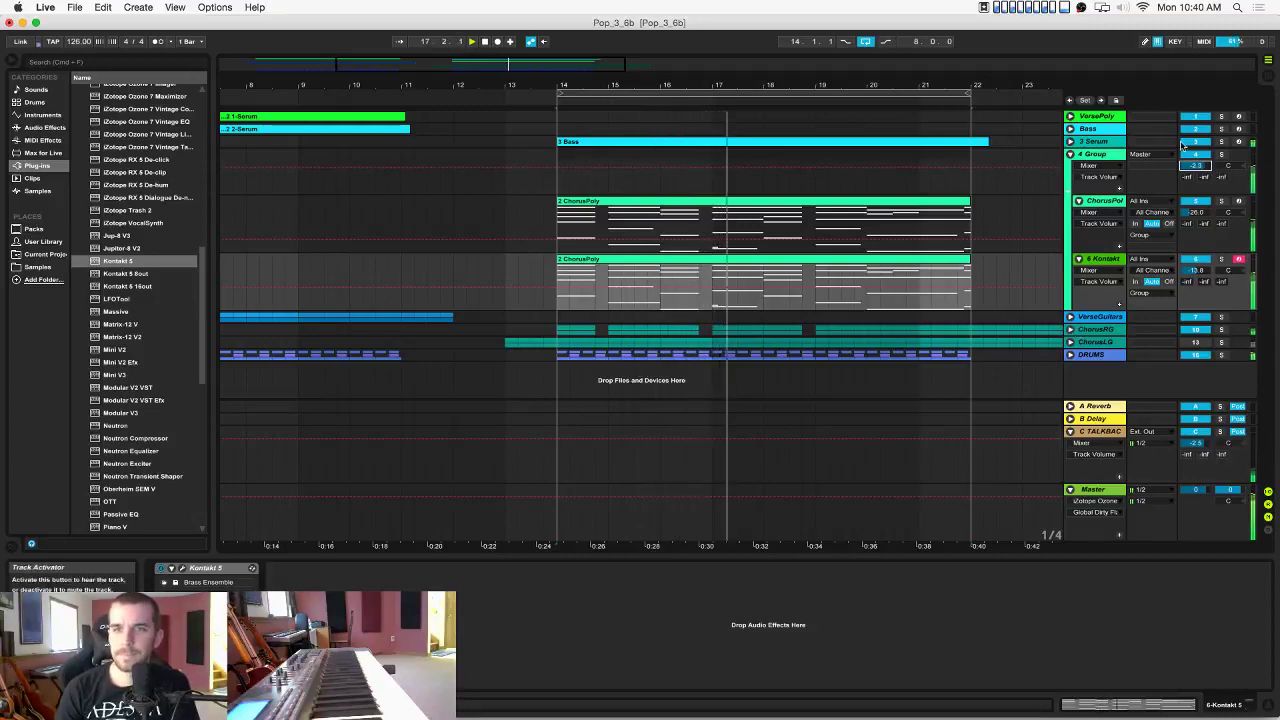
left_click(1070, 141)
left_click_drag(1205, 153, 1205, 158)
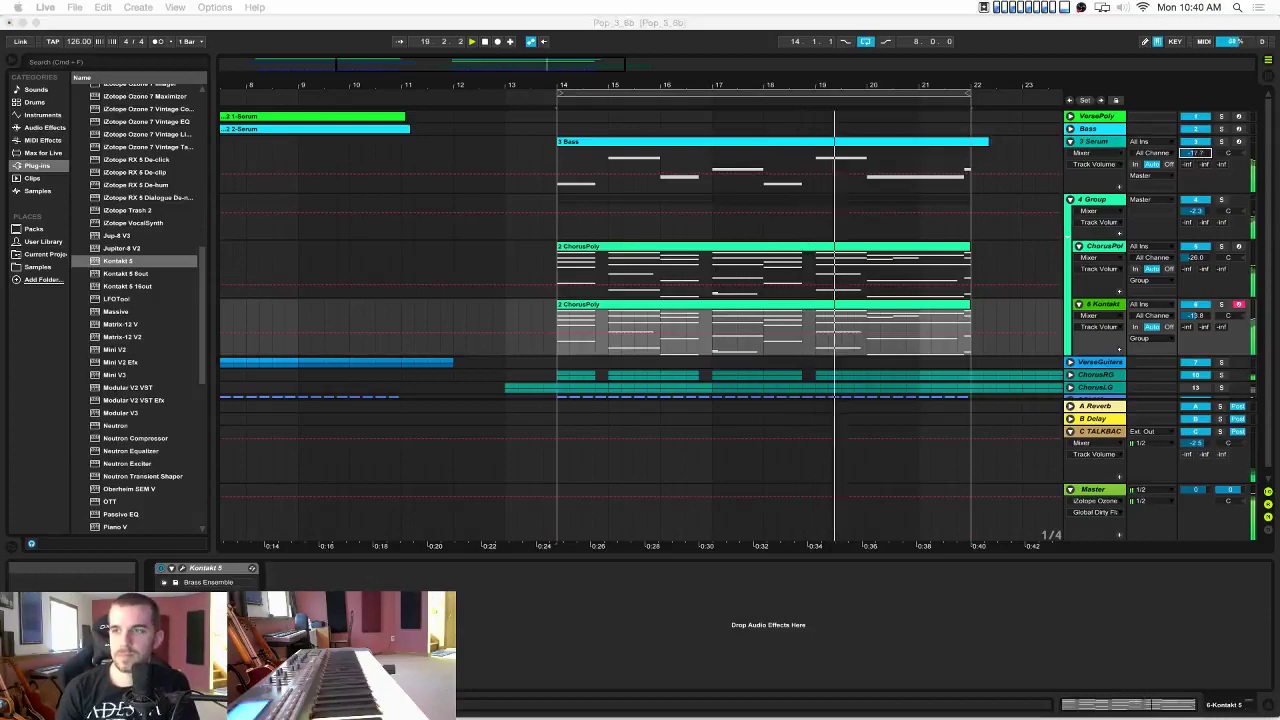
In the Master's Ozone 7 Vintage Limiter, set the threshold to -7.9 dB and the output gain to -2.1 dB, and close it.
left_click(1105, 495)
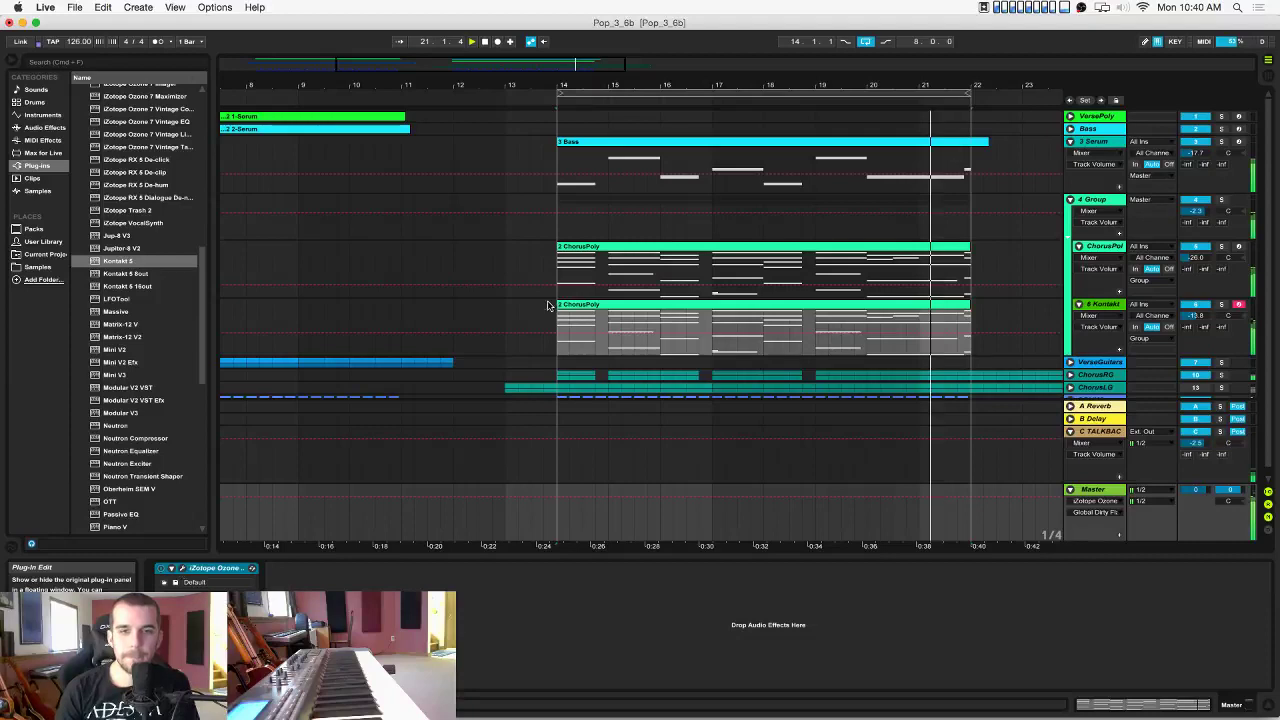
left_click(181, 569)
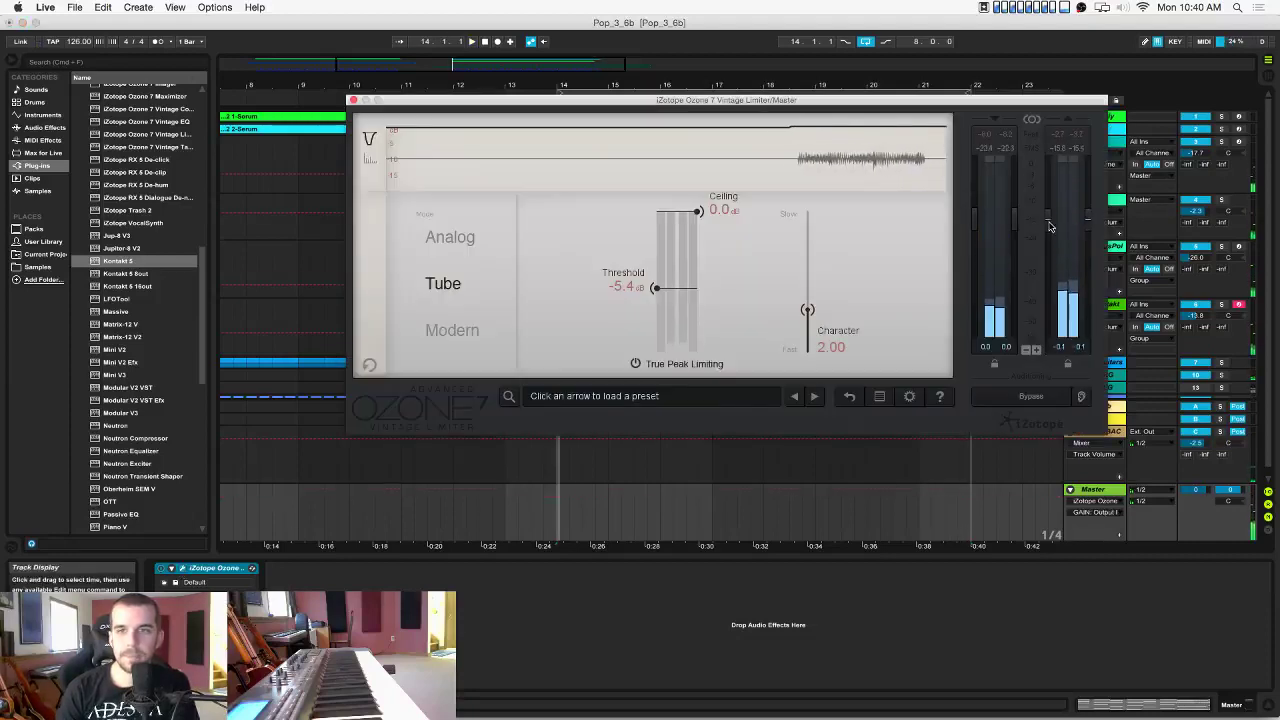
left_click_drag(681, 288, 681, 308)
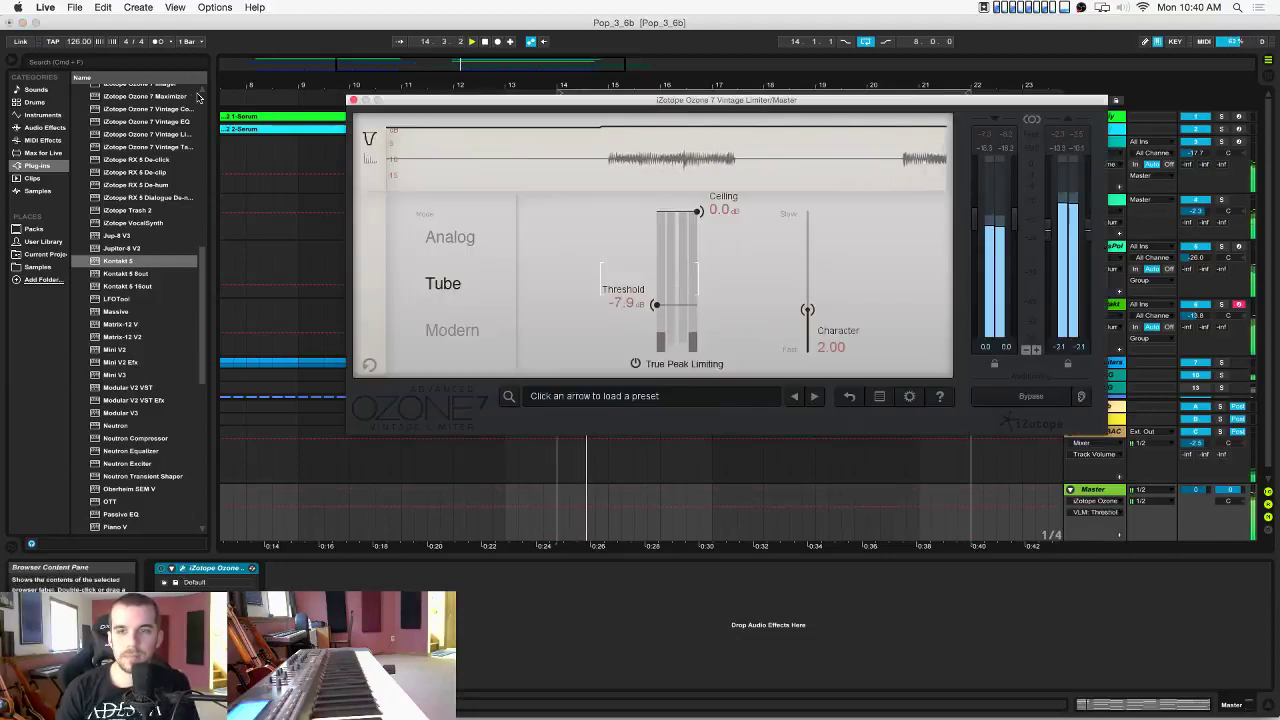
left_click(352, 100)
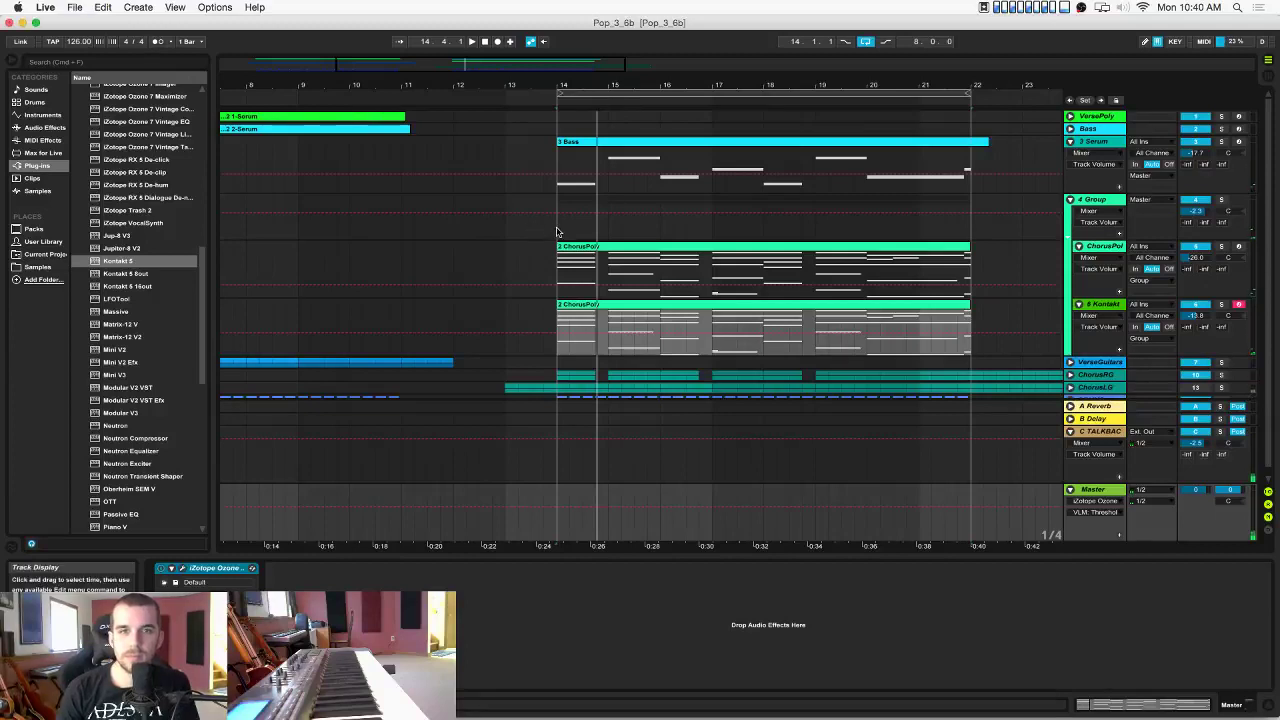
Play the chorus from bar 14 to check the full mix.
left_click(557, 232)
key("space")
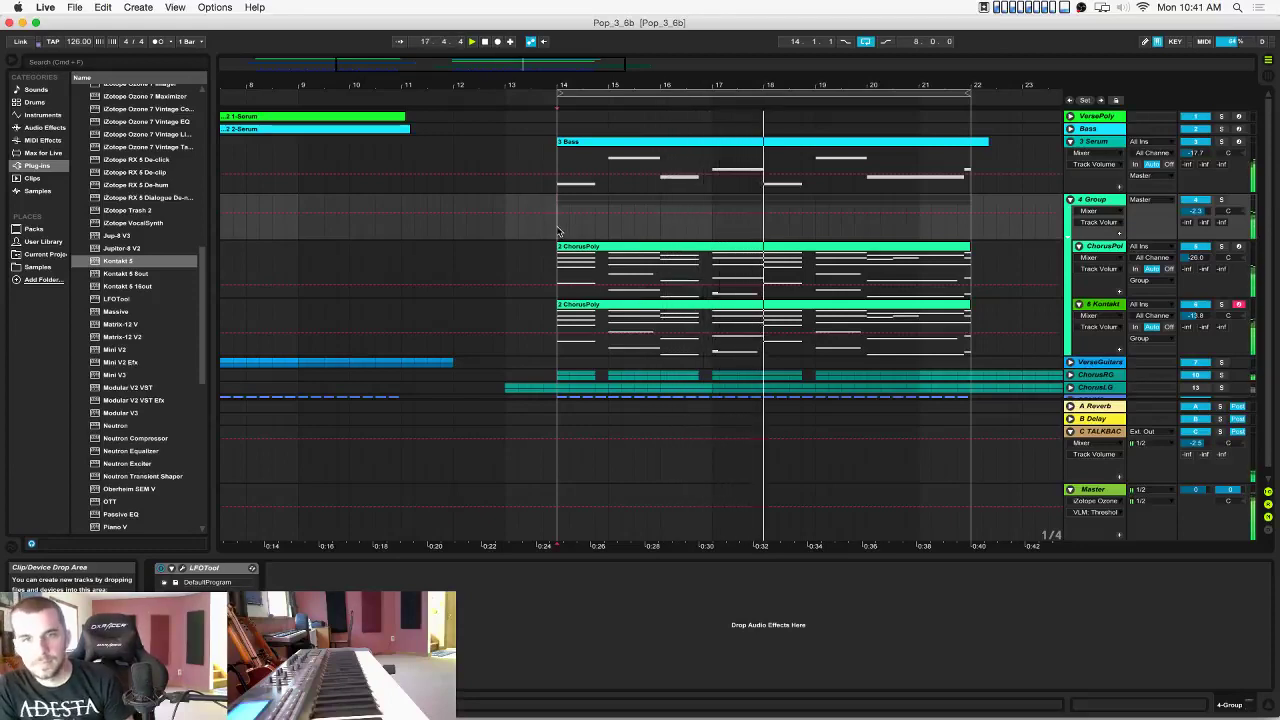
scroll(559, 231, "right", 1)
key("space")
Fix the low note at bar 17 in the ChorusPoly clip and copy the clip over the one on the Kontakt 5 track.
double_click(651, 247)
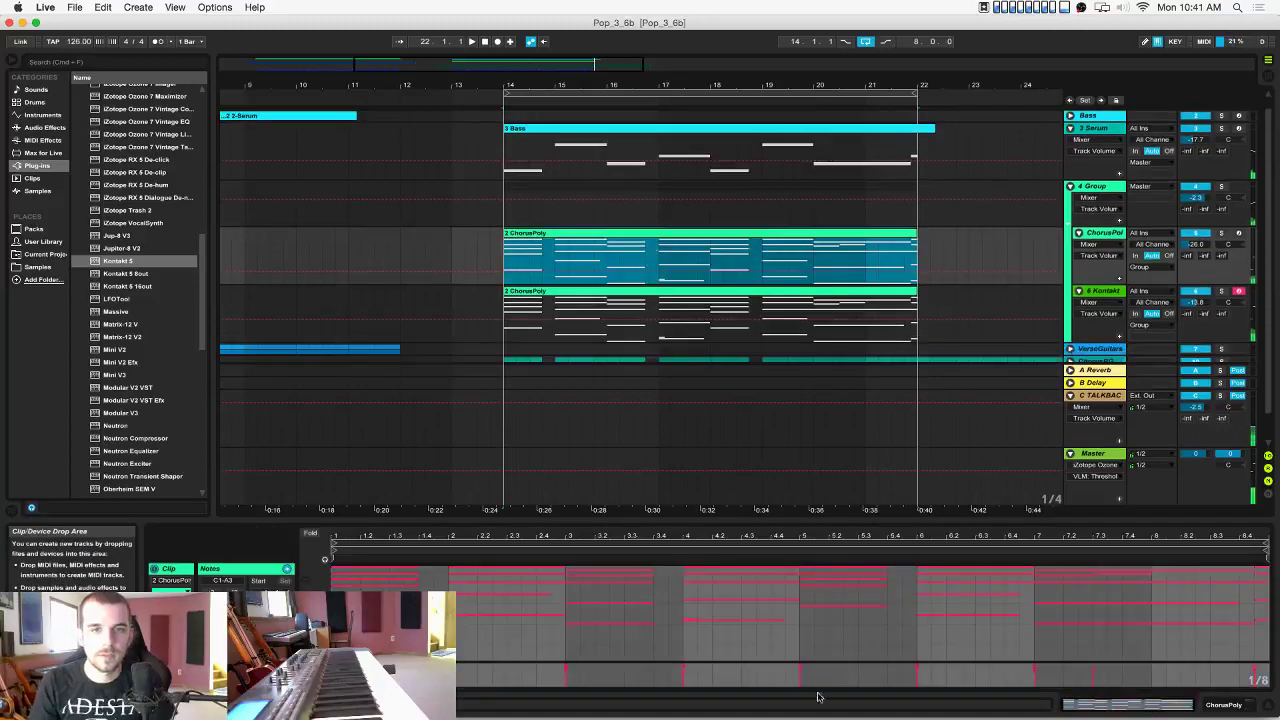
left_click(693, 619)
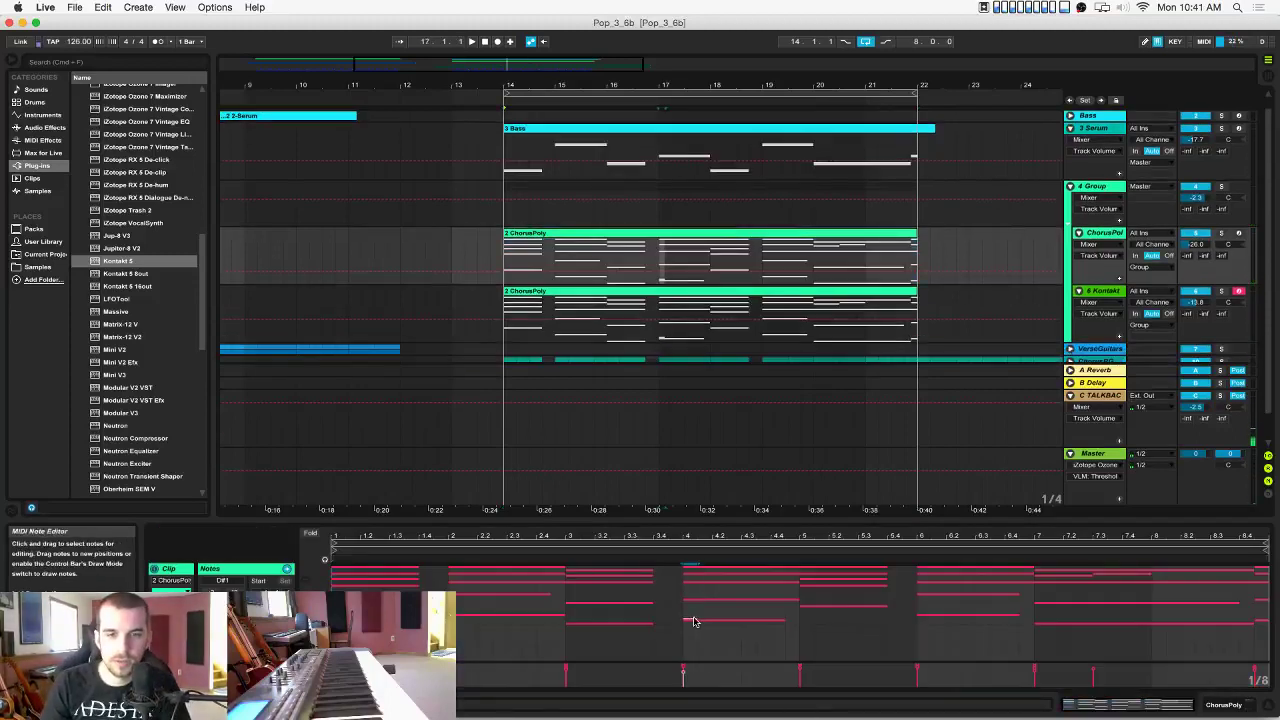
left_click_drag(697, 234, 696, 296)
Solo the Kontakt 5 track and check its instrument window during playback, then unsolo it and replay the chorus.
key("space")
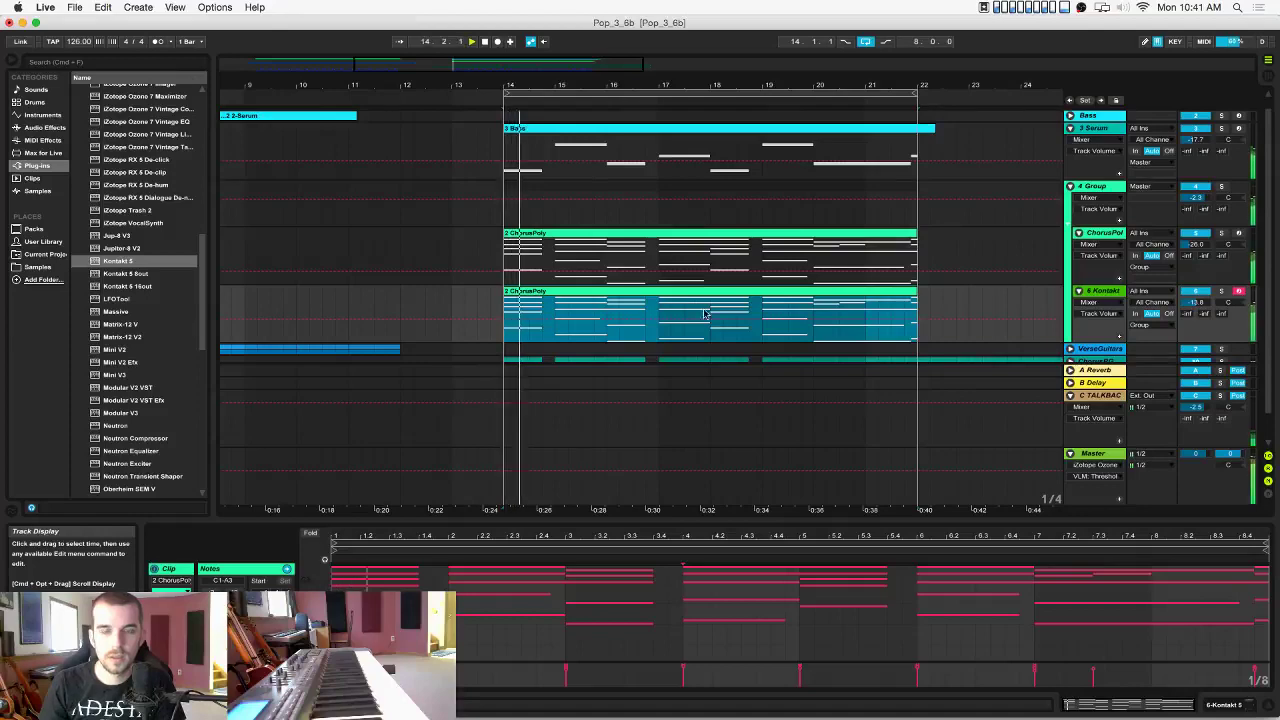
left_click(1221, 291)
double_click(1101, 291)
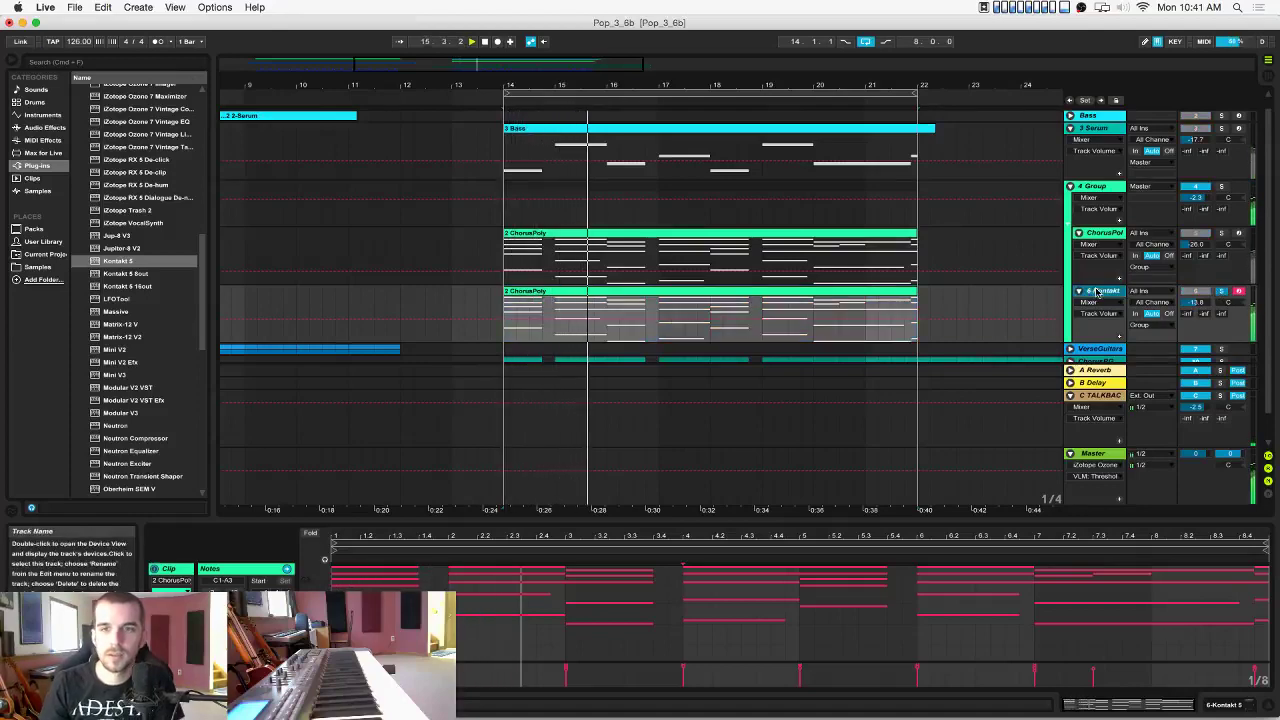
left_click(182, 568)
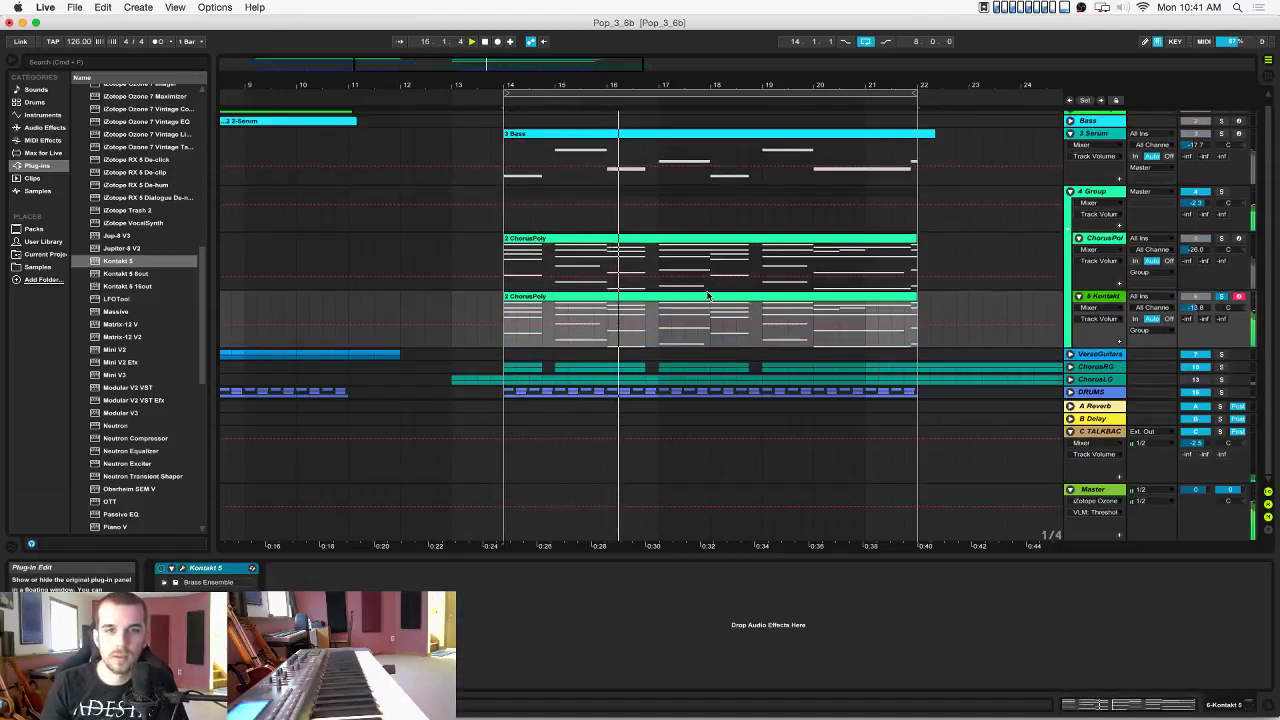
key("super+w")
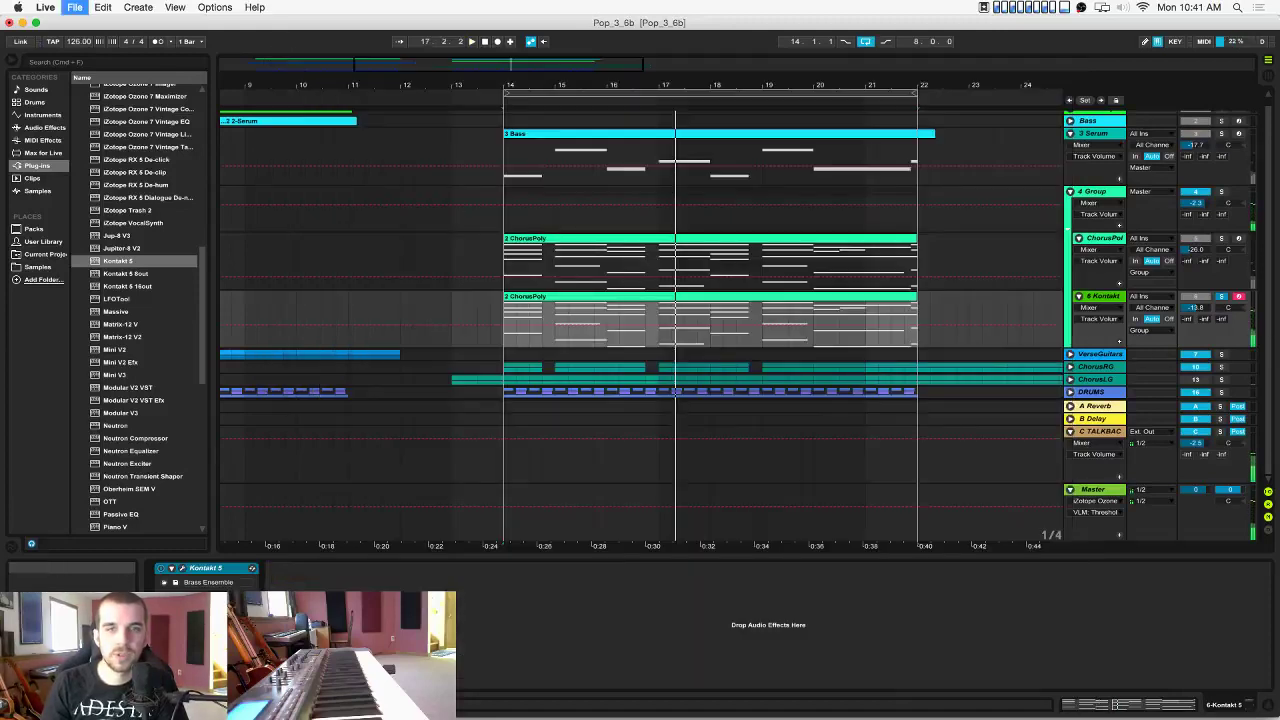
key("space")
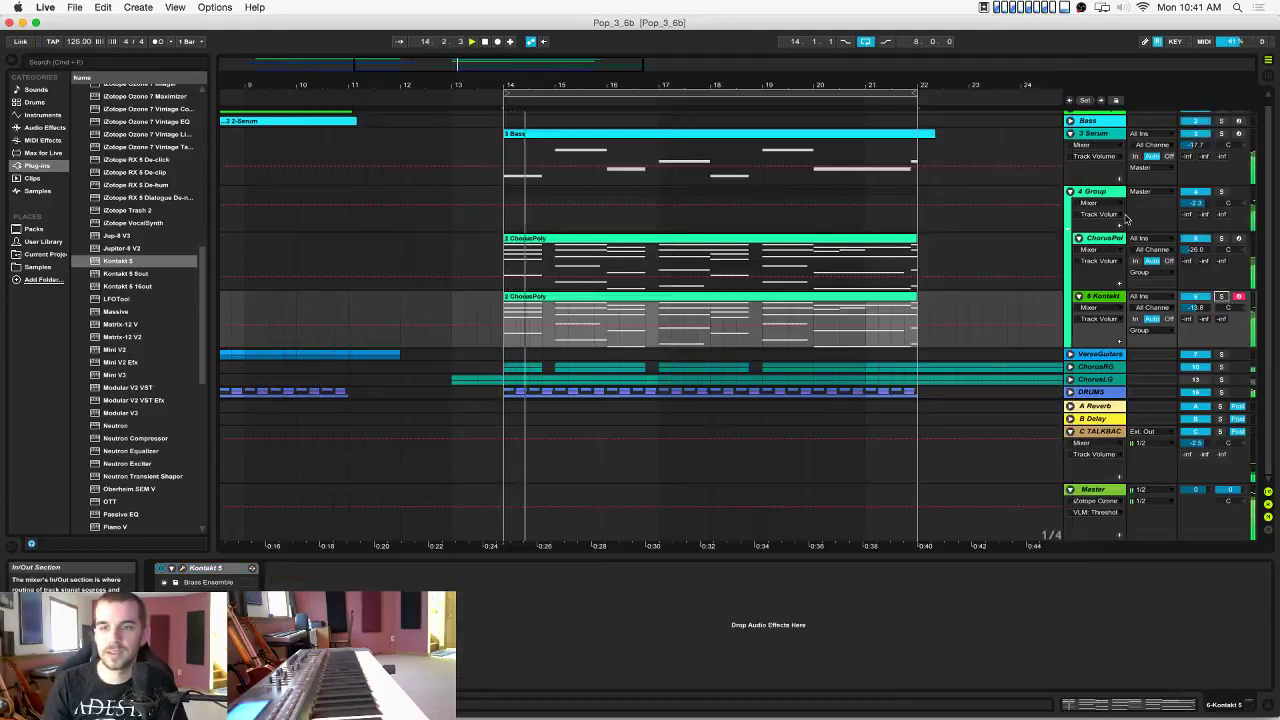
Fold the synth group and rename it ChorusSynths, and rename the 3 Serum track ChorusBass.
left_click(1071, 191)
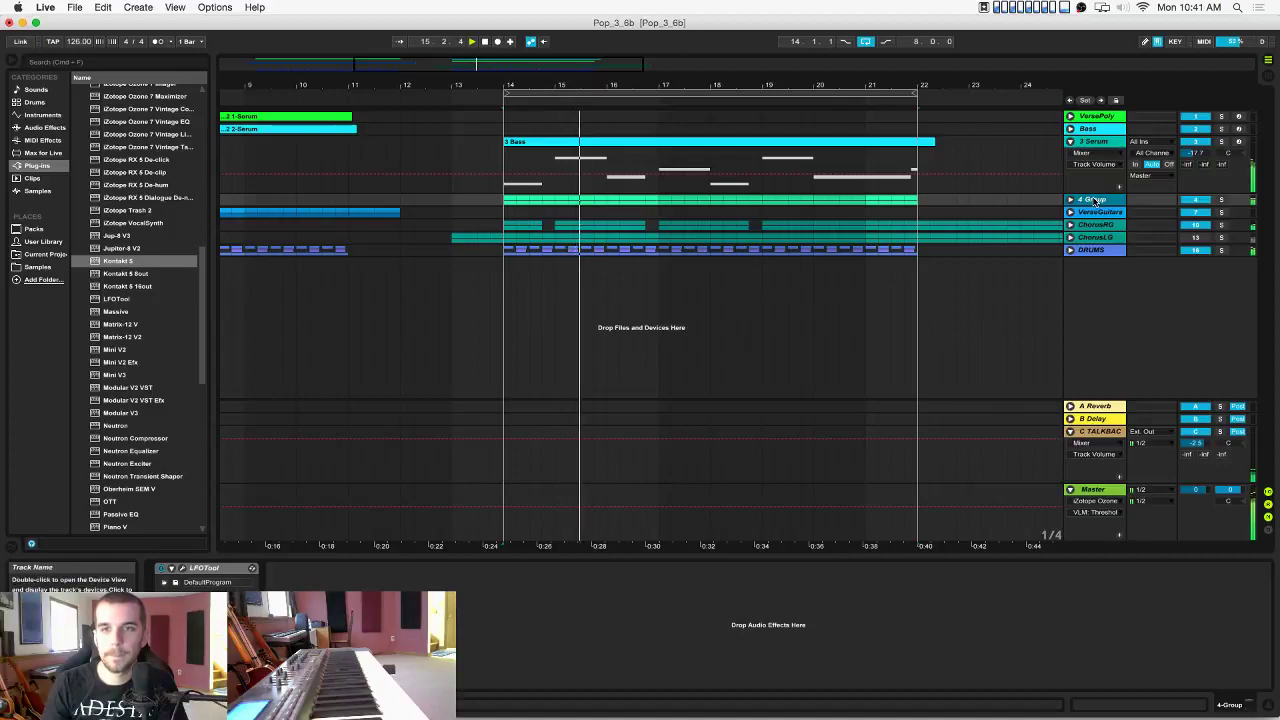
type("Synth Layers")
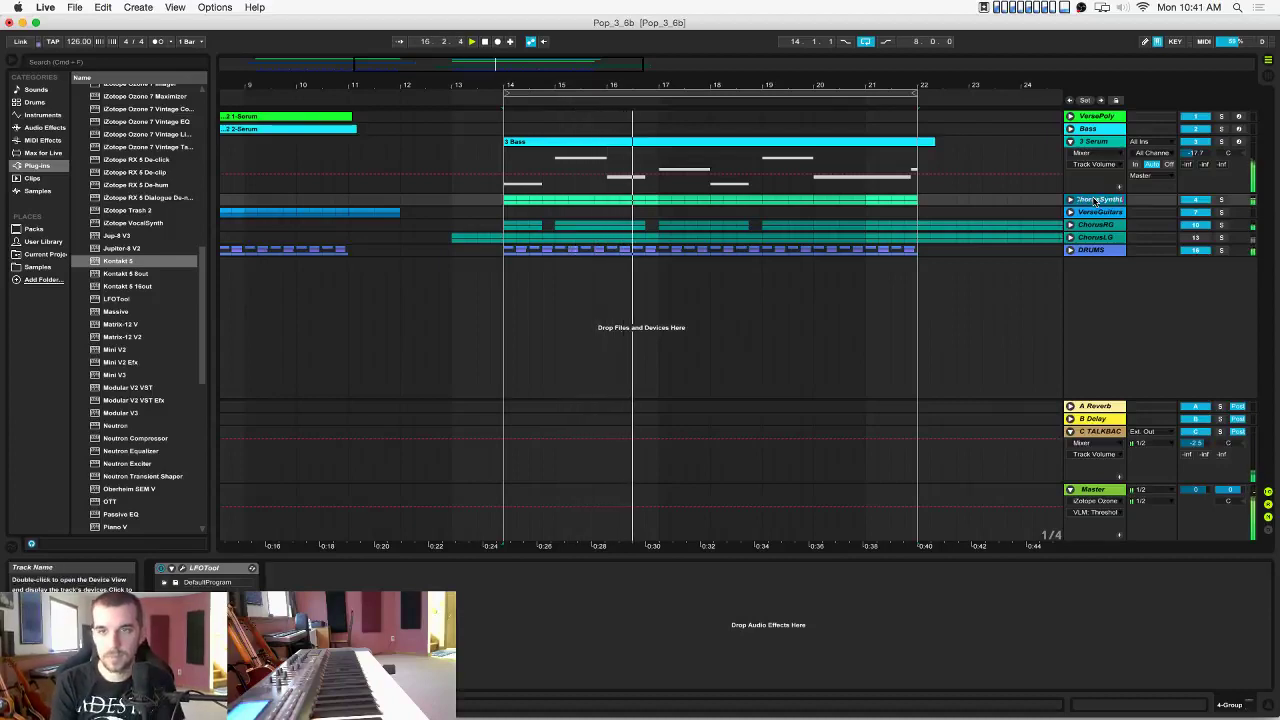
left_click(1093, 143)
type("ChorusBass")
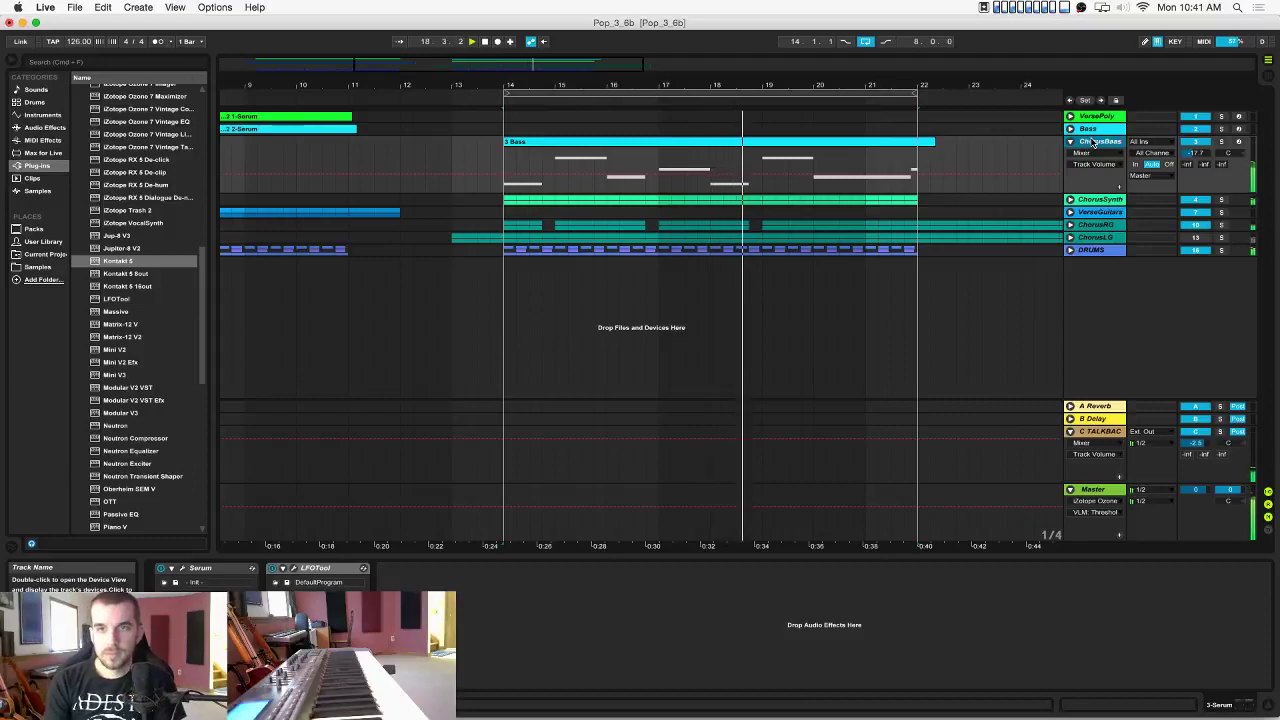
key("Return")
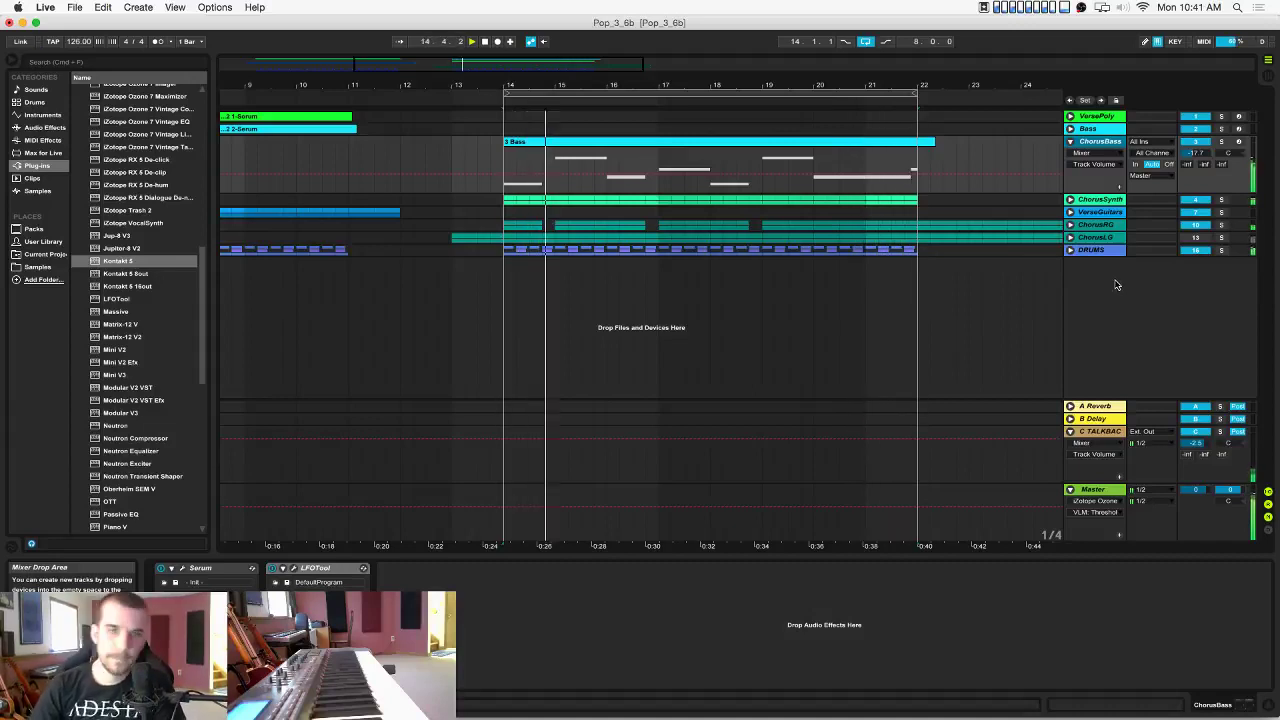
left_click(1070, 251)
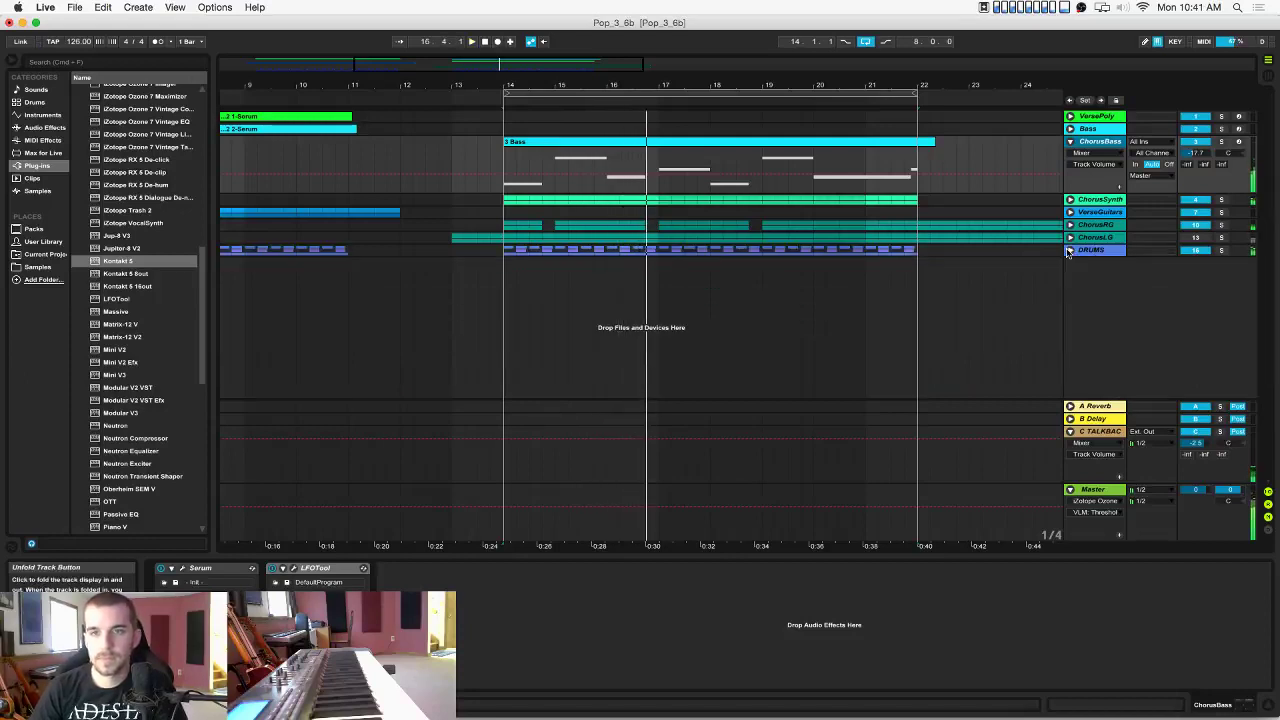
left_click(1080, 218)
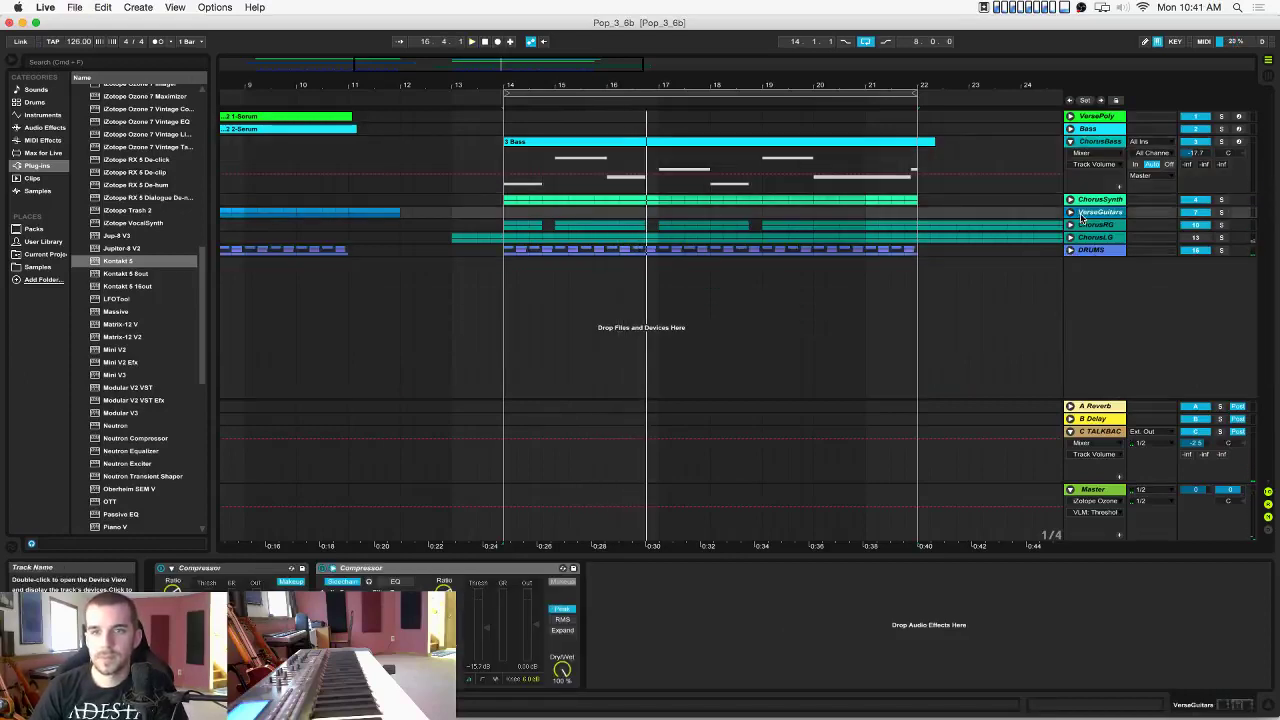
key("space")
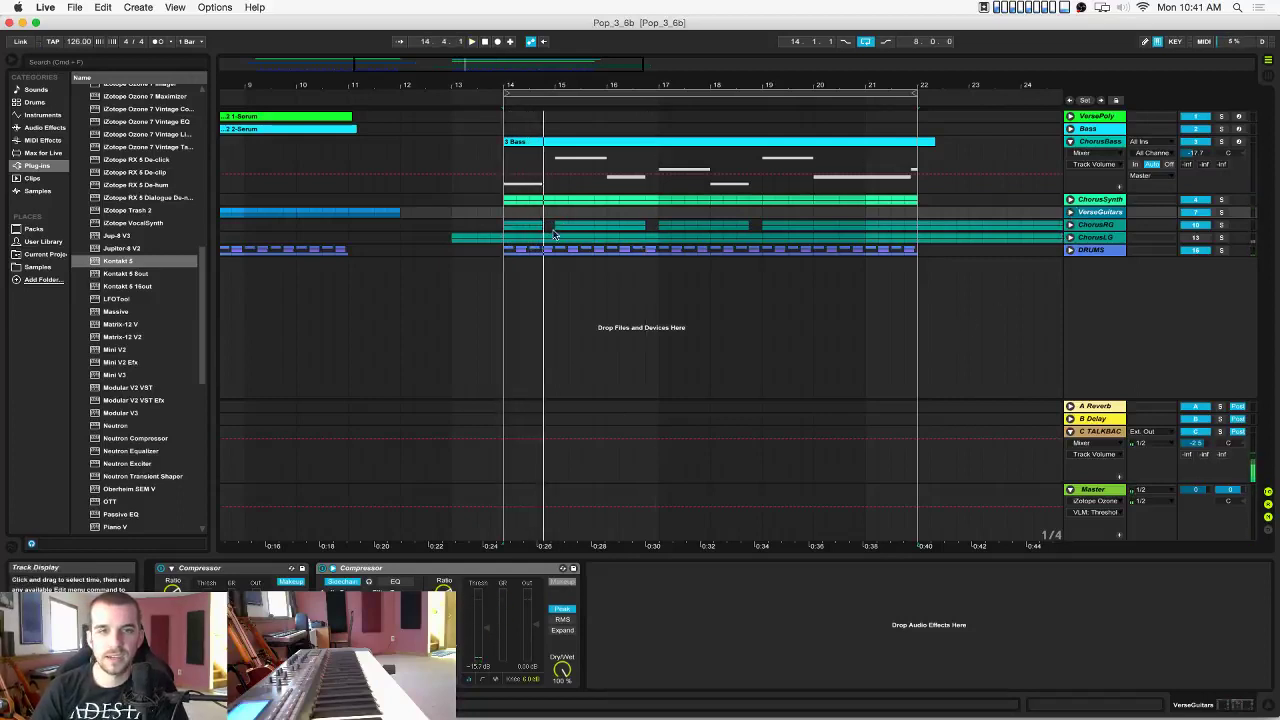
Add a new MIDI track below DRUMS and load Serum onto it as the instrument.
left_click(1097, 253)
key("super+shift+t")
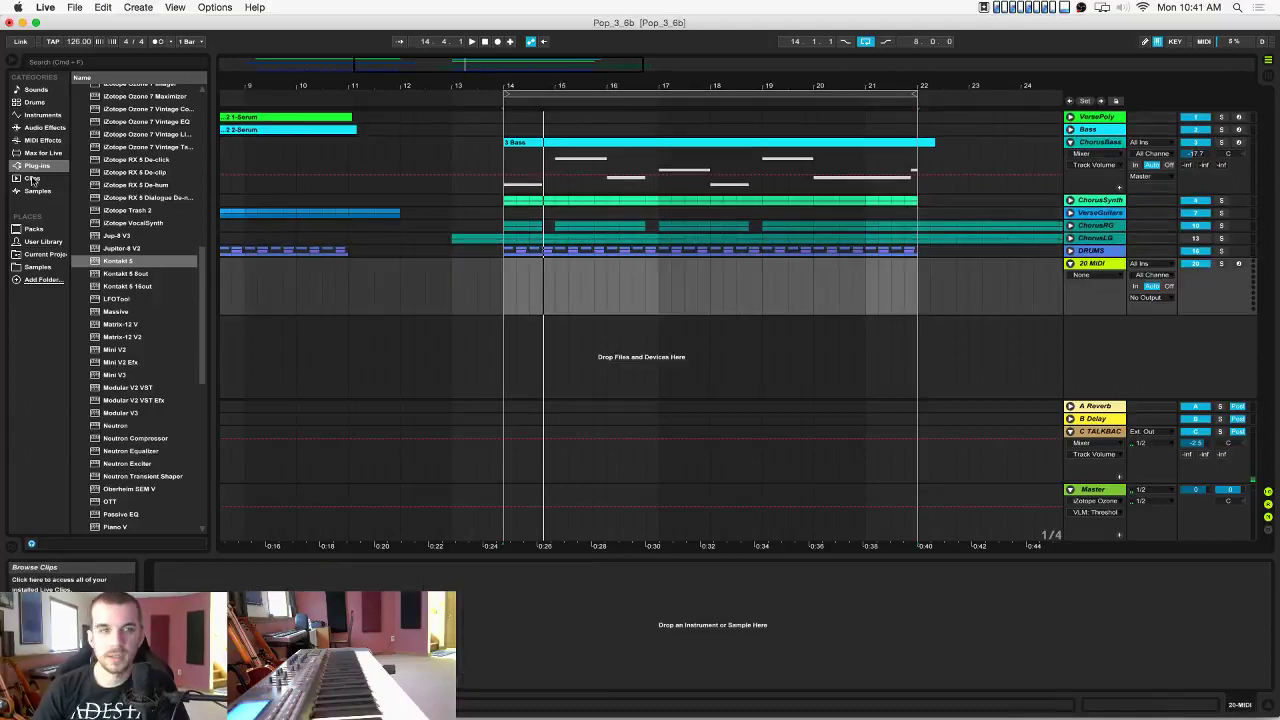
scroll(131, 293, "down", 5)
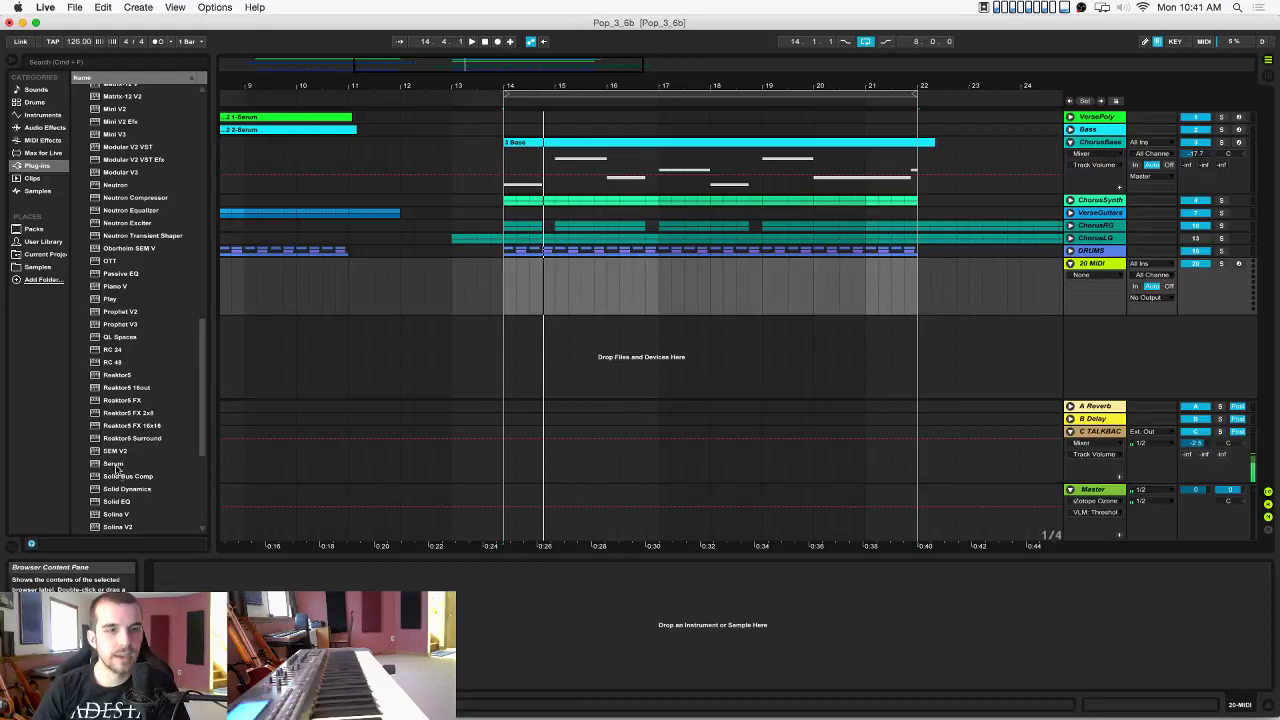
left_click(114, 464)
left_click_drag(561, 277, 561, 277)
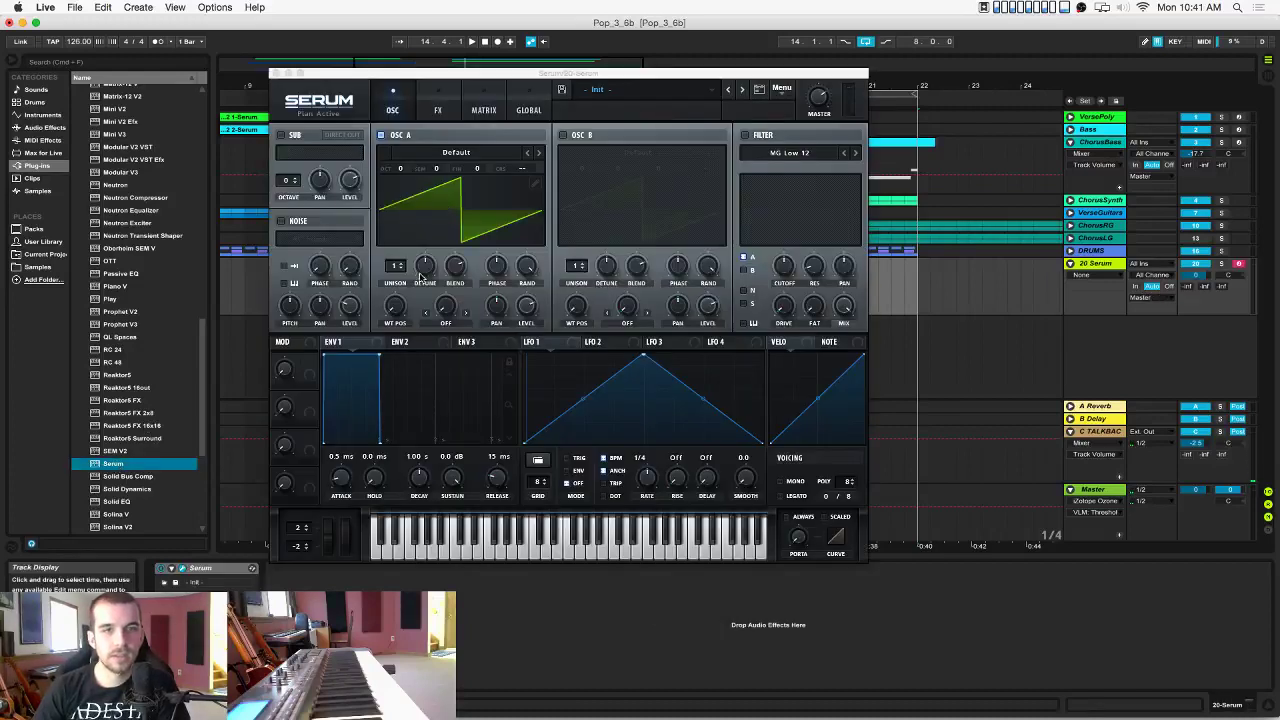
Set oscillator A to 9 unison voices, reduce its detune and lower its unison blend to 65.
left_click_drag(391, 269, 403, 194)
left_click_drag(391, 268, 435, 320)
left_click_drag(455, 266, 457, 301)
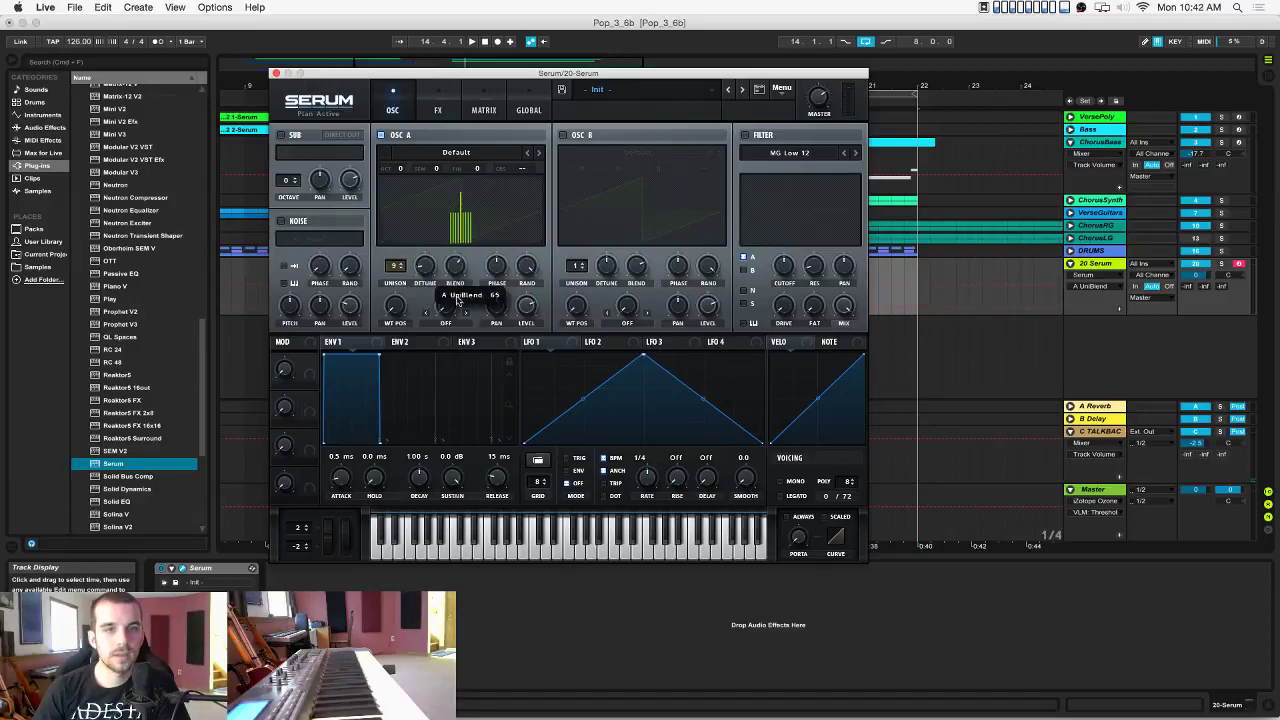
Lower the 20 Serum track's volume to -12.2 dB and set the synth to mono legato voicing with a little portamento.
left_click(1195, 275)
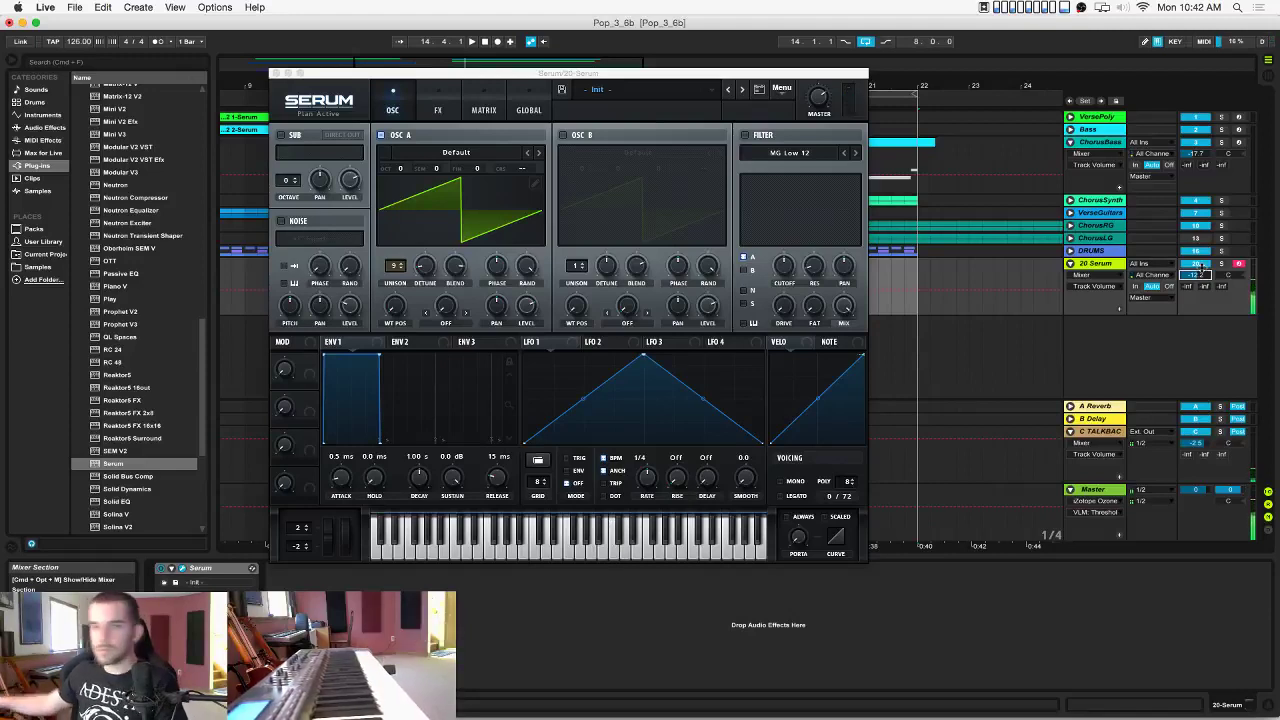
left_click(785, 486)
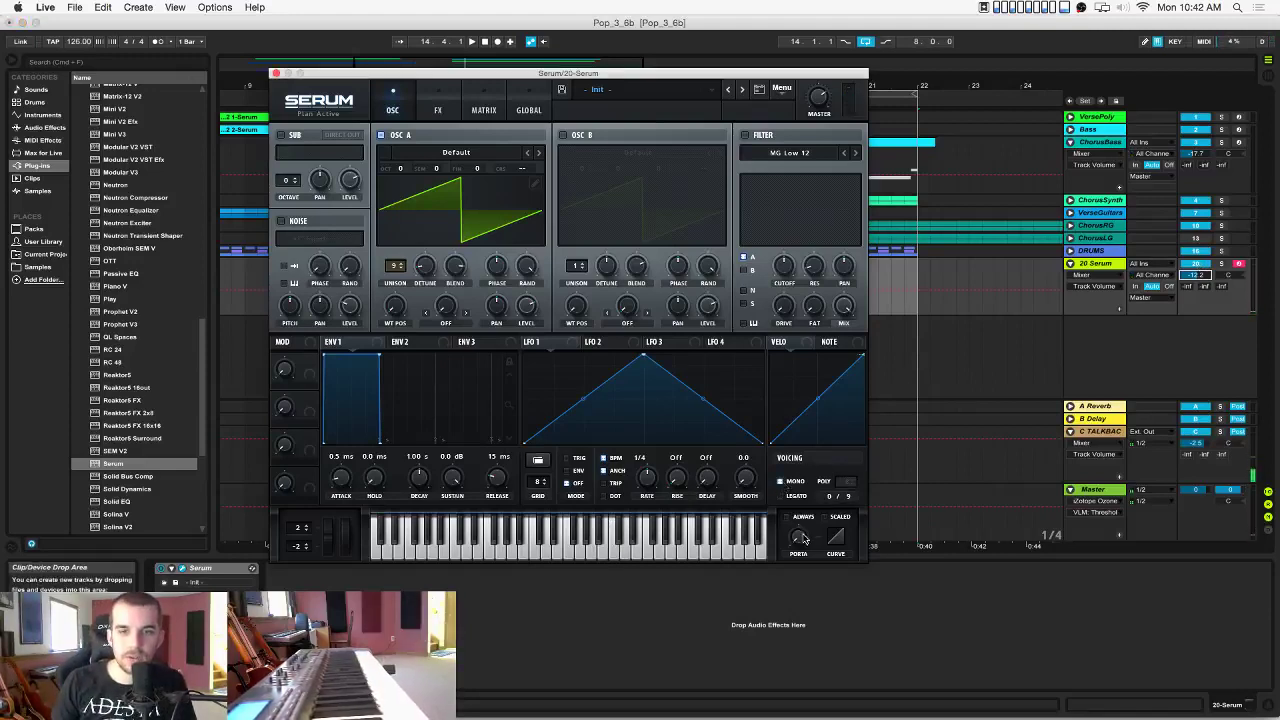
left_click_drag(803, 540, 797, 525)
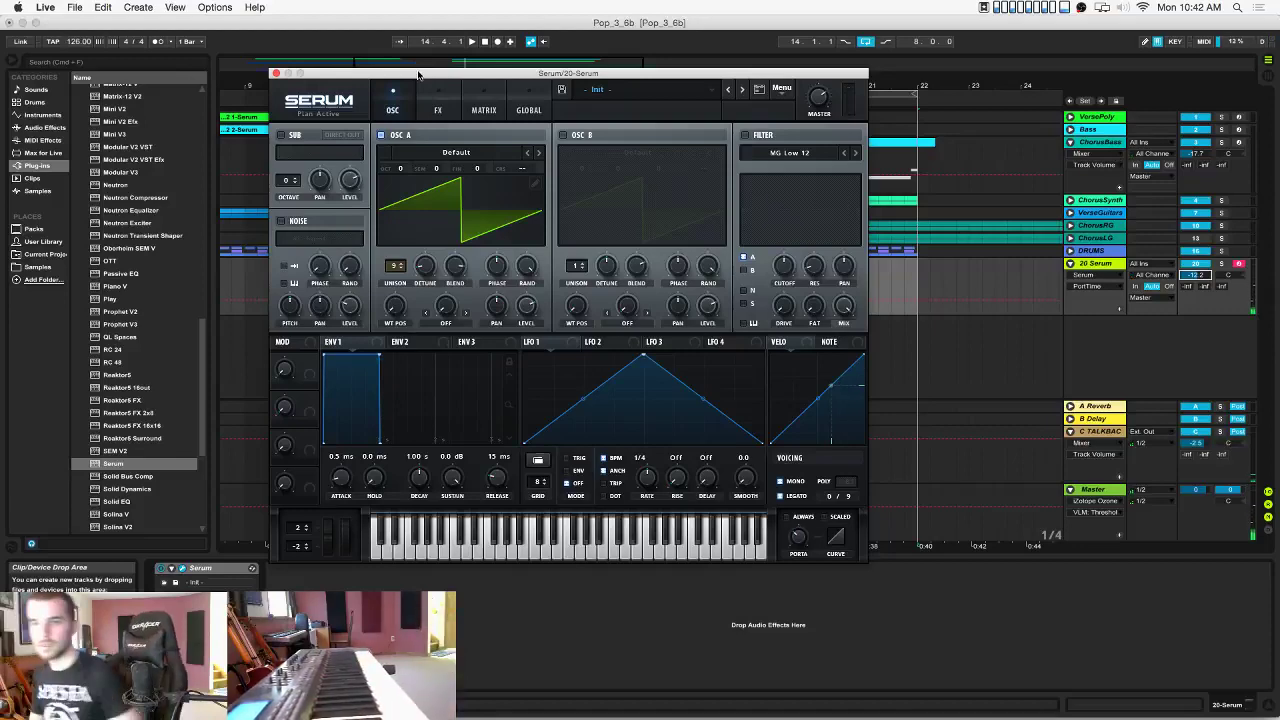
Route LFO 1 to the global master tuning in the first slot of Serum's modulation matrix.
left_click(457, 95)
left_click(486, 95)
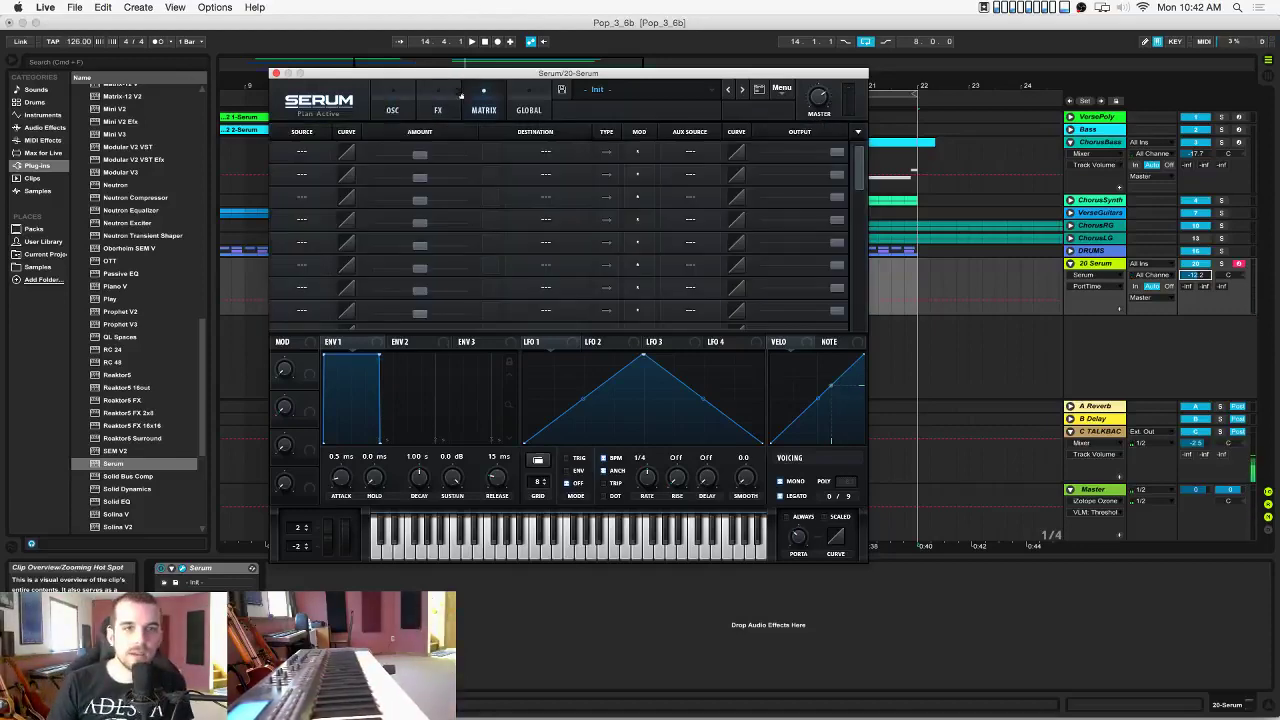
left_click(457, 95)
left_click(406, 96)
left_click(489, 95)
left_click(298, 152)
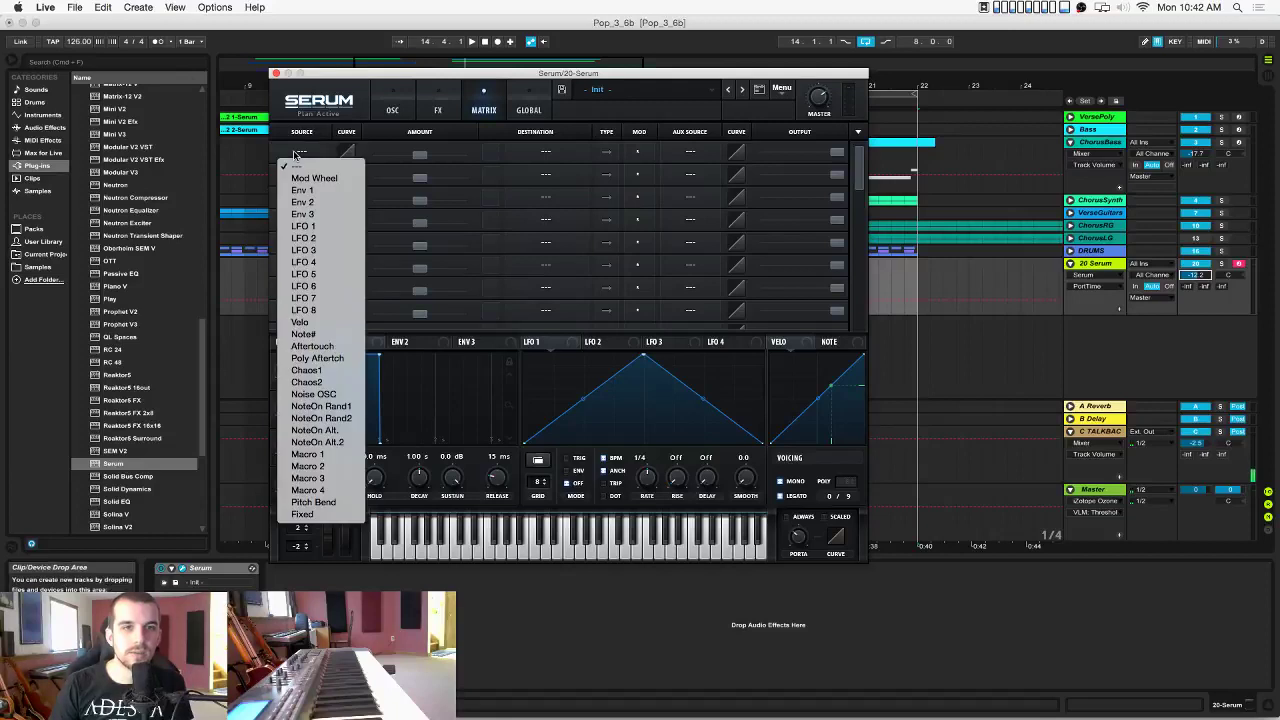
left_click(303, 226)
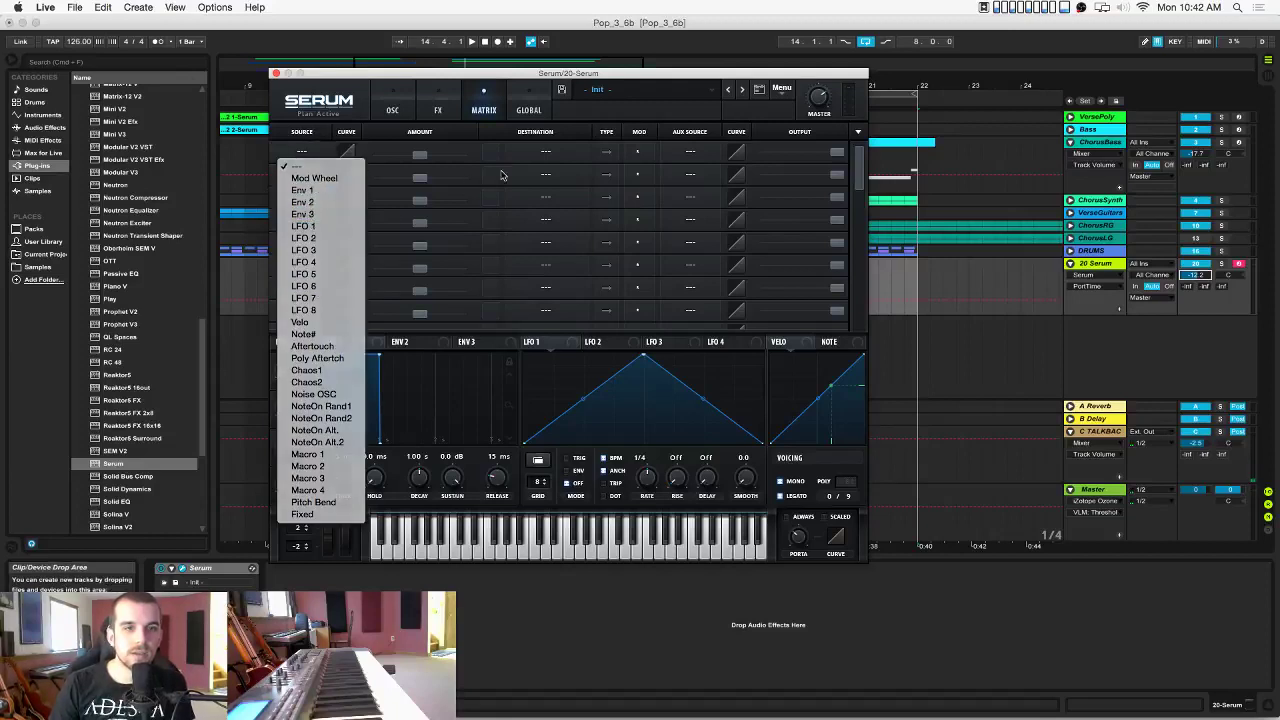
left_click(531, 163)
mouse_move(533, 168)
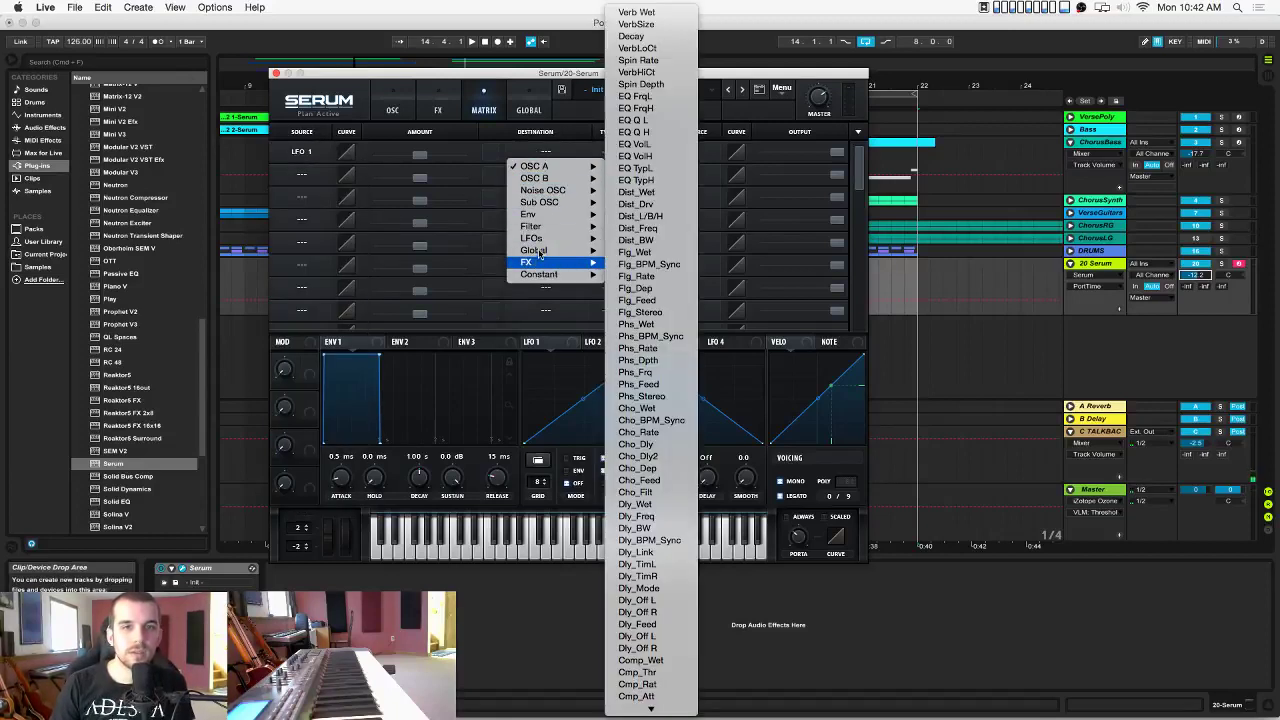
mouse_move(540, 250)
left_click(637, 251)
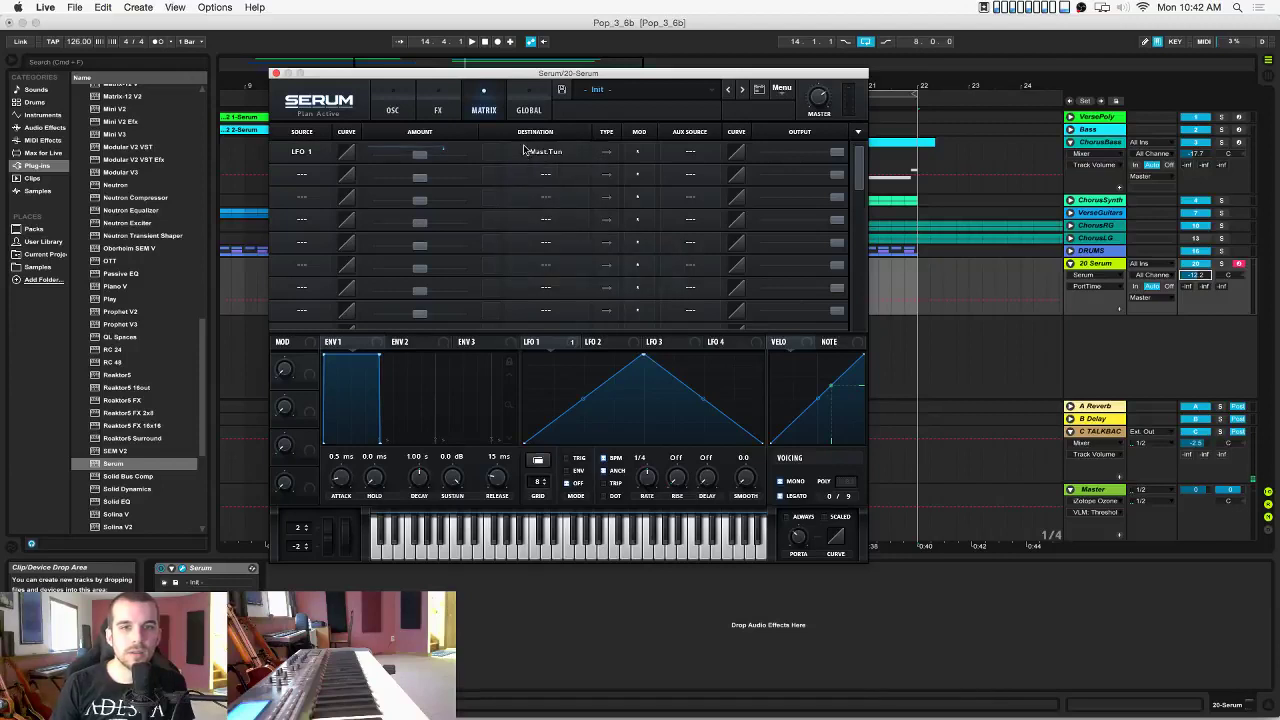
Make the mod wheel the auxiliary source of the LFO 1 master tuning modulation and set its amount to 1.
left_click(688, 151)
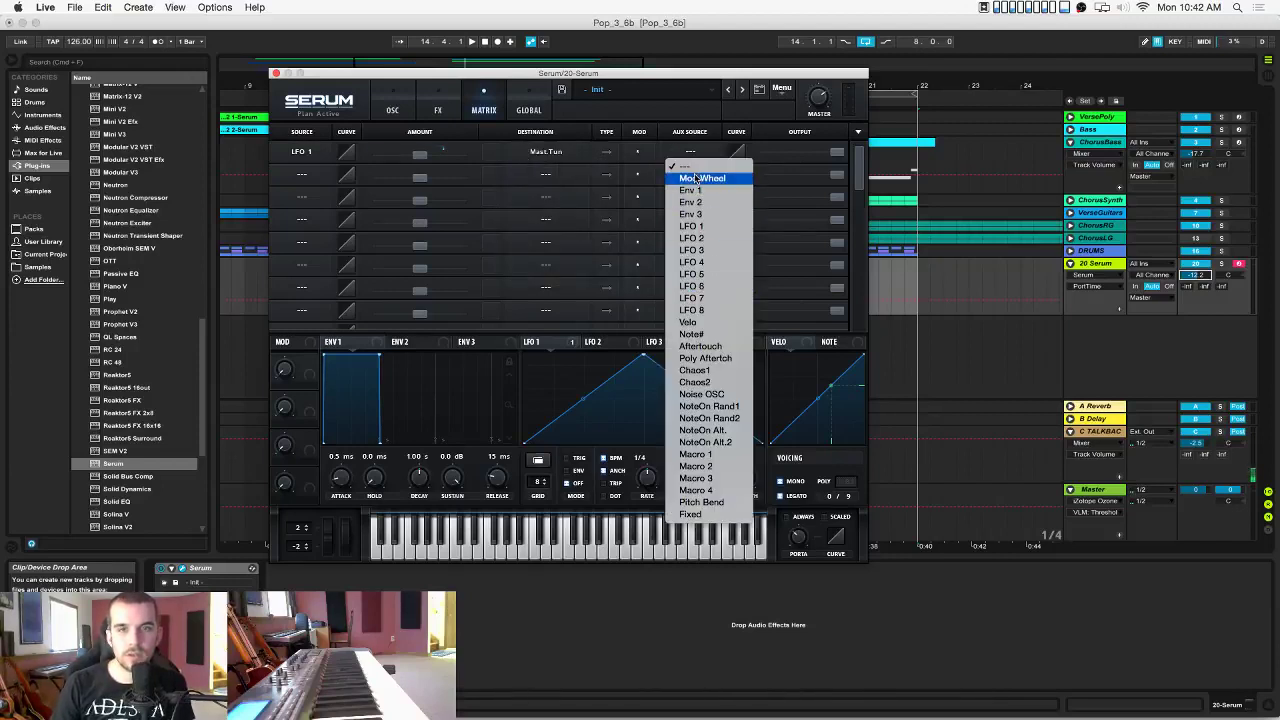
left_click(700, 178)
left_click_drag(420, 157, 432, 157)
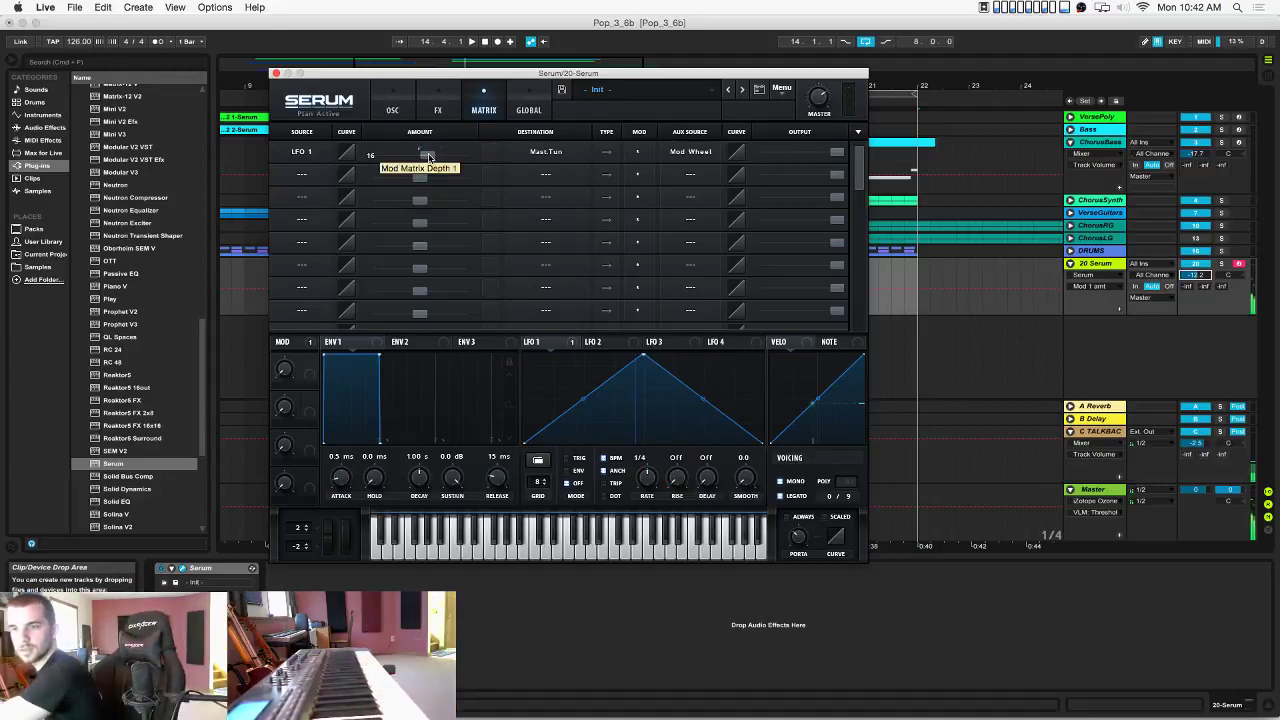
left_click(428, 157)
left_click_drag(428, 157, 425, 160)
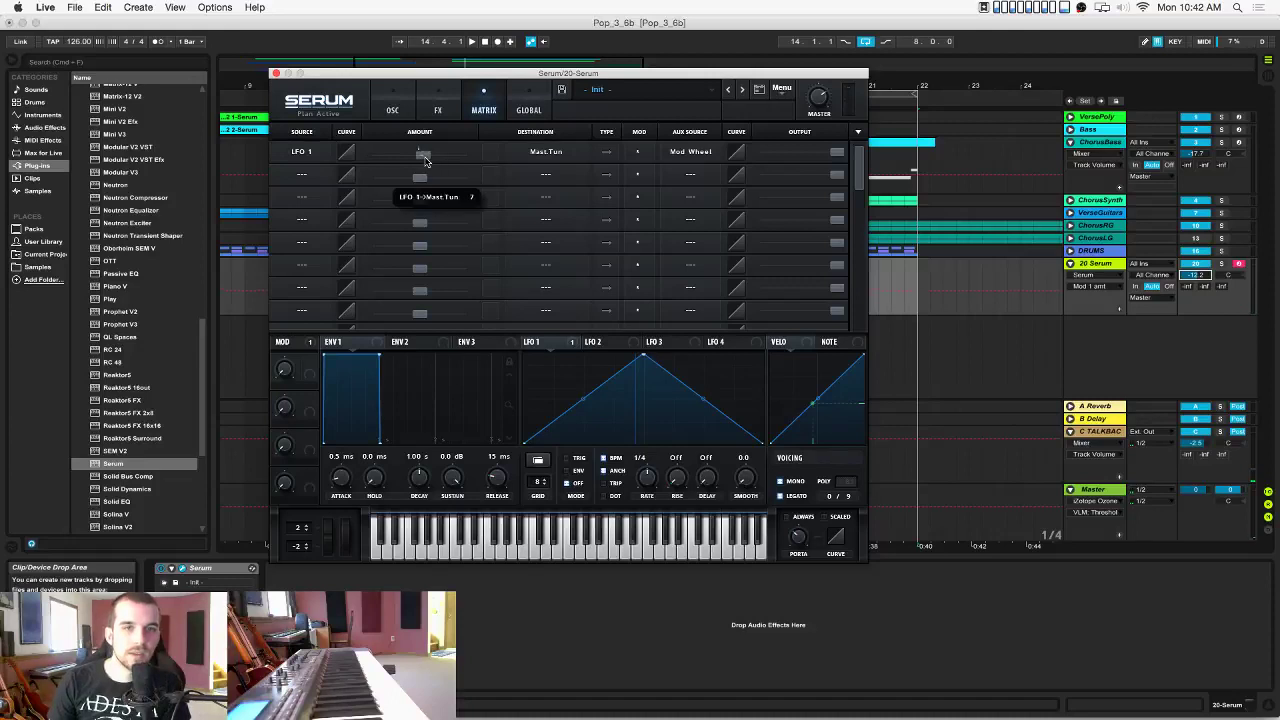
double_click(421, 161)
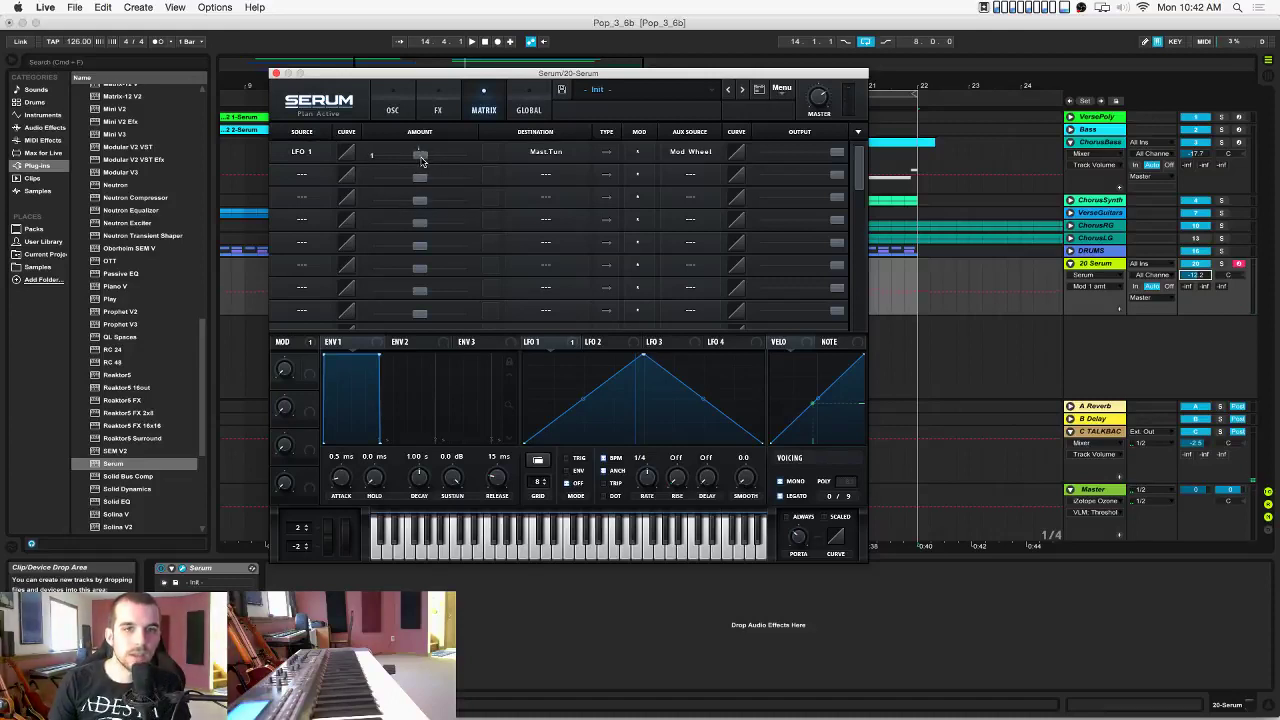
Route the mod wheel to LFO1 Rate by a small amount and set LFO 1 to an unsynced rate of 3.4 Hz.
left_click(309, 175)
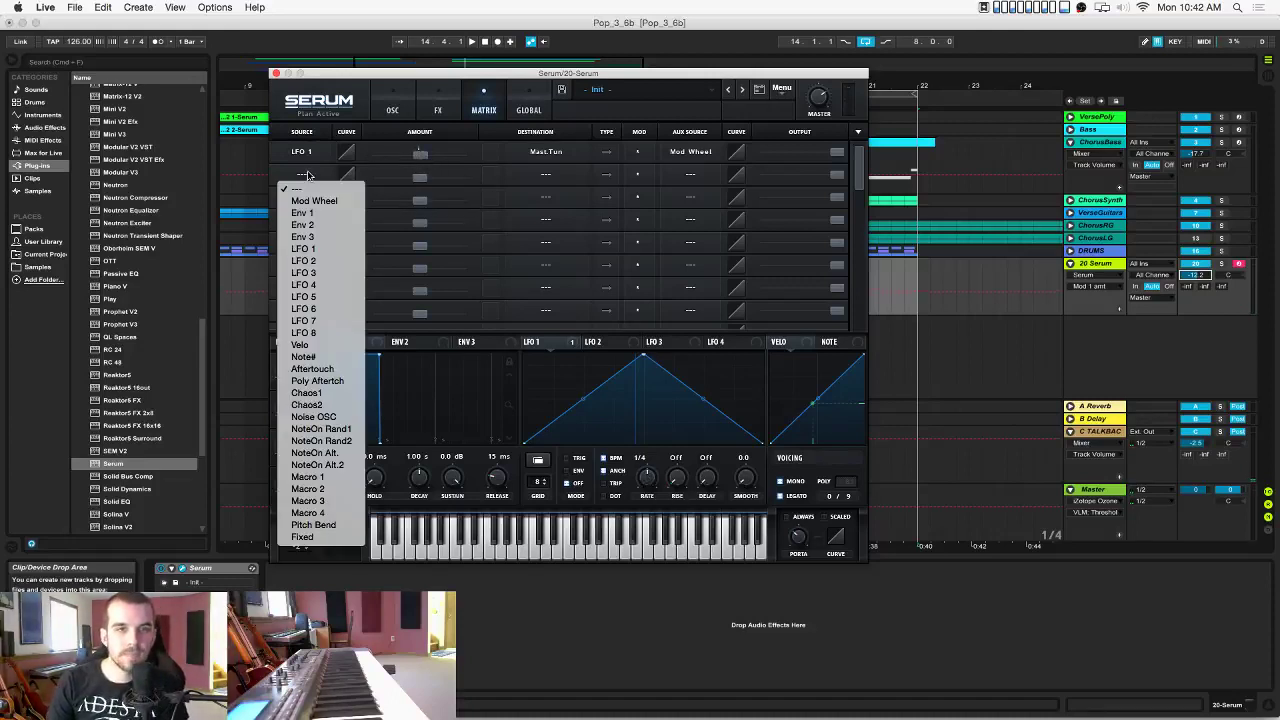
left_click(312, 201)
left_click(545, 174)
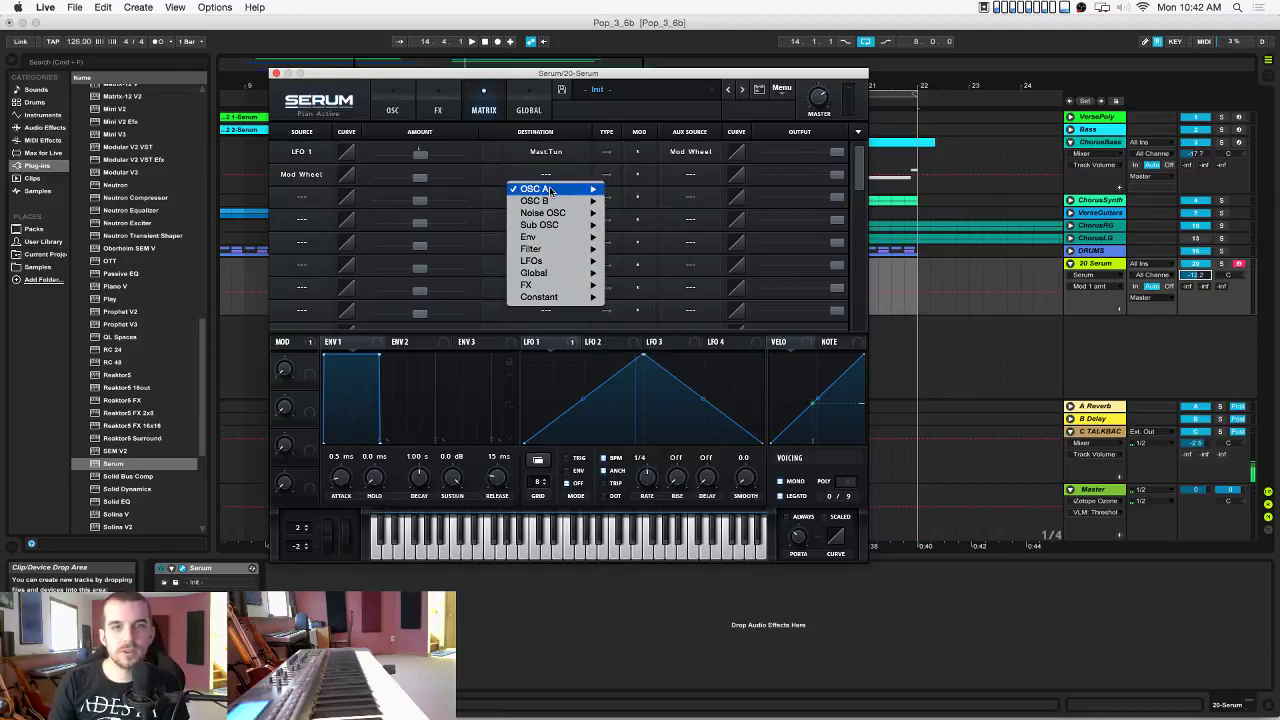
mouse_move(550, 261)
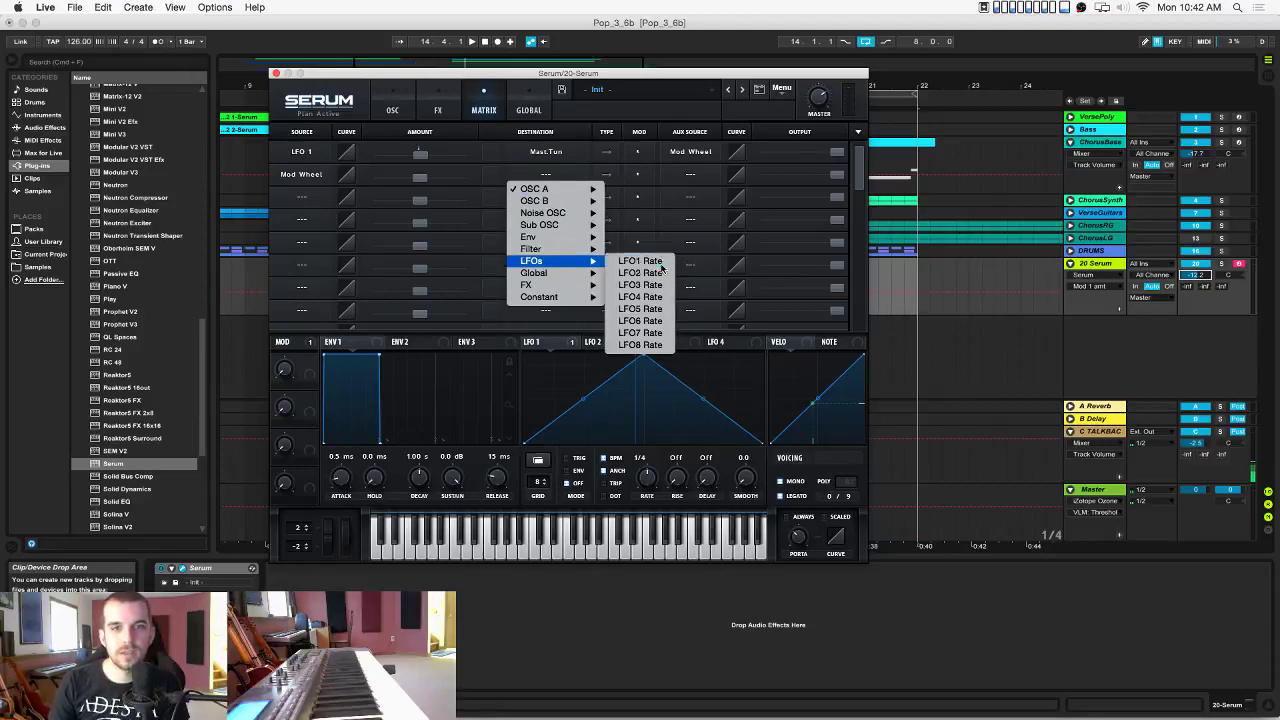
left_click(658, 262)
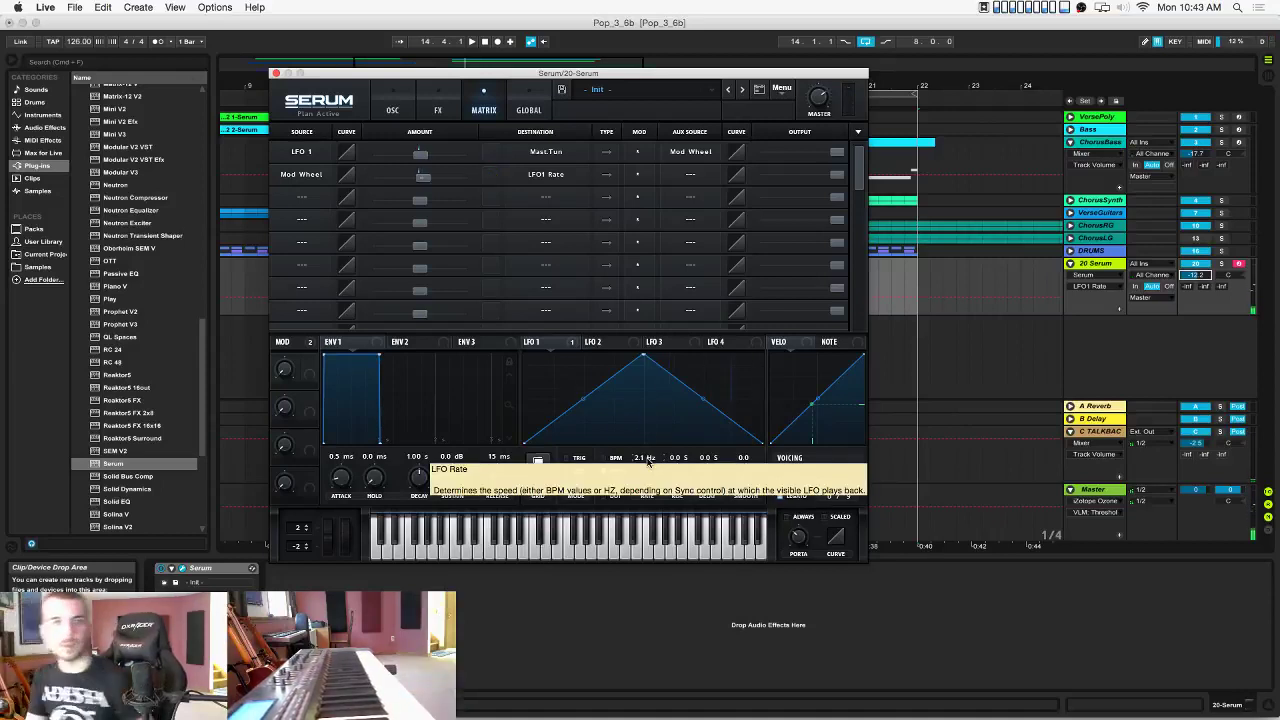
left_click_drag(646, 481, 645, 469)
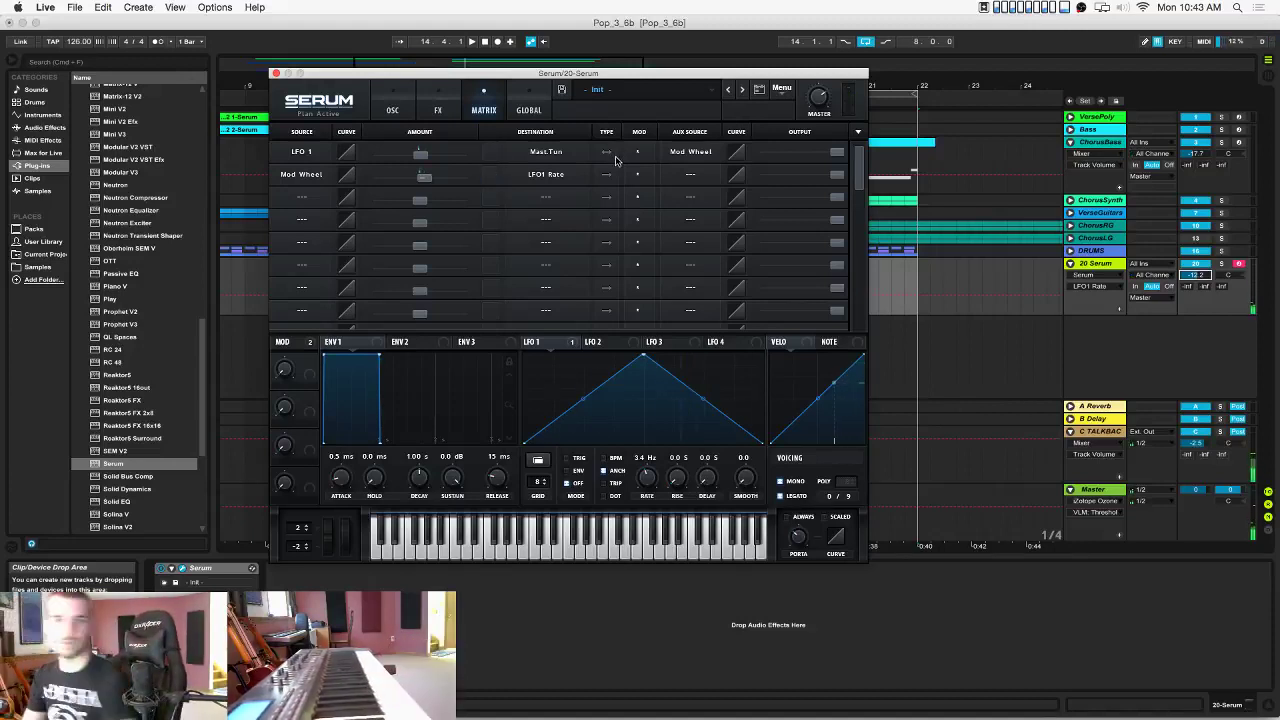
Enable oscillator B one octave up at 55% volume with 6 unison voices and light detune, and close the synth window.
left_click(397, 108)
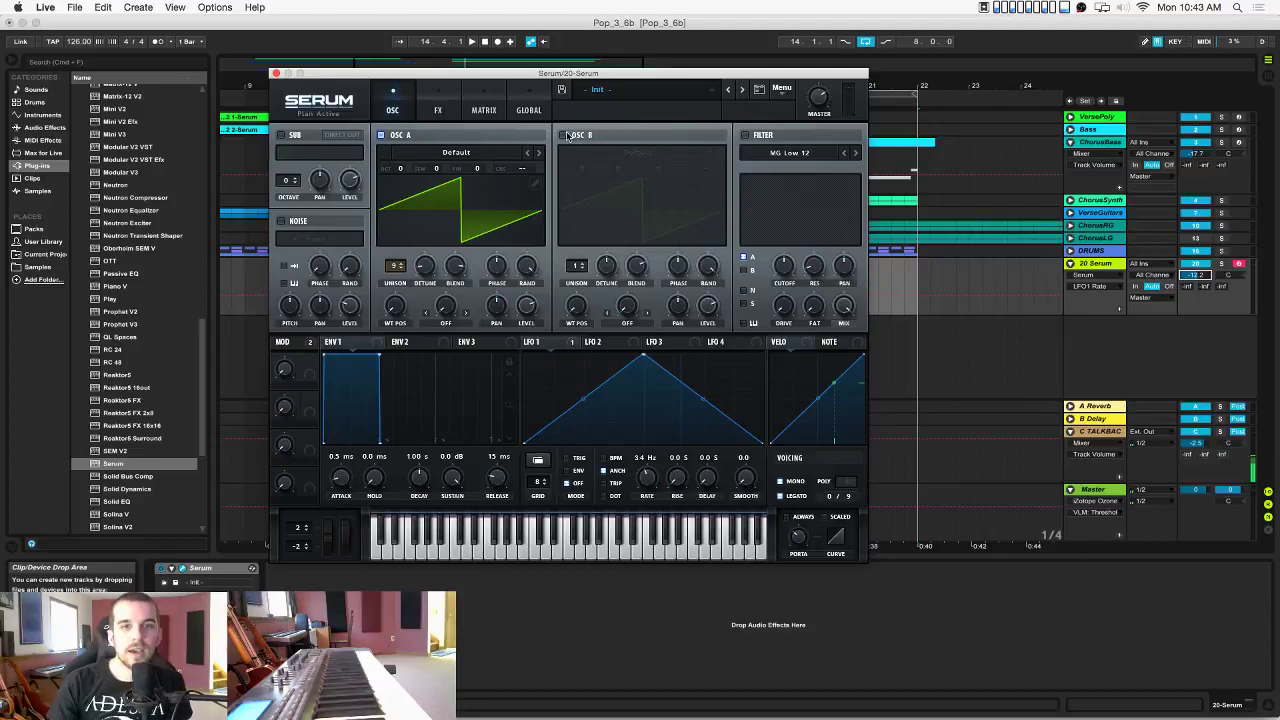
left_click(564, 135)
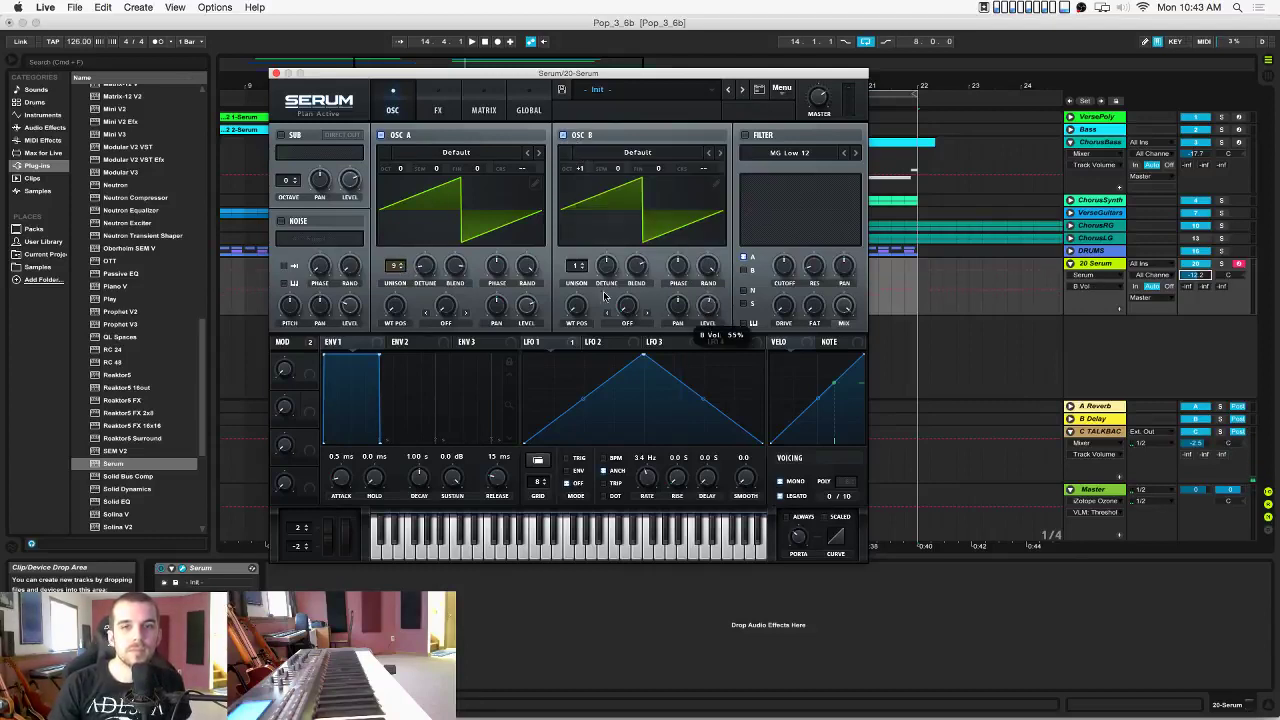
left_click_drag(570, 263, 614, 304)
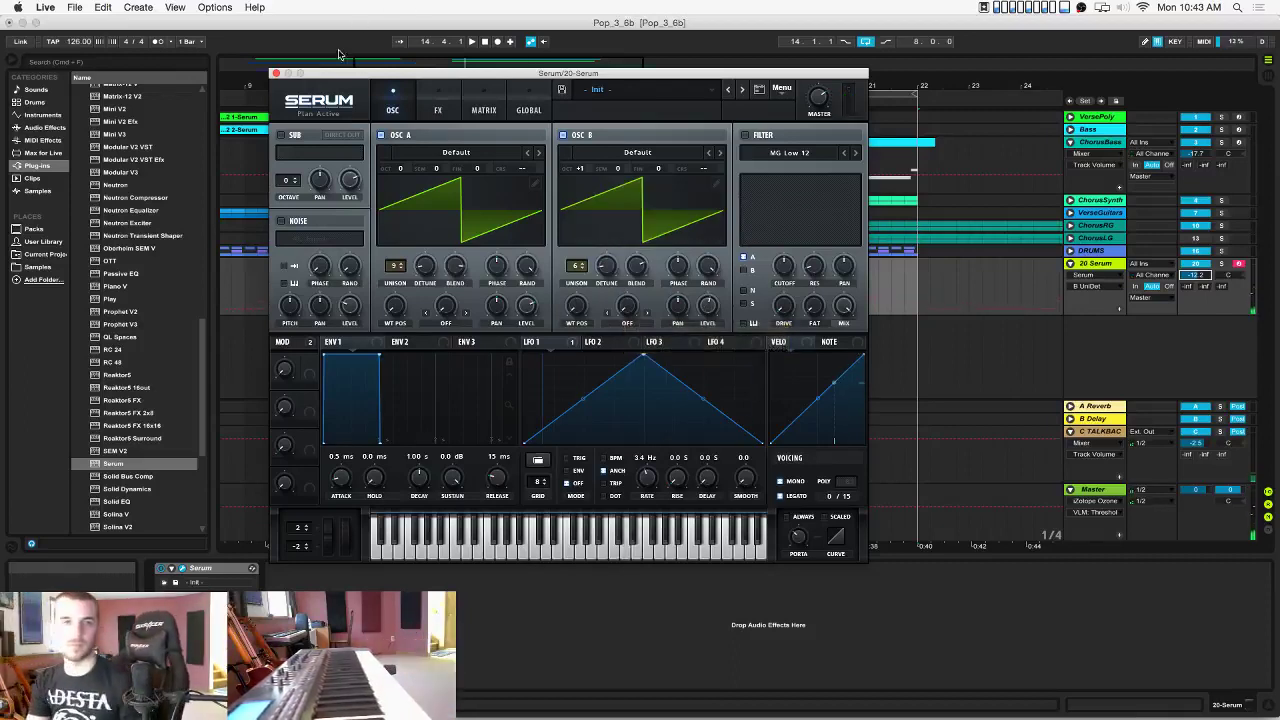
left_click(275, 73)
Lower the song tempo to 94 BPM and the Master track's volume to -2.0 dB.
left_click(503, 268)
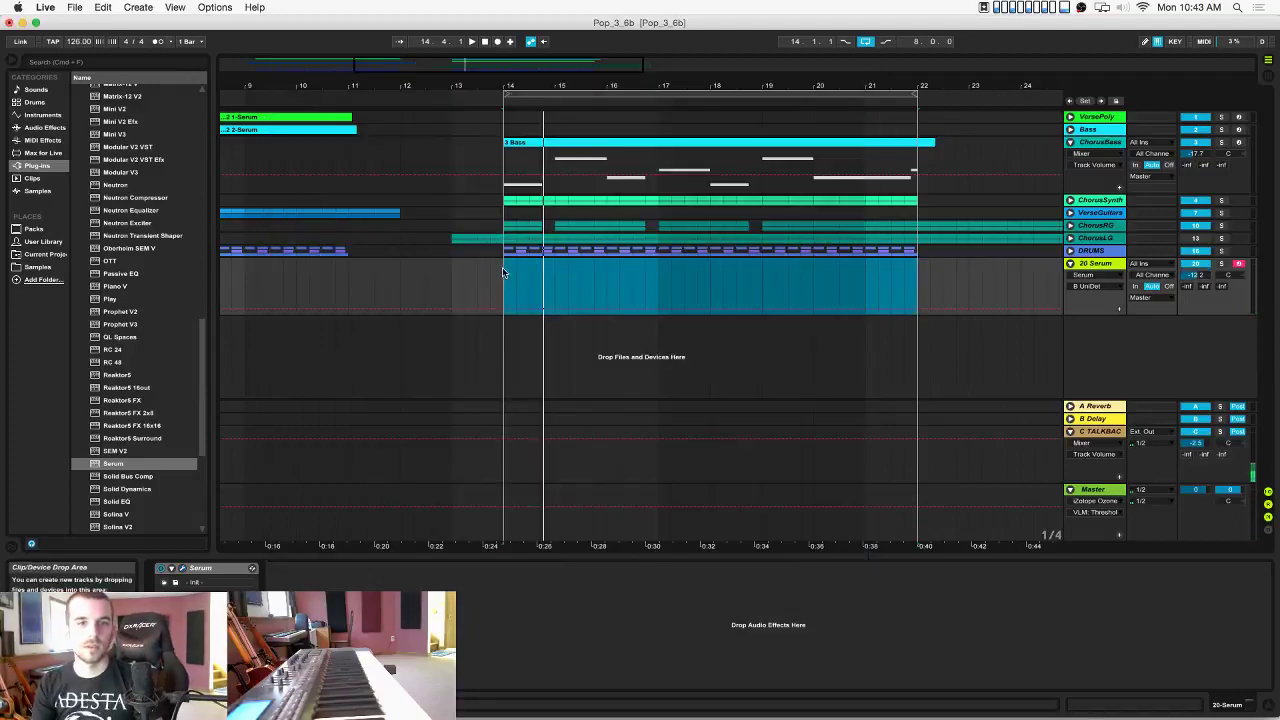
left_click(503, 279)
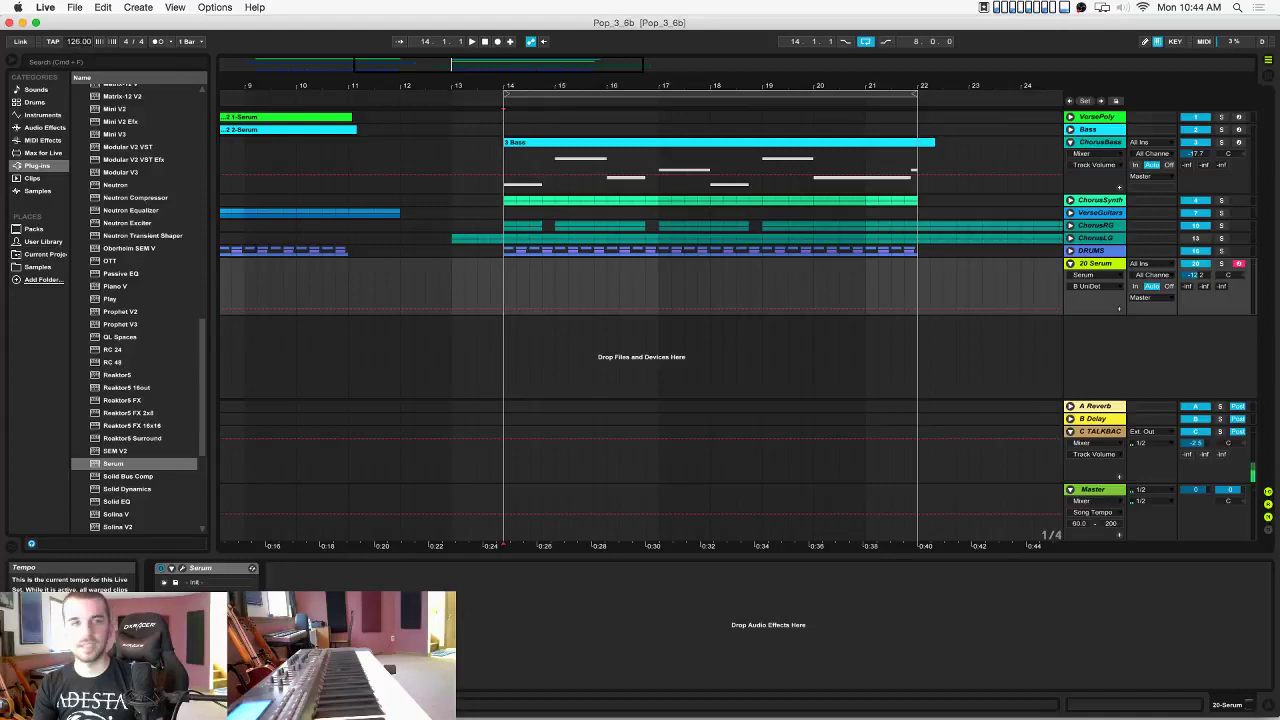
left_click_drag(79, 42, 79, 73)
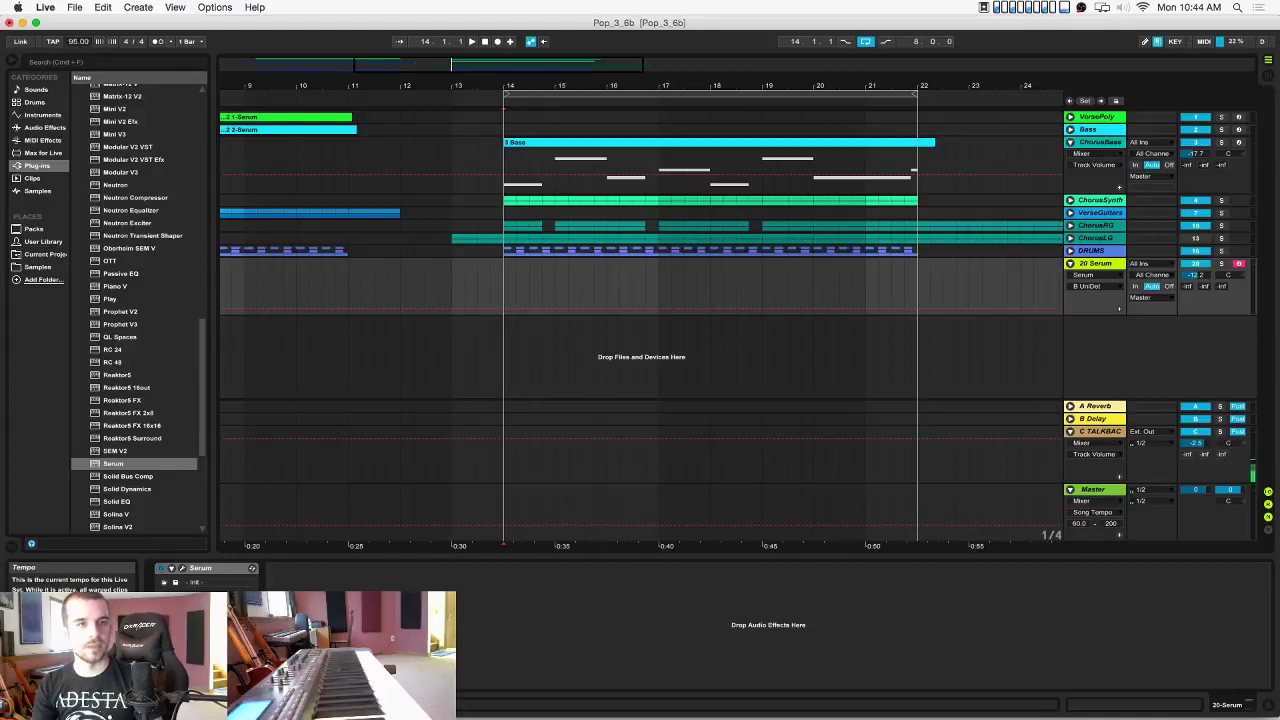
left_click(1093, 490)
left_click(1196, 490)
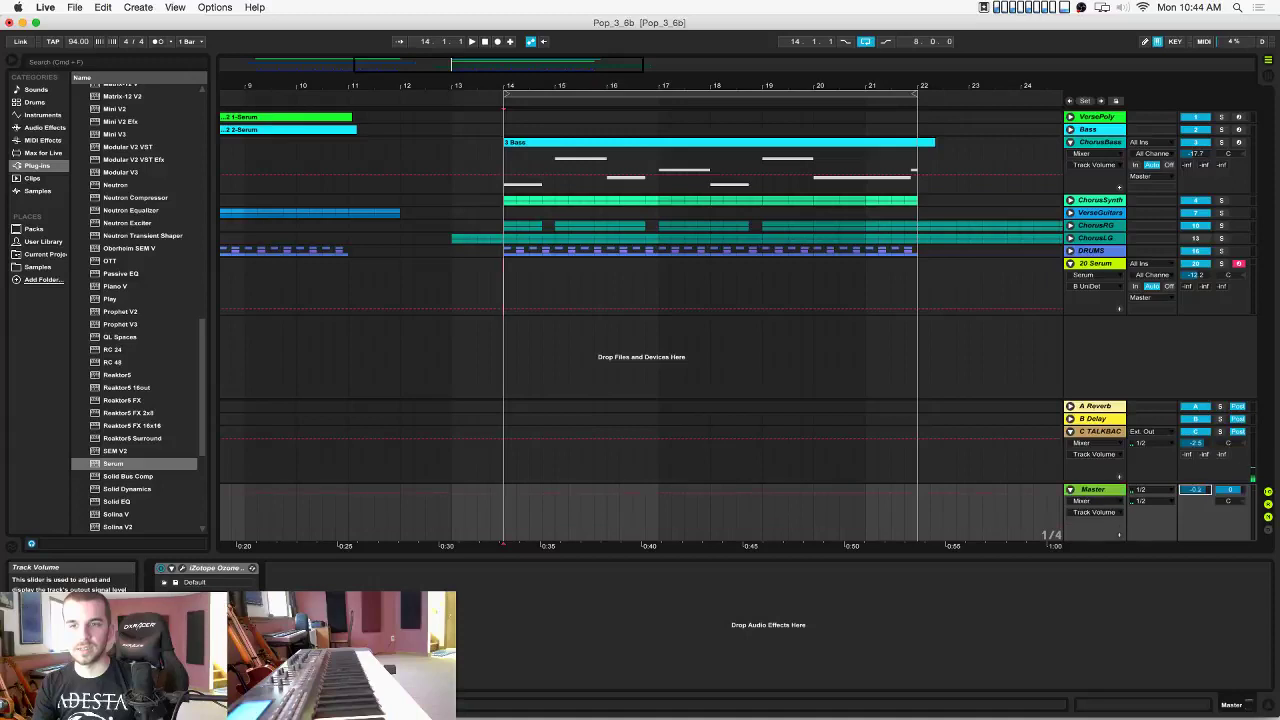
Record a melody take on the 20 Serum track from bar 14 to bar 22 and undo it.
left_click(505, 281)
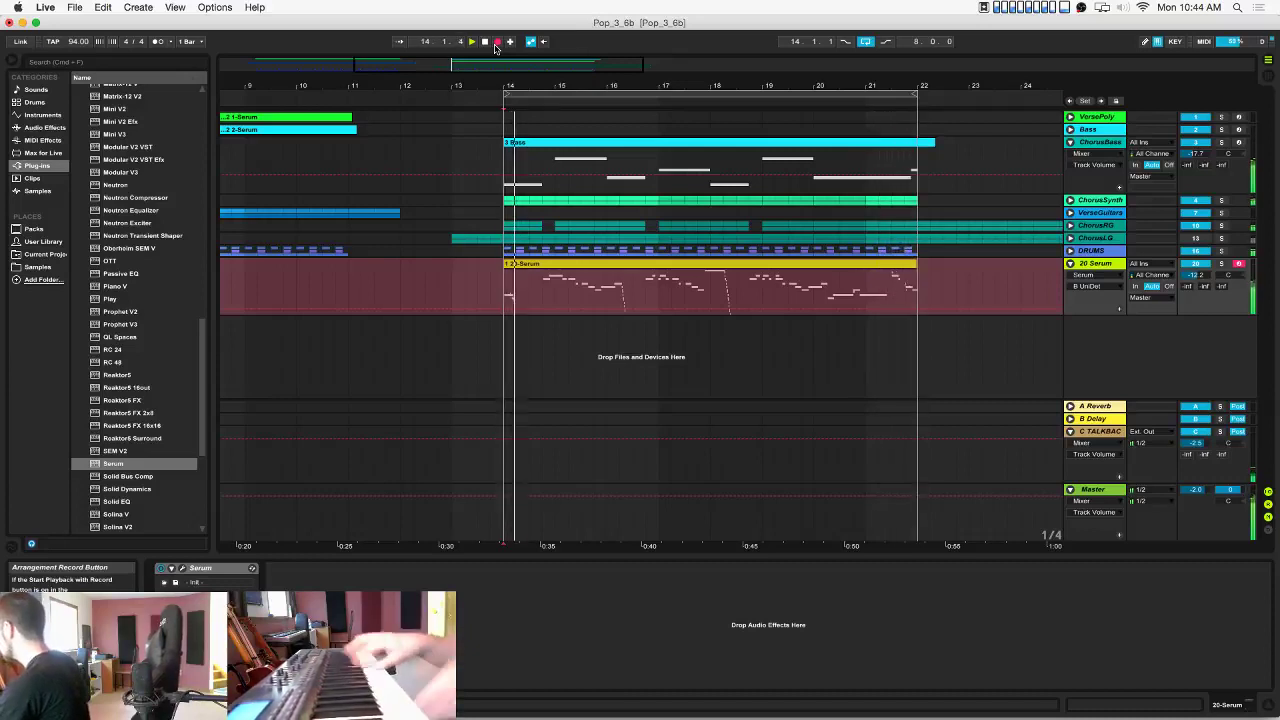
left_click(497, 44)
key("super+z")
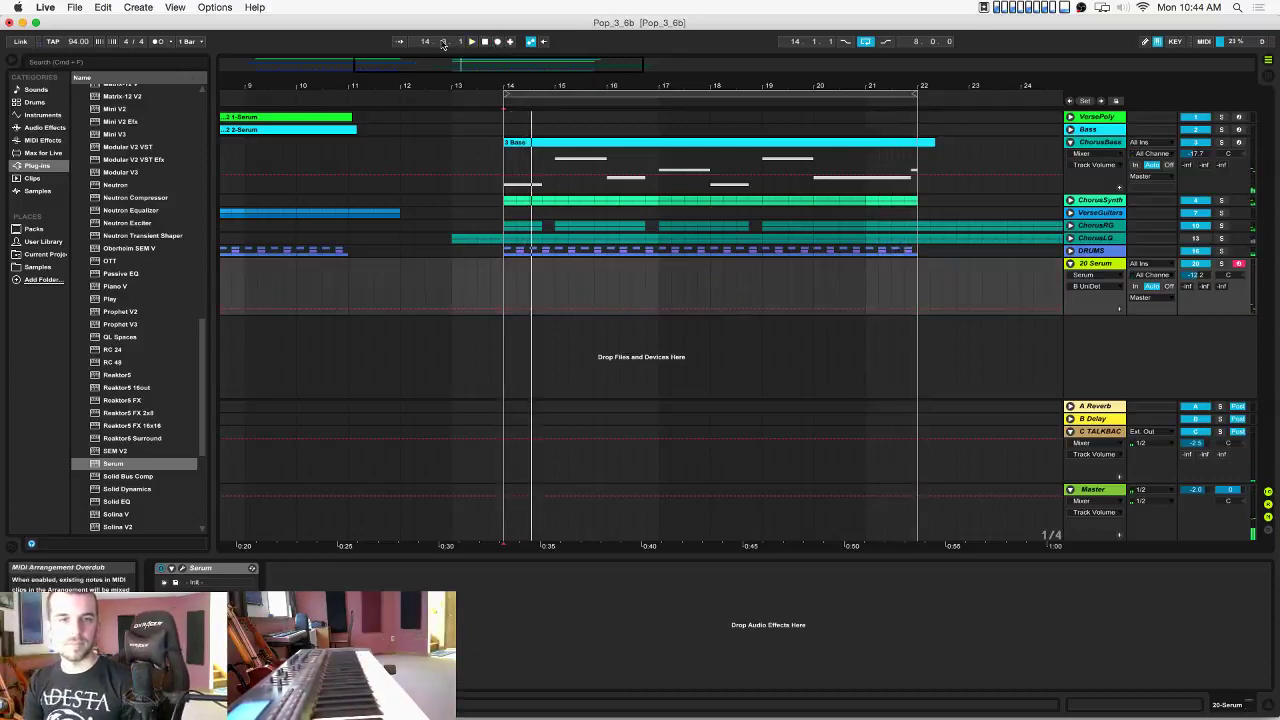
Raise the tempo slightly and record a new melody take on the 20 Serum track over bars 14 to 22.
left_click_drag(81, 43, 81, 32)
key("space")
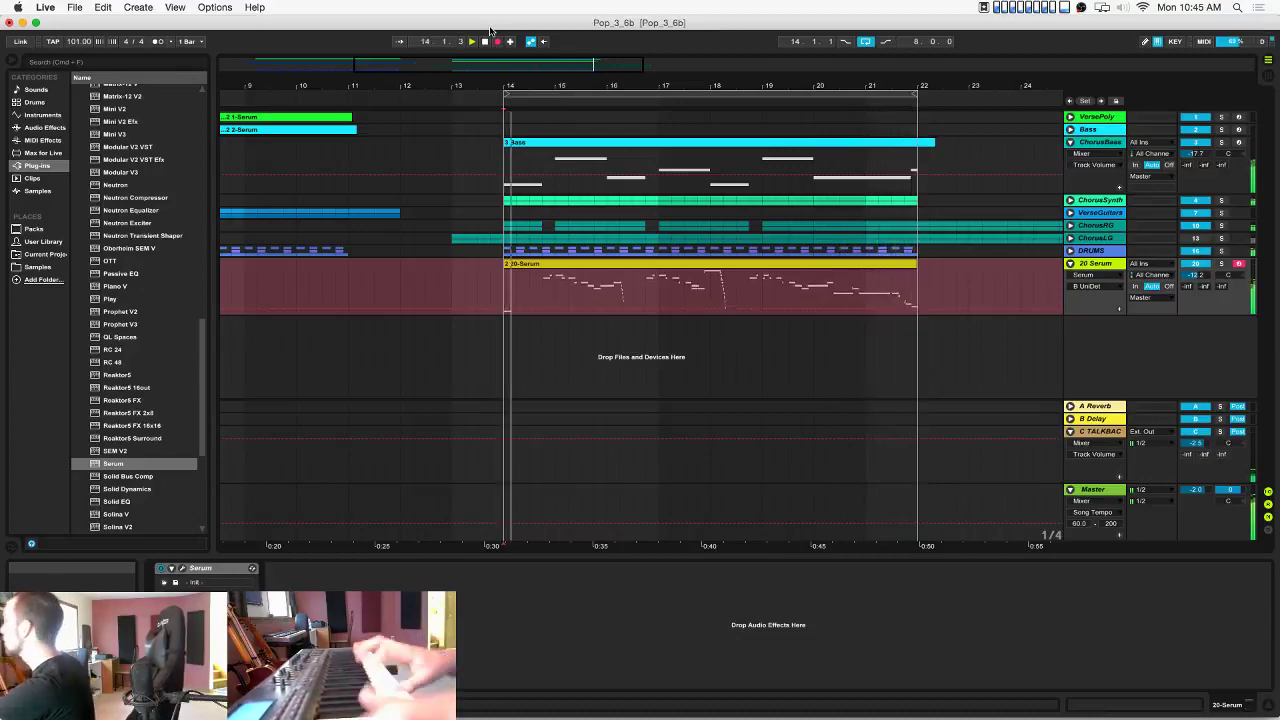
key("space")
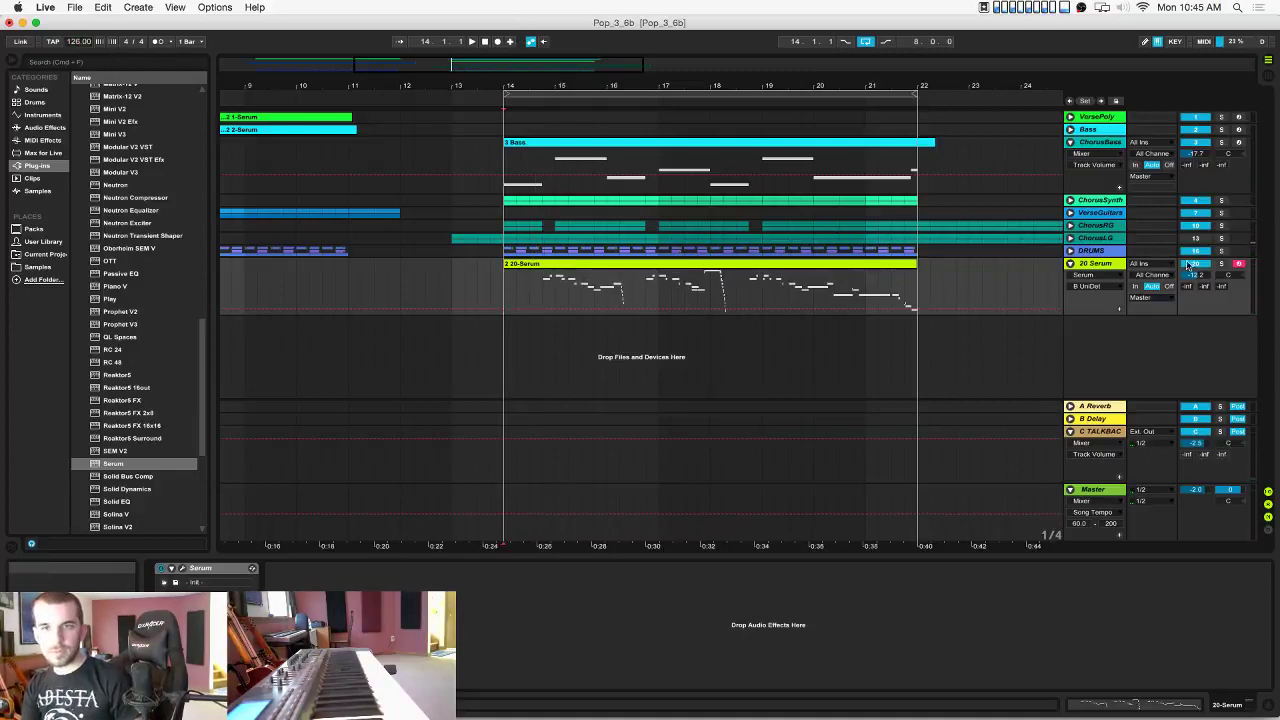
Set the 20 Serum track's volume to -15.7 dB and the tempo to 121 BPM during playback, and select the recorded clip.
key("space")
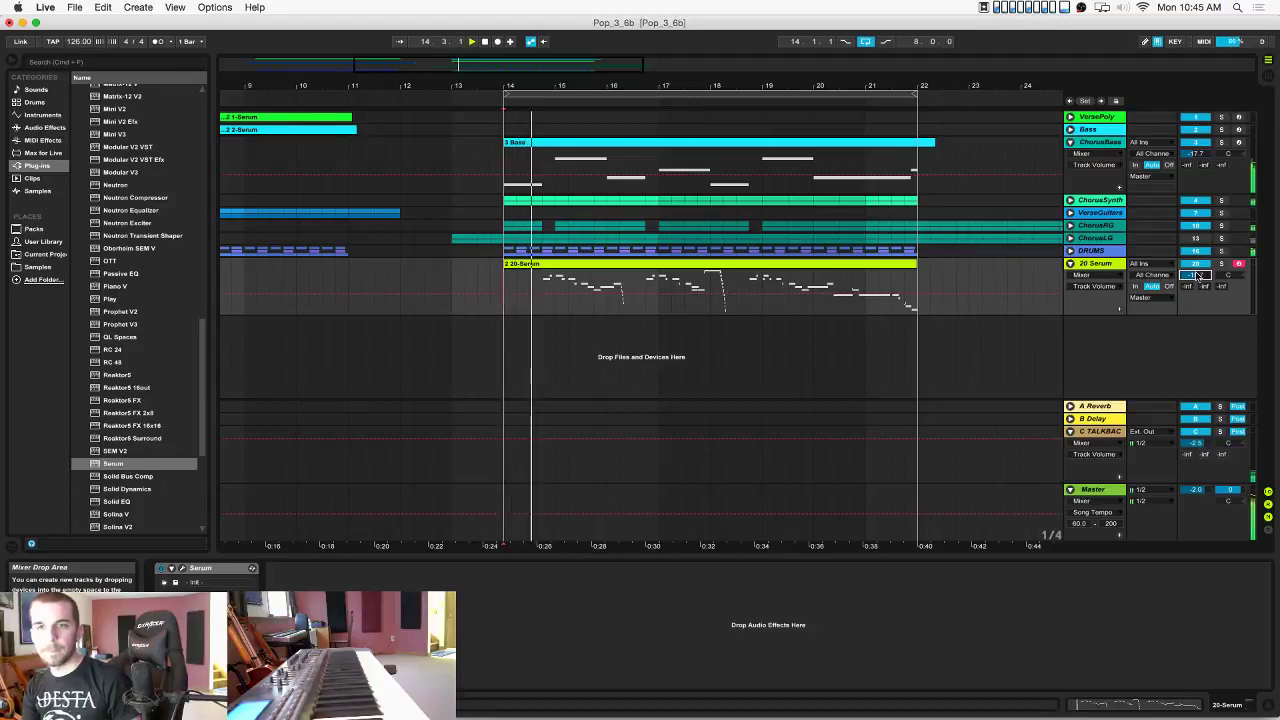
left_click_drag(73, 42, 73, 49)
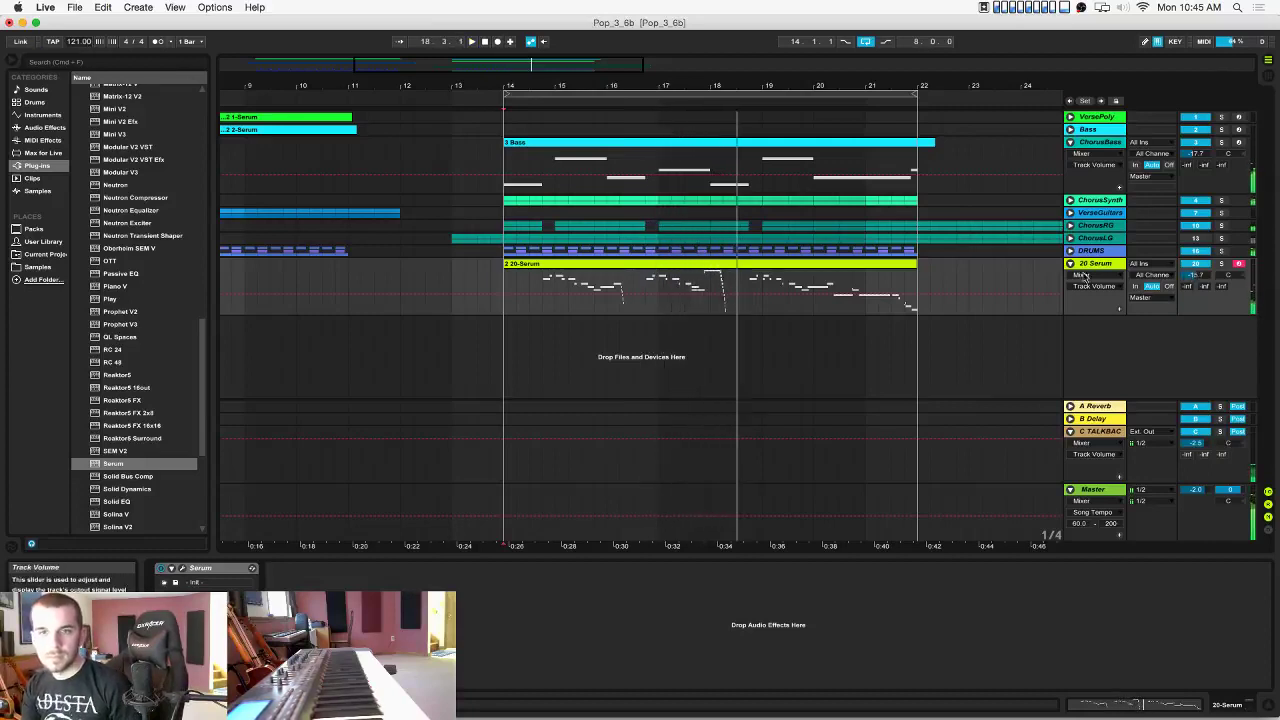
left_click(716, 265)
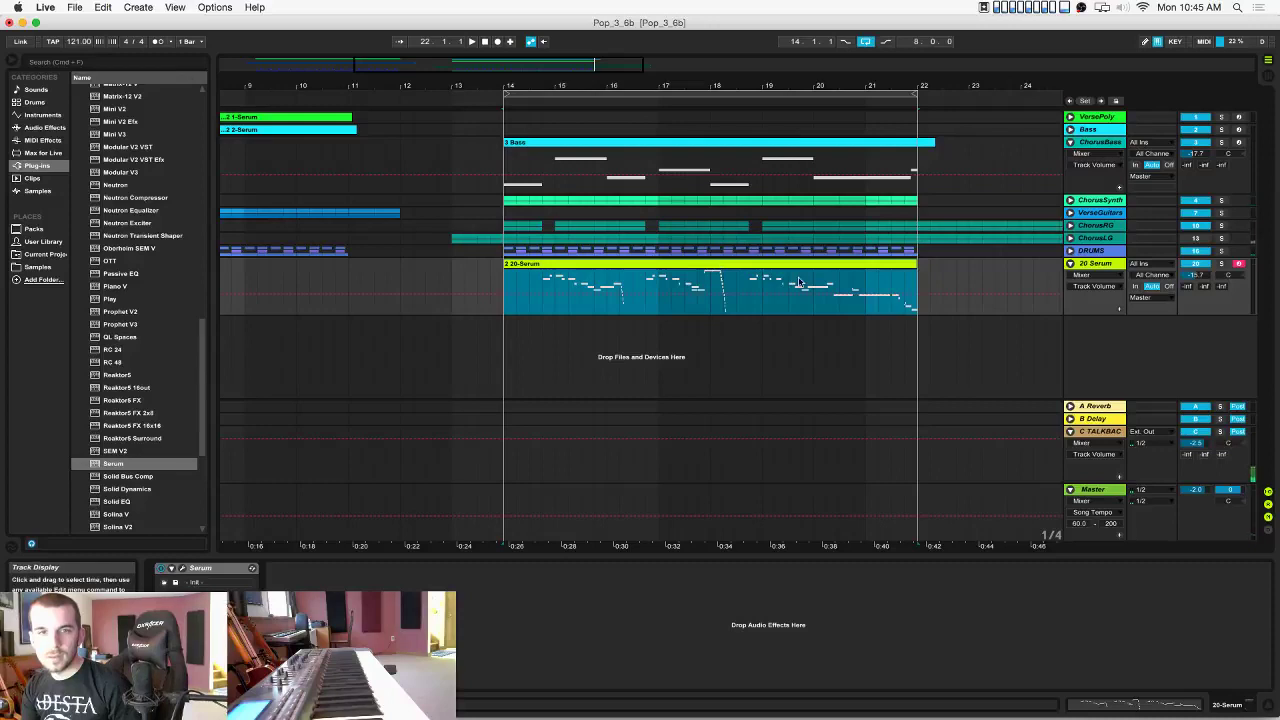
Delete the selected 20 Serum clip and record a new melody take on that track from bar 14 to bar 22.
key("Delete")
left_click(503, 271)
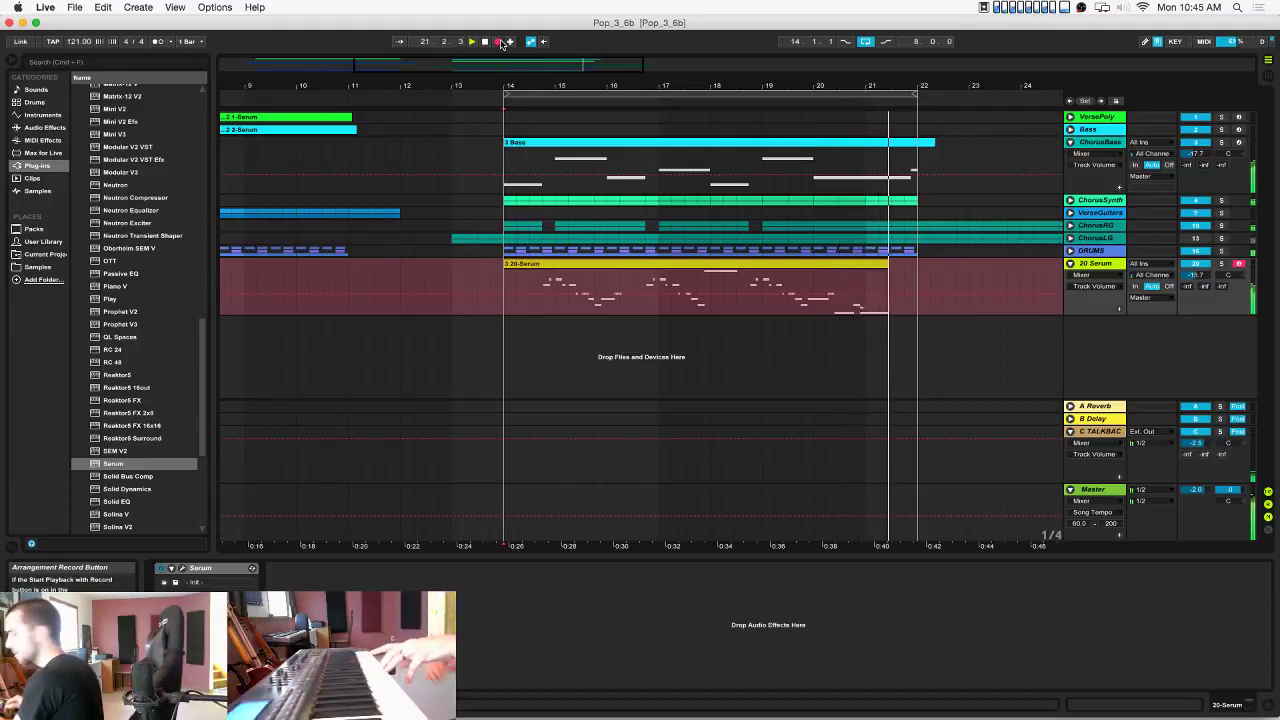
left_click(499, 41)
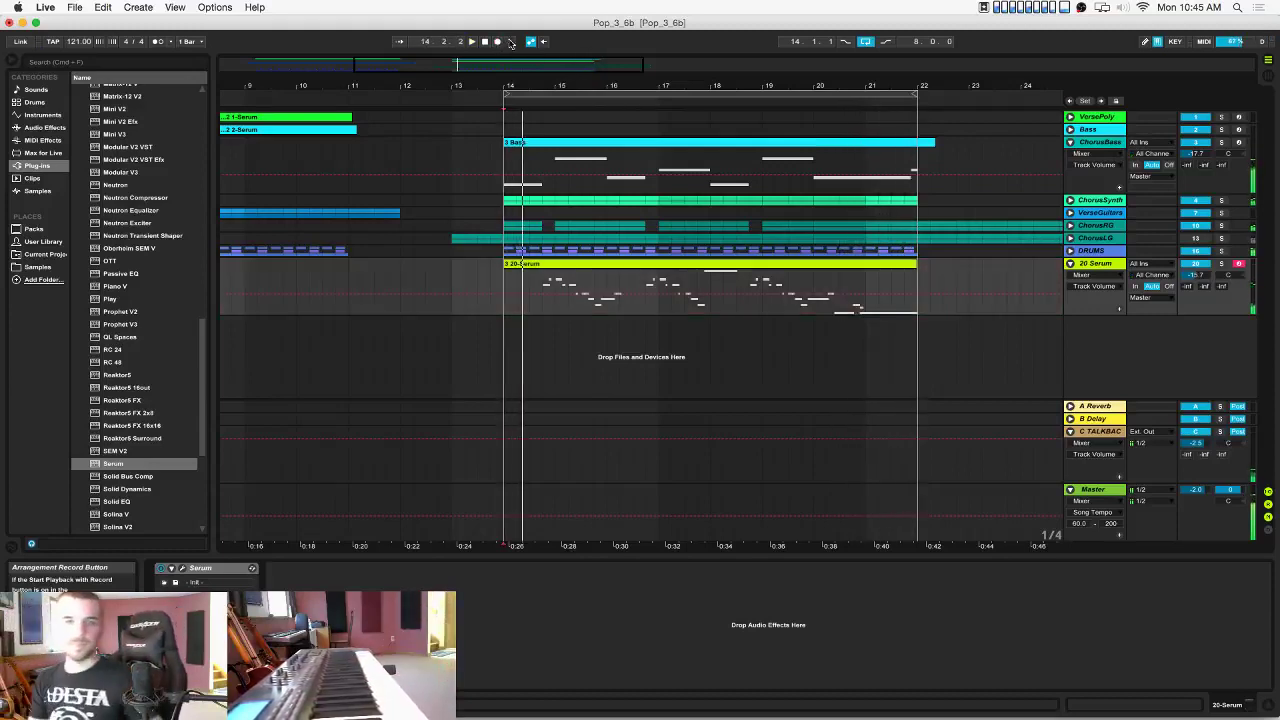
Reduce the newly recorded 20 Serum clip to its last eight-bar pass and show its notes in the MIDI note editor.
double_click(749, 263)
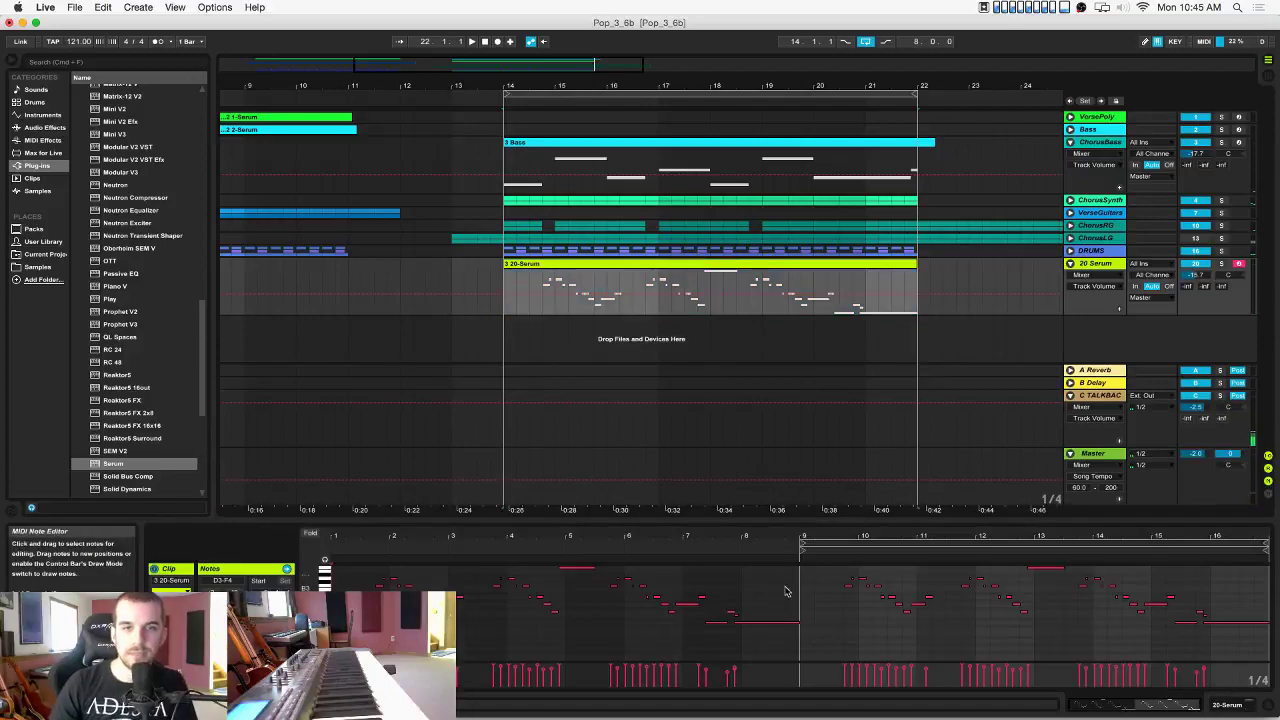
left_click(851, 585)
left_click(689, 265)
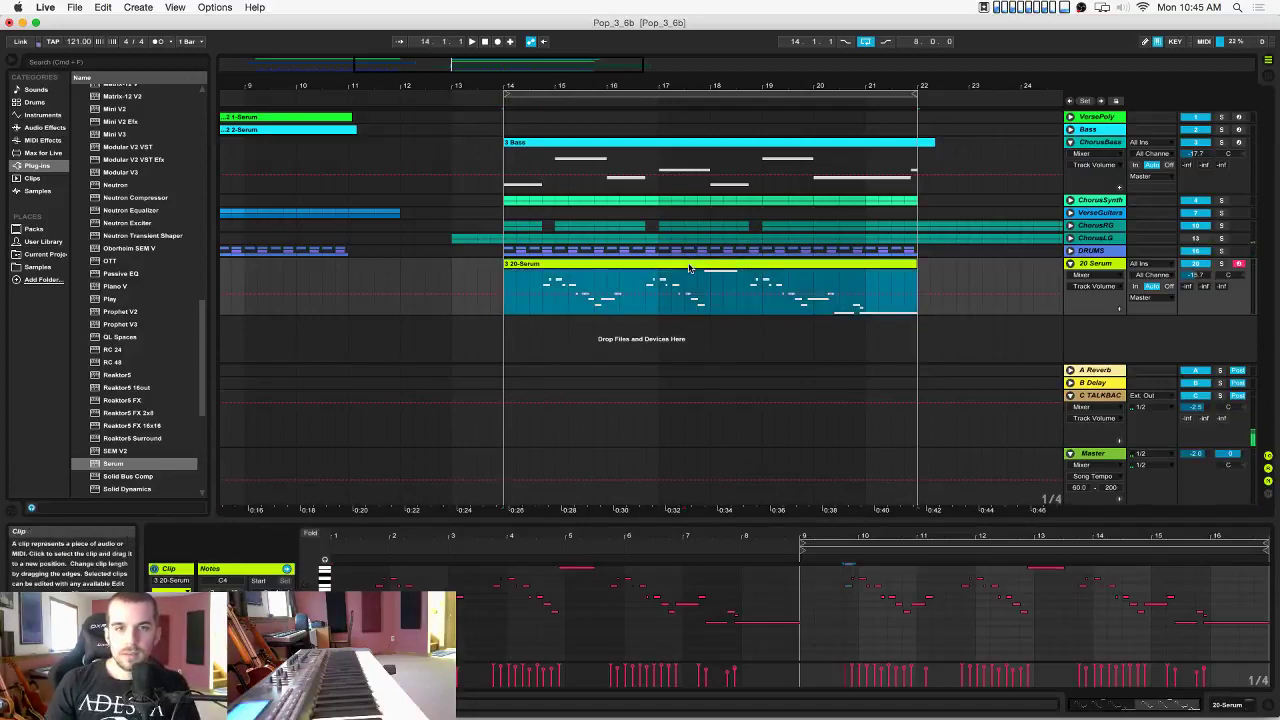
right_click(531, 608)
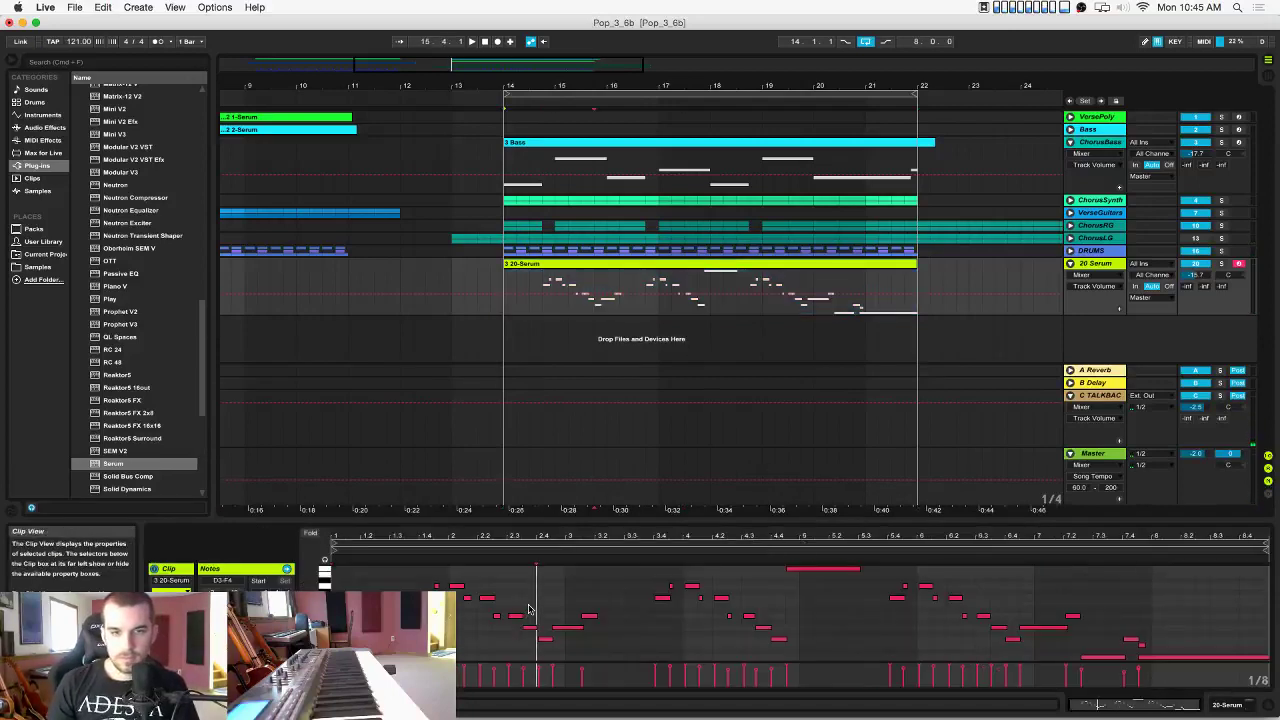
Select all notes of the 20 Serum clip and open the quantize settings for them.
left_click(592, 553)
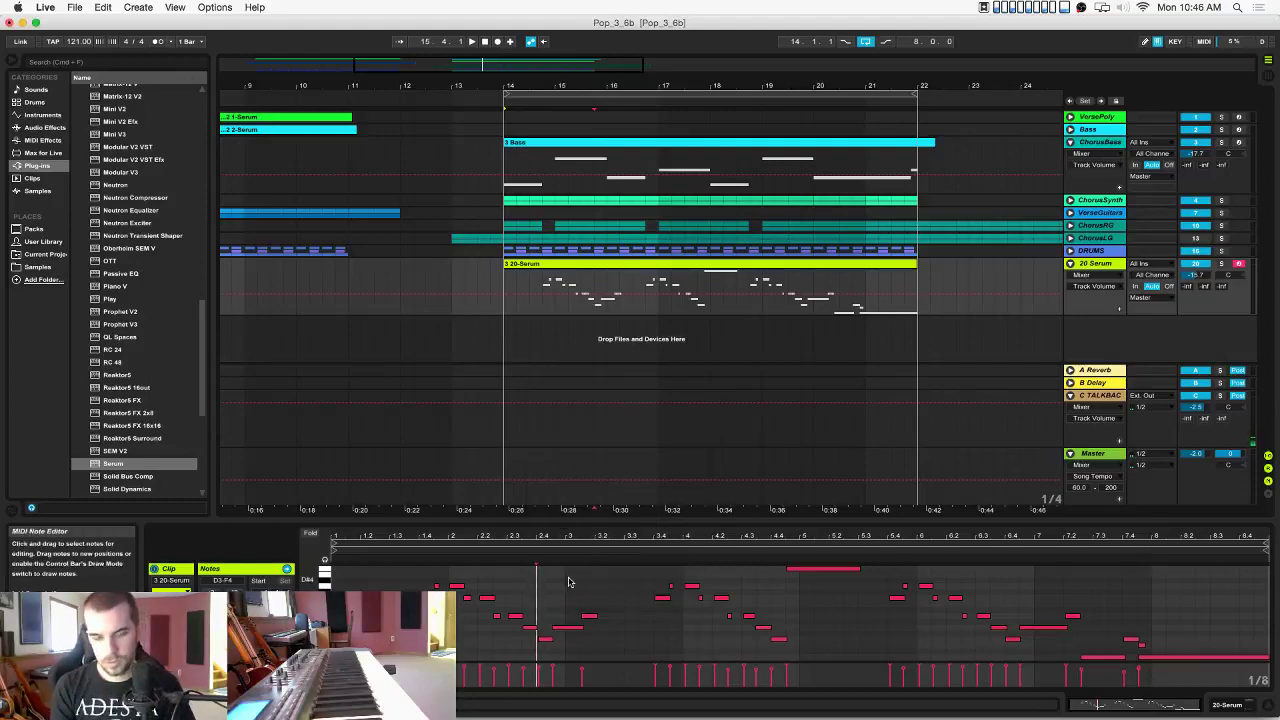
key("super+a")
key("super+shift+u")
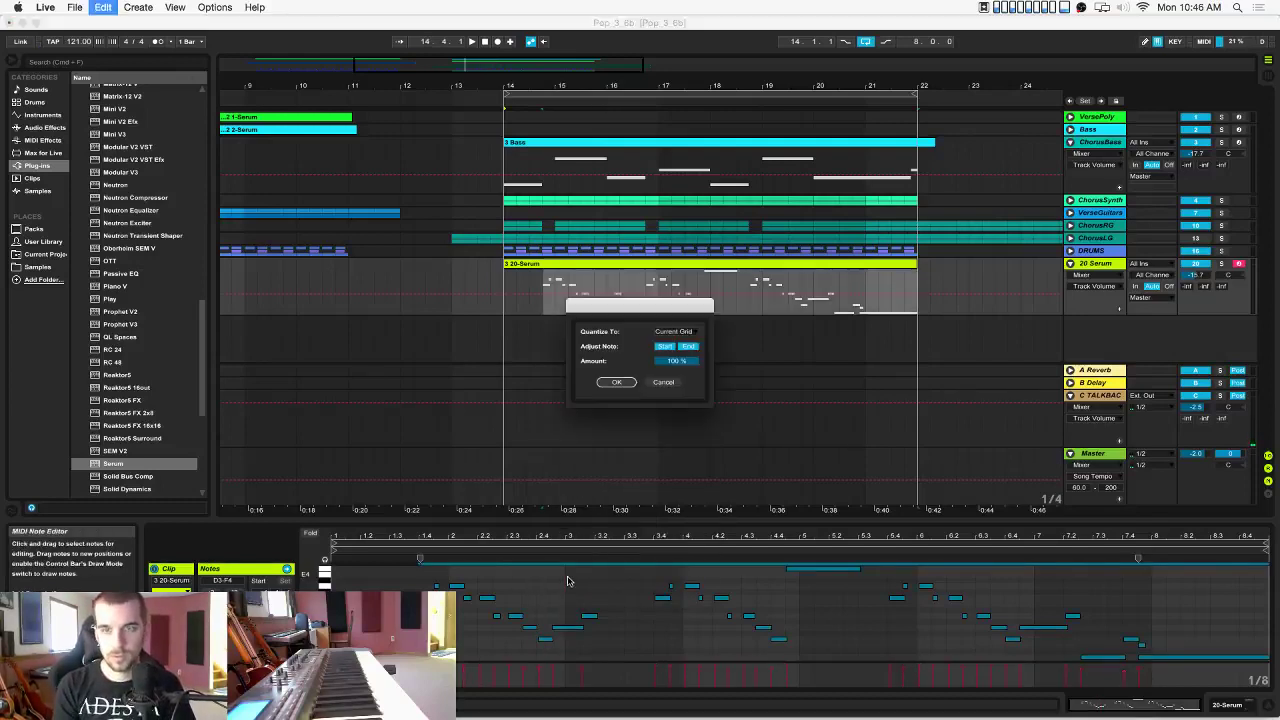
Quantize the Serum clip's notes to the current grid at 100%, adjusting both note starts and ends.
left_click(627, 384)
left_click(536, 568)
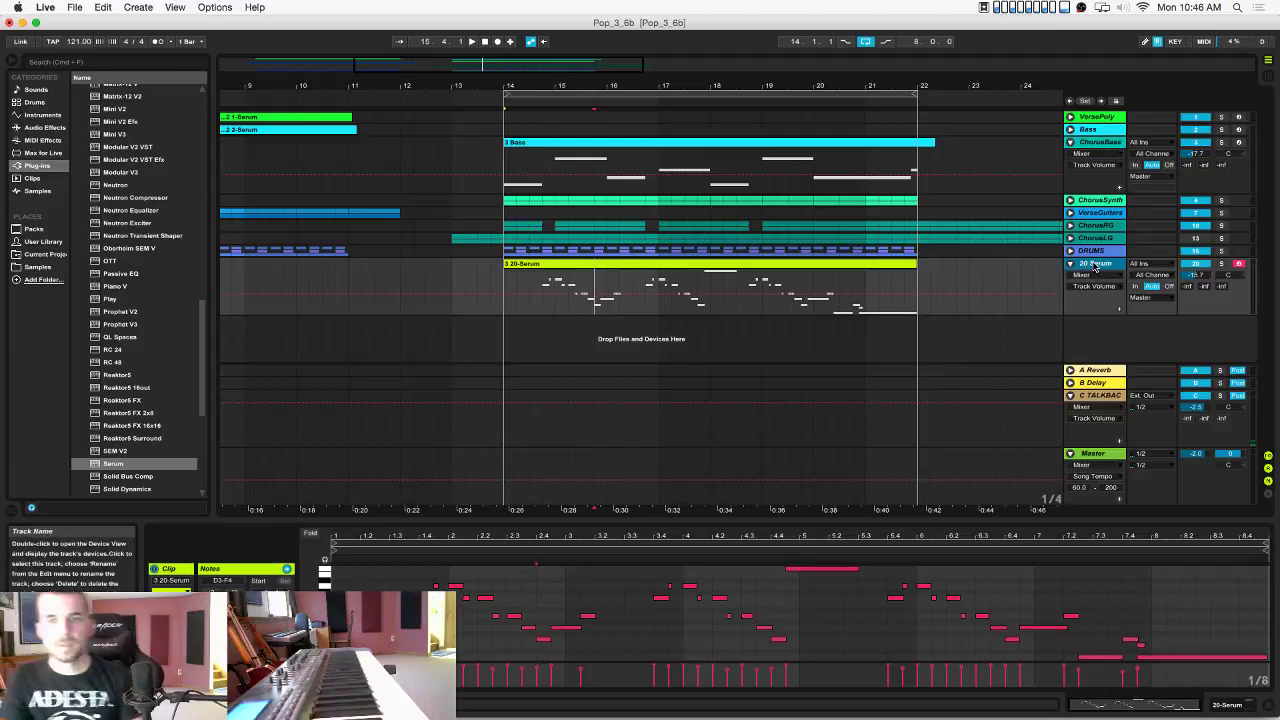
Set Serum's pitch-bend range to 12 up and -12 down, and close the plug-in window.
double_click(1097, 264)
left_click(175, 582)
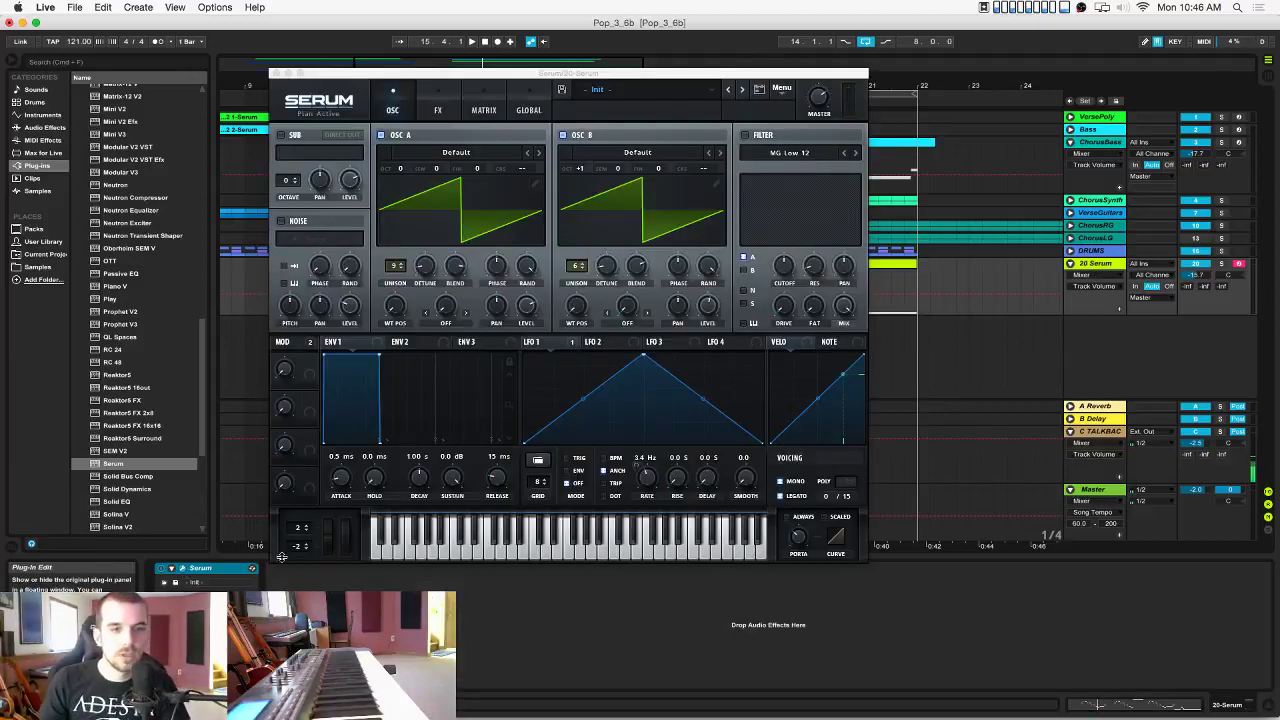
left_click_drag(298, 546, 307, 575)
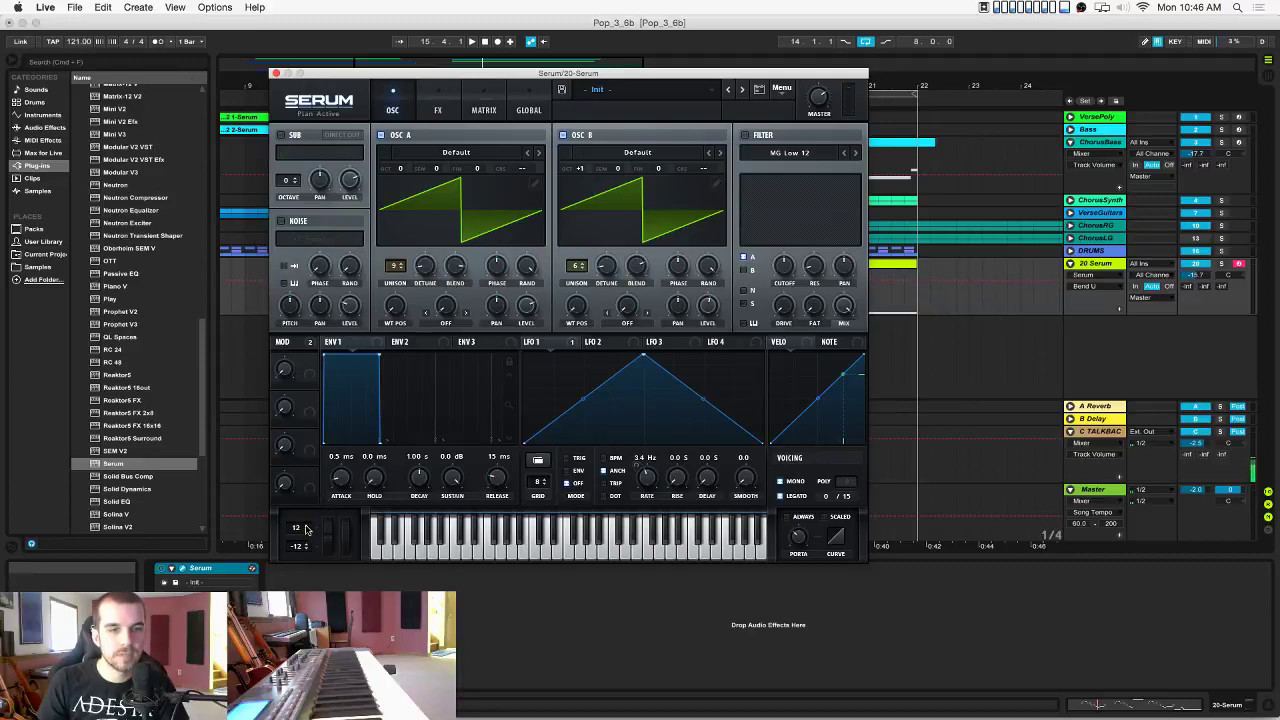
left_click(275, 74)
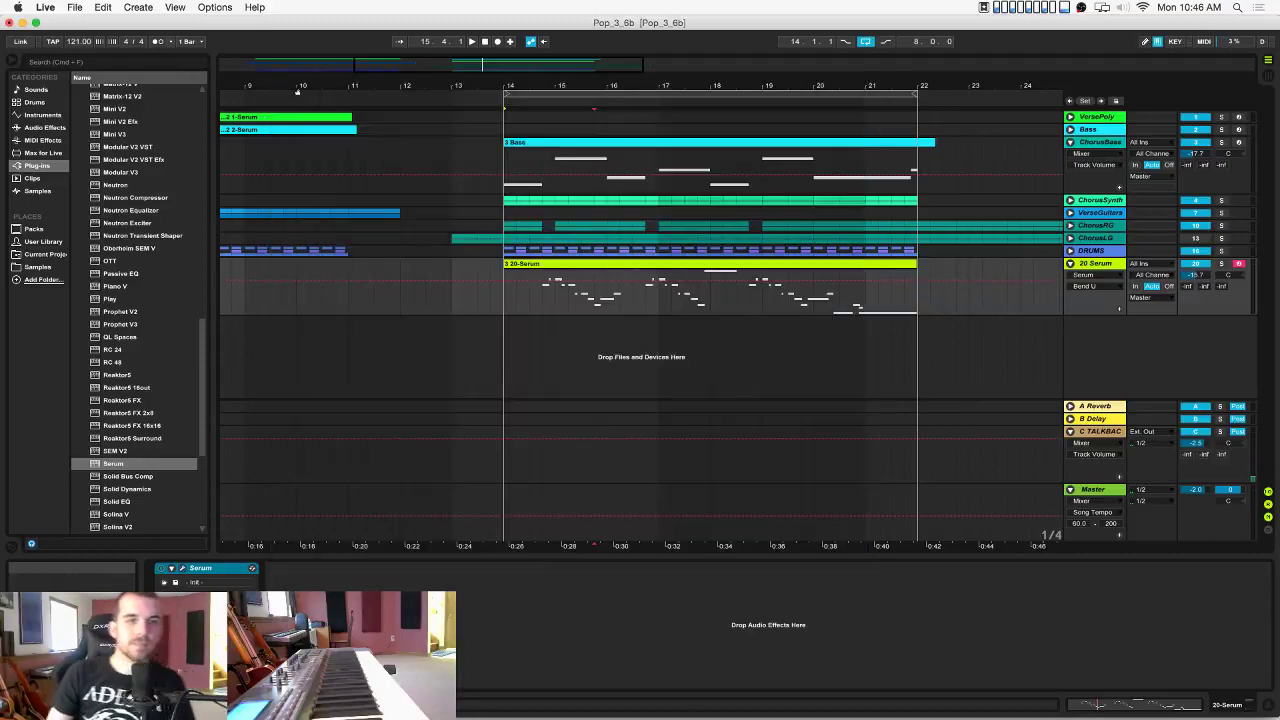
Open the 20-Serum clip in an enlarged note editor with its note names readable.
double_click(521, 268)
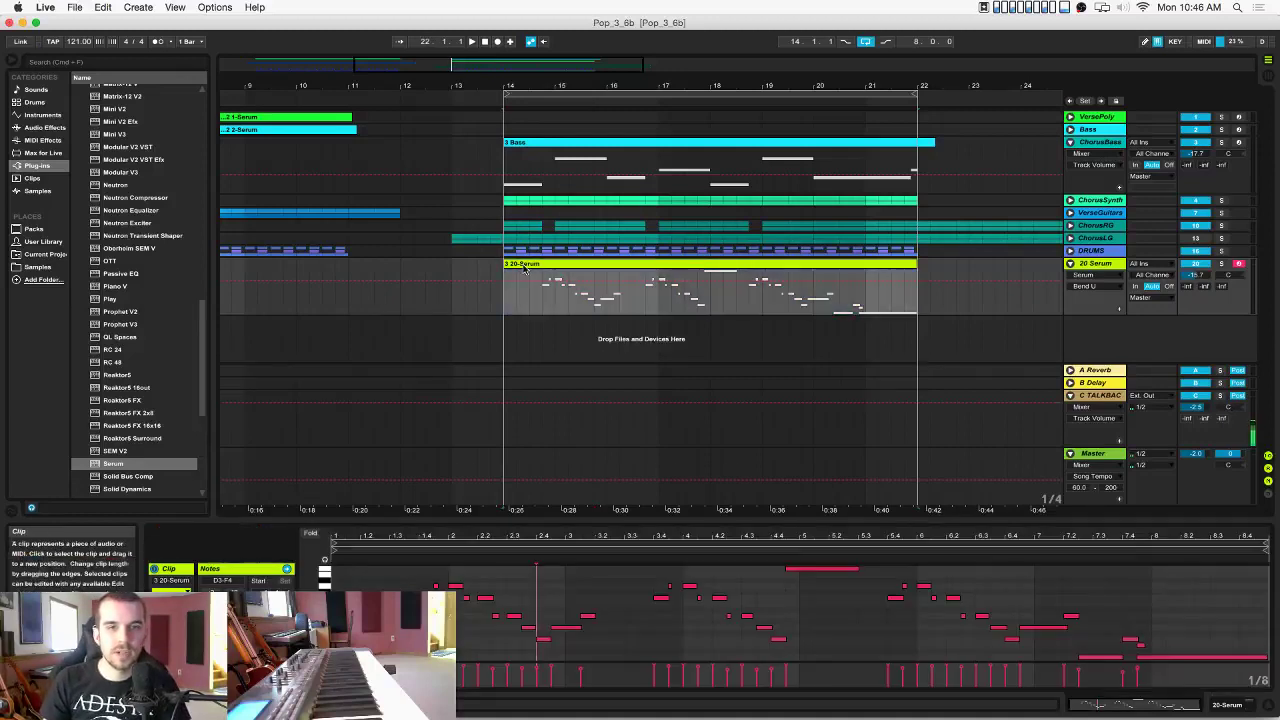
left_click_drag(566, 519, 556, 340)
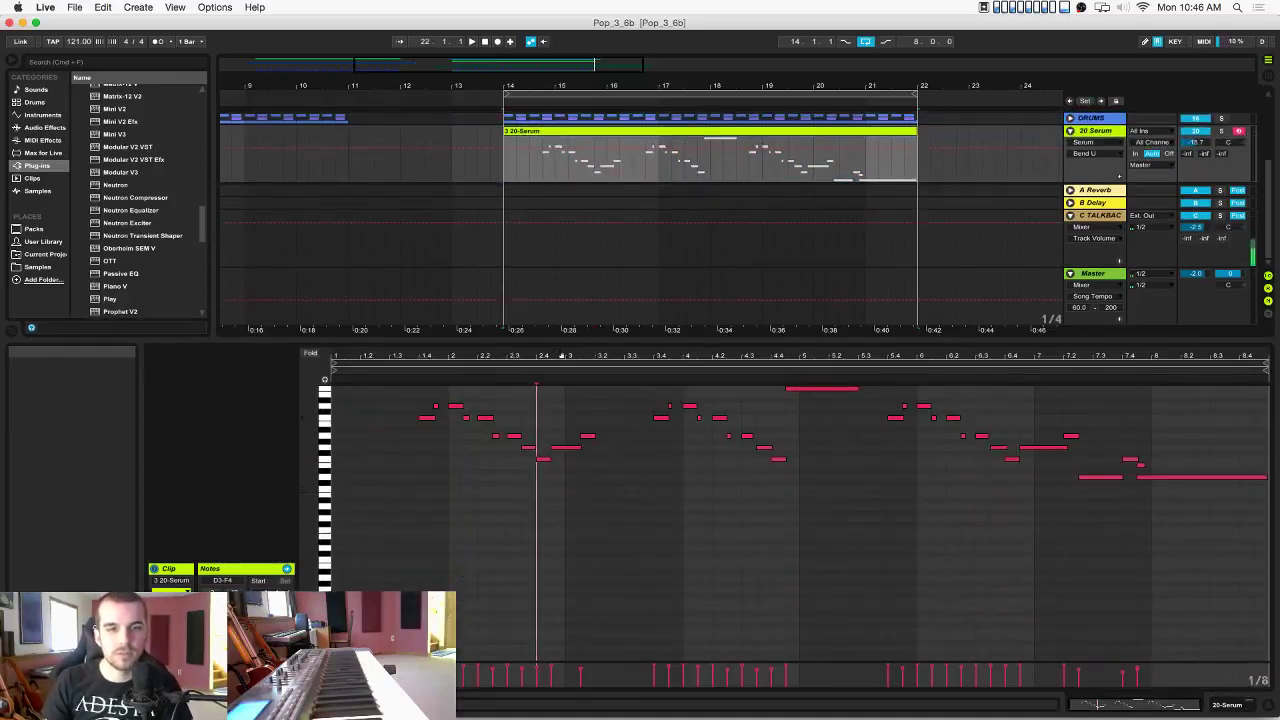
left_click(396, 469)
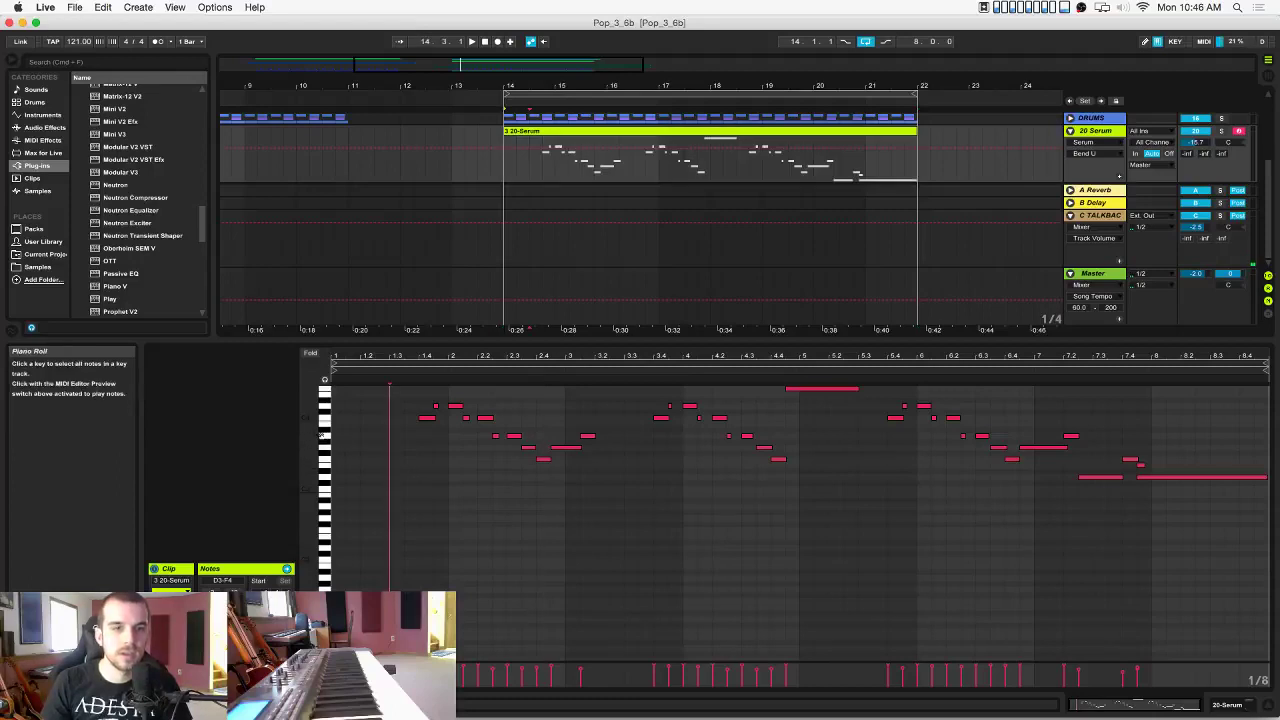
left_click_drag(307, 418, 307, 487)
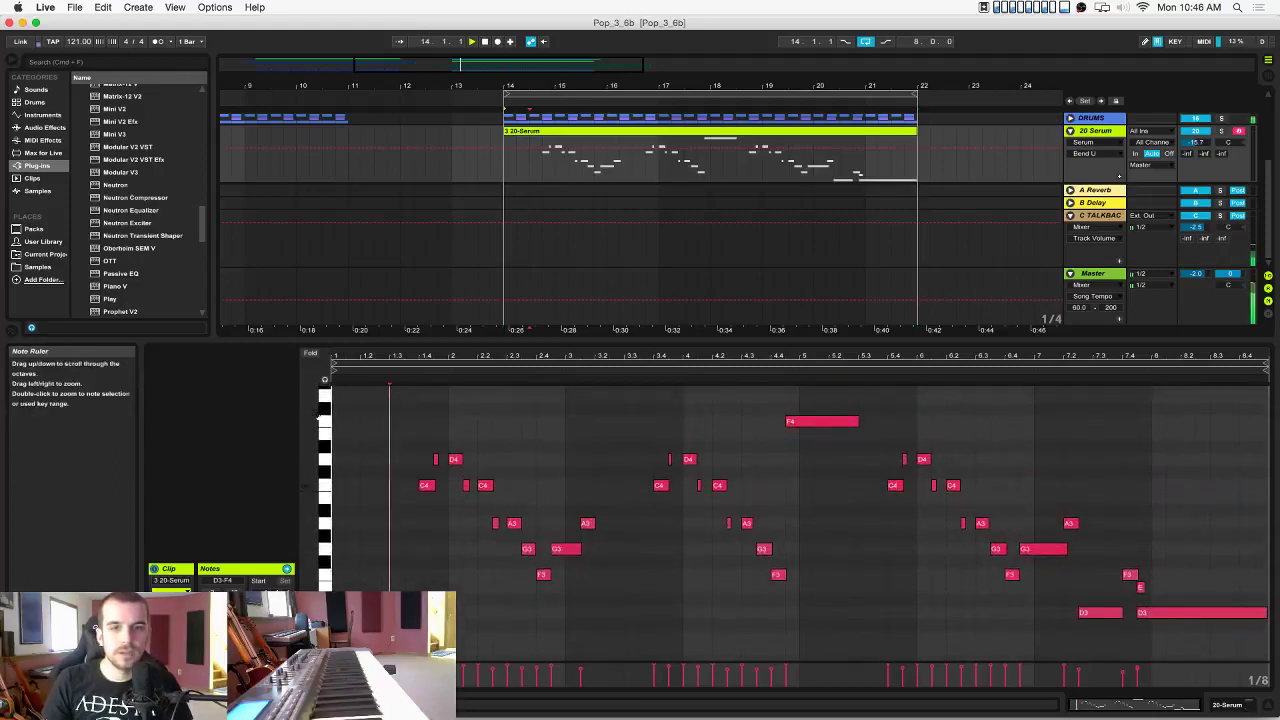
Raise the 20 Serum track's volume to -14.6 while listening to the clip.
left_click(532, 431)
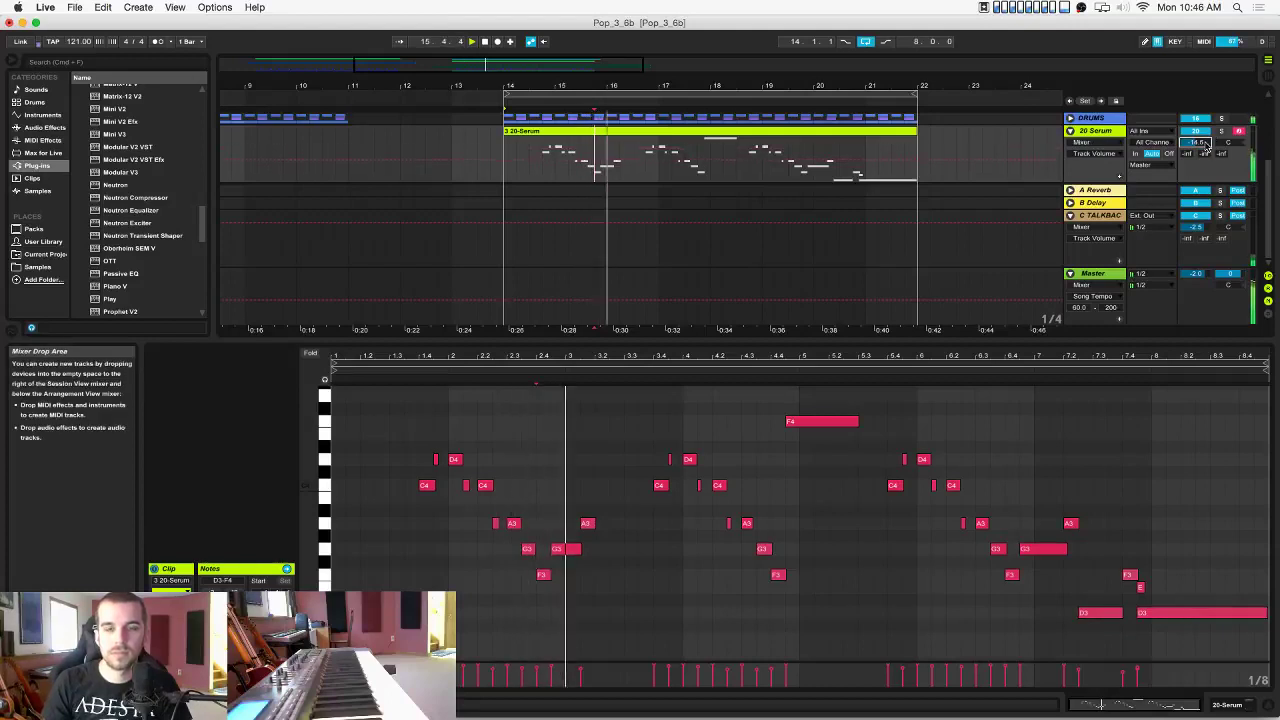
left_click(509, 471)
key("space")
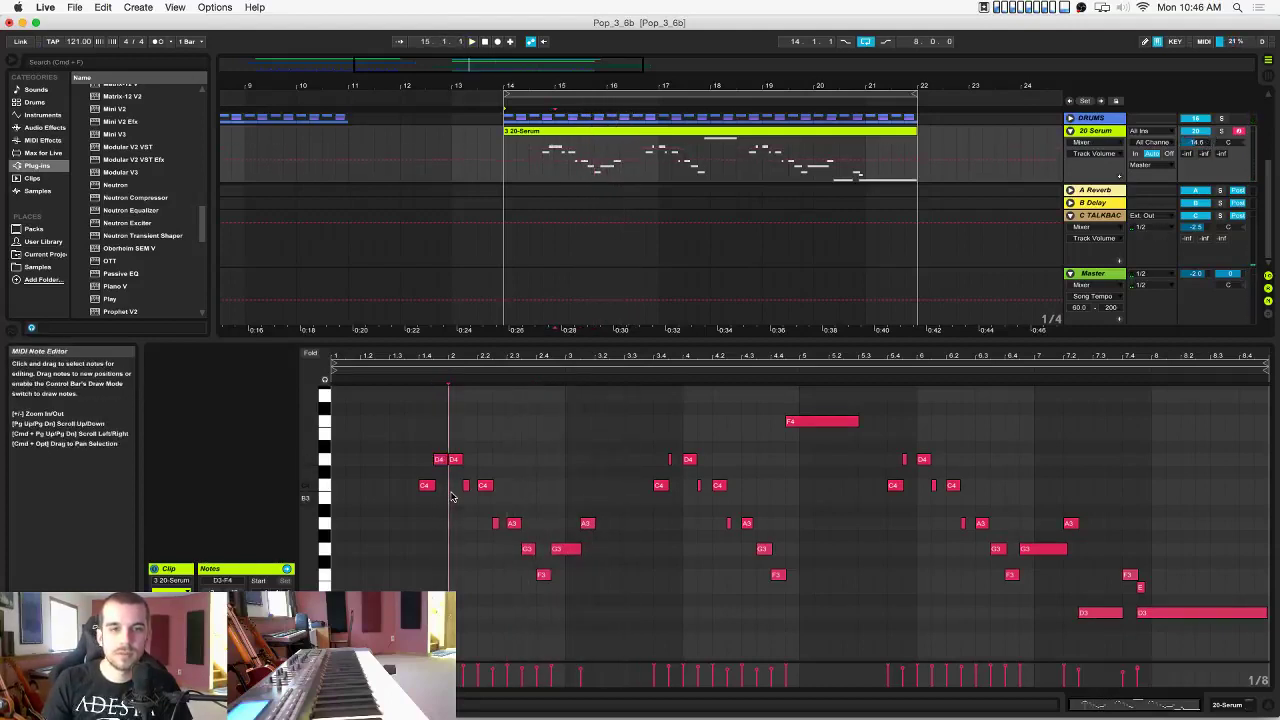
Add a narrow dip of about -5127 to the clip's pitch-bend envelope at the start of bar 2.
key("super+a")
left_click_drag(436, 357, 472, 455)
key("space")
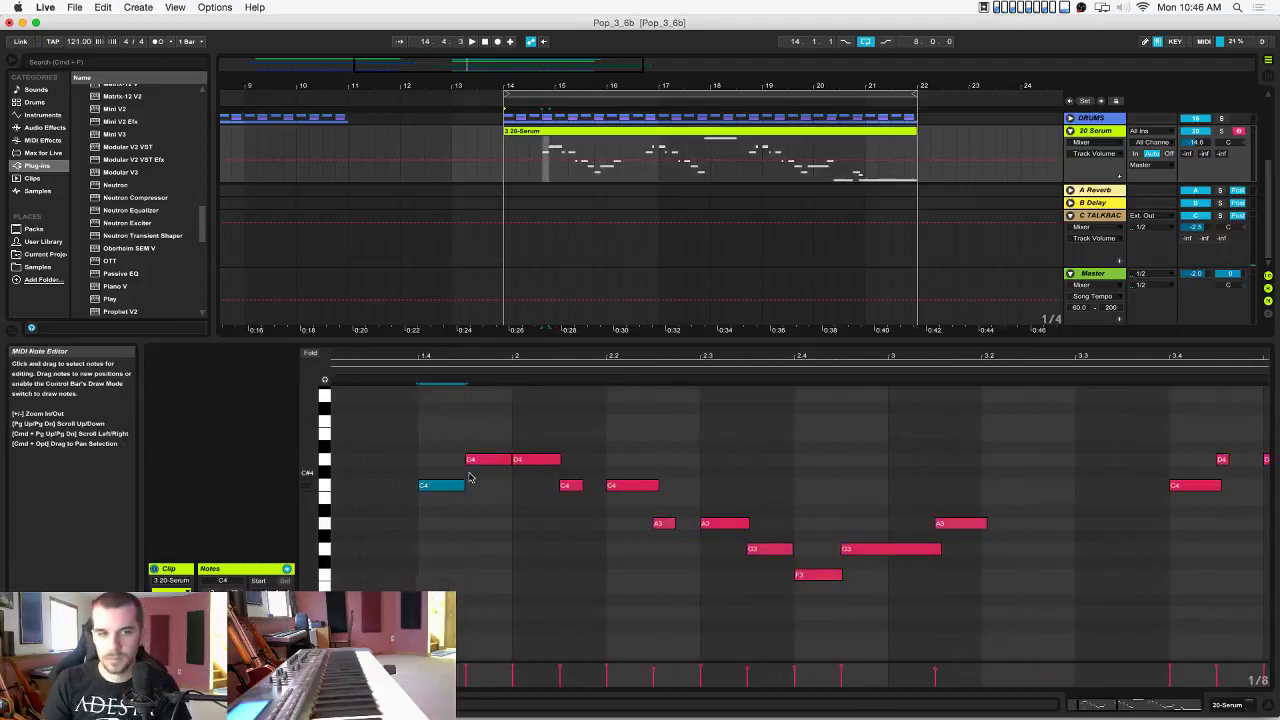
left_click(170, 682)
left_click(530, 523)
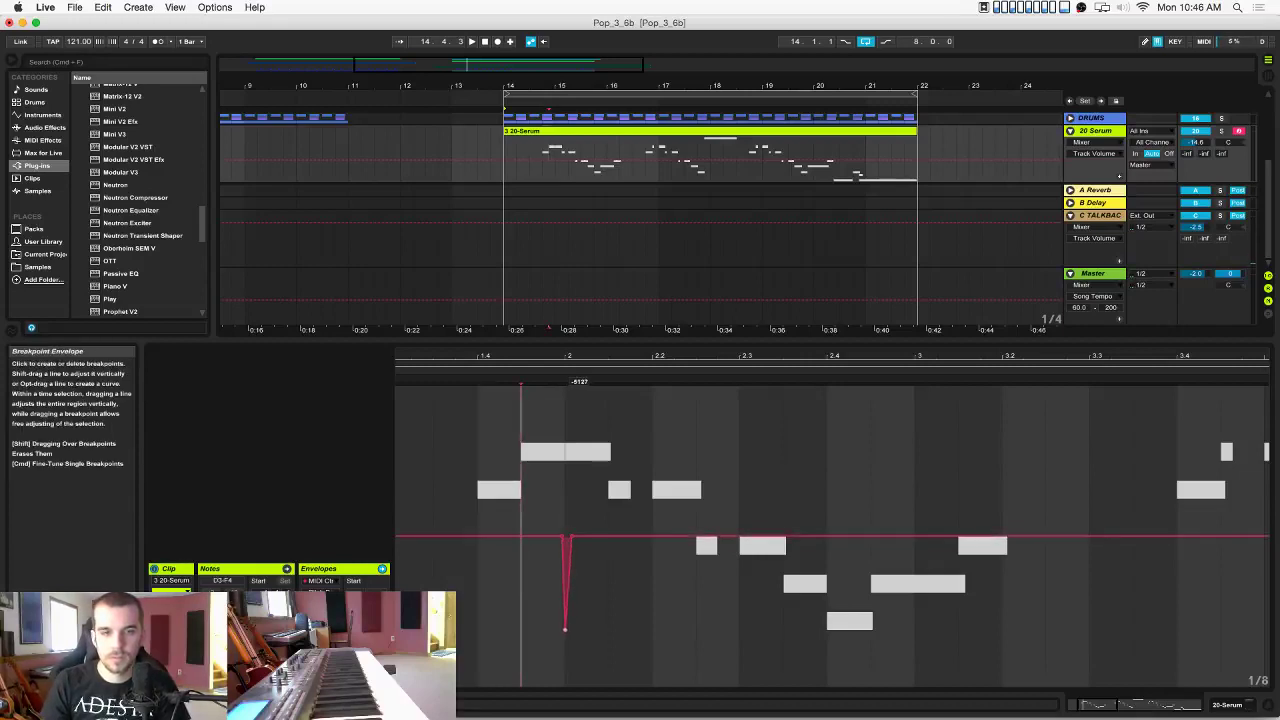
Play the phrase and compare its notes with the pitch-bend dip at bar 2.
key("space")
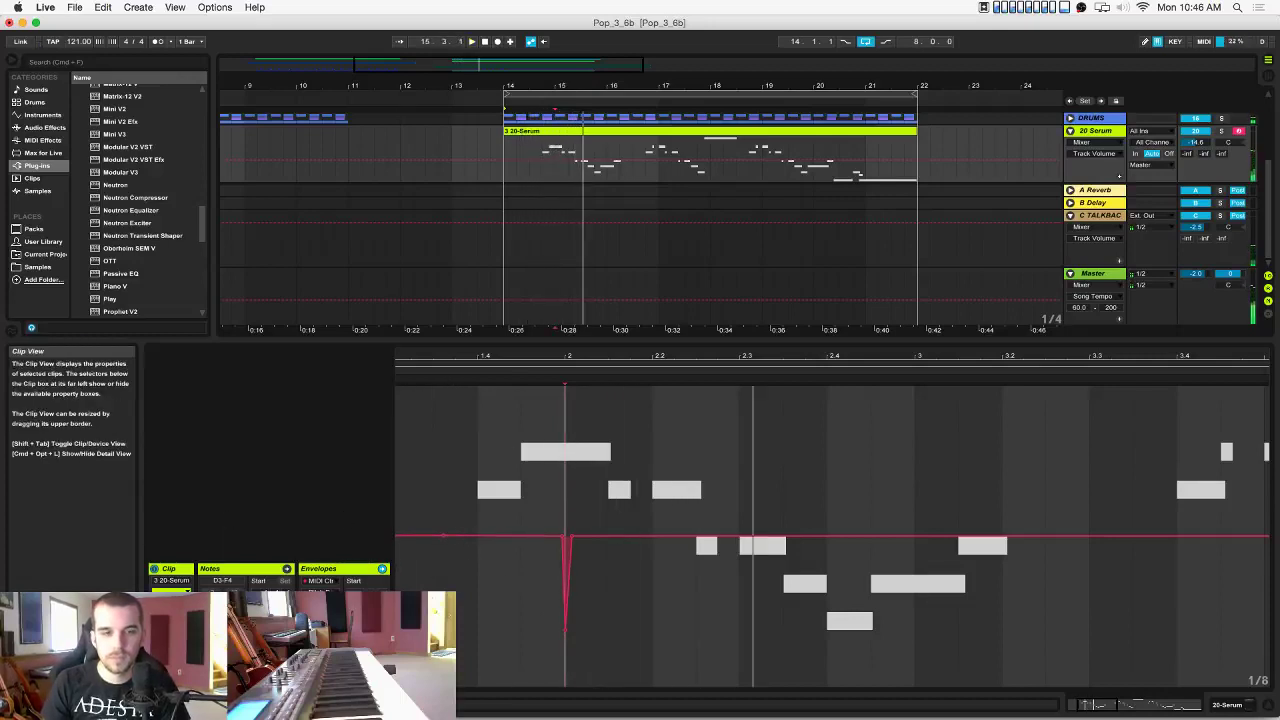
left_click(170, 681)
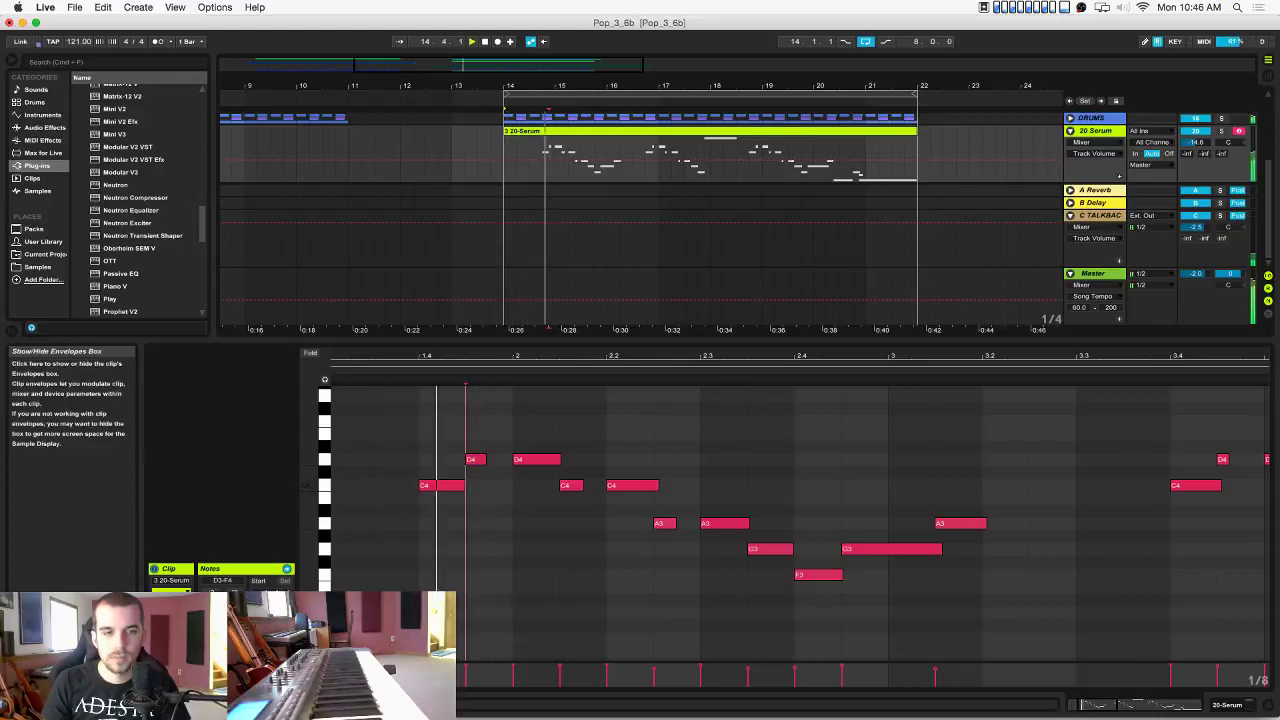
left_click(170, 681)
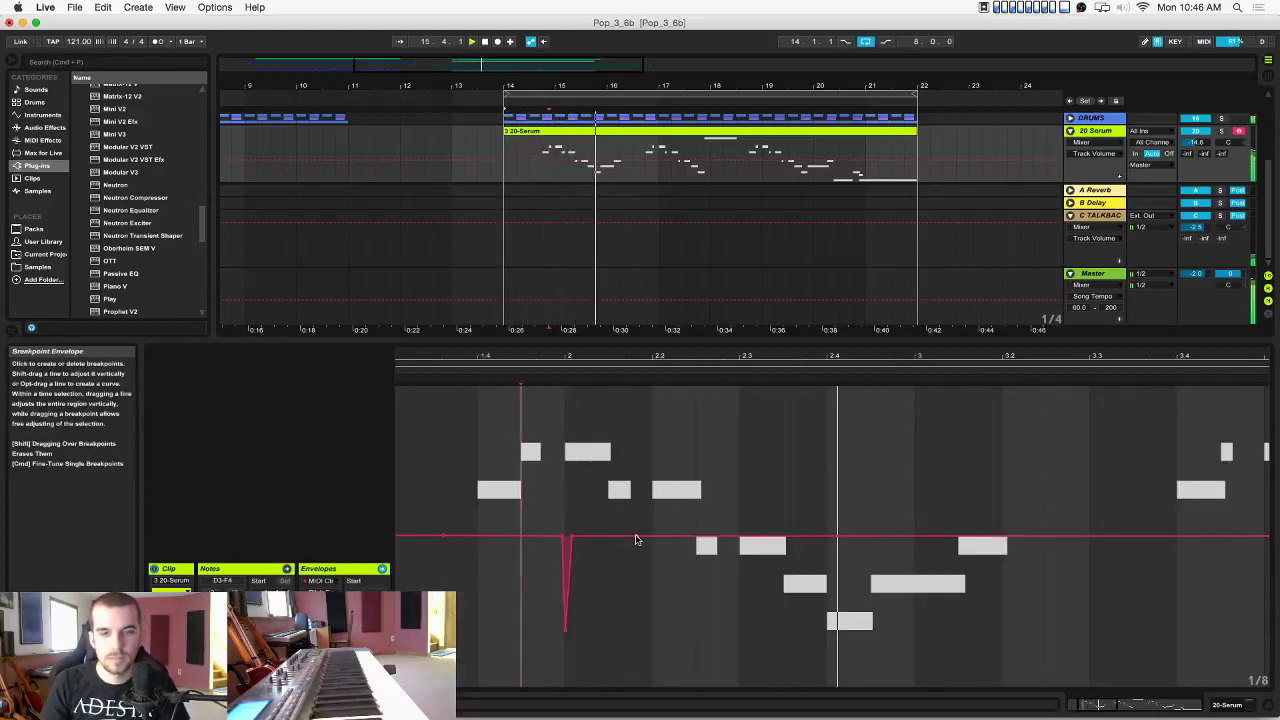
key("space")
Copy the eighth-note envelope segment containing the pitch-bend dip at bar 2.
left_click_drag(566, 520, 601, 515)
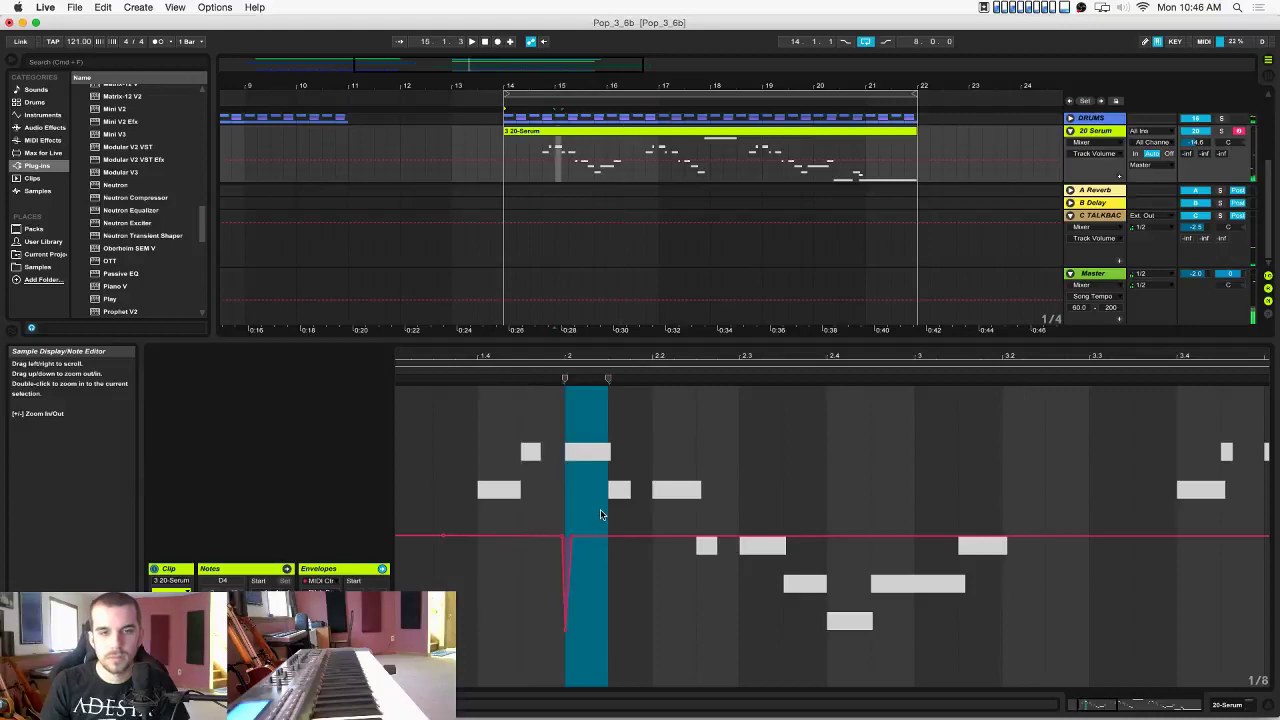
key("super+c")
Try the copied pitch-bend dip at 2.2 and 2.3 during playback, and undo both pastes.
left_click(652, 516)
key("super+v")
key("space")
left_click(652, 516)
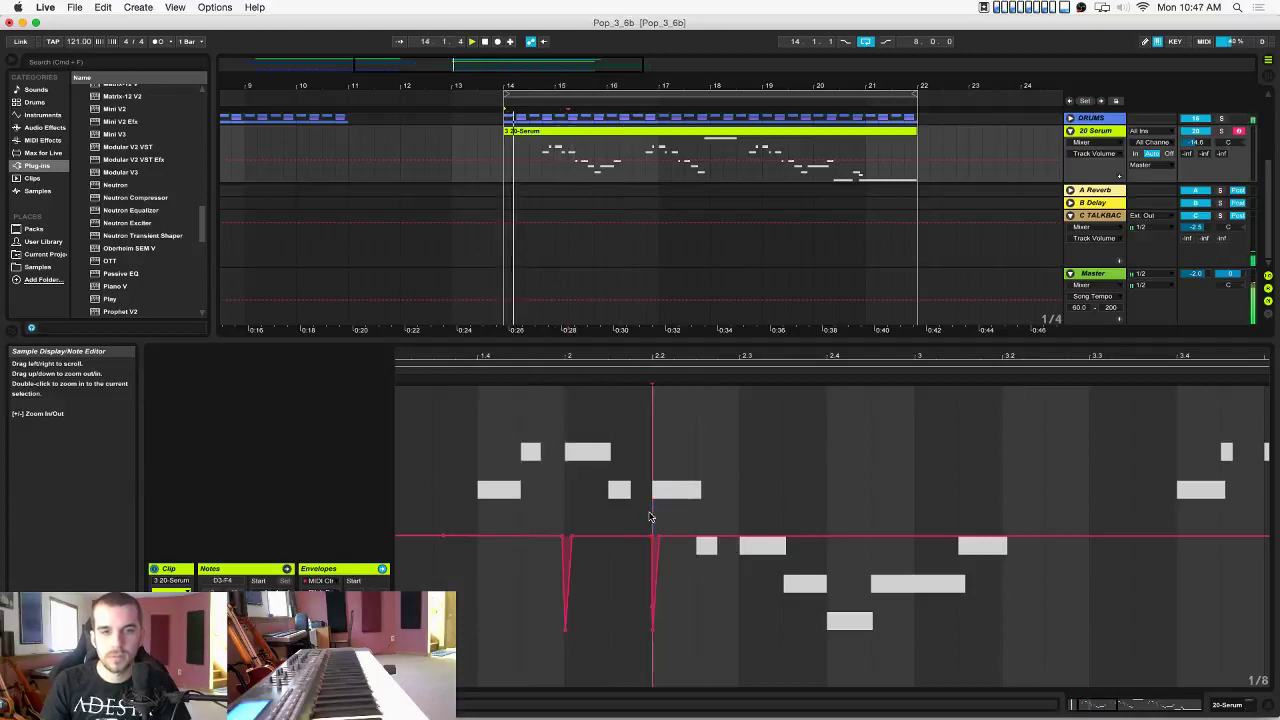
left_click(734, 518)
key("super+v")
left_click(726, 512)
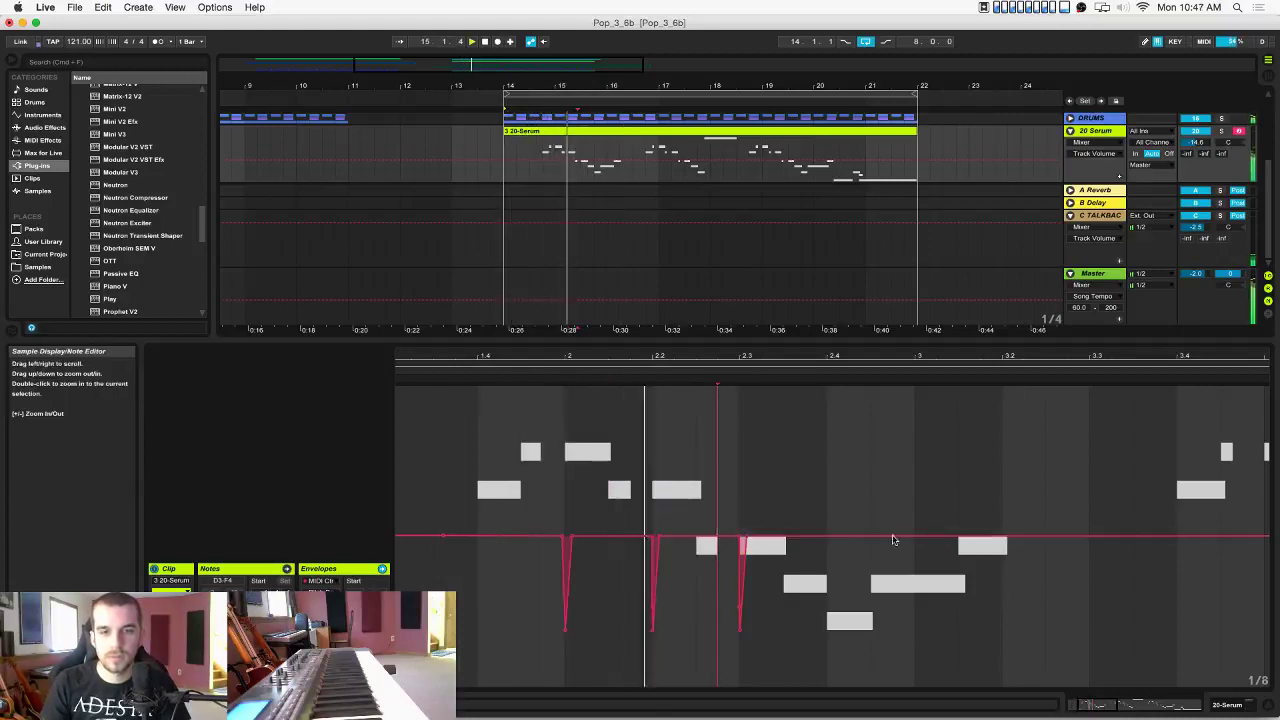
key("super+z")
key("super+z")
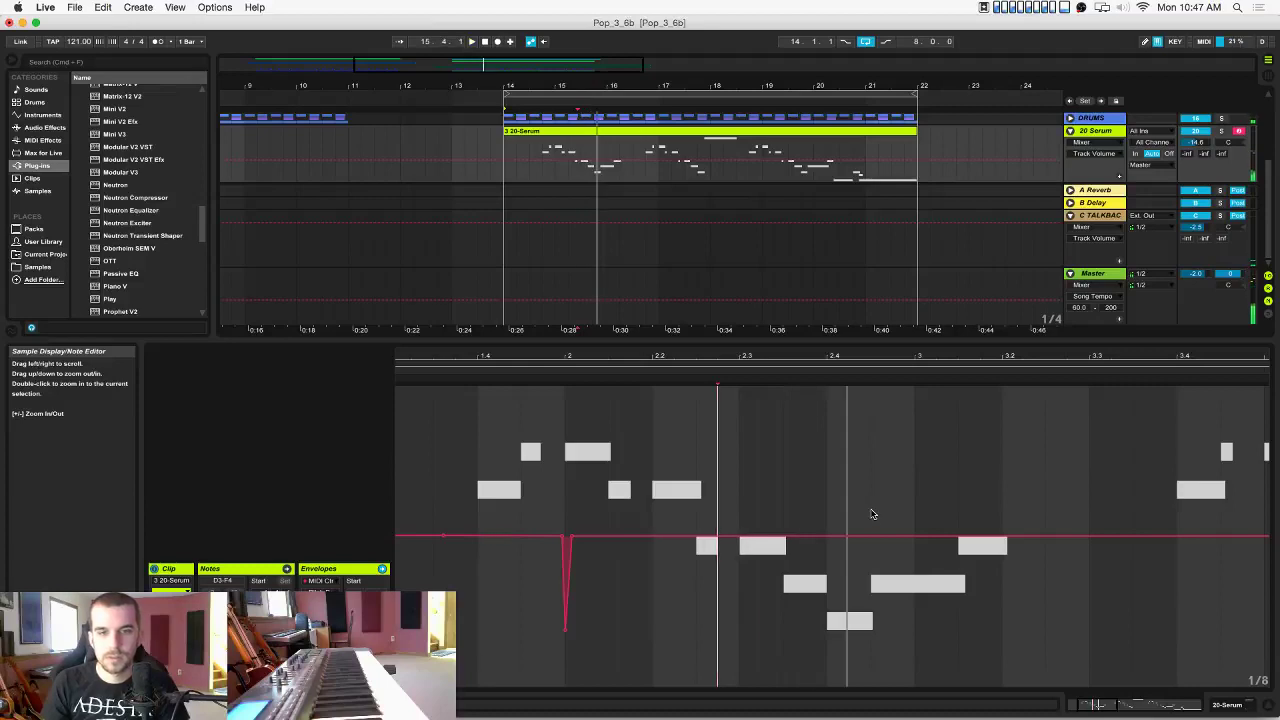
Paste the copied pitch-bend dip at 2.2, at 2.3 and halfway between 2.4 and bar 3.
left_click(652, 516)
key("super+v")
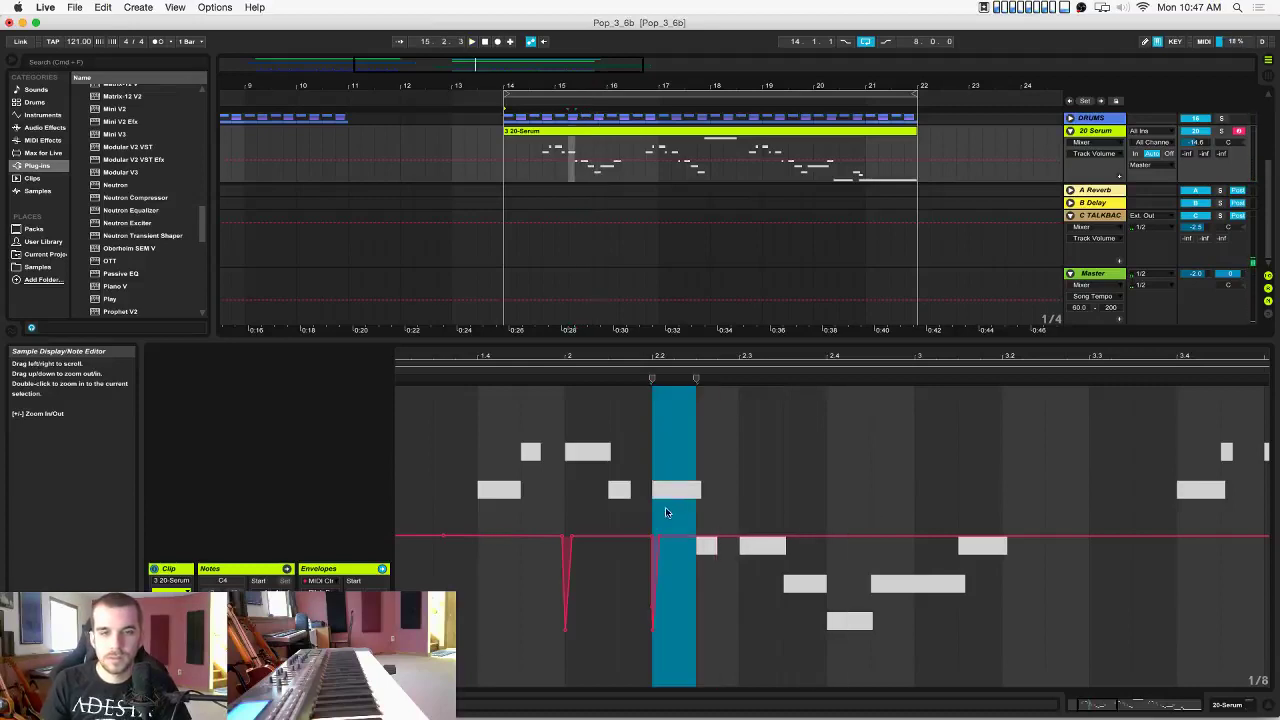
left_click(741, 488)
key("super+v")
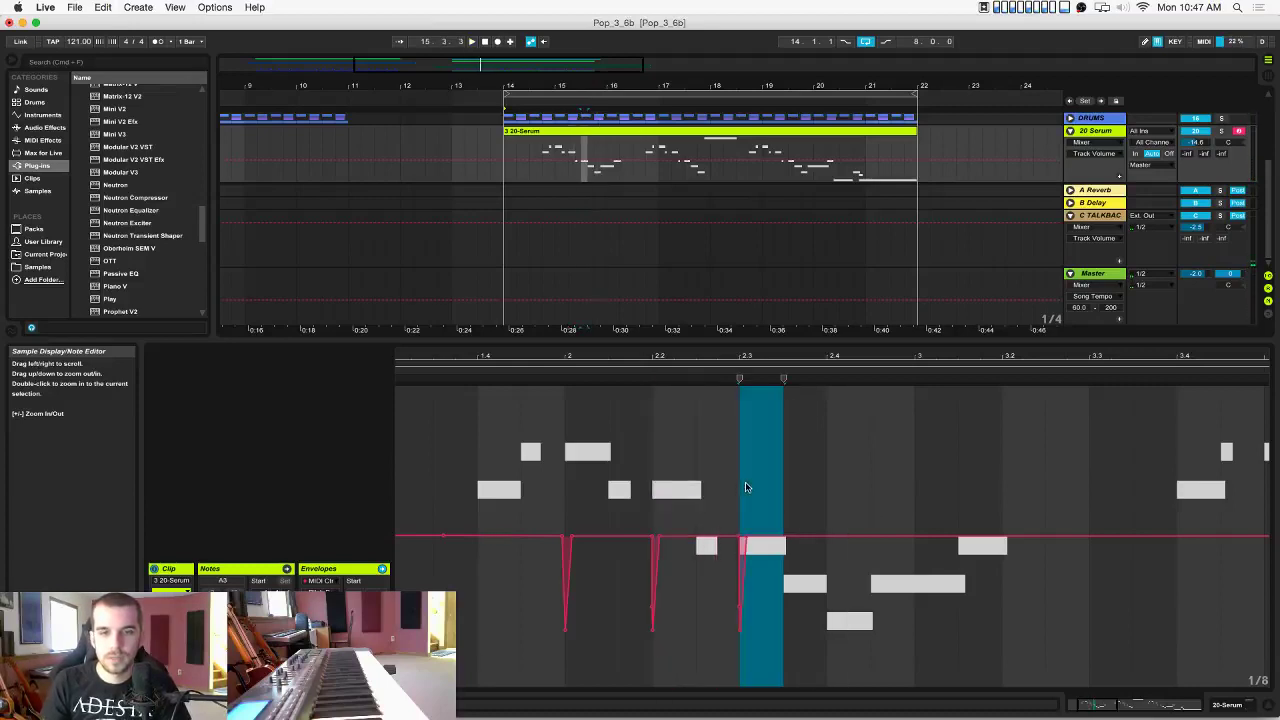
left_click(872, 500)
key("super+v")
scroll(880, 493, "right", 2)
scroll(880, 493, "left", 2)
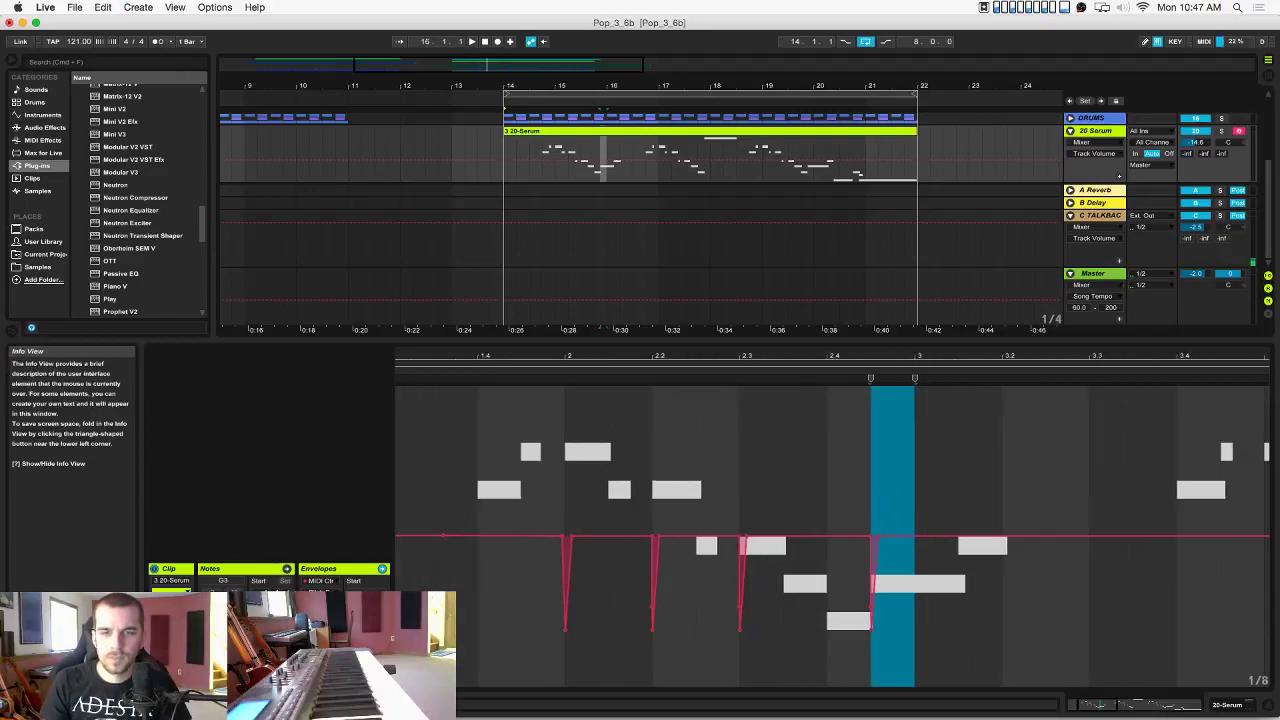
Apply Legato to the five notes from D4 at bar 2 through A3 at 2.3, and play the phrase.
left_click(168, 681)
left_click_drag(540, 424, 727, 561)
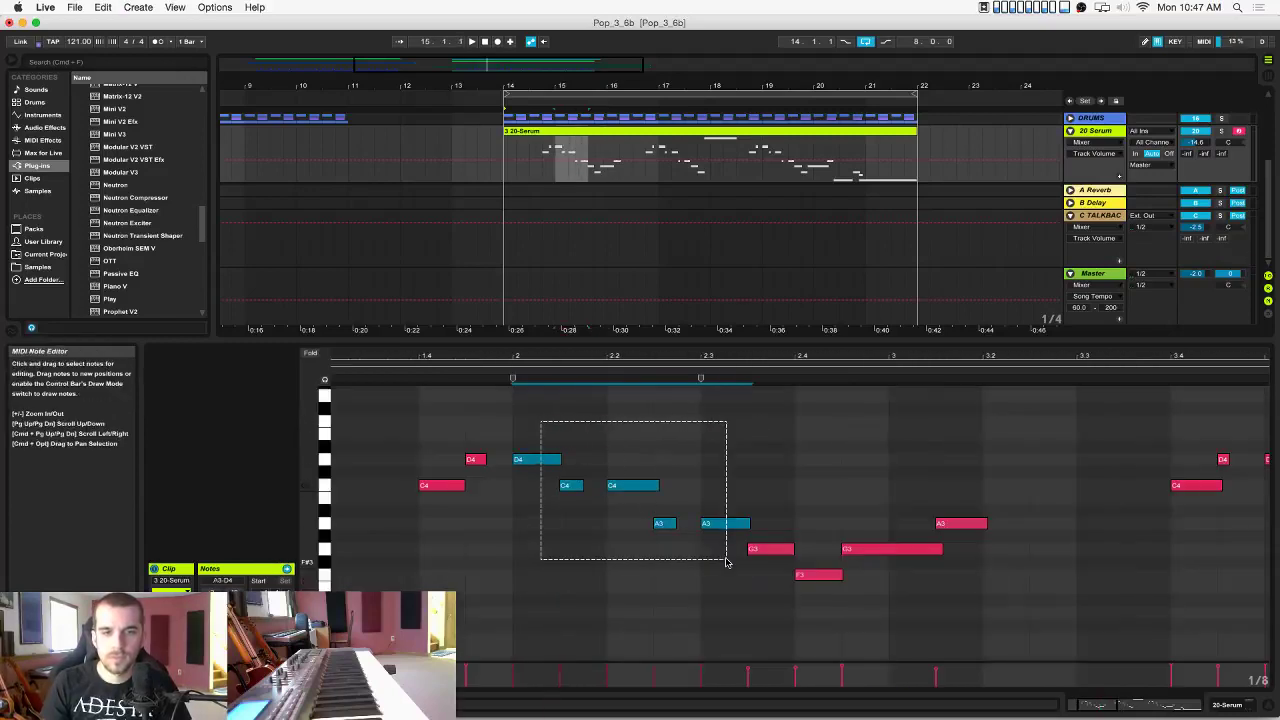
left_click(222, 629)
left_click(407, 581)
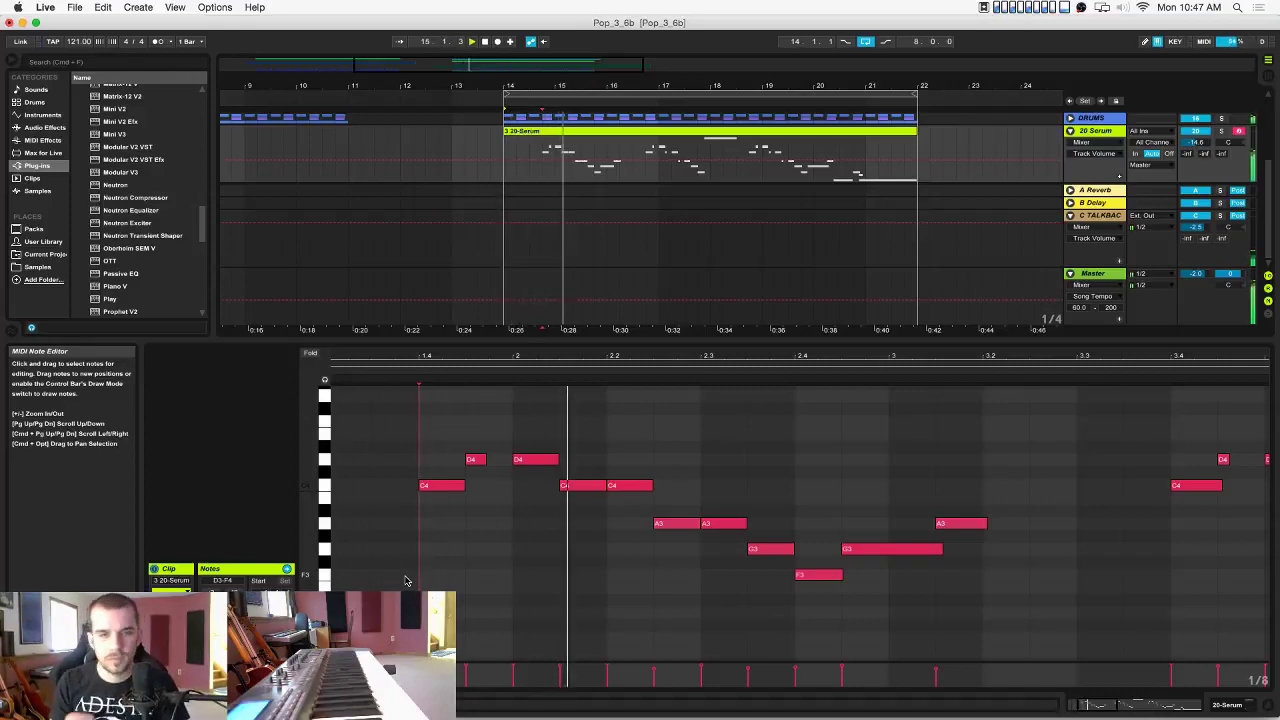
Lengthen the short D4 just before bar 2 until it meets the next D4, and listen to it.
left_click(483, 459)
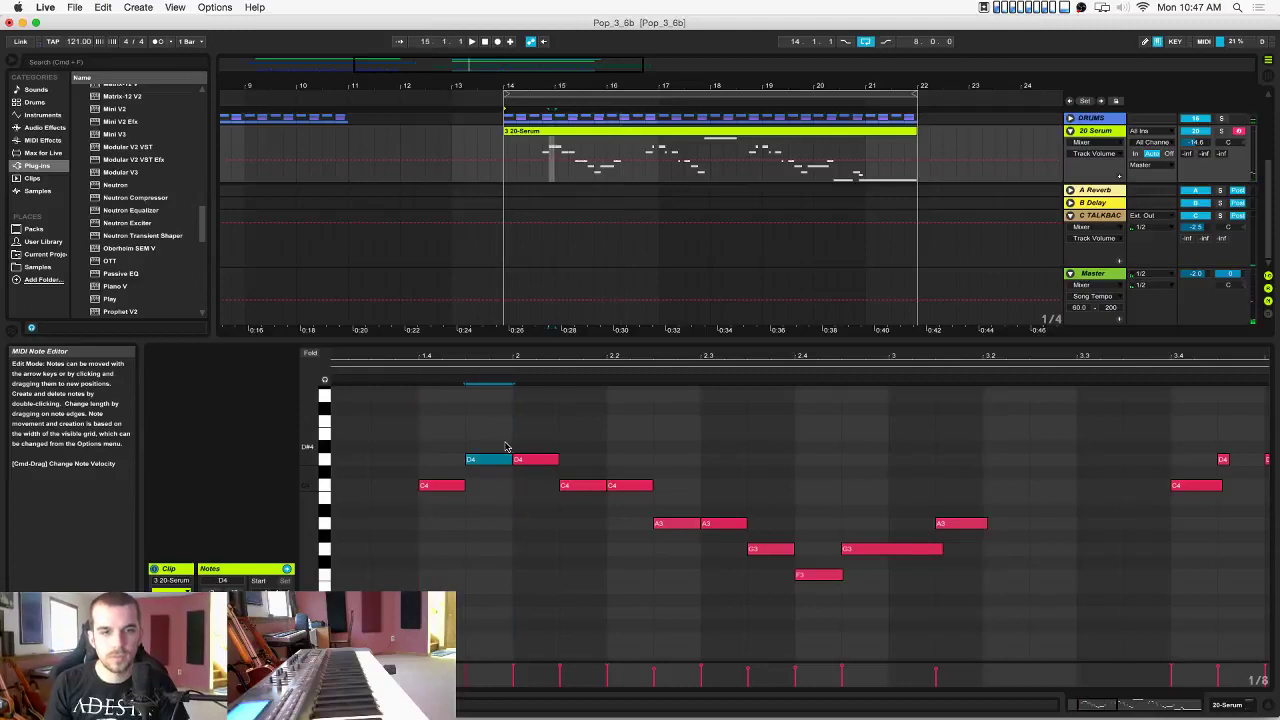
left_click(506, 447)
key("space")
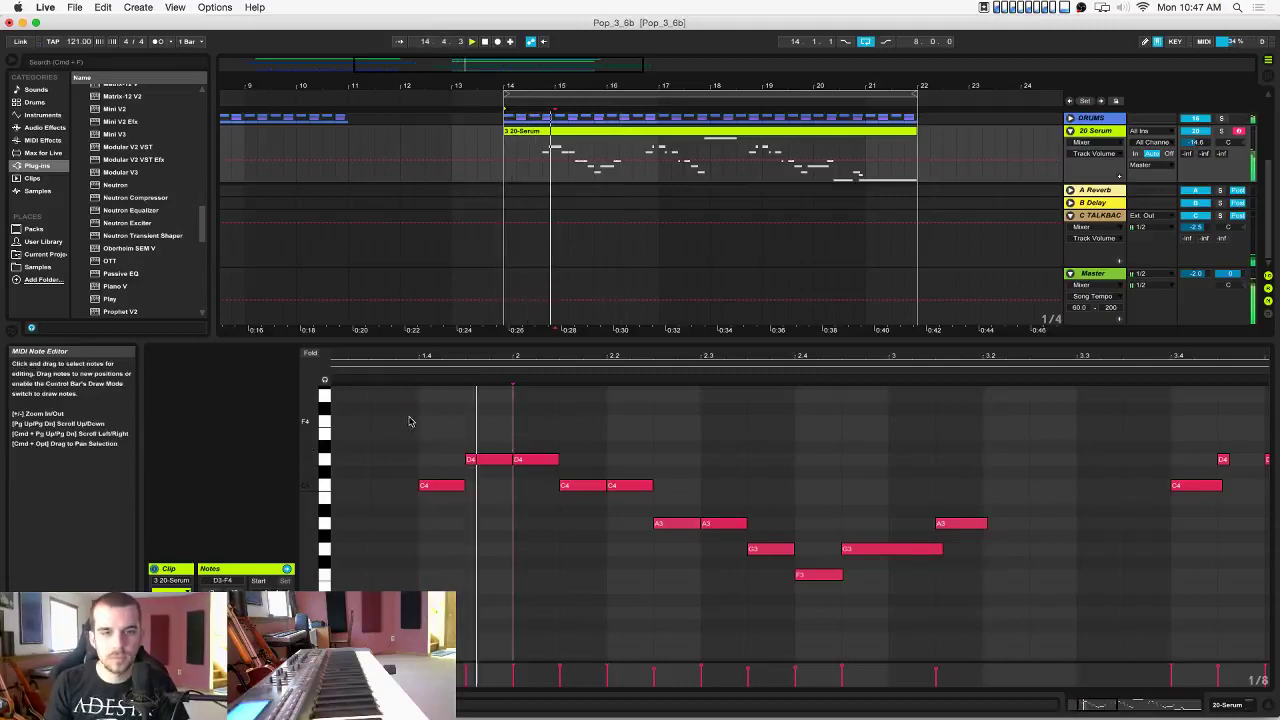
Apply Legato to the first phrase's notes from C4 at 1.4 through the long G3 before bar 3.
left_click_drag(446, 400, 908, 657)
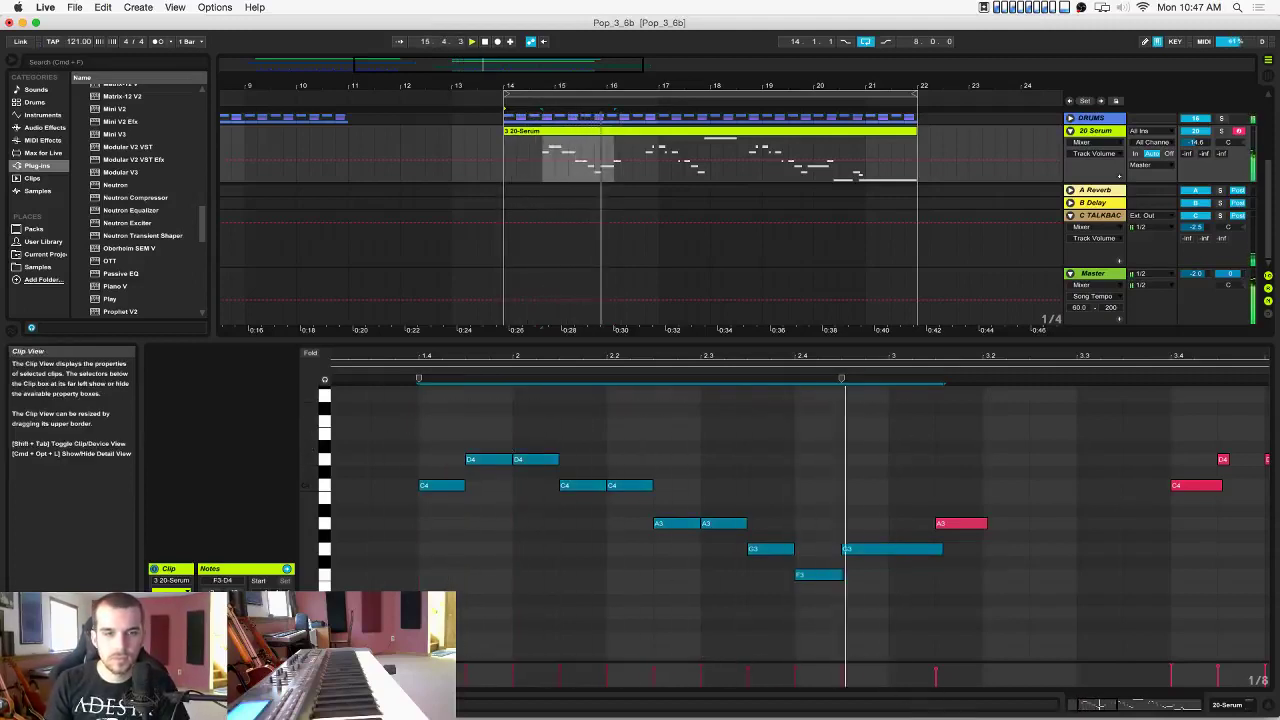
left_click(222, 617)
left_click(463, 590)
key("space")
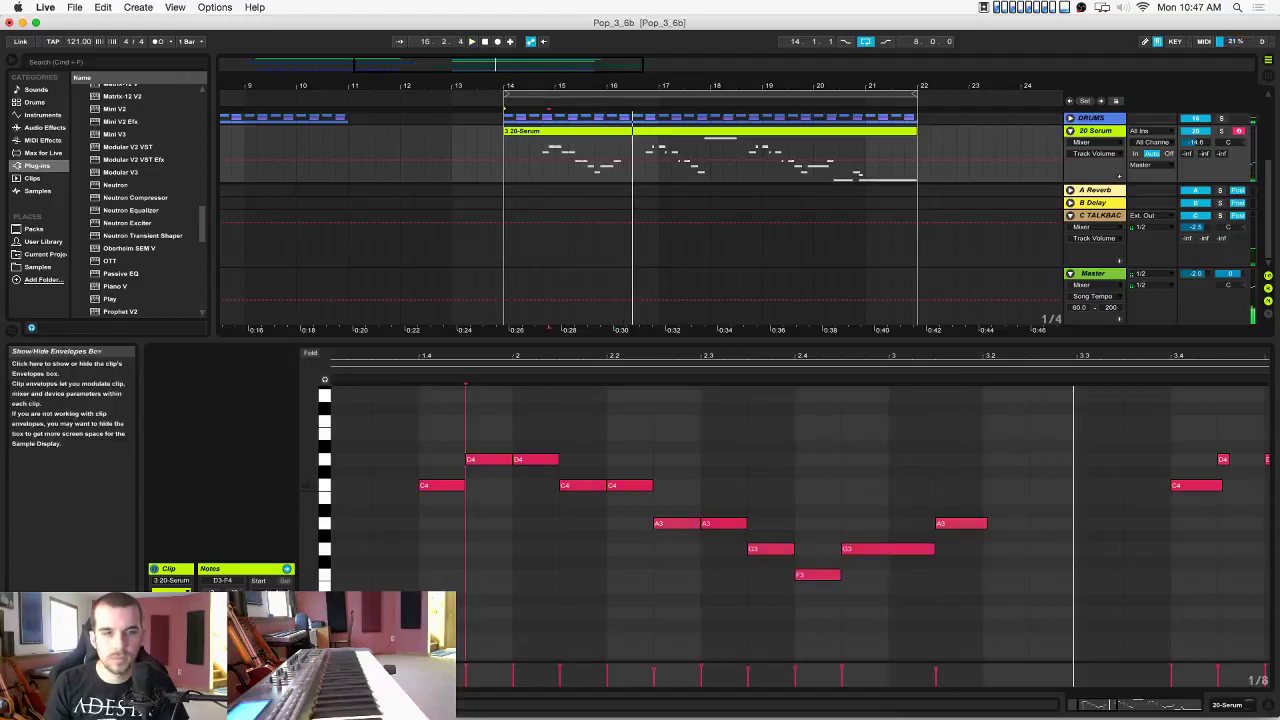
Paste the pitch-bend dip into the second phrase's envelope at bar 4, 4.2, 4.3 and the start of the long F4.
left_click(168, 683)
key("space")
left_click(458, 616)
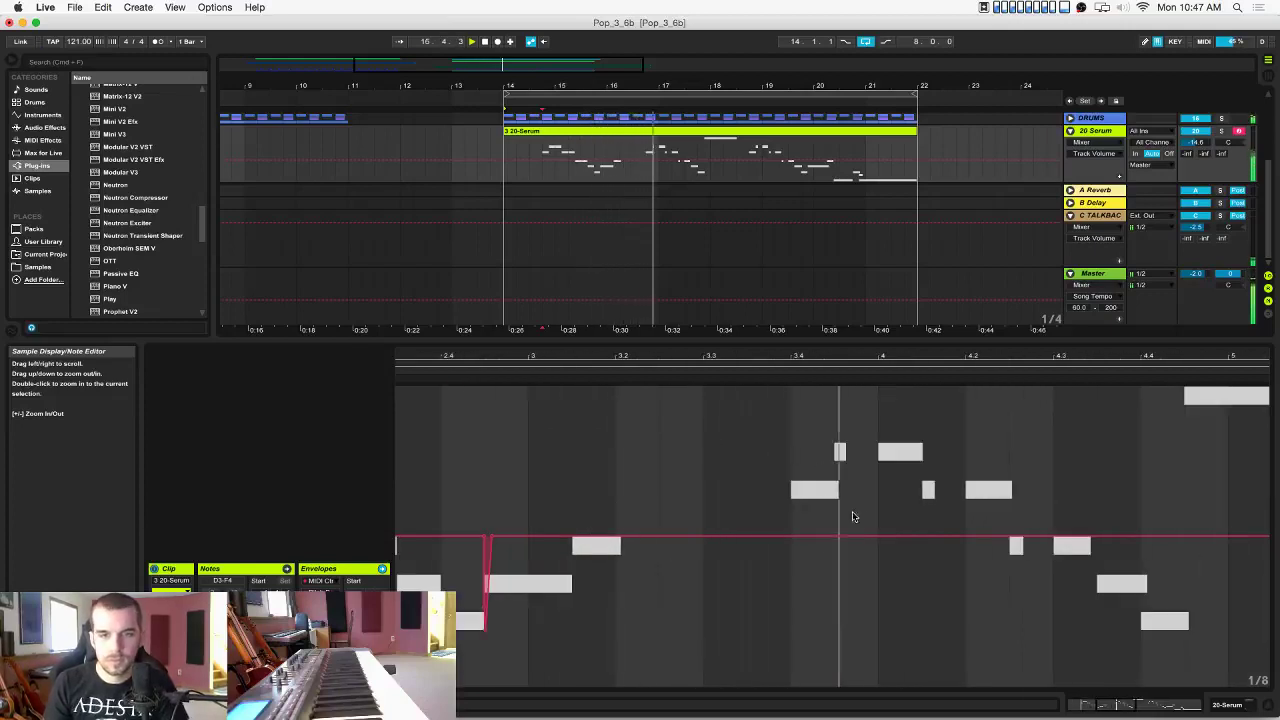
left_click_drag(878, 503, 922, 502)
left_click(968, 499)
key("super+v")
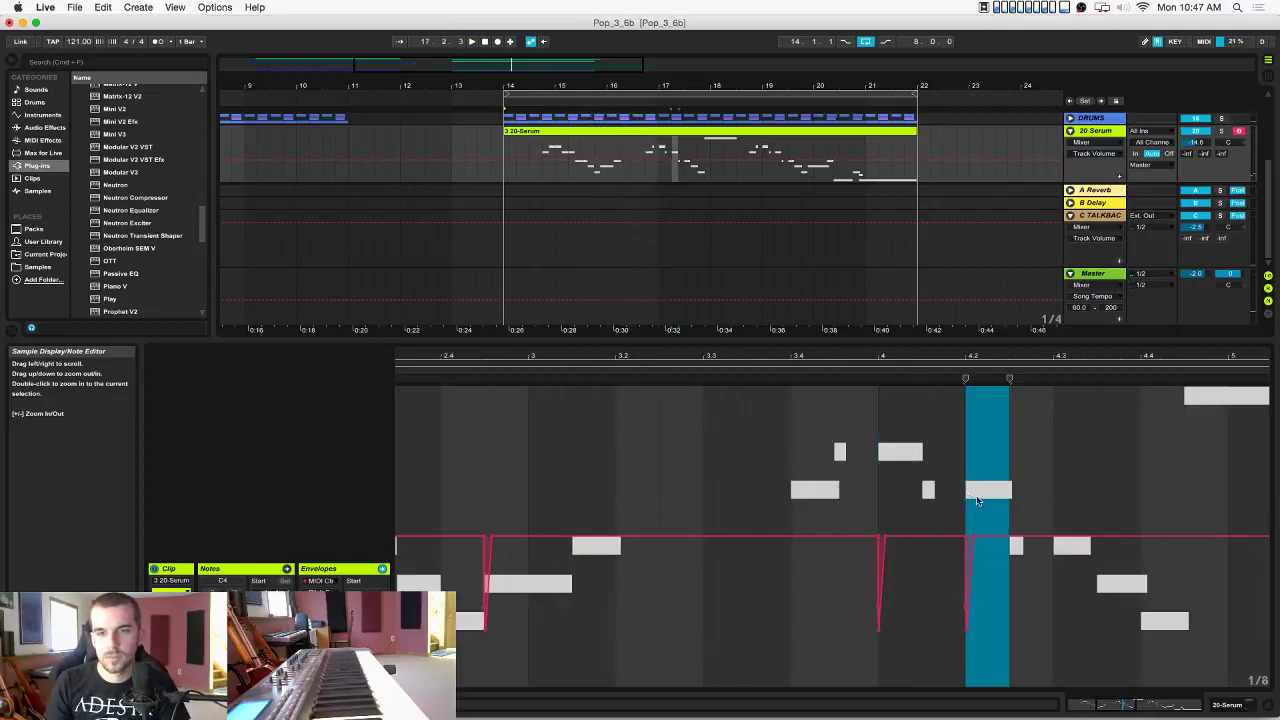
left_click(1048, 503)
key("super+v")
scroll(1038, 494, "right", 3)
left_click(1036, 490)
key("super+v")
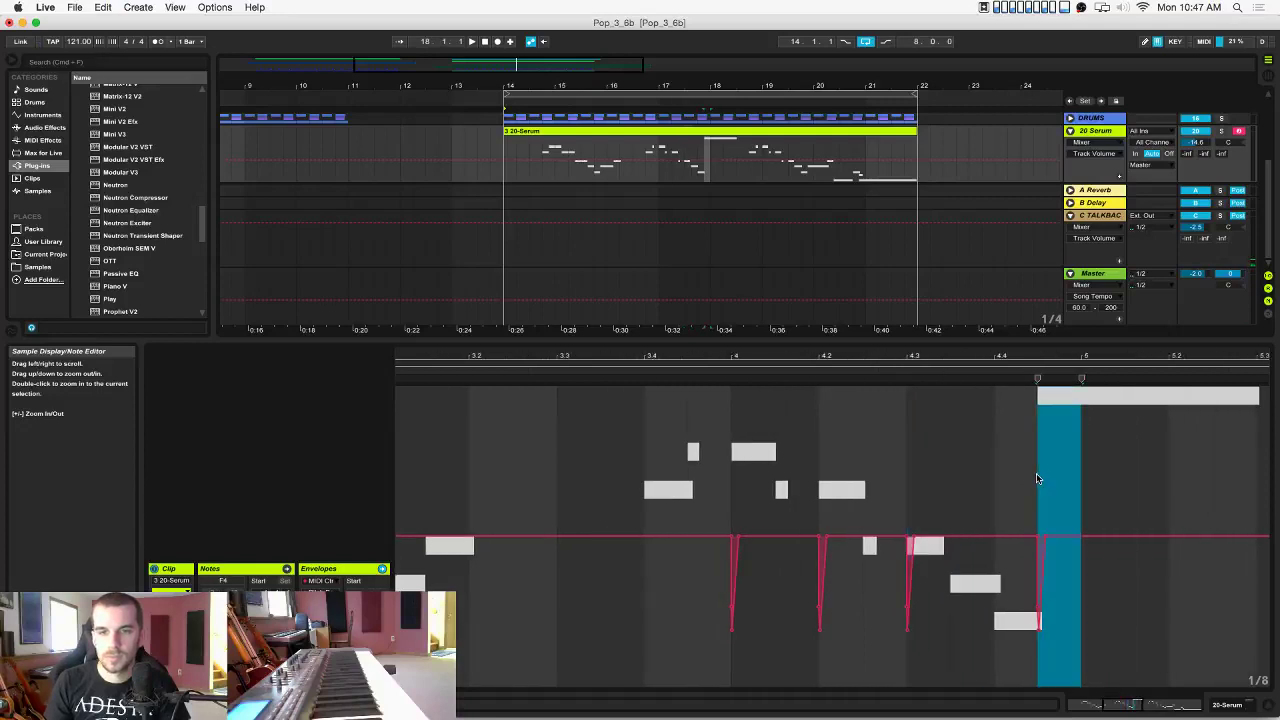
Ramp the pitch-bend envelope under the long F4 from 5.2 down to -8192 just before 5.3.
scroll(1000, 480, "right", 3)
left_click(822, 508)
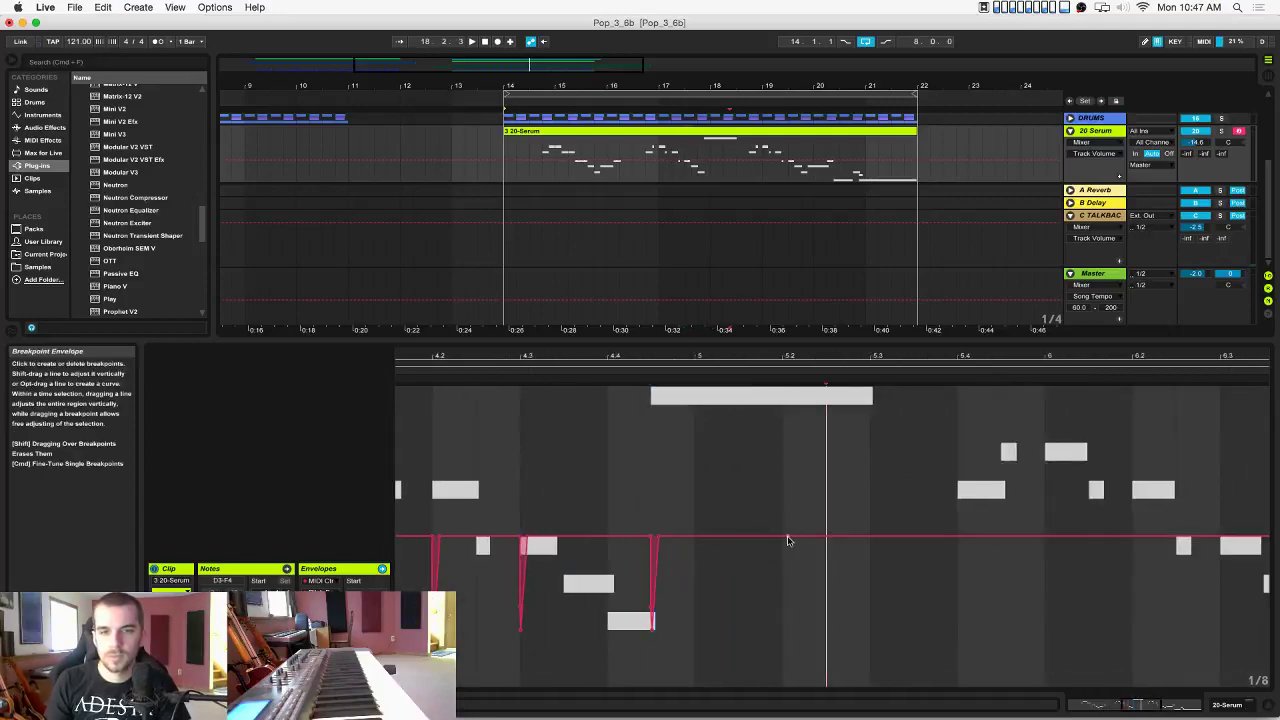
left_click(783, 514)
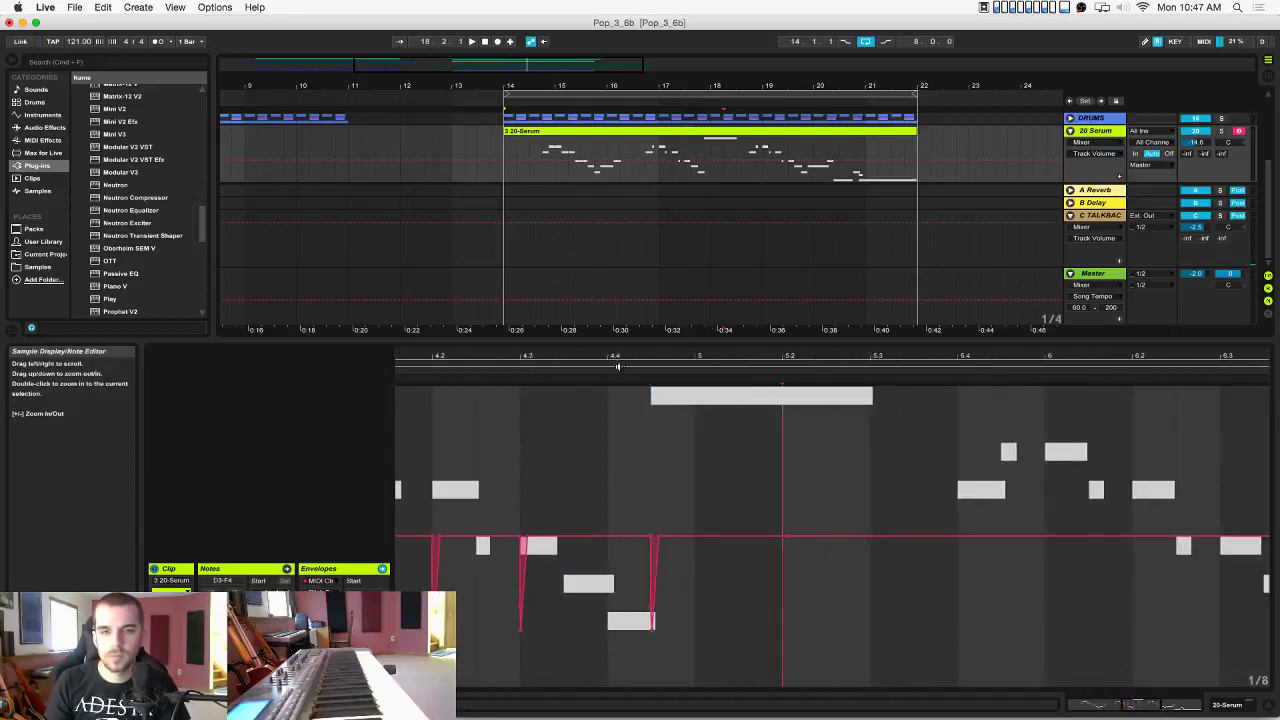
key("space")
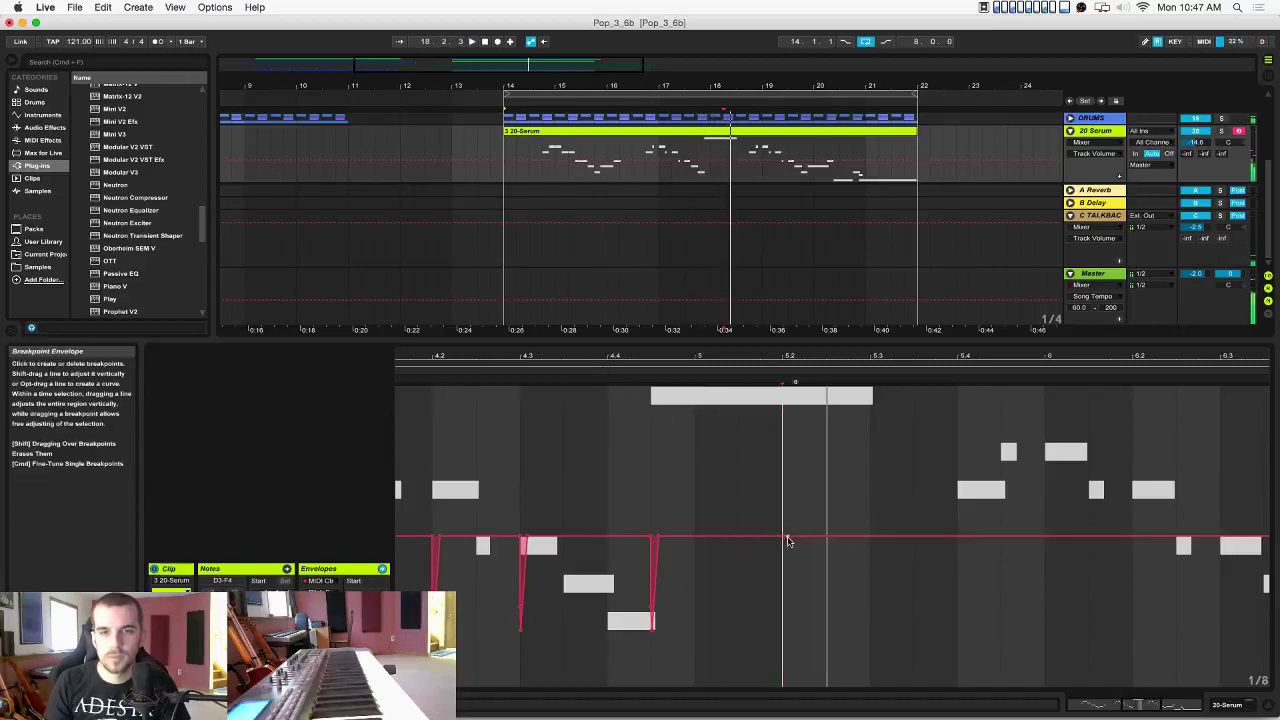
left_click_drag(788, 537, 856, 686)
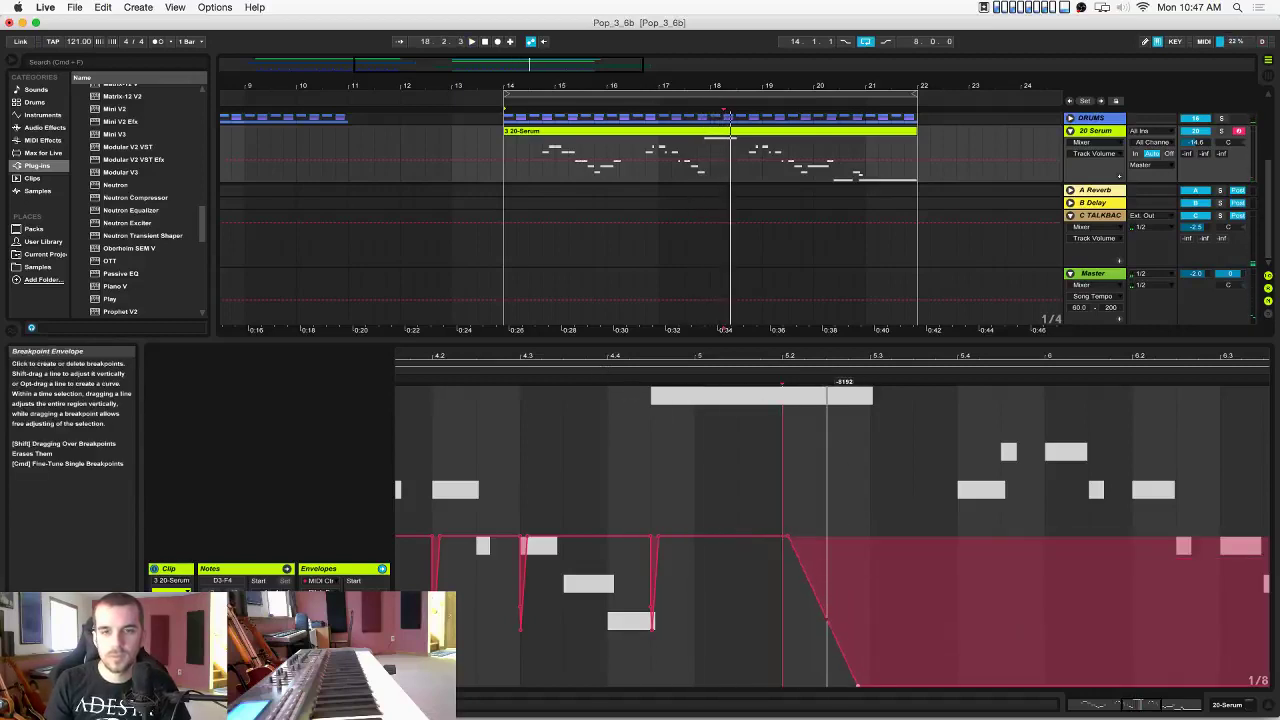
Shift the pitch-bend ramp under the long F4 to start just before 5.2 and bottom out at the note's end, then listen.
mouse_move(784, 537)
left_mouse_down()
mouse_move(694, 531)
mouse_move(777, 545)
left_mouse_up()
key("space")
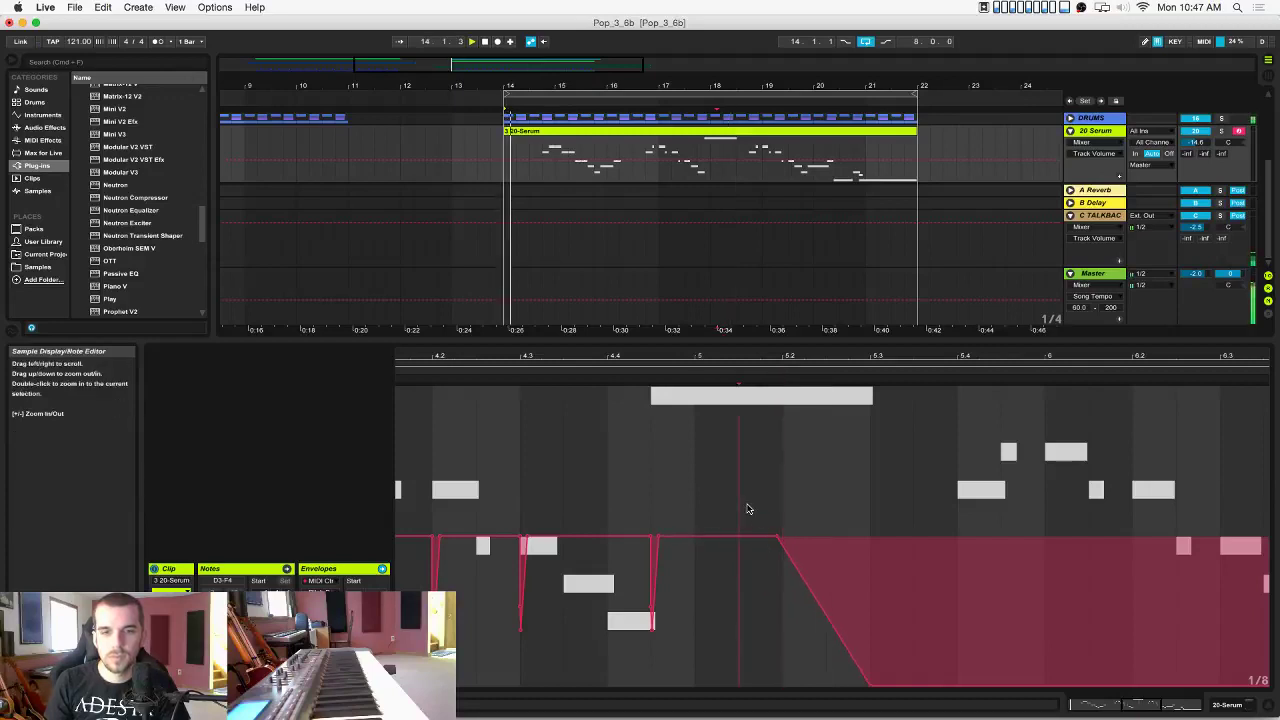
left_click_drag(480, 357, 830, 357)
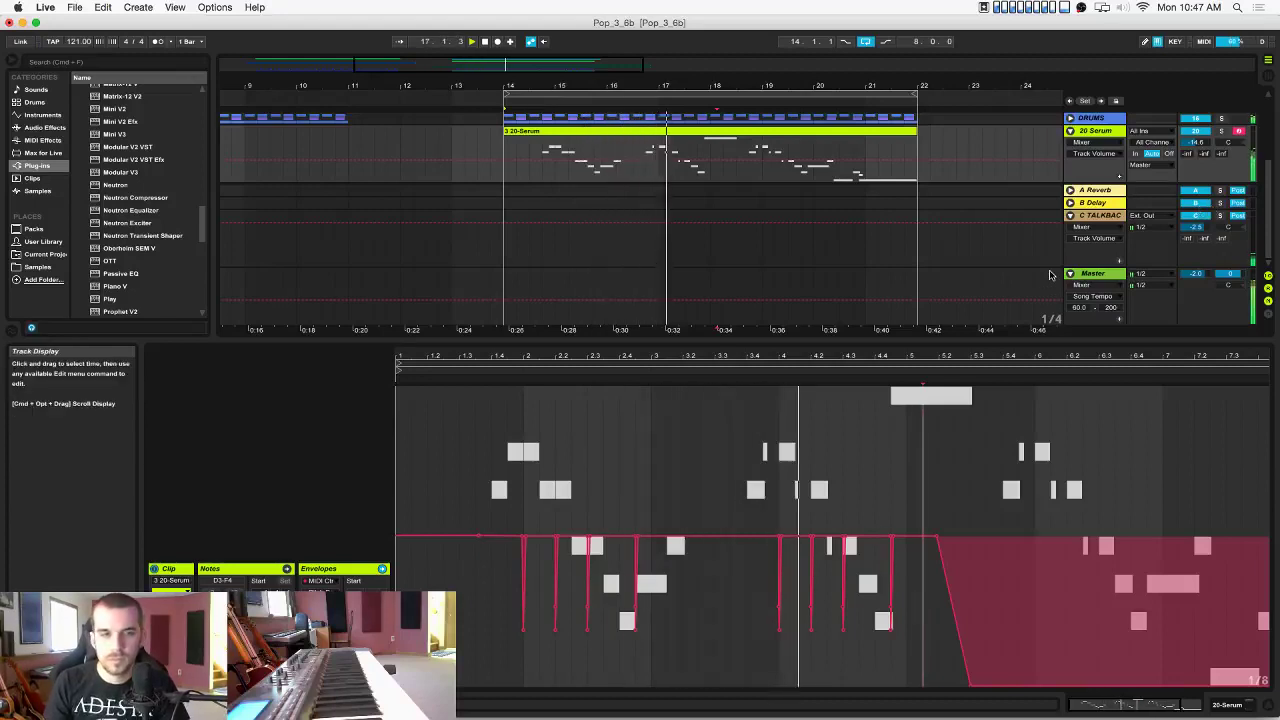
Apply Legato to the second phrase's notes from C4 at 3.4 through the G3 after 4.3, save the set, and play it back.
left_click(172, 681)
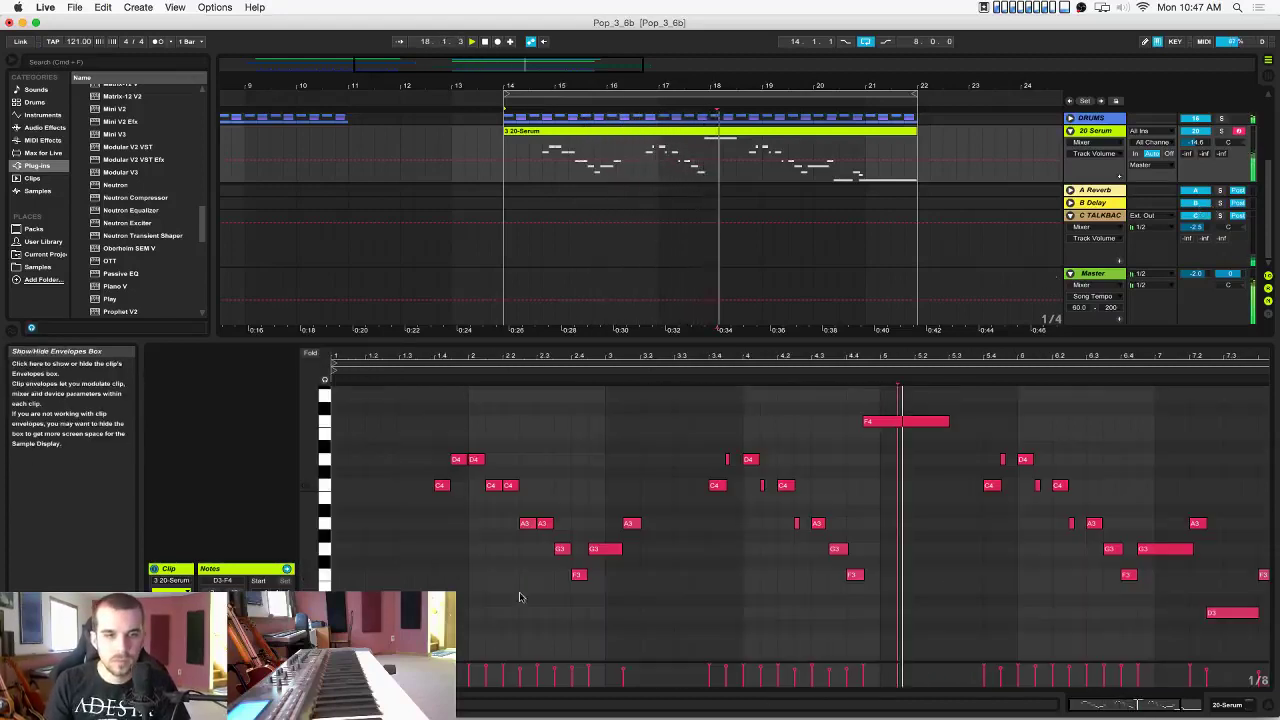
key("space")
mouse_move(718, 357)
left_mouse_down()
mouse_move(621, 430)
mouse_move(670, 459)
left_mouse_up()
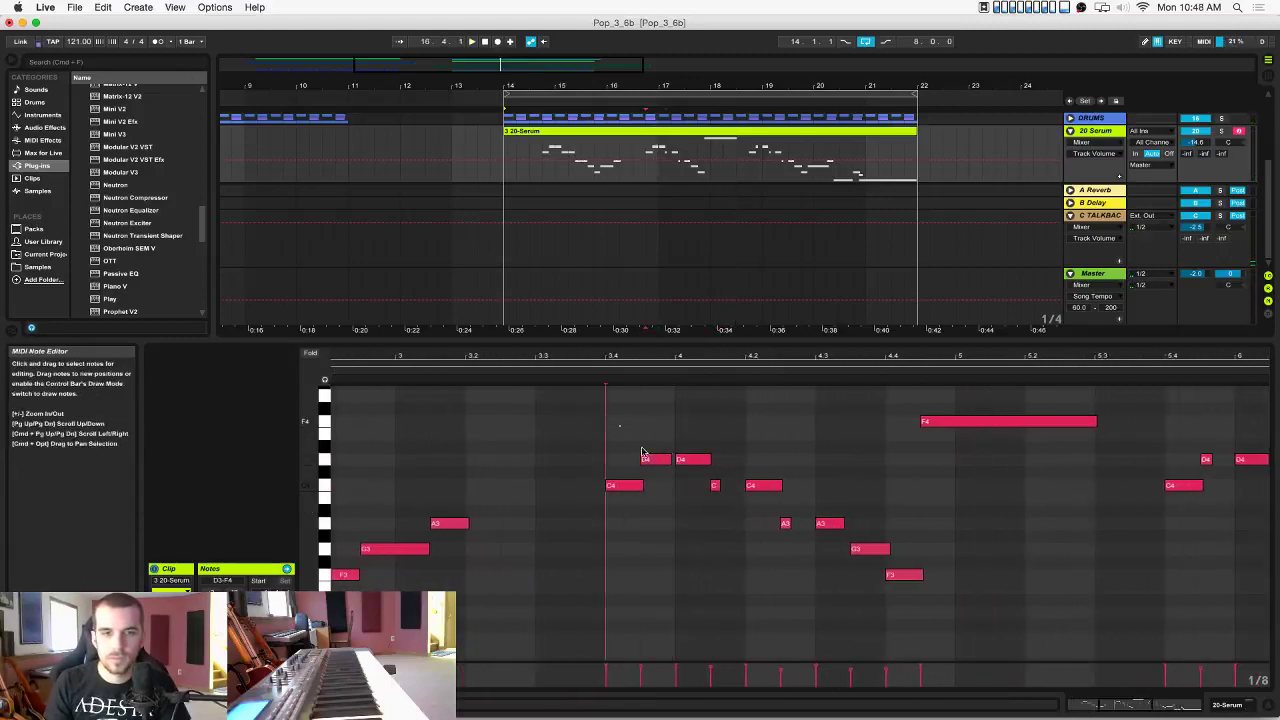
left_click_drag(619, 425, 855, 604)
left_click(222, 616)
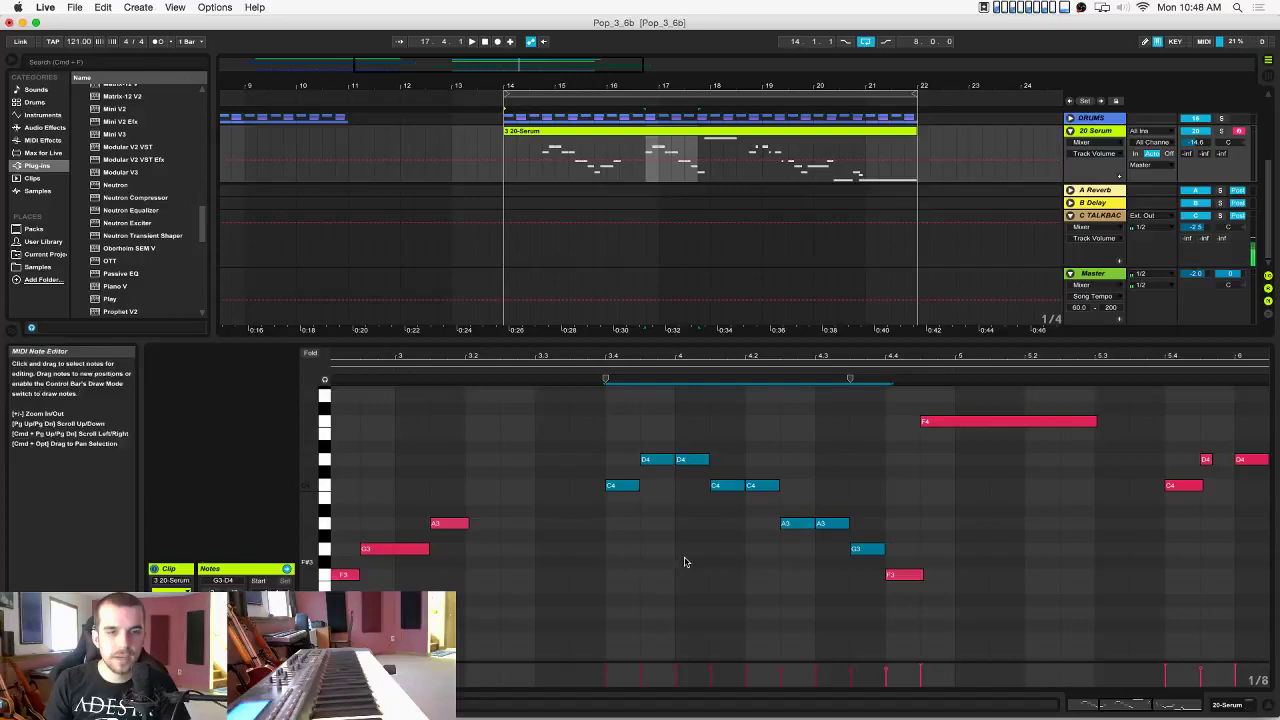
left_click(684, 558)
key("super+s")
left_click_drag(556, 358, 617, 335)
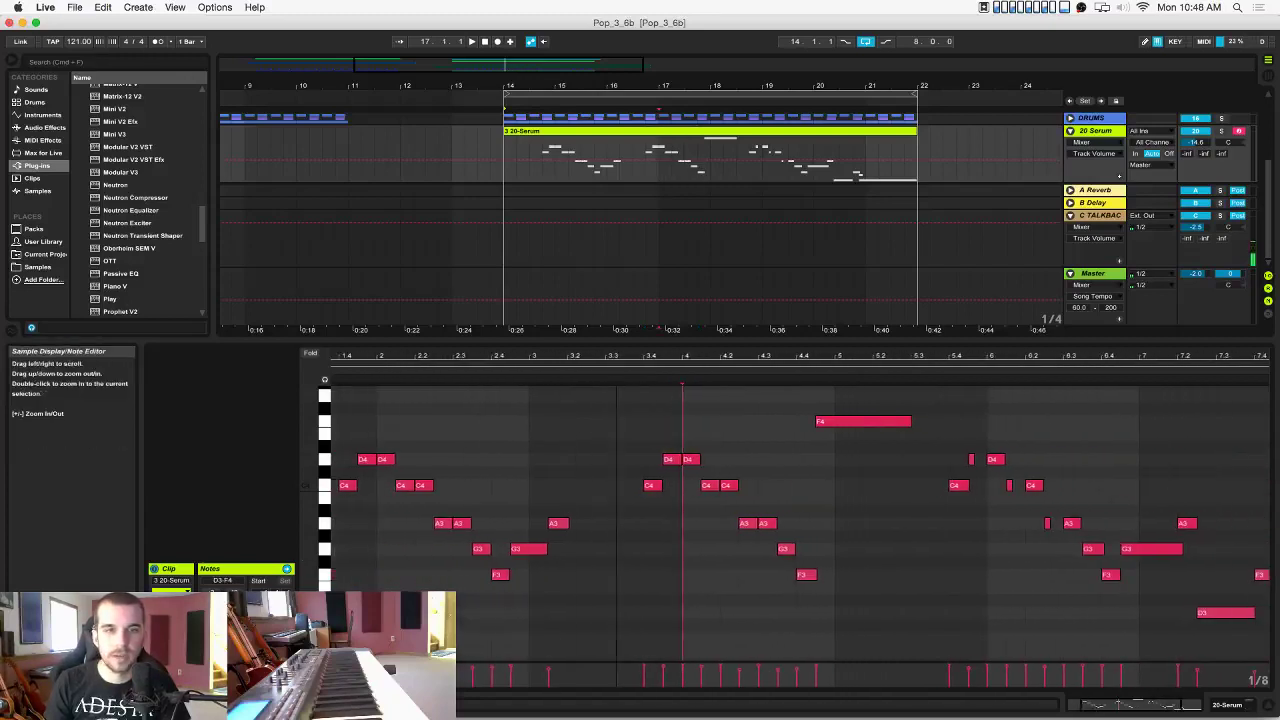
key("space")
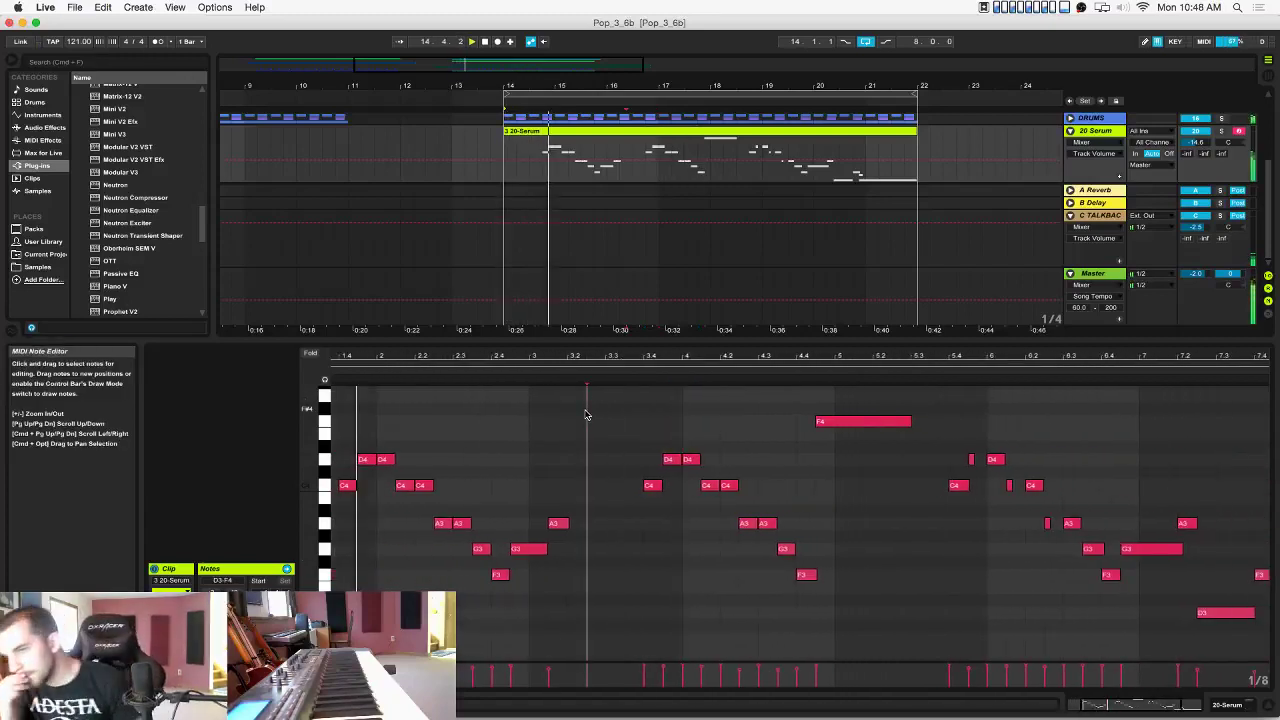
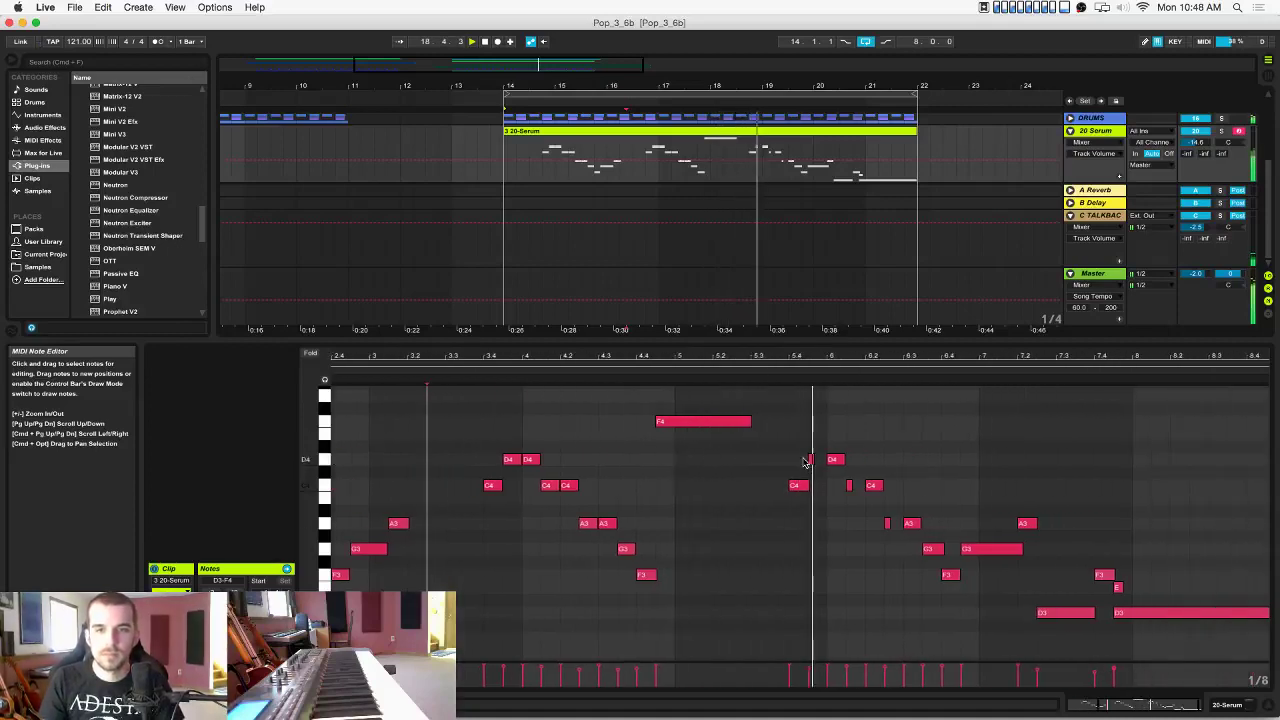
Return the pitch-bend envelope to about -18 between 5.3 and 5.4, just after the long F4, and listen.
left_click(179, 684)
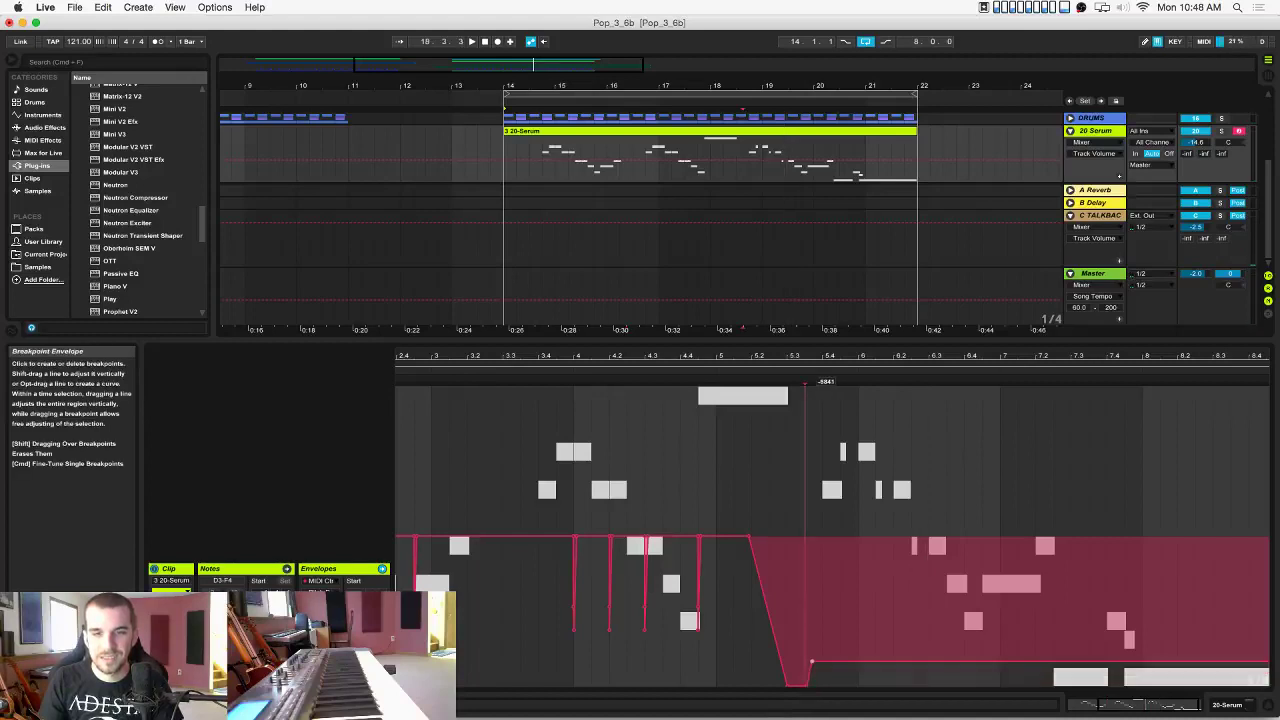
left_click_drag(811, 682, 812, 537)
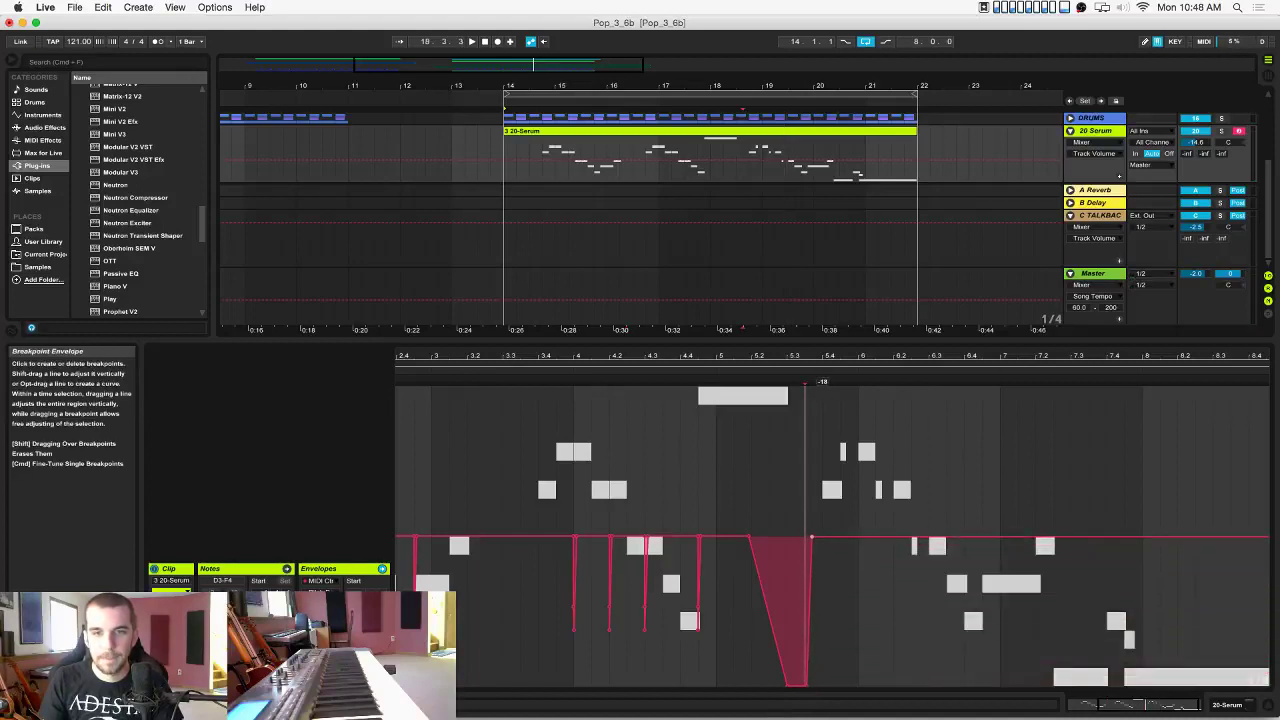
key("space")
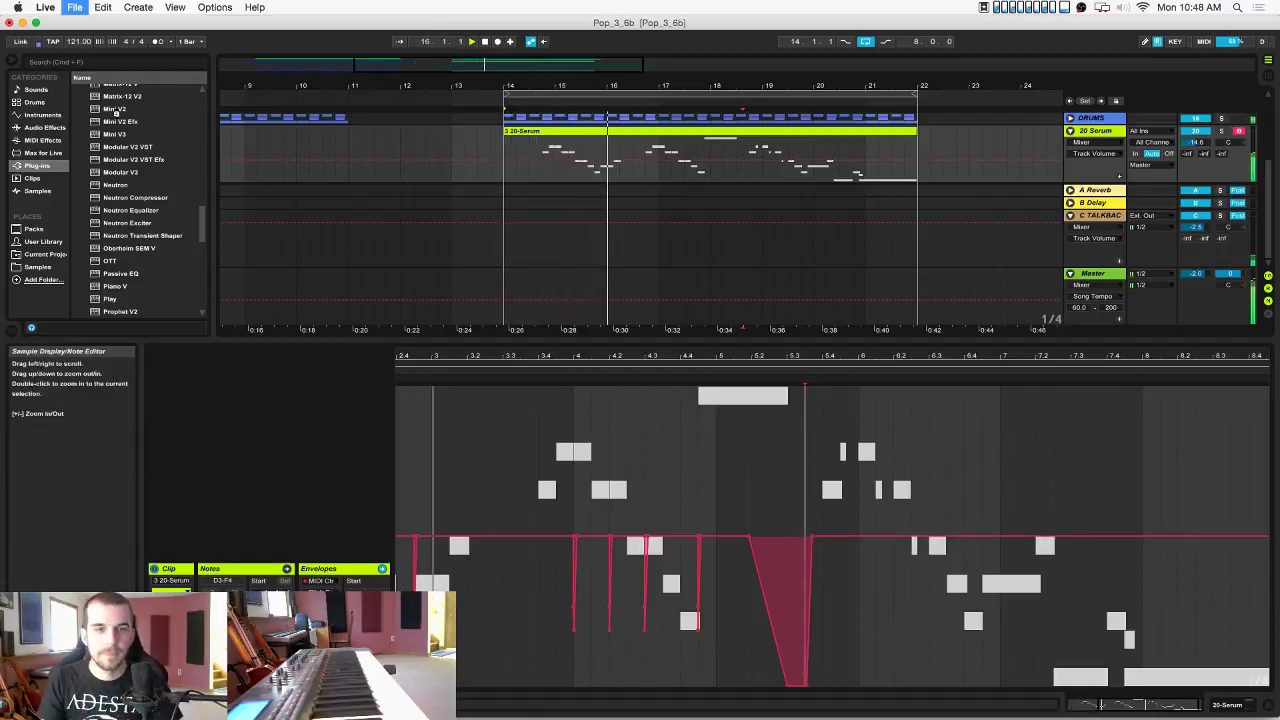
Set the tempo to 124 BPM and the Serum track's volume to -16.3, and give the arrangement more height.
left_click_drag(78, 42, 78, 37)
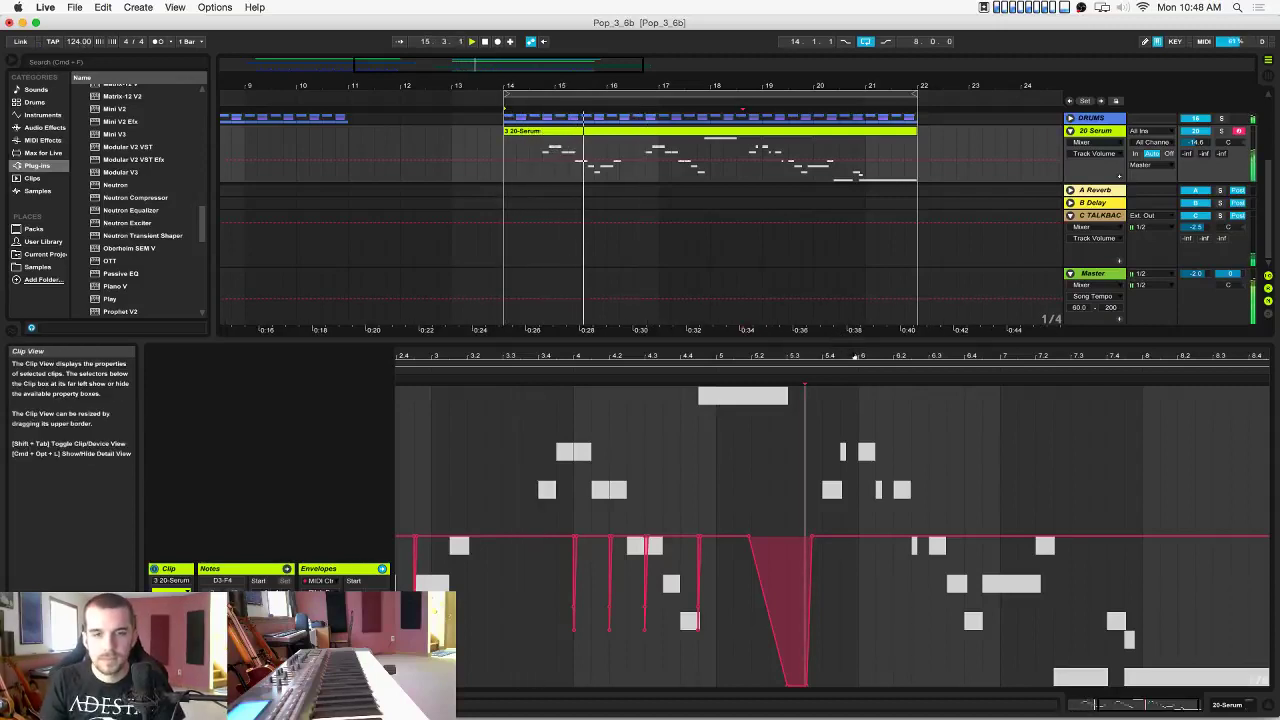
left_click_drag(852, 339, 852, 386)
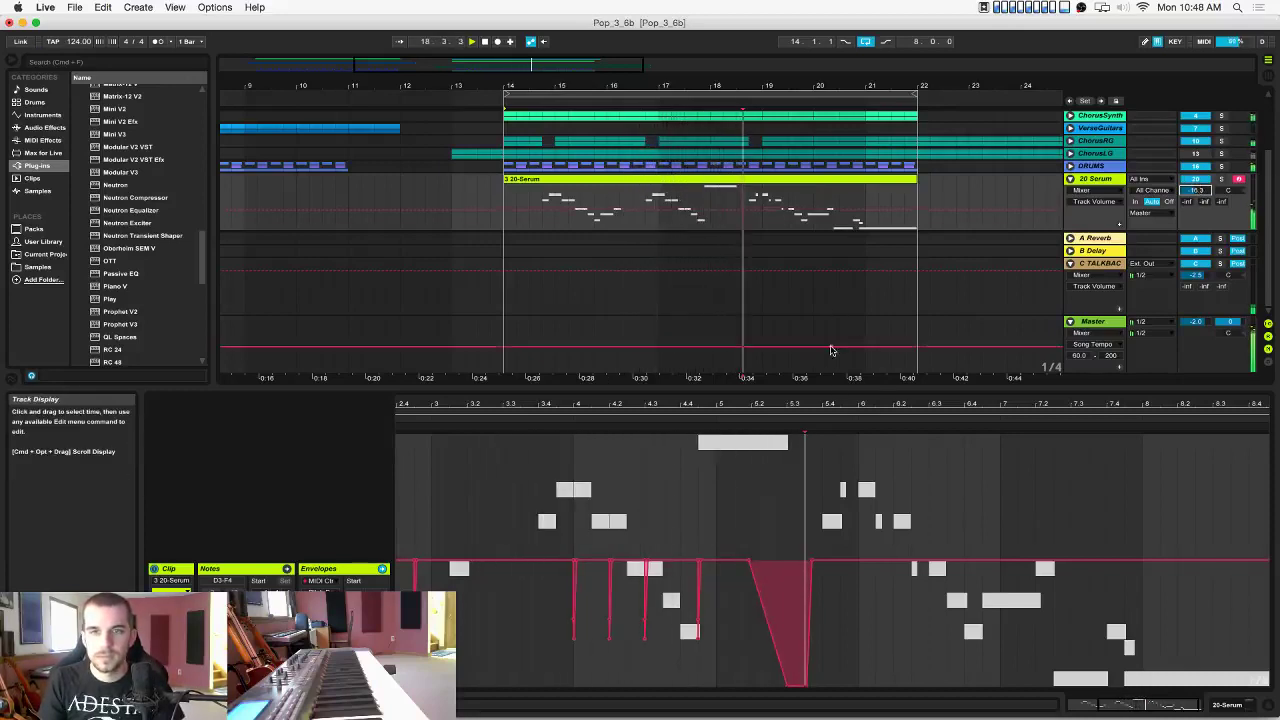
Apply Legato to the third phrase's notes from C4 at 5.4 through the D3 after 7.2.
scroll(760, 560, "right", 1)
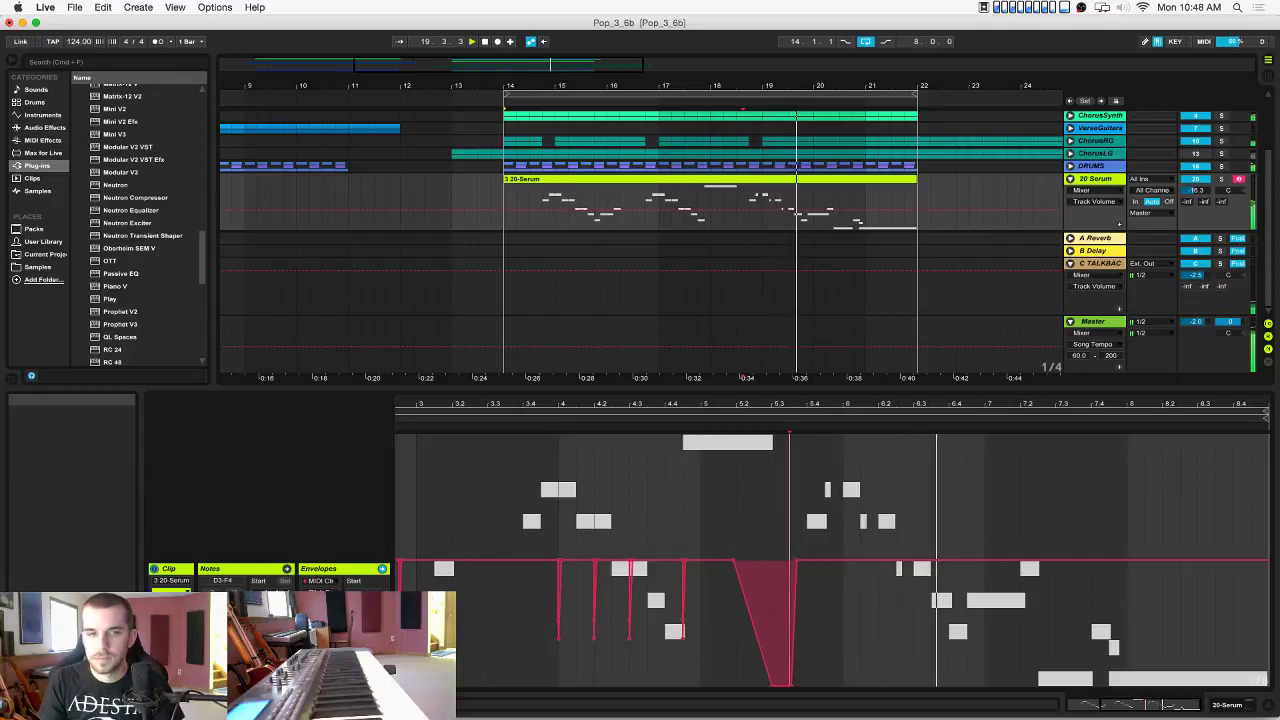
left_click(165, 682)
left_click_drag(787, 495, 1040, 665)
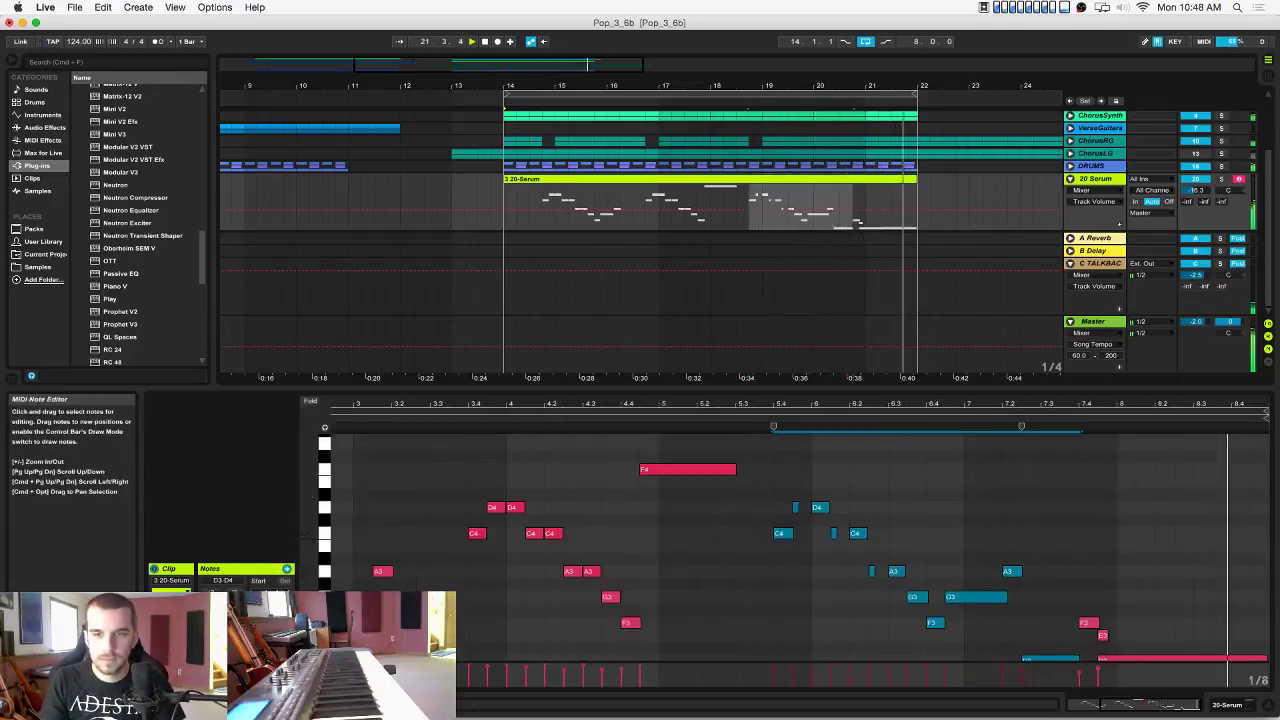
left_click(660, 598)
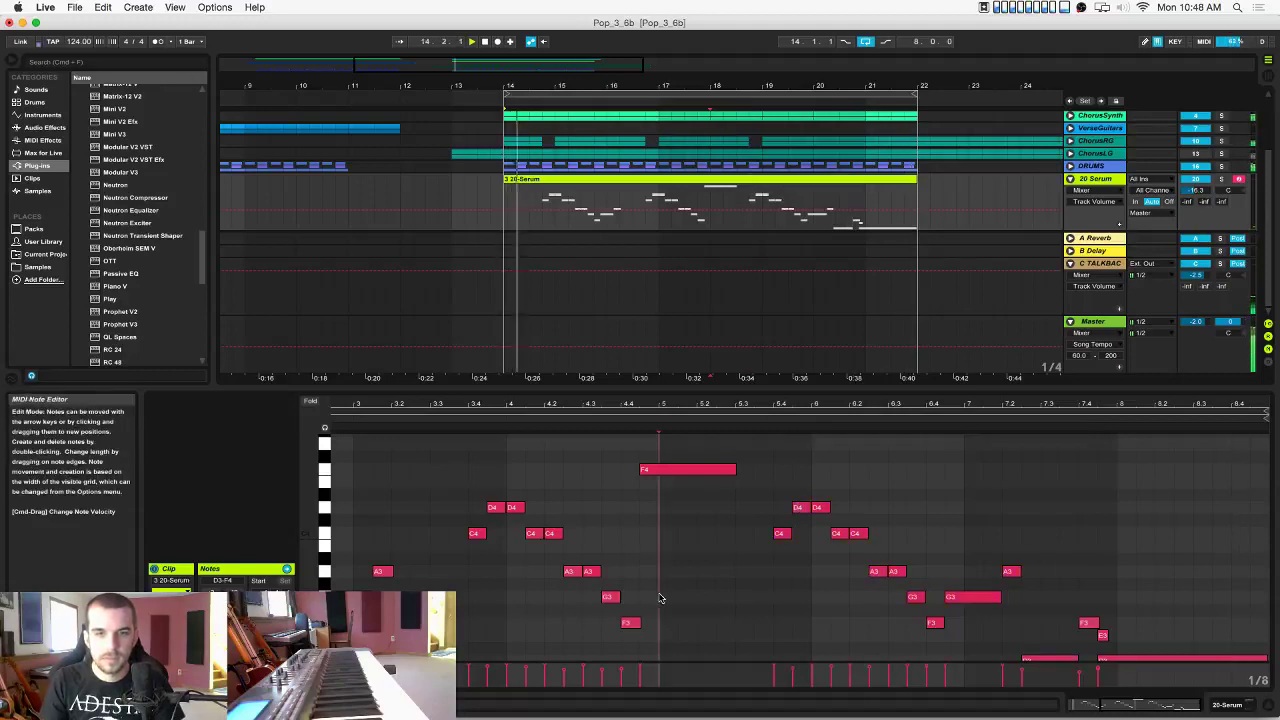
Delete the short E3 before bar 8 and replace the long final D3 with a 1/8-note D3 at the same start.
scroll(684, 567, "down", 2)
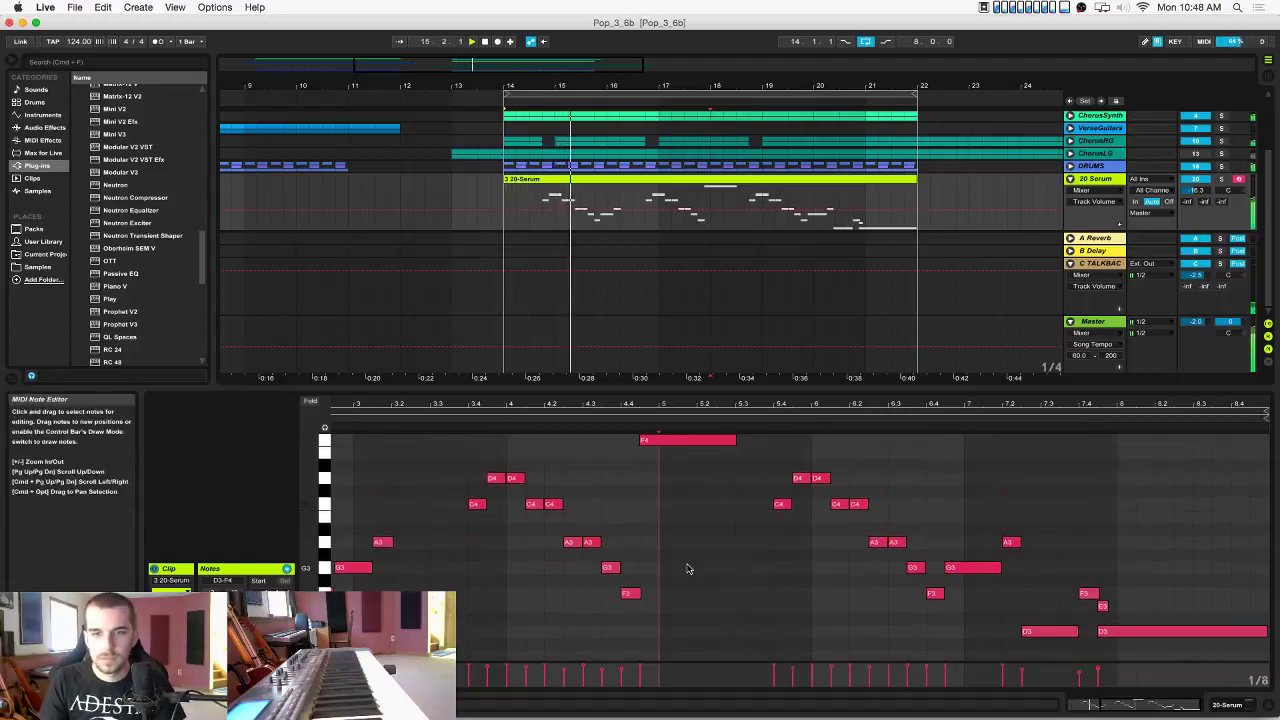
double_click(1102, 606)
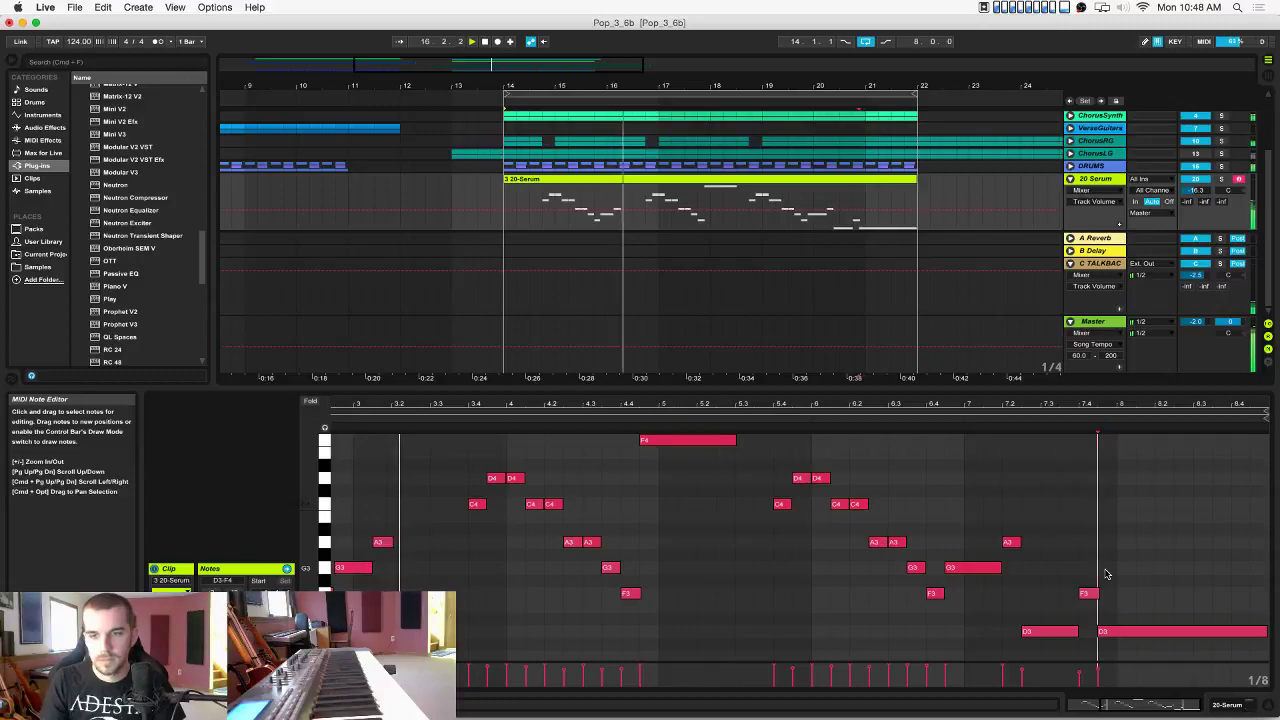
double_click(1110, 631)
double_click(1102, 631)
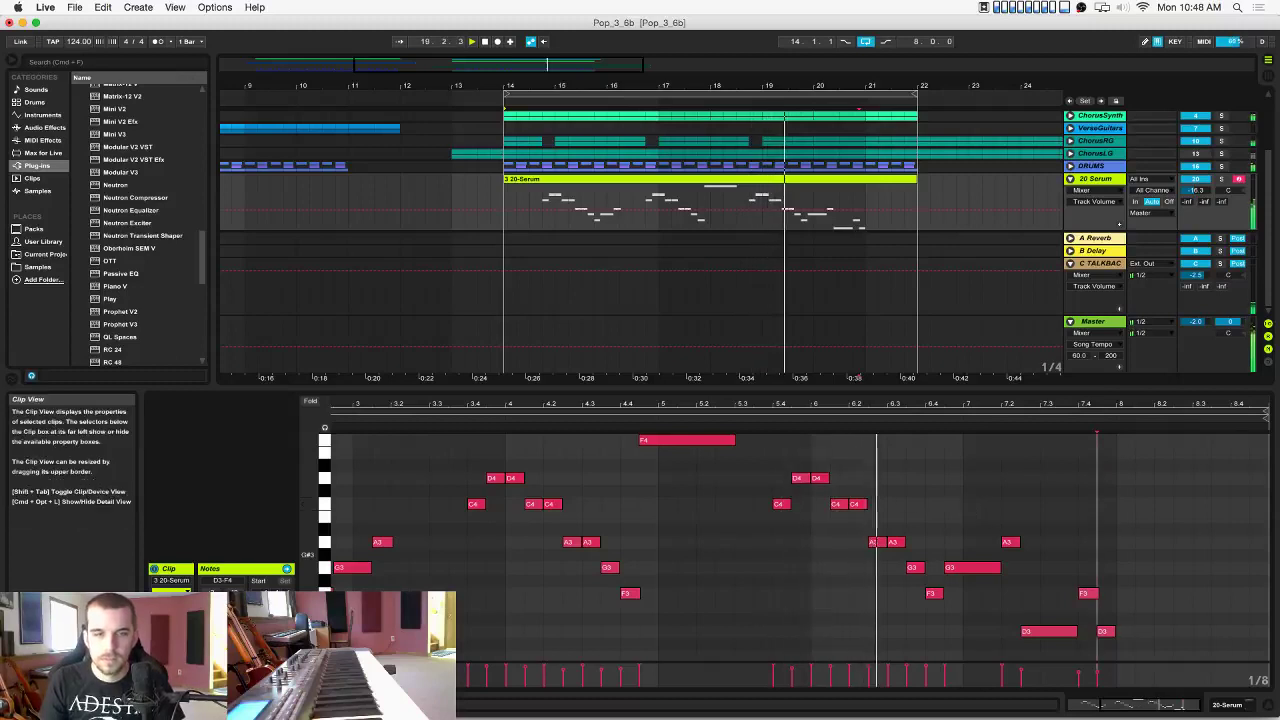
Copy the pitch-bend dip at 4.3 into the third phrase at 6, 6.2, 6.3 and the start of the long G3, and listen.
left_click(171, 682)
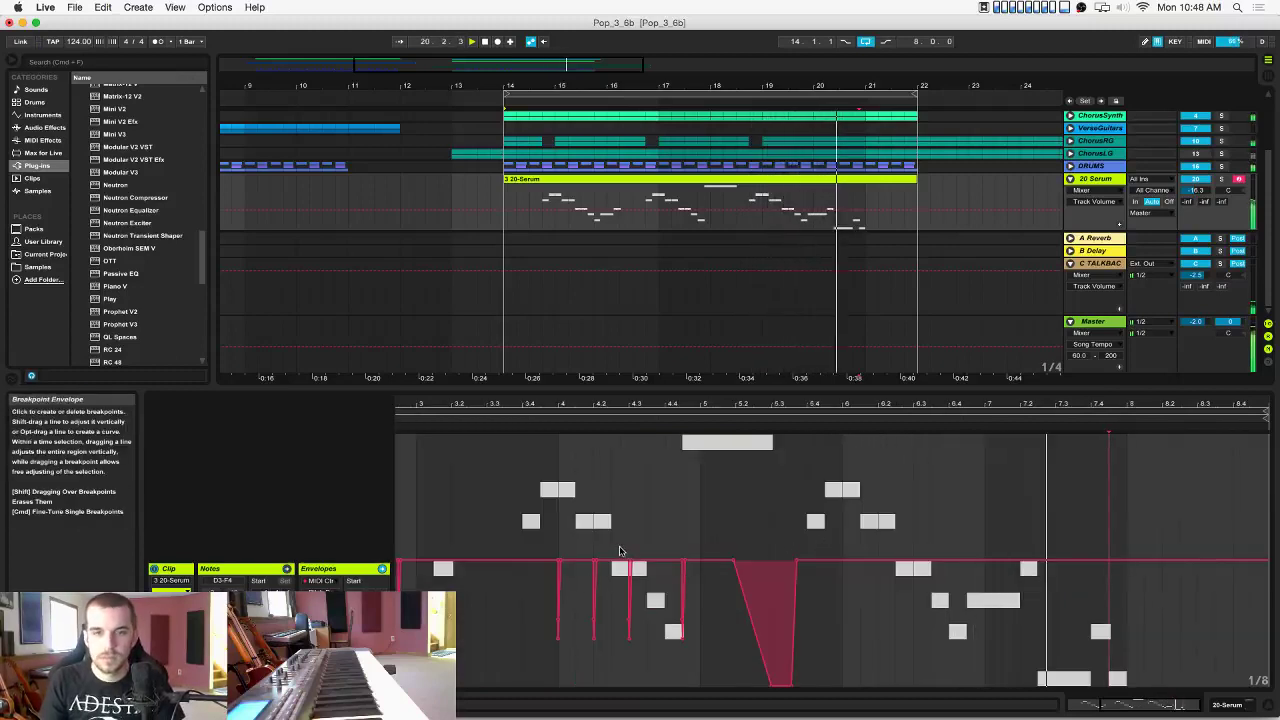
left_click(629, 538)
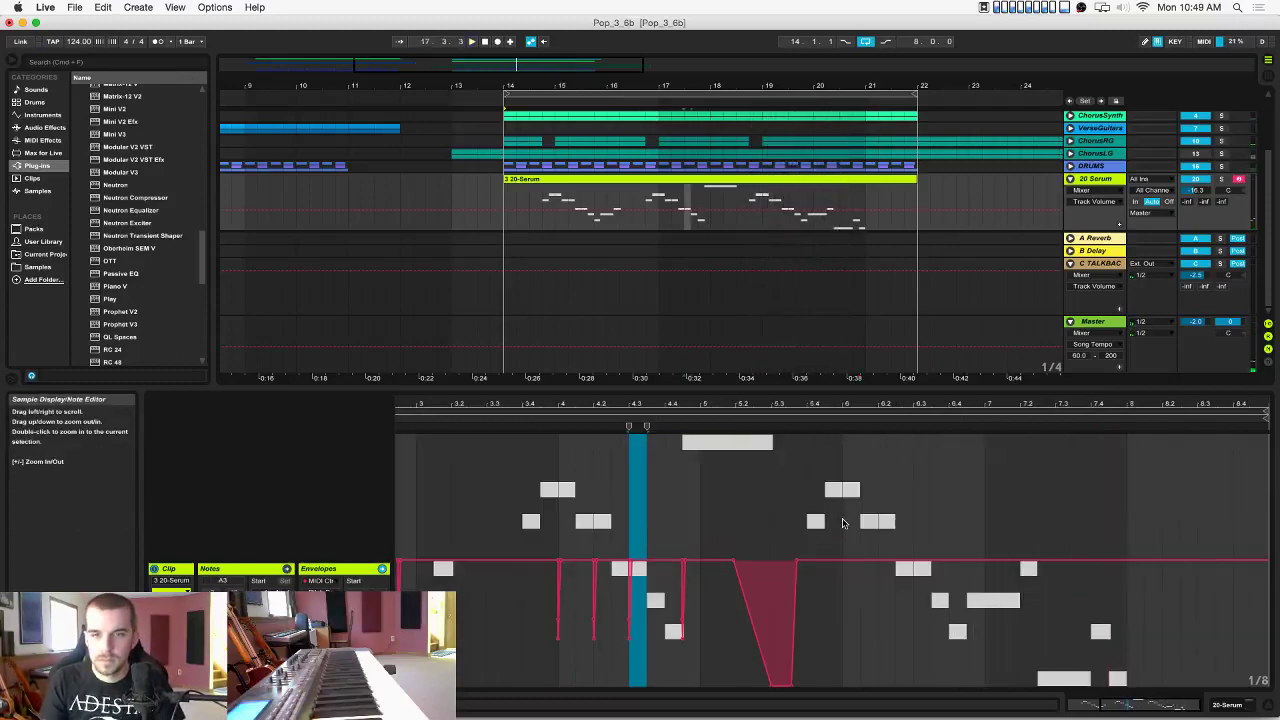
left_click(848, 528)
left_click(879, 533)
left_click(914, 537)
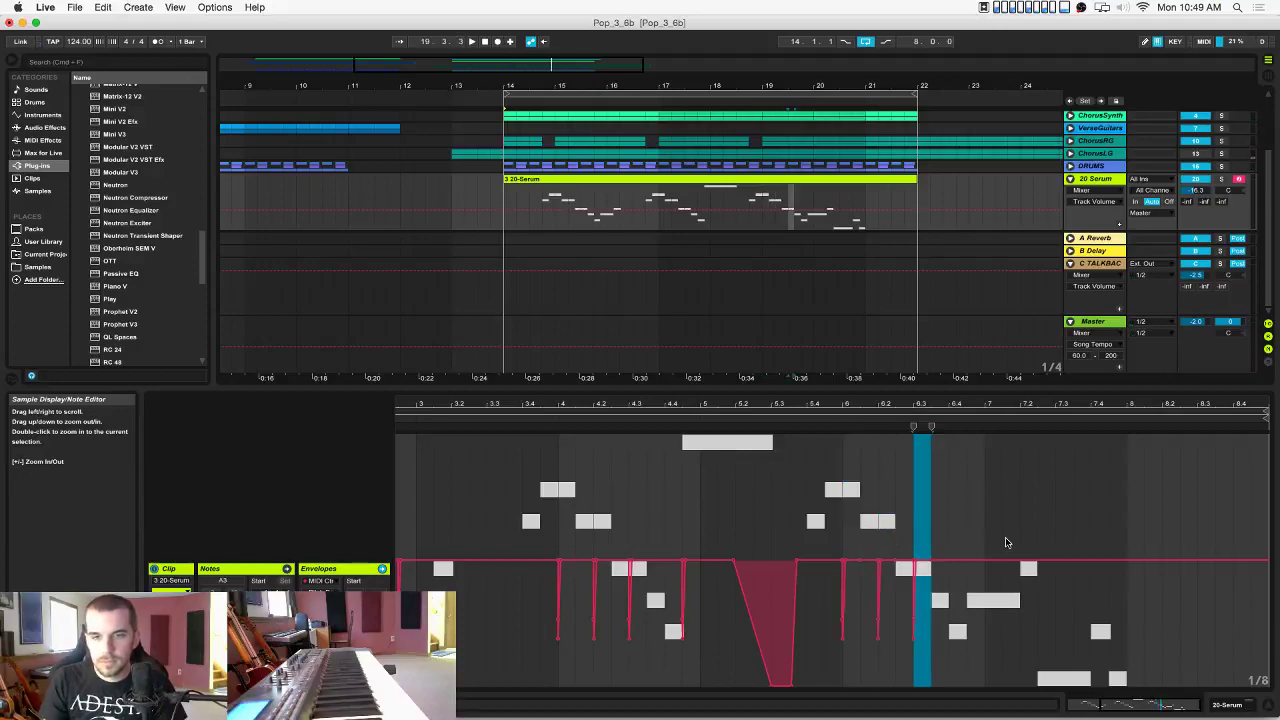
left_click(1021, 530)
left_click(984, 531)
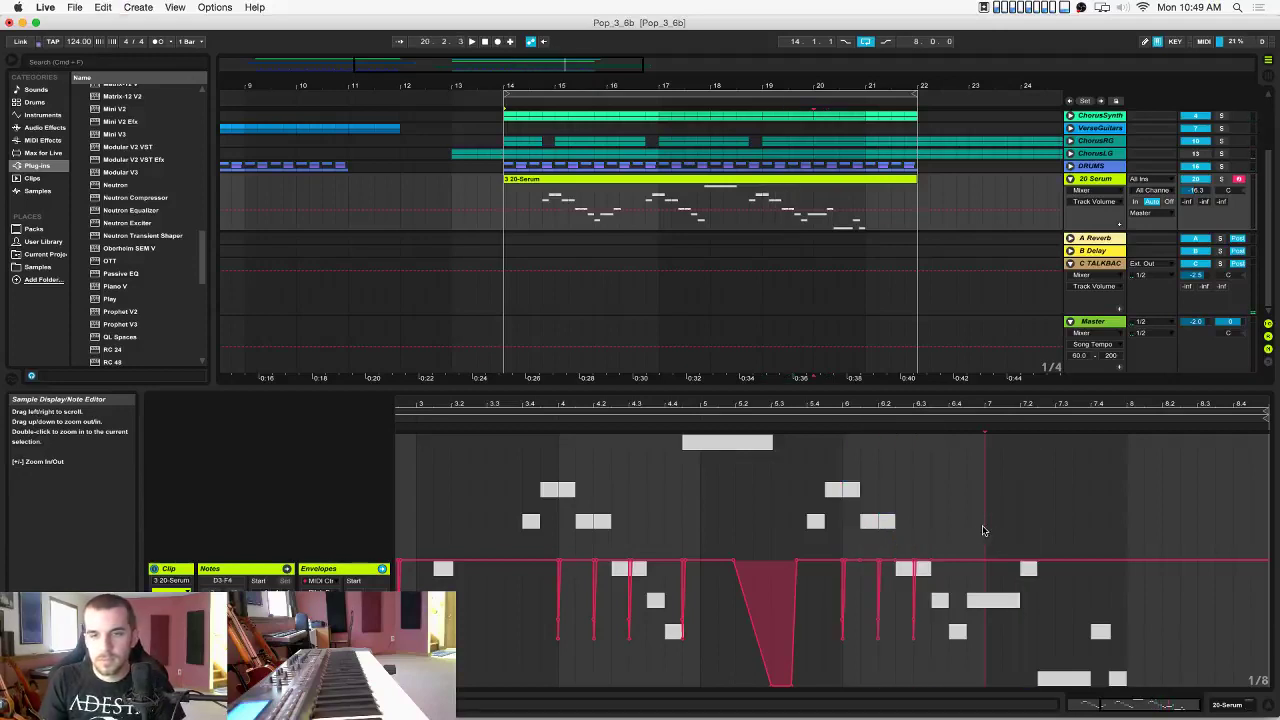
key("space")
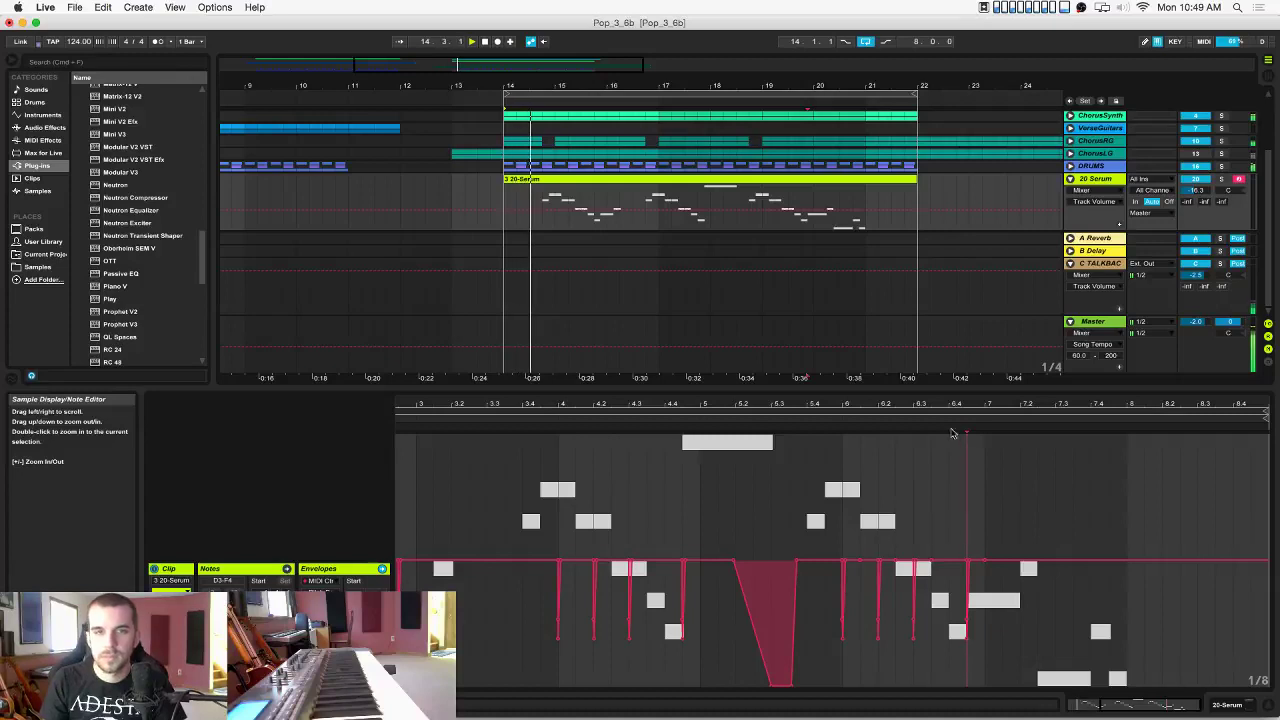
Enlarge the arrangement and set the Ozone 7 Vintage Limiter's threshold on the Master to -3.6 dB during playback.
left_click_drag(1027, 381, 1020, 449)
key("space")
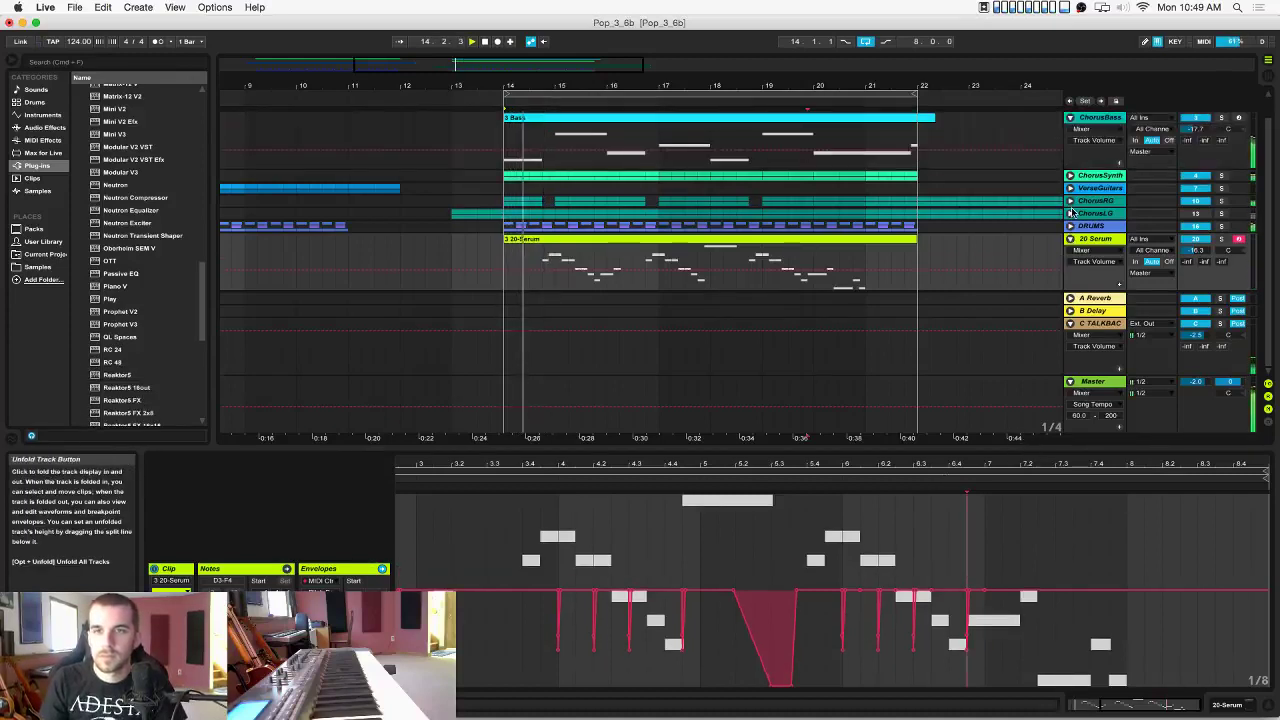
double_click(1093, 381)
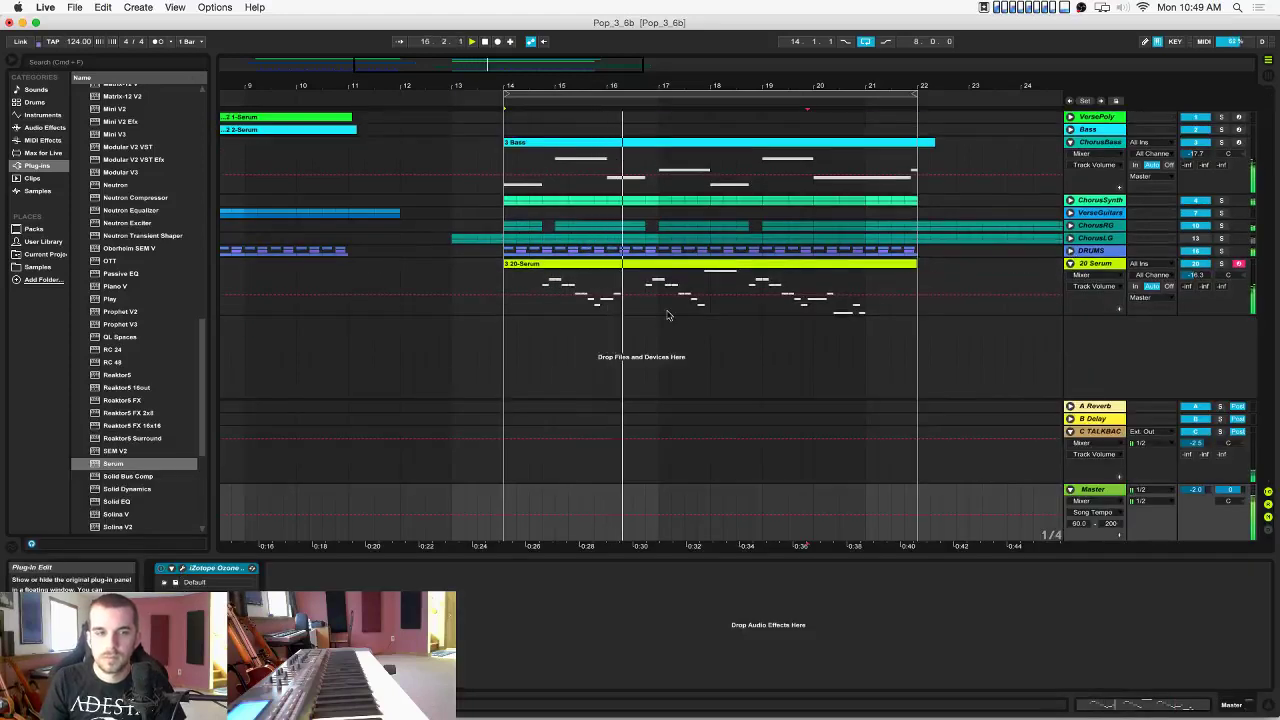
left_click_drag(671, 298, 675, 265)
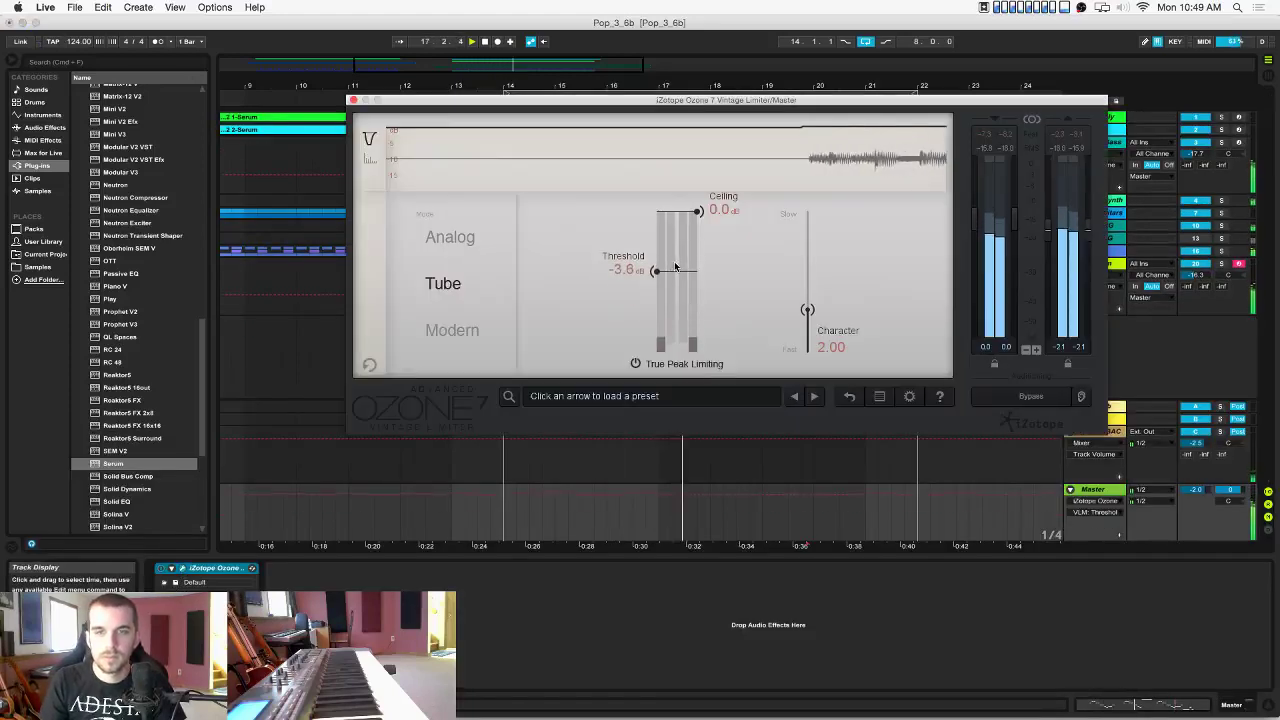
left_click(353, 100)
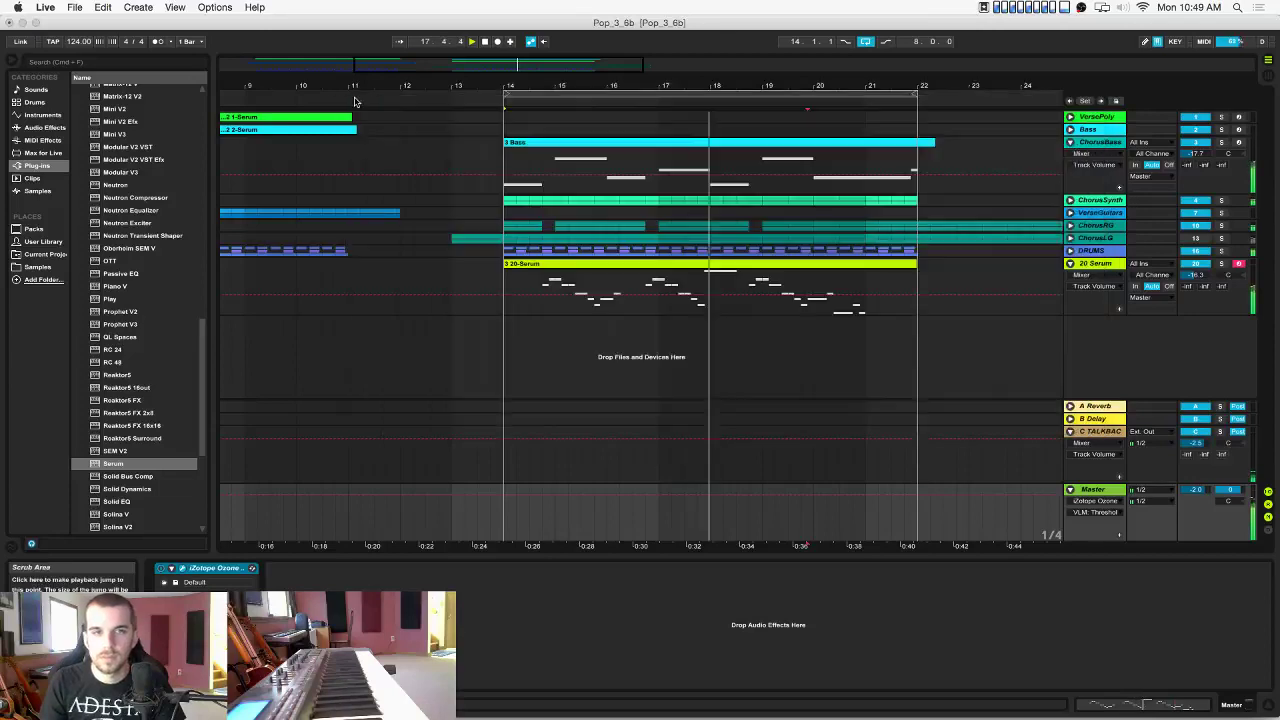
Solo the Serum track and copy the LFOTool from the ChorusLG track onto it.
left_click(1097, 266)
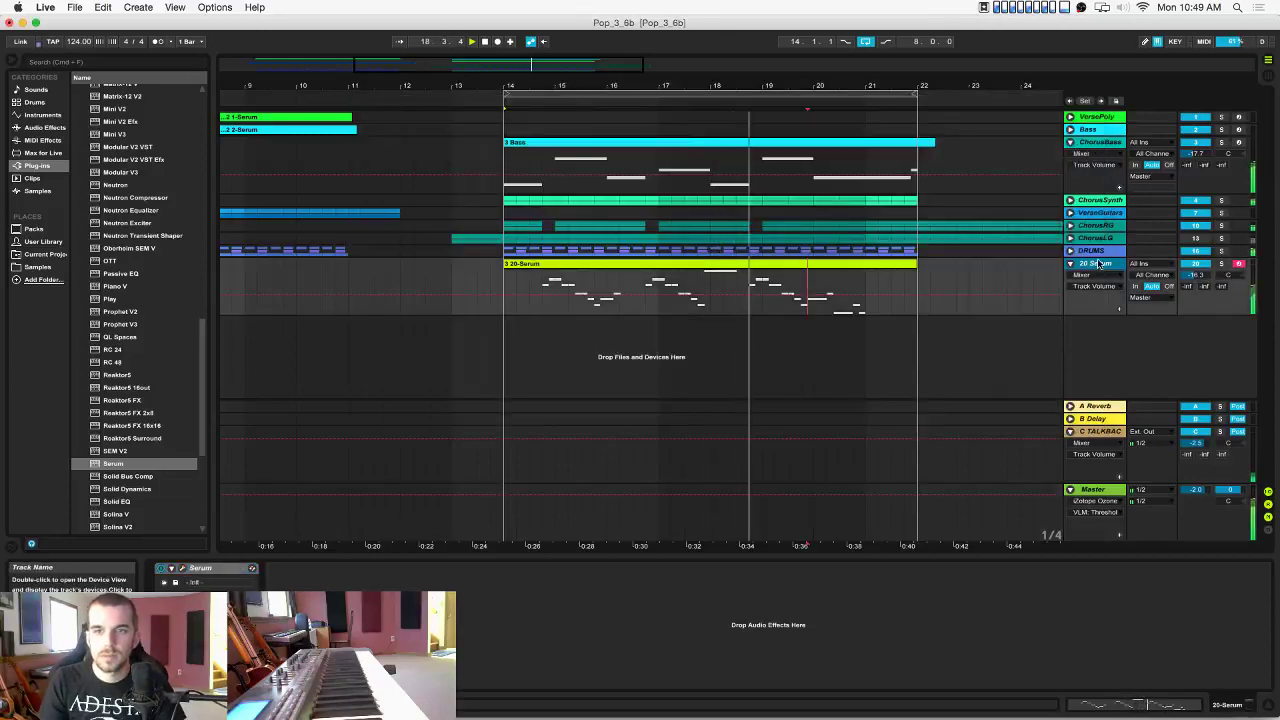
left_click(1220, 265)
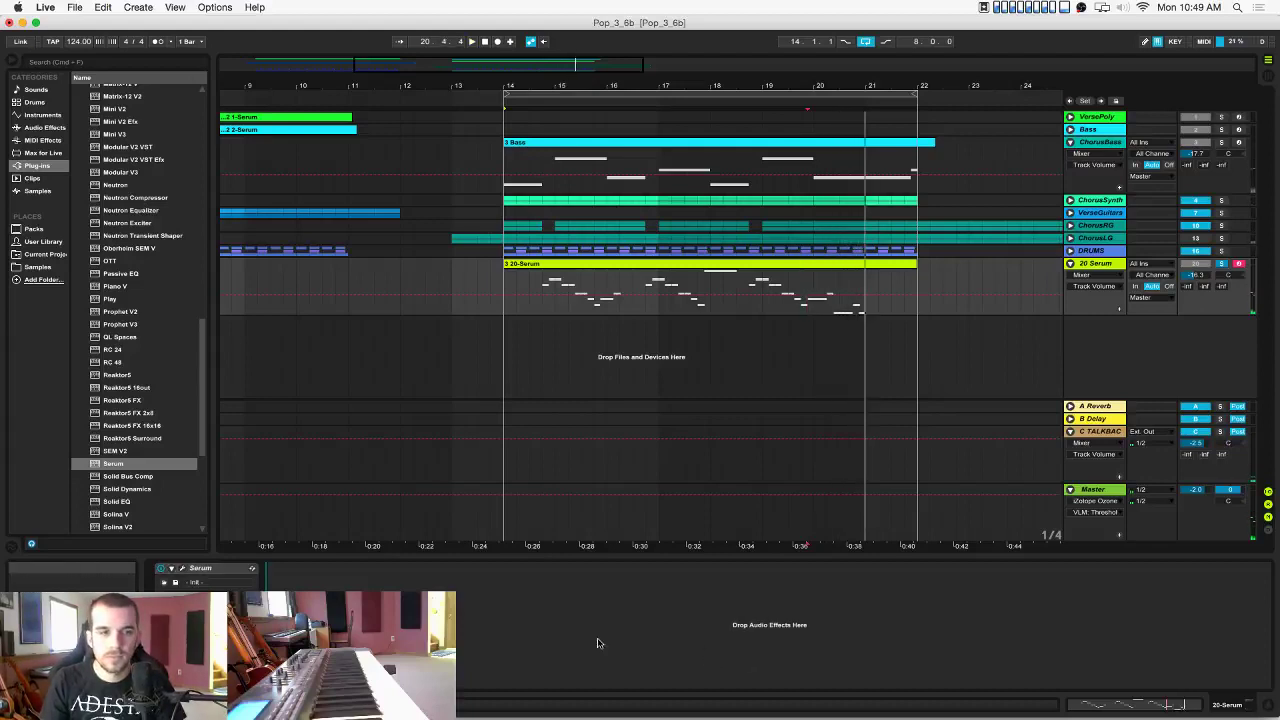
left_click(1100, 239)
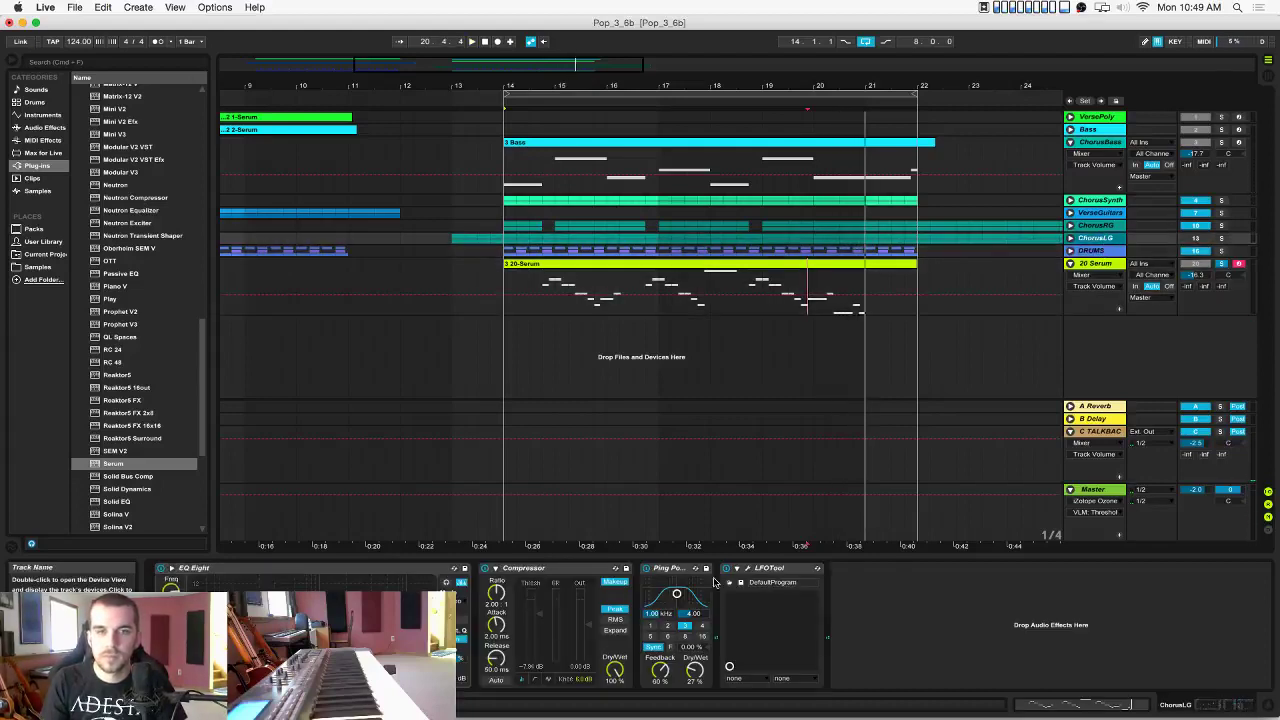
left_click(1095, 265)
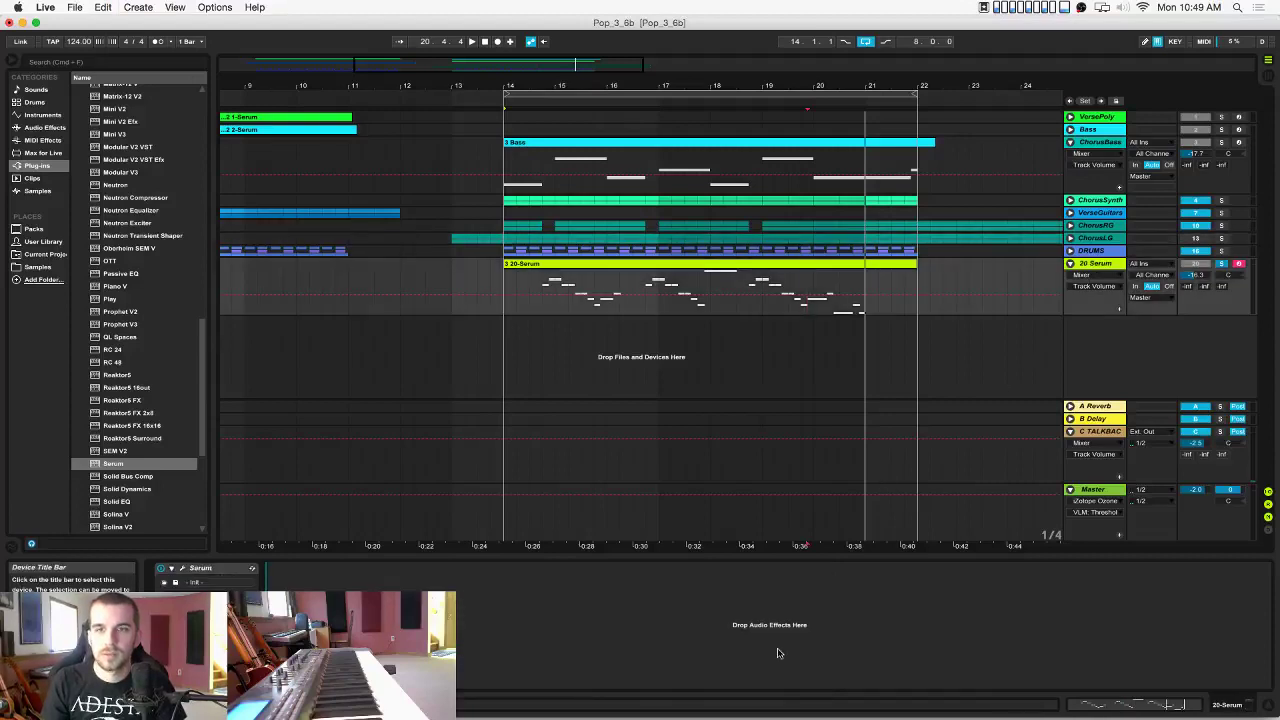
key("super+v")
Raise the starting point of the Serum track's LFOTool curve slightly while playing the chorus, and close its editor.
key("space")
left_click(293, 569)
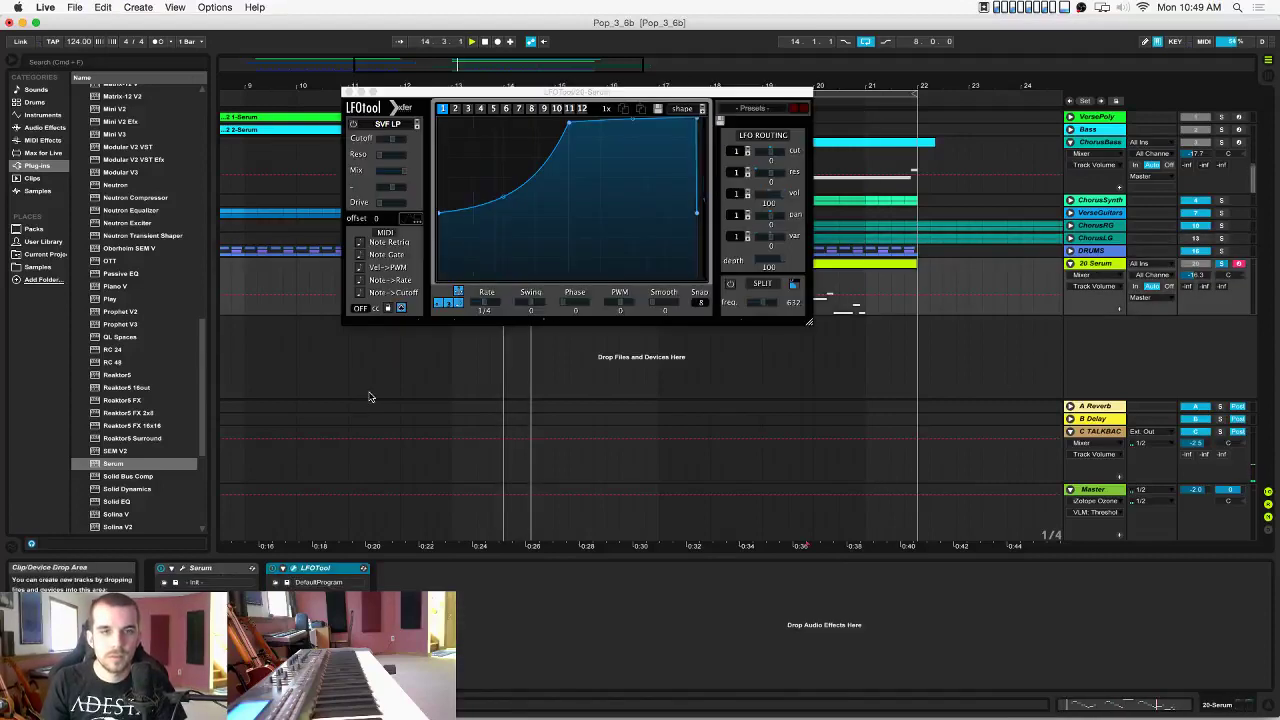
left_click_drag(438, 214, 438, 208)
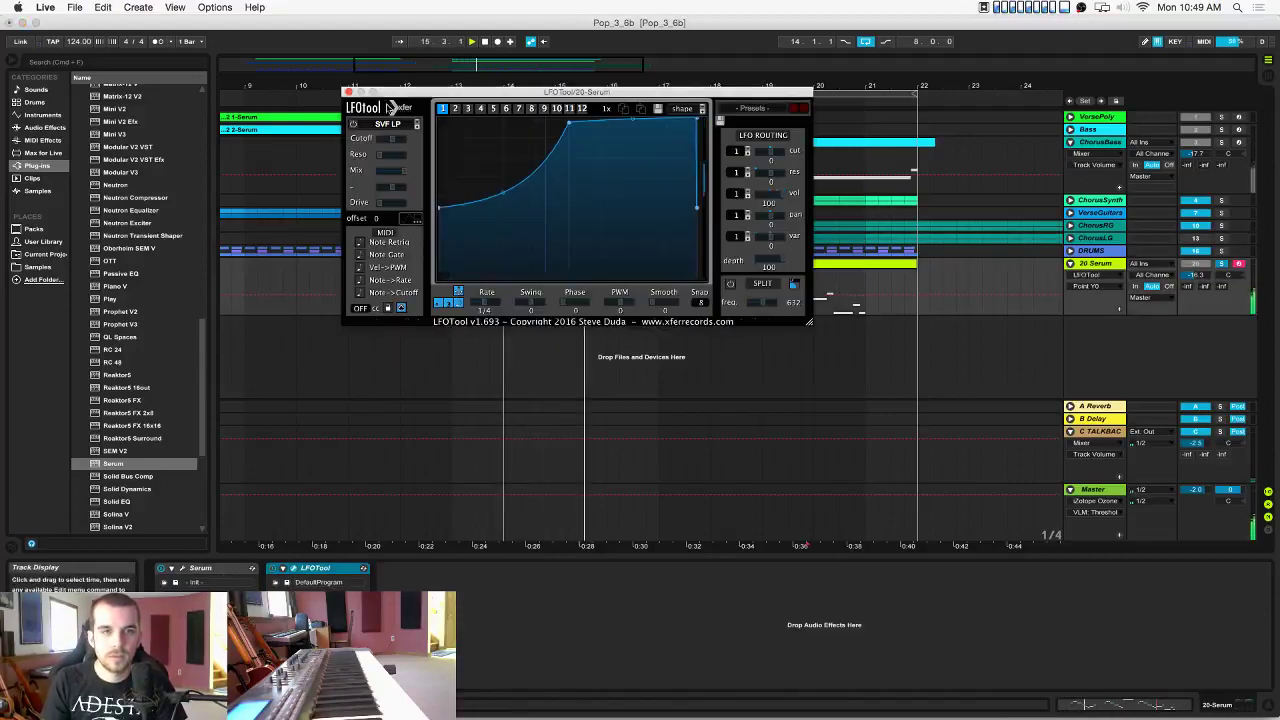
left_click(348, 92)
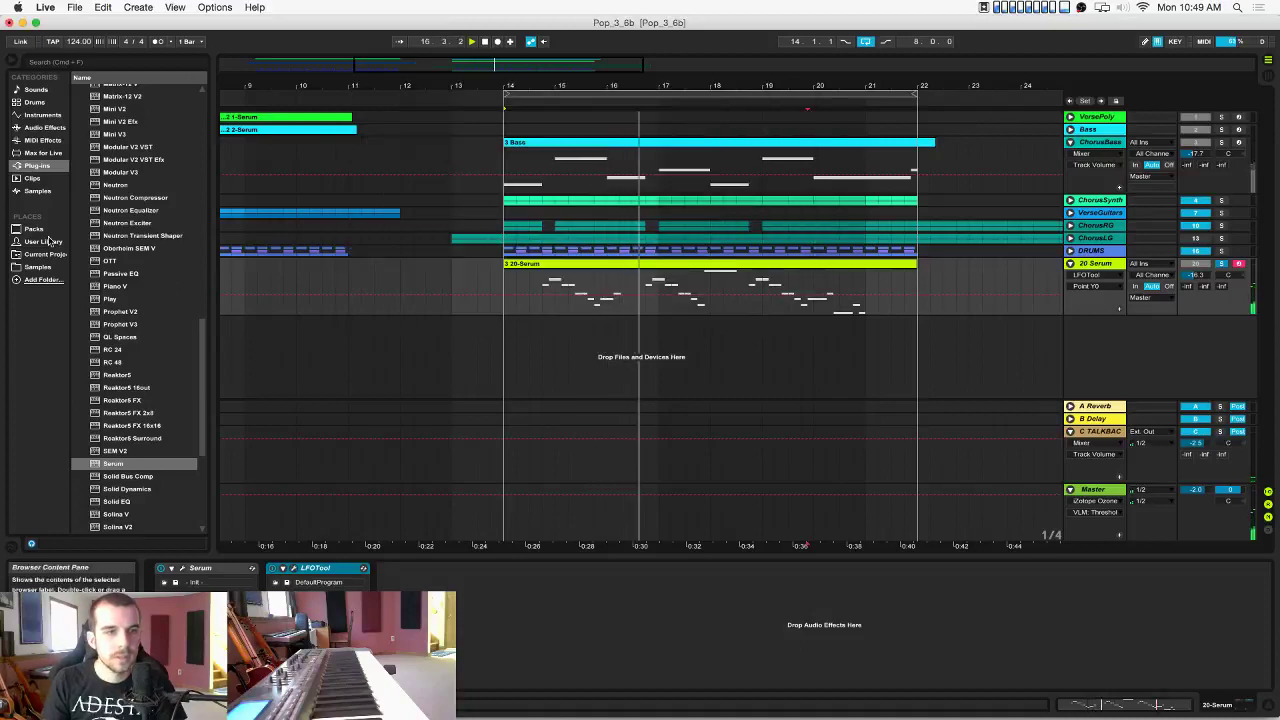
Insert a Ping Pong Delay between Serum and LFOTool on the 20 Serum track and lower its feedback.
left_click(42, 129)
left_click_drag(116, 409, 301, 588)
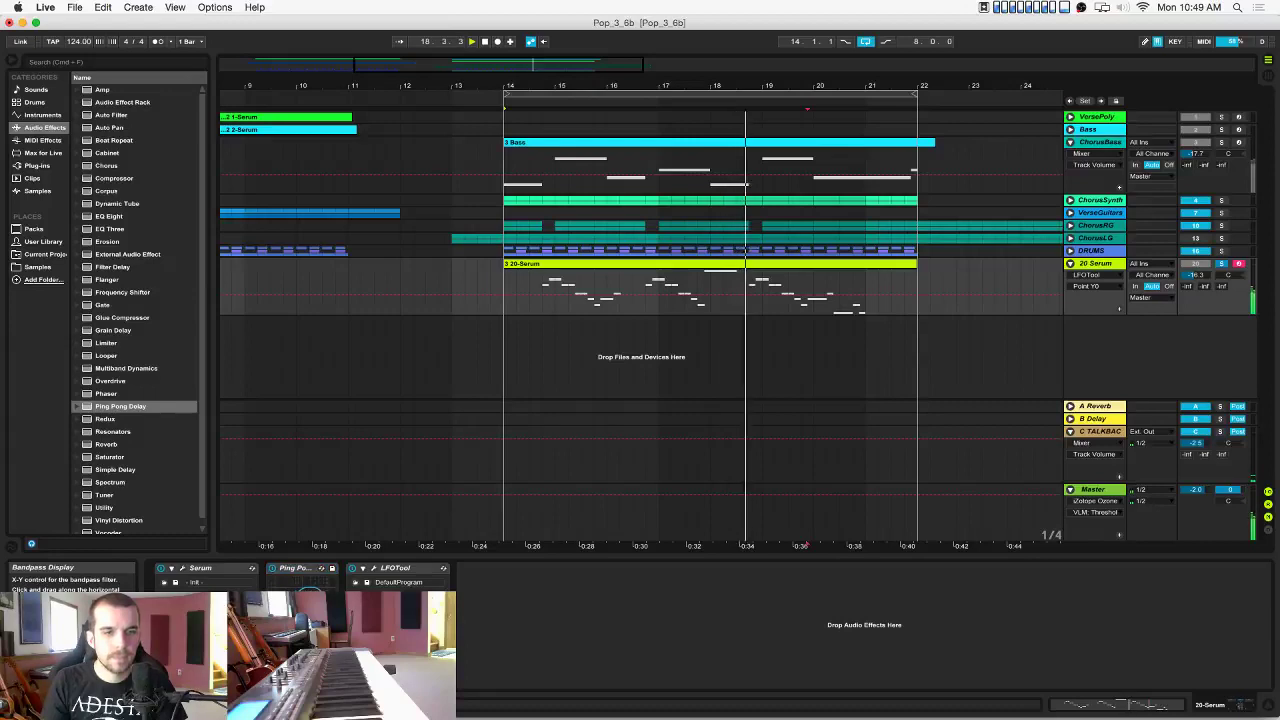
left_click_drag(322, 680, 322, 692)
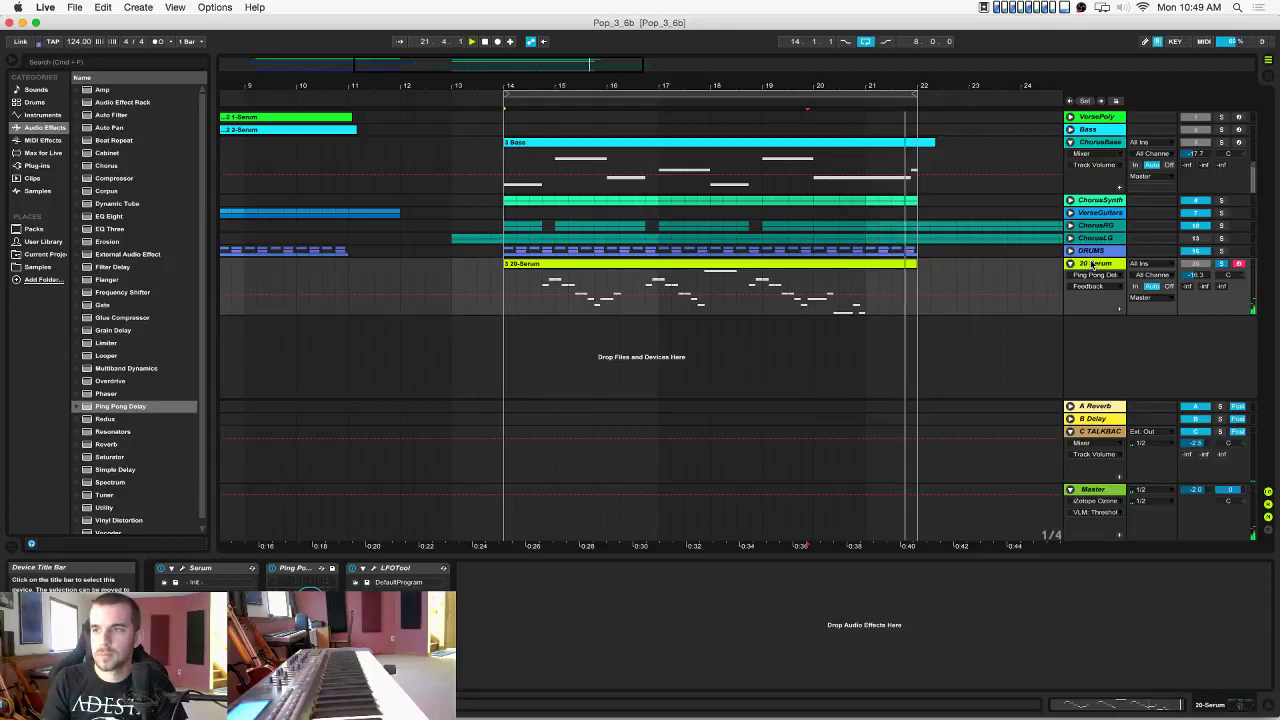
Fine-tune the unison detune of oscillators A and B in the Serum editor while the chorus plays.
left_click(183, 569)
mouse_move(414, 284)
left_mouse_down()
mouse_move(420, 250)
mouse_move(422, 262)
left_mouse_up()
mouse_move(606, 265)
left_mouse_down()
mouse_move(592, 247)
mouse_move(590, 264)
left_mouse_up()
left_click_drag(424, 264, 424, 267)
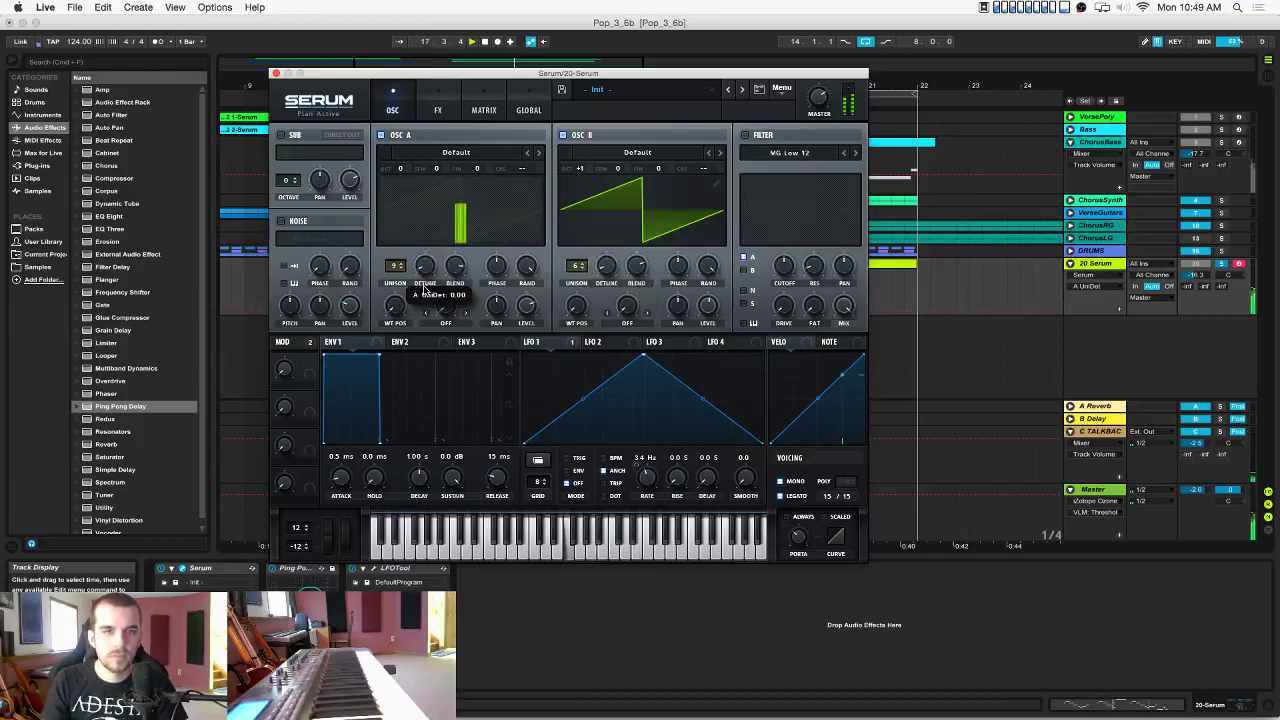
Enable Serum's Tube distortion effect with the drive at about 78%, close the editor and play the chorus.
left_click(437, 100)
left_click(483, 100)
left_click(435, 95)
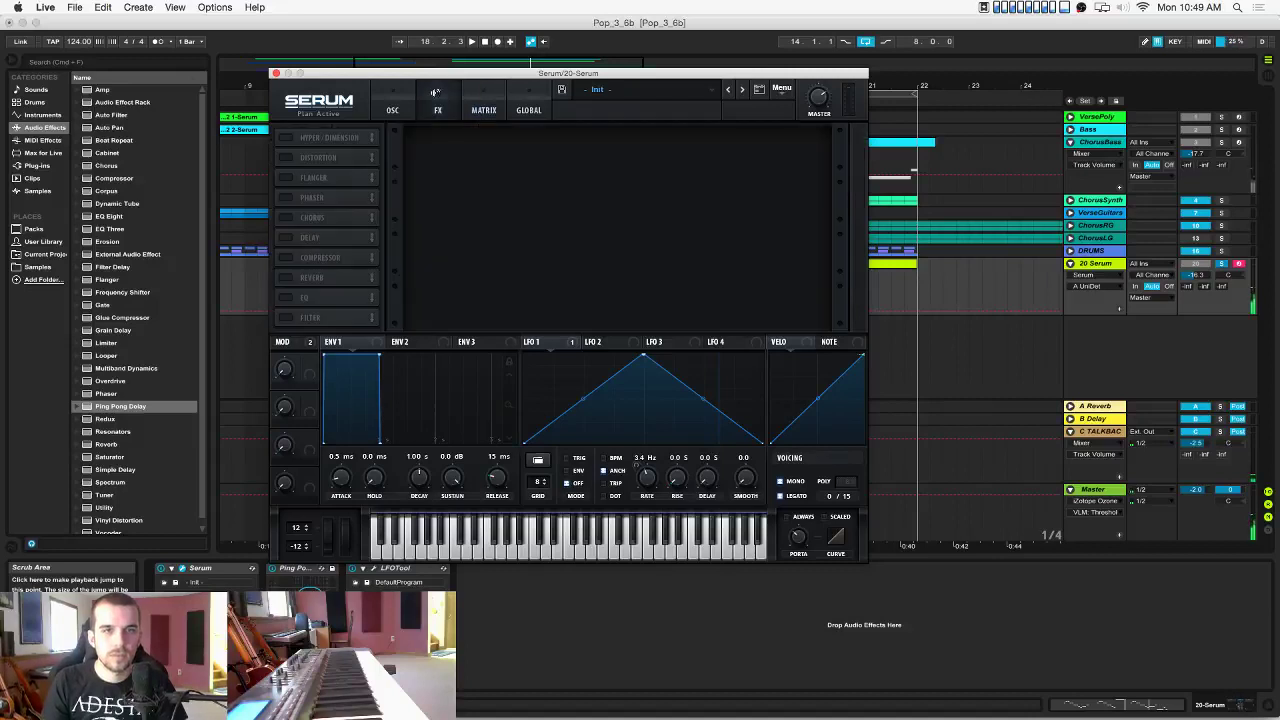
left_click(286, 157)
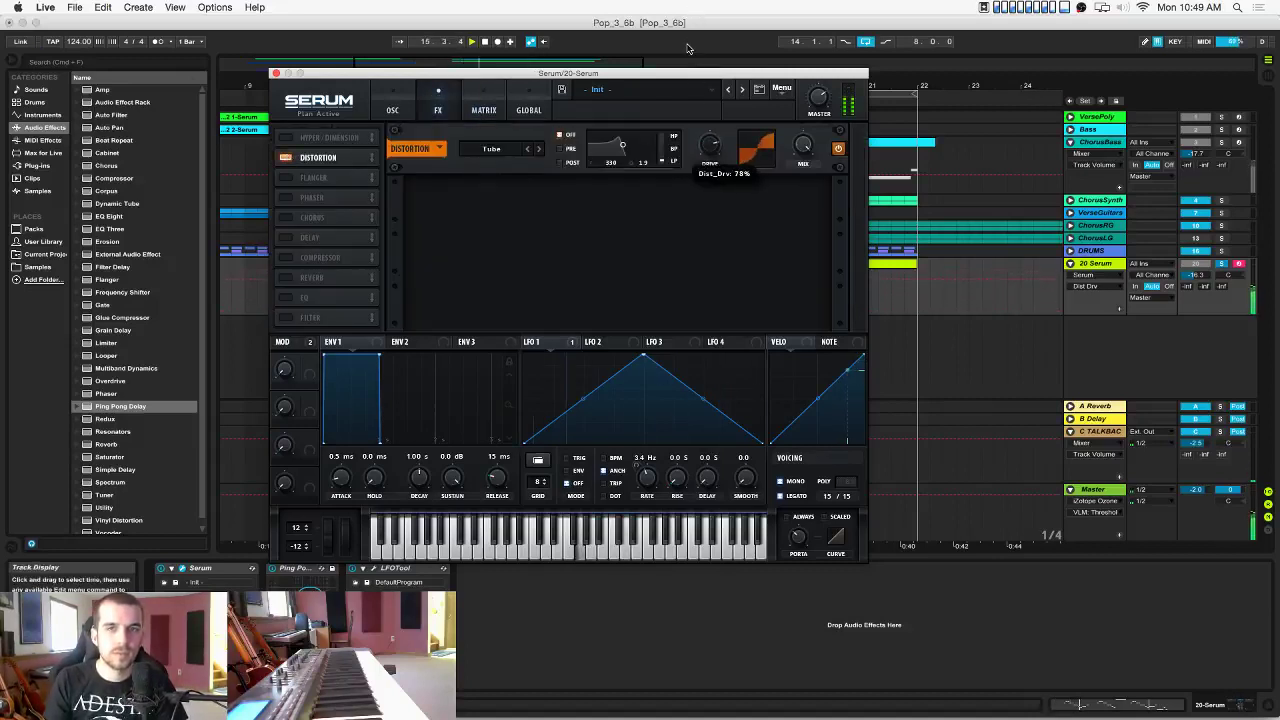
left_click(274, 73)
key("space")
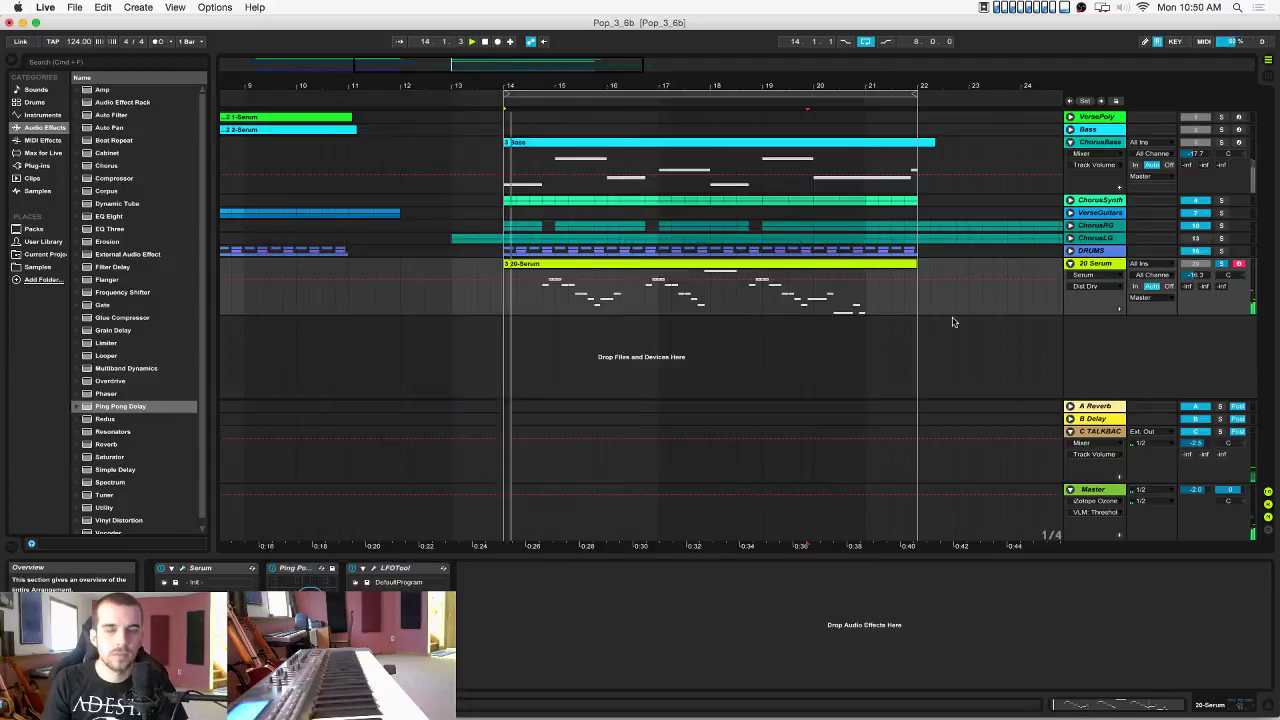
Switch the Serum clip from its pitch-bend envelope to an empty MIDI controller envelope and draw a curved rise to maximum over the note at 3.
left_click(1167, 709)
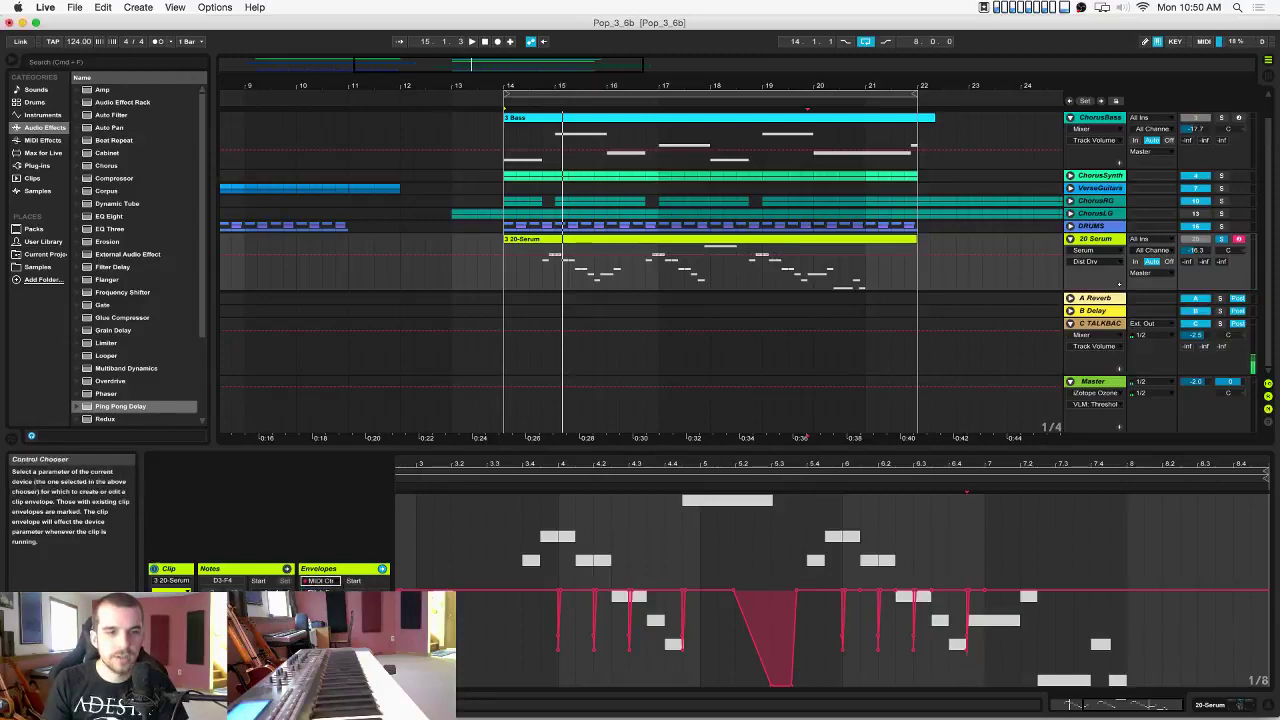
left_click(345, 589)
left_click(338, 24)
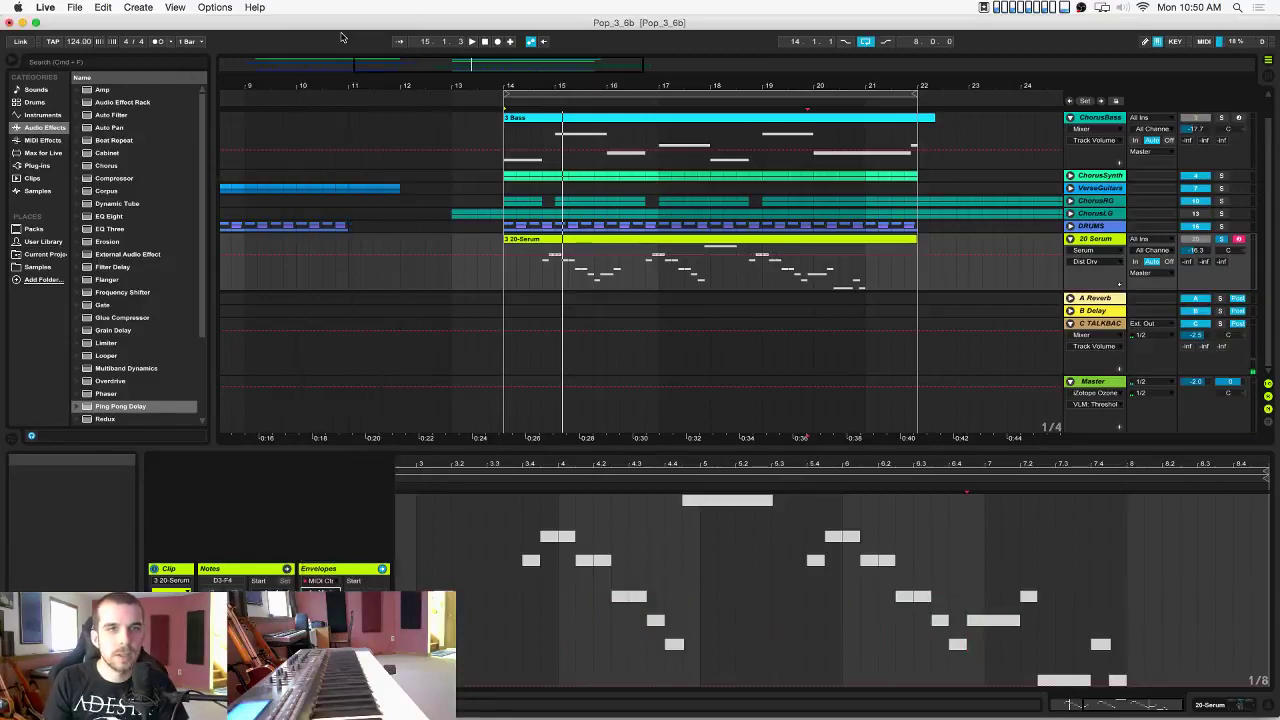
left_click_drag(430, 464, 698, 464)
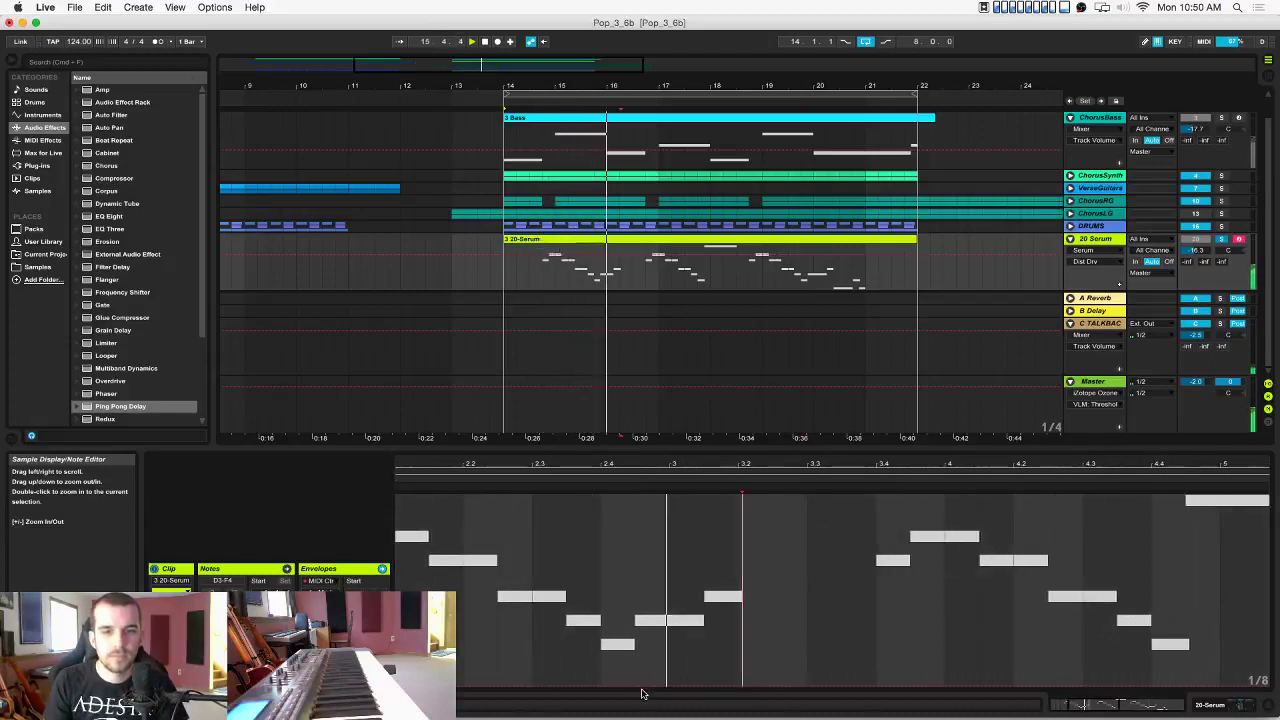
left_click_drag(667, 688, 709, 686)
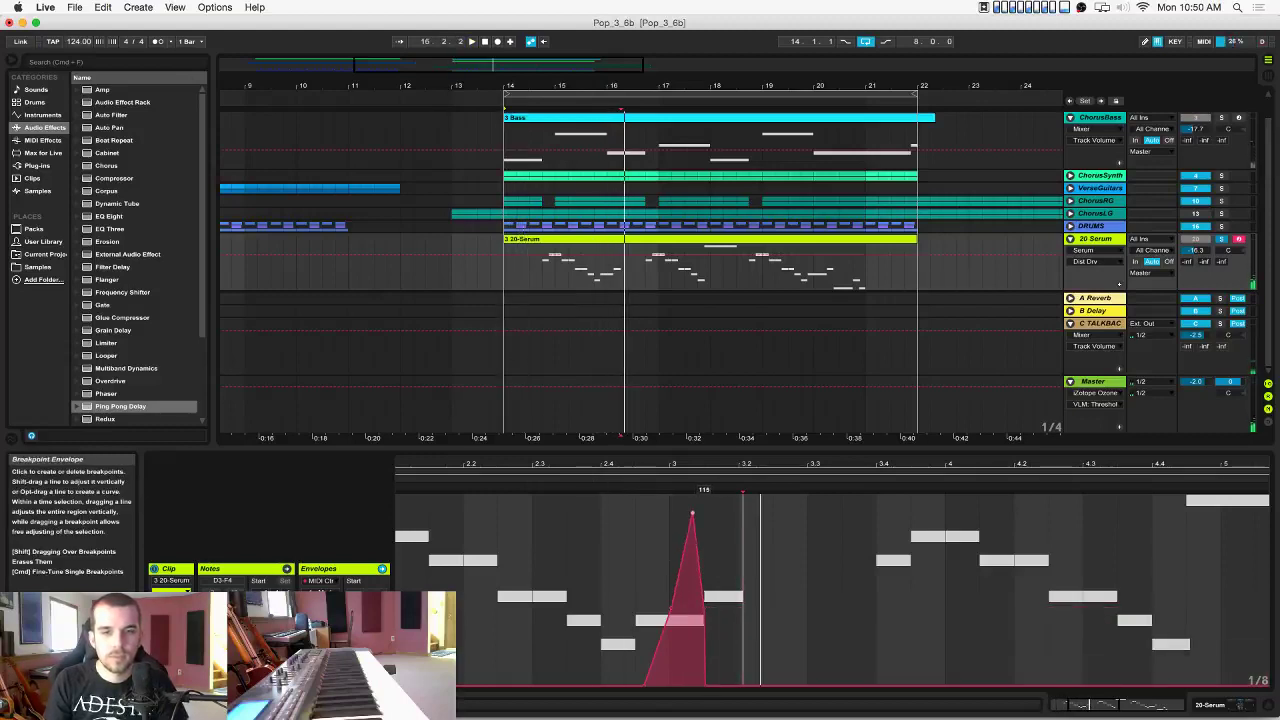
key("space")
left_click_drag(671, 612, 657, 624)
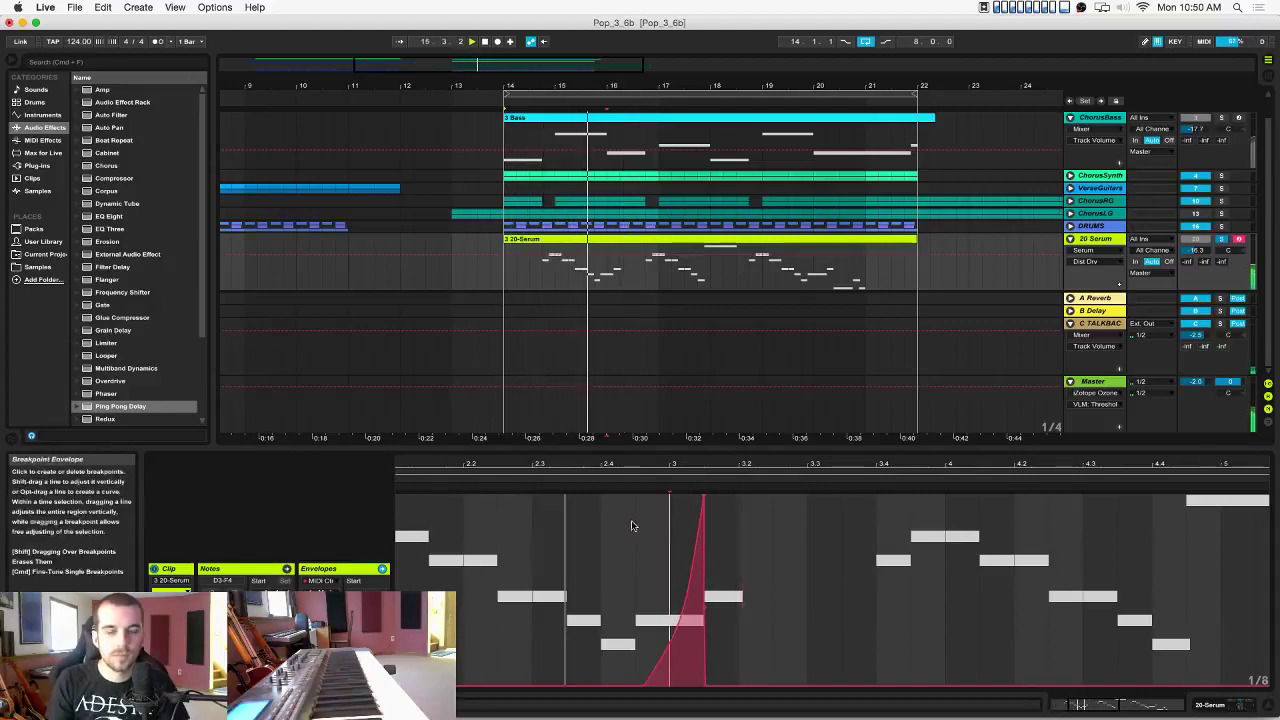
Draw a controller peak over the long high note at 5, rising steeply to maximum and falling to zero by about 5.3.
scroll(874, 600, "right", 3)
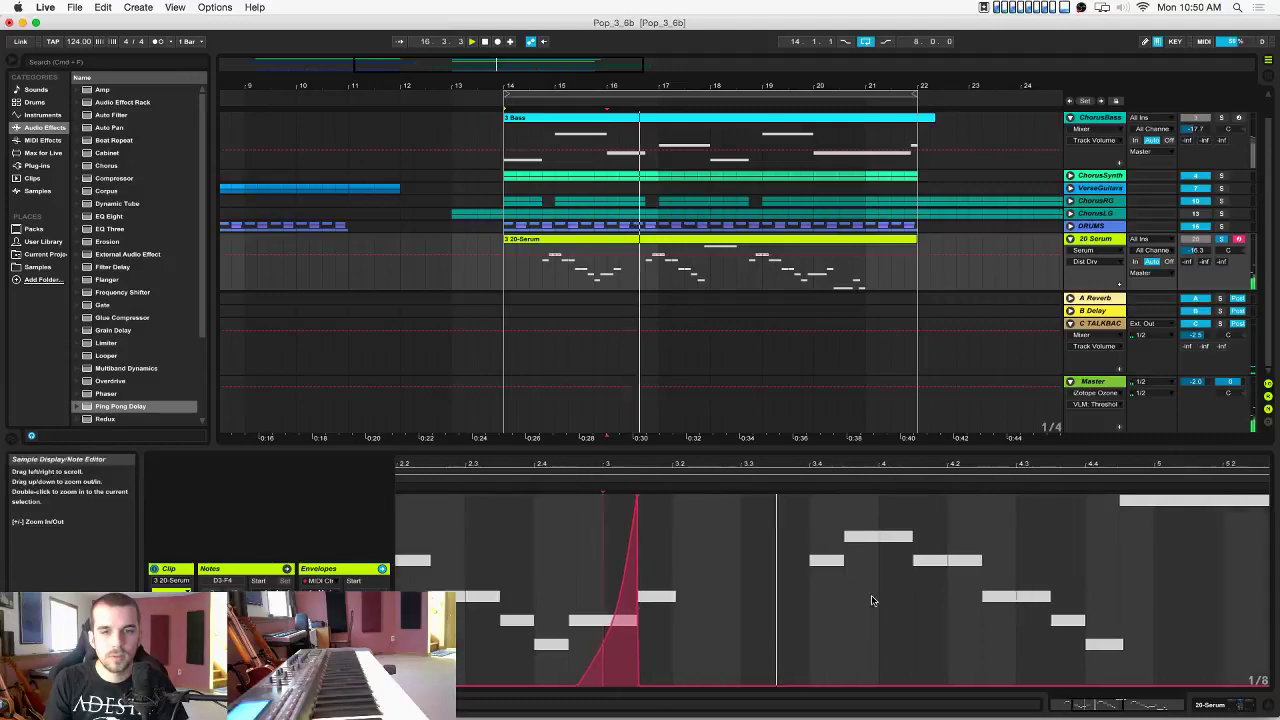
scroll(1038, 565, "right", 5)
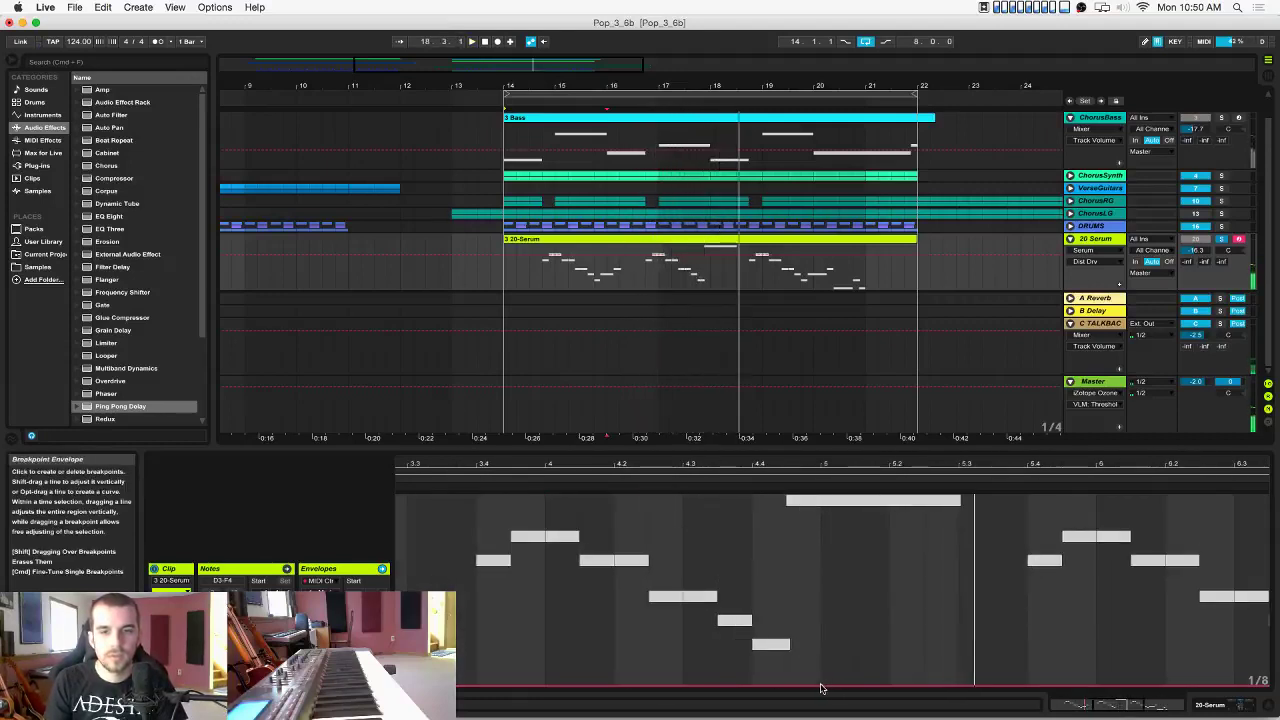
left_click_drag(836, 688, 837, 500)
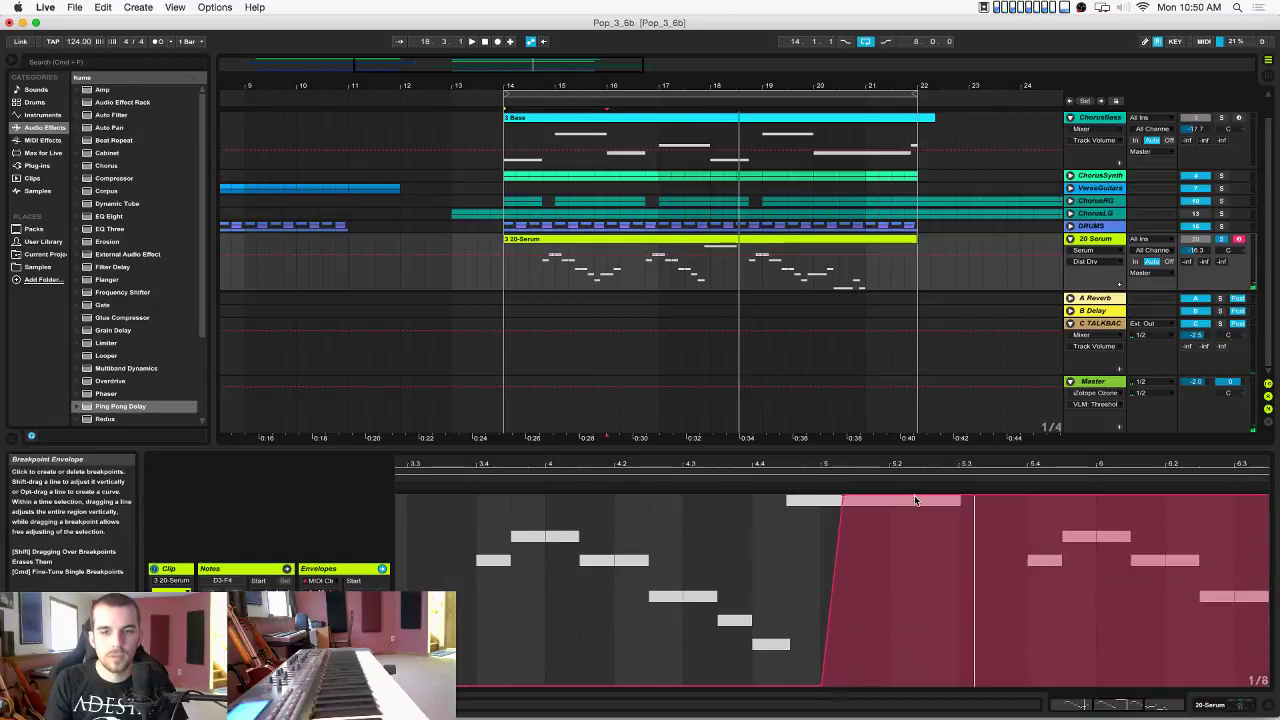
left_click_drag(915, 500, 955, 688)
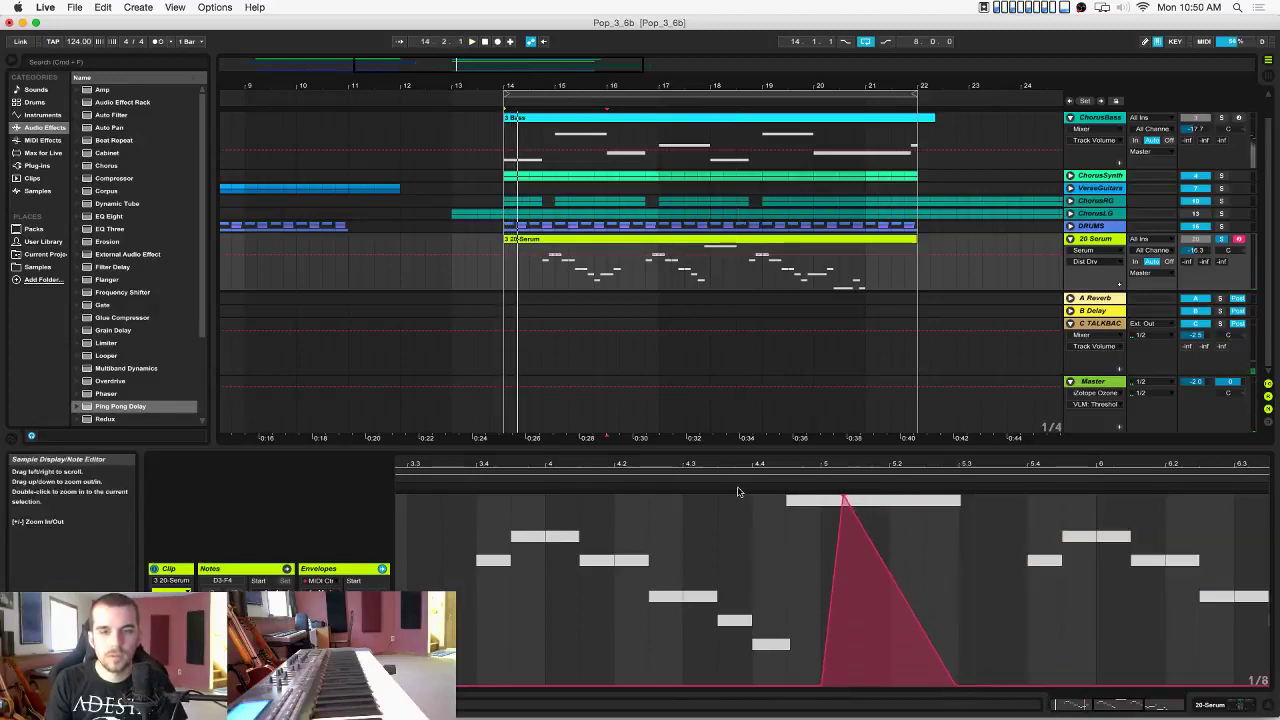
left_click(733, 480)
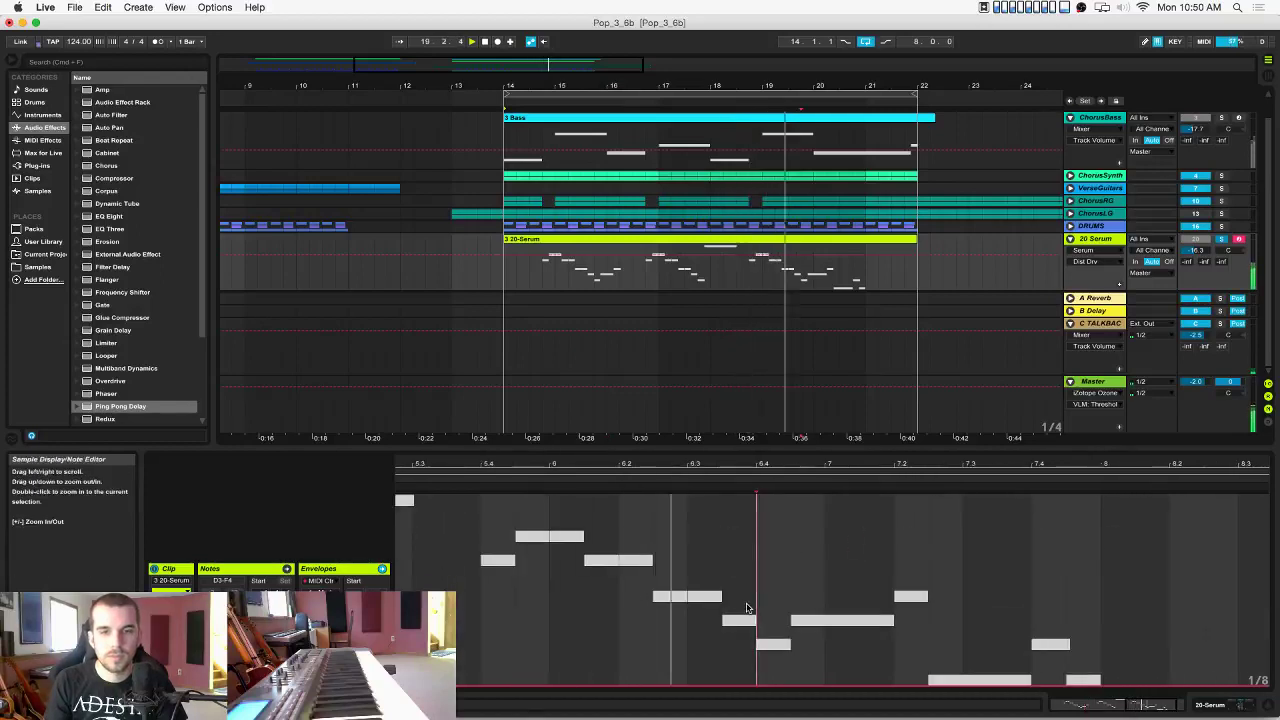
Raise the controller envelope as a flat block across the long G3 note around 7, at a little over half height.
left_click_drag(798, 672, 872, 494)
left_click(718, 478)
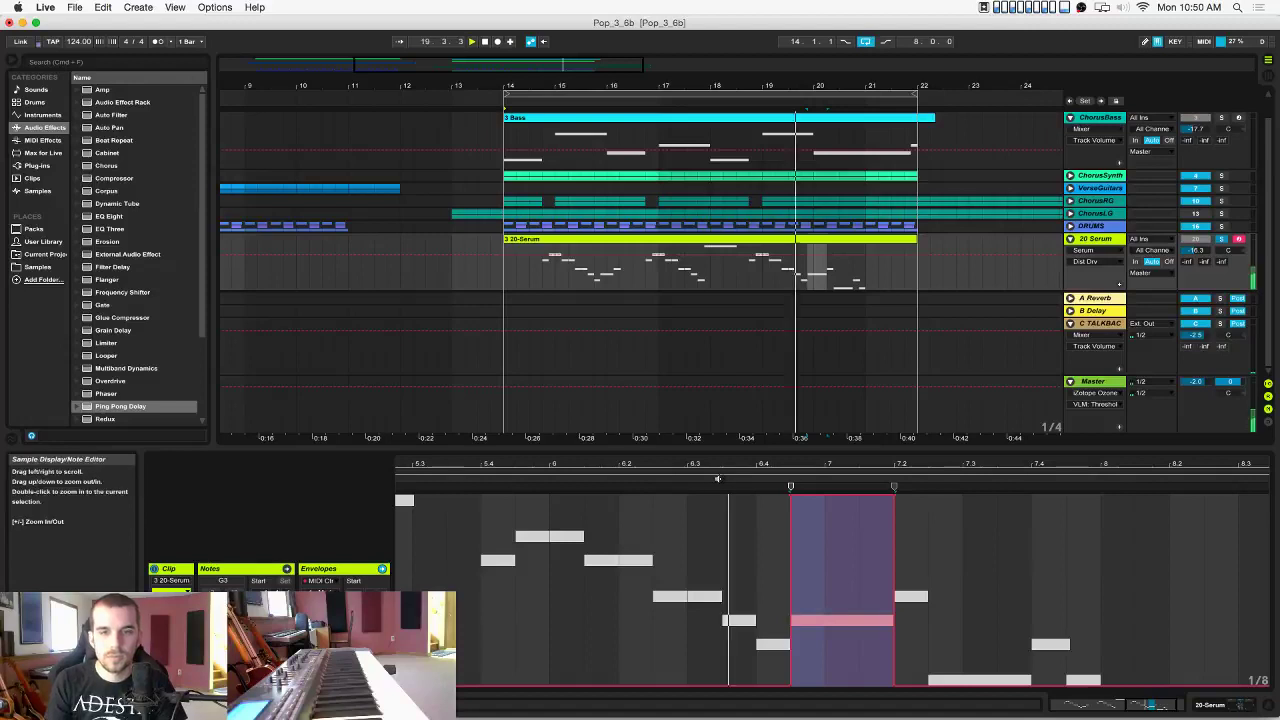
left_click(766, 578)
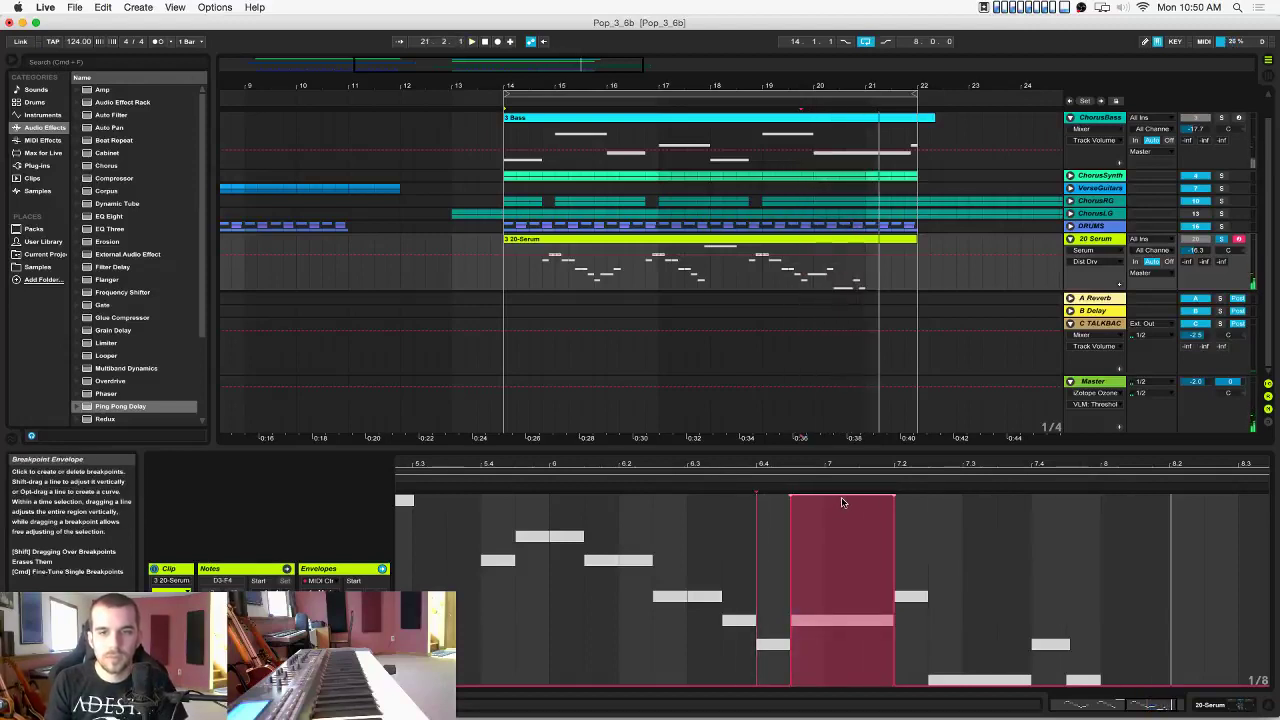
left_click_drag(842, 502, 840, 550)
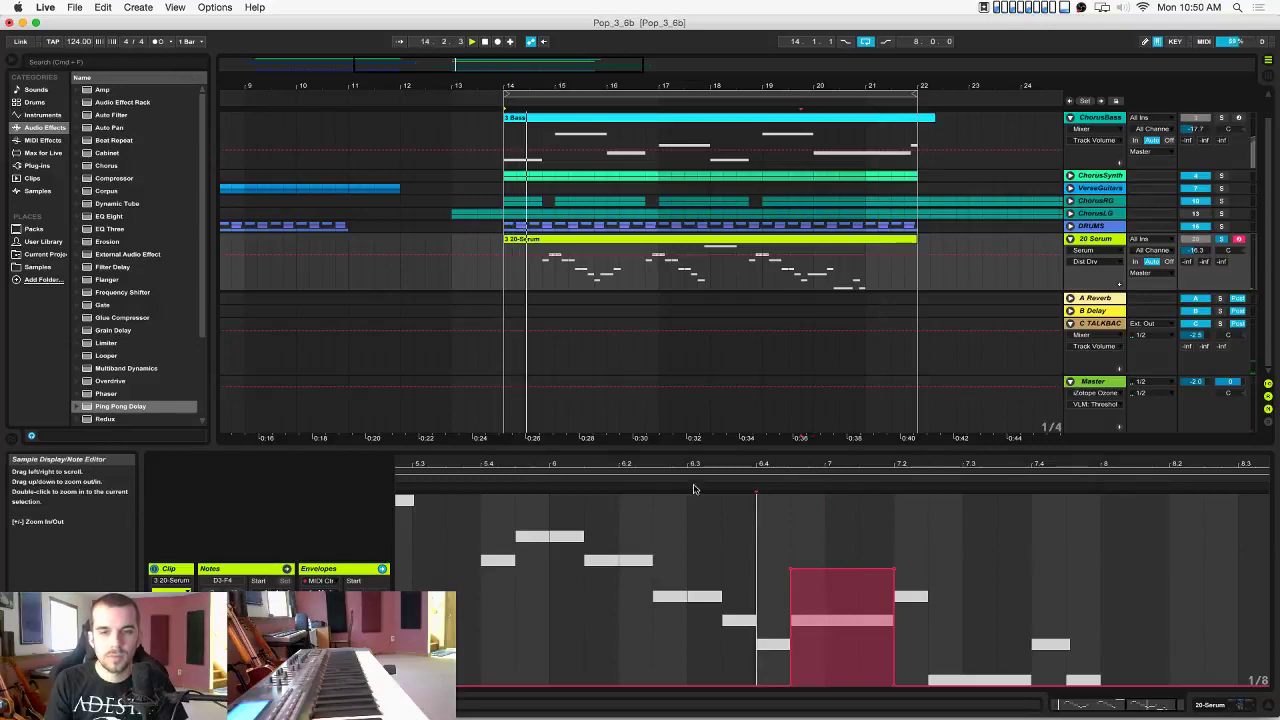
Add a flat controller block of about 60% height over the second D4 note at 2 and play it back.
left_click_drag(694, 489, 677, 570)
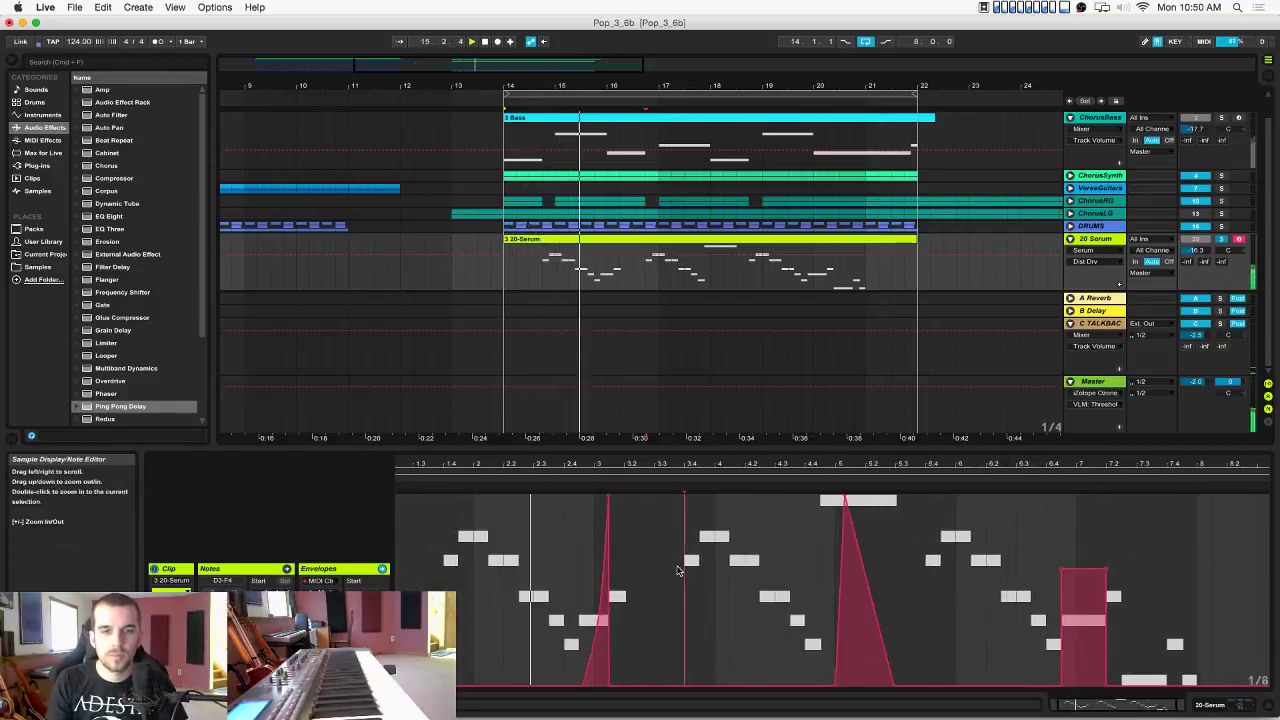
left_click(477, 559)
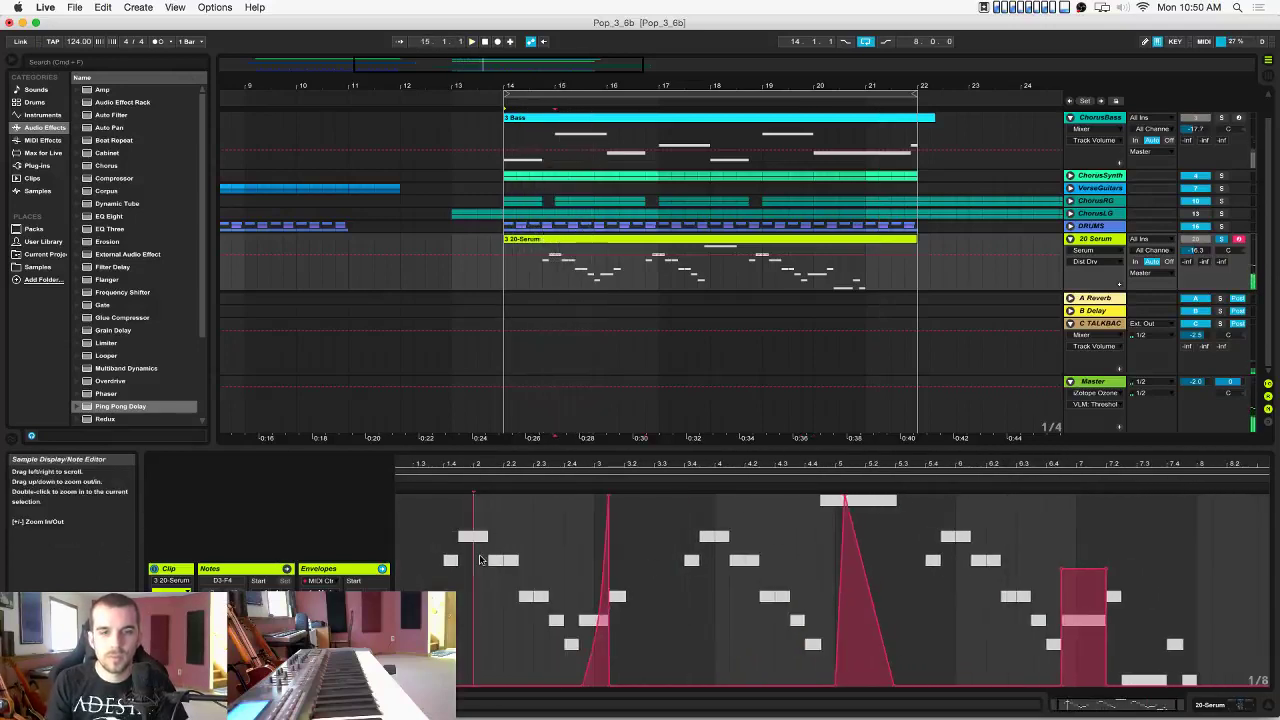
key("super+z")
left_click(476, 670)
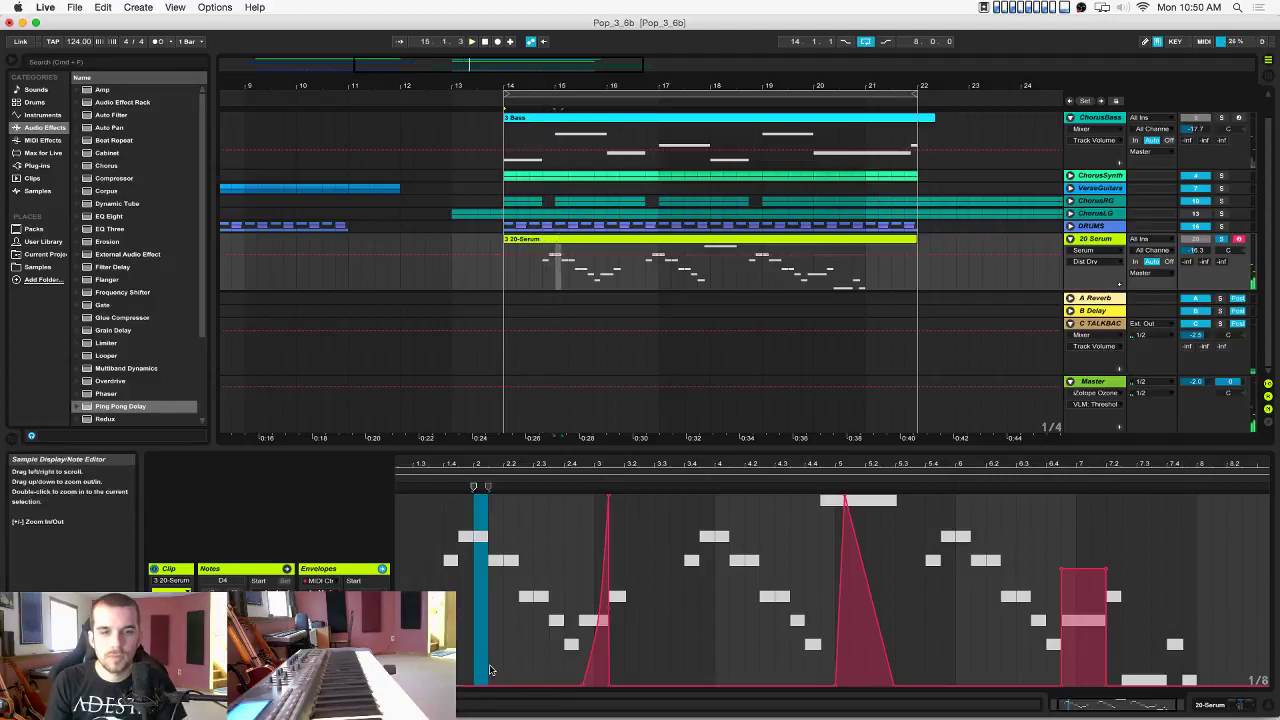
key("space")
left_click(509, 637)
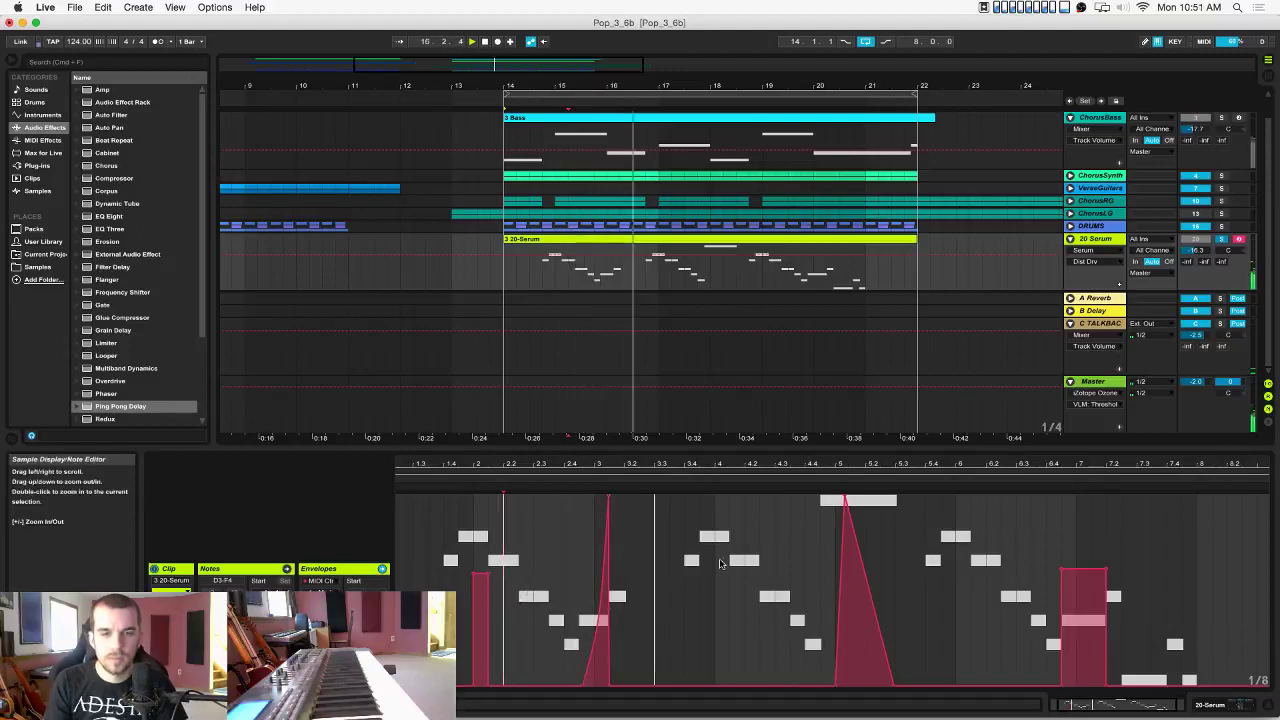
Add a matching flat controller block, about two-thirds high, over the second D4 note at 4 and listen.
left_click(720, 564)
mouse_move(705, 712)
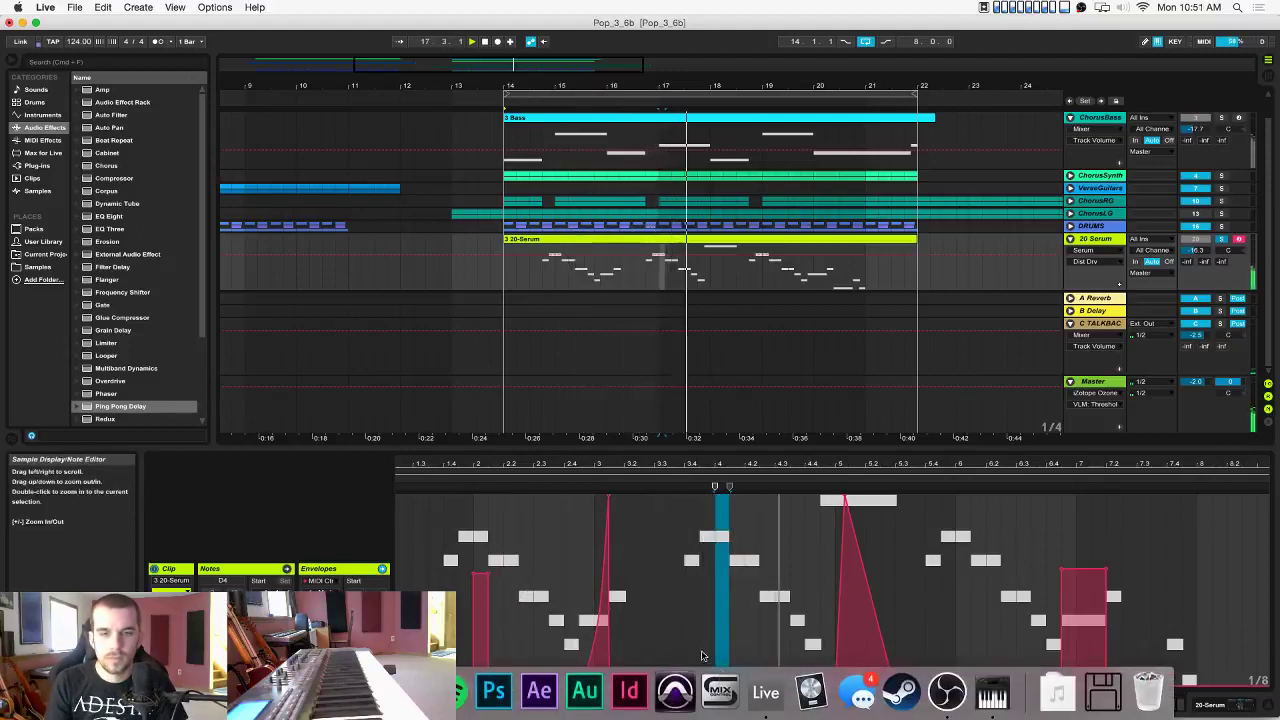
left_click(713, 622)
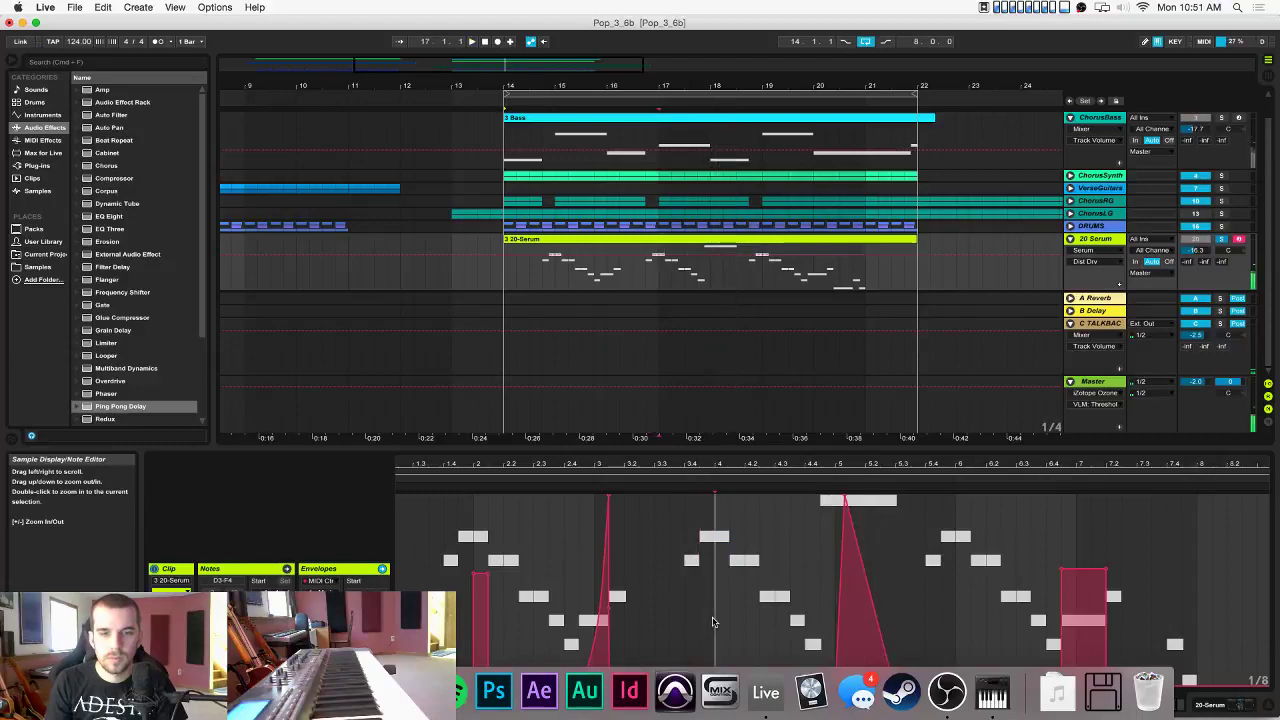
left_click(716, 680)
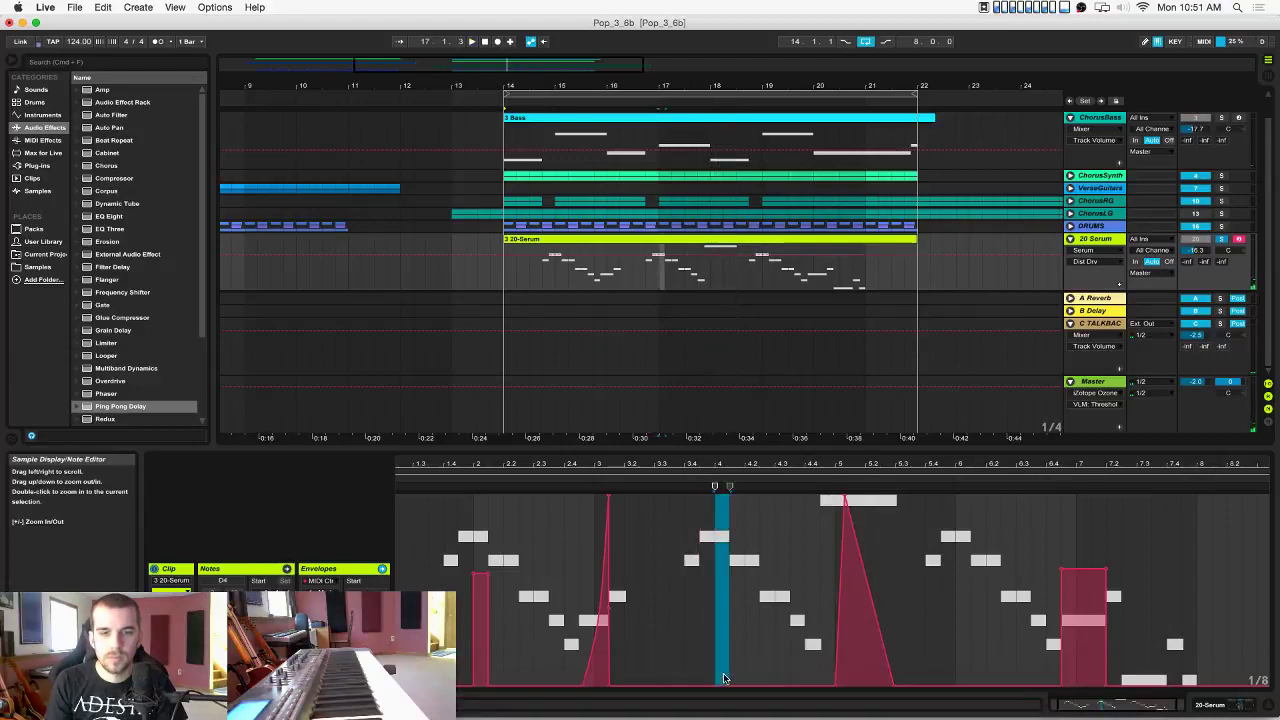
left_click(685, 527)
key("space")
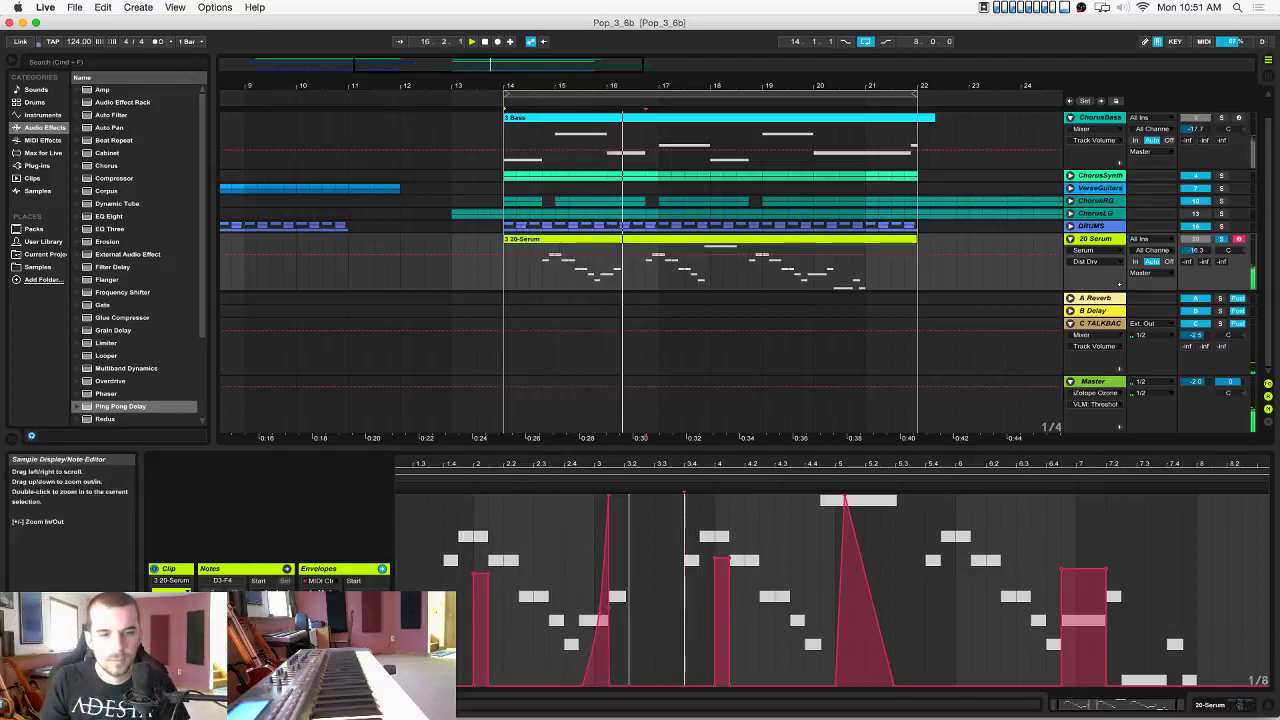
Adjust oscillator B's phase and the random phase of both oscillators in Serum during playback, and close the editor.
scroll(832, 590, "left", 1)
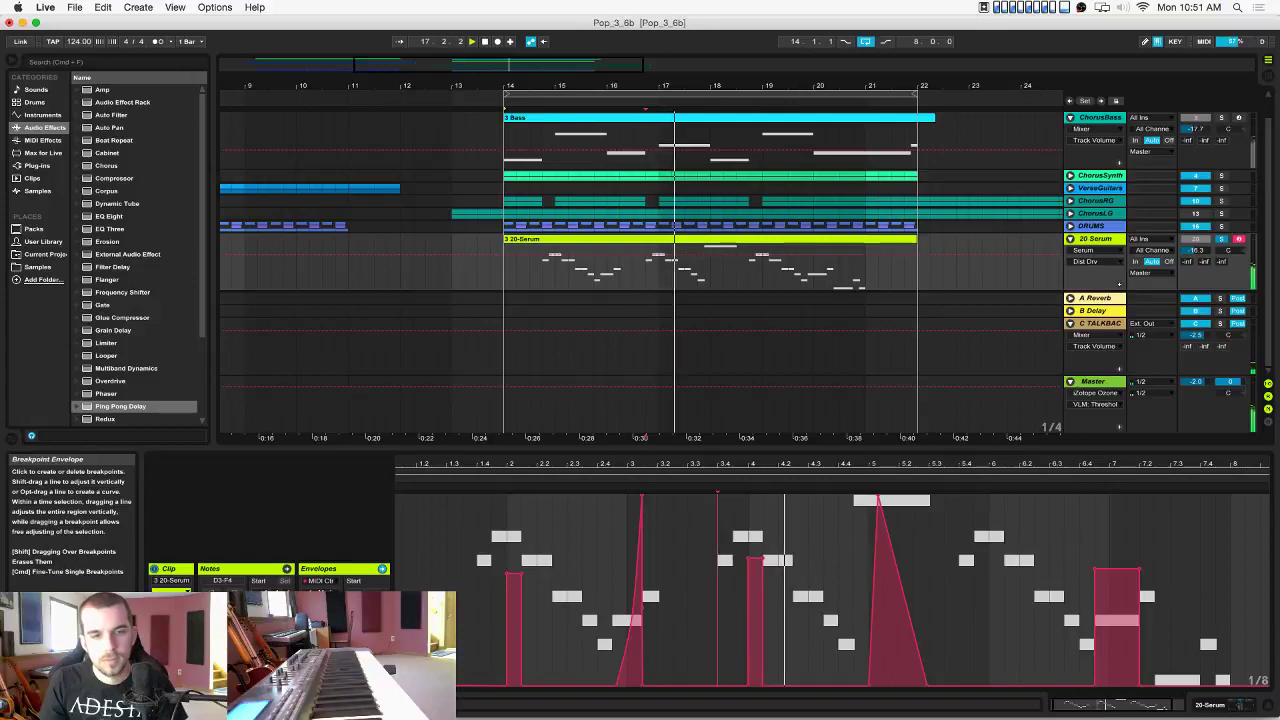
scroll(472, 641, "right", 3)
scroll(473, 641, "left", 4)
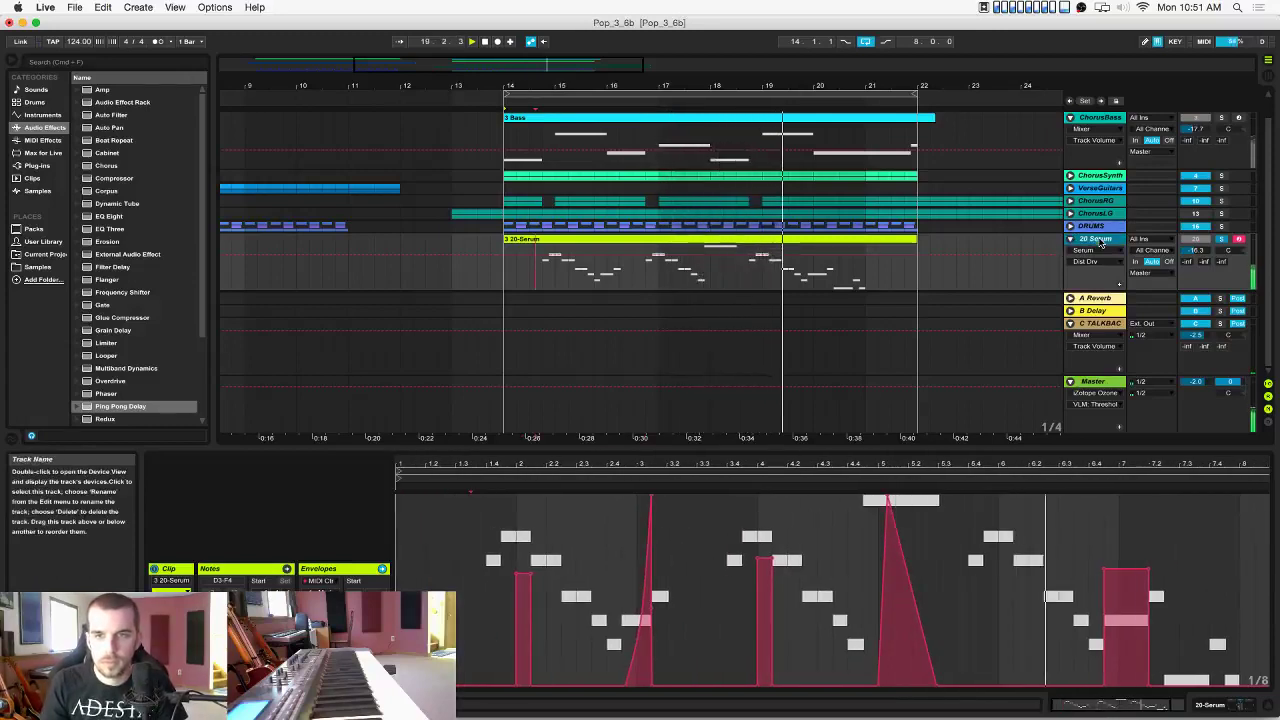
left_click(1020, 283)
left_click(183, 567)
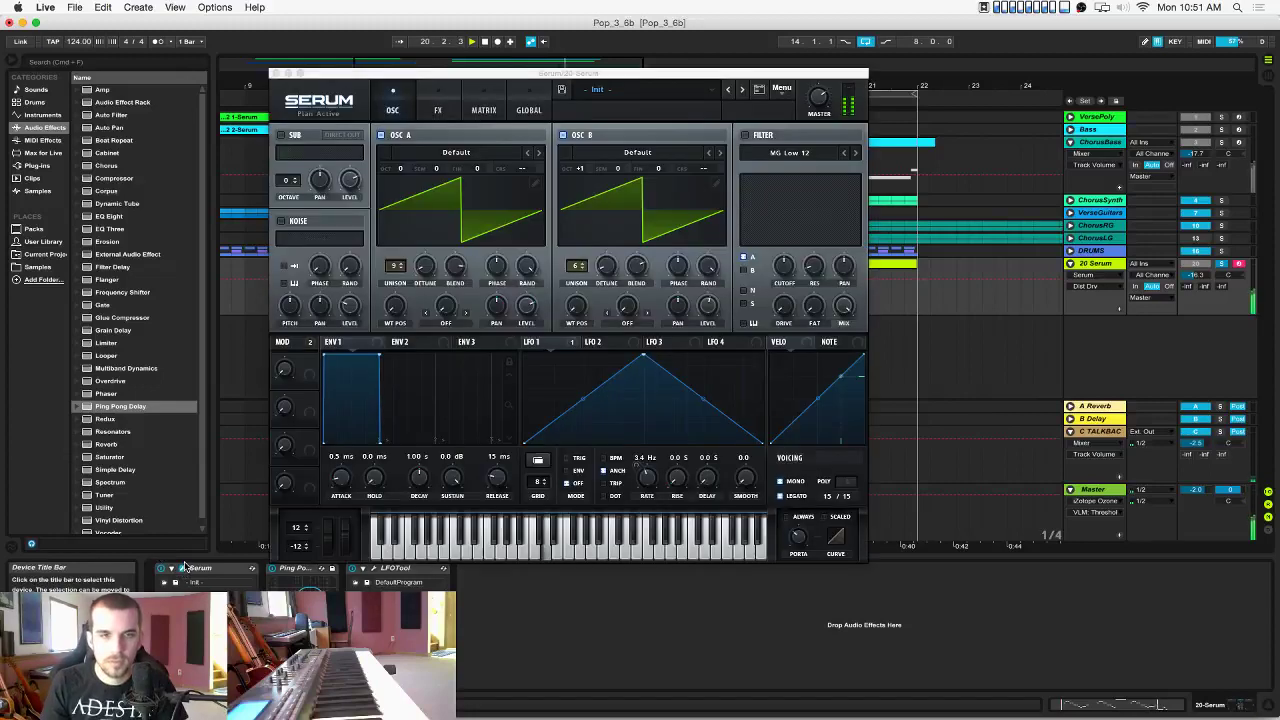
left_click(677, 270)
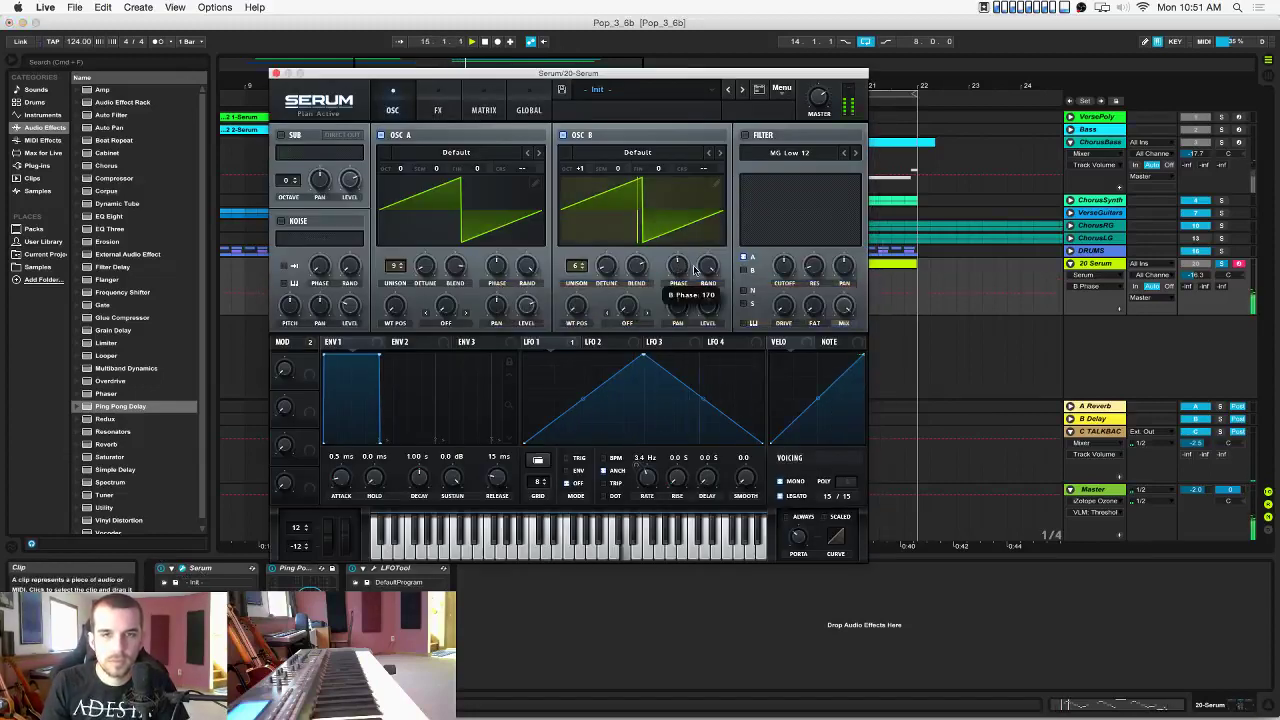
left_click_drag(695, 270, 689, 333)
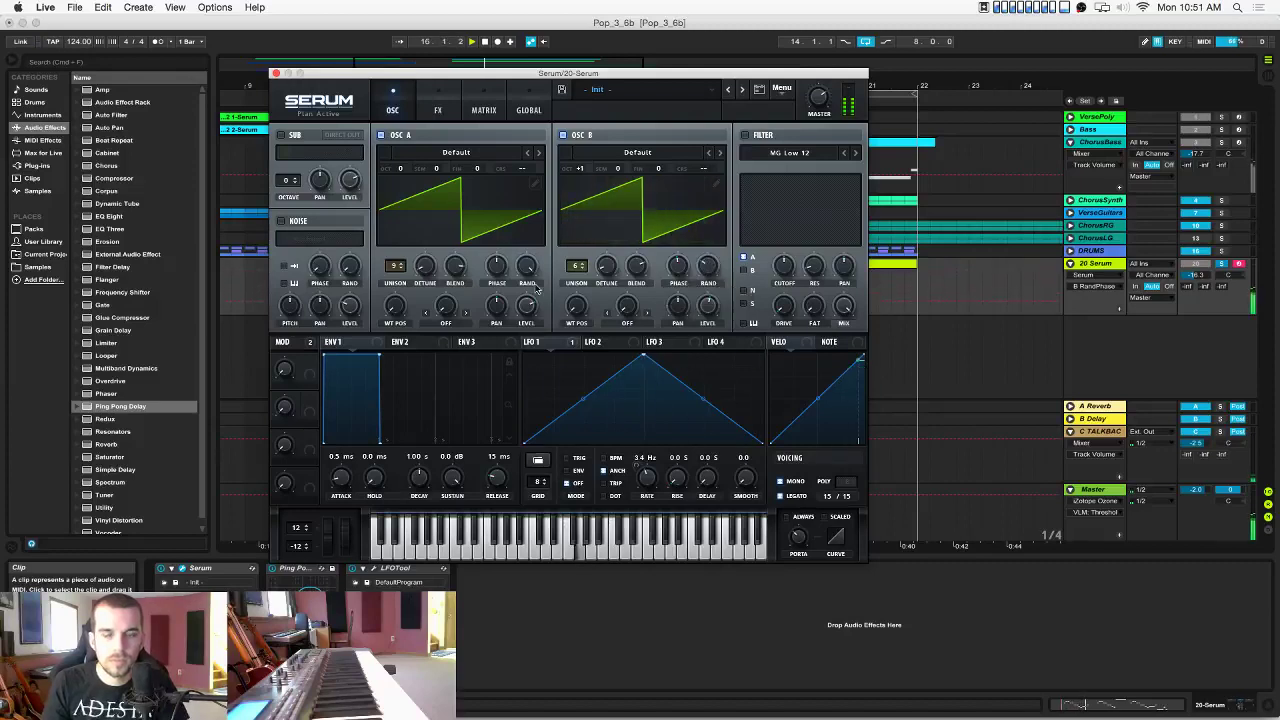
left_click_drag(536, 289, 531, 313)
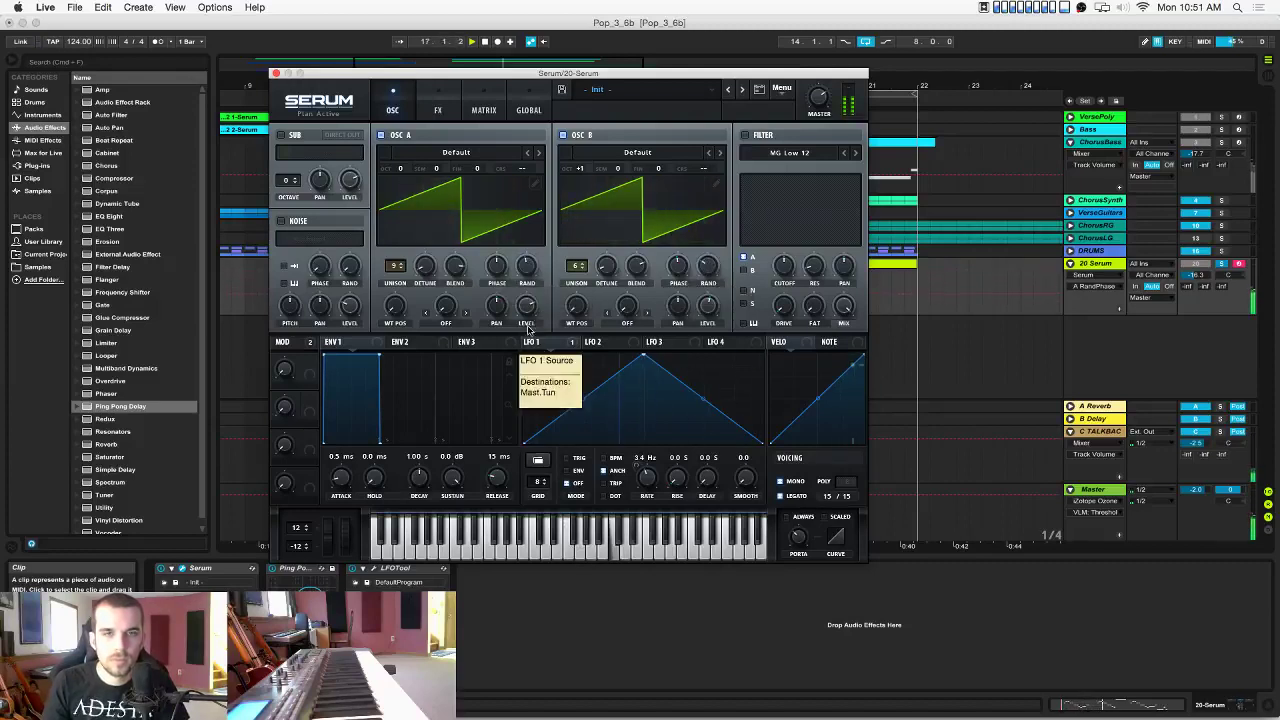
left_click(275, 73)
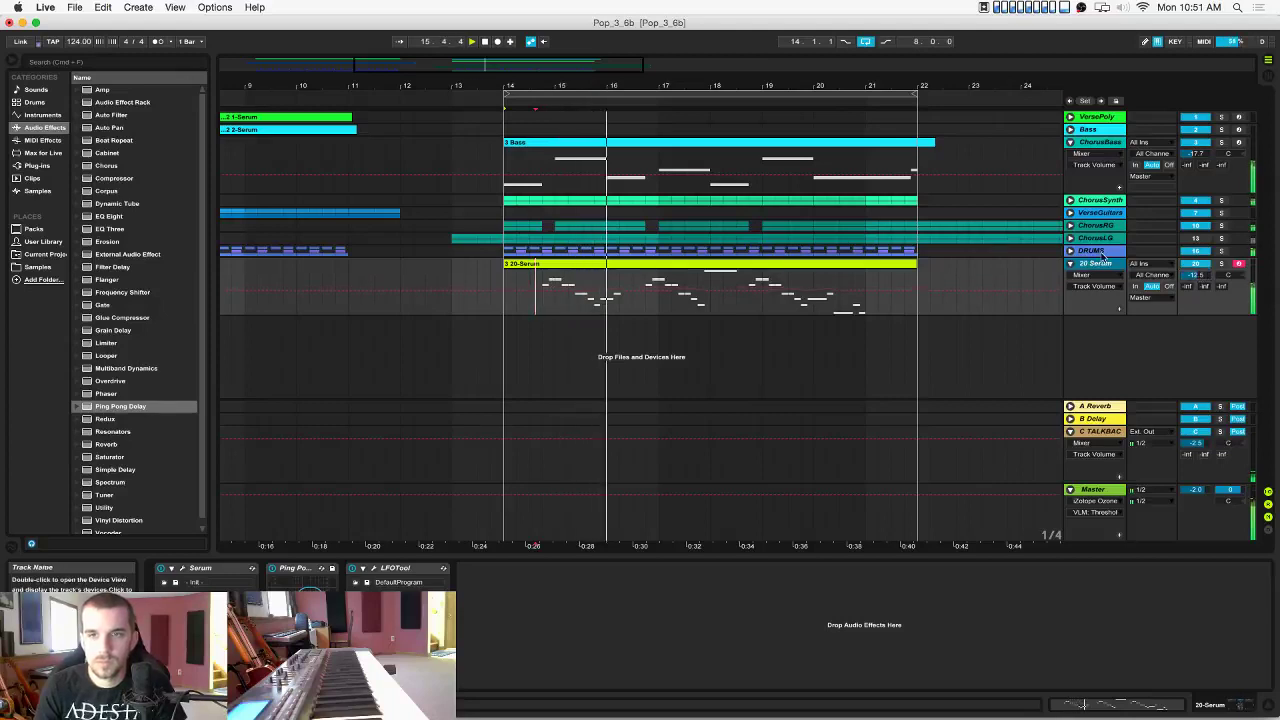
Set oscillator B's level to 74% and adjust its unison detune in the lead's Serum during playback, and close the editor.
left_click(175, 582)
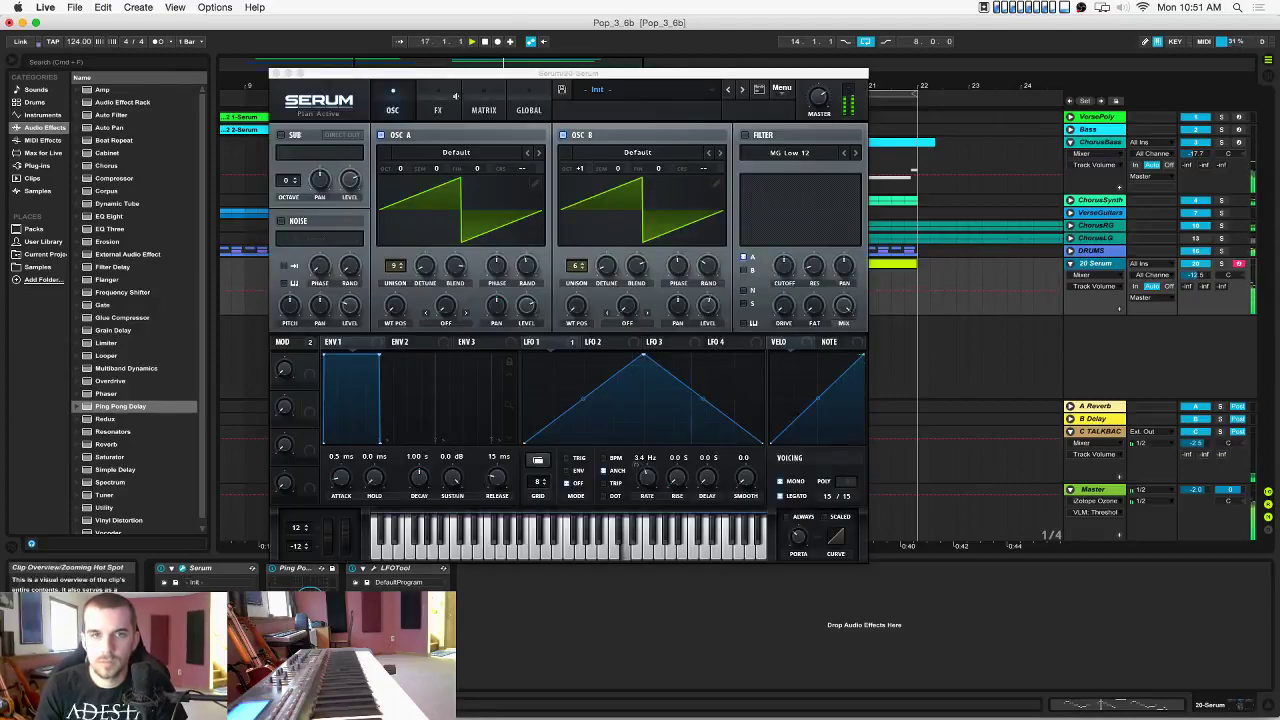
left_click(437, 104)
left_click(392, 105)
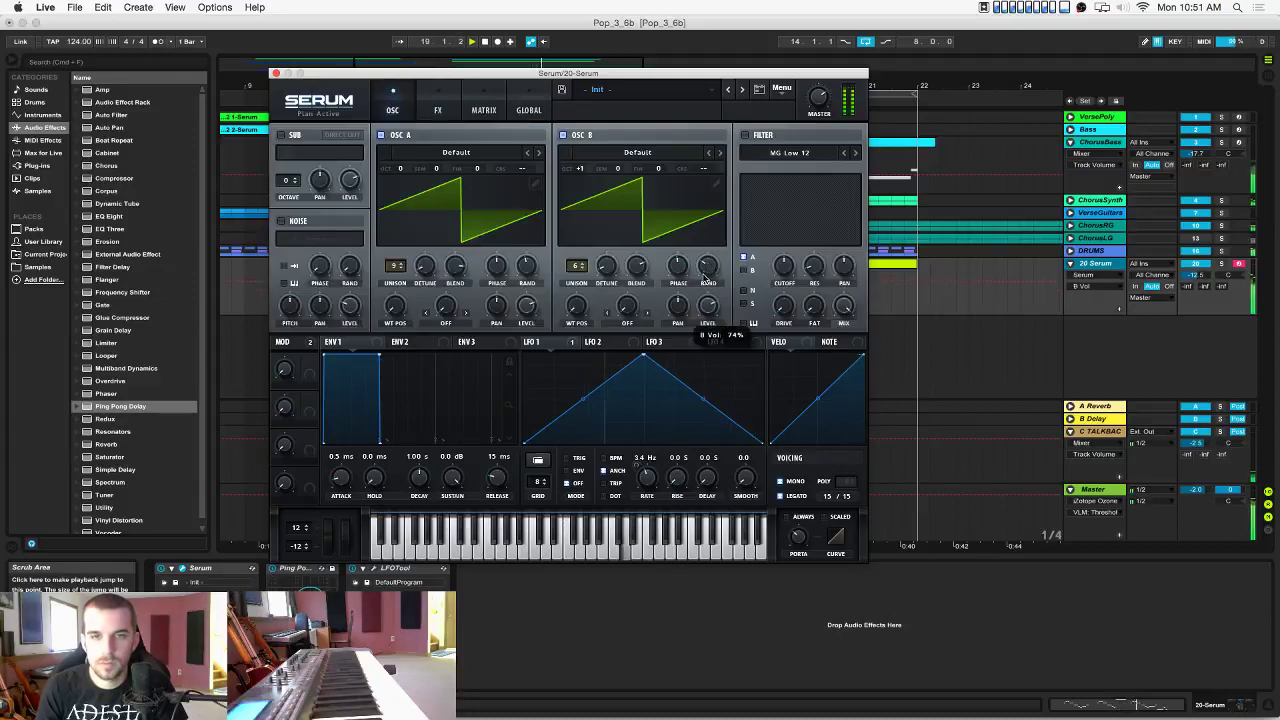
mouse_move(608, 267)
left_mouse_down()
mouse_move(613, 219)
mouse_move(601, 261)
left_mouse_up()
left_click(276, 73)
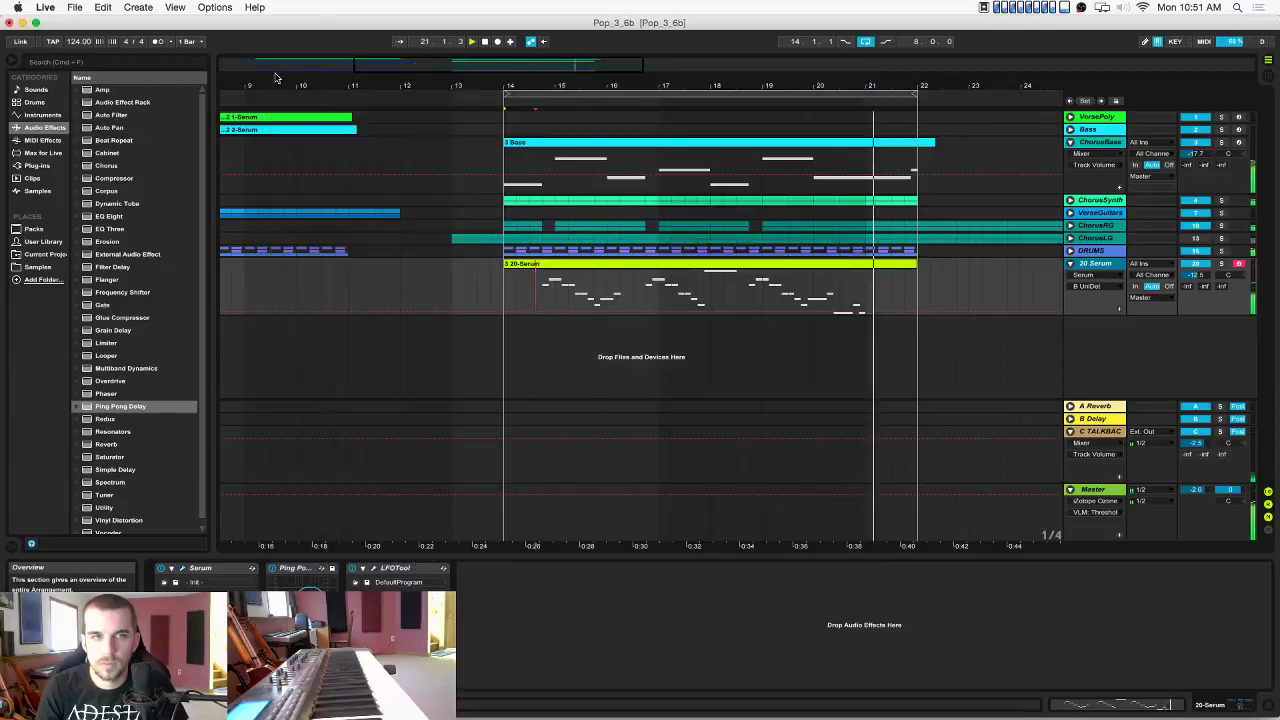
Save the set and play the chorus from bar 14.
left_click(502, 286)
key("super+s")
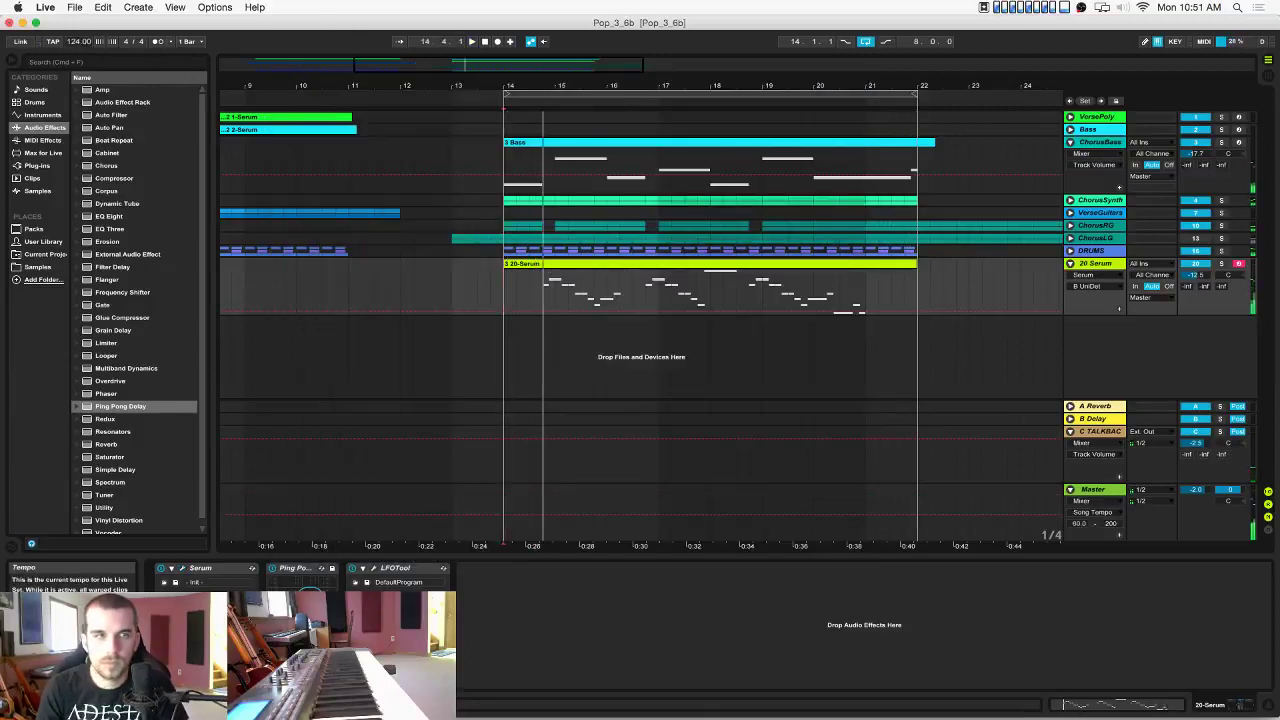
left_click_drag(79, 41, 79, 41)
key("space")
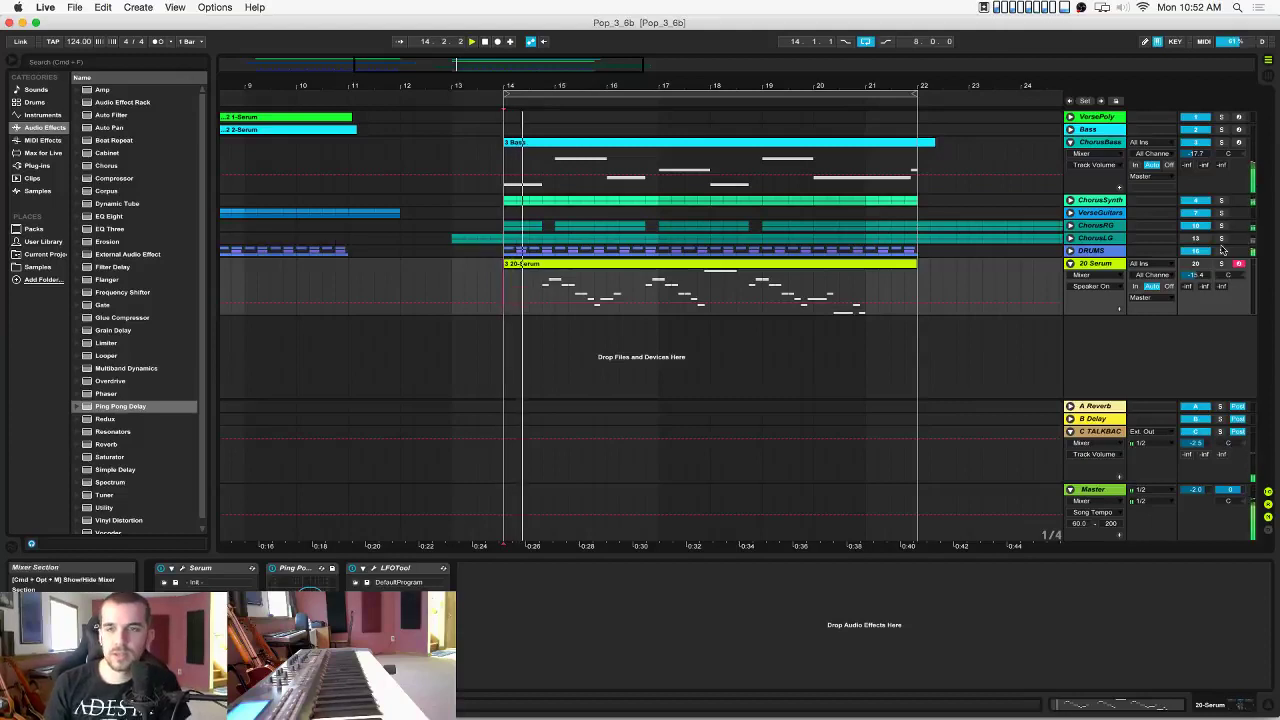
Set the song tempo to 121 BPM and lower the master Ozone Vintage Limiter's threshold to -6.2 dB during playback.
left_click(1093, 489)
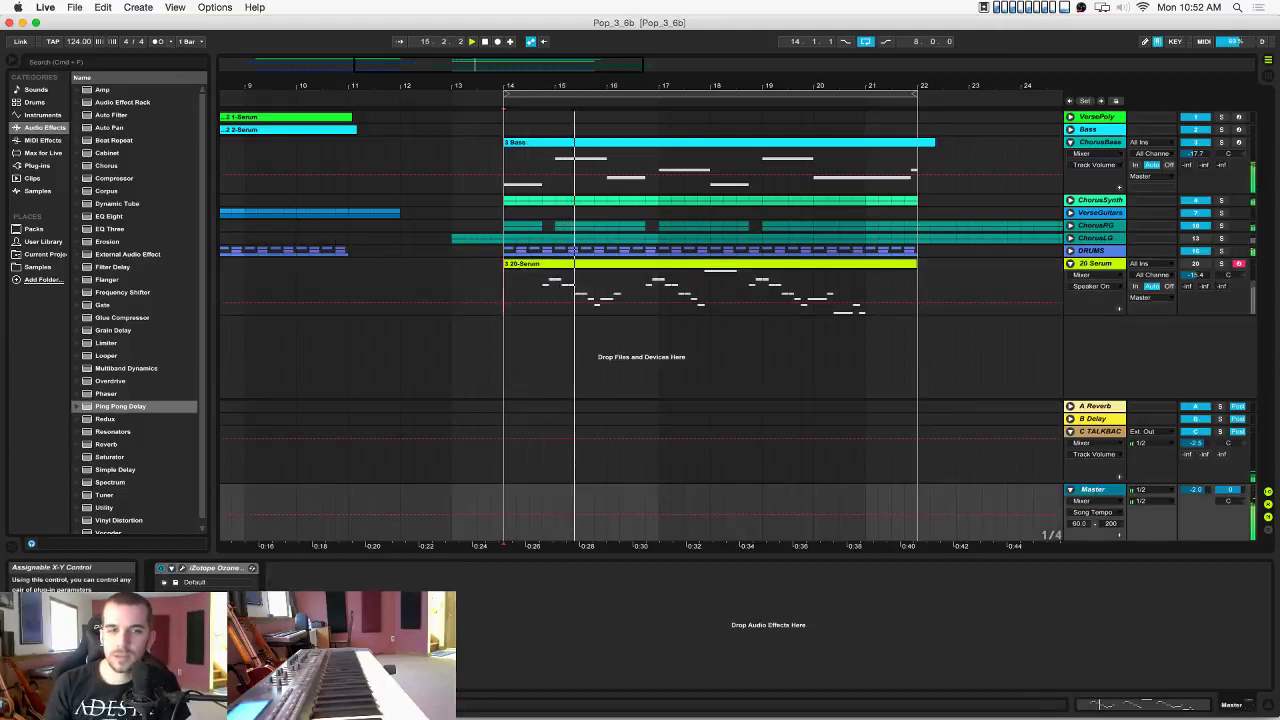
left_click_drag(79, 42, 79, 47)
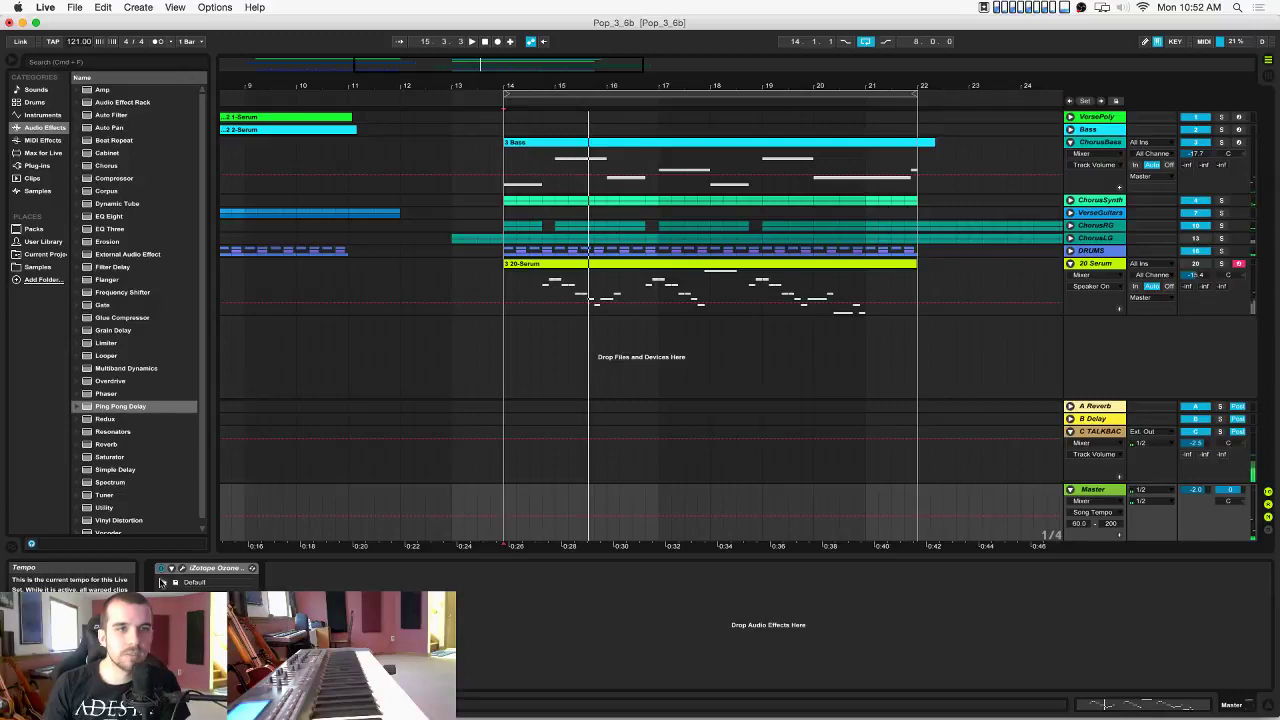
key("space")
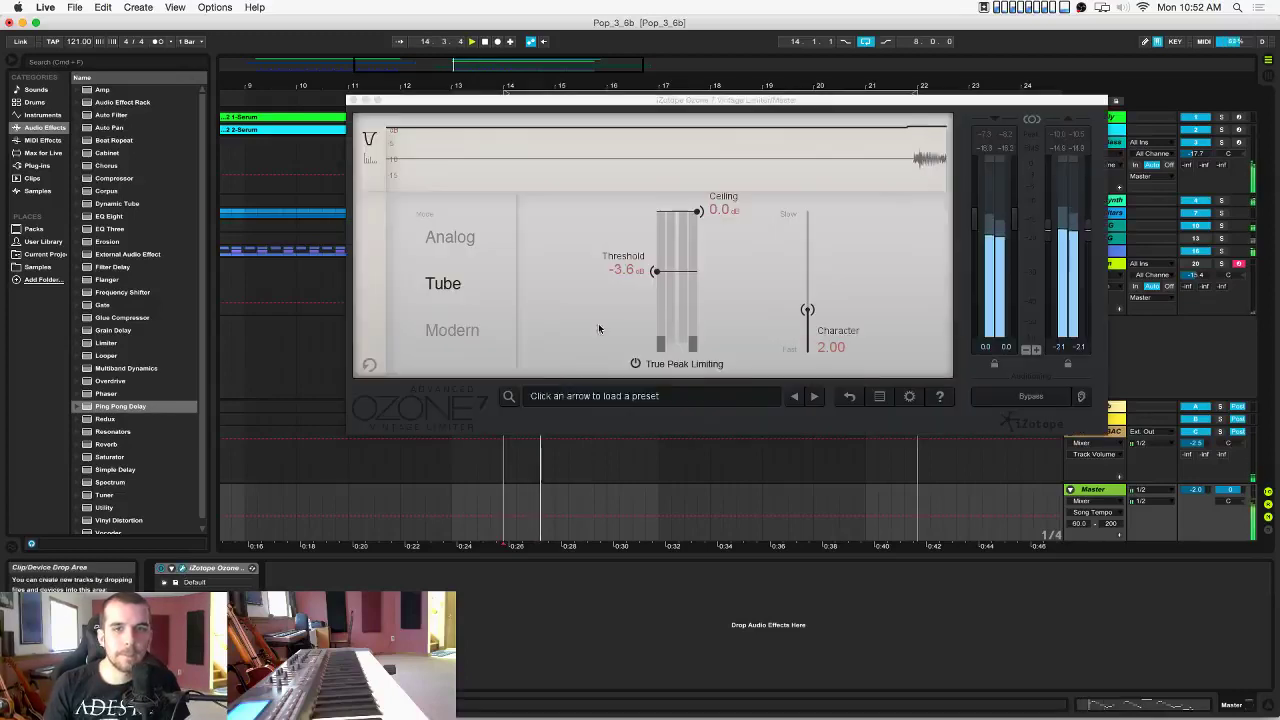
left_click_drag(656, 272, 657, 292)
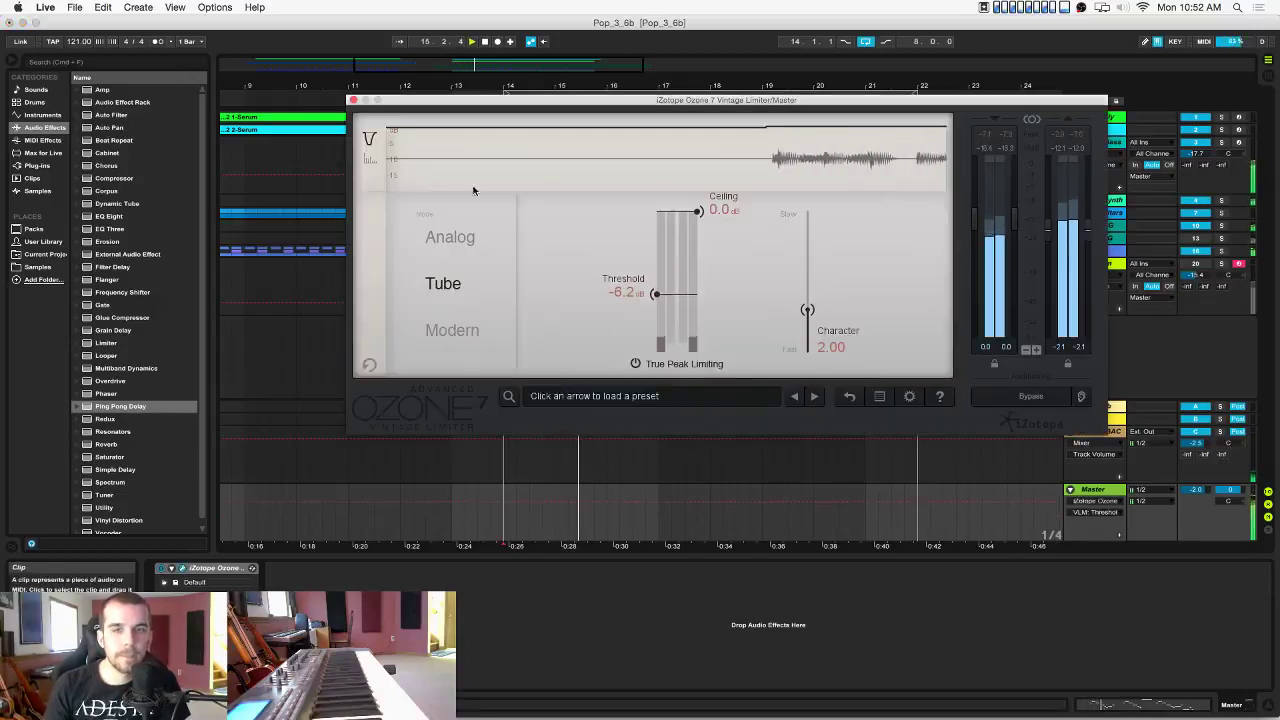
left_click(353, 100)
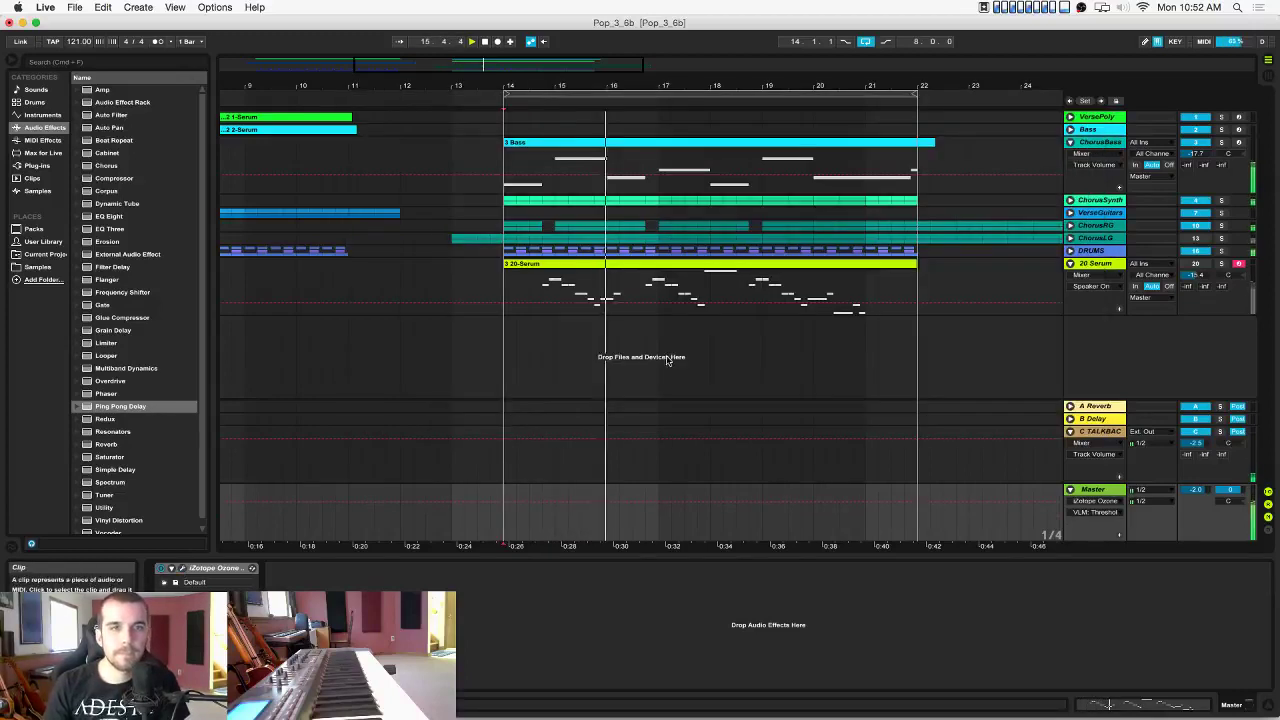
Unfold the ChorusRG group and delete the leftover guitar audio after bar 22 on the chorus guitar tracks.
left_click(1070, 225)
scroll(883, 255, "down", 3)
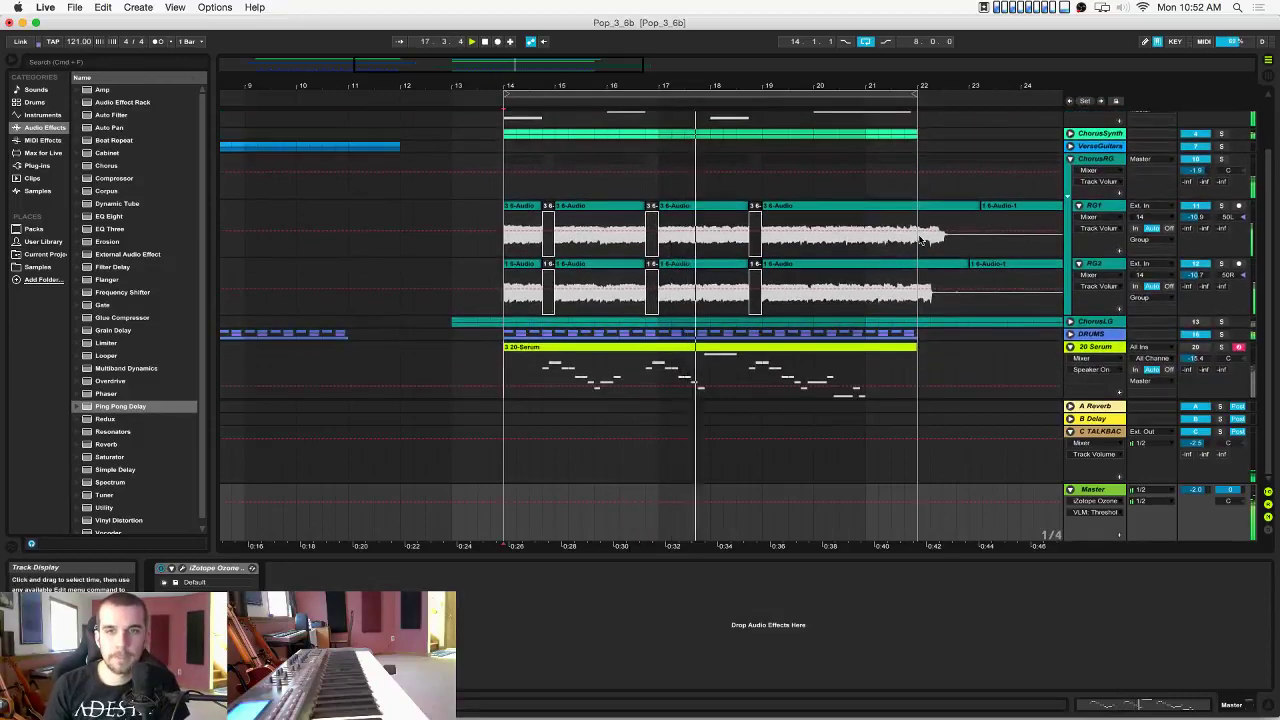
scroll(920, 240, "right", 3)
left_click(764, 248)
left_click_drag(764, 248, 990, 358)
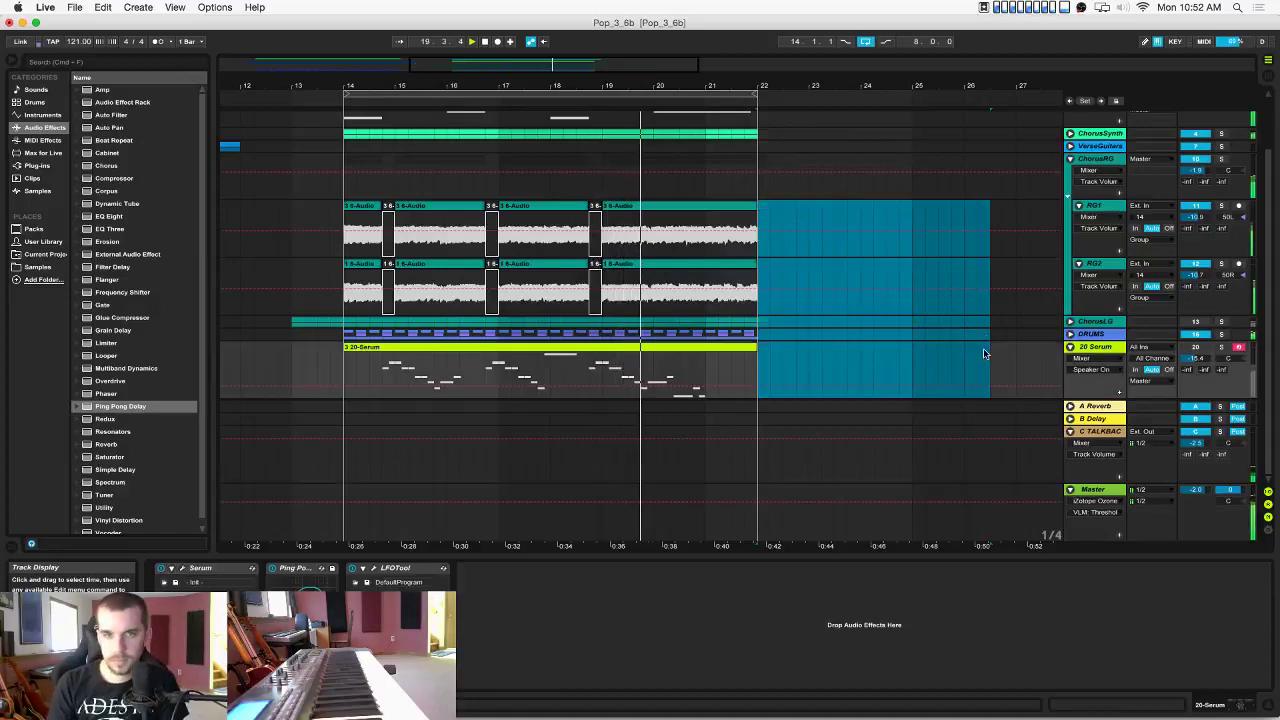
left_click(937, 321)
Audition the ChorusLG guitar group, delete it from the set, and fold the ChorusRG group.
left_click(1071, 322)
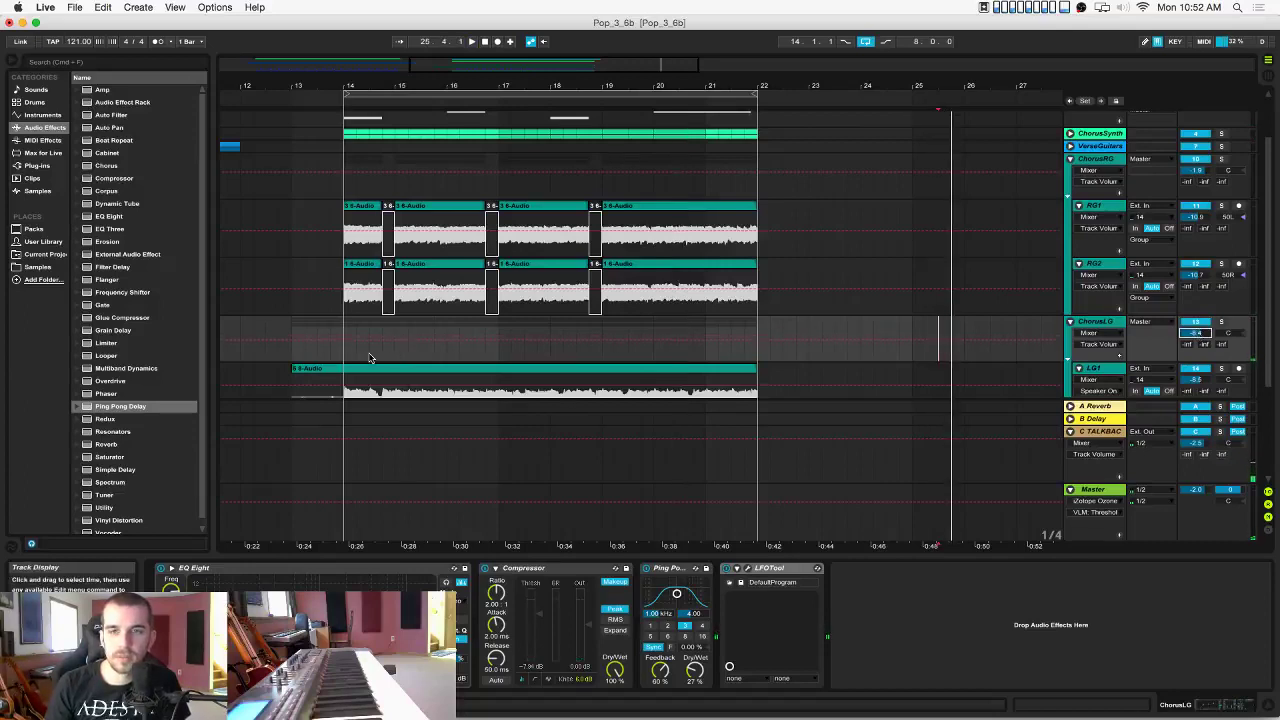
key("space")
left_click_drag(1195, 333, 1195, 336)
left_click(1101, 323)
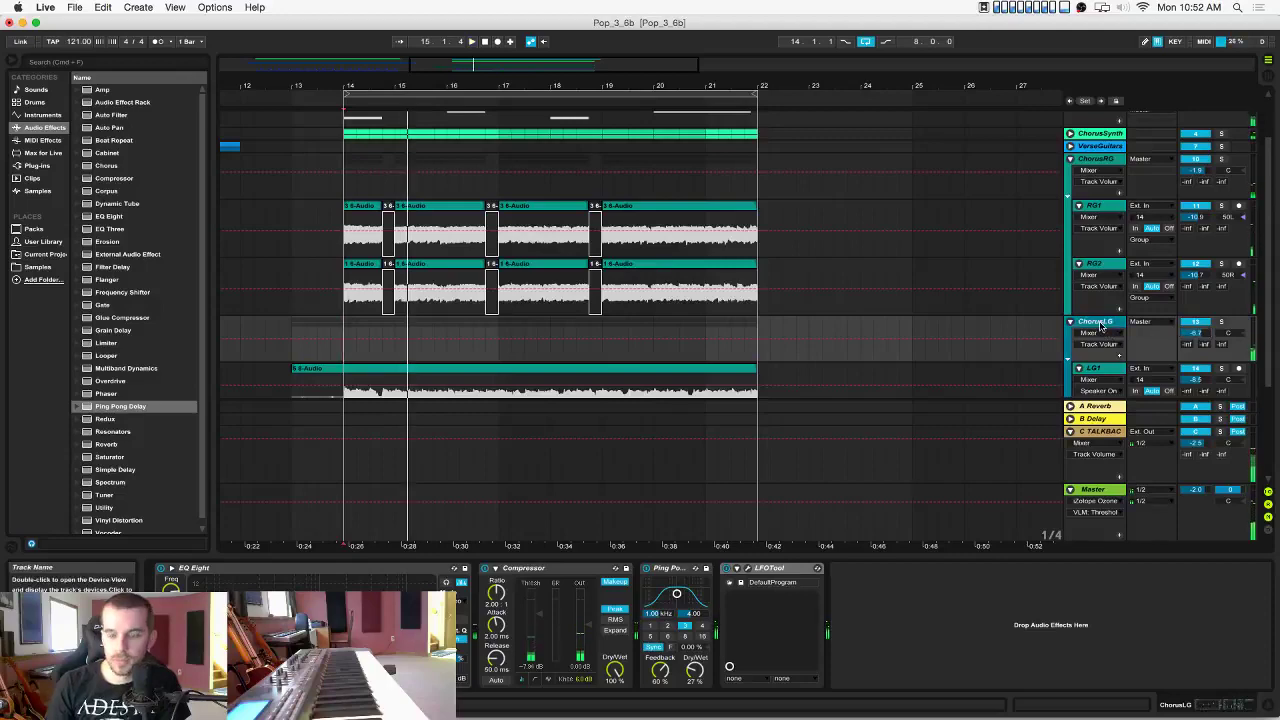
key("Delete")
scroll(1077, 210, "up", 2)
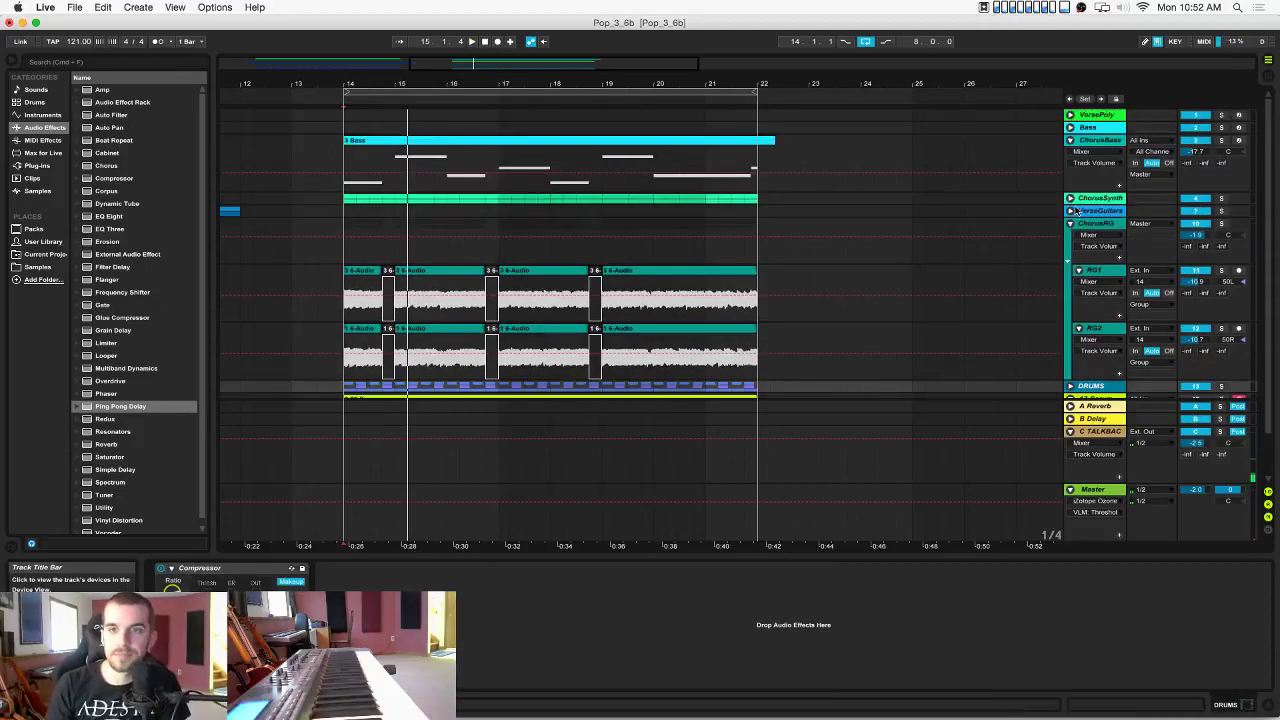
left_click(1071, 224)
Play the verse from bar 3 and set the song tempo to 124 BPM.
scroll(627, 242, "left", 10)
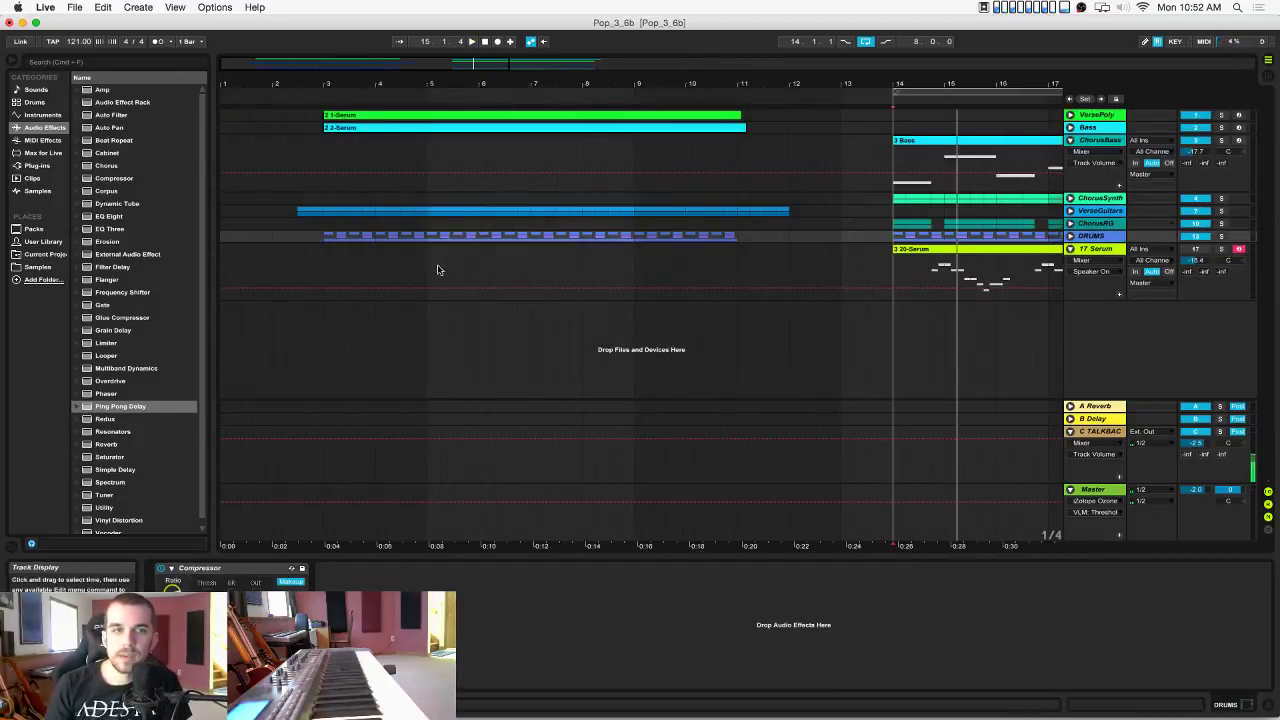
left_click(324, 277)
key("space")
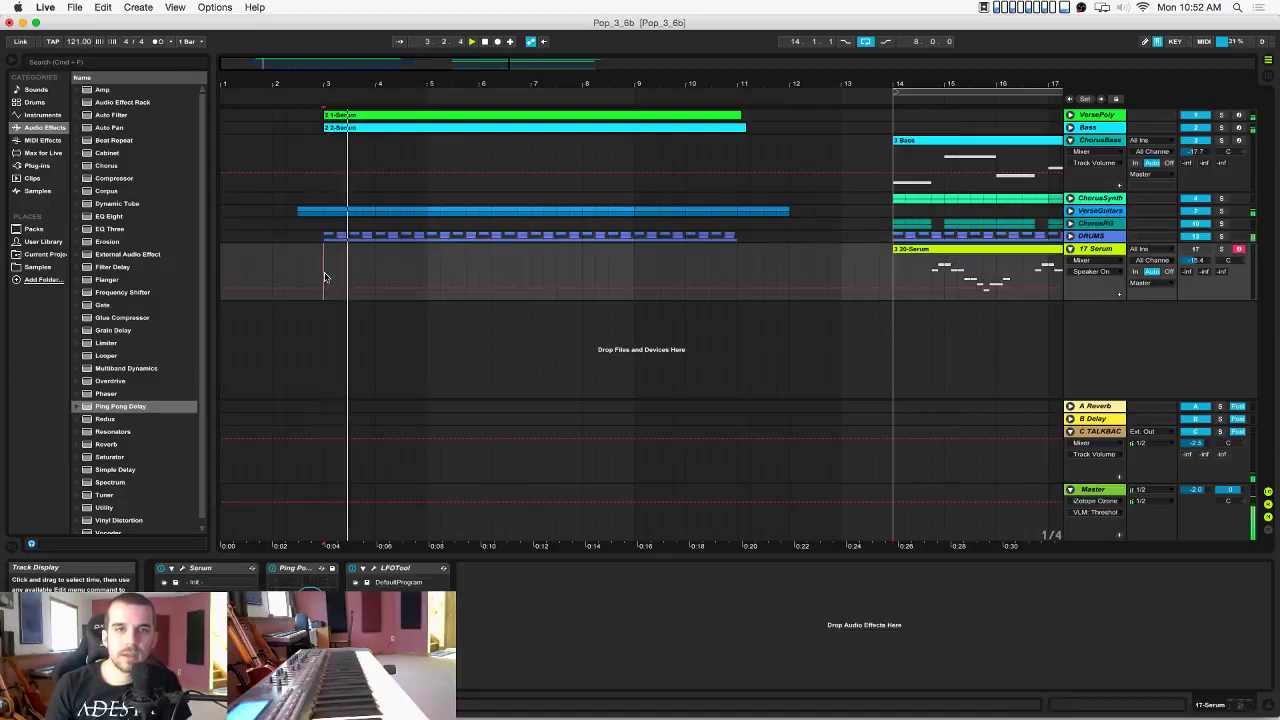
left_click_drag(78, 42, 78, 37)
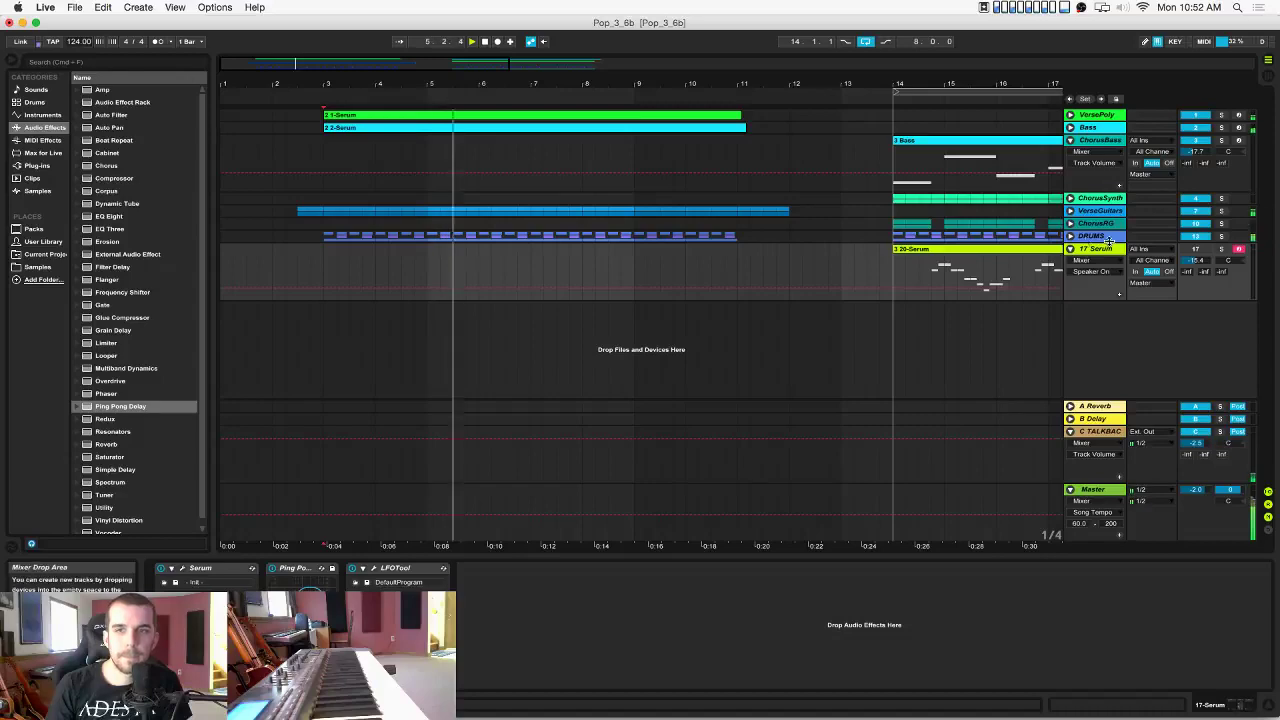
Unfold the DRUMS group, lower the RollinHats track volume to -16.6 dB, and listen to the chorus from bar 14.
left_click(1071, 237)
scroll(1150, 280, "down", 4)
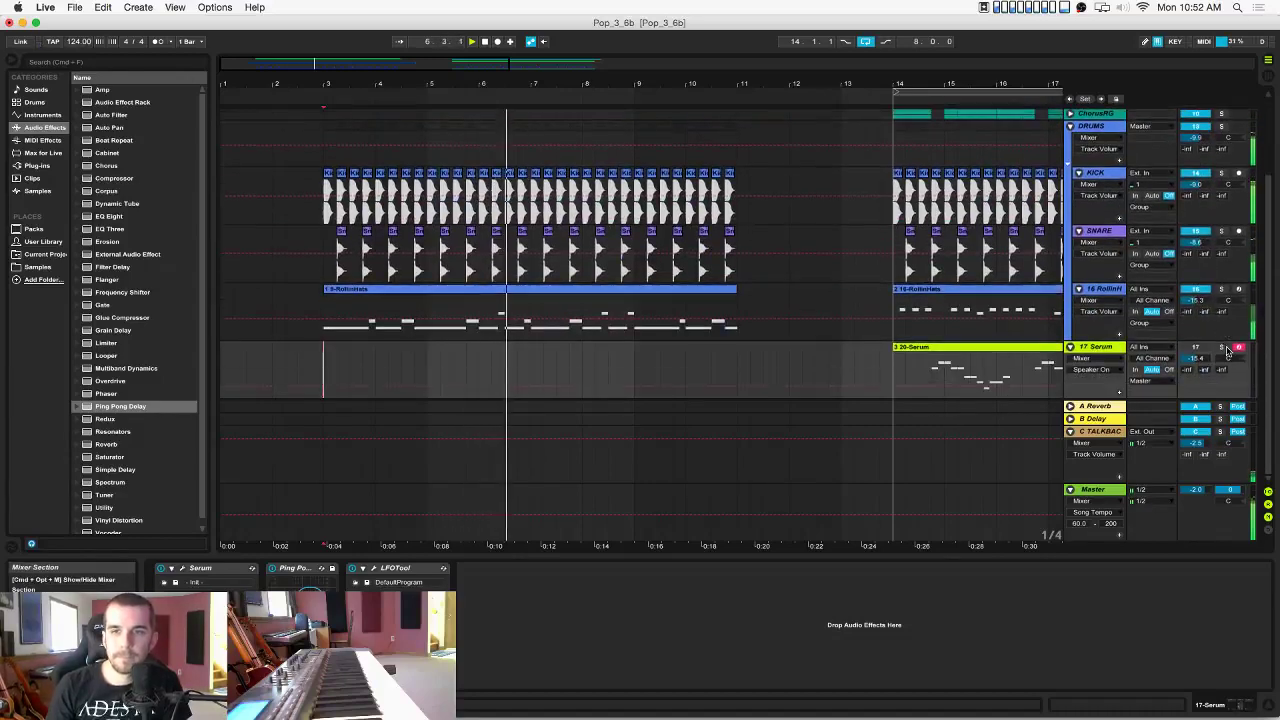
left_click(840, 304)
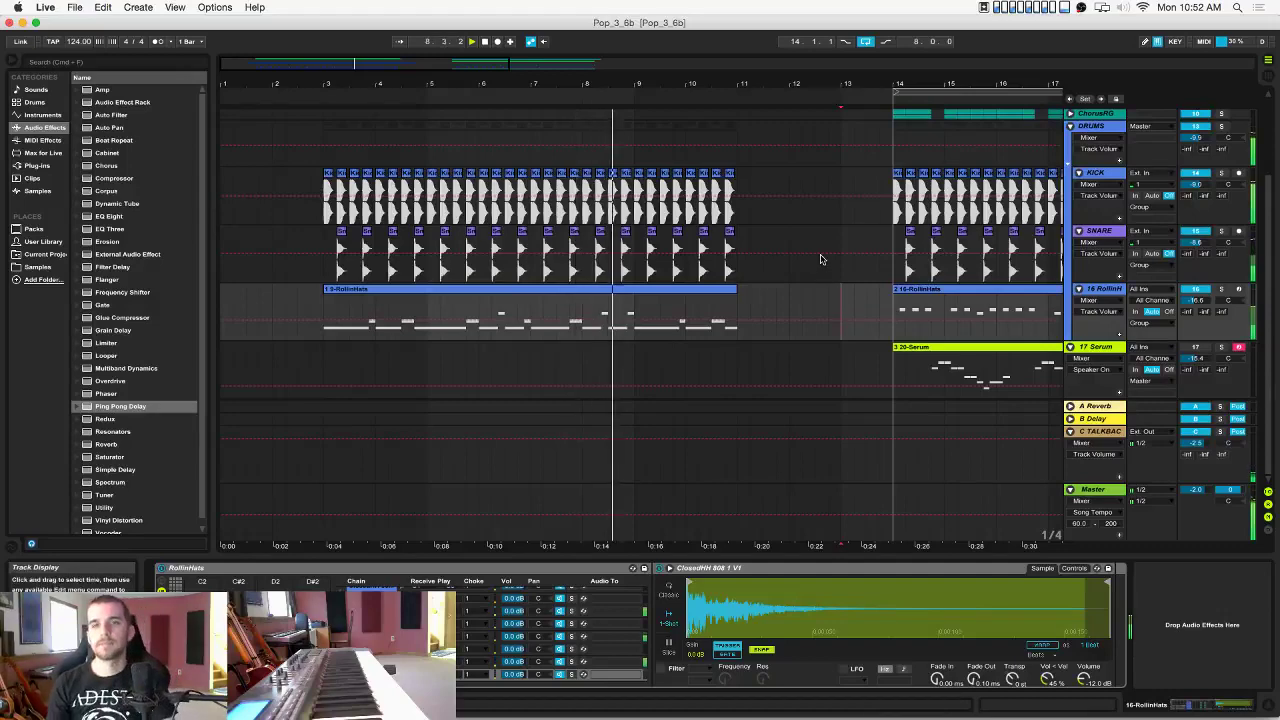
scroll(825, 257, "right", 4)
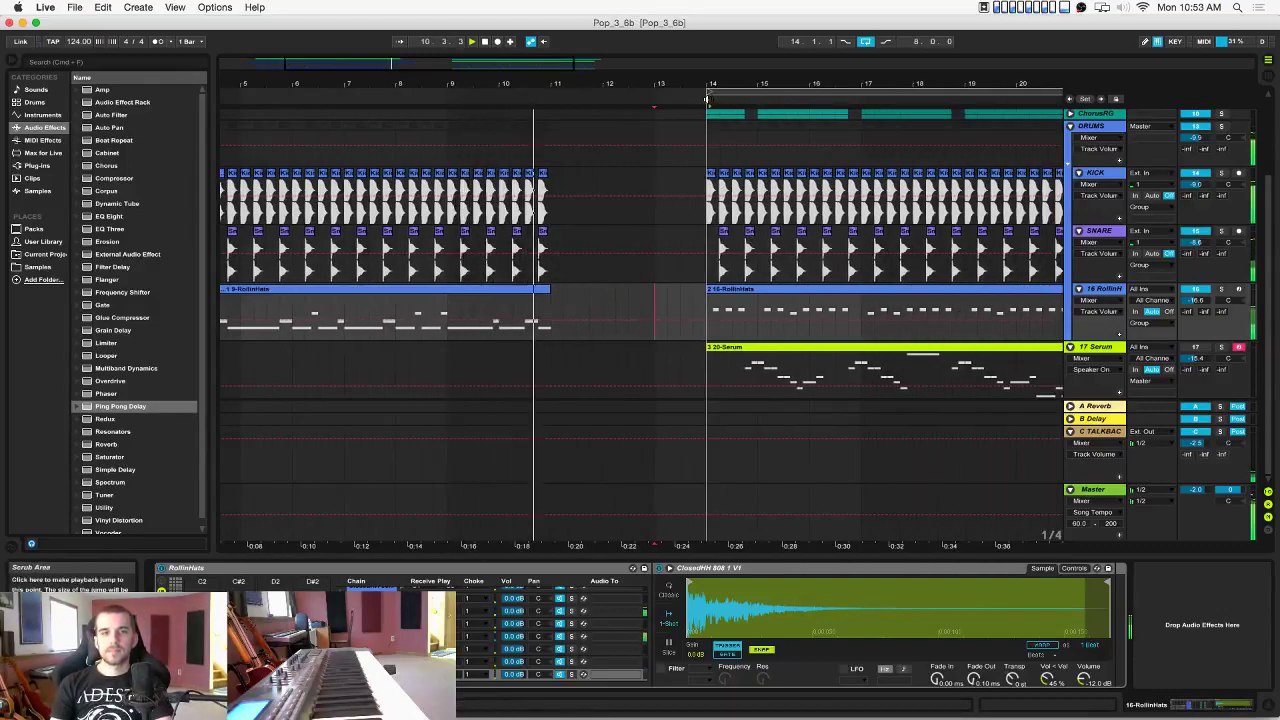
left_click(718, 112)
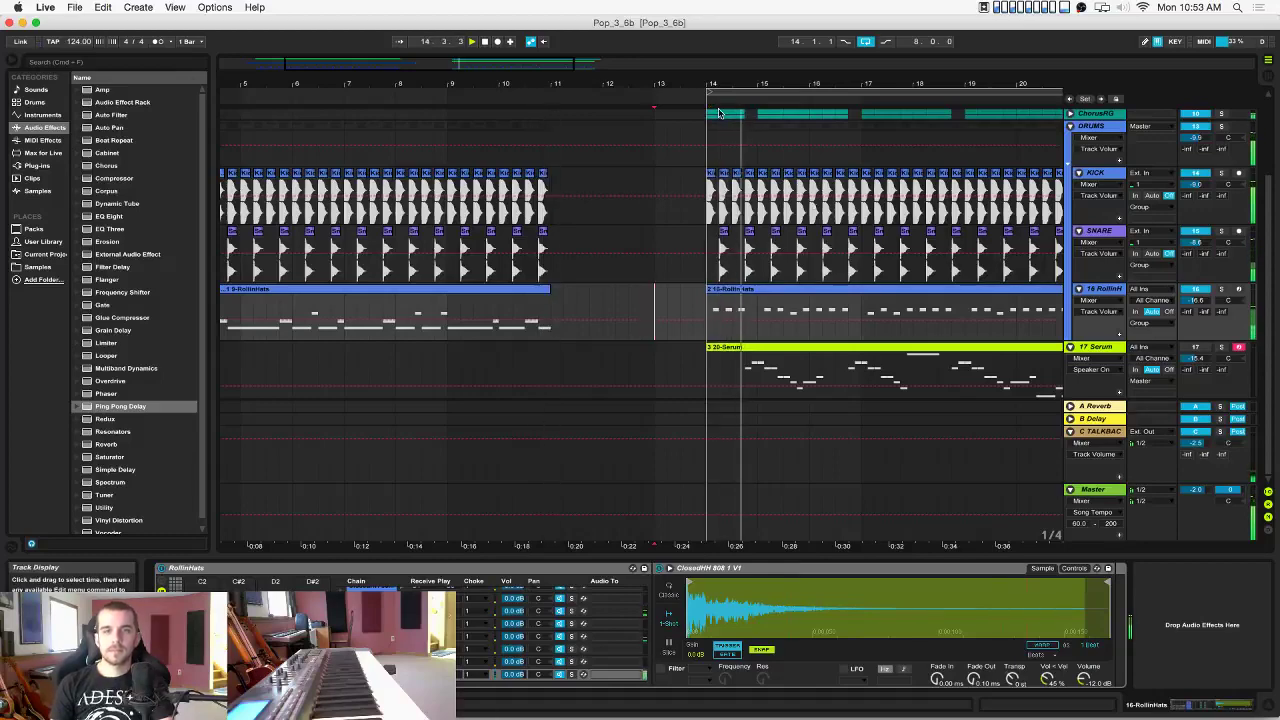
scroll(732, 163, "left", 1)
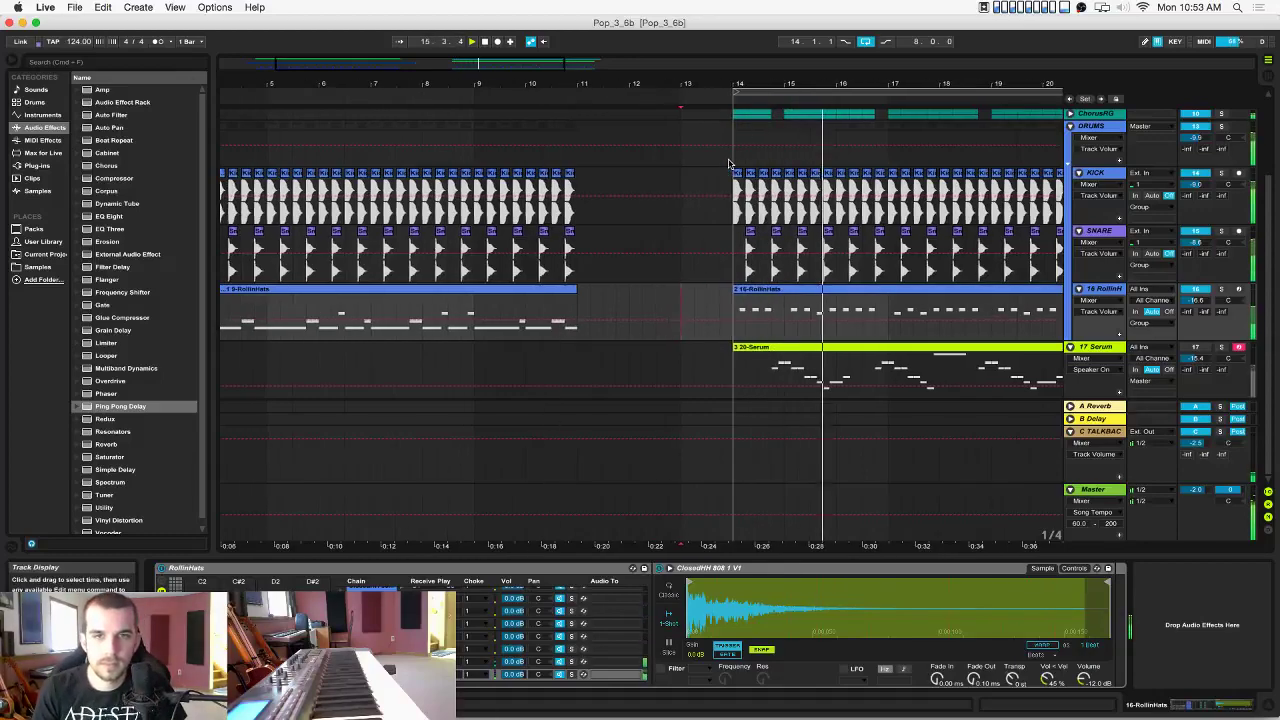
Turn off the arrangement loop and set the fixed grid to 1 Bar.
left_click_drag(792, 83, 793, 35)
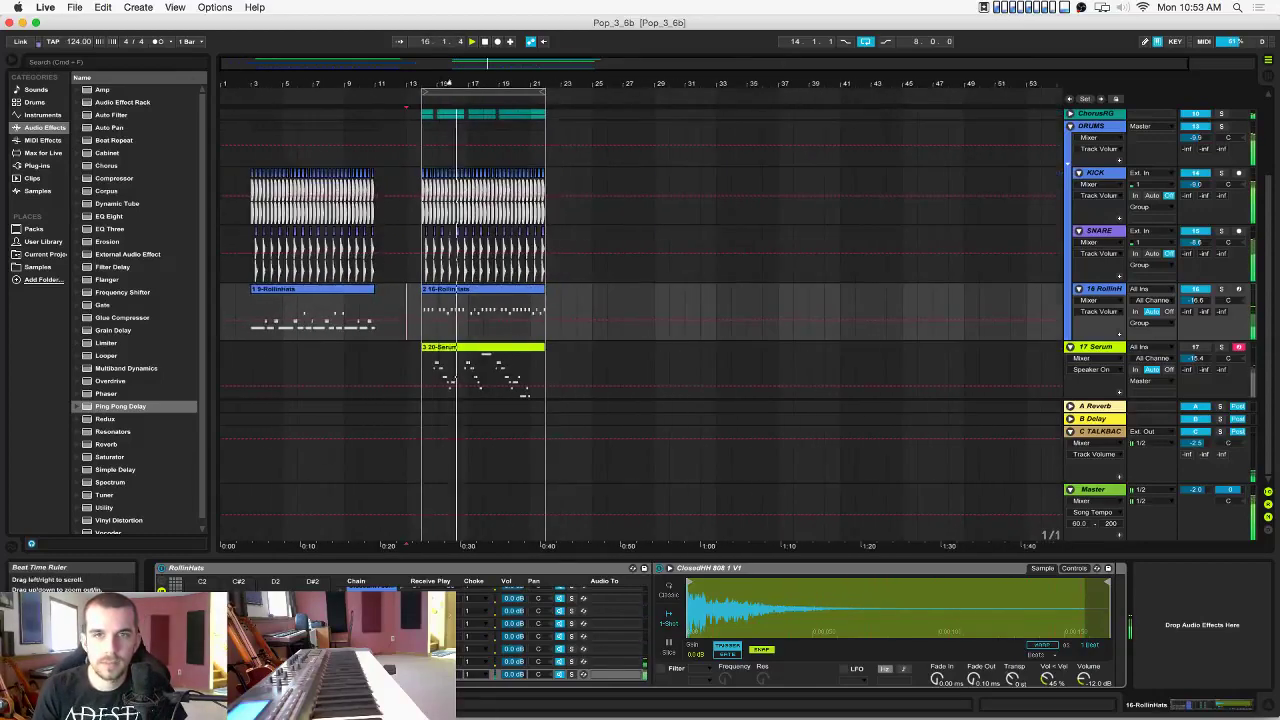
left_click(865, 42)
right_click(551, 373)
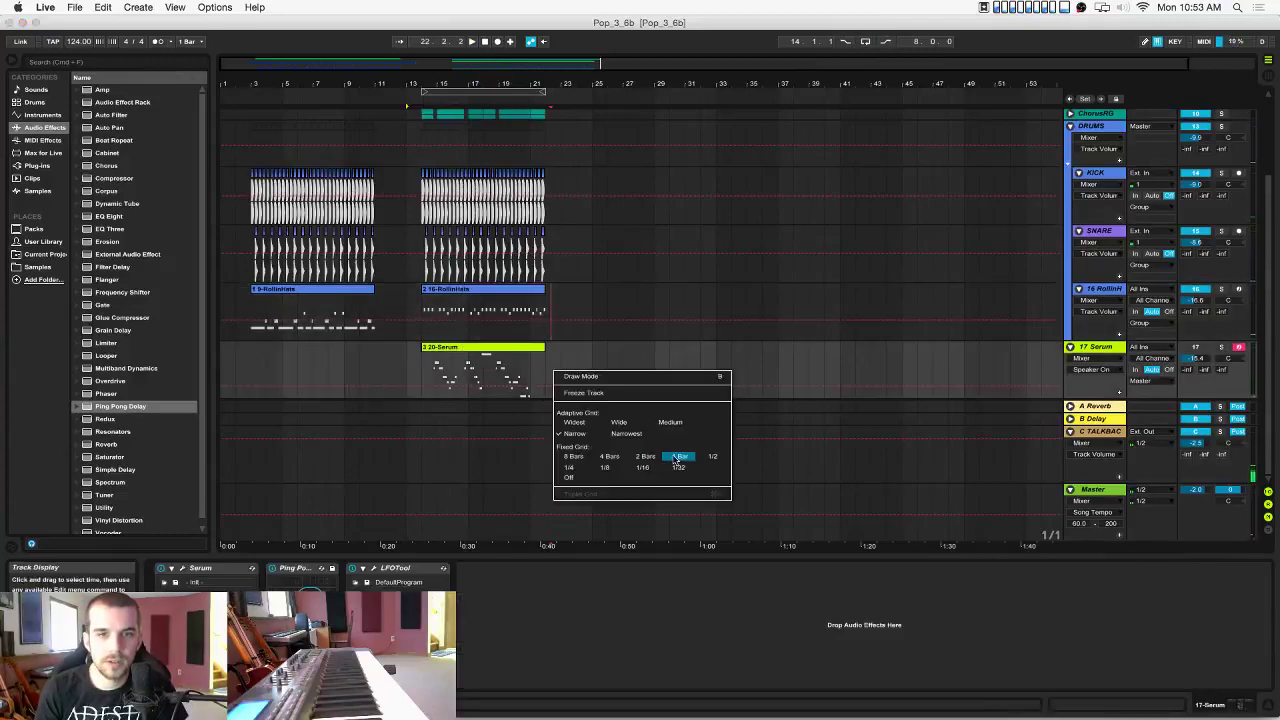
left_click(678, 457)
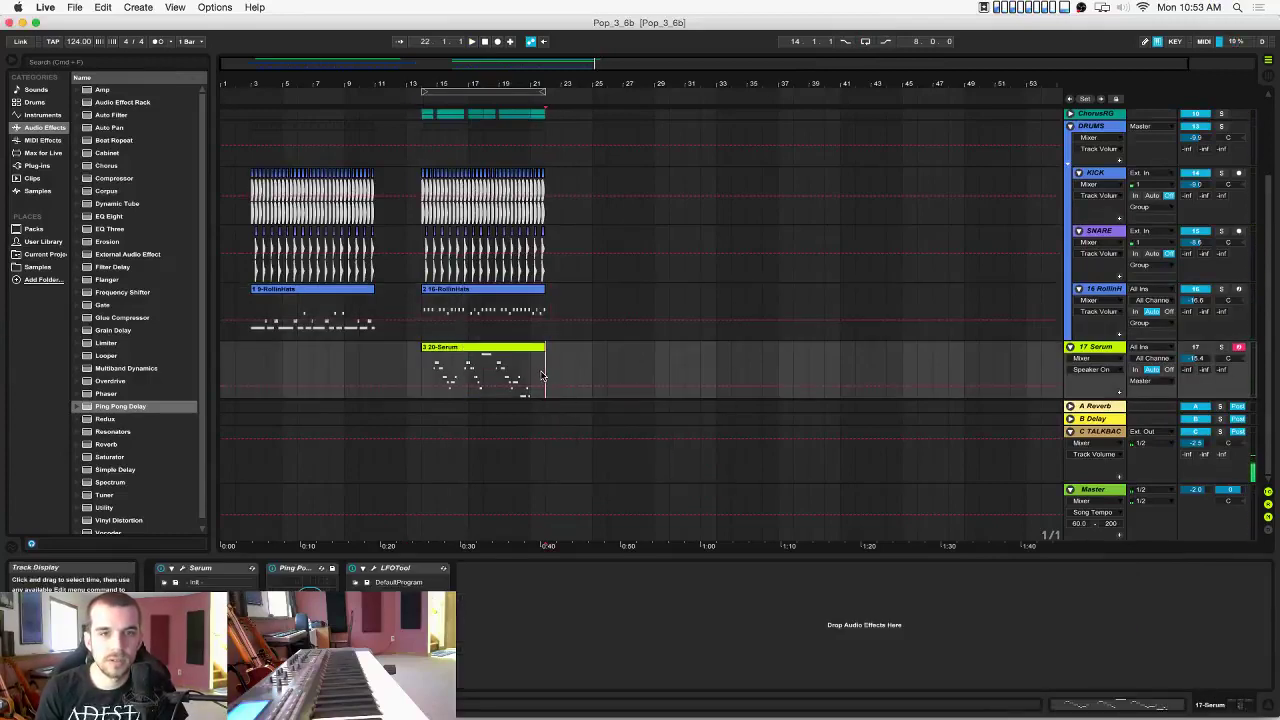
Fold all tracks in the arrangement and clear the time selection over the chorus.
left_click_drag(542, 376, 416, 106)
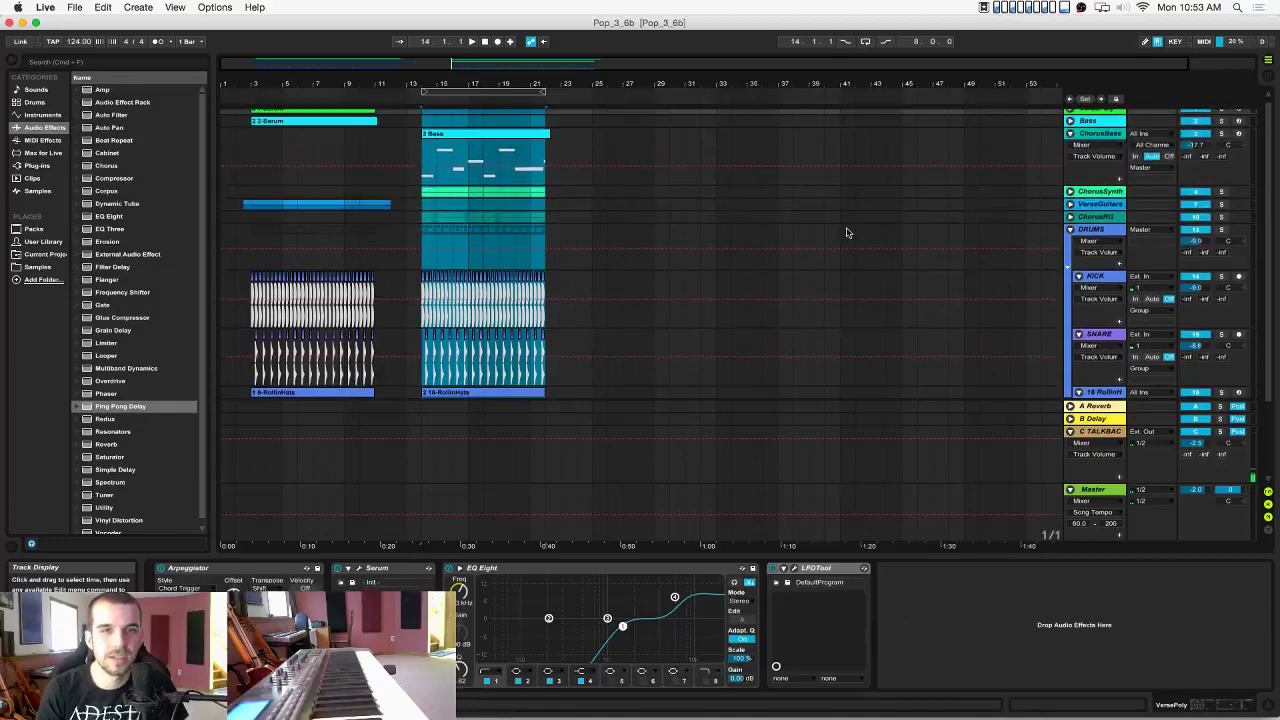
left_click(1072, 136, "alt")
left_click(506, 229)
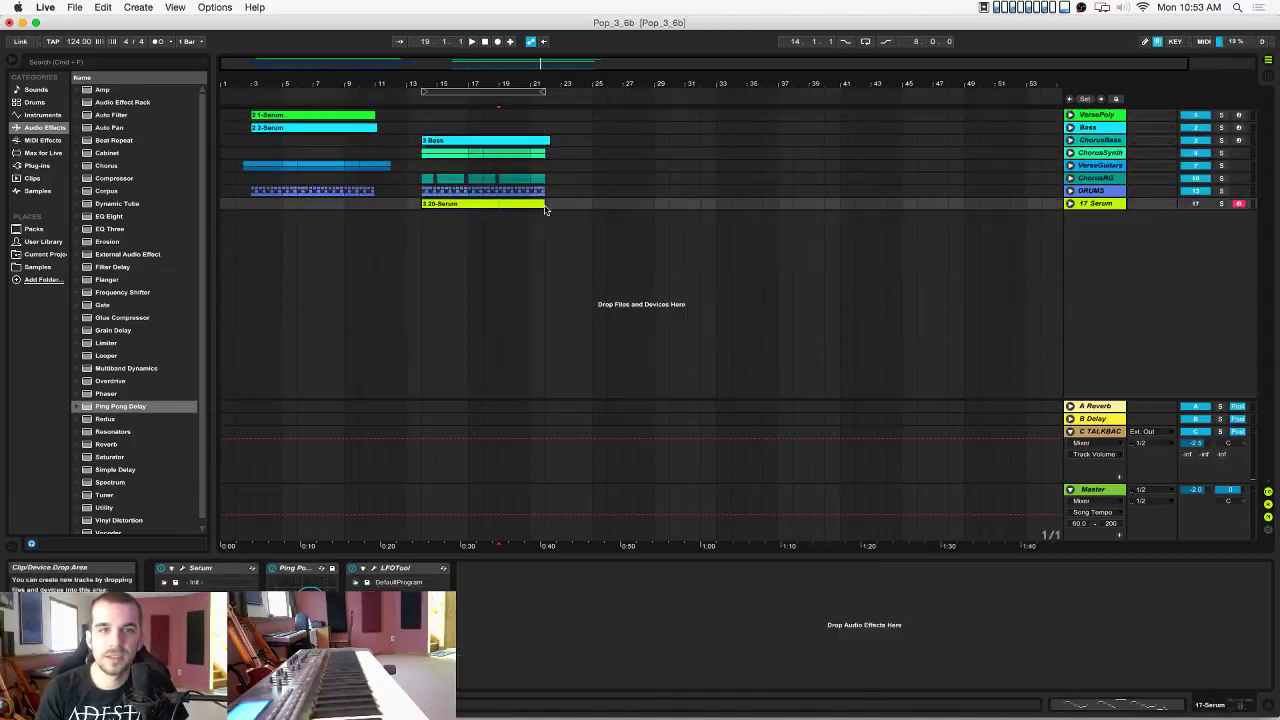
Move the chorus section from bars 14–22 on all tracks to bar 11, directly after the verse.
left_click_drag(546, 206, 420, 112)
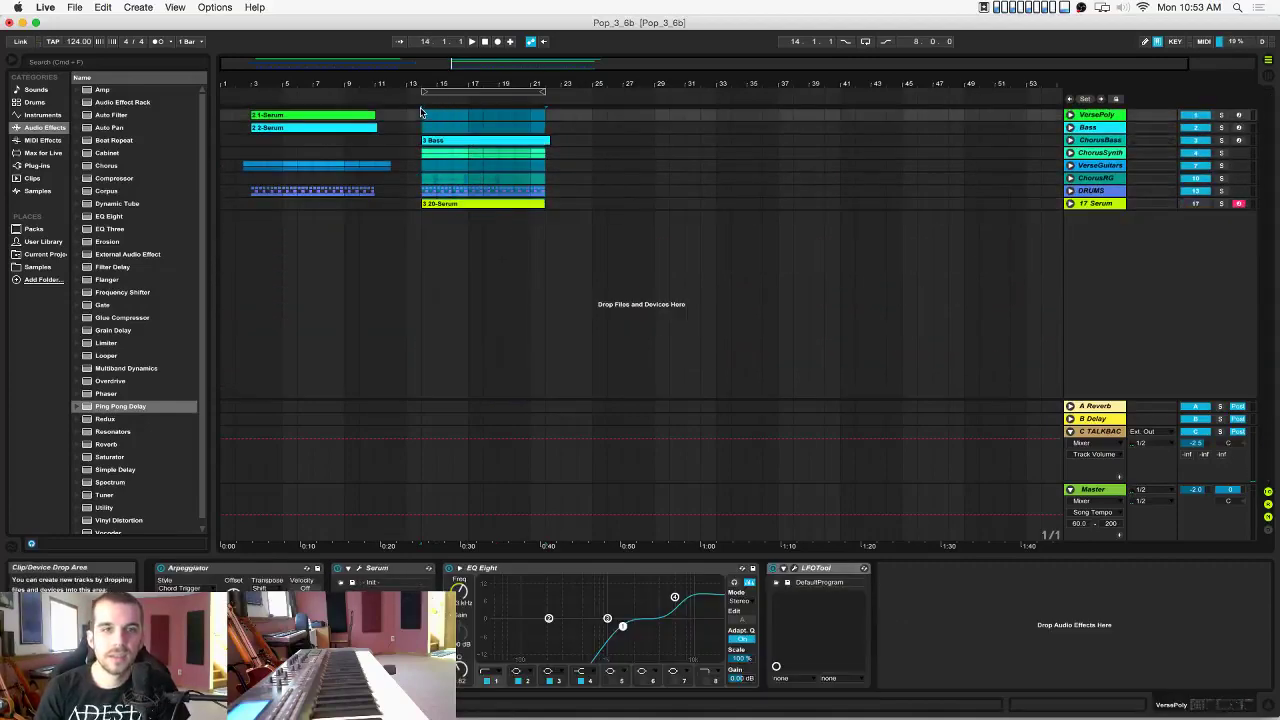
key("Delete")
left_click(378, 141)
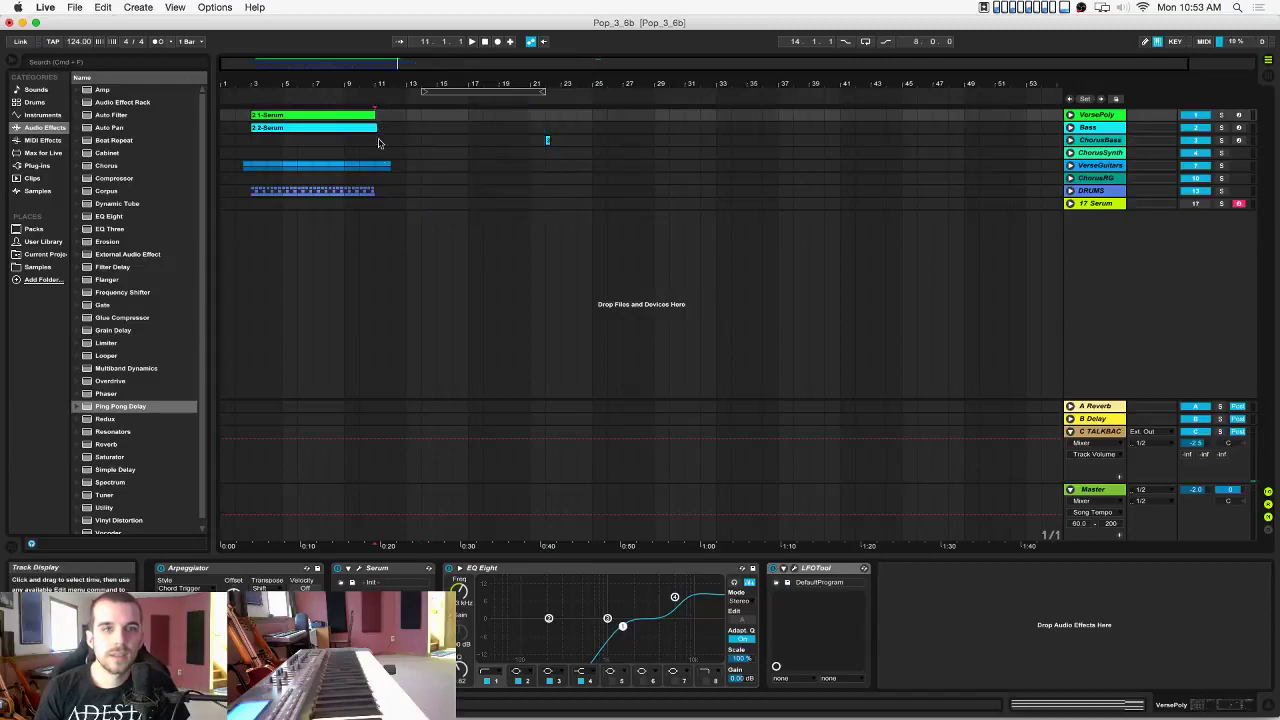
left_click(375, 211)
key("super+v")
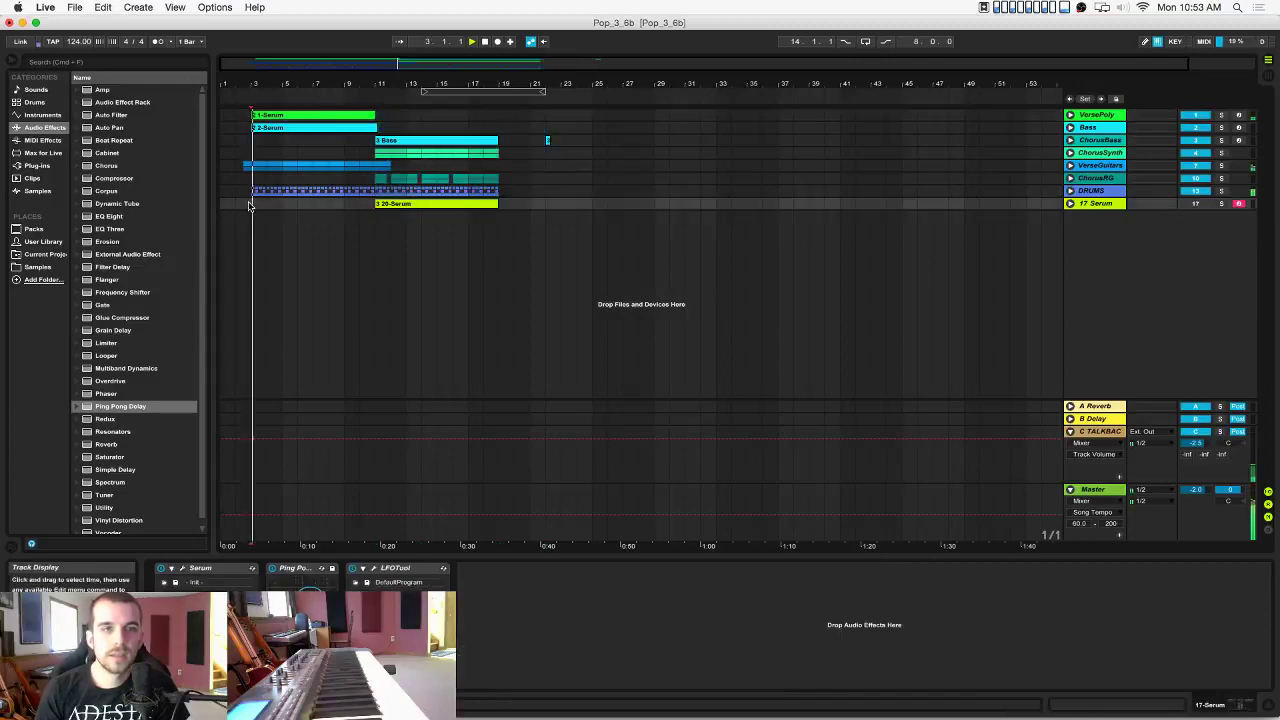
Lower the master limiter's threshold to -7.3 dB while playing the arrangement, close the limiter, and select the Serum lead track.
left_click(1096, 490)
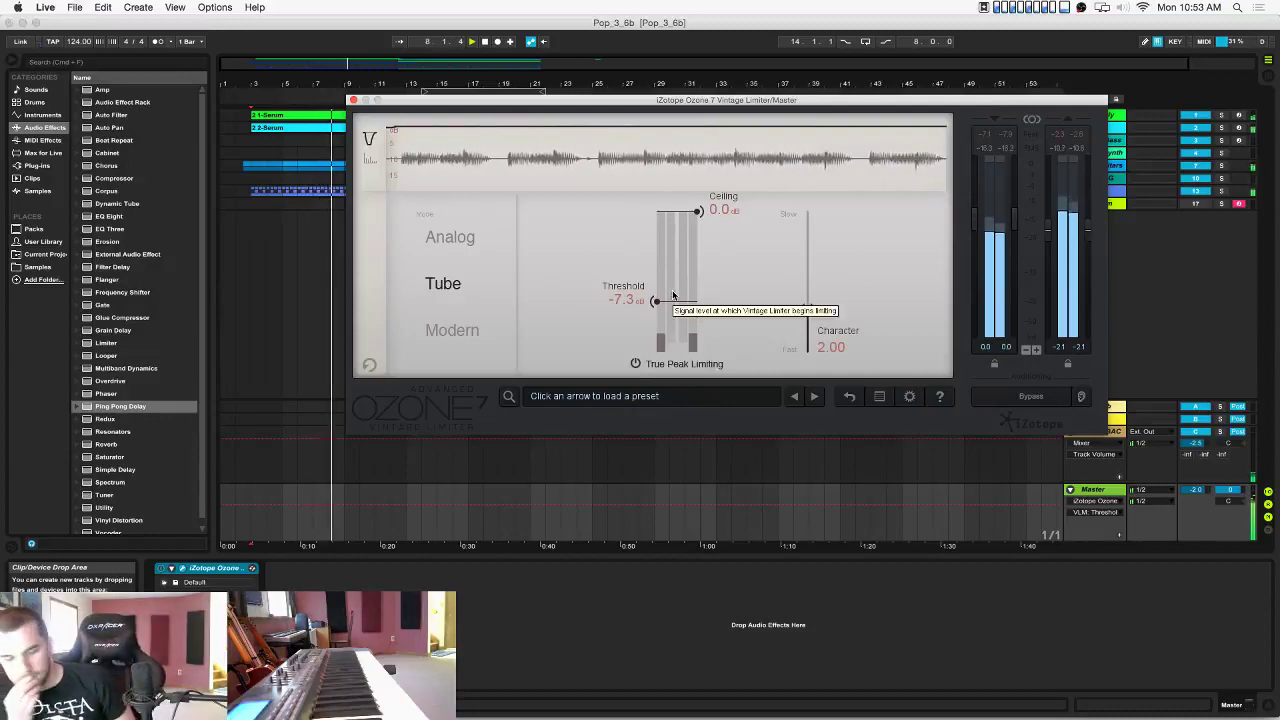
key("super+Tab")
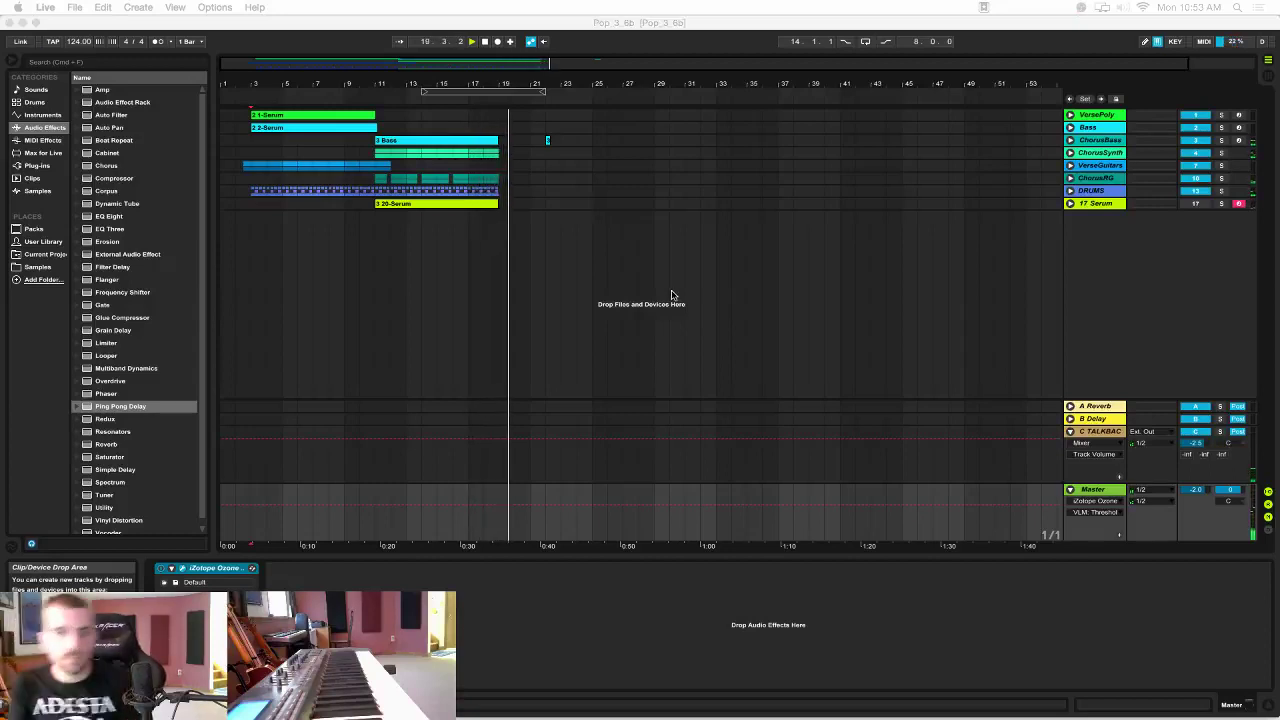
left_click(1102, 205)
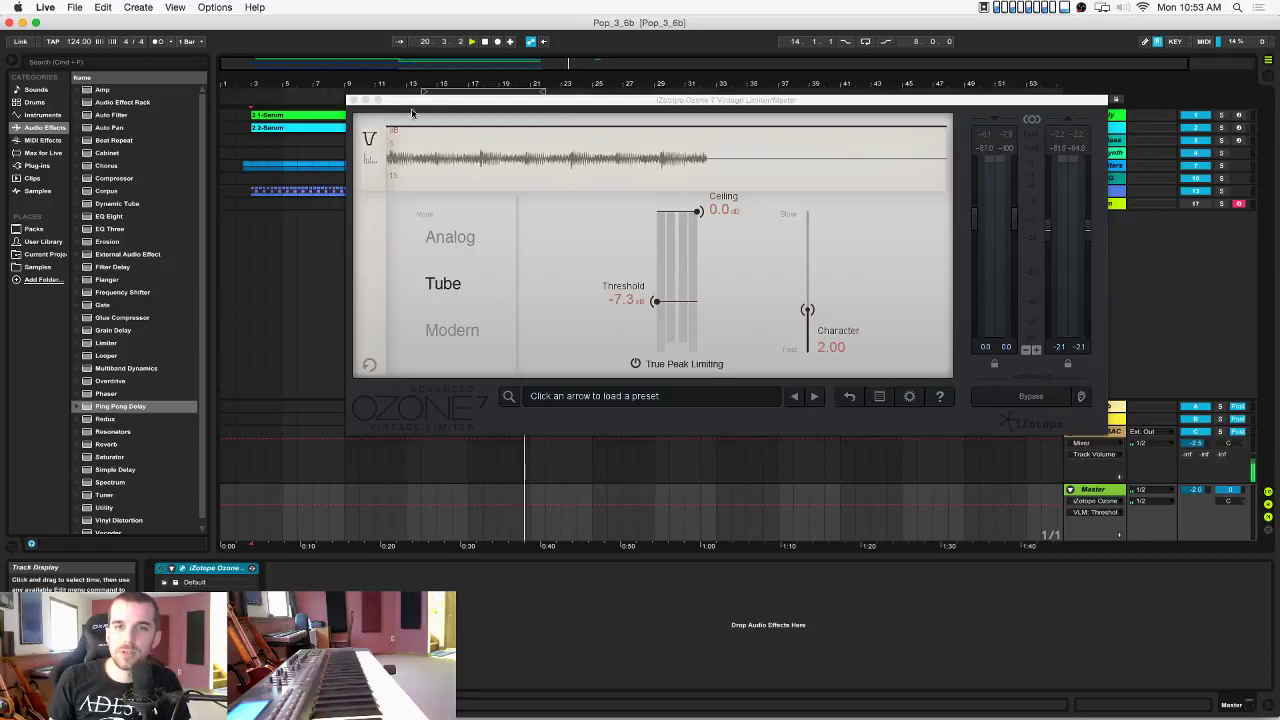
left_click(354, 101)
left_click(1093, 205)
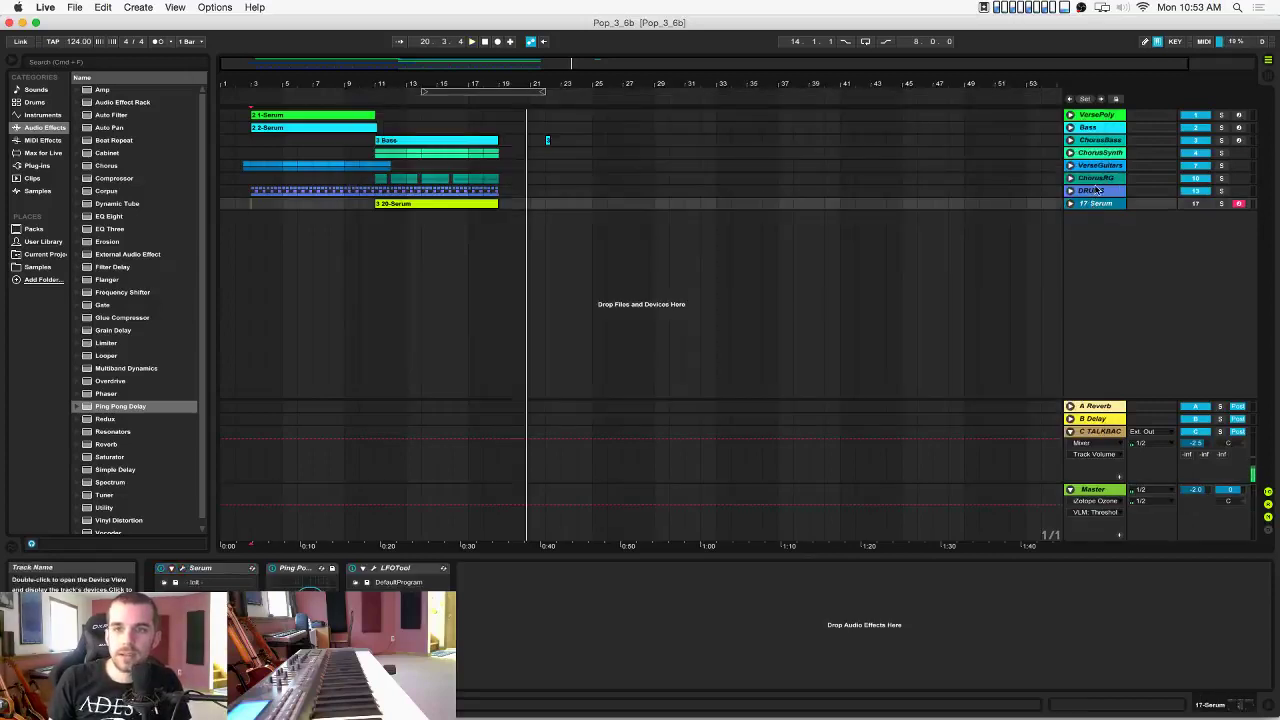
Insert a new audio track directly below the DRUMS track.
left_click(1097, 190)
left_click_drag(416, 86, 416, 146)
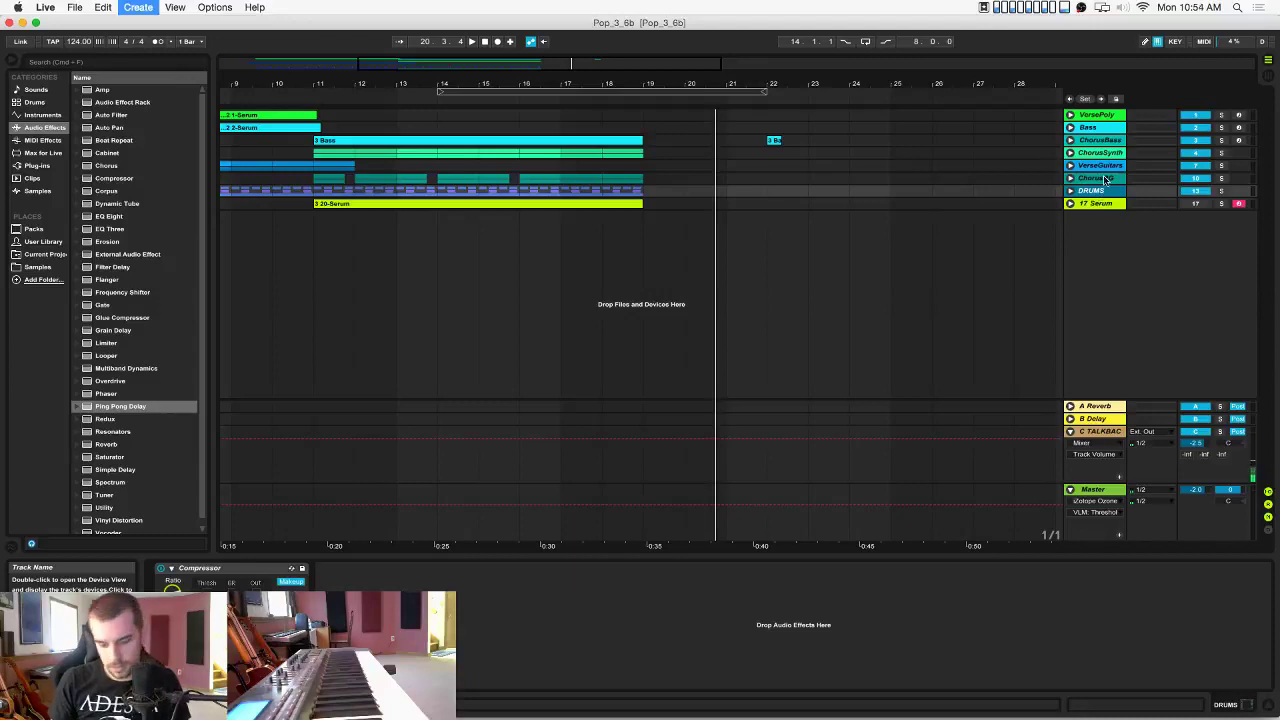
key("super+t")
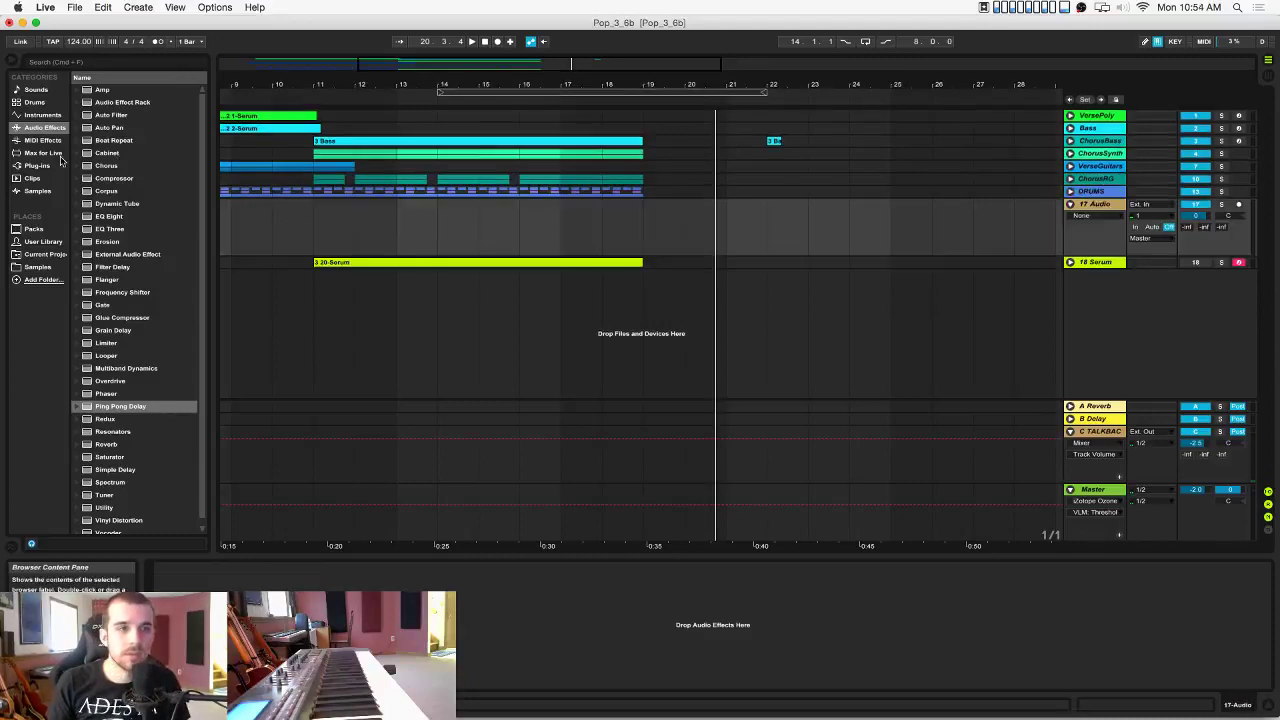
left_click(56, 154)
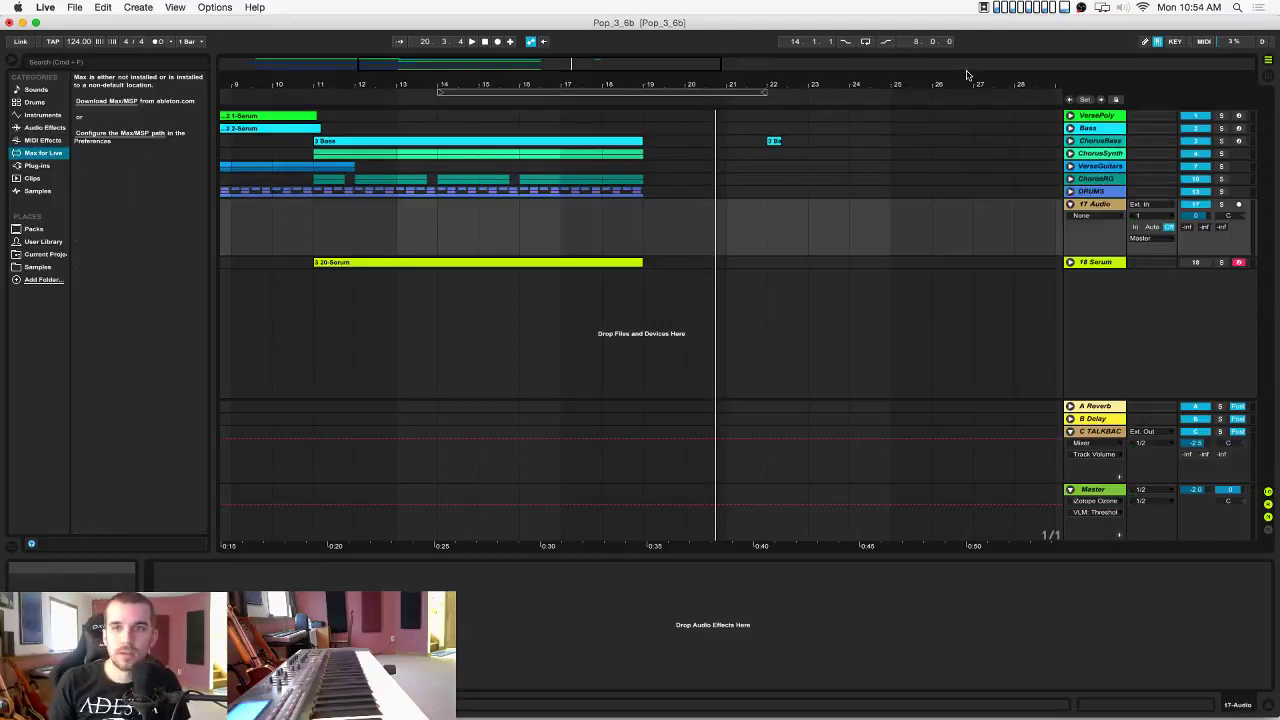
Launch Splice and show its list of downloaded sounds.
key("super+space")
type("splic")
key("Return")
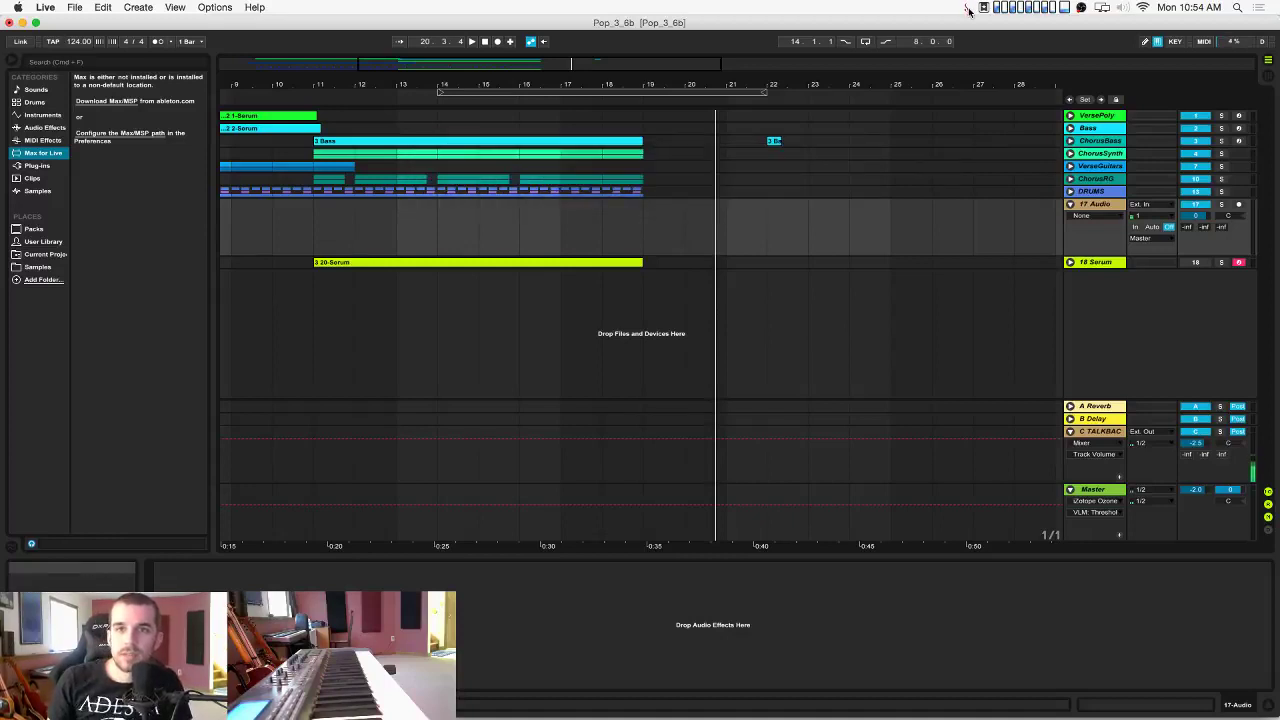
left_click(966, 8)
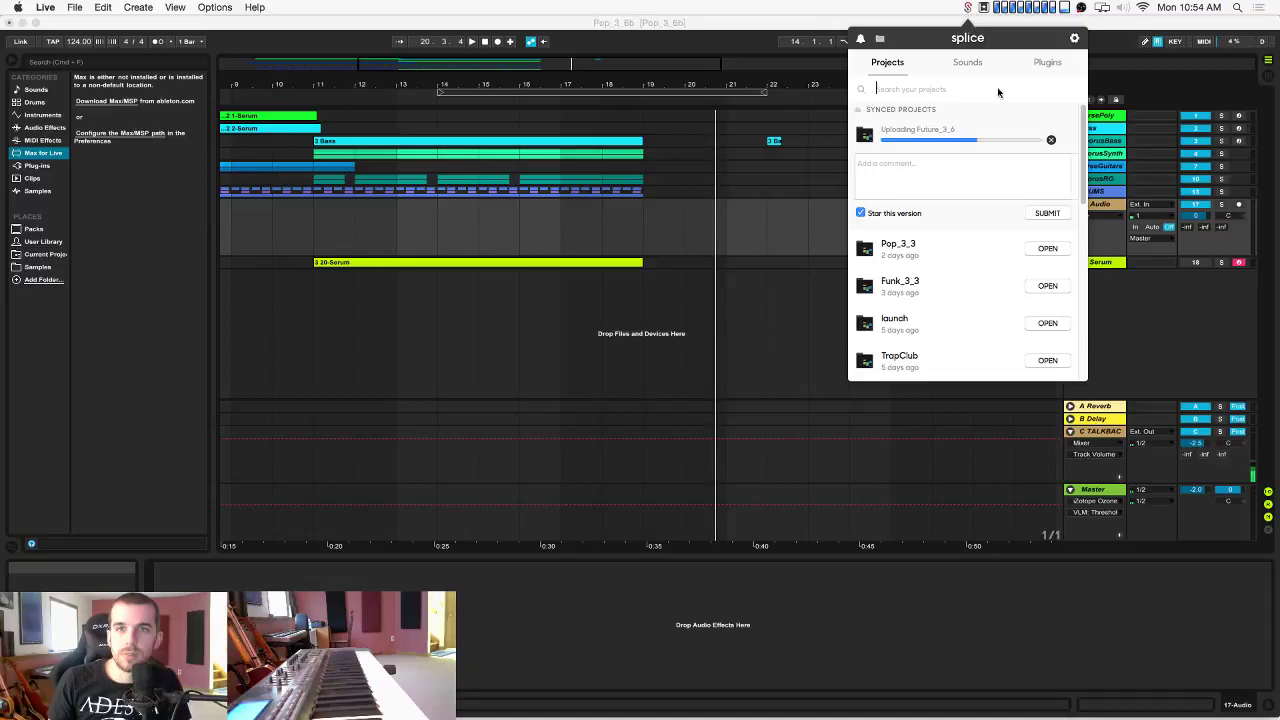
left_click(968, 63)
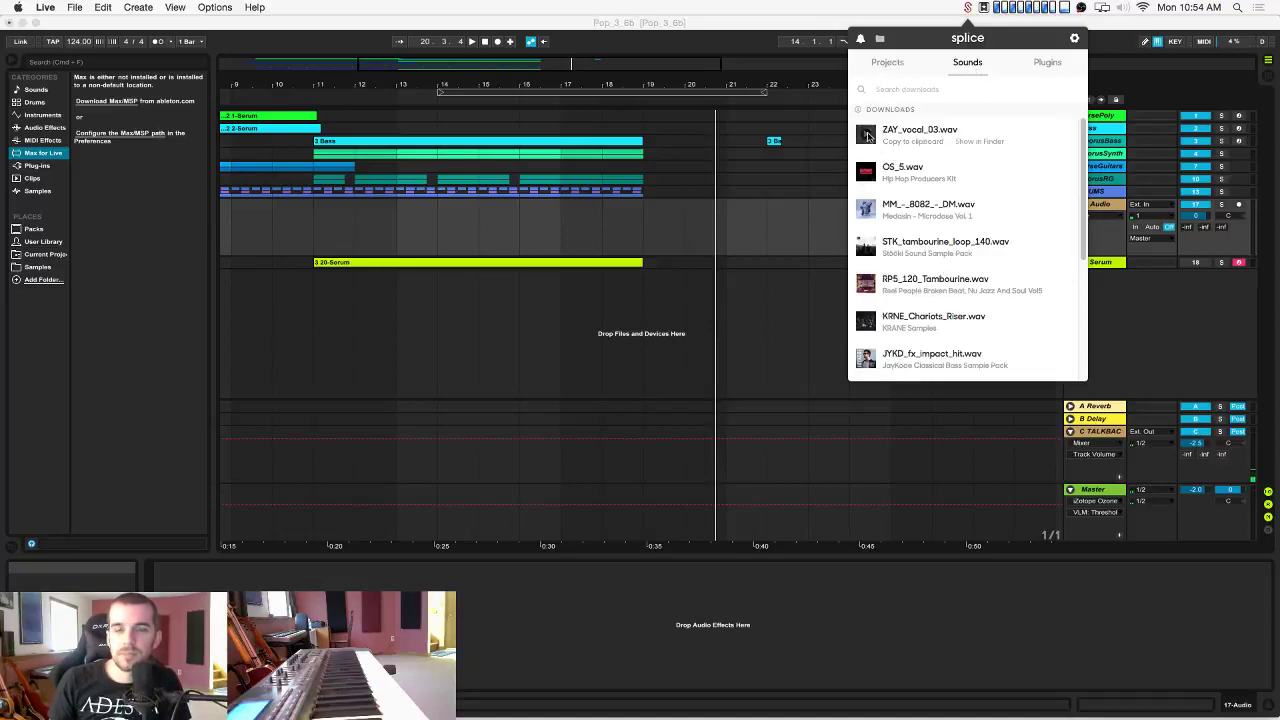
Place the BL_Gm_130_lead_phrase_StayRightThere vocal sample on the new audio track at bar 22.
scroll(925, 145, "down", 3)
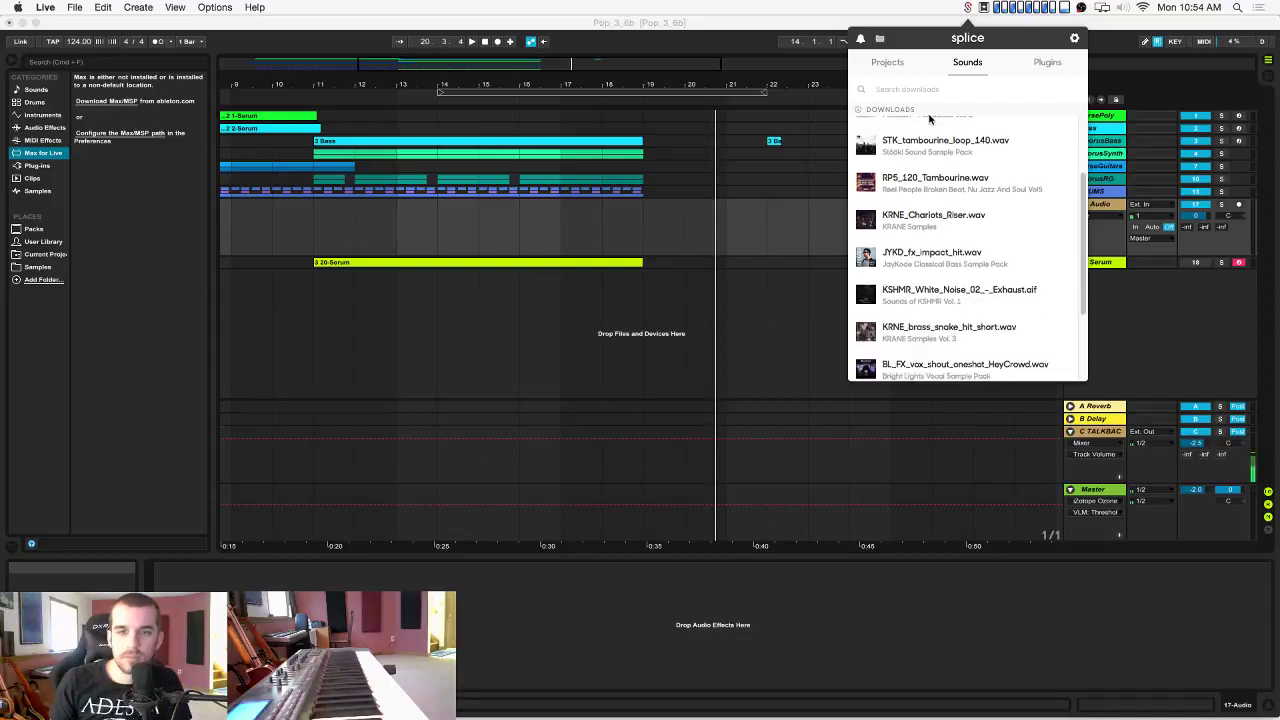
scroll(1045, 210, "down", 3)
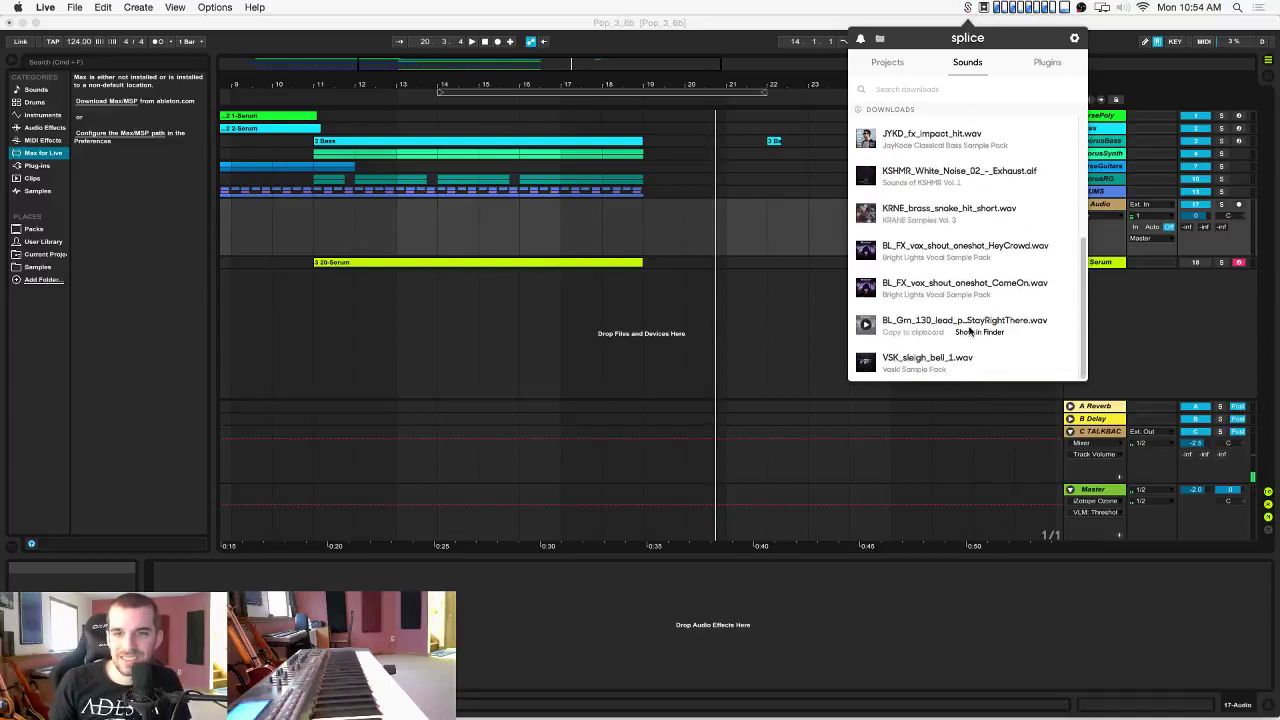
left_click_drag(962, 322, 796, 217)
scroll(798, 218, "right", 5)
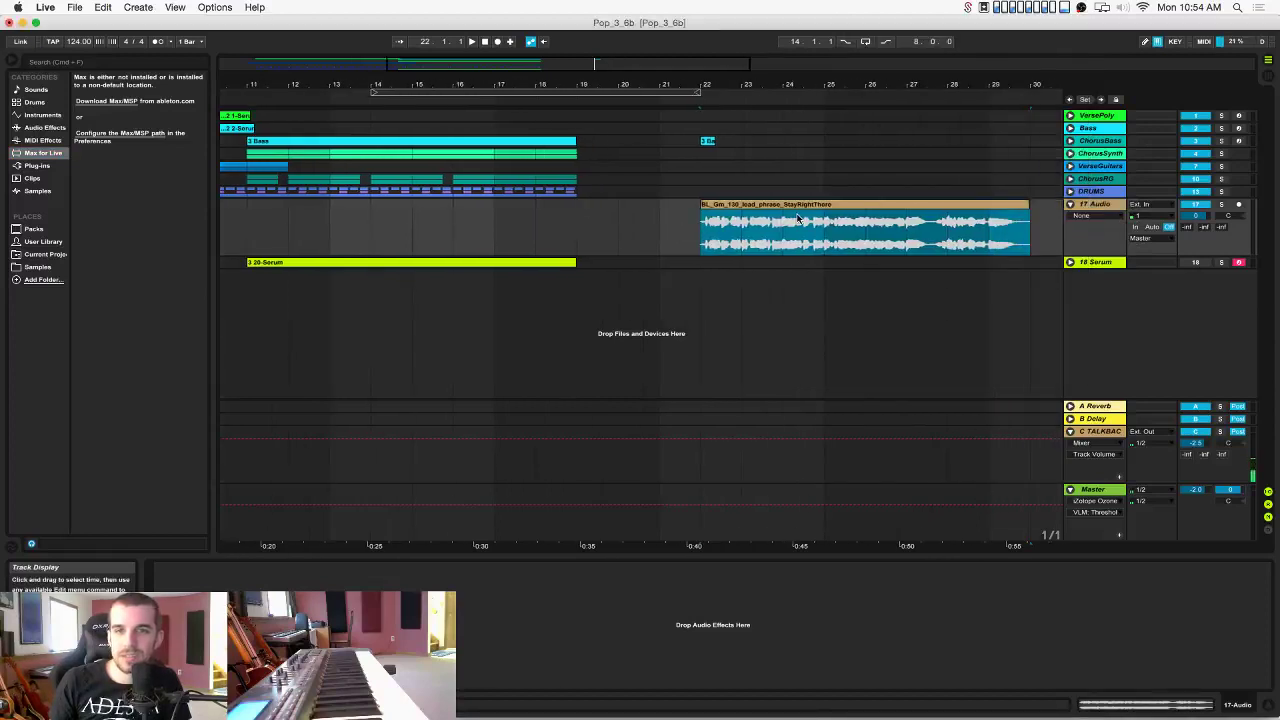
Lower the new audio track's volume to -10.4 dB and turn off warping on the vocal clip.
left_click(1200, 217)
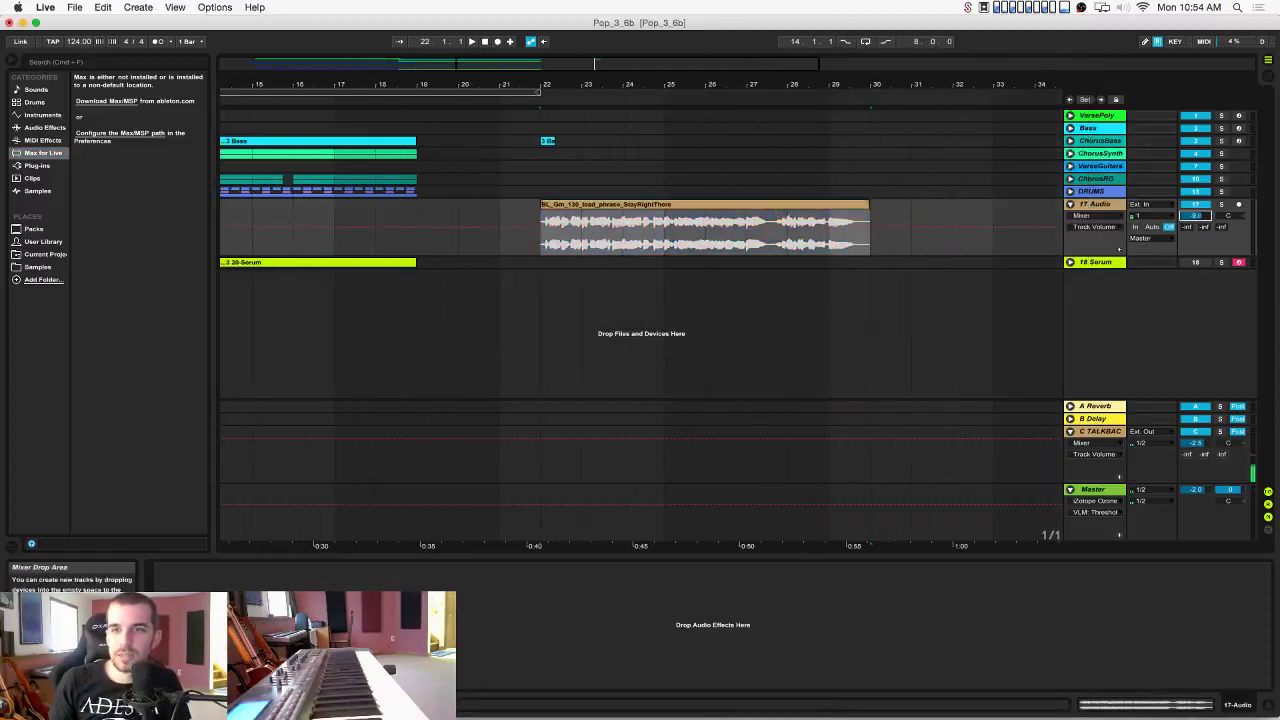
left_click(586, 232)
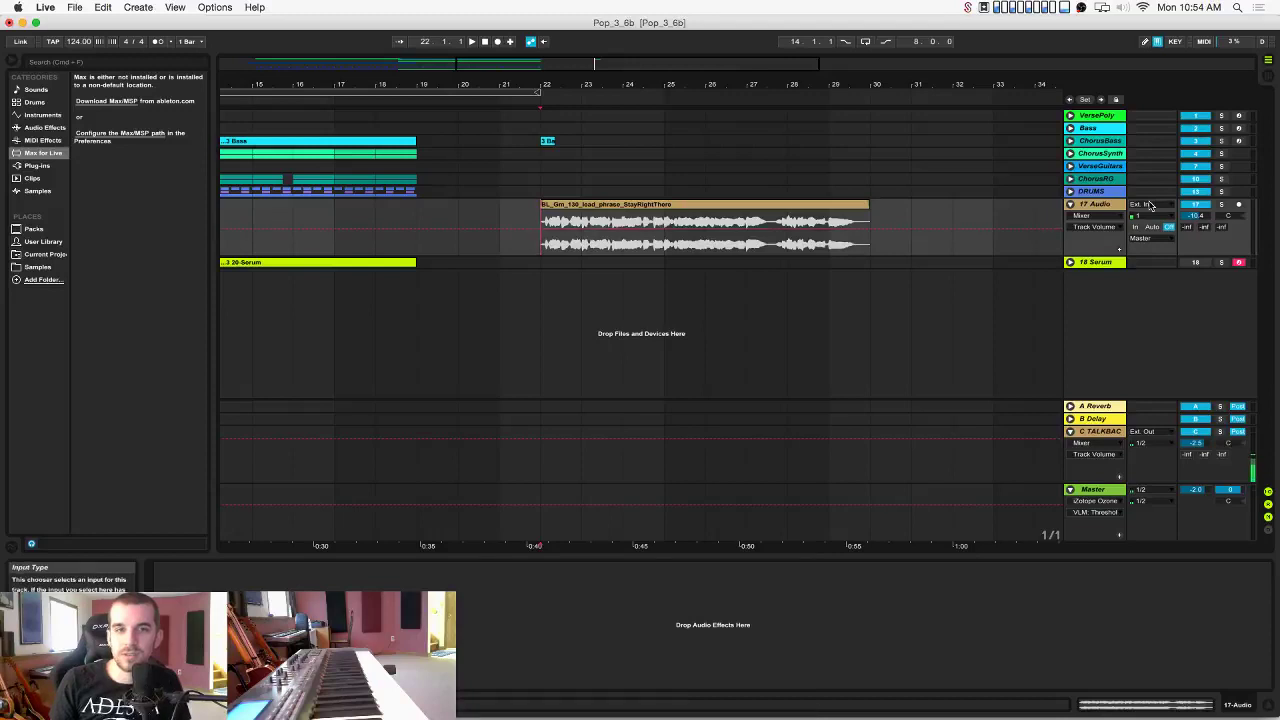
double_click(860, 232)
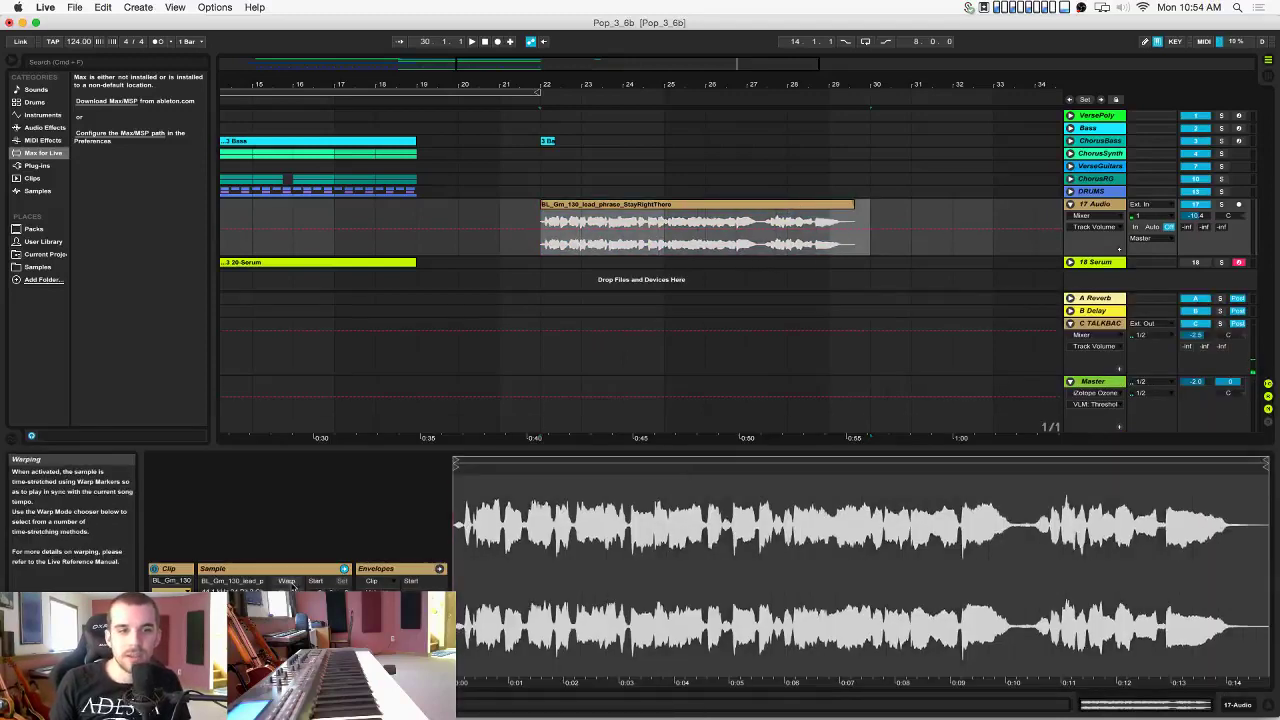
left_click(287, 580)
left_click(547, 242)
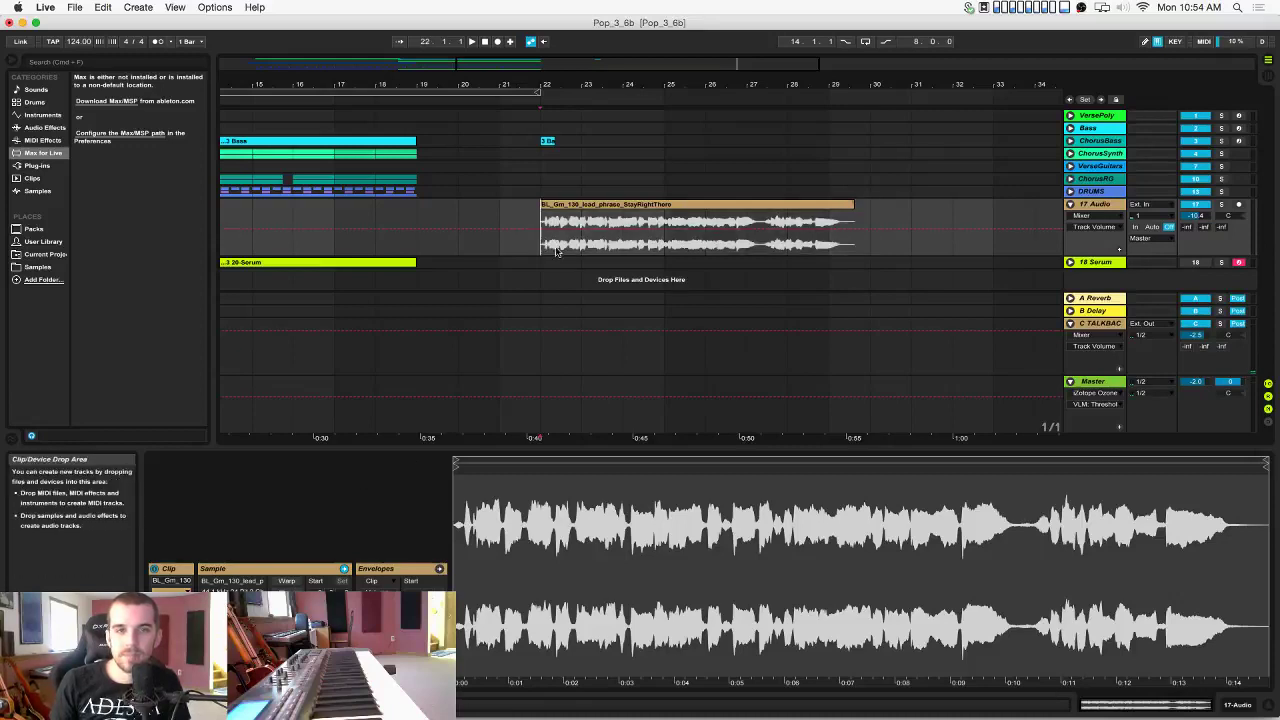
Play the chorus from bar 11 and audition the vocal clip around bar 25.
scroll(610, 253, "left", 5)
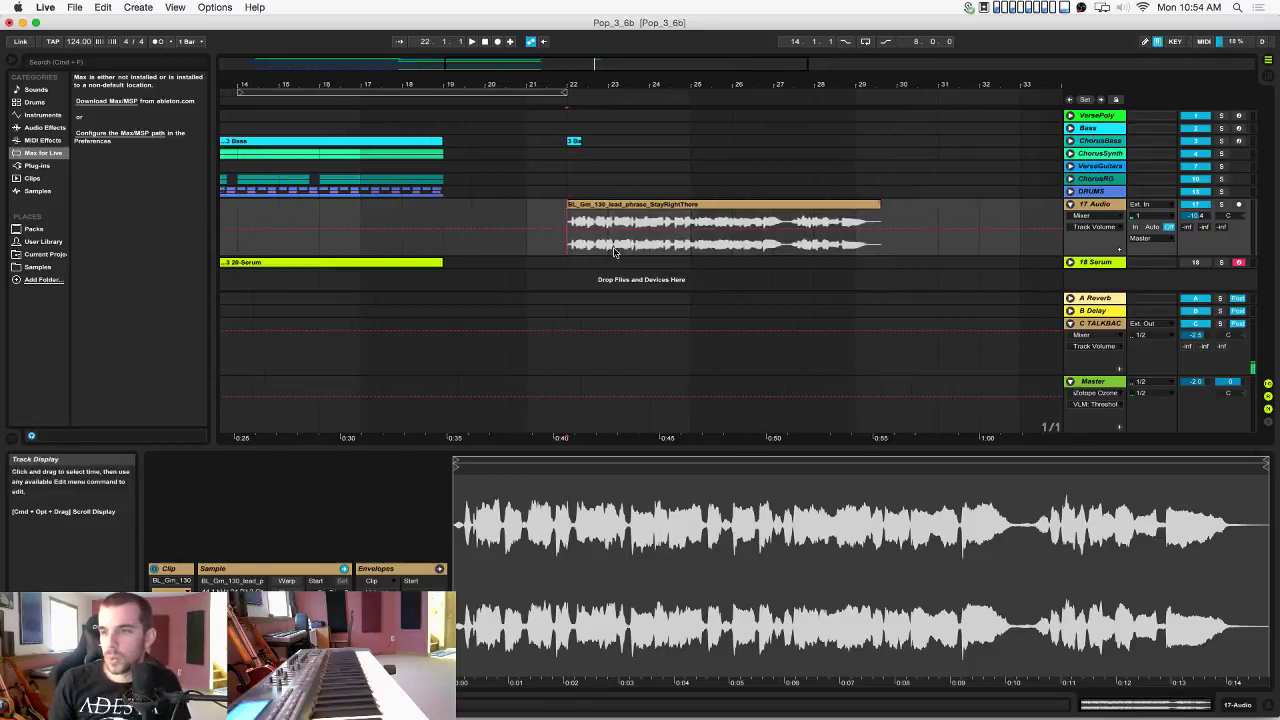
left_click(318, 245)
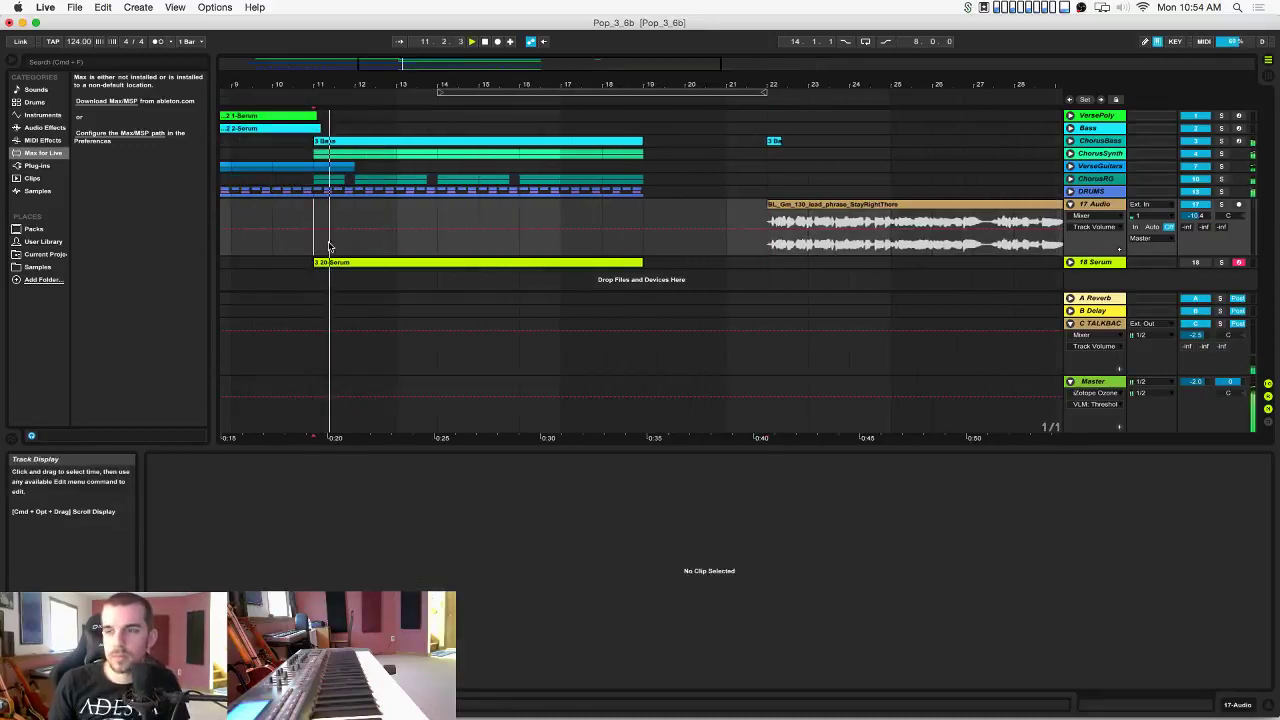
left_click(885, 250)
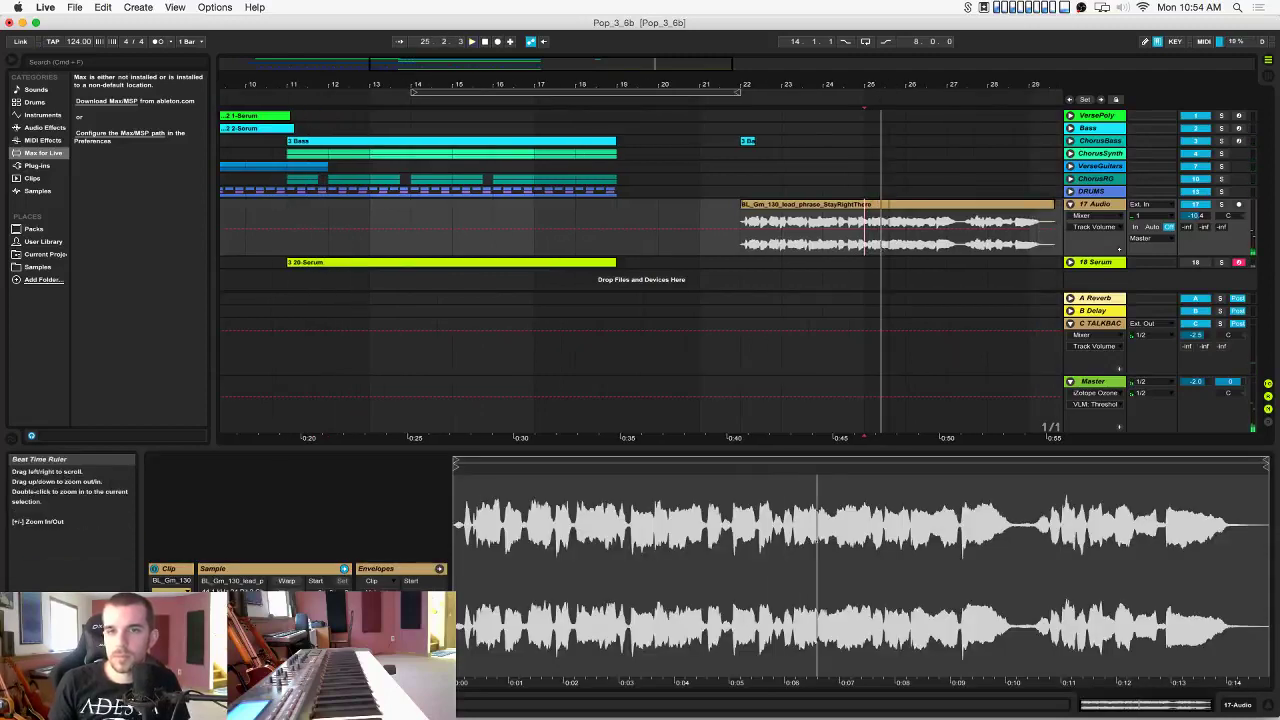
Copy a short vocal slice from bar 25 with the grid off and paste it at 11.4, with the fixed grid at 1/8.
left_click_drag(888, 85, 888, 200)
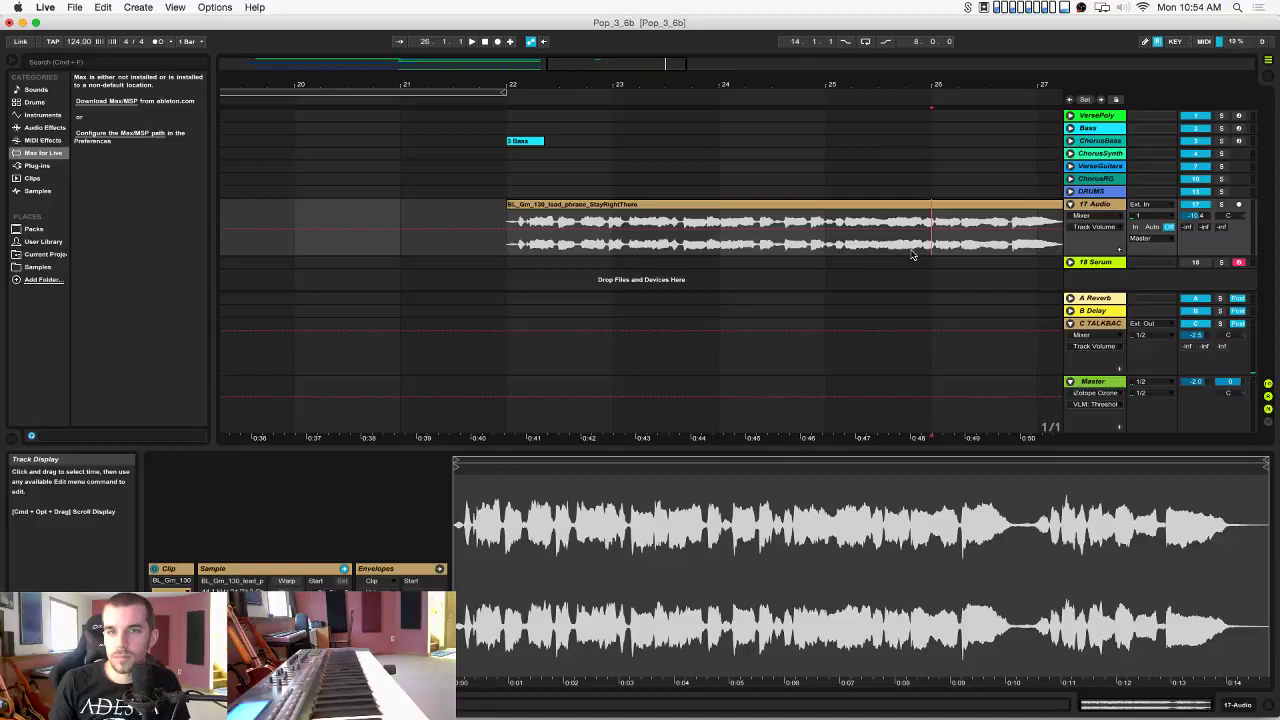
key("space")
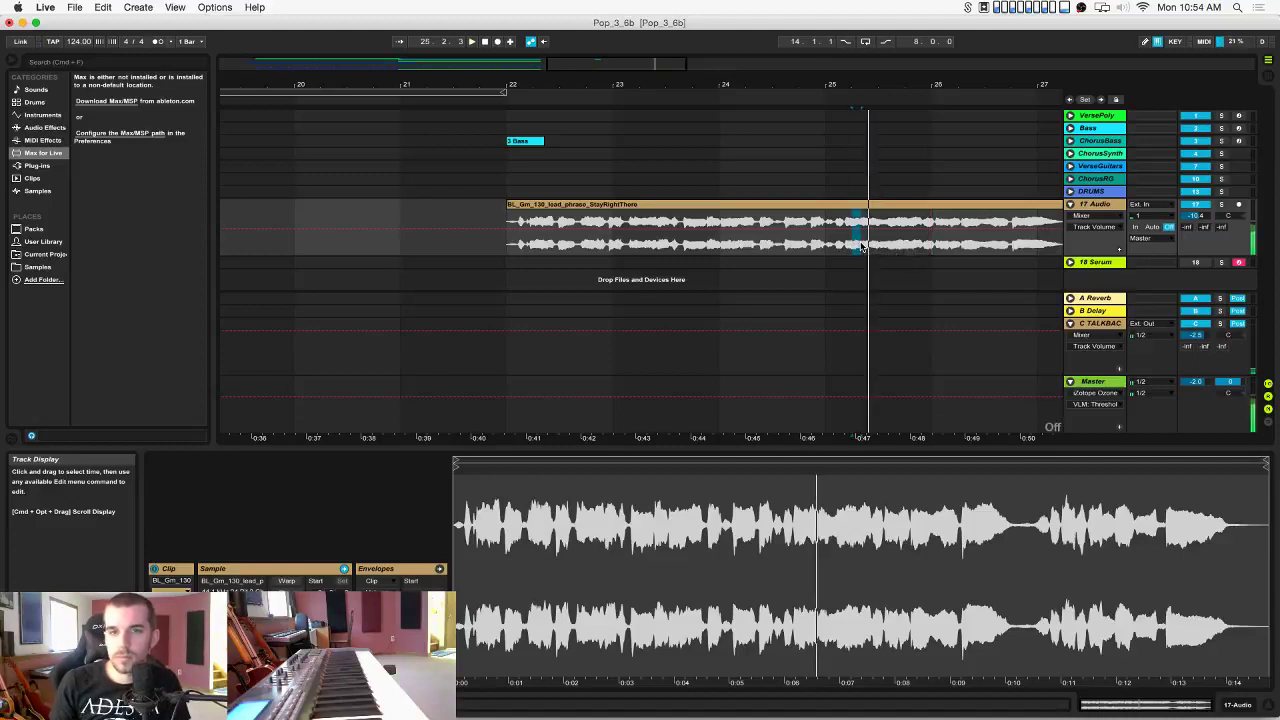
scroll(878, 232, "left", 10)
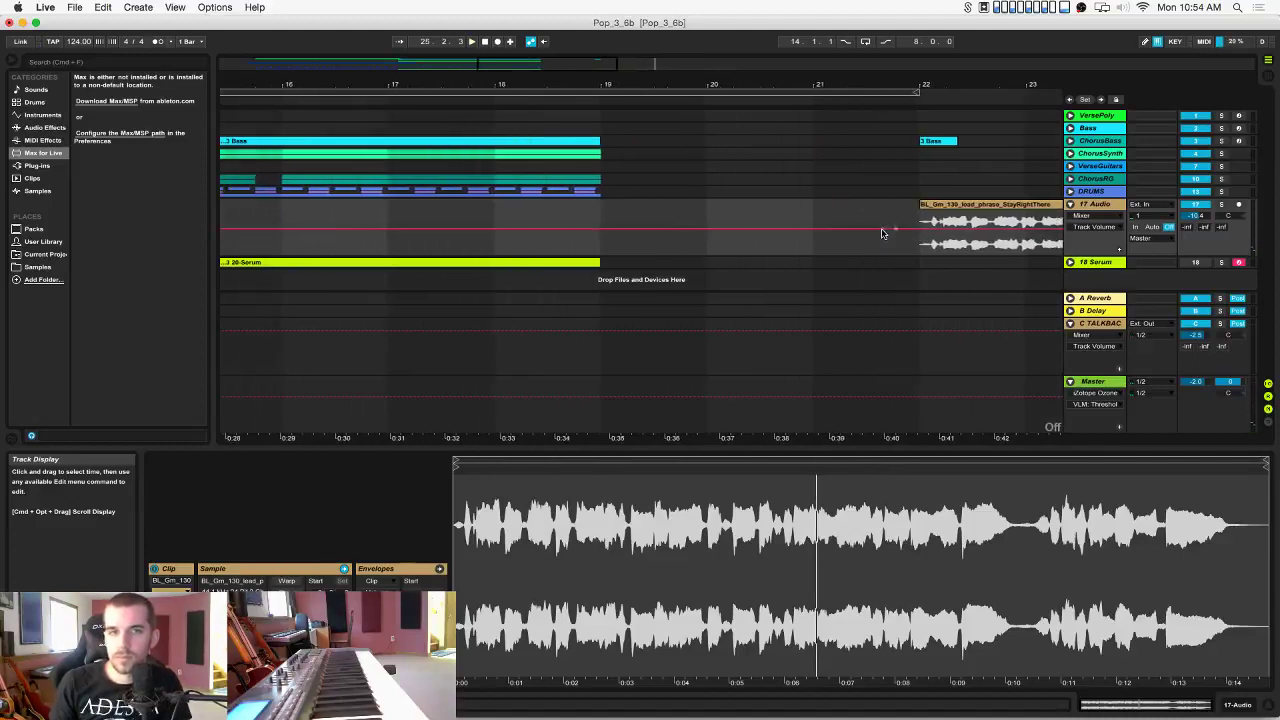
scroll(875, 232, "left", 3)
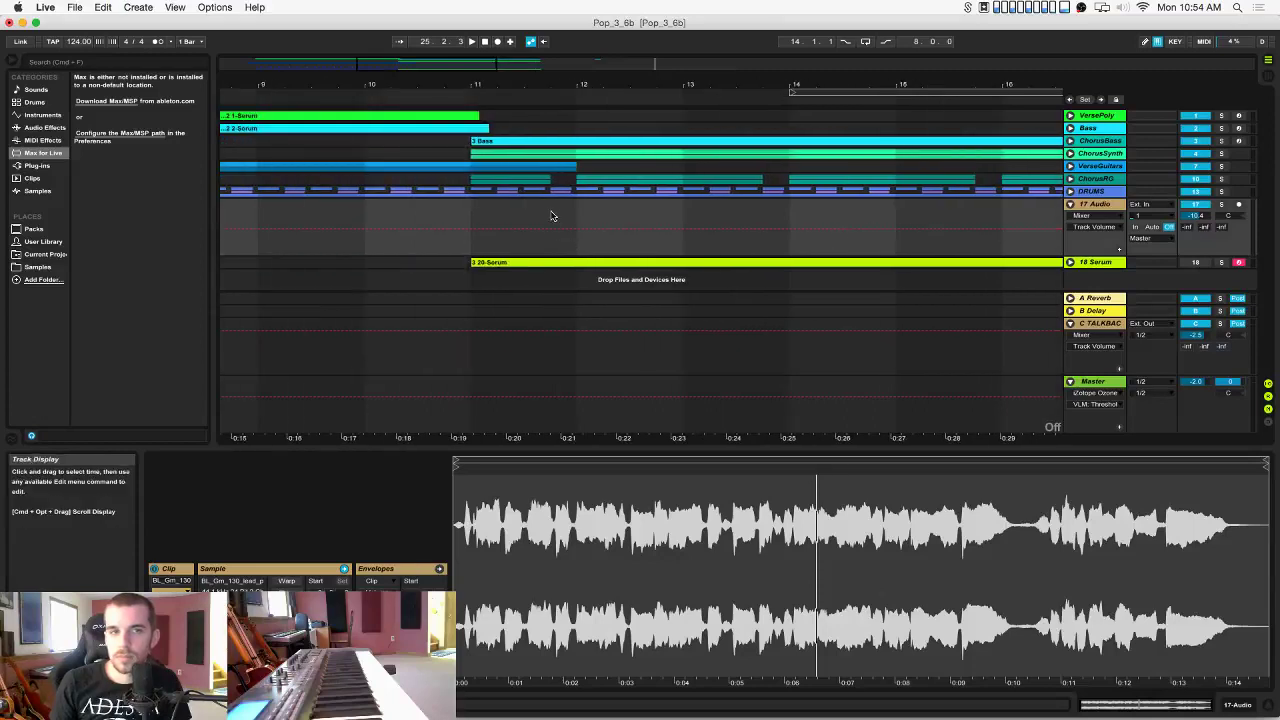
right_click(551, 211)
left_click(617, 307)
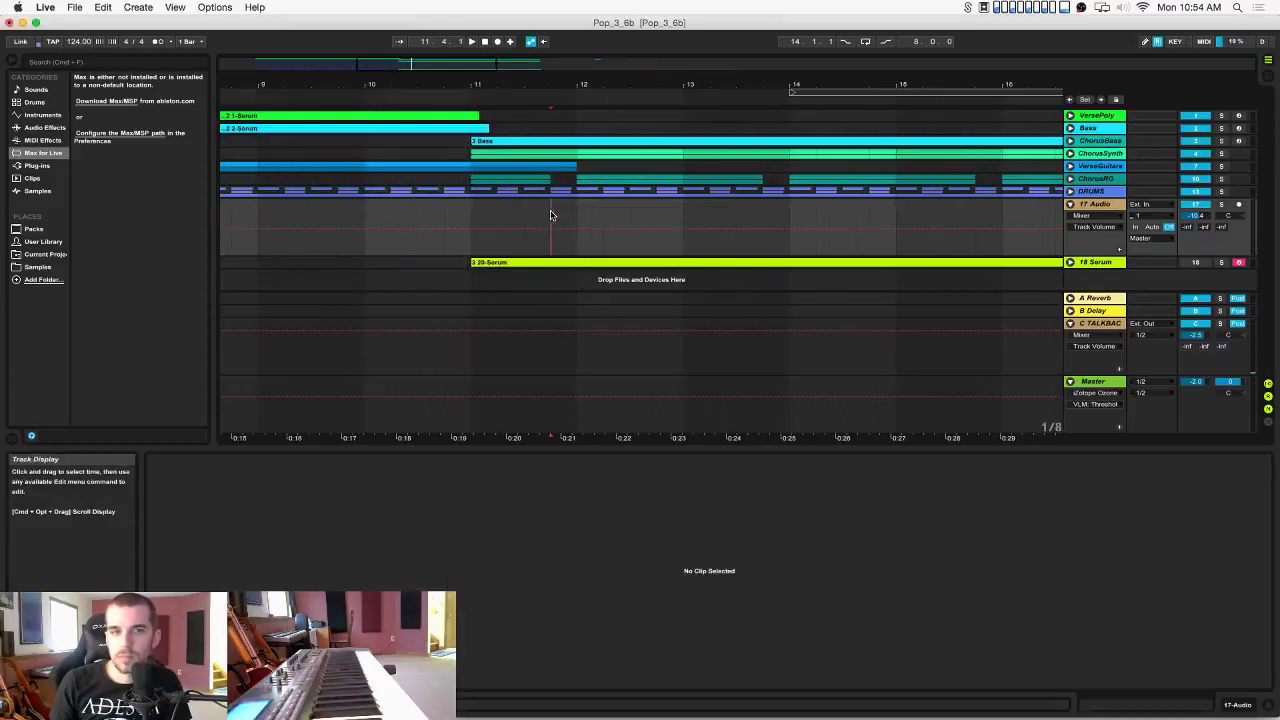
key("super+v")
Copy a 1/8-note vocal slice from just before bar 27 and paste it at 11.4.3, after the first slice.
scroll(675, 214, "right", 11)
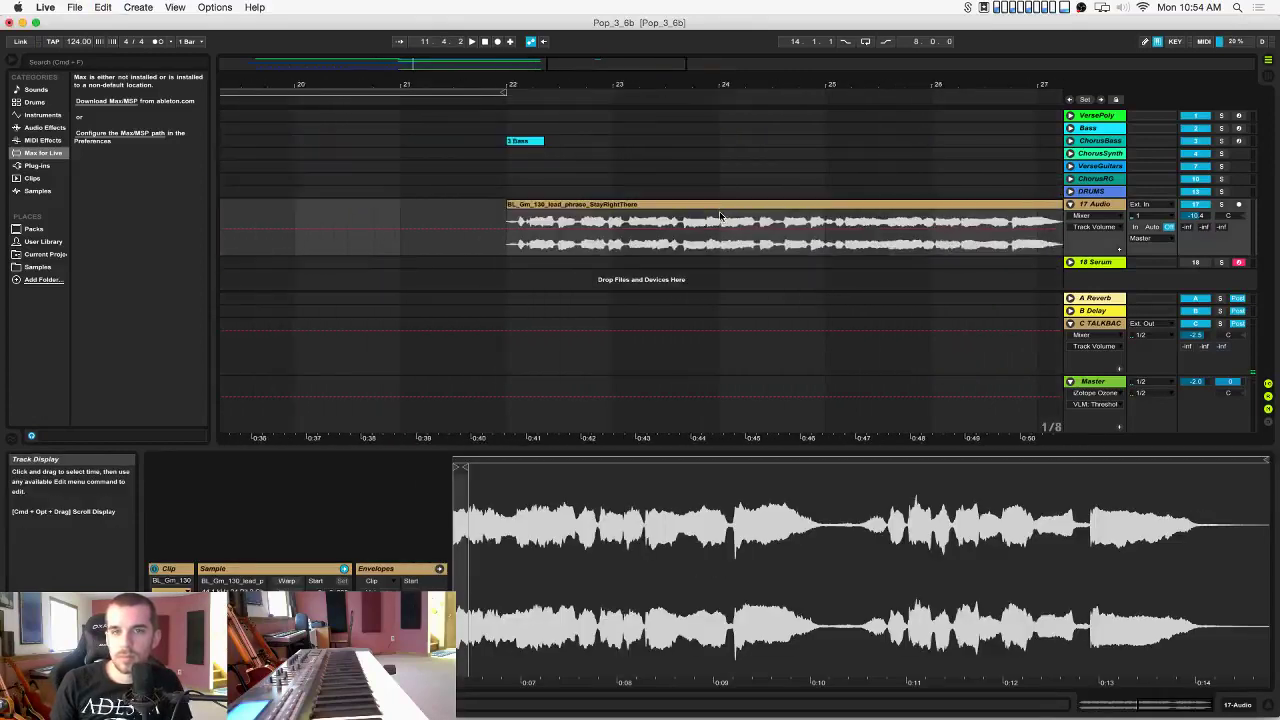
scroll(720, 215, "right", 2)
left_click(925, 222)
key("space")
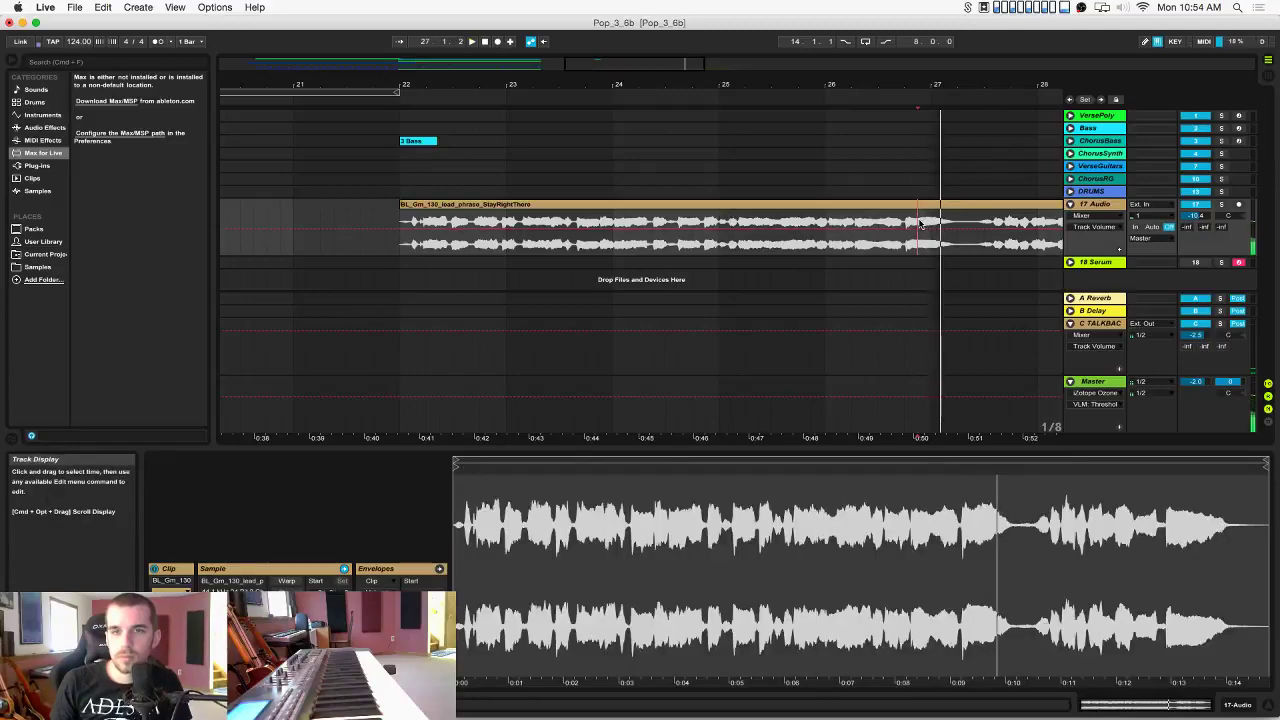
key("space")
scroll(925, 222, "left", 14)
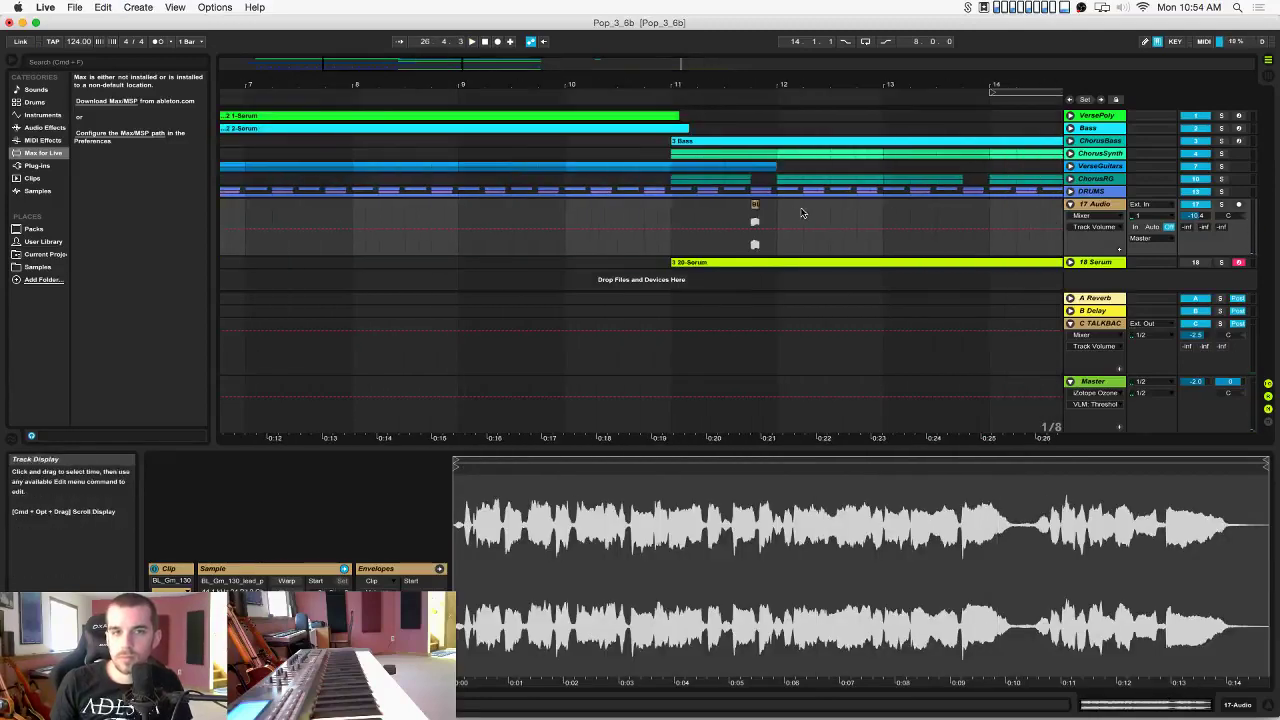
left_click(766, 221)
left_click_drag(764, 89, 764, 110)
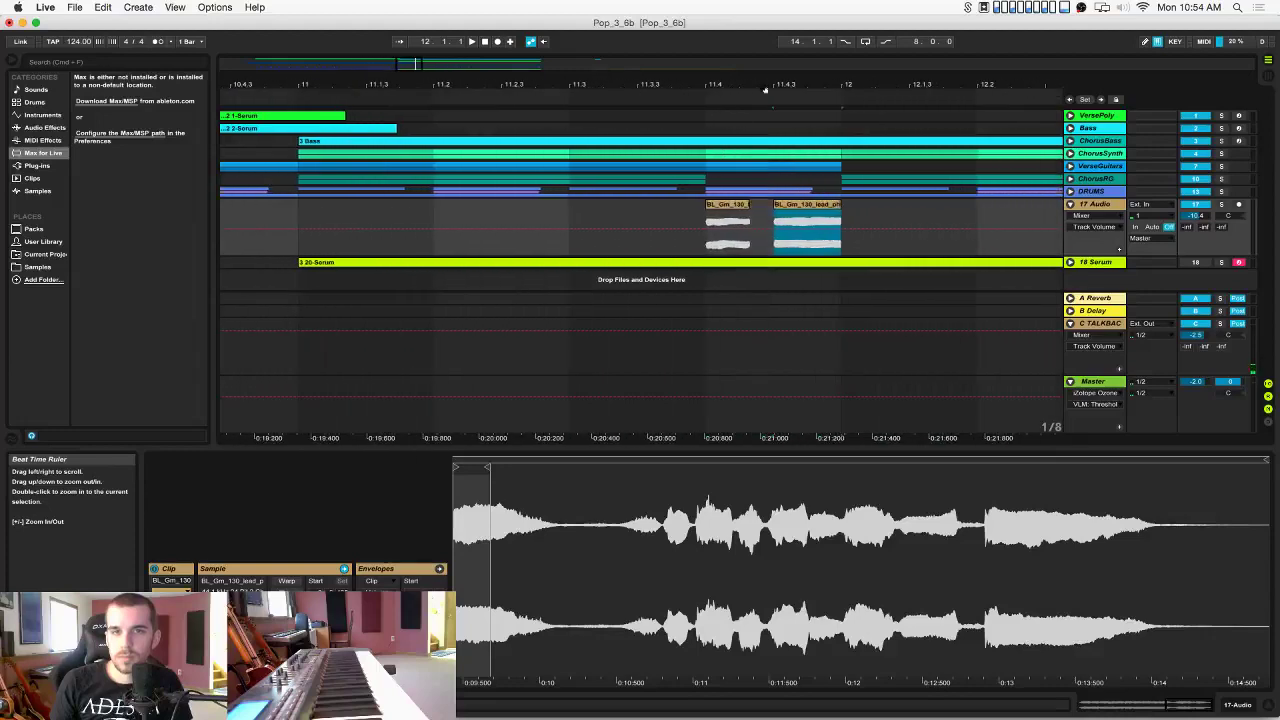
Extend the first vocal slice to meet the second, and lower the vocal track's volume to -14.1 dB while playing from bar 11.
left_click(766, 200)
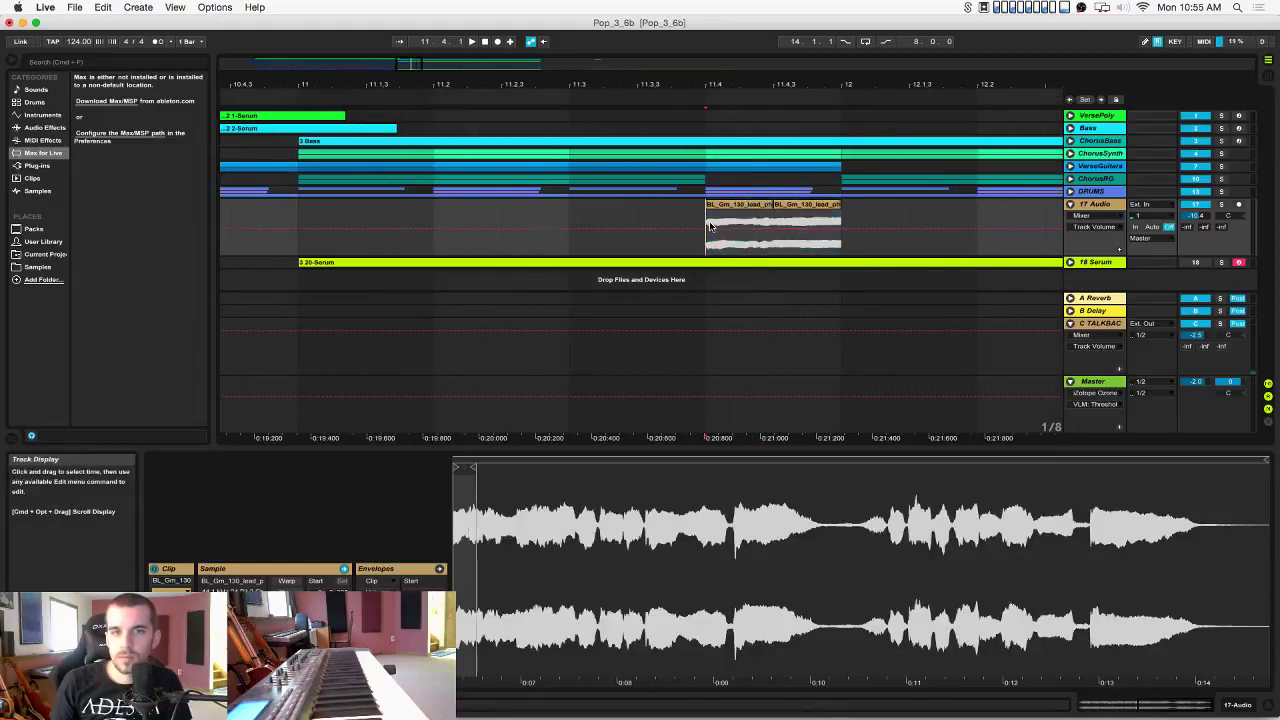
key("space")
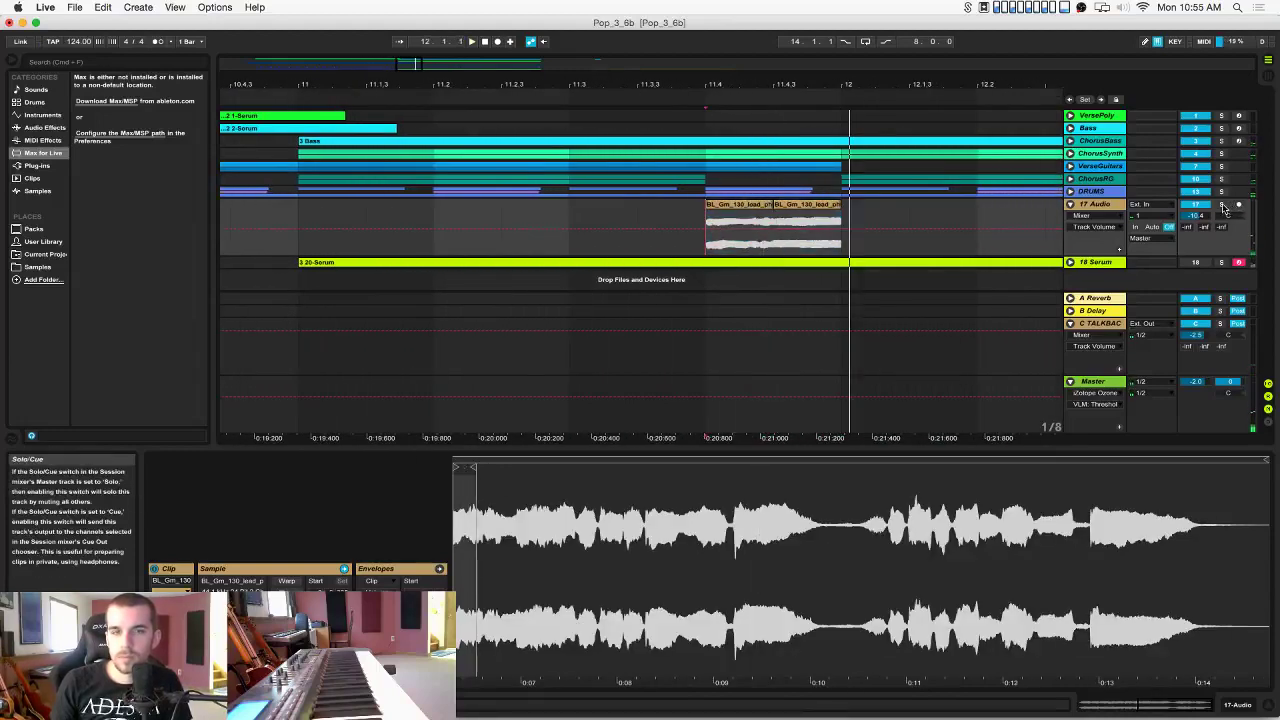
left_click(297, 213)
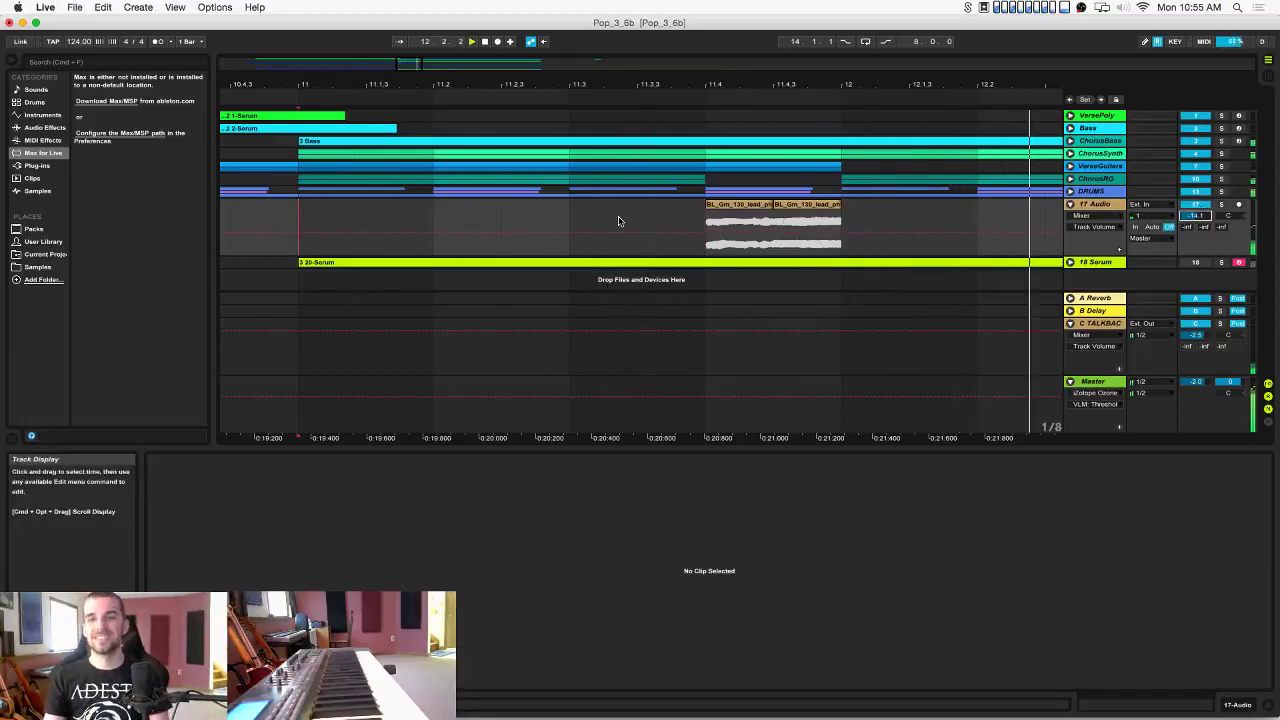
key("space")
left_click_drag(683, 86, 683, 68)
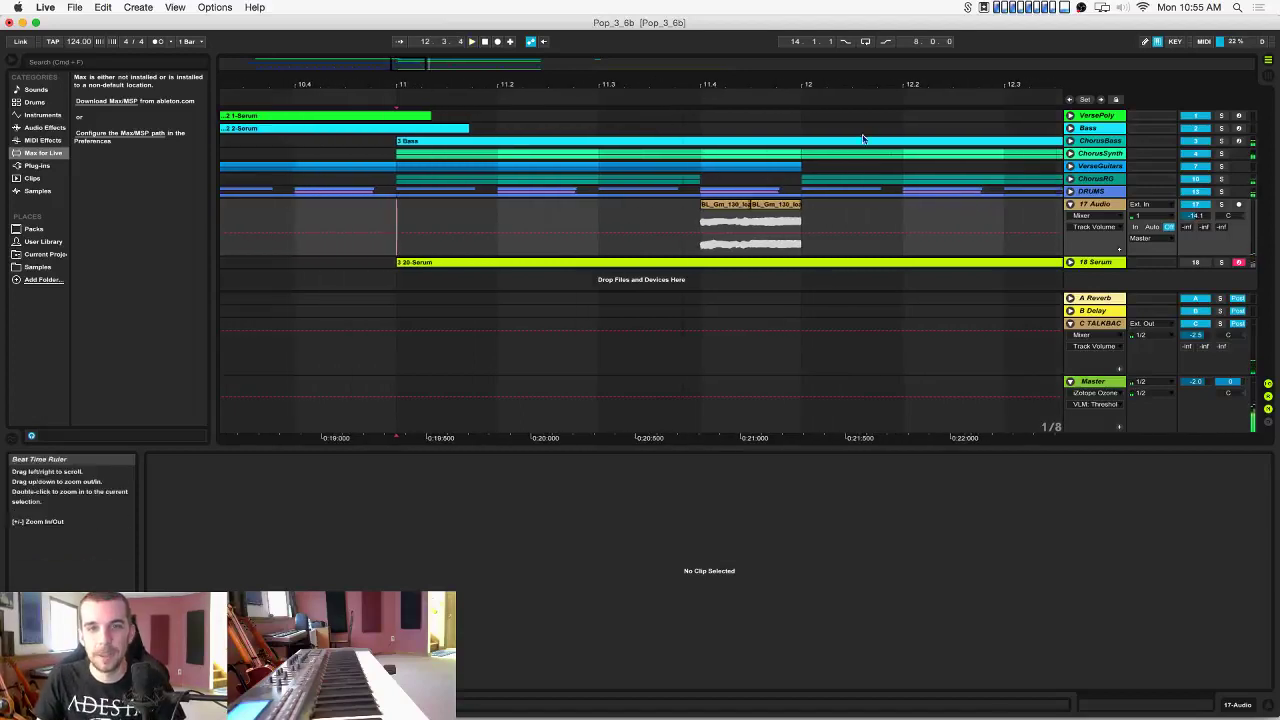
Add Auto Pan to the vocal audio track and dismiss Splice's project upload prompt.
left_click(1224, 218)
left_click(704, 224)
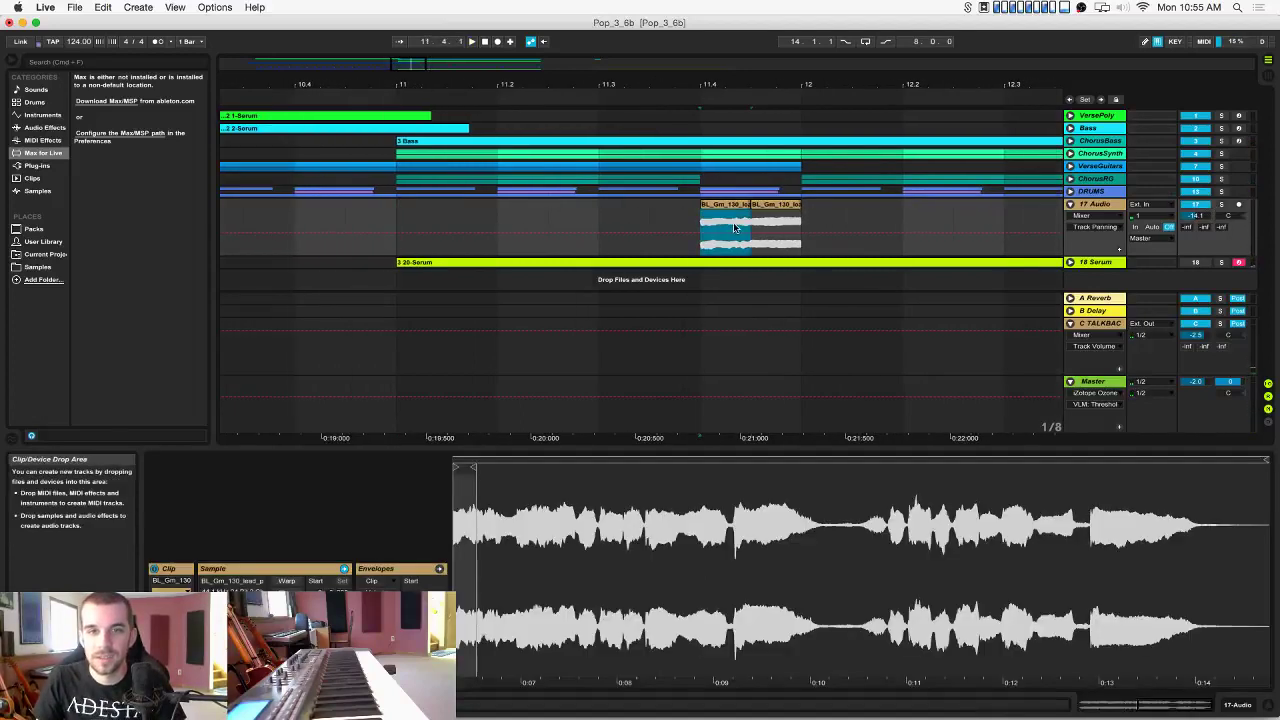
left_click(44, 127)
left_click_drag(103, 128, 628, 212)
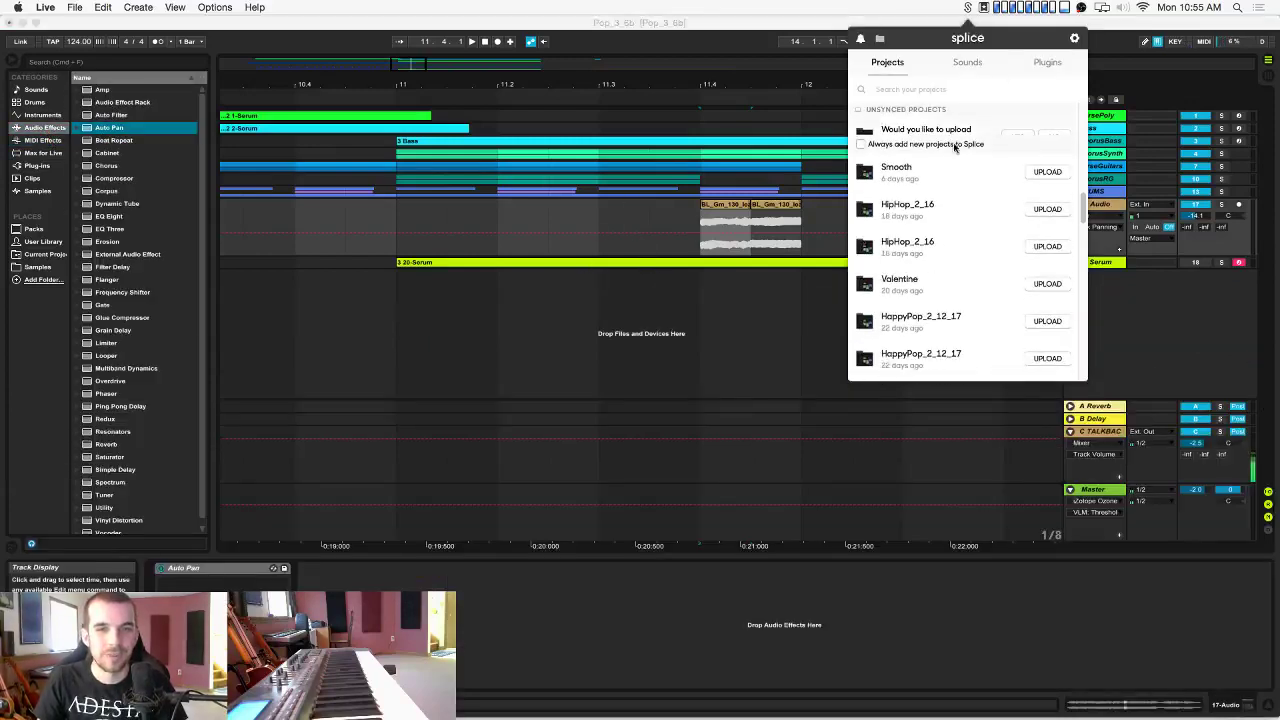
left_click(1017, 134)
left_click(321, 561)
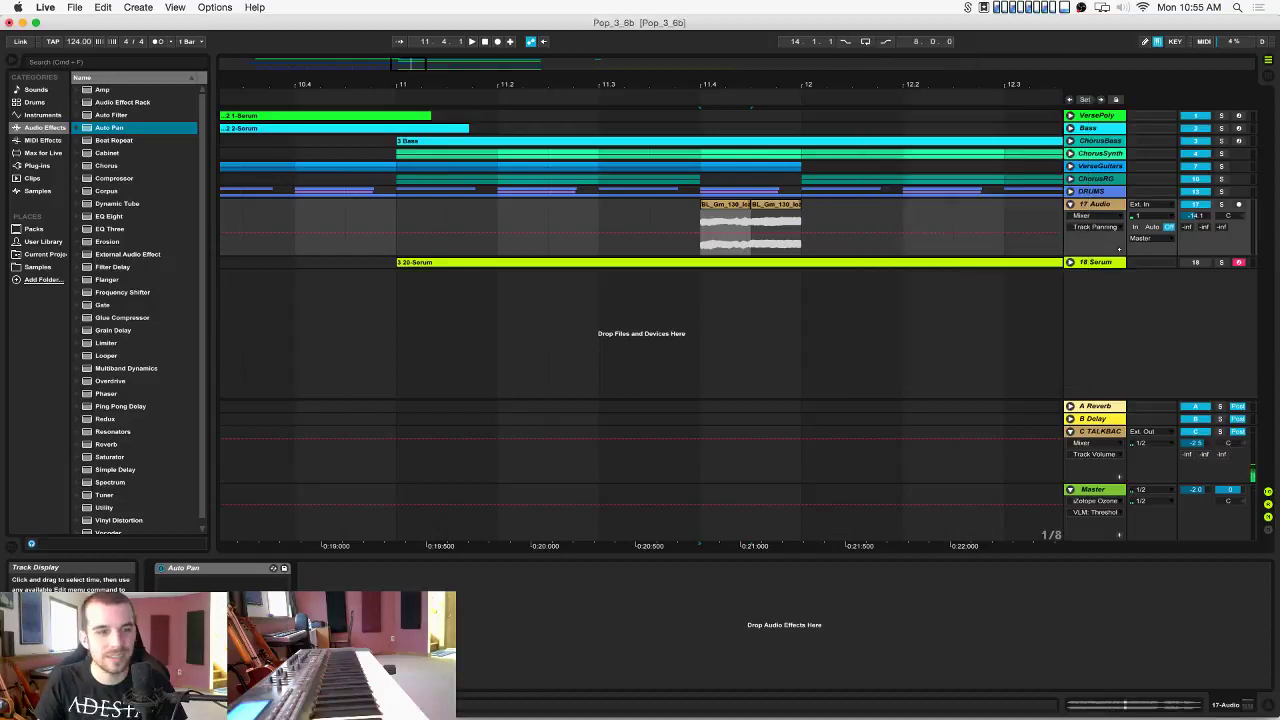
Adjust Auto Pan's amount and frequency on the vocal track while playing the two slices.
left_click(222, 568)
key("space")
key("space")
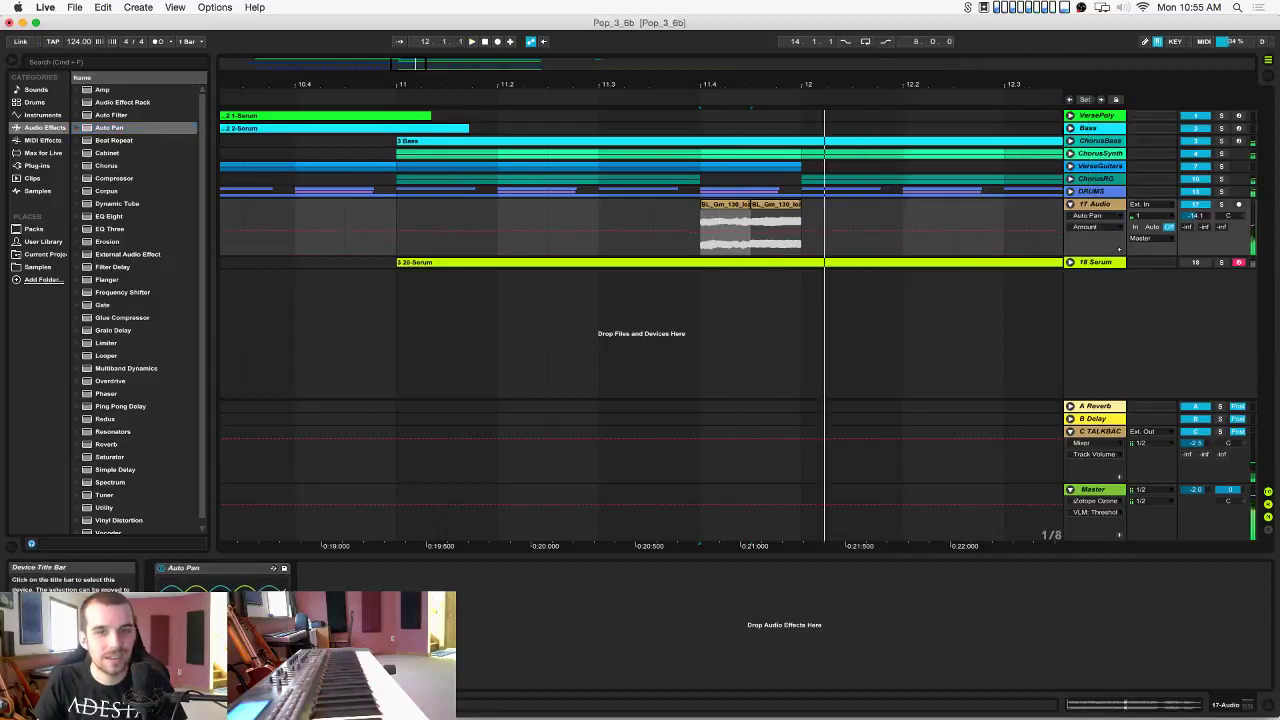
key("space")
key("space")
left_click(208, 650)
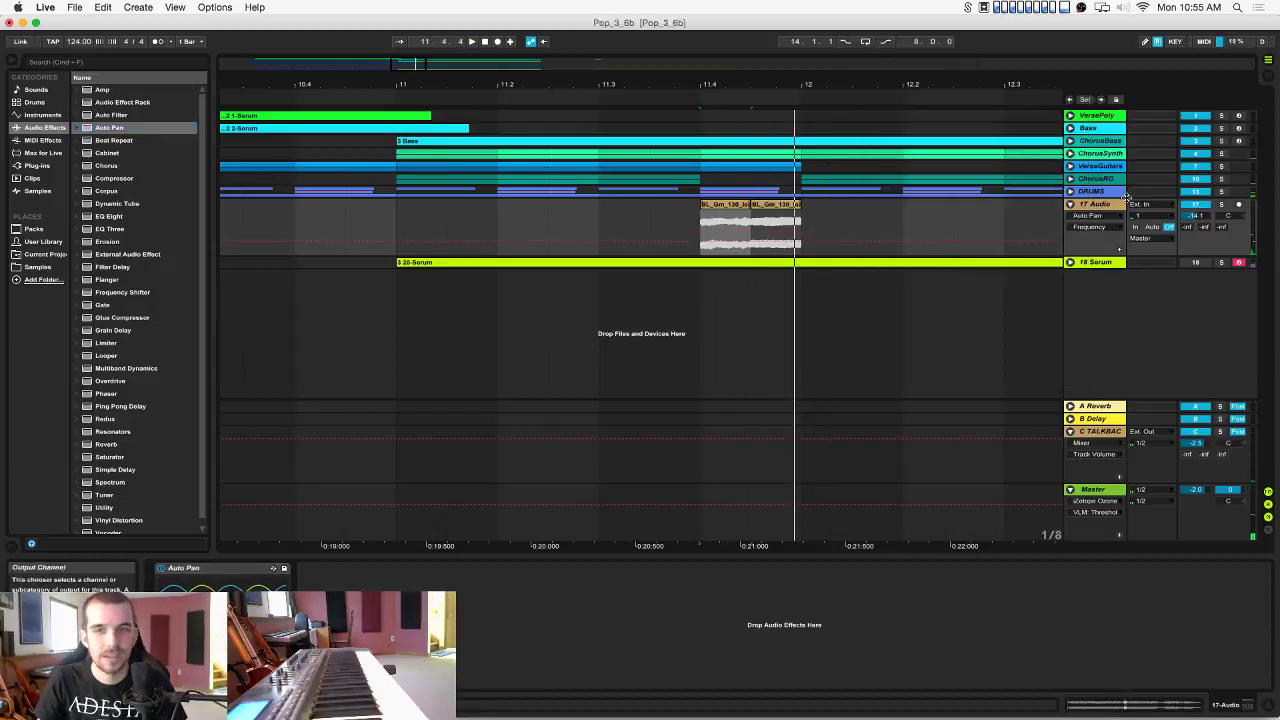
Add Soundtoys MicroShift to the vocal audio track and play the two slices from bar 11.
left_click(42, 140)
left_click(38, 165)
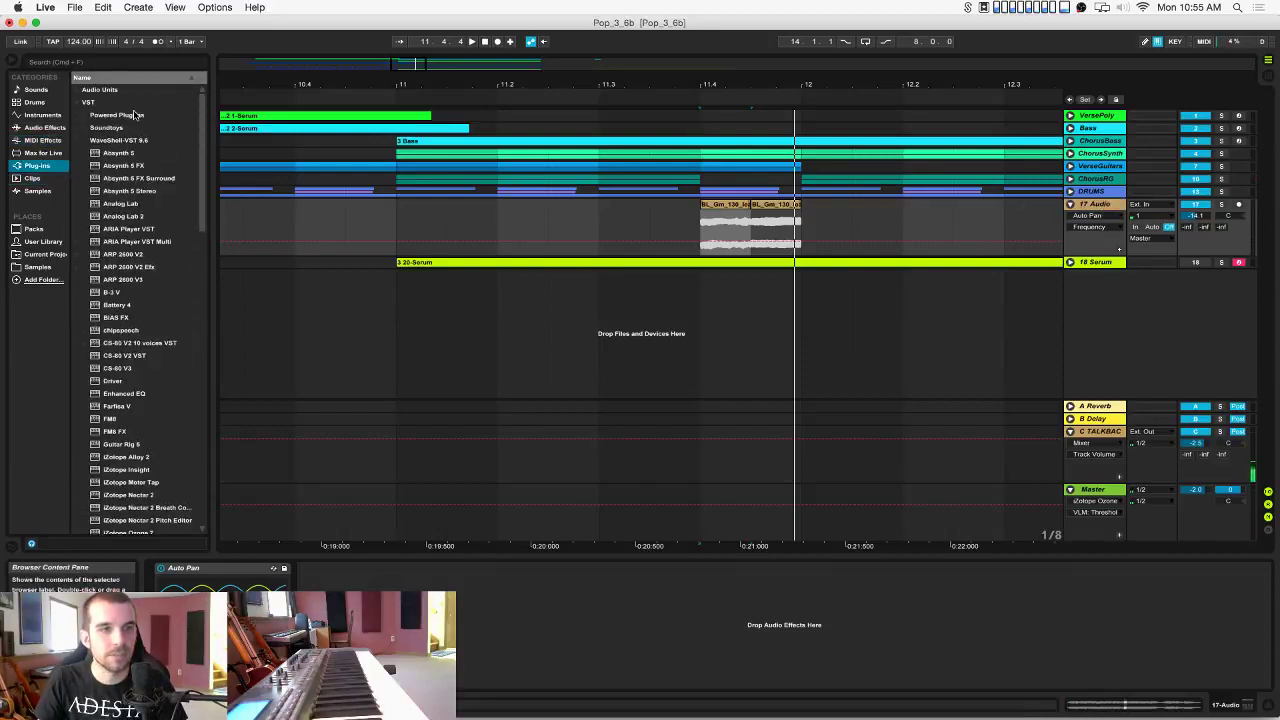
left_click(84, 129)
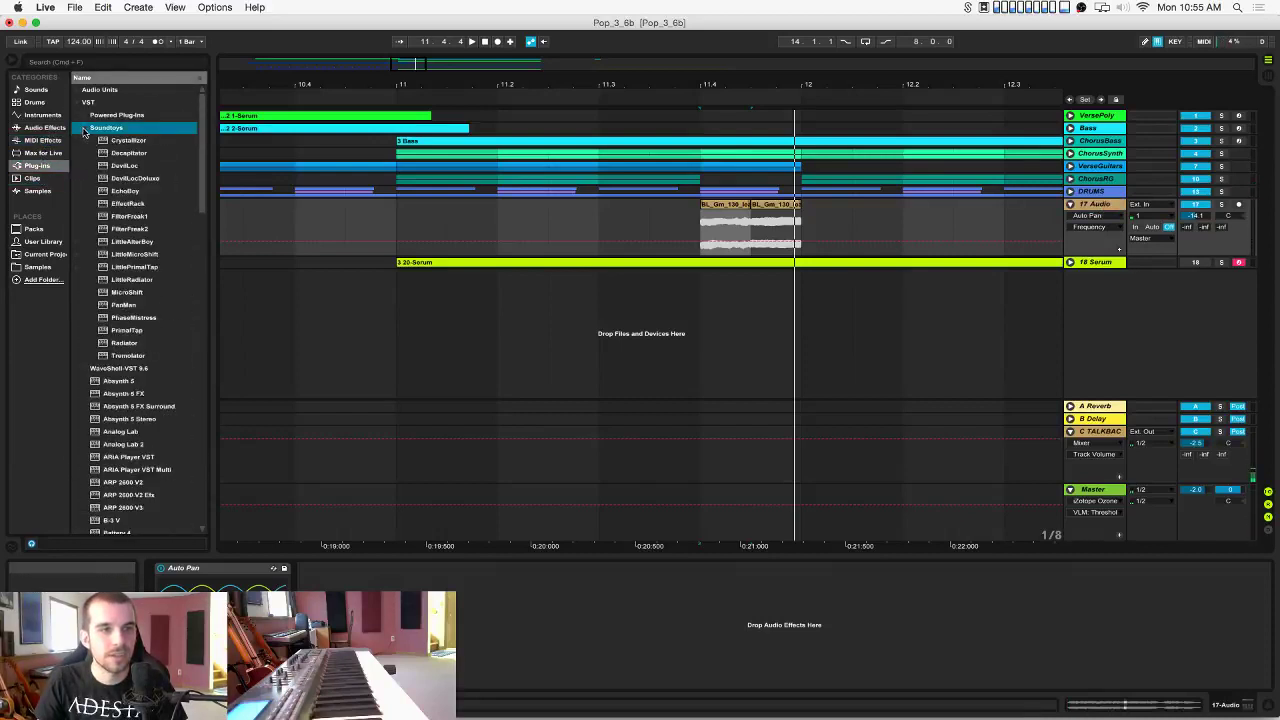
left_click(122, 292)
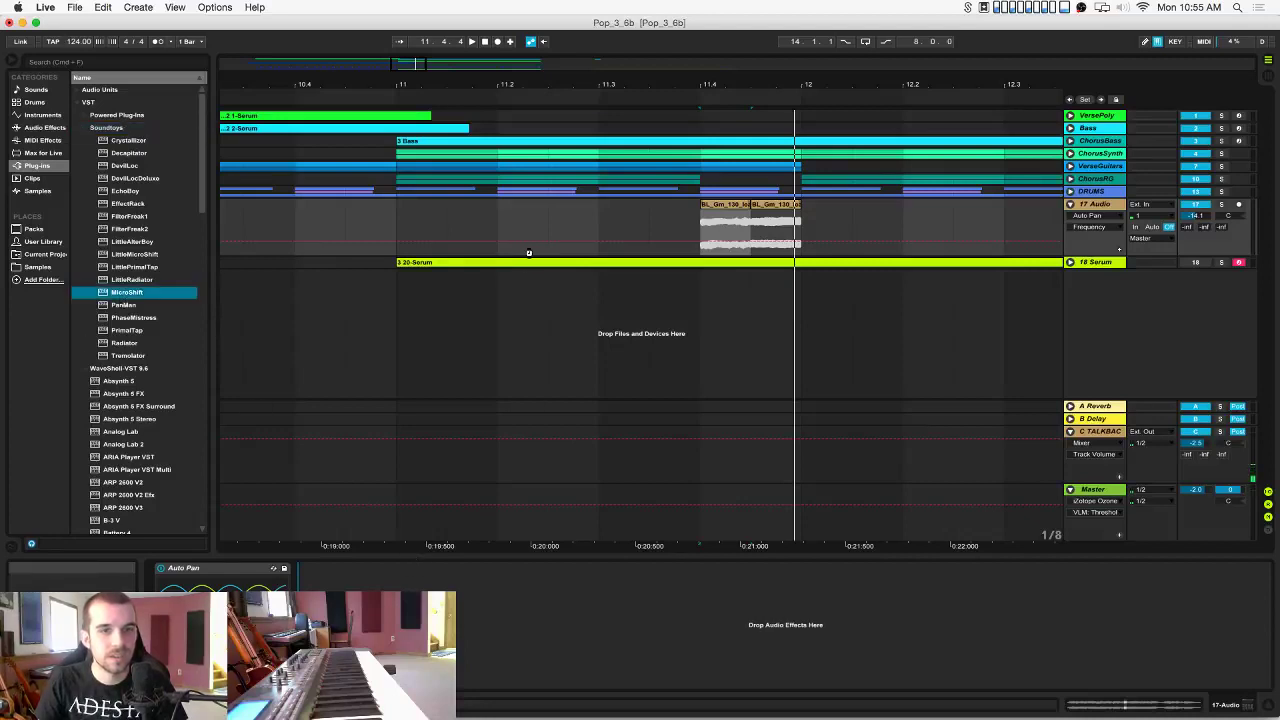
left_click_drag(529, 252, 529, 252)
key("space")
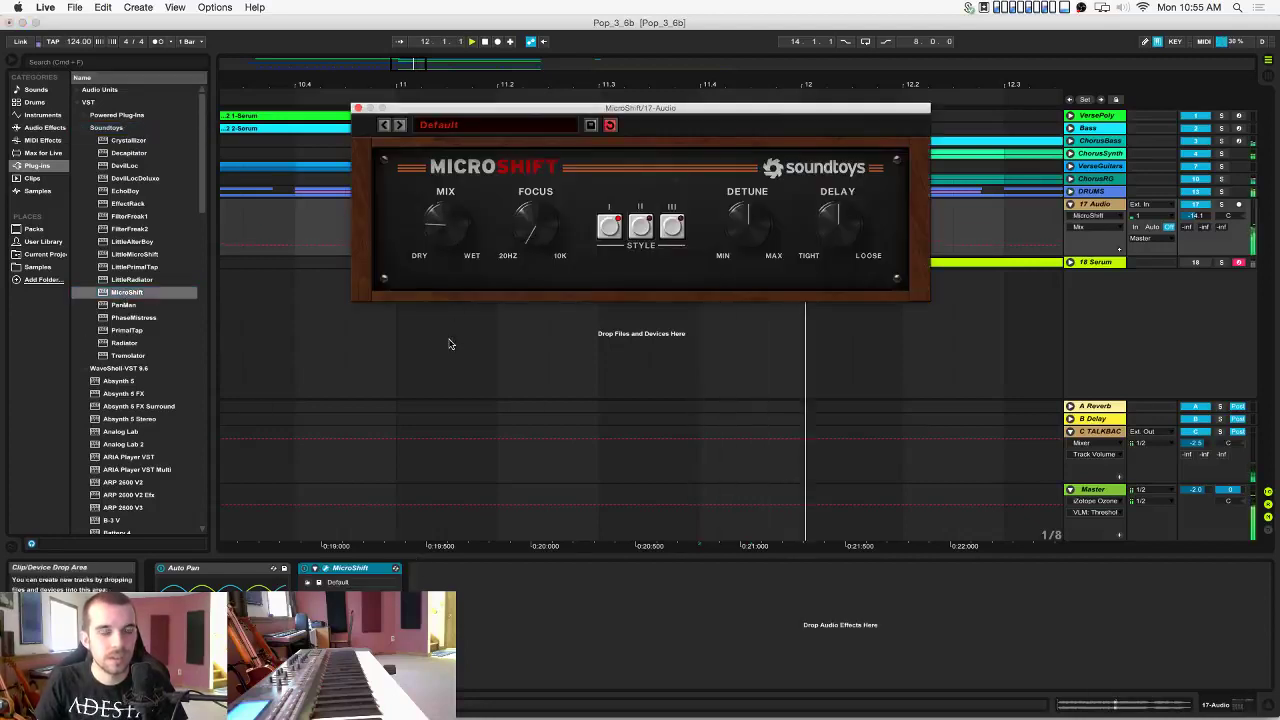
left_click(358, 107)
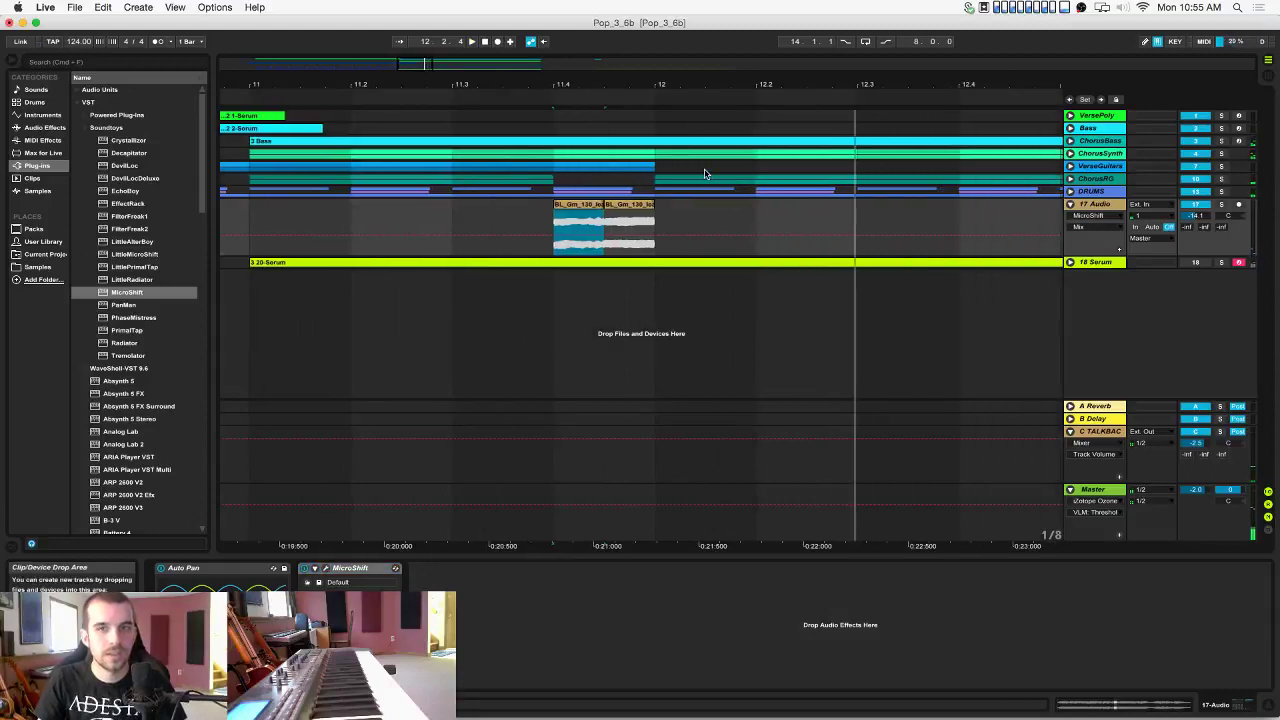
left_click_drag(692, 98, 690, 88)
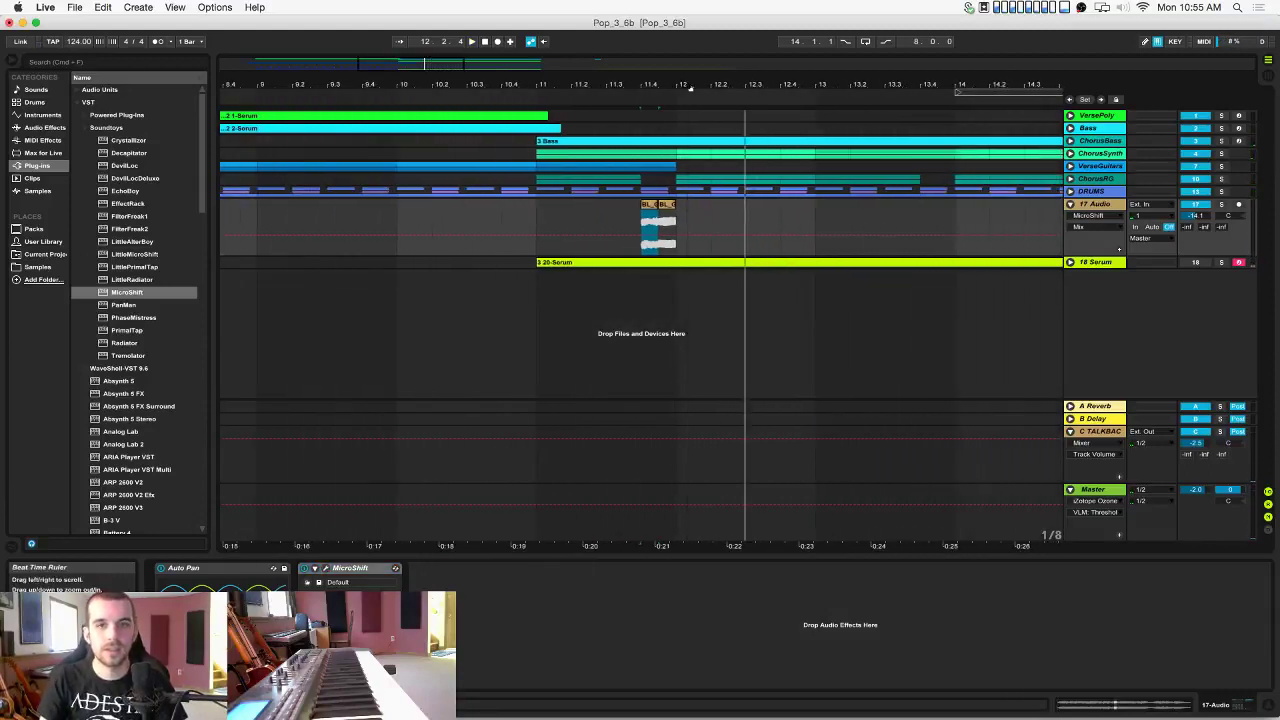
left_click(535, 218)
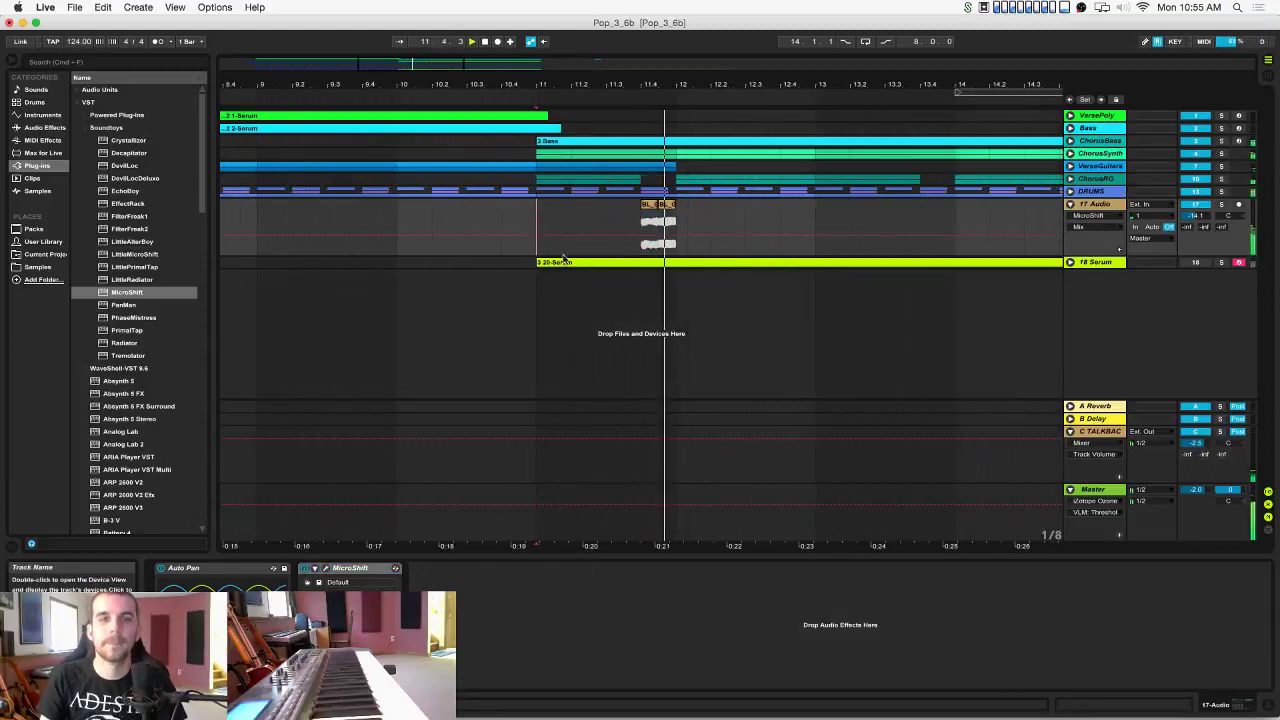
Copy a 1/8-note slice at 22.4 of the vocal phrase and paste it at 11.3.3, before the two chorus slices.
scroll(686, 206, "right", 10)
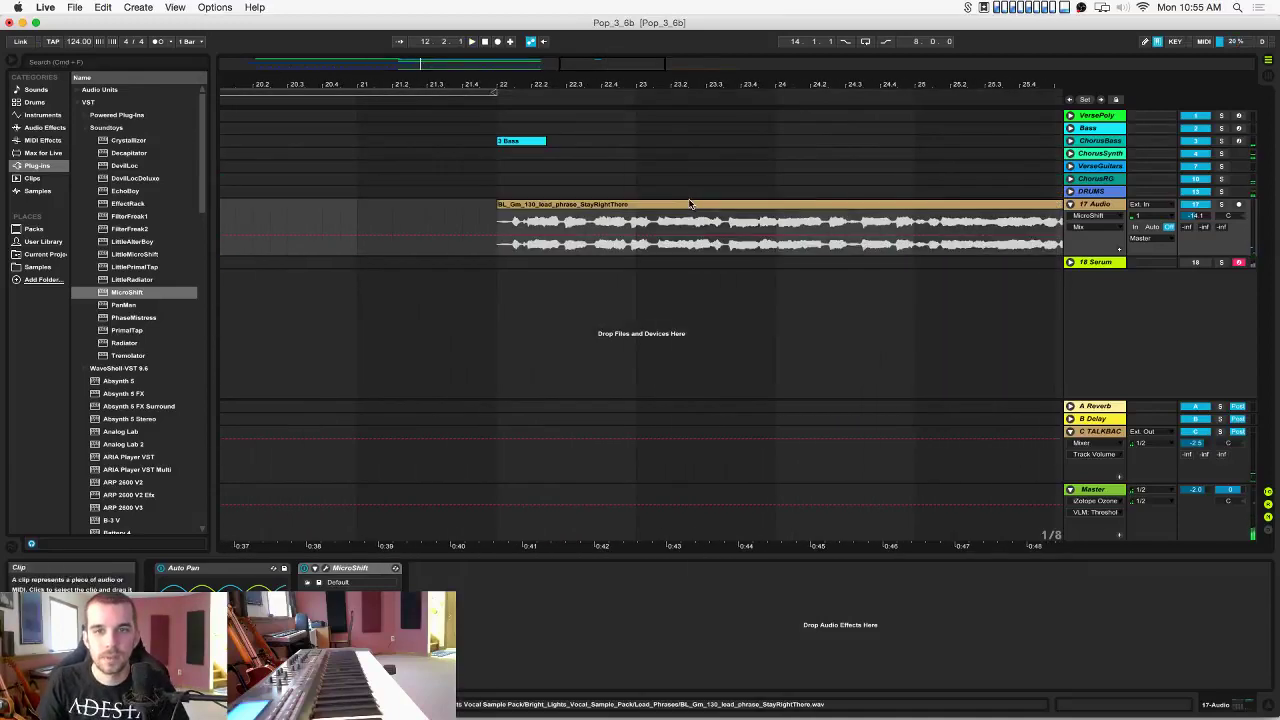
left_click_drag(600, 226, 619, 228)
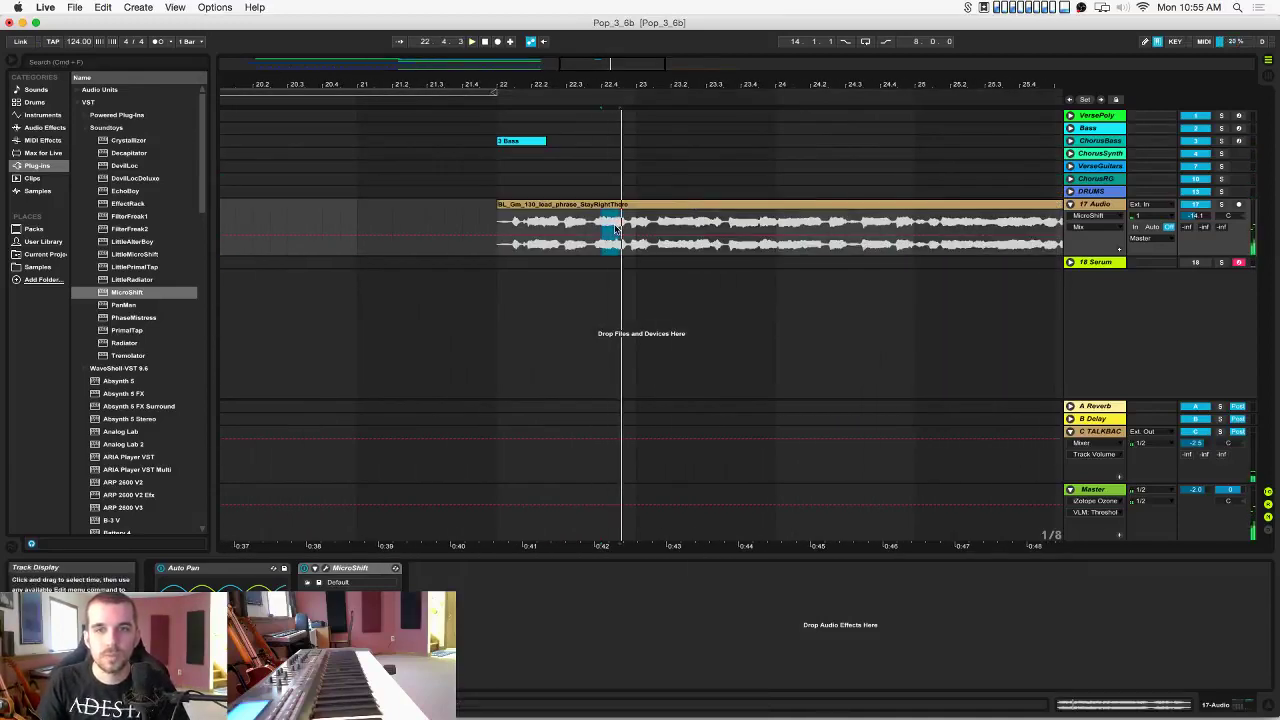
scroll(611, 234, "left", 10)
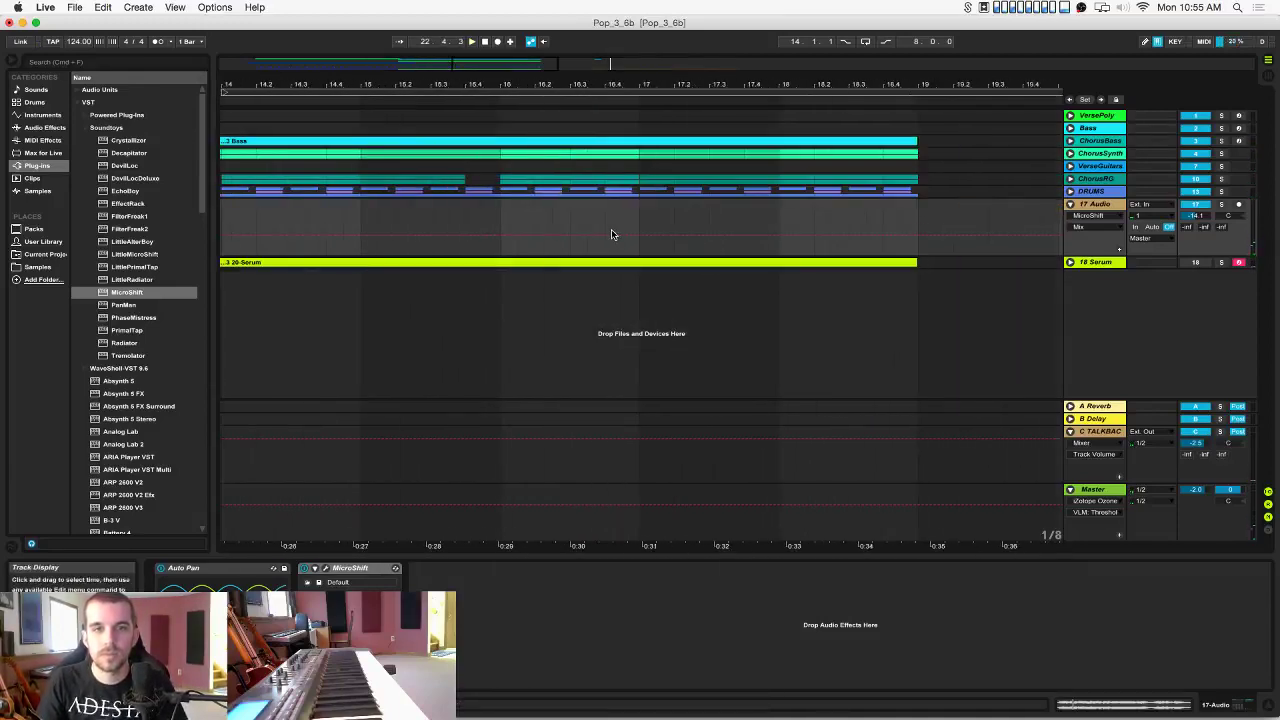
double_click(525, 222)
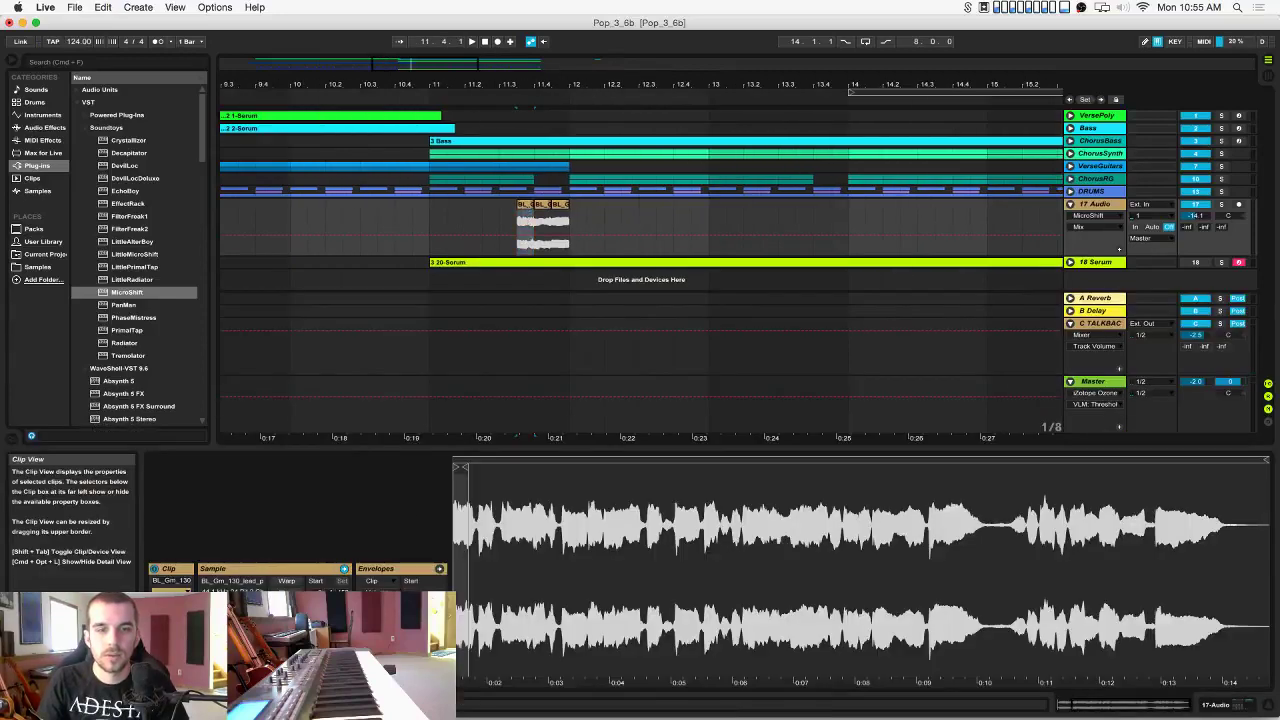
Try consolidating and warping the slice at 11.3.3, and delete it after listening.
left_click(285, 581)
left_click(285, 581)
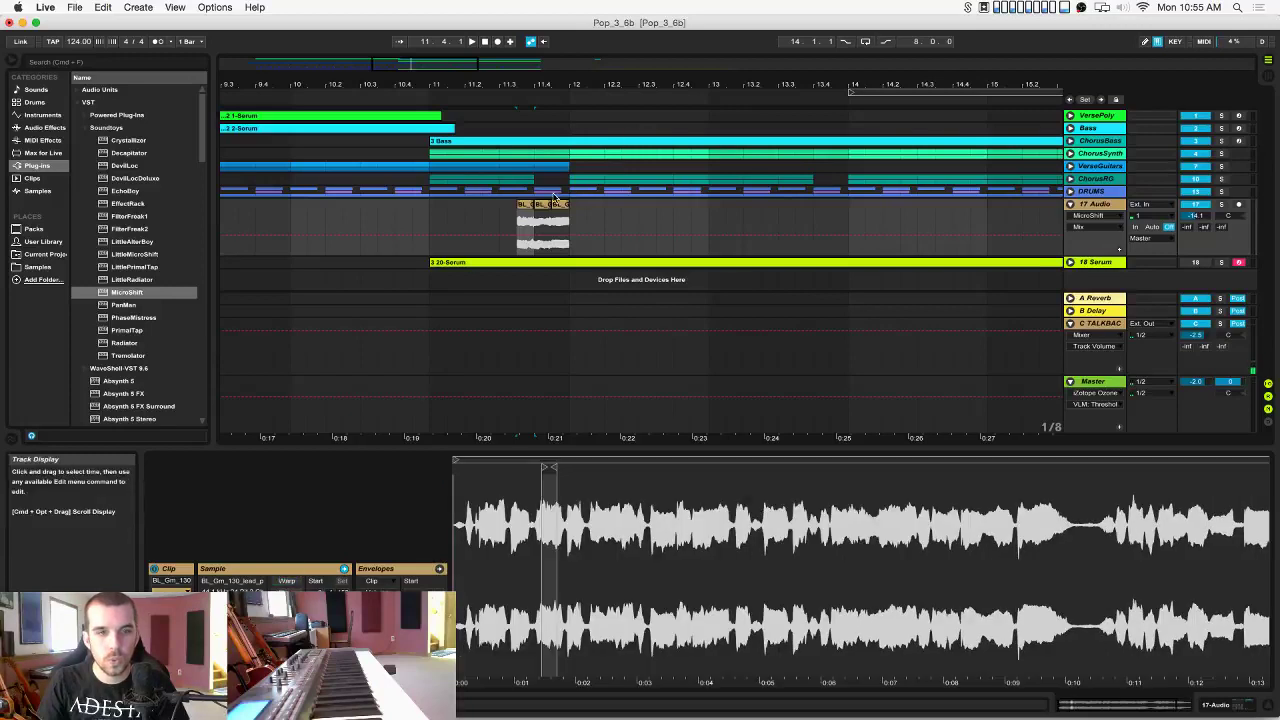
left_click_drag(518, 212, 530, 210)
key("super+j")
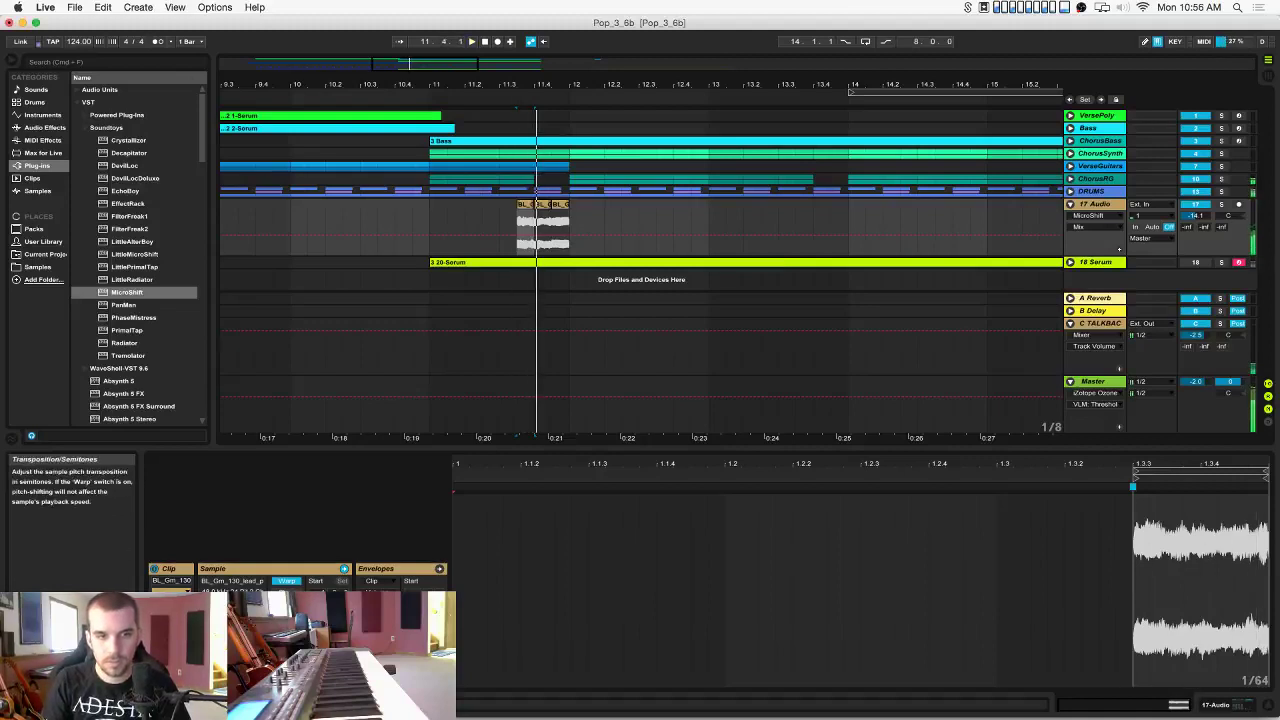
left_click(1221, 205)
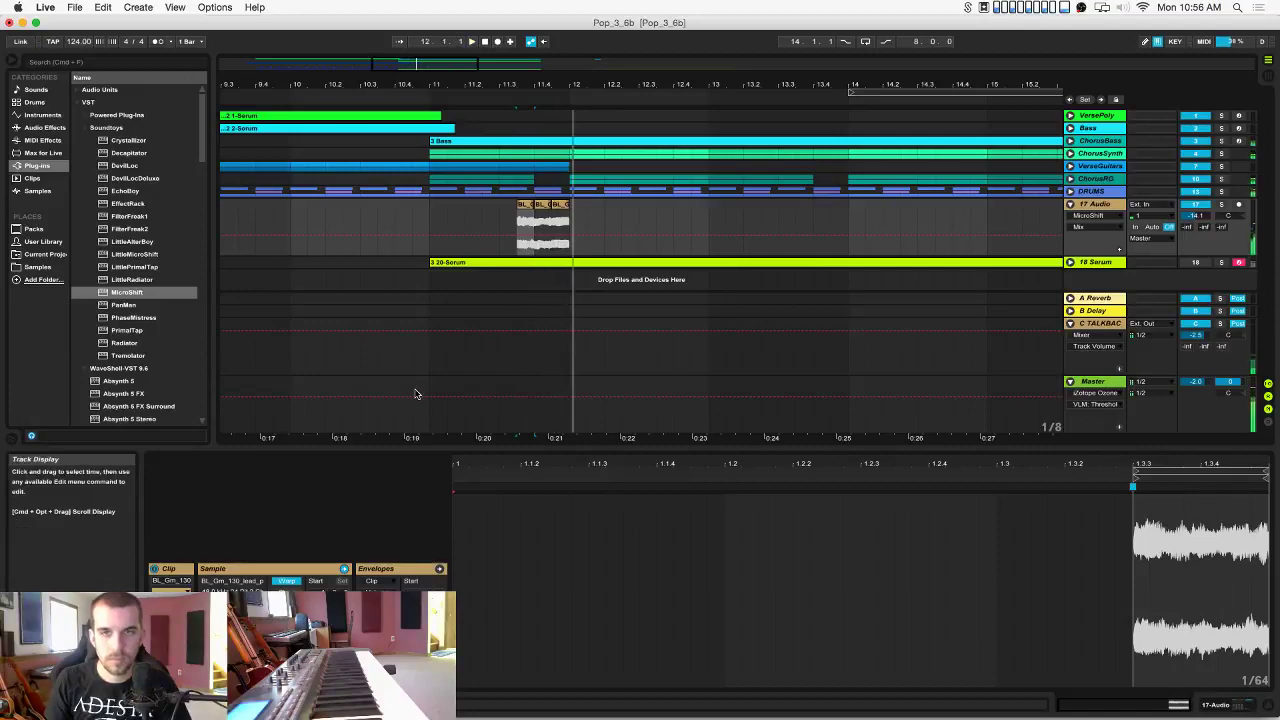
left_click(527, 209)
key("Delete")
Audition short slices of the source vocal phrase around 26.4, 25.3 and 28.2 for another chop.
scroll(537, 207, "right", 12)
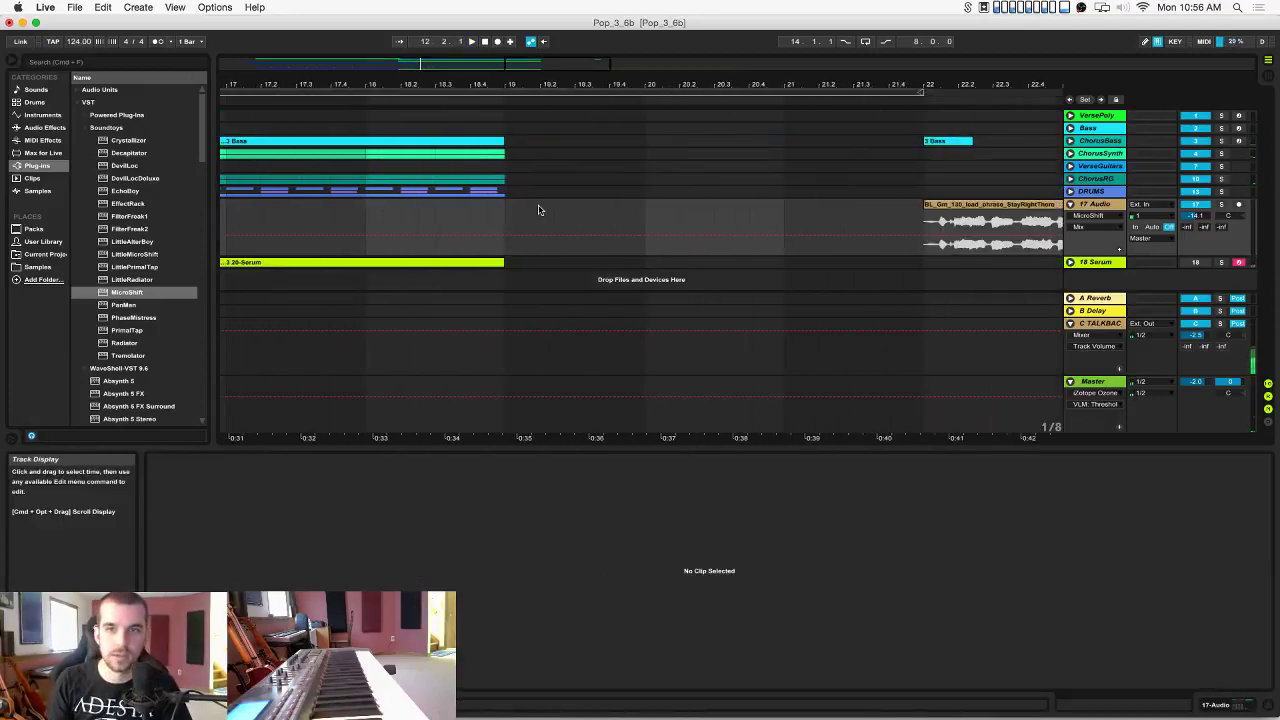
scroll(538, 209, "right", 5)
left_click(871, 226)
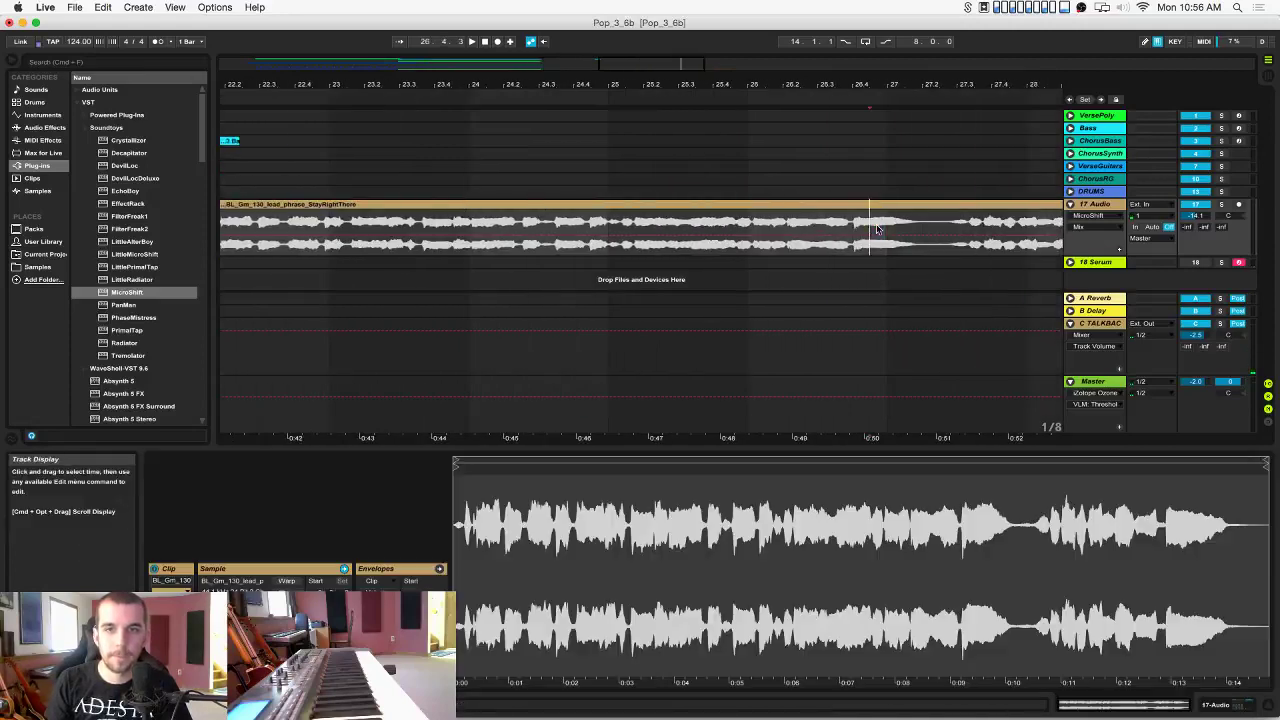
left_click(864, 233)
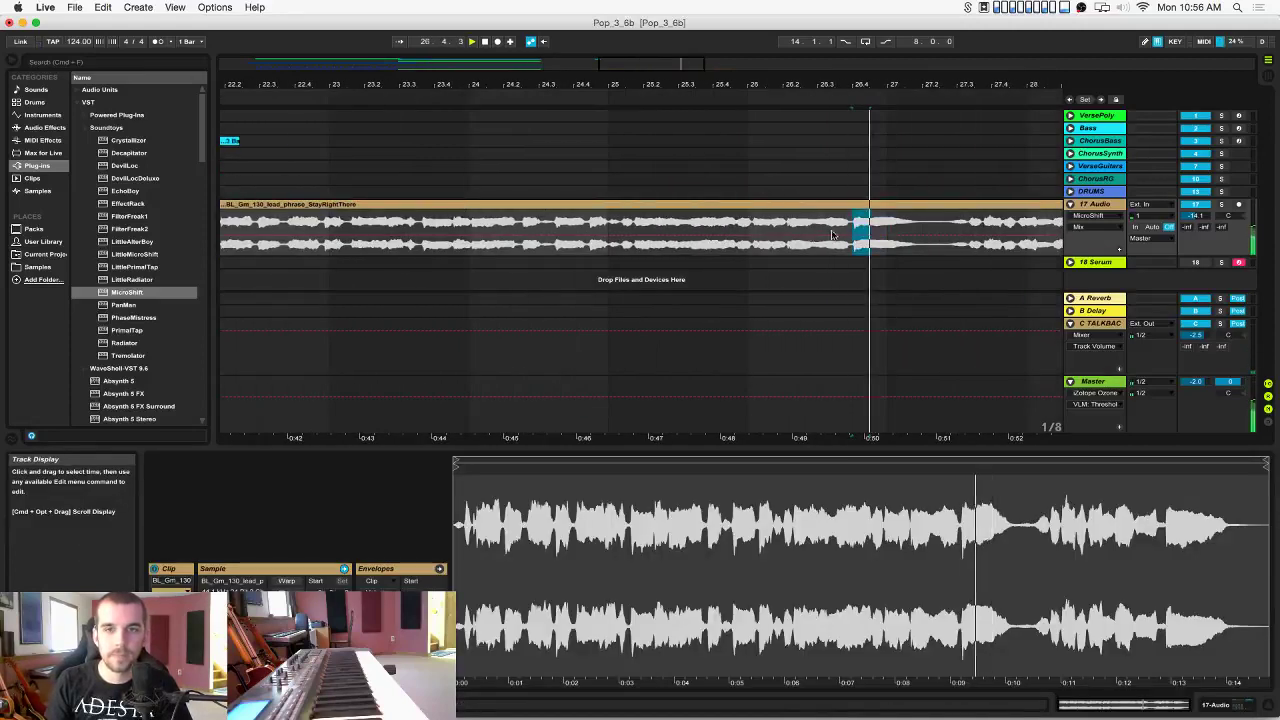
left_click(696, 234)
key("space")
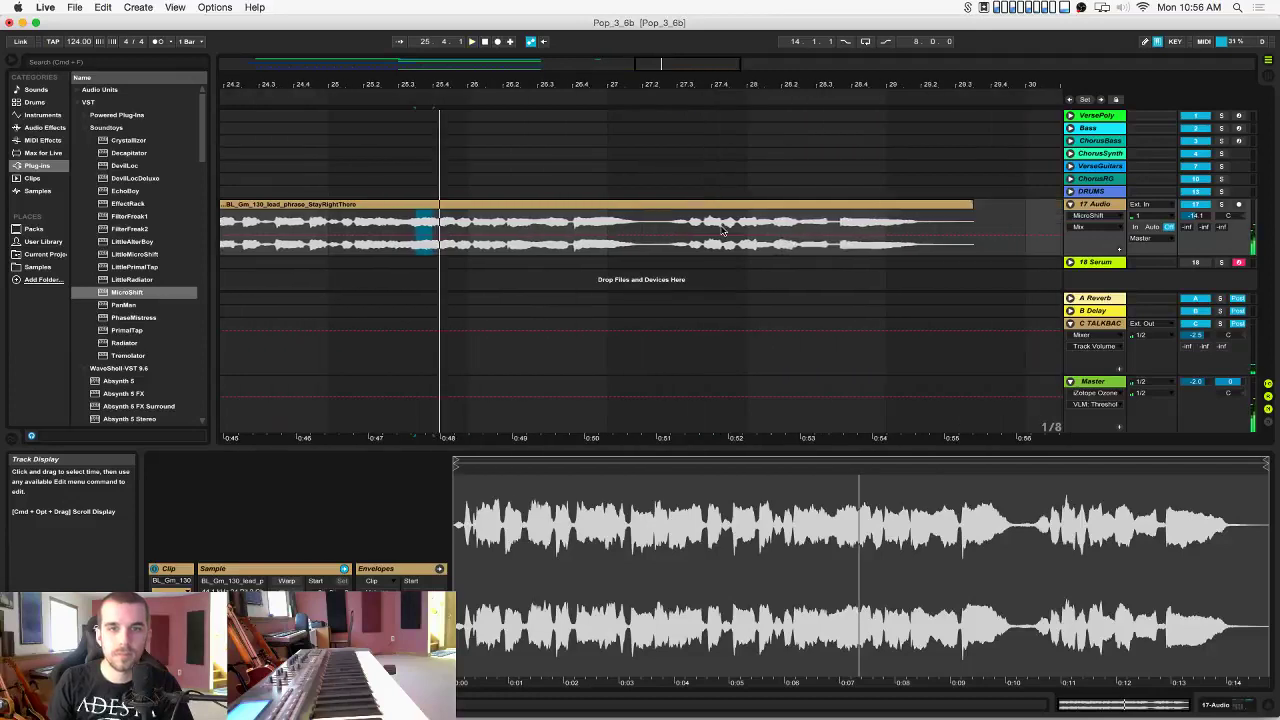
key("space")
left_click_drag(781, 228, 813, 228)
key("space")
key("space")
Copy the 1/8-note slice at 28.3 of the vocal phrase and paste it at 11.3.3, before the two chorus slices.
left_click(824, 225)
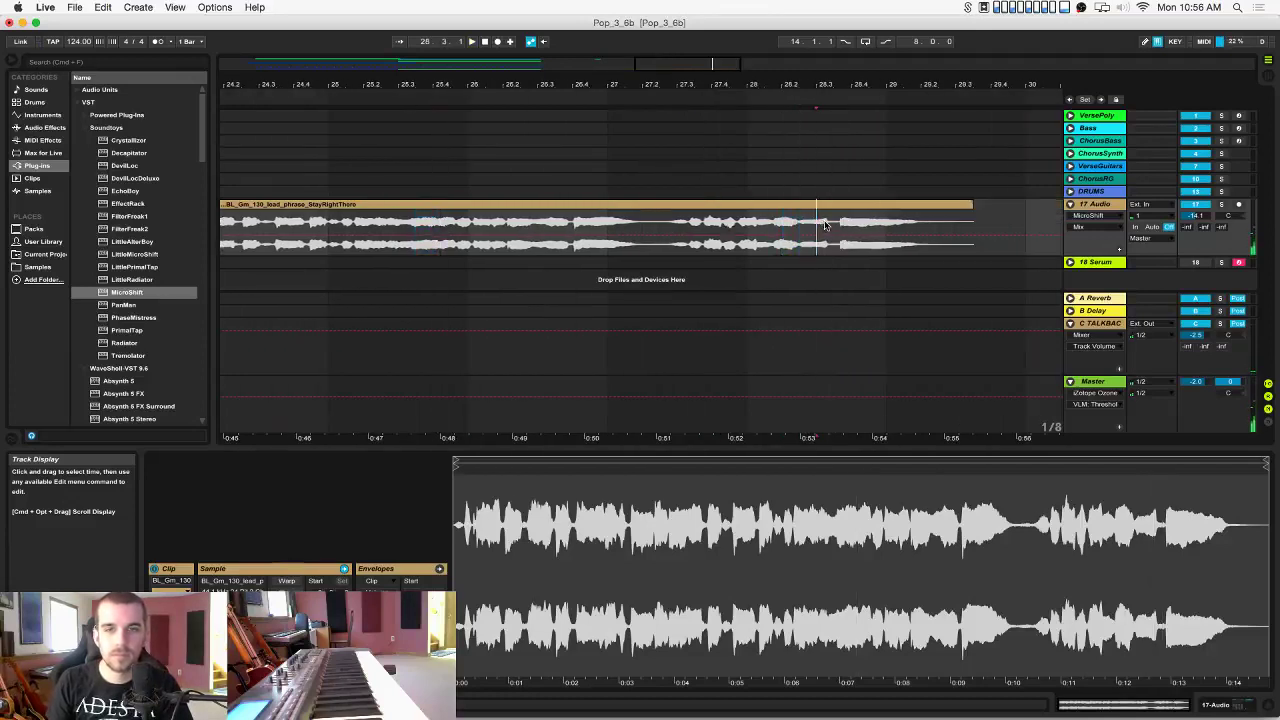
key("space")
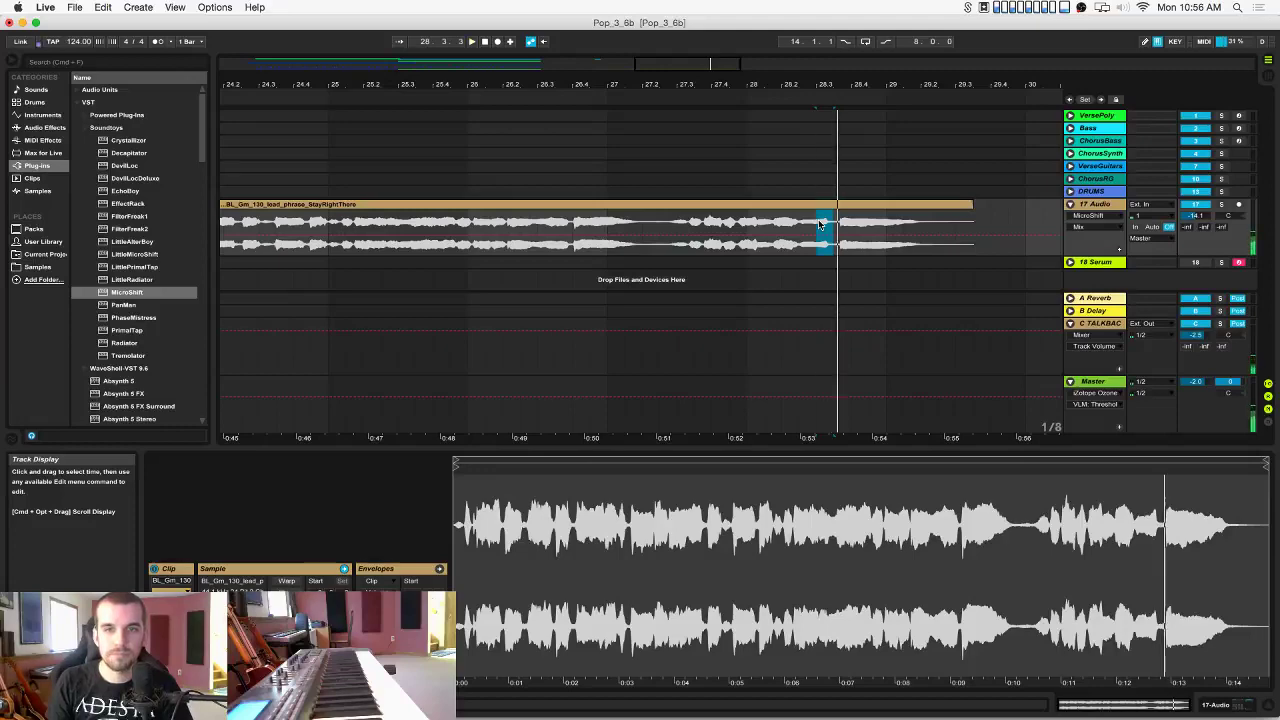
scroll(831, 218, "left", 15)
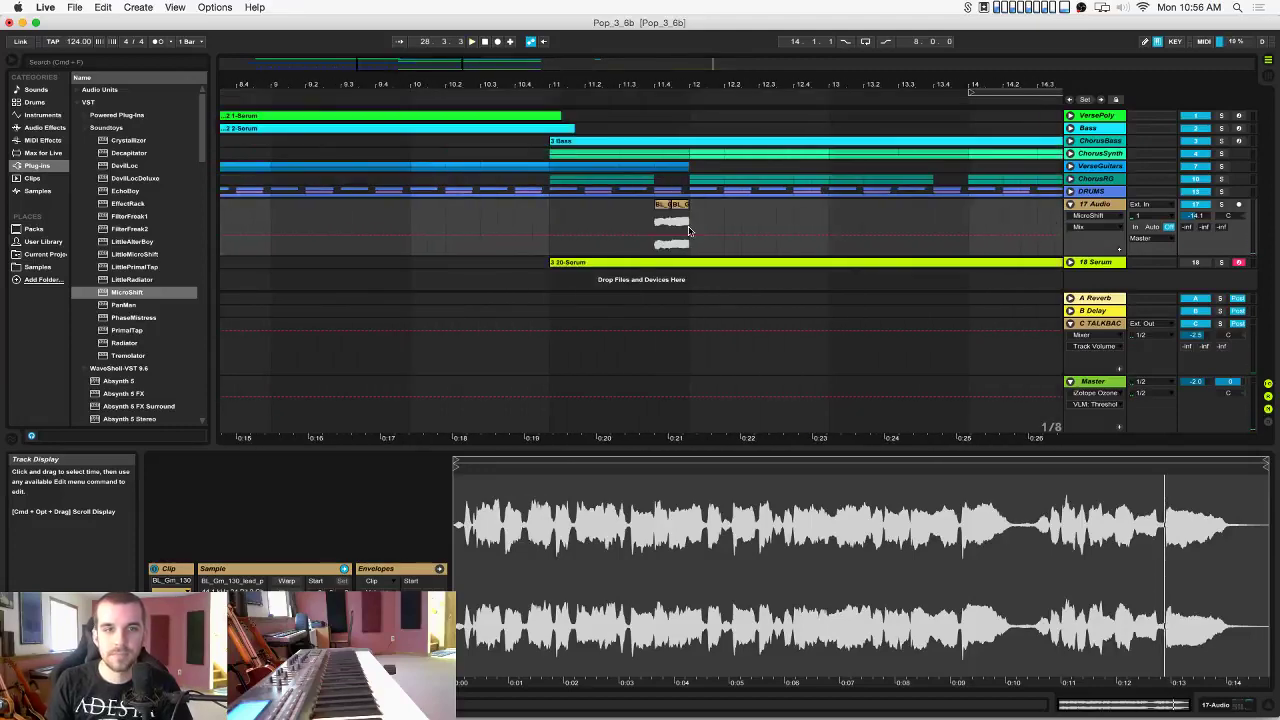
left_click(645, 226)
key("super+v")
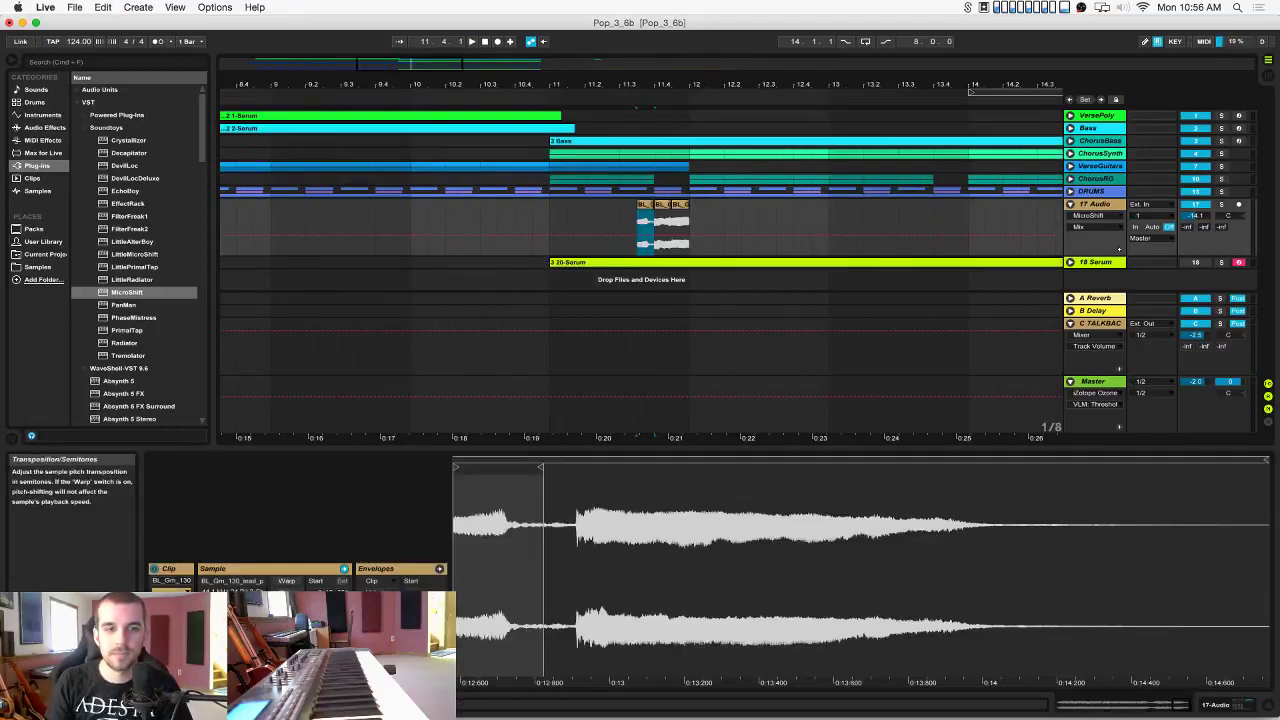
Adjust the transposition of the pasted vocal slice at 11.3.3 and play it back.
left_click(226, 640)
key("space")
key("space")
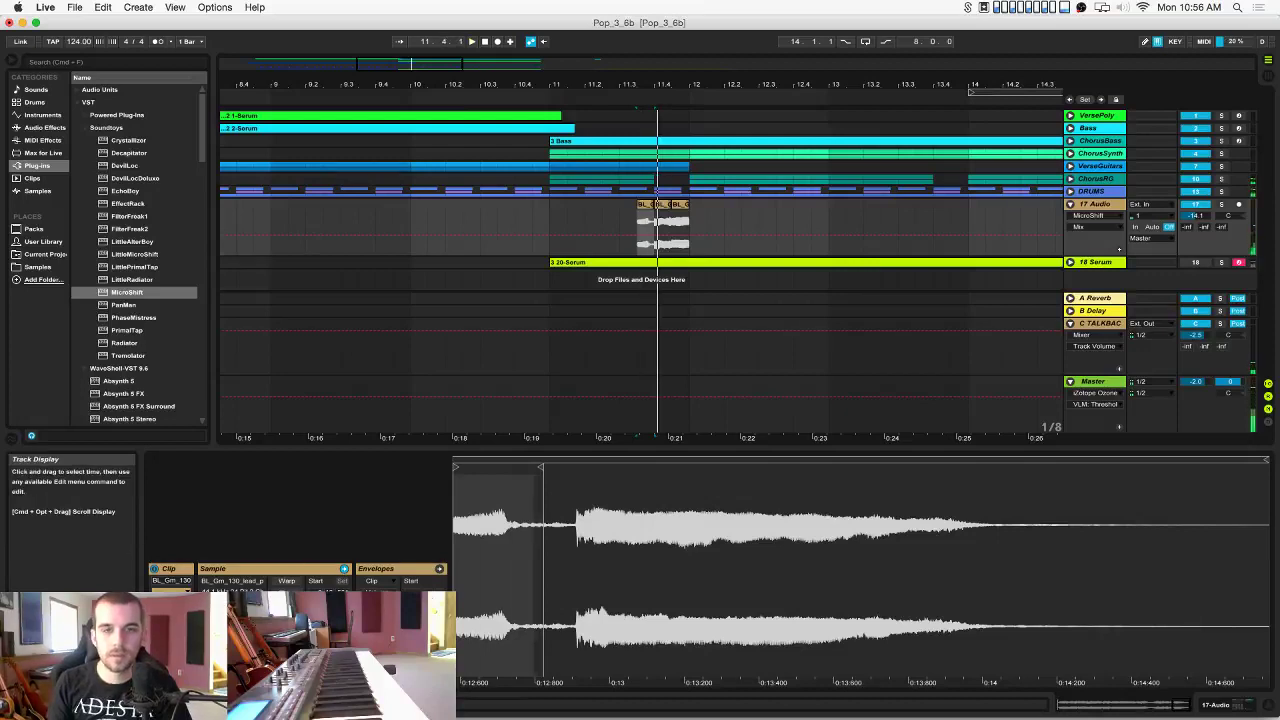
Consolidate the slice at 11.3.3 and stretch it with a warp marker so its sustained part fills the clip.
left_click(286, 581)
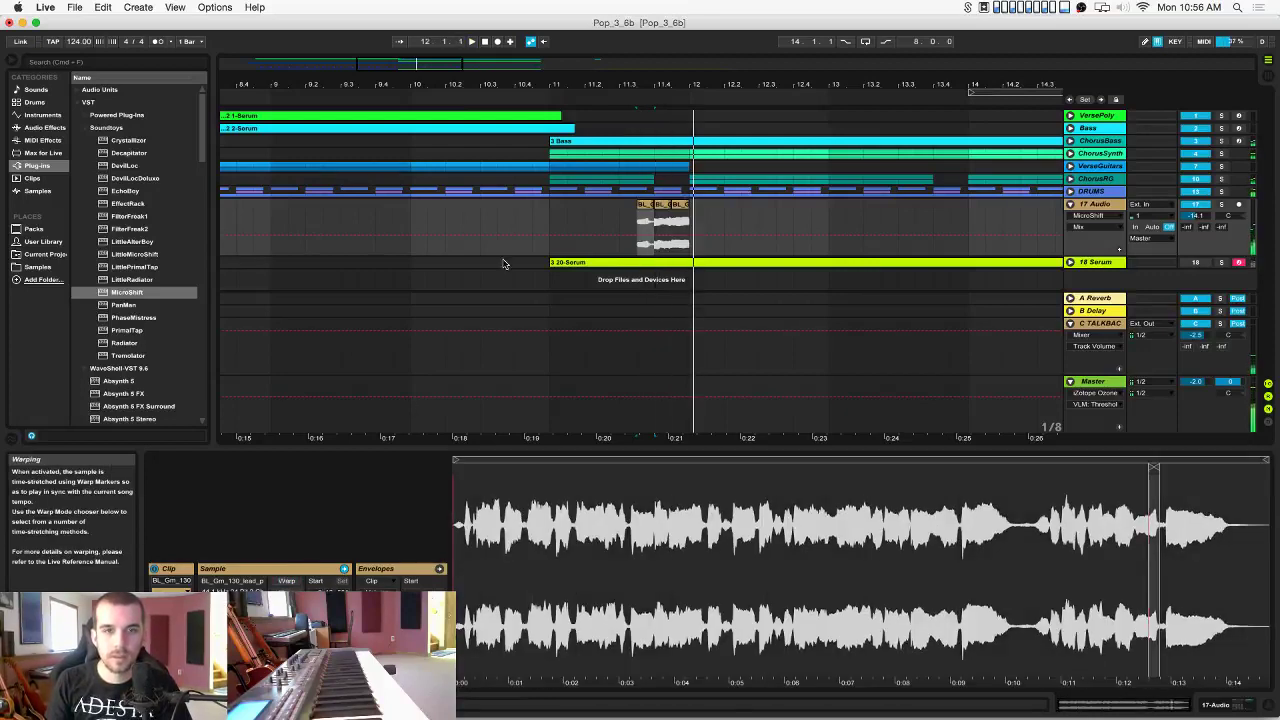
left_click(650, 205)
key("super+j")
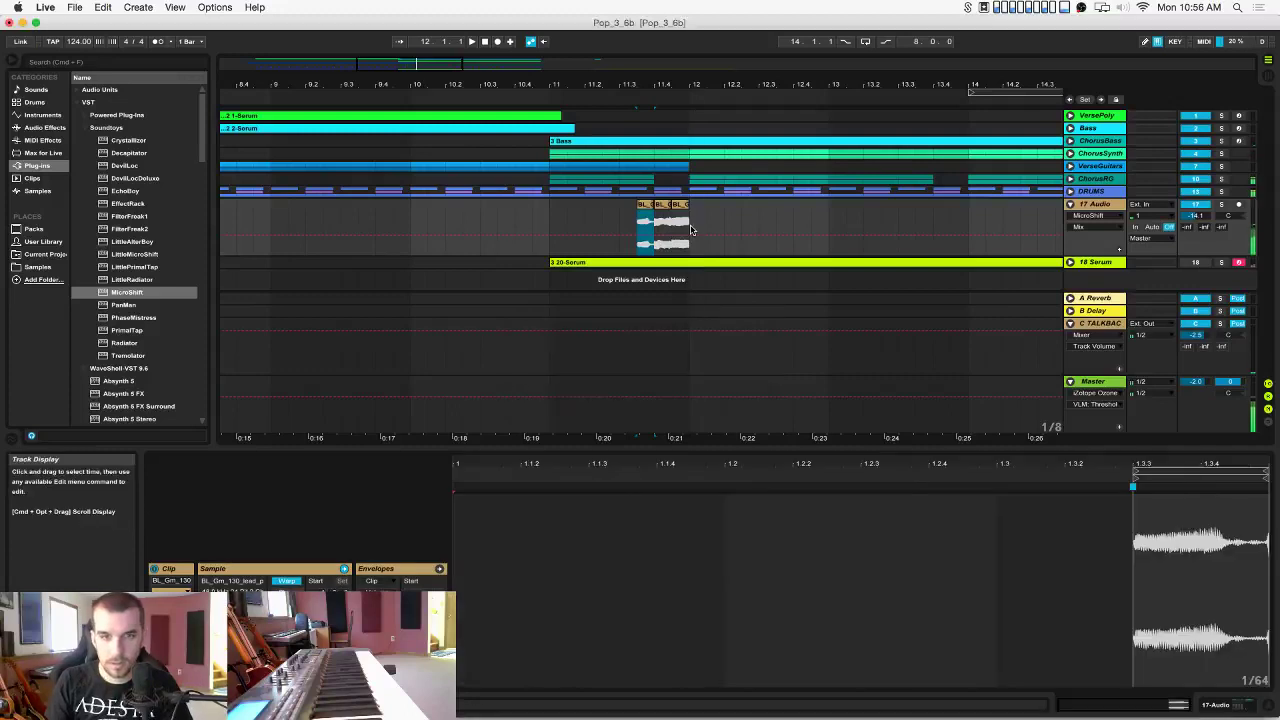
double_click(1214, 489)
left_click_drag(1214, 489, 1215, 489)
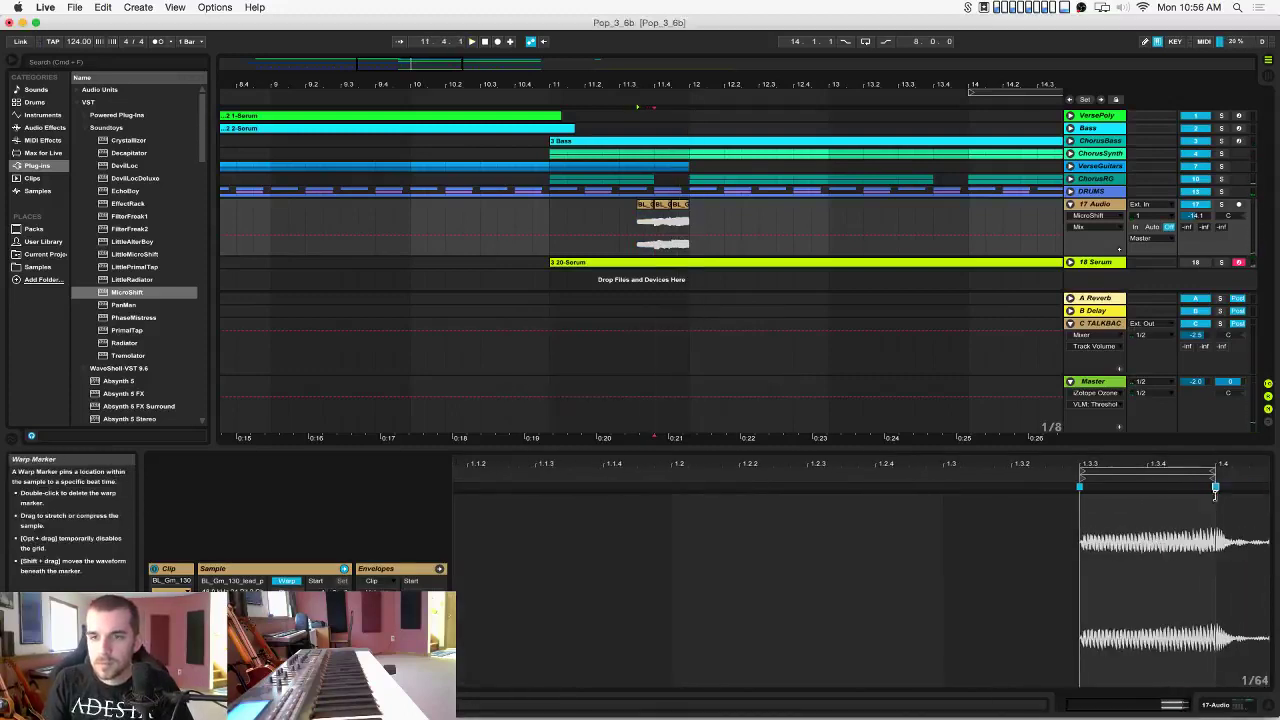
Check the three vocal slices soloed, unsolo the track, and raise its volume to -12.1 dB.
left_click(1220, 204)
key("space")
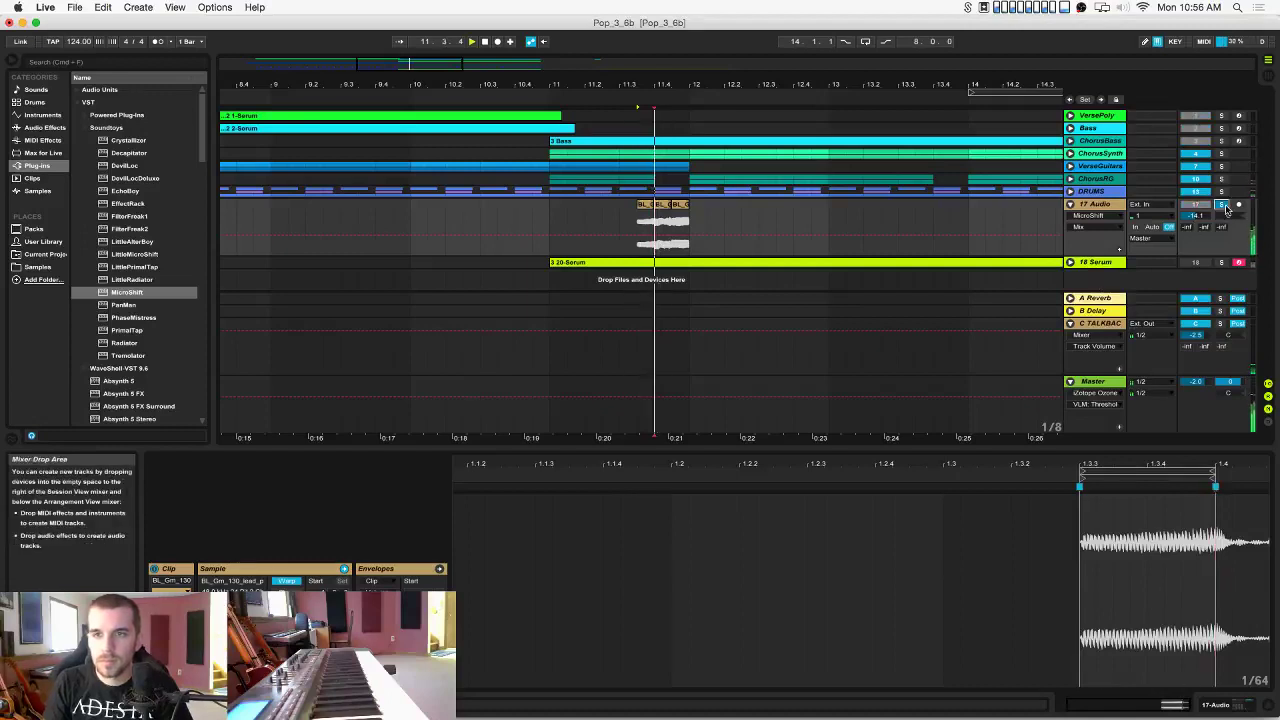
left_click(549, 235)
key("space")
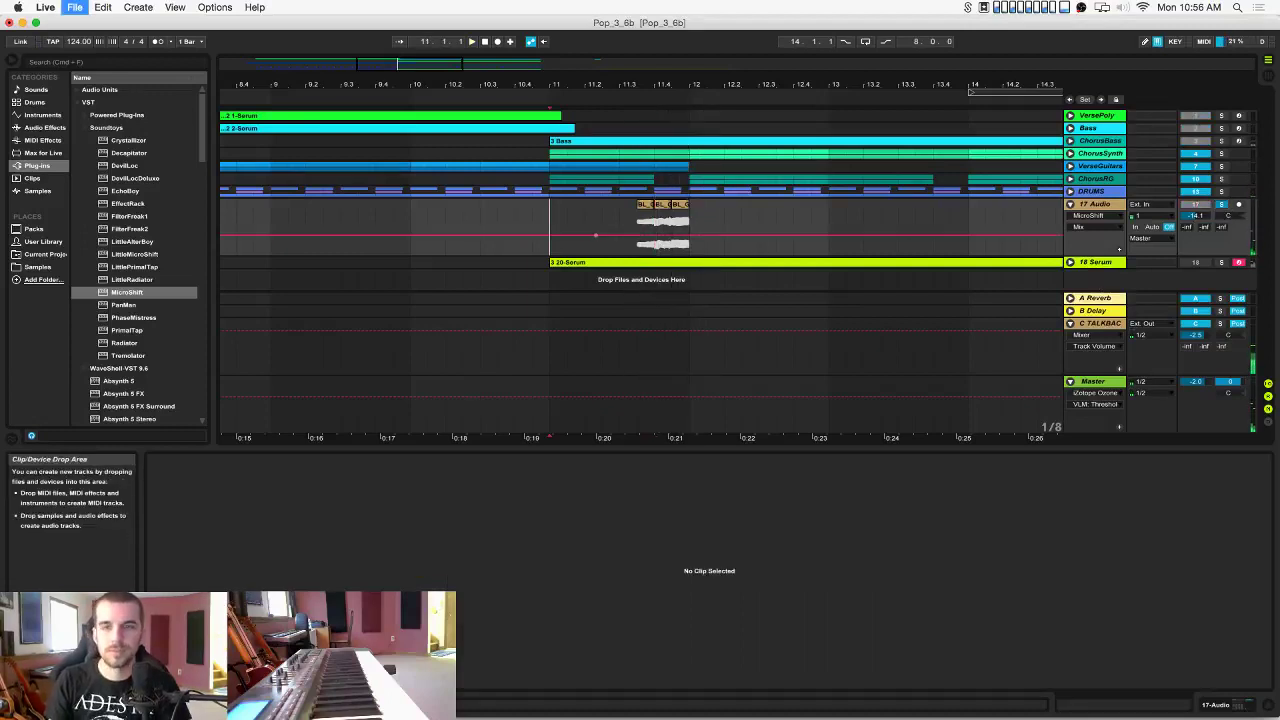
left_click(1222, 205)
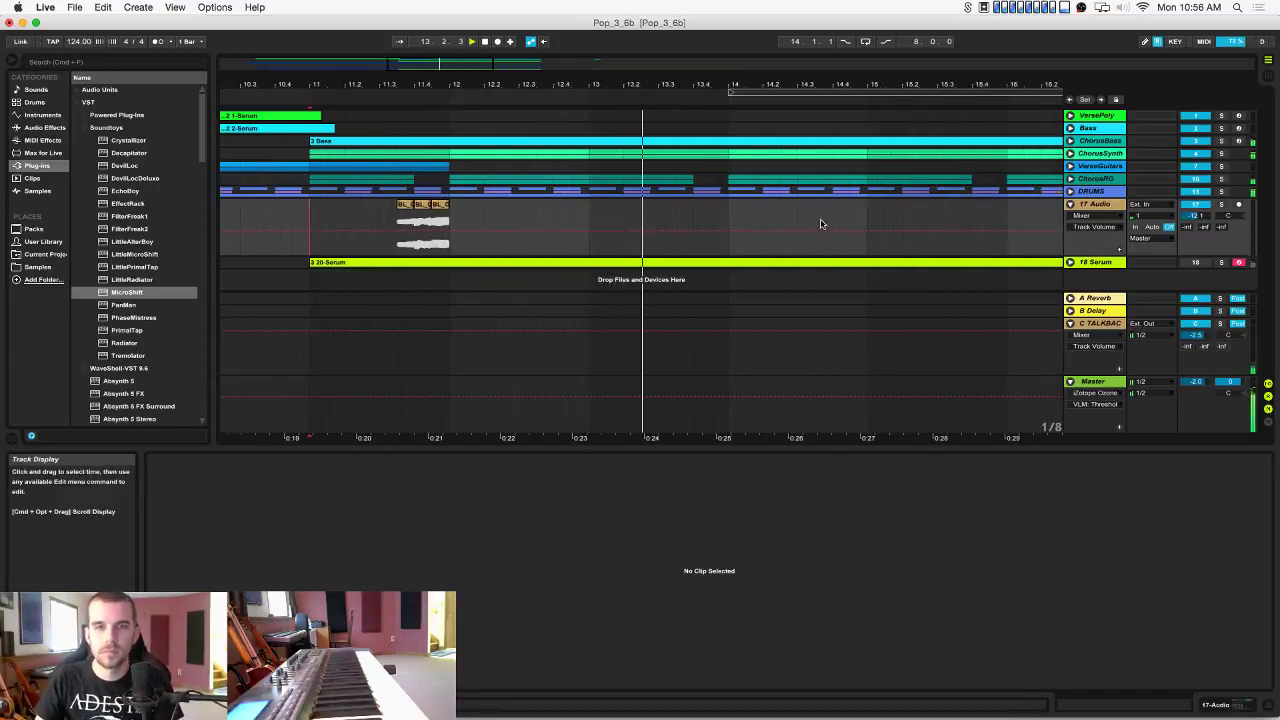
Stop playback and save the Live set.
key("space")
scroll(682, 202, "right", 2)
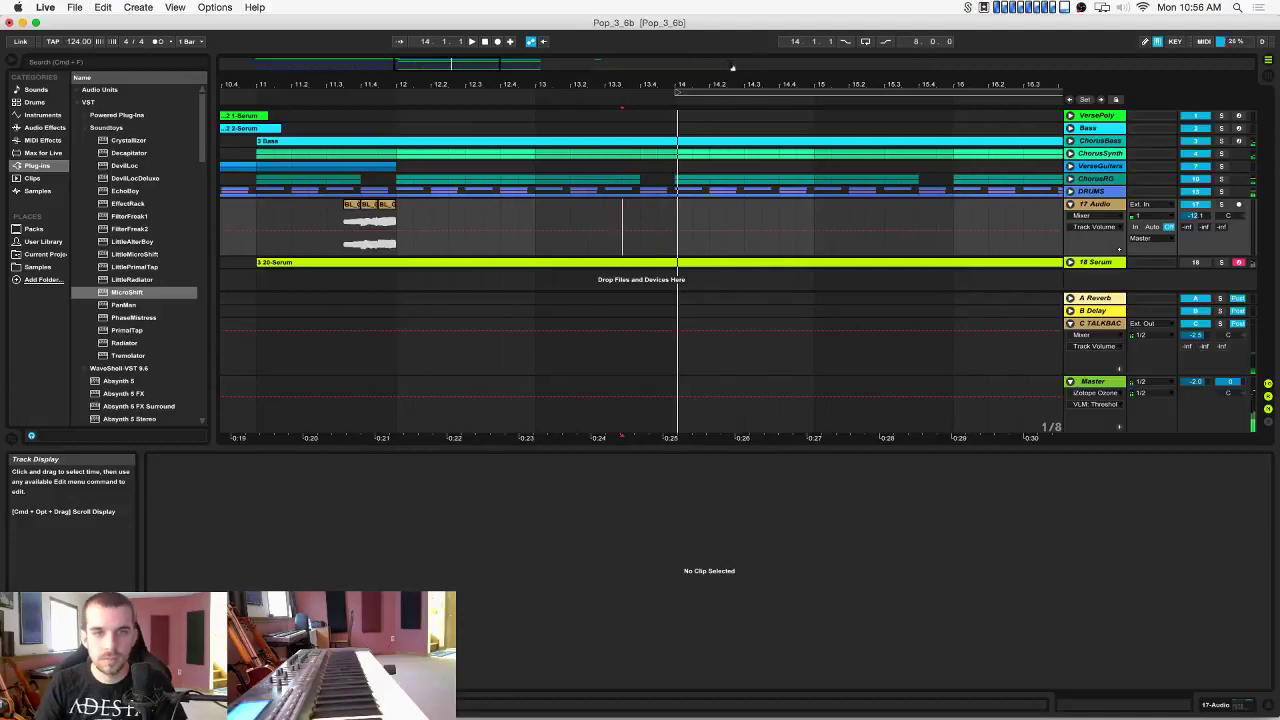
left_click_drag(736, 84, 736, 44)
key("super+s")
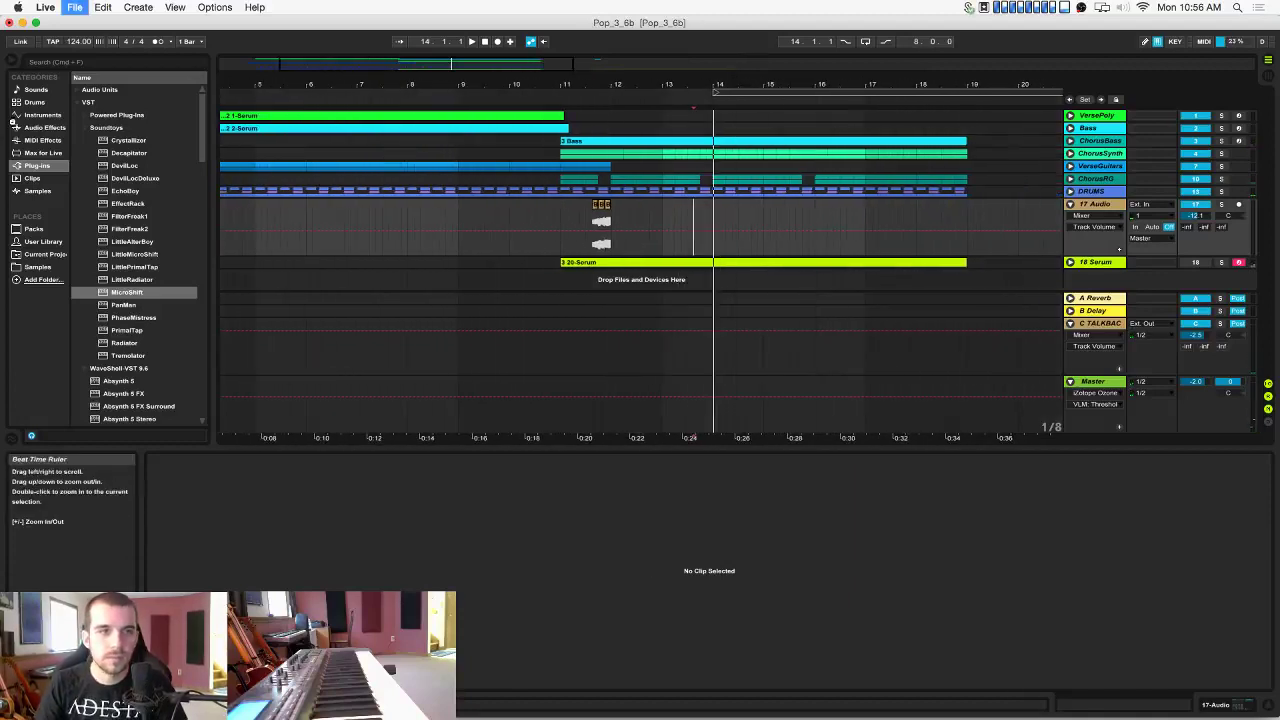
Show the Samples folder in the browser and collapse its Snare and Drums folders.
left_click(21, 117)
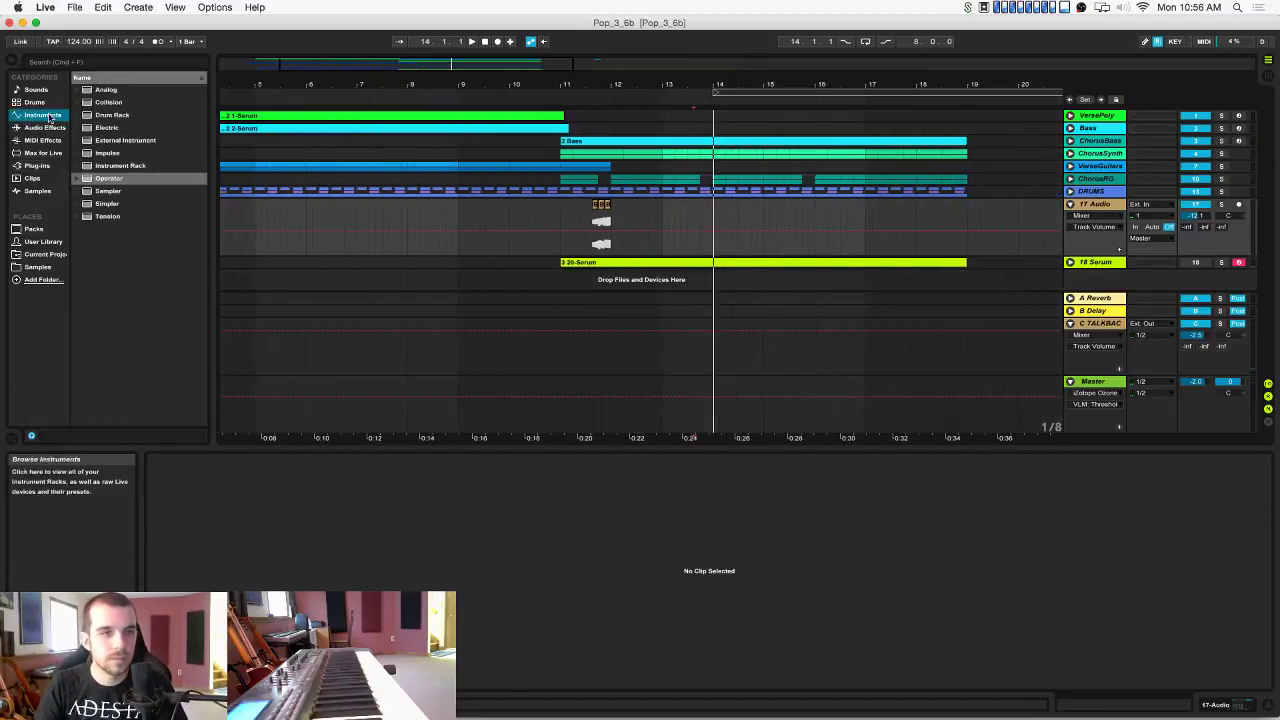
left_click(34, 166)
left_click(35, 154)
left_click(34, 166)
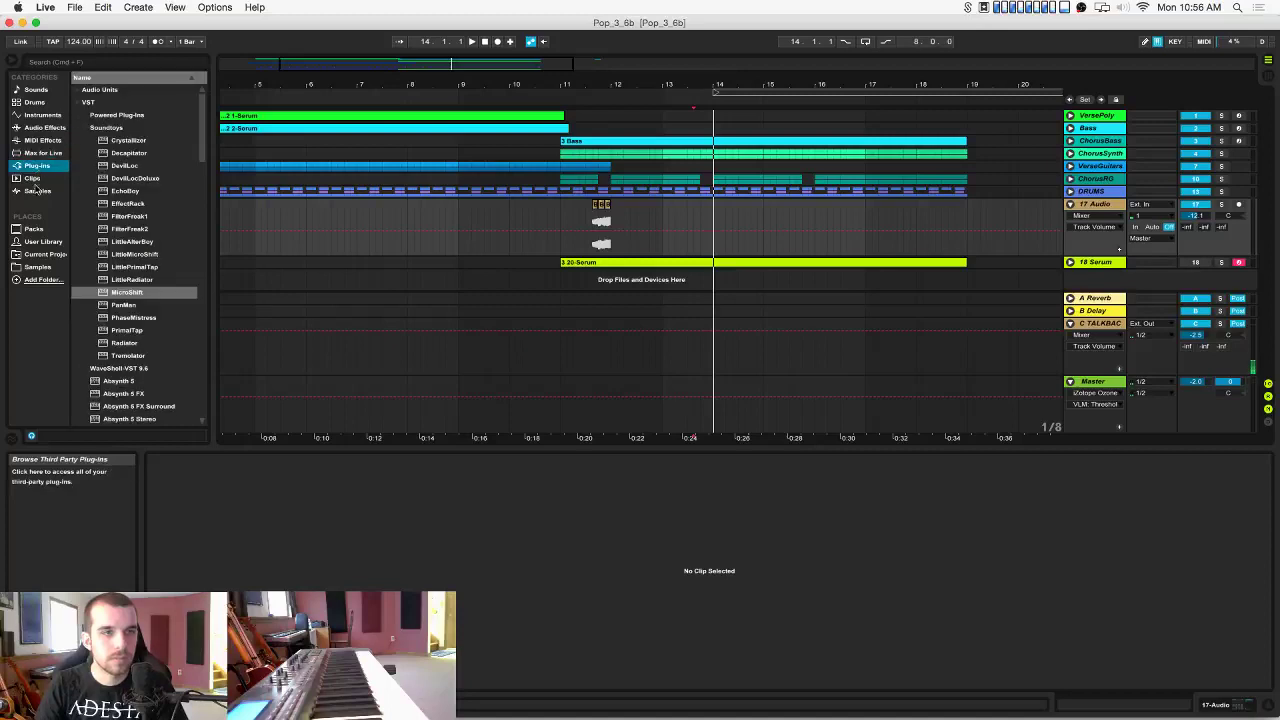
left_click(39, 267)
scroll(137, 143, "up", 10)
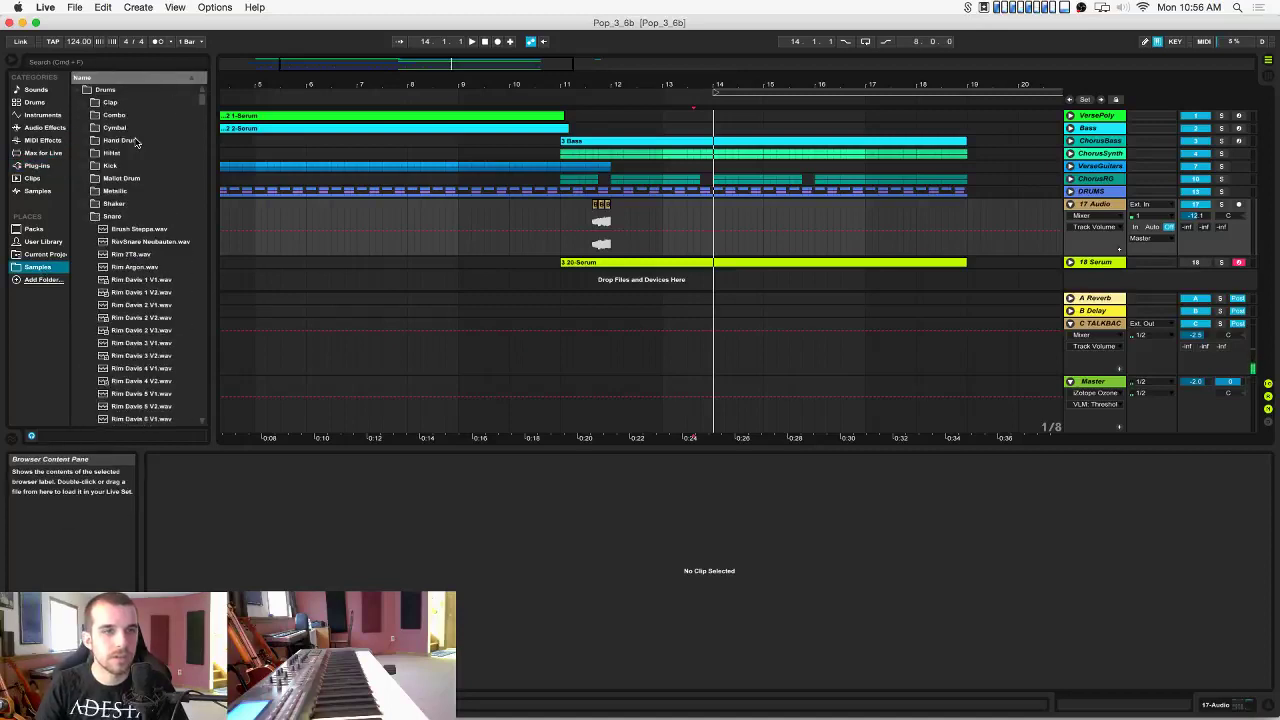
left_click(86, 217)
left_click(79, 92)
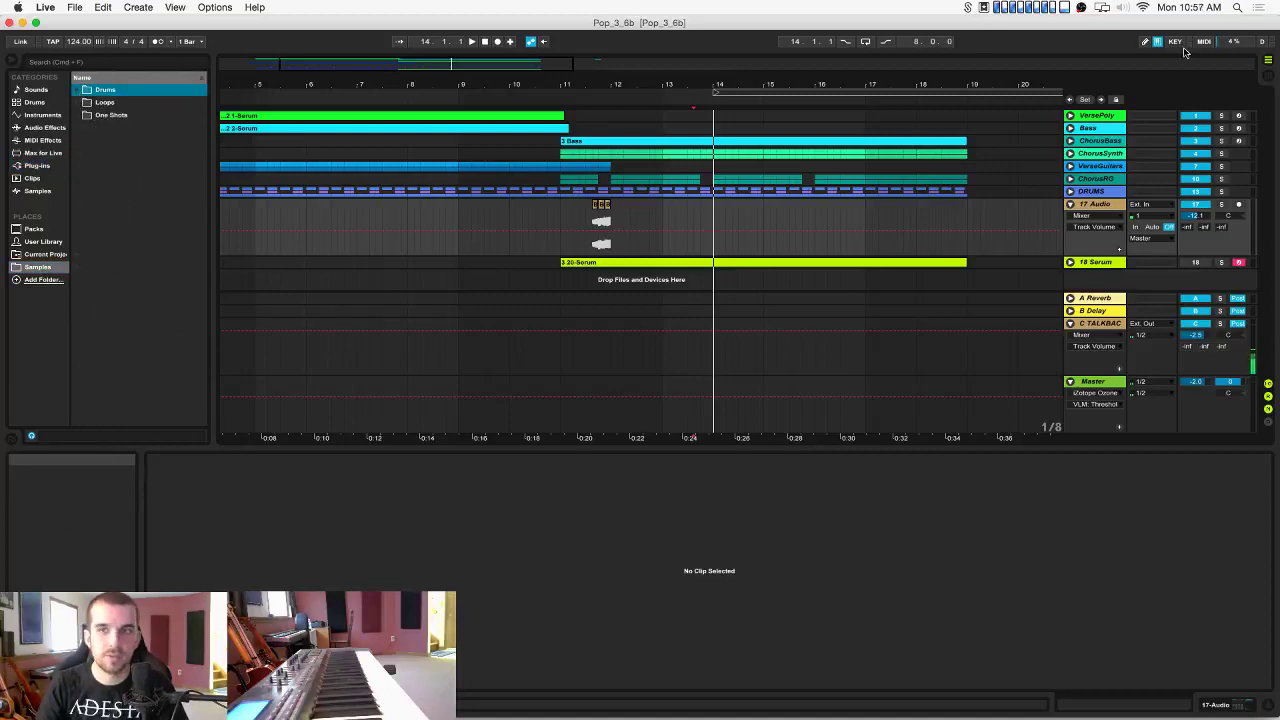
Open the Lick folder under One Shots and audition its guitar samples, including Guitar CD, Guitar Exile and Guitar Rnb.
left_click(84, 116)
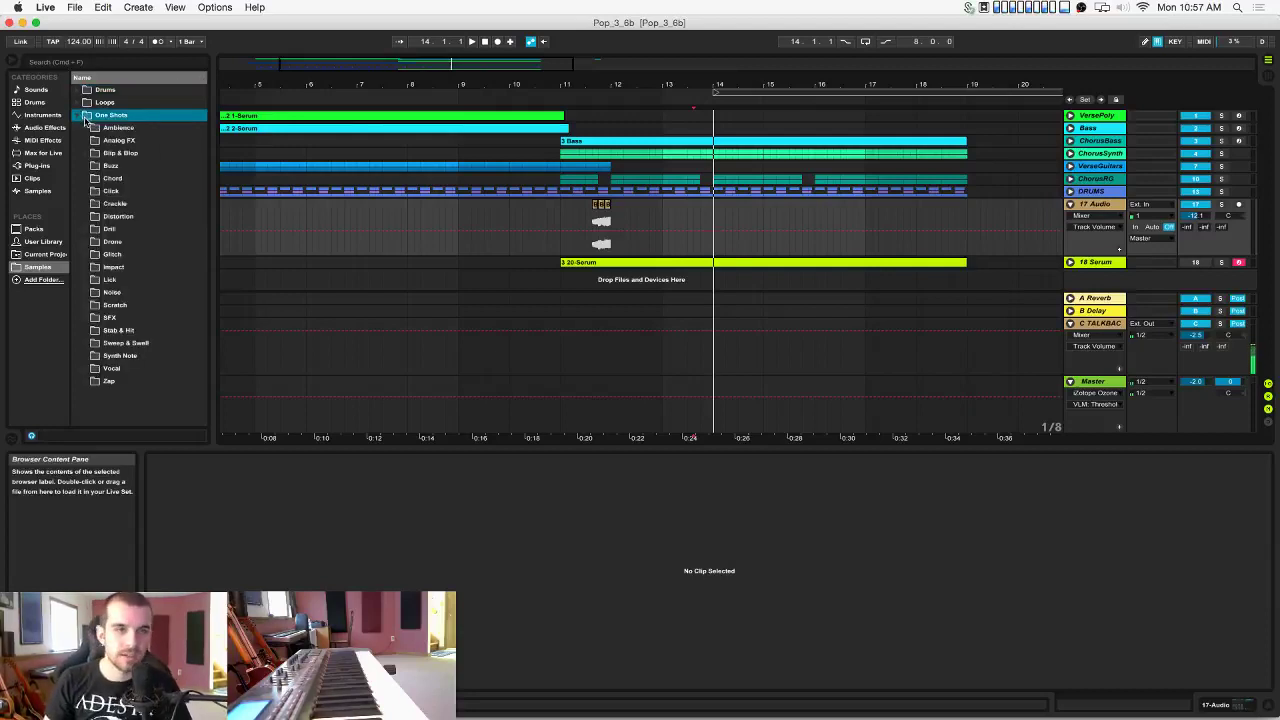
left_click(85, 280)
left_click(124, 317)
scroll(124, 317, "down", 2)
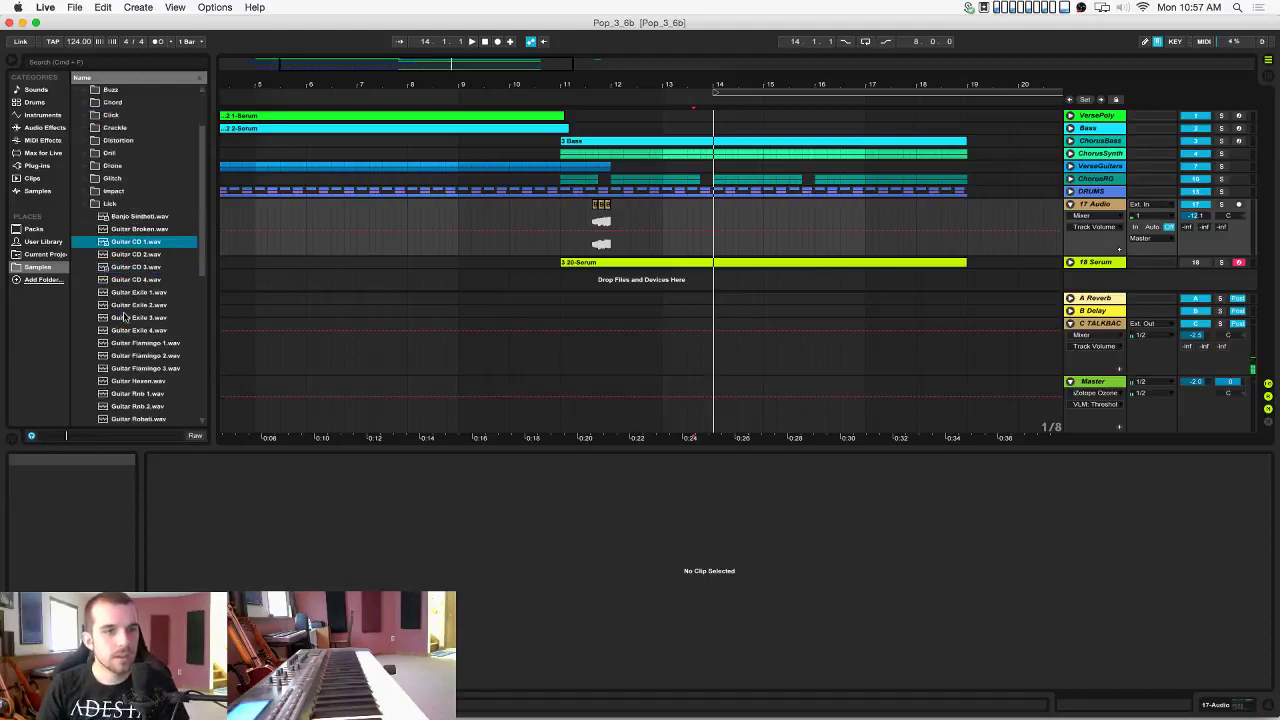
left_click(124, 317)
scroll(124, 310, "down", 3)
left_click(132, 266)
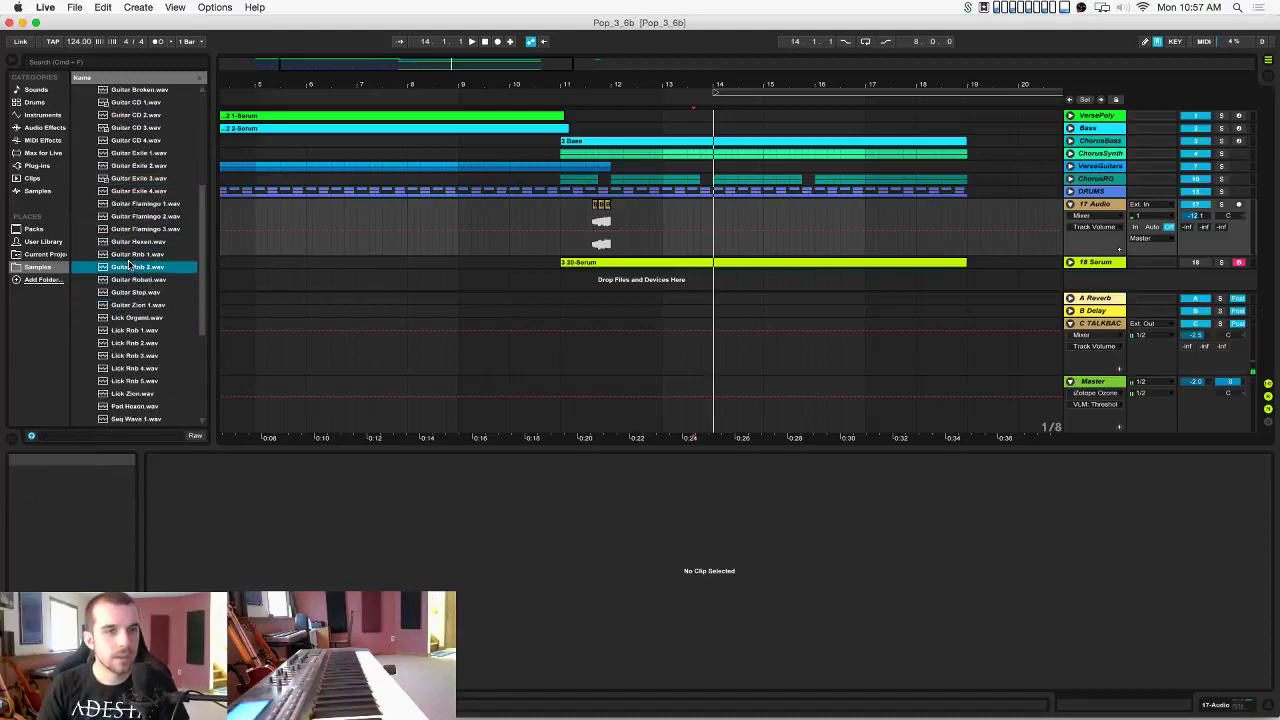
left_click(132, 255)
Audition the Lick Rnb, Sitar Bollybounce and Seq Wave samples in the Lick folder.
left_click(128, 340)
scroll(128, 330, "down", 5)
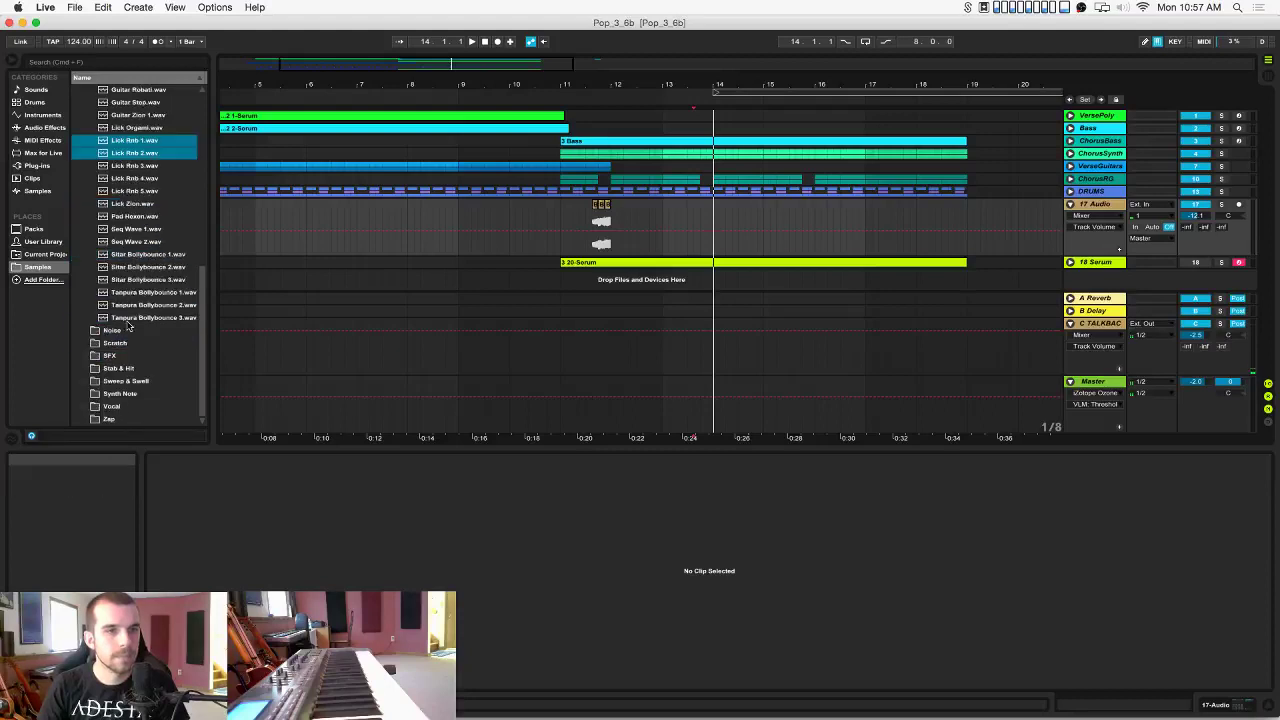
left_click(128, 280)
left_click(130, 267)
left_click(131, 230)
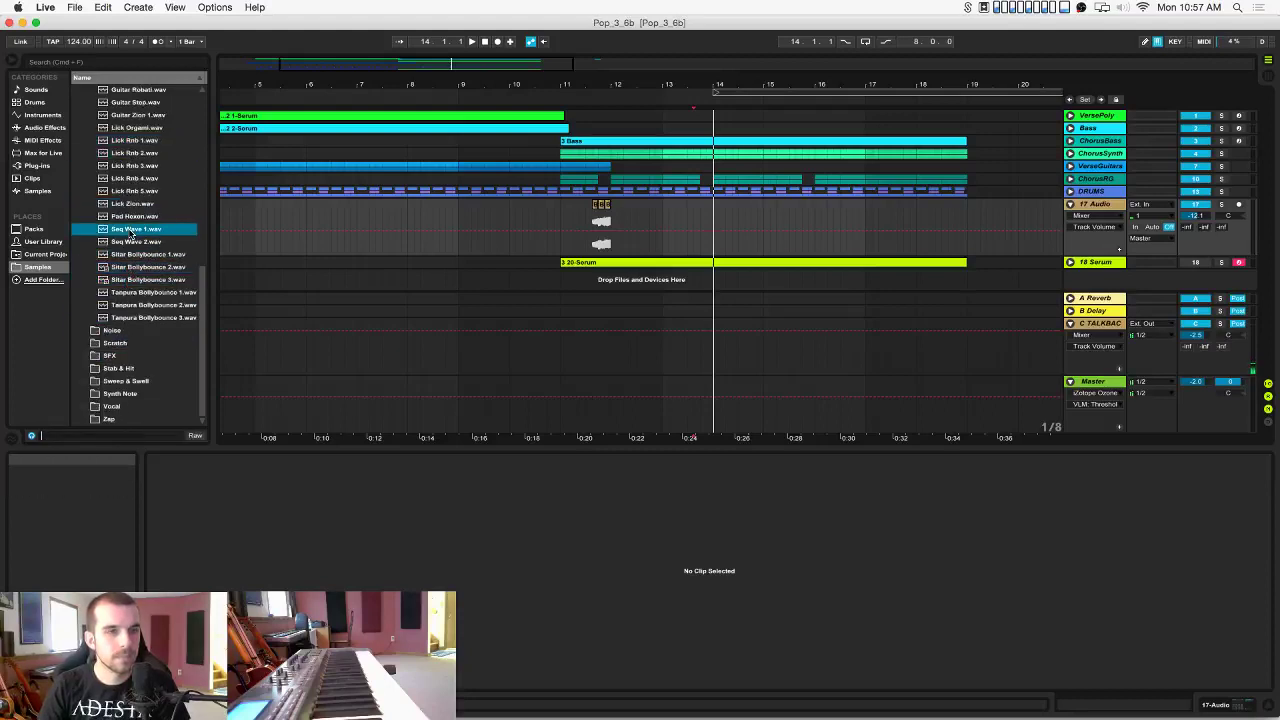
left_click(131, 241)
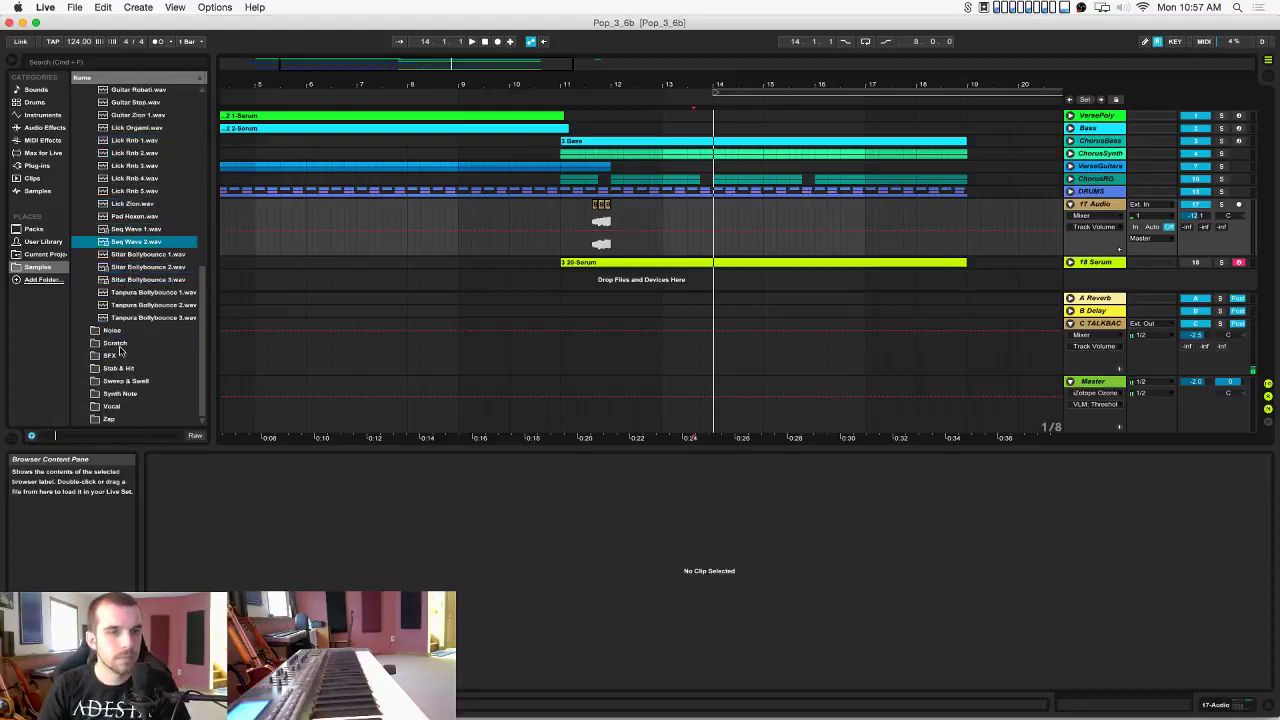
Audition Bisley Berlin V2 in the SFX one-shots folder and collapse the folder.
left_click(86, 355)
scroll(92, 345, "down", 1)
left_click(105, 345)
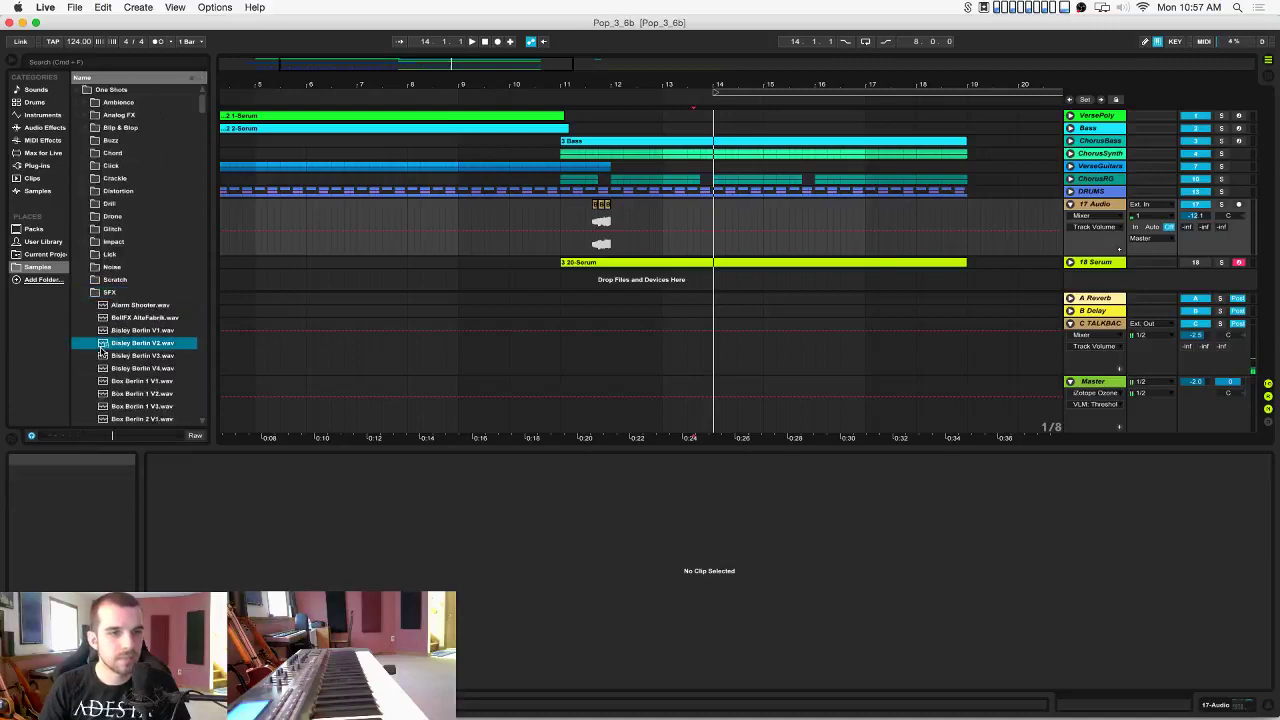
left_click(87, 292)
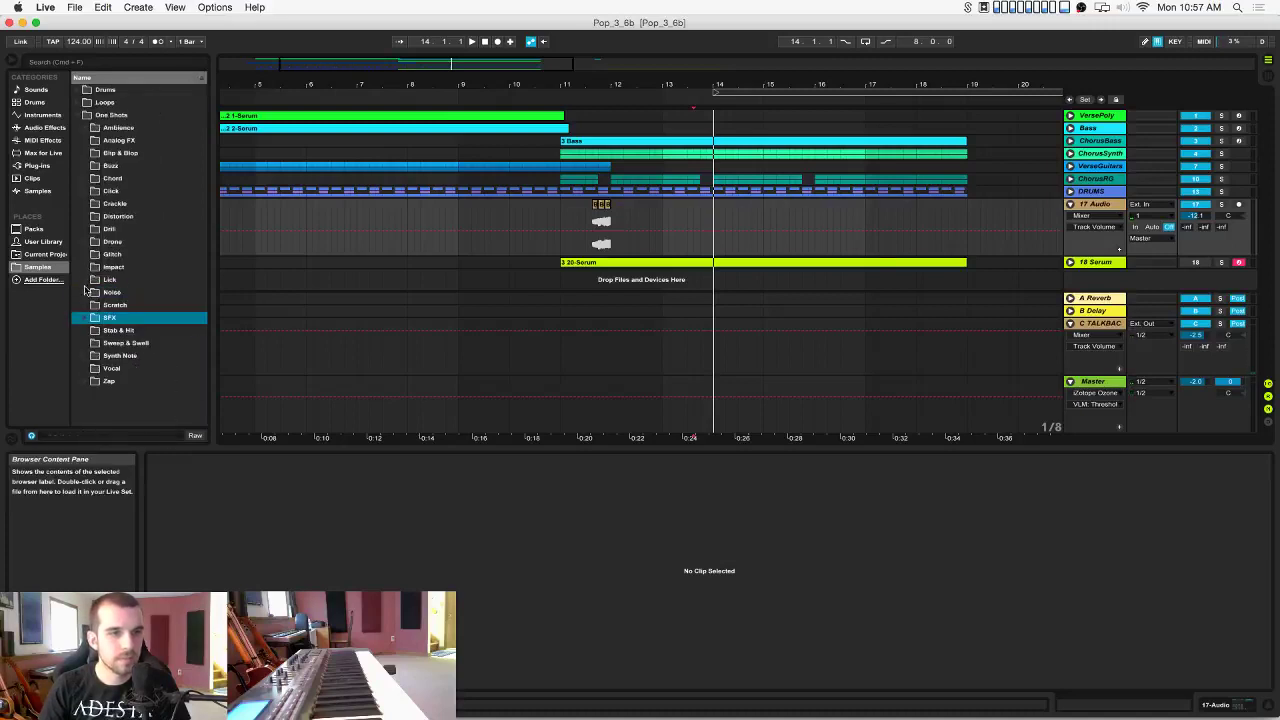
Open the Synth Note folder and audition its bass samples, from Bass Arena and Bass Bro to Bass Concrete and Bass Deeper.
left_click(84, 357)
scroll(130, 300, "down", 5)
left_click(138, 267)
left_click(146, 318)
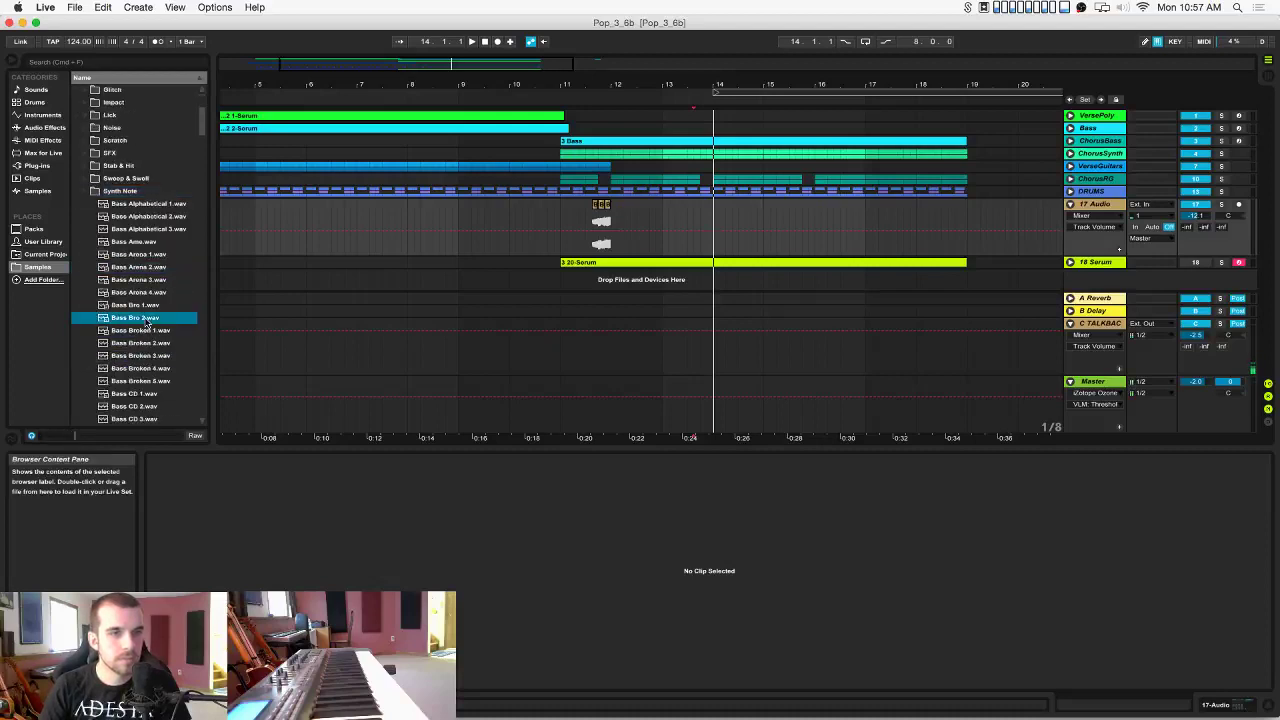
scroll(158, 335, "down", 3)
left_click(147, 320)
scroll(146, 321, "down", 2)
left_click(145, 321)
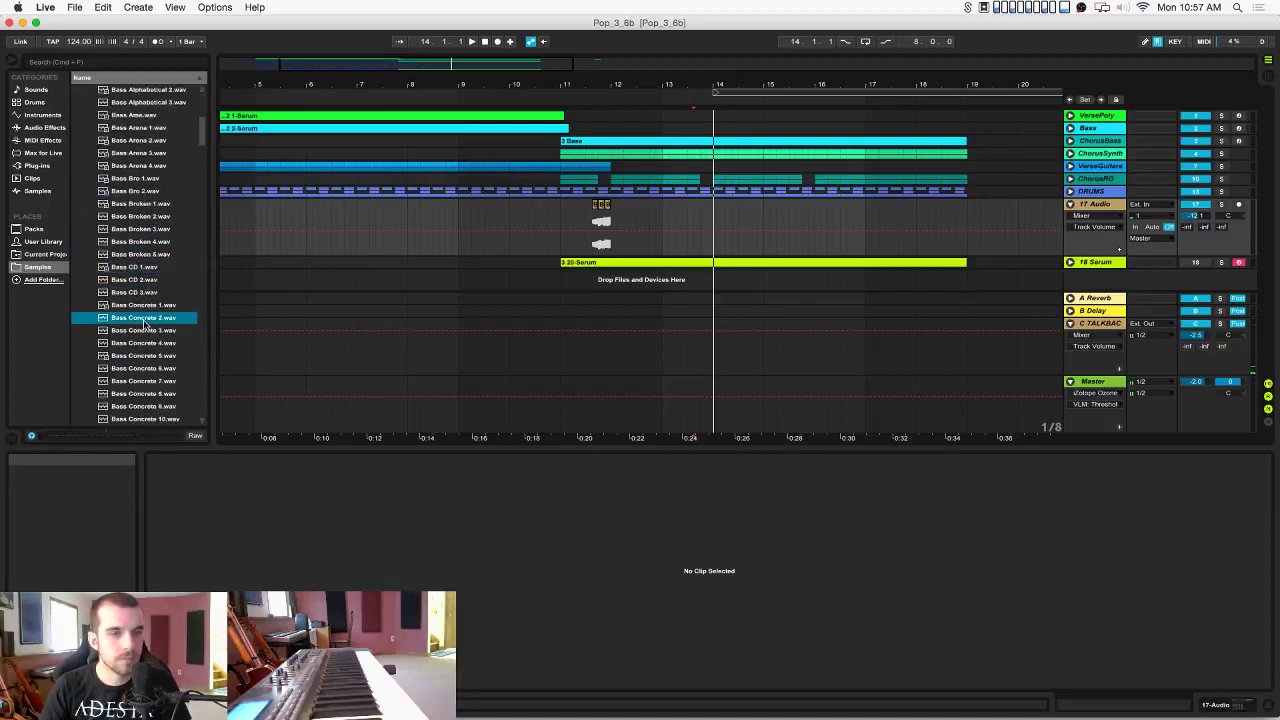
scroll(145, 323, "down", 3)
left_click(145, 320)
key("super+Tab")
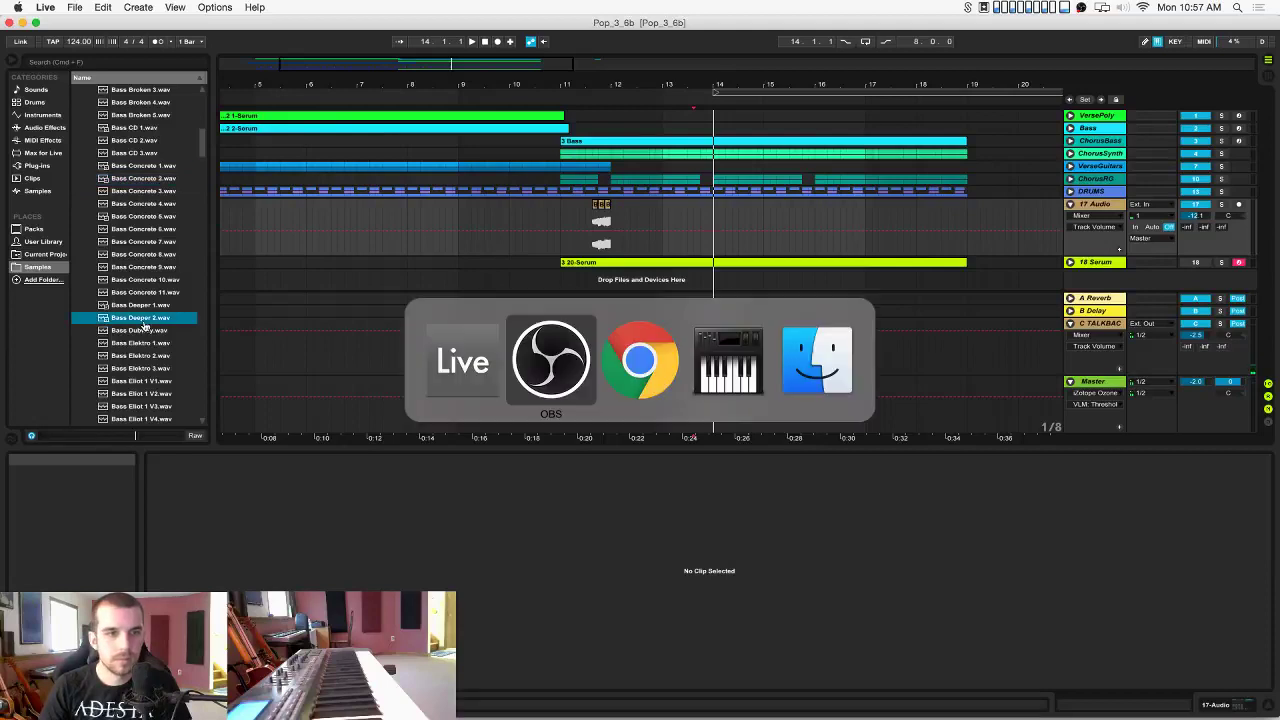
key("super+Tab")
key("Escape")
Audition the Synth Bikini samples further down the Synth Note folder, ending with Synth Bikini 11.
scroll(145, 340, "down", 7)
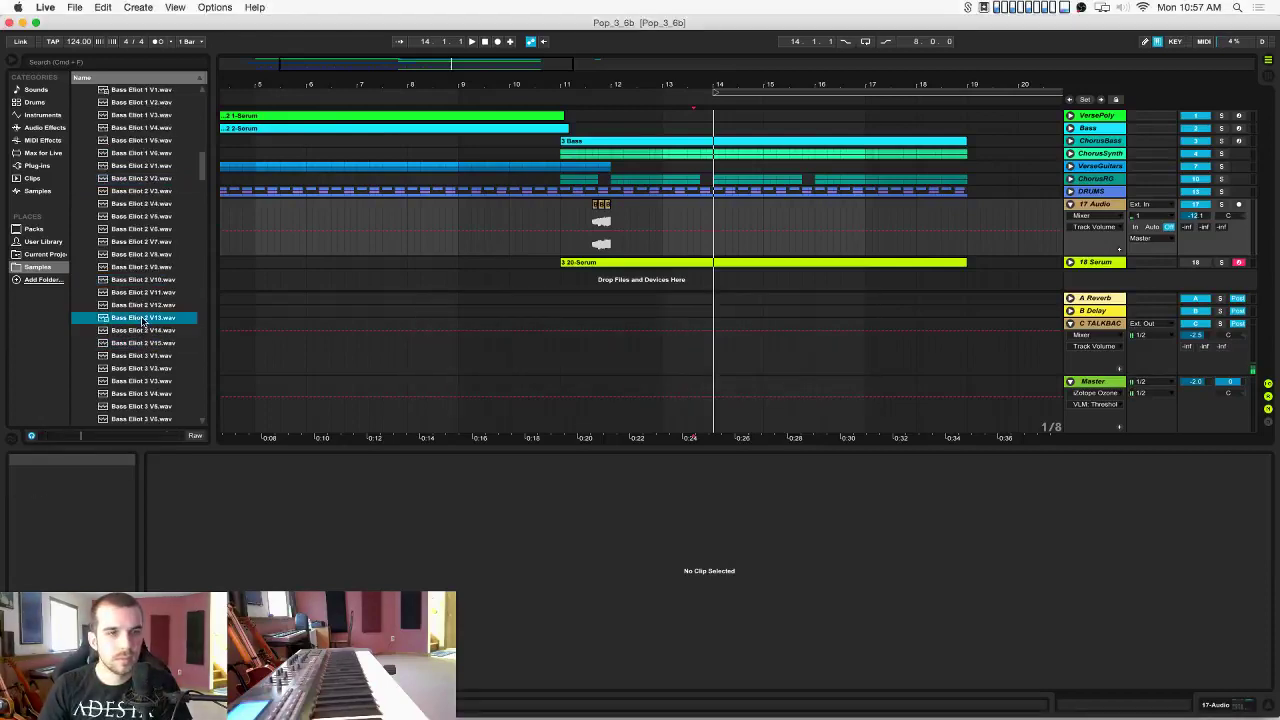
scroll(147, 345, "down", 5)
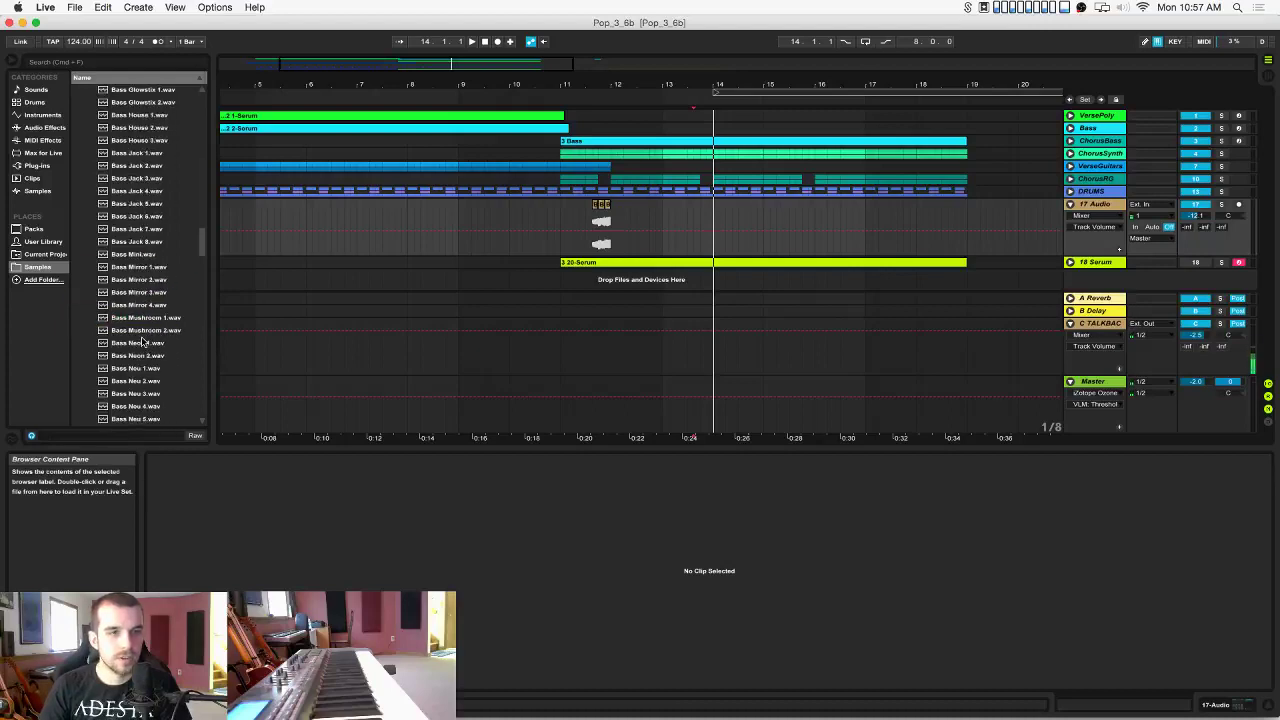
scroll(145, 335, "down", 12)
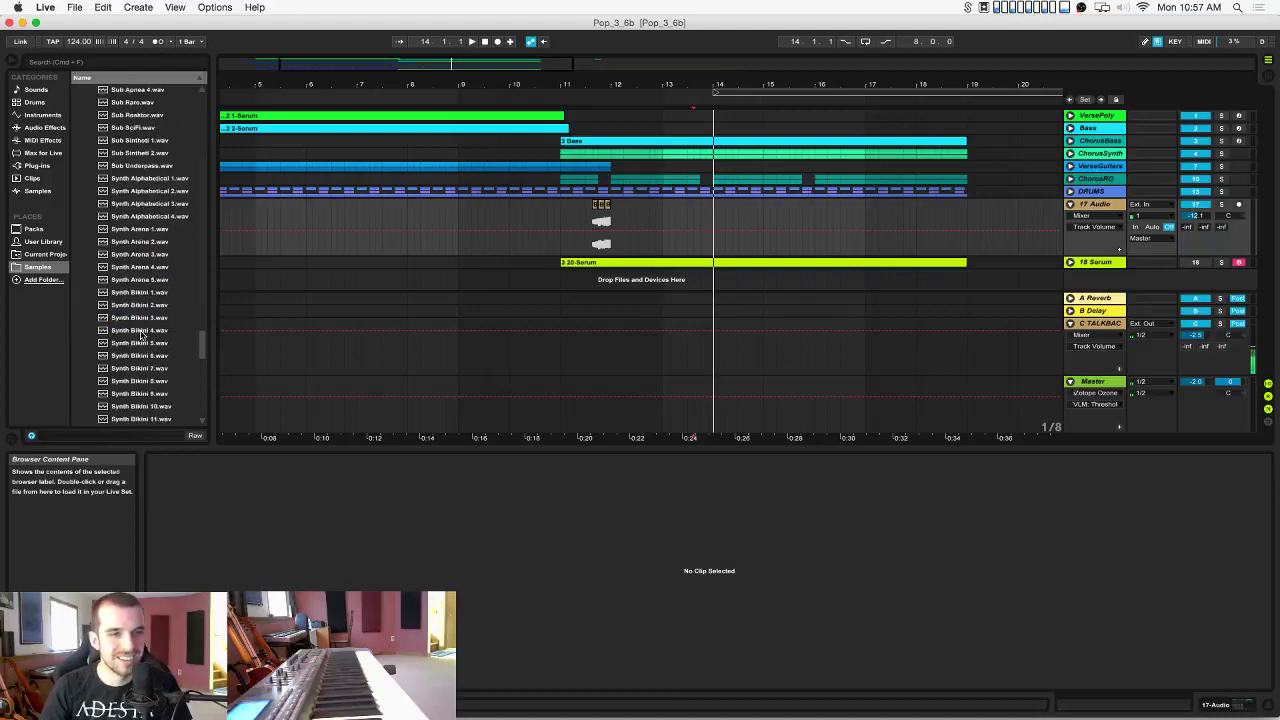
left_click(142, 320)
left_click(148, 294)
left_click(164, 369)
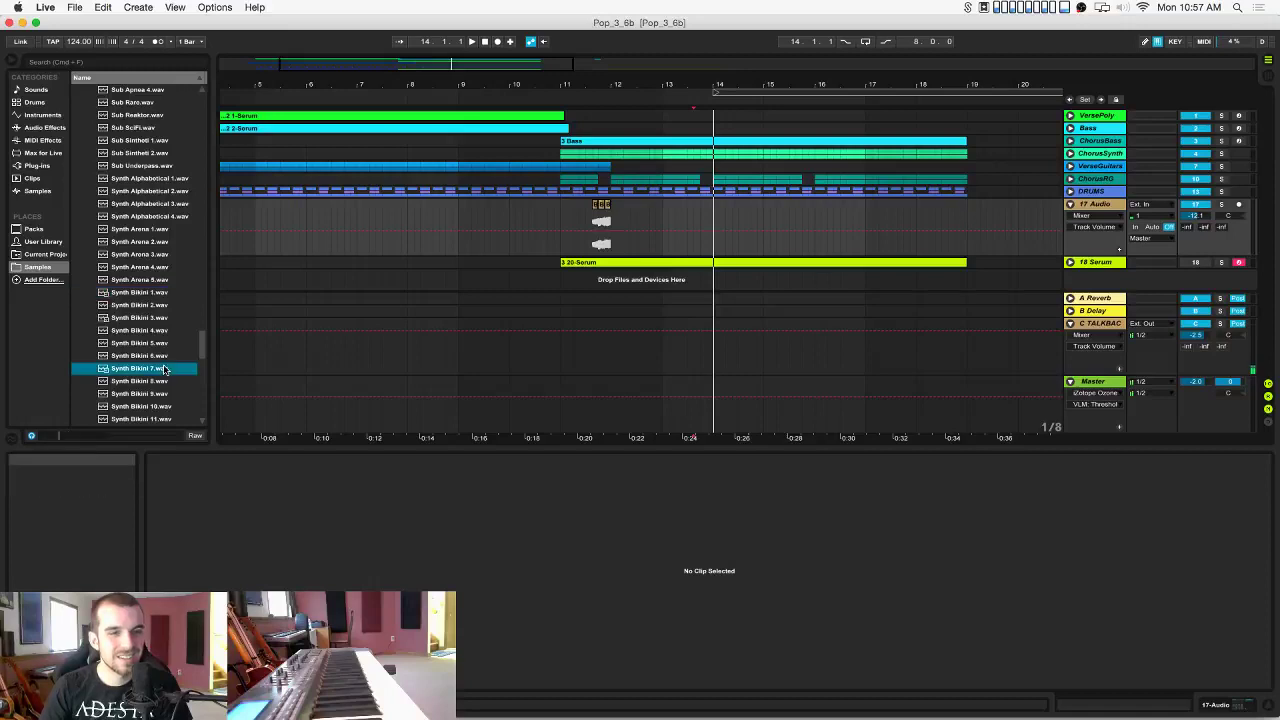
scroll(164, 368, "down", 3)
left_click(160, 343)
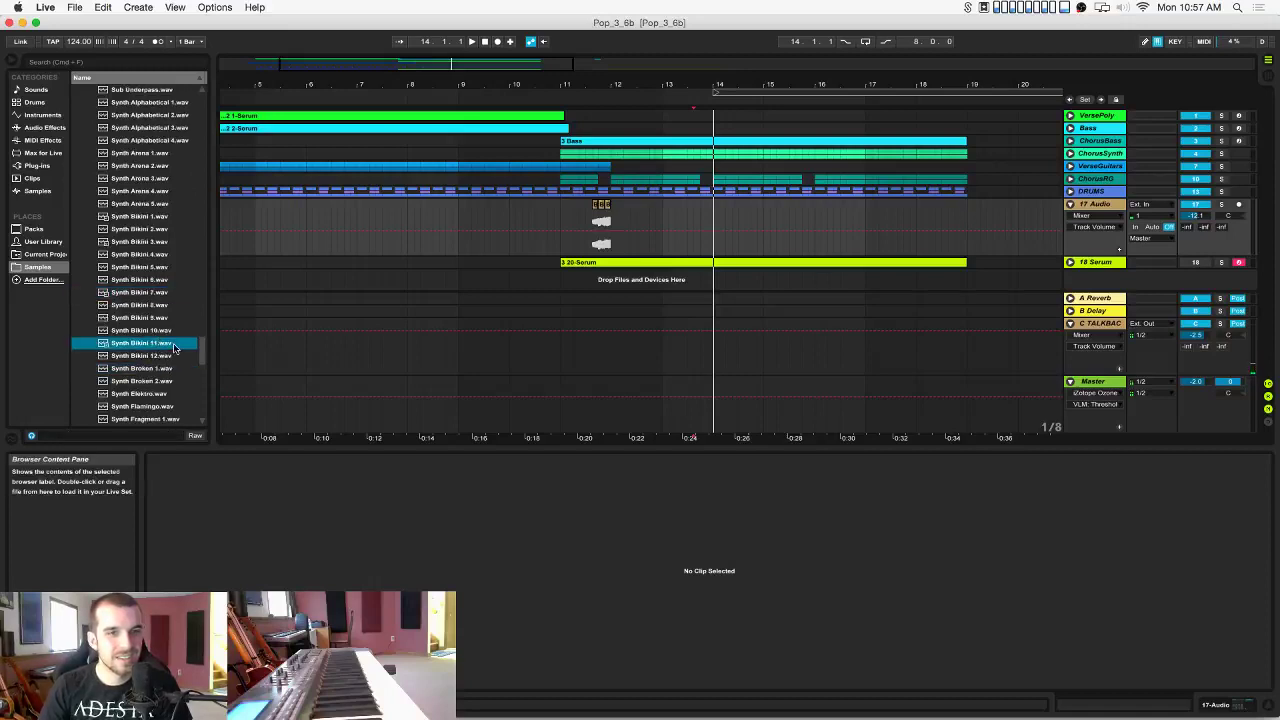
Place Synth Bikini 11 on the 17 Audio track at 13.4, trim it to end at 13.4.3, and play it back.
left_click_drag(568, 86, 514, 129)
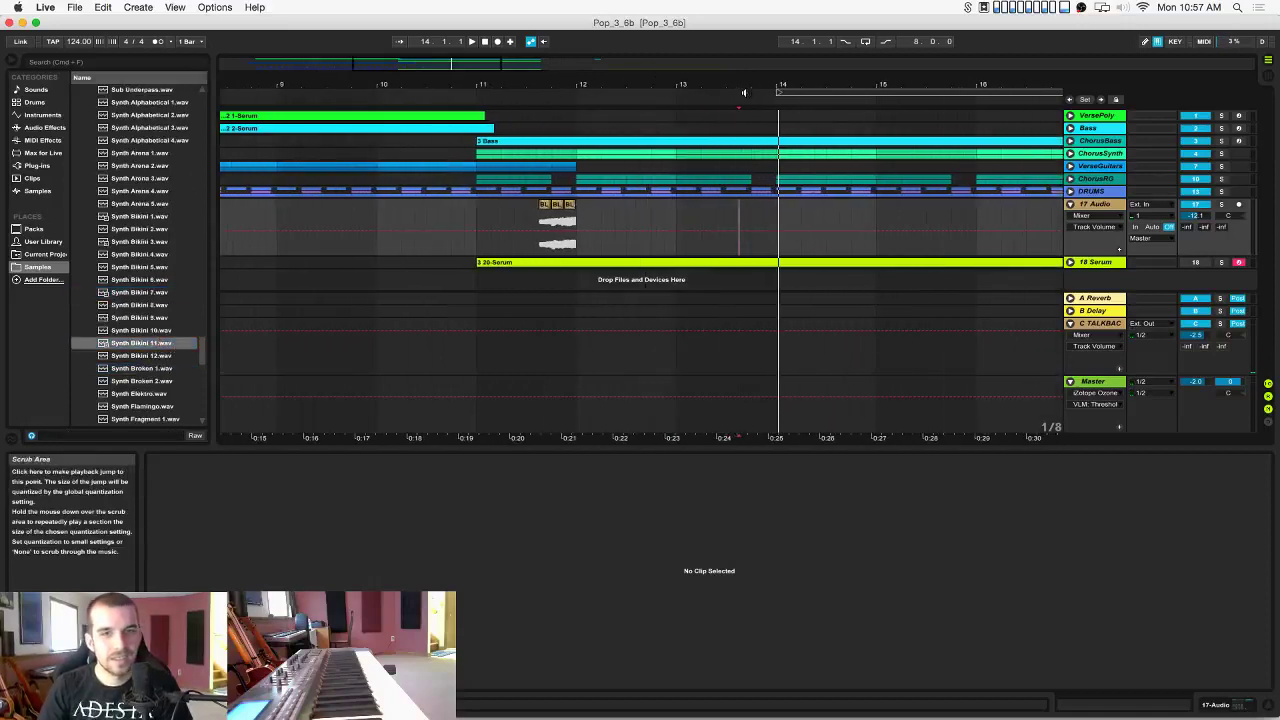
left_click_drag(743, 86, 743, 124)
left_click_drag(124, 345, 773, 212)
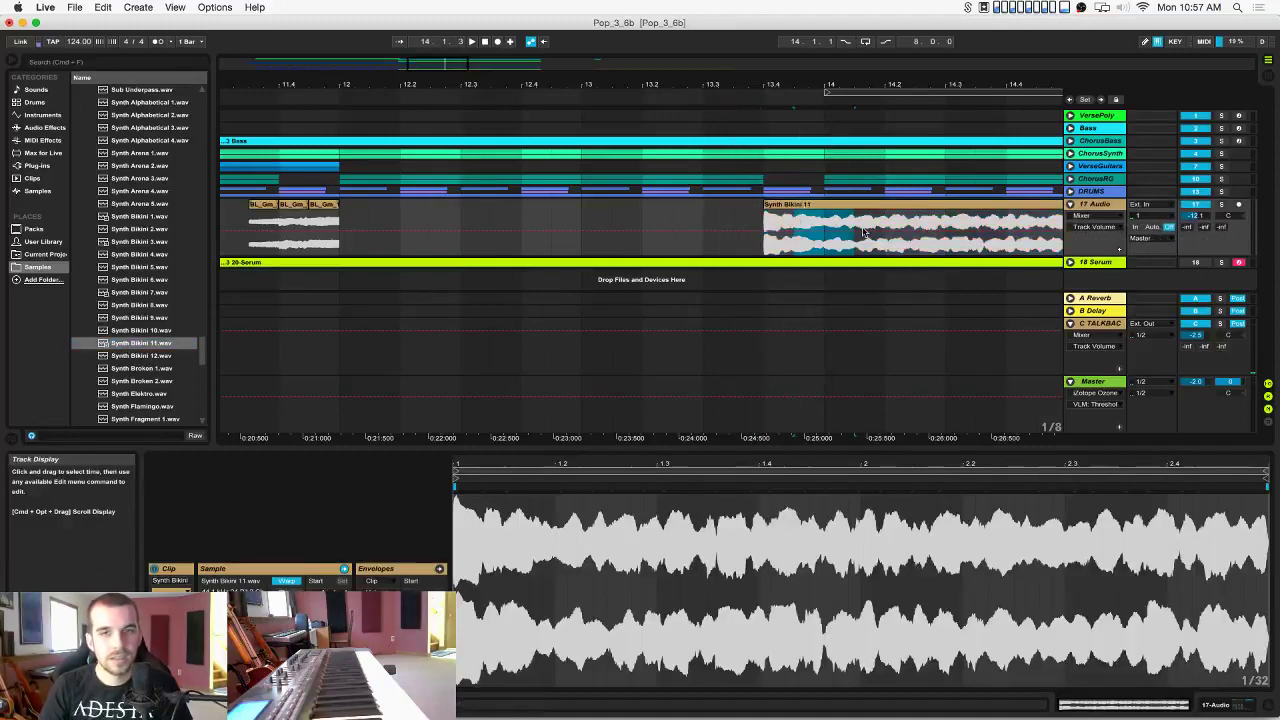
key("Delete")
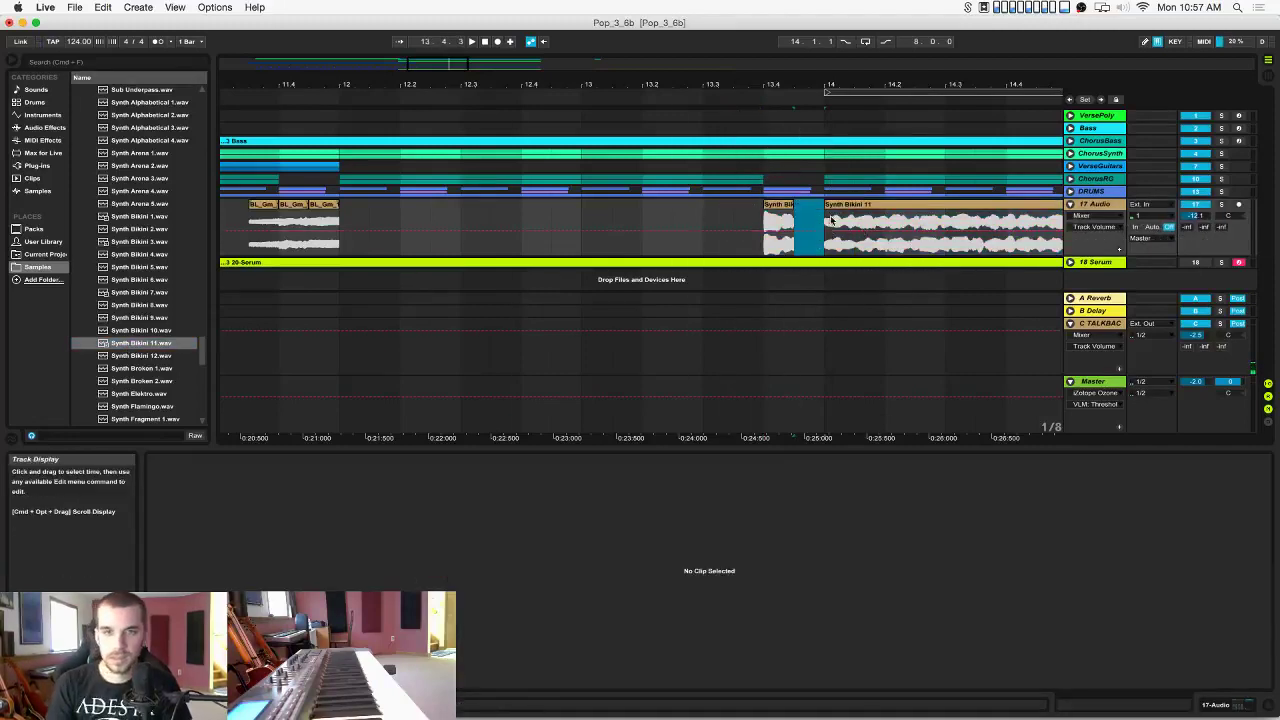
left_click(835, 205)
key("Delete")
left_click(765, 220)
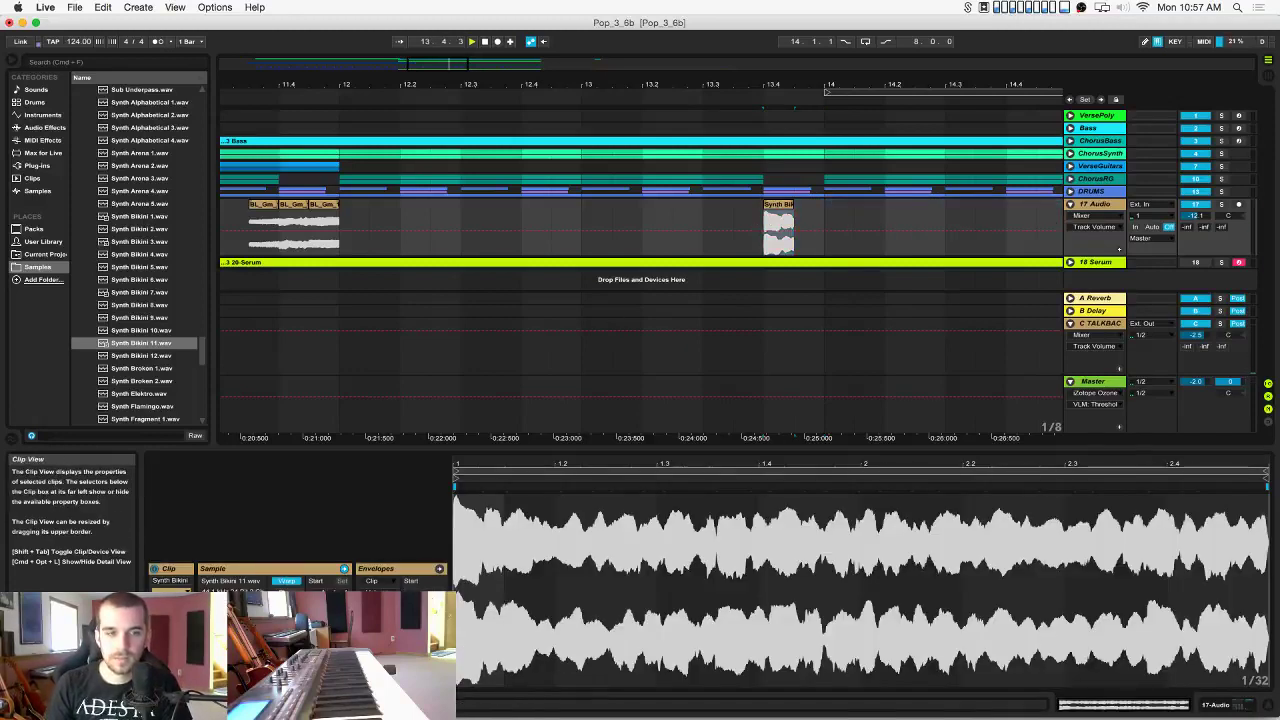
key("space")
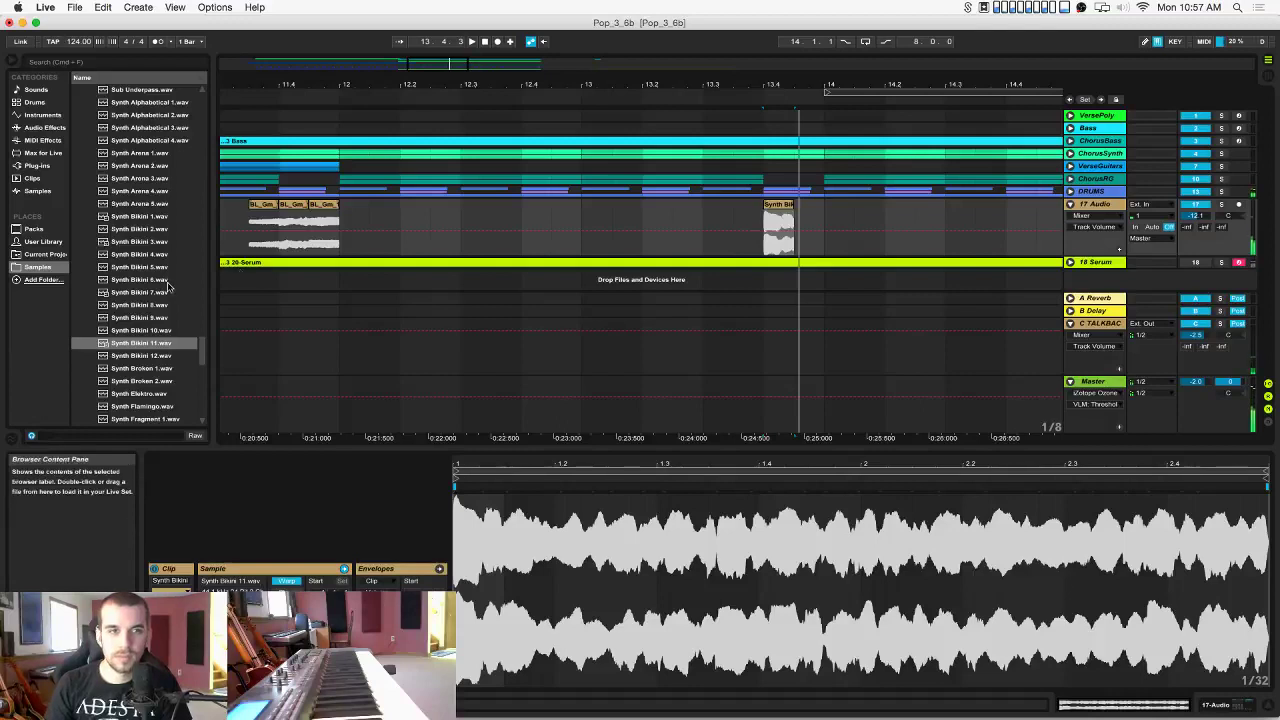
Audition the Synth Broken, Synth Fragment, Synth Hexen and Synth Midget samples for a second slice.
scroll(155, 320, "down", 2)
left_click(155, 329)
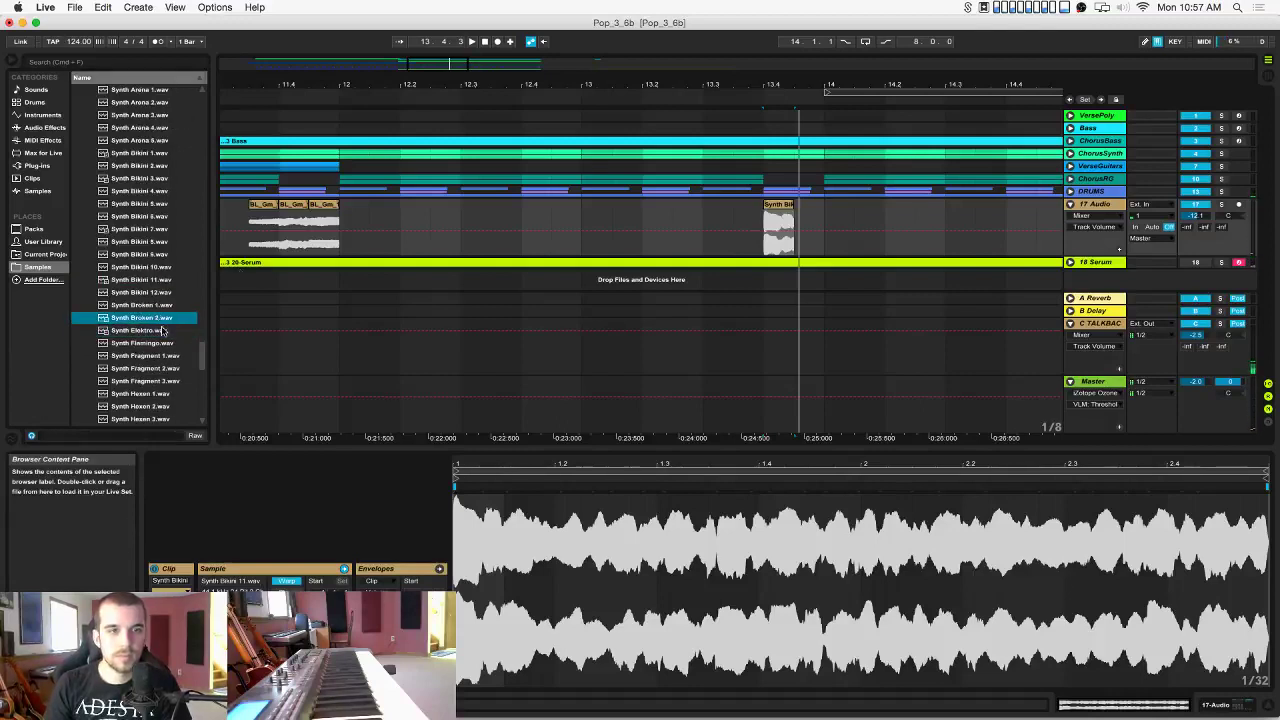
left_click(165, 355)
scroll(167, 357, "down", 2)
left_click(167, 357)
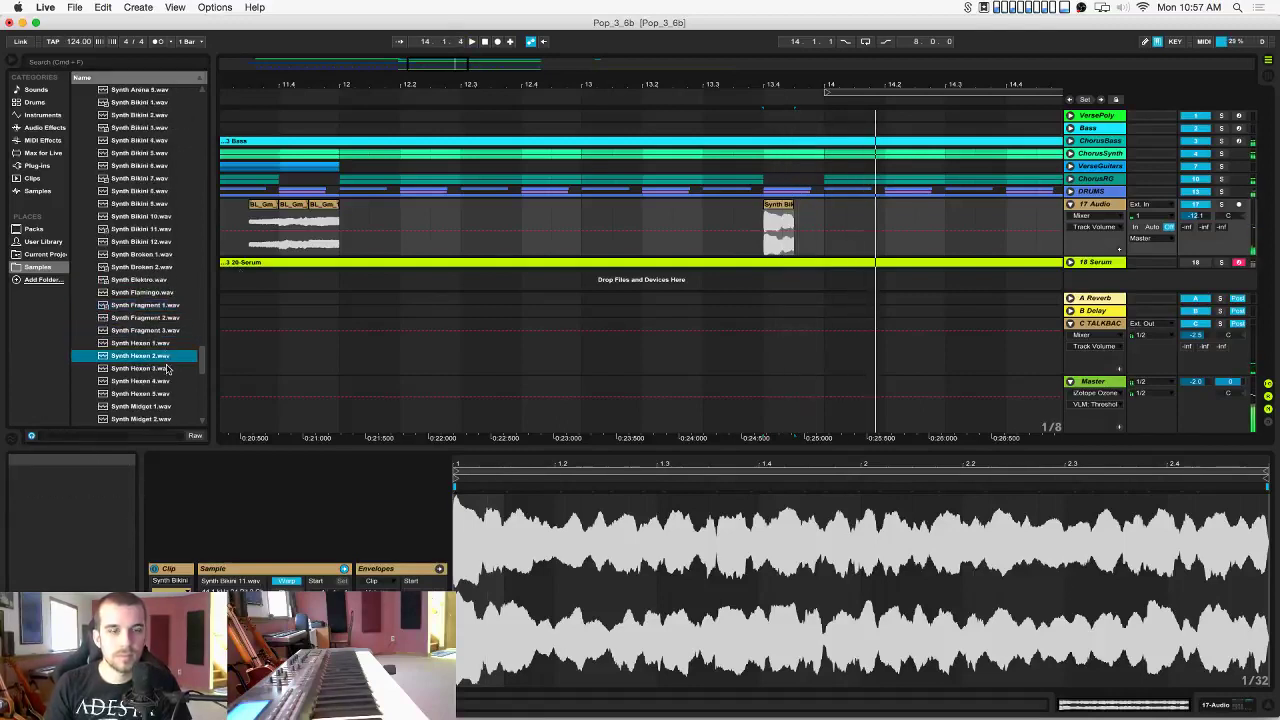
left_click(163, 342)
scroll(163, 342, "down", 5)
left_click(163, 343)
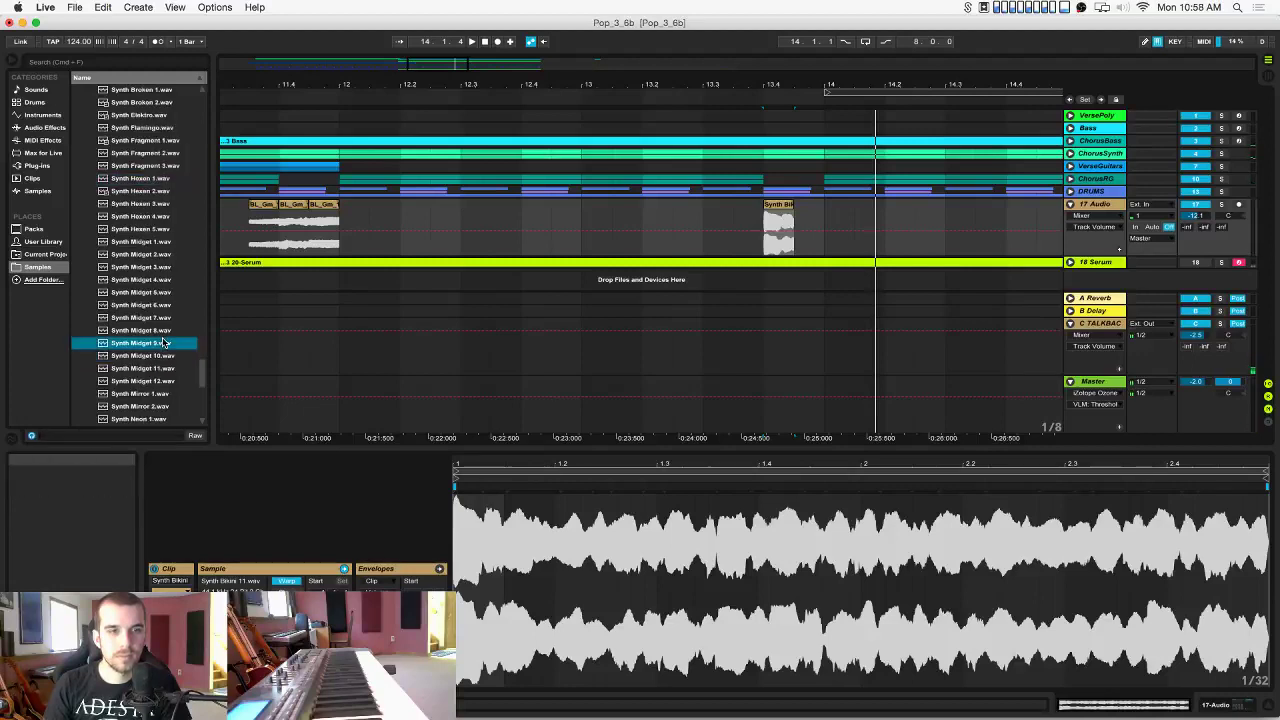
left_click(154, 182)
Place Synth Hexen 1 on the 17 Audio track at 13.4.3, directly after the Synth Bikini clip, and play it.
left_click_drag(146, 181, 815, 221)
left_click(825, 217)
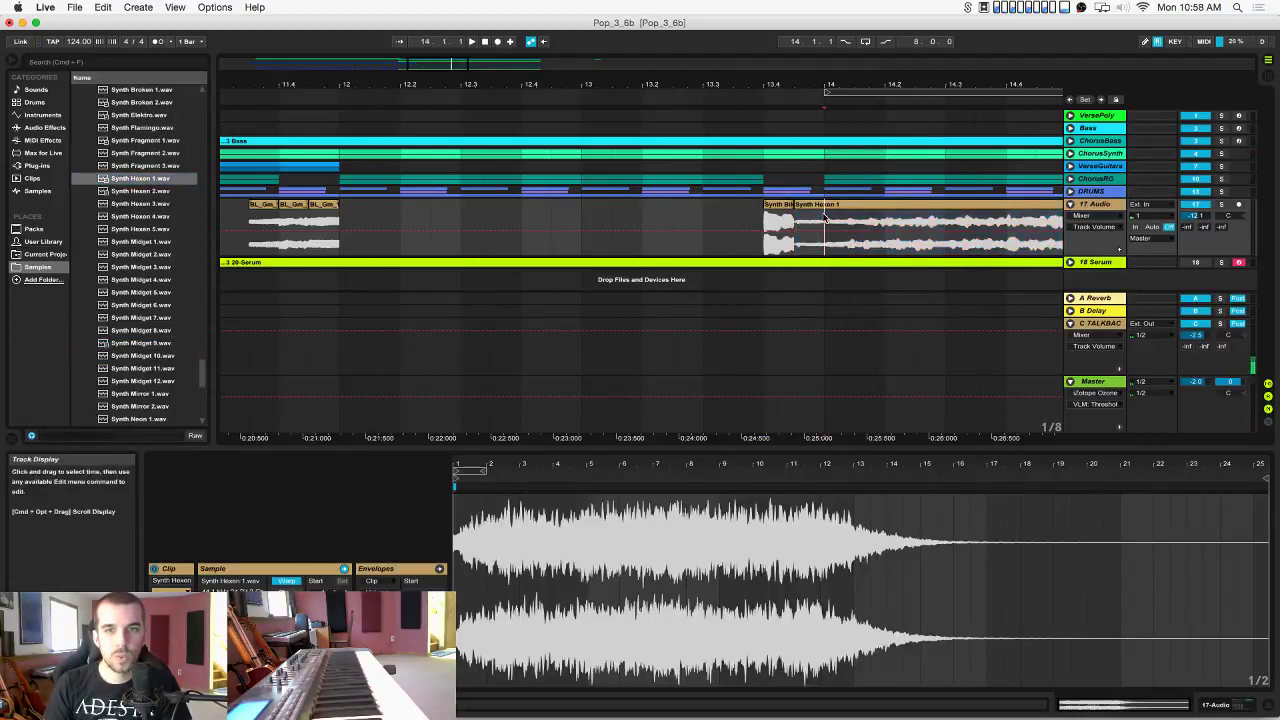
key("space")
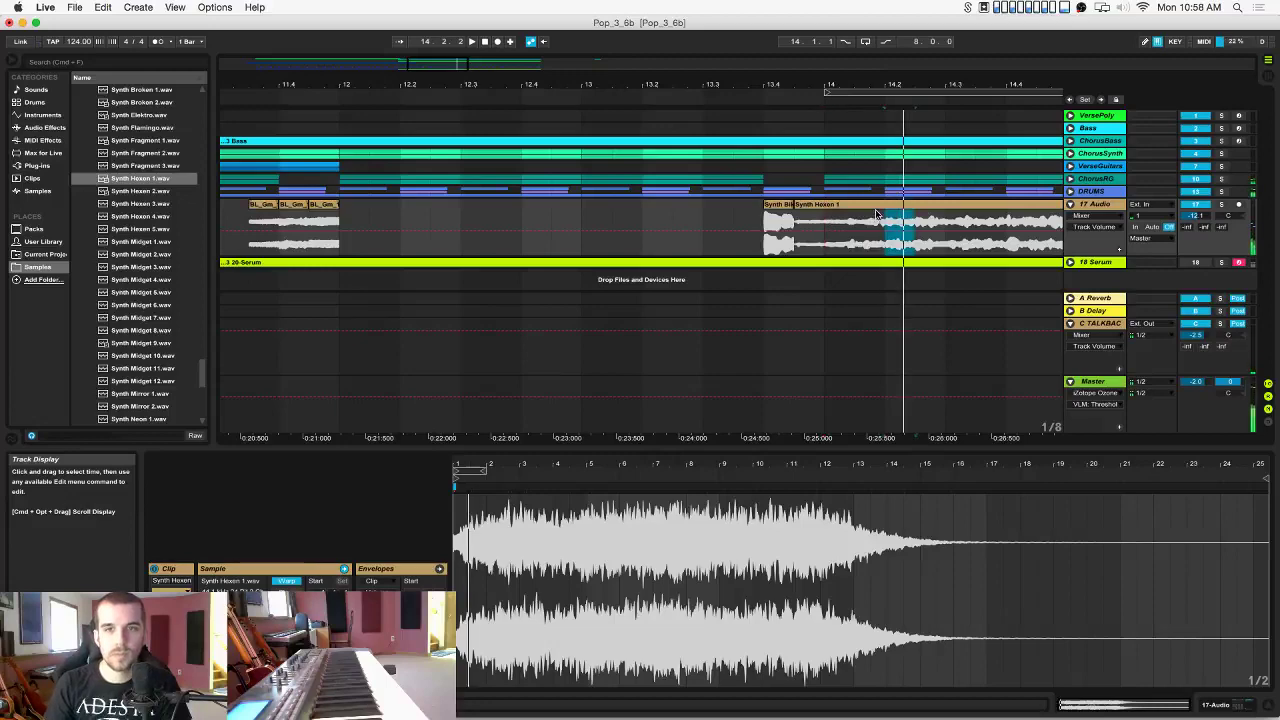
Keep only the Synth Hexen 1 slice from 14.2 to 14.2.3 and move it to 13.4.3, right after the Synth Bikini clip.
key("super+e")
left_click(865, 205)
key("Delete")
left_click(928, 204)
key("Delete")
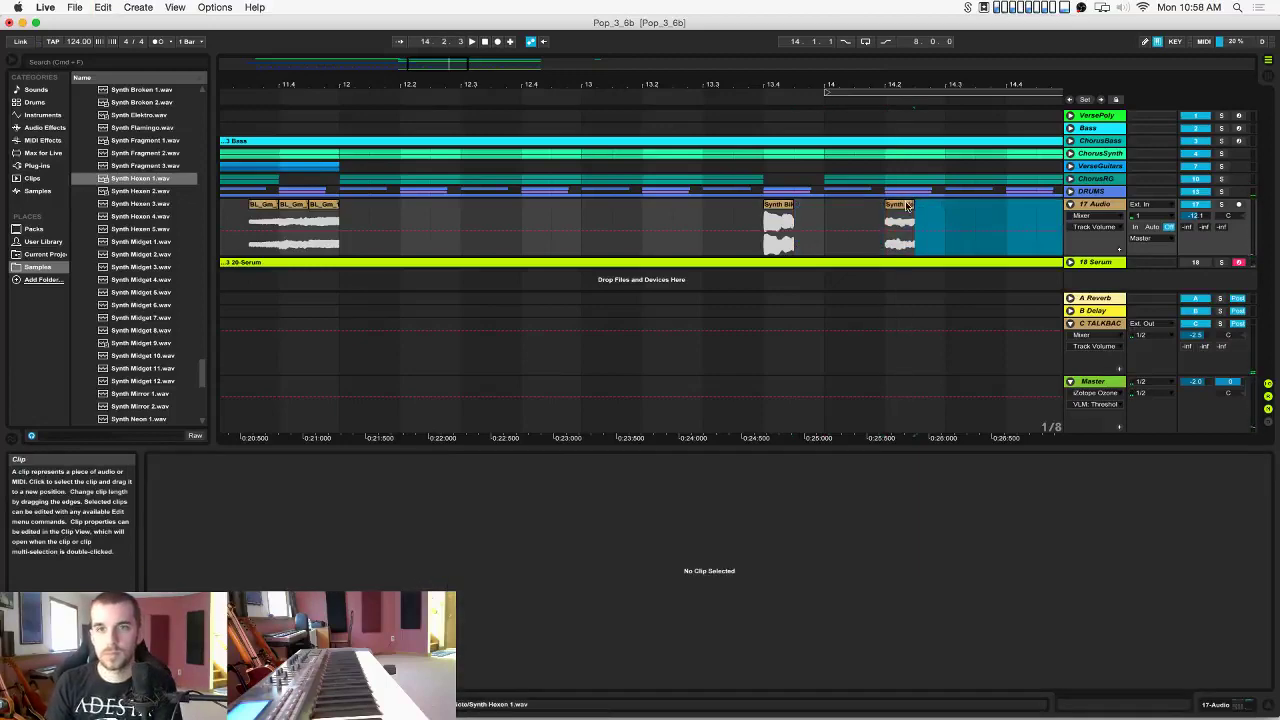
left_click_drag(907, 205, 816, 206)
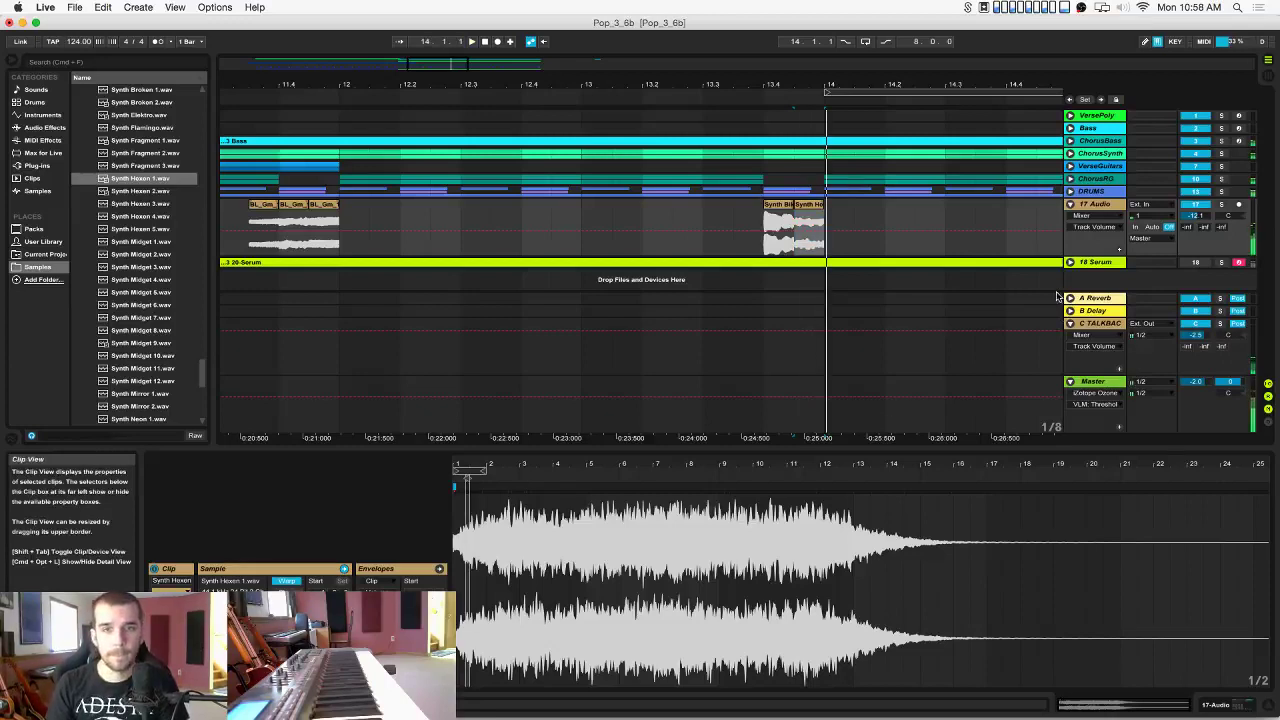
Play the two synth slices in context and lower the 17 Audio track's volume to -17.5 dB.
left_click(735, 214)
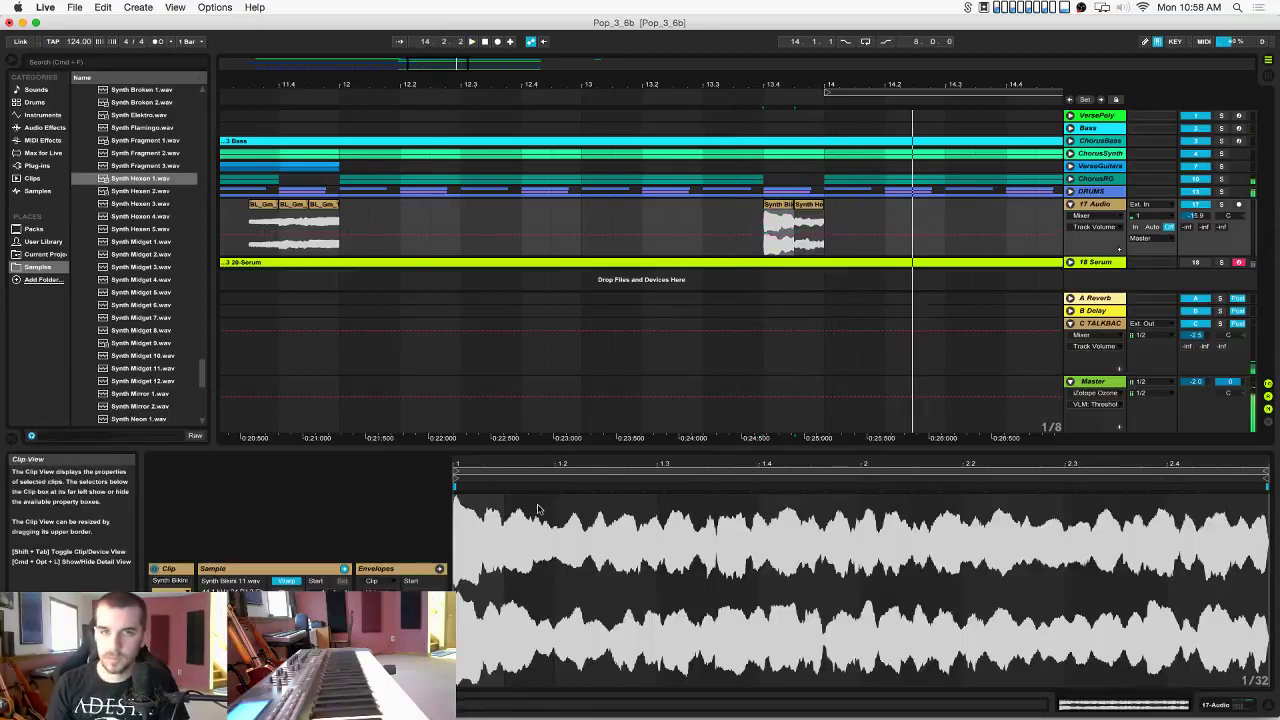
left_click(778, 205)
key("space")
key("space")
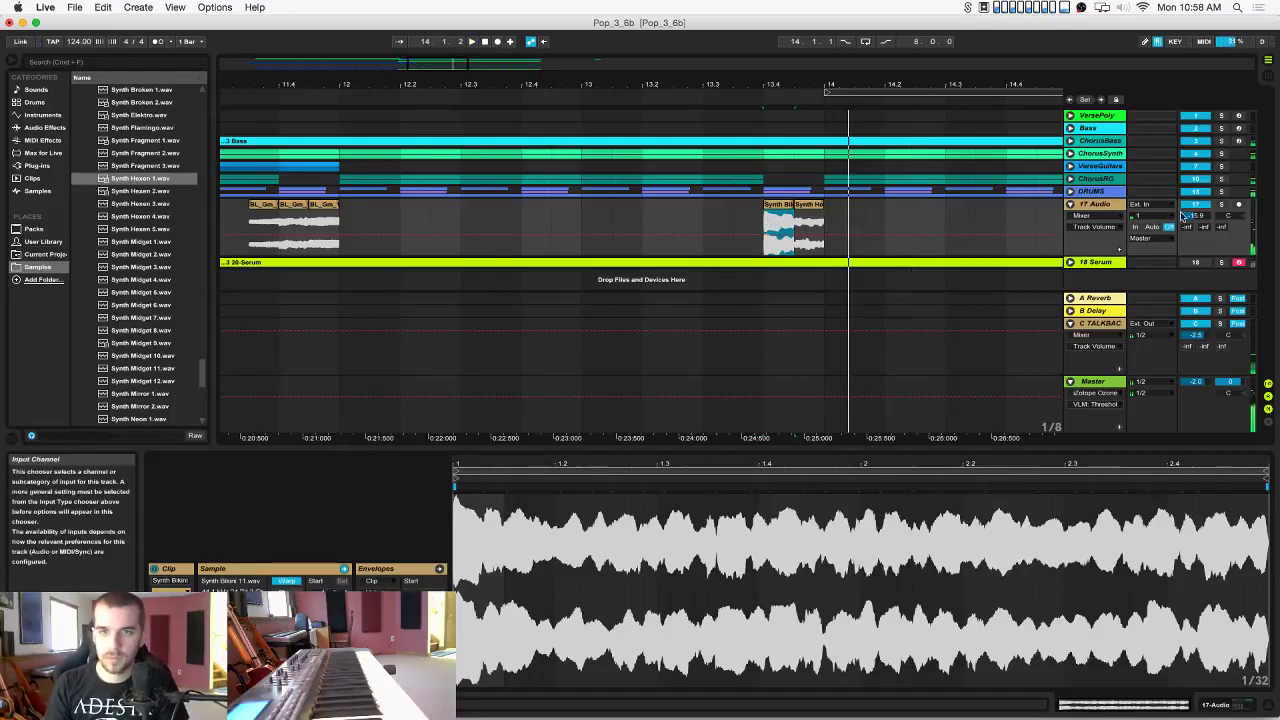
key("space")
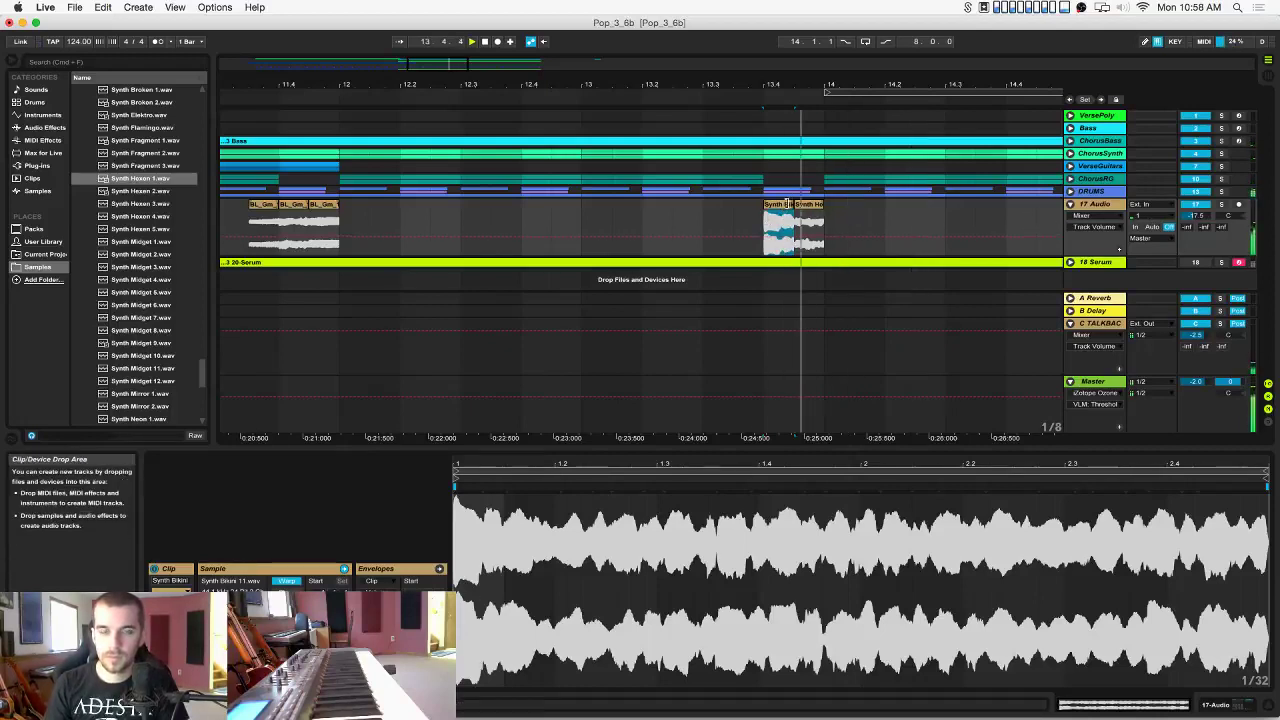
key("space")
Add a Compressor after MicroShift on the 17 Audio track and play the chorus from bar 11.
left_click_drag(286, 85, 484, 60)
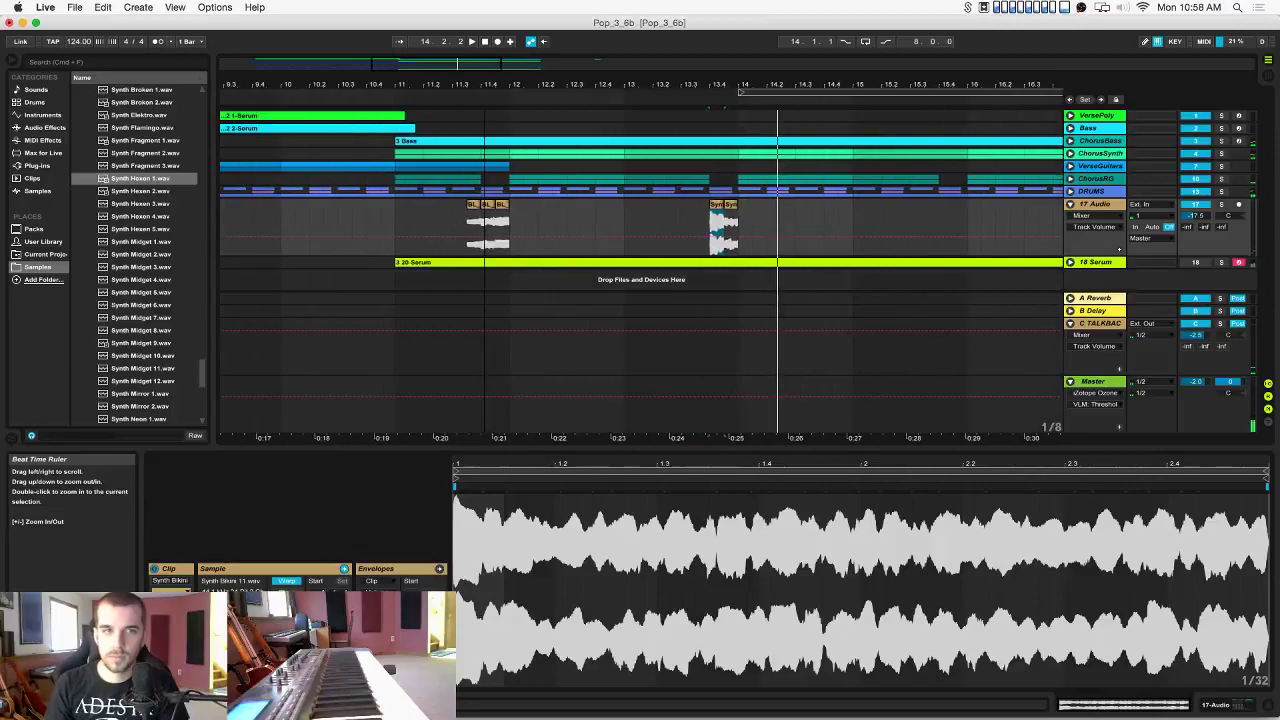
left_click(819, 225)
left_click(1094, 205)
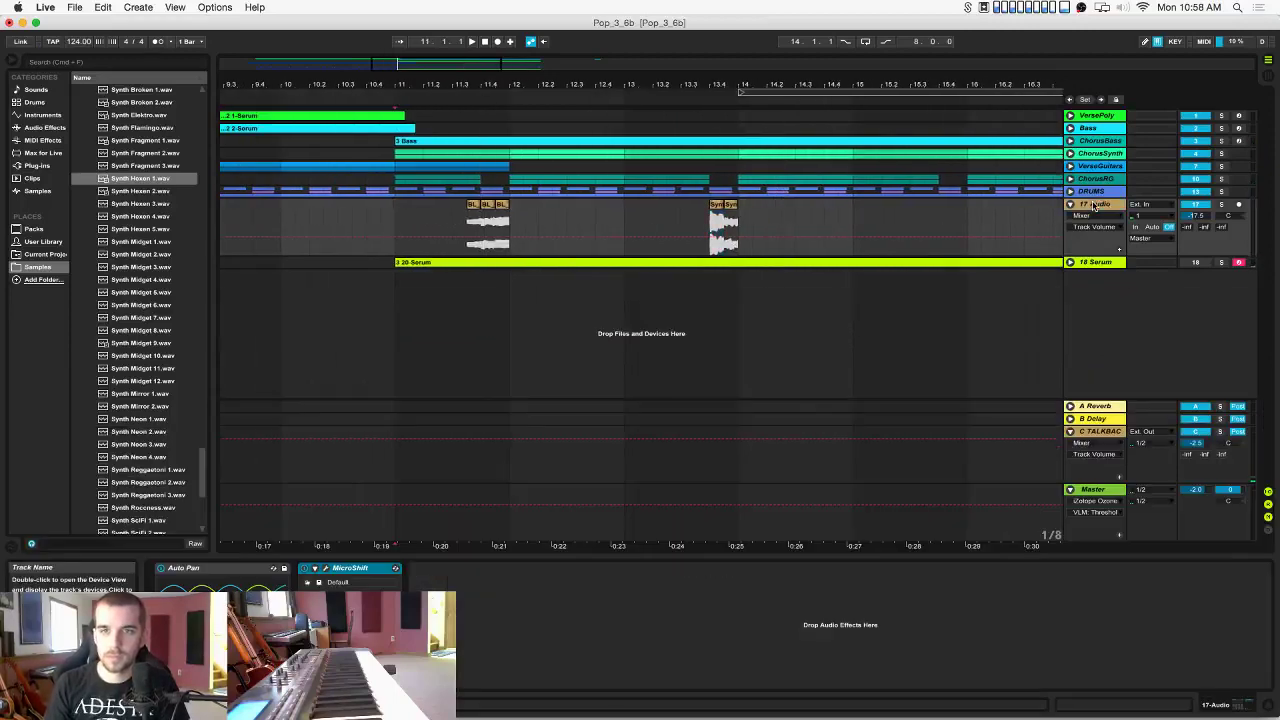
left_click(45, 128)
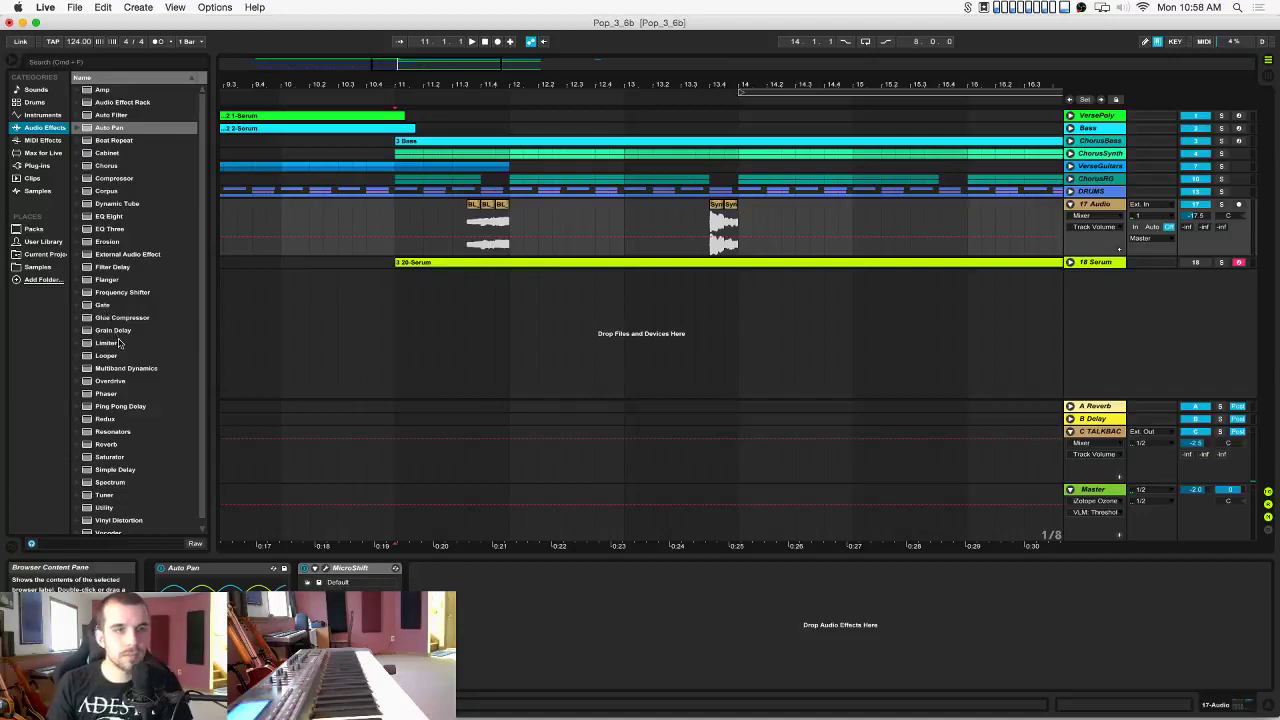
mouse_move(90, 178)
left_mouse_down()
mouse_move(483, 617)
mouse_move(467, 614)
left_mouse_up()
key("space")
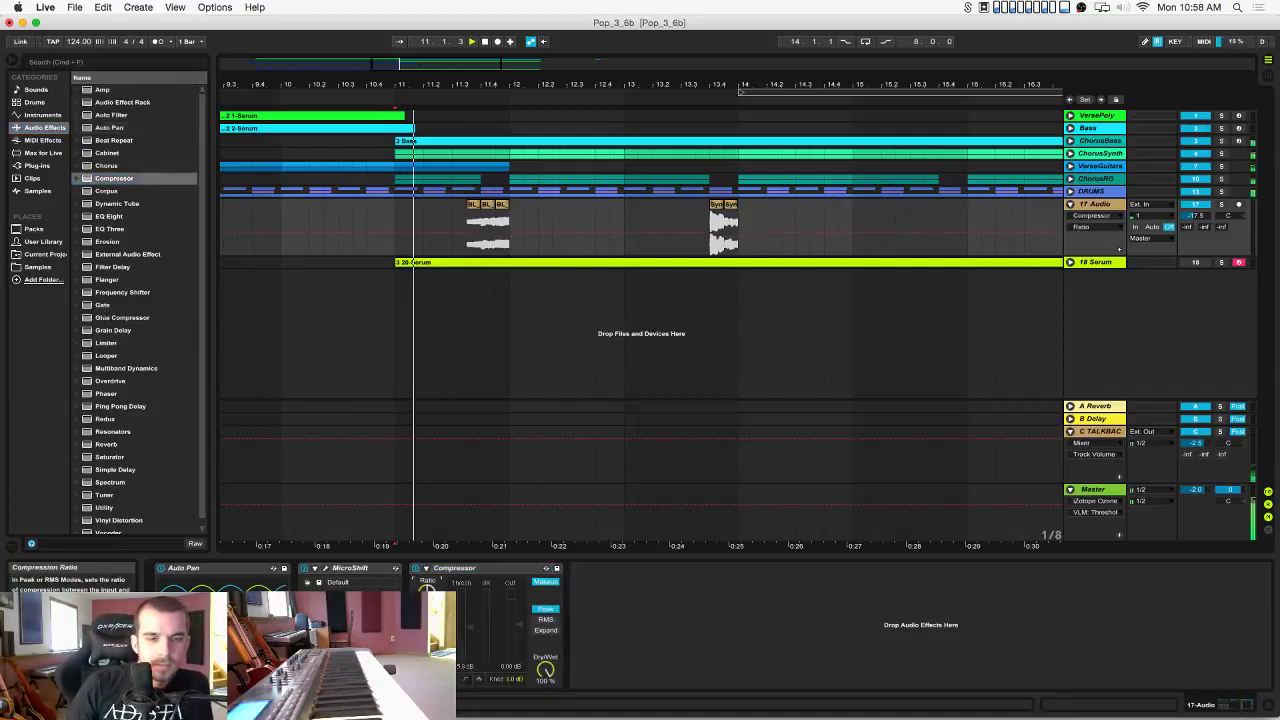
Lower the 17 Audio track's volume to -18.3 dB and add a second Compressor at the end of its effect chain.
left_click_drag(1199, 217, 1199, 223)
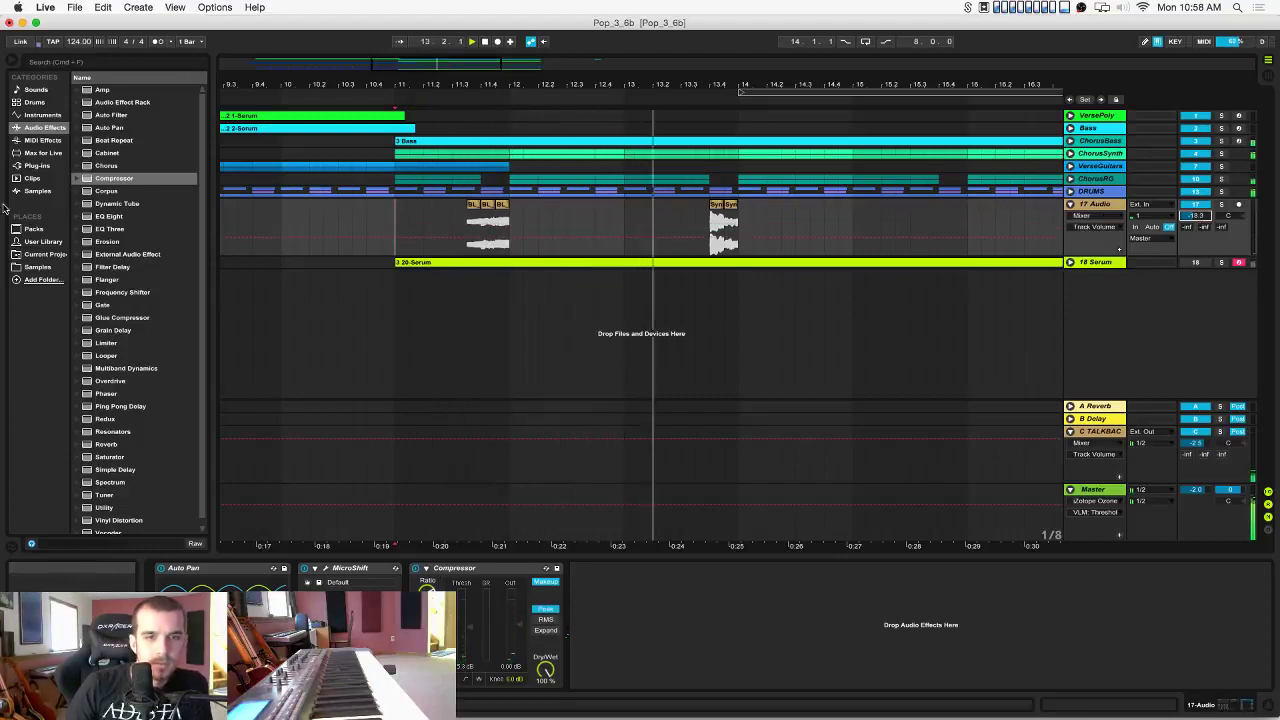
left_click(105, 179)
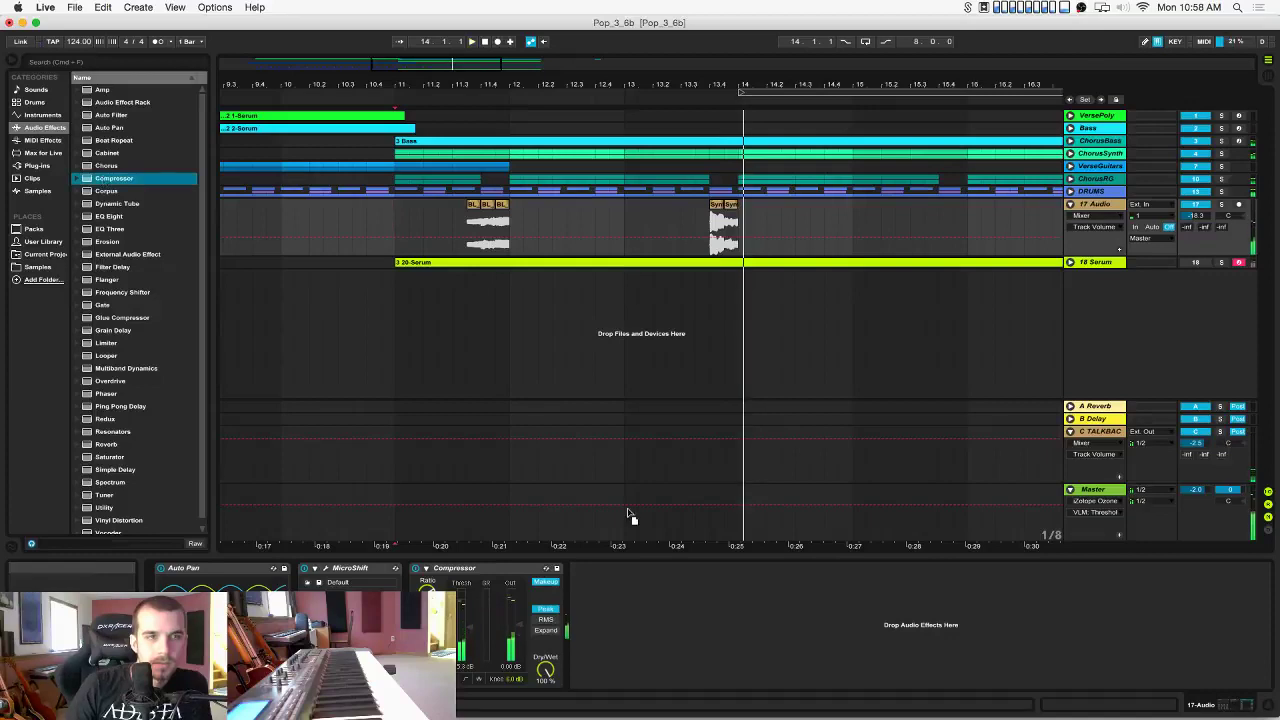
left_click_drag(637, 591, 637, 595)
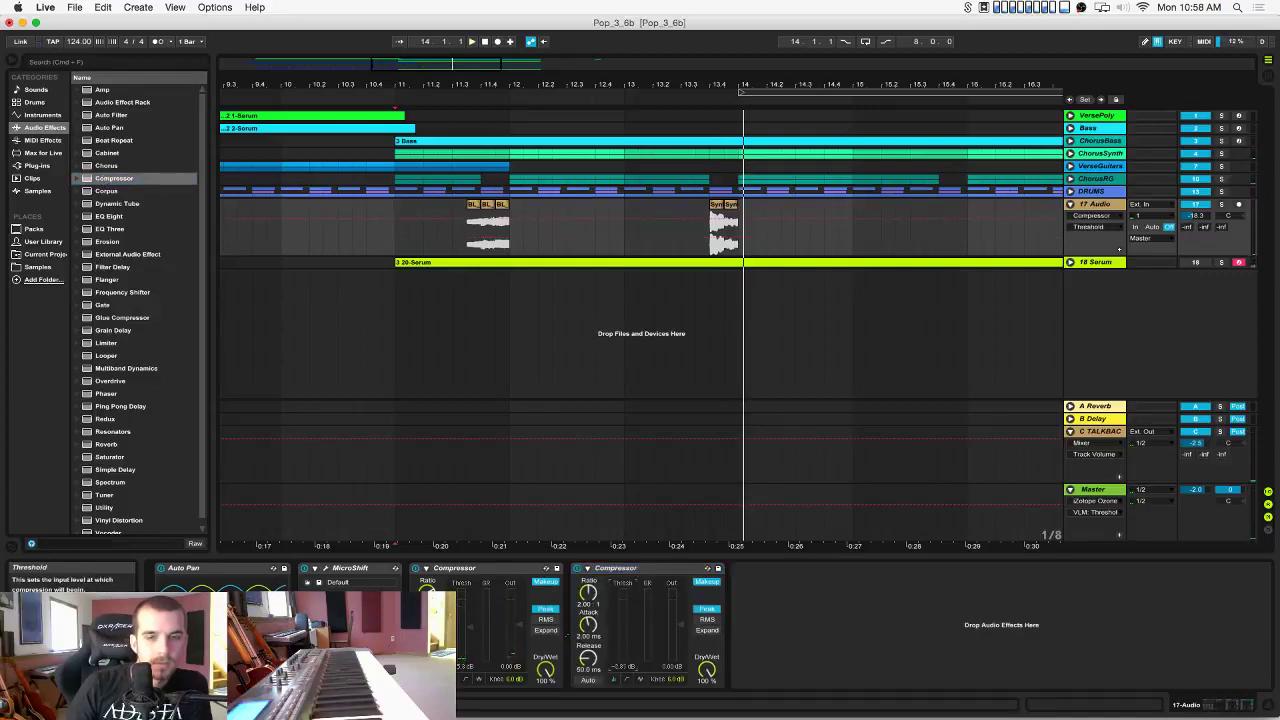
left_click(622, 680)
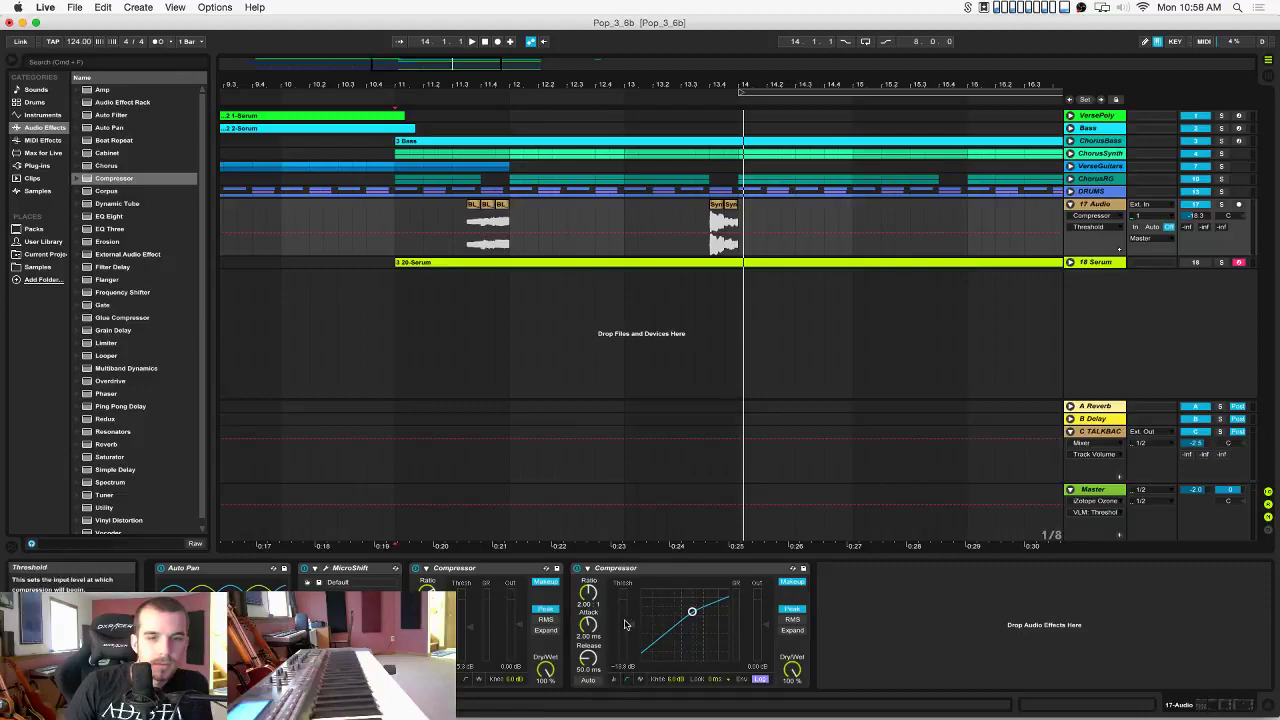
Show the second Compressor's sidechain settings, choose KICK as the audio source and play the chorus.
left_click(585, 570)
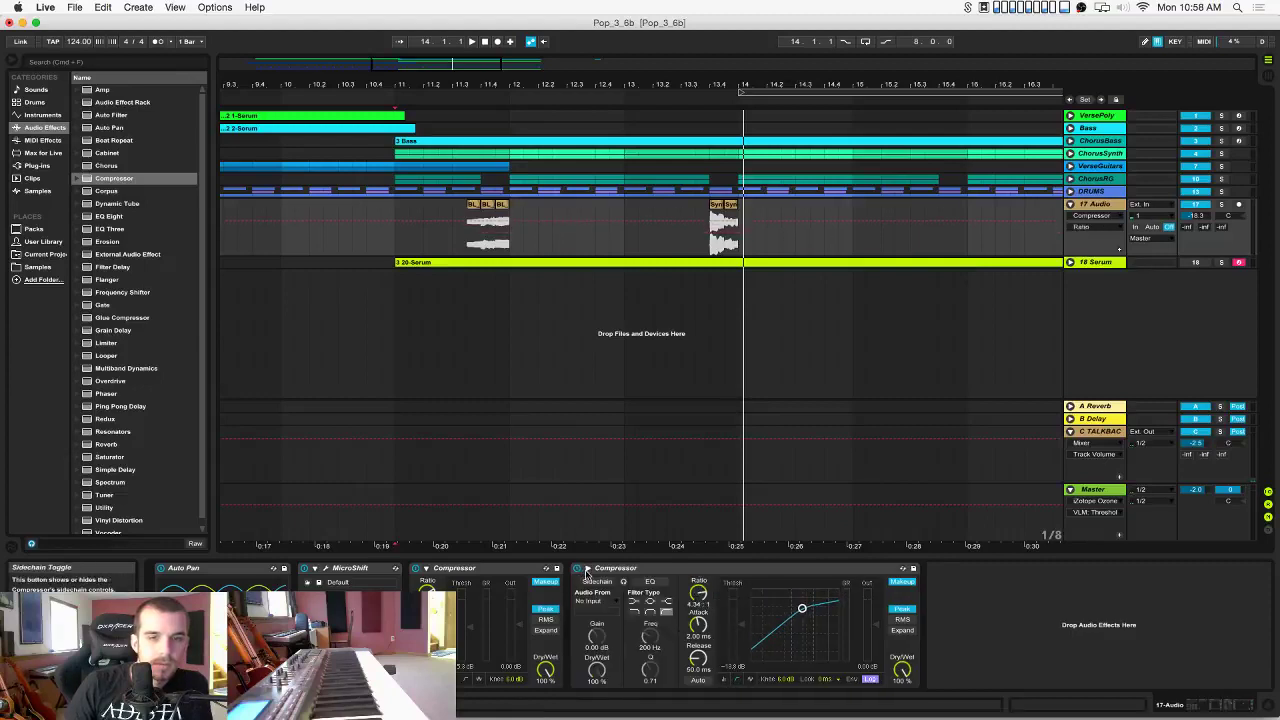
left_click(597, 604)
left_click(600, 497)
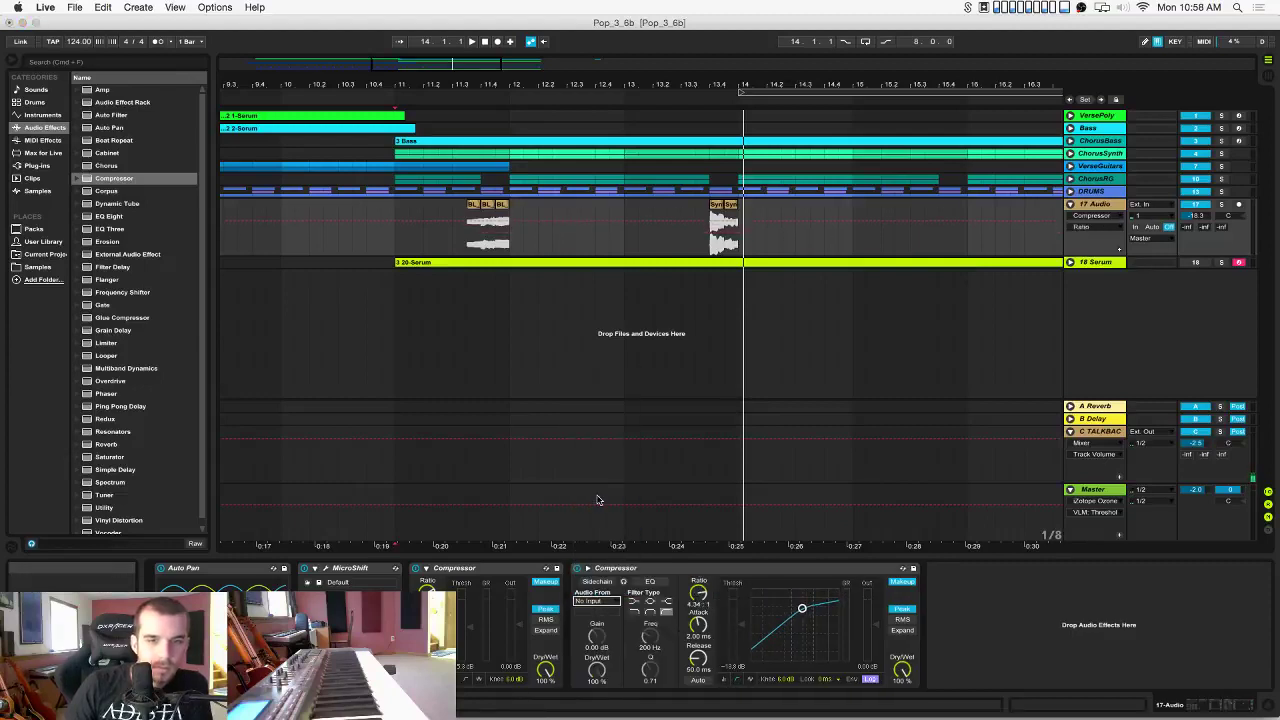
key("space")
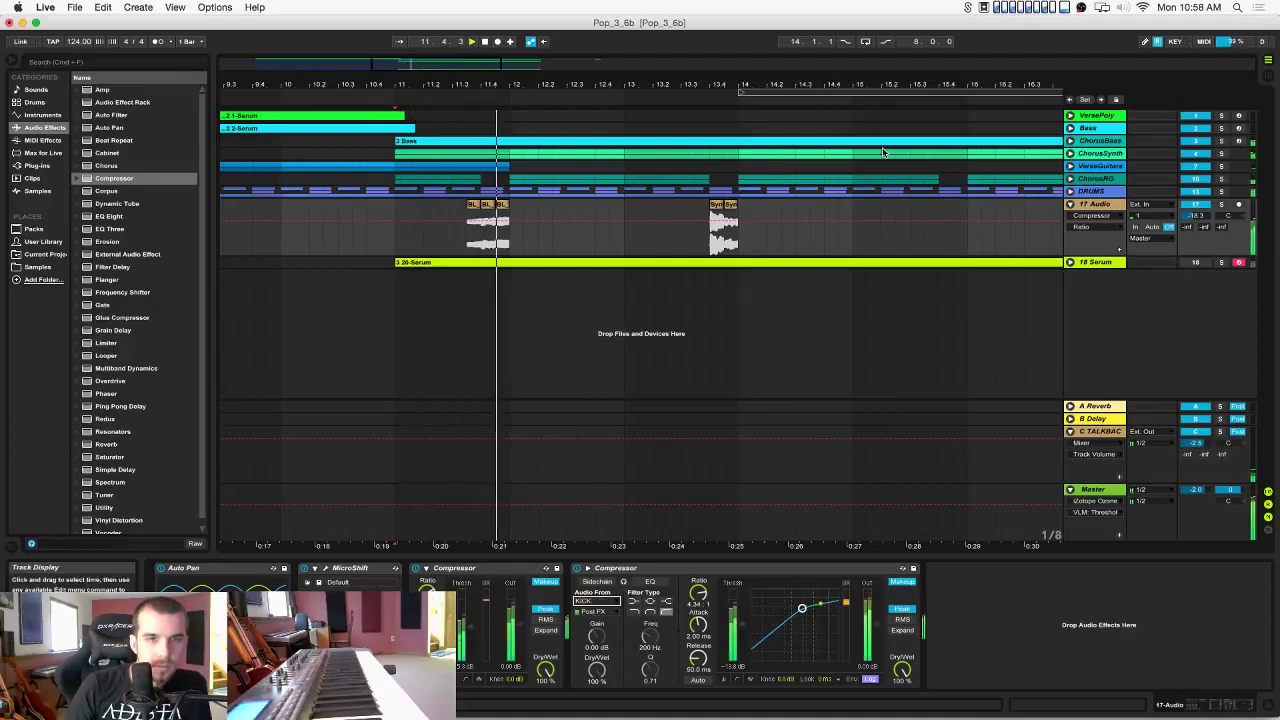
Set the second Compressor's ratio to 25.6:1 during playback and enable its sidechain.
key("space")
key("space")
left_click_drag(741, 622, 699, 574)
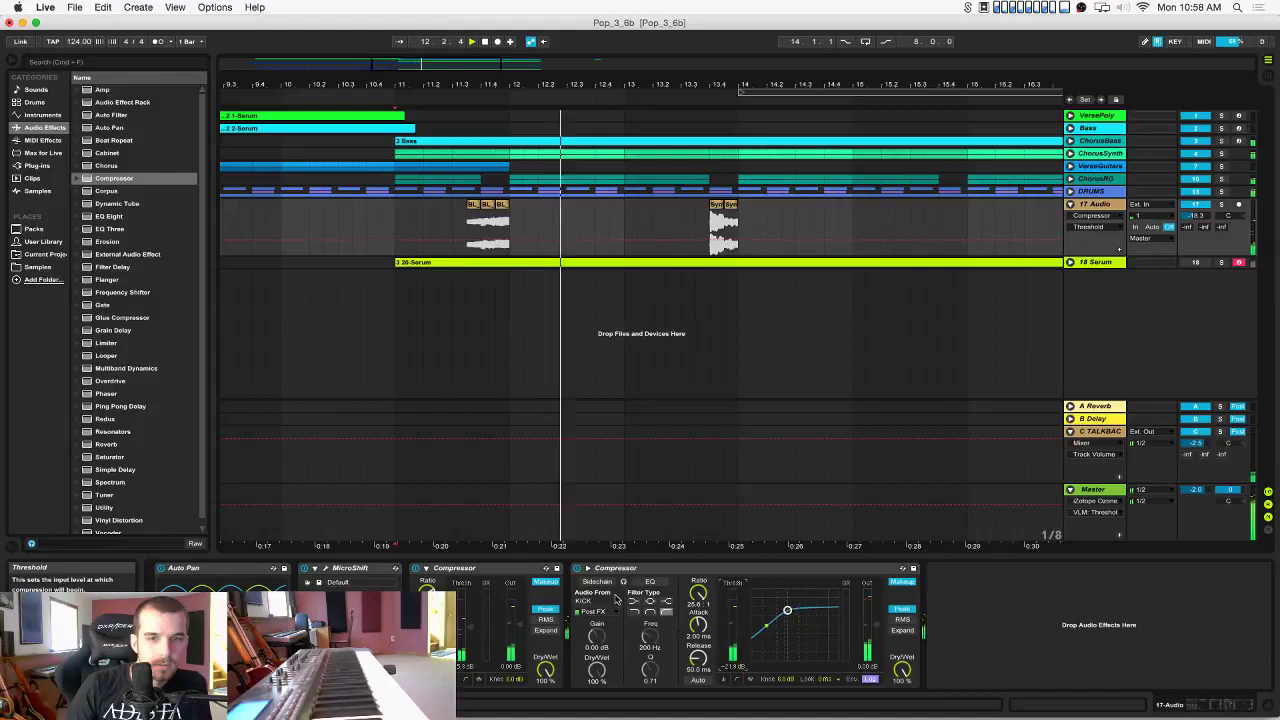
left_click(600, 582)
Play the chorus with the sidechained slices and set the 17 Audio track's volume to -16.2 dB.
key("space")
key("space")
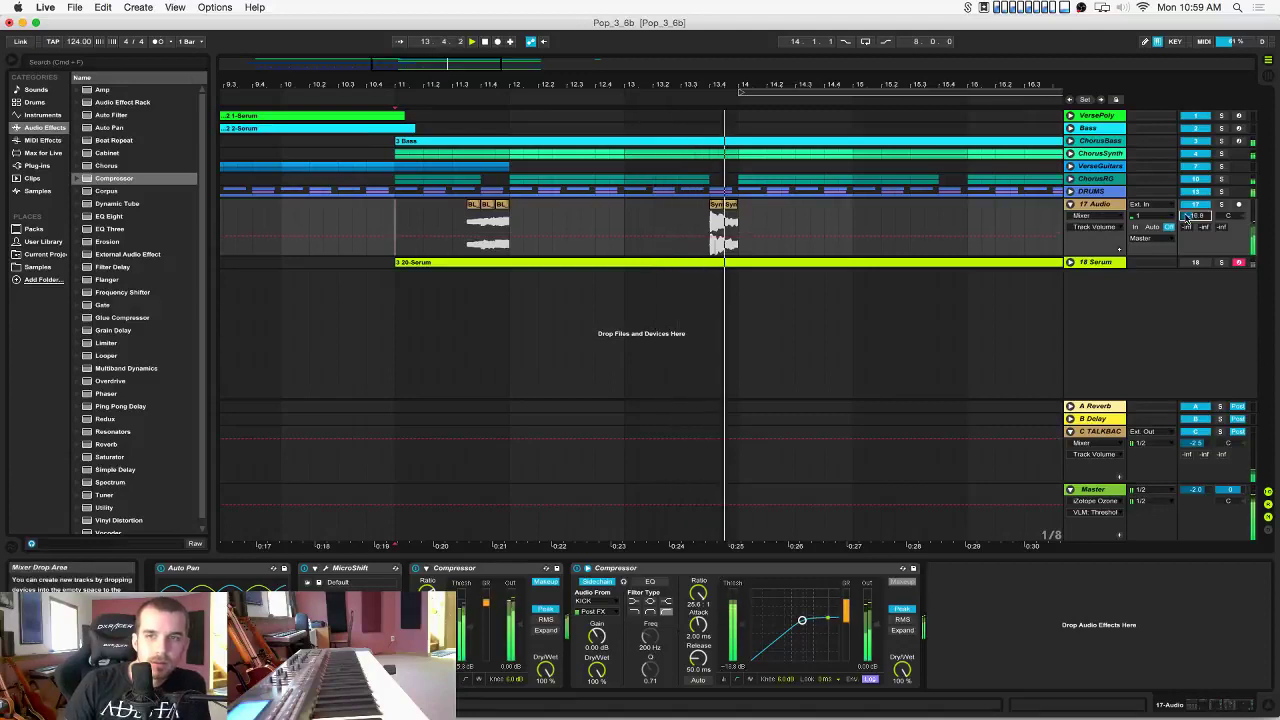
left_click_drag(1194, 217, 1192, 220)
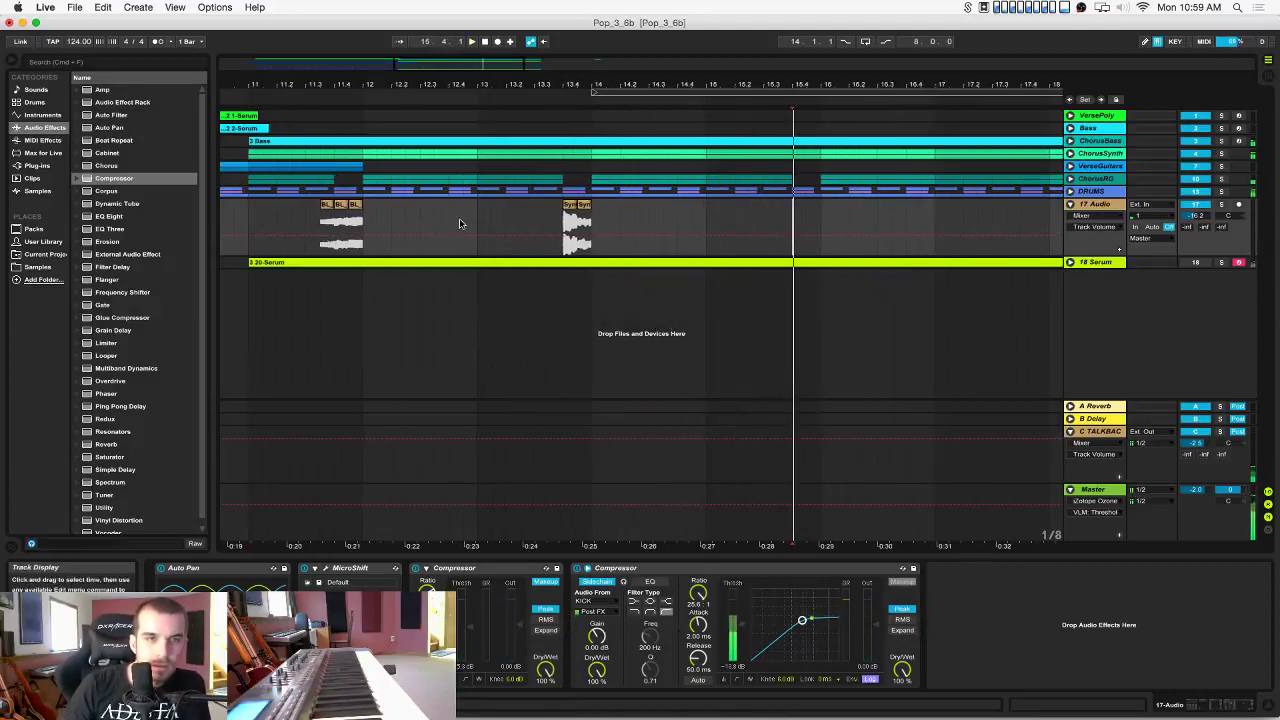
Place BL_Gm_130_lead_phrase_StayRightThere.wav from the Splice sound downloads on the 17 Audio track at bar 26.
left_click_drag(555, 68, 322, 90)
left_click_drag(469, 84, 523, 66)
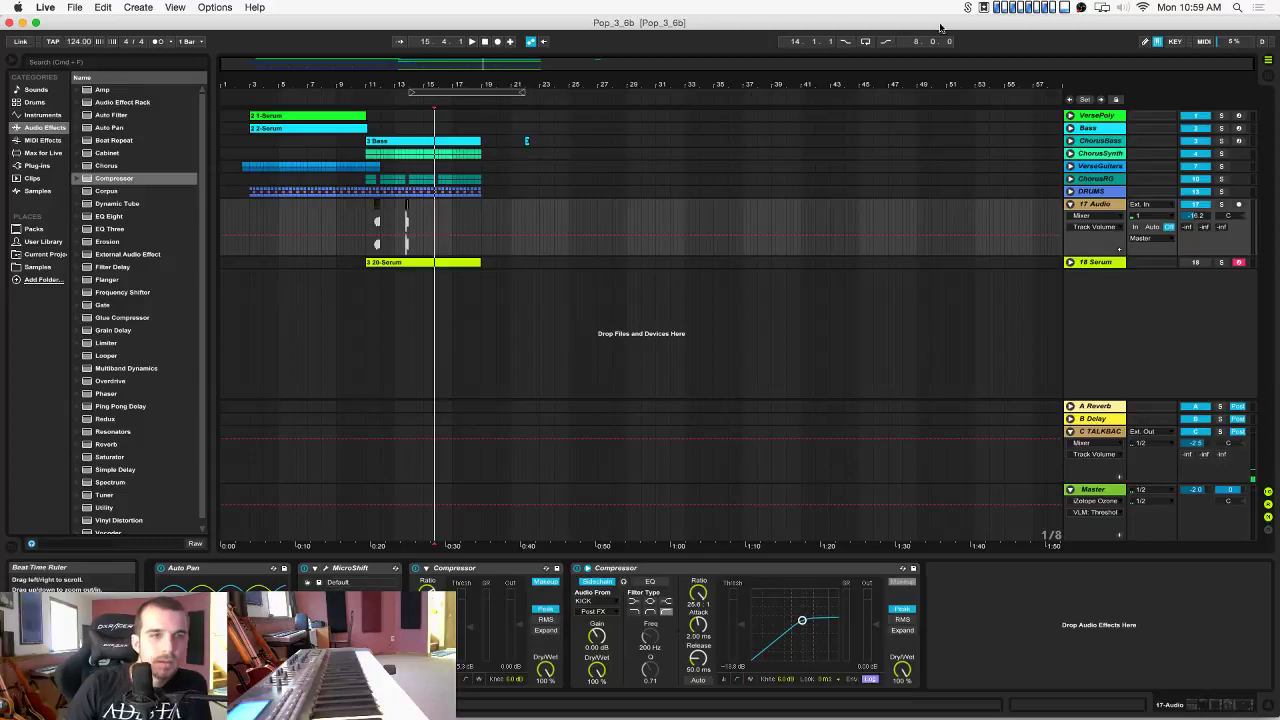
left_click(970, 7)
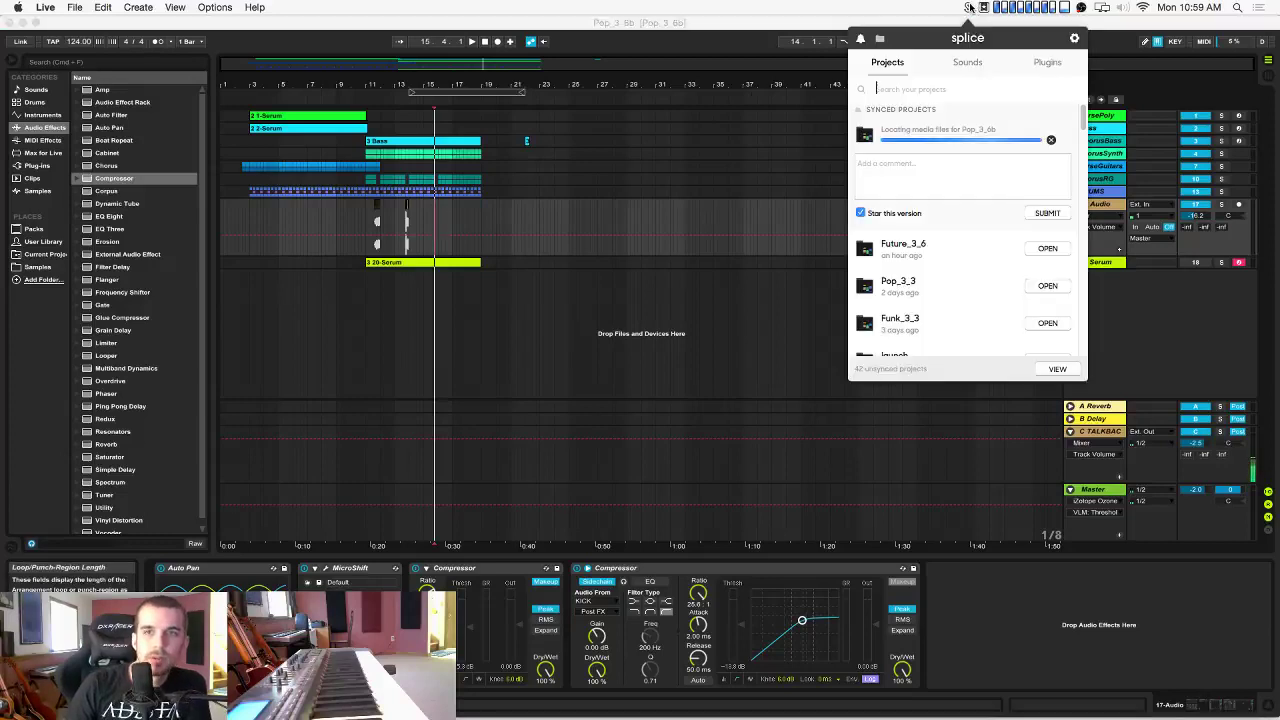
left_click(965, 63)
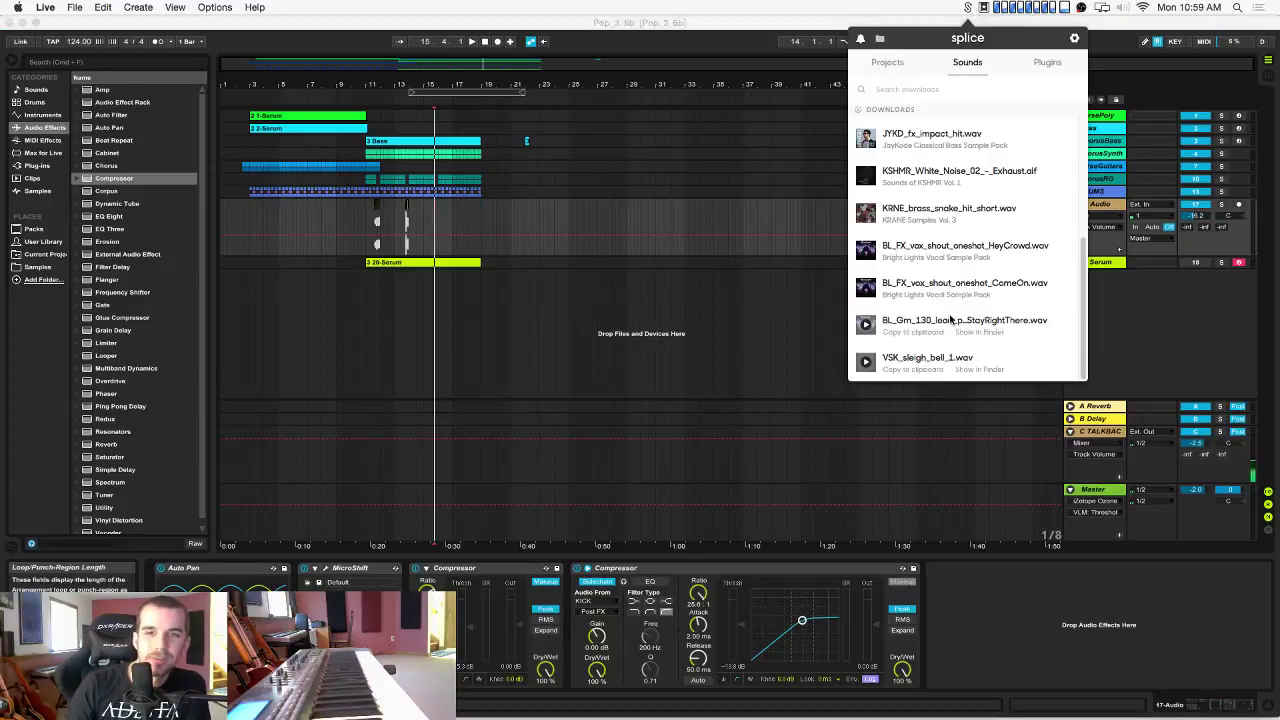
left_click_drag(942, 319, 629, 208)
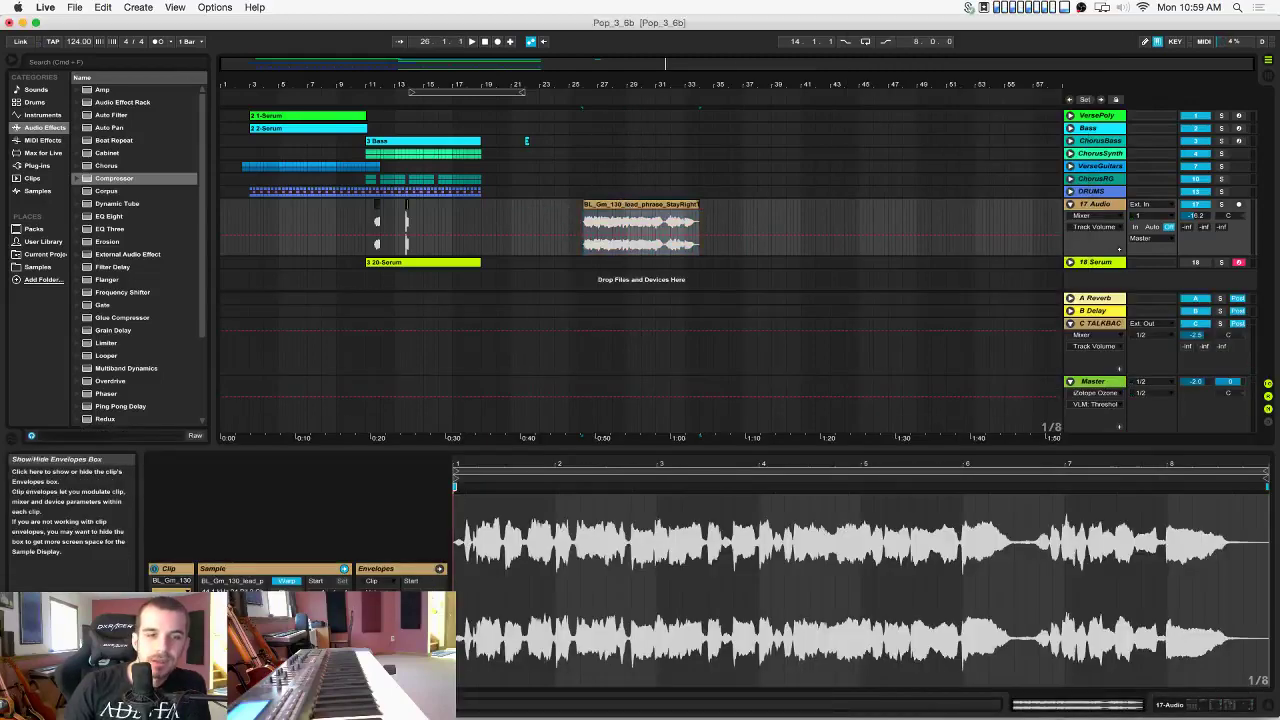
Turn off warping for the StayRightThere vocal phrase and audition its later parts.
left_click(808, 546)
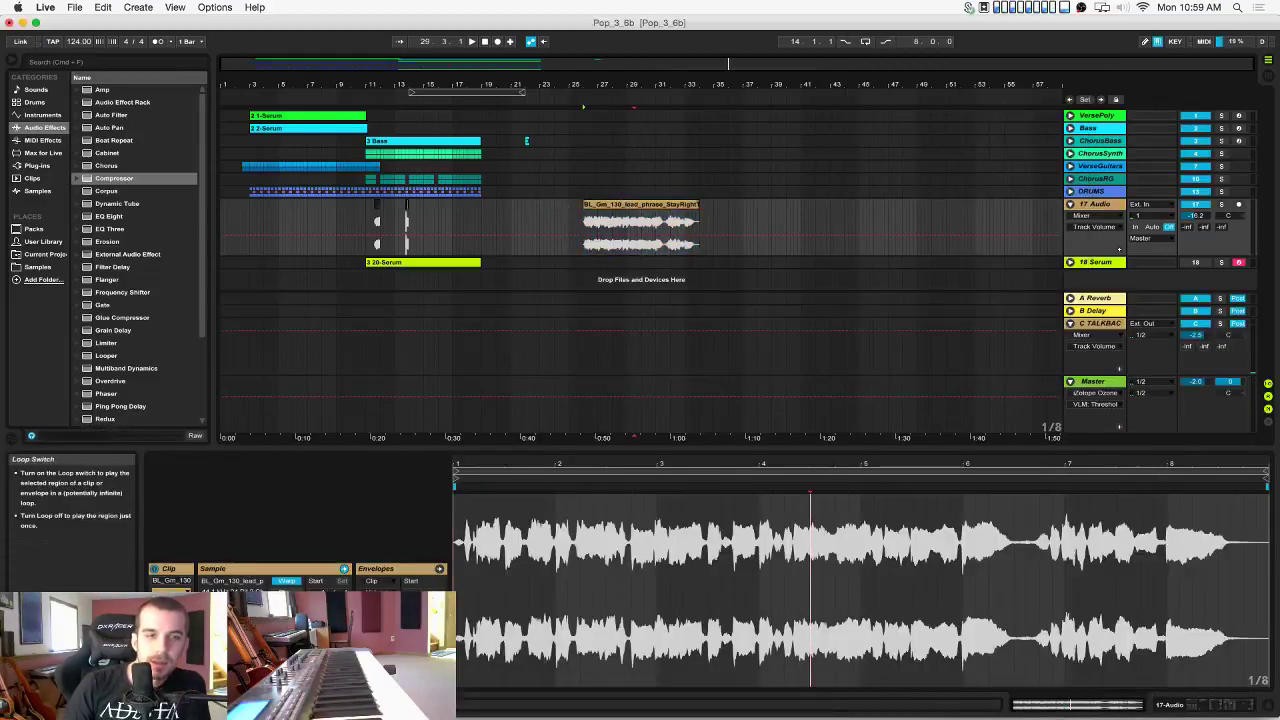
left_click(287, 581)
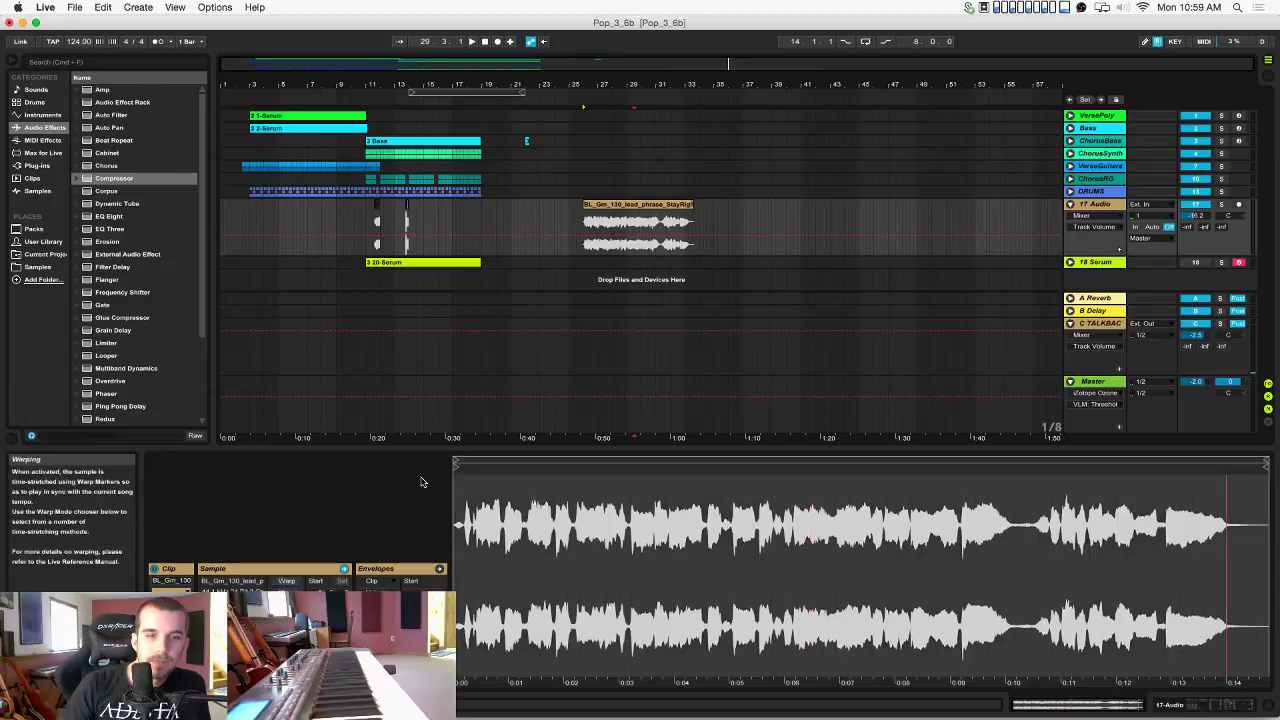
key("space")
left_click_drag(648, 81, 648, 165)
key("space")
left_click(816, 222)
key("space")
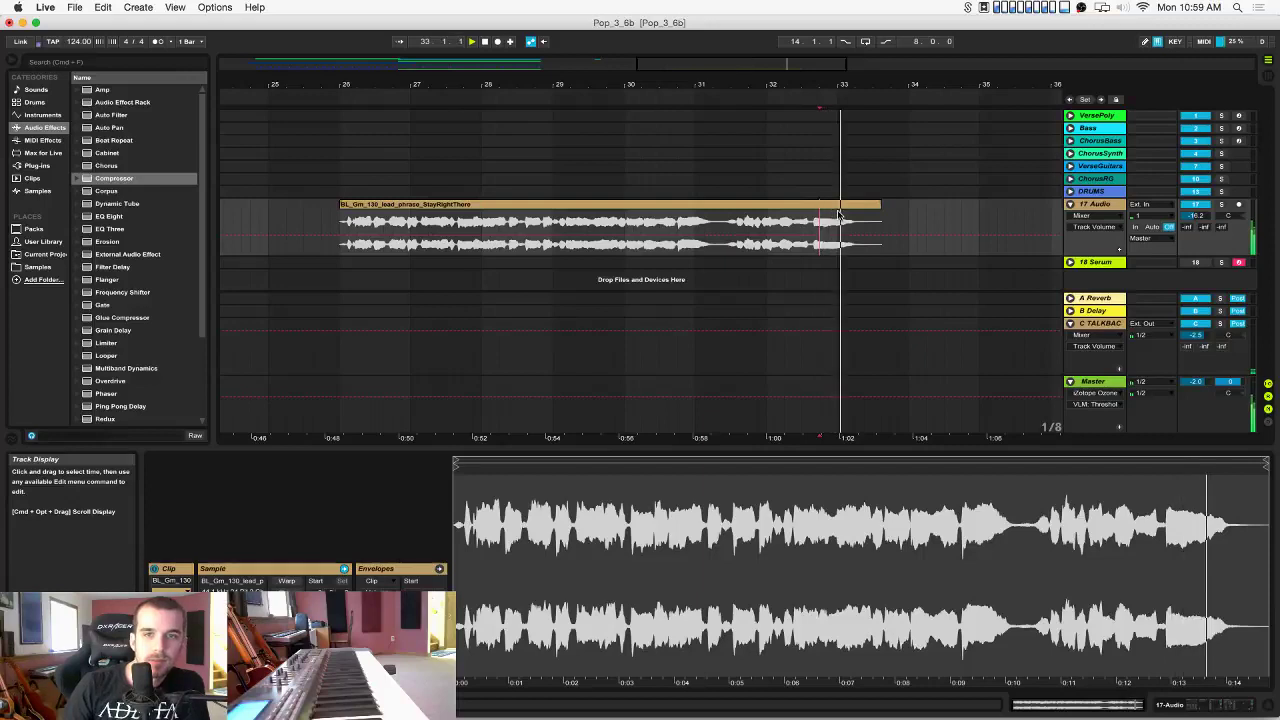
Audition the phrase from bar 30, copy the half-bar vocal slice from 30.4 and paste it at 15.4 on the 17 Audio track.
left_click(632, 230)
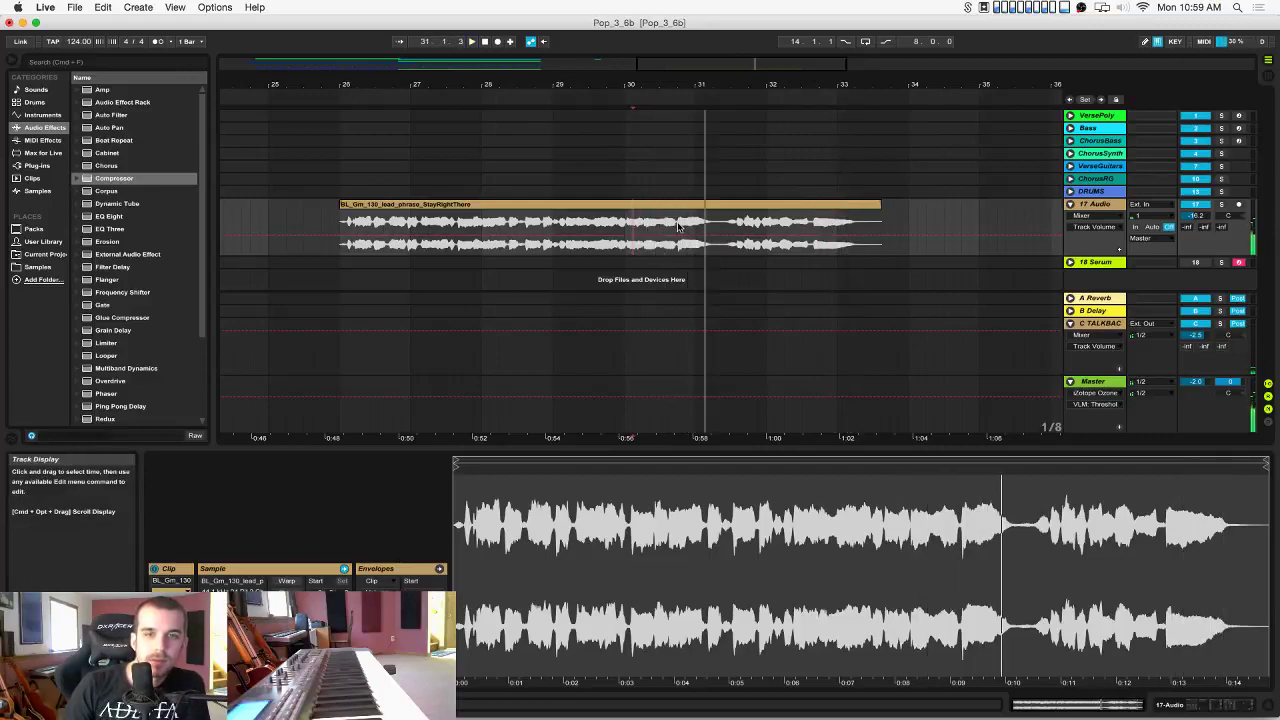
scroll(709, 227, "left", 15)
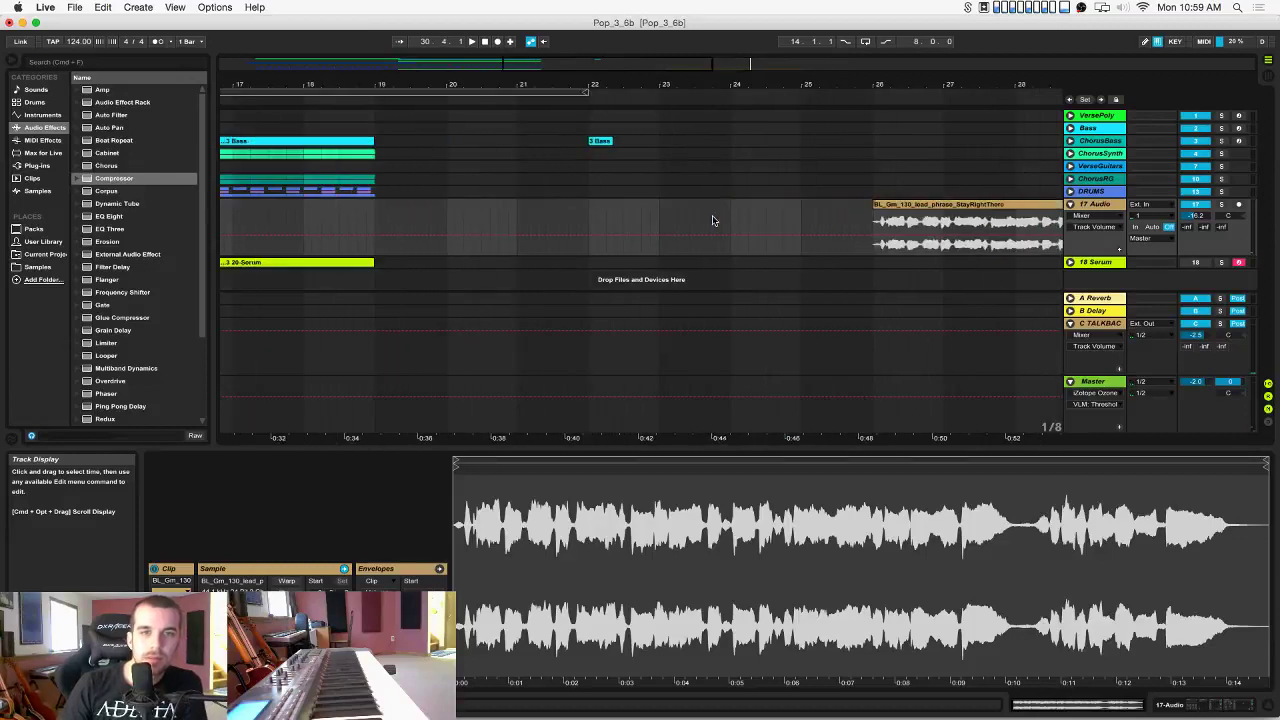
left_click(412, 218)
key("super+v")
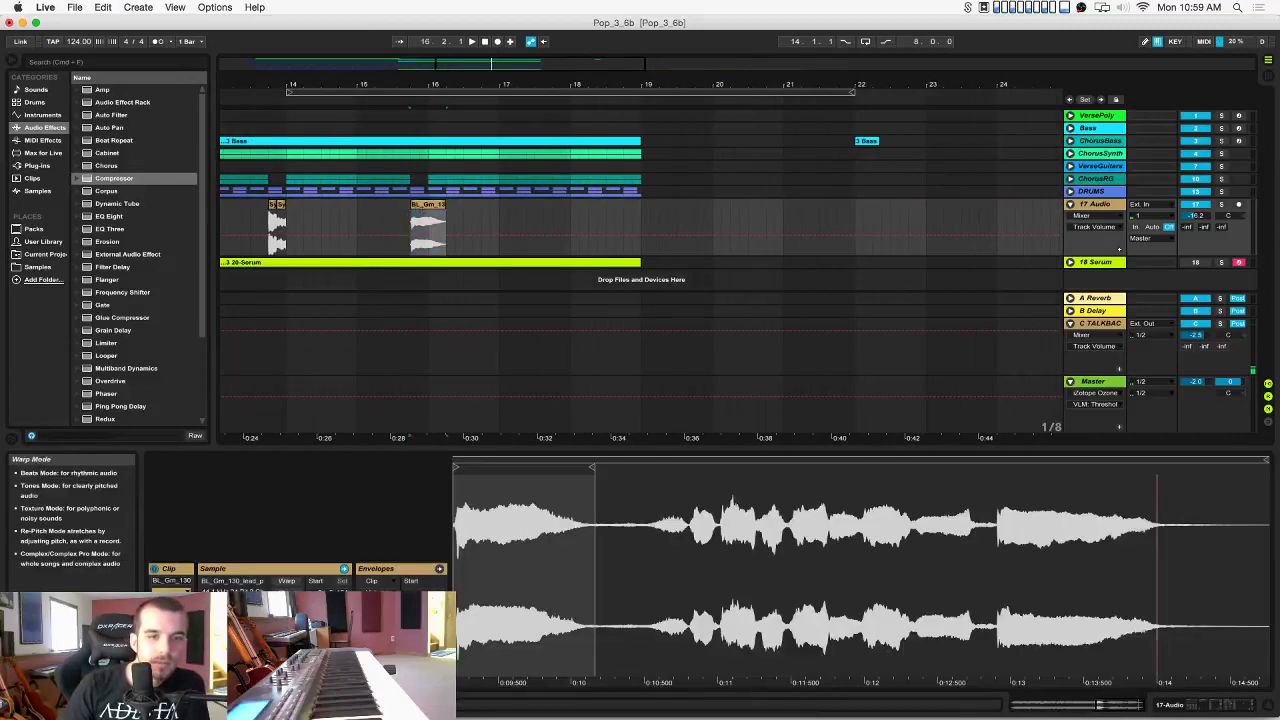
Turn warping on for the pasted vocal slice at 15.4 and play it in the chorus.
left_click(424, 206)
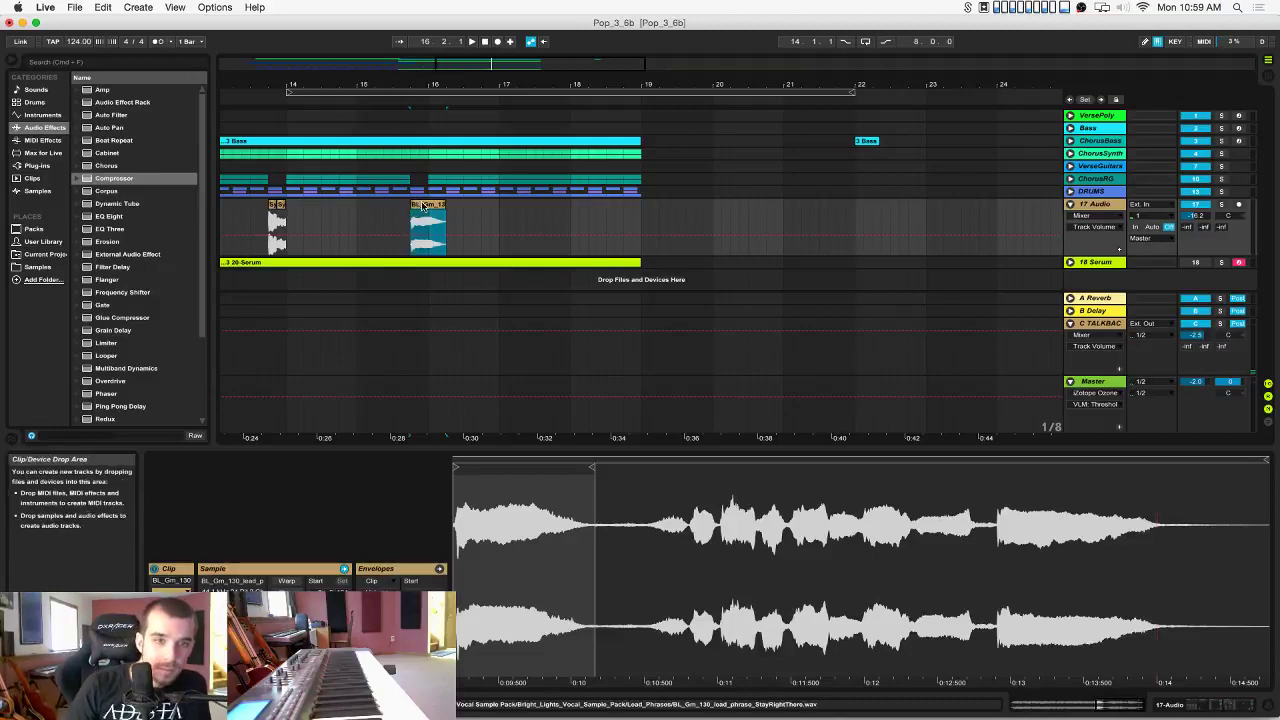
left_click(286, 580)
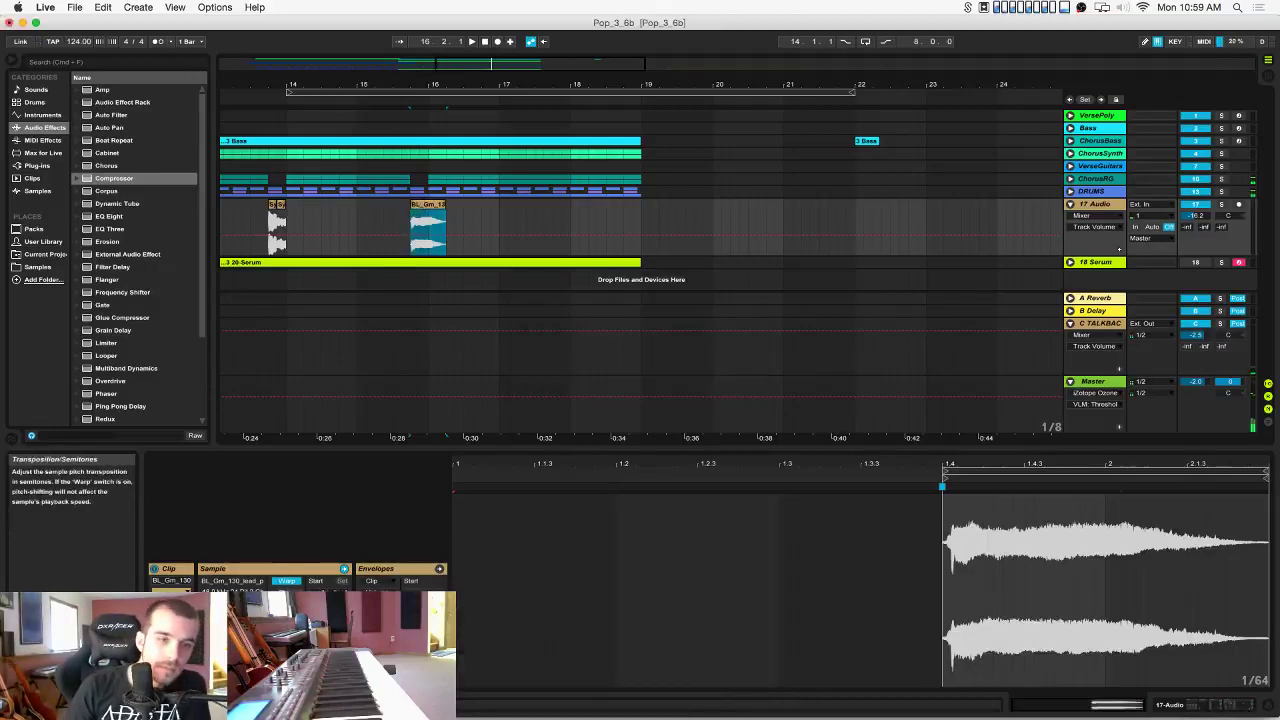
key("space")
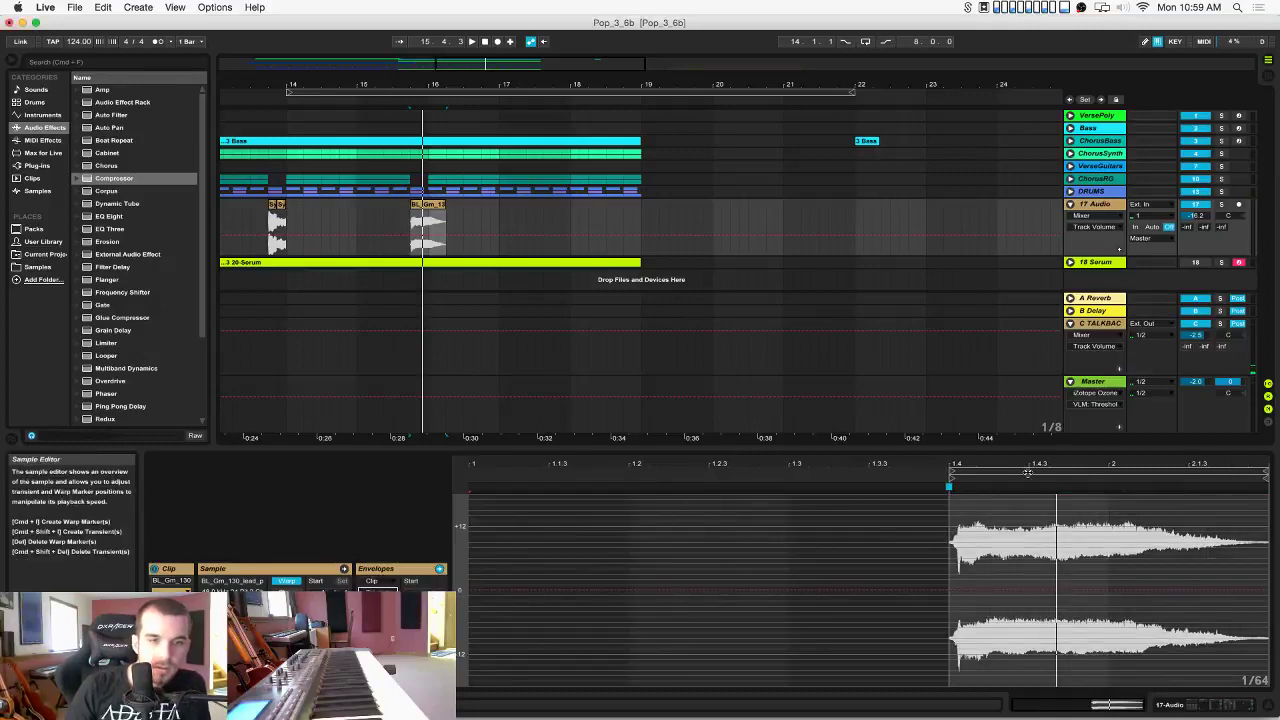
Draw a transposition envelope on the slice that rises slightly after the attack and curves back to zero just before 1.4.3.
left_click_drag(1028, 464, 740, 459)
left_click(546, 591)
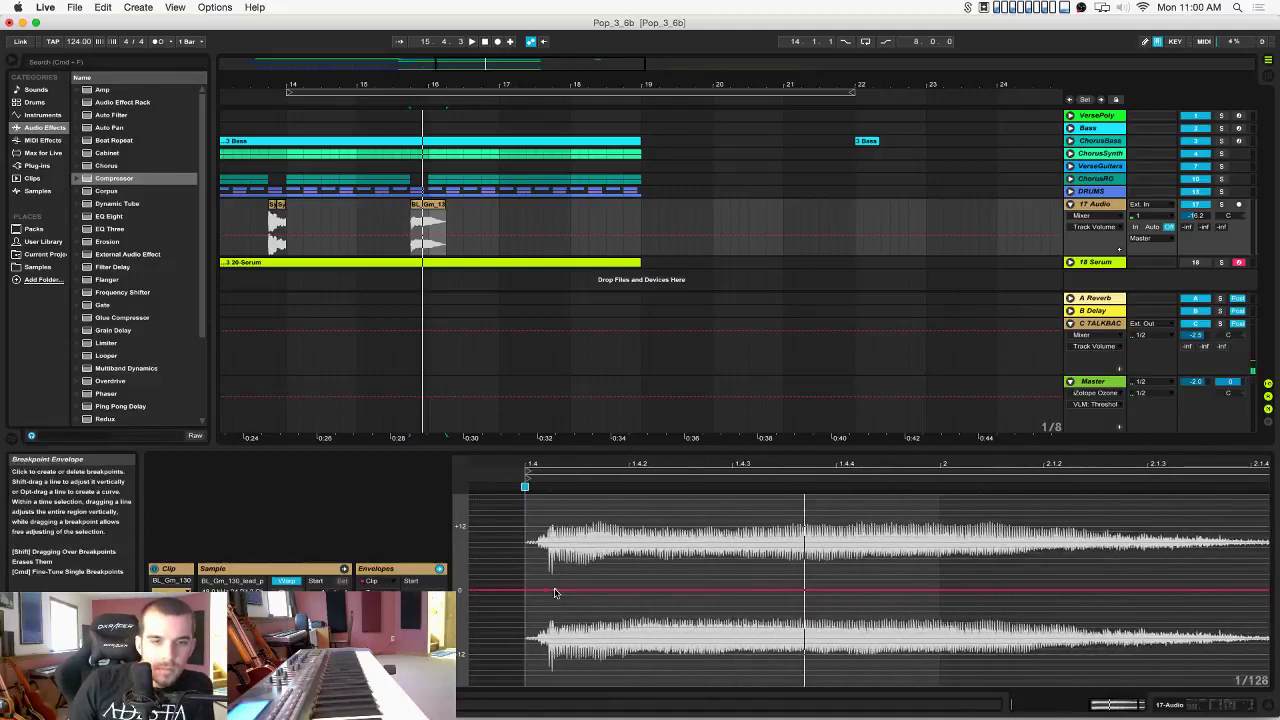
left_click_drag(555, 593, 555, 581)
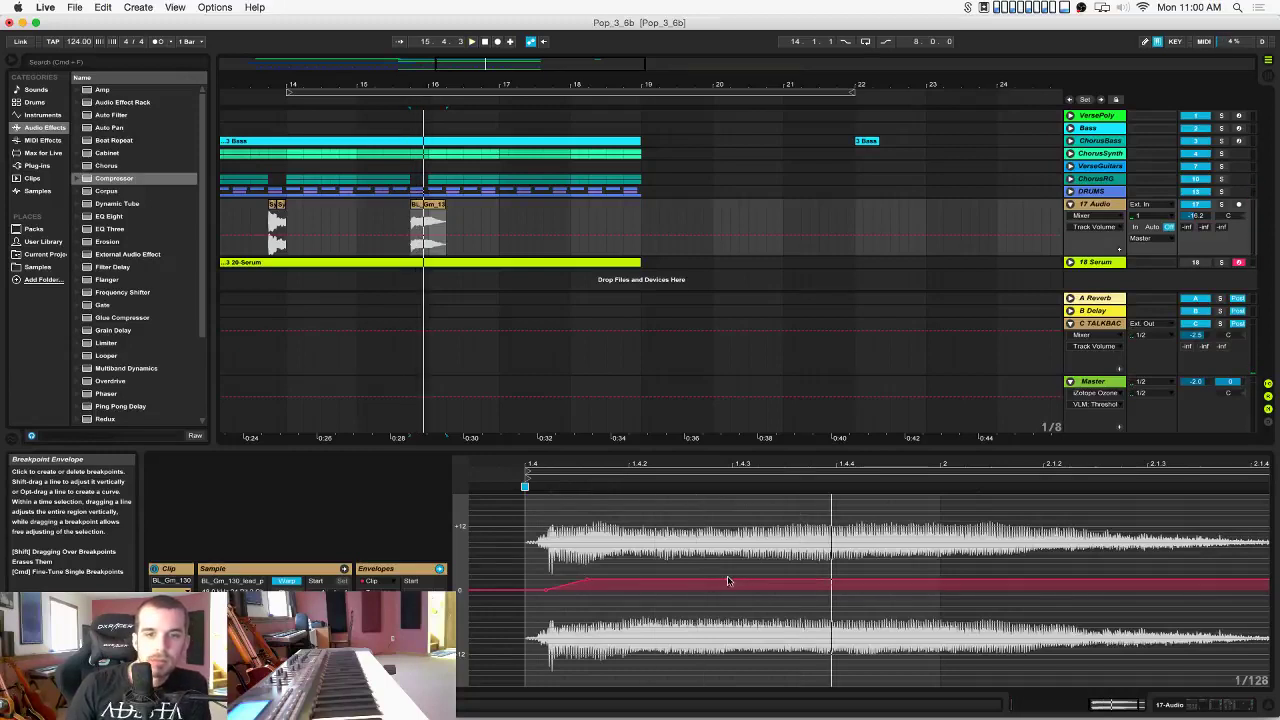
left_click_drag(732, 581, 733, 590)
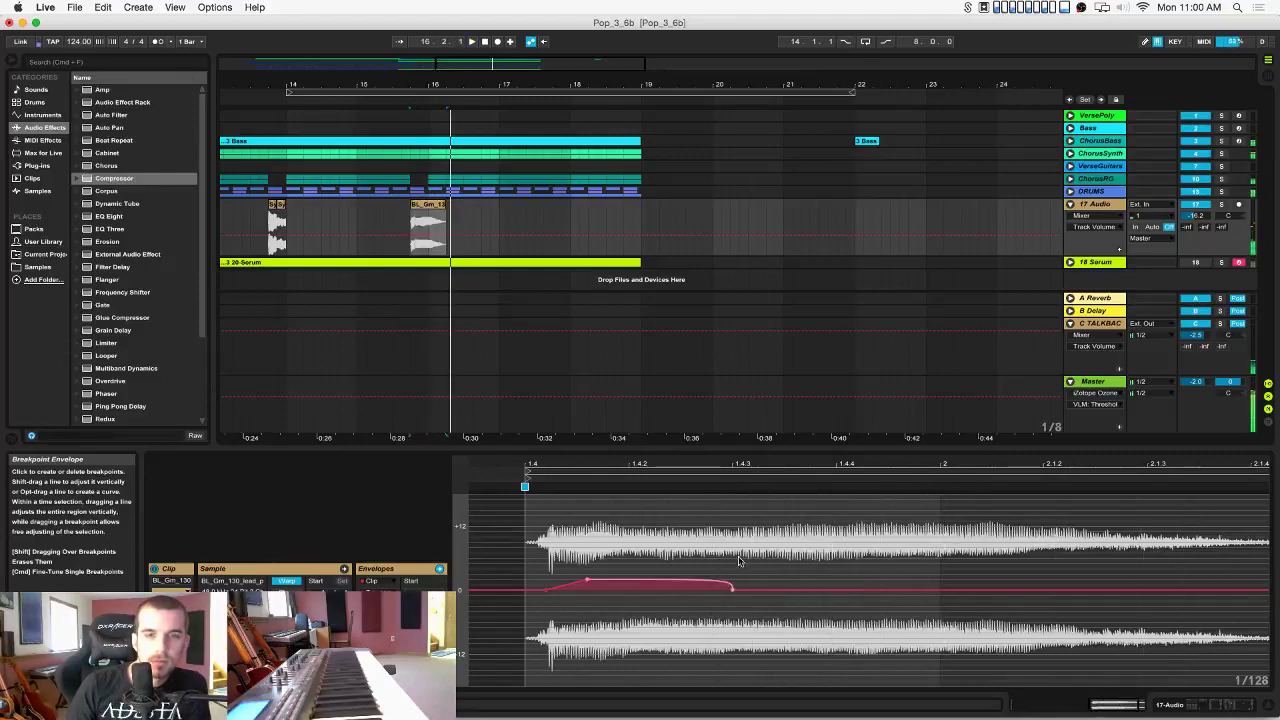
Delete the vocal slice's tail from bar 16 onward and play the shortened slice in context.
left_click_drag(429, 222, 462, 220)
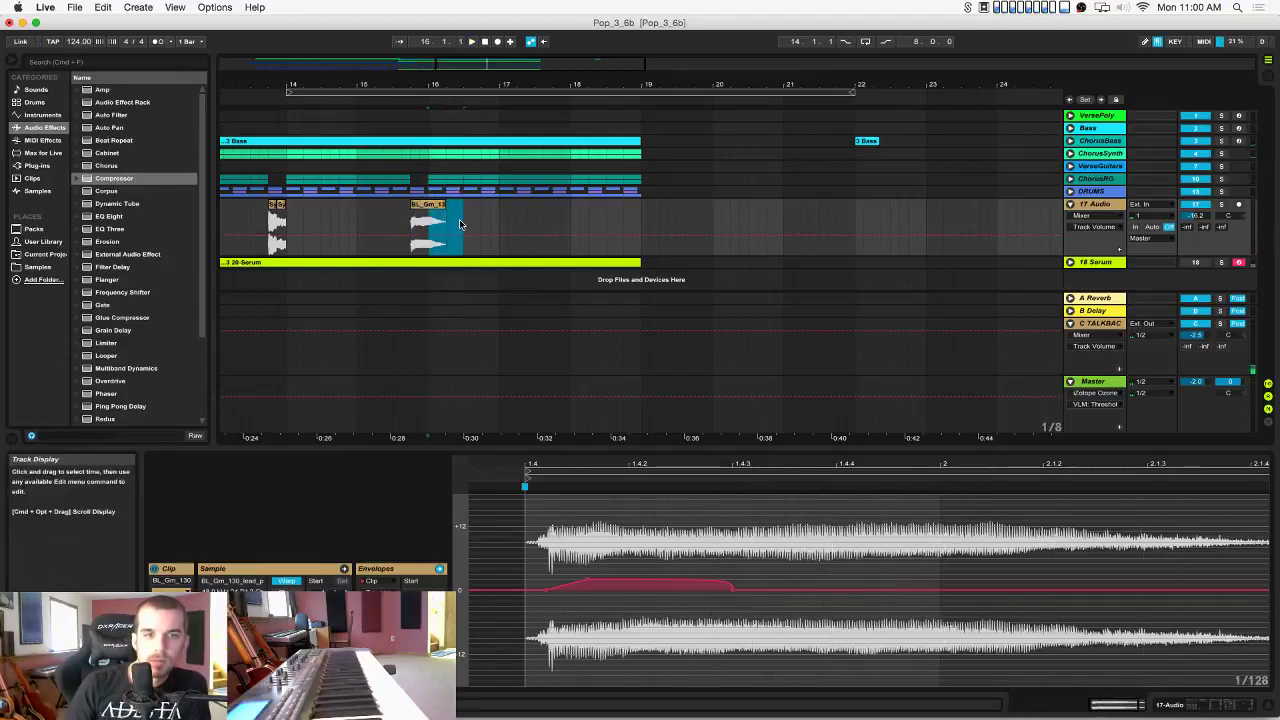
key("Delete")
left_click(392, 226)
key("space")
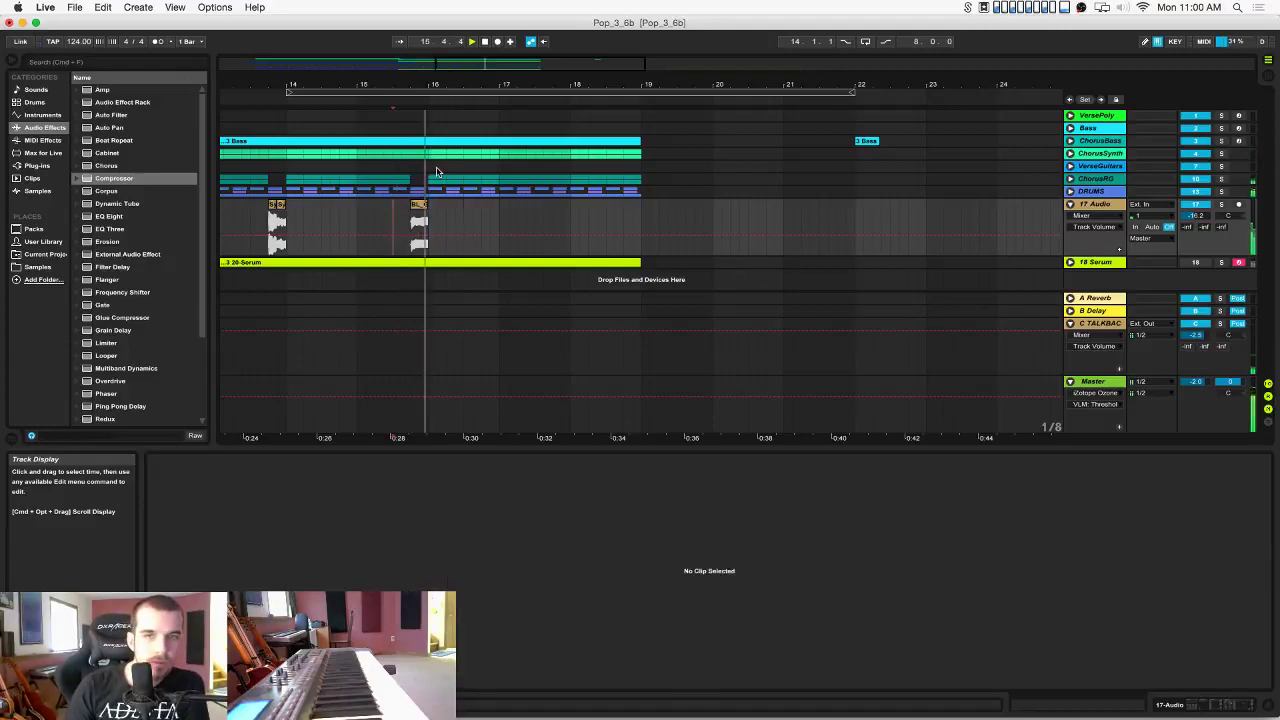
key("space")
Play the chorus from bar 11 and raise the 17 Audio track's volume to -14.2 dB.
left_click_drag(245, 86, 398, 76)
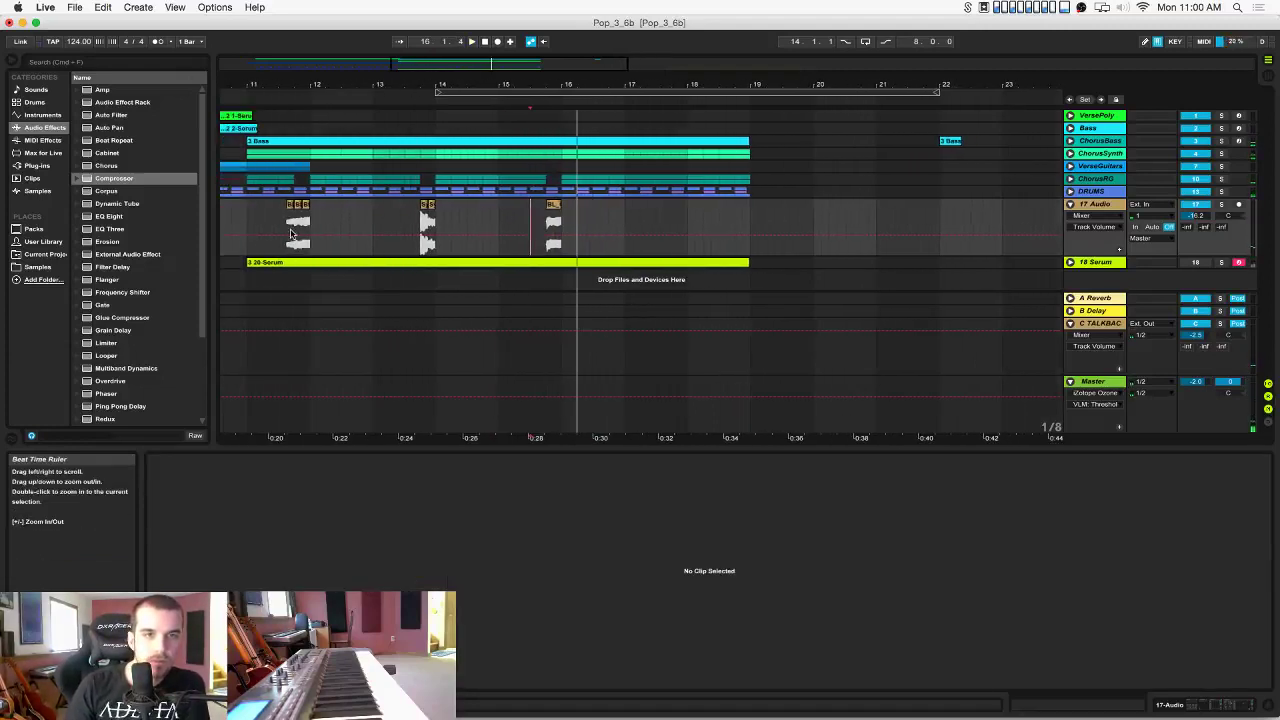
left_click(249, 222)
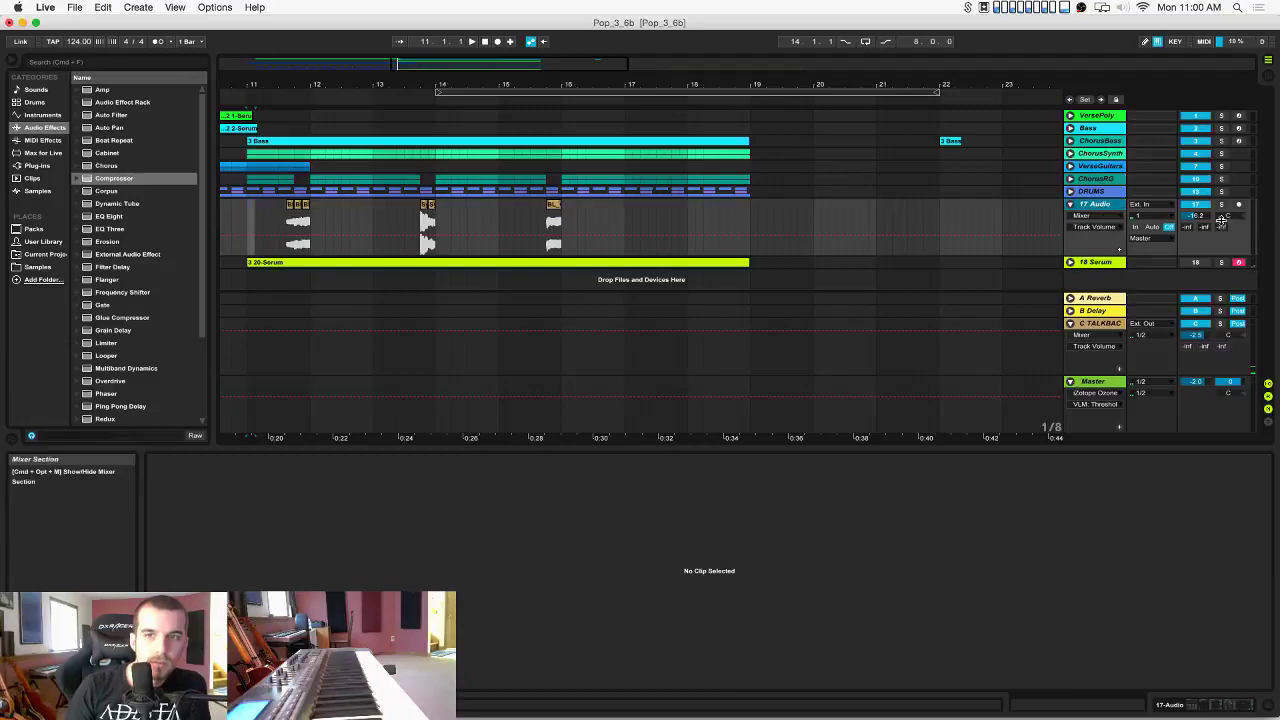
key("space")
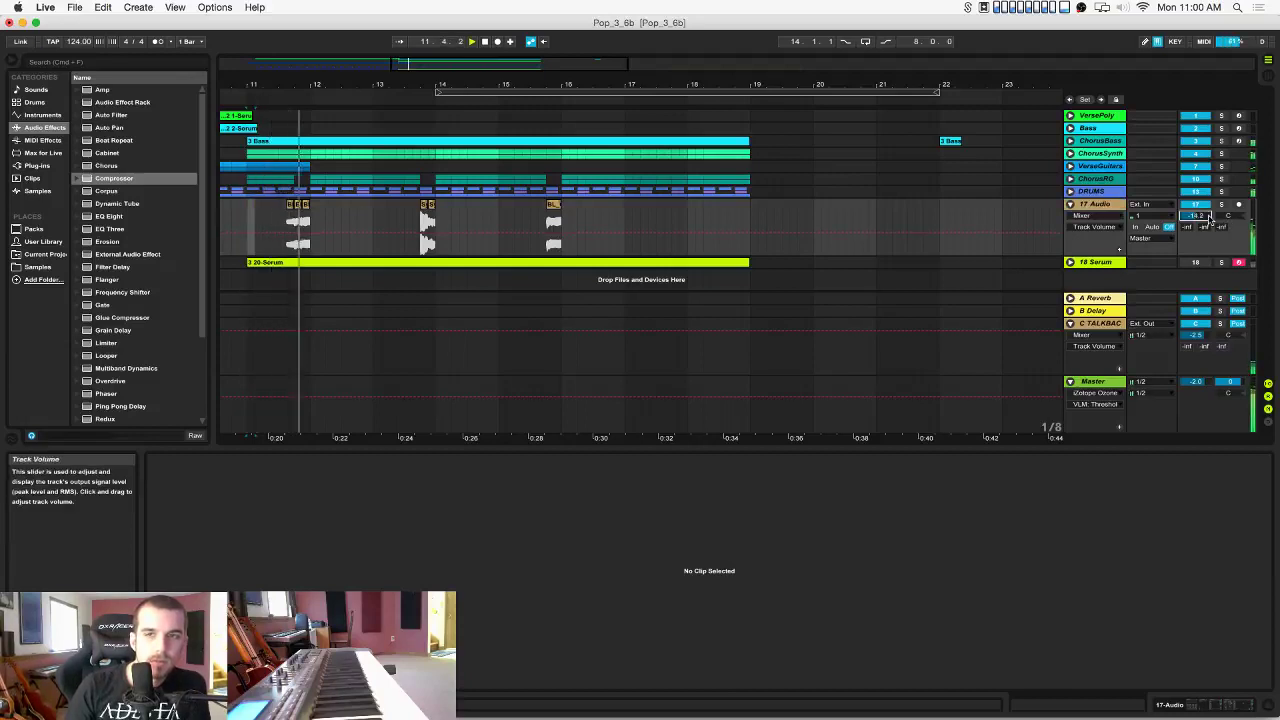
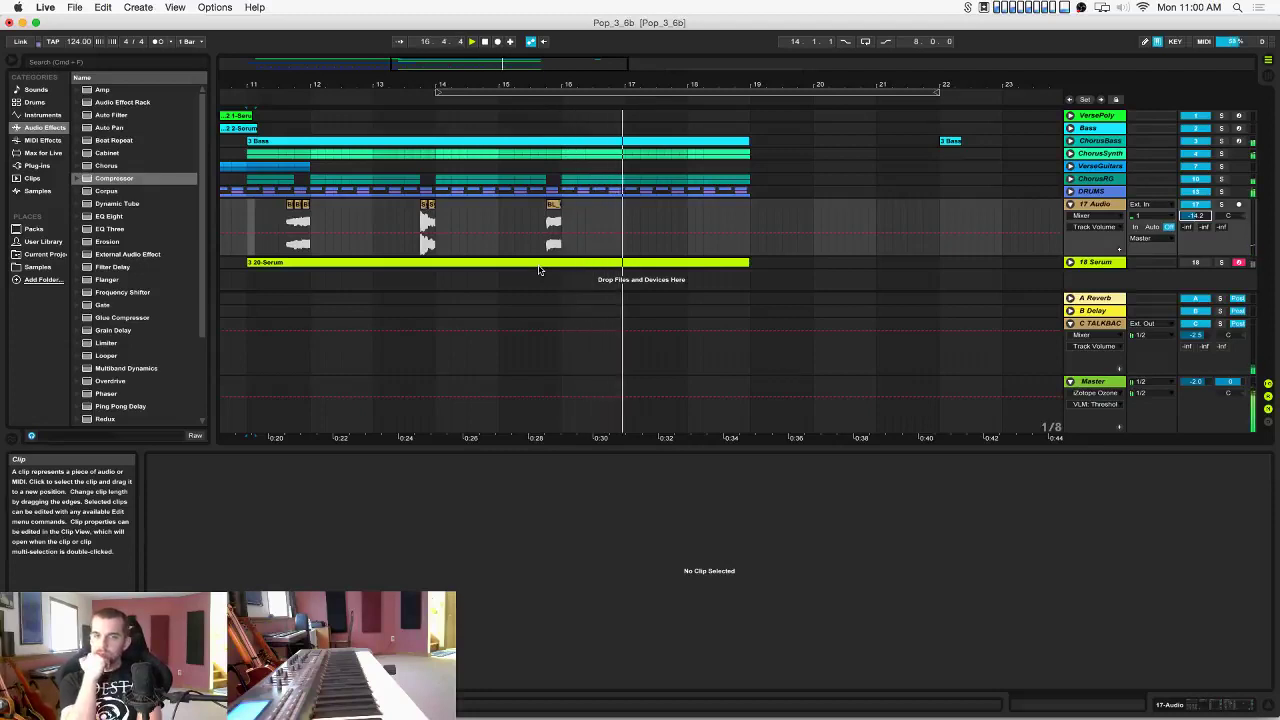
left_click(467, 212)
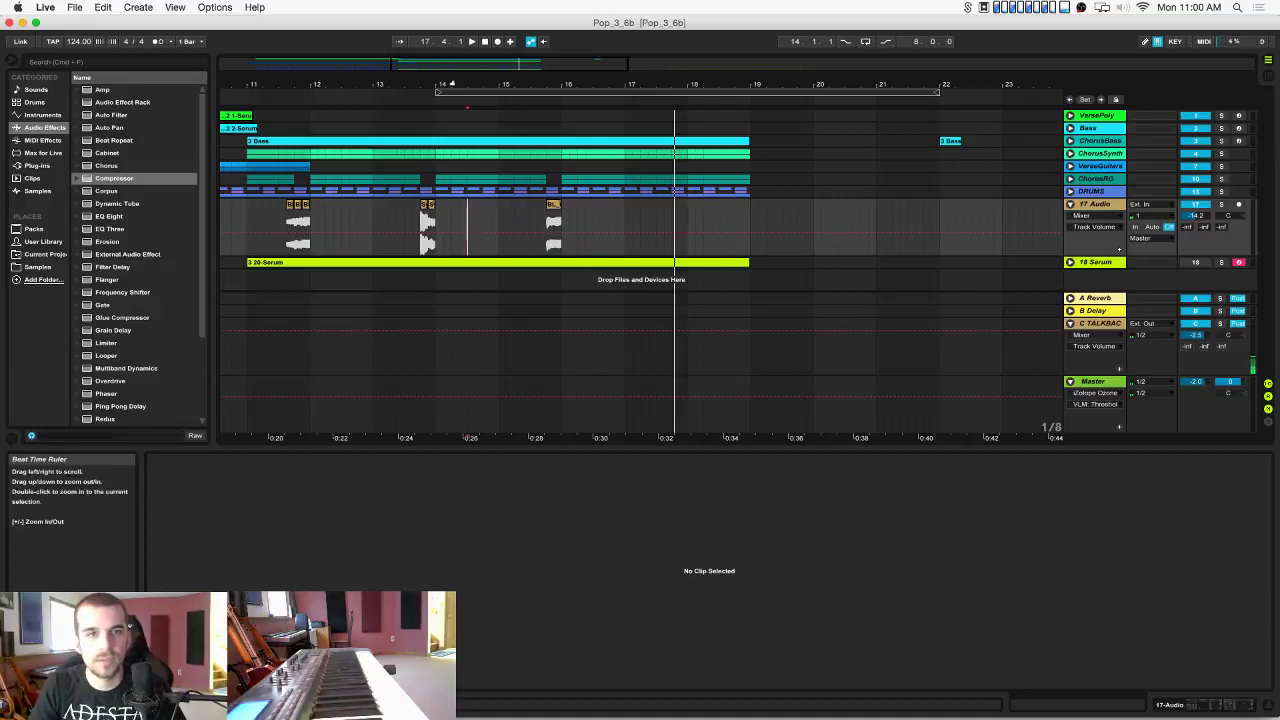
Set the arrangement grid to a fixed 1 bar and collapse the empty clip detail area below the tracks.
left_click_drag(451, 84, 529, 50)
left_click_drag(427, 85, 511, 86)
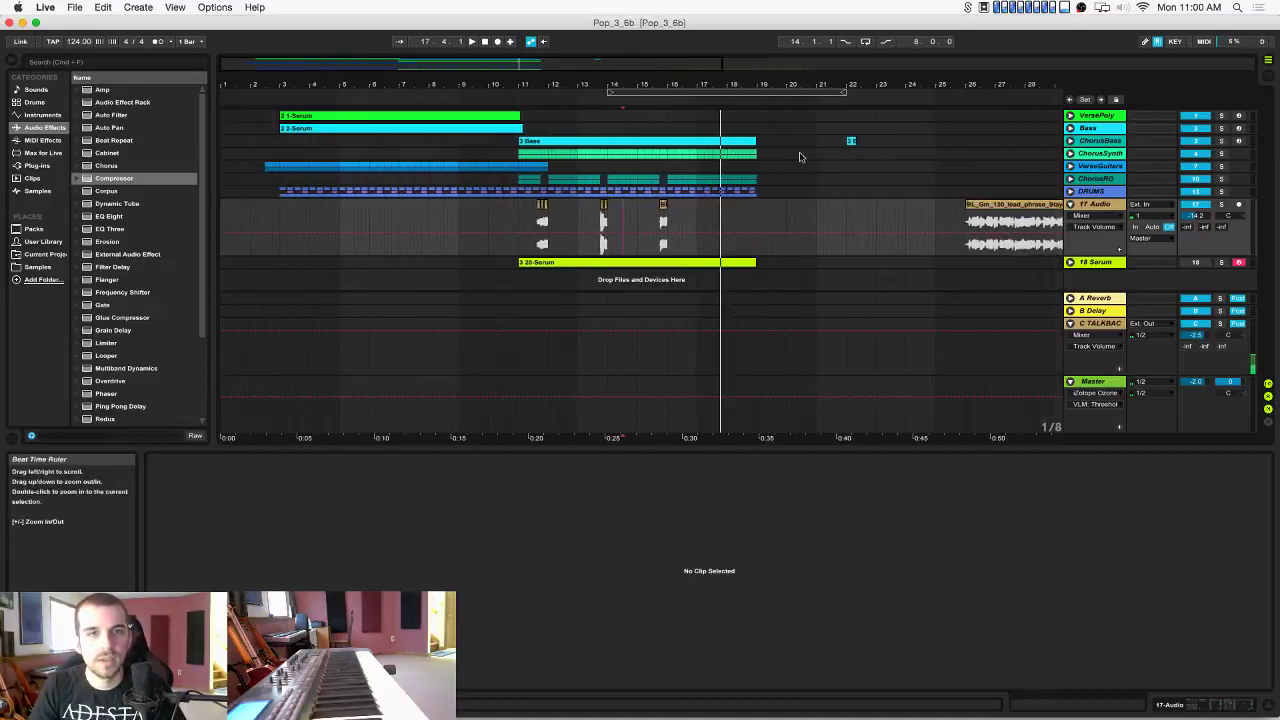
right_click(772, 264)
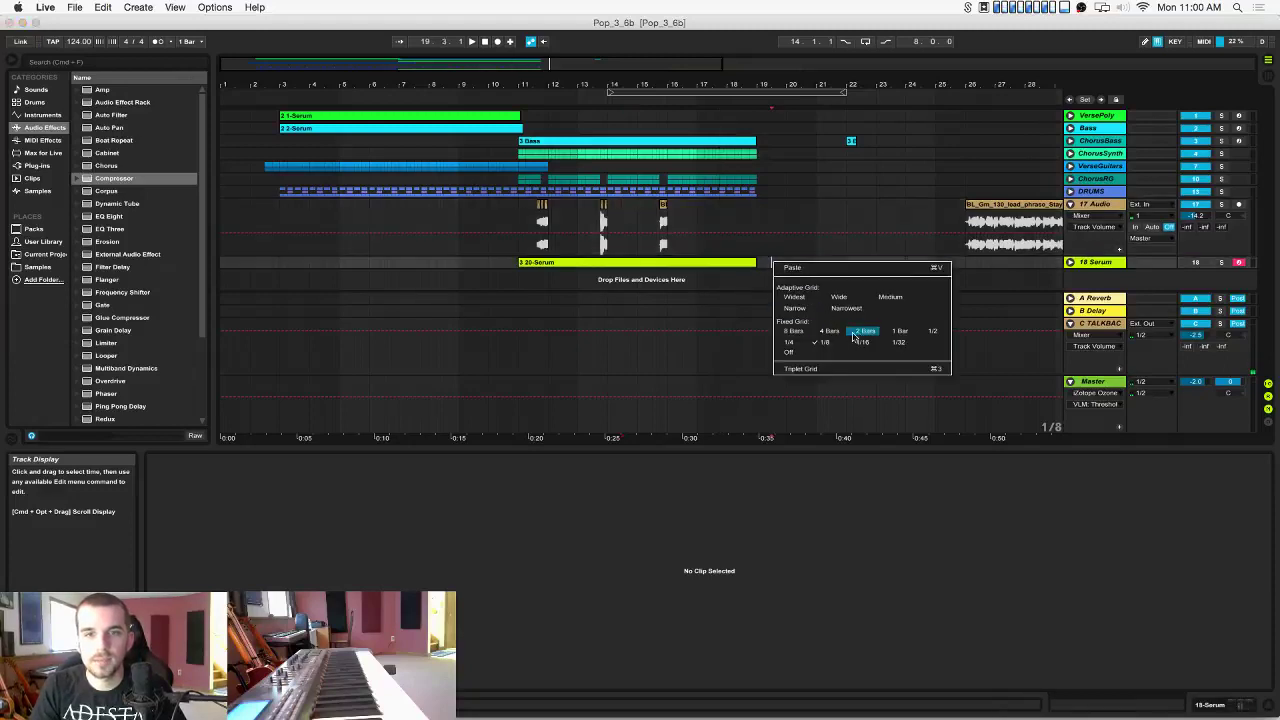
left_click(899, 333)
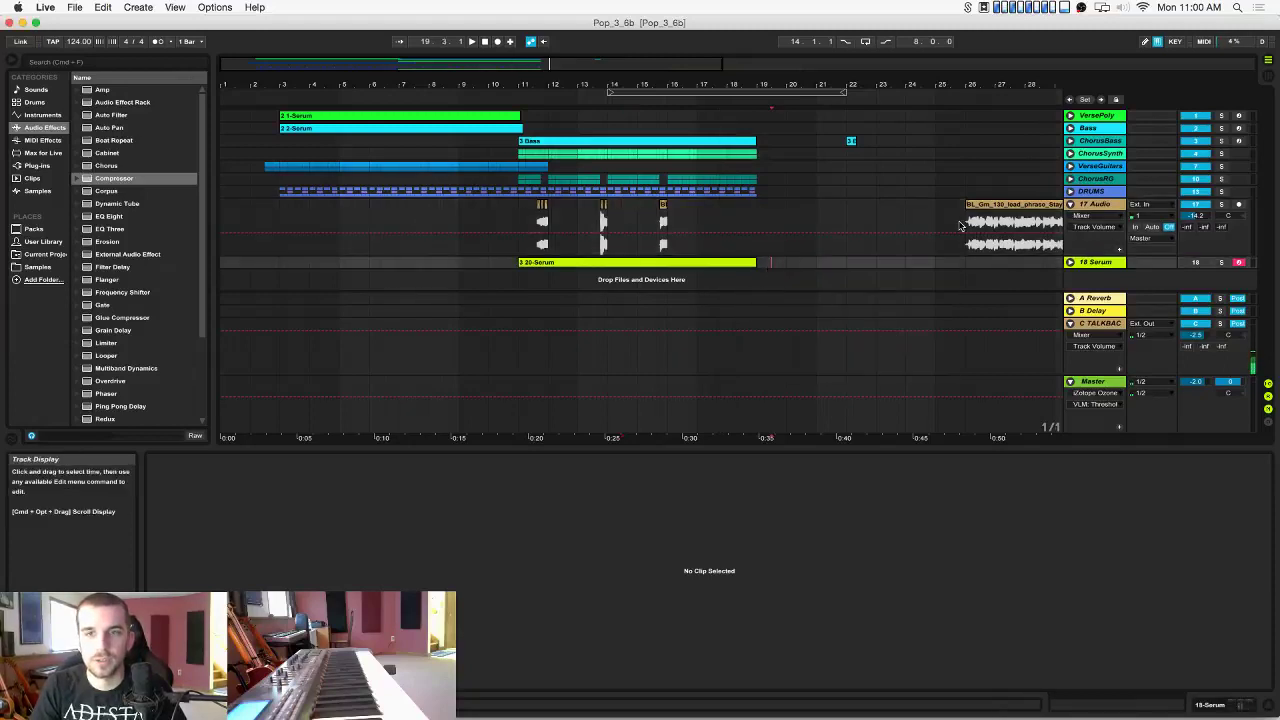
left_click_drag(971, 445, 998, 659)
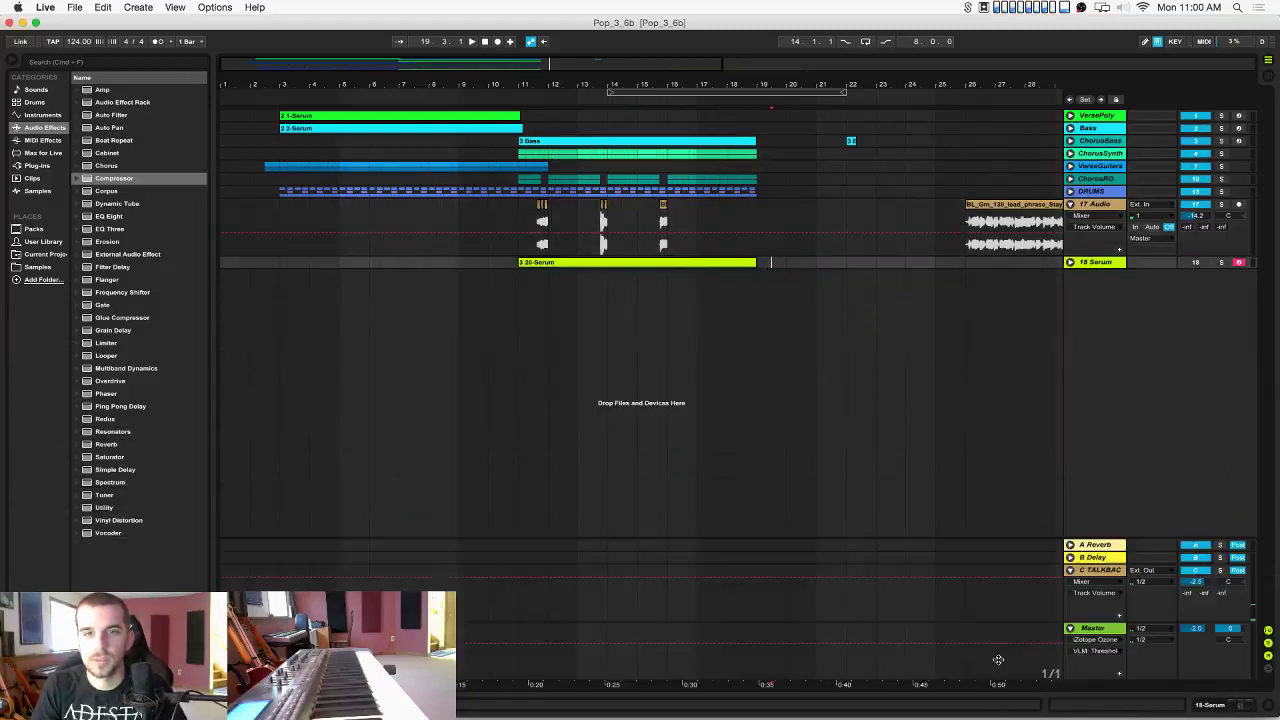
Move all the chorus clips to start at bar 18 and delete the full lead phrase clip remaining at bar 26.
left_click_drag(757, 252, 733, 166)
left_click(529, 141)
scroll(736, 169, "right", 5)
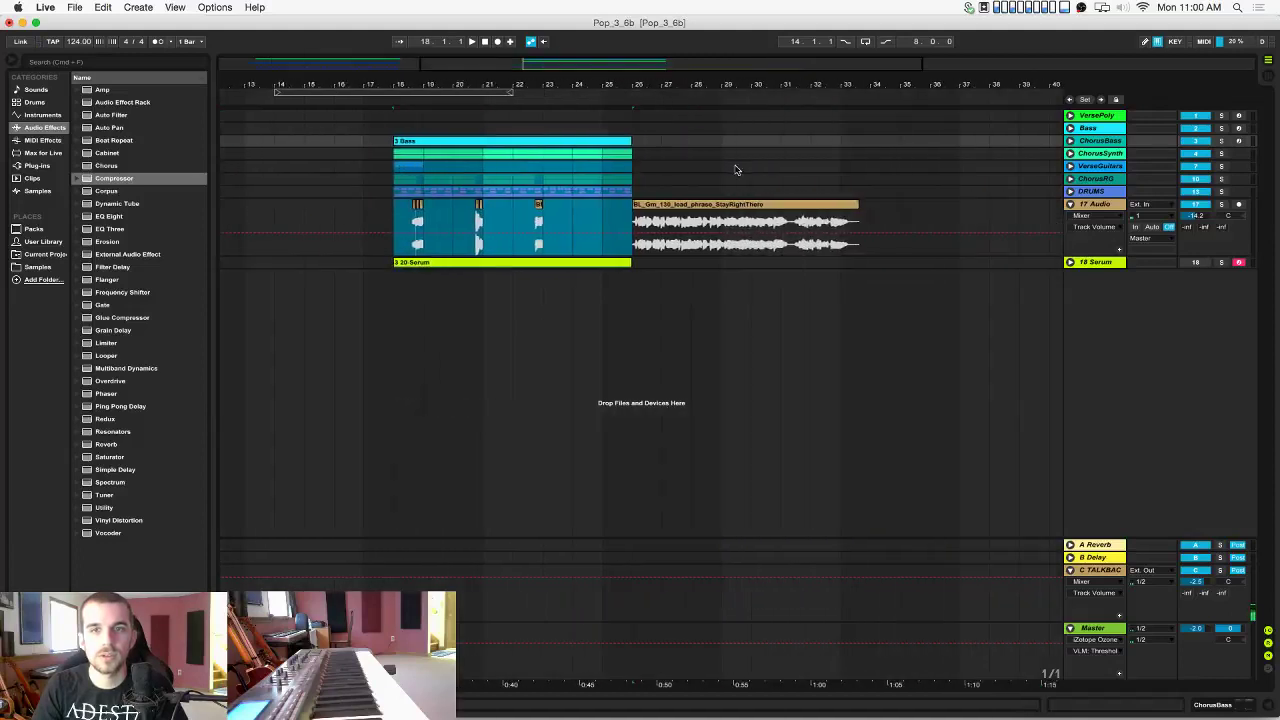
left_click(685, 203)
key("Delete")
scroll(684, 203, "left", 5)
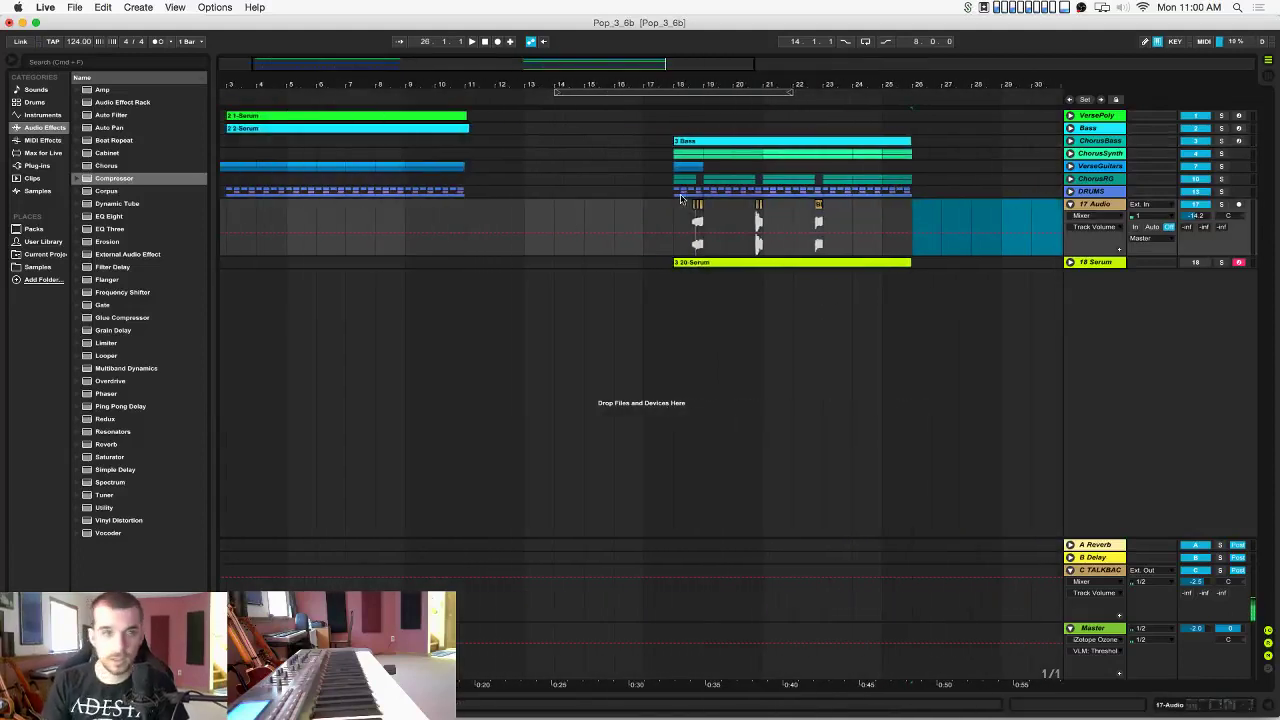
scroll(445, 203, "left", 2)
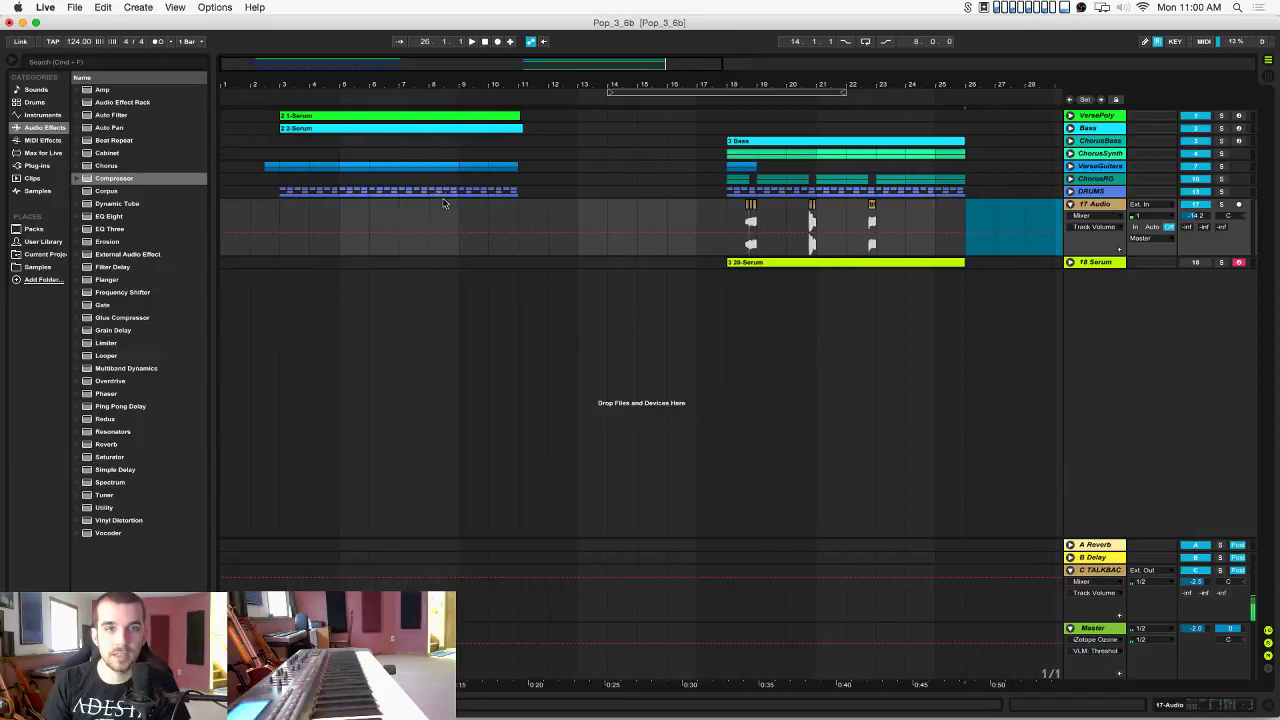
Try to duplicate the verse section from bars 3 to 11 directly after itself while it plays.
left_click(279, 196)
key("space")
mouse_move(519, 193)
left_mouse_down()
mouse_move(415, 142)
mouse_move(280, 106)
left_mouse_up()
key("super+d")
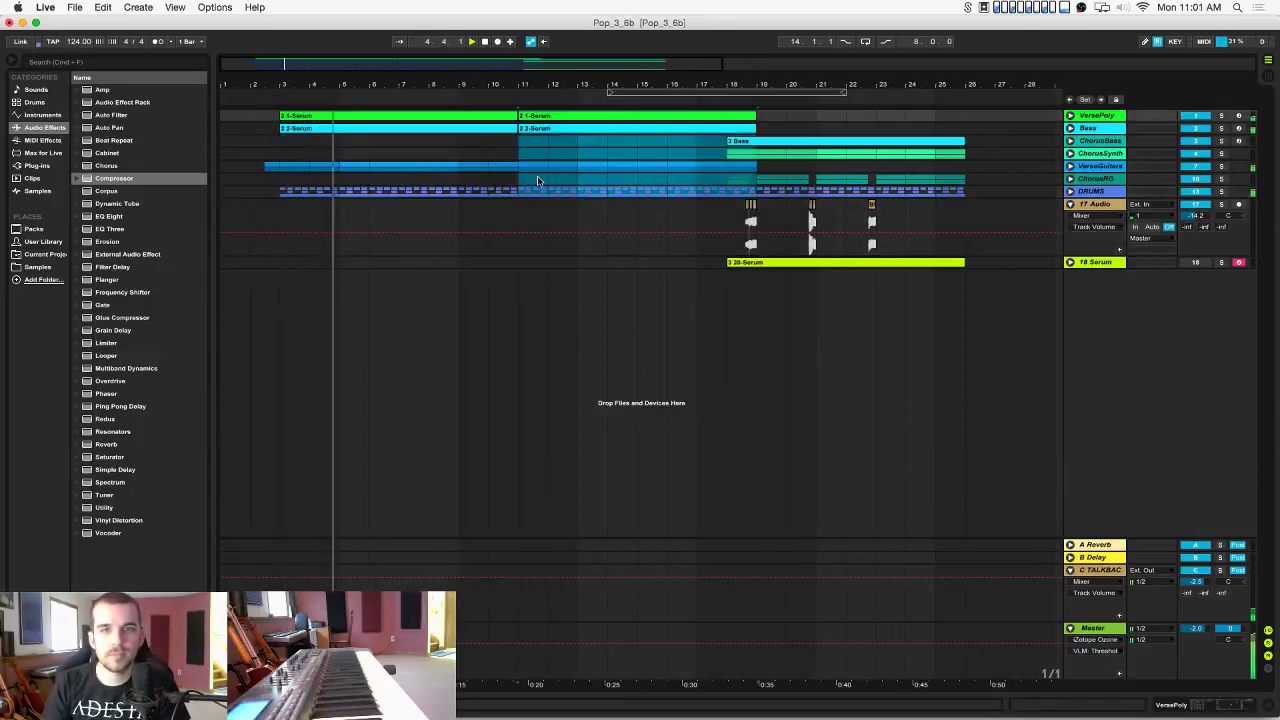
key("super+z")
Move the chorus clips on all tracks one bar further so the chorus starts at bar 19.
mouse_move(727, 142)
left_mouse_down()
mouse_move(855, 235)
mouse_move(969, 267)
left_mouse_up()
left_click_drag(766, 262, 803, 266)
left_click(732, 244)
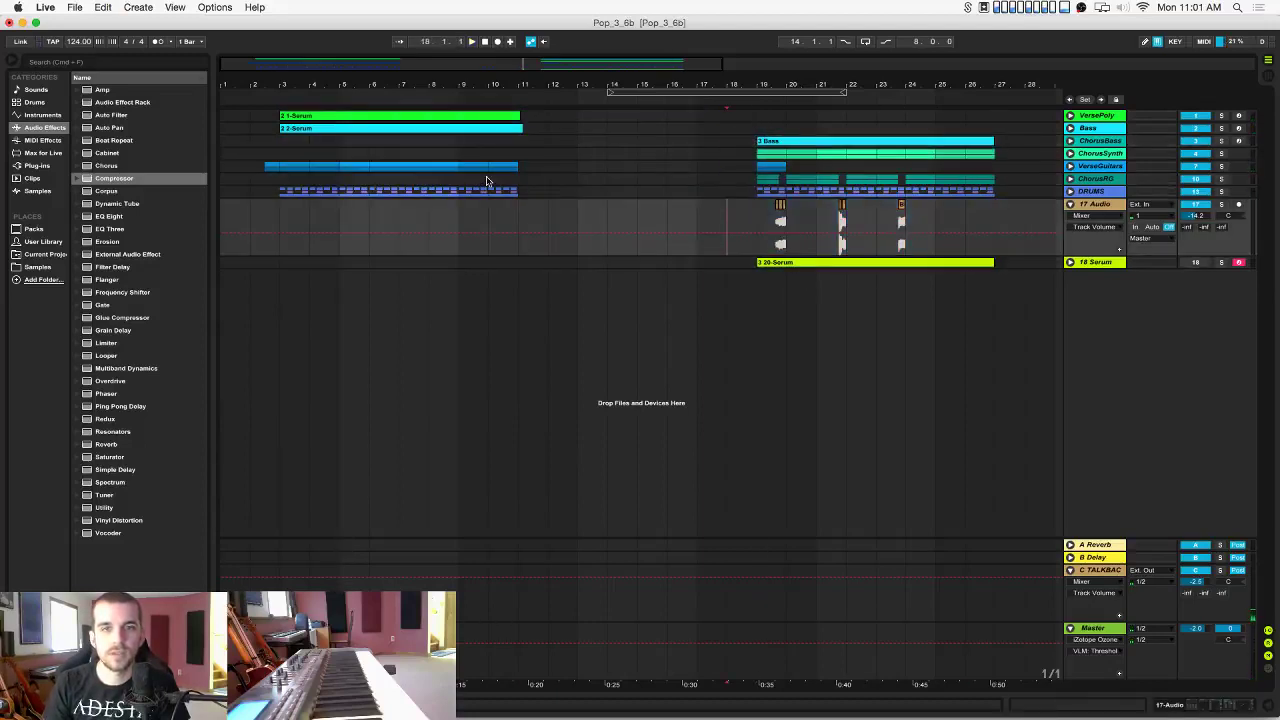
Duplicate the verse section from bars 3 to 11 so it fills up to bar 19, and play from bar 2.
left_click_drag(519, 193, 300, 107)
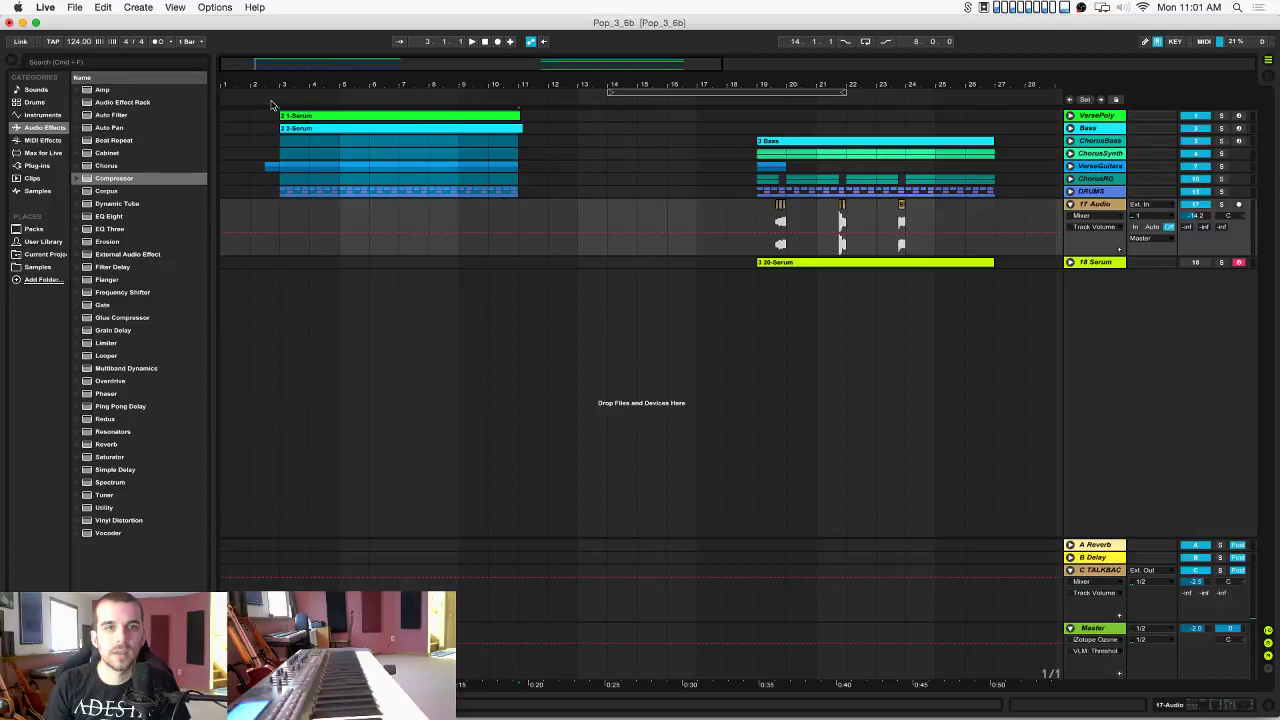
key("super+d")
left_click(251, 140)
key("space")
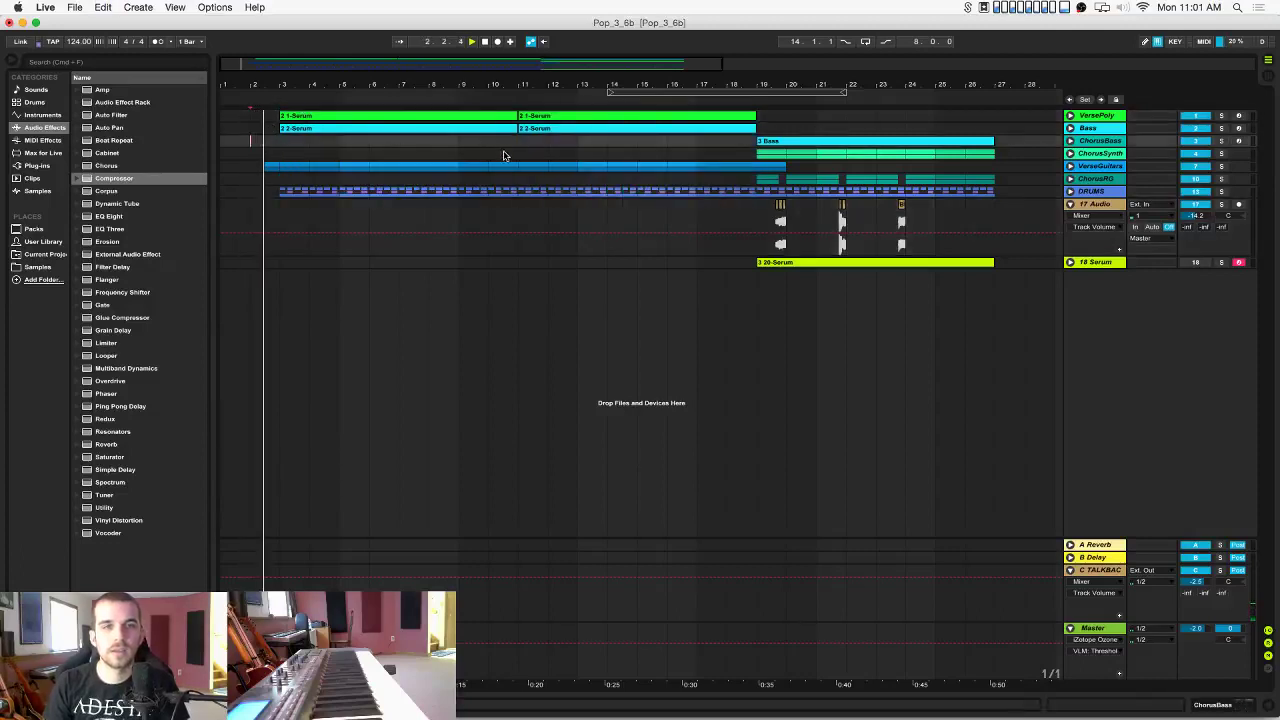
Unfold the DRUMS group and delete the kick, snare and hi-hat material in bar 18, just before the chorus.
left_click(1070, 191)
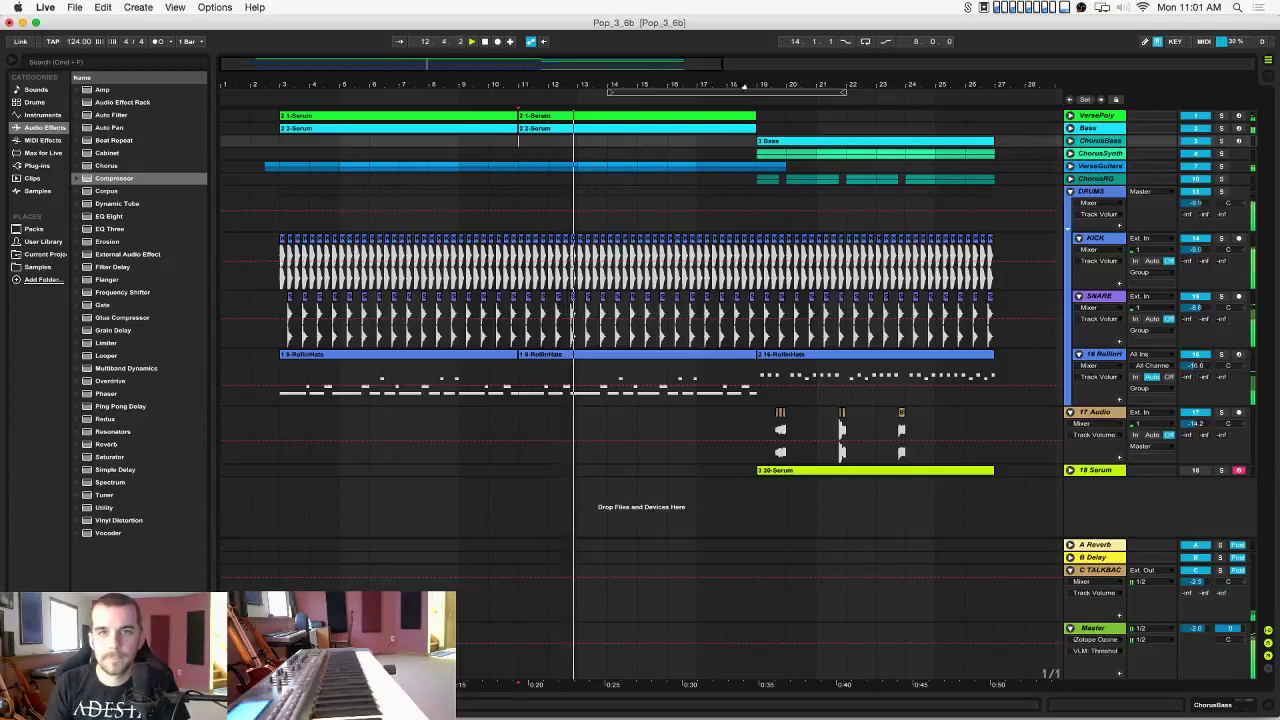
scroll(698, 259, "up", 5)
left_click_drag(689, 285, 805, 365)
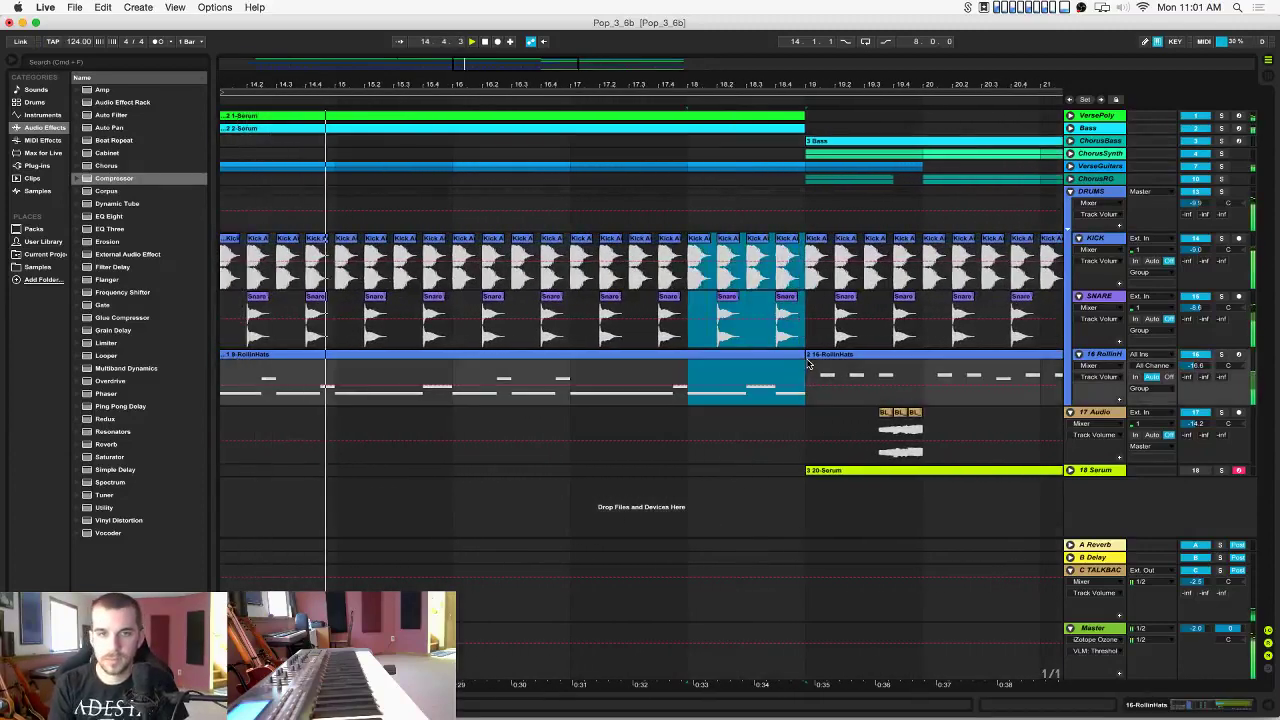
key("Delete")
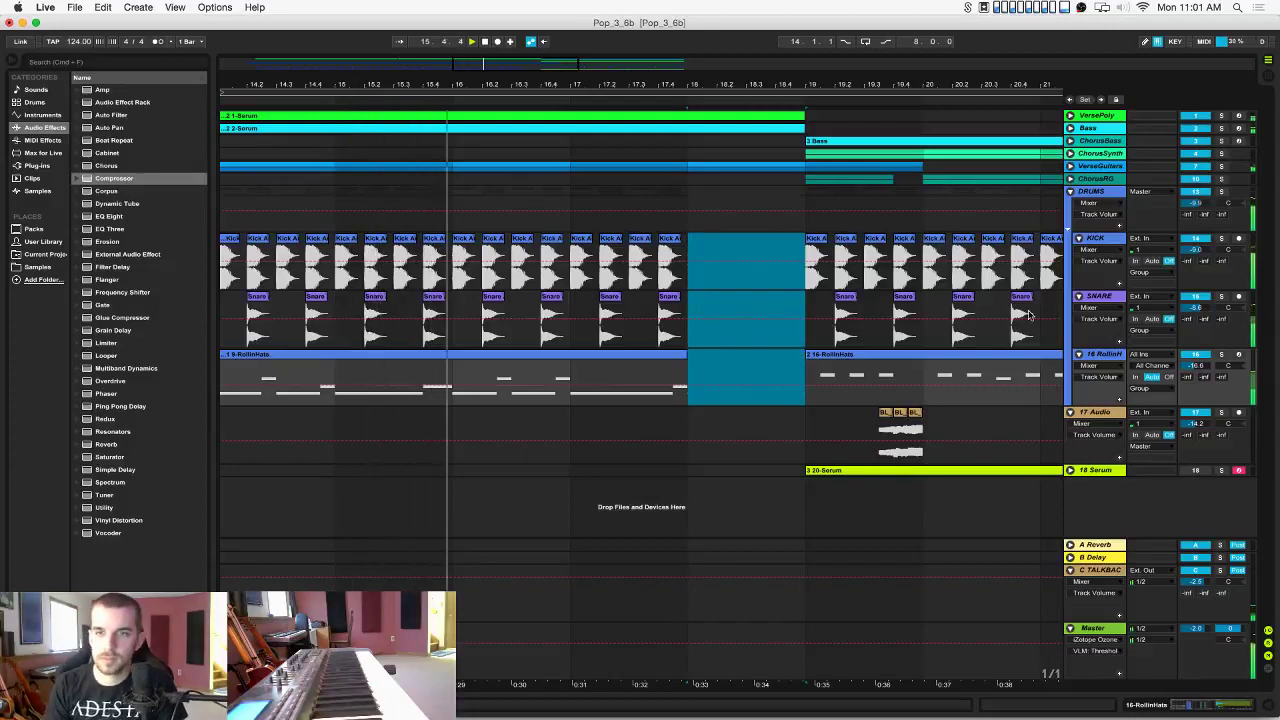
Insert an audio track below the hi-hats in the DRUMS group and search the Samples folder for "clap".
key("super+t")
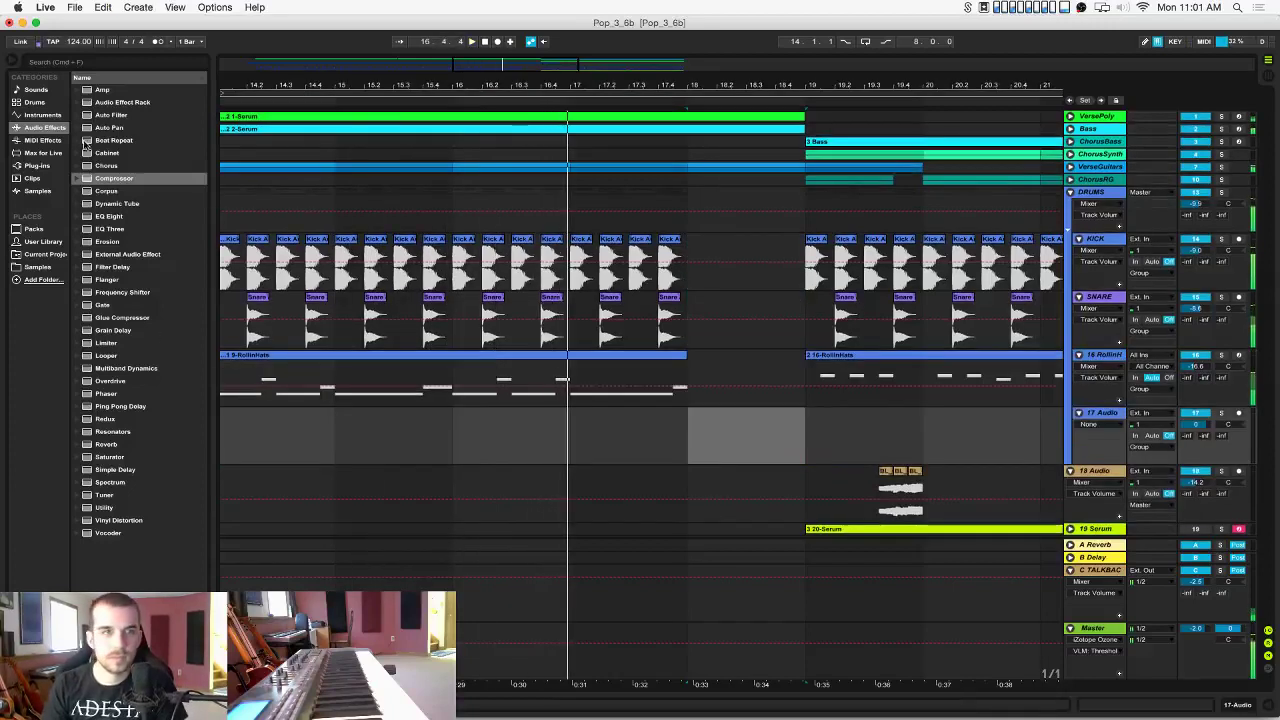
left_click(41, 279)
key("Escape")
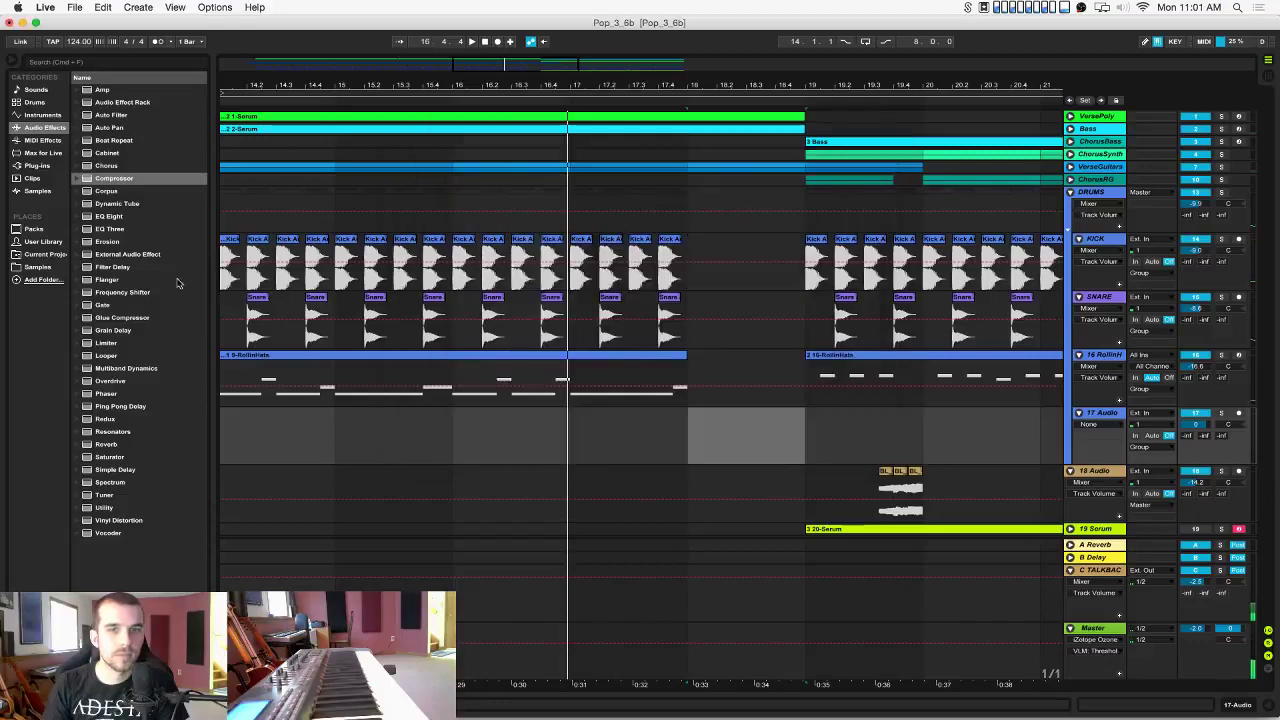
left_click(38, 267)
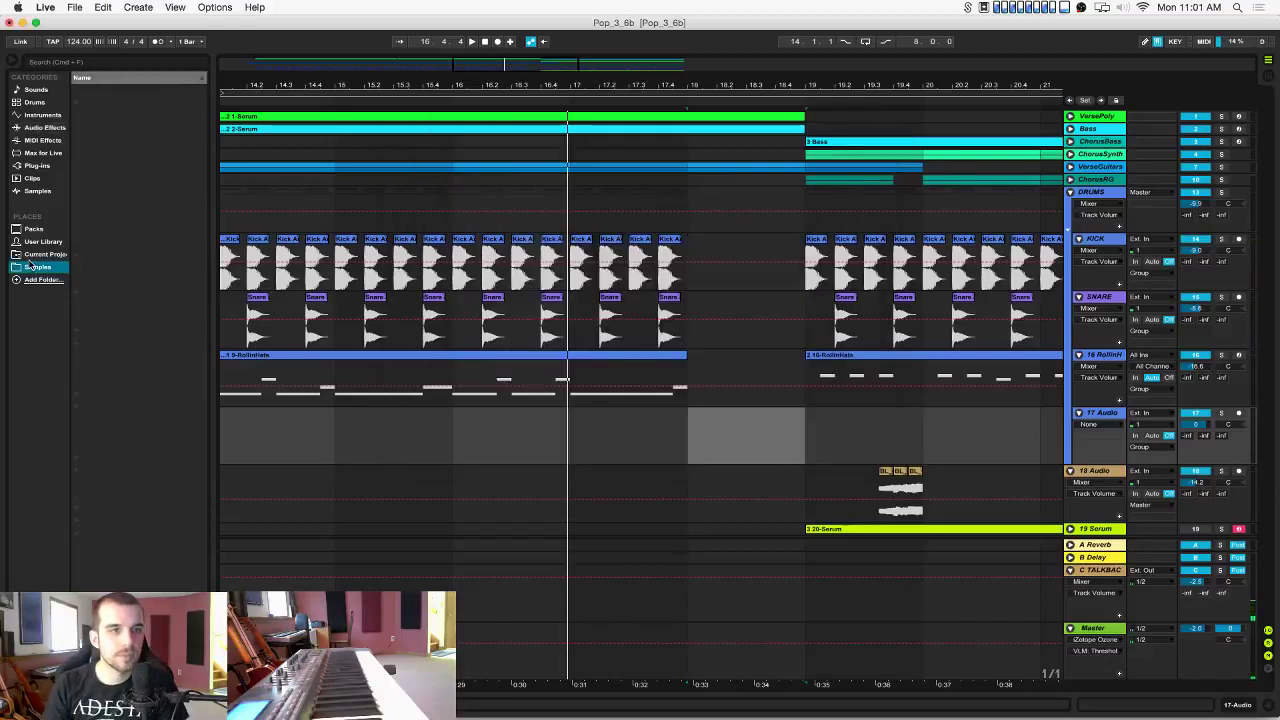
left_click(142, 62)
type("clap")
Audition the 808 samples in the Clap folder and place Clap 808 1 V2 at bar 18 on the new audio track.
left_click(76, 91)
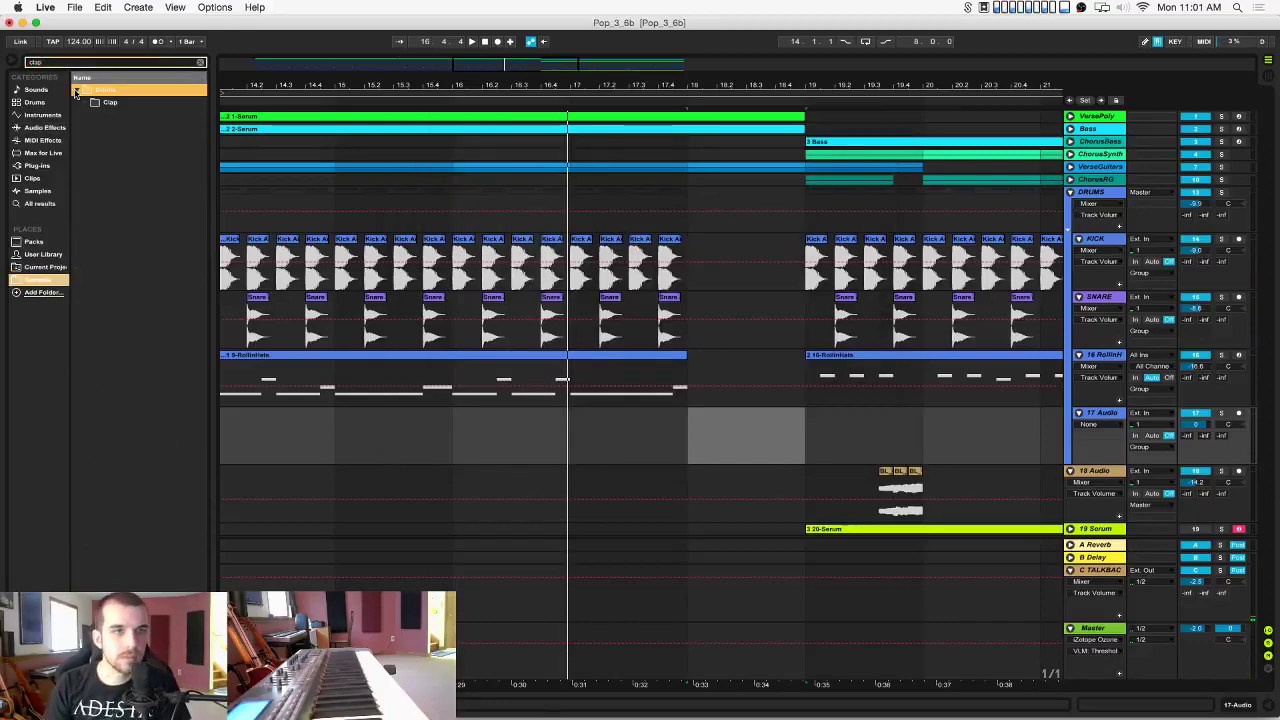
left_click(85, 103)
left_click(140, 203)
left_click(140, 168)
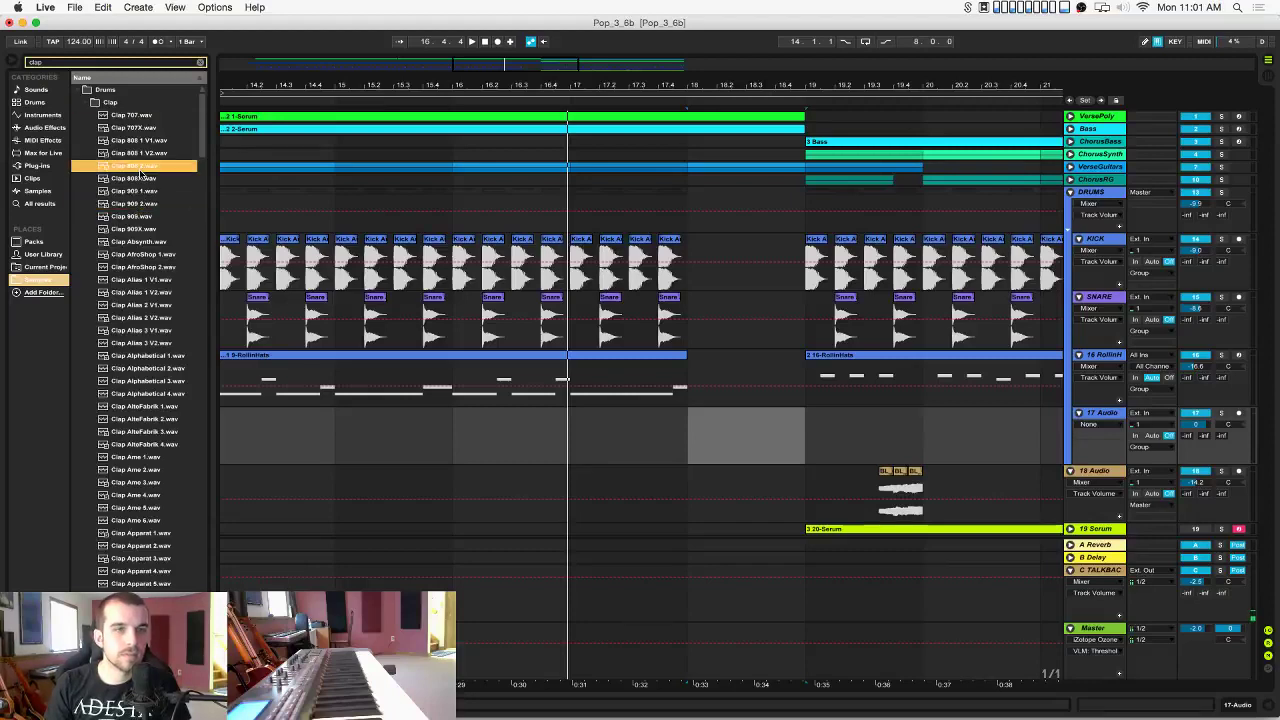
left_click(141, 155)
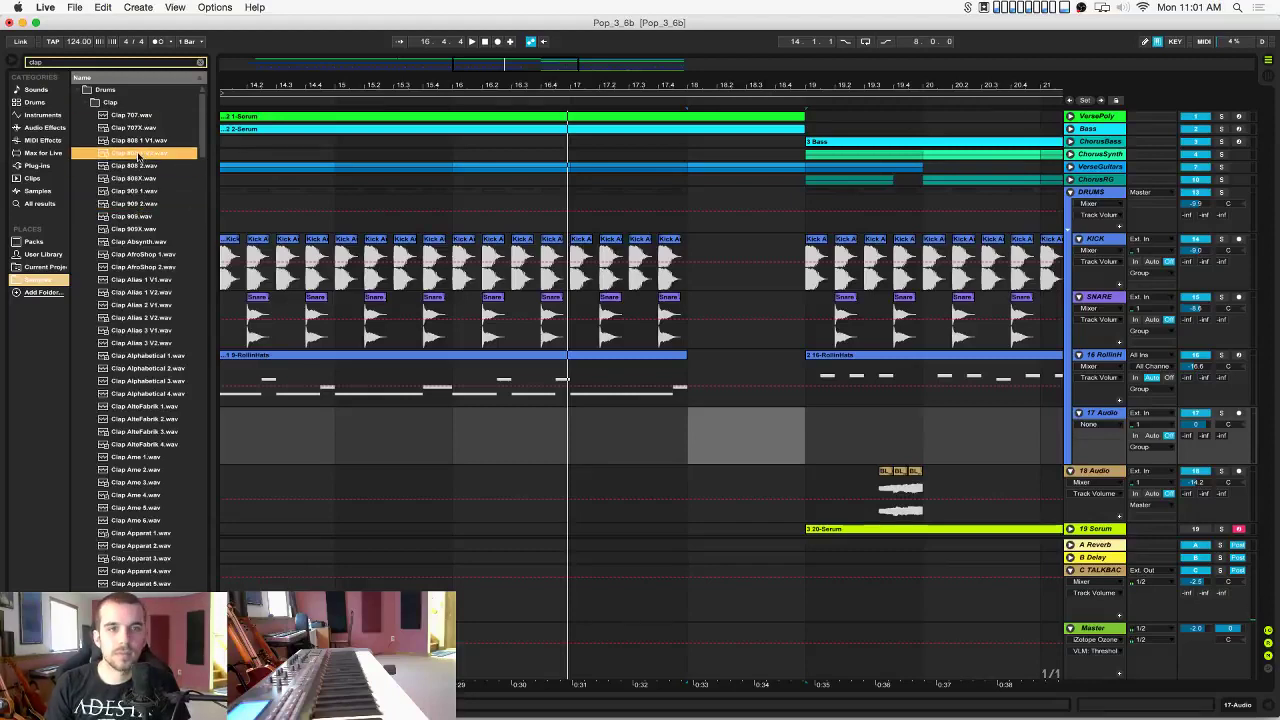
left_click_drag(140, 157, 677, 431)
Set the grid to 1/4, repeat the clap on all four beats of bar 18, and delete the leftover tail from bar 19.
right_click(677, 431)
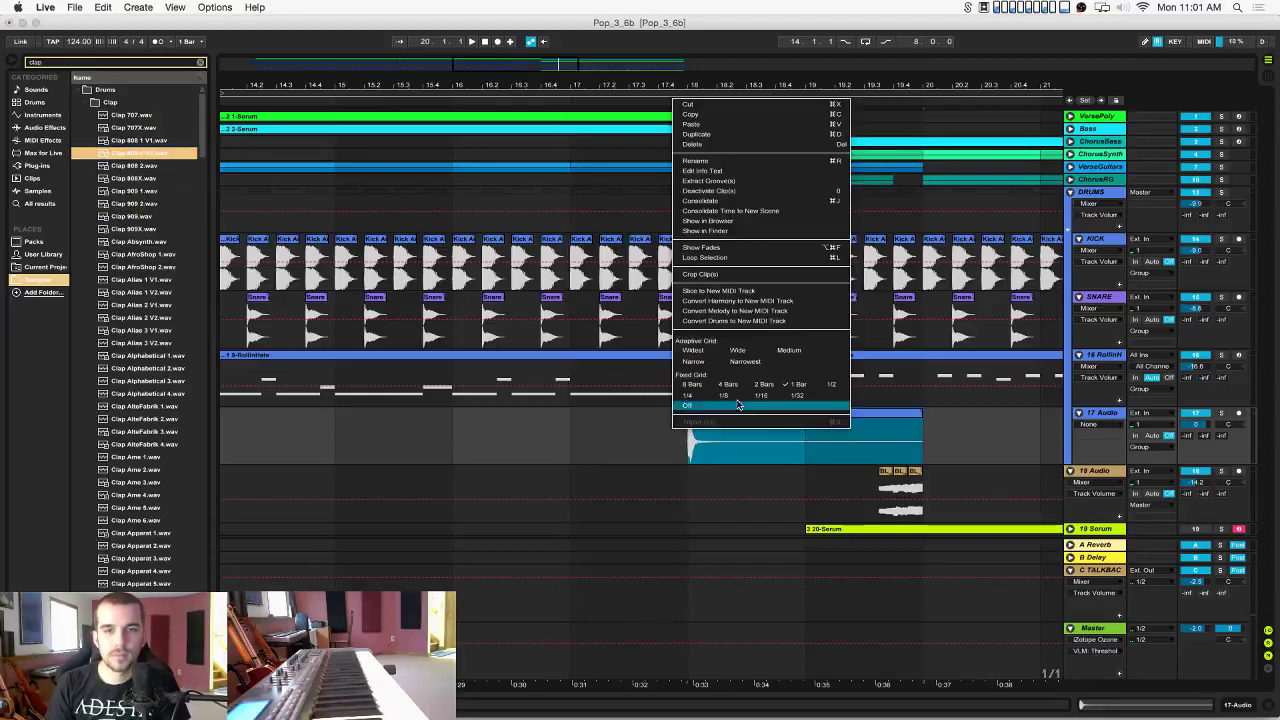
left_click(738, 404)
left_click(705, 444)
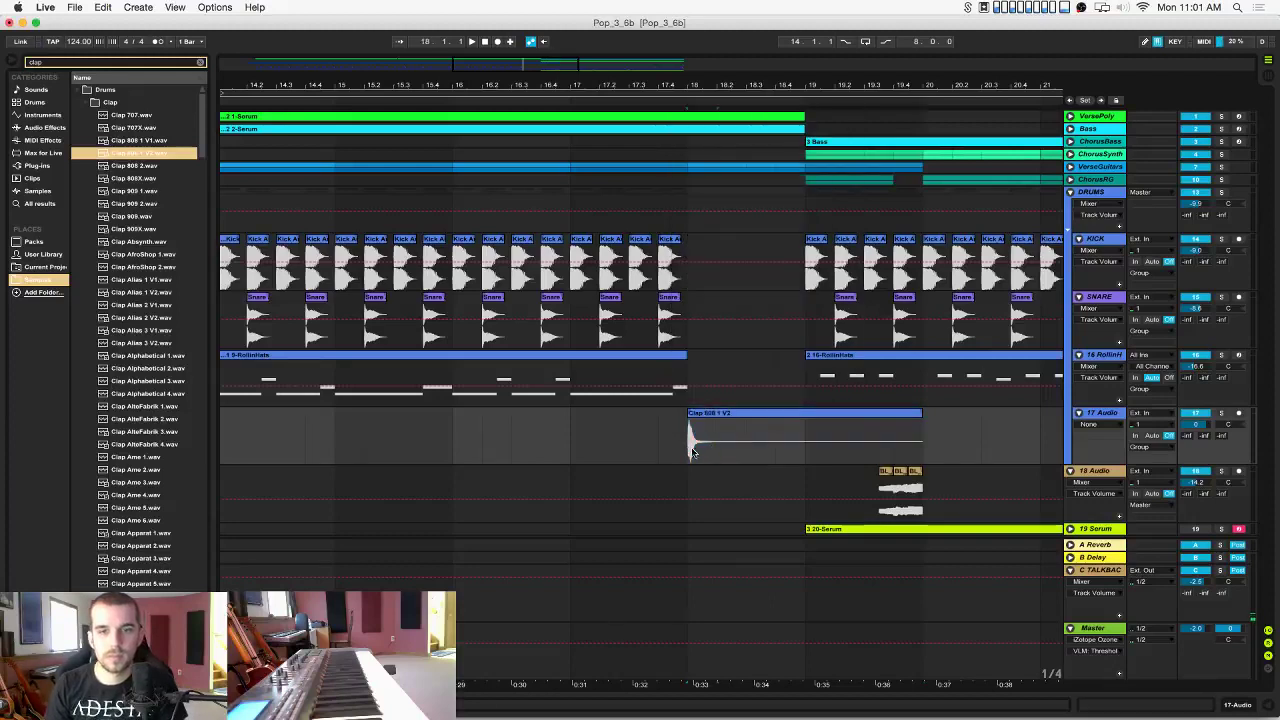
mouse_move(692, 452)
left_mouse_down()
mouse_move(731, 452)
mouse_move(697, 455)
left_mouse_up()
key("super+d")
key("super+d")
key("super+d")
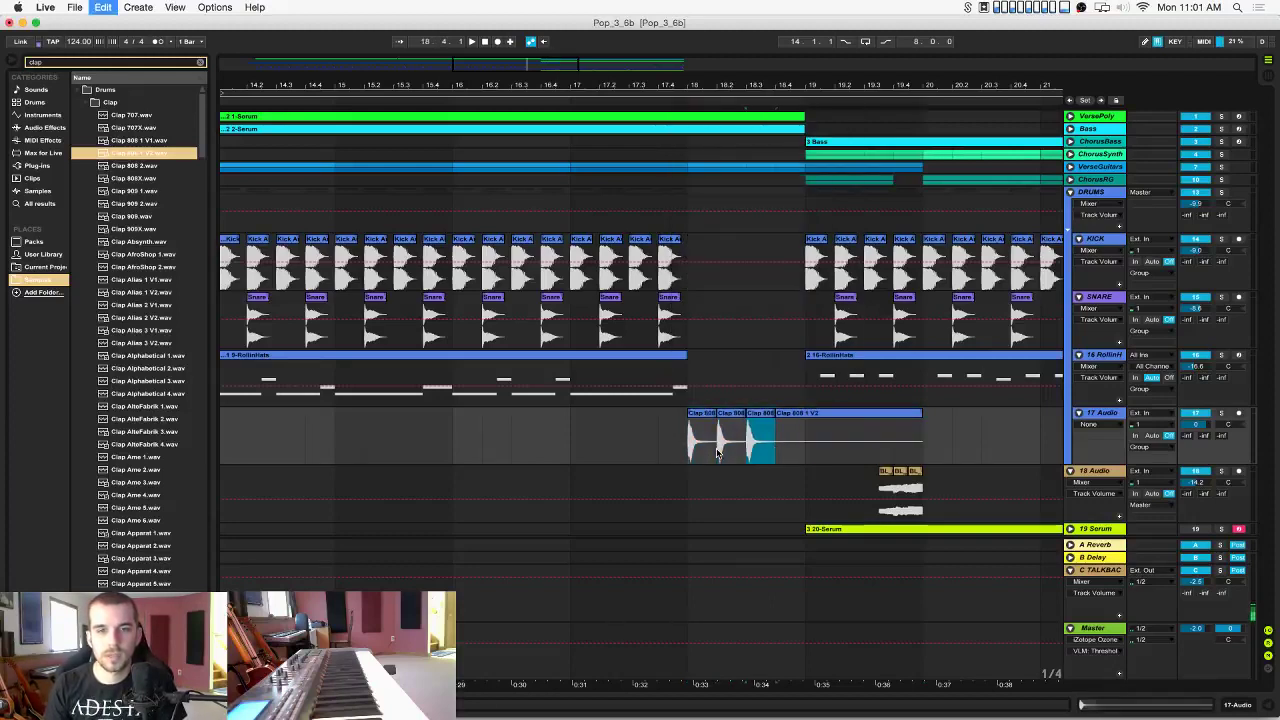
left_click(855, 420)
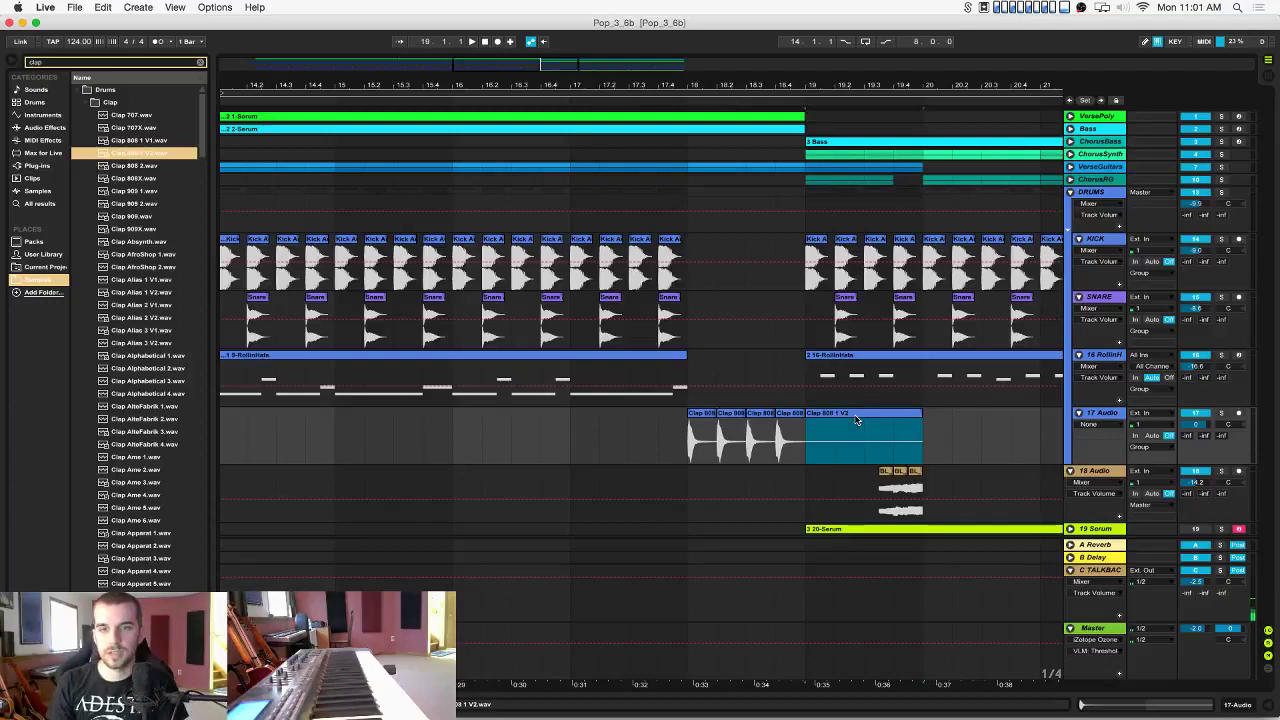
key("Delete")
Rename the new audio track to CLAP and fold the DRUMS group.
left_click(1097, 415)
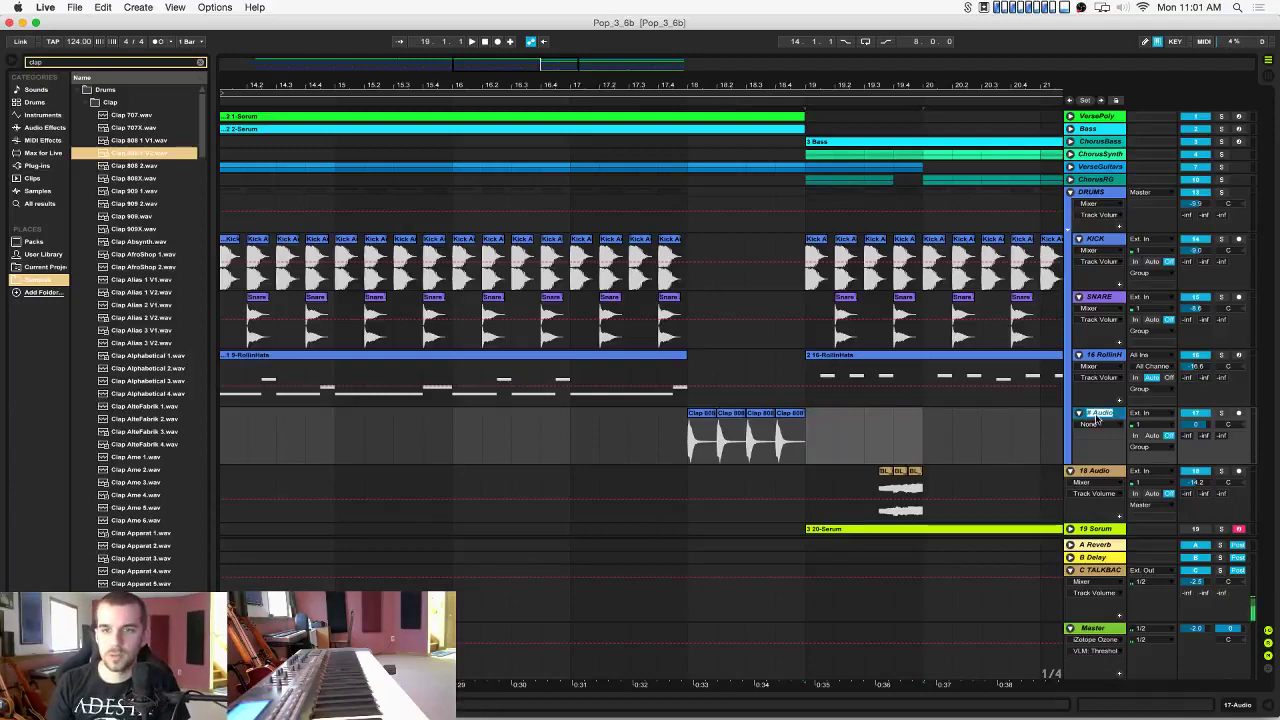
type("CLAP")
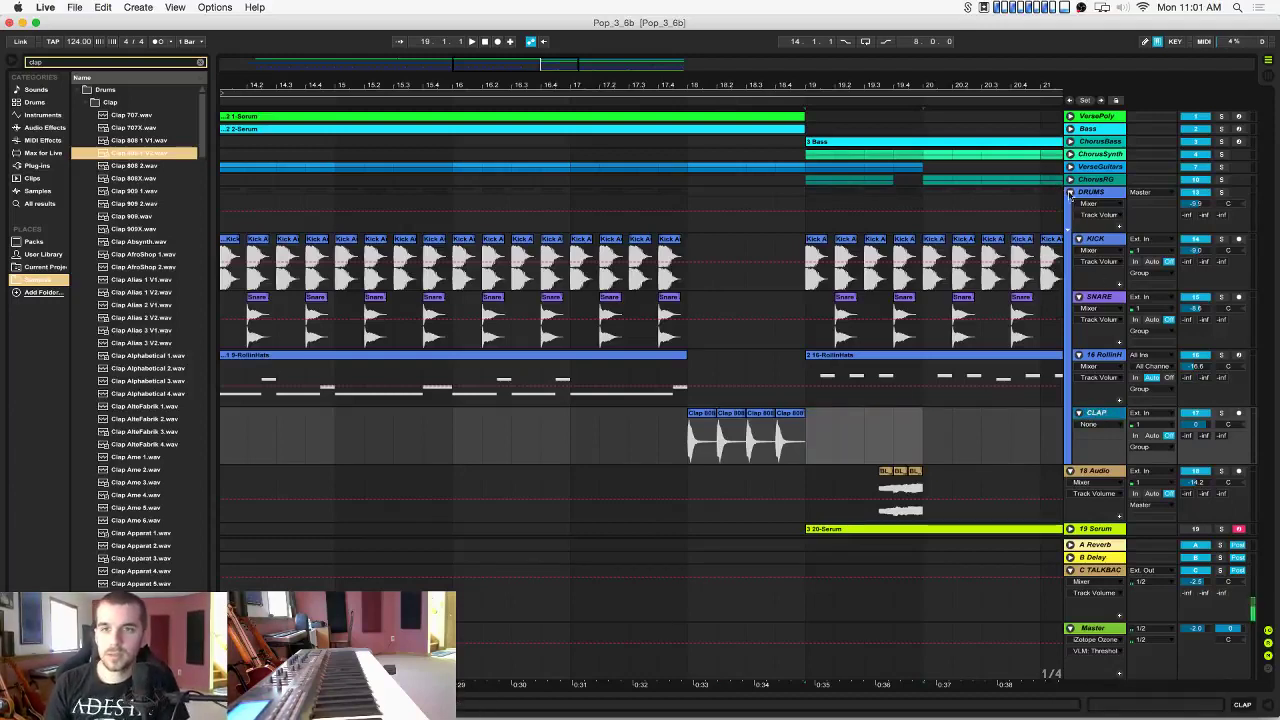
left_click(1070, 191)
Insert a MIDI track below DRUMS, load Operator on it, and show oscillator A's fixed frequency in its automation lane.
key("super+shift+t")
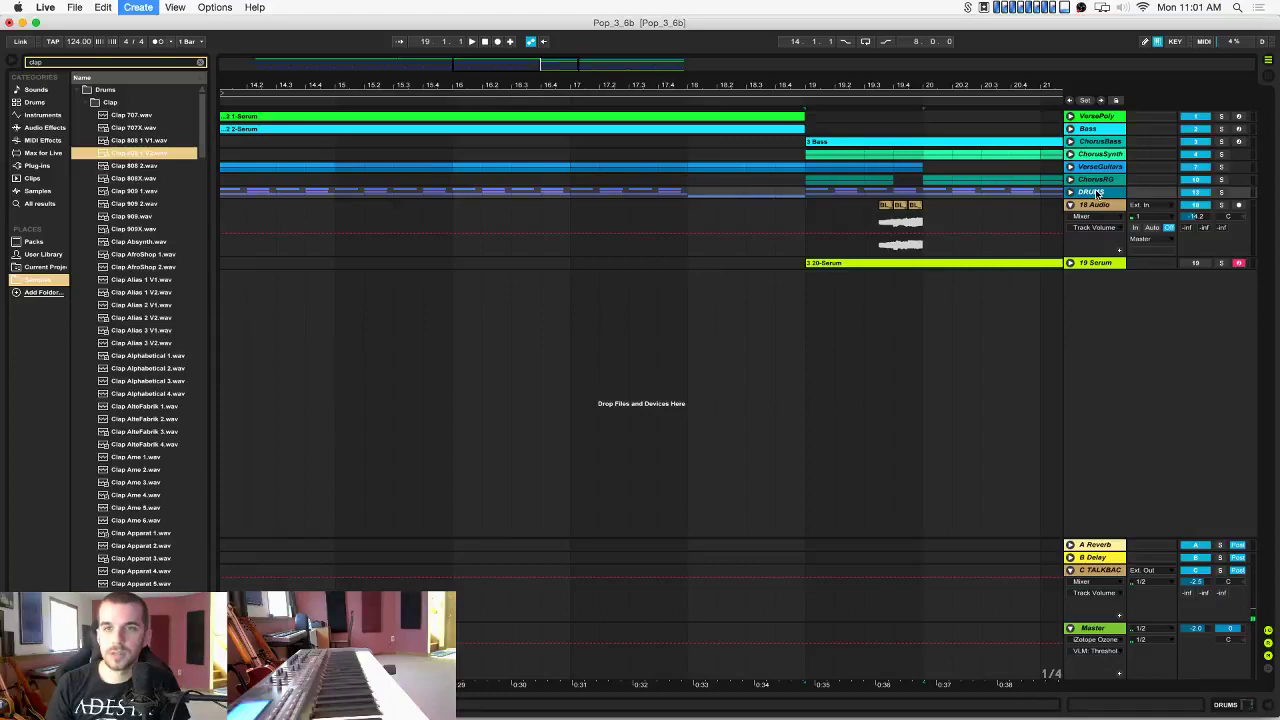
left_click(40, 117)
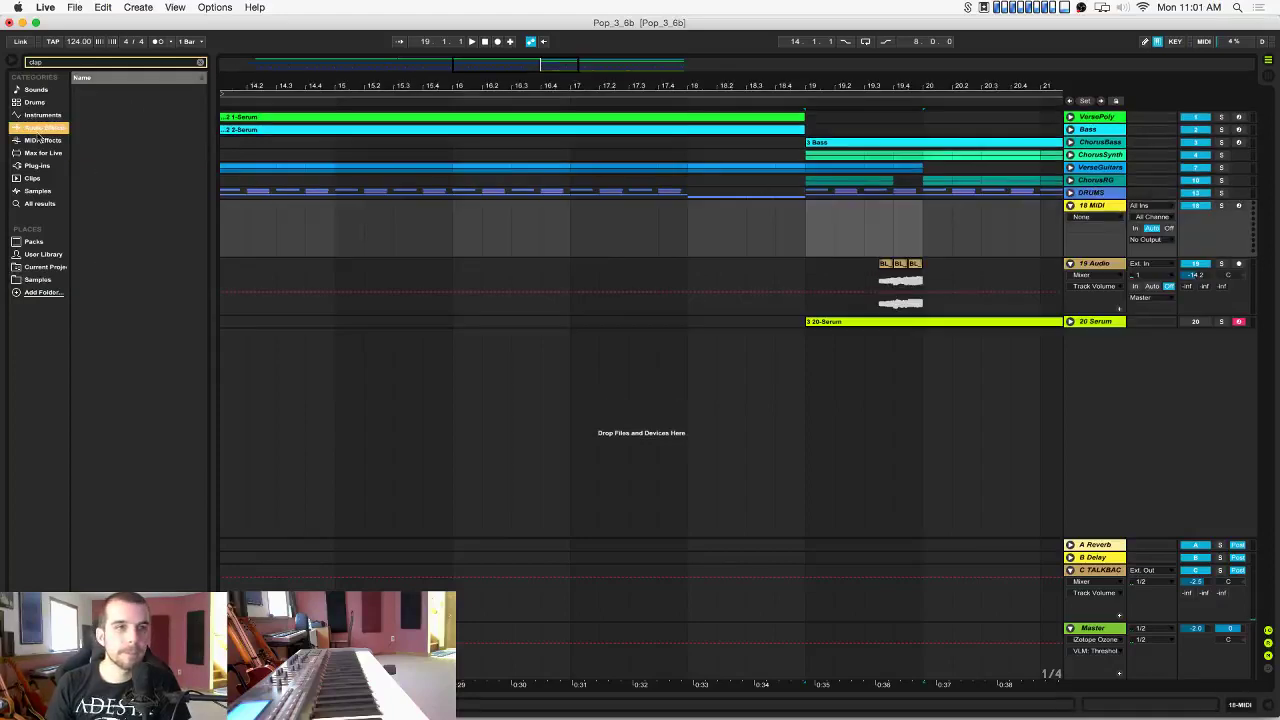
left_click(201, 63)
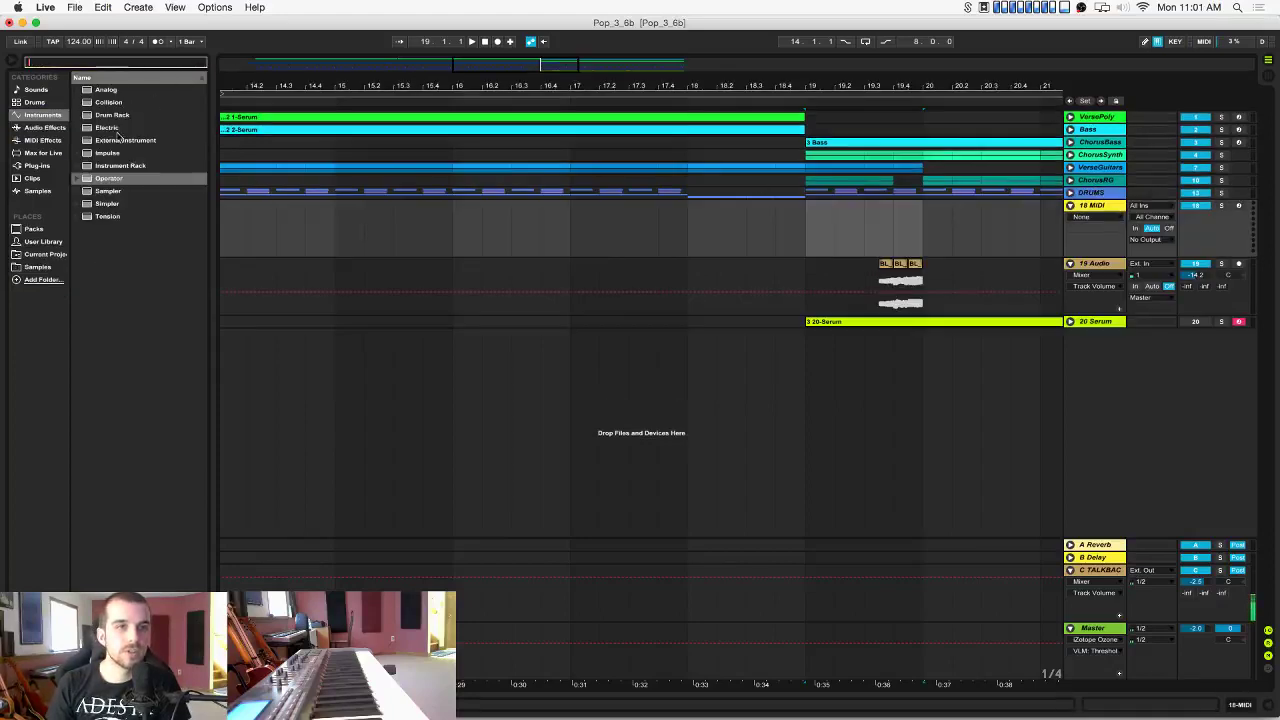
left_click(114, 179)
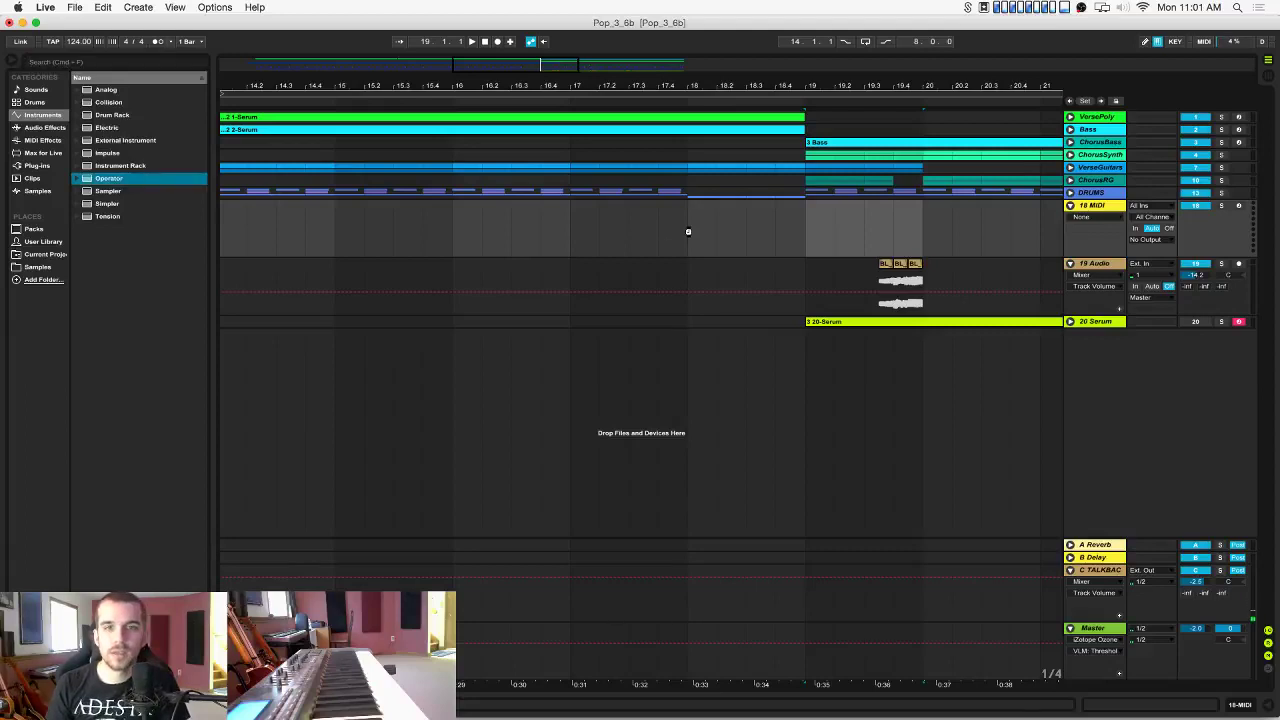
left_click_drag(688, 231, 688, 232)
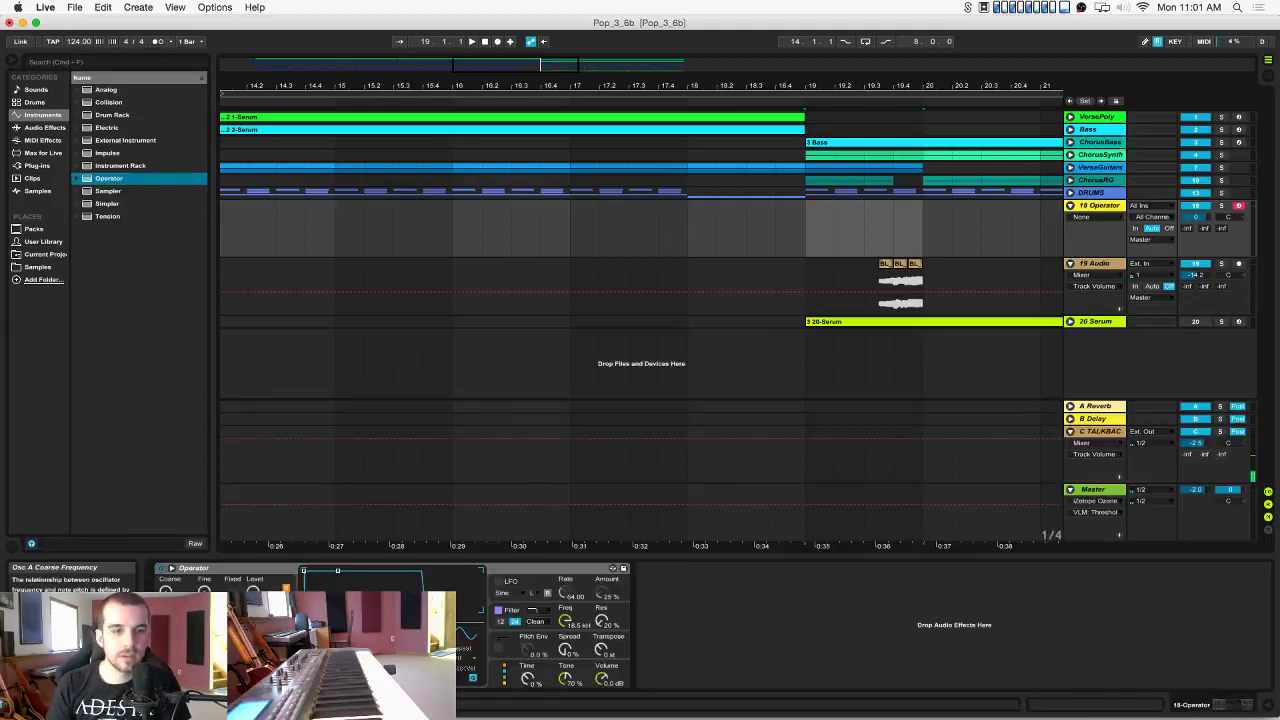
left_click(193, 568)
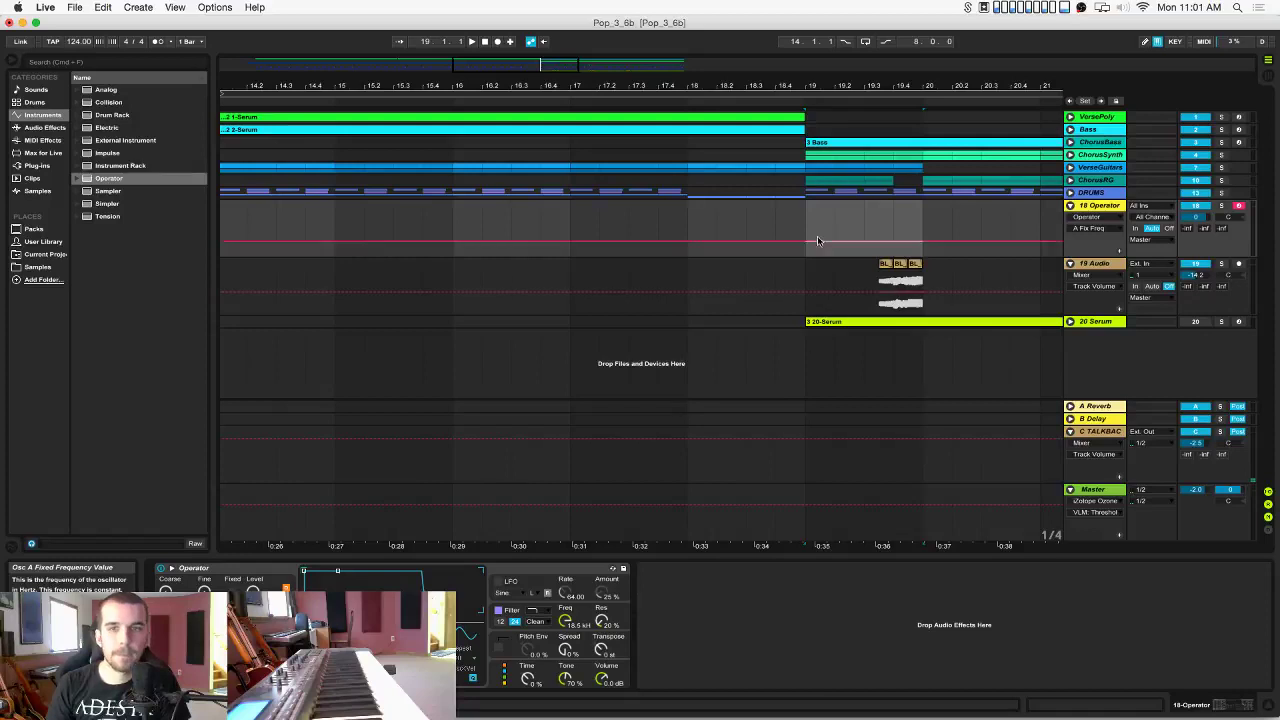
Save the set and record one sustained note across bar 18 on the Operator track.
left_click(702, 227)
key("super+s")
key("F9")
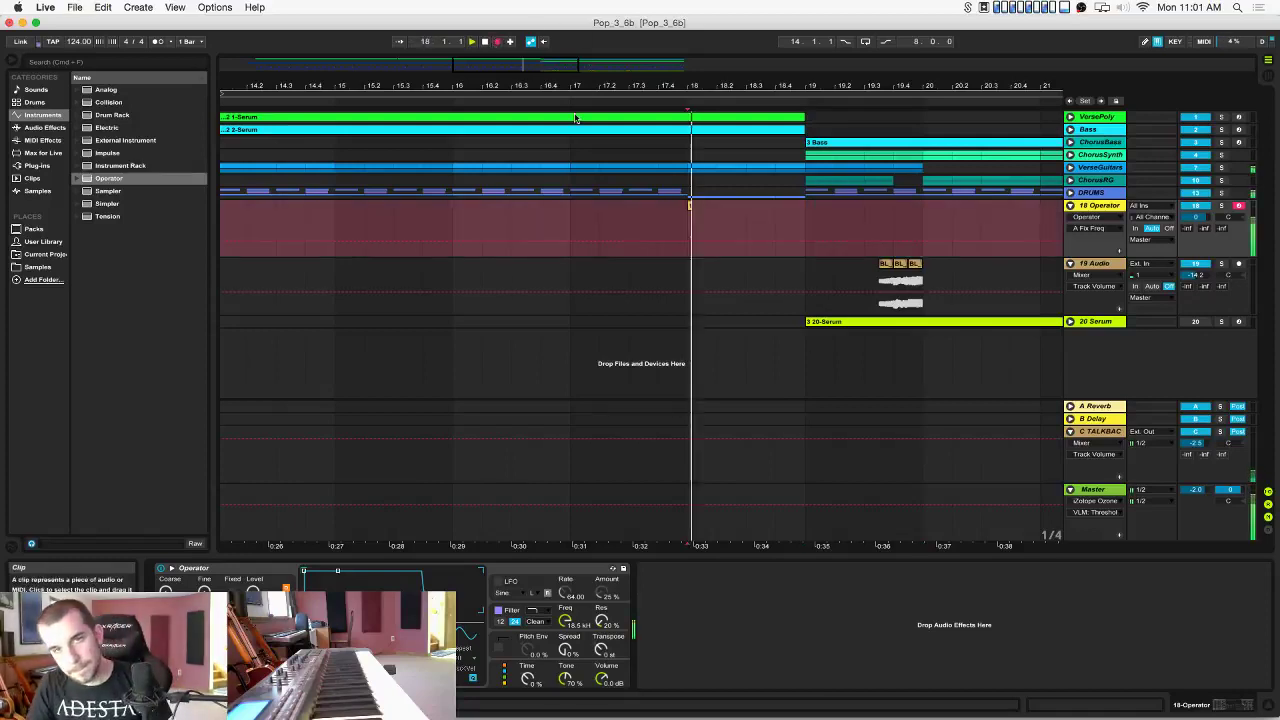
key("space")
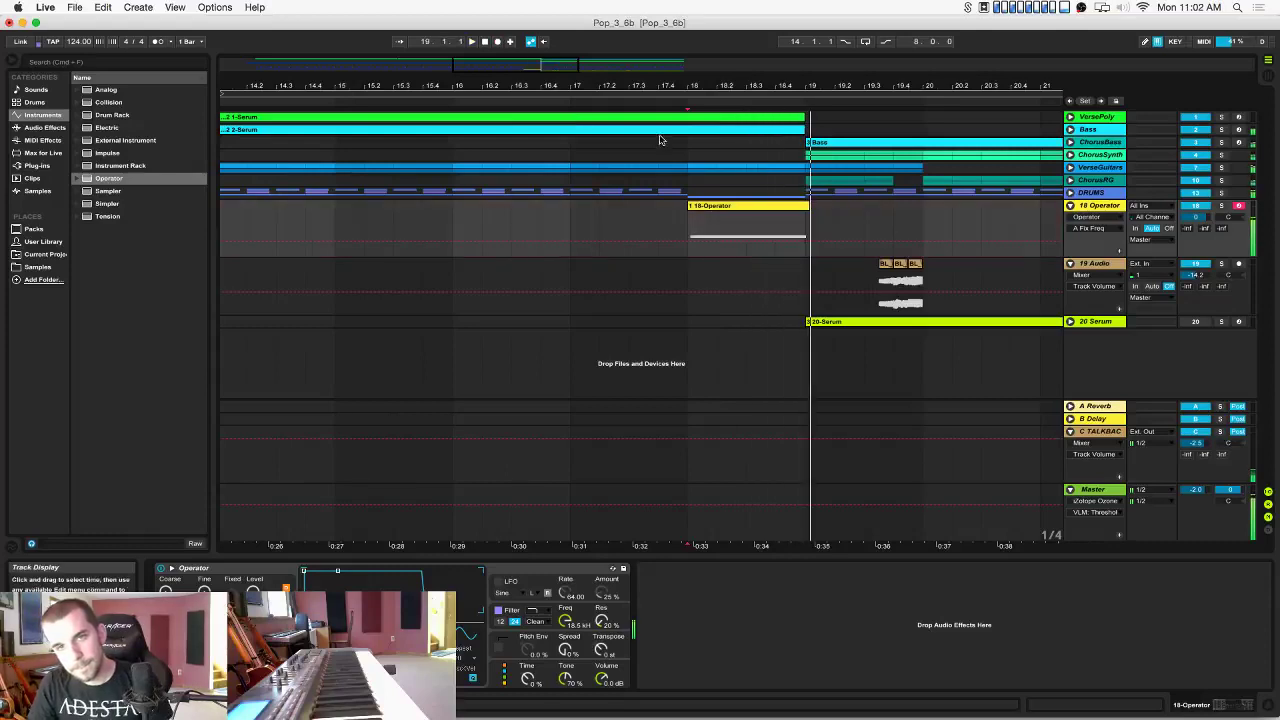
Set the note grid of the Operator clip to 1/4 and extend its note to the end of bar 18.
left_click(730, 208)
double_click(730, 208)
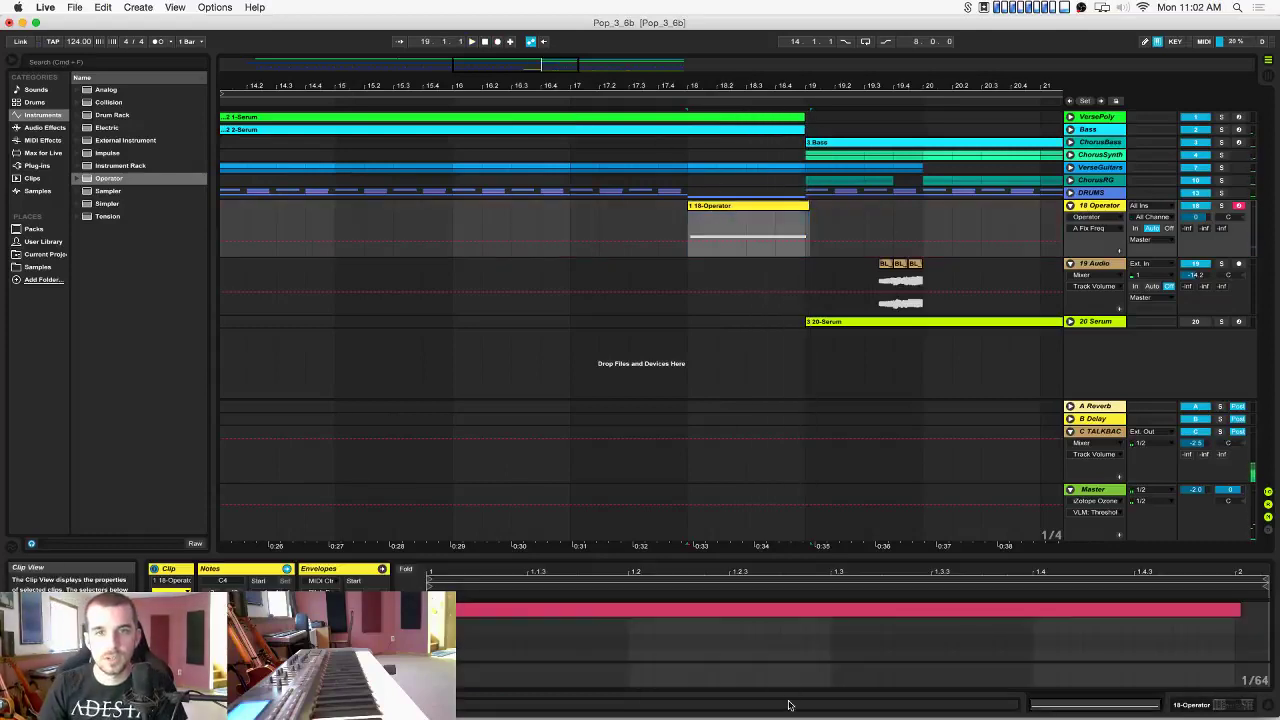
right_click(760, 648)
left_click(780, 596)
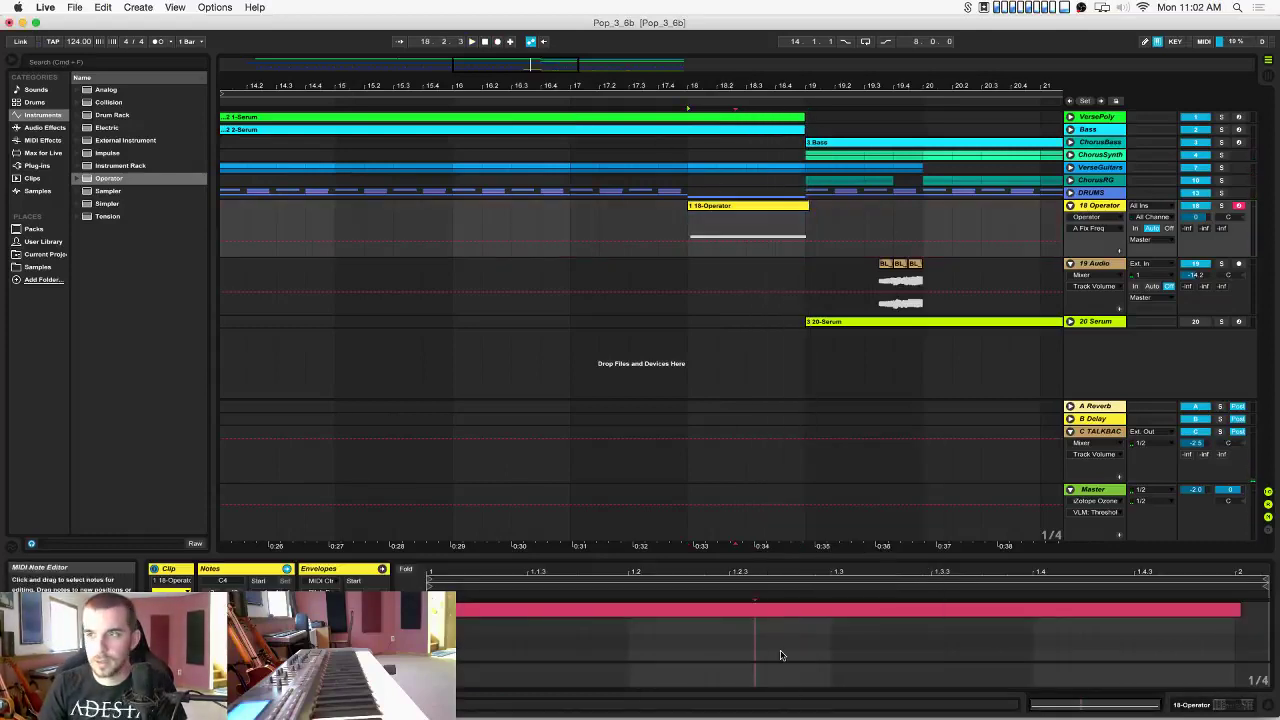
key("super+a")
left_click(1231, 627)
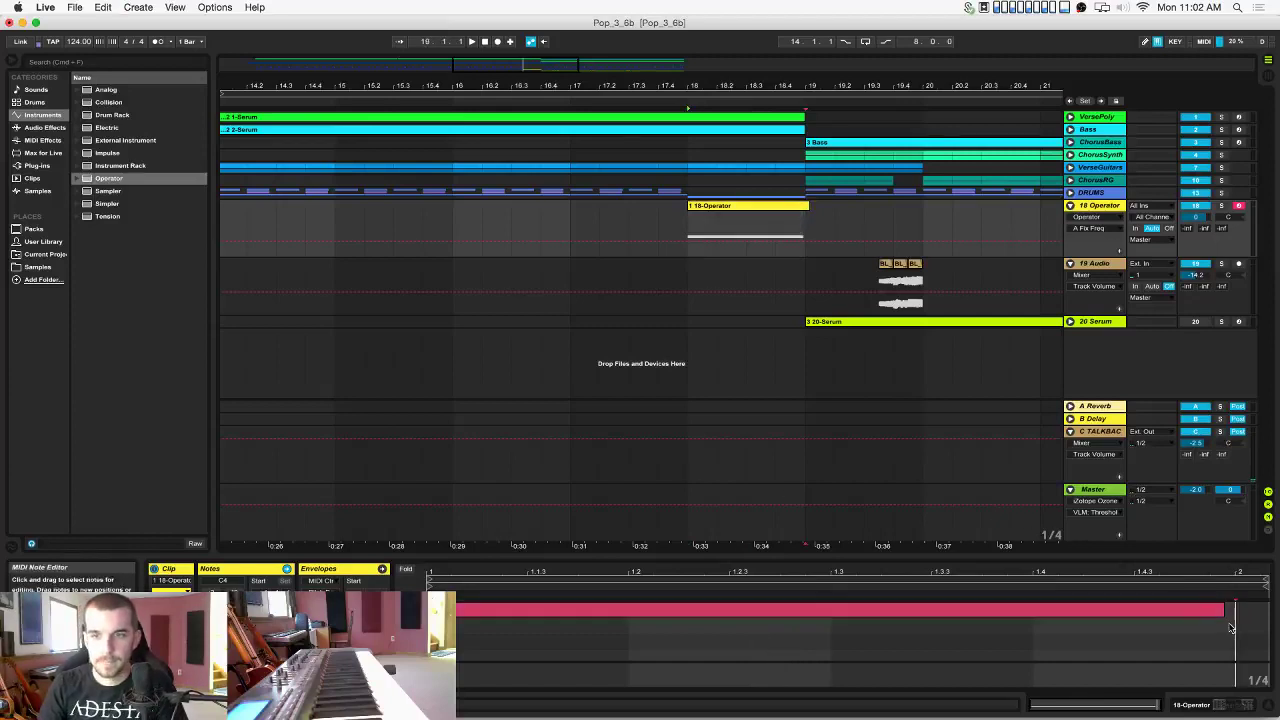
left_click(1230, 610)
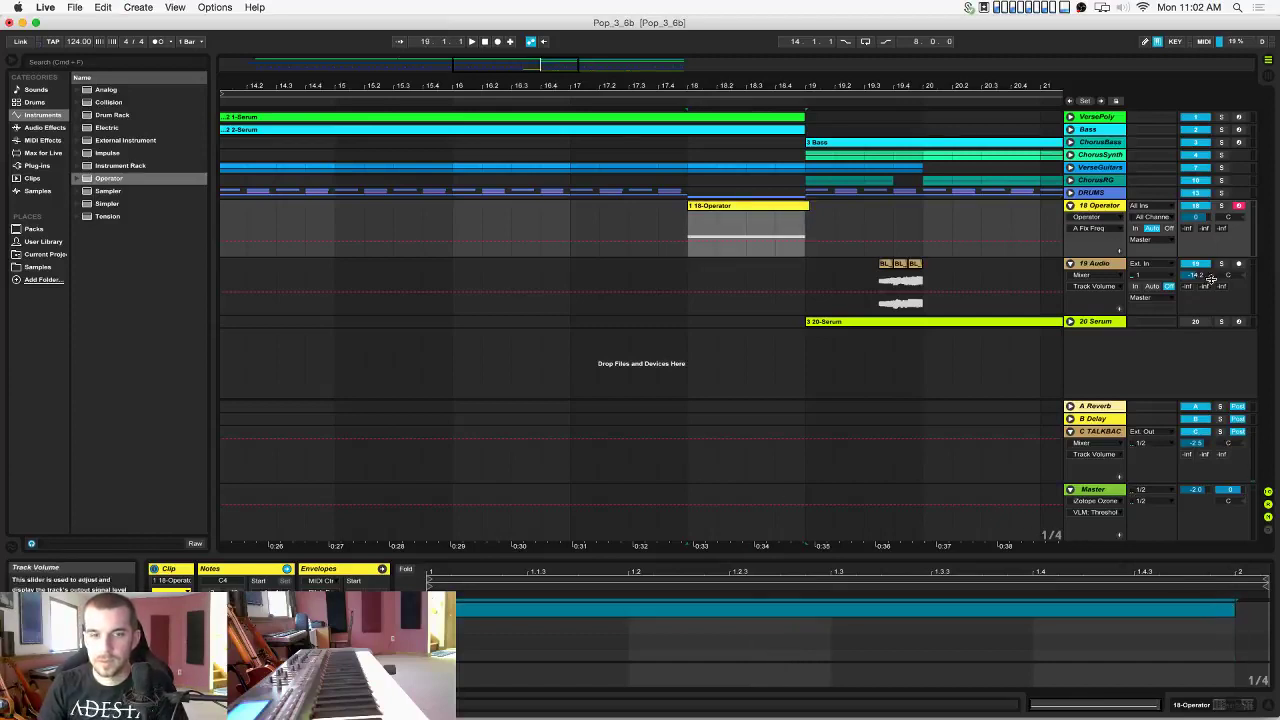
Solo the Operator track, draw a falling oscillator A fixed-frequency envelope across bar 18, and lower the track volume.
left_click(1222, 206)
key("space")
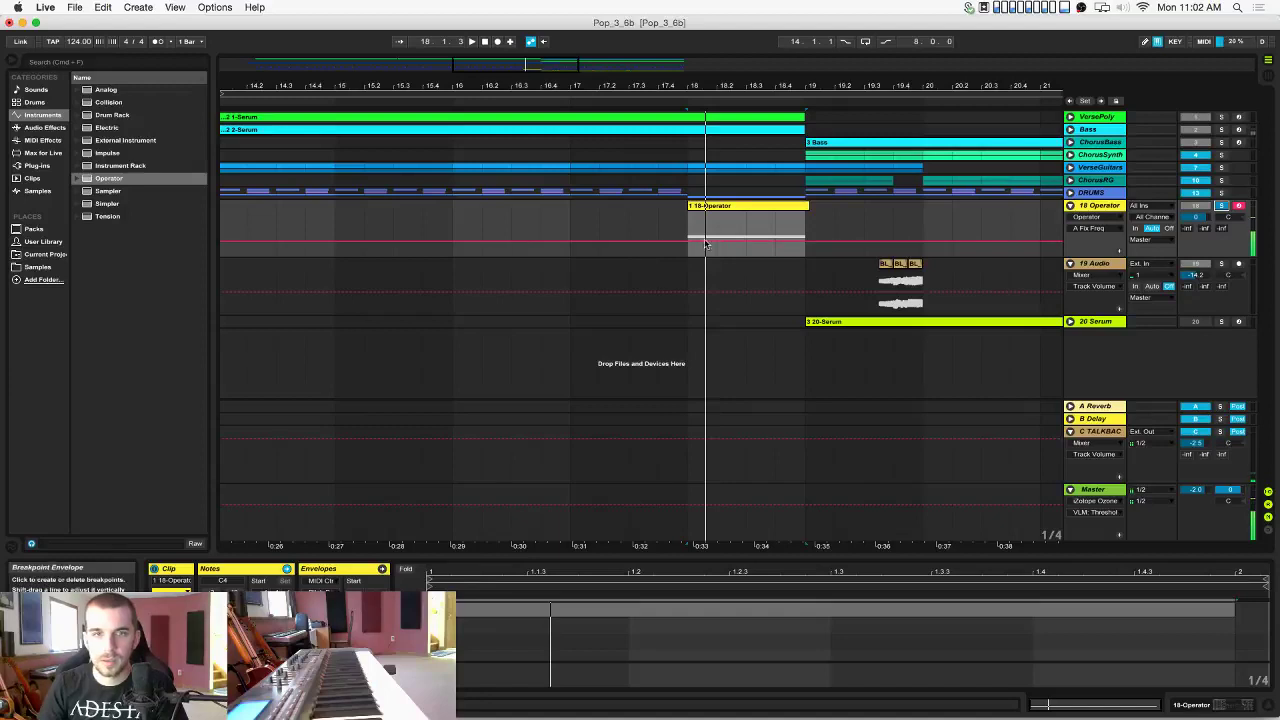
left_click_drag(688, 242, 812, 234)
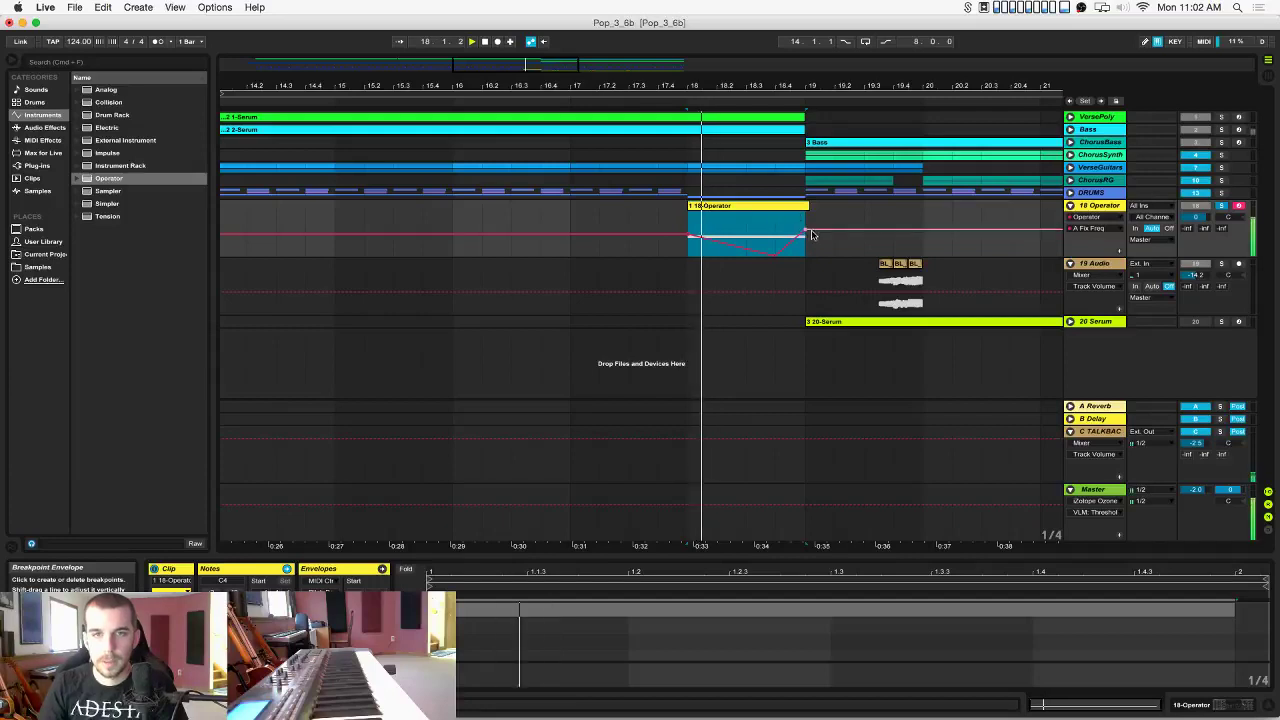
left_click(1198, 217)
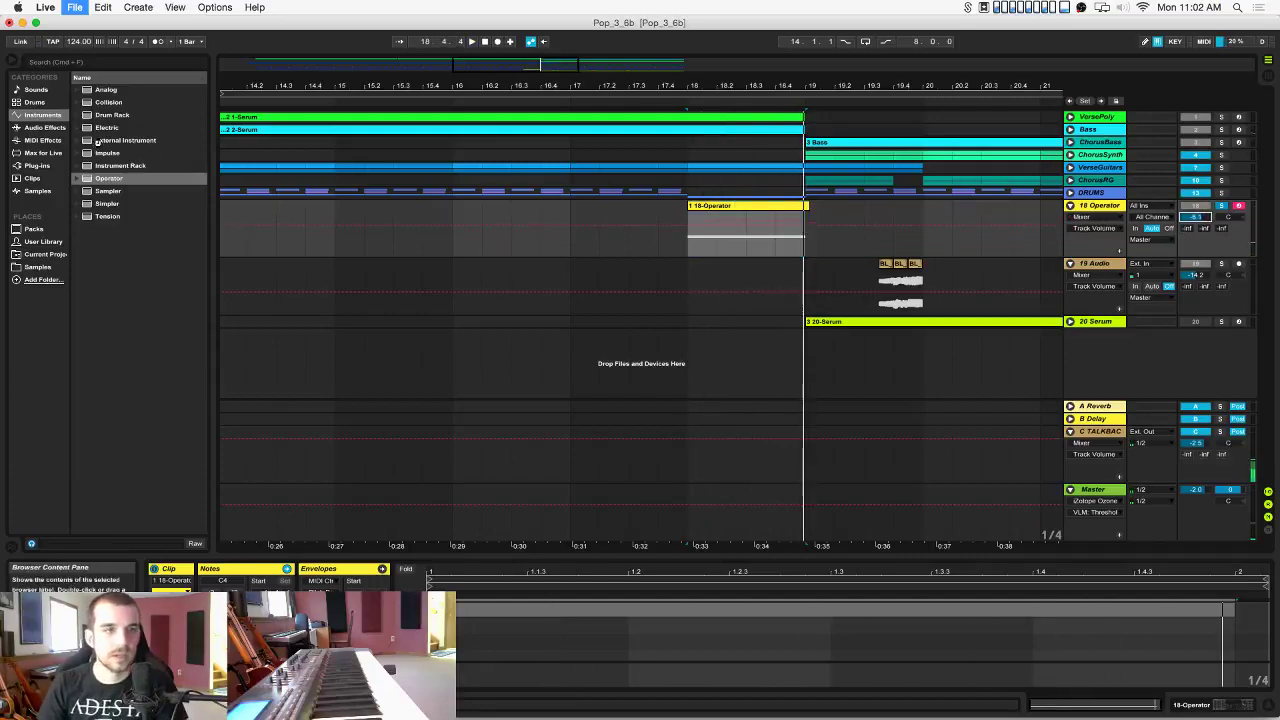
Duplicate the Operator track, then rename the original SUBDROP and the copy NOISE.
key("super+d")
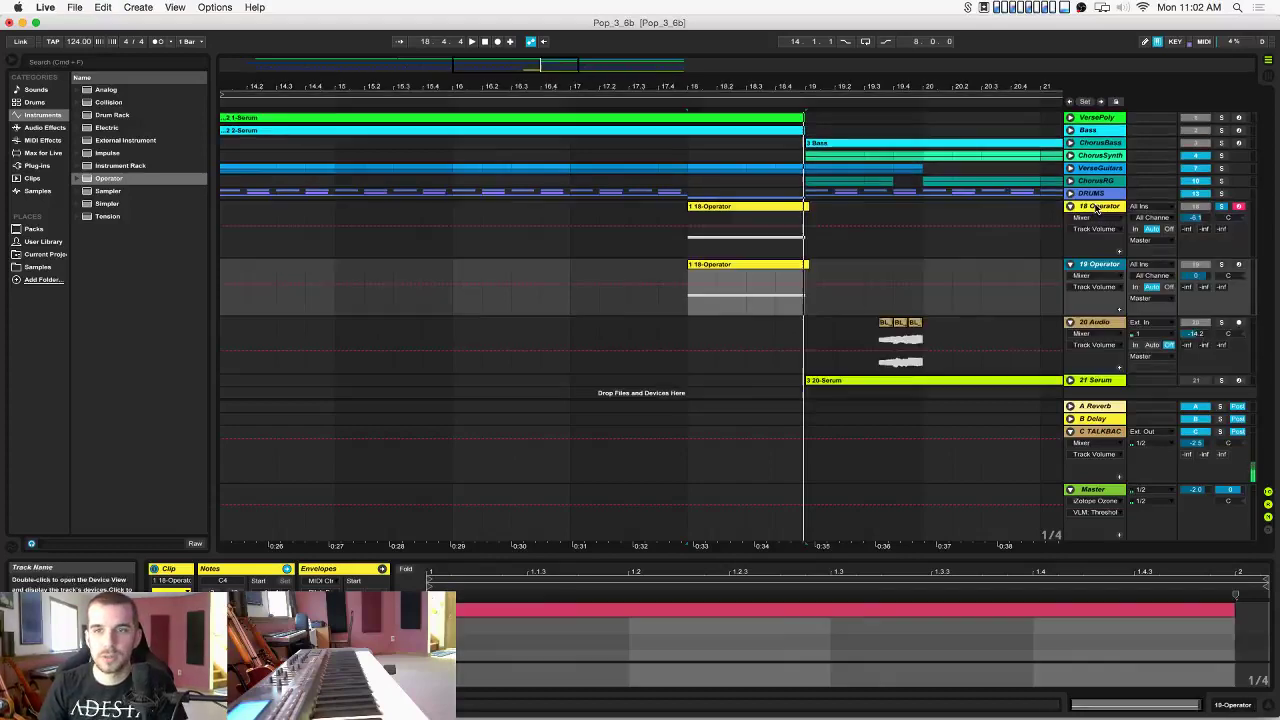
key("super+r")
type("Sub")
key("Return")
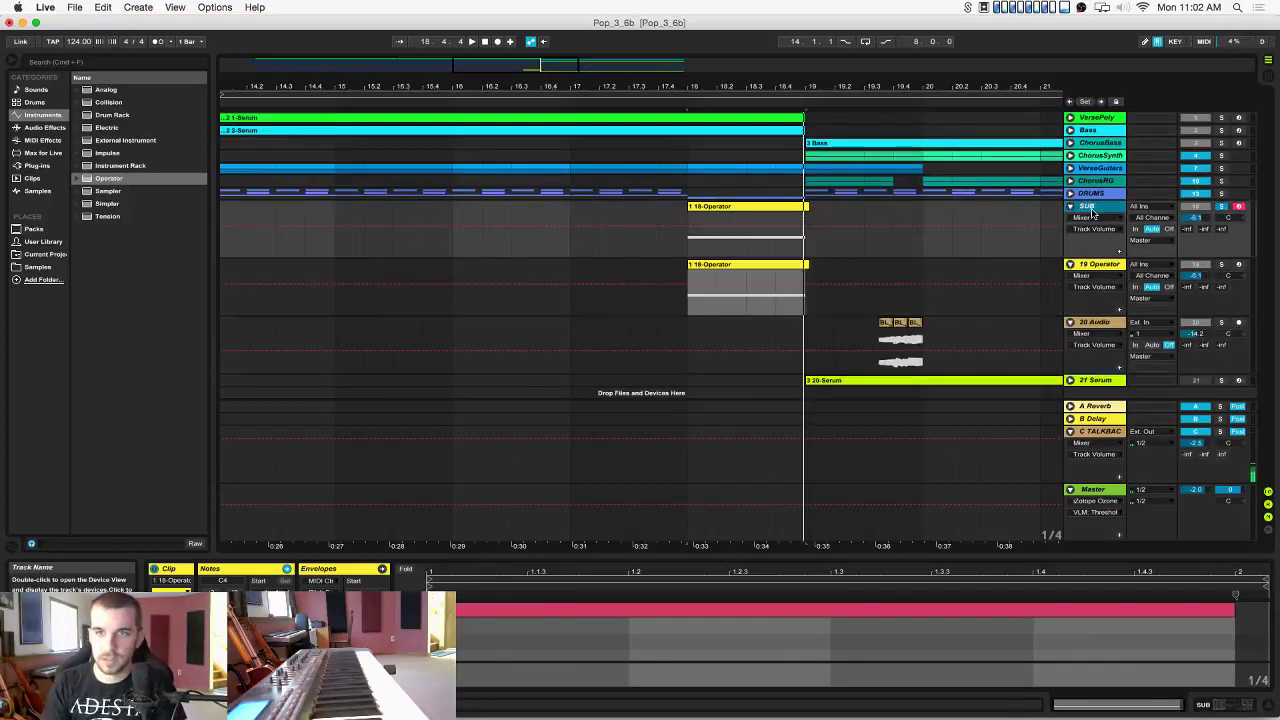
key("super+r")
type("Drop")
key("Return")
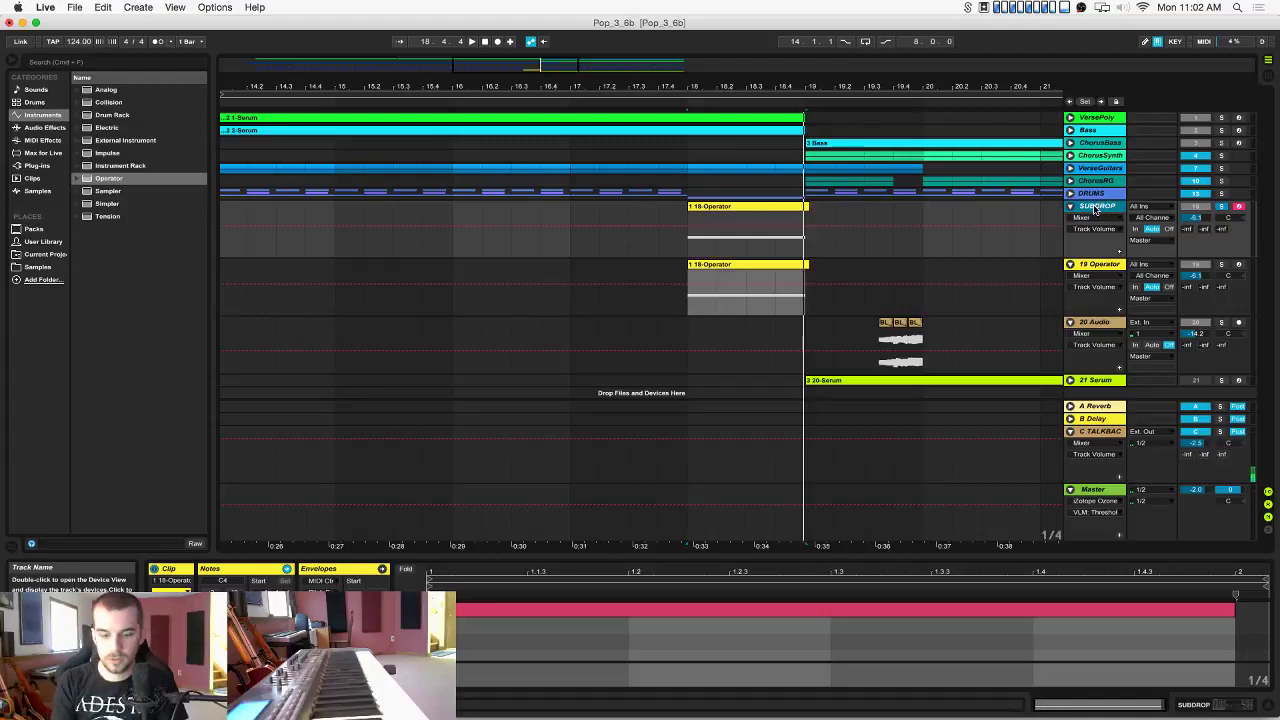
left_click(1089, 263)
type("NO")
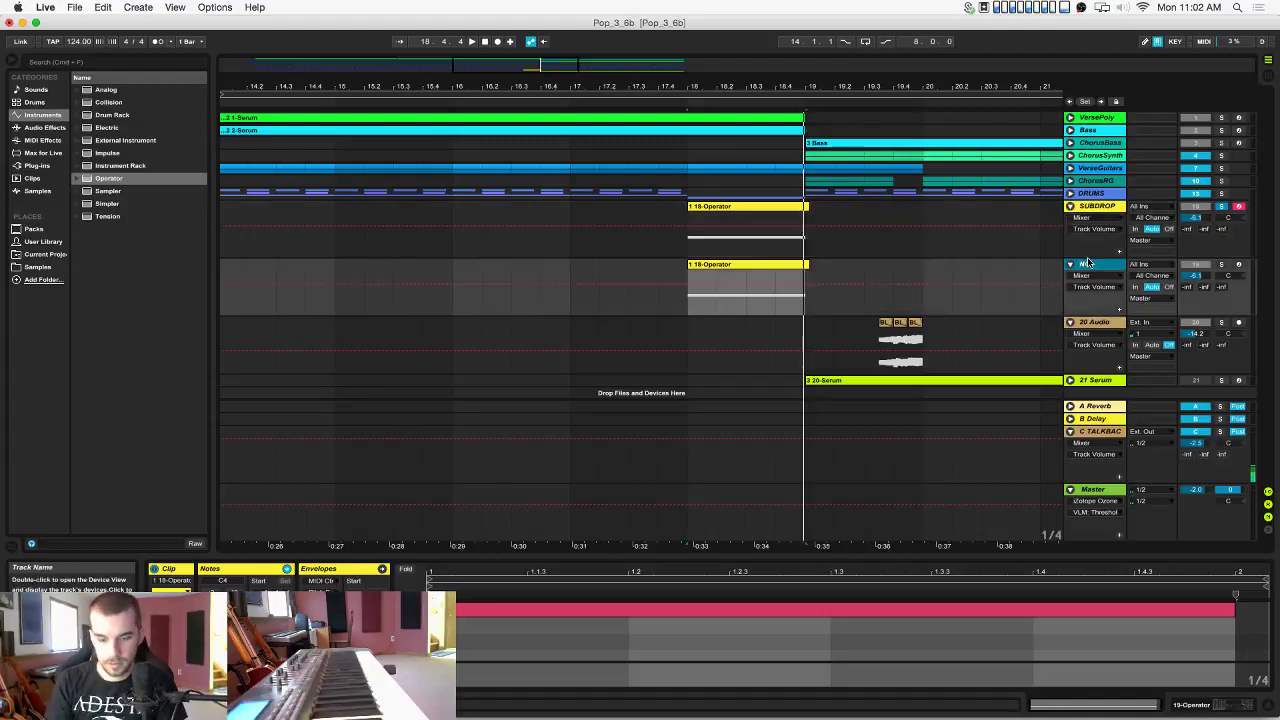
type("ISE")
key("Return")
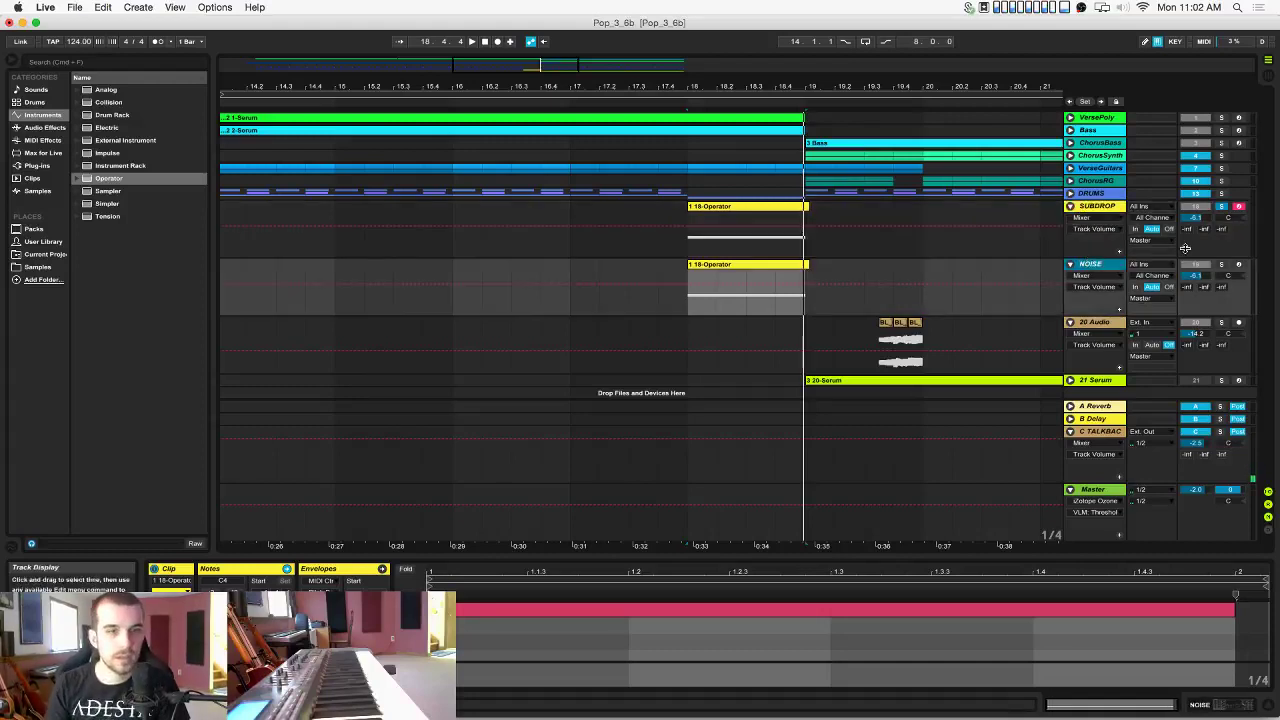
Switch oscillator A of the NOISE track's Operator to a noise waveform.
double_click(1099, 266)
left_click(440, 636)
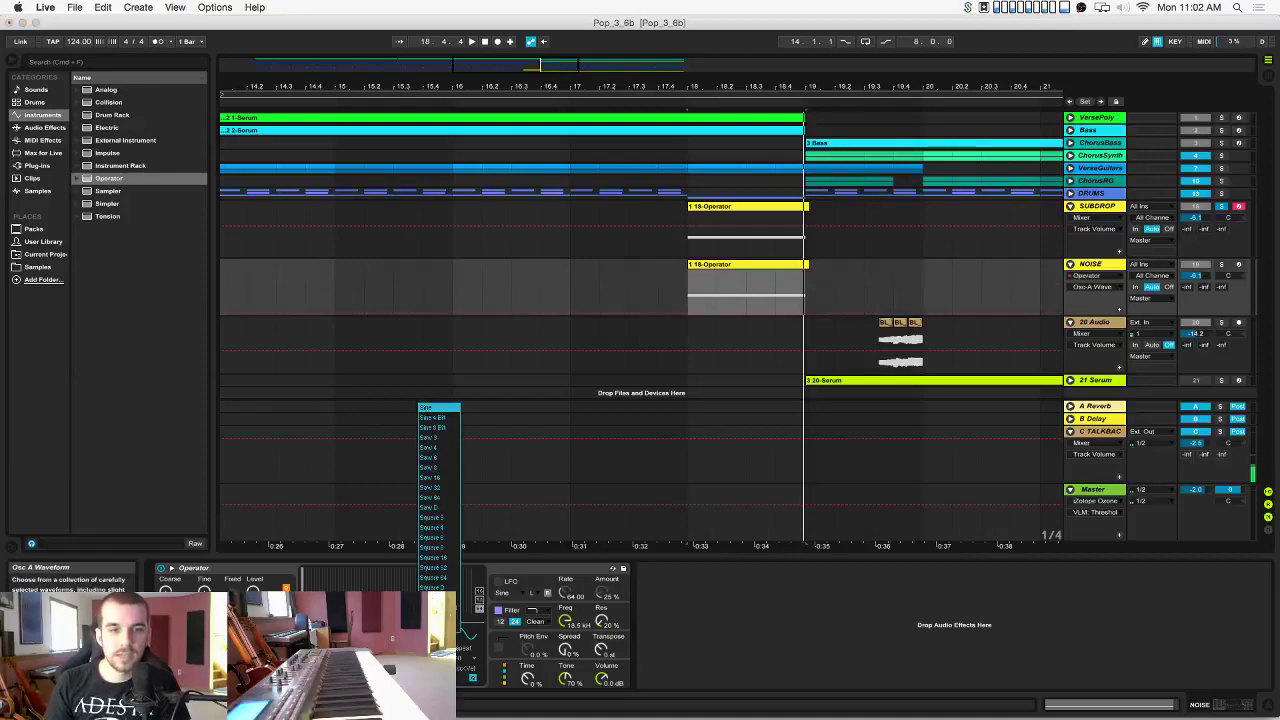
left_click(440, 617)
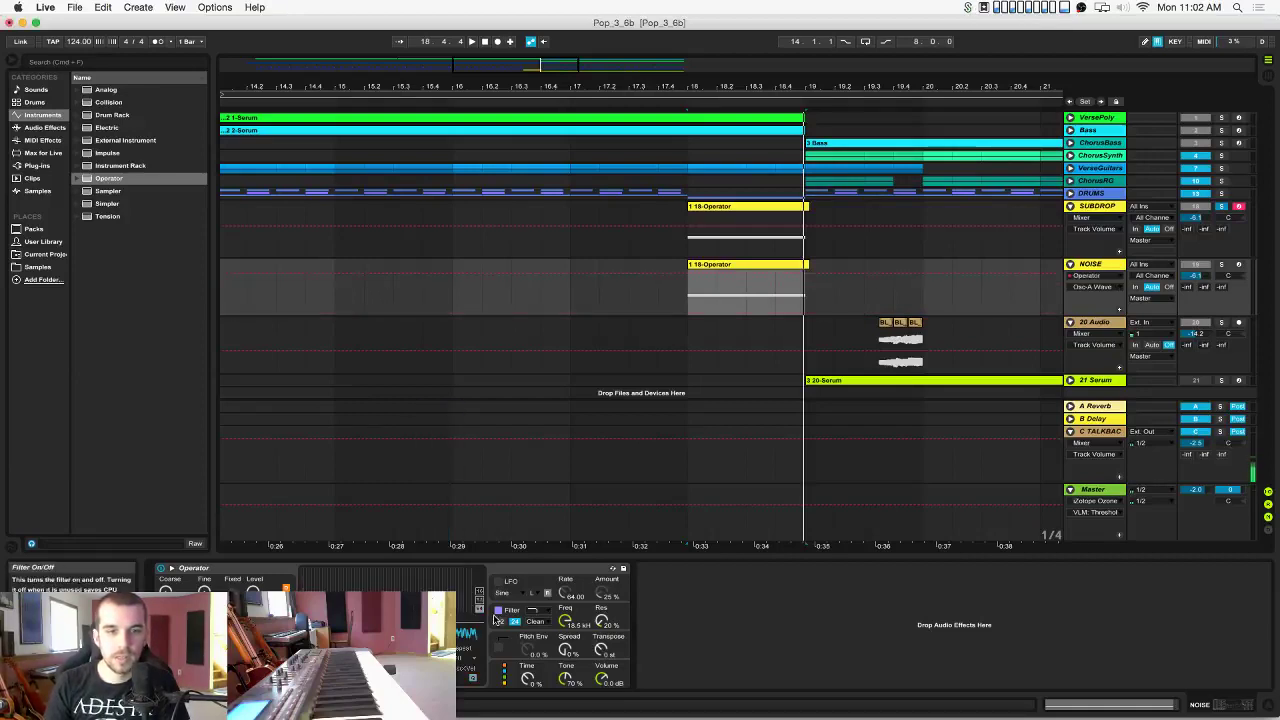
Automate the NOISE filter frequency to rise from 30 Hz at bar 18 to 18.5 kHz at bar 19.
left_click(565, 620)
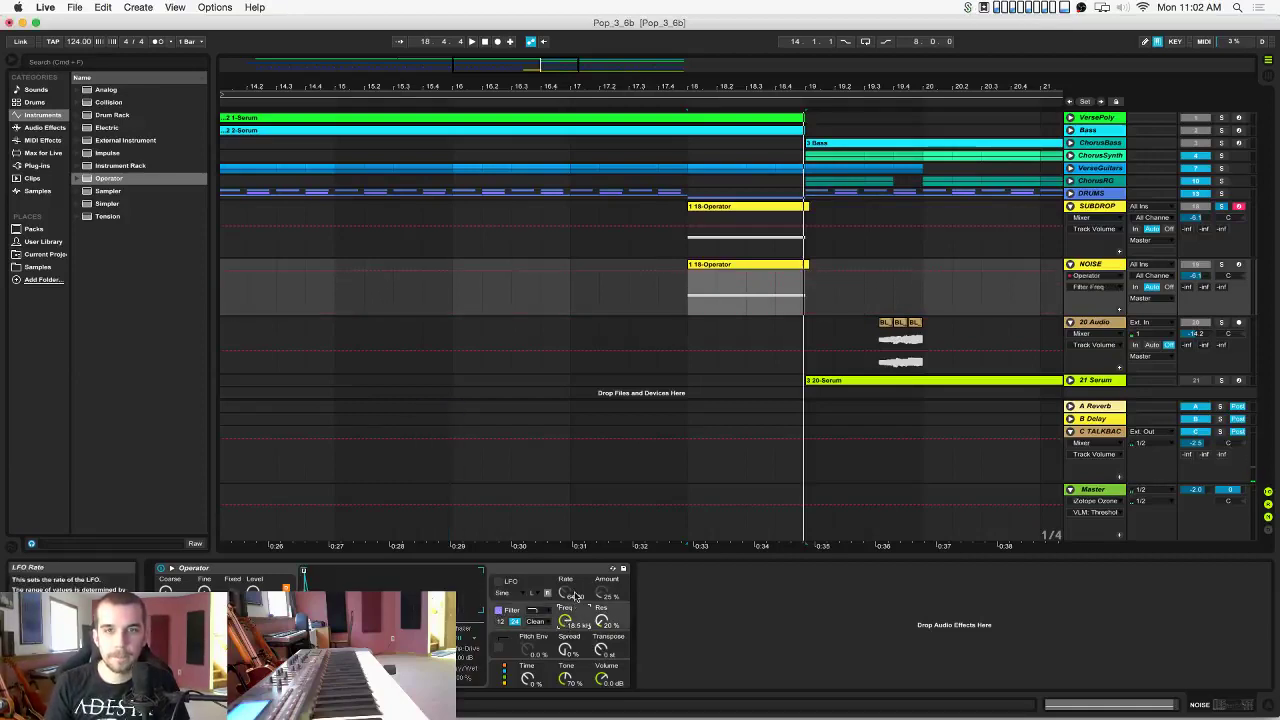
left_click_drag(688, 275, 806, 290)
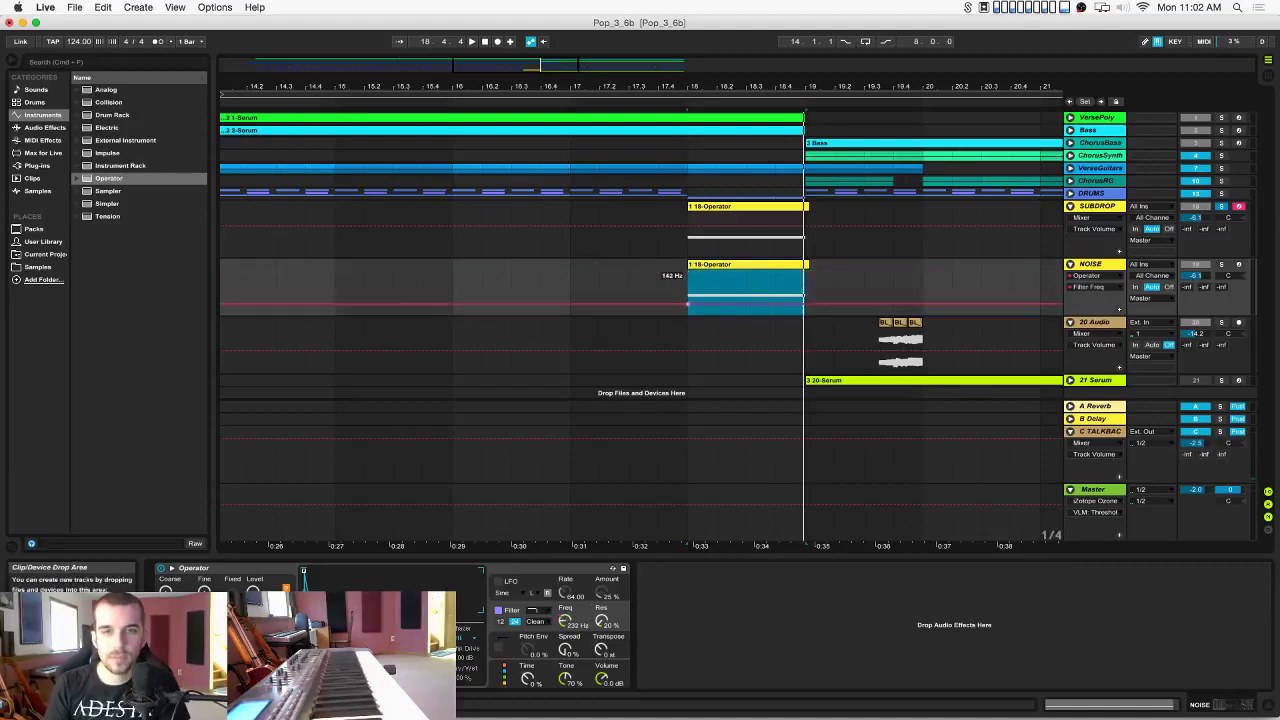
key("super+z")
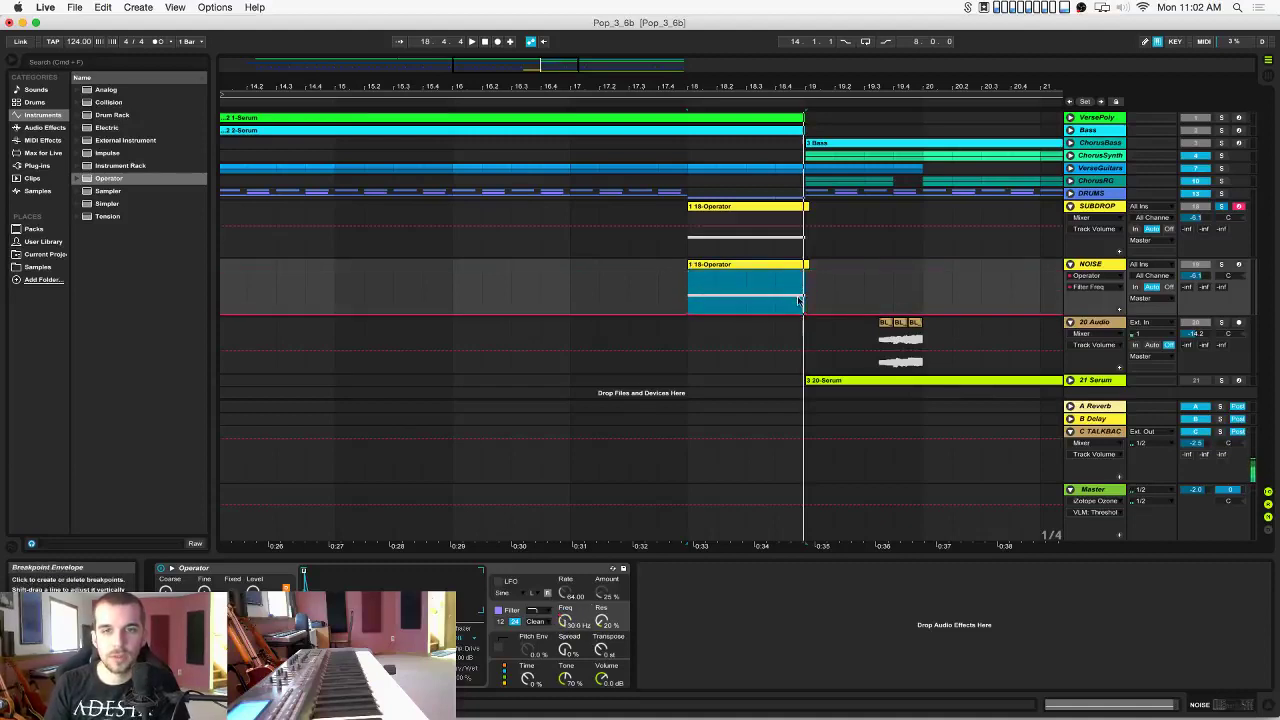
left_click(806, 301)
left_click(806, 314)
left_click_drag(806, 314, 806, 268)
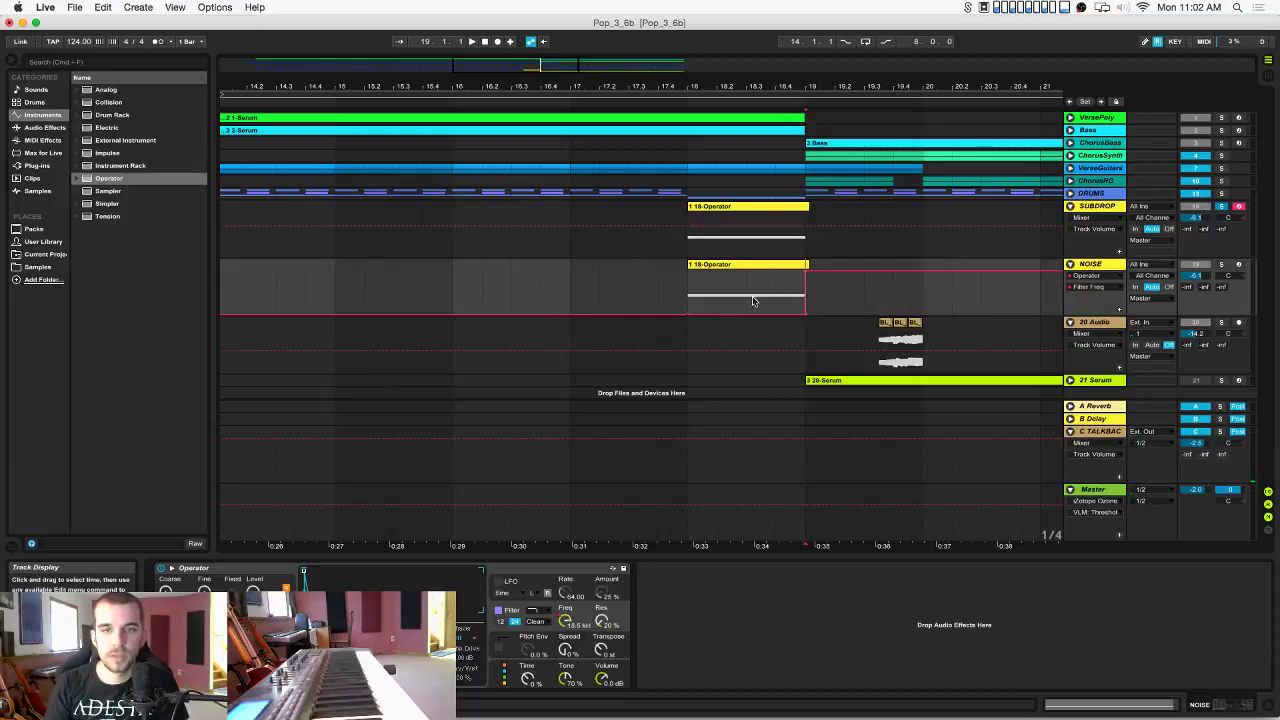
left_click(806, 314)
left_click(686, 294)
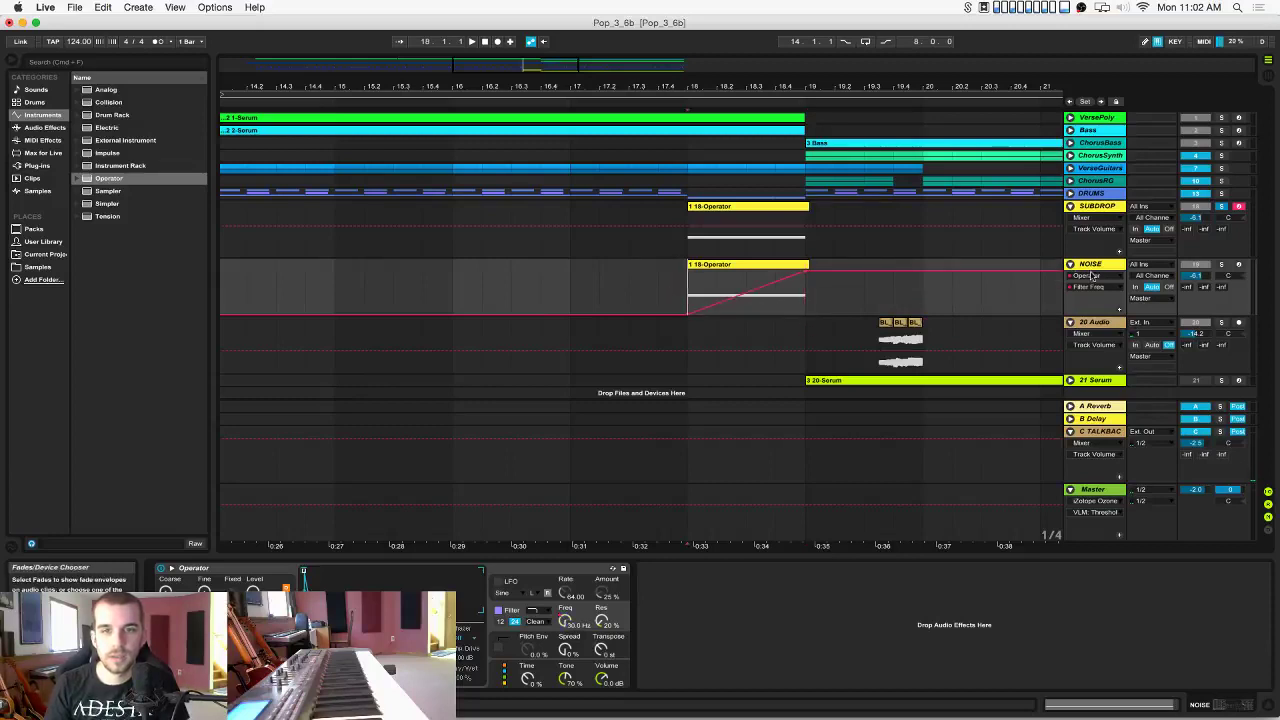
Solo the NOISE track, play the sweep and lower the track's volume.
key("space")
left_click_drag(1195, 276, 1195, 288)
key("space")
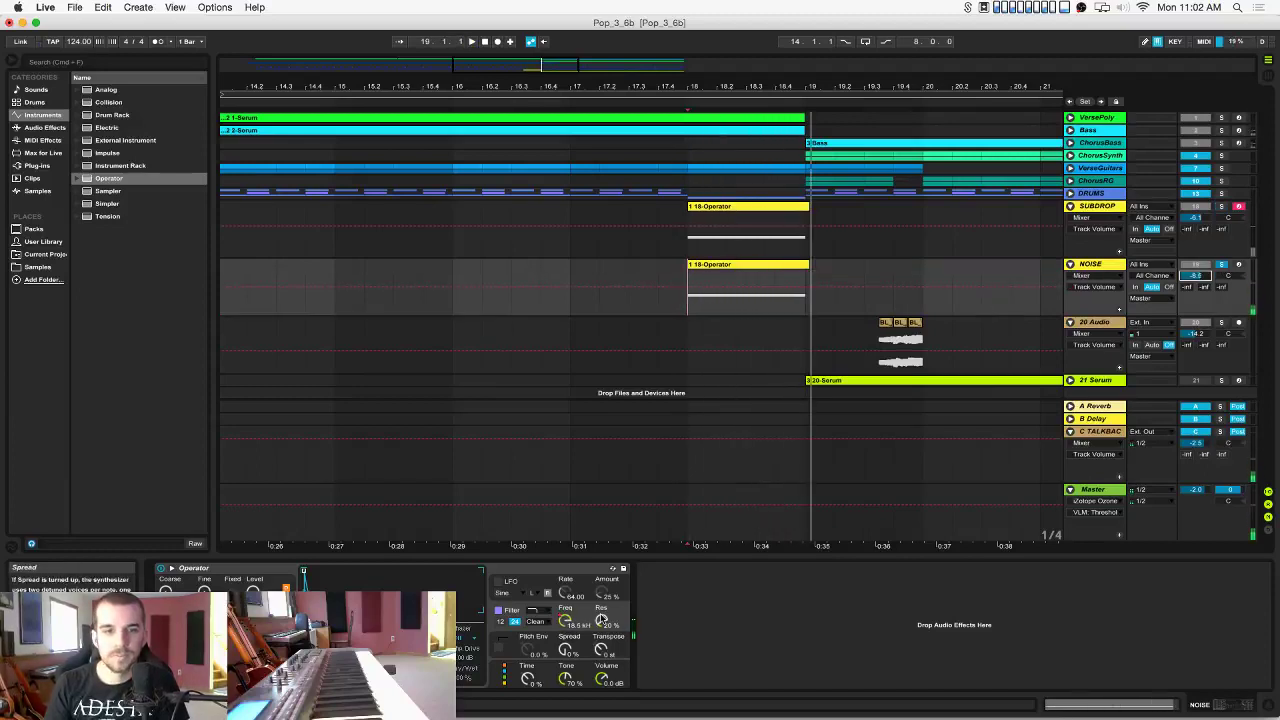
Set the NOISE Operator's filter resonance to 0% and its spread to 43%, checking the sound in playback.
left_click_drag(601, 621, 566, 625)
key("space")
key("space")
left_click(566, 650)
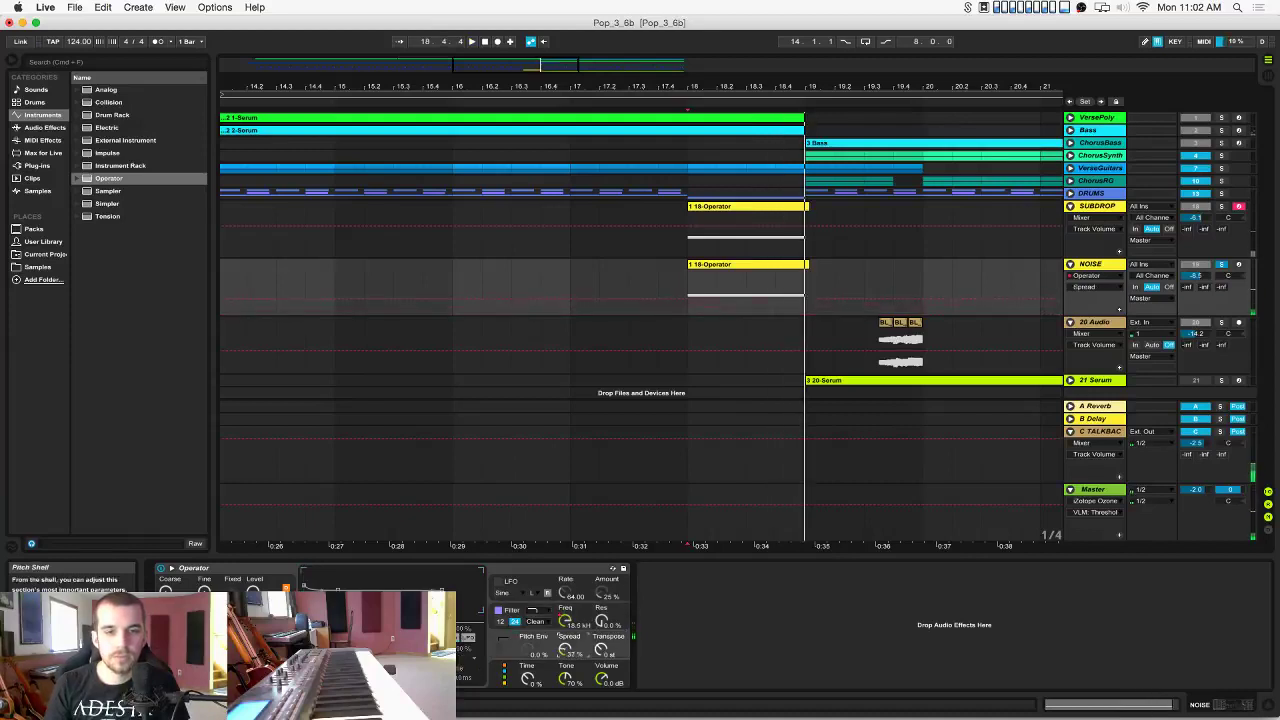
key("space")
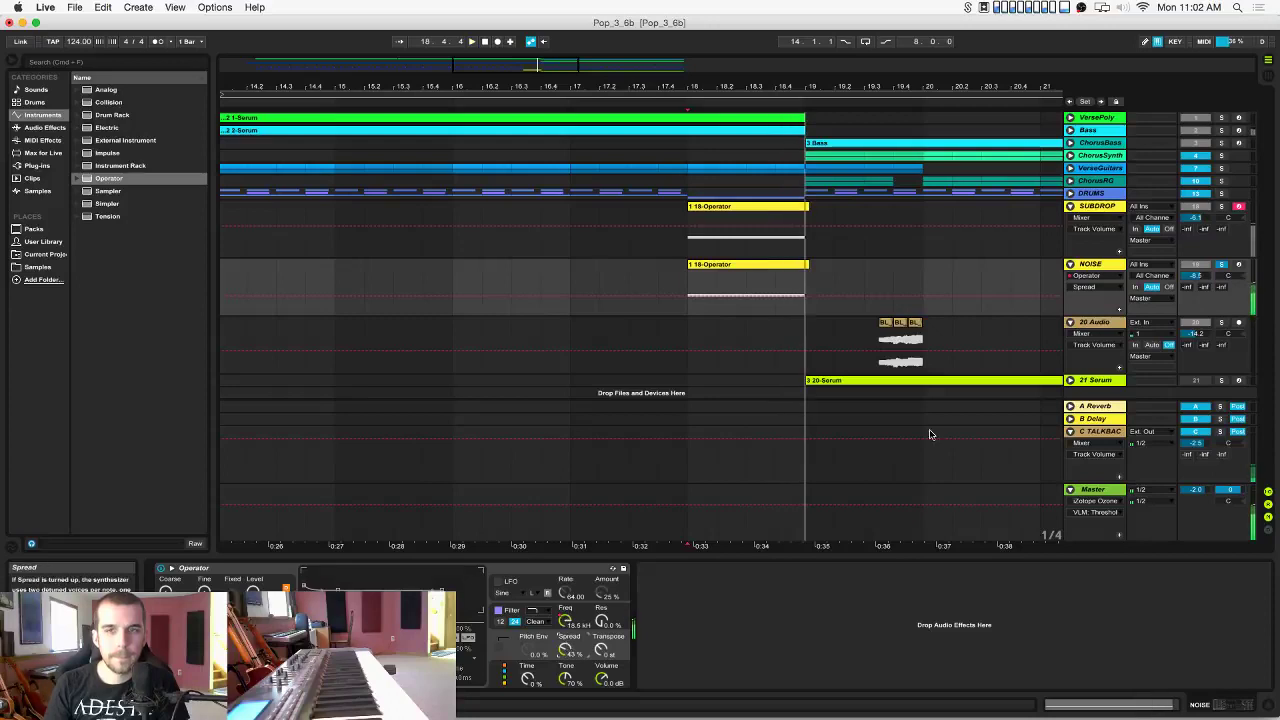
Play the transition from the middle of bar 17 into the chorus with all tracks audible, and save the set.
left_click(618, 281)
key("space")
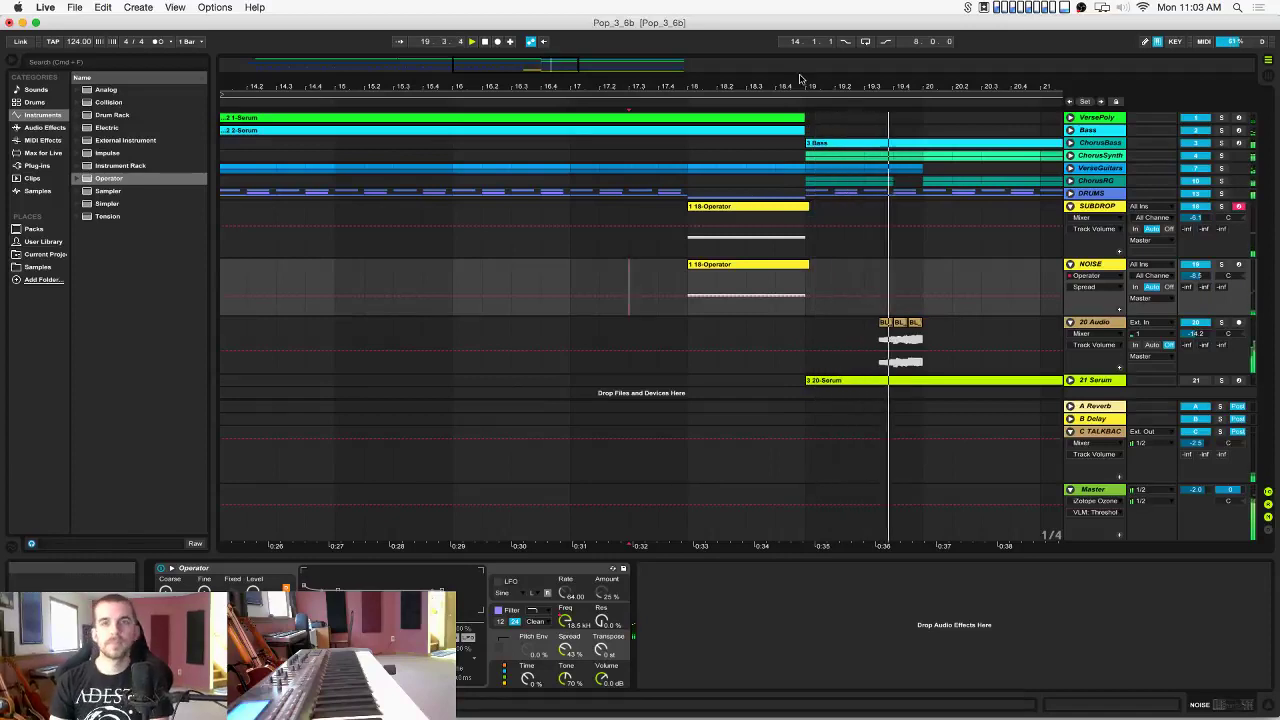
left_click_drag(805, 87, 805, 48)
key("super+s")
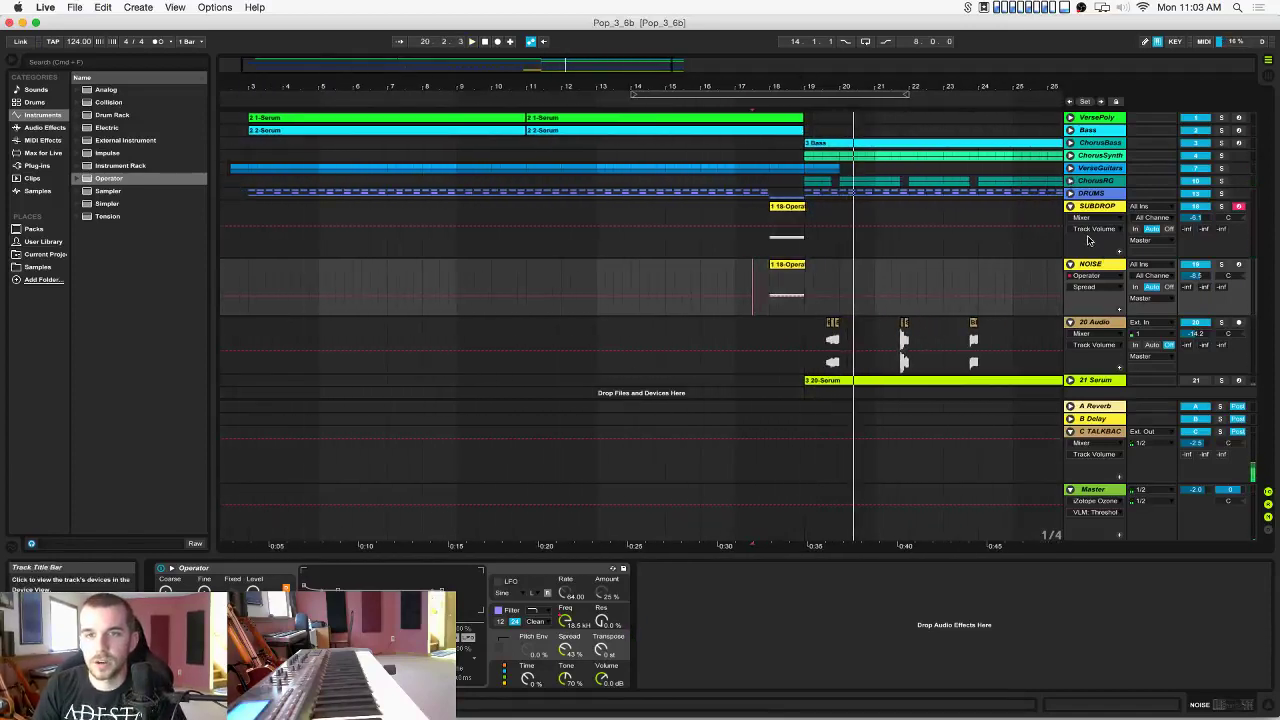
Group the SUBDROP and NOISE tracks, name the group FX, and fold it.
left_click(1103, 265)
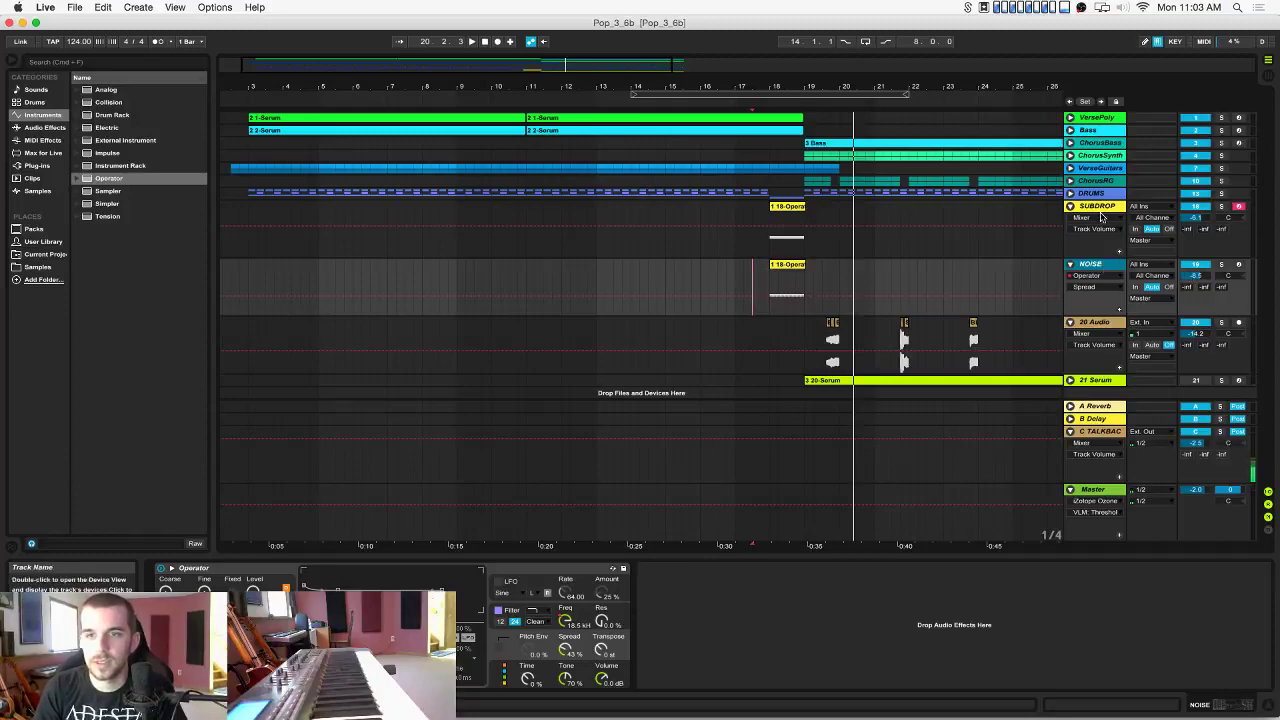
left_click(1102, 207, "shift")
key("super+g")
key("super+r")
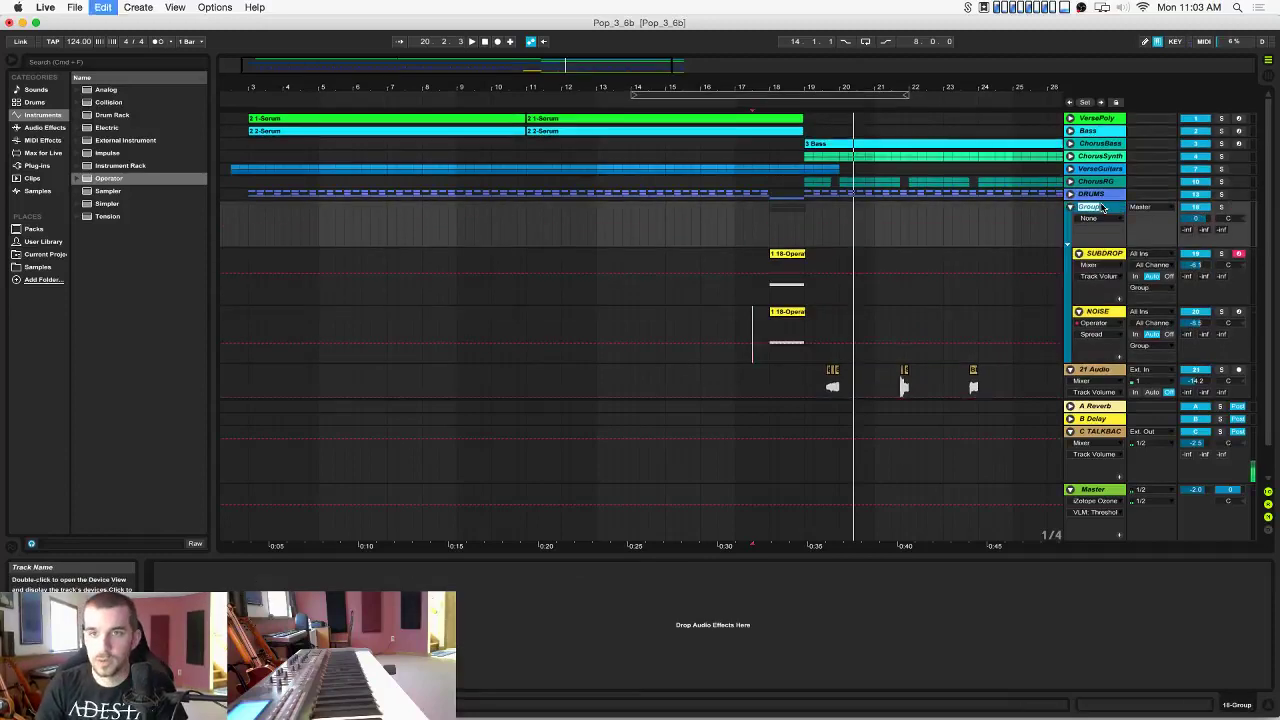
type("FX")
key("Return")
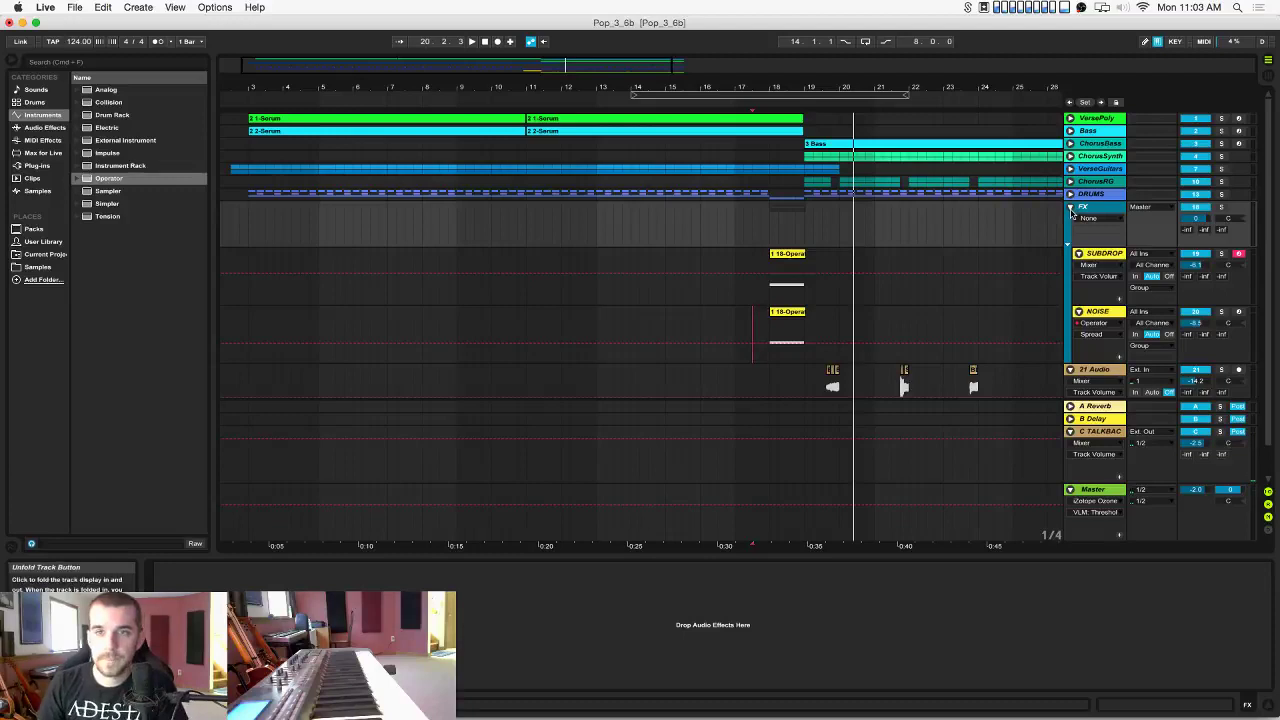
left_click(1071, 208)
scroll(594, 266, "left", 3)
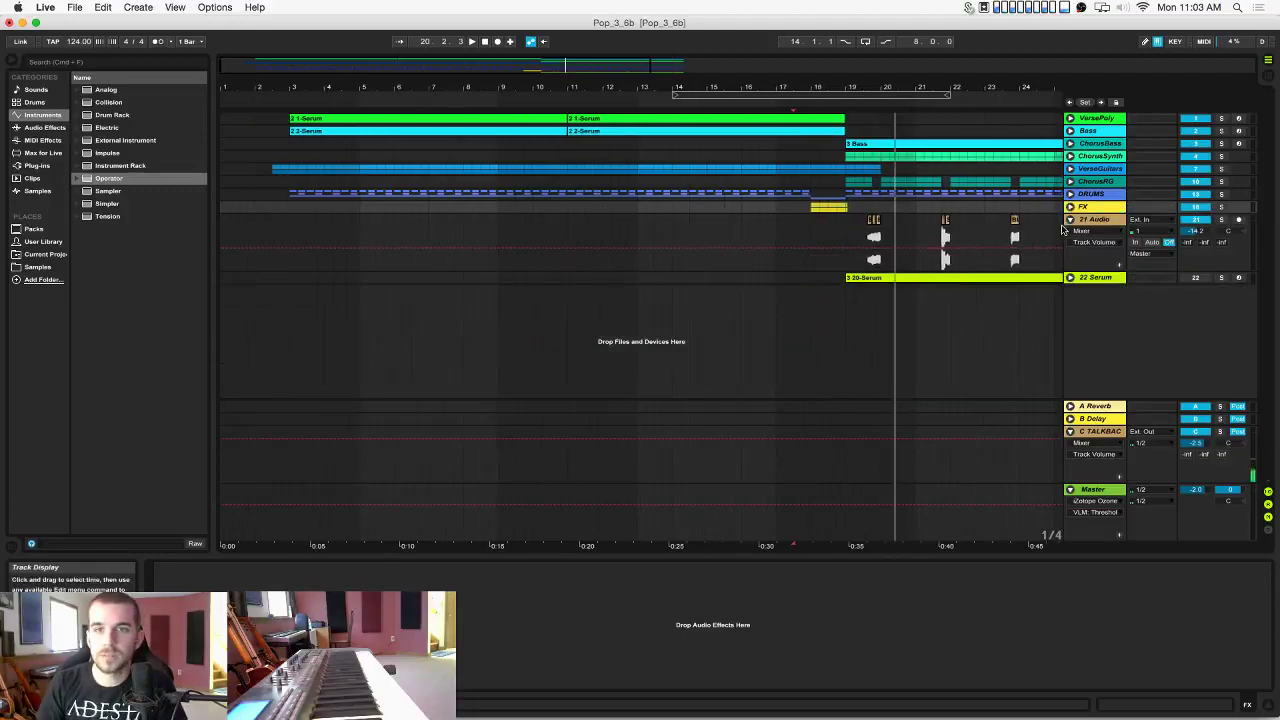
Move the DRUMS group to the top of the track list, above VersePoly.
left_click(1093, 182)
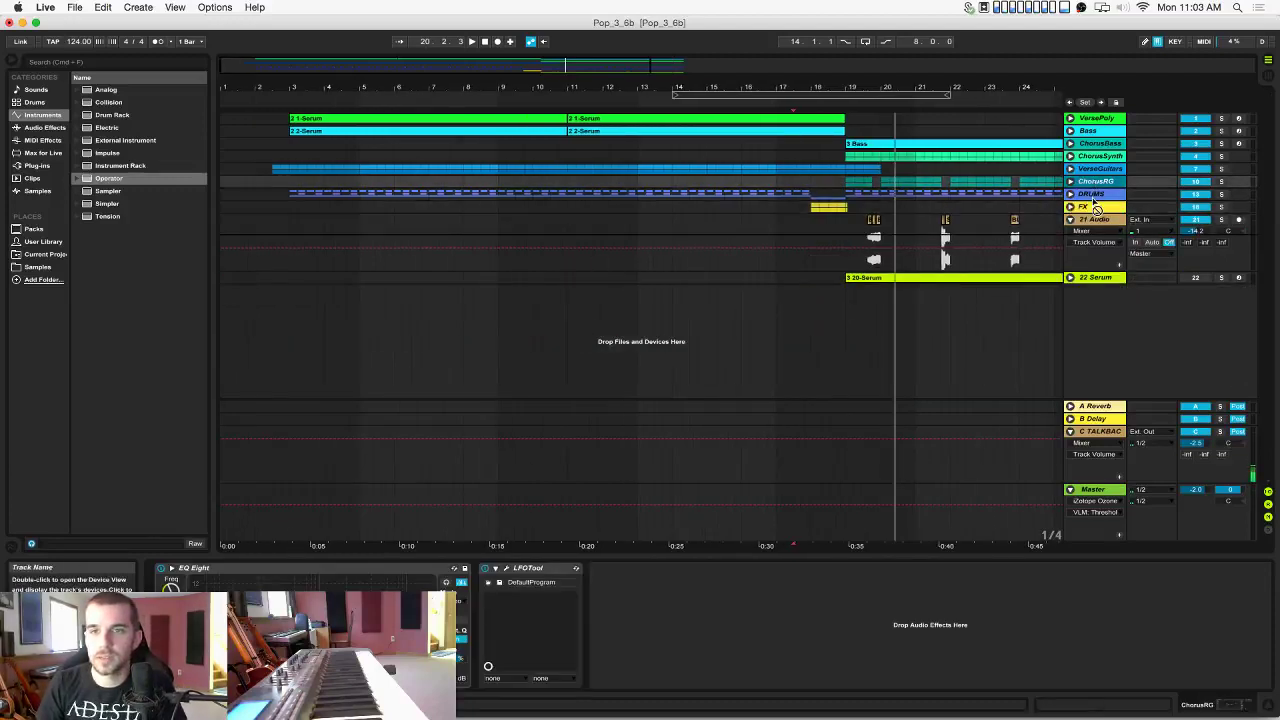
left_click(1090, 194)
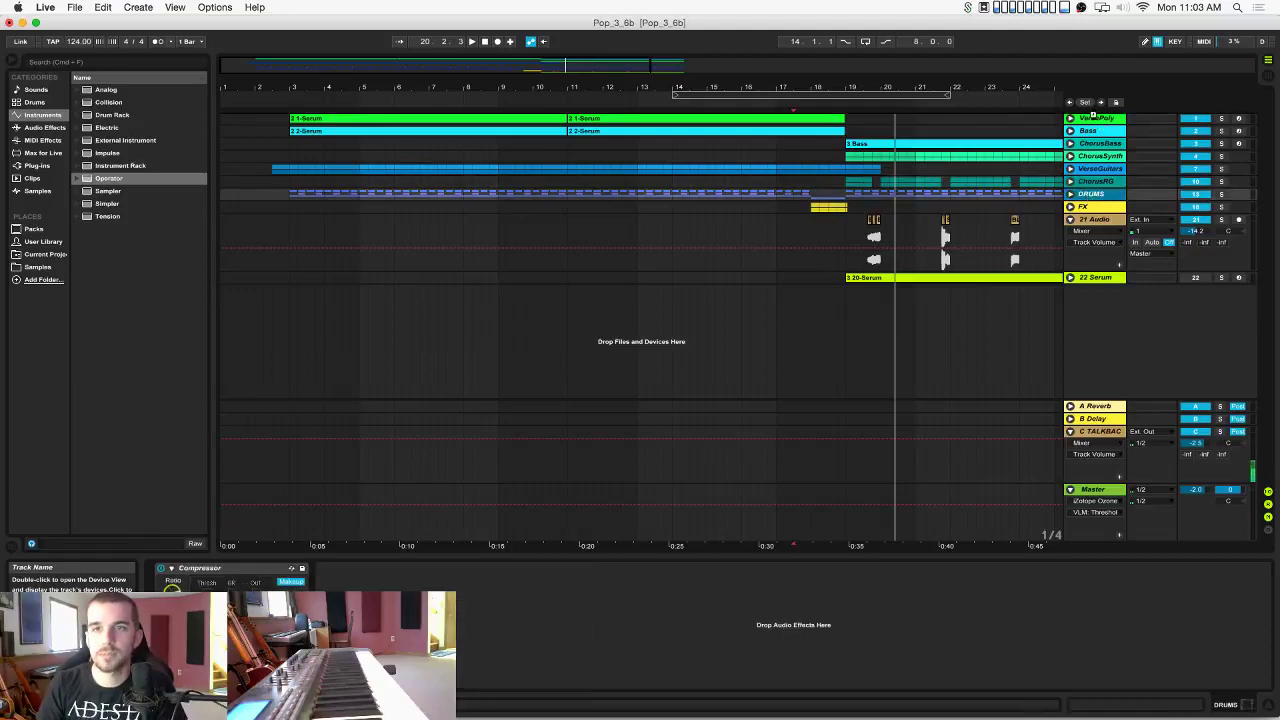
left_click_drag(1093, 112, 1088, 121)
left_click(1088, 144)
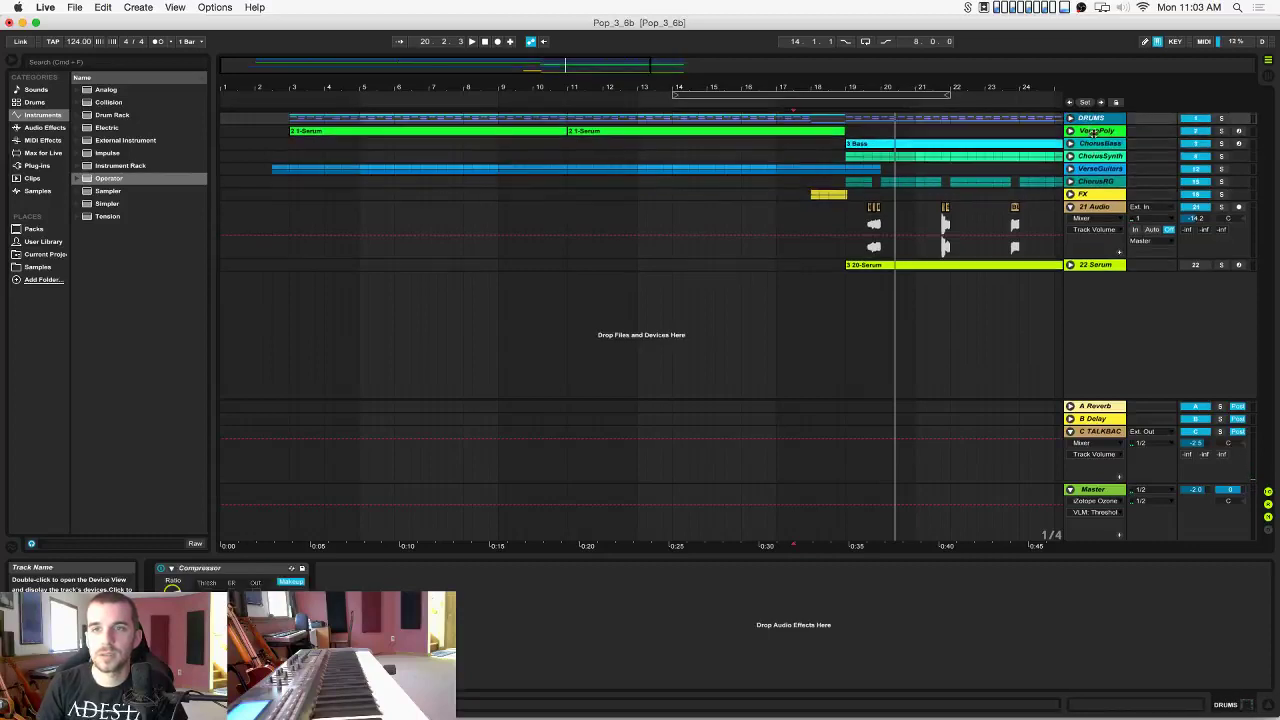
key("super+z")
key("super+z")
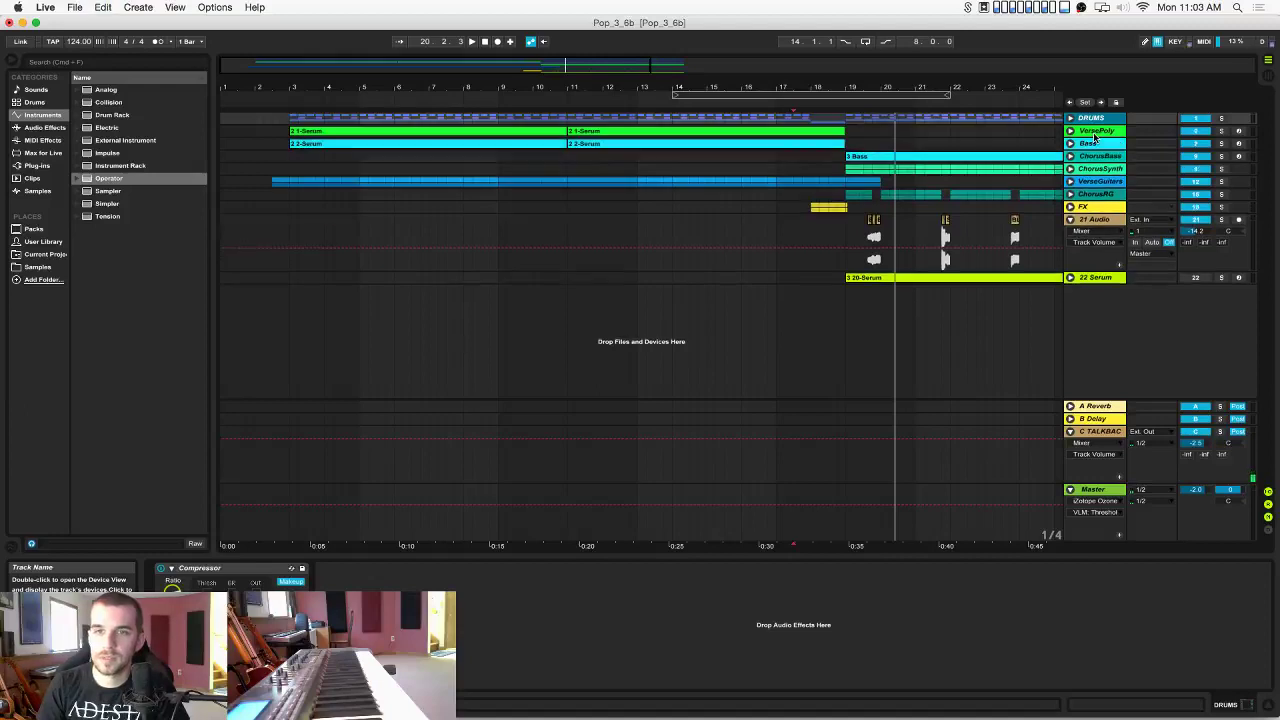
Move the Bass and ChorusBass tracks directly below the DRUMS group, and the VerseGuitars group above ChorusSynth.
left_click(1092, 144)
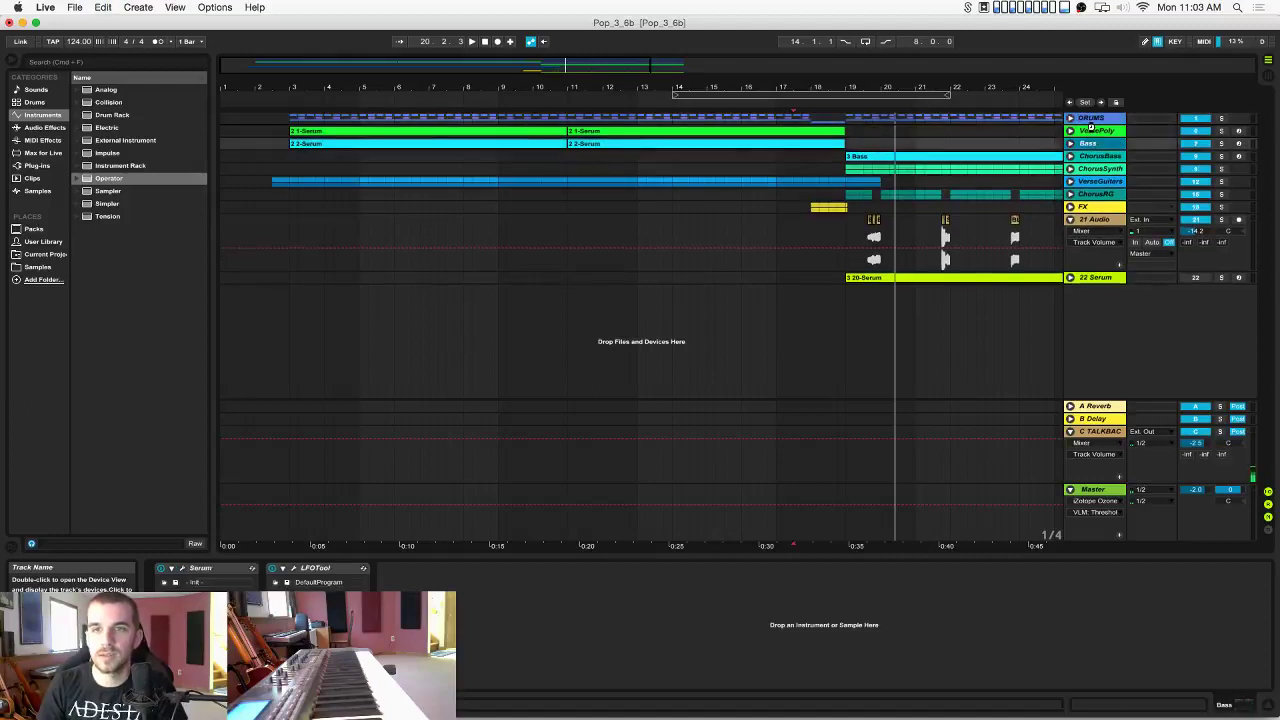
left_click_drag(1091, 128, 1092, 143)
left_click(1093, 158)
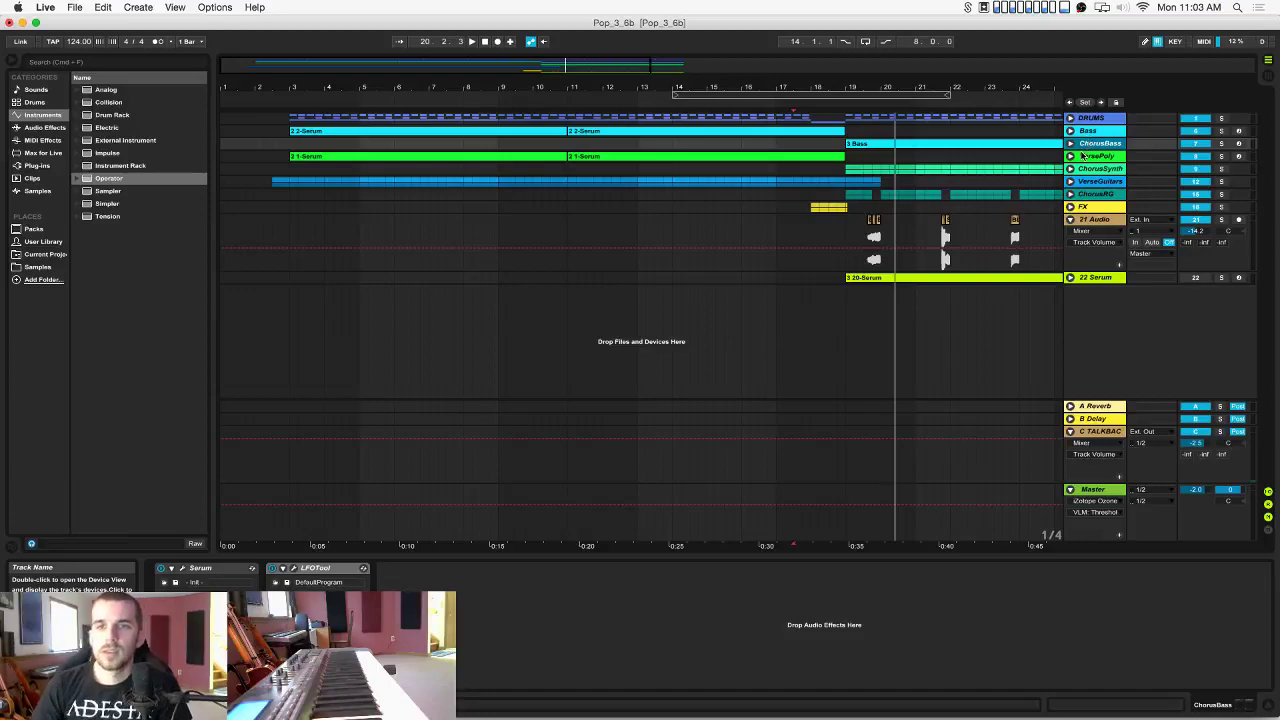
left_click(1092, 184)
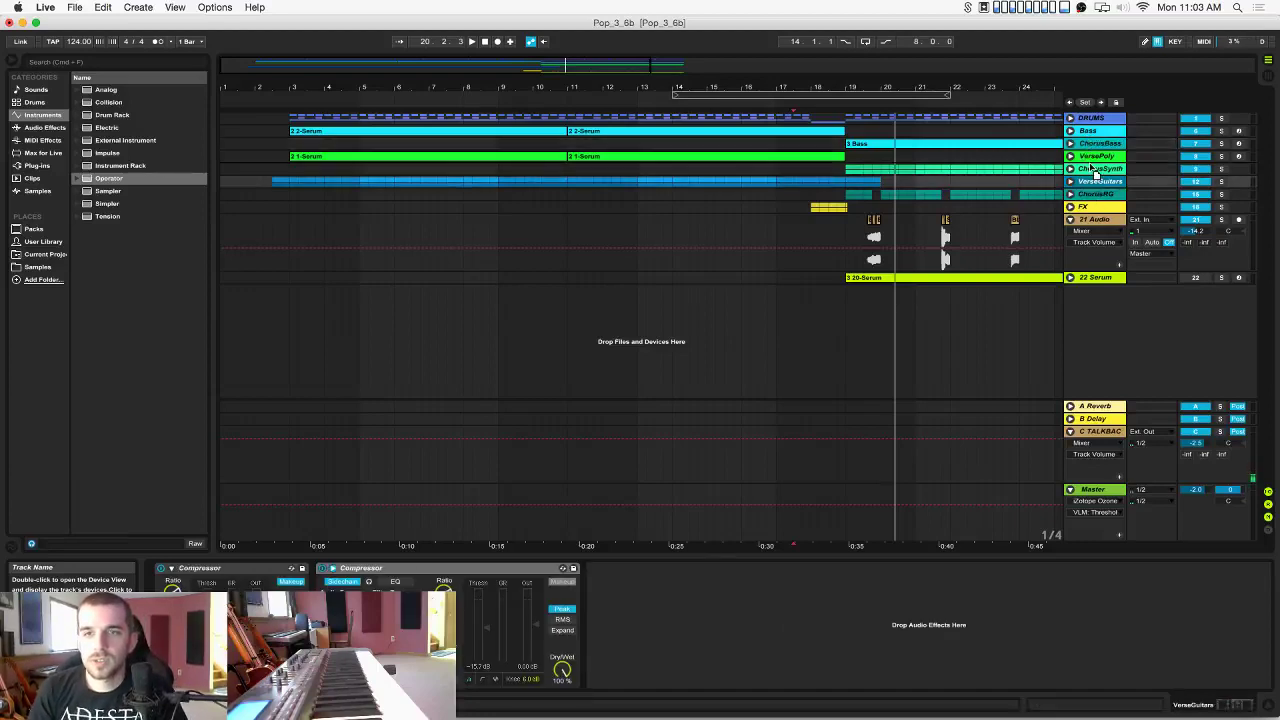
left_click_drag(1090, 163, 1090, 161)
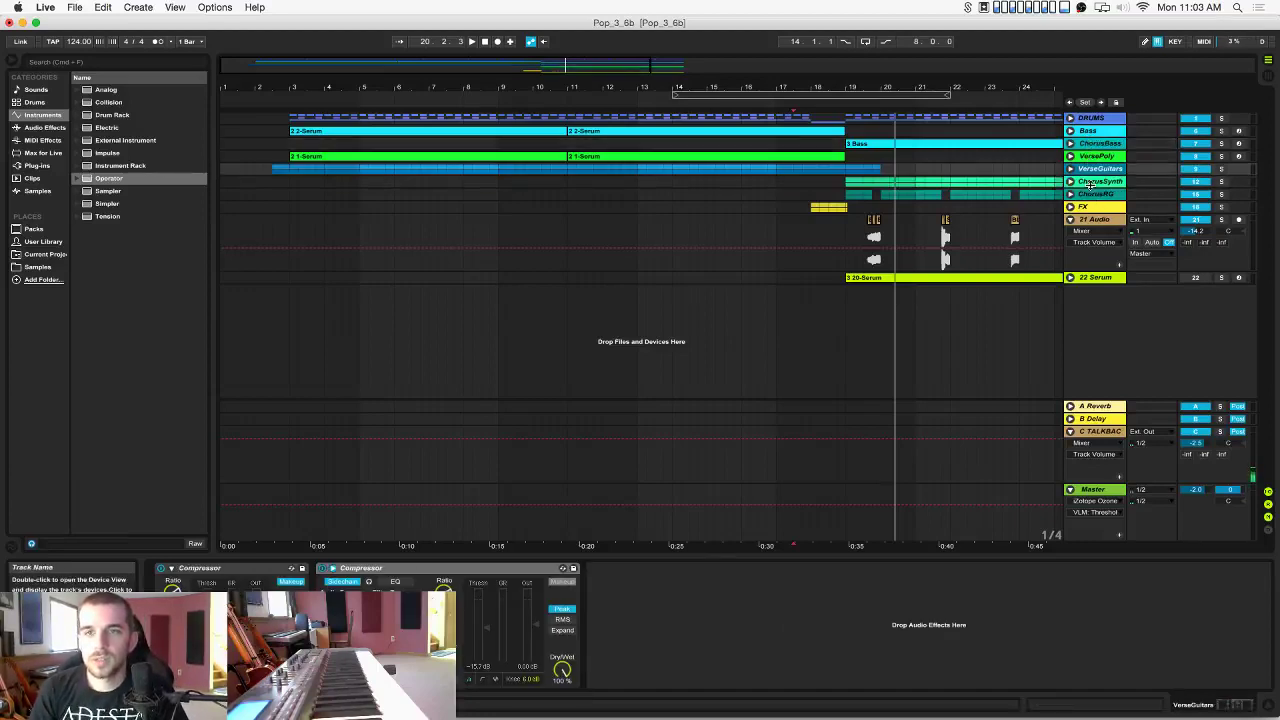
Move the FX group to the end of the track list, and rename the 21 Audio track ChorusSamps and fold it.
left_click(1096, 194)
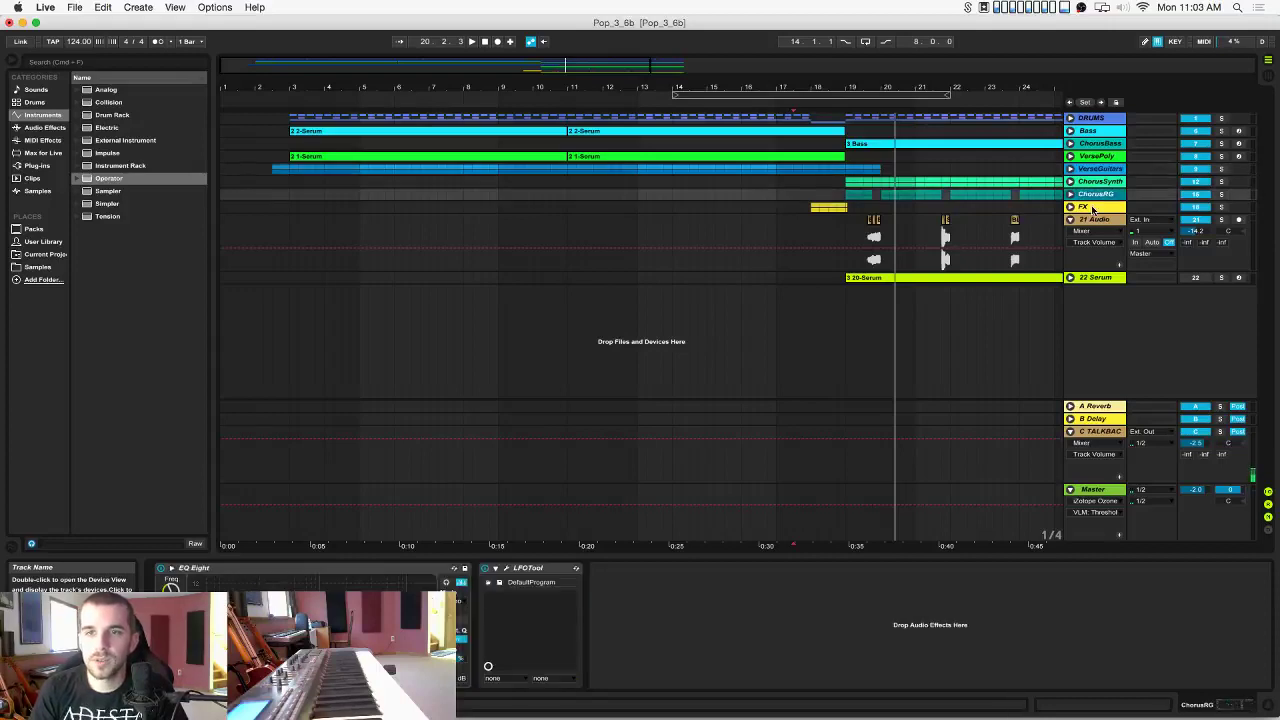
left_click(1093, 208)
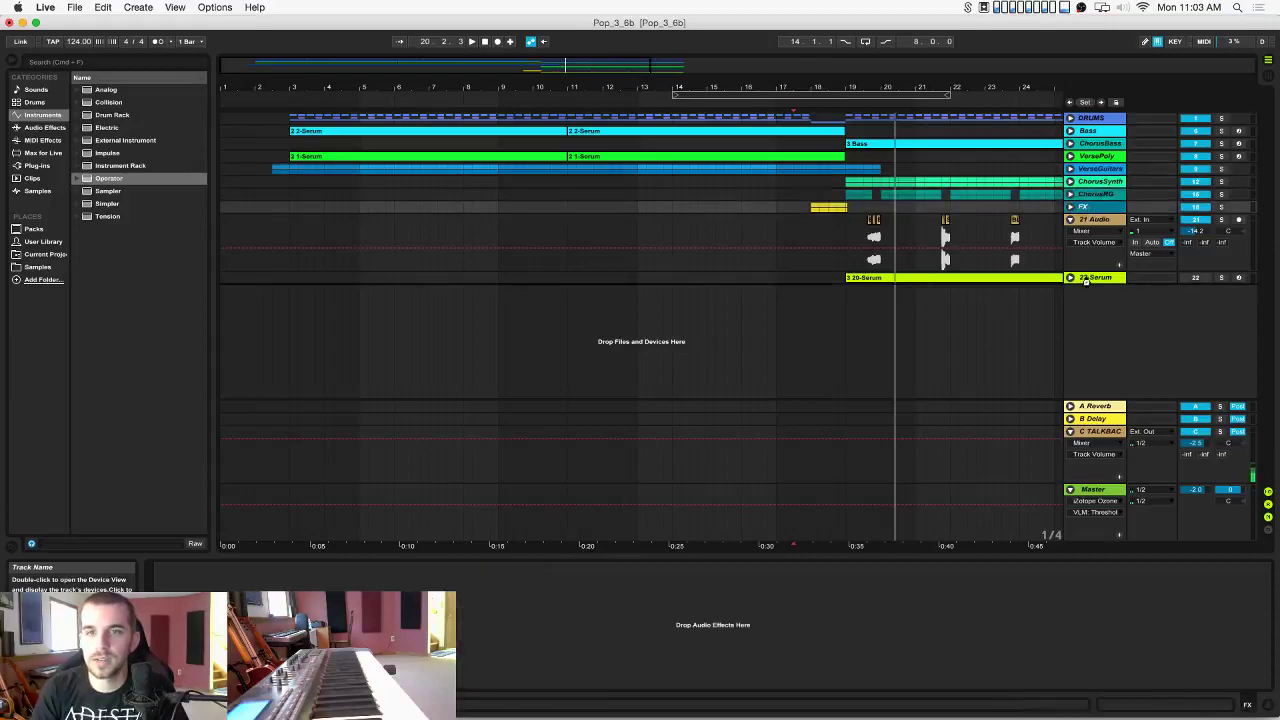
left_click_drag(1086, 281, 1089, 282)
left_click(1097, 212)
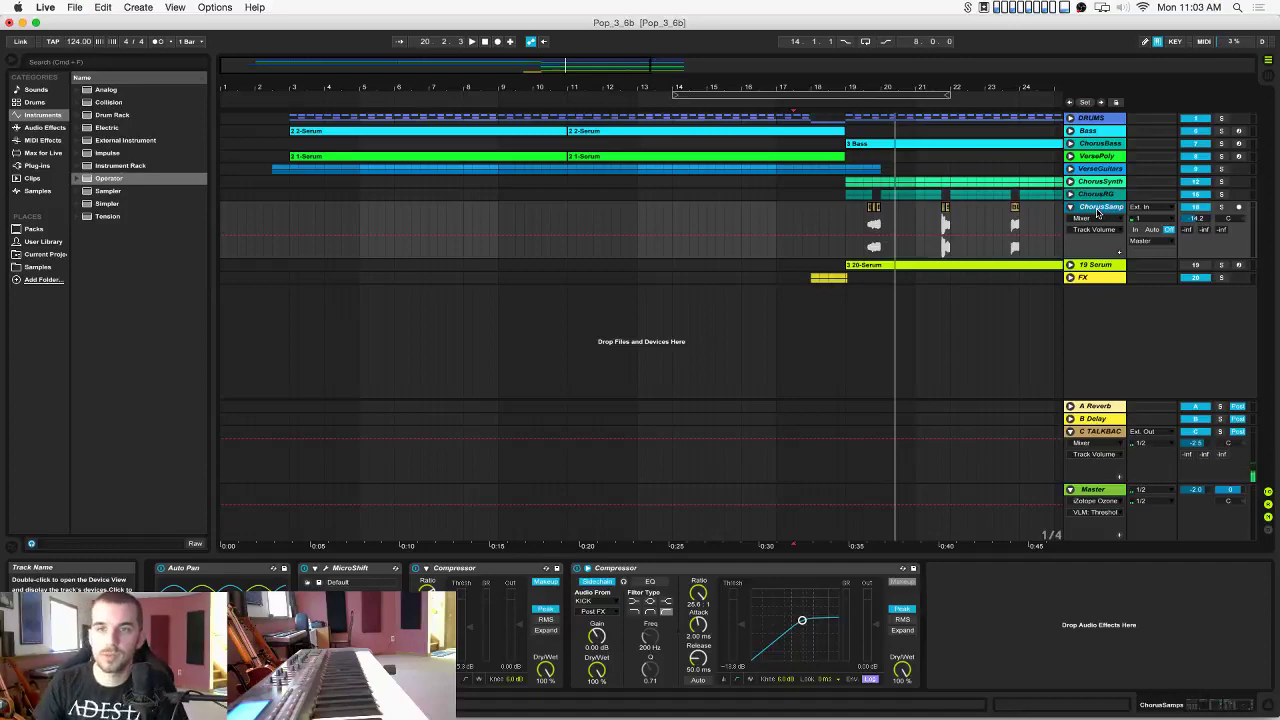
left_click(1070, 207)
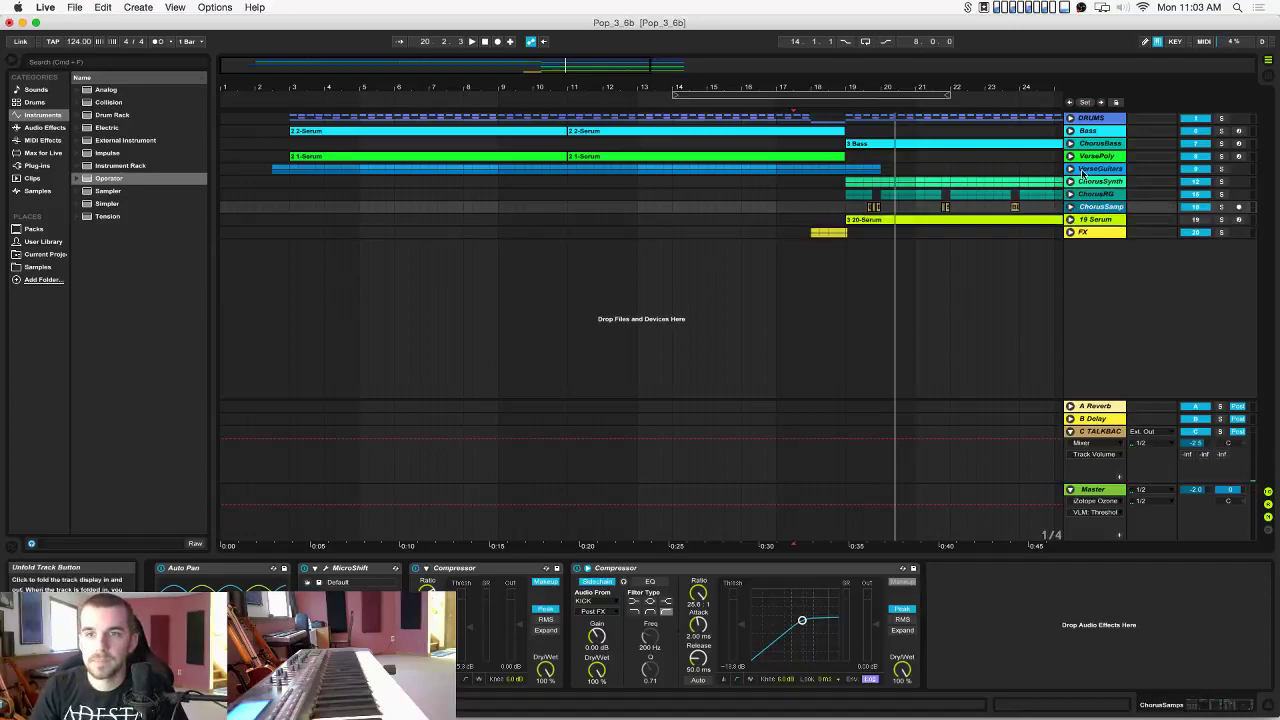
left_click(1088, 171)
left_click(1086, 158)
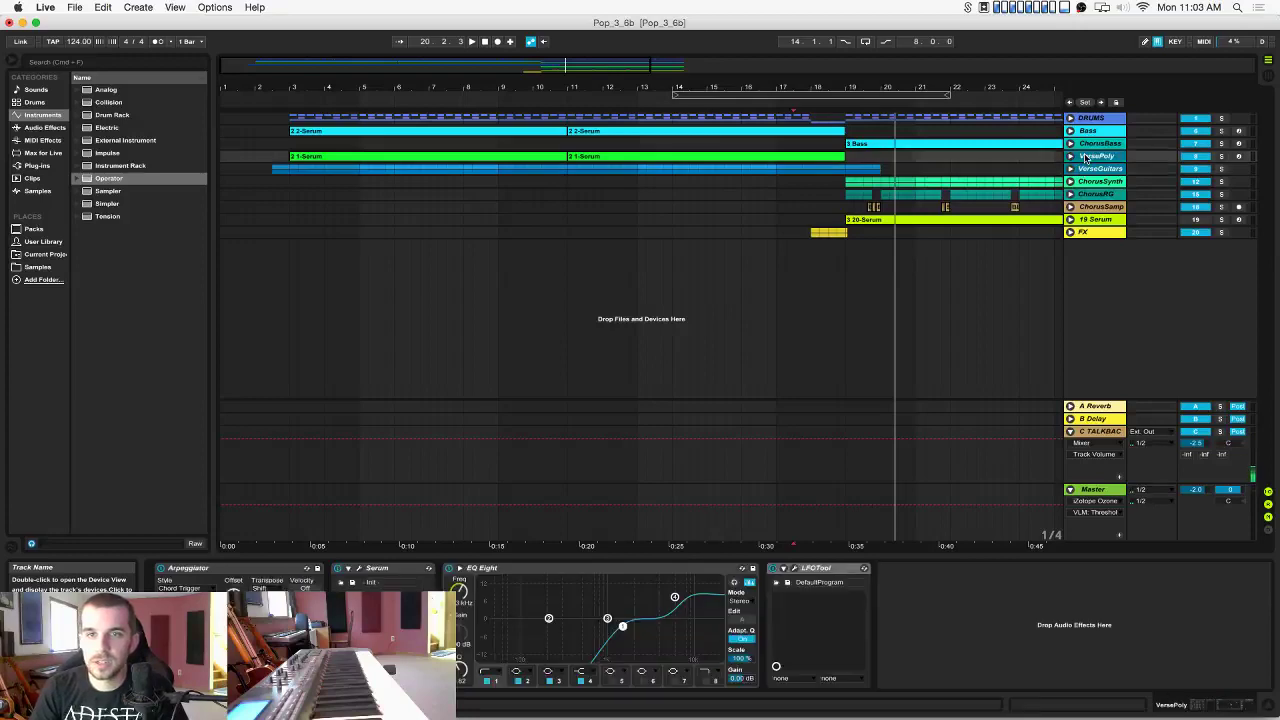
left_click(1088, 131)
left_click(1088, 144)
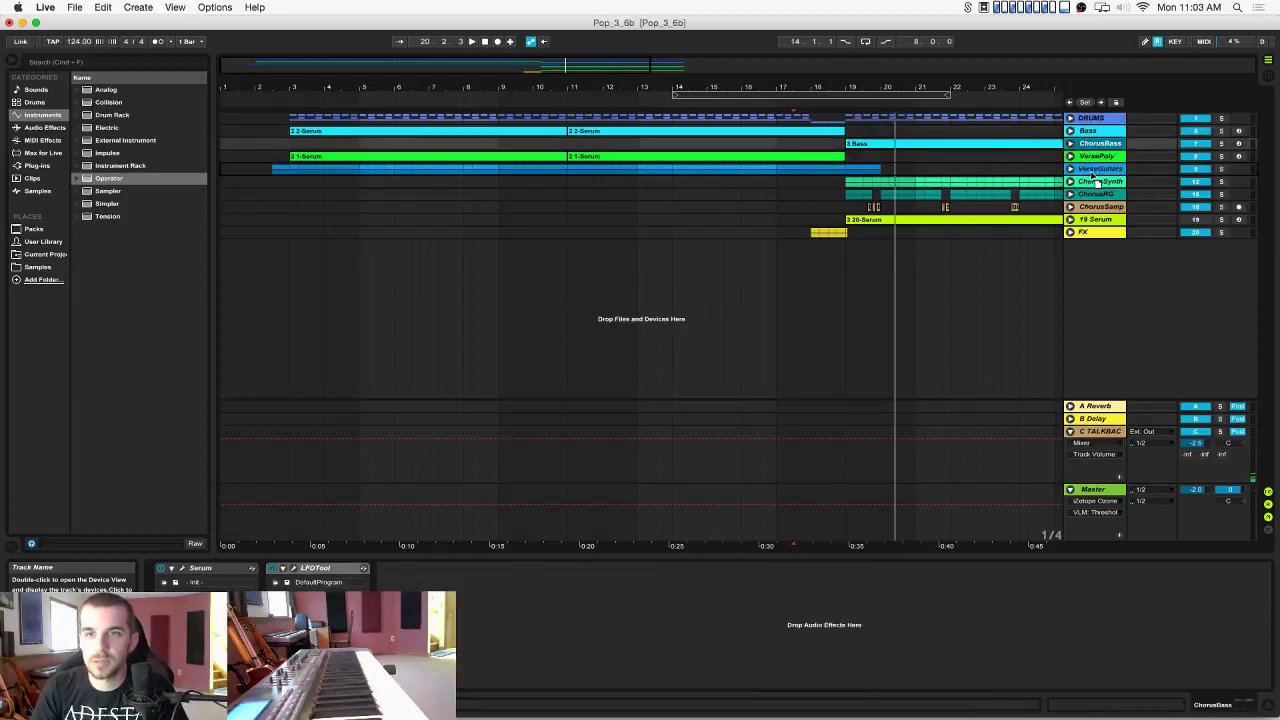
left_click_drag(1090, 171, 1092, 174)
key("super+z")
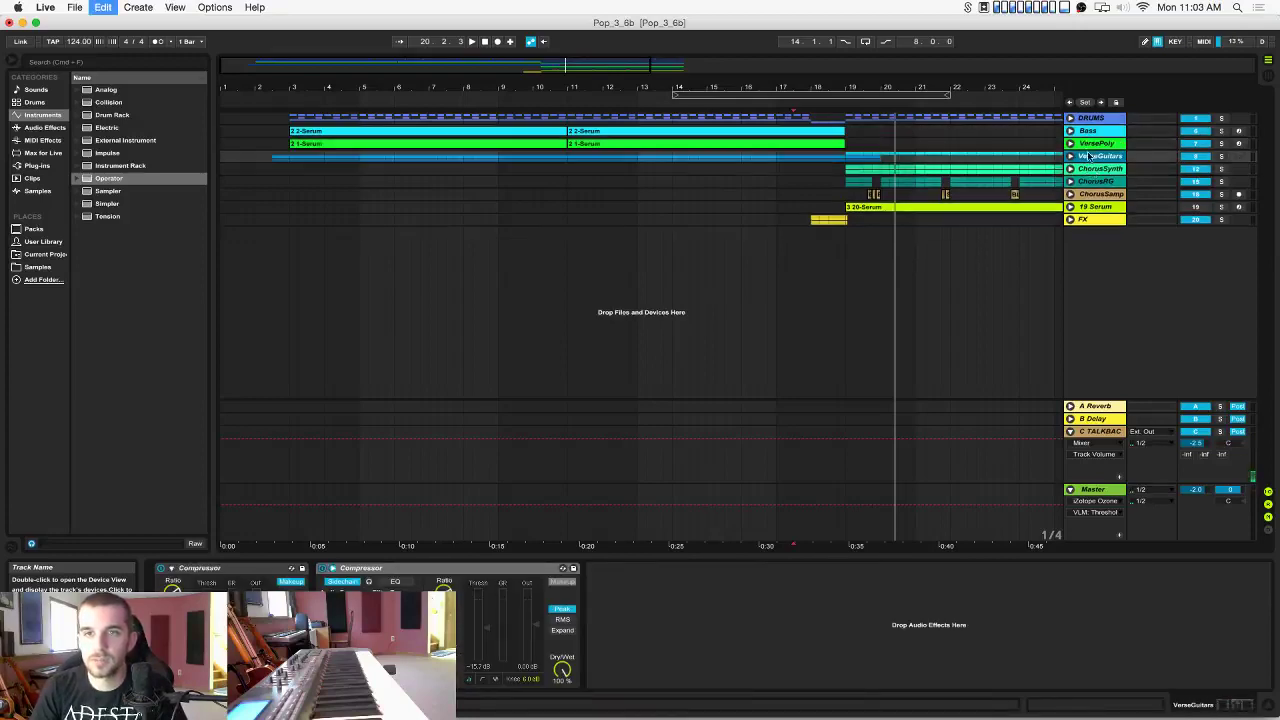
left_click(1086, 132)
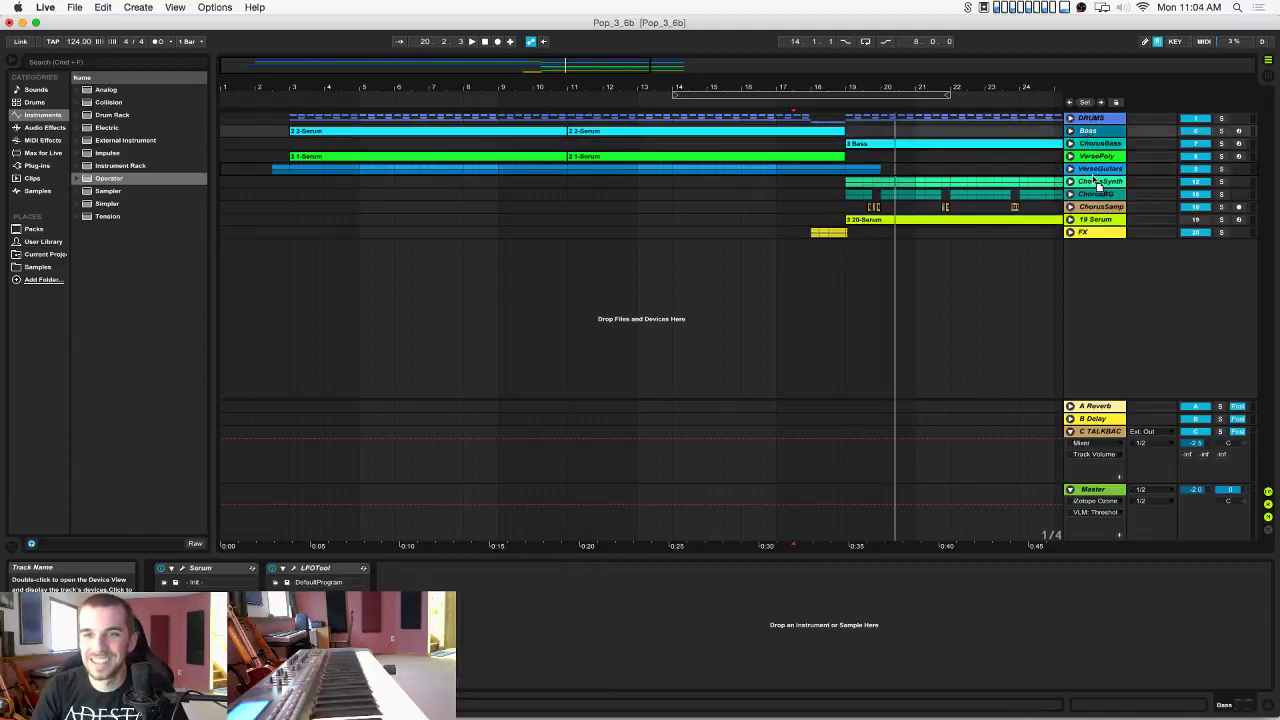
left_click_drag(1092, 173, 1090, 170)
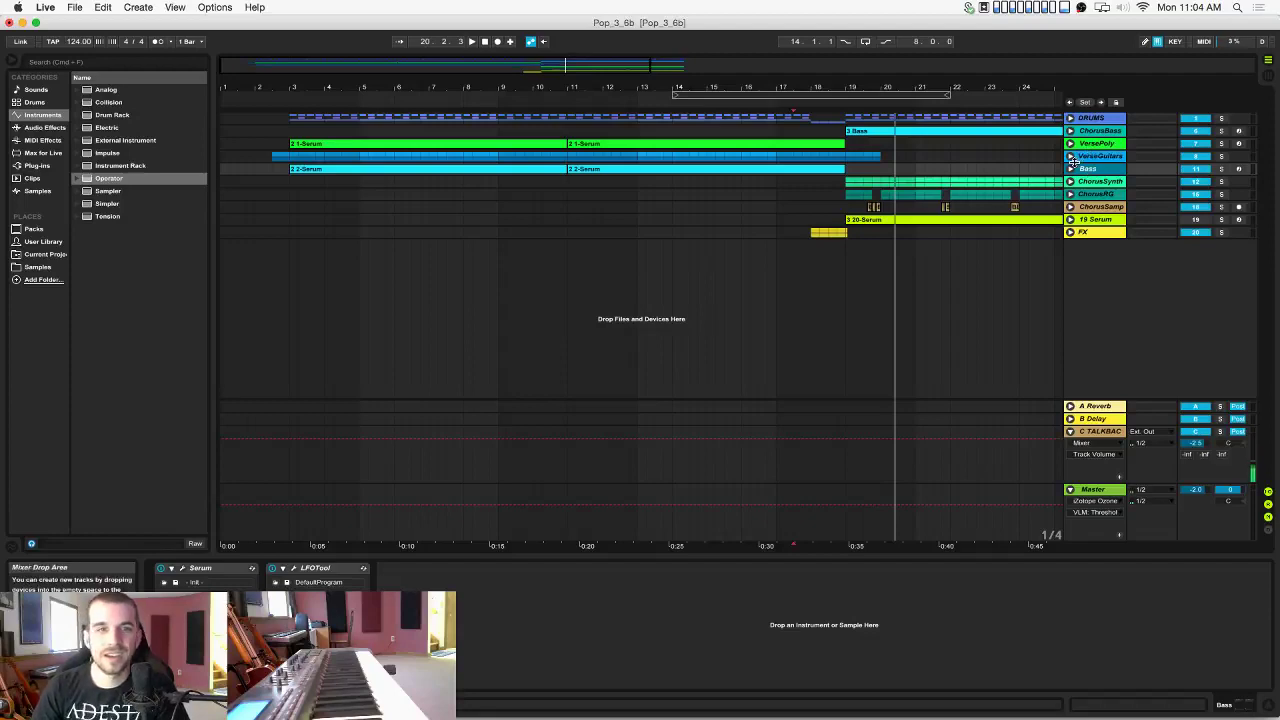
key("super+r")
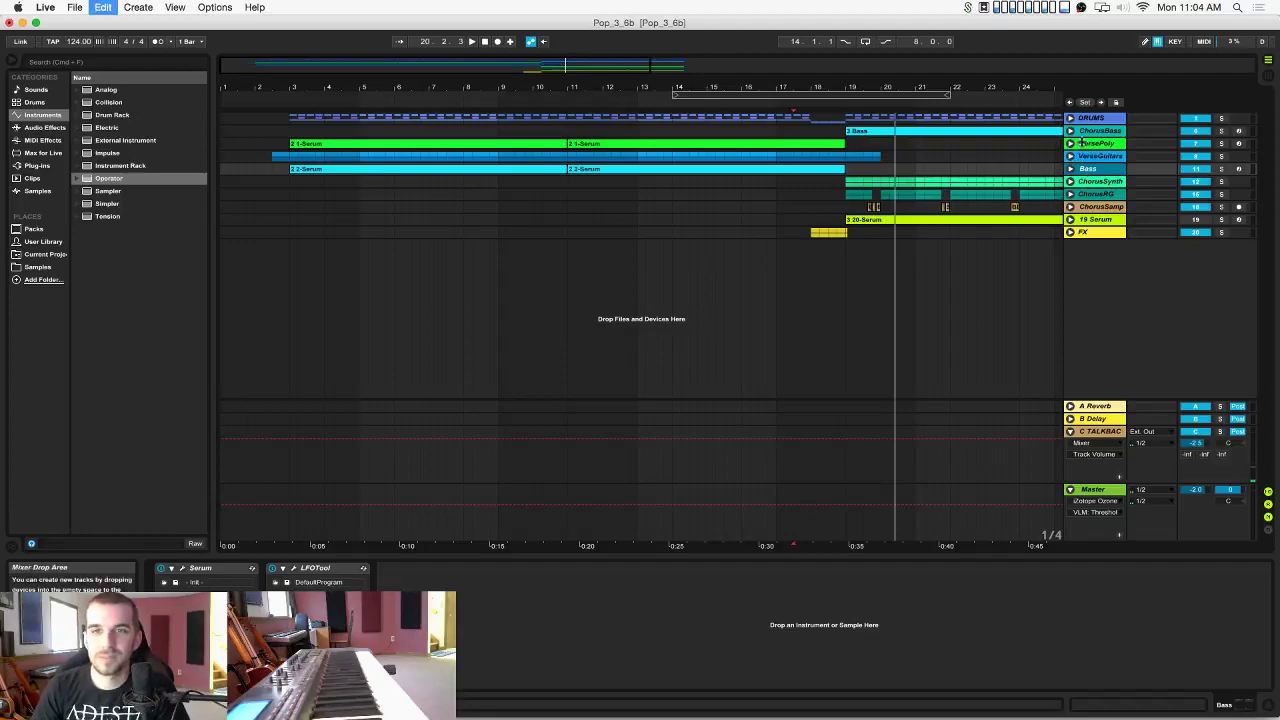
key("super+z")
Move the ChorusBass track below the VerseGuitars group, directly above ChorusSynth.
left_click(1092, 143)
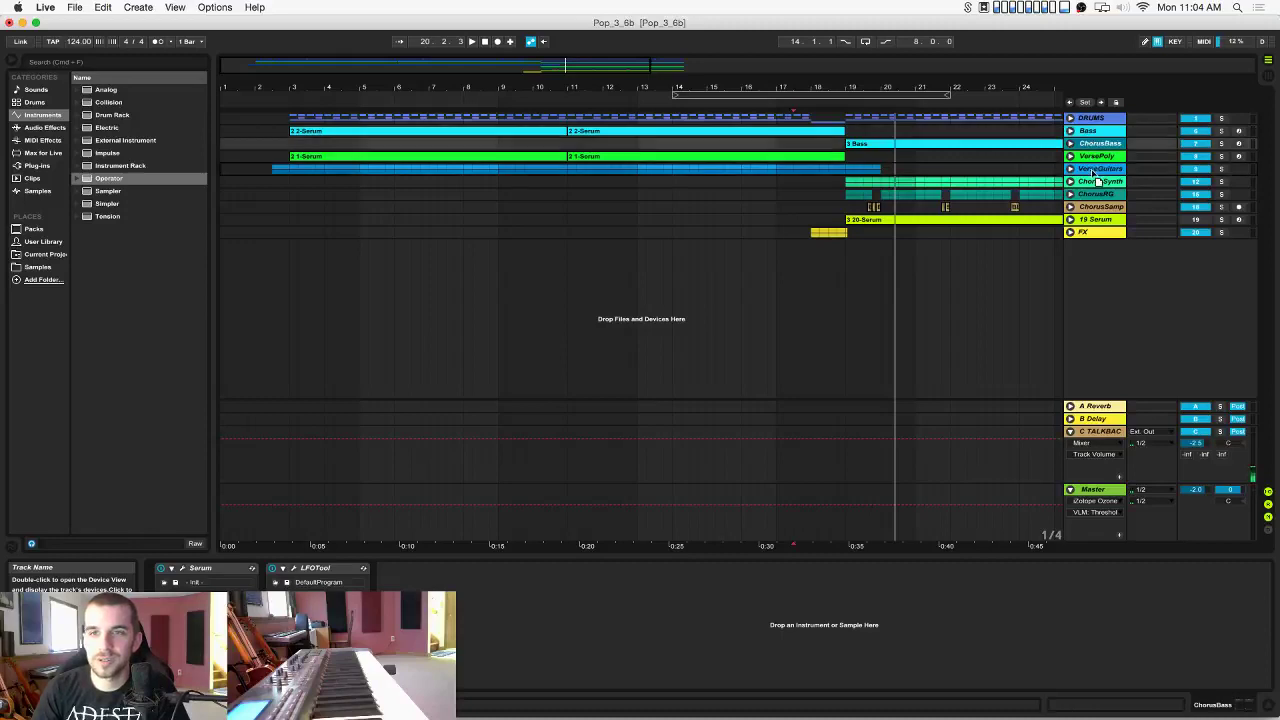
left_click_drag(1091, 172, 1092, 172)
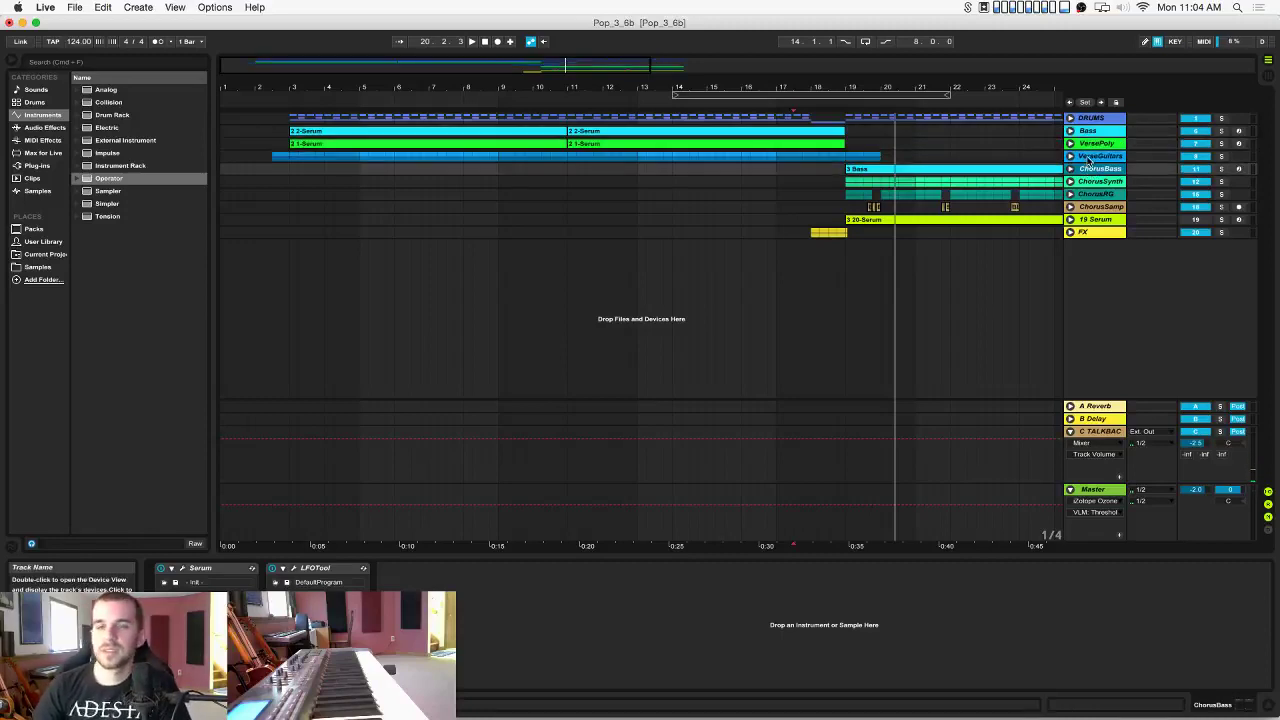
key("space")
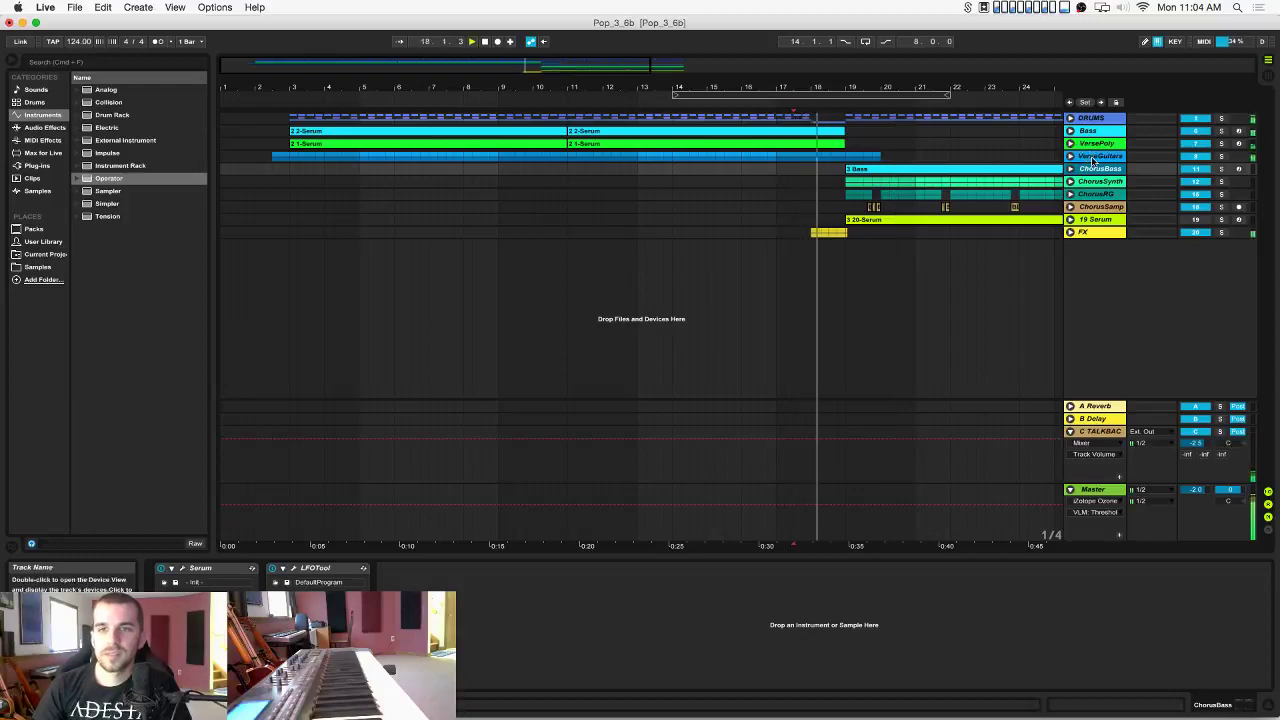
left_click(1092, 157)
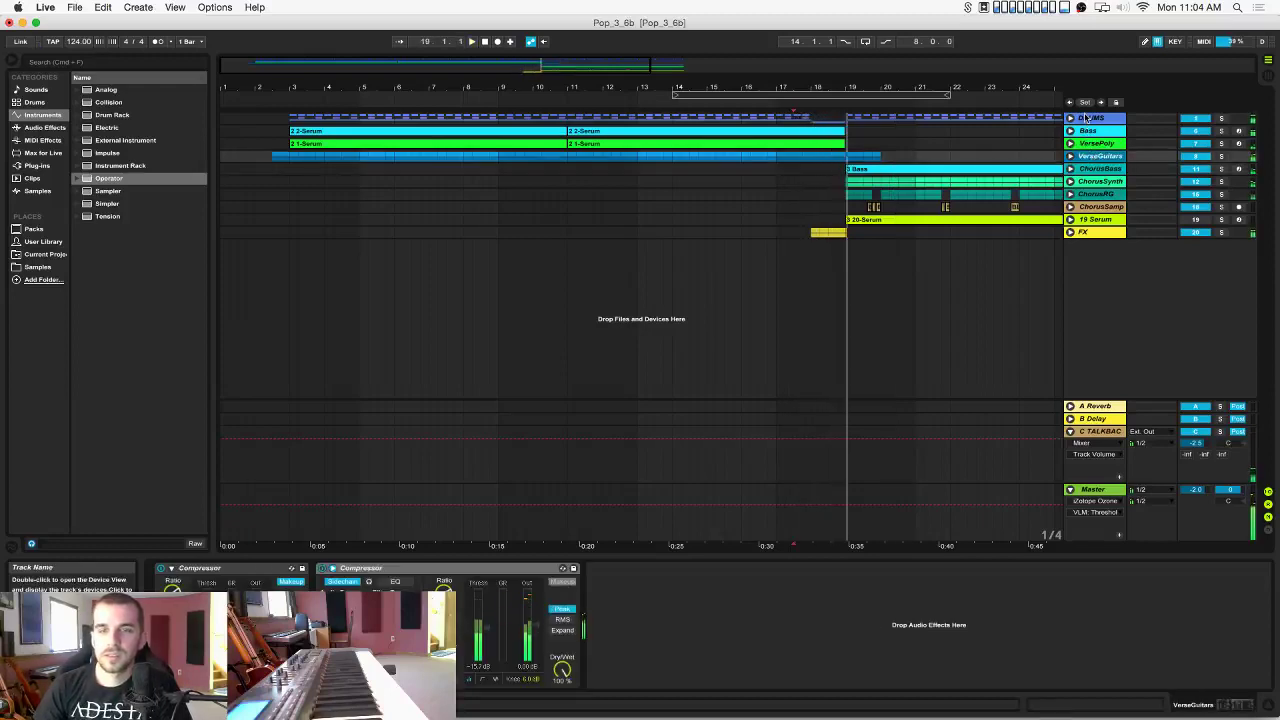
left_click(1087, 118)
left_click(1070, 232)
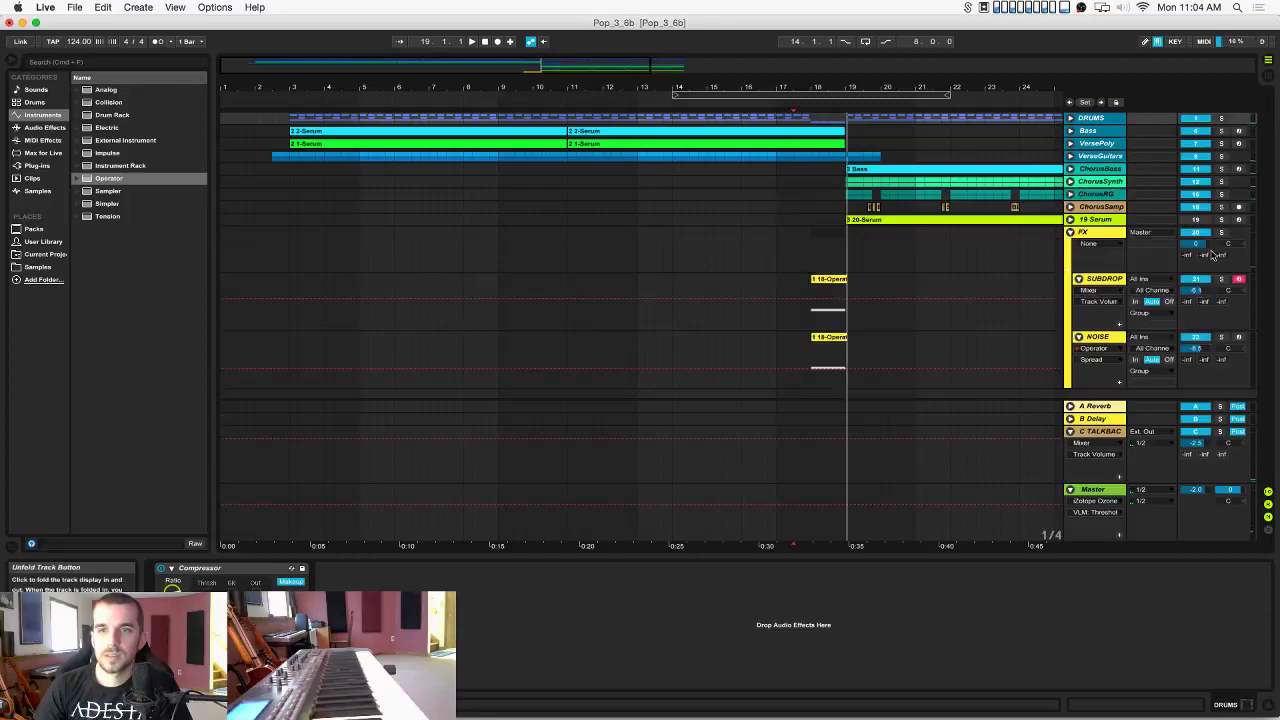
key("space")
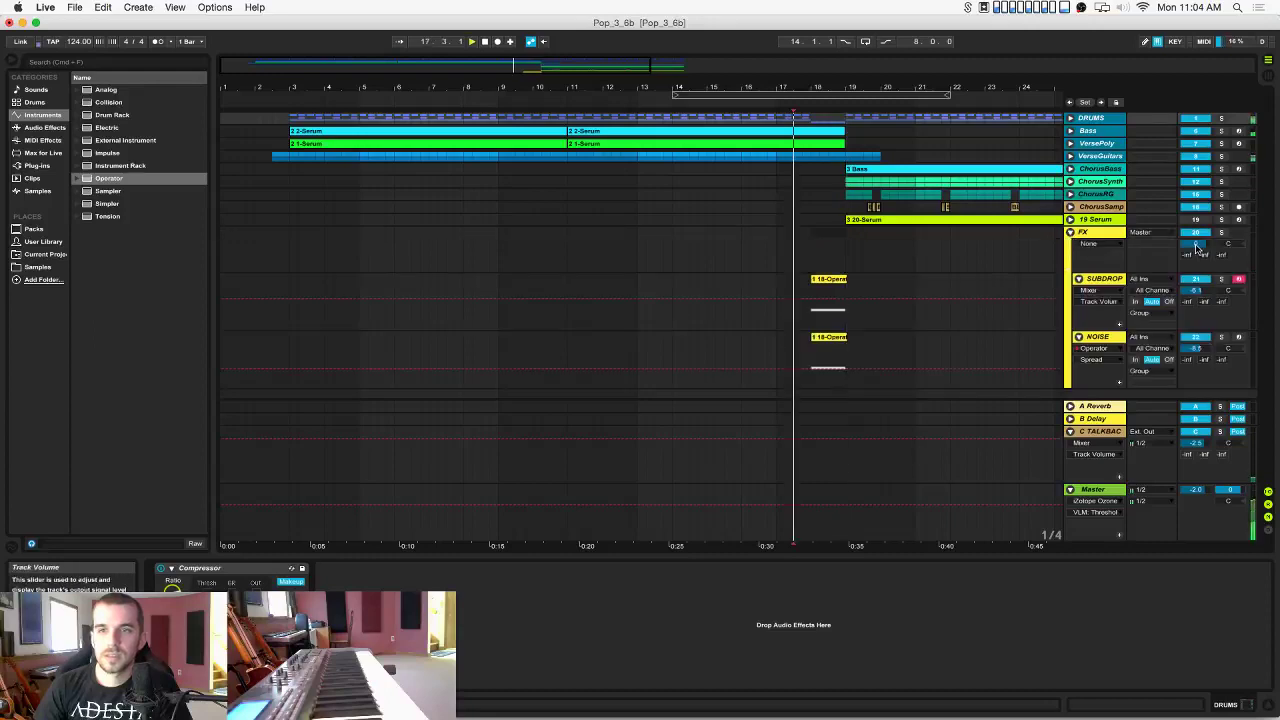
left_click(1100, 157)
left_click(1090, 118)
left_click(1070, 118)
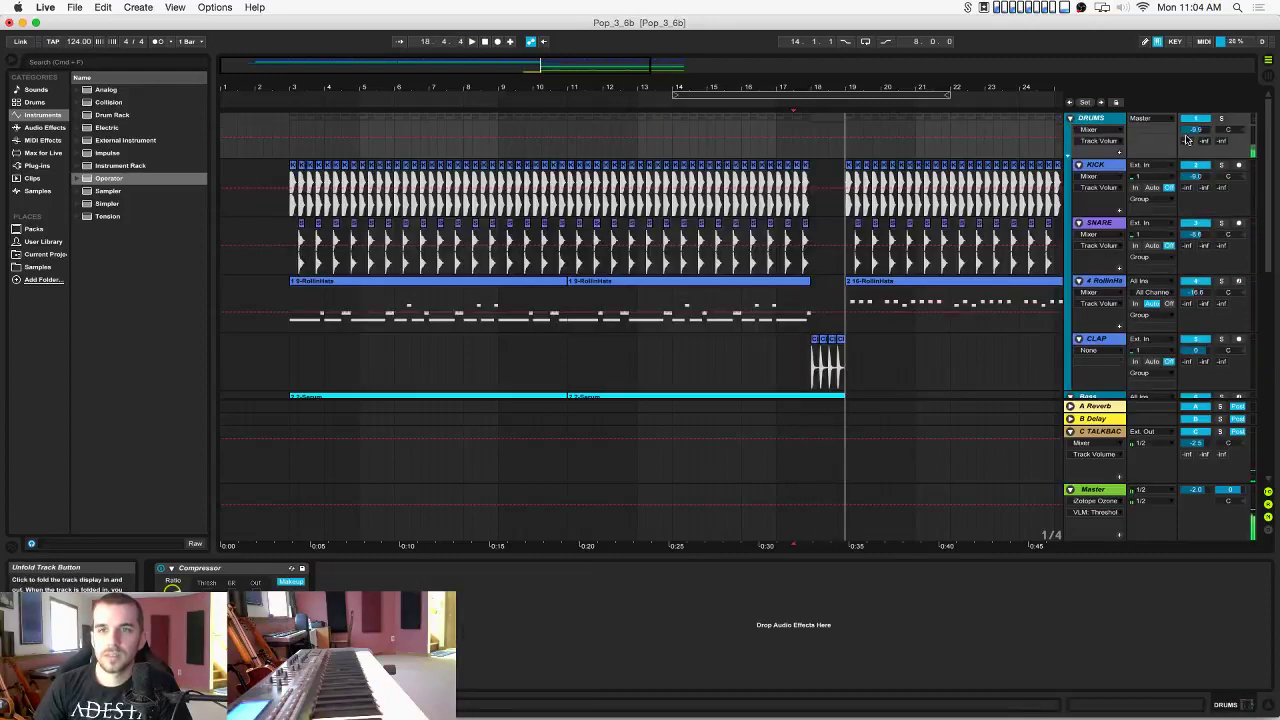
left_click_drag(1197, 129, 1197, 139)
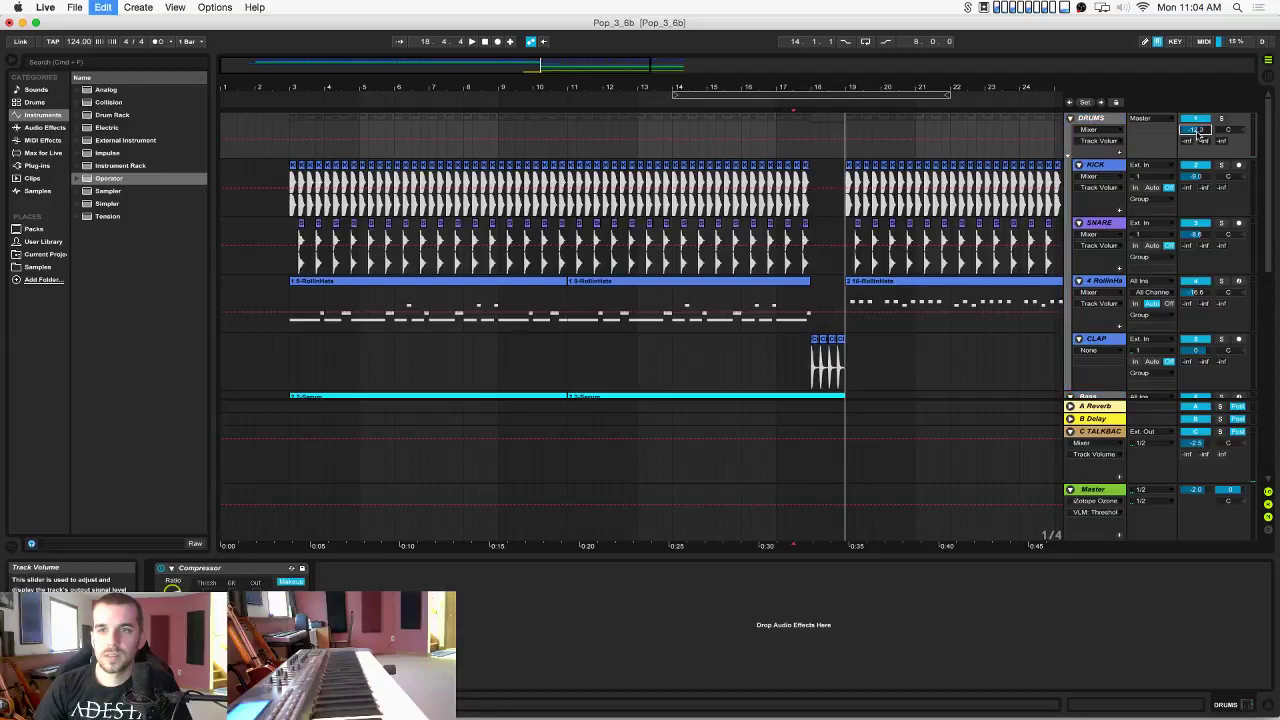
left_click(1106, 166)
Lower the volumes of DRUMS, Bass, VersePoly and VerseGuitars together during playback, bringing Bass to about -12.3 dB.
left_click(1070, 118)
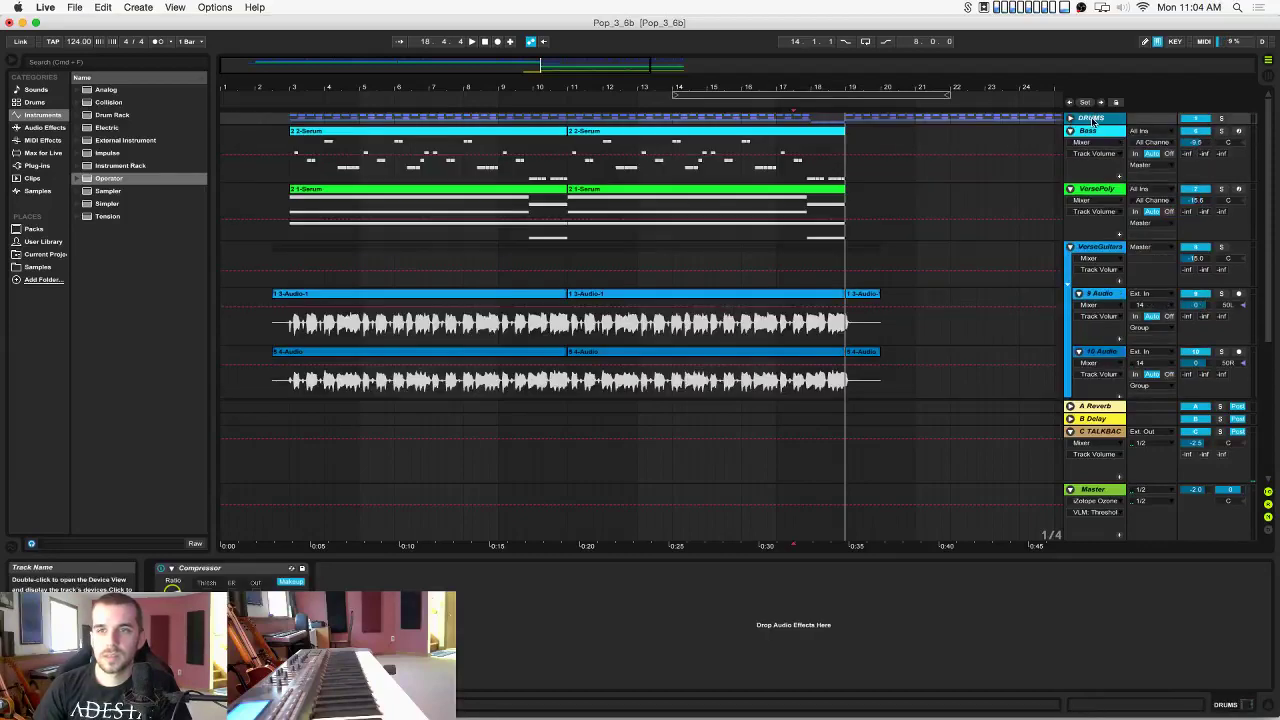
left_click(1070, 131)
left_click(1070, 144, "alt")
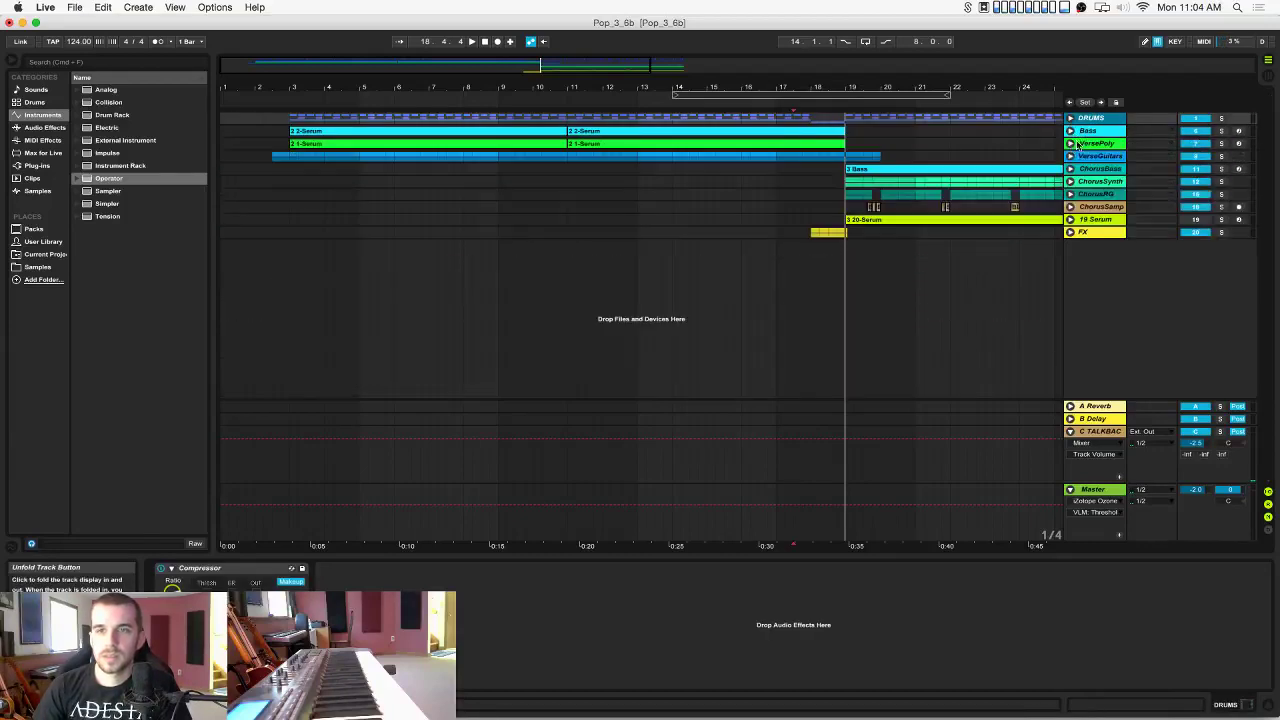
left_click(1097, 157, "shift")
left_click(1070, 145)
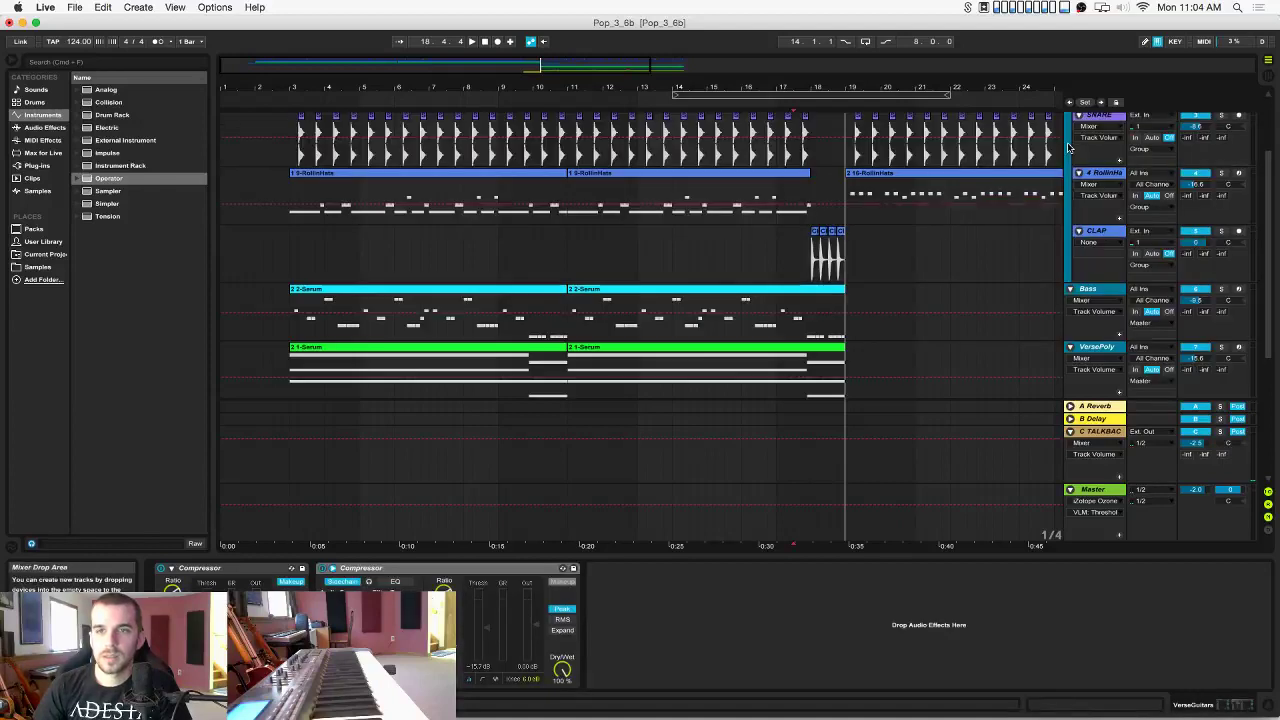
key("space")
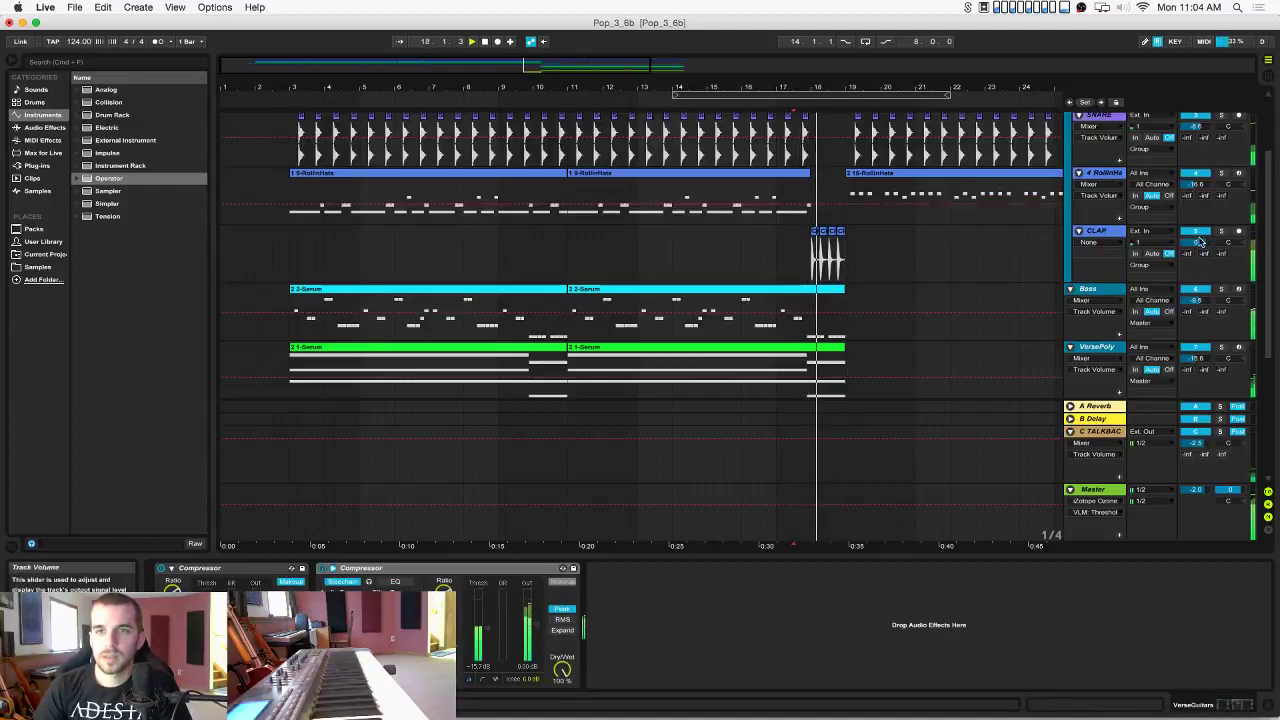
key("space")
key("space")
left_click_drag(1197, 301, 1197, 312)
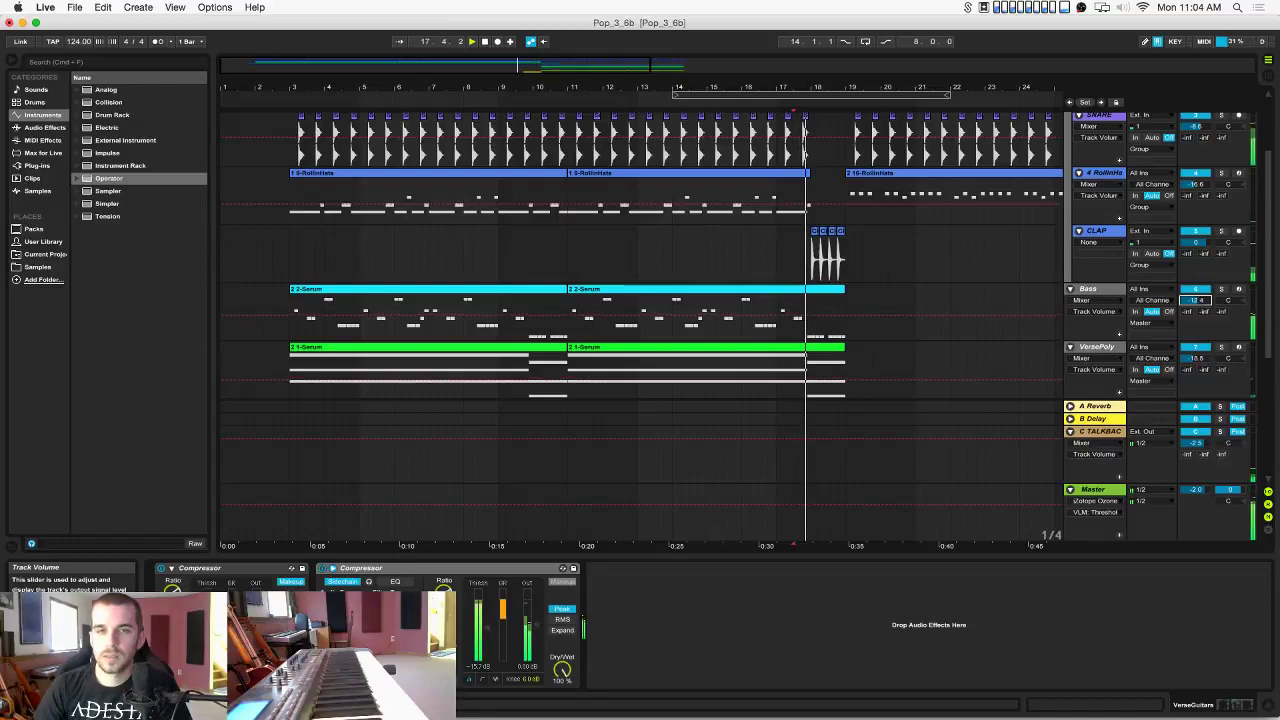
left_click(889, 254)
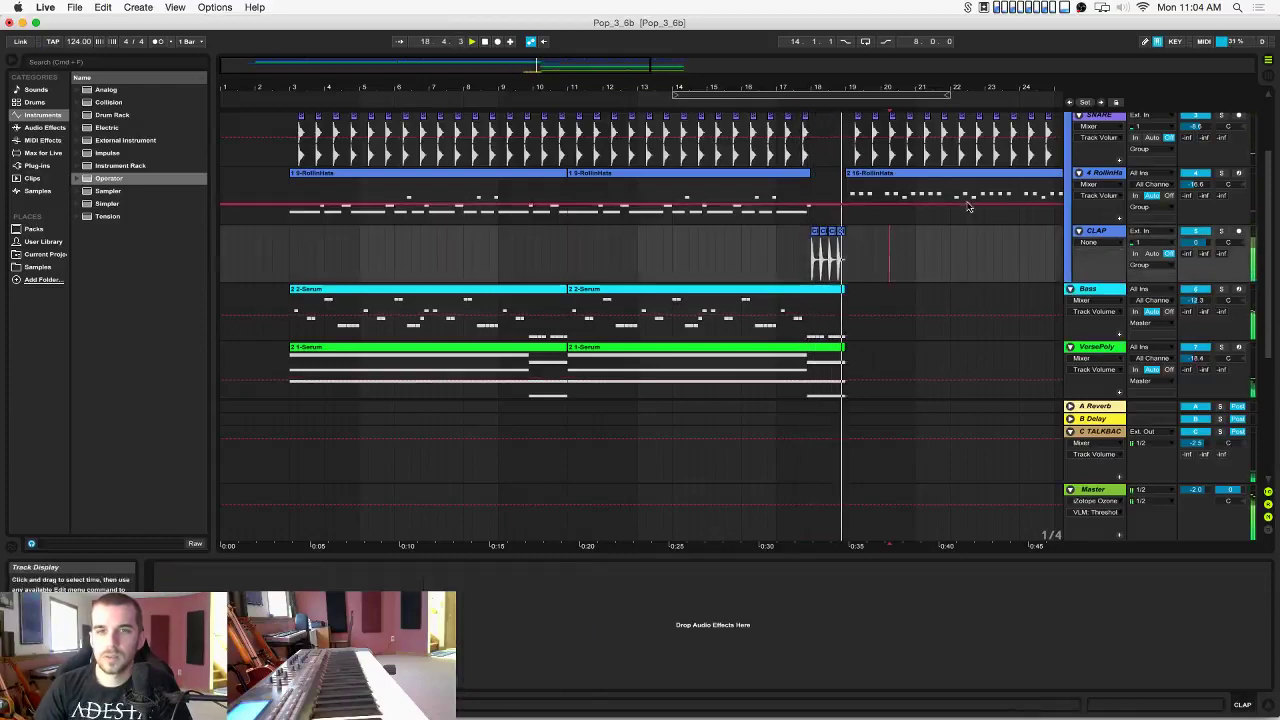
Set the DRUMS group volume to about -11.3 dB while the chorus plays, and stop playback.
scroll(1001, 187, "up", 2)
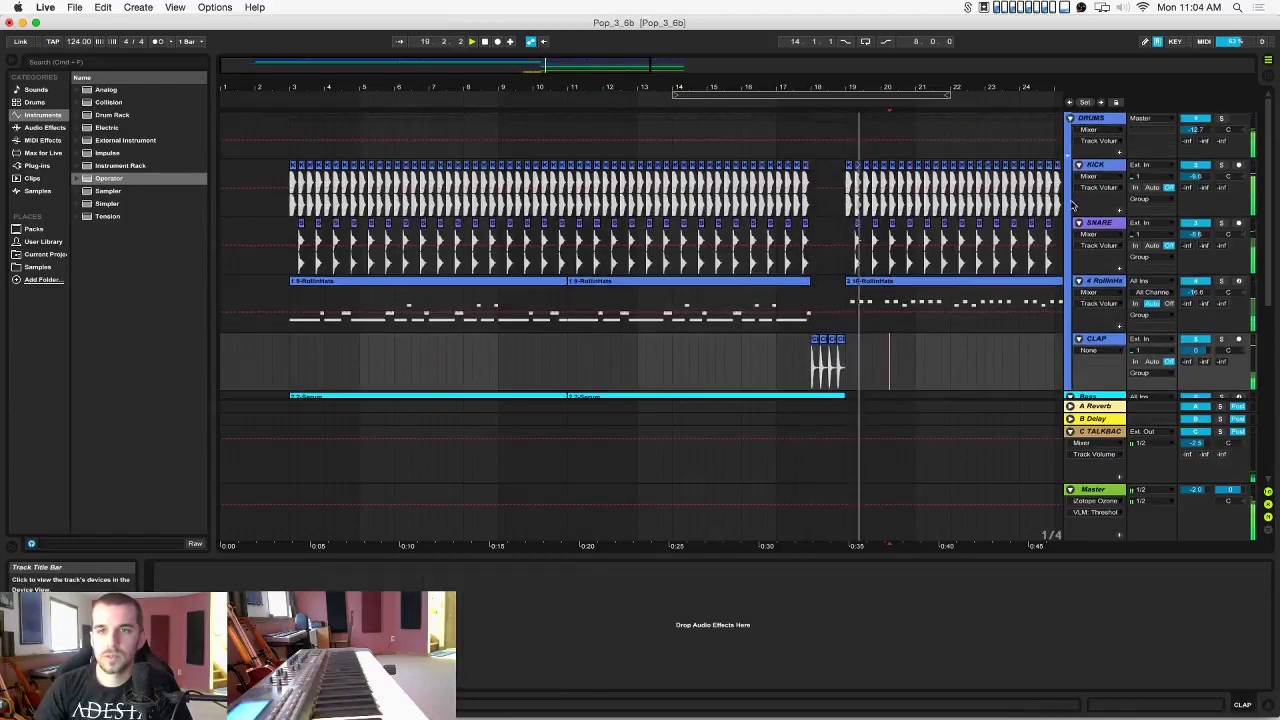
left_click(1070, 119)
left_click(1070, 119)
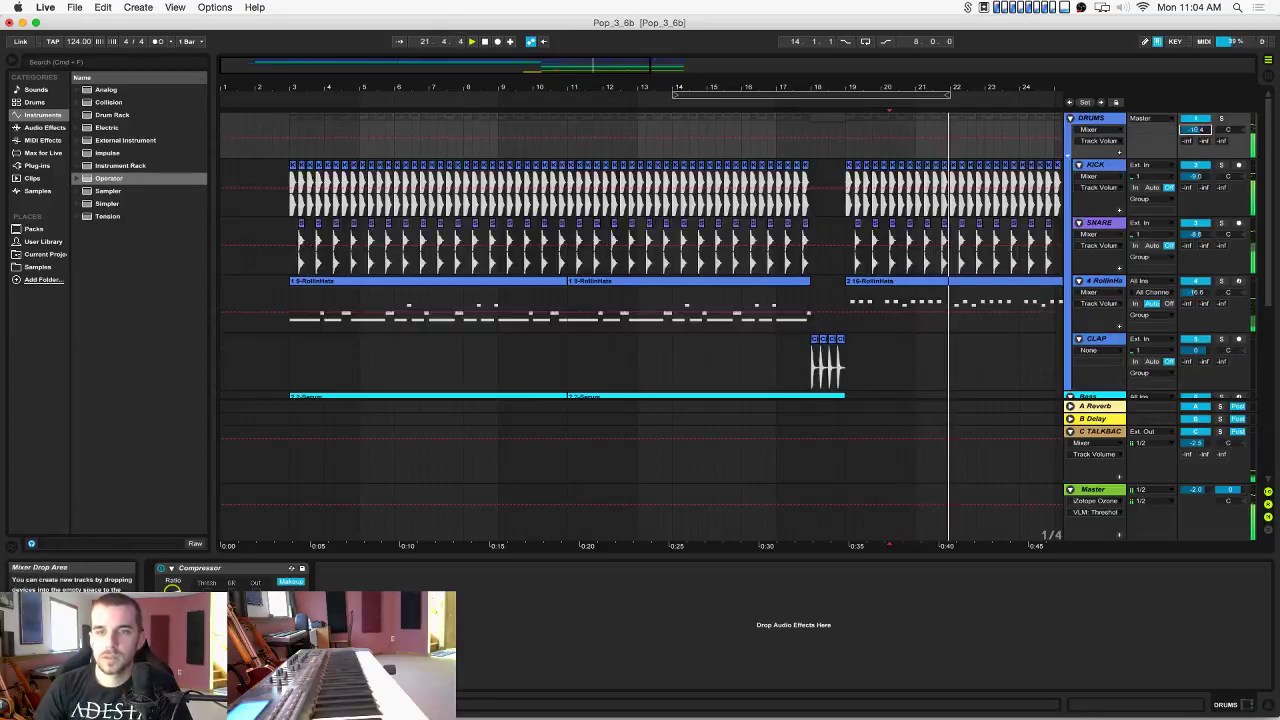
key("space")
Open iZotope Ozone on the Master track, adjust it, and play the chorus to check the level.
left_click(1086, 490)
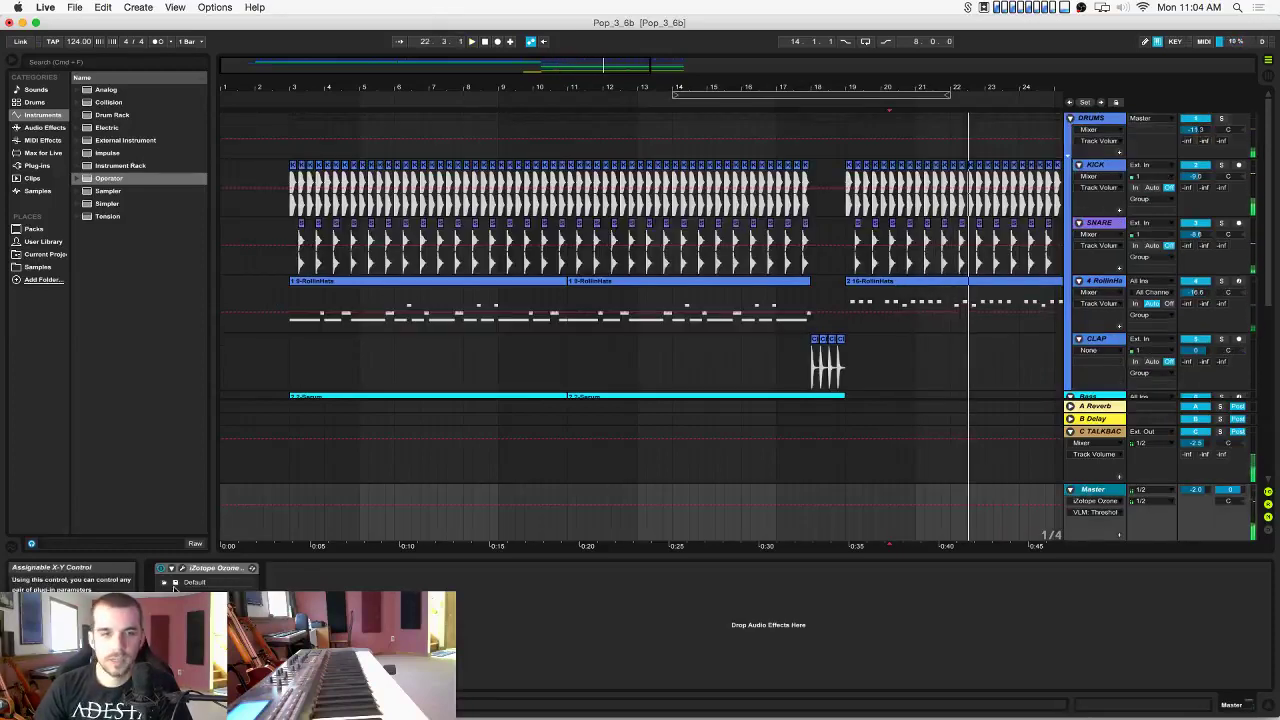
left_click_drag(670, 303, 673, 324)
key("space")
Save the set and play the arrangement from just before bar 3.
left_click(352, 100)
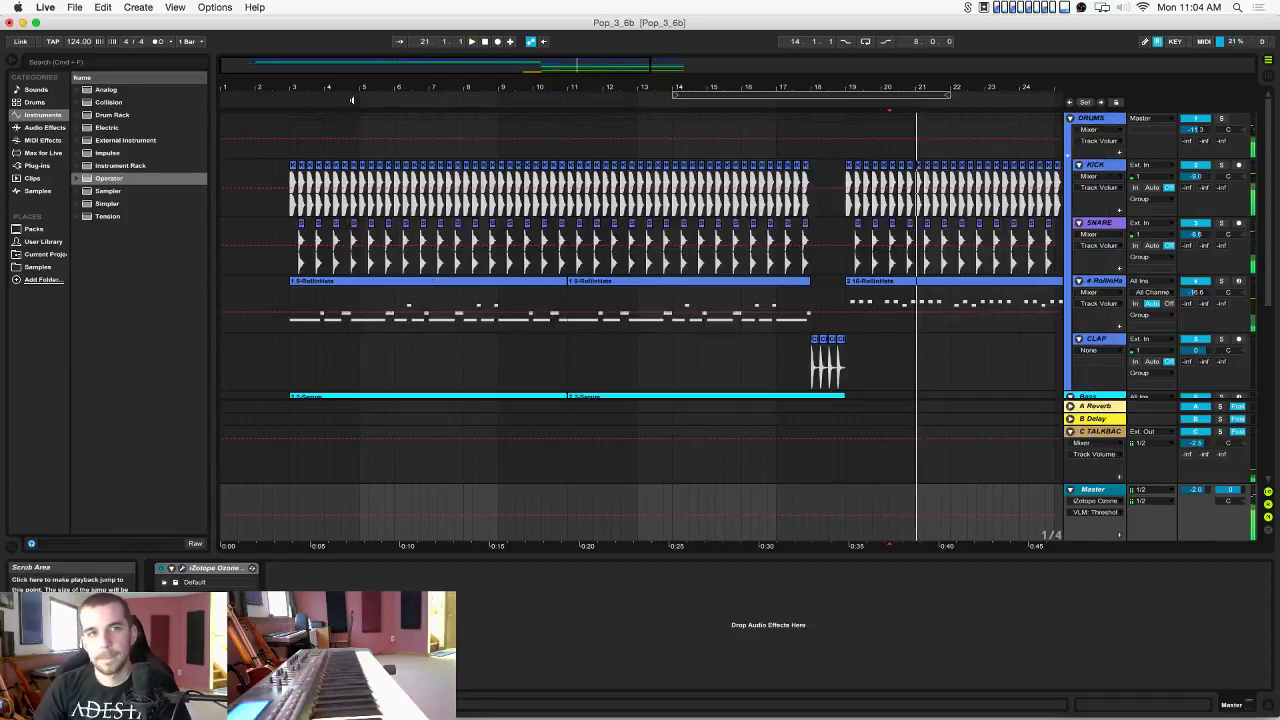
left_click_drag(415, 89, 413, 45)
left_click(244, 213)
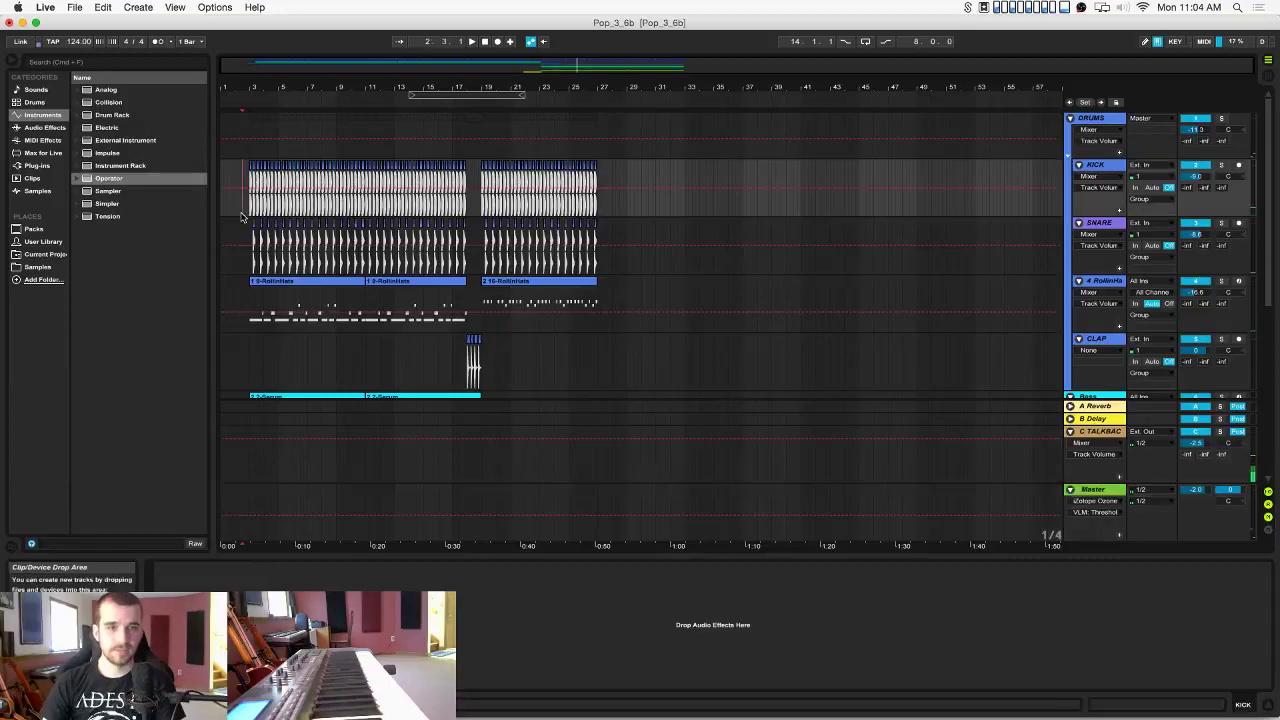
key("super+s")
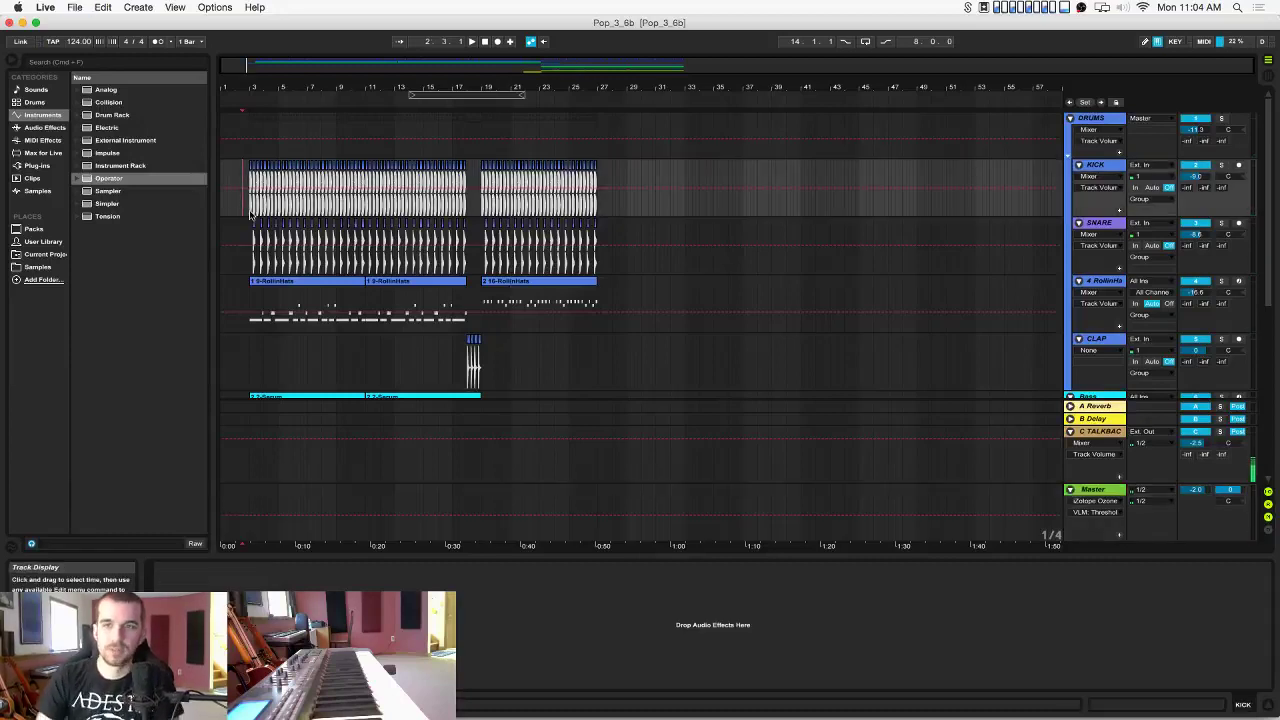
key("space")
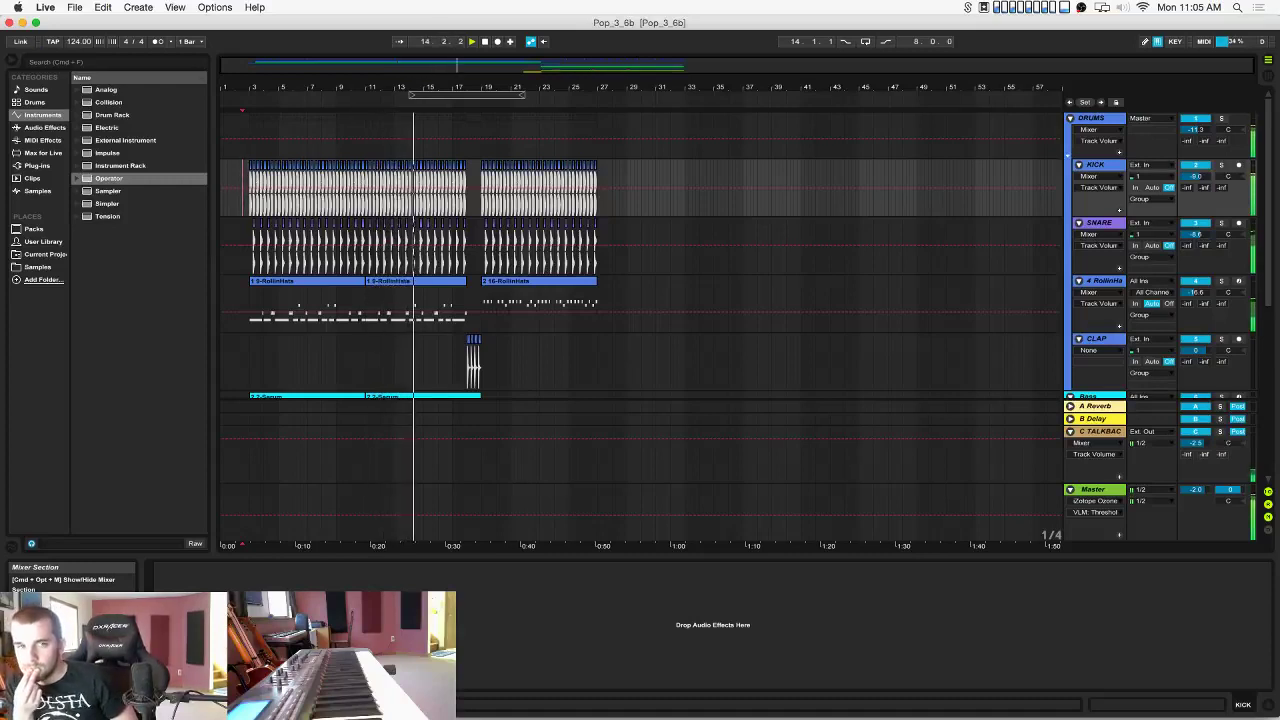
Lower the KICK volume to about -9.5 dB and the CLAP volume to about -2.8 dB while the arrangement plays through the chorus.
left_click(1108, 508)
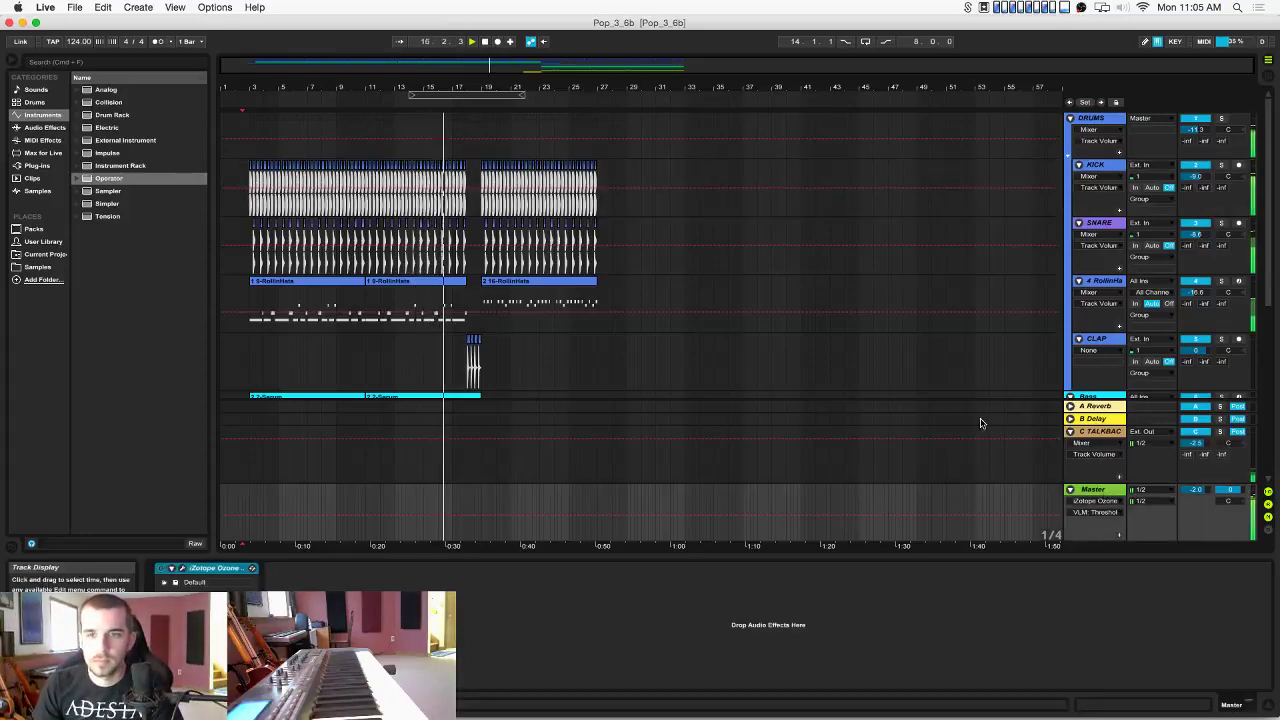
scroll(1110, 257, "down", 6)
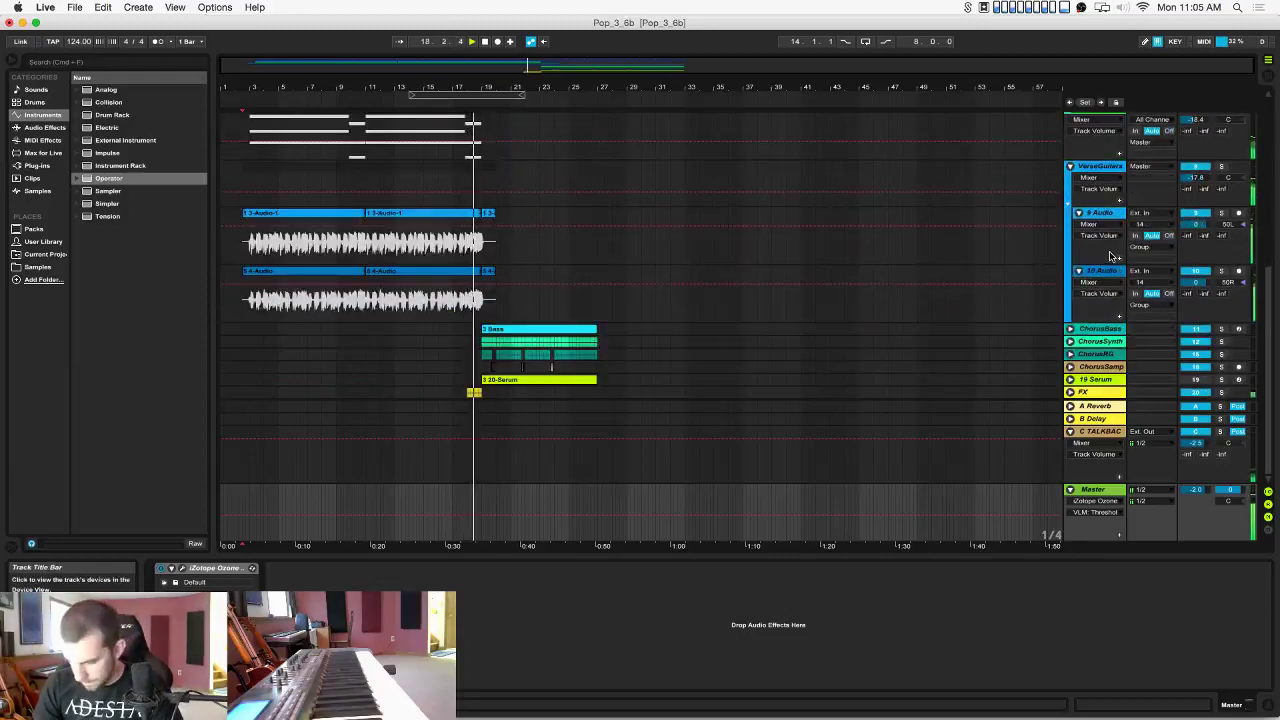
scroll(1048, 318, "up", 8)
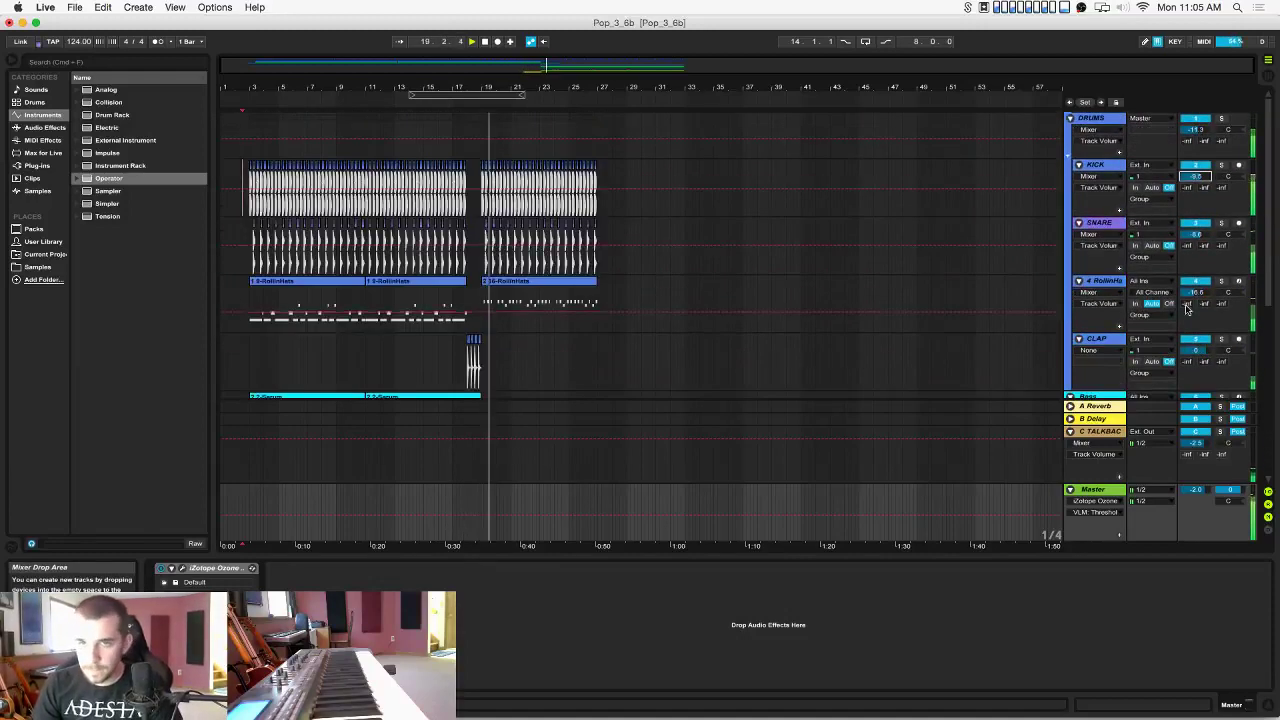
left_click(779, 291)
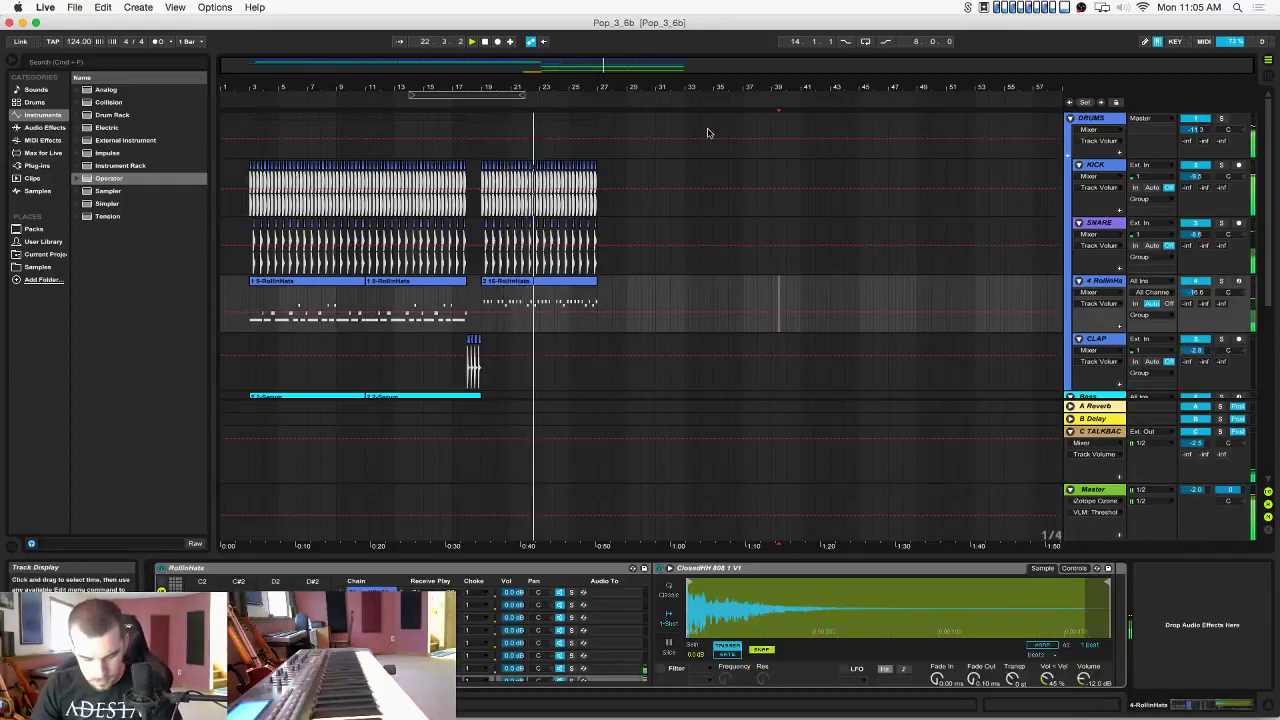
scroll(707, 133, "down", 3)
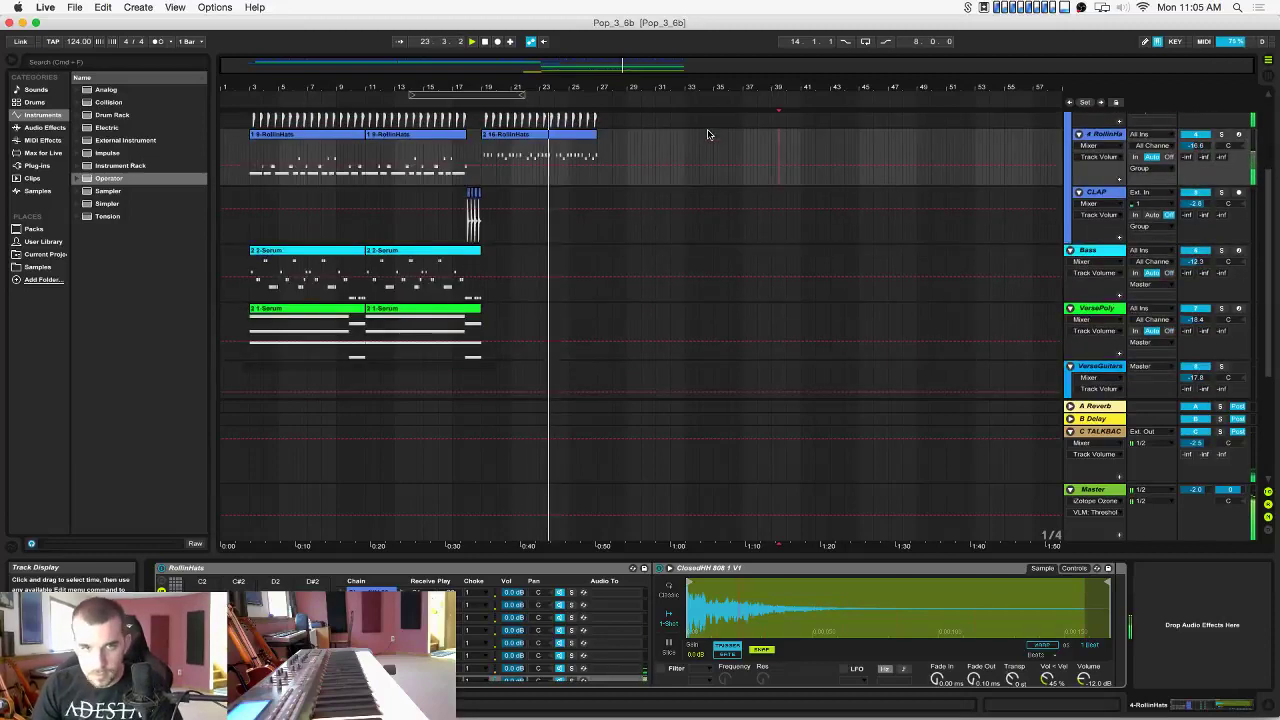
left_click(699, 228)
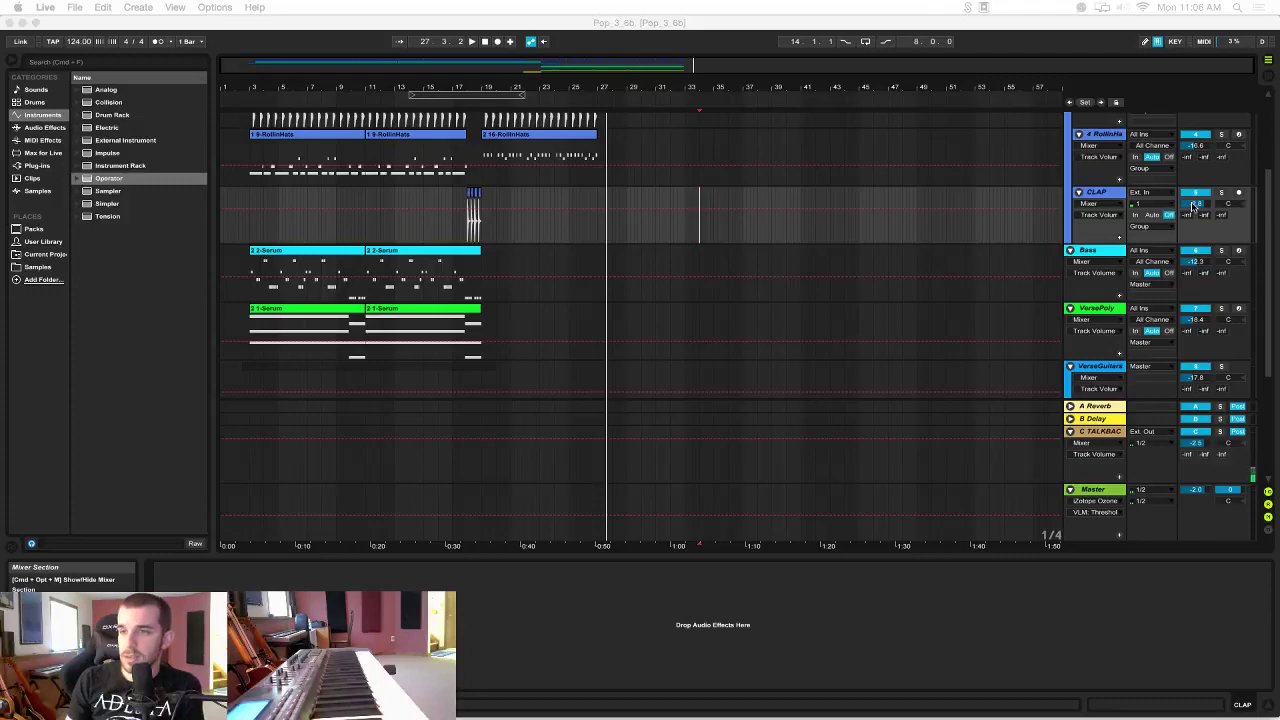
left_click(1088, 30)
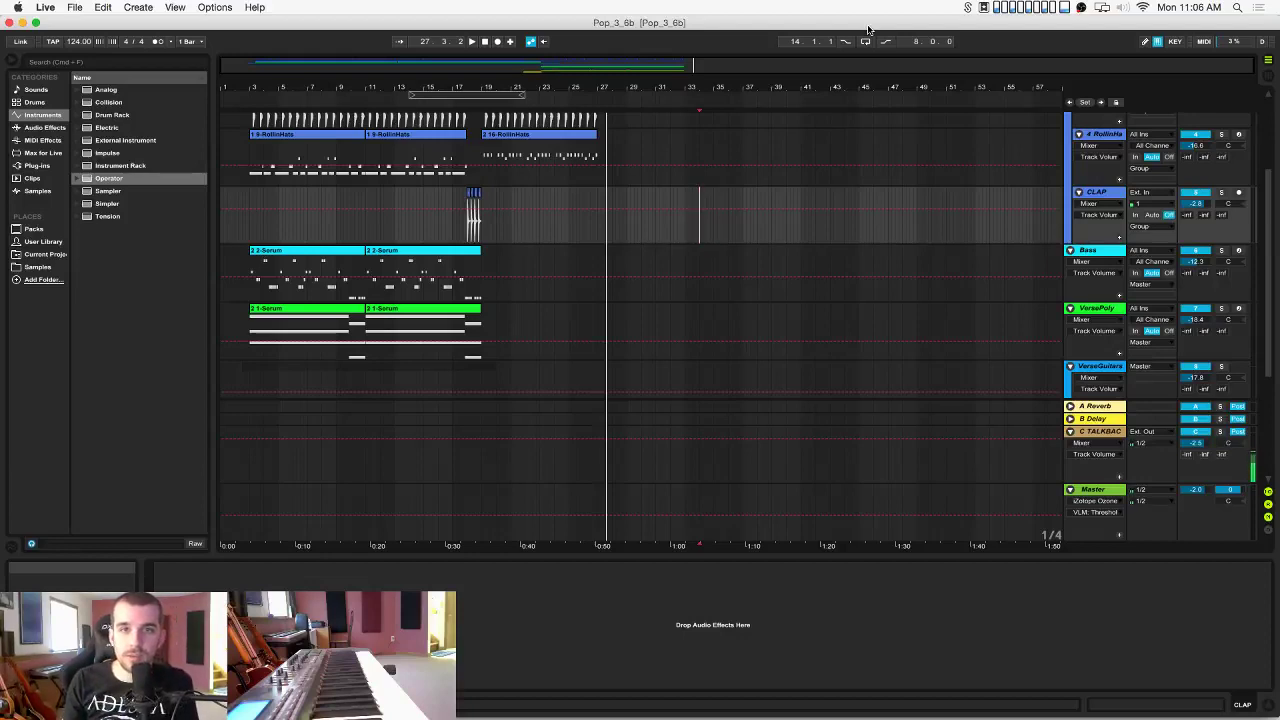
scroll(1106, 140, "up", 3)
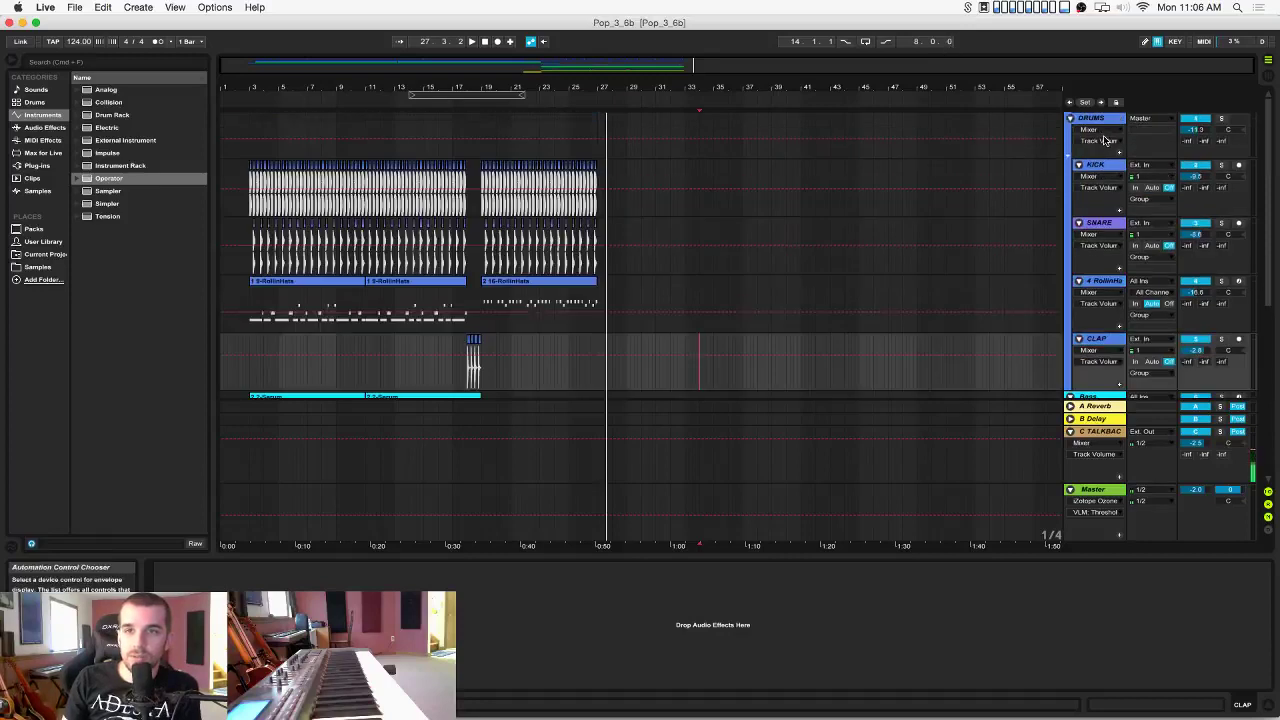
left_click(879, 354)
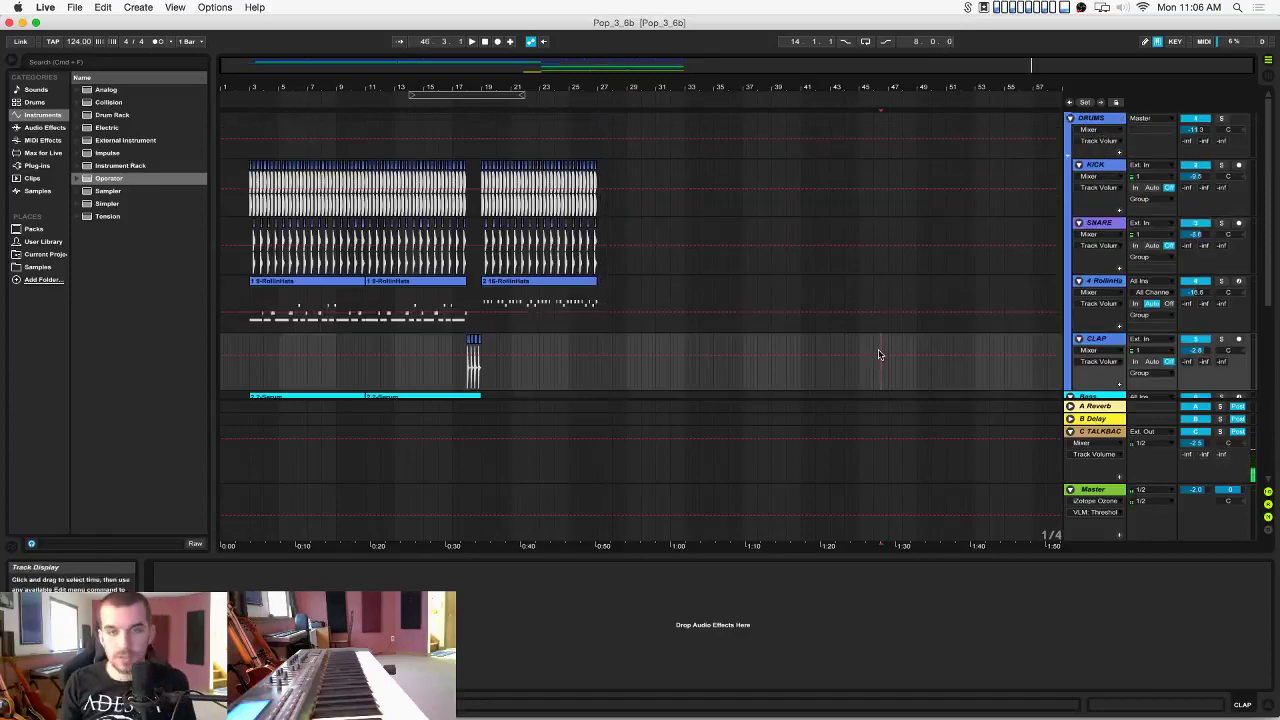
left_click(629, 345)
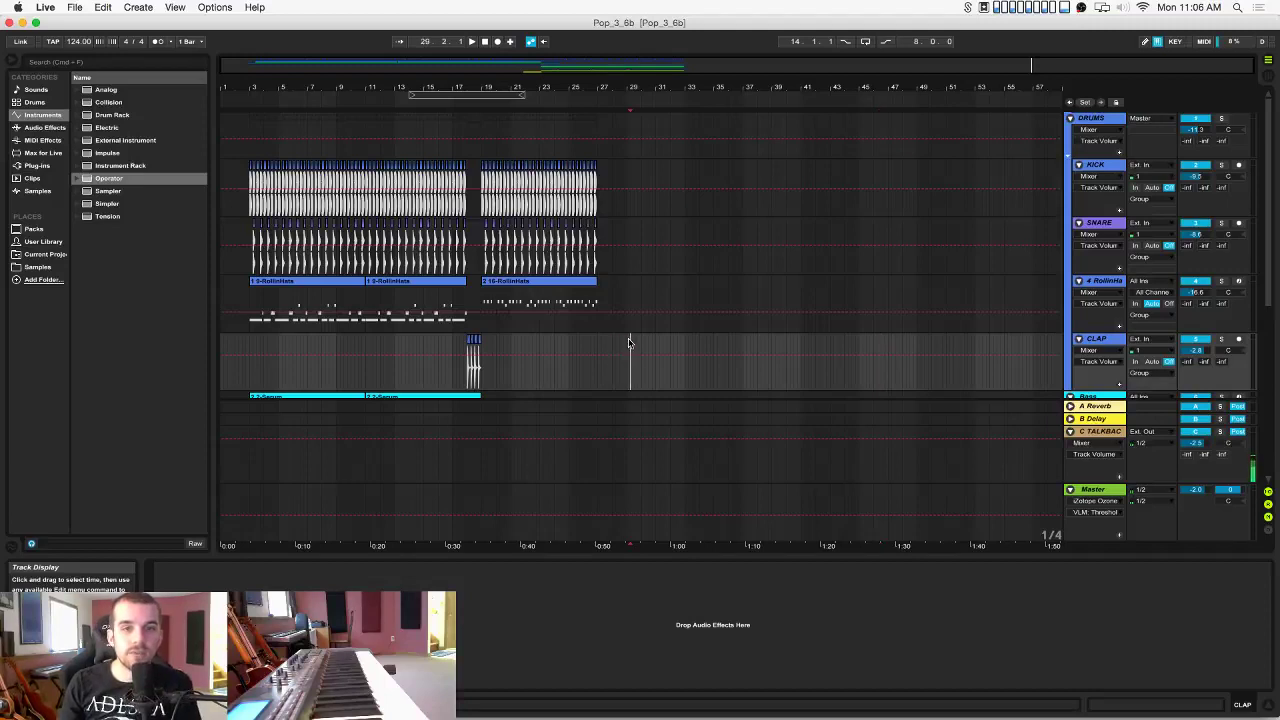